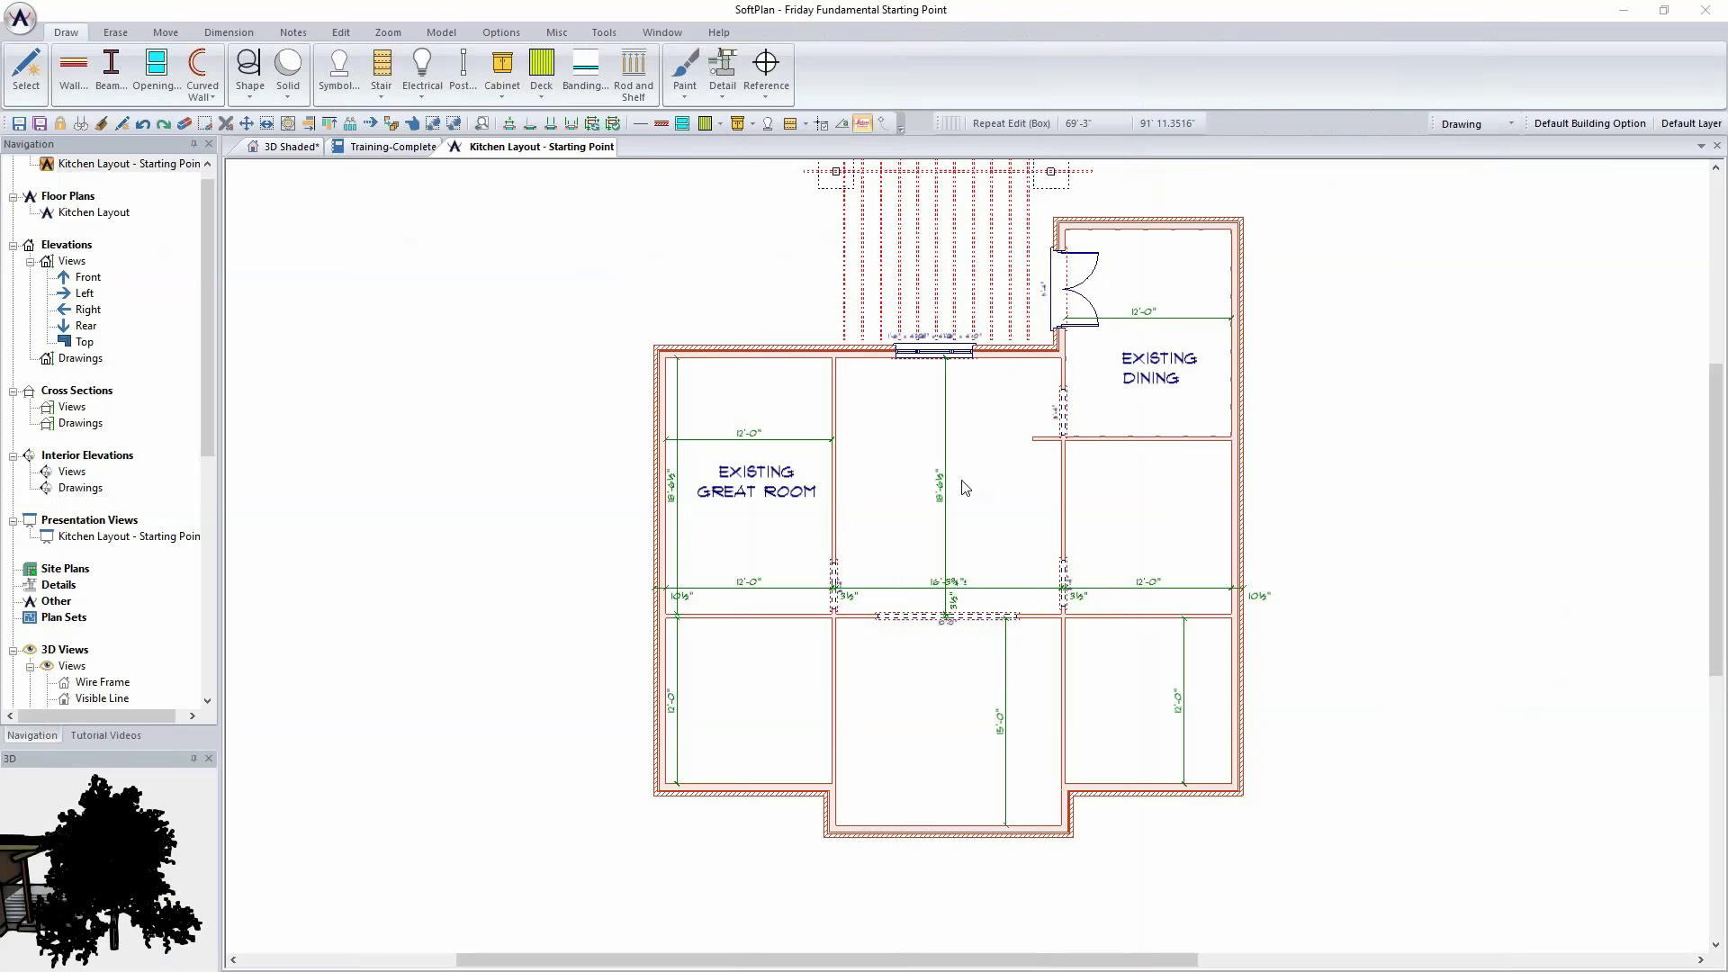
pyautogui.scroll(3, 963, 481)
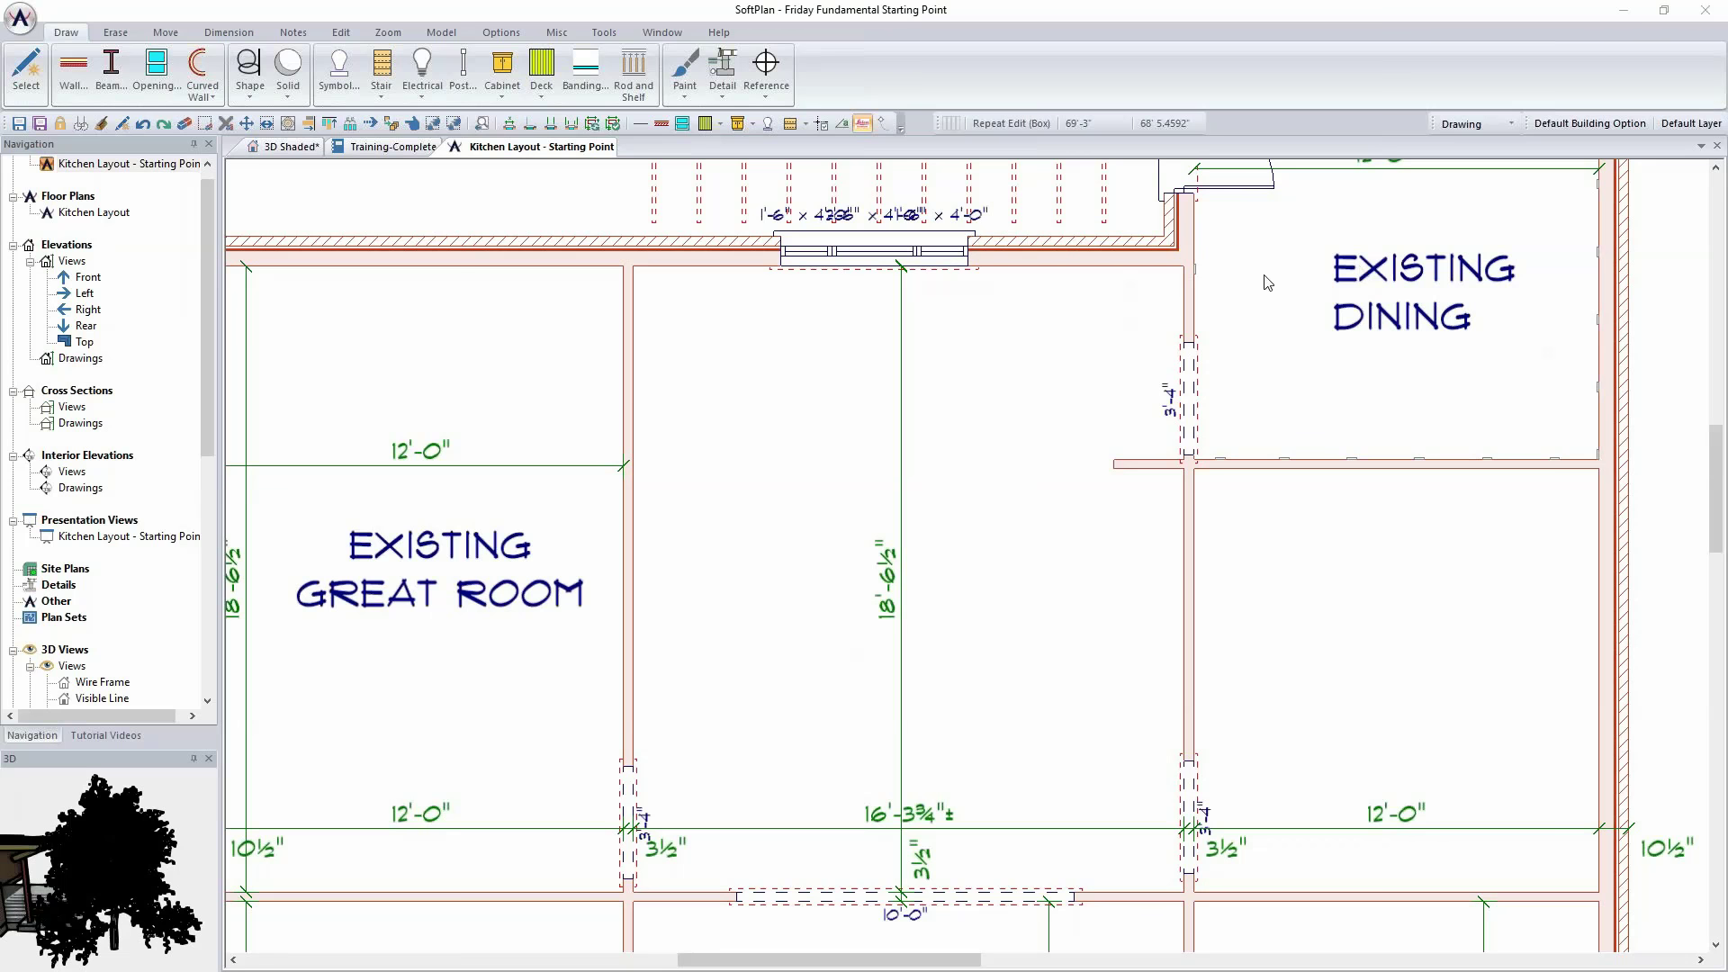
pyautogui.scroll(-2, 1268, 282)
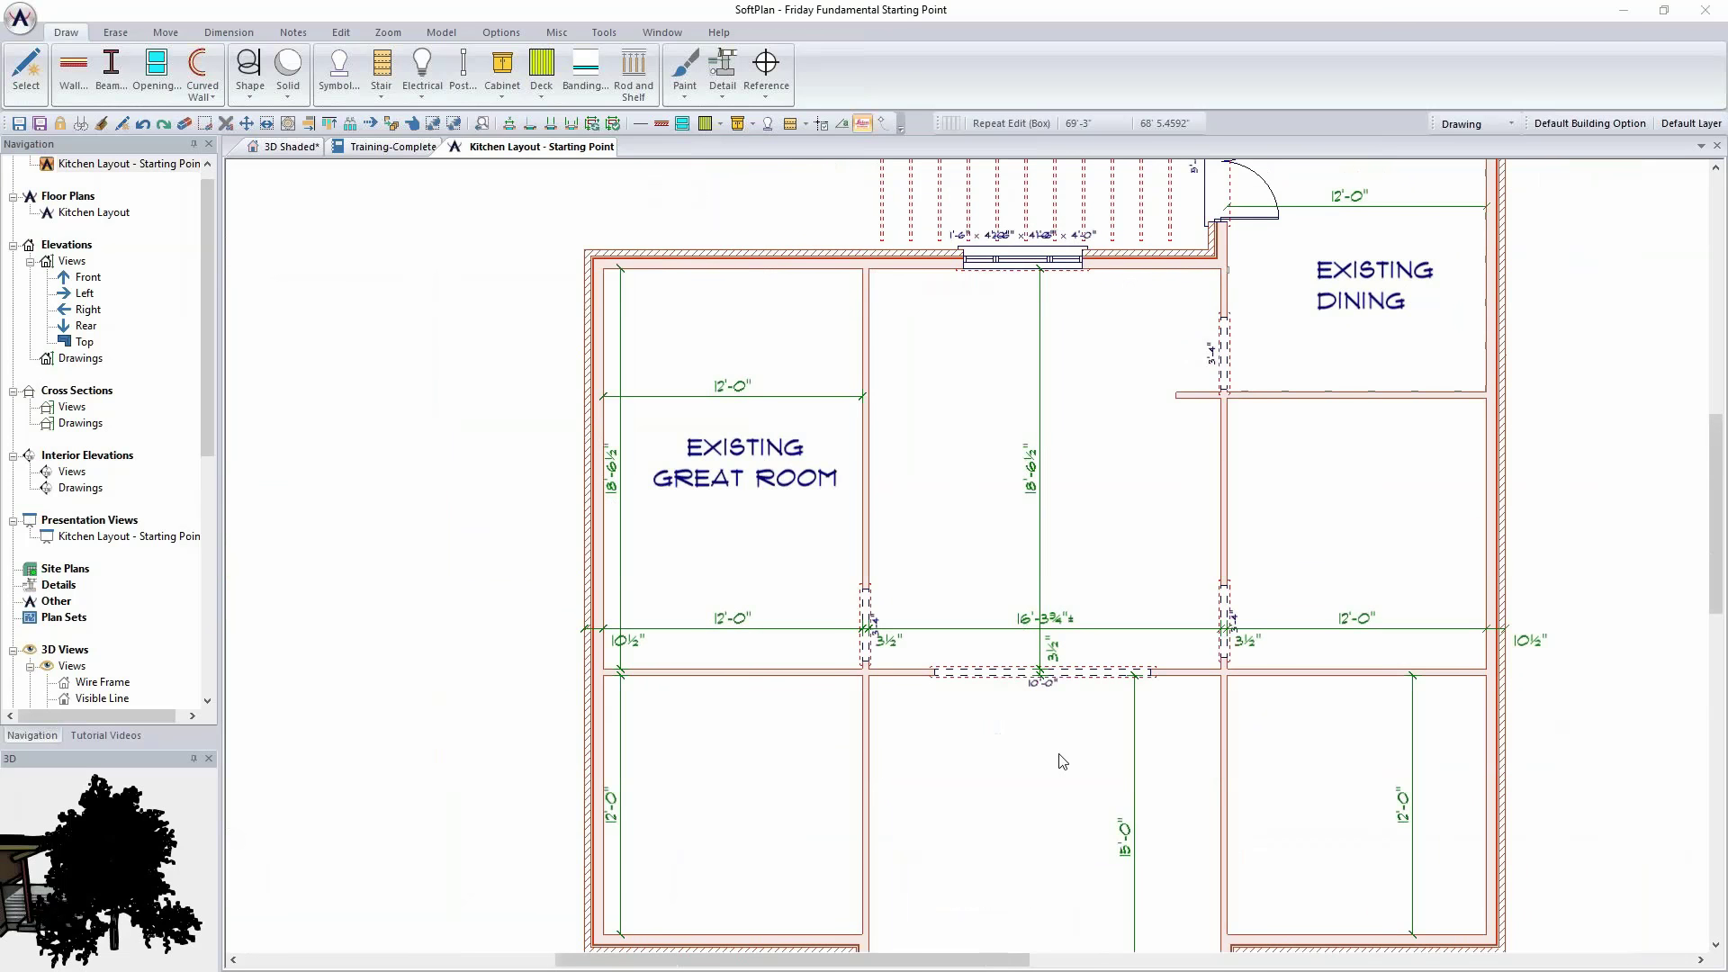
pyautogui.scroll(-1, 1063, 761)
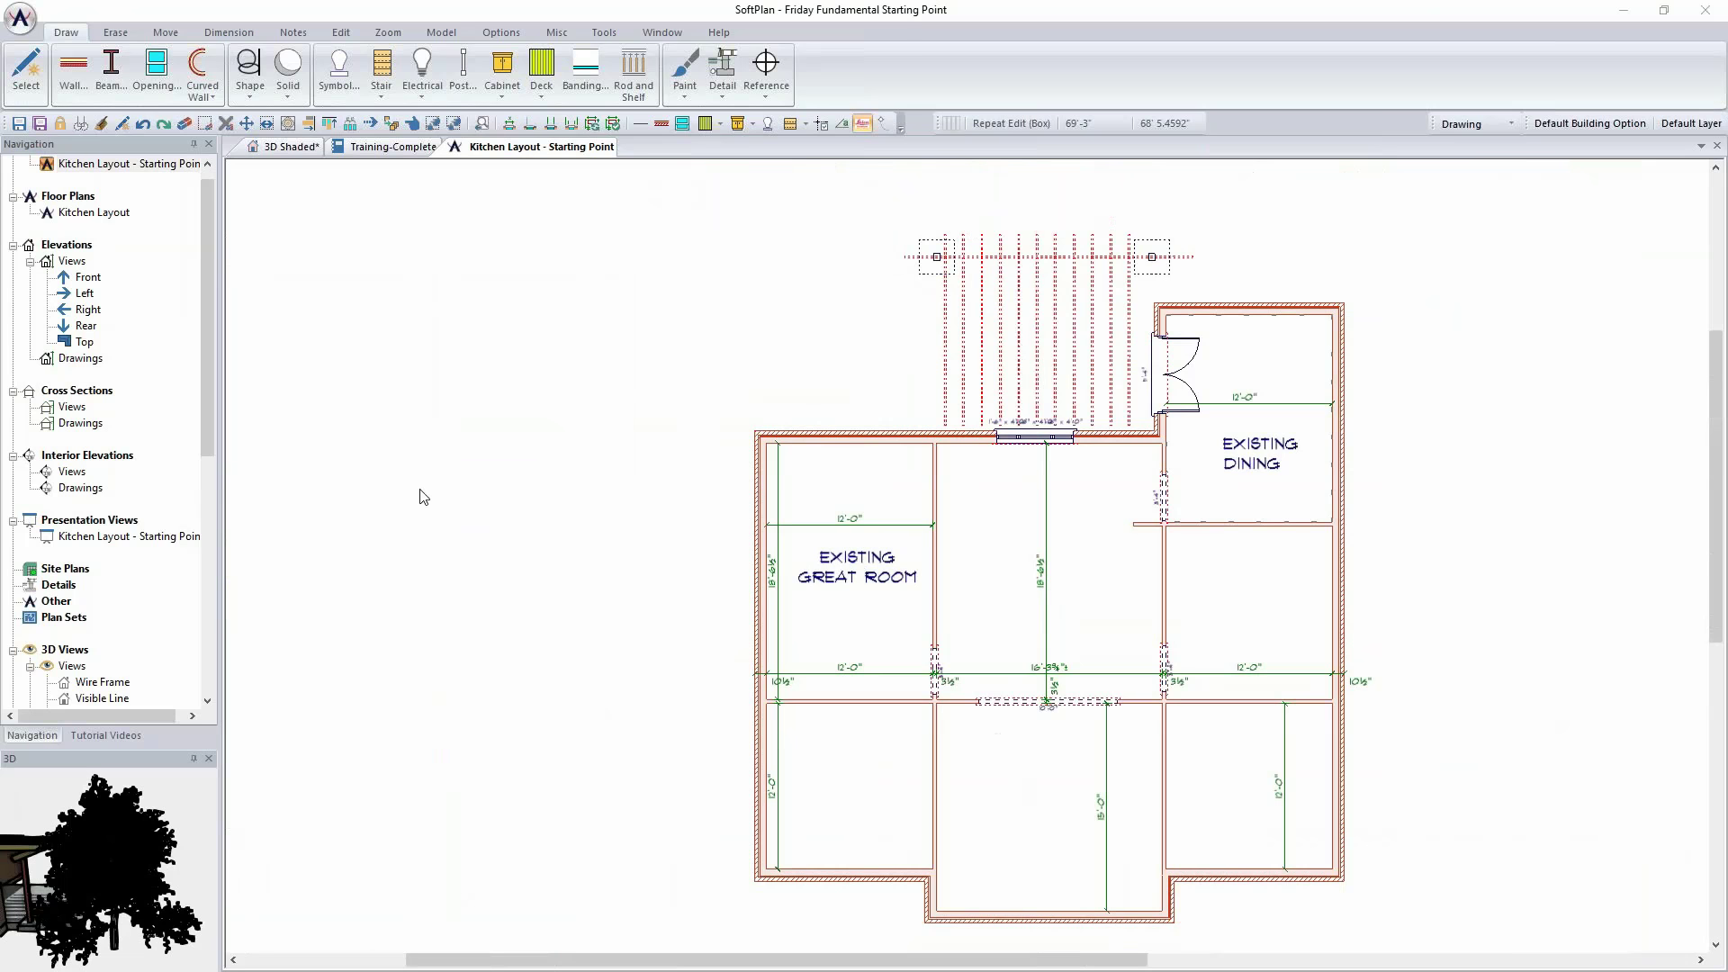
pyautogui.scroll(2, 1029, 578)
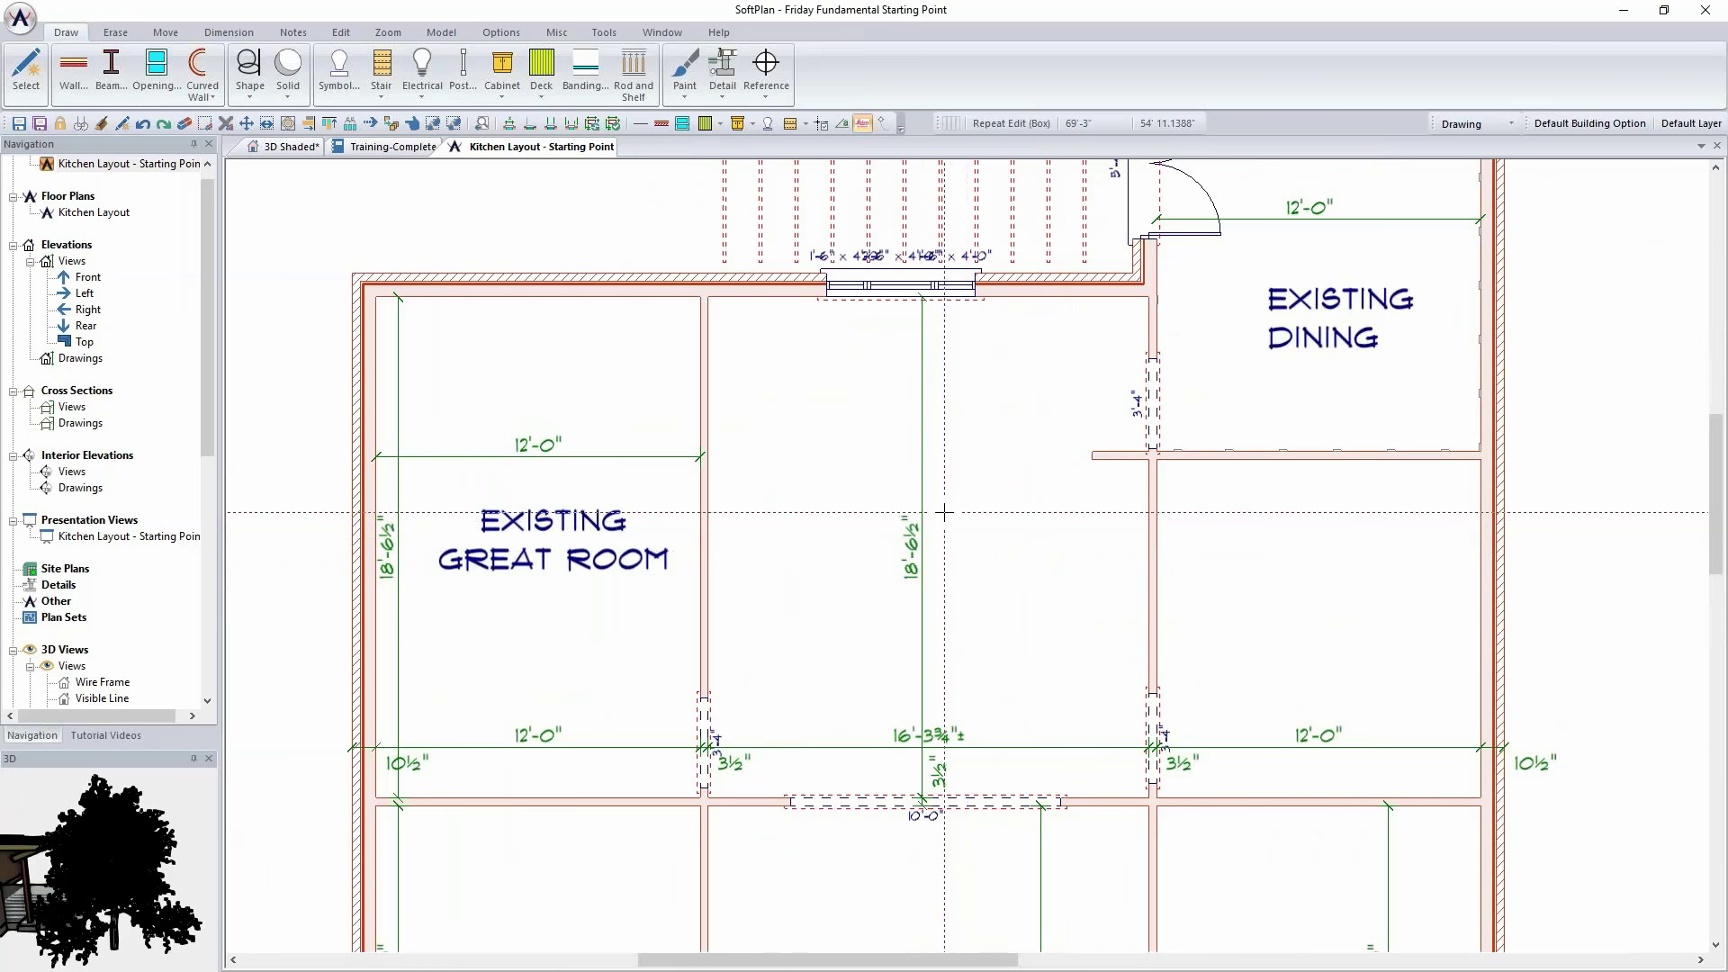
pyautogui.scroll(1, 937, 522)
pyautogui.scroll(-1, 832, 588)
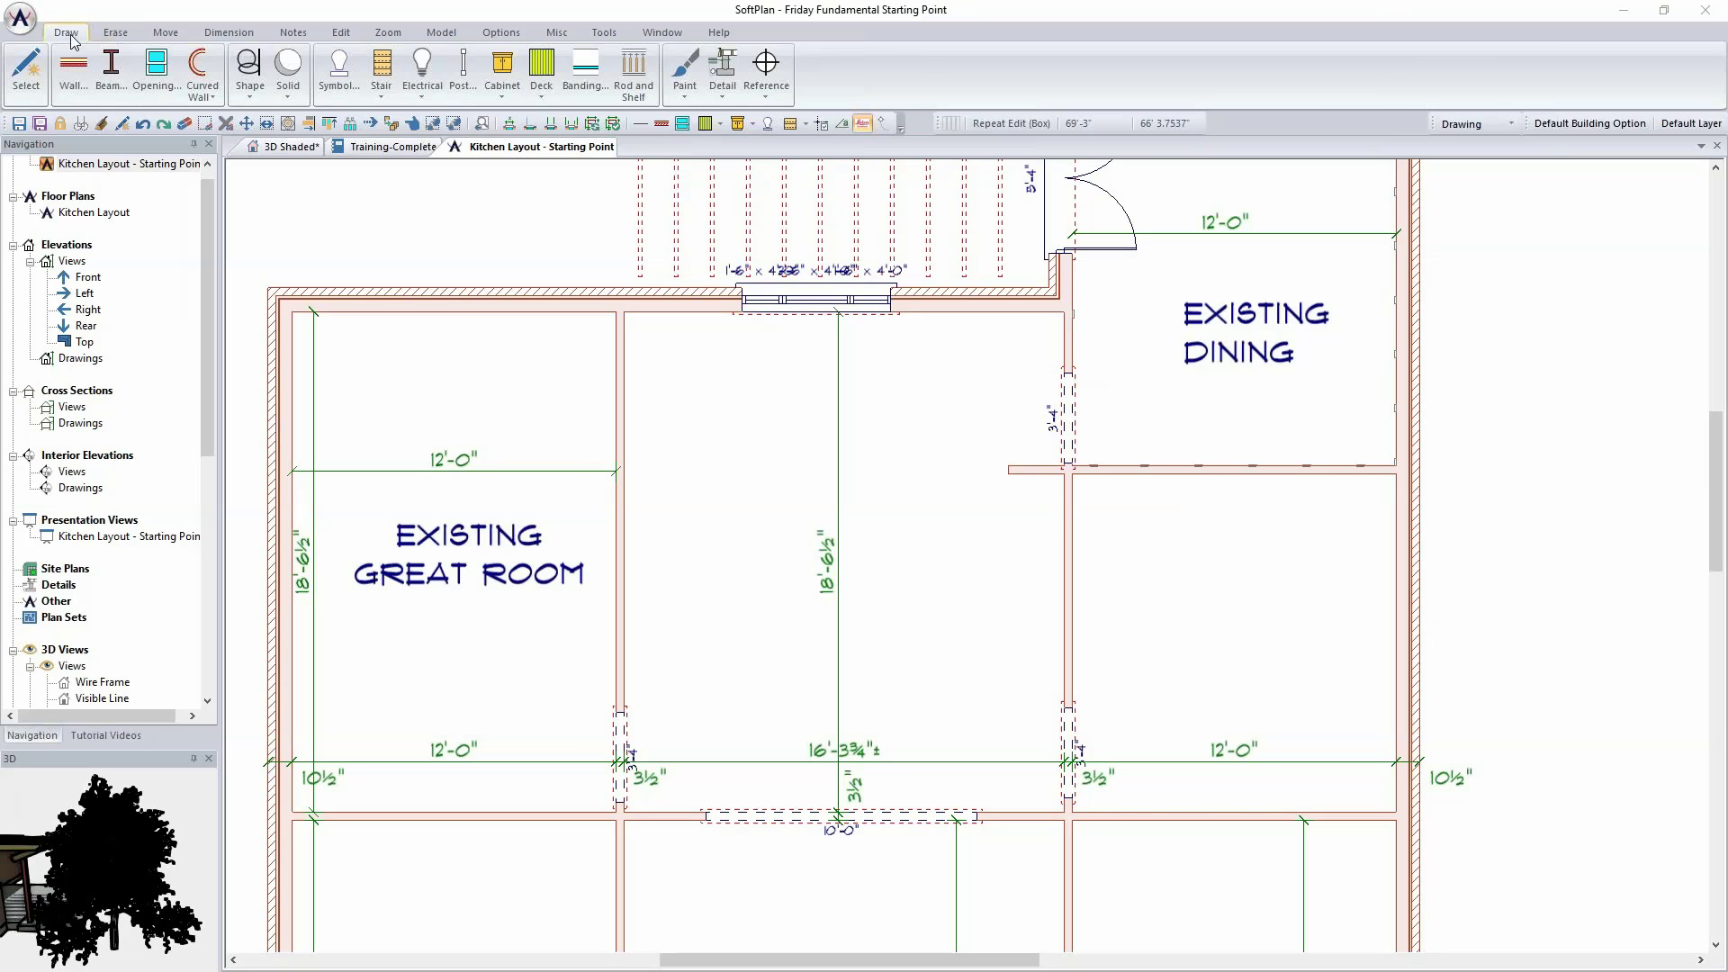
# Step: Set up a custom base cabinet with the Corner shape and a width of 36 inches
pyautogui.click(504, 79)
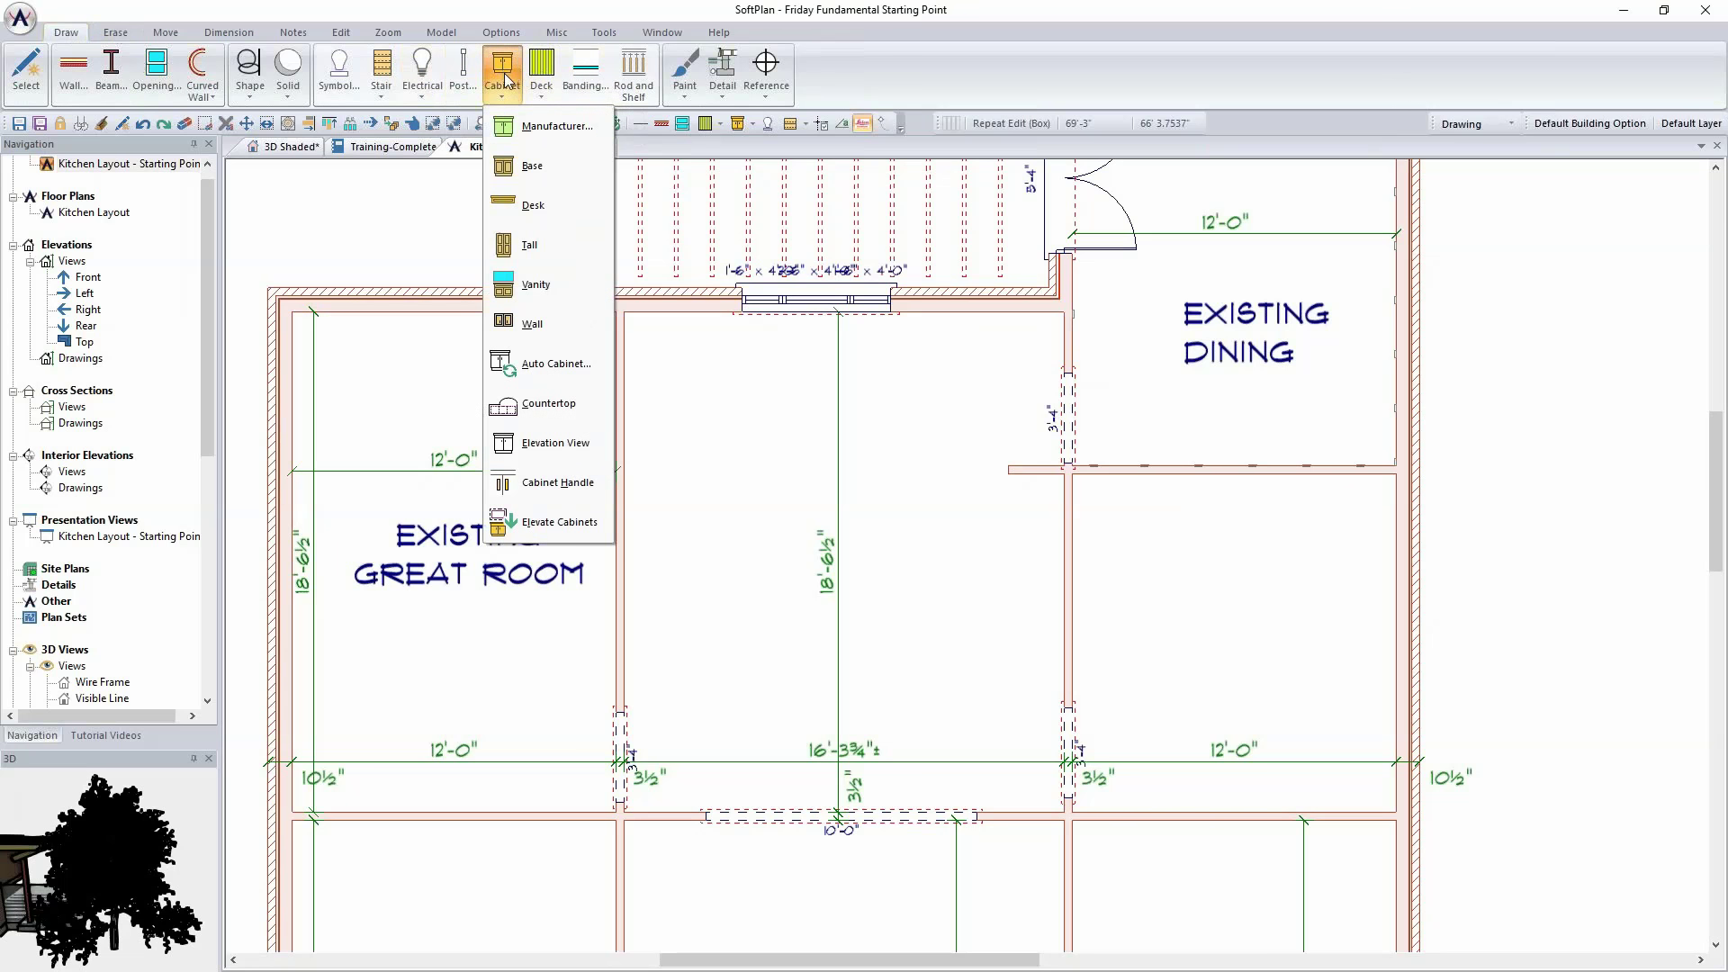
pyautogui.moveTo(534, 133)
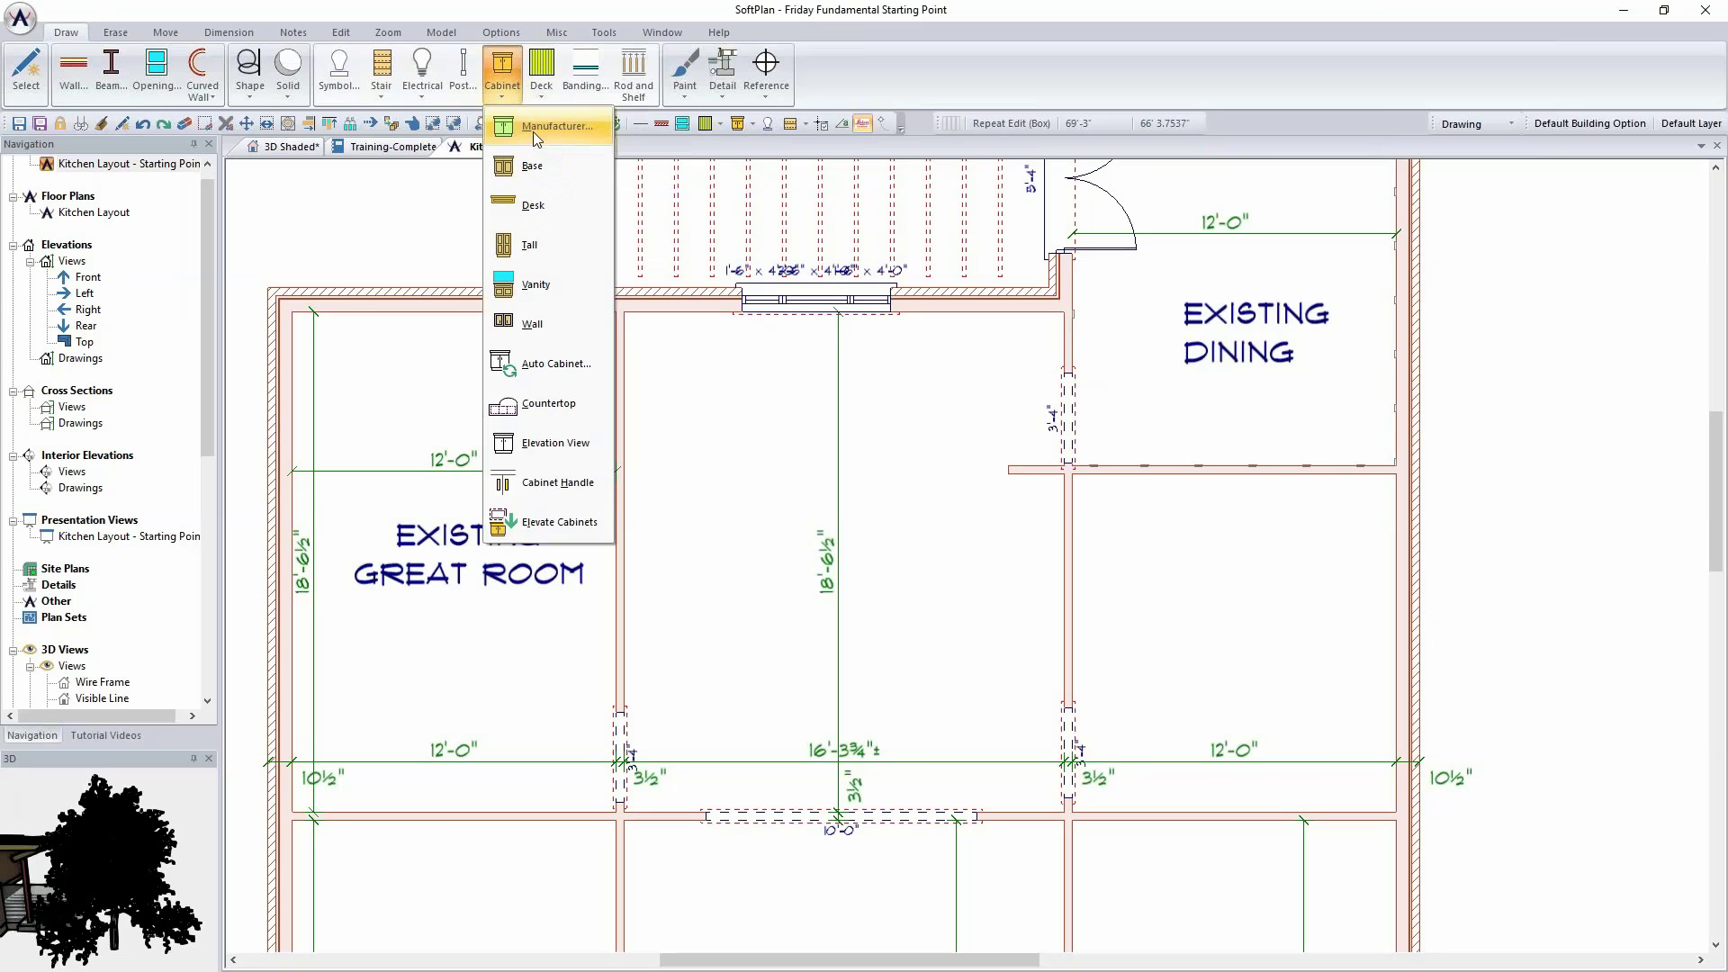
pyautogui.moveTo(539, 165)
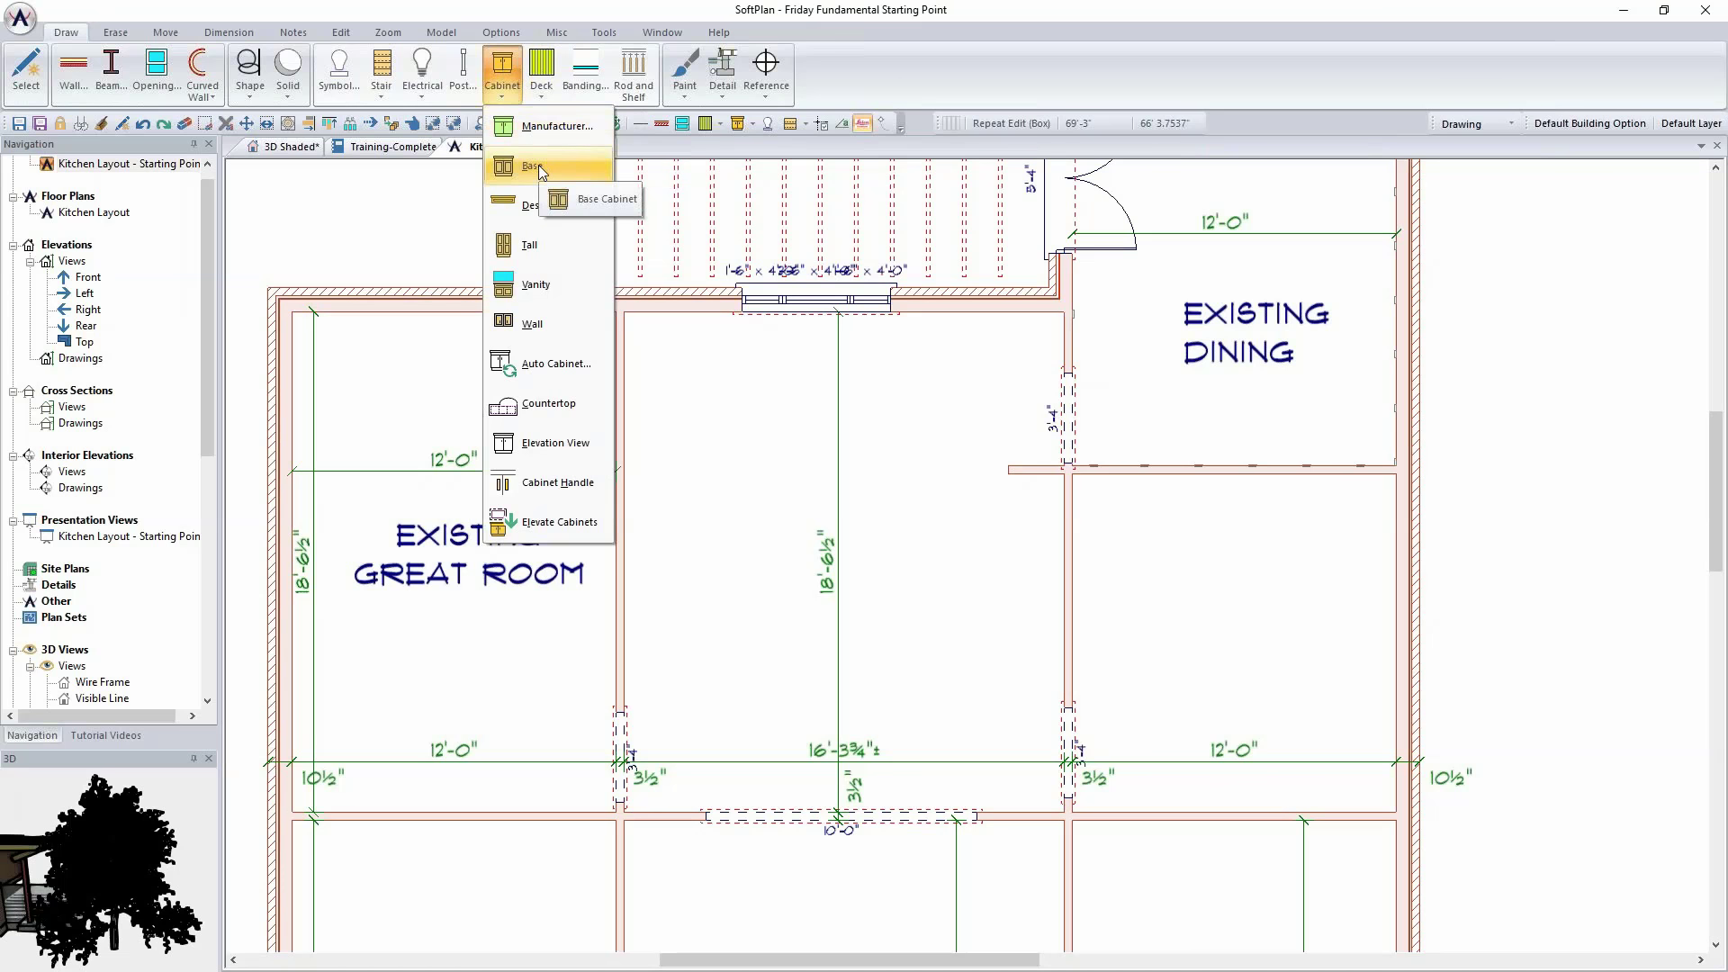
pyautogui.click(599, 199)
pyautogui.moveTo(700, 205); pyautogui.dragTo(290, 121)
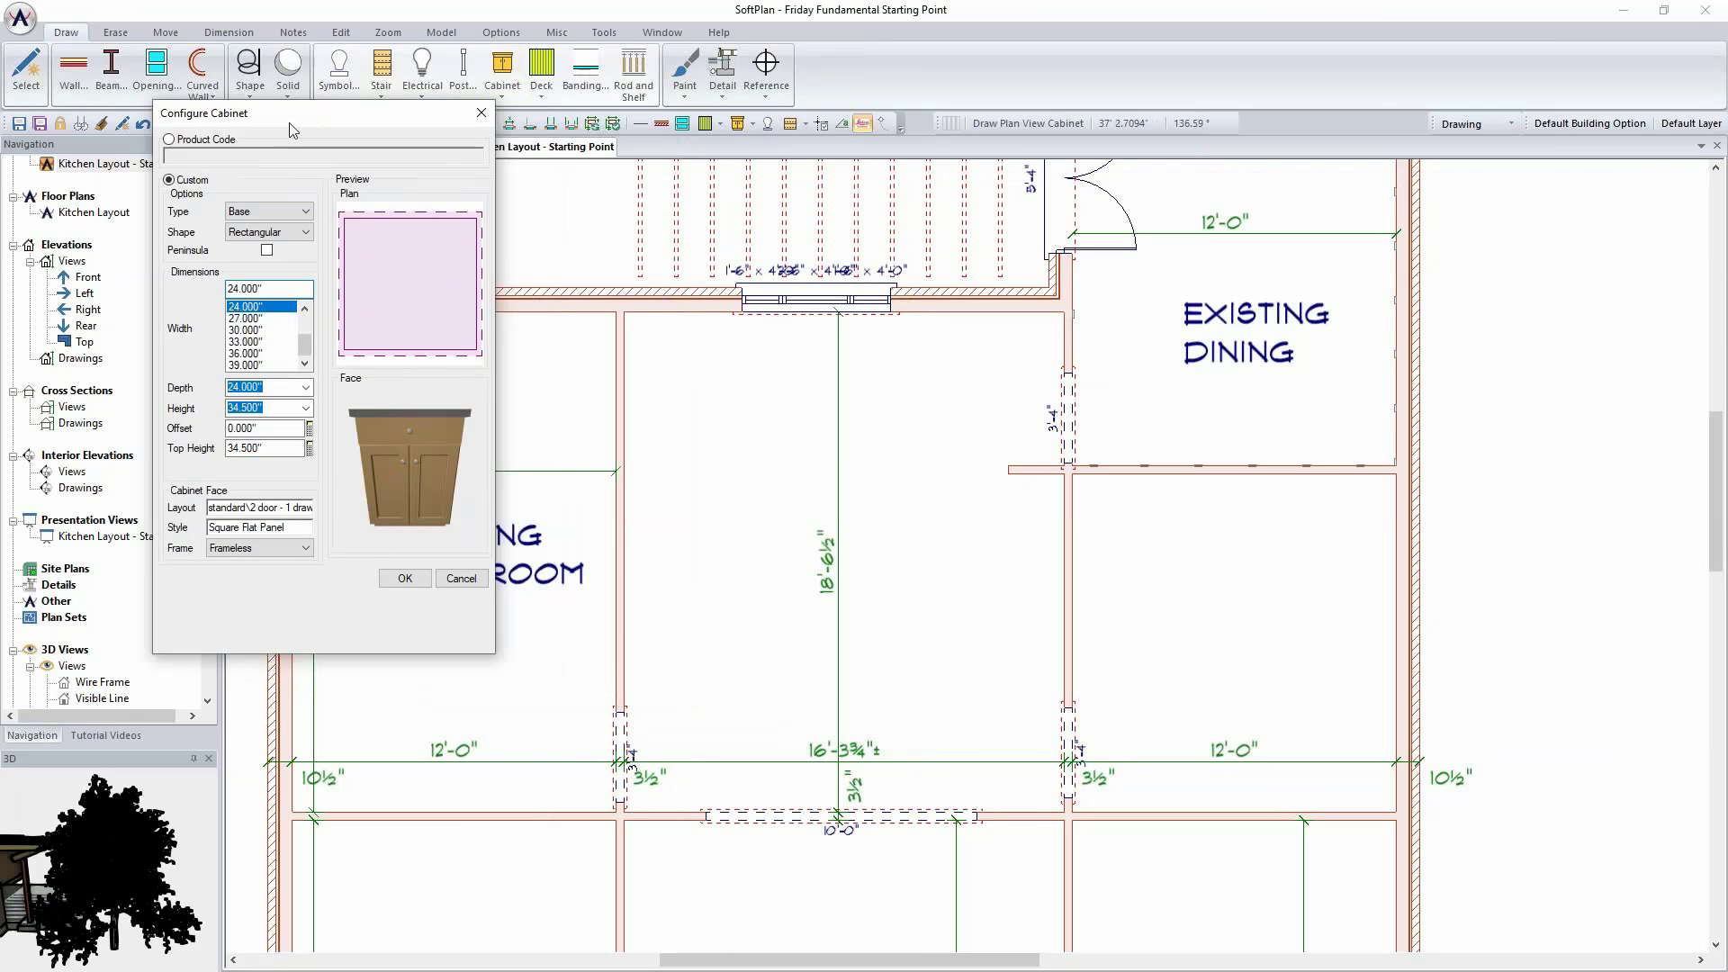
pyautogui.click(306, 213)
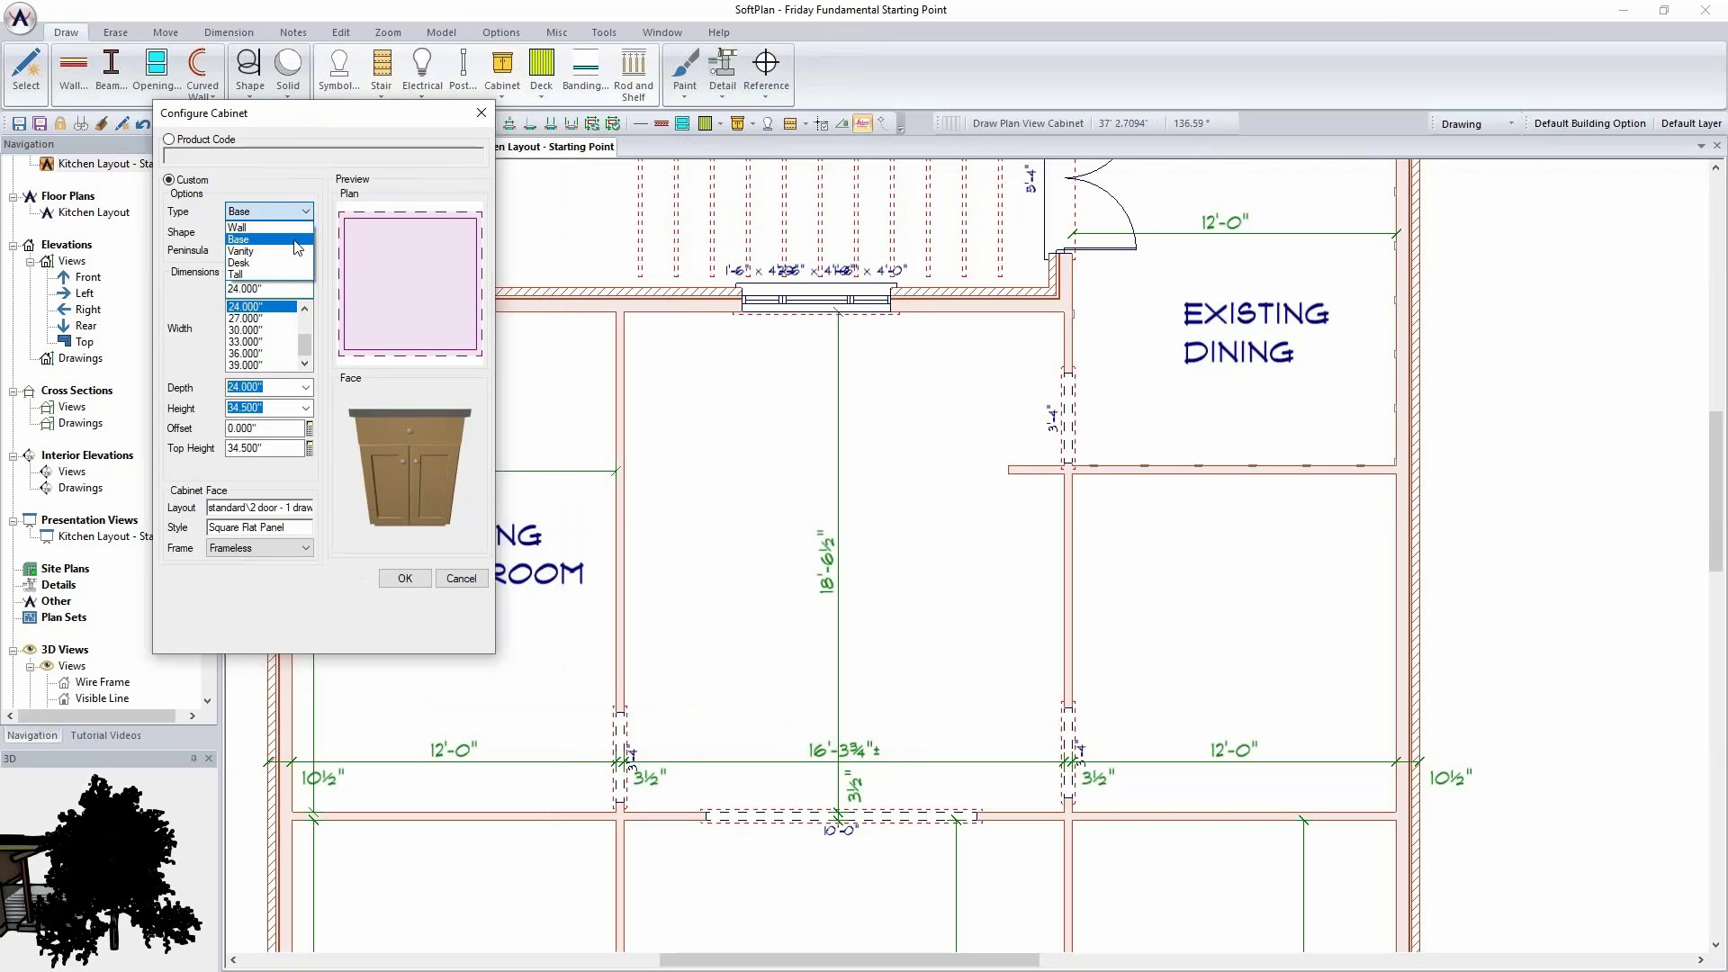
pyautogui.click(307, 238)
pyautogui.click(307, 234)
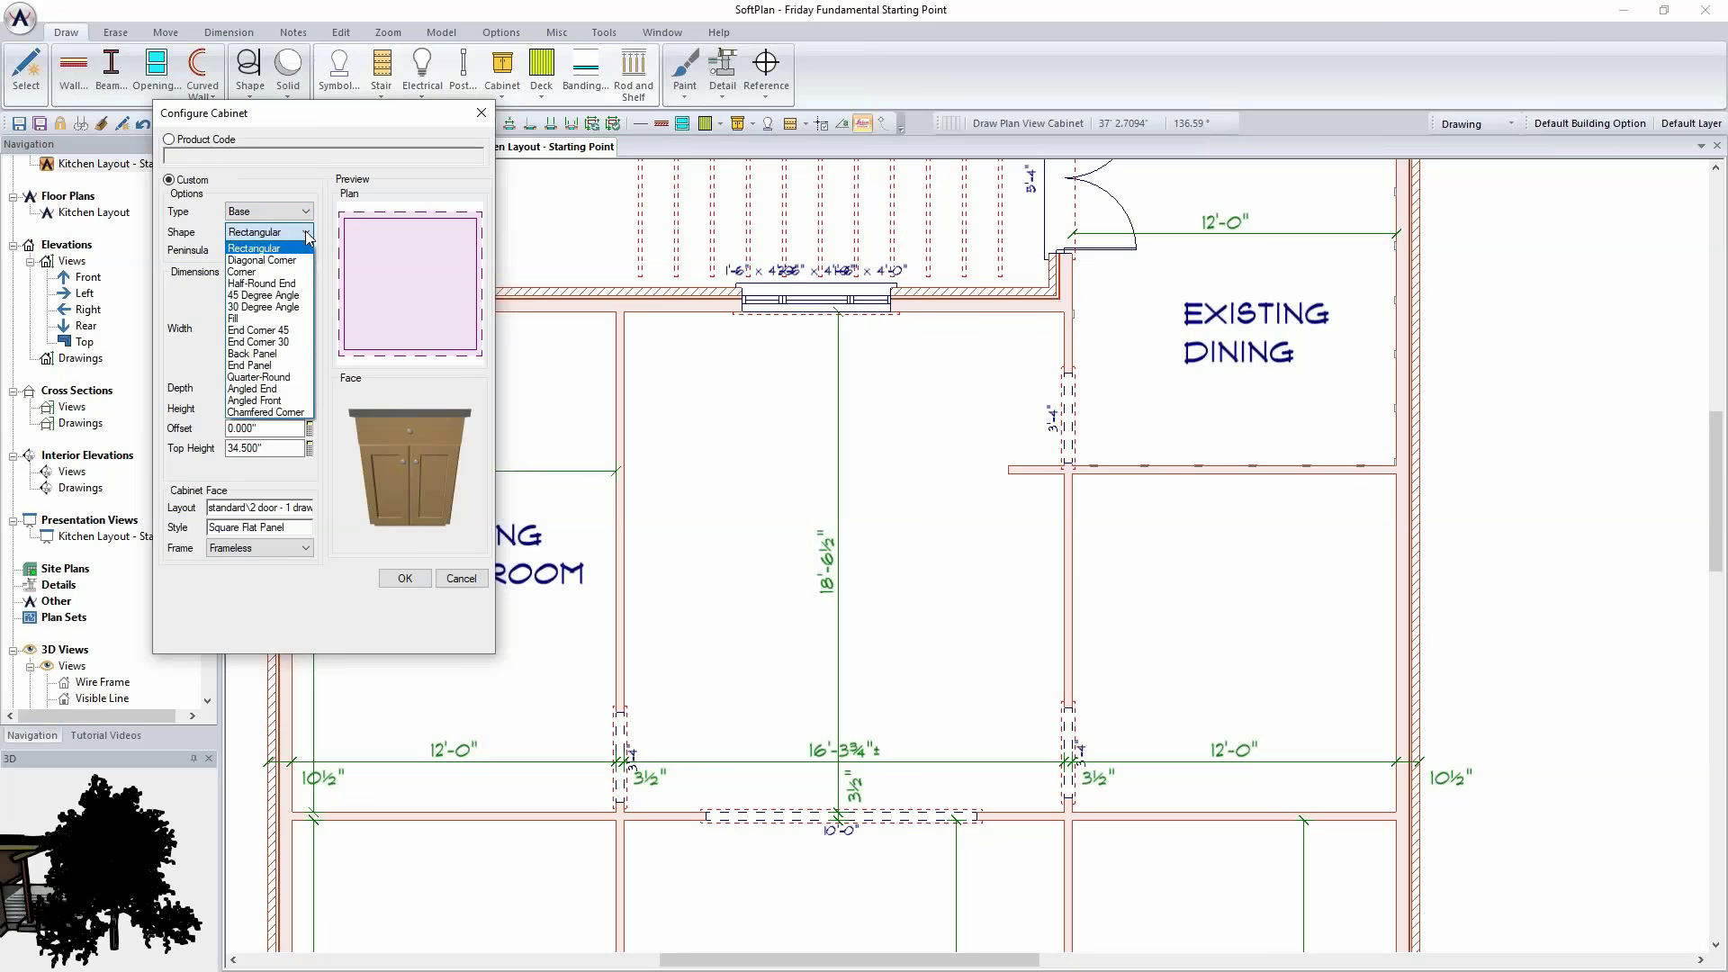
pyautogui.click(284, 272)
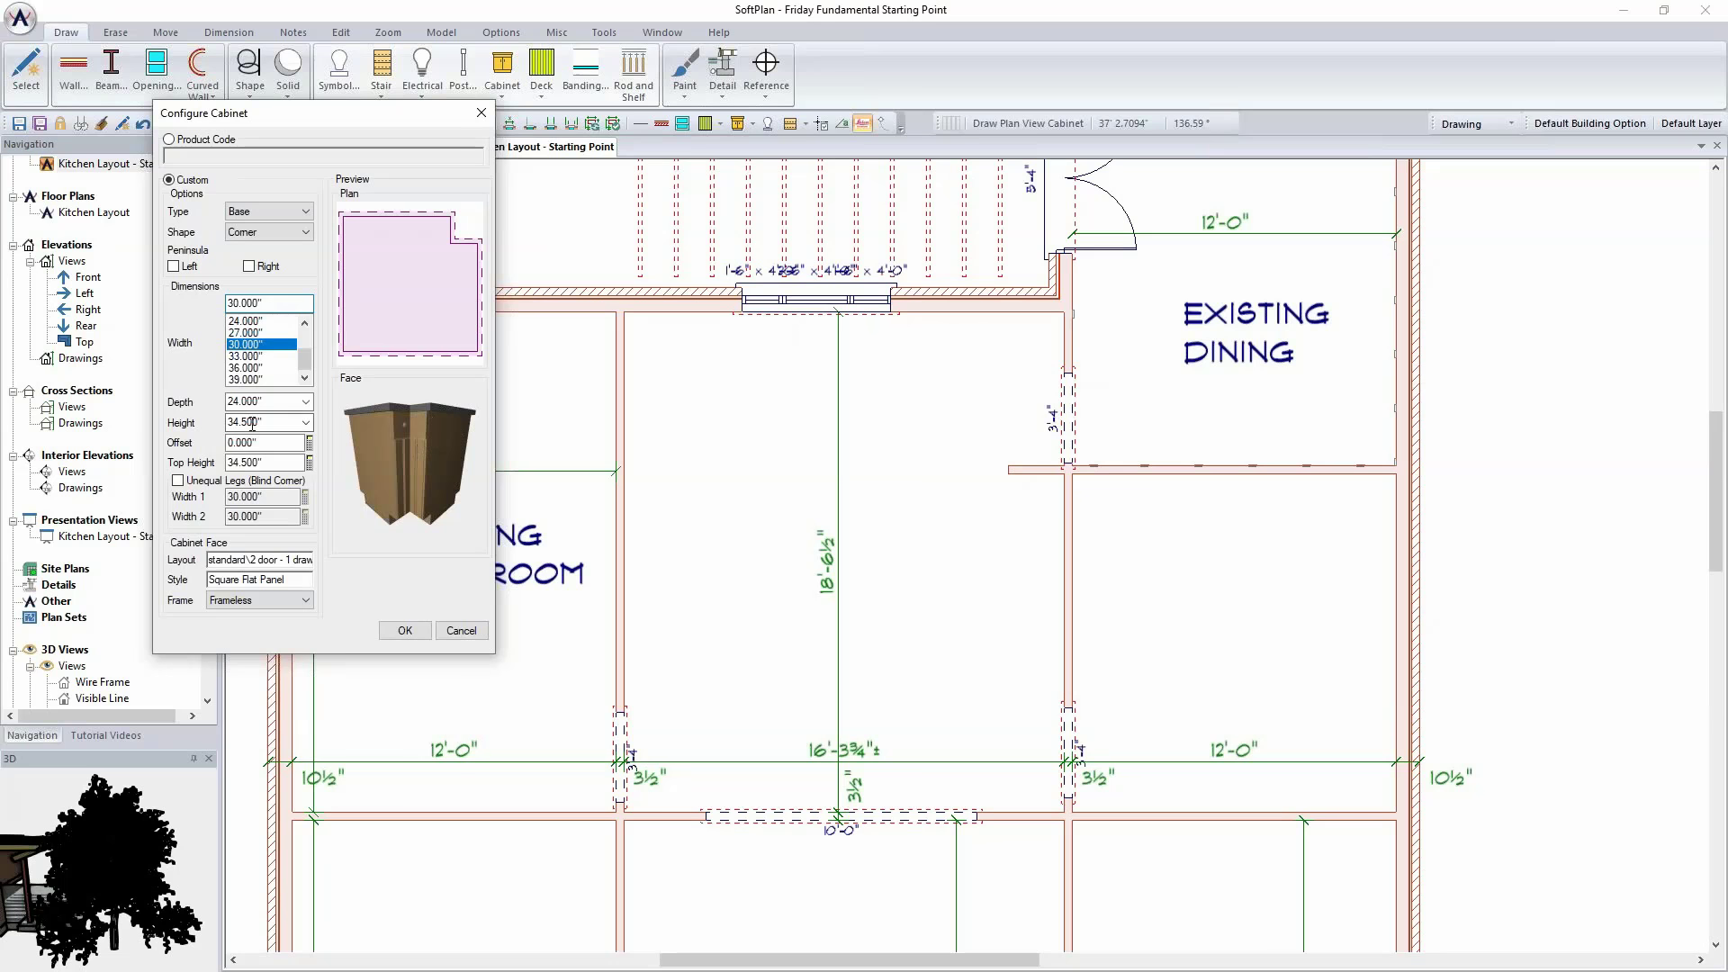
pyautogui.click(244, 368)
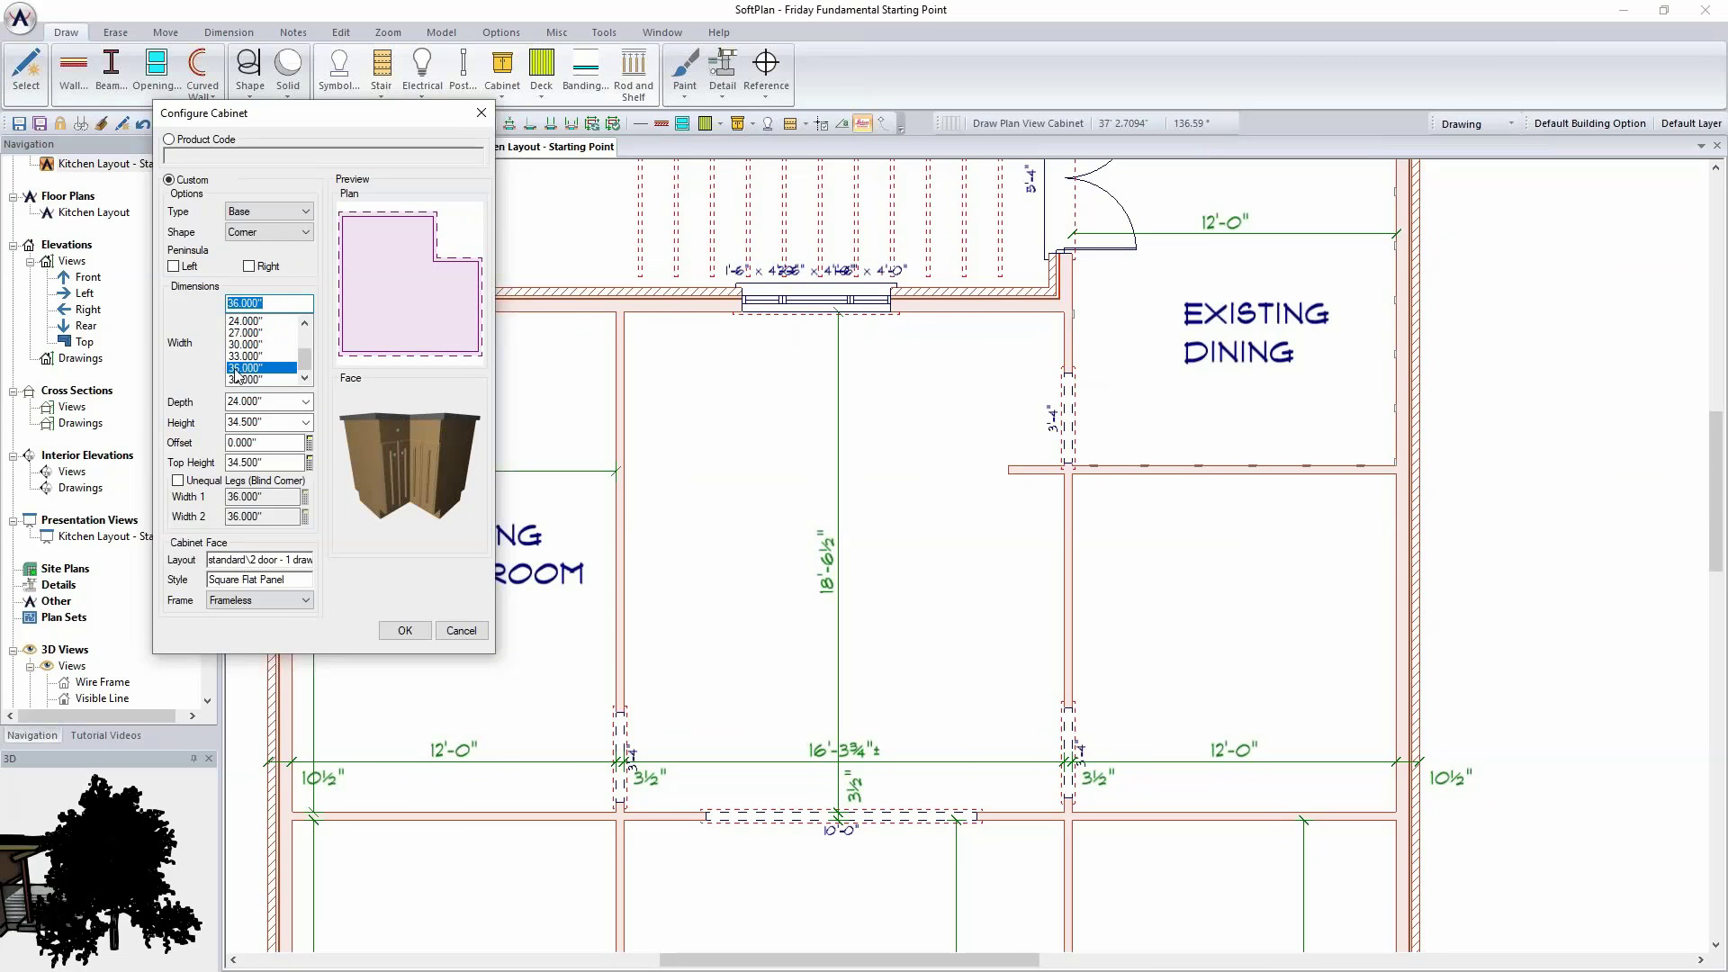
# Step: Make the corner cabinet a blind corner with unequal legs and set Width 2 to 24 inches
pyautogui.click(205, 483)
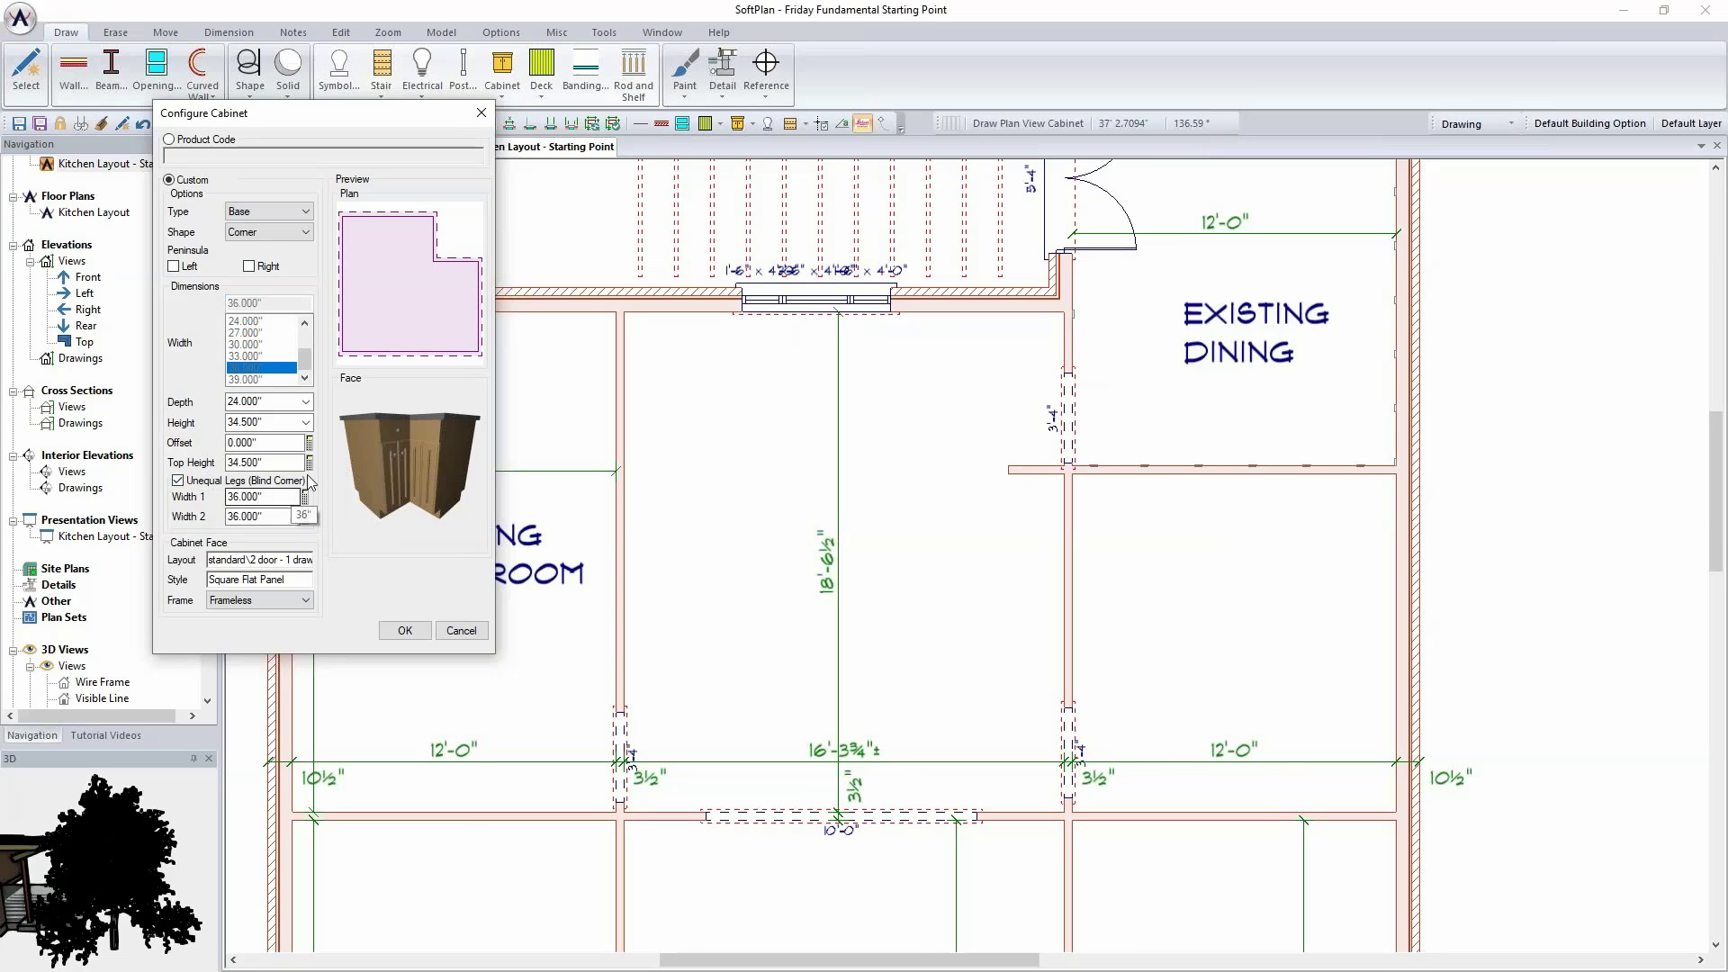
pyautogui.doubleClick(271, 517)
pyautogui.write('24')
pyautogui.press('Tab')
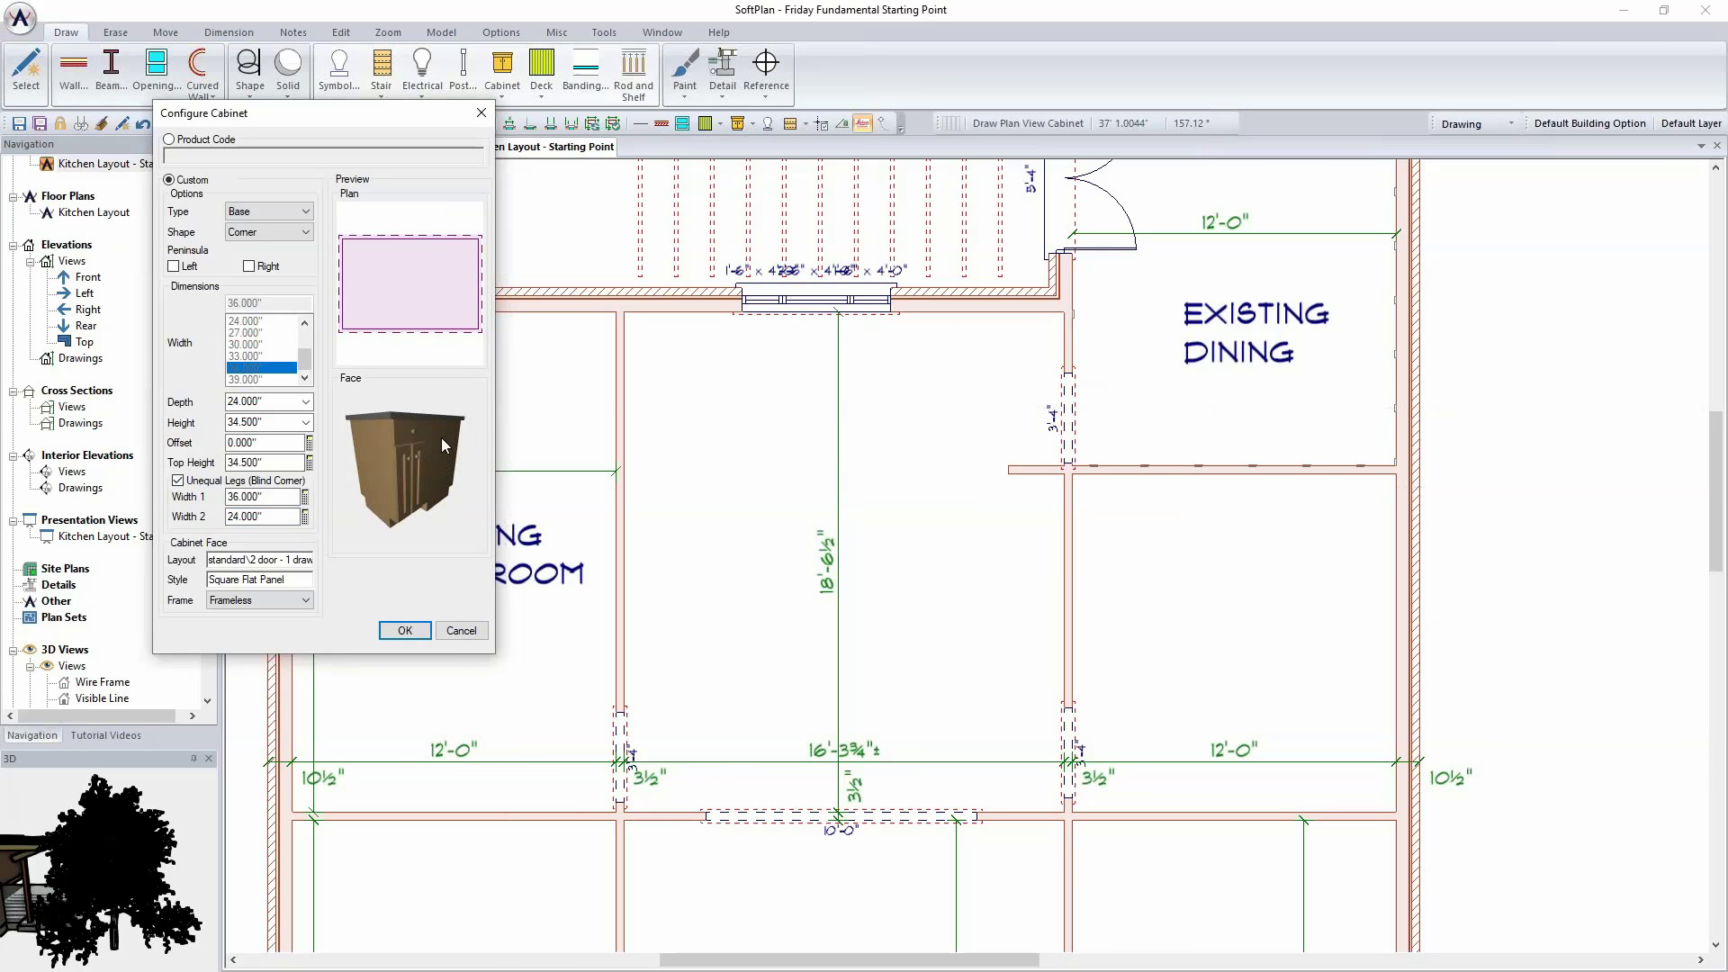
# Step: Give the blind corner cabinet the 1 door - 1 drawer recessed face and place it where the great room wall meets the window wall
pyautogui.click(296, 569)
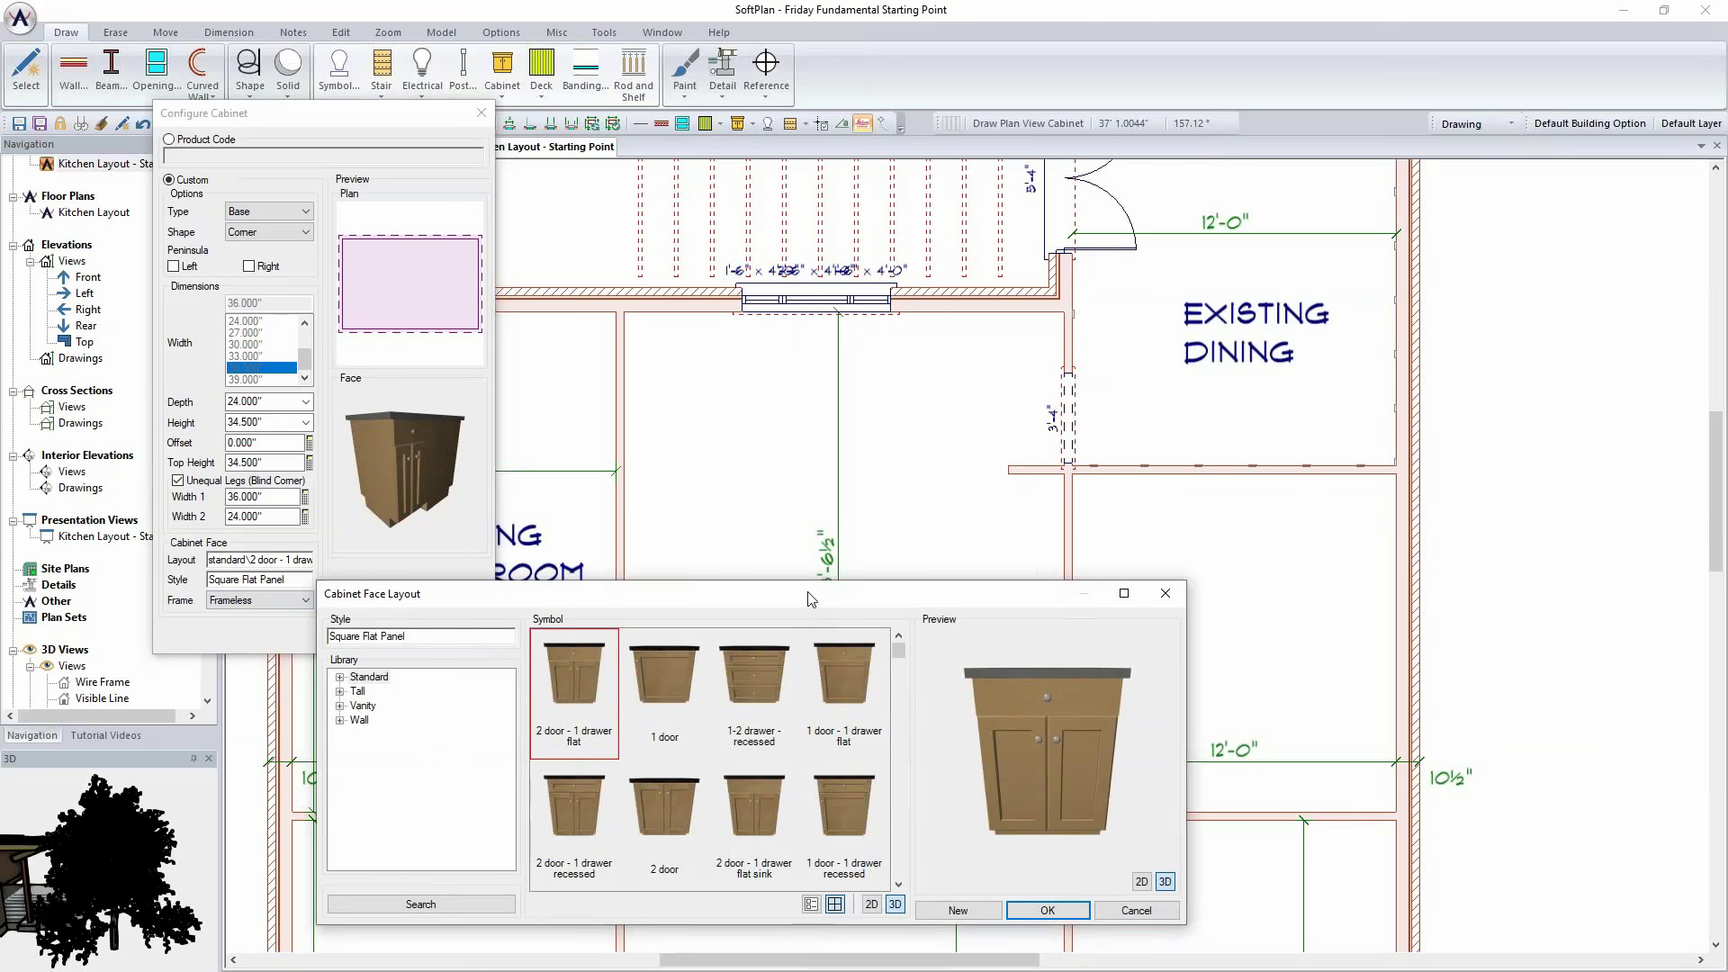
pyautogui.moveTo(810, 601); pyautogui.dragTo(770, 254)
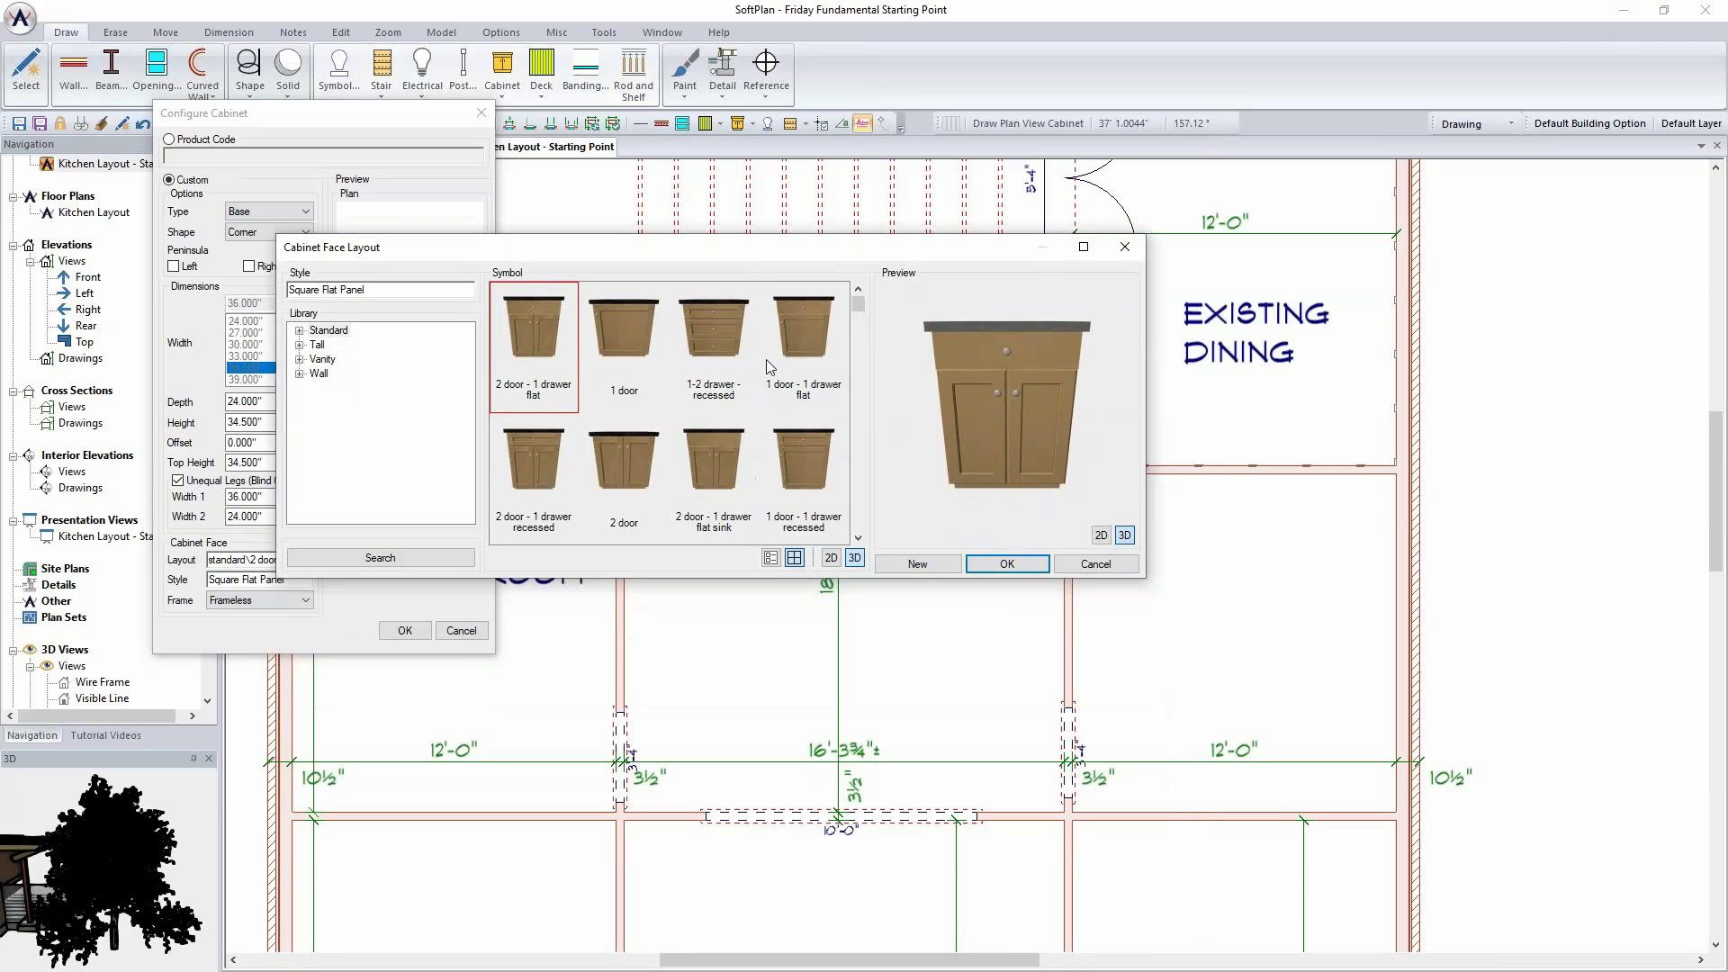
pyautogui.scroll(-2, 772, 353)
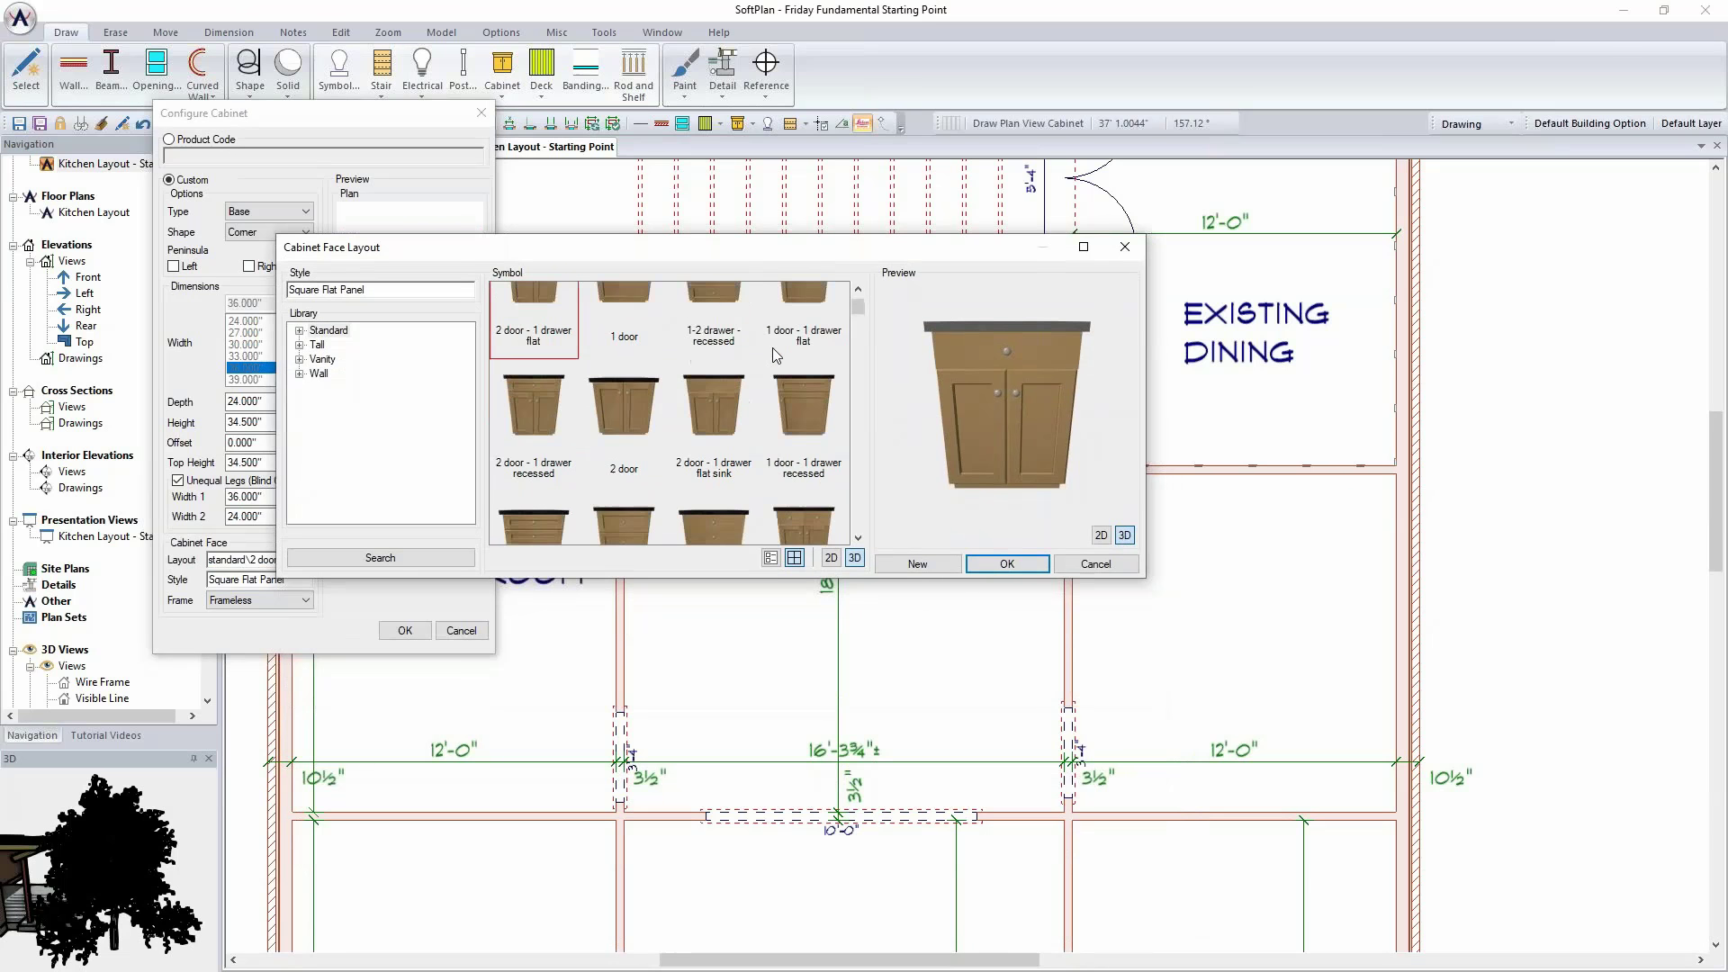
pyautogui.click(803, 391)
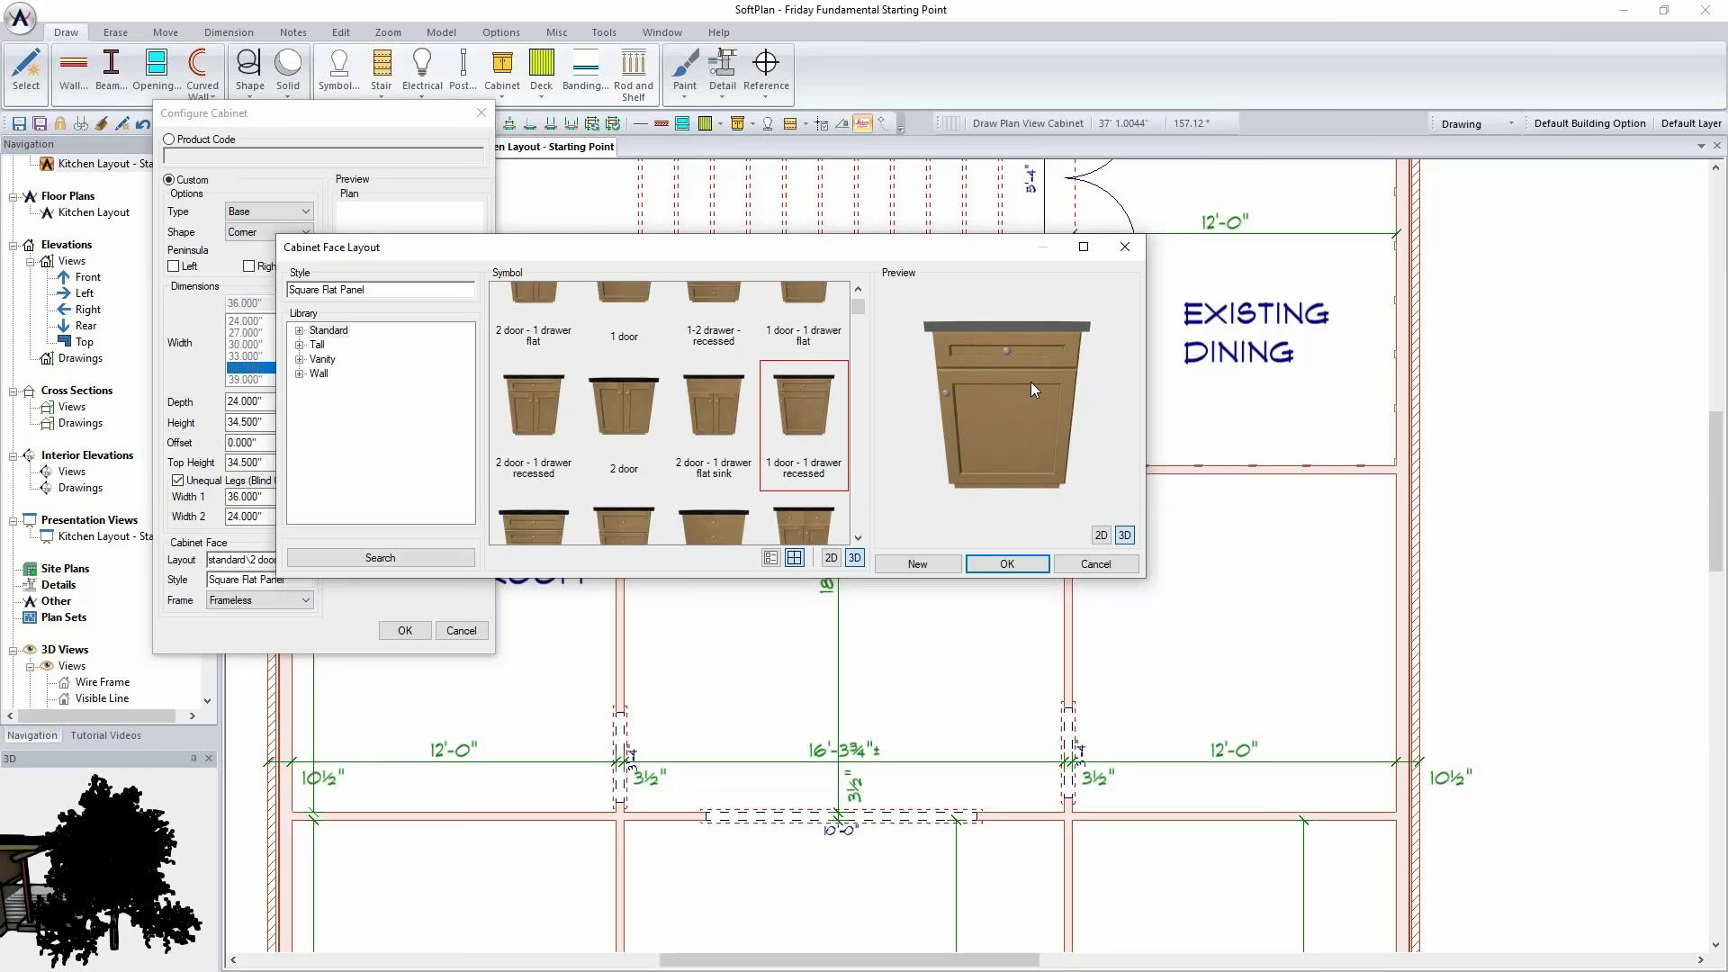
pyautogui.click(1013, 563)
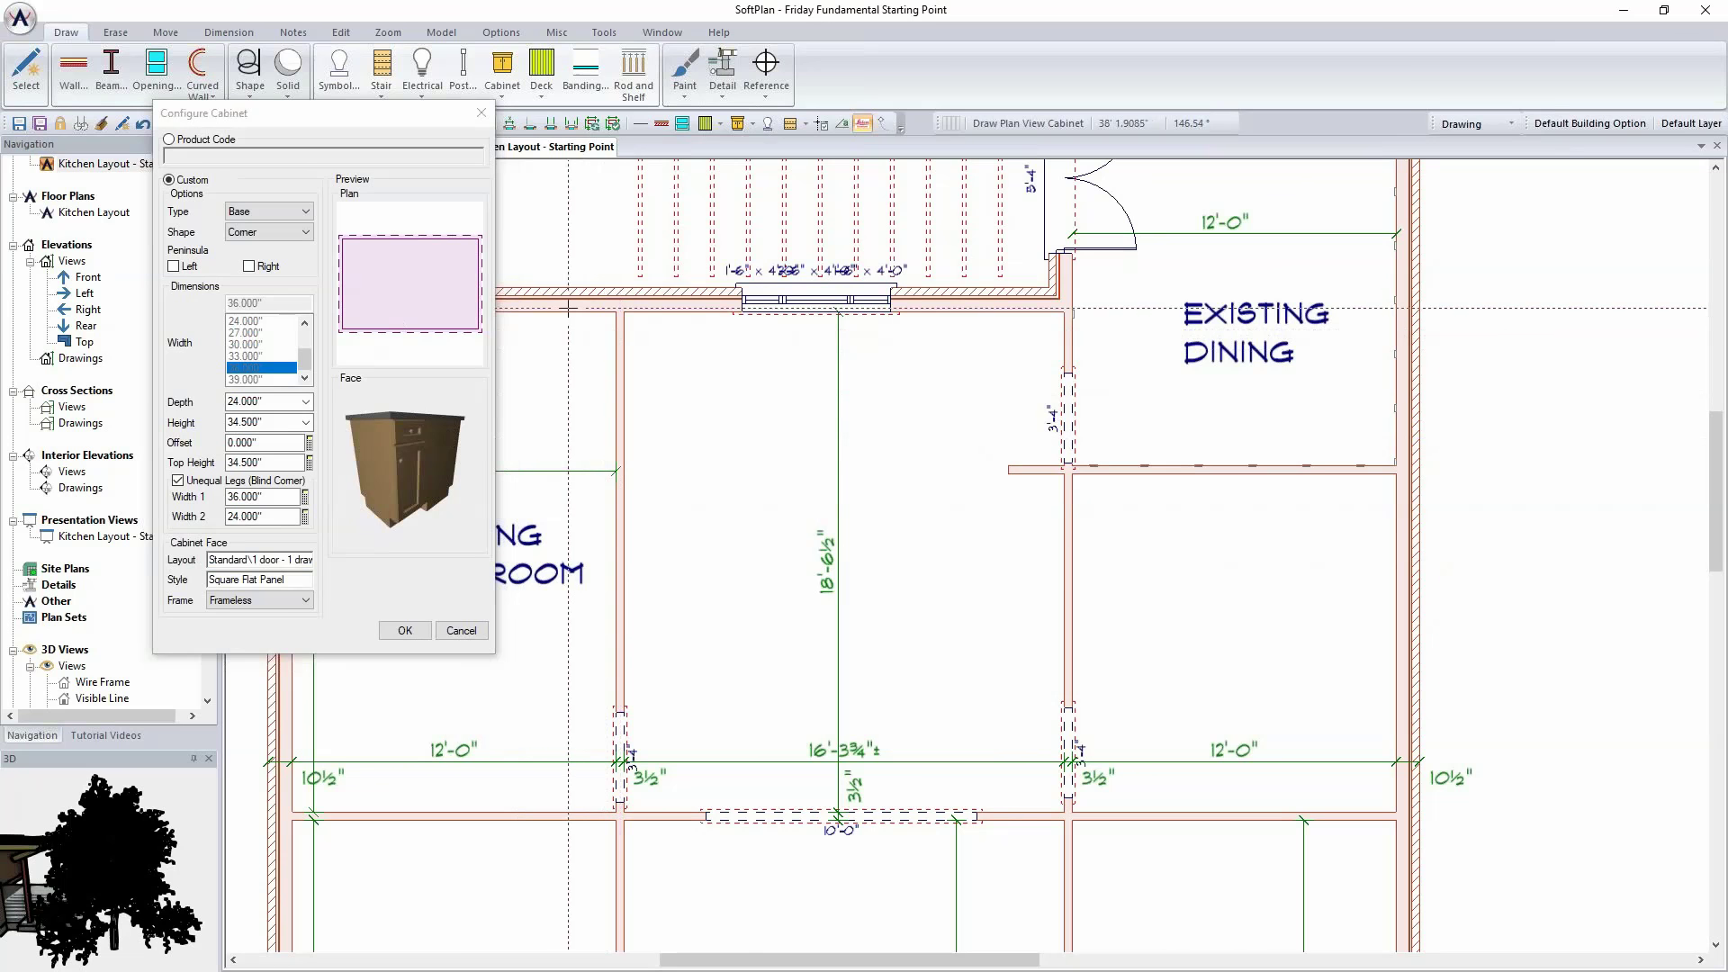
pyautogui.click(637, 347)
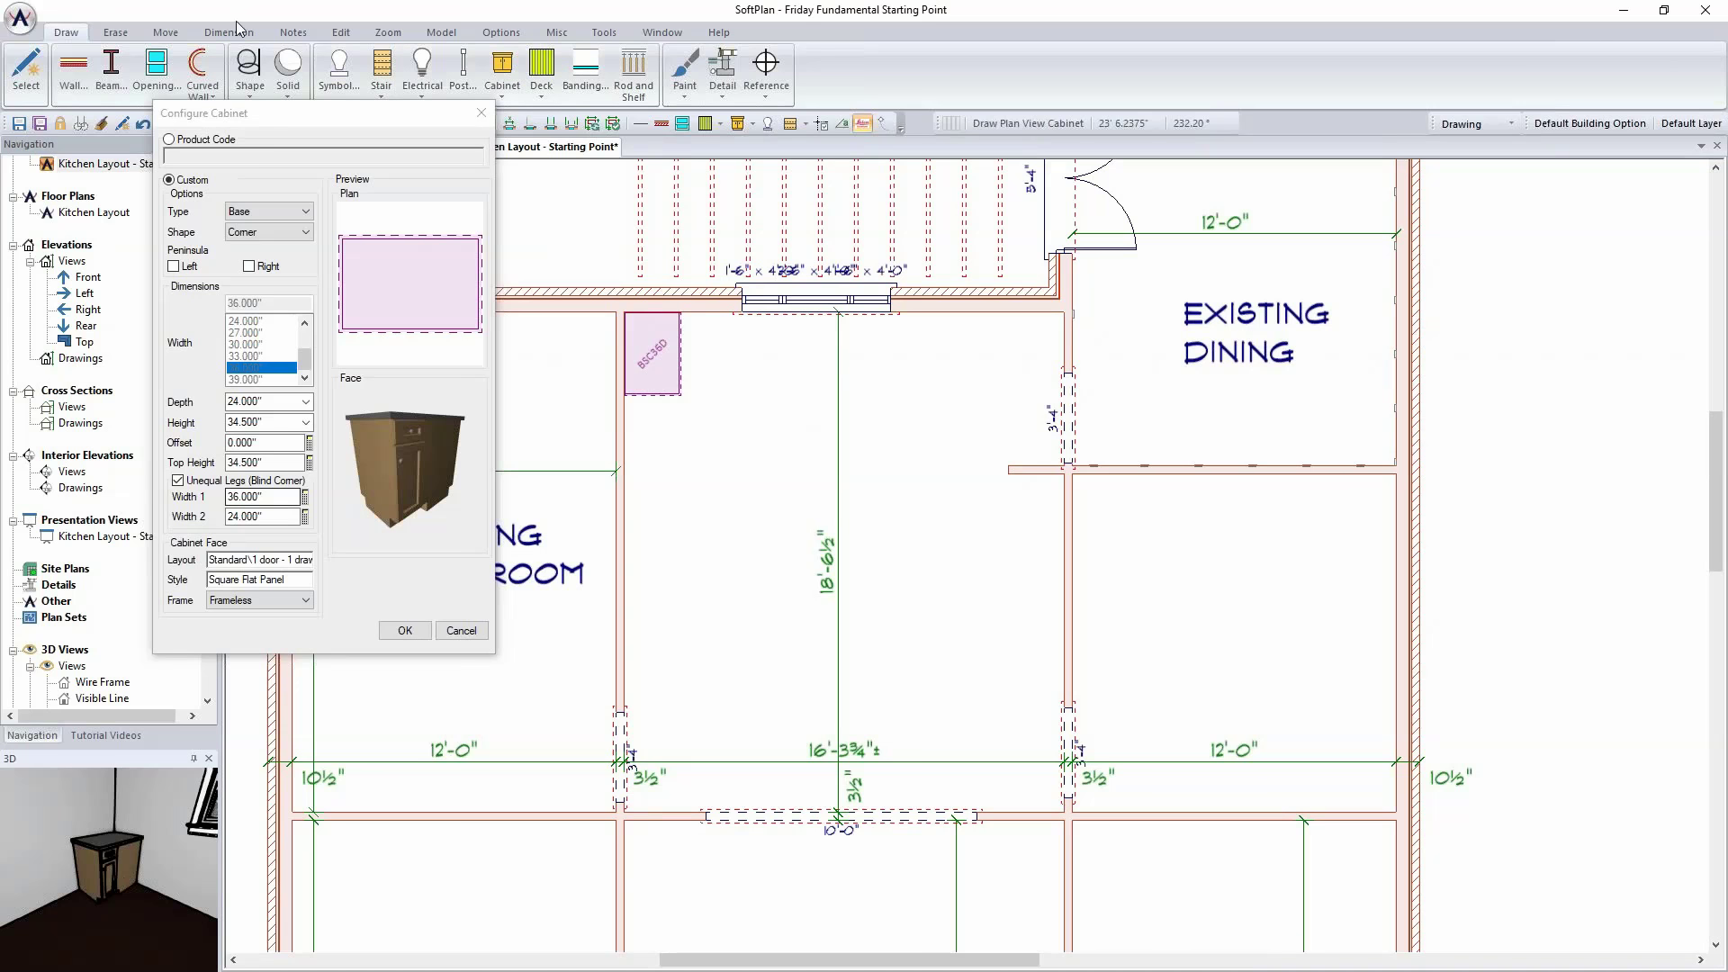
# Step: Configure the next base cabinet as Rectangular with the 1-2 drawer - recessed face, and set its width to 18 inches
pyautogui.click(286, 235)
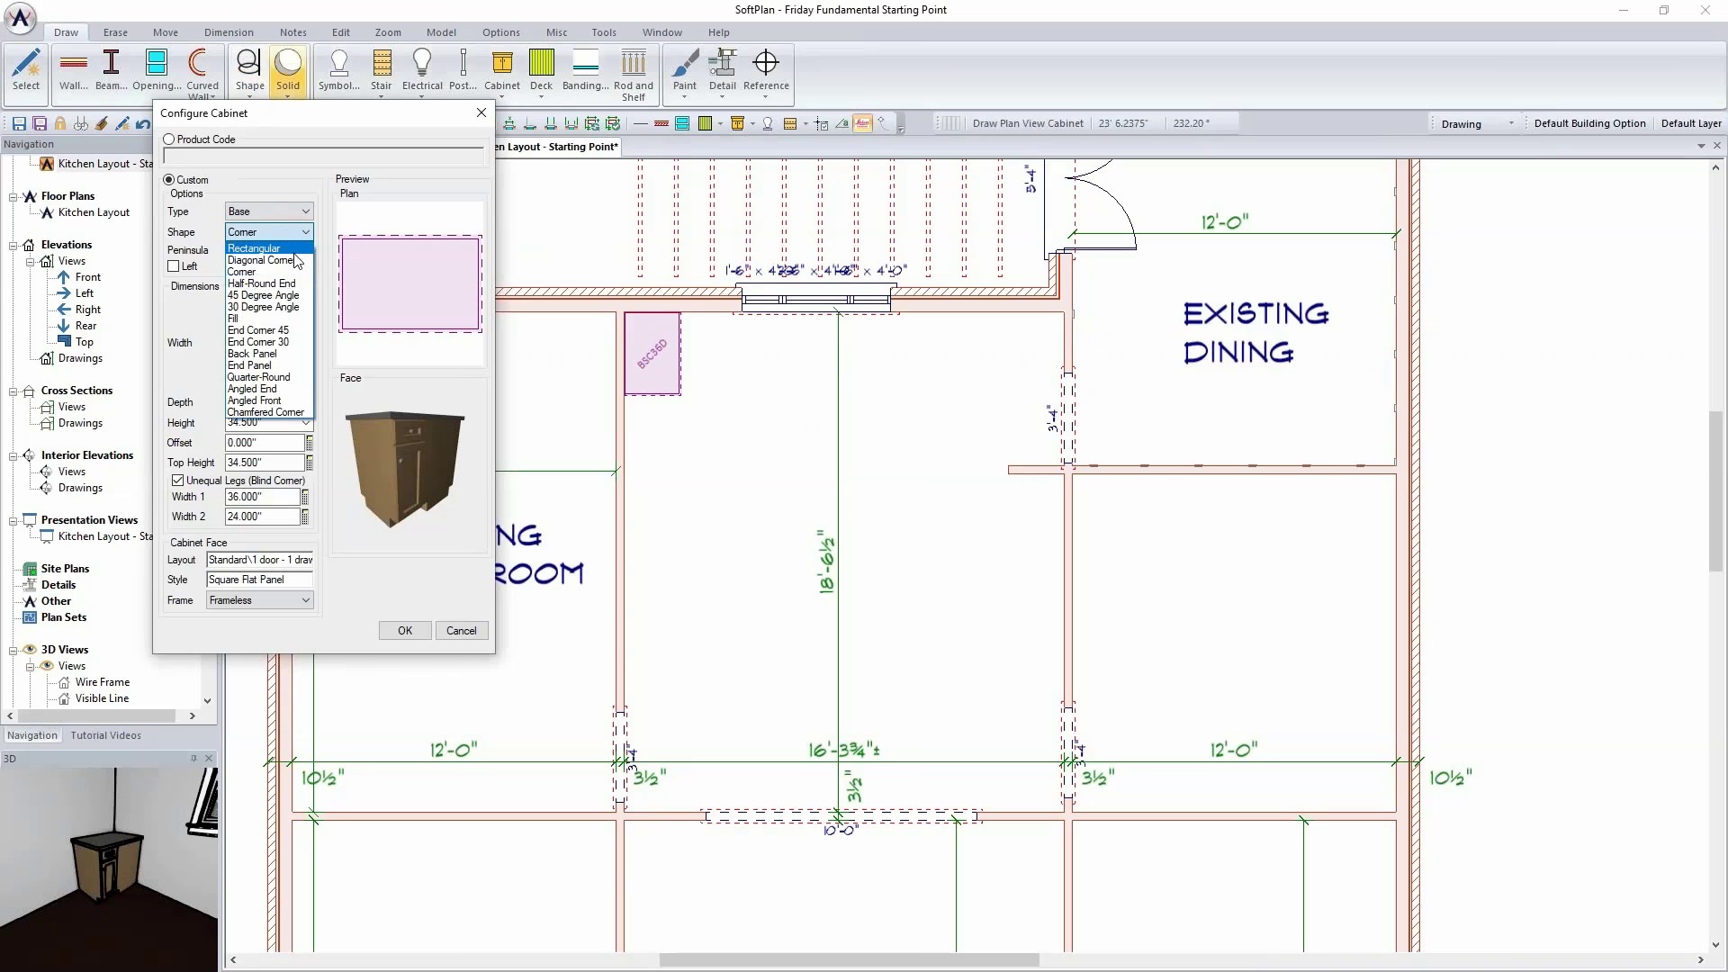
pyautogui.click(265, 249)
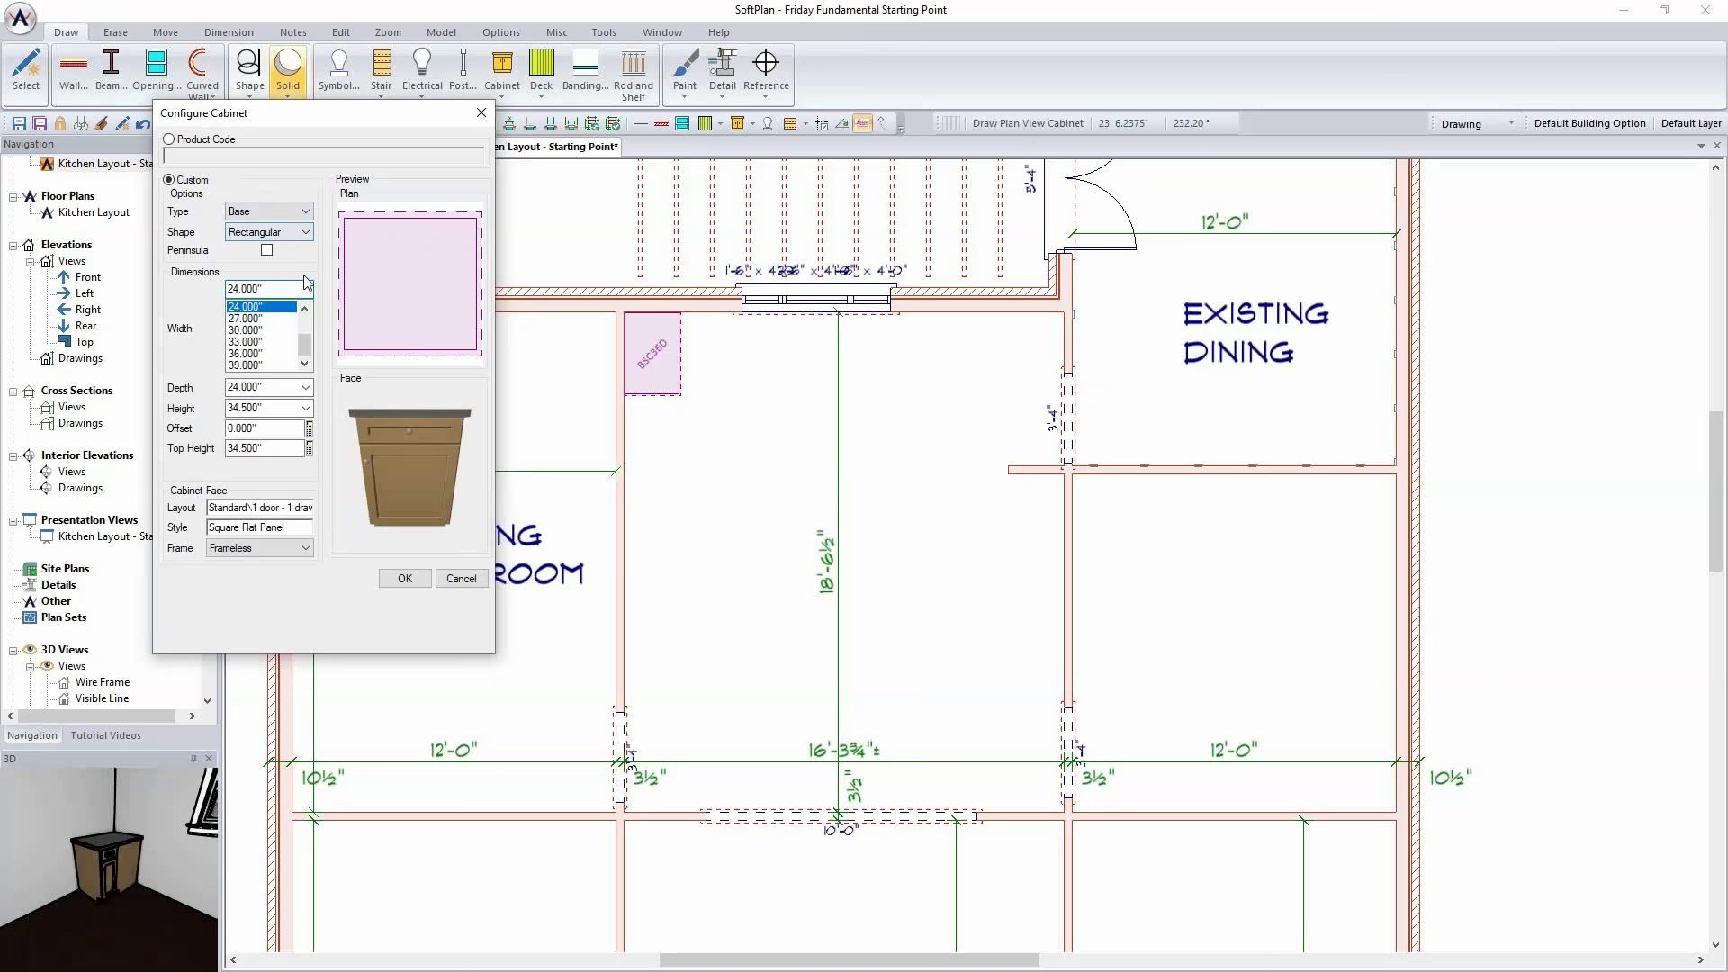
pyautogui.click(293, 510)
pyautogui.click(761, 635)
pyautogui.click(1047, 859)
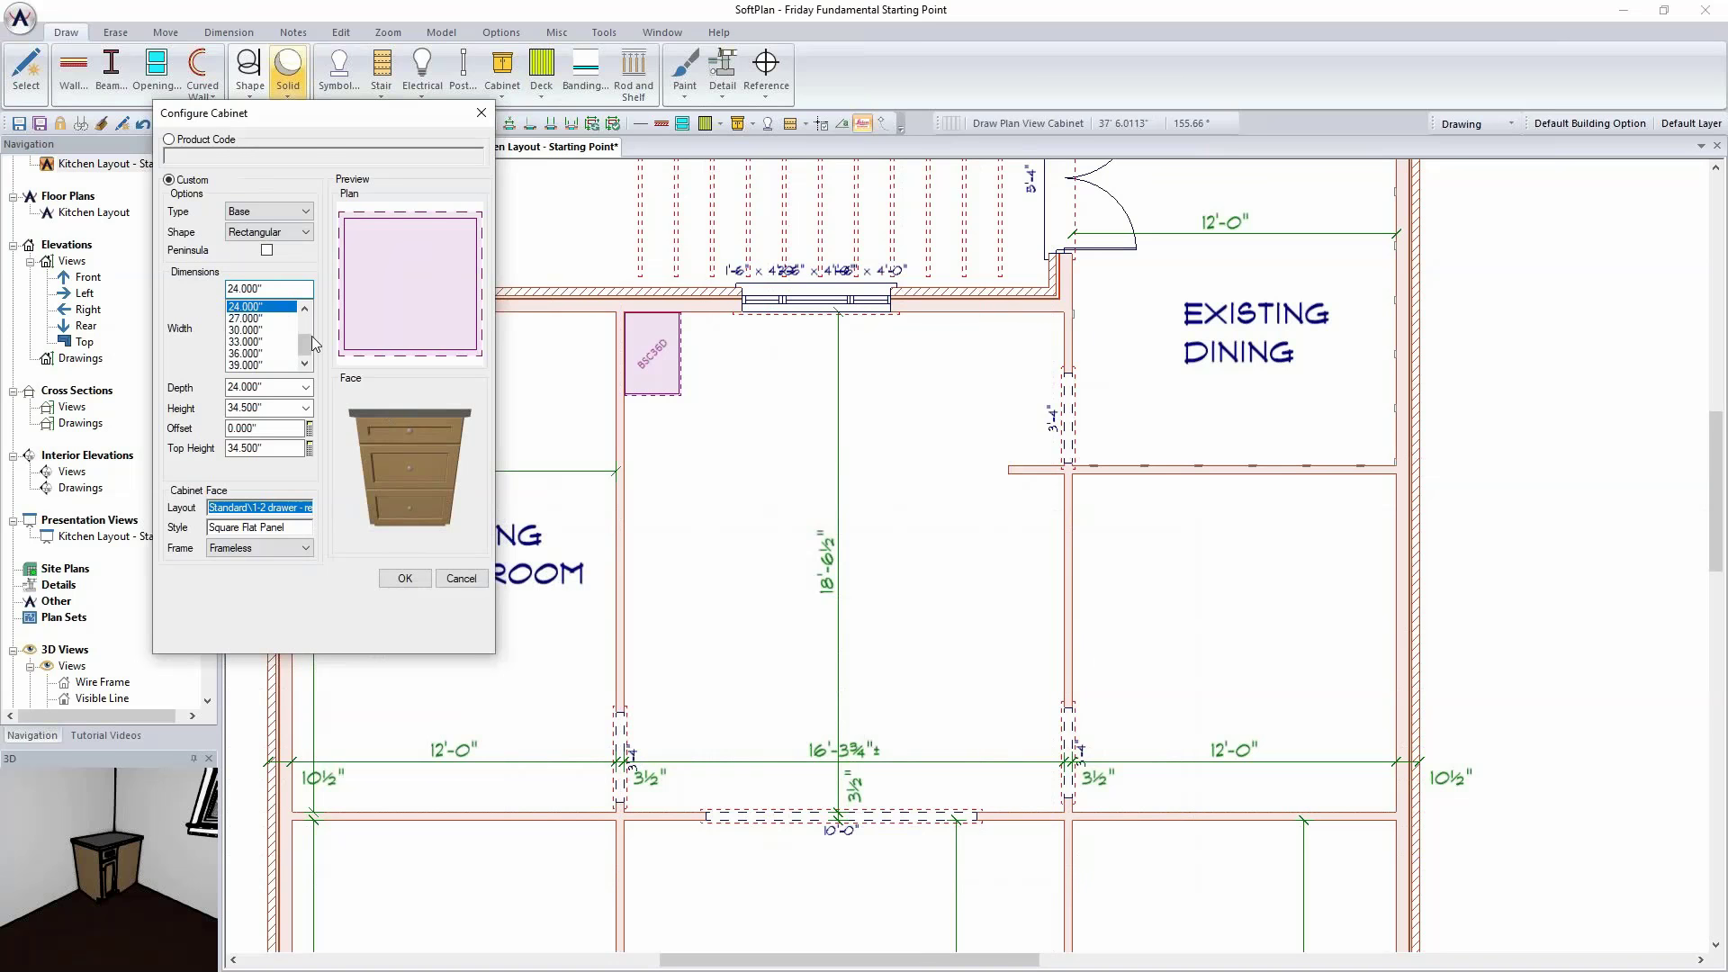
pyautogui.scroll(1, 304, 335)
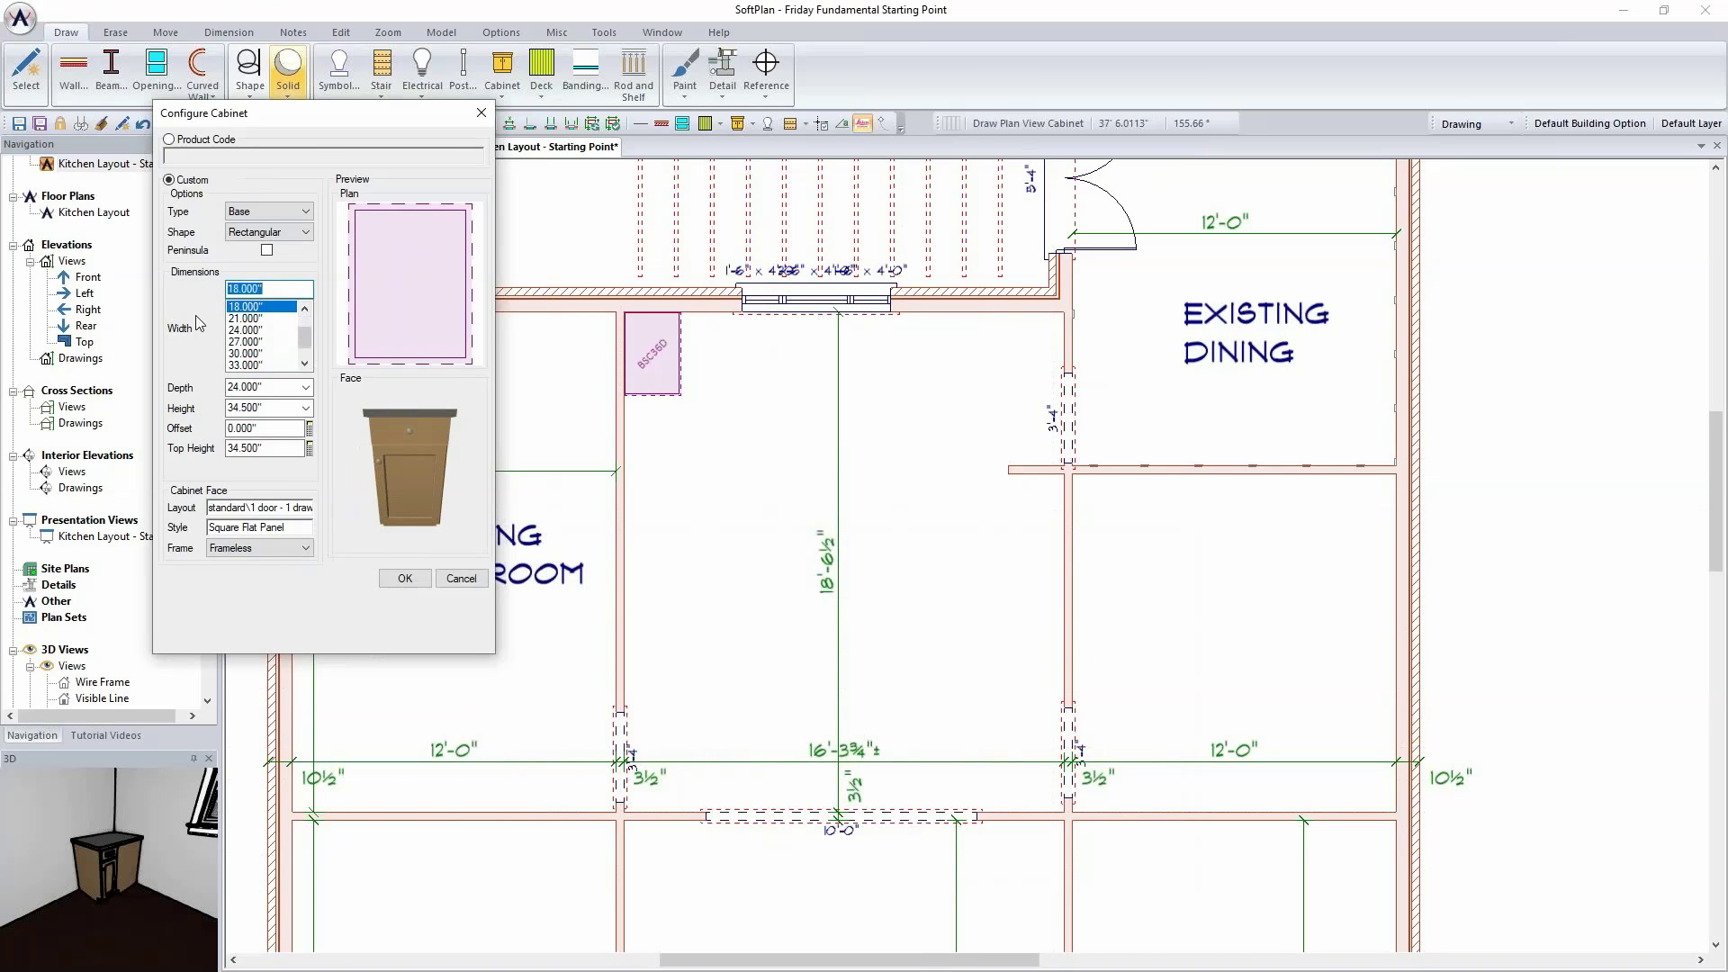
# Step: Reapply the 1-2 drawer - recessed face and place the cabinet on the window wall directly beside the blind corner cabinet
pyautogui.click(300, 508)
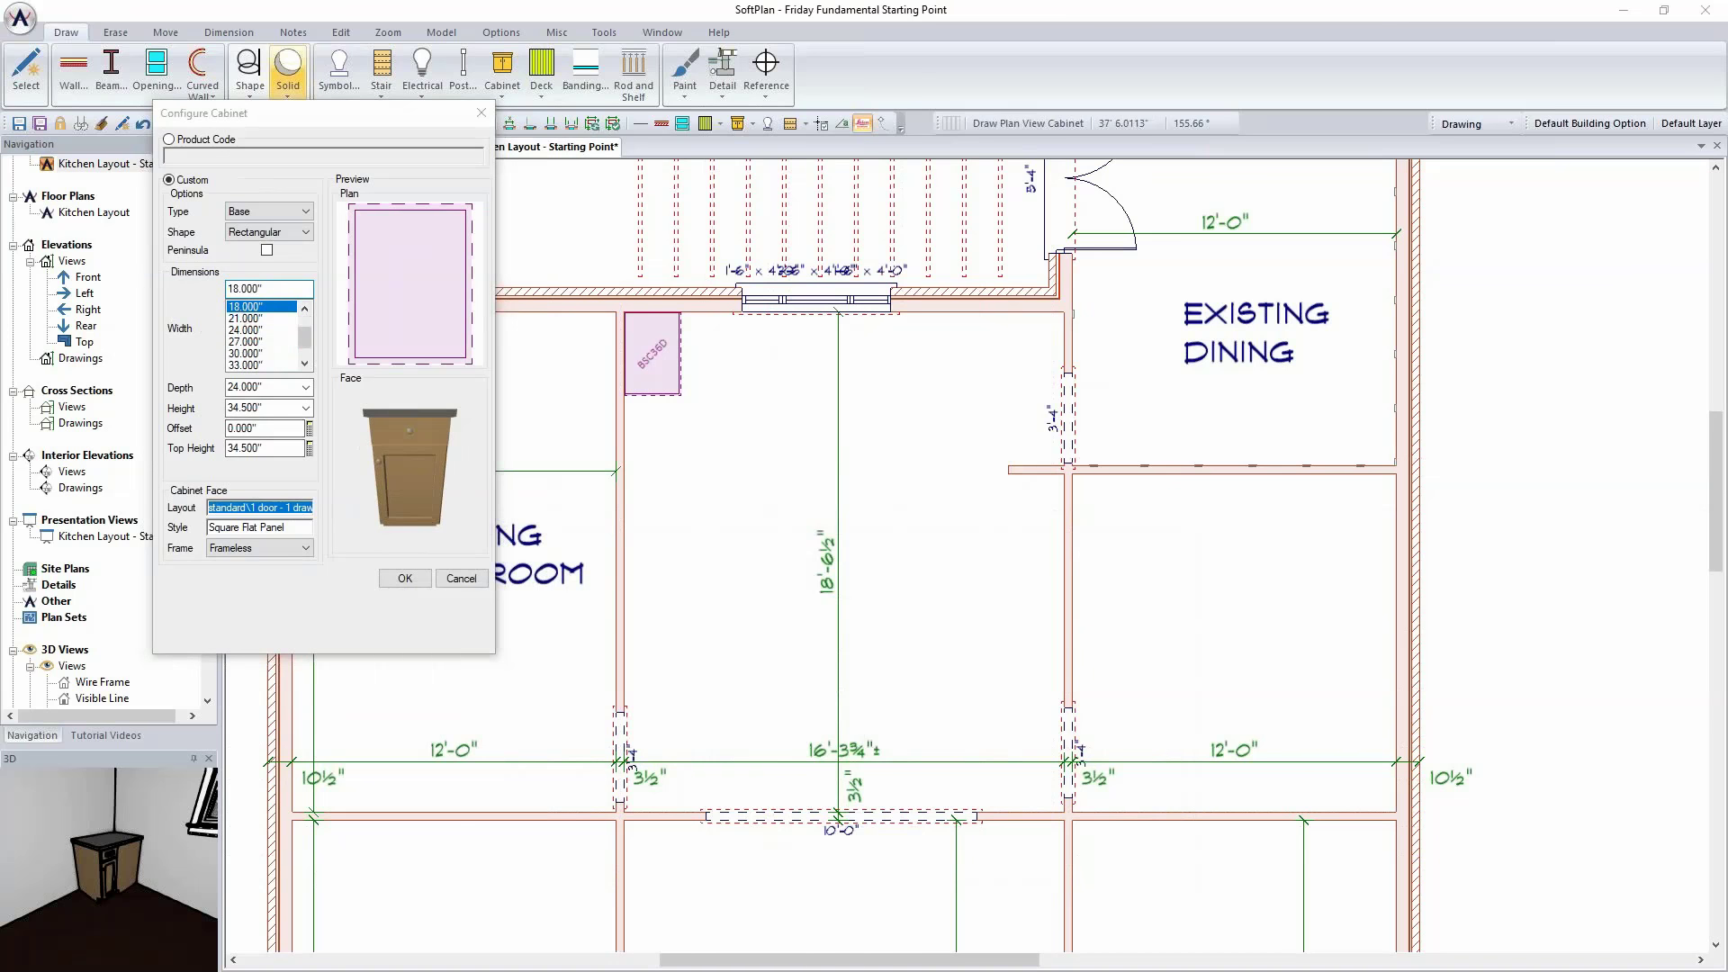
pyautogui.click(745, 621)
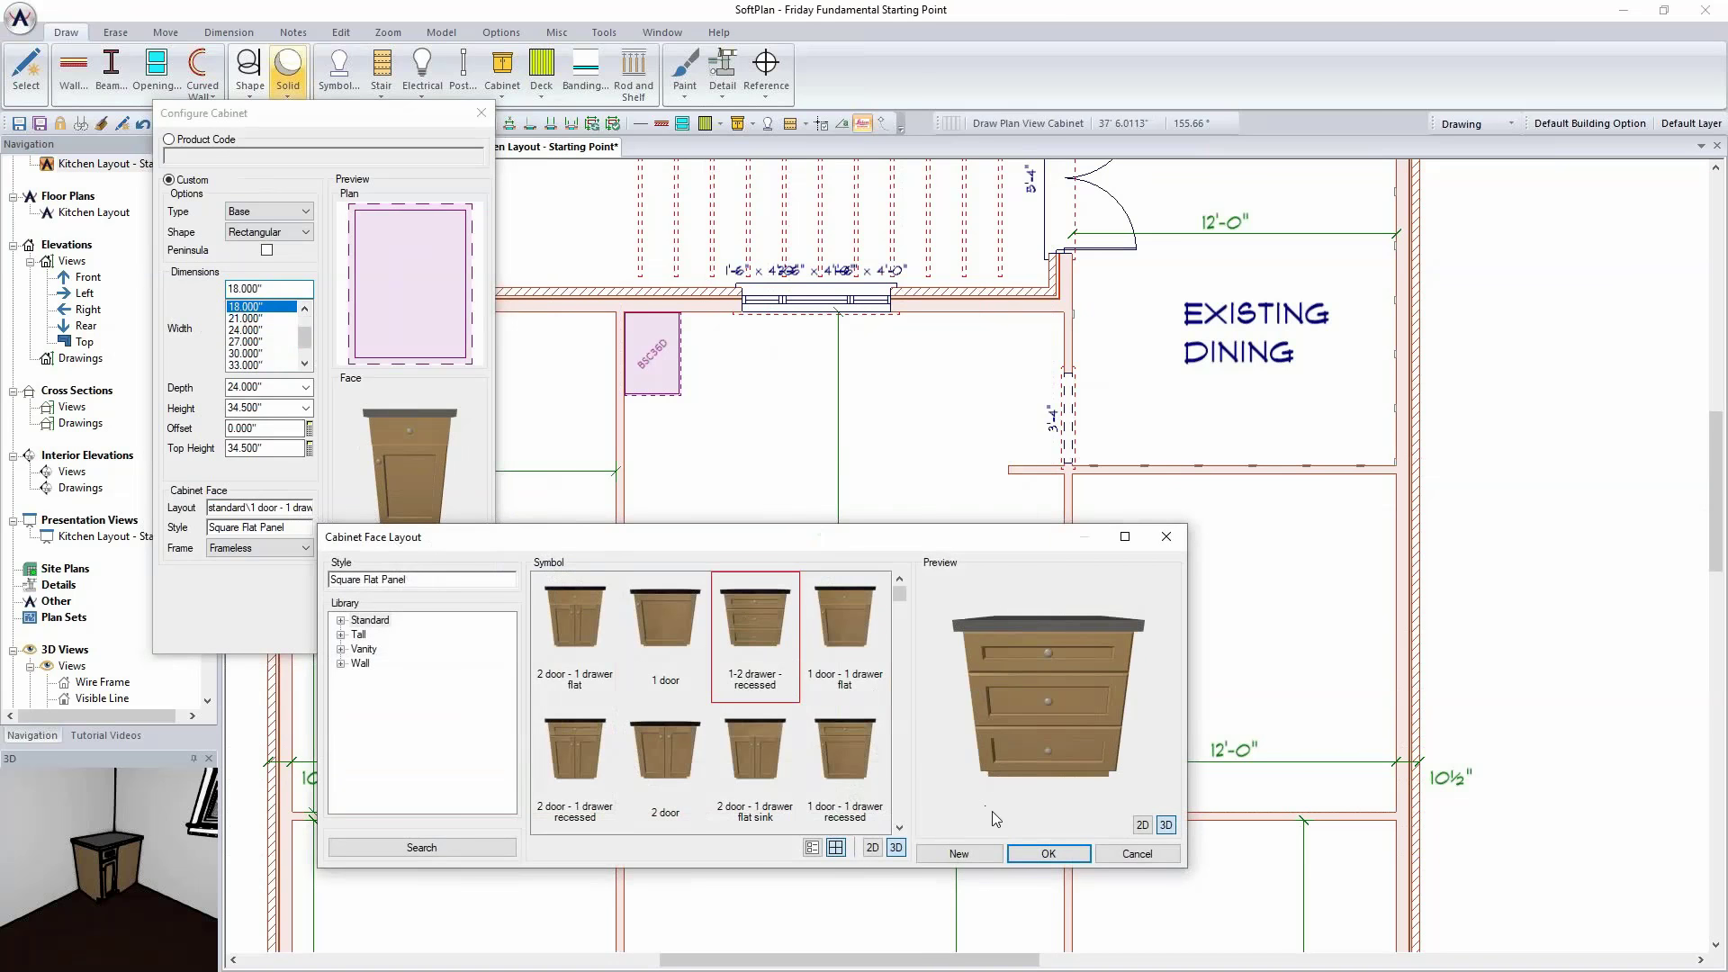
pyautogui.click(1048, 853)
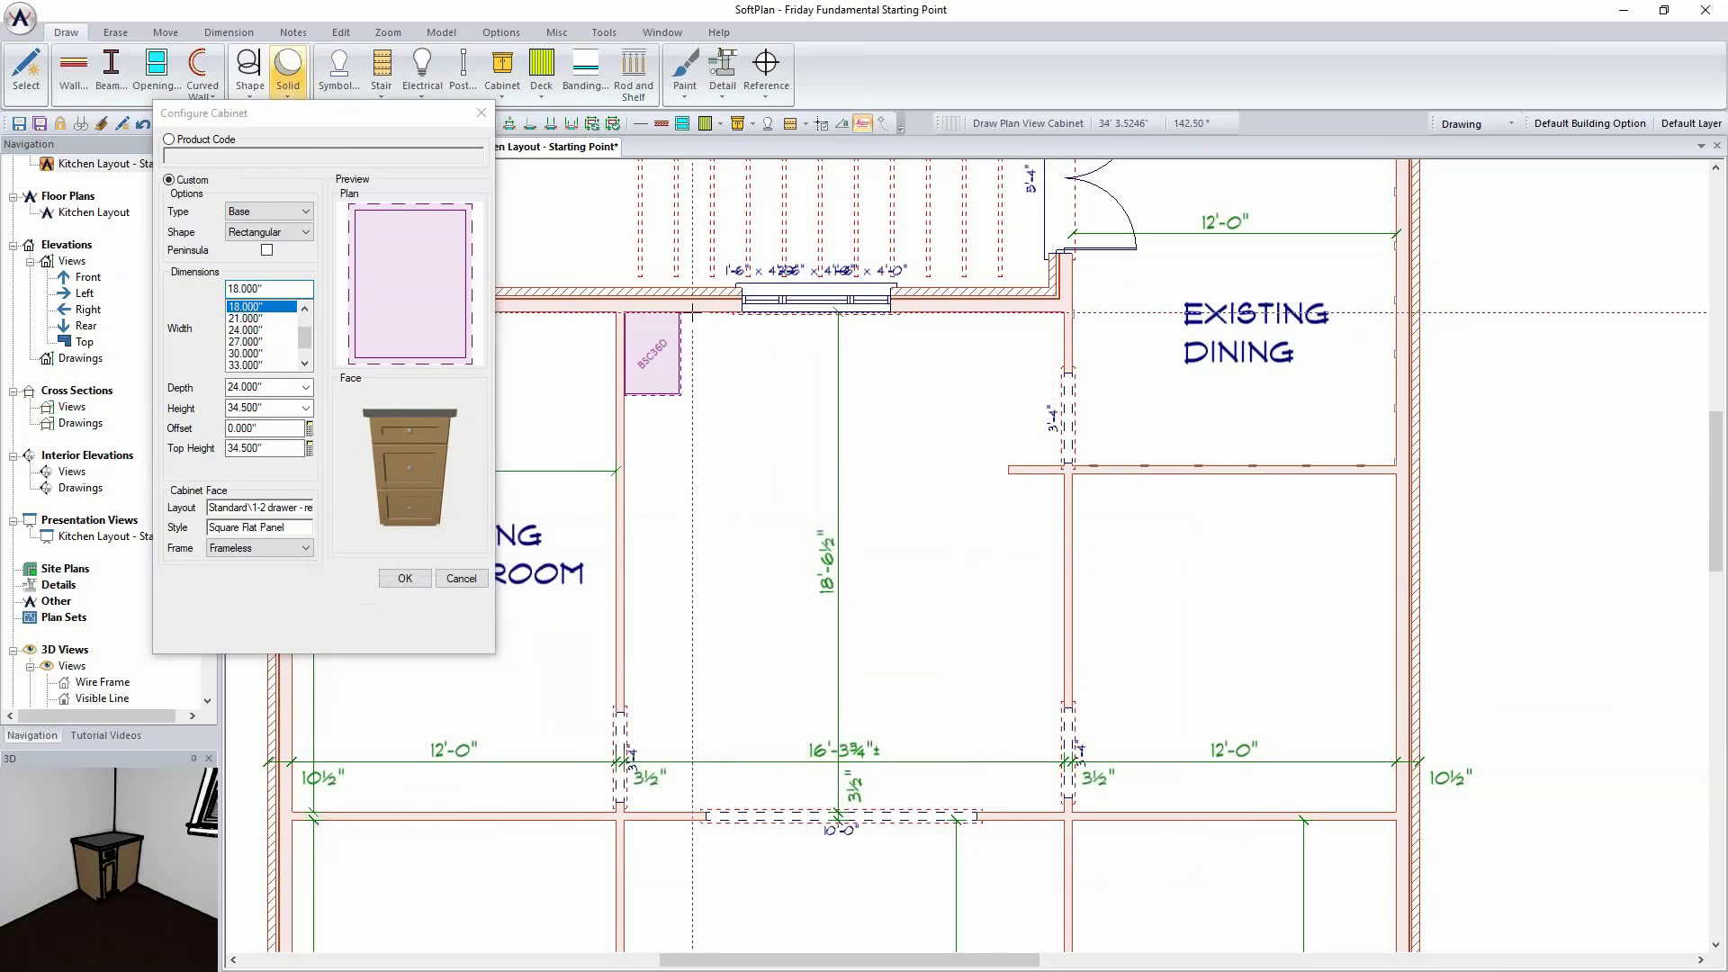
pyautogui.press('Return')
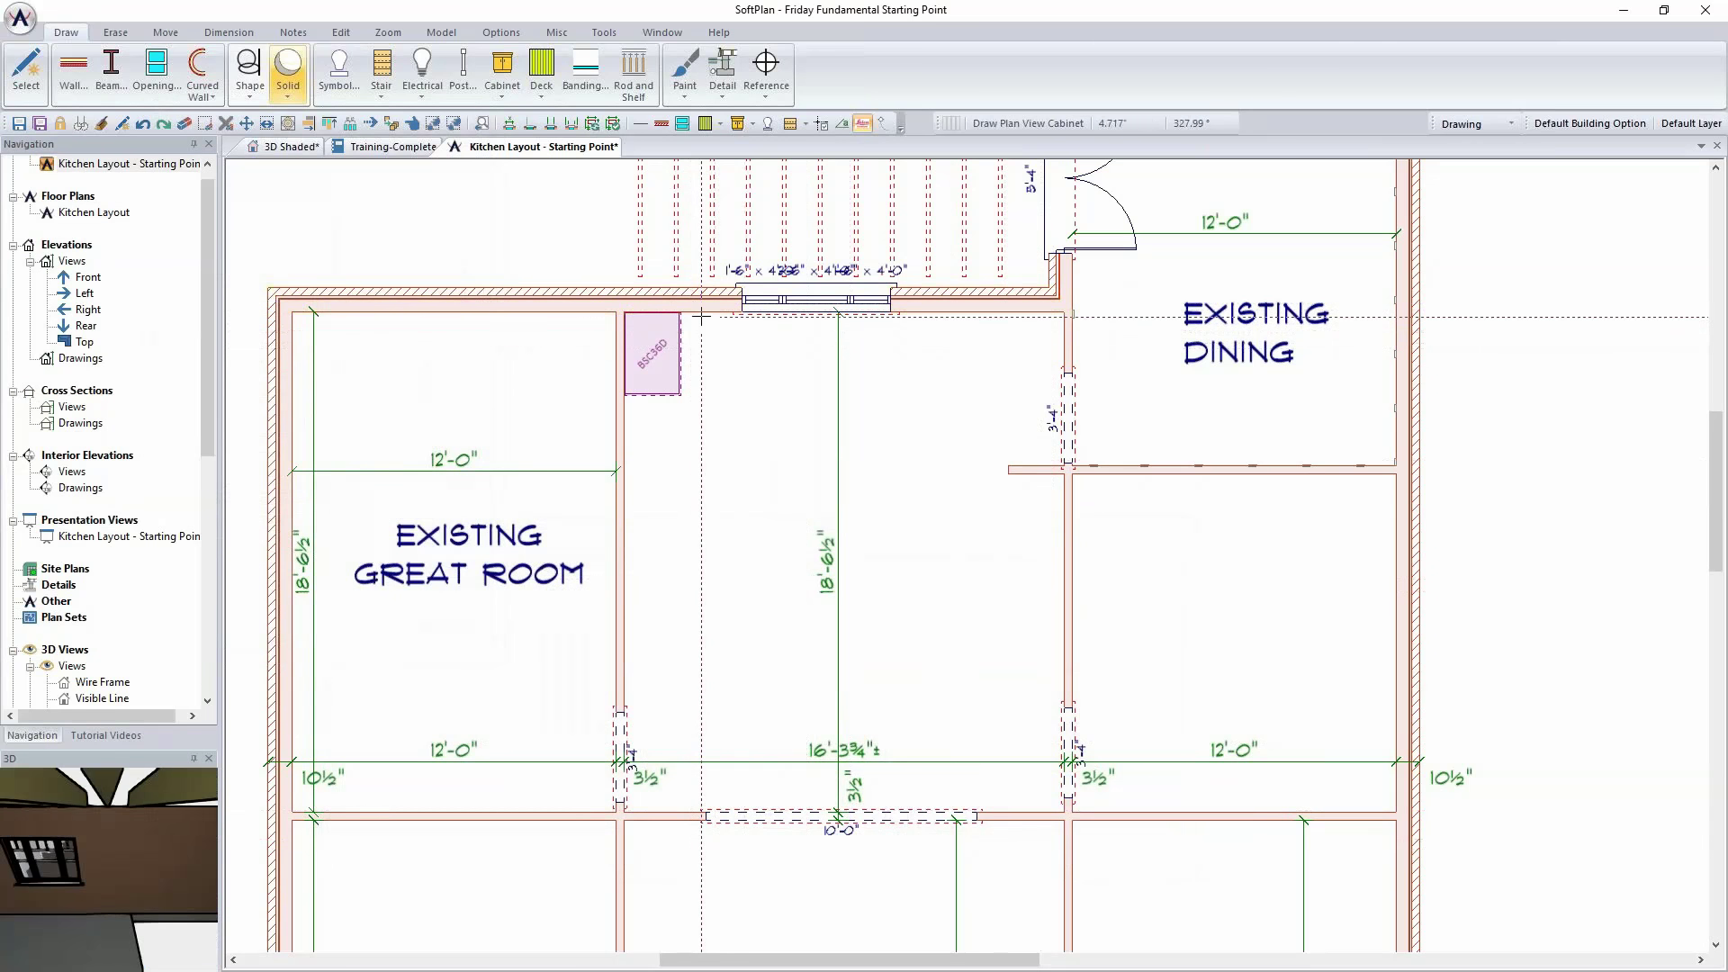
pyautogui.click(720, 367)
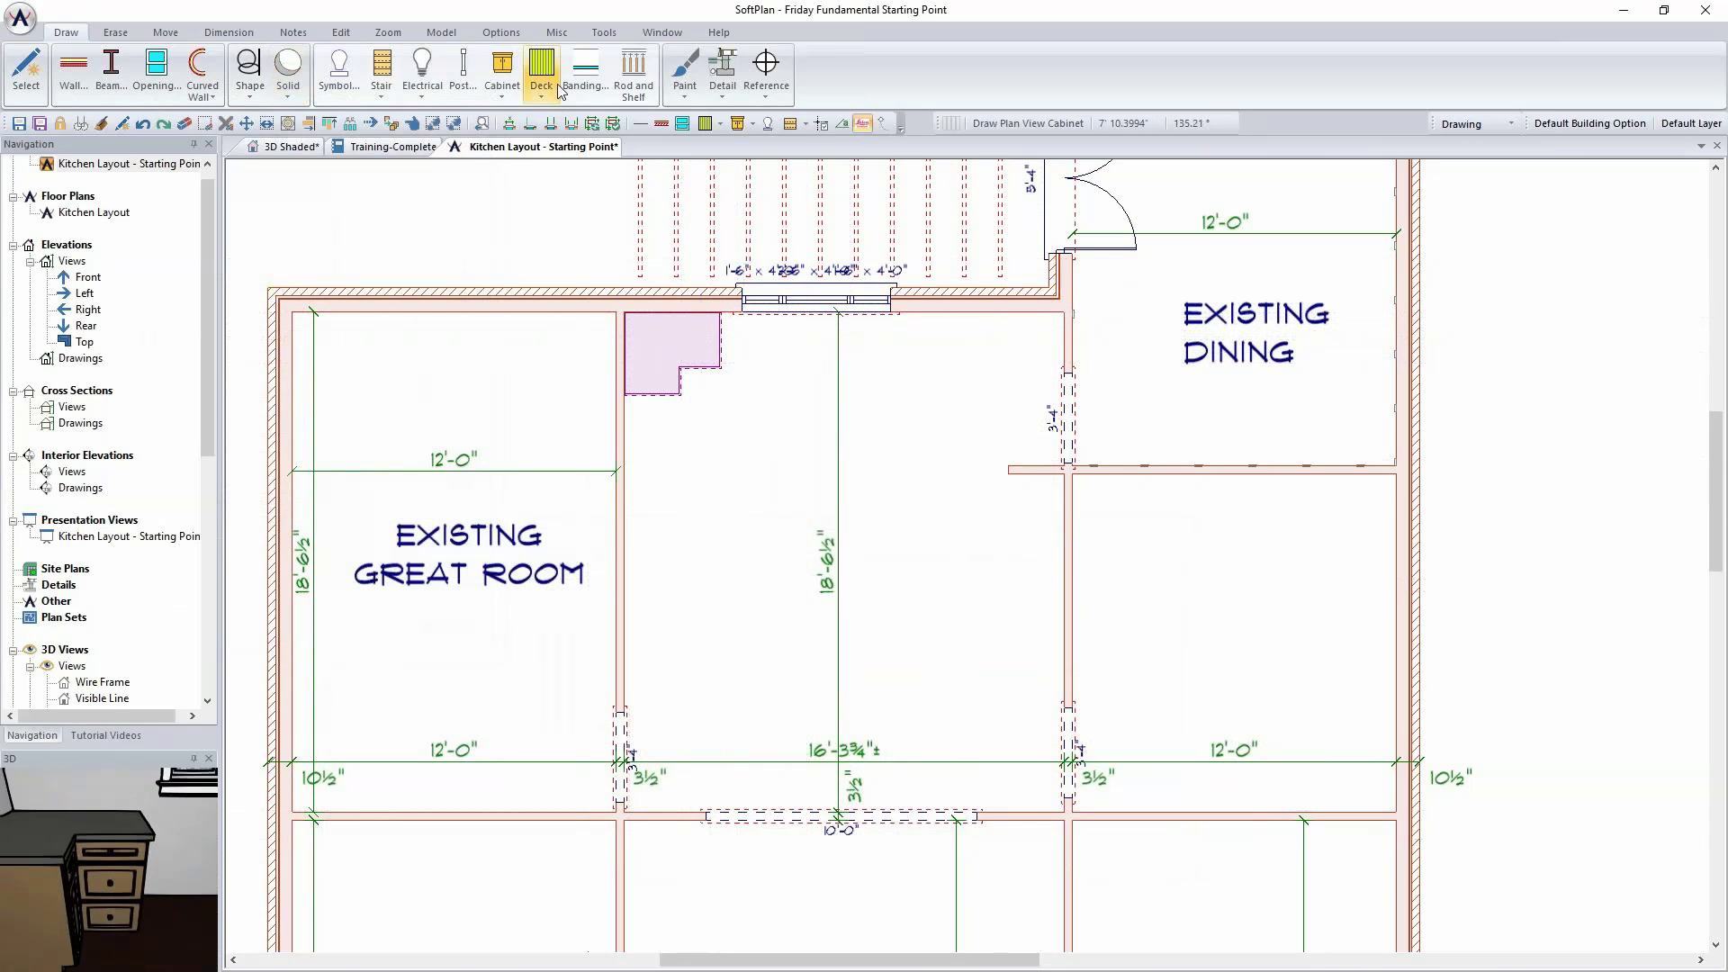
# Step: Inspect the placed cabinets in the 3D shaded view, review its face display options without changing them, and return to the floor plan
pyautogui.click(288, 147)
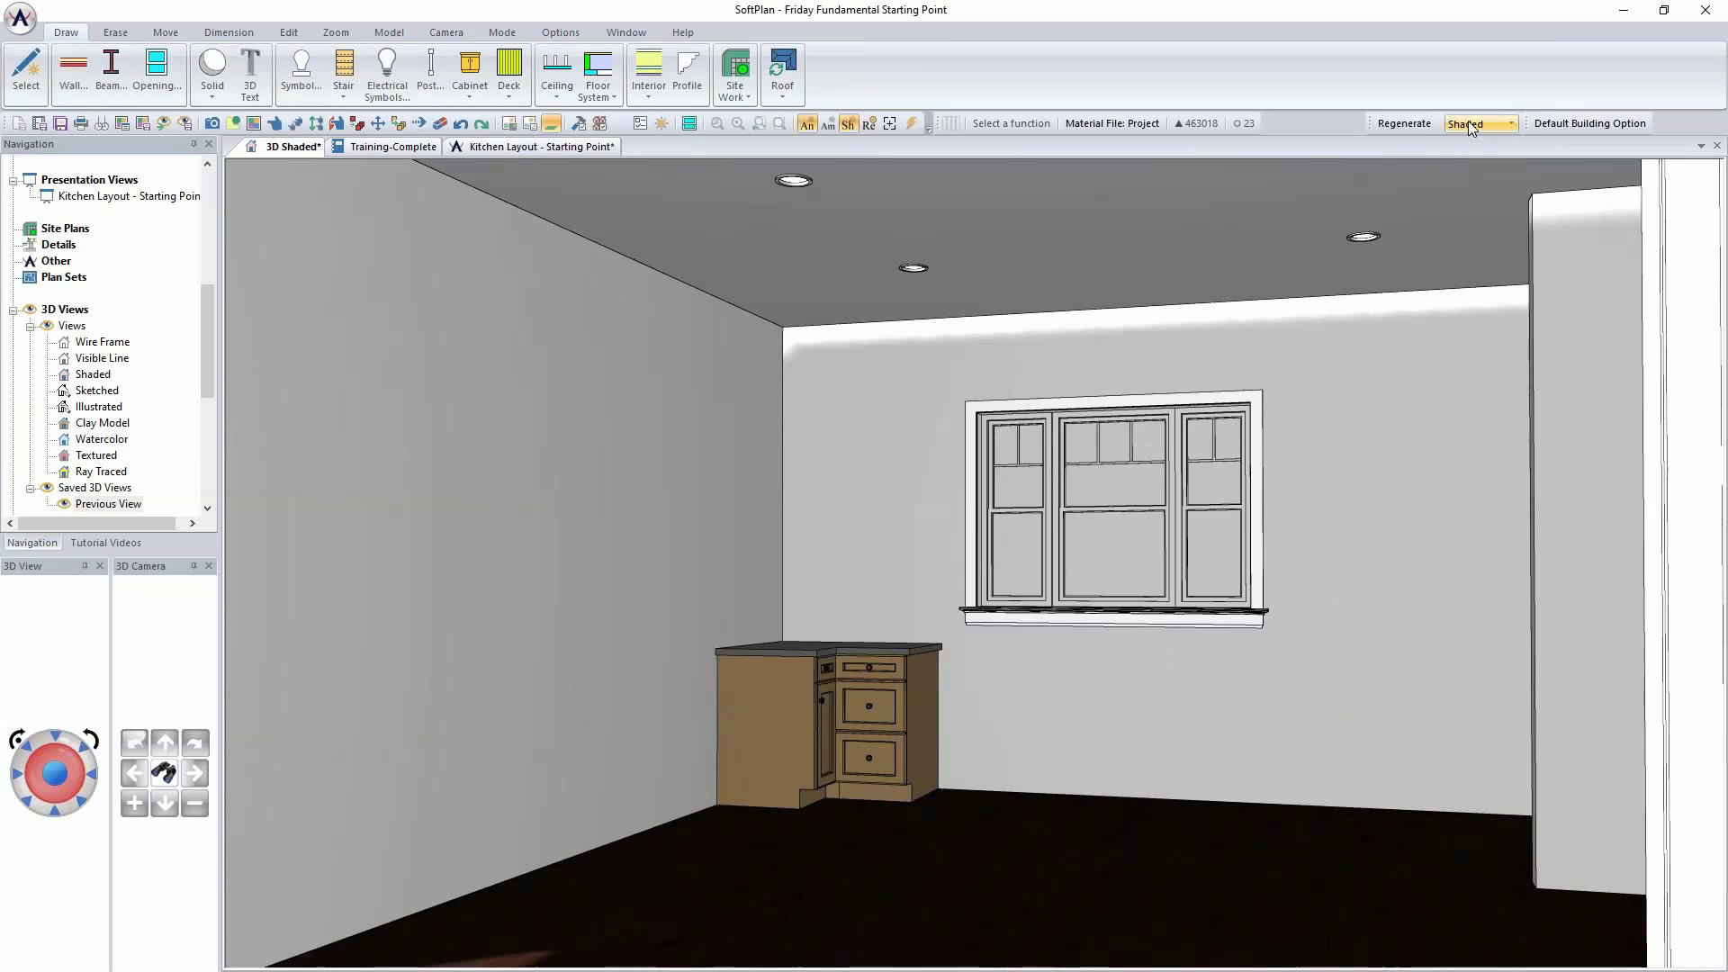
pyautogui.click(553, 34)
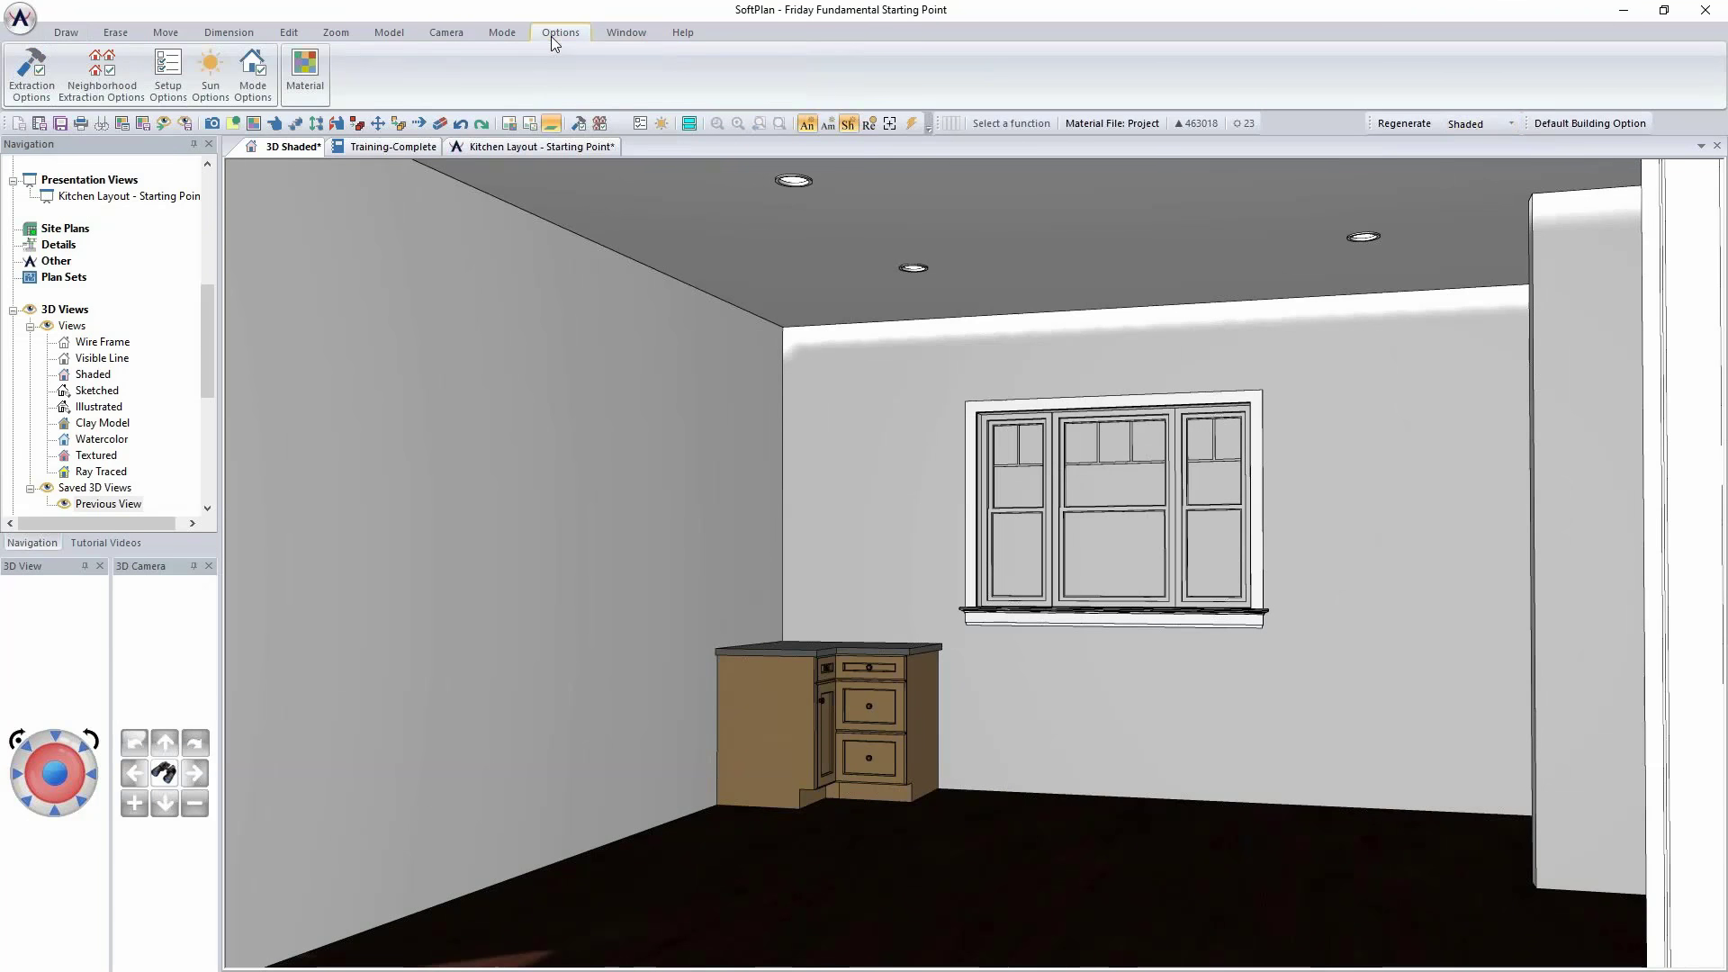
pyautogui.click(254, 81)
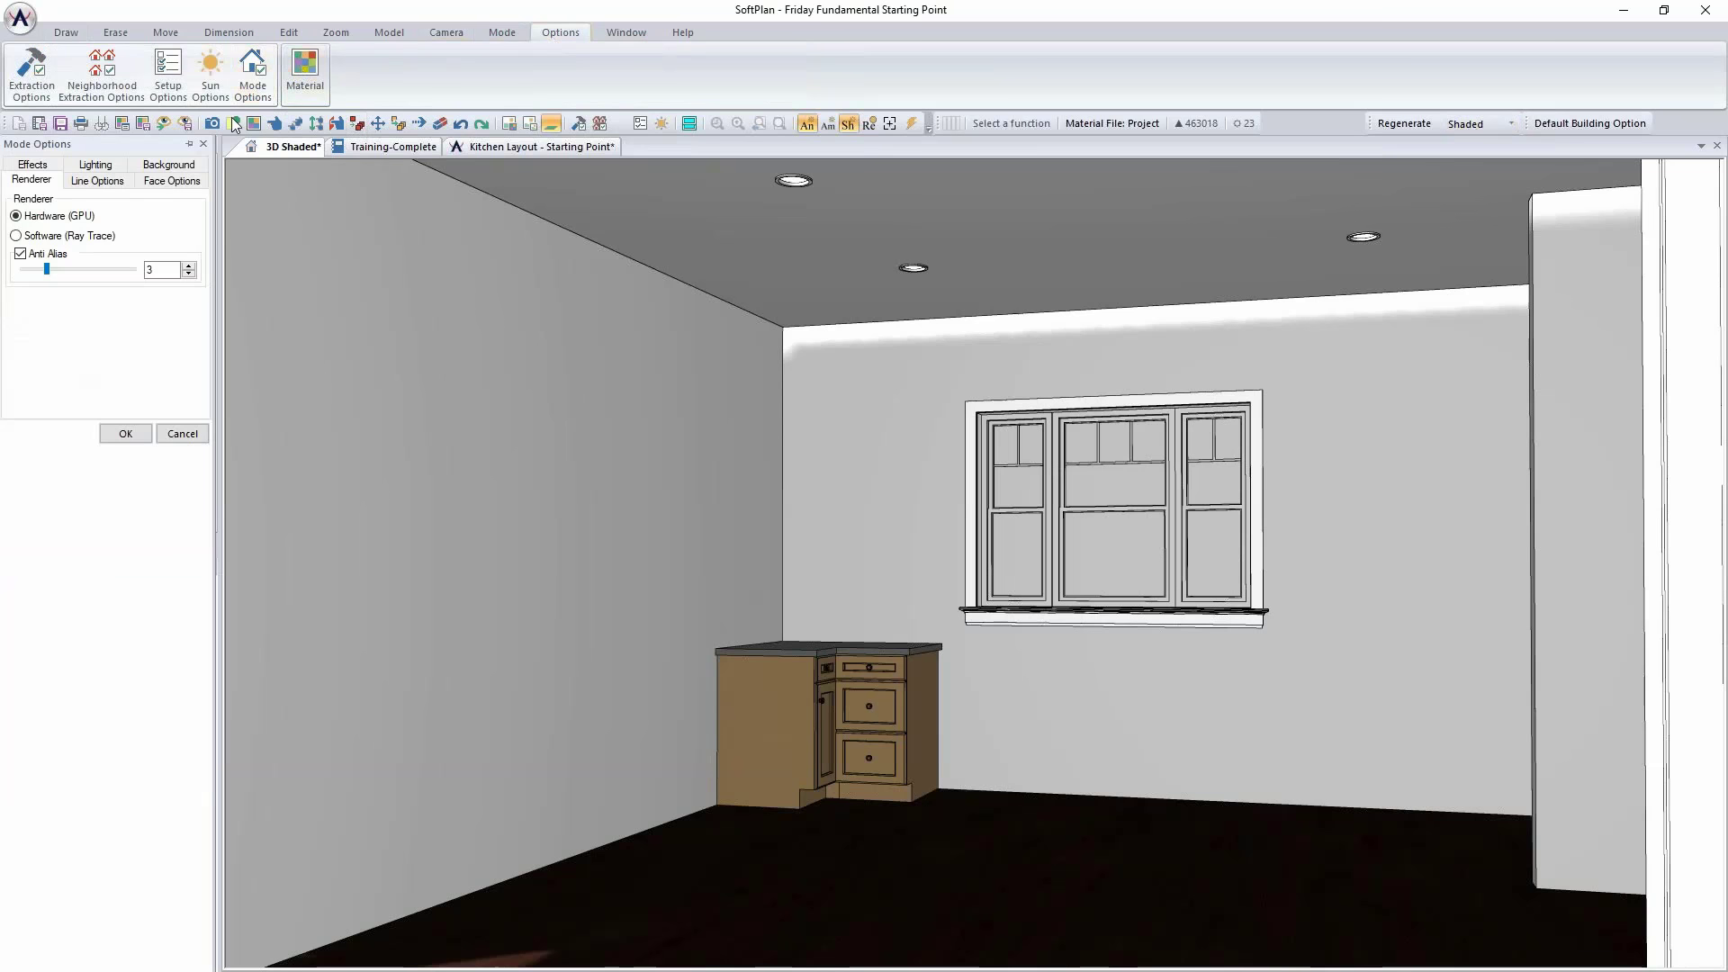
pyautogui.click(171, 180)
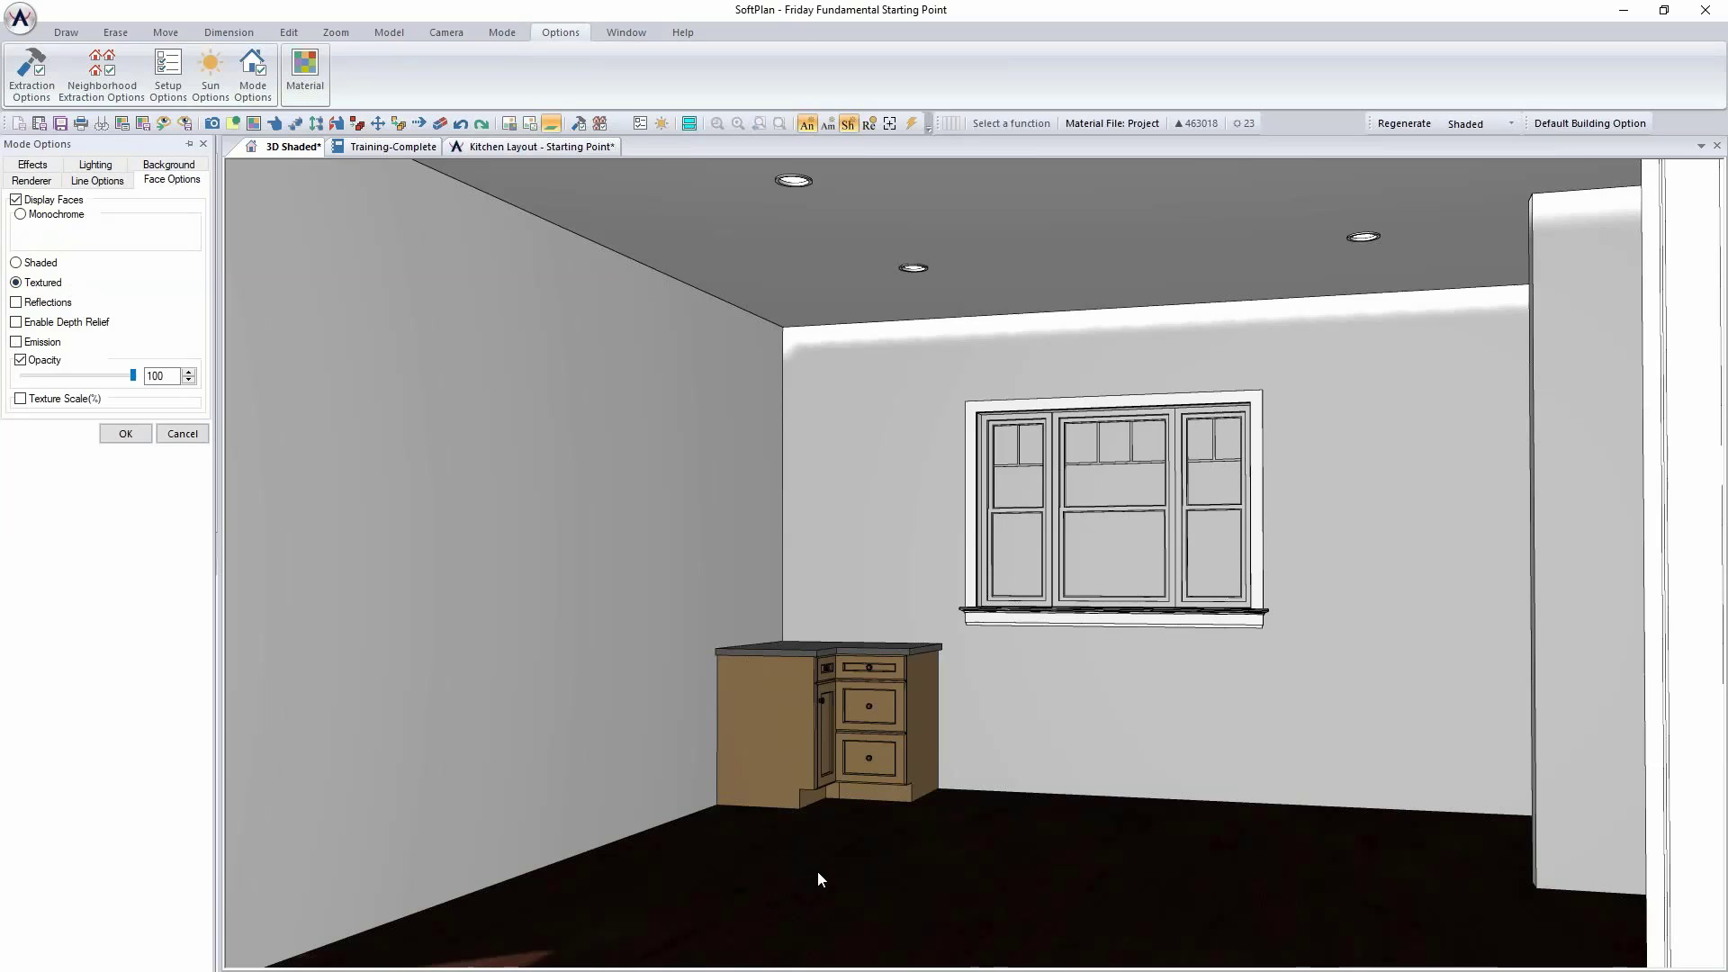
pyautogui.click(178, 435)
pyautogui.click(517, 148)
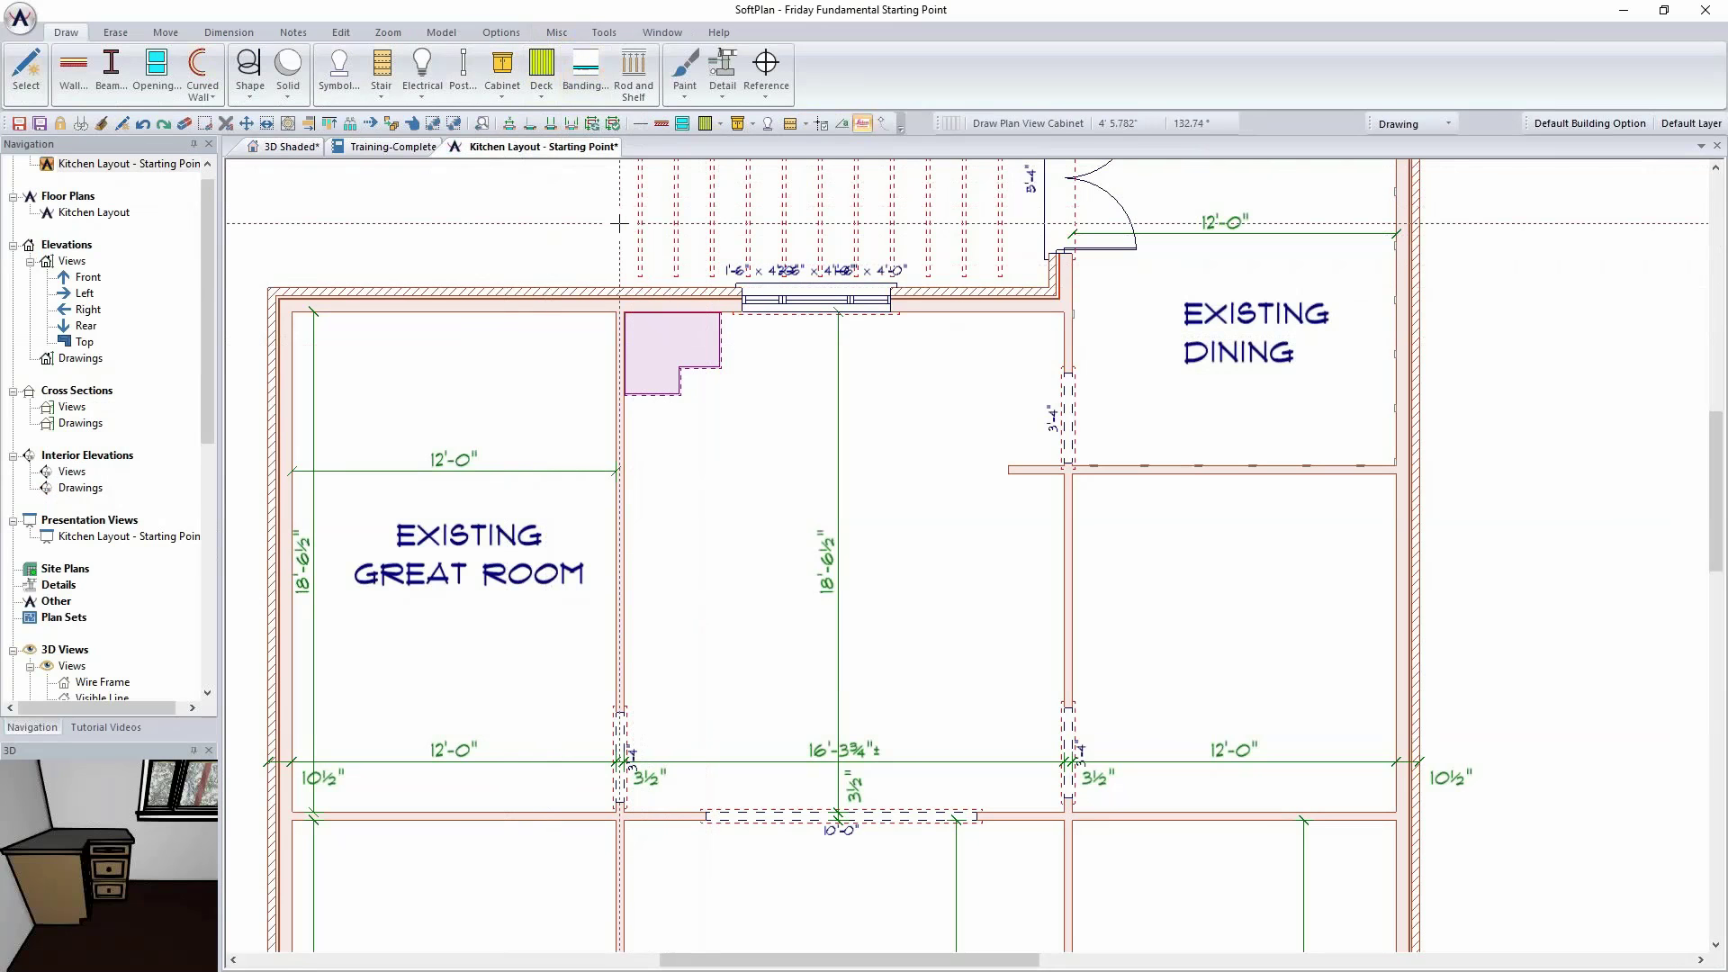
# Step: Configure a 24-inch rectangular base cabinet with the 2 door - 1 drawer recessed face and place it beside the 18-inch drawer cabinet
pyautogui.click(684, 351)
pyautogui.scroll(2, 703, 363)
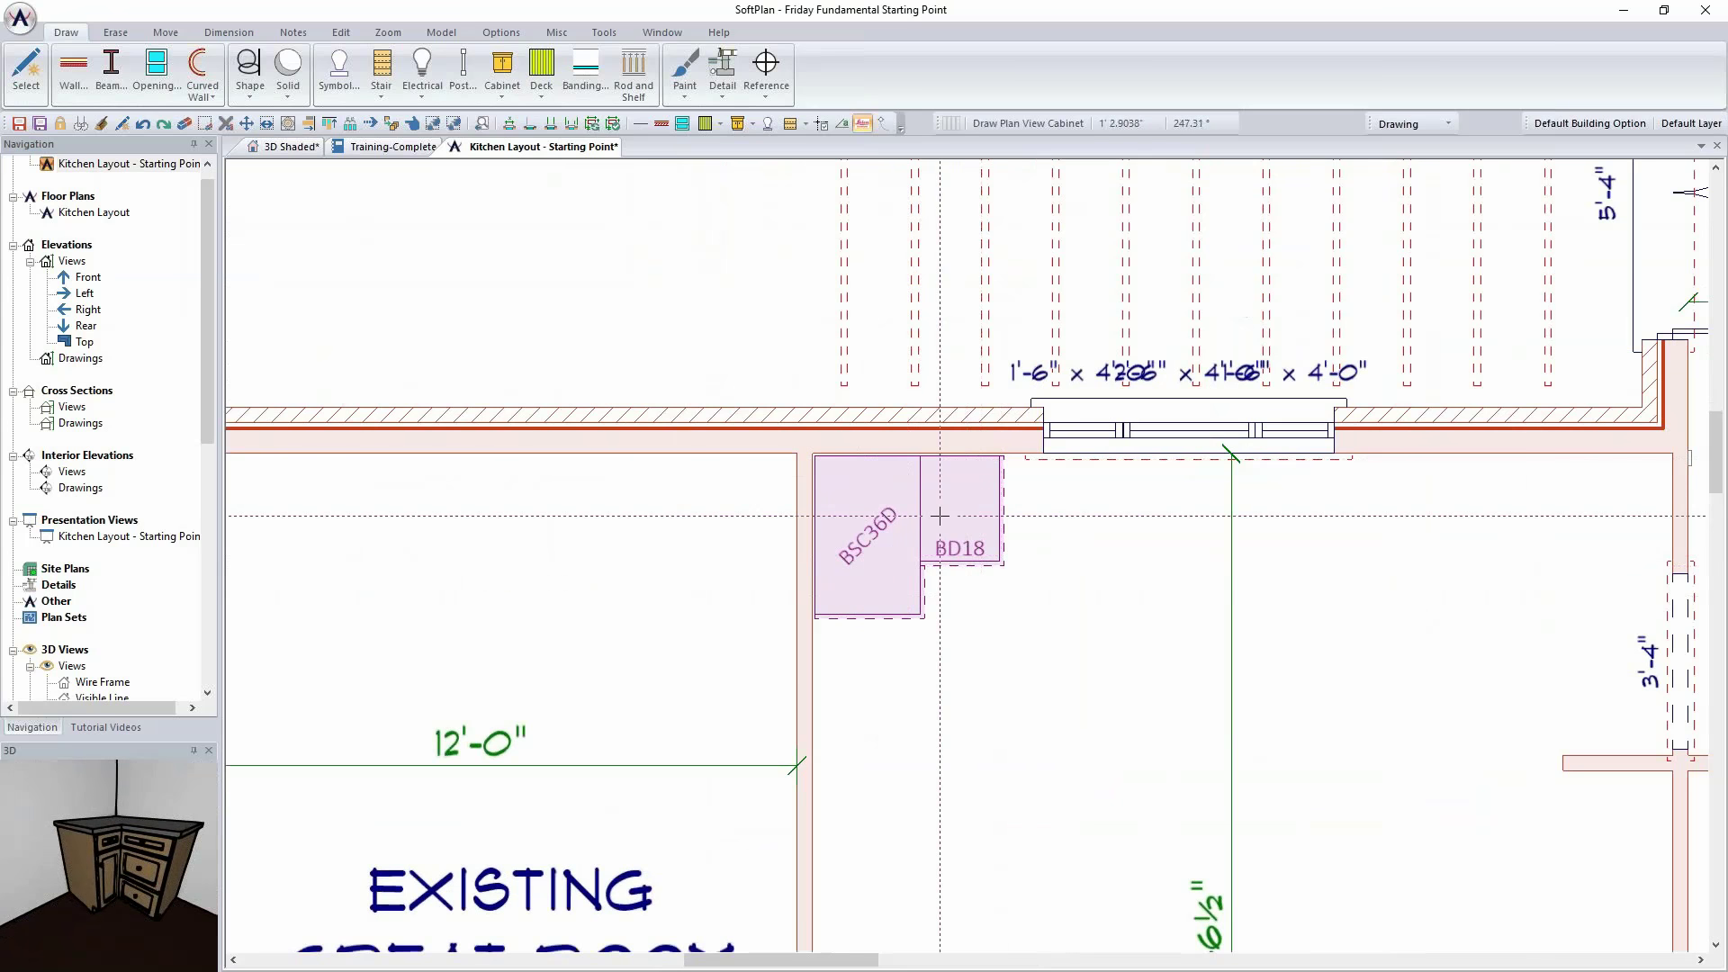
pyautogui.click(509, 70)
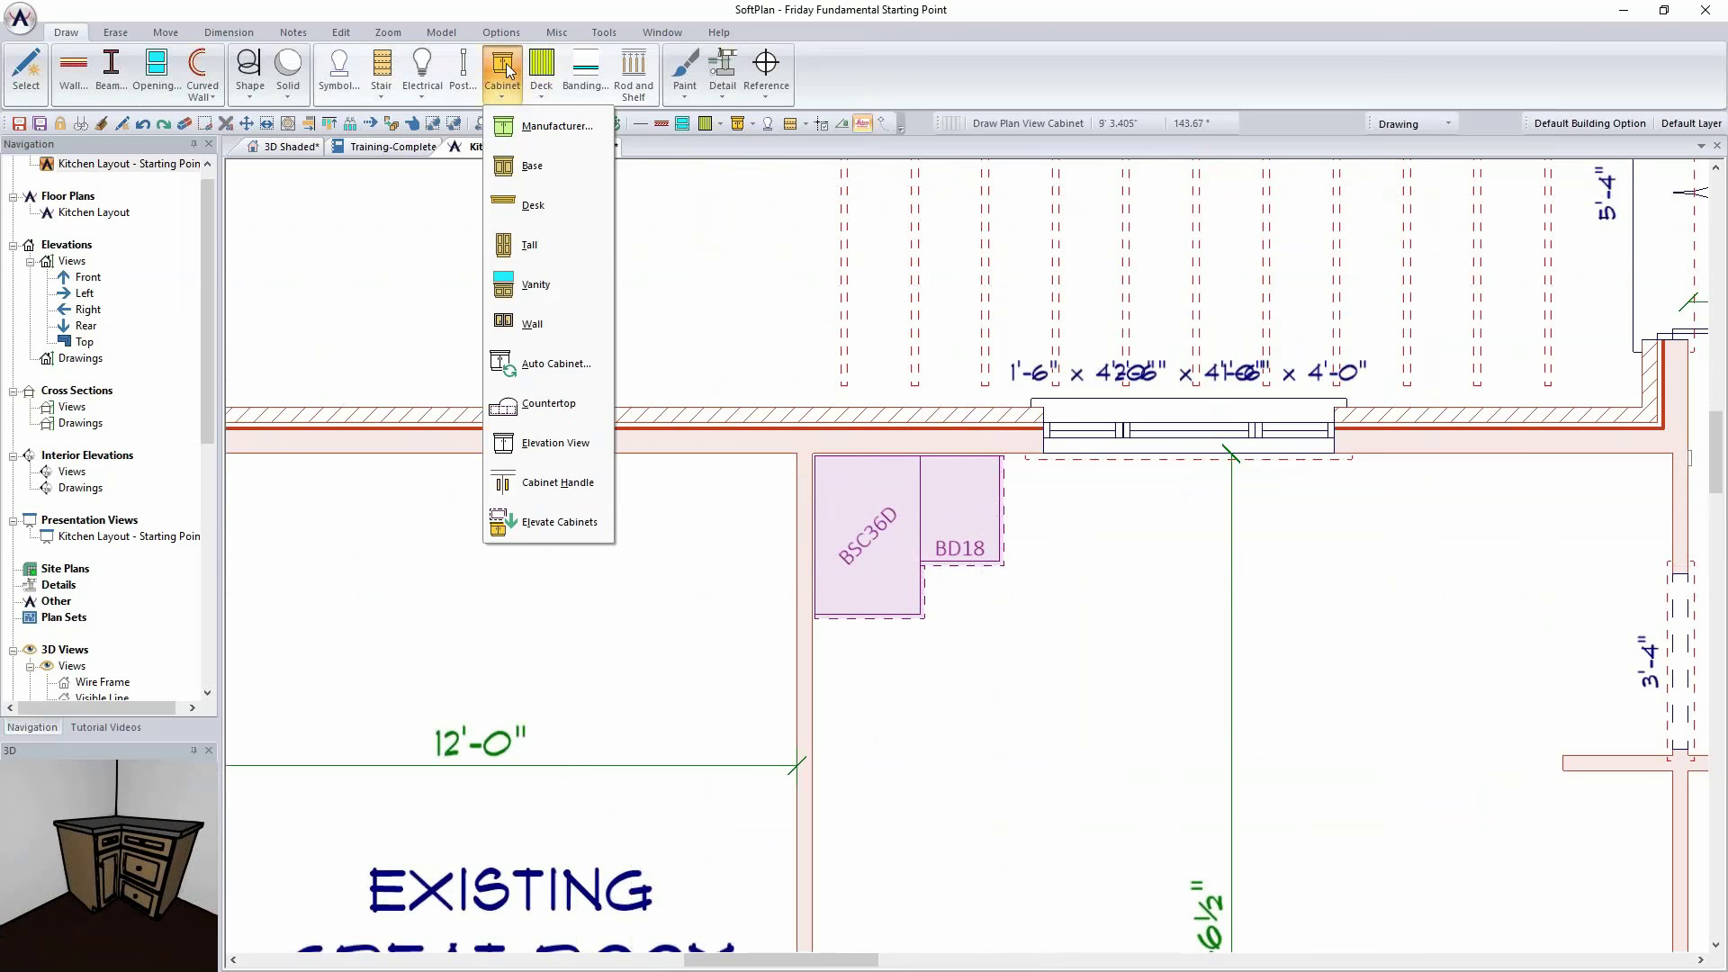
pyautogui.click(535, 167)
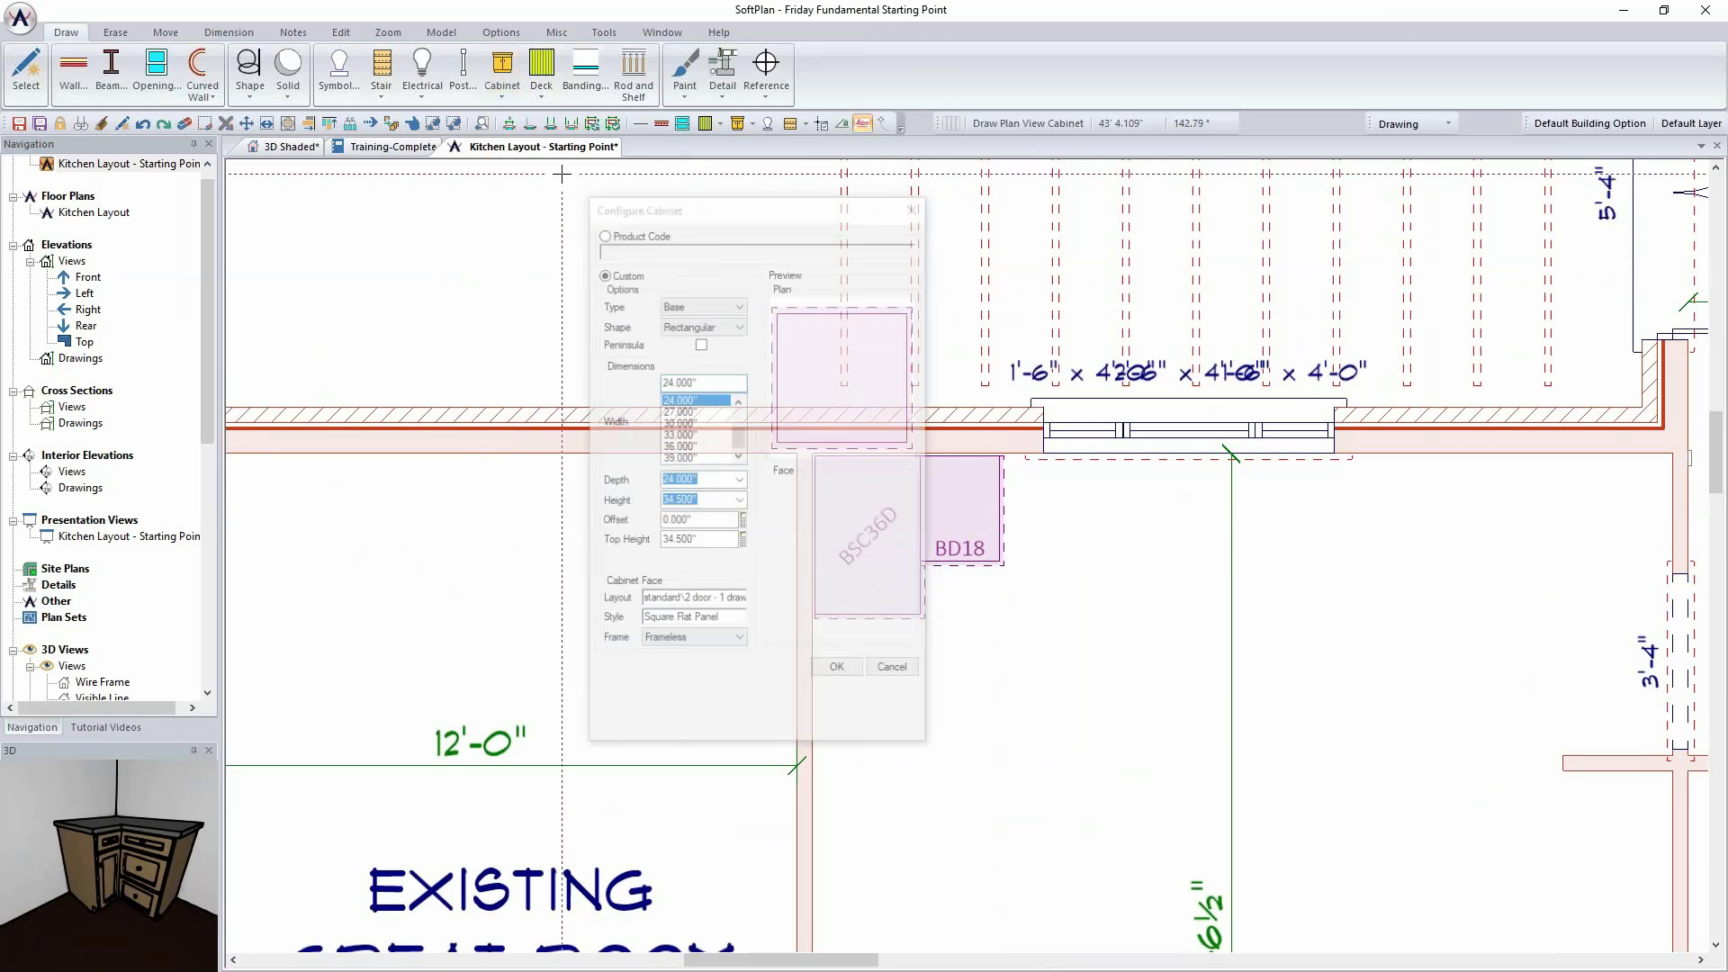
pyautogui.moveTo(710, 222); pyautogui.dragTo(444, 200)
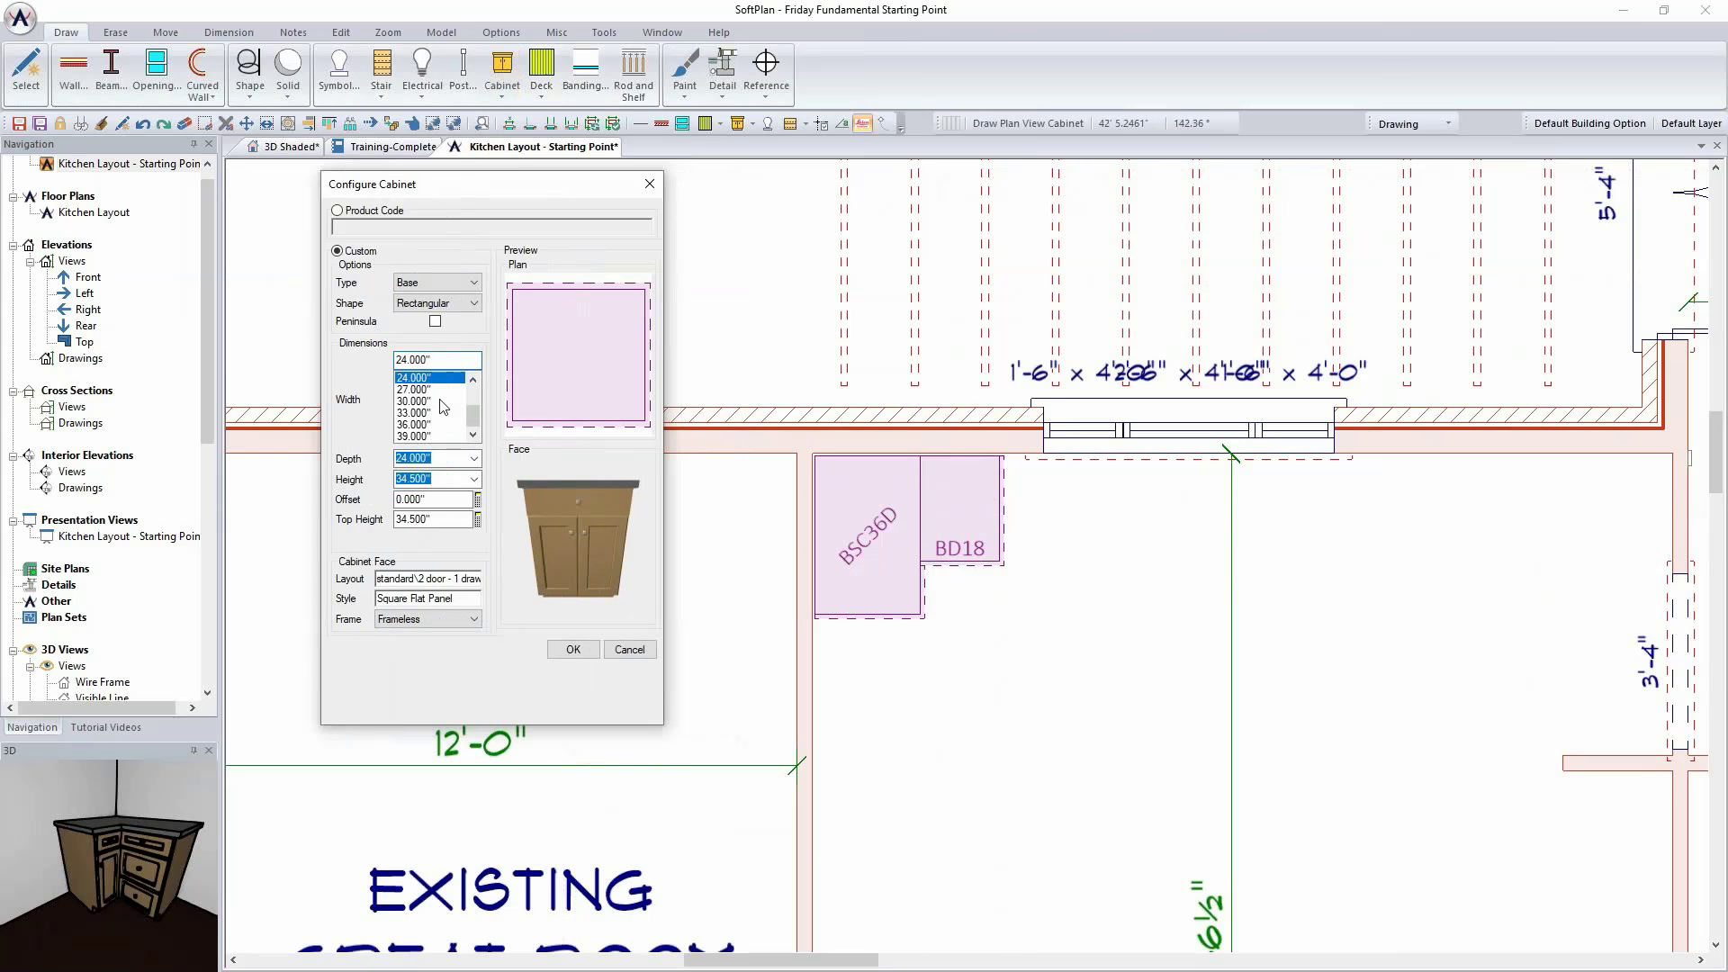
pyautogui.click(447, 585)
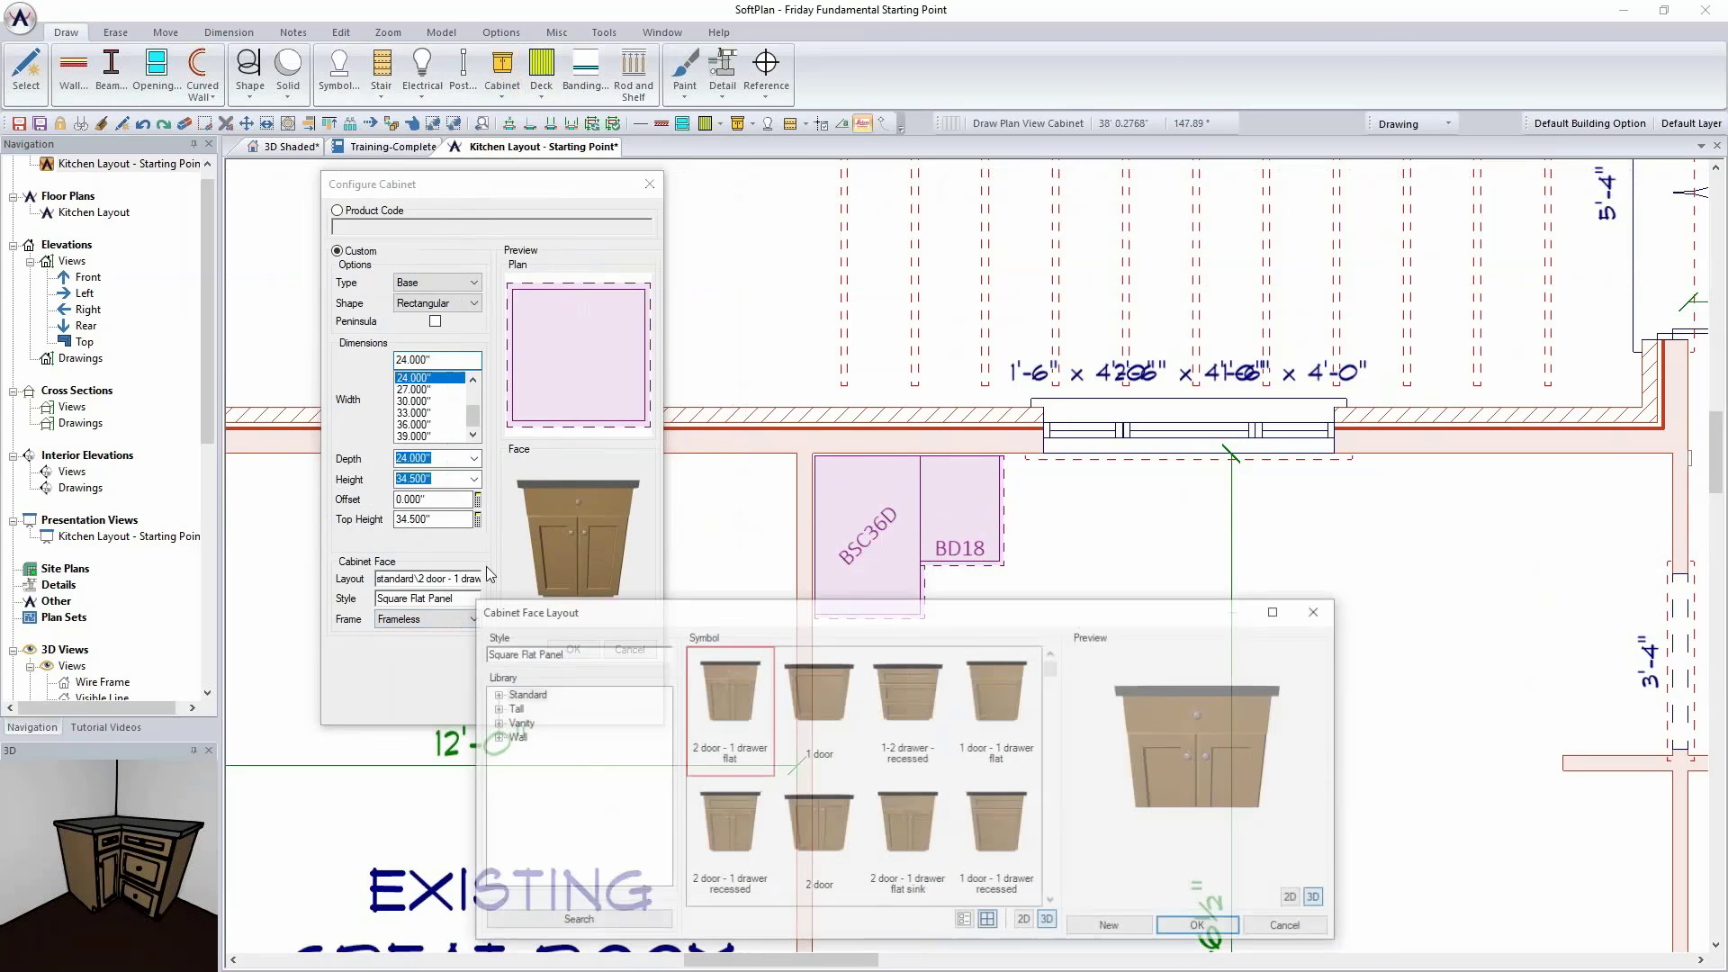
pyautogui.click(727, 814)
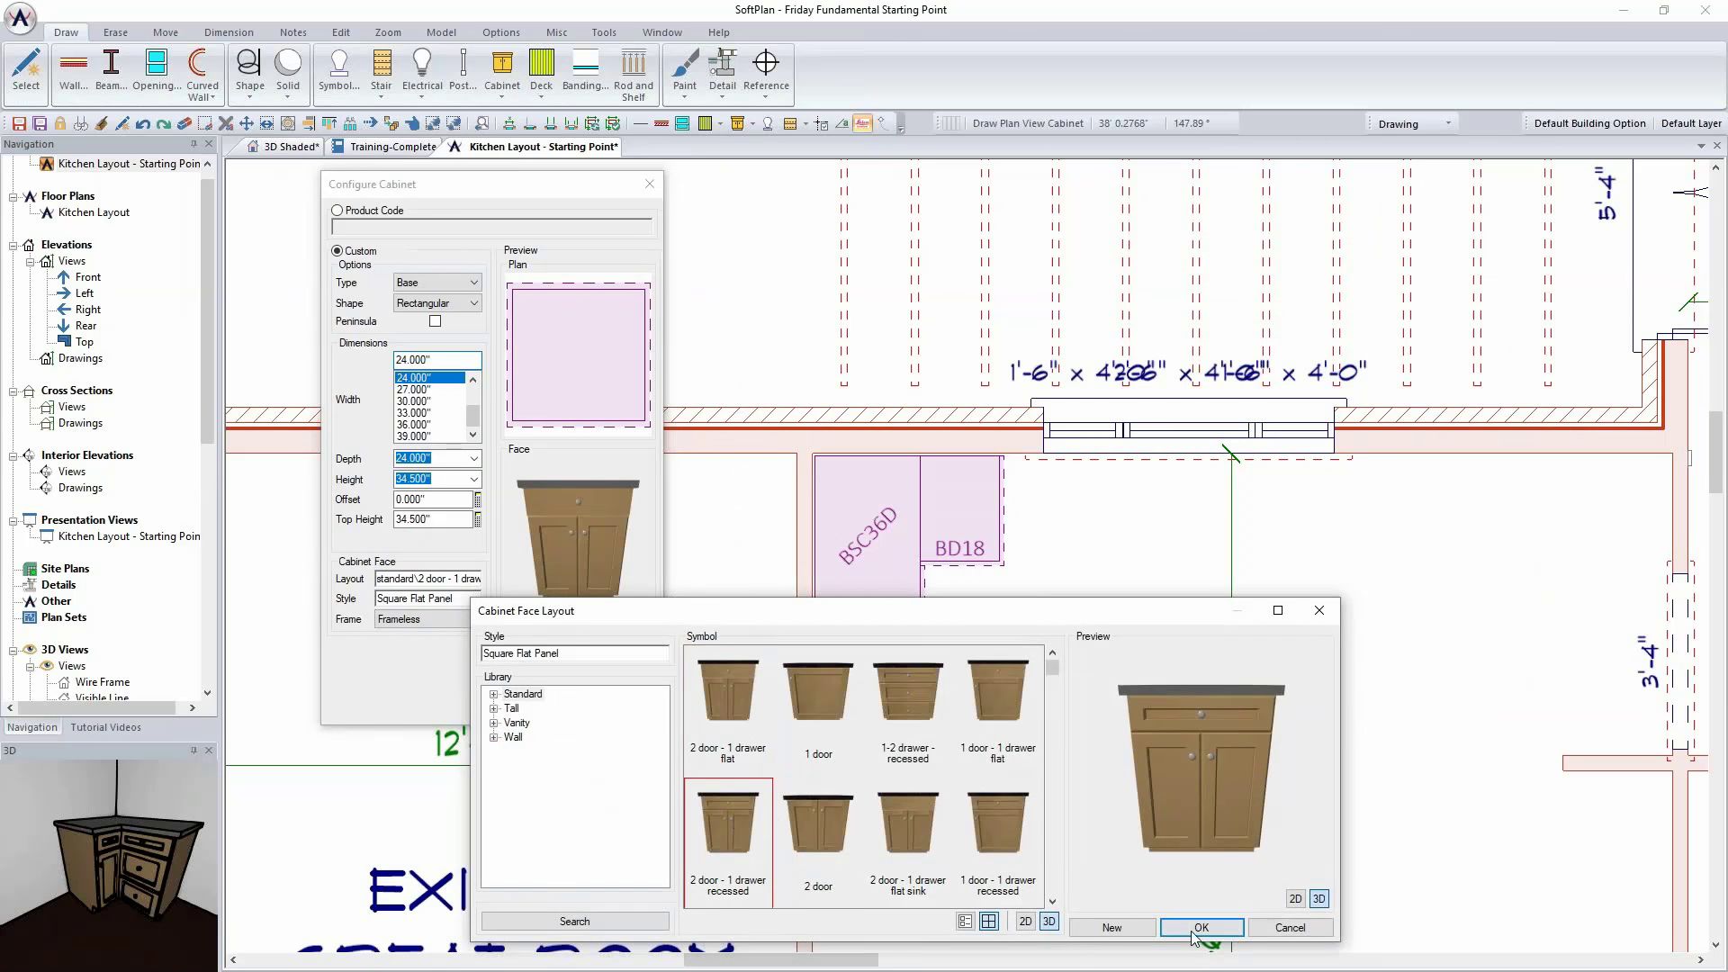
pyautogui.click(1201, 927)
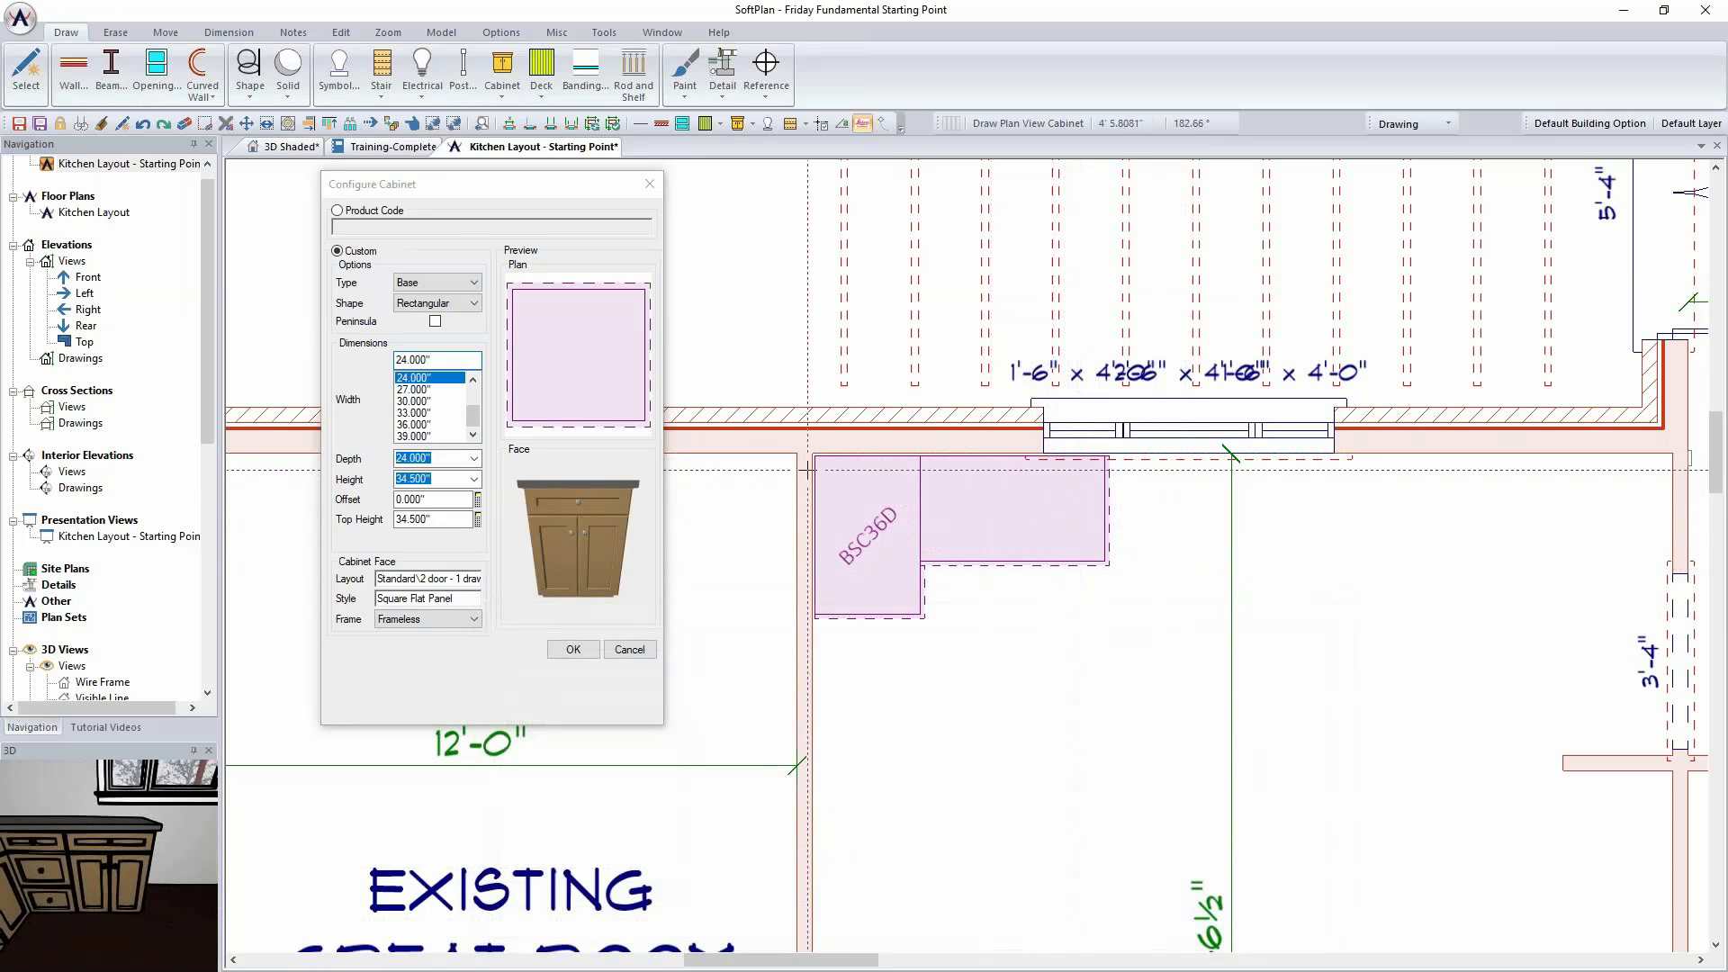
# Step: Place a 36-inch base cabinet with the 2 door - 1 drawer flat sink face under the window, and a 24-inch one with the same face beside it
pyautogui.click(416, 424)
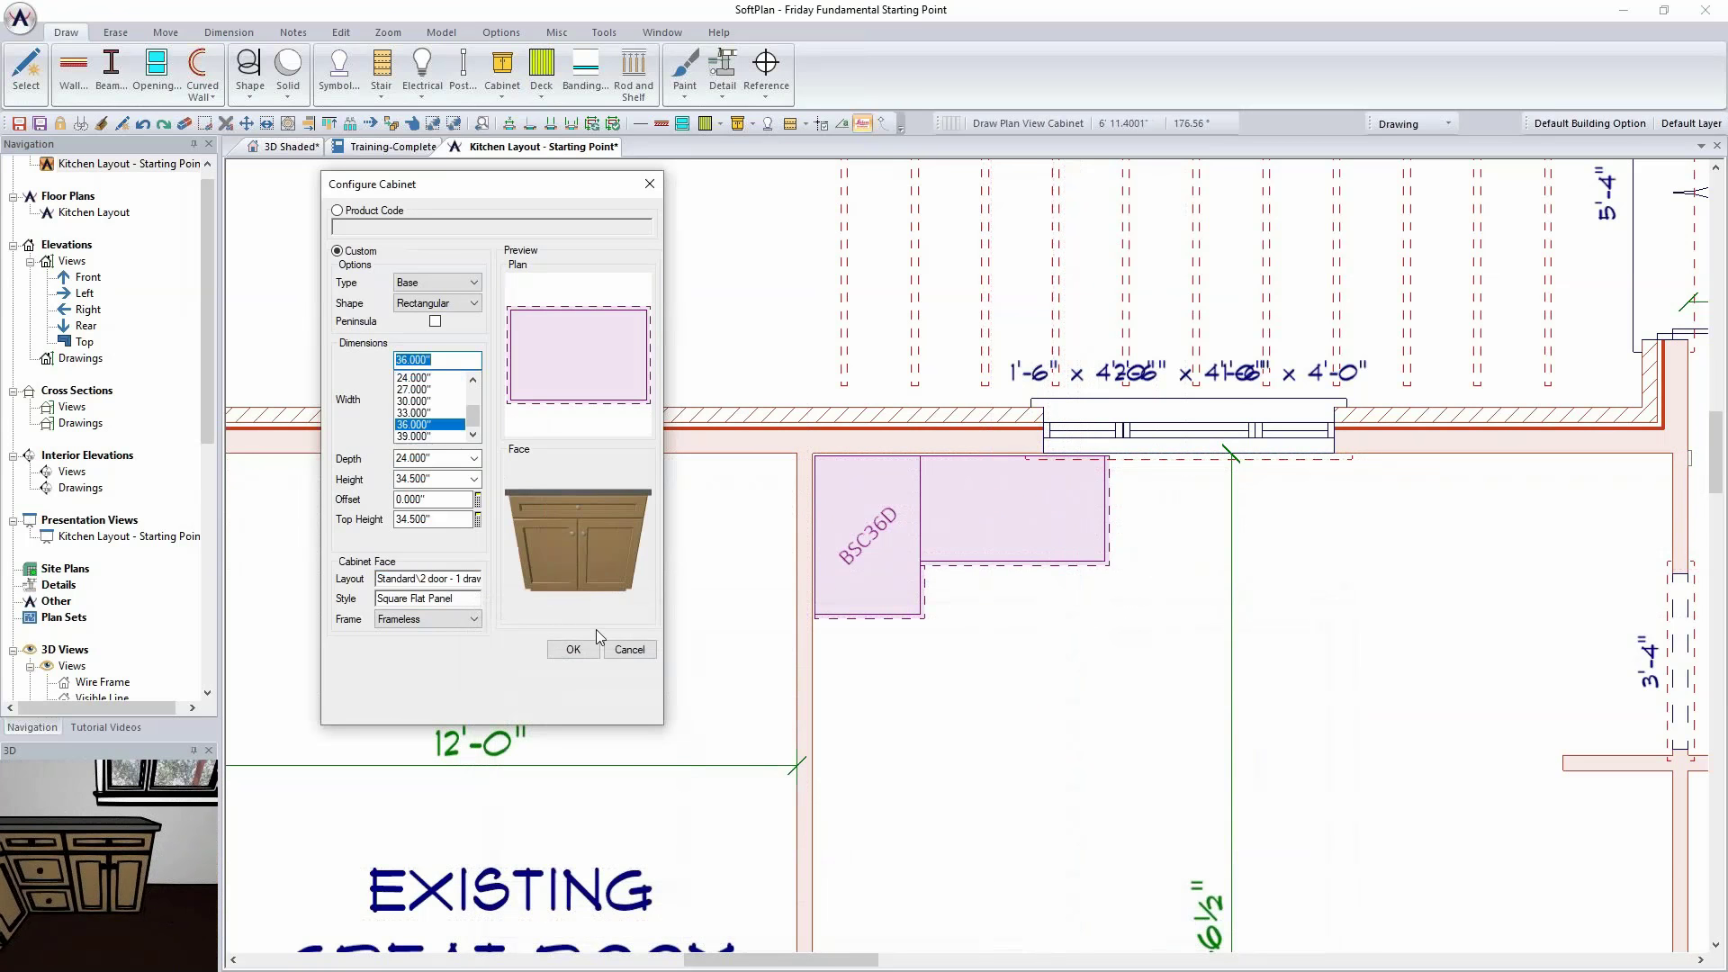
pyautogui.click(466, 594)
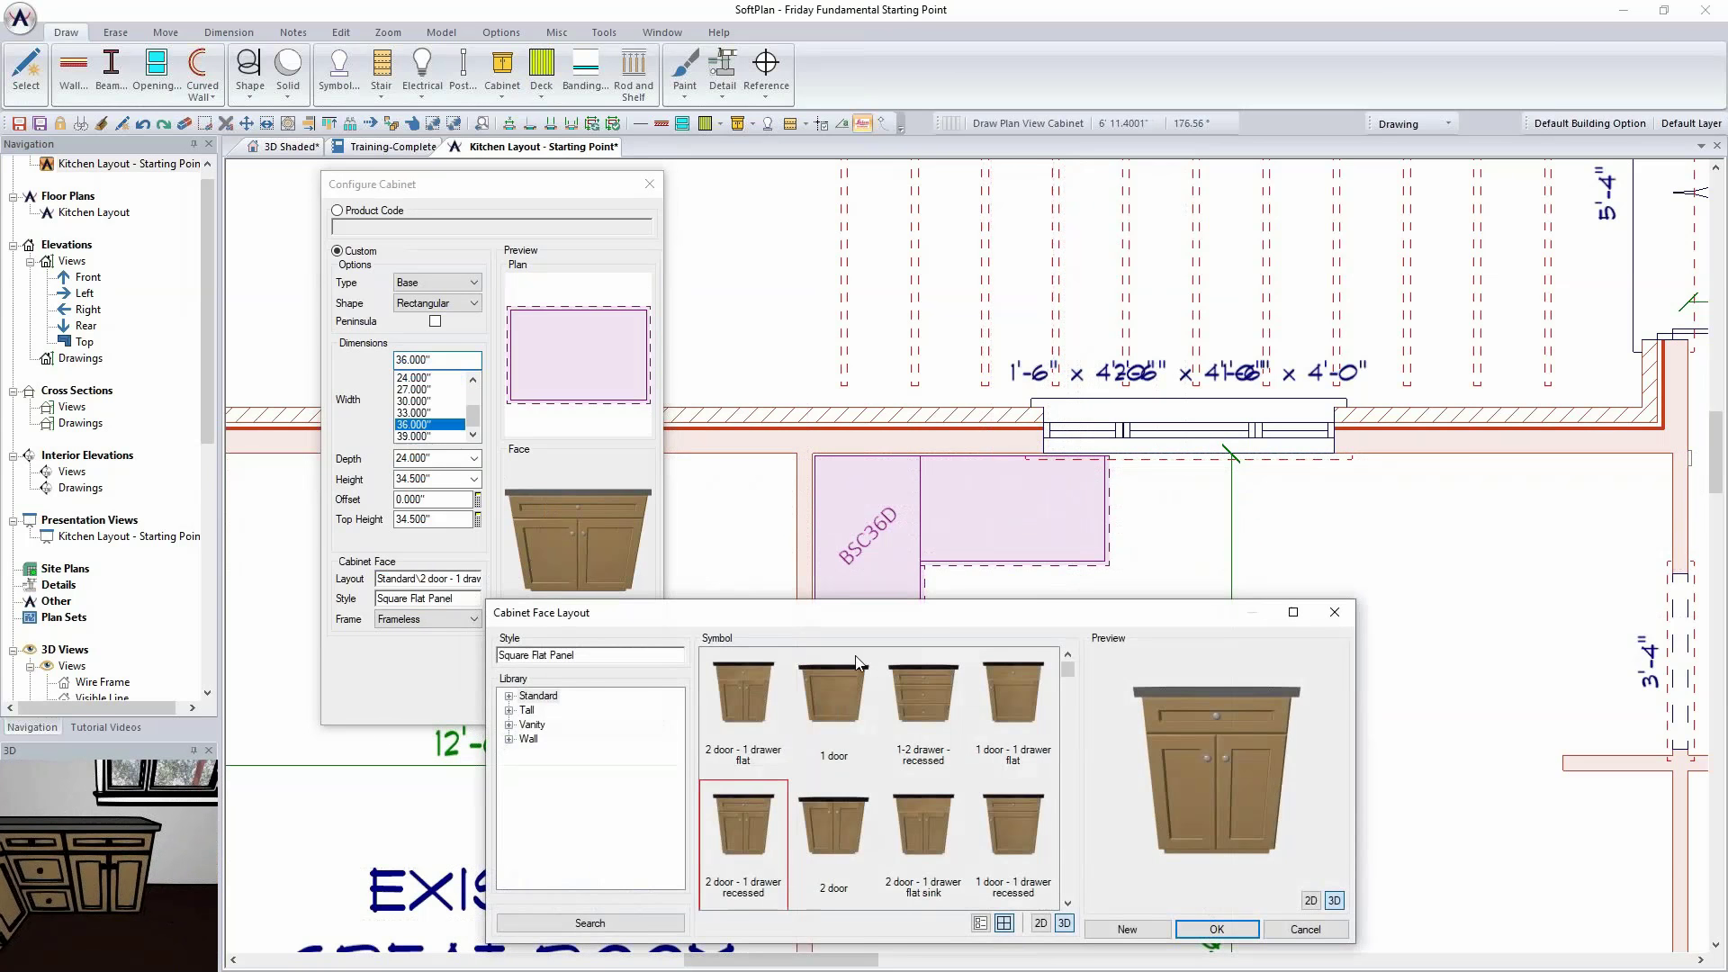
pyautogui.scroll(-1, 932, 711)
pyautogui.click(927, 756)
pyautogui.click(1217, 929)
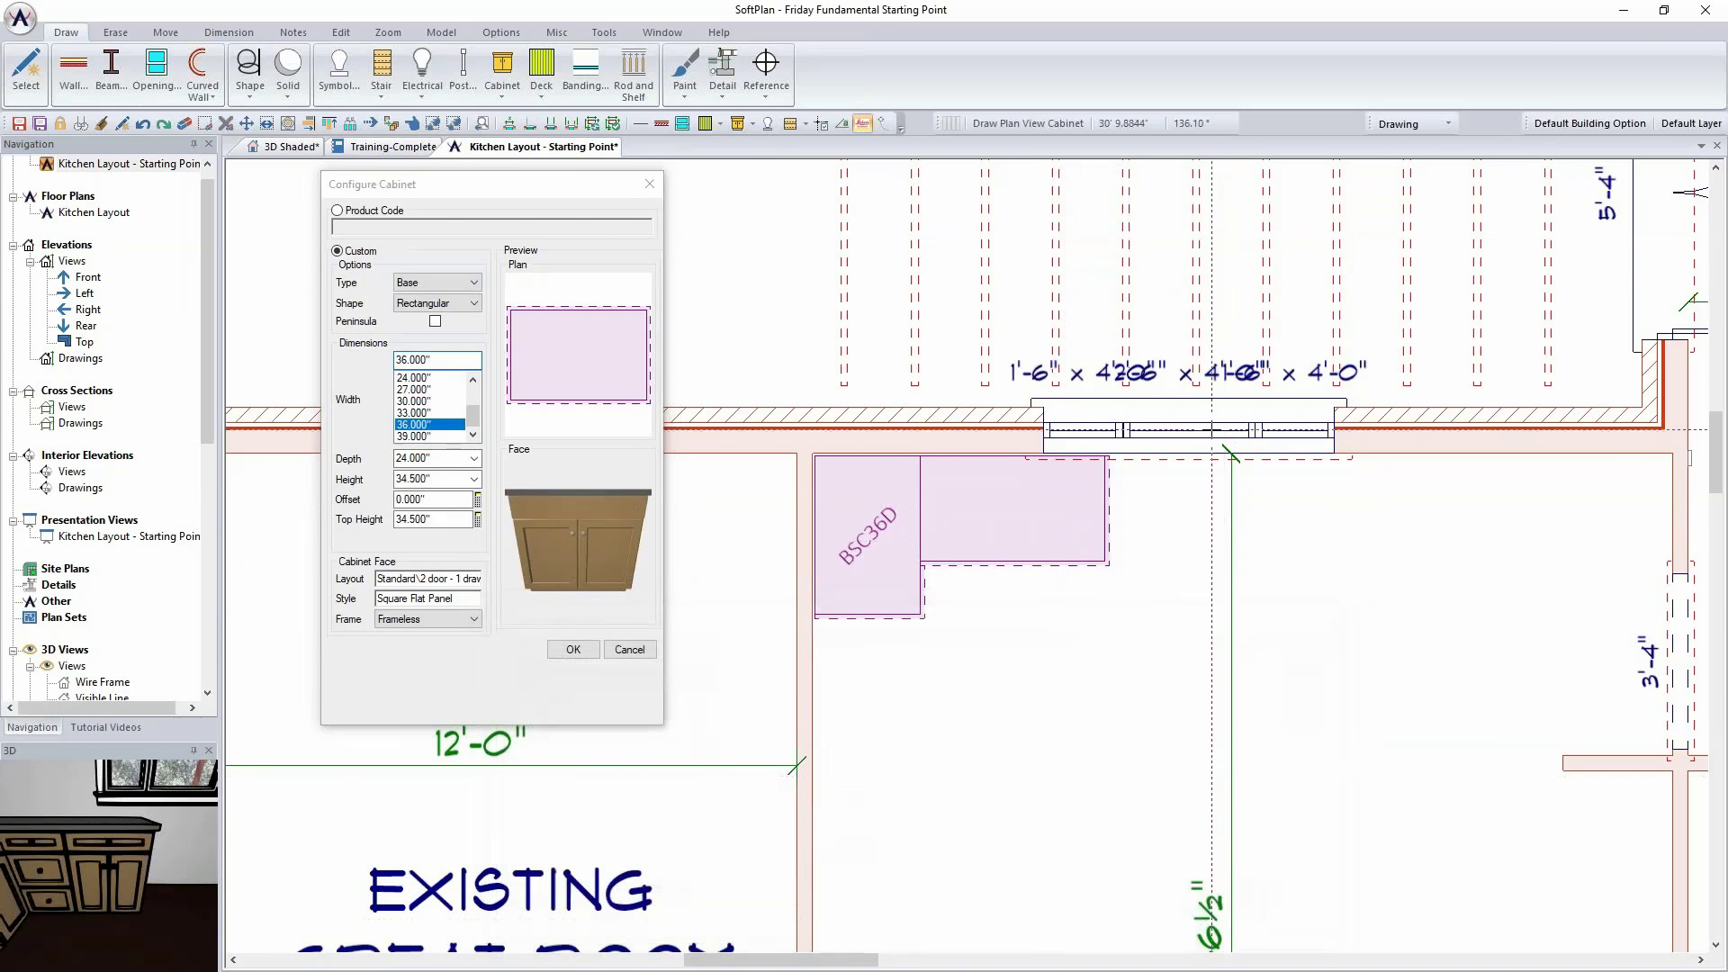
pyautogui.click(1203, 493)
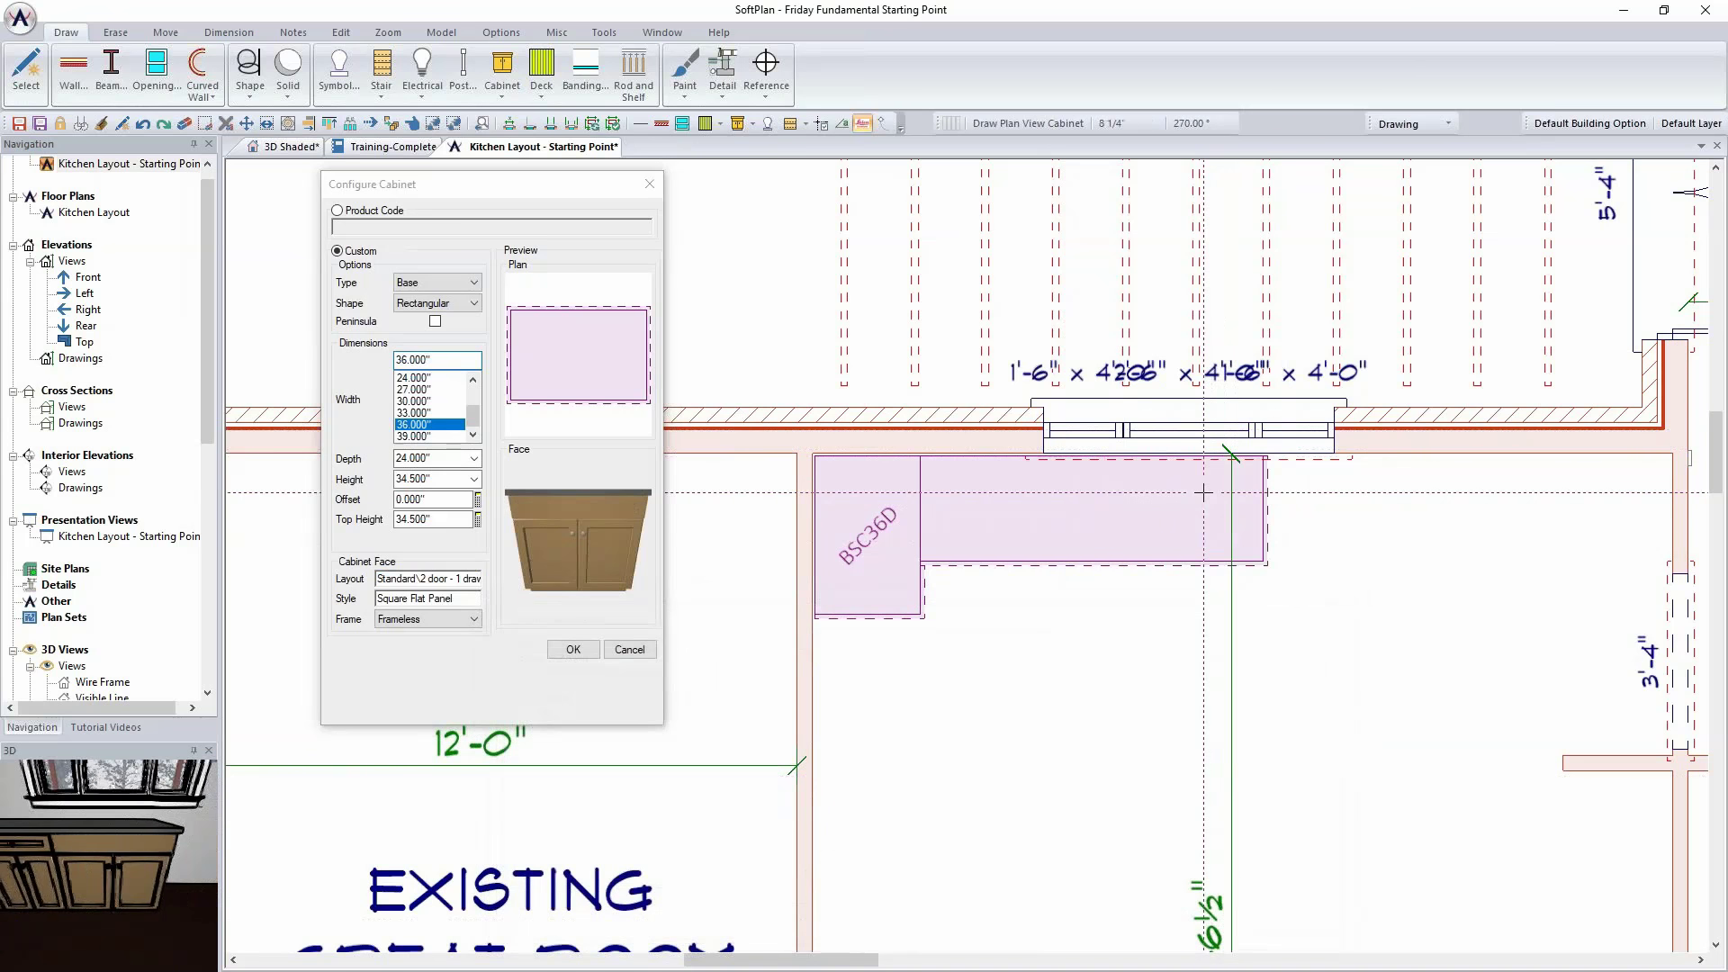
pyautogui.click(414, 377)
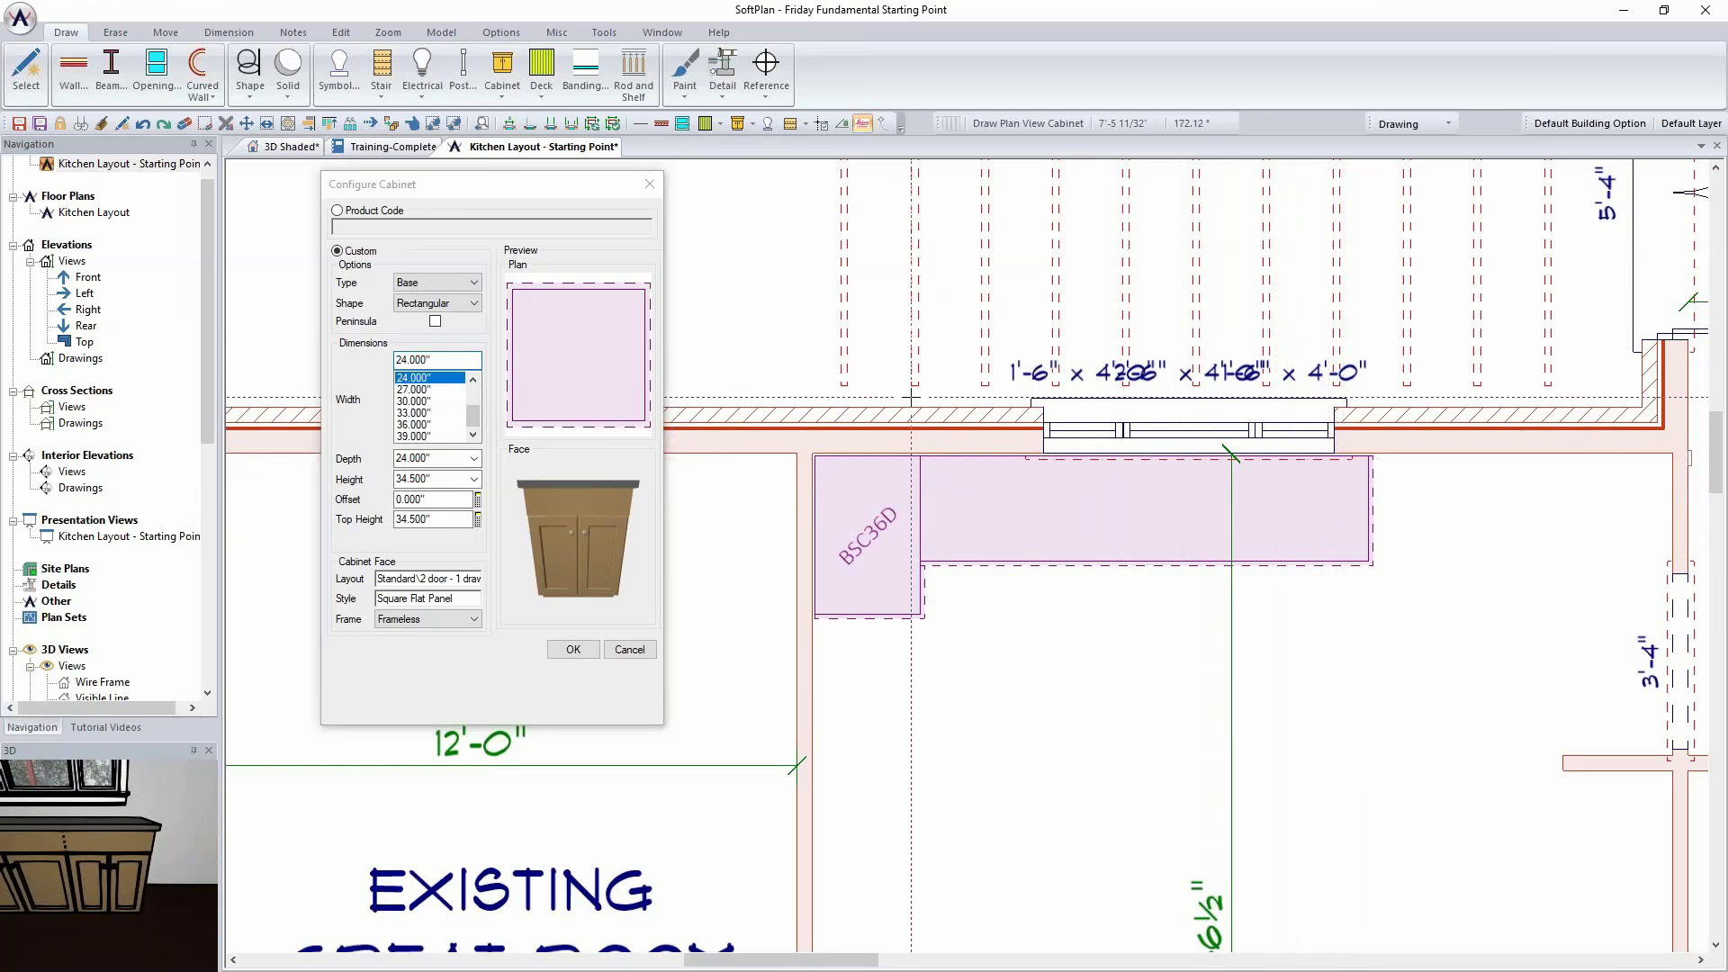
# Step: Configure a 30-inch base cabinet with the 1-2 drawer - recessed face and place two of them side by side at the run's open end
pyautogui.click(416, 425)
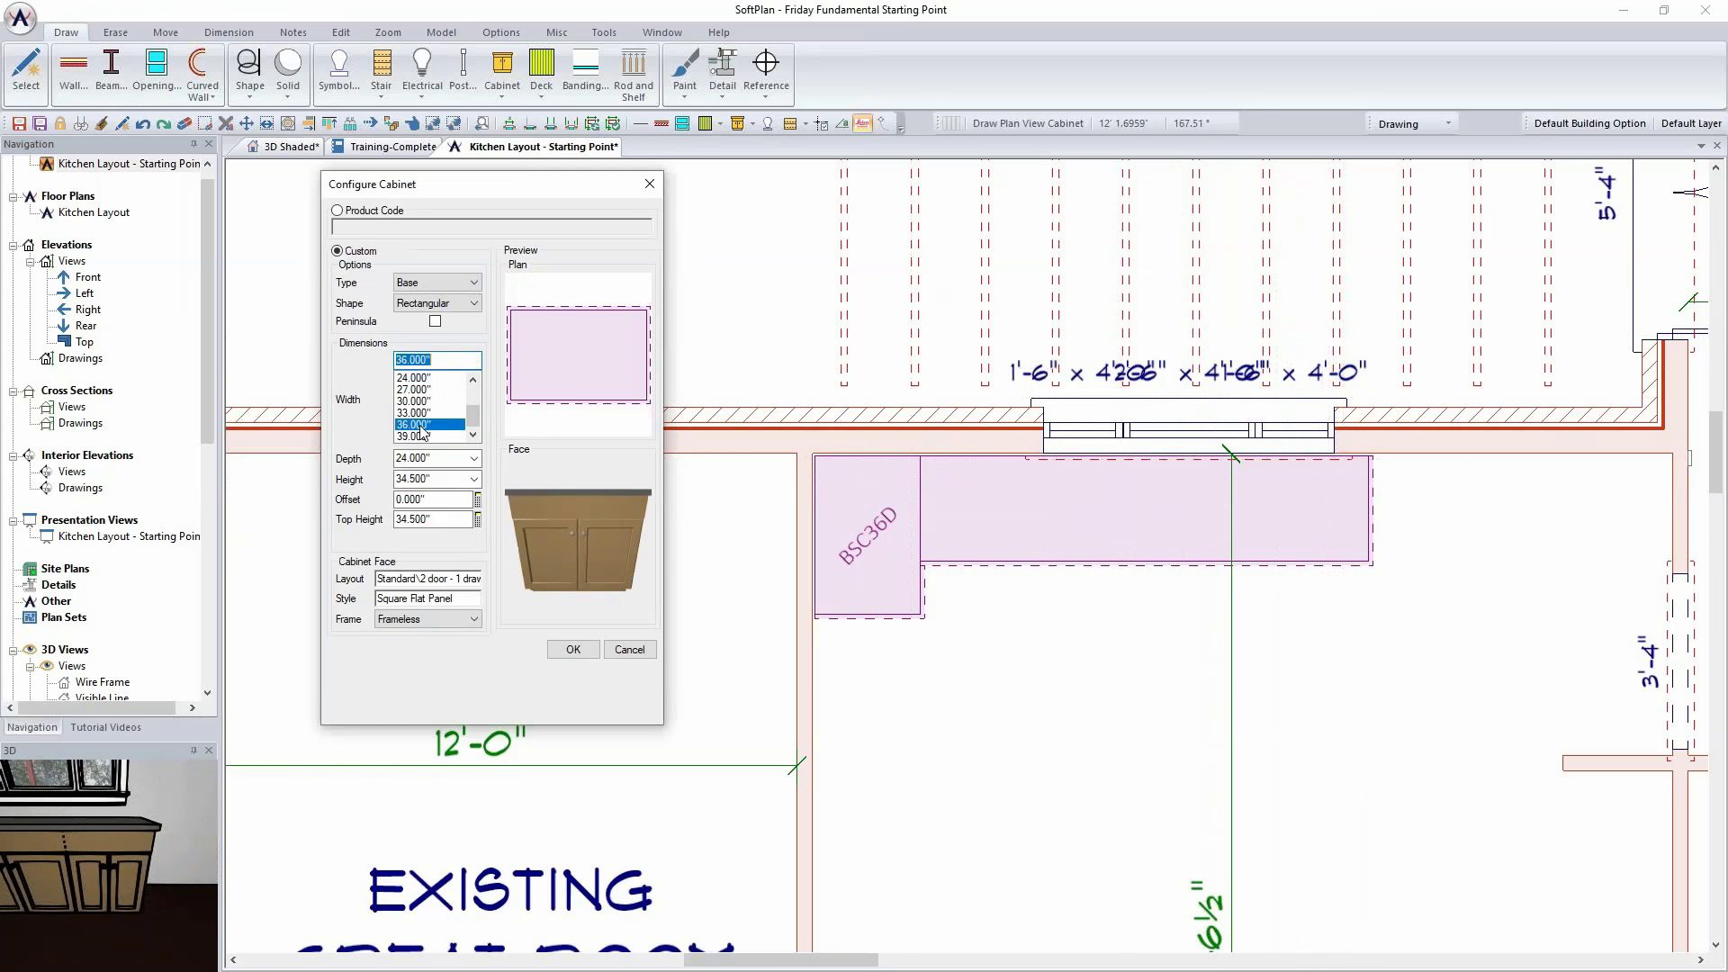
pyautogui.click(421, 402)
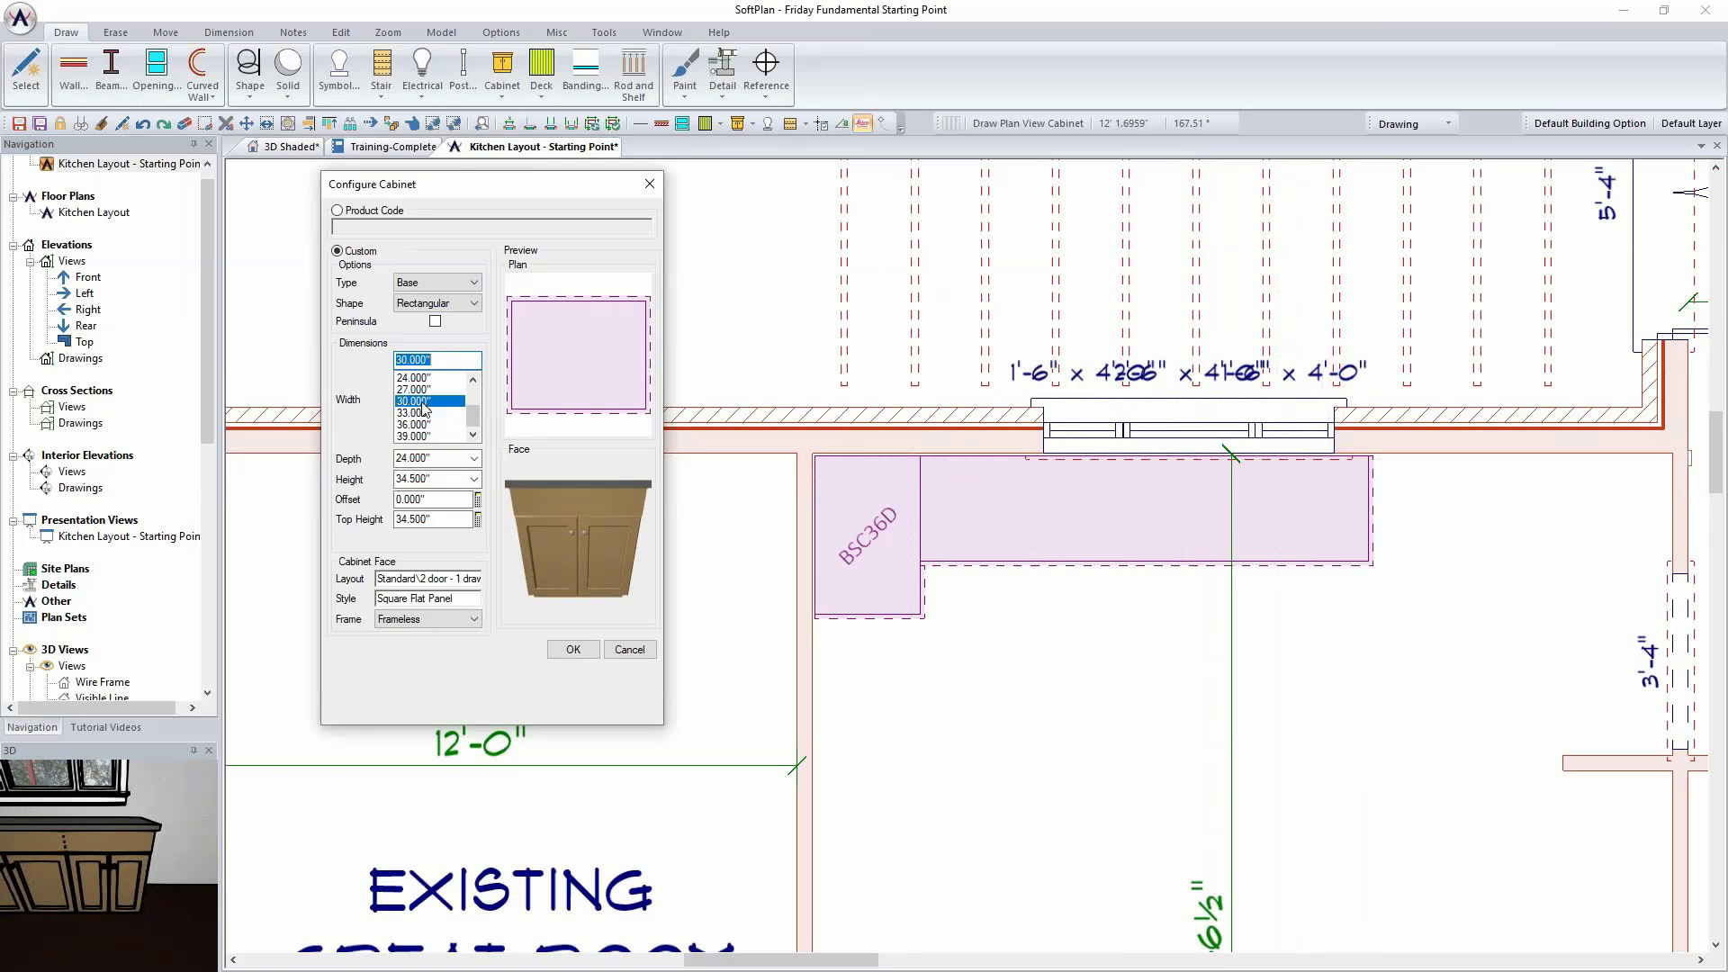
pyautogui.click(435, 580)
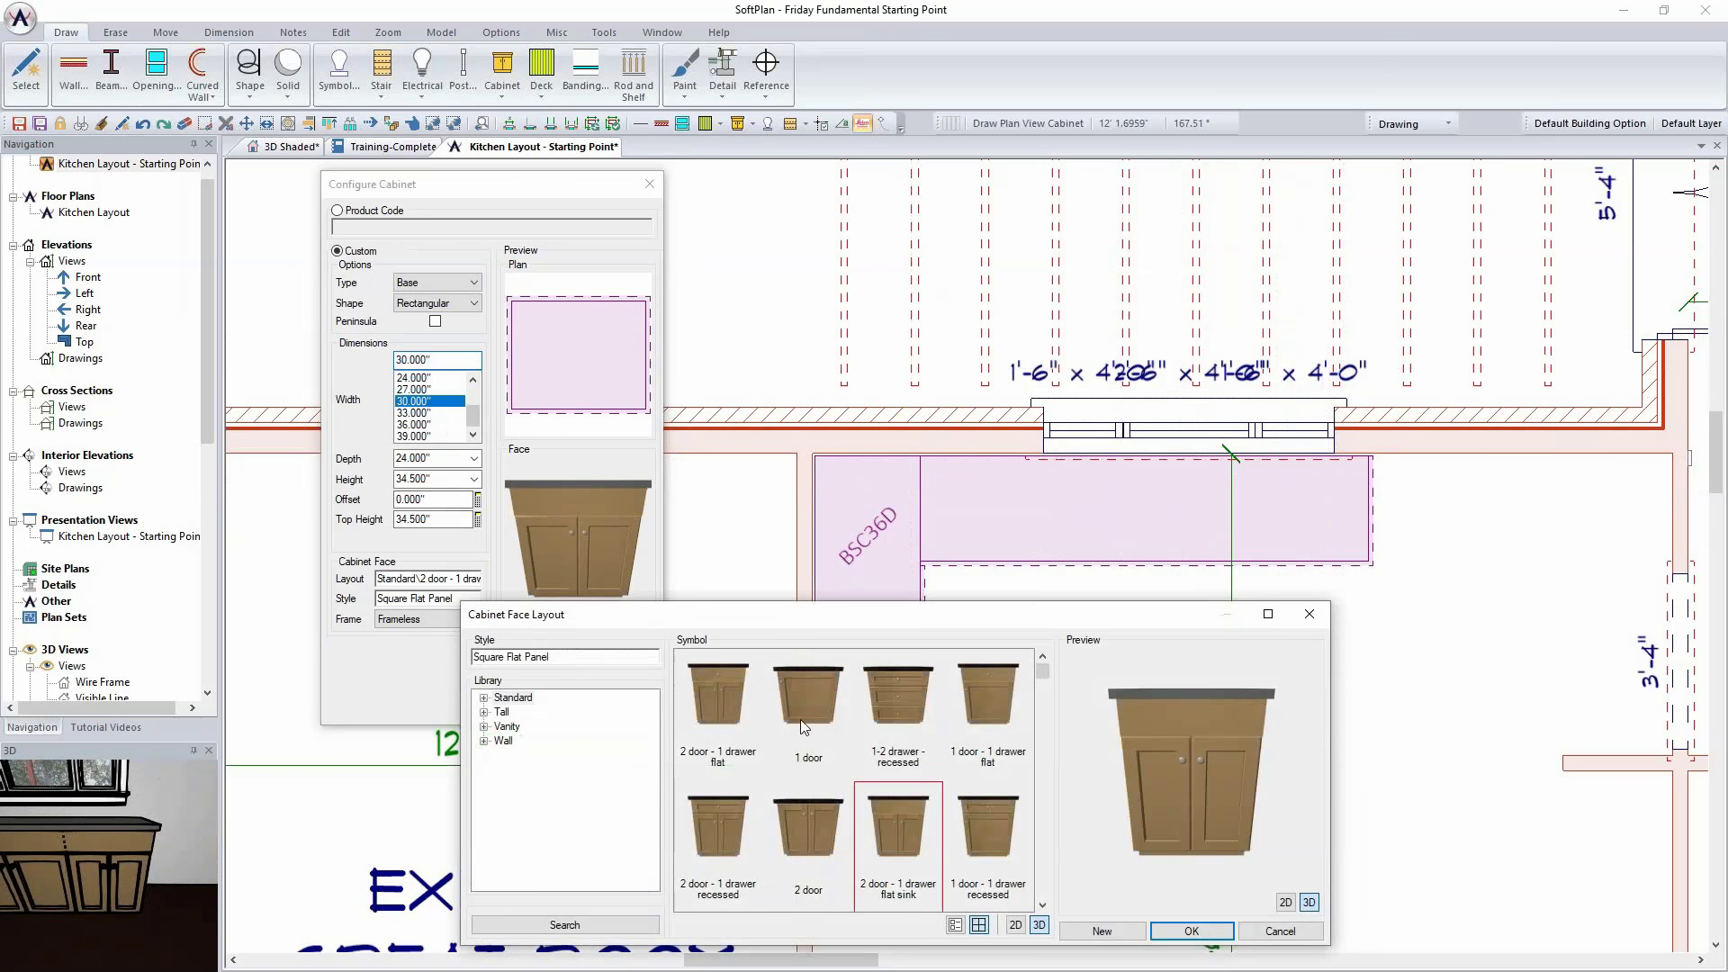
pyautogui.click(883, 689)
pyautogui.click(1191, 930)
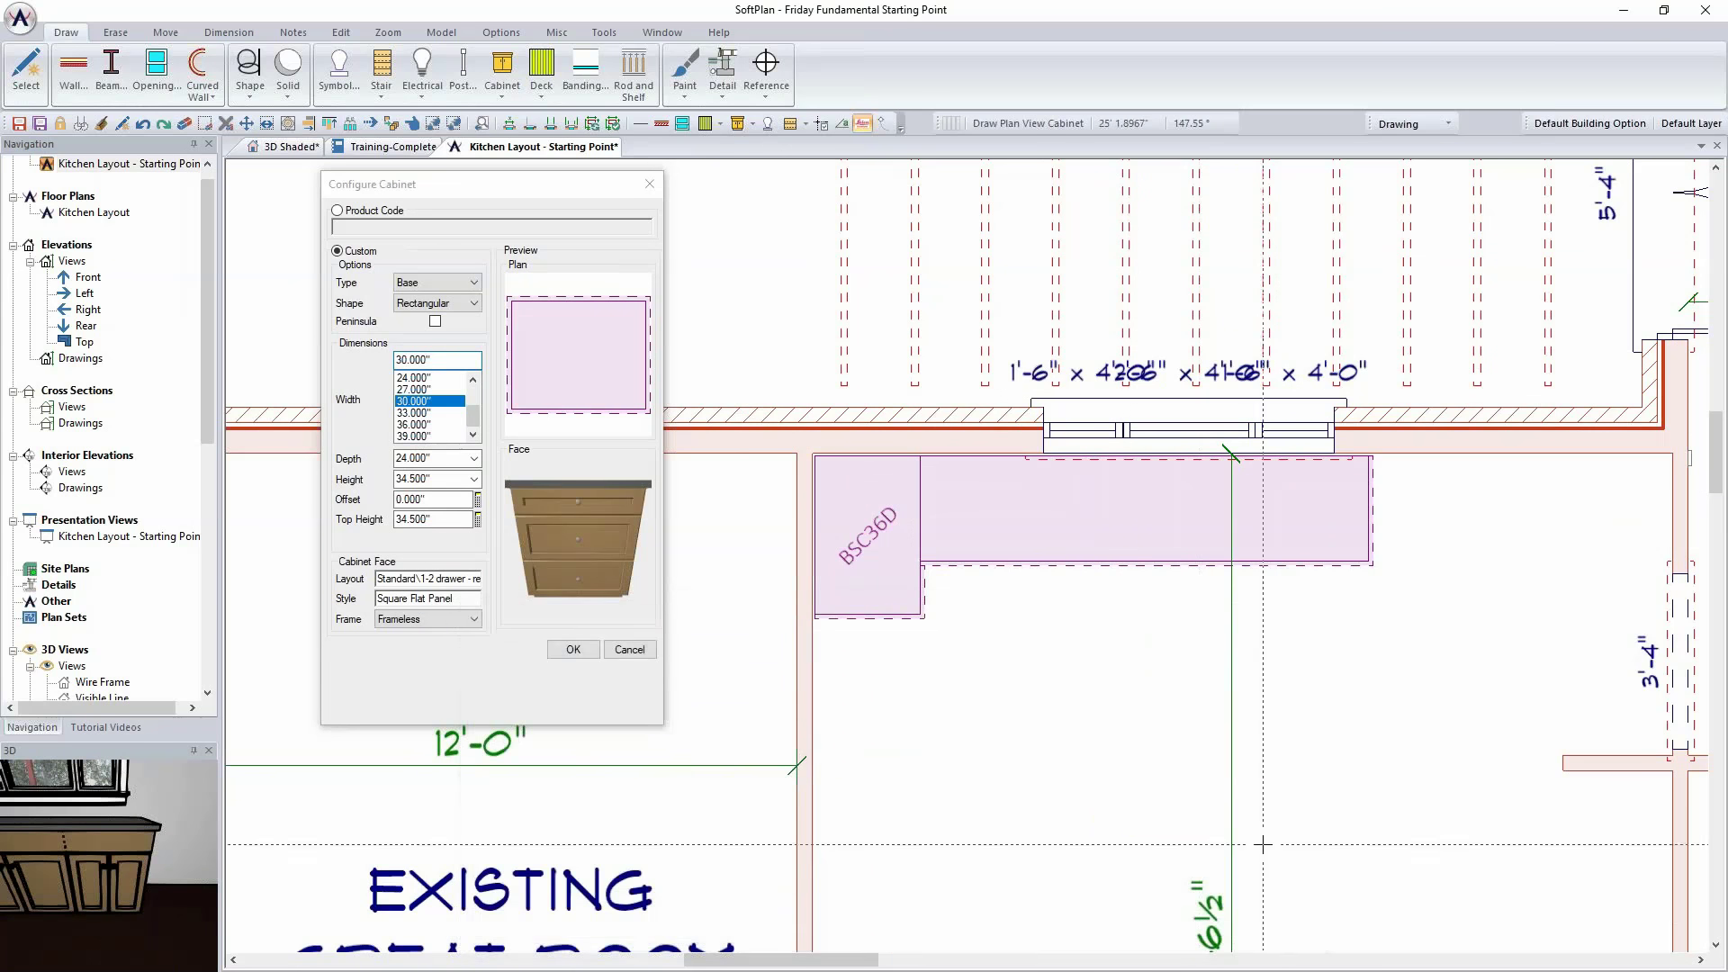
pyautogui.click(1433, 466)
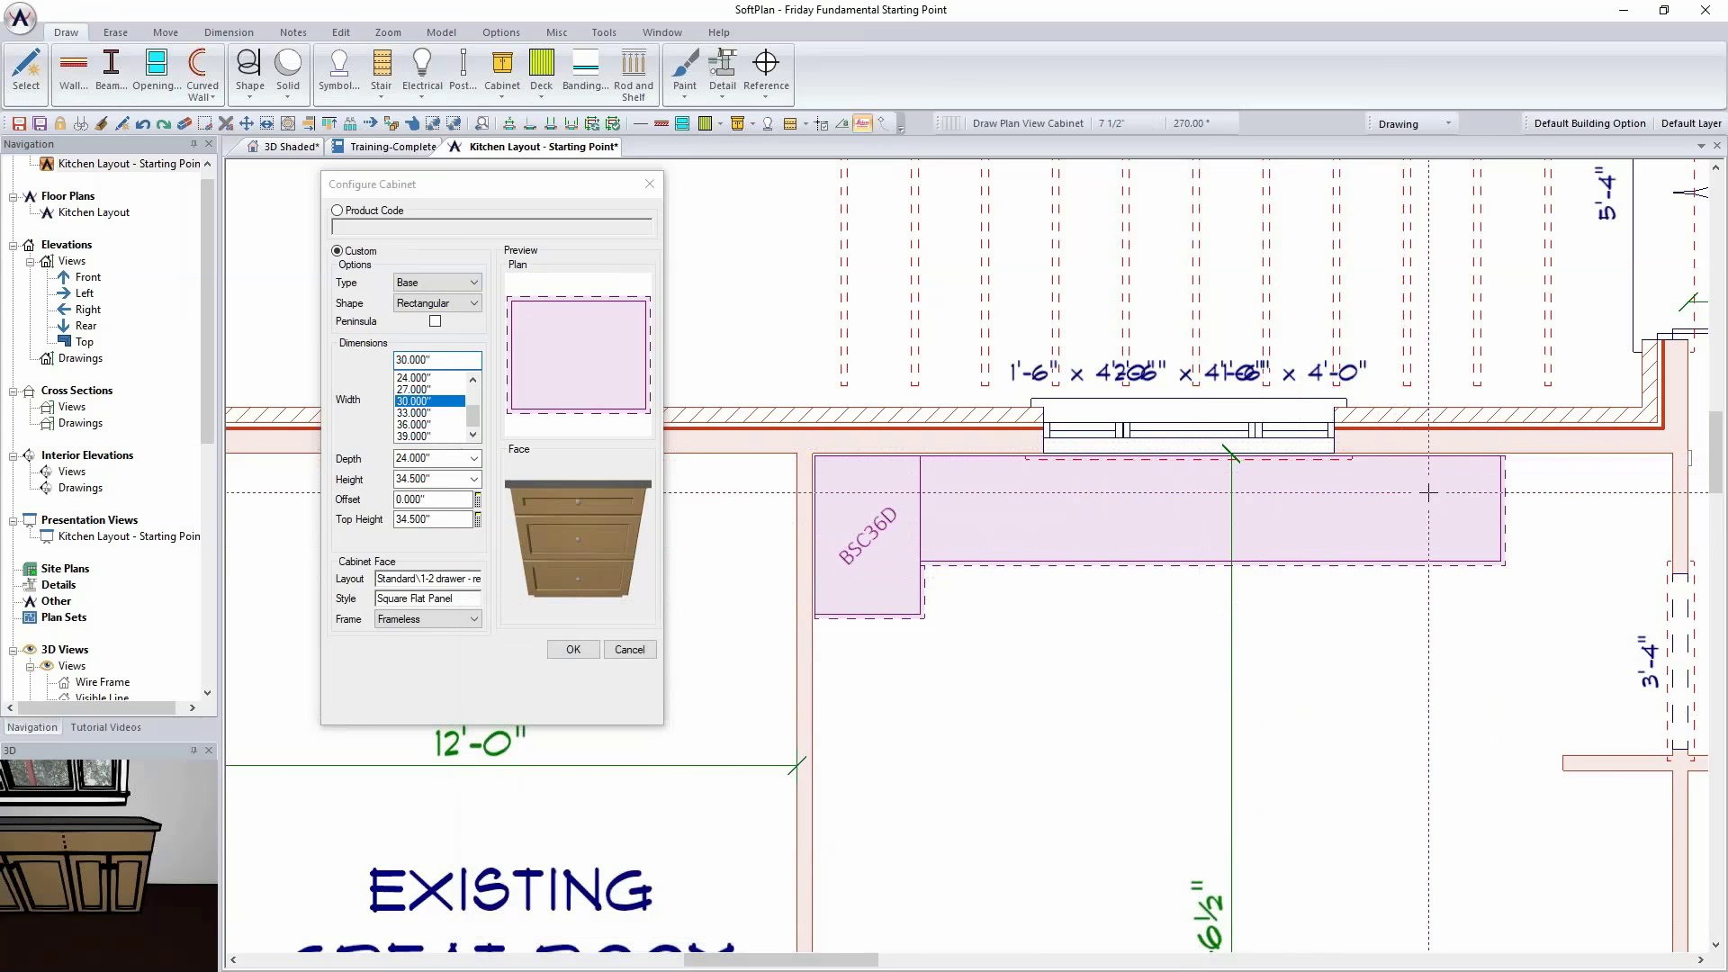
pyautogui.click(1564, 474)
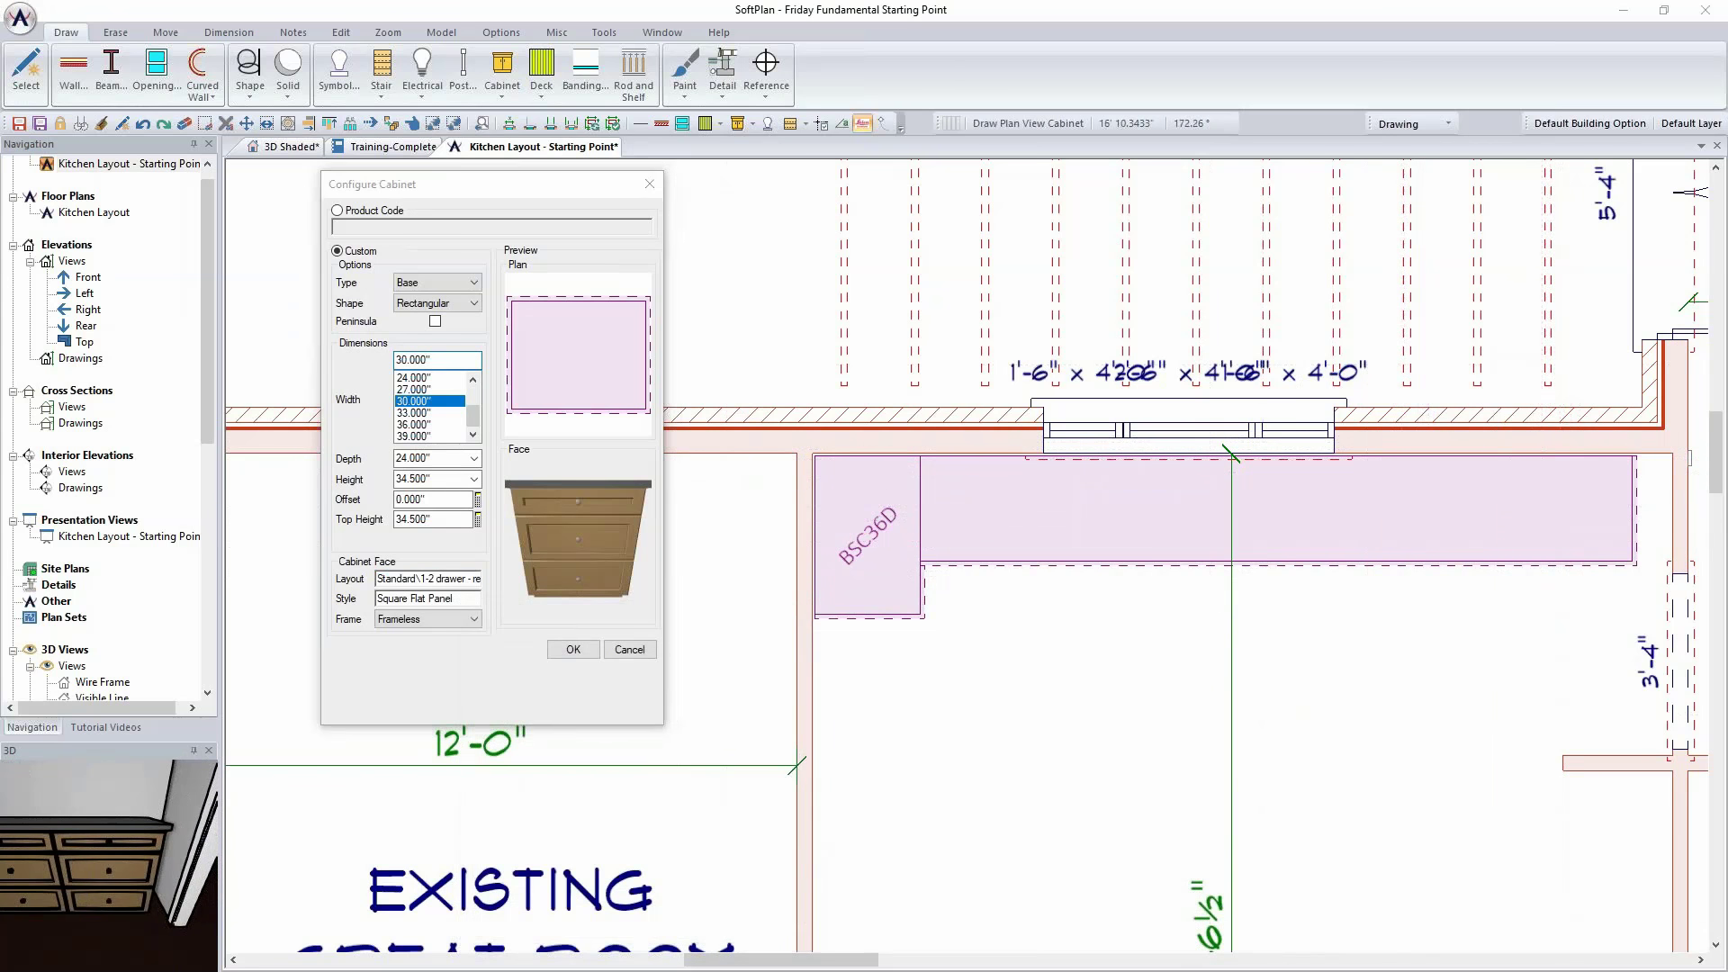
pyautogui.click(621, 646)
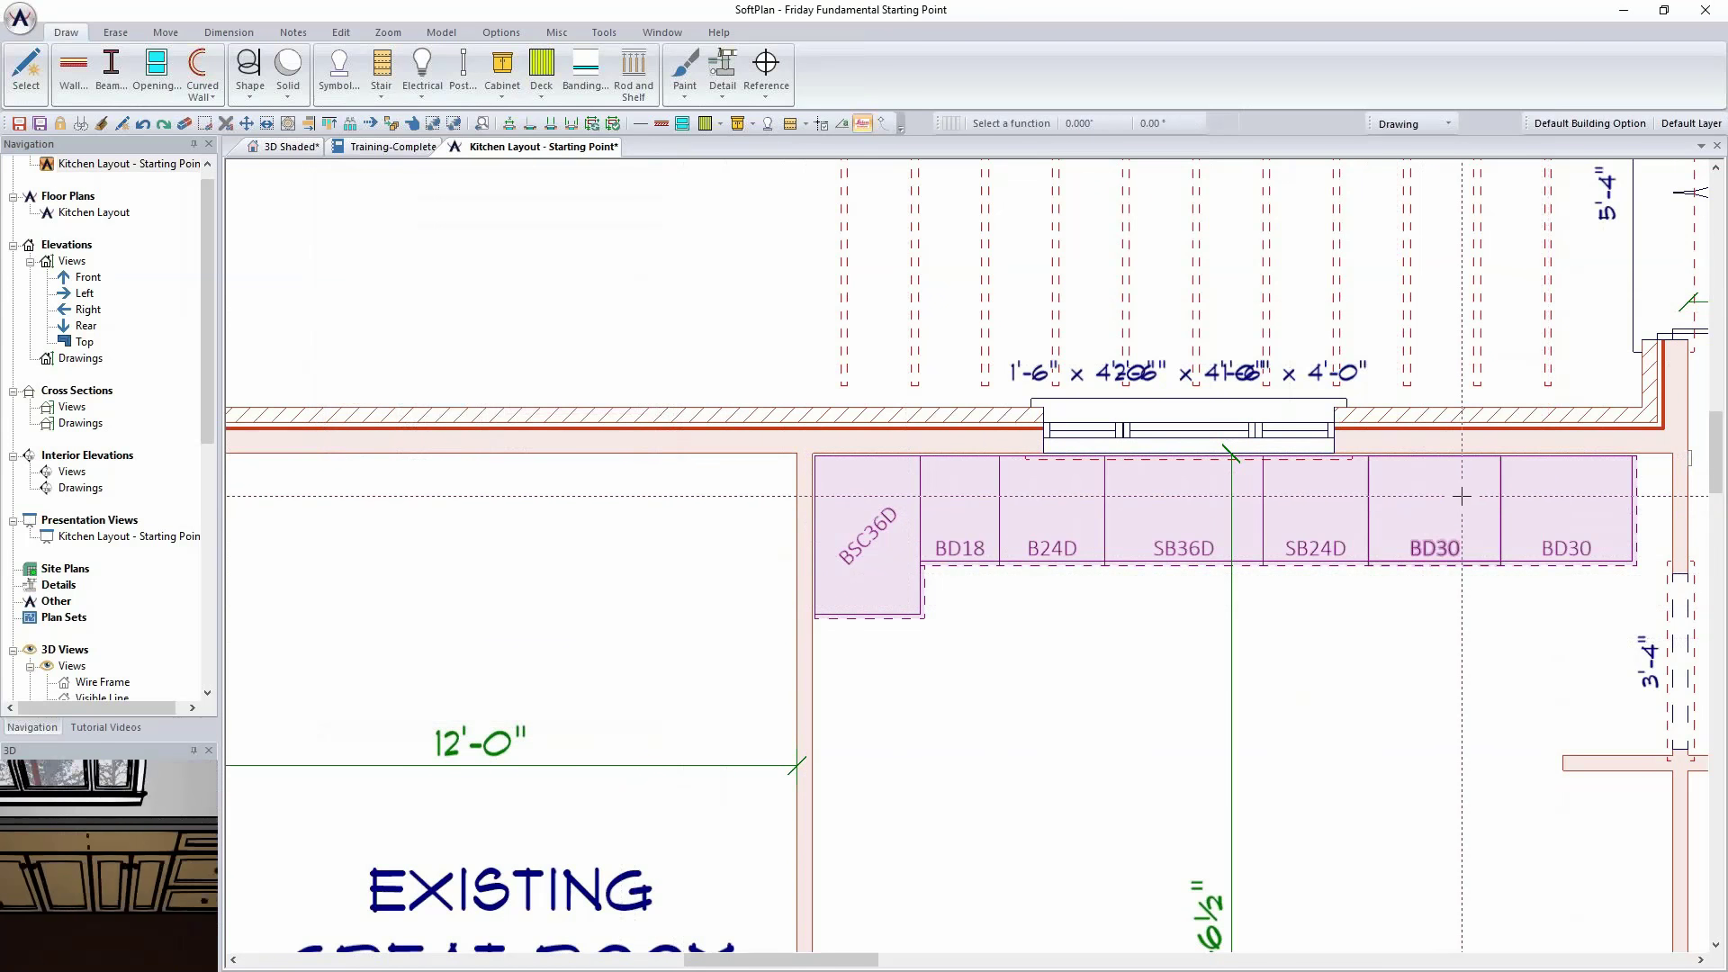
# Step: Try to widen the drawer cabinet at the run's far end to 36 inches and move the whole run clear of the great room wall
pyautogui.rightClick(1618, 501)
pyautogui.click(1608, 531)
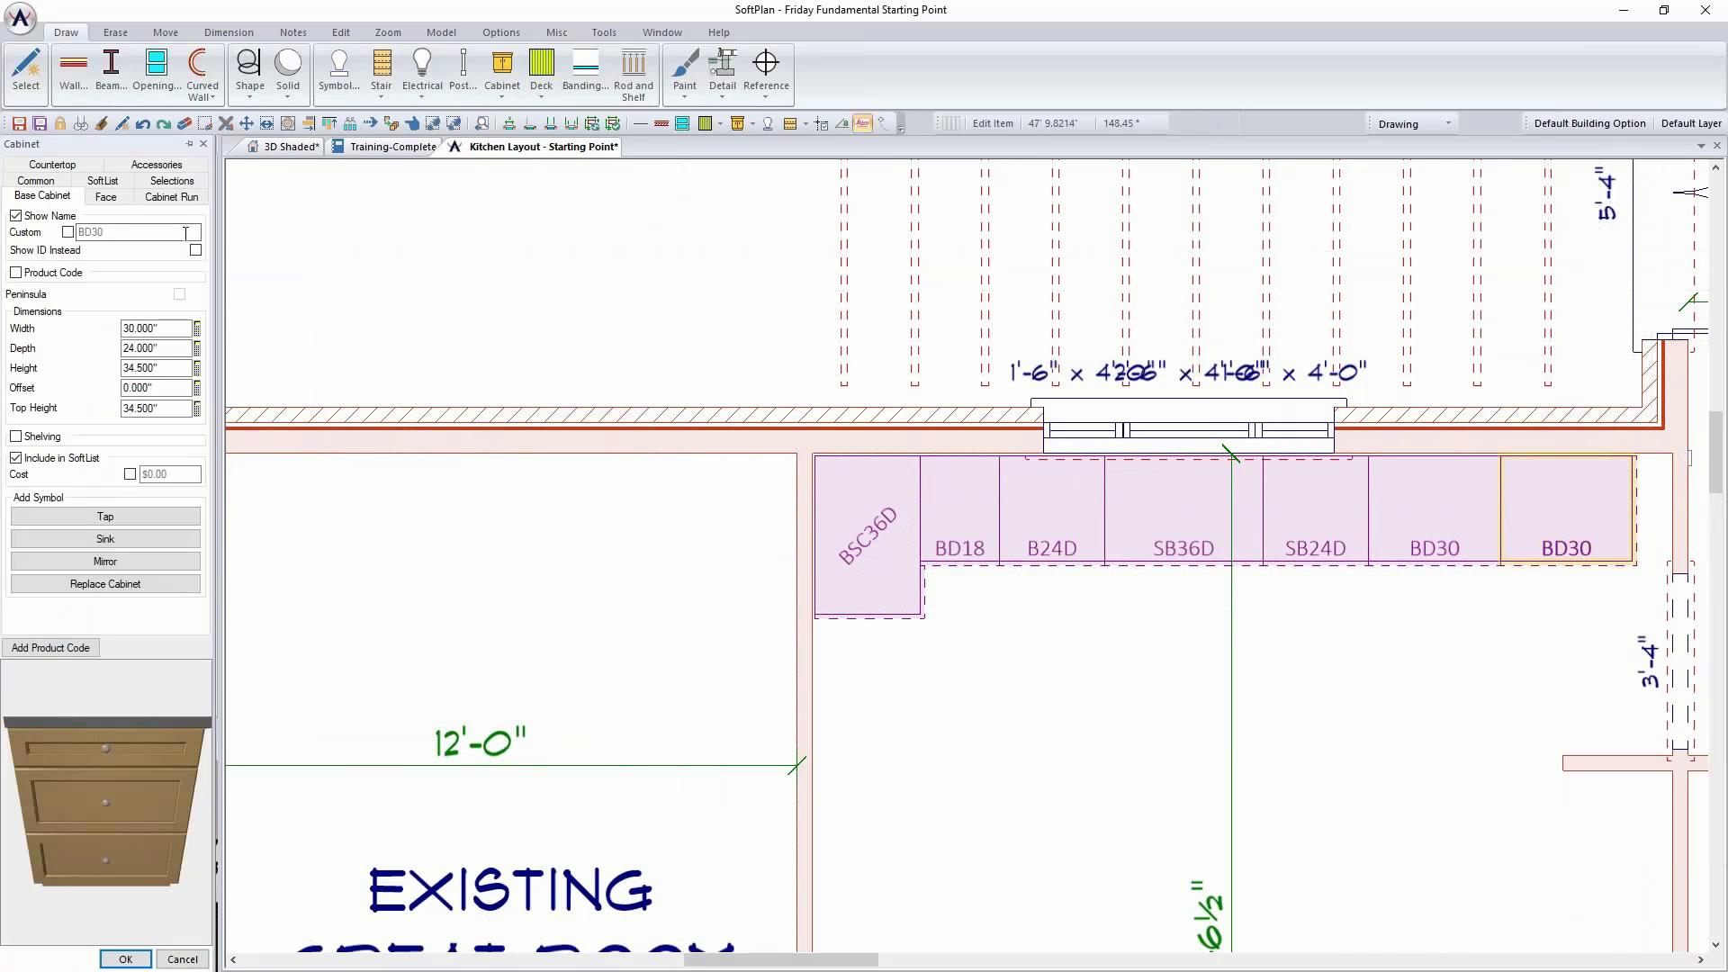
pyautogui.doubleClick(171, 328)
pyautogui.write('36')
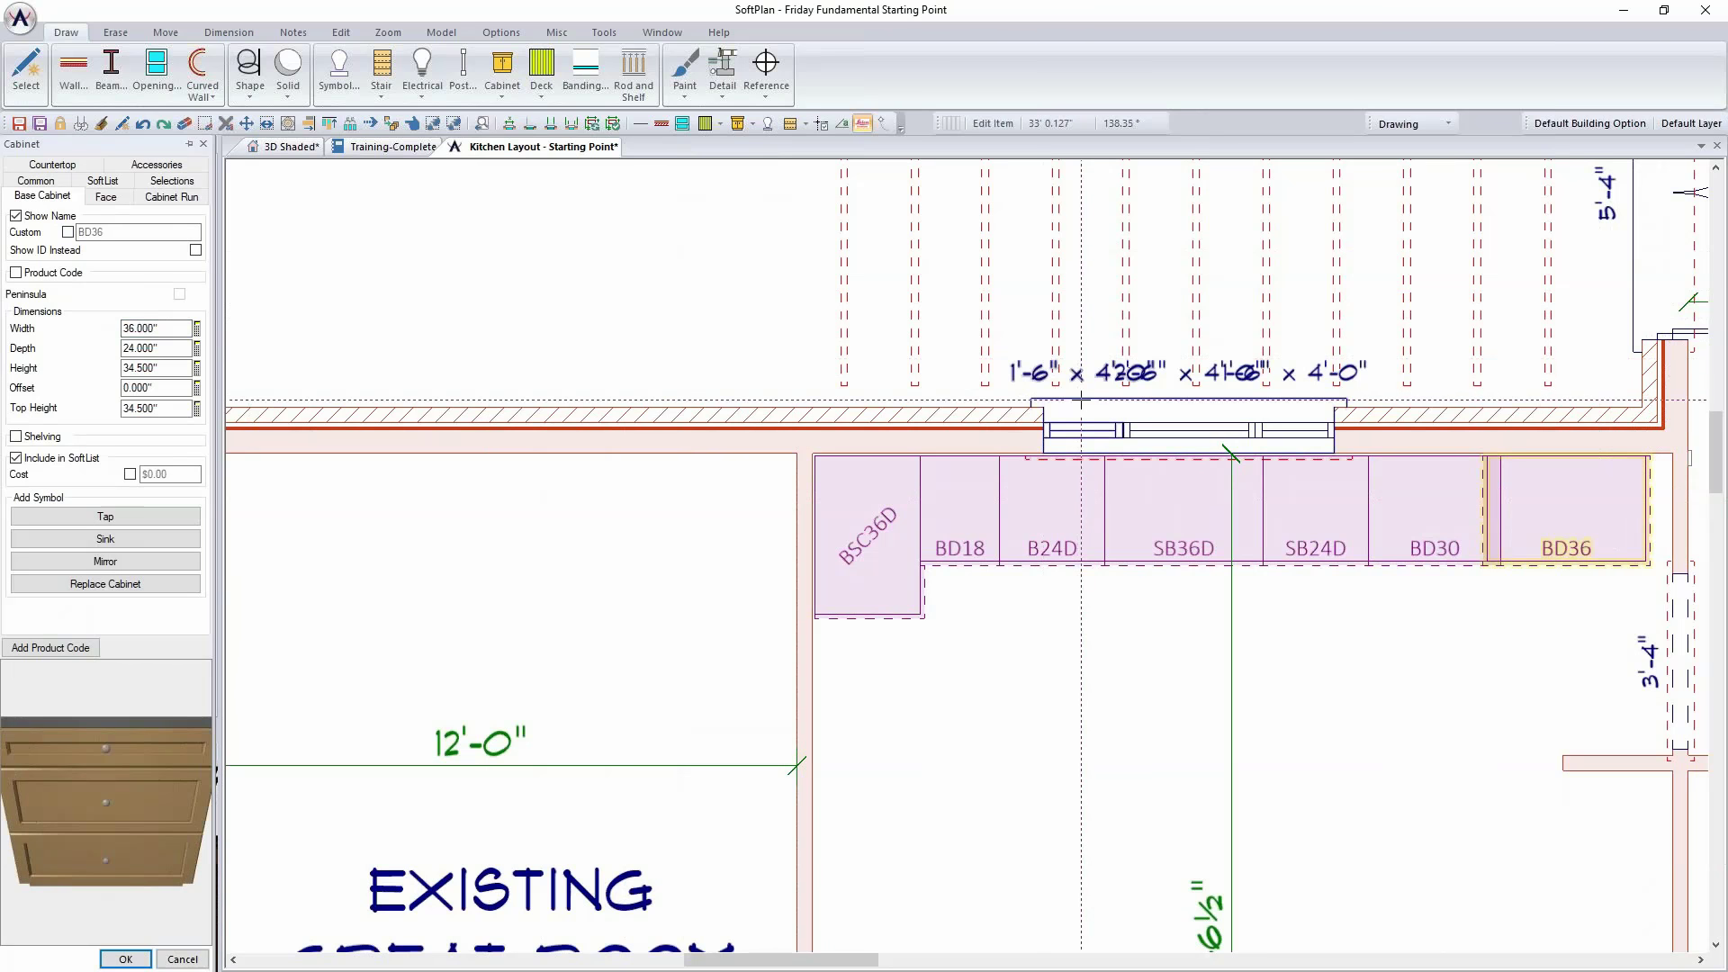
pyautogui.click(131, 959)
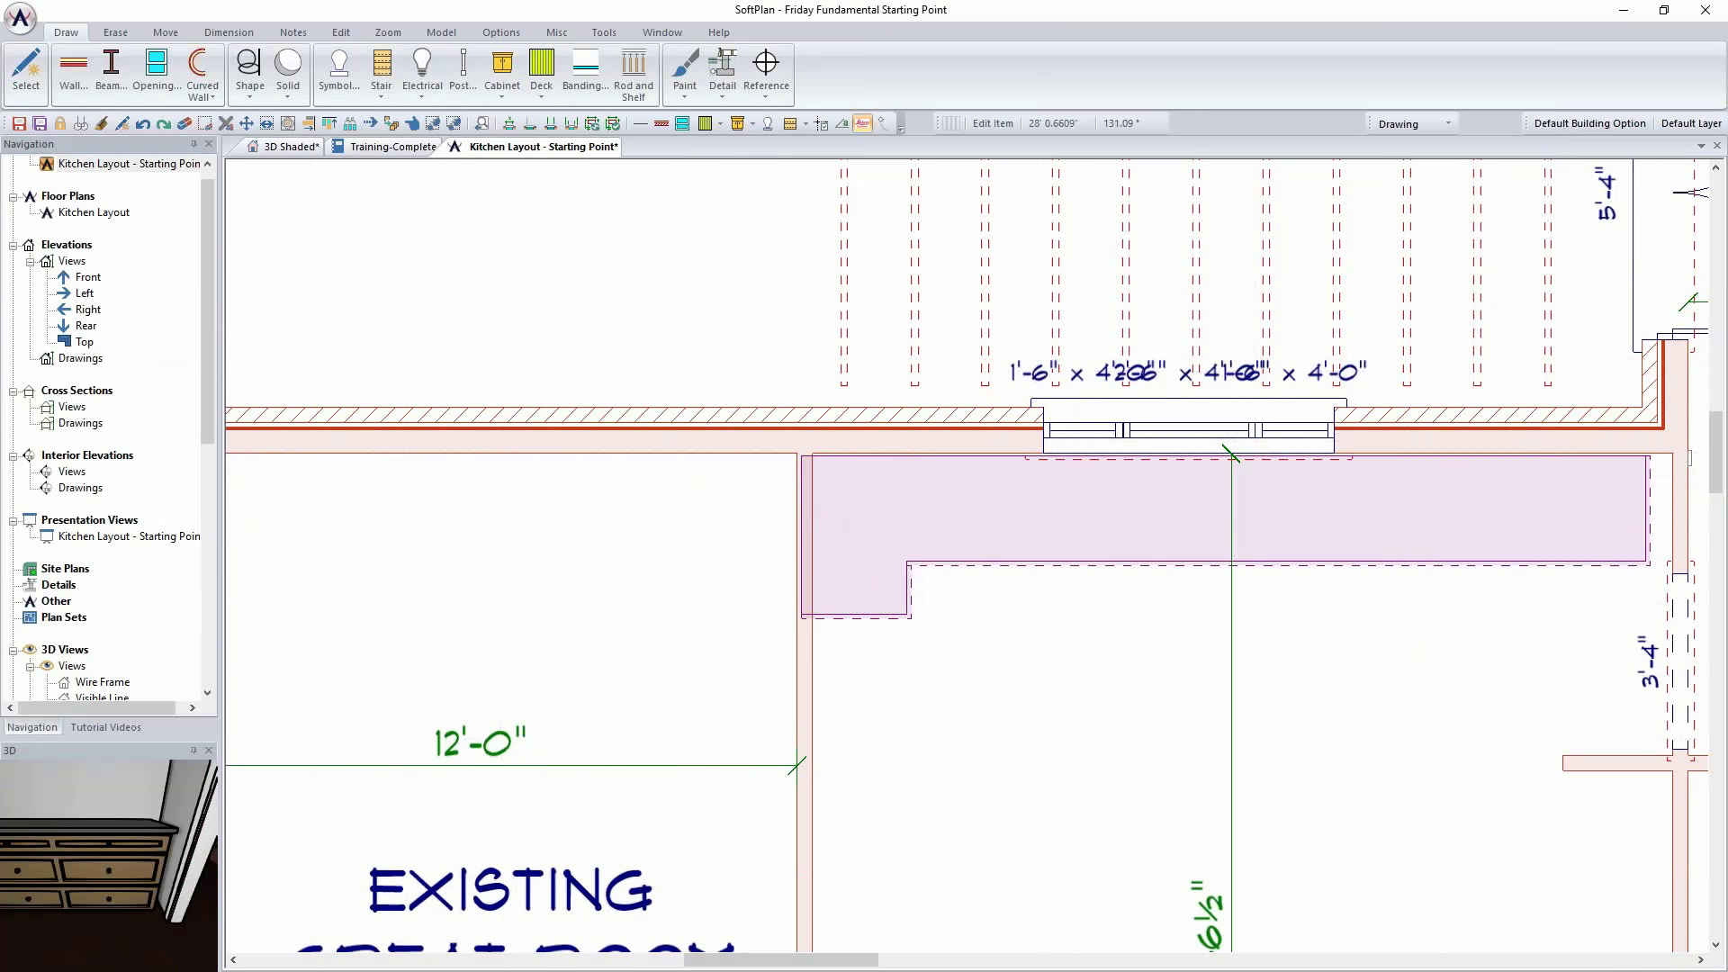
pyautogui.click(1085, 518)
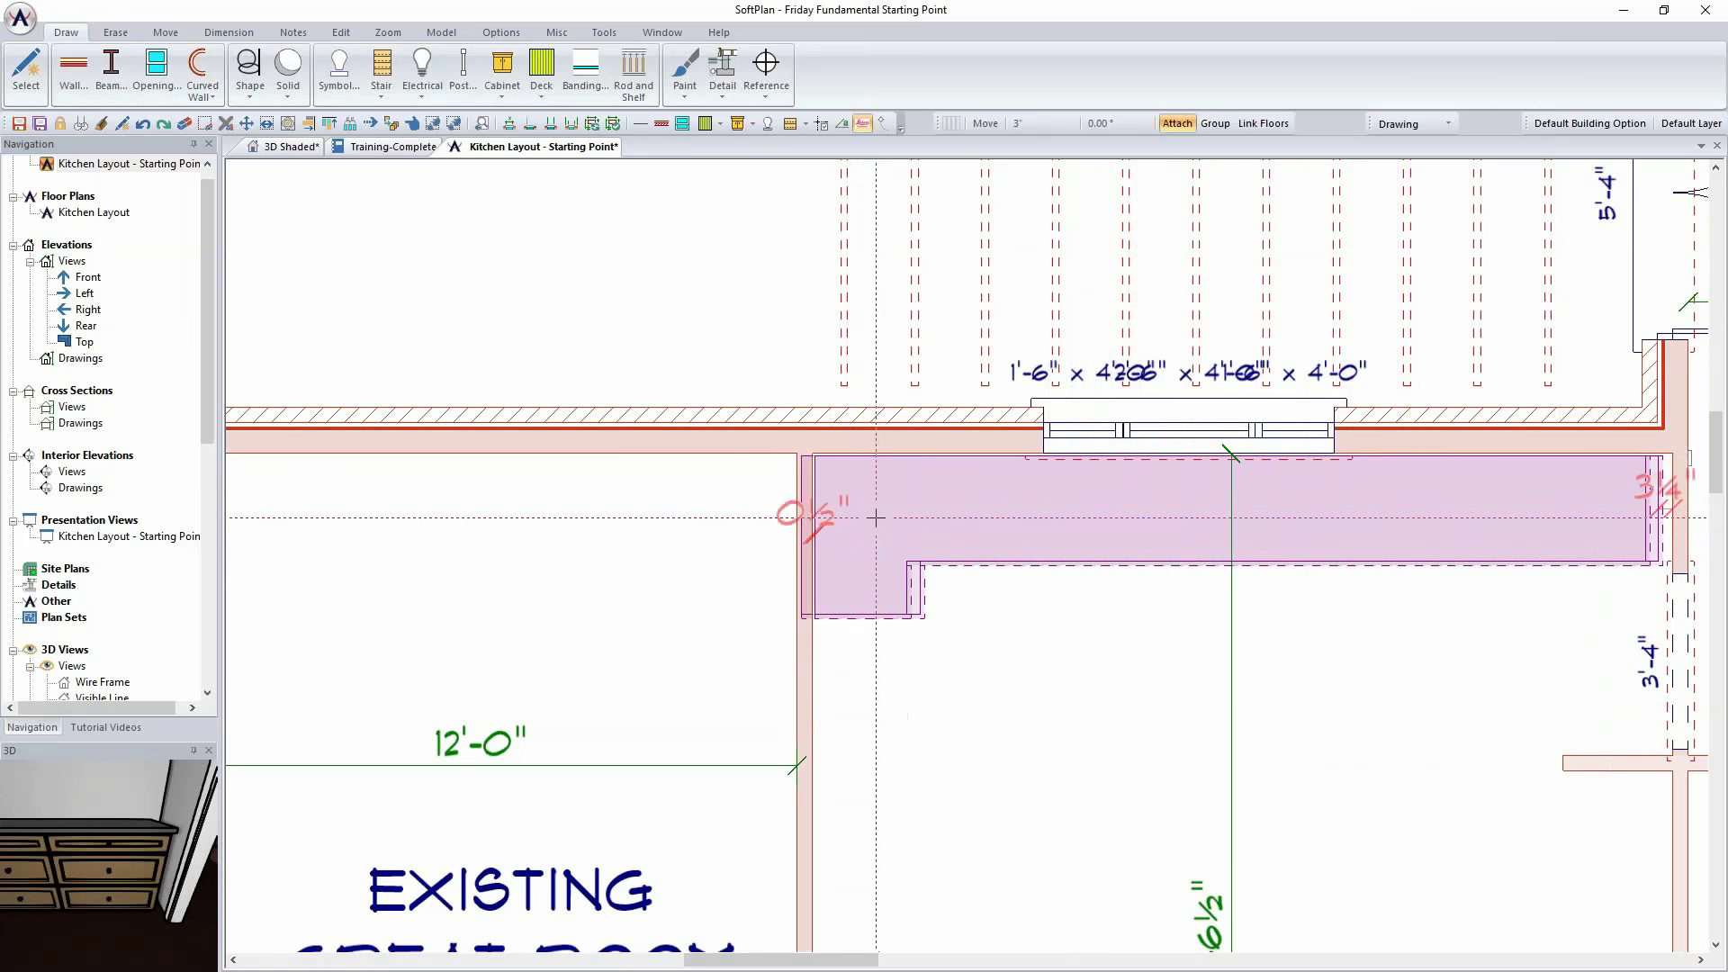
pyautogui.click(1027, 577)
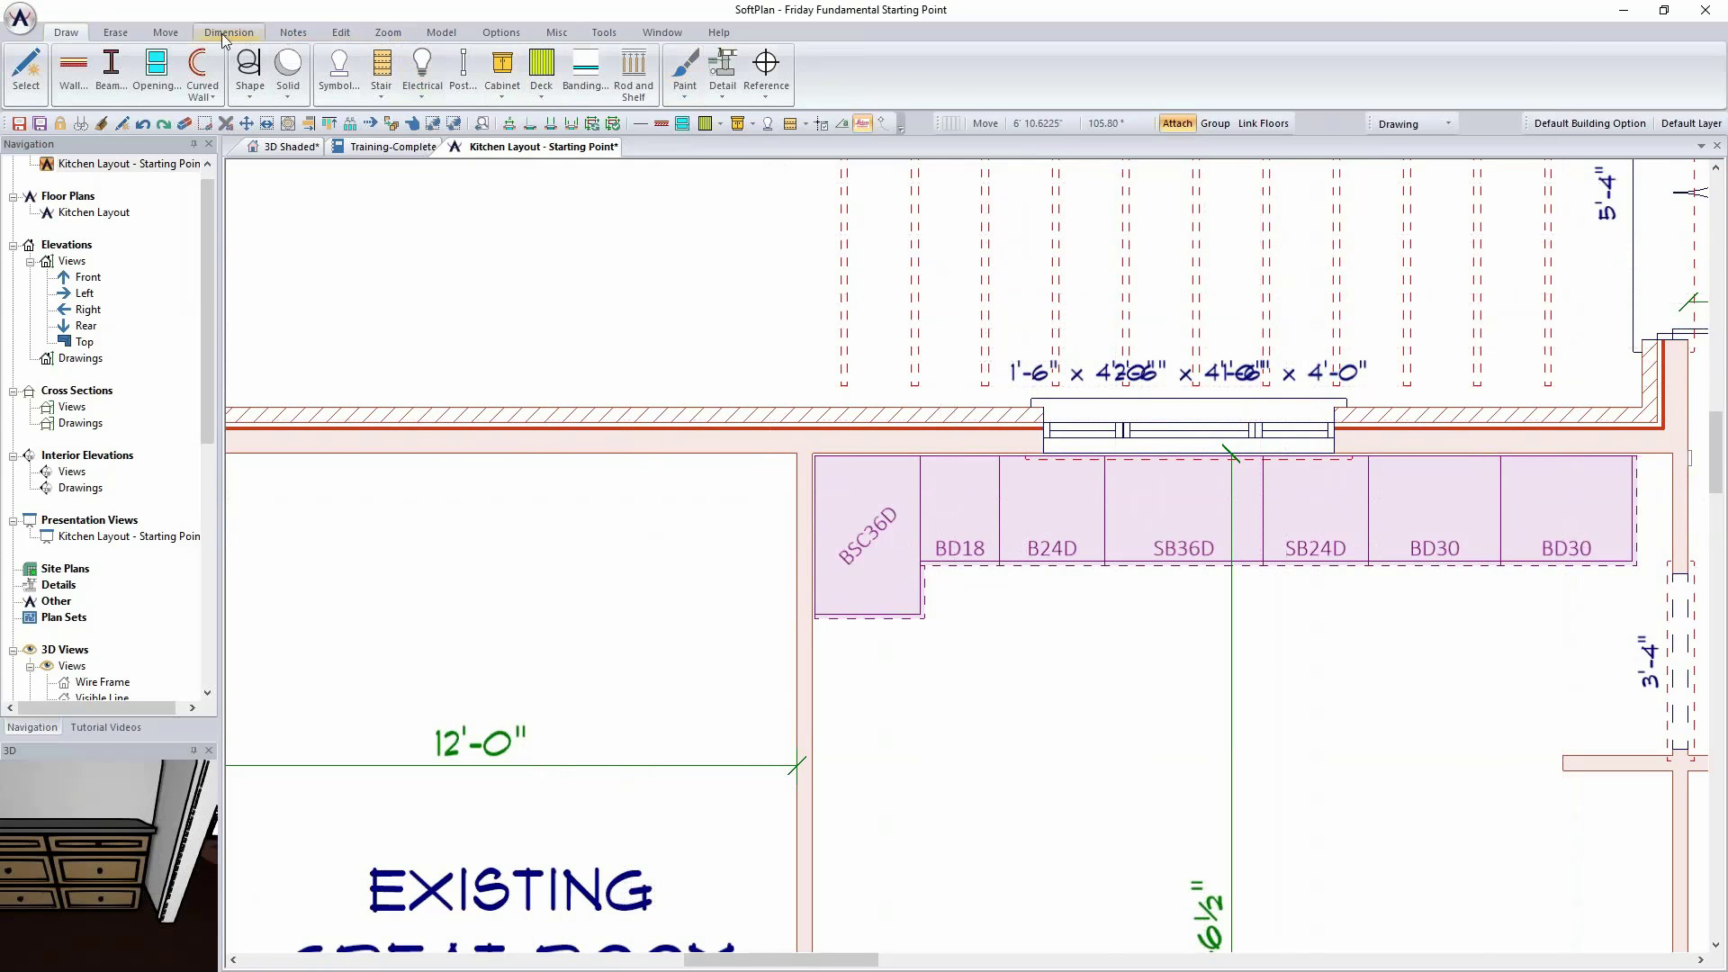
# Step: Adjust the end drawer cabinet's outer edge to meet the dining room side wall
pyautogui.click(165, 32)
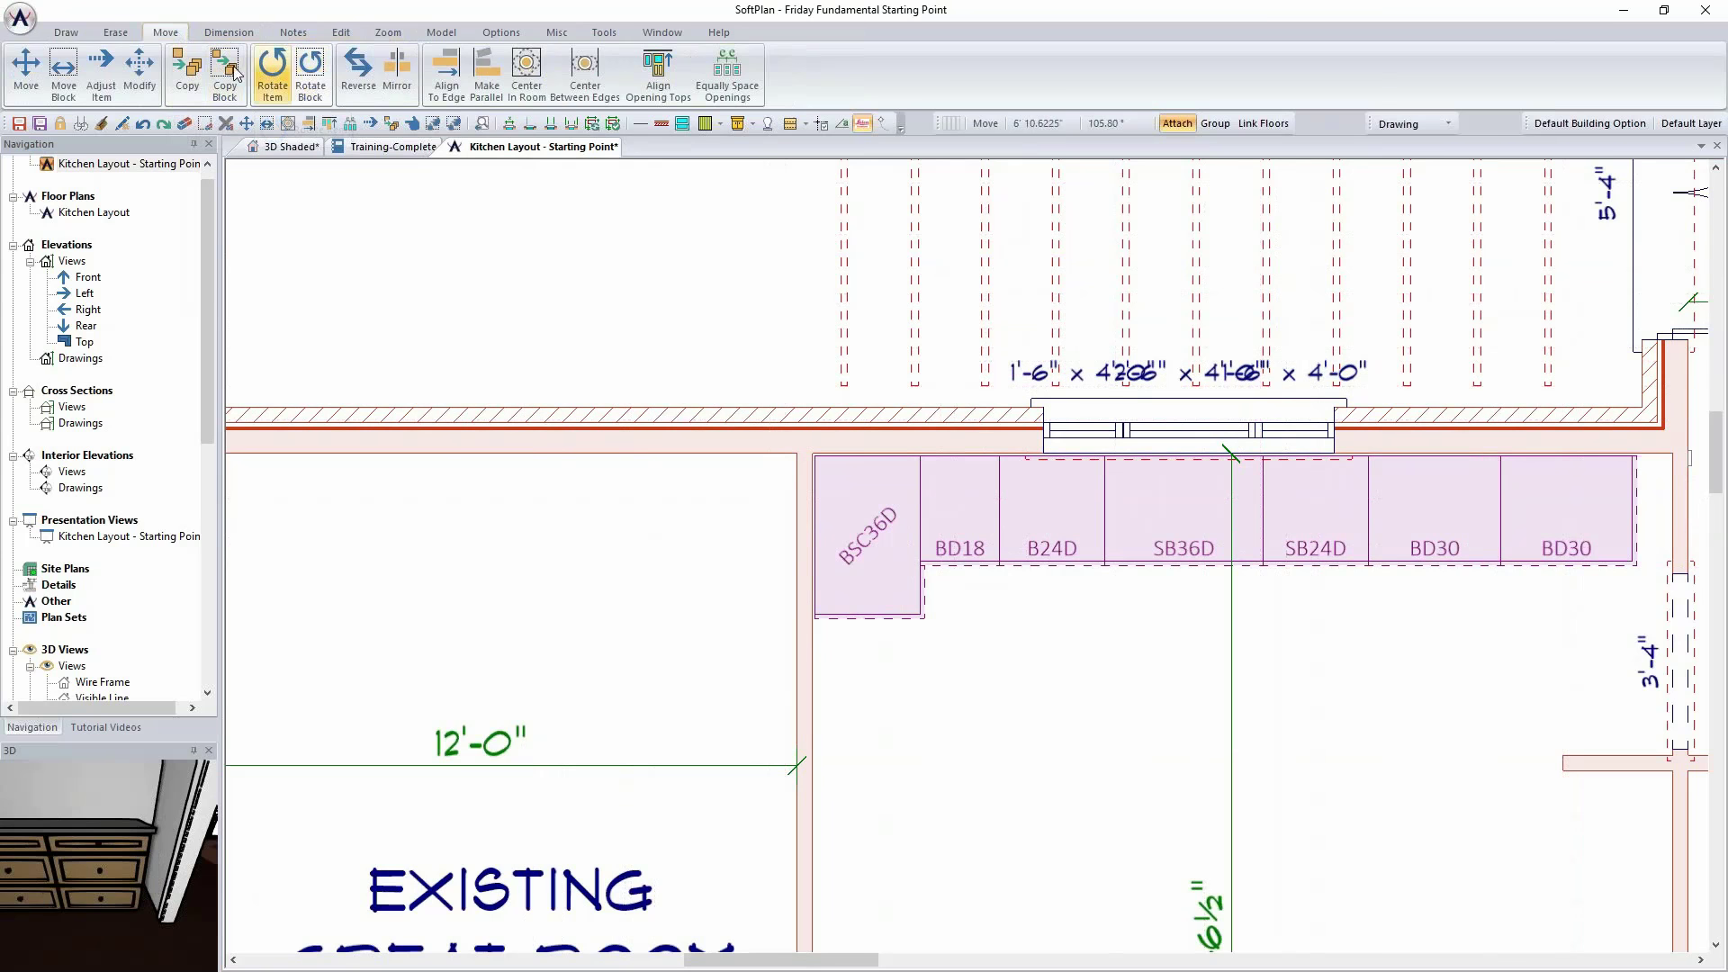
pyautogui.click(101, 72)
pyautogui.click(1602, 450)
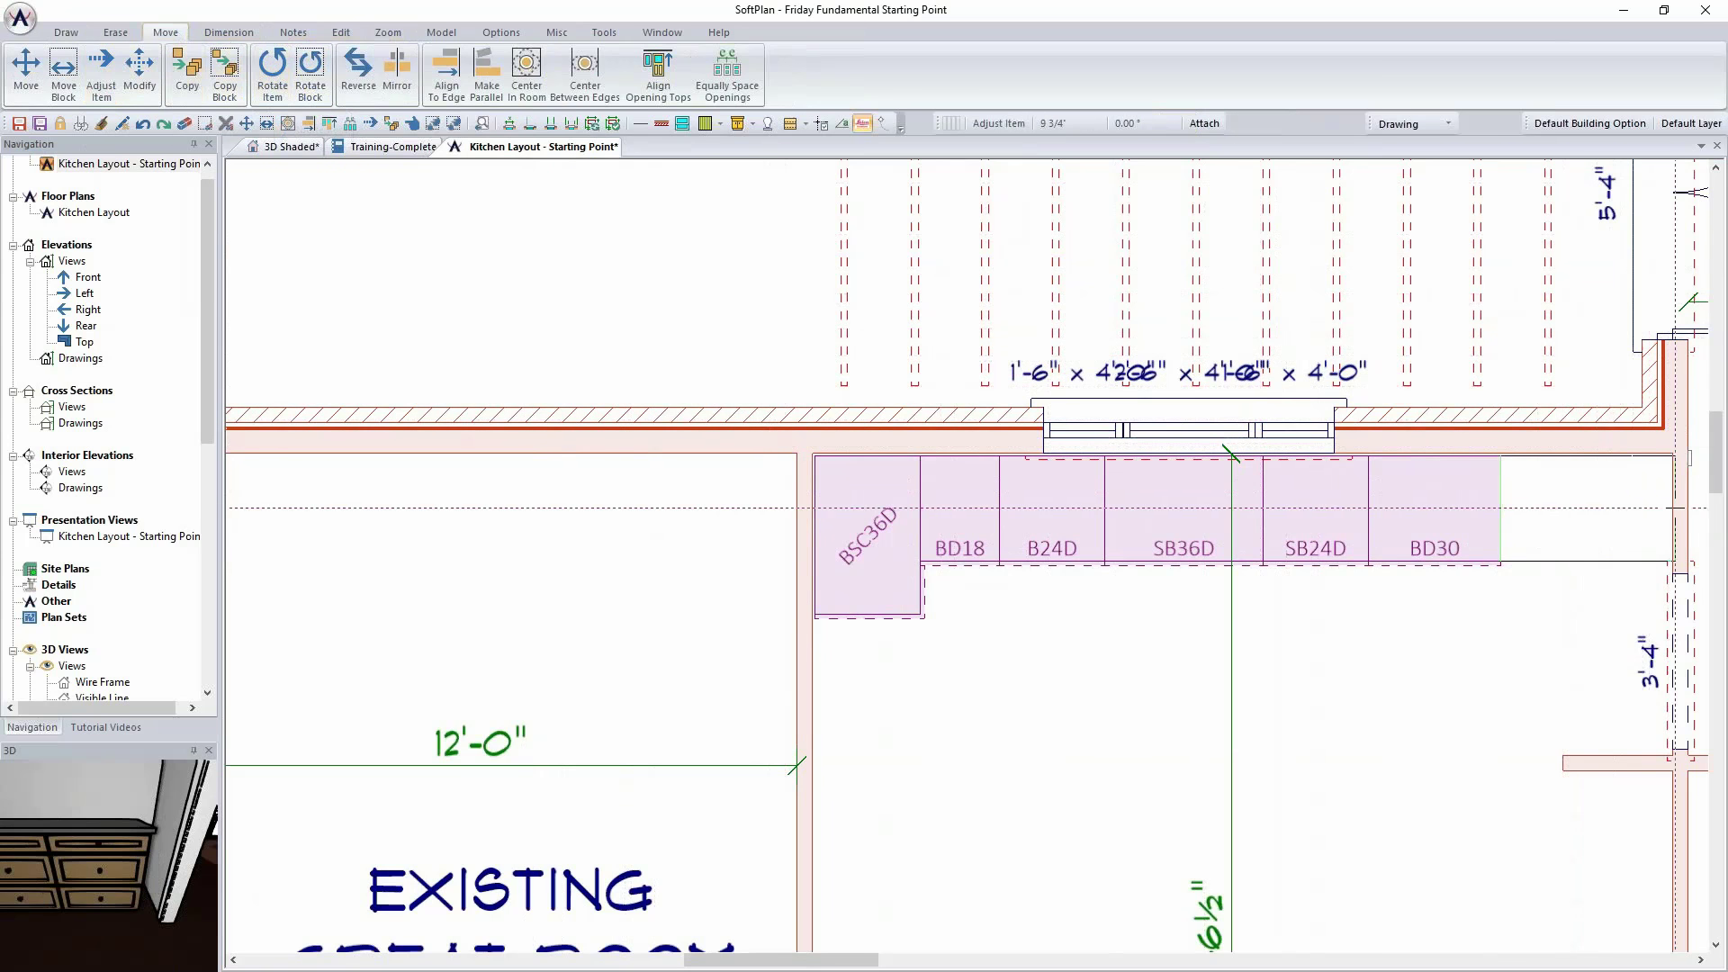
pyautogui.click(1675, 508)
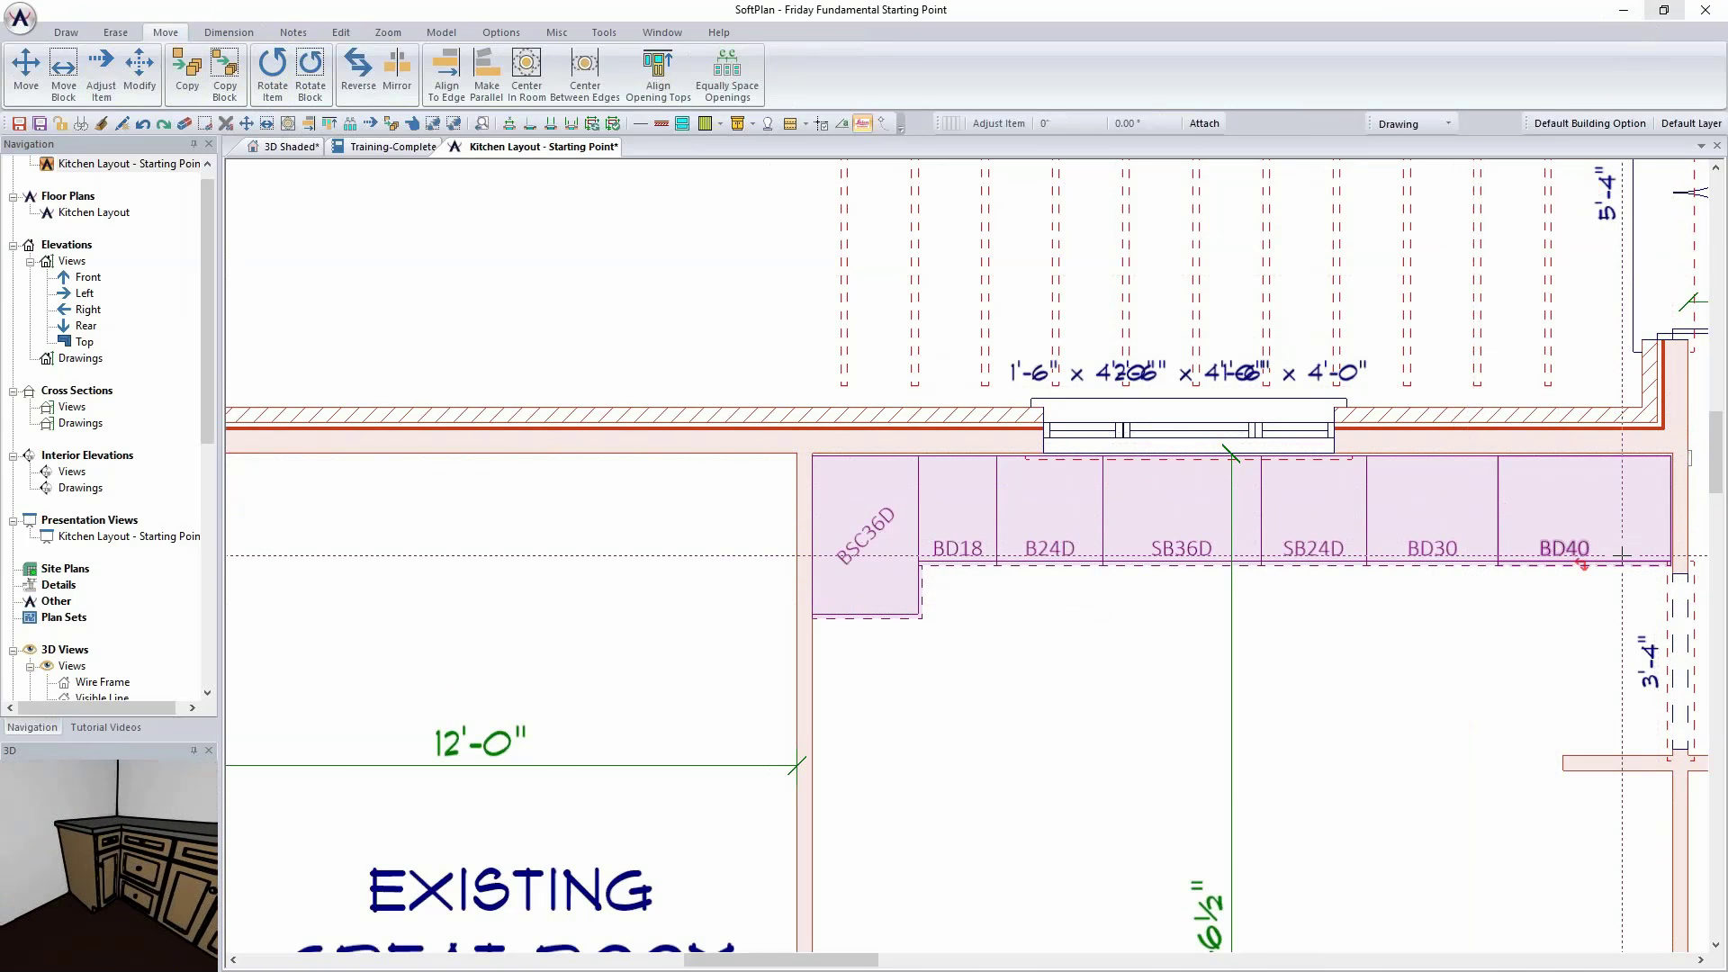
# Step: Set the width of the 30-inch drawer cabinet next to the end cabinet to 33 inches
pyautogui.rightClick(1439, 513)
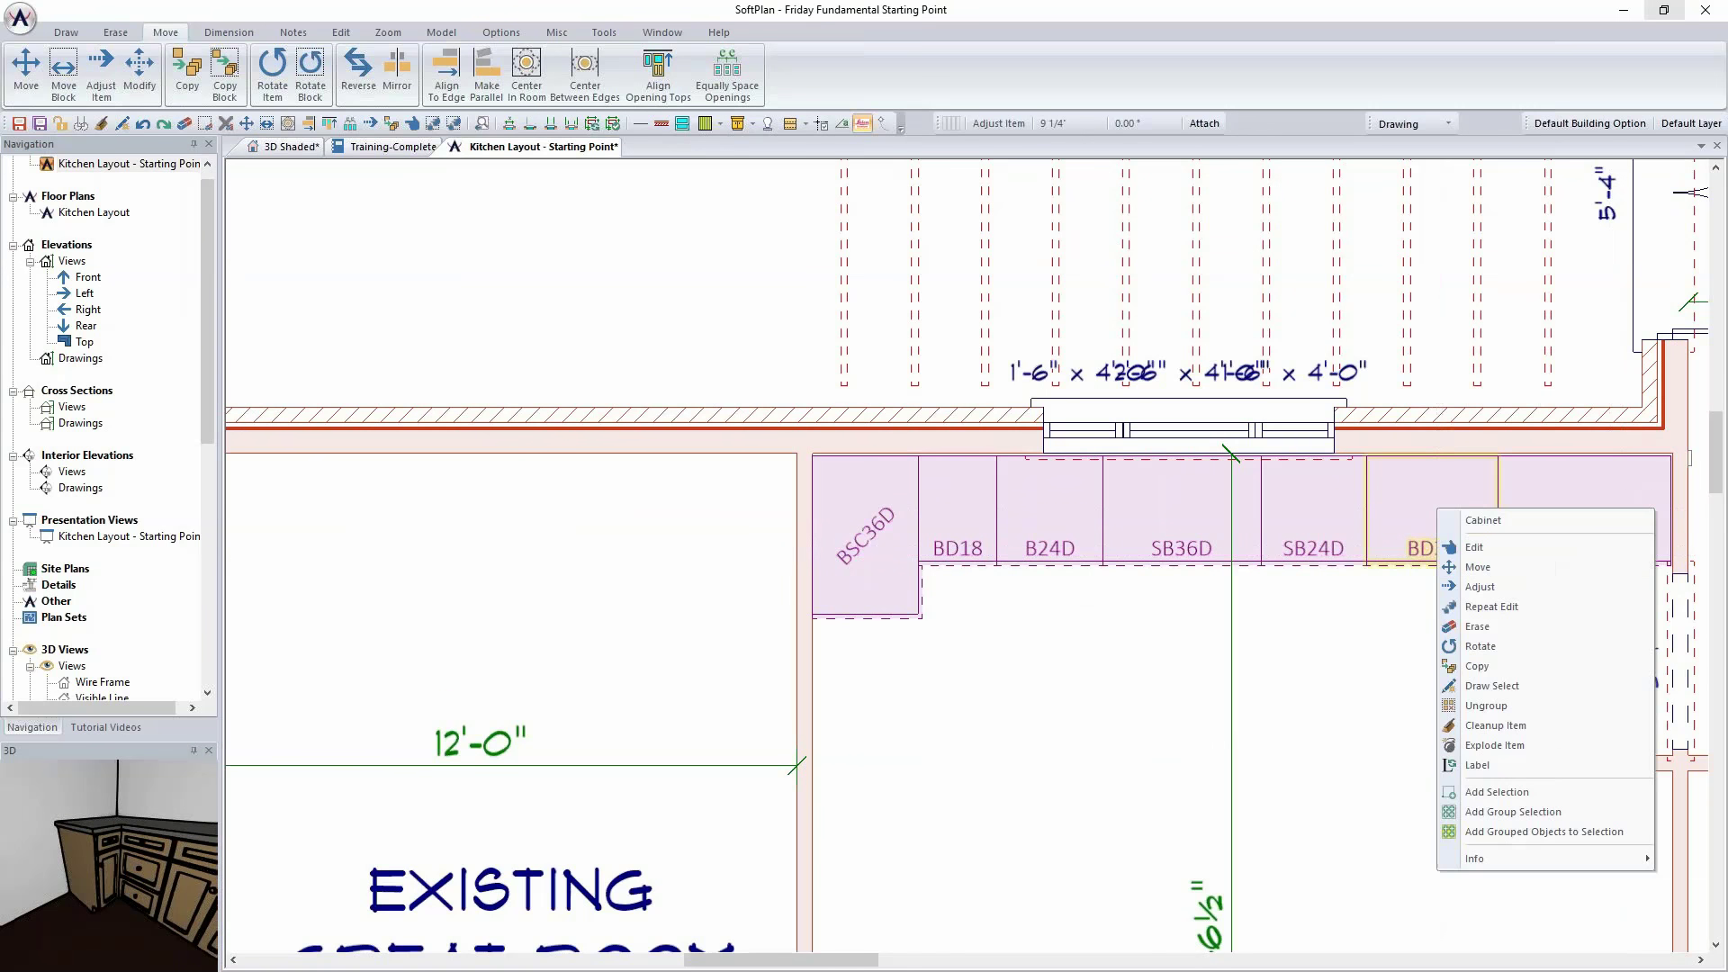
pyautogui.click(1467, 544)
pyautogui.doubleClick(184, 328)
pyautogui.write('33.000"')
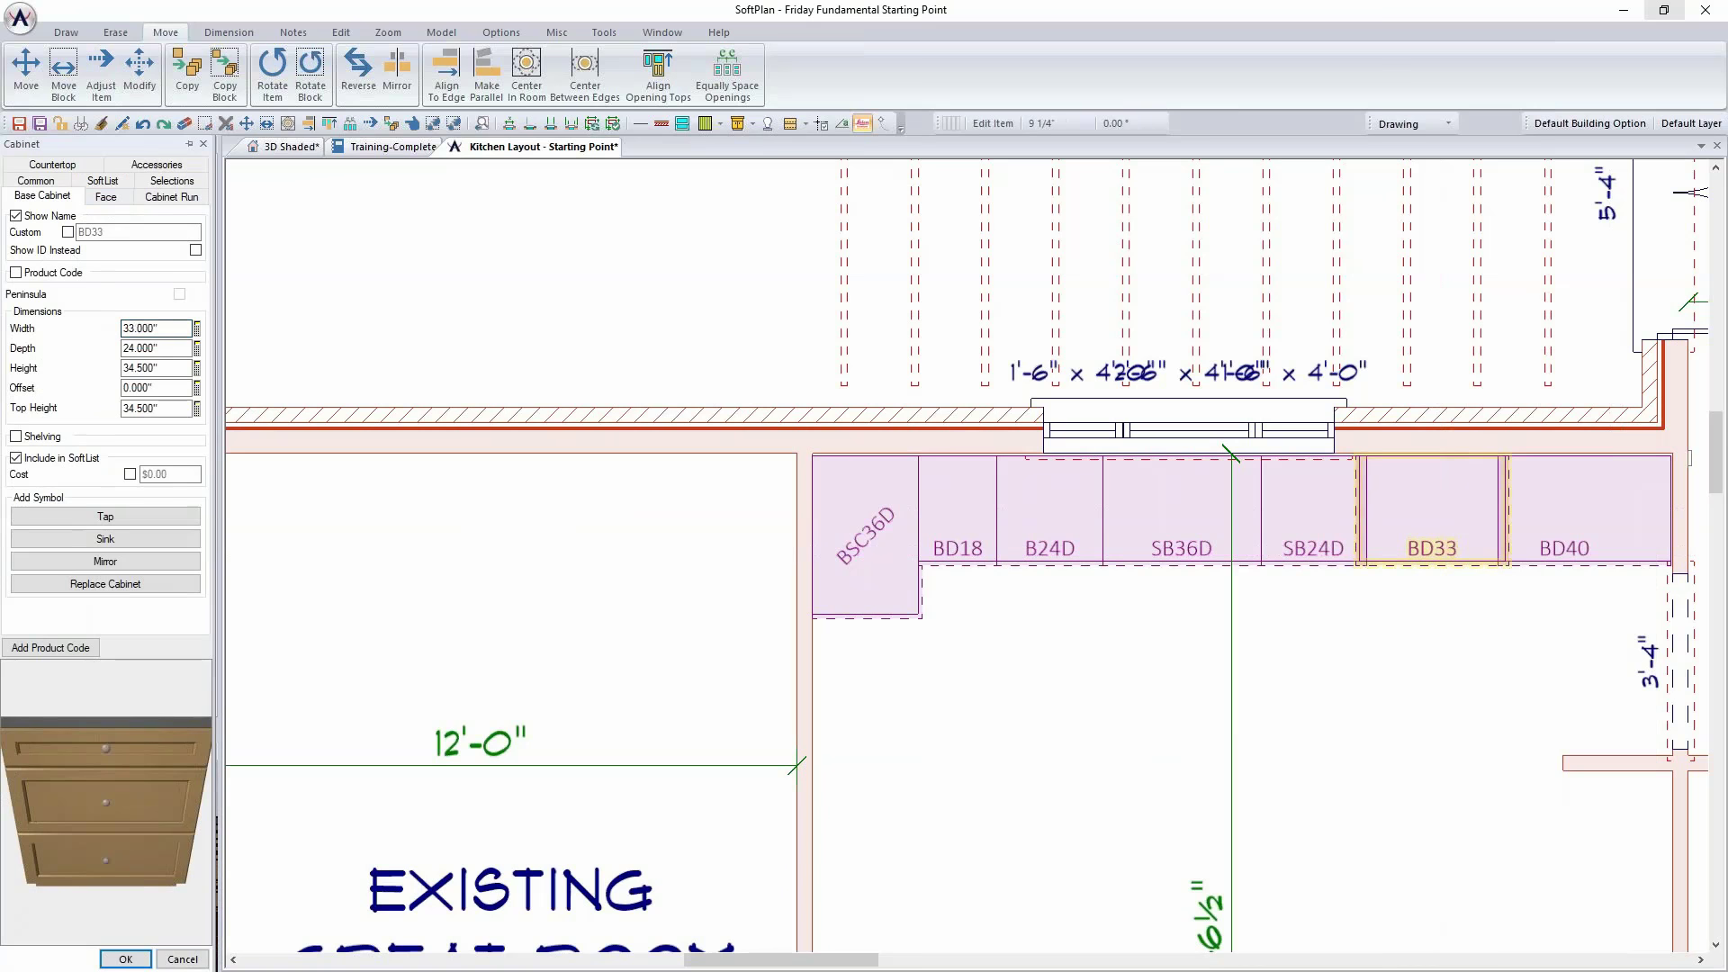
# Step: Set the width of the end drawer cabinet against the dining room side wall to 37 inches and clean up the plan
pyautogui.rightClick(1425, 510)
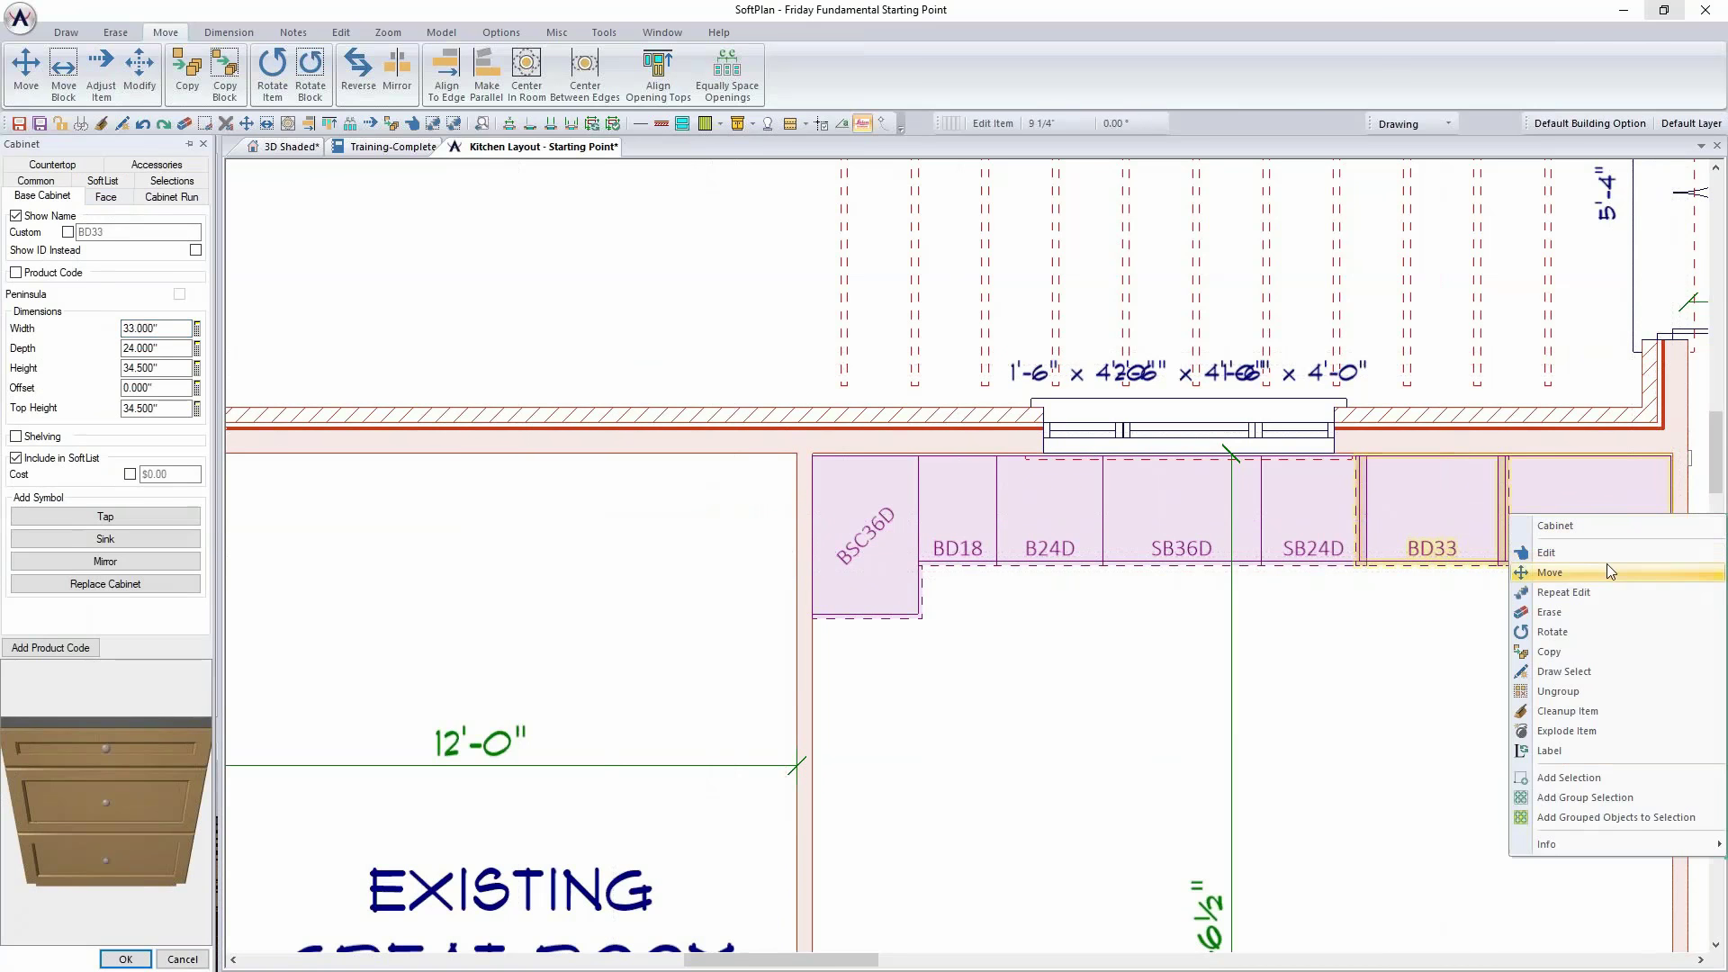
pyautogui.click(1607, 564)
pyautogui.rightClick(1626, 514)
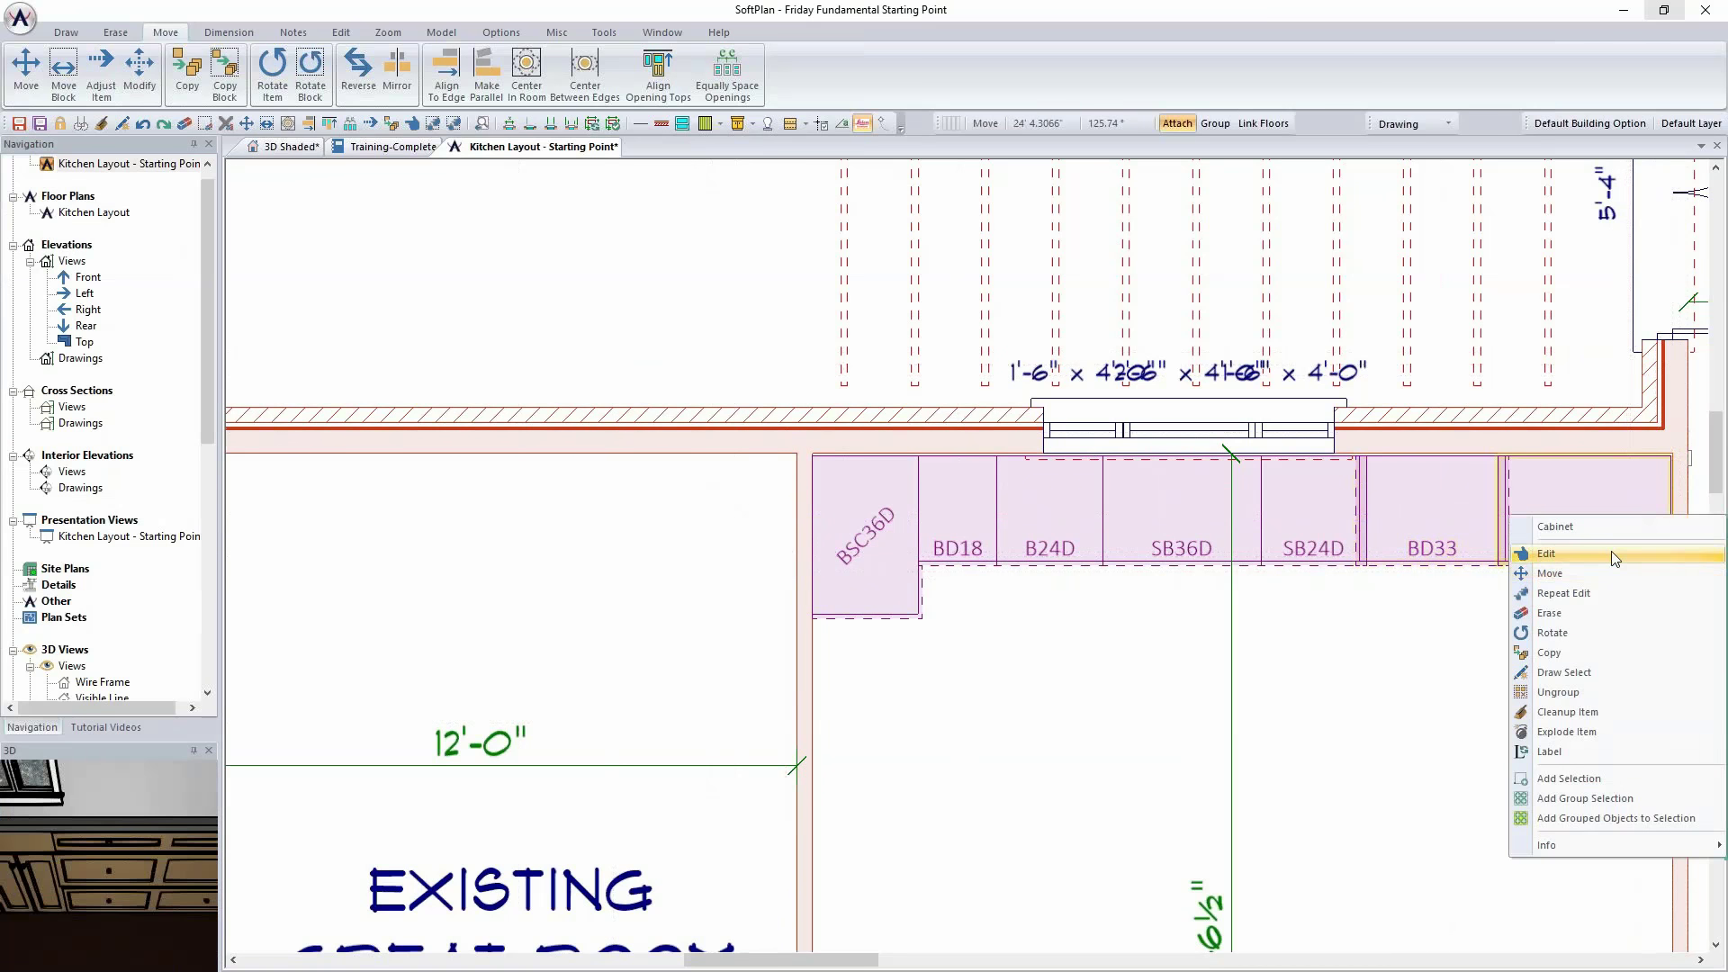
pyautogui.click(1621, 554)
pyautogui.doubleClick(171, 328)
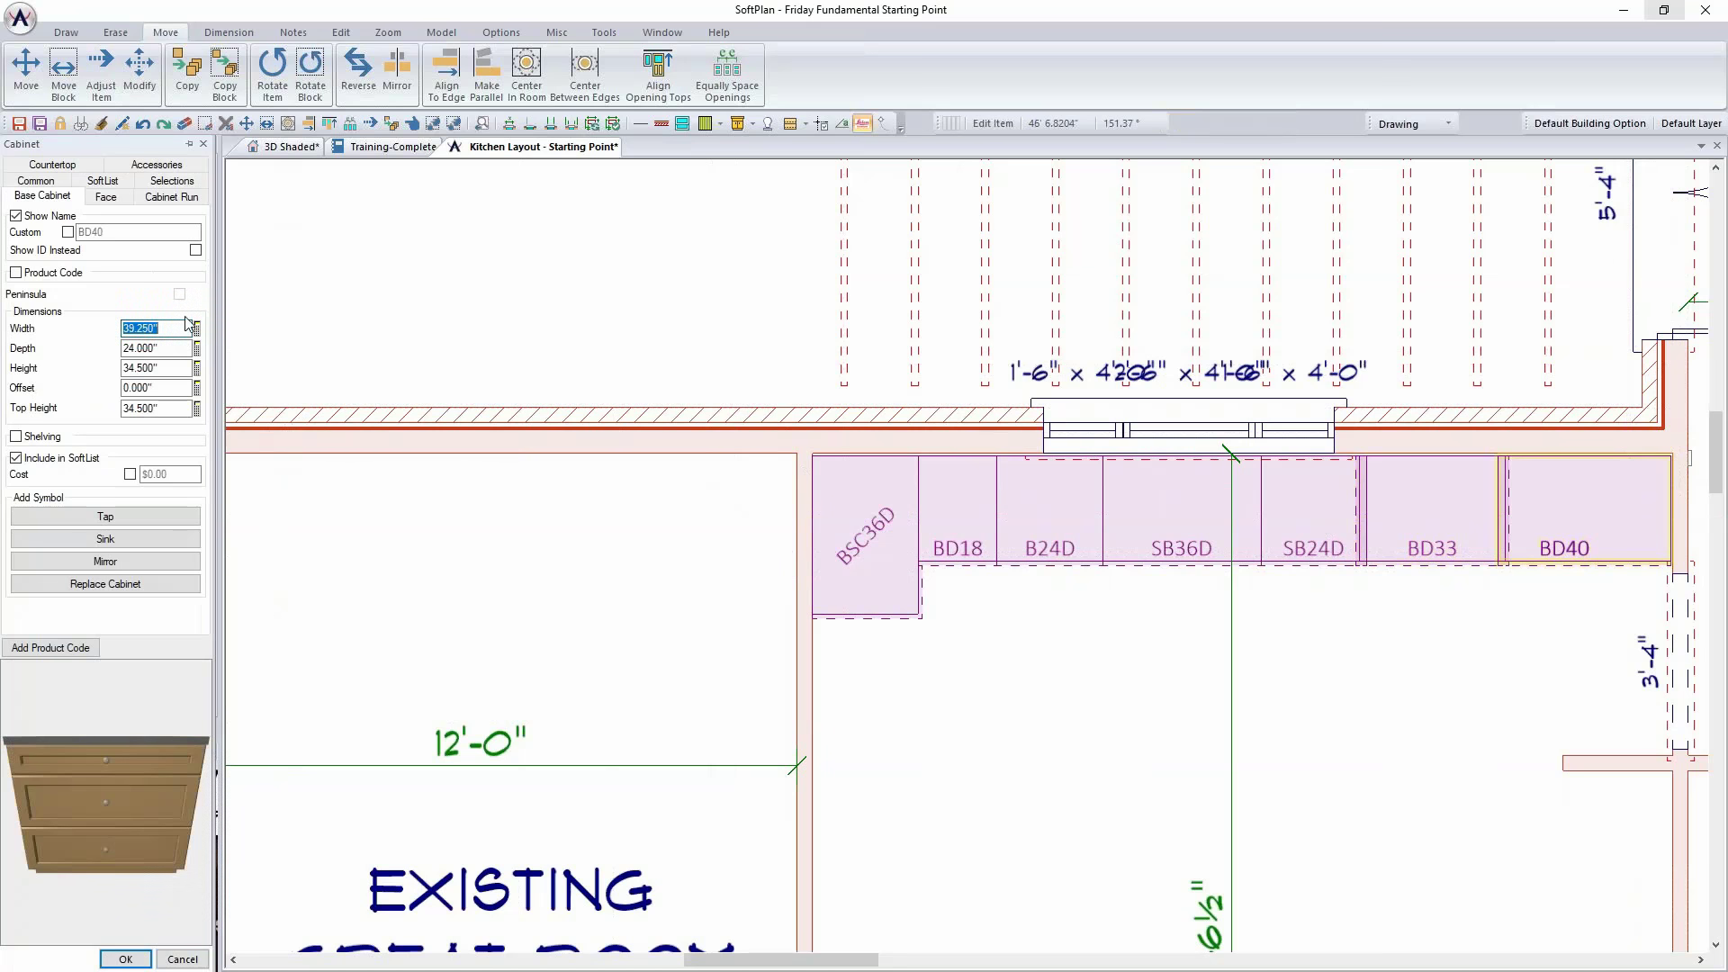
pyautogui.write('37')
pyautogui.press('Tab')
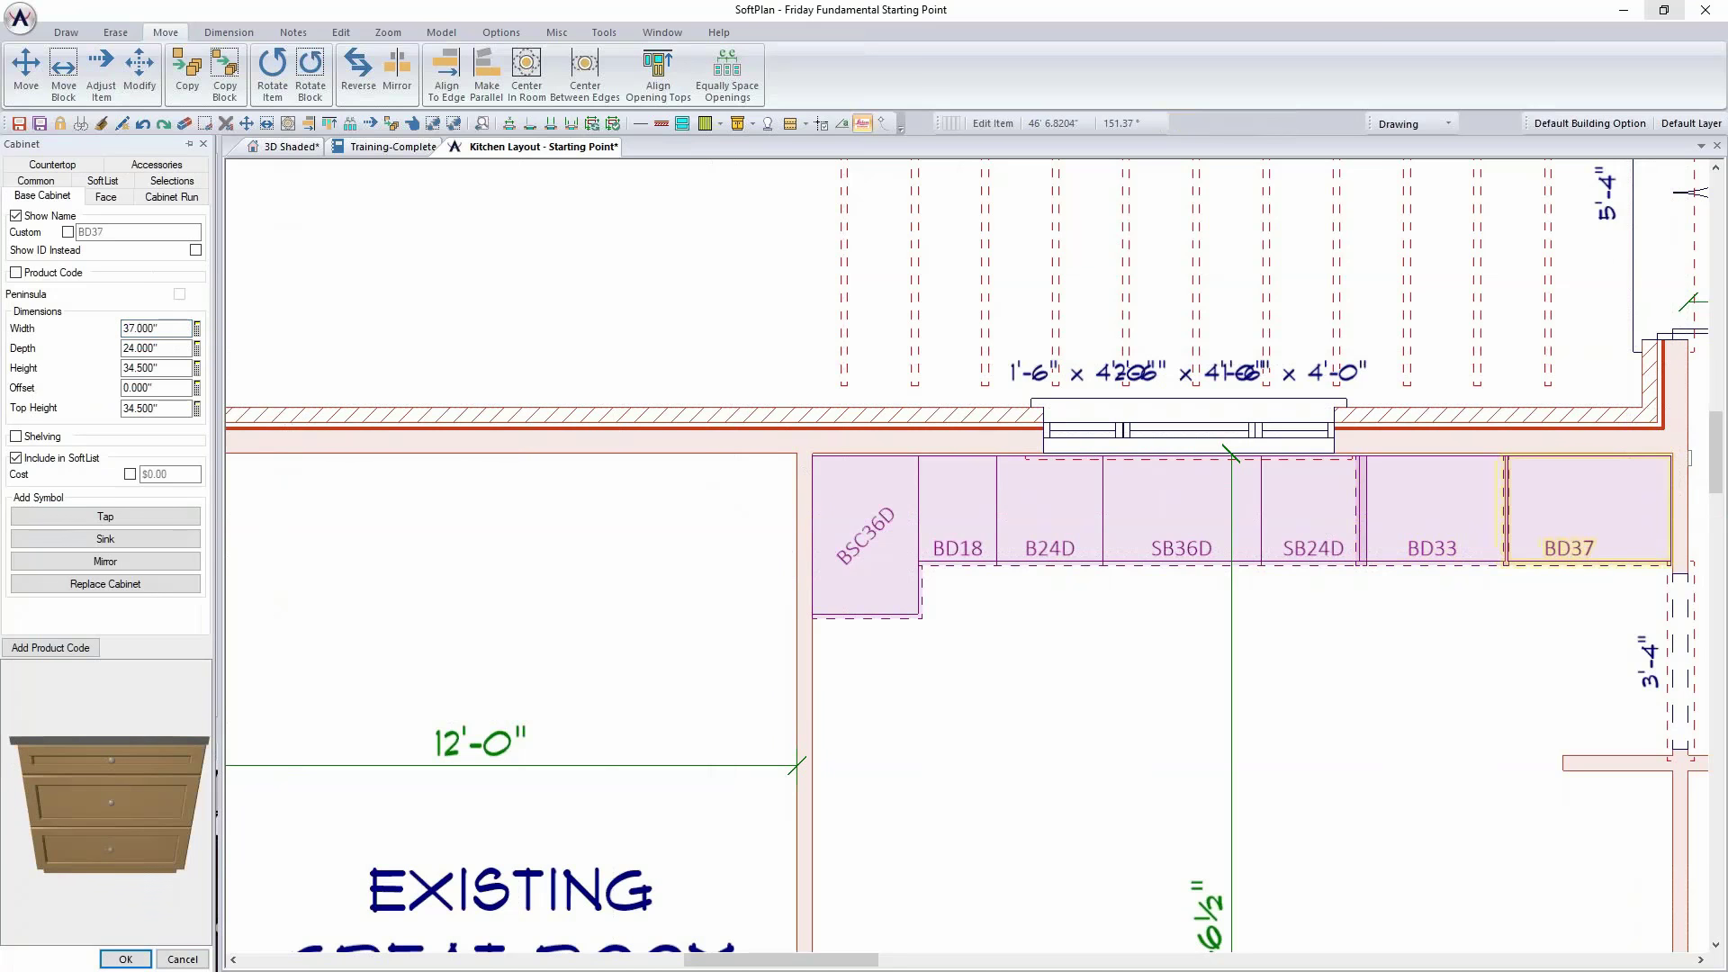
pyautogui.click(126, 959)
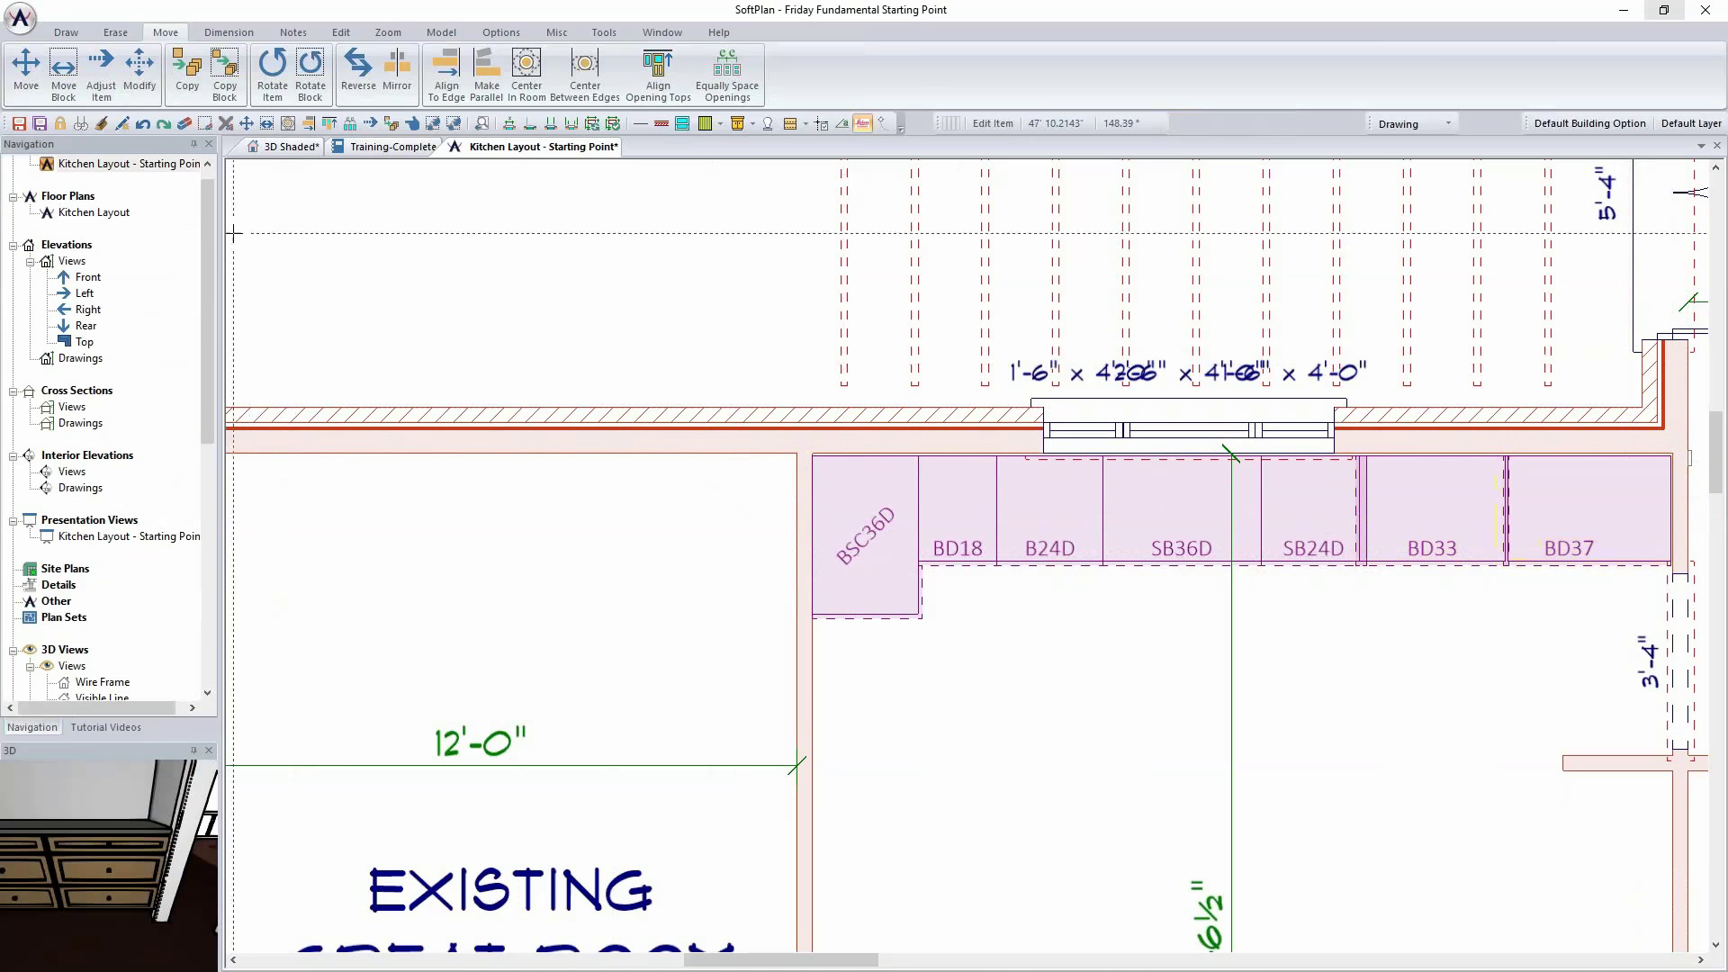
pyautogui.click(105, 127)
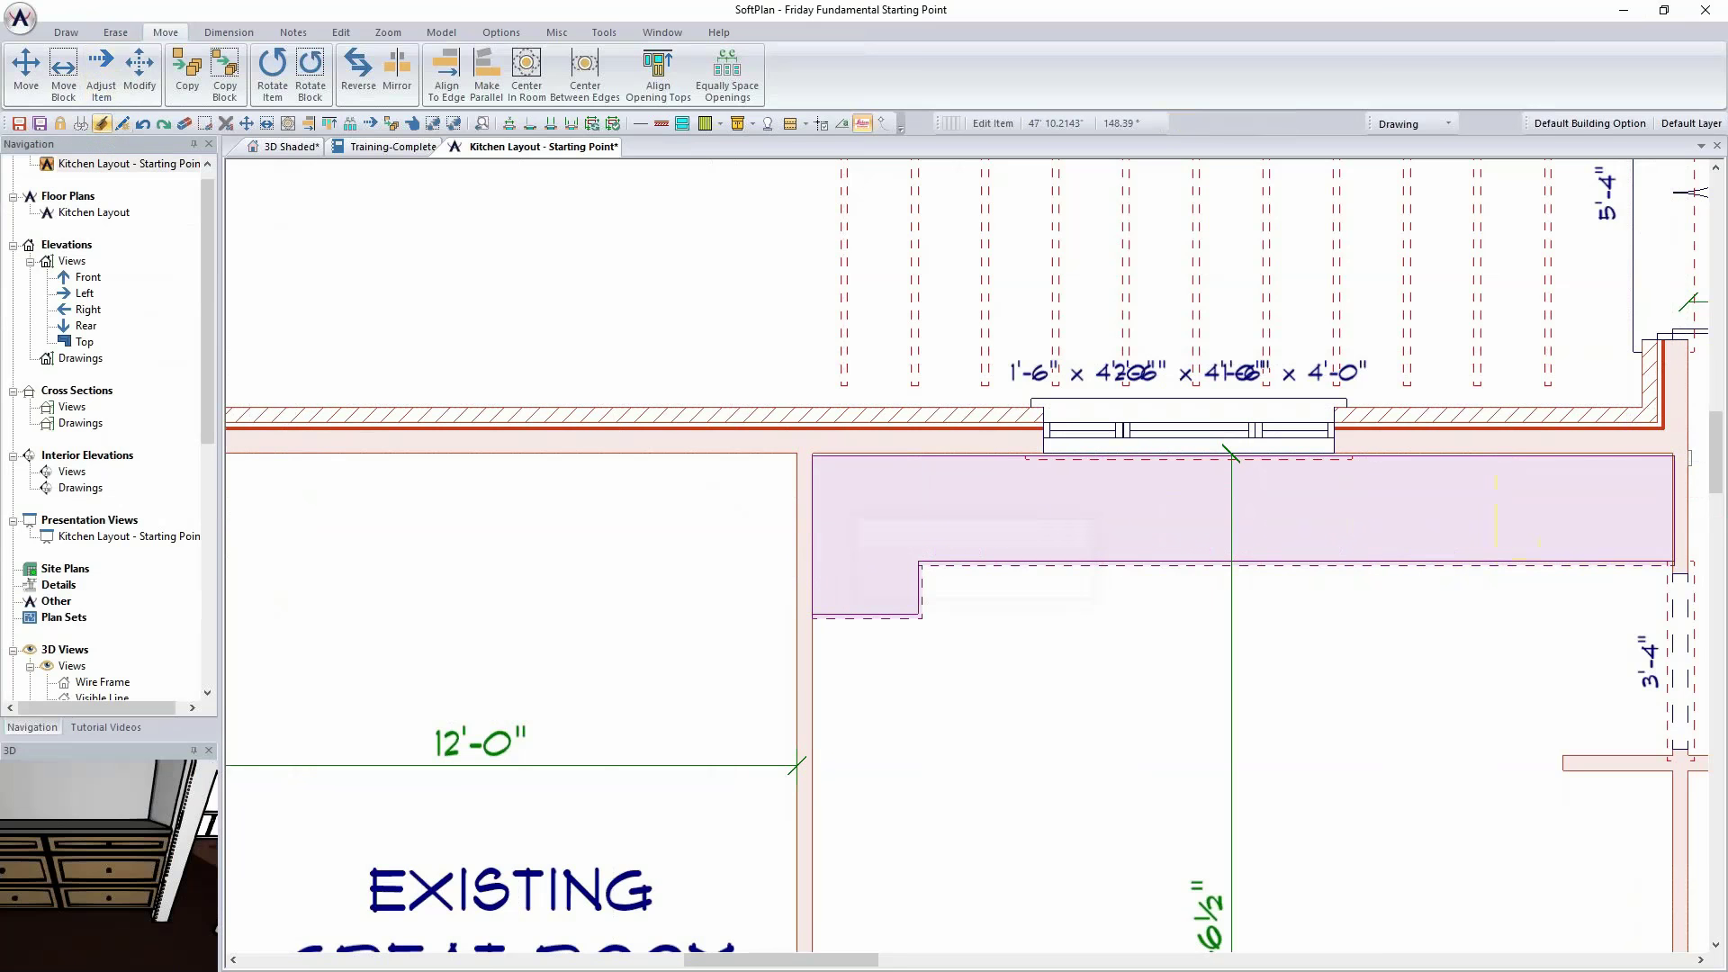
# Step: Check the base cabinet run along the window wall in the shaded 3D view and return to the floor plan
pyautogui.click(290, 147)
pyautogui.click(1069, 570)
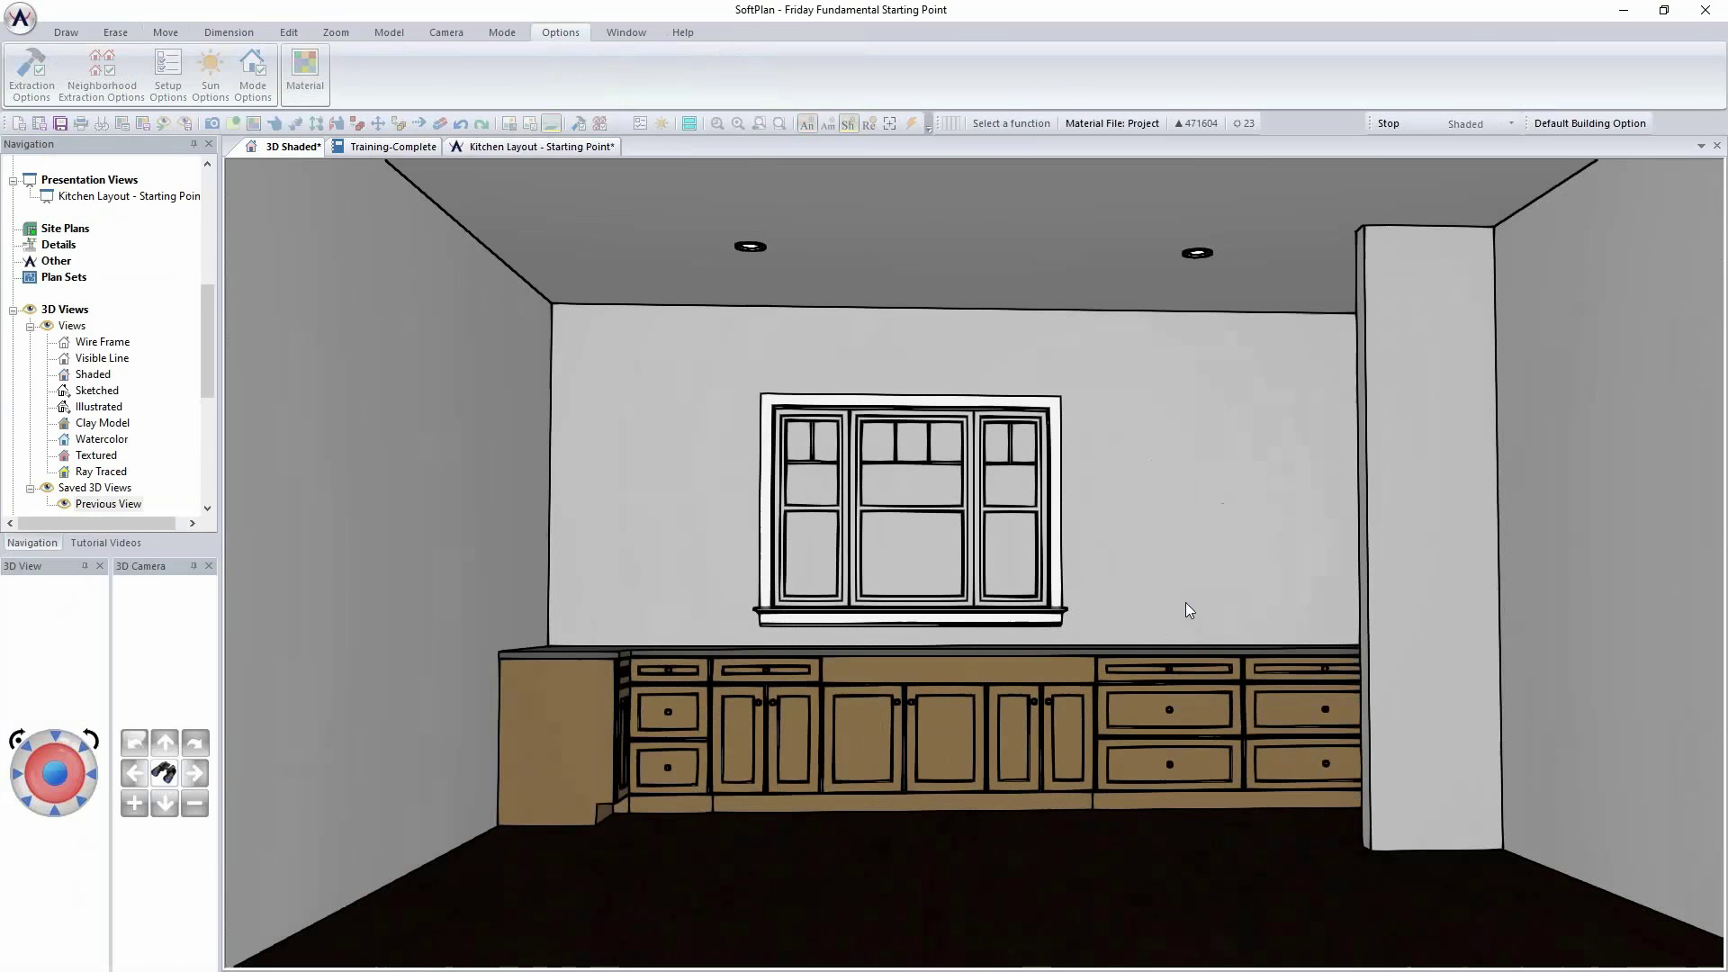
pyautogui.click(509, 147)
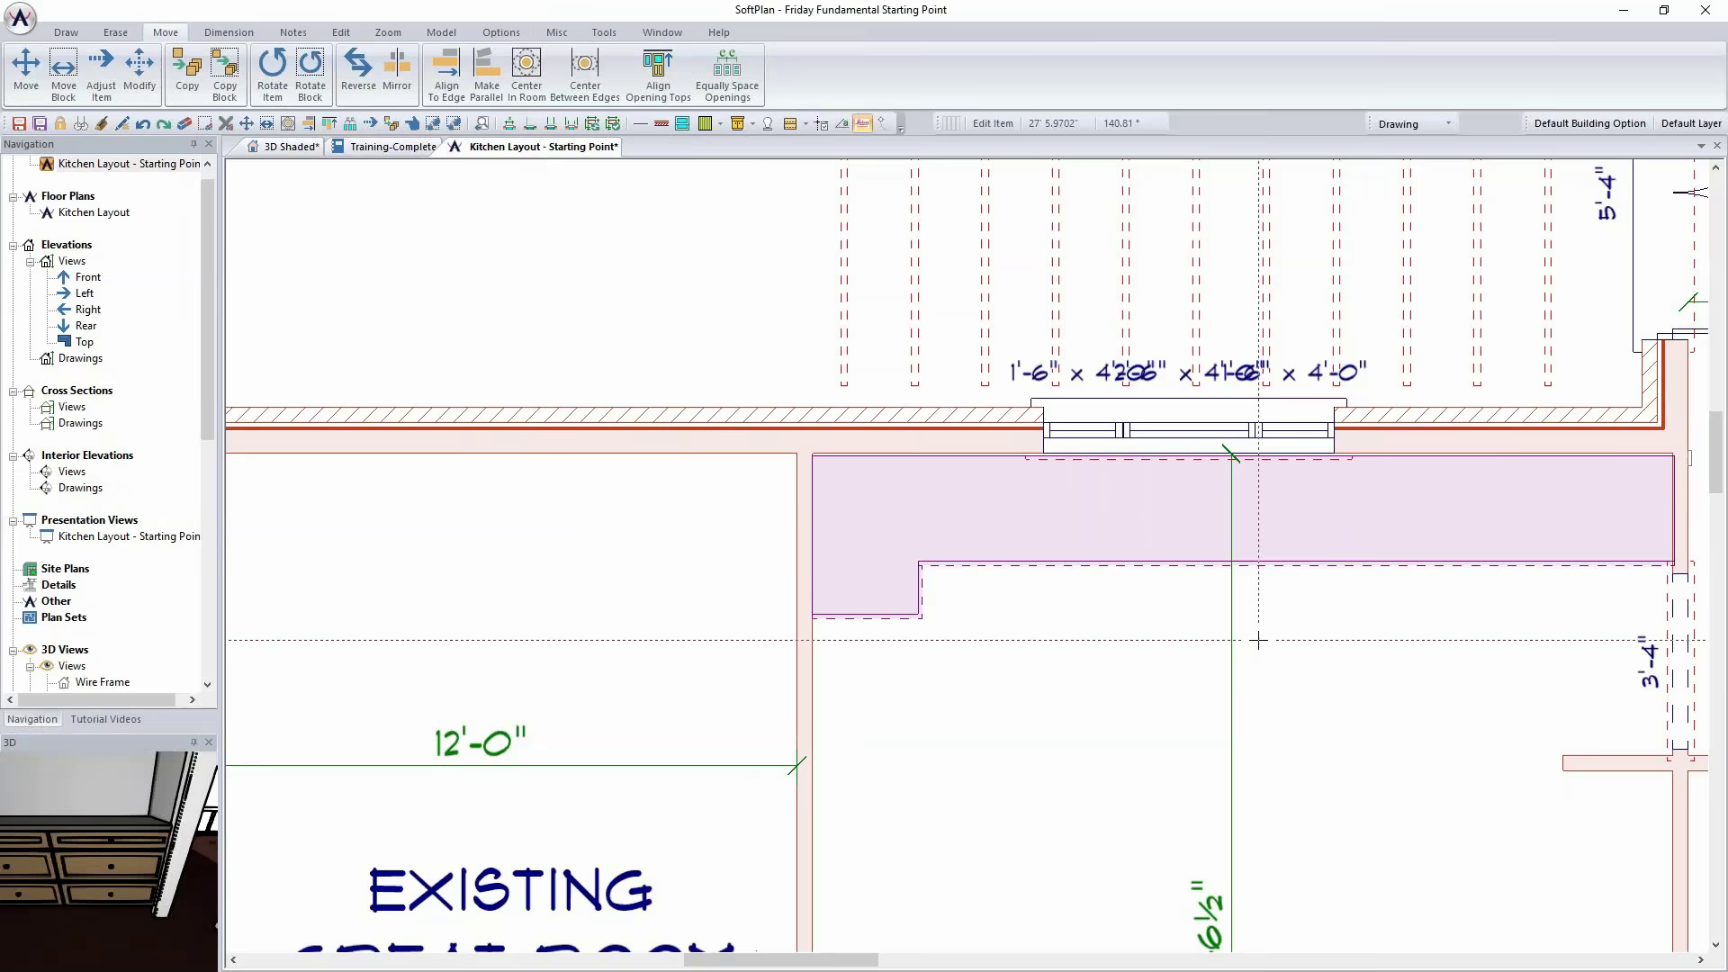
# Step: Place a 21-inch base cabinet with the 2 door - 1 drawer recessed face beside the corner cabinet, along the great room wall
pyautogui.scroll(-2, 963, 564)
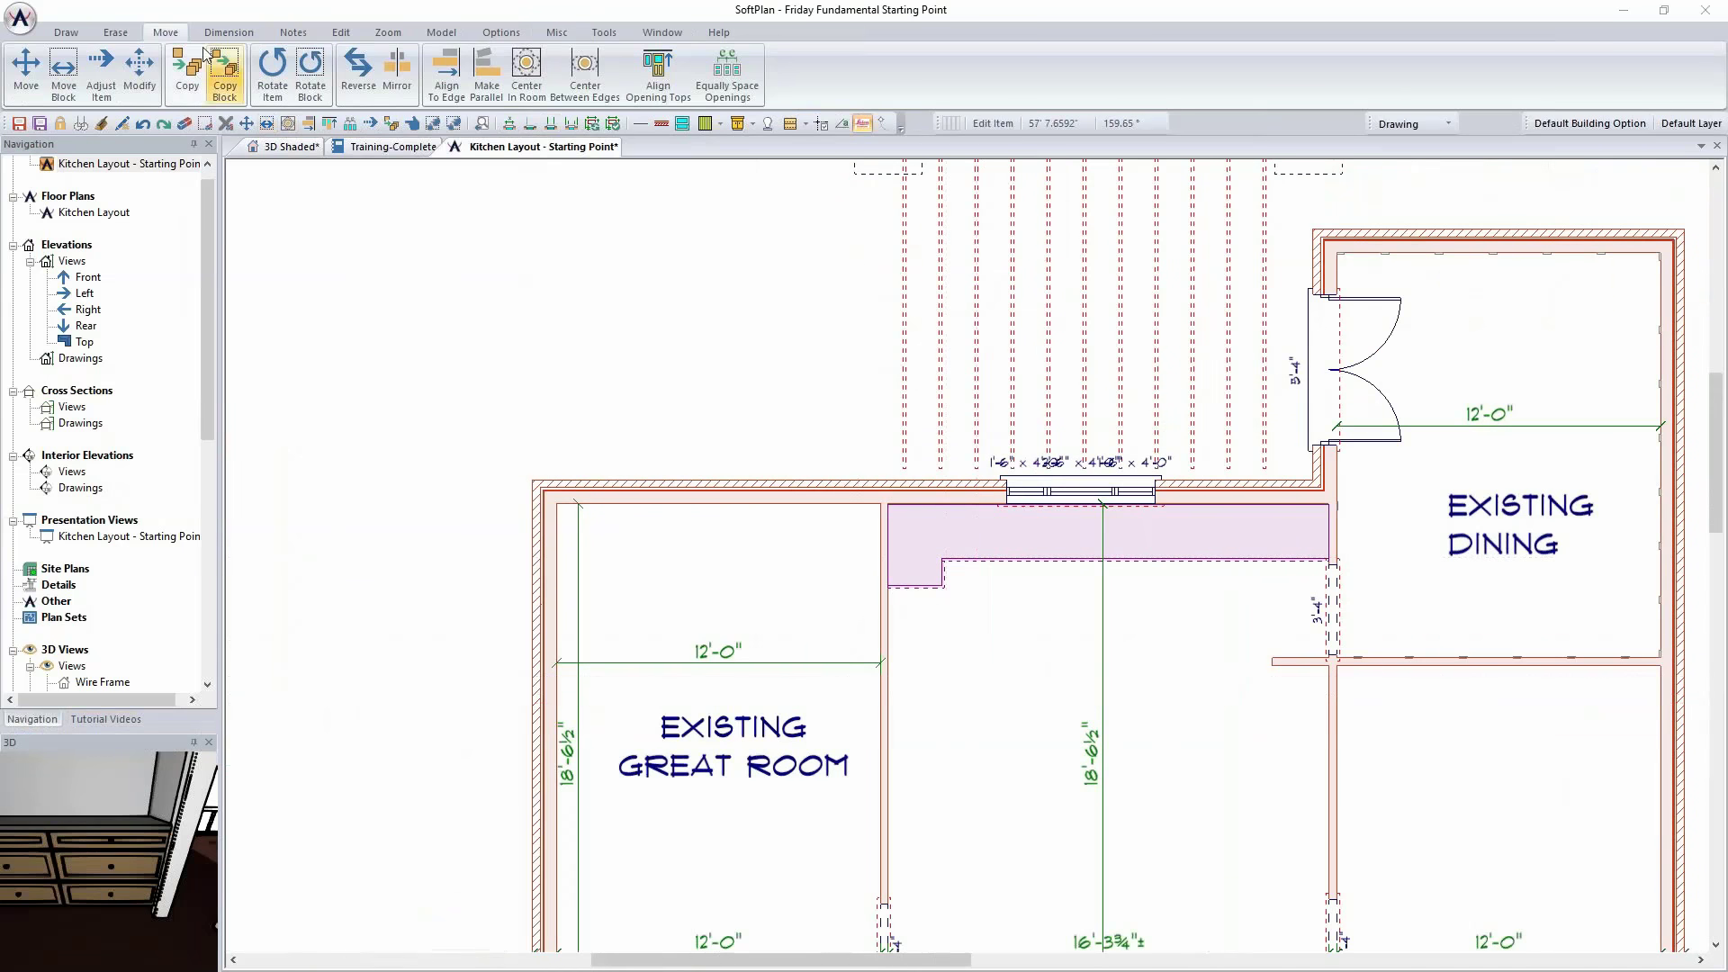
pyautogui.click(63, 34)
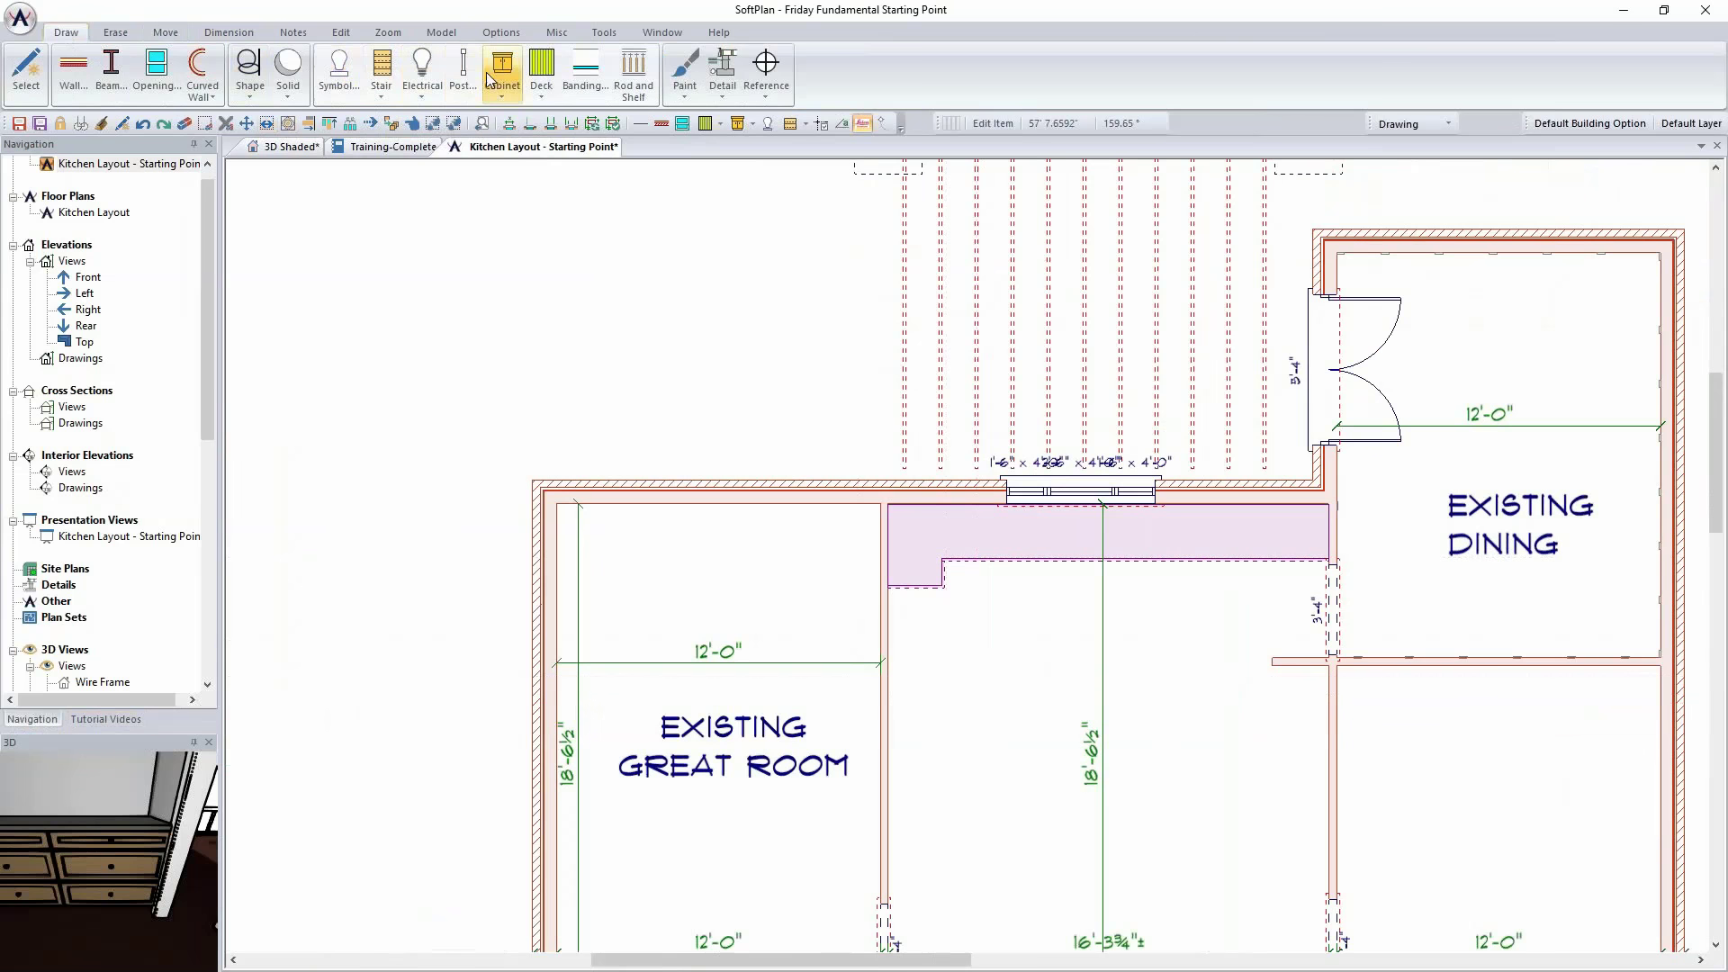
pyautogui.click(517, 81)
pyautogui.click(558, 170)
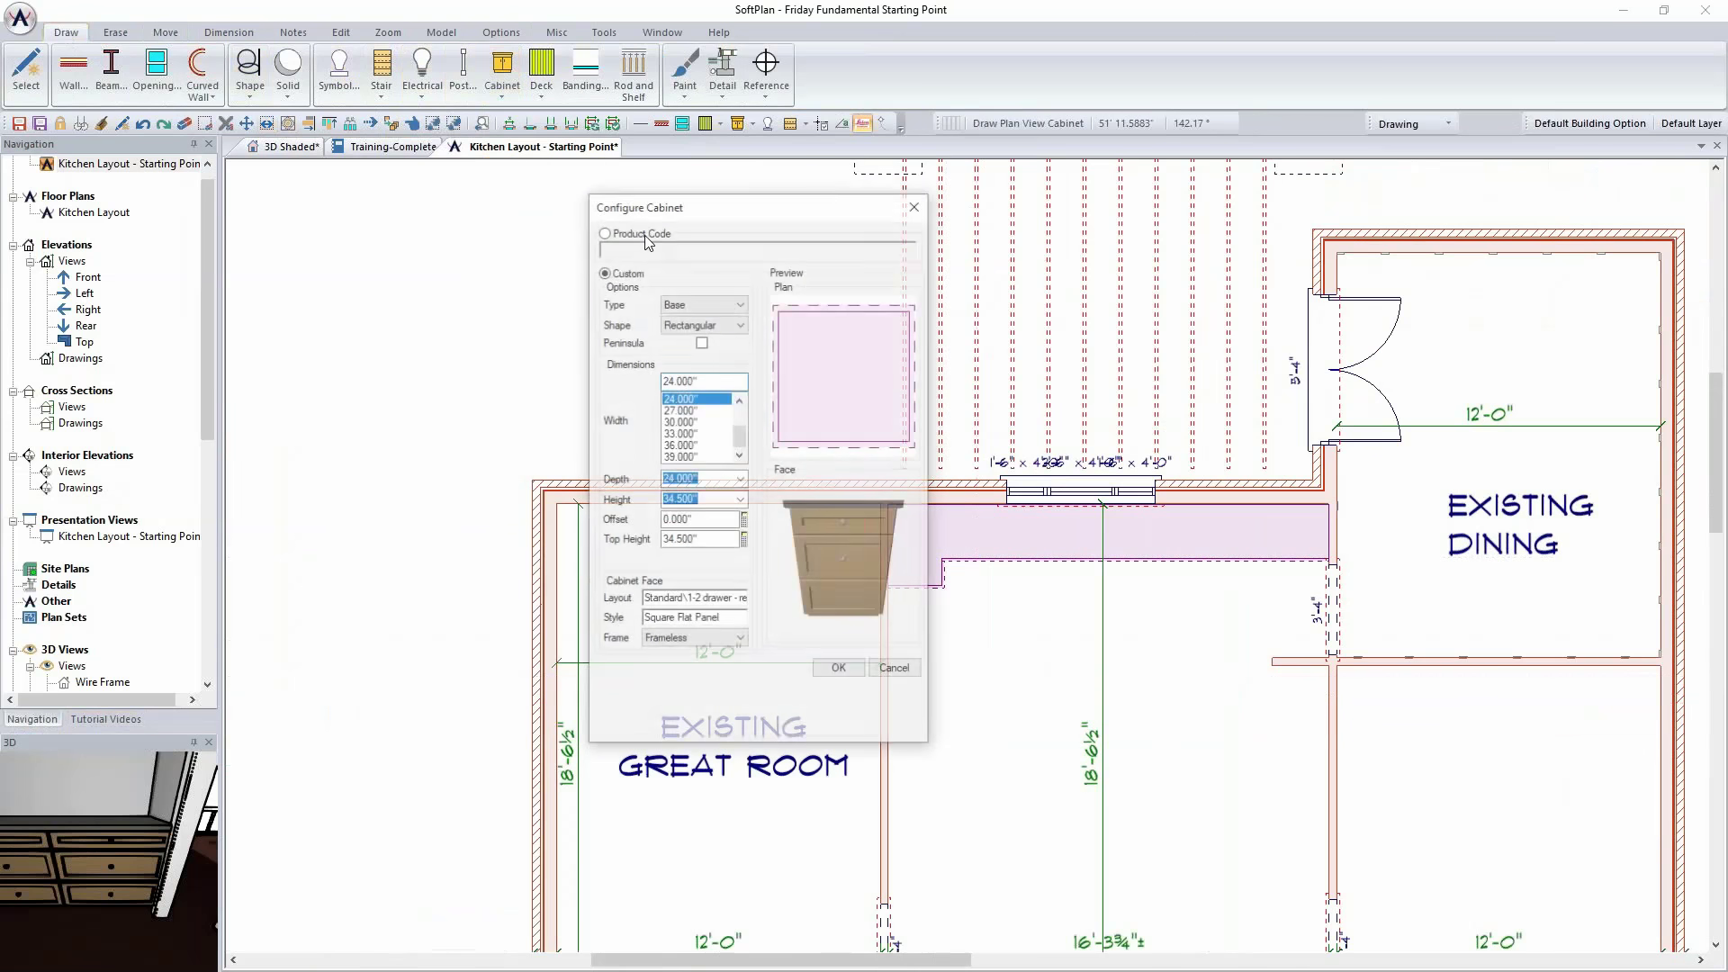
pyautogui.moveTo(700, 209); pyautogui.dragTo(209, 116)
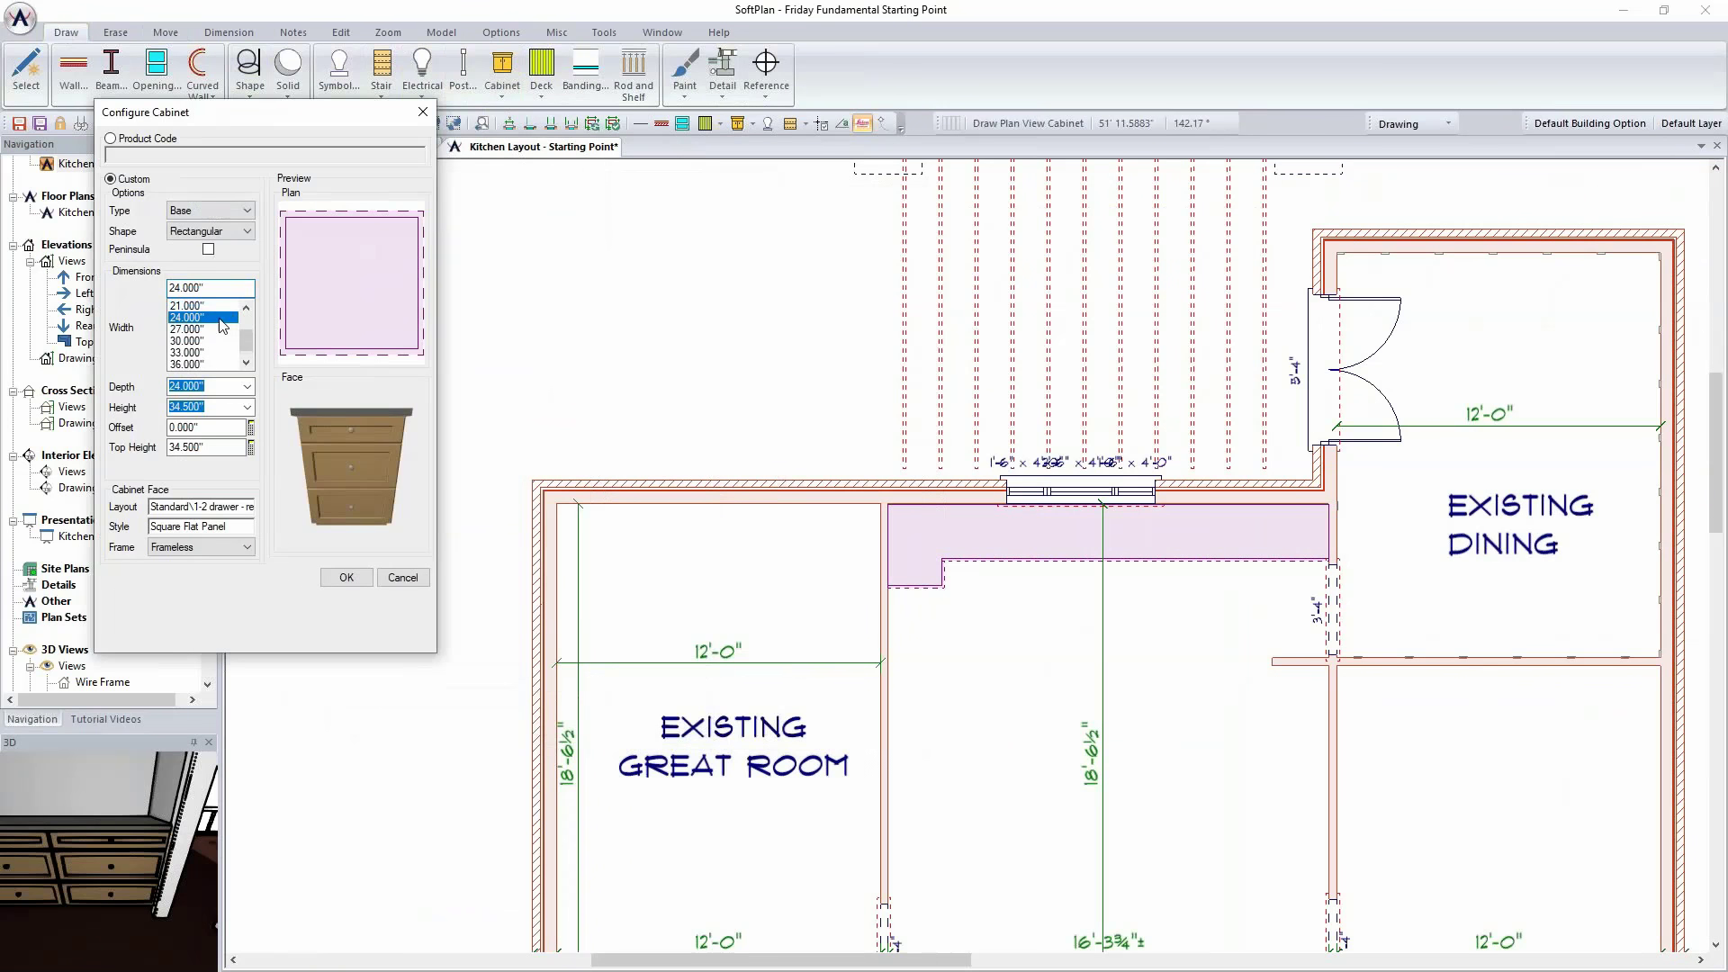
pyautogui.scroll(1, 208, 312)
pyautogui.click(257, 507)
pyautogui.click(504, 737)
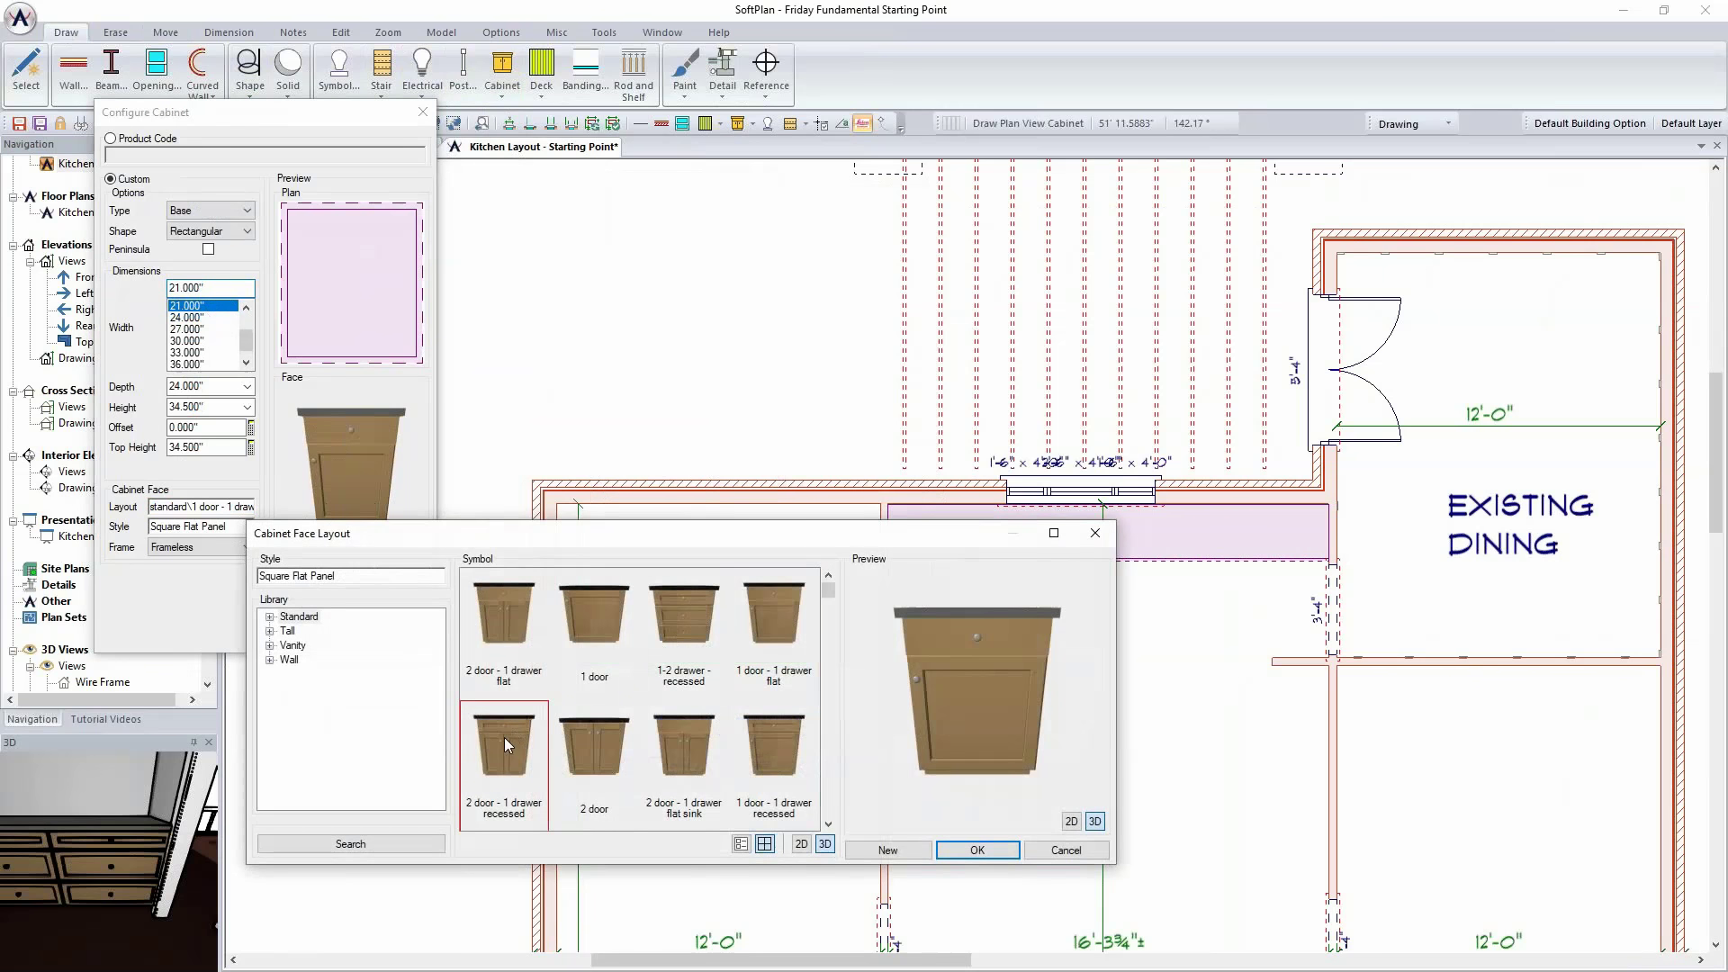
pyautogui.click(977, 850)
pyautogui.click(912, 613)
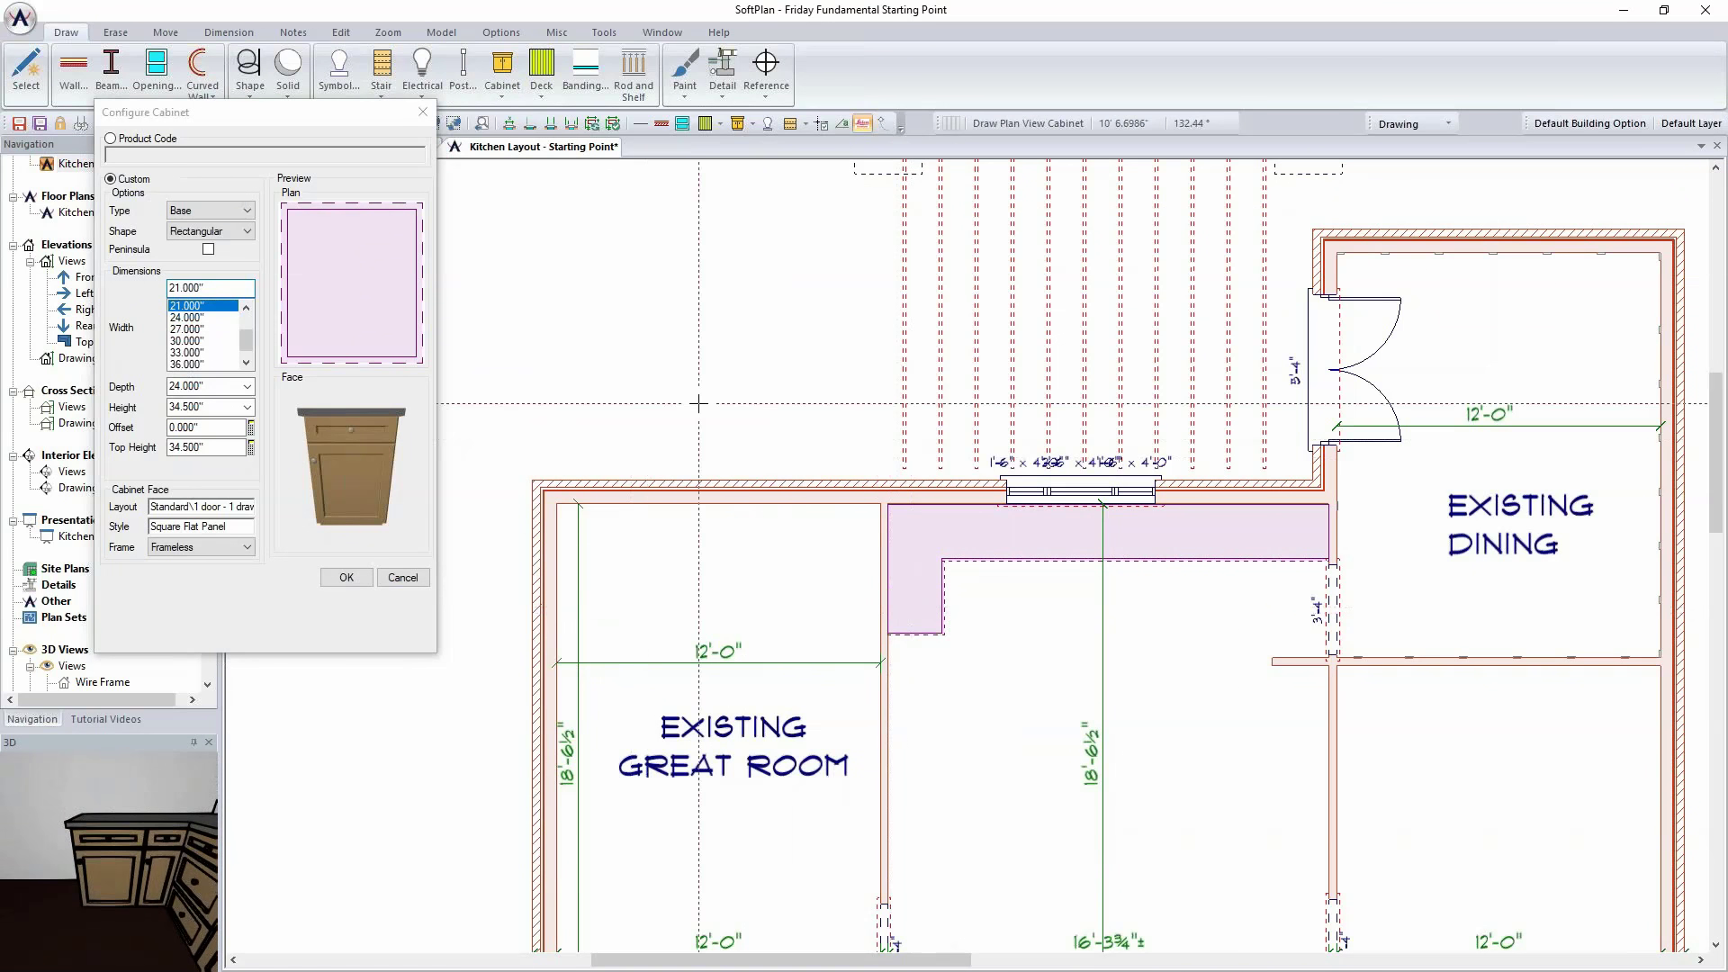
# Step: Place a 30-inch drawer base cabinet after the 21-inch cabinet along the great room wall
pyautogui.click(180, 341)
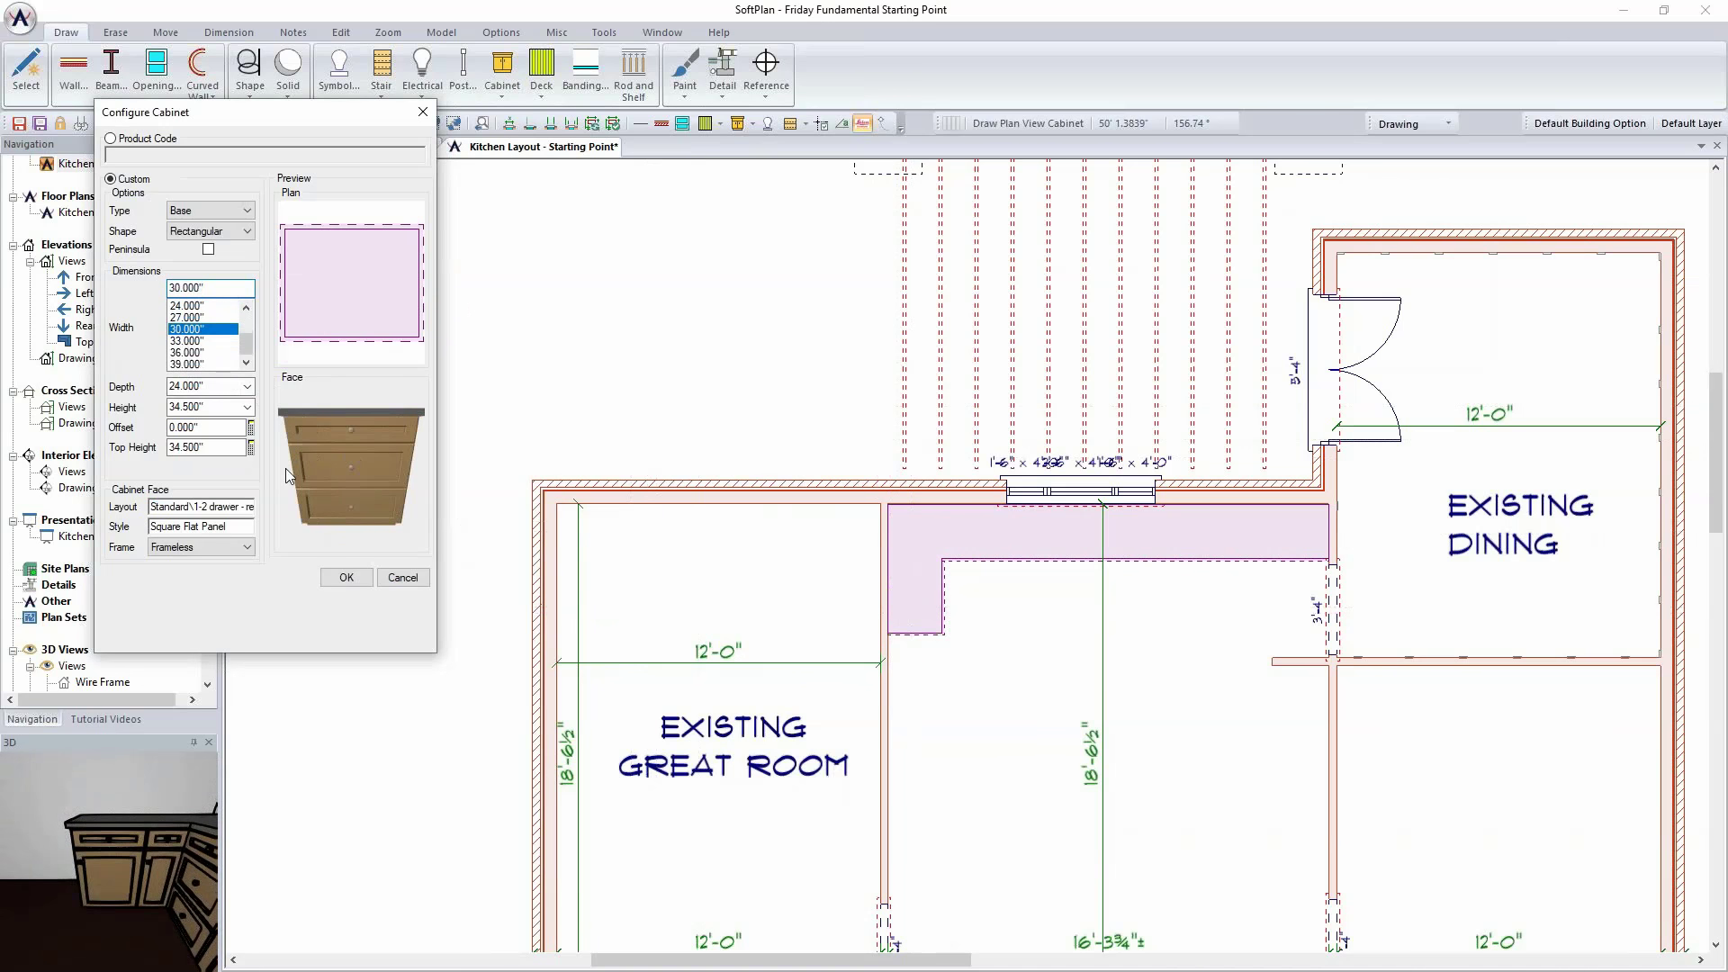
pyautogui.click(885, 671)
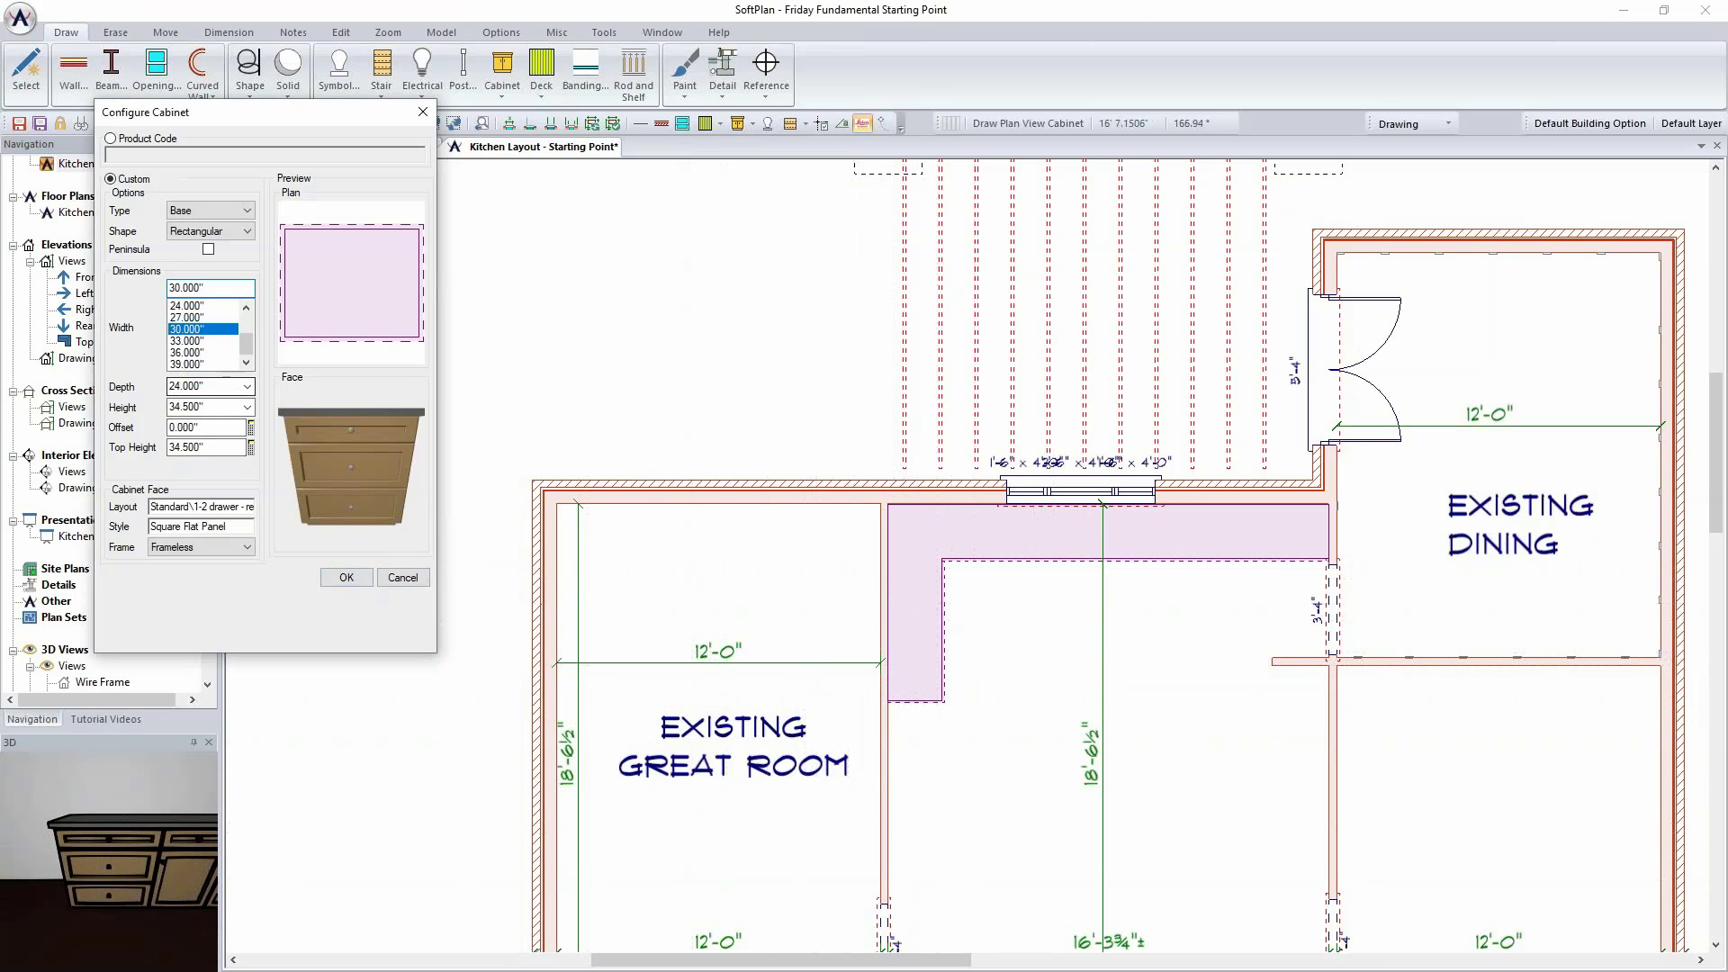
pyautogui.click(346, 577)
# Step: Search the symbol library for "gas range" and select the Wolf 48in gas range
pyautogui.moveTo(1031, 768); pyautogui.dragTo(800, 541, button='middle')
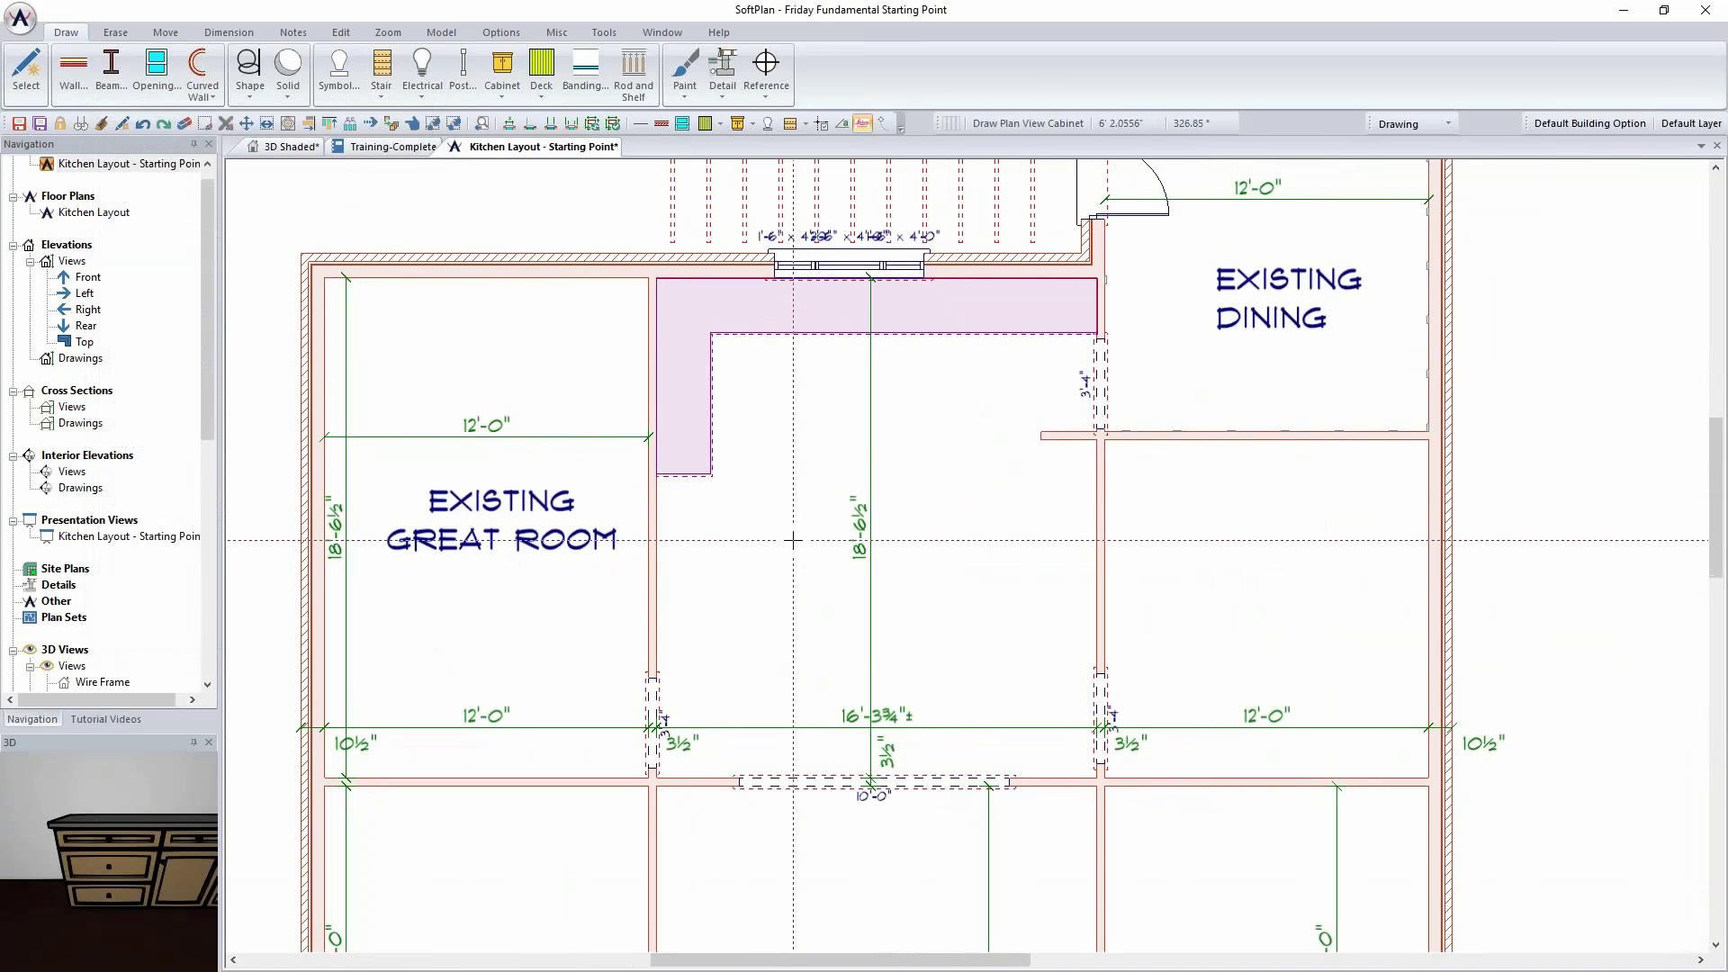
pyautogui.click(339, 70)
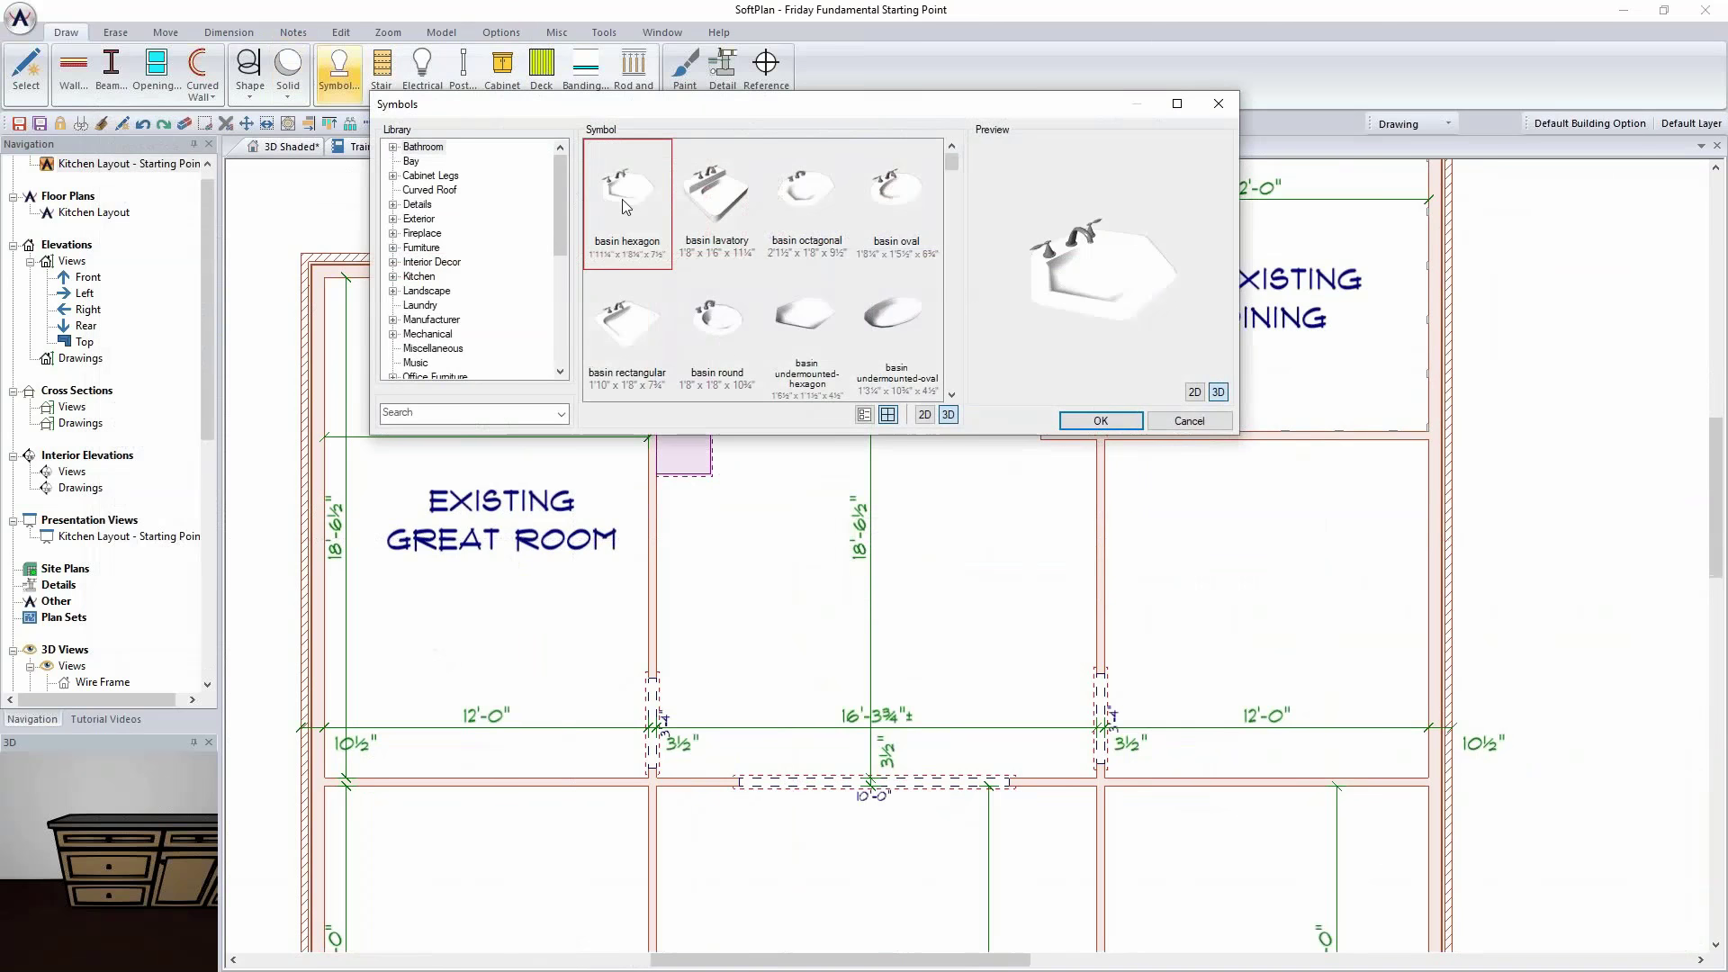
pyautogui.click(476, 414)
pyautogui.write('gas range')
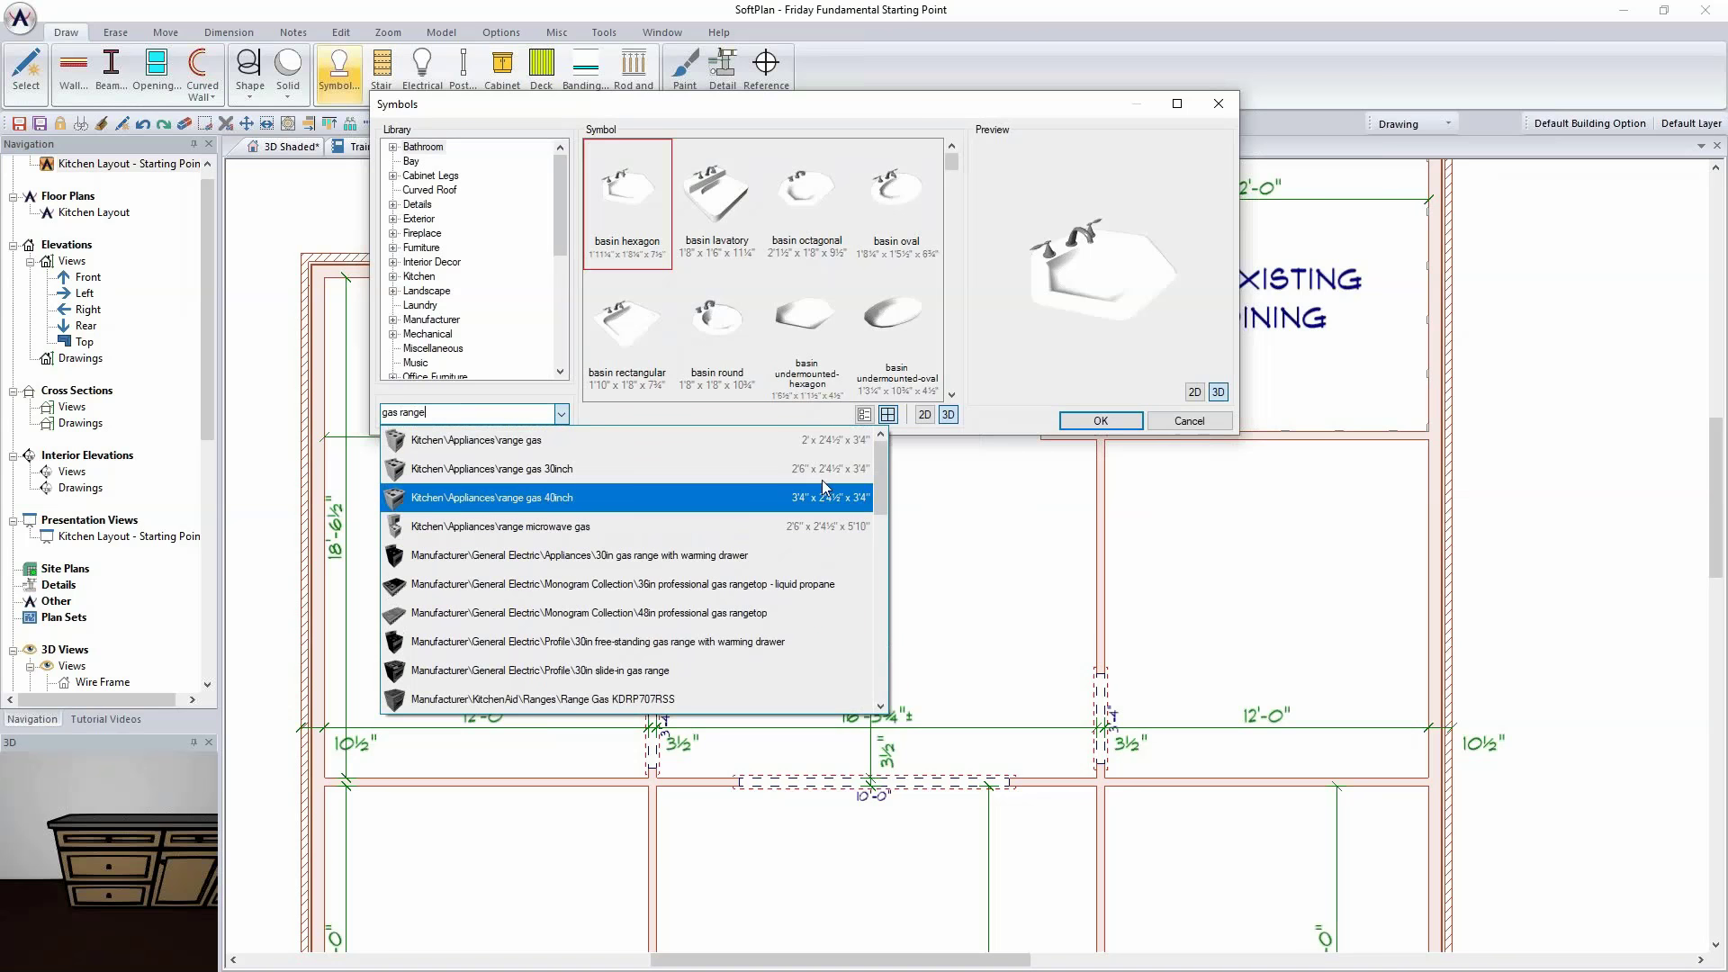
pyautogui.moveTo(883, 475); pyautogui.dragTo(918, 649)
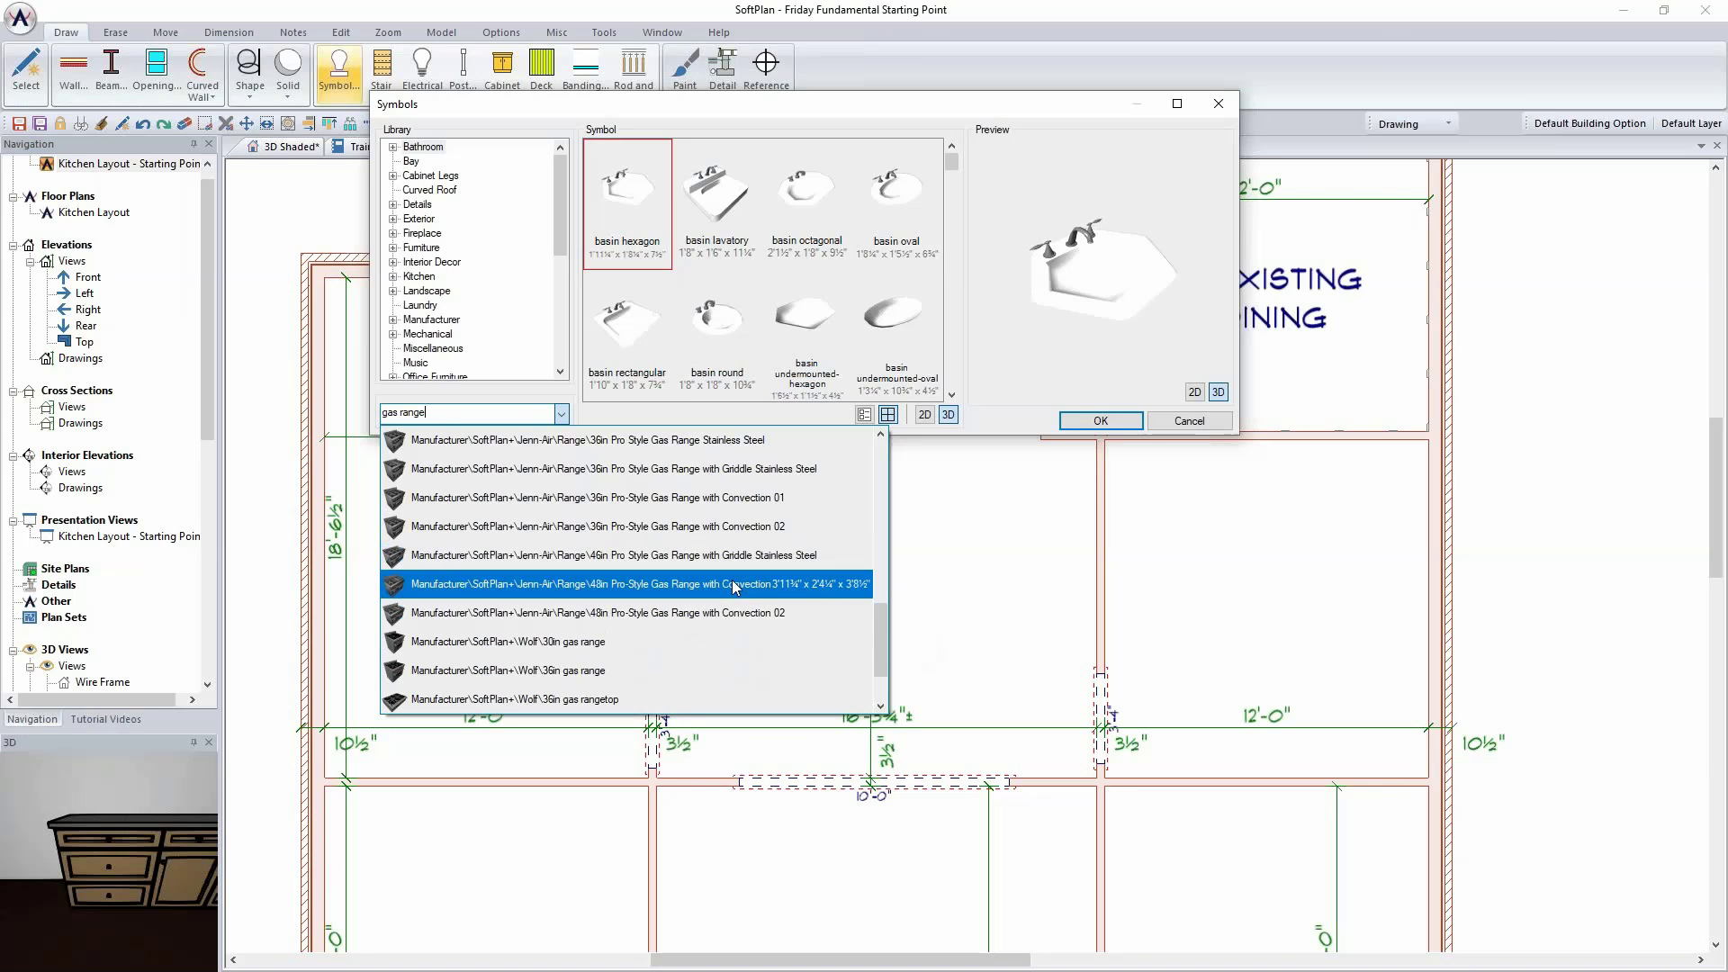
pyautogui.scroll(-2, 732, 579)
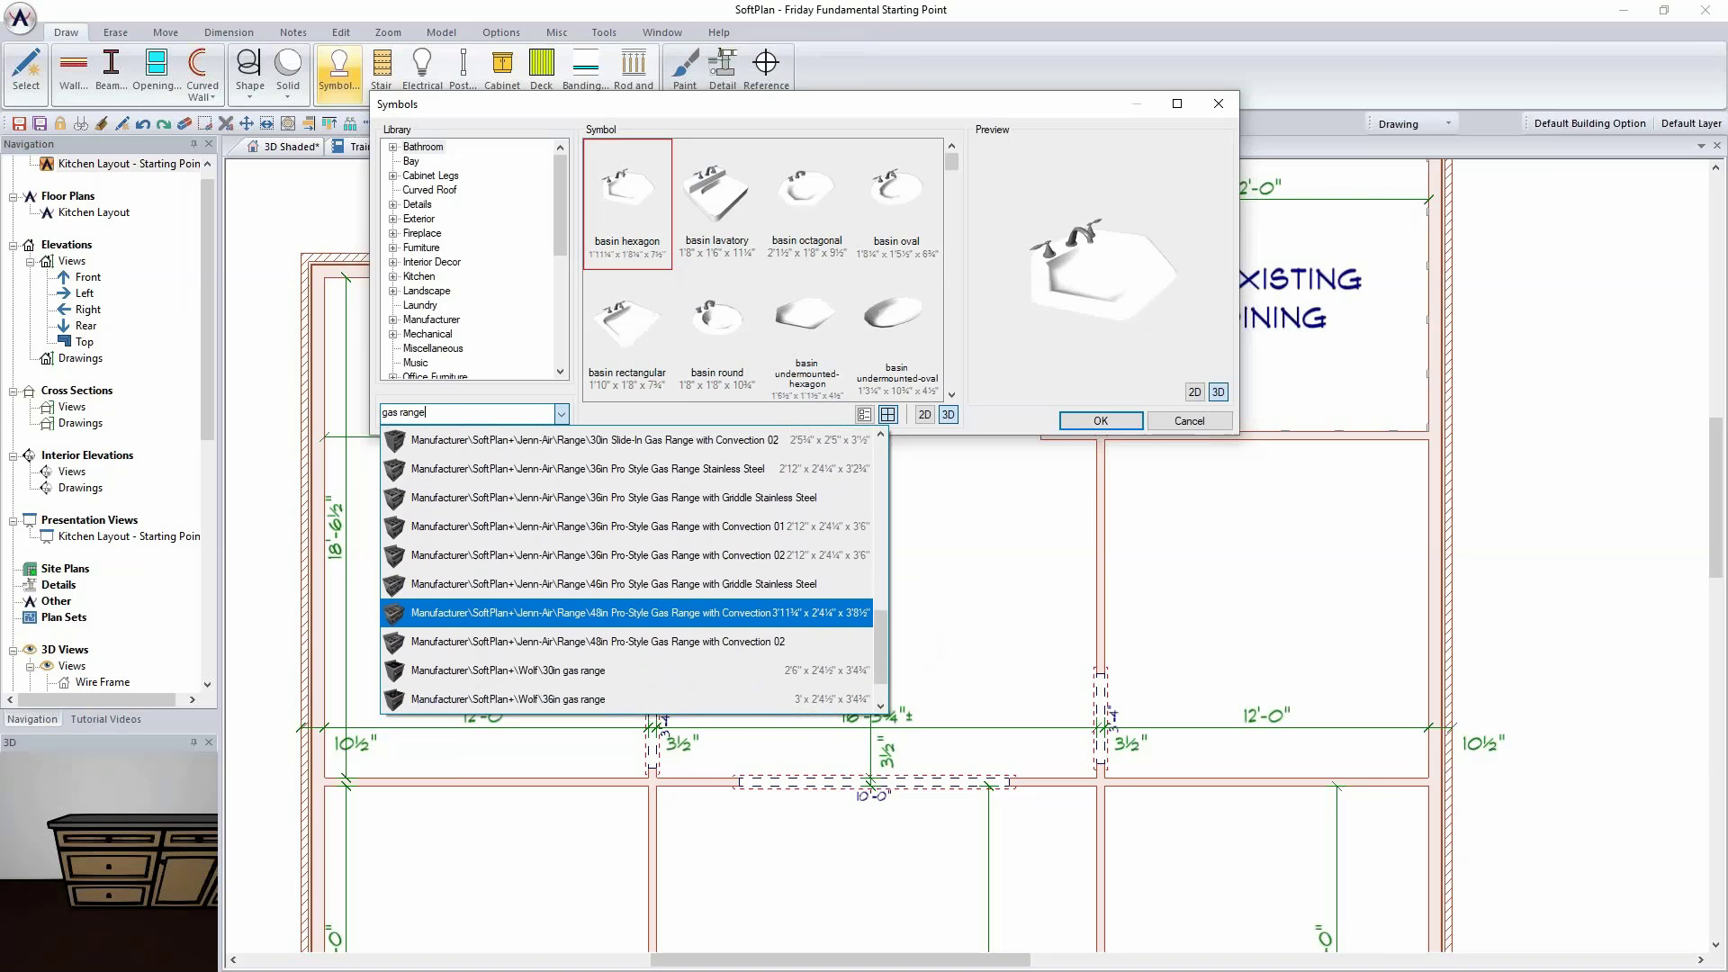
pyautogui.scroll(-1, 648, 540)
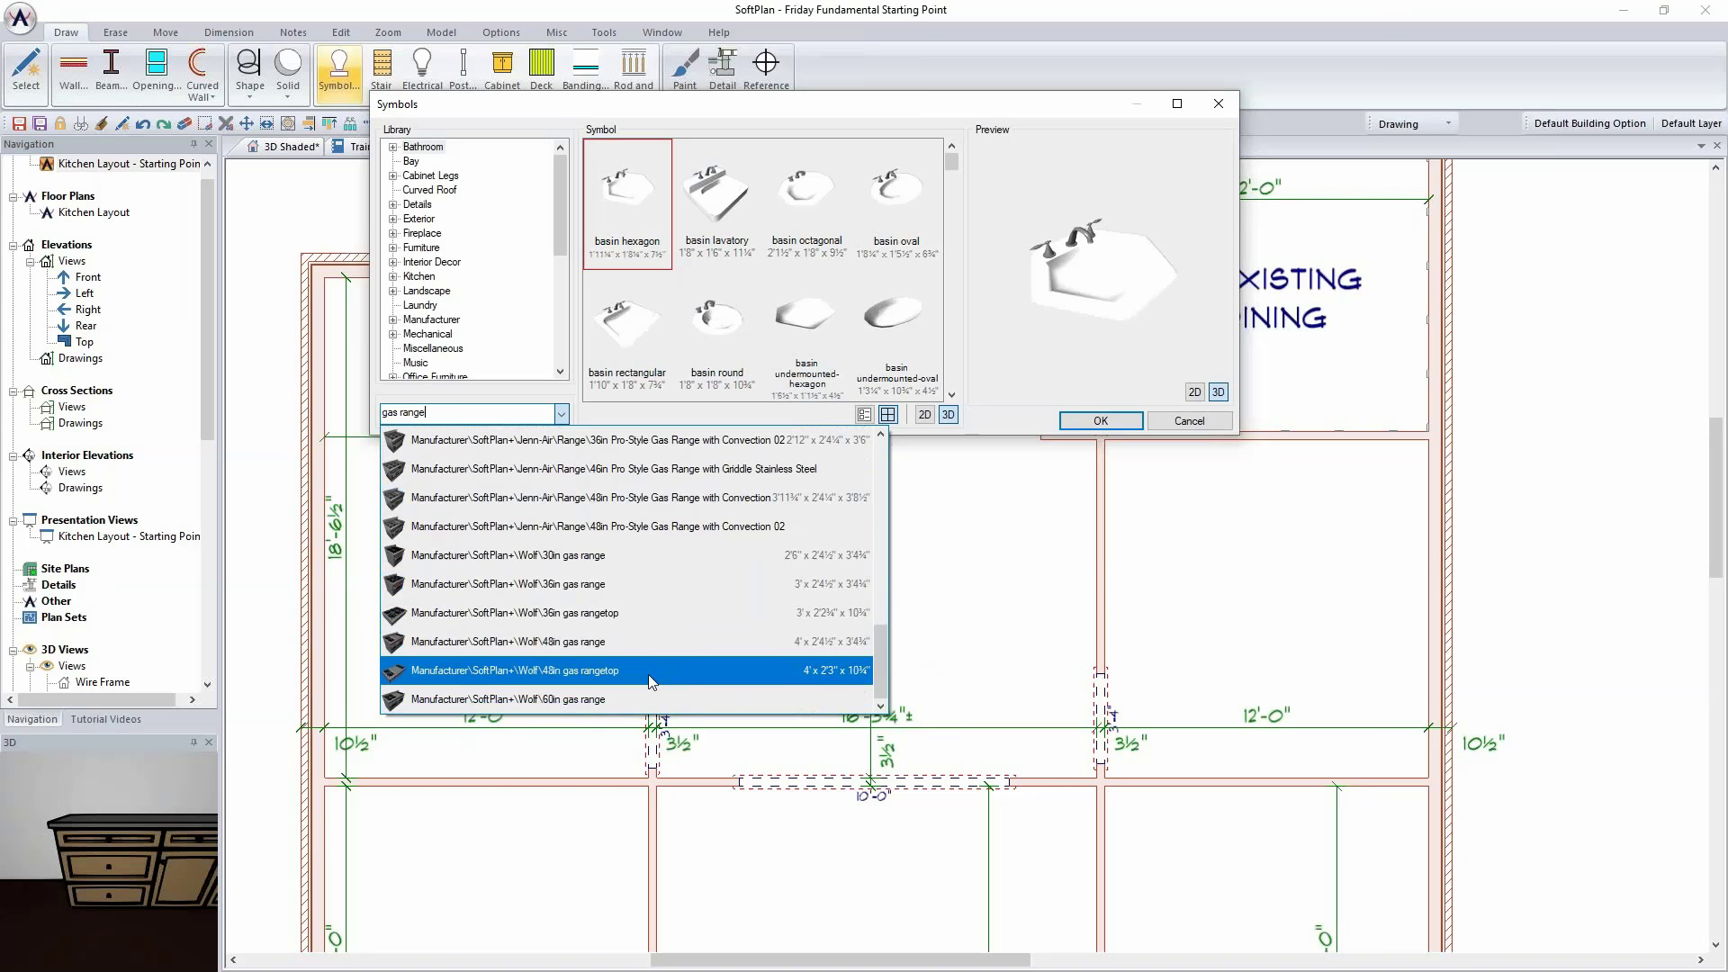
pyautogui.click(630, 641)
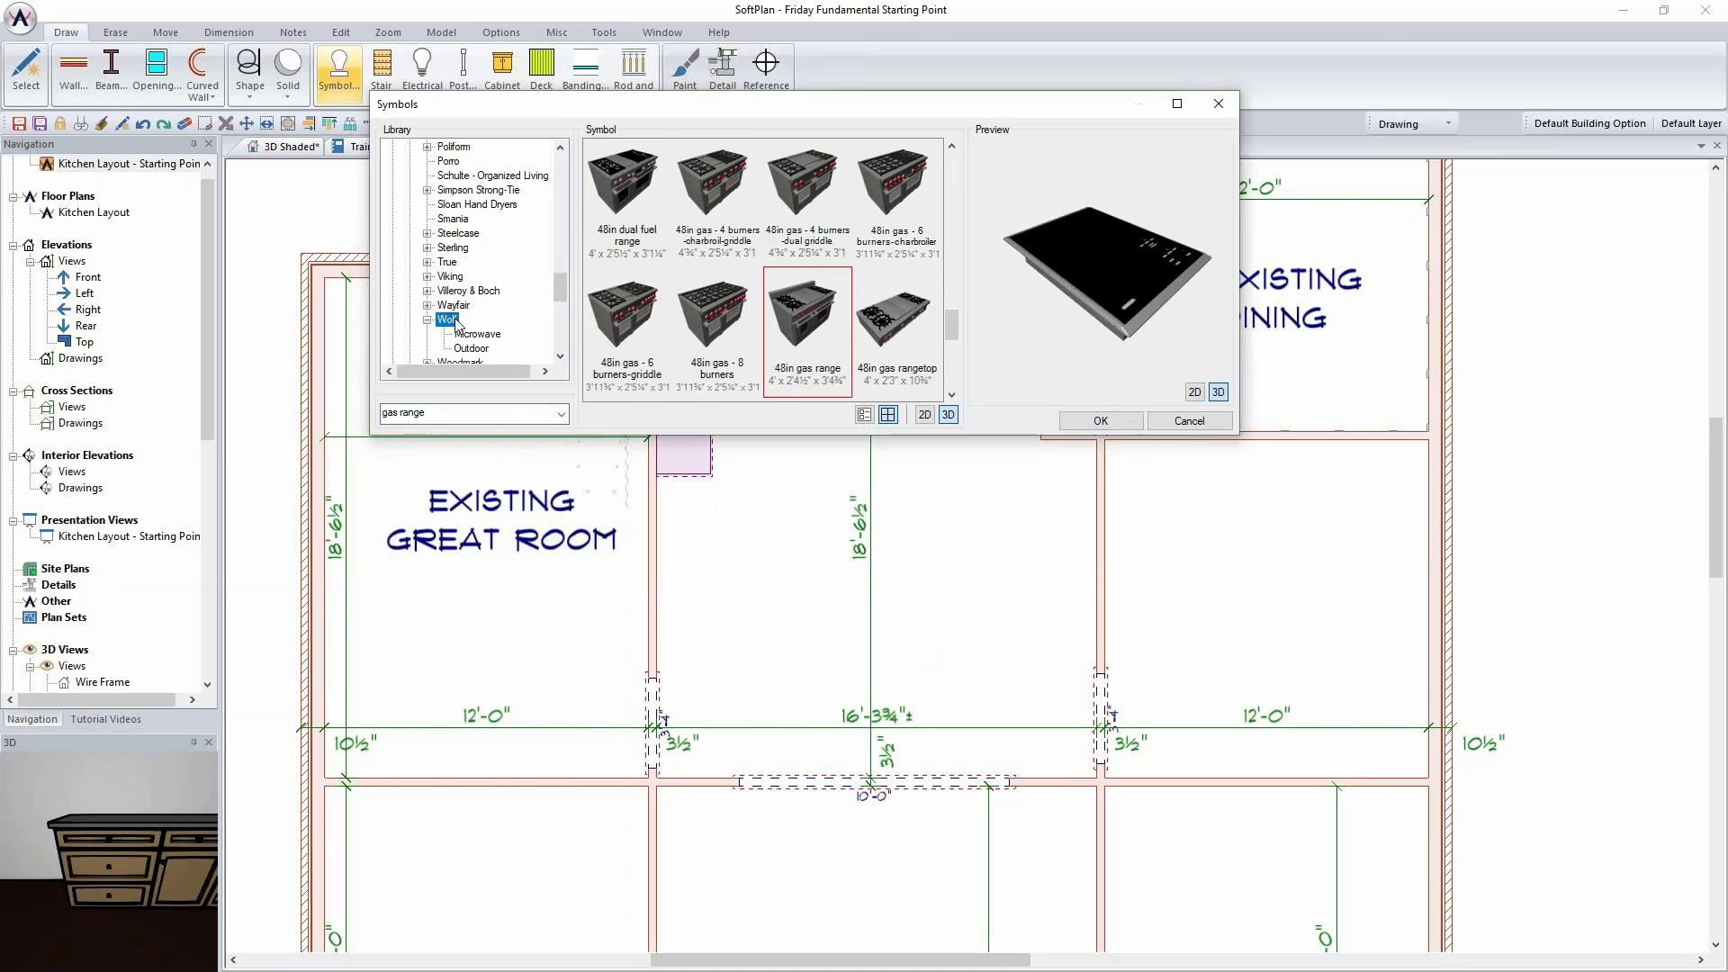
# Step: Choose the Wolf "48in gas - 8 burners" range instead and place it on the great room wall against the 30-inch drawer cabinet
pyautogui.scroll(-2, 797, 285)
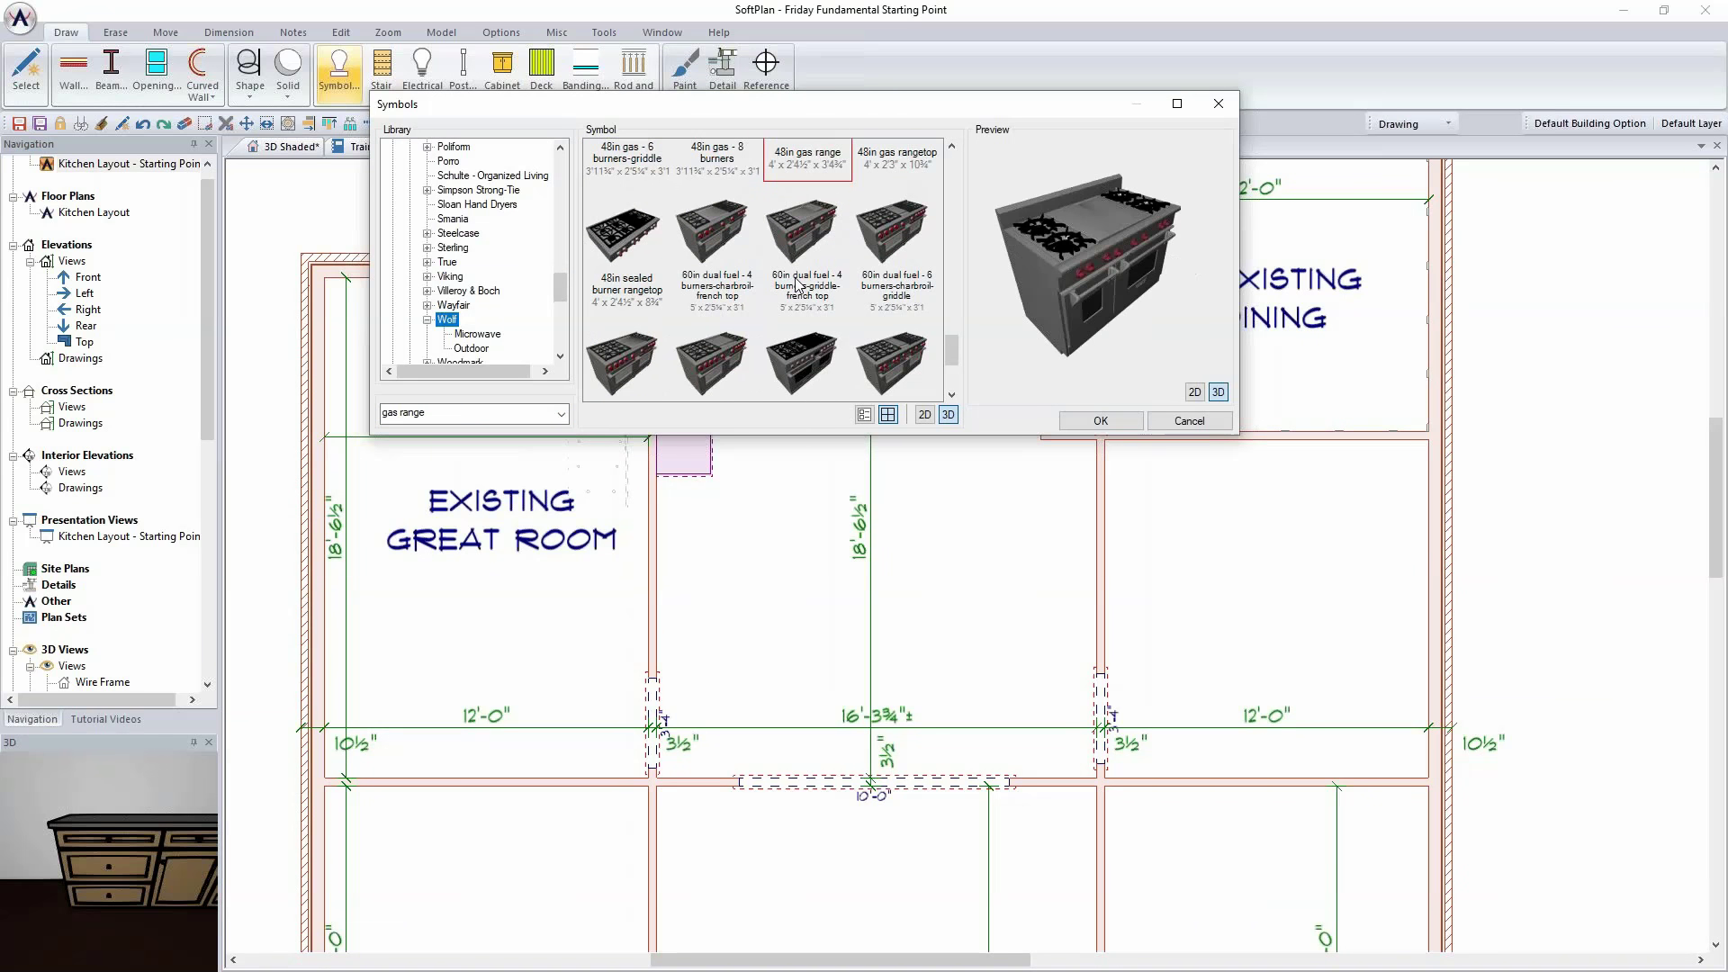
pyautogui.scroll(-3, 802, 280)
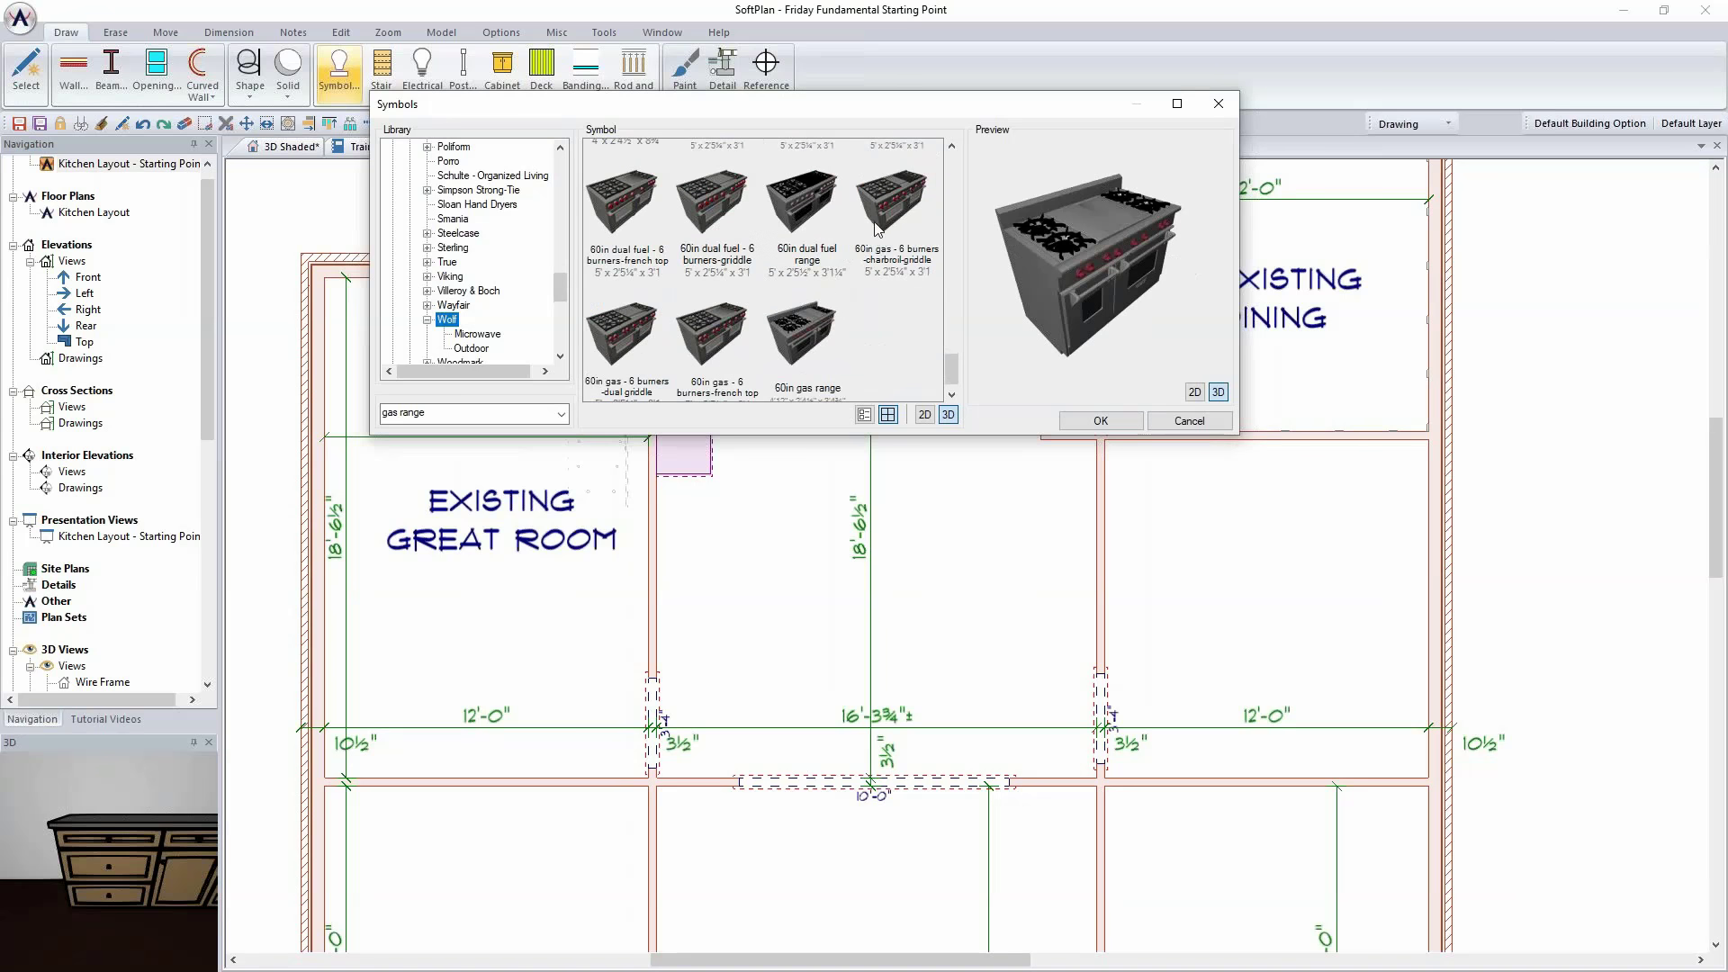
pyautogui.scroll(2, 804, 231)
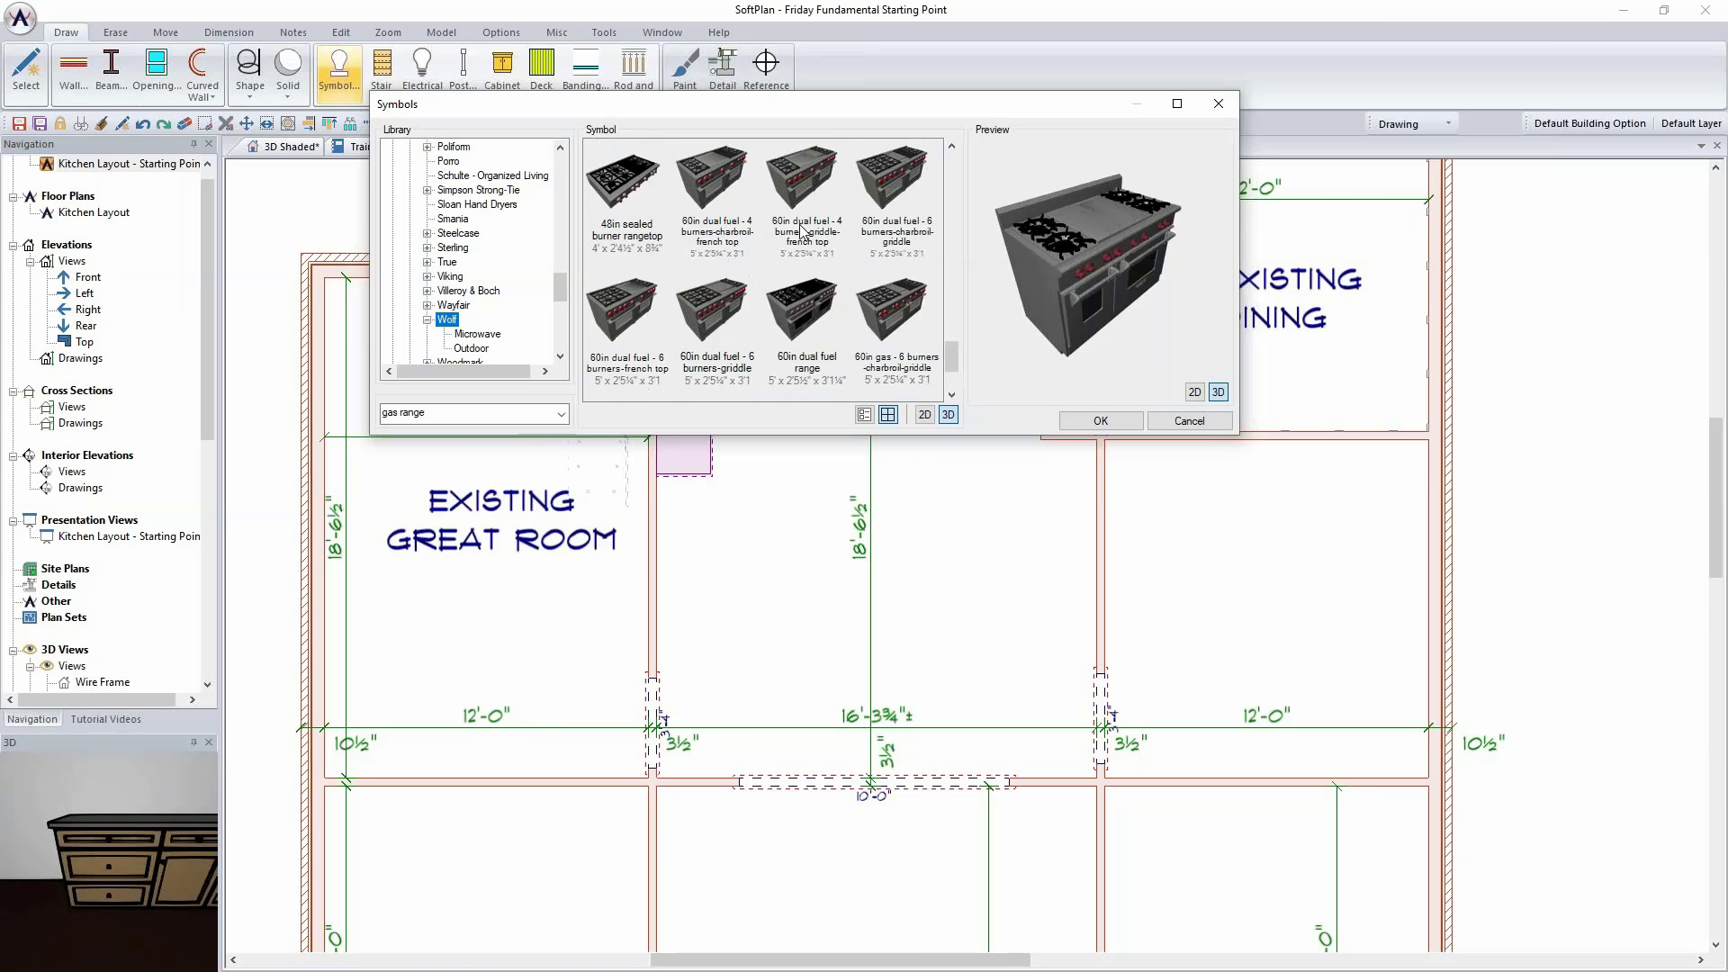
pyautogui.scroll(1, 804, 230)
pyautogui.scroll(1, 736, 240)
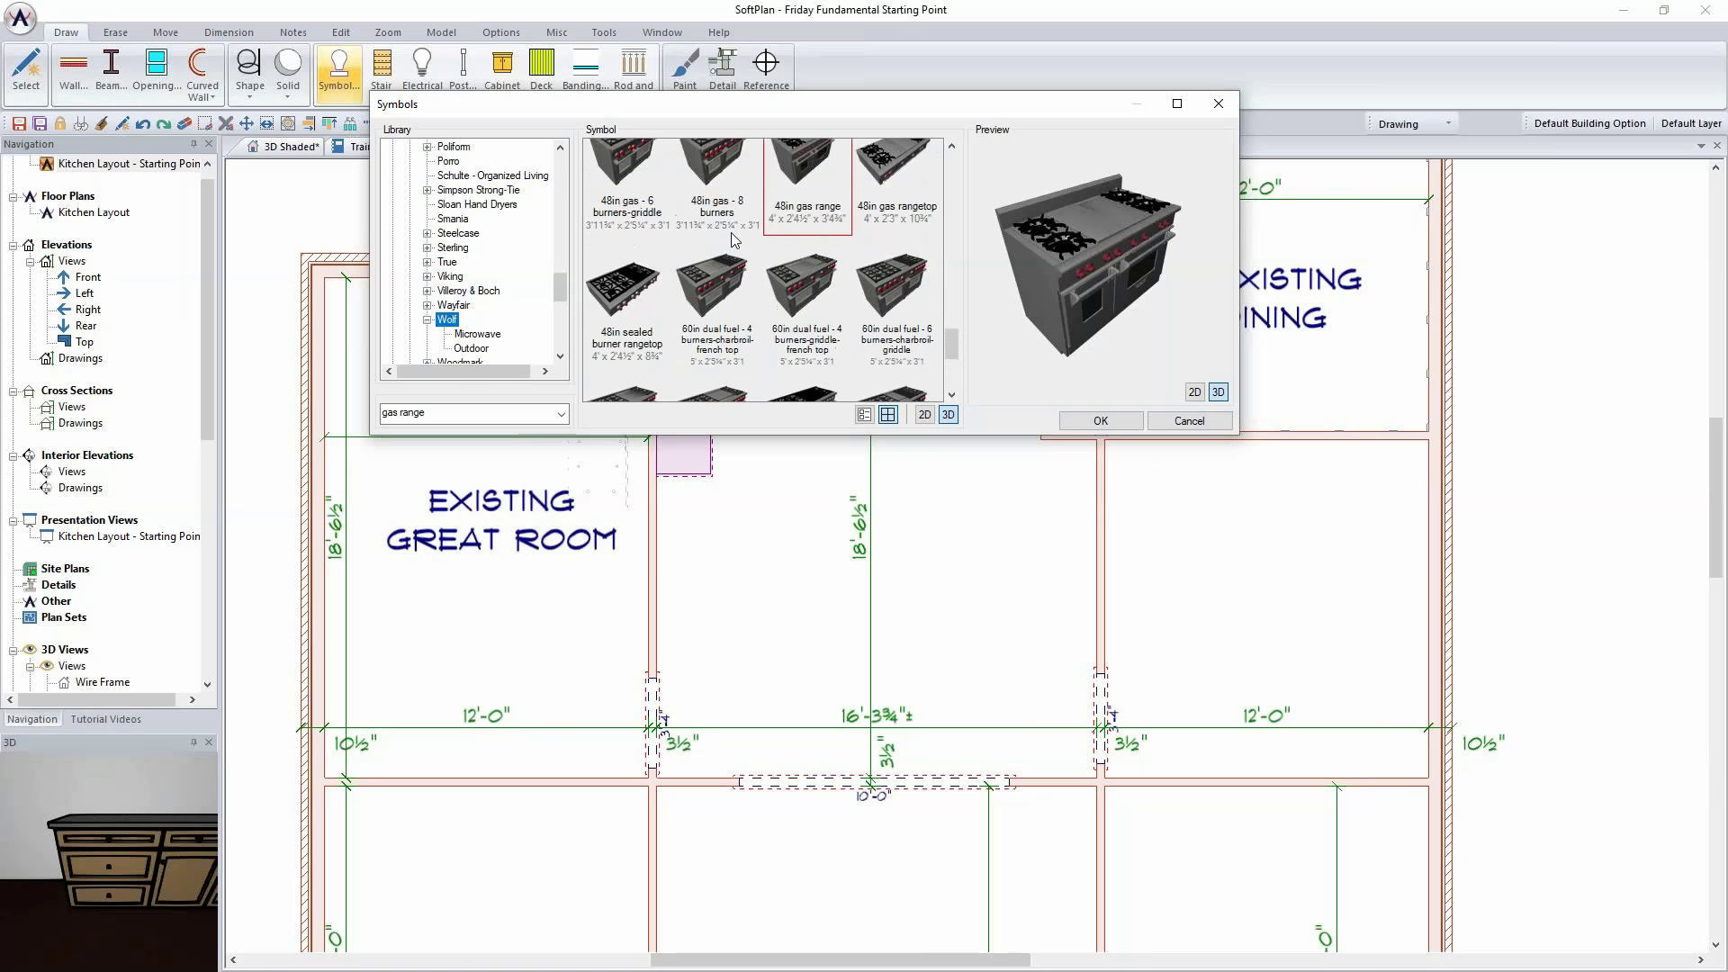
pyautogui.scroll(1, 796, 223)
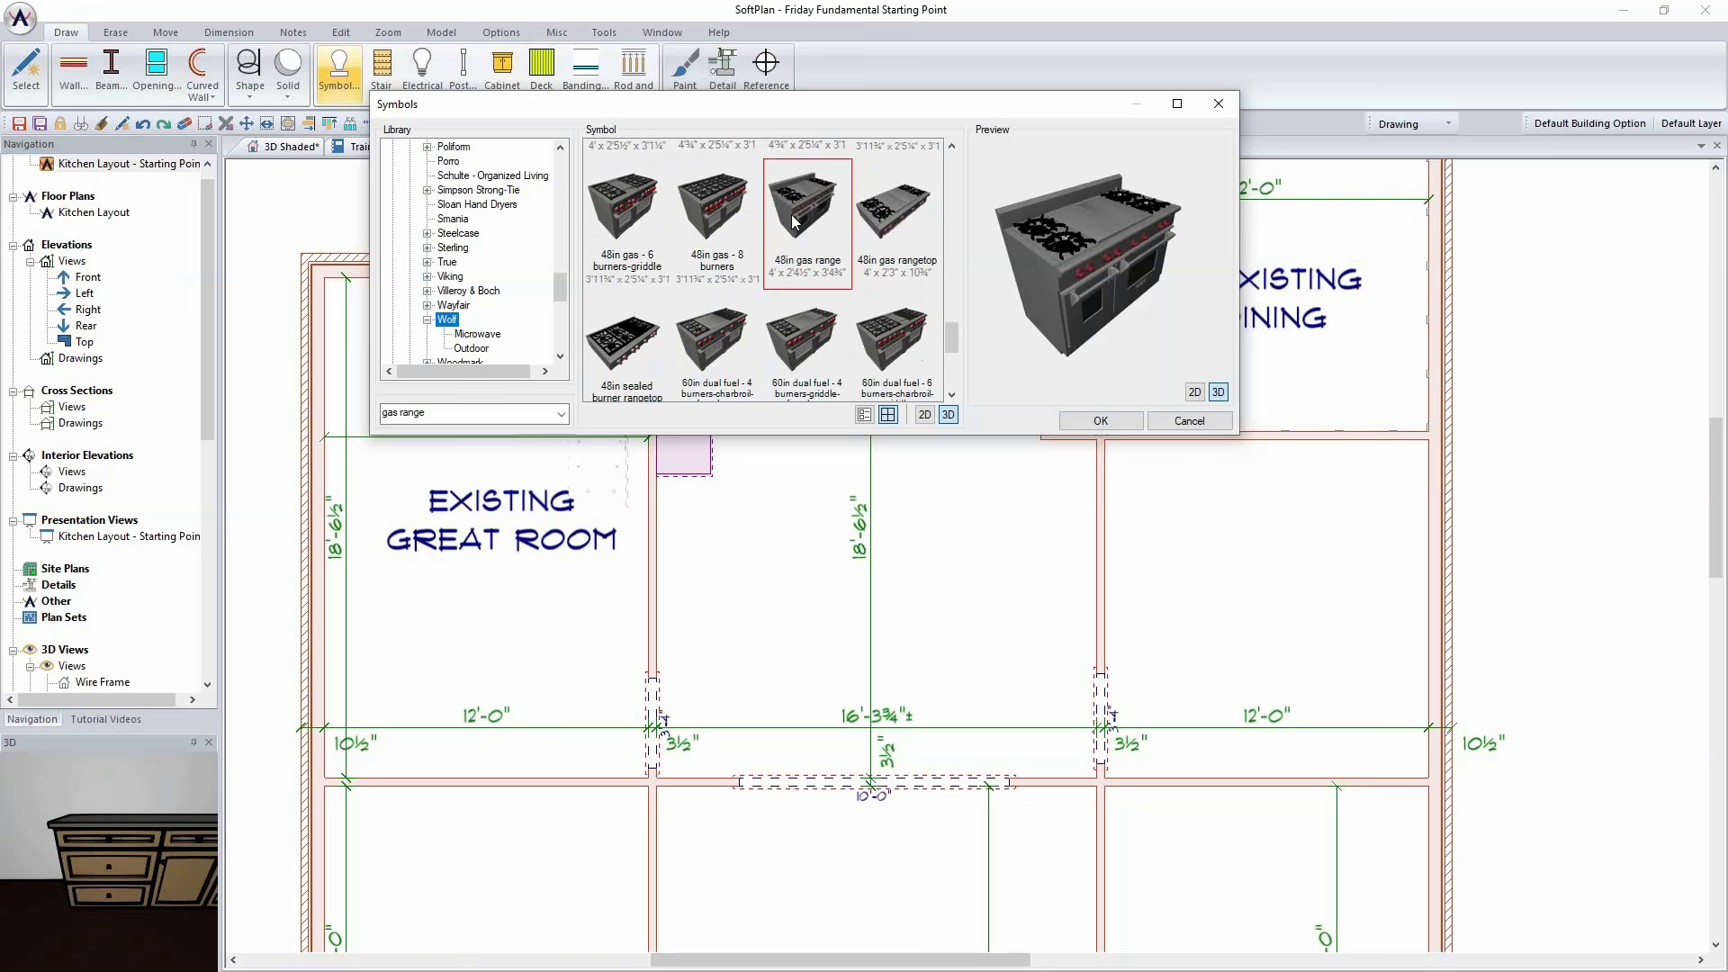
pyautogui.click(722, 229)
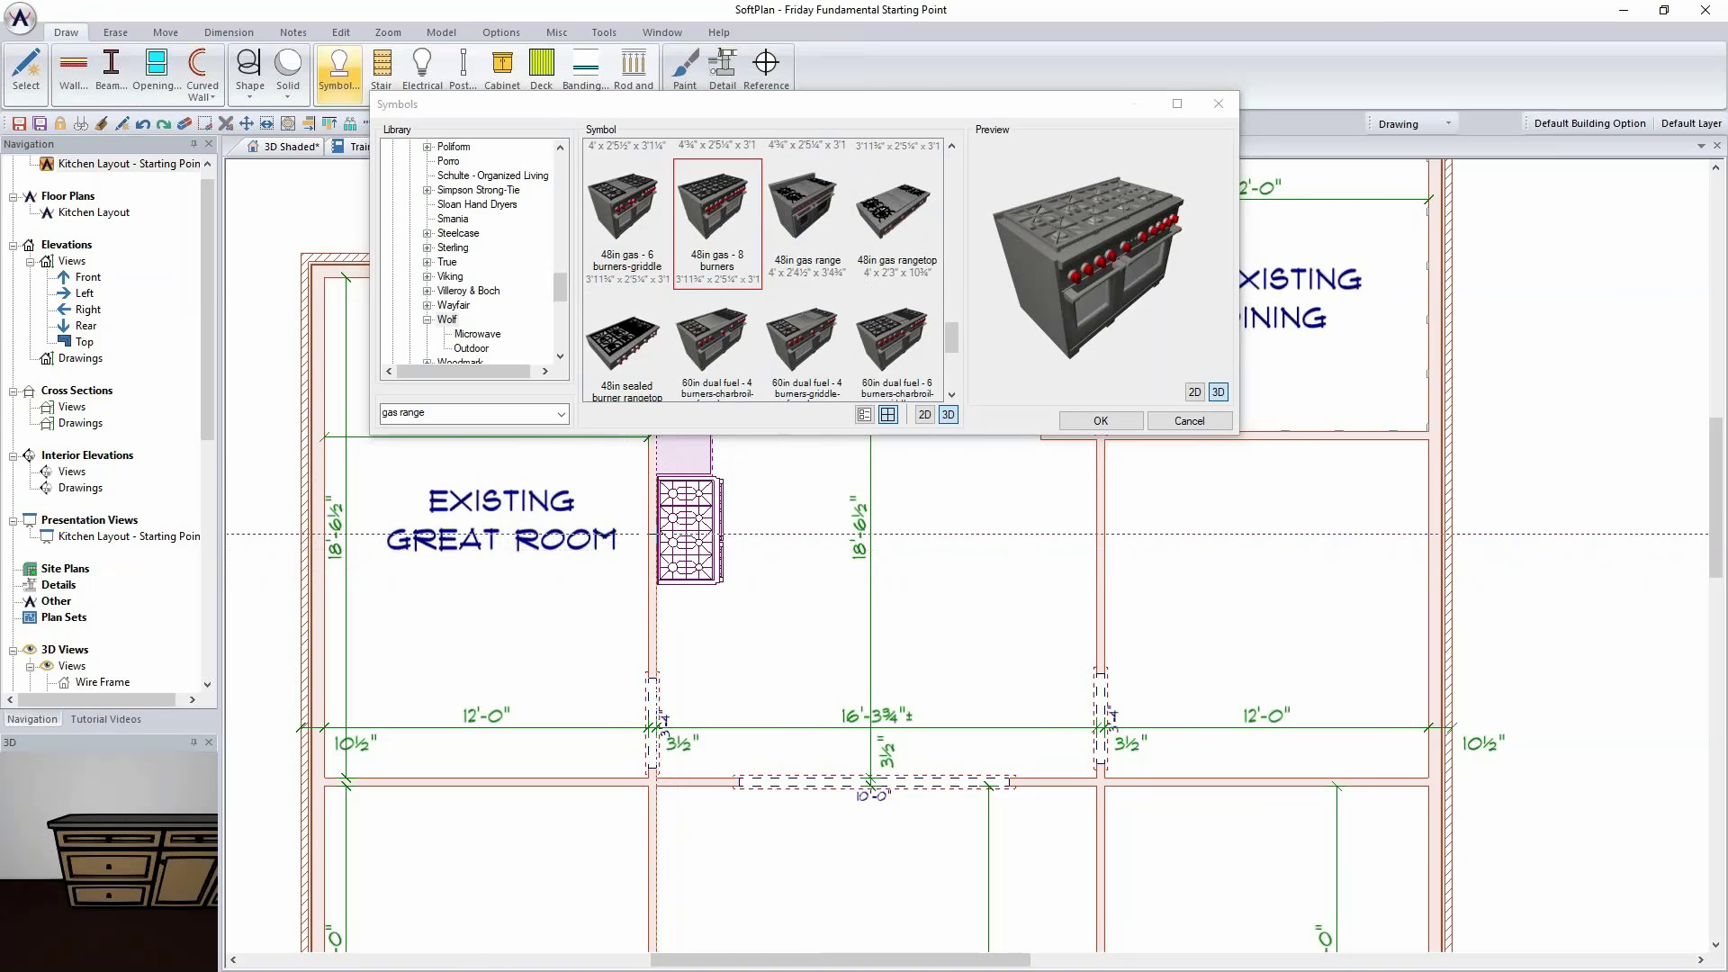
pyautogui.click(1074, 427)
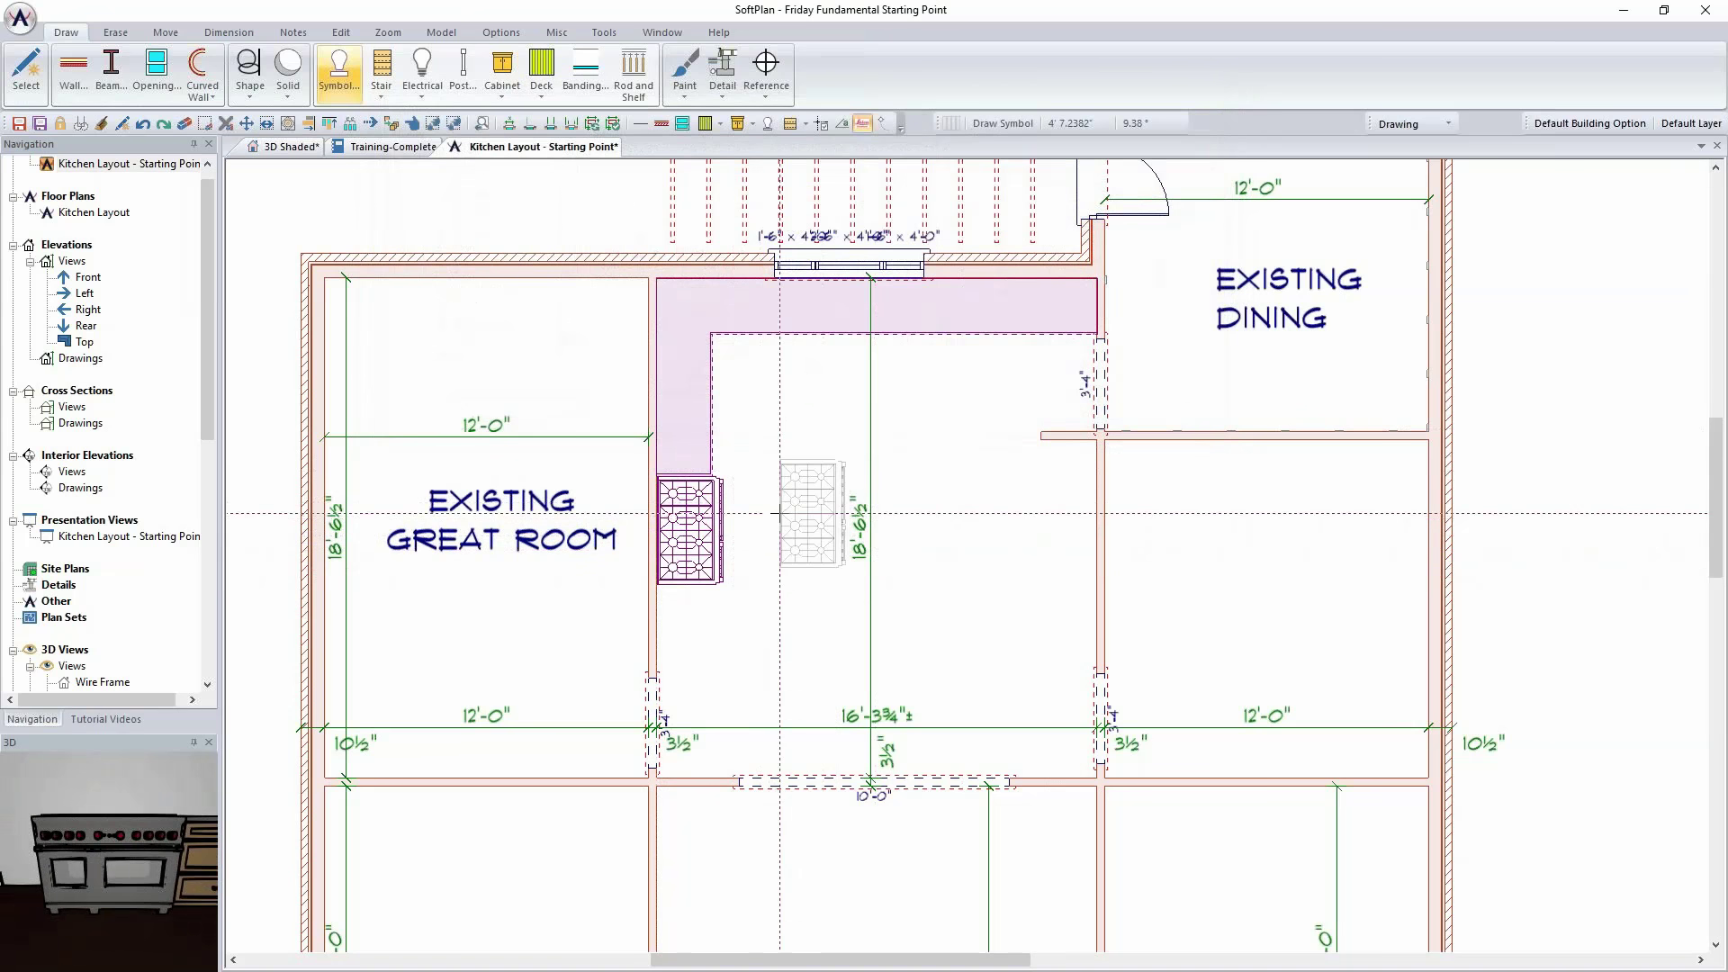
# Step: Add a matching 30-inch drawer cabinet on the open side of the range and check the layout in the shaded 3D view
pyautogui.scroll(2, 706, 517)
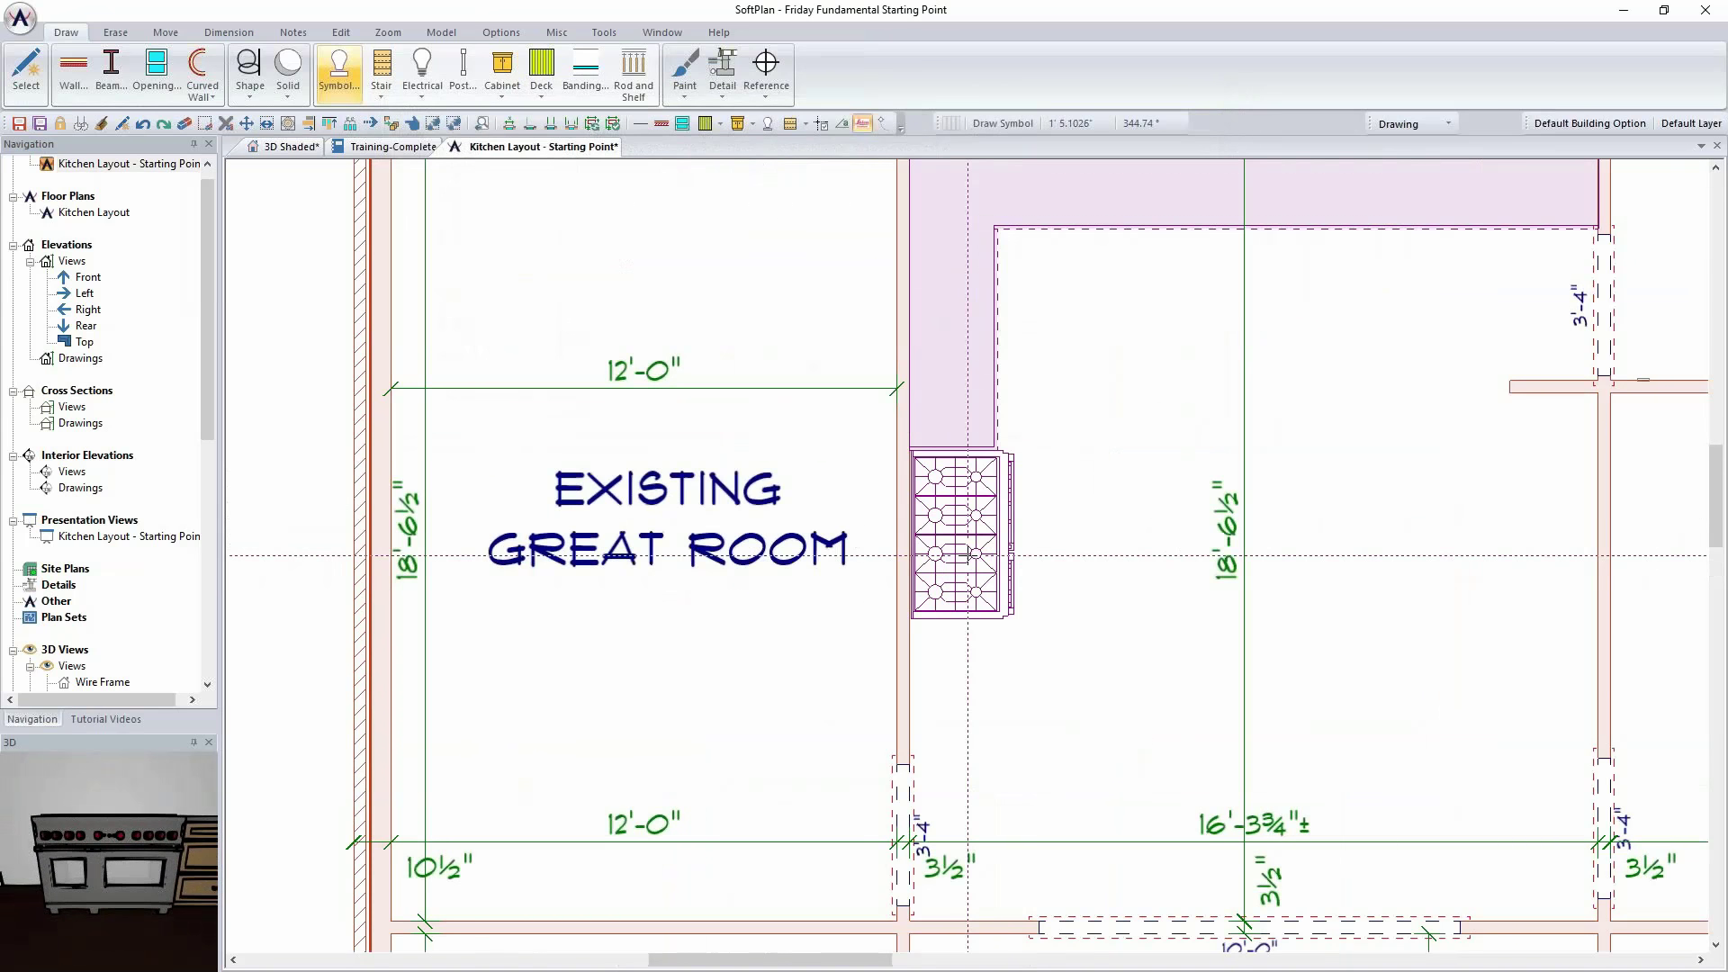
pyautogui.scroll(-1, 915, 521)
pyautogui.scroll(1, 928, 405)
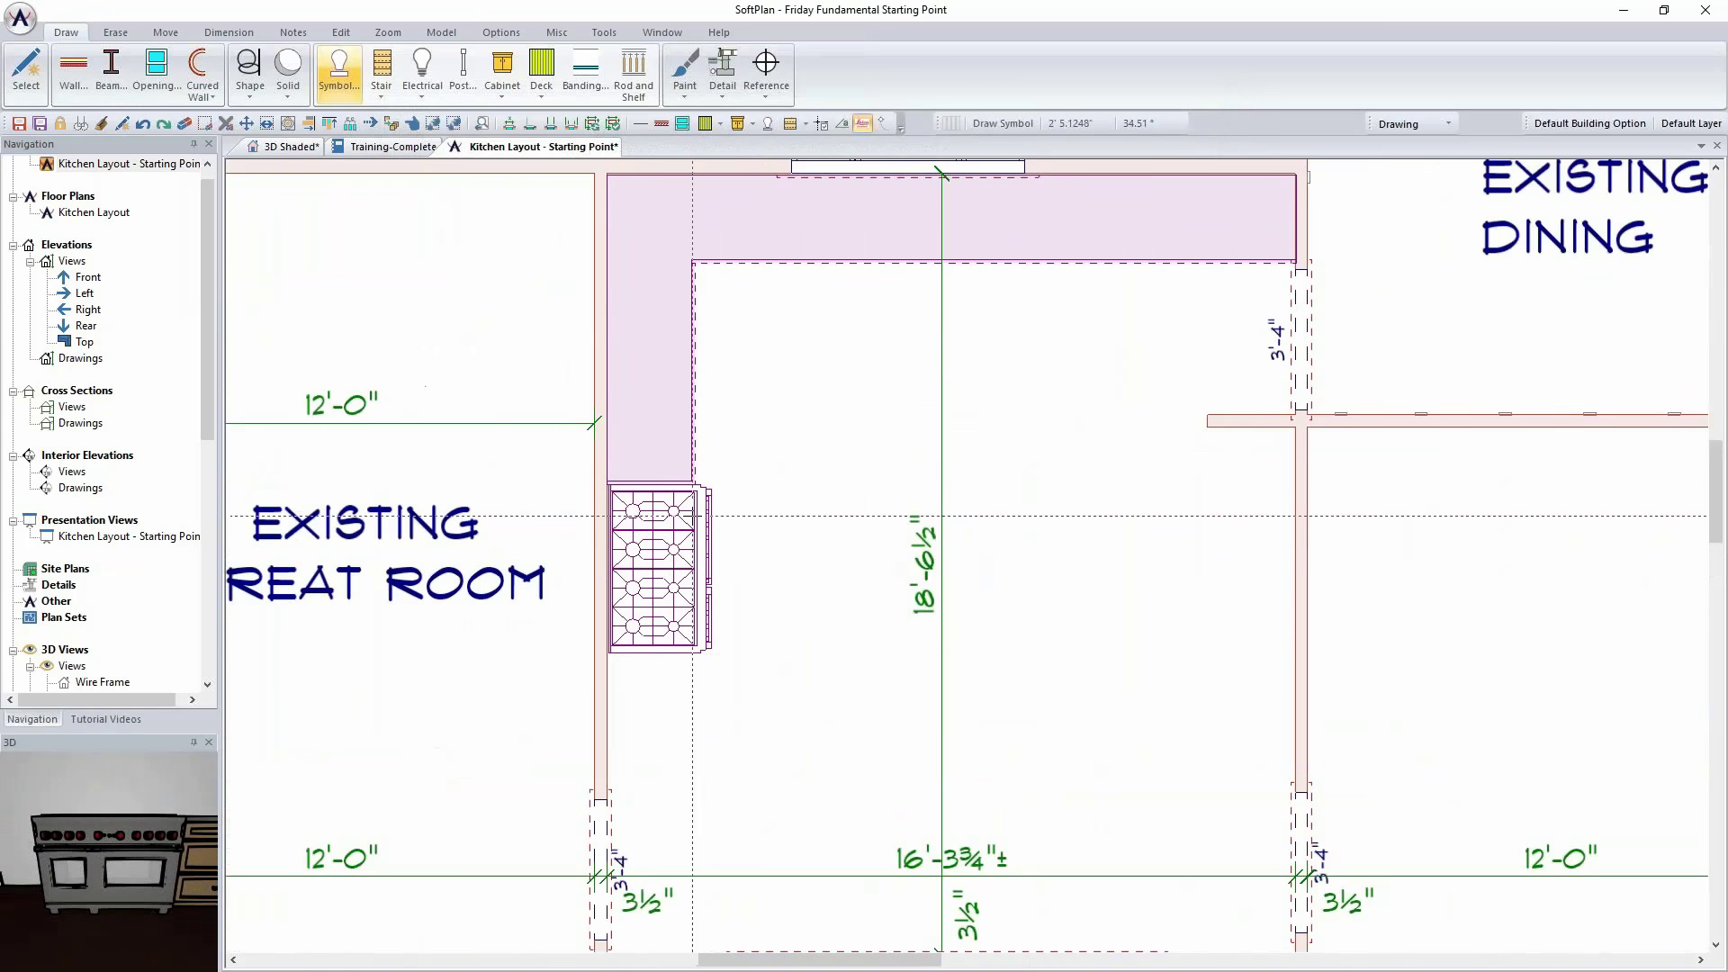
pyautogui.click(649, 337)
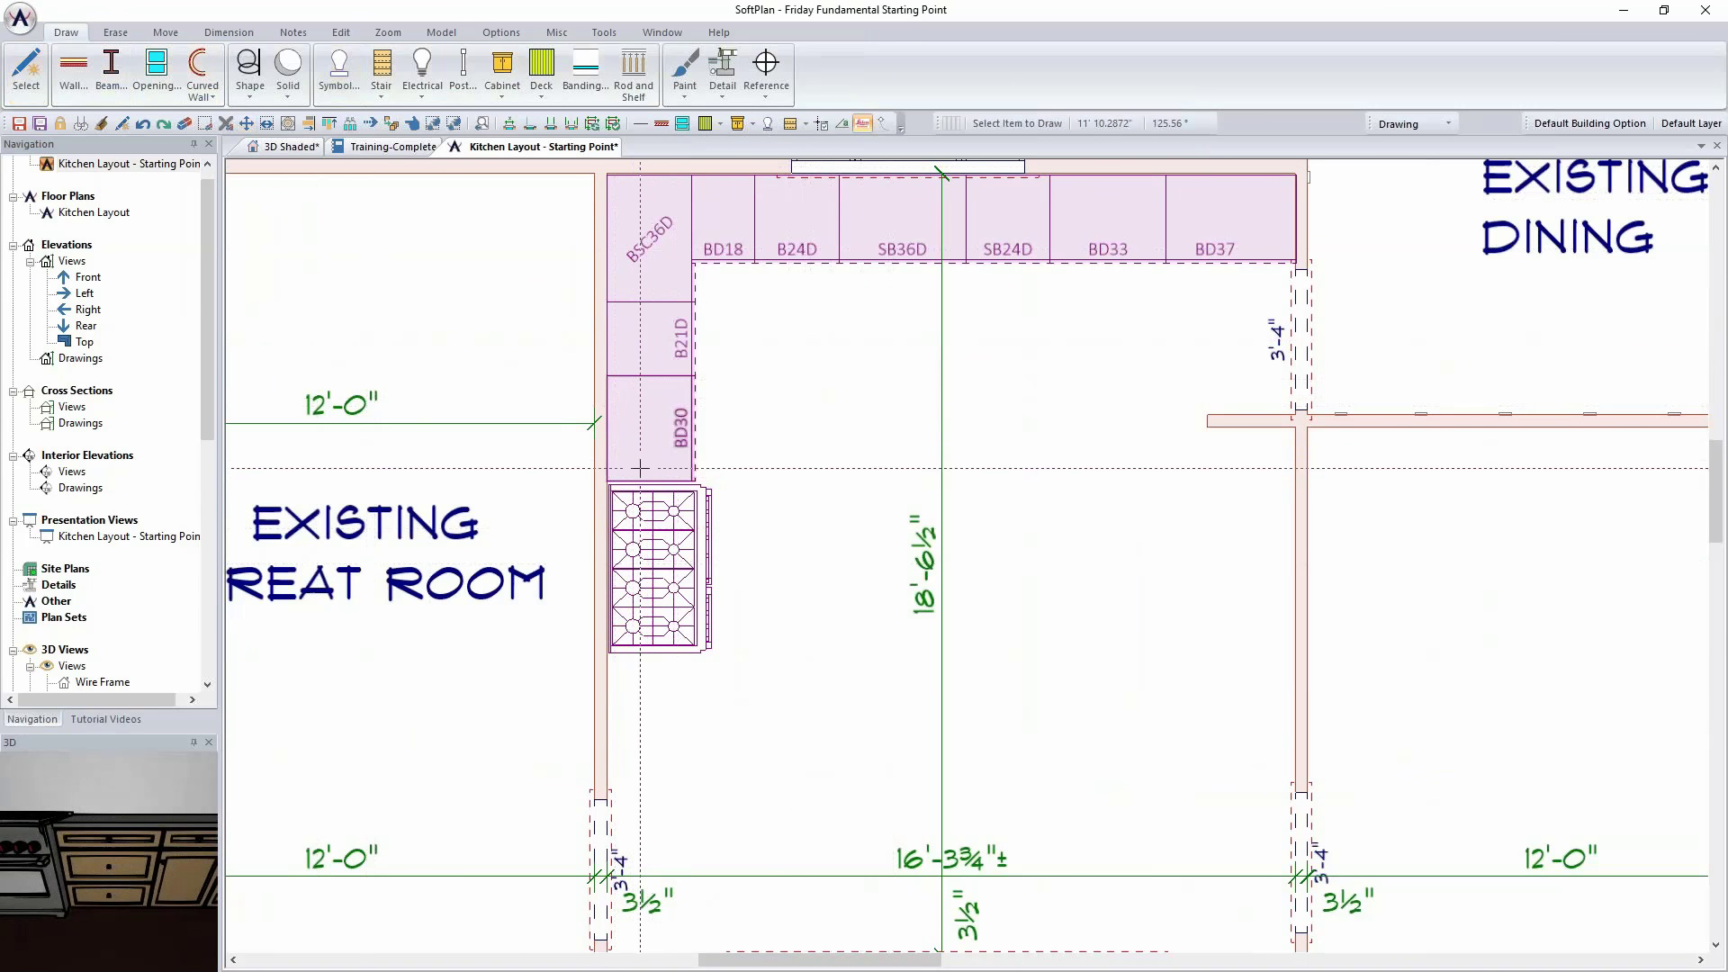
pyautogui.click(652, 686)
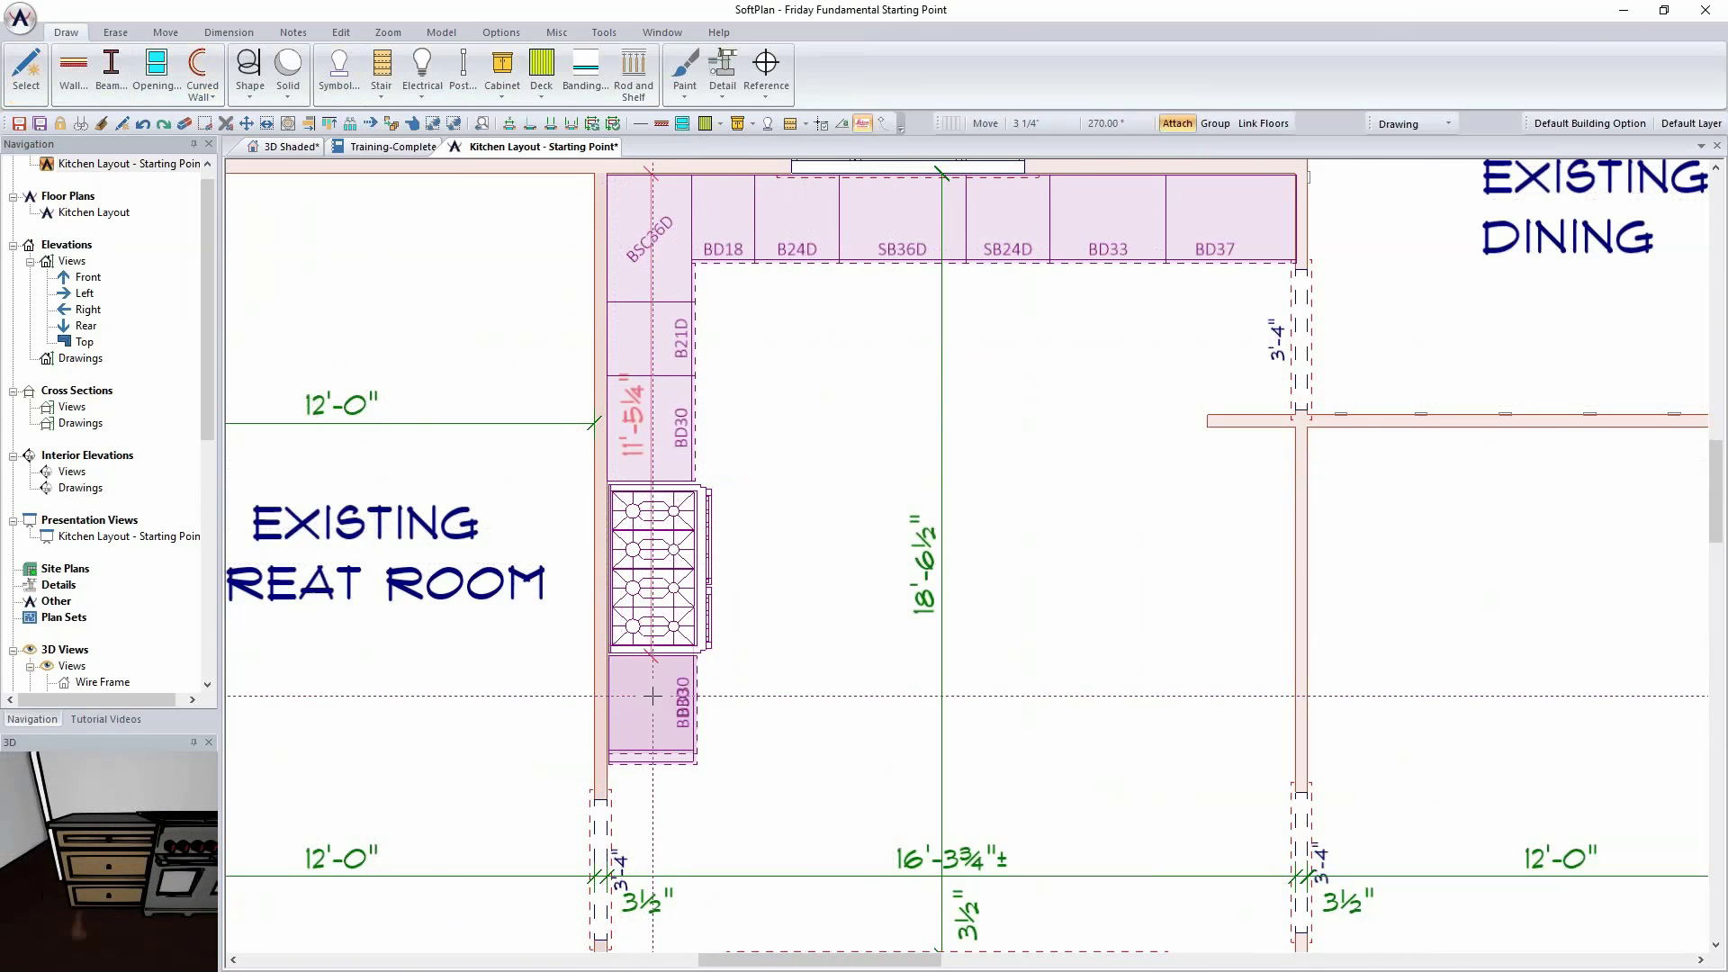
pyautogui.click(756, 680)
pyautogui.hotkey('ctrl', 'Tab')
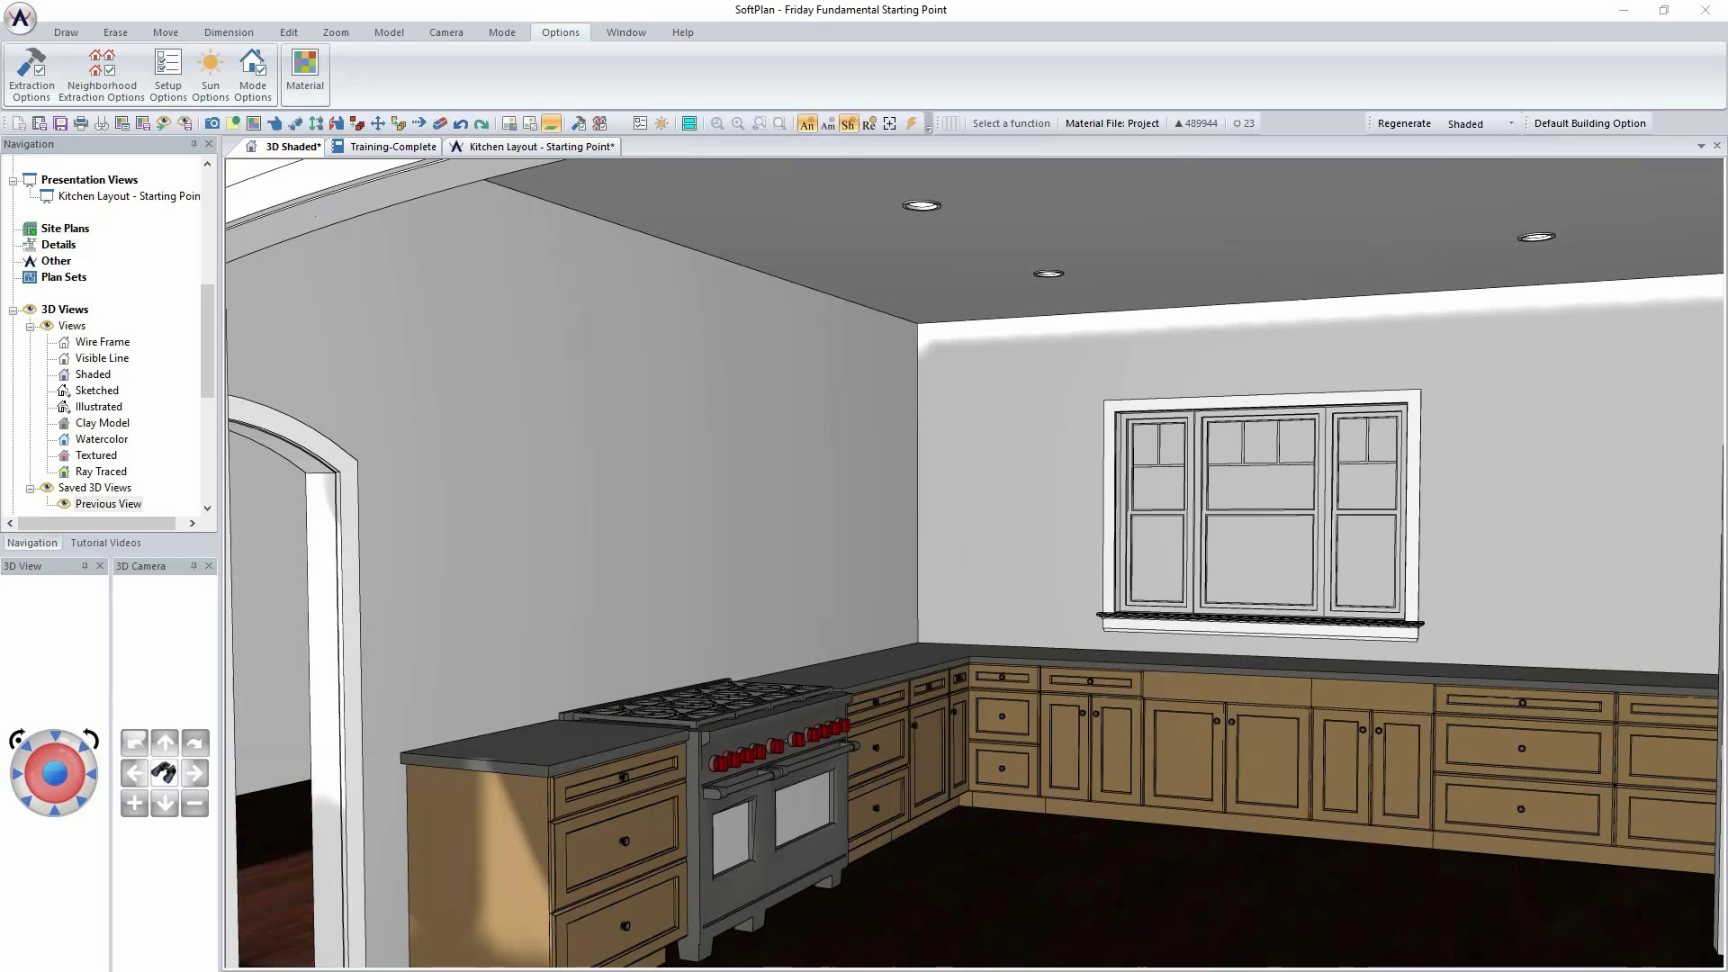
pyautogui.click(533, 147)
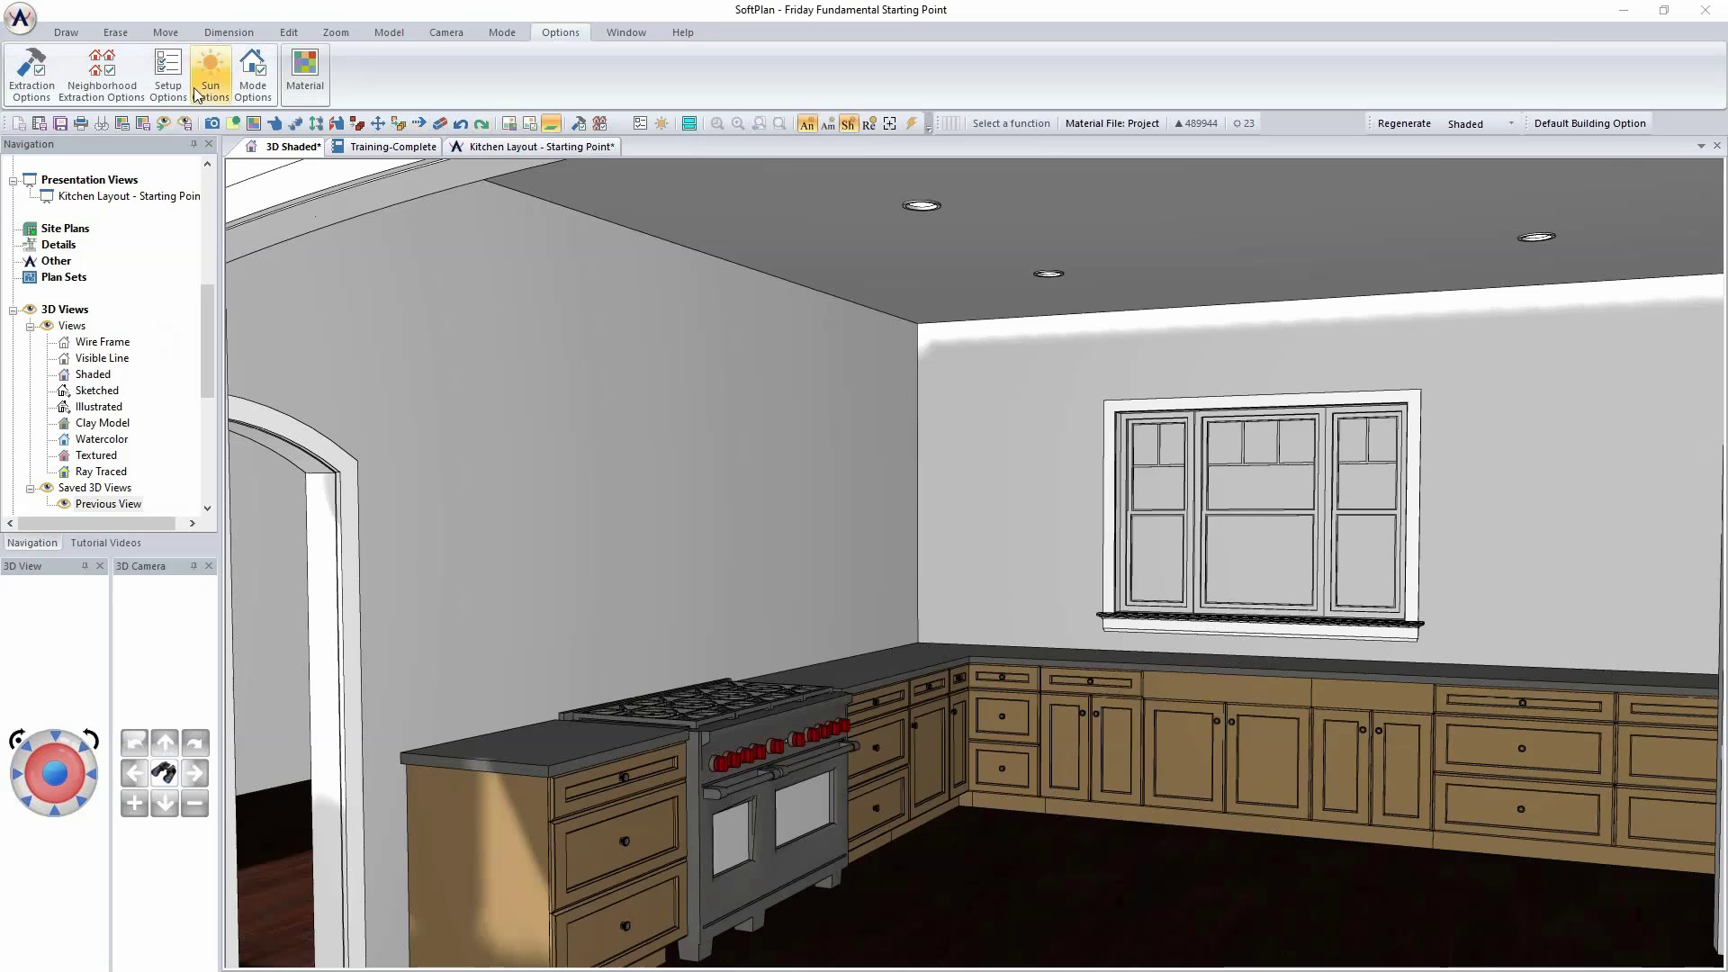
# Step: Place a 24-inch two-door wall cabinet, 12 inches deep and 30 inches high, on the window wall in the great room corner
pyautogui.scroll(-2, 890, 494)
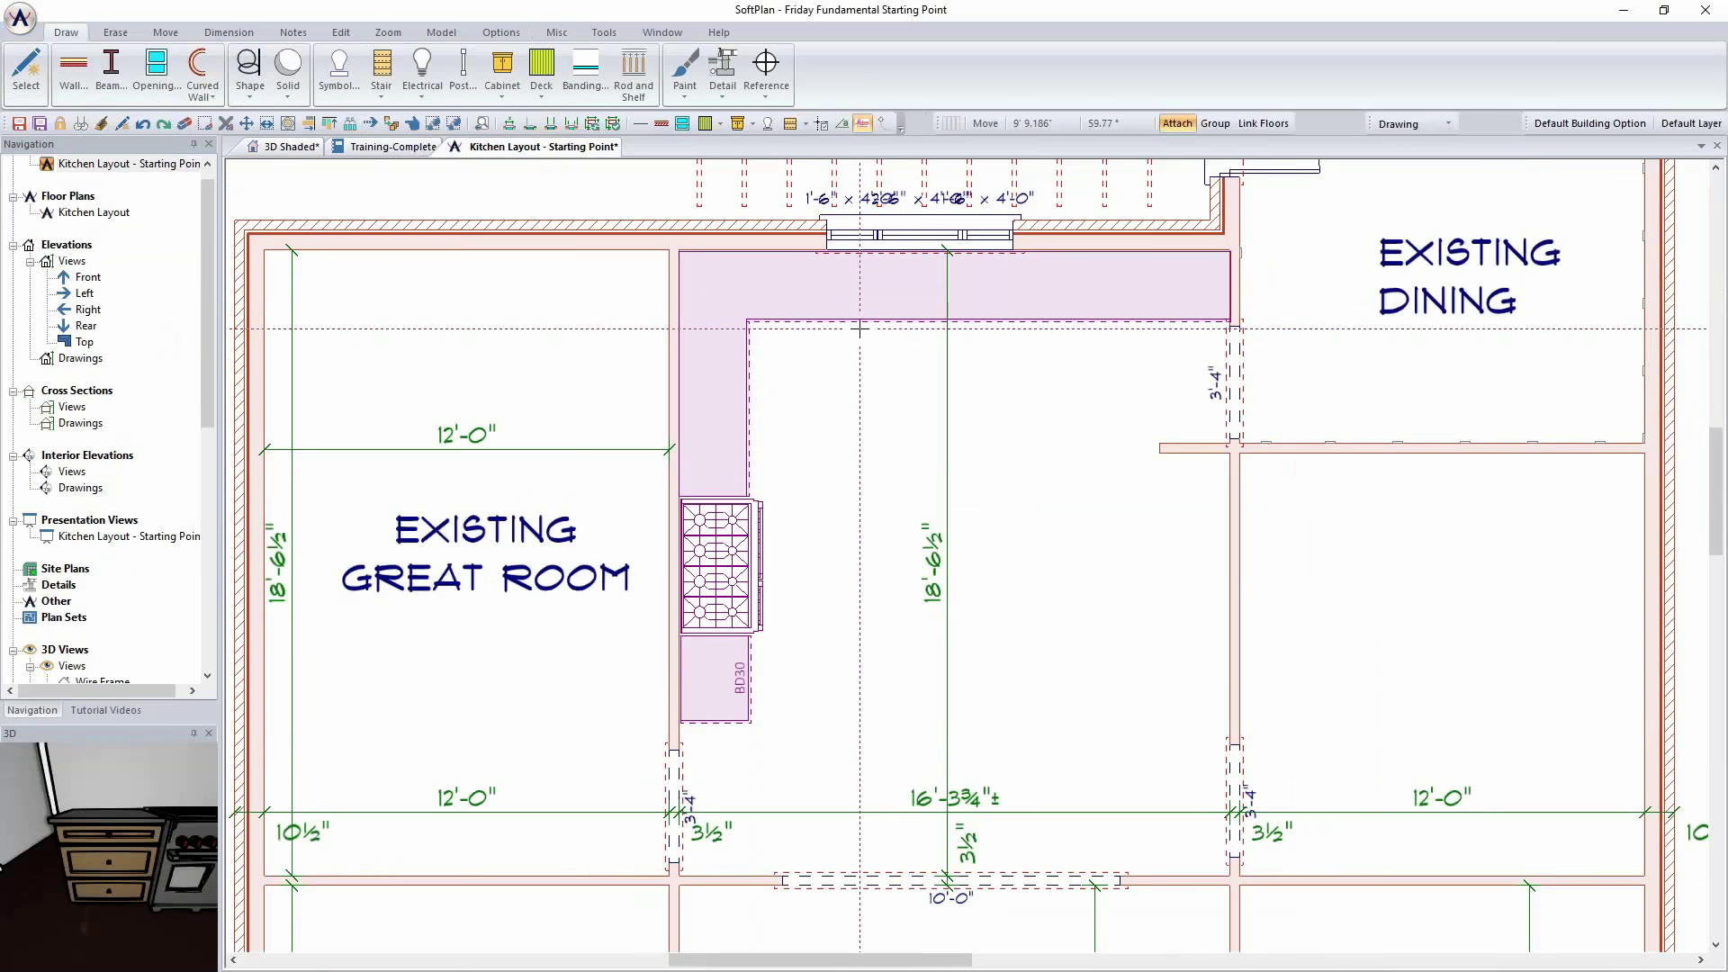
pyautogui.scroll(1, 889, 493)
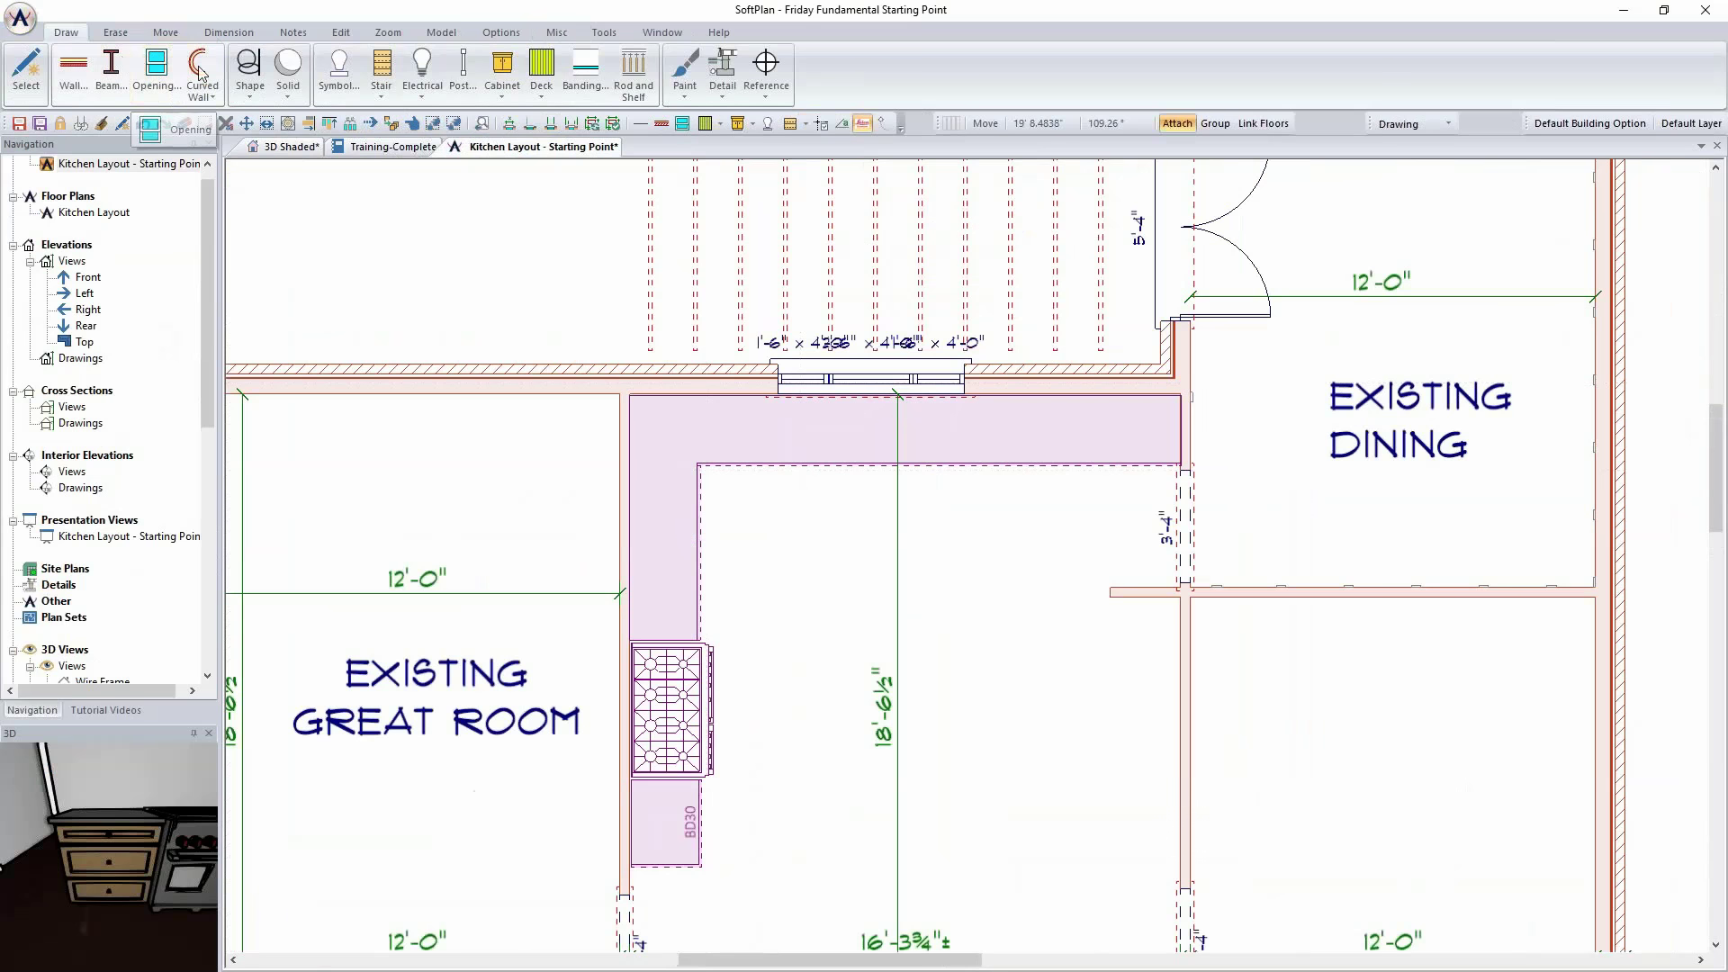
pyautogui.click(500, 72)
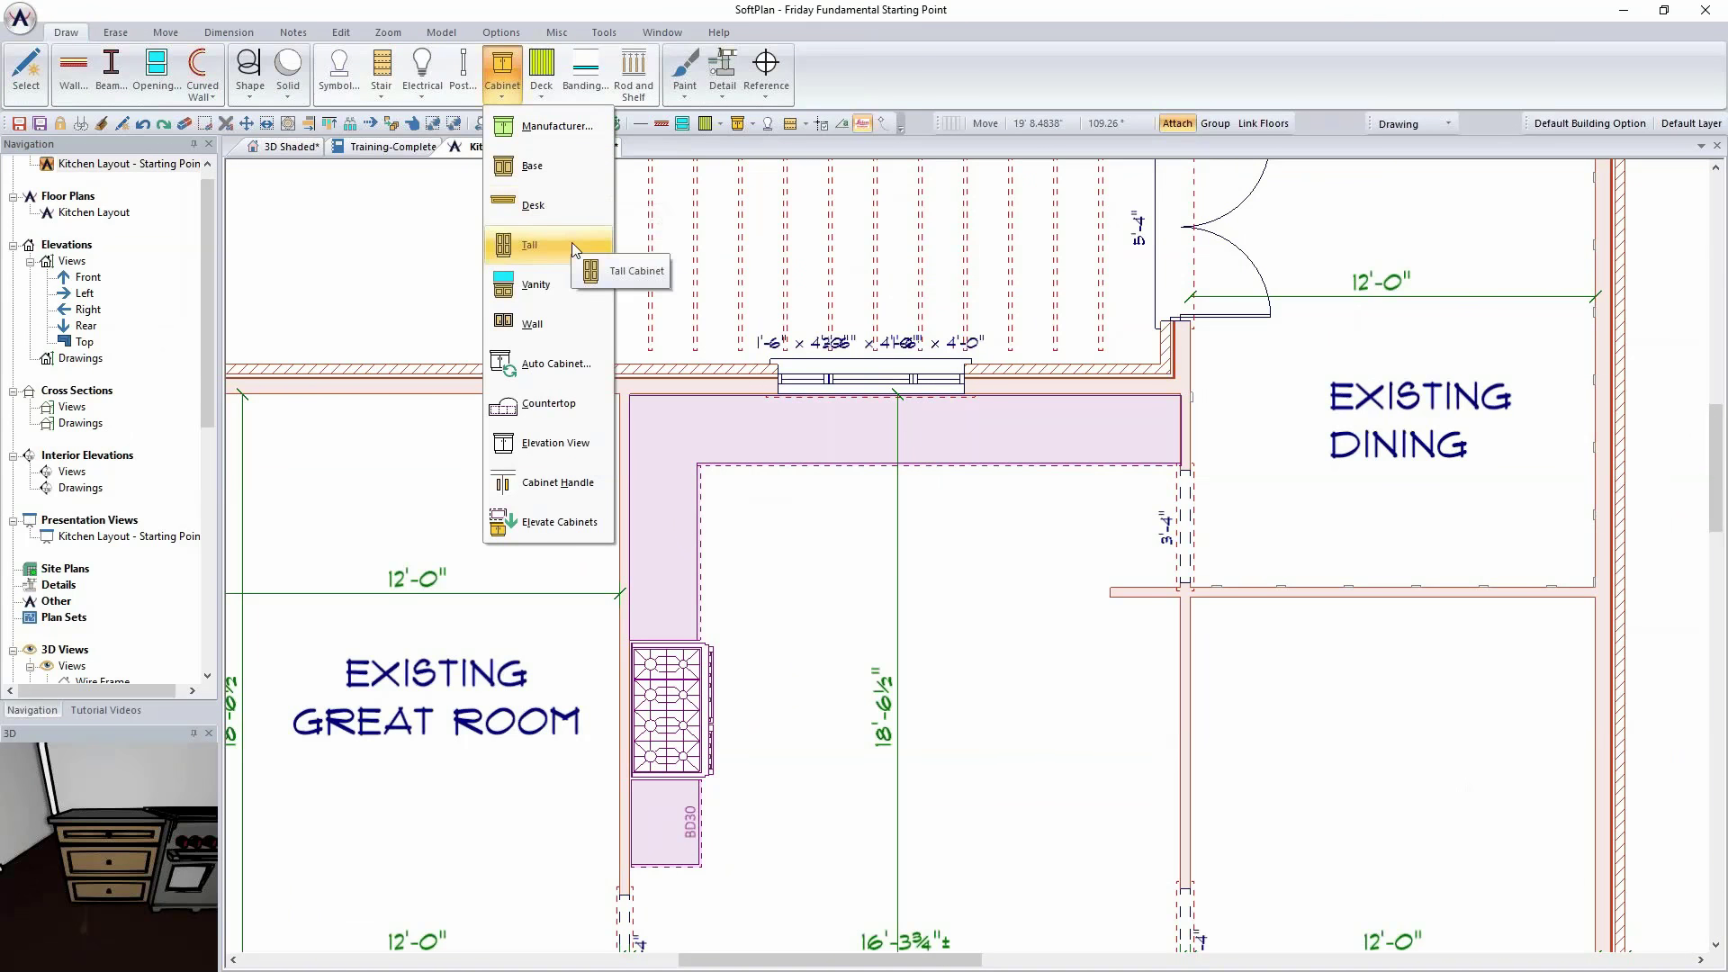
pyautogui.click(539, 324)
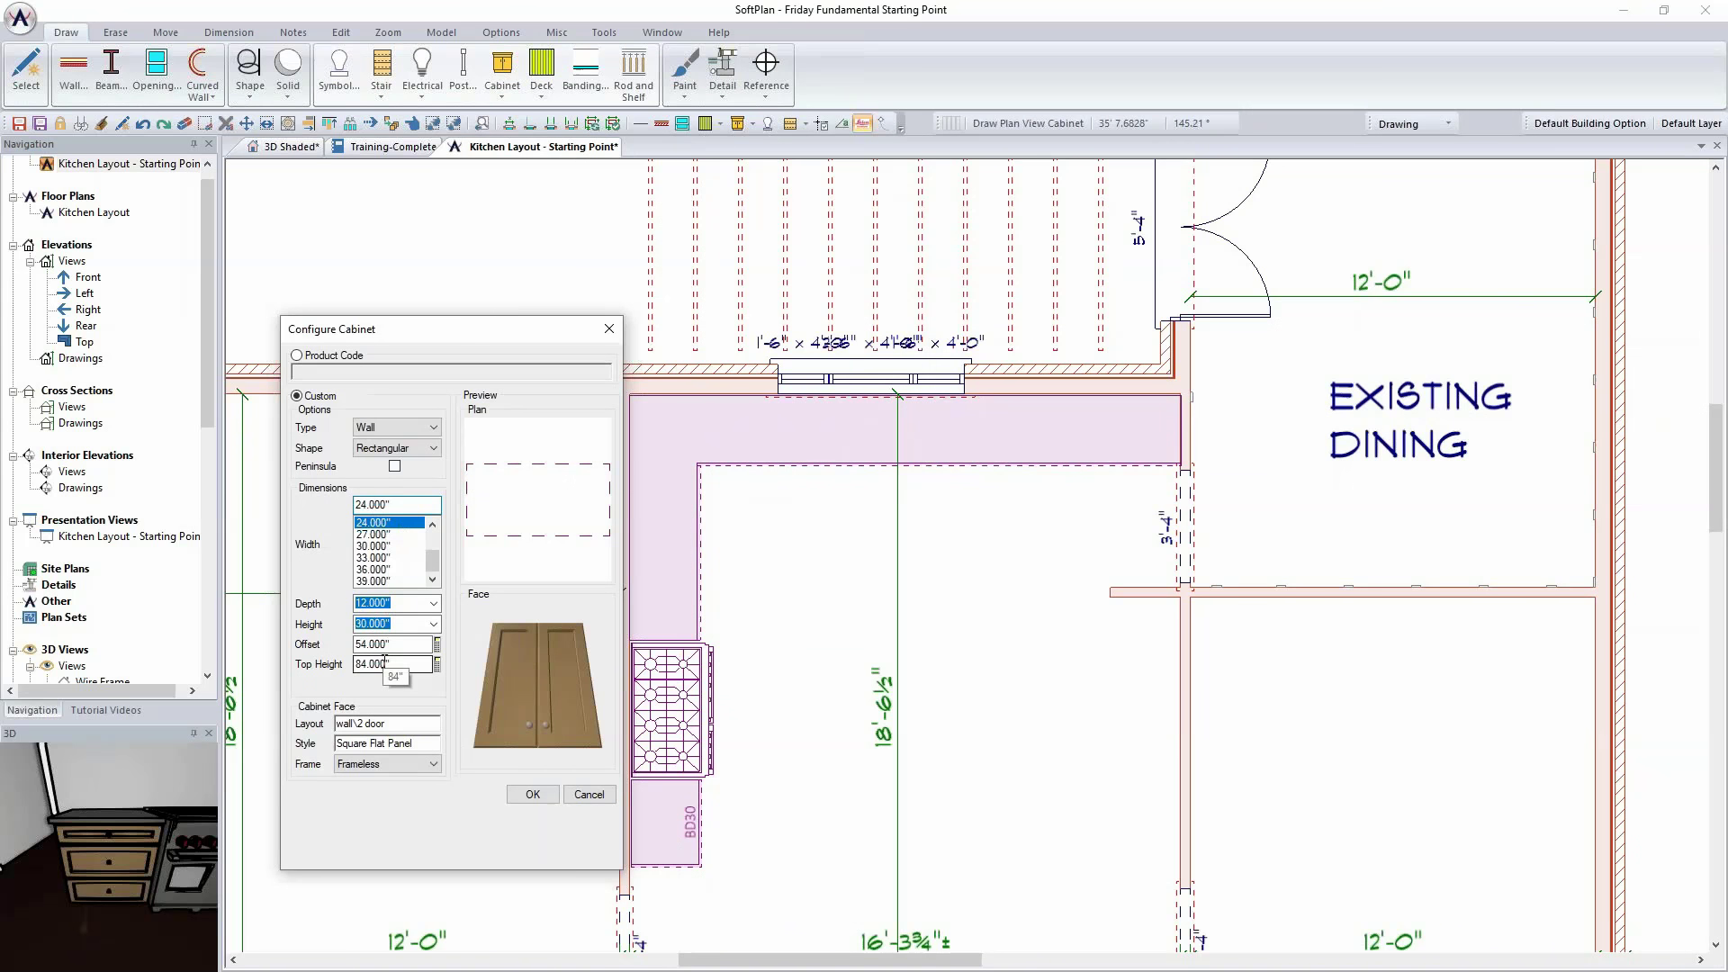
pyautogui.click(666, 397)
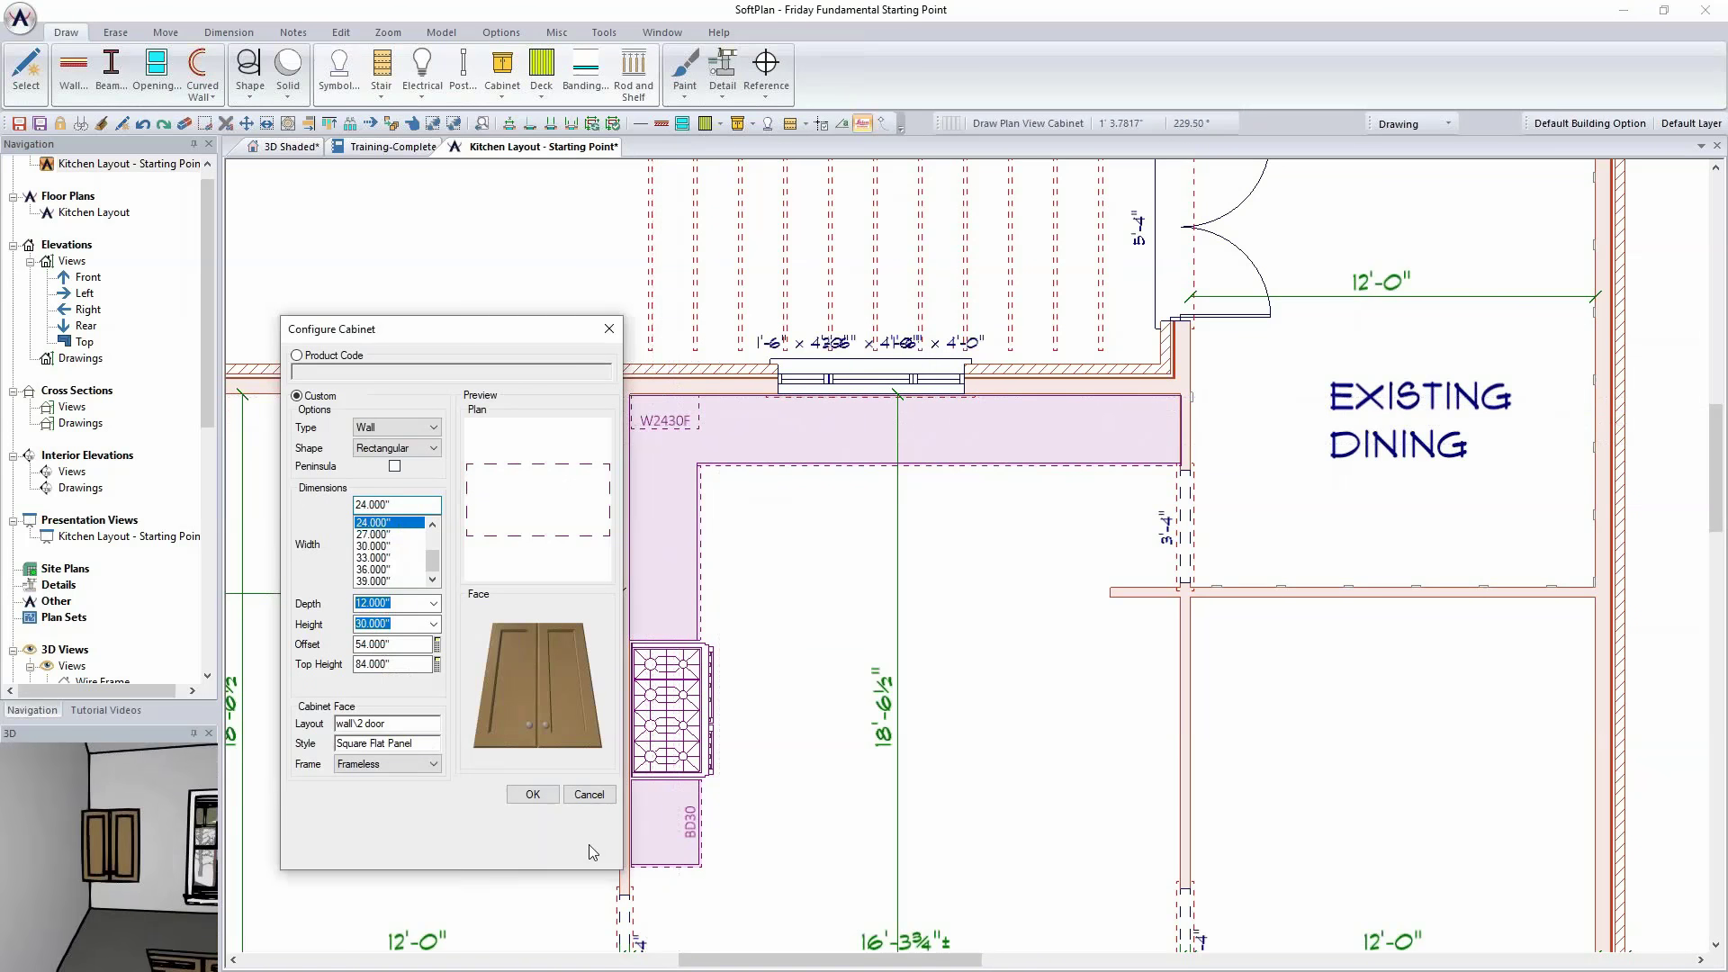
# Step: Edit the corner wall cabinet from the shaded 3D view and enable a custom face layout for it
pyautogui.click(588, 794)
pyautogui.hotkey('ctrl', 'Tab')
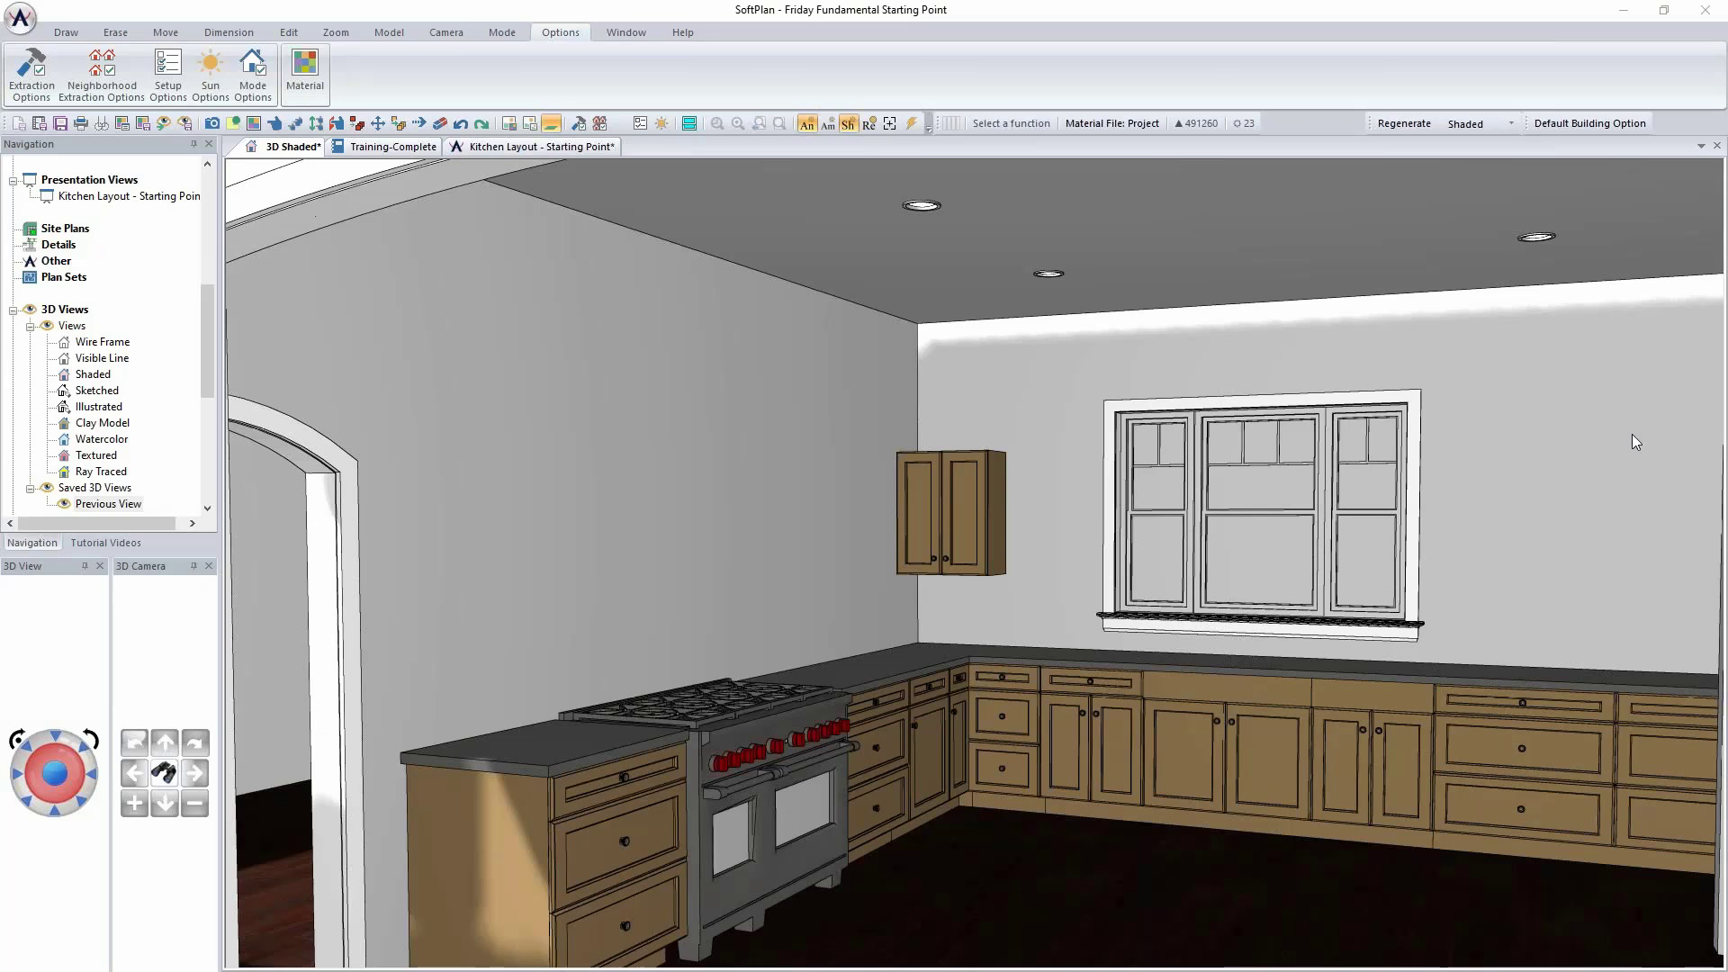
pyautogui.rightClick(970, 532)
pyautogui.click(1039, 575)
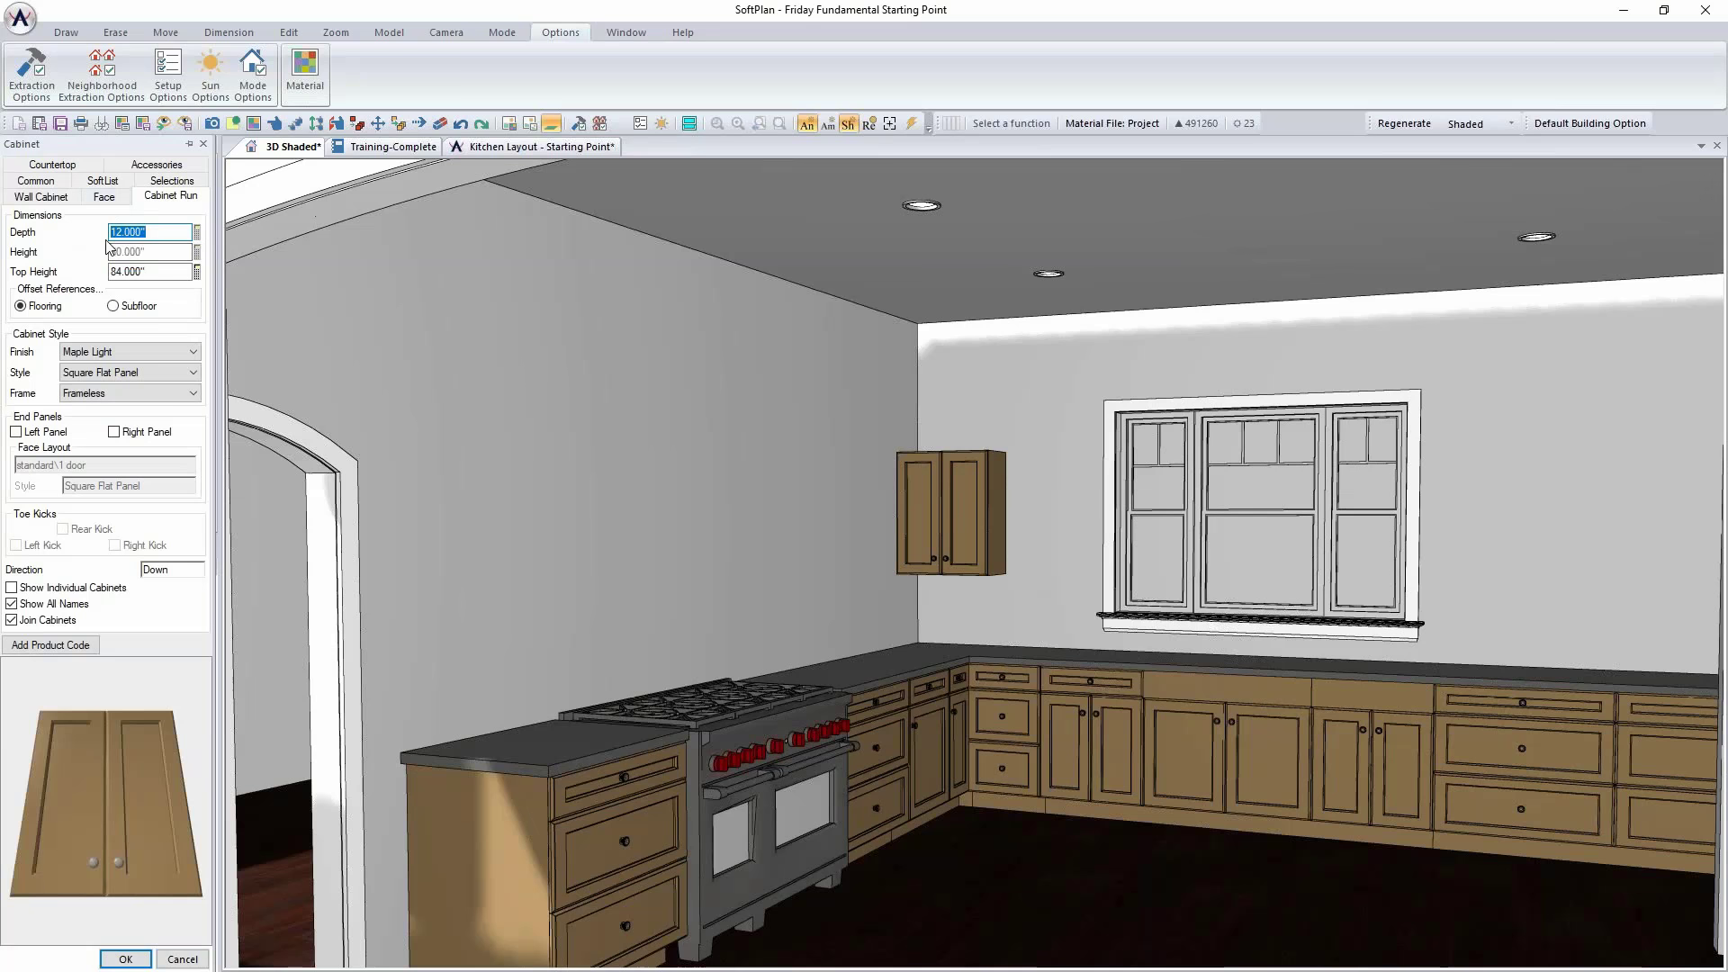
pyautogui.click(50, 196)
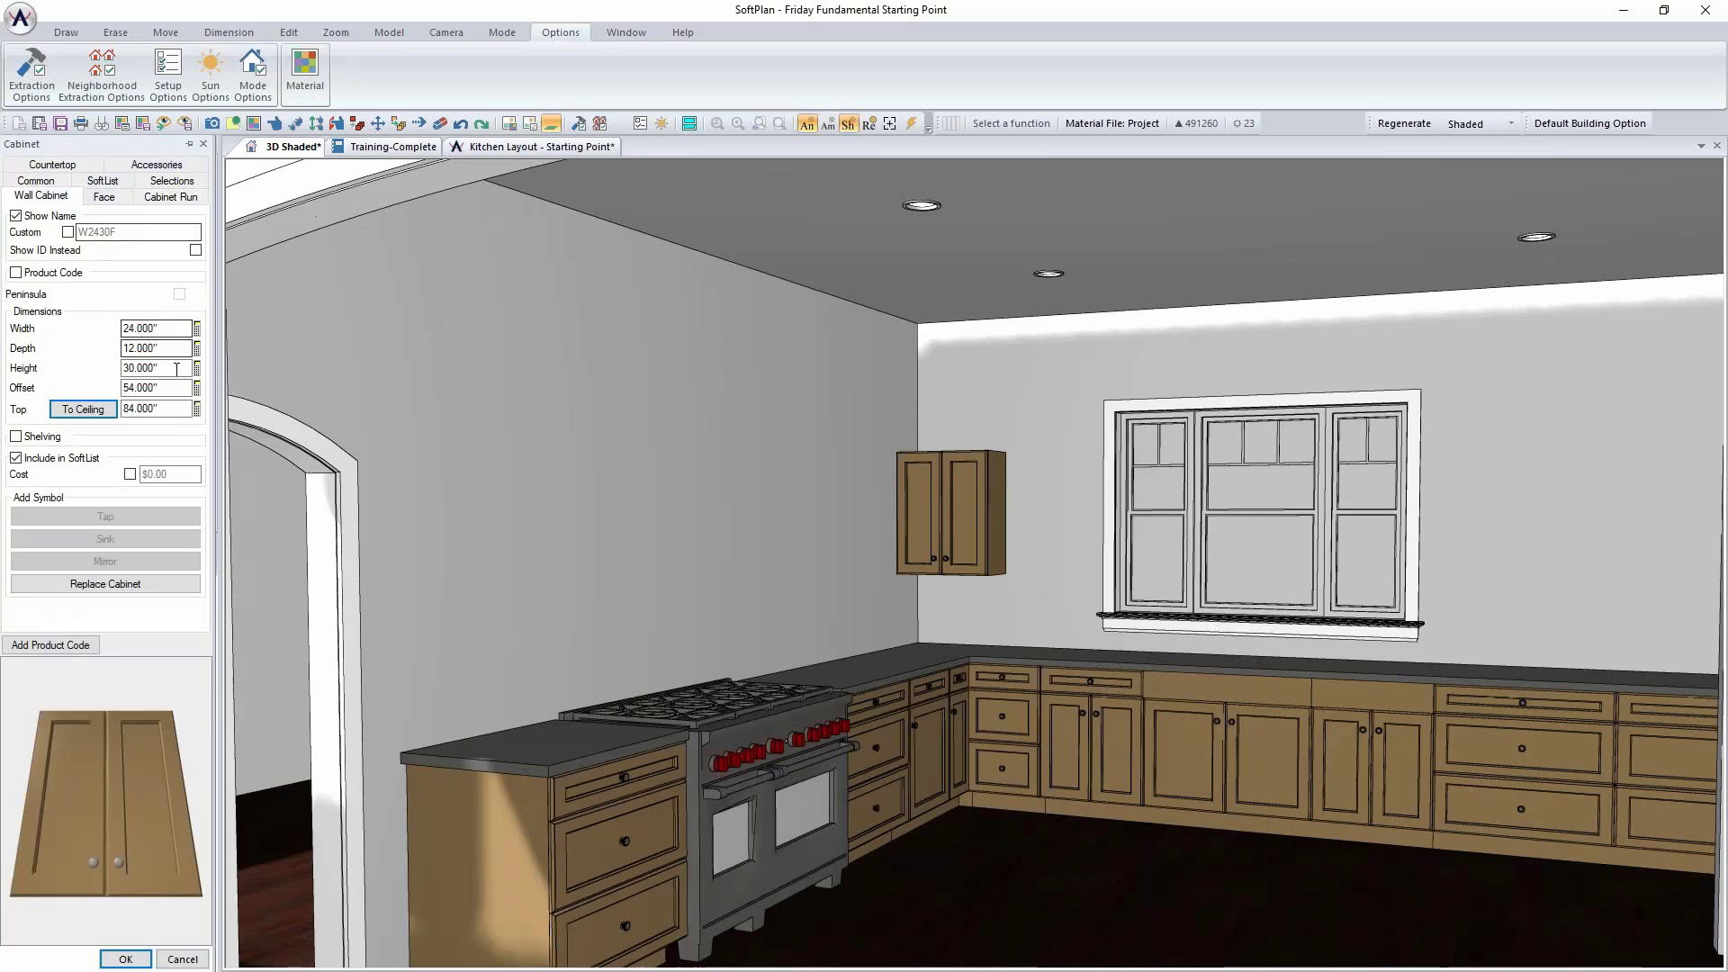
pyautogui.click(110, 198)
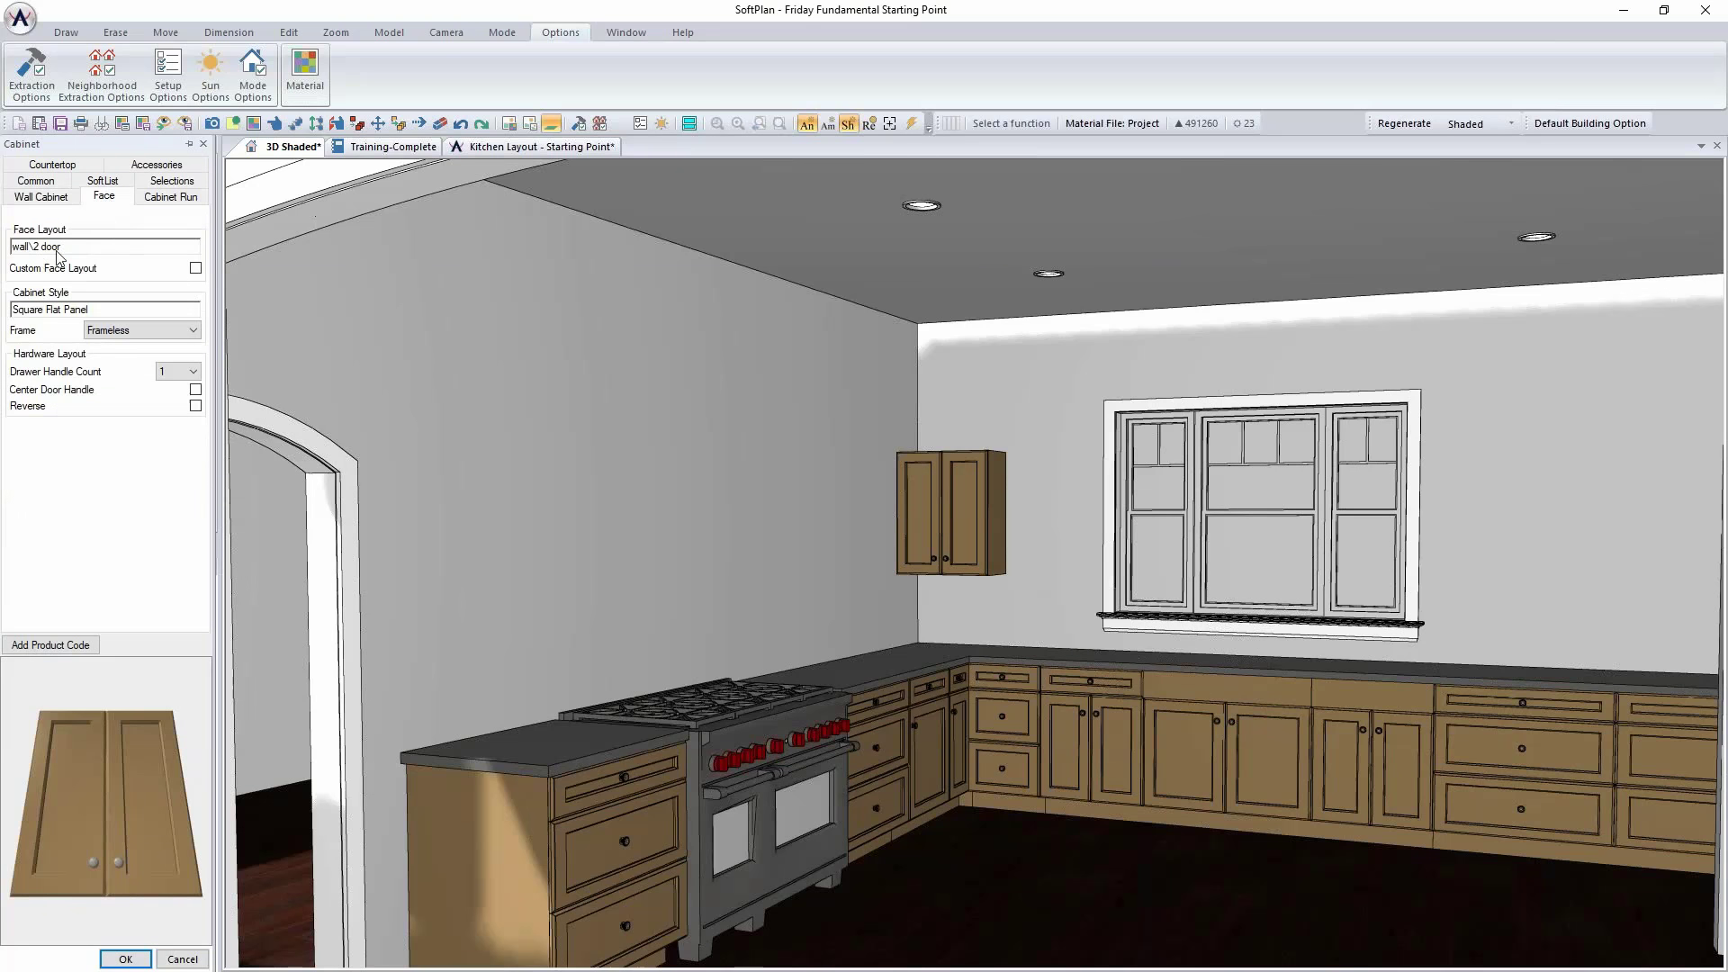
pyautogui.click(198, 268)
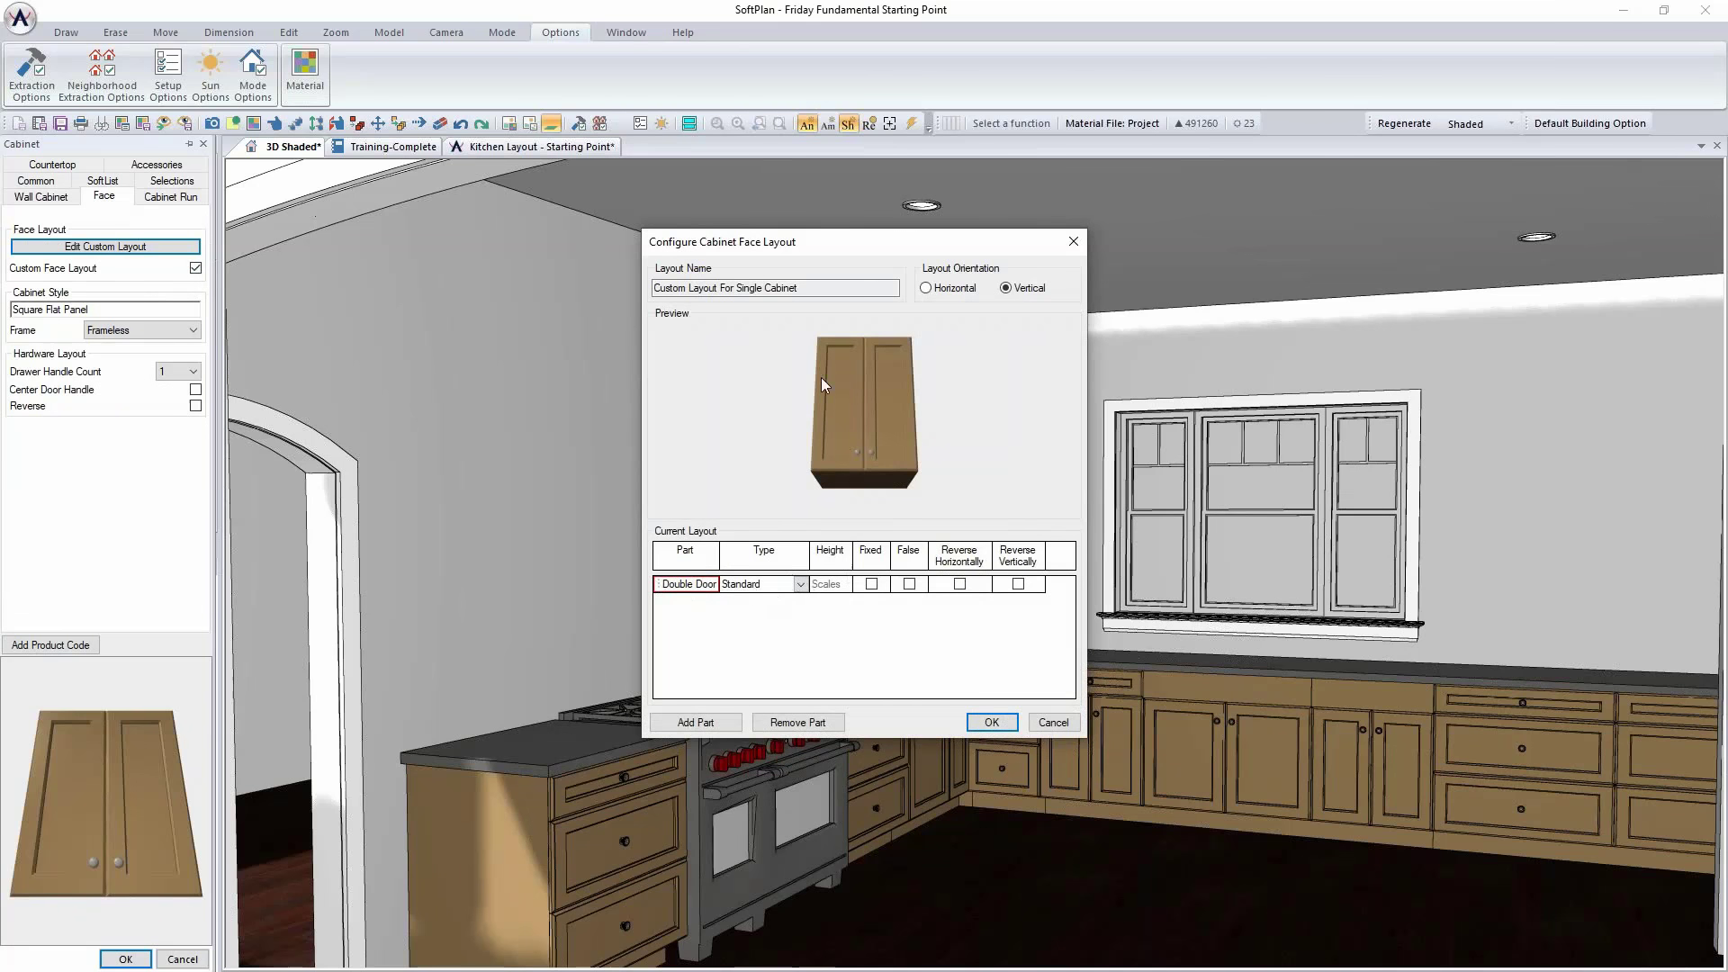
# Step: Give the custom layout's double door a fixed height of 36 inches, keeping the Standard door type
pyautogui.click(804, 585)
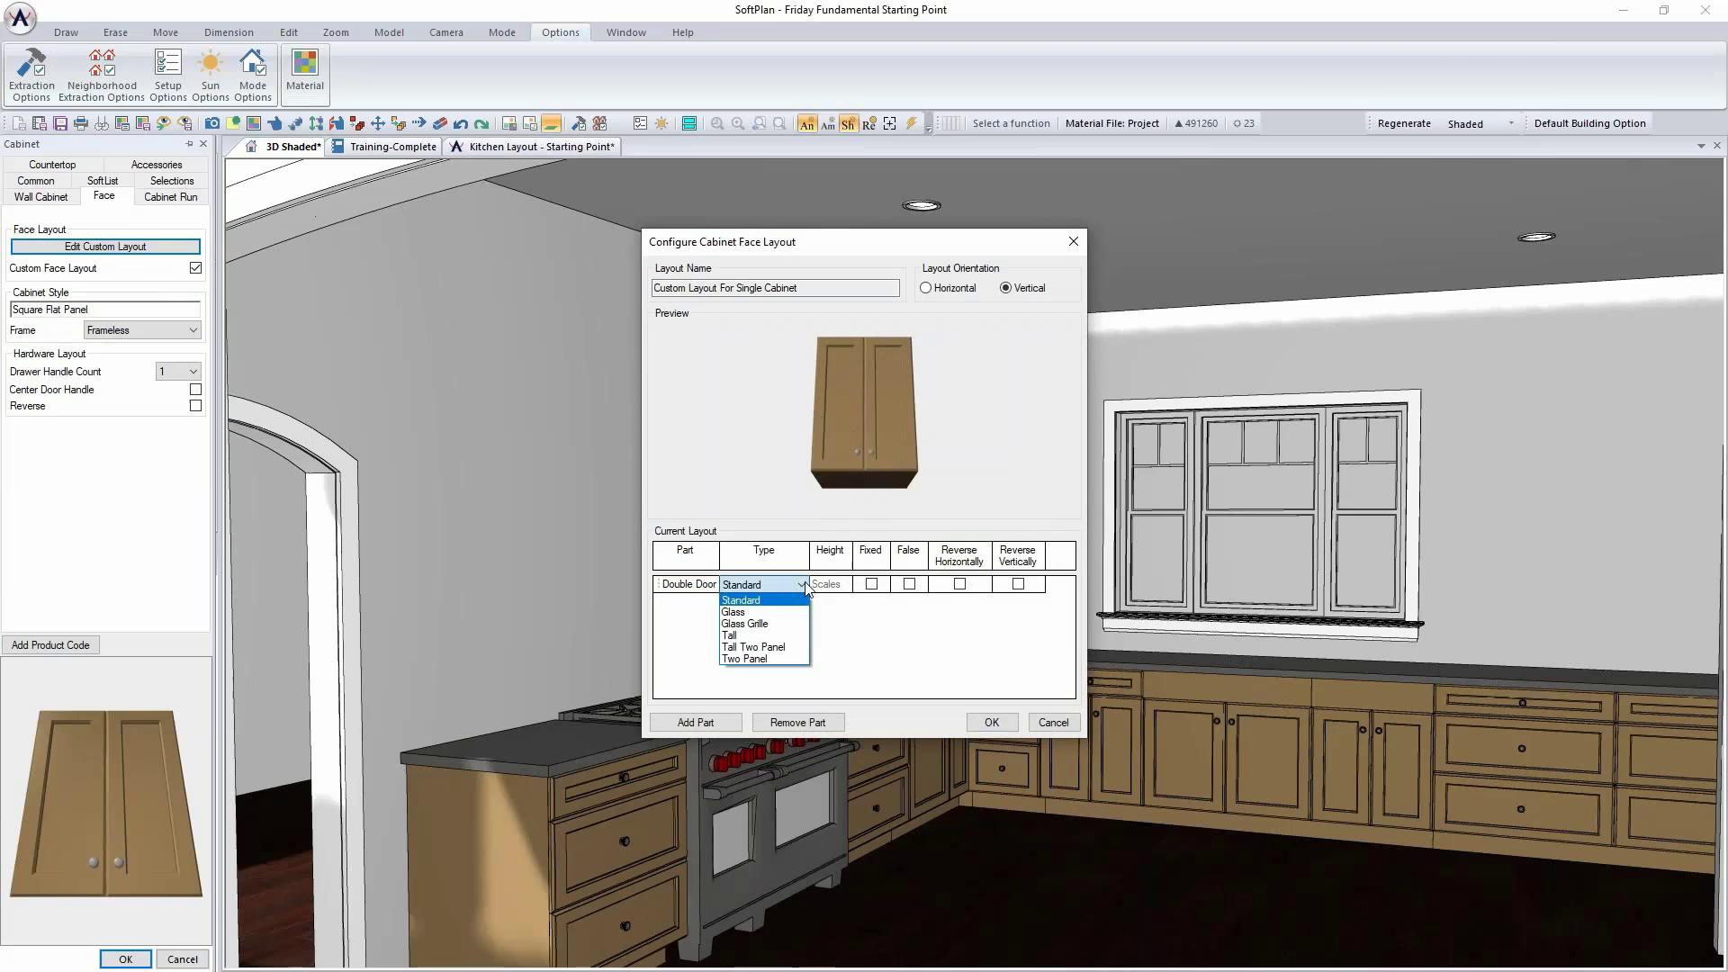
pyautogui.click(806, 587)
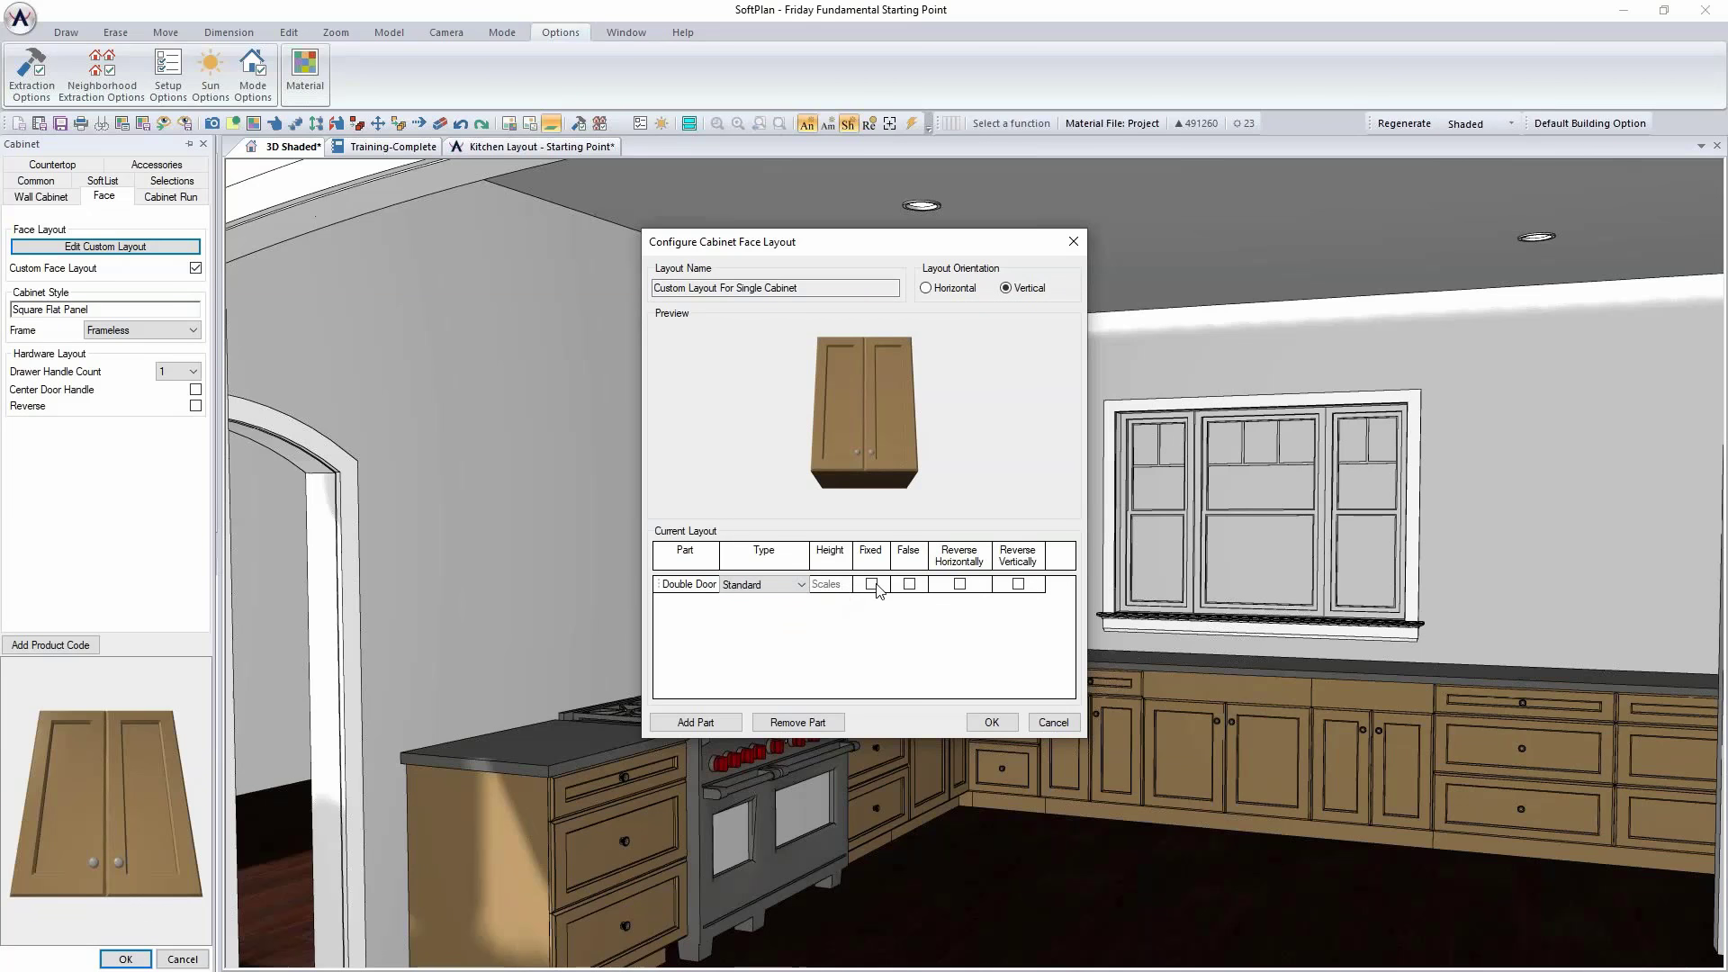
pyautogui.click(873, 585)
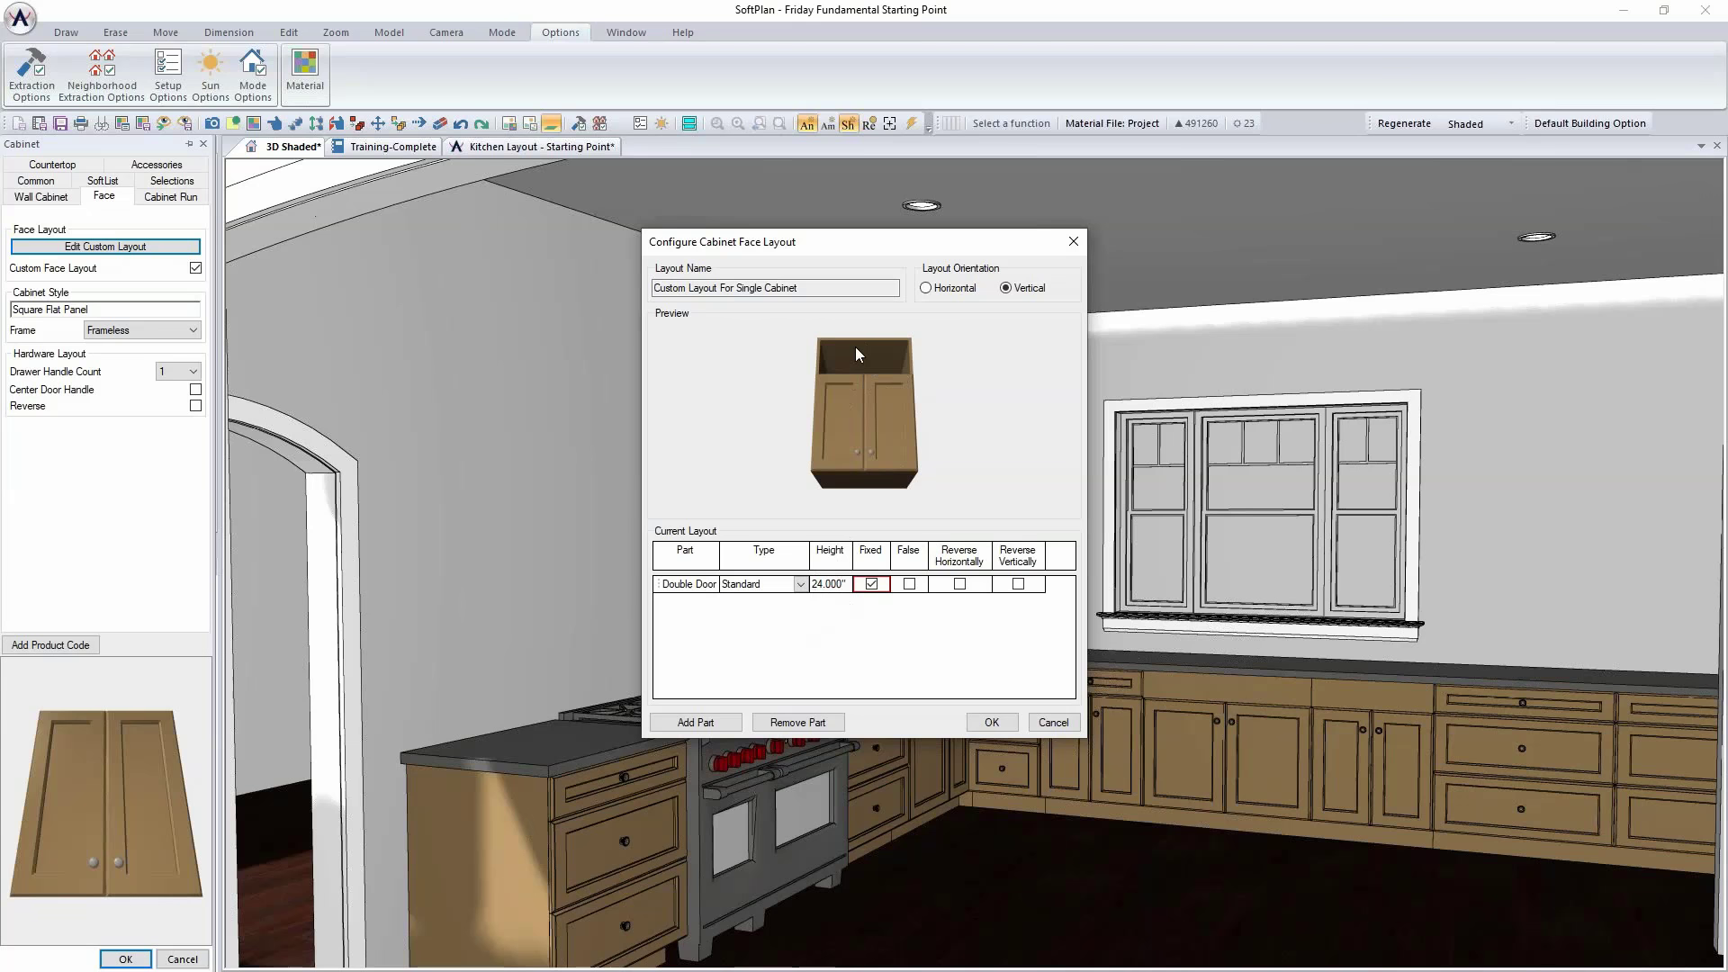
pyautogui.click(847, 585)
pyautogui.write('36')
pyautogui.press('Return')
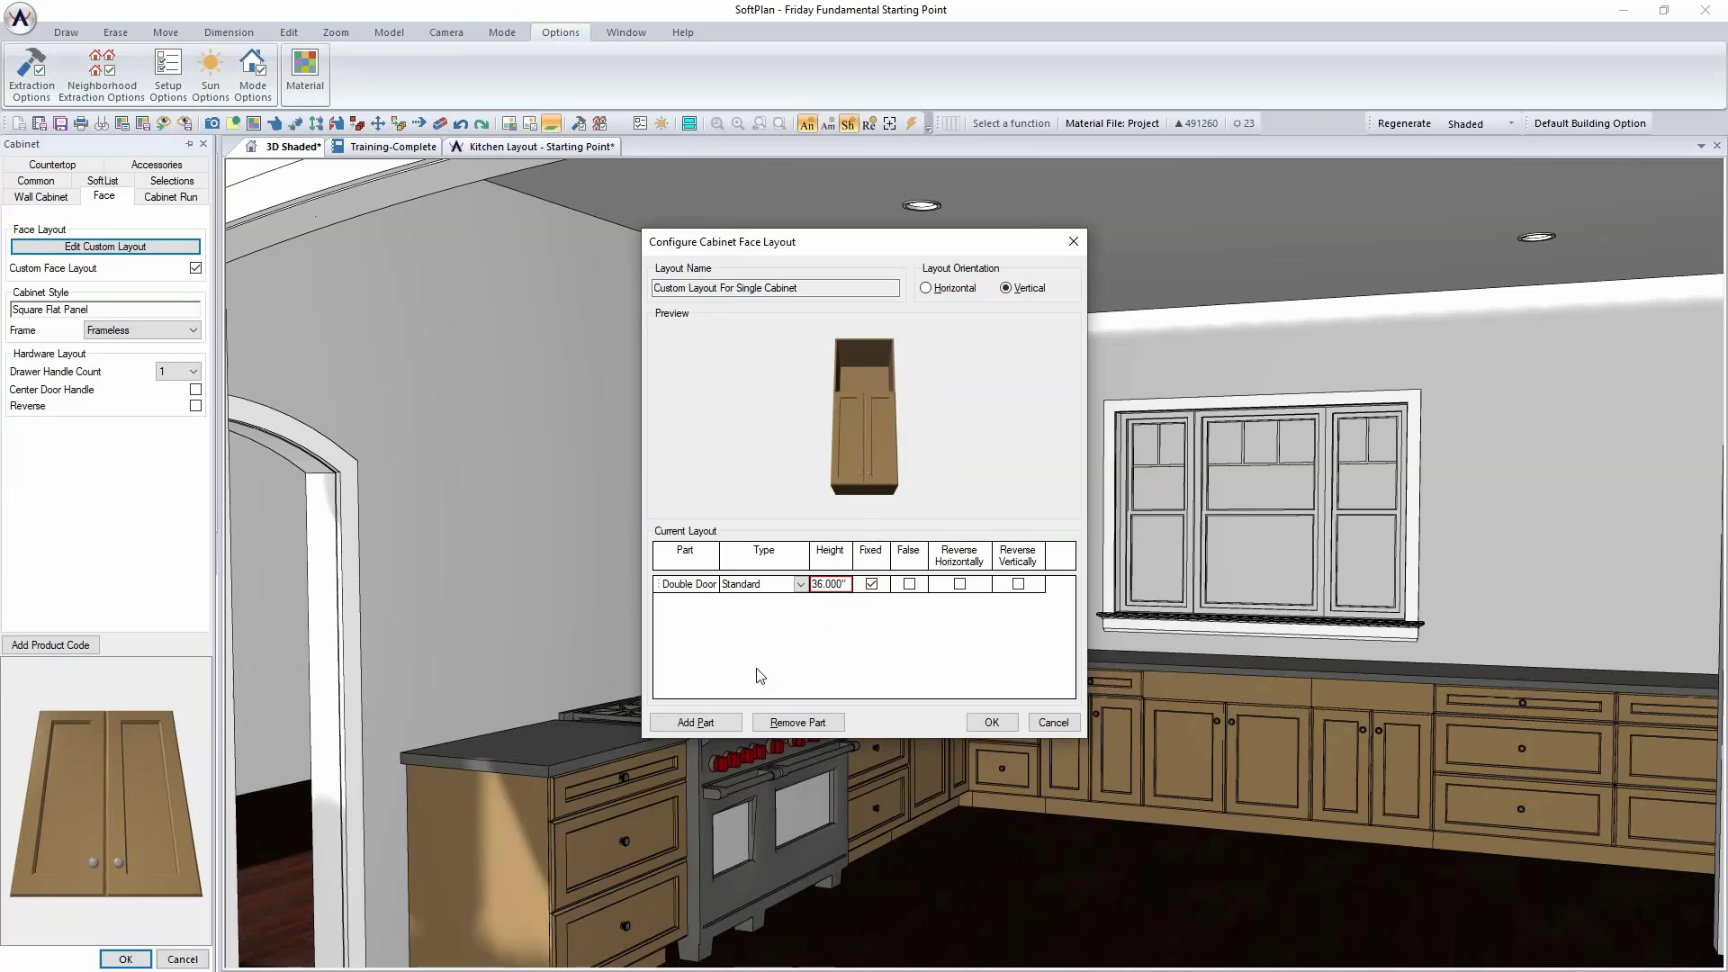
# Step: Add a second double door above the first with a fixed height of 18 inches and accept the face layout
pyautogui.click(727, 722)
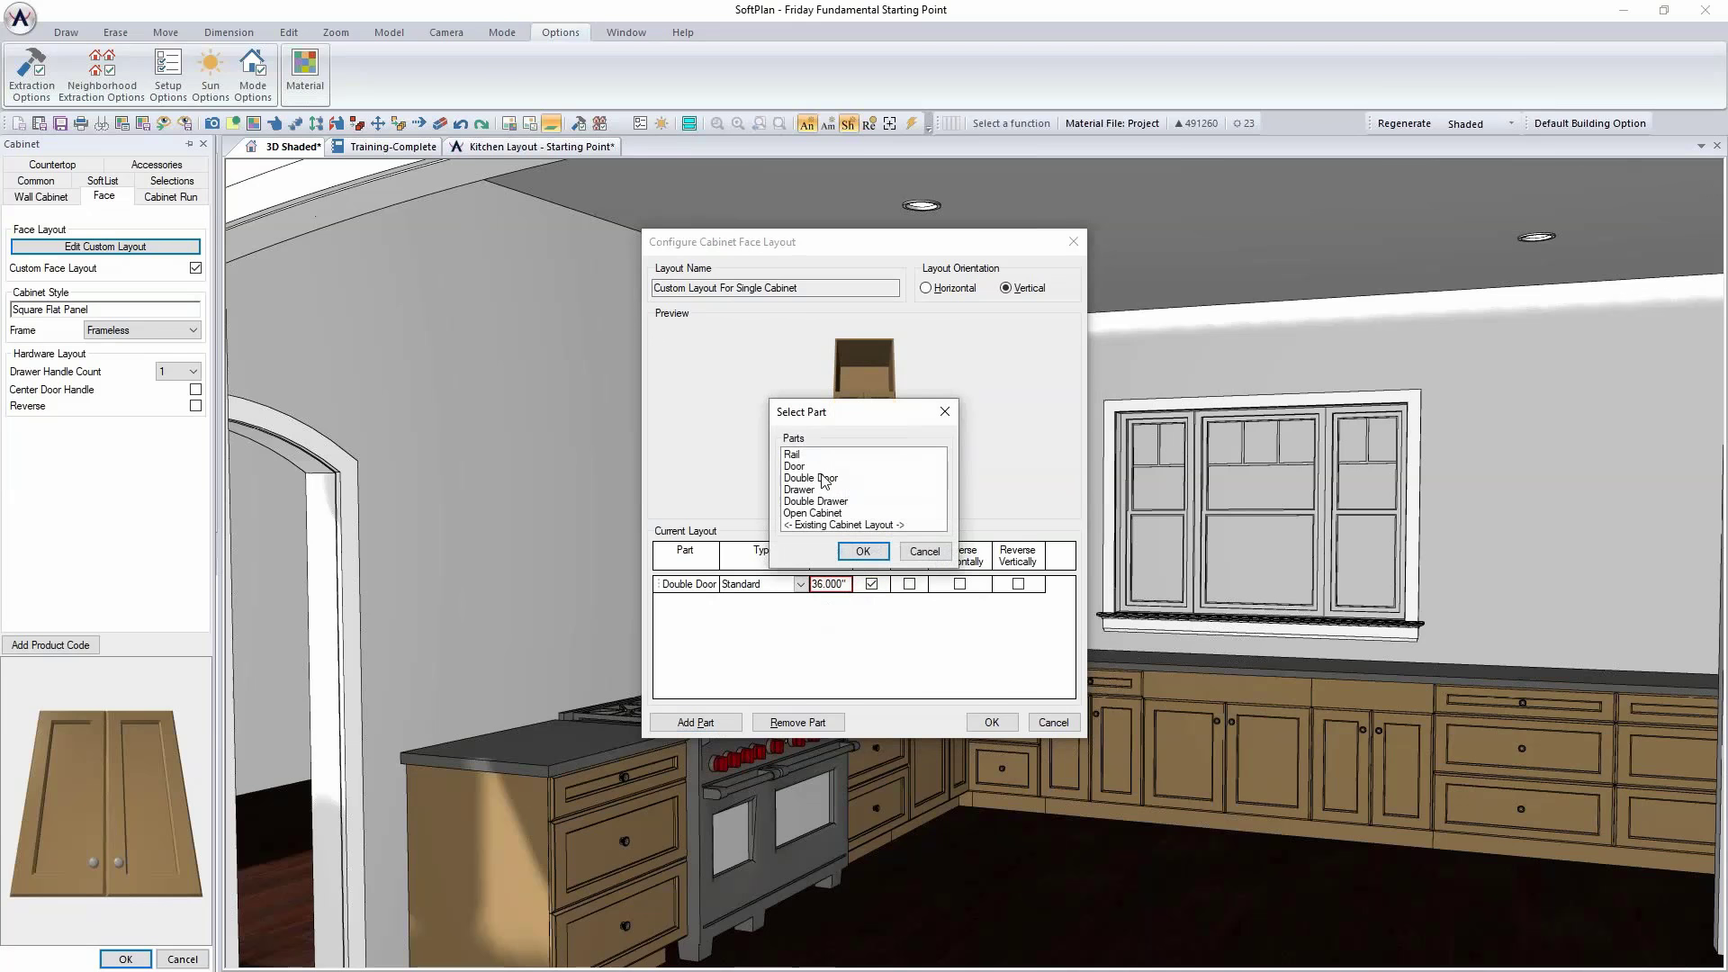
pyautogui.click(824, 478)
pyautogui.click(862, 552)
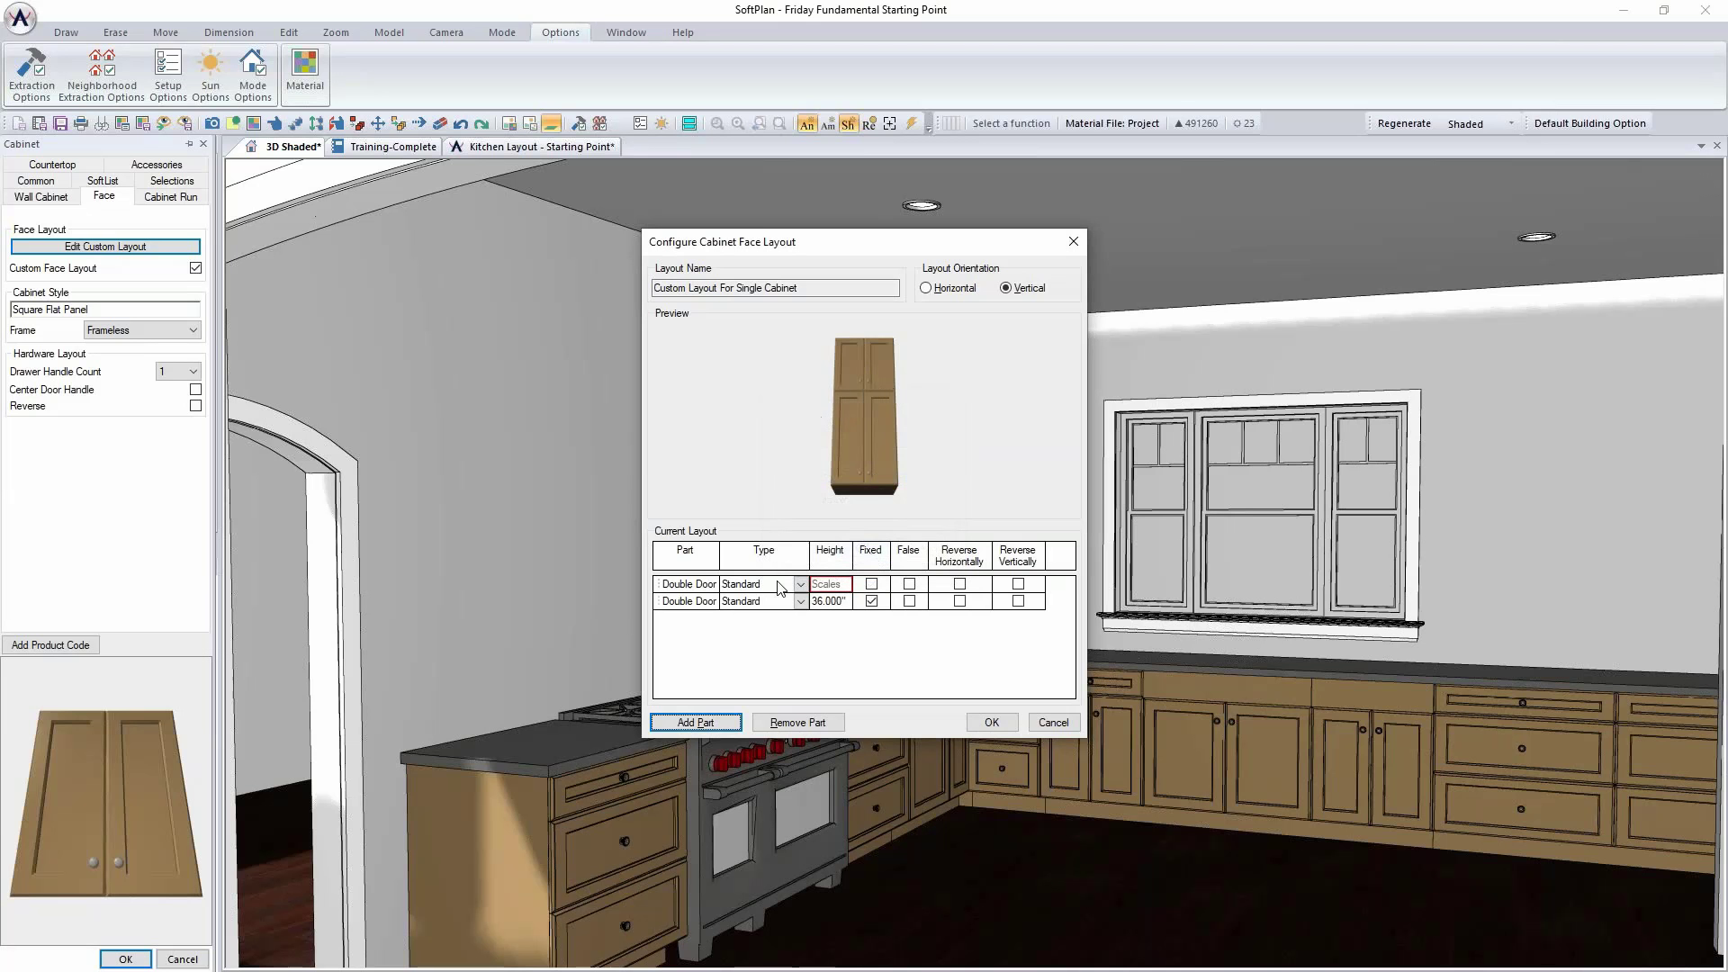
pyautogui.click(874, 585)
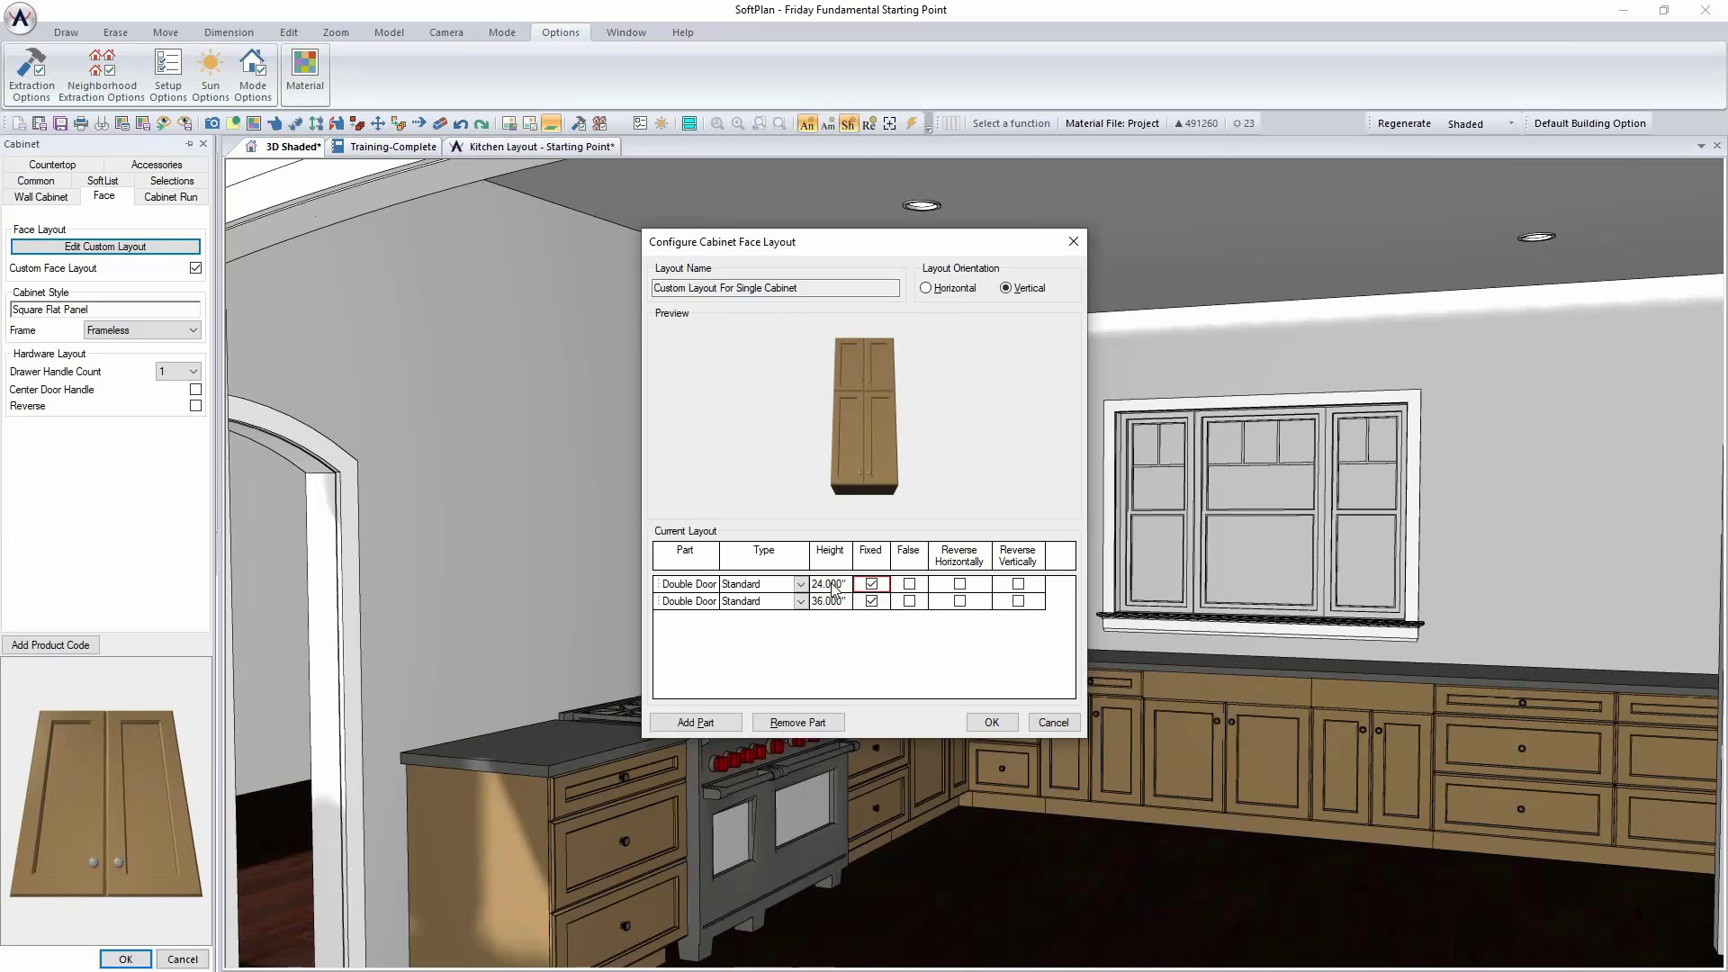
pyautogui.click(846, 585)
pyautogui.write('18')
pyautogui.press('Return')
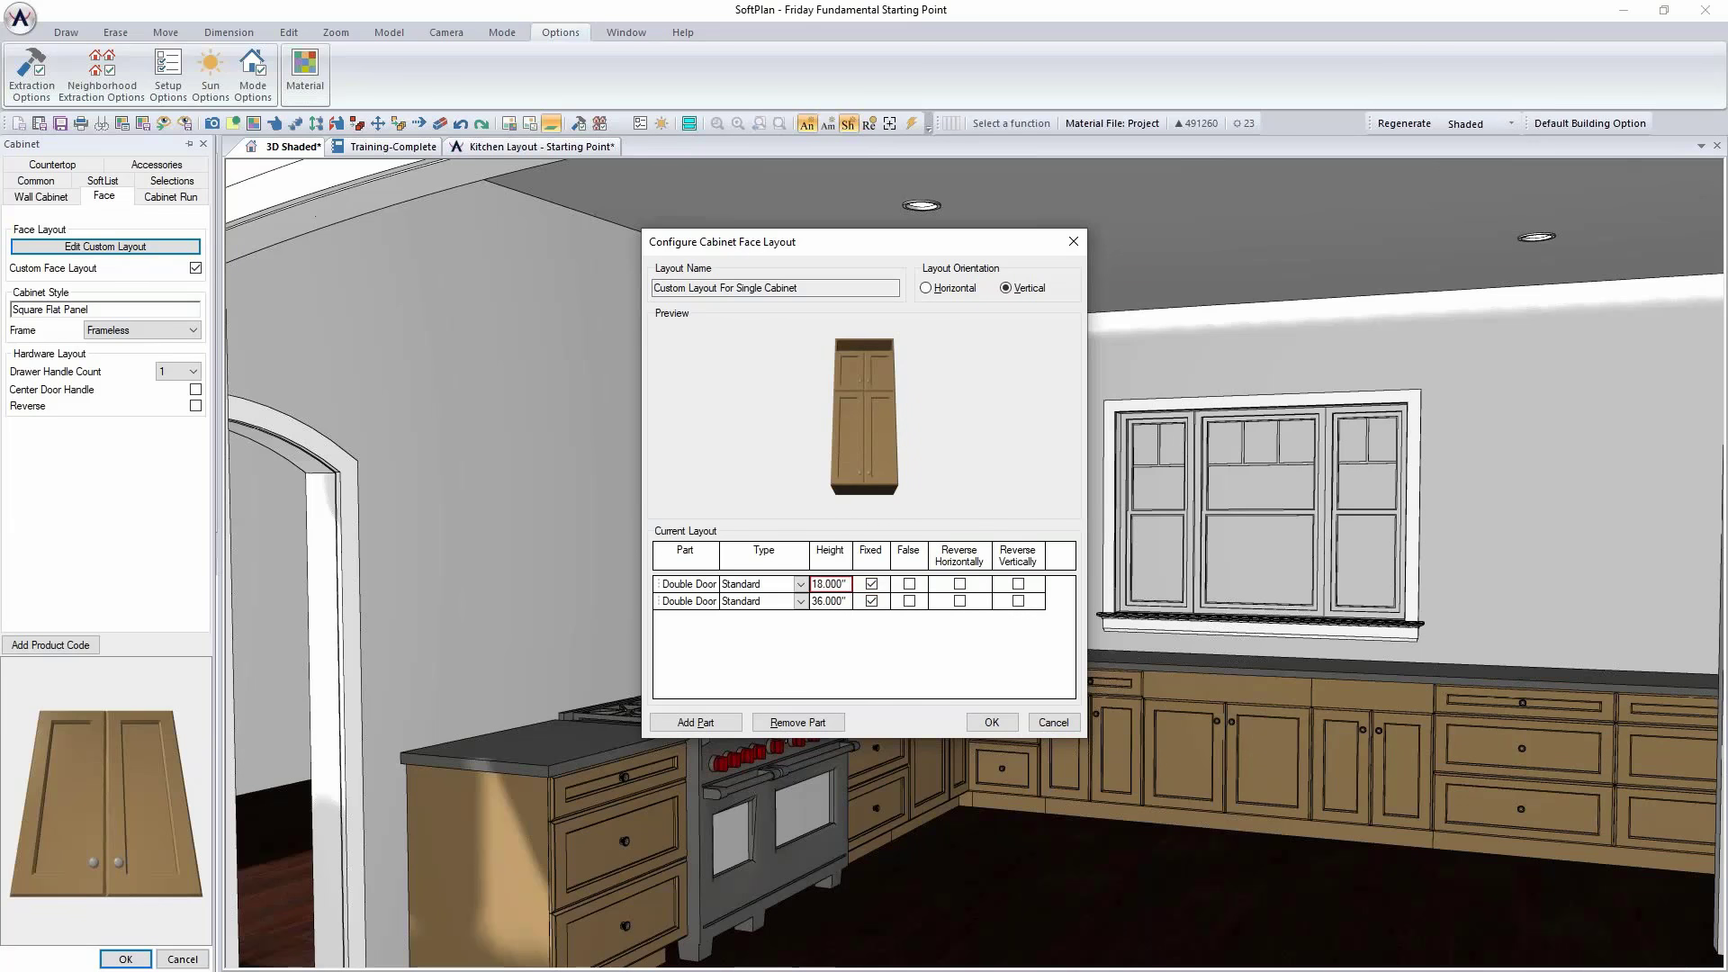
pyautogui.click(991, 723)
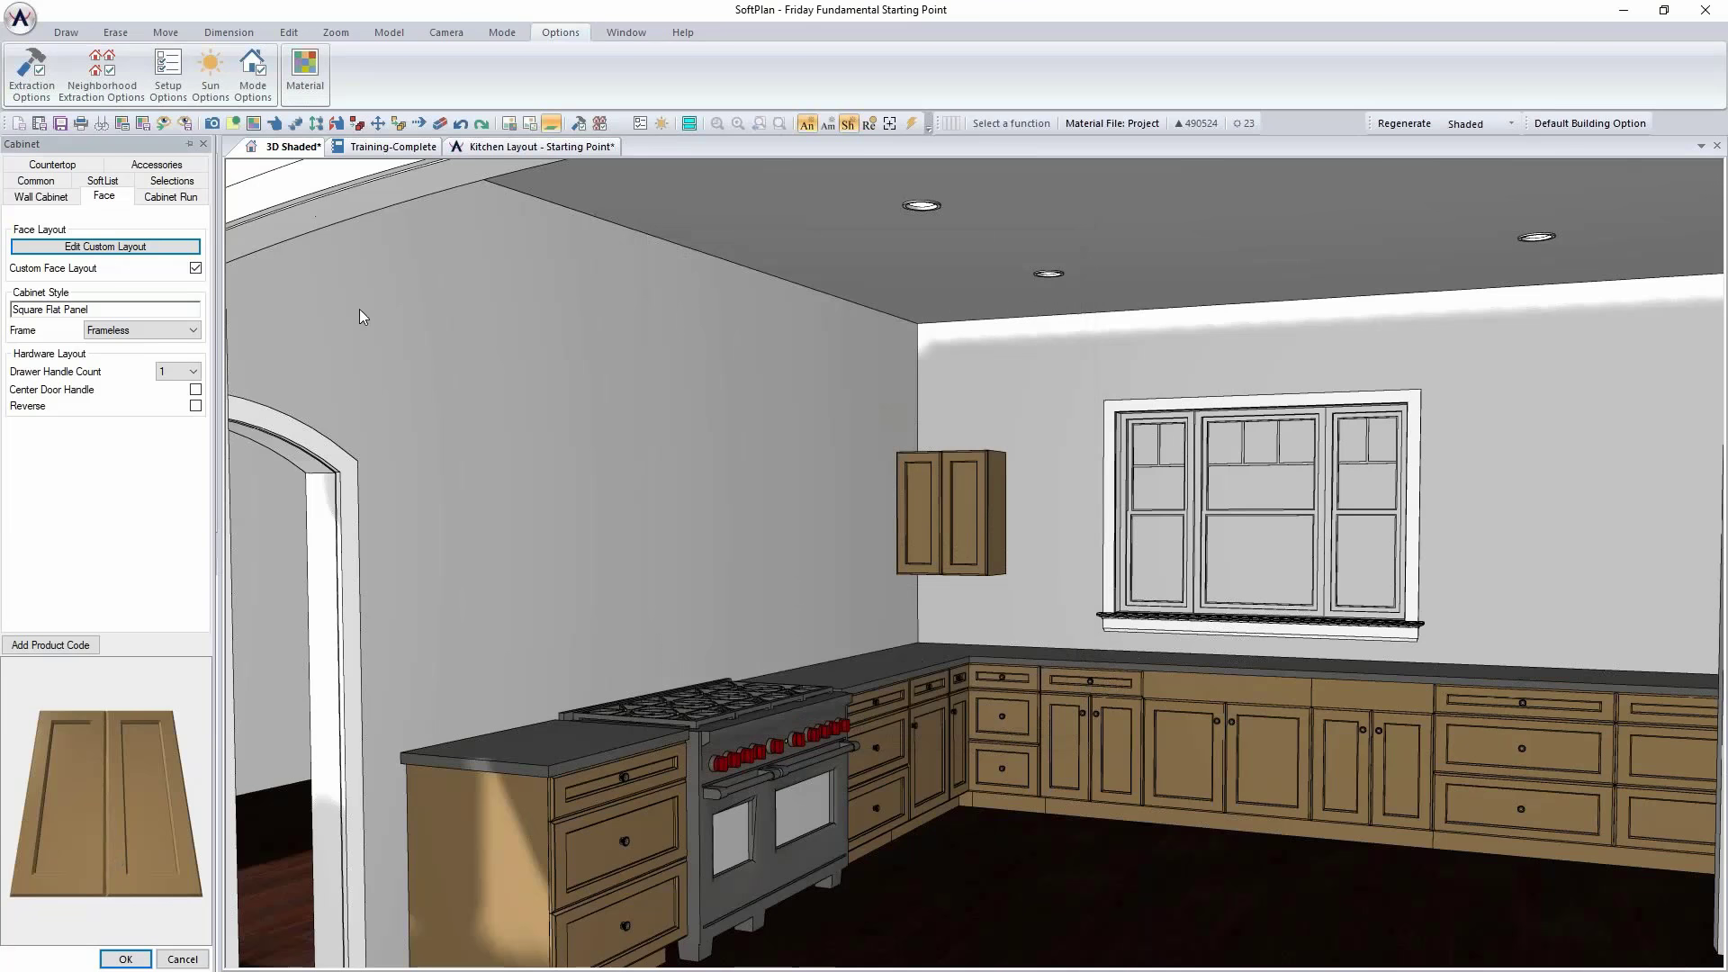
# Step: Set the corner wall cabinet's overall height to 54 inches
pyautogui.click(50, 197)
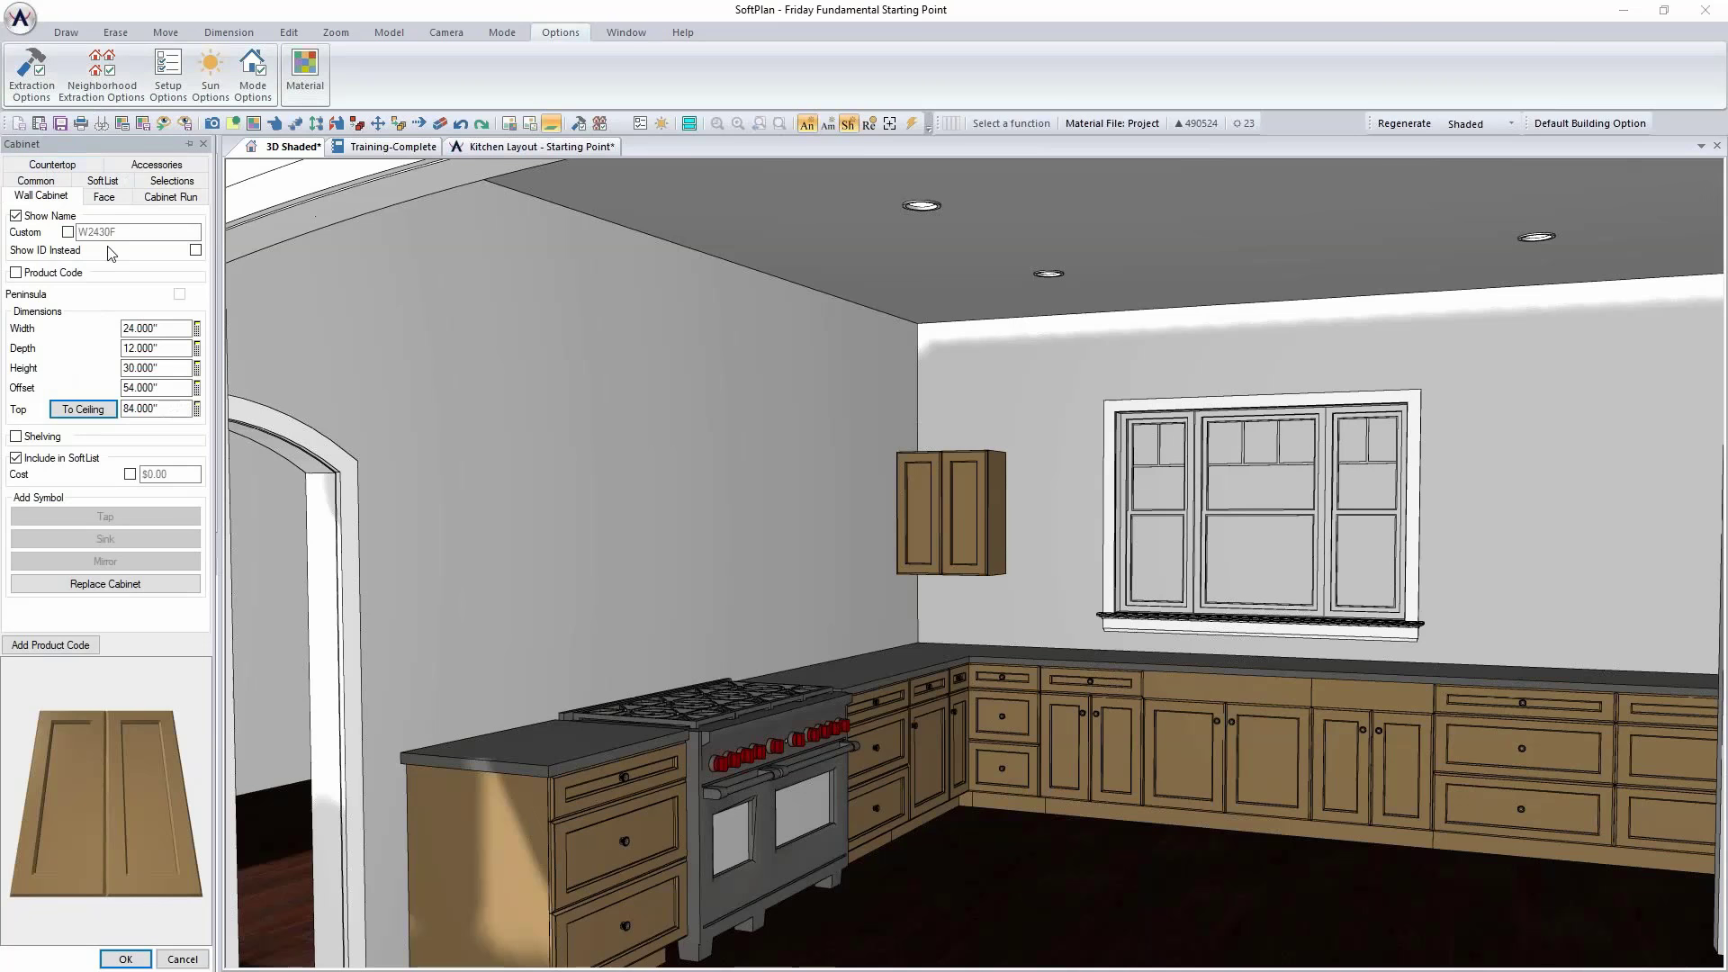
pyautogui.click(166, 371)
pyautogui.write('54')
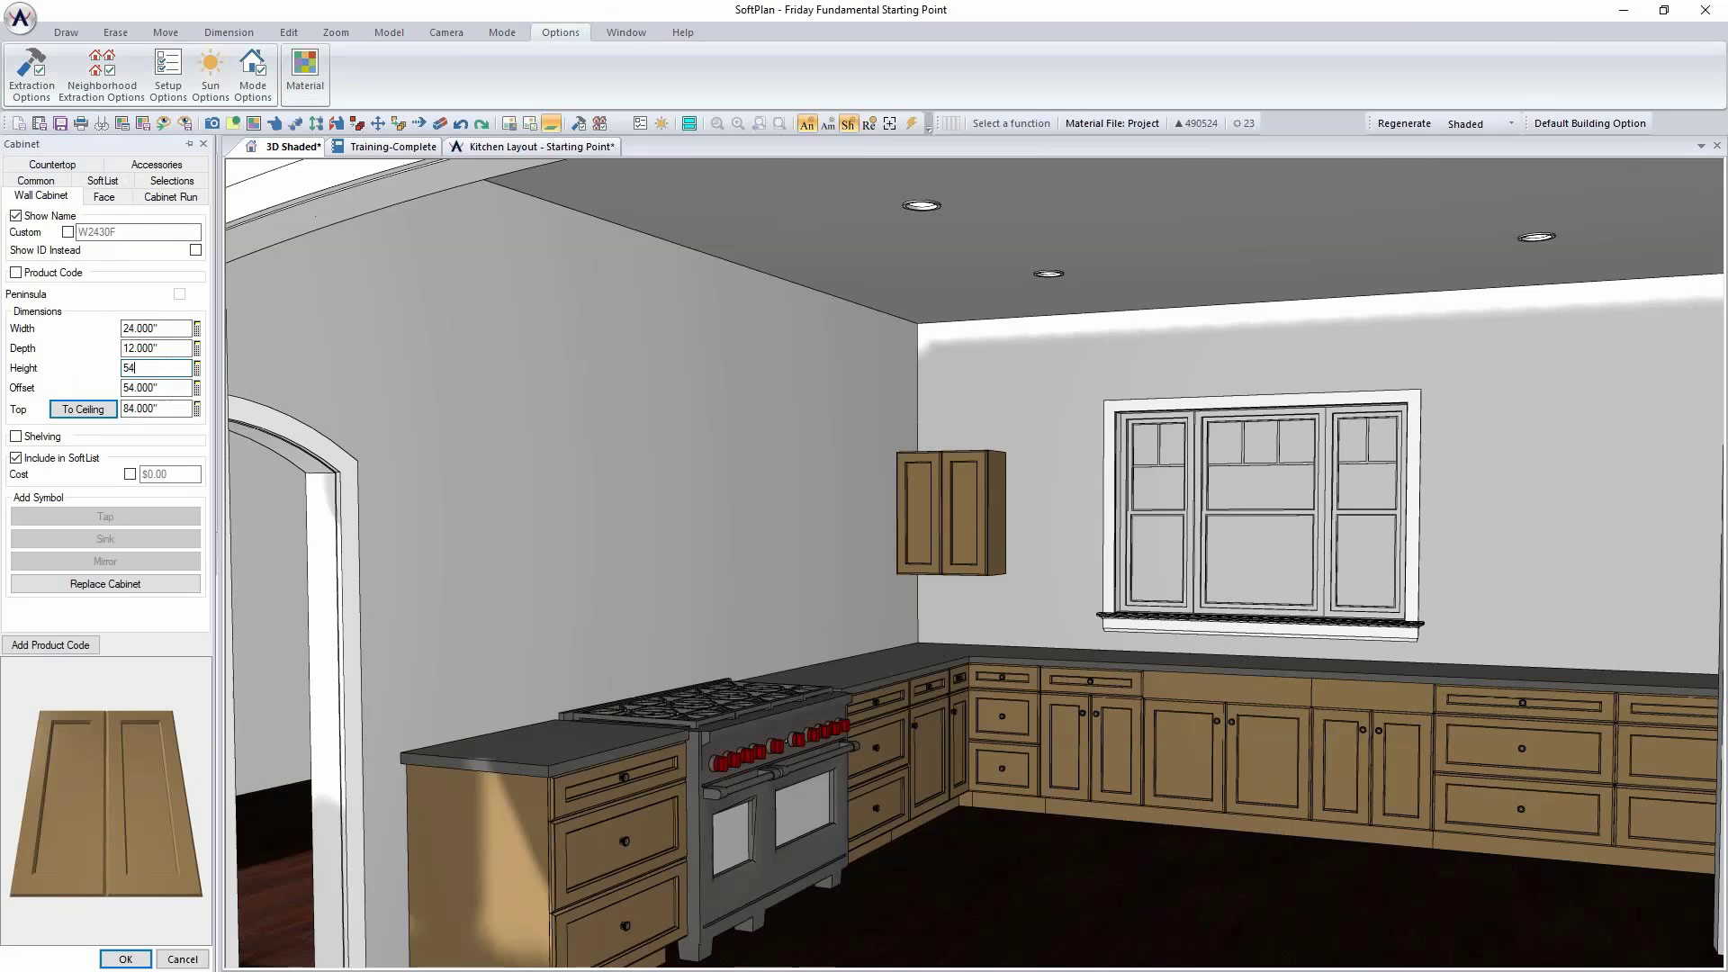
pyautogui.write('.000"')
pyautogui.press('Return')
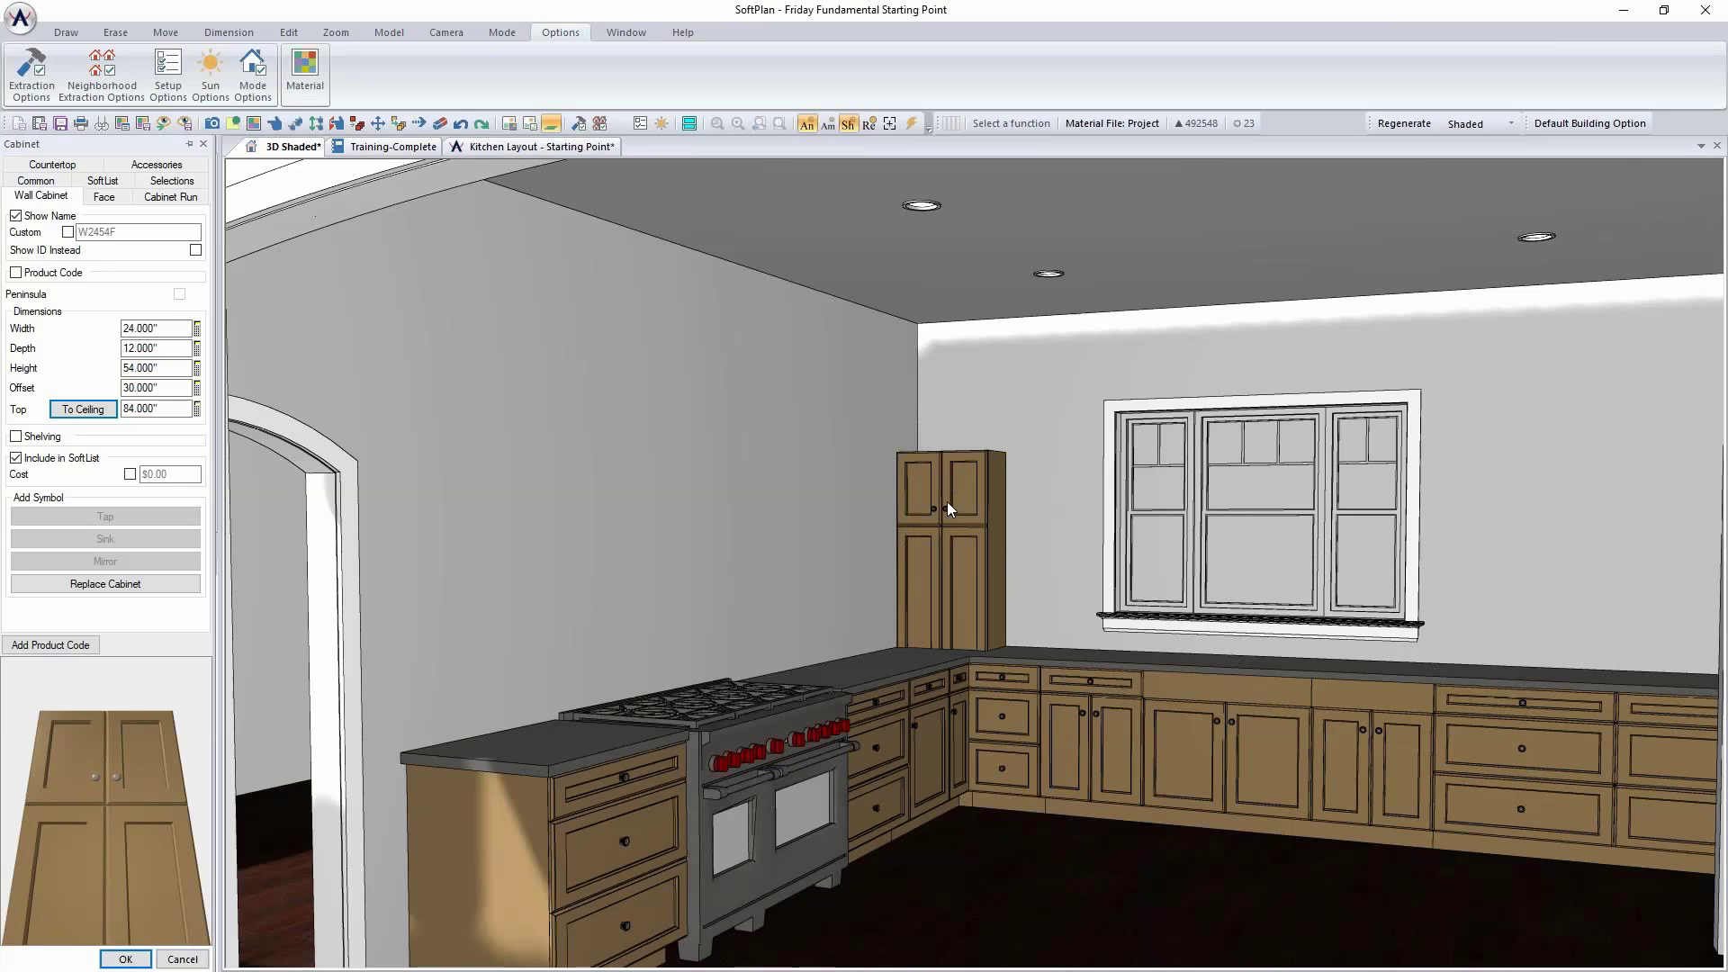
# Step: Set the wall cabinet's offset to 54 inches and apply the cabinet changes
pyautogui.click(167, 410)
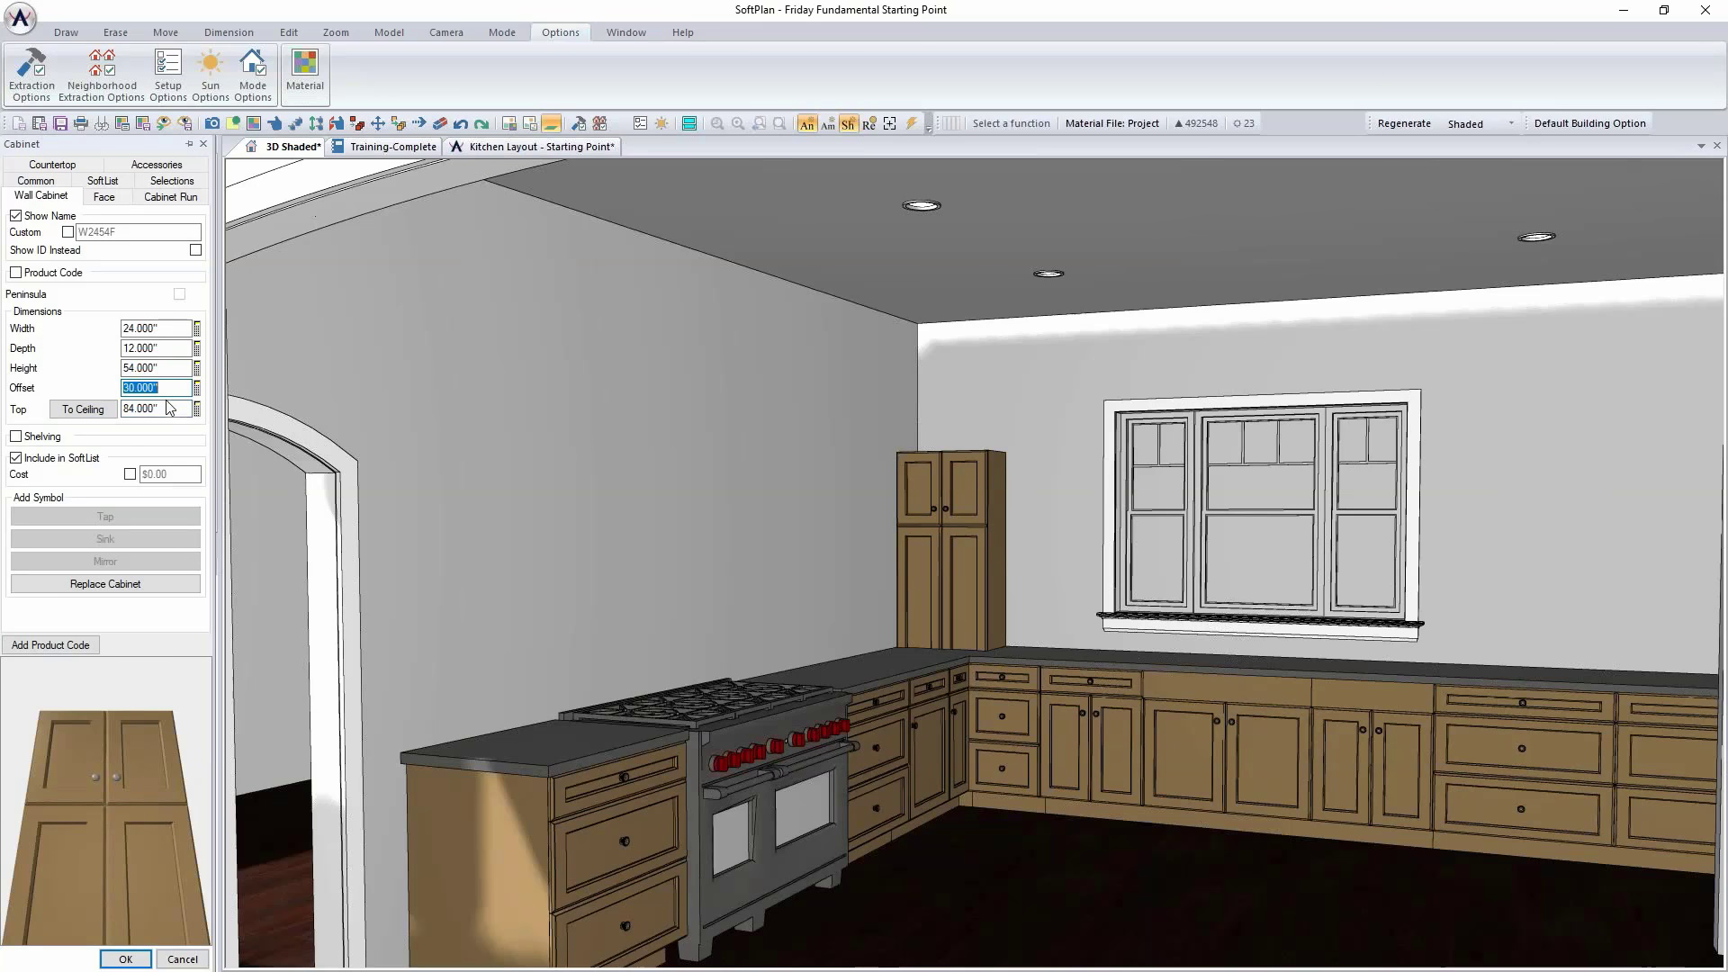
pyautogui.click(155, 388)
pyautogui.write('54')
pyautogui.press('Tab')
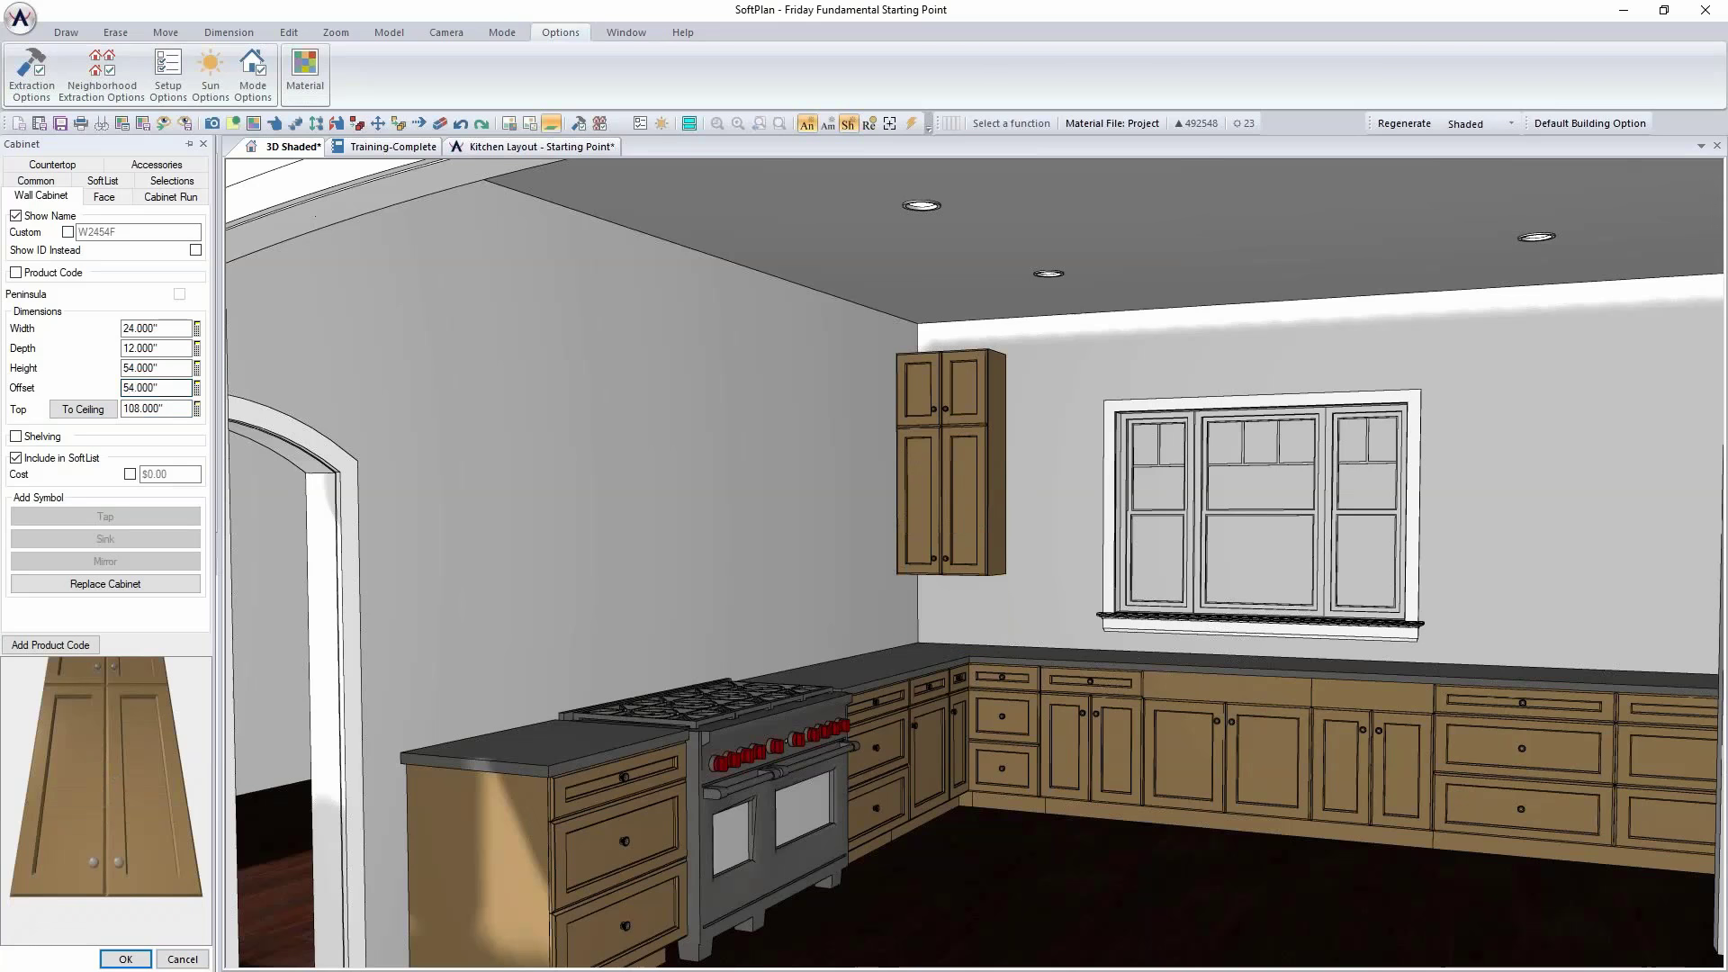
pyautogui.click(125, 959)
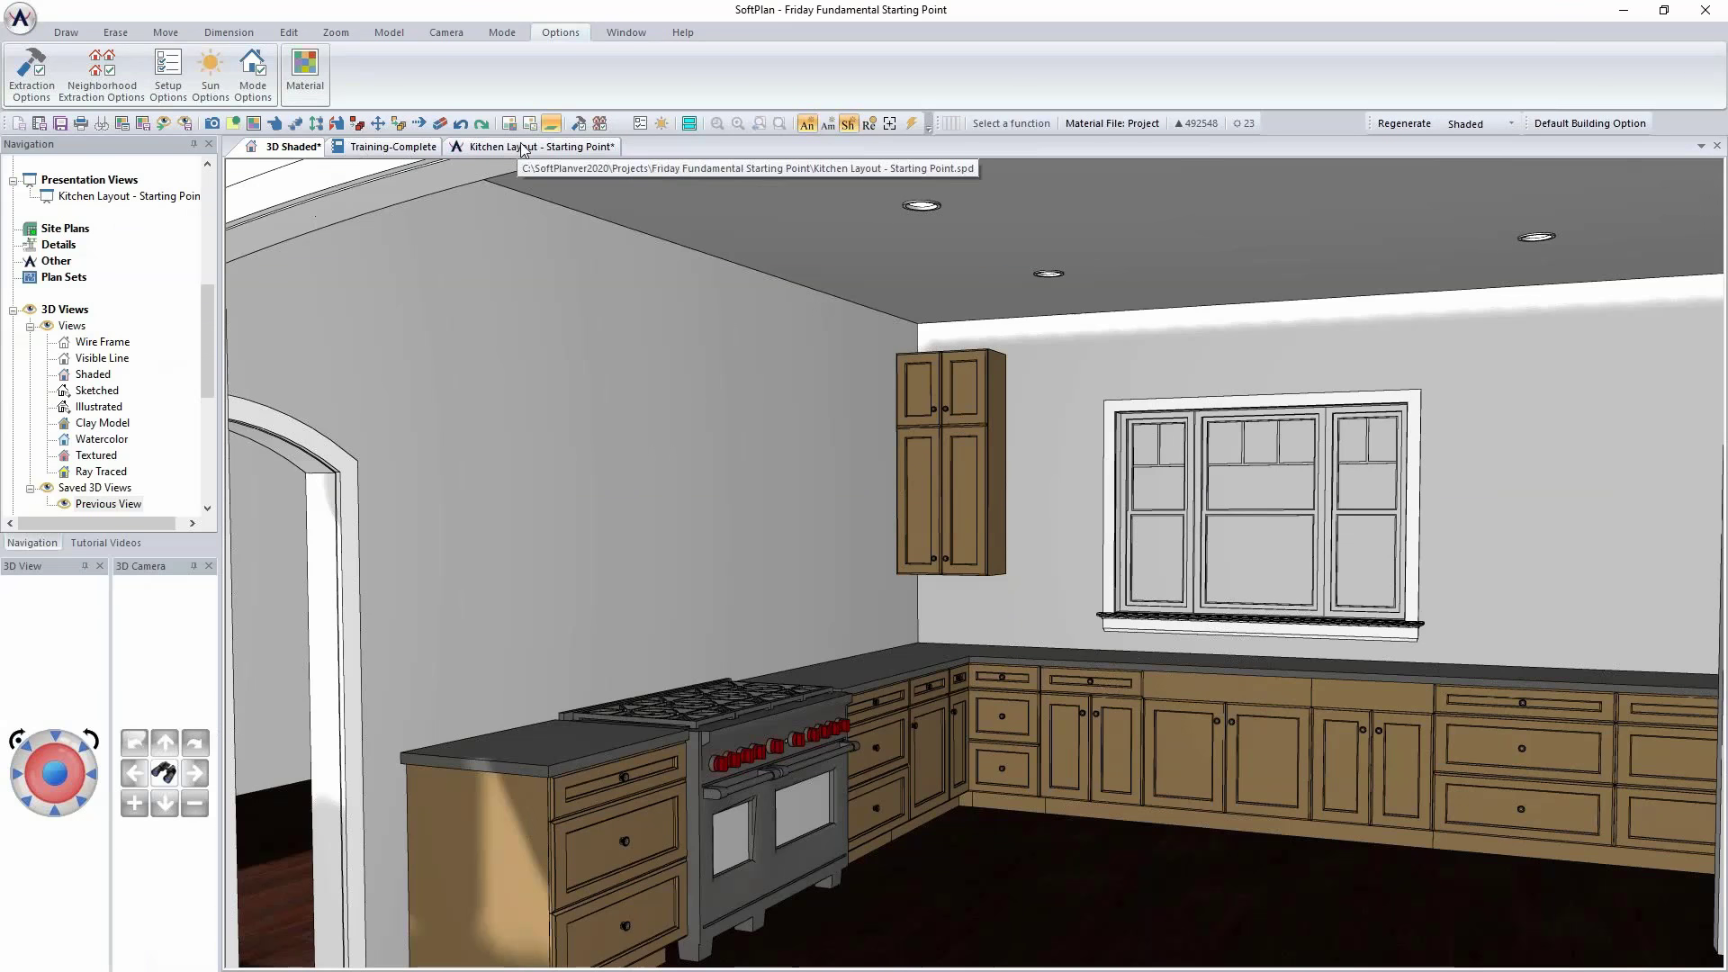
# Step: In the kitchen floor plan, place a matching 24-inch stacked-door wall cabinet between the corner cabinet and the window
pyautogui.click(562, 150)
pyautogui.scroll(4, 846, 587)
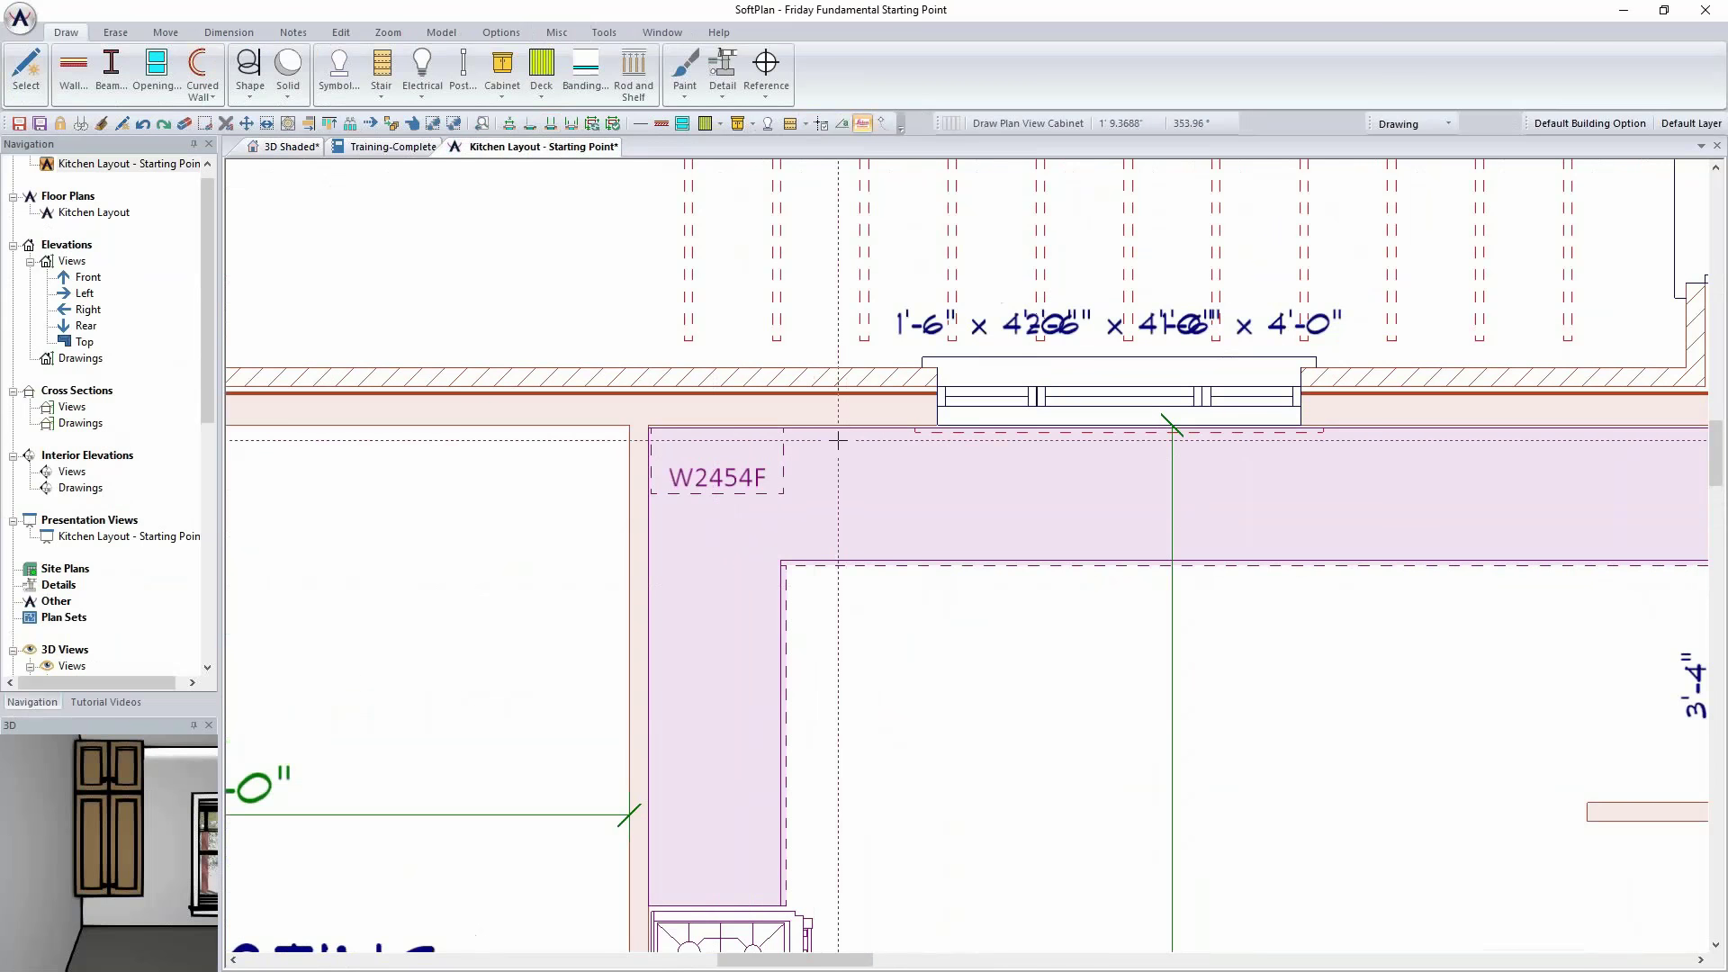
pyautogui.click(859, 438)
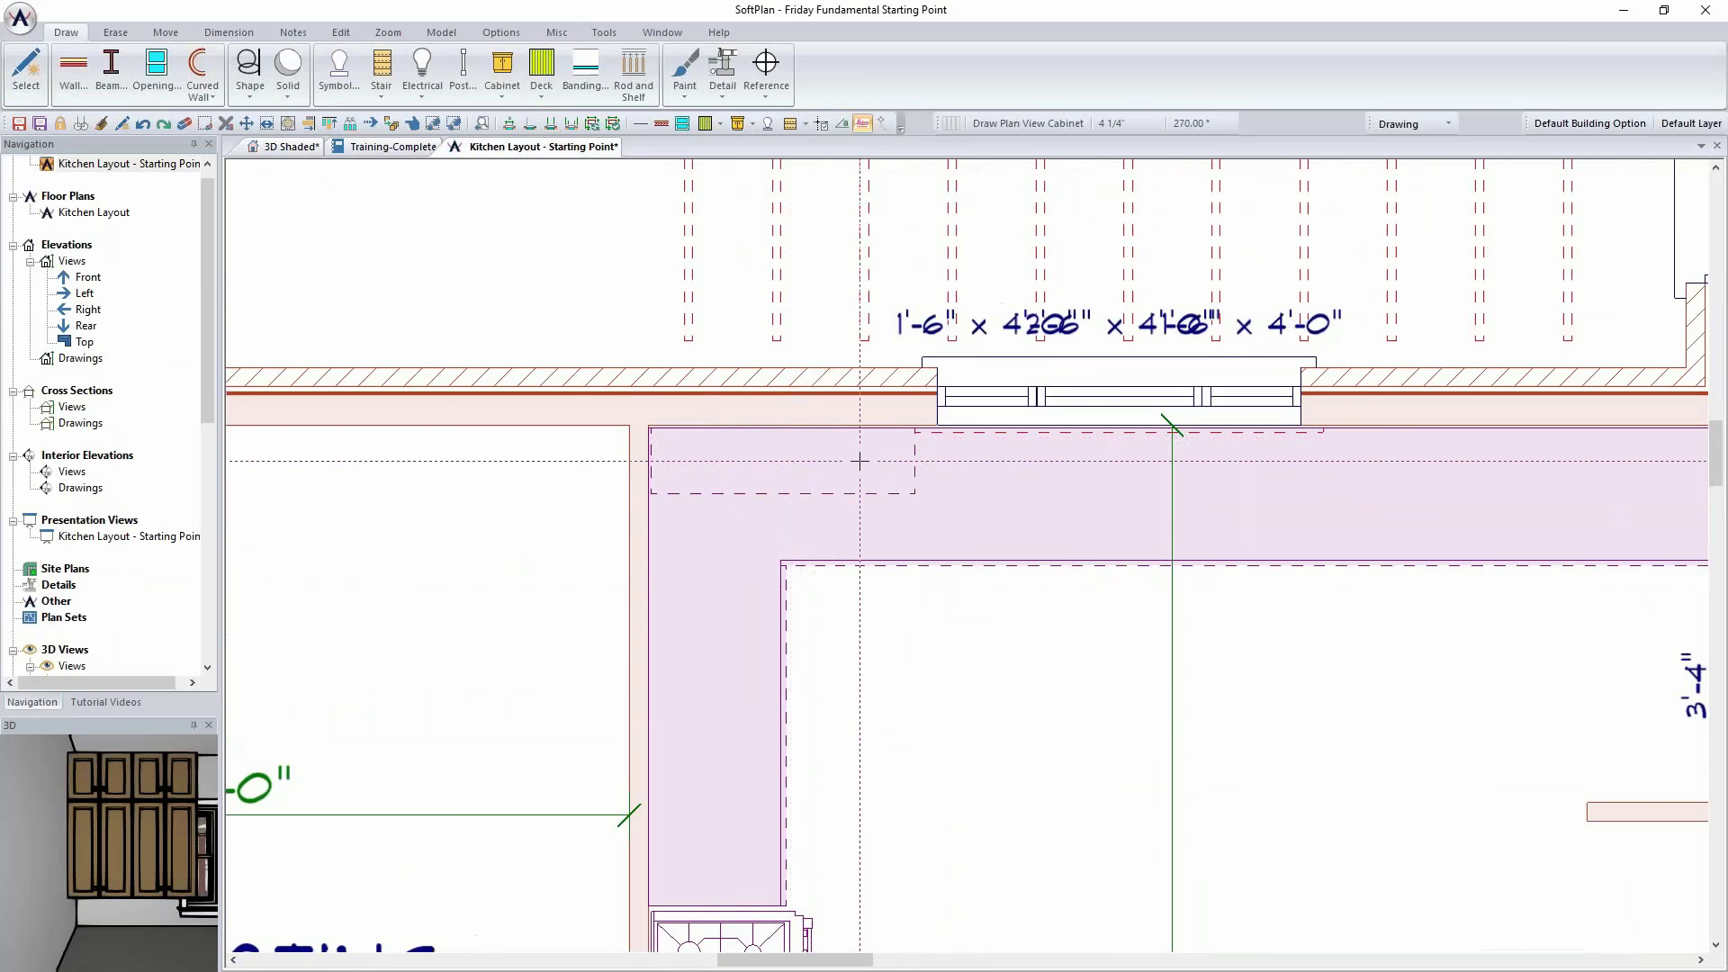
# Step: Open the custom face layout of the wall cabinet beside the window from the shaded 3D view
pyautogui.hotkey('ctrl', 'Tab')
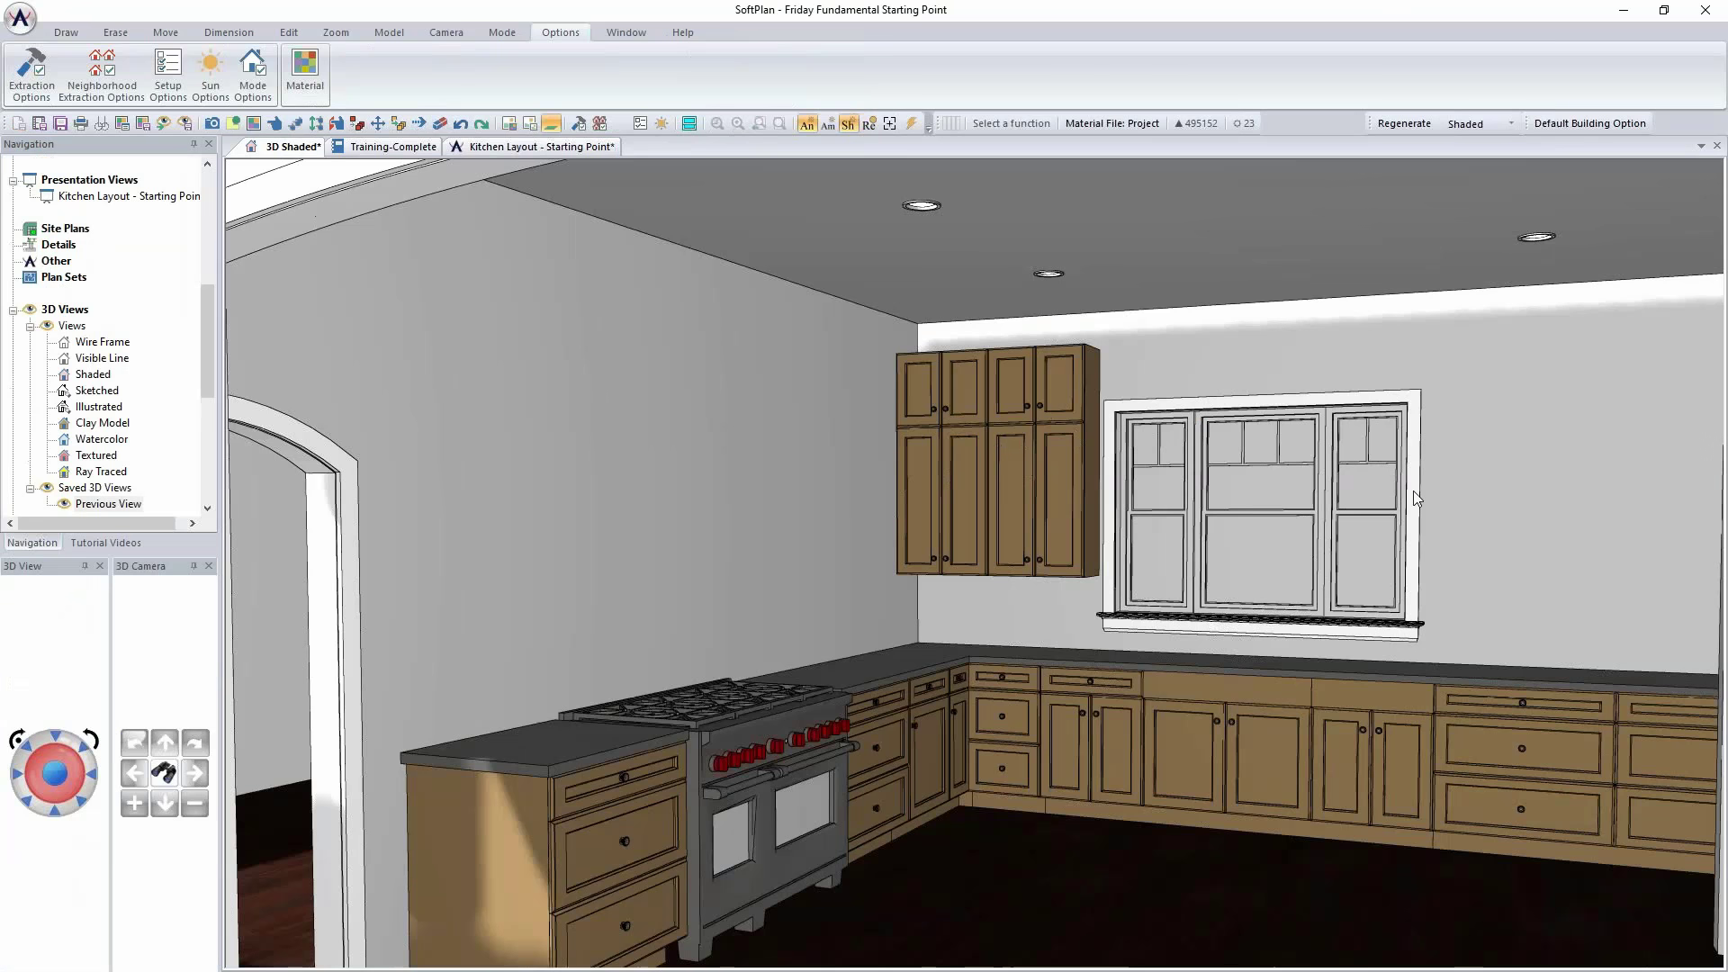
pyautogui.rightClick(1072, 489)
pyautogui.click(1111, 537)
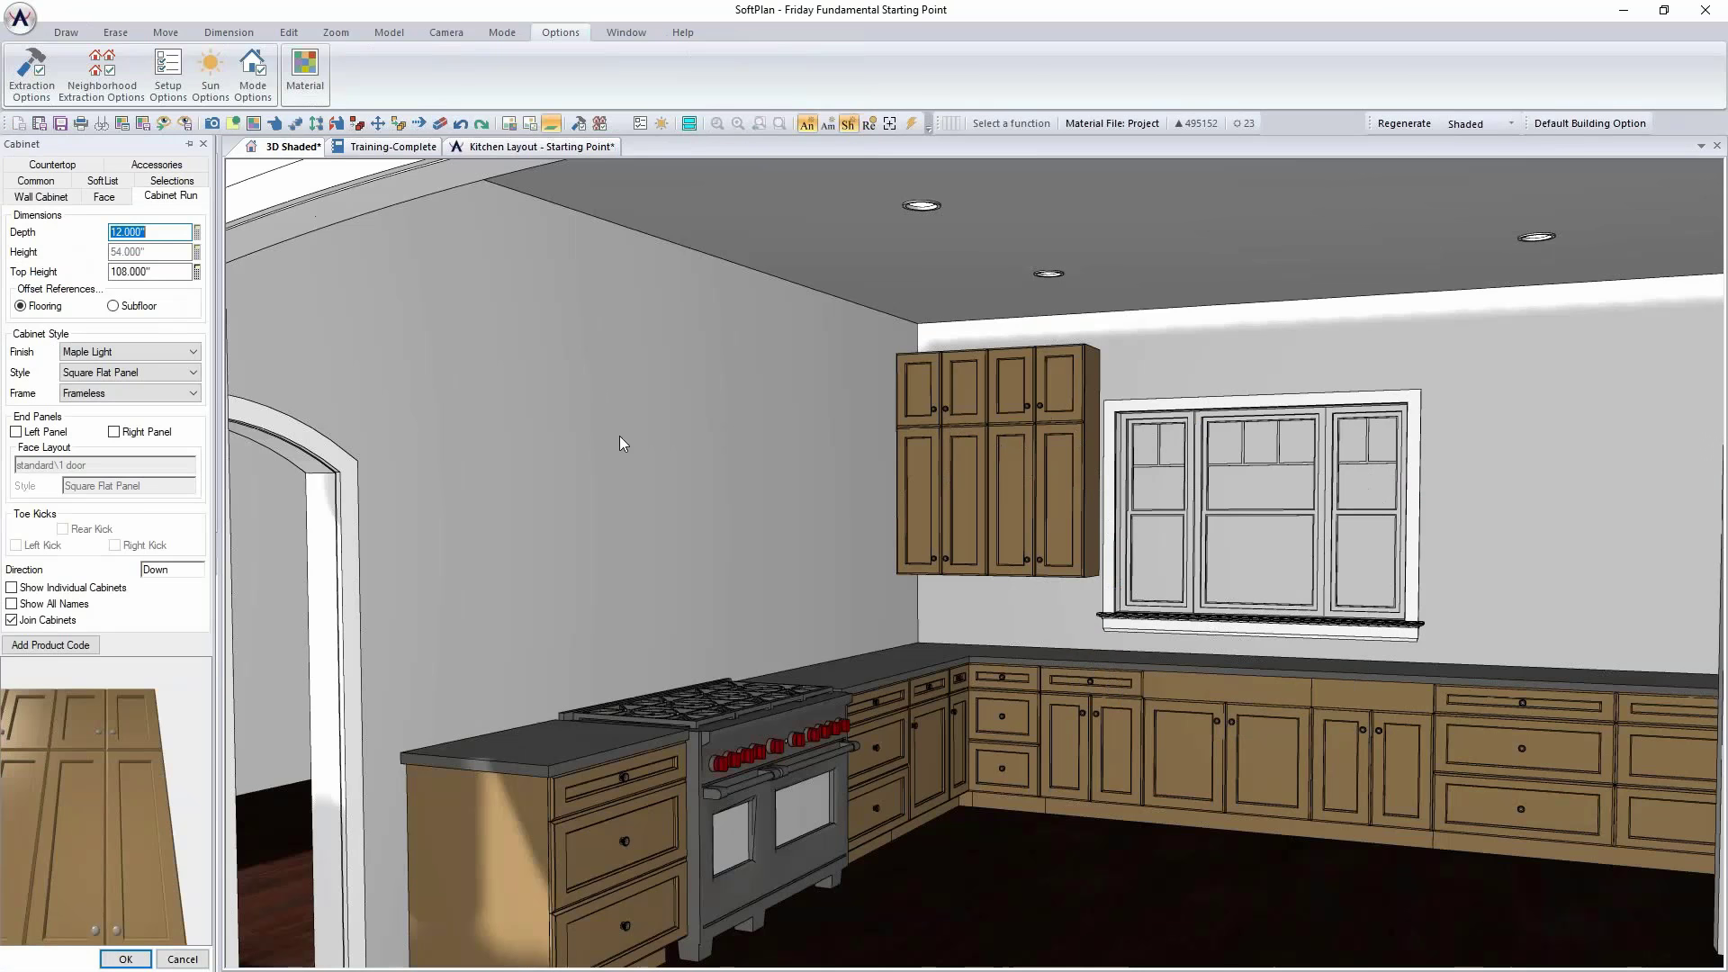
pyautogui.click(104, 196)
pyautogui.click(129, 247)
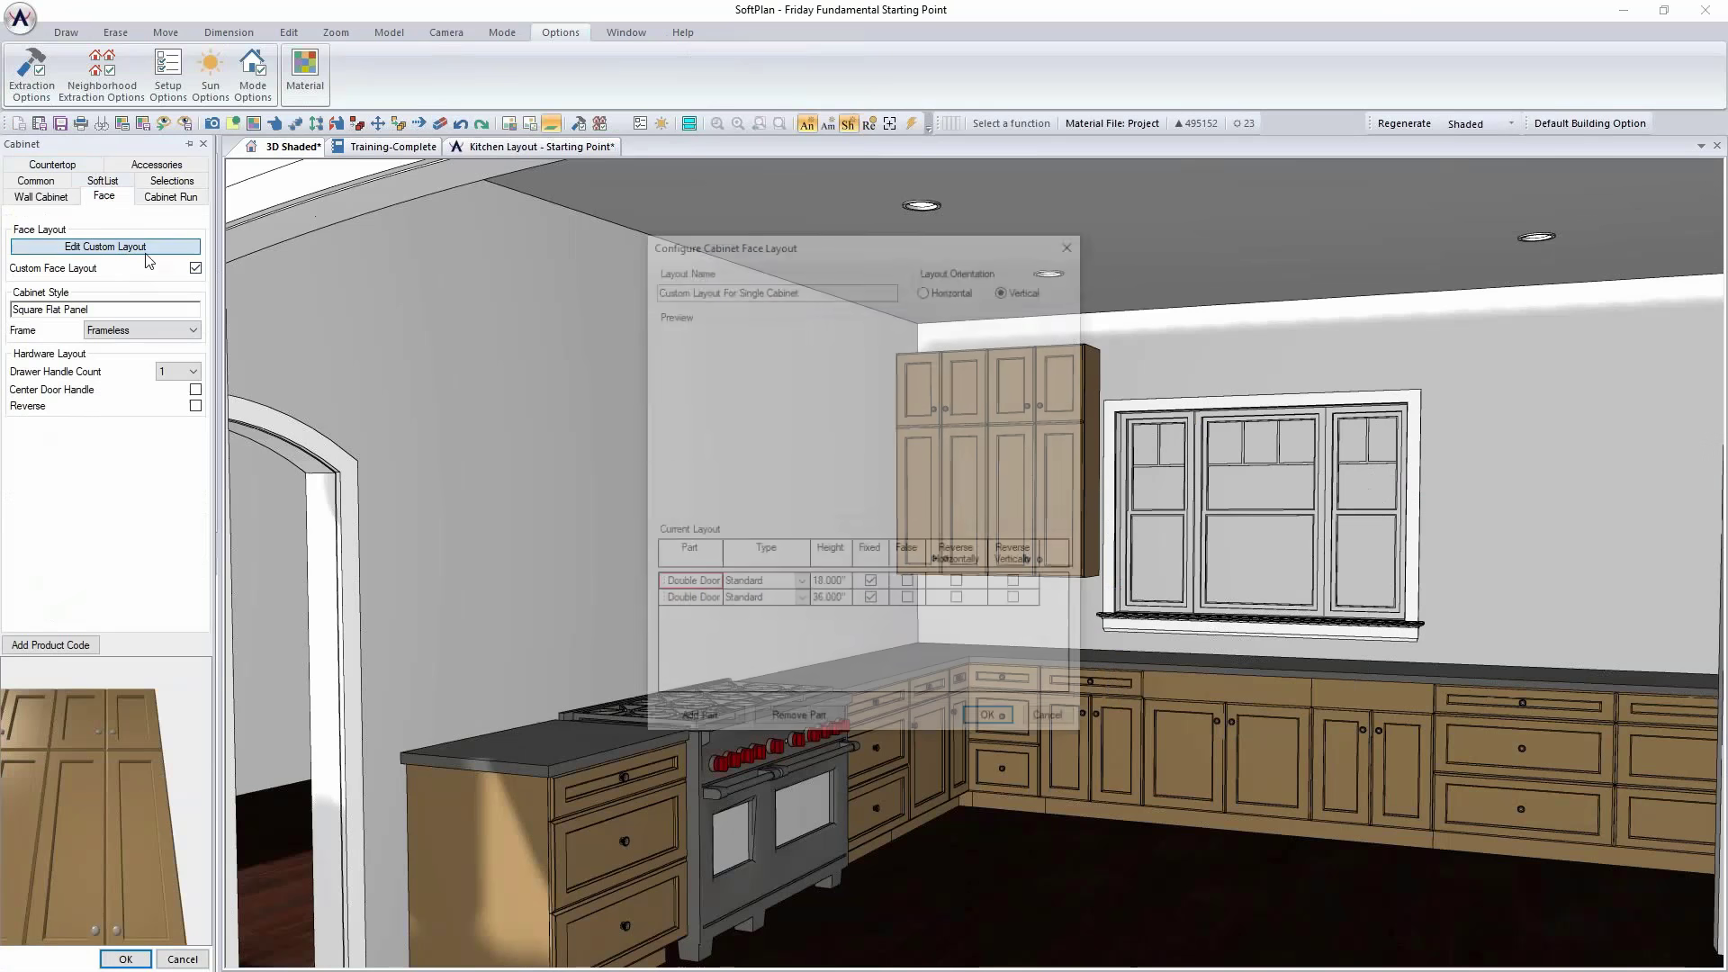
# Step: Change both the upper and lower double doors of this cabinet to the Glass type and apply the changes
pyautogui.click(802, 585)
pyautogui.click(801, 585)
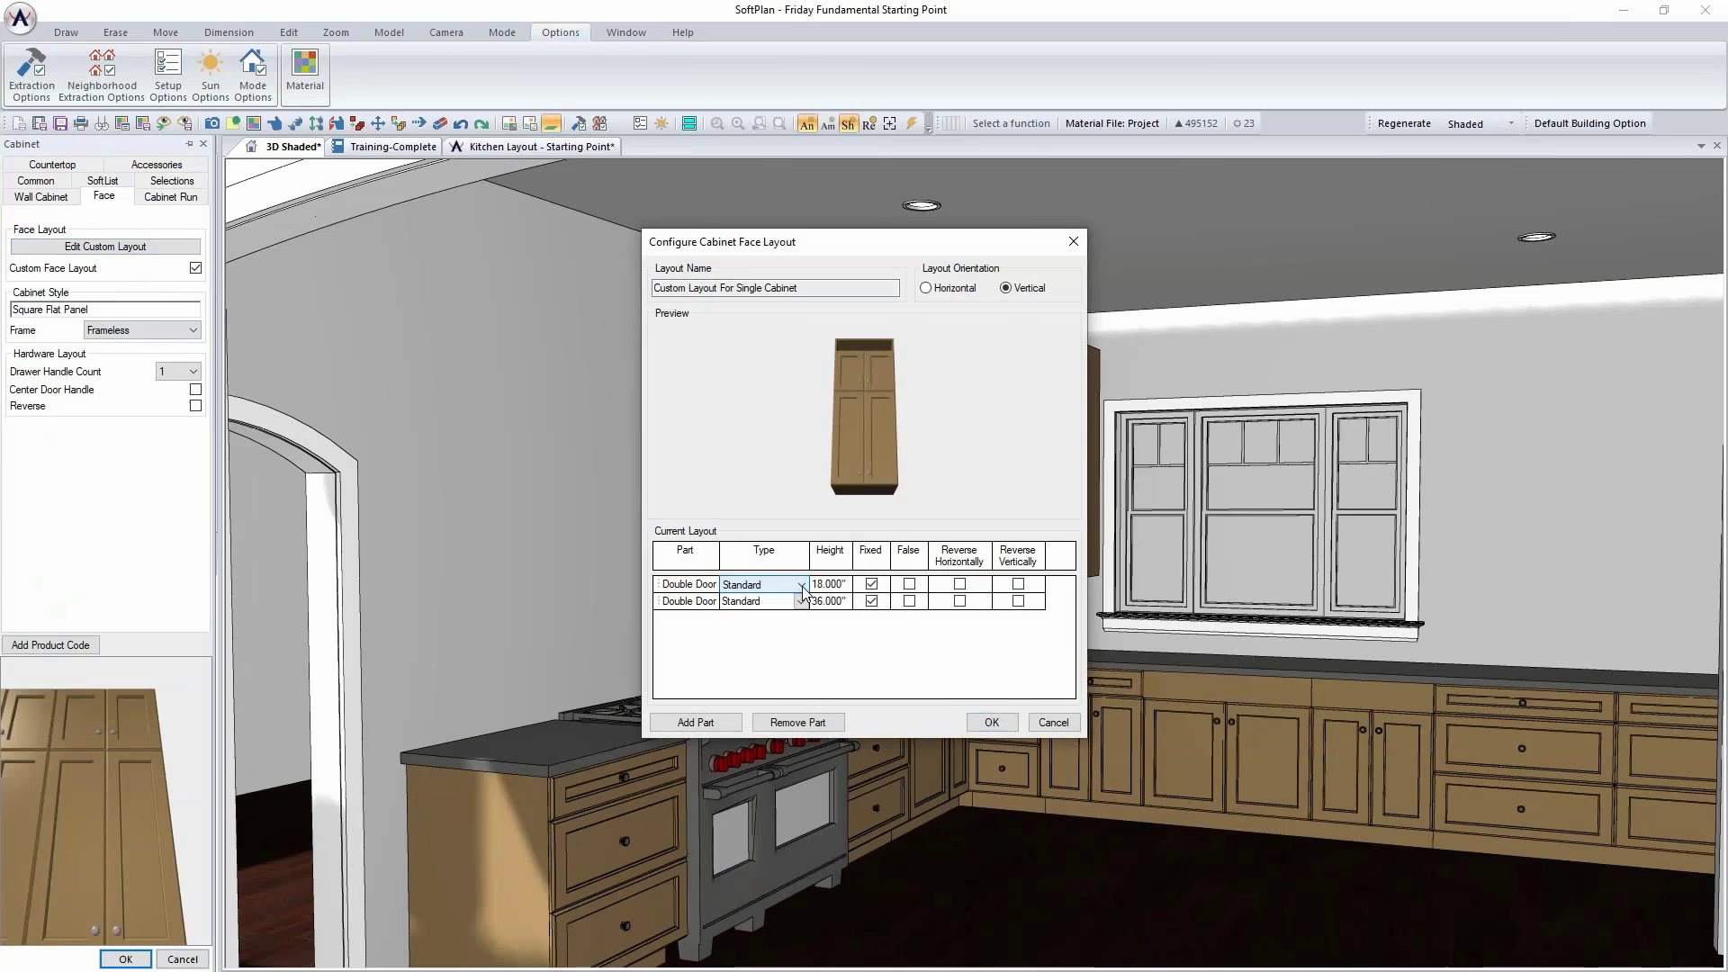
pyautogui.click(801, 585)
pyautogui.click(788, 613)
pyautogui.click(801, 601)
pyautogui.click(774, 629)
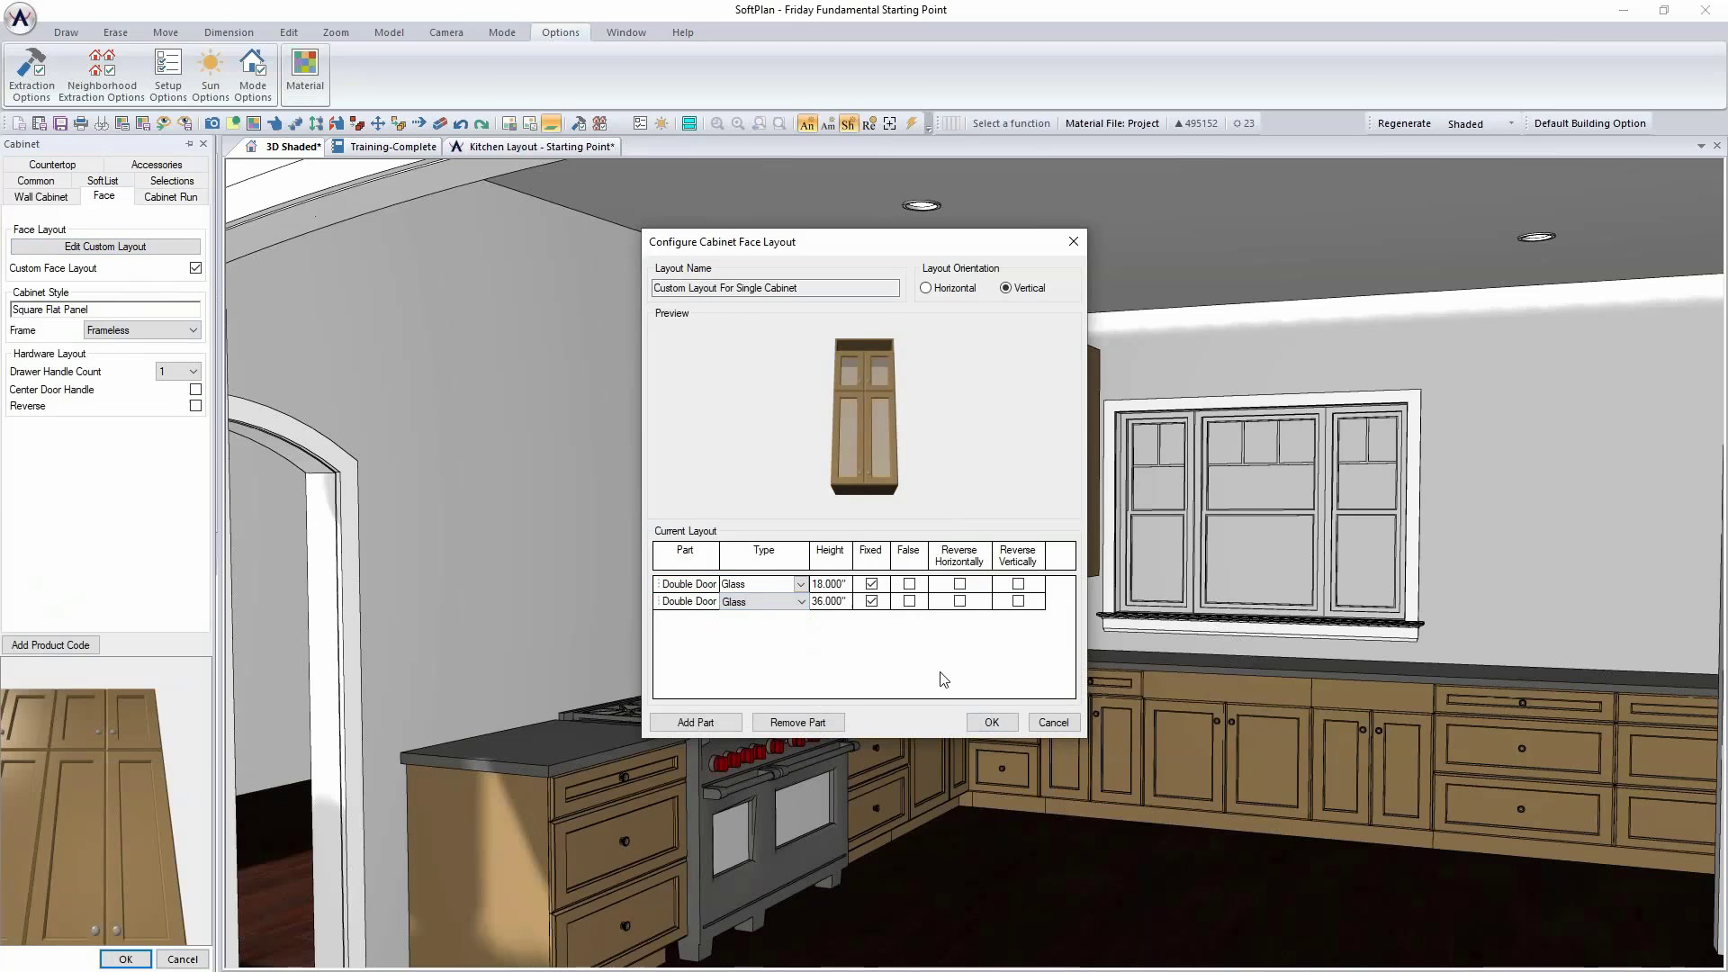
pyautogui.click(991, 722)
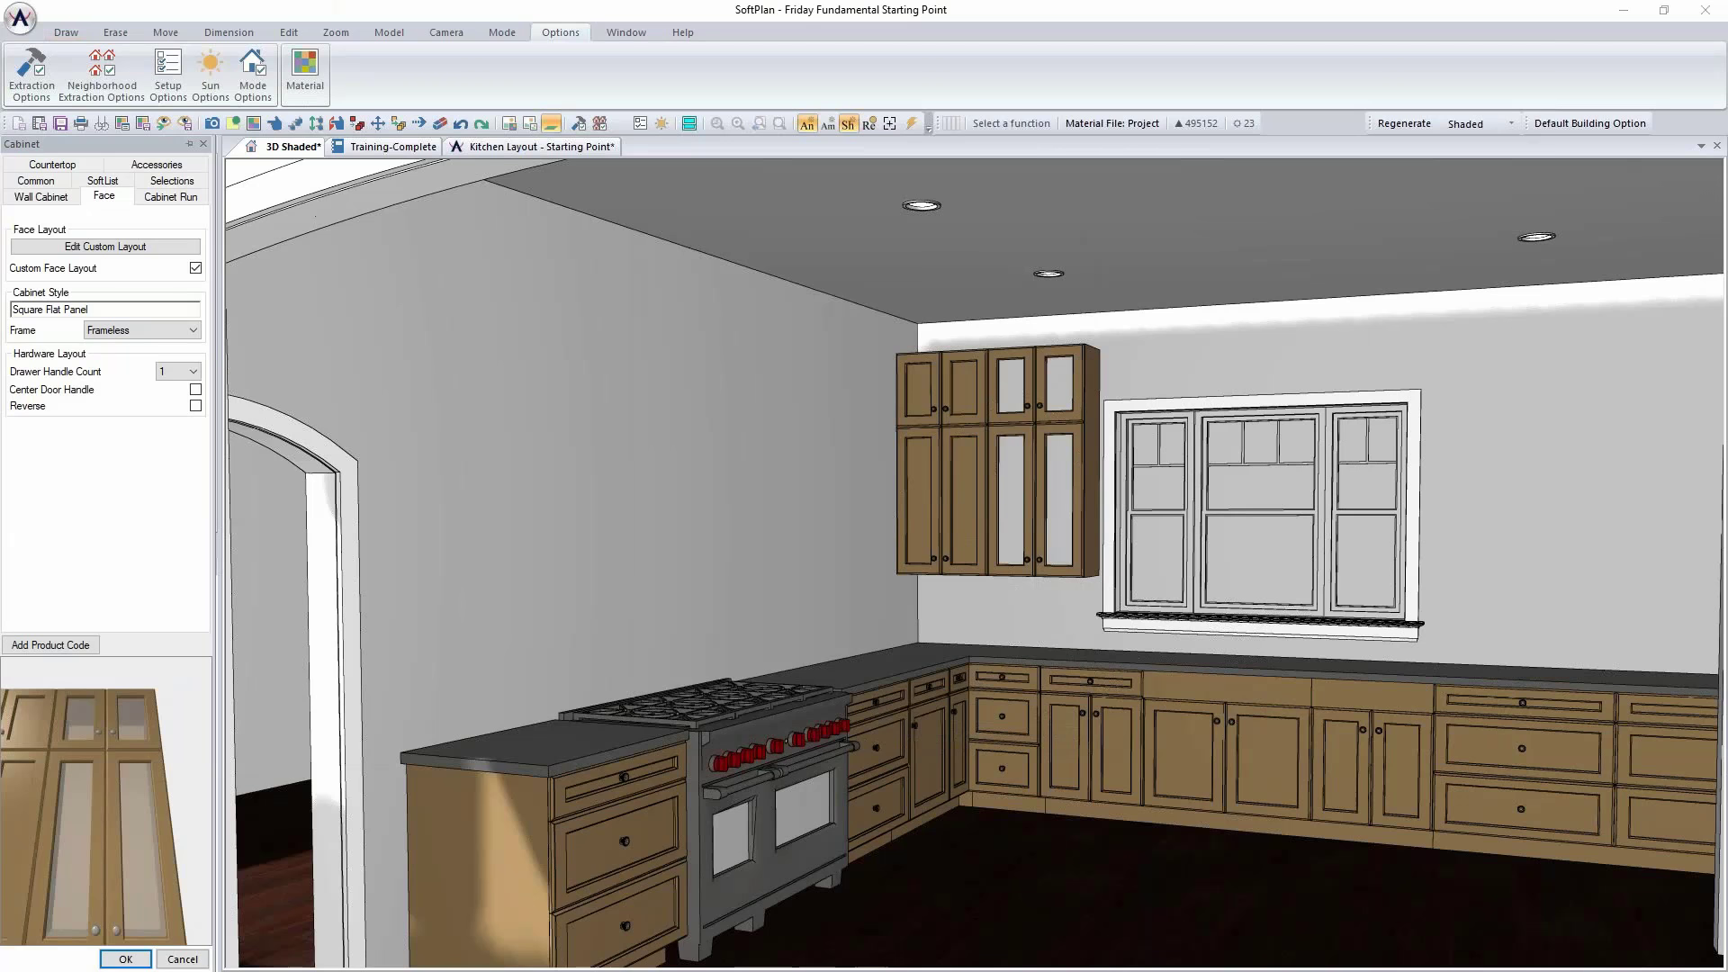
pyautogui.click(126, 960)
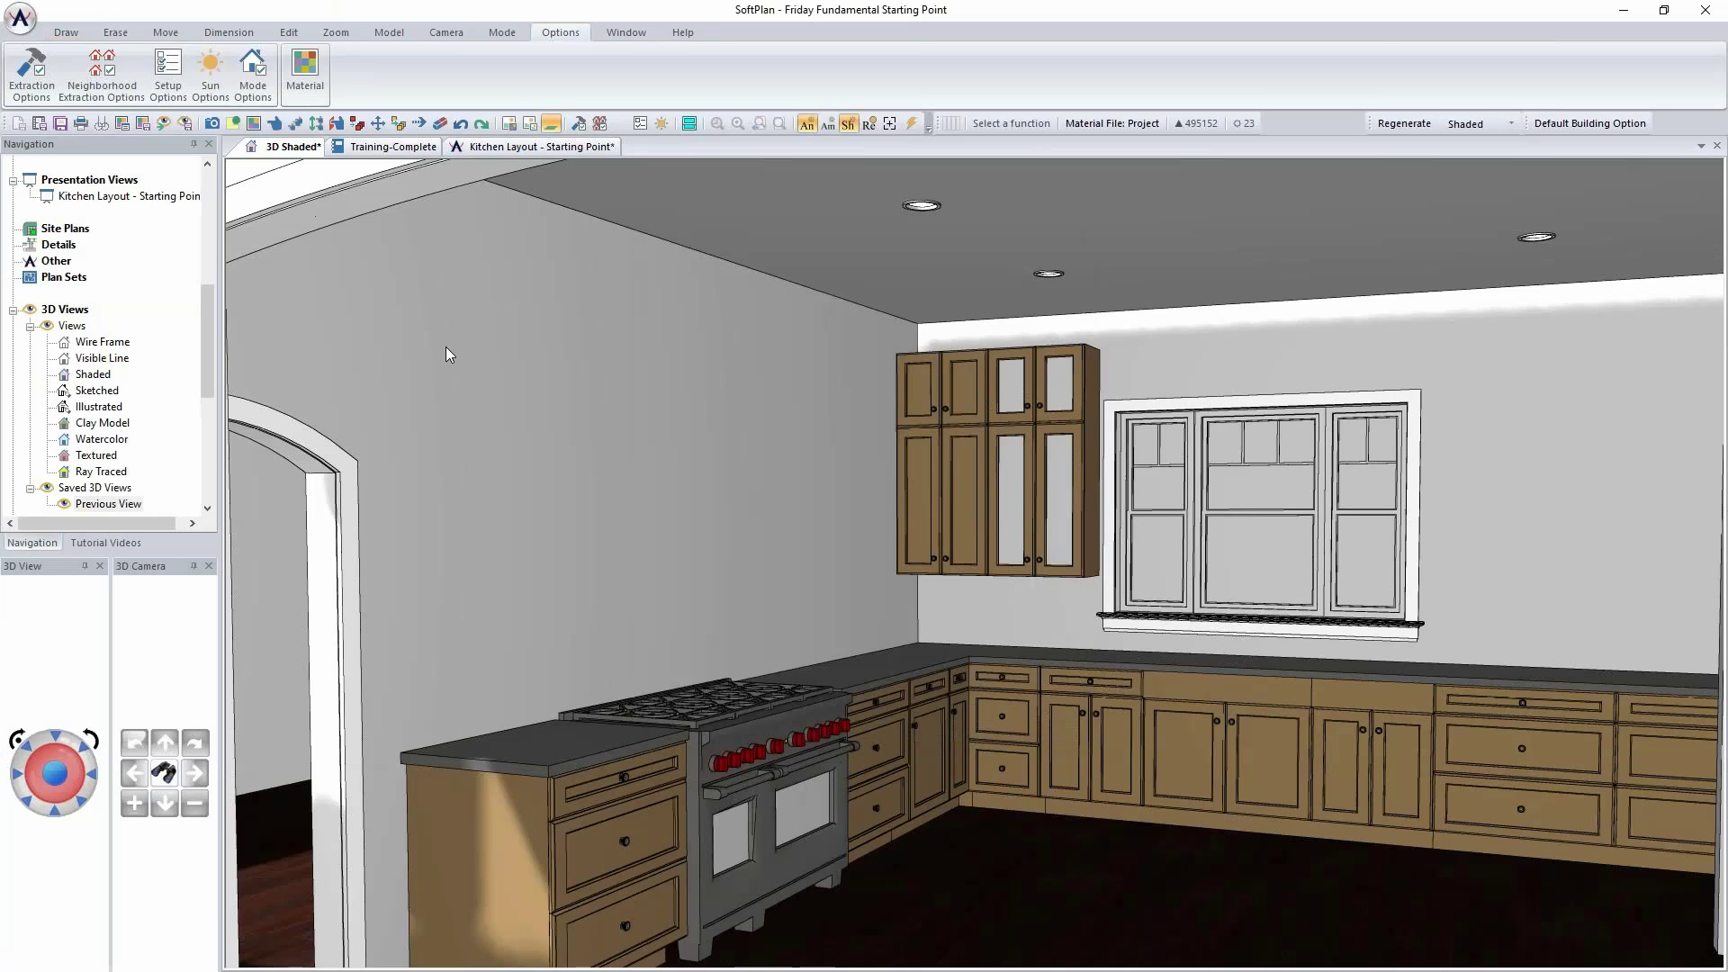
# Step: In the floor plan, place two 24-inch stacked-door wall cabinets on the window wall at the dining room end
pyautogui.click(549, 151)
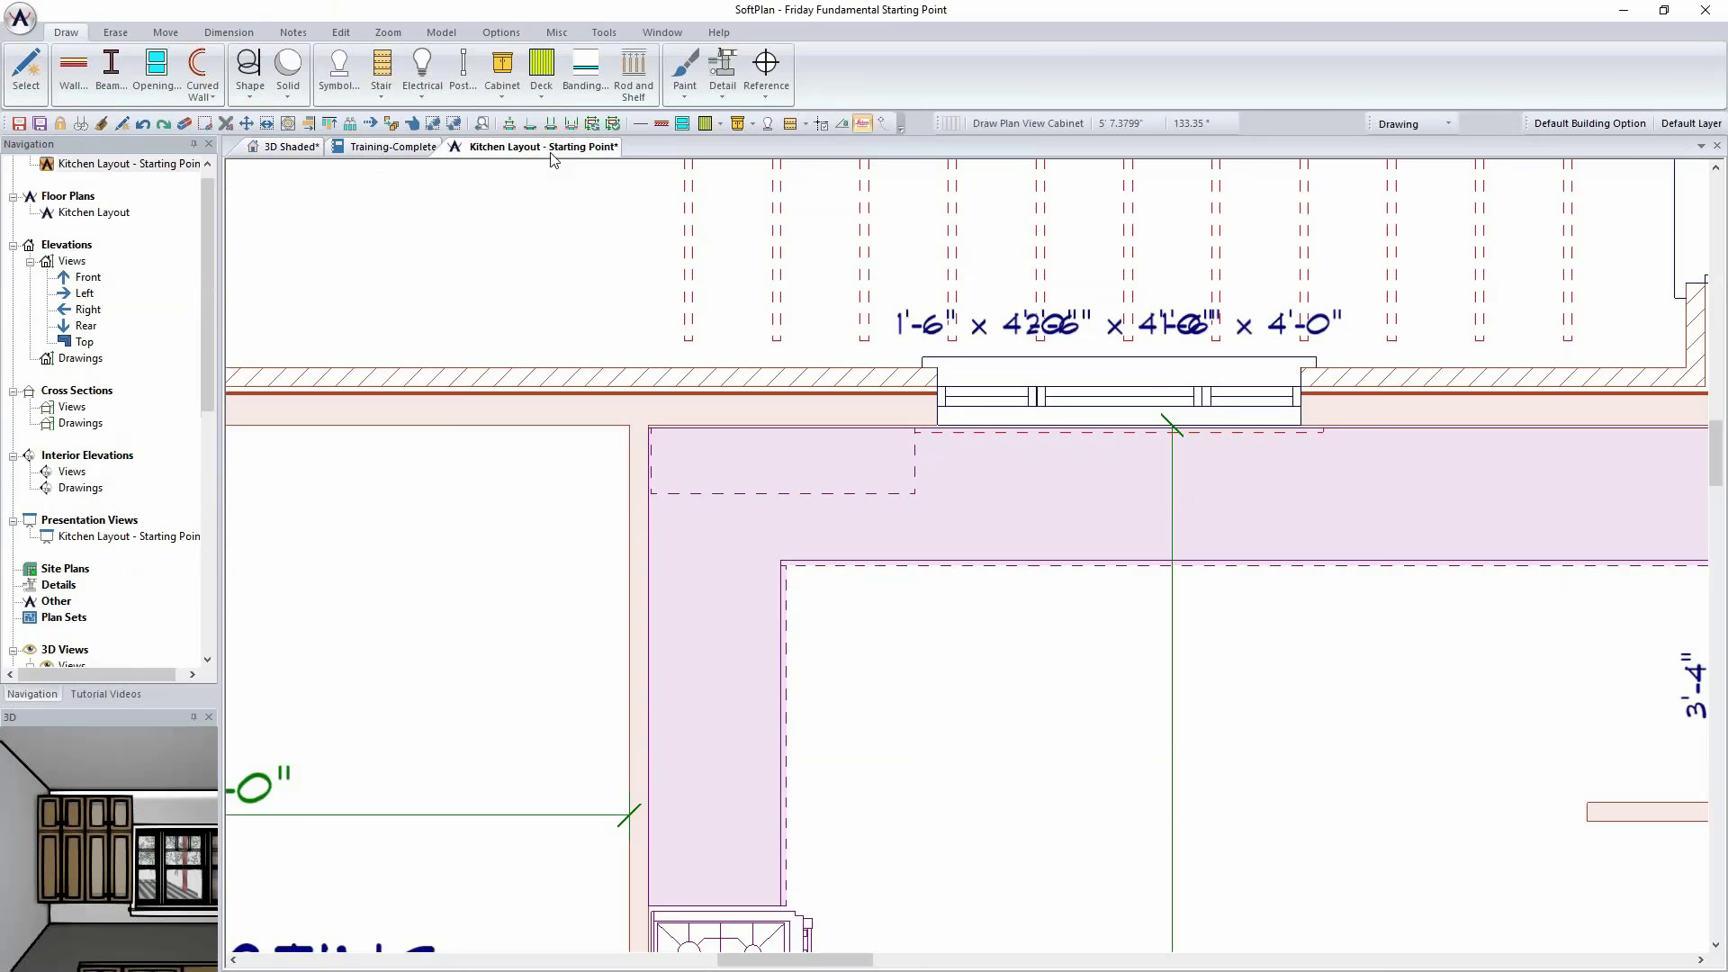
pyautogui.click(115, 31)
pyautogui.scroll(-3, 878, 461)
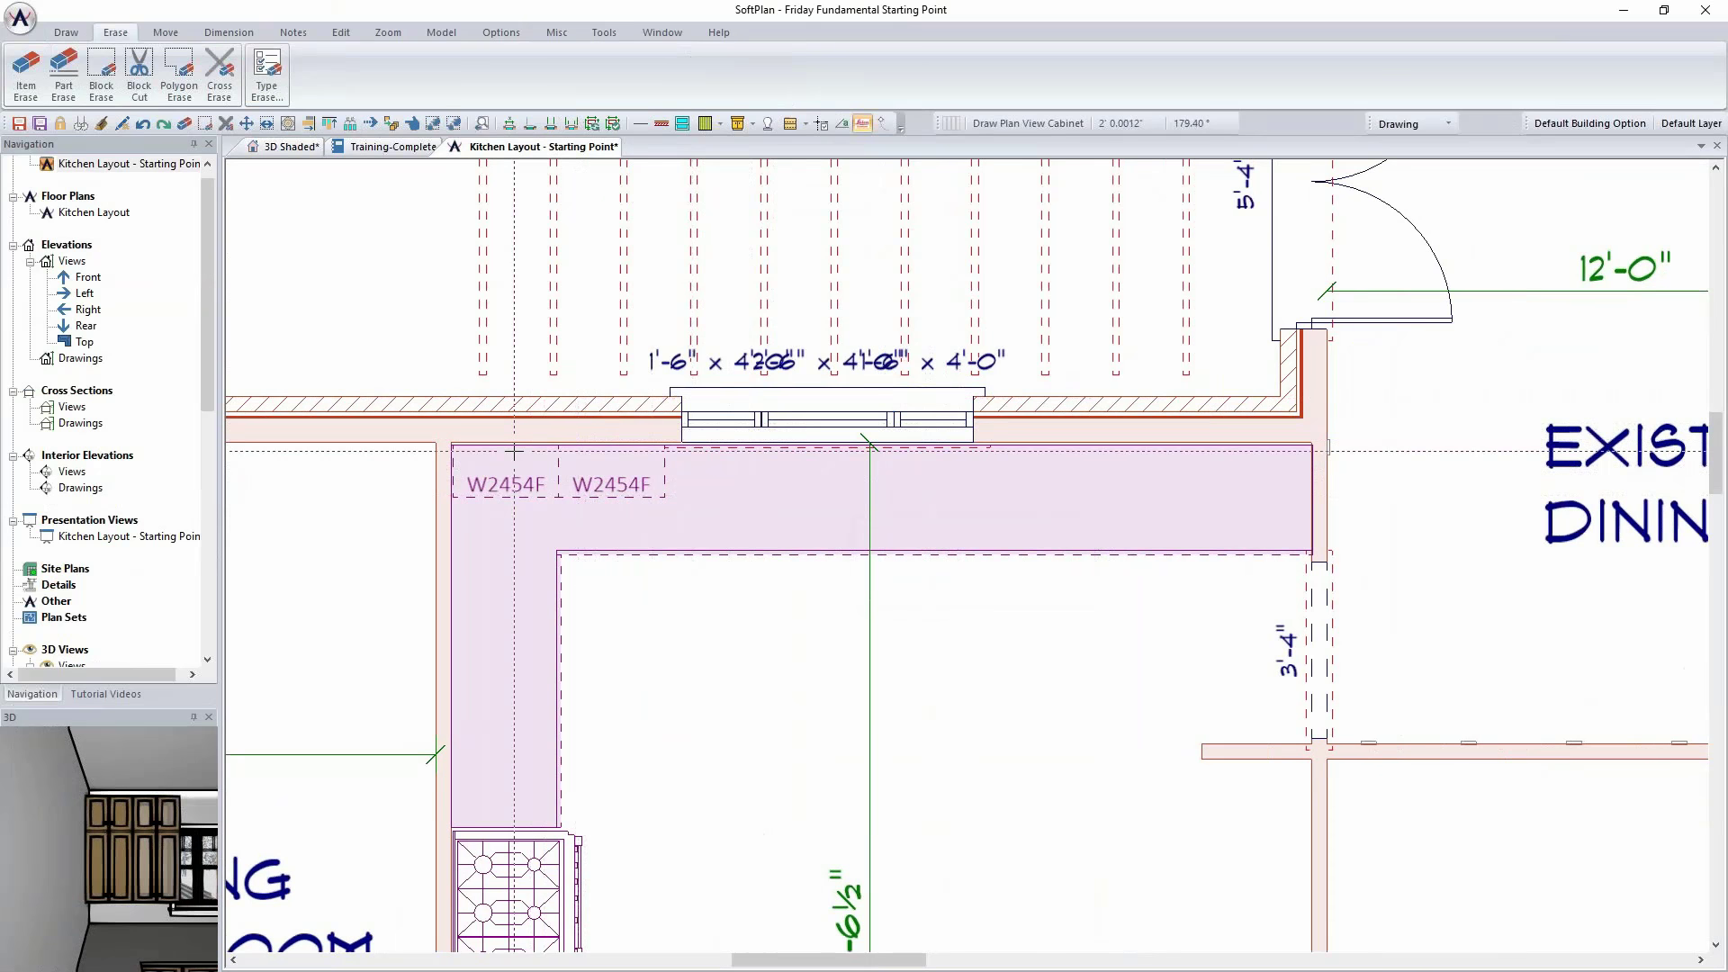
pyautogui.click(1277, 452)
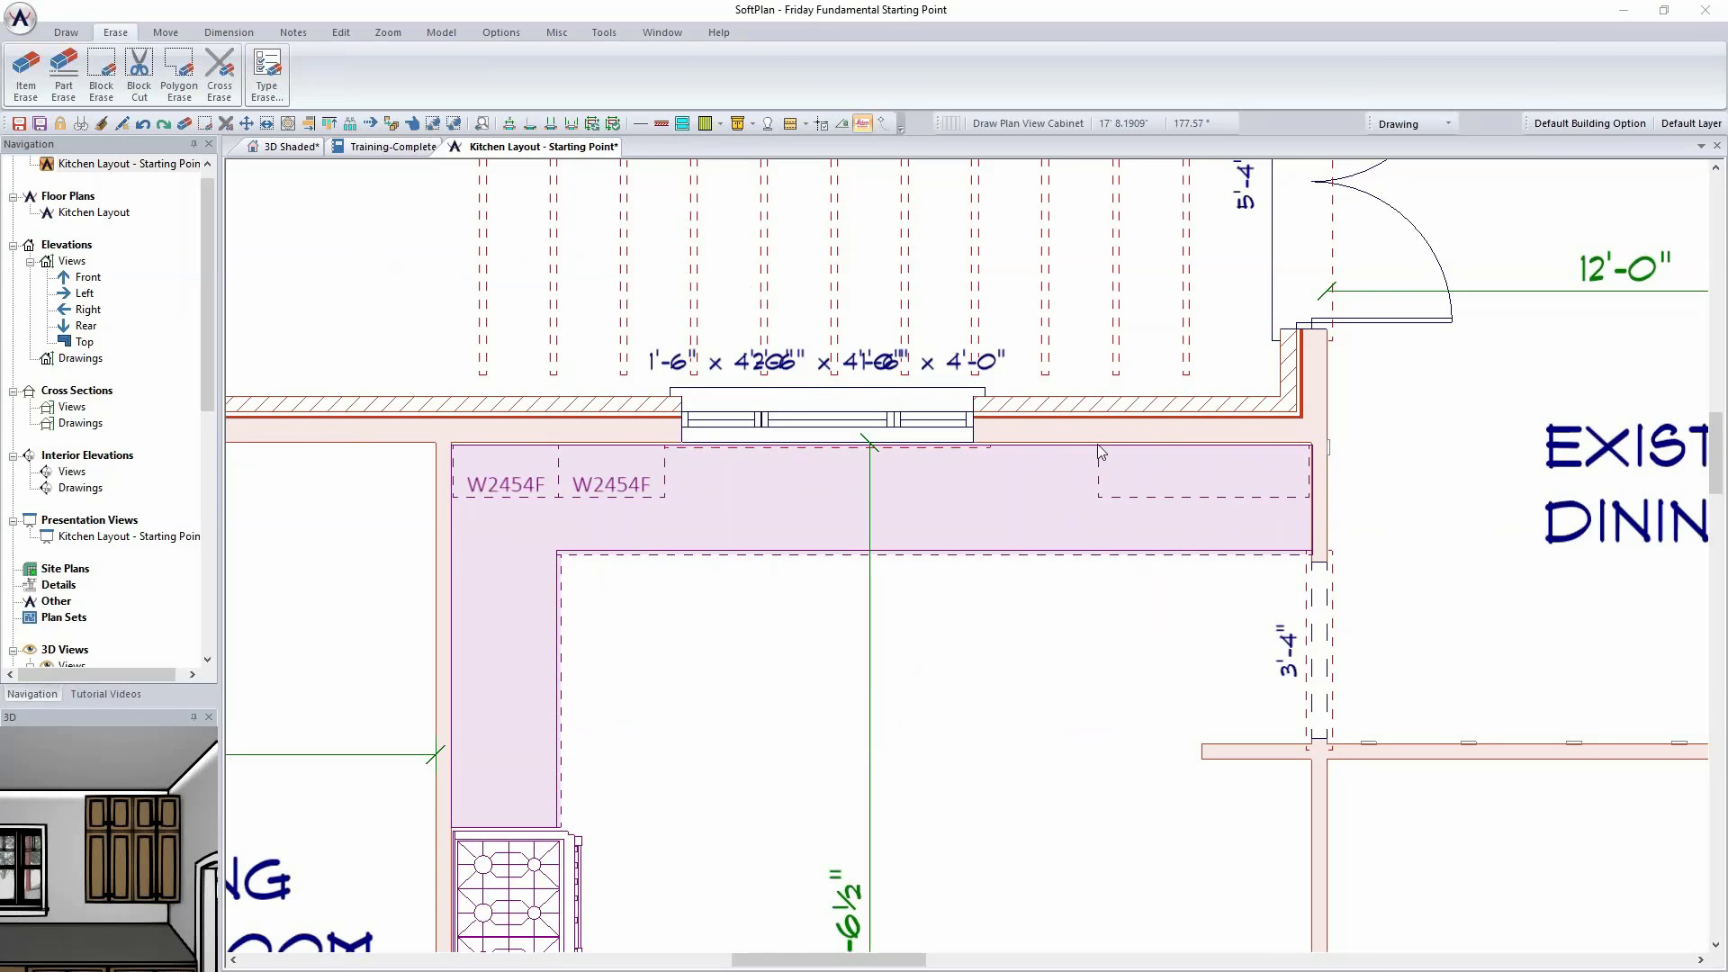
# Step: Set the width of the window-side cabinet in the dining-end pair to 33 inches
pyautogui.rightClick(1175, 471)
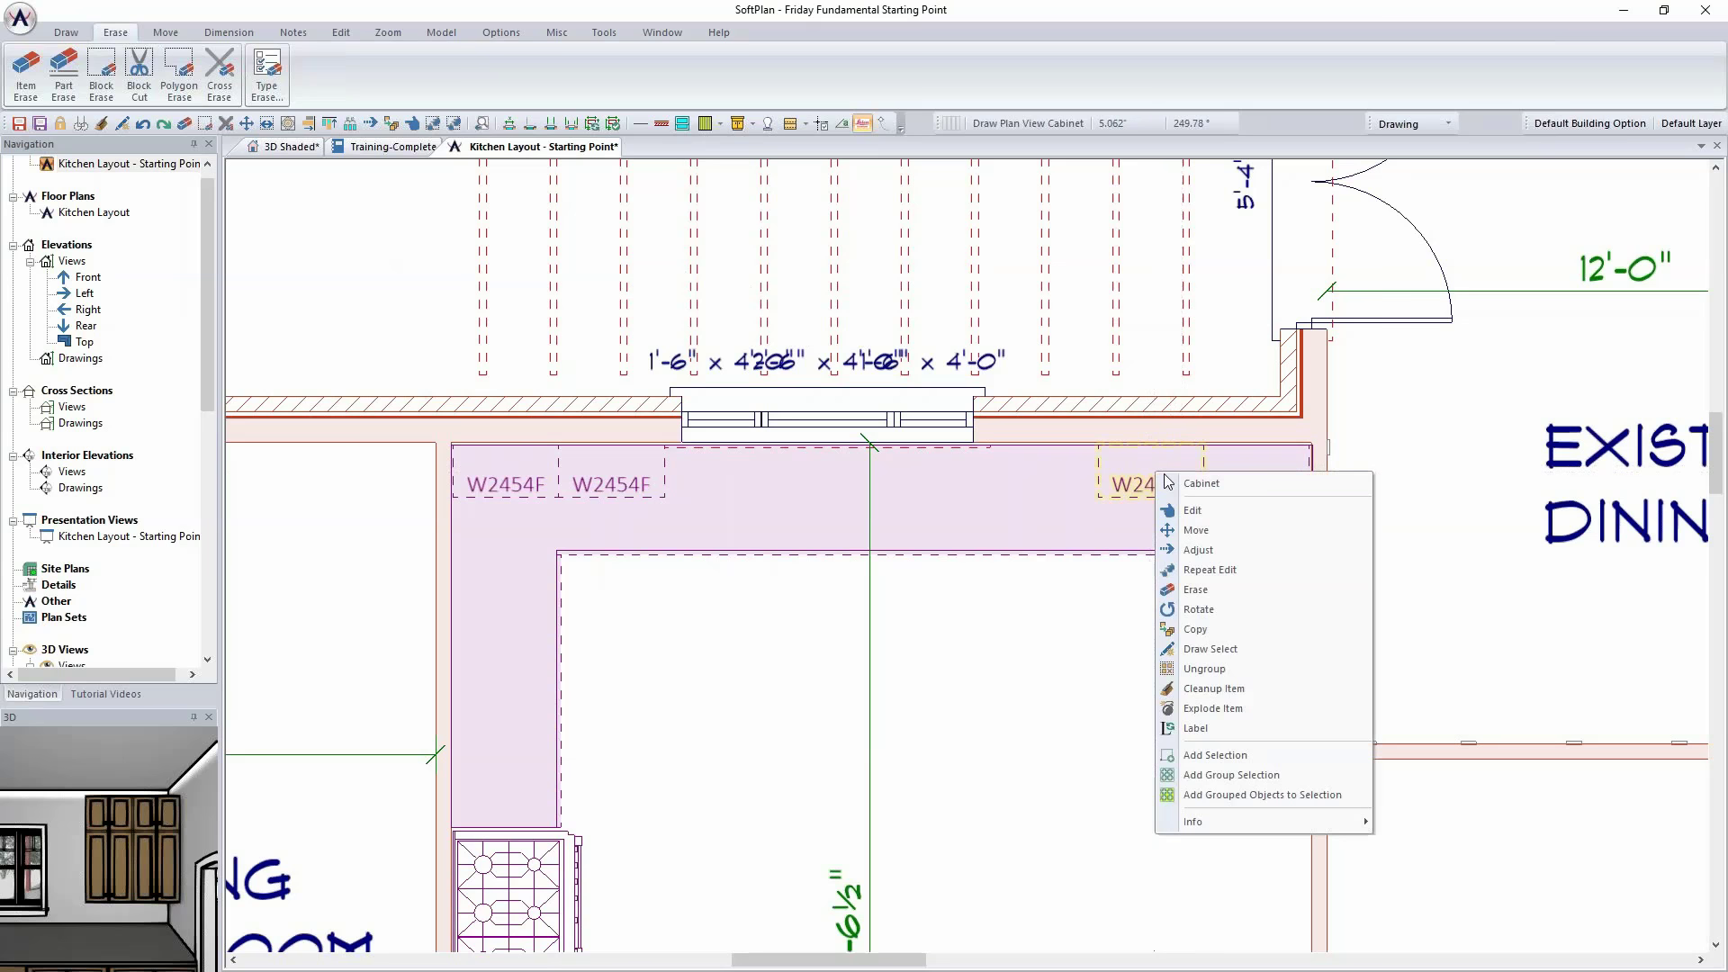
pyautogui.click(1204, 506)
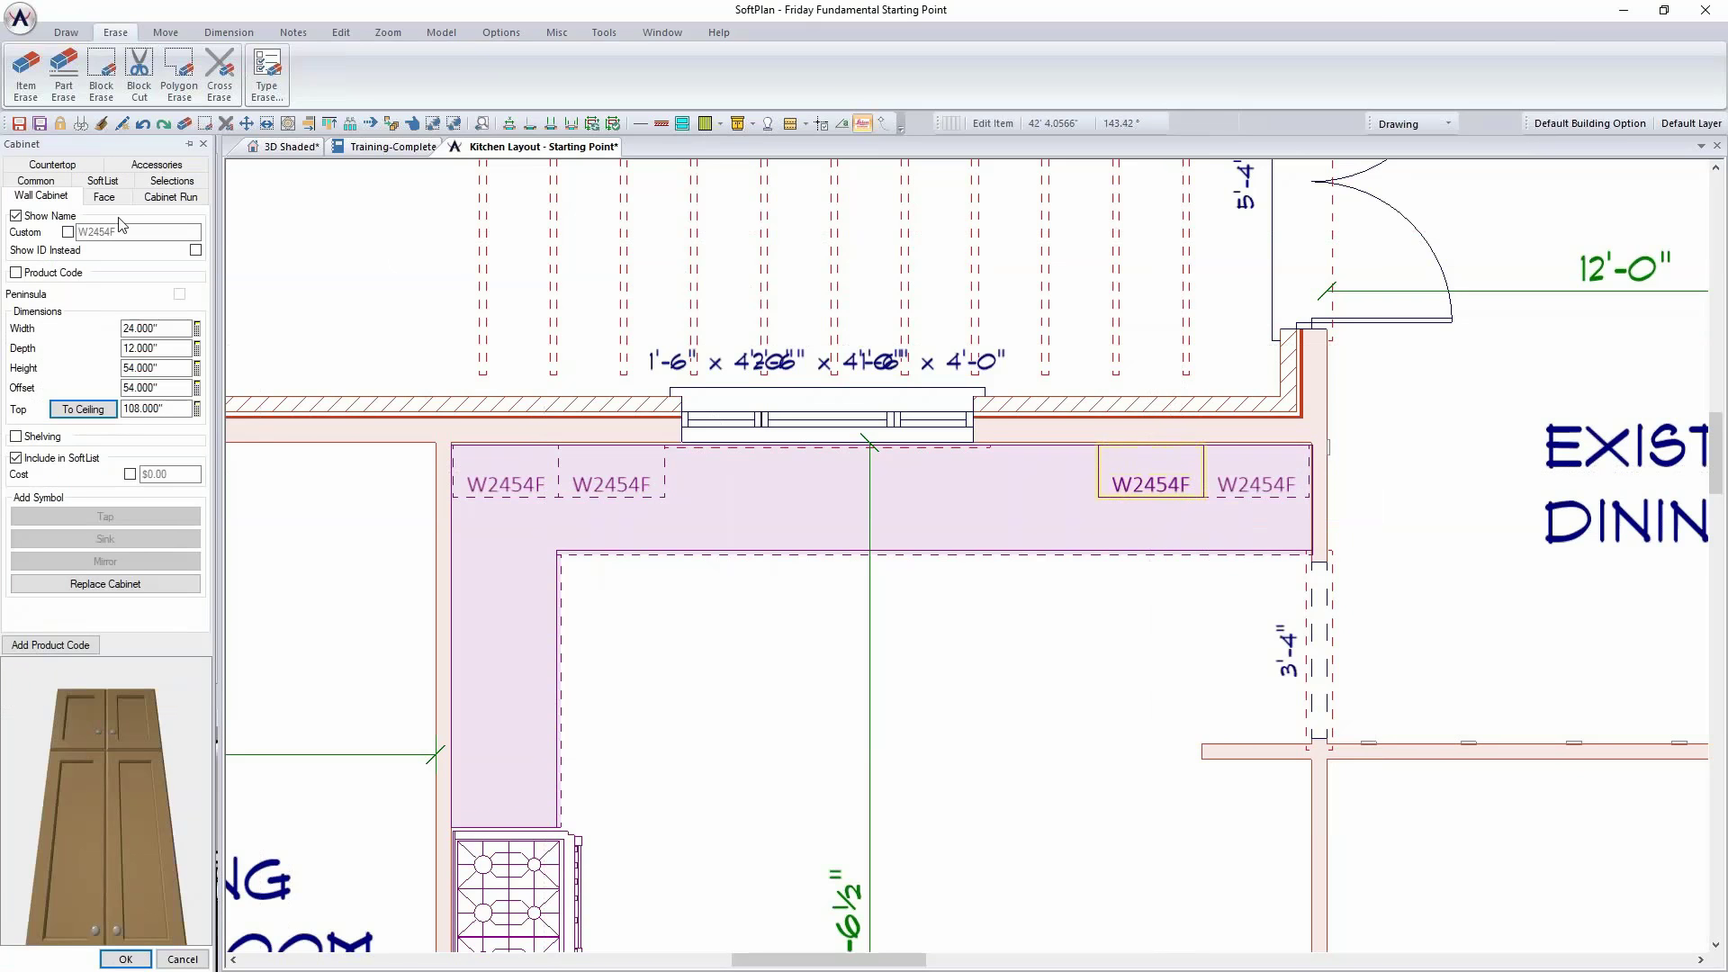
pyautogui.write('33')
pyautogui.click(123, 959)
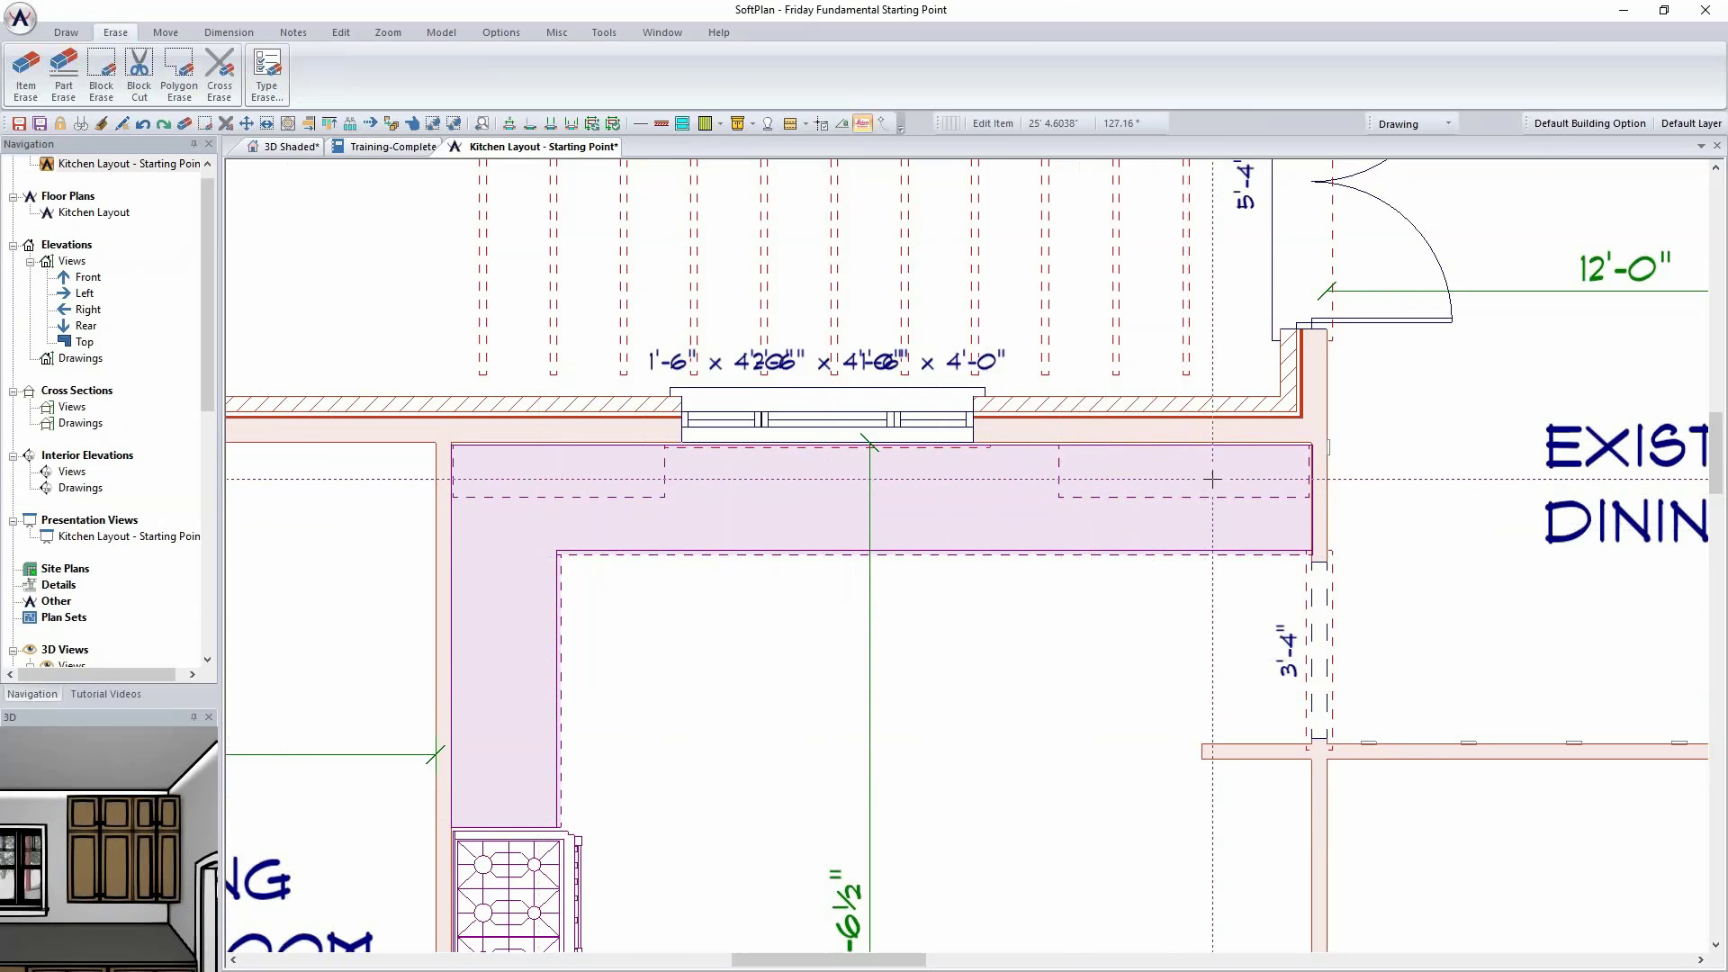
# Step: Open the custom face layout of the 33-inch wall cabinet in the floor plan and remove both of its double doors
pyautogui.rightClick(1163, 467)
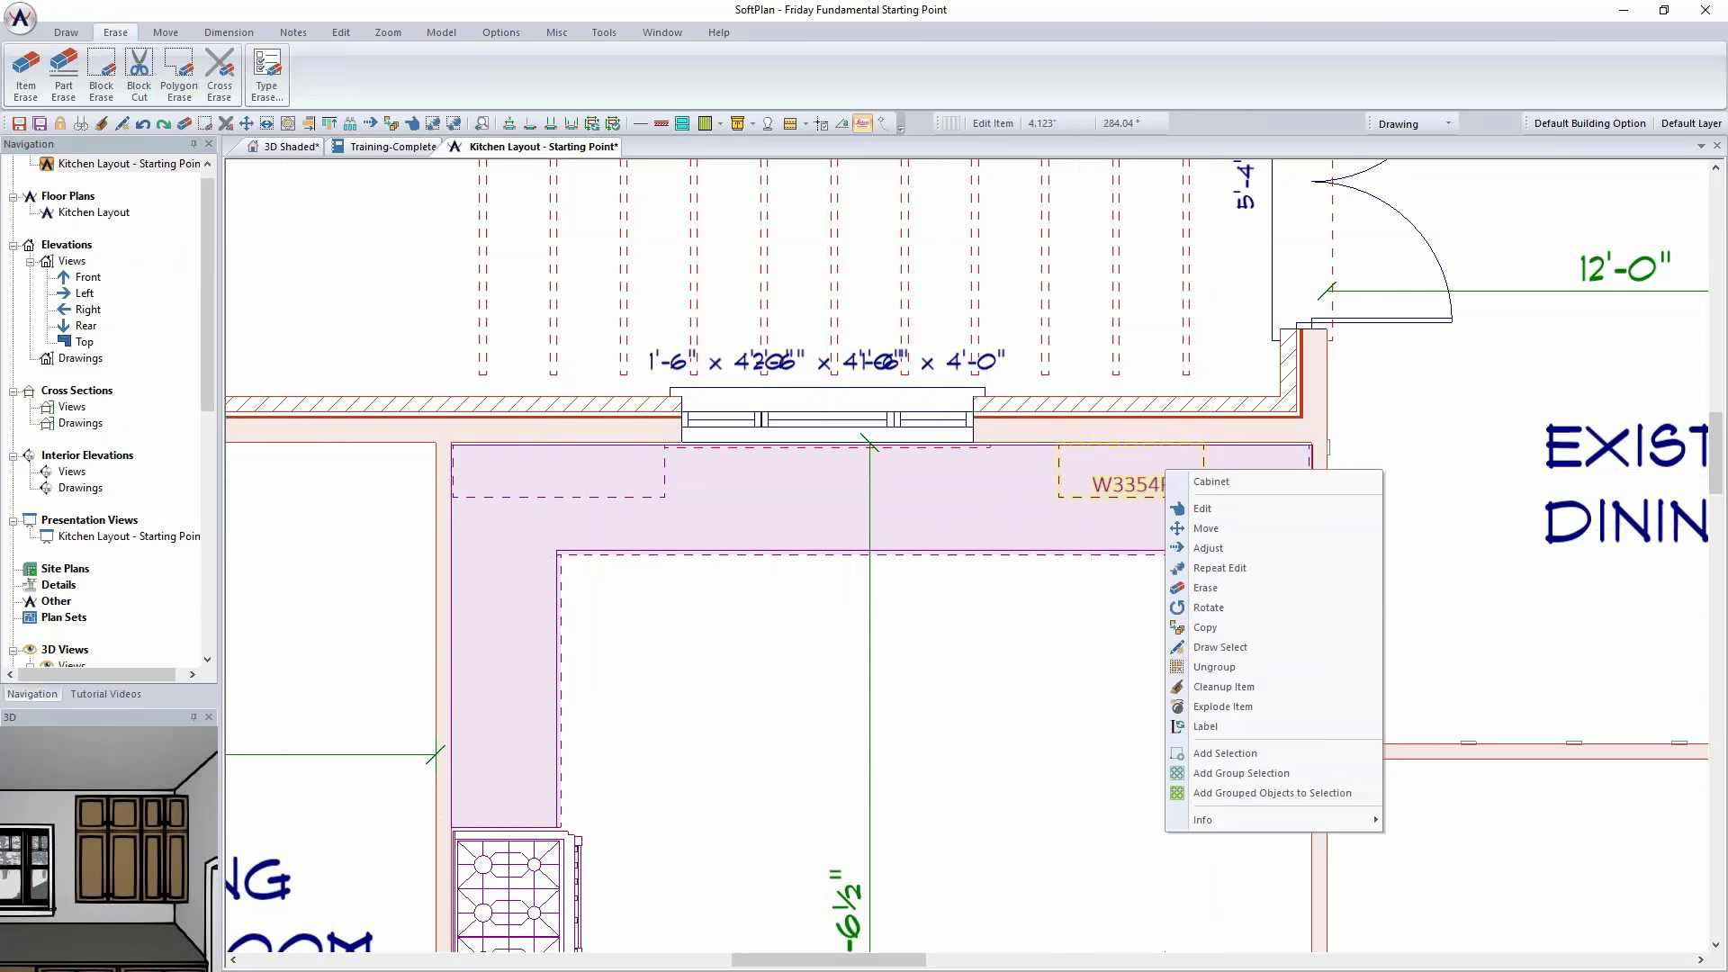
pyautogui.click(1207, 506)
pyautogui.click(104, 195)
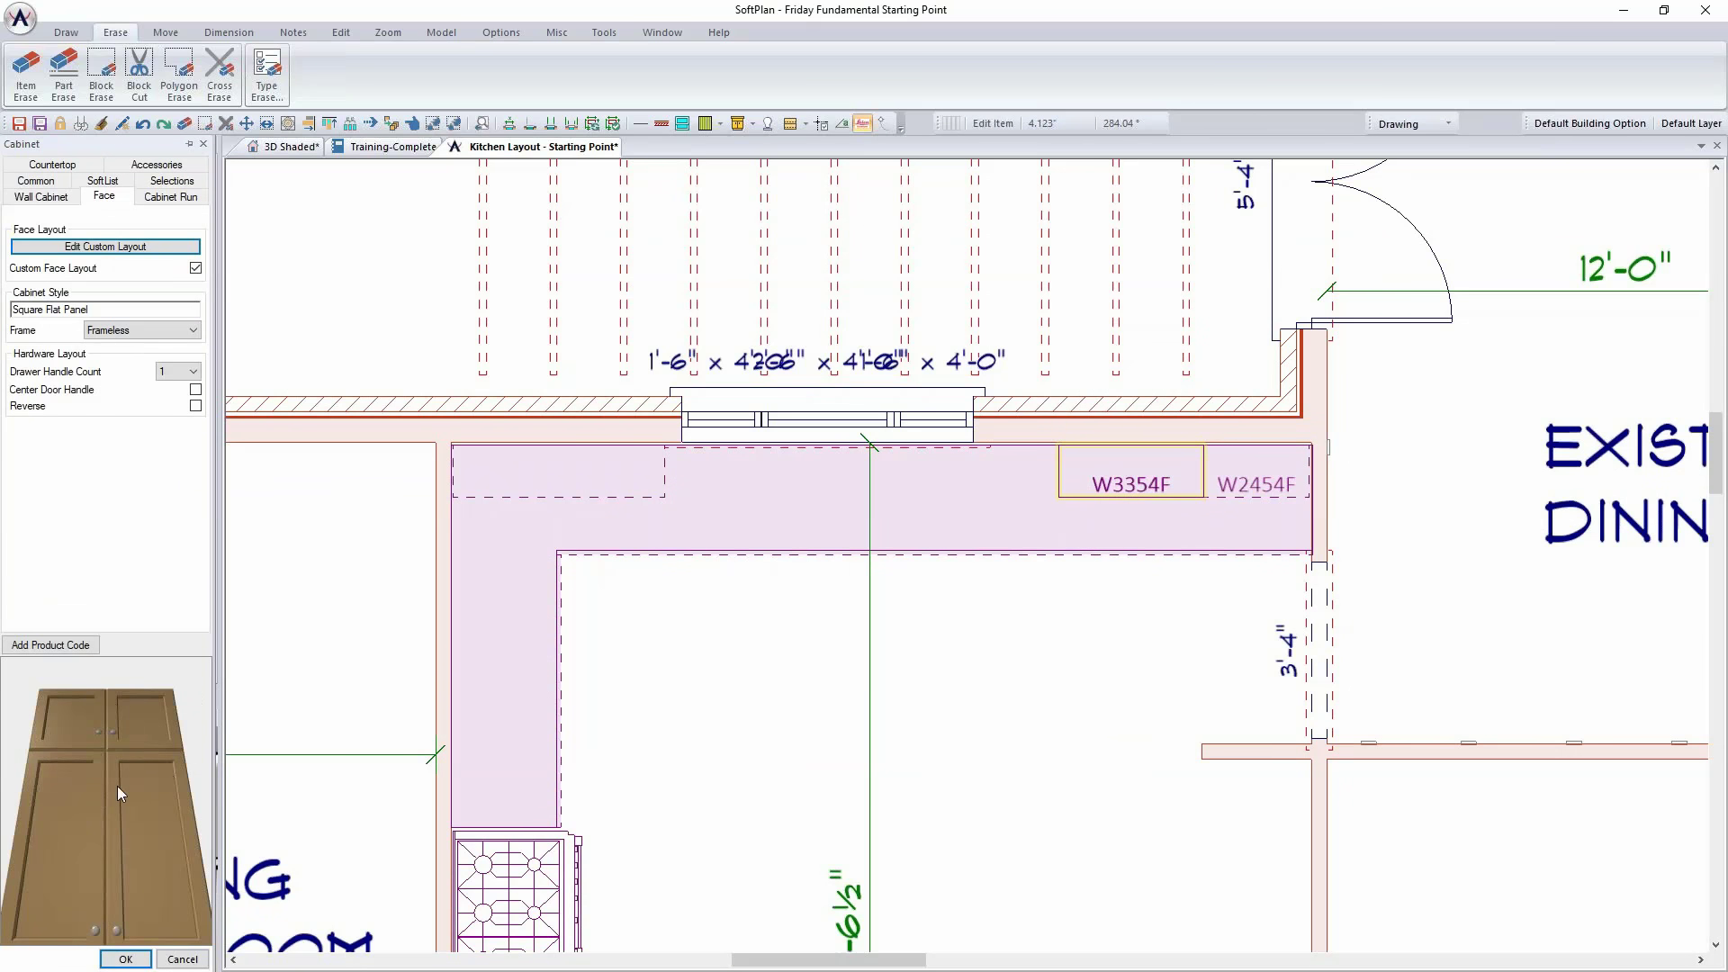
pyautogui.click(105, 245)
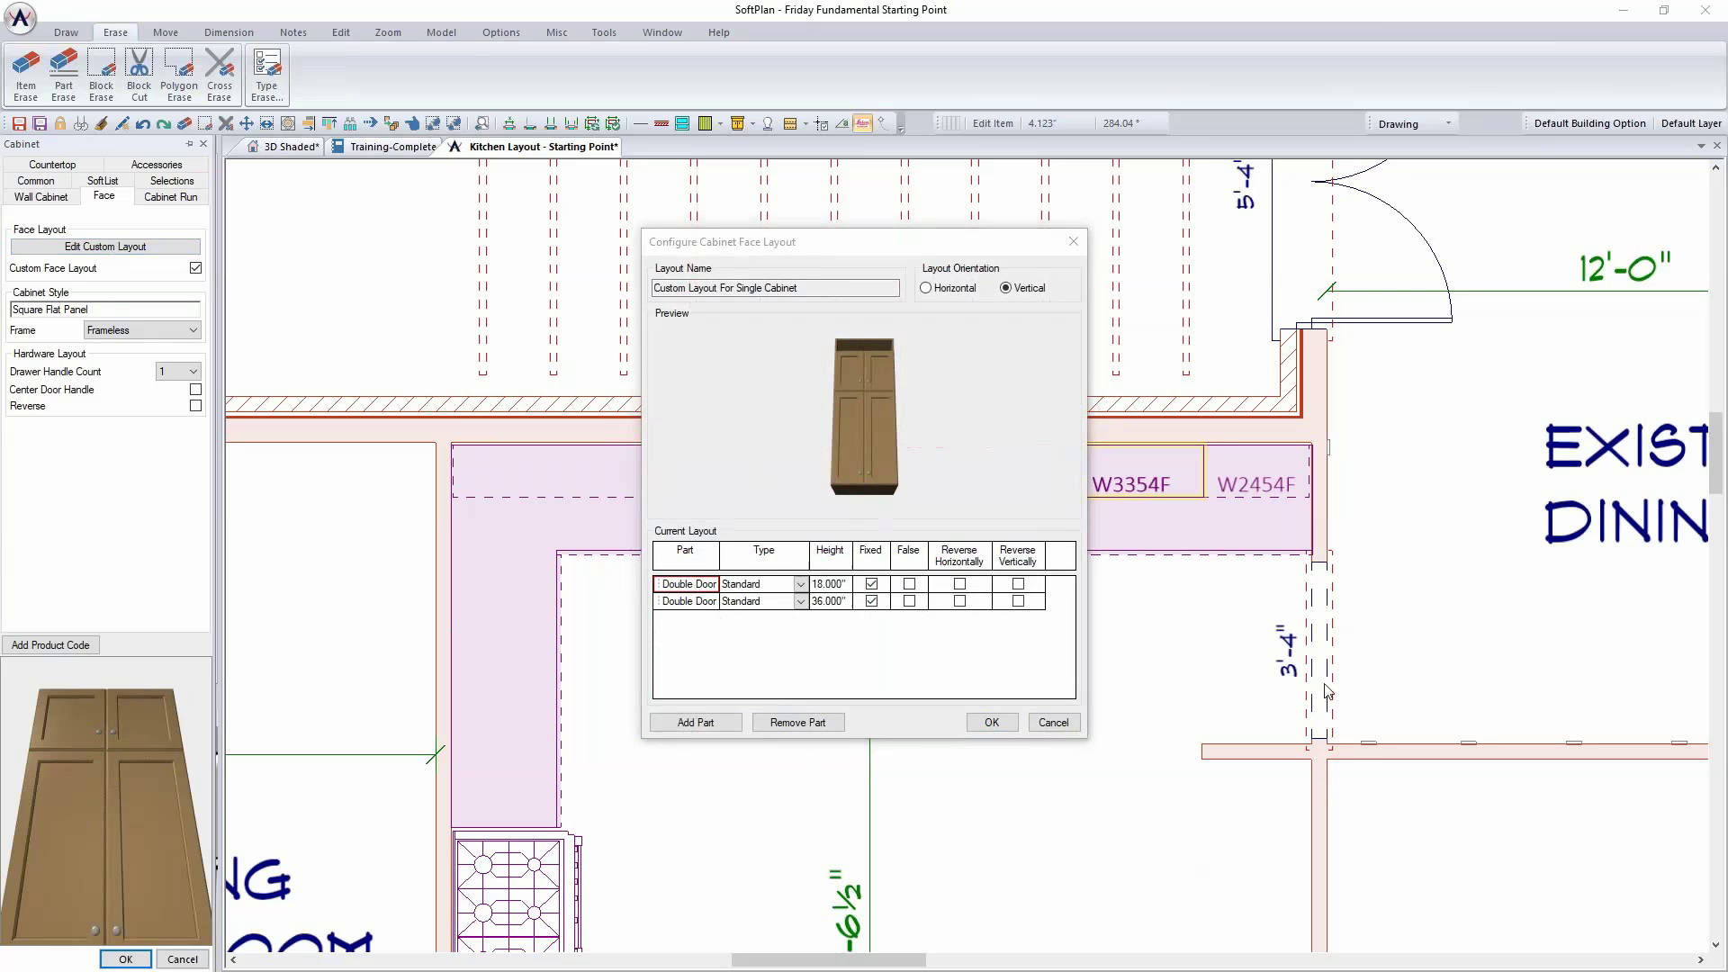
pyautogui.click(699, 601)
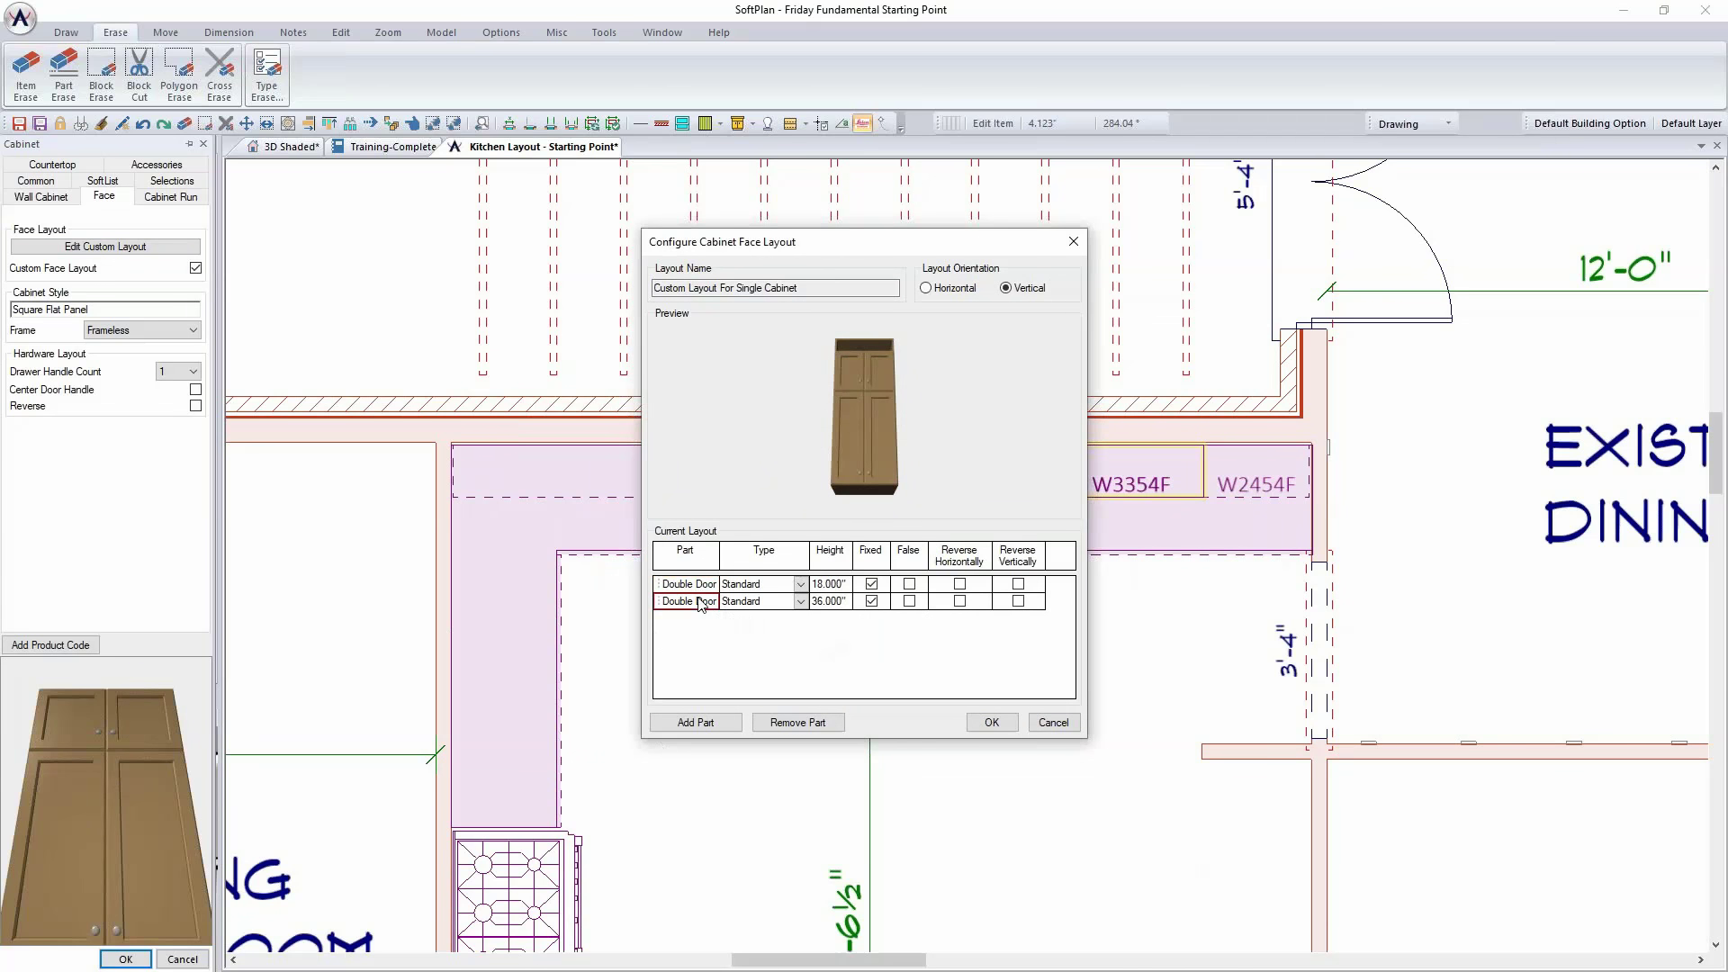
pyautogui.click(782, 722)
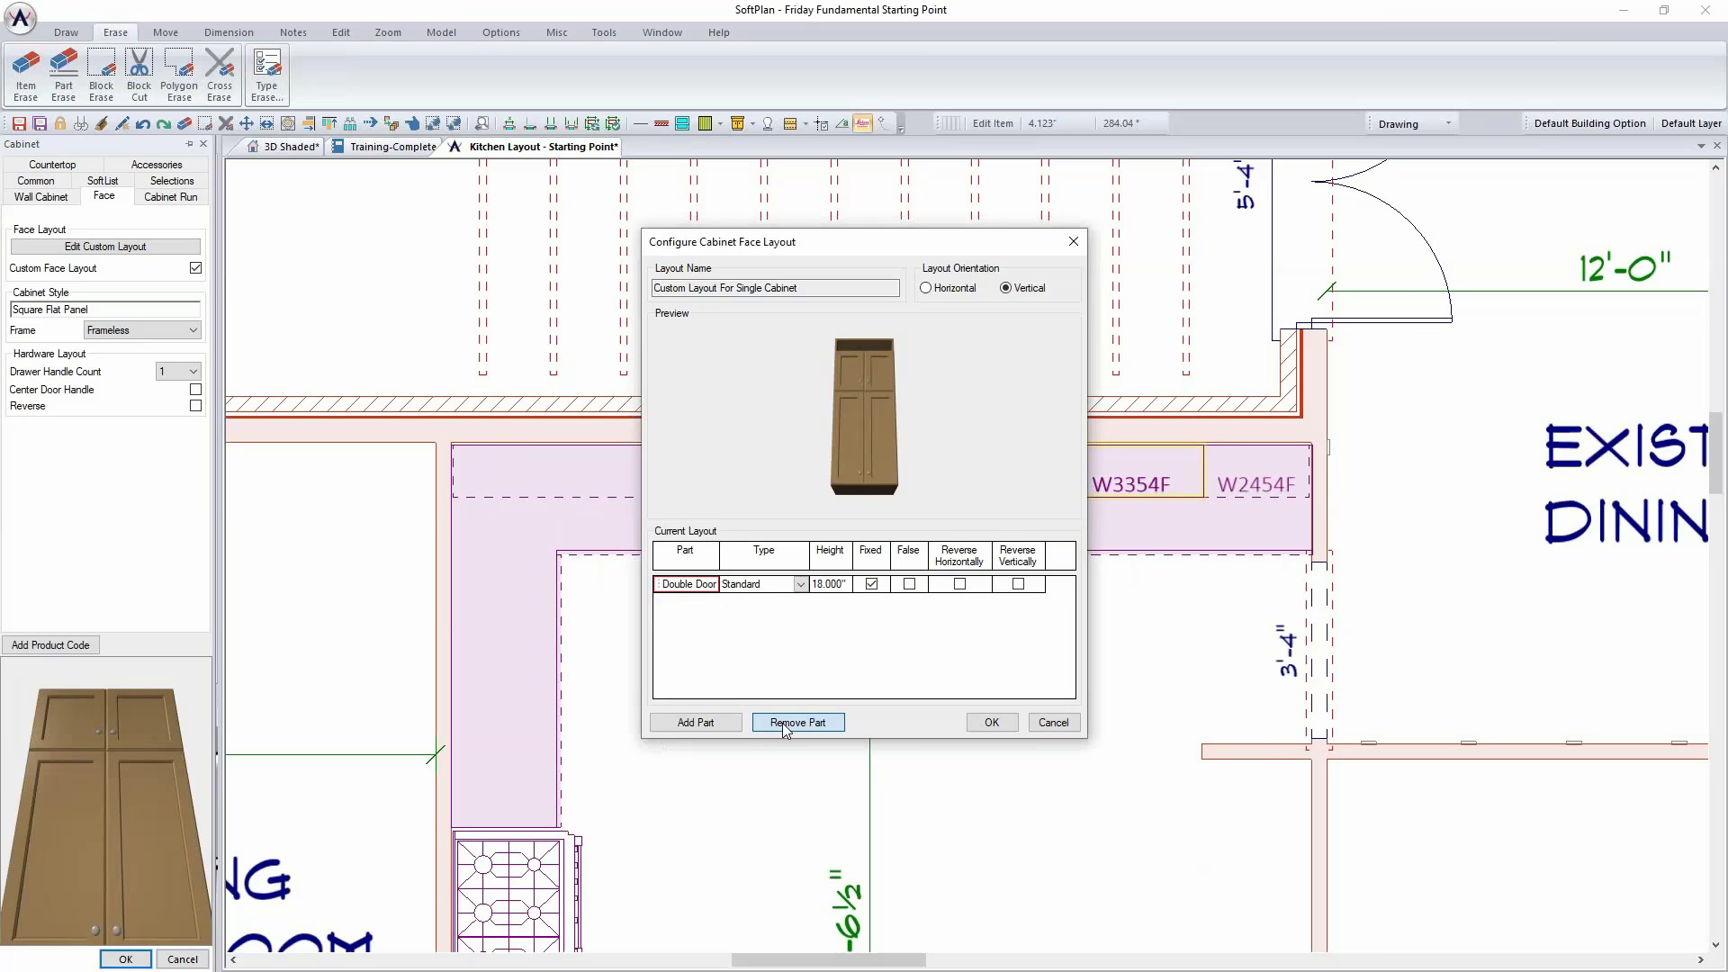
pyautogui.click(782, 722)
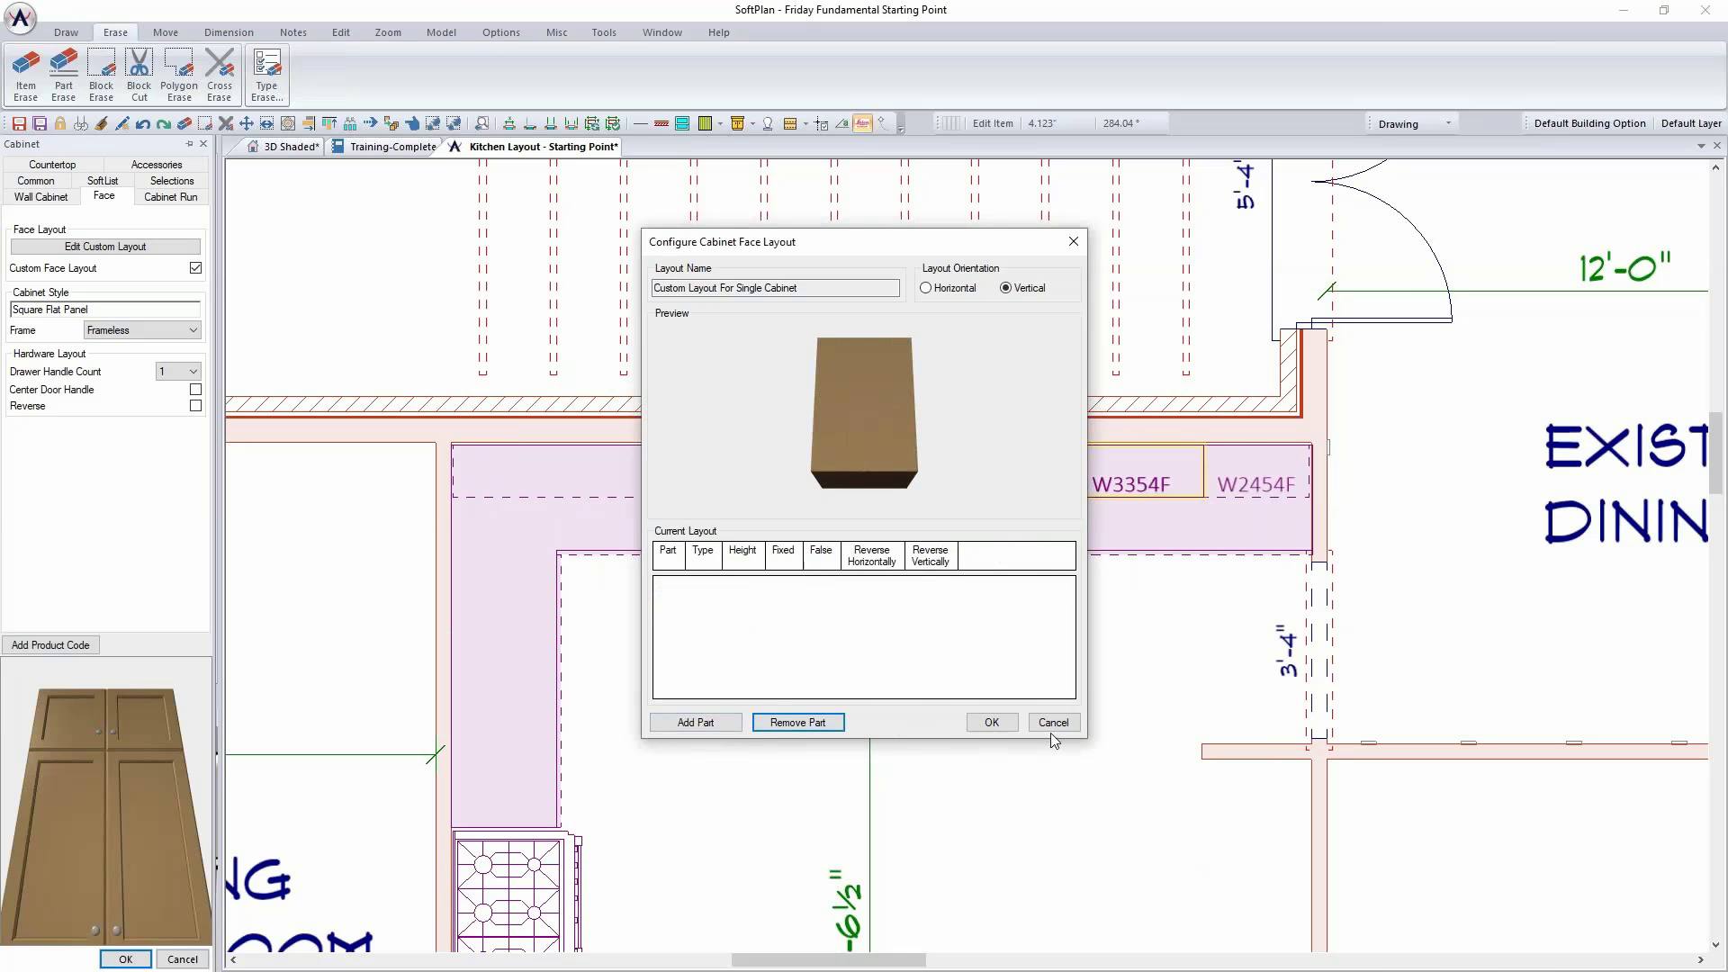
# Step: Add an Open Cabinet part to the empty face layout with a fixed height of 36 inches
pyautogui.click(688, 725)
pyautogui.click(833, 514)
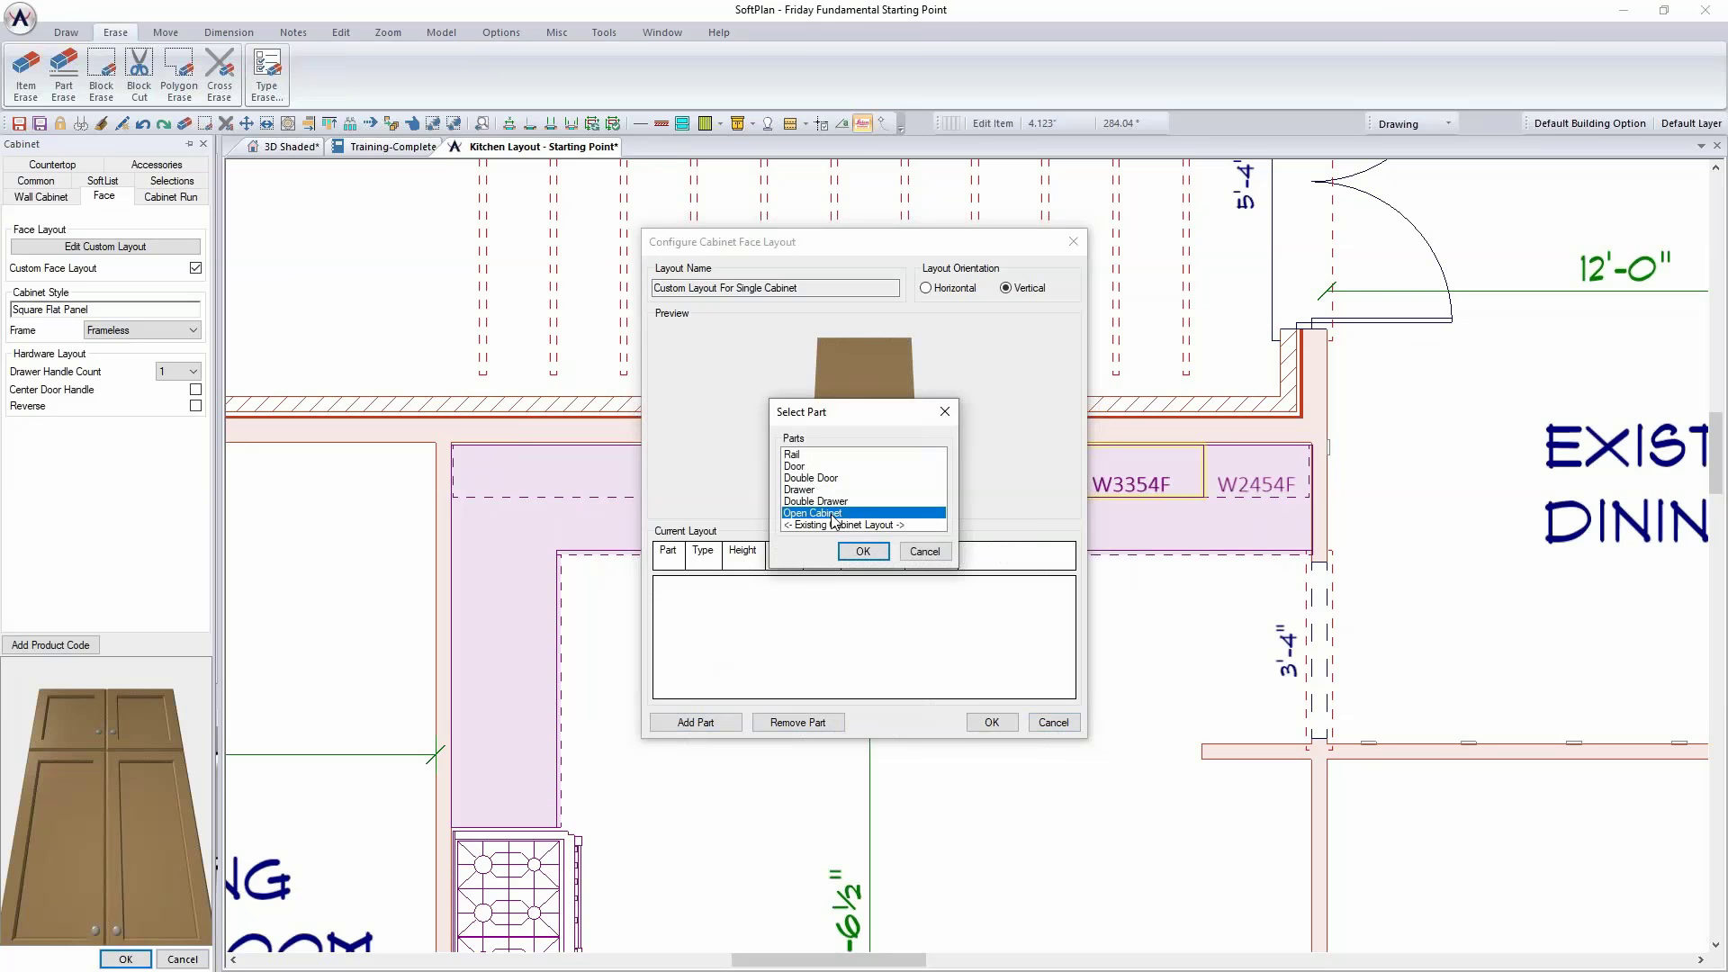
pyautogui.click(862, 551)
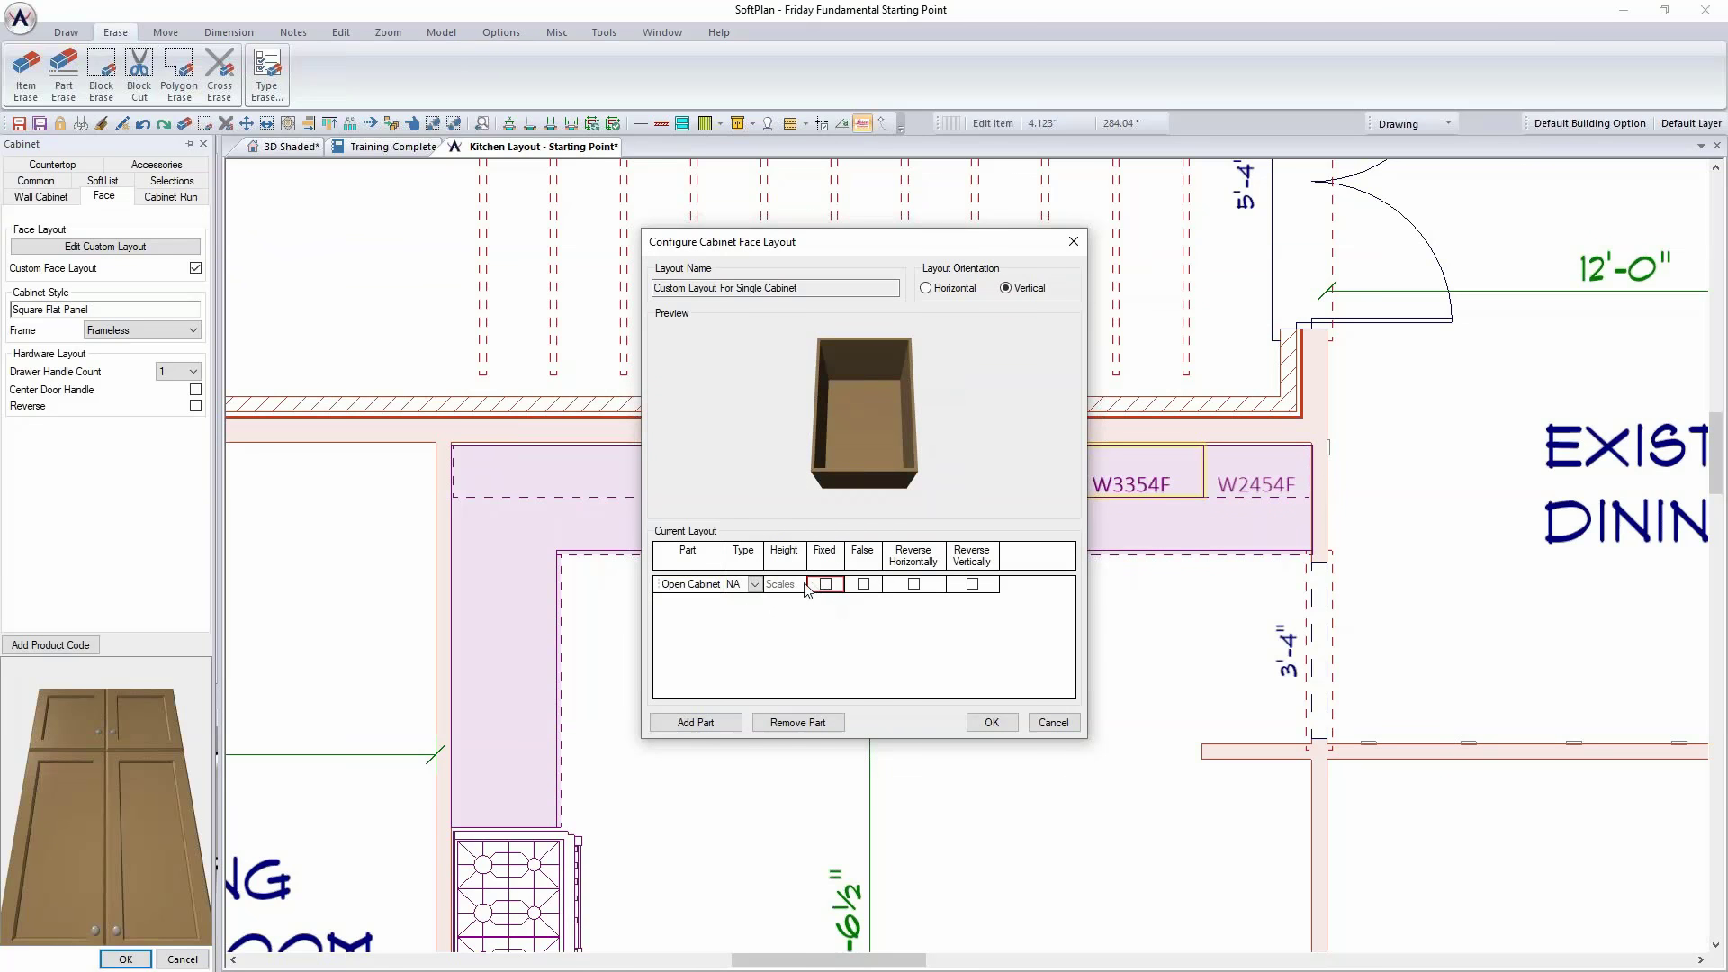
pyautogui.click(825, 585)
pyautogui.click(783, 584)
pyautogui.write('36.000"')
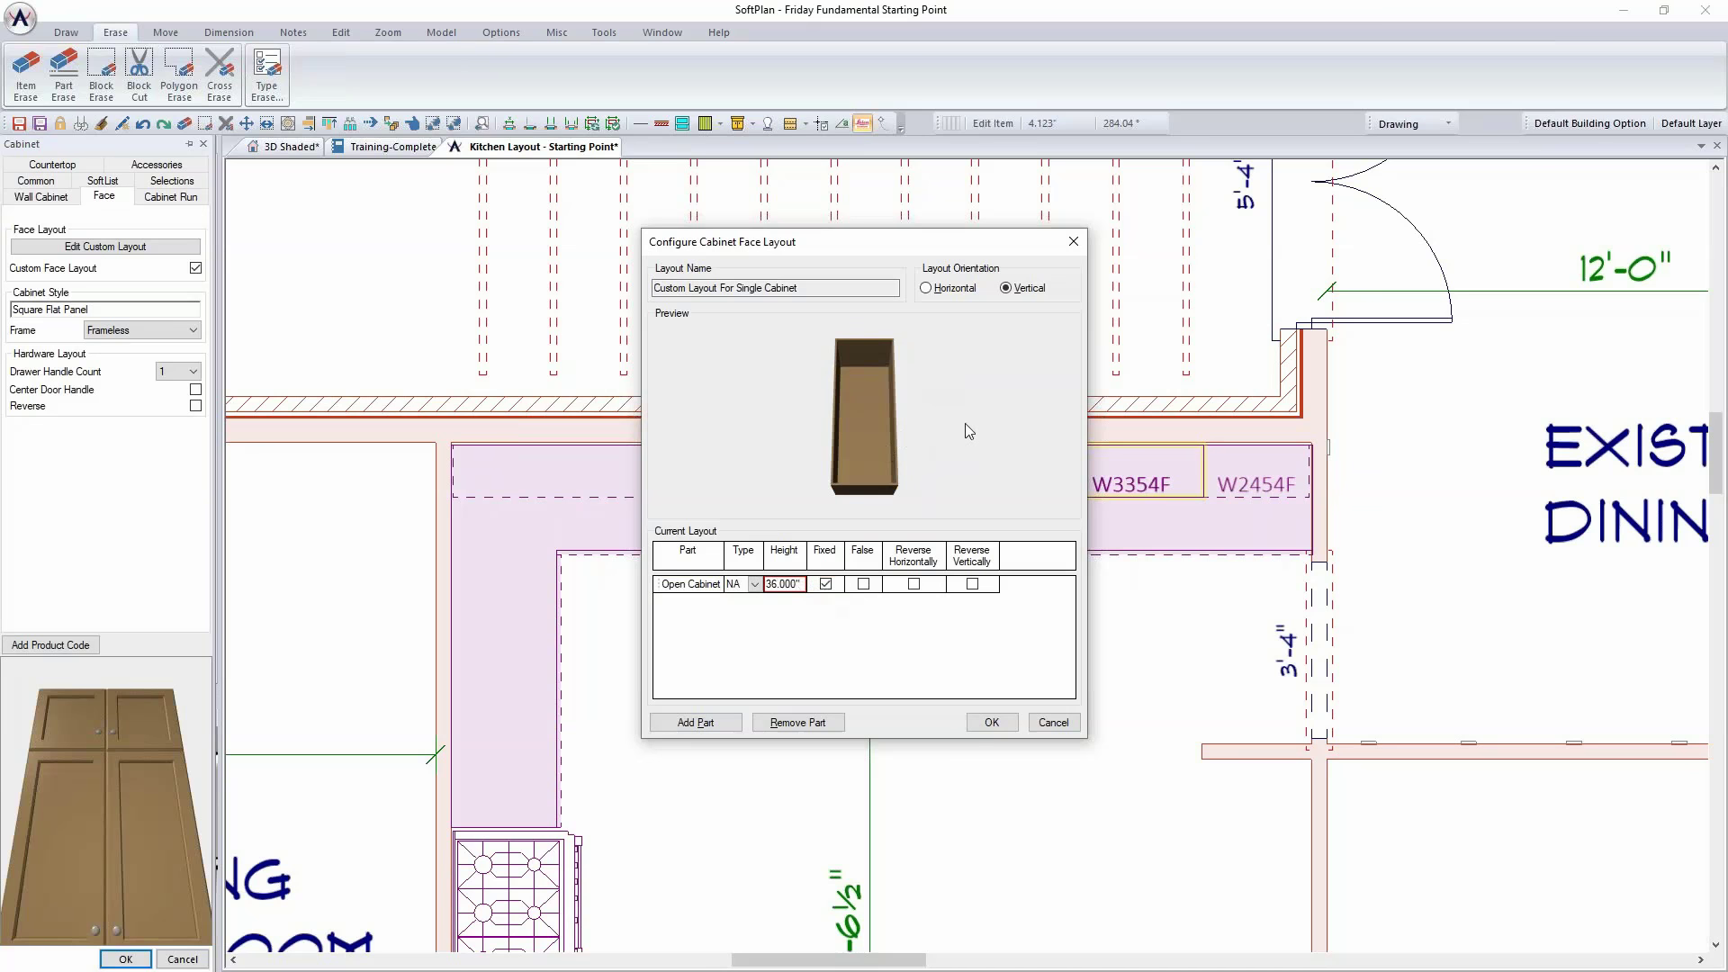
# Step: Add a Double Door part above the open section with a fixed height of 18 inches and apply the cabinet changes
pyautogui.click(716, 724)
pyautogui.click(827, 478)
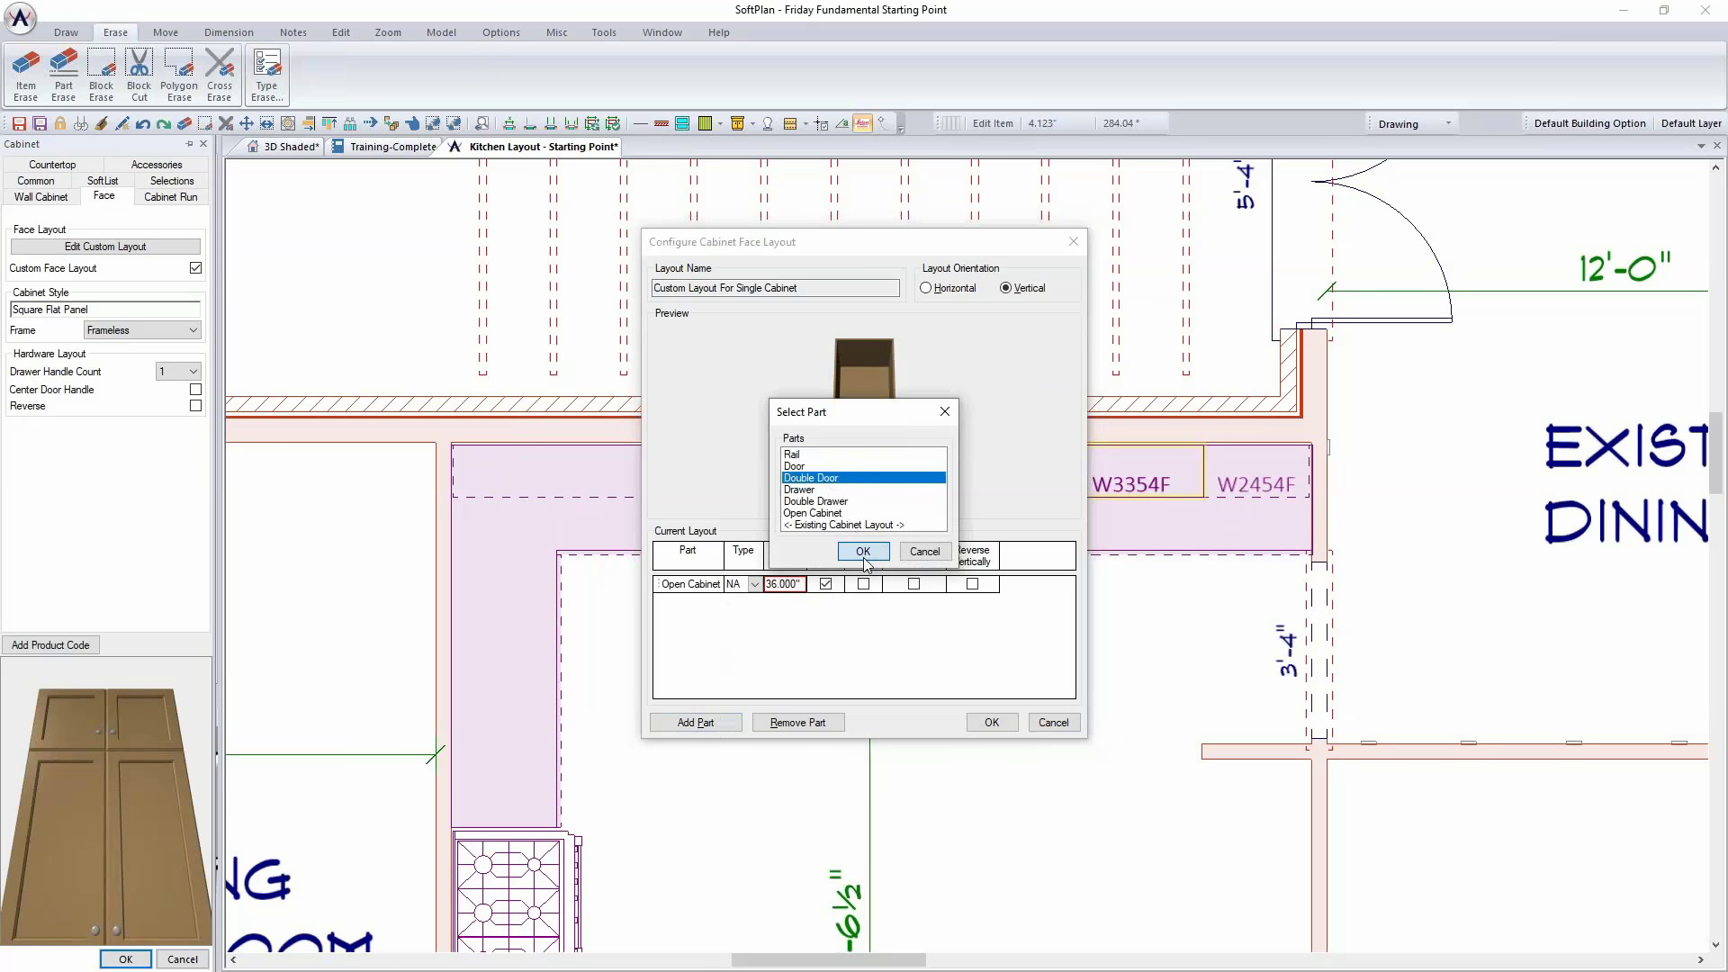
pyautogui.click(863, 551)
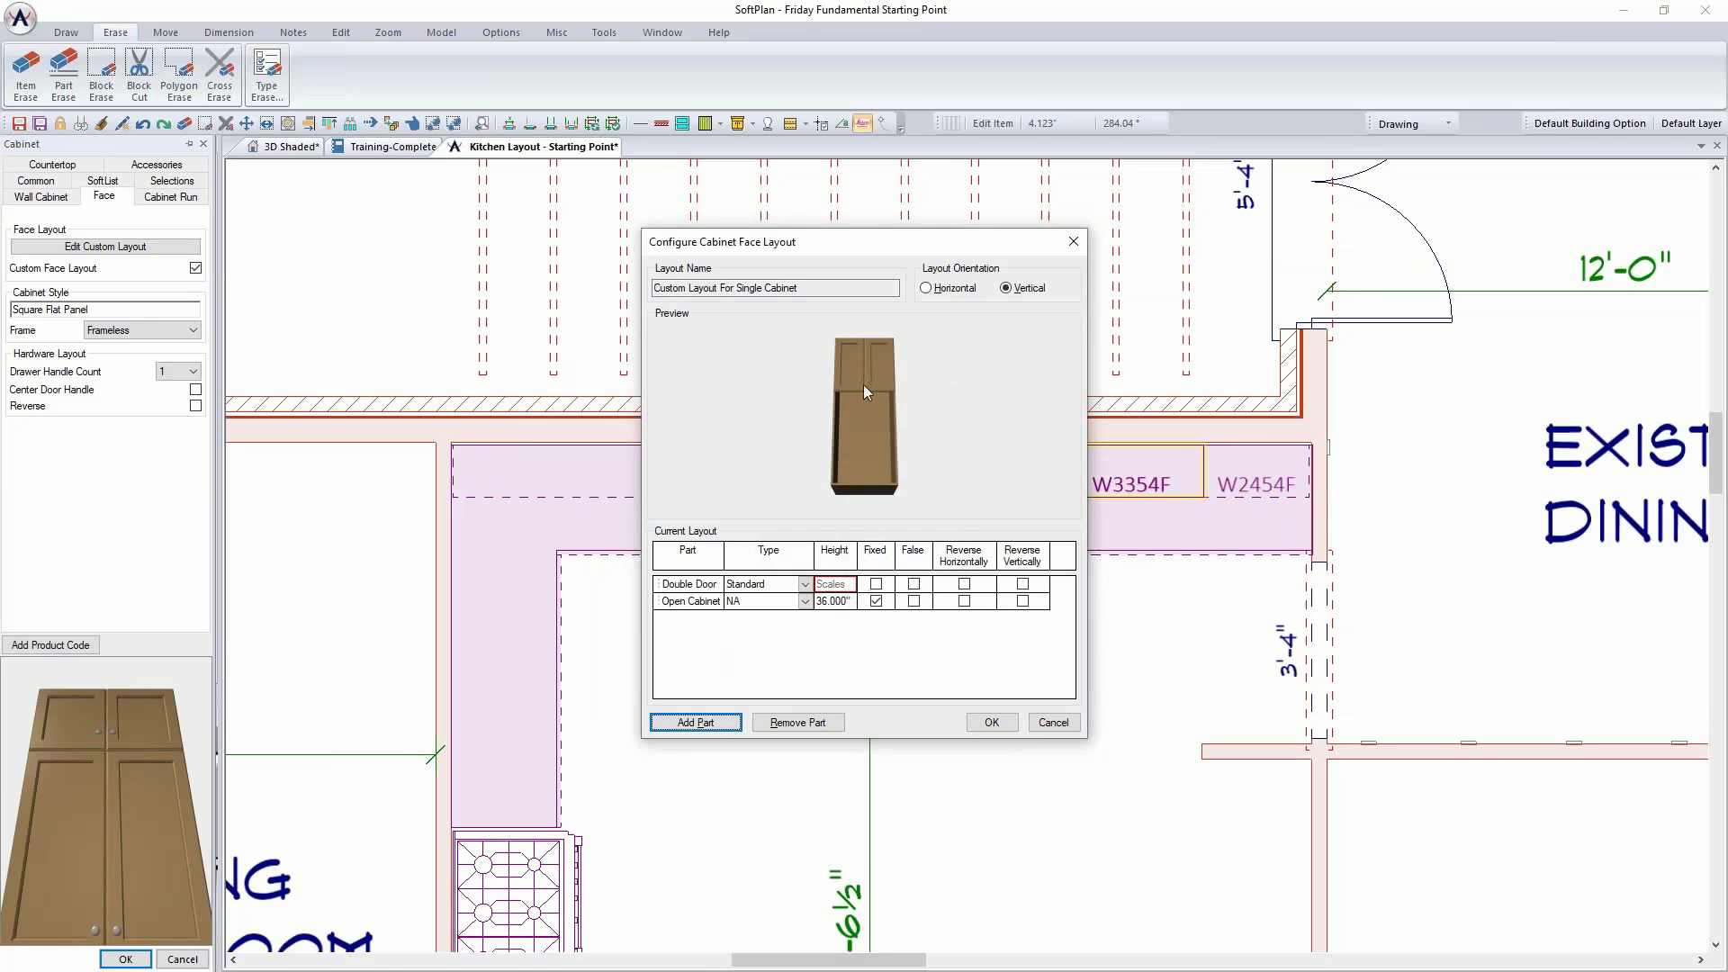
pyautogui.click(876, 584)
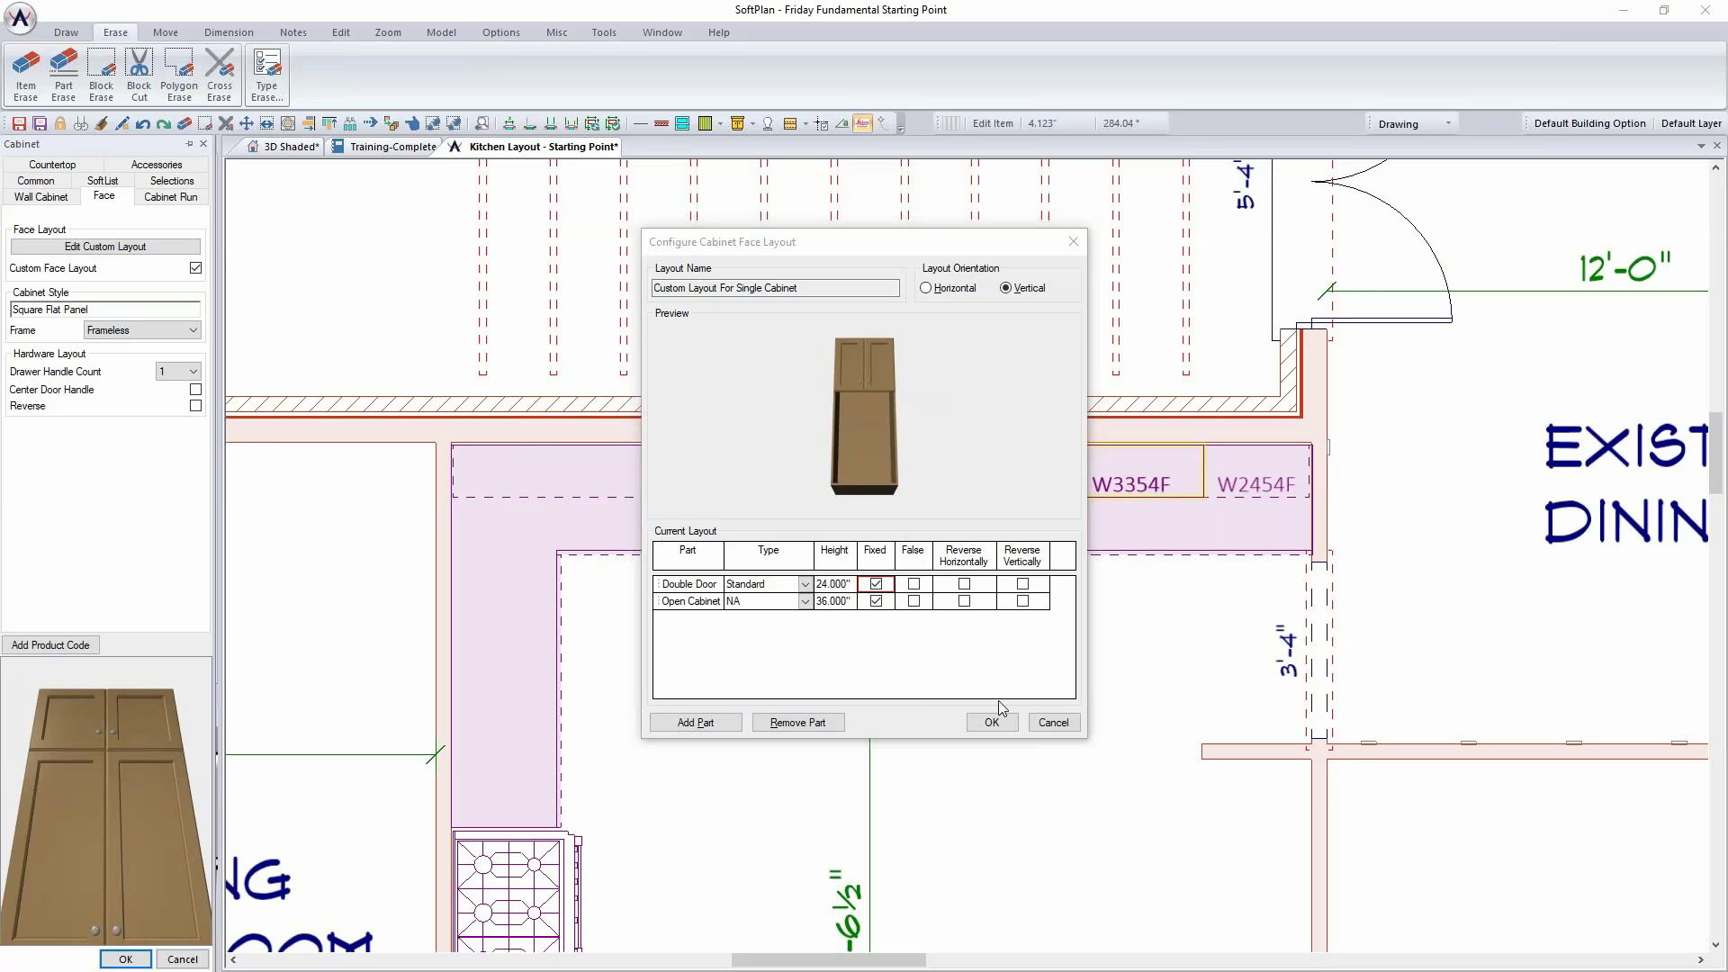
pyautogui.click(851, 585)
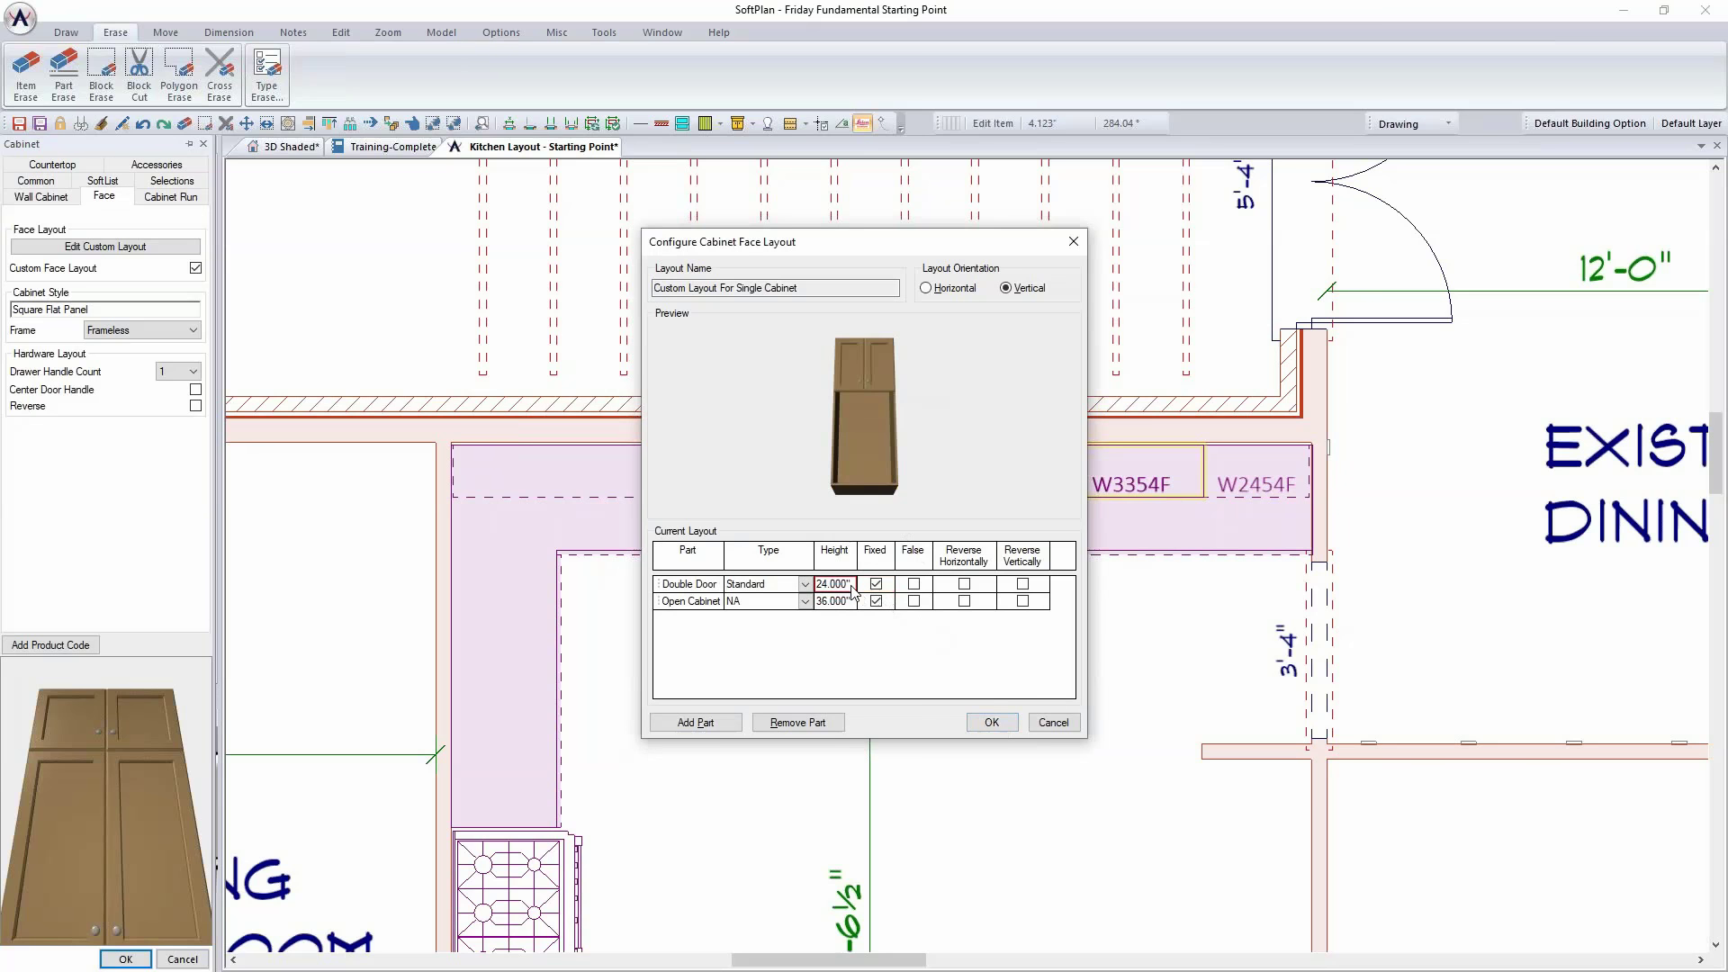
pyautogui.write('18')
pyautogui.click(991, 723)
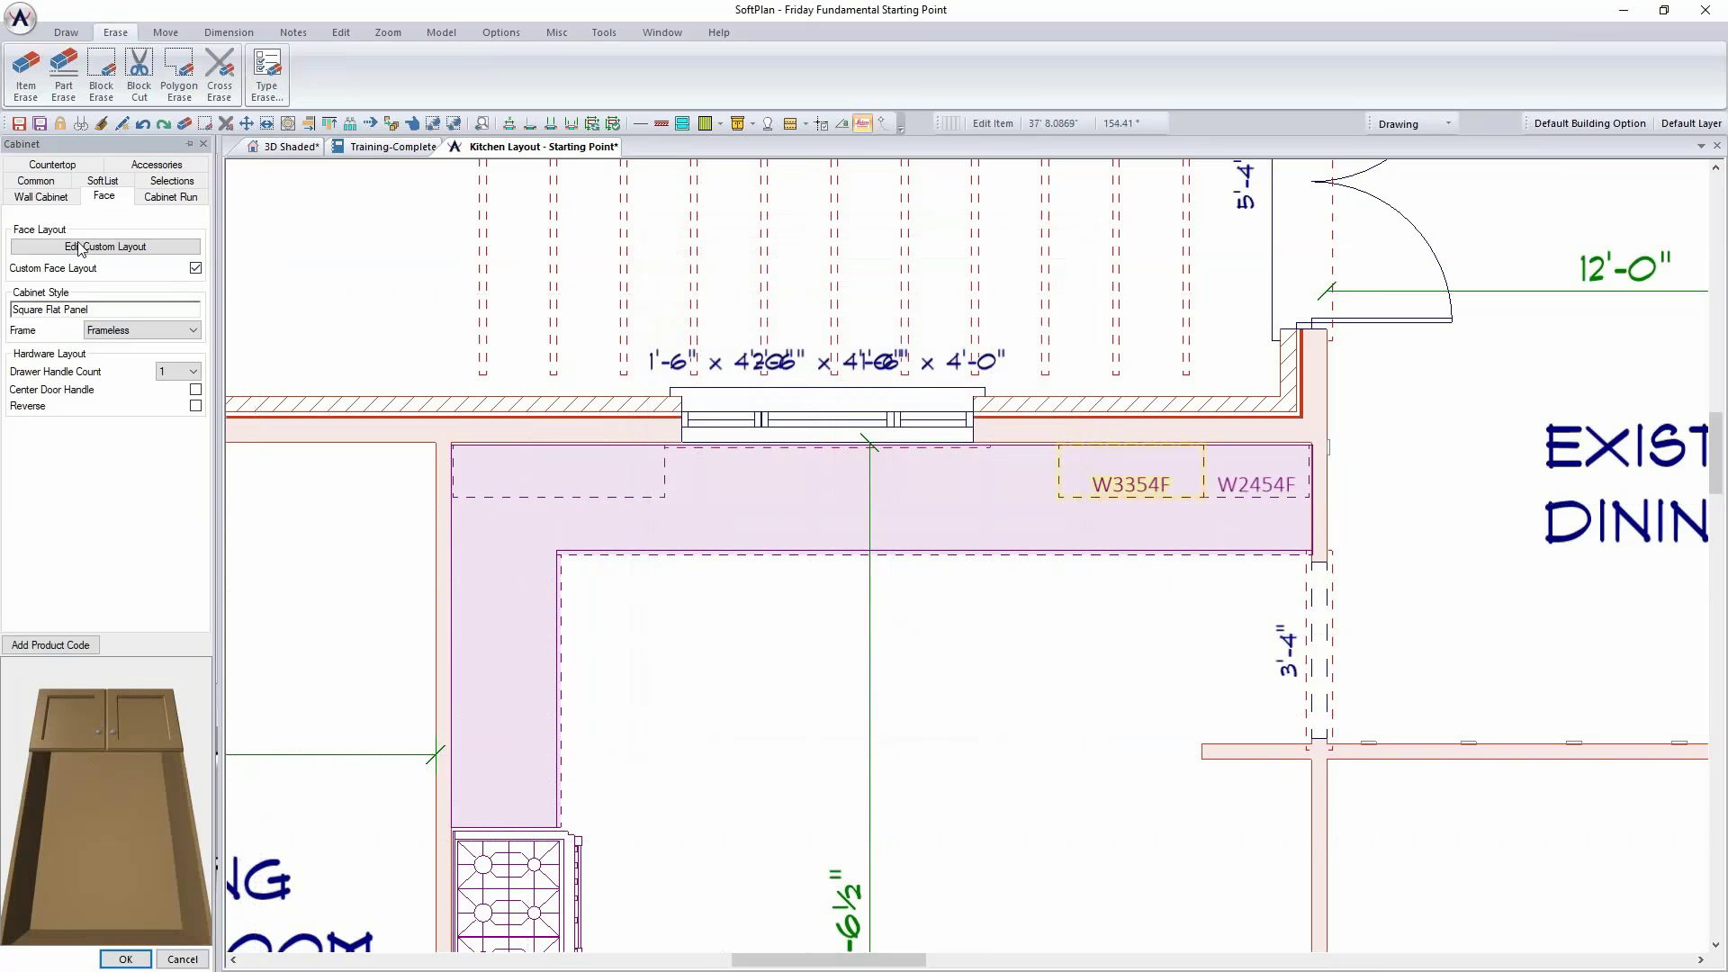
pyautogui.click(41, 197)
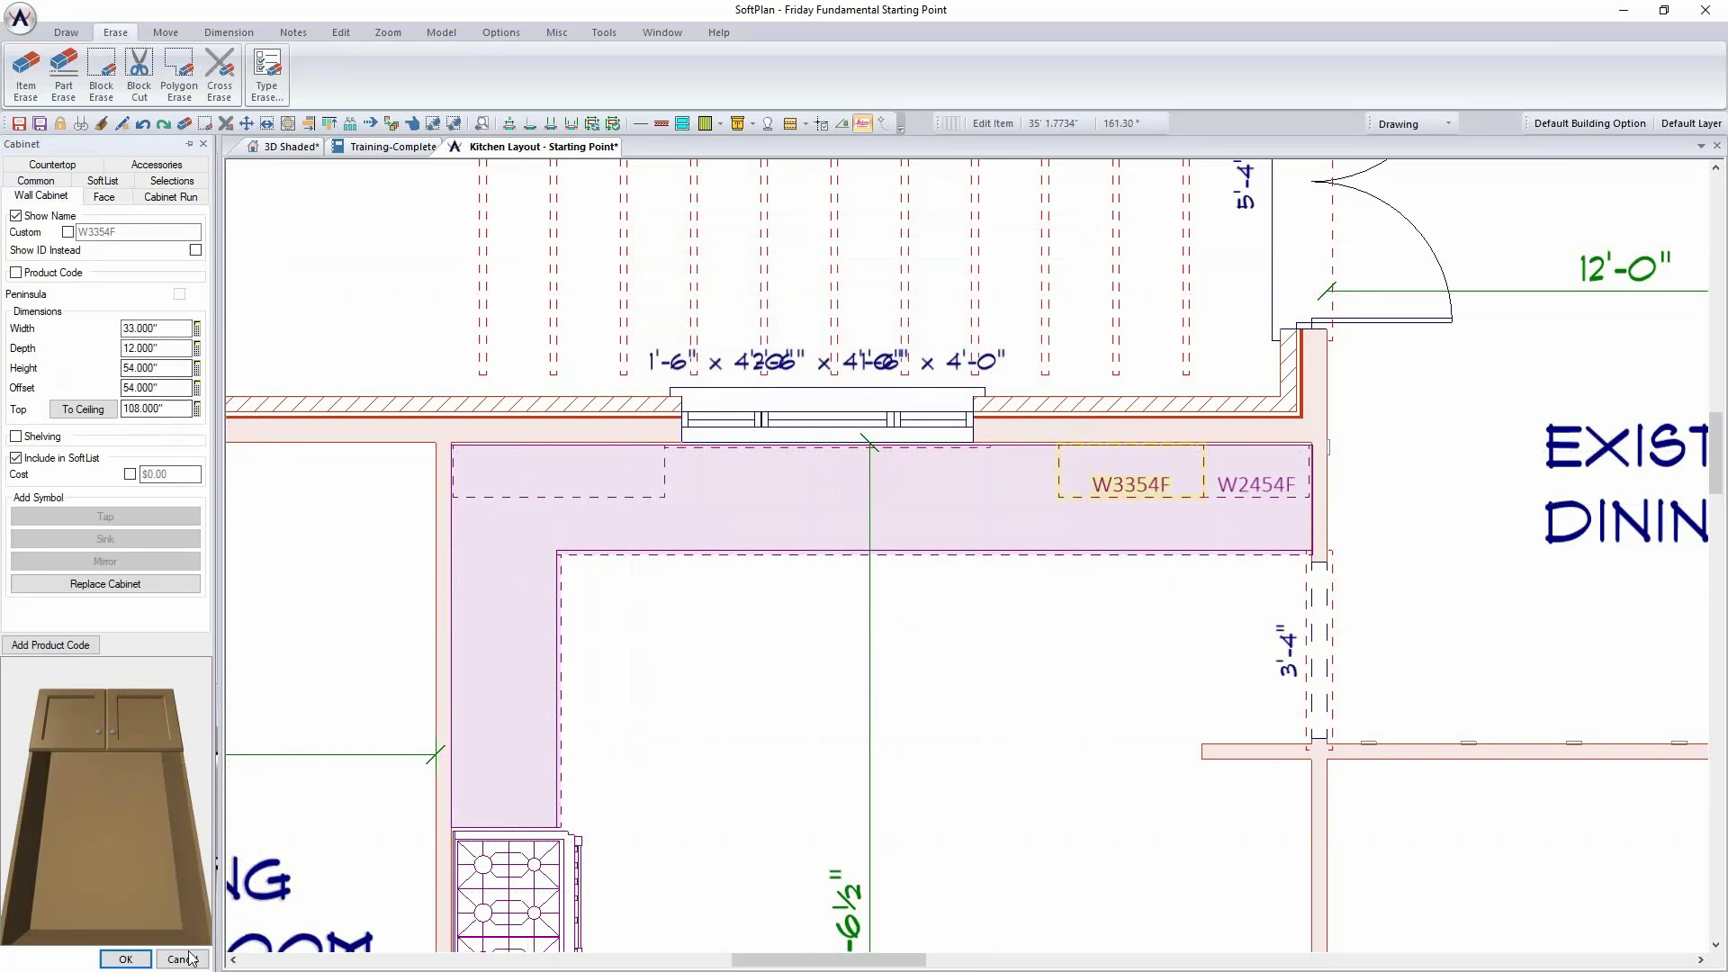
pyautogui.click(126, 958)
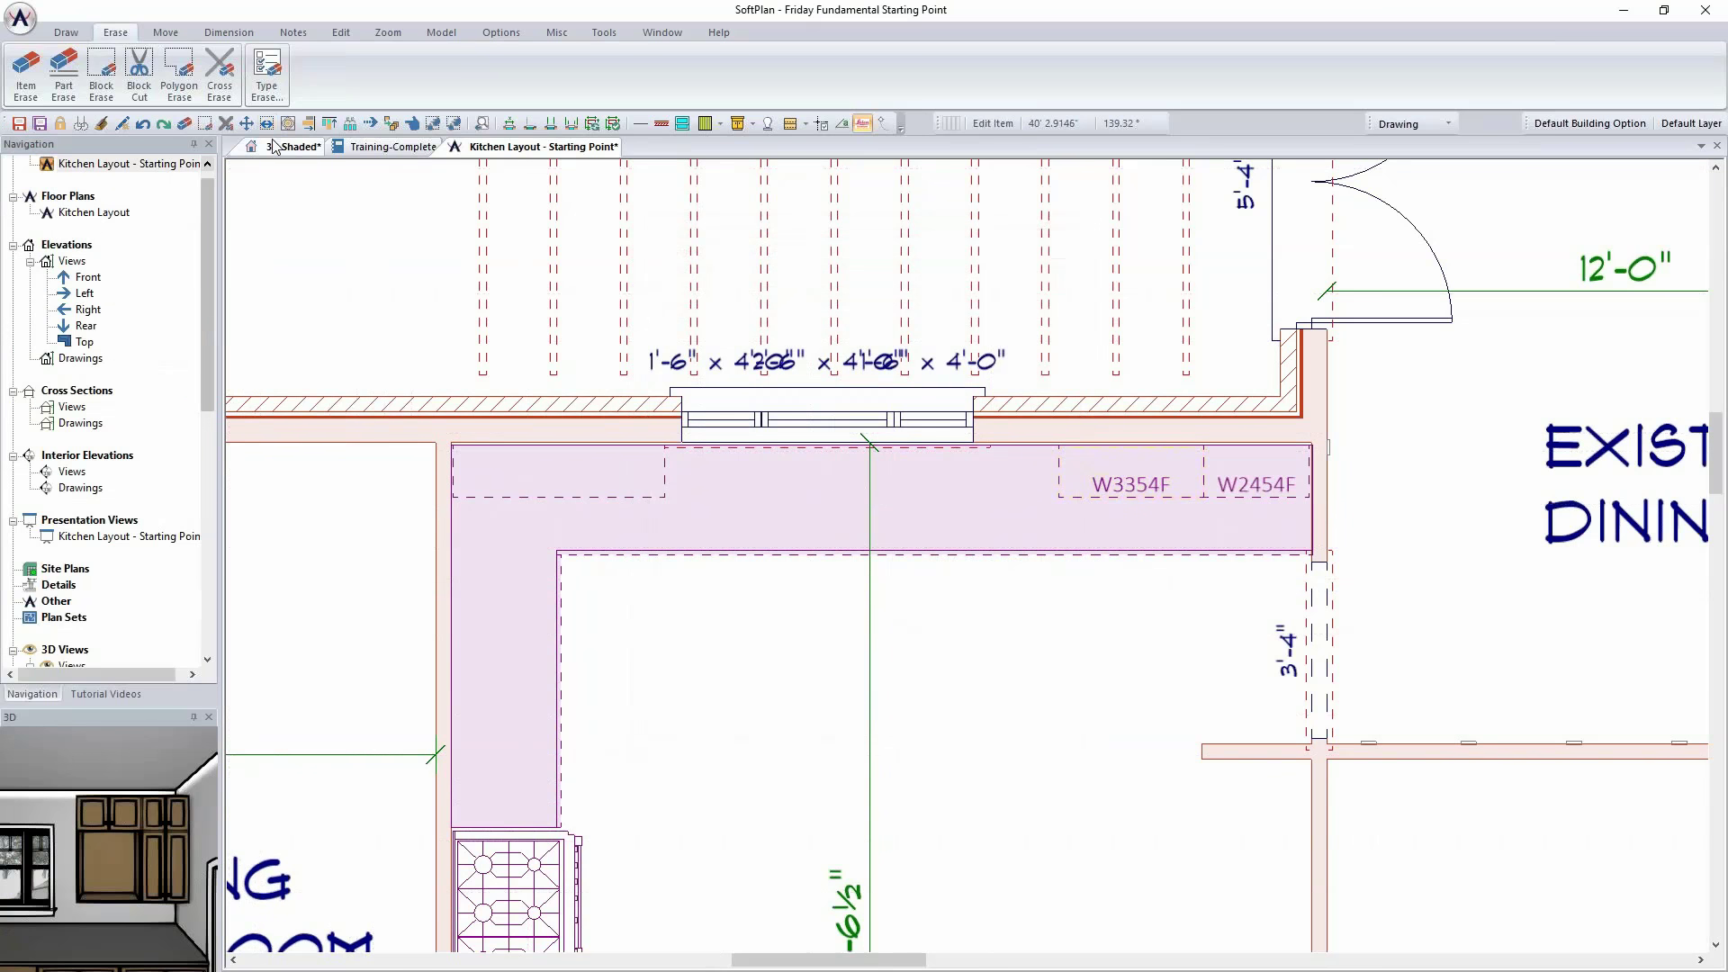
# Step: In the shaded 3D view, turn on standard shelving with 1 shelf for the open-faced wall cabinet and apply it
pyautogui.click(273, 147)
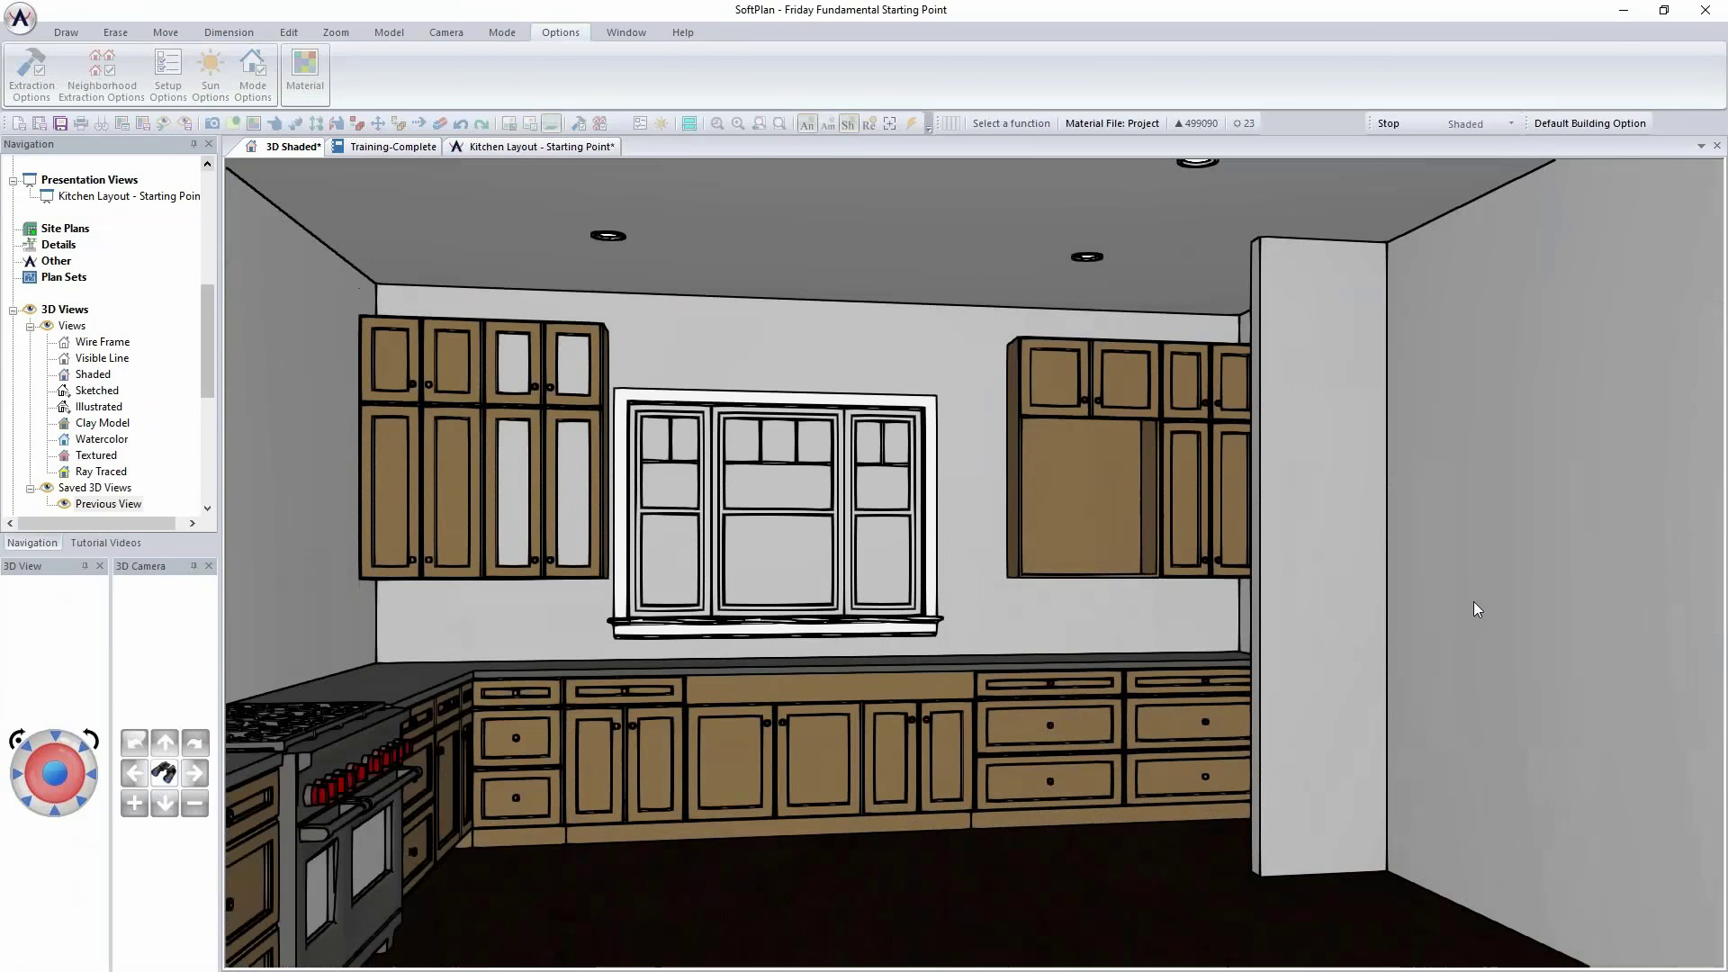
pyautogui.scroll(3, 1473, 601)
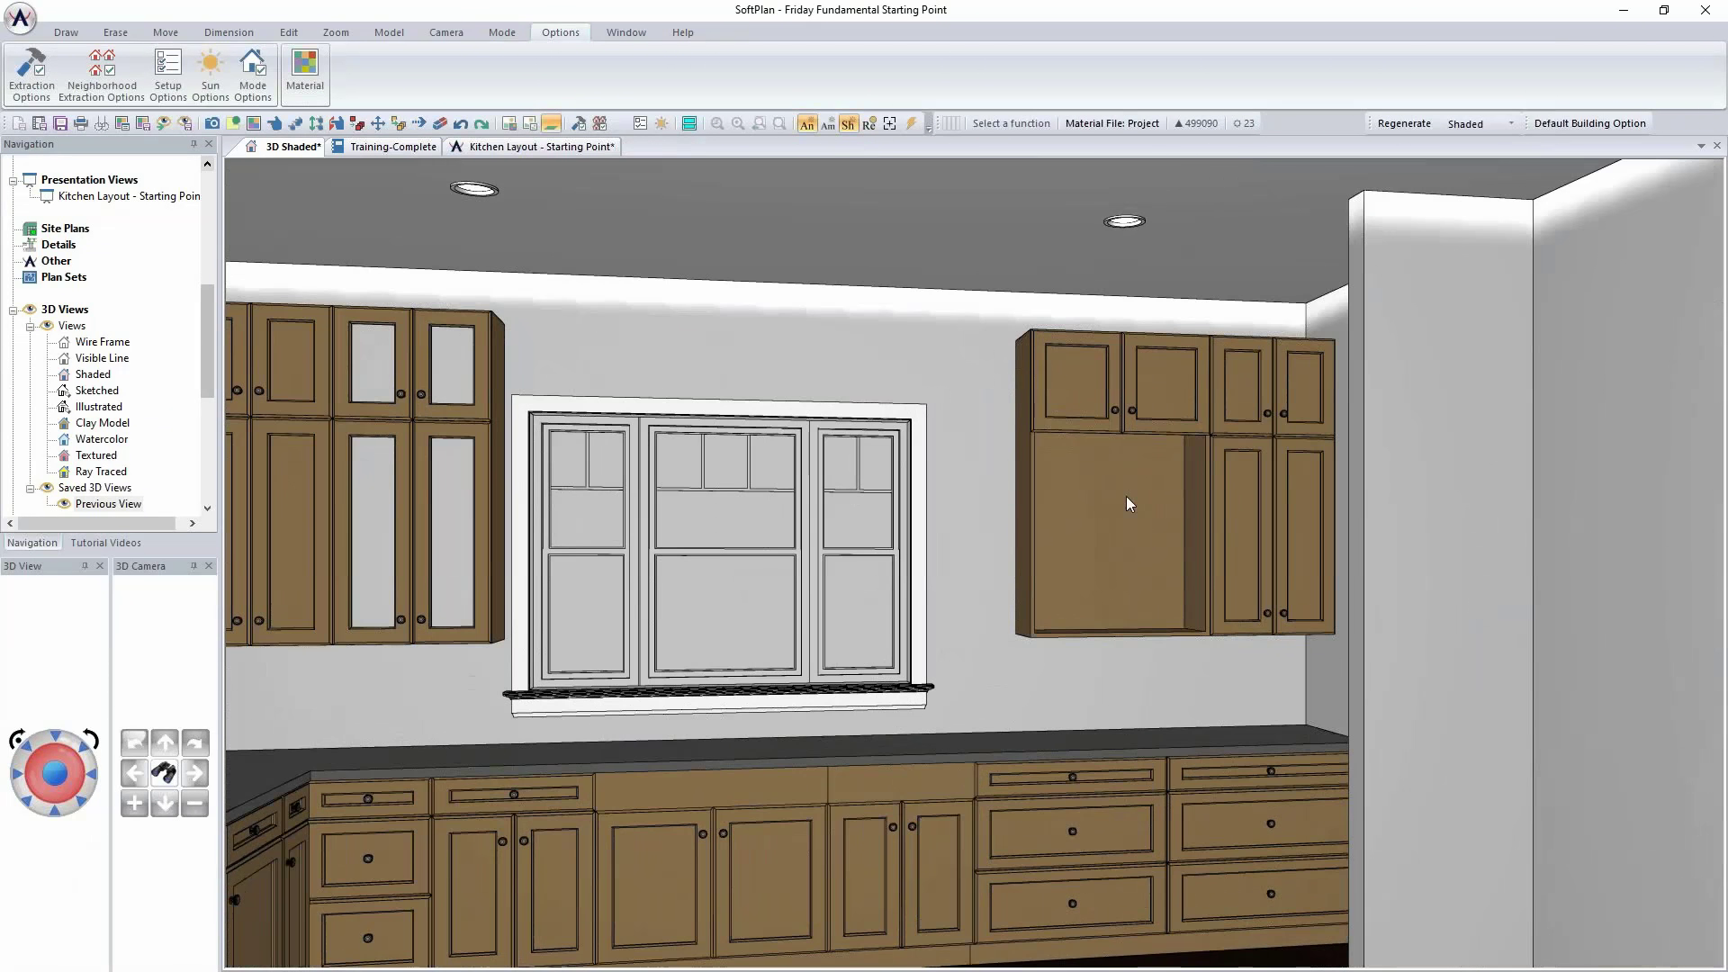
pyautogui.rightClick(1126, 495)
pyautogui.click(1143, 505)
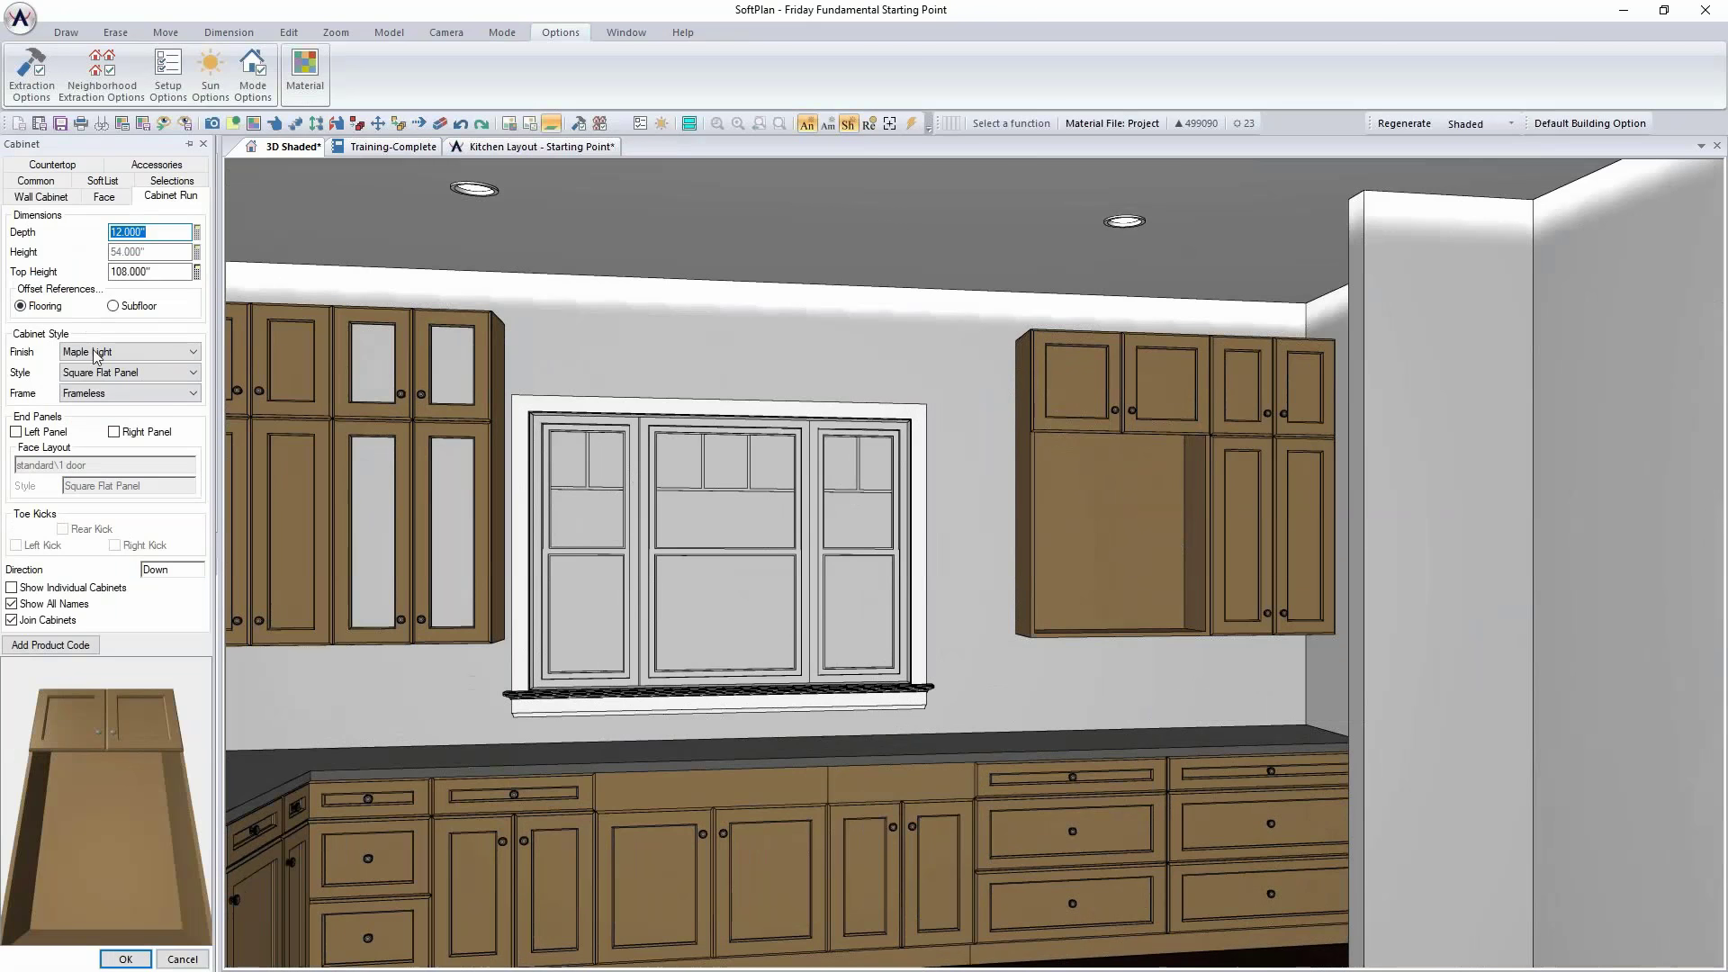
pyautogui.click(63, 198)
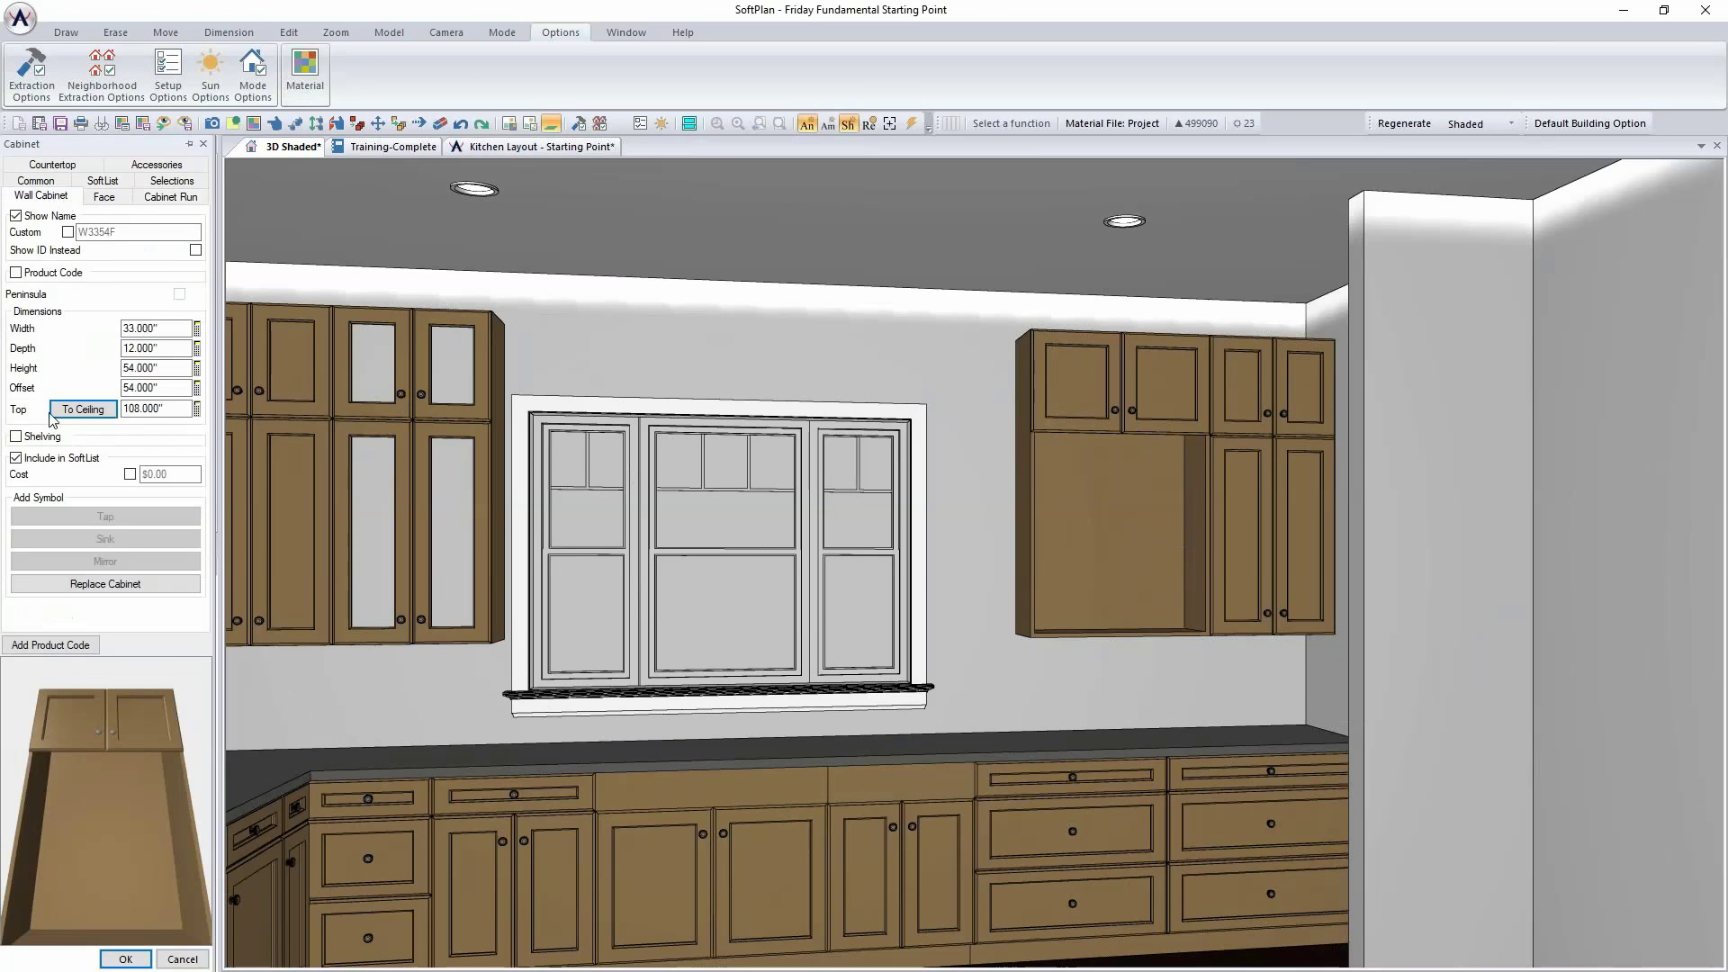
pyautogui.click(16, 437)
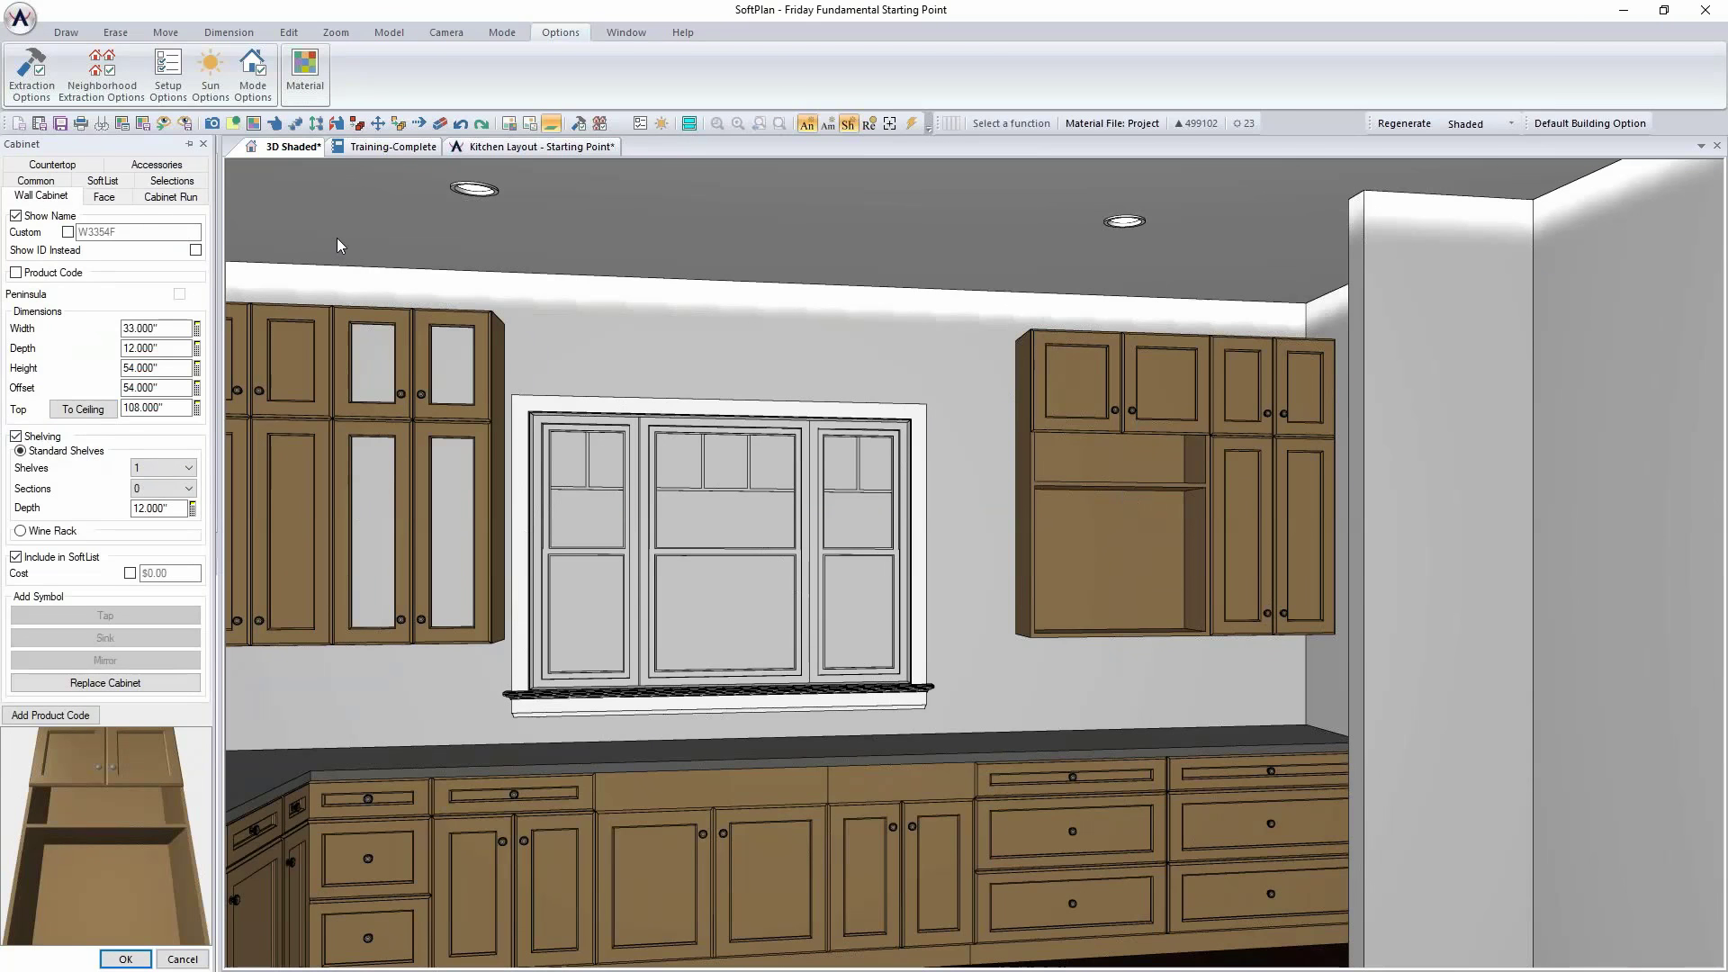
pyautogui.click(125, 960)
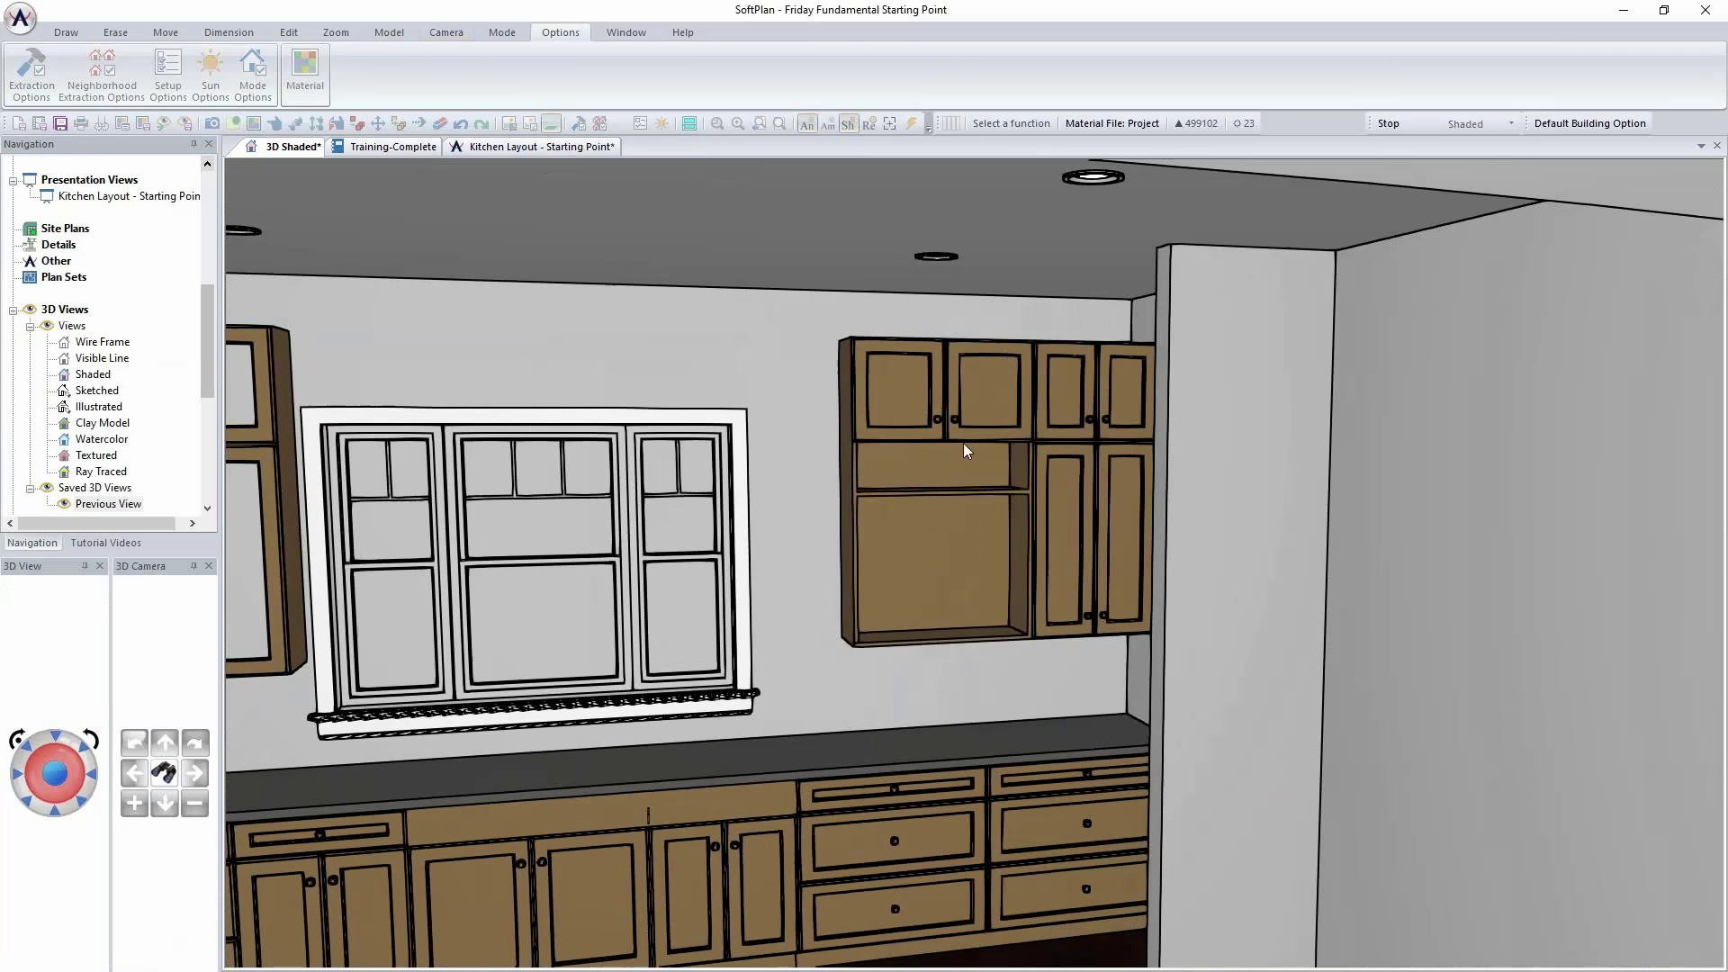
pyautogui.rightClick(925, 474)
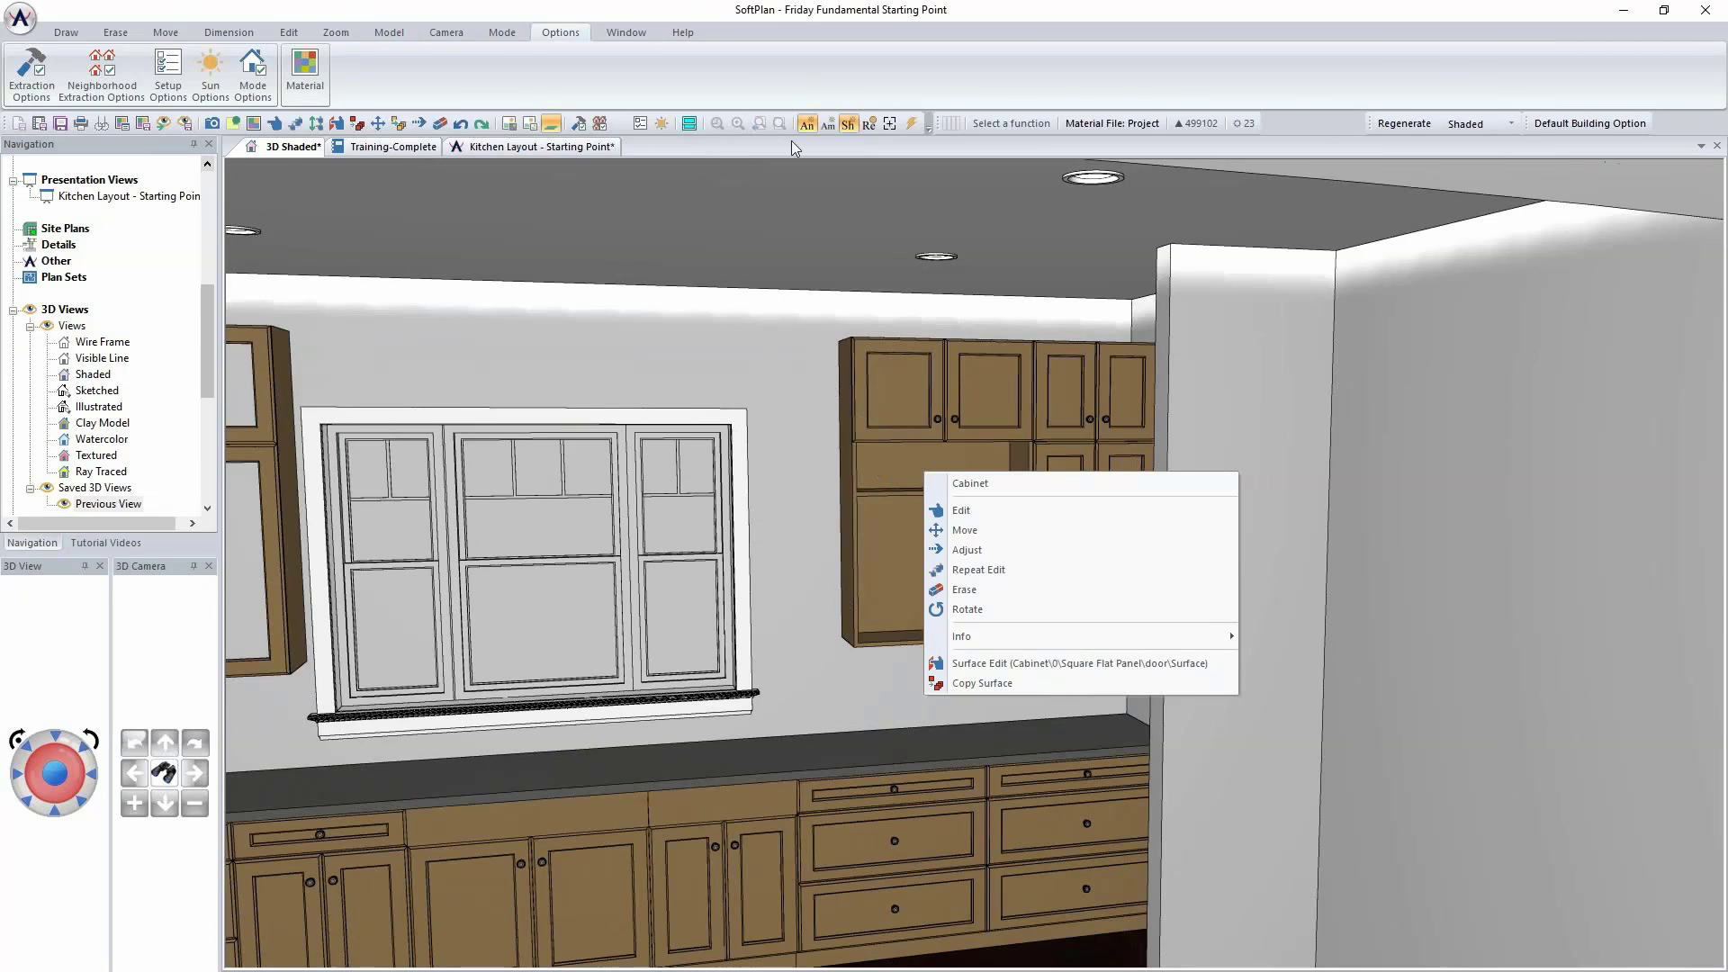
pyautogui.click(697, 79)
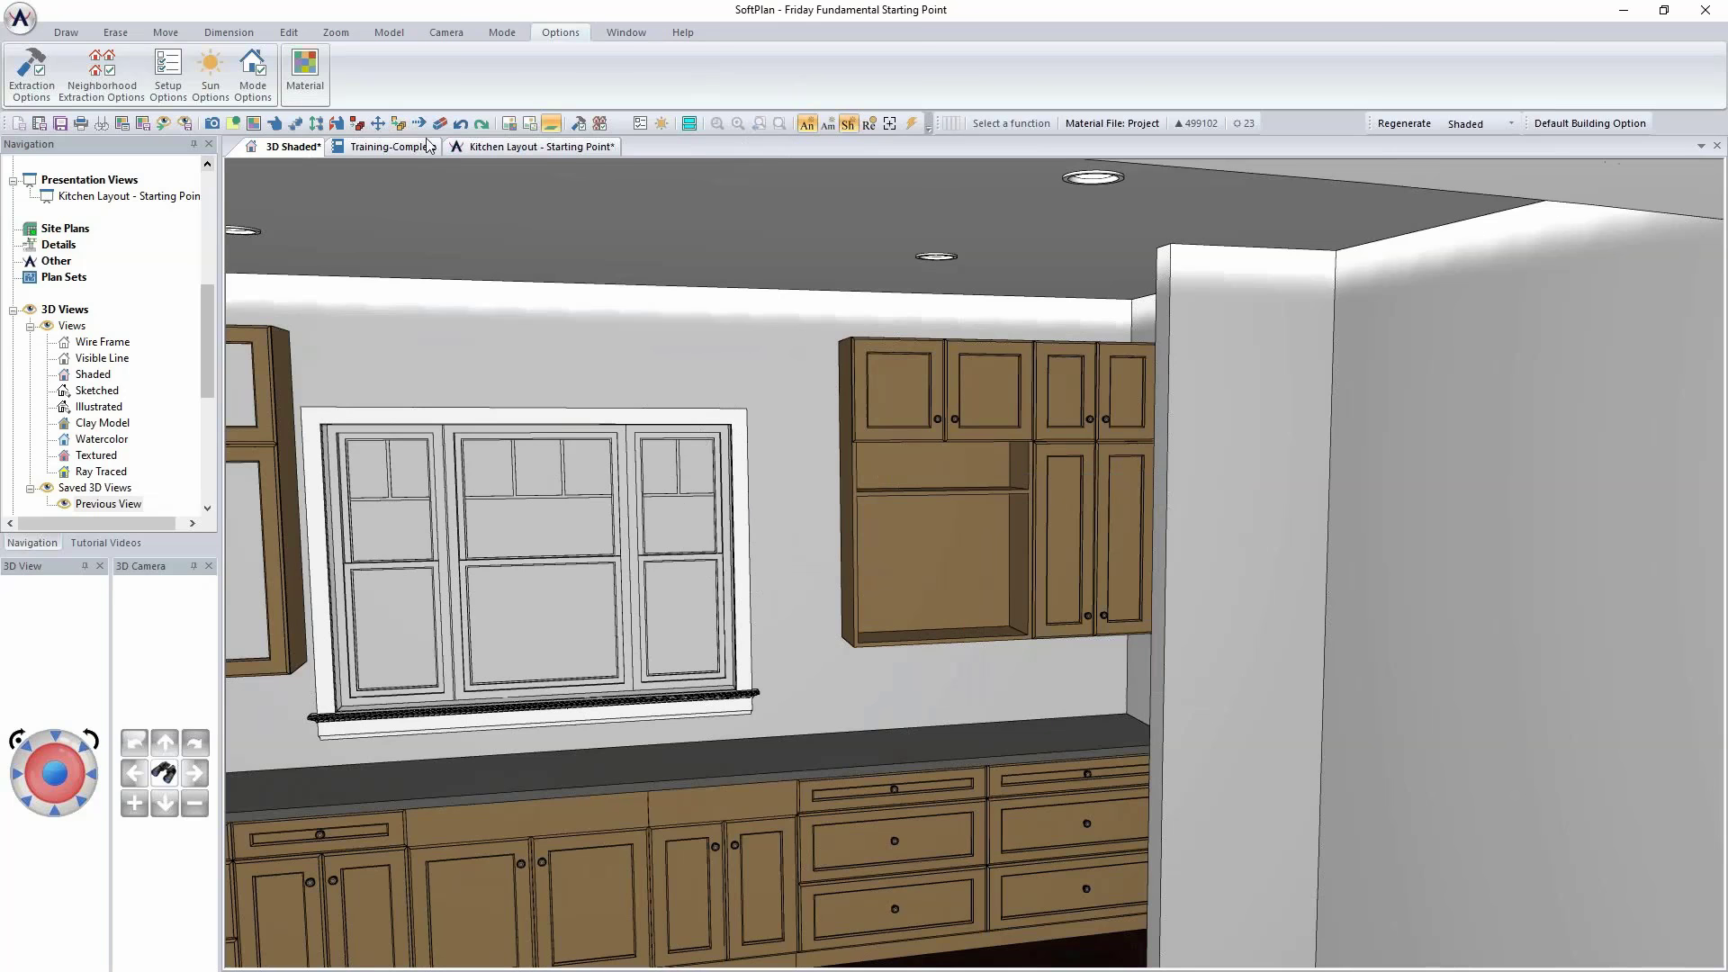
# Step: Return to the kitchen floor plan at the gap between the window and the 33-inch wall cabinet
pyautogui.click(531, 147)
pyautogui.scroll(3, 1008, 485)
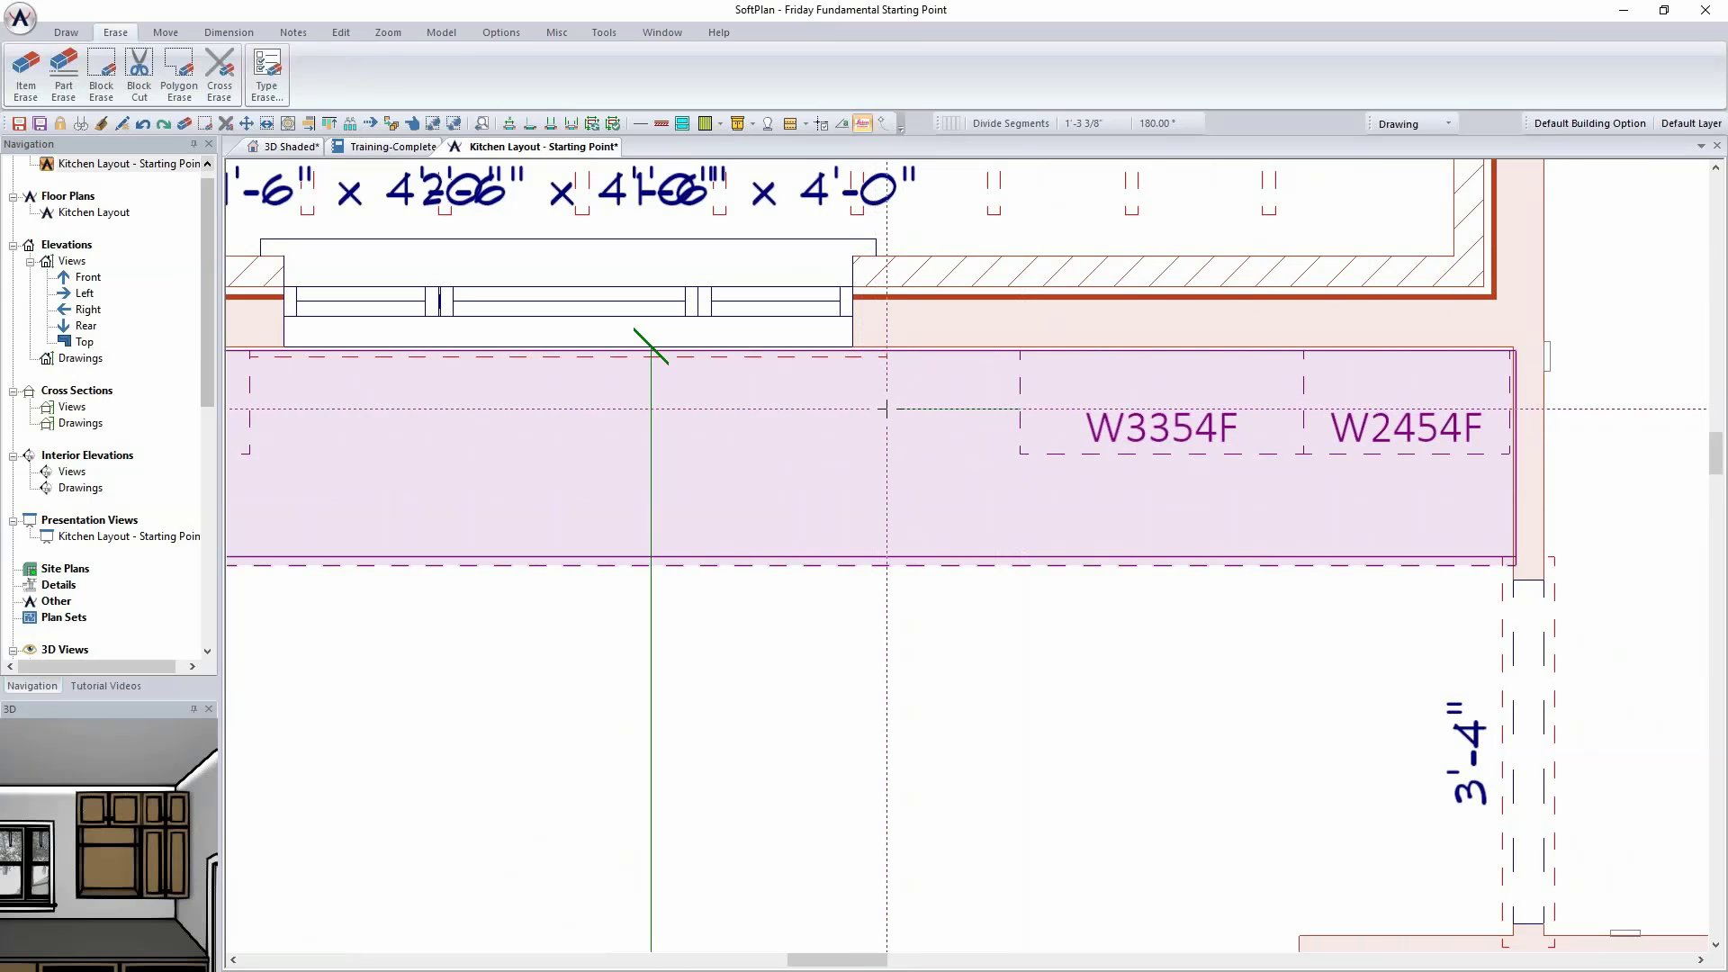
pyautogui.click(66, 33)
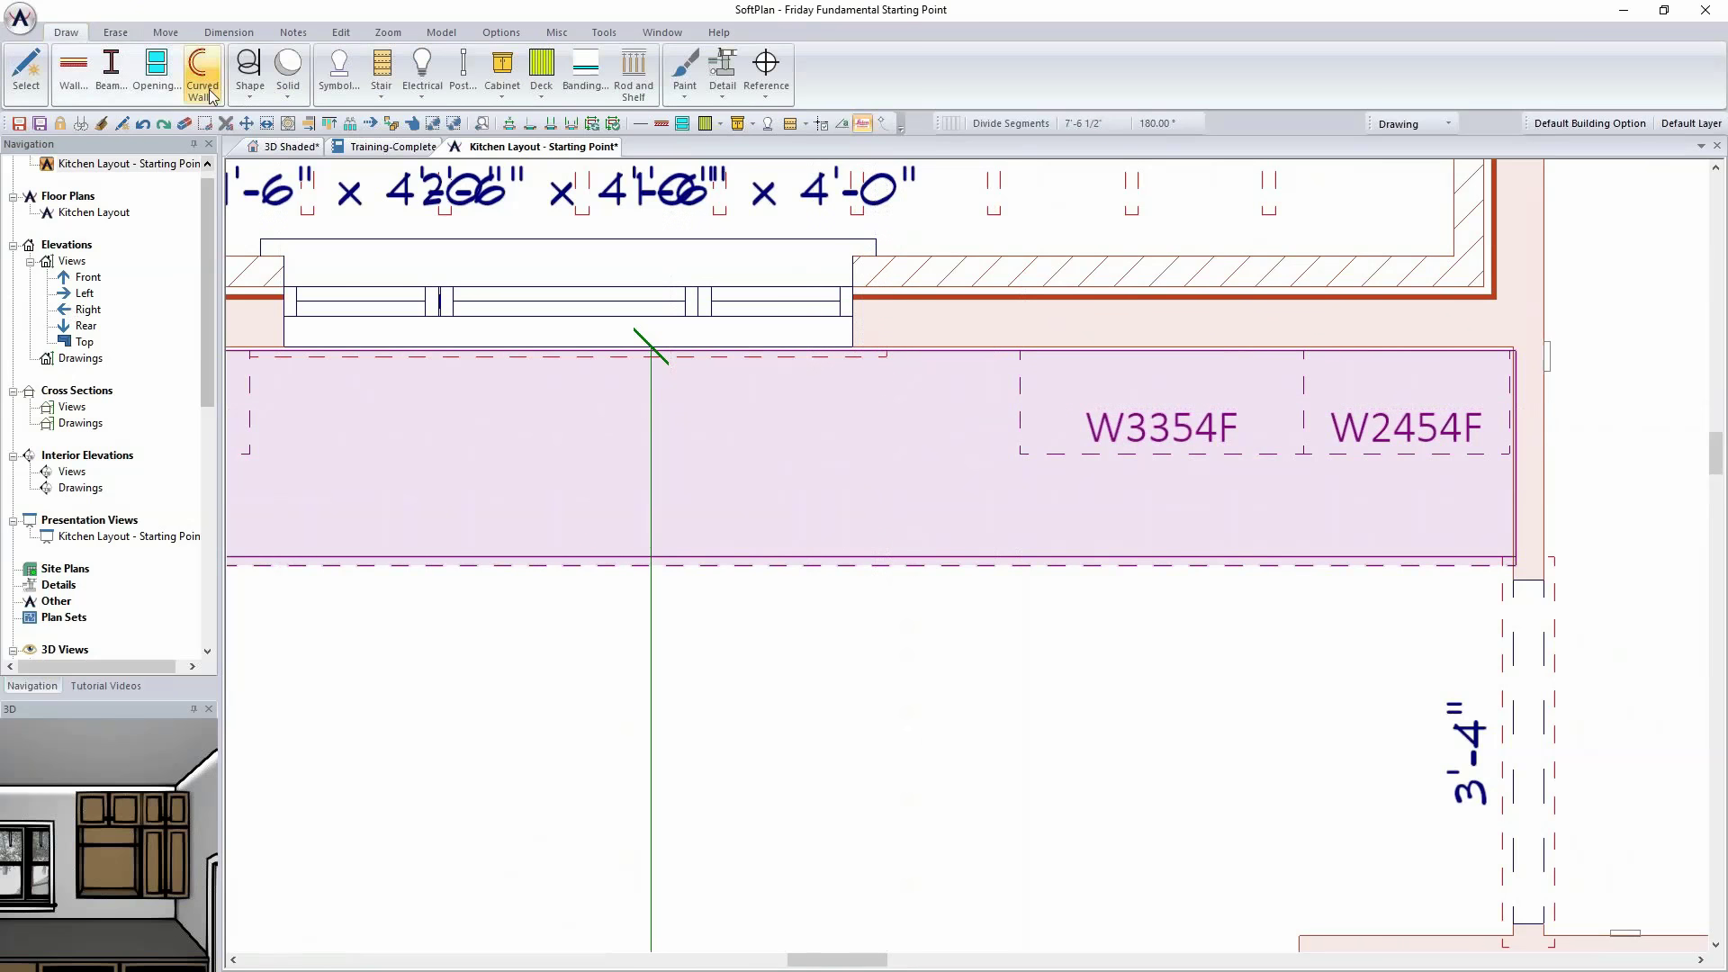
pyautogui.click(463, 72)
pyautogui.click(508, 85)
pyautogui.click(1368, 108)
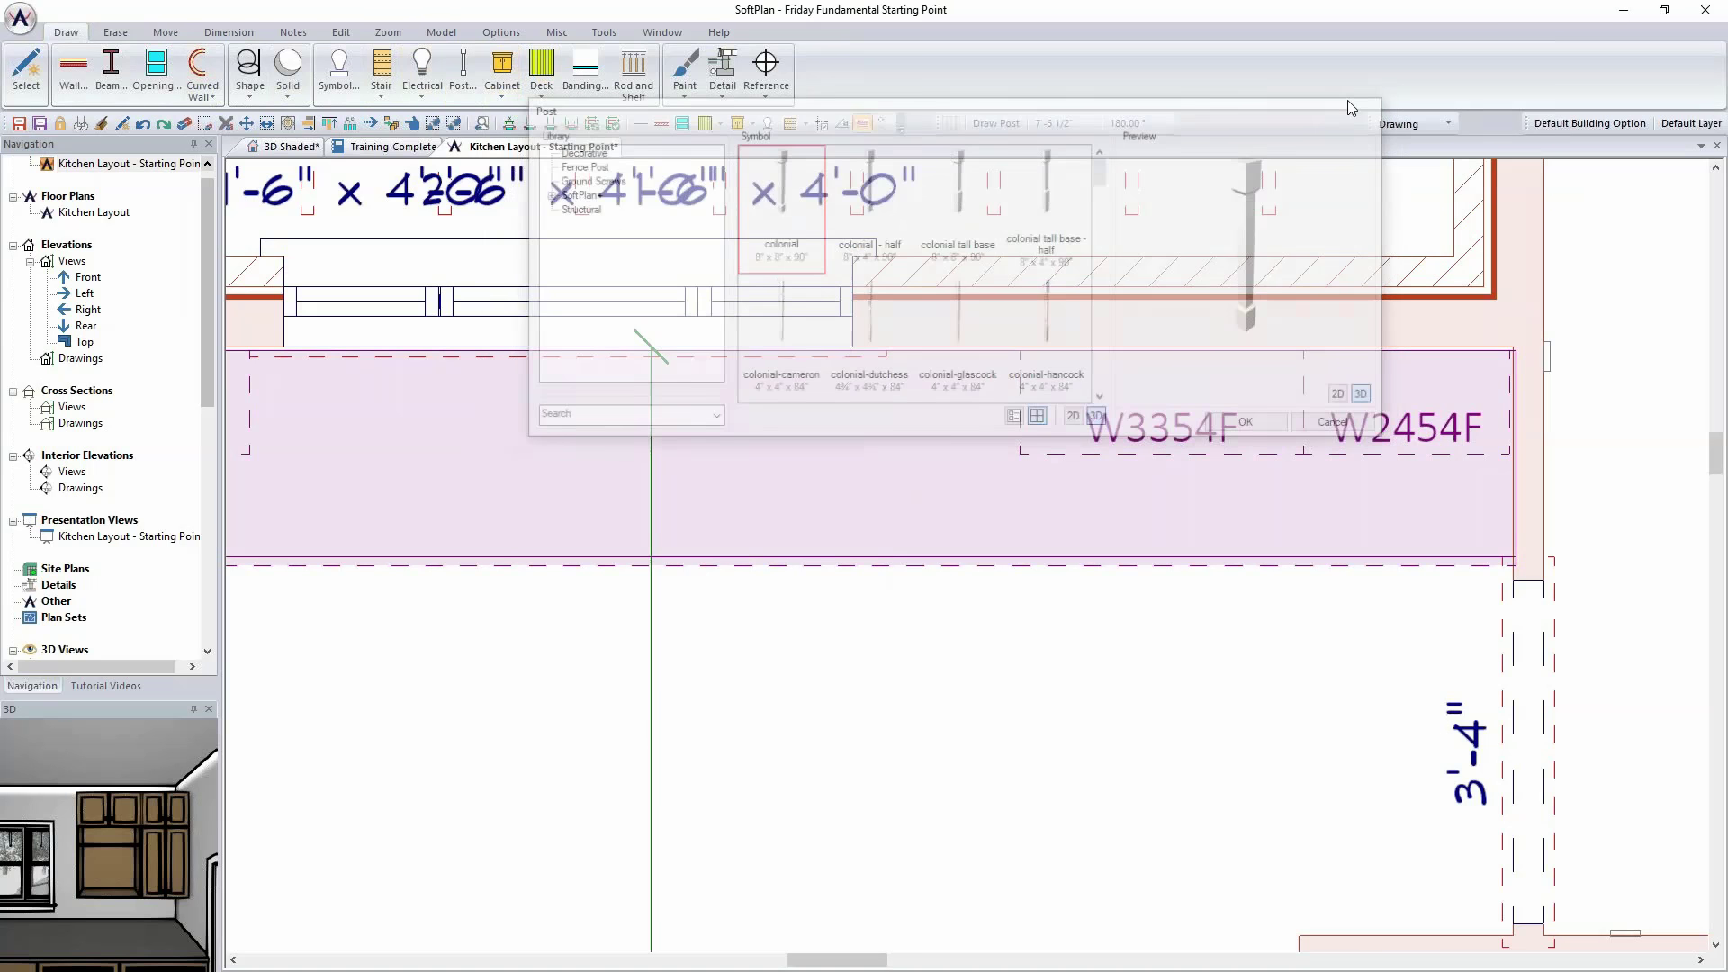
# Step: Place a 15-inch-wide rectangular wall cabinet between the window and the 33-inch wall cabinet
pyautogui.click(503, 72)
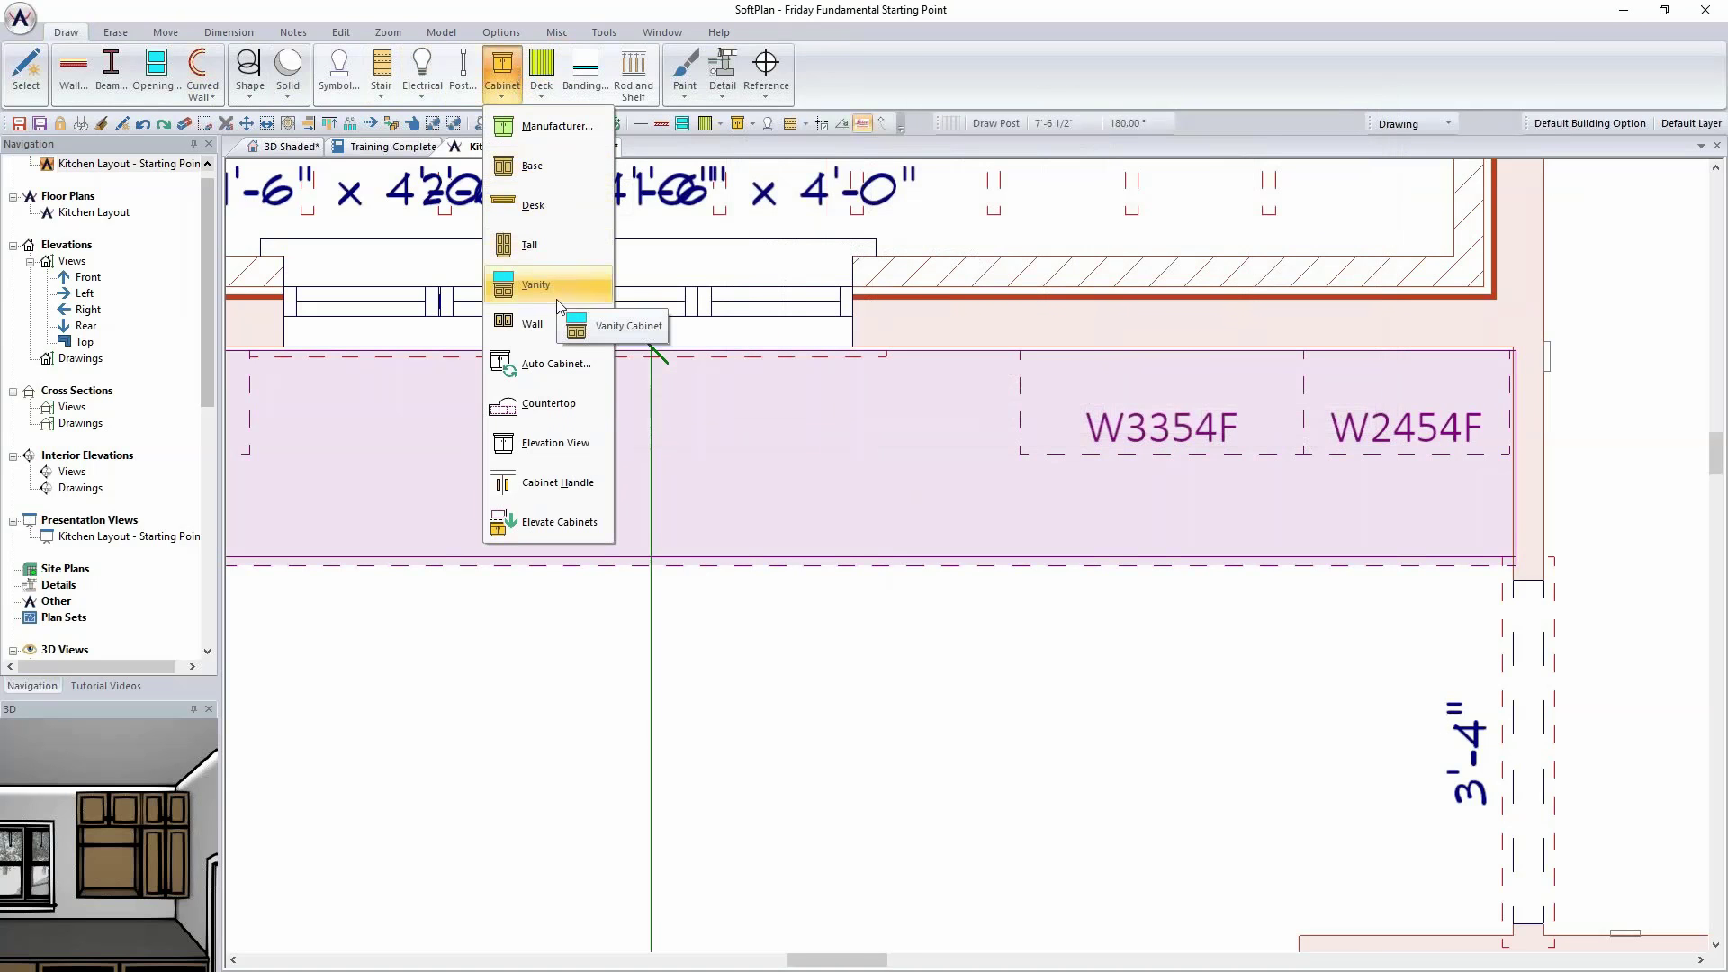
pyautogui.click(540, 324)
pyautogui.scroll(3, 714, 567)
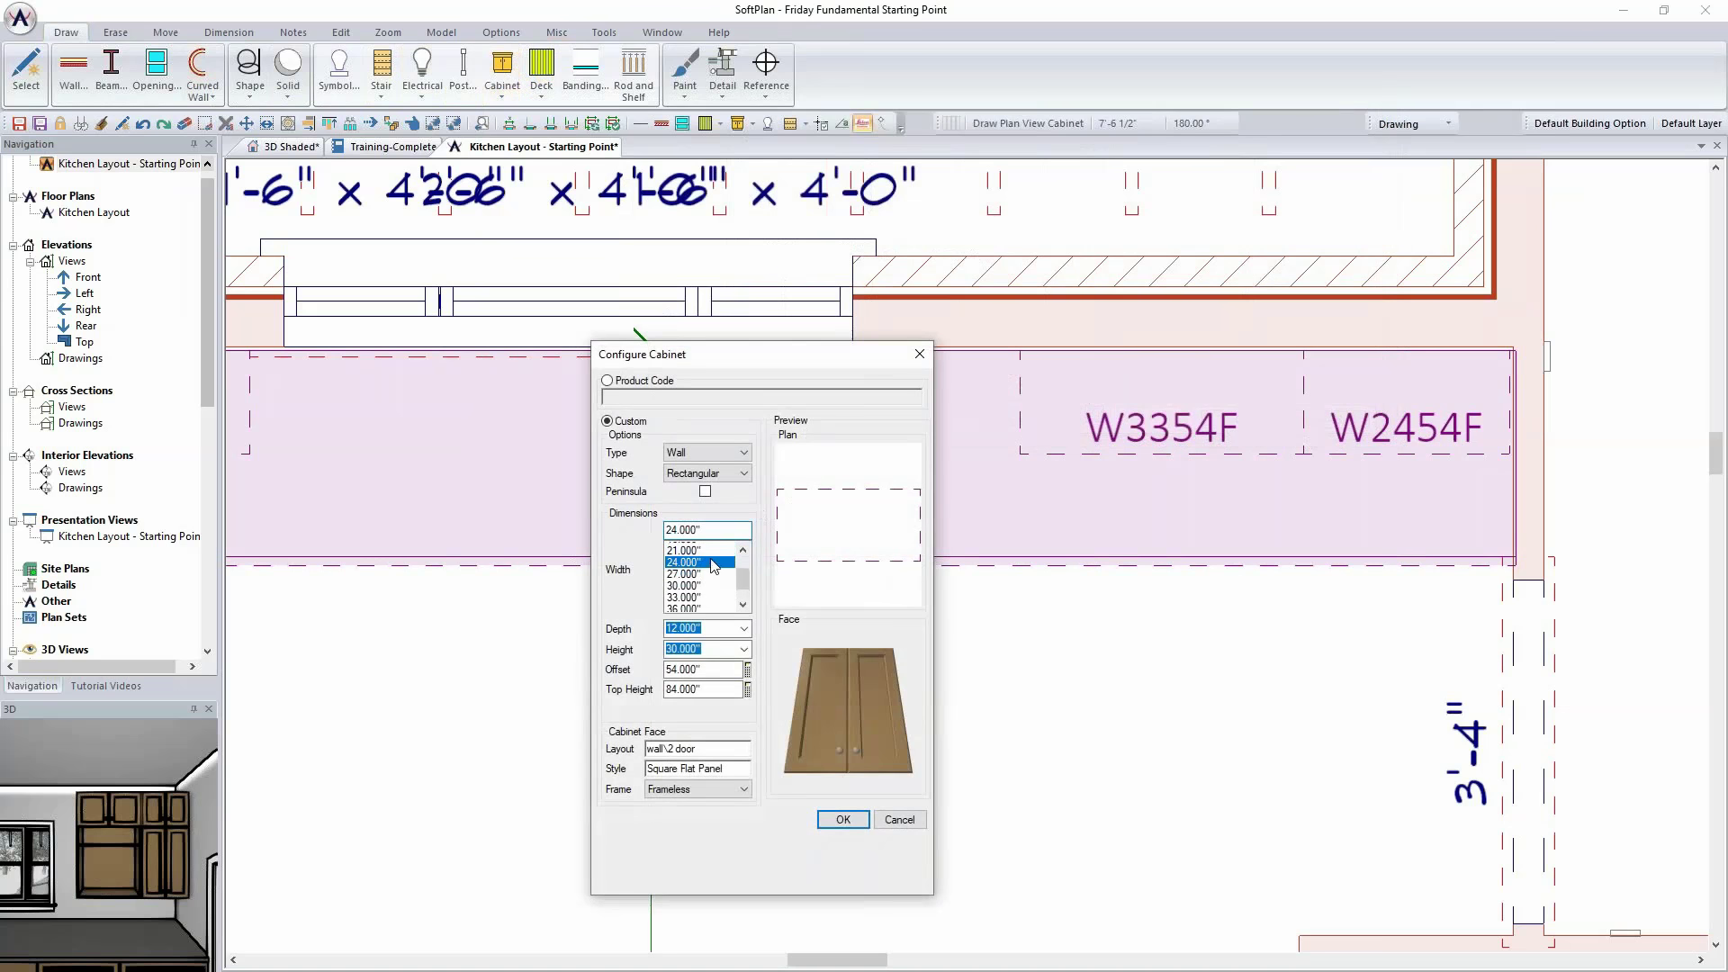
pyautogui.click(693, 547)
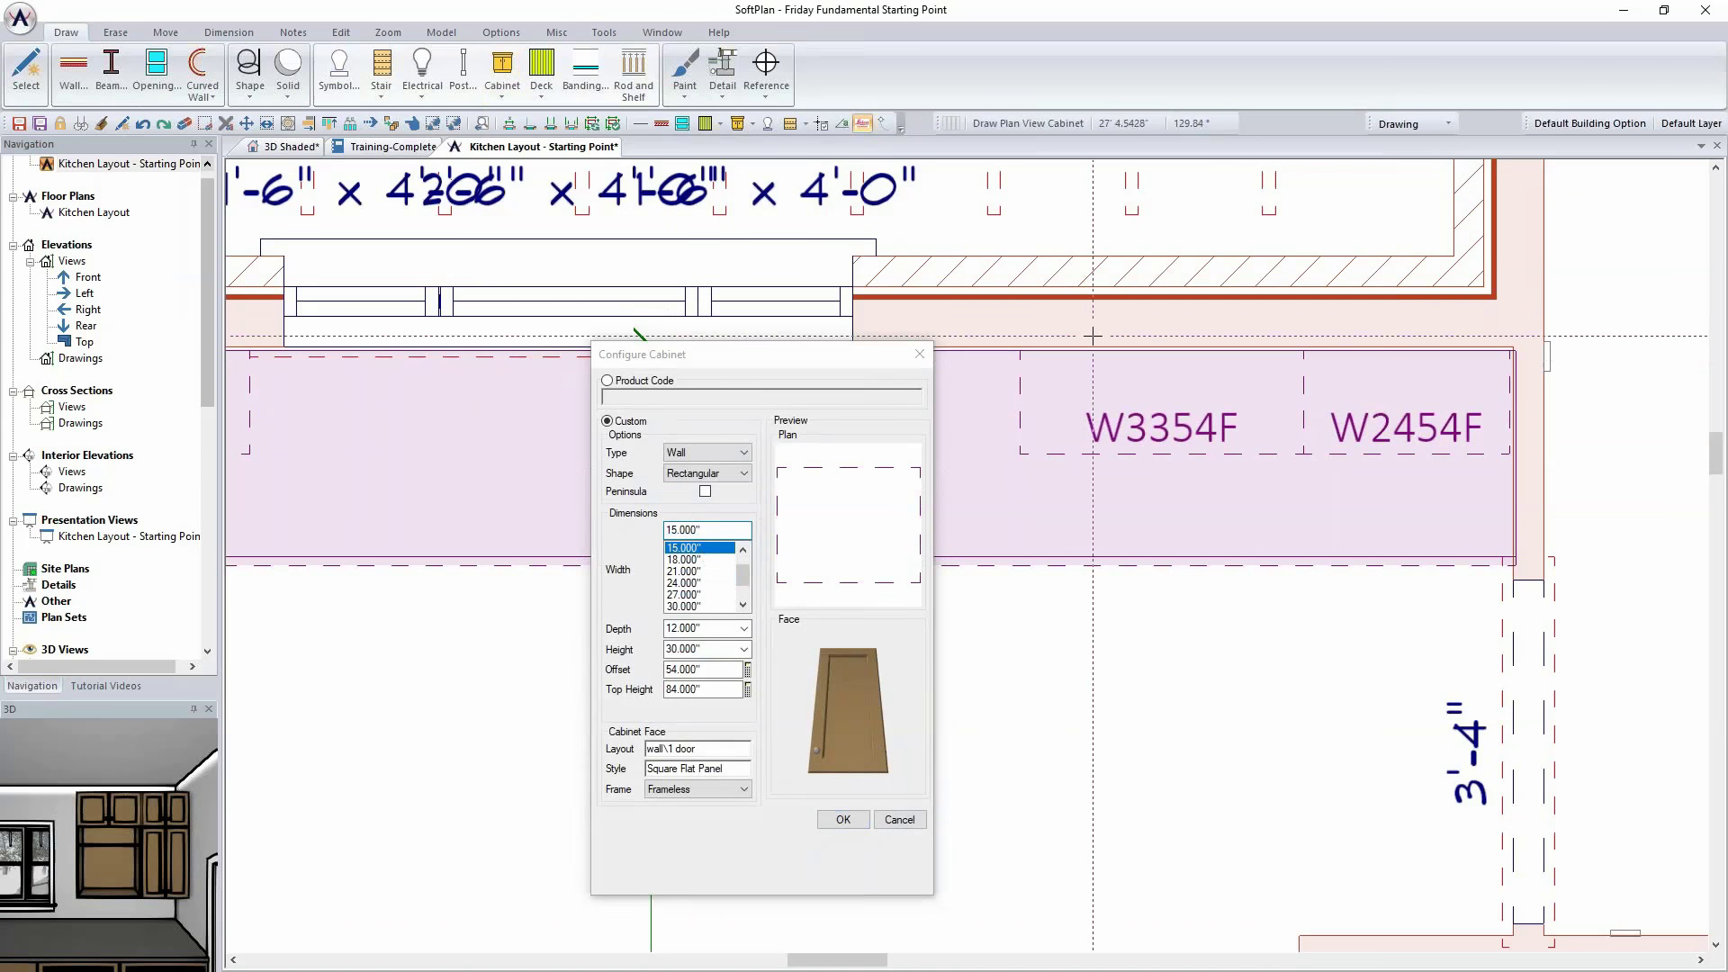
pyautogui.moveTo(790, 343); pyautogui.dragTo(478, 221)
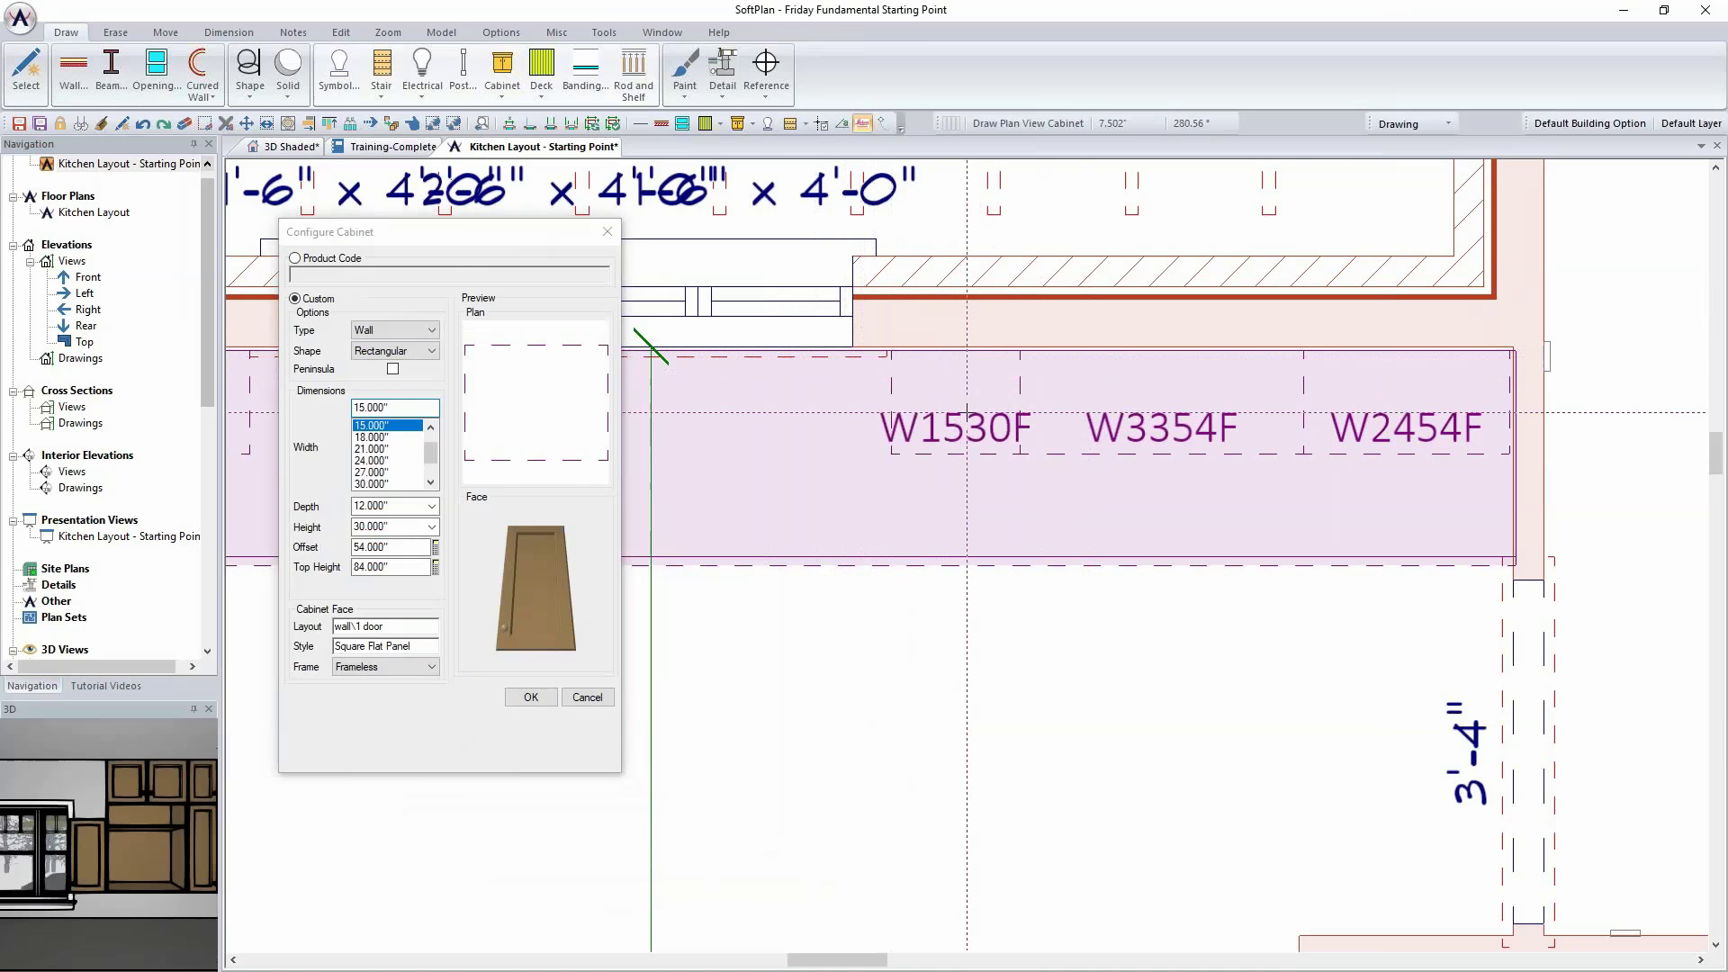
# Step: Give the new 15-inch wall cabinet a custom face layout whose door is Glass type with a fixed height of 36 inches
pyautogui.rightClick(964, 397)
pyautogui.click(1017, 444)
pyautogui.click(105, 195)
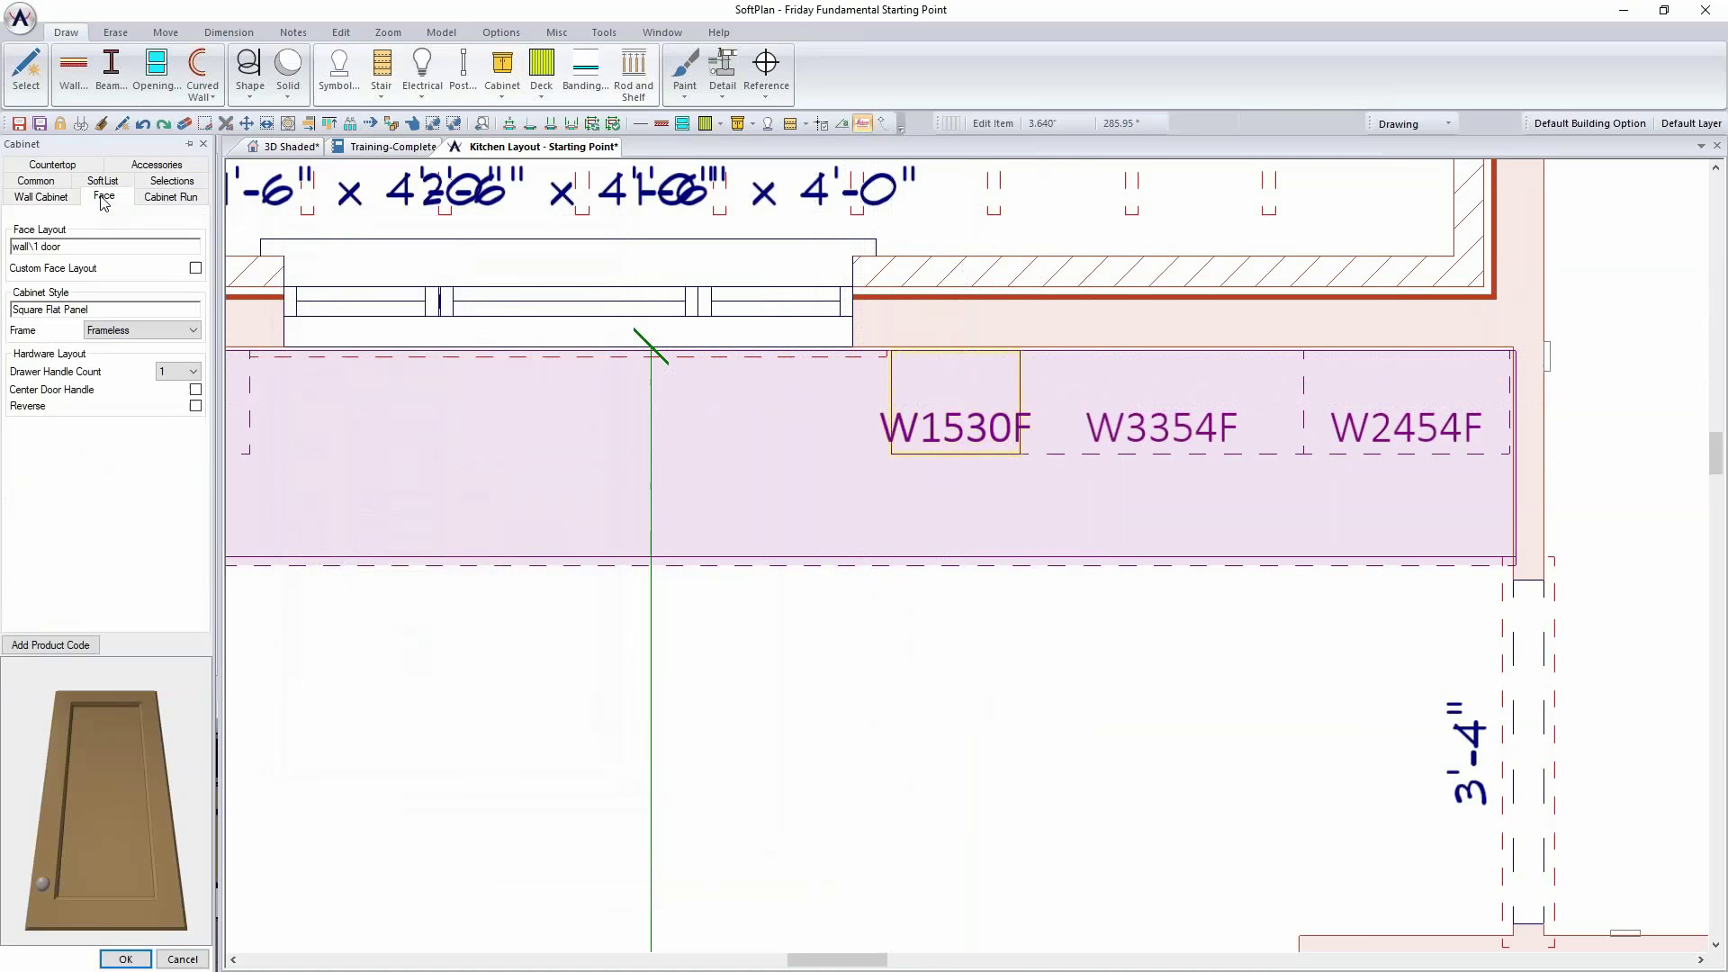
pyautogui.click(195, 268)
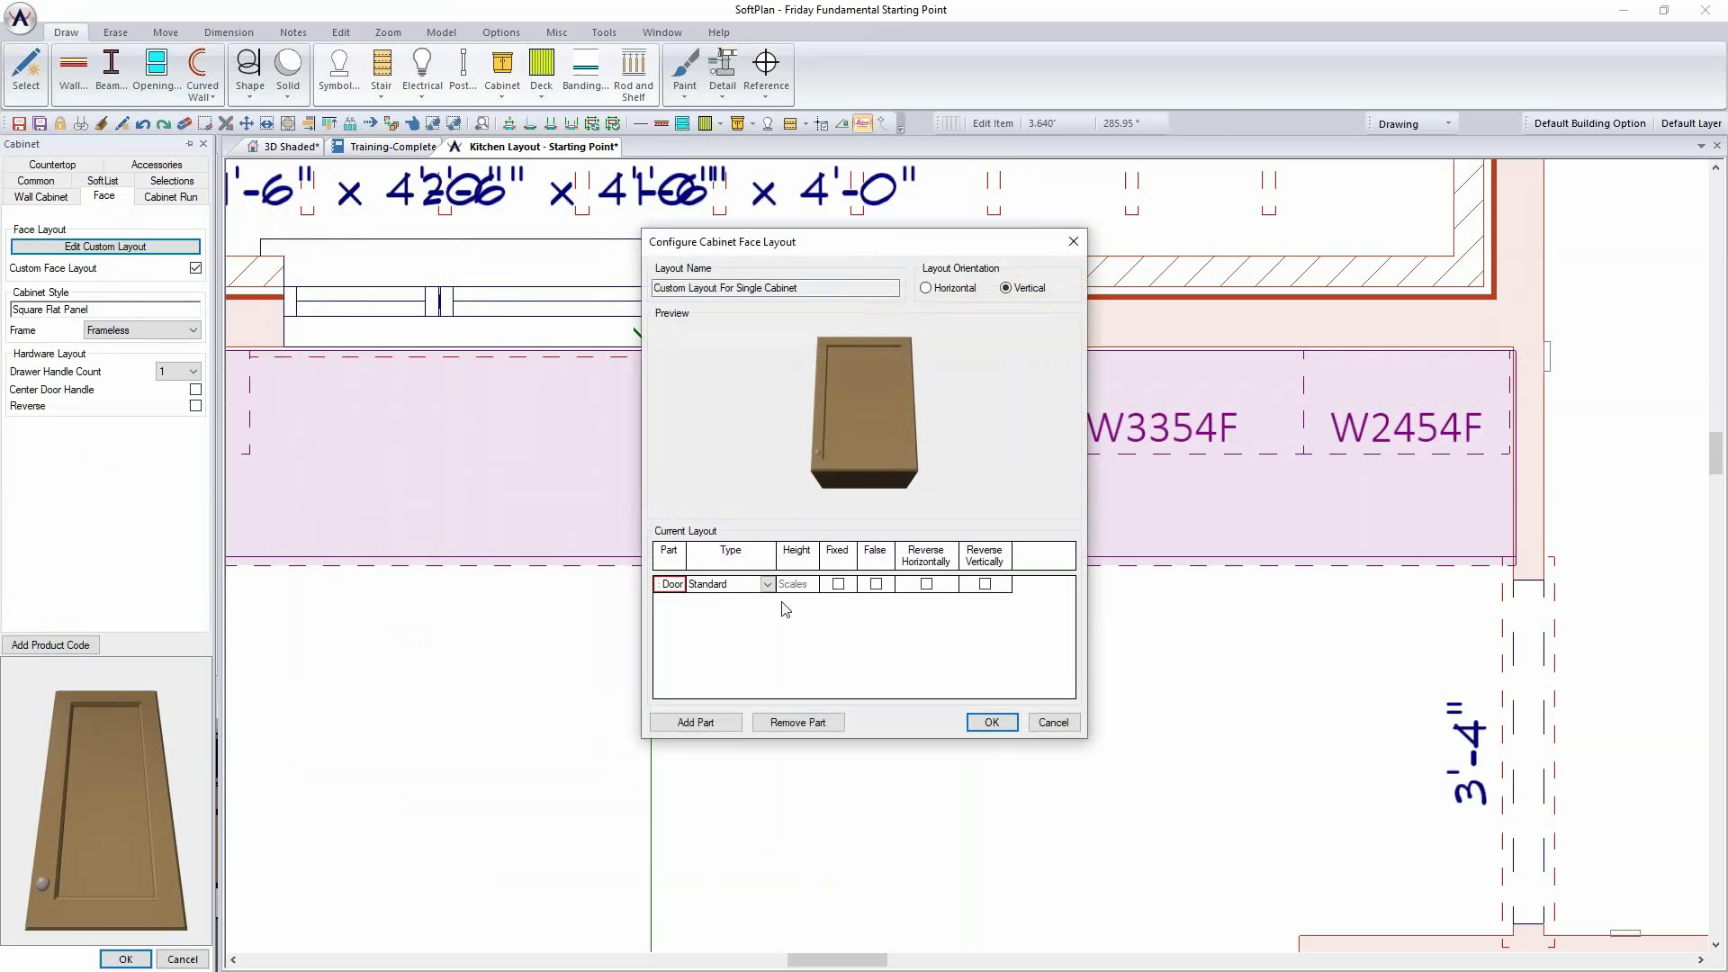
pyautogui.click(838, 584)
pyautogui.click(807, 584)
pyautogui.write('36')
pyautogui.press('Return')
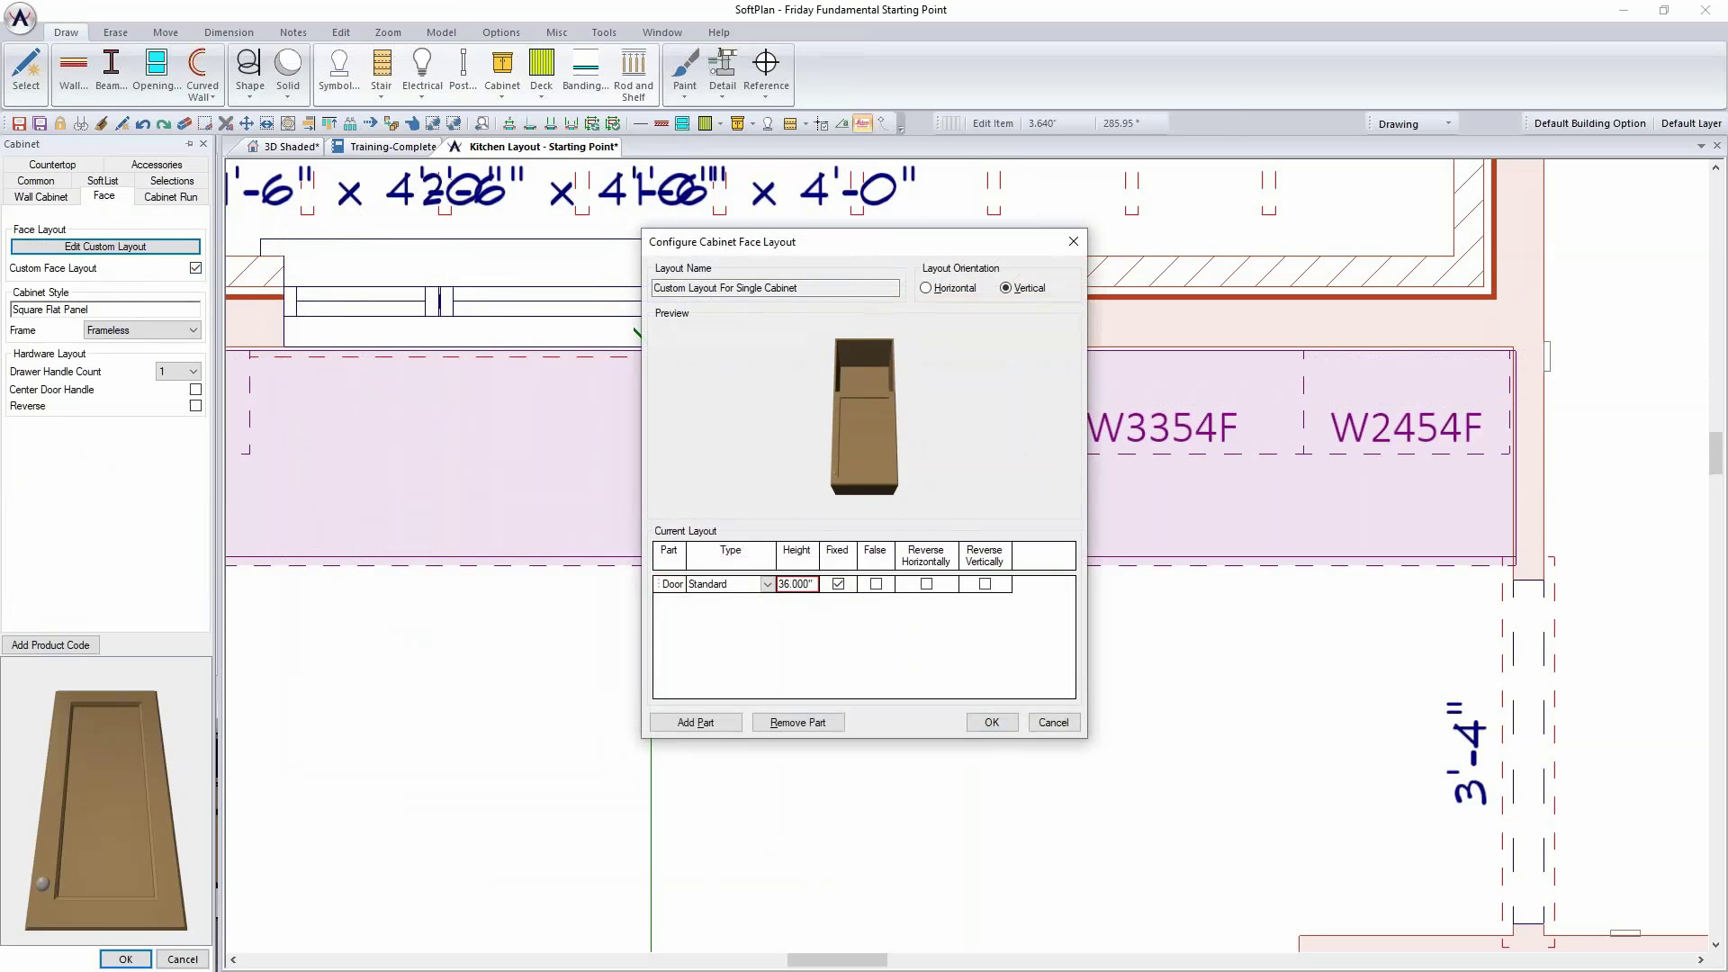
pyautogui.click(766, 584)
pyautogui.click(752, 613)
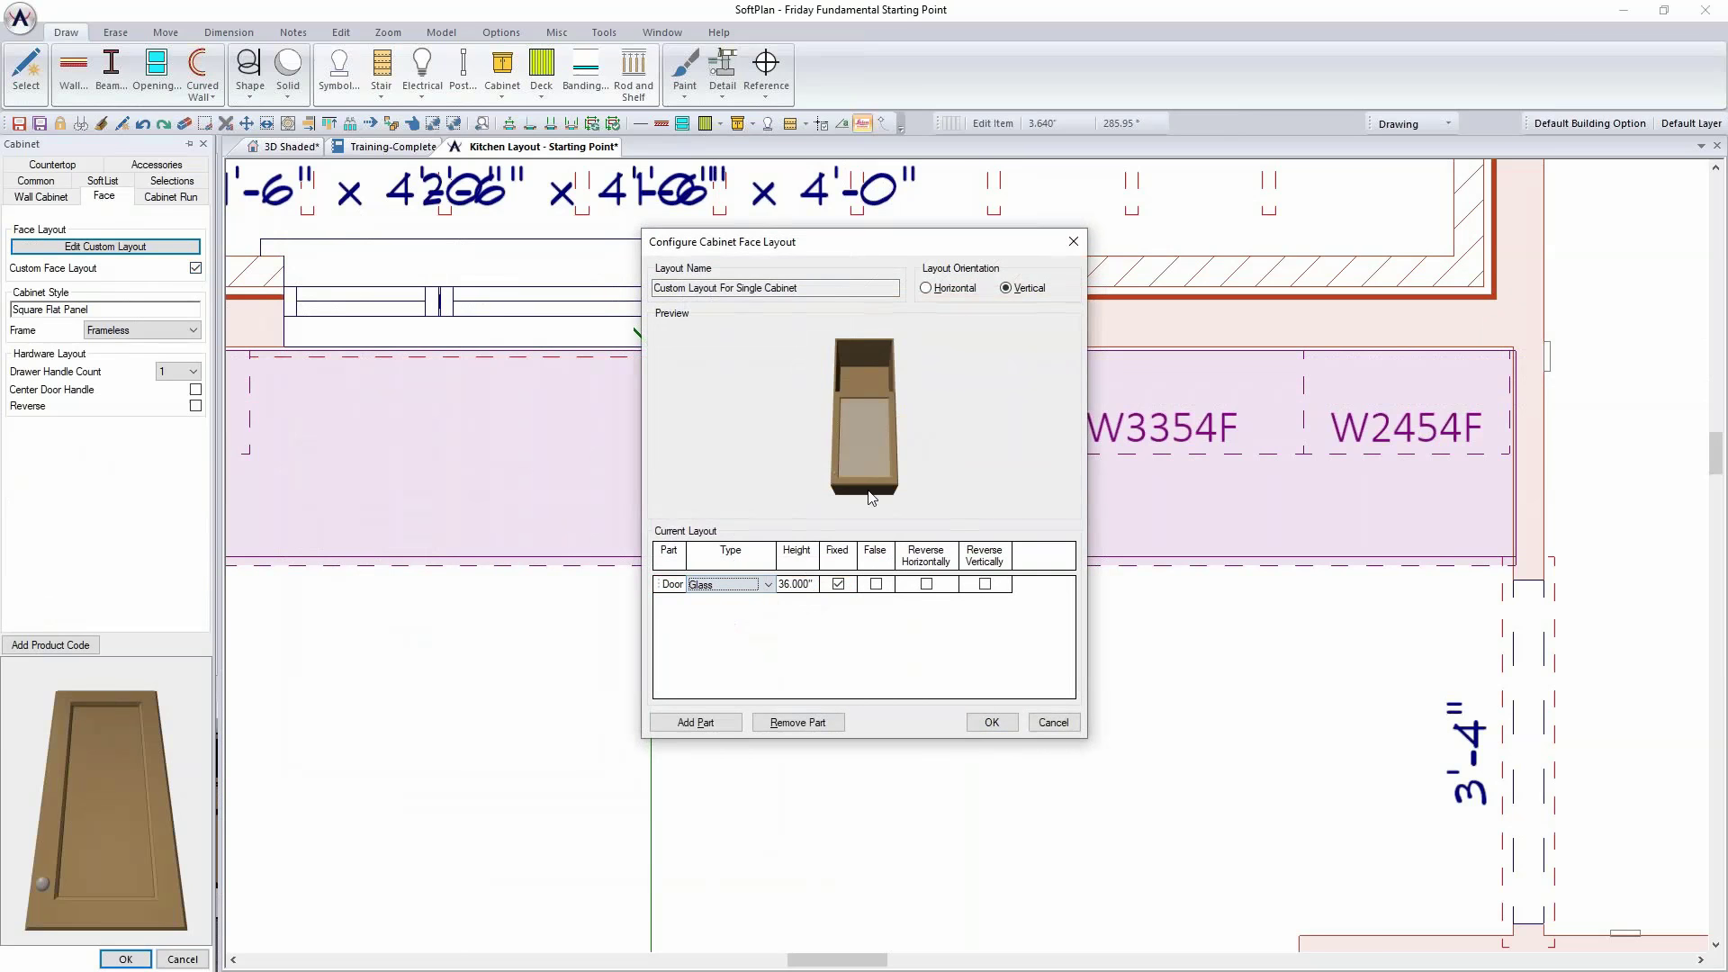
# Step: Add a Standard door with a fixed height of 18 inches above the glass door and accept the custom face layout
pyautogui.click(702, 723)
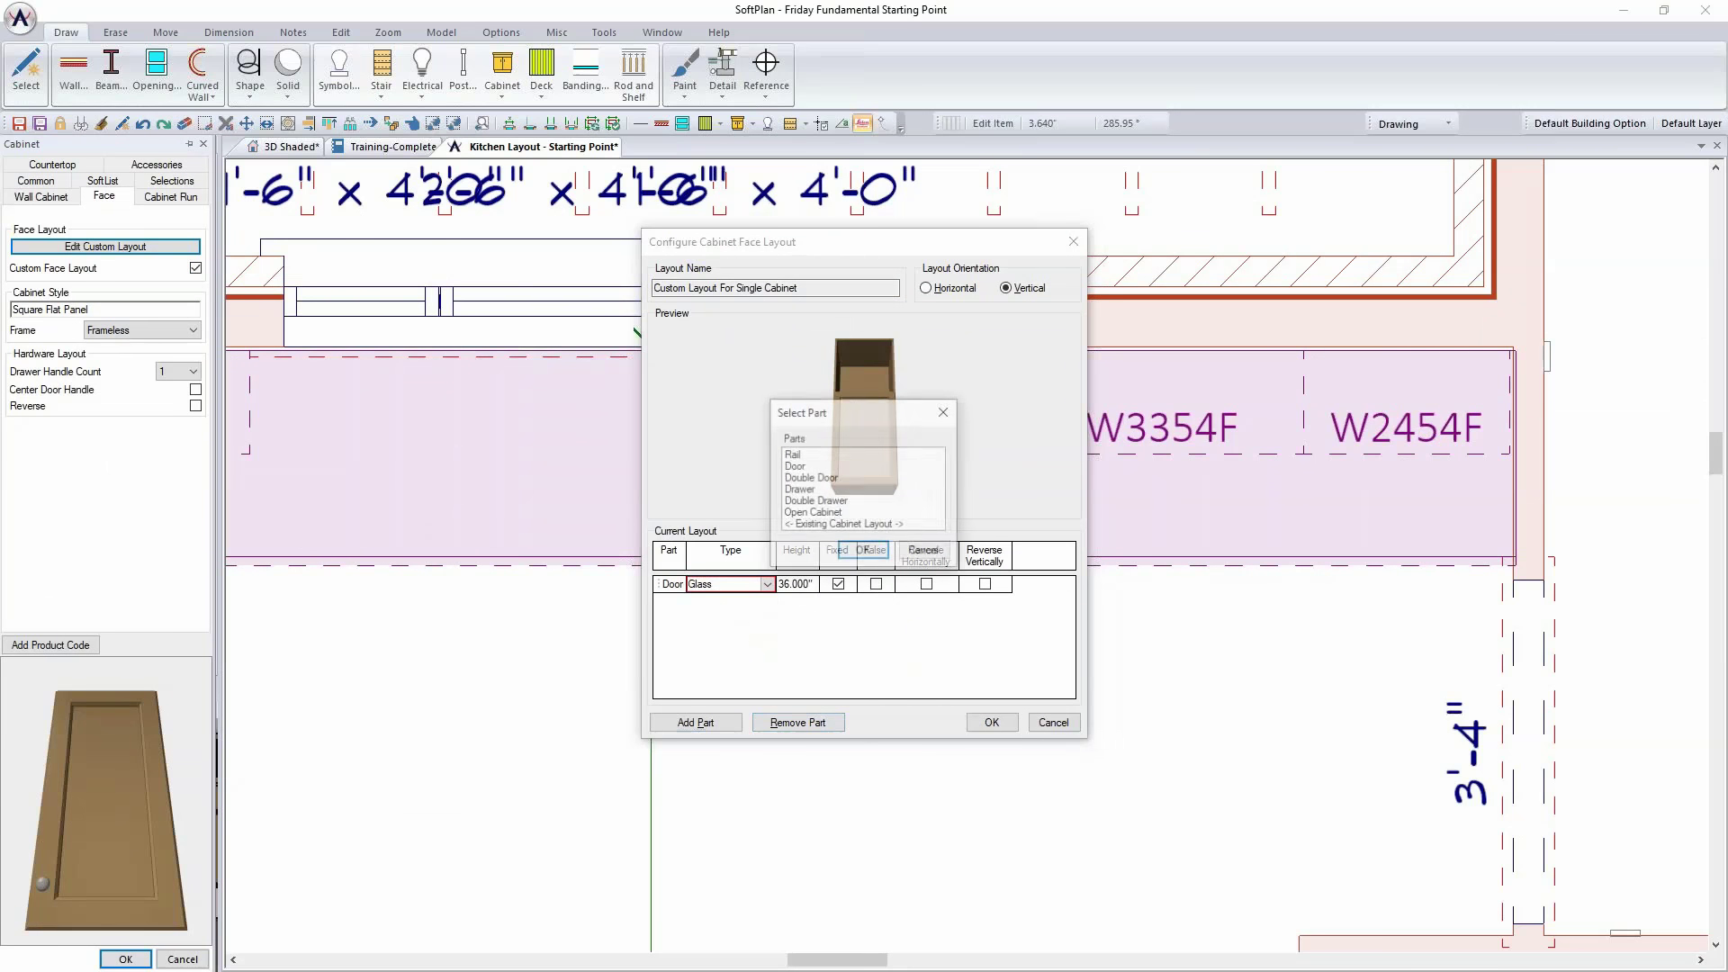
pyautogui.click(794, 466)
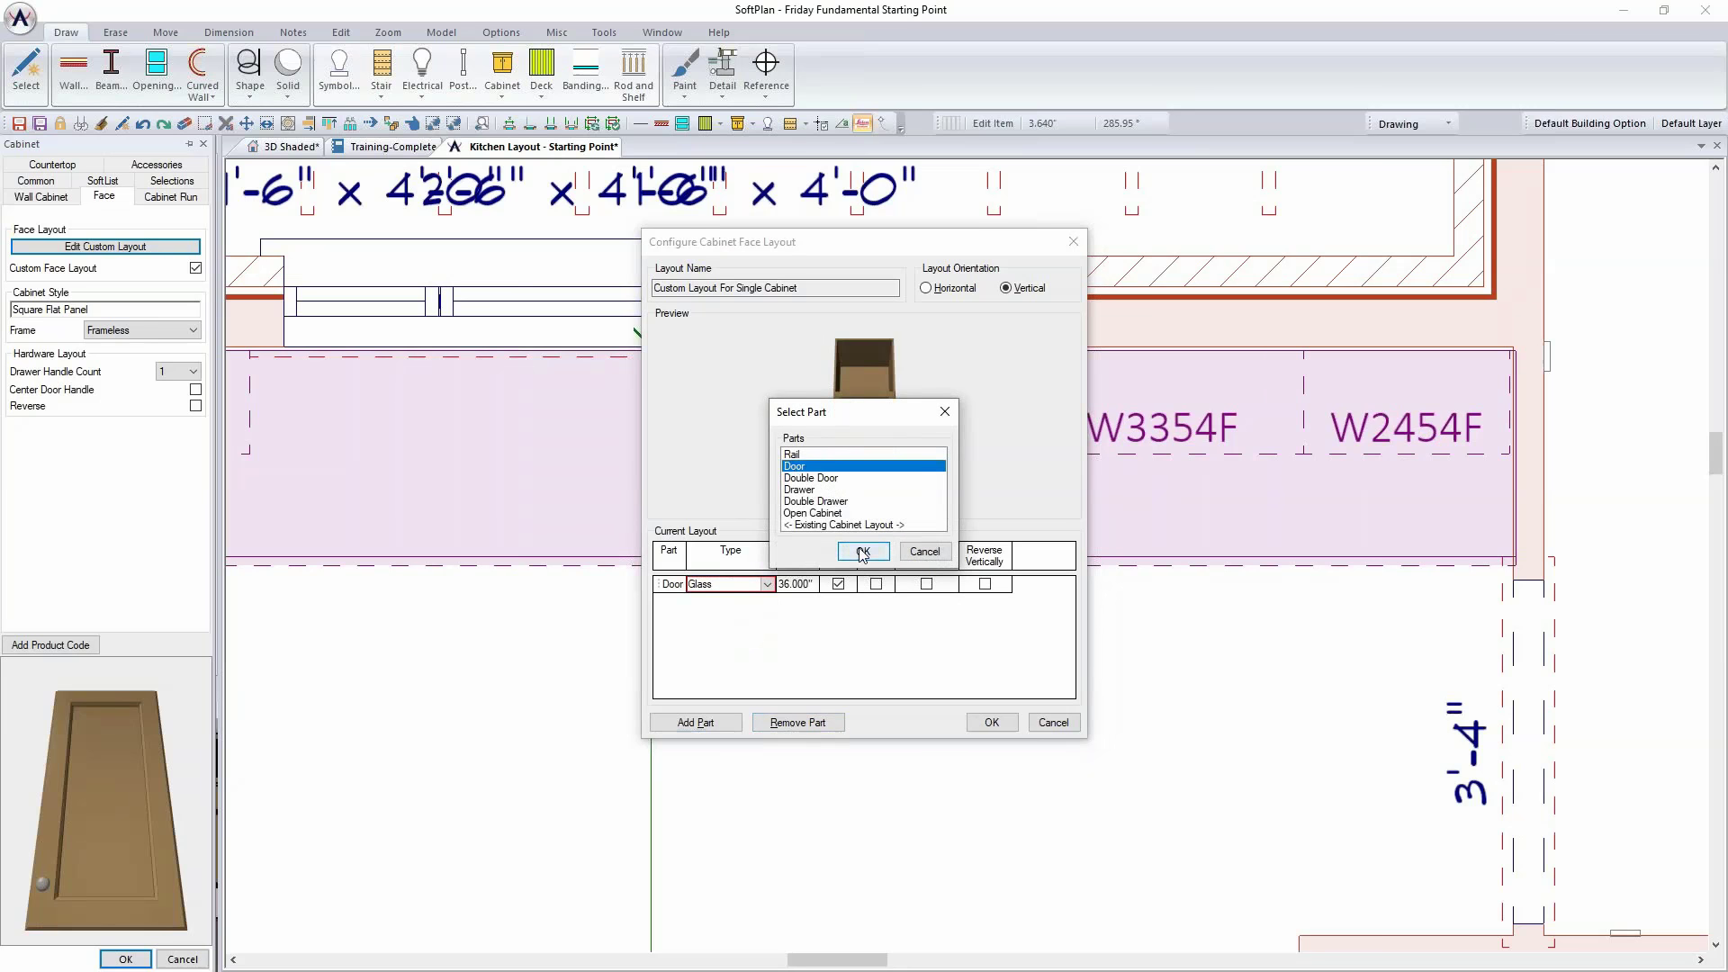
pyautogui.click(862, 550)
pyautogui.click(838, 584)
pyautogui.click(810, 585)
pyautogui.write('18.000"')
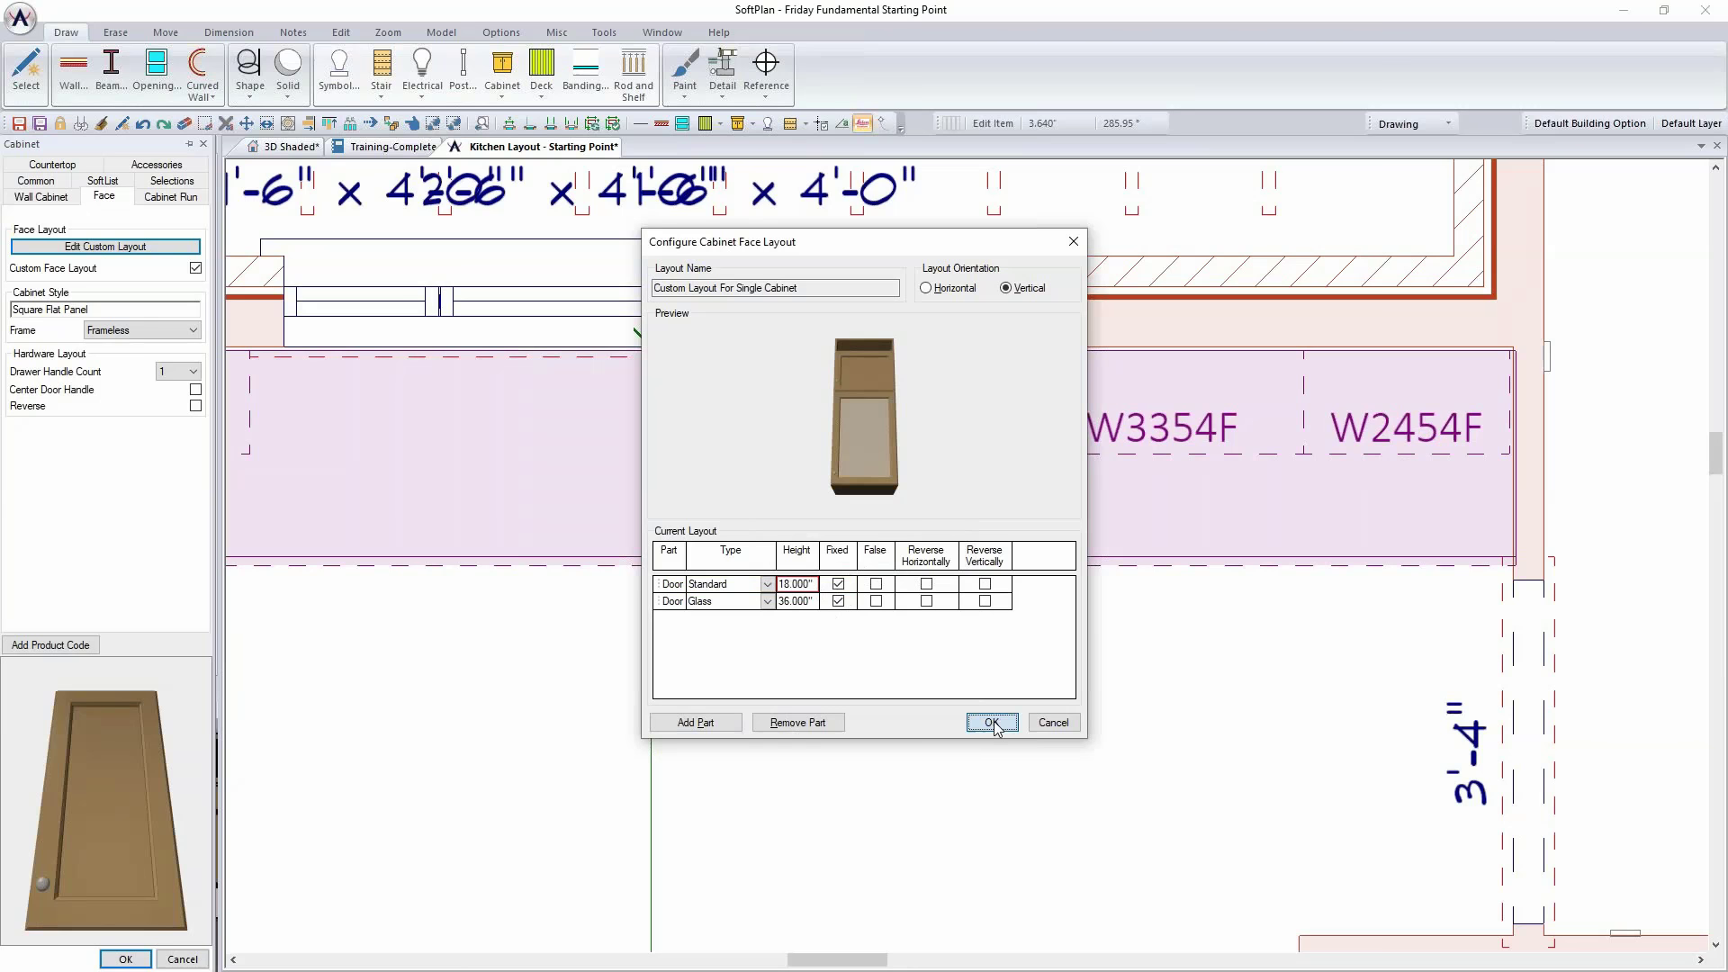
pyautogui.click(992, 723)
# Step: Set the 15-inch wall cabinet's height to 54 inches and its offset to 54 inches, and apply the changes
pyautogui.click(41, 196)
pyautogui.doubleClick(169, 367)
pyautogui.write('54')
pyautogui.press('Tab')
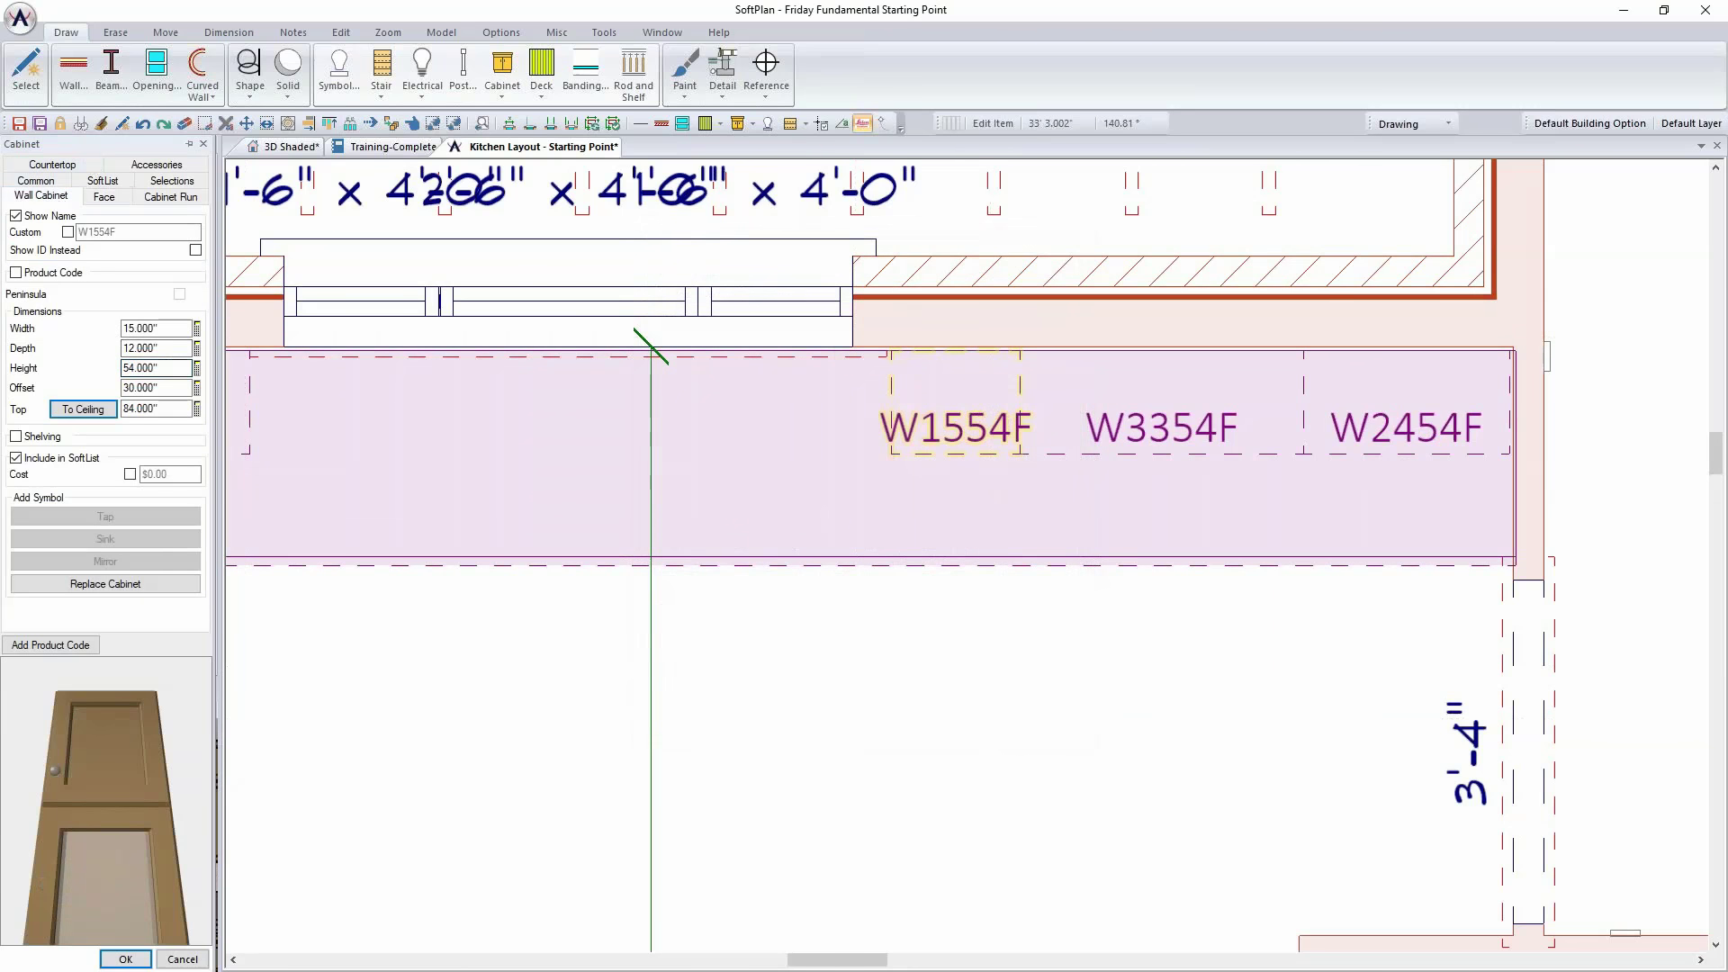
pyautogui.doubleClick(162, 388)
pyautogui.write('54')
pyautogui.press('Tab')
pyautogui.click(125, 959)
# Step: In the shaded 3D view, open the base cabinet settings of the 36-inch cabinet beneath the window
pyautogui.click(288, 146)
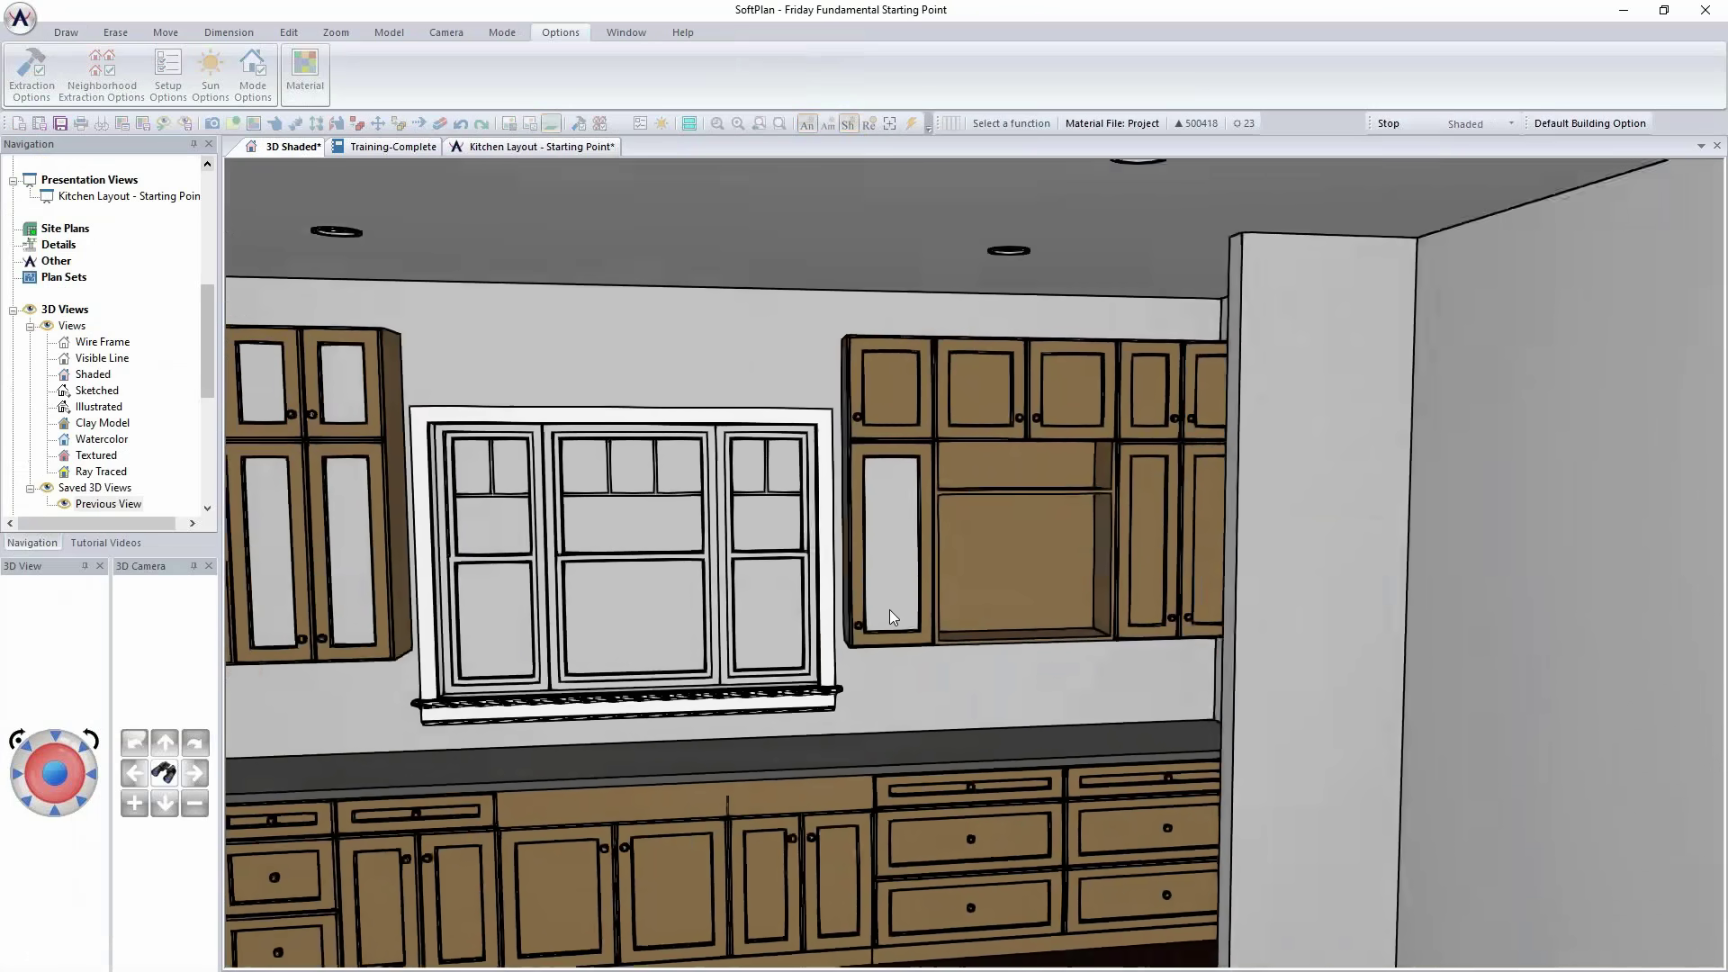
pyautogui.scroll(-10, 889, 609)
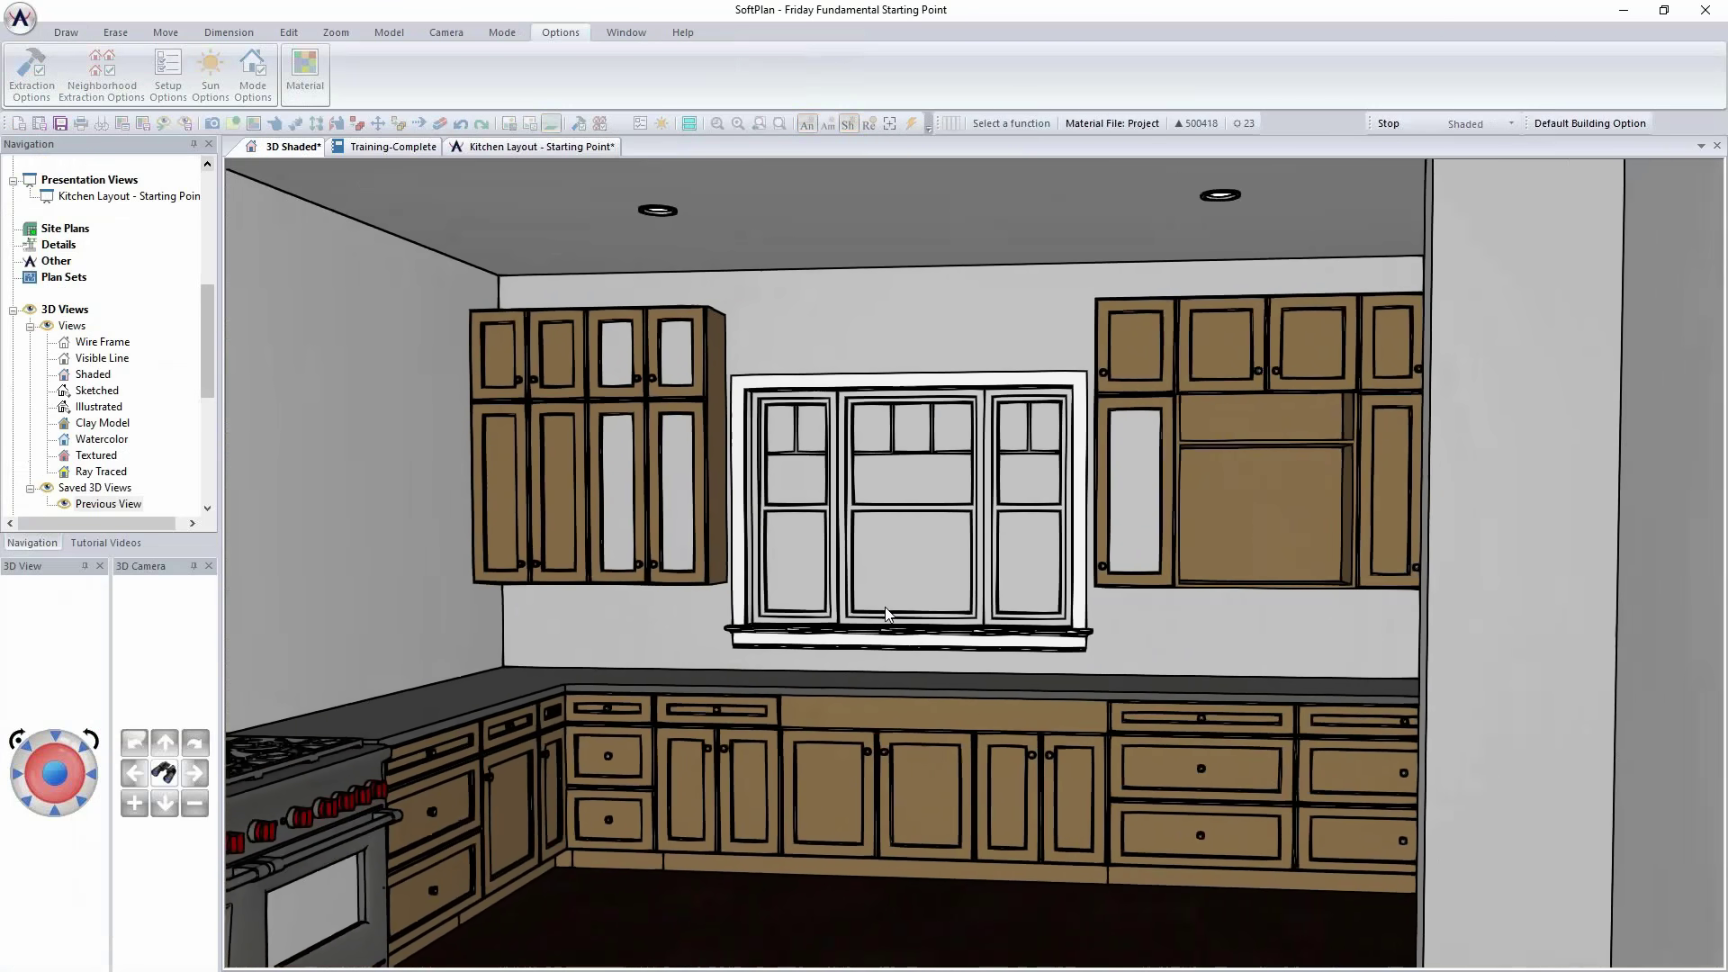
pyautogui.press('Left')
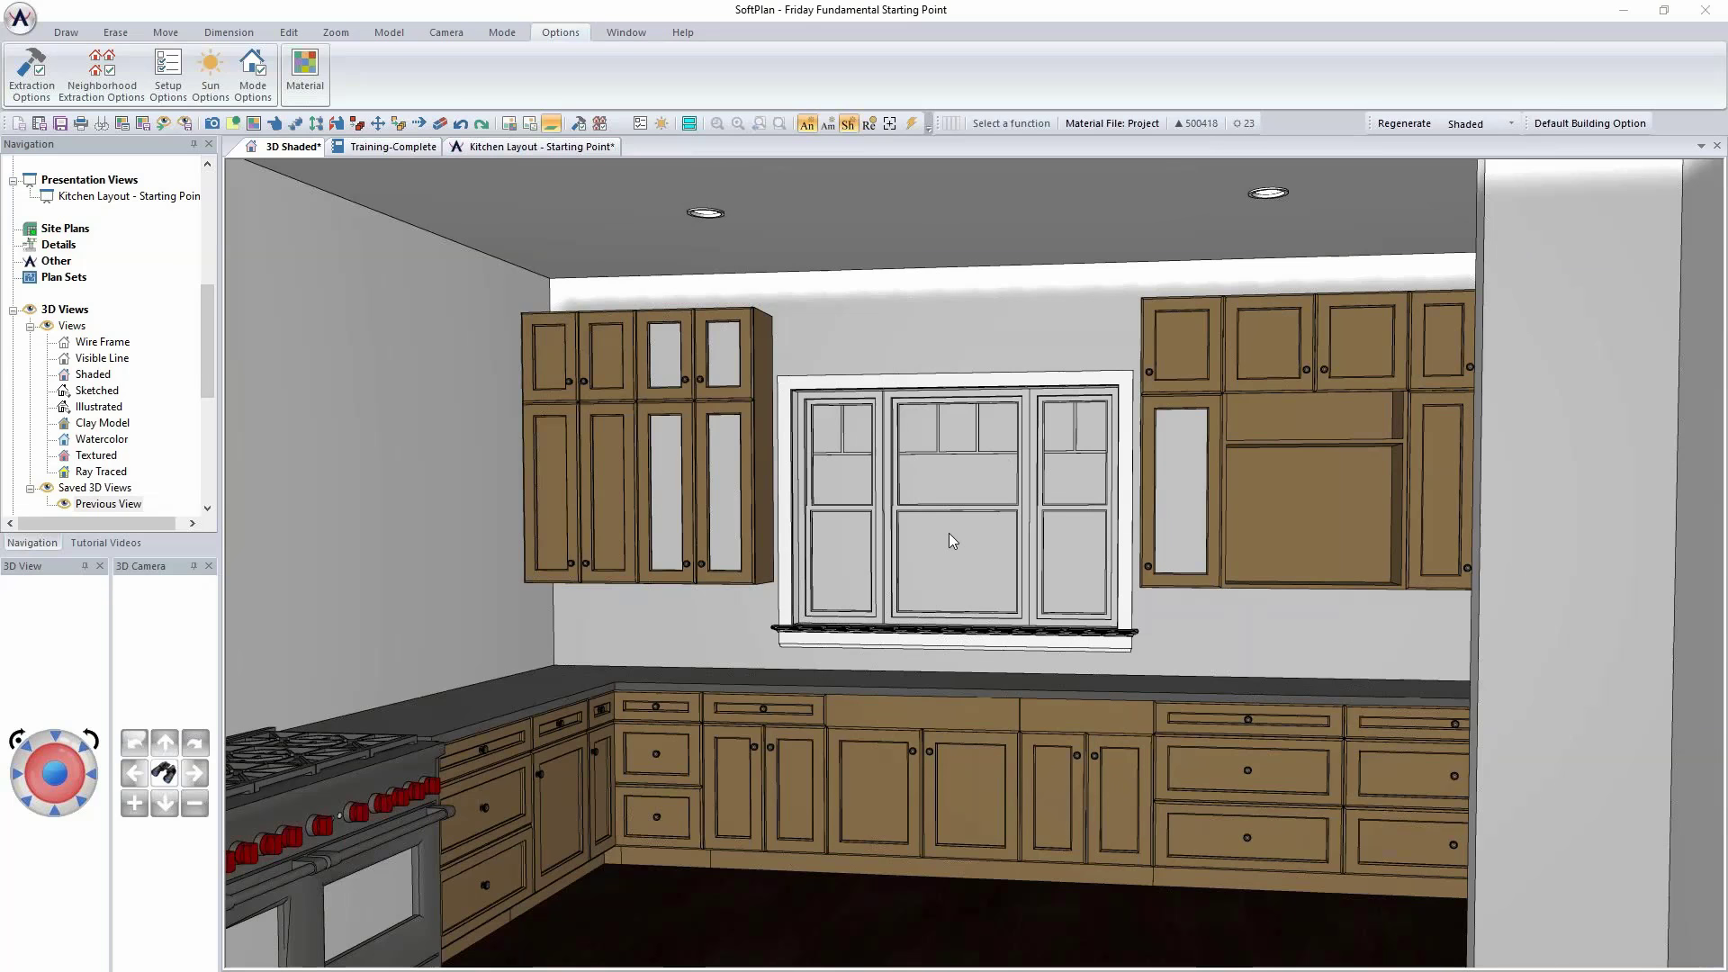
pyautogui.moveTo(957, 677); pyautogui.dragTo(1005, 691)
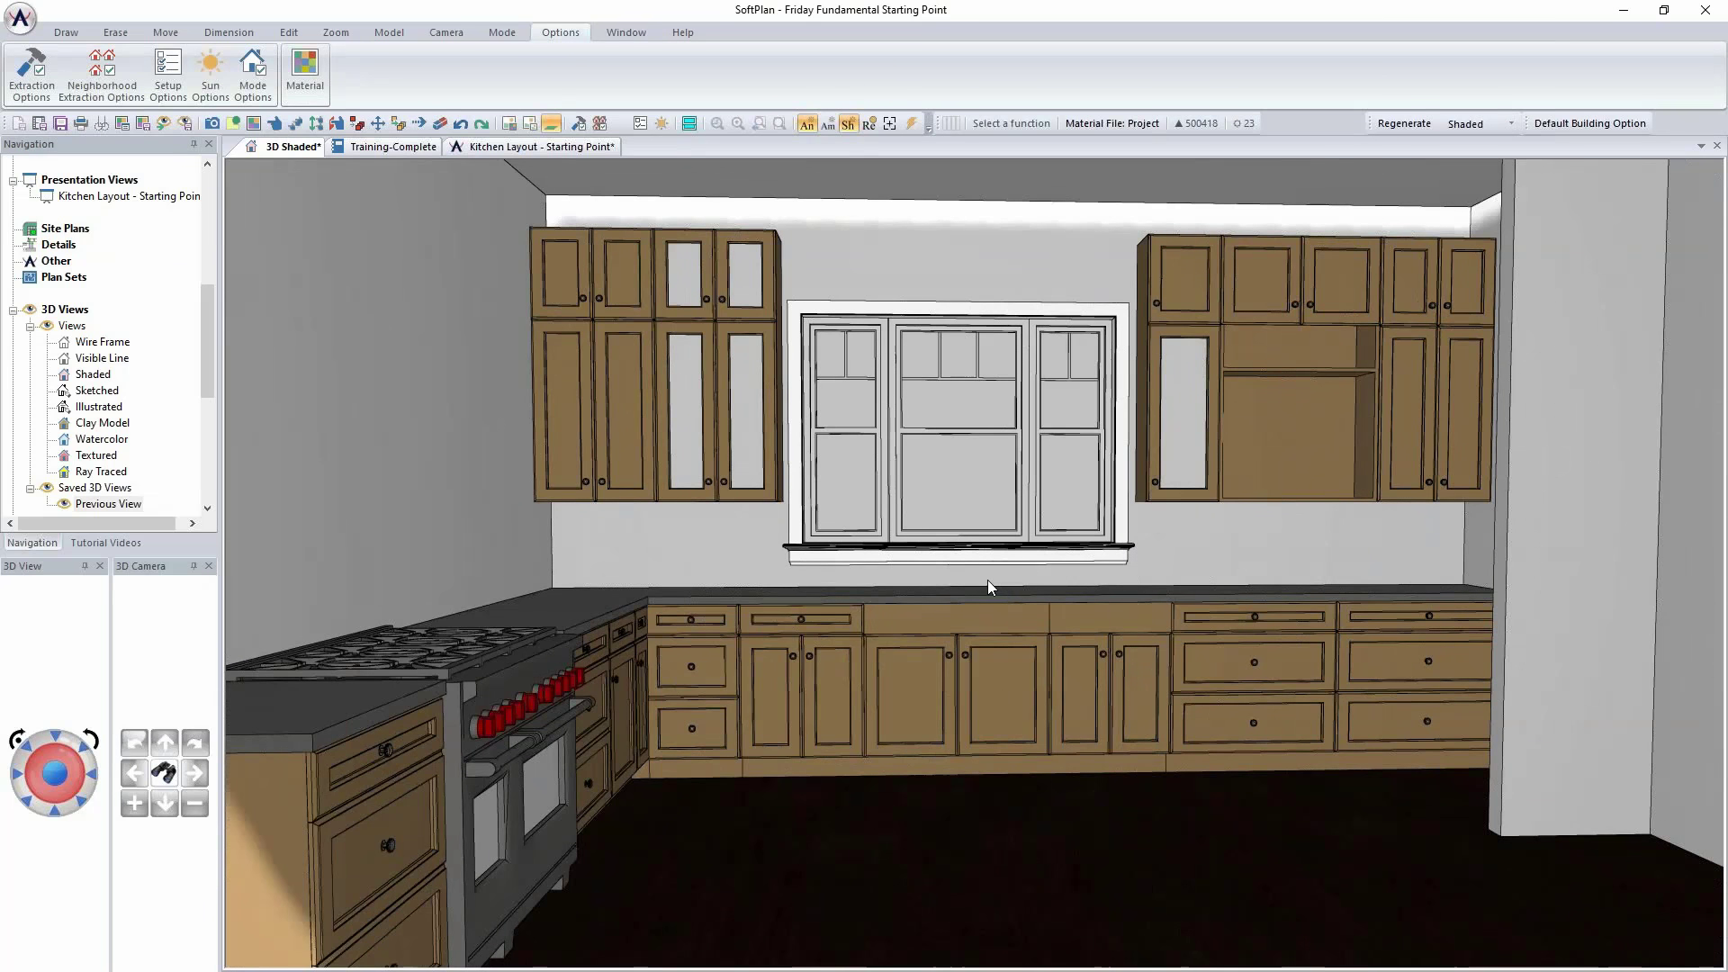
pyautogui.rightClick(977, 641)
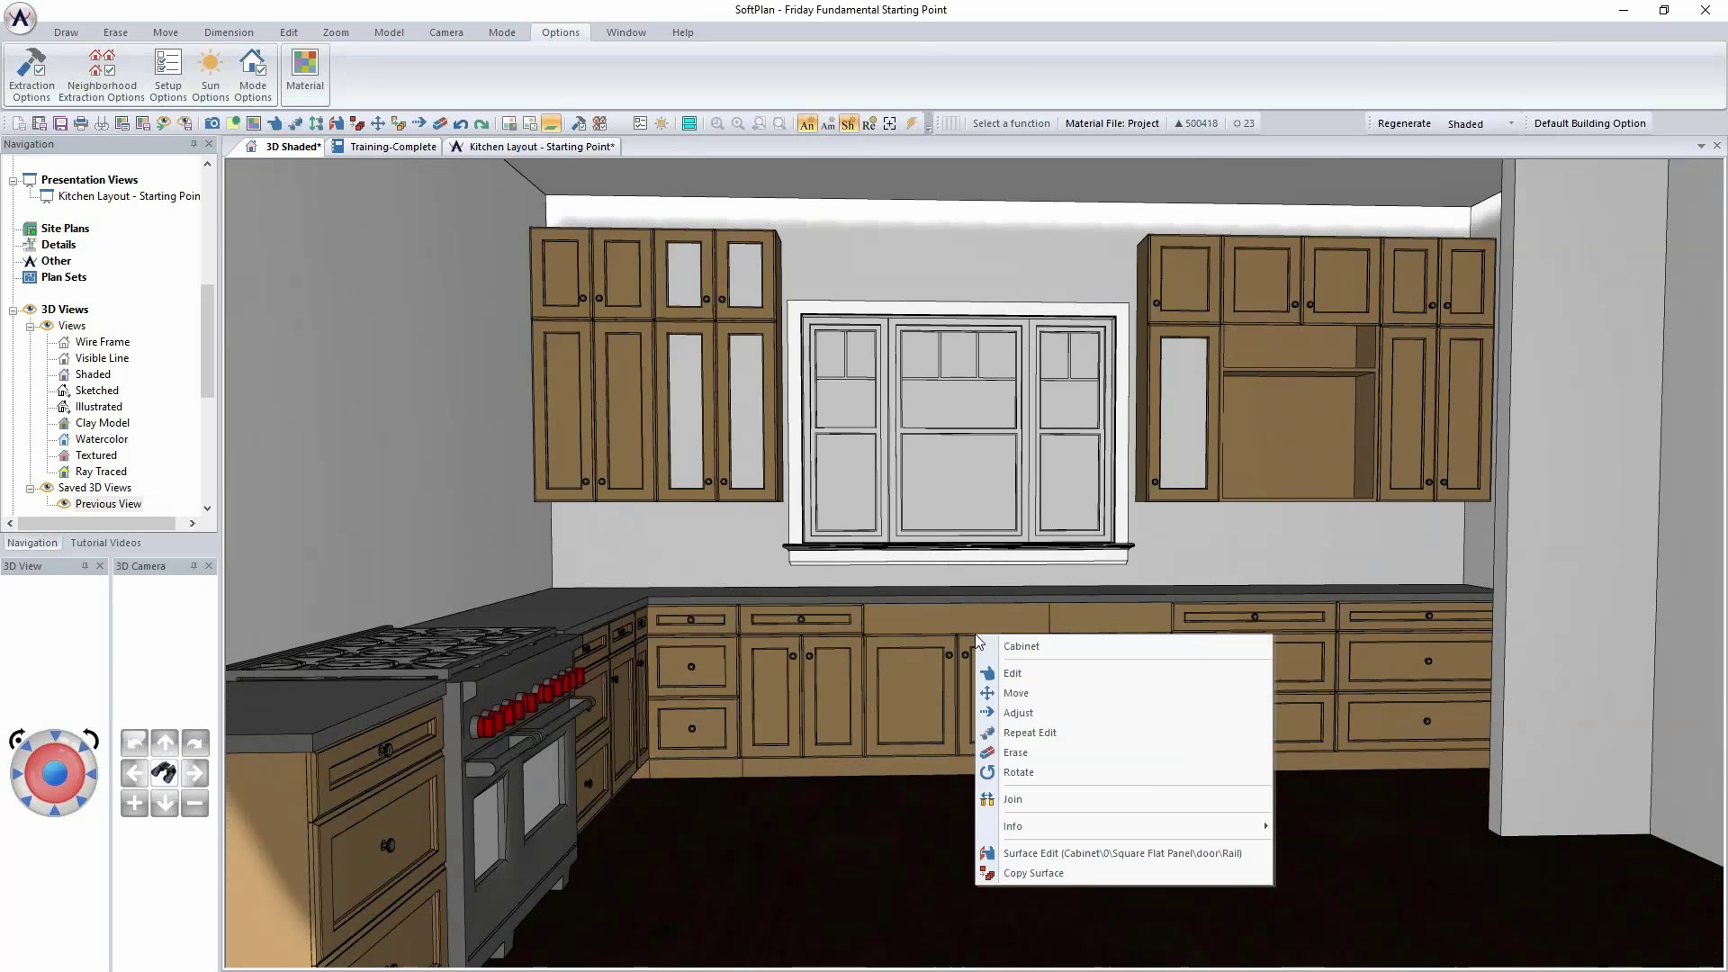
pyautogui.click(1024, 677)
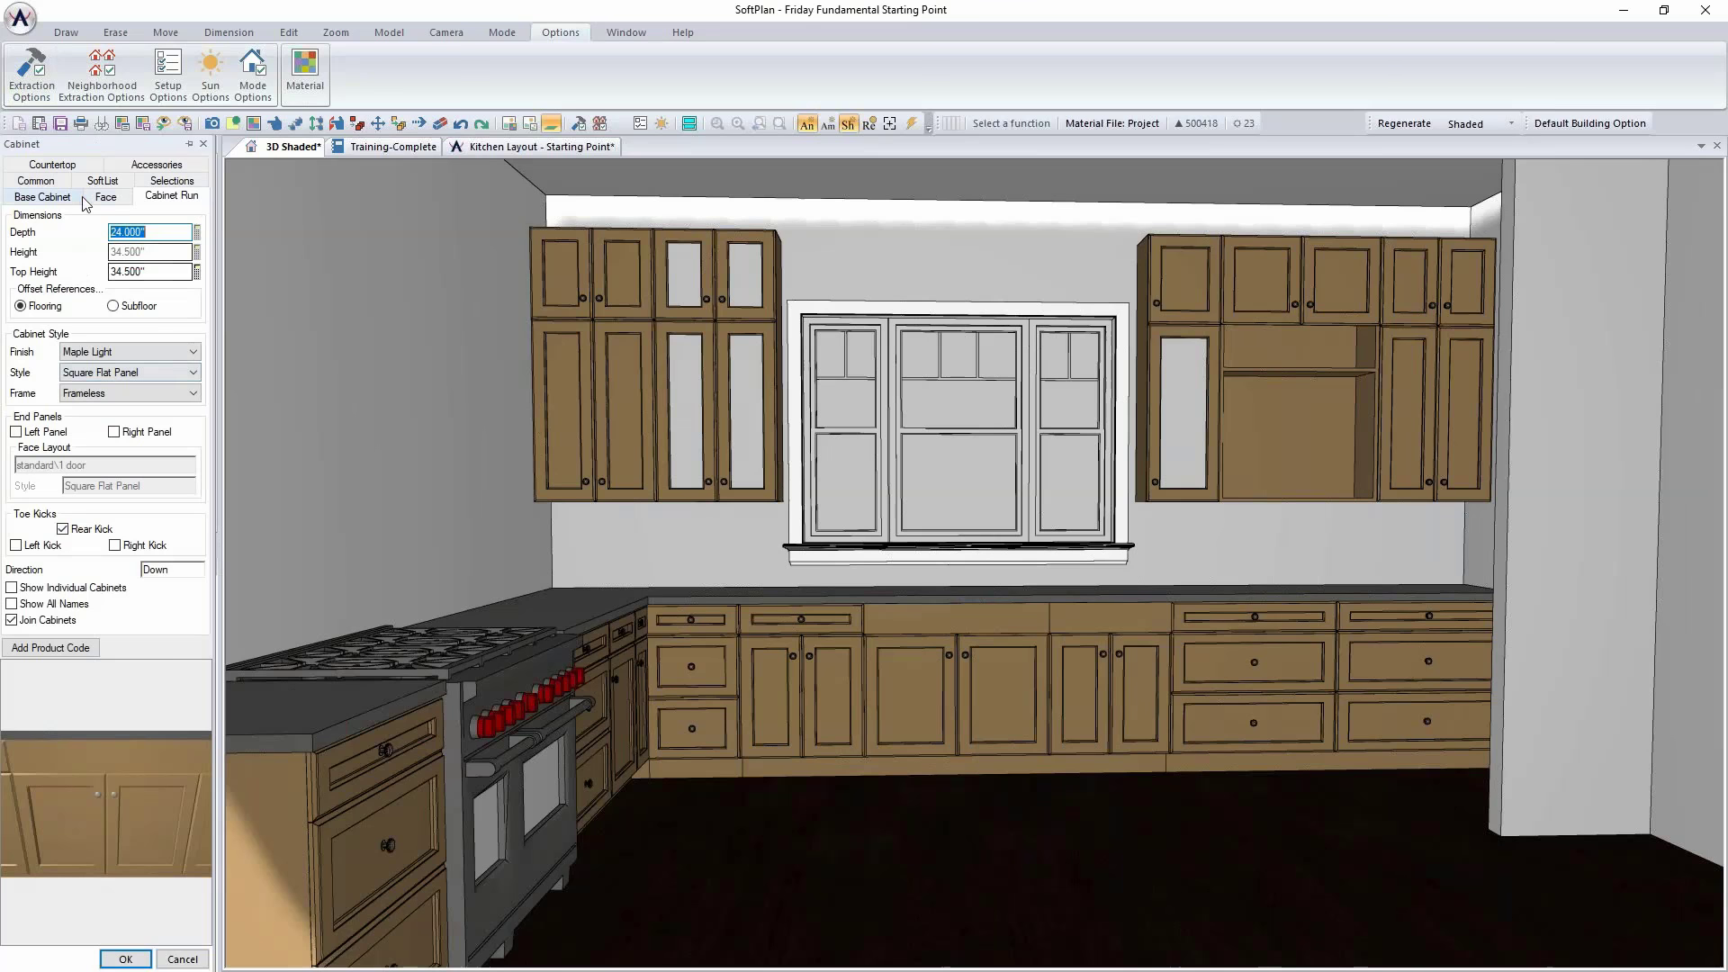
pyautogui.click(36, 198)
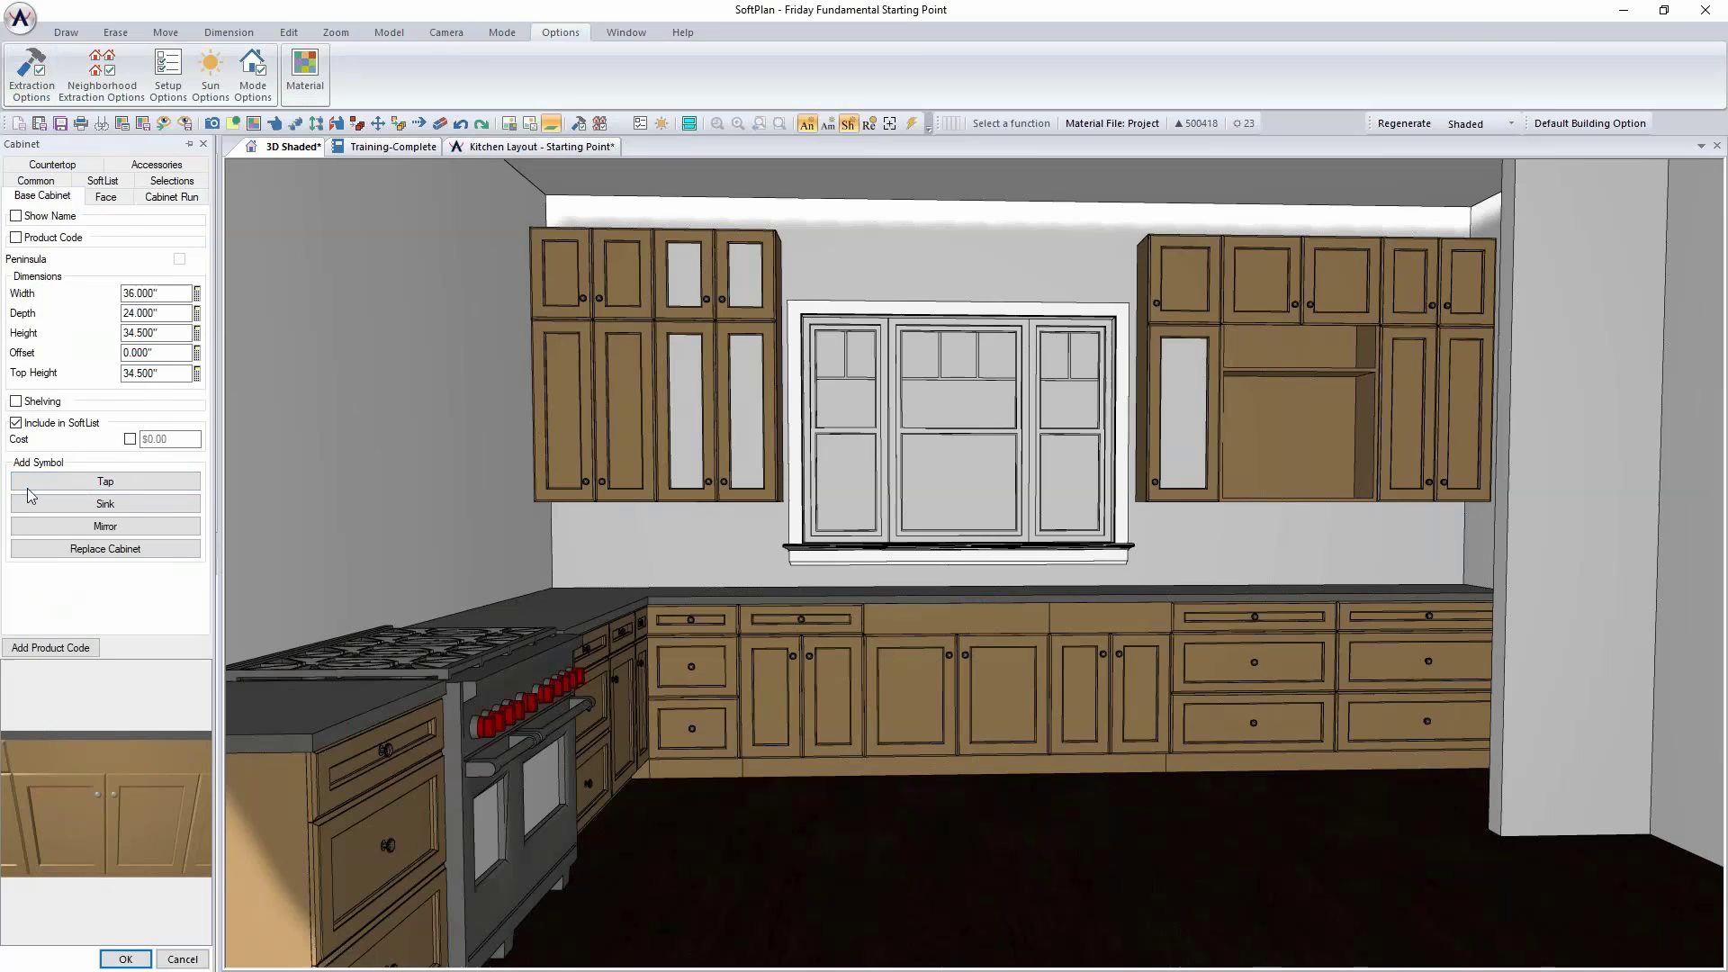
# Step: Add the Kohler K-14580-KG sink from the manufacturer symbols to the base cabinet beneath the window
pyautogui.click(105, 504)
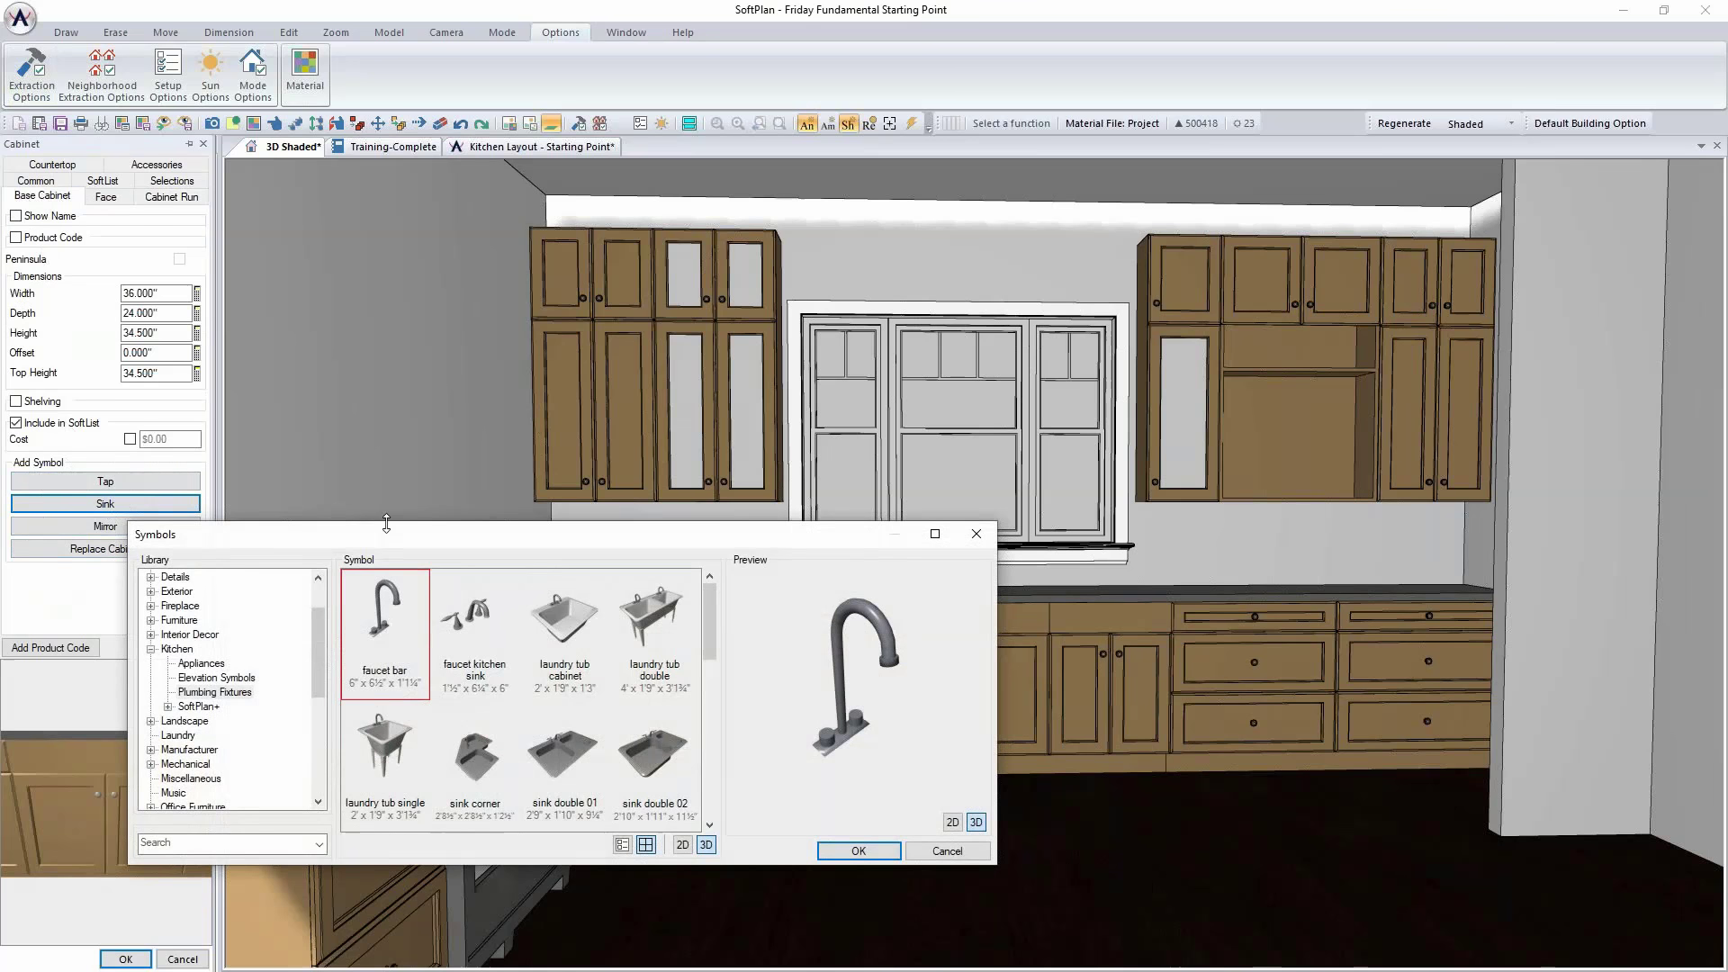
pyautogui.moveTo(377, 518); pyautogui.dragTo(389, 403)
pyautogui.moveTo(505, 413); pyautogui.dragTo(617, 288)
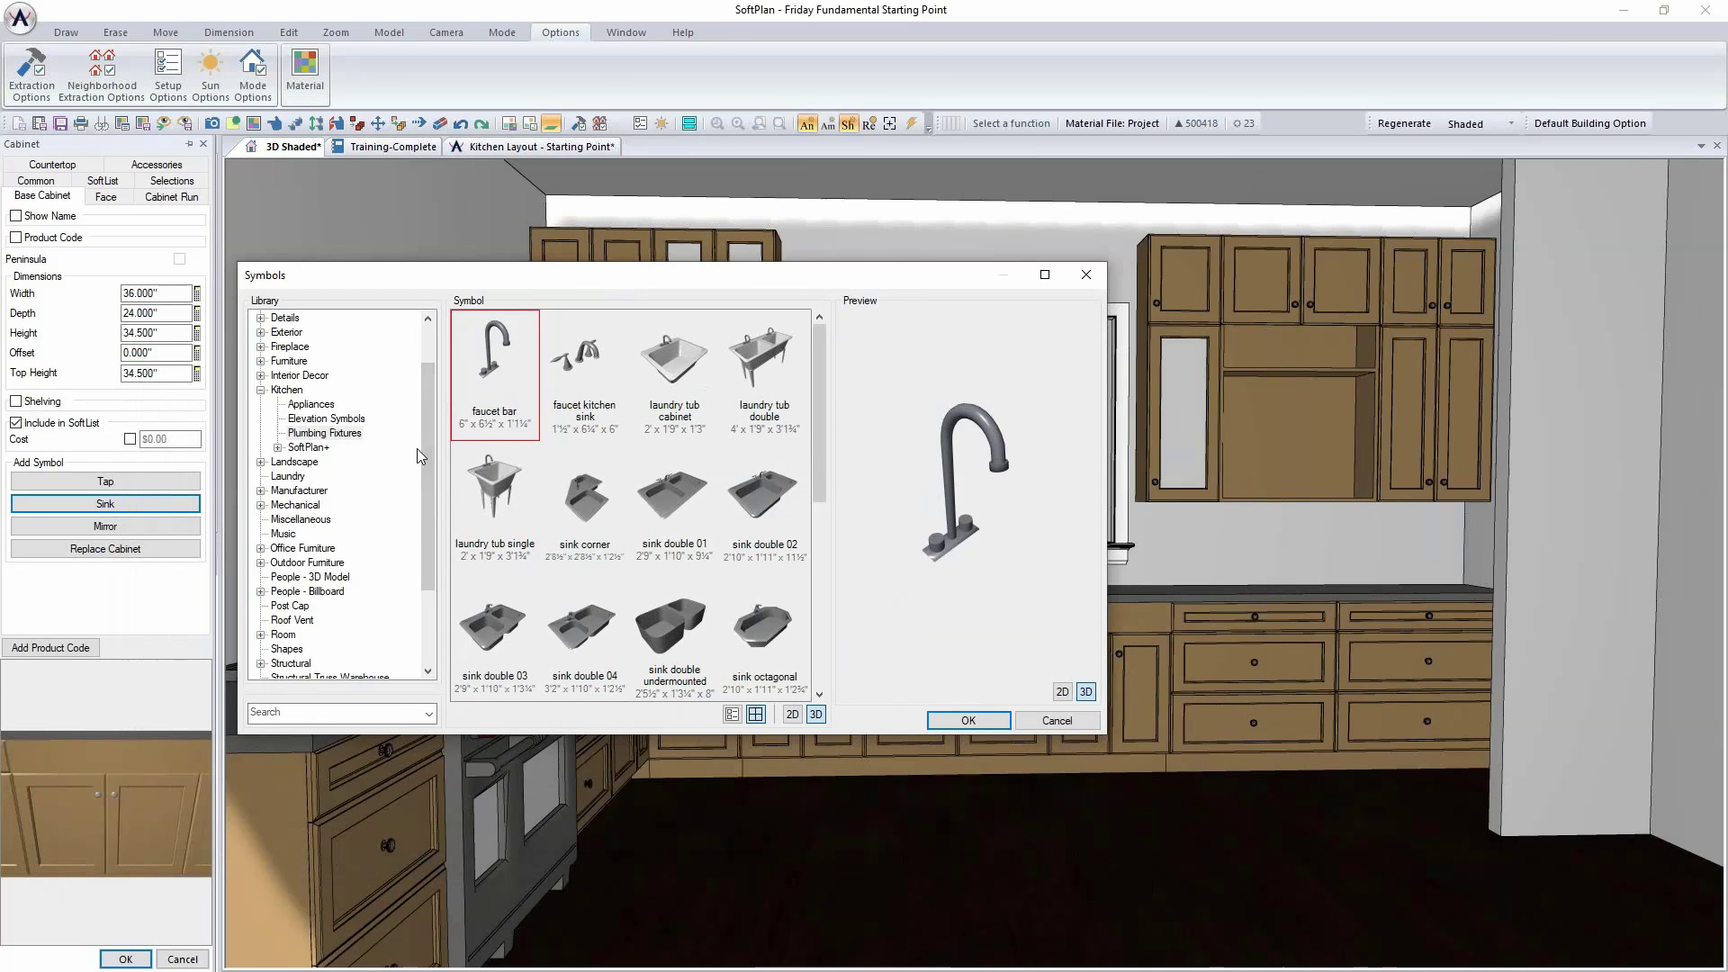
pyautogui.click(260, 490)
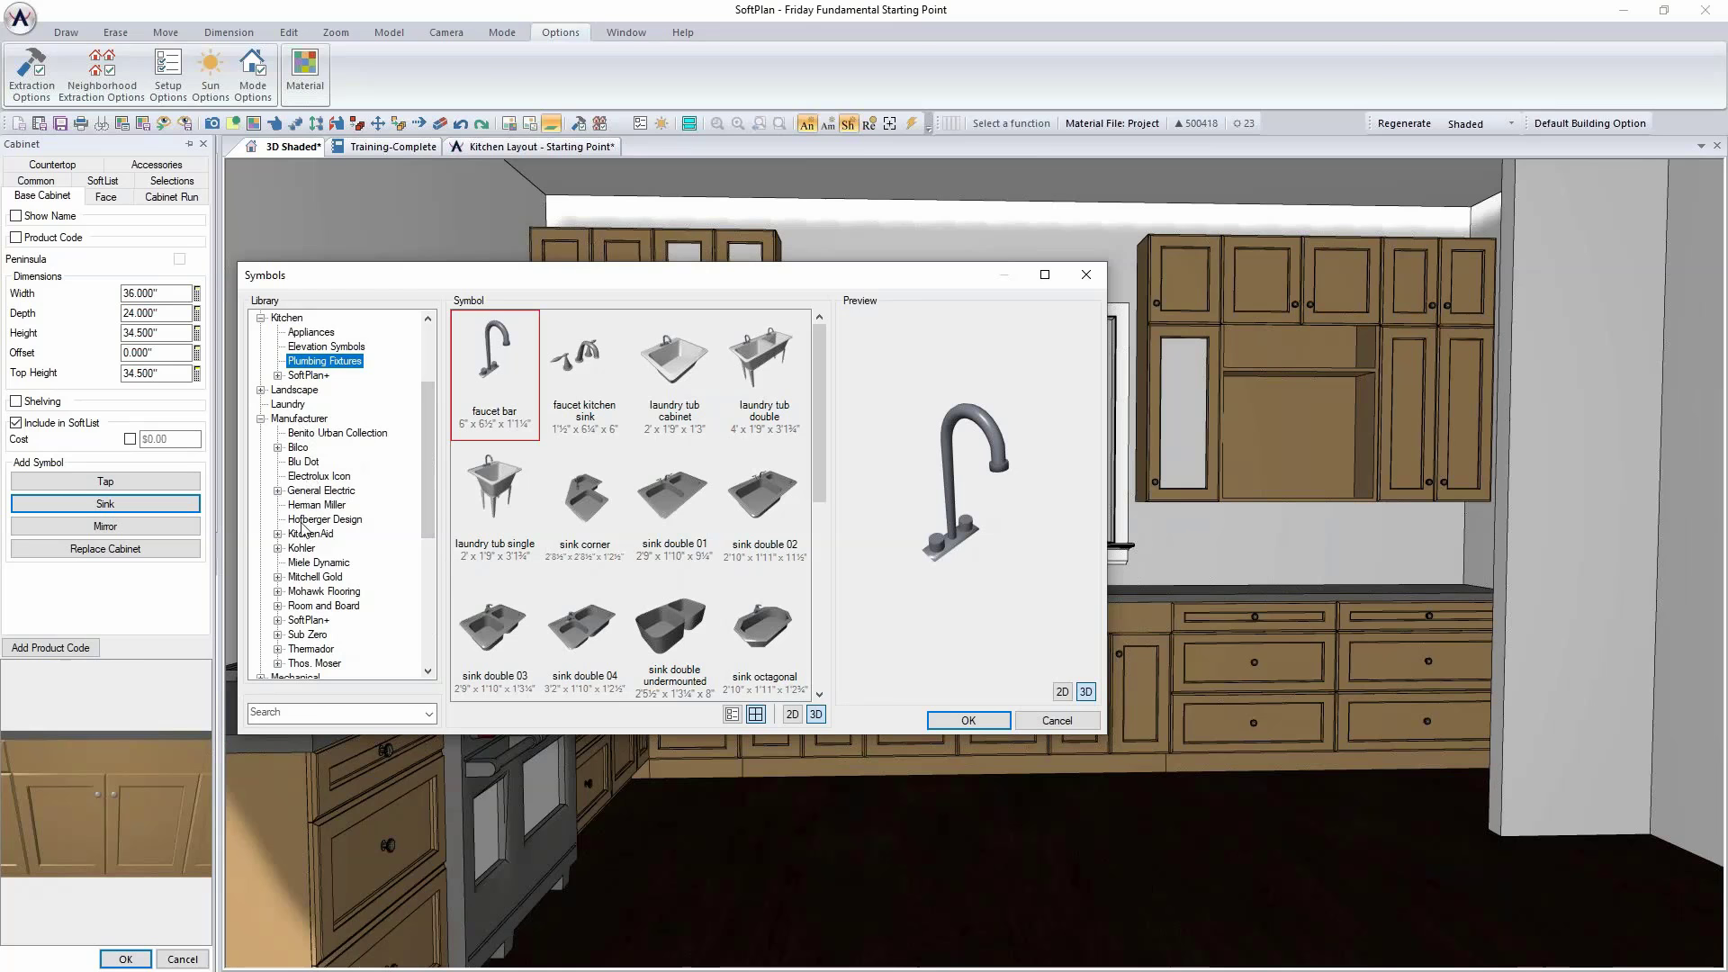
pyautogui.click(278, 548)
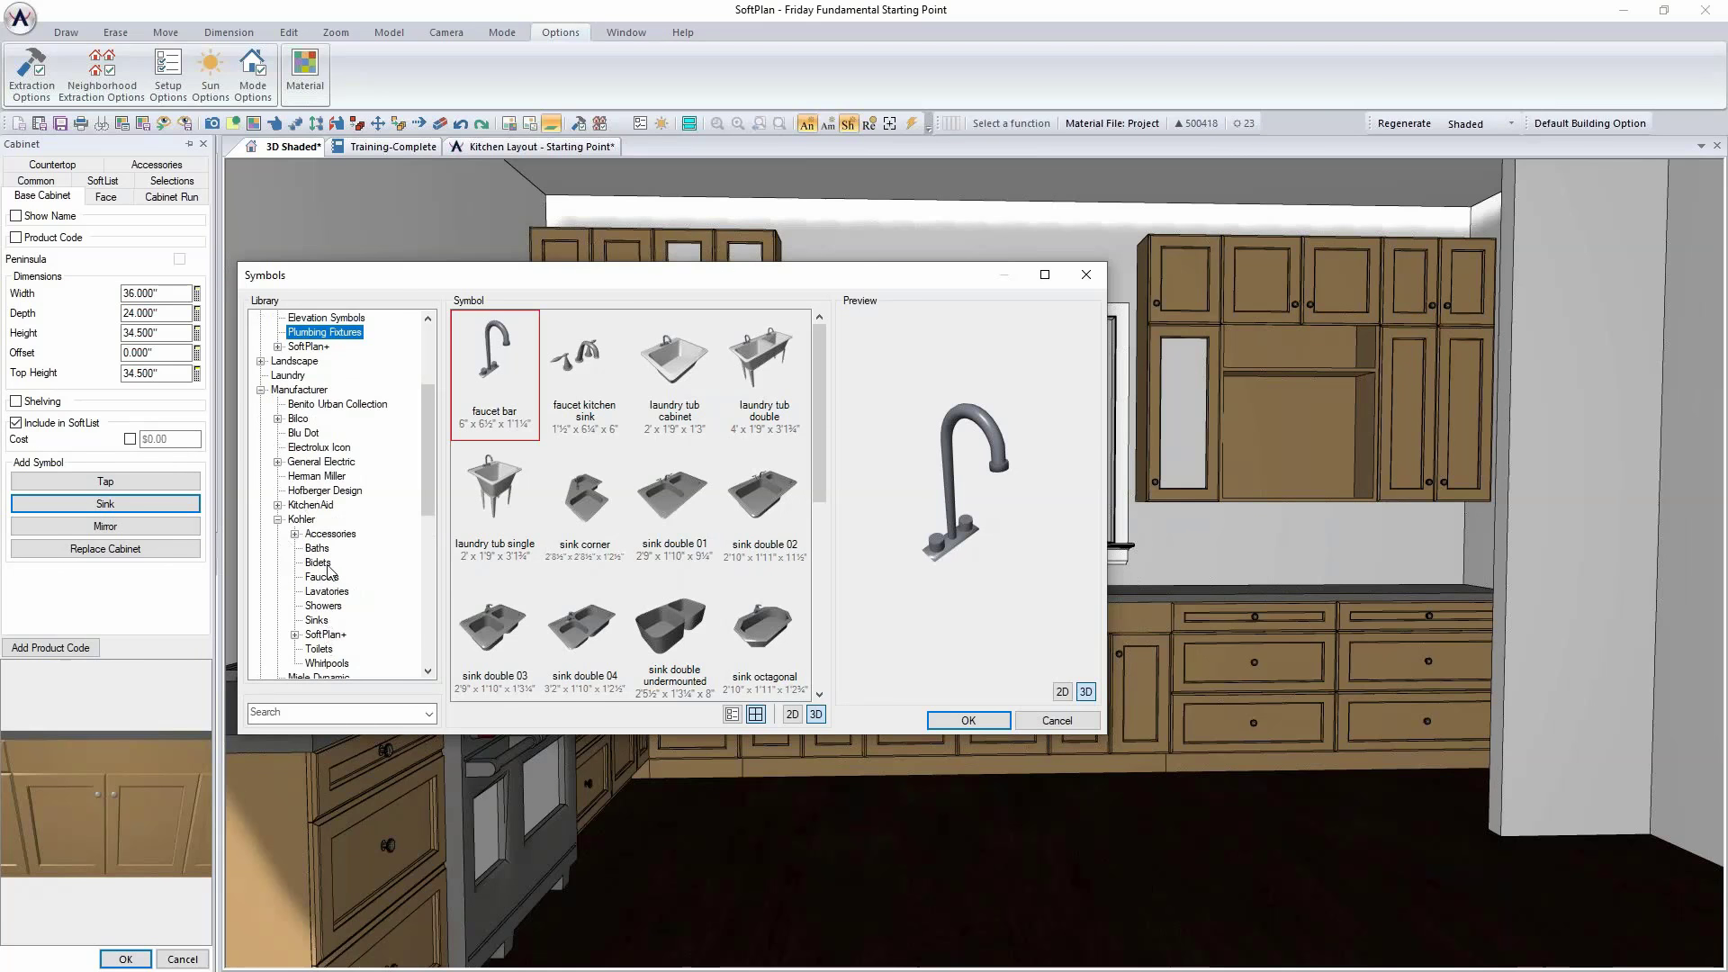
pyautogui.click(317, 621)
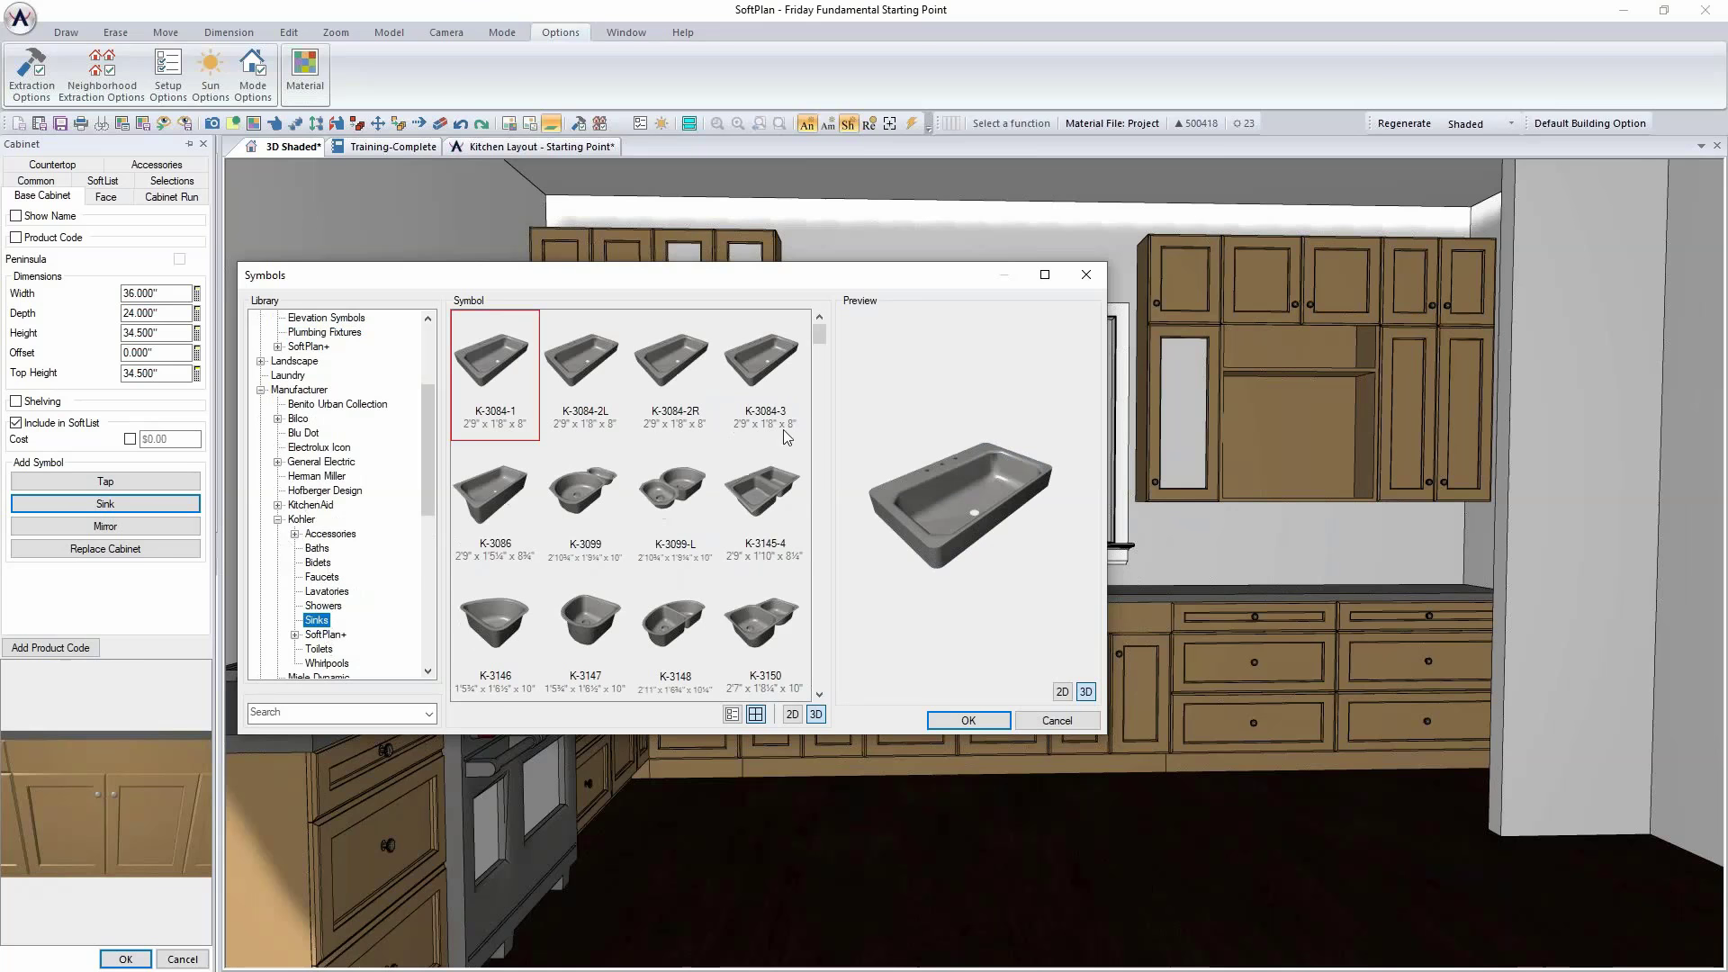
pyautogui.moveTo(820, 337); pyautogui.dragTo(820, 677)
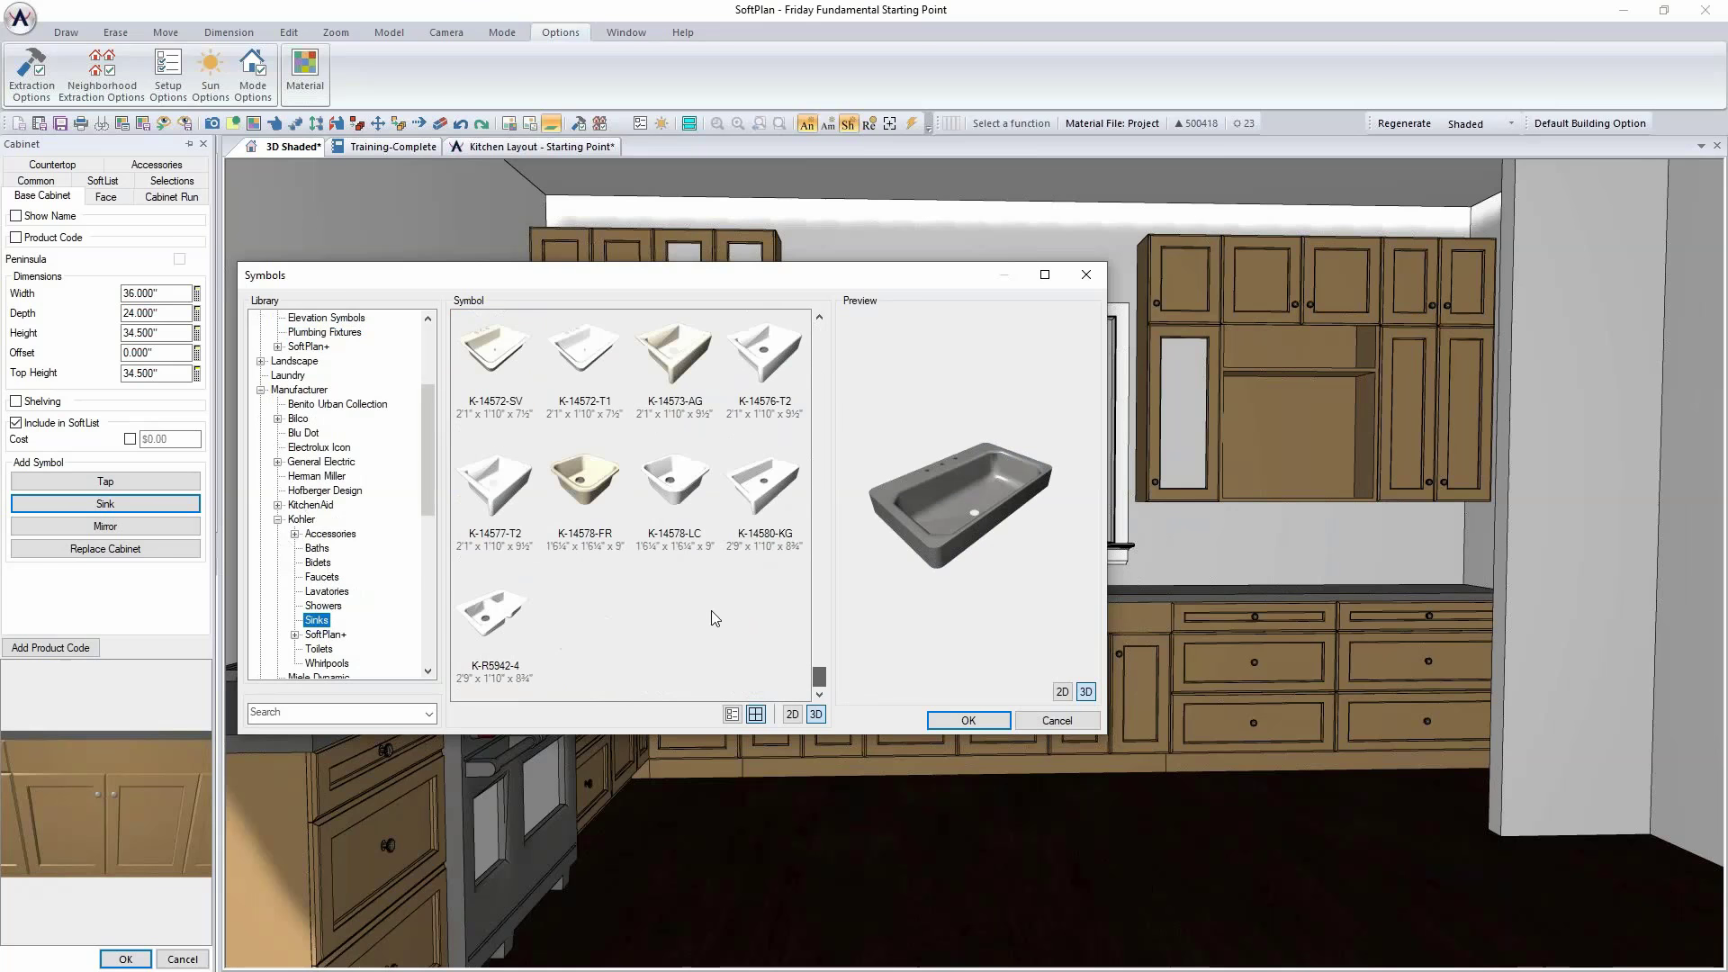
pyautogui.click(808, 560)
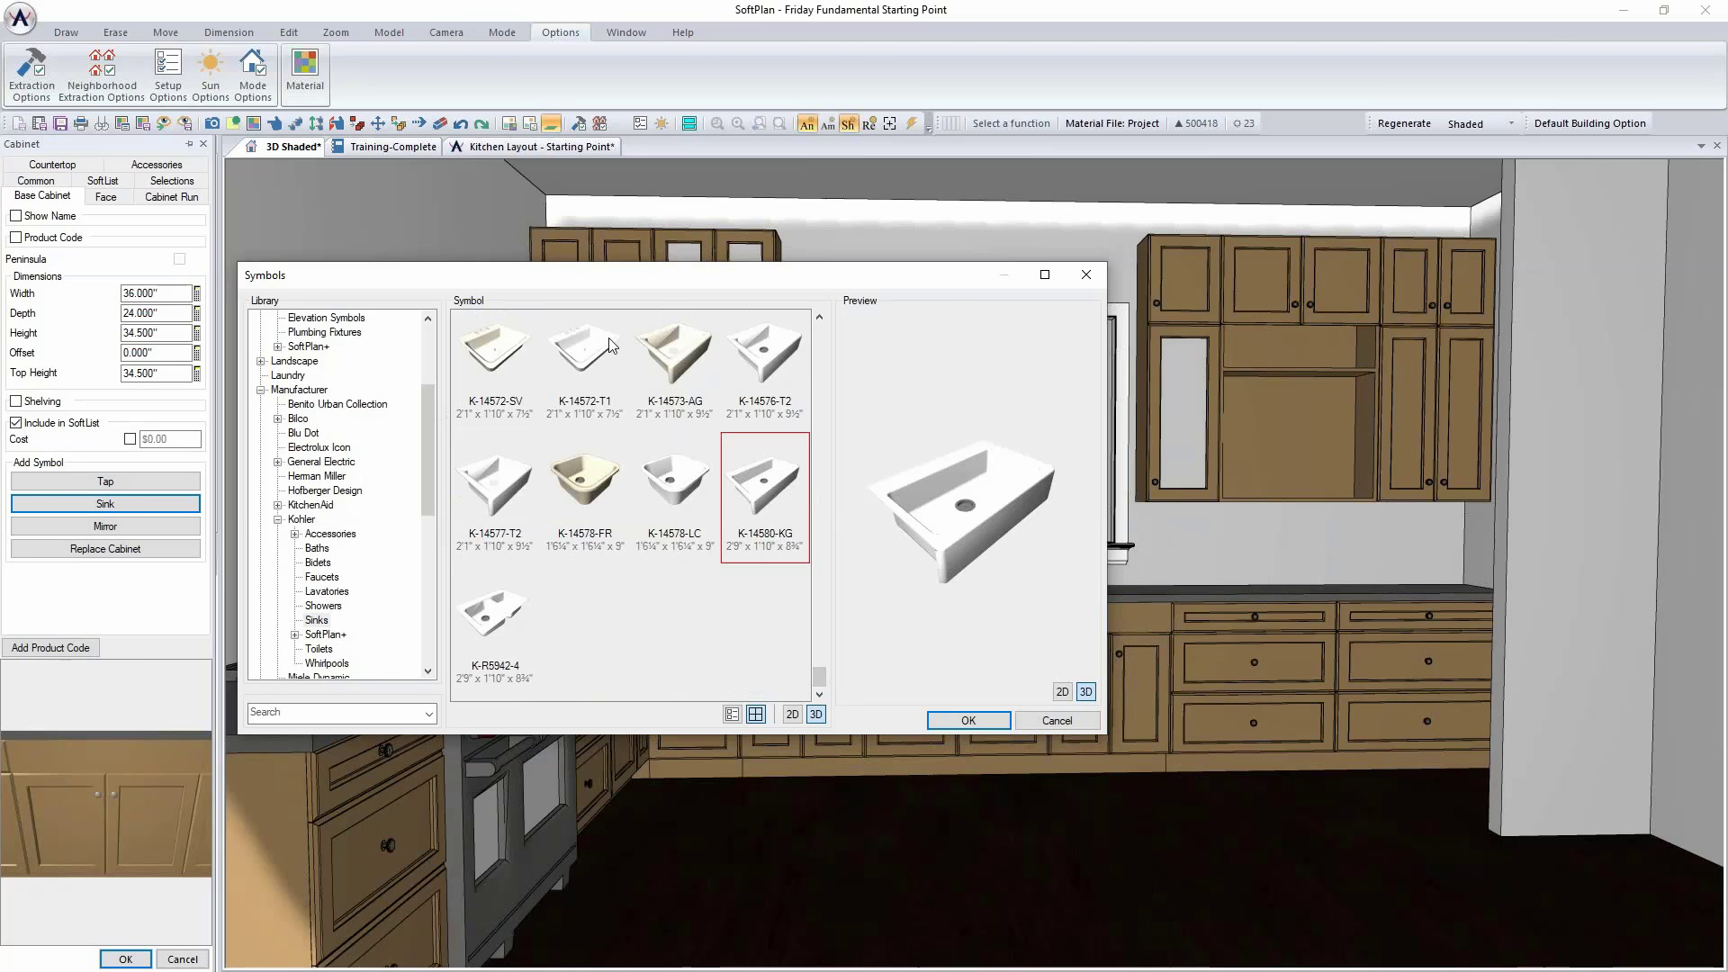
pyautogui.click(969, 719)
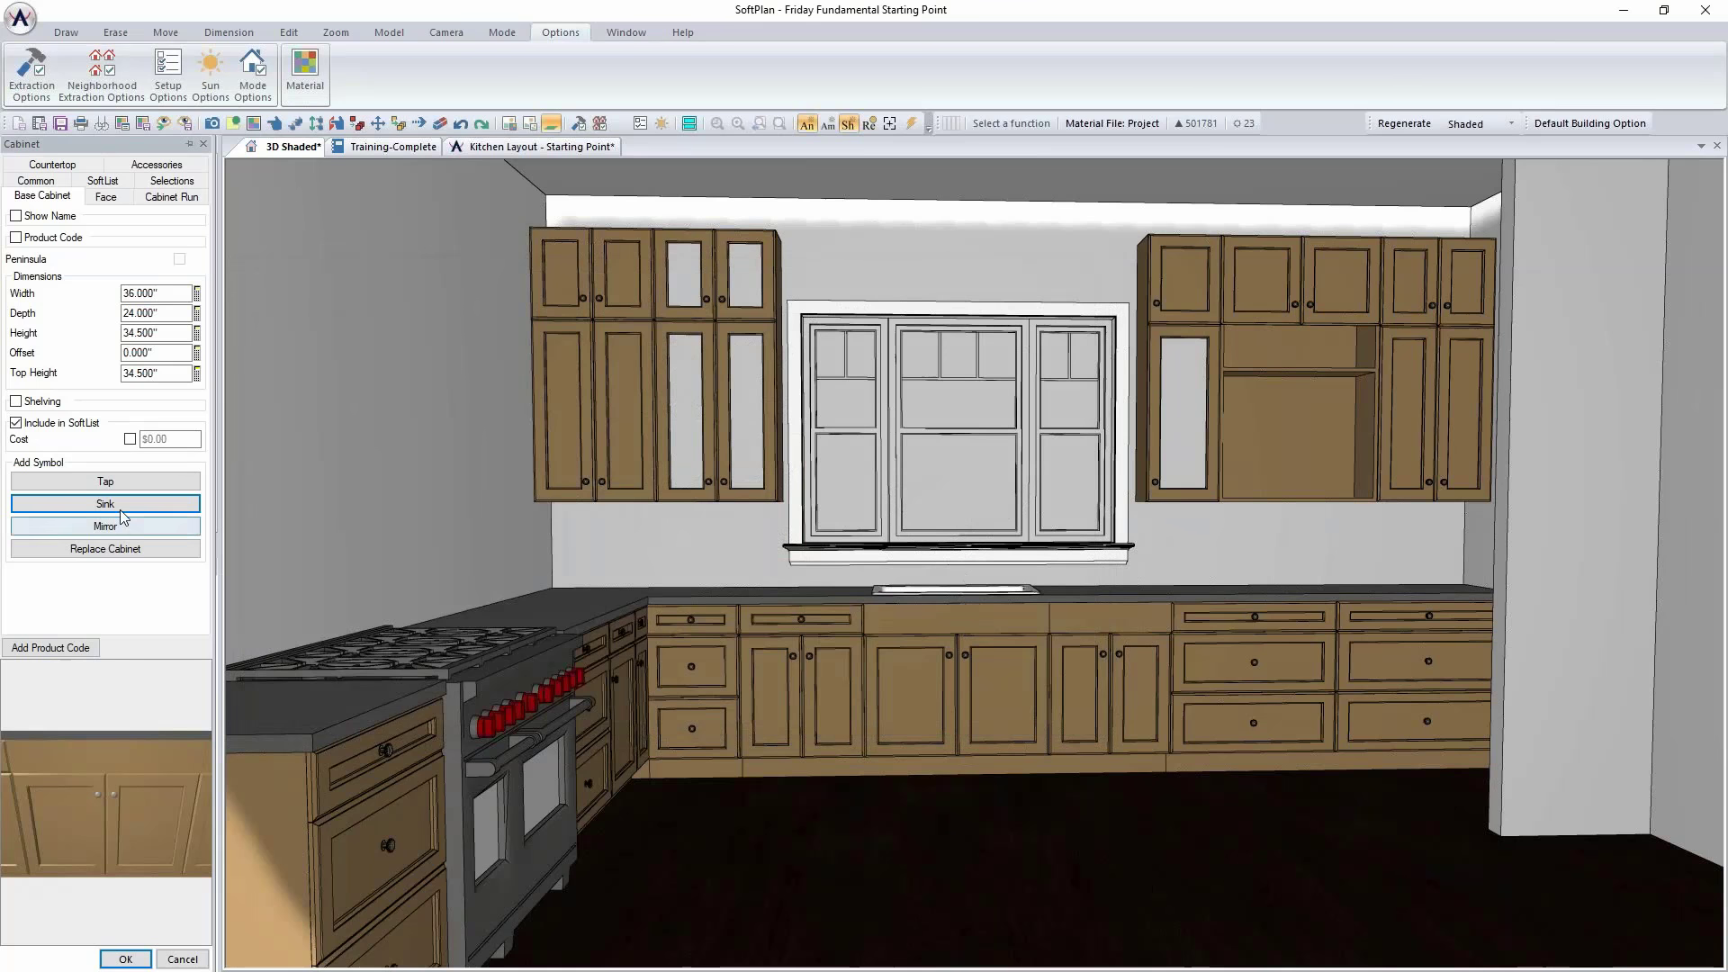
# Step: Choose the Kohler K-6330 faucet from the manufacturer symbols as the sink cabinet's tap
pyautogui.click(117, 482)
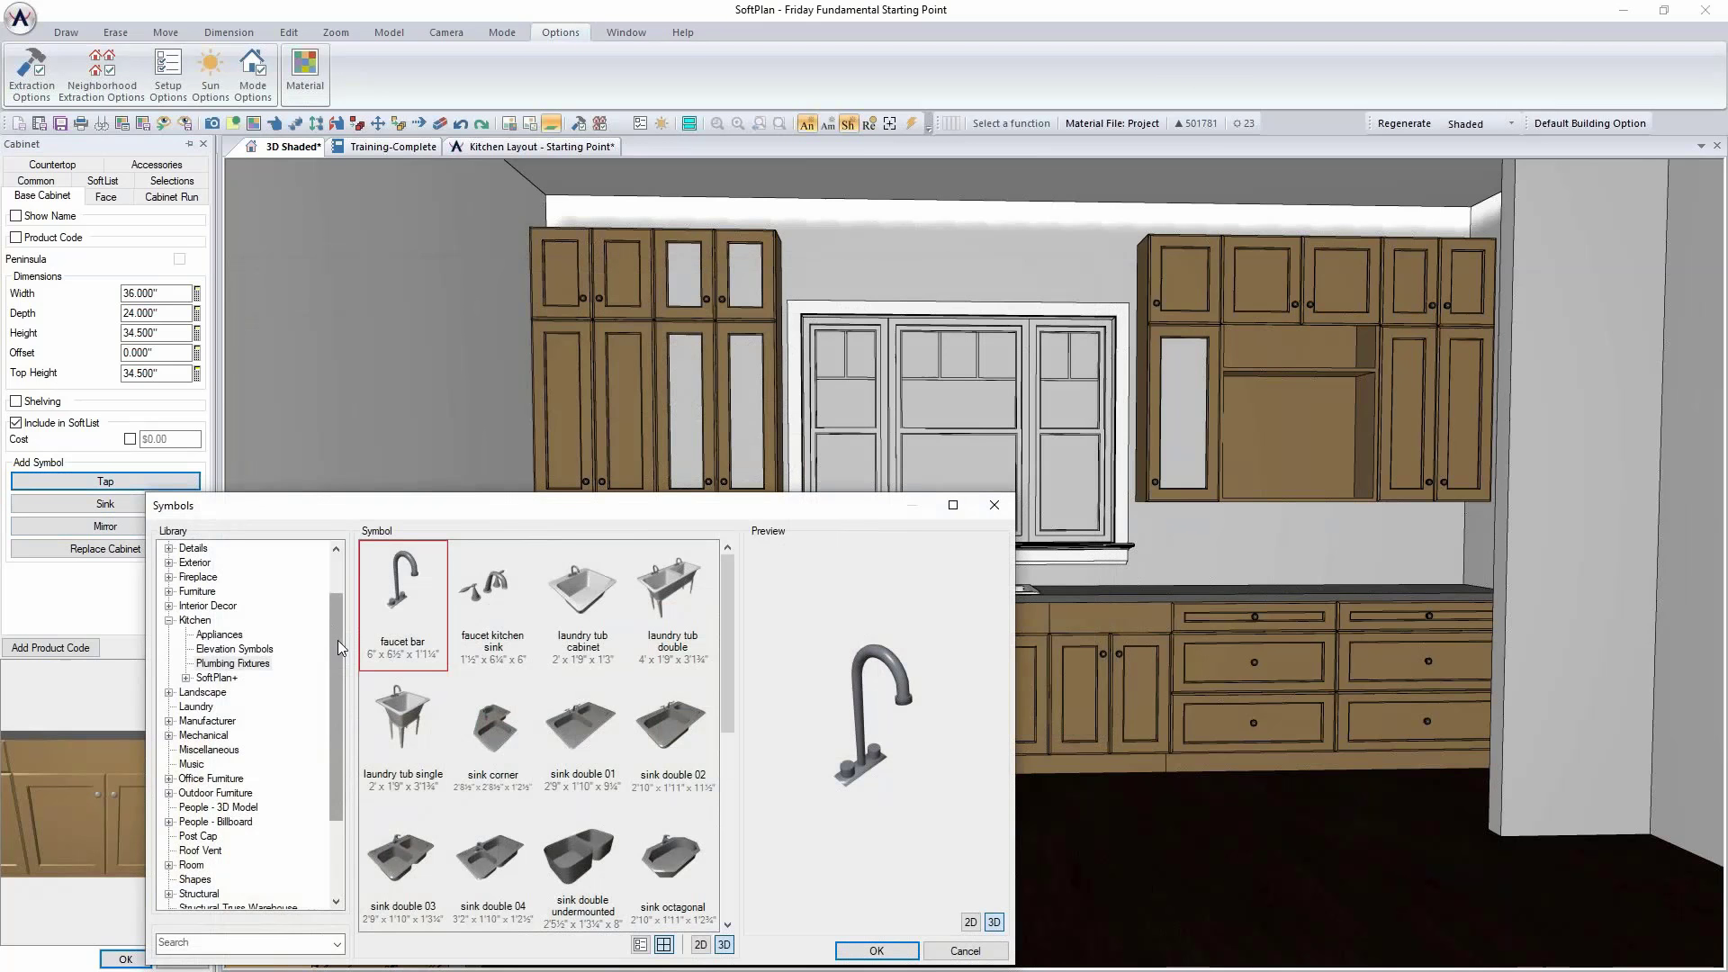
pyautogui.moveTo(337, 645); pyautogui.dragTo(353, 724)
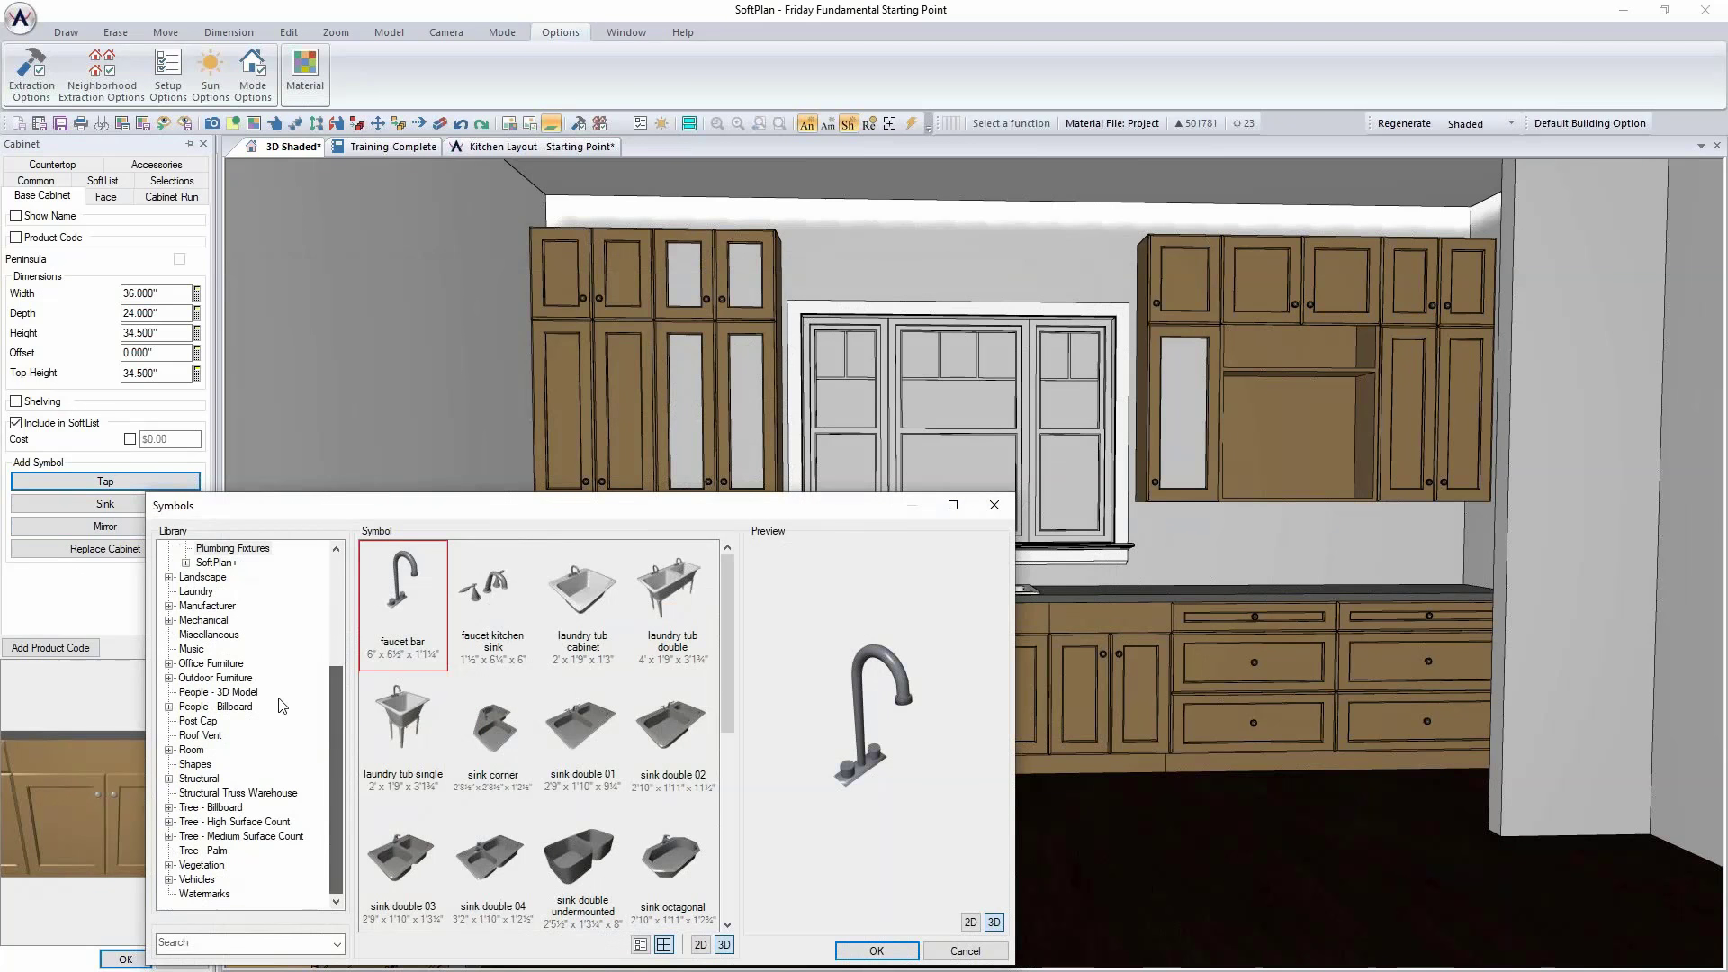
pyautogui.click(169, 608)
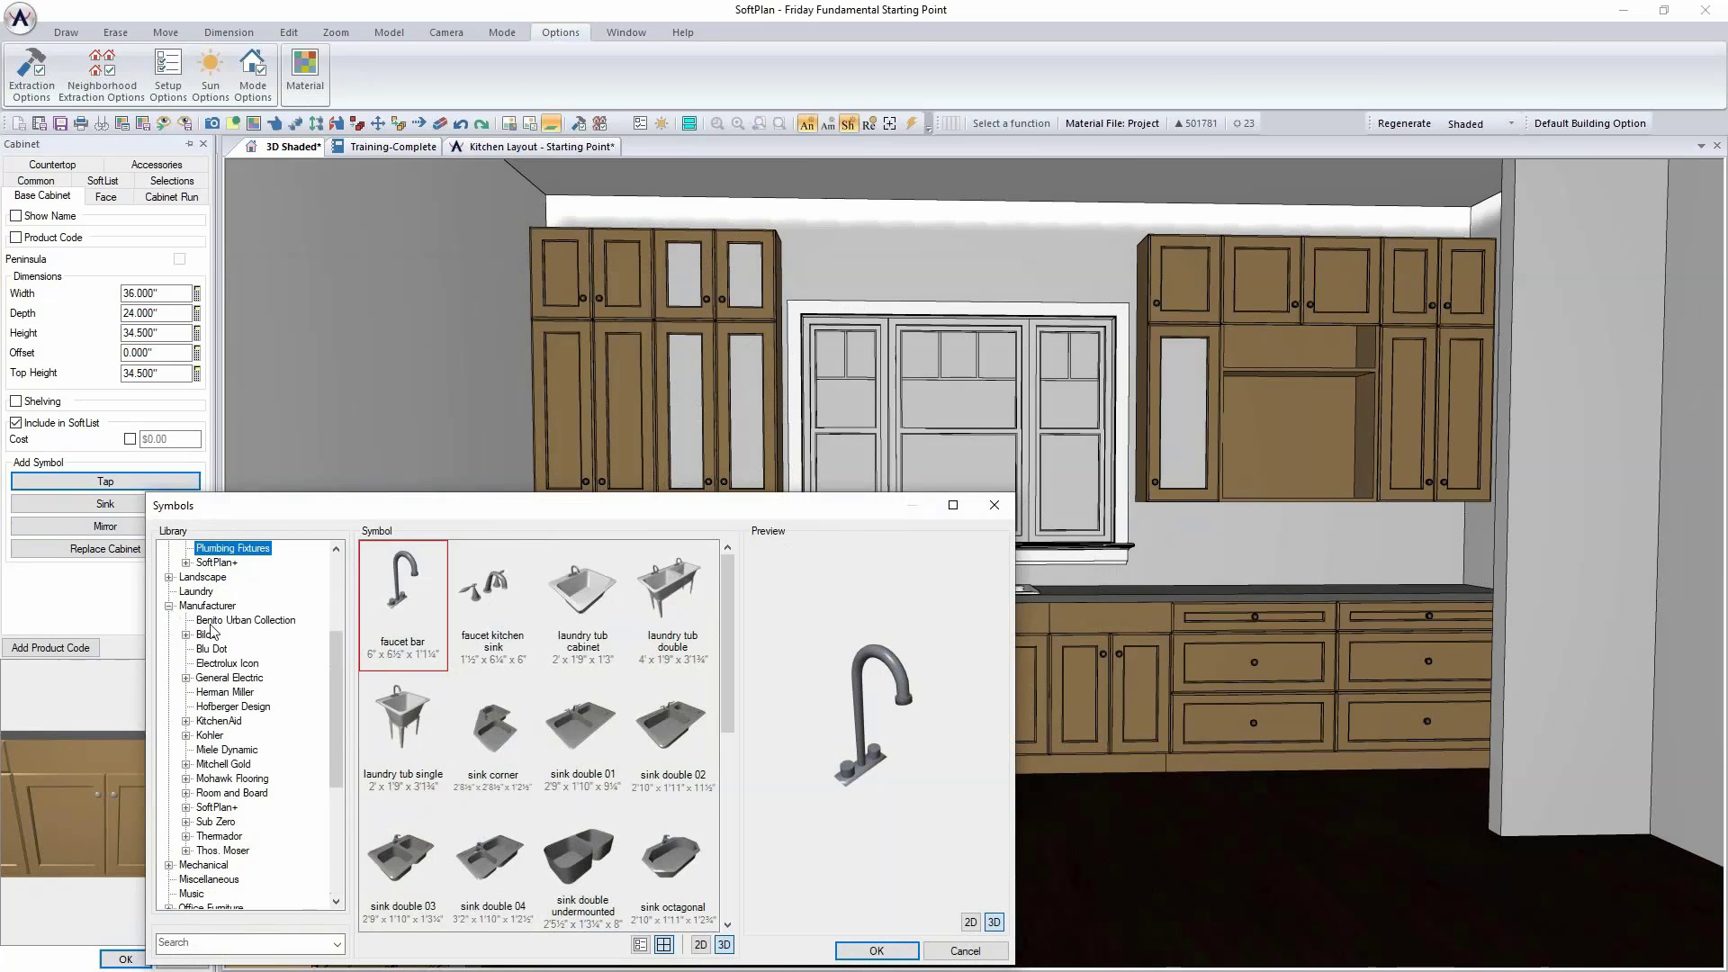
pyautogui.click(186, 735)
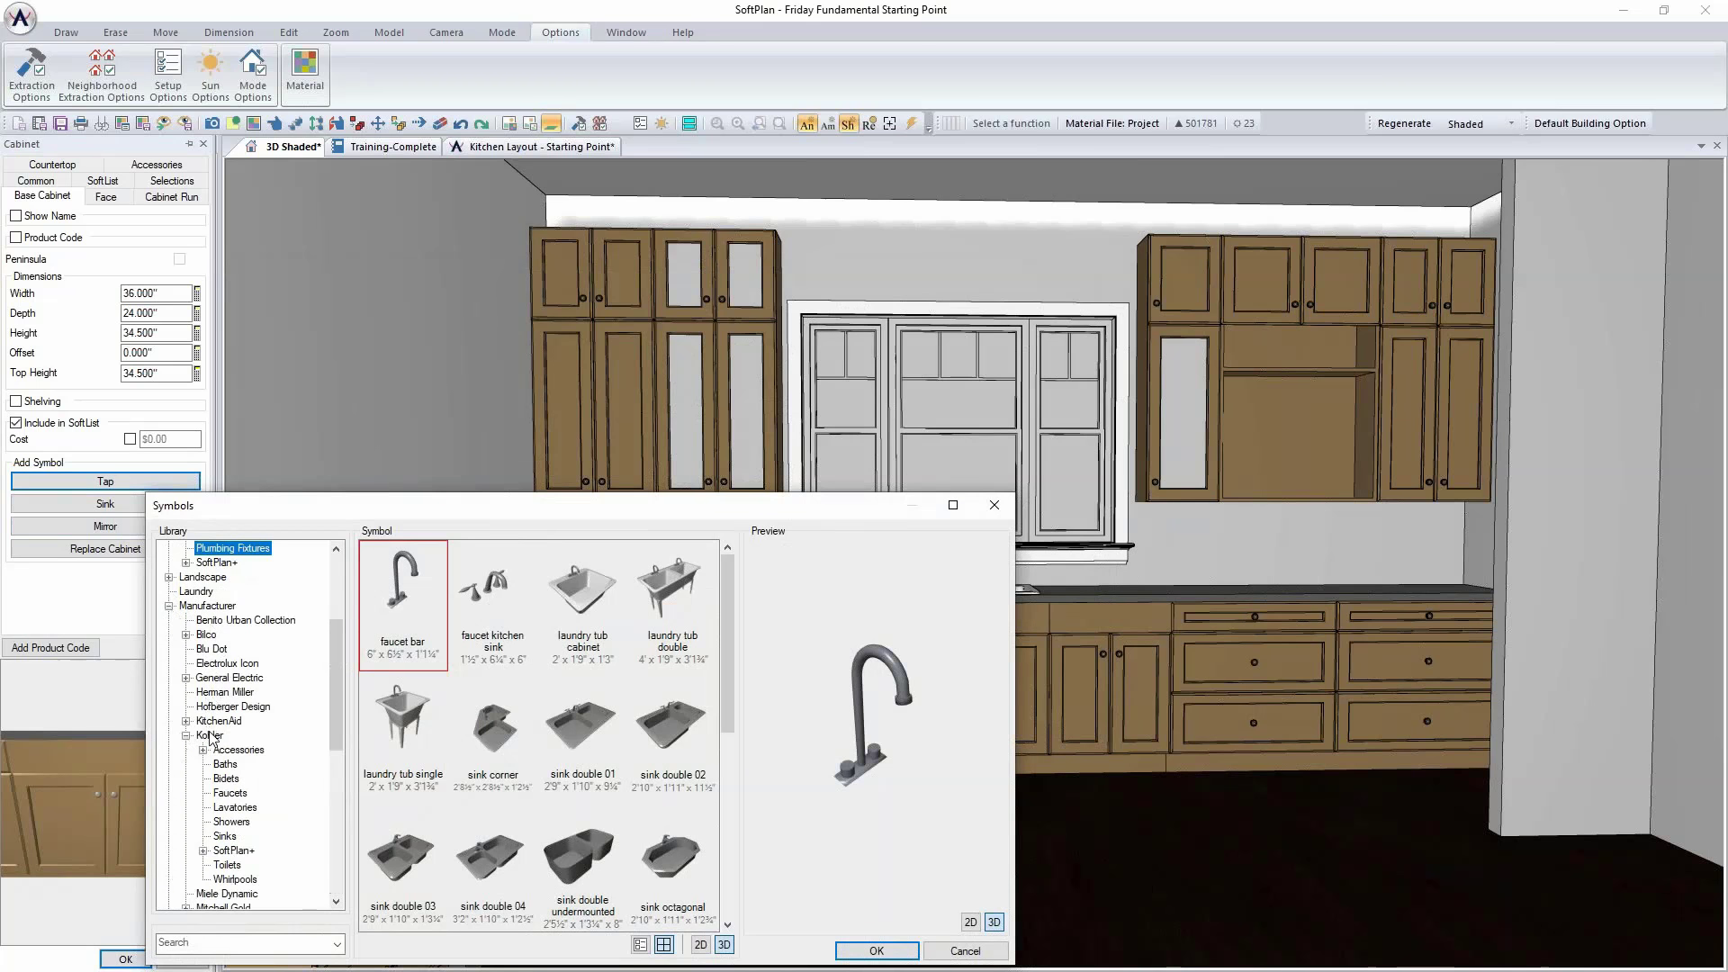
pyautogui.click(230, 793)
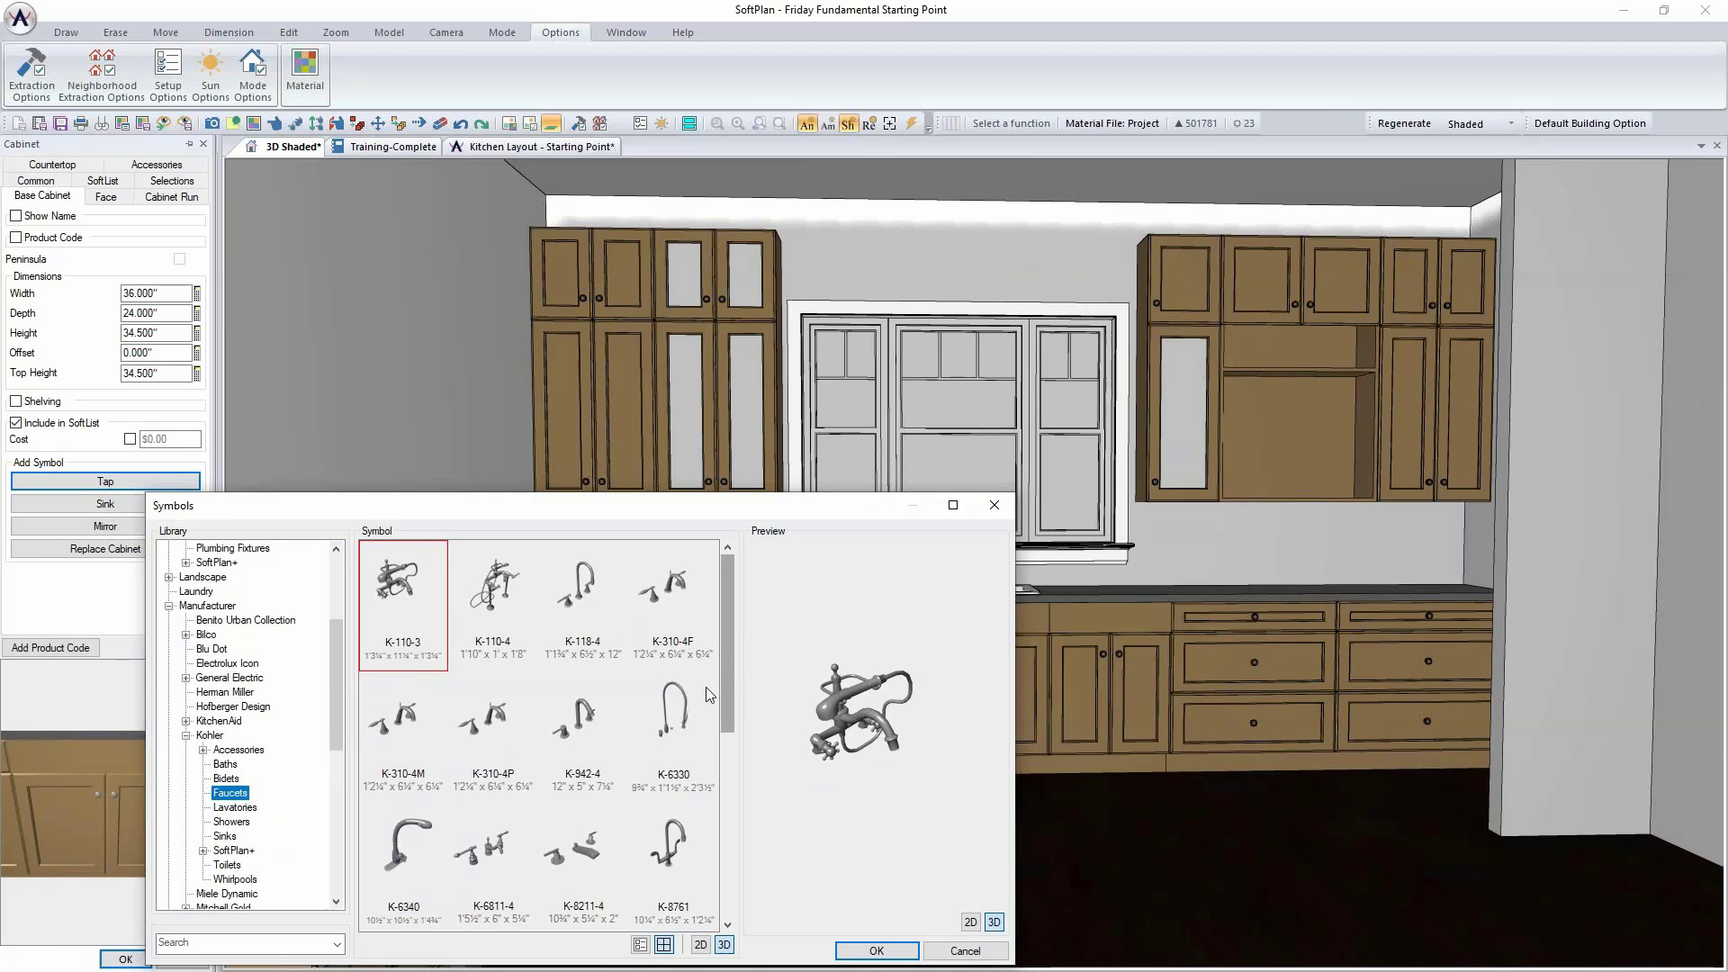
pyautogui.click(662, 705)
pyautogui.moveTo(729, 710); pyautogui.dragTo(767, 893)
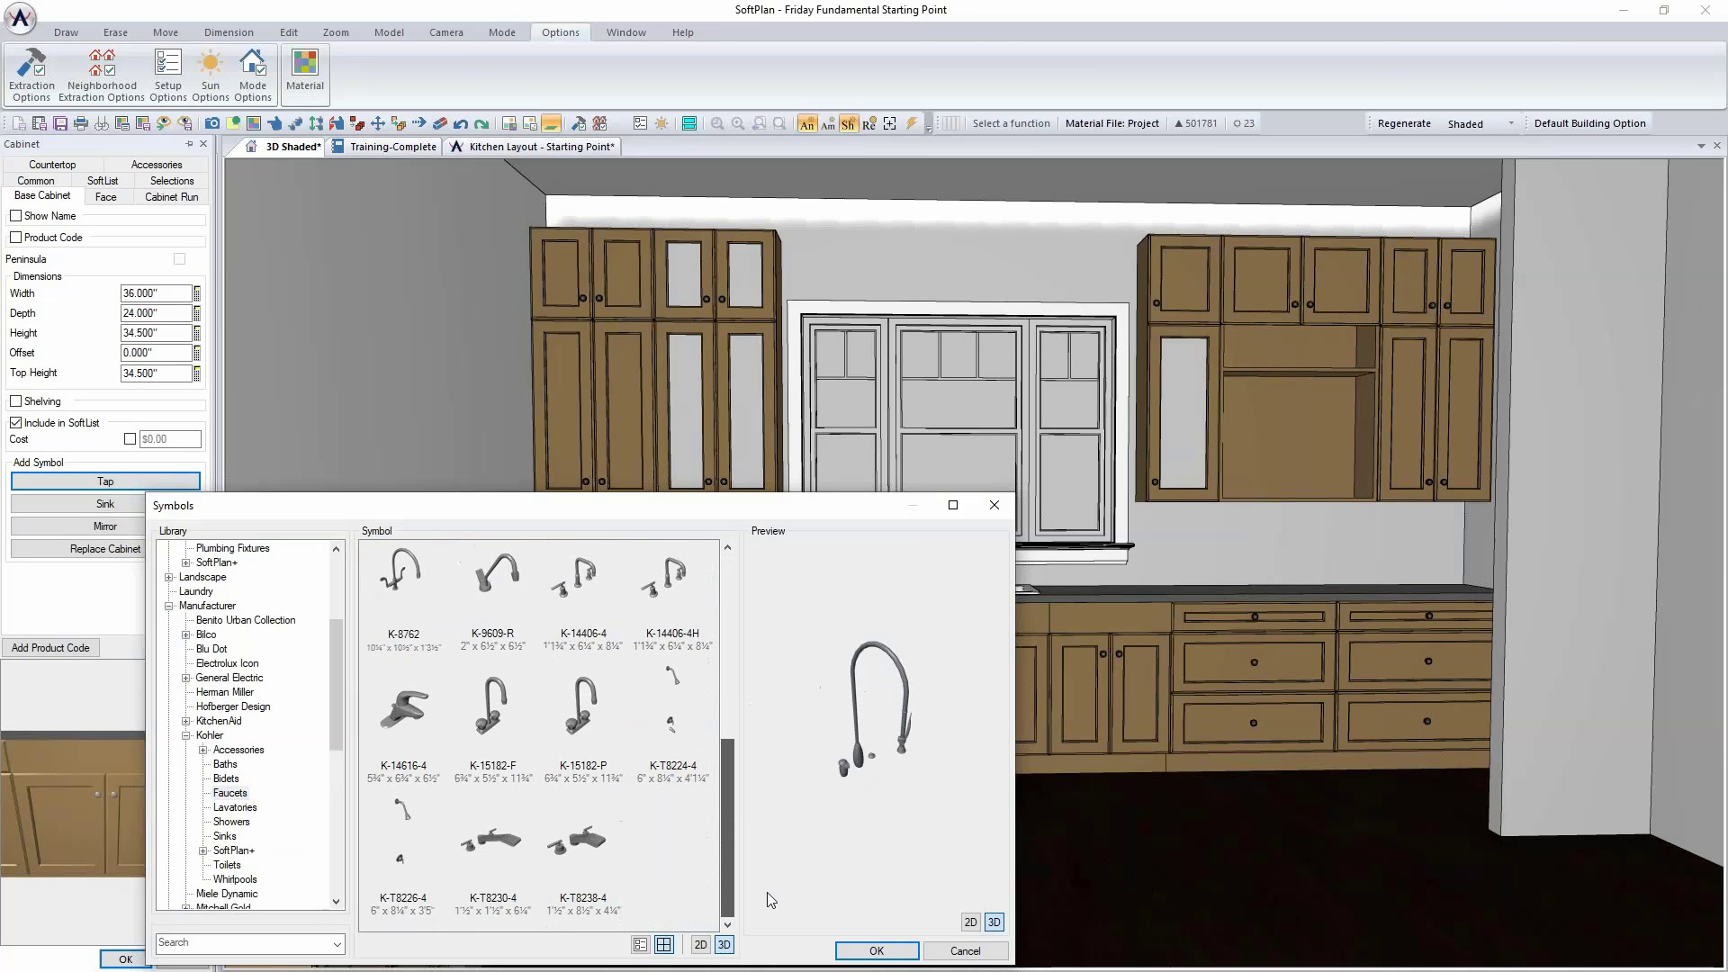
# Step: Search the symbol library for "faucet" to review alternatives, and add the chosen Kohler K-6330 faucet to the sink cabinet
pyautogui.click(197, 944)
pyautogui.write('fauce')
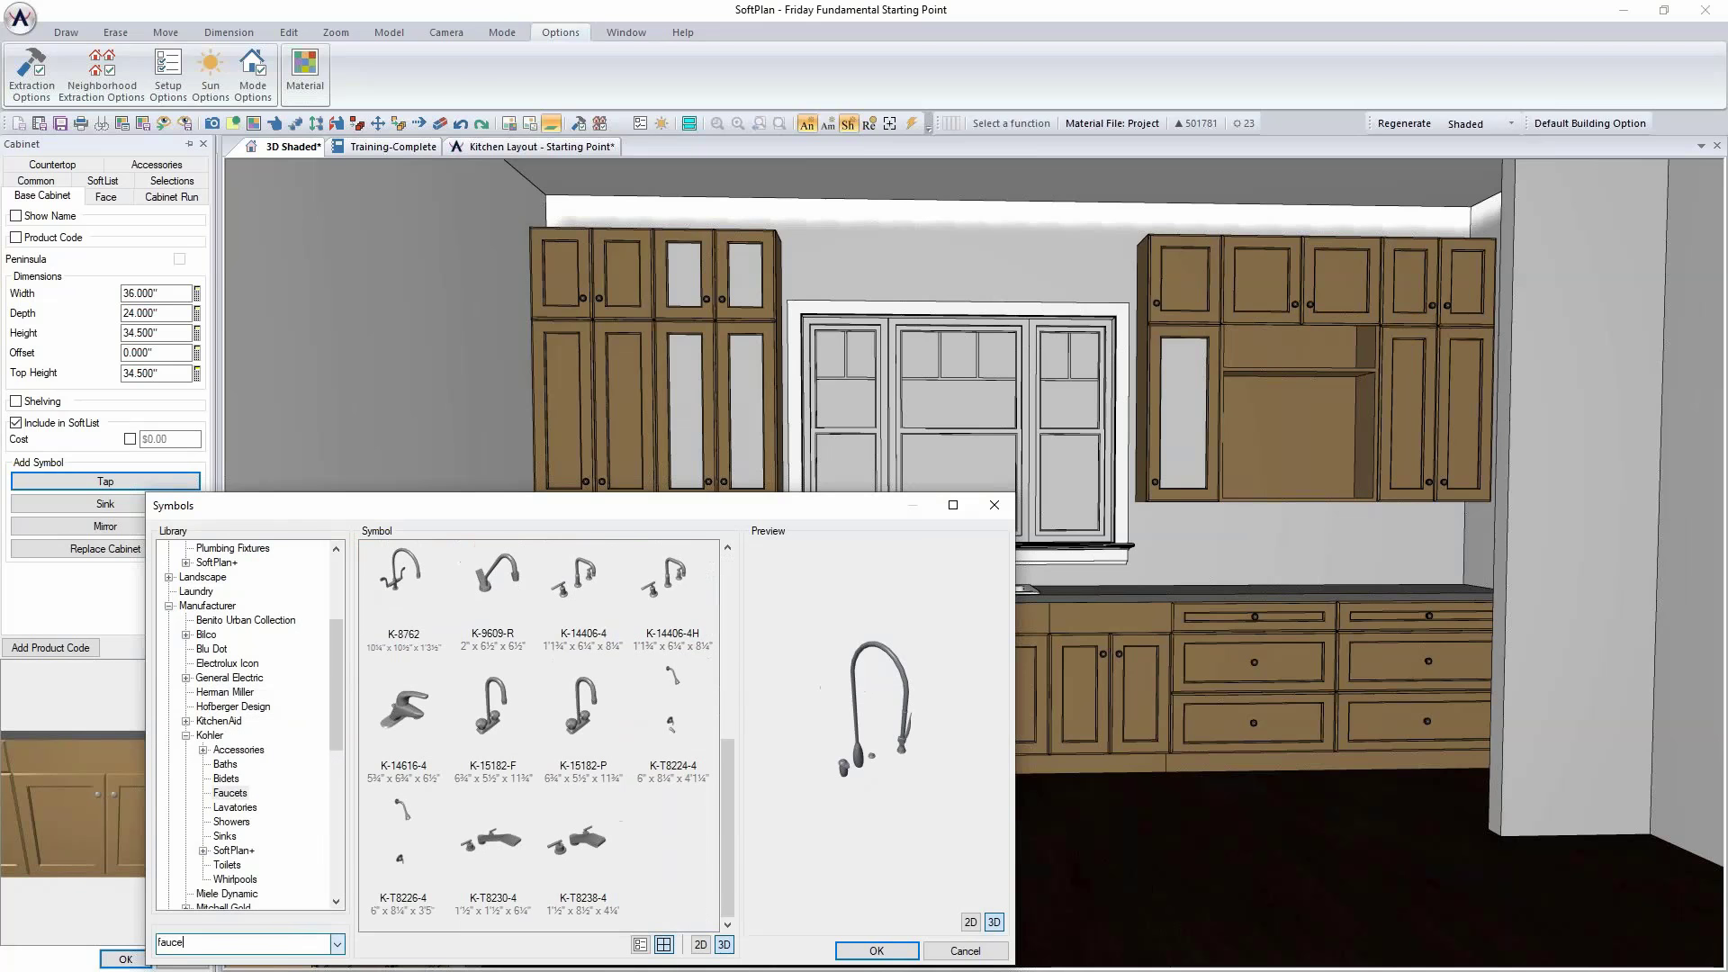
pyautogui.write('t')
pyautogui.moveTo(747, 664)
pyautogui.mouseDown()
pyautogui.moveTo(806, 908)
pyautogui.moveTo(759, 690)
pyautogui.mouseUp()
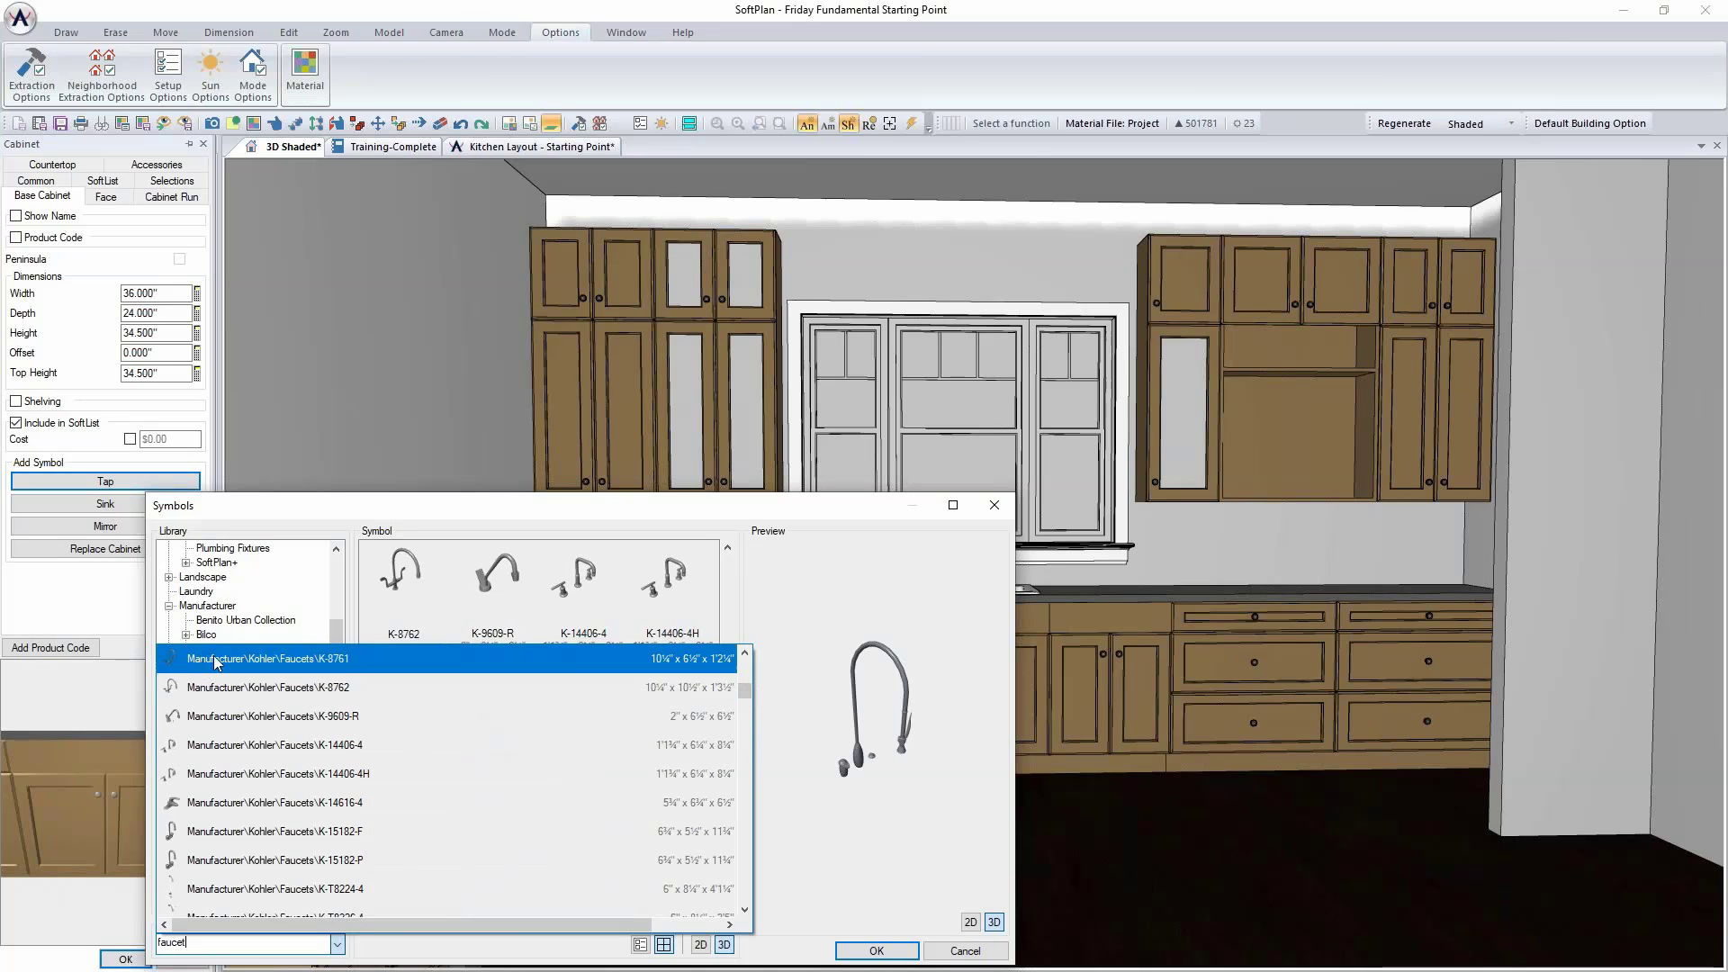
pyautogui.click(207, 660)
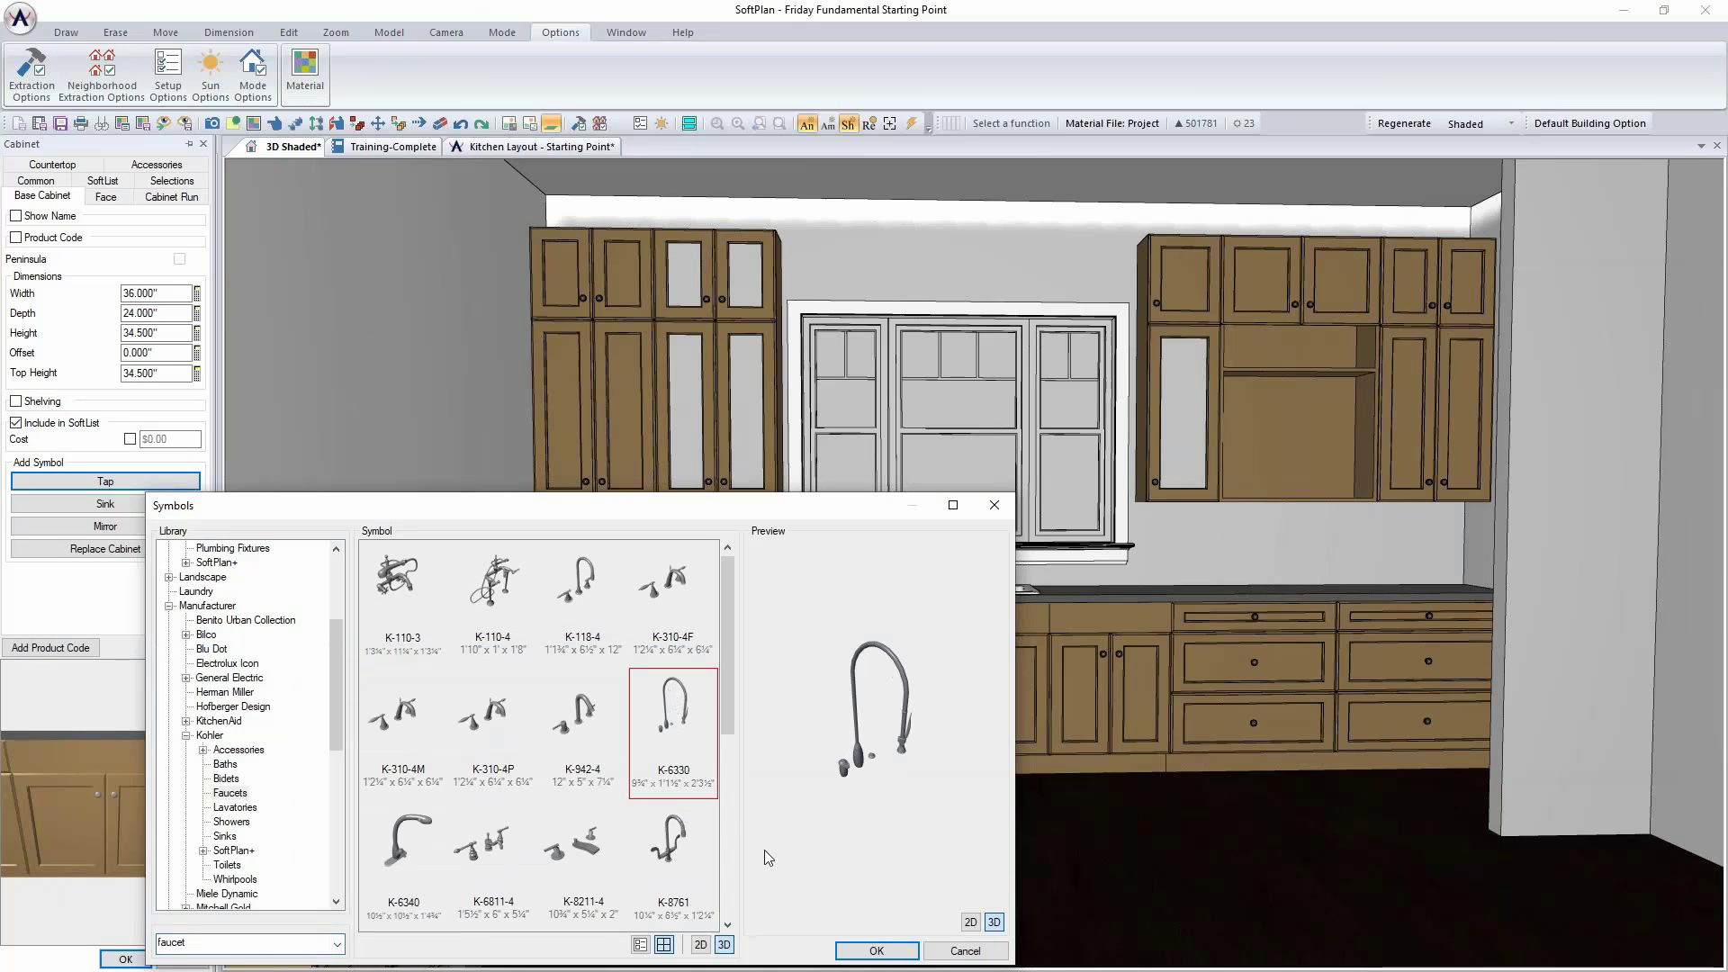
pyautogui.click(873, 950)
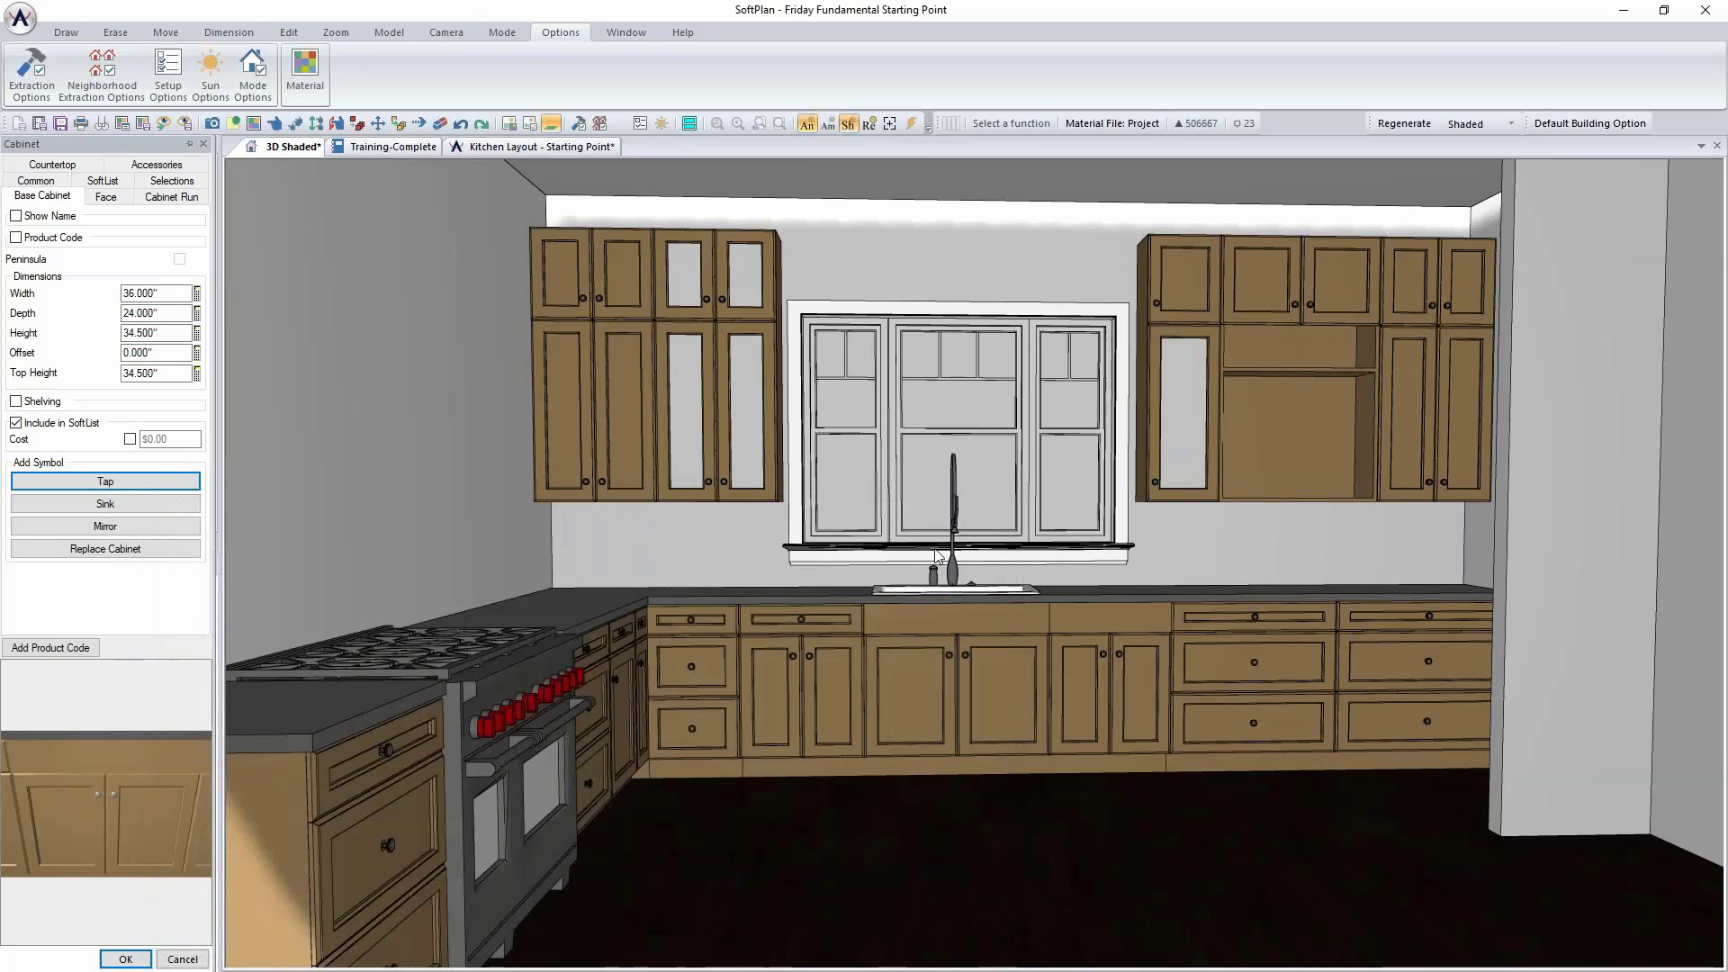
# Step: In the kitchen floor plan, move the sink about 3 1/8 inches straight out from the window toward the cabinet front
pyautogui.click(510, 149)
pyautogui.scroll(2, 849, 289)
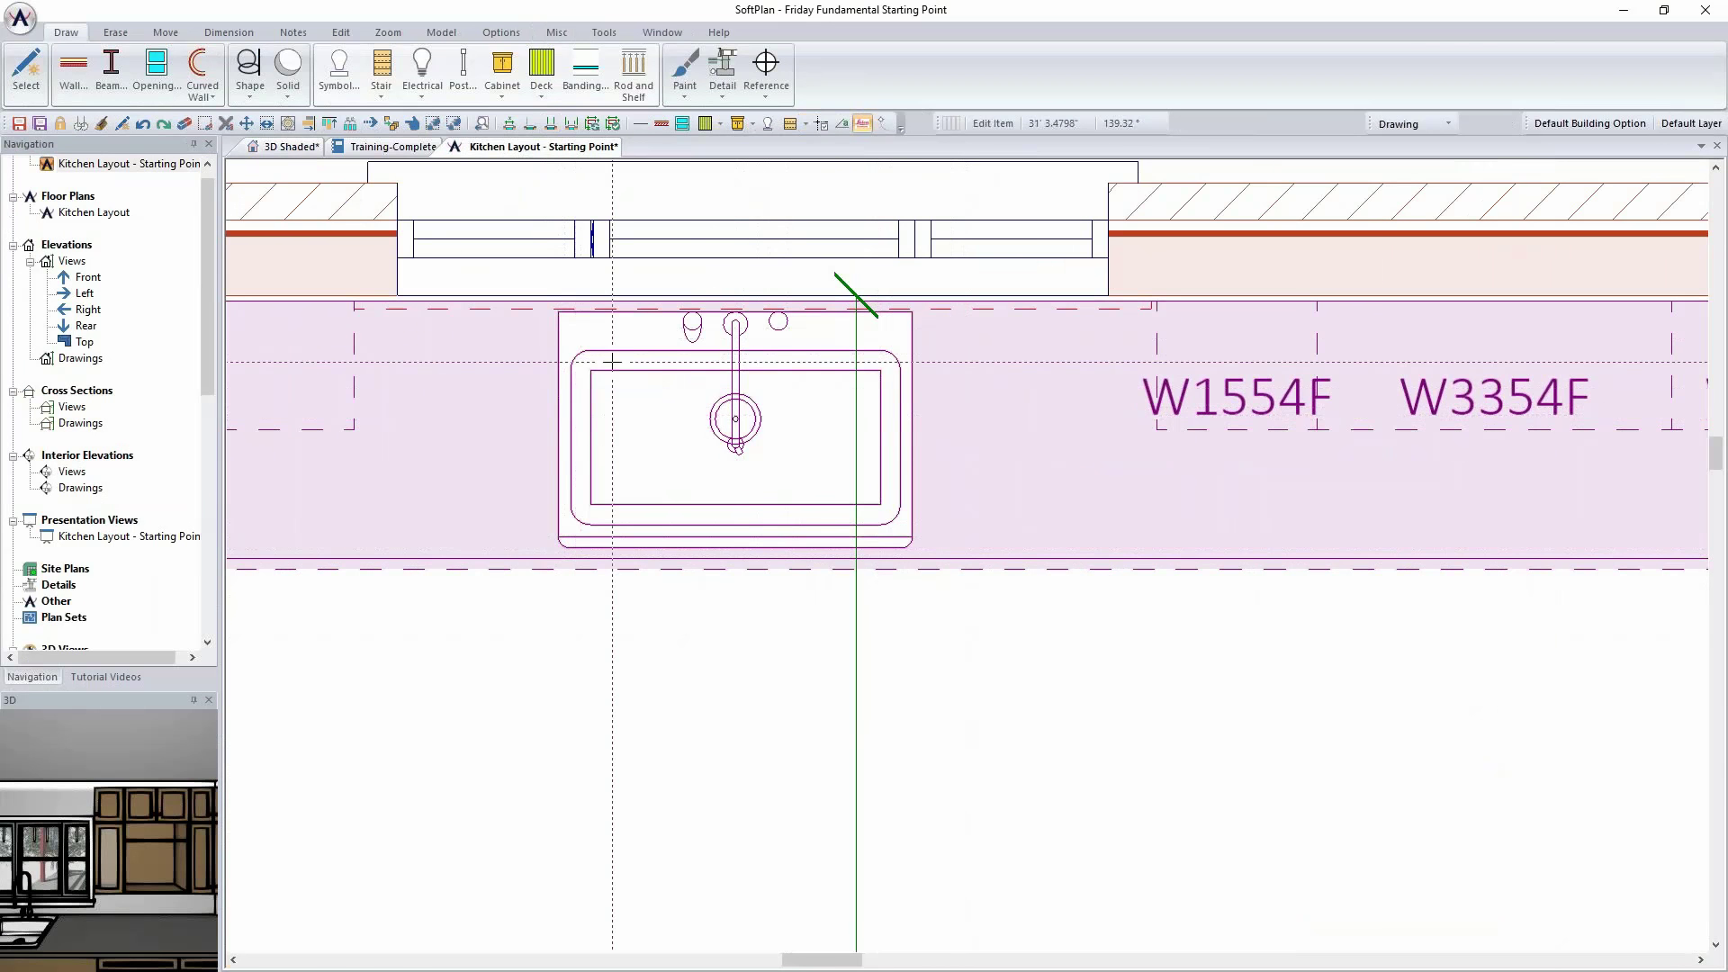
pyautogui.click(620, 424)
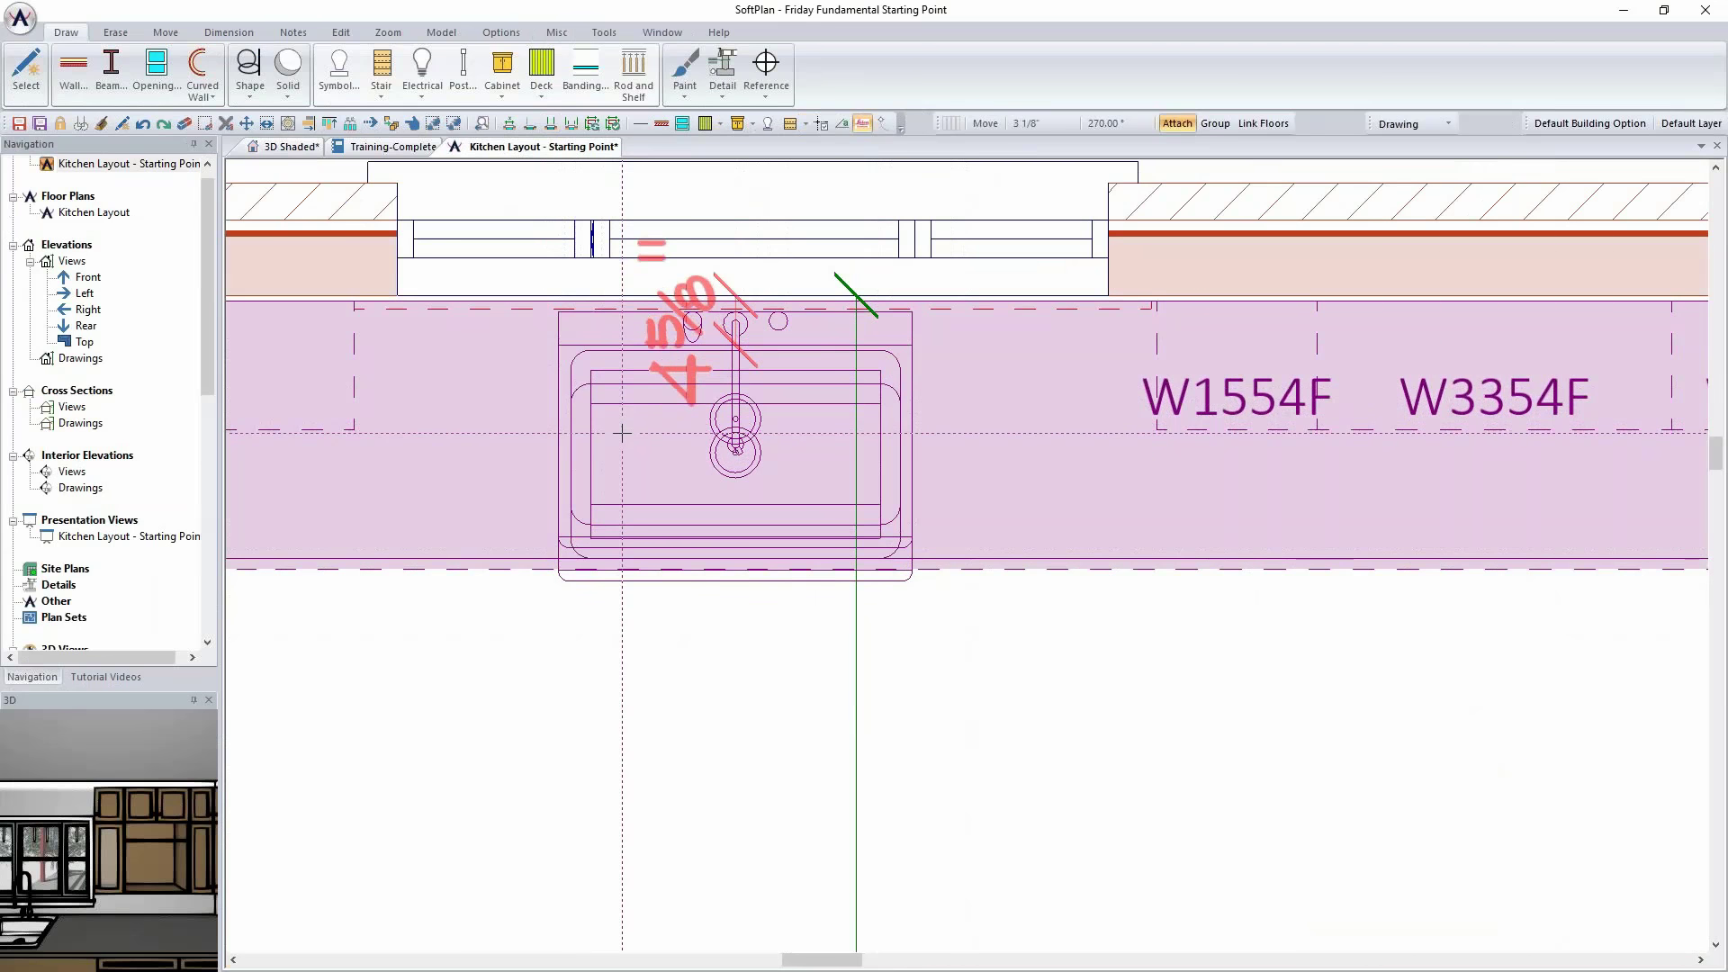
pyautogui.click(623, 432)
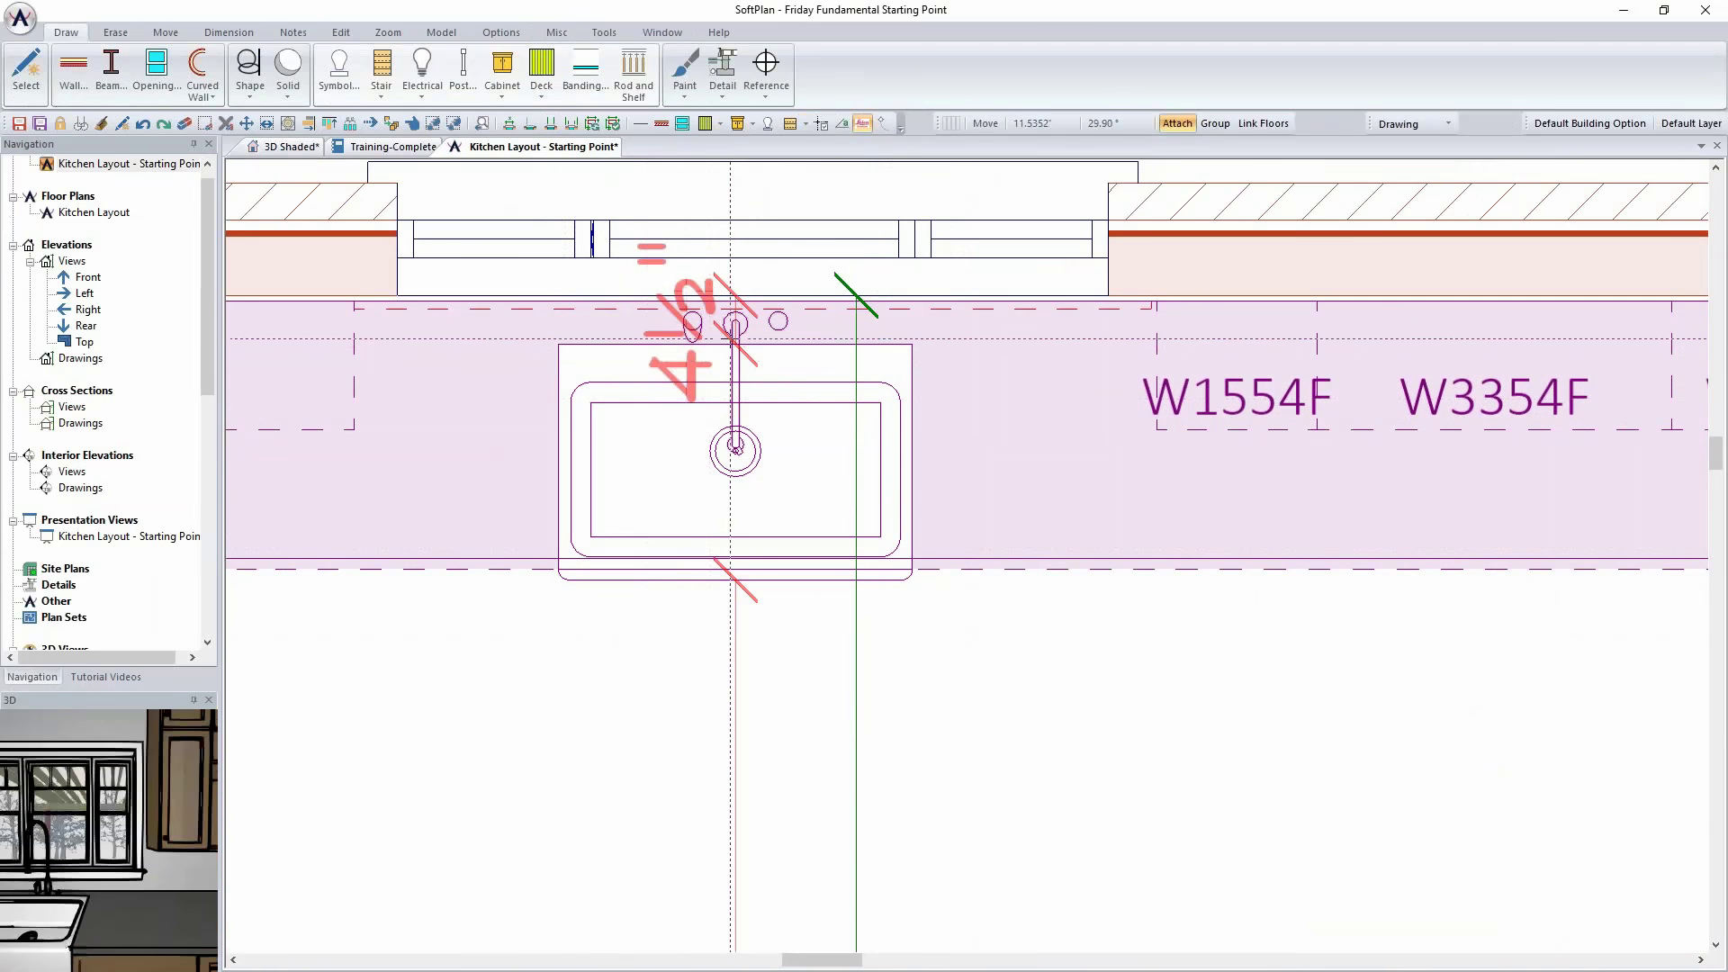
pyautogui.click(735, 448)
pyautogui.click(735, 481)
pyautogui.hotkey('ctrl', 'Tab')
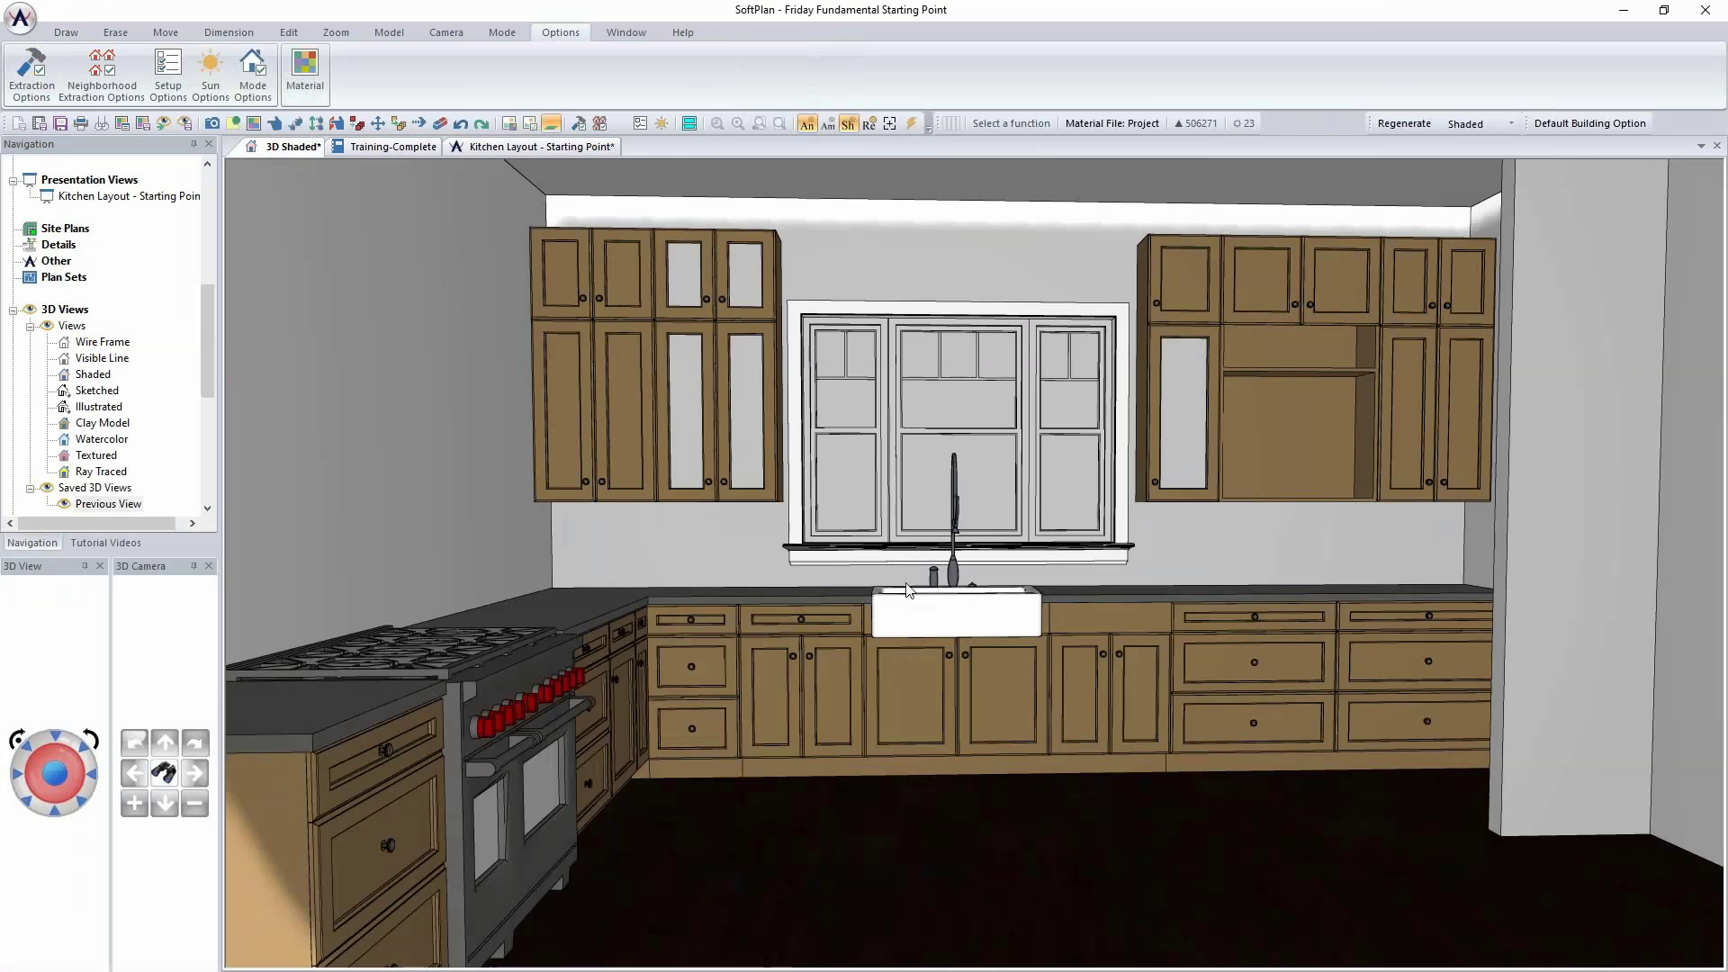
# Step: Replace the 24-inch base cabinet beside the sink with the Bosch Bar Handle Stainless Steel shx4at75uc dishwasher symbol
pyautogui.rightClick(1127, 638)
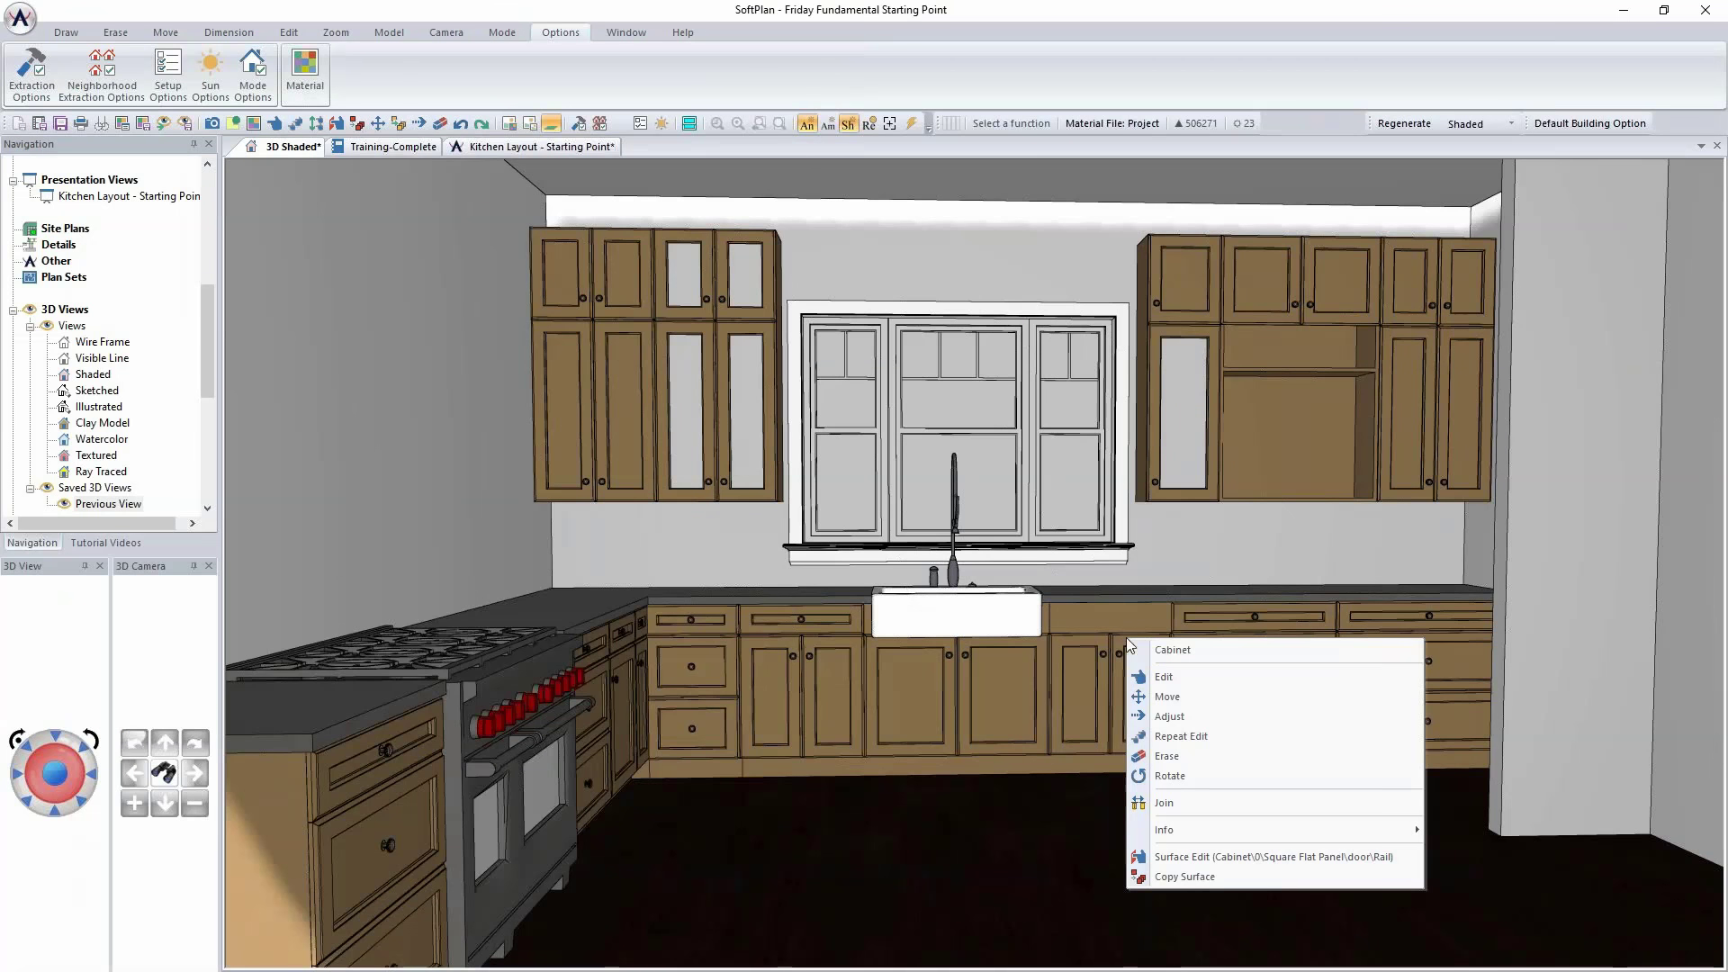
pyautogui.click(1168, 675)
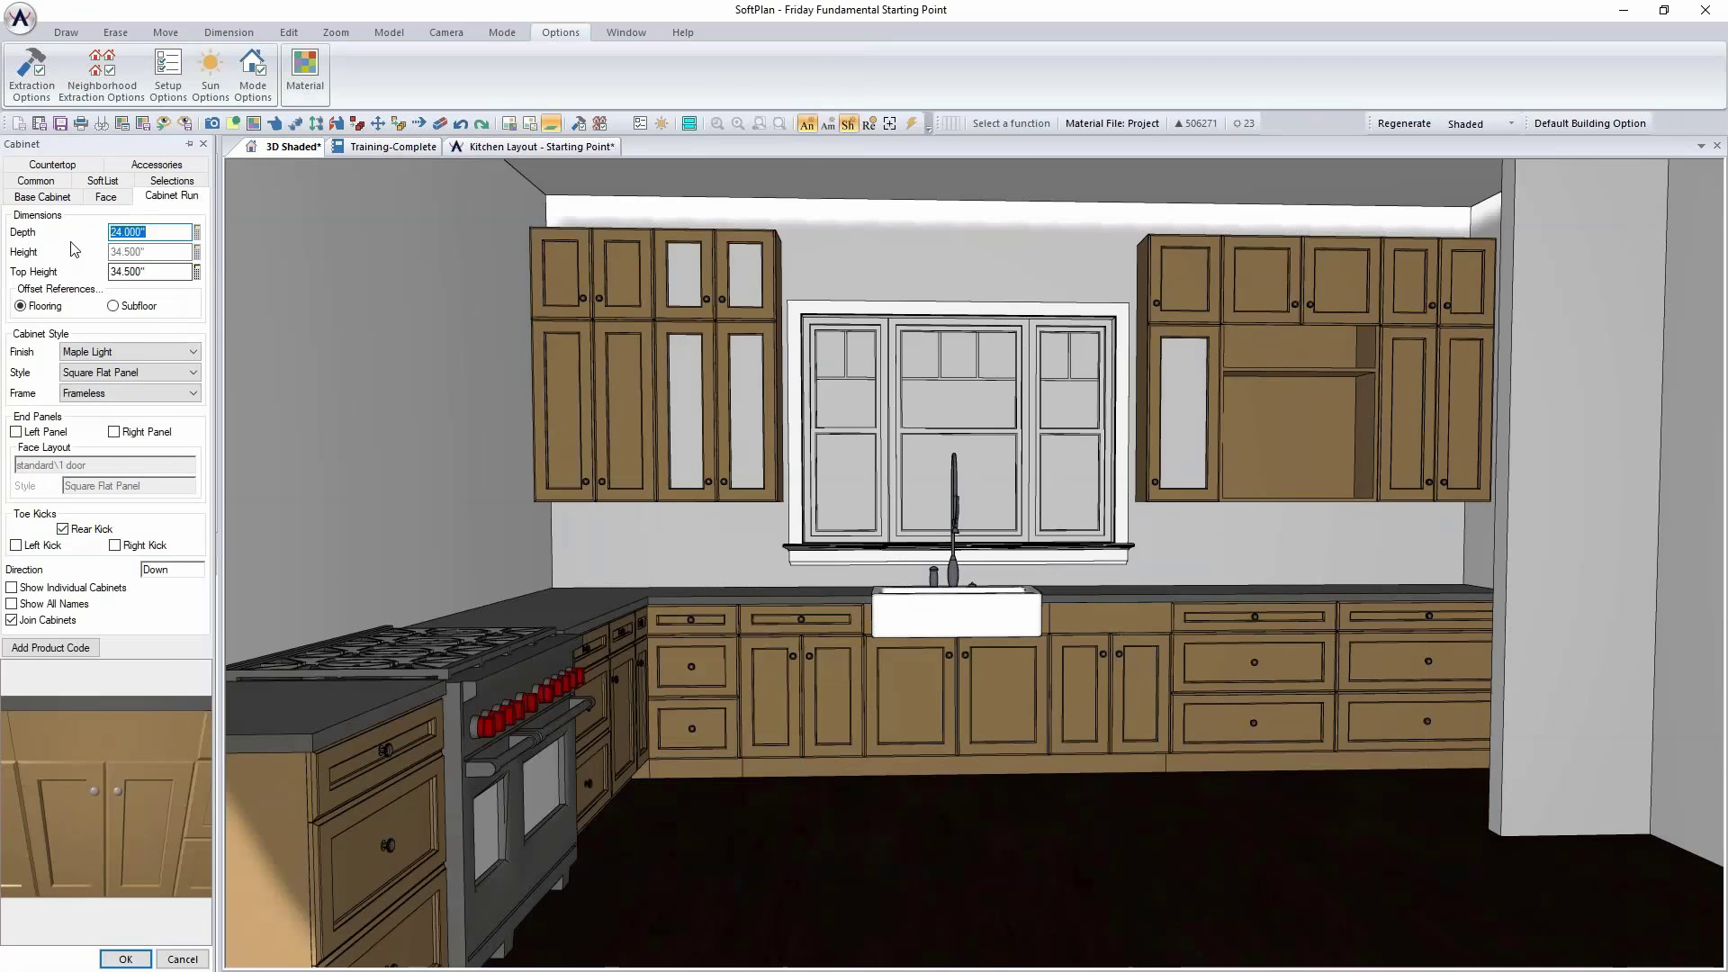
pyautogui.click(42, 197)
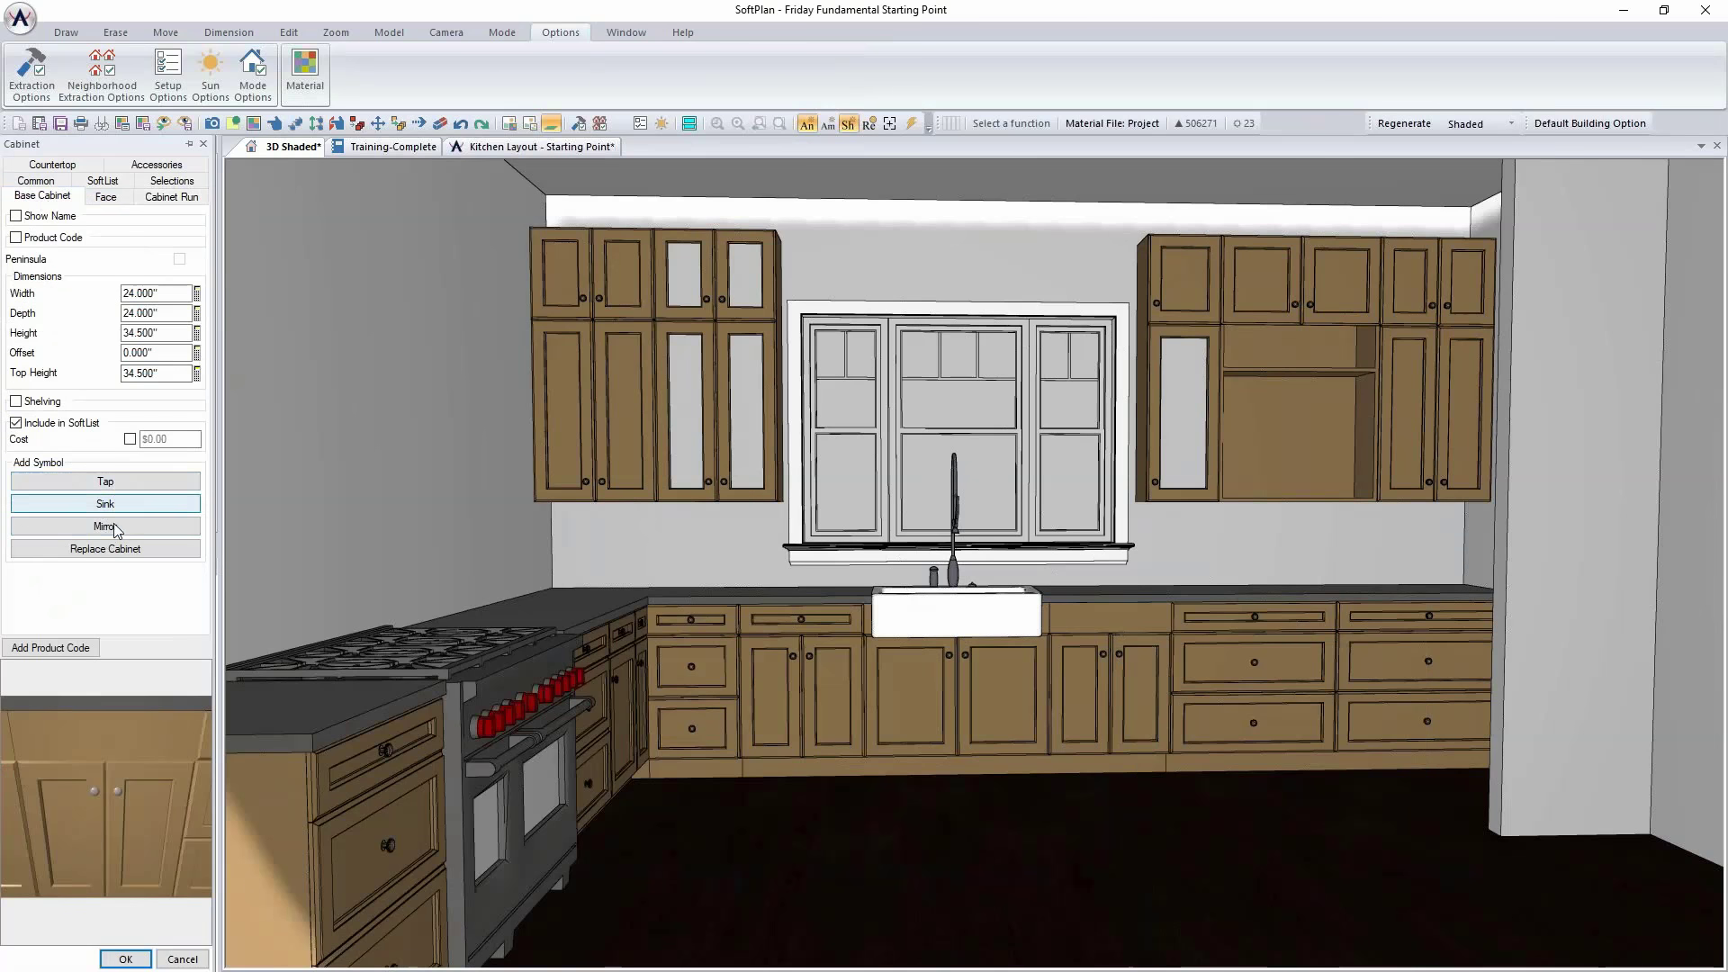
pyautogui.click(105, 550)
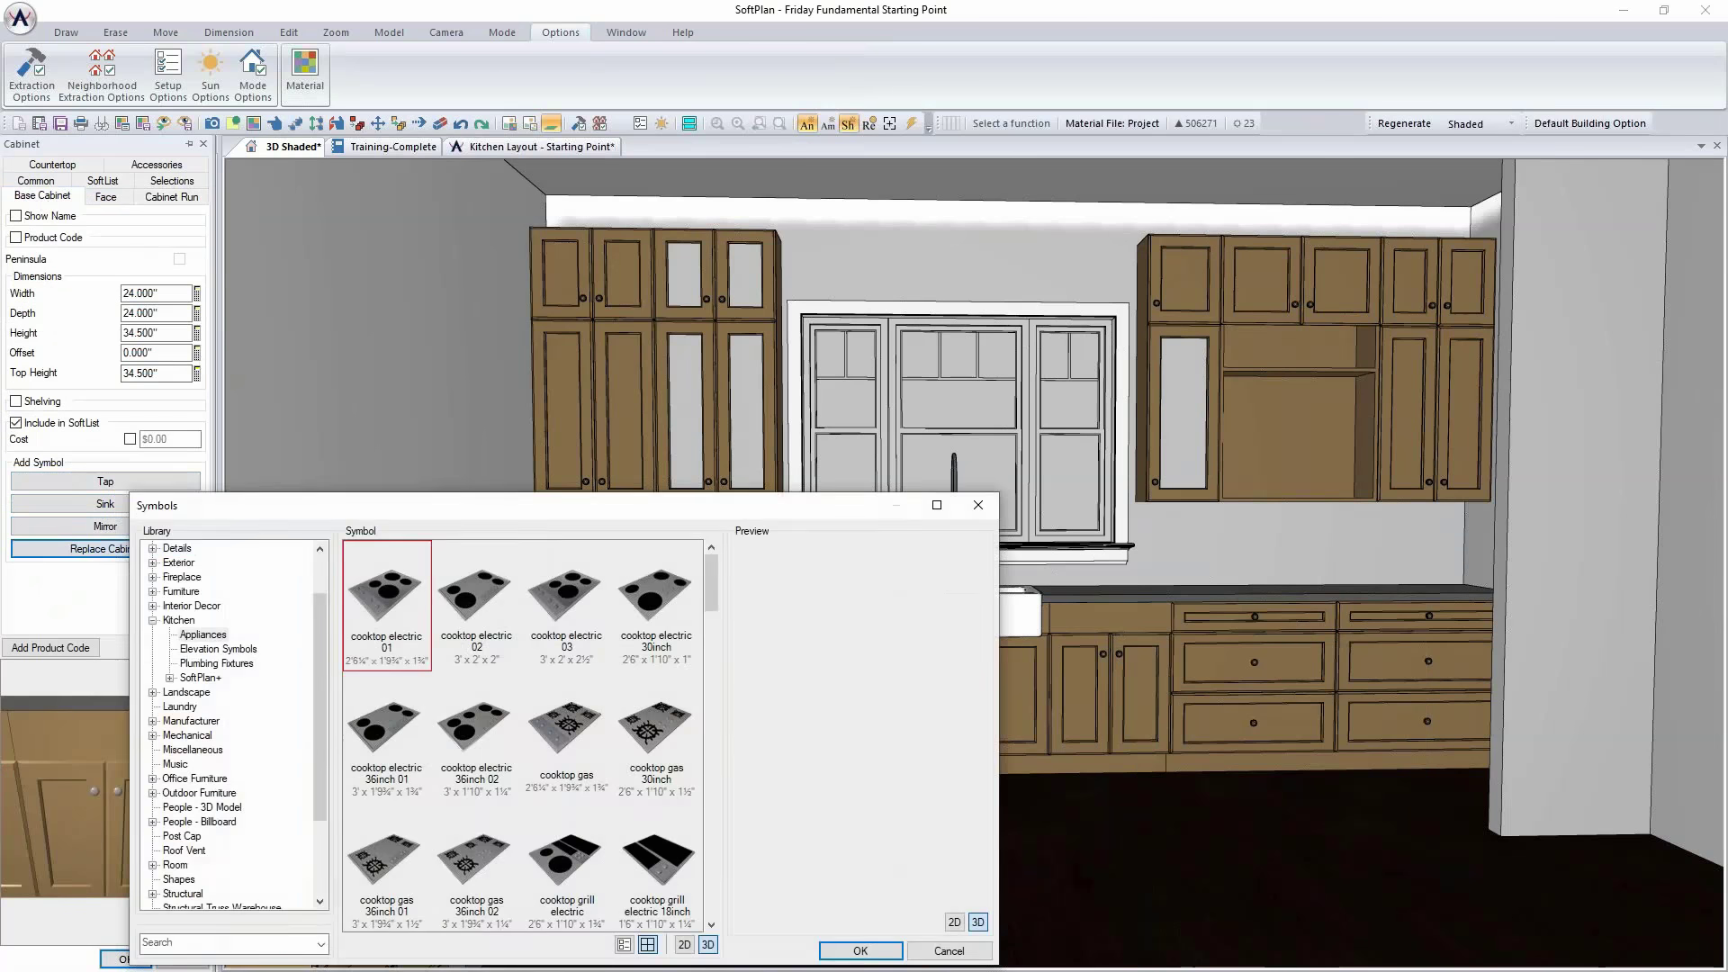
pyautogui.click(150, 938)
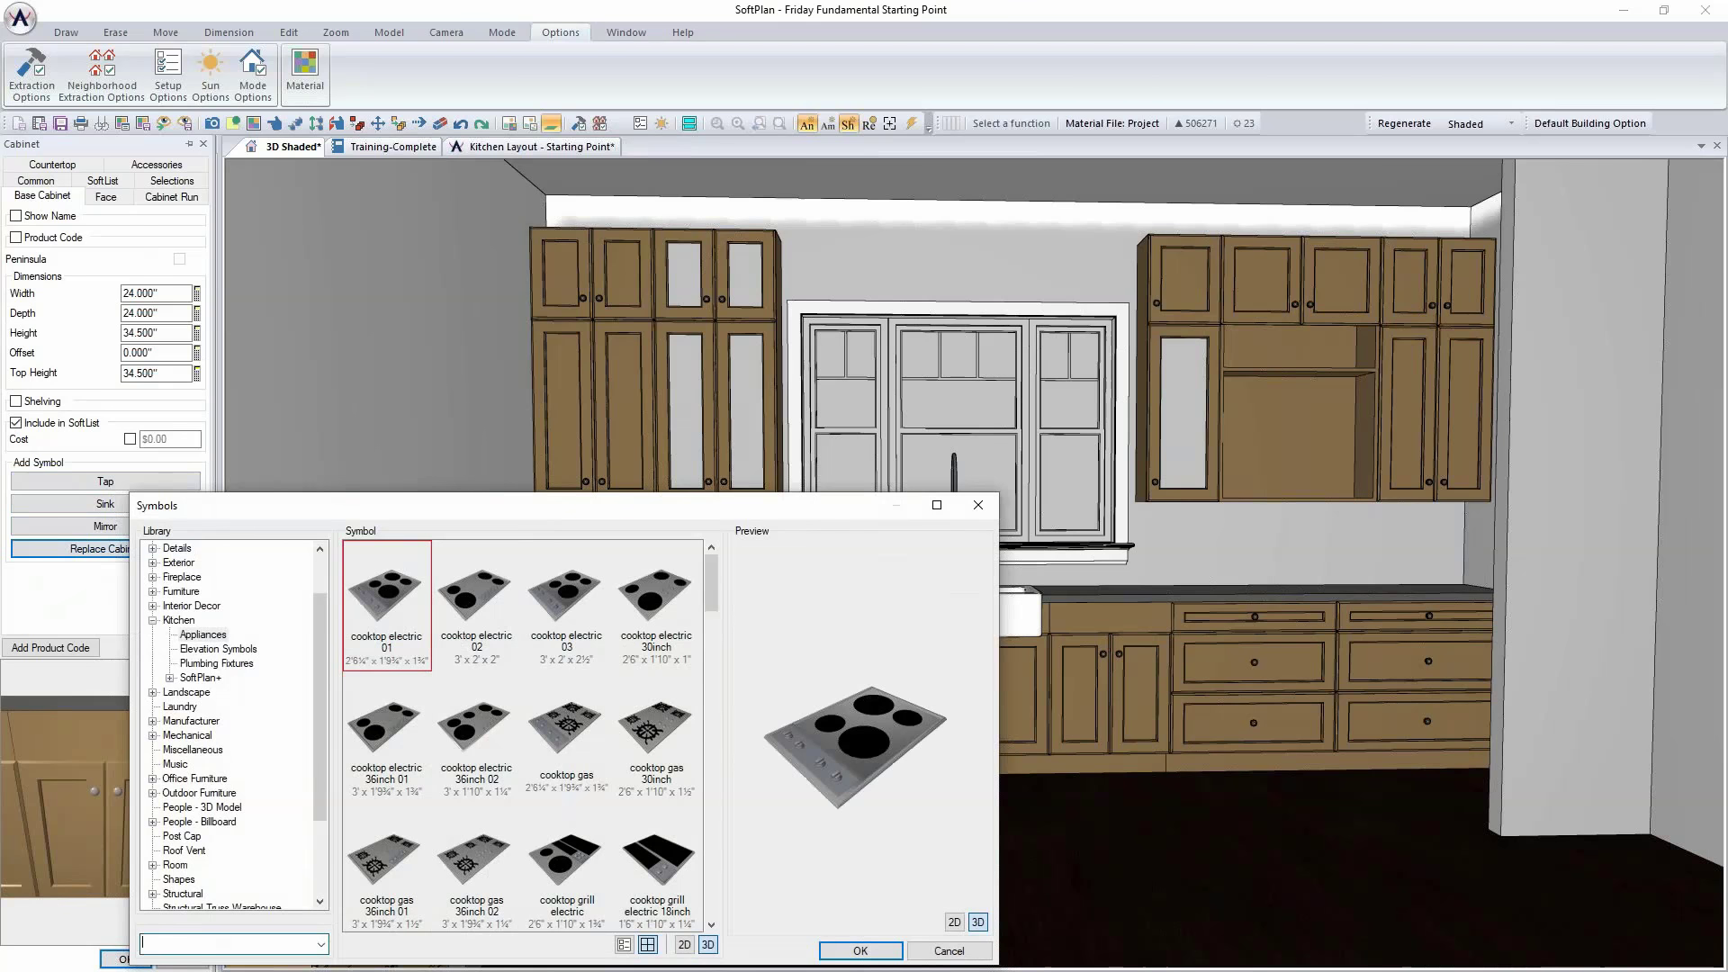
pyautogui.write('bosch')
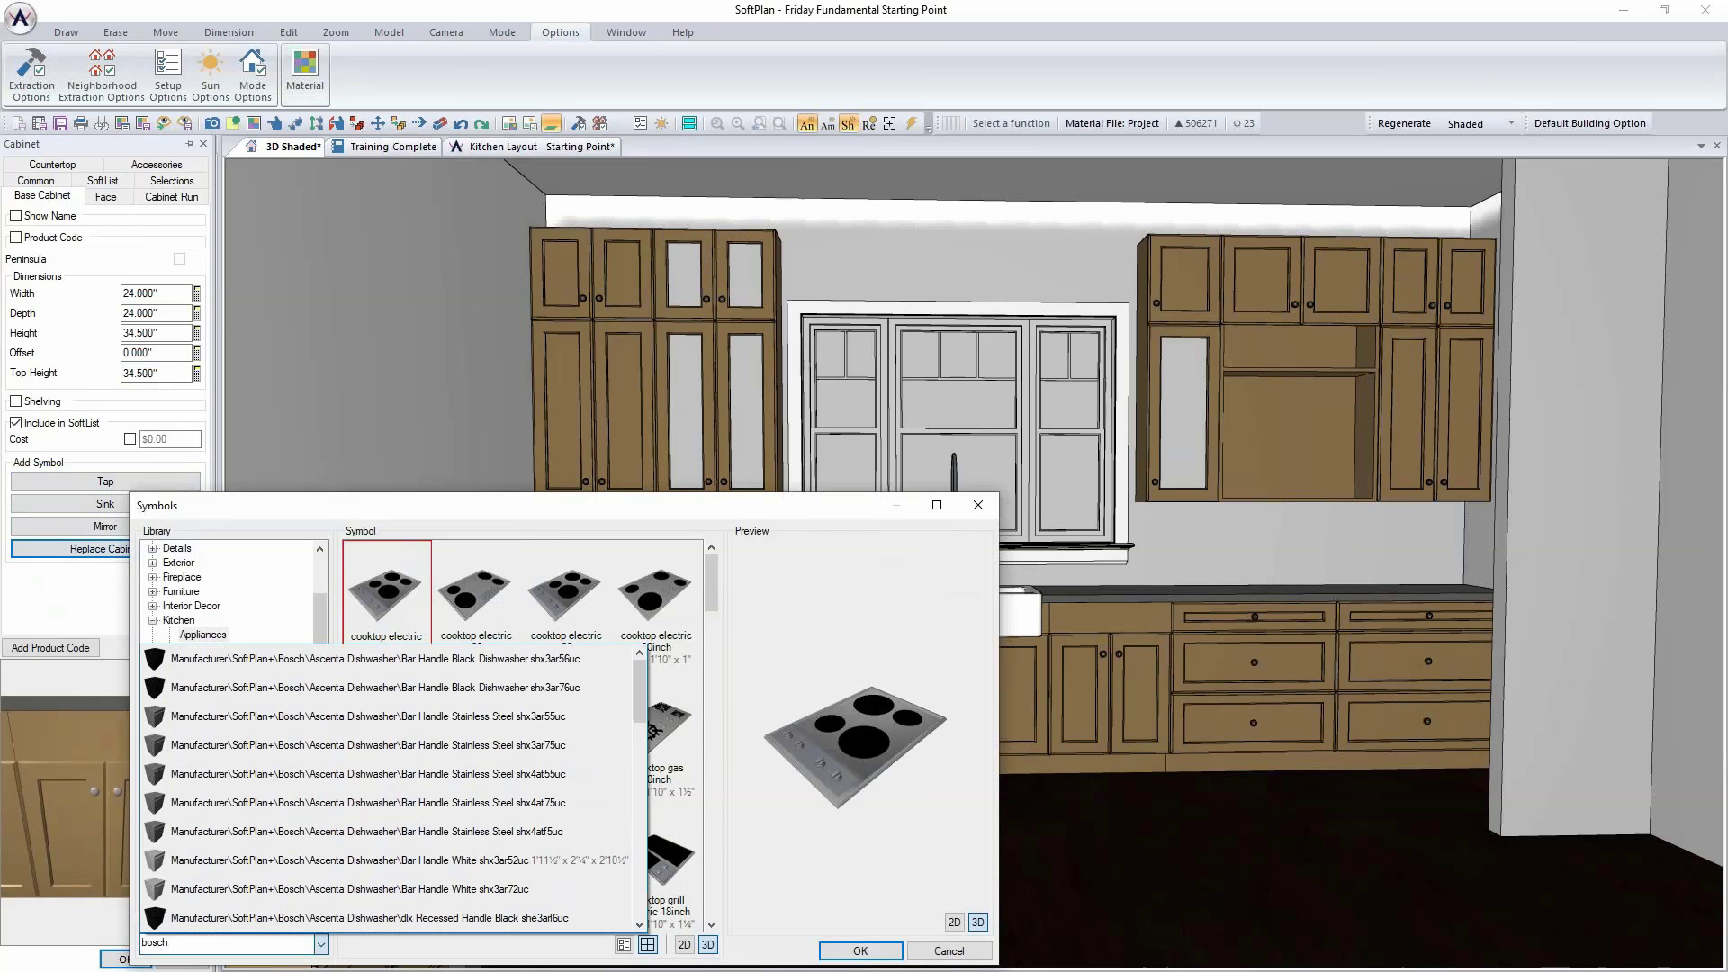
pyautogui.click(414, 804)
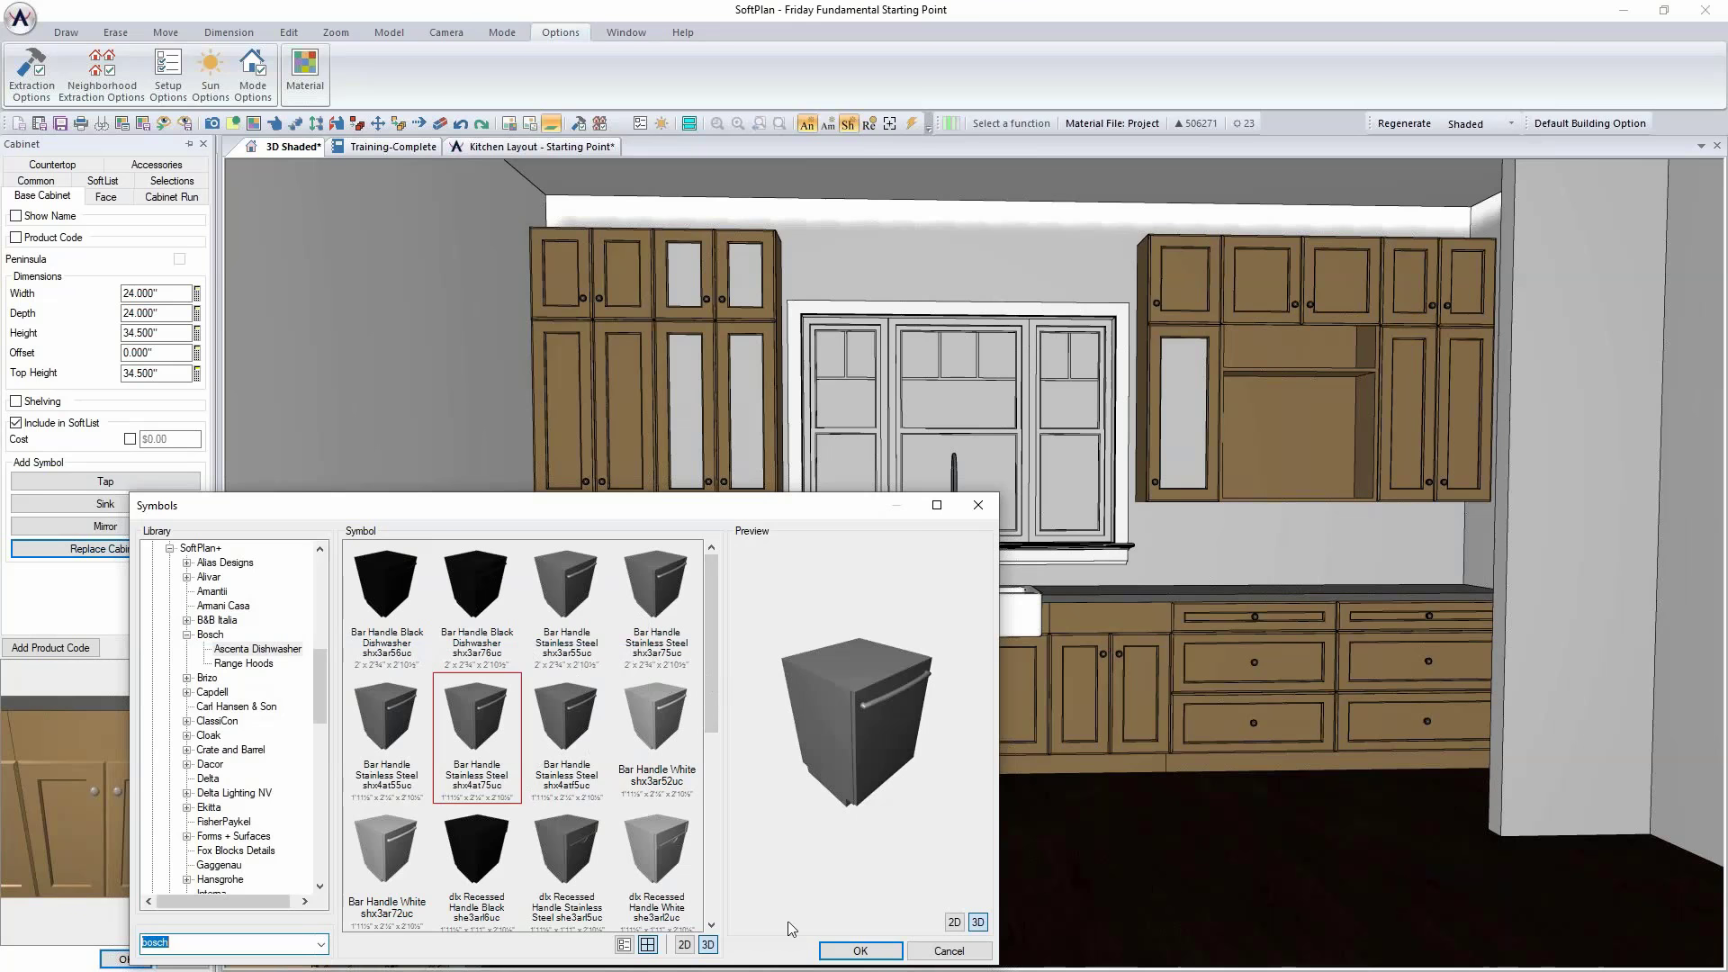
pyautogui.click(860, 949)
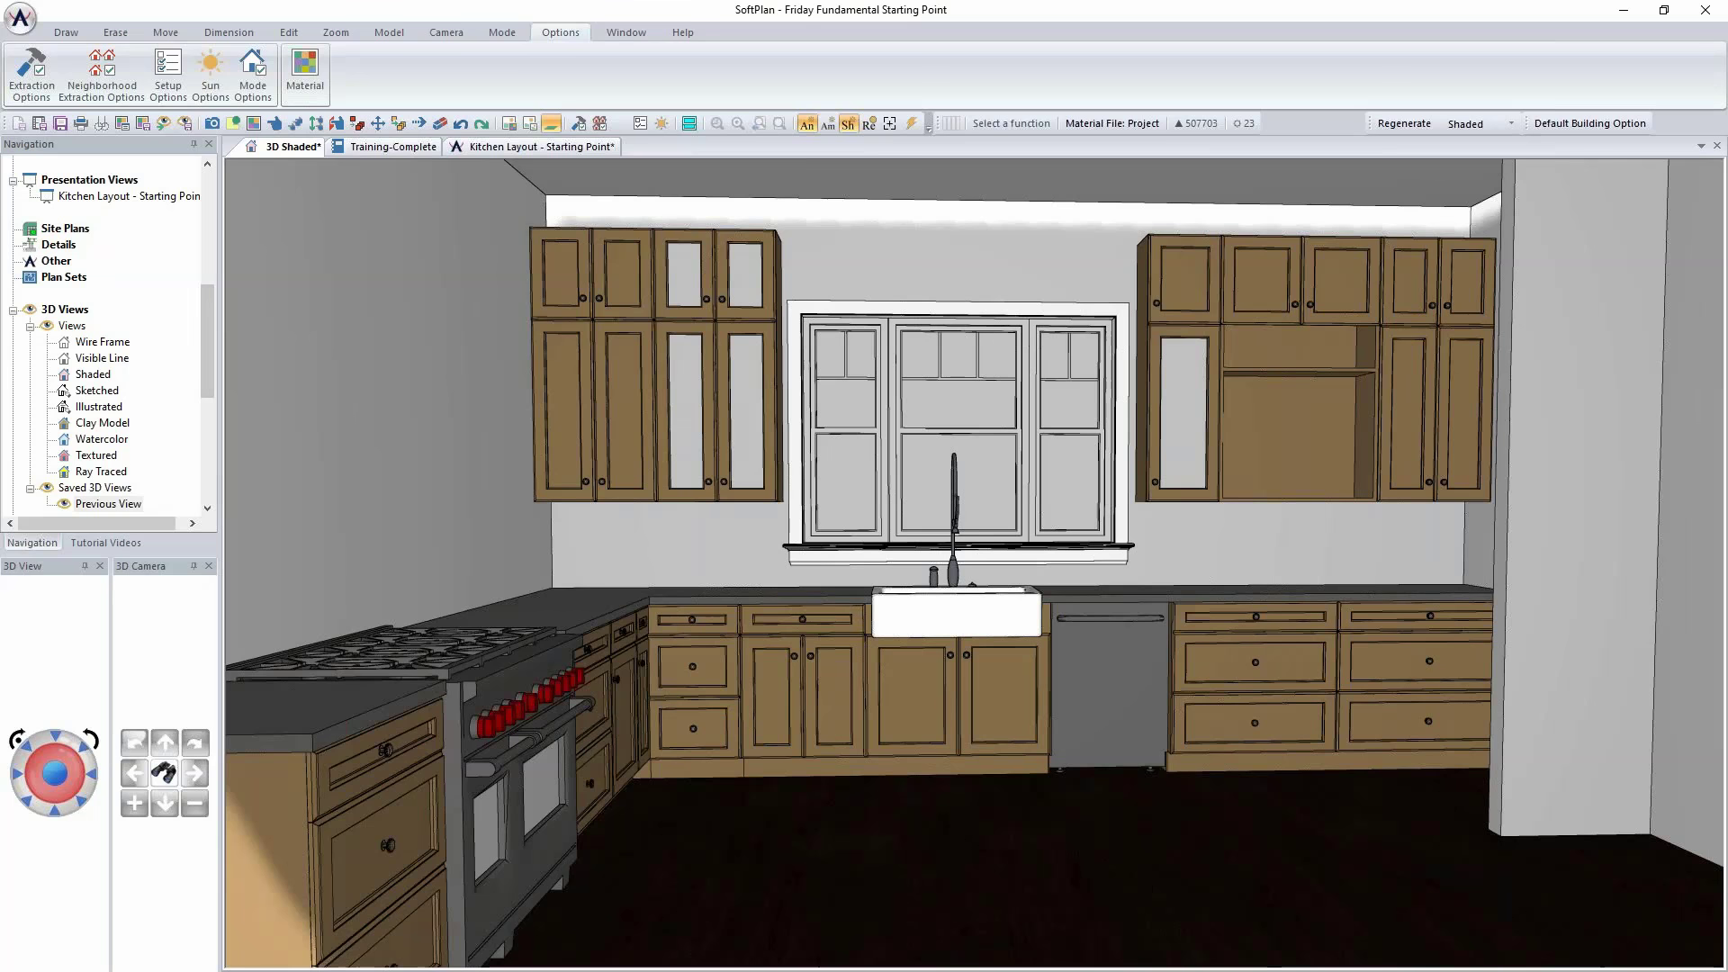
# Step: Return to the kitchen layout floor plan and save the drawing
pyautogui.click(518, 148)
pyautogui.scroll(-5, 568, 477)
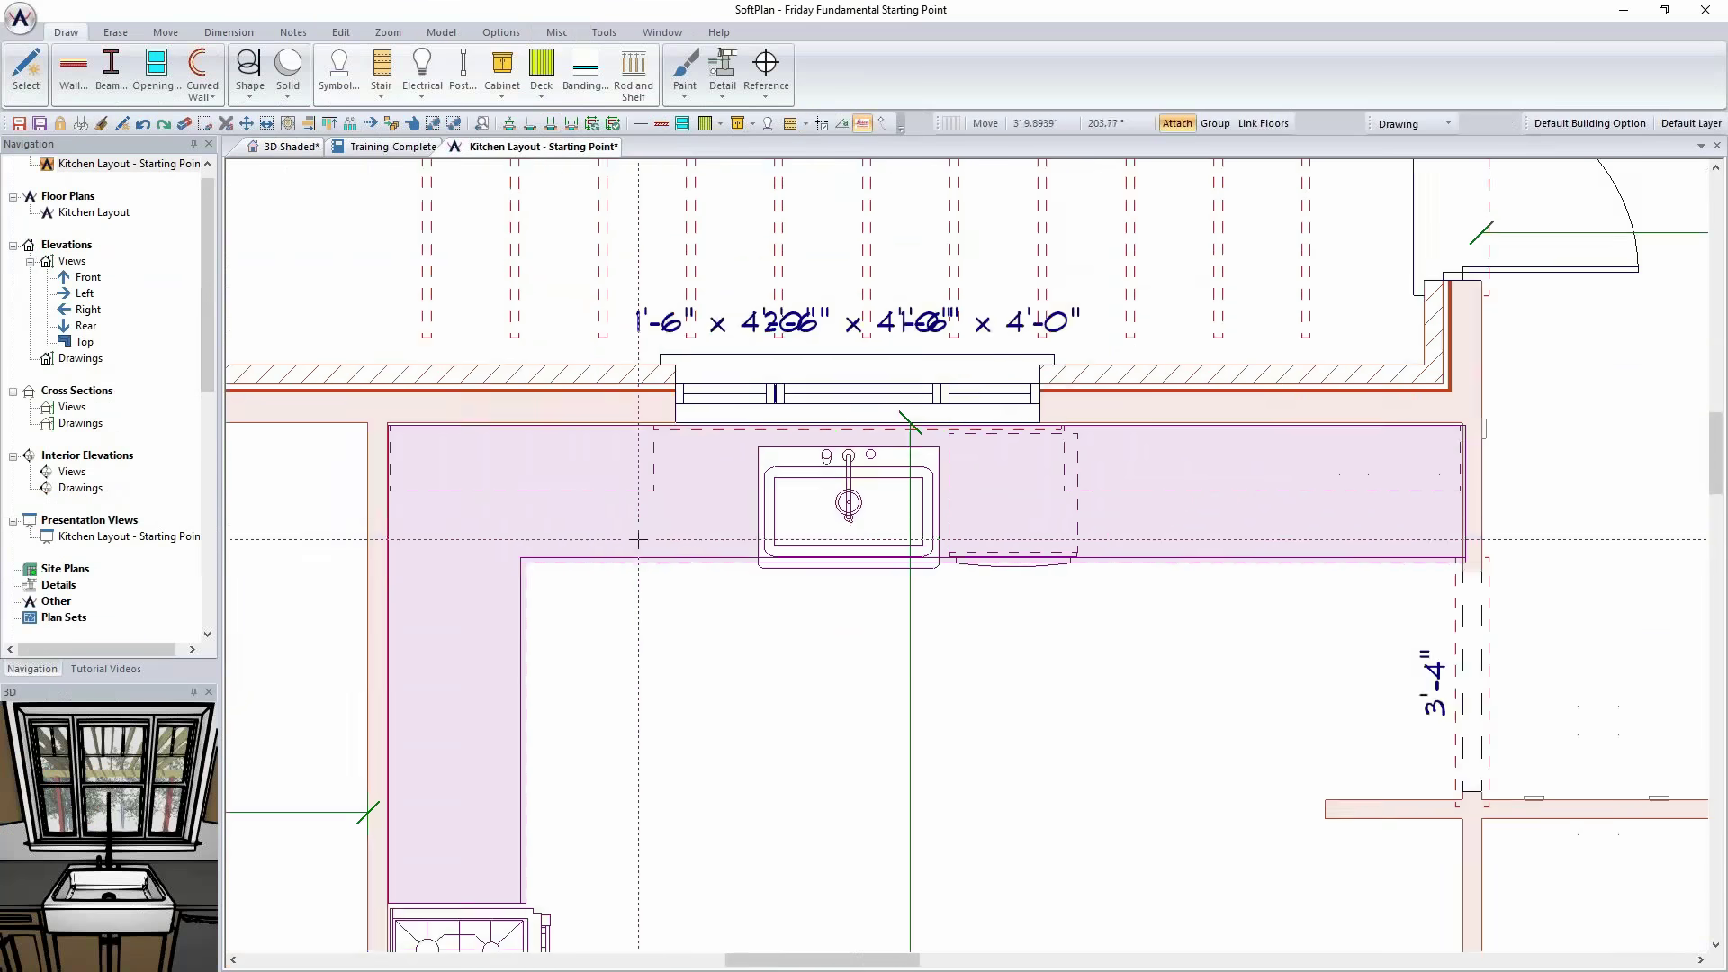
pyautogui.hotkey('ctrl', 's')
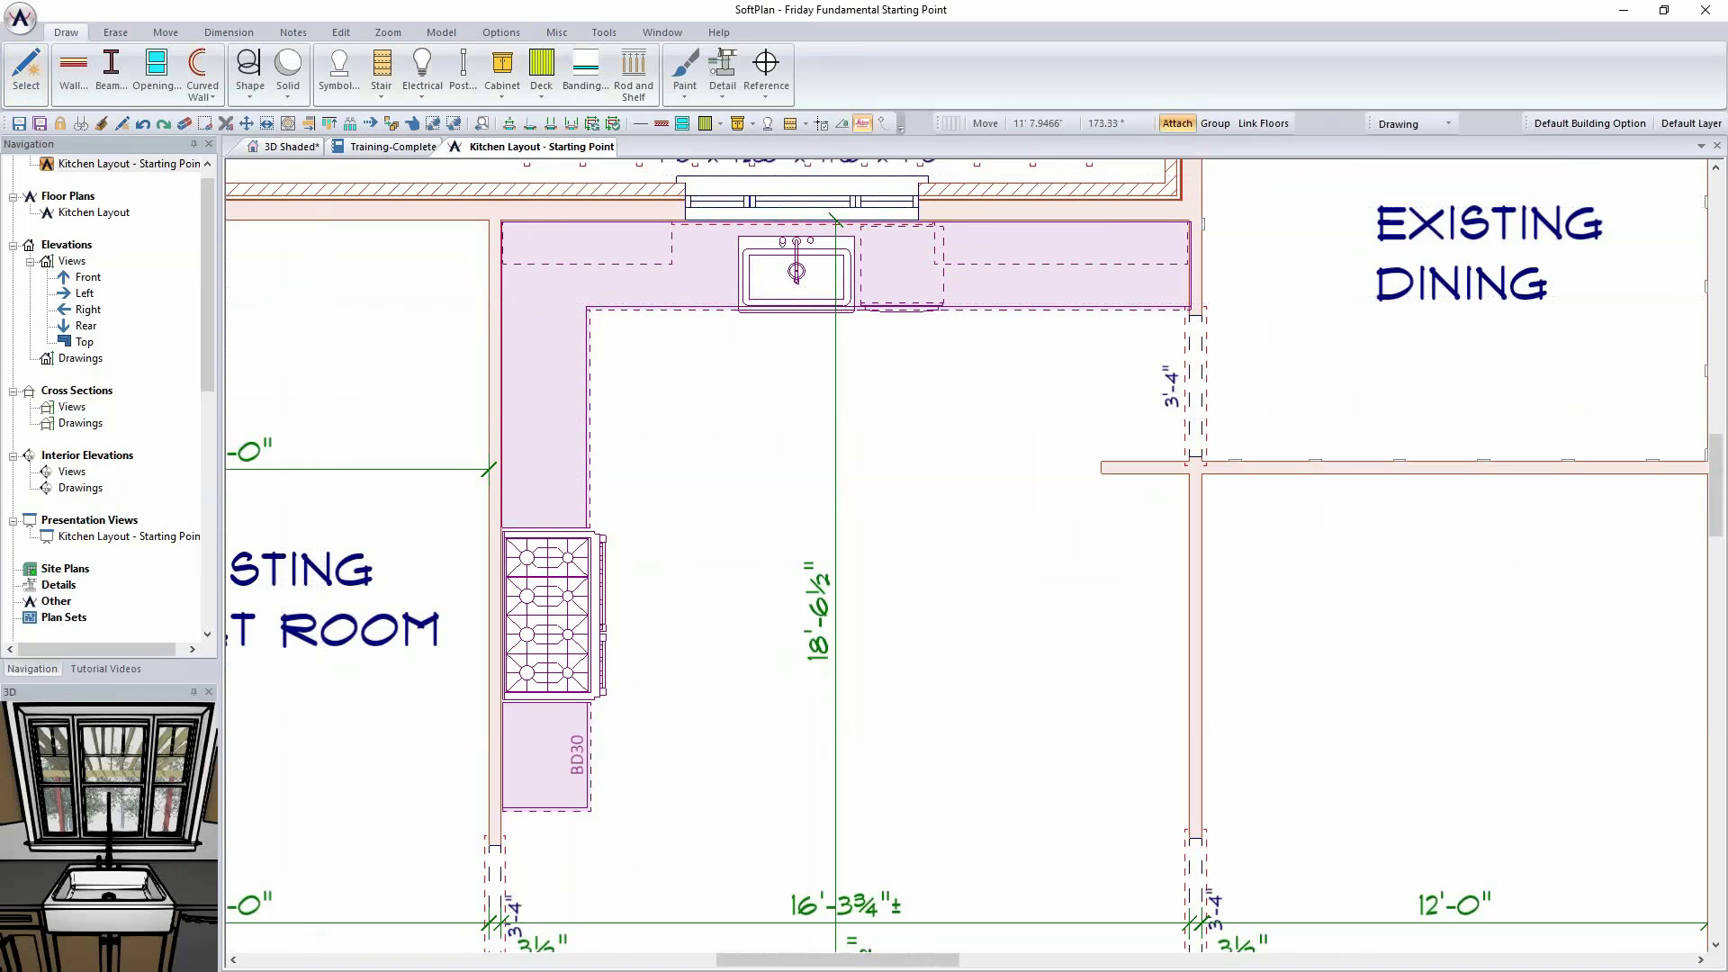
# Step: Find Custom Range Hood 1 in the symbol library by searching "hood" and place it against the wall, centered over the gas range
pyautogui.click(340, 68)
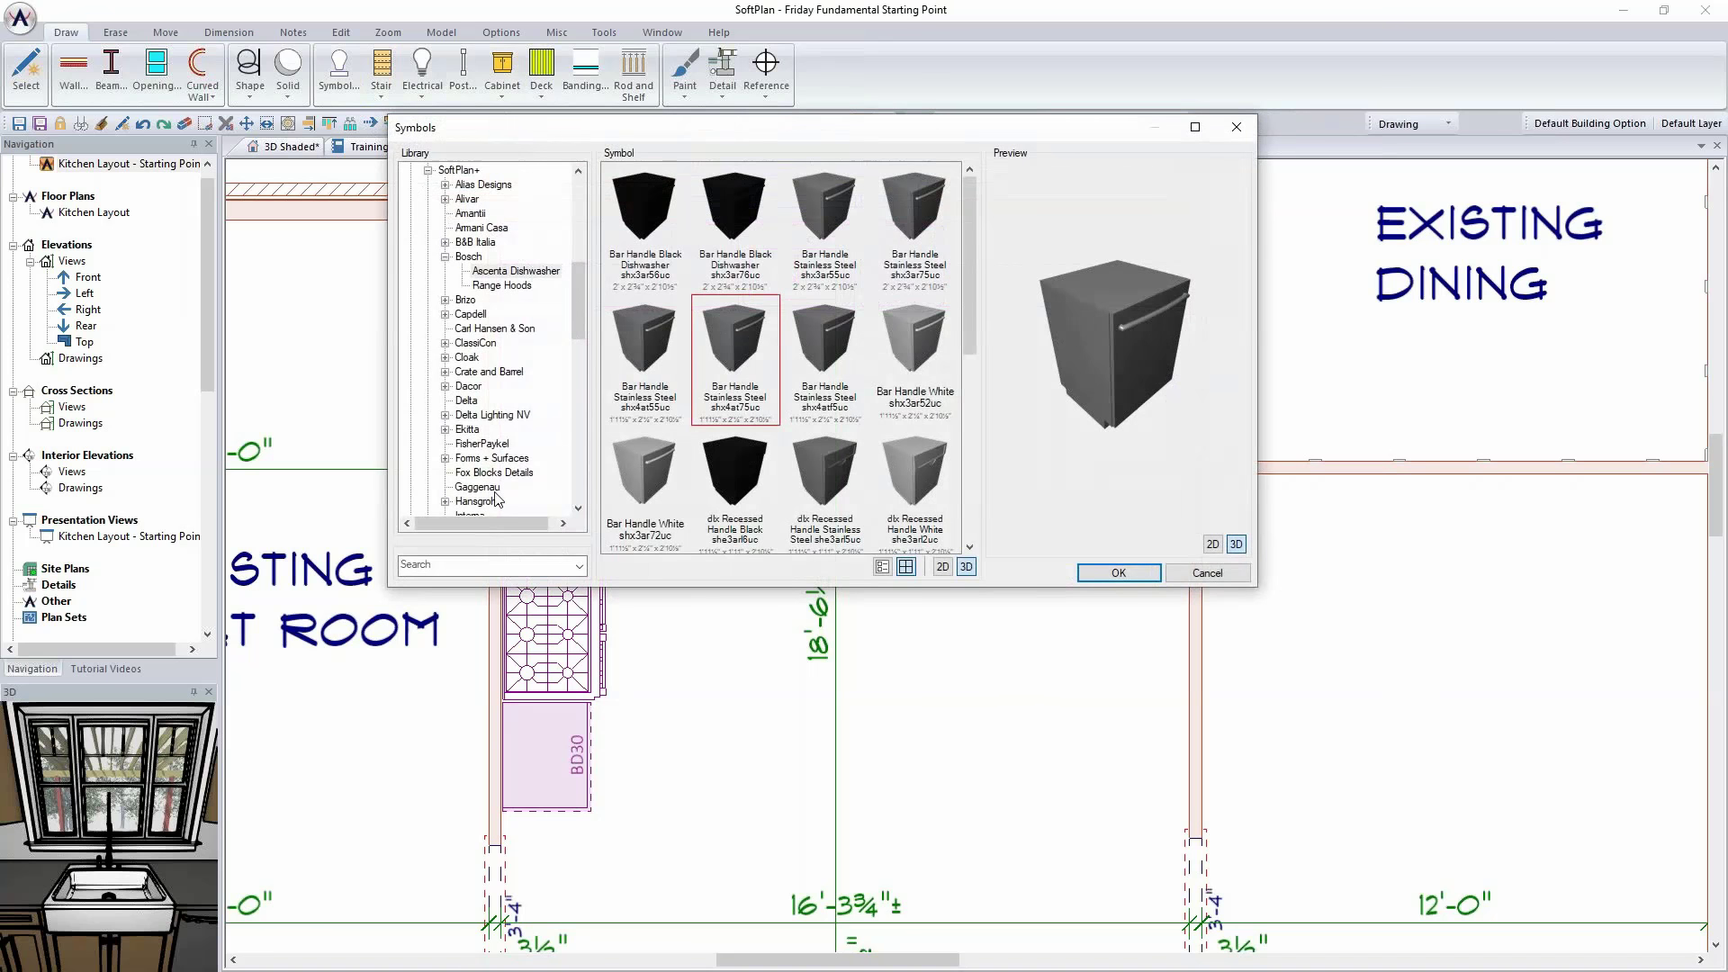
pyautogui.click(455, 573)
pyautogui.write('hood')
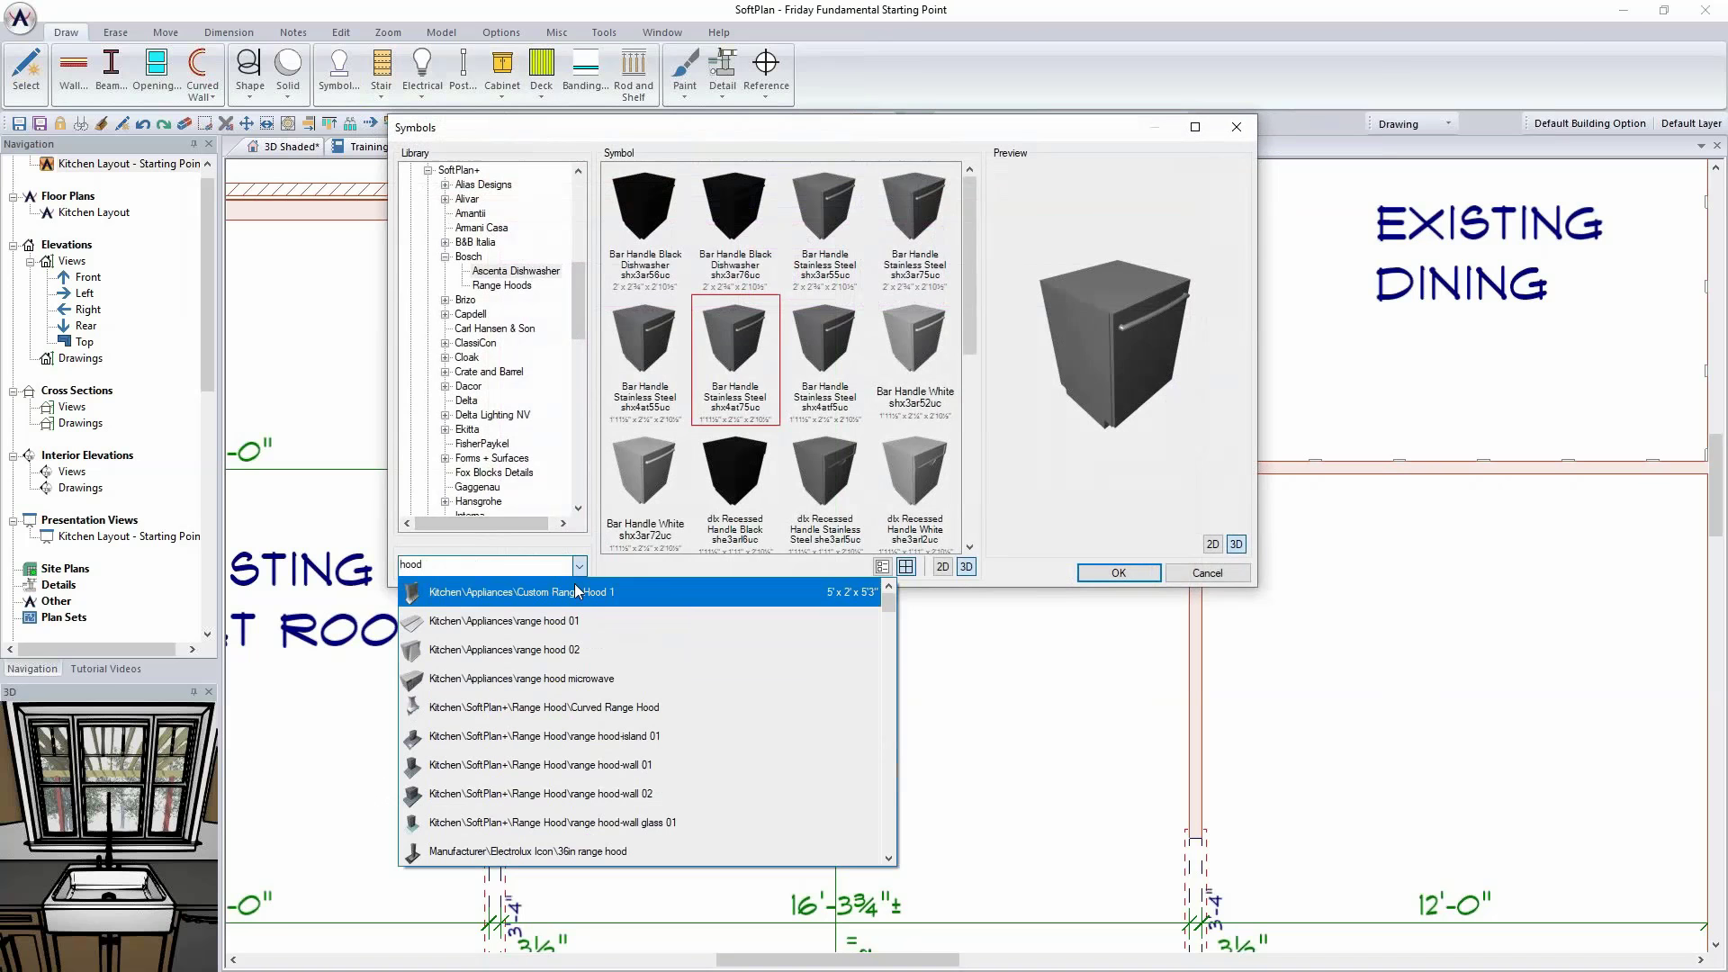
pyautogui.click(522, 592)
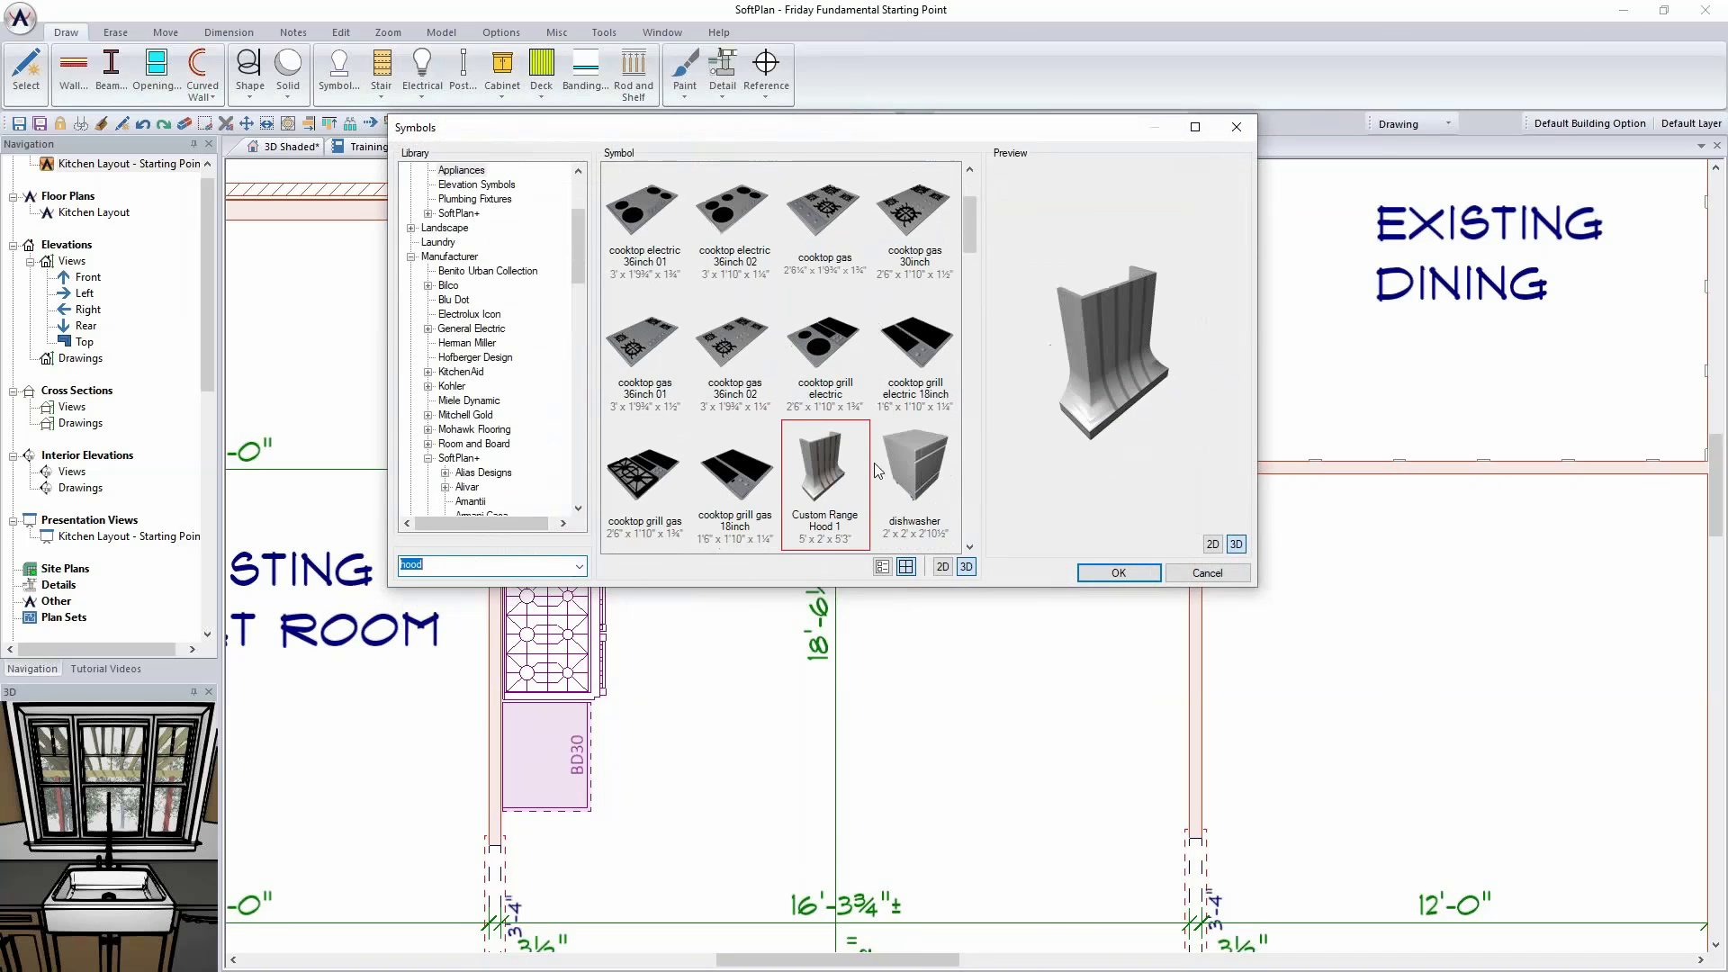
pyautogui.moveTo(1099, 326)
pyautogui.mouseDown()
pyautogui.moveTo(1102, 349)
pyautogui.moveTo(1115, 326)
pyautogui.mouseUp()
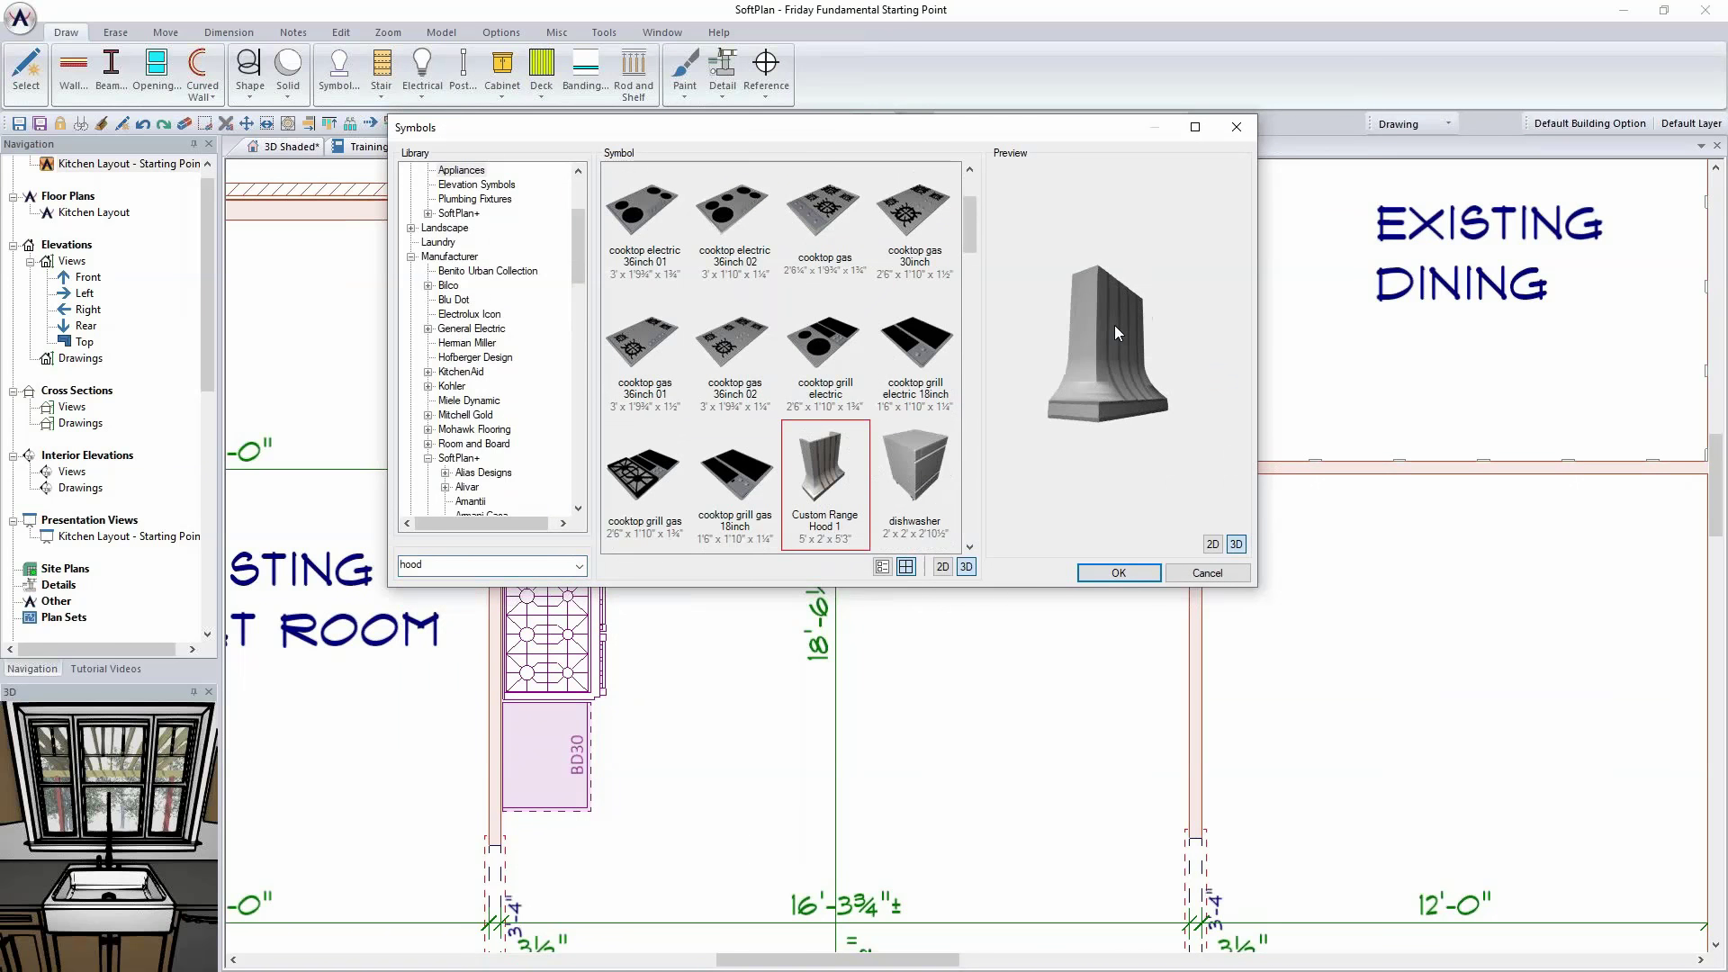
pyautogui.click(1112, 571)
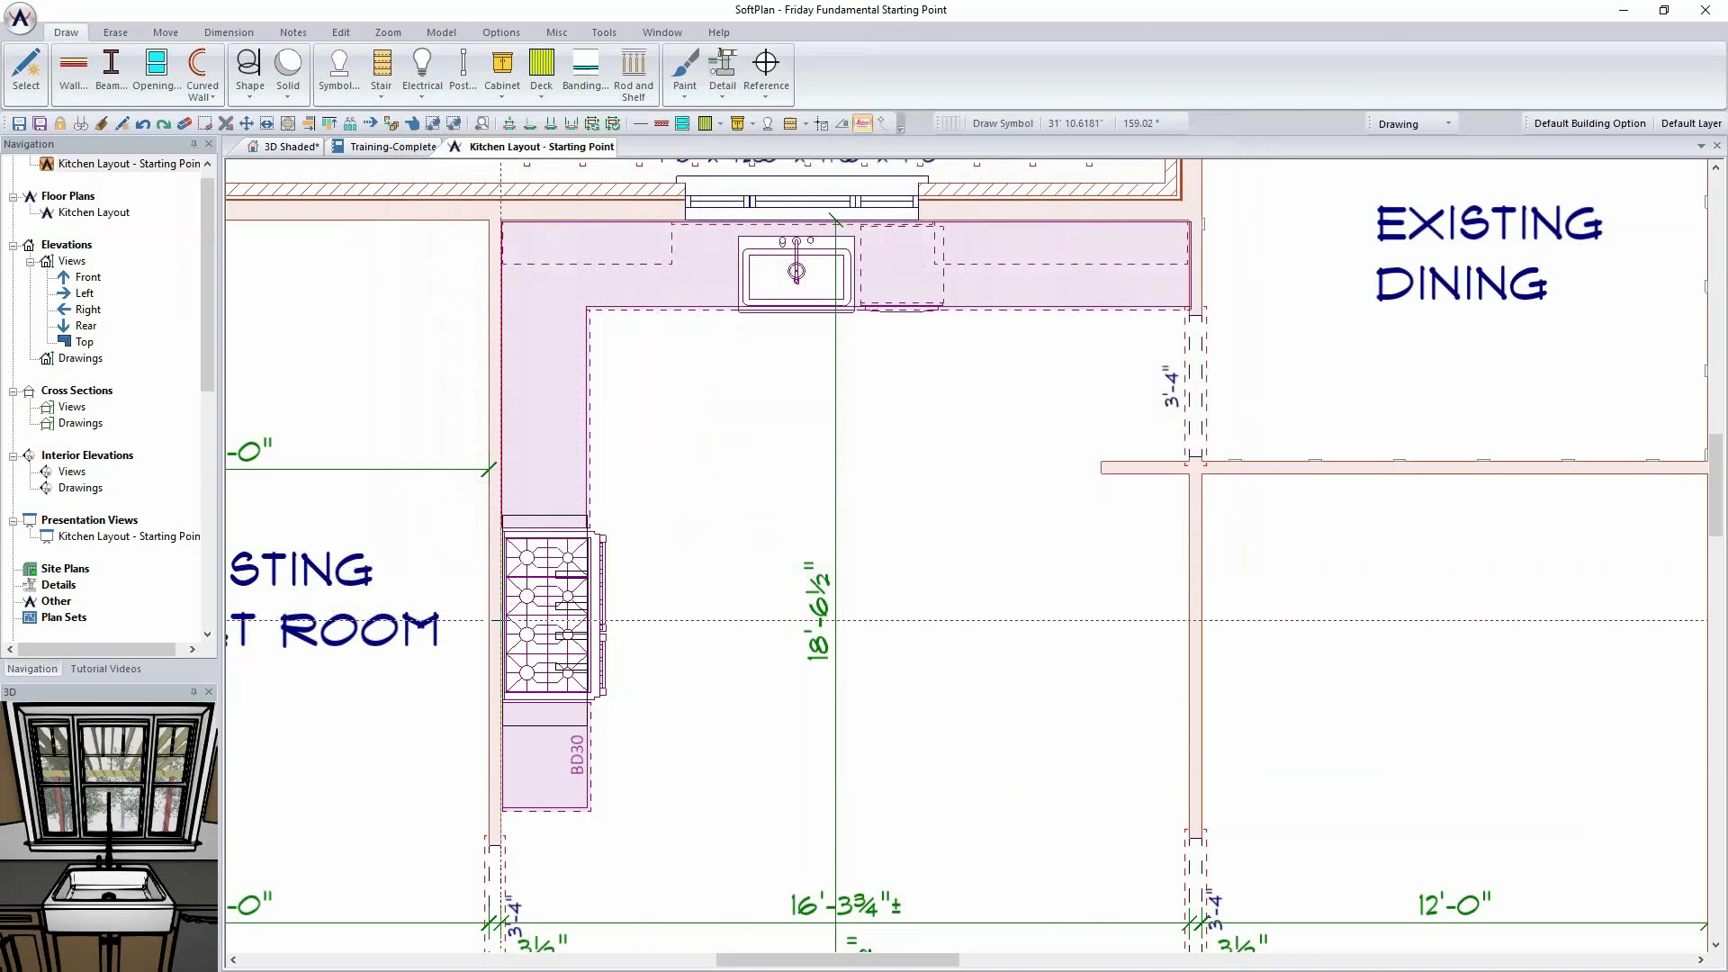
pyautogui.click(505, 612)
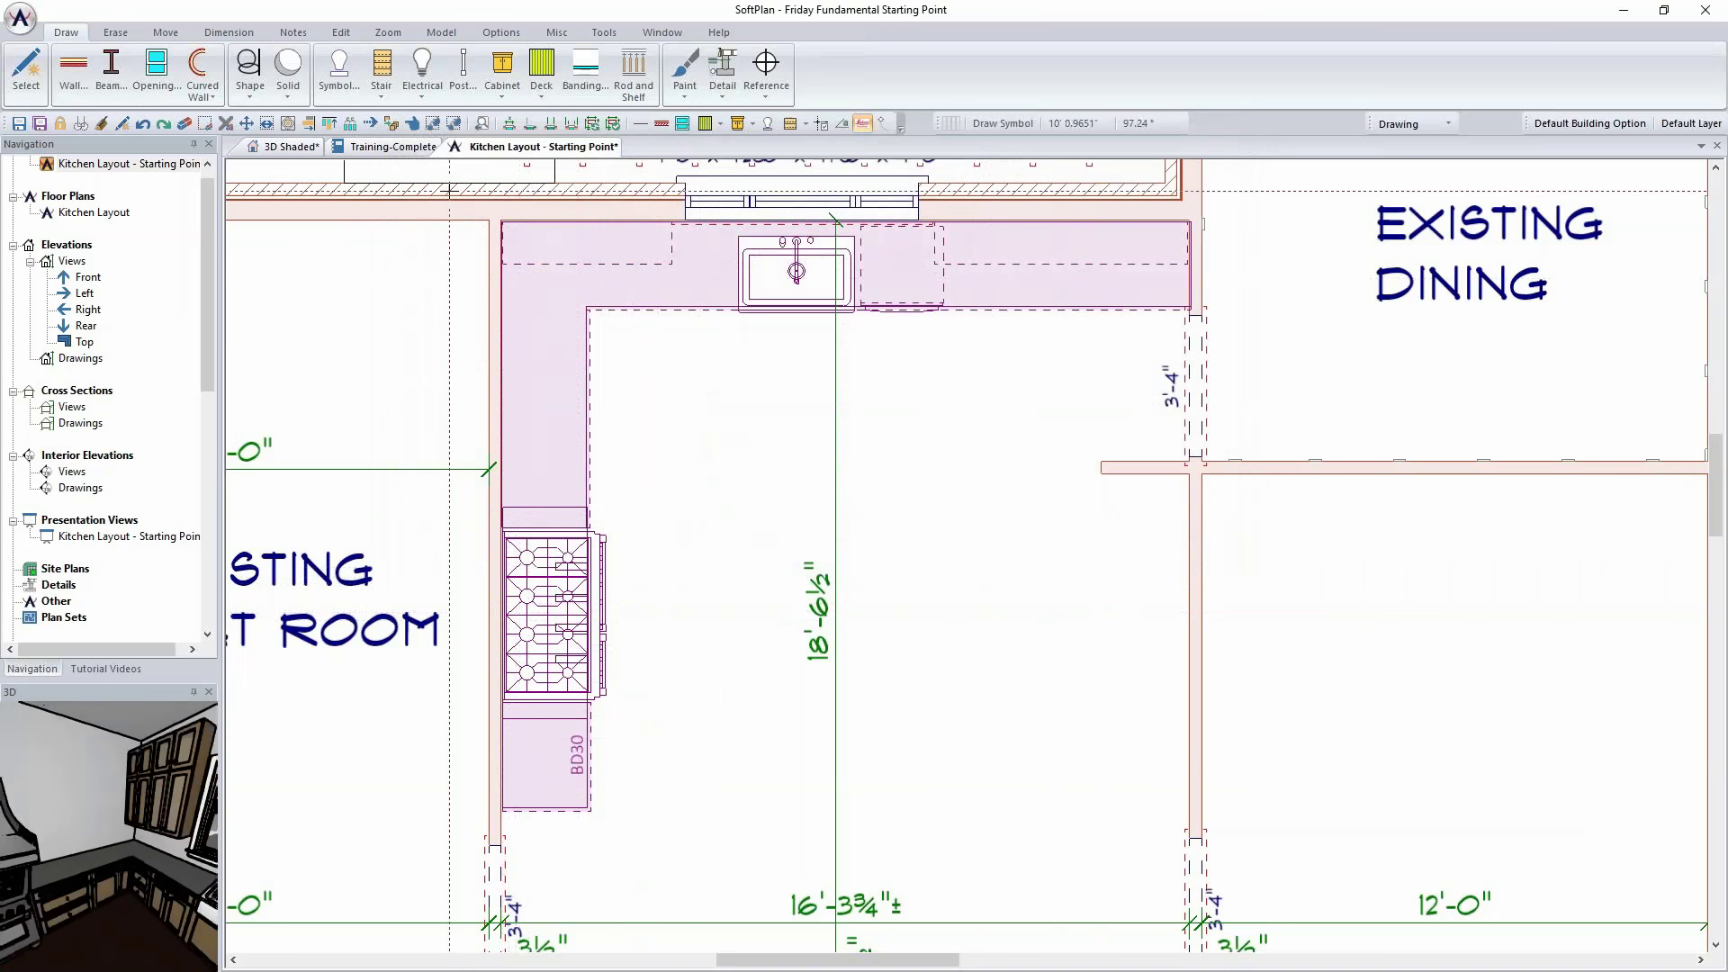
# Step: Inspect the placed range hood and its symbol settings in the shaded 3D view
pyautogui.click(286, 146)
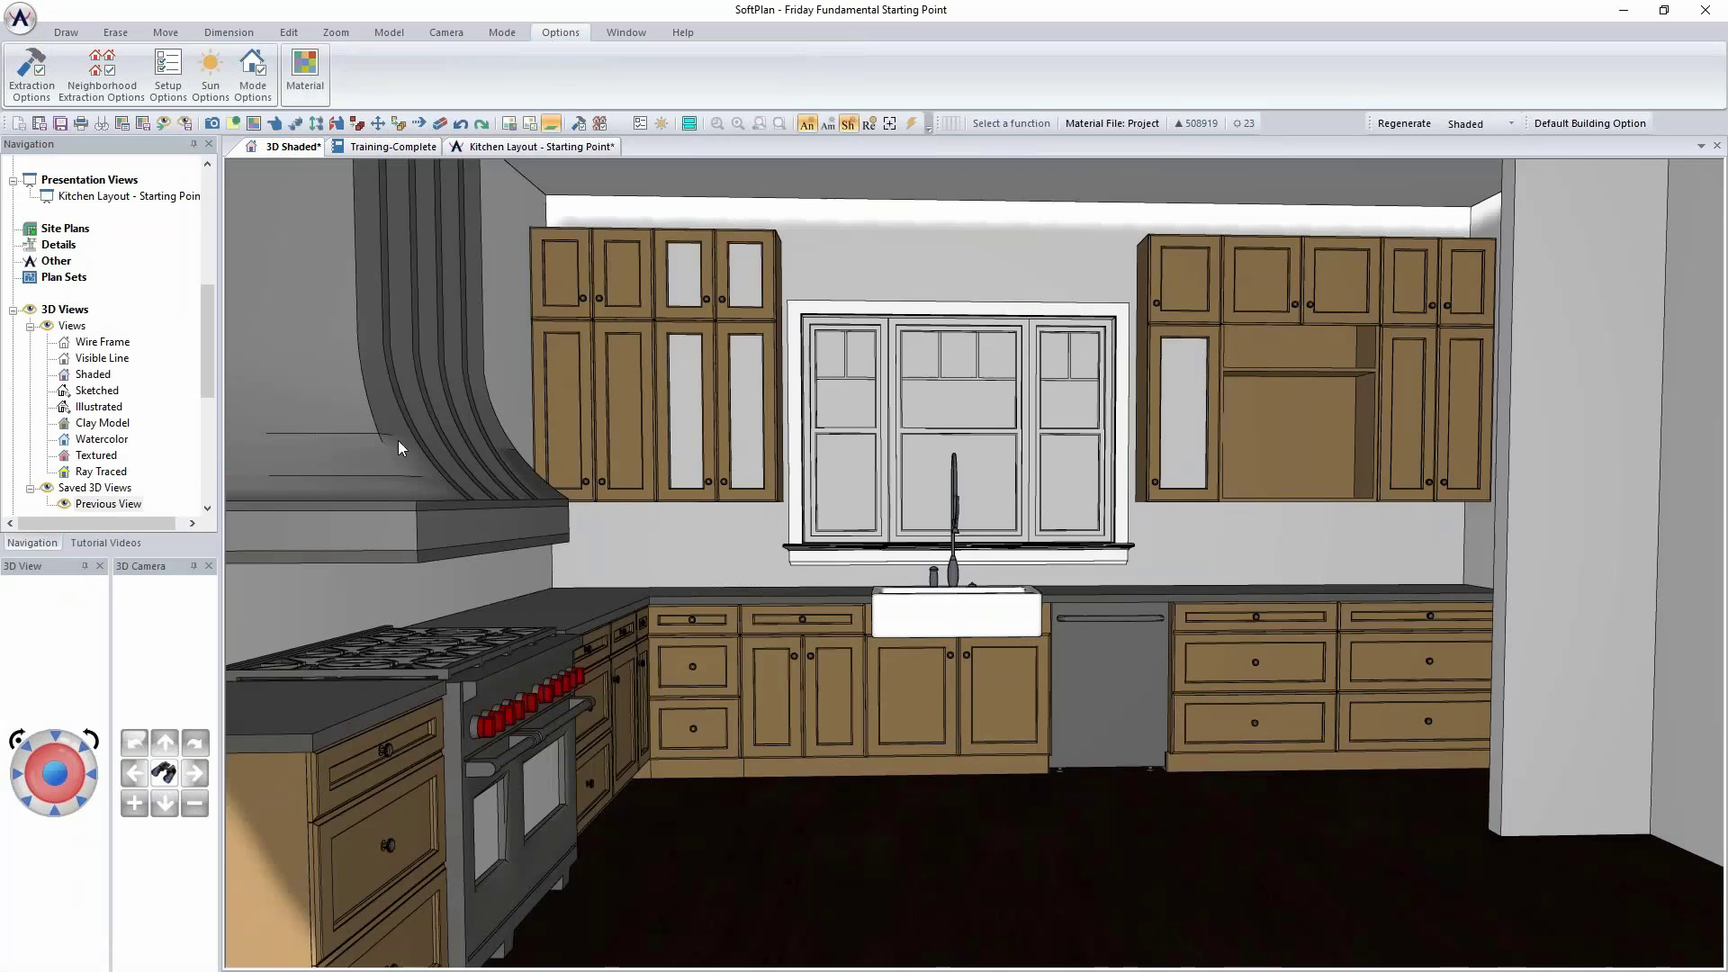
pyautogui.doubleClick(398, 440)
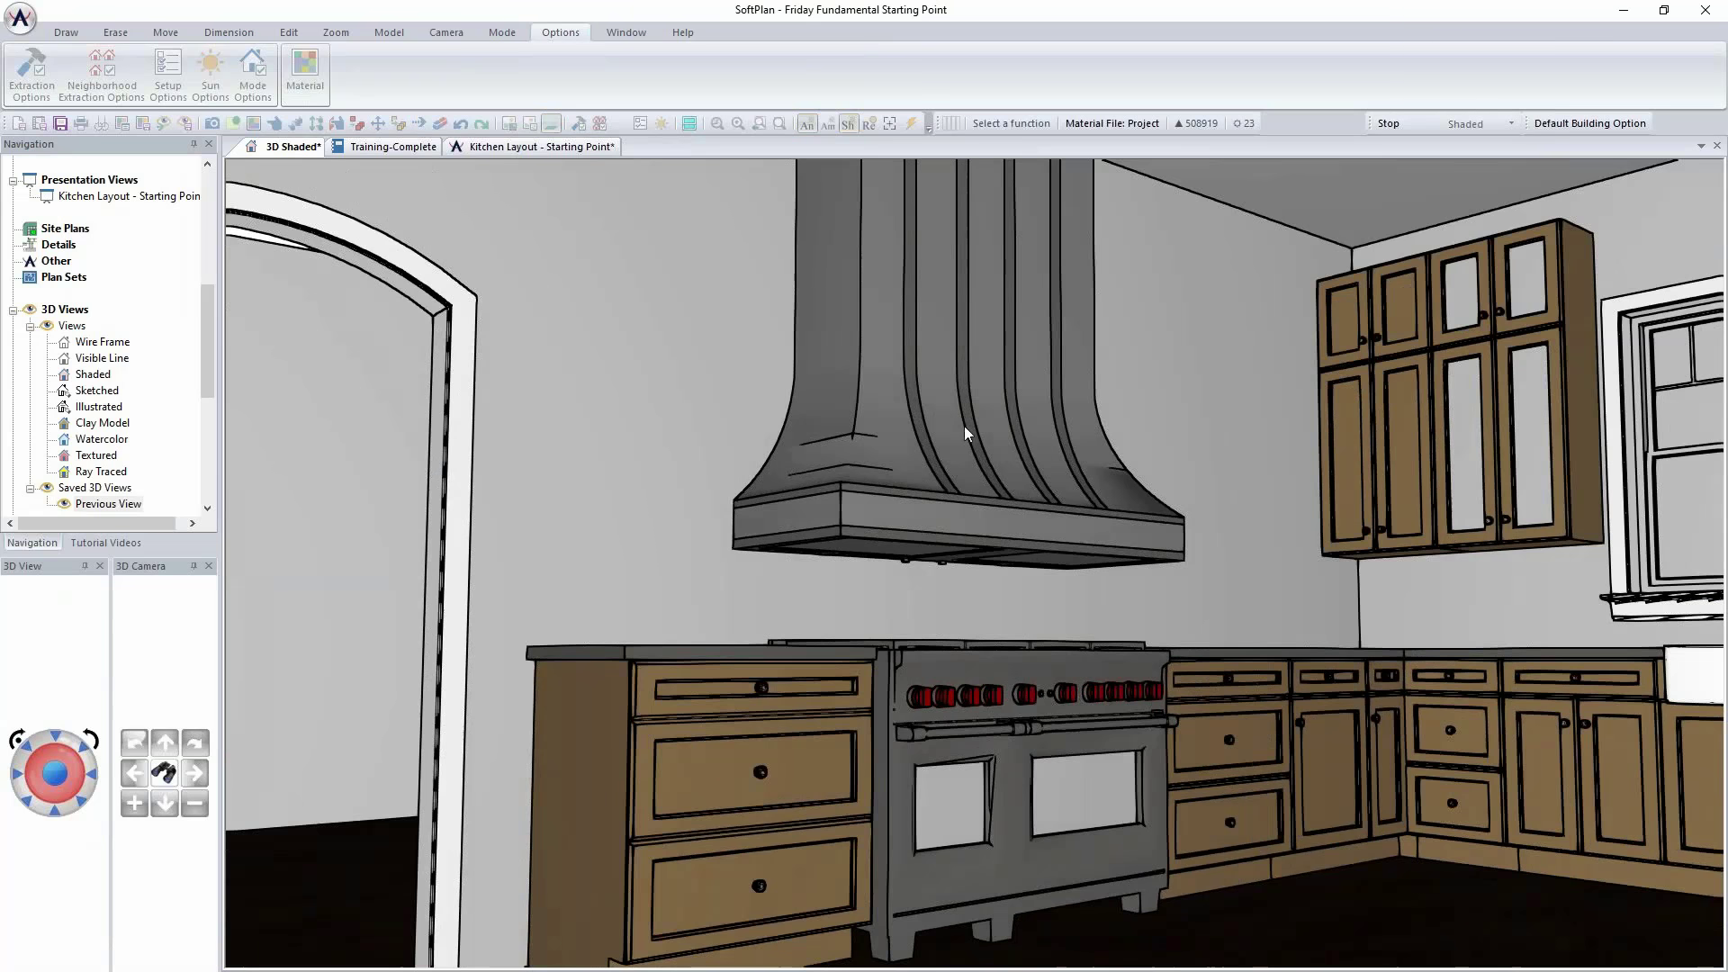
pyautogui.rightClick(957, 429)
pyautogui.click(1007, 471)
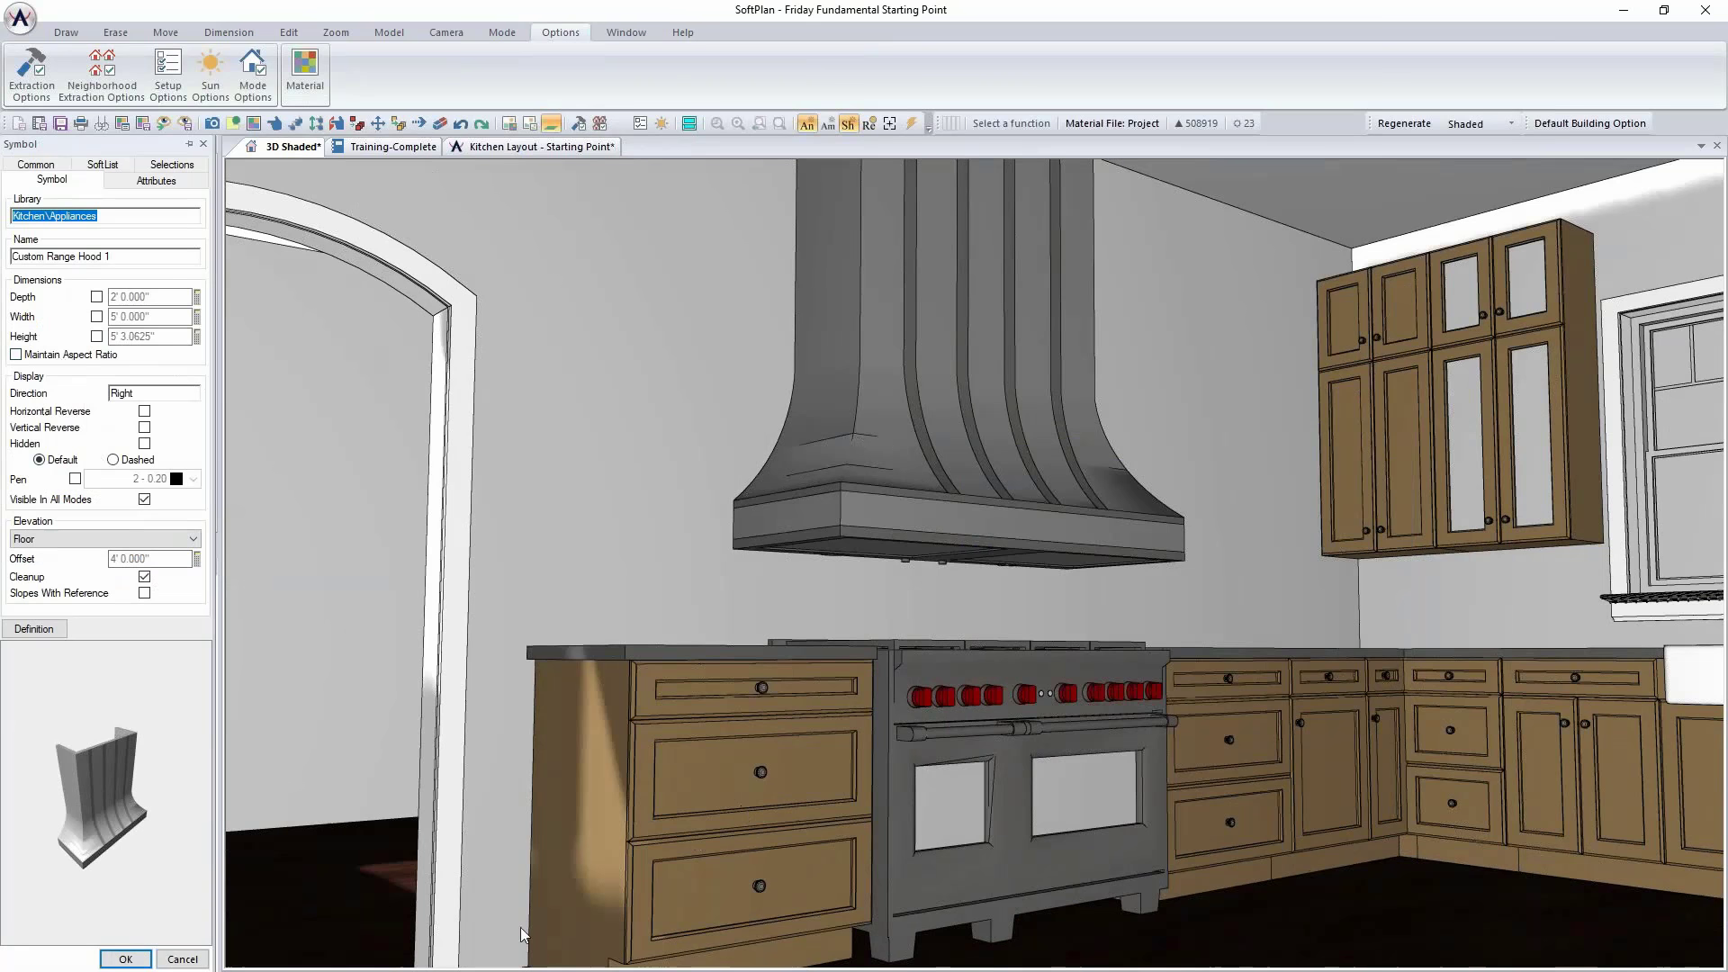
pyautogui.click(182, 959)
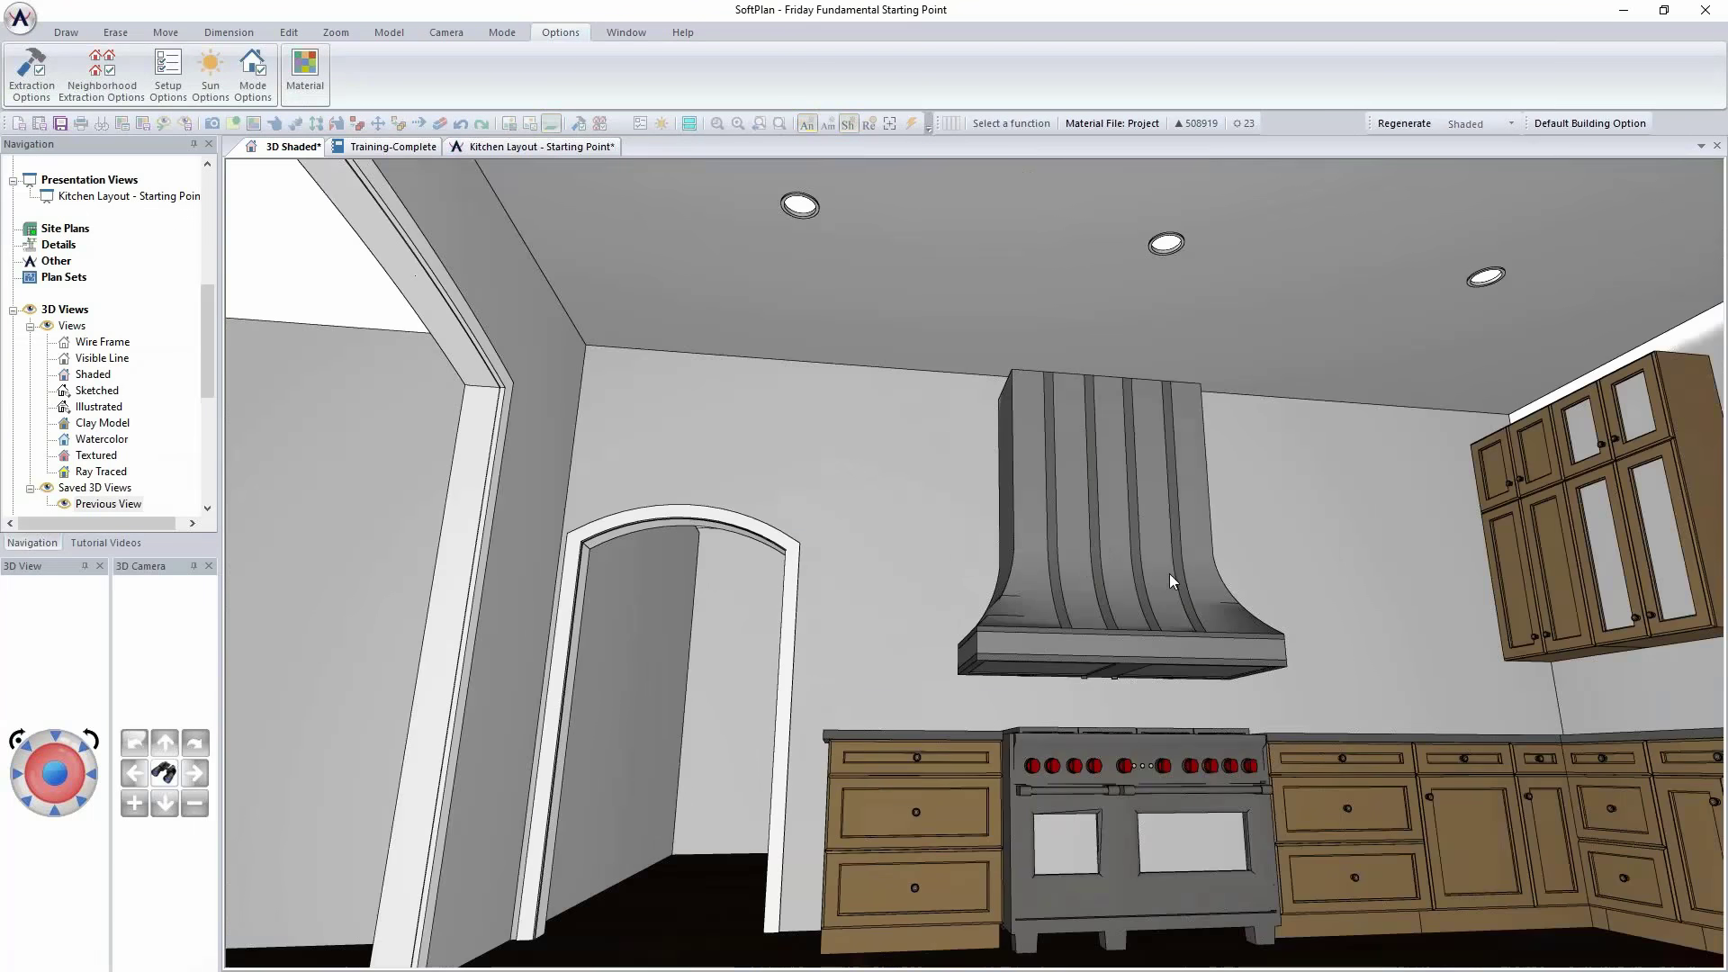
# Step: Edit the range hood to maintain its aspect ratio, enable its dimension overrides, and turn off Cleanup
pyautogui.rightClick(1158, 584)
pyautogui.click(1179, 628)
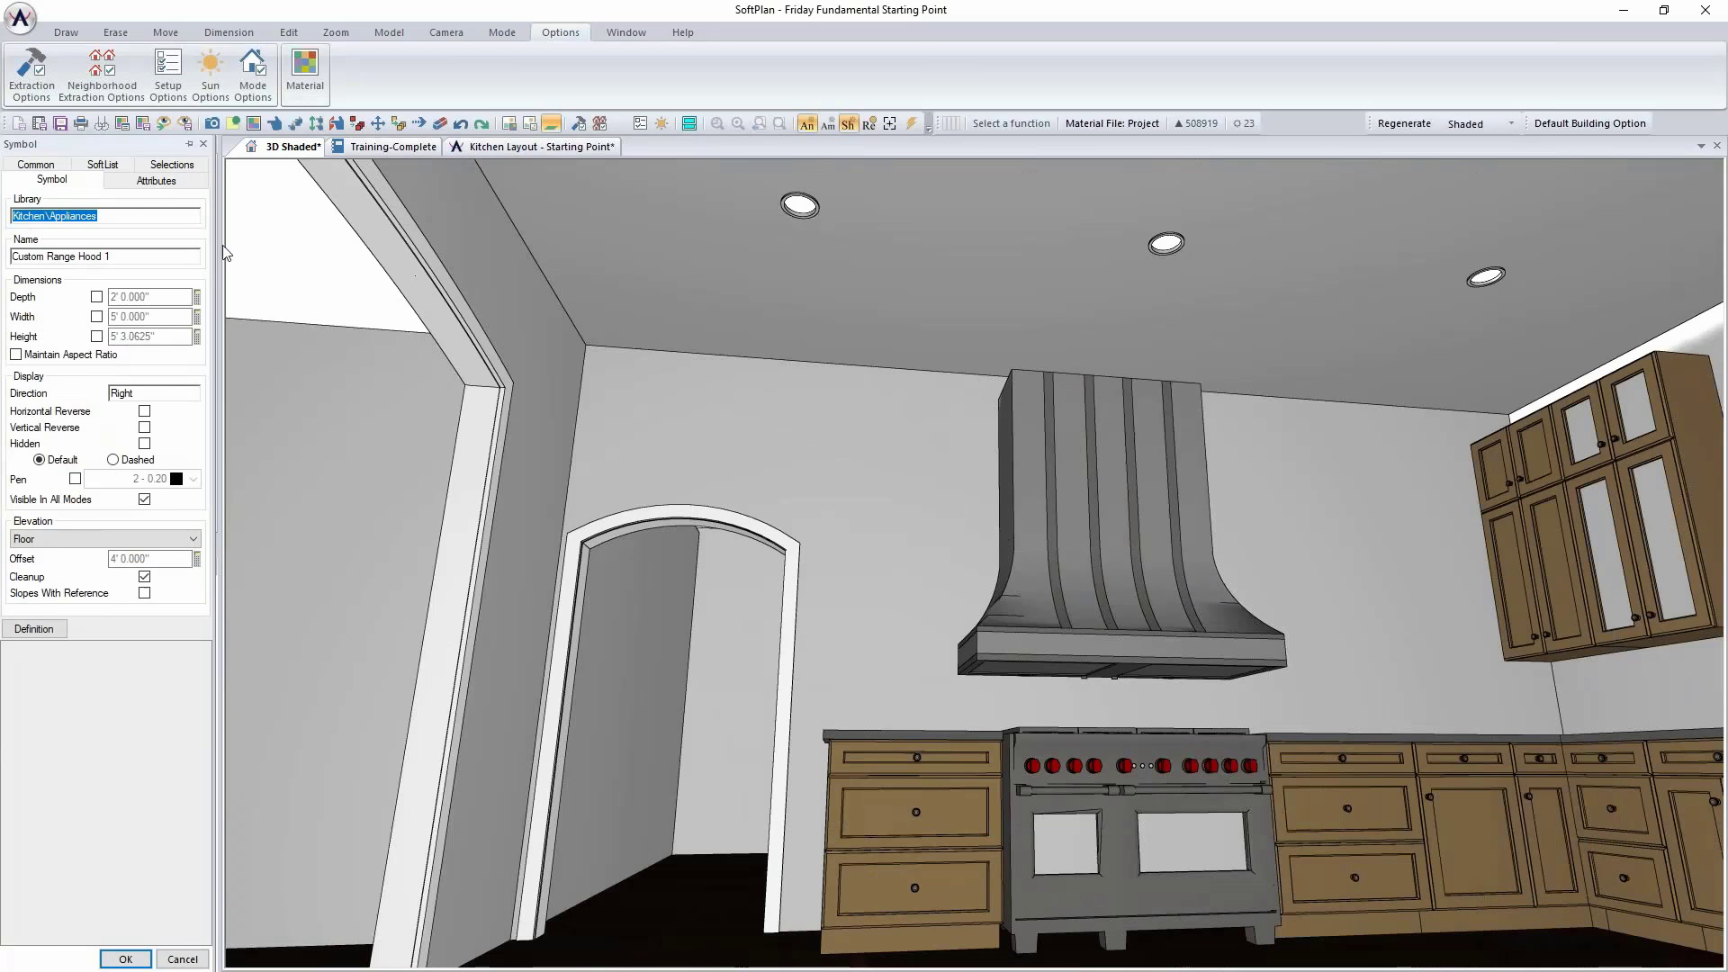
pyautogui.click(36, 355)
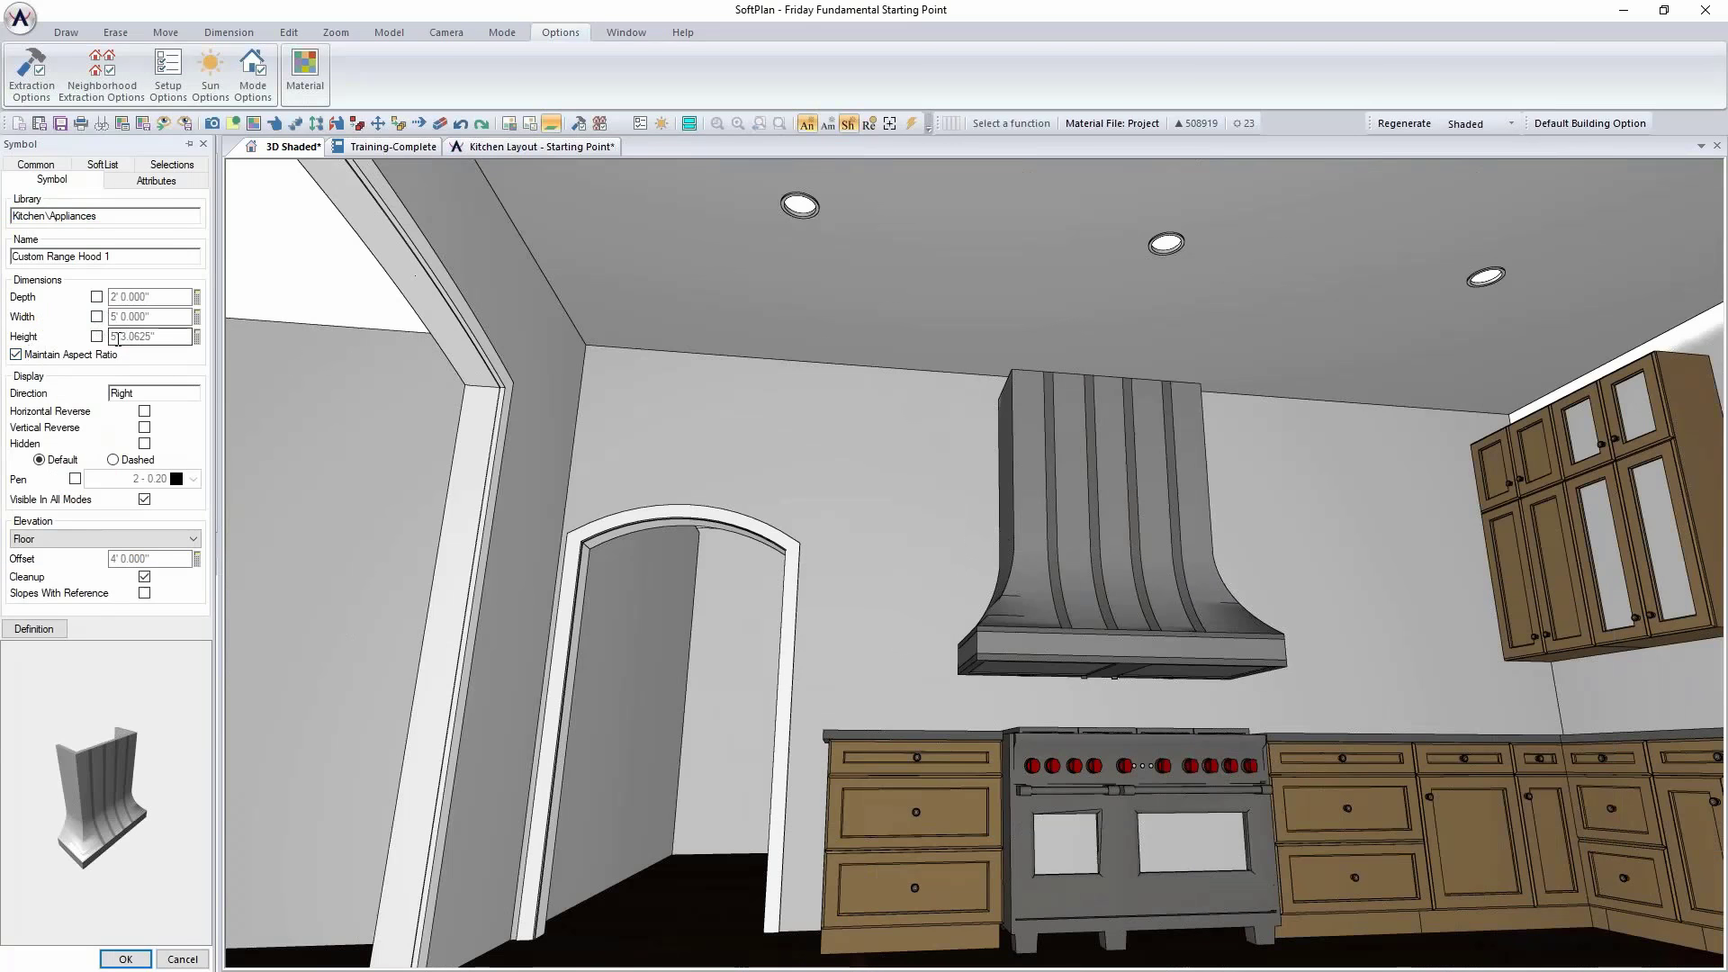
pyautogui.click(96, 336)
pyautogui.click(145, 576)
# Step: Try a 5-foot elevation offset for the range hood and check the available elevation references
pyautogui.click(149, 559)
pyautogui.write('5')
pyautogui.press('Tab')
pyautogui.click(170, 538)
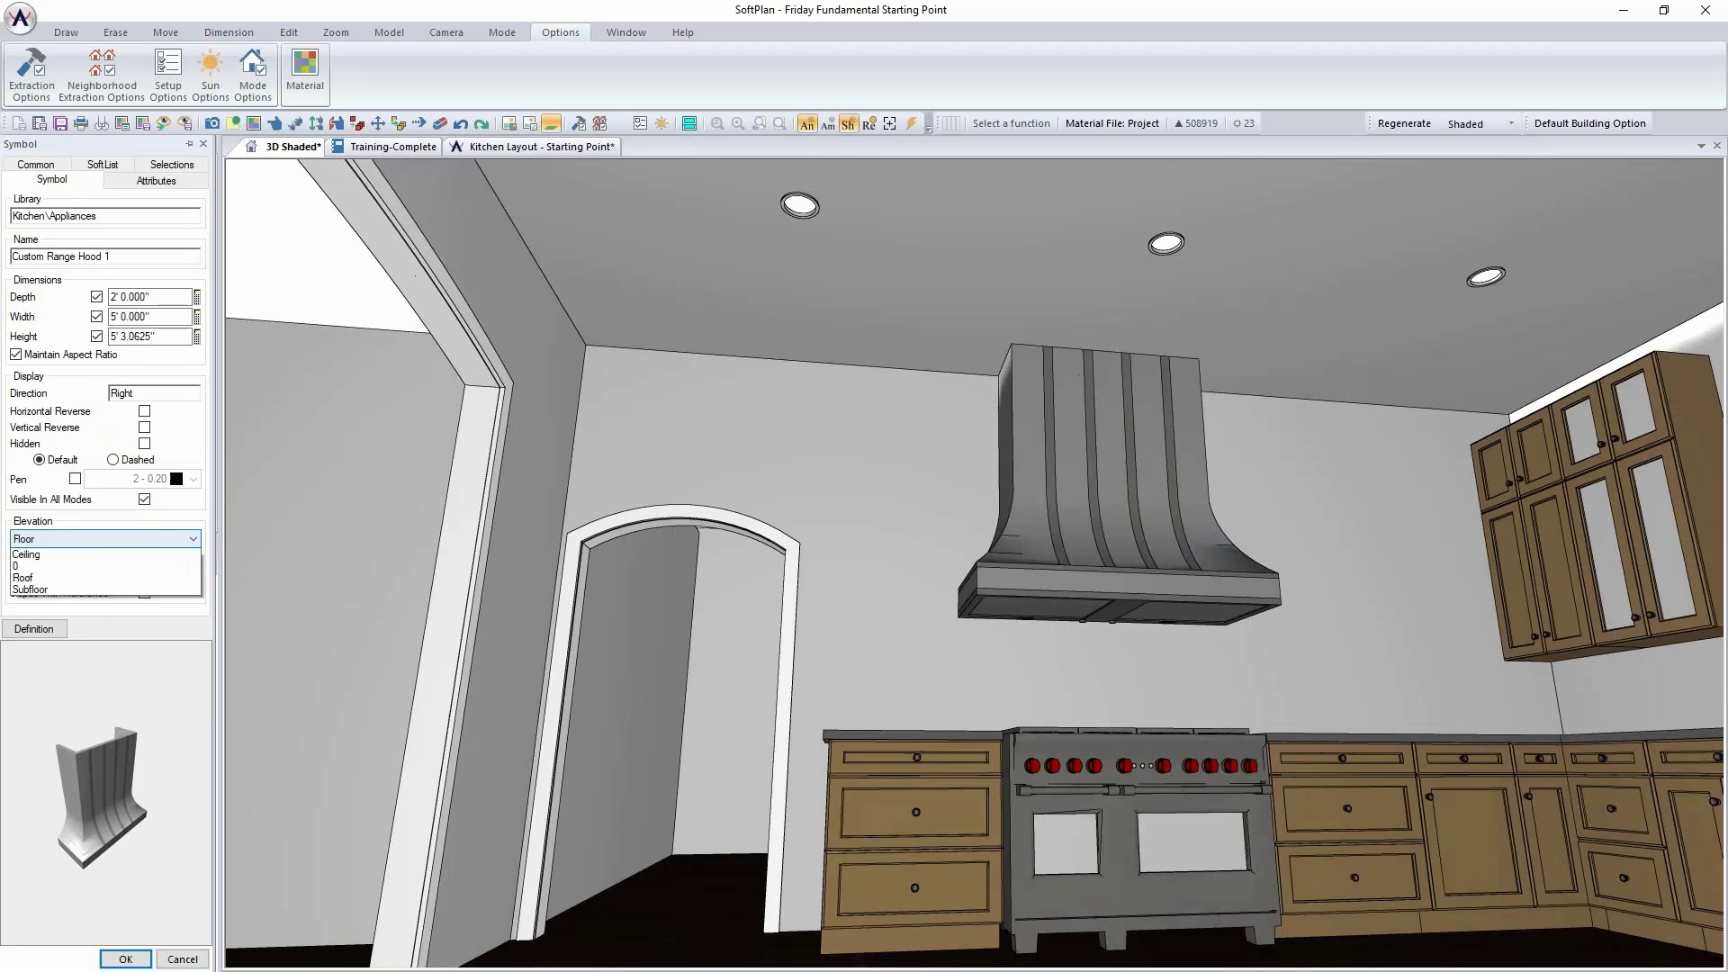
pyautogui.click(167, 566)
pyautogui.click(166, 562)
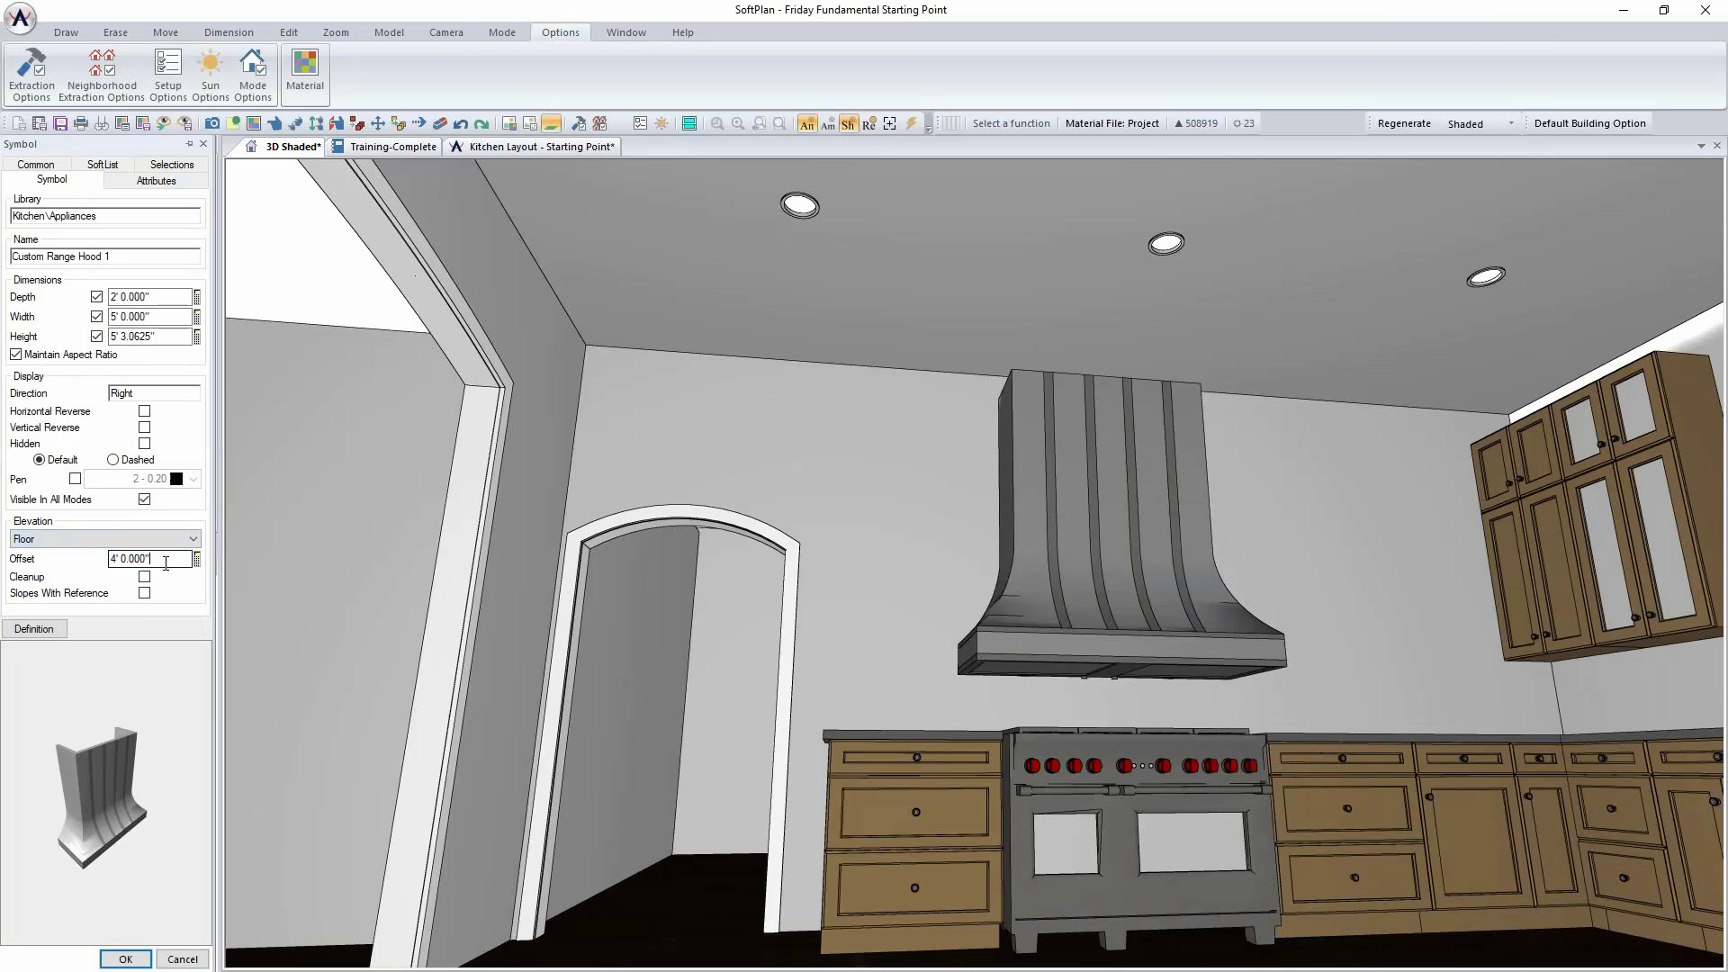
# Step: Set the range hood's elevation offset to 6 feet from the floor, apply it, and check the hood in 3D
pyautogui.press('BackSpace')
pyautogui.doubleClick(144, 559)
pyautogui.write('6')
pyautogui.press('Return')
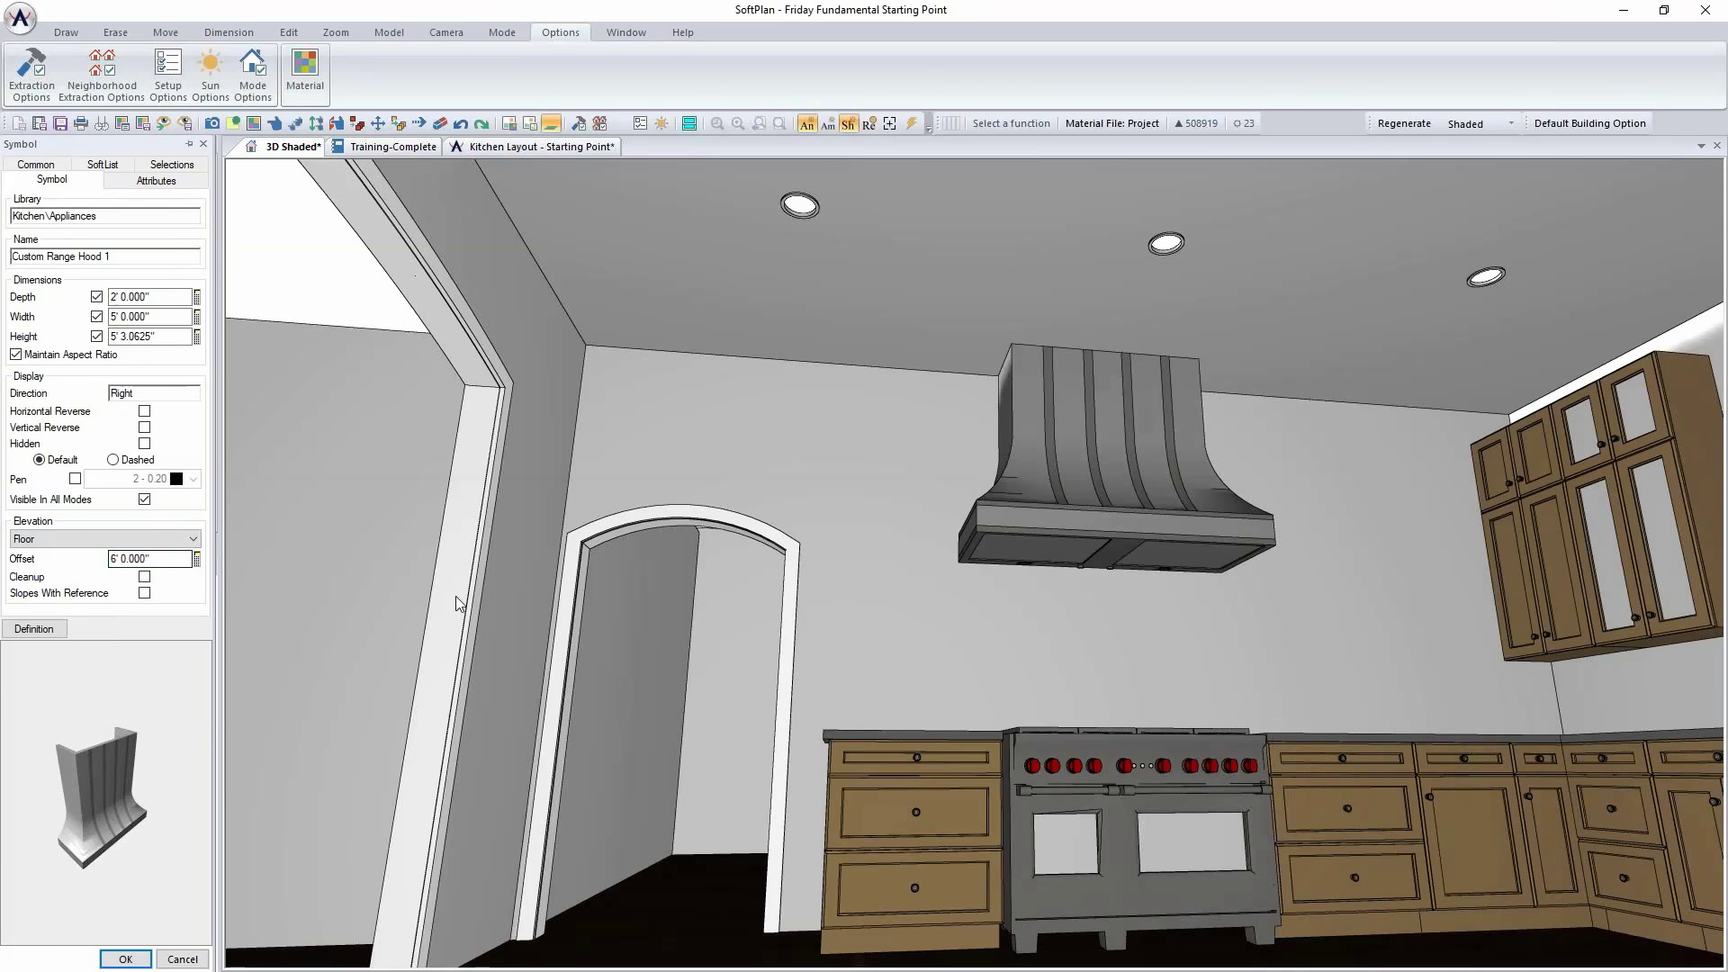
pyautogui.click(131, 960)
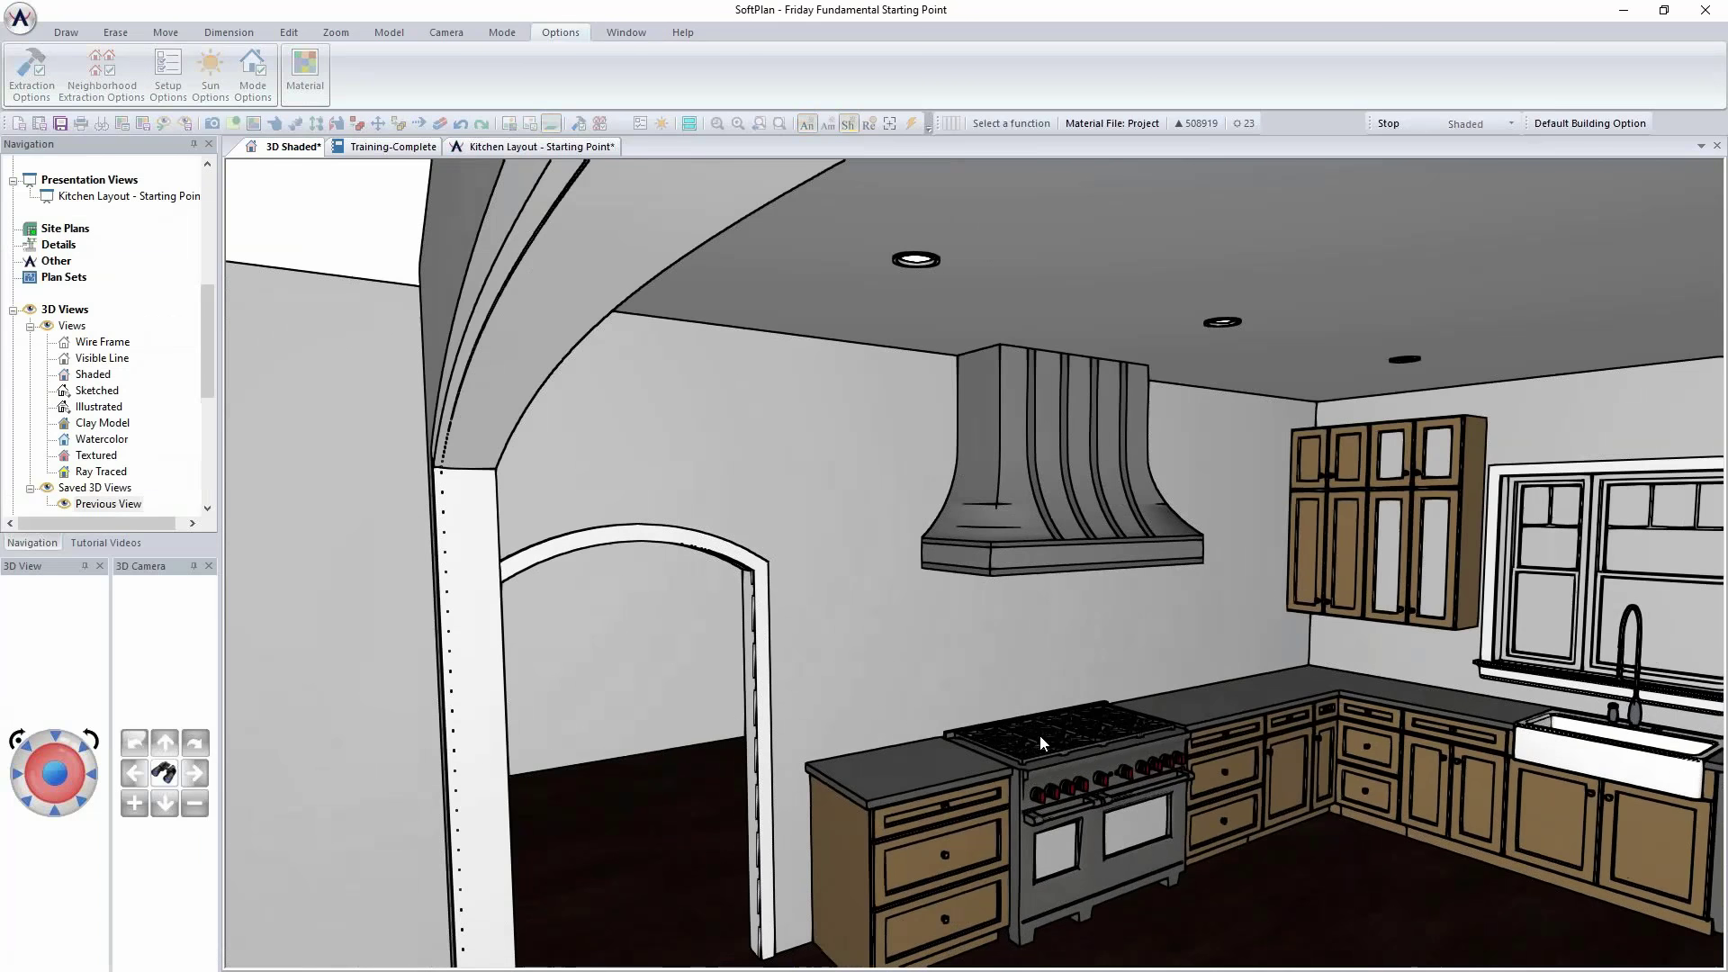
pyautogui.scroll(3, 745, 514)
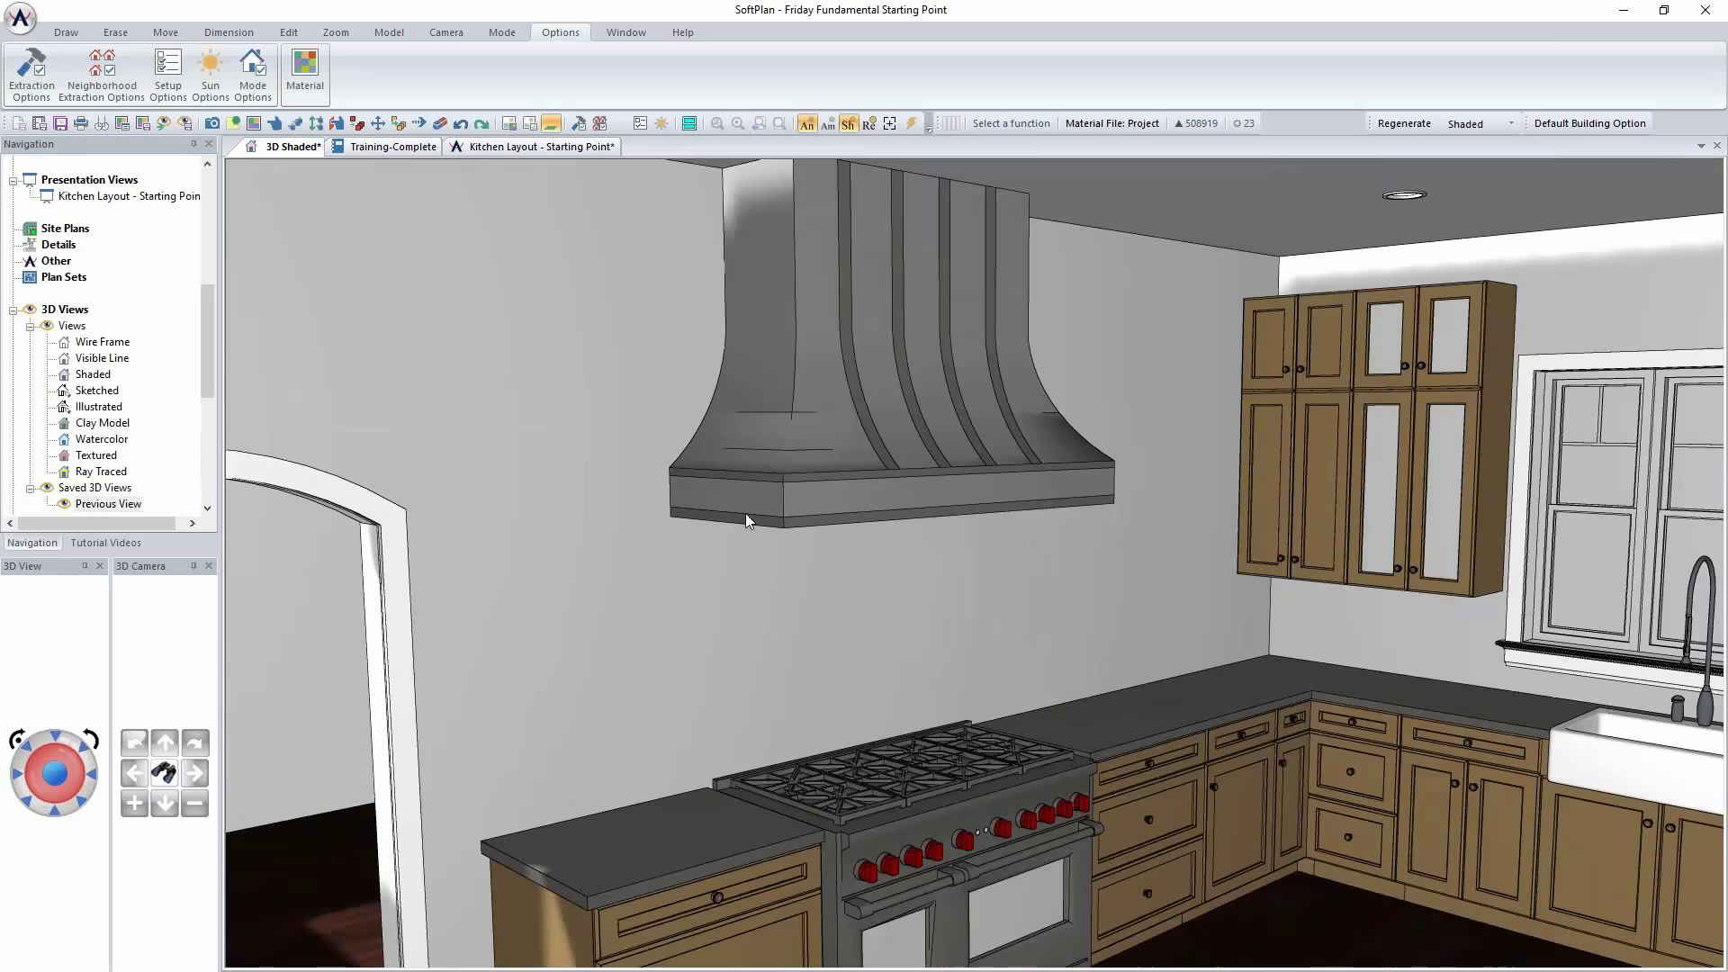
pyautogui.scroll(-3, 1077, 506)
pyautogui.scroll(1, 1078, 506)
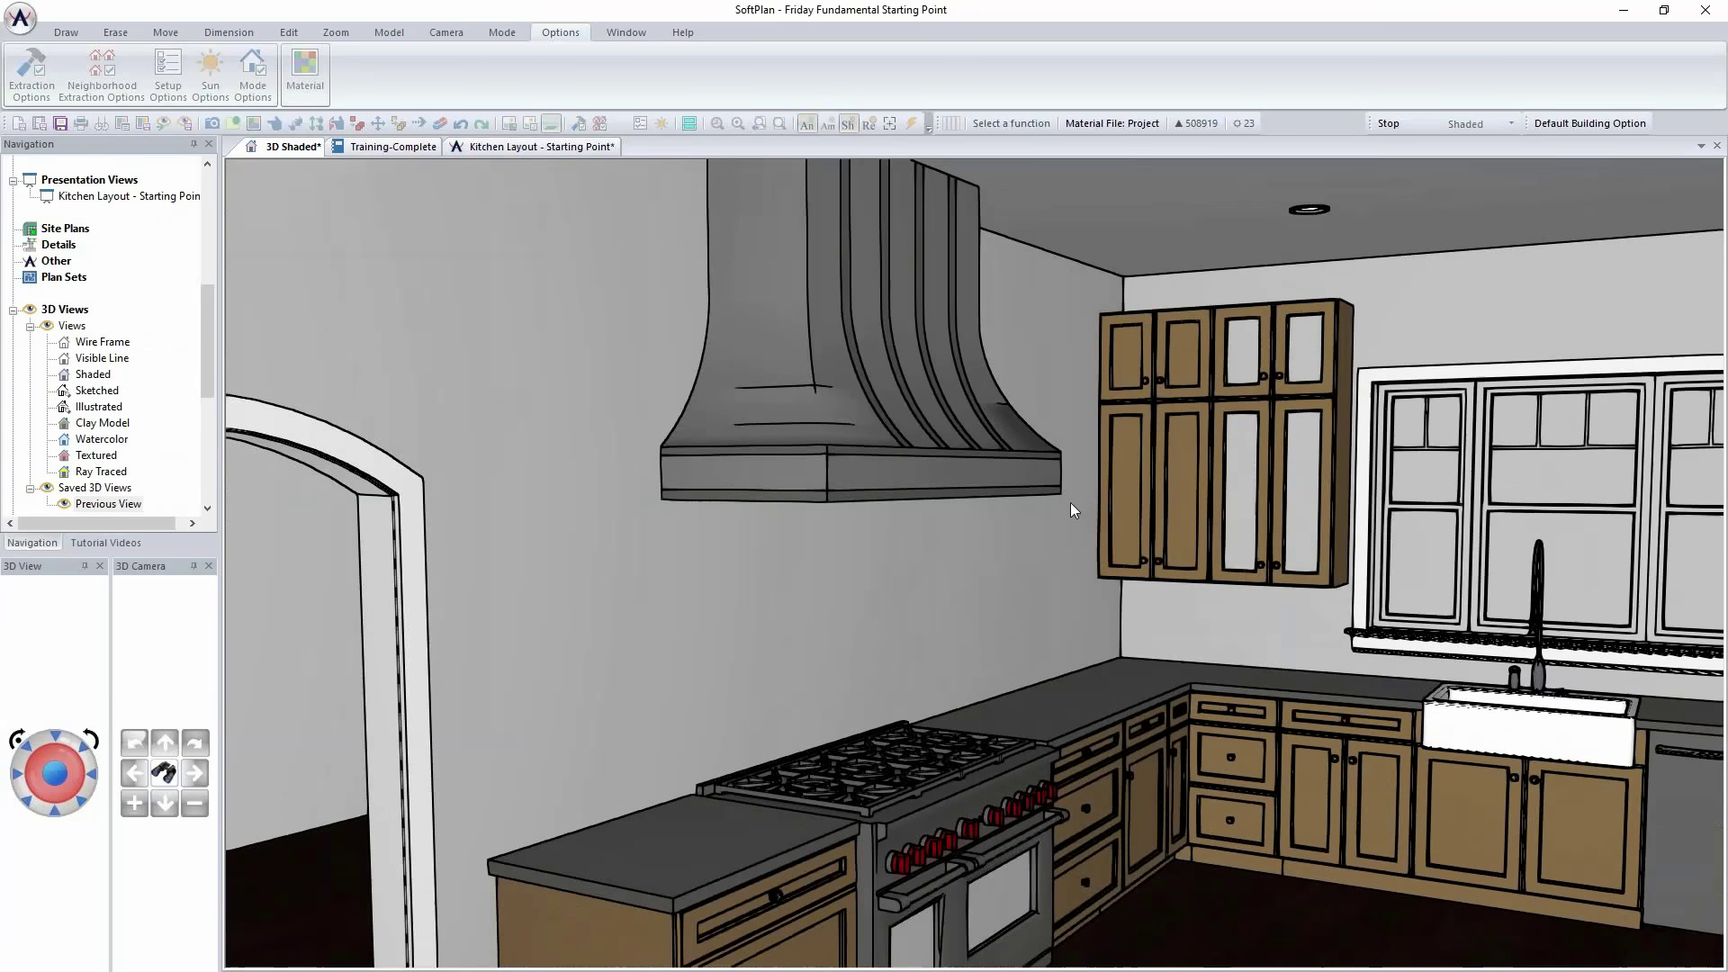
# Step: End the pending range hood placement in the kitchen floor plan and save the drawing
pyautogui.click(531, 146)
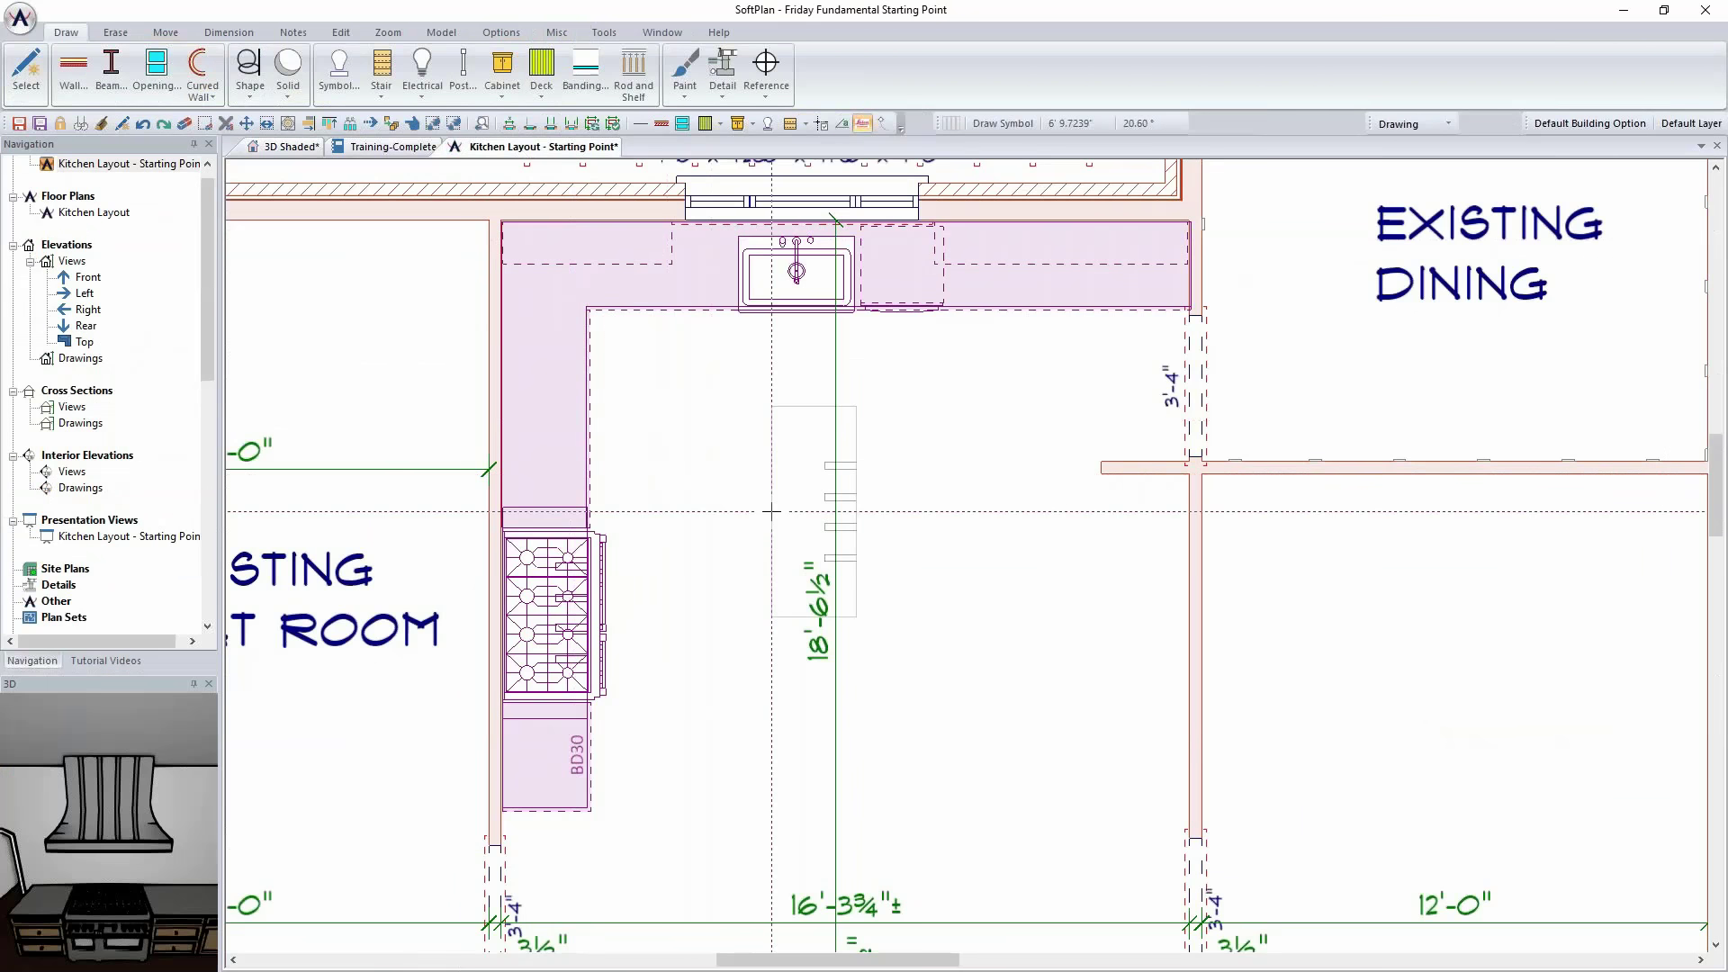
pyautogui.scroll(-1, 772, 511)
pyautogui.press('Escape')
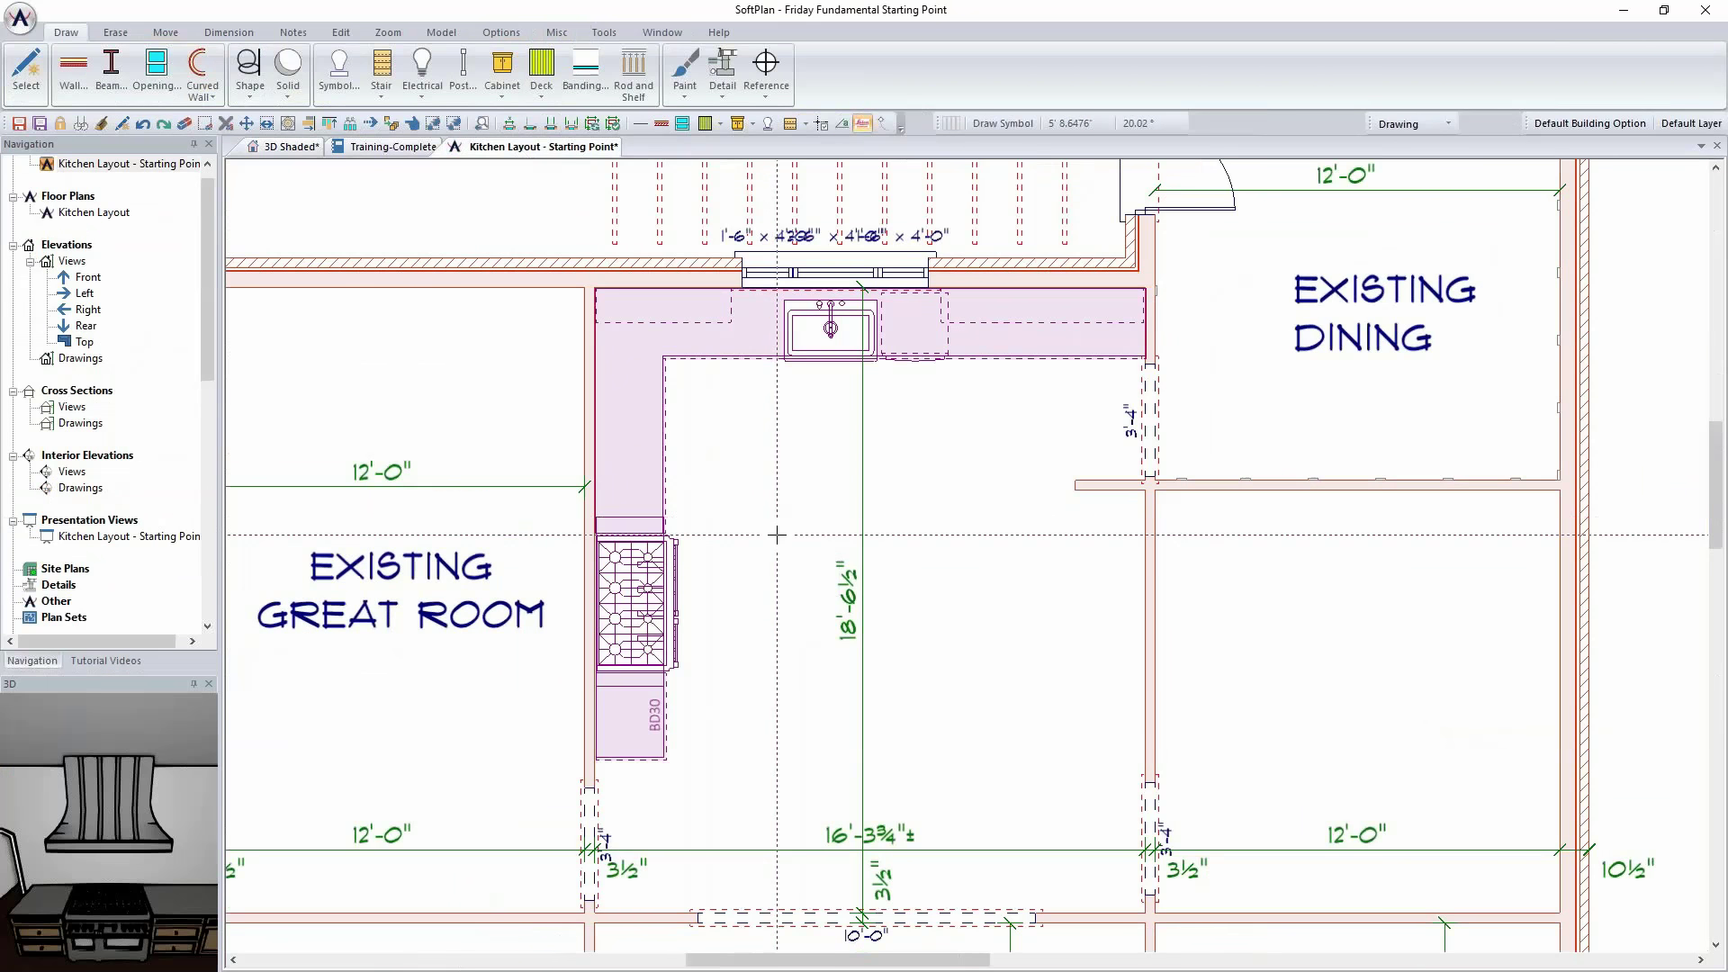
pyautogui.hotkey('ctrl', 's')
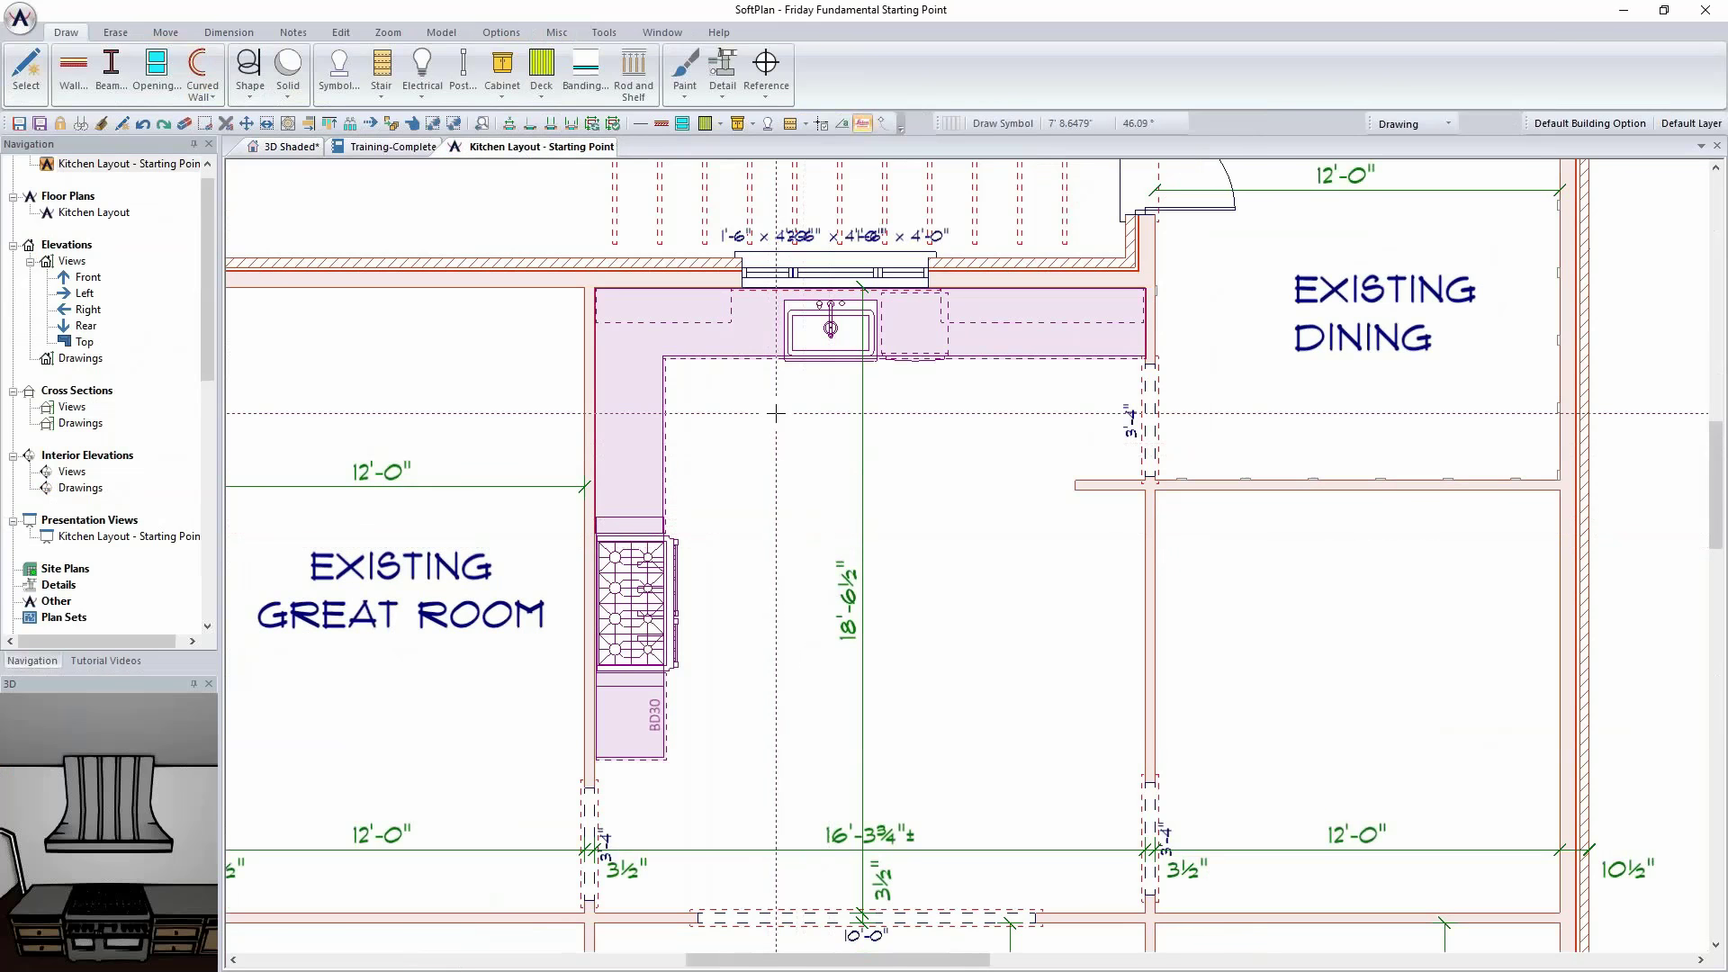
# Step: Draw a rod and shelf along the great room wall above the BD30 base cabinet beside the range
pyautogui.click(634, 90)
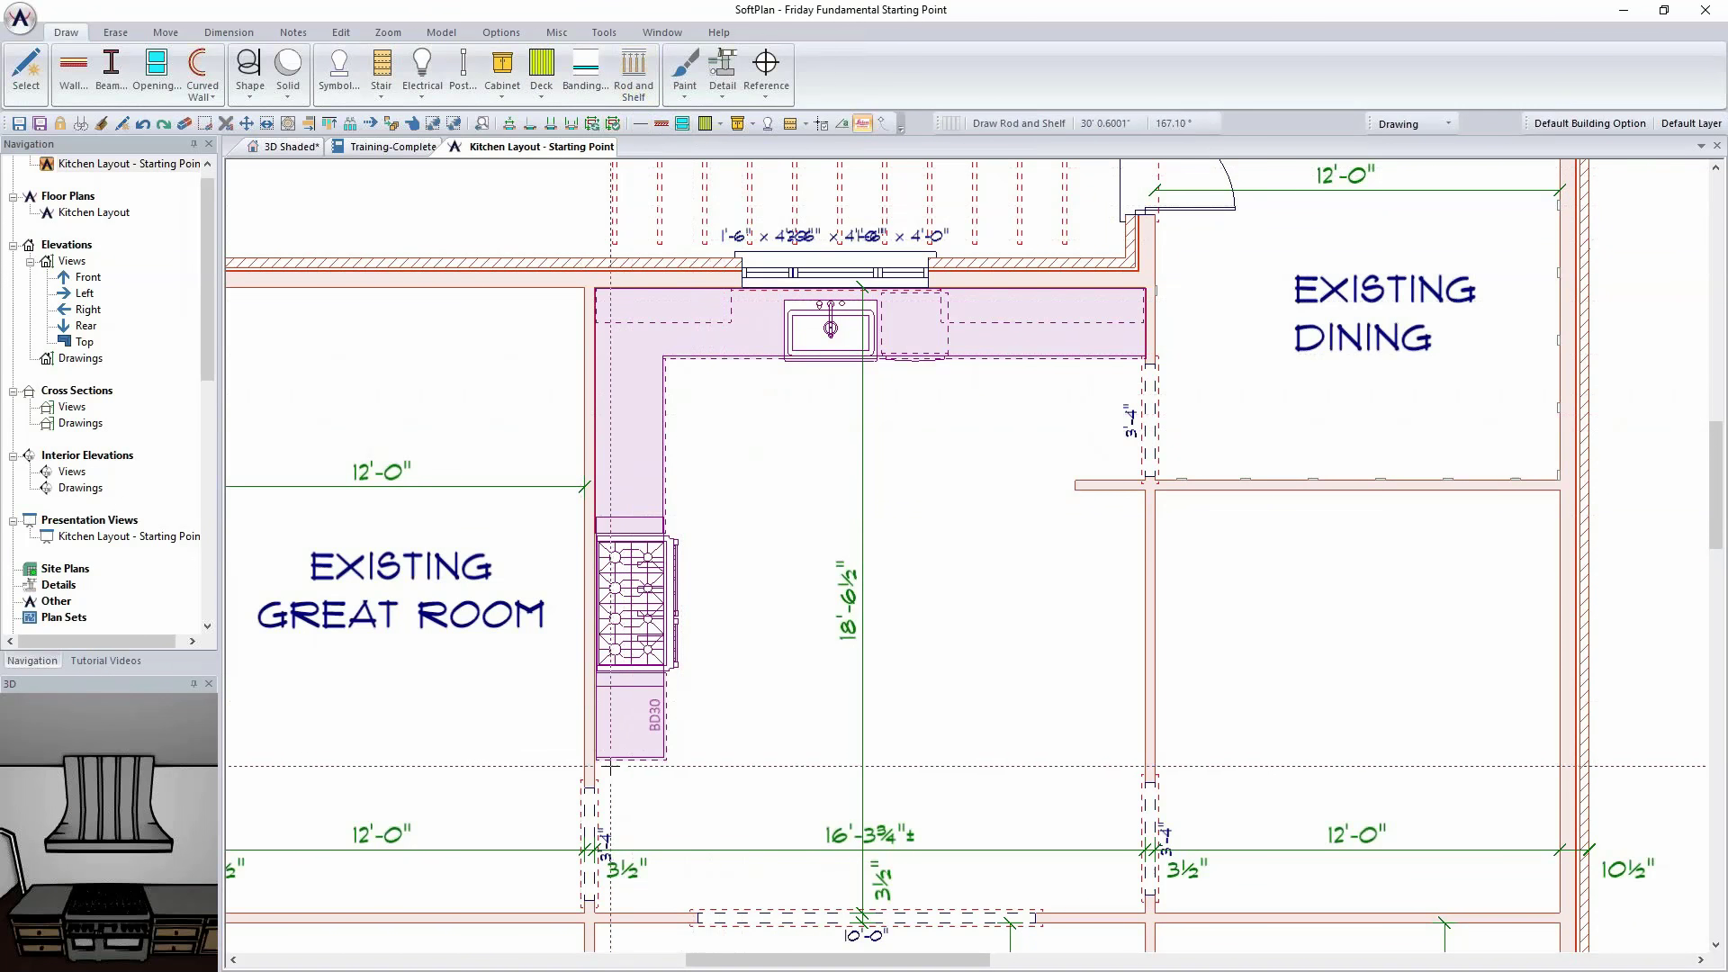
pyautogui.scroll(2, 962, 551)
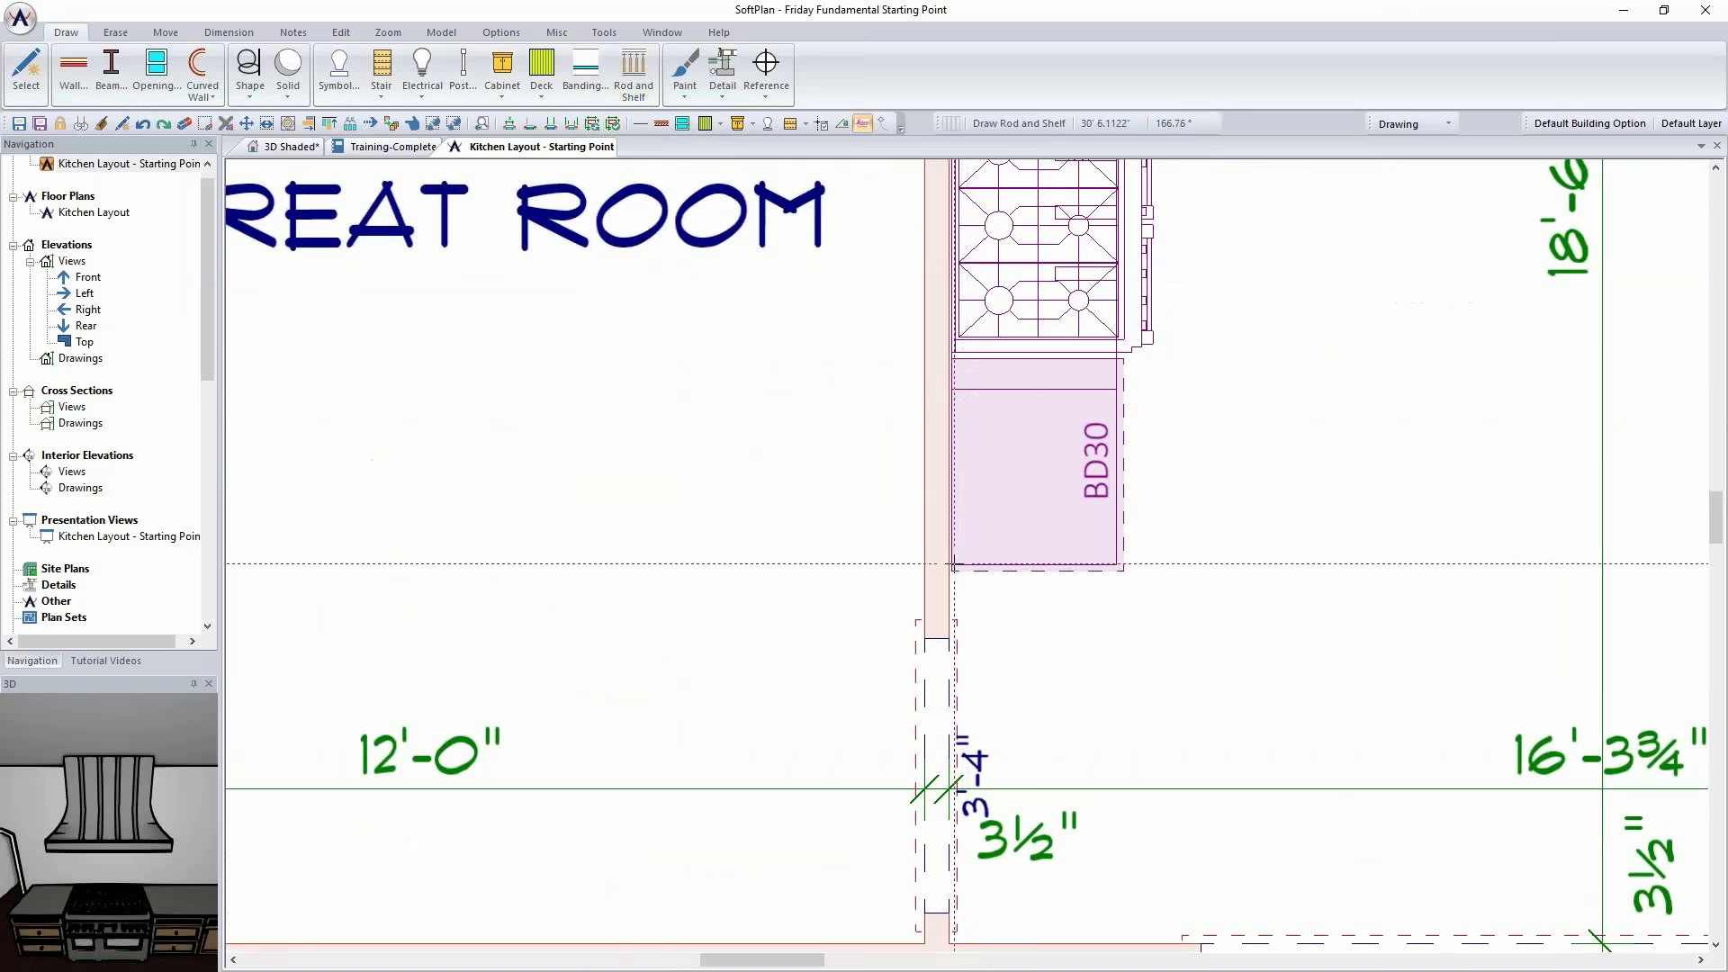
pyautogui.click(951, 489)
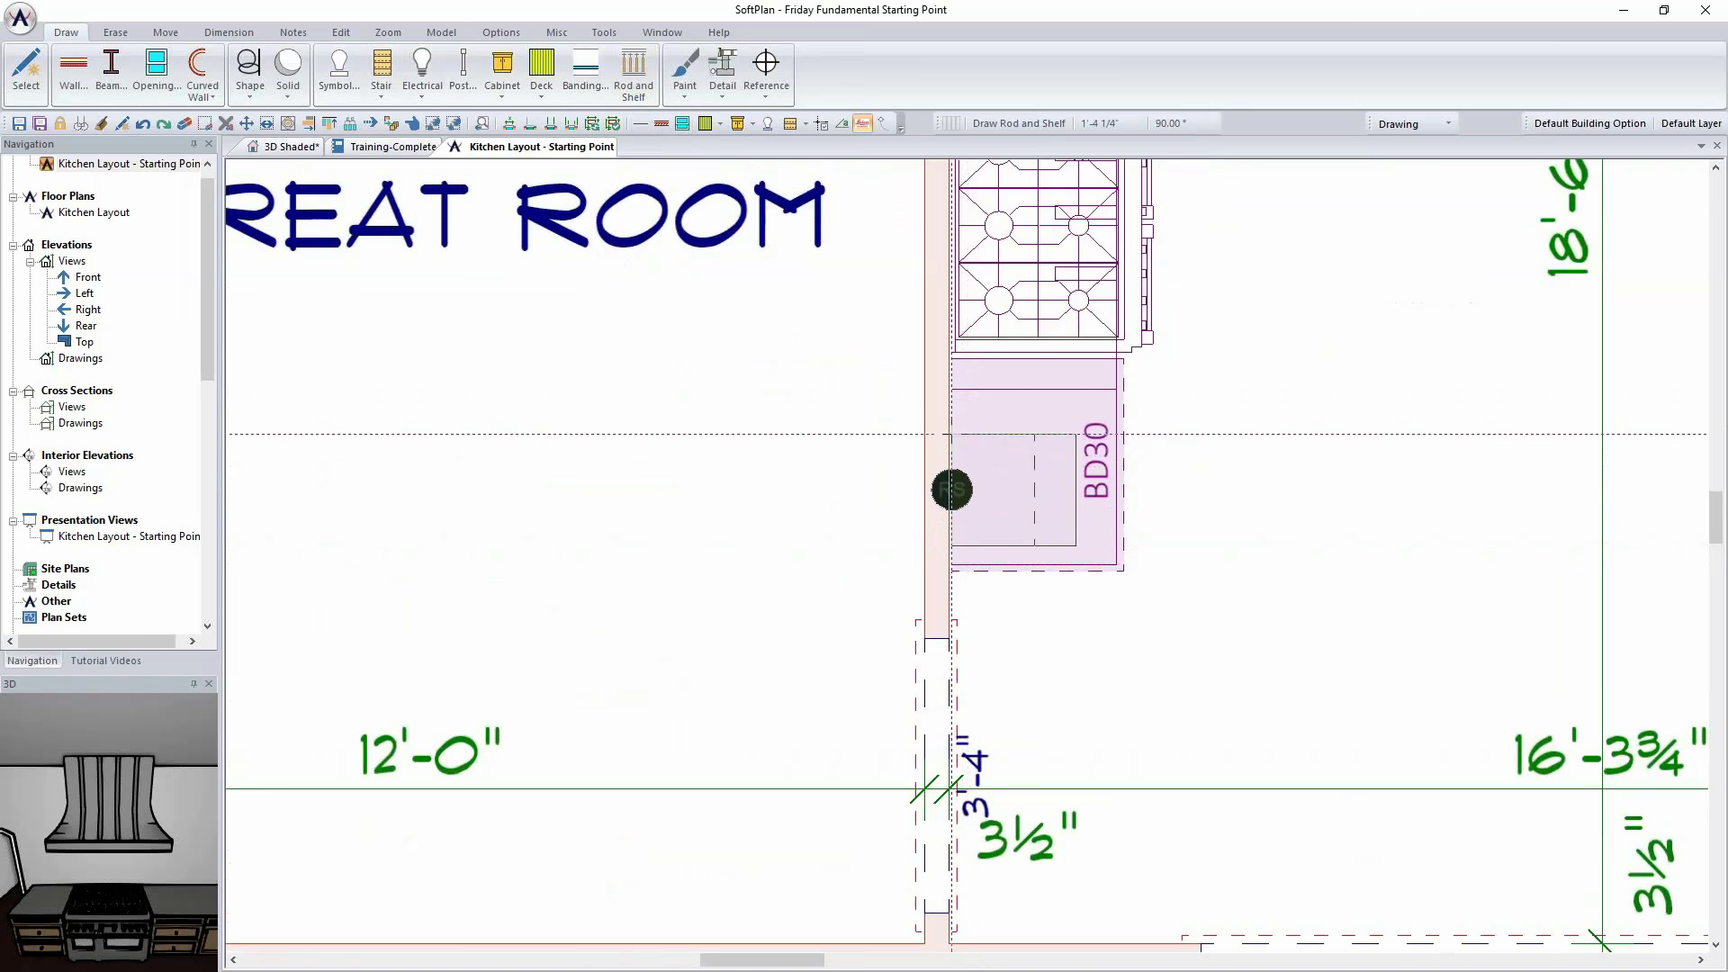
# Step: Draw a second rod and shelf about 3'-1" long on the same wall between the range and the corner, and check both in 3D
pyautogui.moveTo(951, 471); pyautogui.dragTo(815, 963, button='middle')
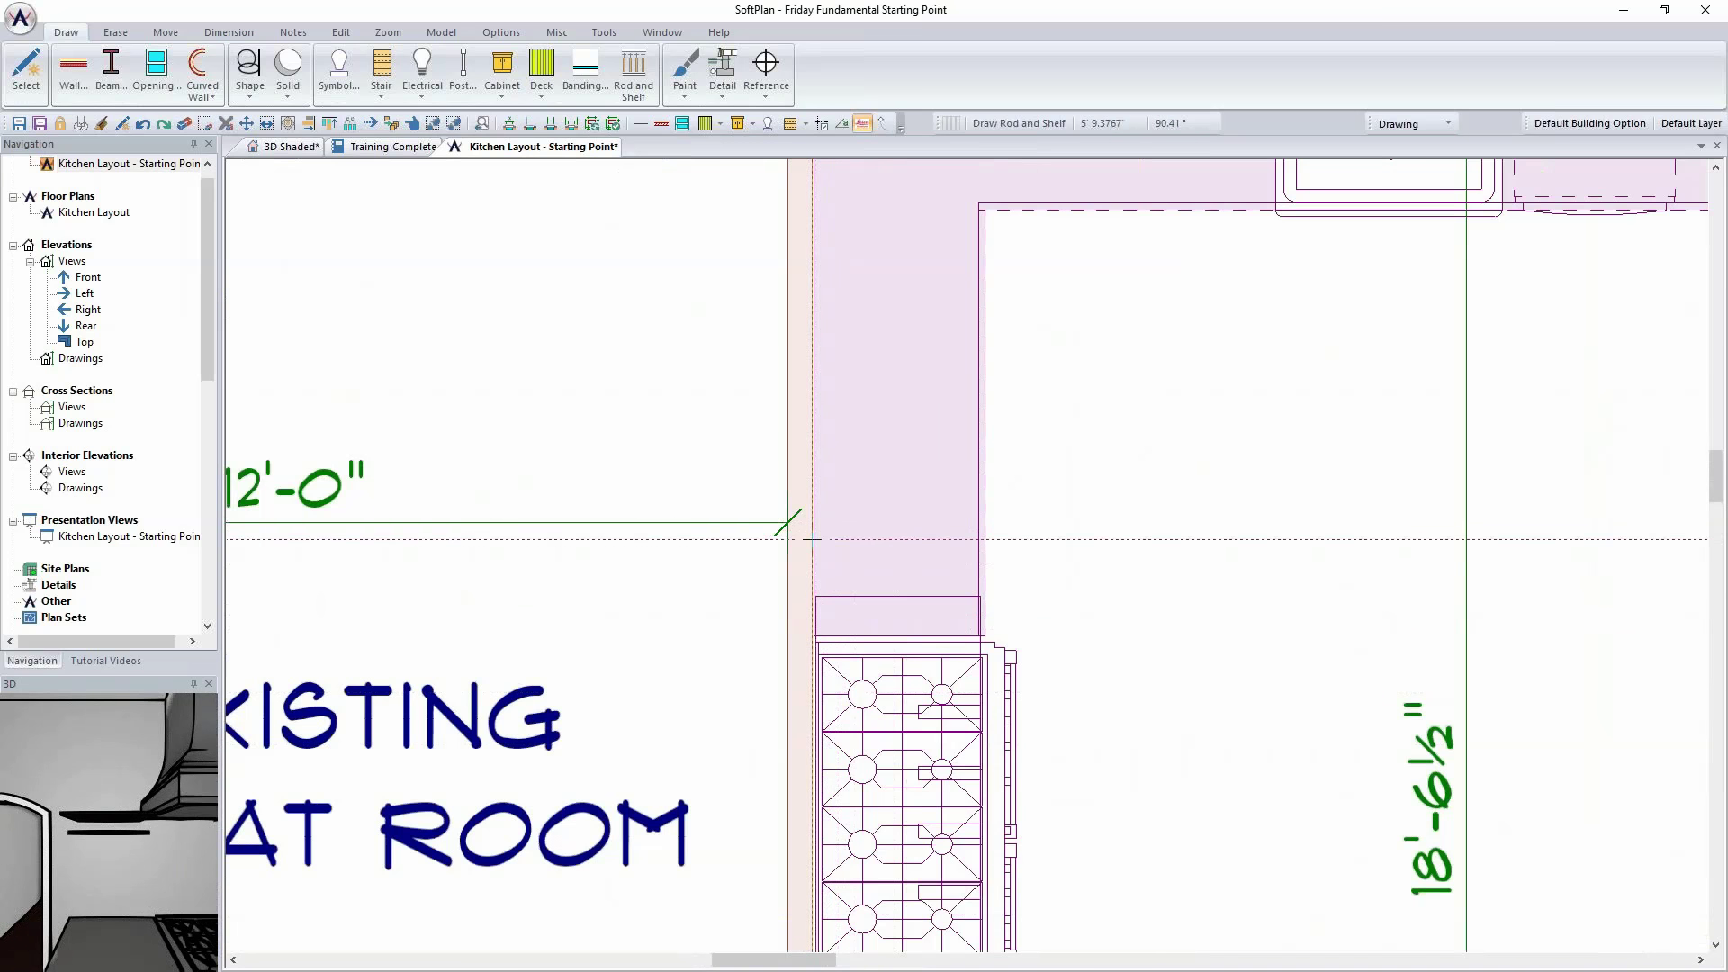
pyautogui.moveTo(815, 398); pyautogui.dragTo(780, 637, button='middle')
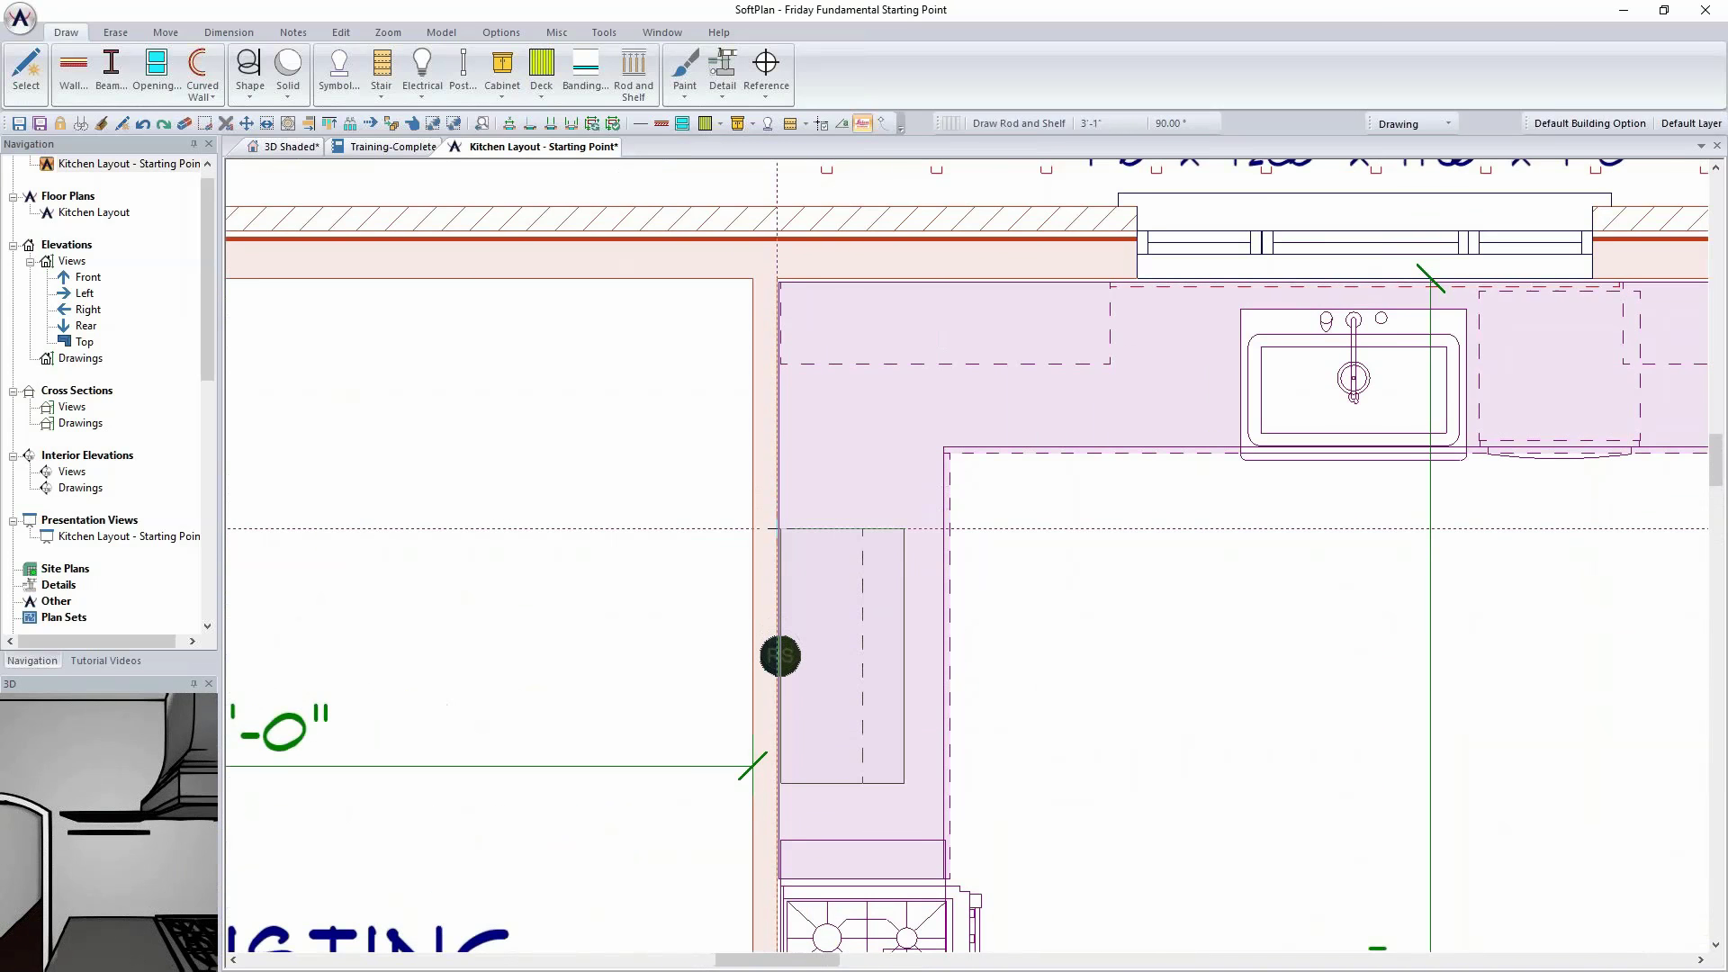
pyautogui.click(779, 655)
pyautogui.click(290, 146)
pyautogui.scroll(6, 540, 446)
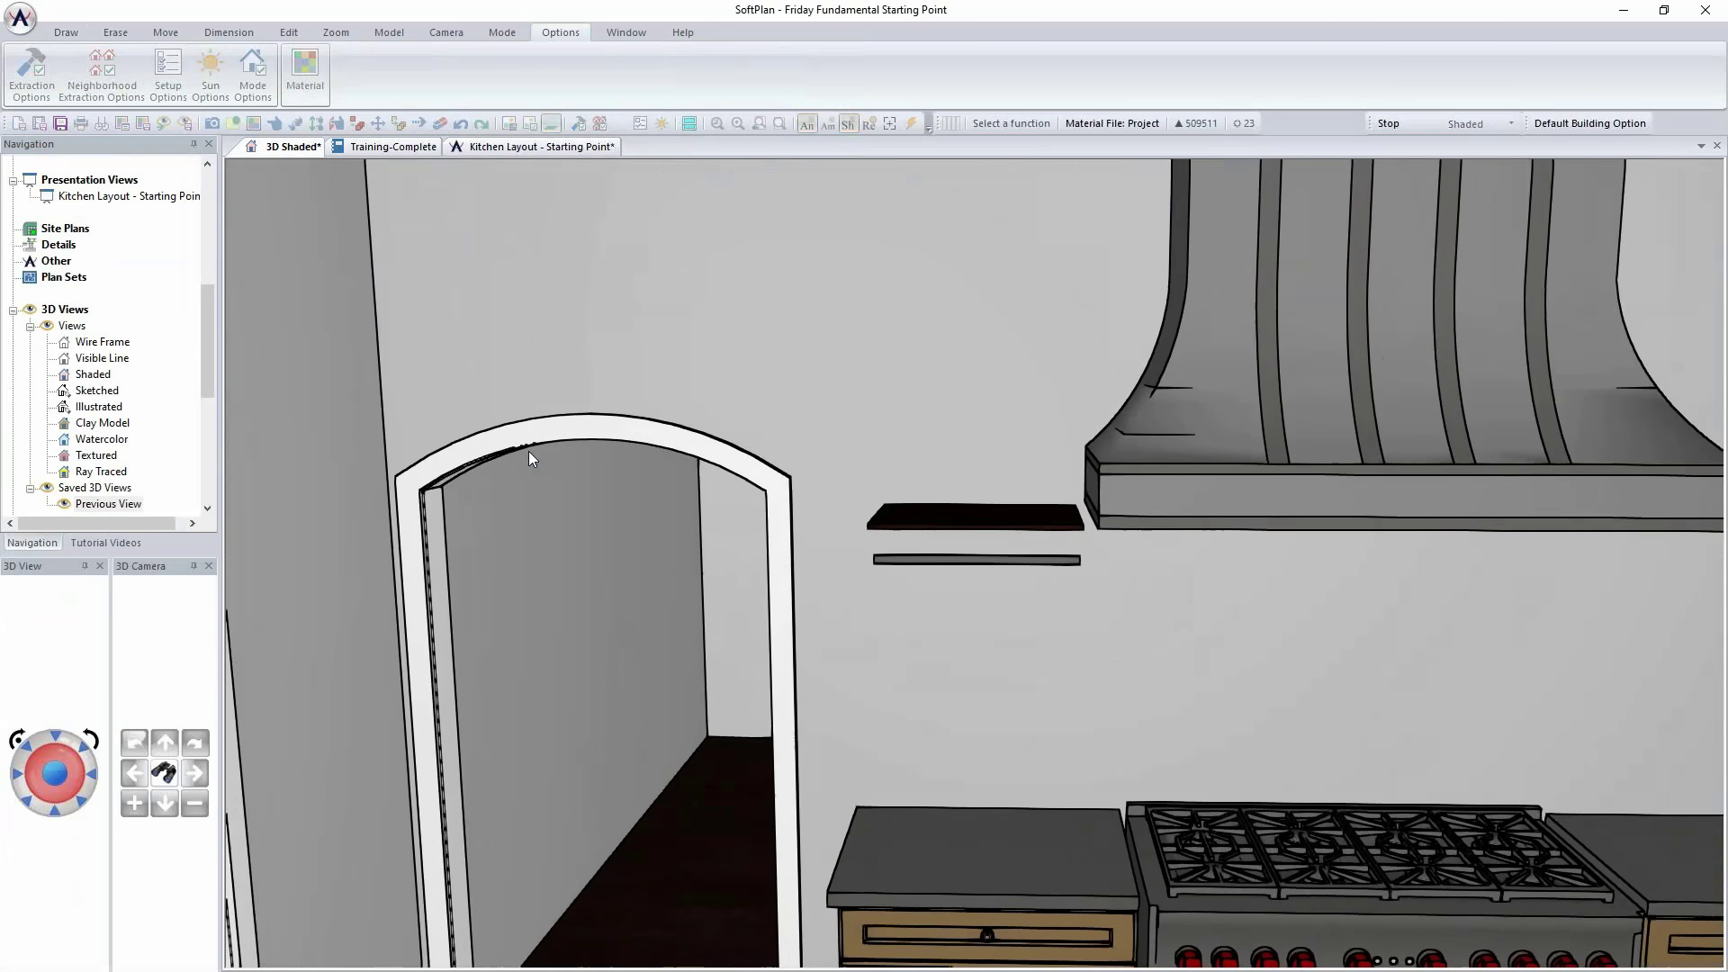
pyautogui.press('Right')
pyautogui.scroll(-6, 527, 451)
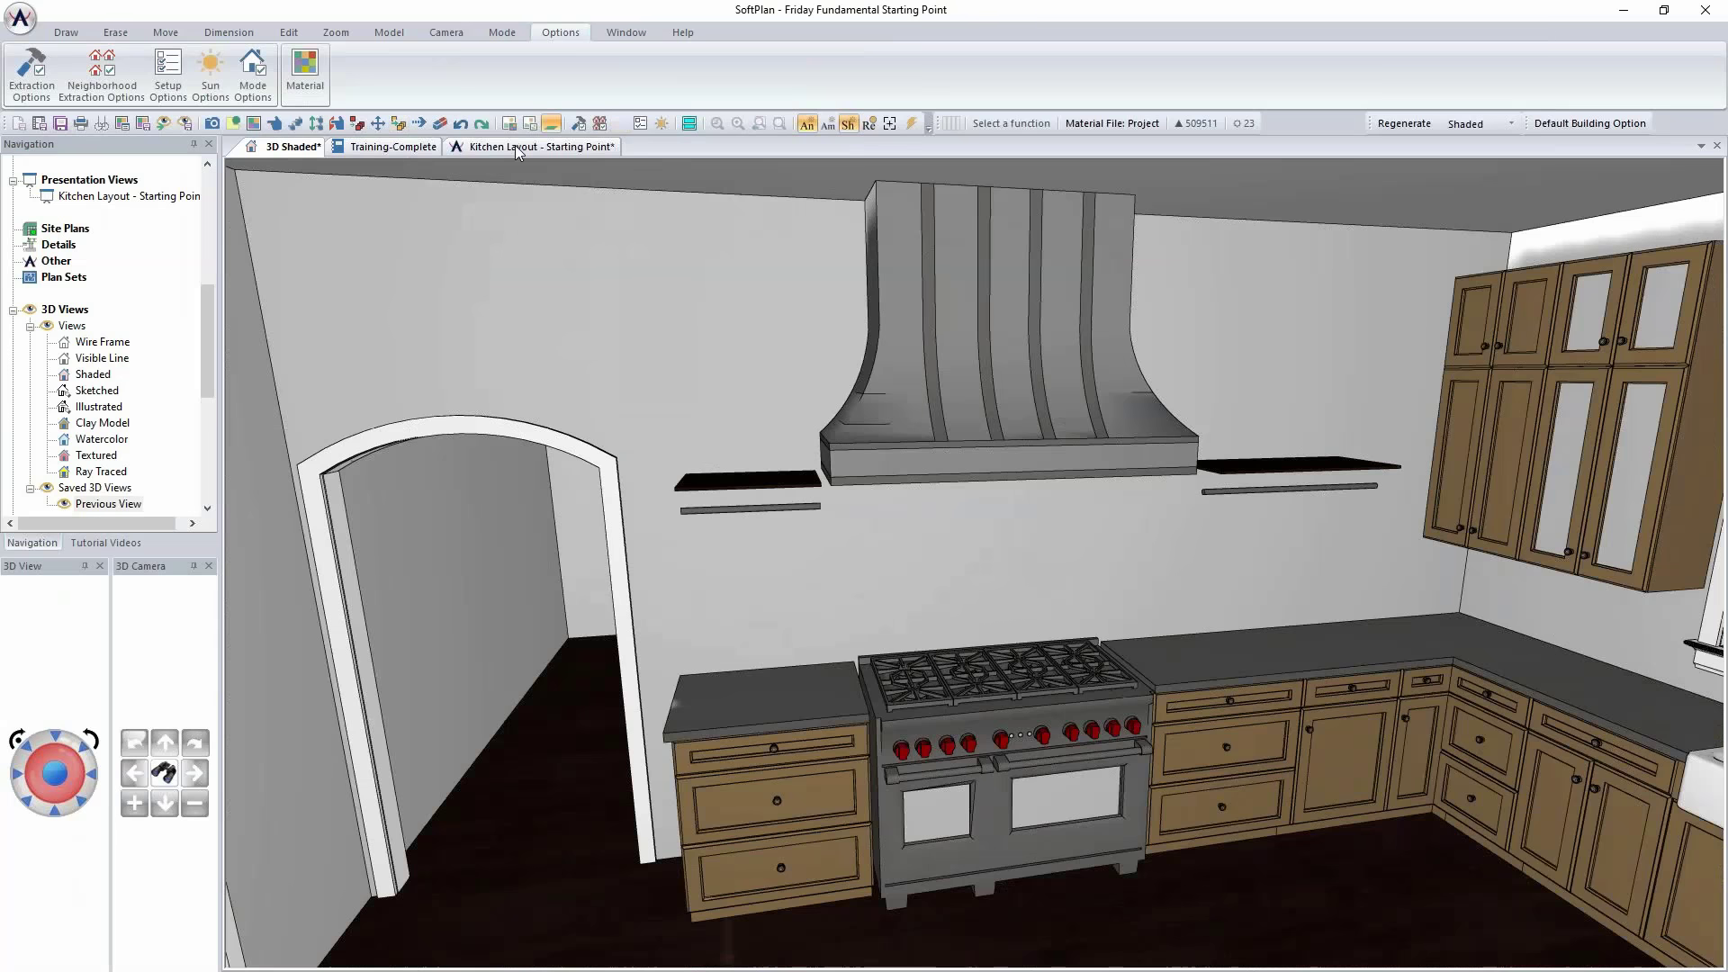
# Step: Shorten the second shelf at its corner end in the kitchen floor plan and return to the 3D view
pyautogui.click(517, 148)
pyautogui.click(848, 543)
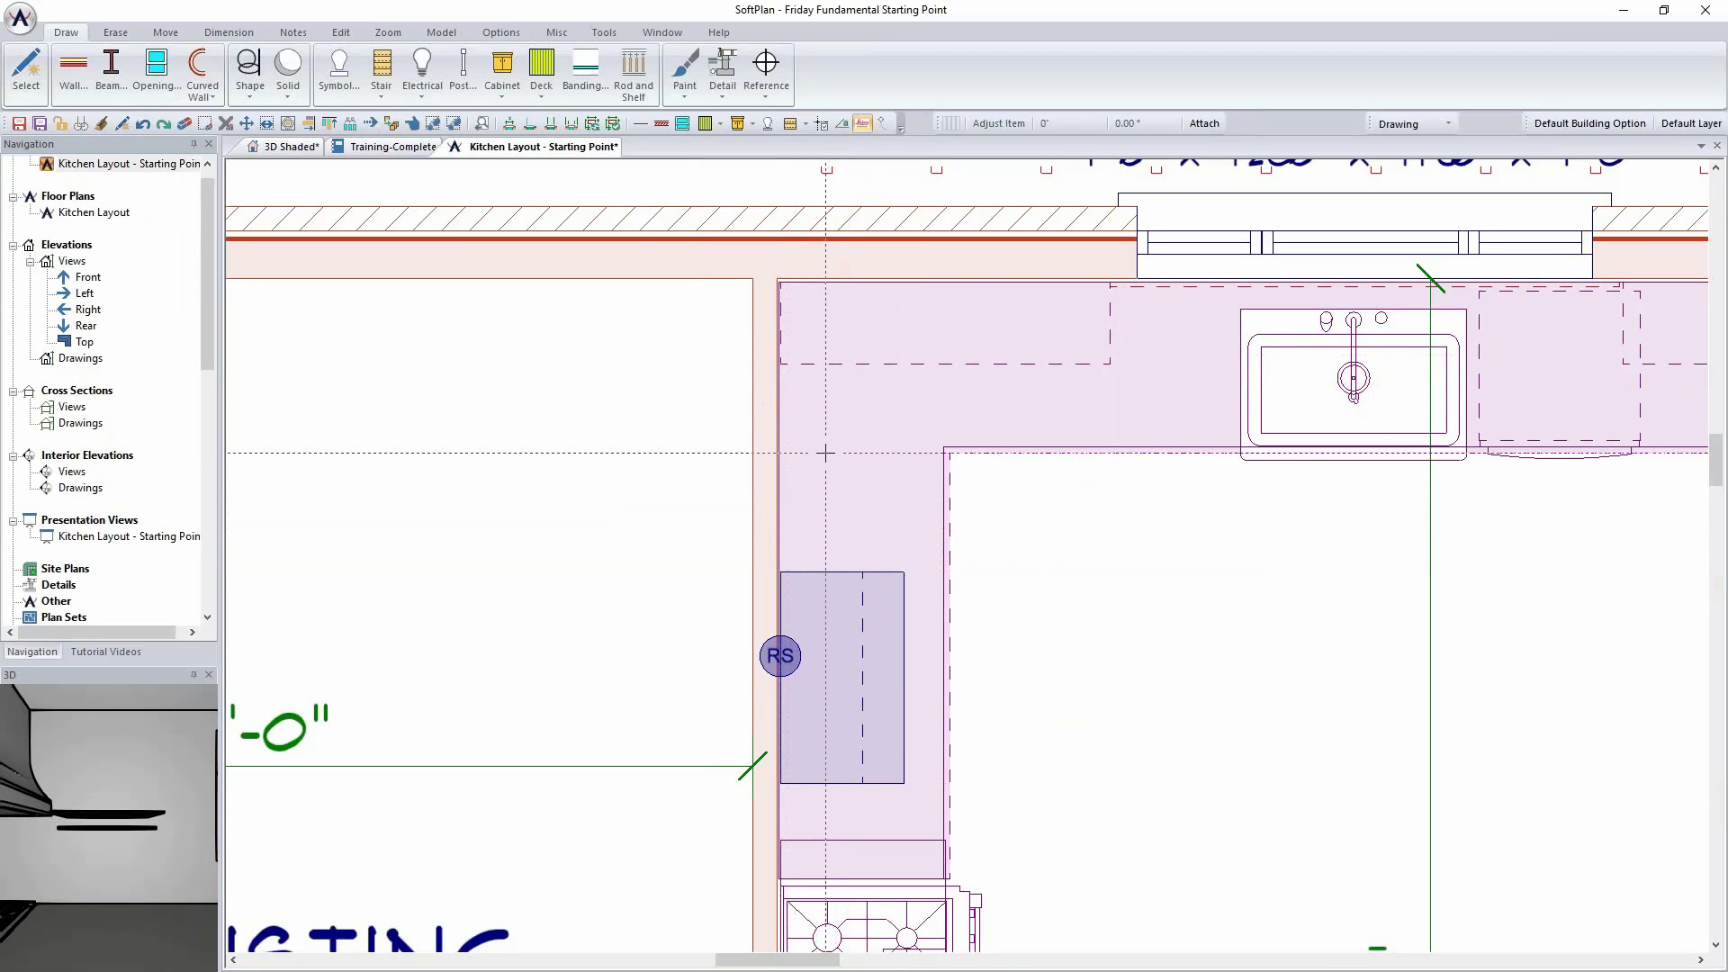
pyautogui.click(297, 147)
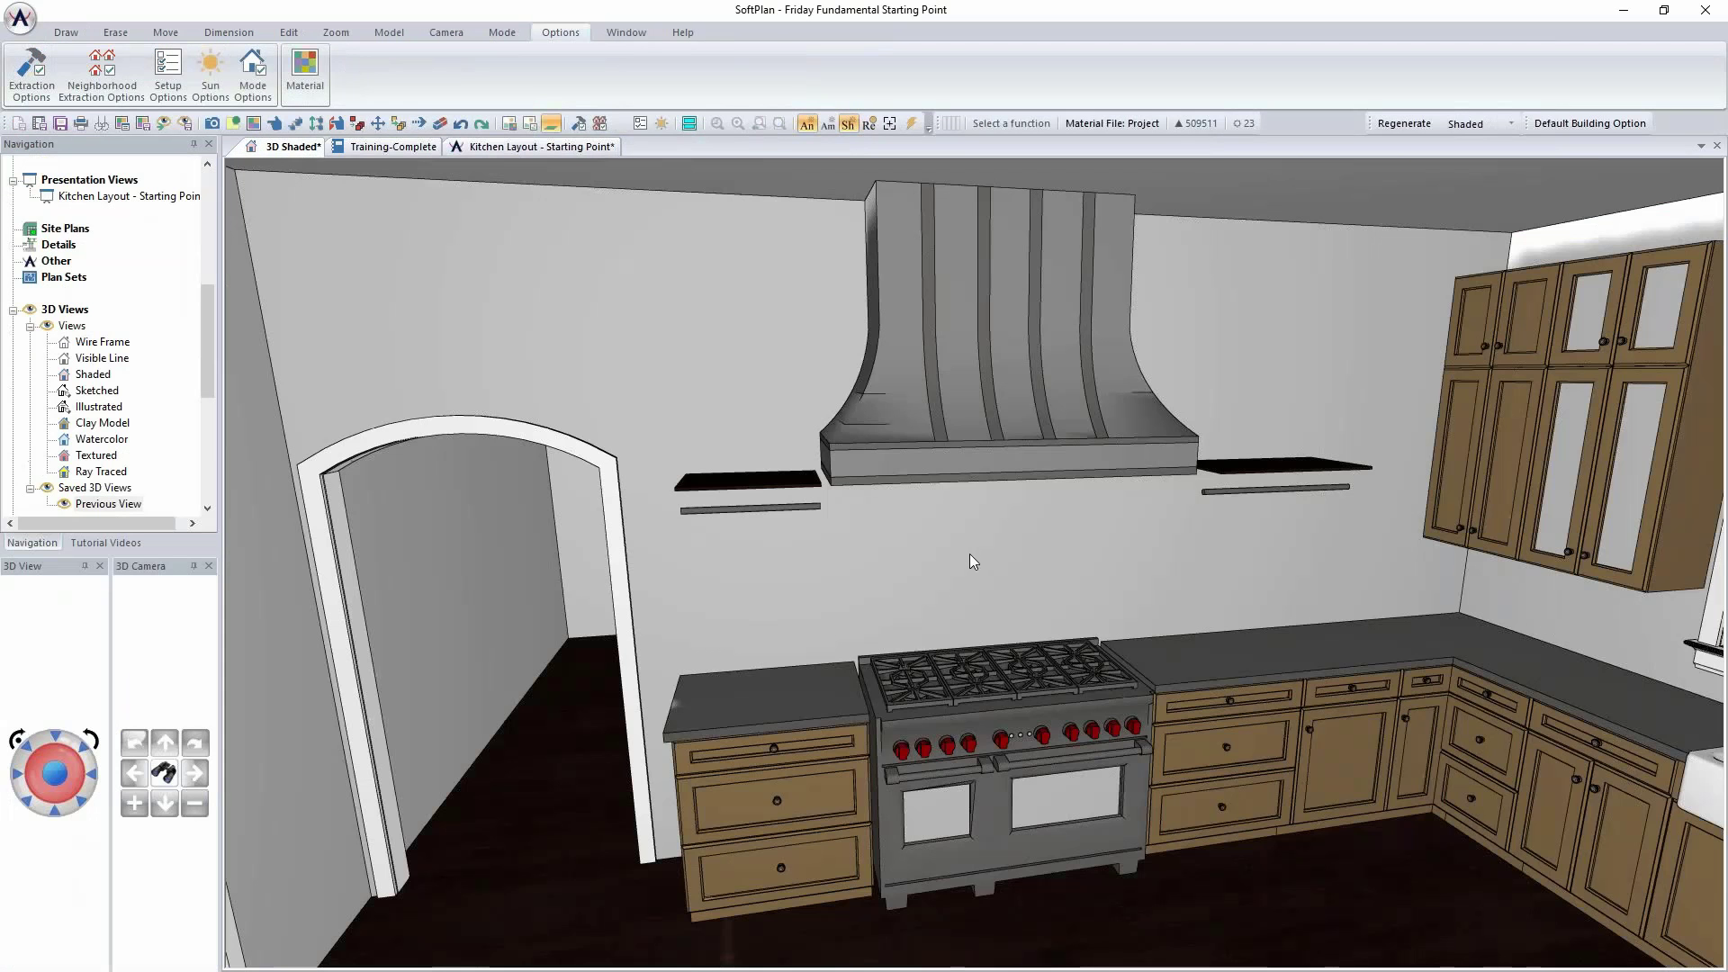
# Step: Edit the shelf between the hood and the corner to remove its rod, and set its thickness to 1.5 inches
pyautogui.rightClick(1297, 470)
pyautogui.click(1120, 430)
pyautogui.click(238, 200)
pyautogui.rightClick(1307, 475)
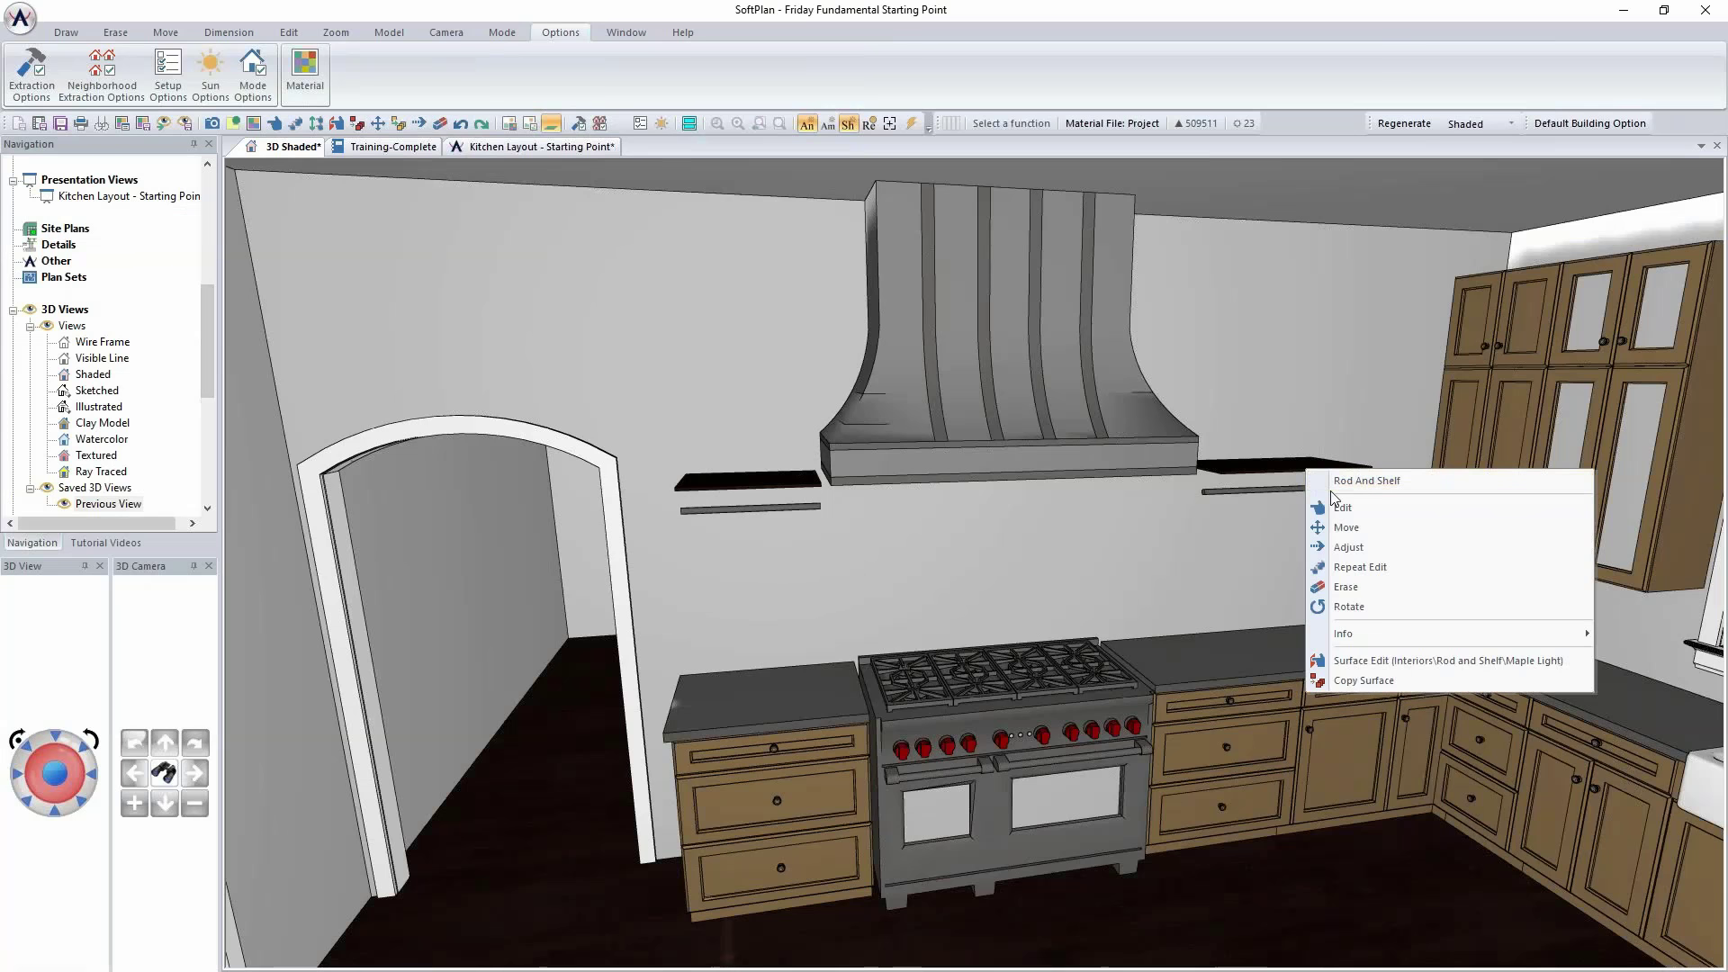
pyautogui.click(1332, 499)
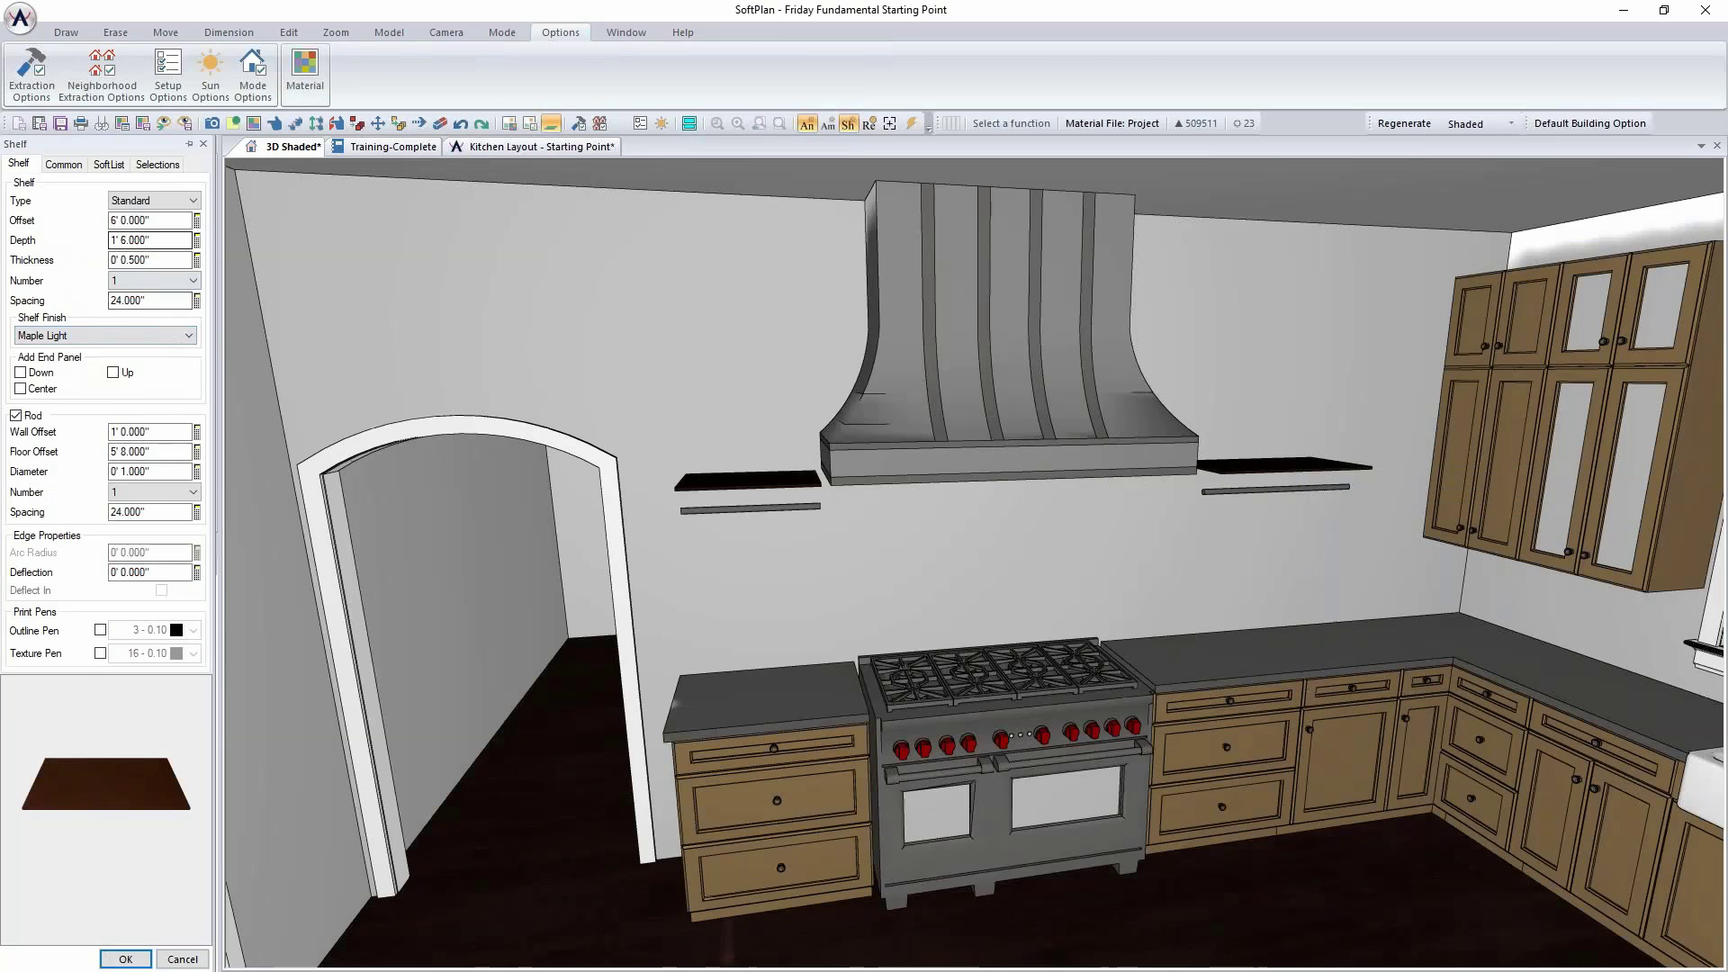
pyautogui.click(33, 417)
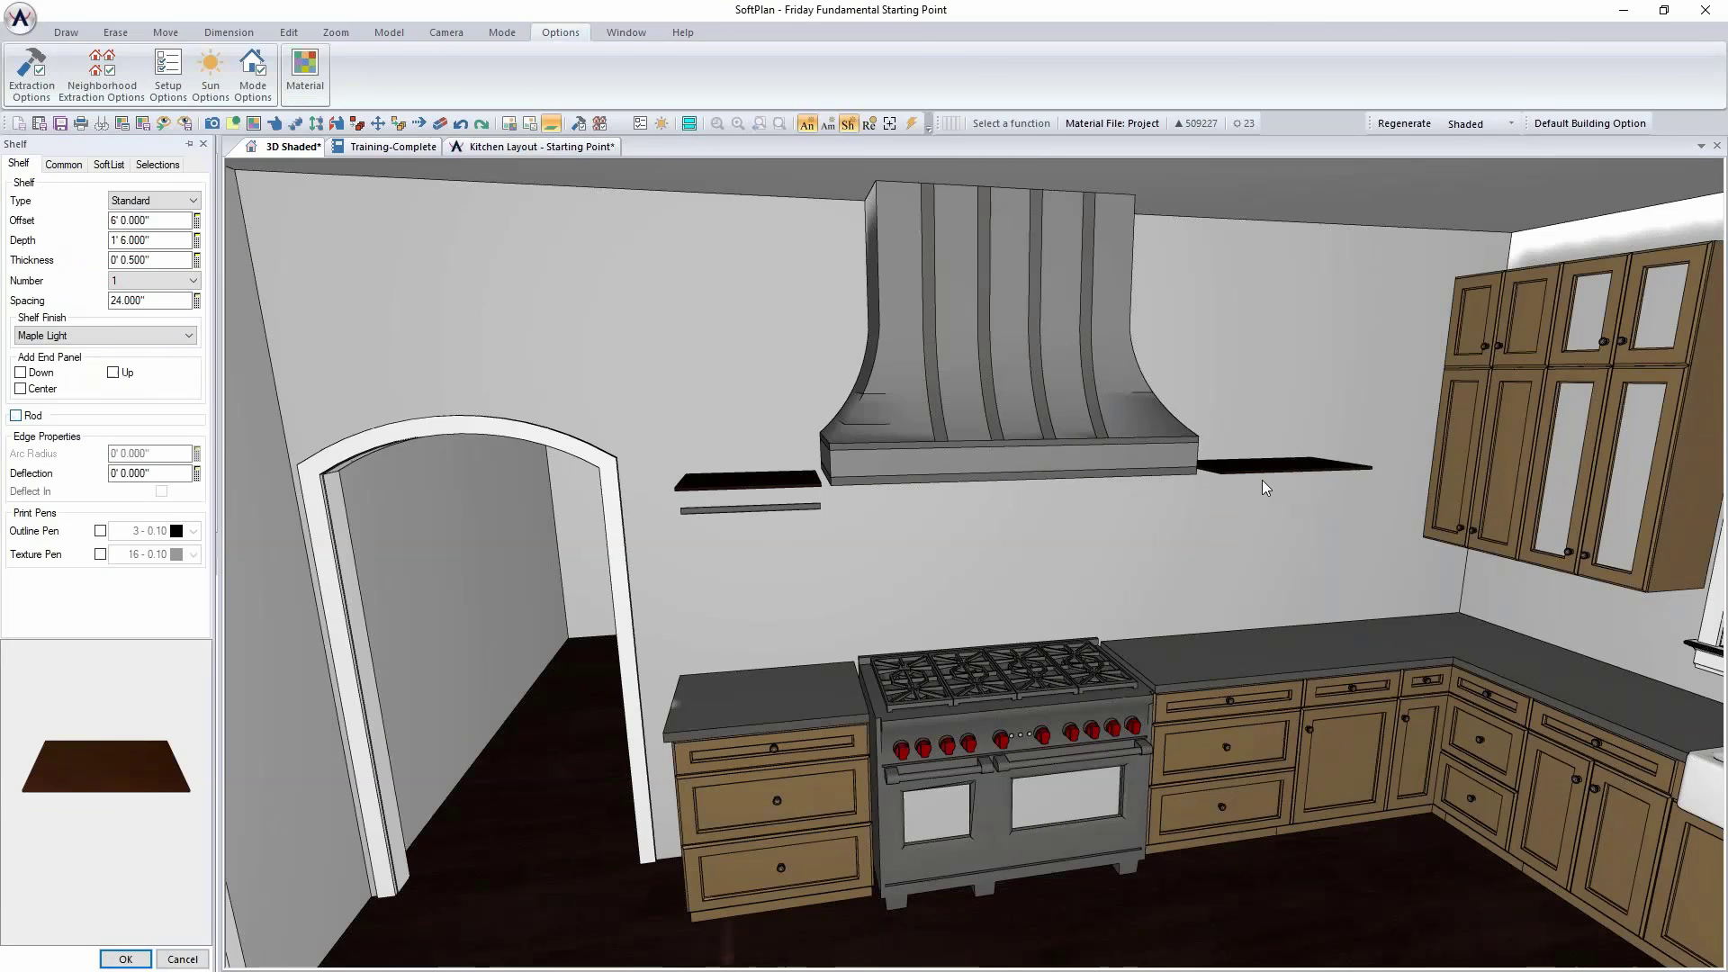
pyautogui.doubleClick(175, 262)
pyautogui.write('1.5')
pyautogui.press('Tab')
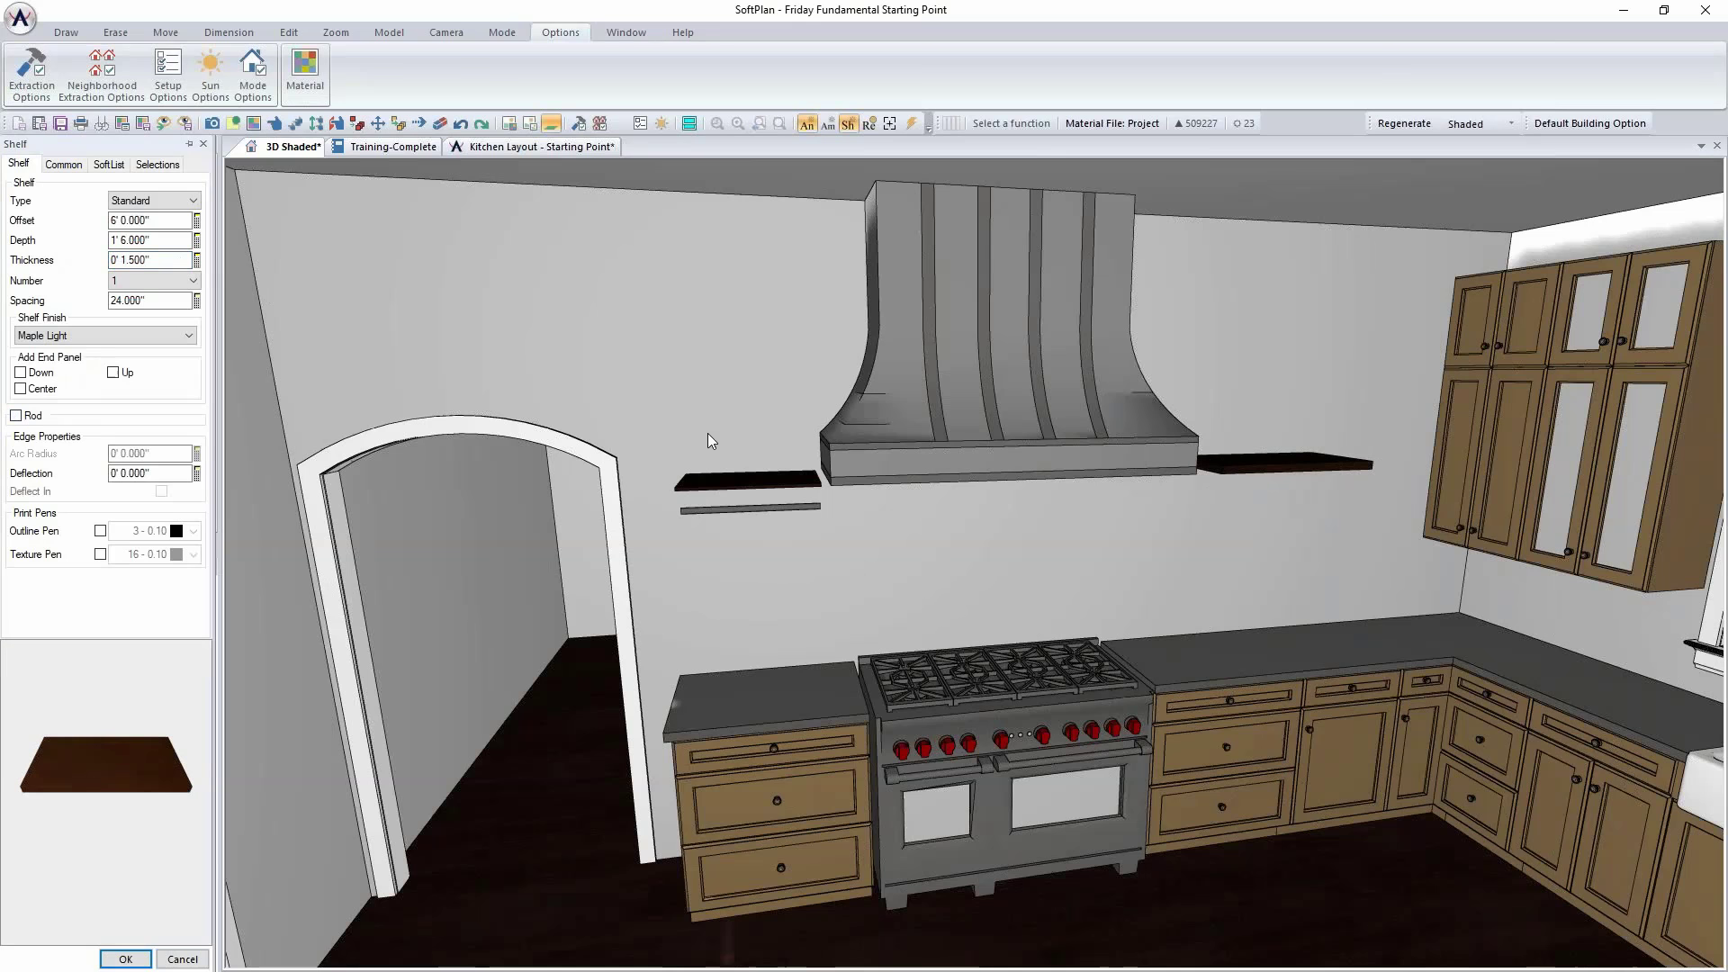
# Step: Try a 48-inch offset for this shelf and settle on 60 inches
pyautogui.doubleClick(149, 221)
pyautogui.write('48')
pyautogui.press('Tab')
pyautogui.doubleClick(149, 220)
pyautogui.write('60')
pyautogui.press('Tab')
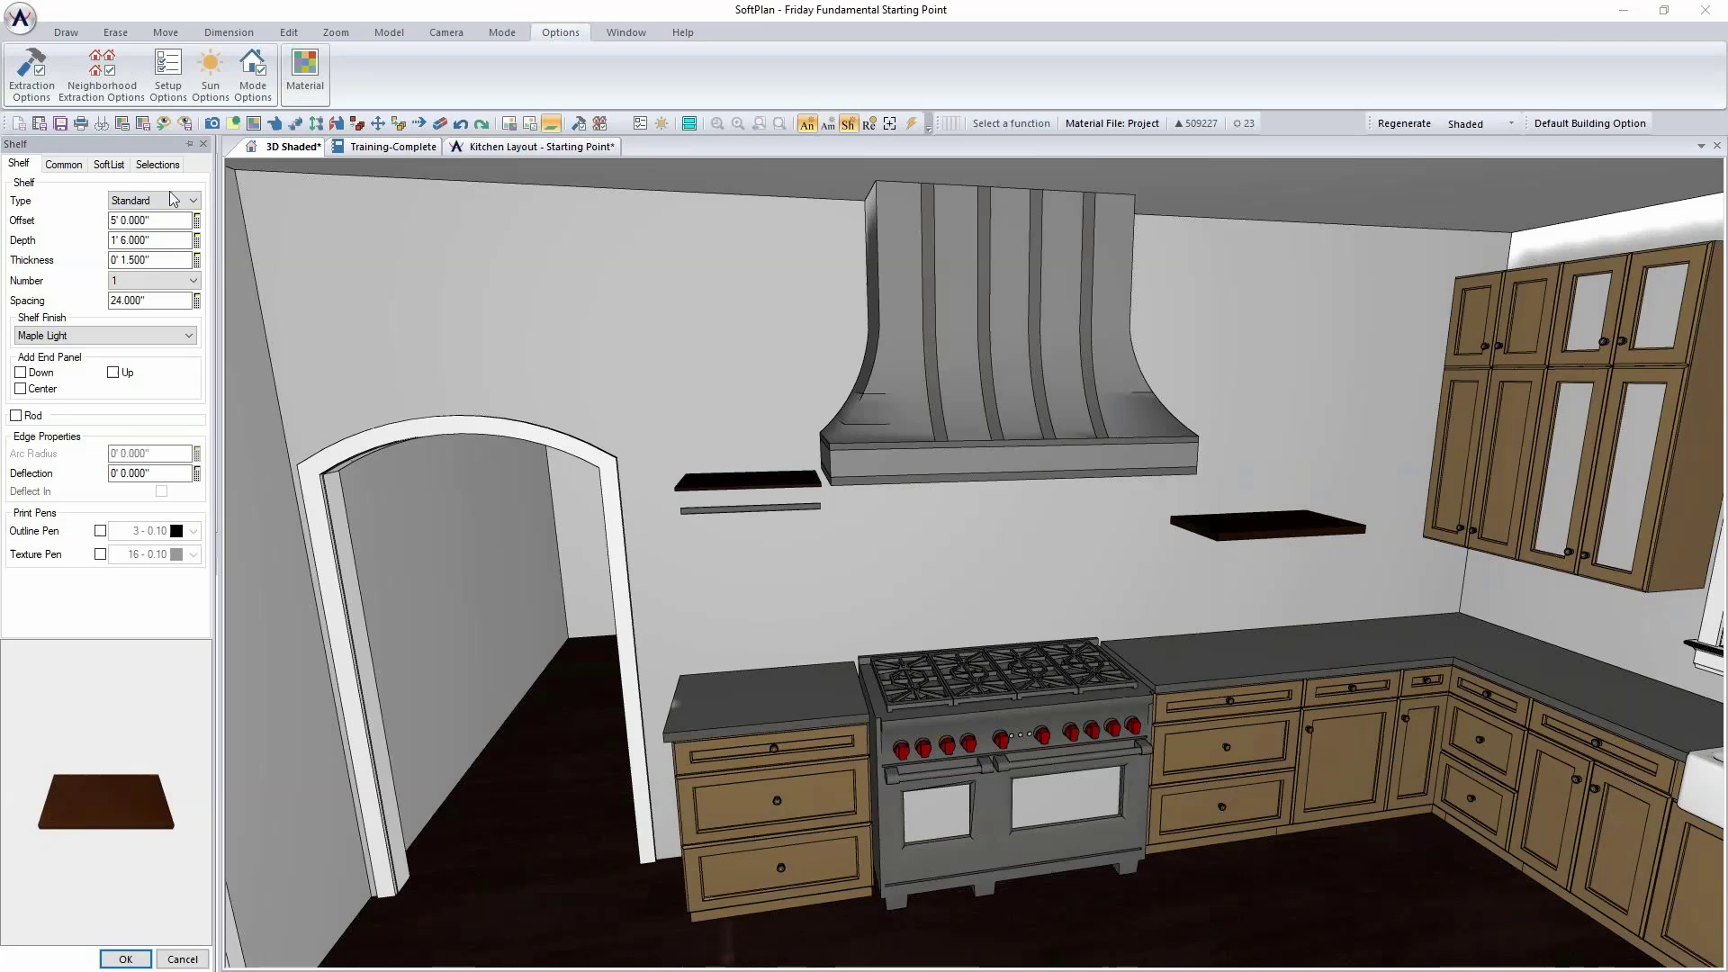
# Step: Try an 8-inch depth for this shelf and settle on 10 inches
pyautogui.doubleClick(158, 240)
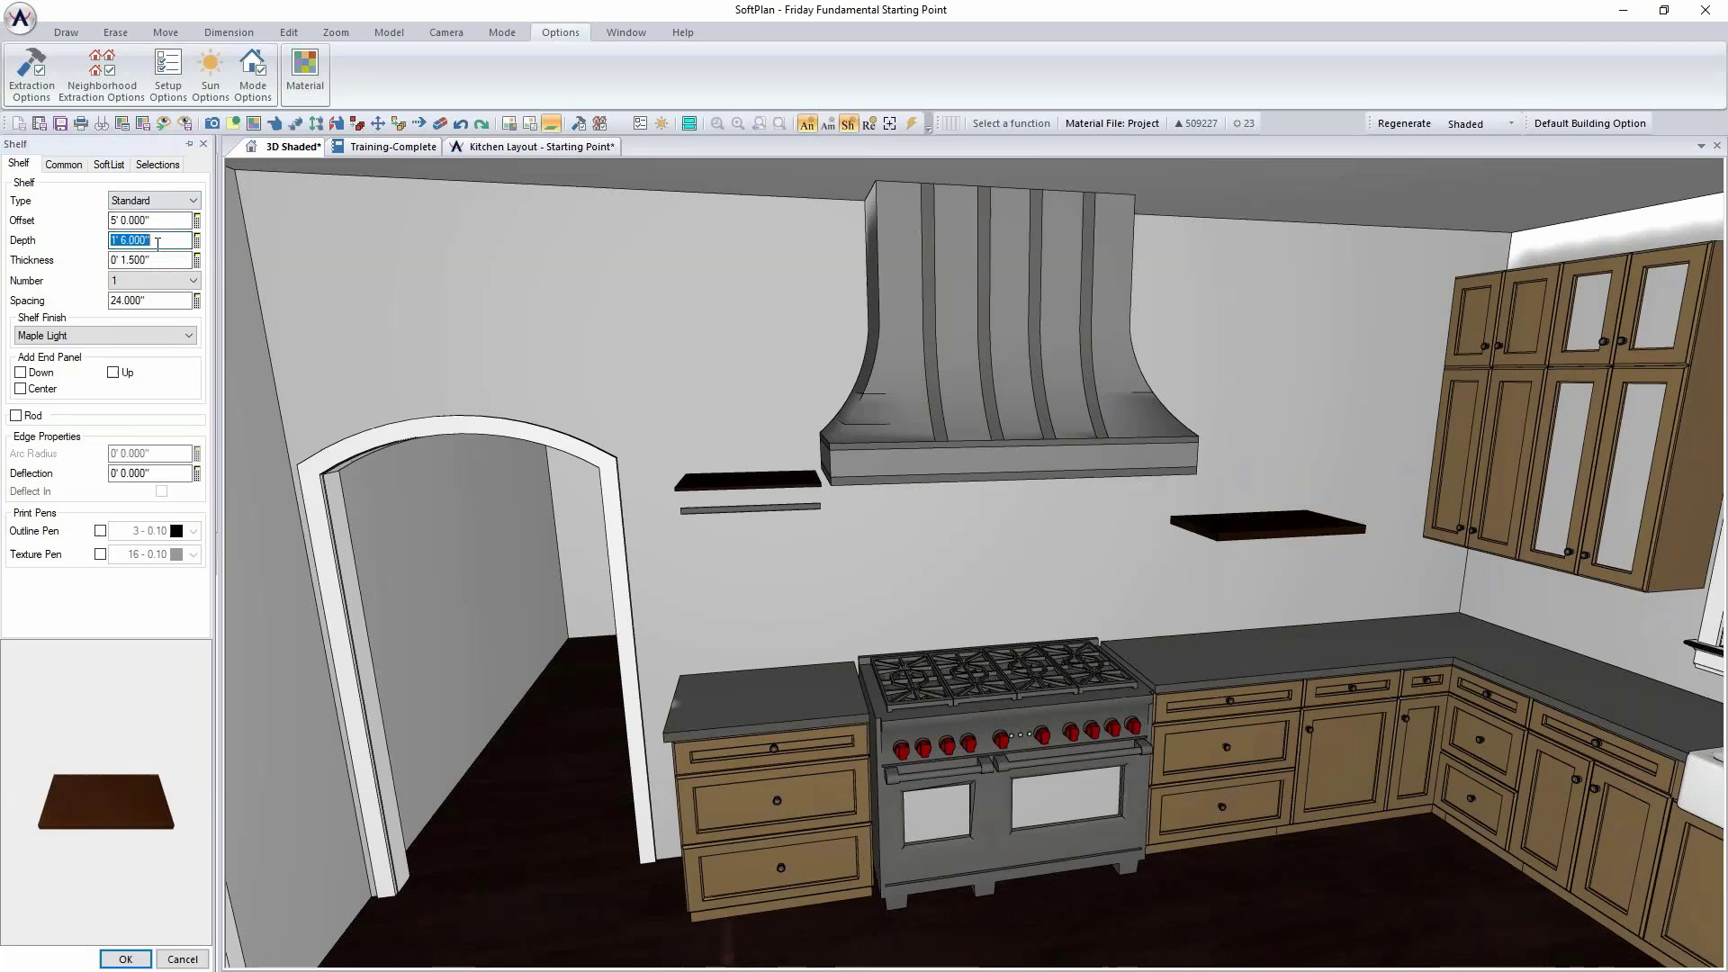
pyautogui.write('8')
pyautogui.press('Return')
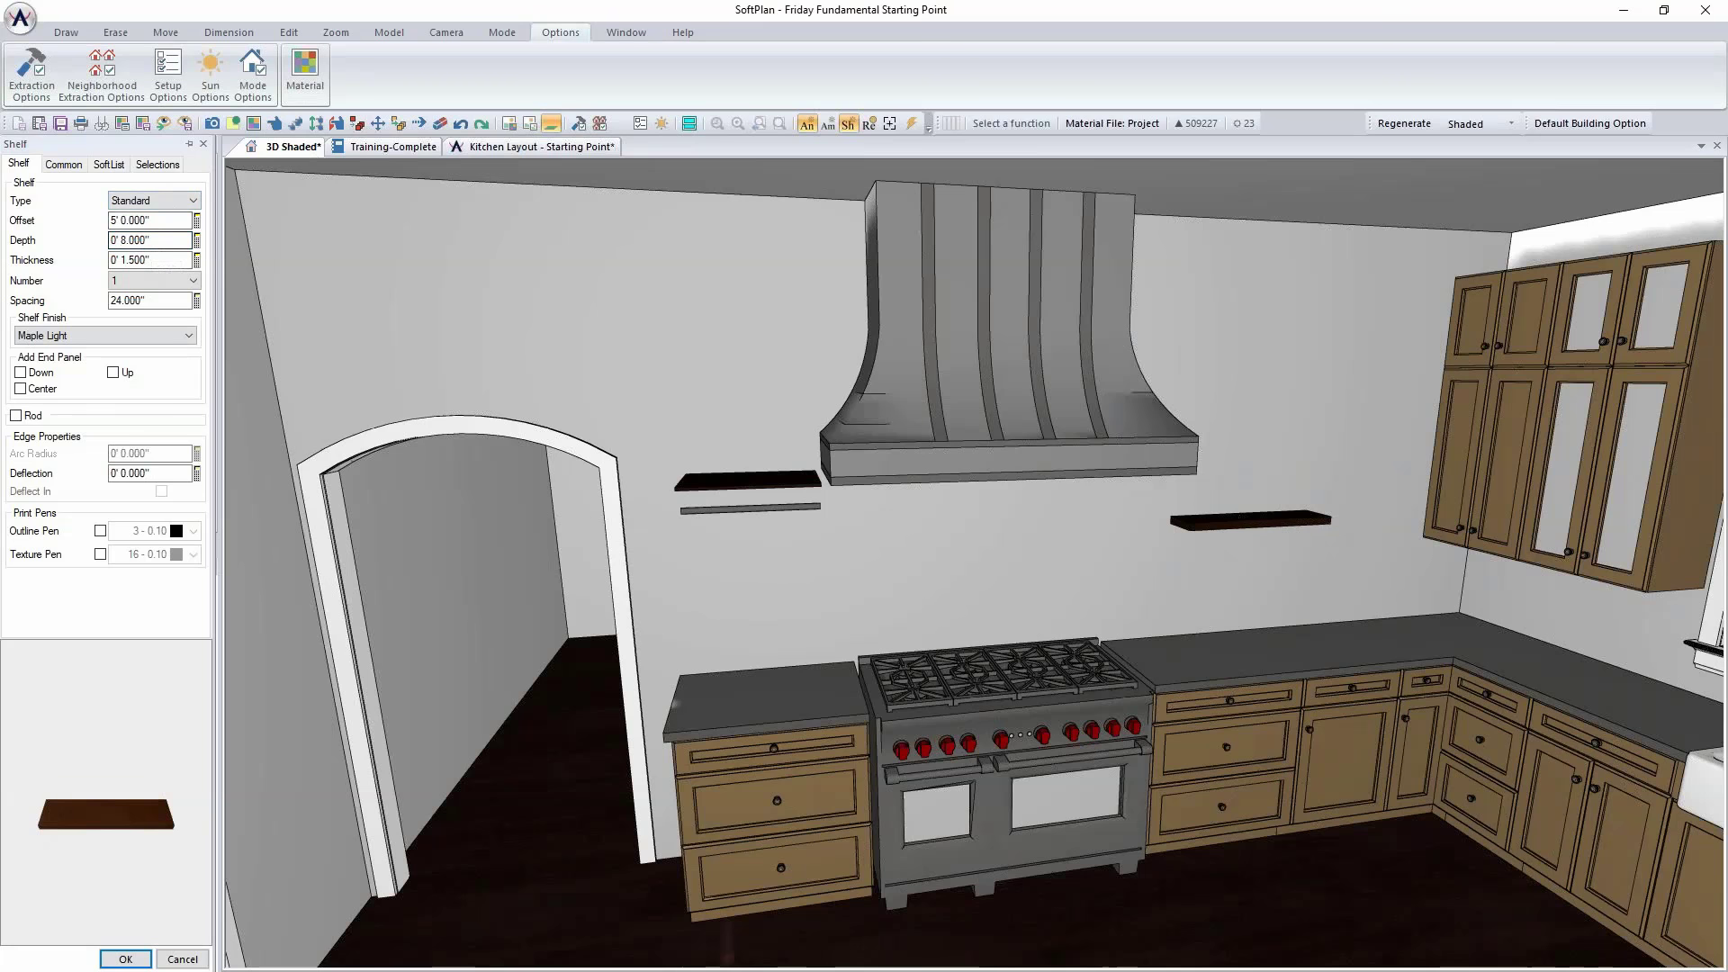
pyautogui.doubleClick(151, 240)
pyautogui.write('10')
pyautogui.press('Return')
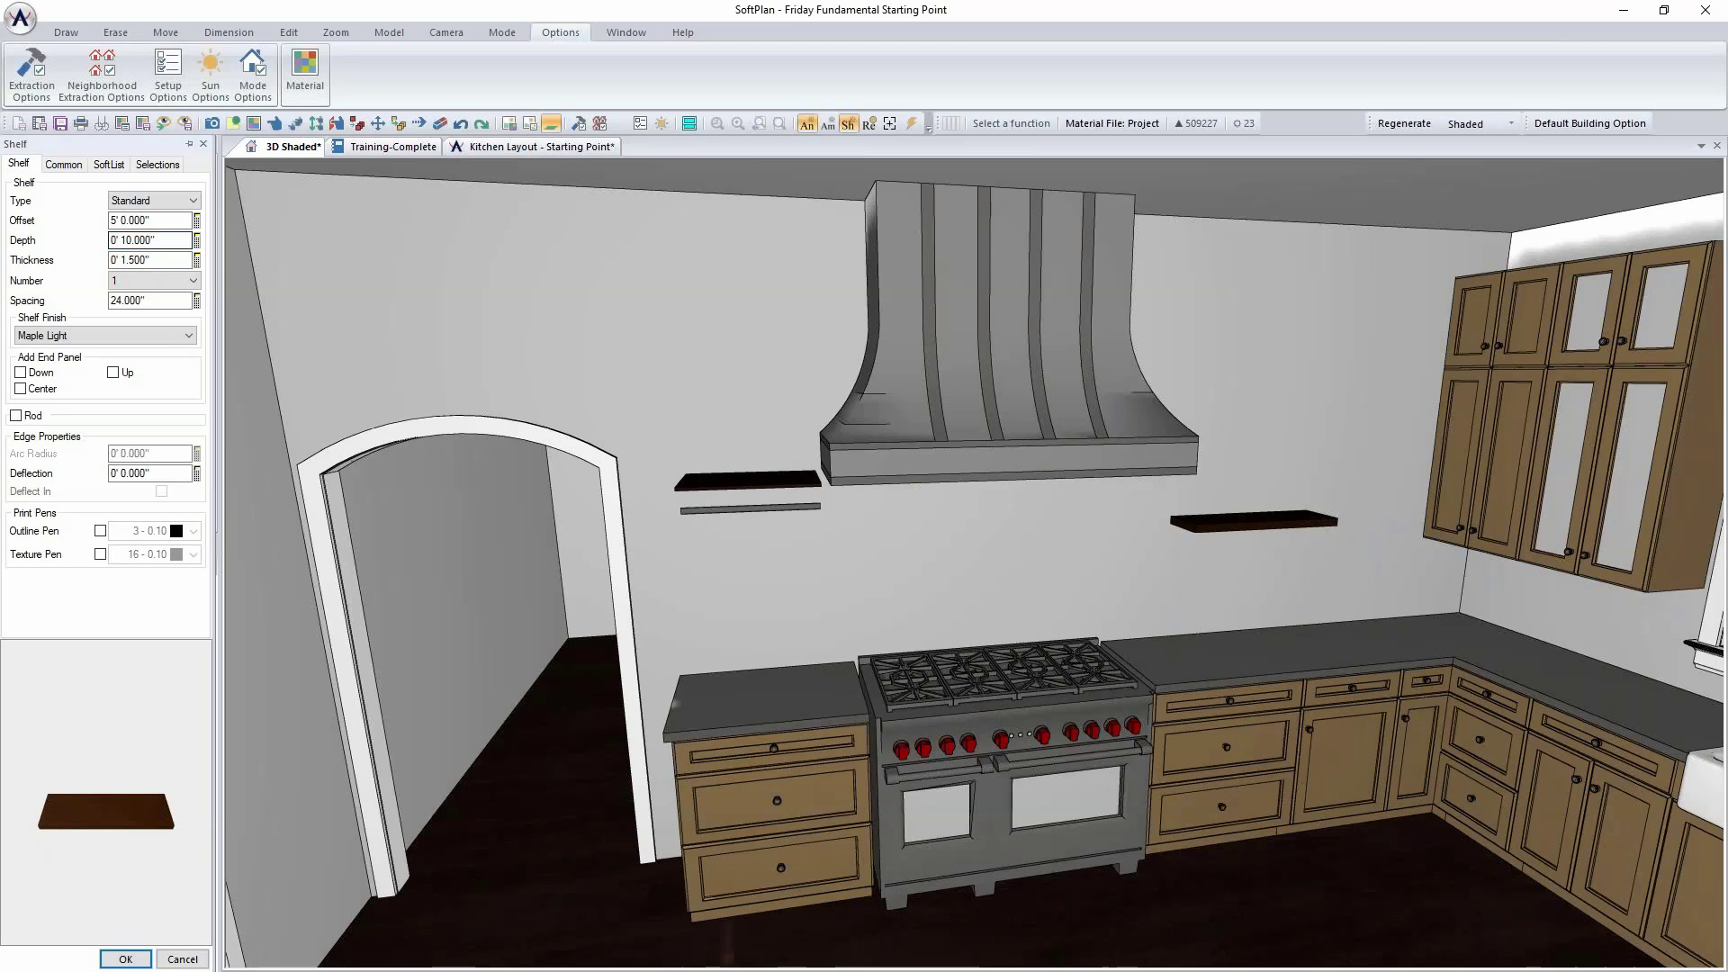
# Step: Try three shelves at 1'-3" spacing, settle on four shelves at 12-inch spacing, and apply the edits
pyautogui.doubleClick(160, 299)
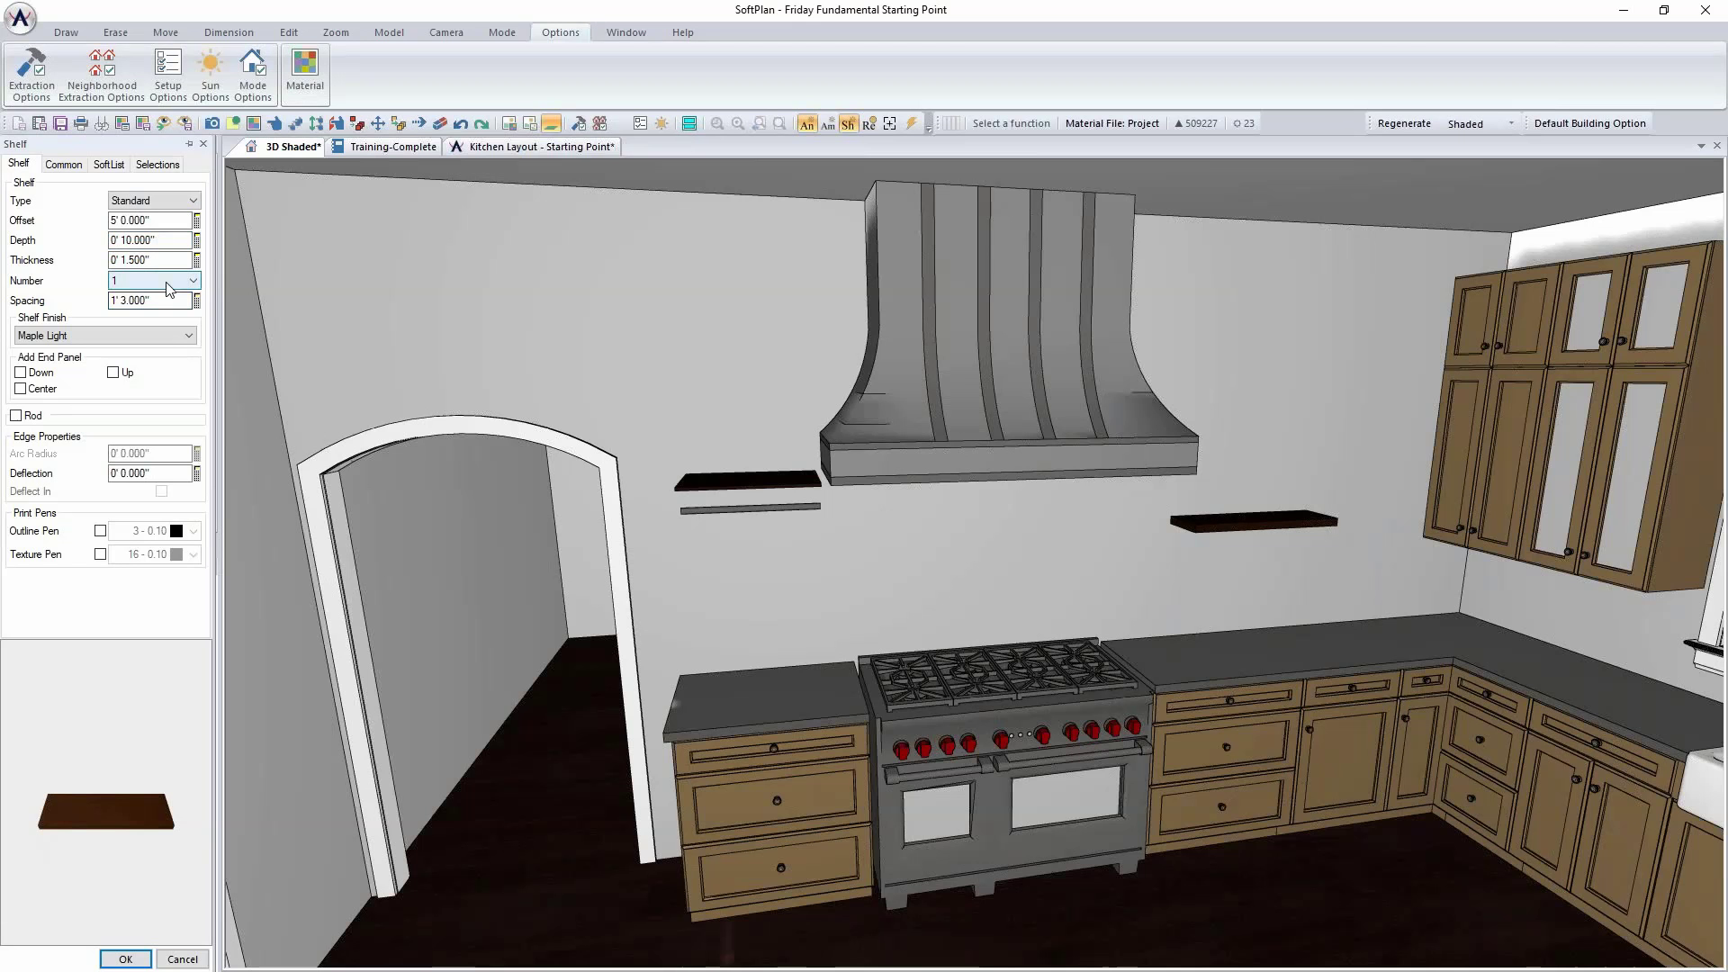
pyautogui.click(171, 281)
pyautogui.click(170, 318)
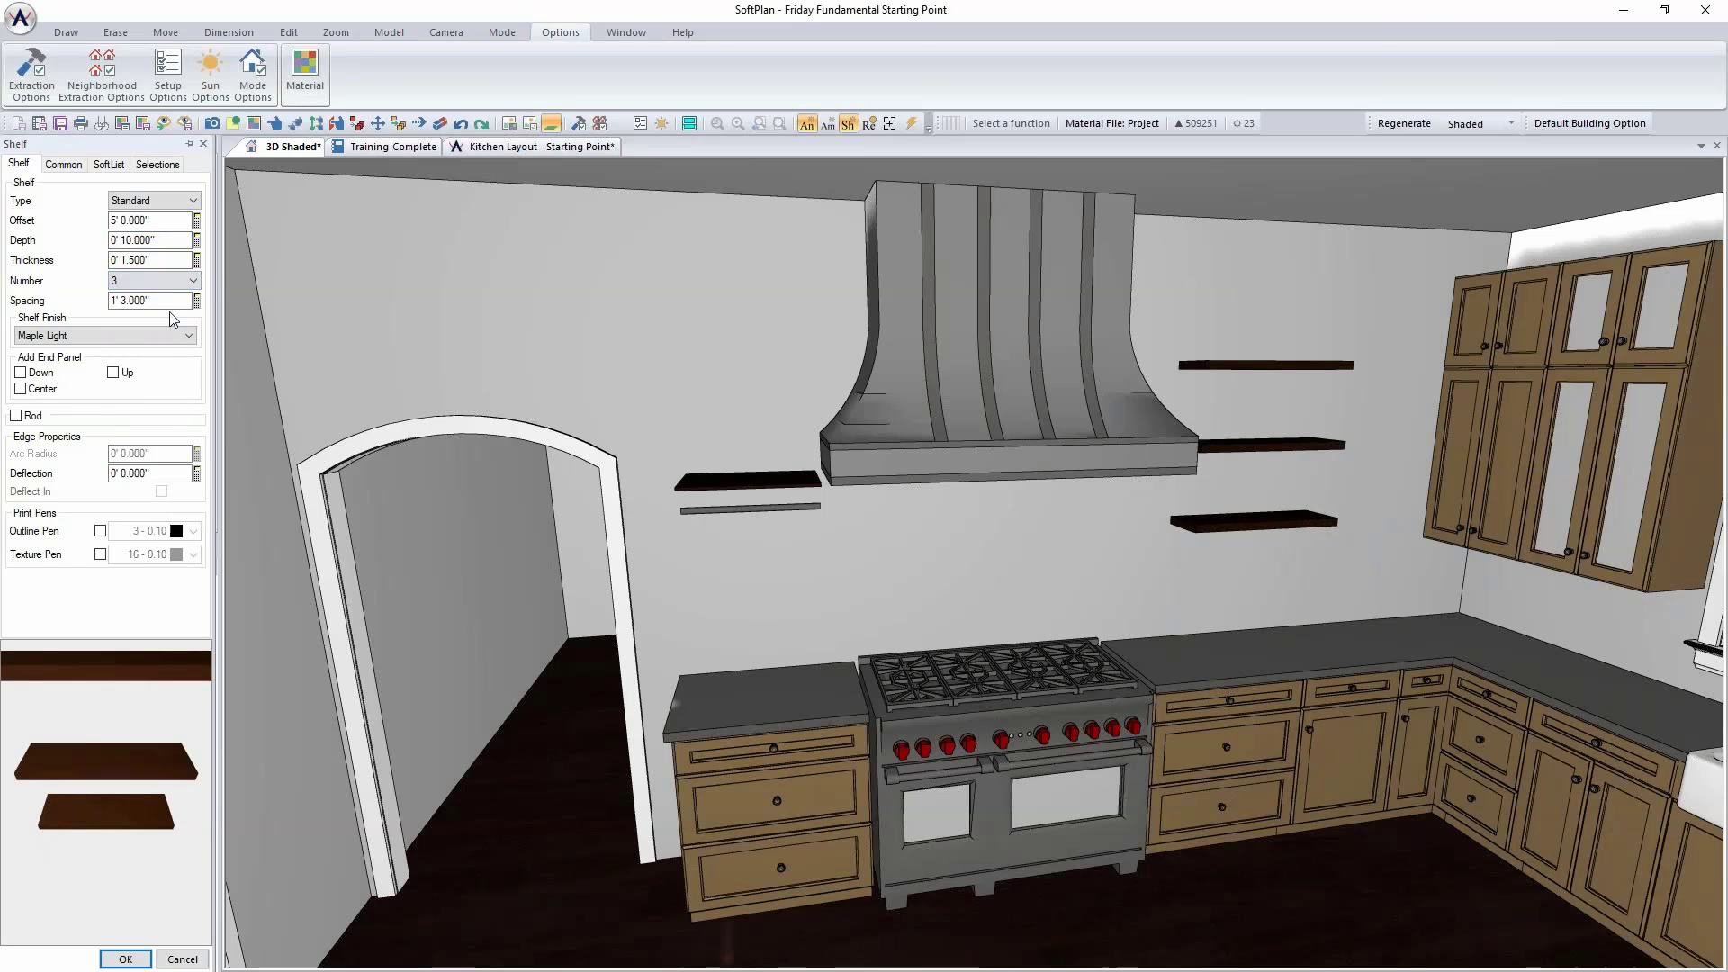
pyautogui.click(178, 281)
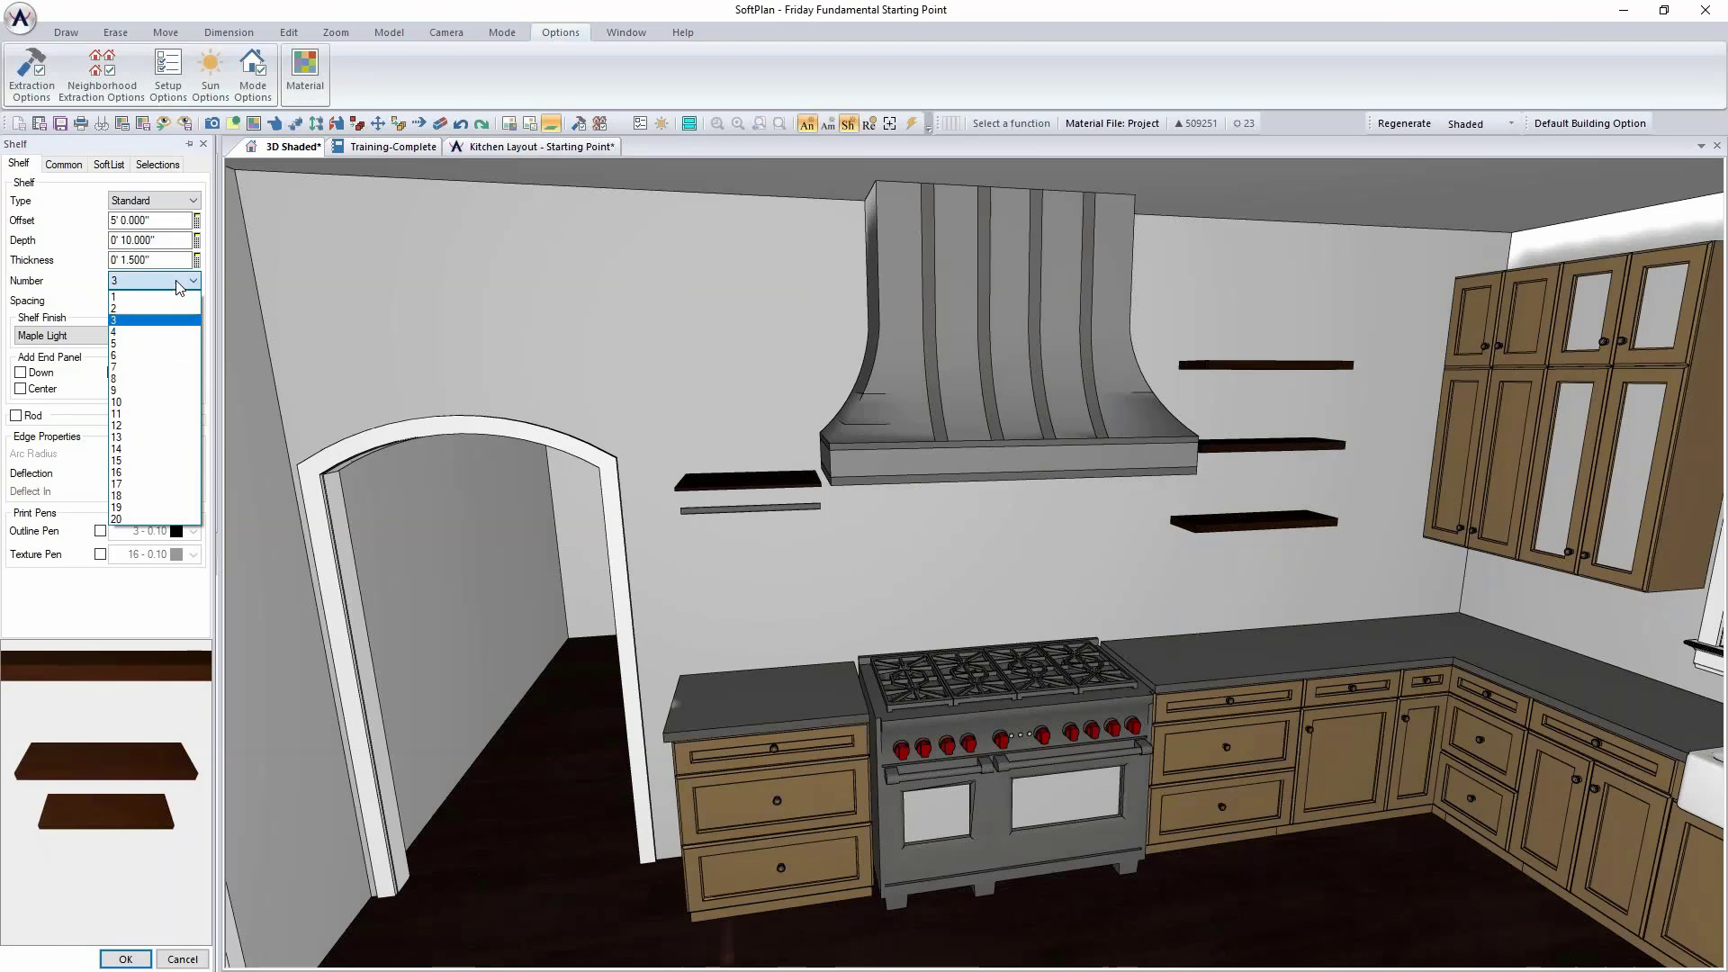
pyautogui.click(166, 330)
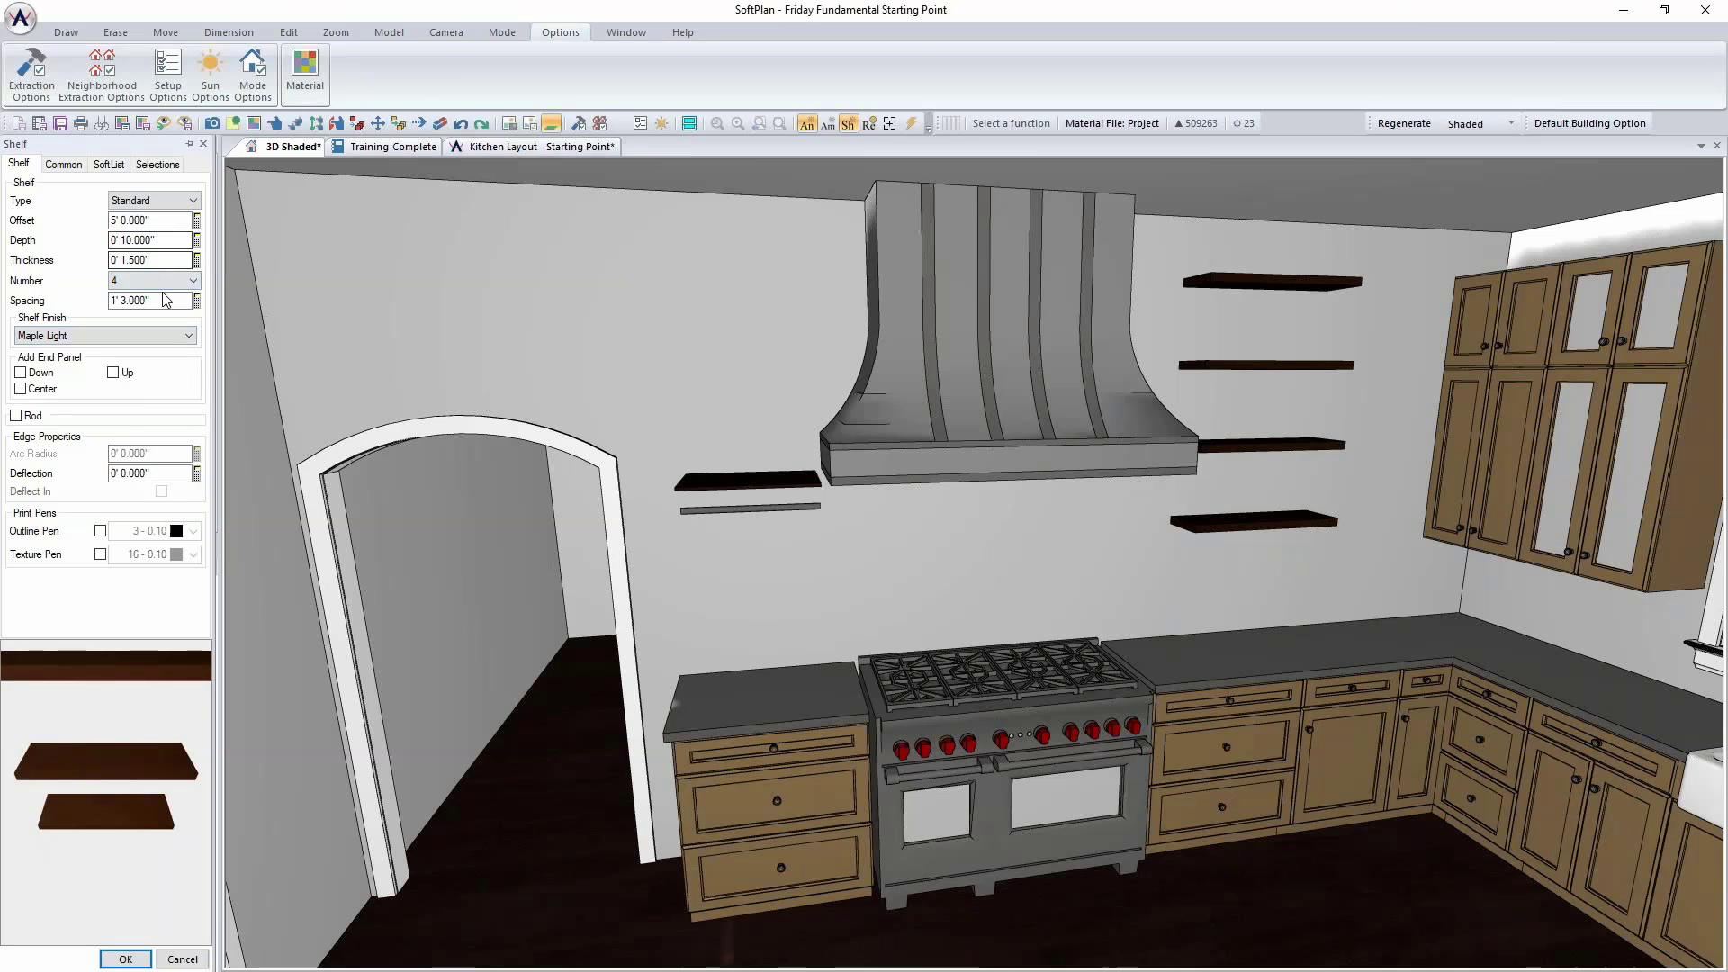
pyautogui.doubleClick(148, 301)
pyautogui.write('12')
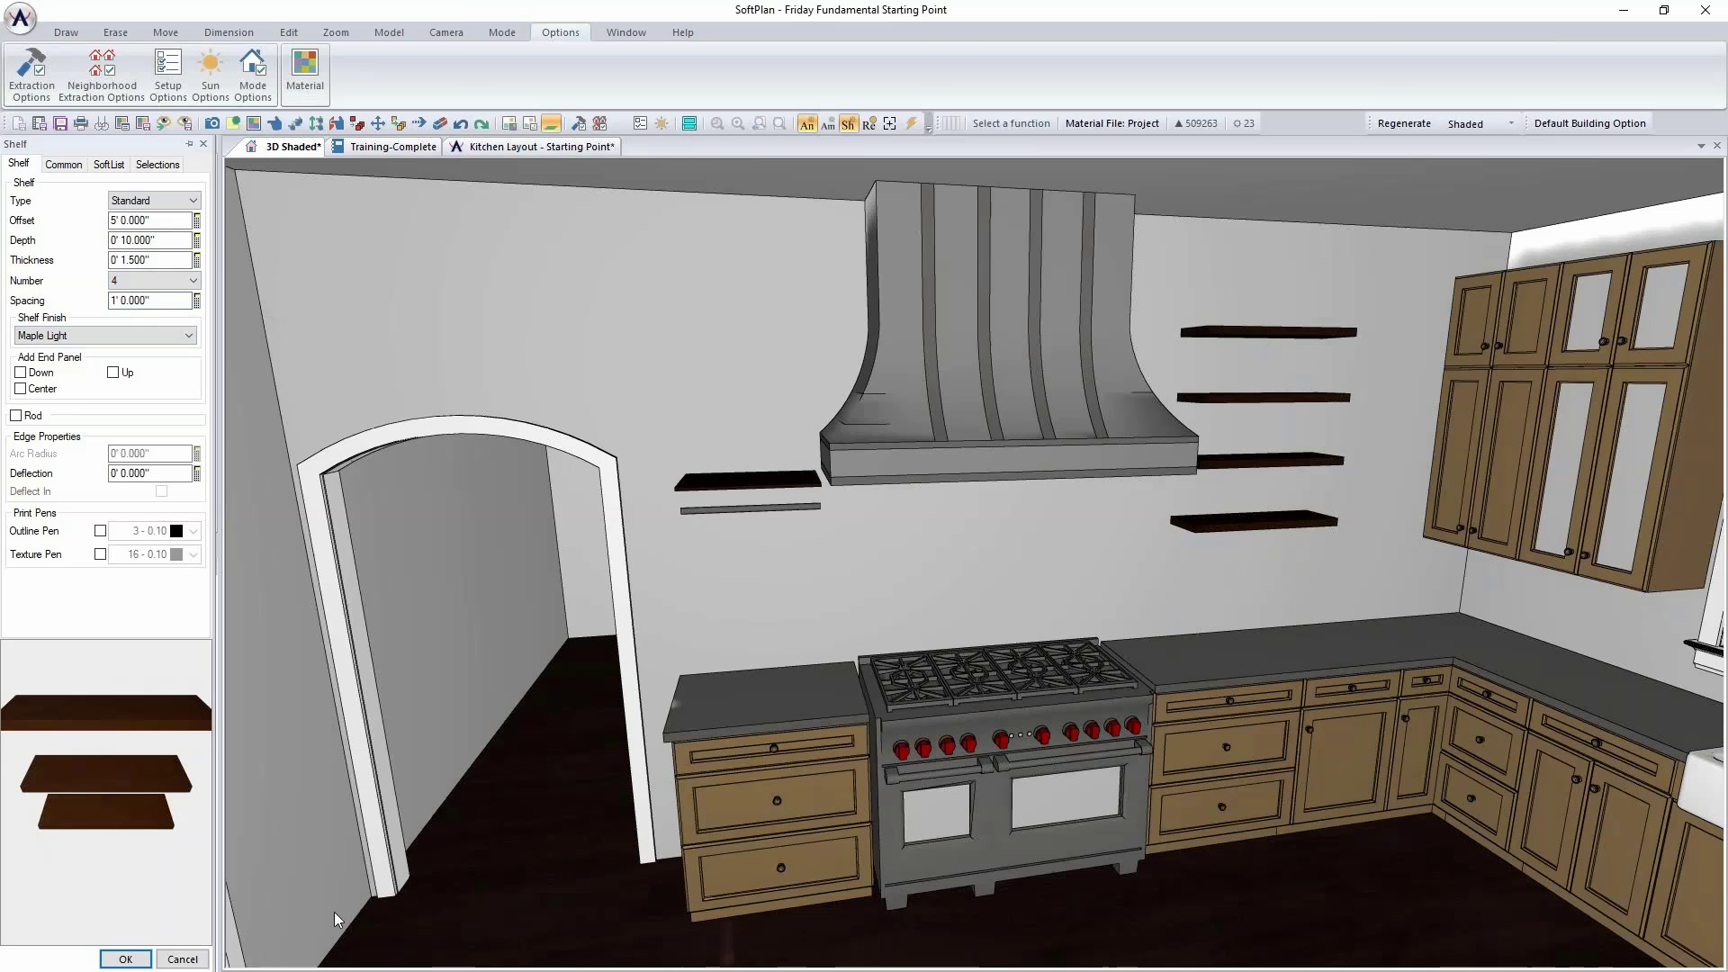
pyautogui.click(126, 959)
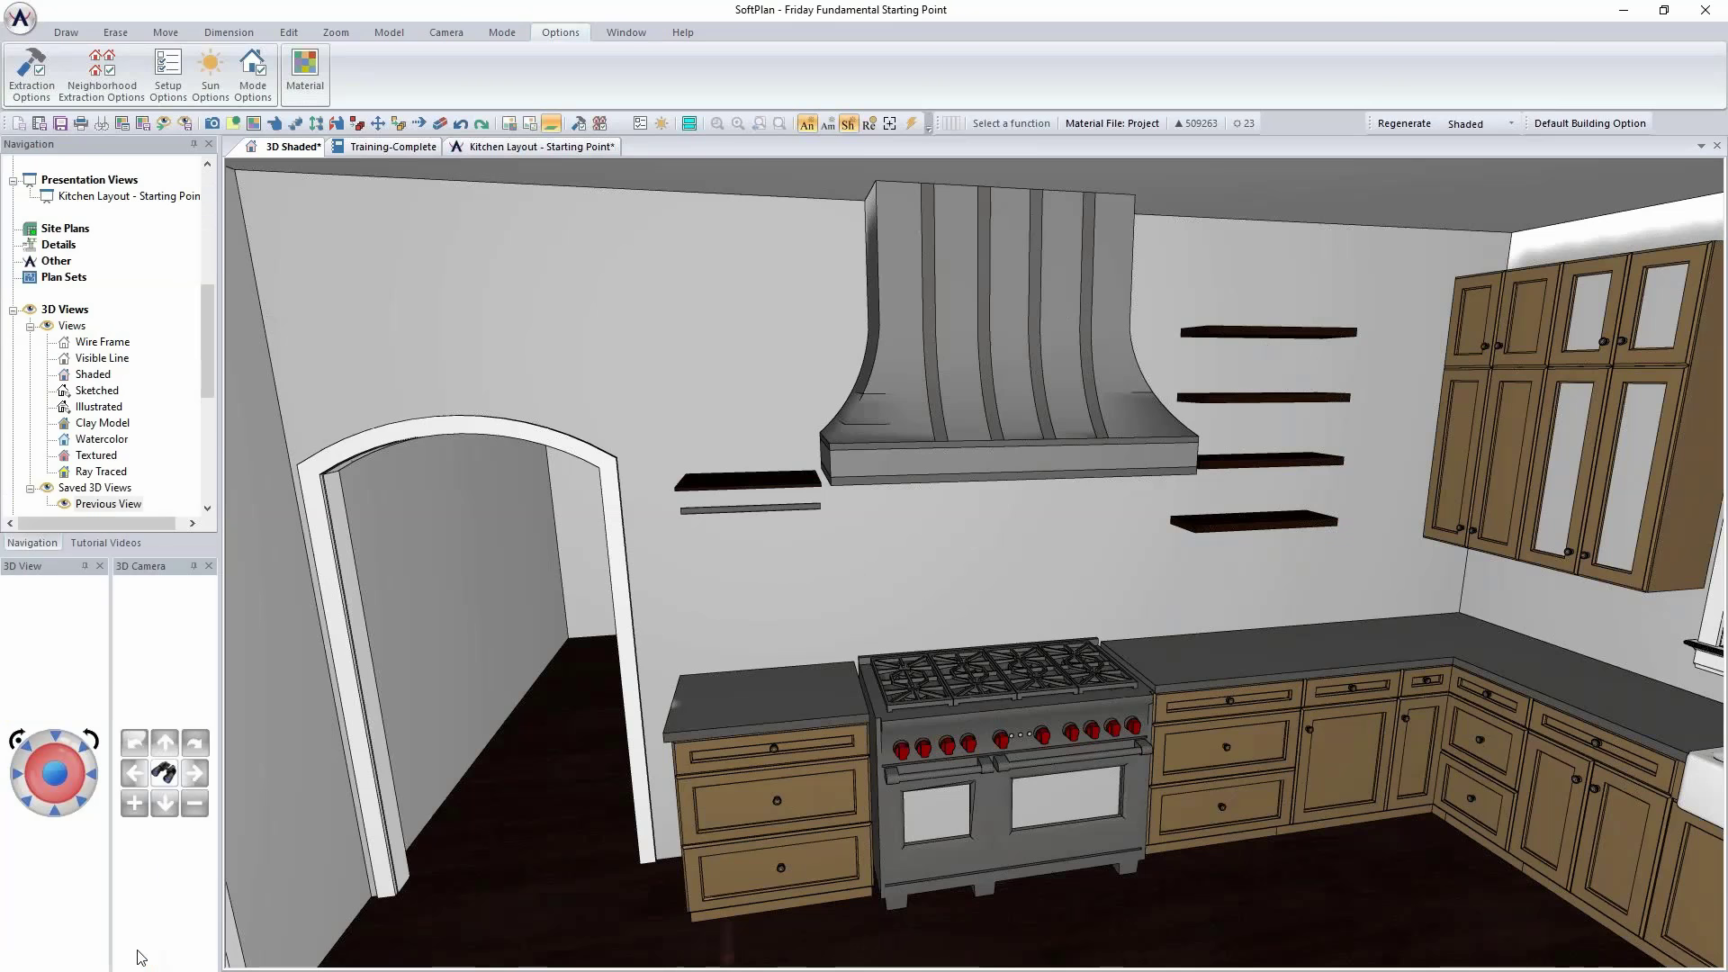
# Step: Repeat the same edit on the shelf on the archway side of the hood and inspect both shelf sets in 3D
pyautogui.rightClick(742, 487)
pyautogui.click(812, 580)
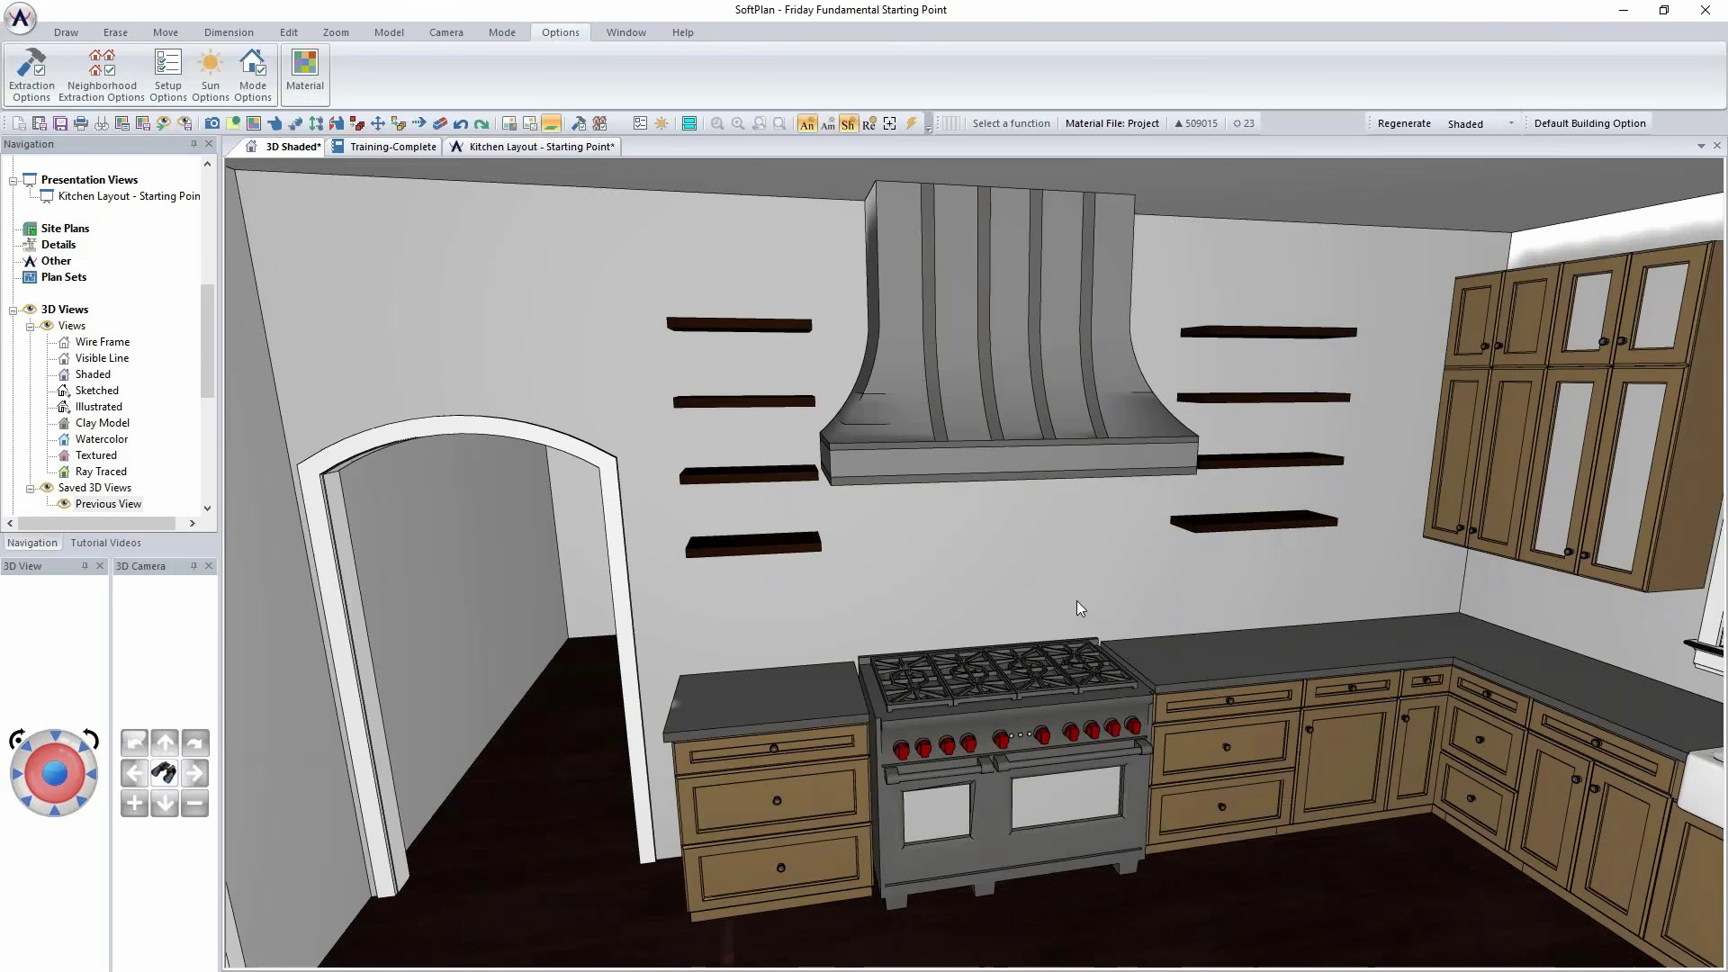
pyautogui.moveTo(1158, 516)
pyautogui.mouseDown()
pyautogui.moveTo(1202, 527)
pyautogui.moveTo(1148, 536)
pyautogui.mouseUp()
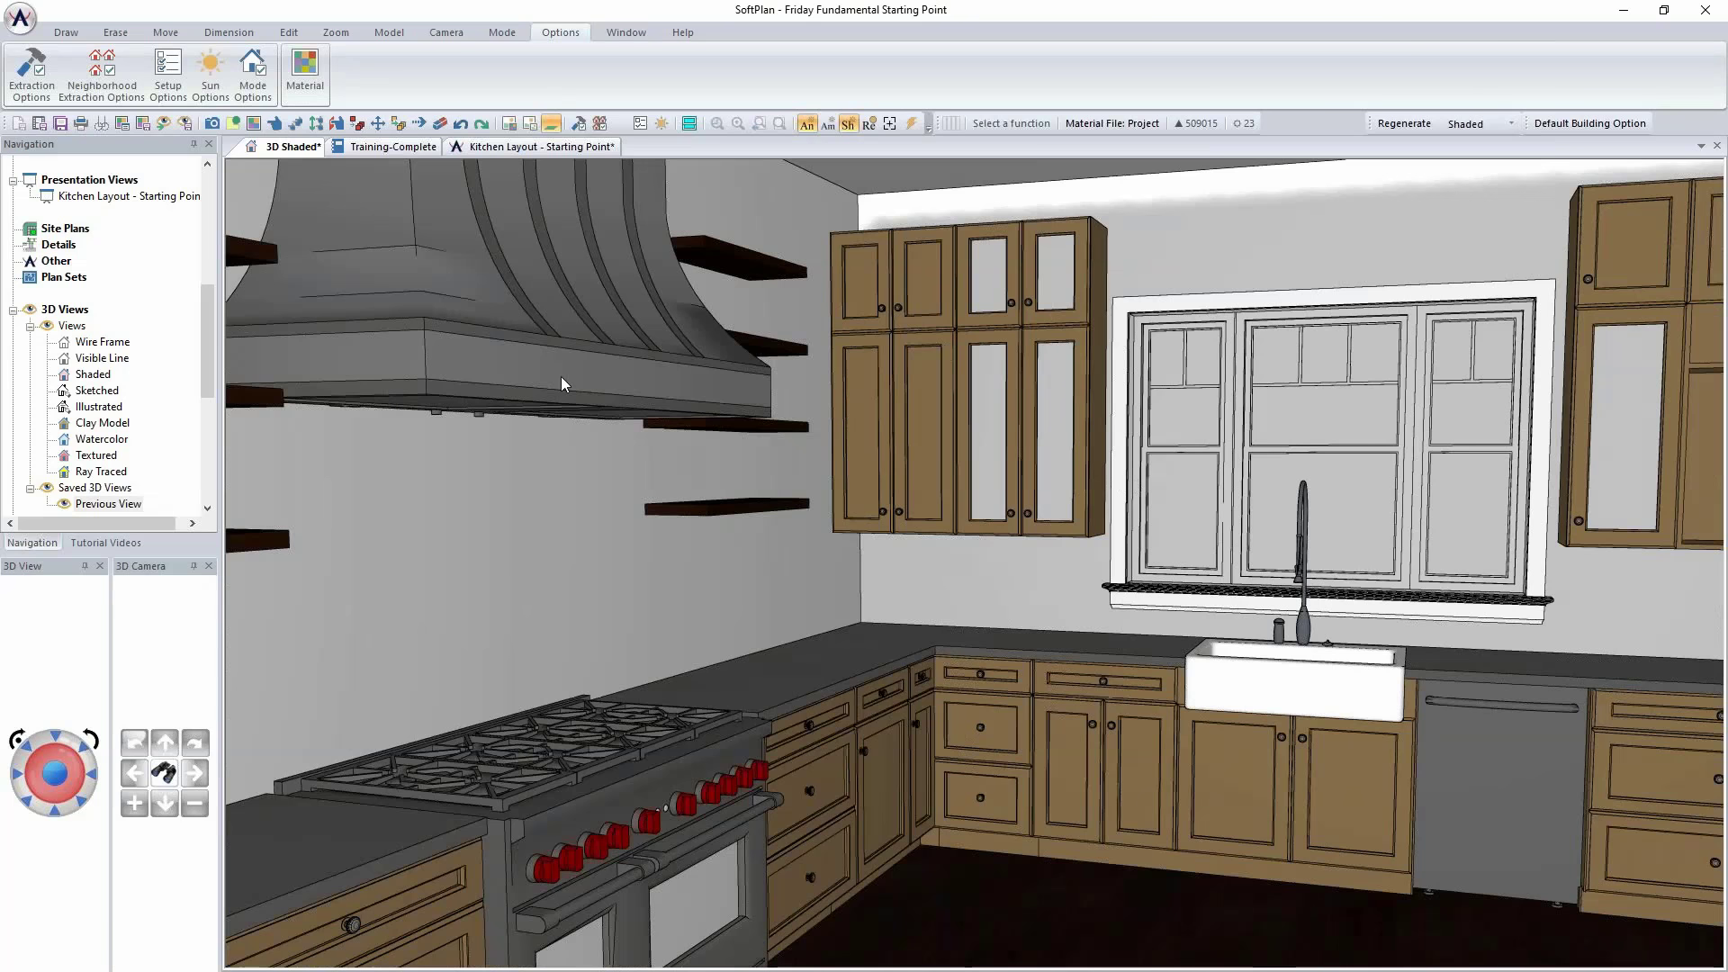
# Step: Save the drawing in the kitchen floor plan and review the layout around the range, shelves, and sink
pyautogui.click(538, 147)
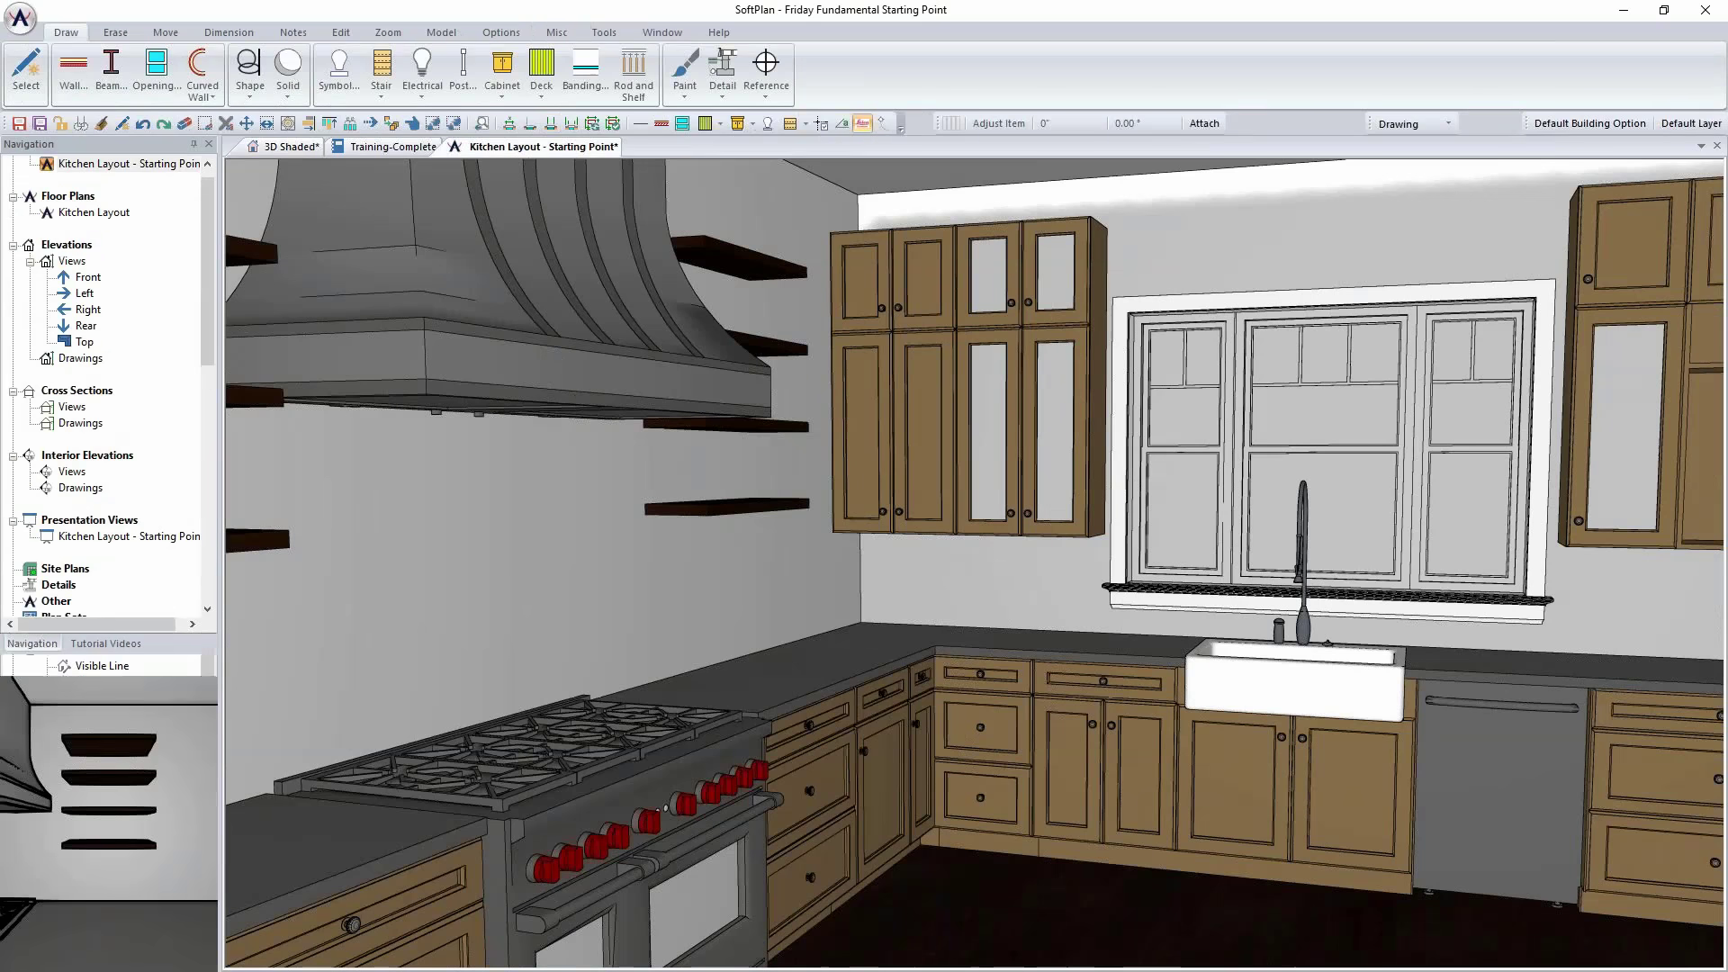
pyautogui.scroll(-2, 813, 513)
pyautogui.scroll(3, 813, 513)
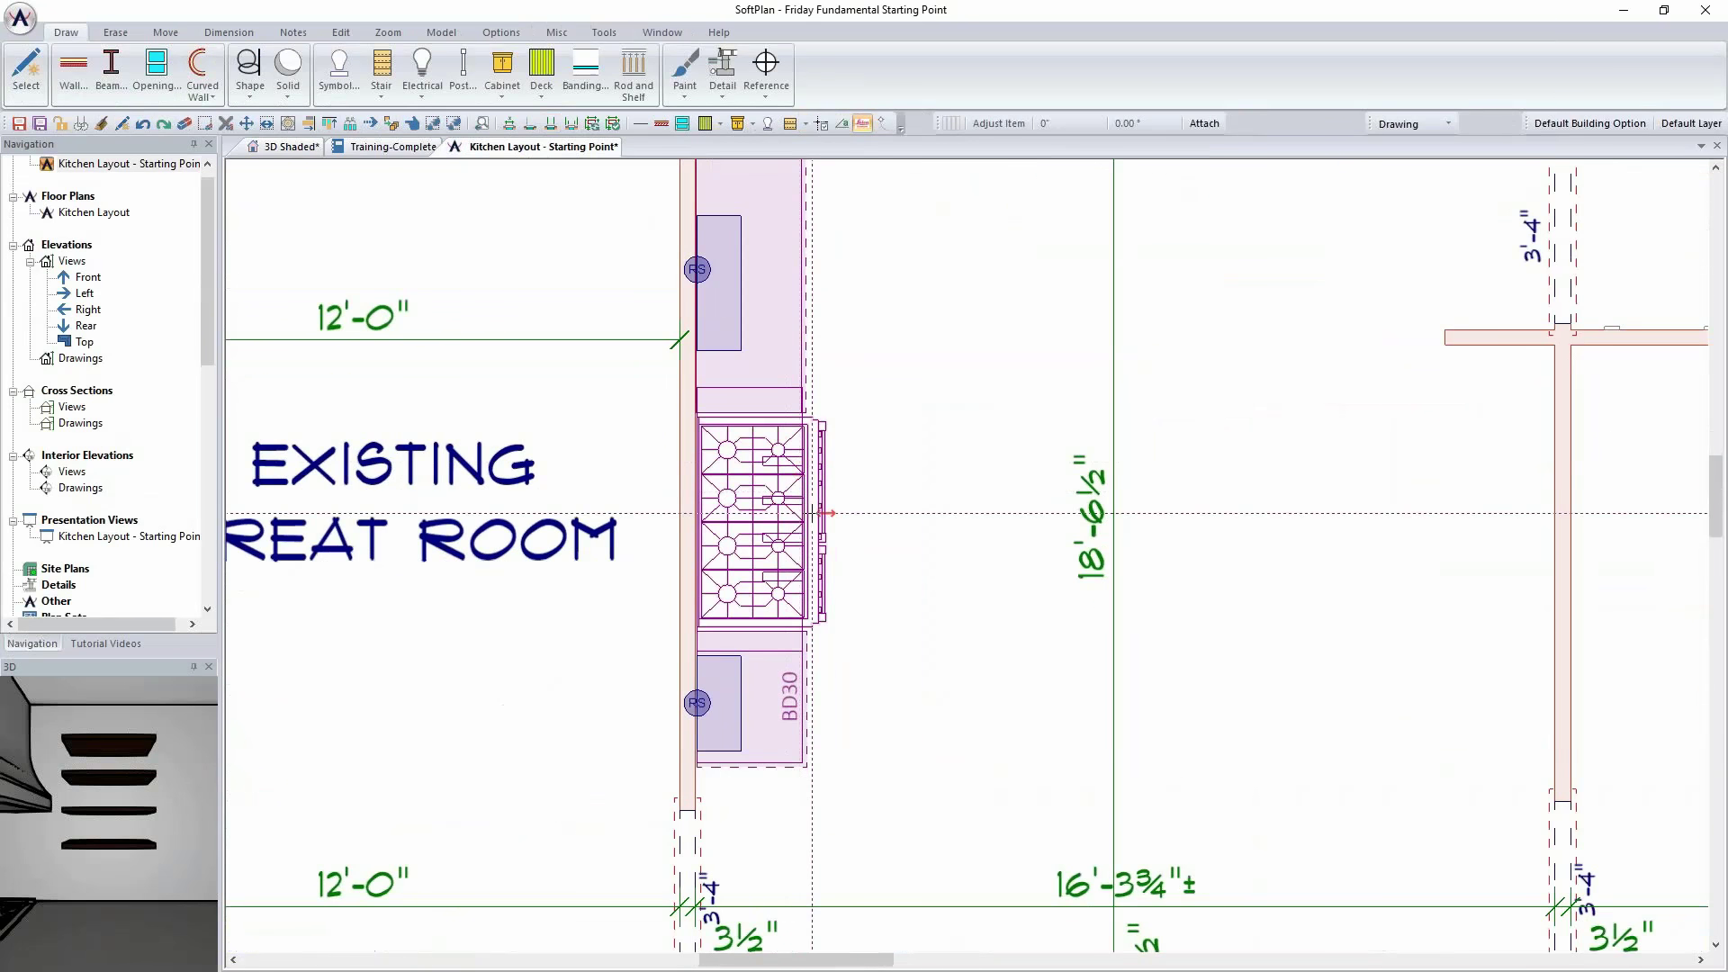
pyautogui.scroll(-2, 802, 702)
pyautogui.scroll(2, 898, 448)
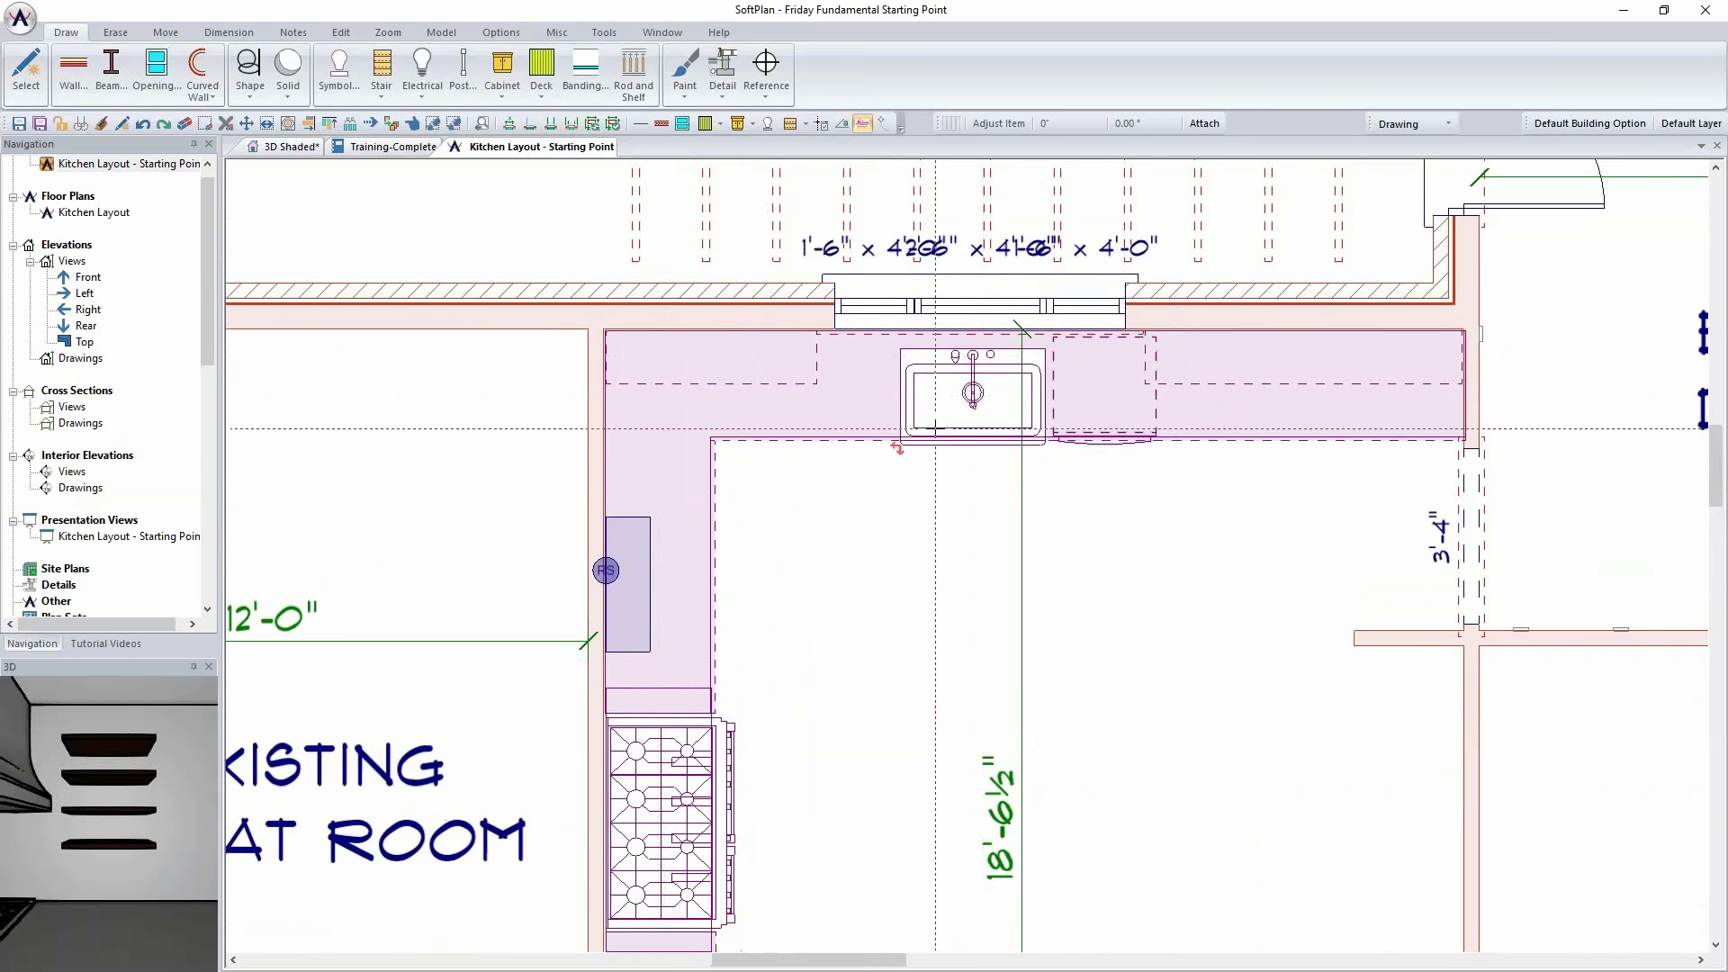
pyautogui.scroll(-2, 937, 429)
pyautogui.scroll(2, 1058, 798)
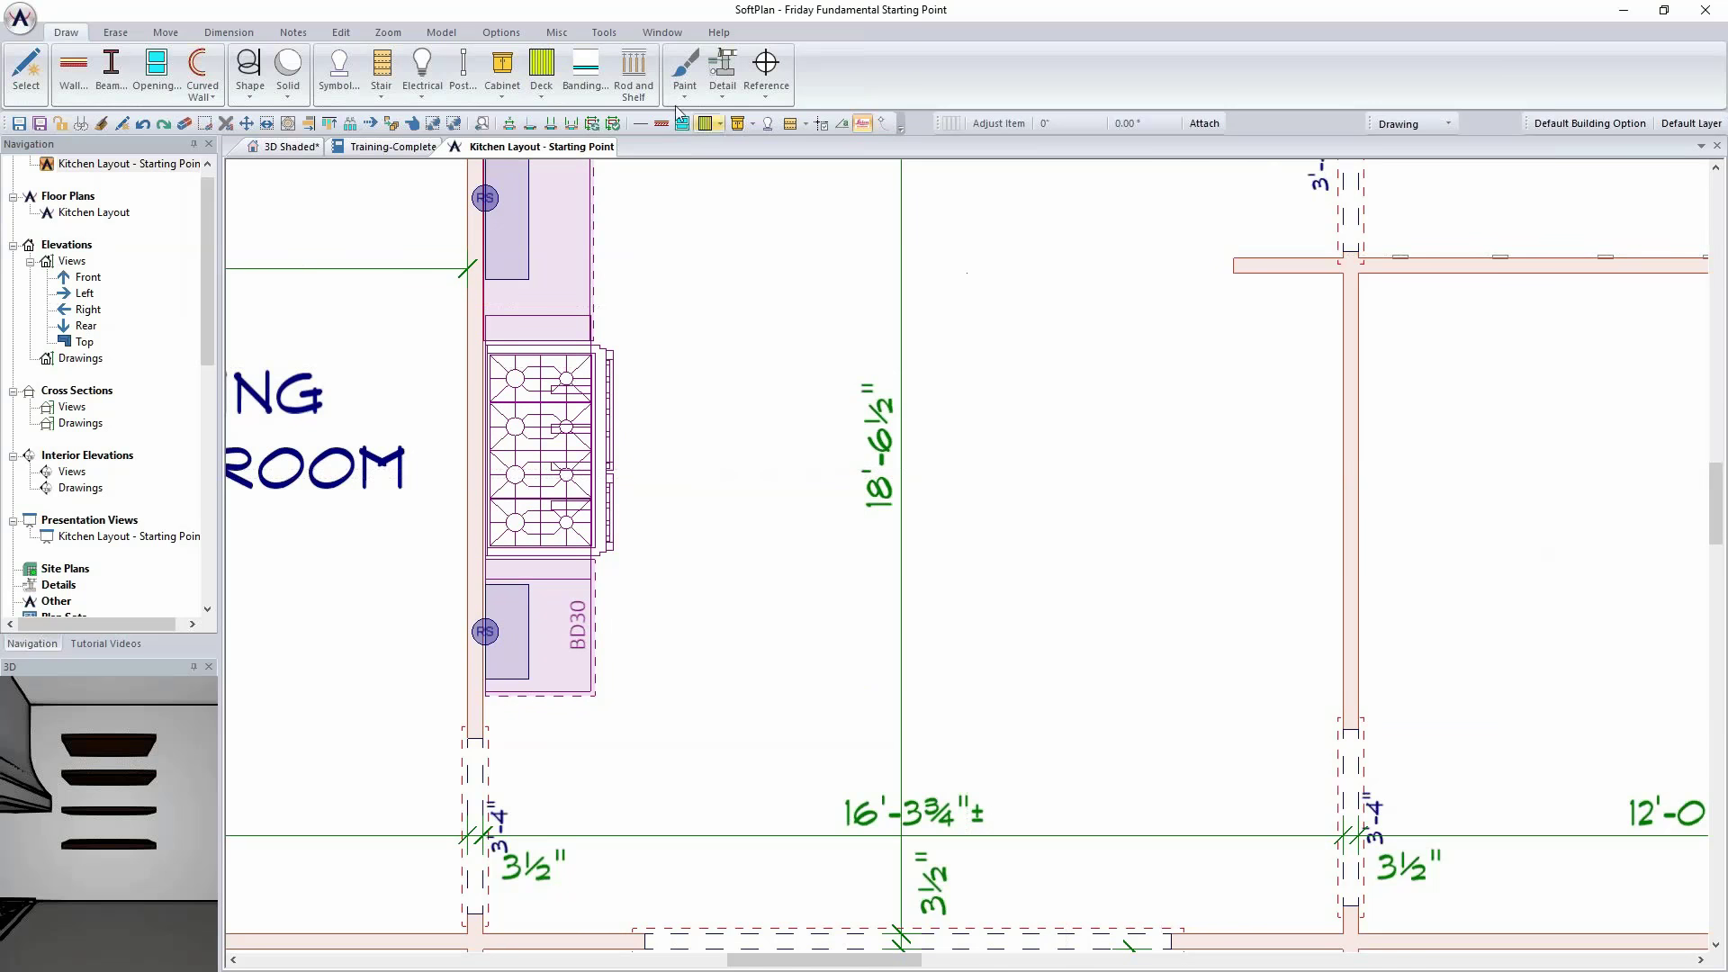
# Step: Search the symbol library for "sub zero" and choose model 315 in the Sub Zero 400 Wine Series
pyautogui.click(351, 90)
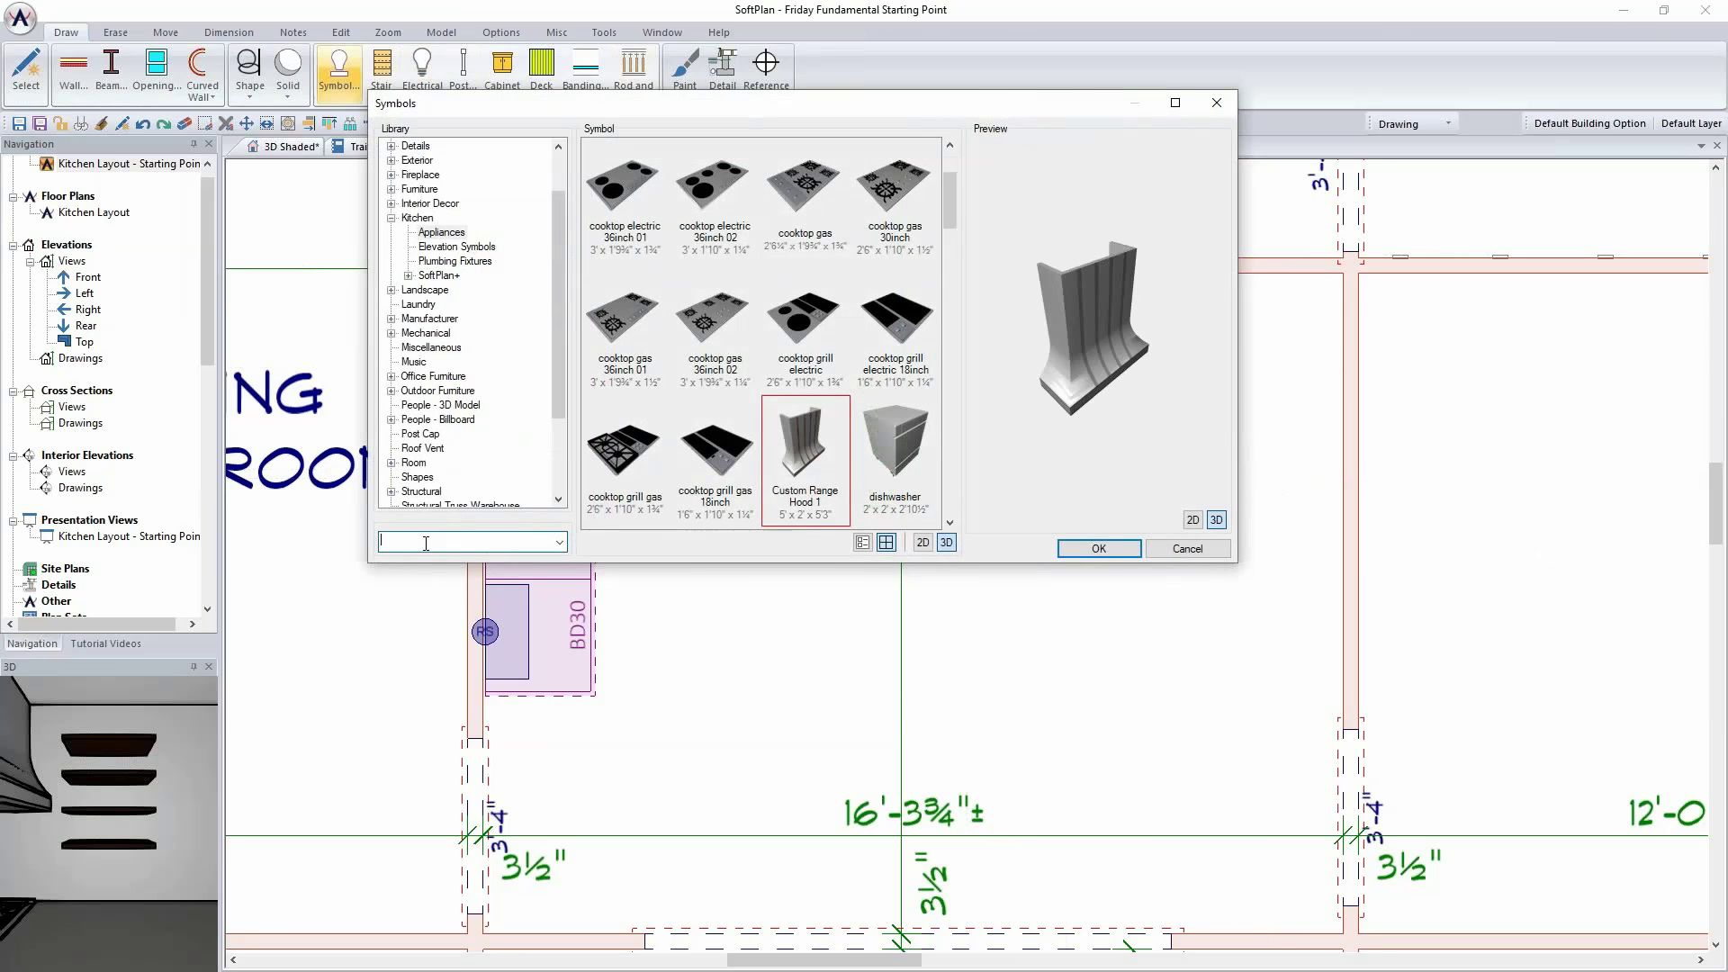
pyautogui.write('sub zwr')
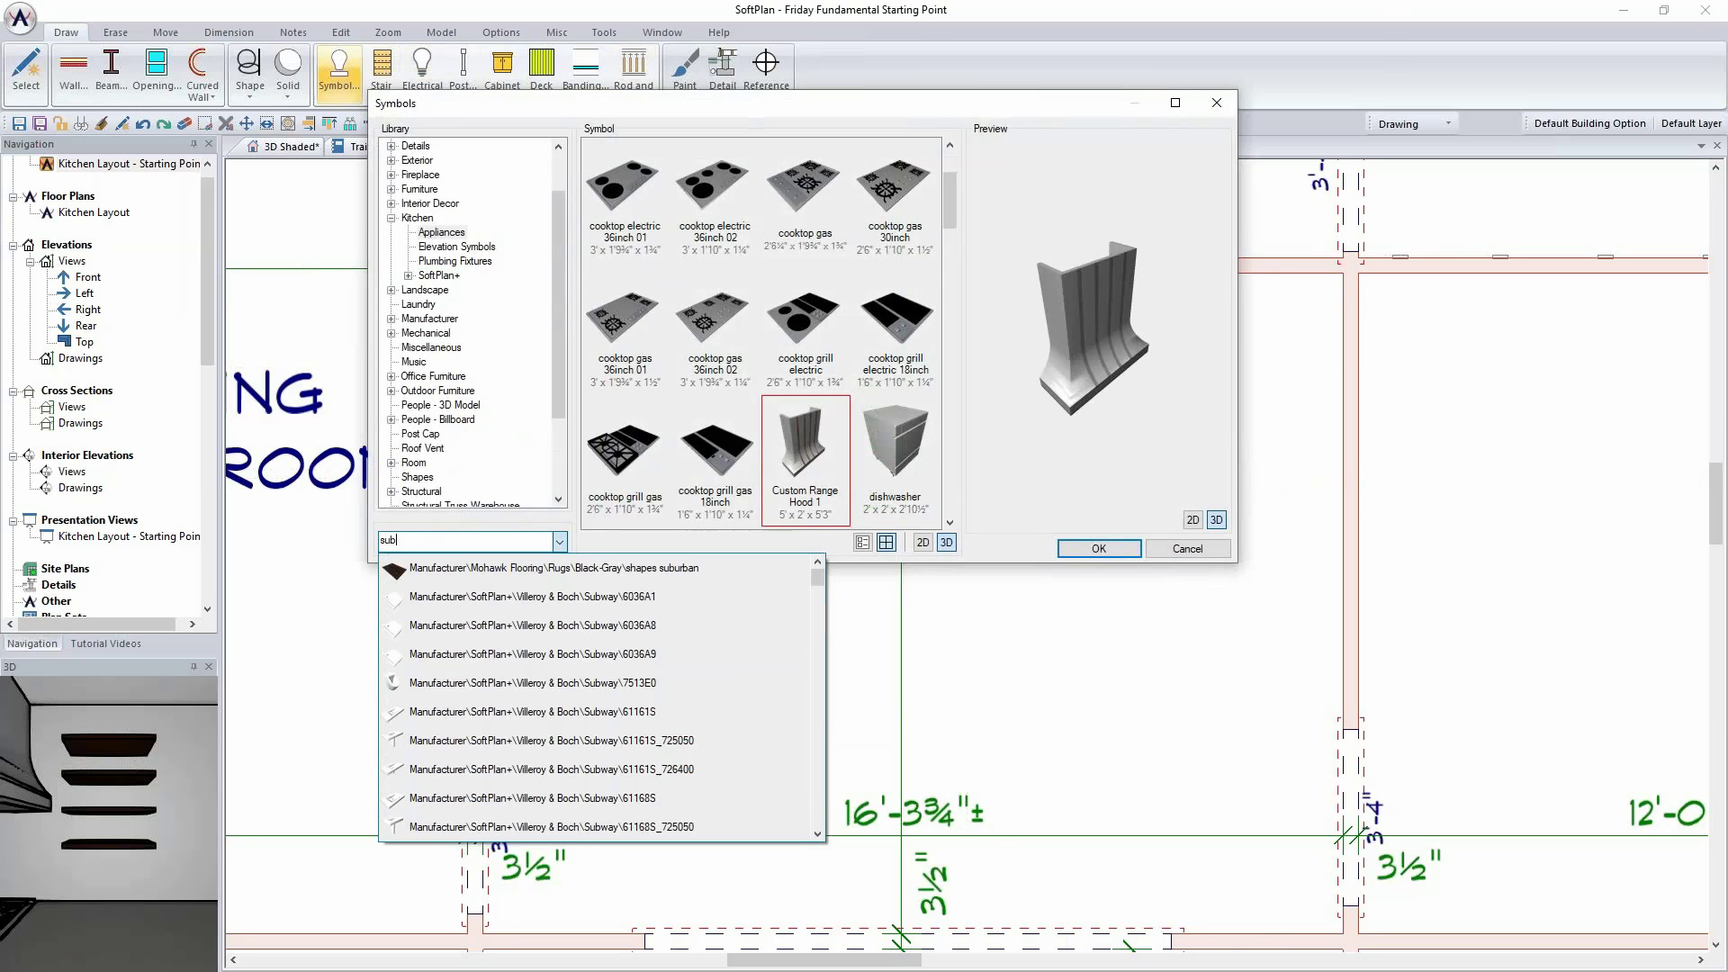
pyautogui.press('BackSpace')
pyautogui.press('BackSpace')
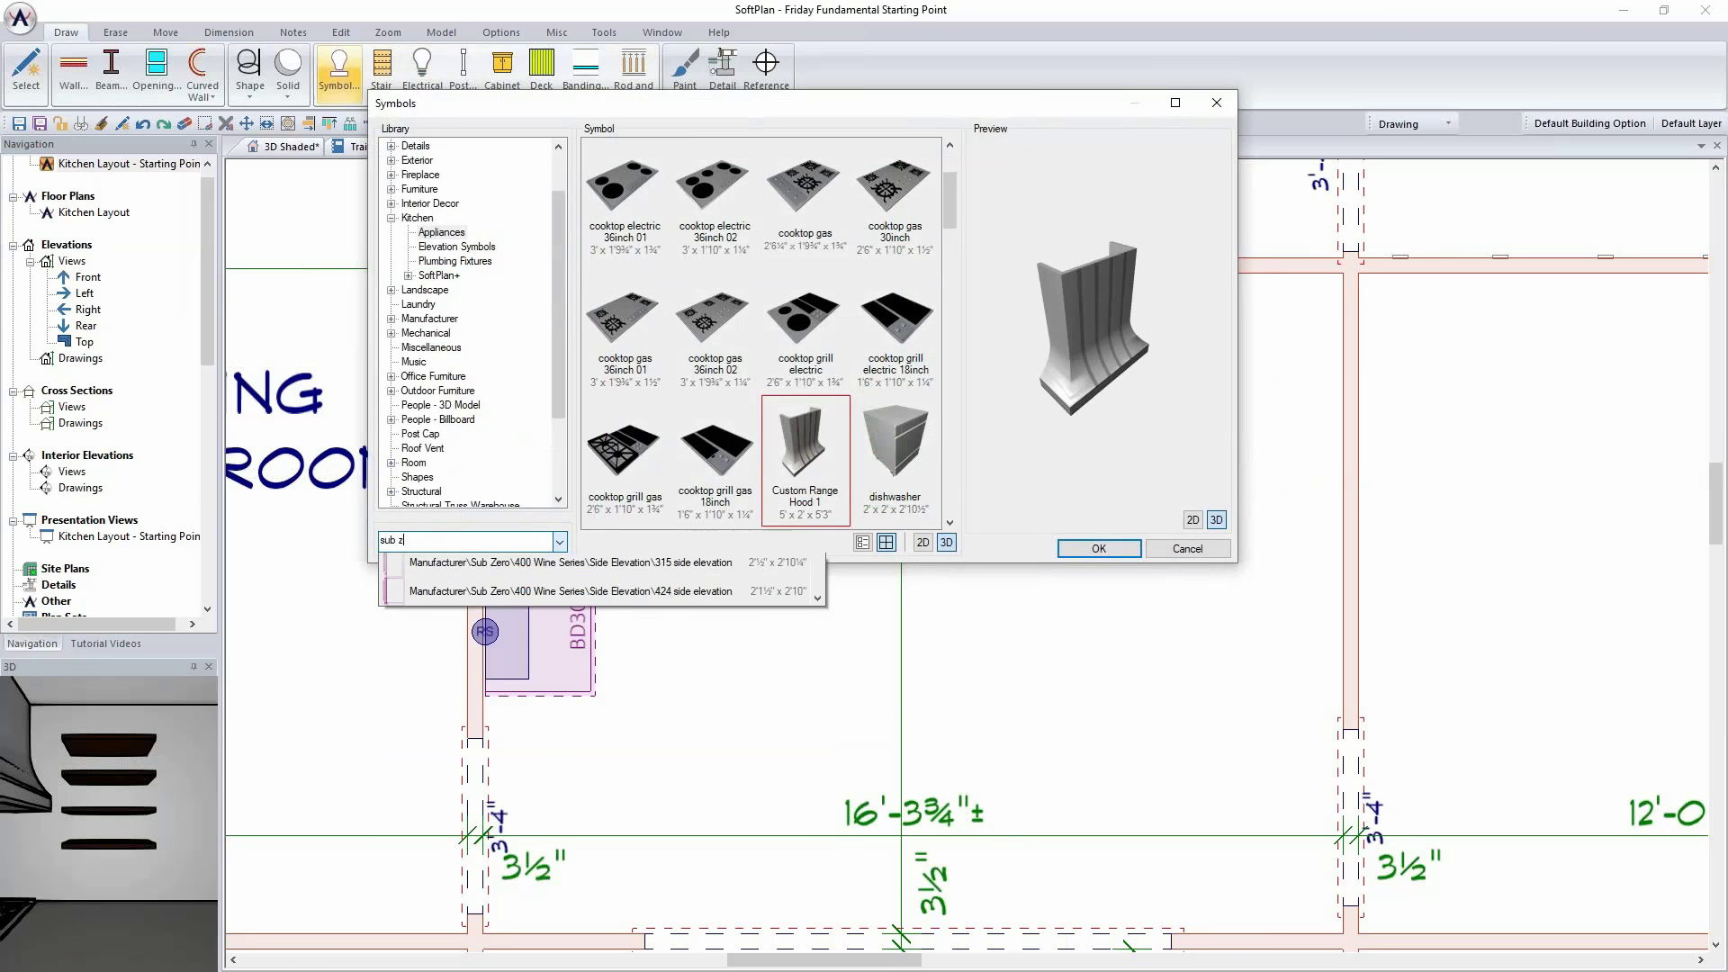
pyautogui.write('ero')
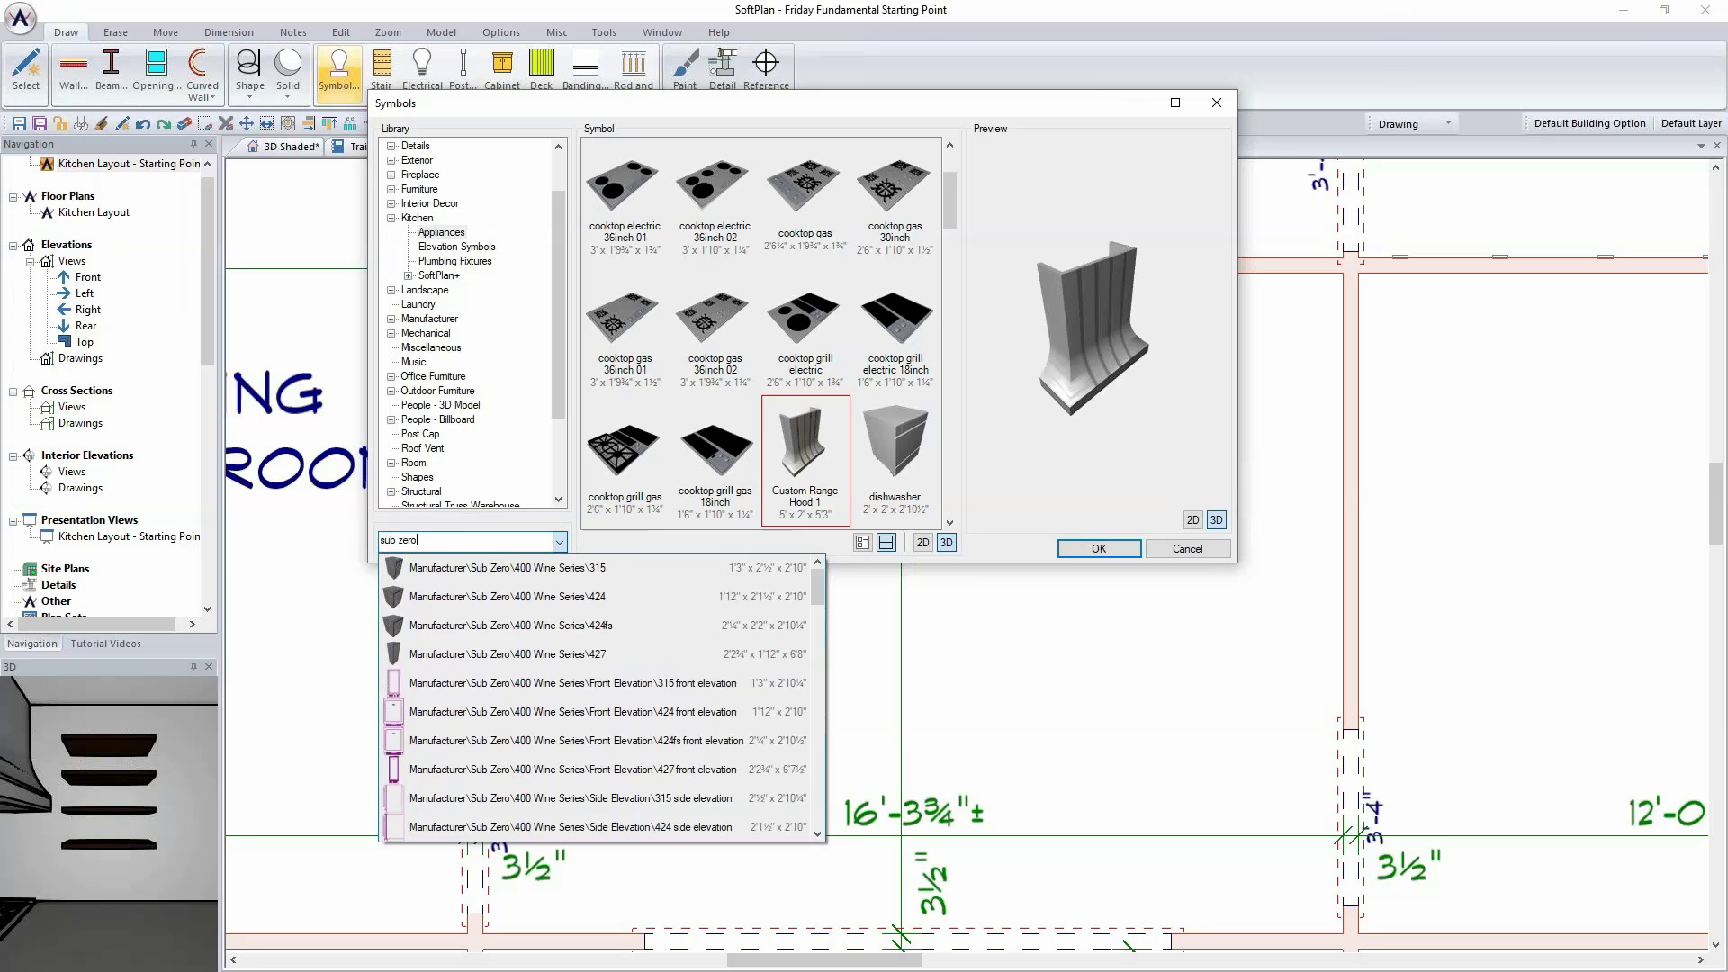
pyautogui.click(565, 568)
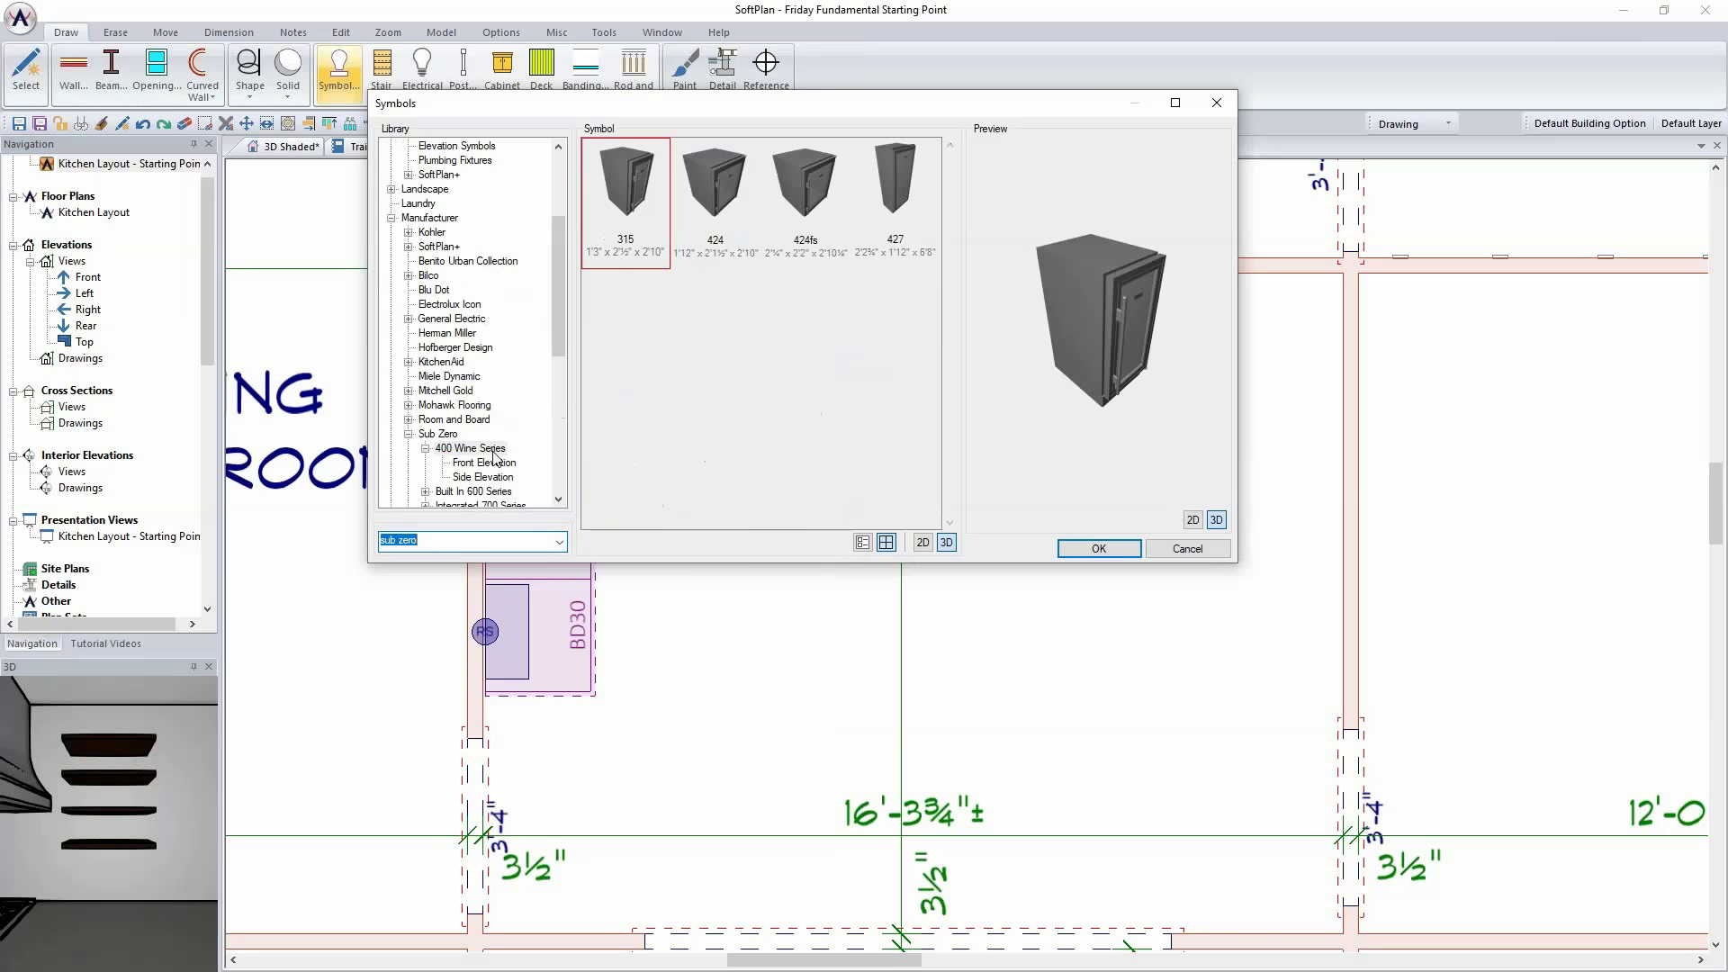
# Step: Place the Sub Zero Built In 600 Series refrigerator 695 against the kitchen's right-hand wall, just below the short stub wall
pyautogui.scroll(-1, 486, 489)
pyautogui.doubleClick(474, 477)
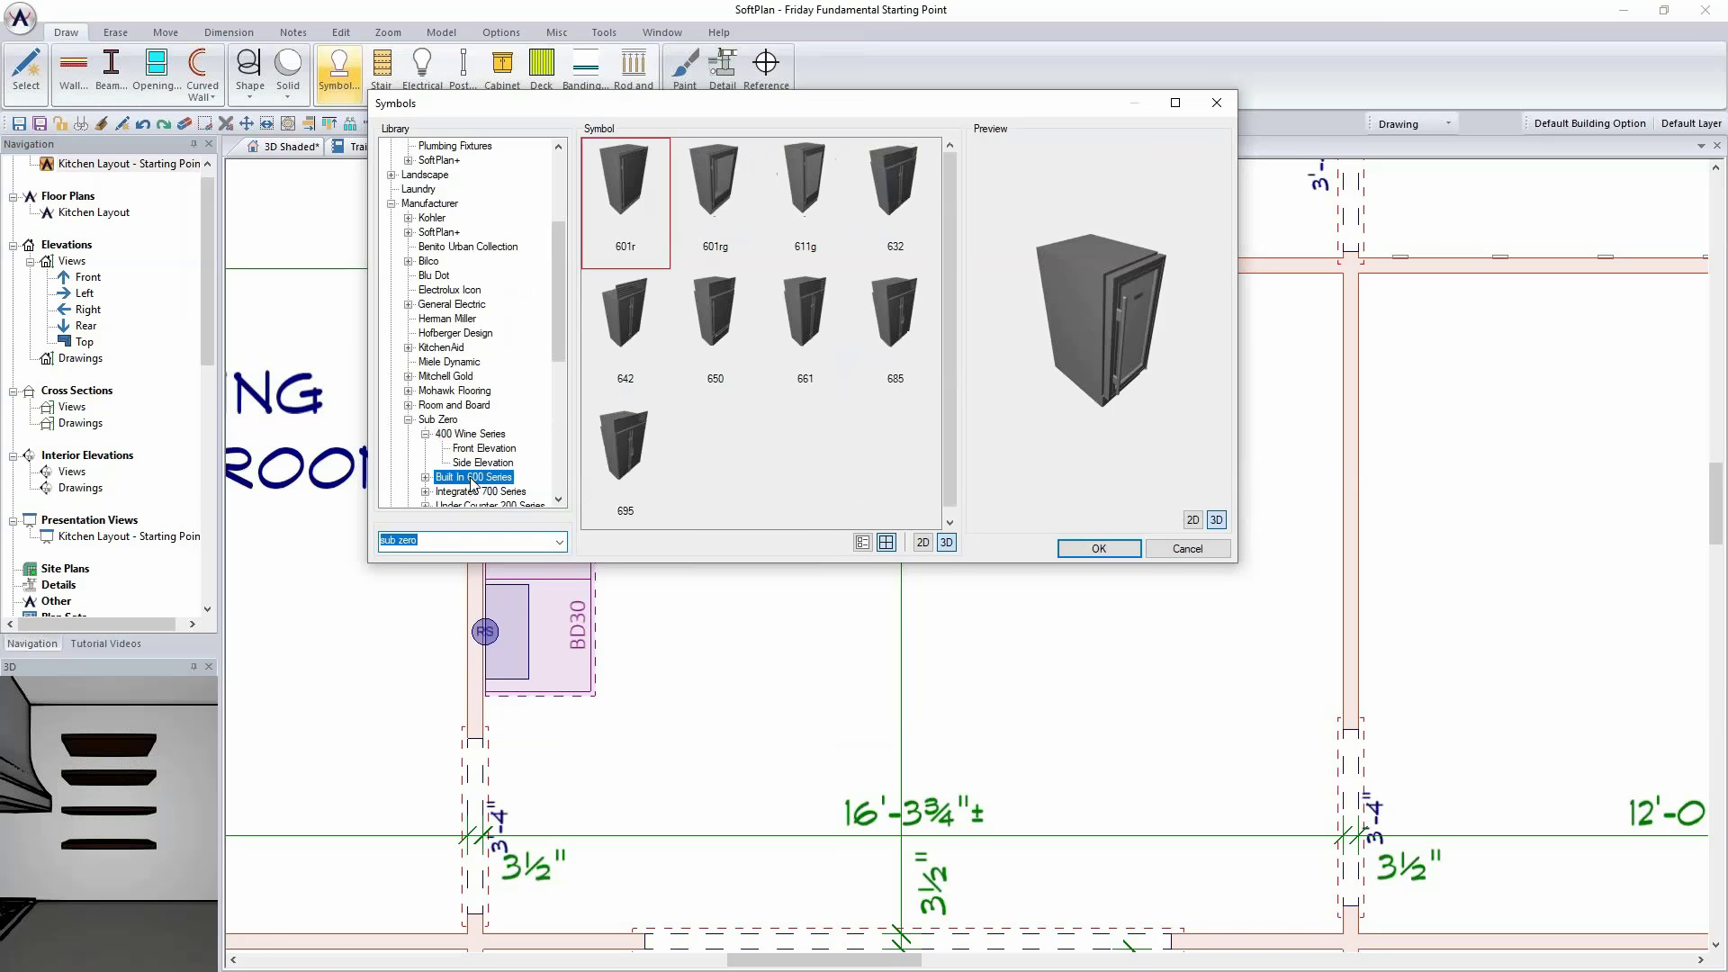
pyautogui.scroll(-2, 486, 405)
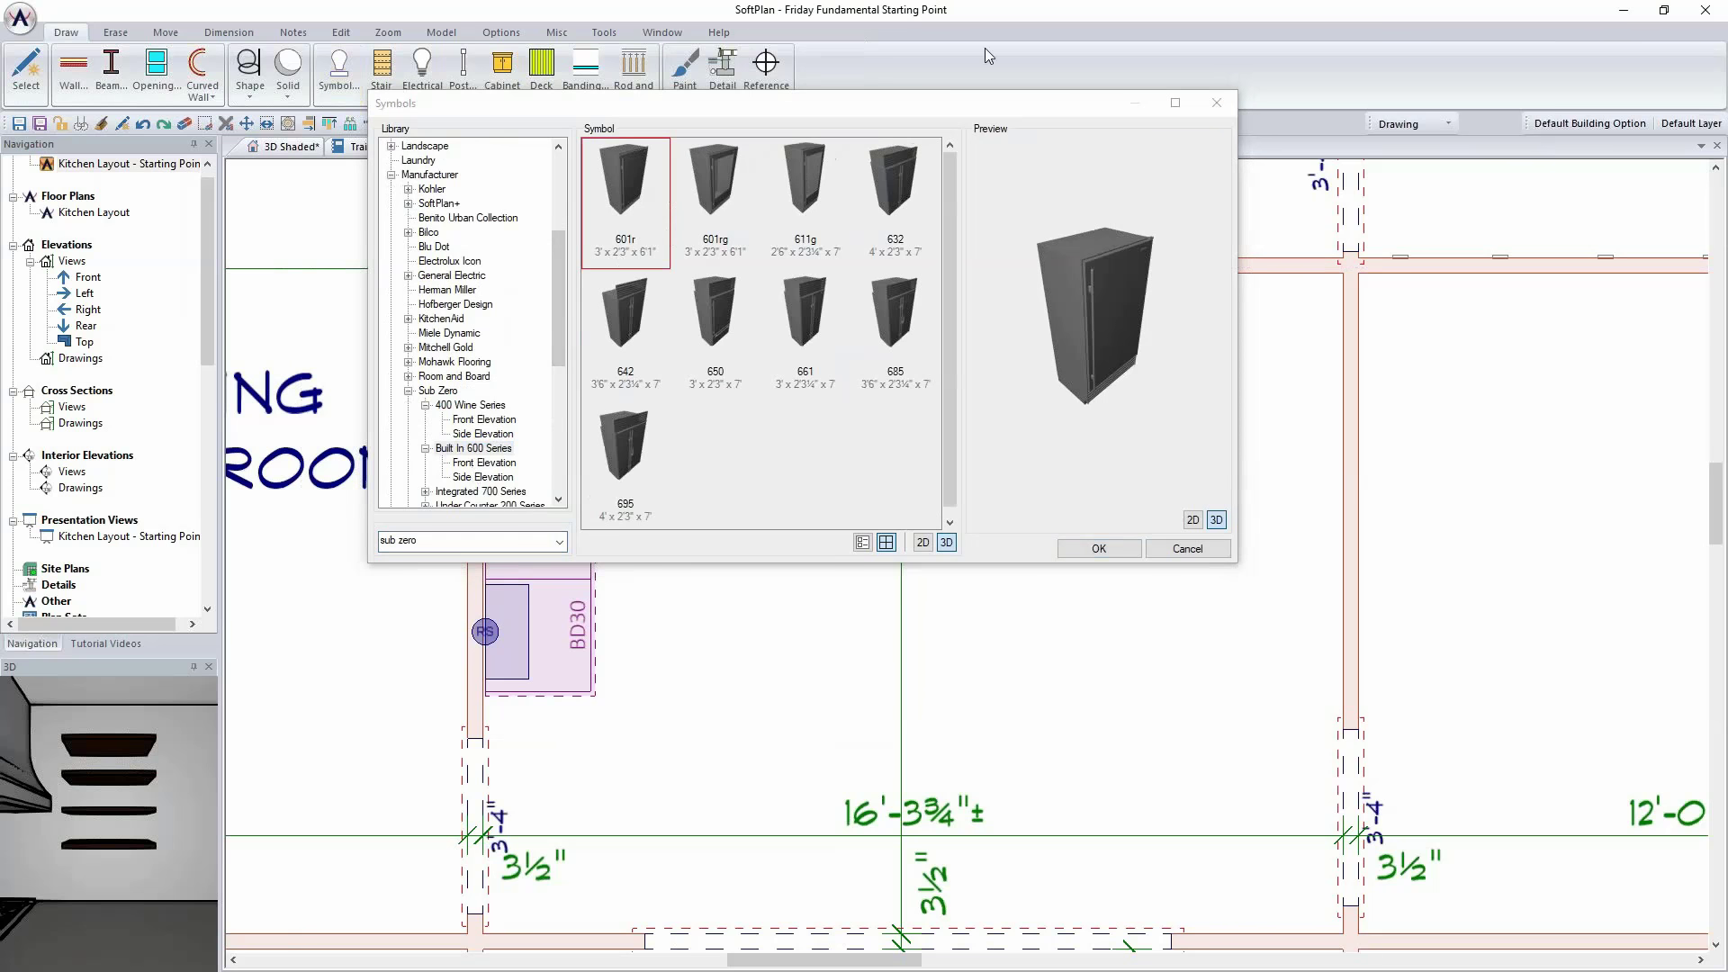
pyautogui.click(930, 309)
pyautogui.click(640, 467)
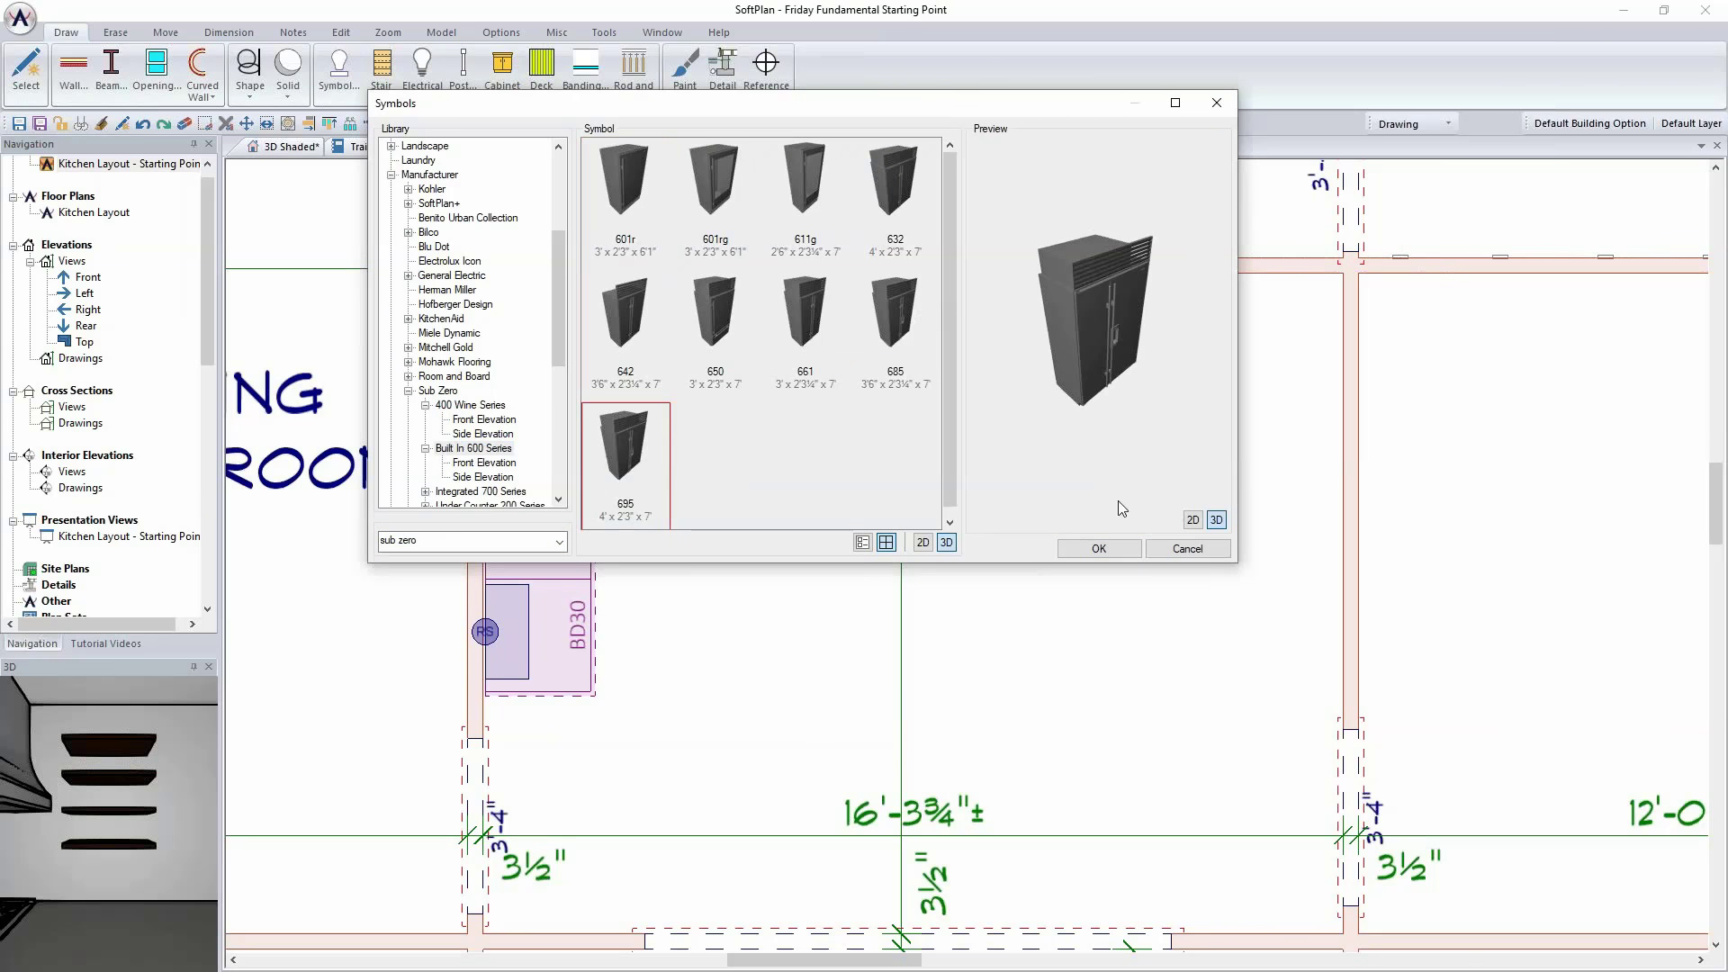
pyautogui.click(1099, 548)
pyautogui.click(1340, 380)
pyautogui.press('Escape')
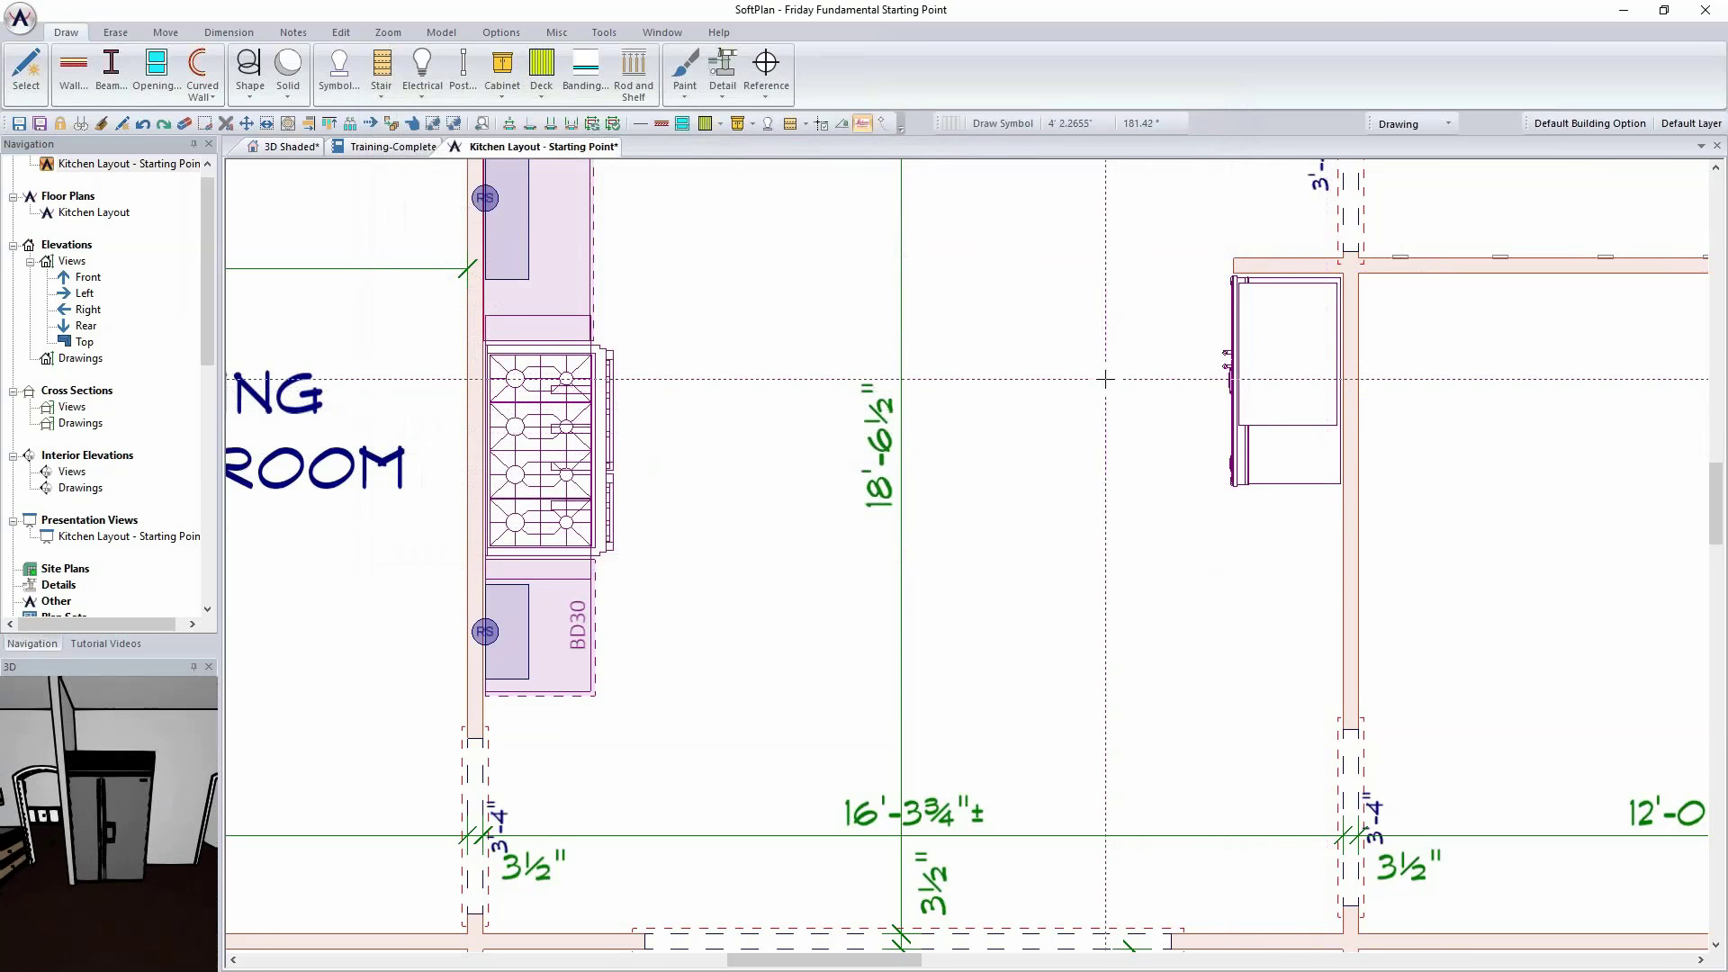
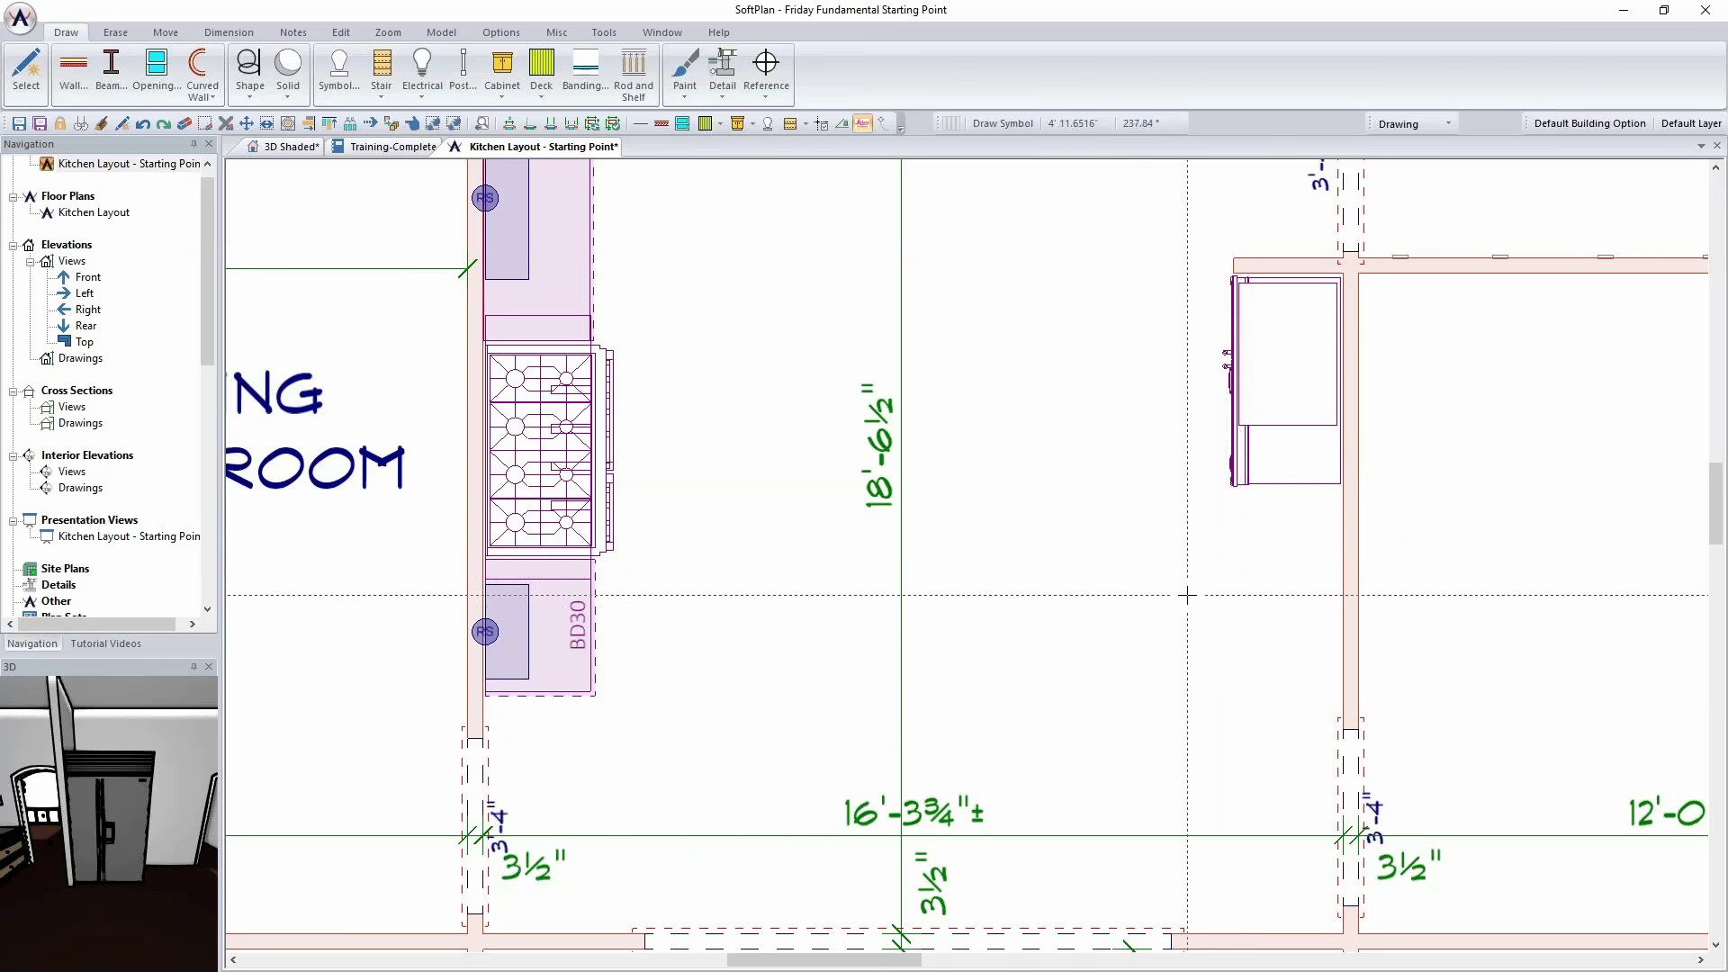
pyautogui.click(514, 85)
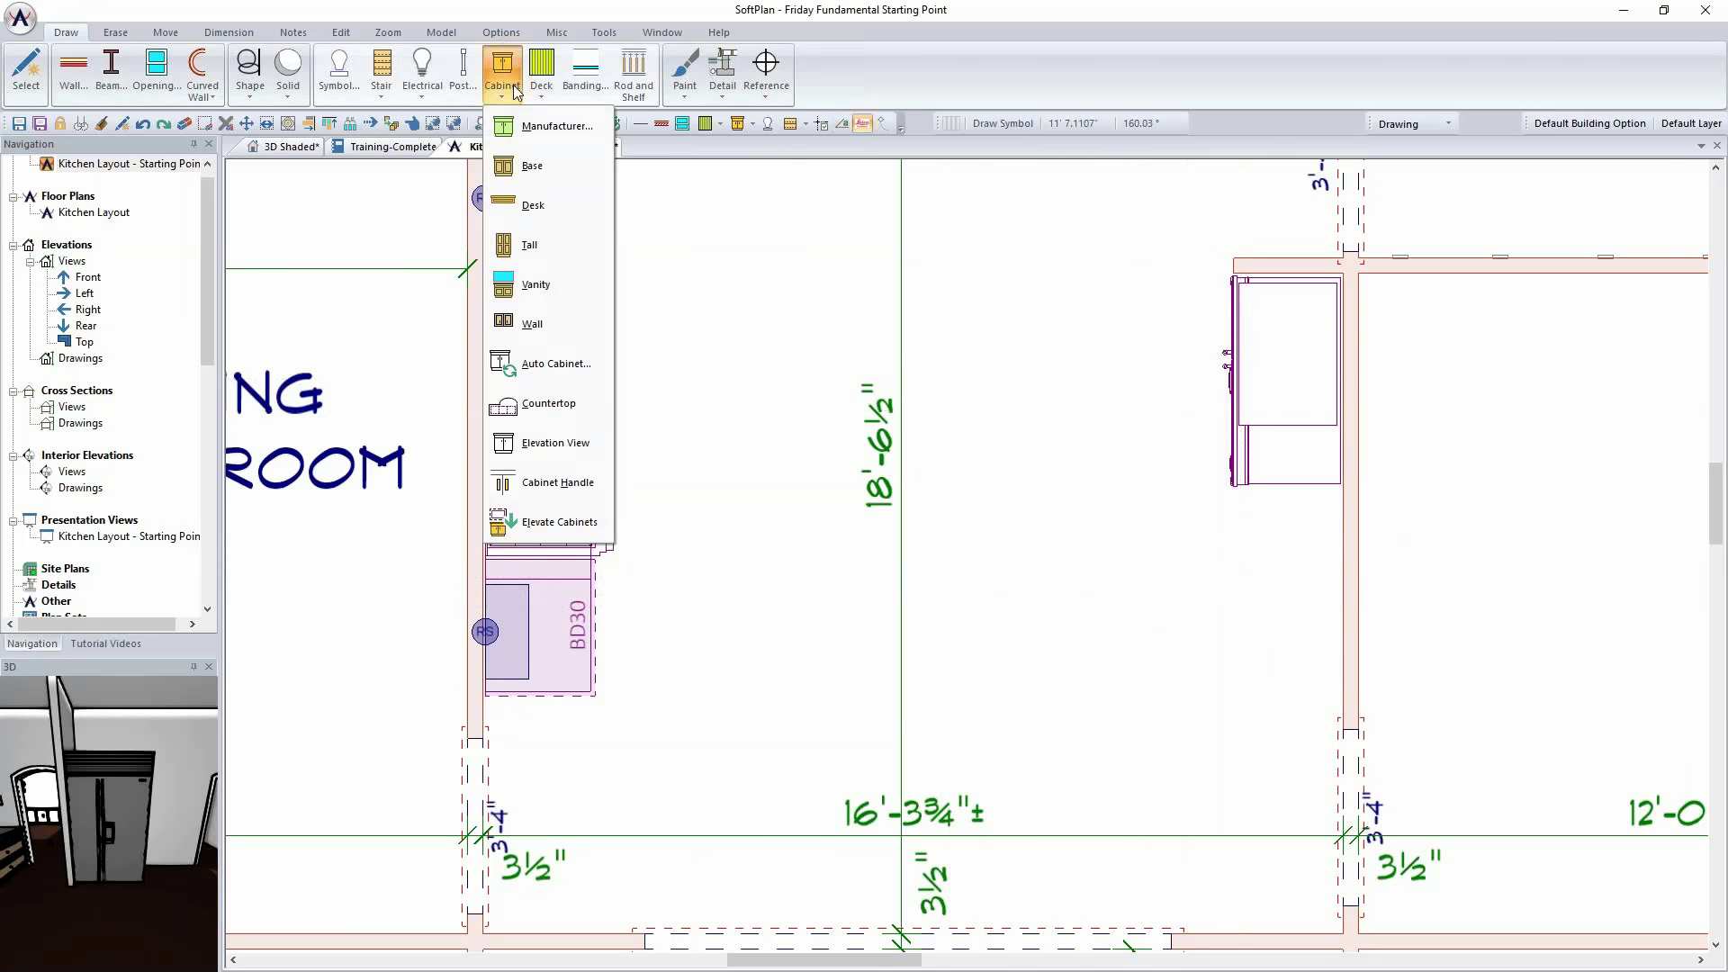
pyautogui.click(564, 242)
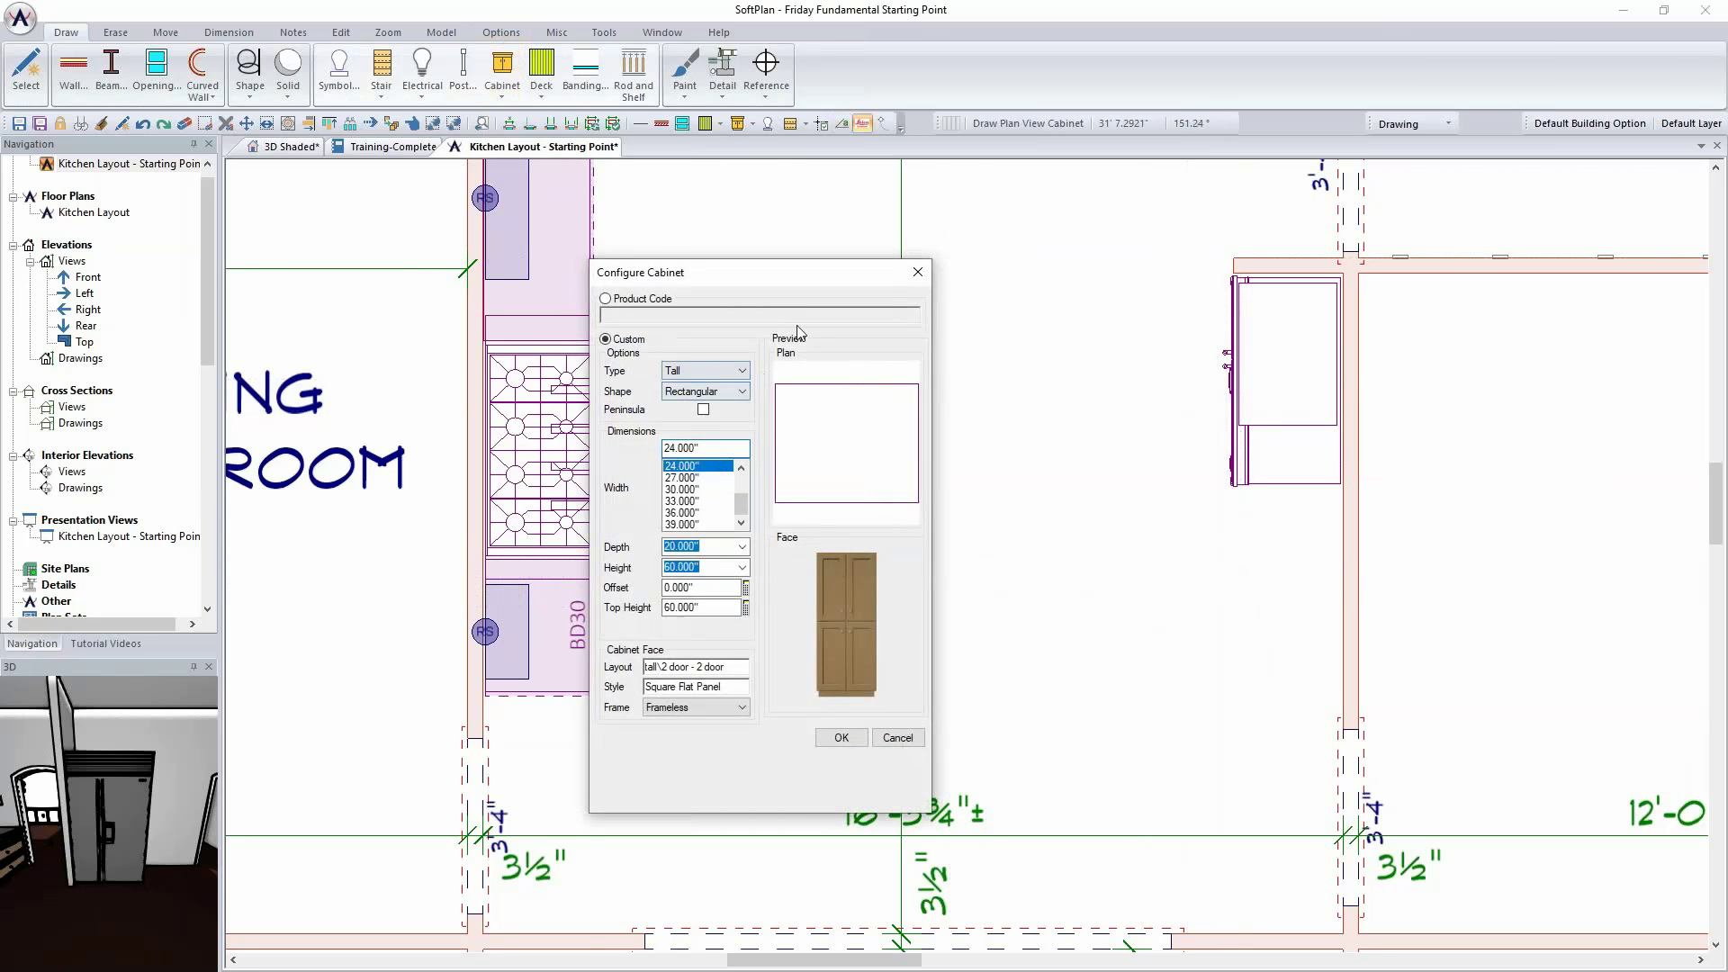
pyautogui.click(927, 270)
# Step: Place an Armstrong tall pantry cabinet PC3024x90 from the manufacturer library against the right-hand kitchen wall, directly below the refrigerator
pyautogui.click(502, 81)
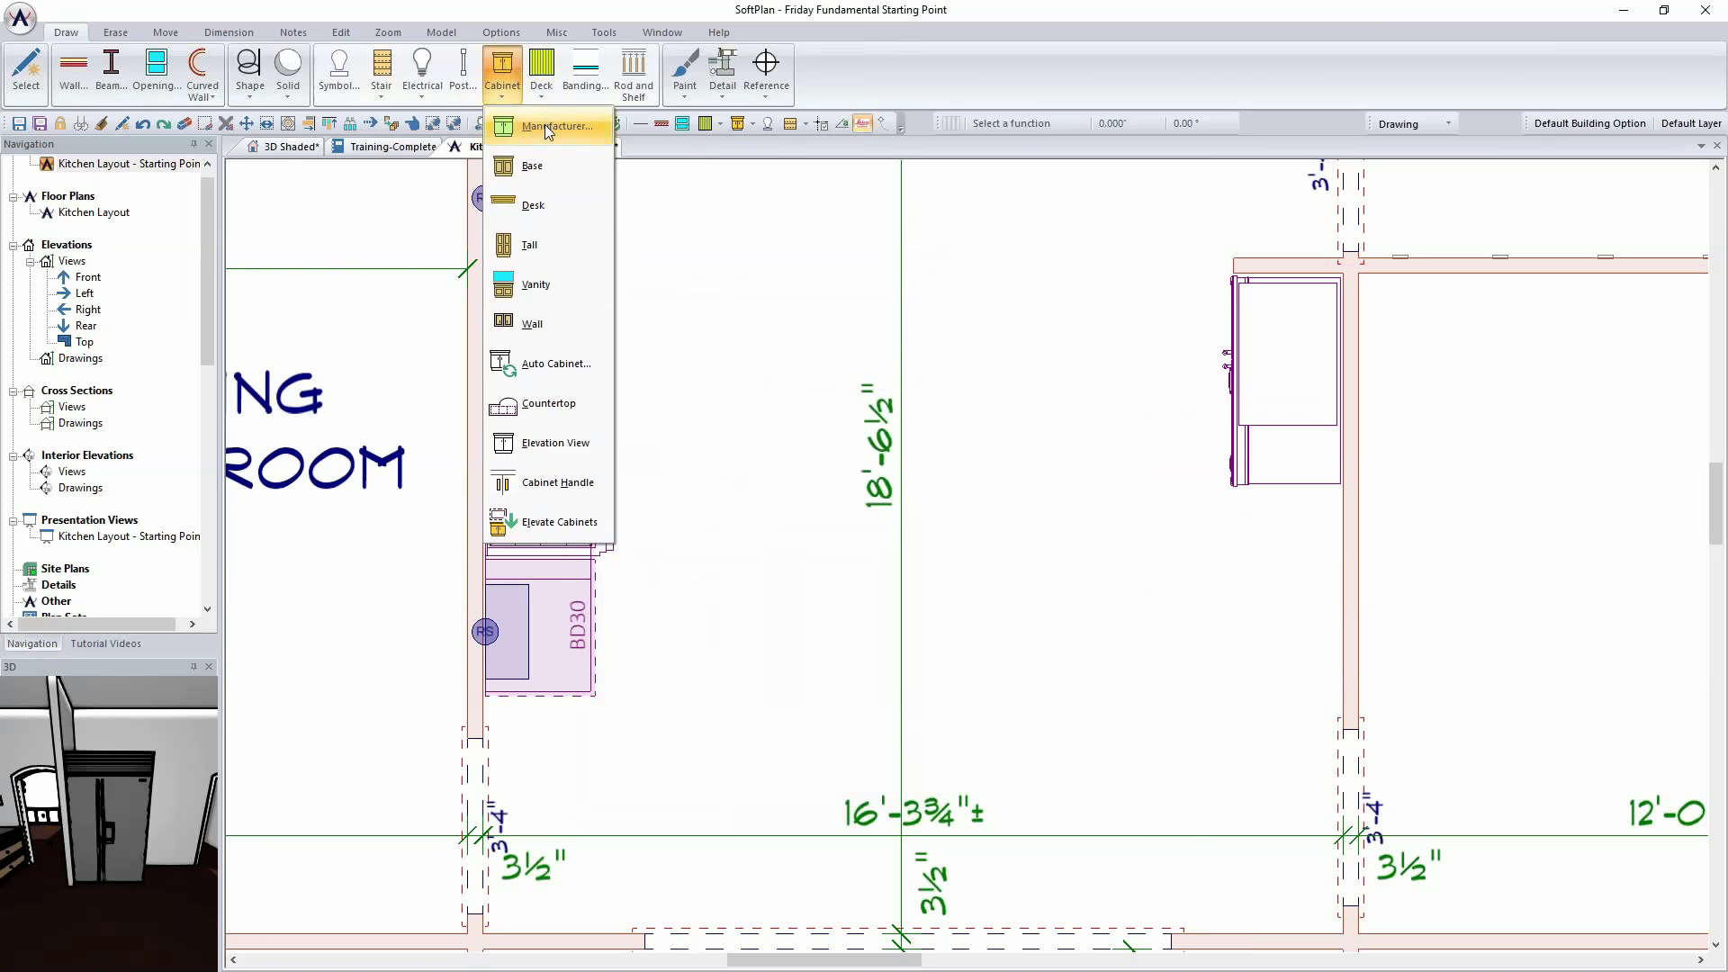
pyautogui.click(544, 127)
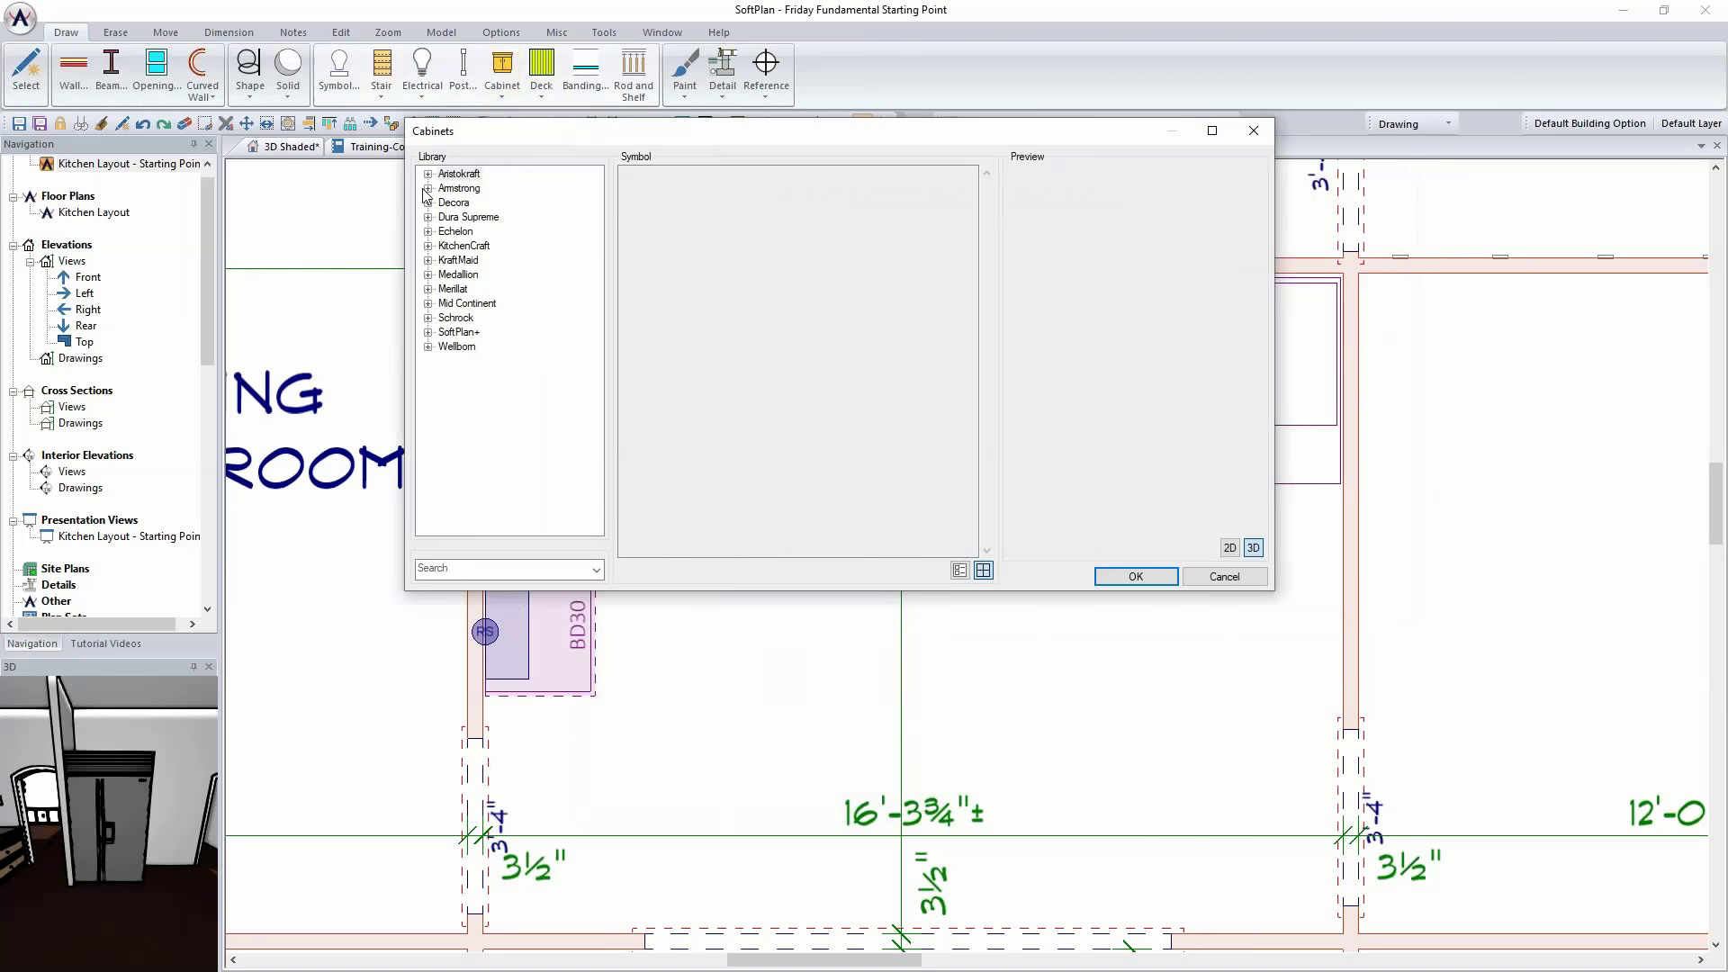
pyautogui.click(429, 188)
pyautogui.click(445, 217)
pyautogui.click(484, 246)
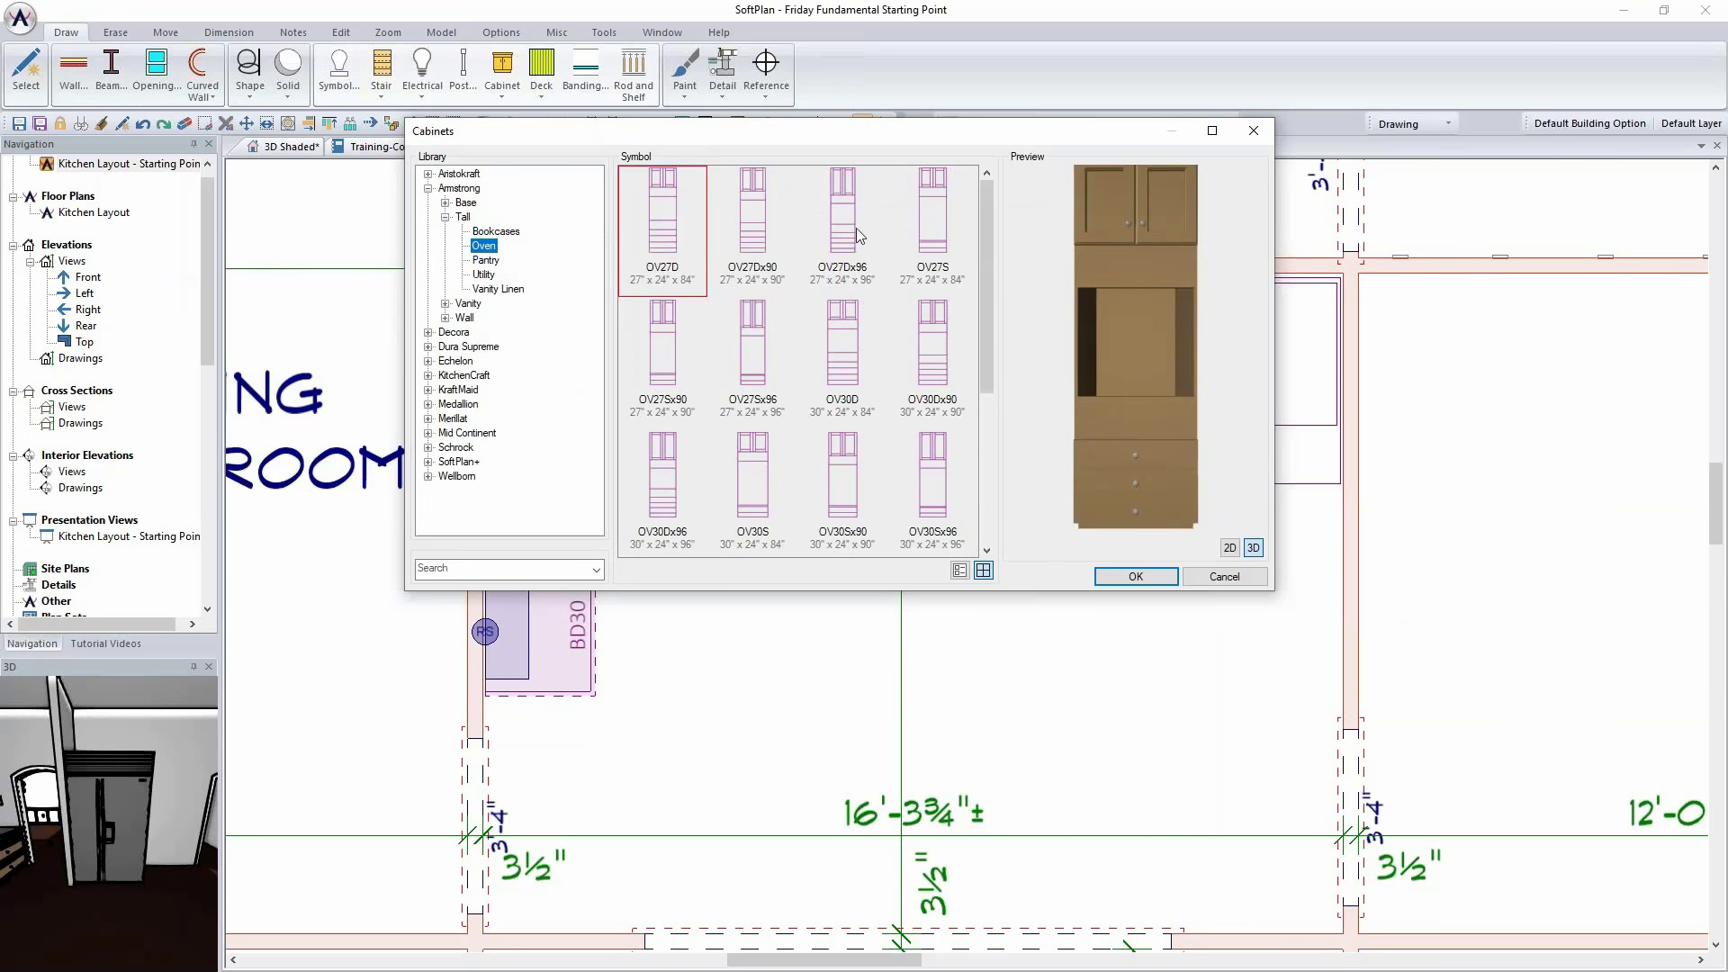
pyautogui.click(491, 289)
pyautogui.click(484, 272)
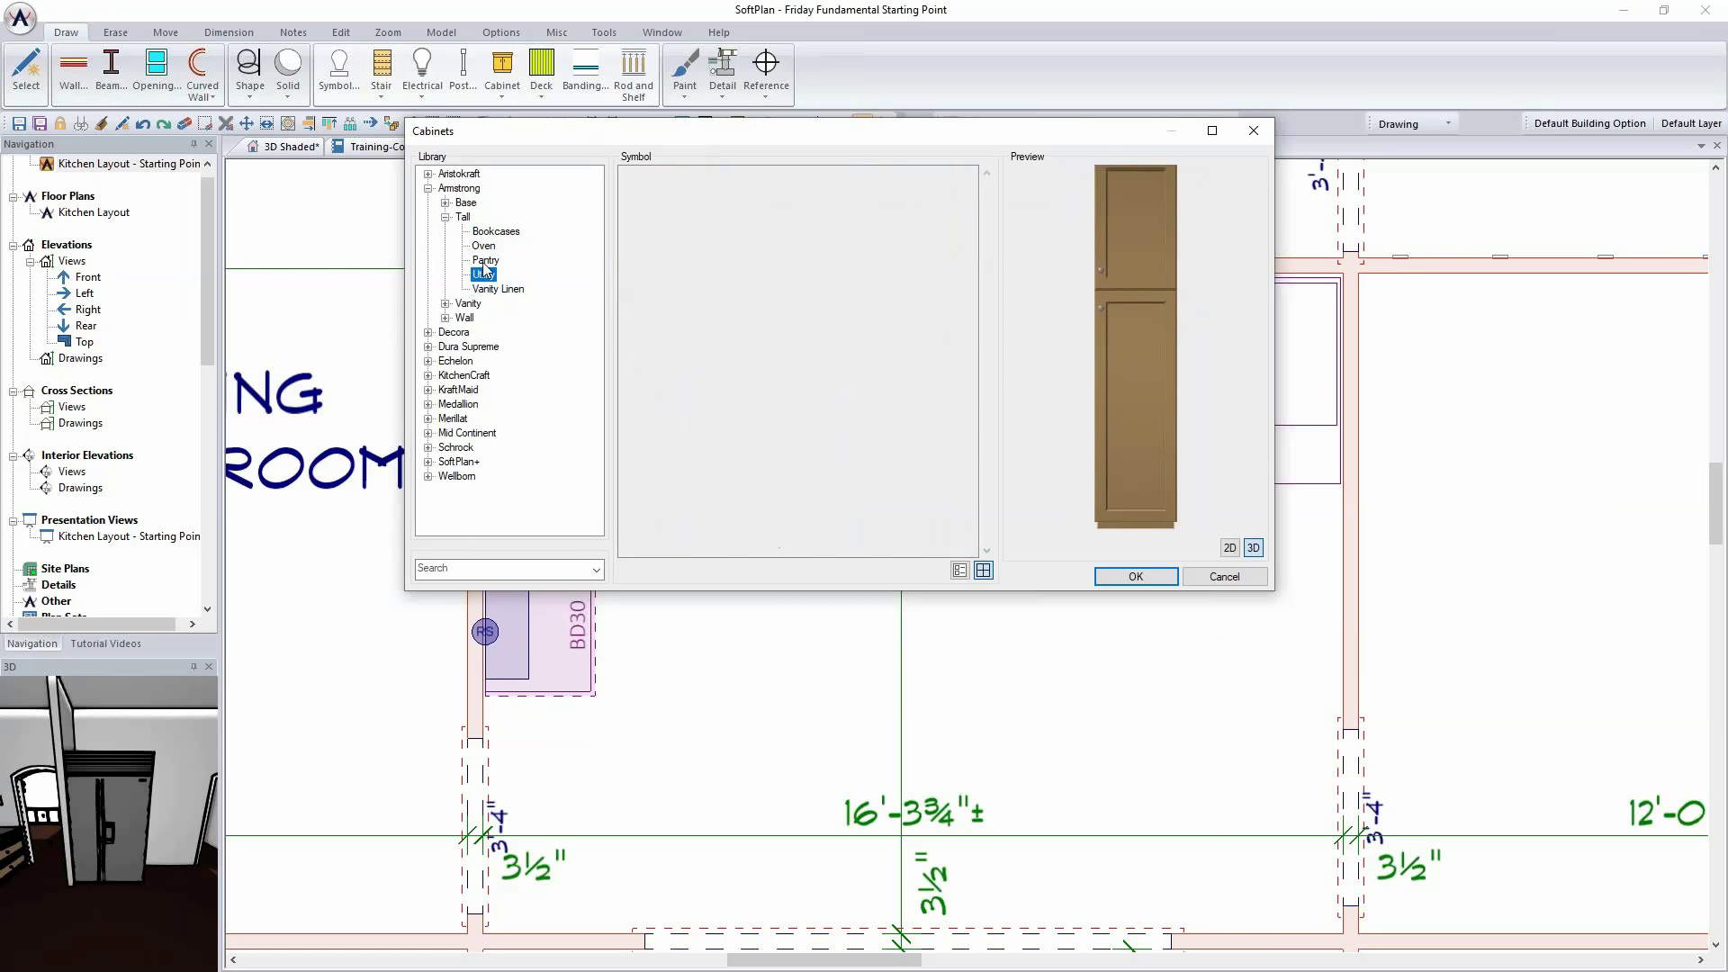
pyautogui.click(486, 261)
pyautogui.click(843, 477)
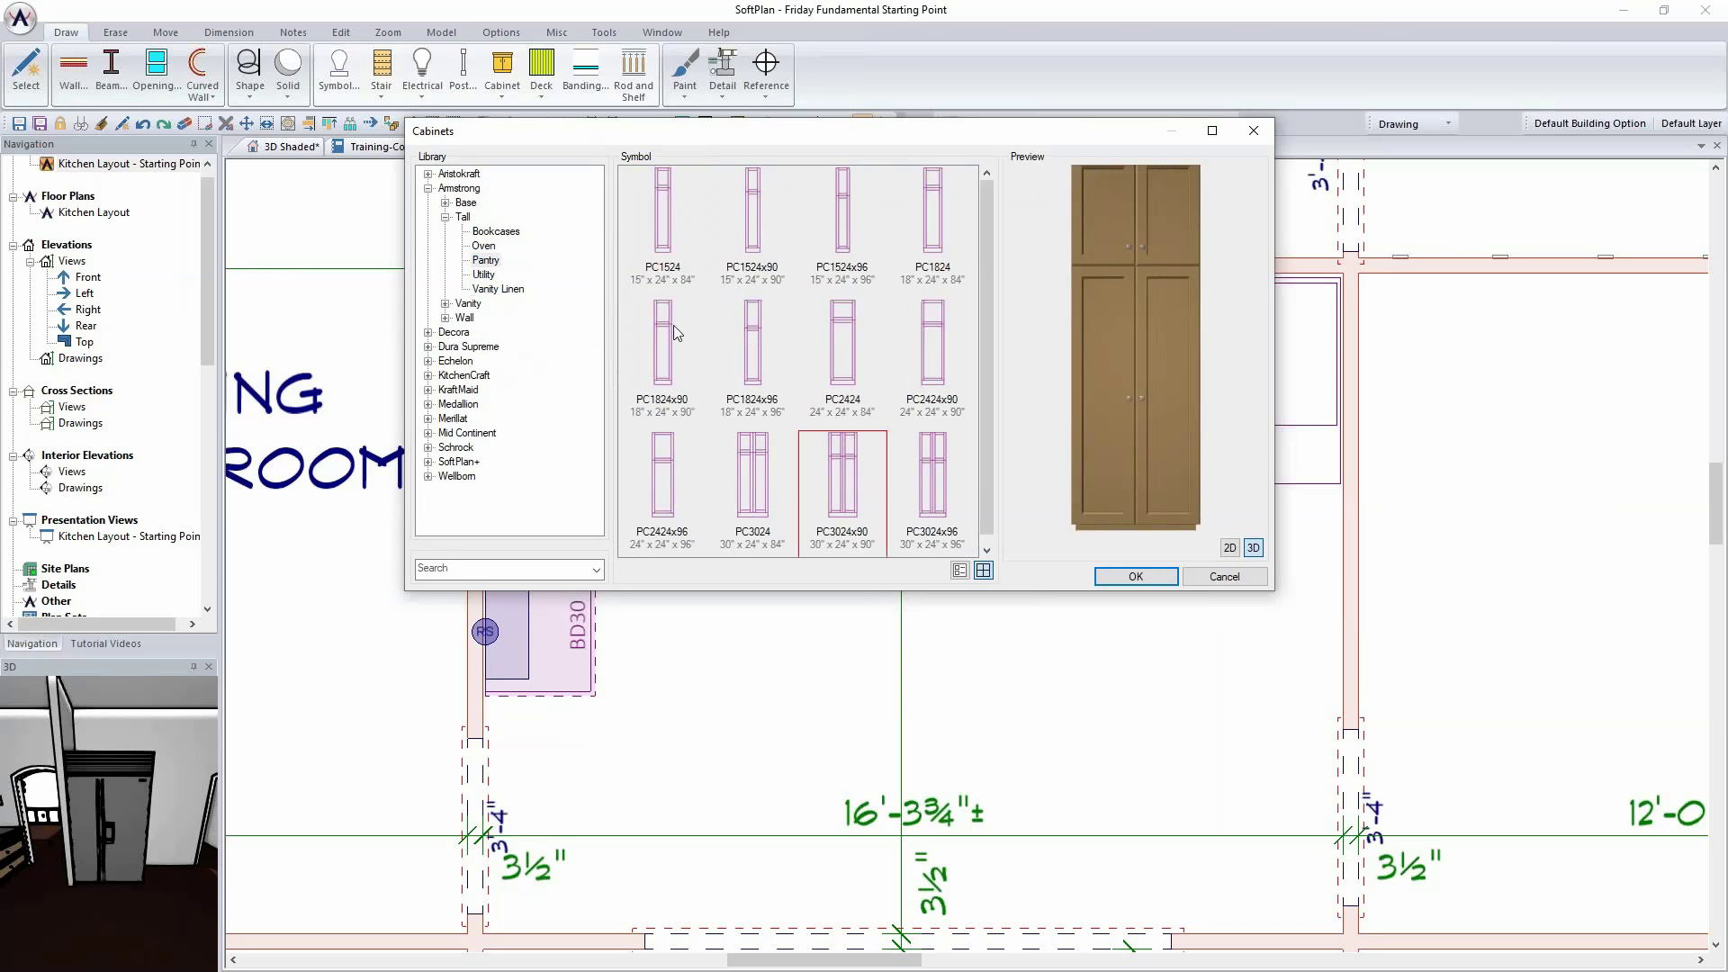
pyautogui.click(1136, 576)
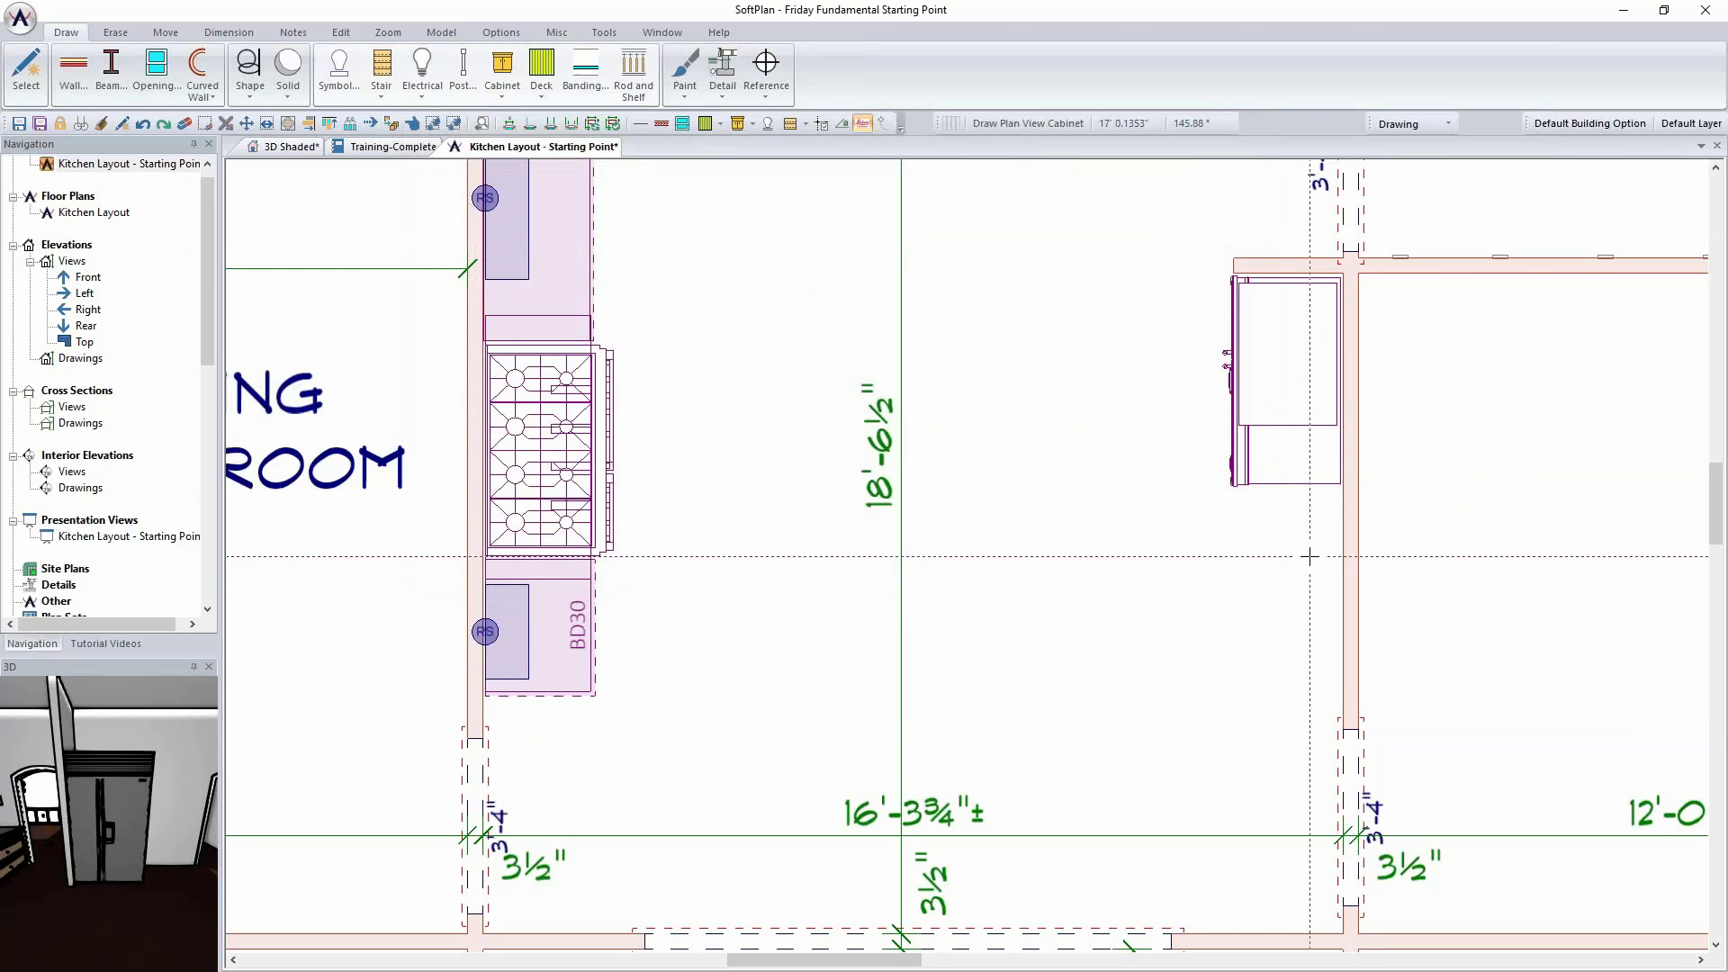
pyautogui.click(1338, 621)
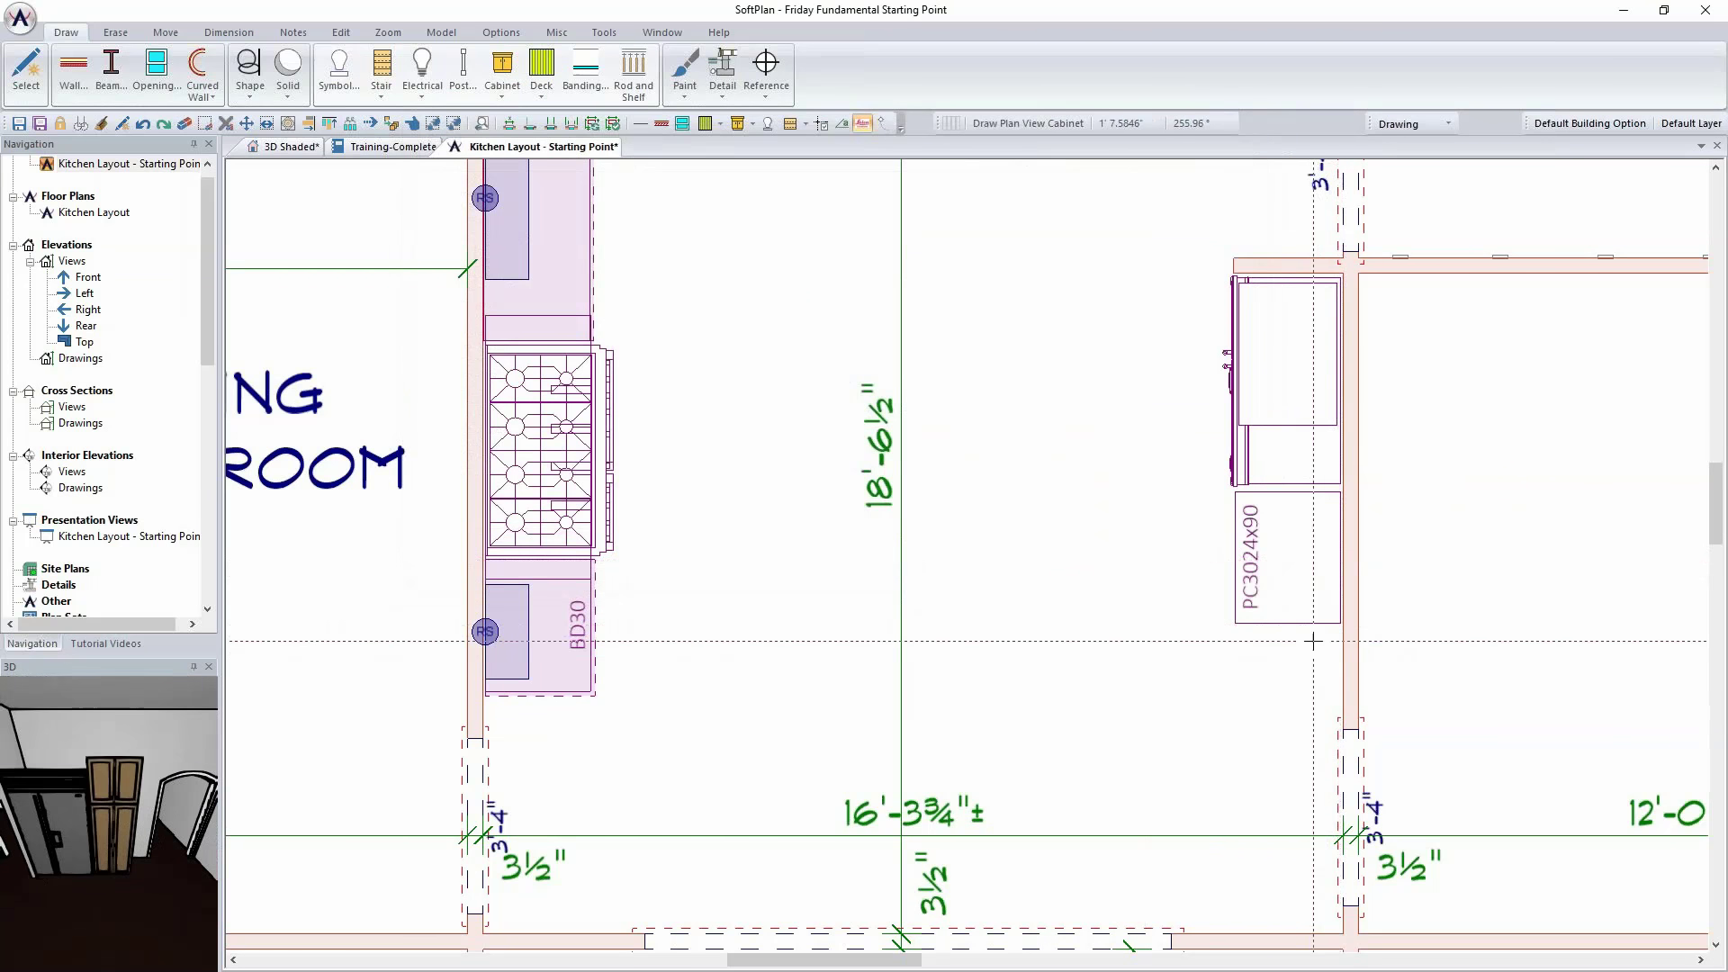
# Step: In the shaded 3D view, edit the pantry cabinet's face to stop using the product code and enable a custom face layout
pyautogui.click(286, 147)
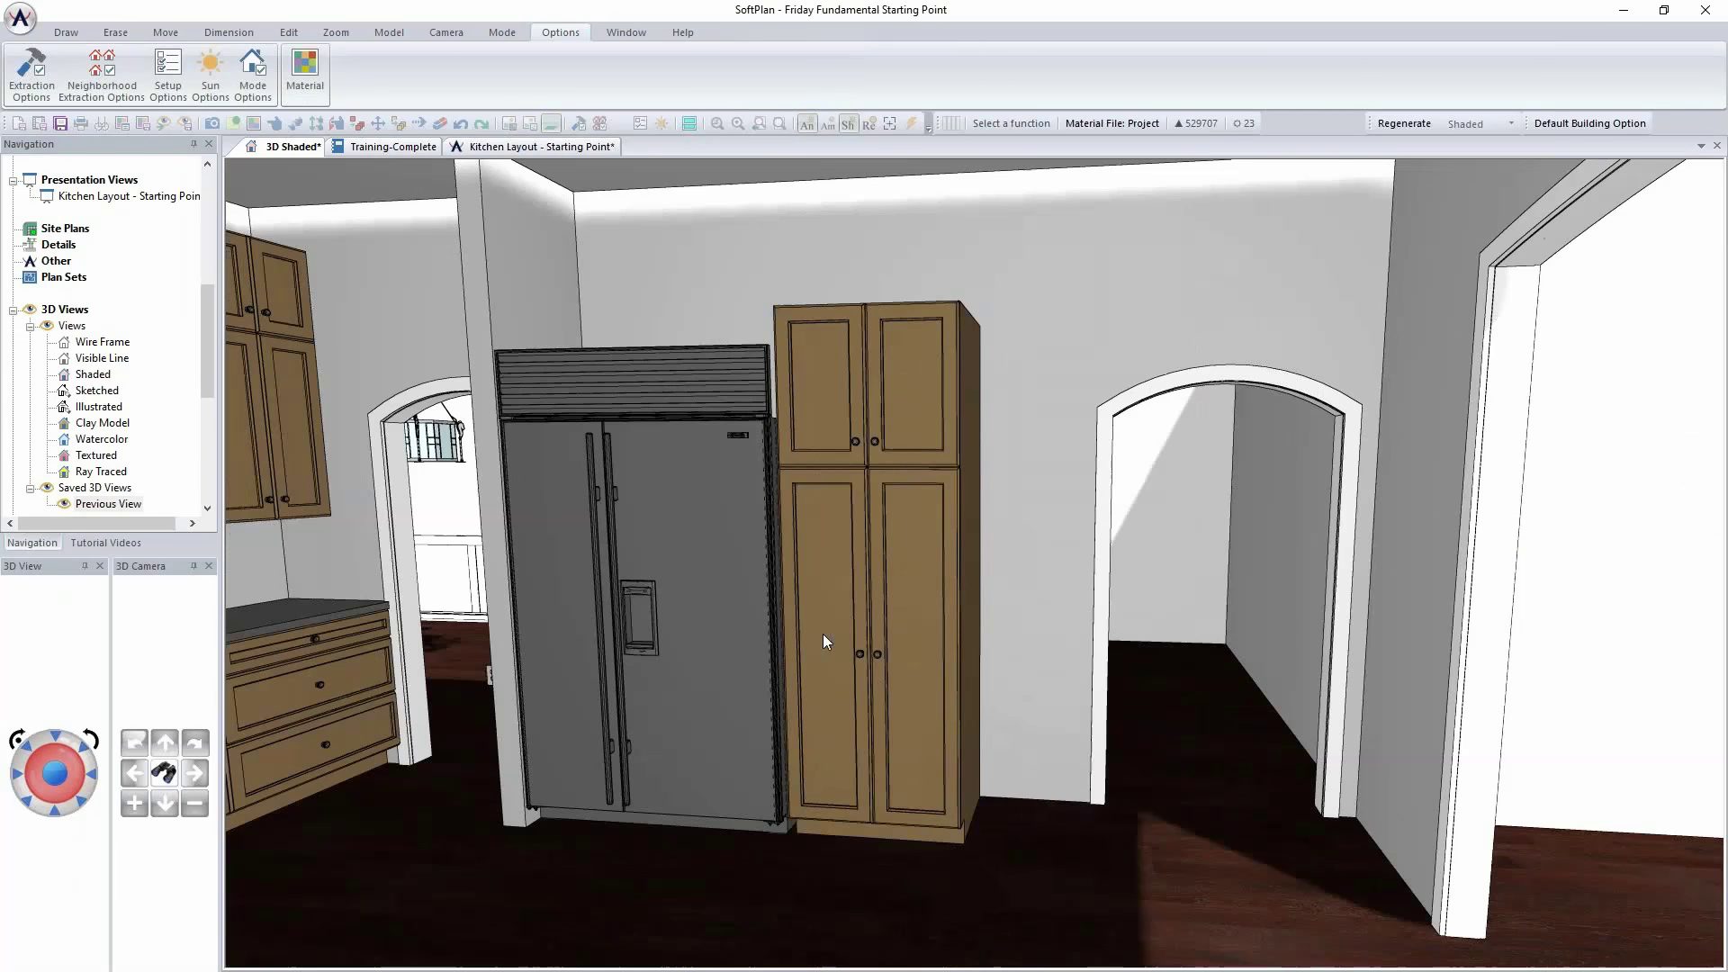
pyautogui.rightClick(823, 633)
pyautogui.click(873, 674)
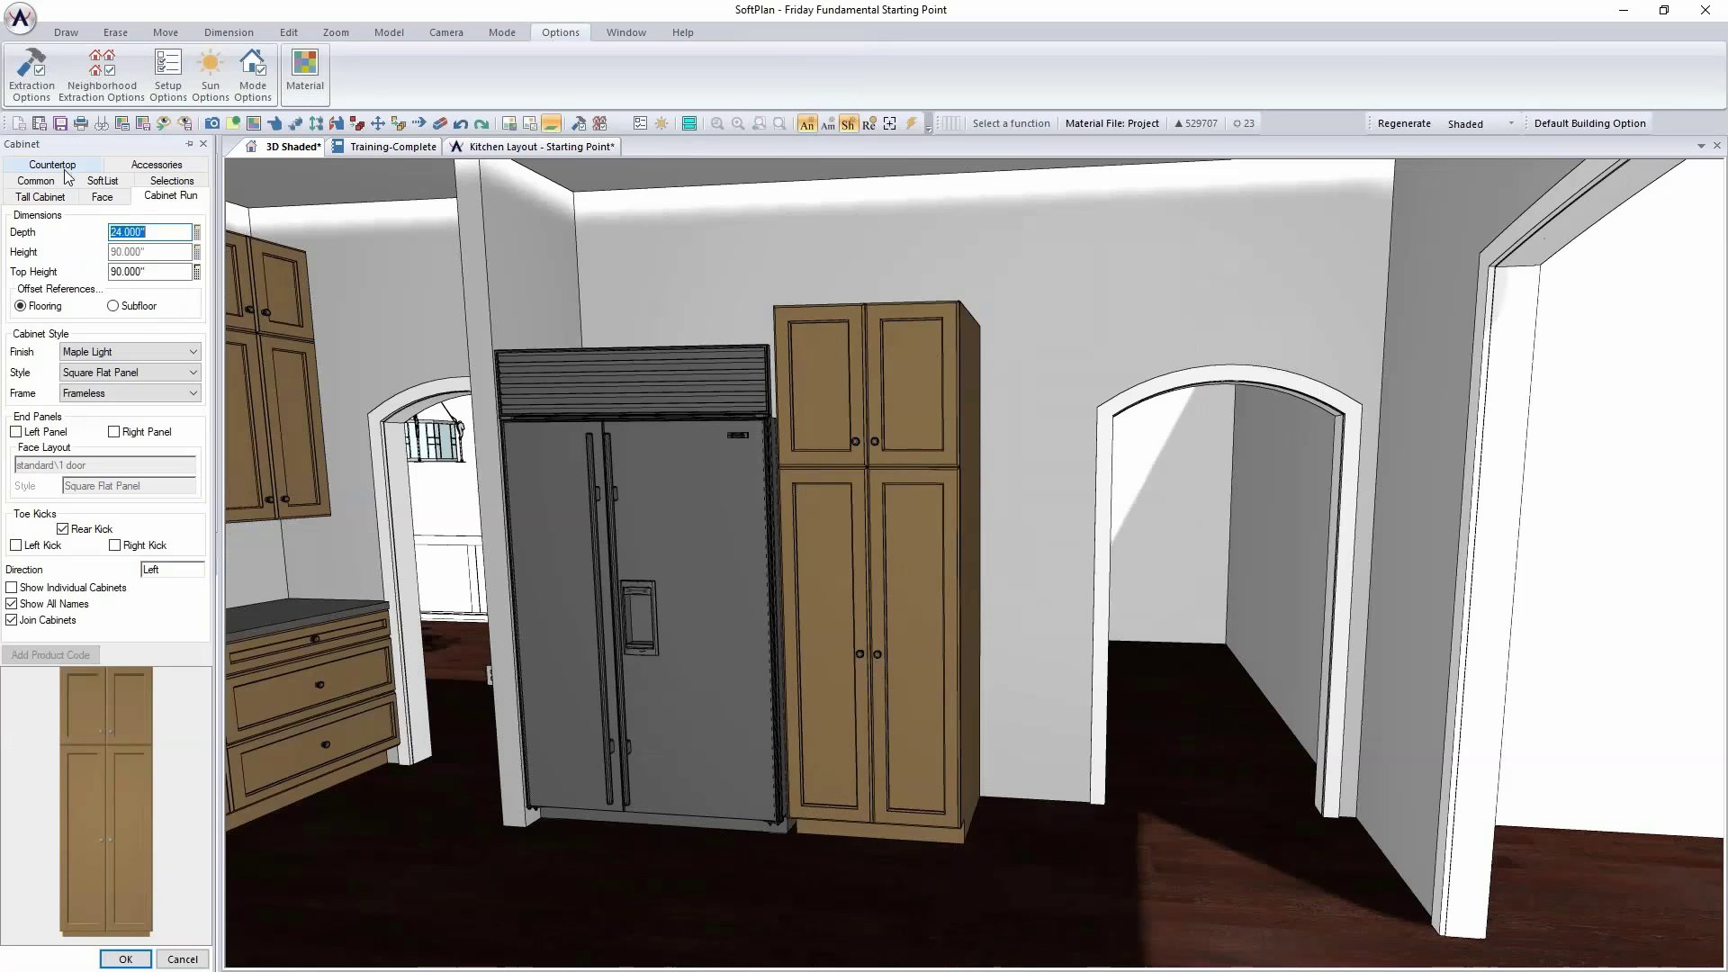
pyautogui.click(101, 196)
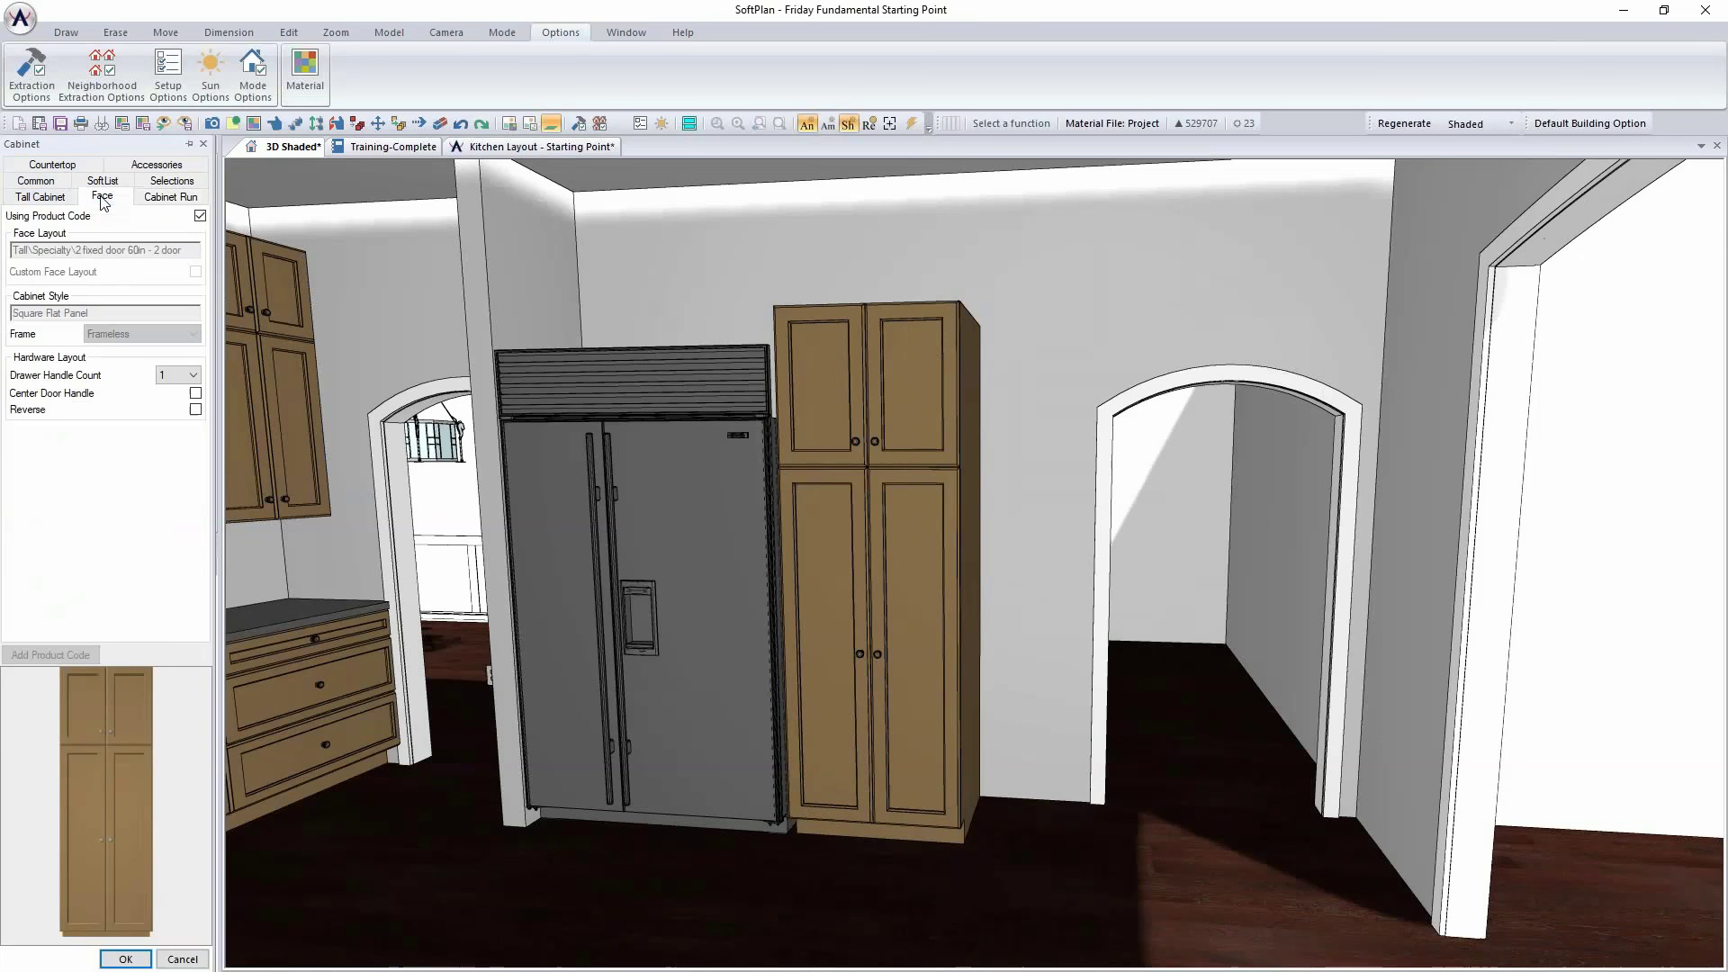
pyautogui.click(200, 217)
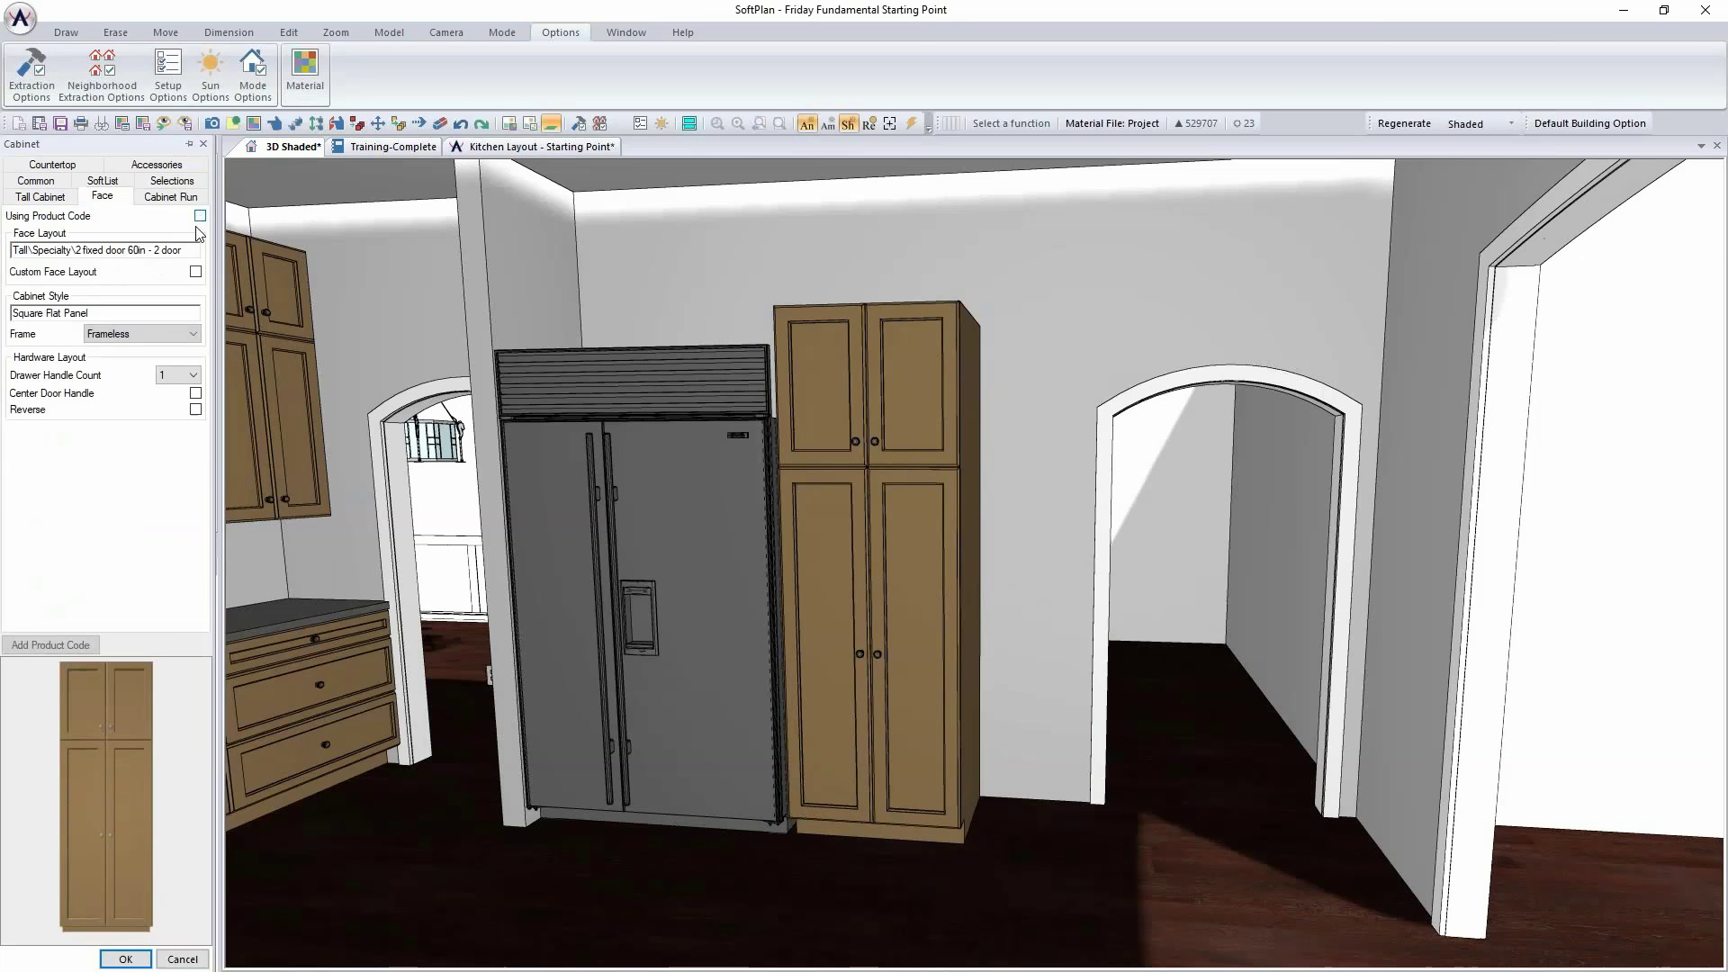
pyautogui.click(196, 272)
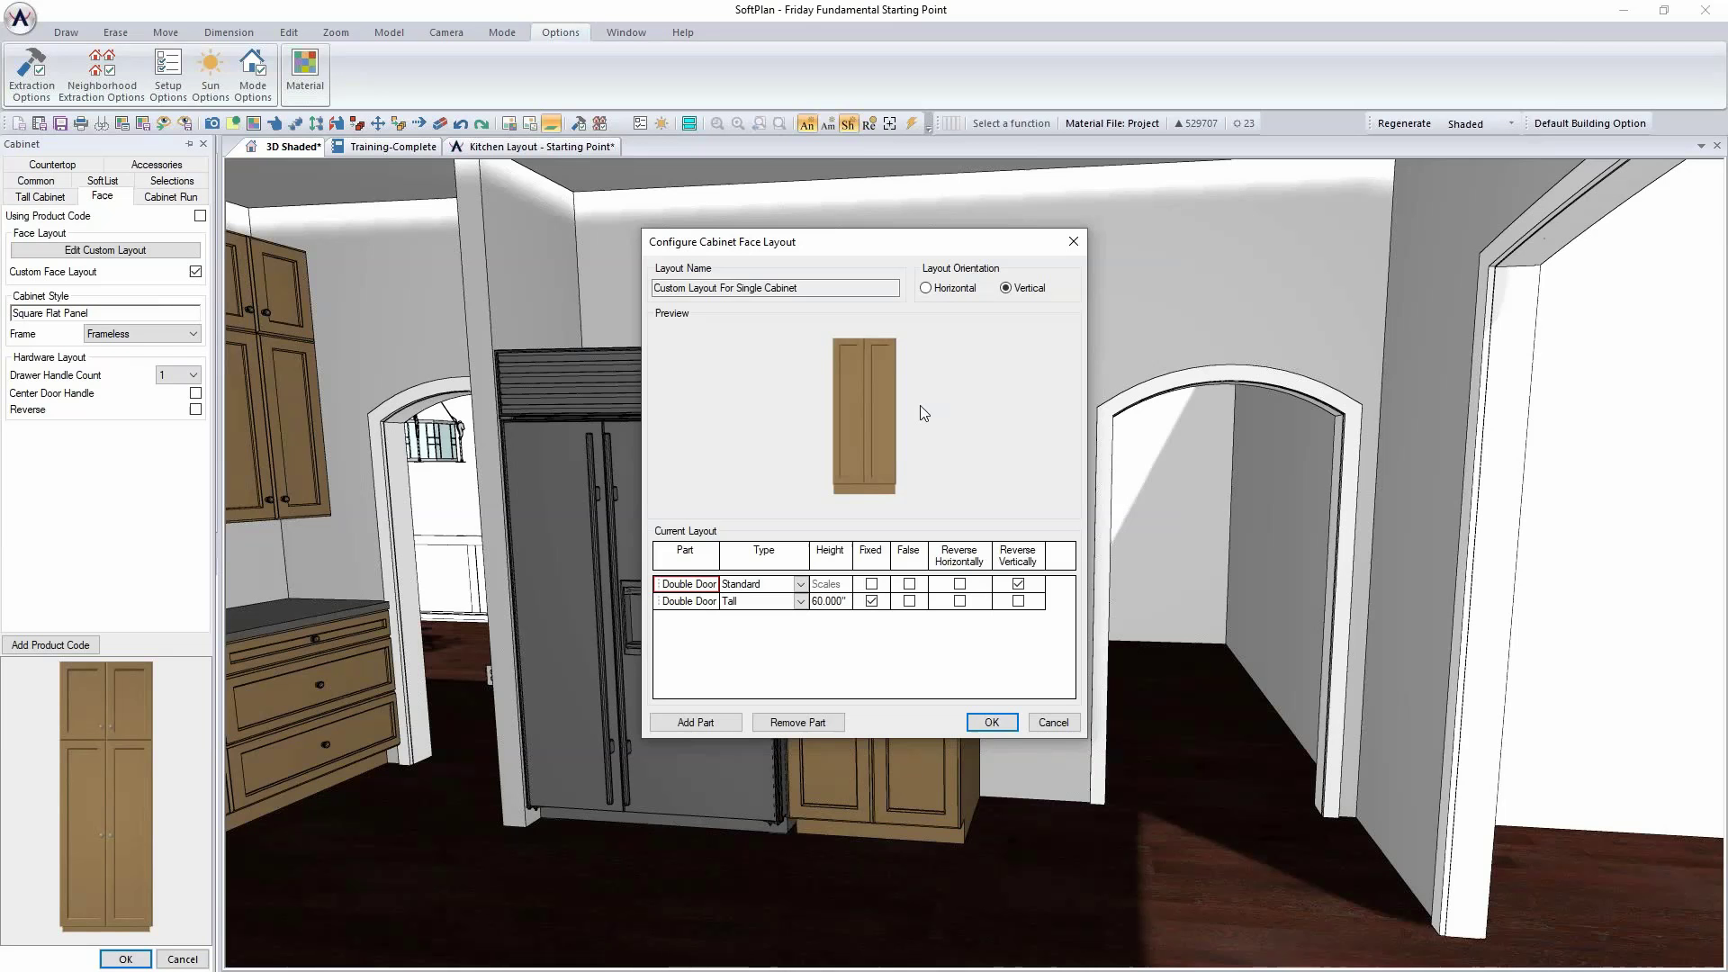
# Step: Replace the Standard double door part in the face layout with a drawer and move it below the Tall double door
pyautogui.click(774, 585)
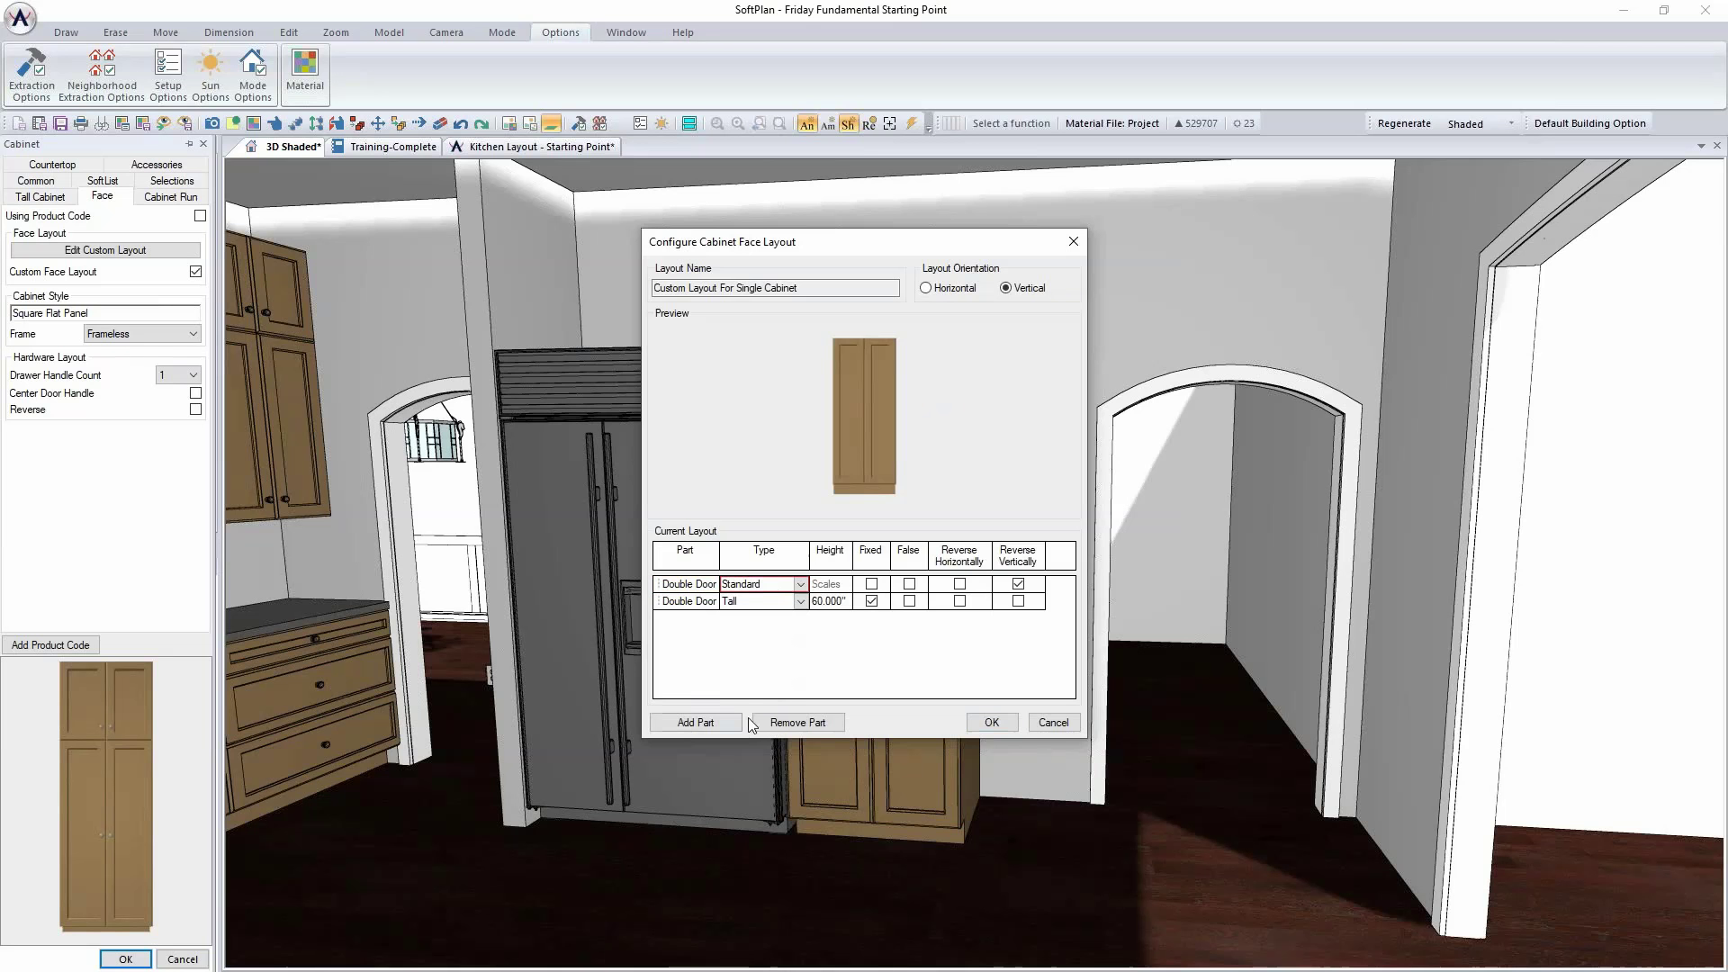
pyautogui.click(785, 722)
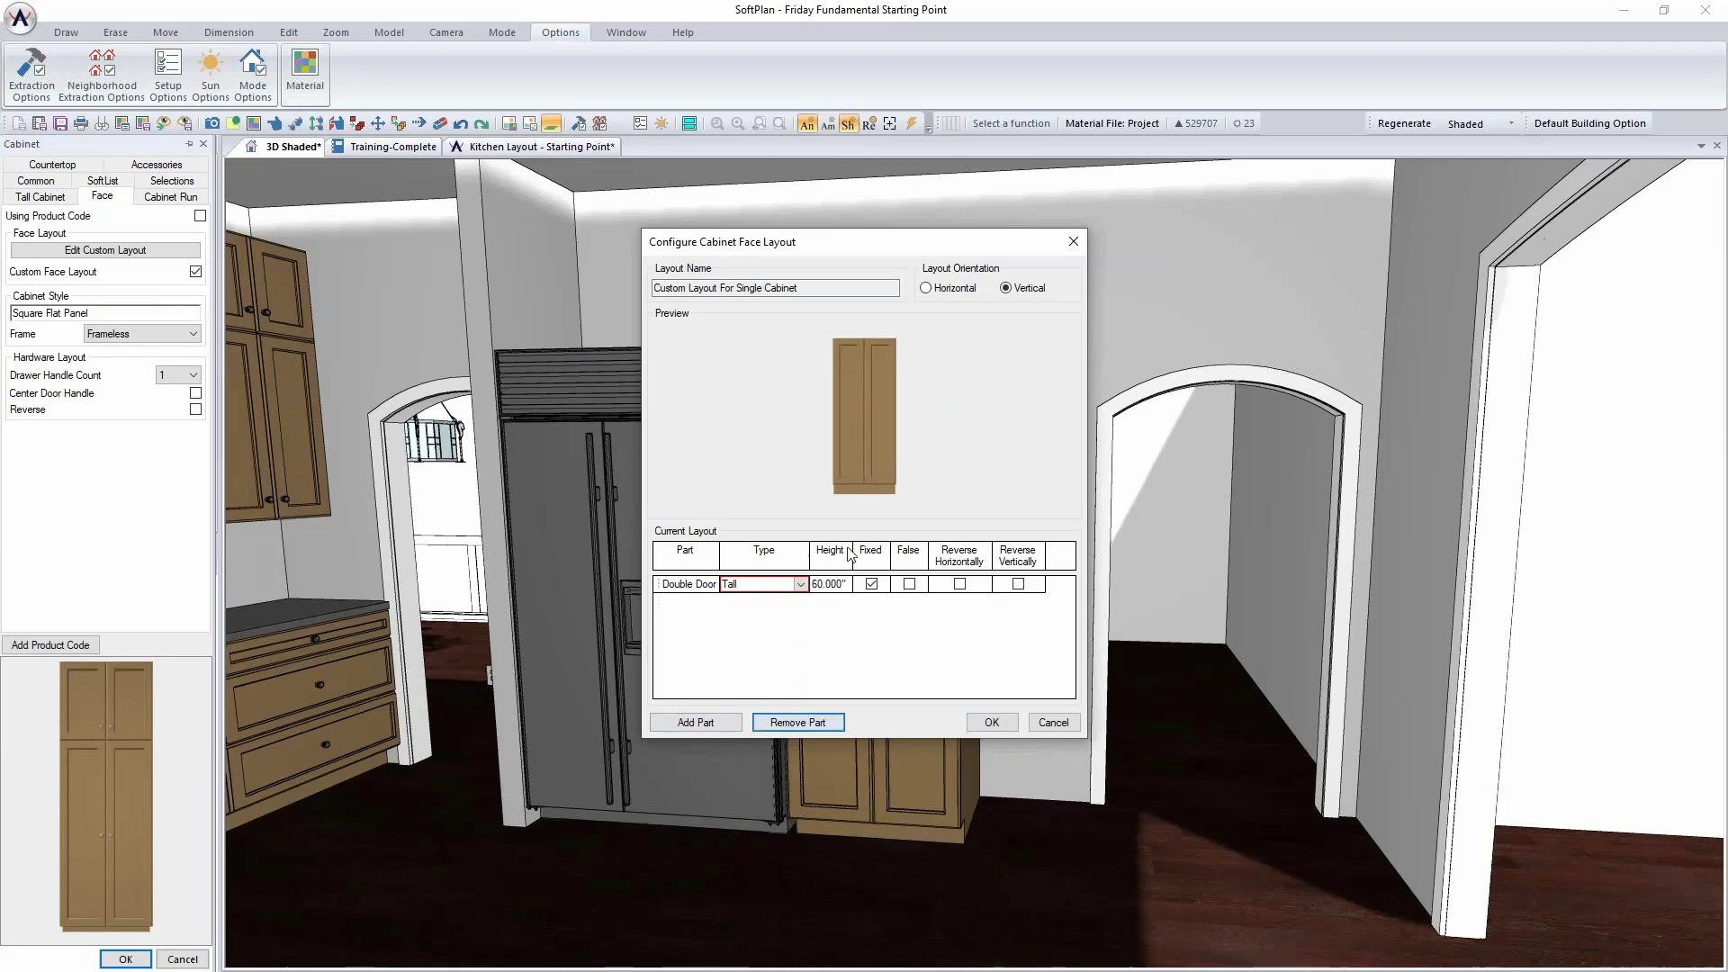
pyautogui.click(720, 728)
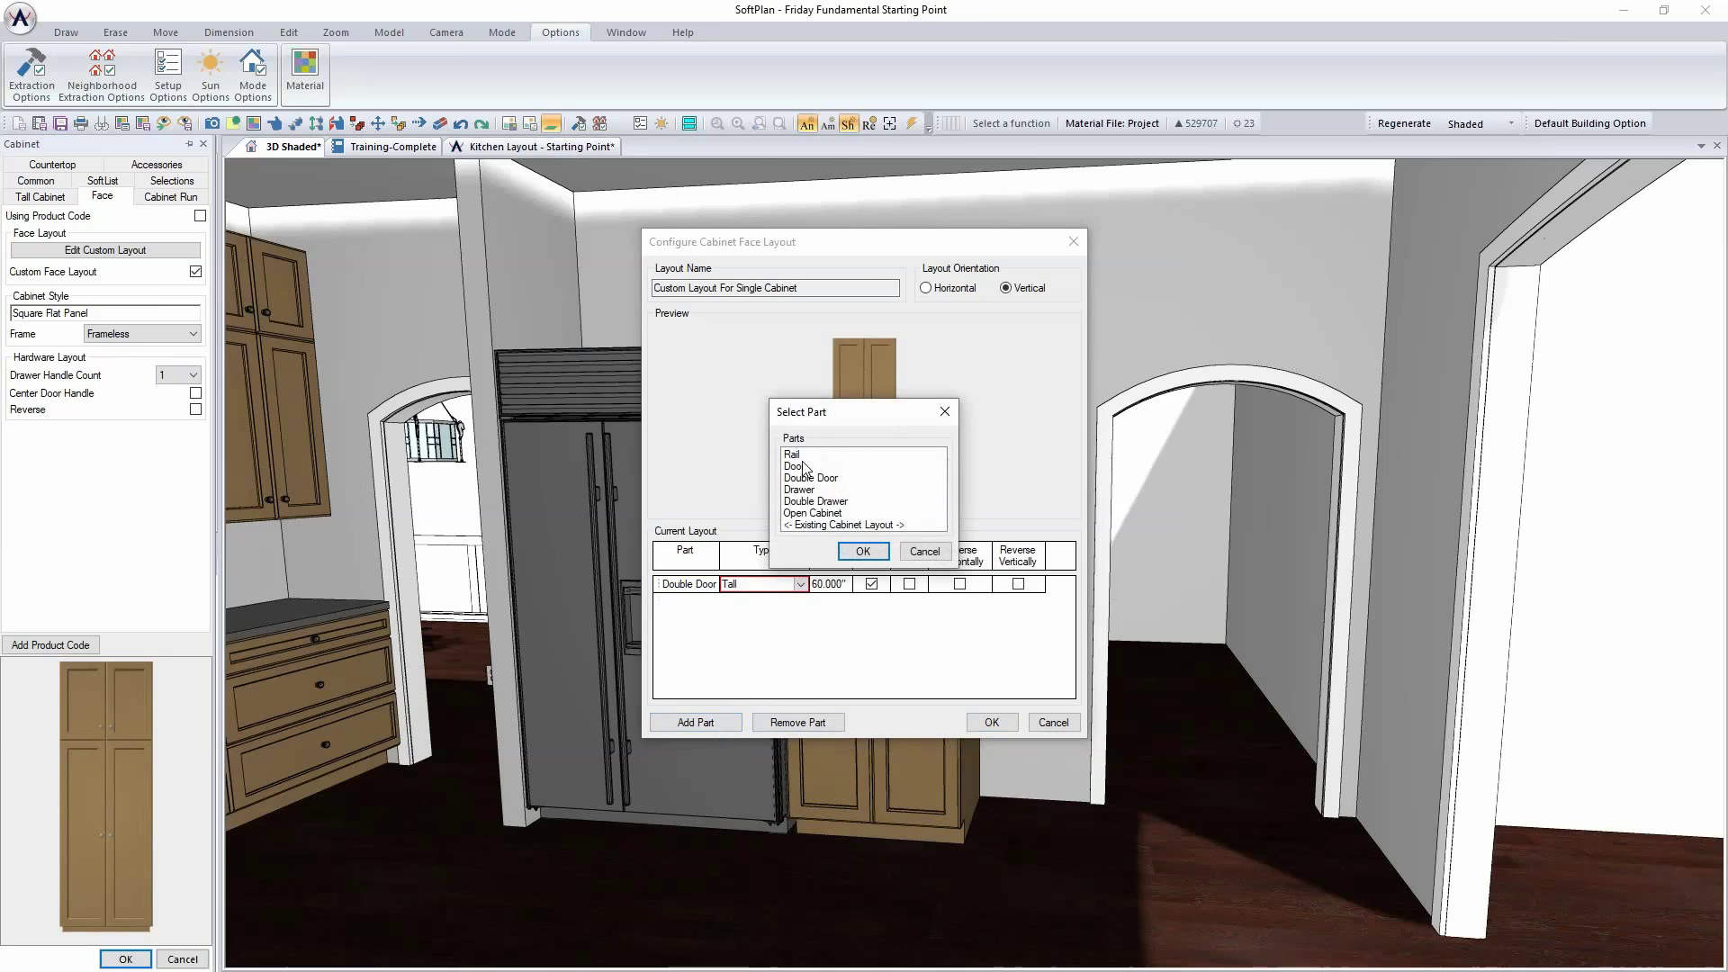
pyautogui.click(799, 490)
pyautogui.click(866, 551)
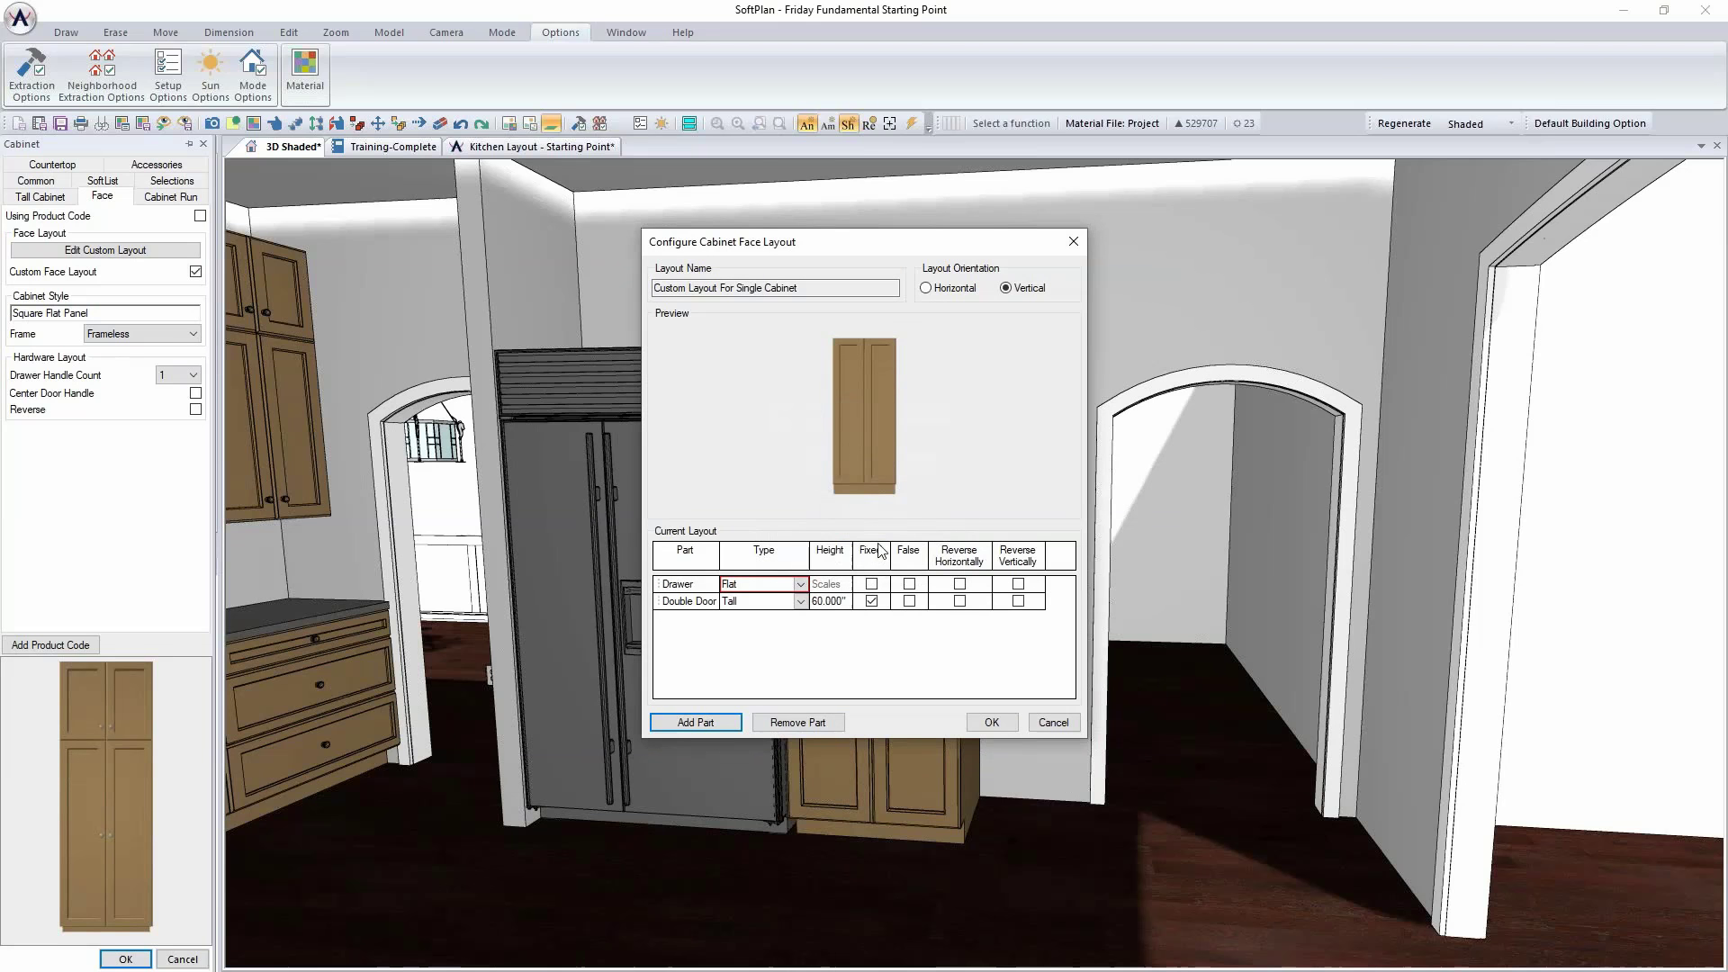
pyautogui.moveTo(667, 587)
pyautogui.mouseDown()
pyautogui.moveTo(663, 617)
pyautogui.moveTo(663, 585)
pyautogui.mouseUp()
pyautogui.moveTo(701, 591); pyautogui.dragTo(700, 605)
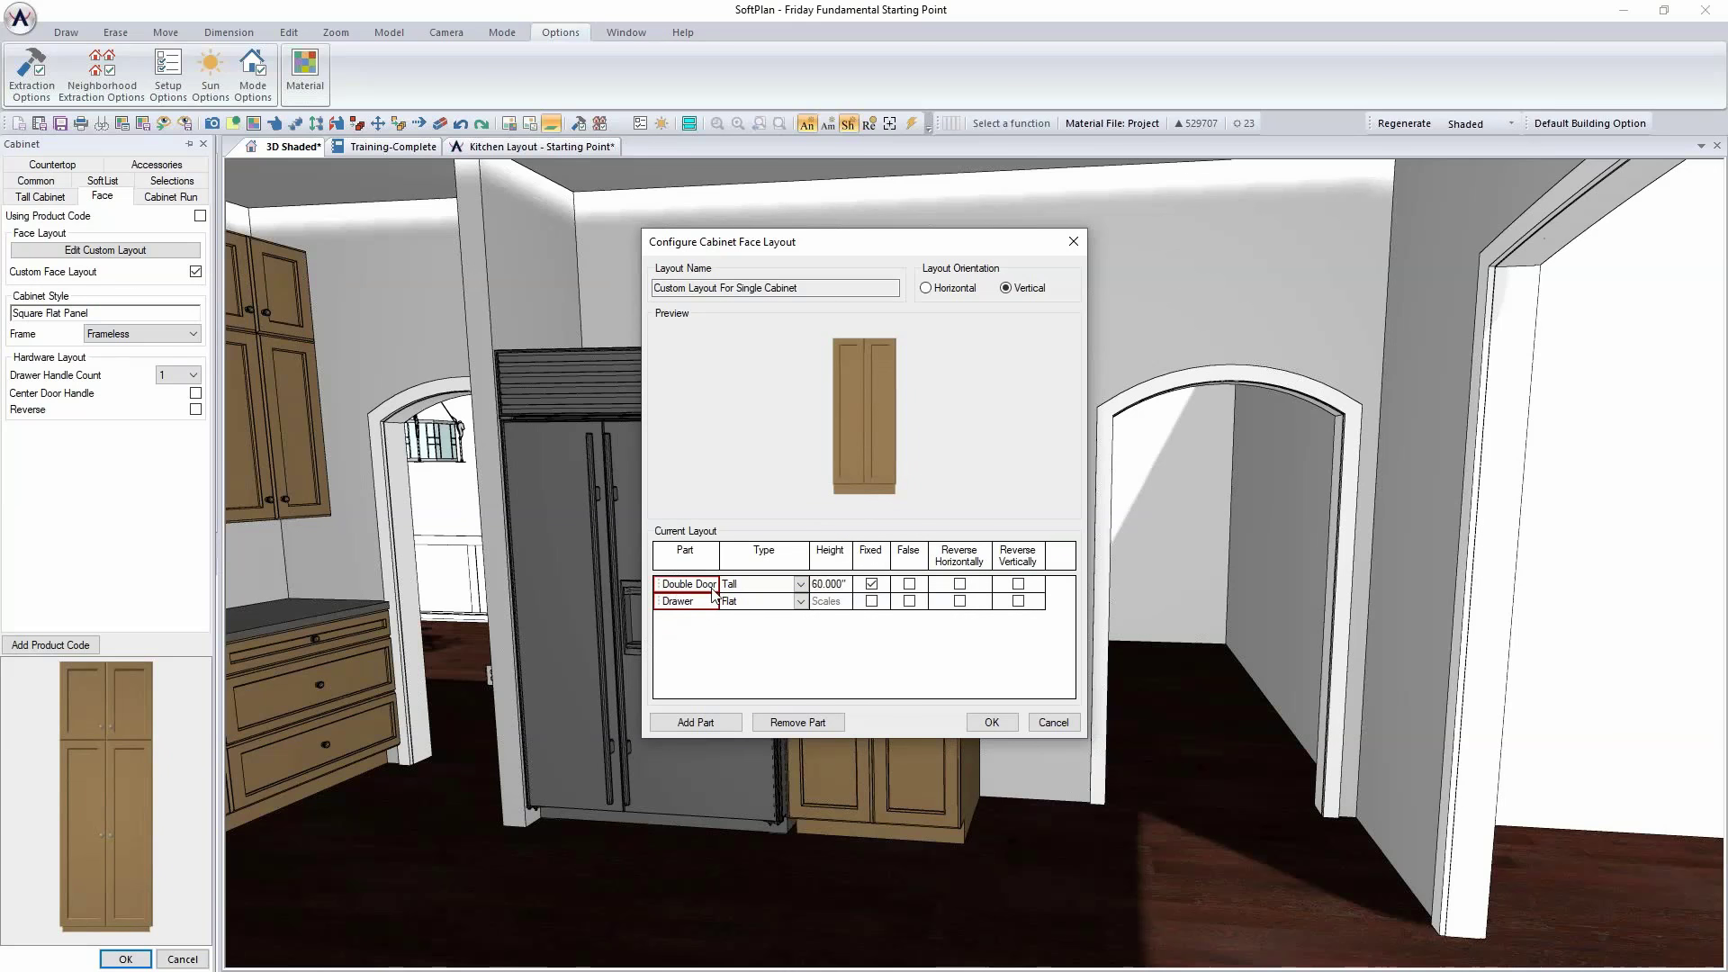
# Step: Make the drawer below the doors Recessed with a fixed height of 10"
pyautogui.click(788, 605)
pyautogui.click(800, 602)
pyautogui.click(802, 632)
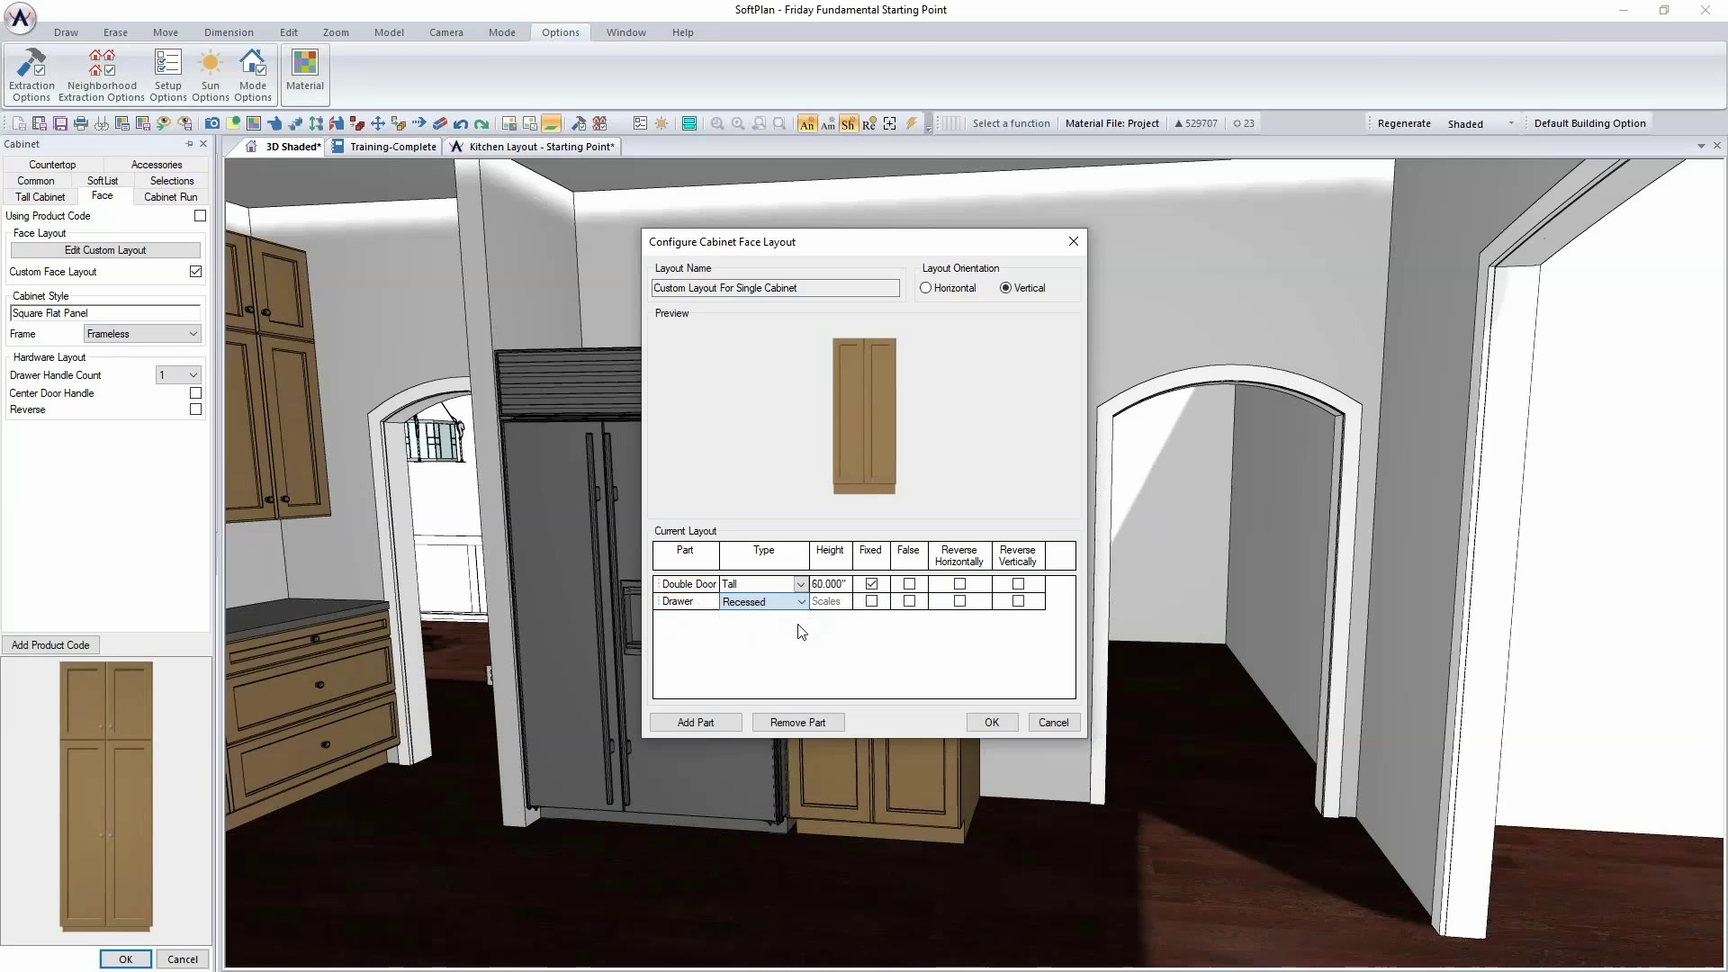
pyautogui.click(871, 602)
pyautogui.click(846, 603)
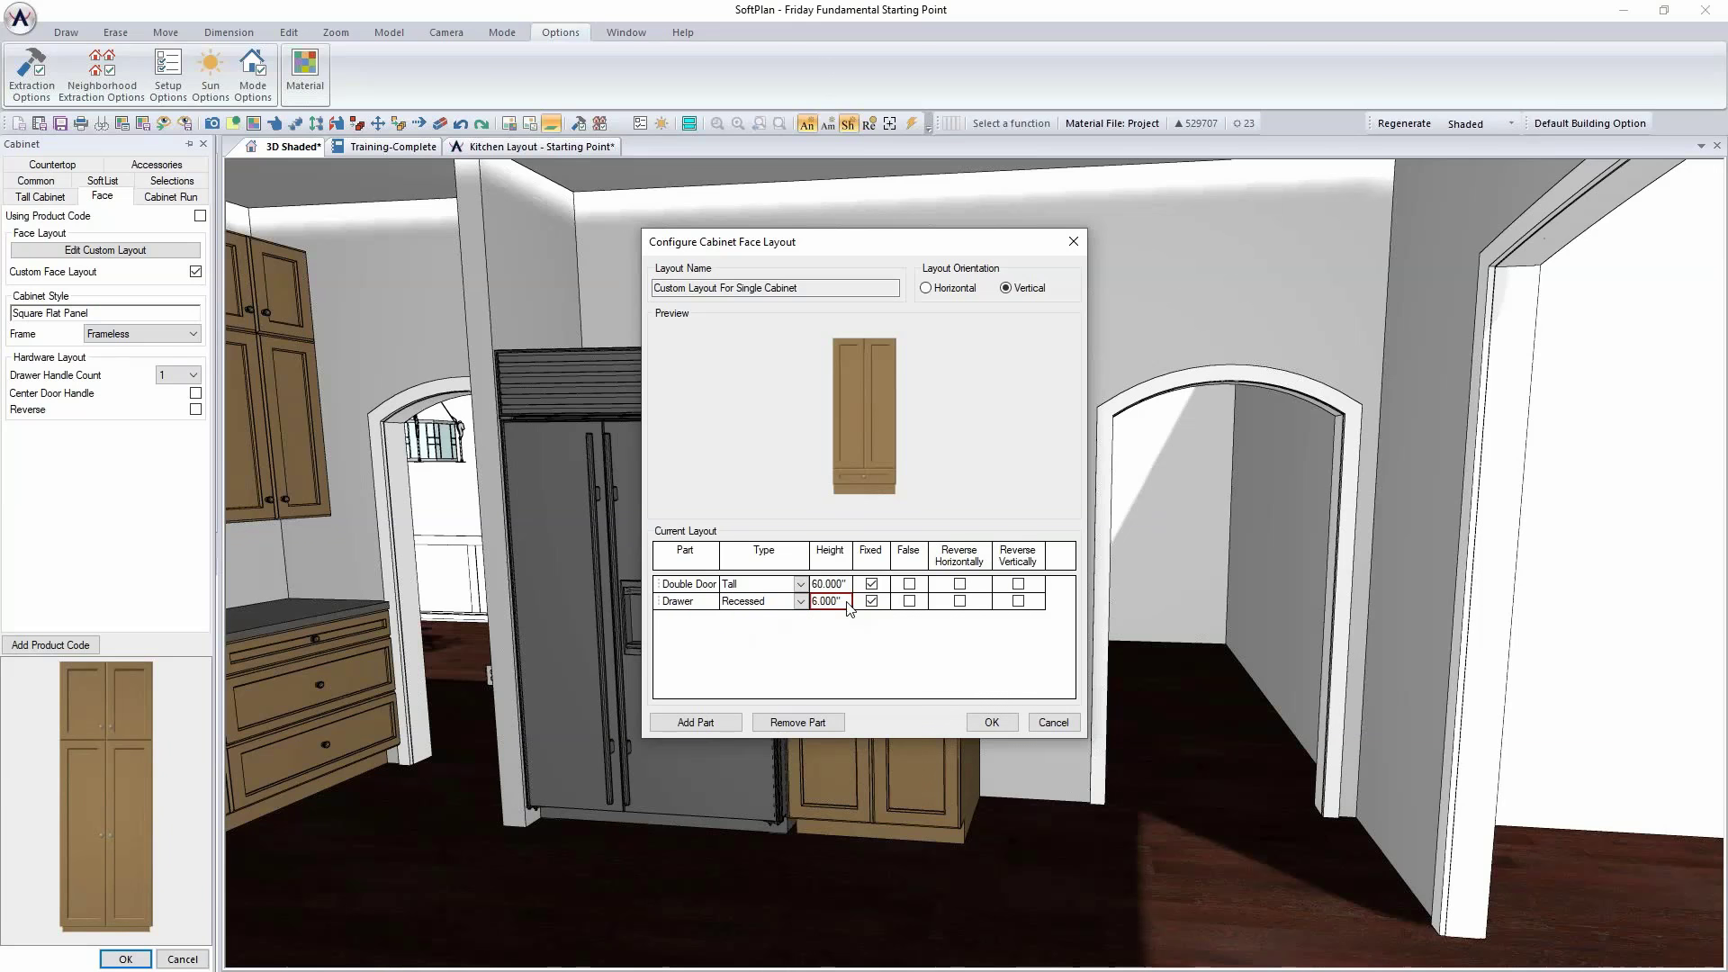
pyautogui.write('10')
pyautogui.press('Return')
# Step: Add a second Recessed drawer at the bottom of the face layout with a fixed height of 10"
pyautogui.click(716, 722)
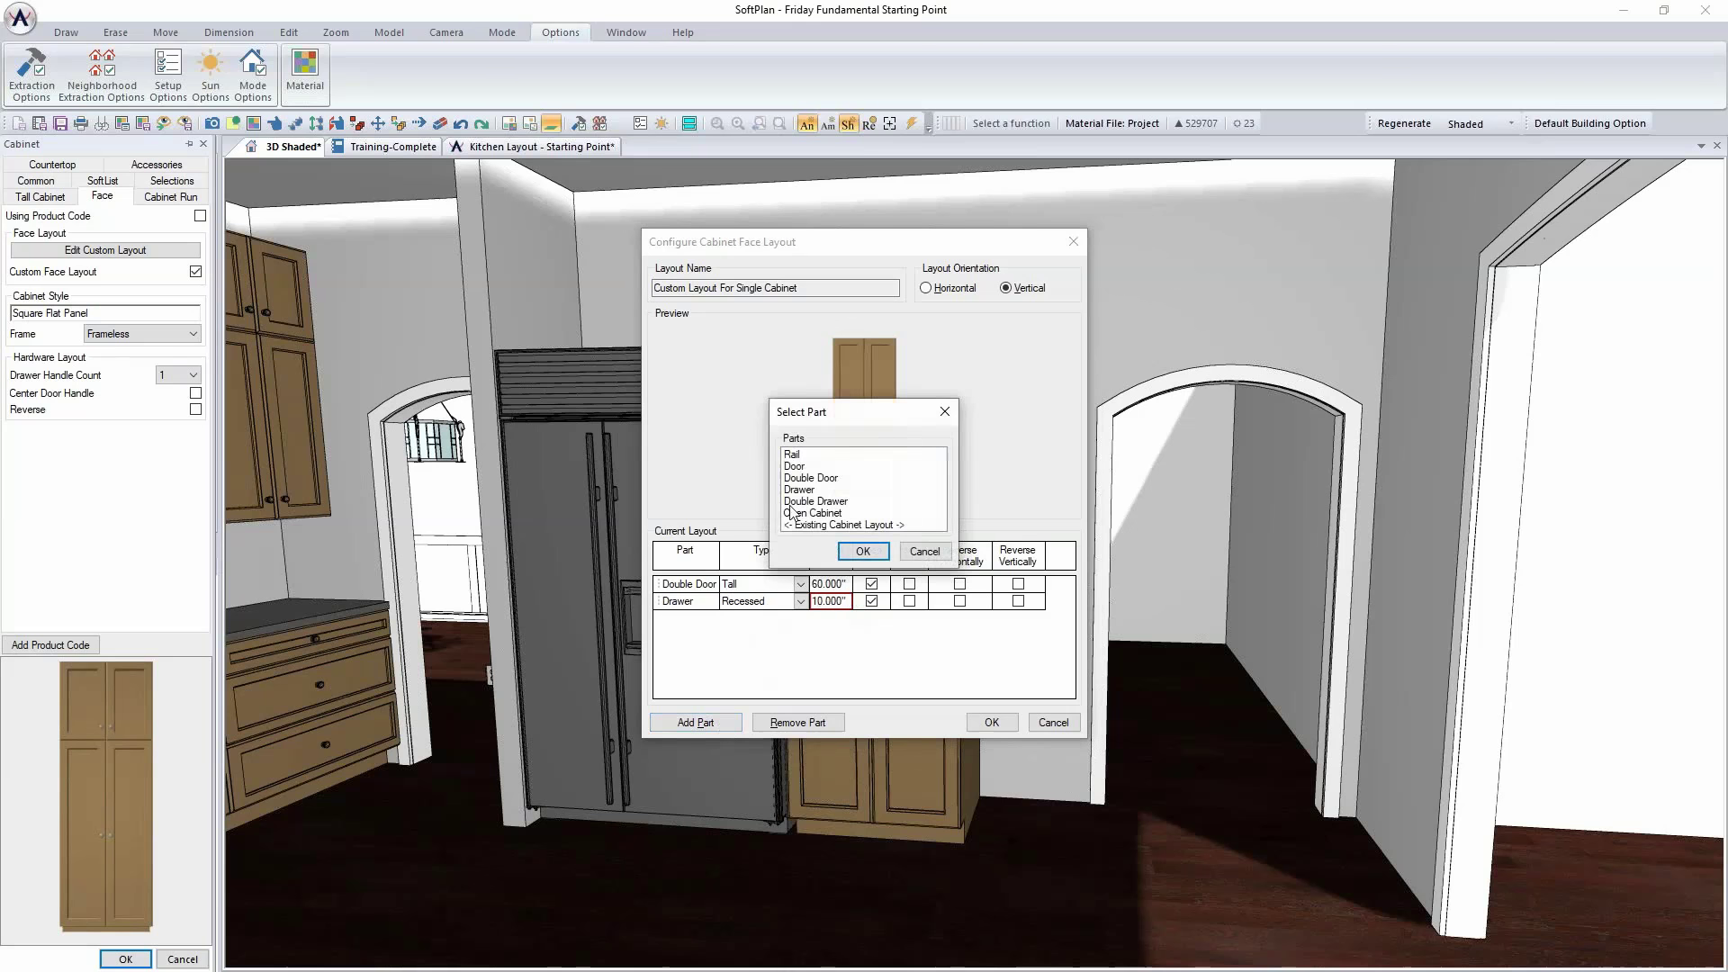
pyautogui.click(812, 490)
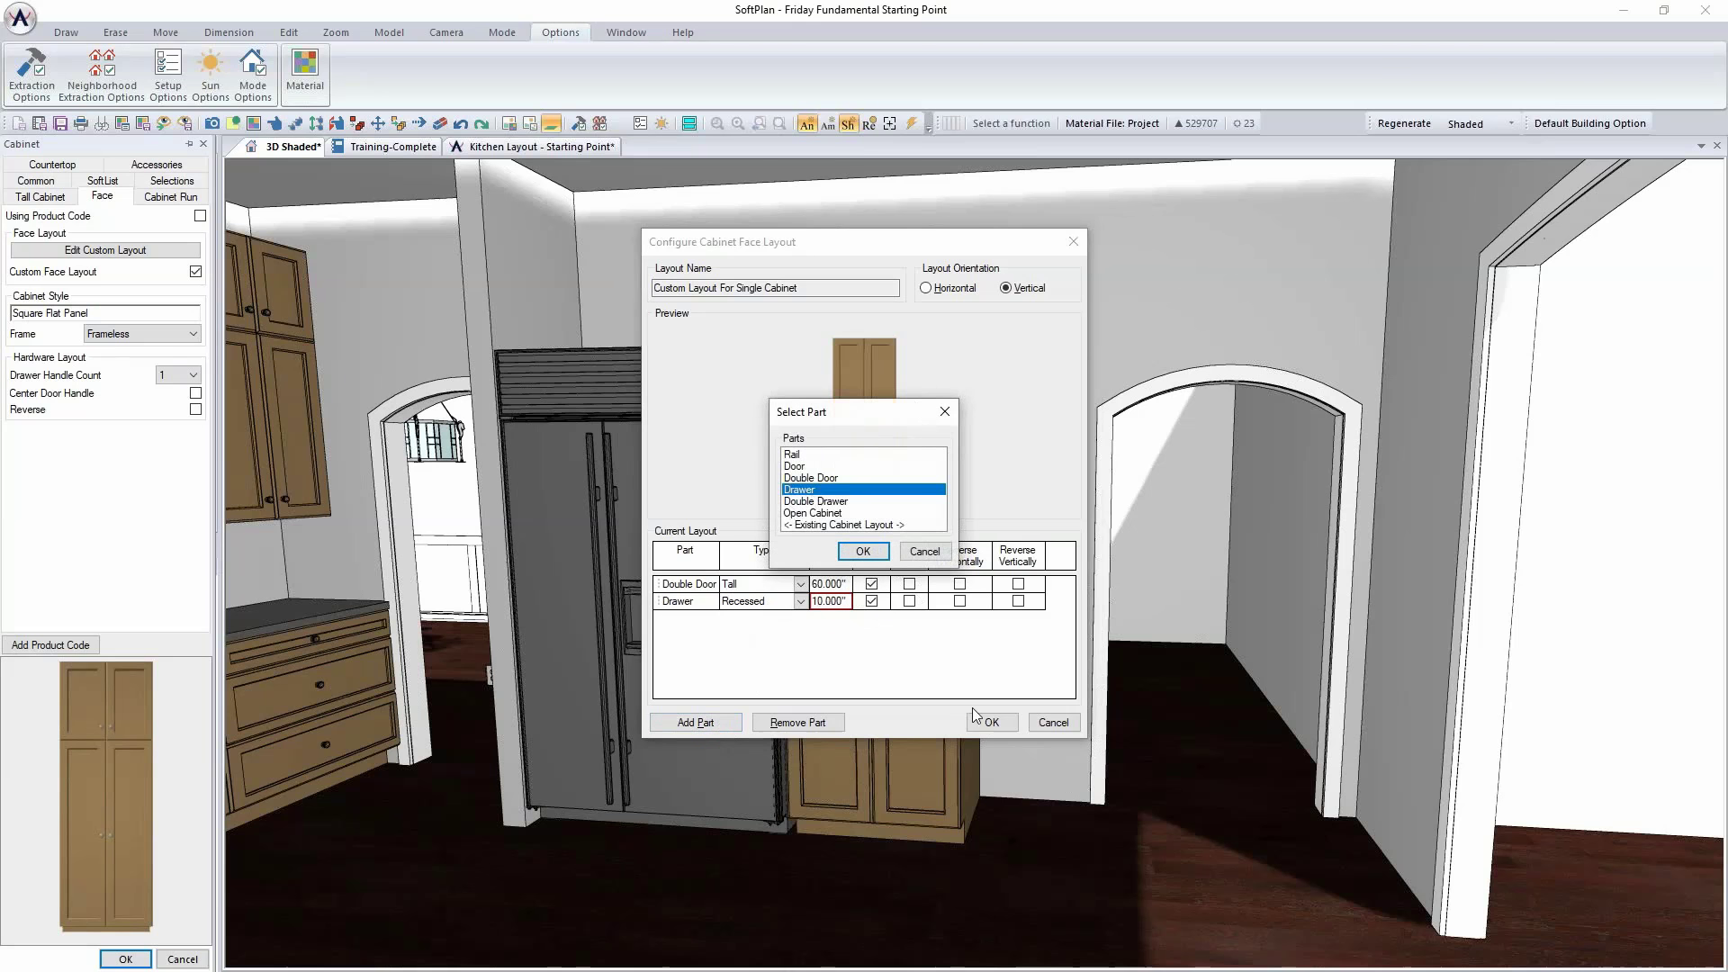
pyautogui.click(863, 551)
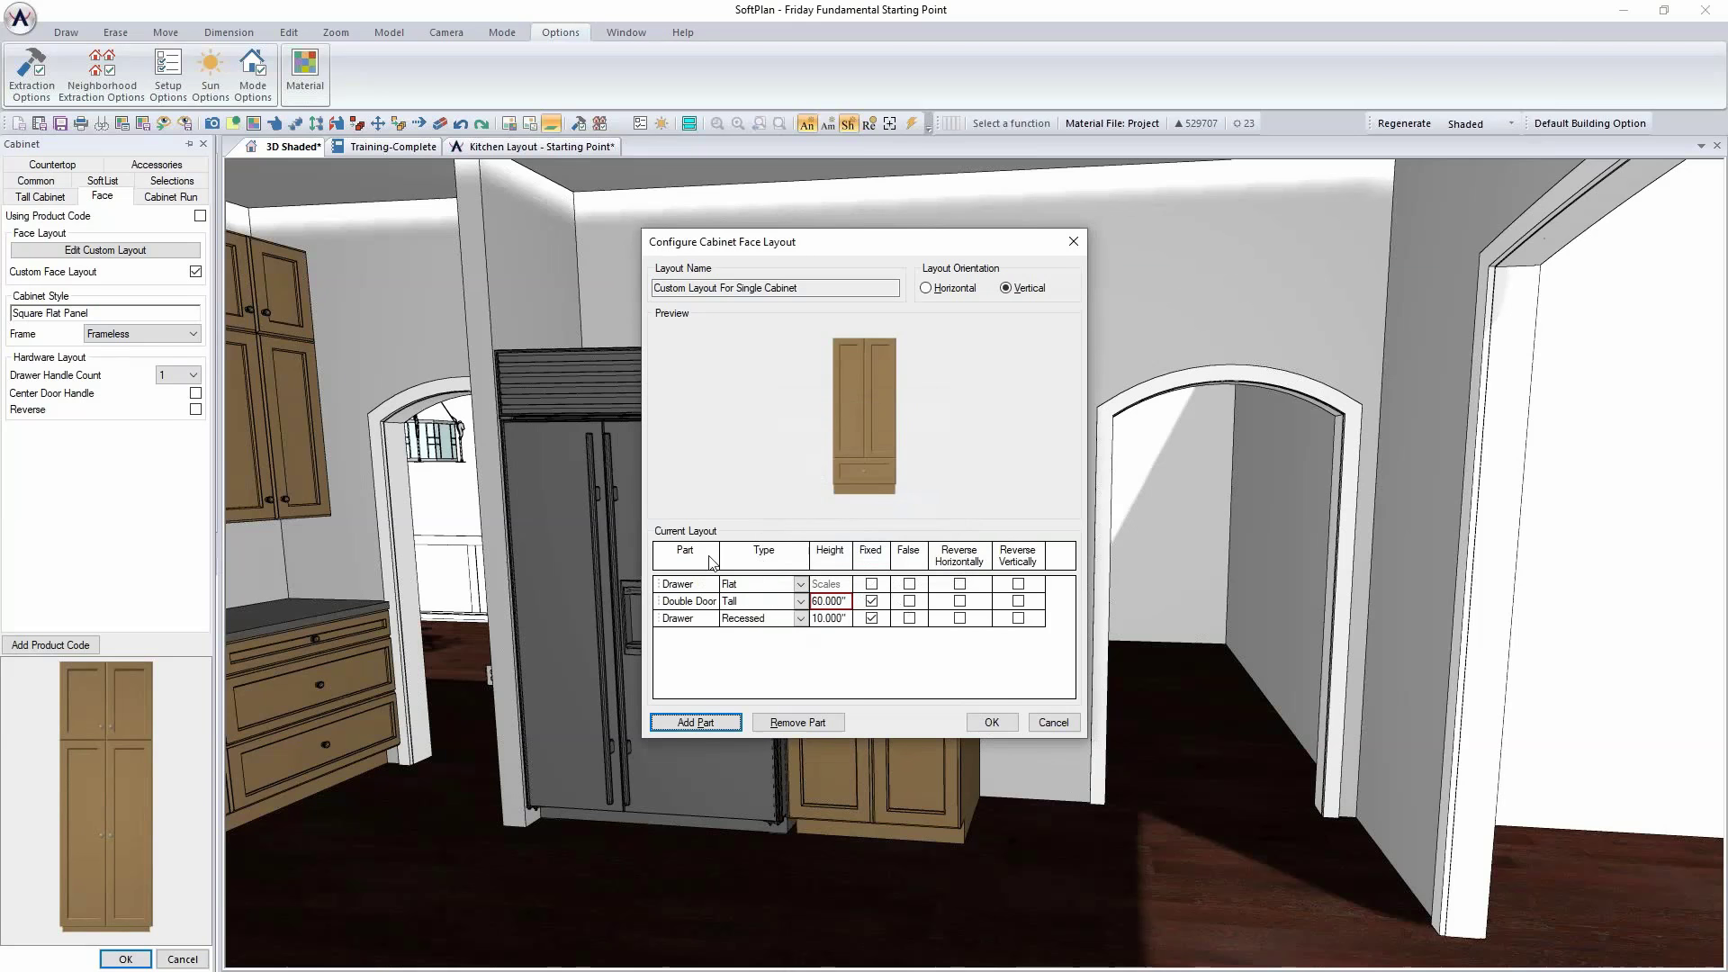
pyautogui.click(801, 585)
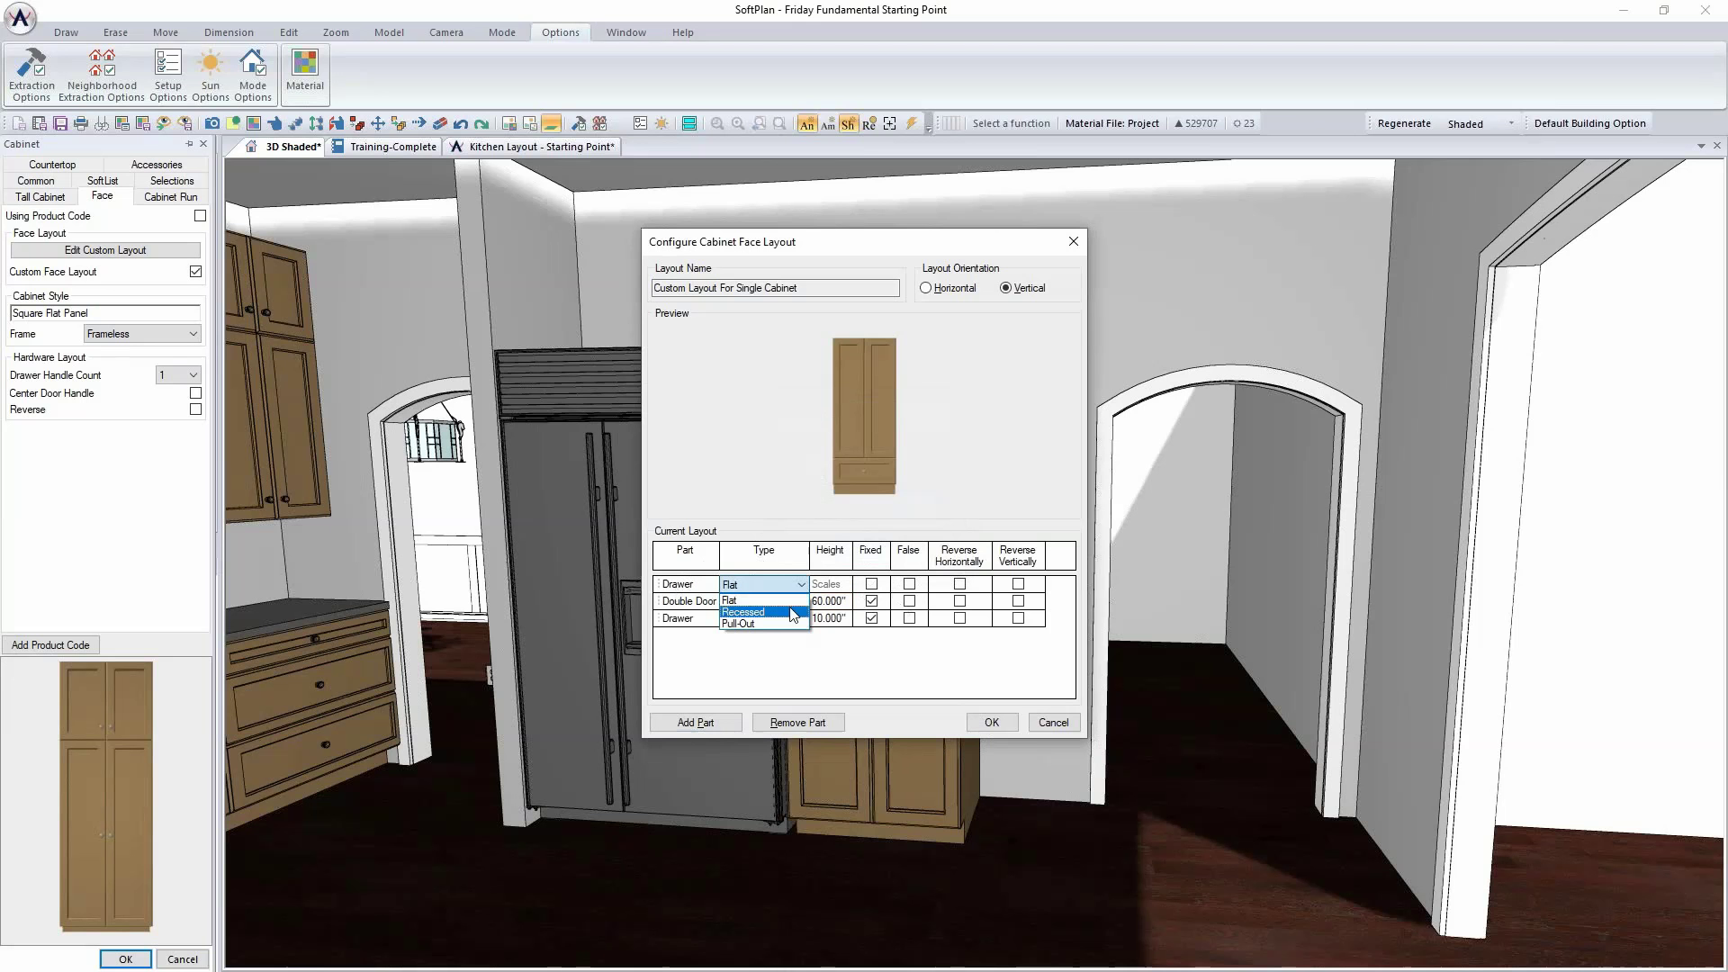
pyautogui.click(744, 612)
pyautogui.moveTo(658, 584); pyautogui.dragTo(659, 637)
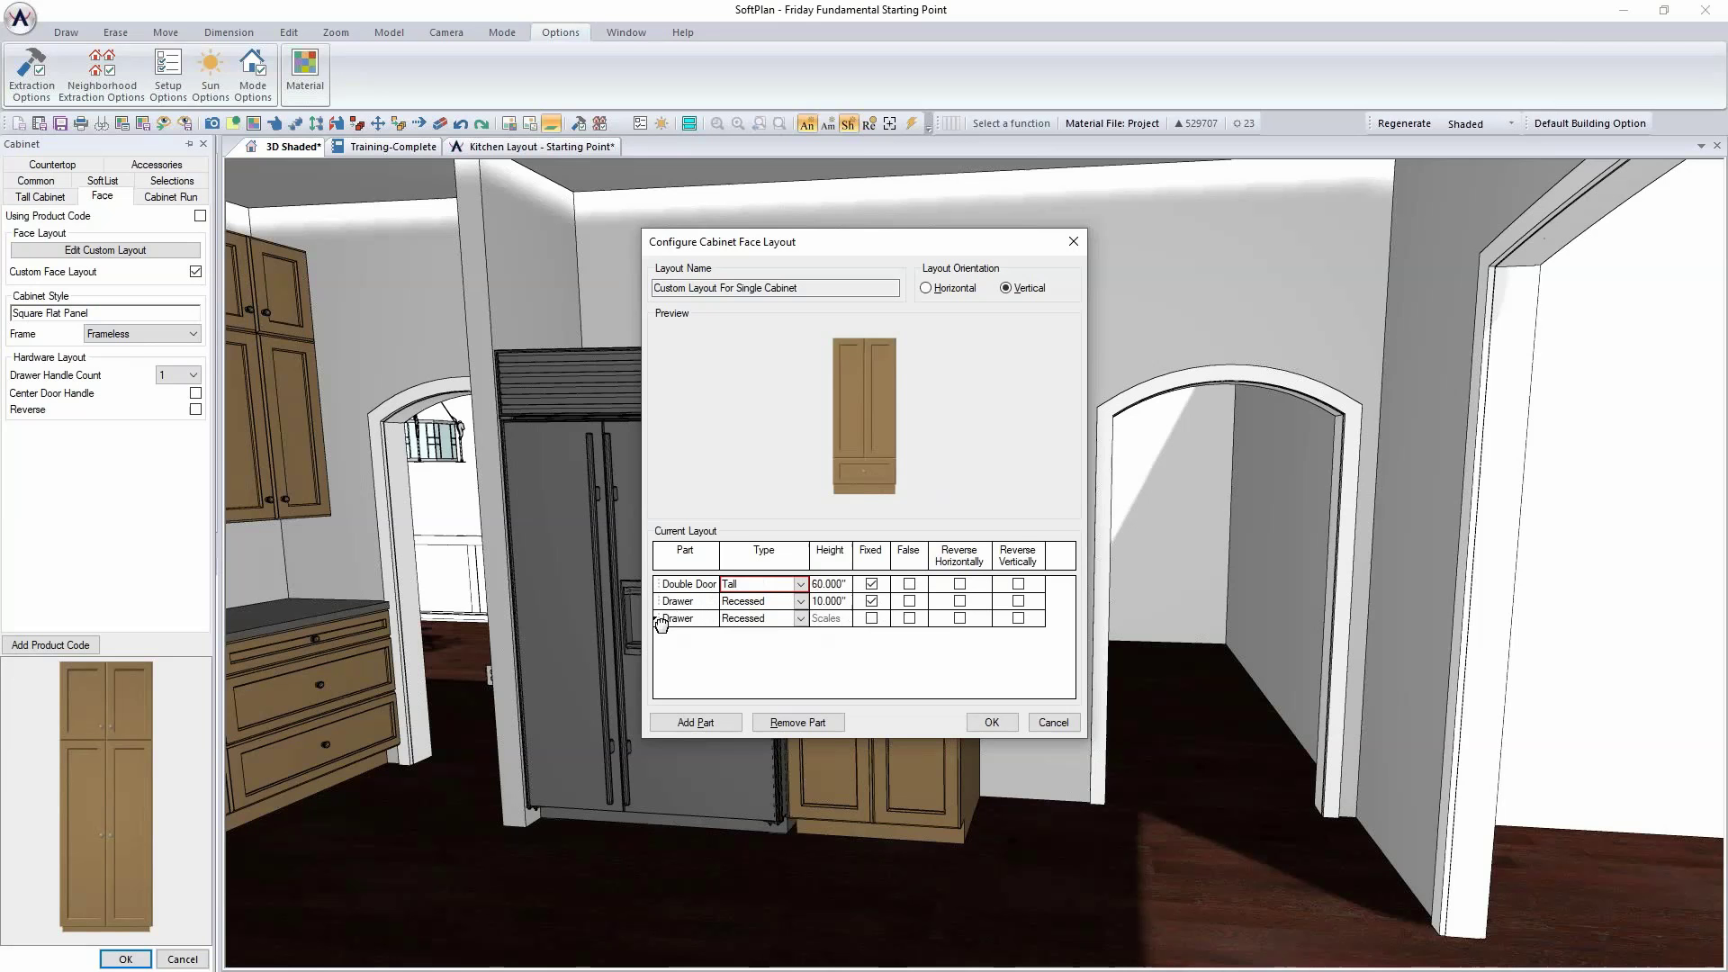
pyautogui.click(872, 619)
pyautogui.click(850, 621)
pyautogui.write('10.000"')
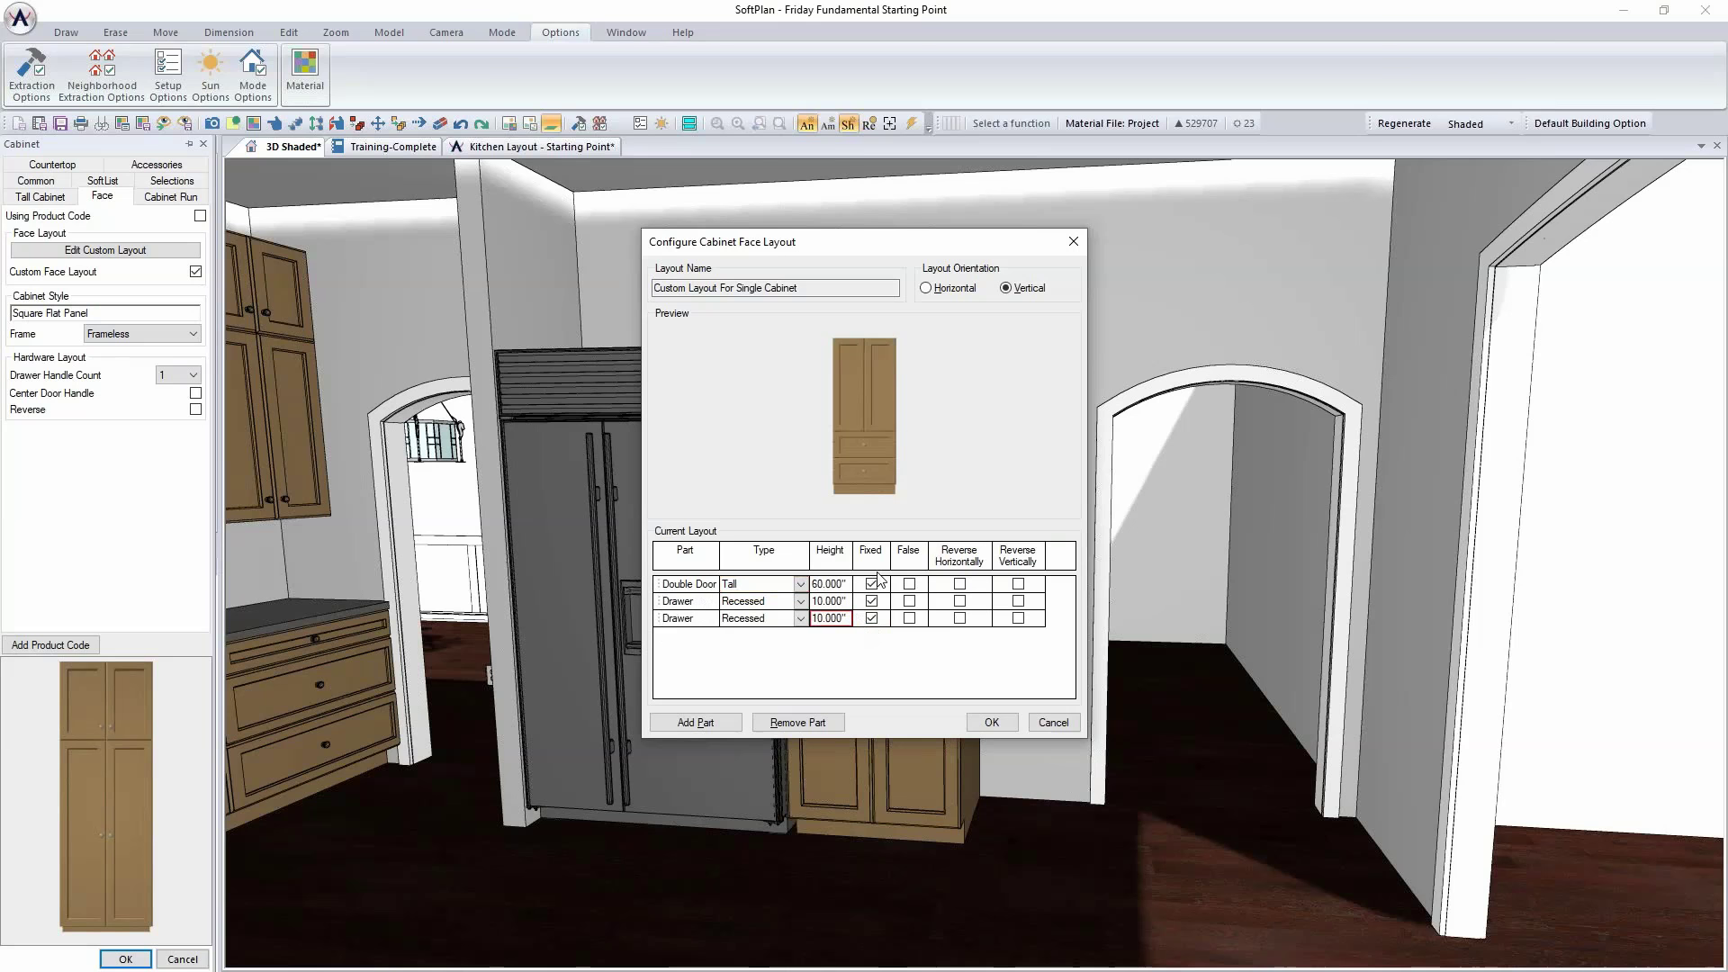
# Step: Add a Flat drawer directly below the Tall double door with a fixed 6" height, and let the double door's height scale
pyautogui.click(696, 723)
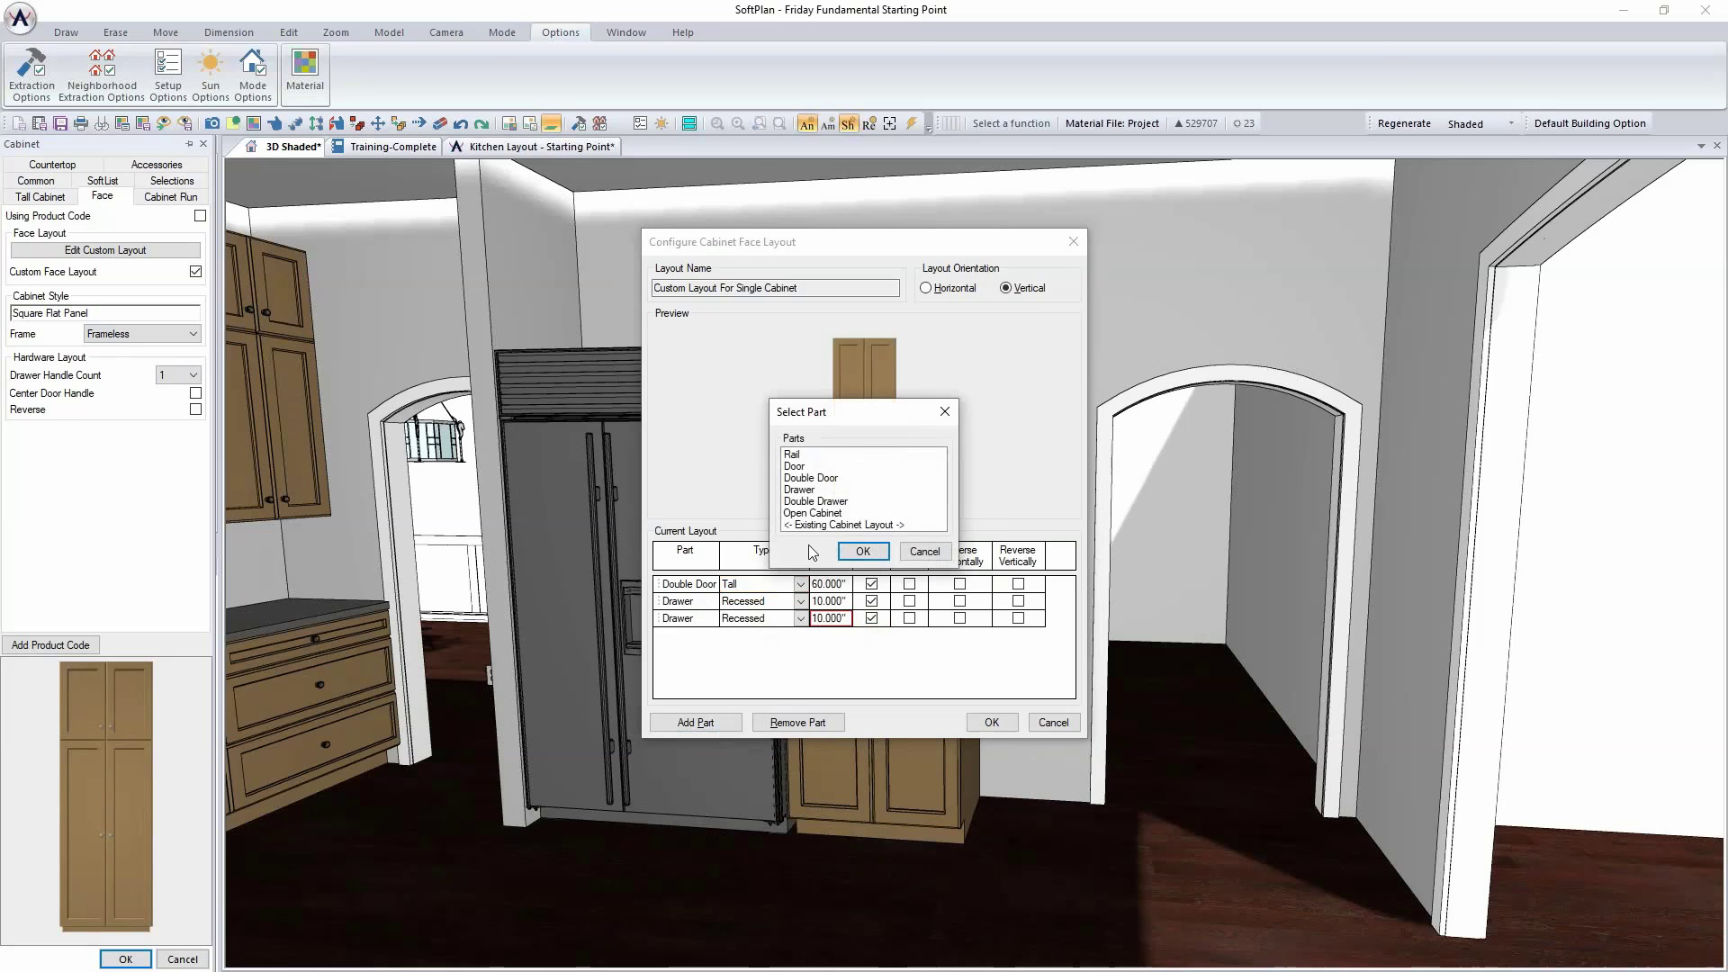
pyautogui.click(806, 467)
pyautogui.click(807, 491)
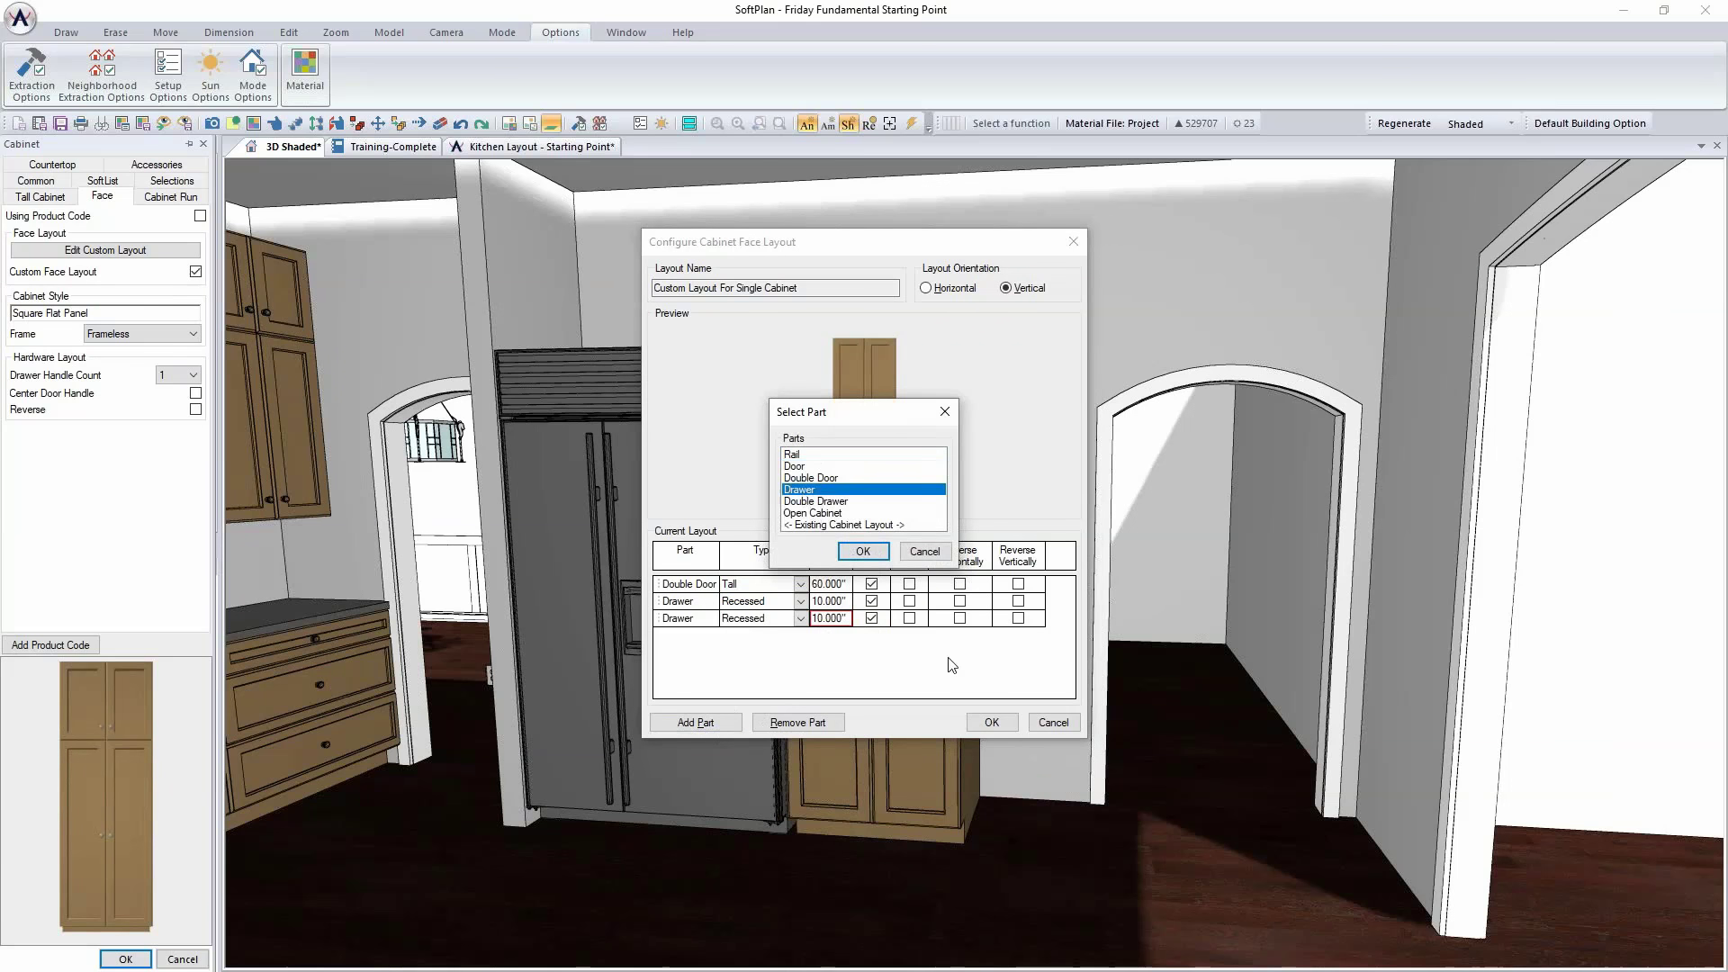
pyautogui.click(863, 551)
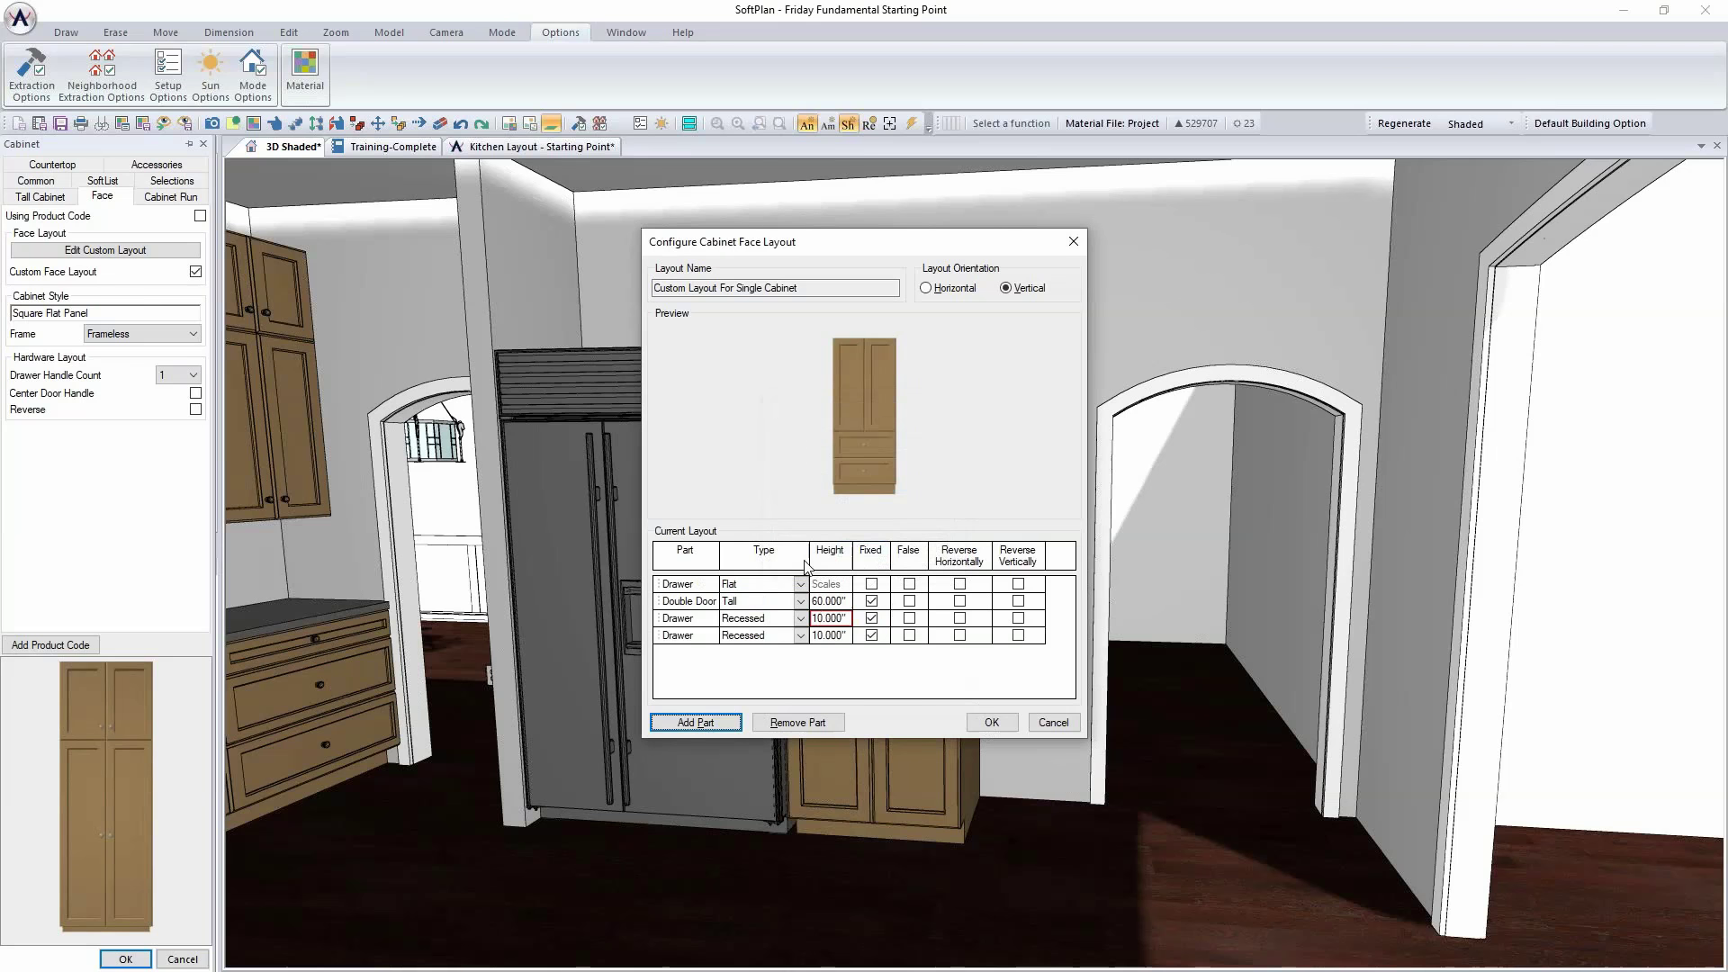
pyautogui.moveTo(658, 585); pyautogui.dragTo(660, 601)
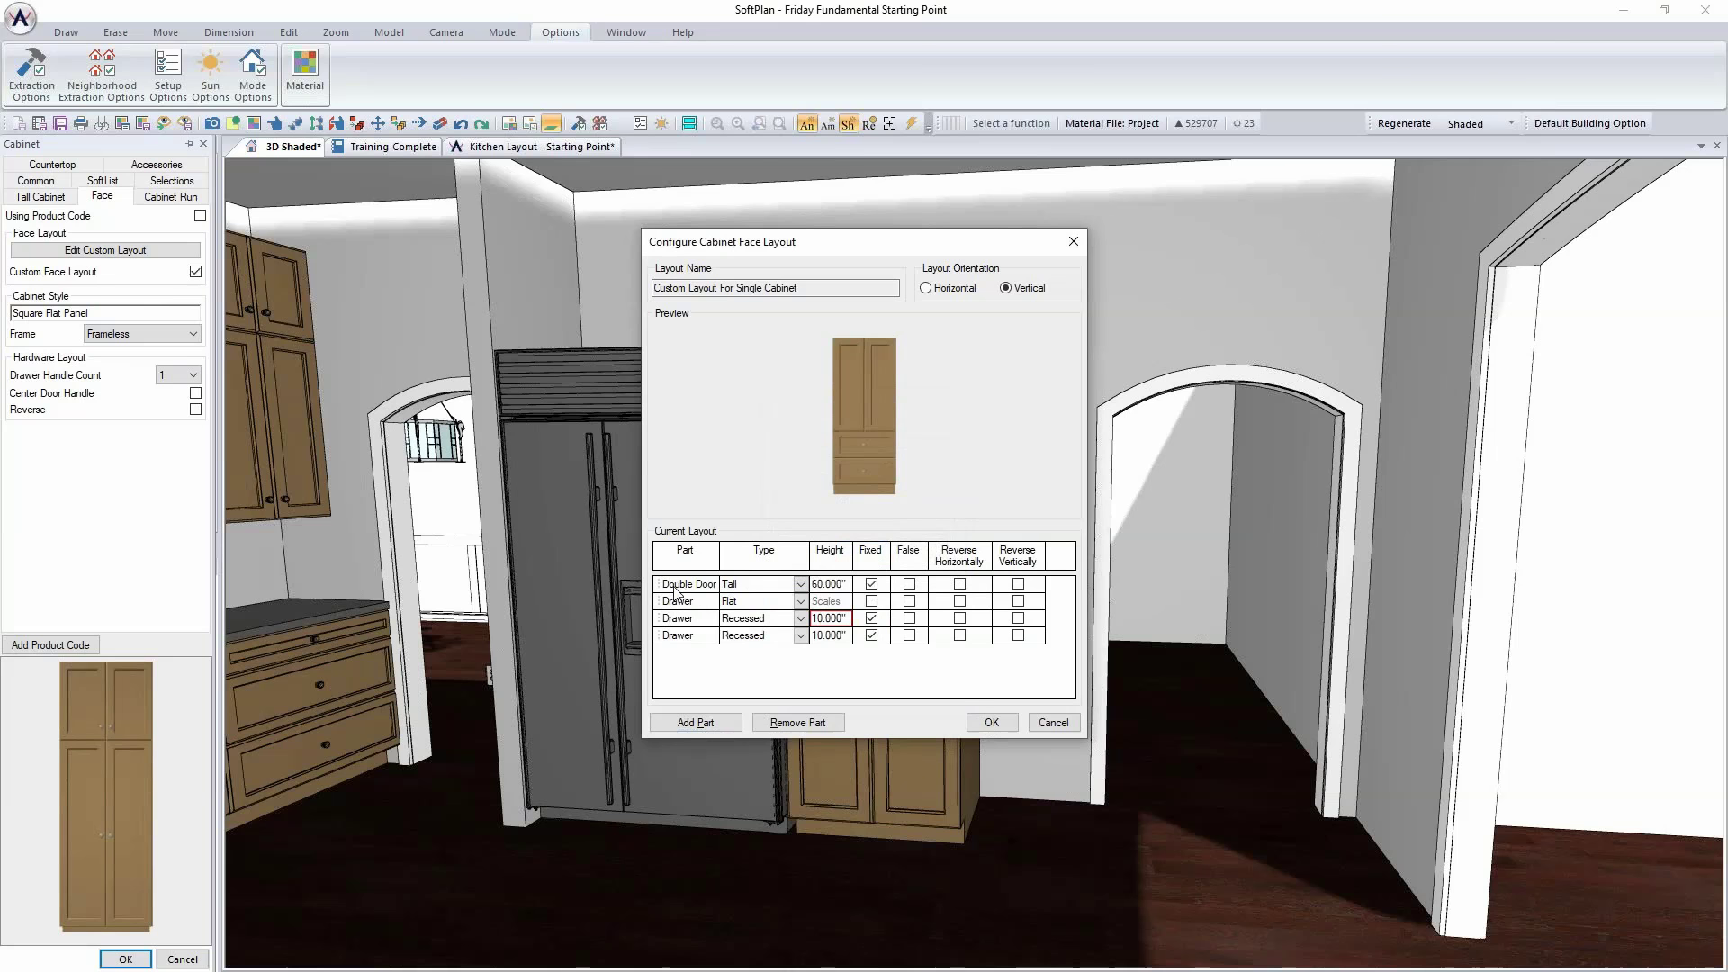
pyautogui.click(870, 601)
pyautogui.click(848, 602)
pyautogui.click(871, 584)
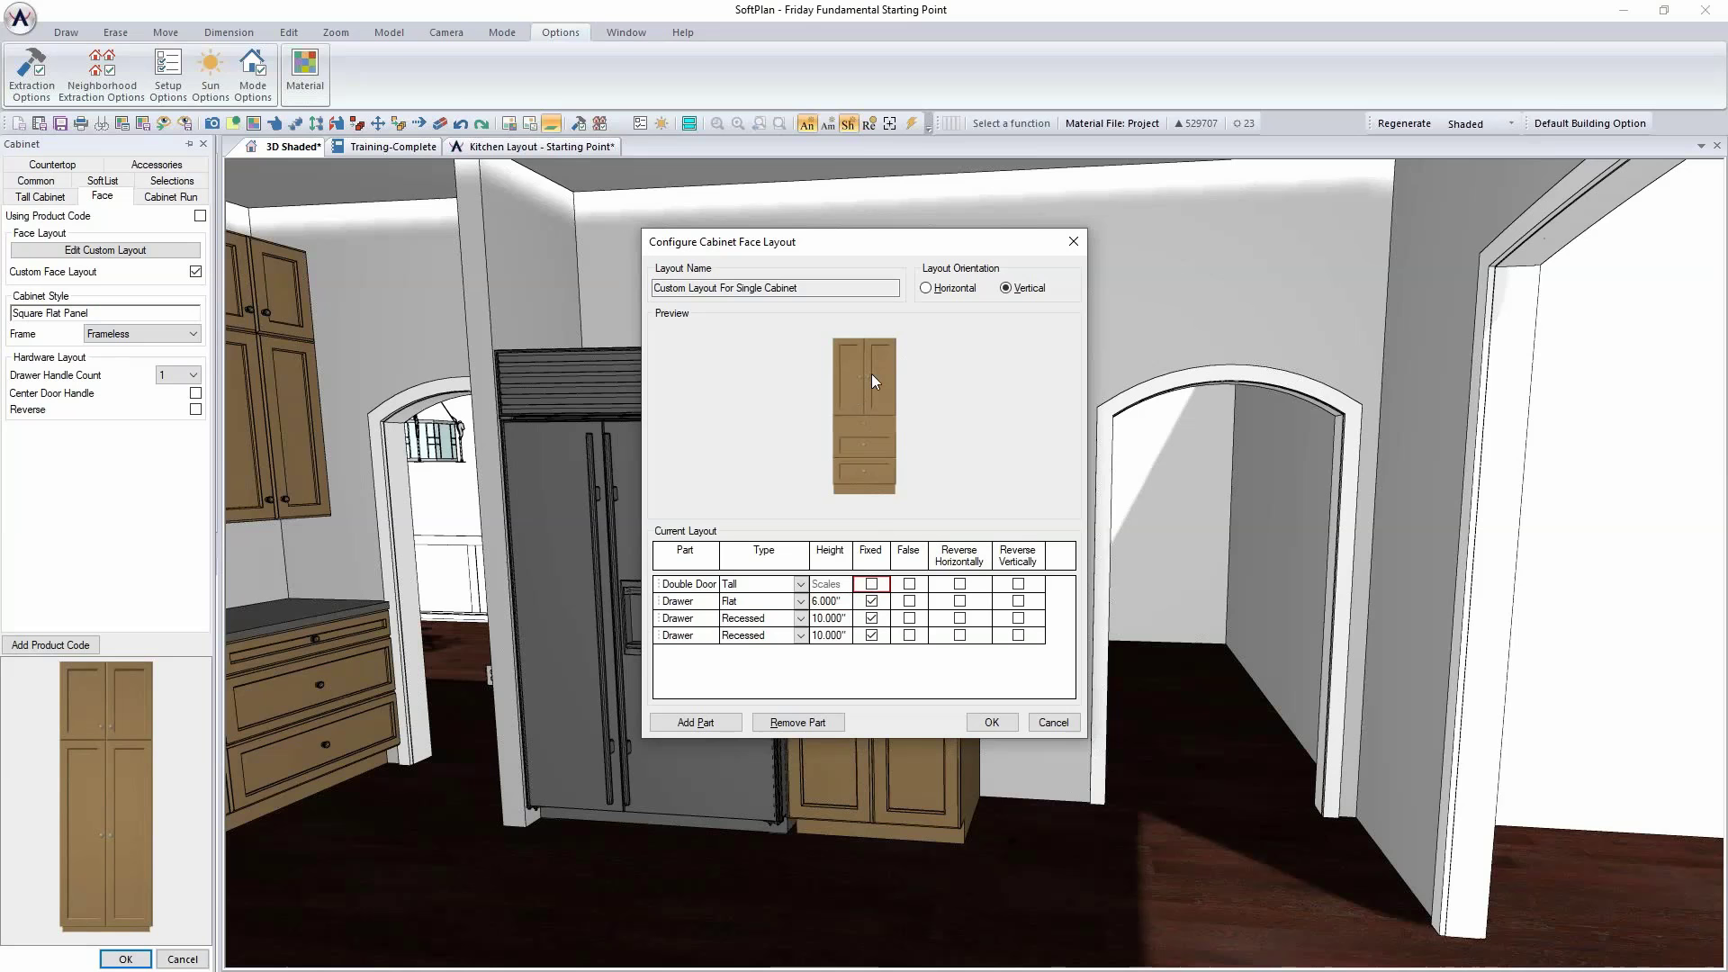
# Step: Try a Glass double door above the Tall double door and remove that part from the layout
pyautogui.click(729, 718)
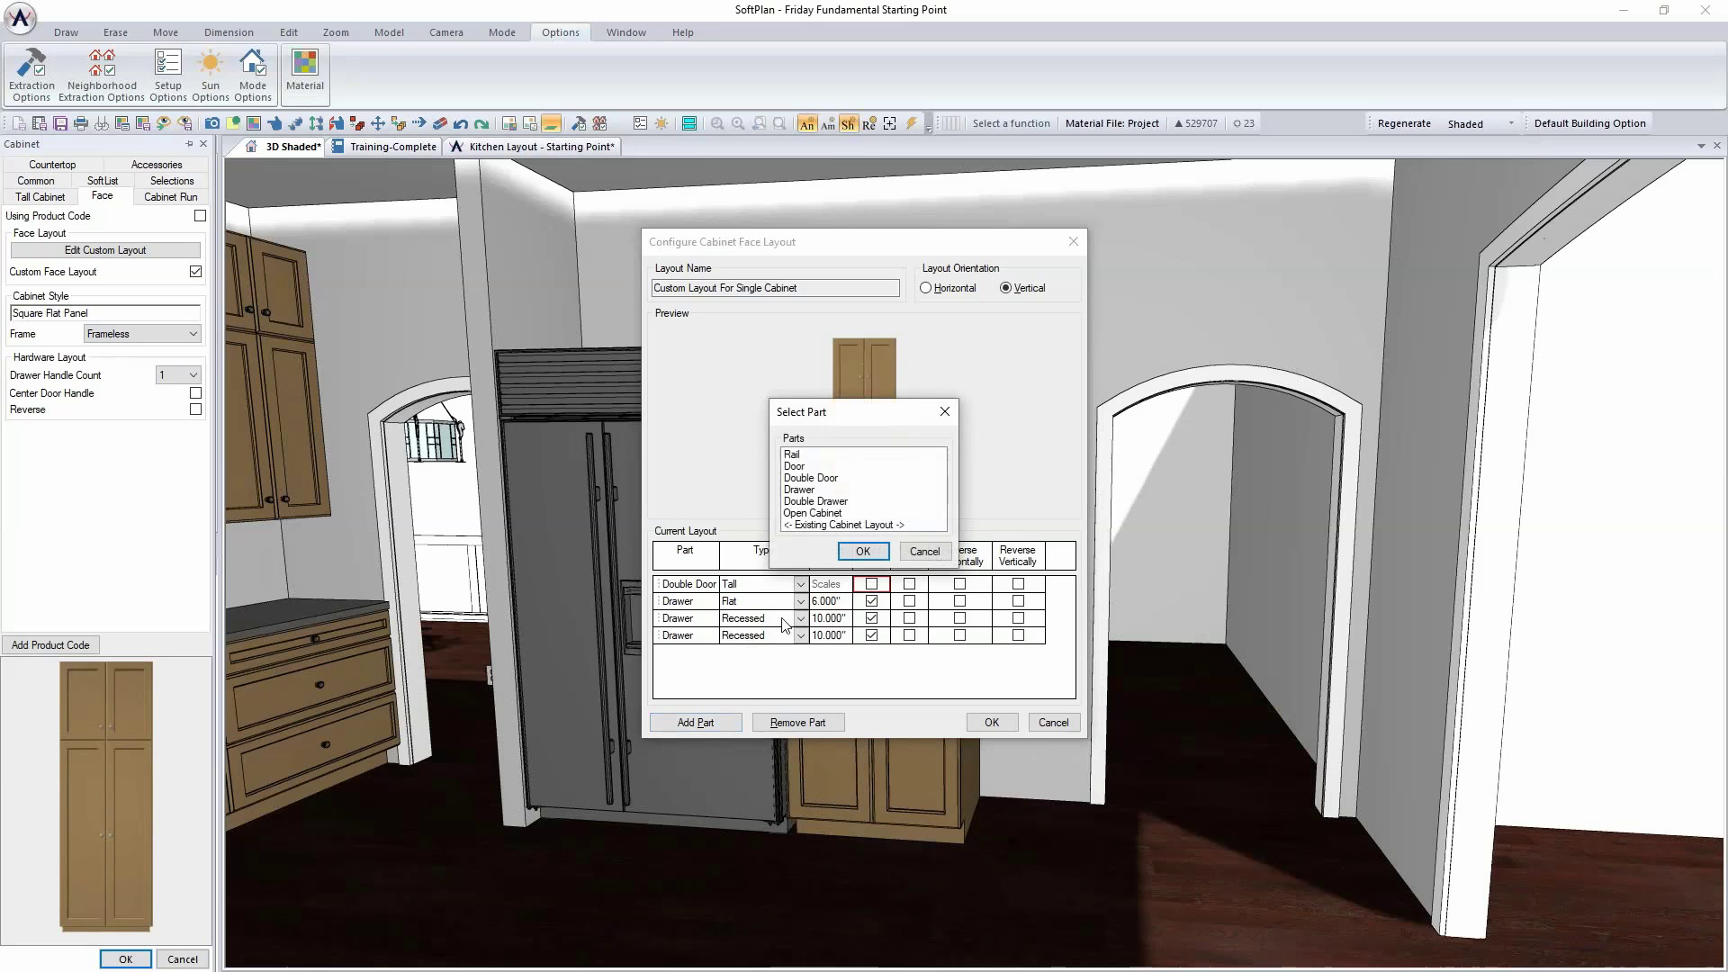
pyautogui.click(821, 478)
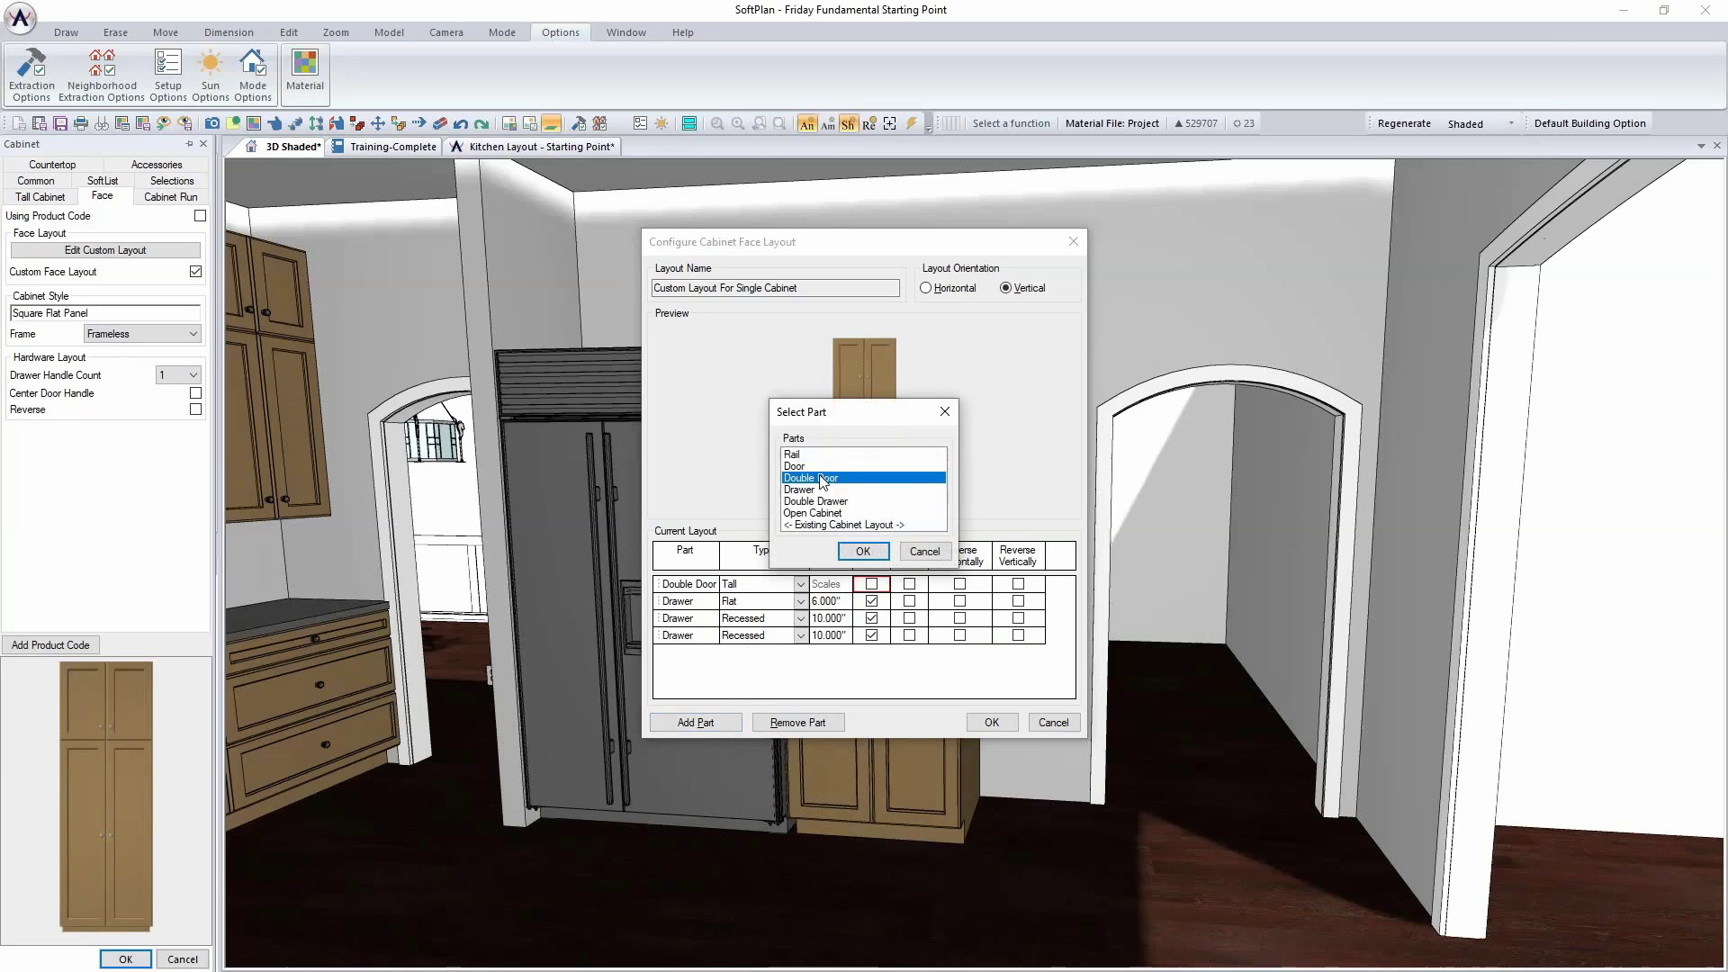
pyautogui.click(859, 552)
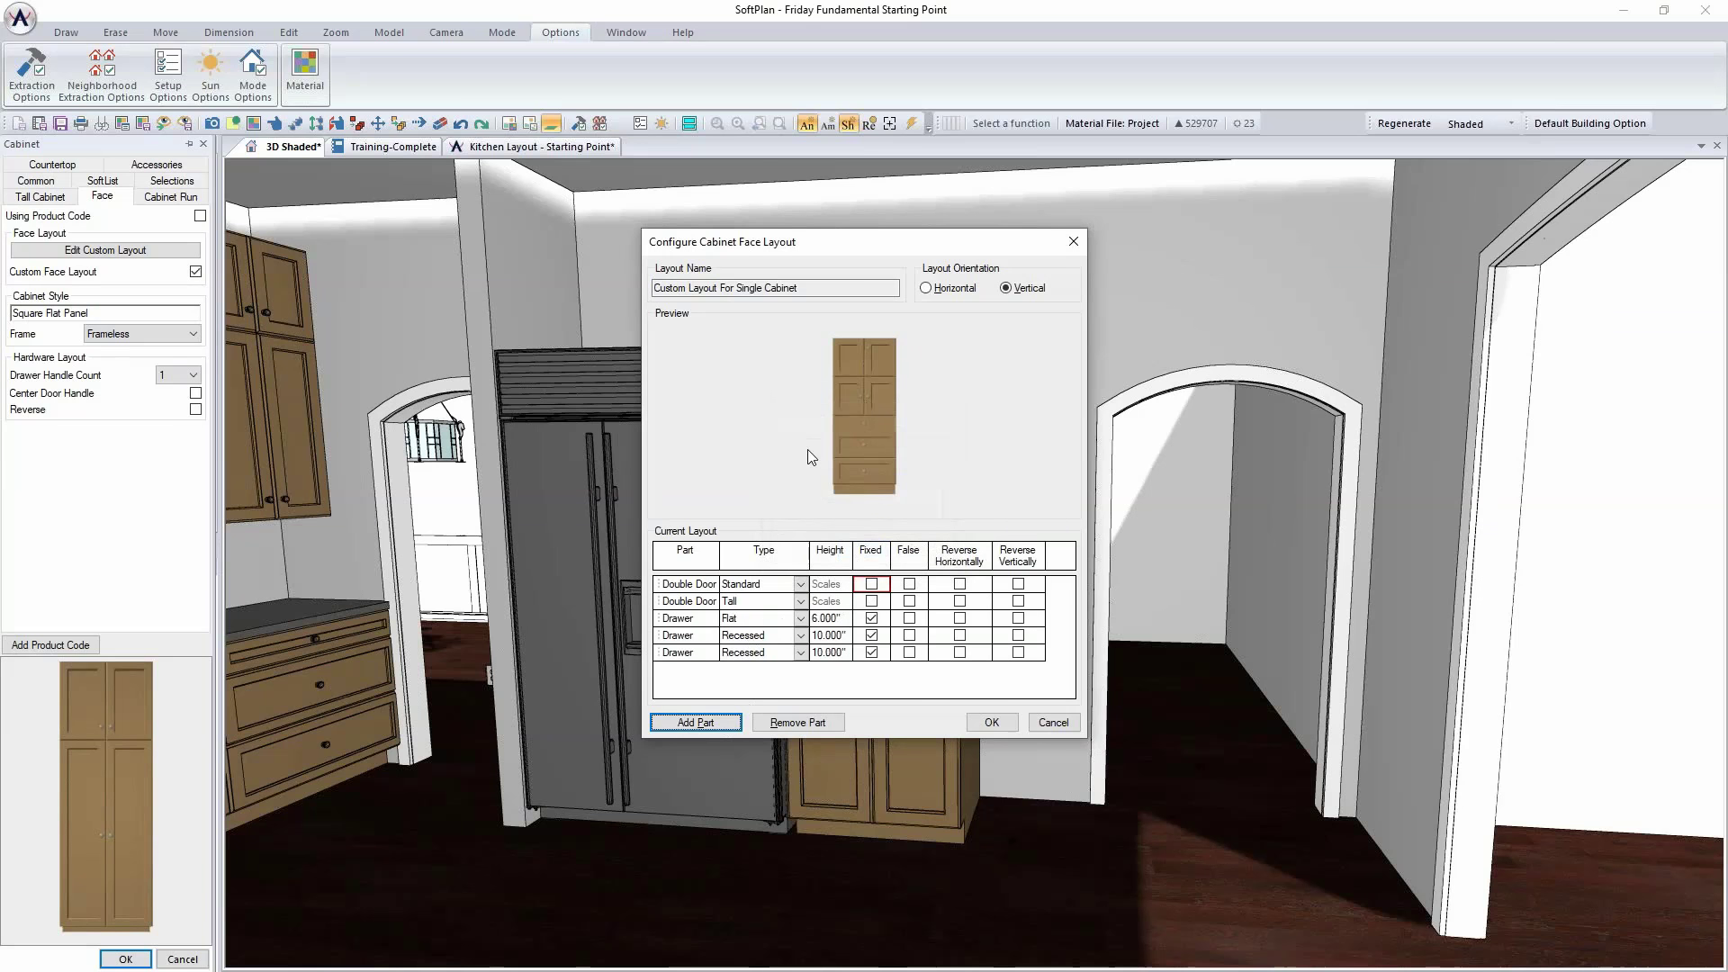
pyautogui.click(783, 584)
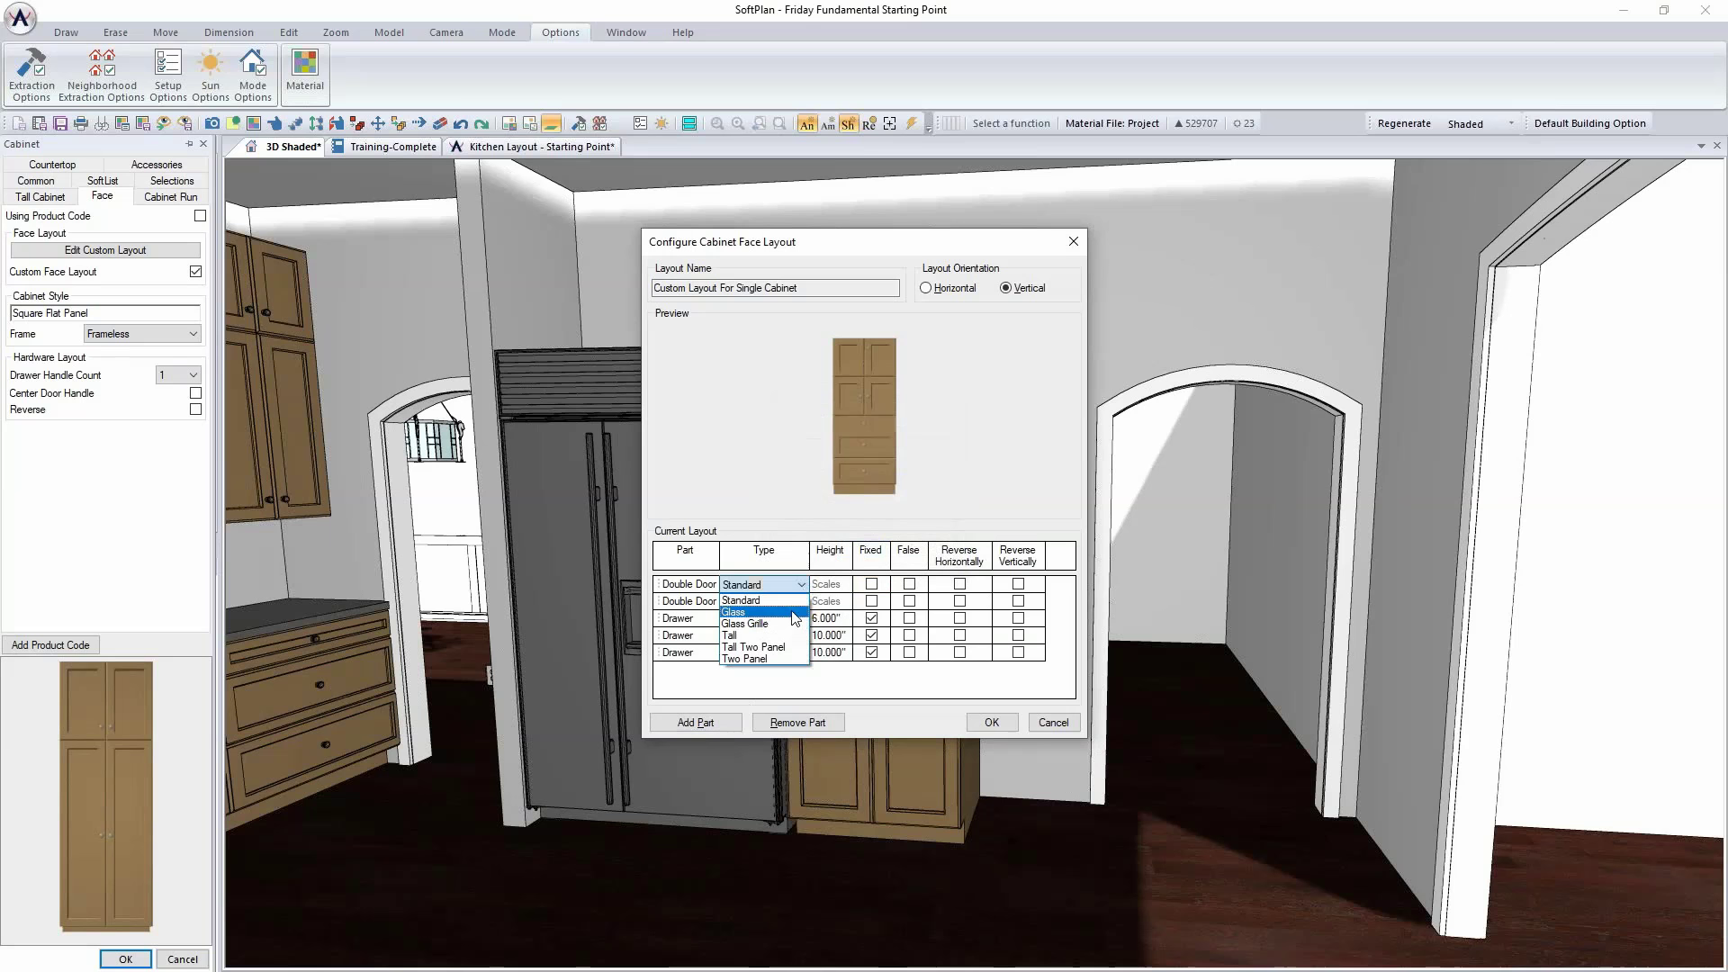
pyautogui.click(796, 618)
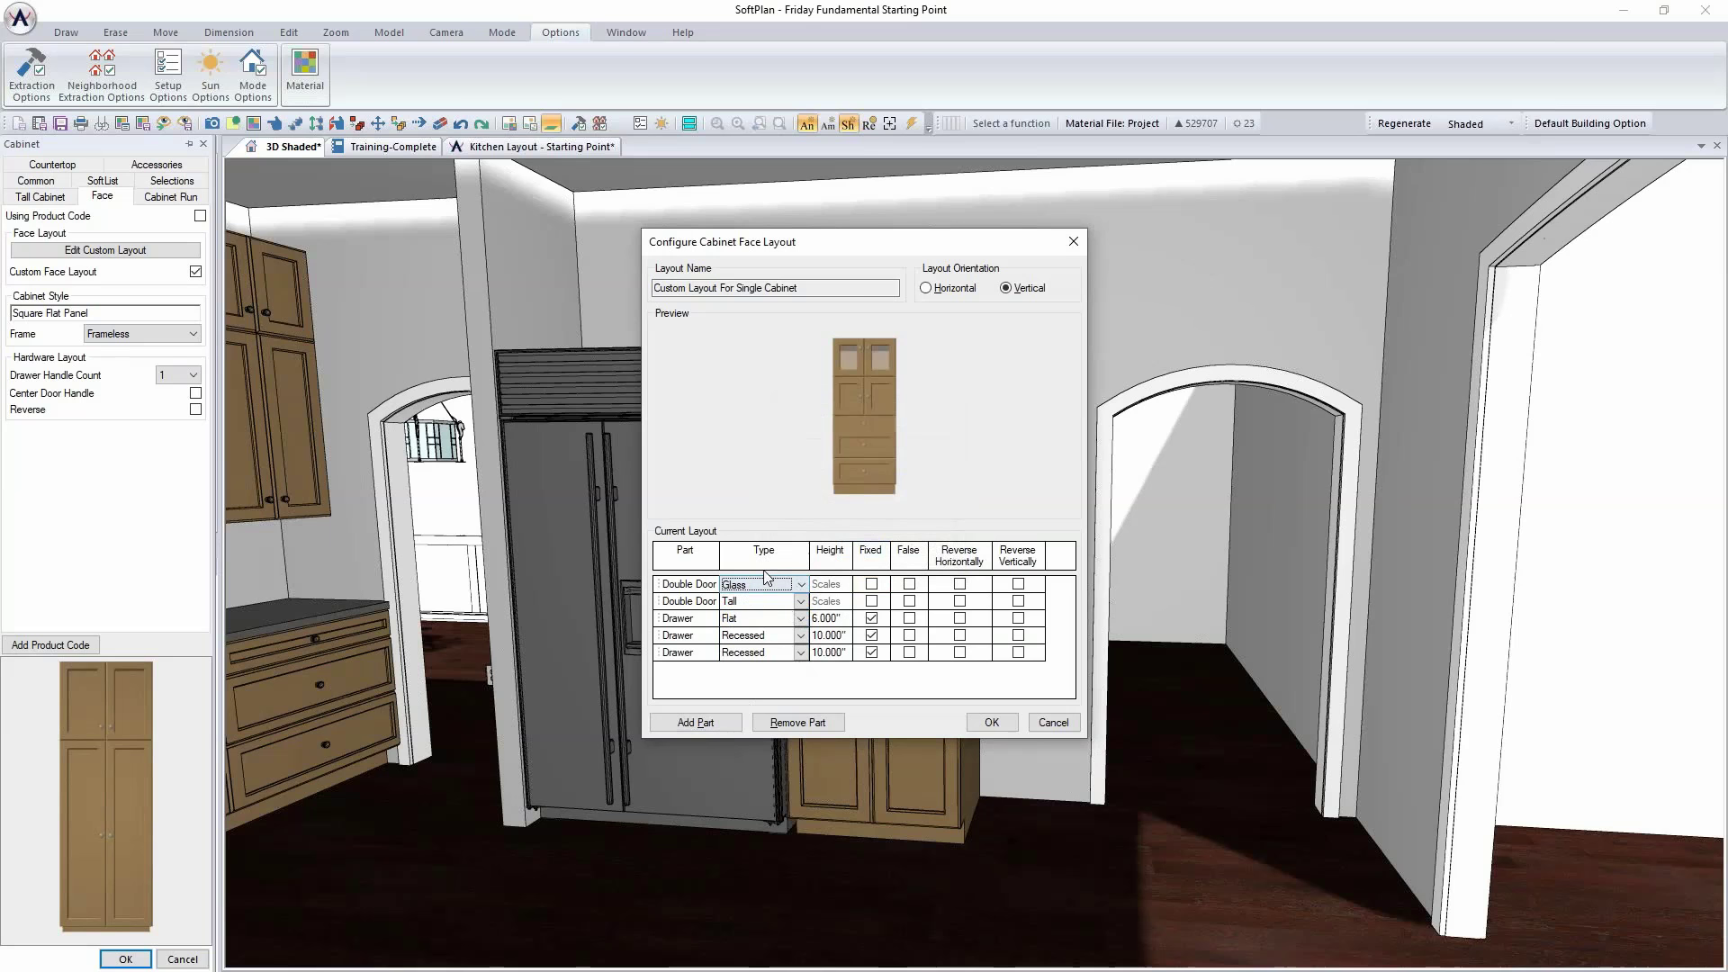
pyautogui.click(701, 585)
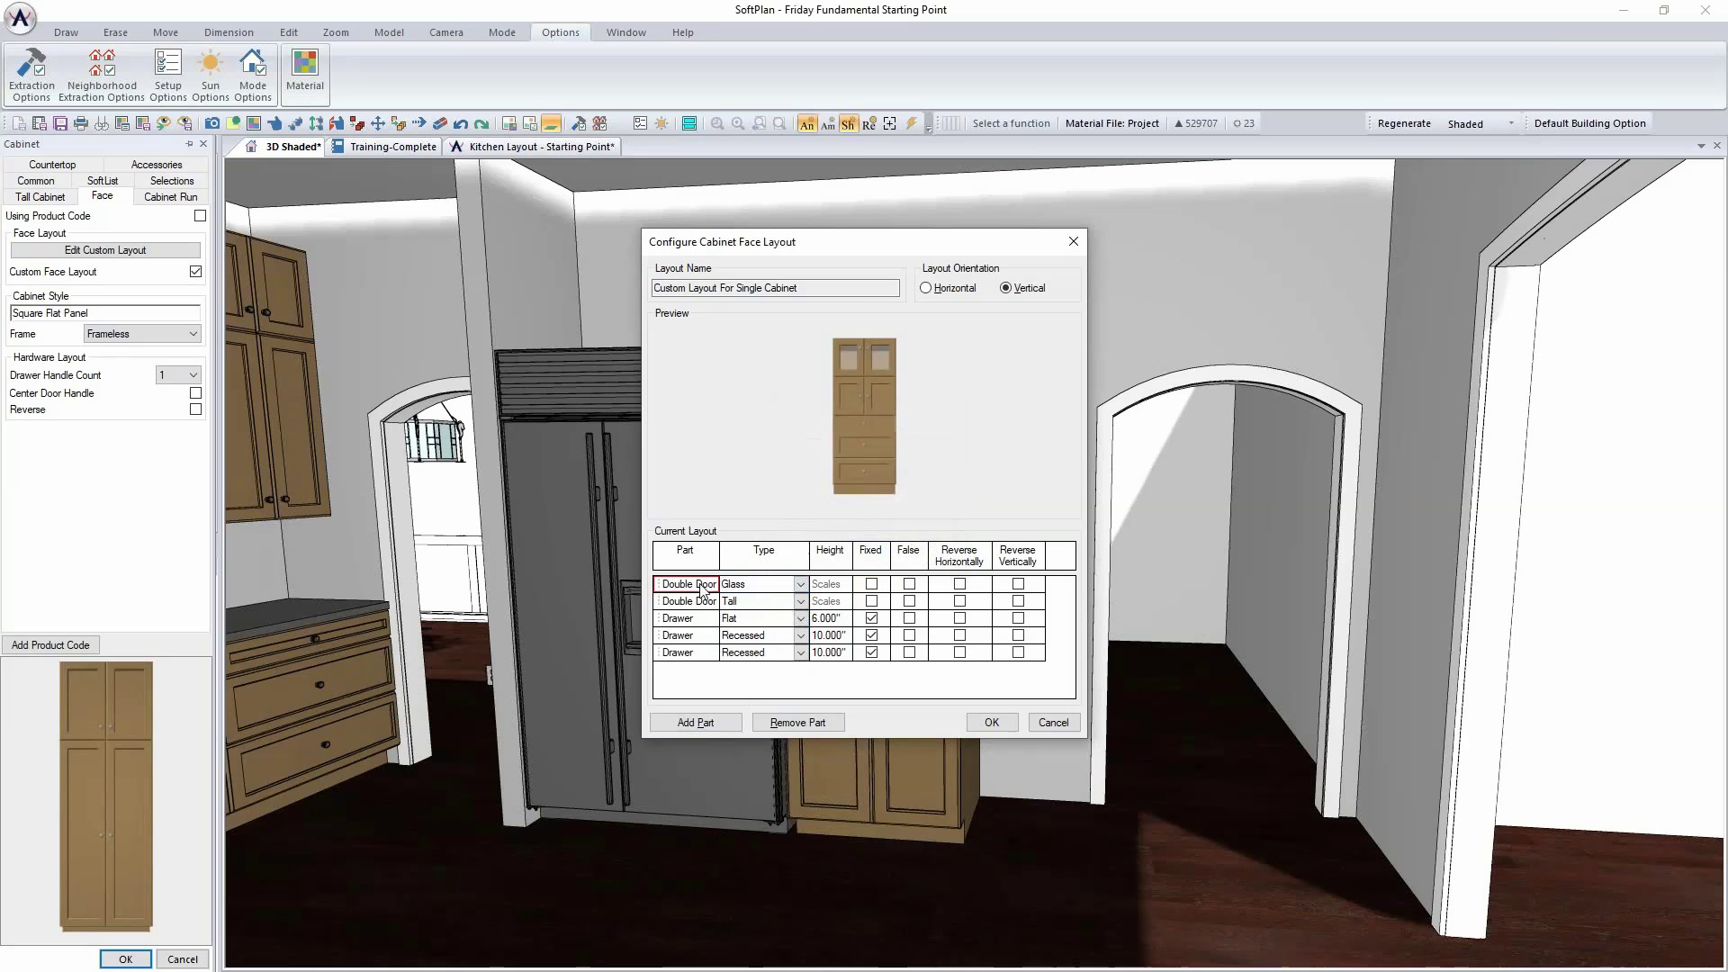
pyautogui.click(780, 723)
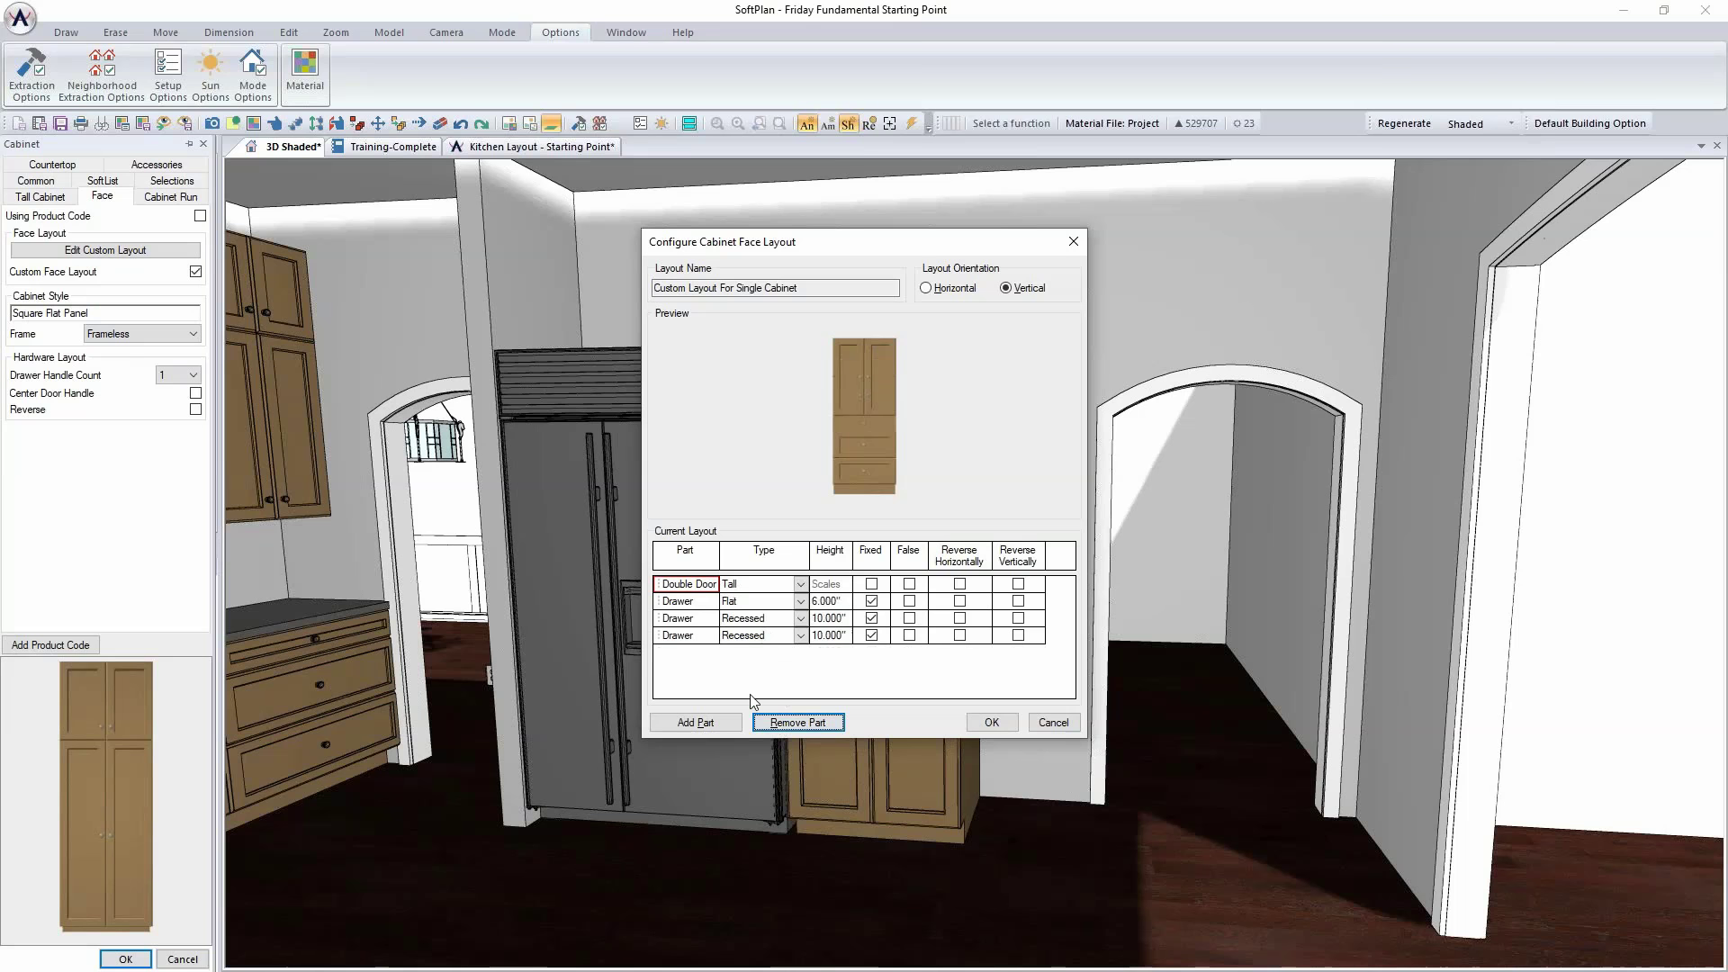
# Step: Try a Standard single door above the Tall double door, and remove both door parts from the layout
pyautogui.click(695, 723)
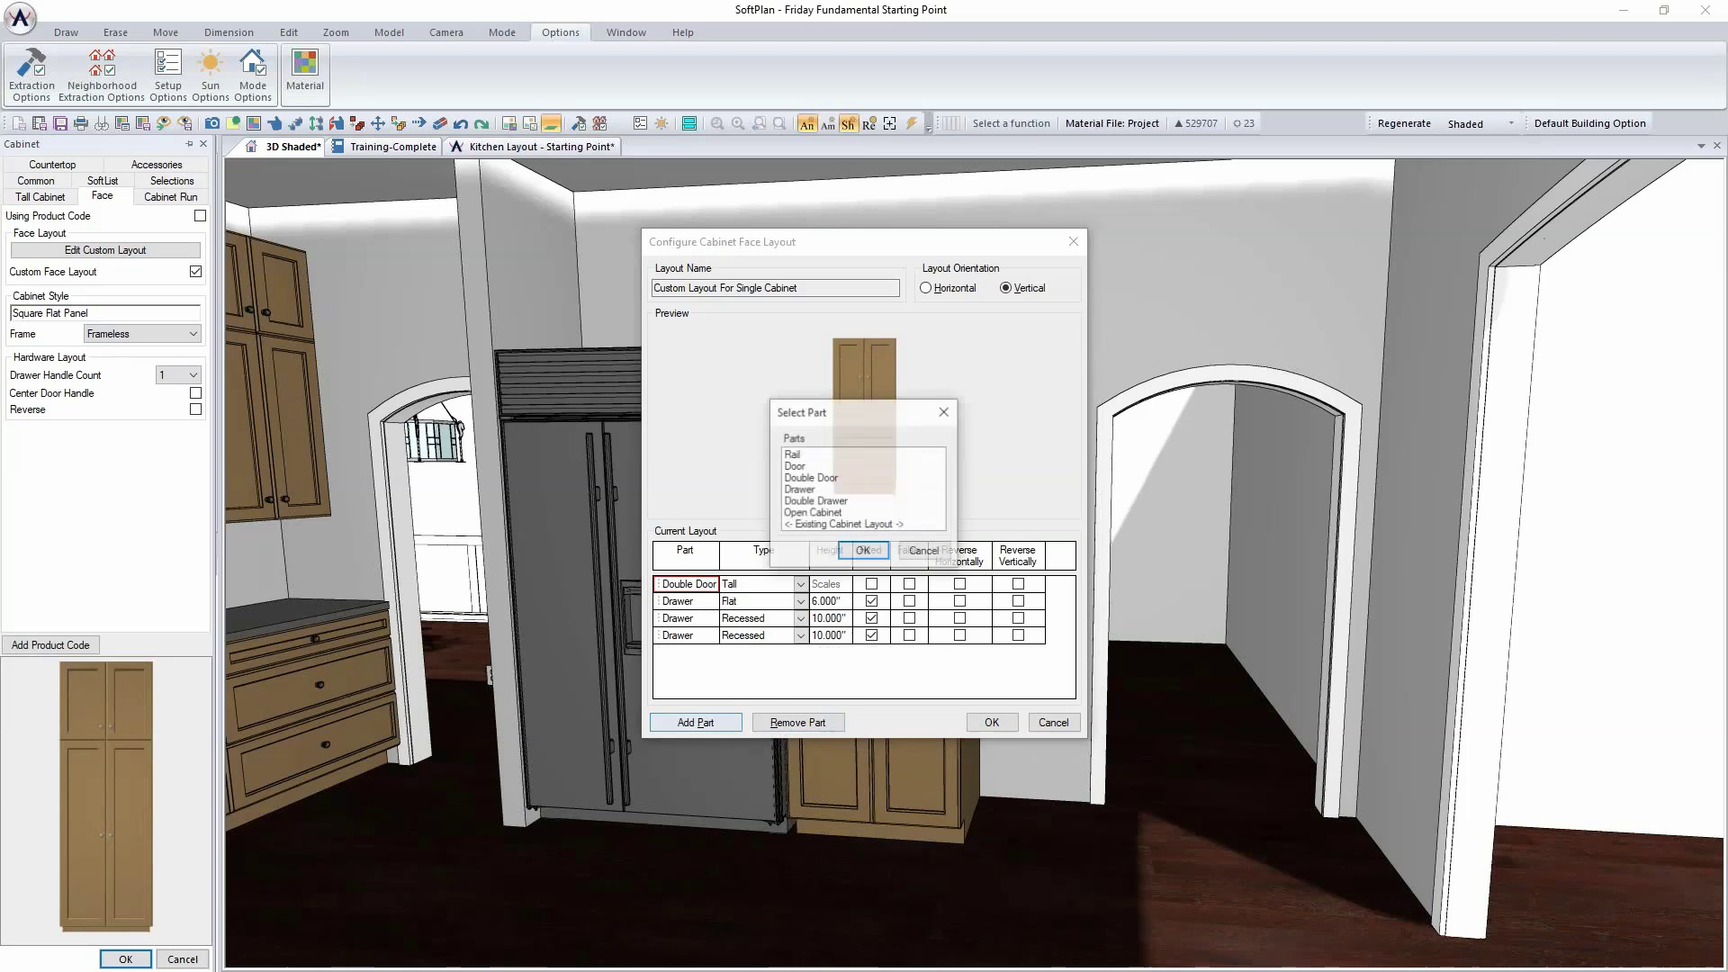
pyautogui.click(801, 466)
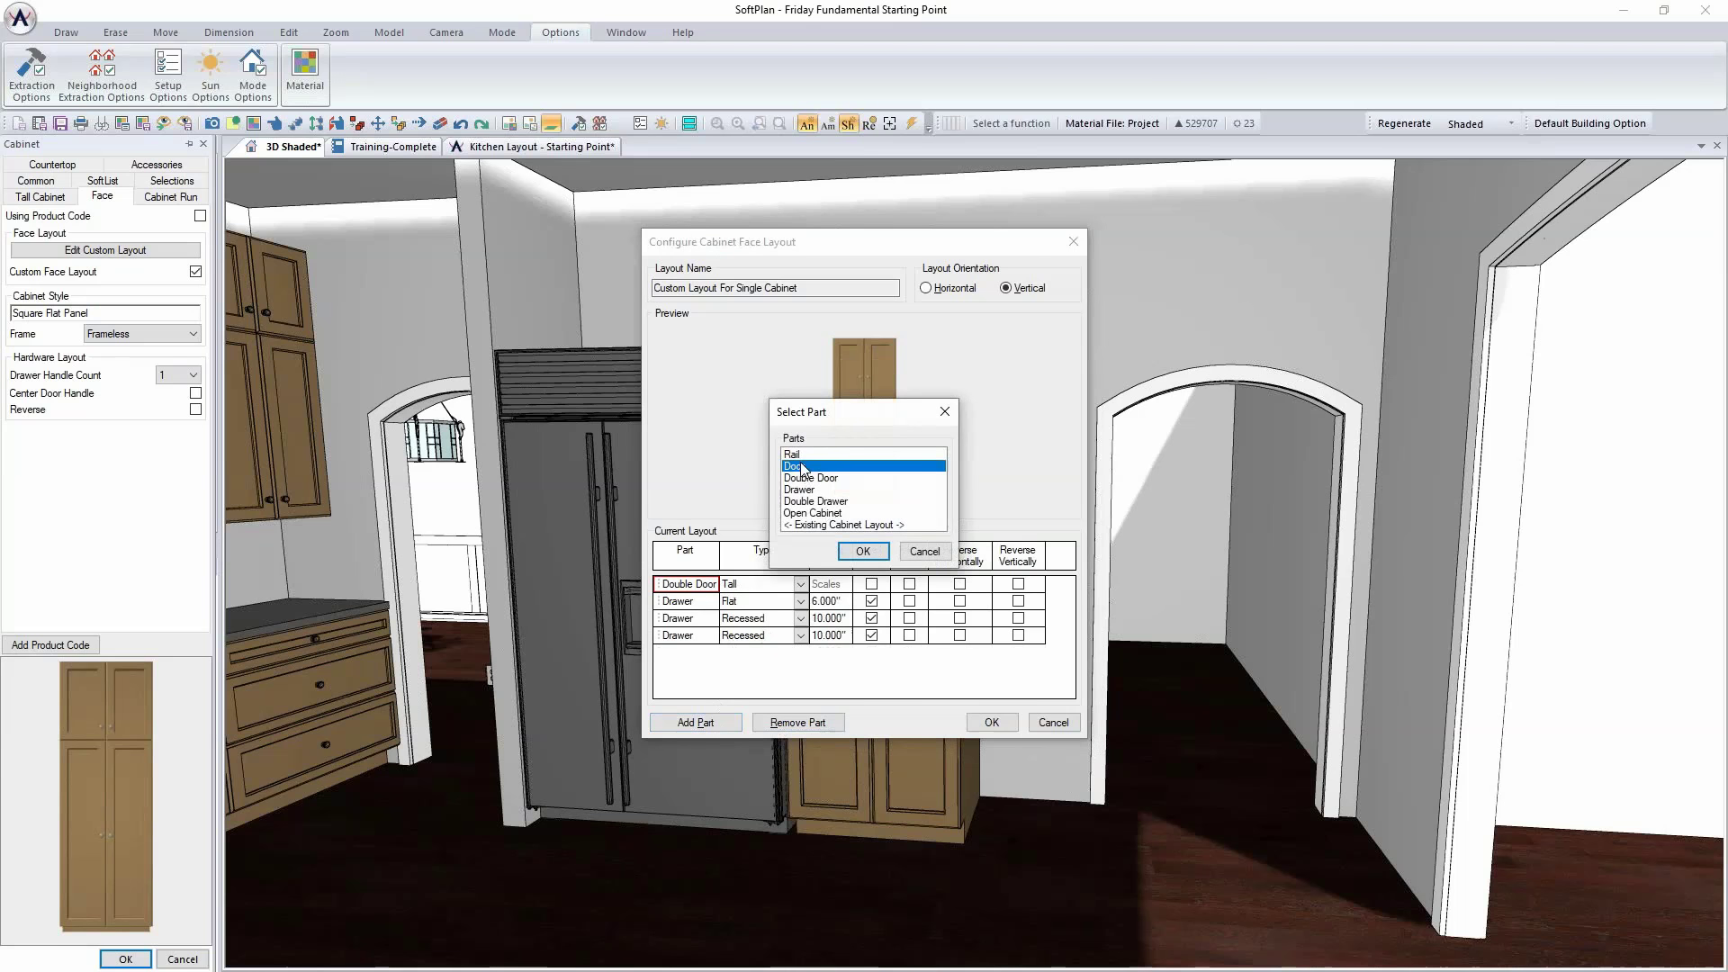
pyautogui.click(862, 550)
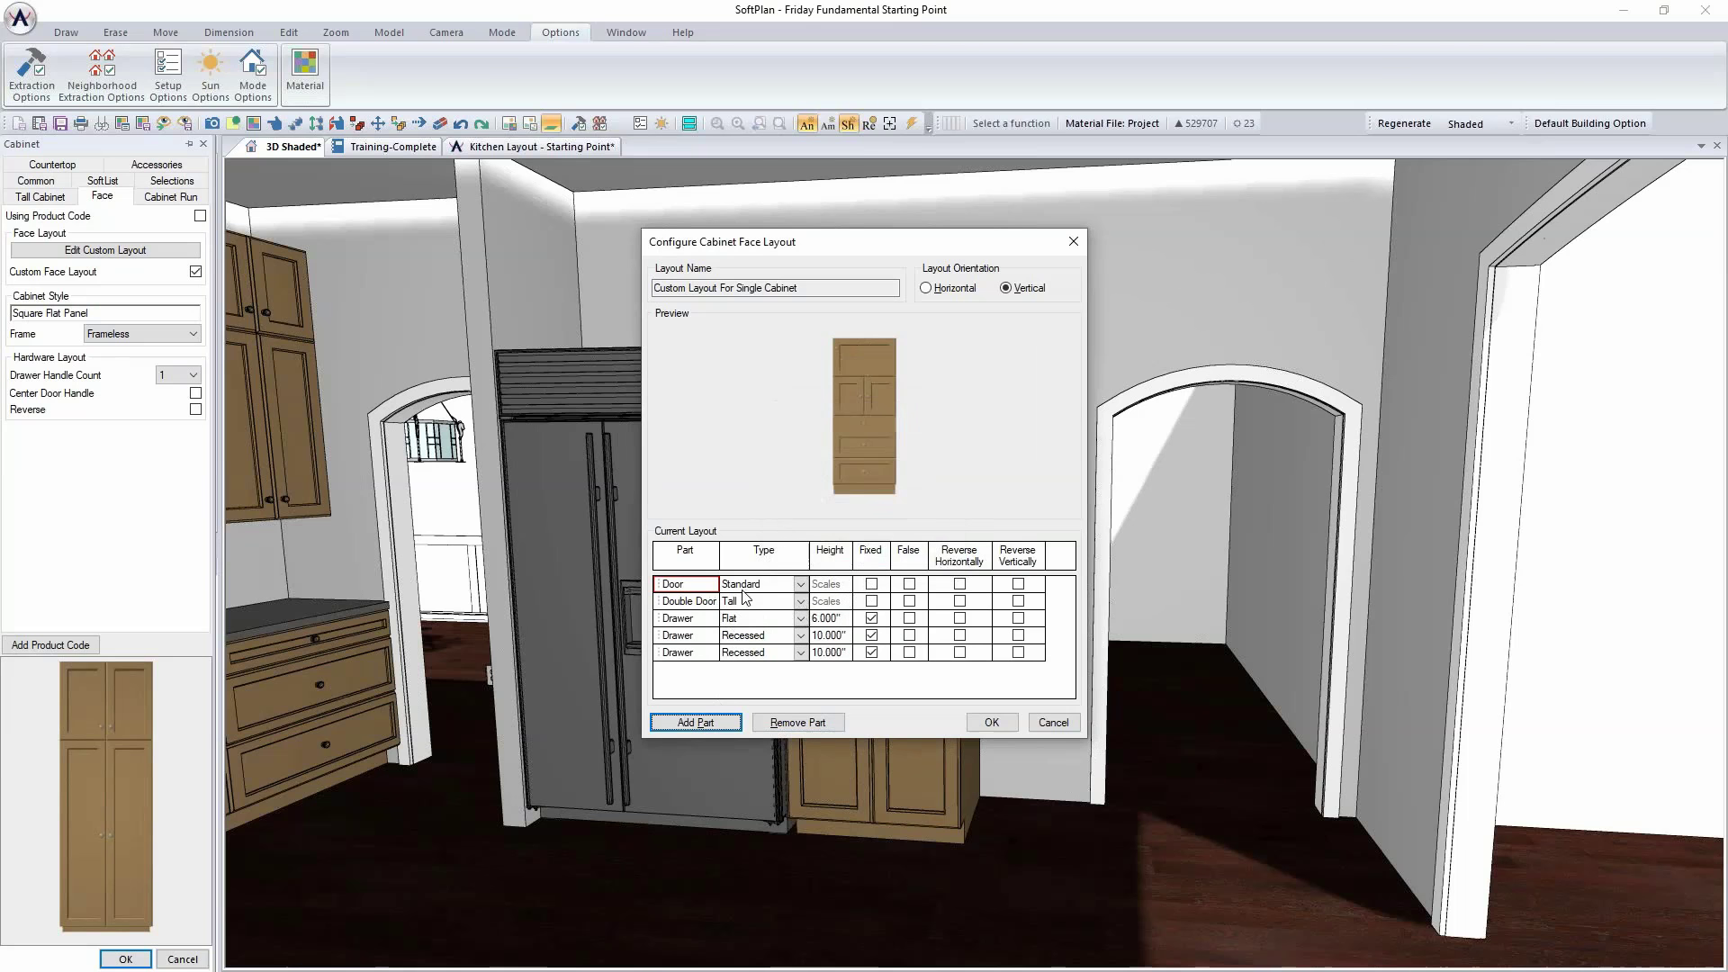
pyautogui.click(708, 586)
pyautogui.click(779, 723)
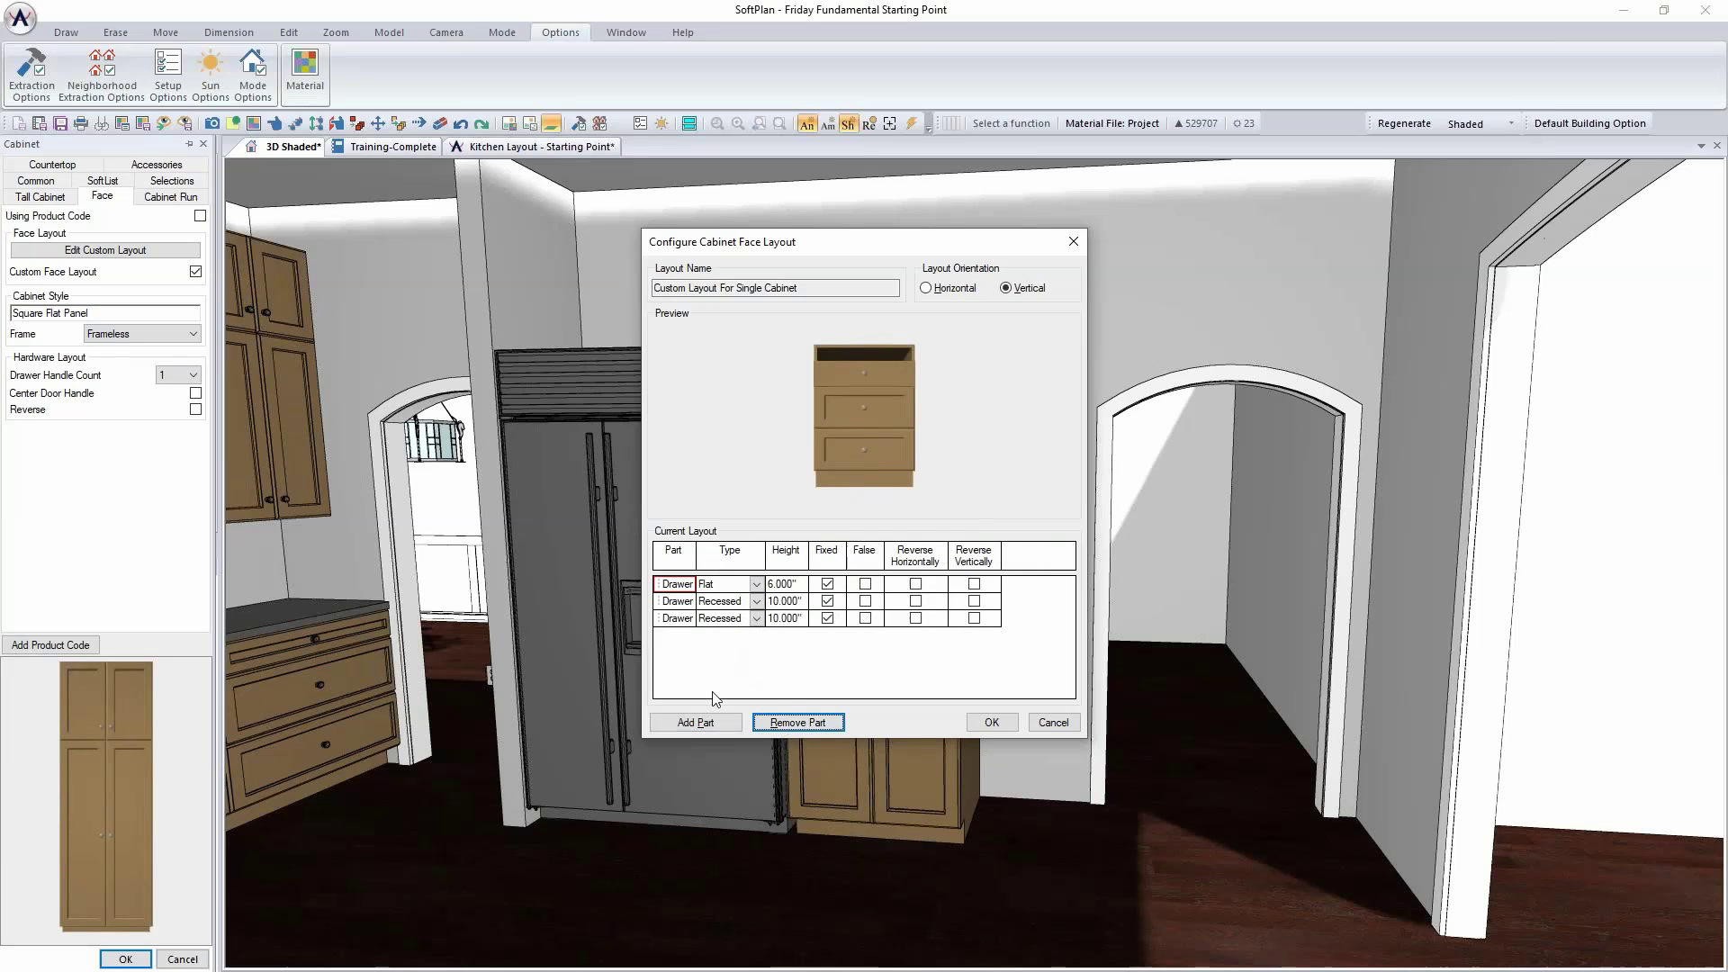
# Step: Add a Standard single door above the three drawers in the face layout
pyautogui.click(708, 724)
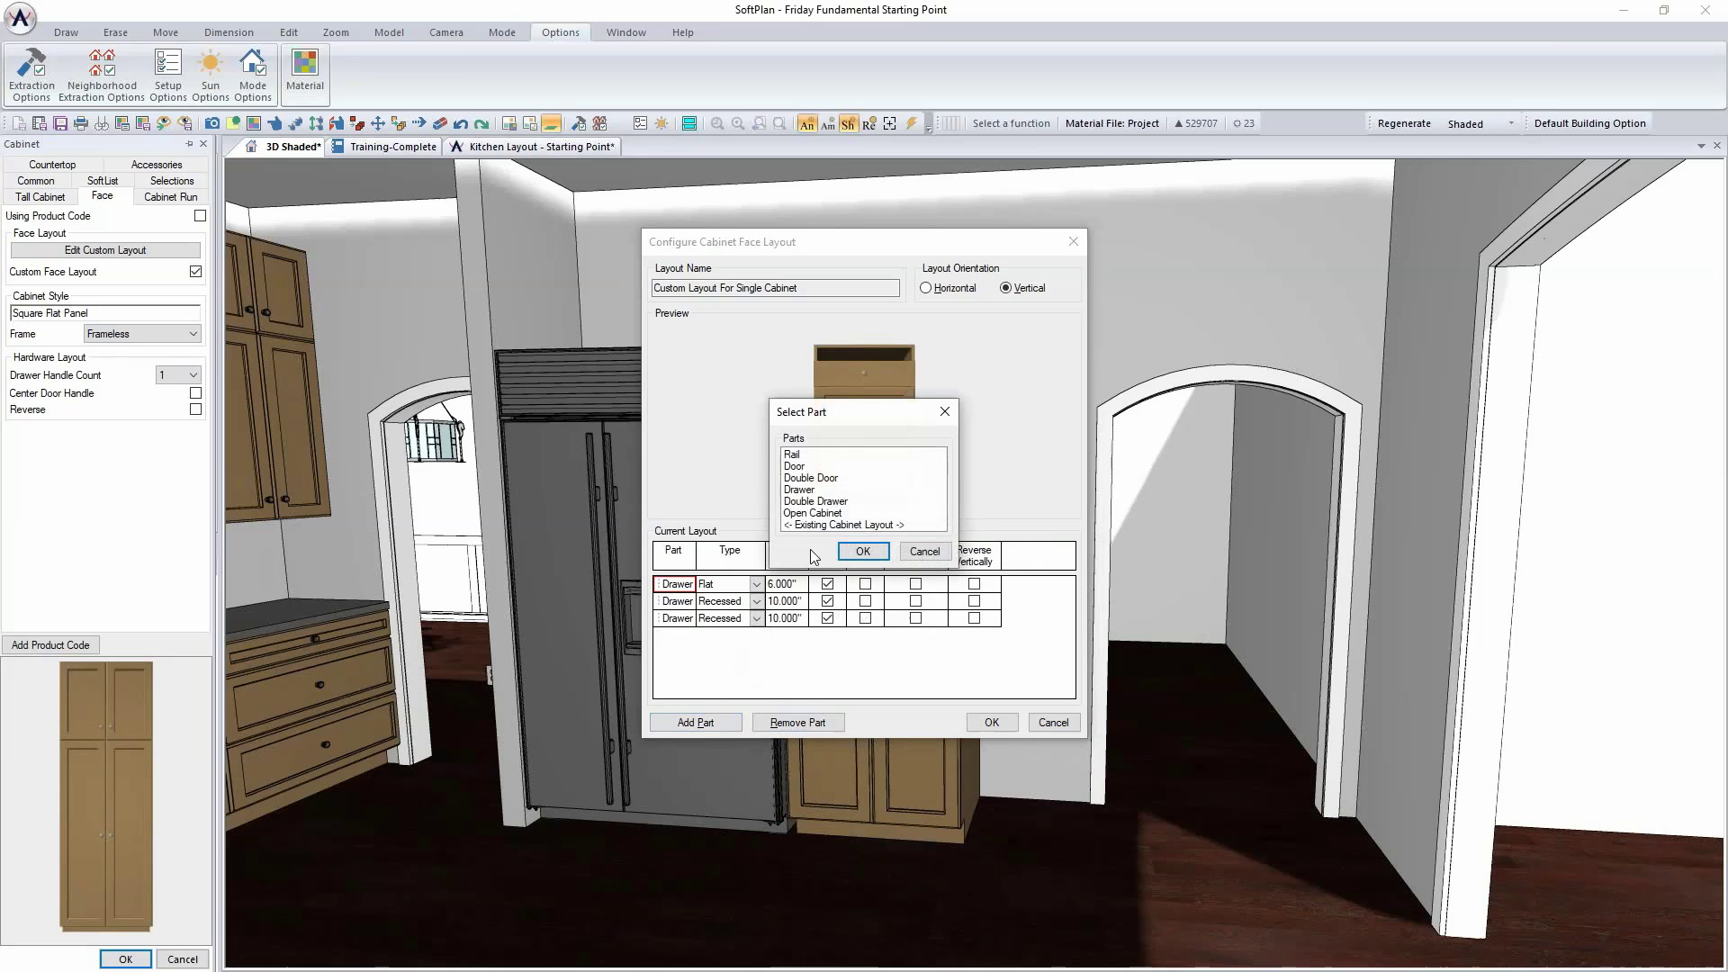
pyautogui.click(819, 479)
pyautogui.click(808, 466)
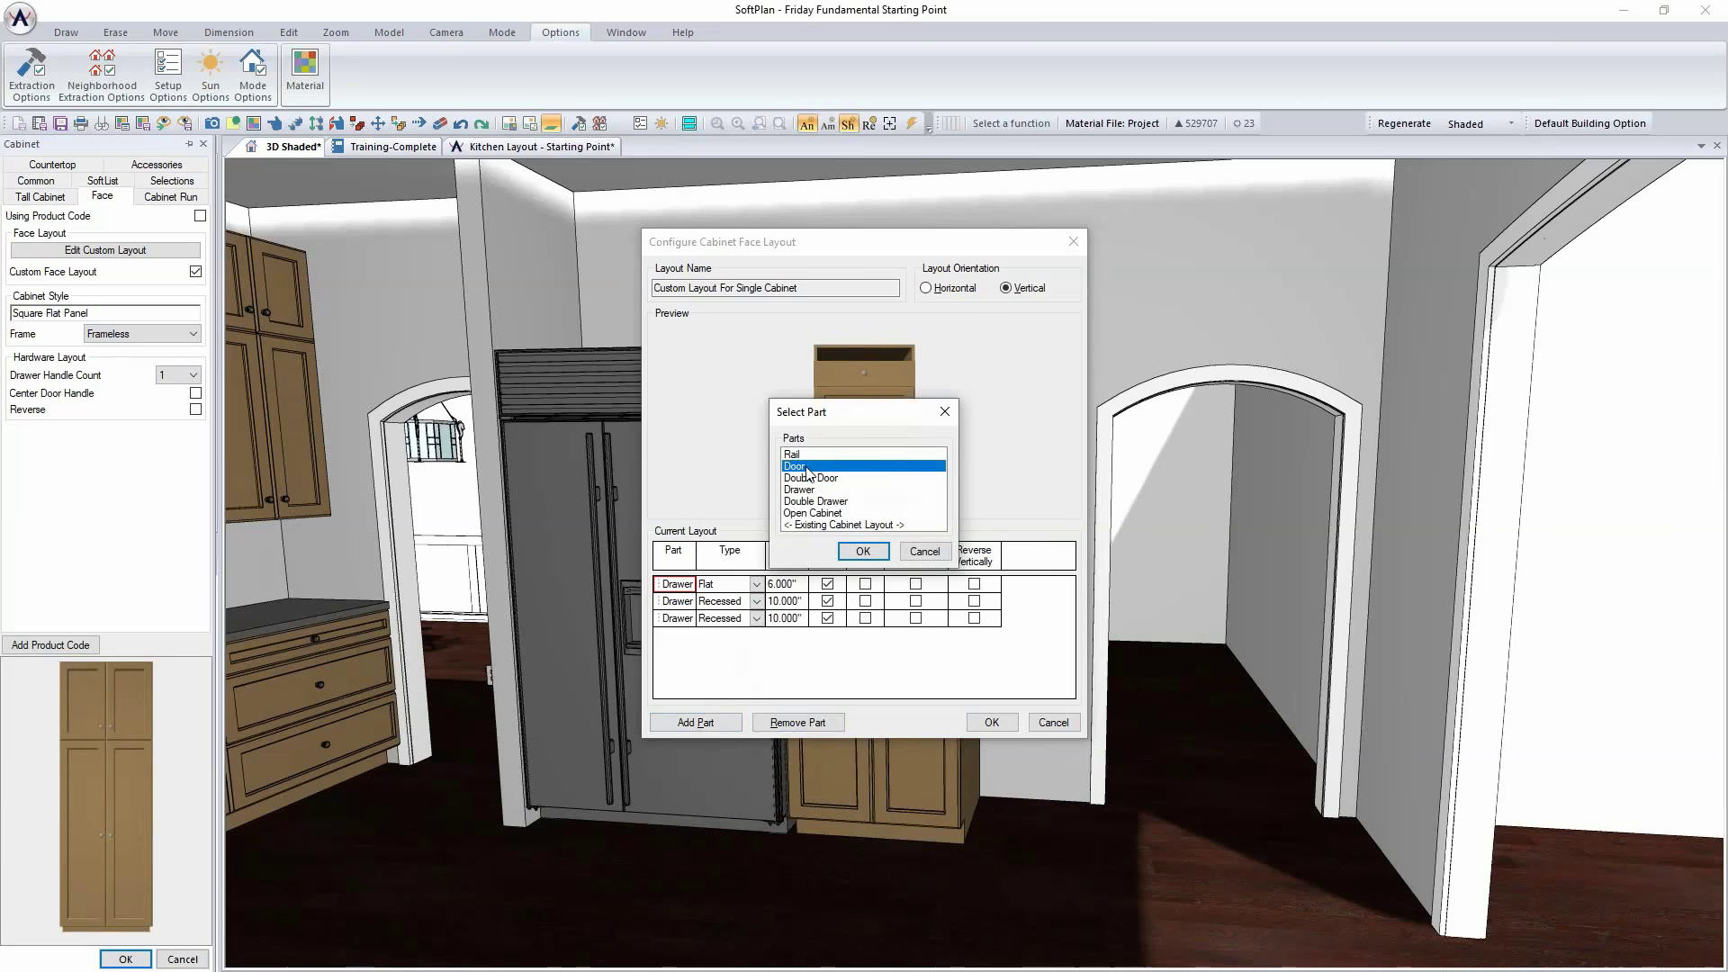
pyautogui.click(863, 551)
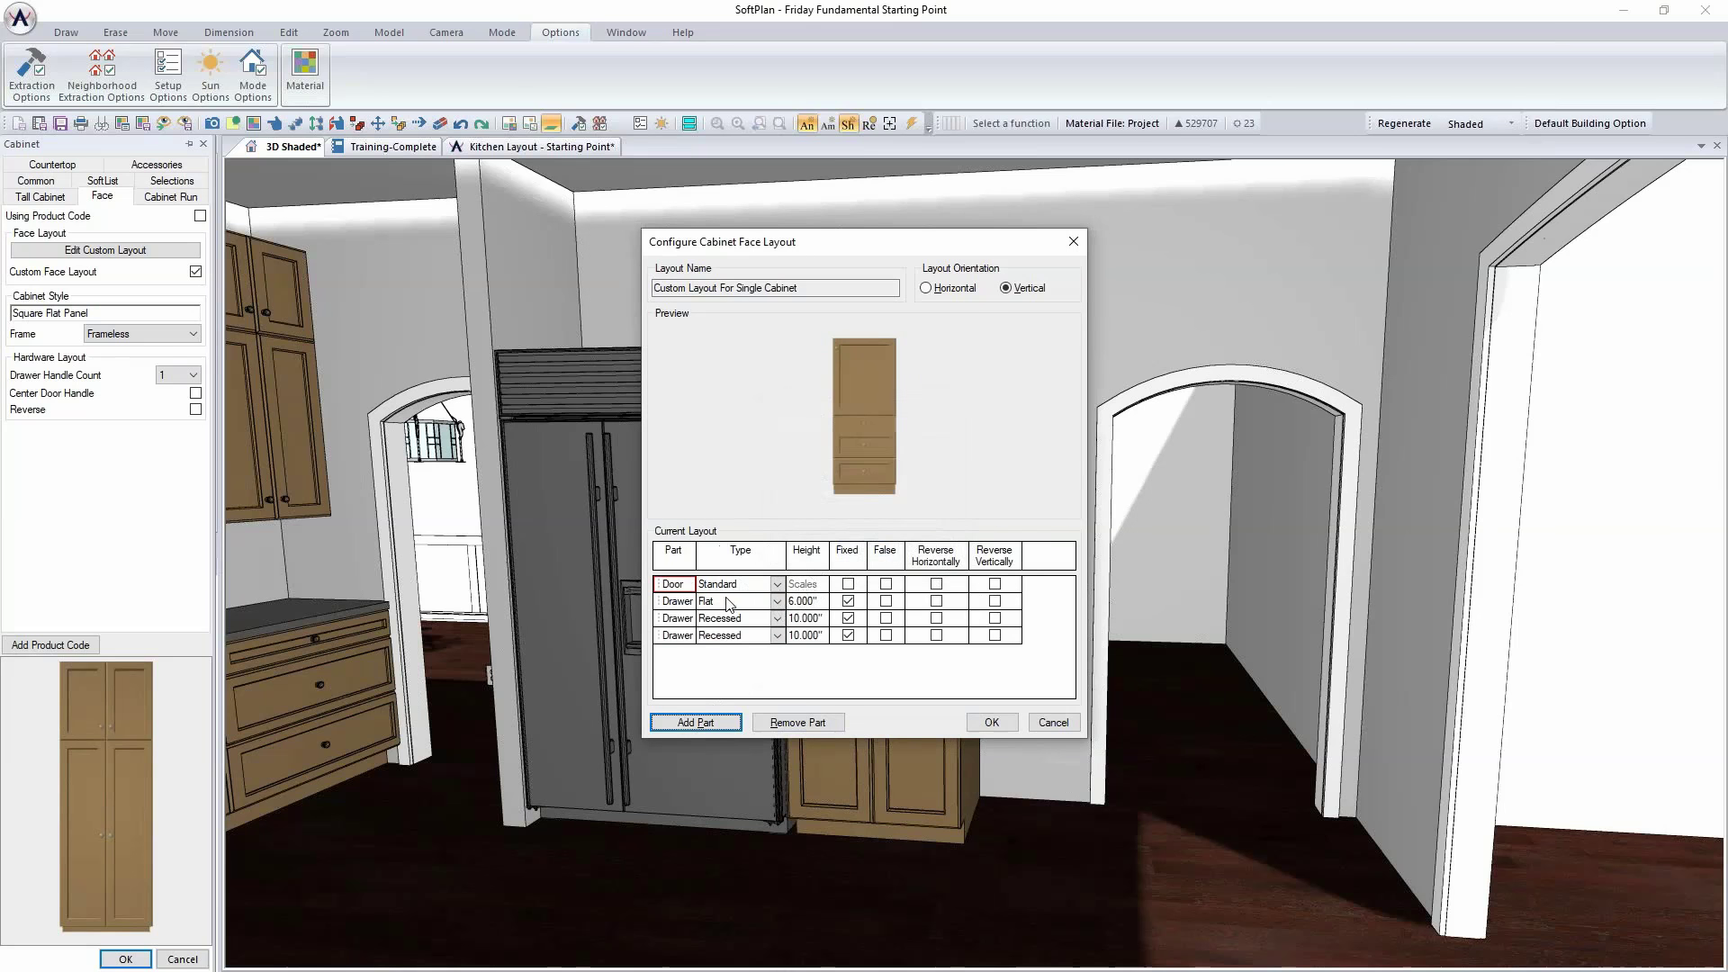
pyautogui.click(695, 722)
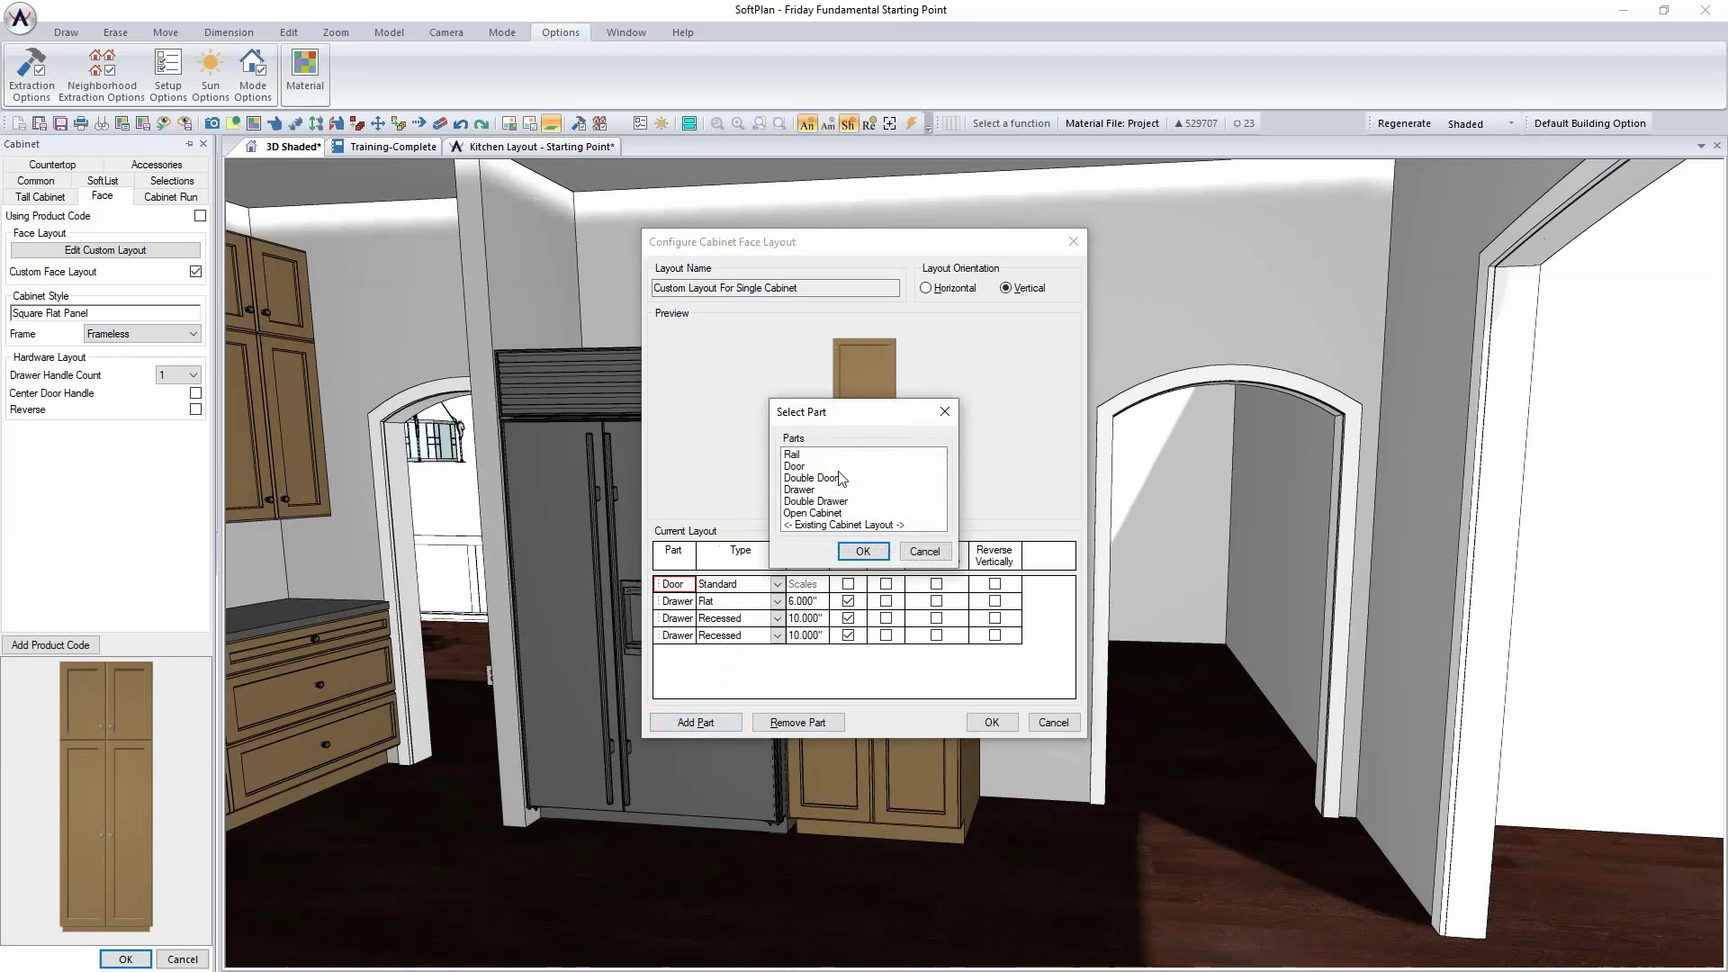
pyautogui.click(863, 551)
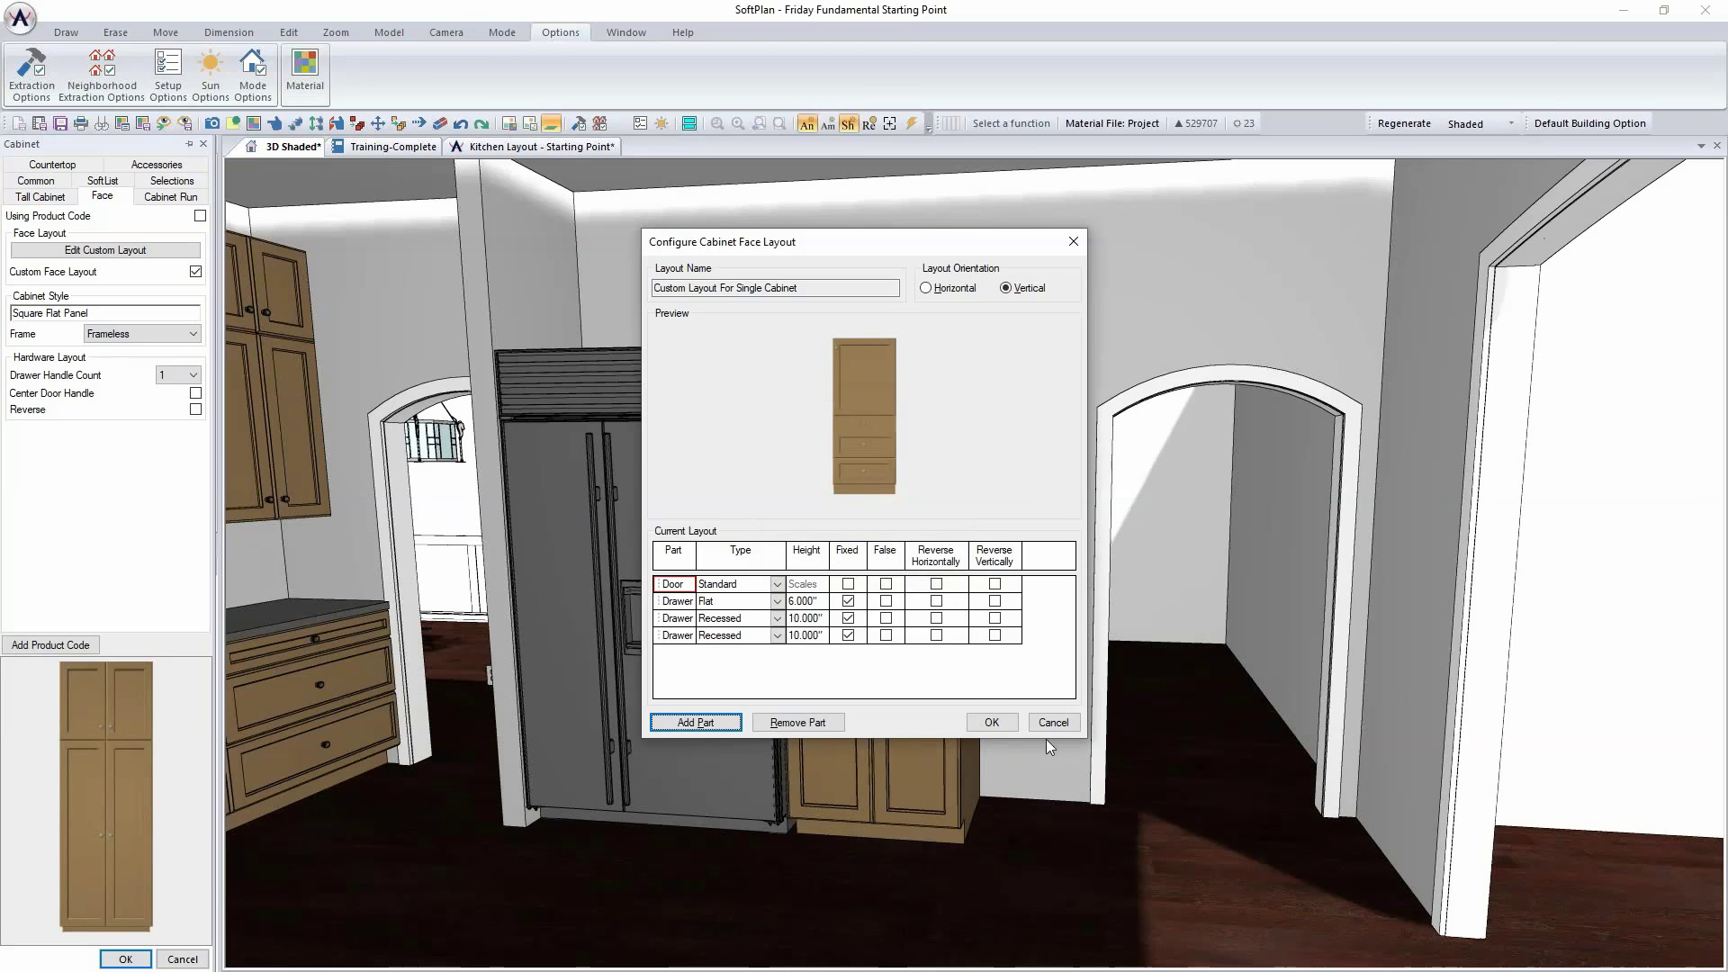
# Step: Discard the custom face layout changes and erase the tall pantry cabinet beside the refrigerator
pyautogui.click(1054, 722)
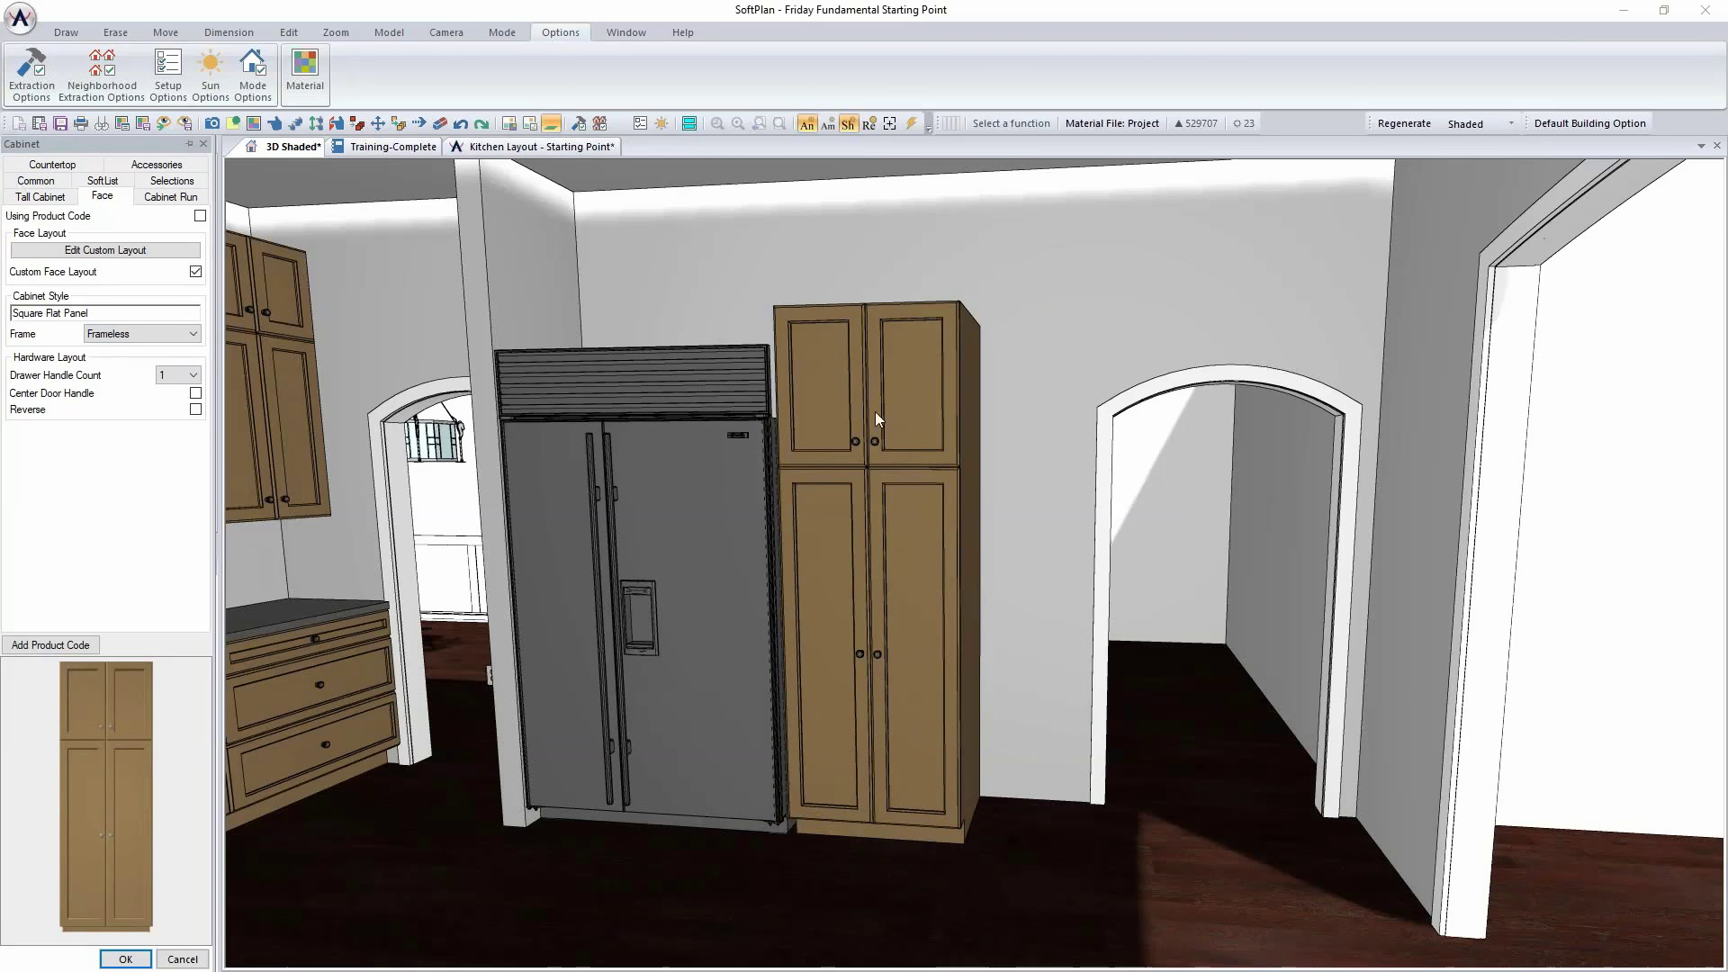
pyautogui.rightClick(894, 396)
pyautogui.click(972, 509)
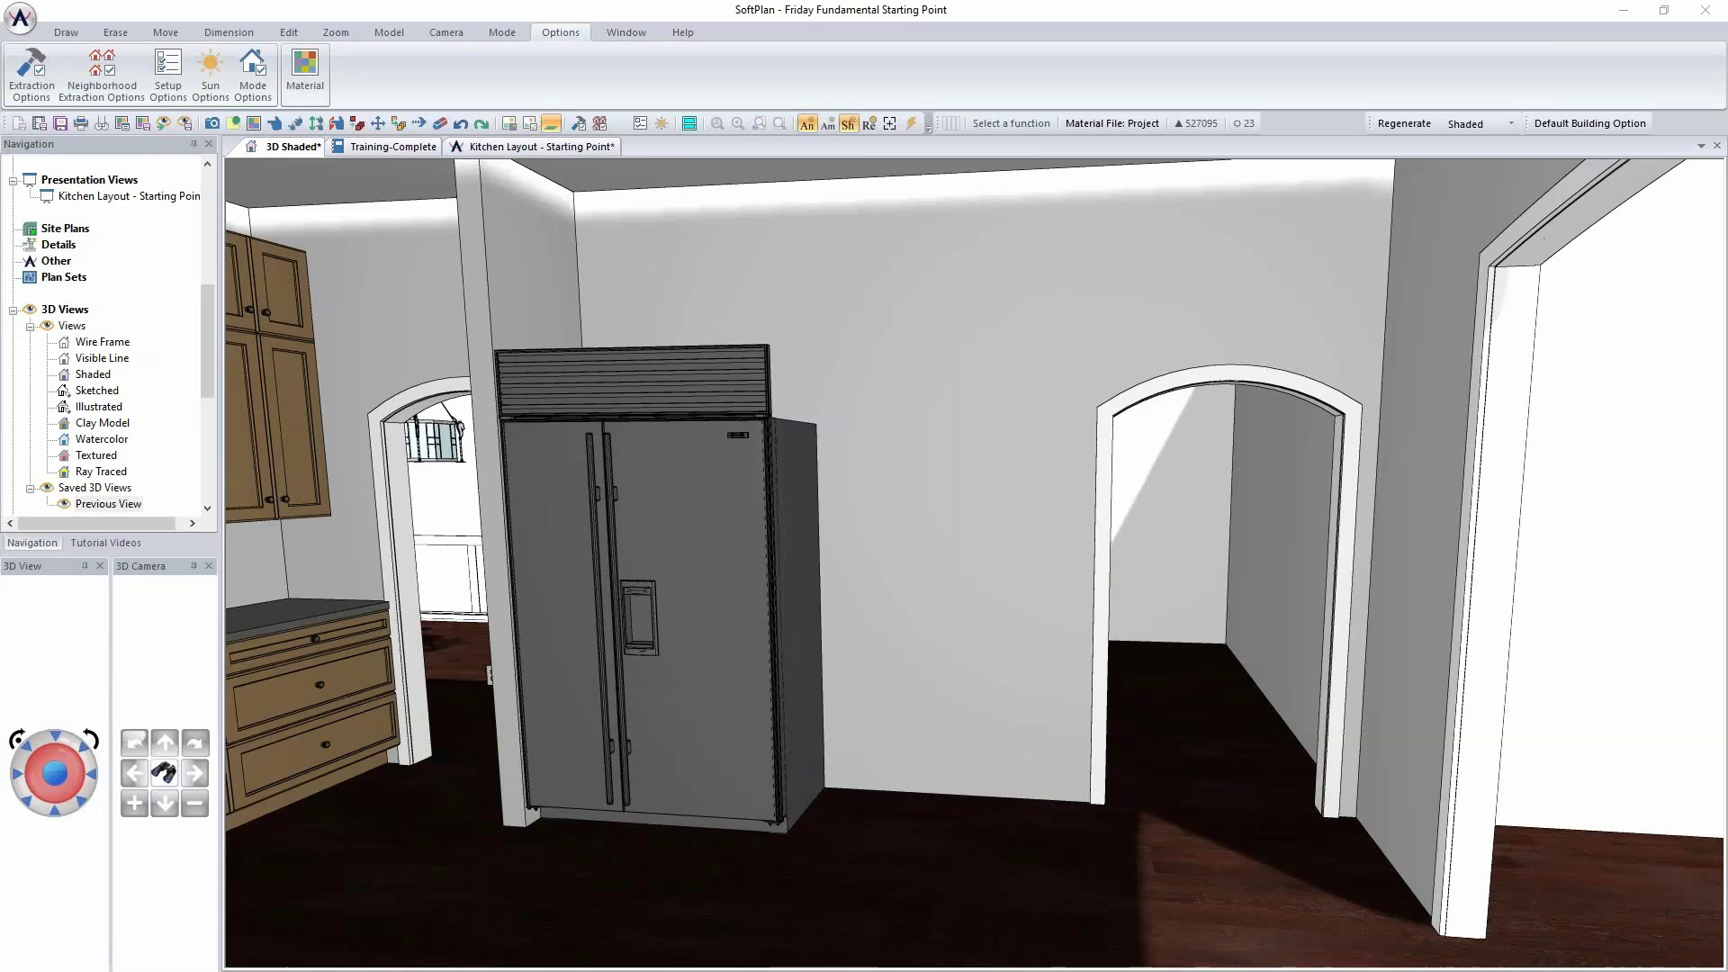
# Step: Switch to the Lake House Design project, copy the two T2410824D tall cabinets below the refrigerator to the SoftPlan clipboard, and minimize that project
pyautogui.hotkey('alt', 'Tab')
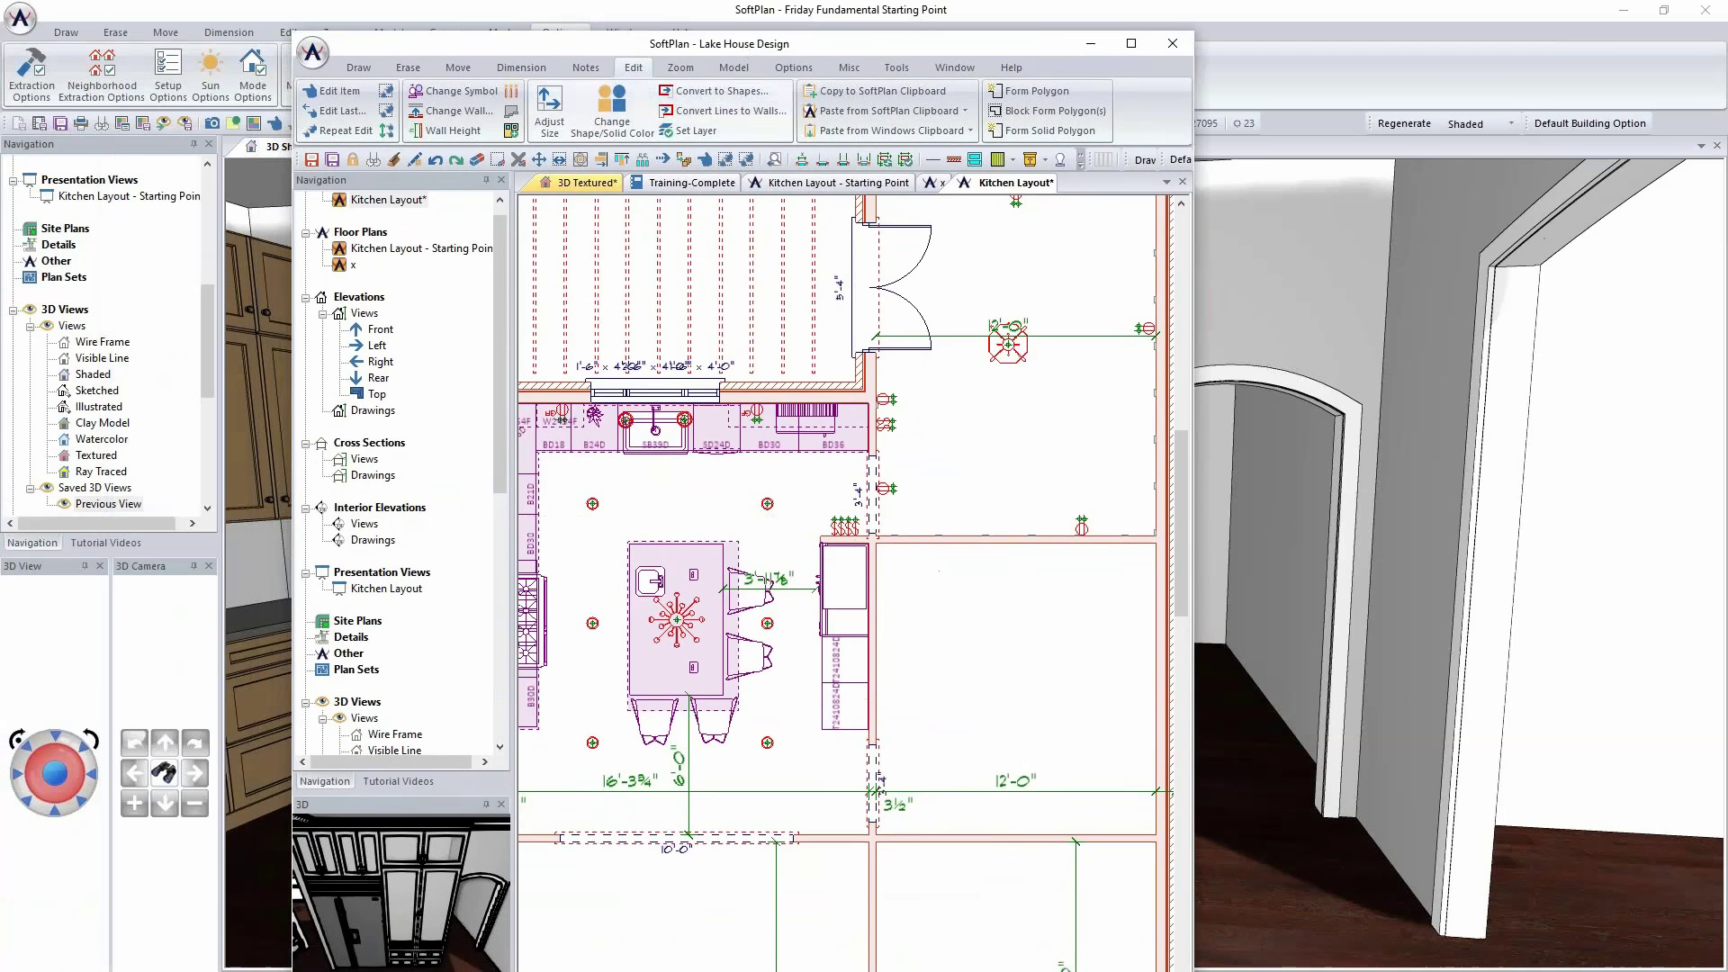
pyautogui.scroll(4, 759, 505)
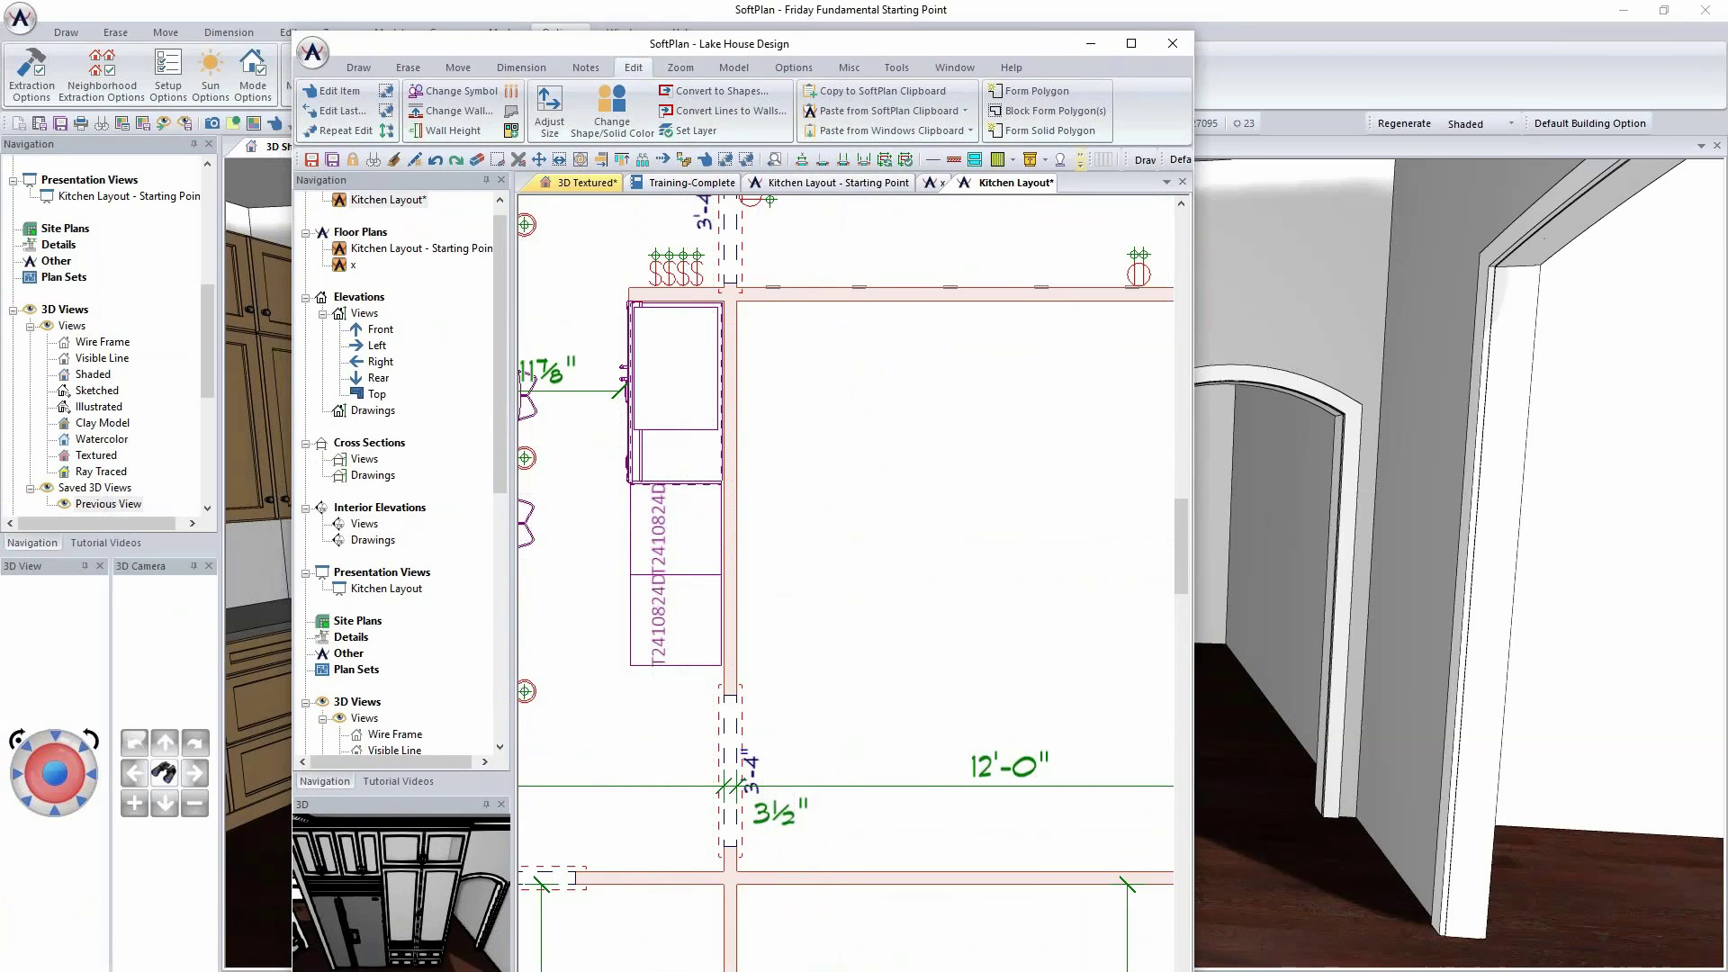
pyautogui.moveTo(1192, 132); pyautogui.dragTo(1424, 132)
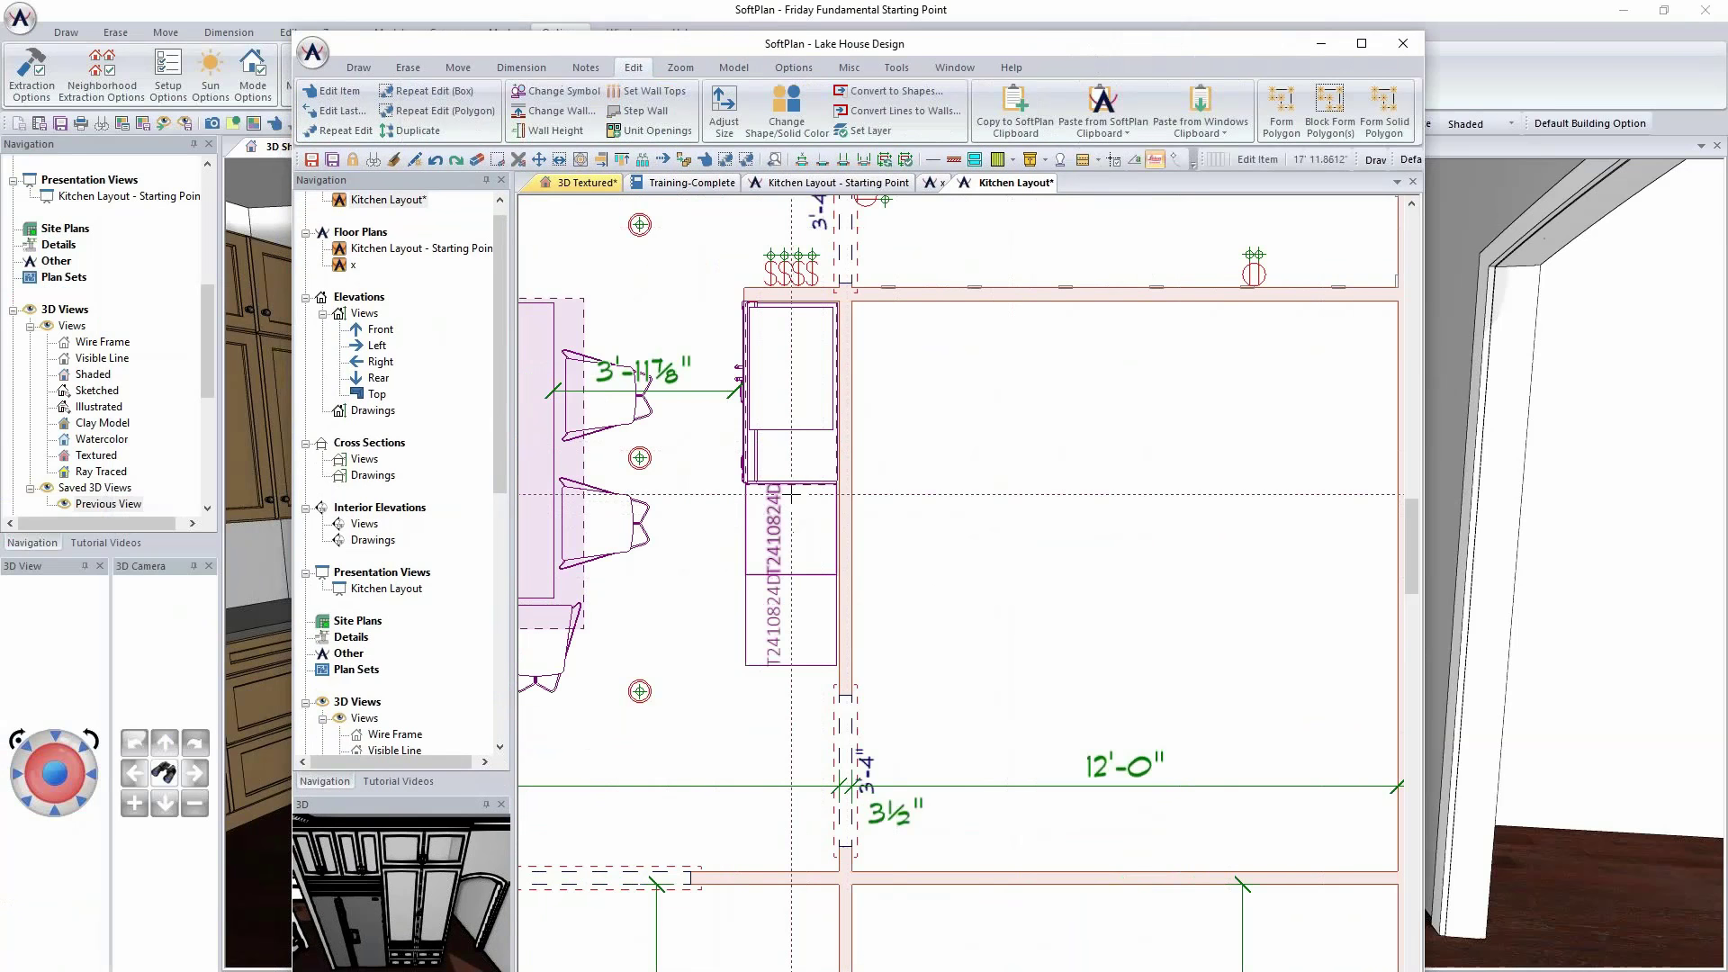
pyautogui.click(1022, 118)
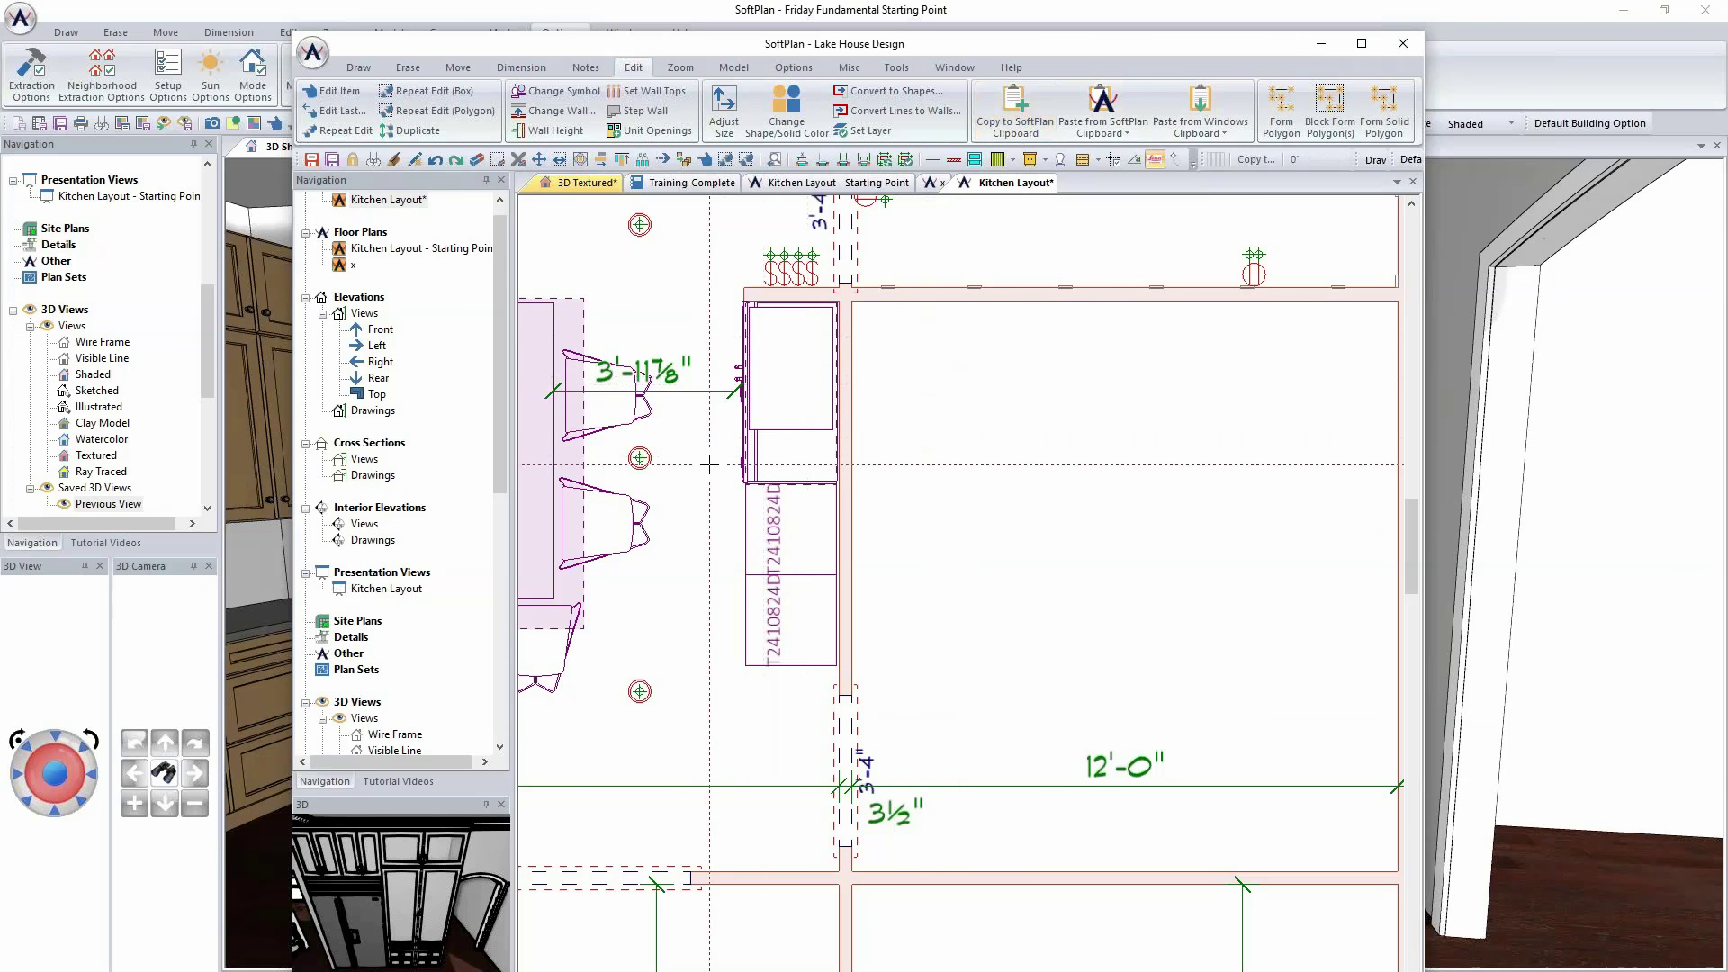
pyautogui.click(709, 465)
pyautogui.click(931, 695)
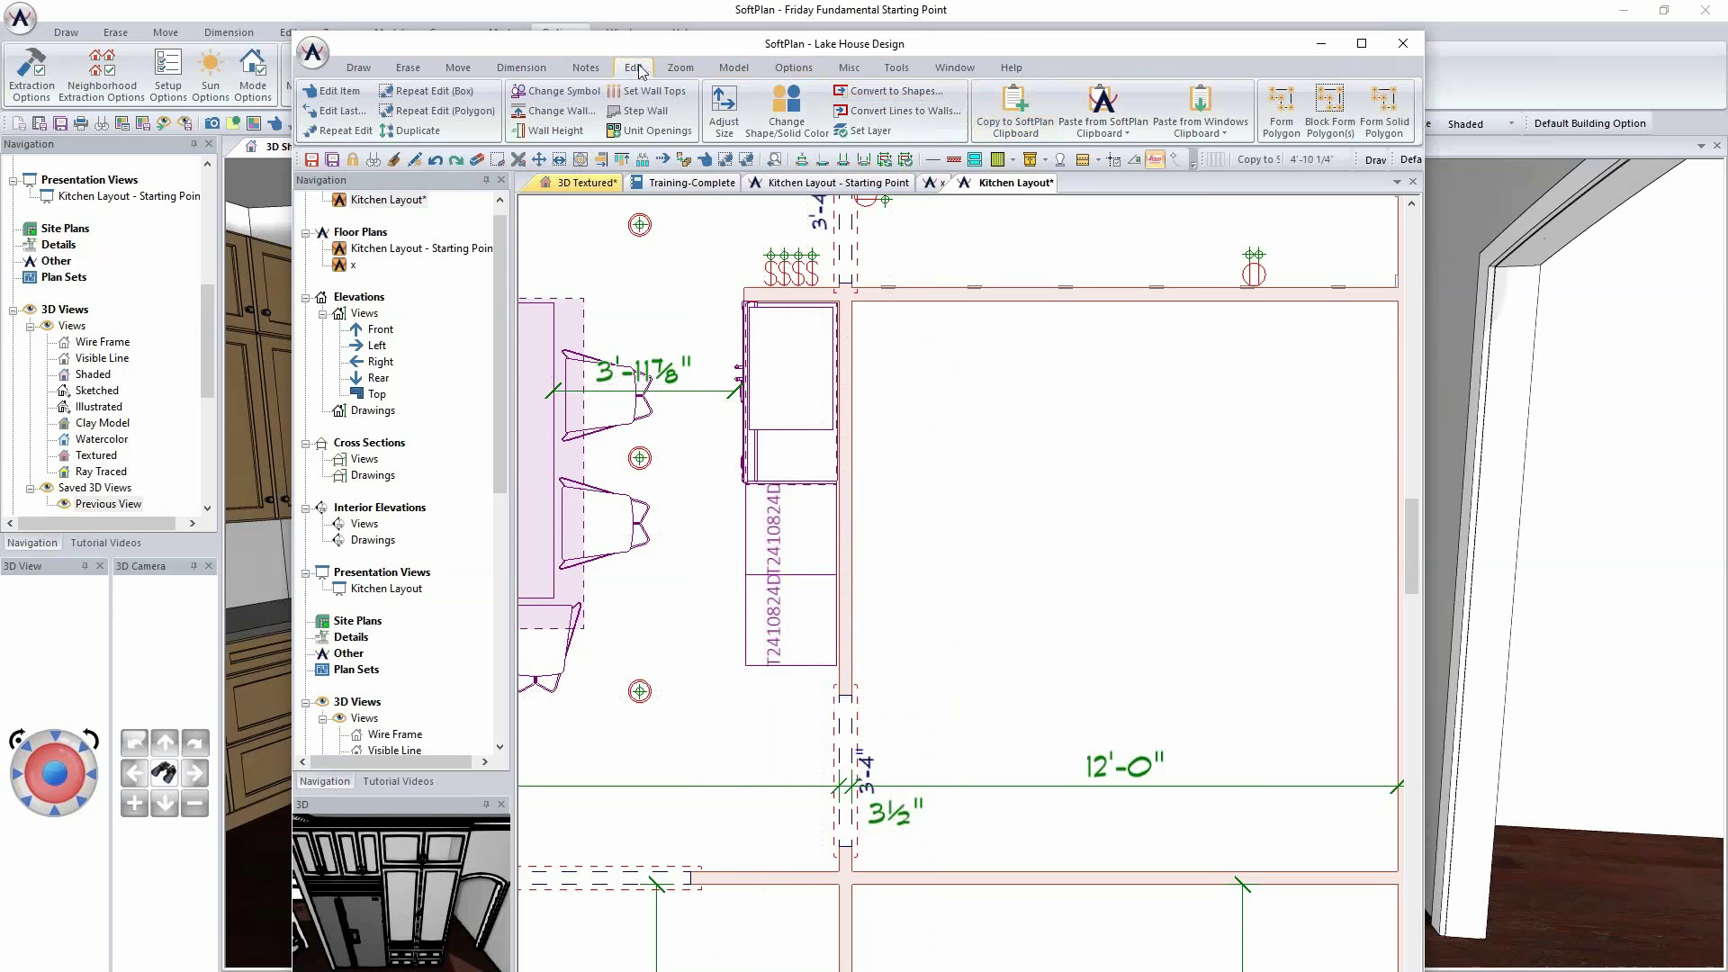
pyautogui.click(1322, 44)
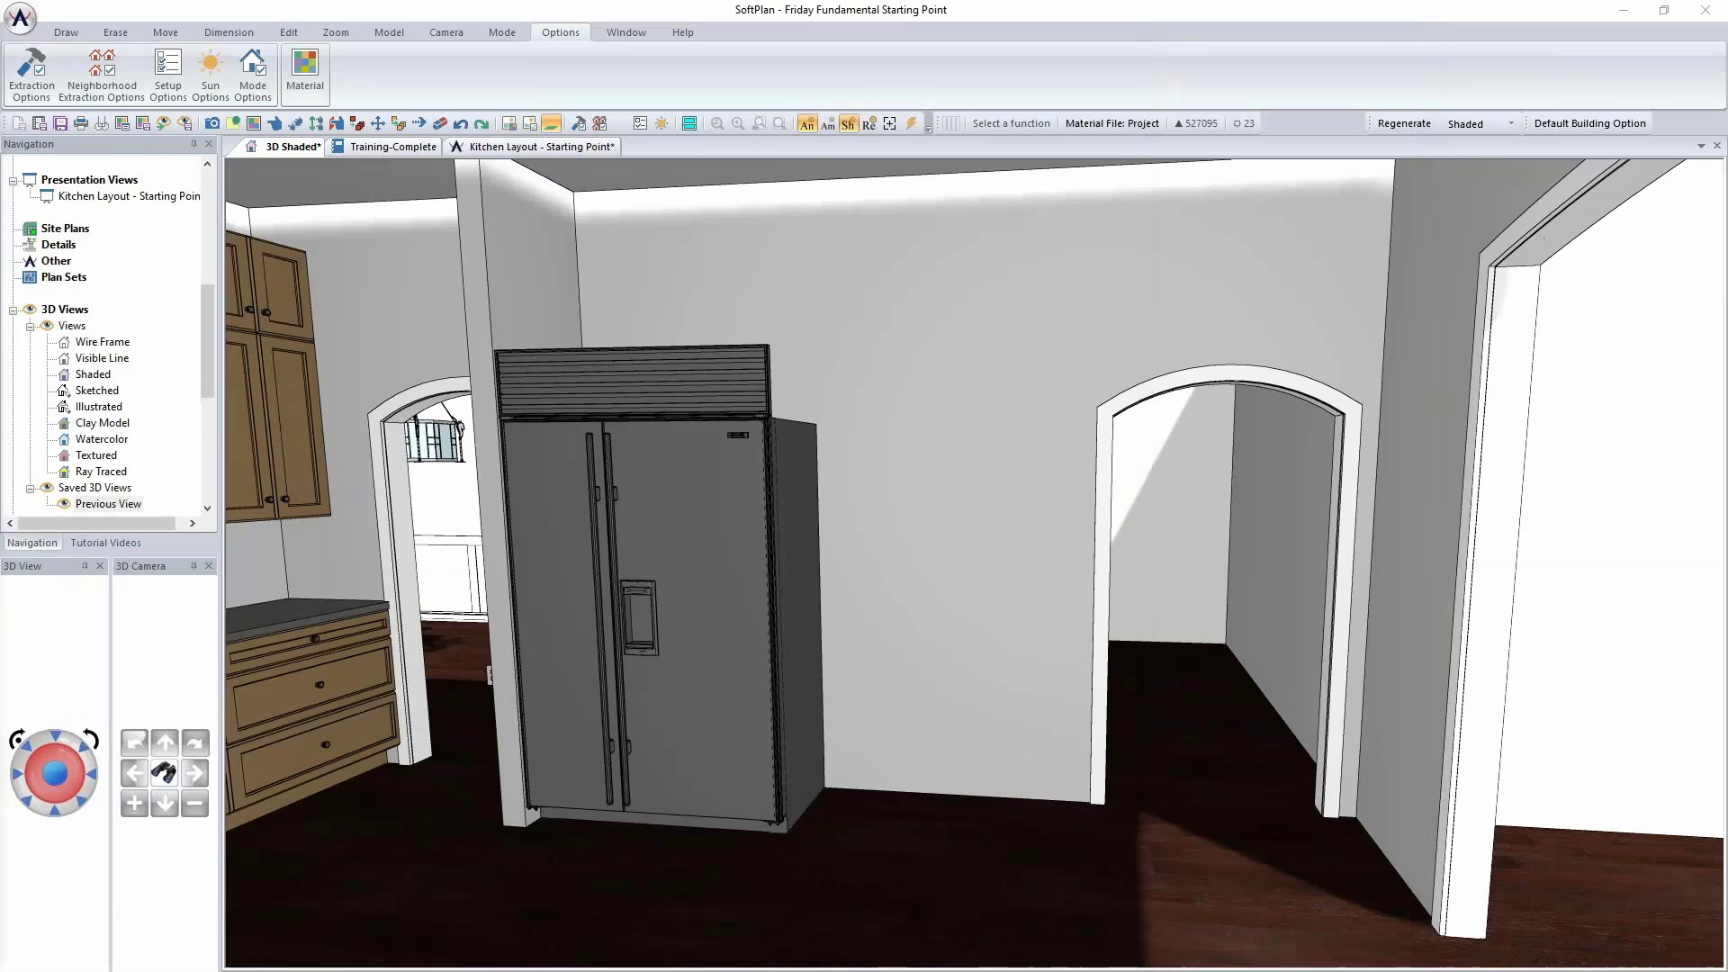
# Step: Paste the copied tall cabinets from the SoftPlan clipboard into the Kitchen Layout plan, against the wall directly below the refrigerator
pyautogui.click(511, 146)
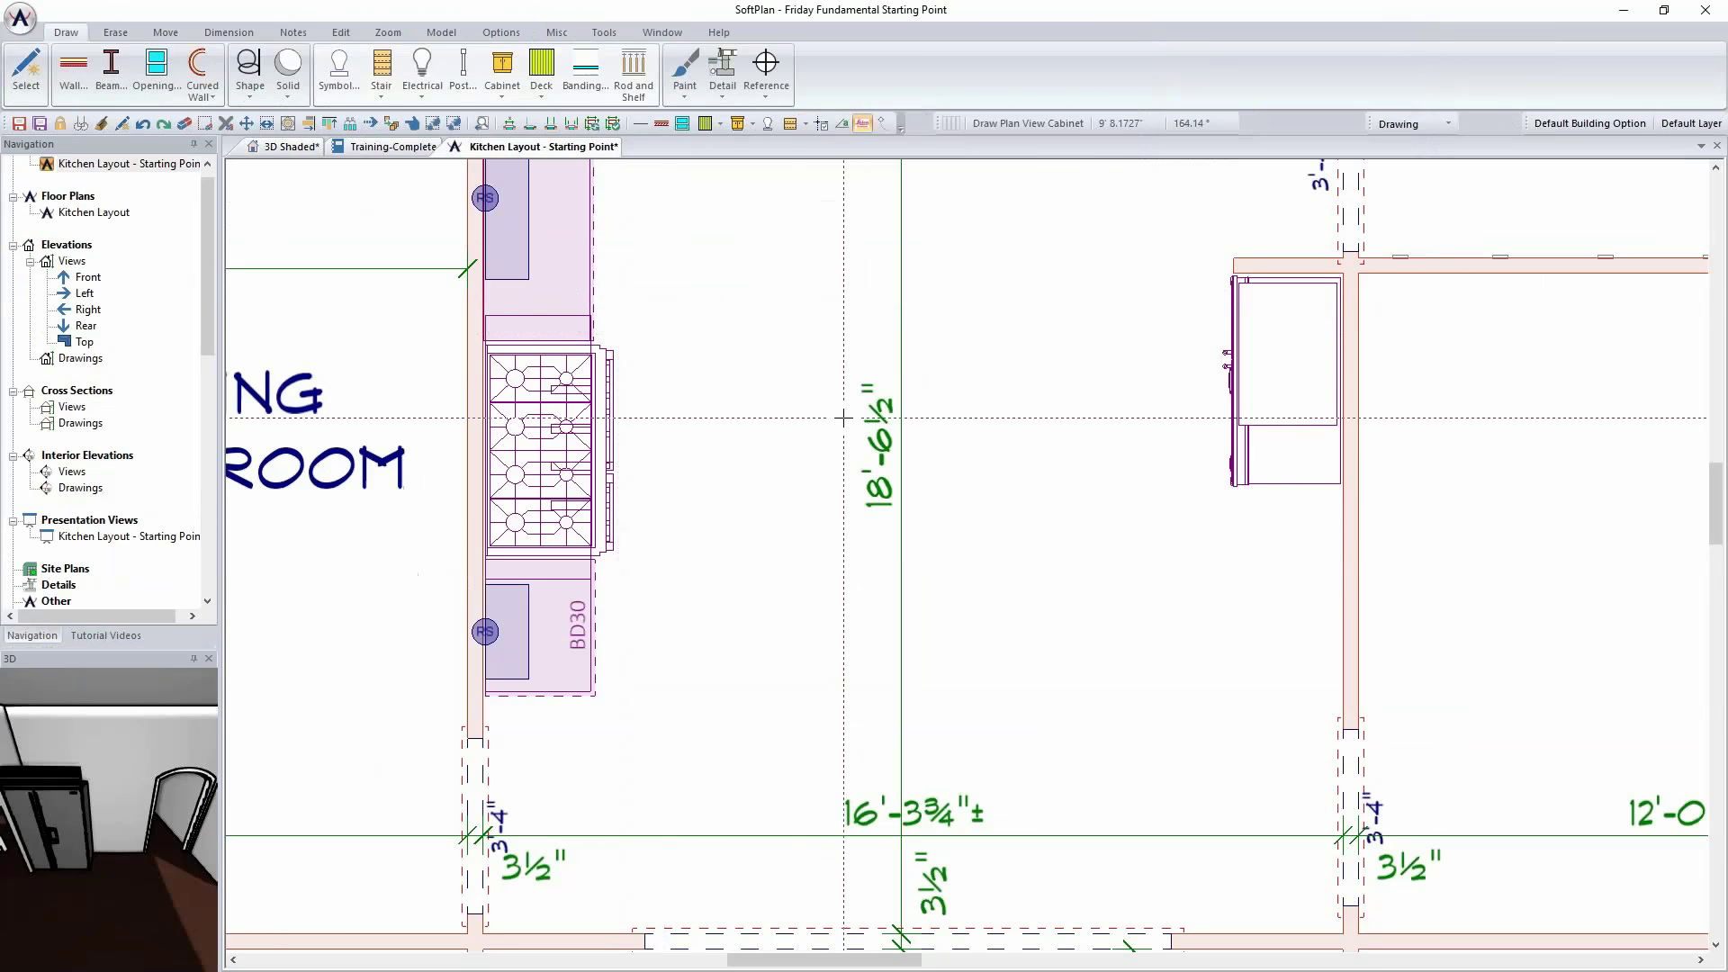
pyautogui.press('pagedown')
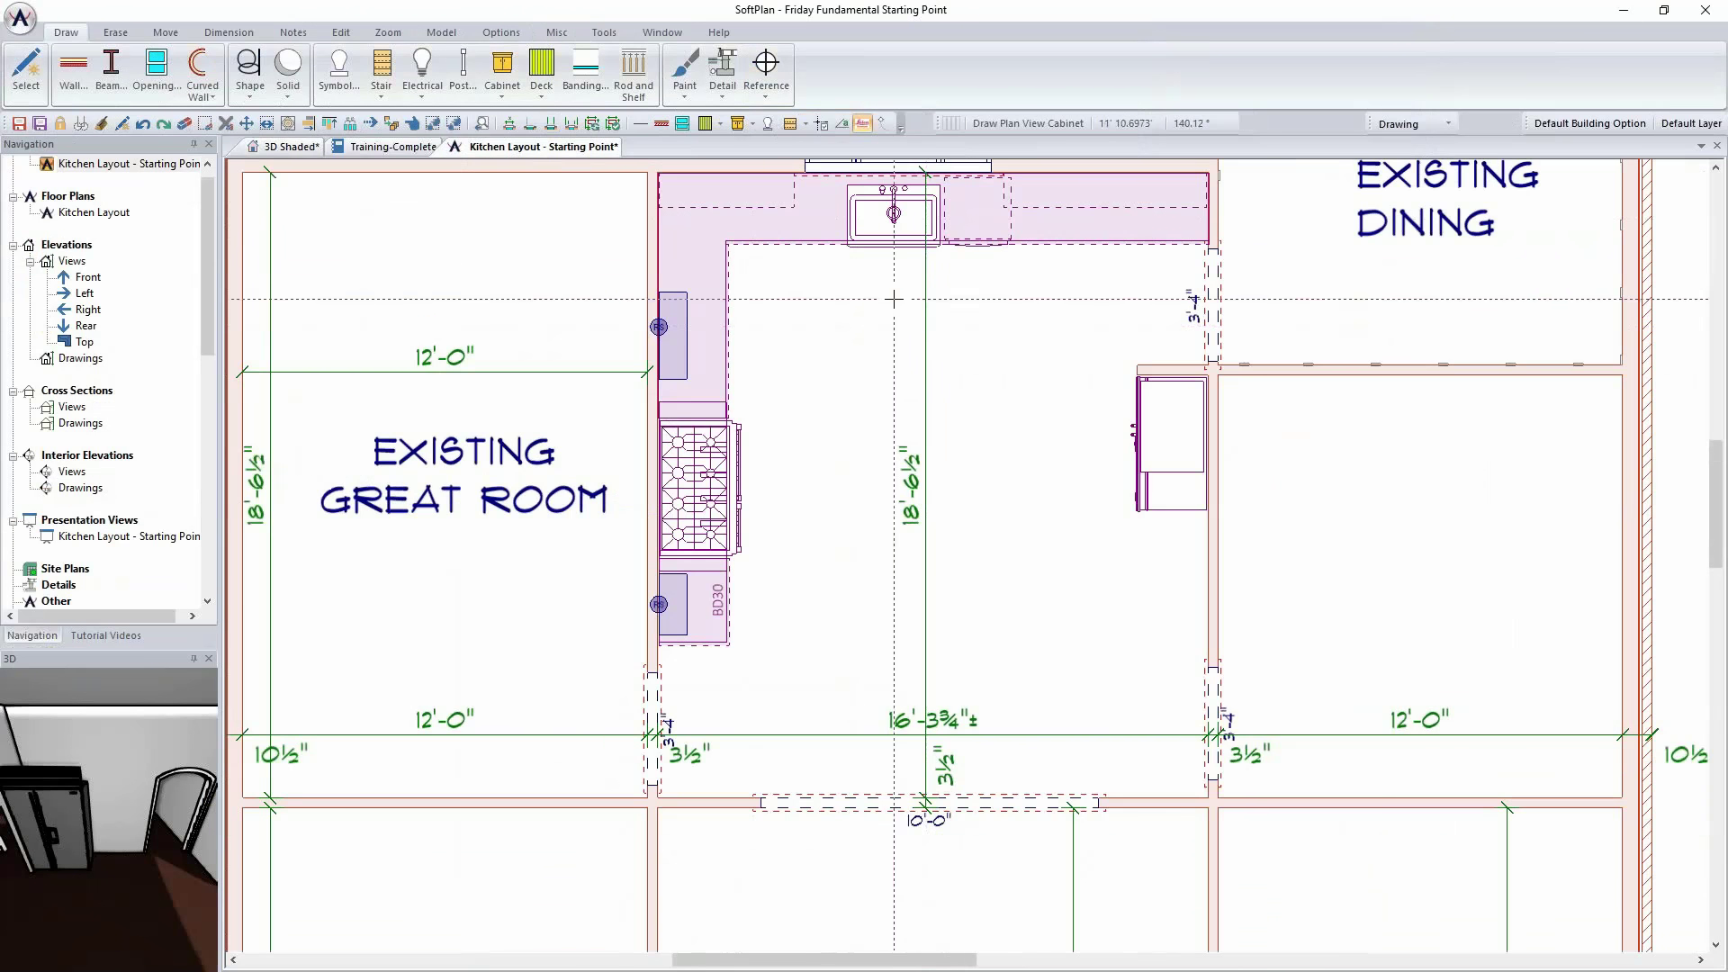
pyautogui.click(344, 33)
pyautogui.click(974, 93)
pyautogui.moveTo(990, 133)
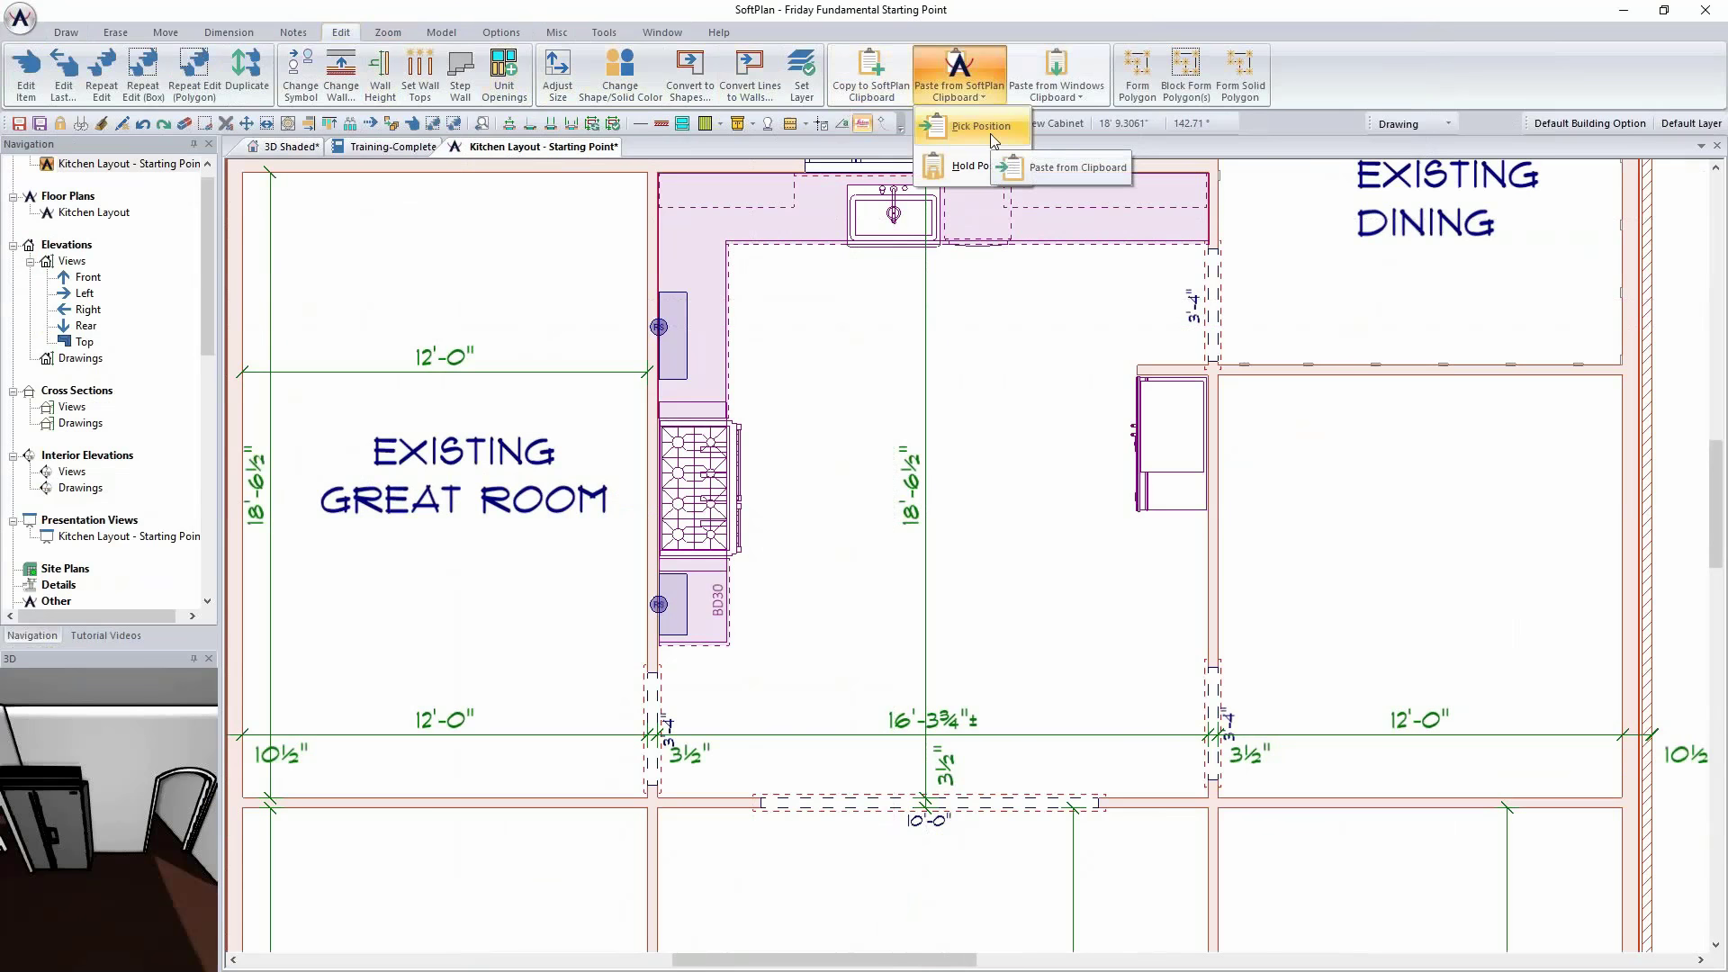
pyautogui.click(1071, 168)
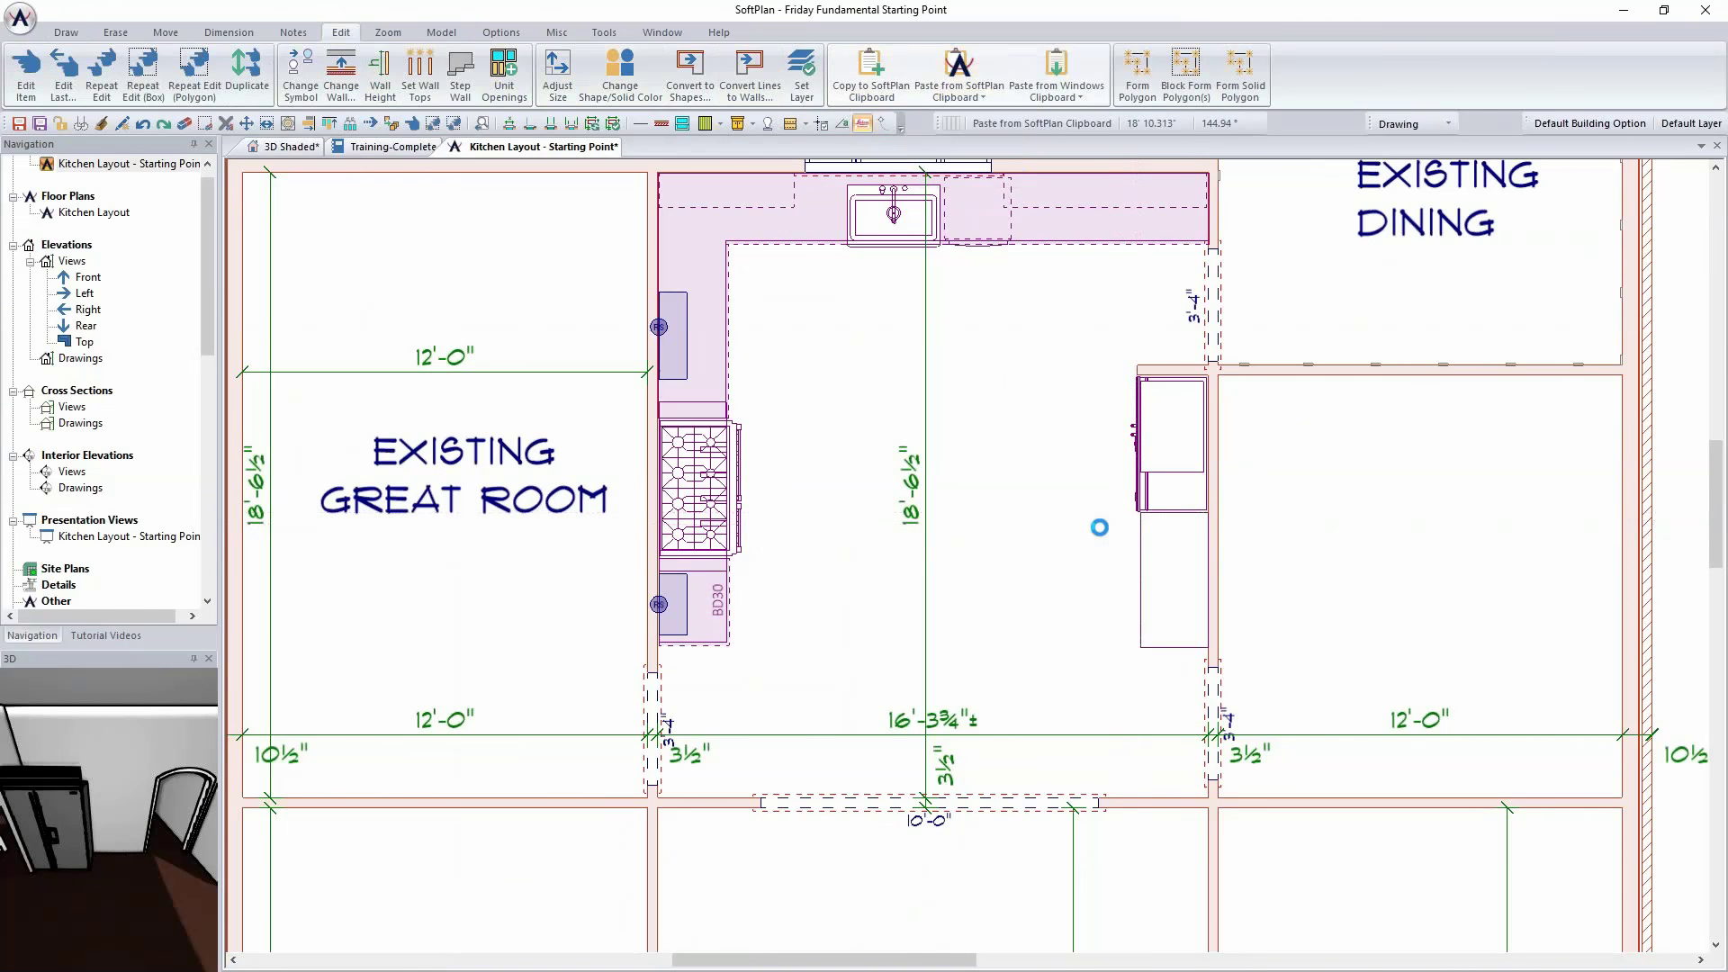
pyautogui.click(1099, 530)
pyautogui.click(1139, 512)
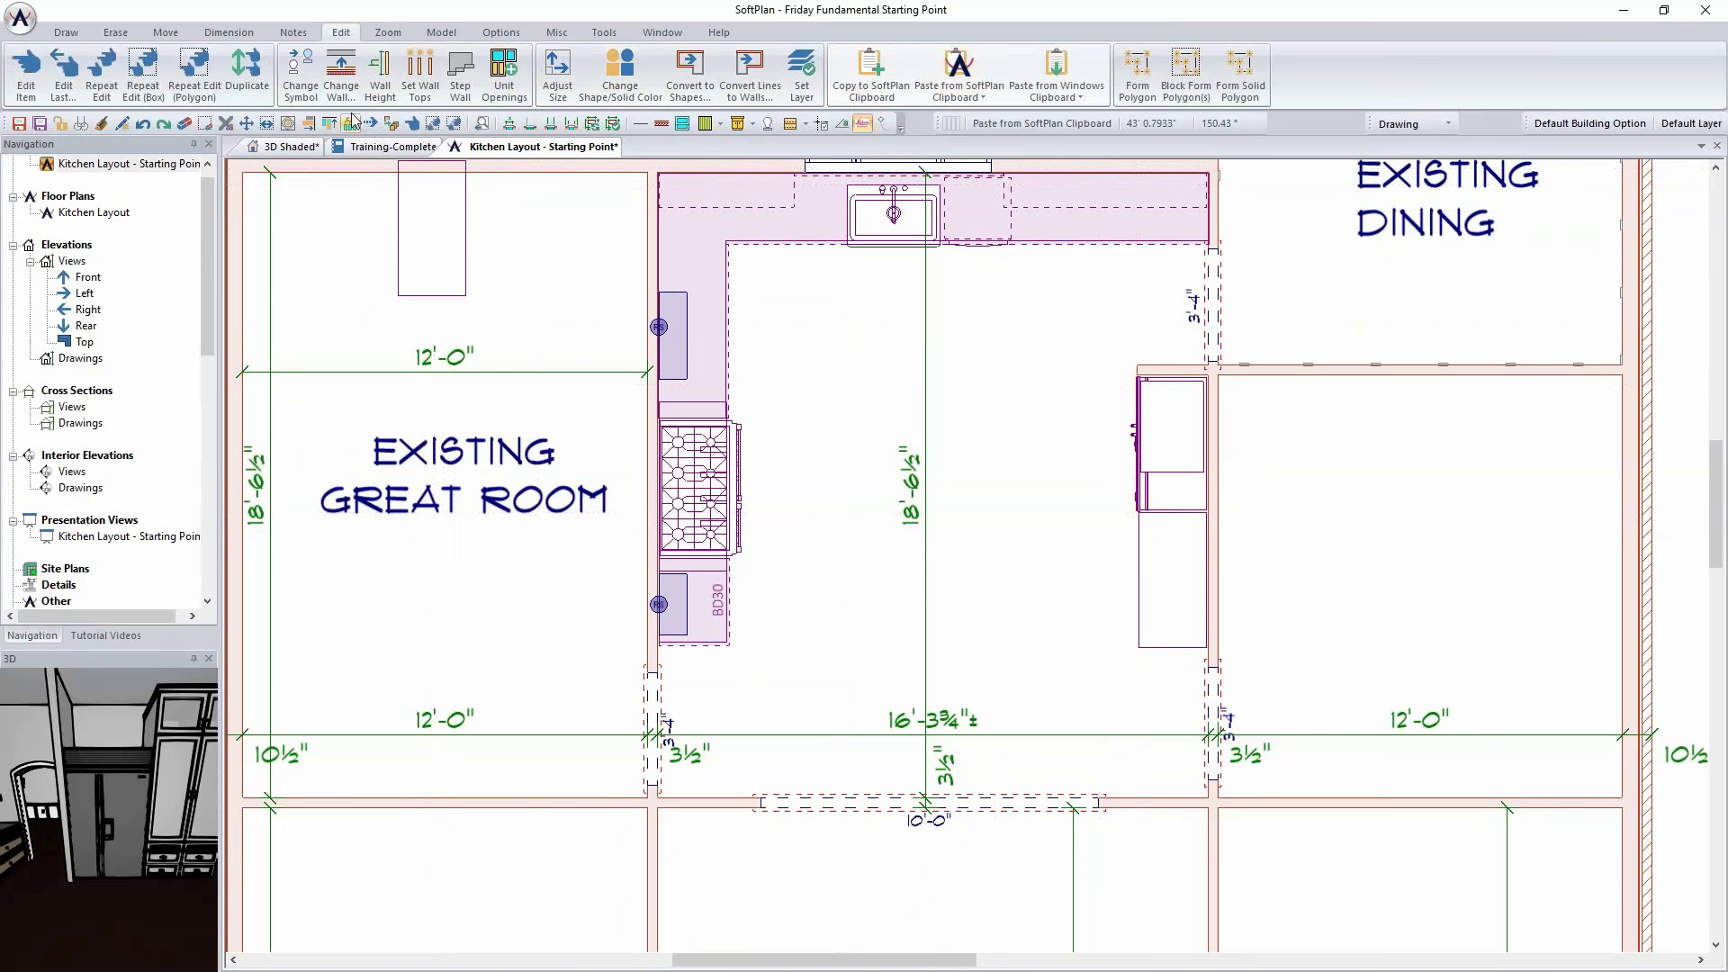
# Step: Check the Sub Zero refrigerator's dimensions in the shaded 3D view and close its properties without changes
pyautogui.click(295, 149)
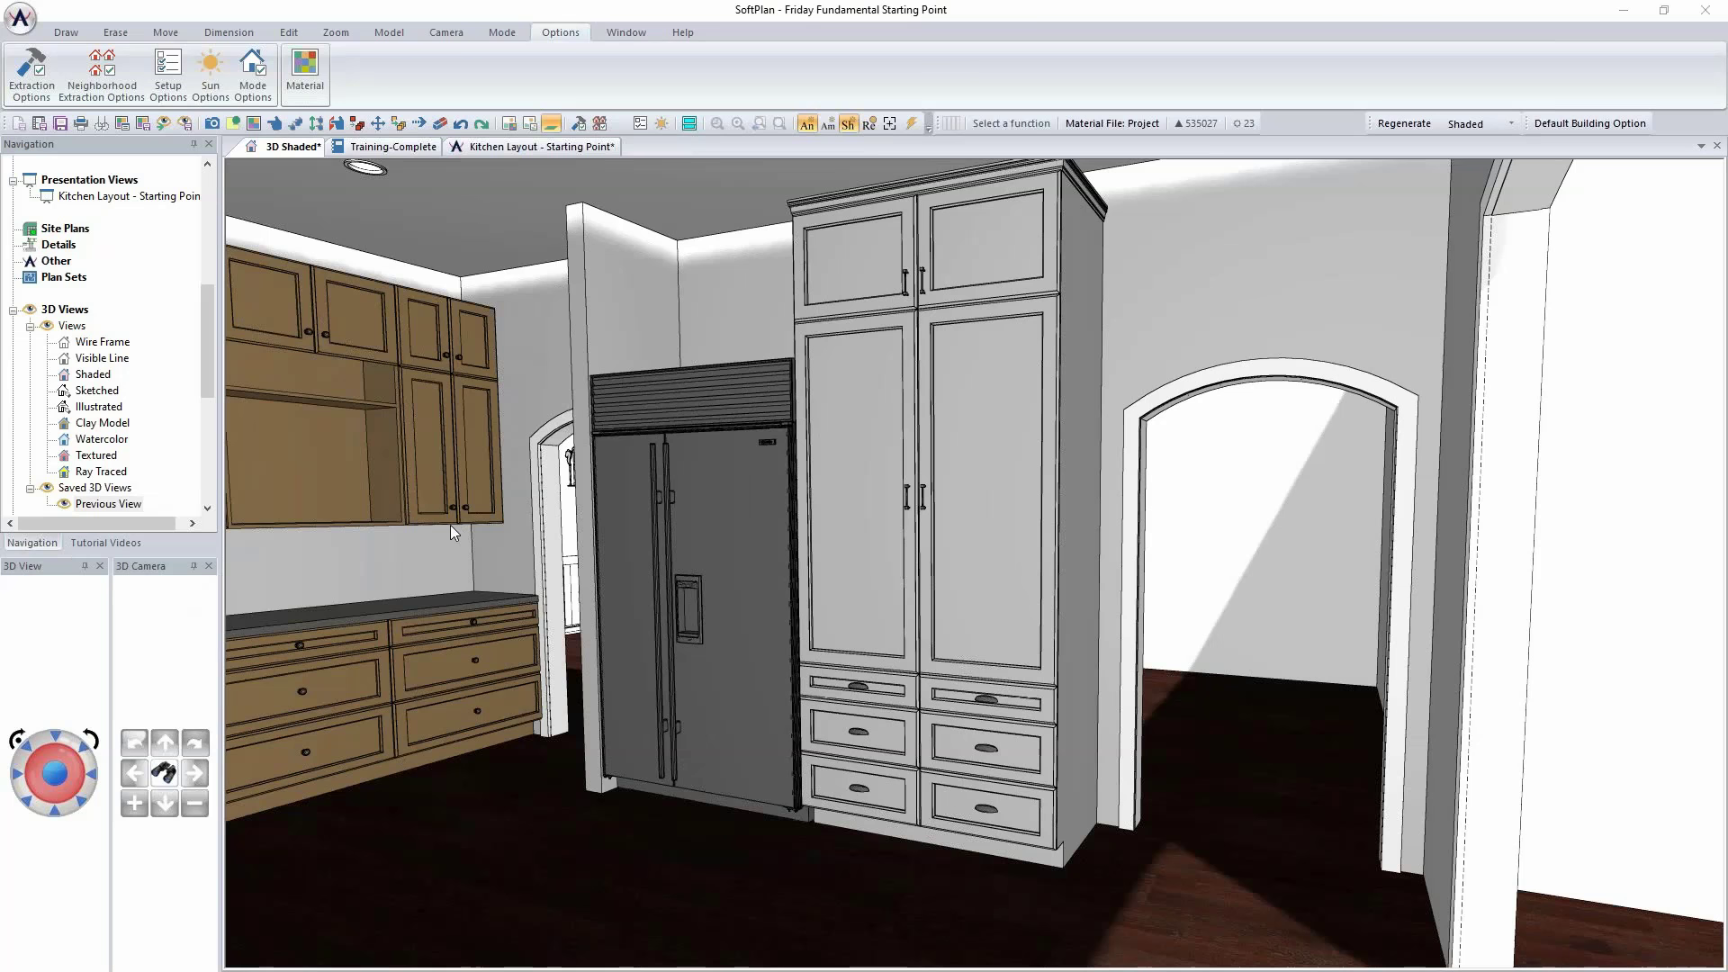
pyautogui.rightClick(721, 532)
pyautogui.click(774, 572)
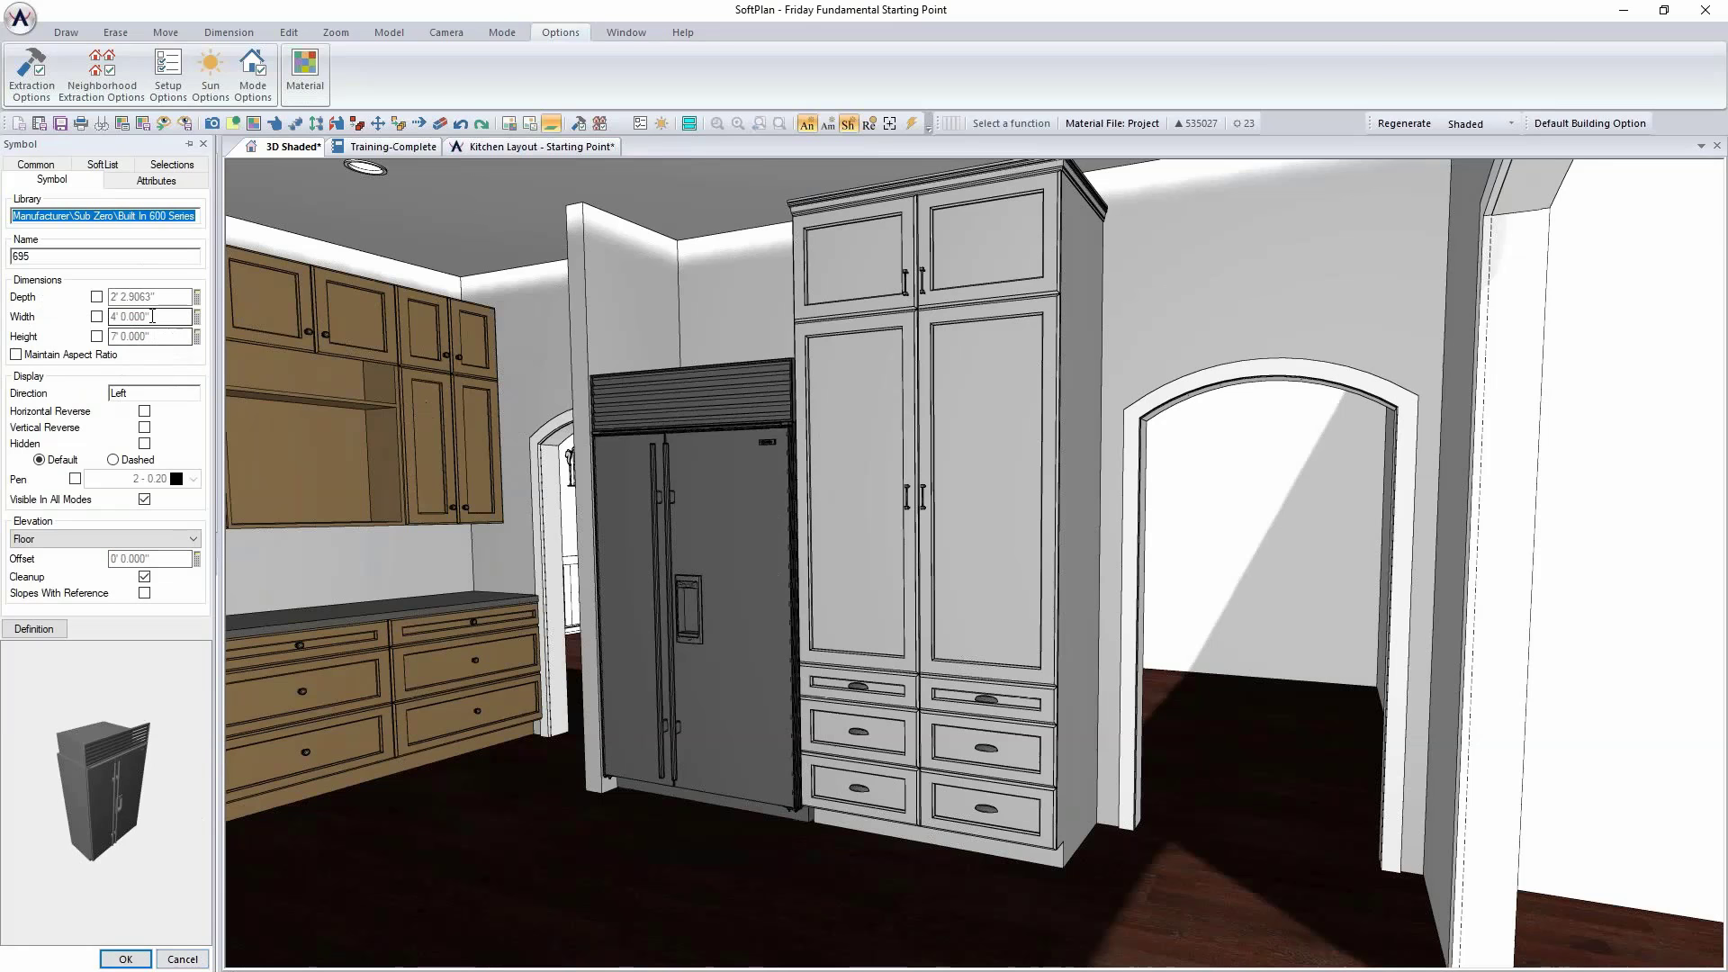
pyautogui.click(182, 959)
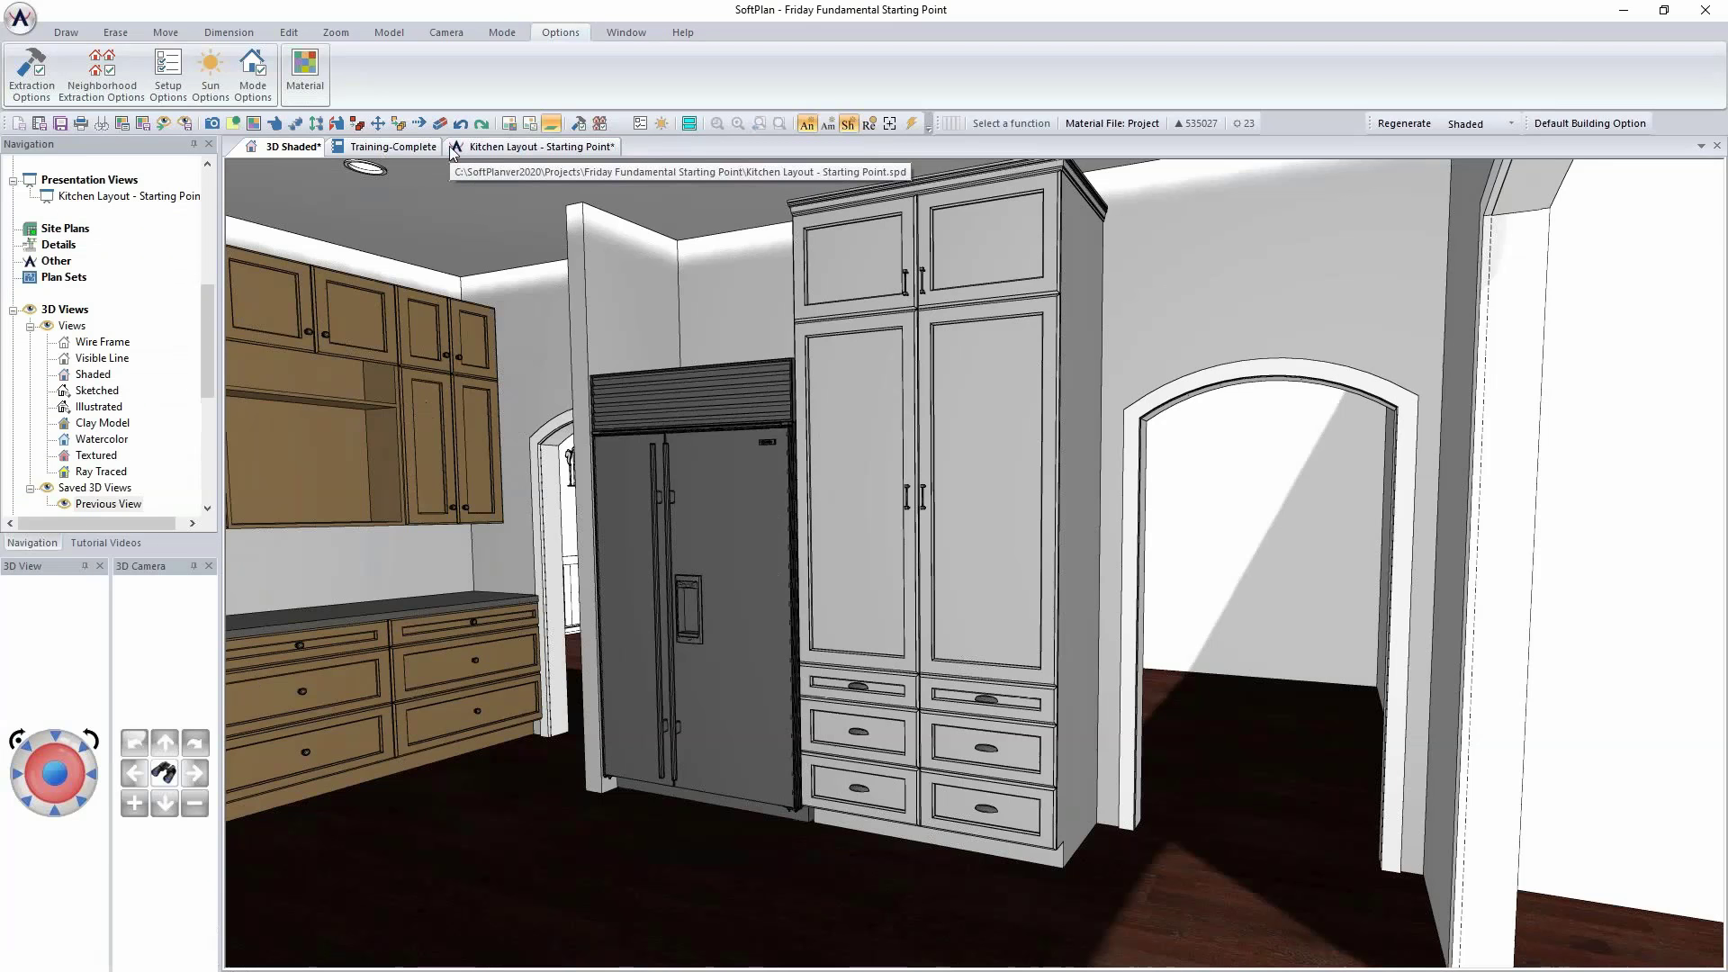
# Step: Return to the Kitchen Layout plan and begin a custom wall cabinet with a width of 48 inches
pyautogui.click(502, 150)
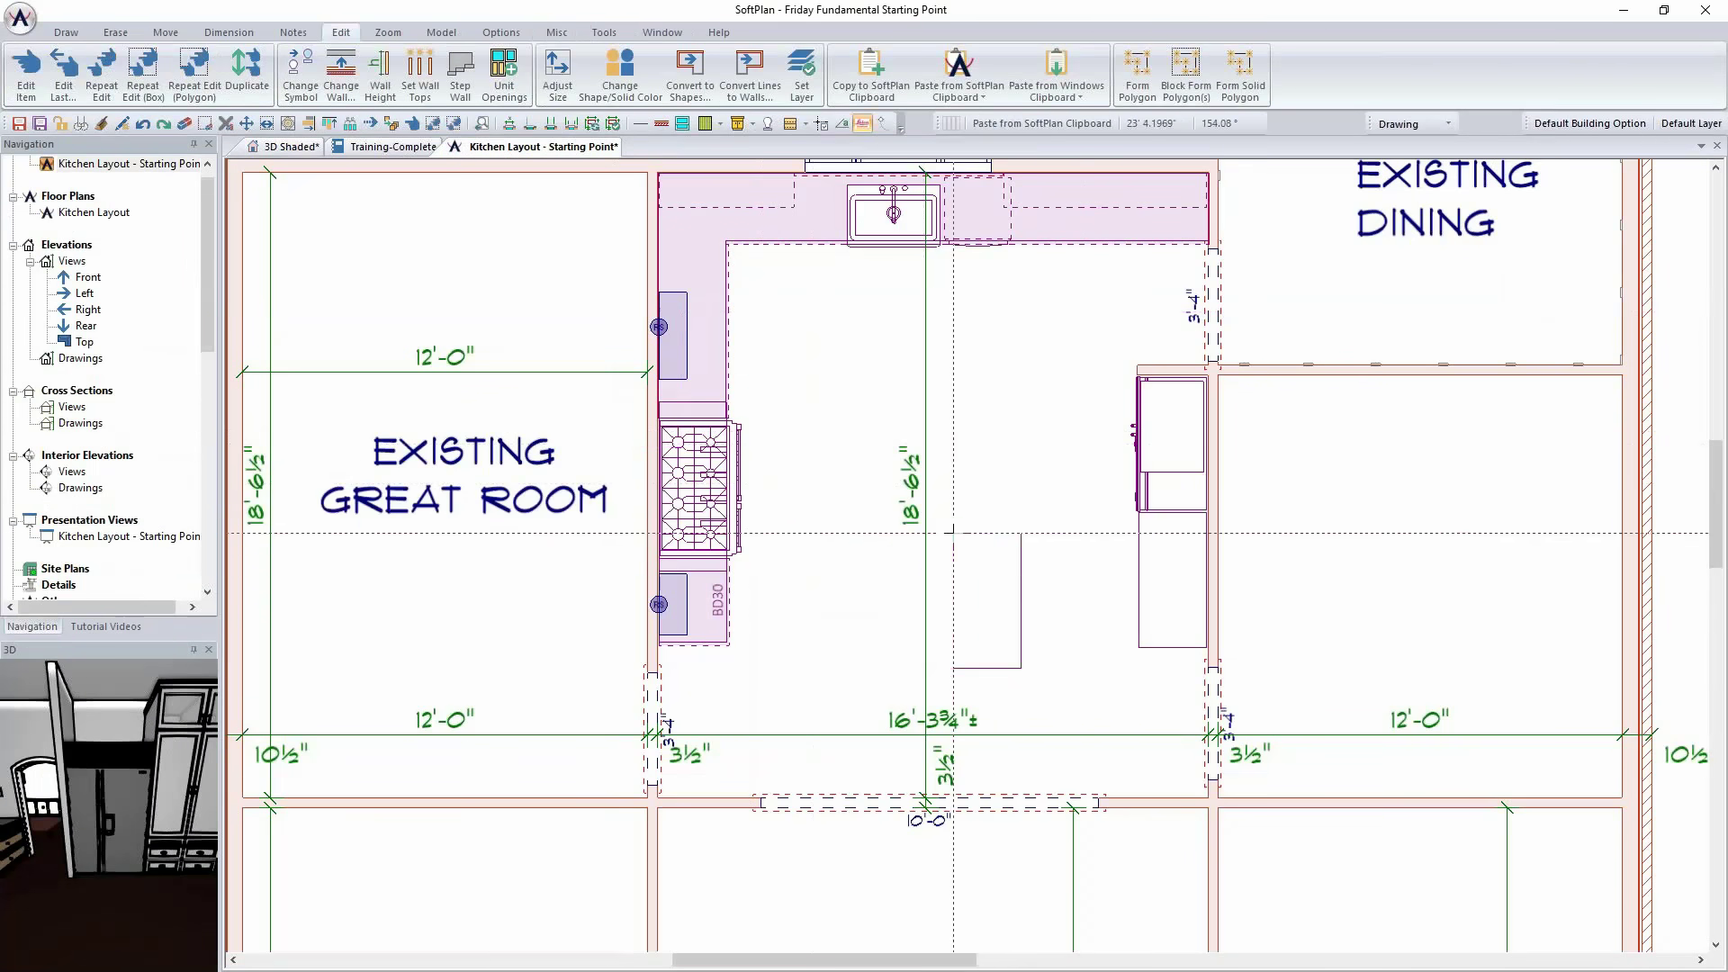
pyautogui.scroll(-2, 991, 443)
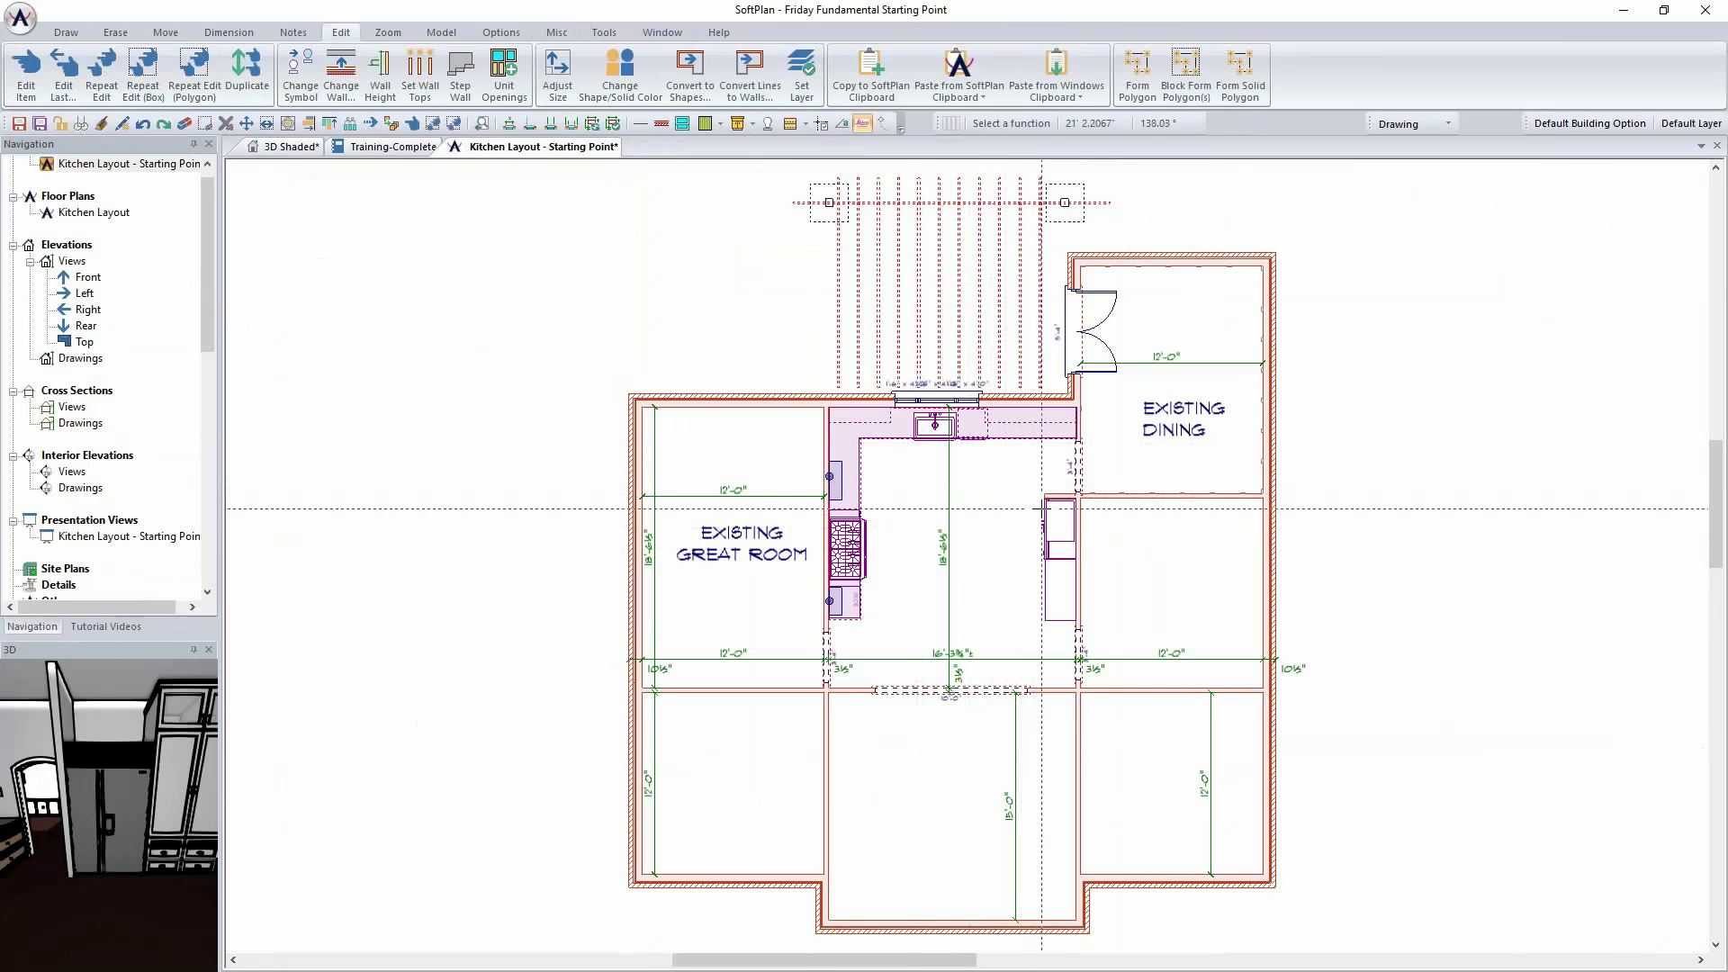
pyautogui.scroll(5, 991, 443)
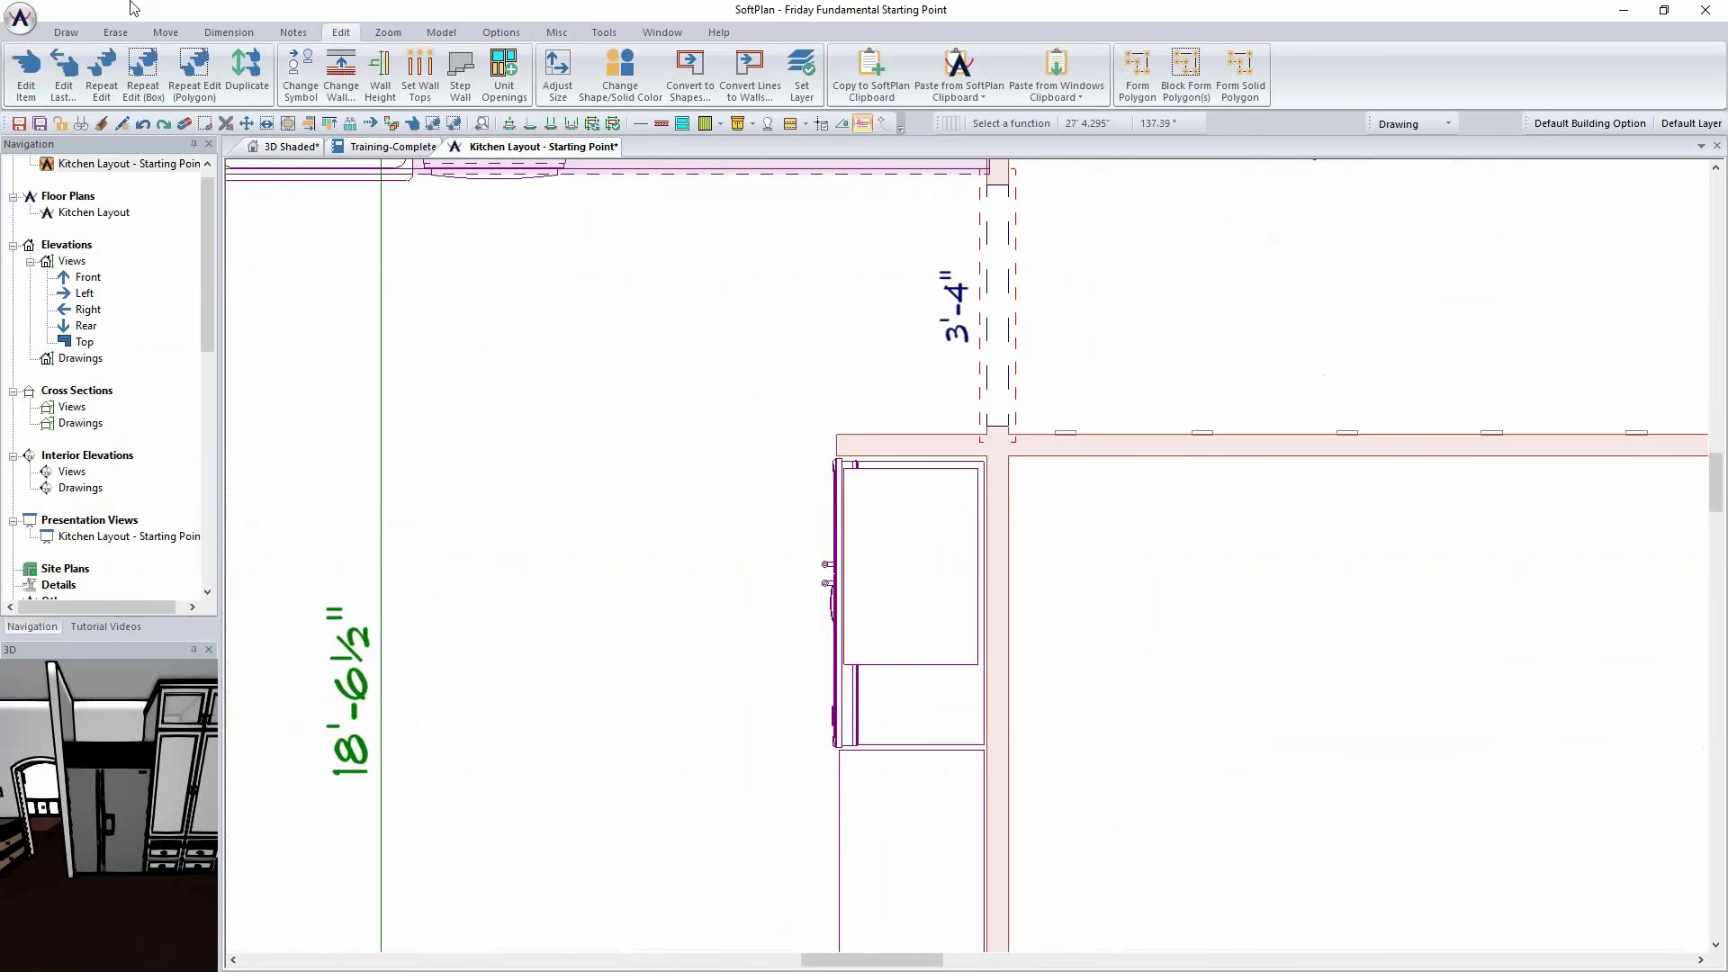
pyautogui.click(66, 32)
pyautogui.click(503, 72)
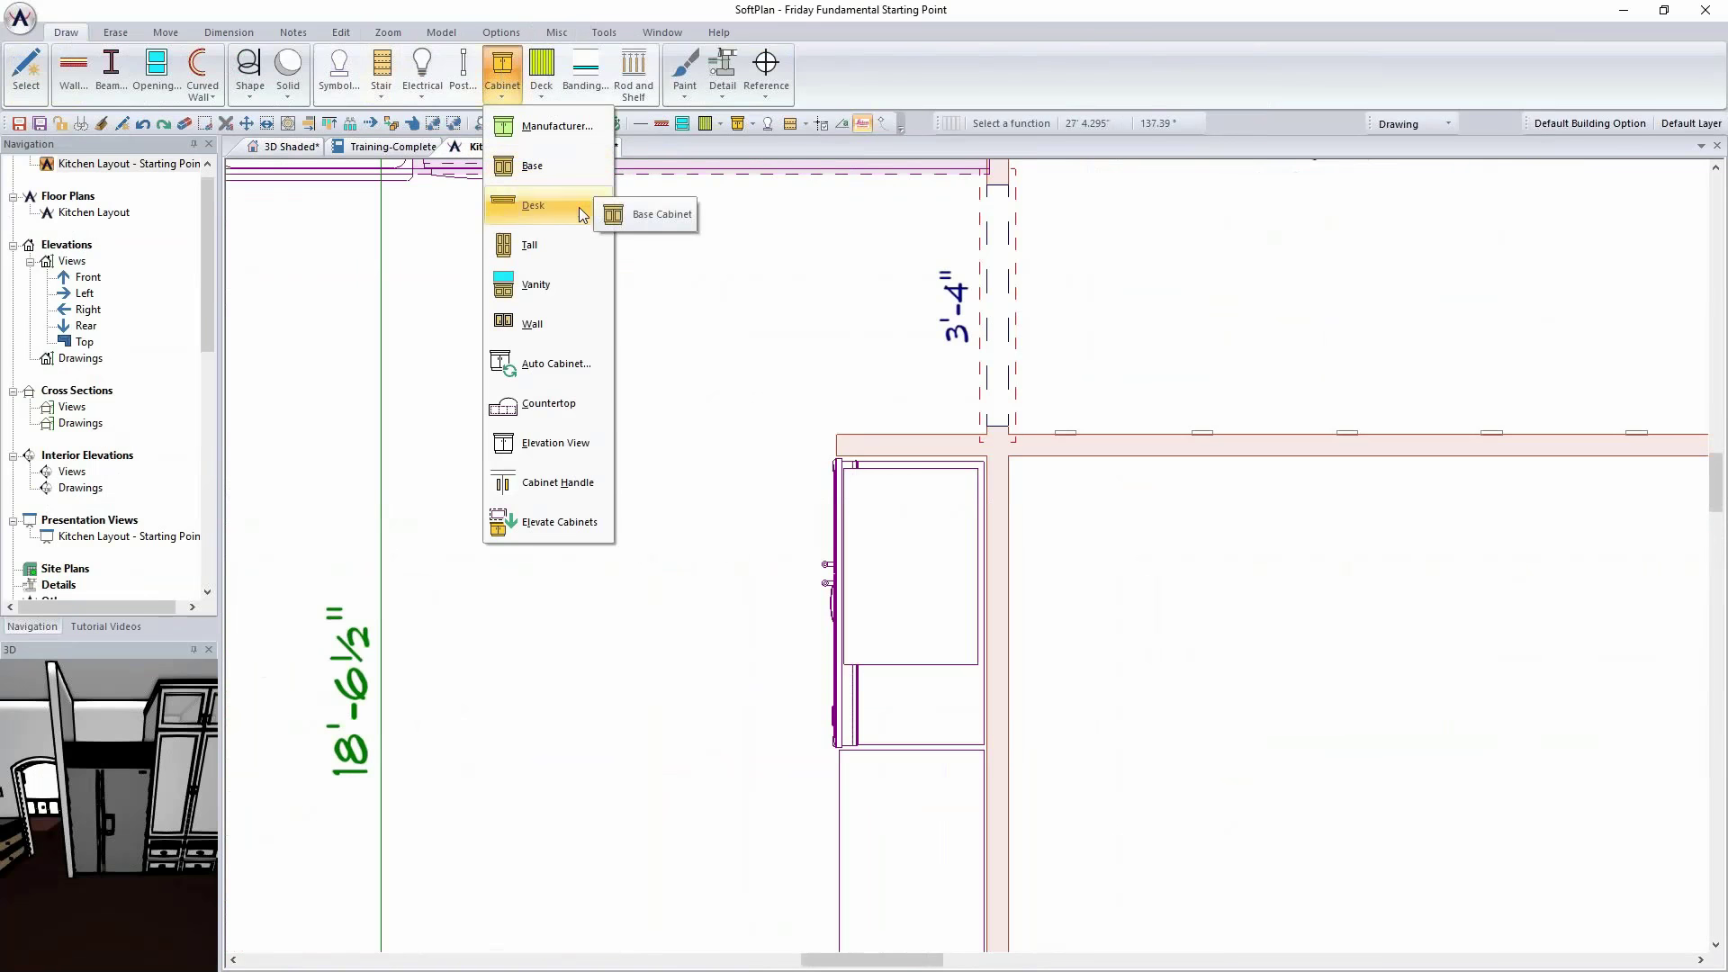
pyautogui.click(621, 290)
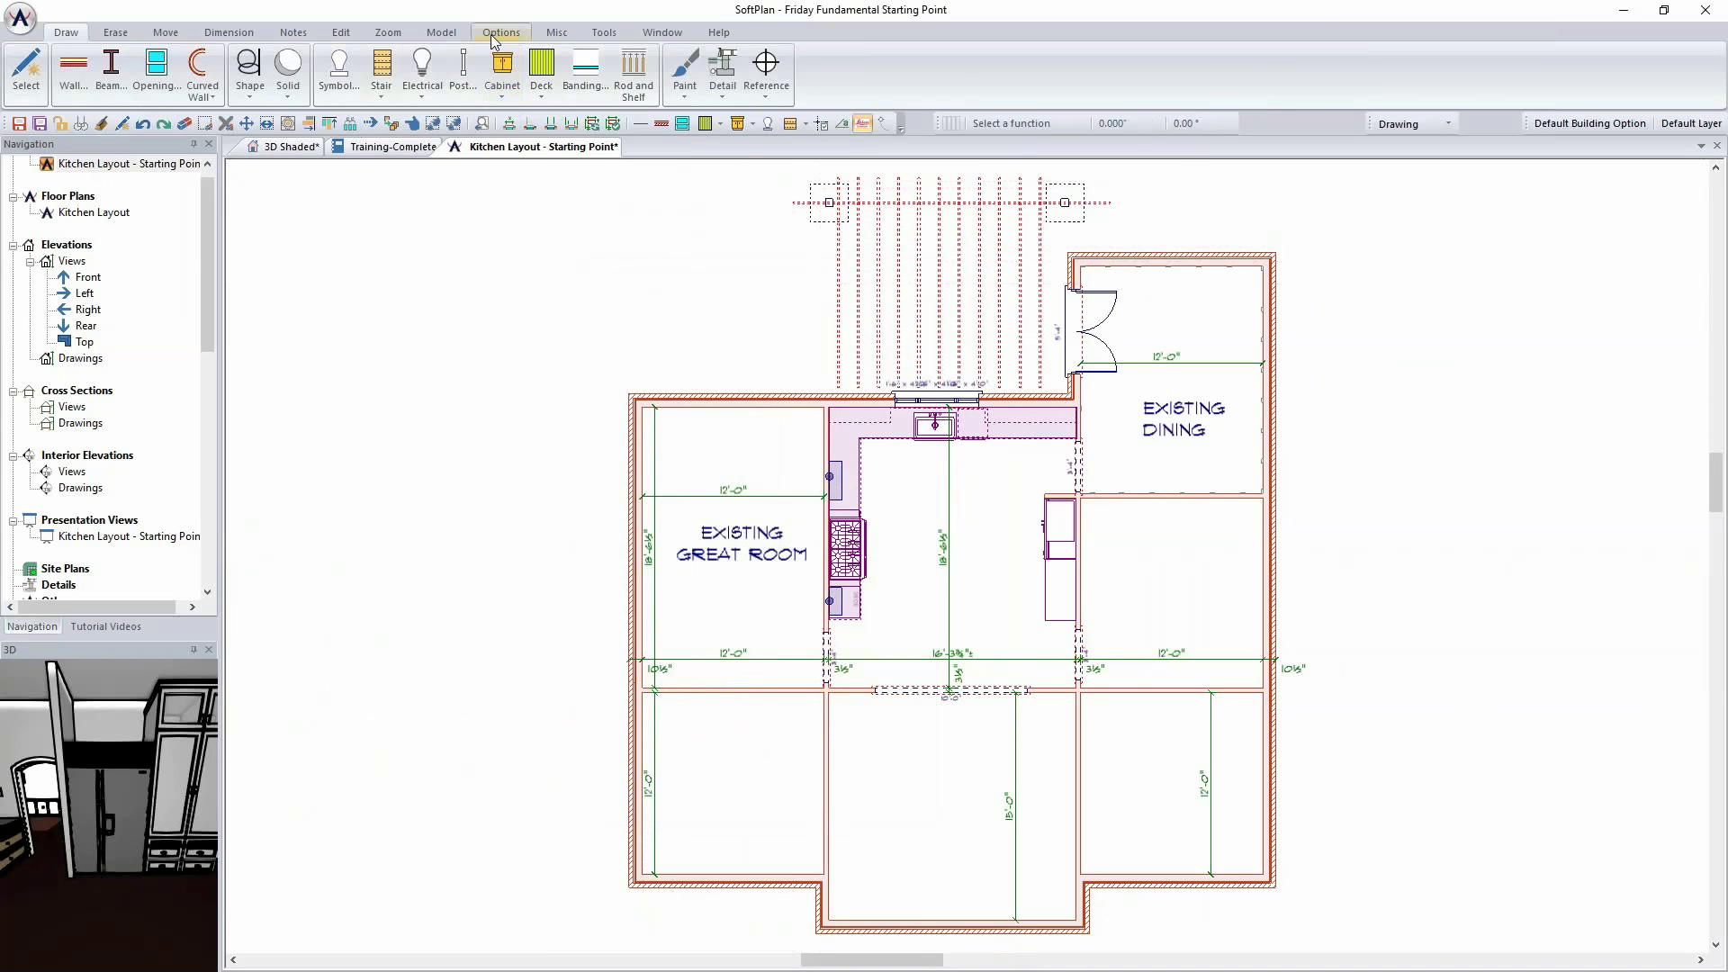
pyautogui.click(503, 72)
pyautogui.moveTo(559, 297)
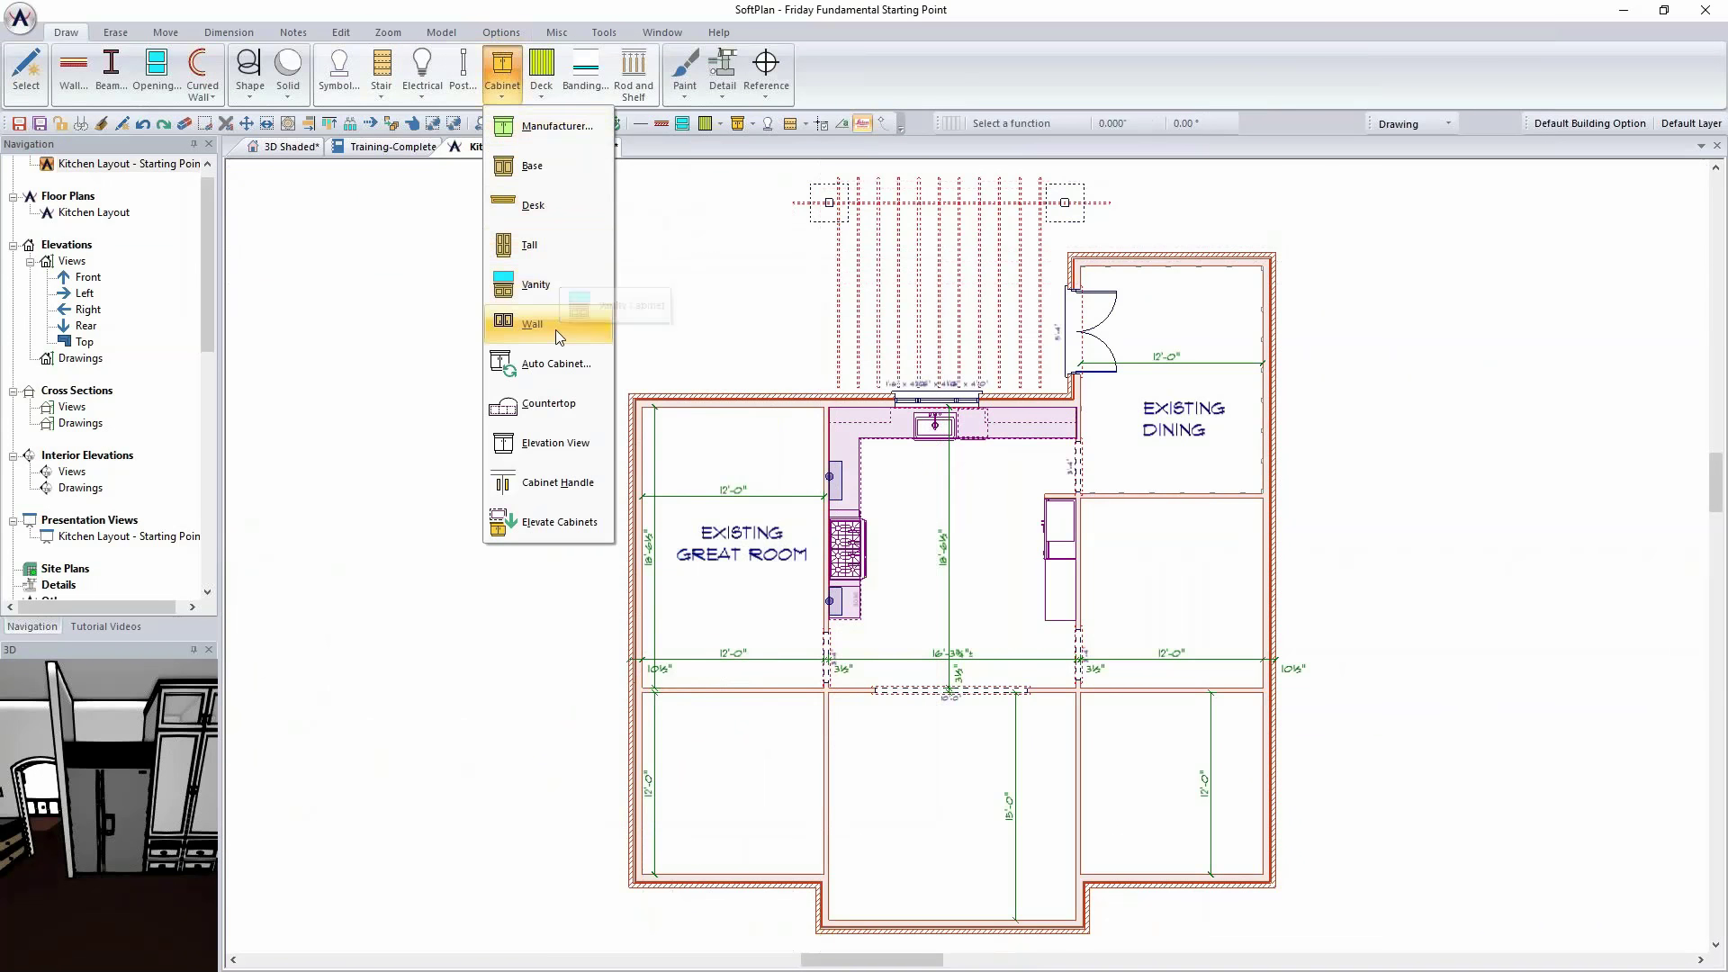
pyautogui.click(621, 345)
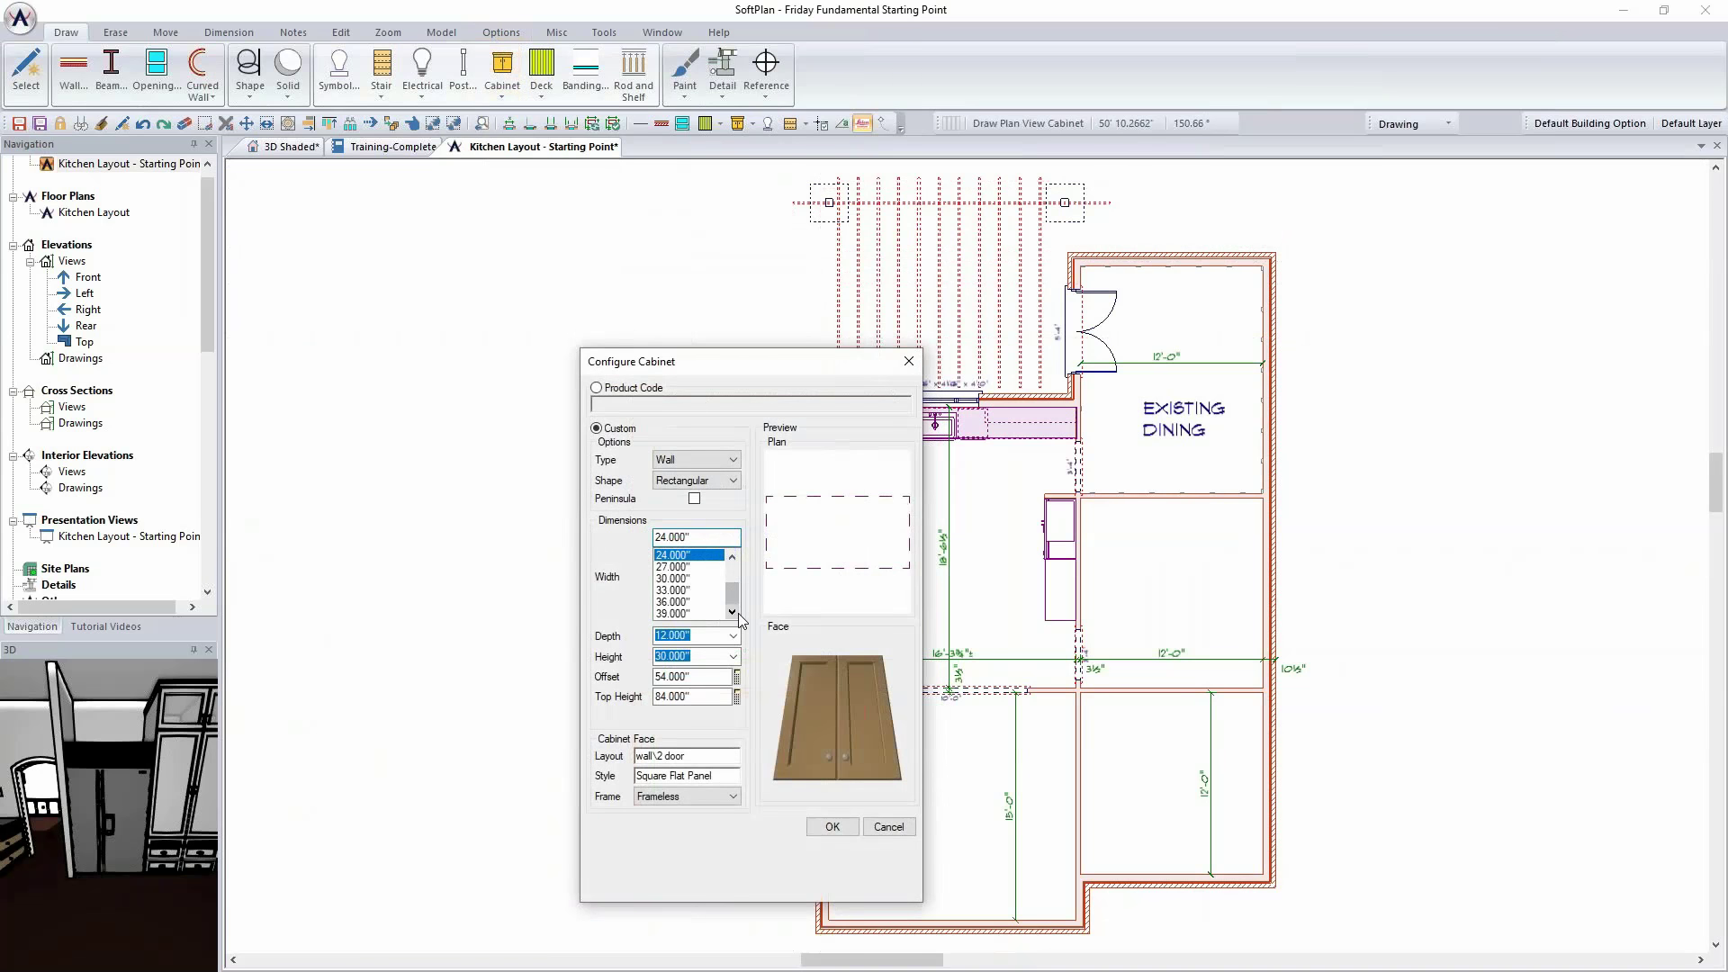
pyautogui.click(696, 537)
pyautogui.write('48"')
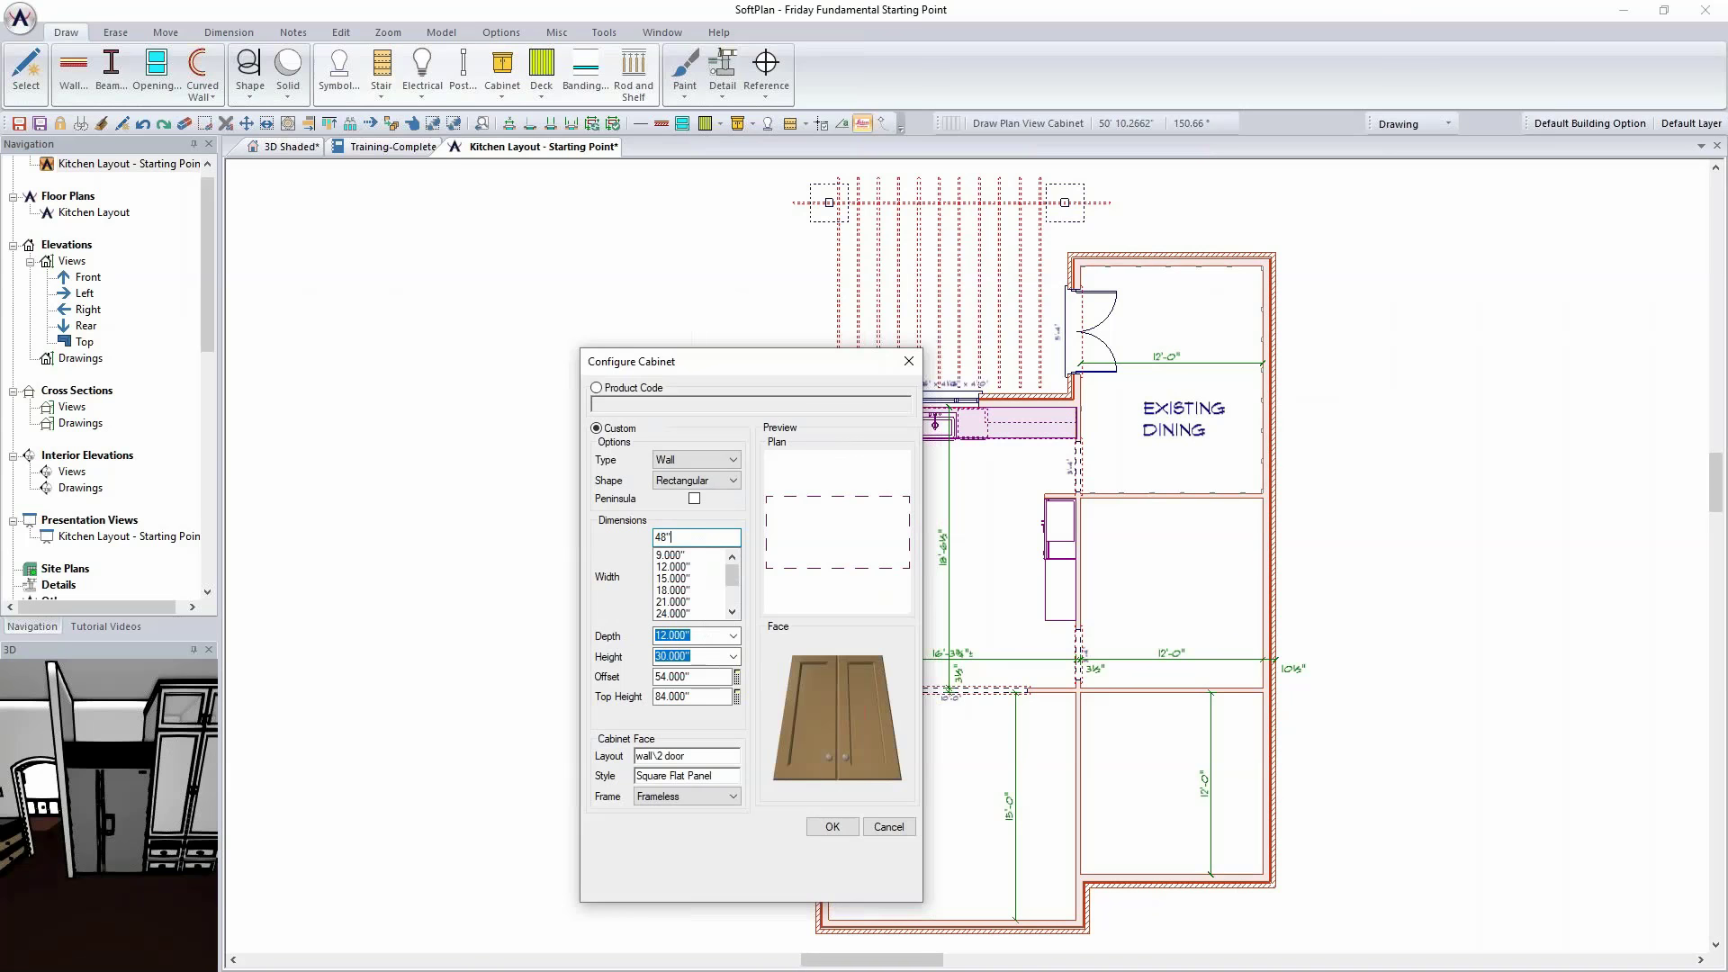
# Step: Set the wall cabinet's height to 24 inches, its offset to 84 inches and its depth to 24 inches
pyautogui.click(695, 657)
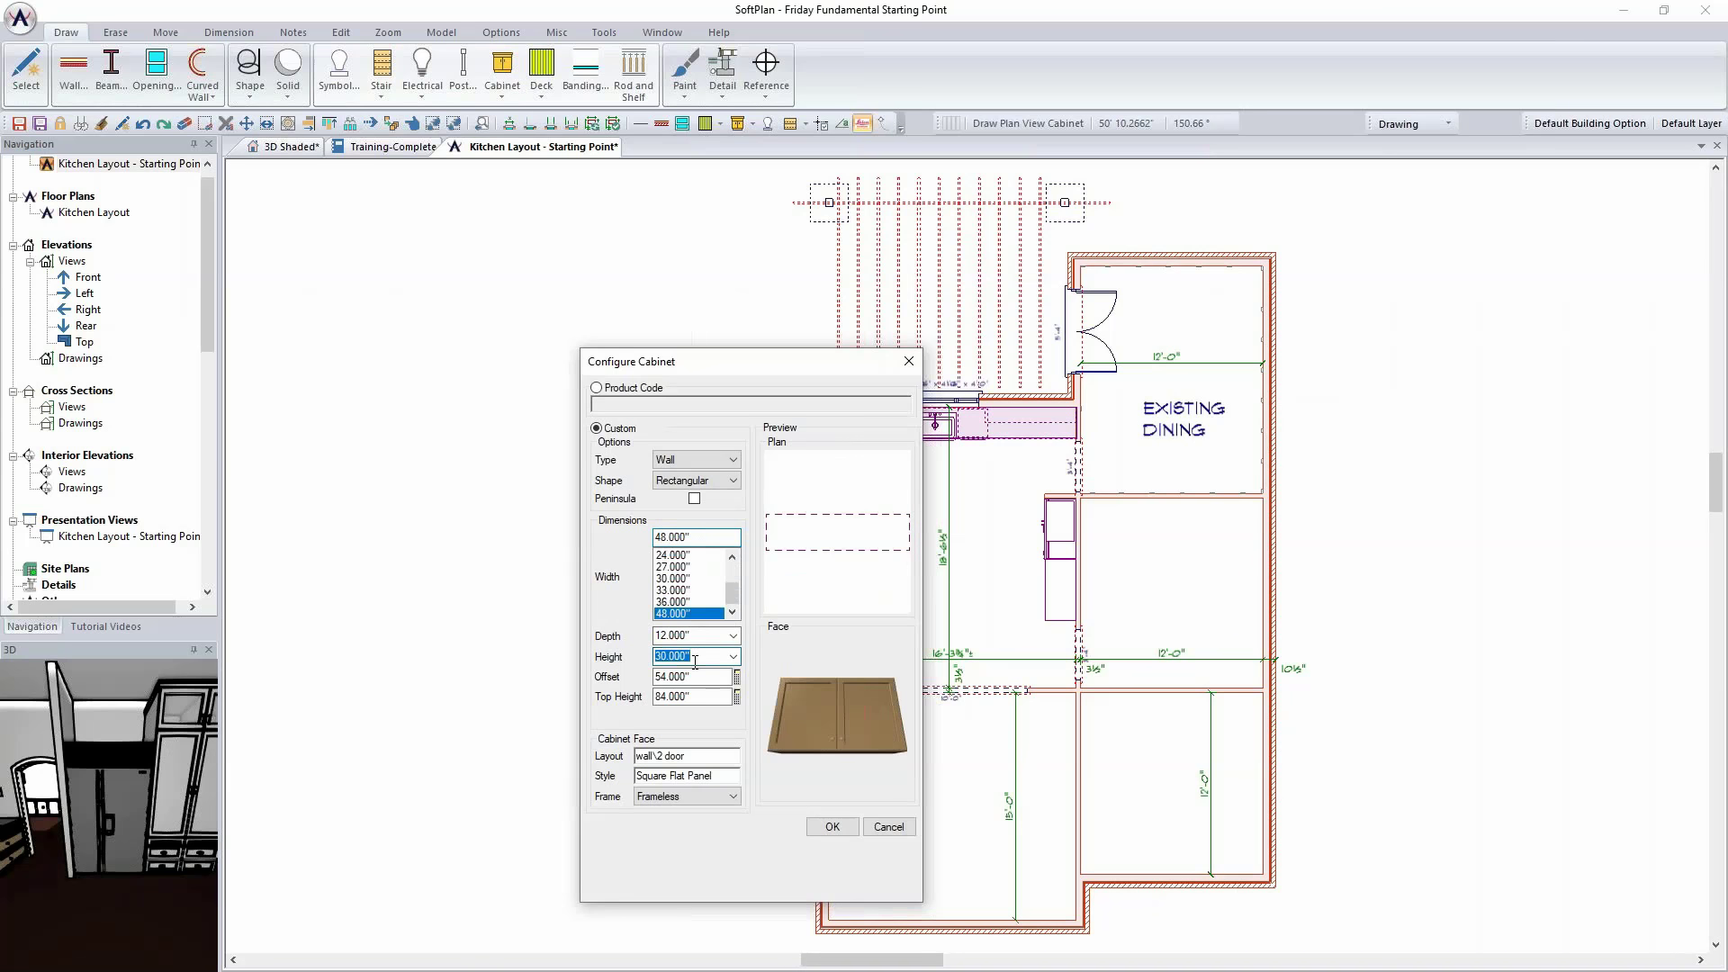
pyautogui.write('24"')
pyautogui.click(709, 677)
pyautogui.doubleClick(709, 677)
pyautogui.write('84')
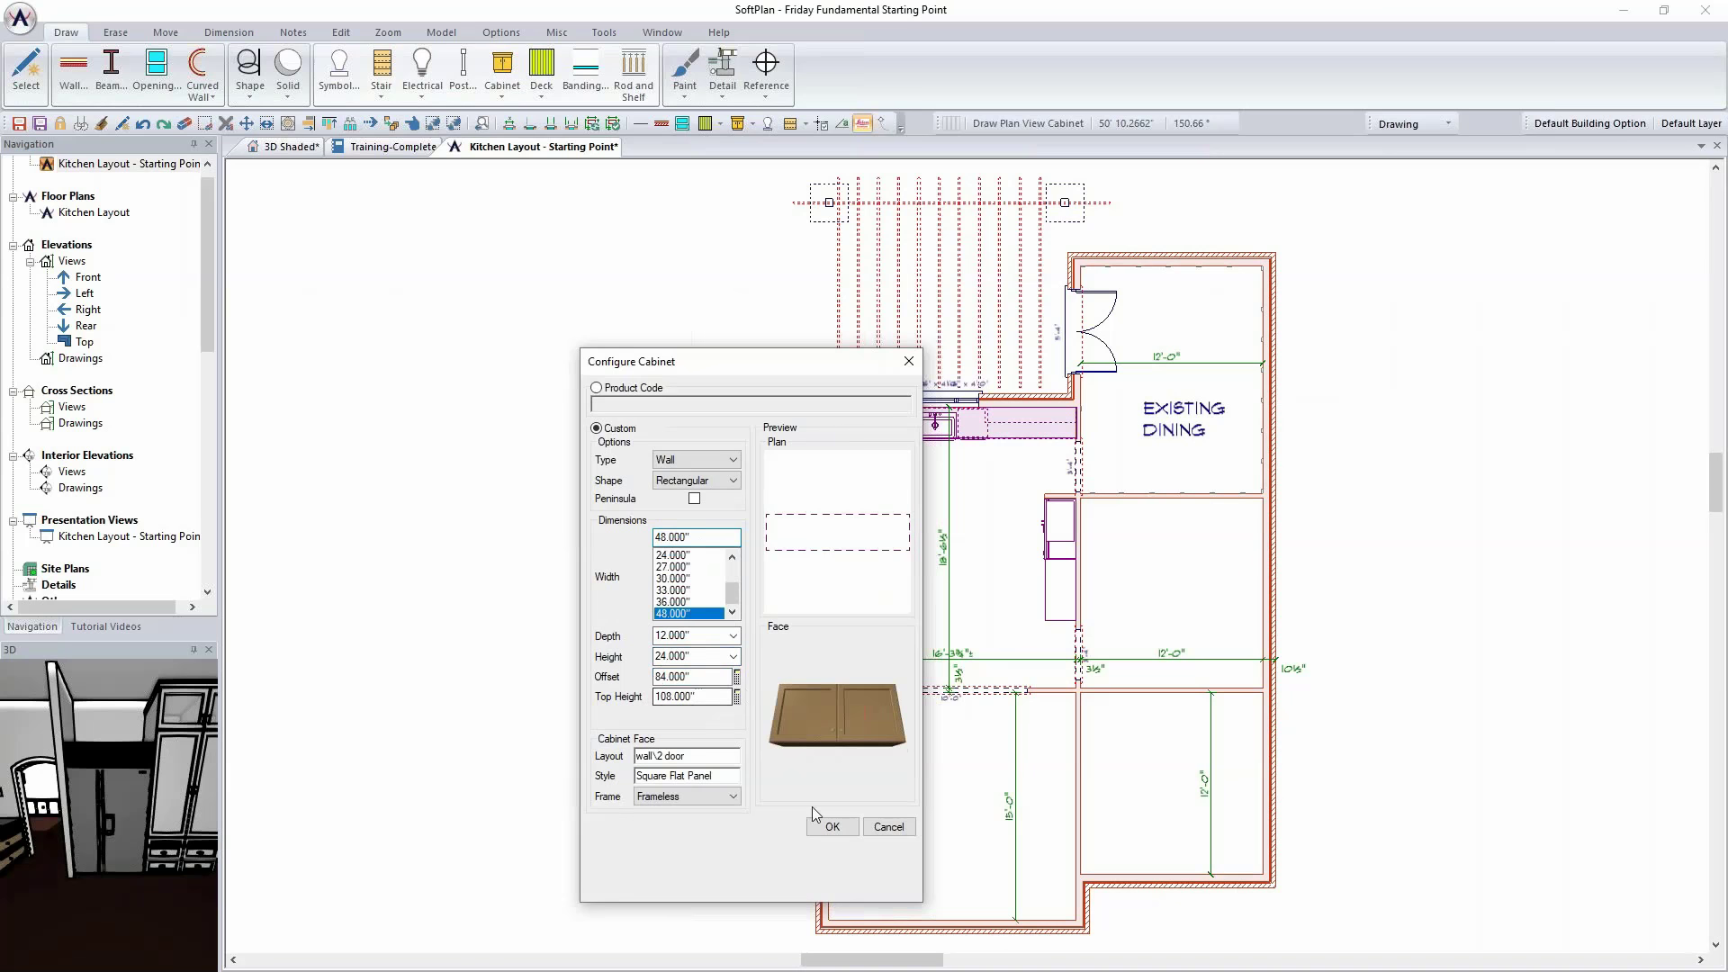
pyautogui.doubleClick(684, 636)
pyautogui.write('24.000"')
pyautogui.press('Tab')
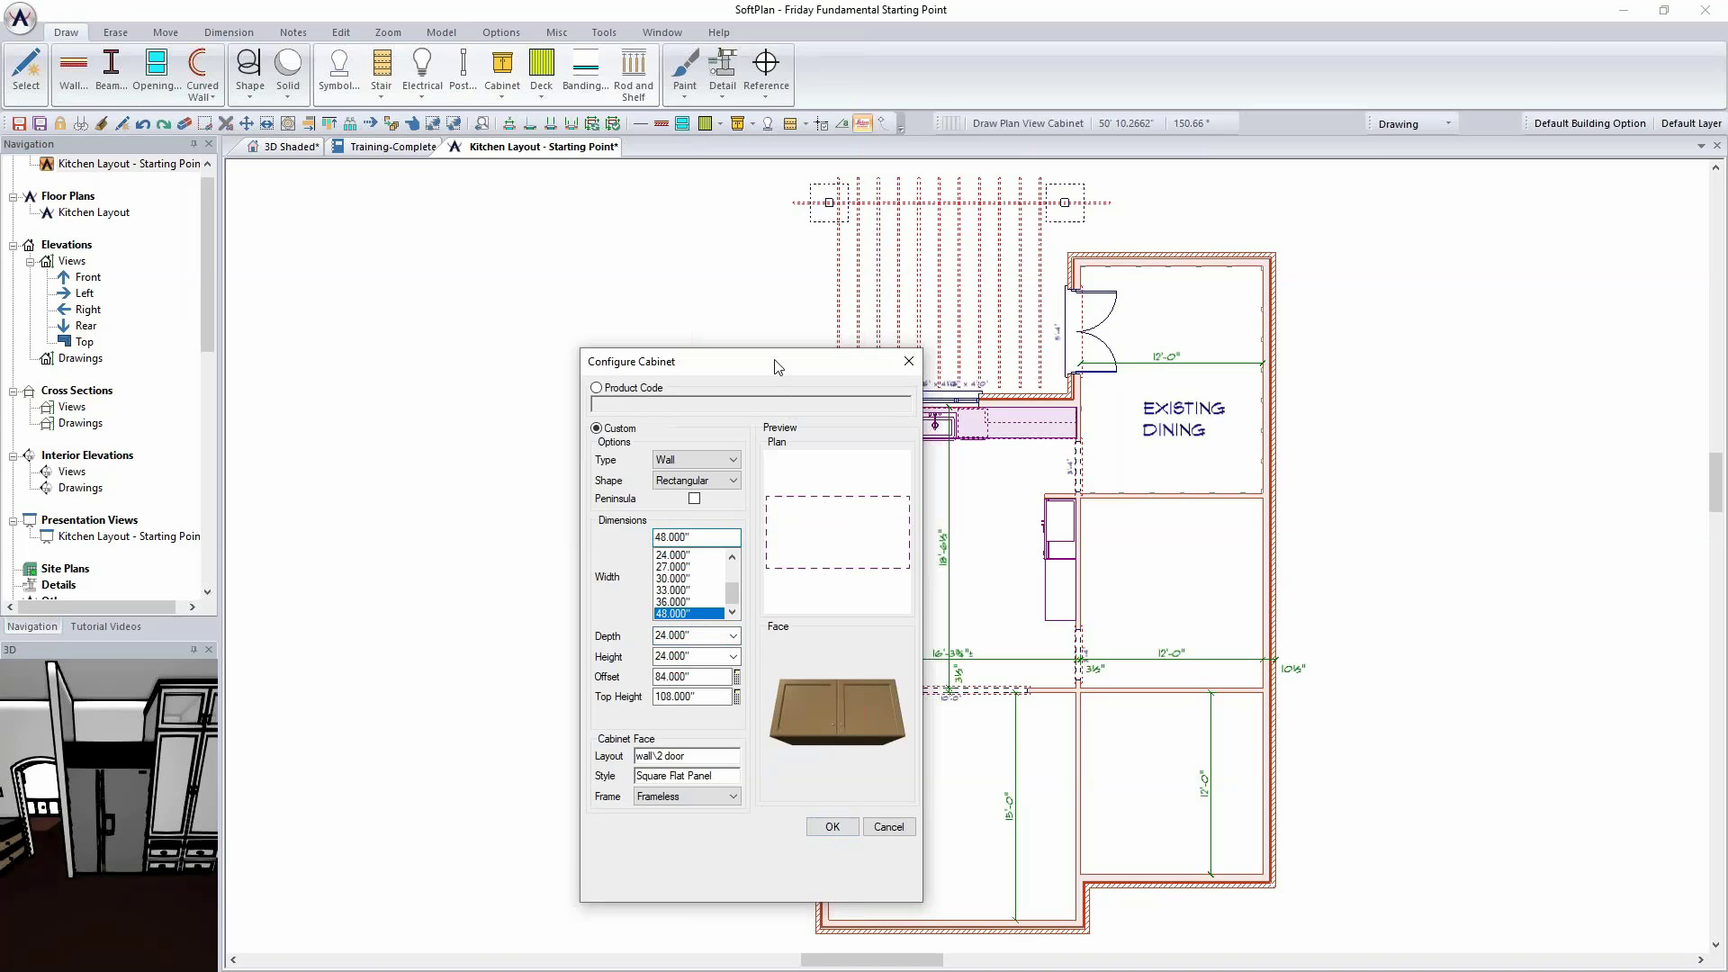
# Step: Place the wall cabinet over the refrigerator on the plan and finish the cabinet configuration
pyautogui.moveTo(630, 361); pyautogui.dragTo(297, 269)
pyautogui.scroll(3, 1265, 411)
pyautogui.scroll(2, 969, 555)
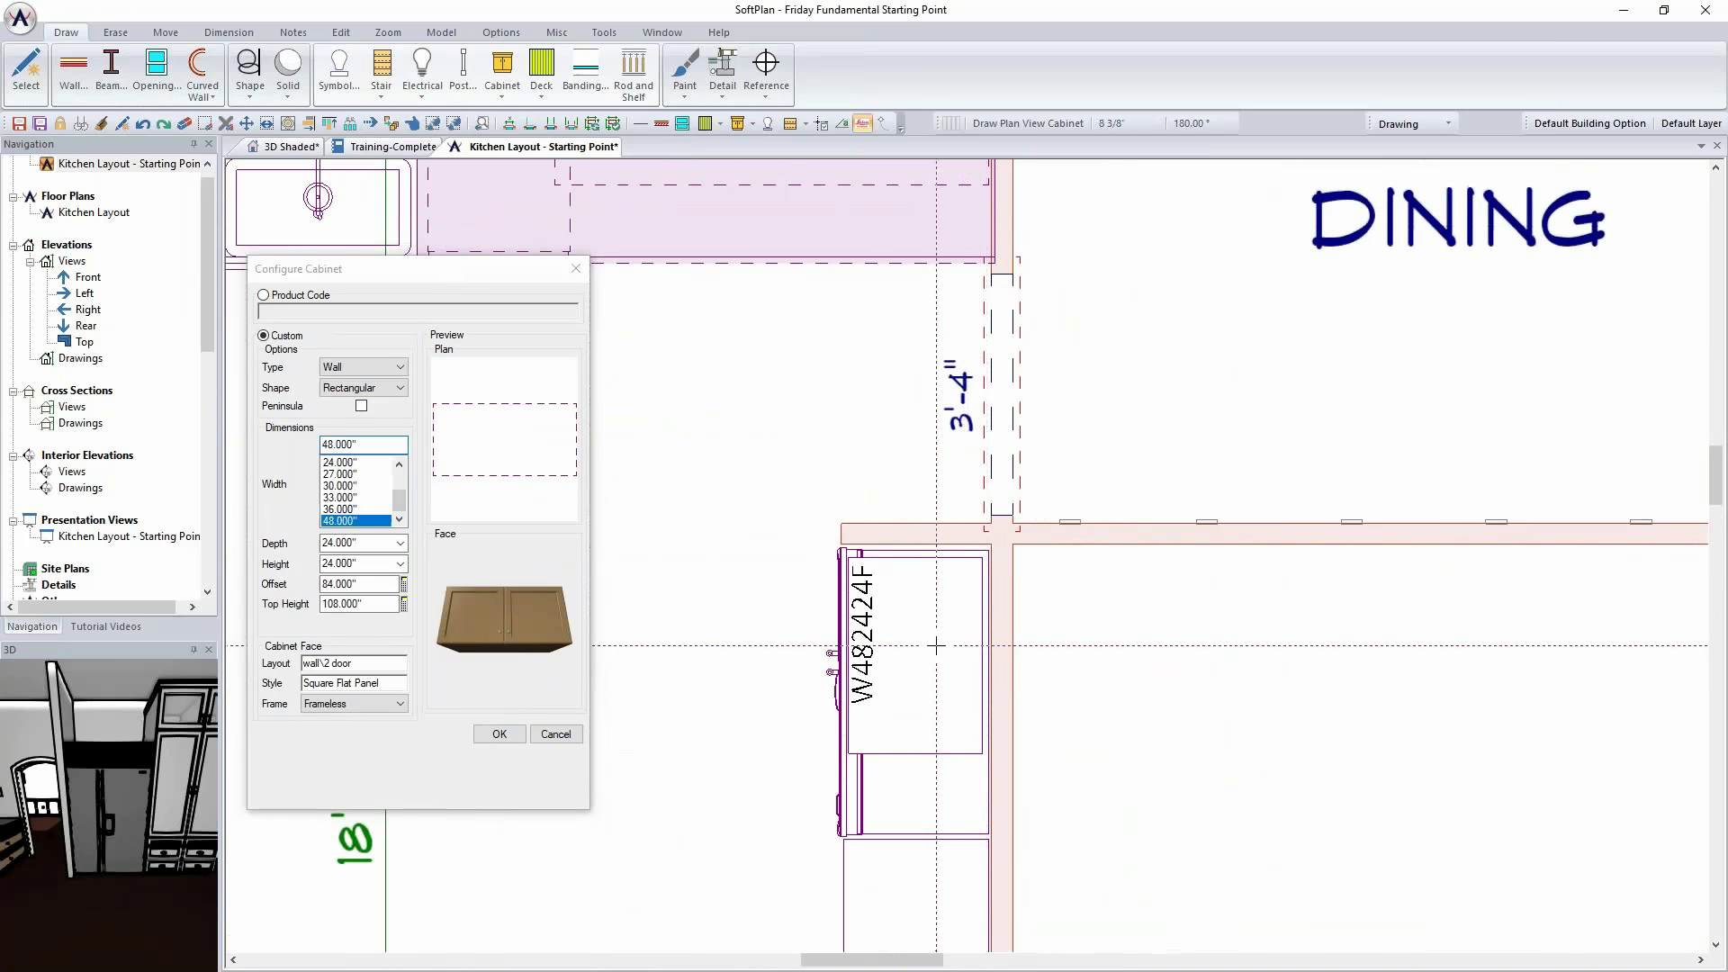
pyautogui.click(986, 697)
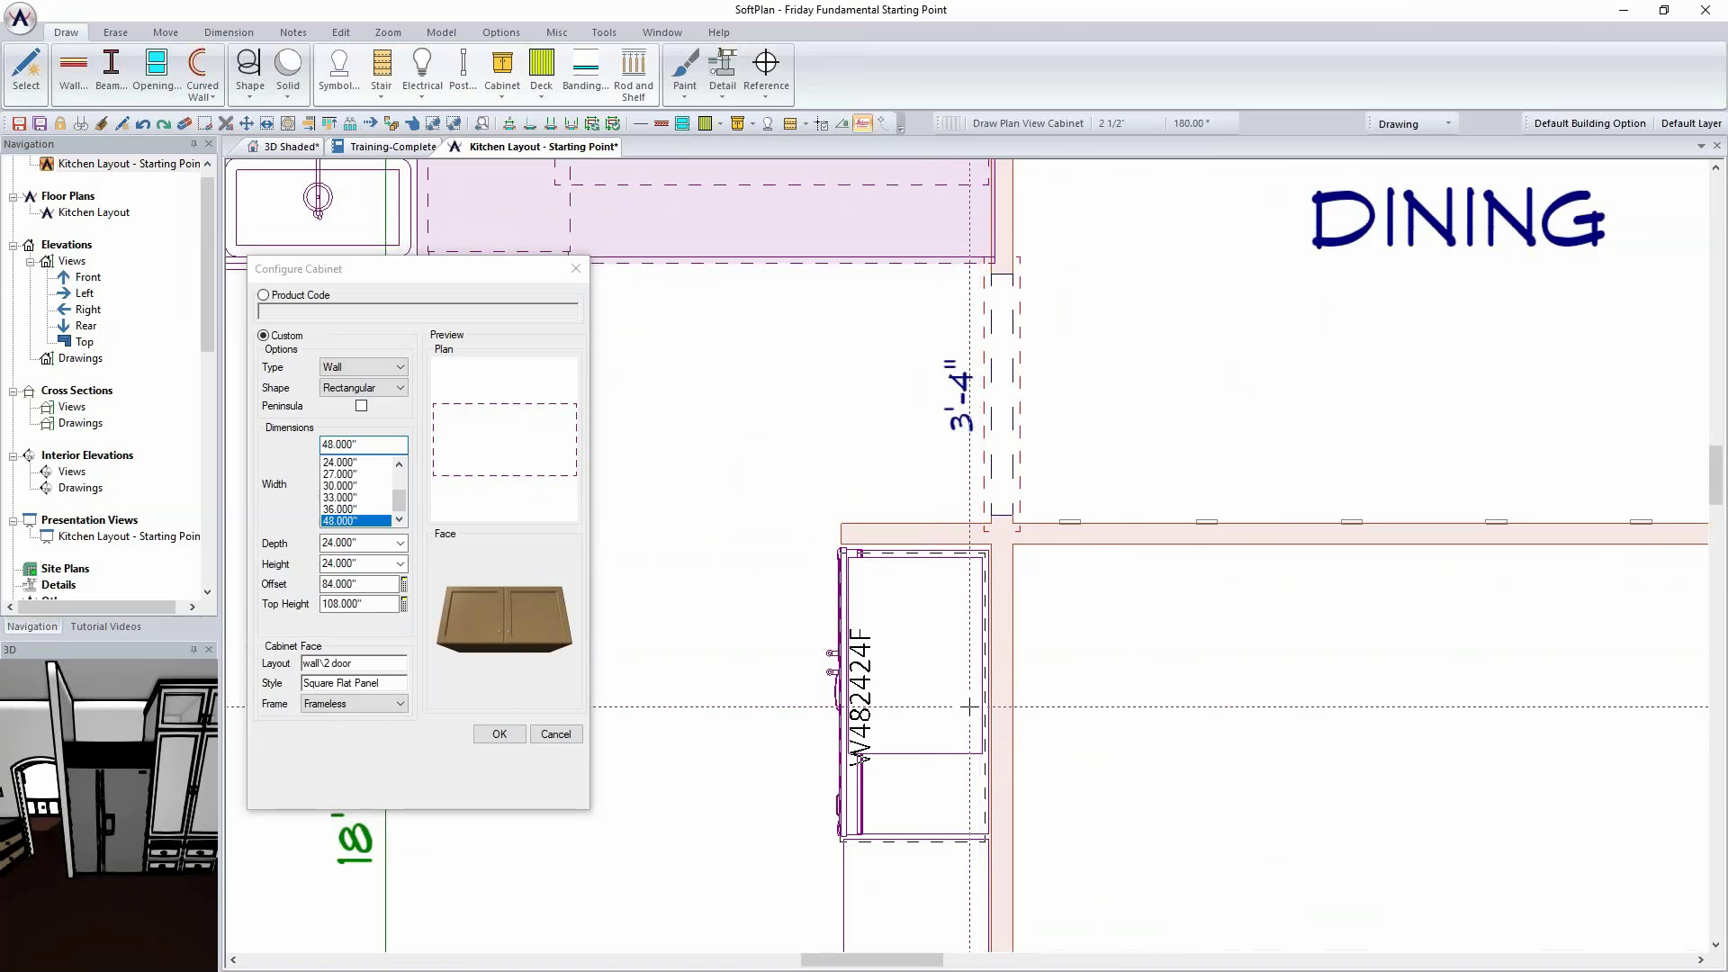
pyautogui.click(500, 734)
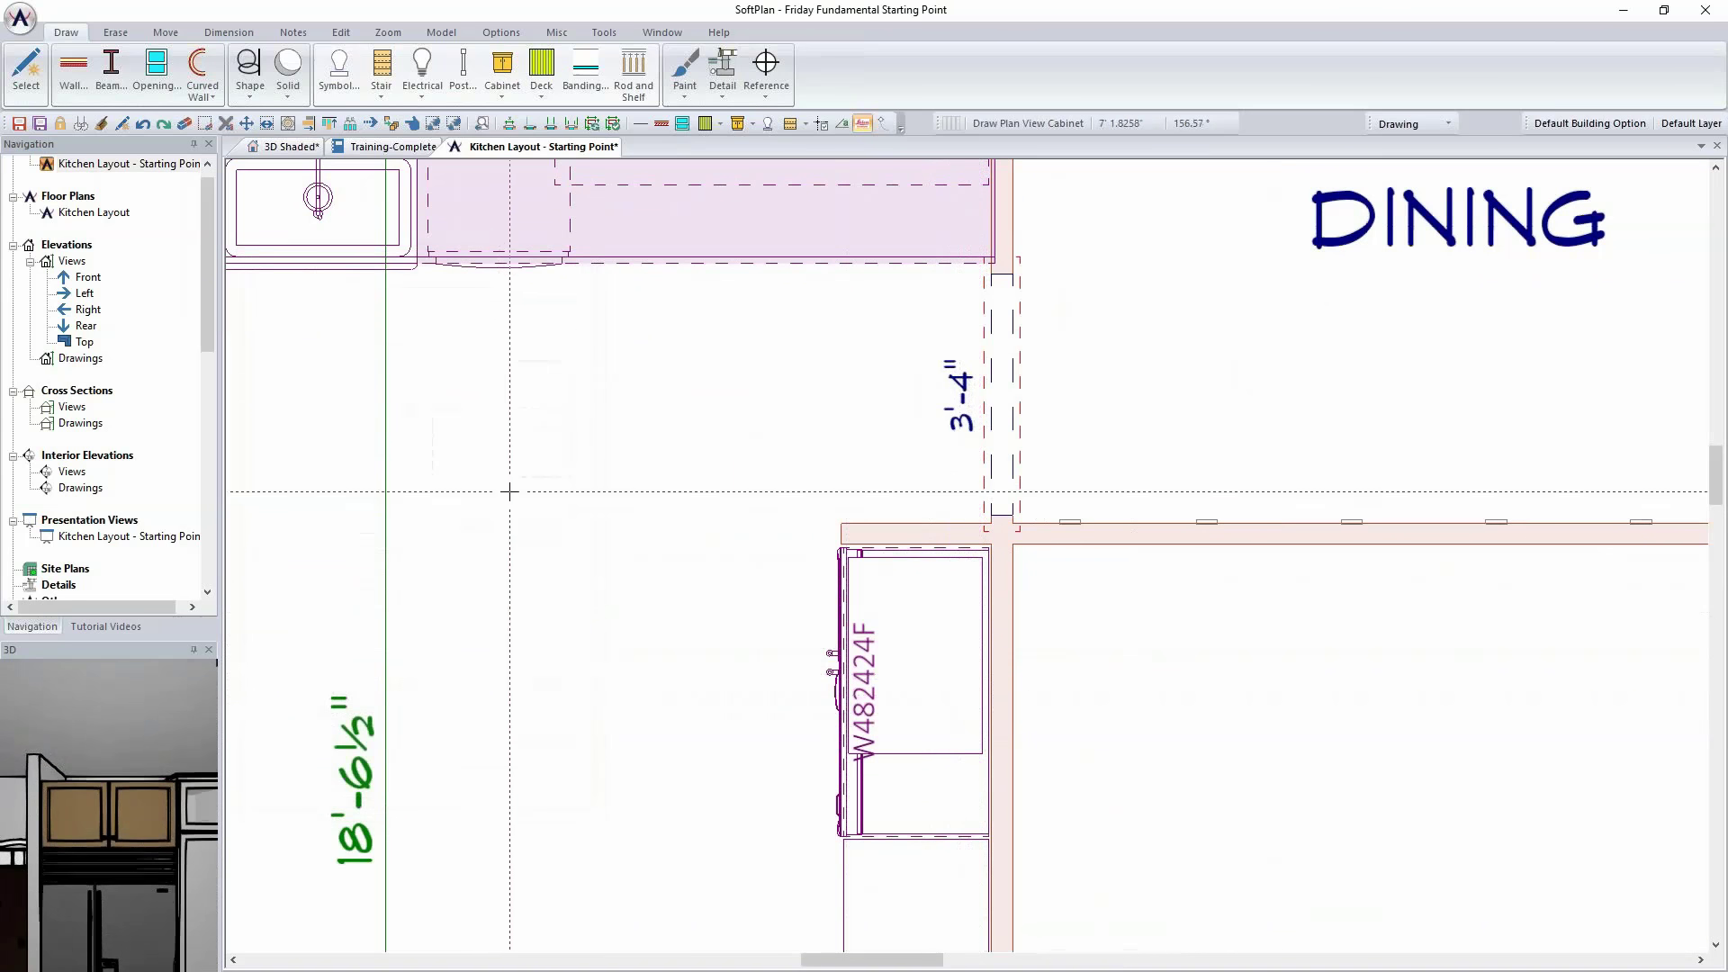
# Step: In the shaded 3D view, change the finish of the wall cabinet run between the range hood and the window to Painted
pyautogui.click(288, 146)
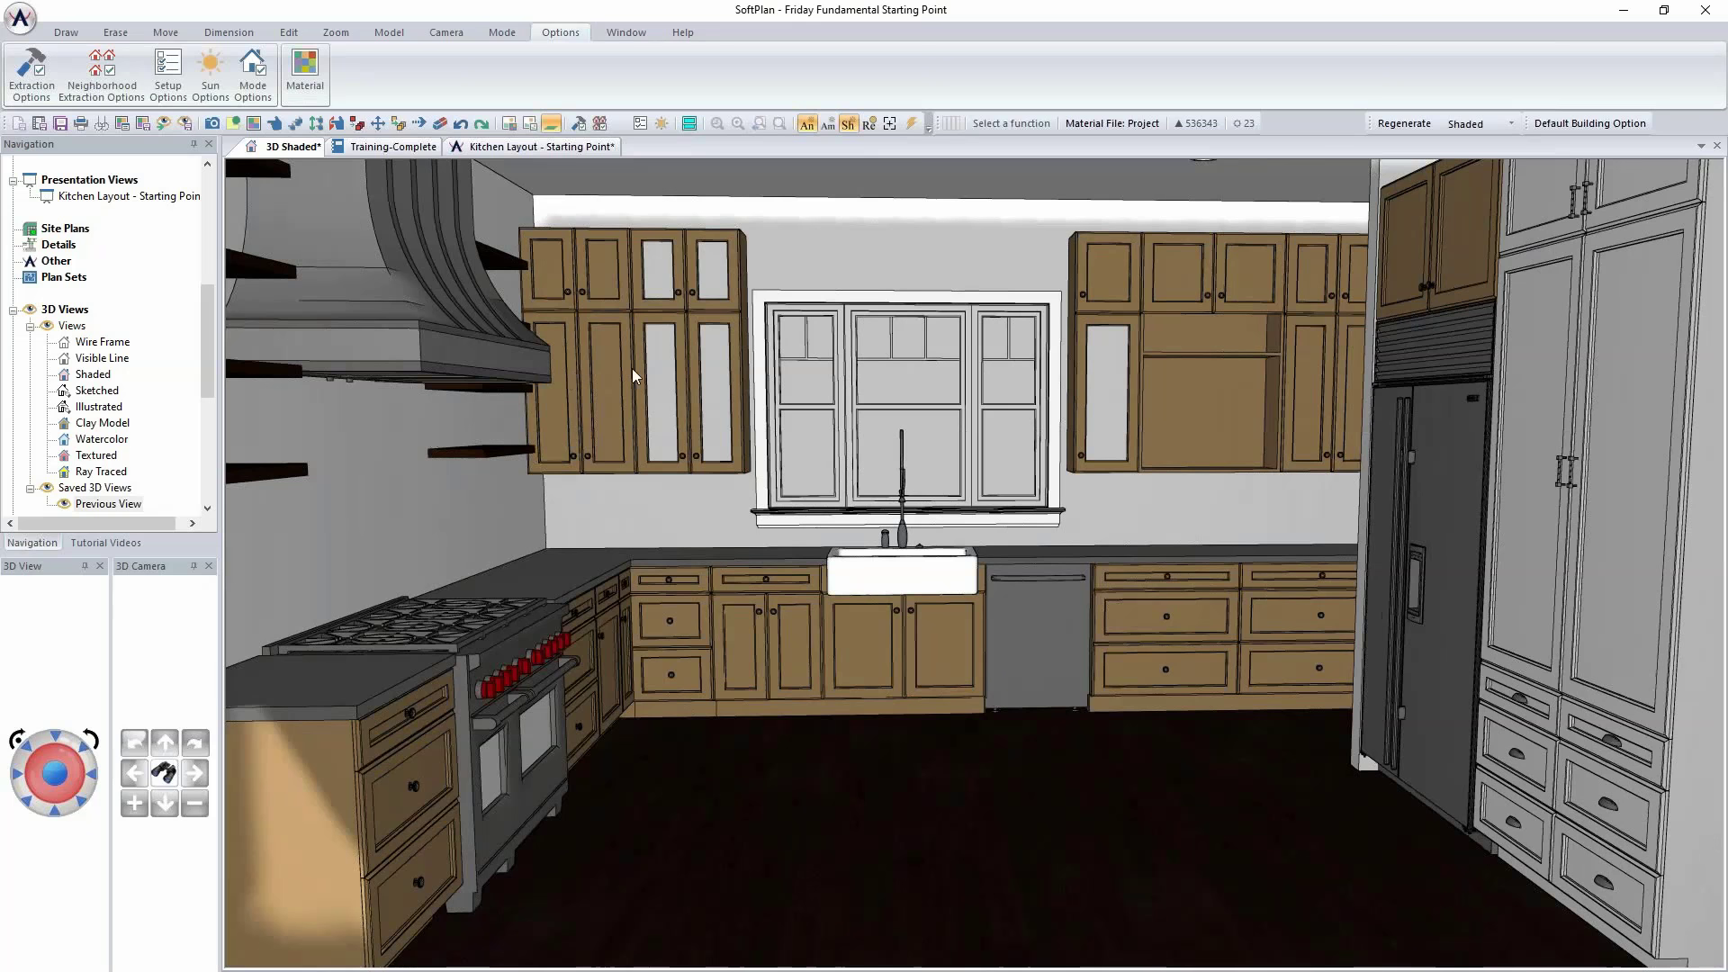
pyautogui.rightClick(594, 369)
pyautogui.click(653, 410)
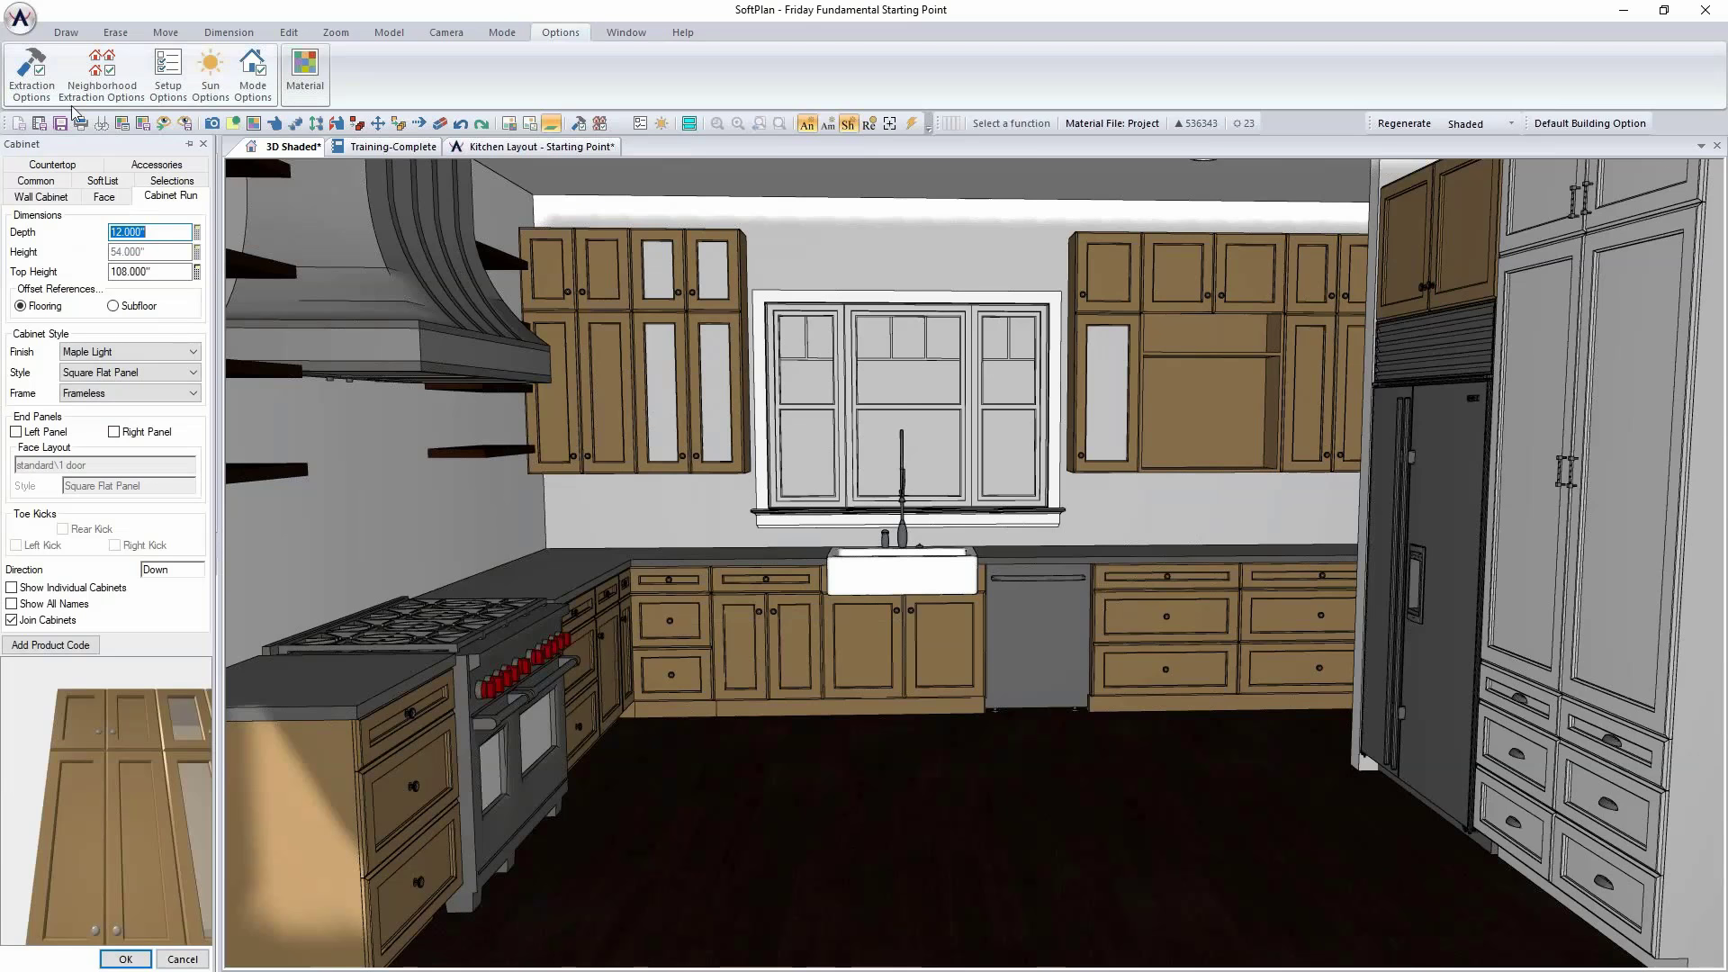
pyautogui.click(198, 356)
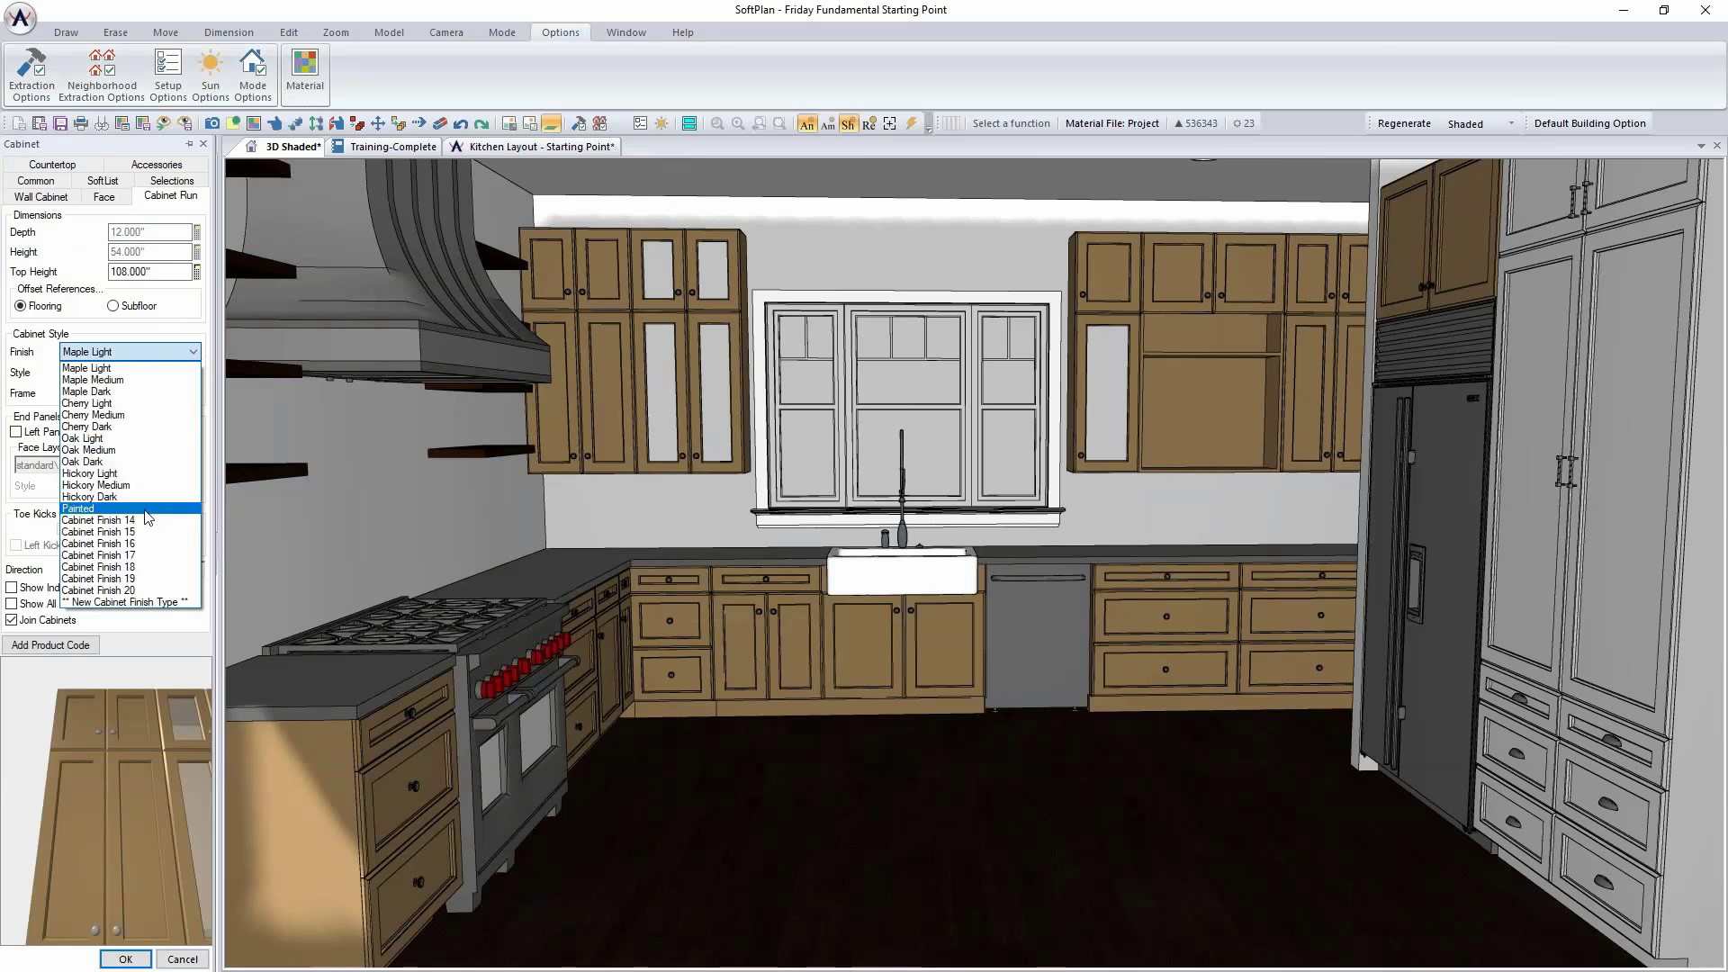
pyautogui.click(136, 393)
pyautogui.press('Down')
pyautogui.press('Down')
pyautogui.press('Down')
pyautogui.press('Down')
pyautogui.press('Down')
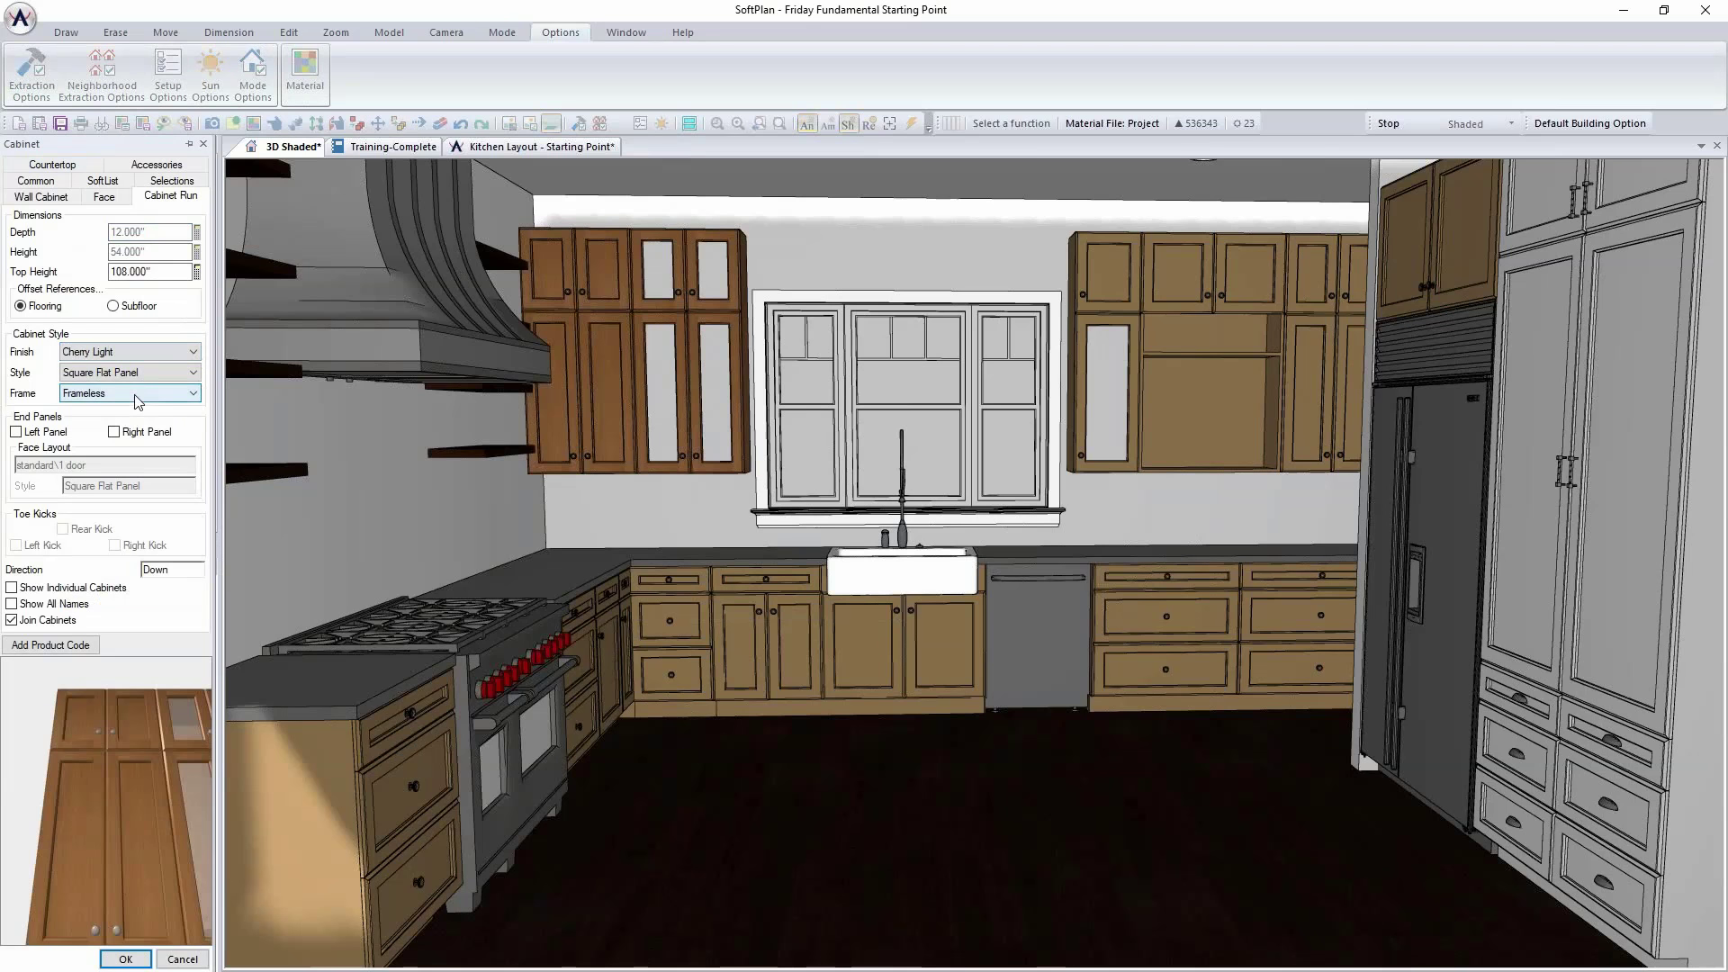
pyautogui.press('Down')
pyautogui.press('Down')
pyautogui.press('Down')
pyautogui.press('Down')
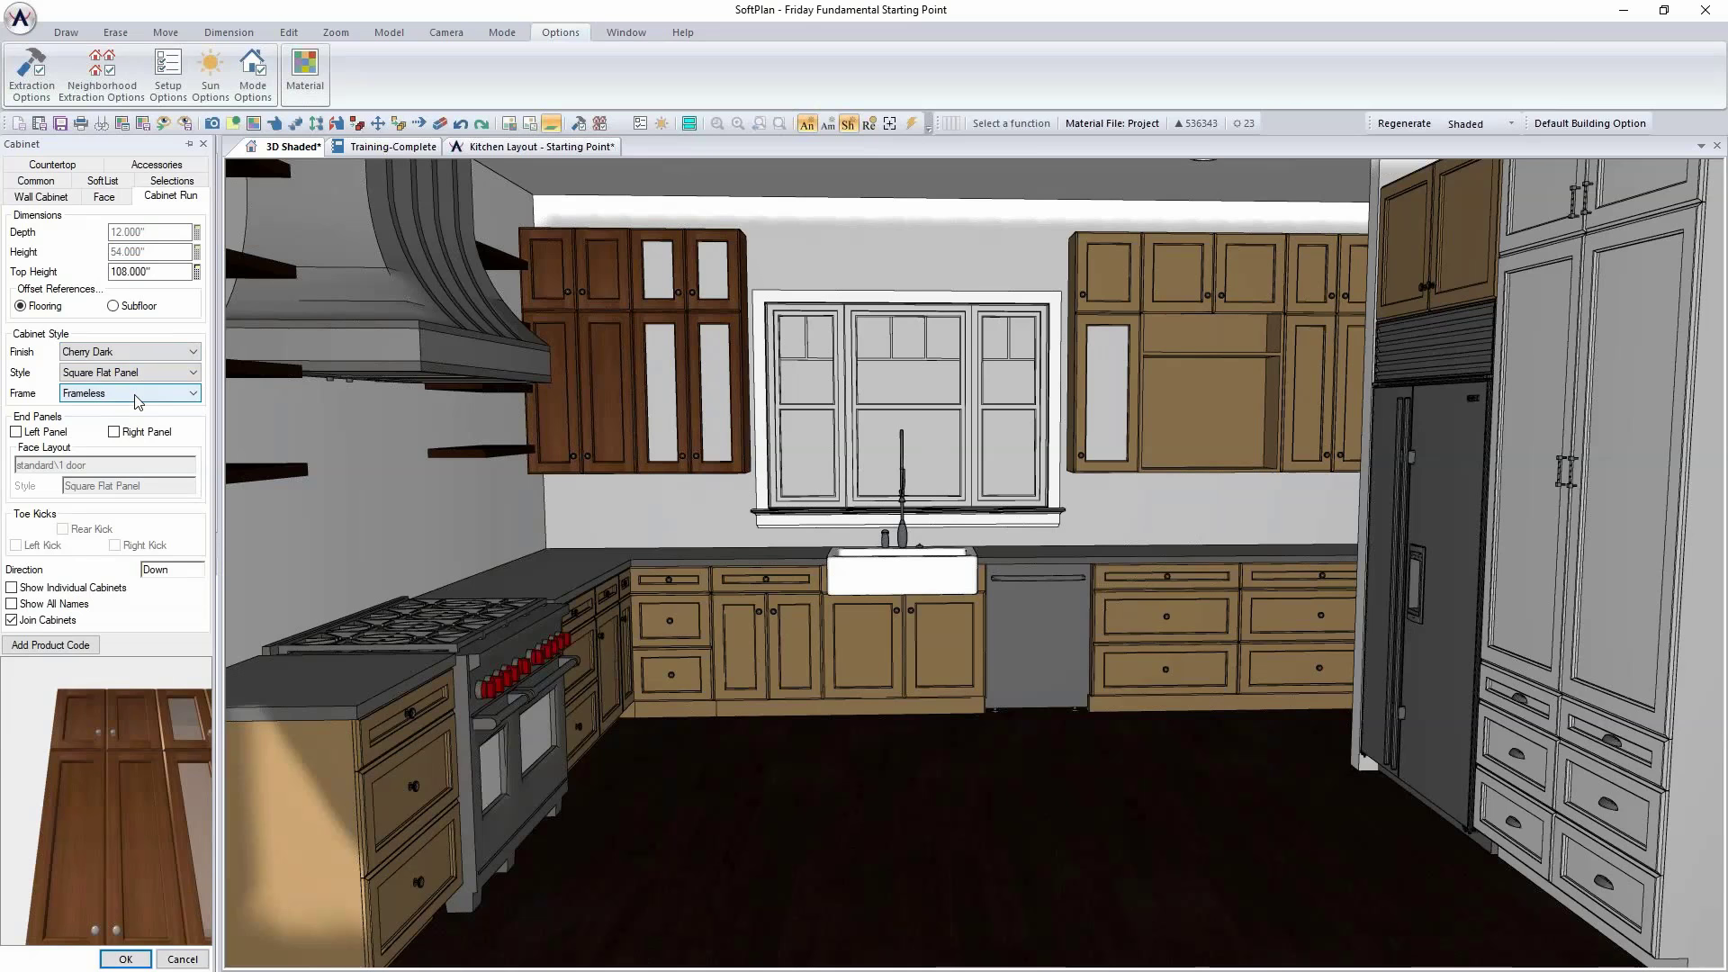
pyautogui.press('Down')
pyautogui.press('Down')
pyautogui.press('Down')
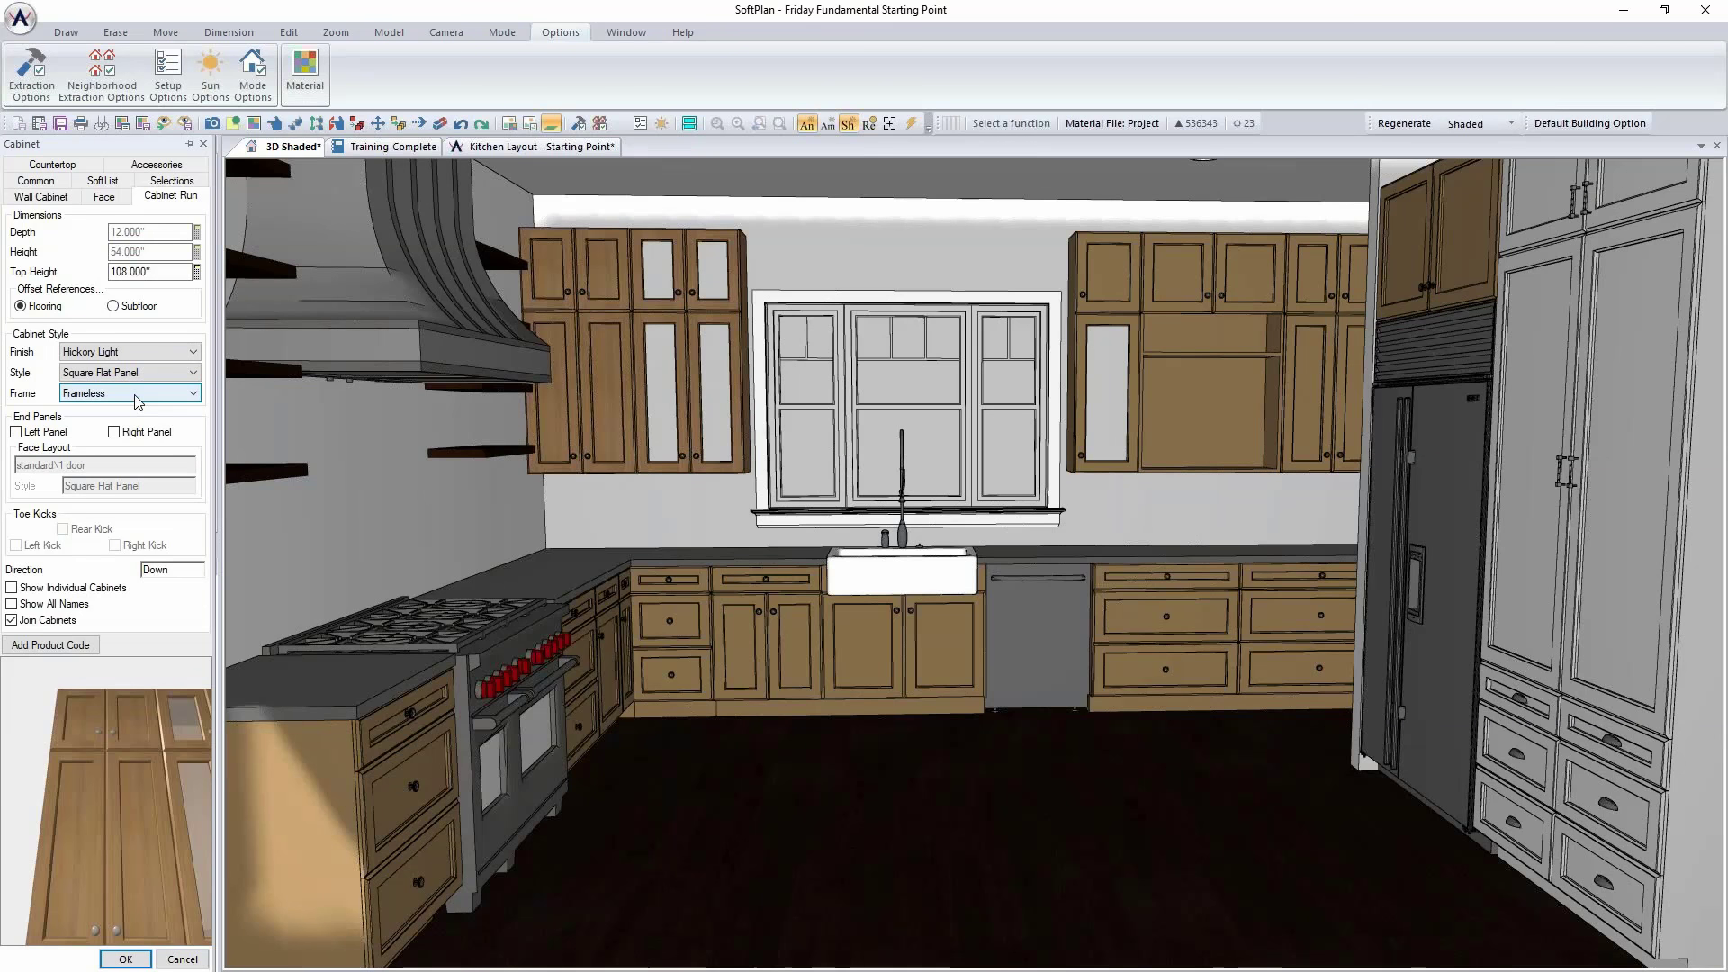
pyautogui.press('Down')
pyautogui.press('Down')
pyautogui.press('Down')
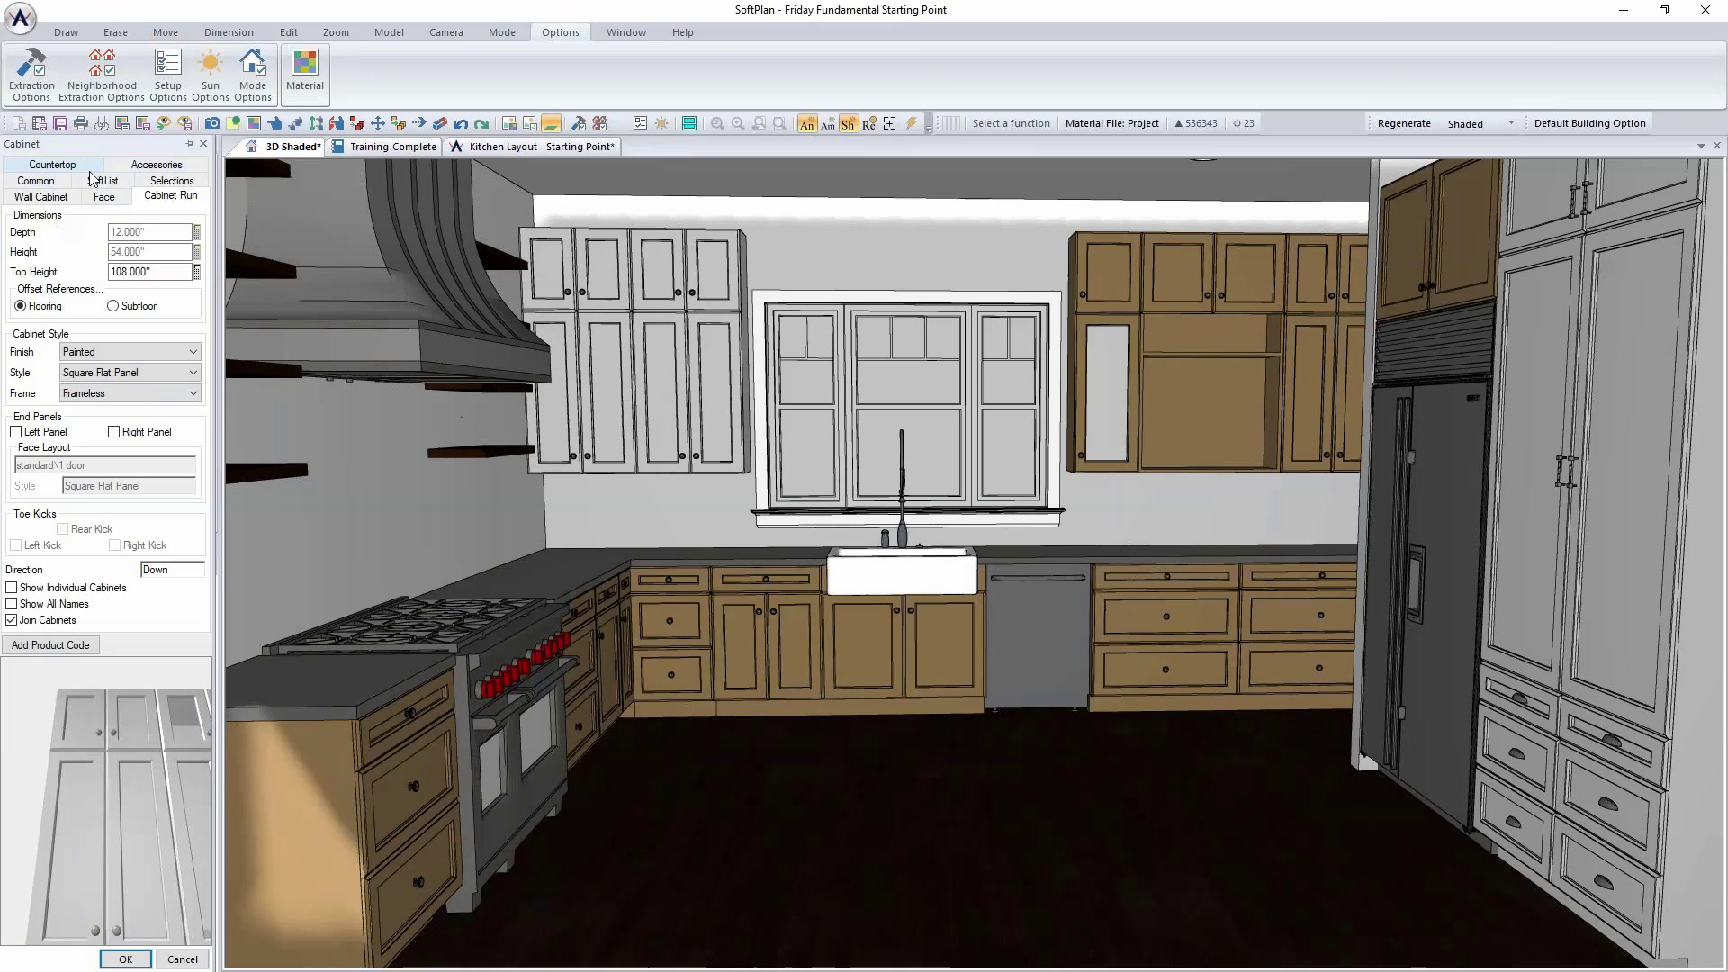
# Step: Add crown molding with the american profile to the painted wall cabinets
pyautogui.click(49, 197)
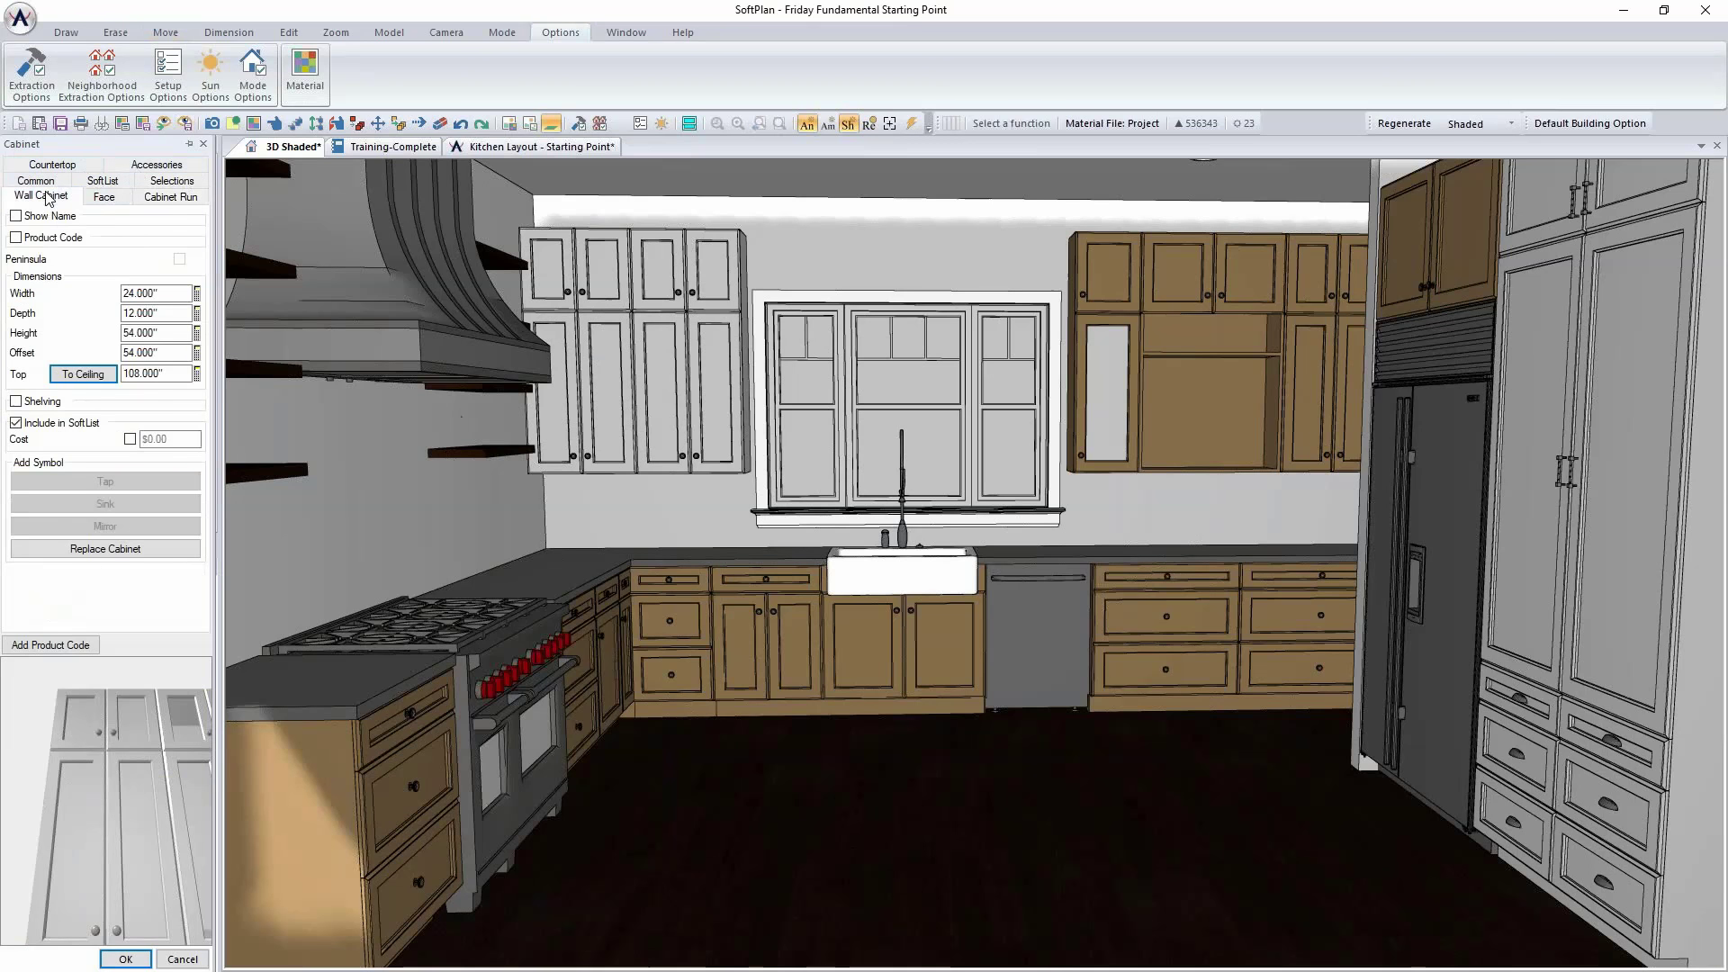
pyautogui.click(178, 163)
pyautogui.click(15, 311)
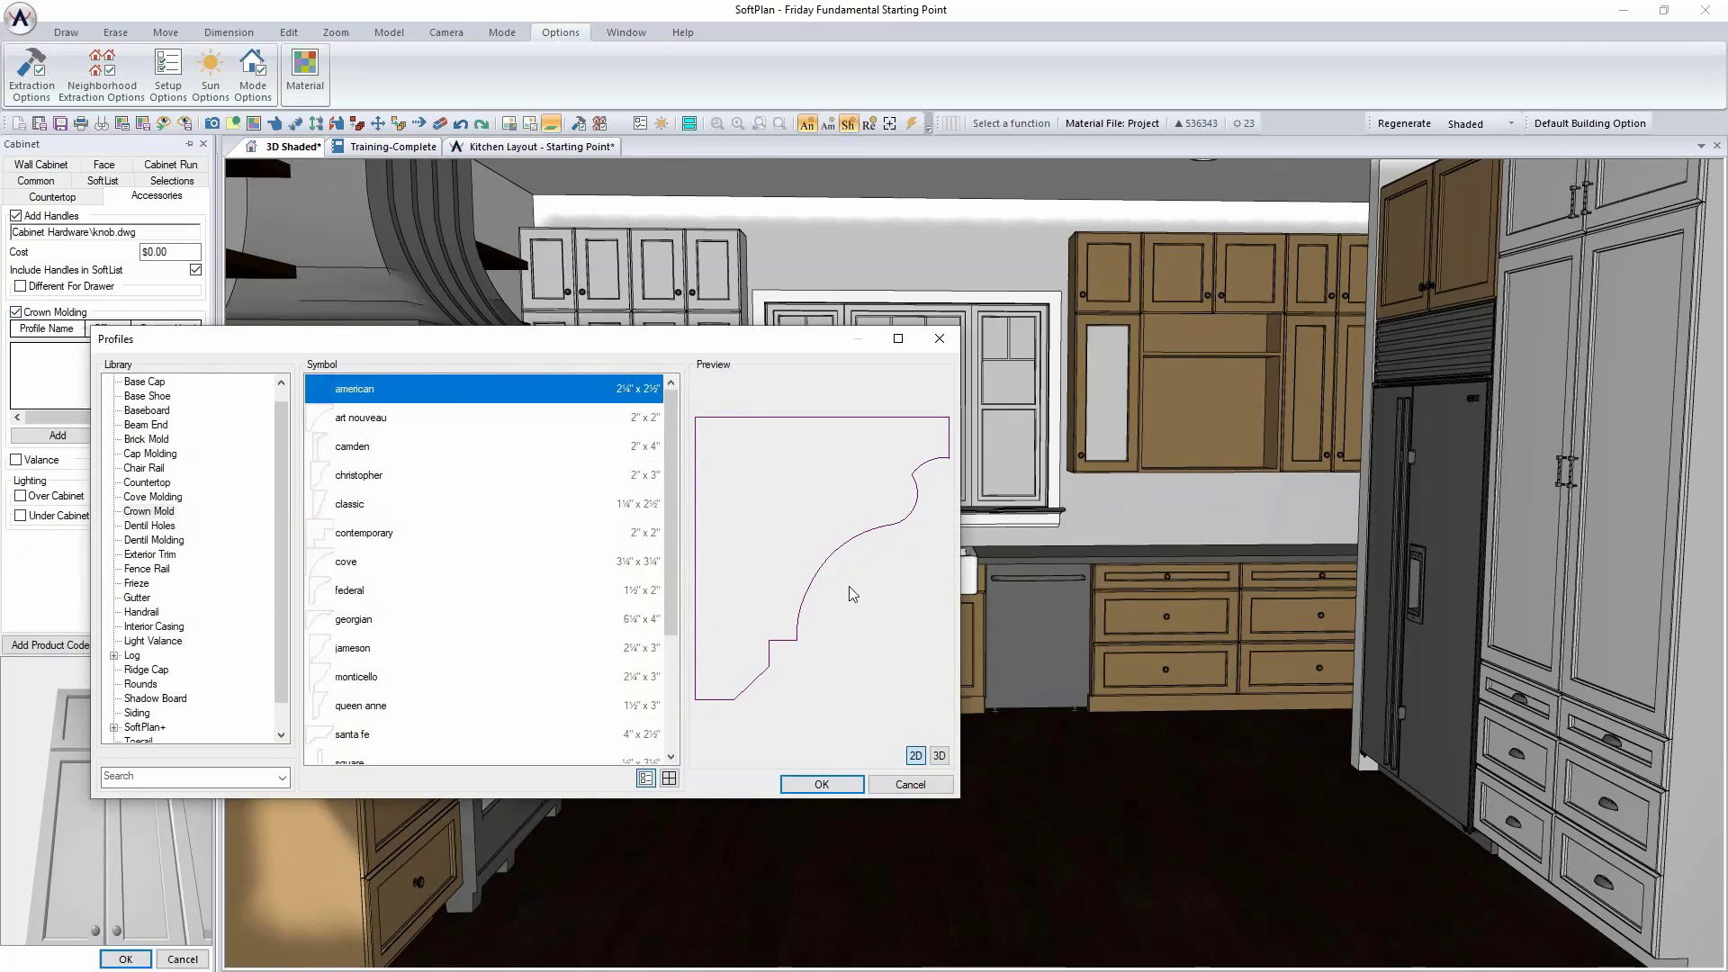
pyautogui.click(841, 784)
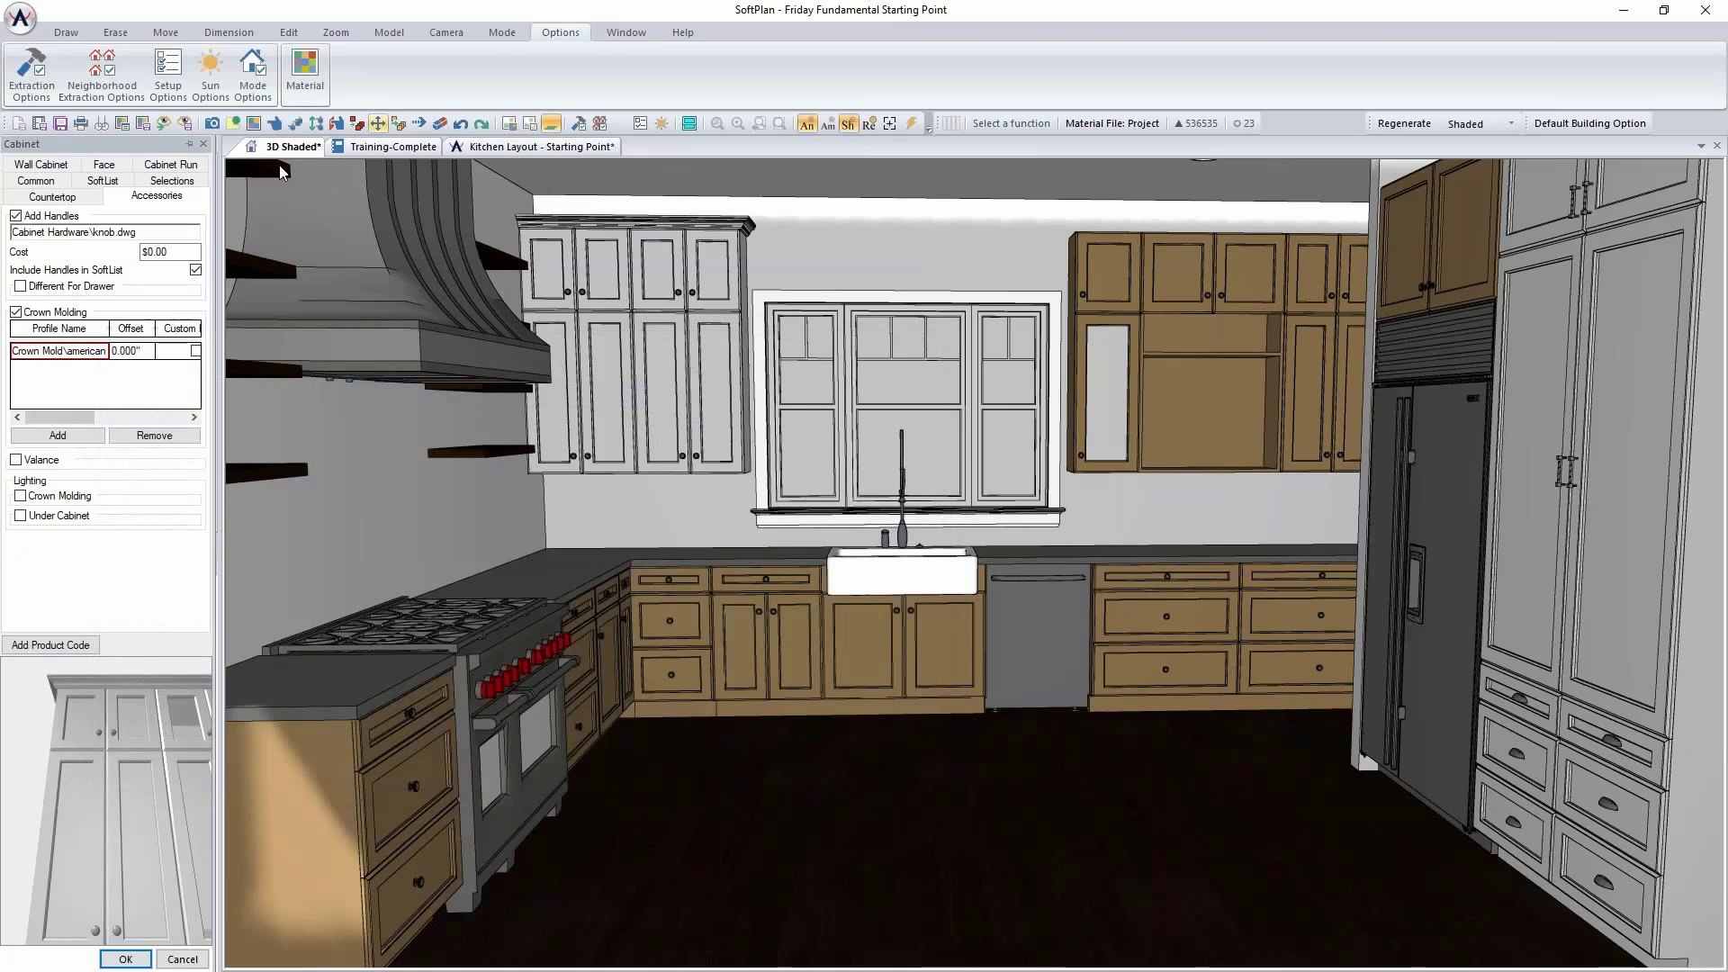
# Step: Change the painted wall cabinets' handles to pull pipe.dwg from the Cabinet Hardware library
pyautogui.click(88, 234)
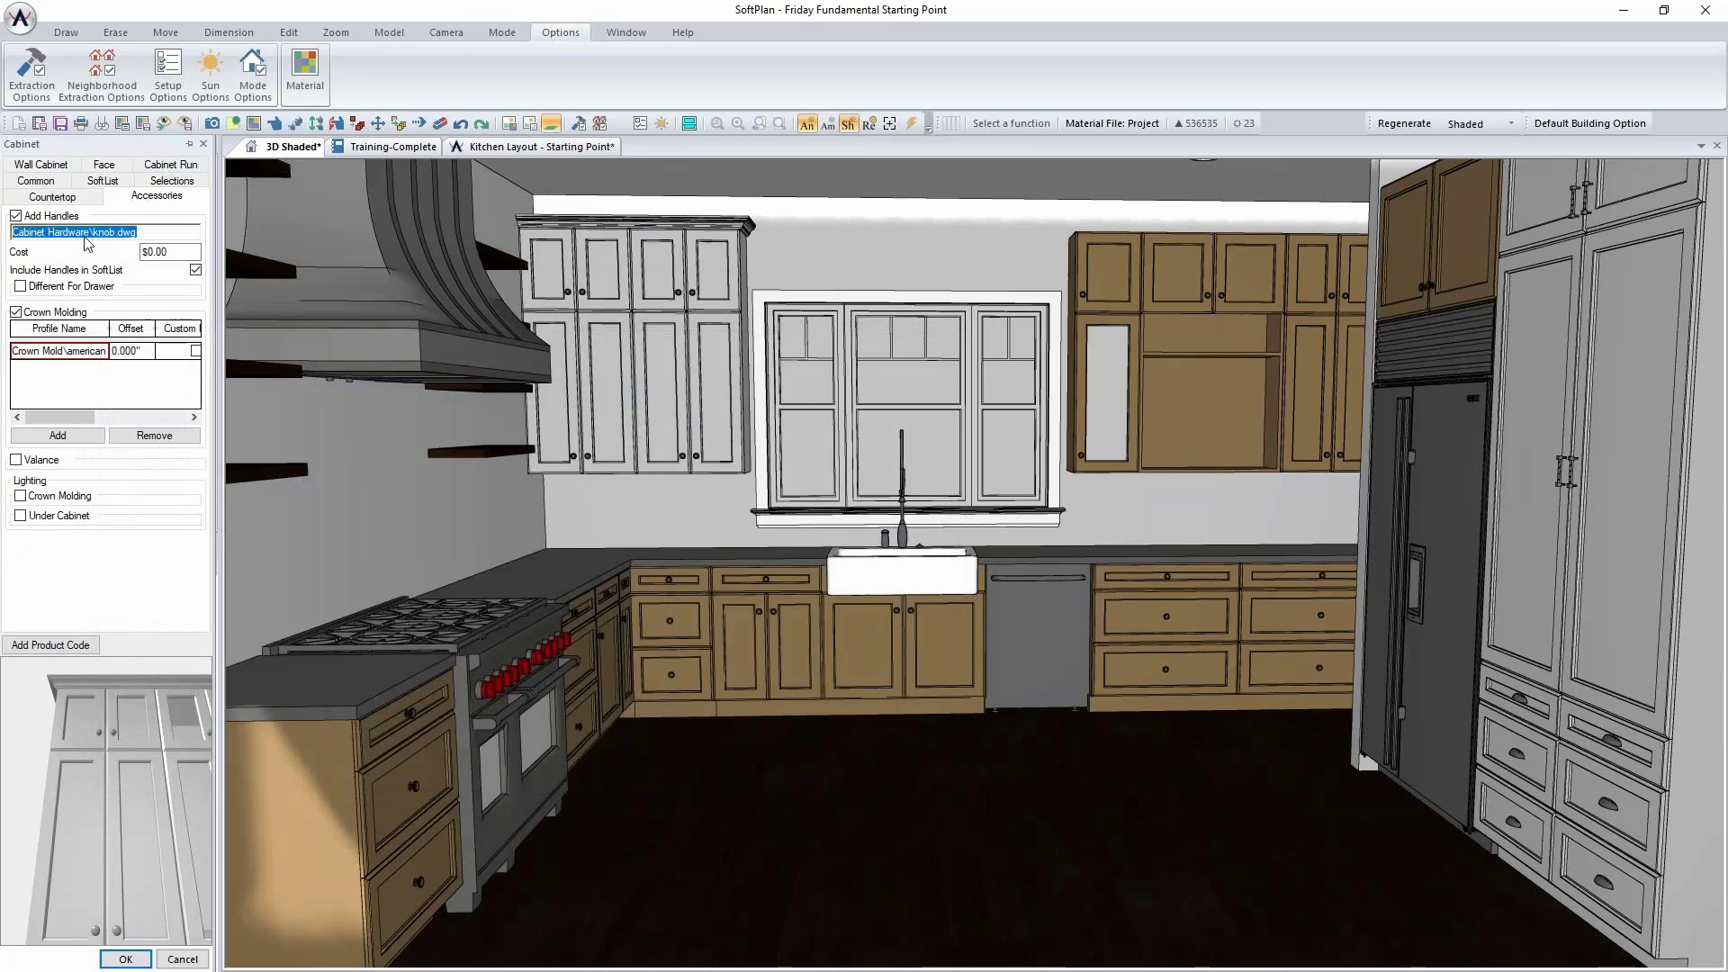
pyautogui.click(641, 601)
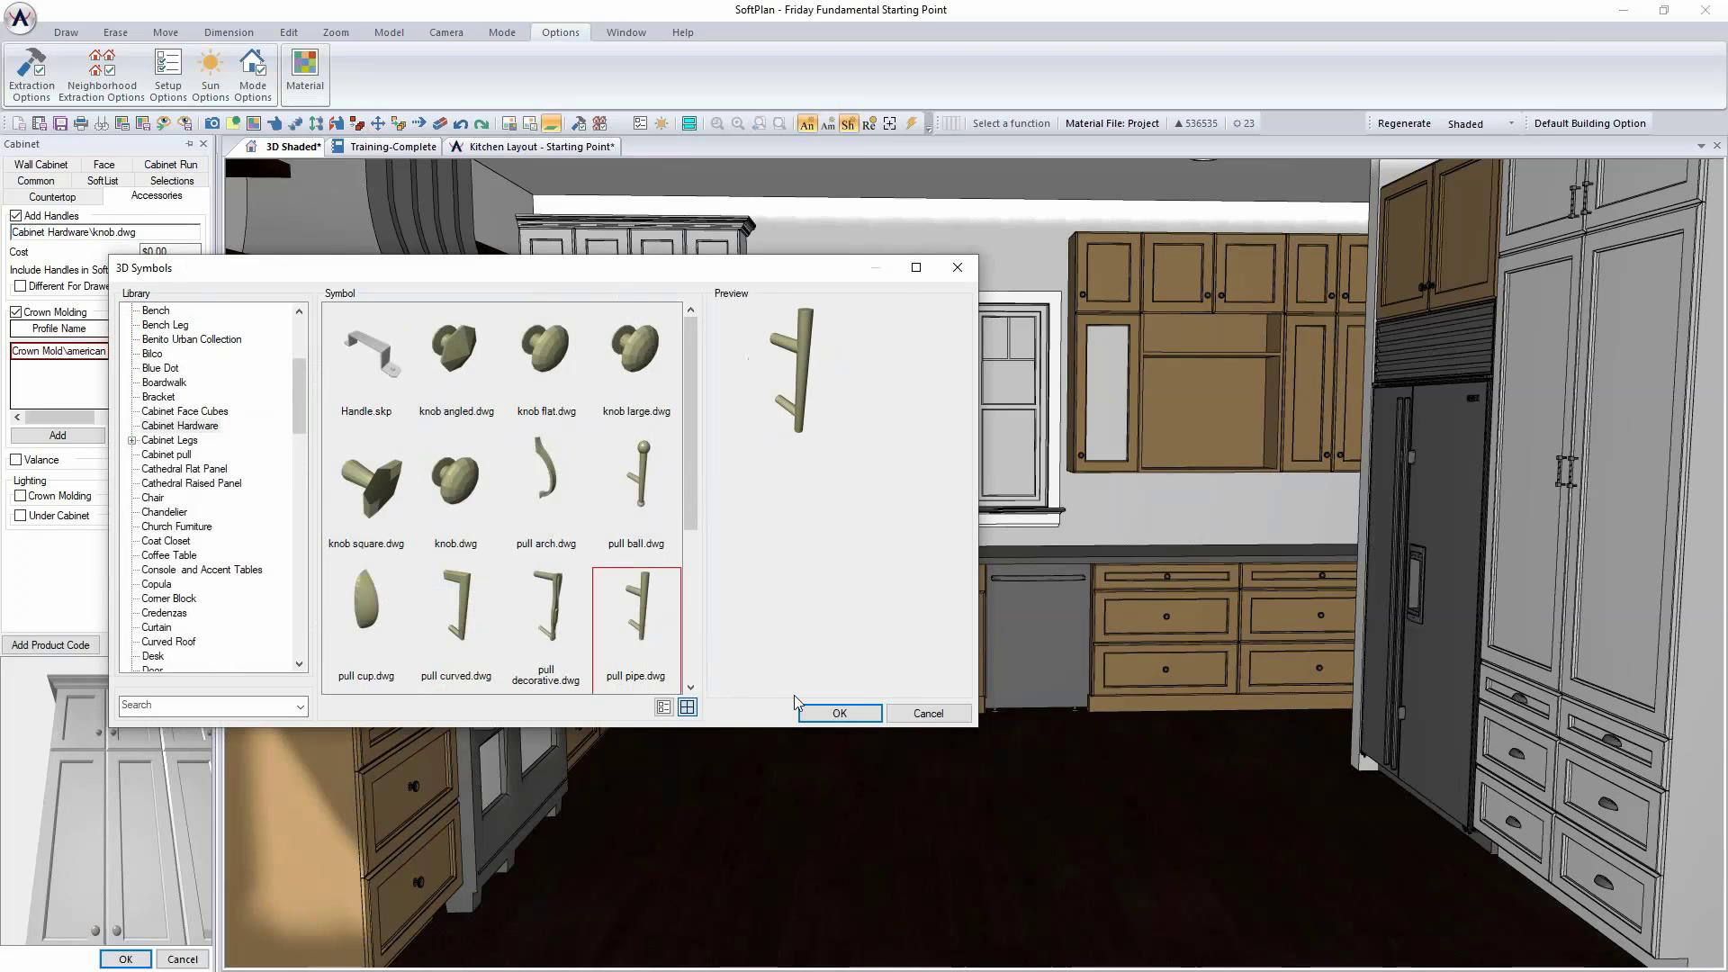
pyautogui.click(839, 713)
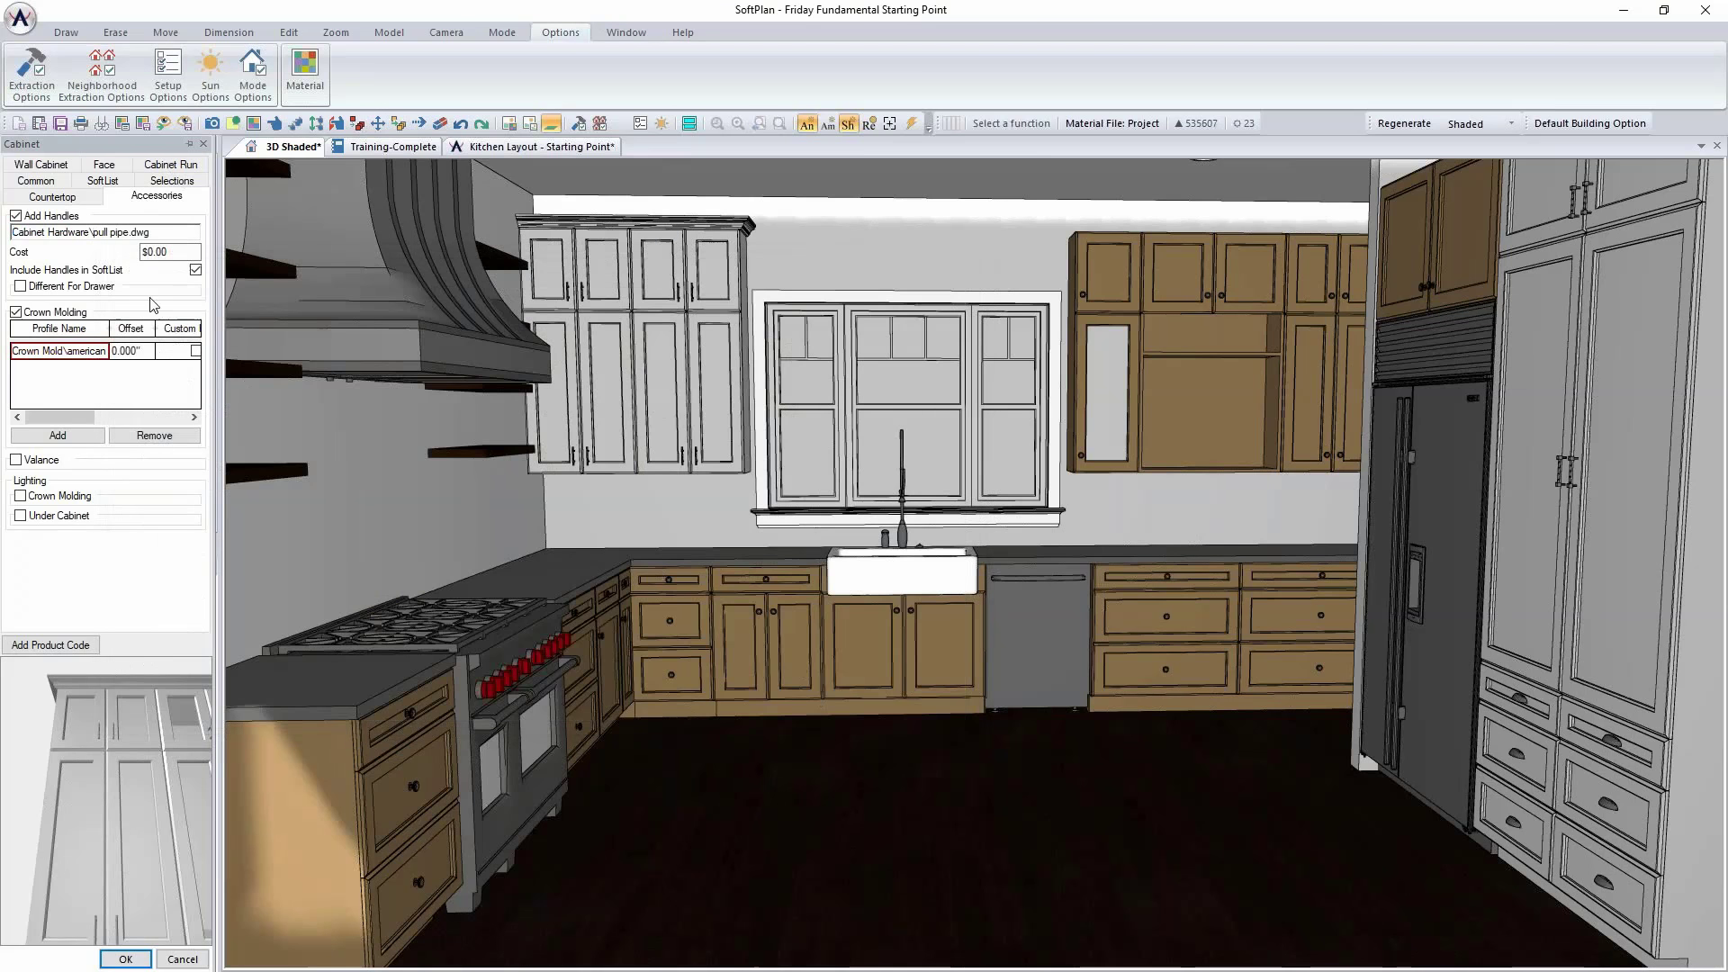
# Step: Change the painted wall cabinets' handles to pull square.dwg and finish the cabinet edit
pyautogui.click(142, 236)
pyautogui.scroll(-1, 567, 441)
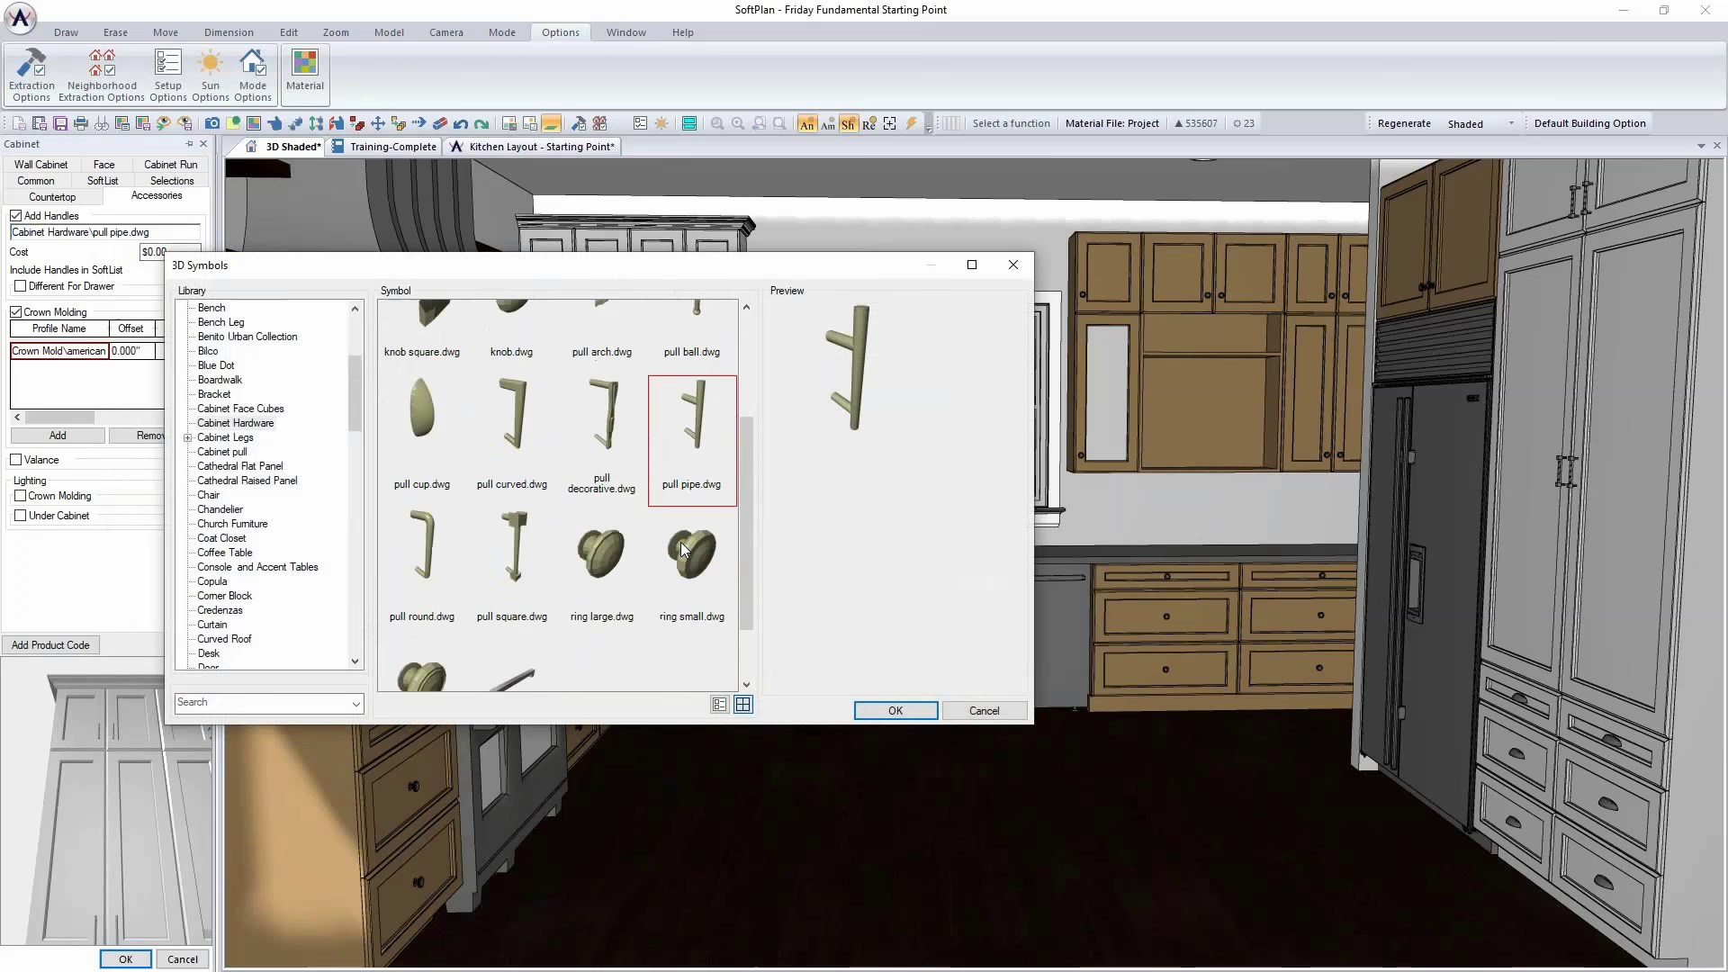
pyautogui.click(517, 565)
pyautogui.click(896, 710)
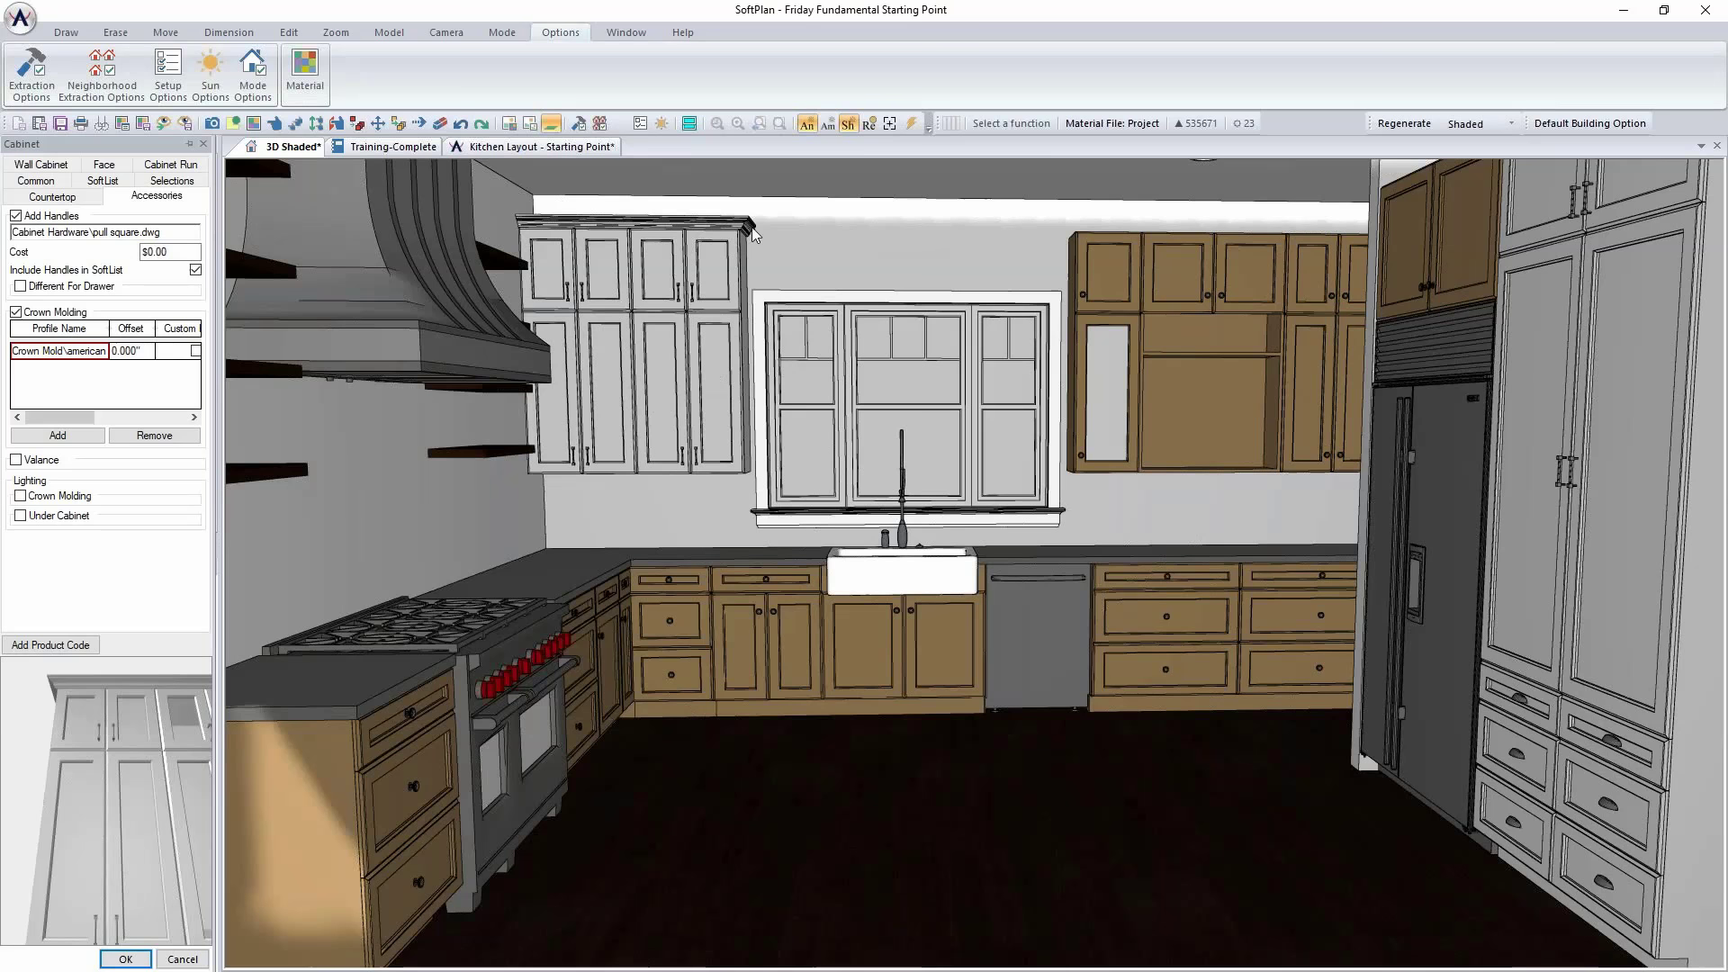
pyautogui.click(128, 961)
# Step: Repeat the same edit on the wood-finish wall cabinet run on the refrigerator side of the window
pyautogui.rightClick(1122, 289)
pyautogui.click(1170, 367)
# Step: Review the custom face layout of the wall cabinet between the range hood and the window, leaving its settings as they are
pyautogui.rightClick(723, 396)
pyautogui.click(721, 429)
pyautogui.click(105, 197)
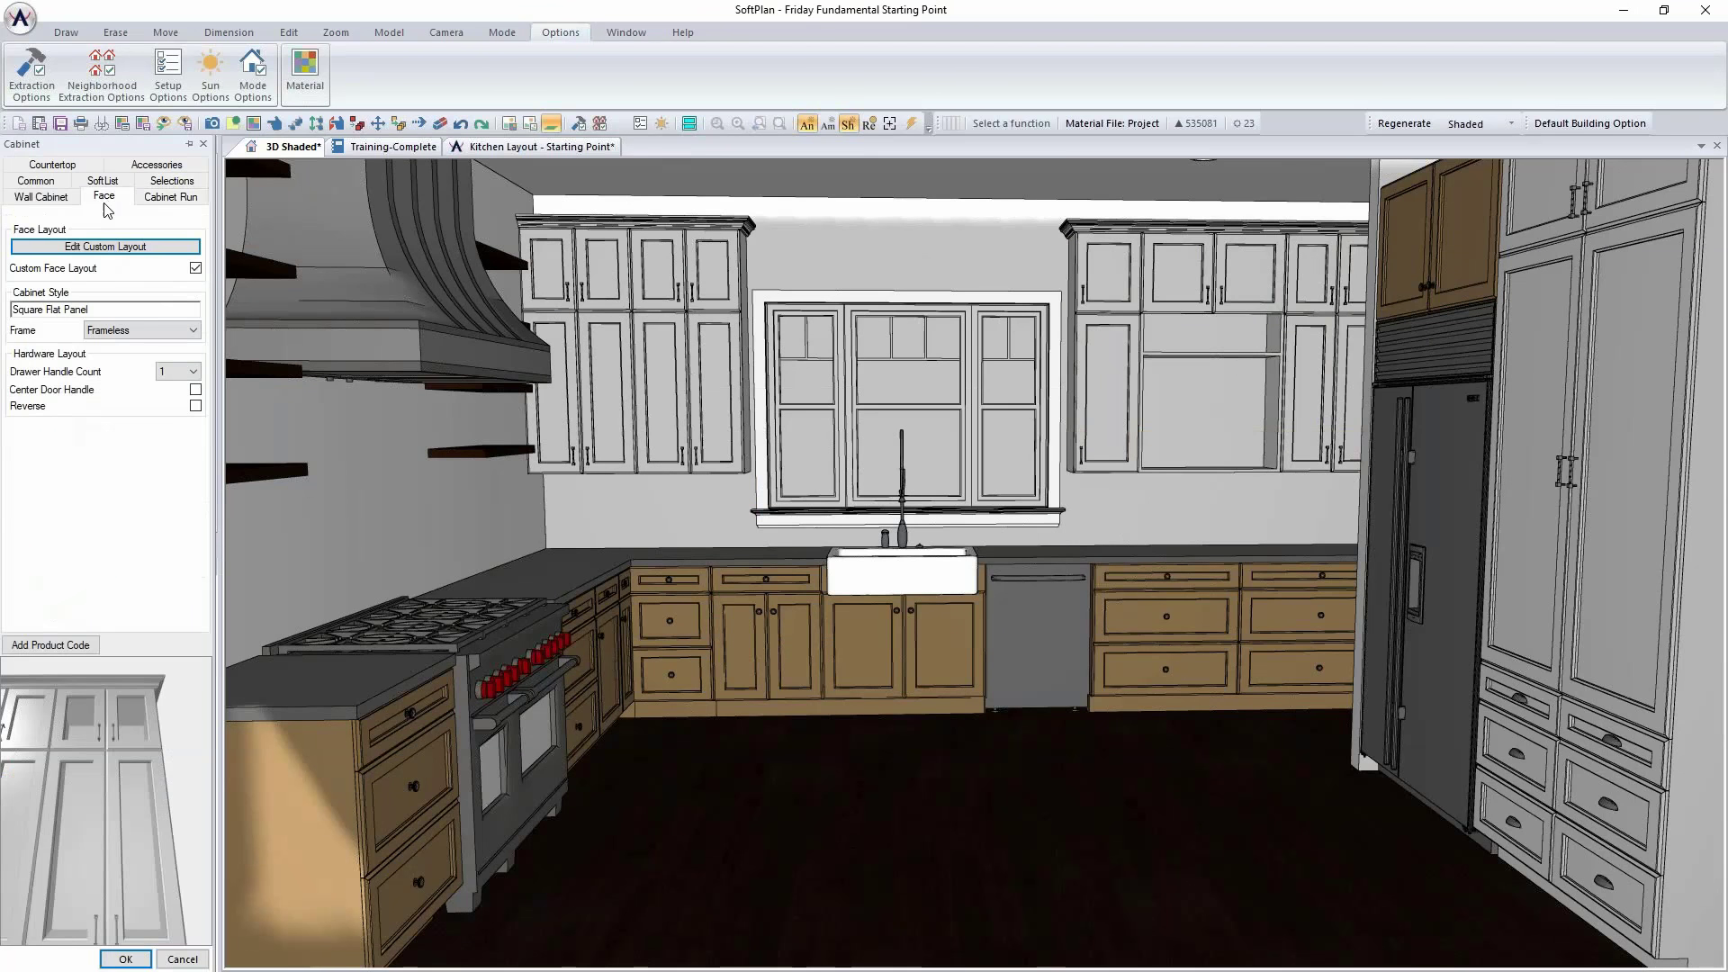
pyautogui.click(162, 247)
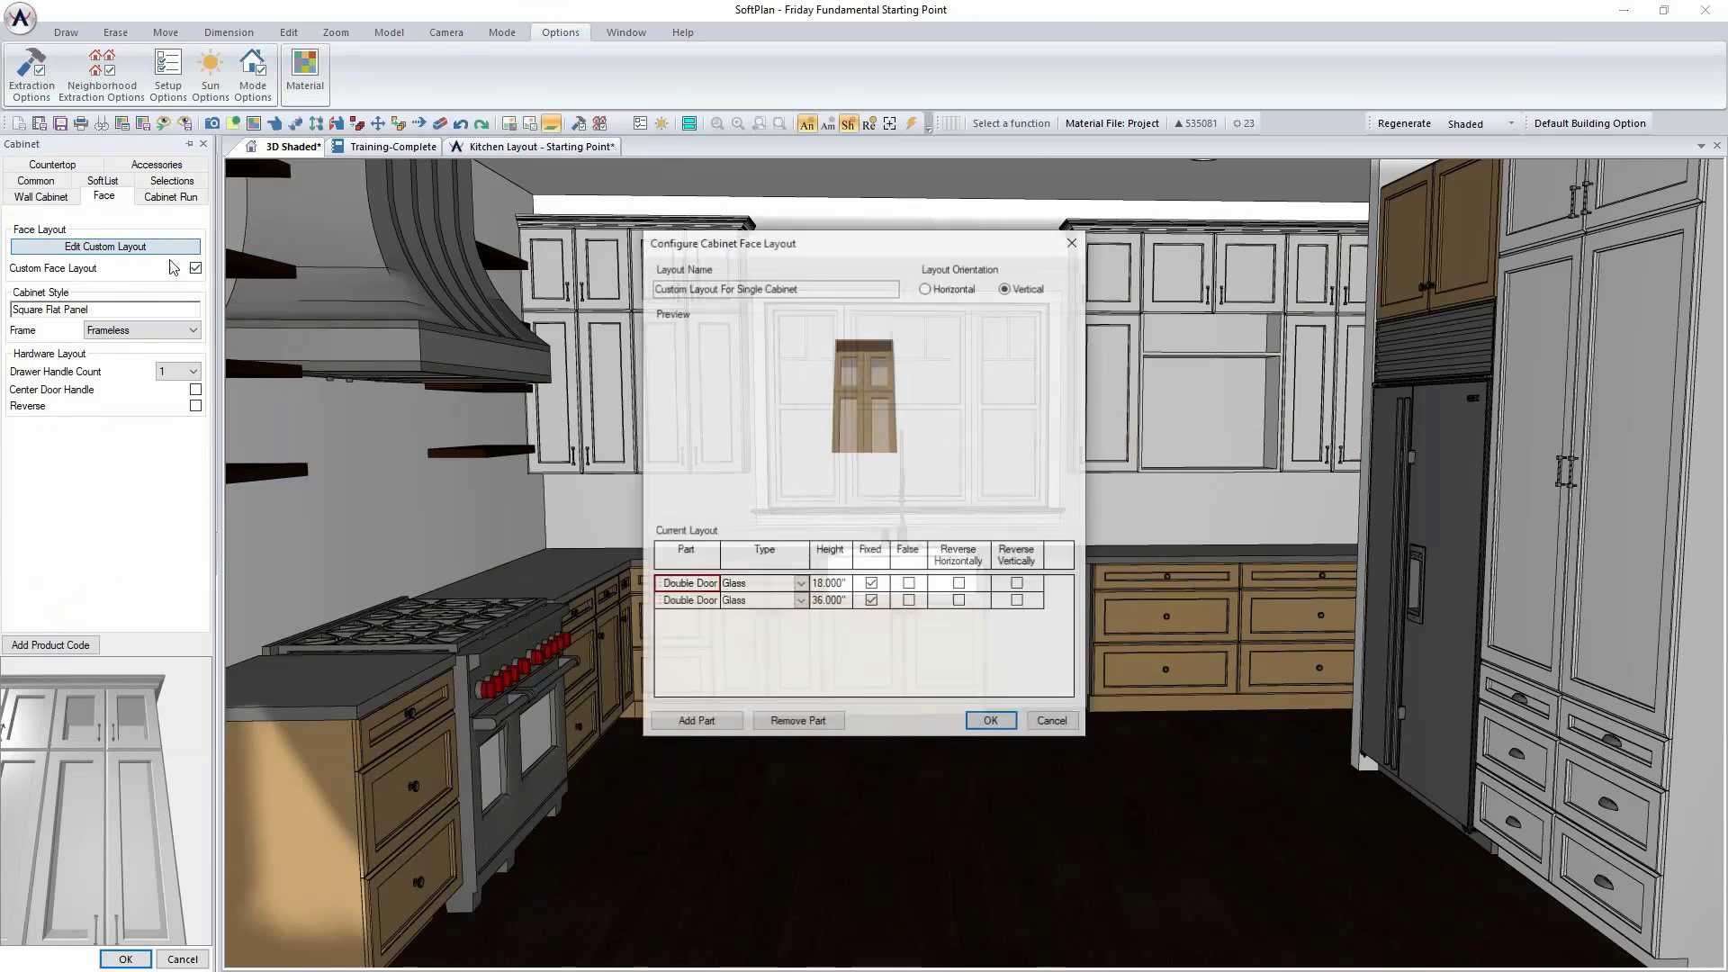
pyautogui.click(992, 723)
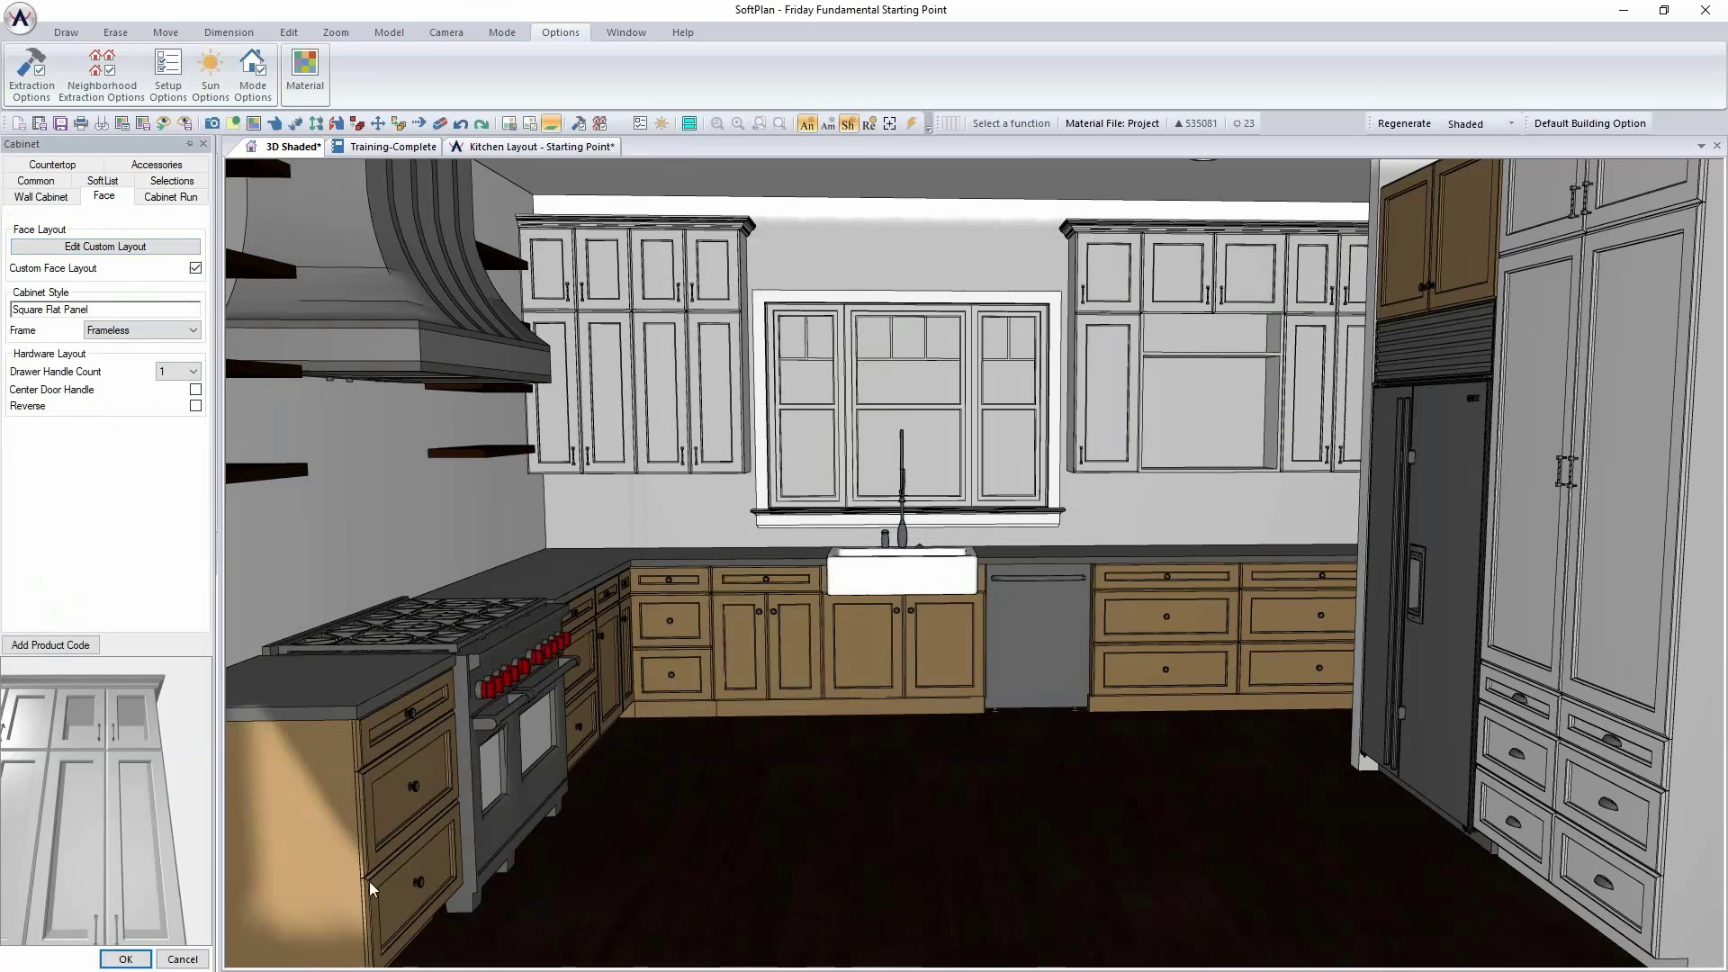
pyautogui.click(125, 959)
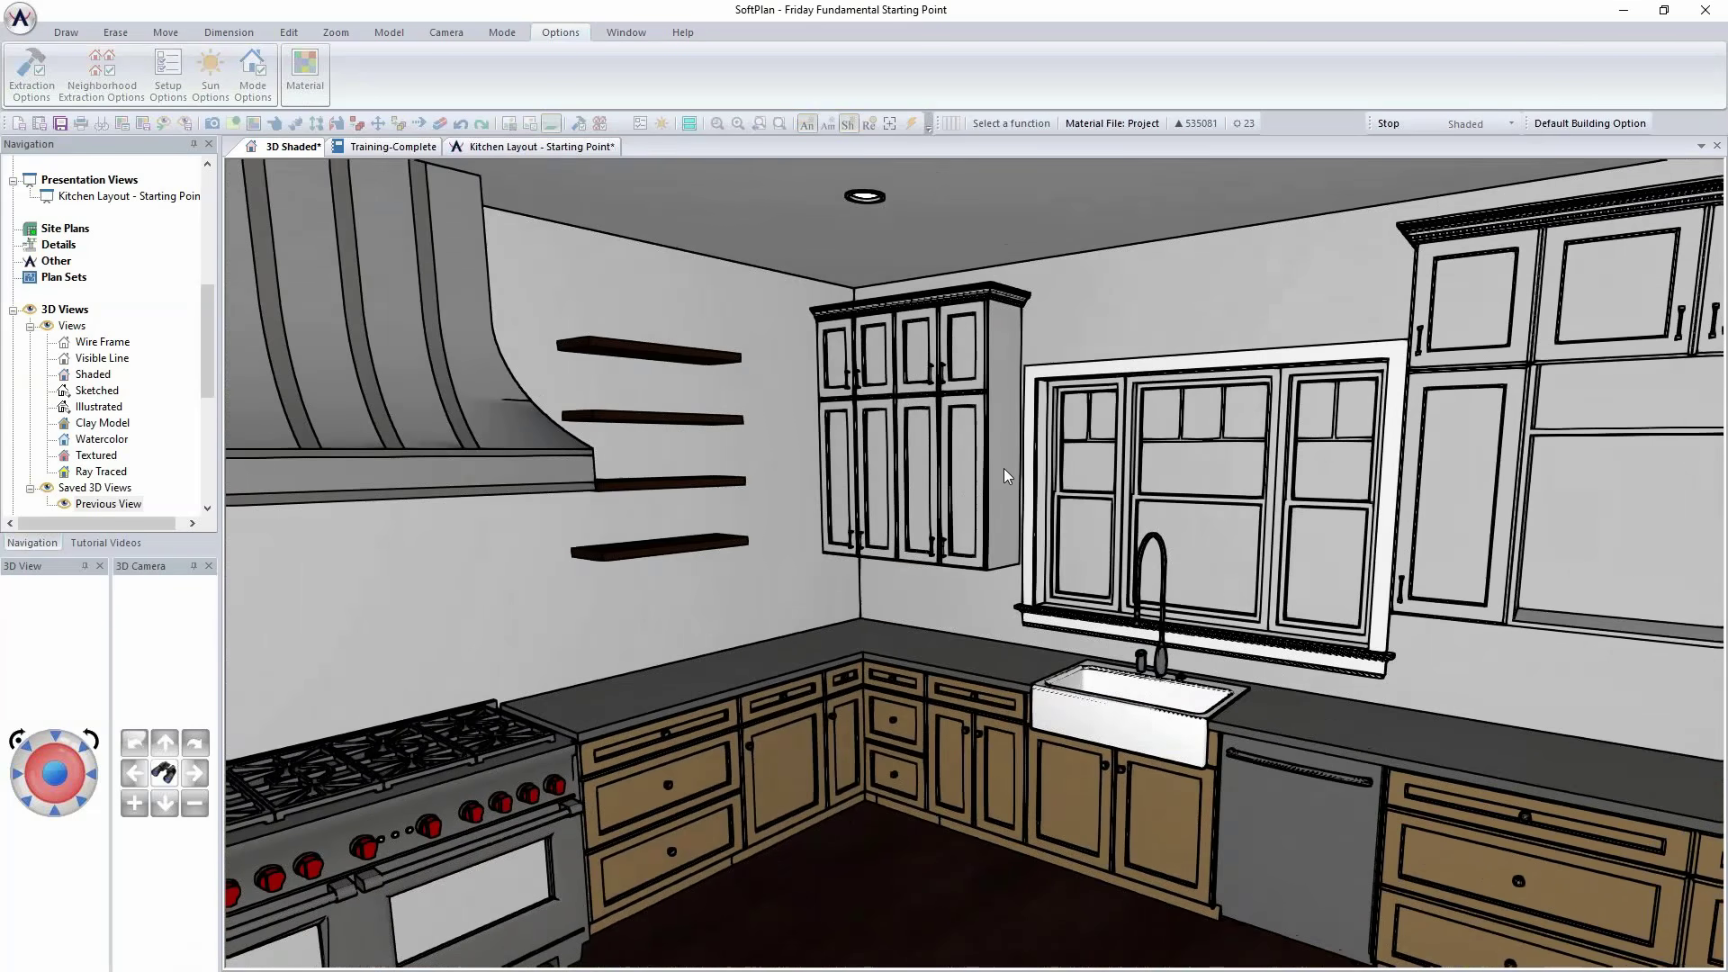
# Step: Add a right end panel to the wall cabinet run between the range hood and the window
pyautogui.rightClick(992, 475)
pyautogui.click(996, 512)
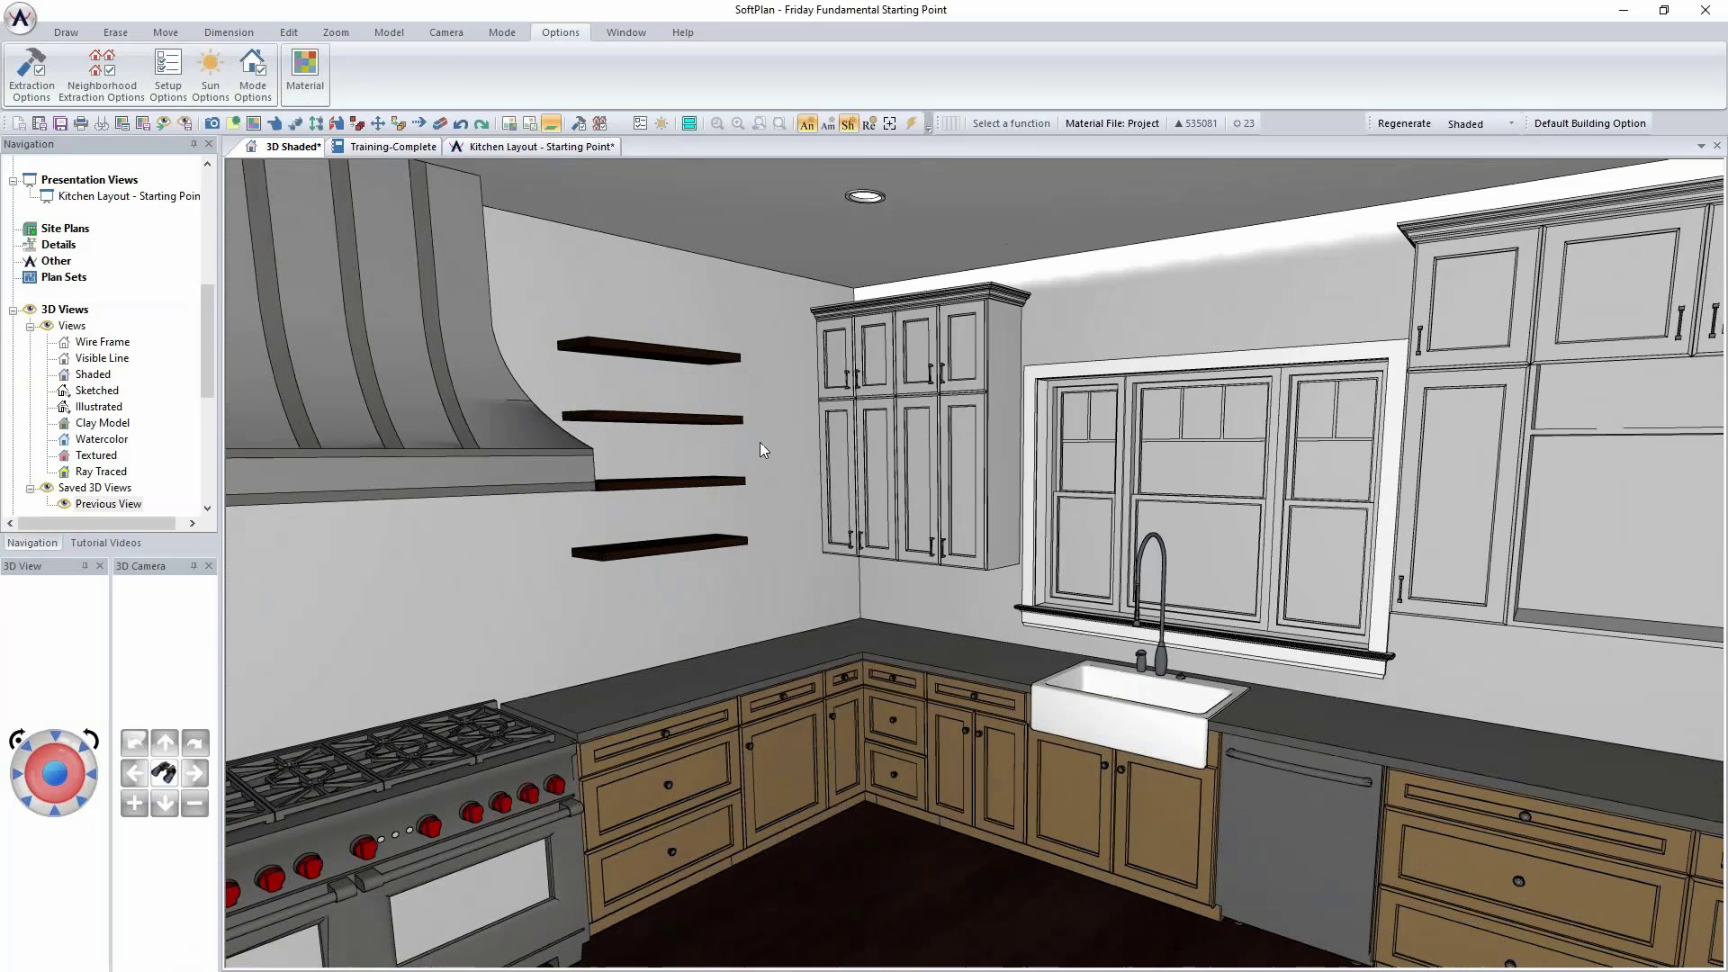
pyautogui.click(159, 440)
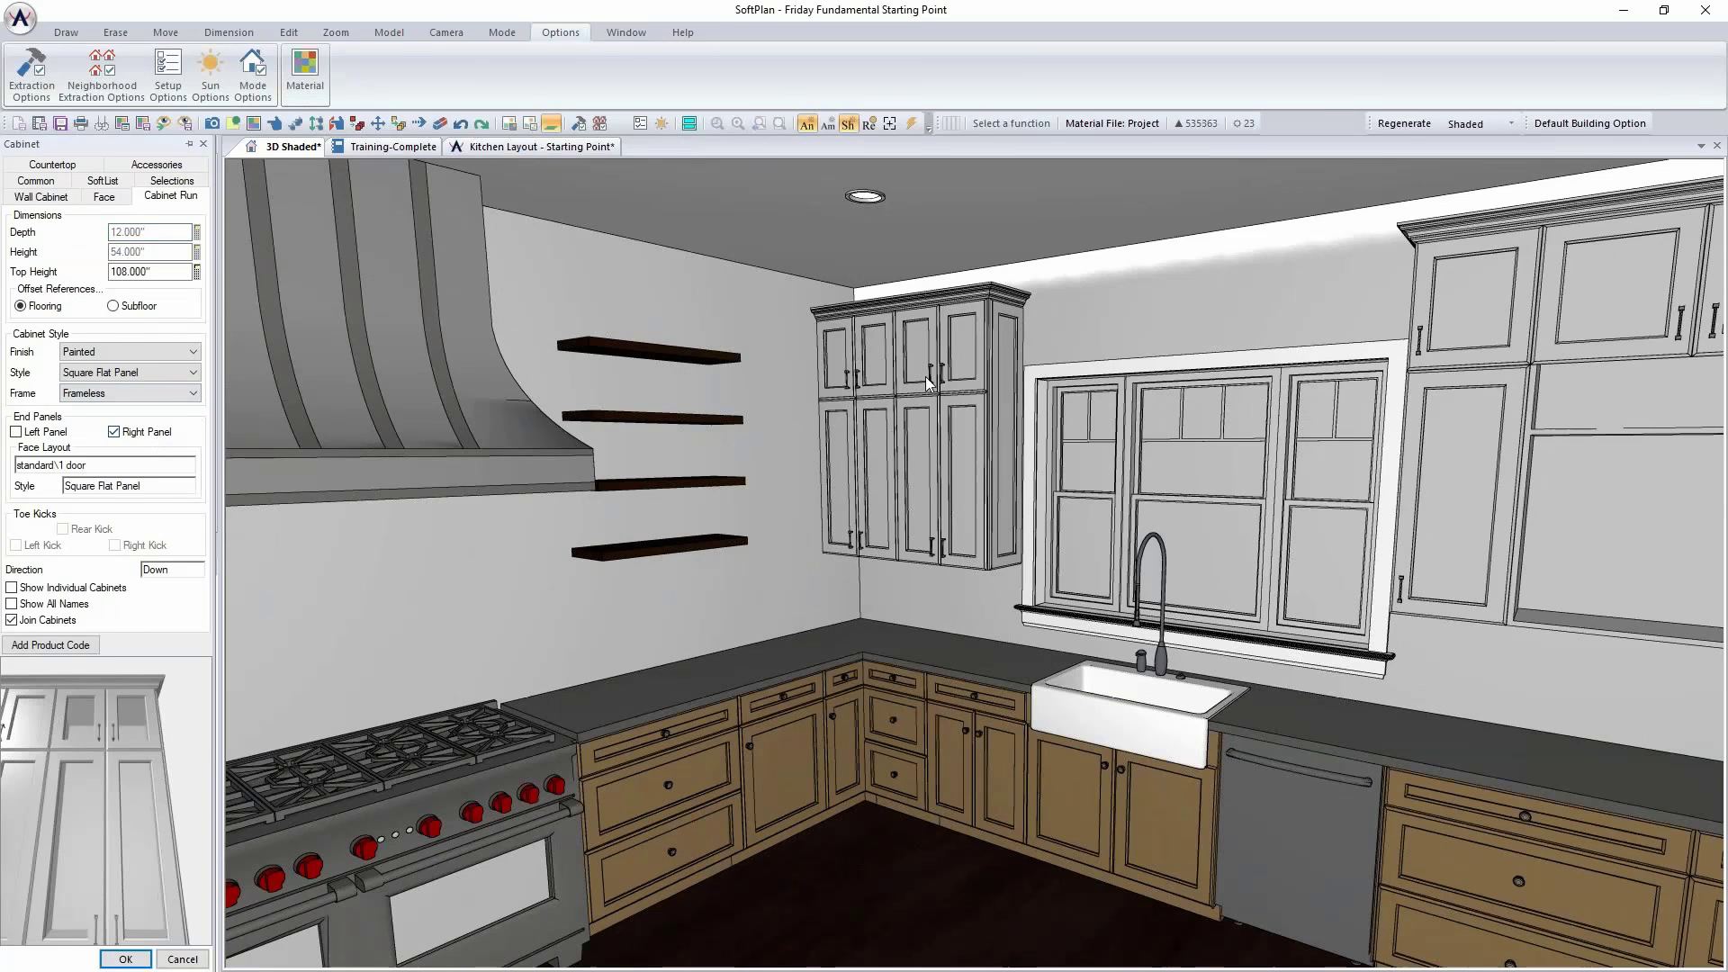
pyautogui.click(125, 958)
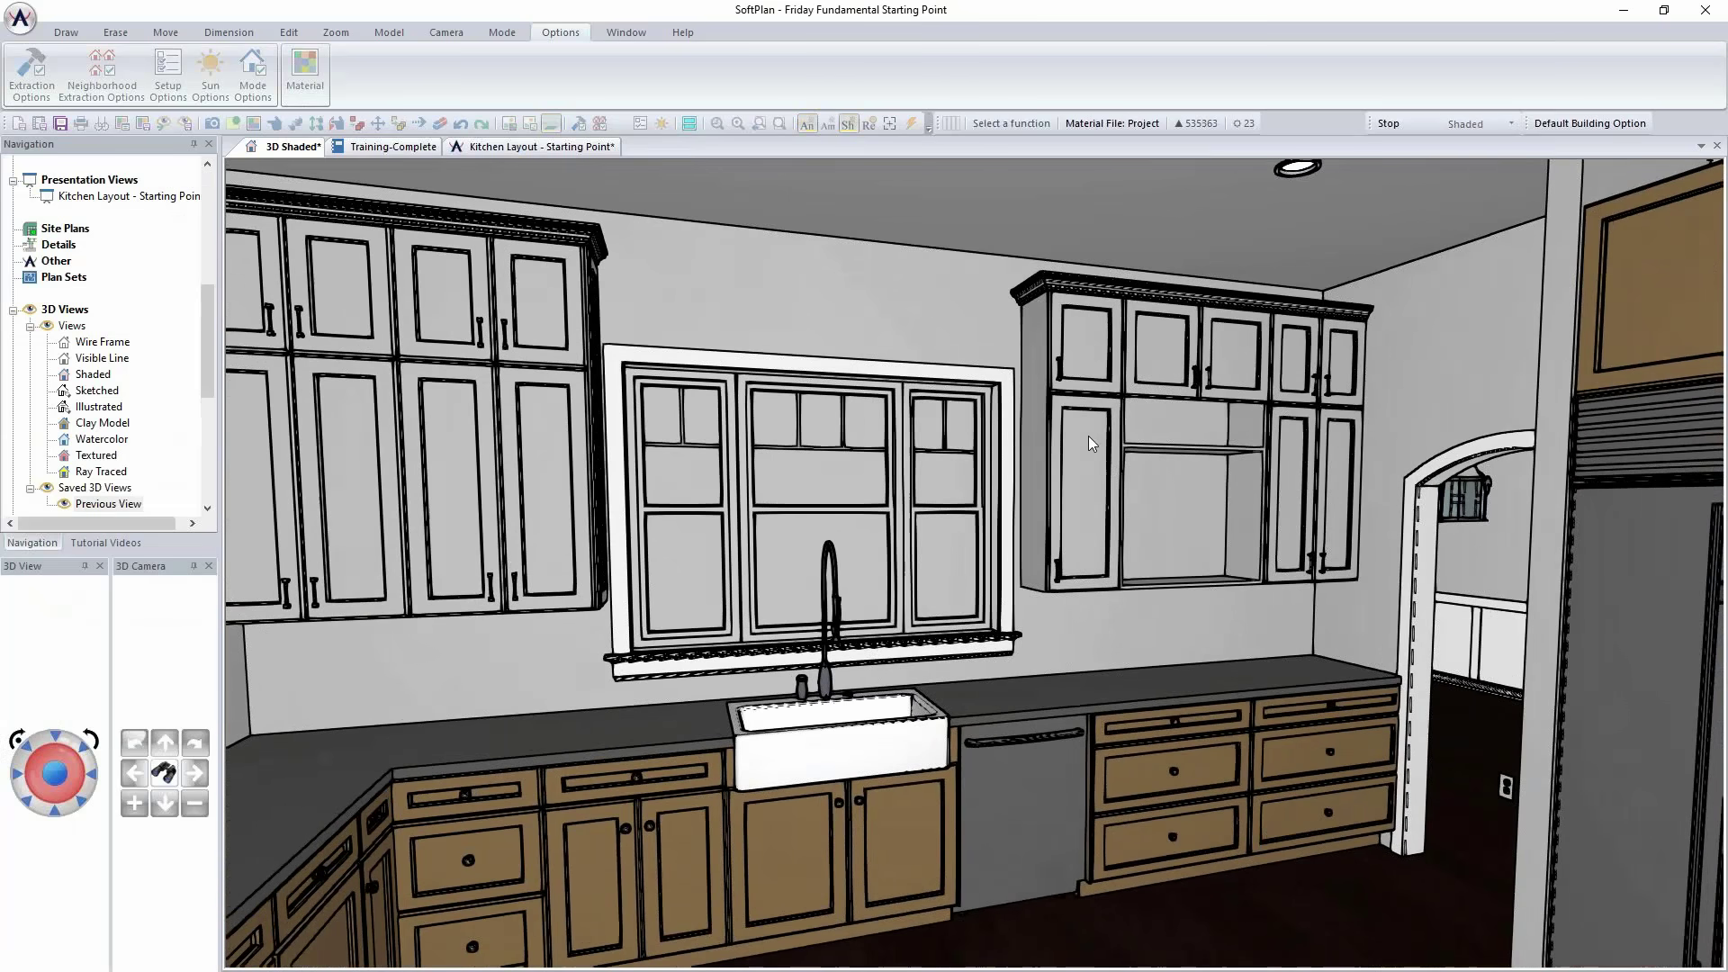
# Step: Add a left end panel to the wall cabinet run on the refrigerator side of the window
pyautogui.rightClick(1043, 418)
pyautogui.click(1094, 460)
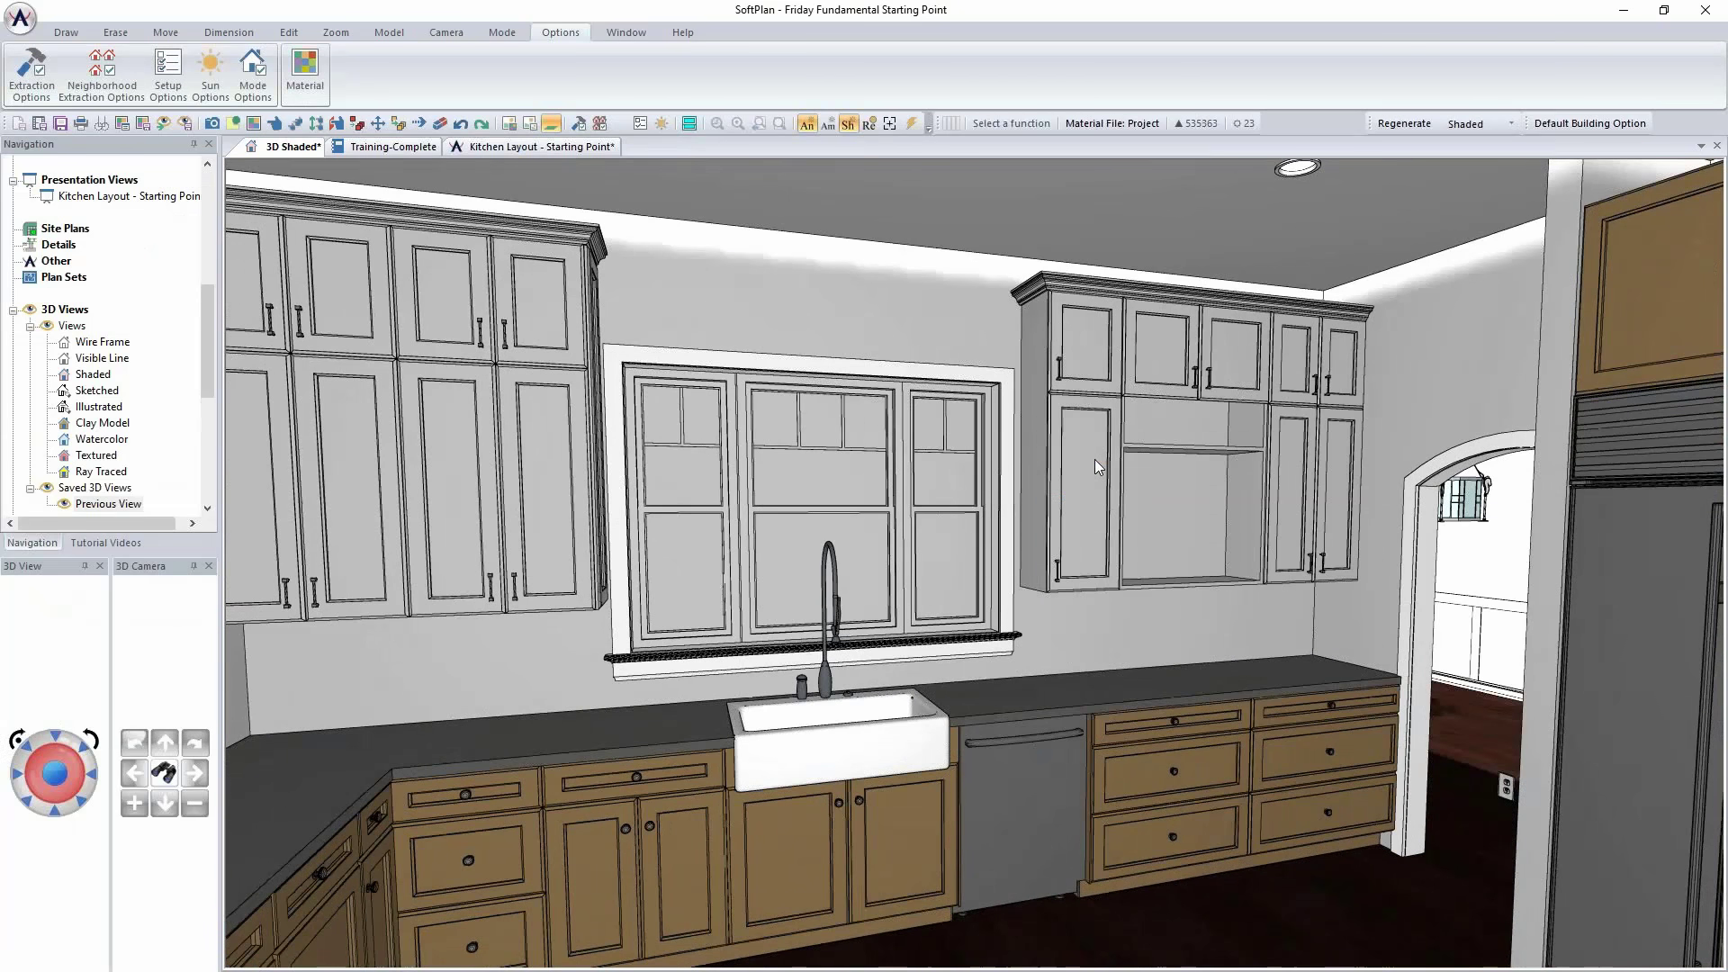
pyautogui.click(49, 432)
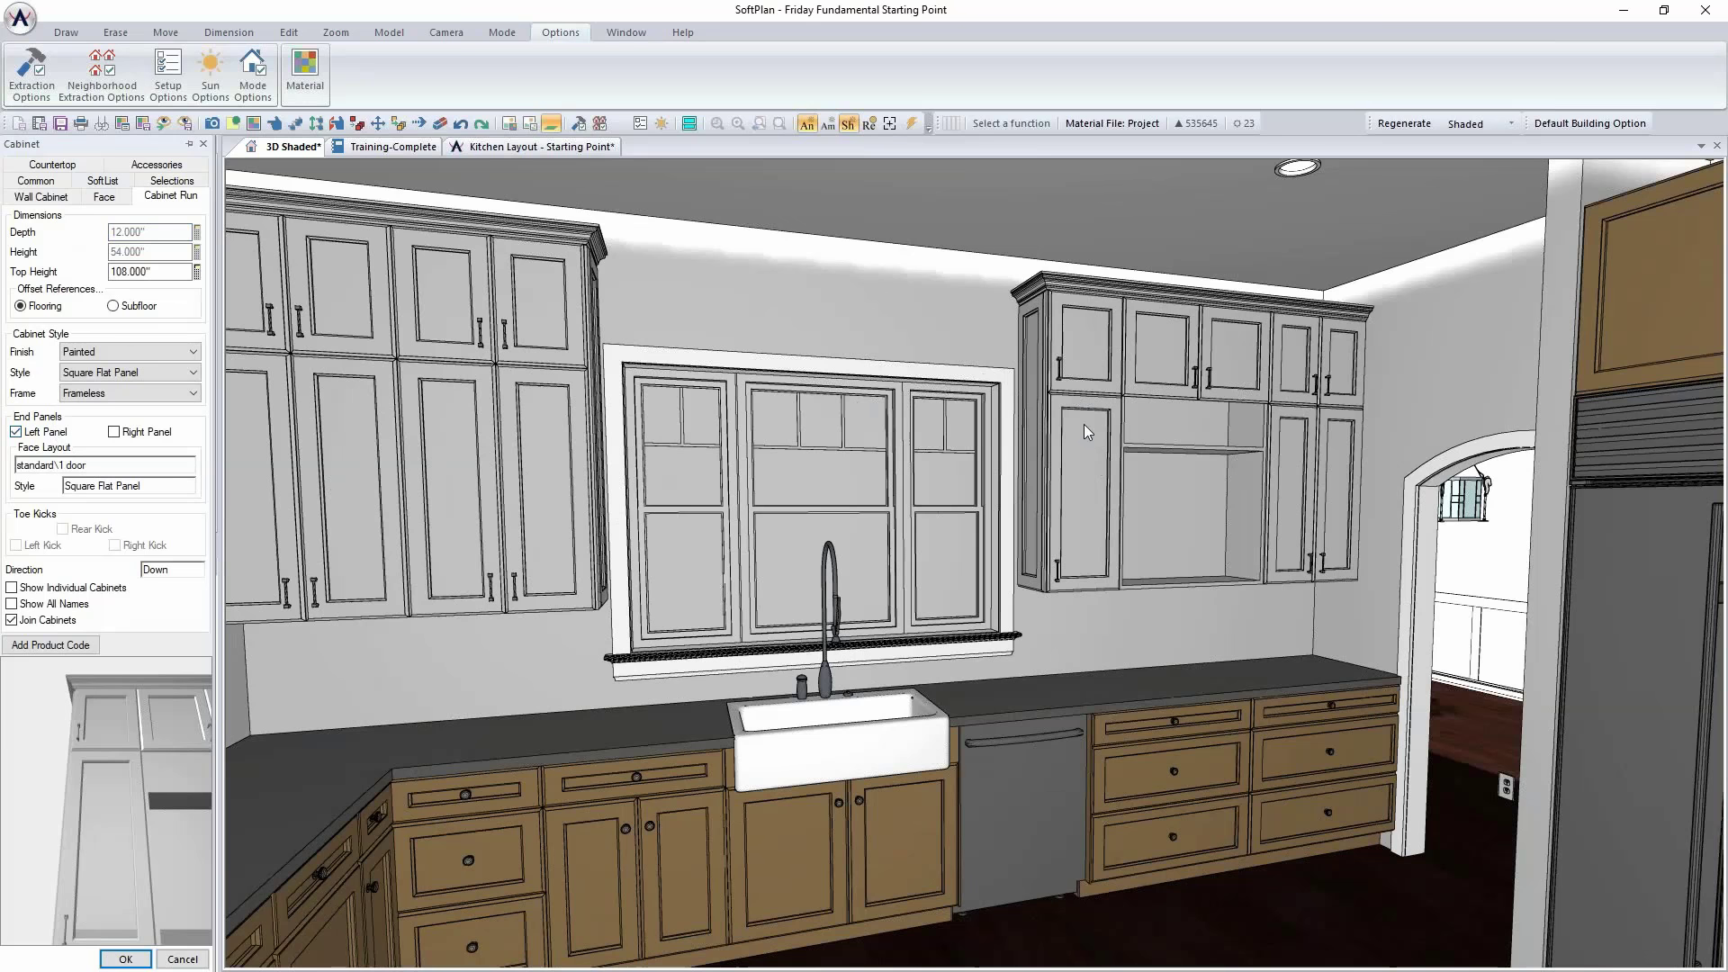
pyautogui.click(125, 959)
# Step: Change the finish of the base cabinet run along the sink wall to Painted
pyautogui.moveTo(1012, 909); pyautogui.dragTo(1003, 909)
pyautogui.rightClick(1090, 641)
pyautogui.click(1168, 681)
pyautogui.click(167, 352)
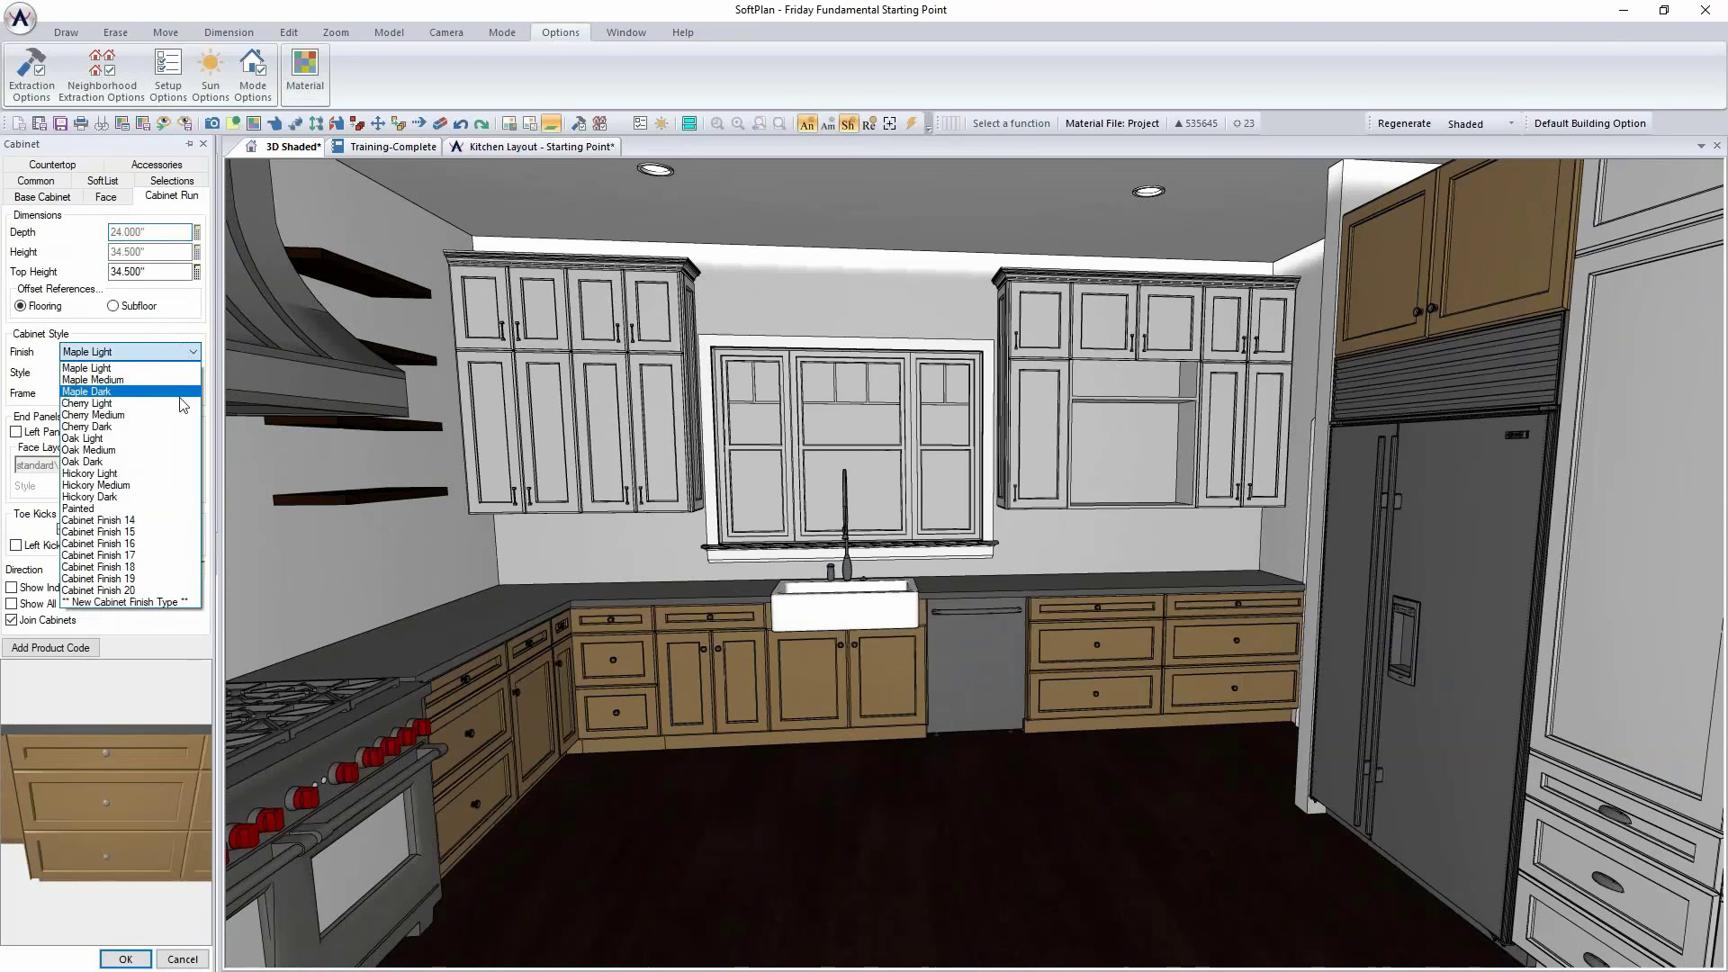
pyautogui.click(179, 509)
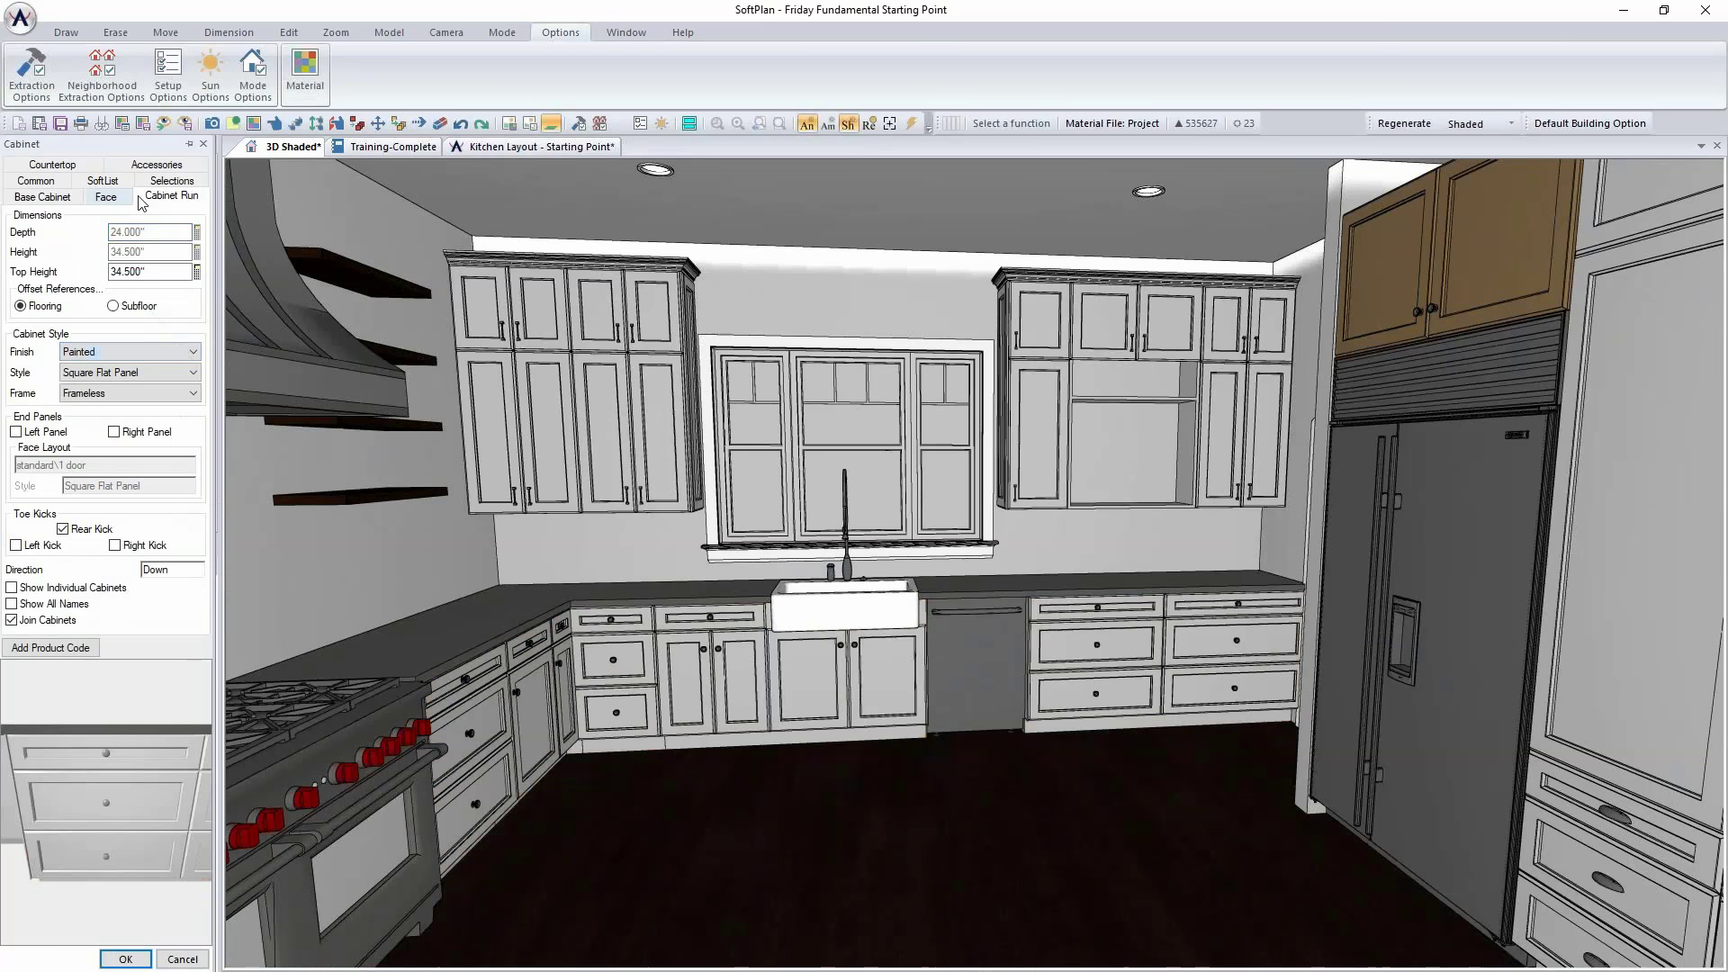
# Step: Try the Marble and Tile finishes on the base cabinets' countertop and return it to Granite
pyautogui.click(53, 166)
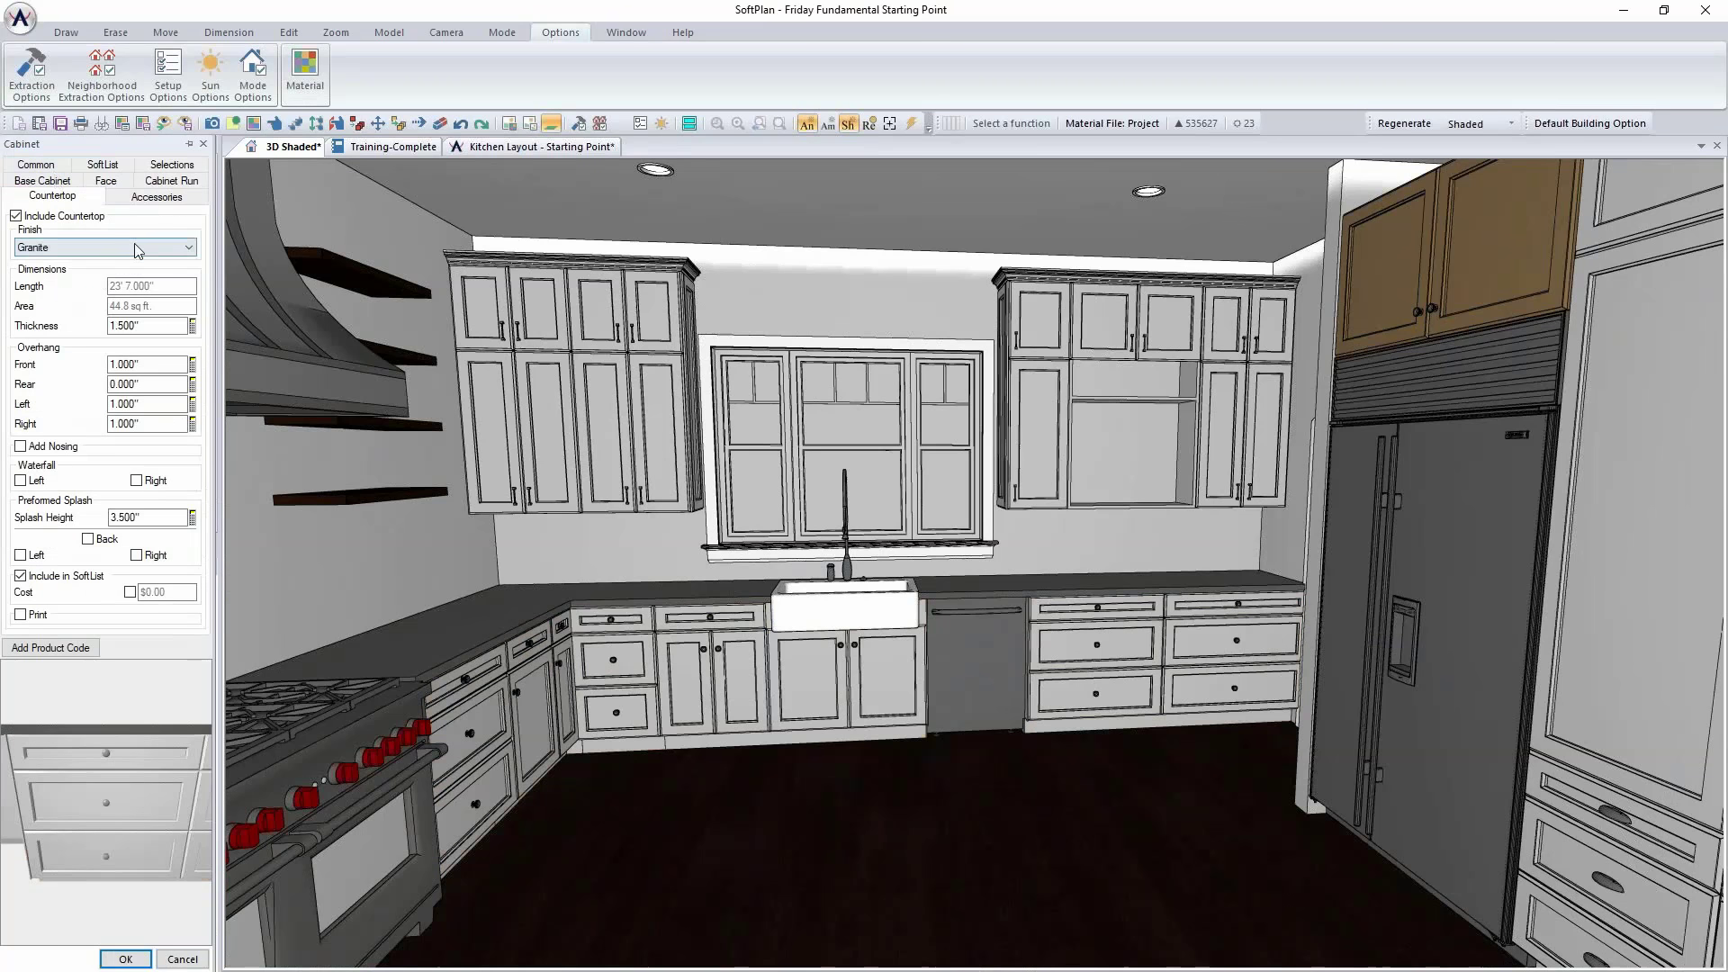
pyautogui.click(189, 246)
pyautogui.click(162, 266)
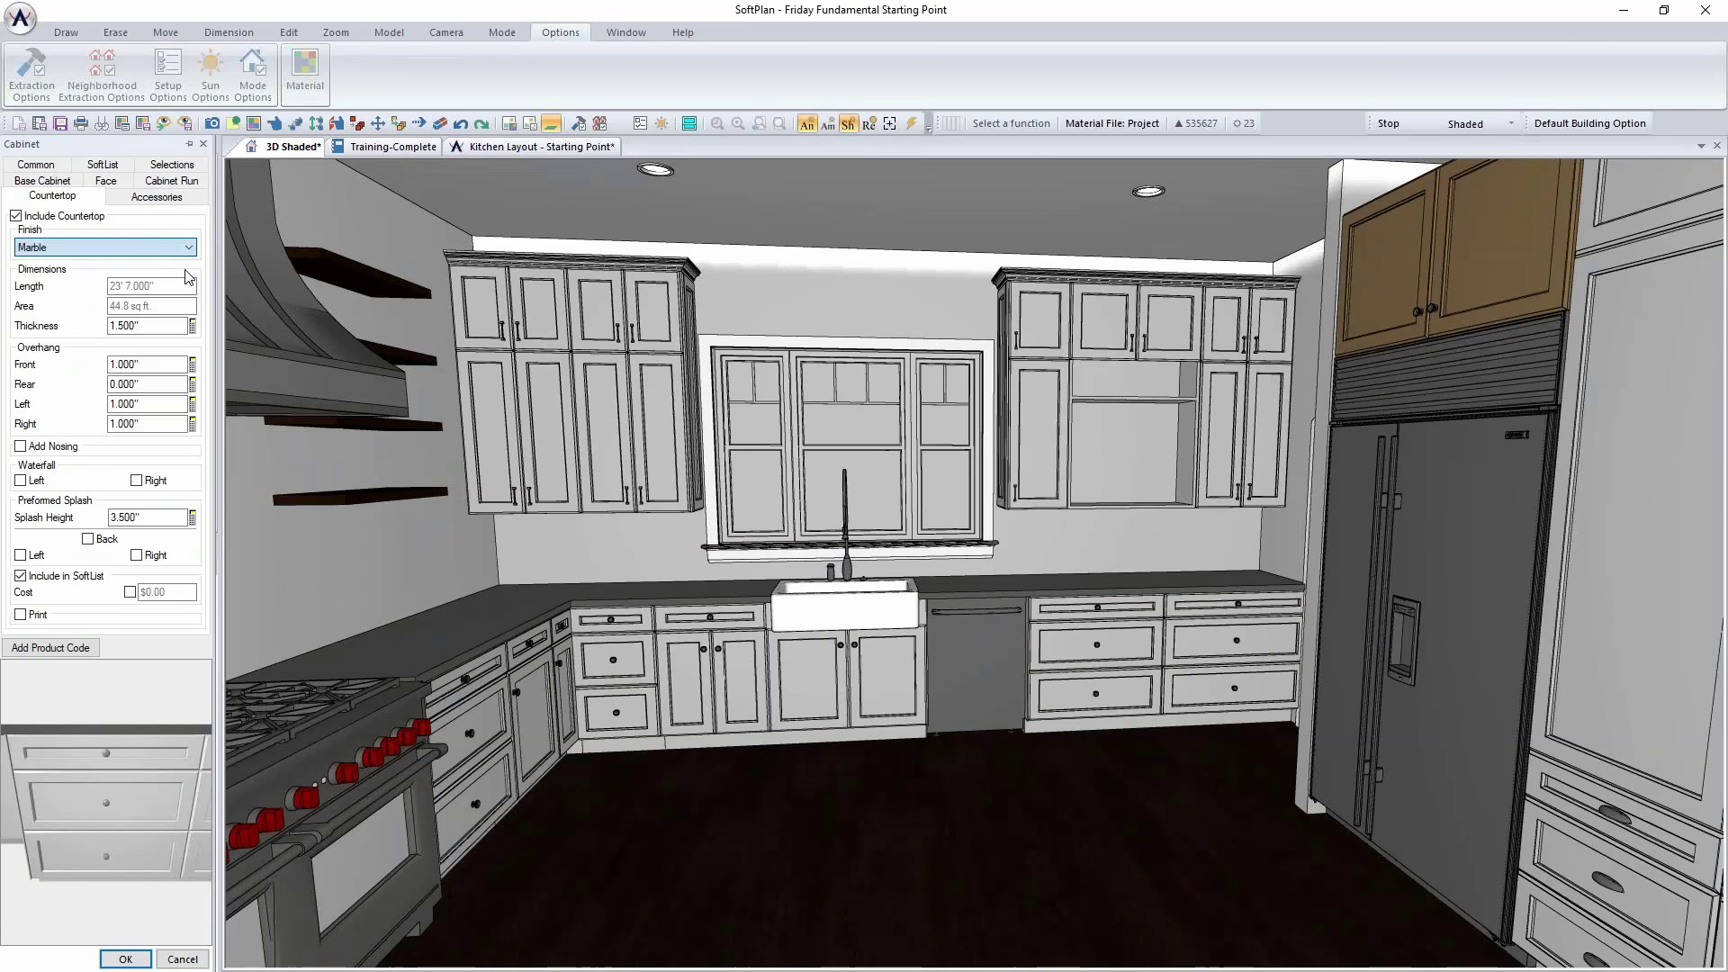
pyautogui.click(190, 248)
pyautogui.click(192, 261)
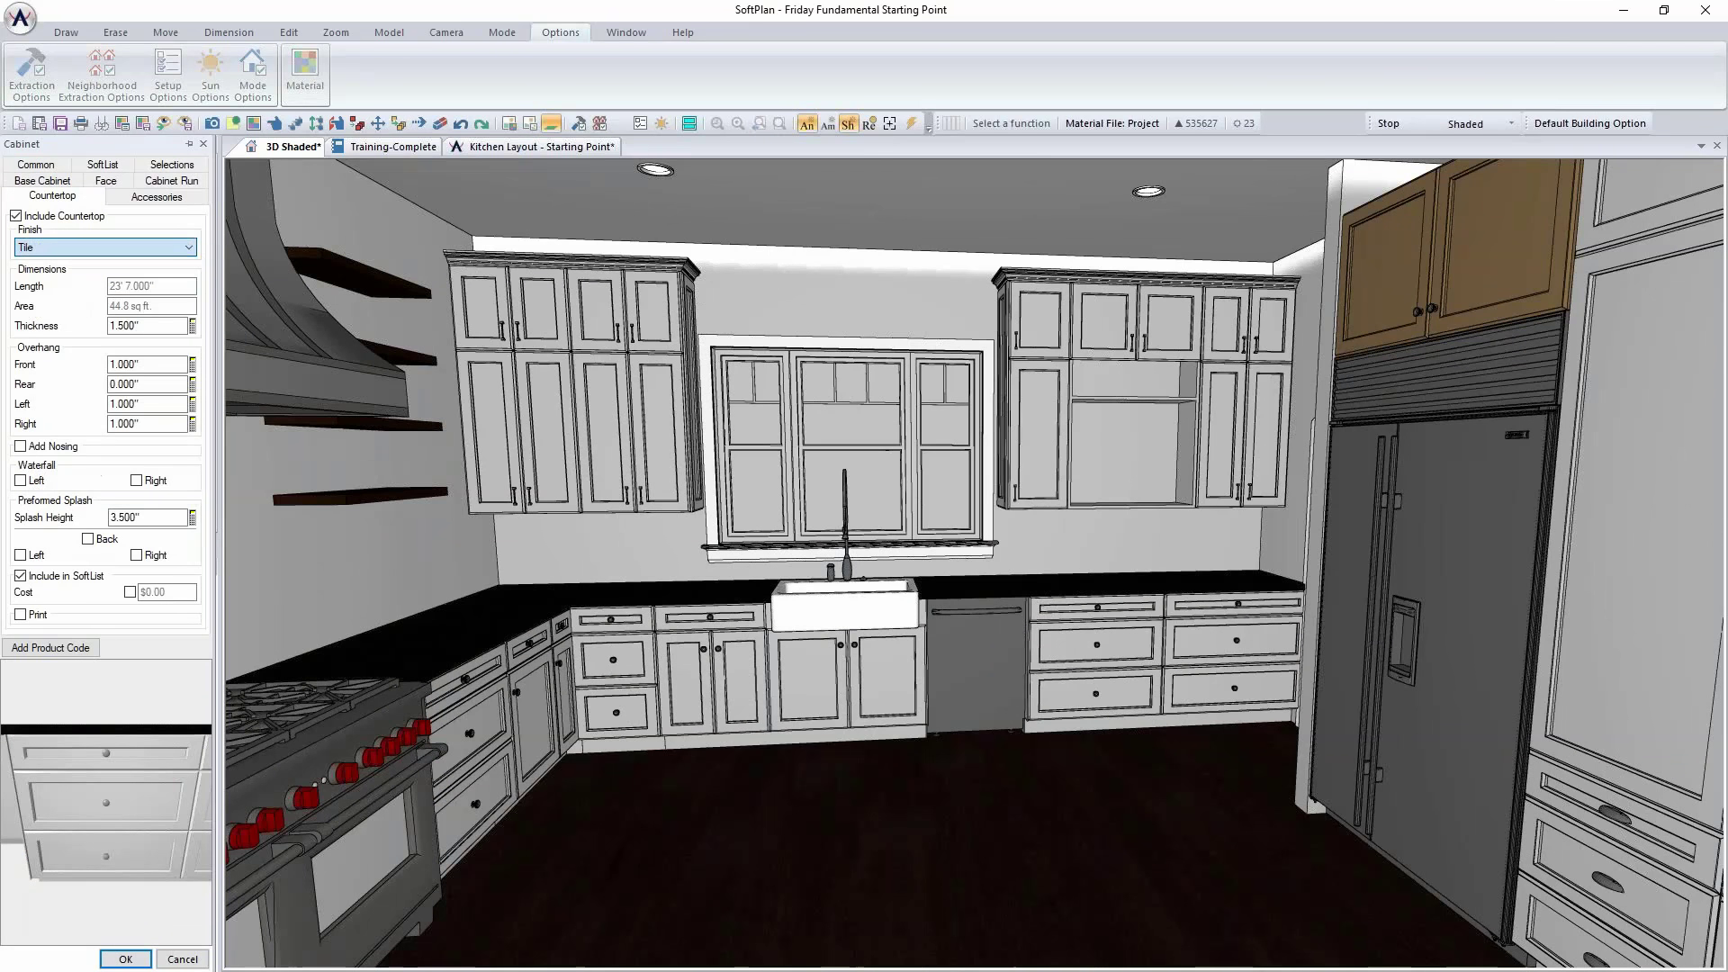
pyautogui.click(191, 248)
pyautogui.click(183, 264)
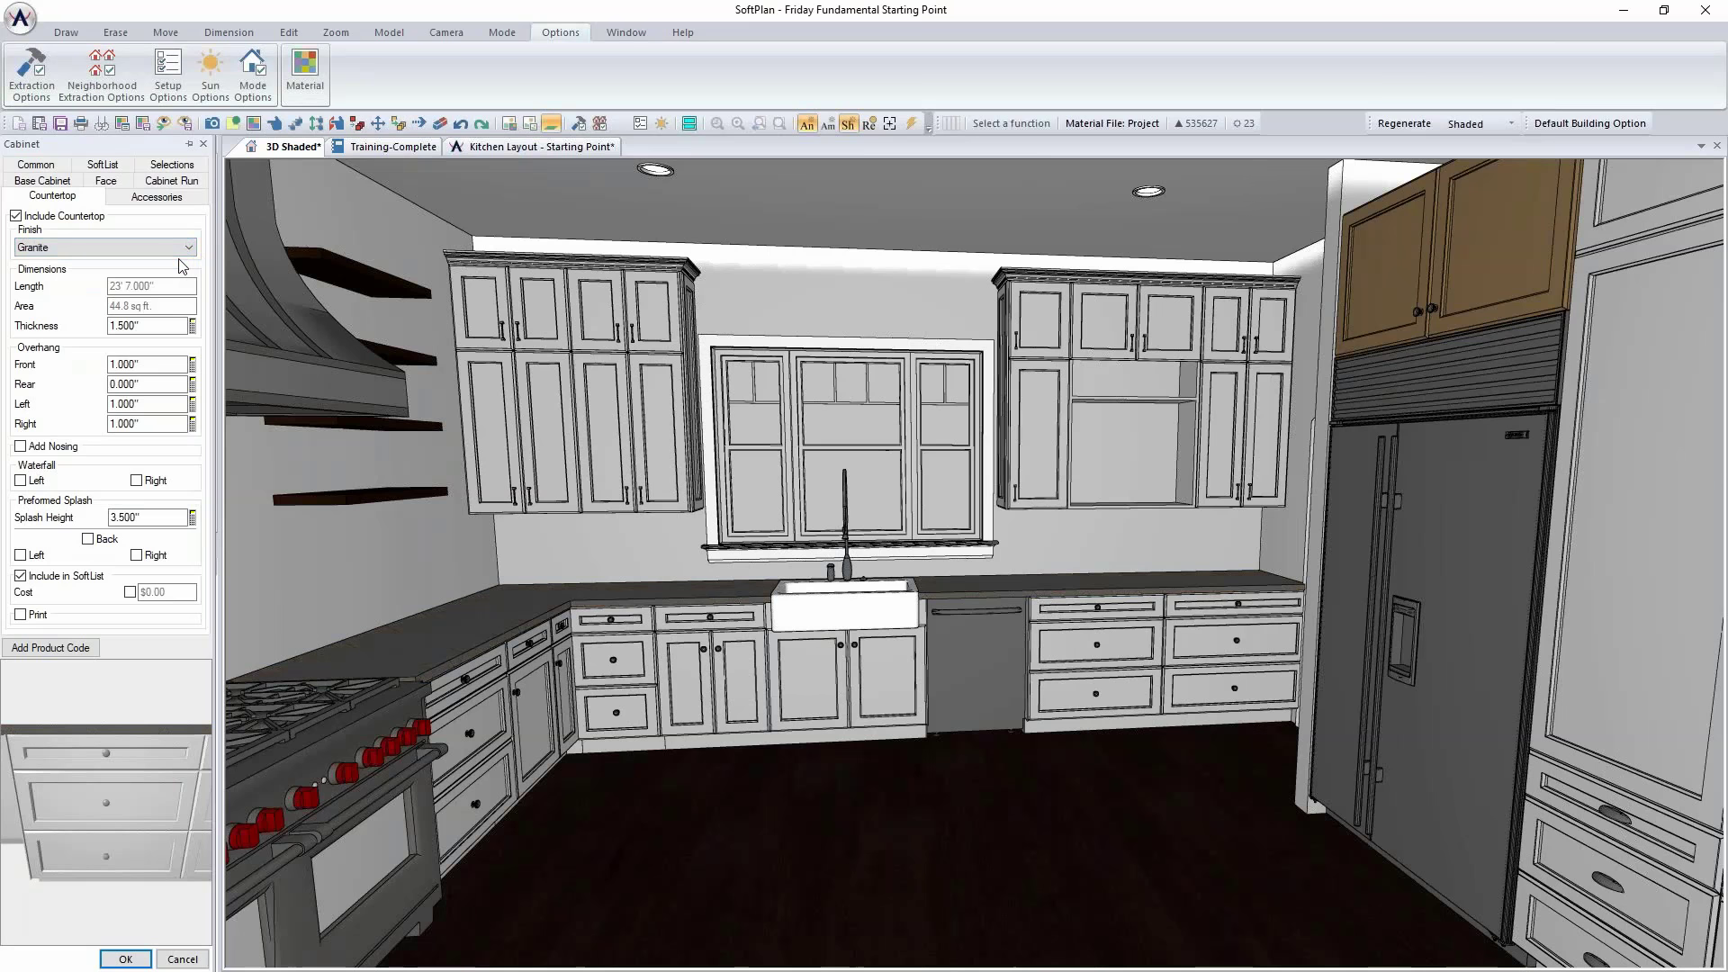
# Step: Change the base cabinets' handles to pull square.dwg from the Cabinet Hardware library
pyautogui.click(158, 197)
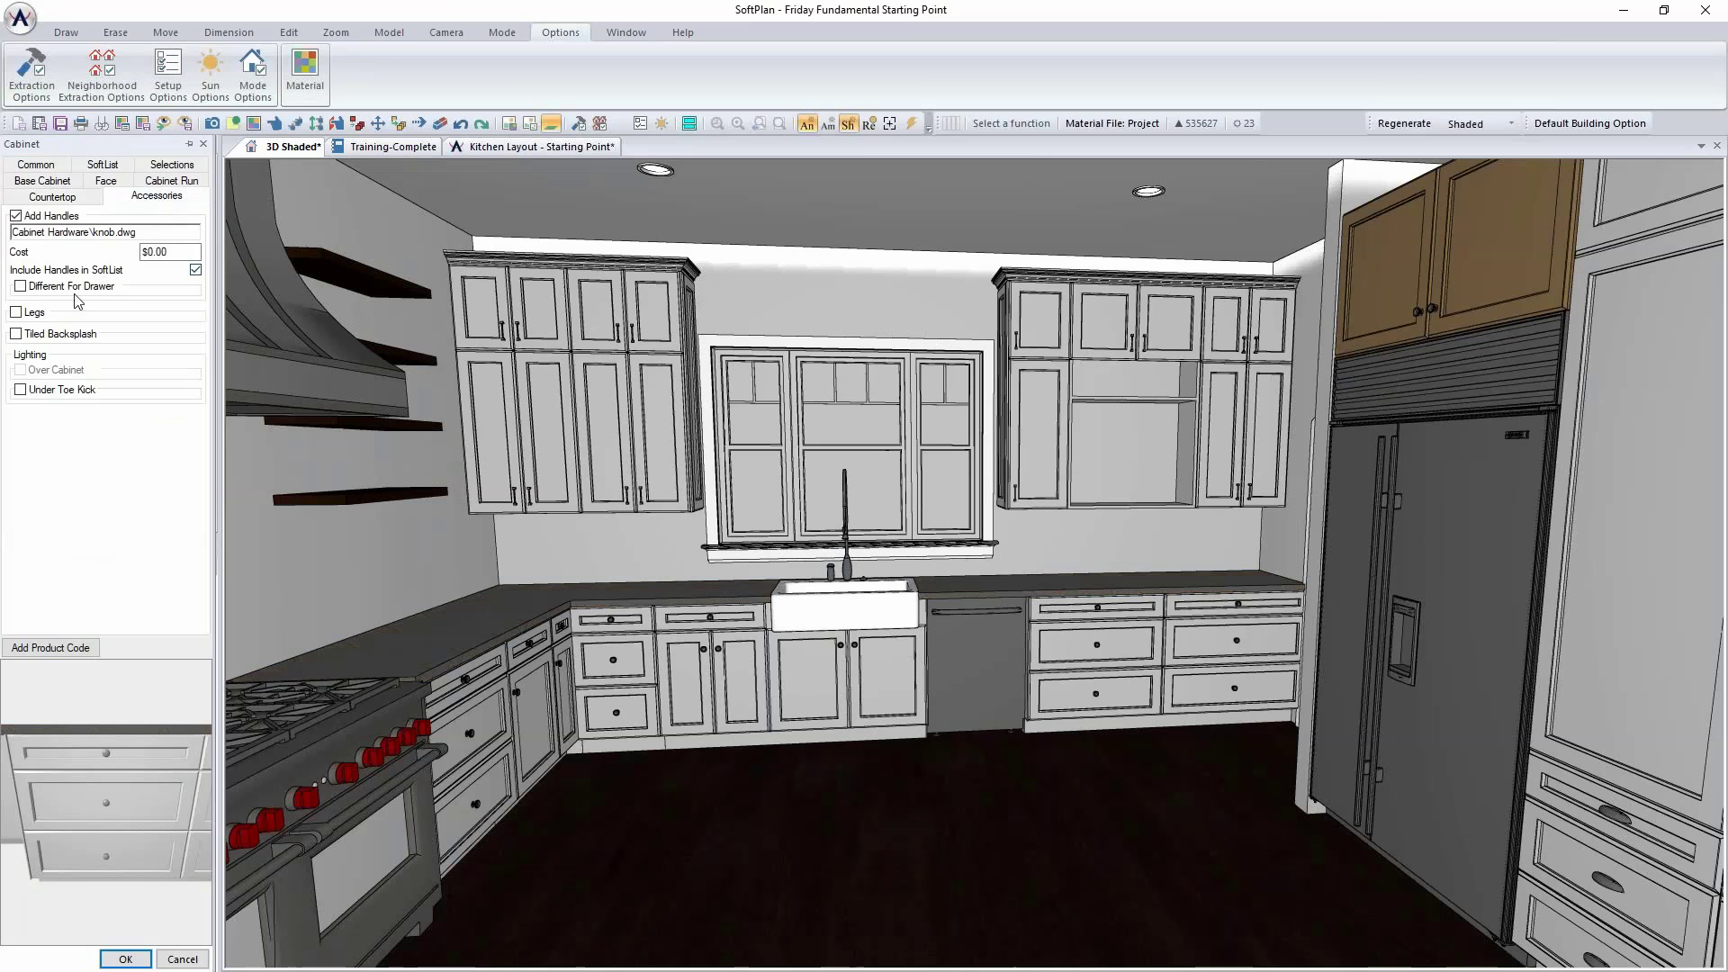
pyautogui.click(90, 232)
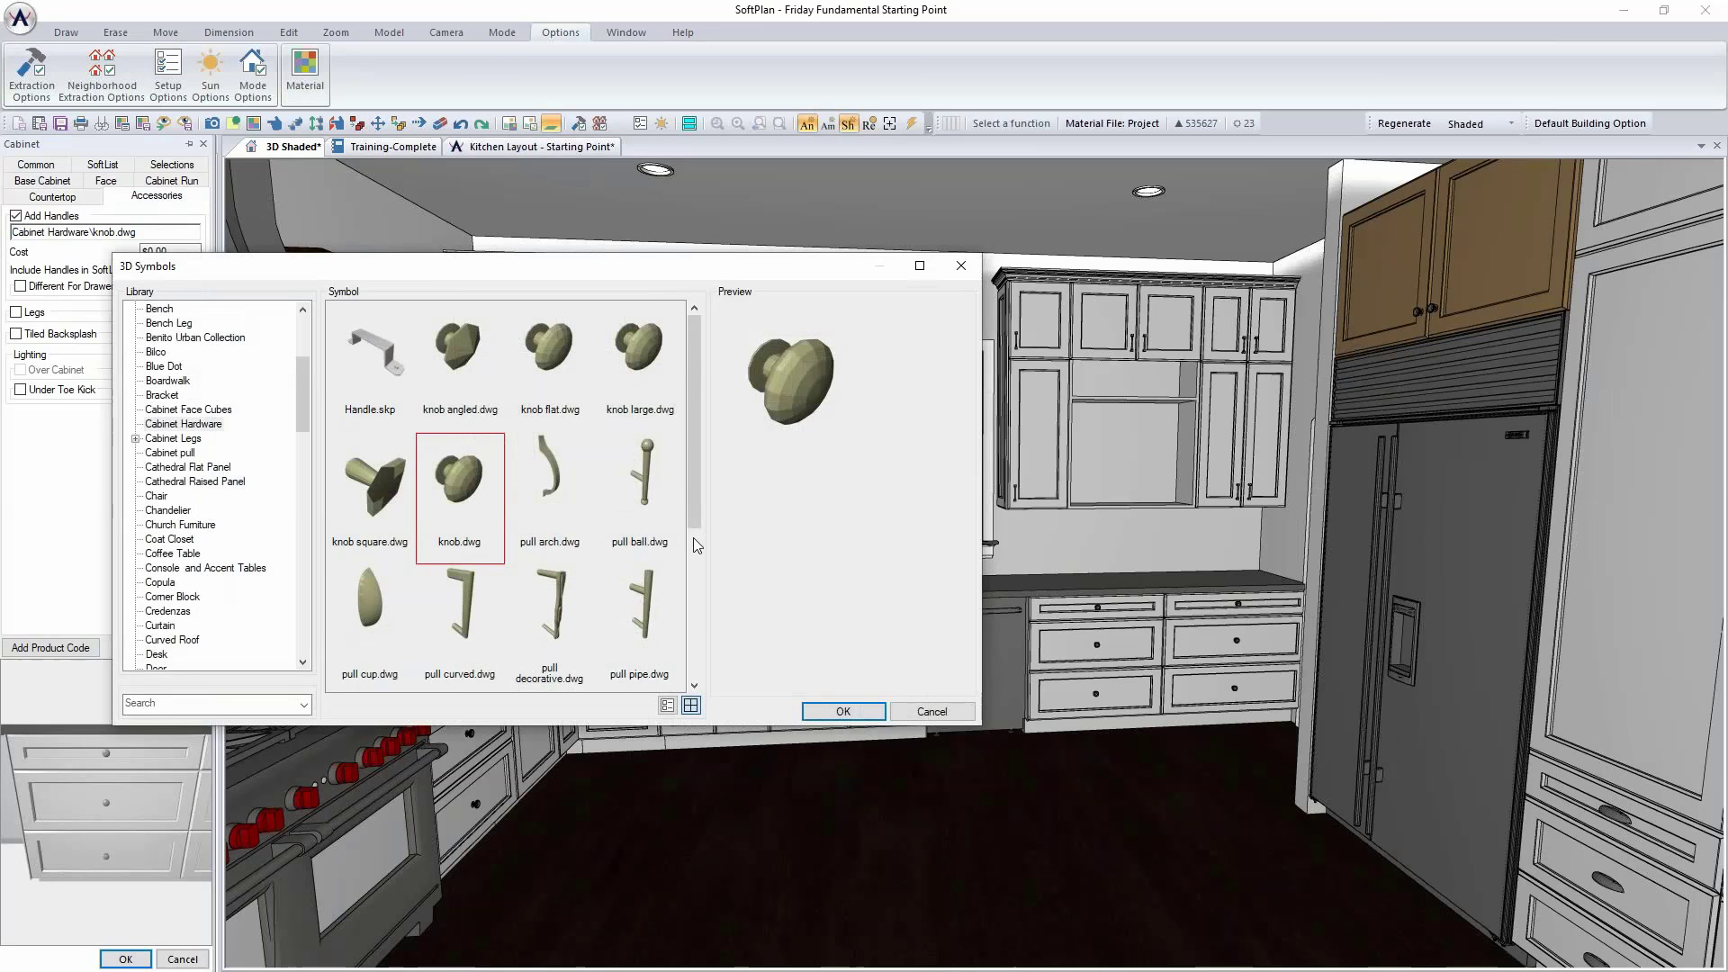
pyautogui.scroll(-2, 480, 553)
pyautogui.click(468, 547)
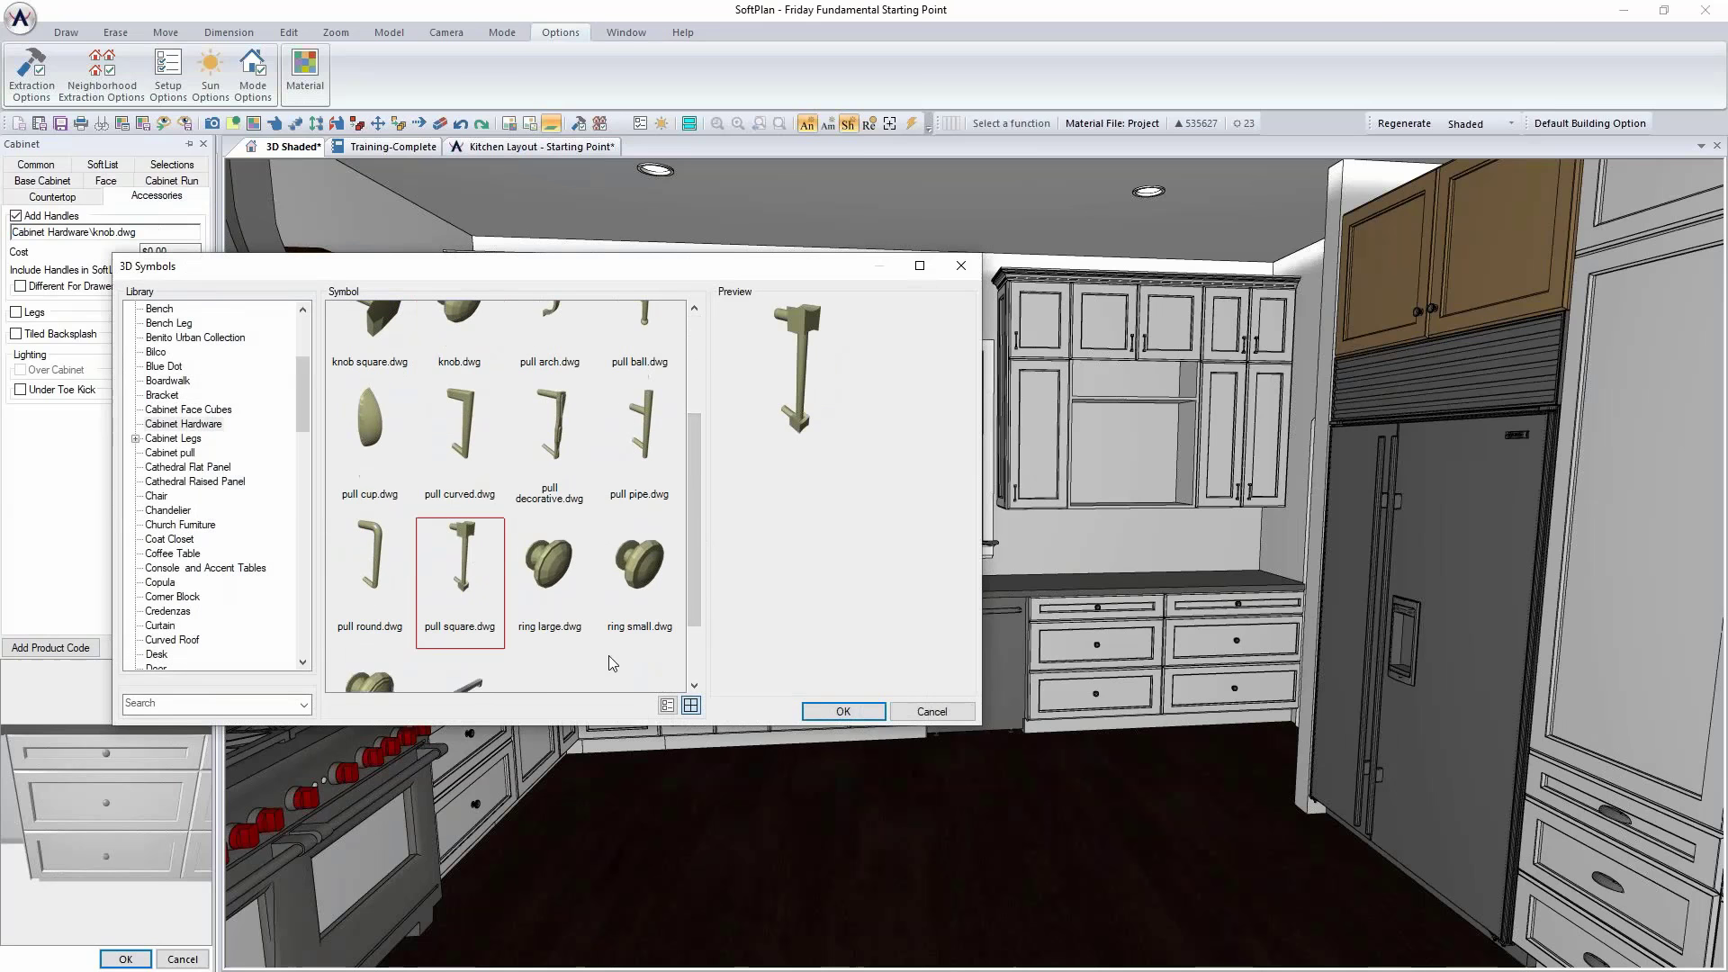
pyautogui.click(844, 711)
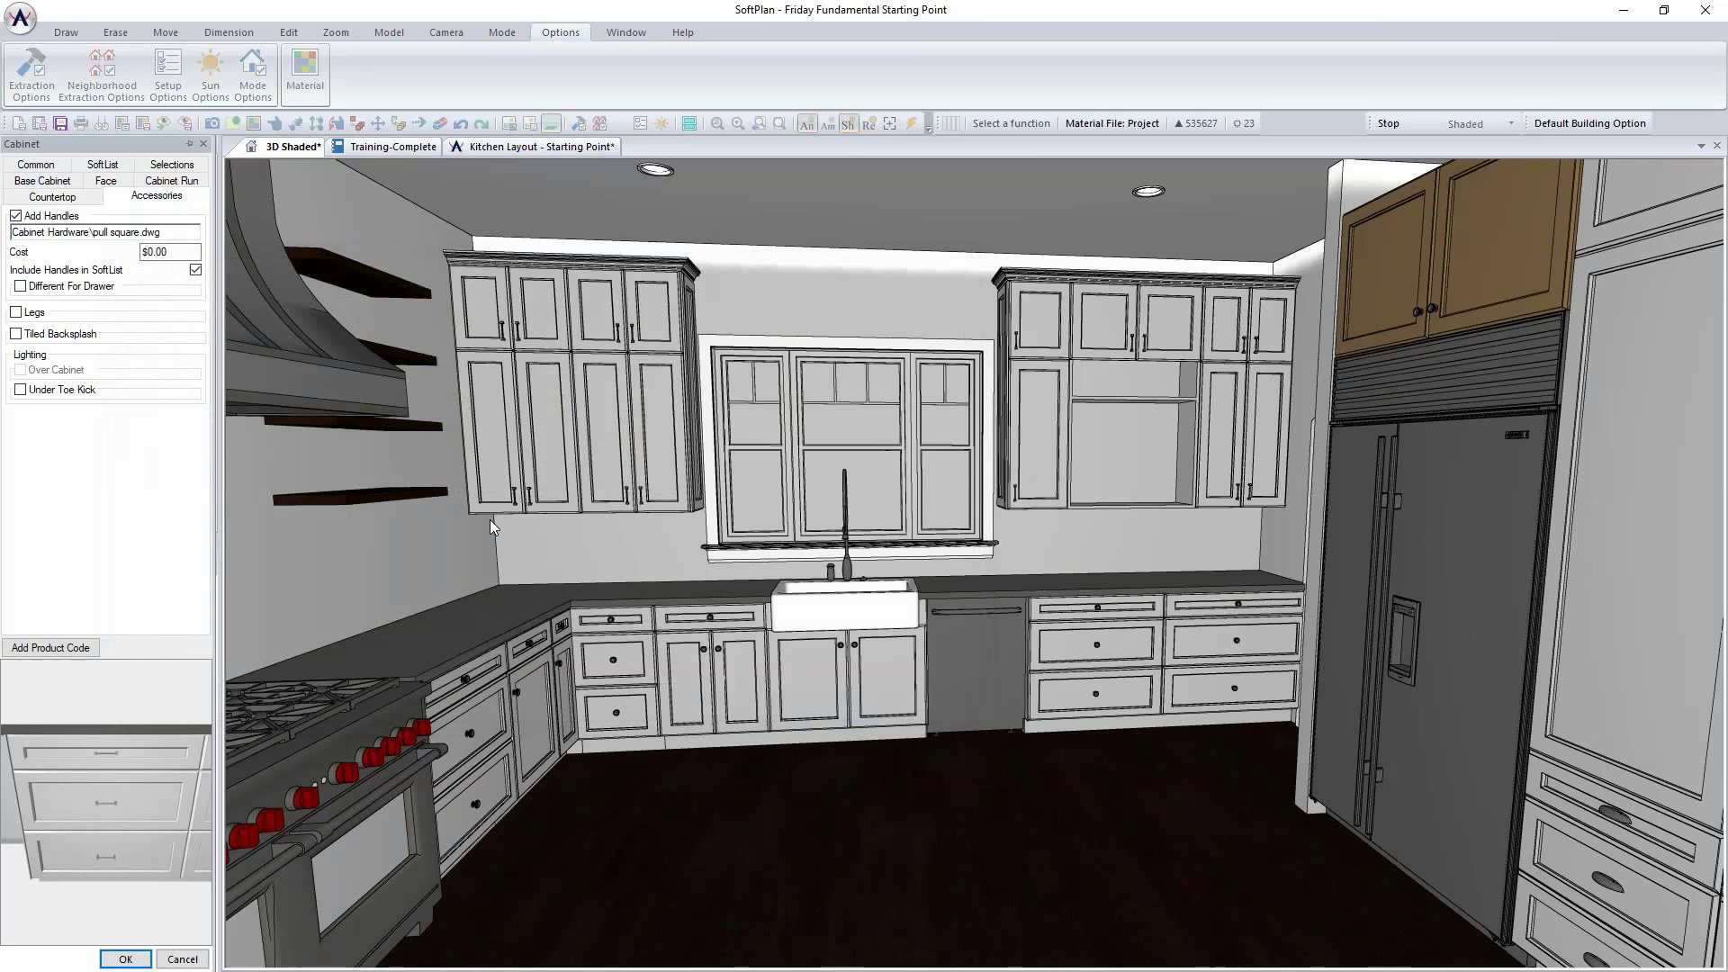
# Step: Give the base cabinet drawers a different handle, pull cup.dwg, and finish the cabinet edit
pyautogui.click(67, 287)
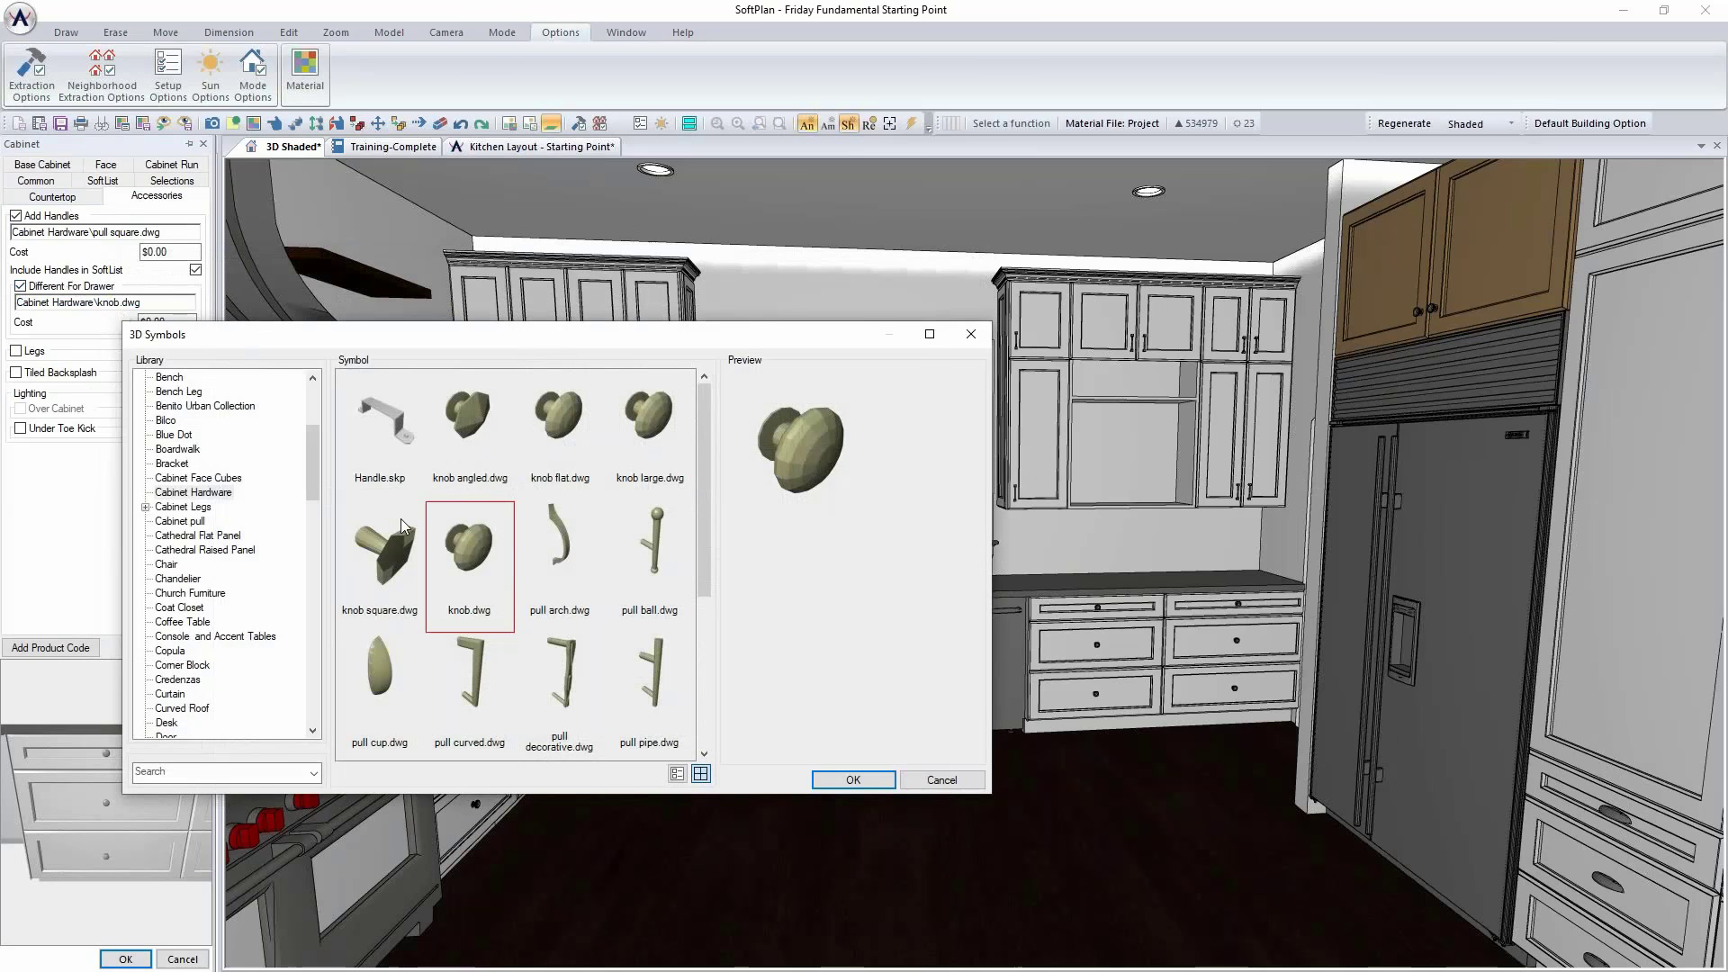
pyautogui.click(393, 666)
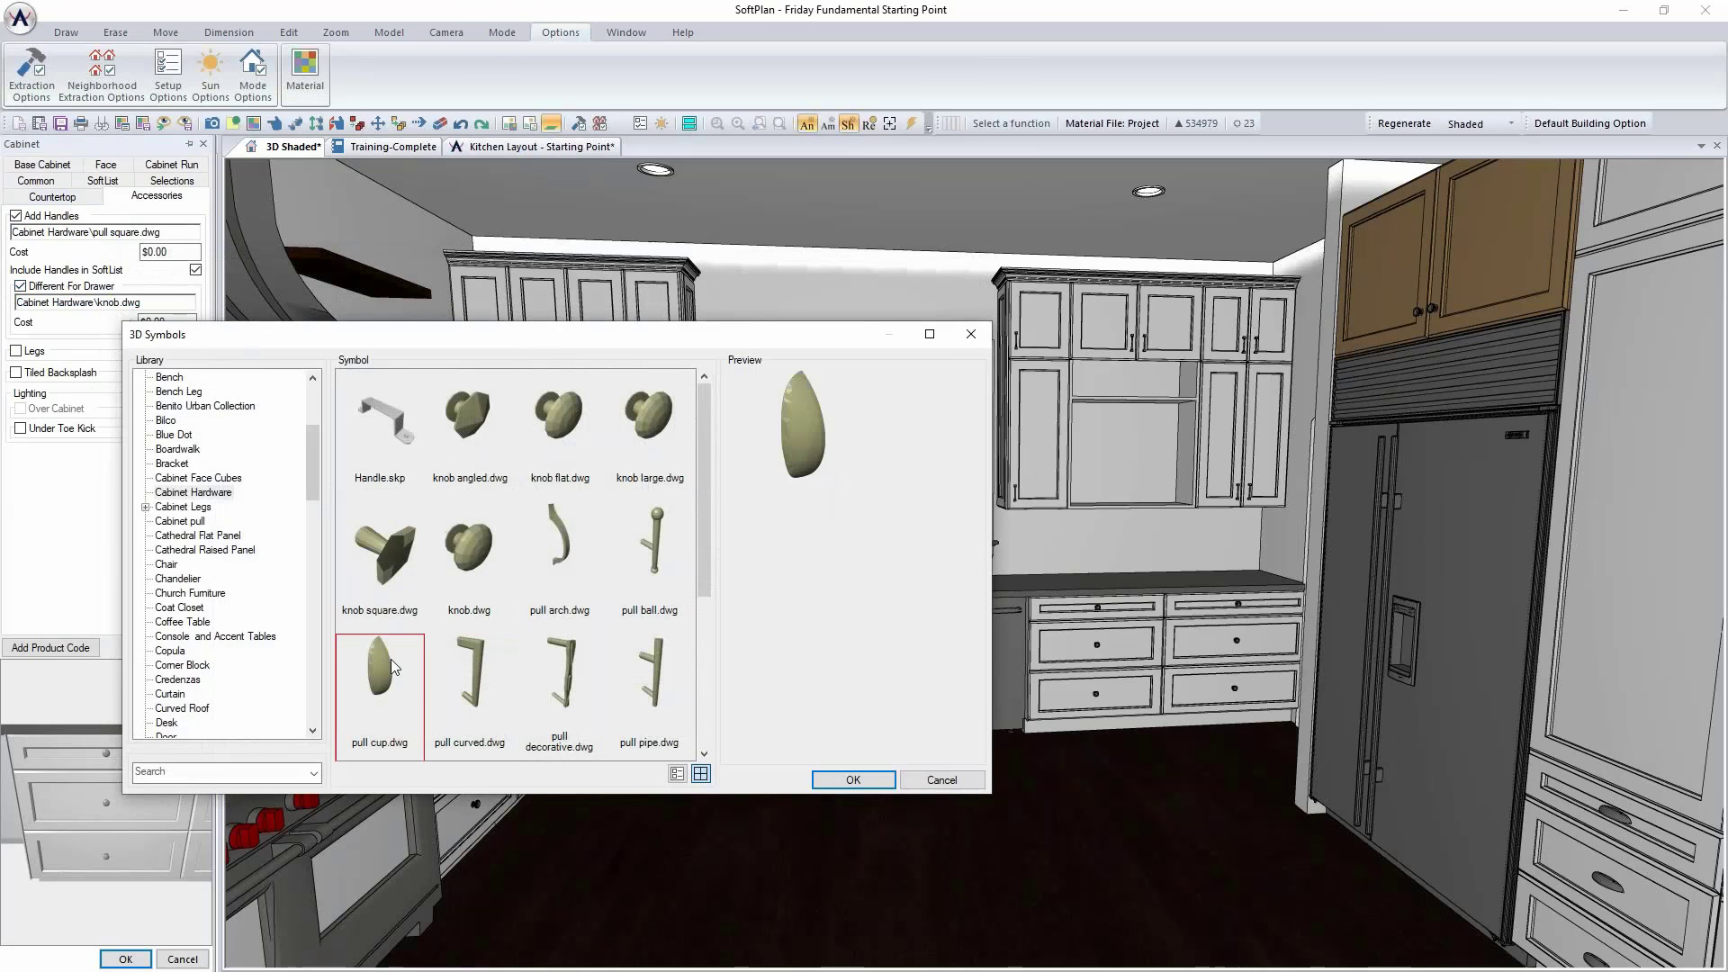
pyautogui.click(850, 779)
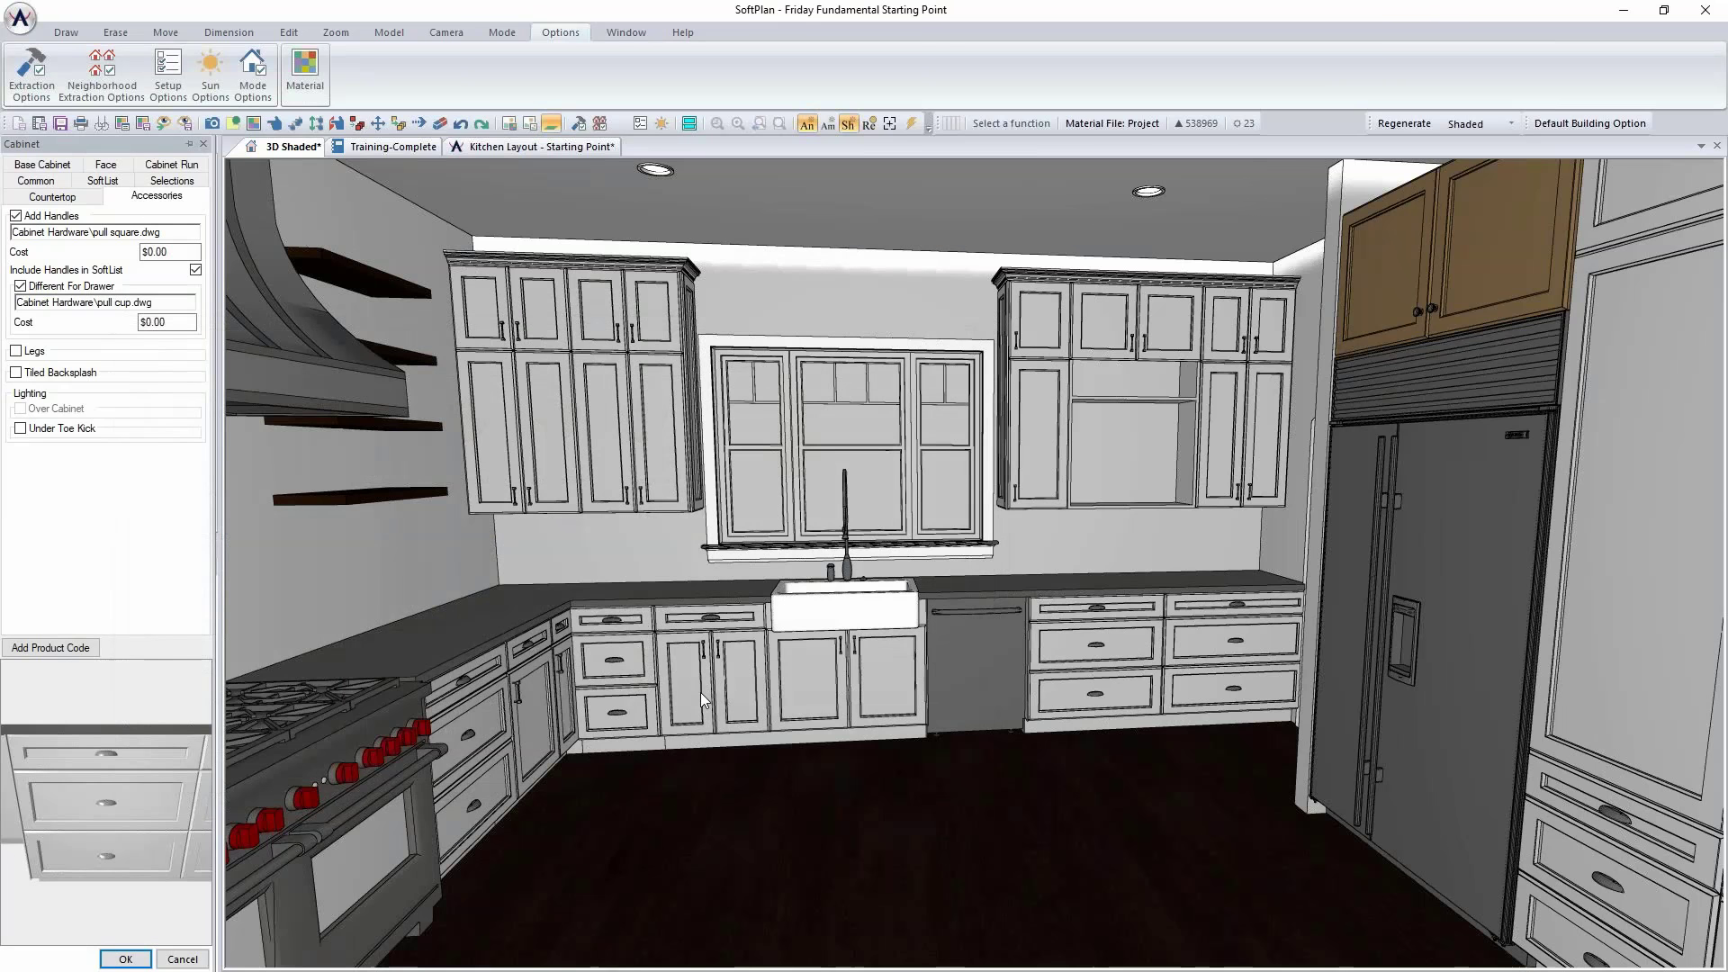
pyautogui.scroll(3, 845, 718)
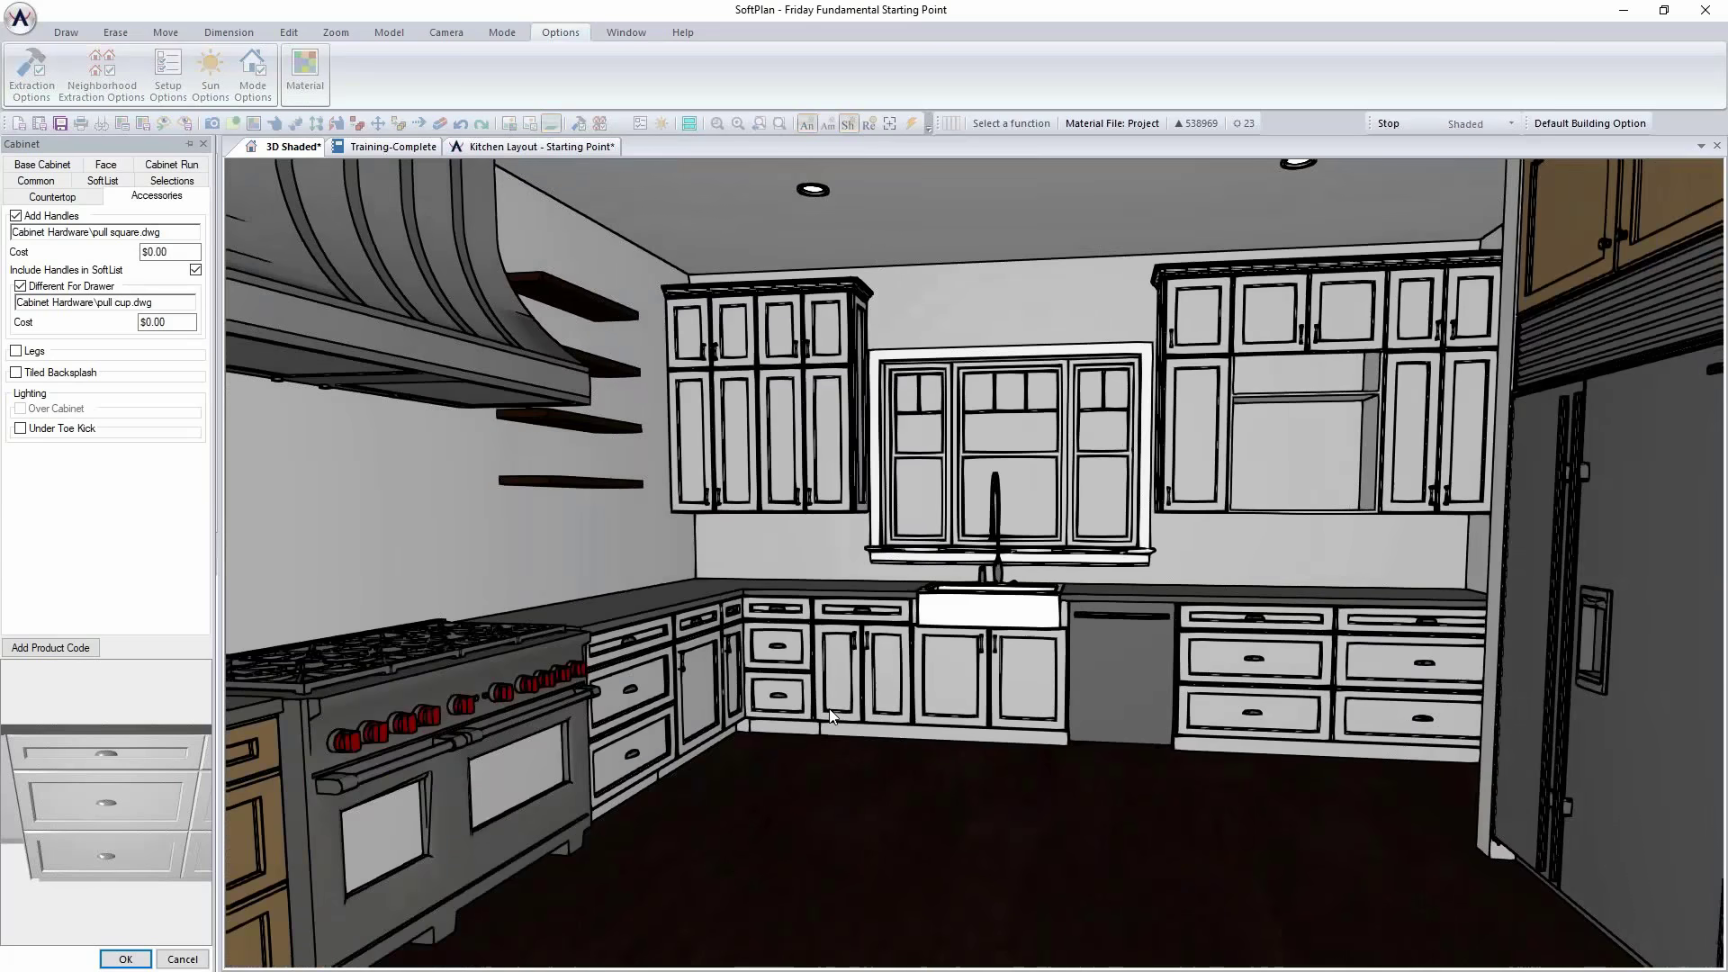
pyautogui.scroll(3, 828, 715)
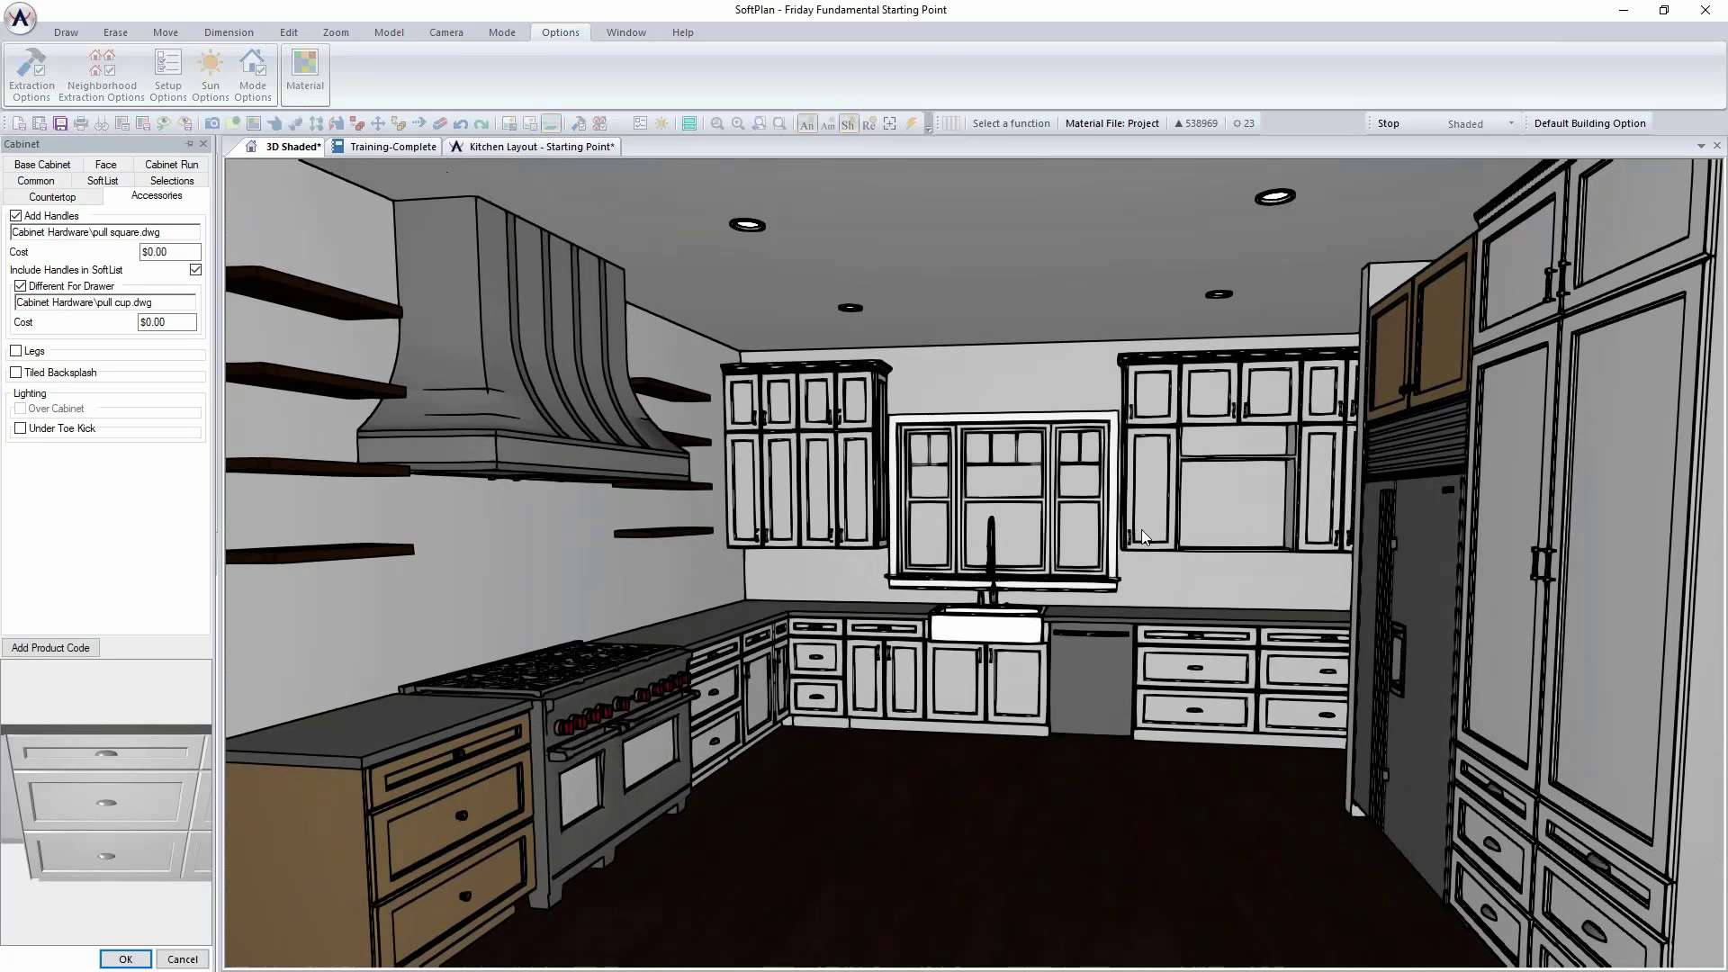
pyautogui.scroll(-5, 1165, 767)
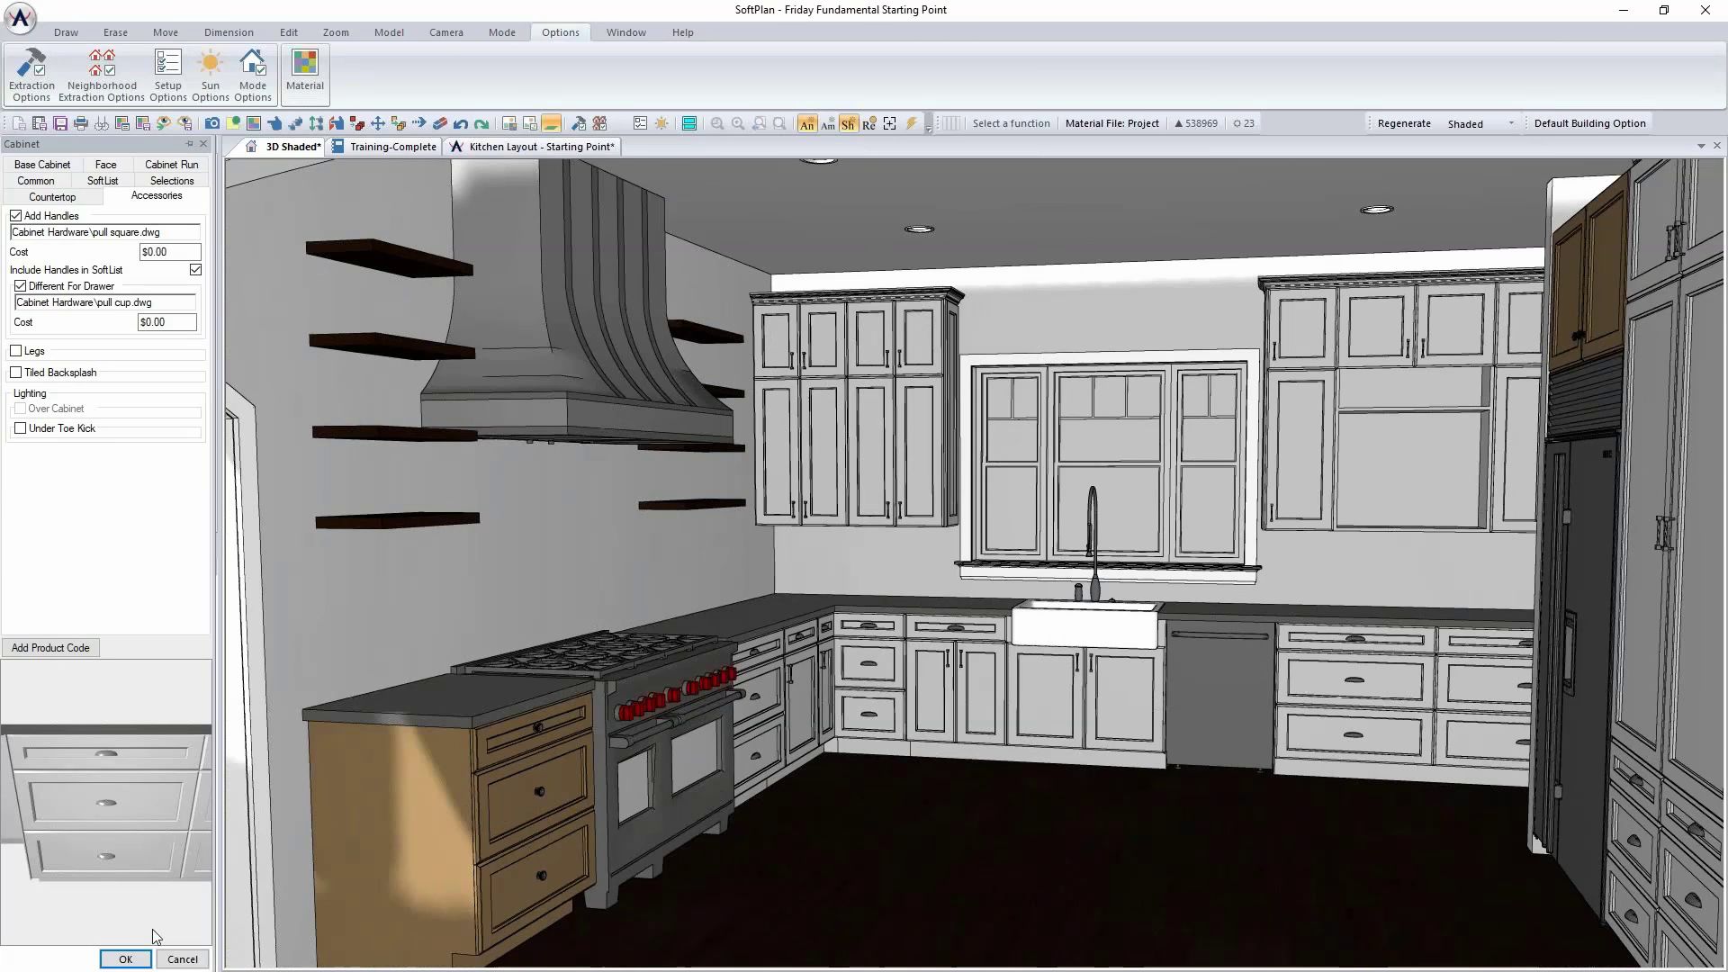
pyautogui.click(126, 959)
# Step: Repeat the base cabinet edit on the wood-finish drawer cabinet beside the range and add a left end panel to it
pyautogui.rightClick(490, 828)
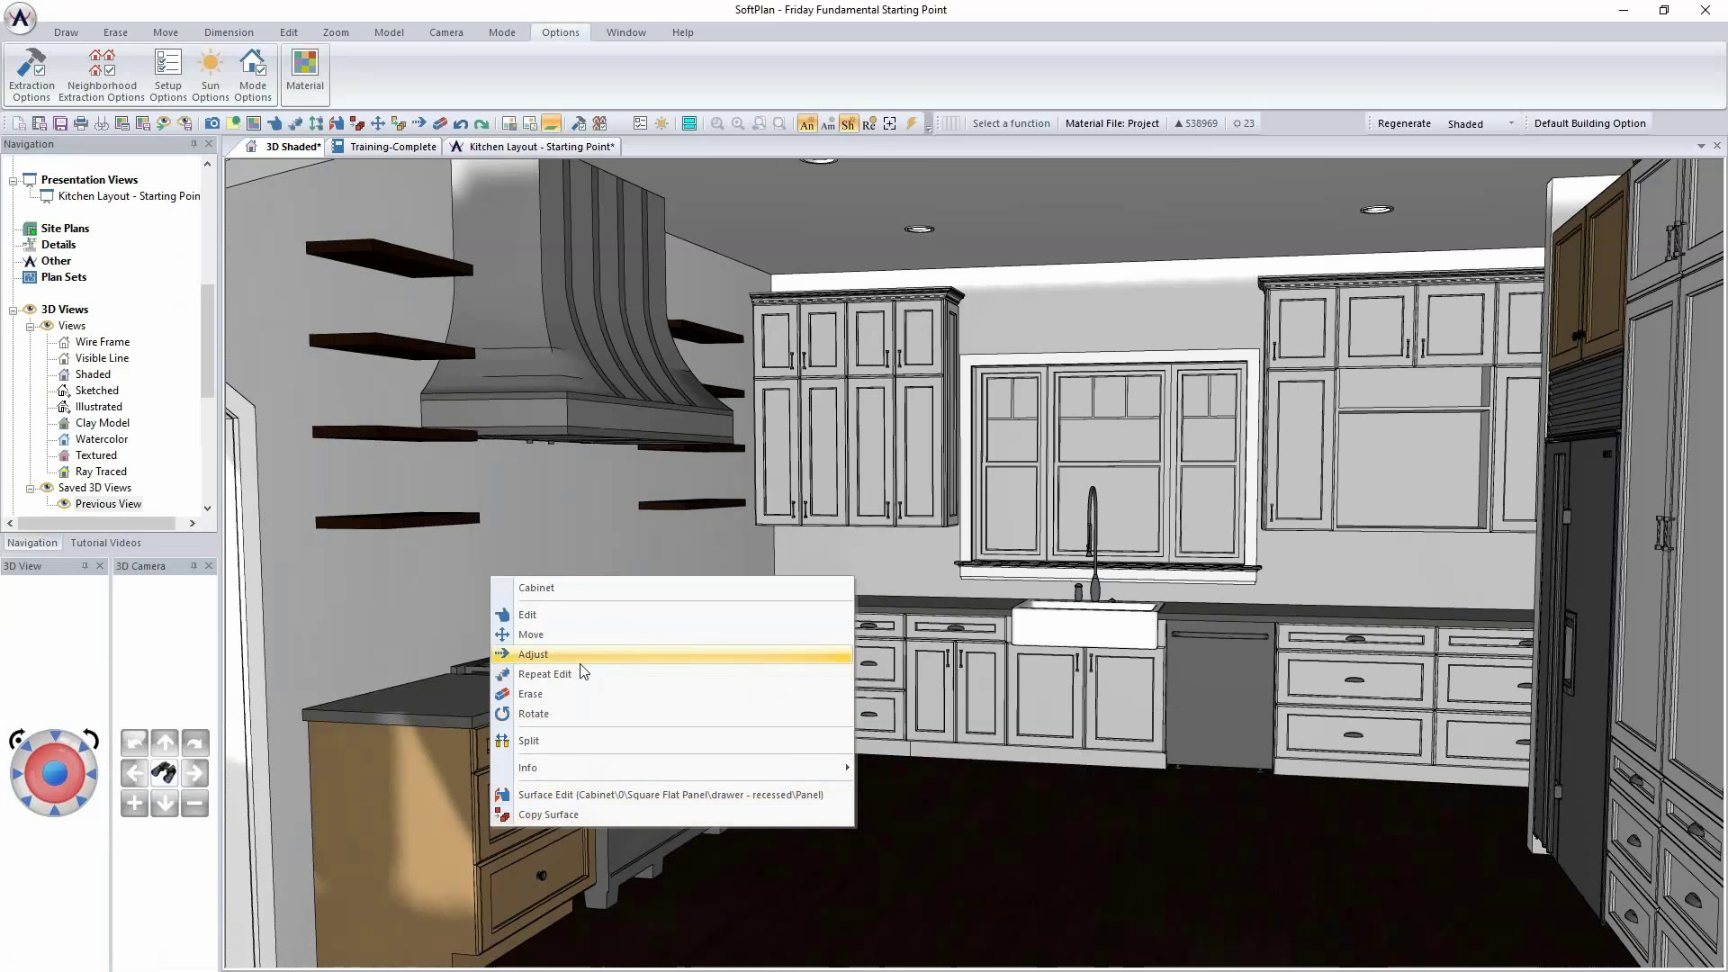
pyautogui.click(544, 674)
pyautogui.rightClick(511, 800)
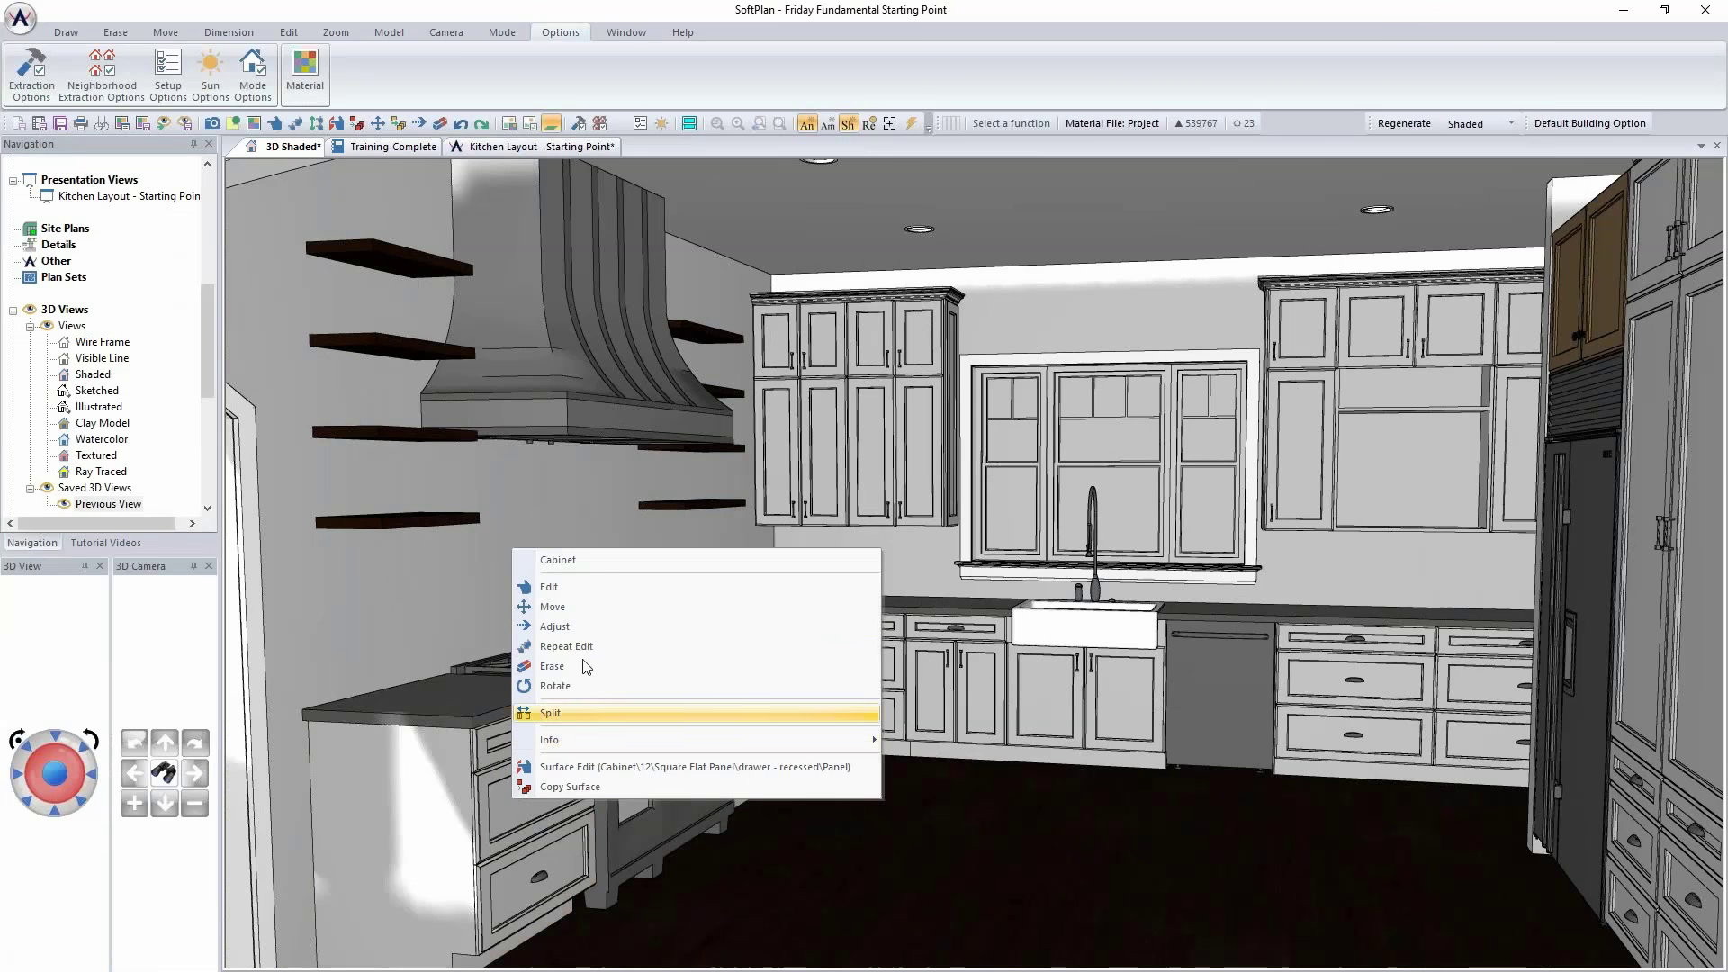
pyautogui.click(595, 587)
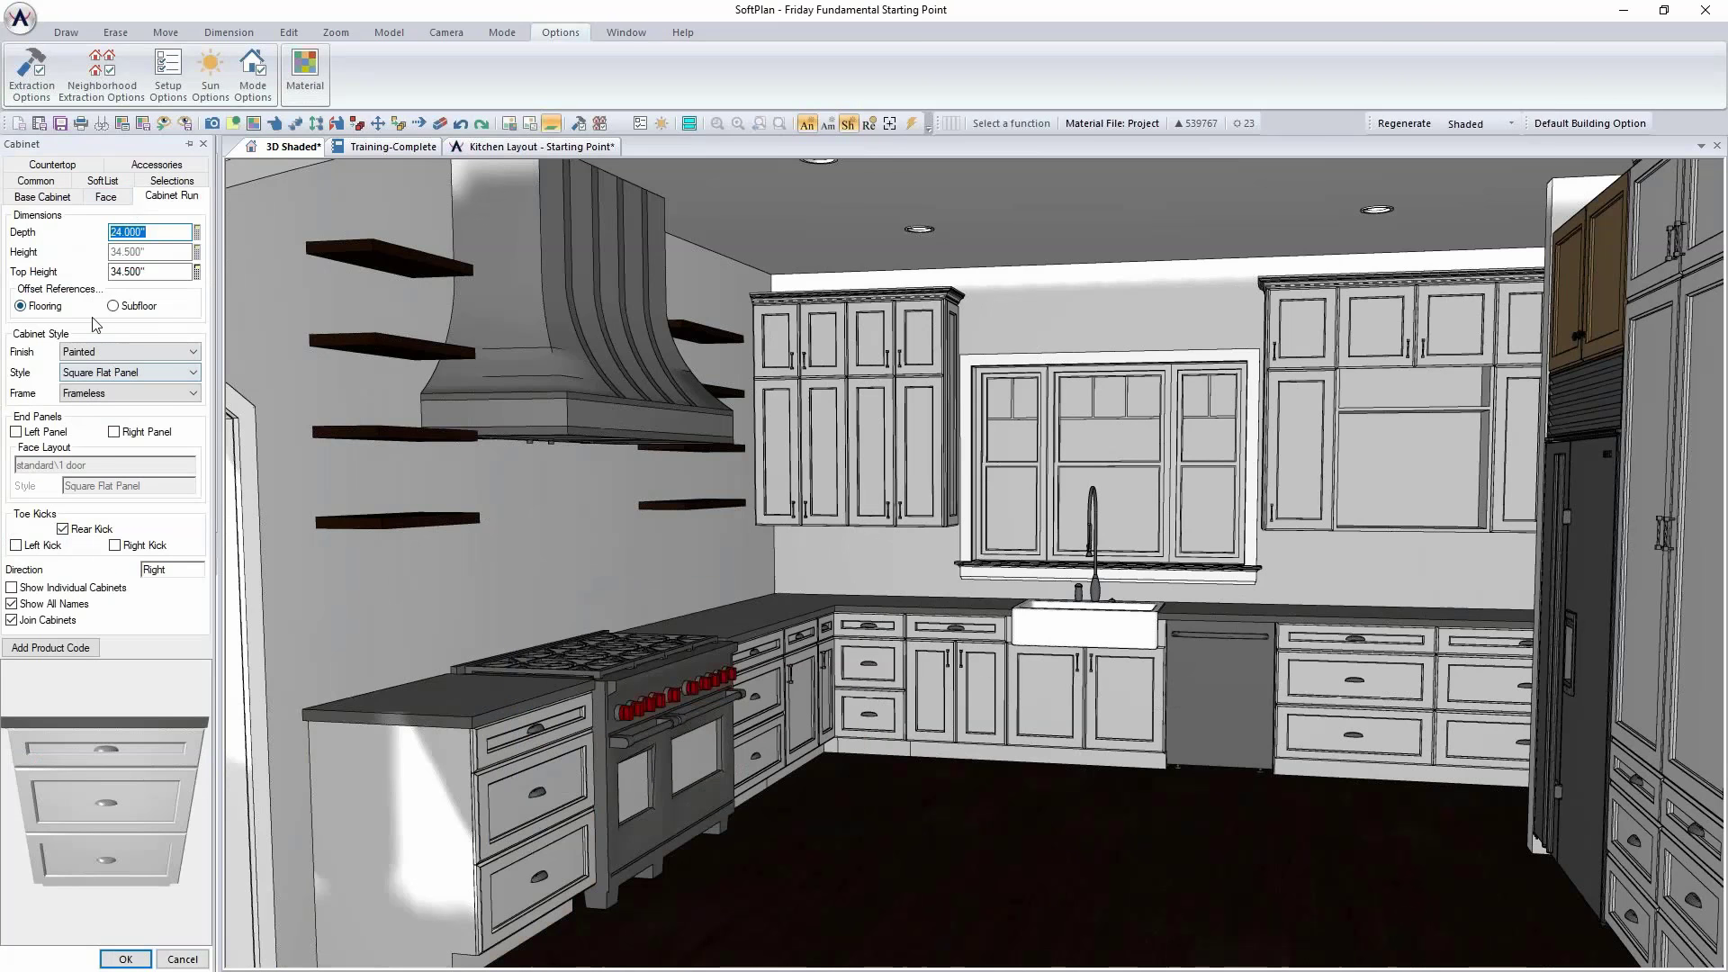
pyautogui.click(43, 433)
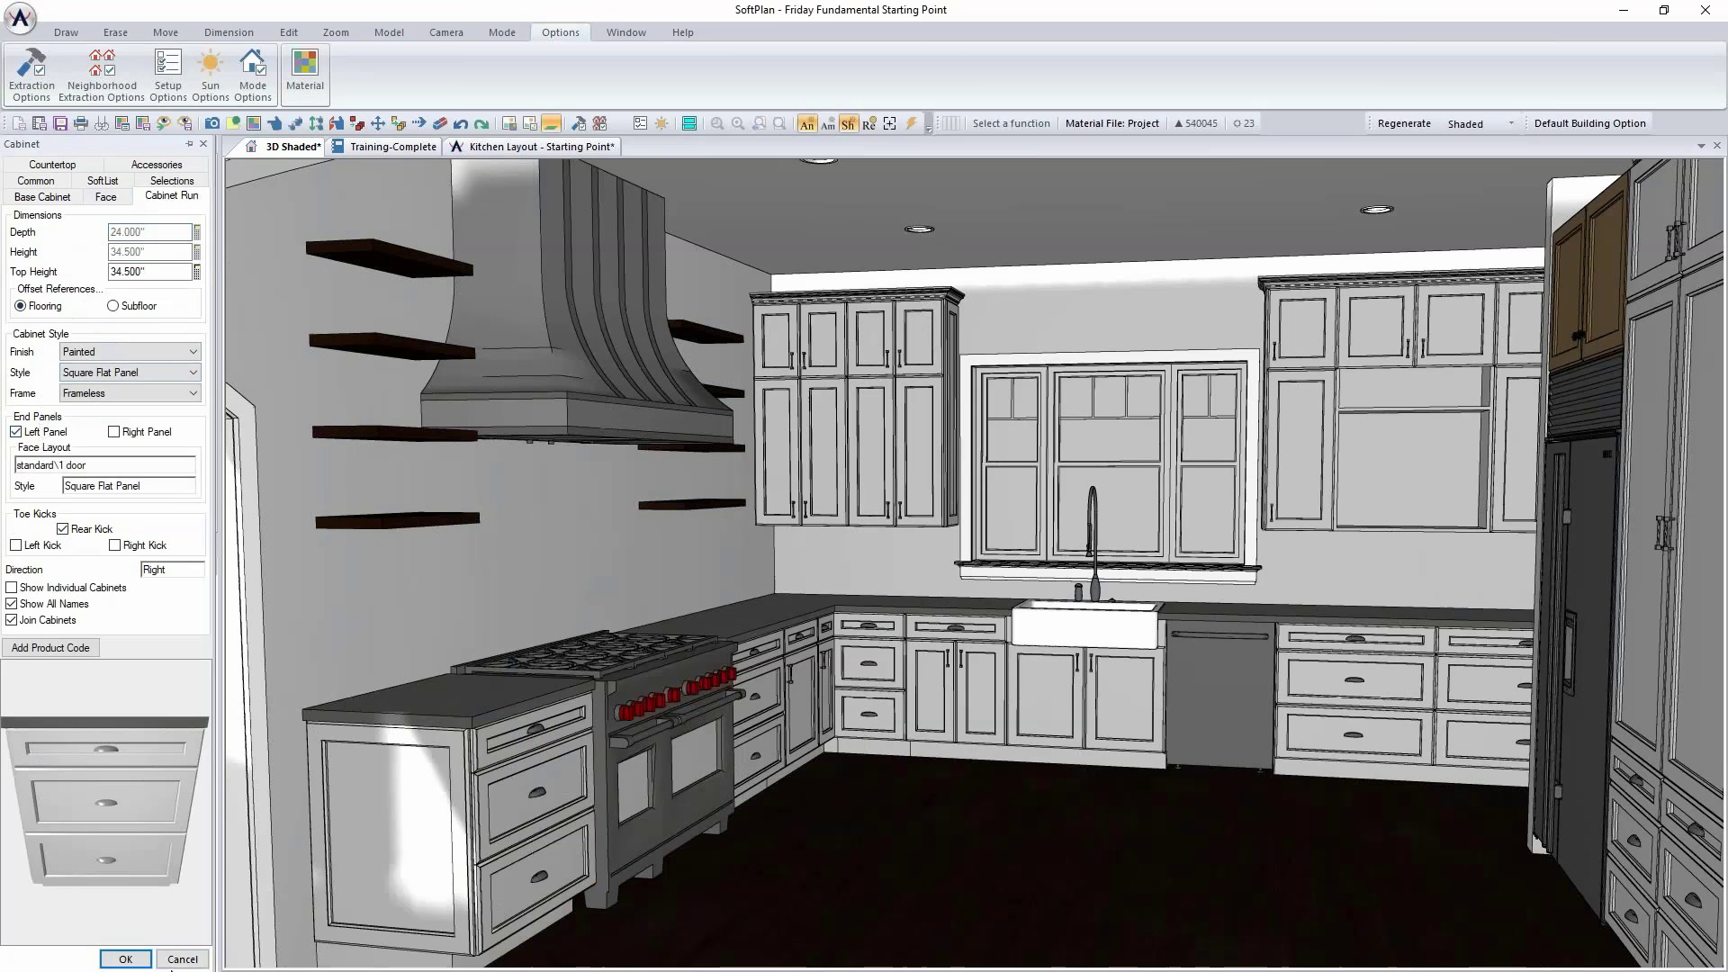
pyautogui.click(125, 960)
# Step: Change the handles of the wall cabinet above the refrigerator to pull square.dwg from the Cabinet Hardware library
pyautogui.moveTo(1368, 677); pyautogui.dragTo(1381, 668)
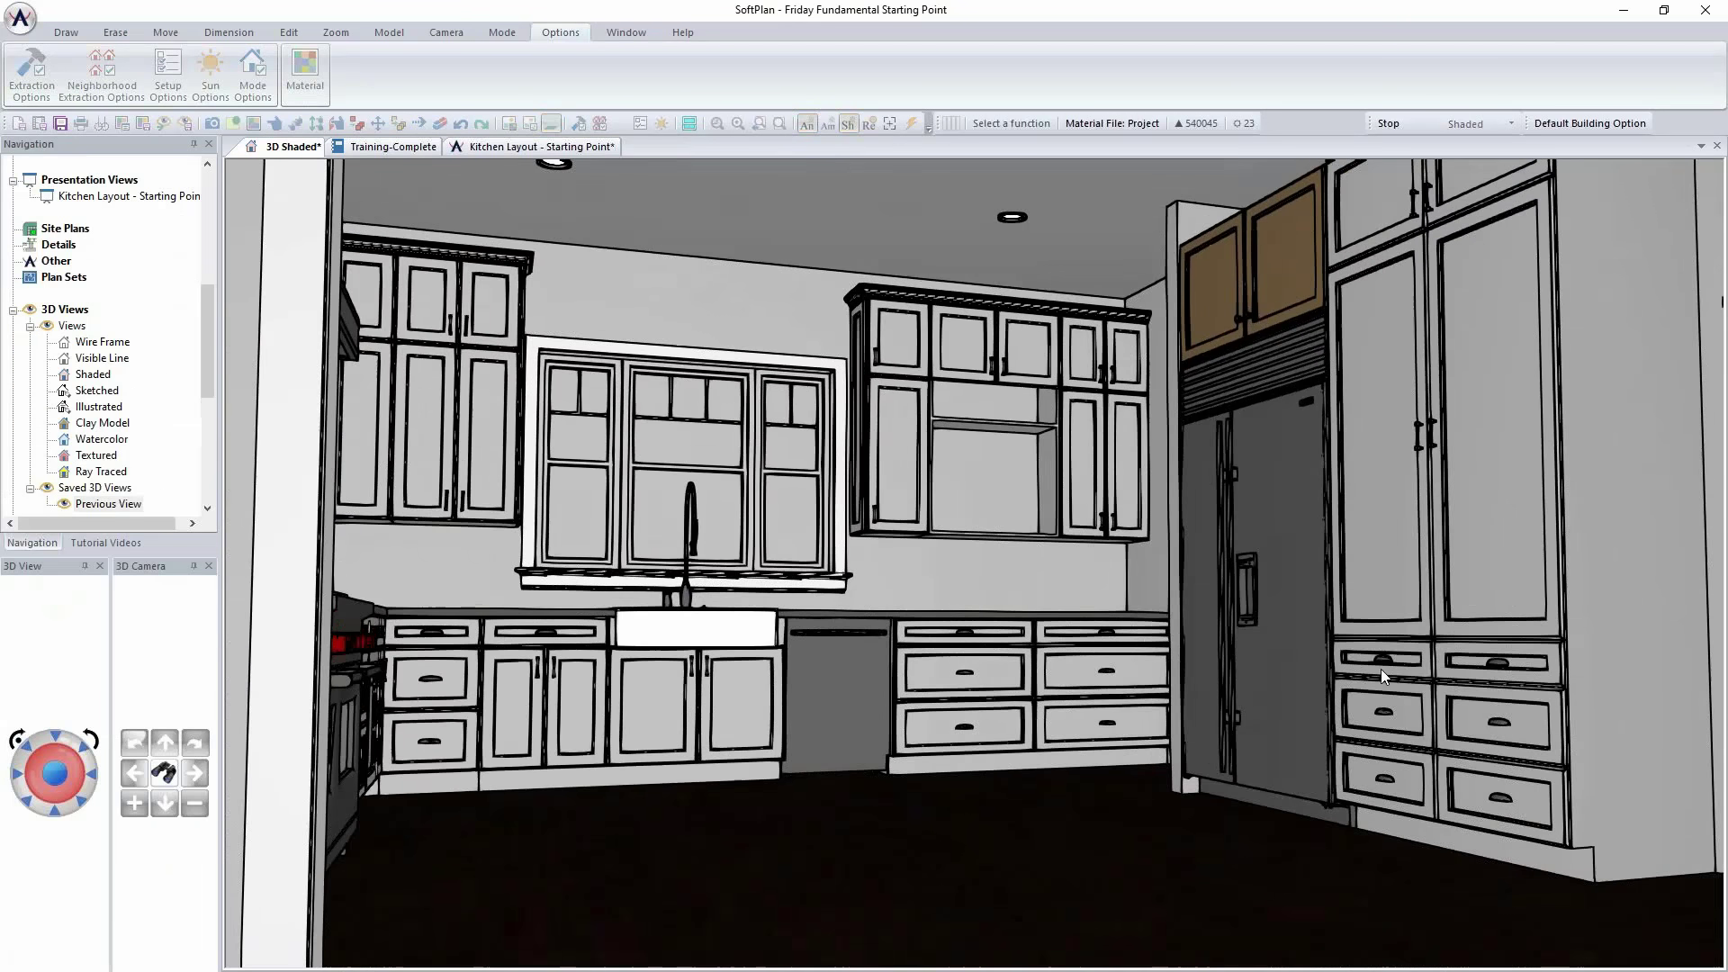
pyautogui.rightClick(1278, 262)
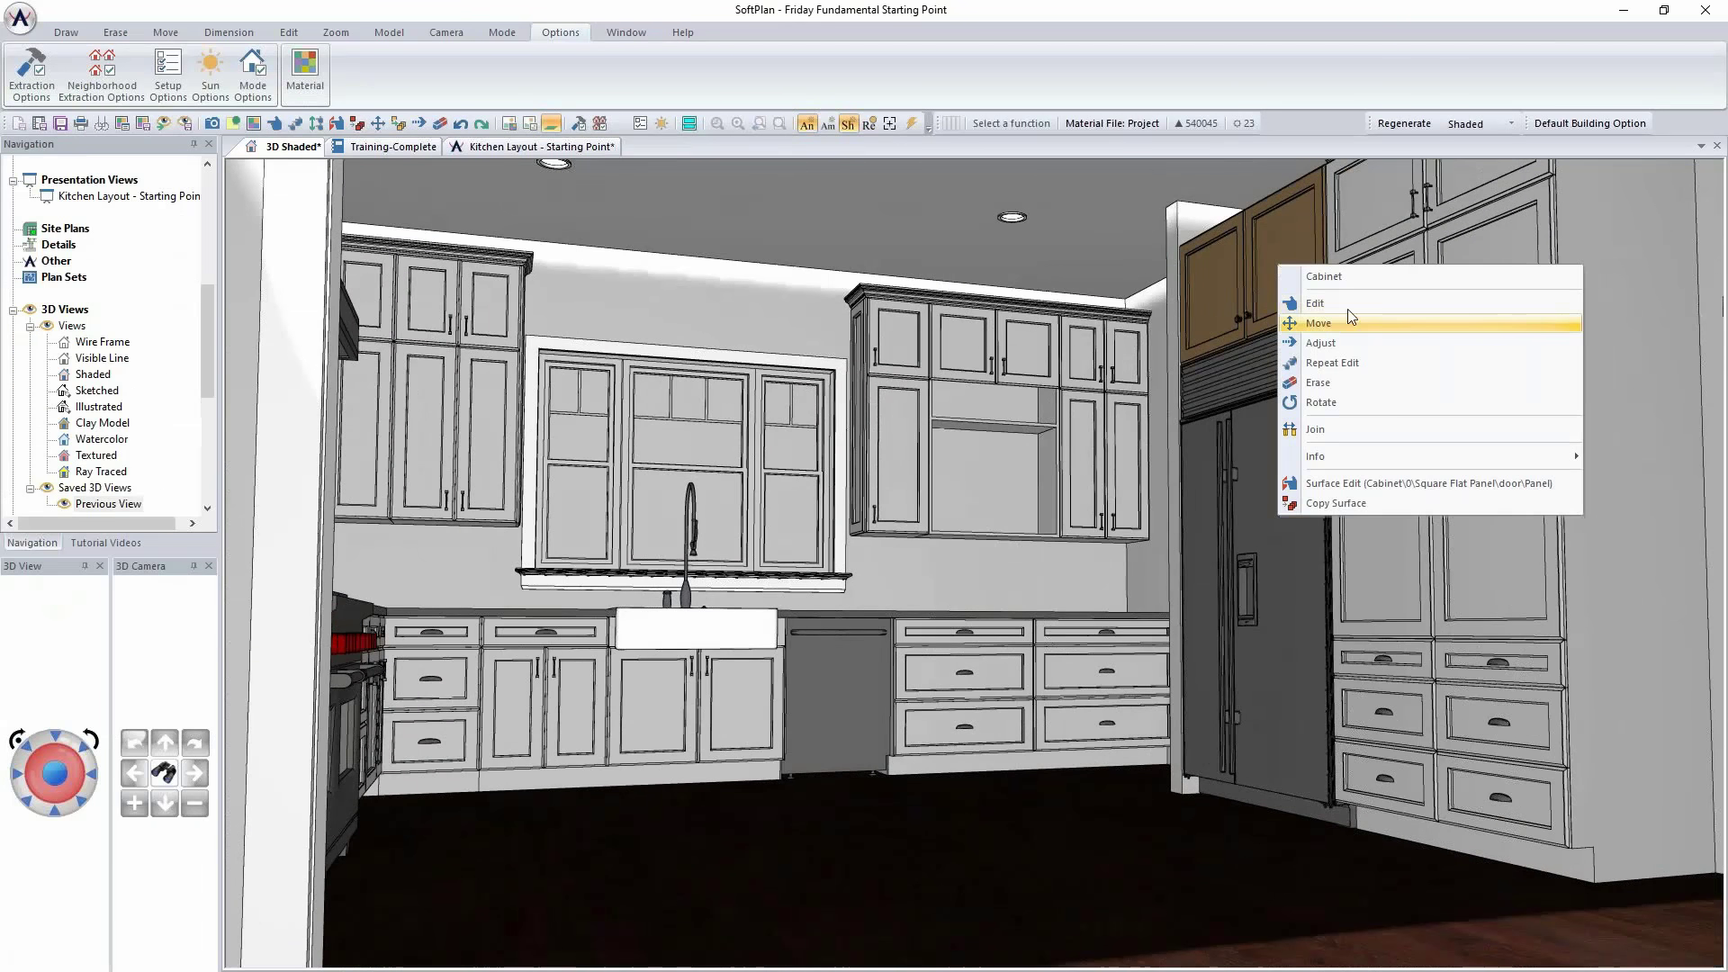
pyautogui.click(1348, 302)
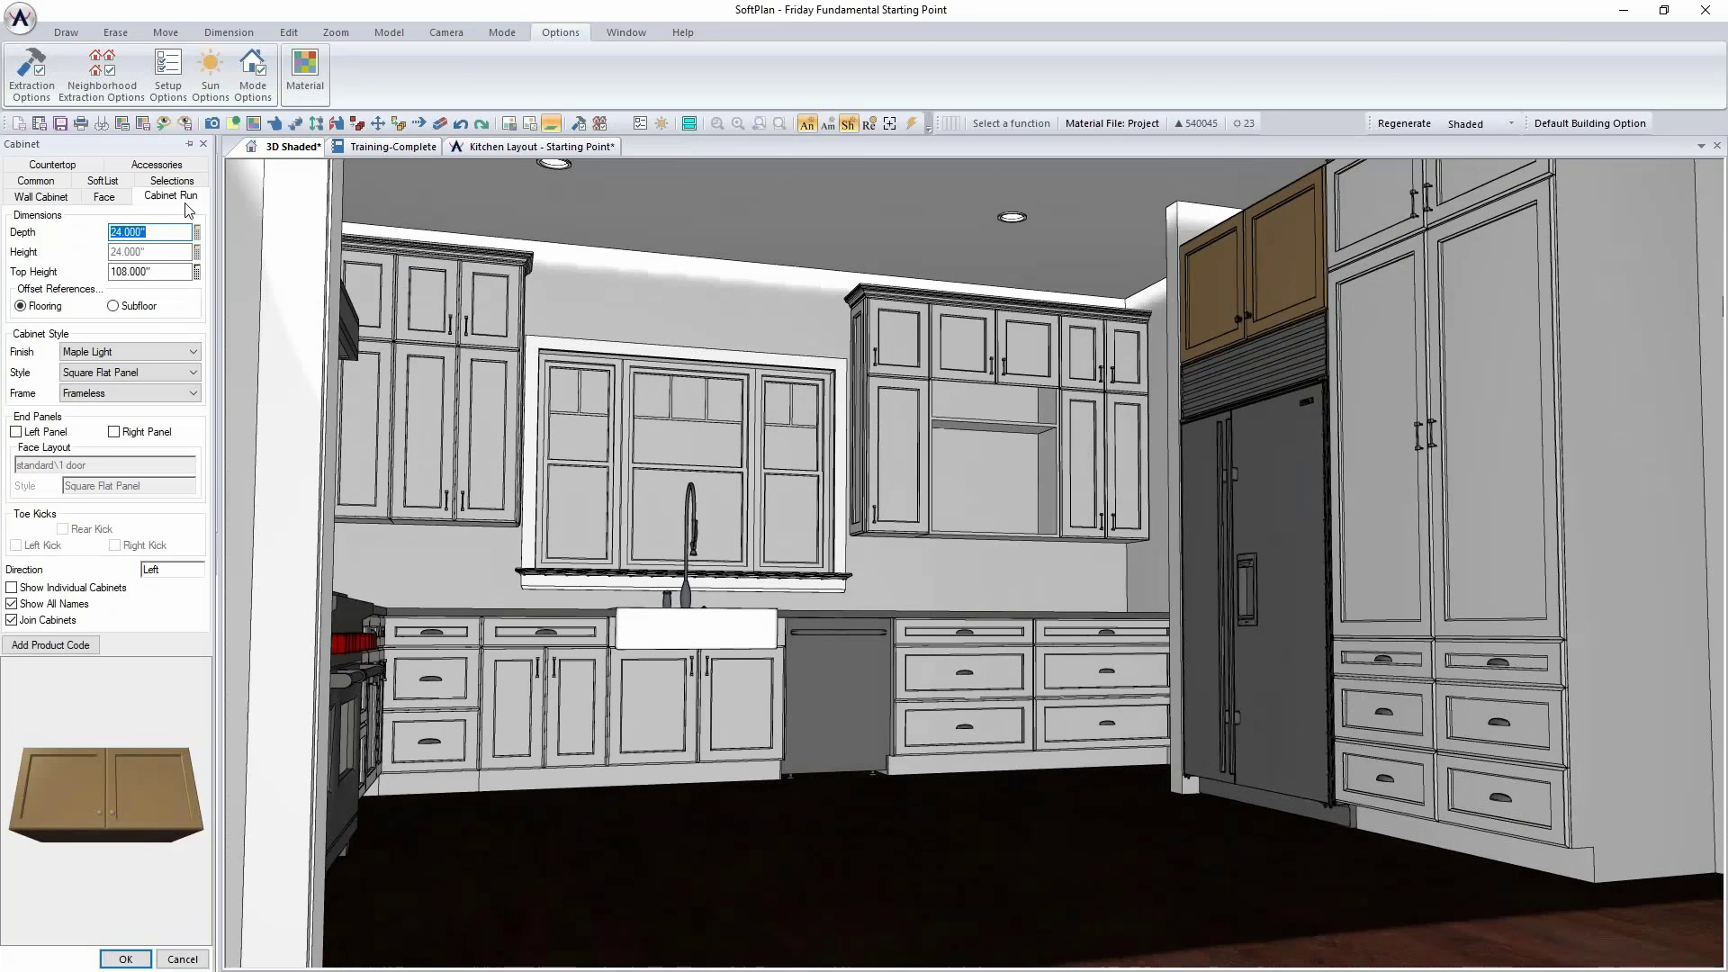
pyautogui.click(157, 165)
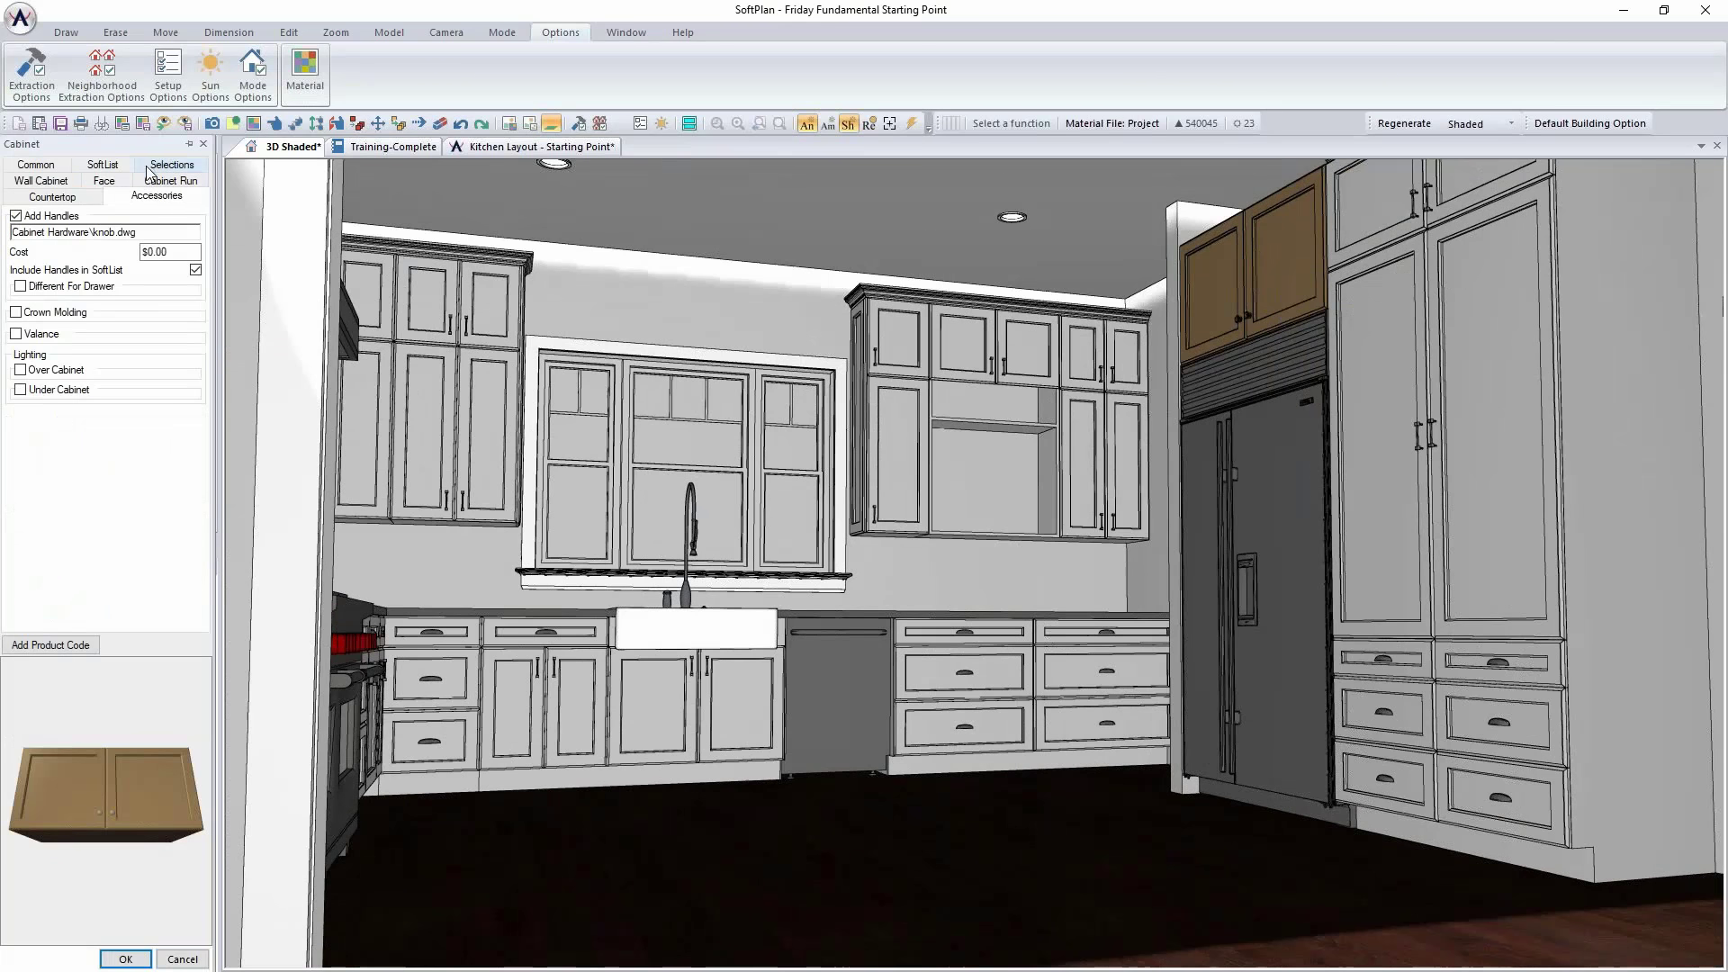
pyautogui.click(109, 235)
pyautogui.moveTo(718, 505); pyautogui.dragTo(718, 573)
pyautogui.click(484, 606)
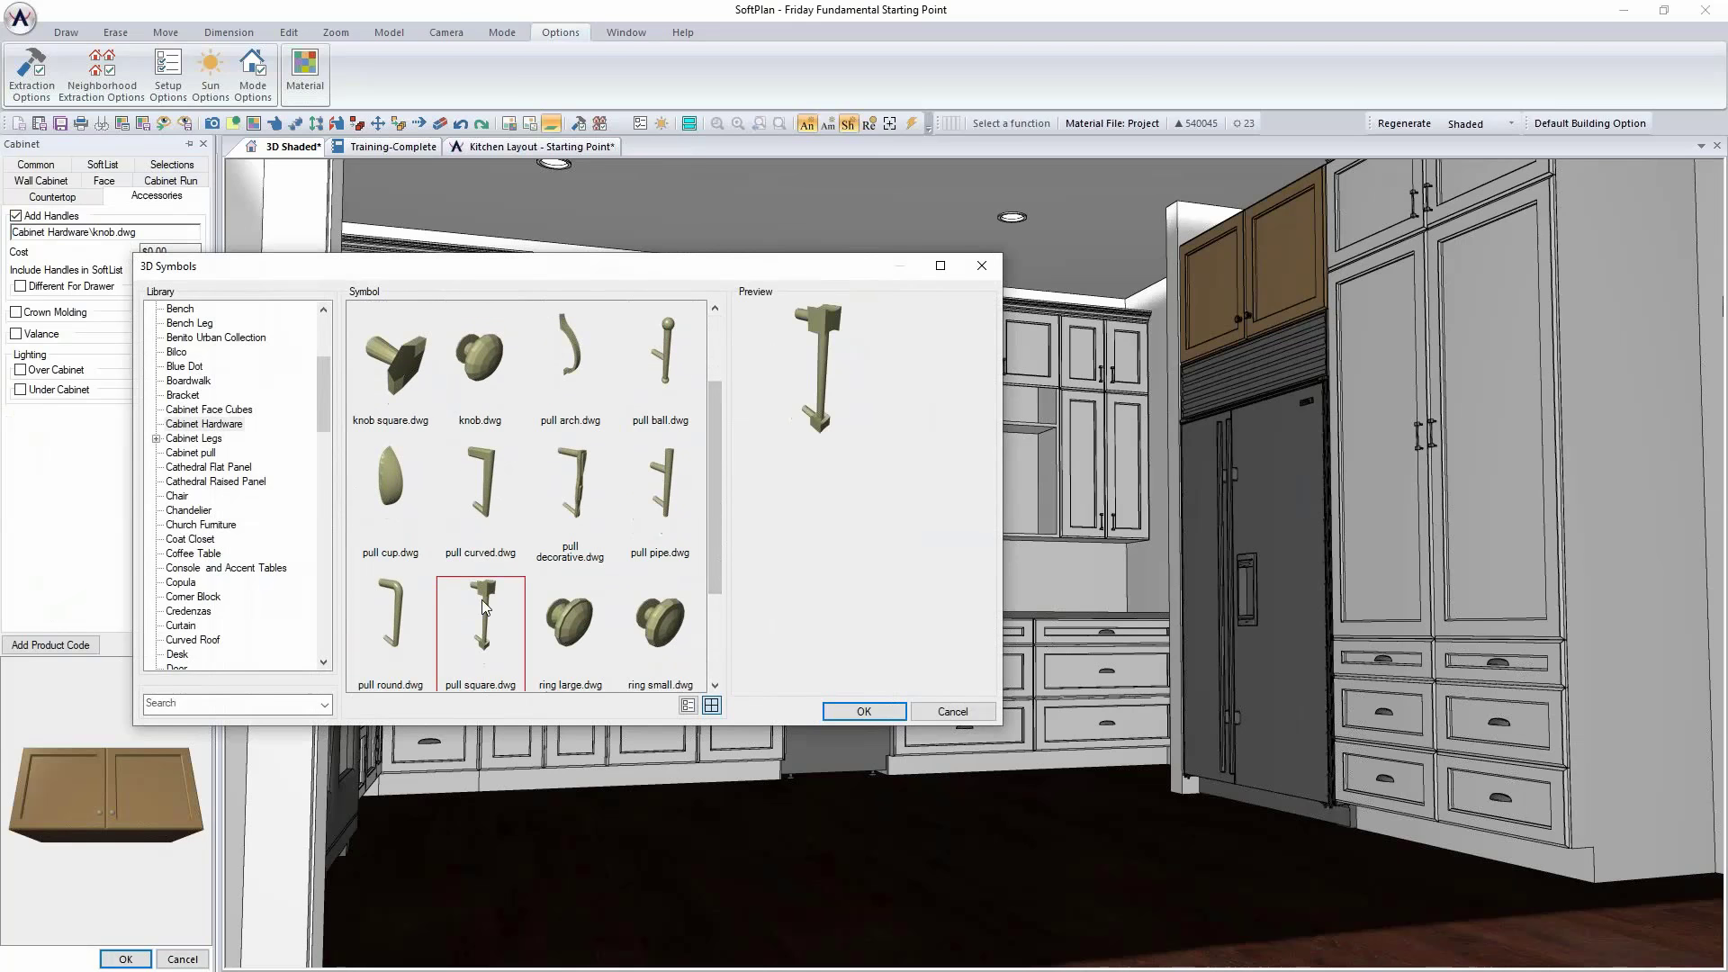
pyautogui.click(862, 712)
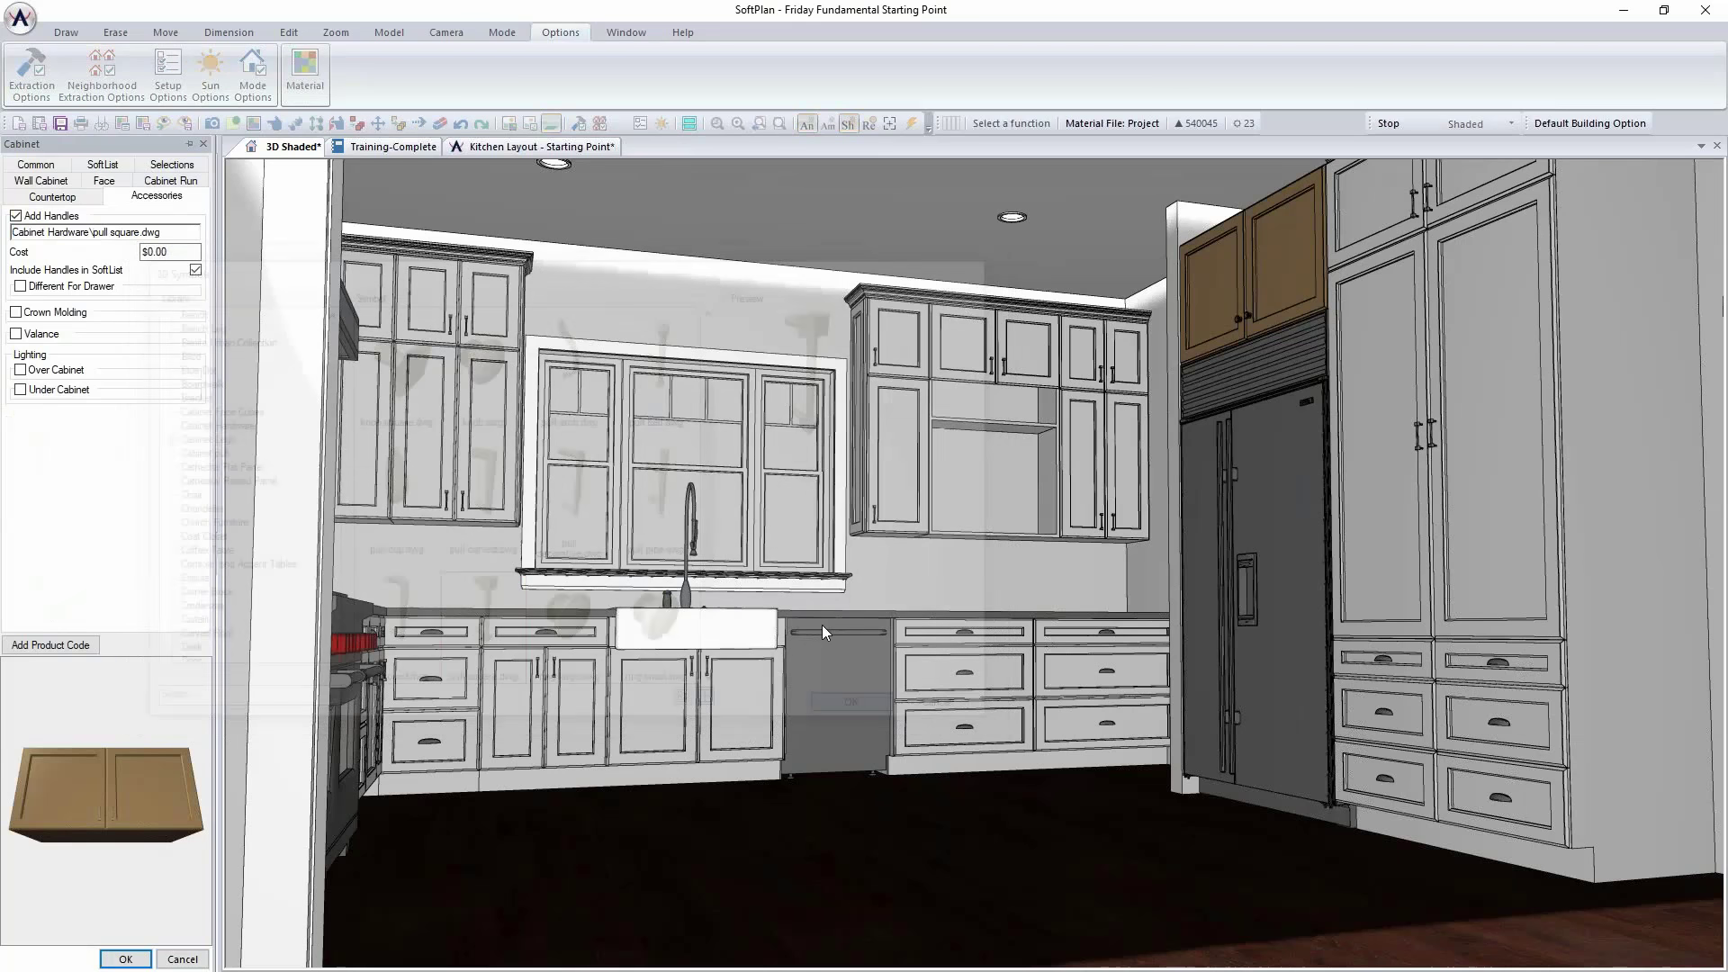
# Step: Add the american Crown Mold profile to the cabinet above the refrigerator, set its finish to Painted and apply the edit
pyautogui.click(52, 313)
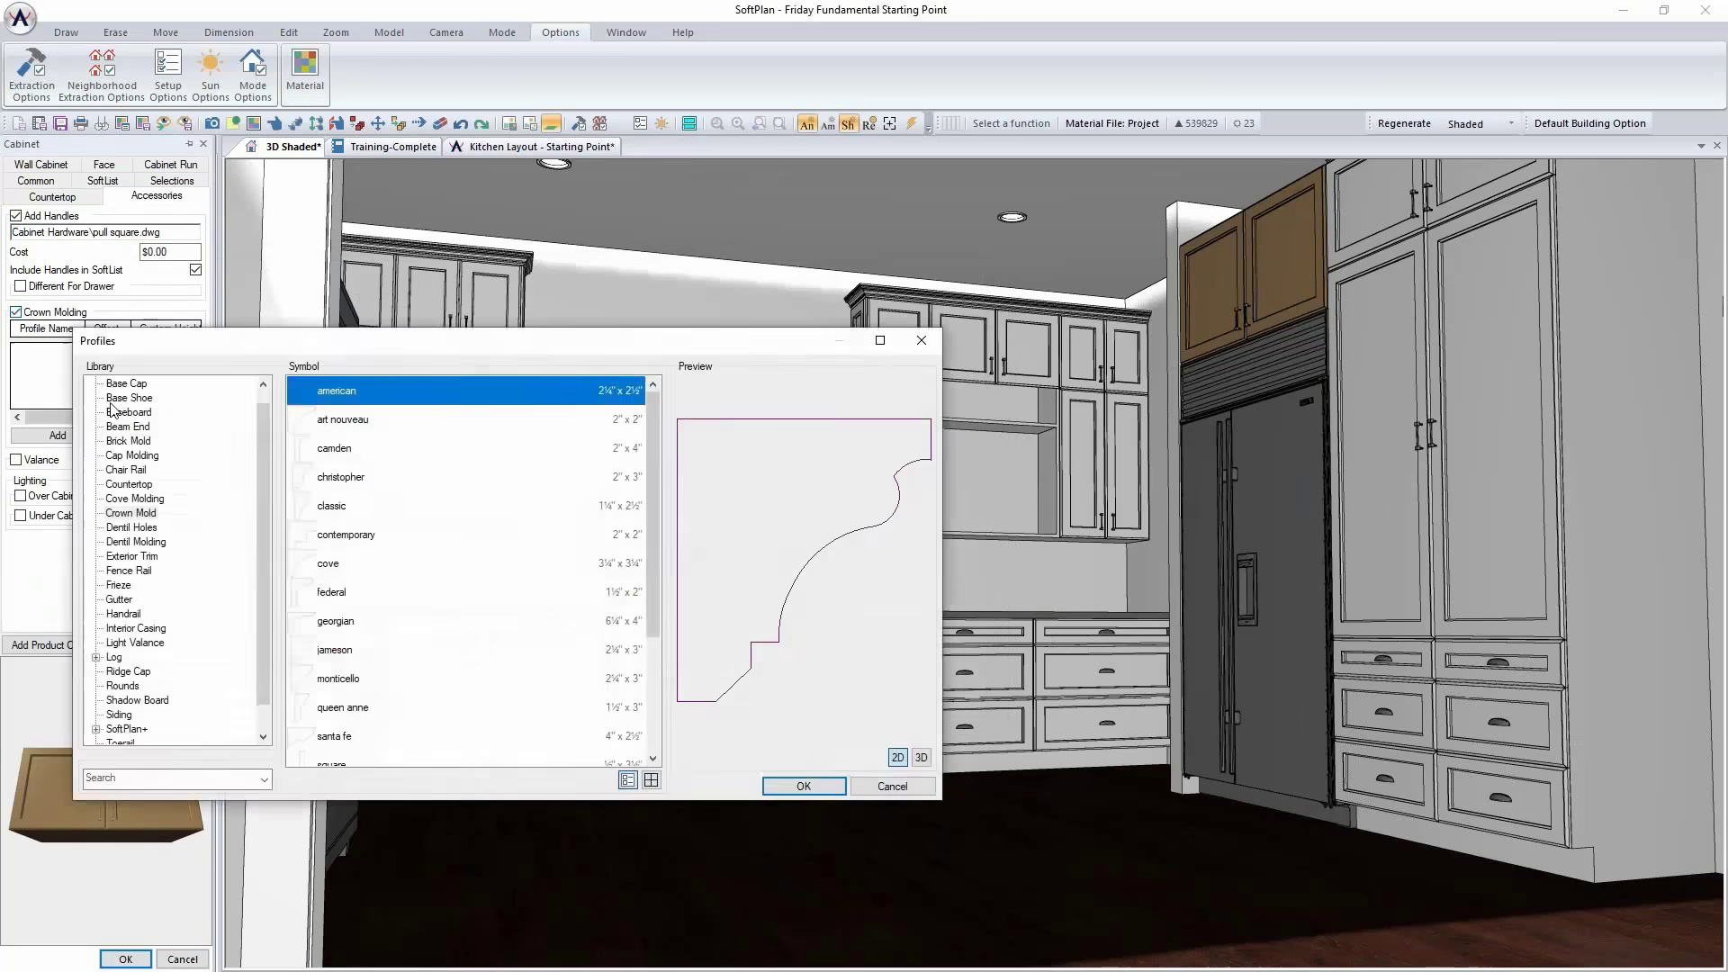
pyautogui.click(802, 787)
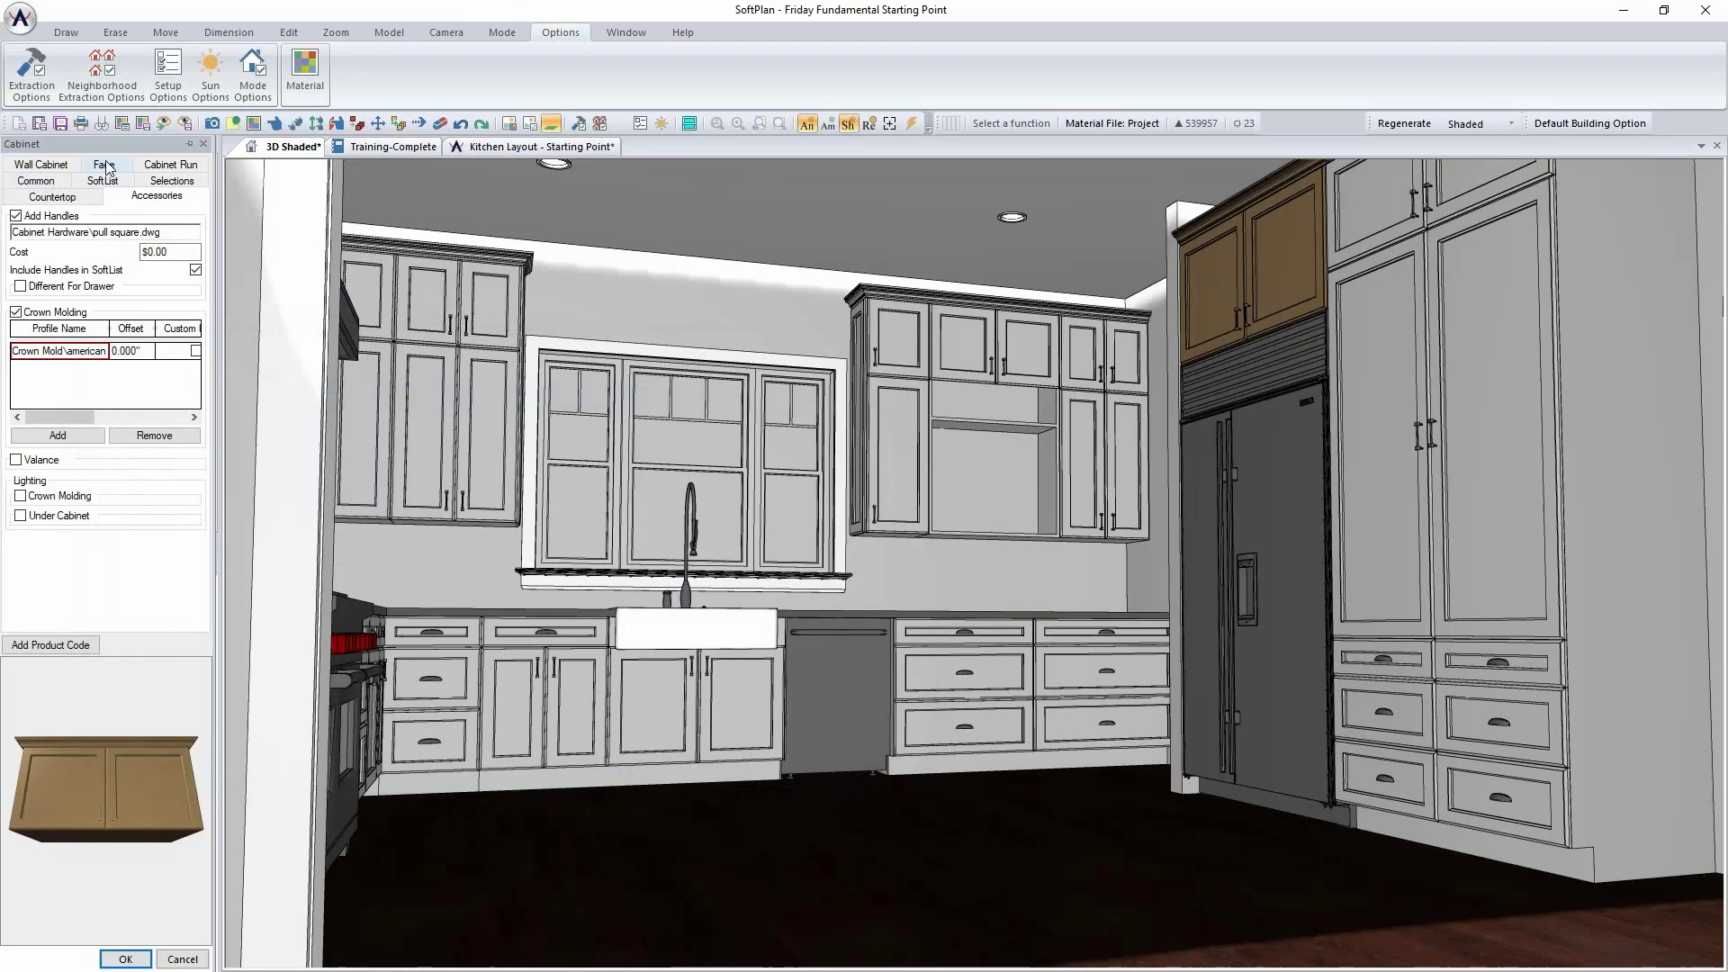
pyautogui.click(167, 171)
pyautogui.click(117, 352)
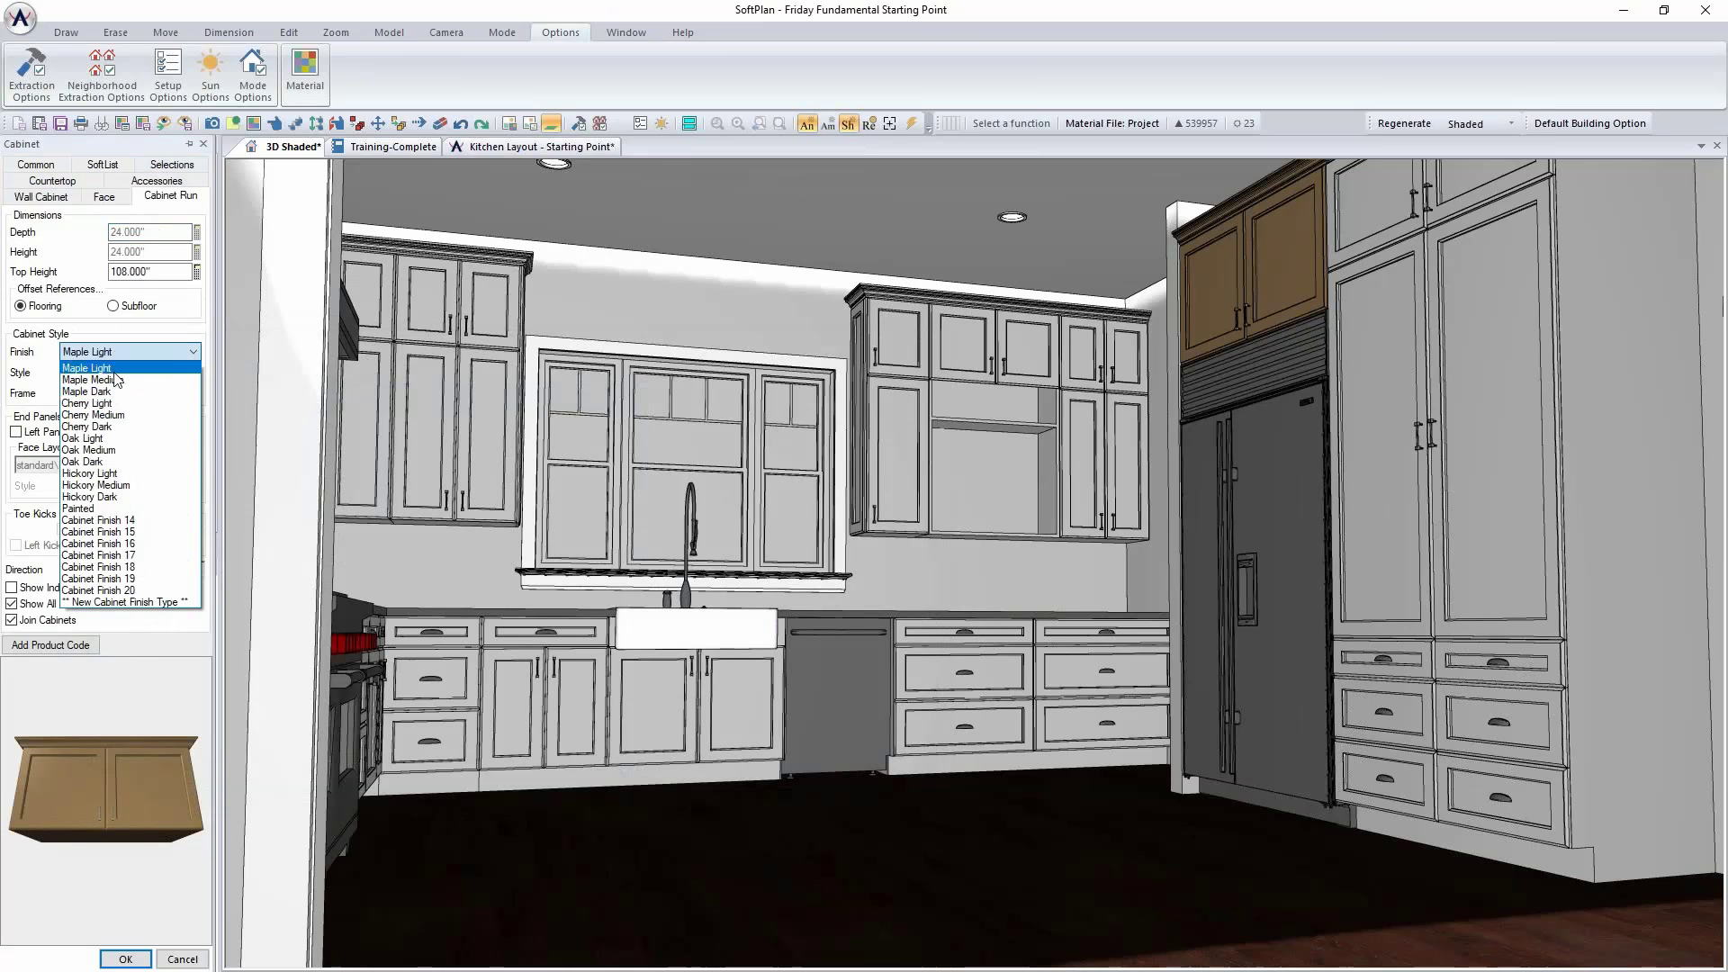
pyautogui.click(99, 510)
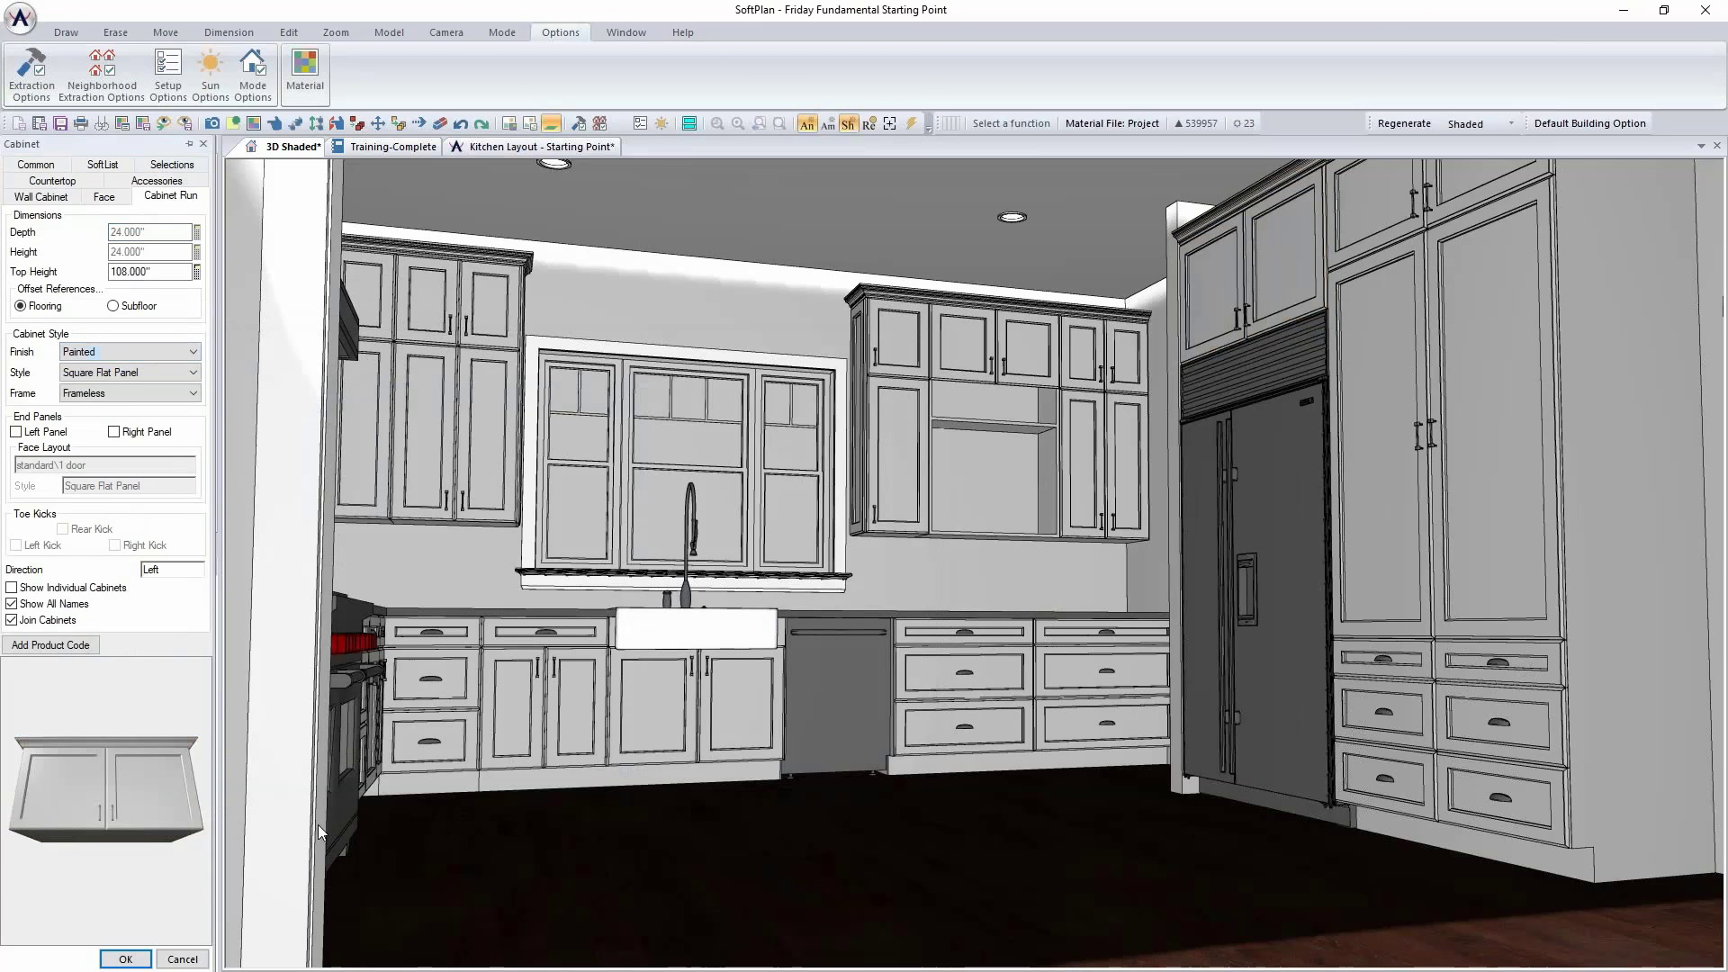
pyautogui.click(126, 959)
# Step: View the finish options available for the base cabinets beside the sink and cancel the edit
pyautogui.scroll(-3, 921, 719)
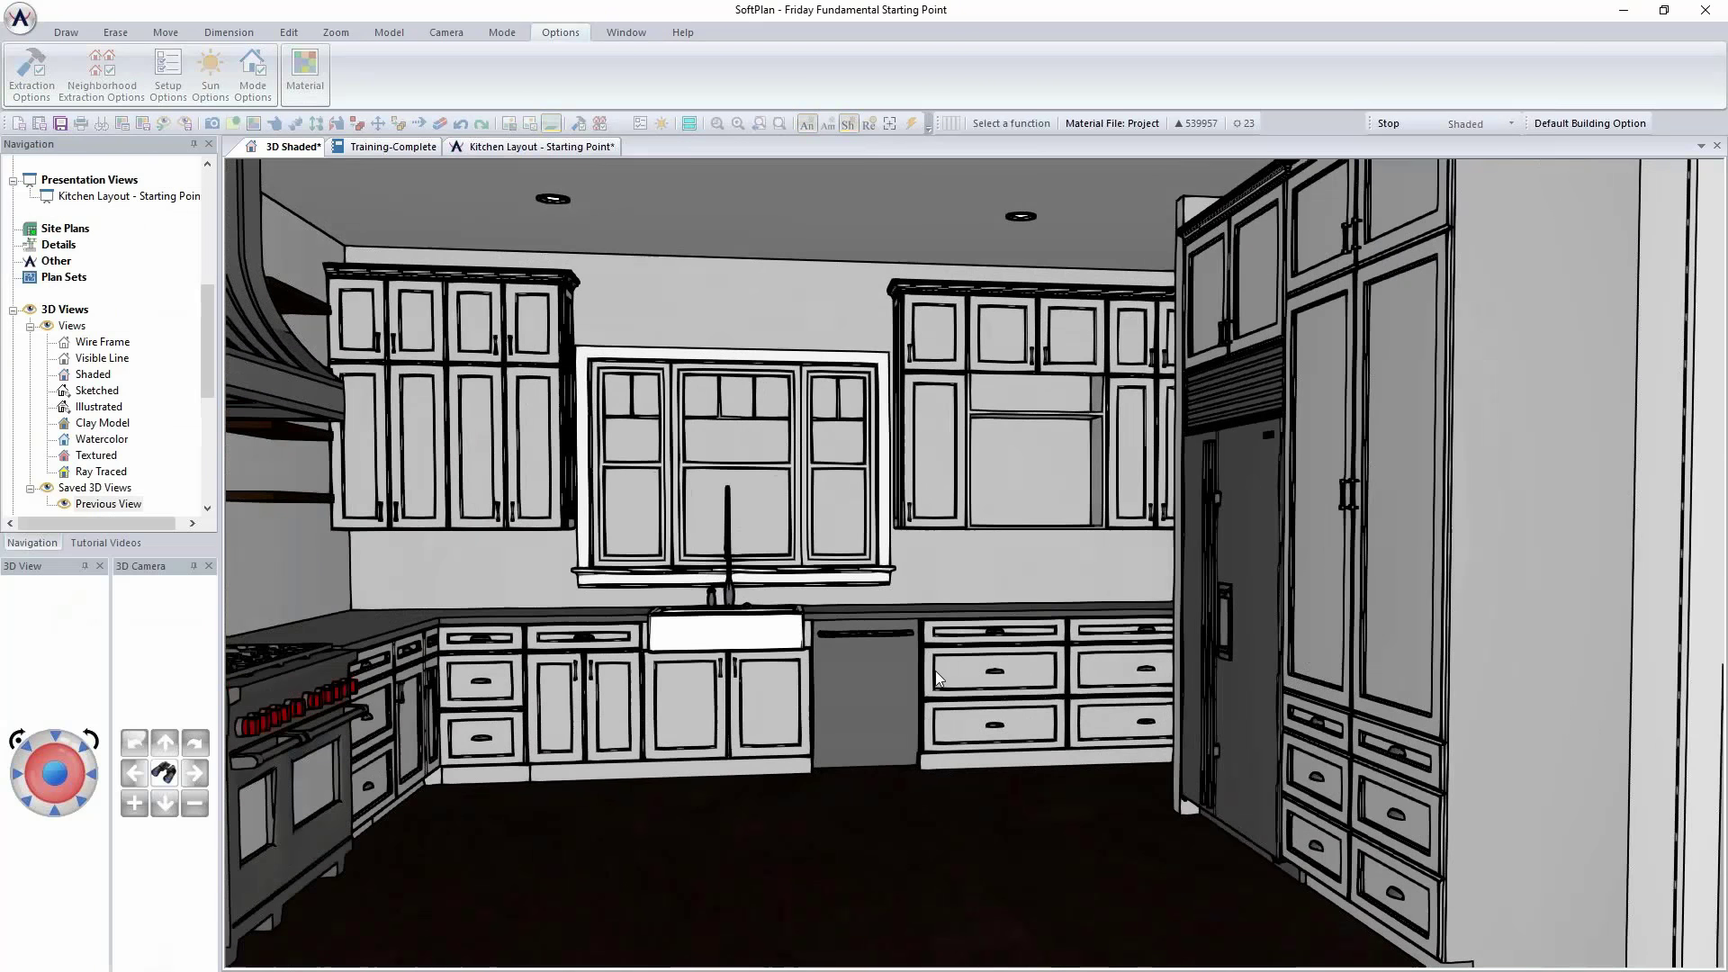
pyautogui.rightClick(634, 729)
pyautogui.click(734, 519)
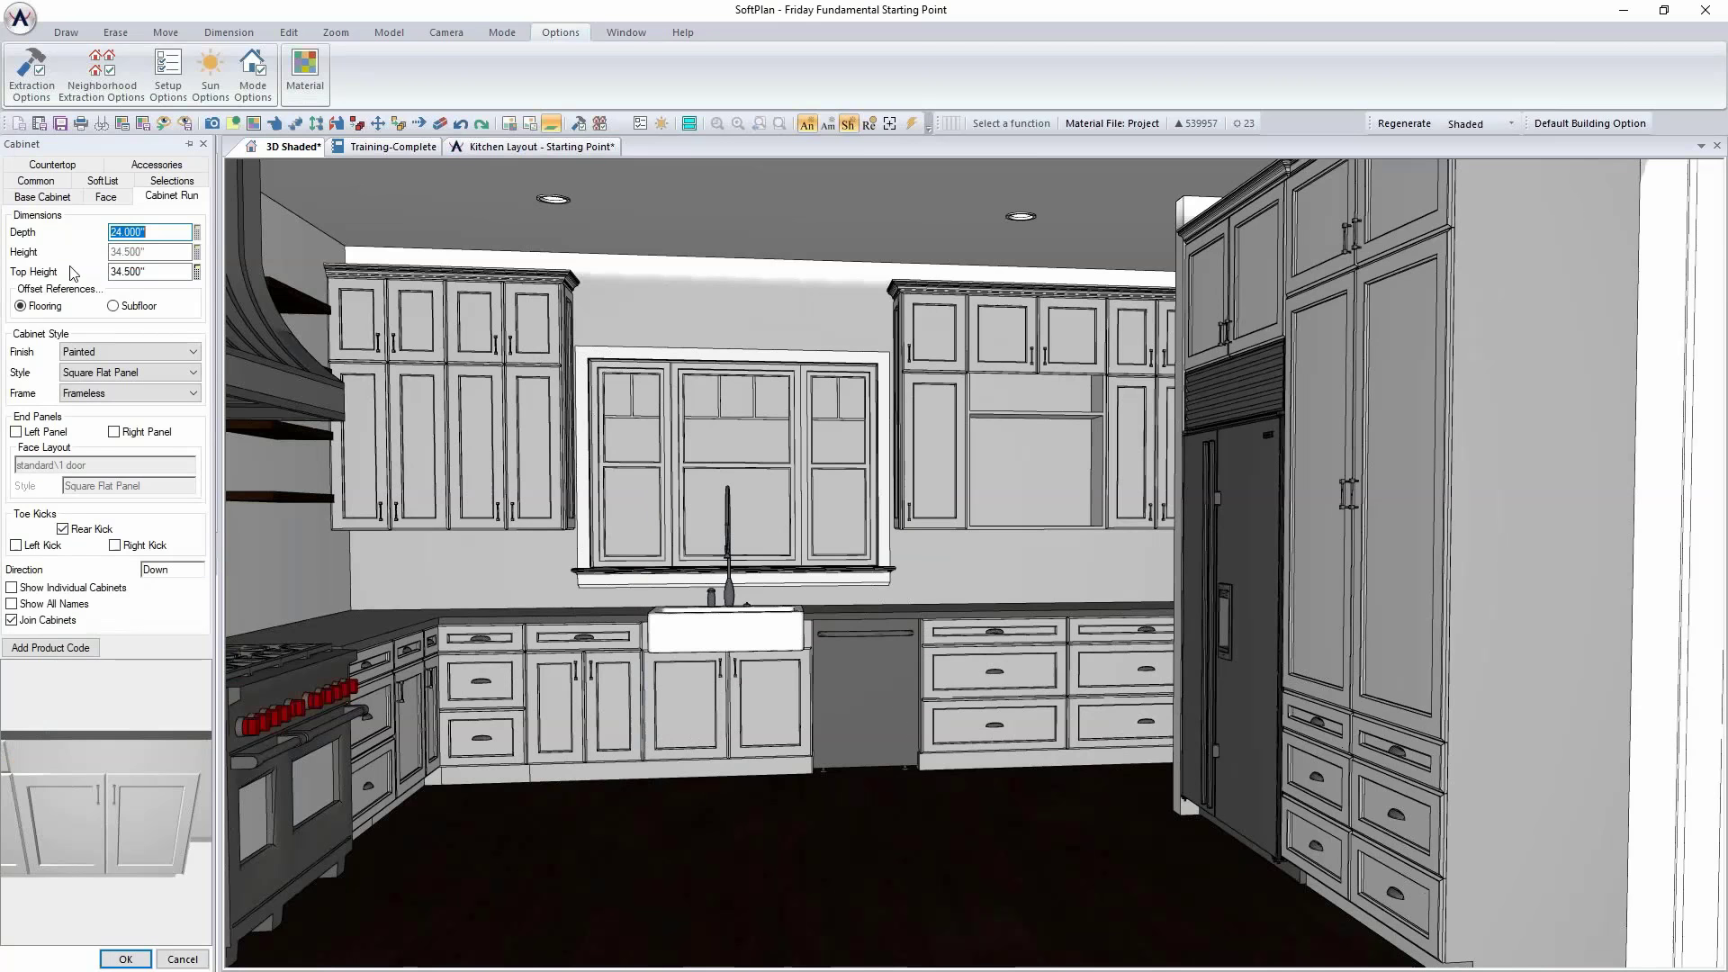
pyautogui.click(191, 352)
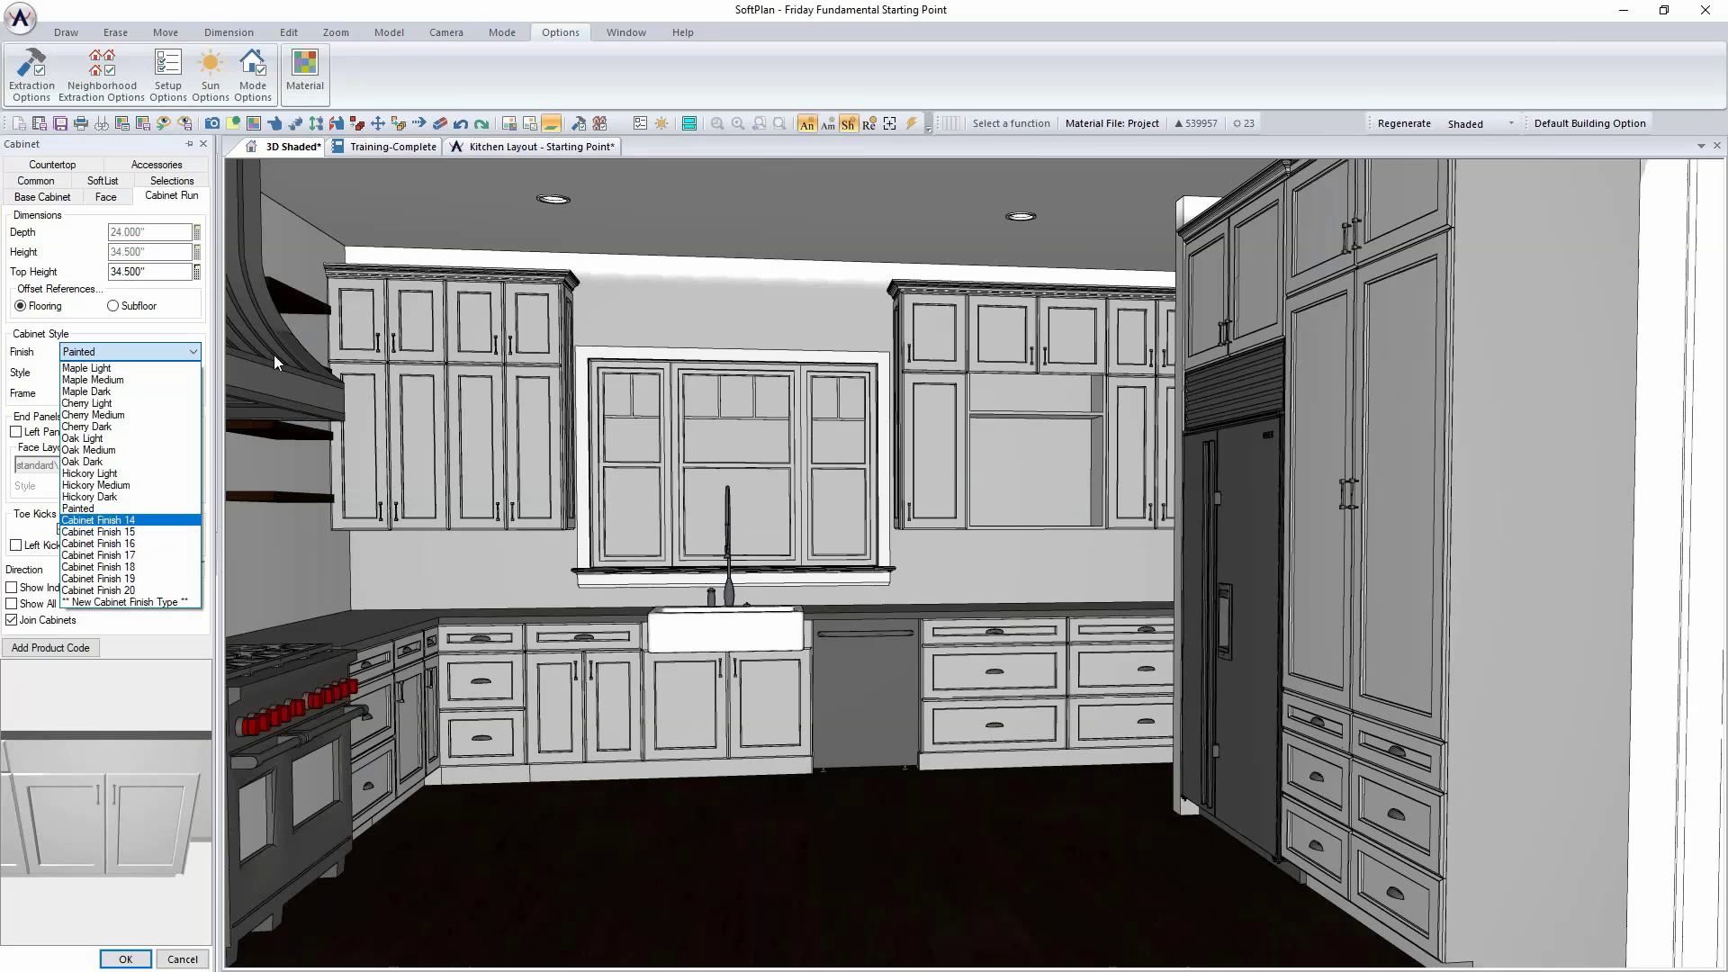
pyautogui.click(482, 27)
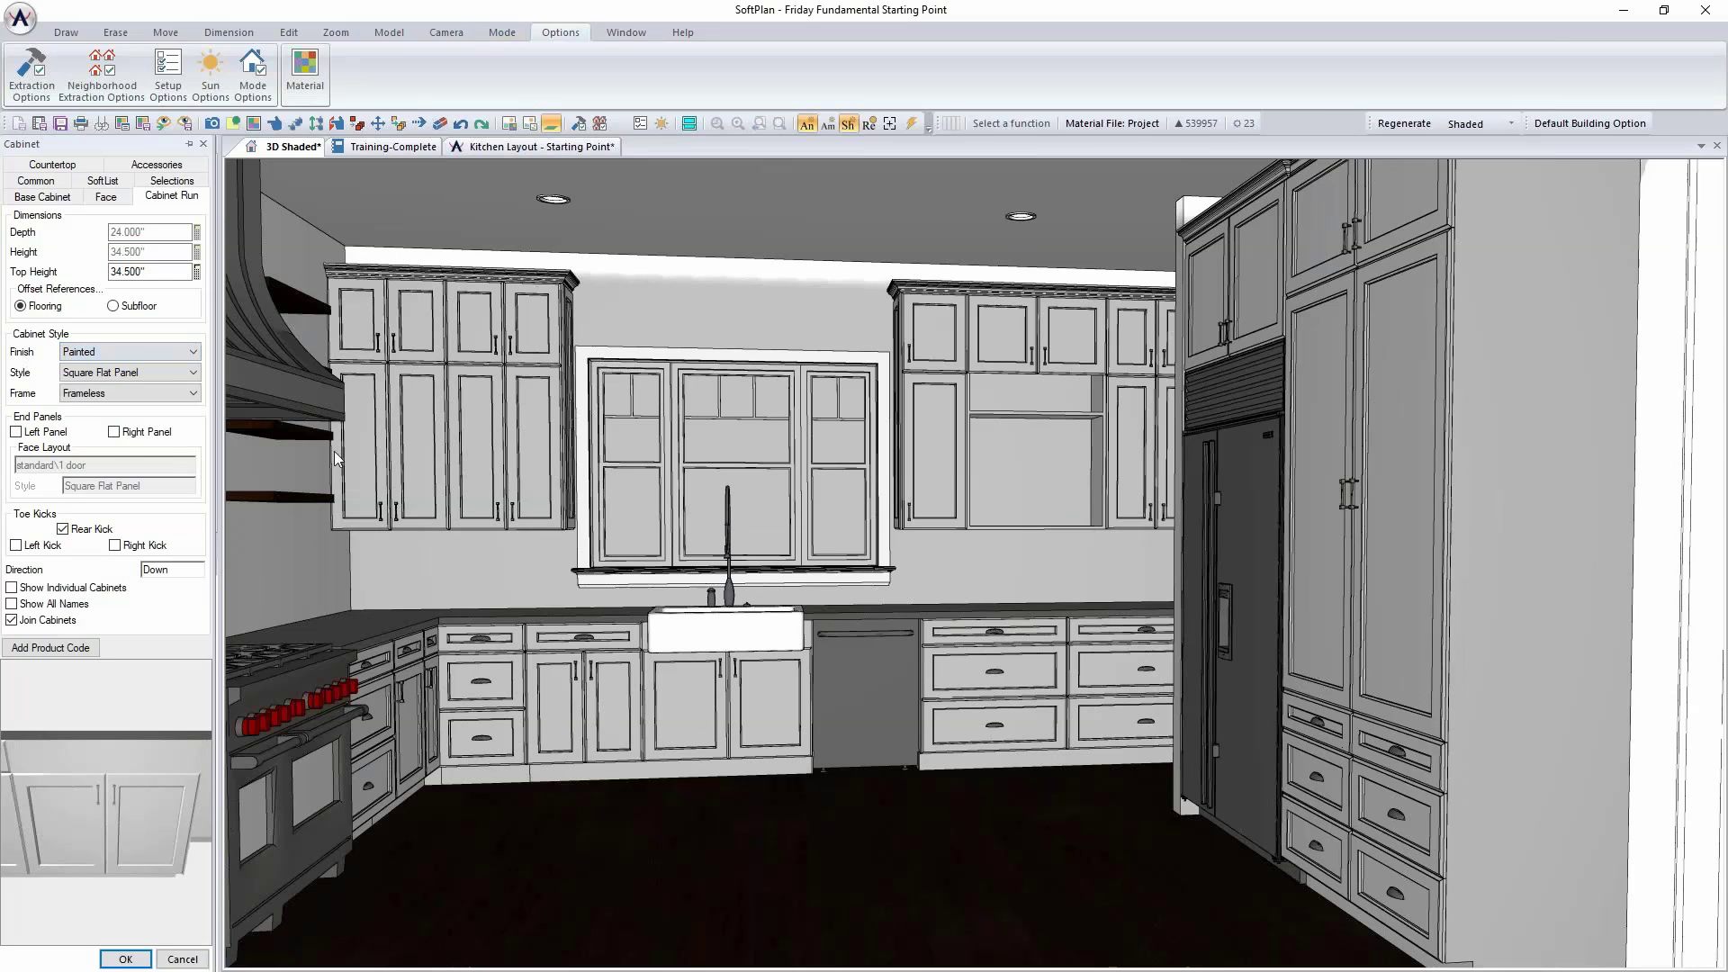
pyautogui.click(183, 959)
pyautogui.scroll(-3, 624, 725)
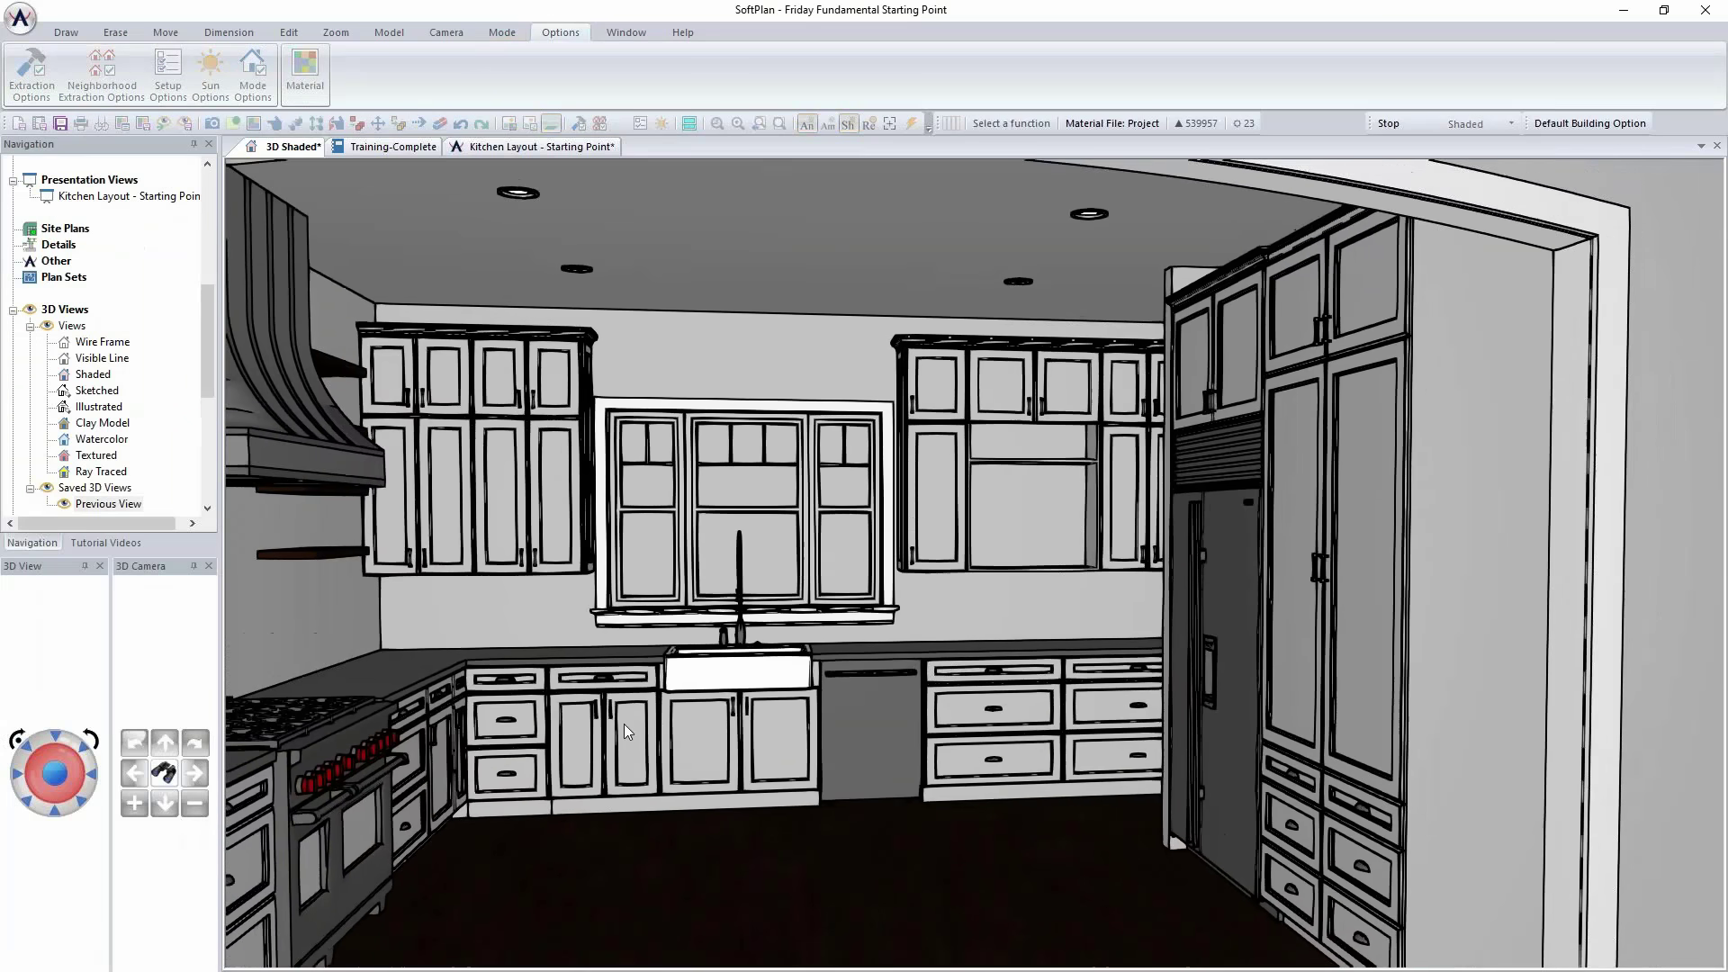
pyautogui.scroll(5, 627, 731)
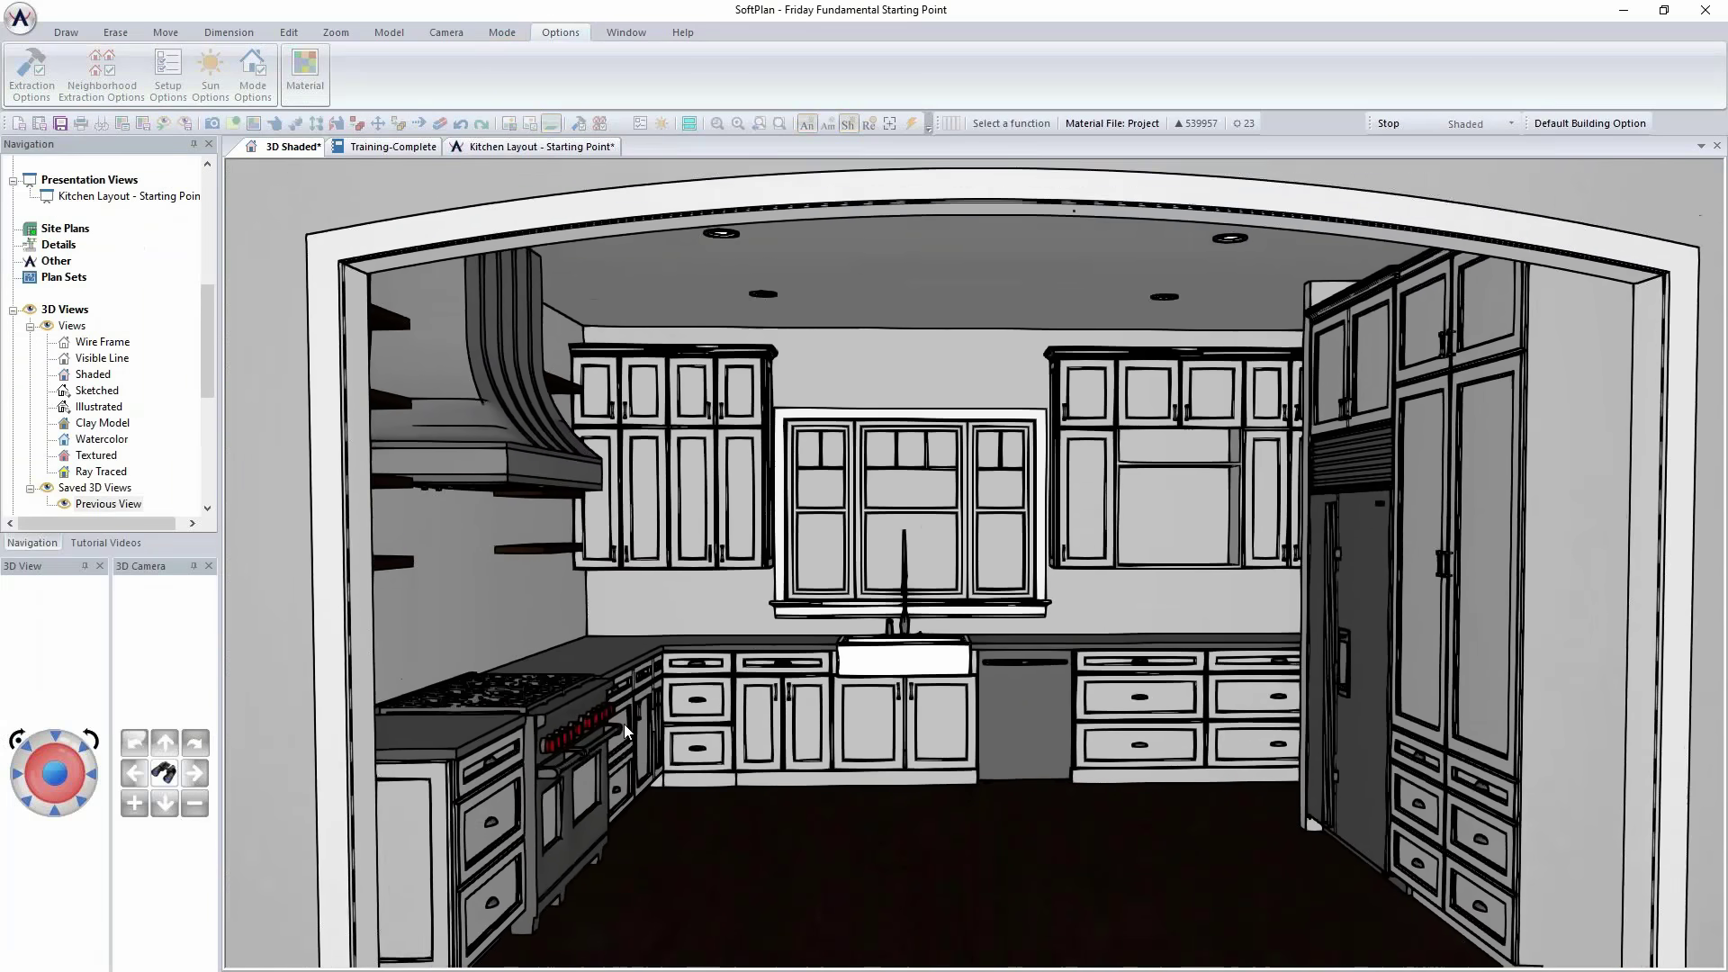
pyautogui.scroll(2, 628, 731)
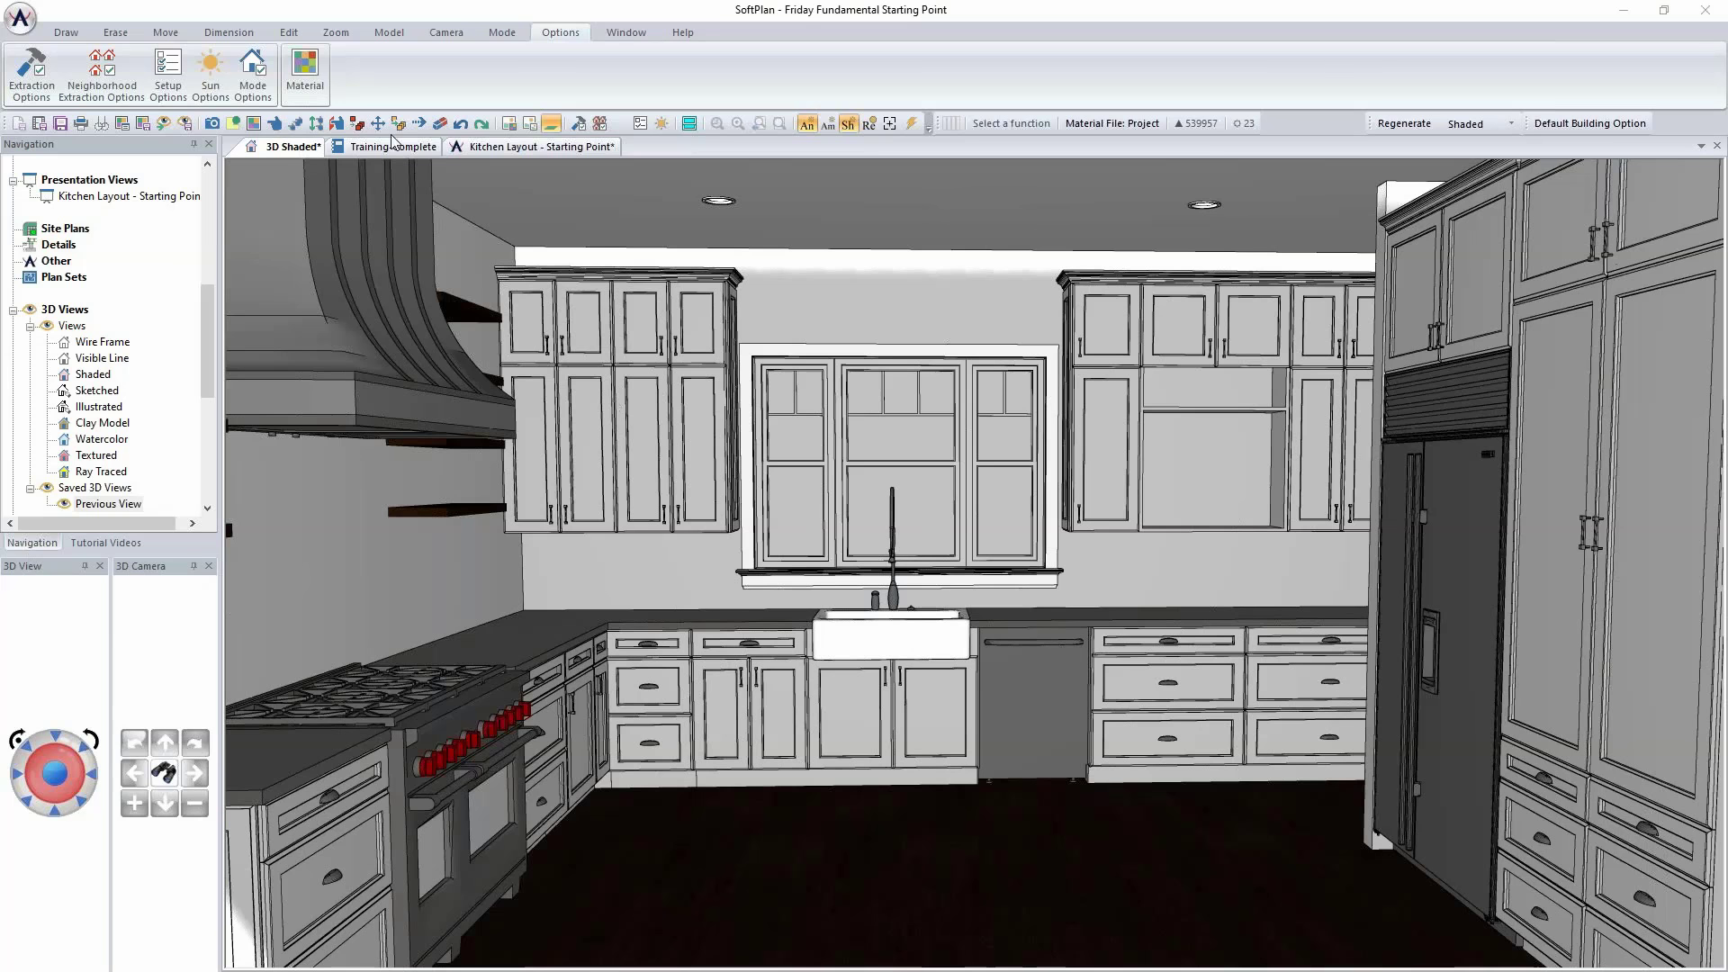
# Step: In the Kitchen Layout - Starting Point plan, start a custom rectangular base cabinet and set its width to 39"
pyautogui.click(518, 147)
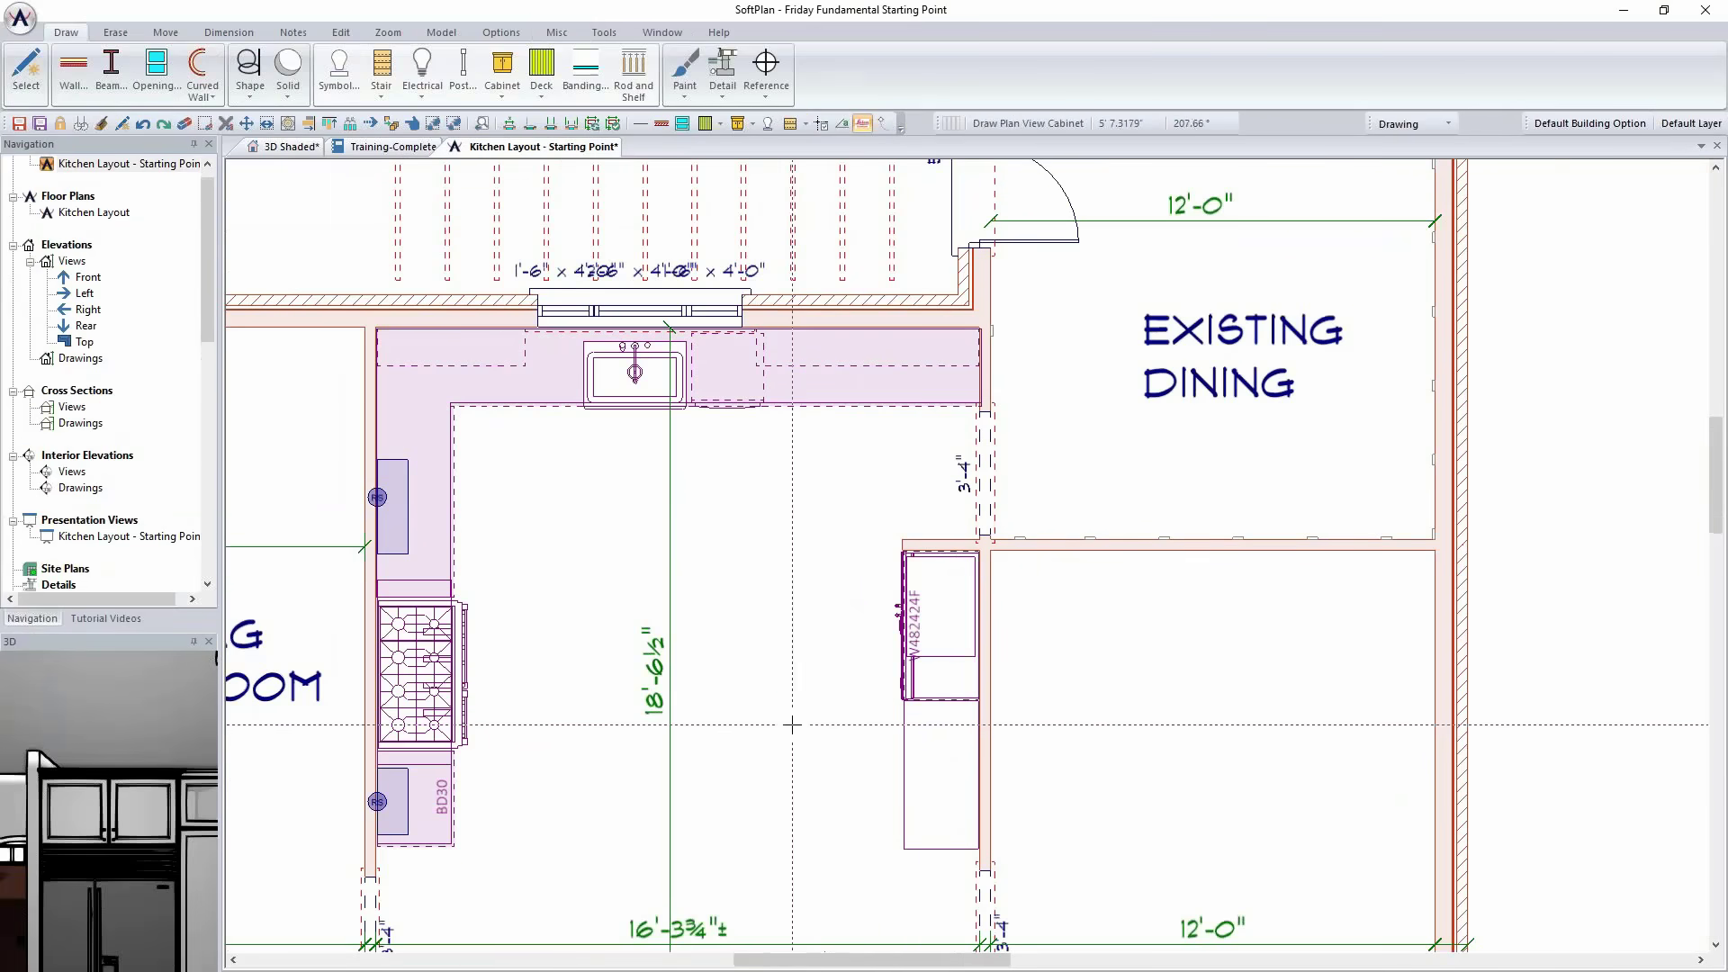
pyautogui.scroll(-1, 774, 697)
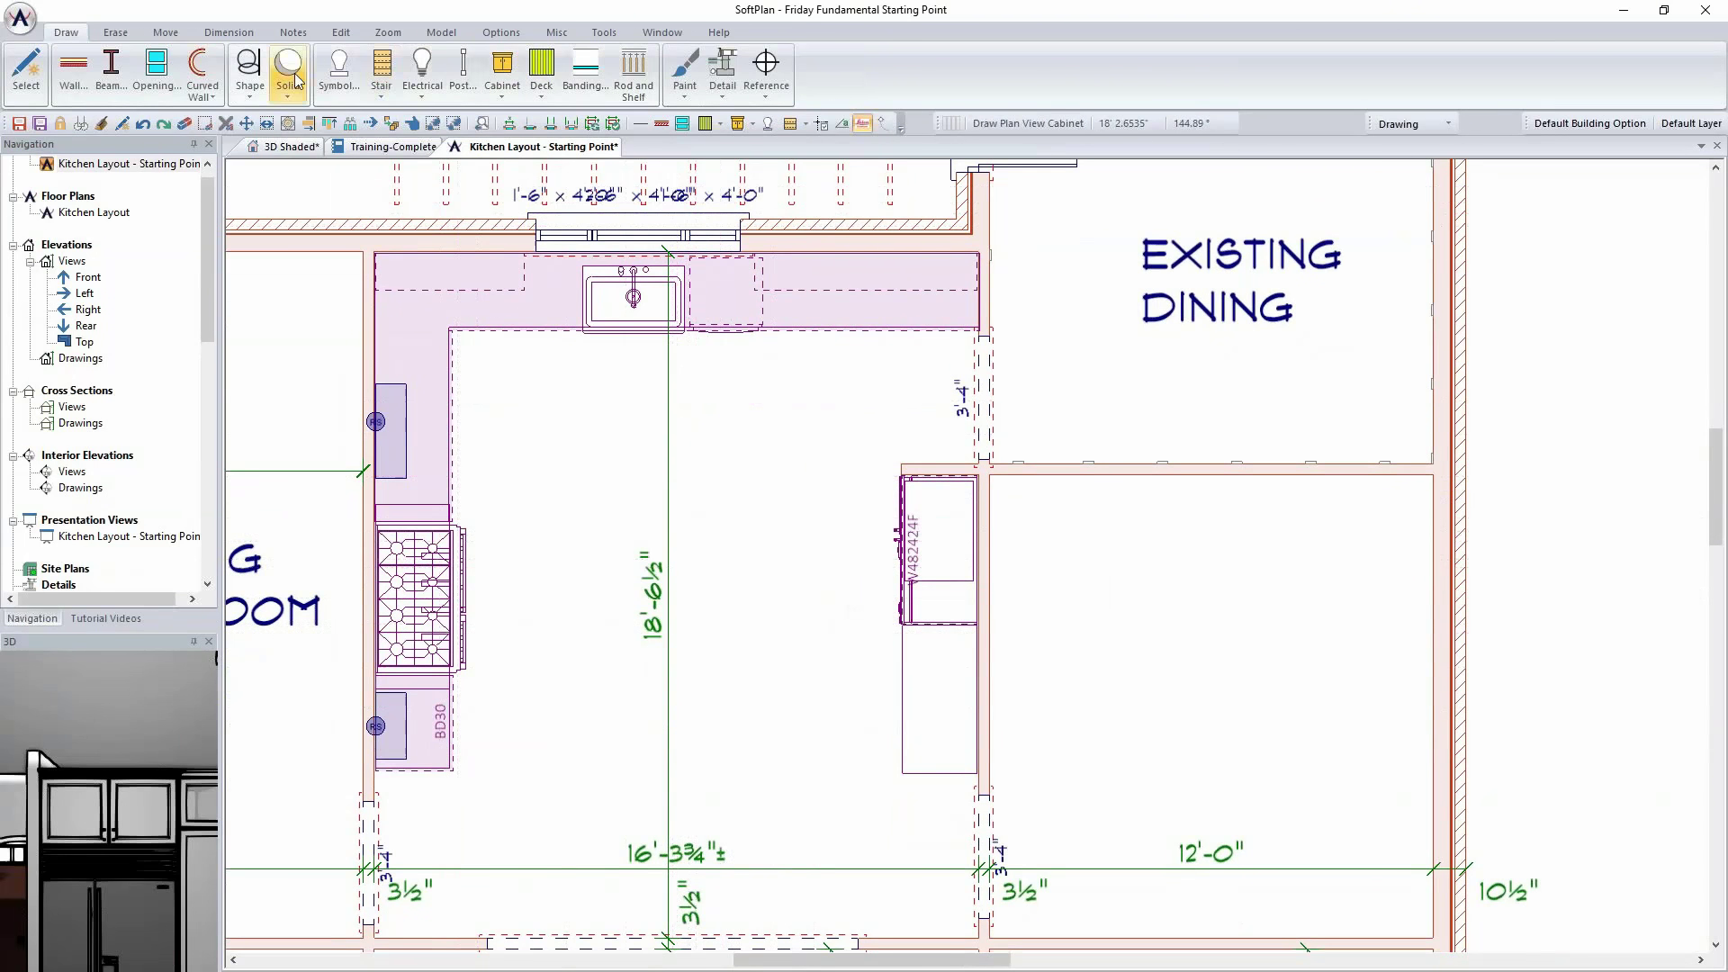
pyautogui.click(502, 76)
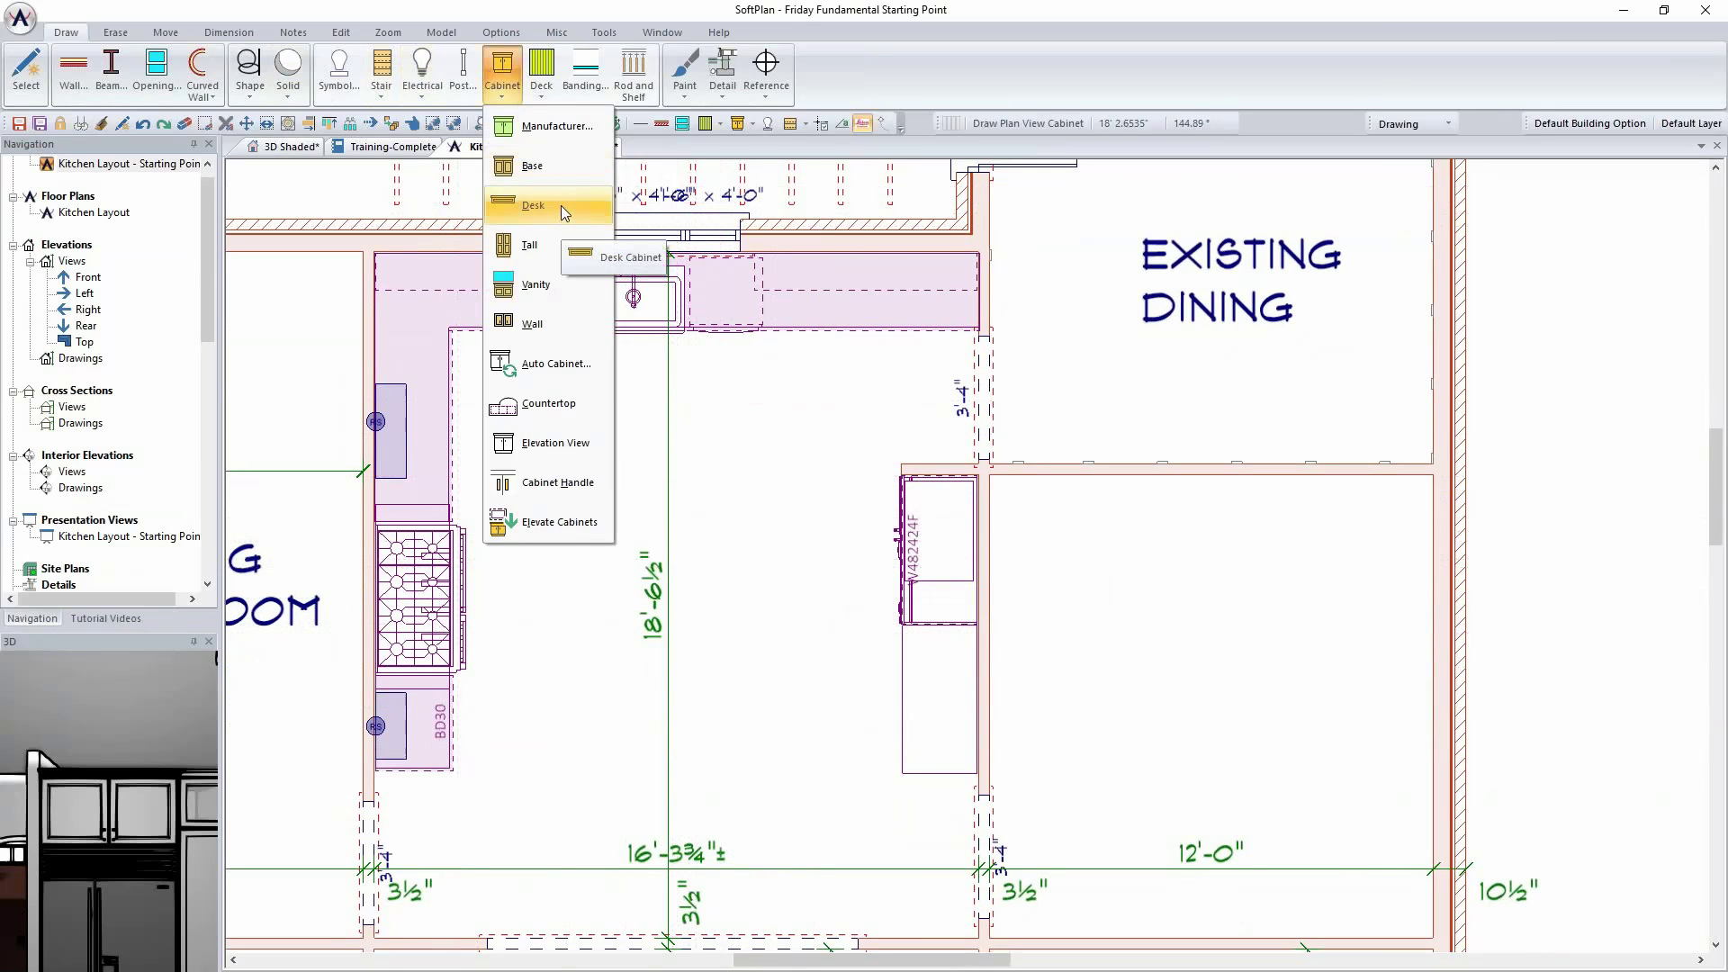
pyautogui.click(540, 166)
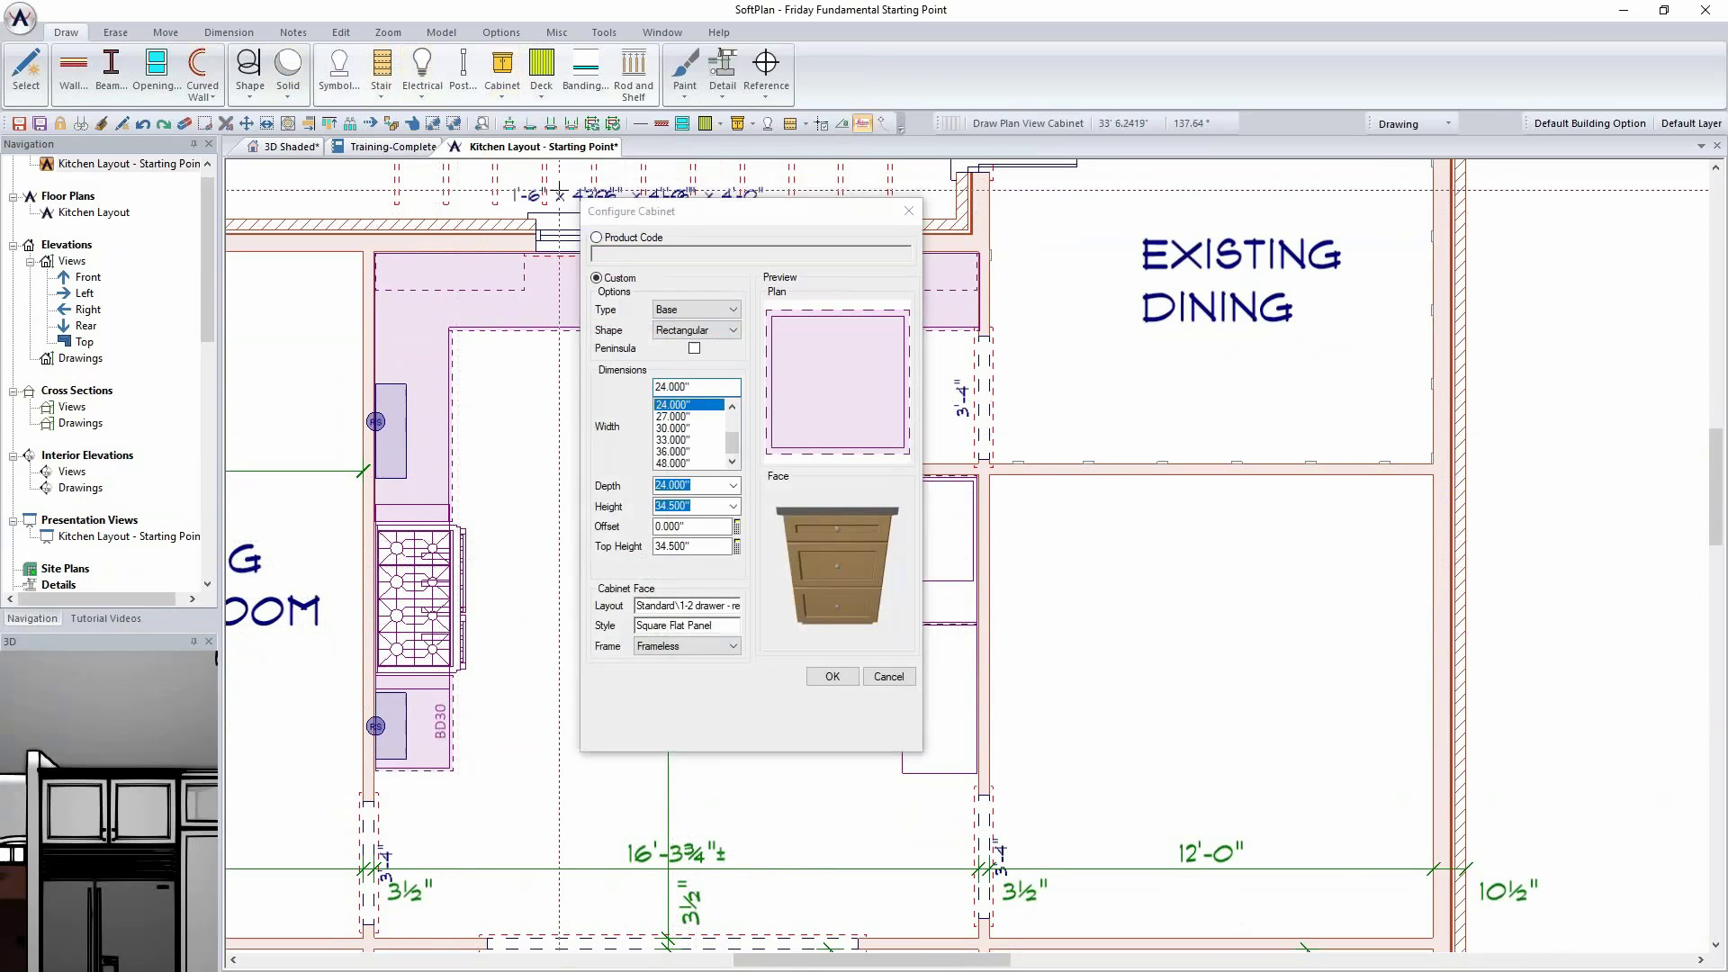
pyautogui.click(677, 452)
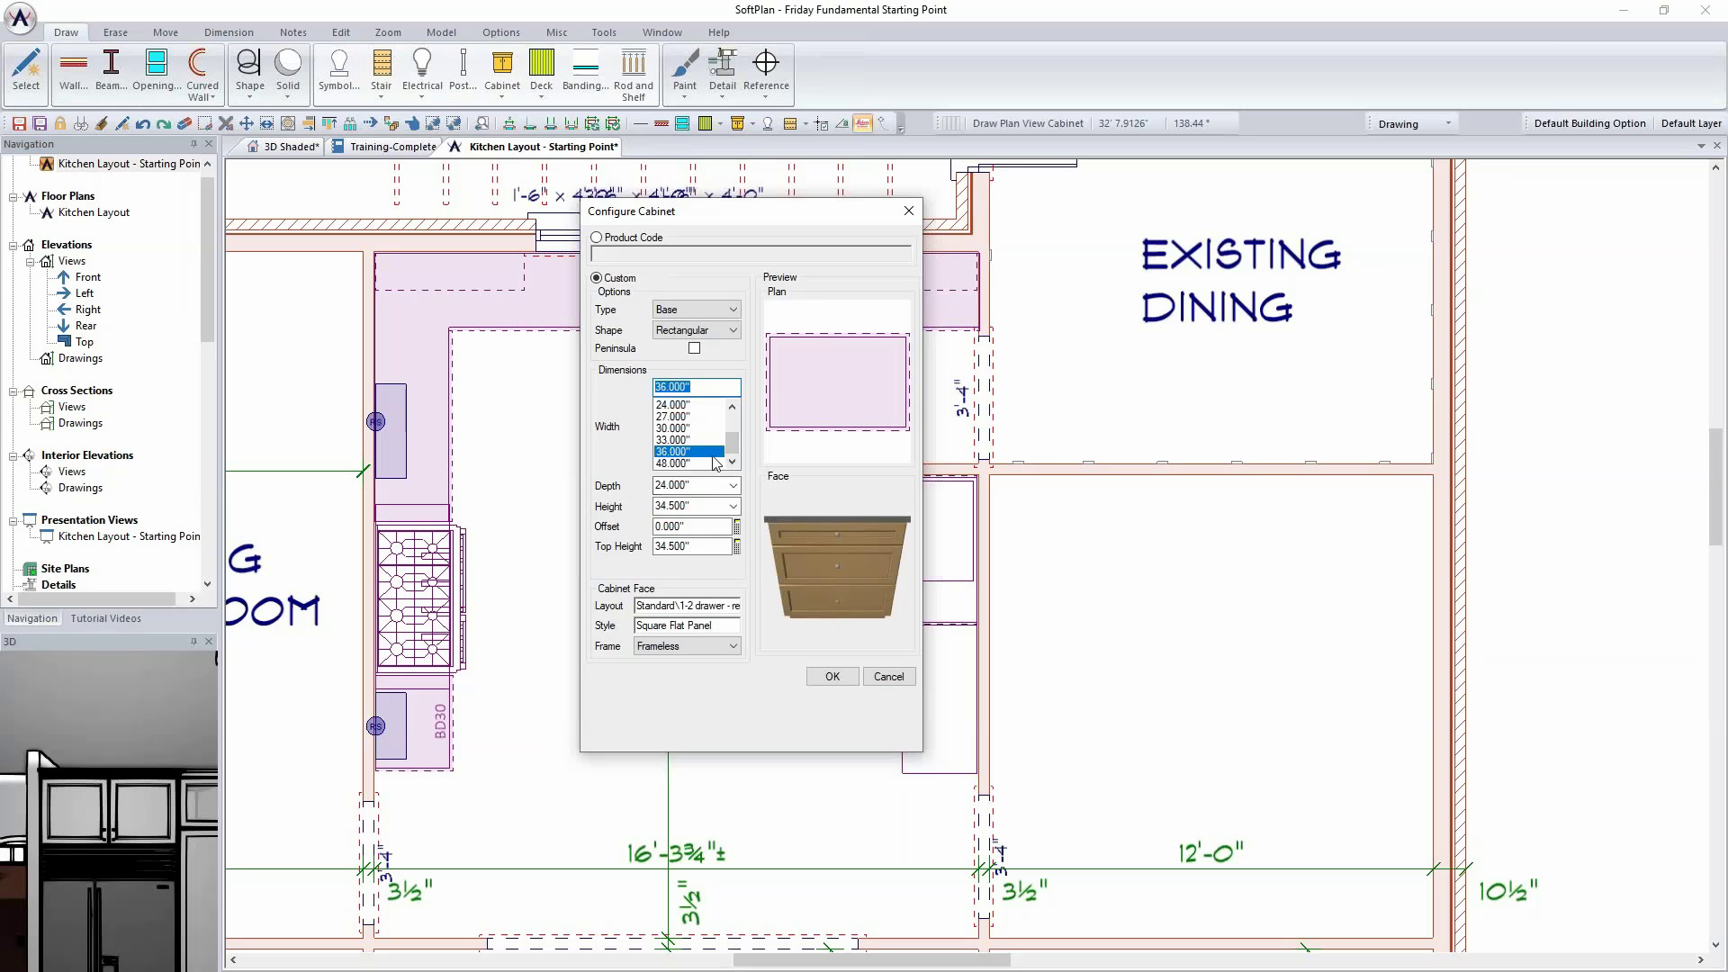
pyautogui.write('39')
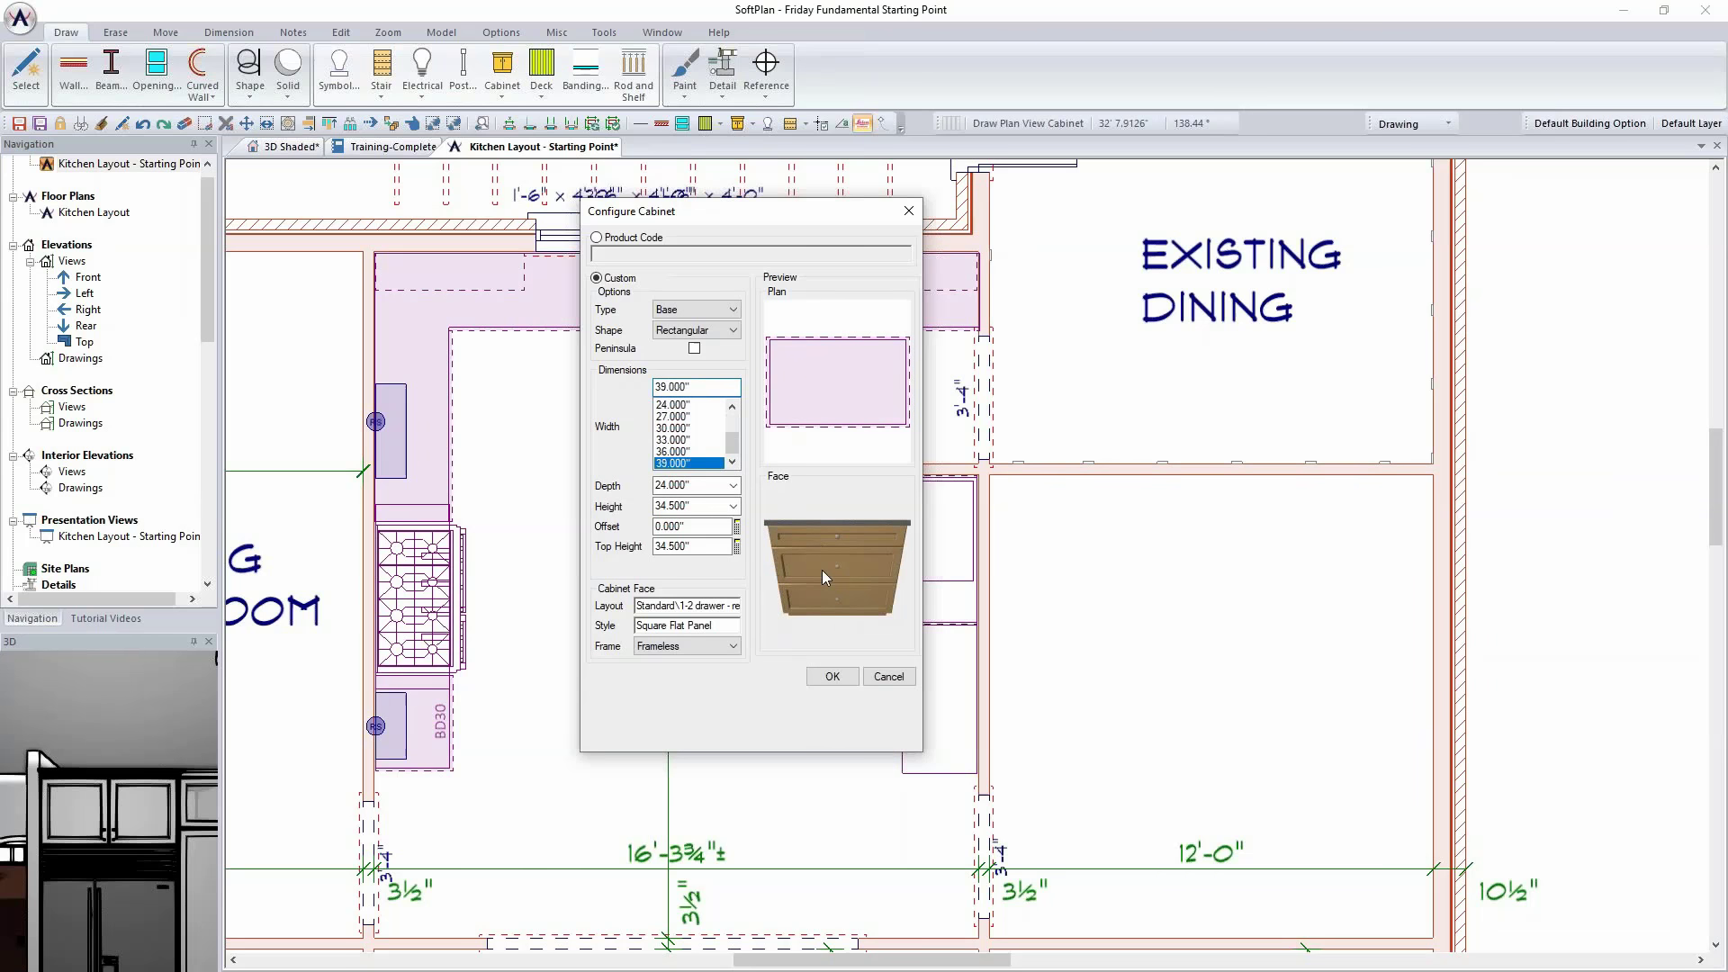
# Step: Give the new base cabinet the 2 door - 1 drawer recessed face layout and place it in the open floor below the sink
pyautogui.click(710, 608)
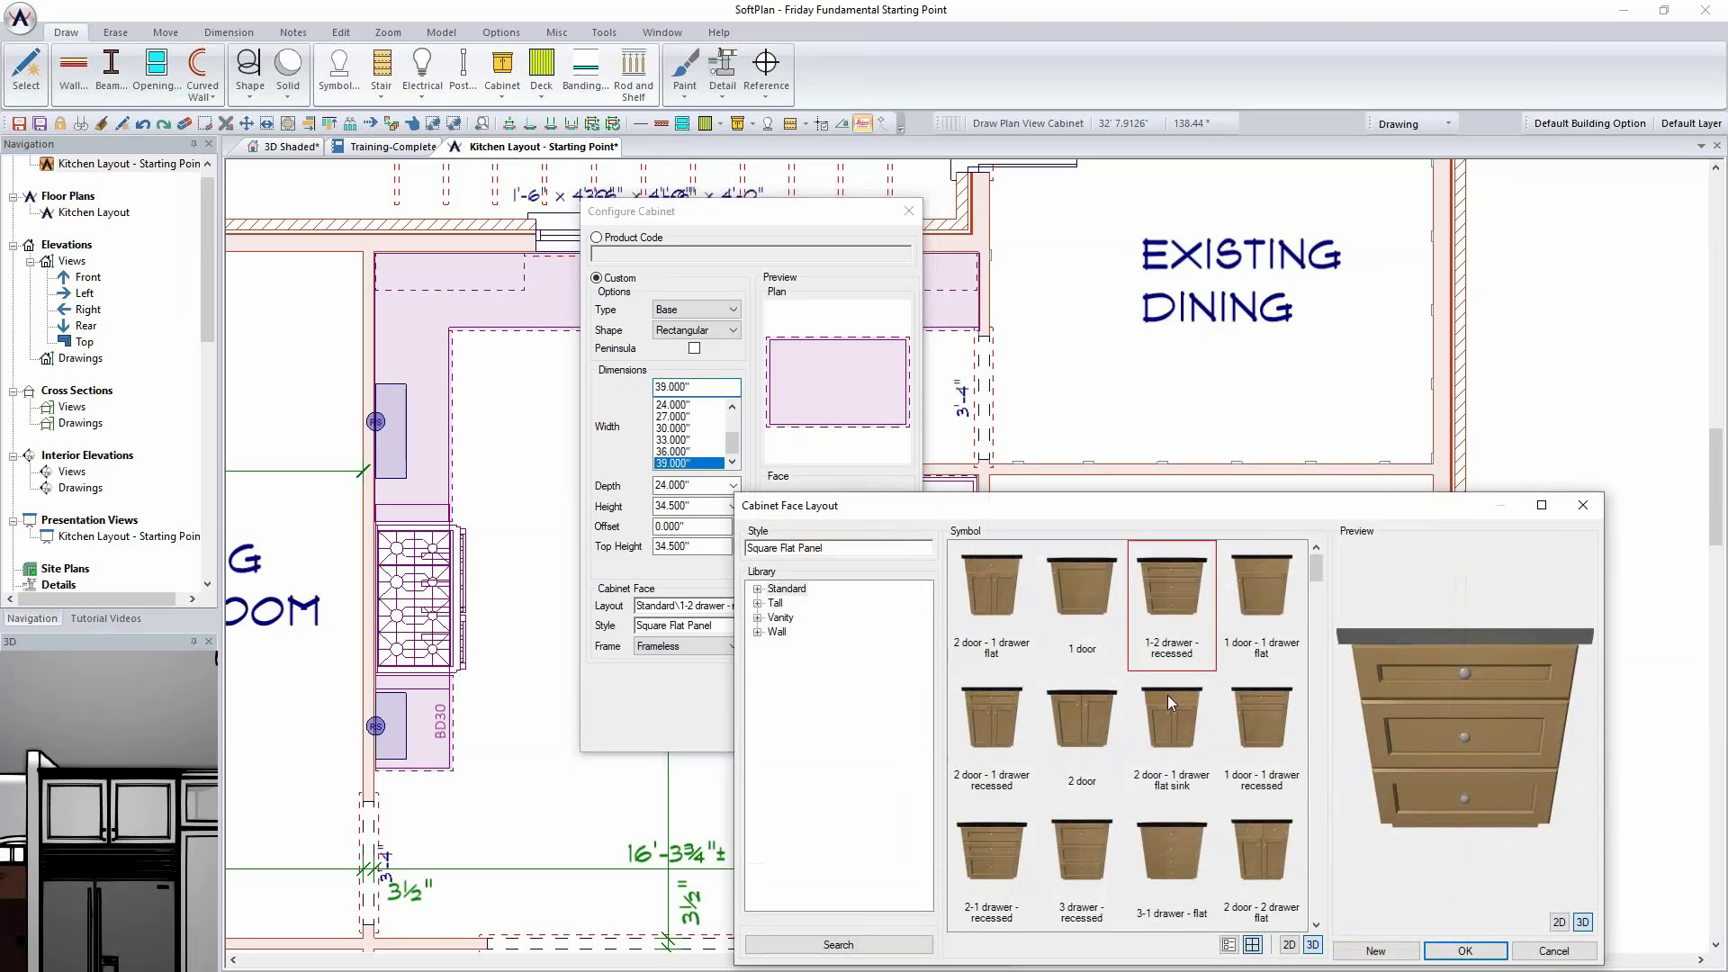
pyautogui.click(992, 718)
pyautogui.click(1466, 951)
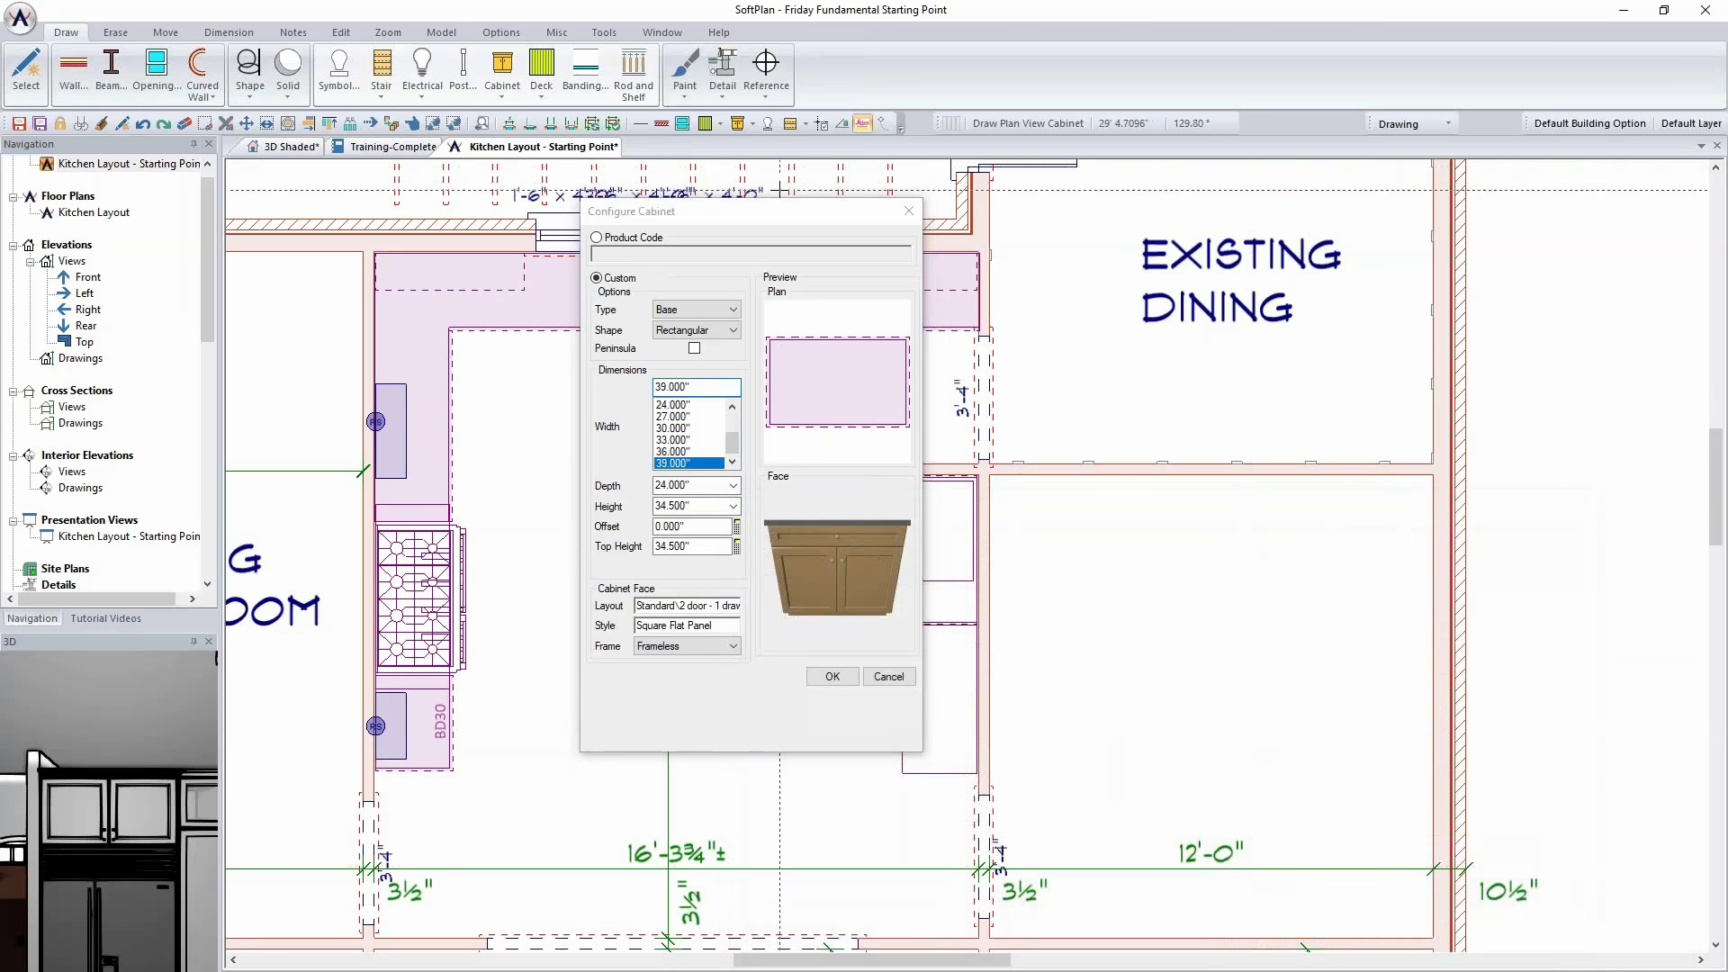
pyautogui.click(641, 494)
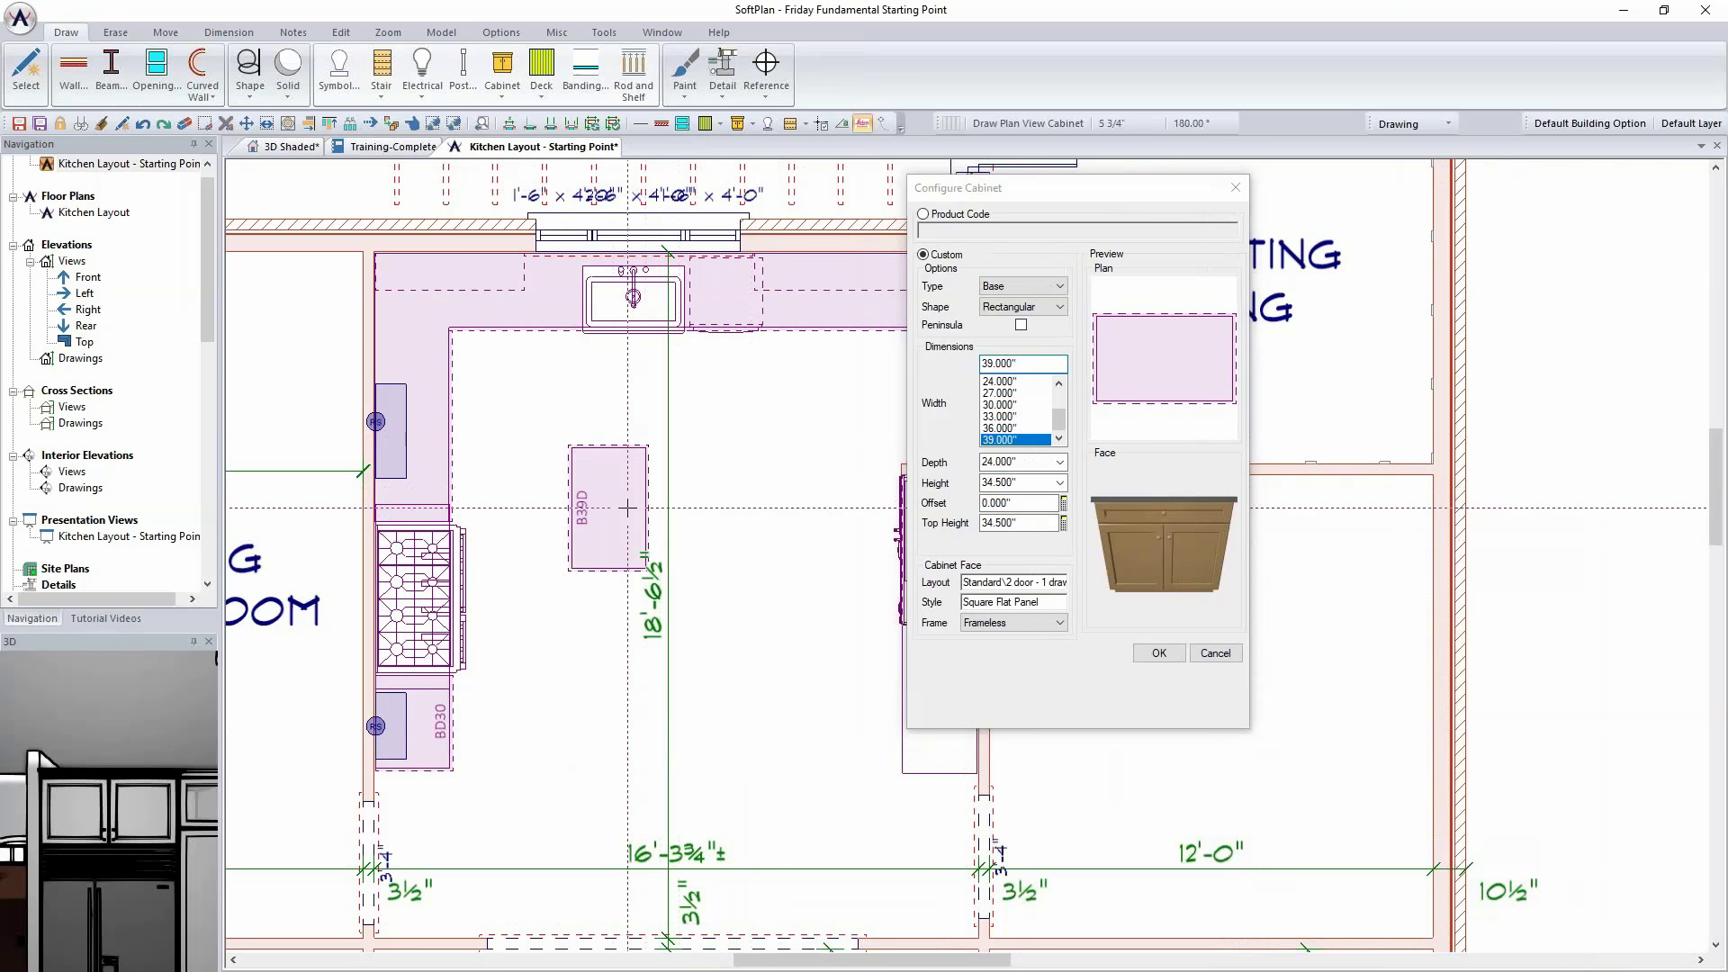
# Step: Dimension the gaps from the sink-side and range-side counters to the island cabinet
pyautogui.click(229, 32)
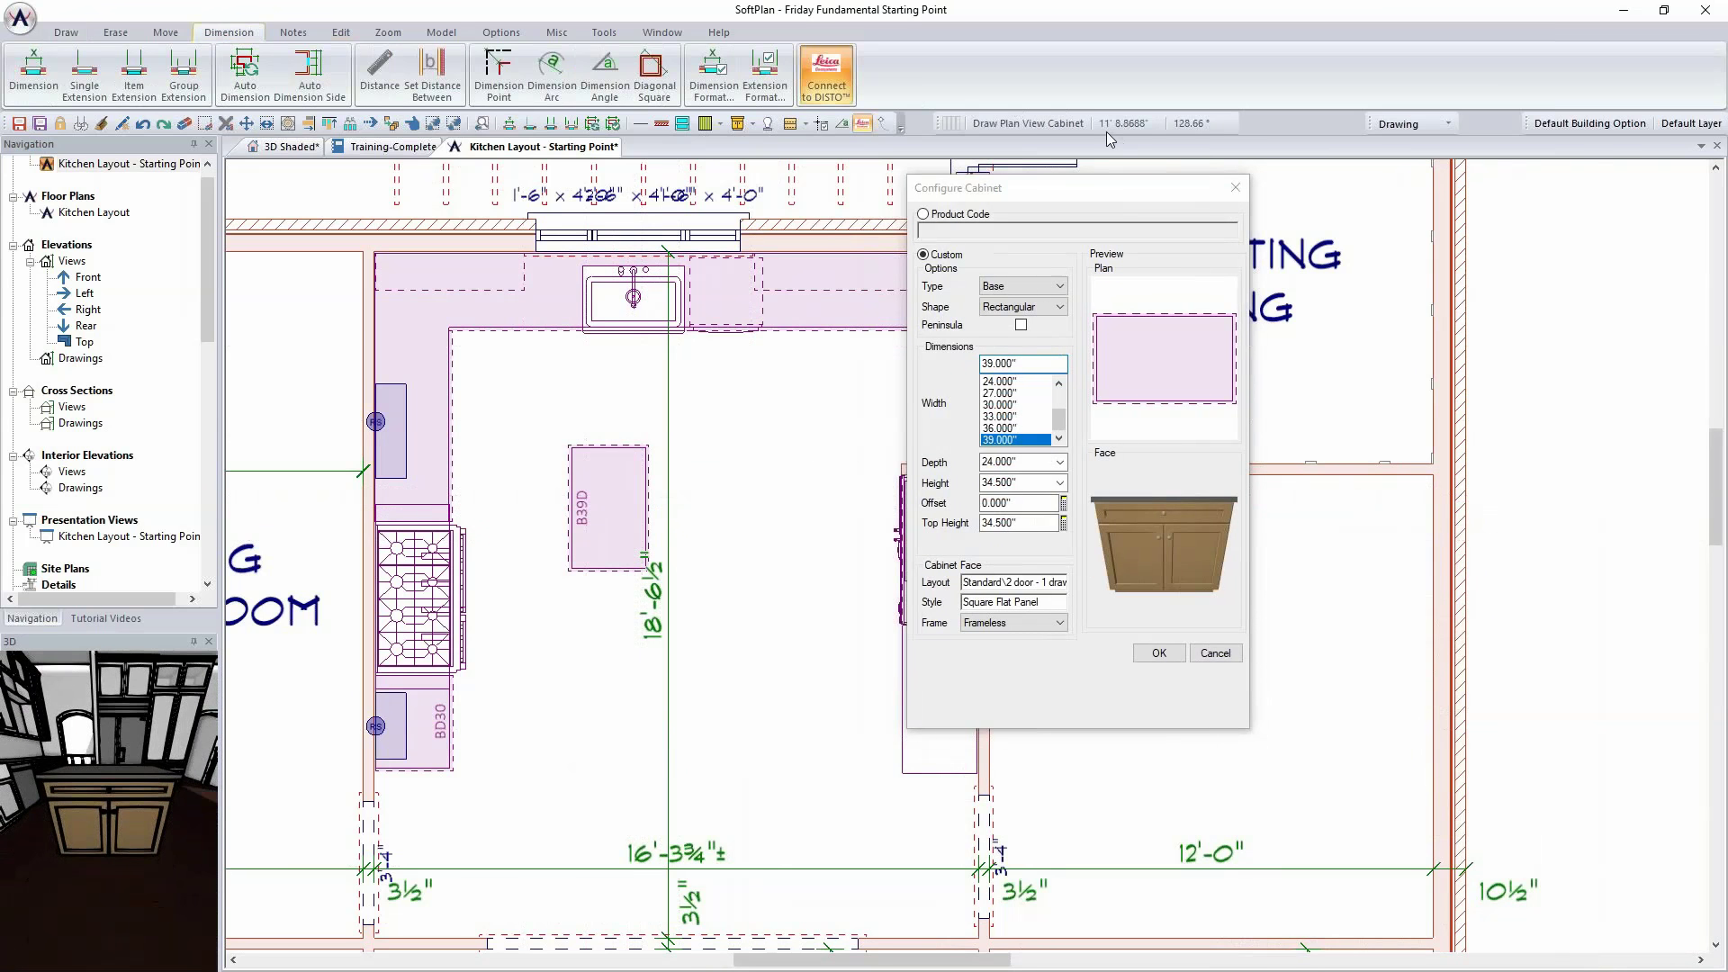
pyautogui.click(33, 71)
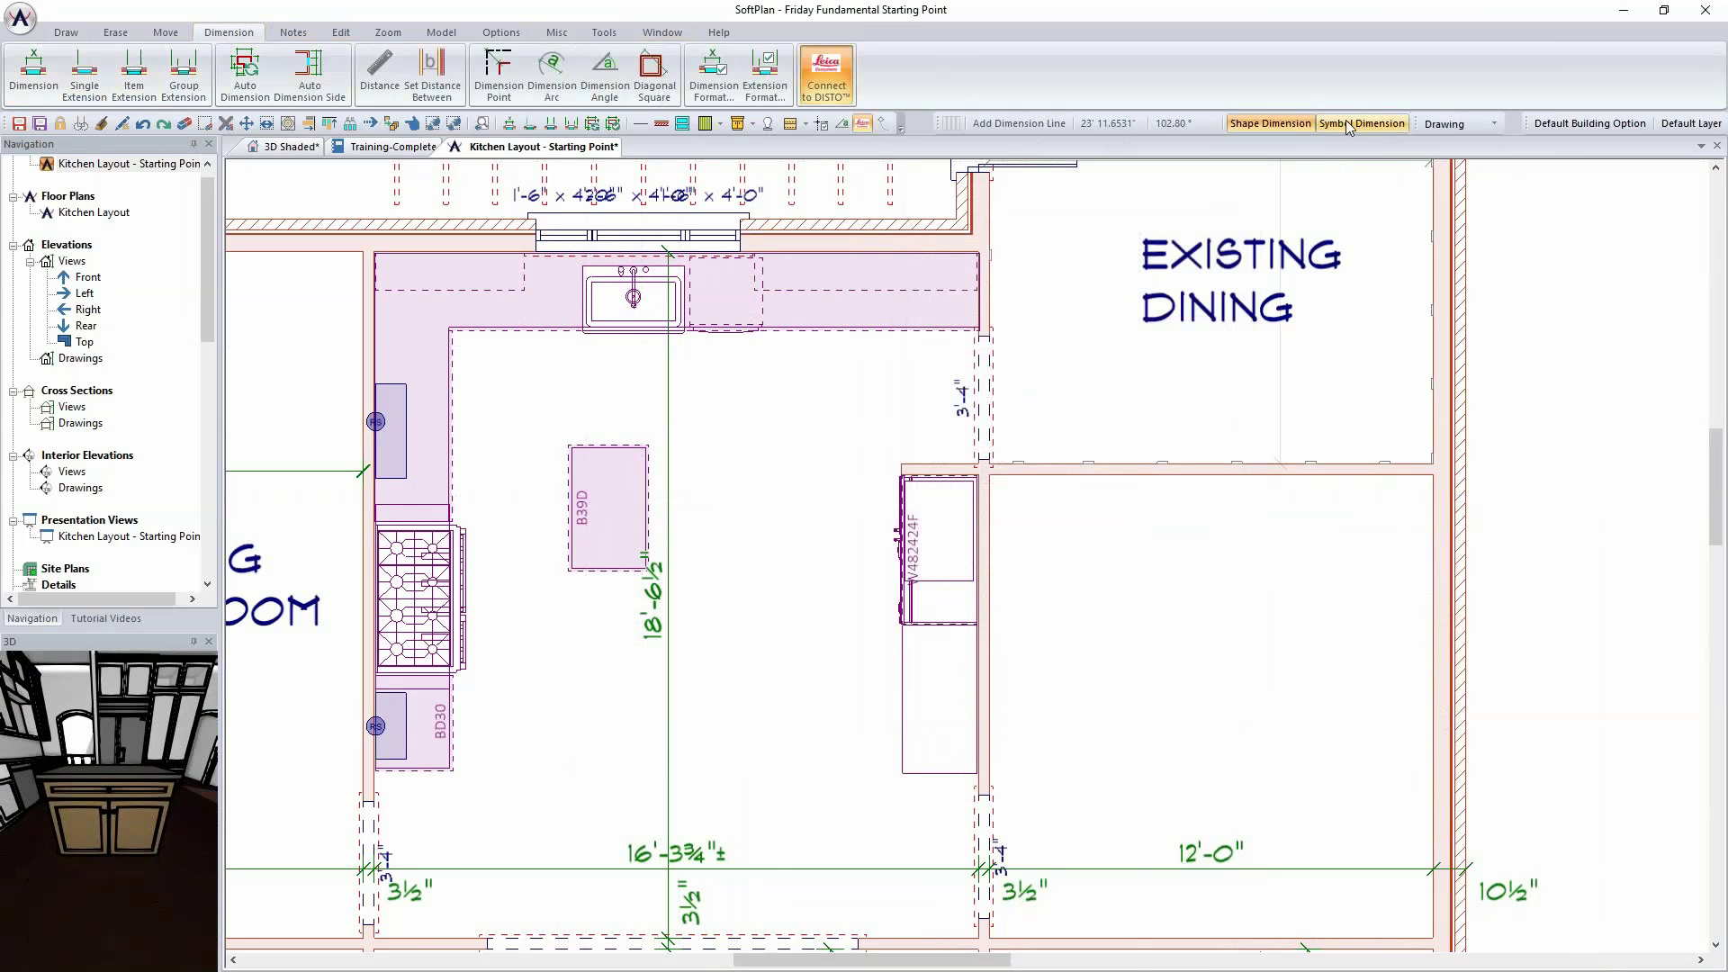
pyautogui.click(598, 333)
pyautogui.click(509, 468)
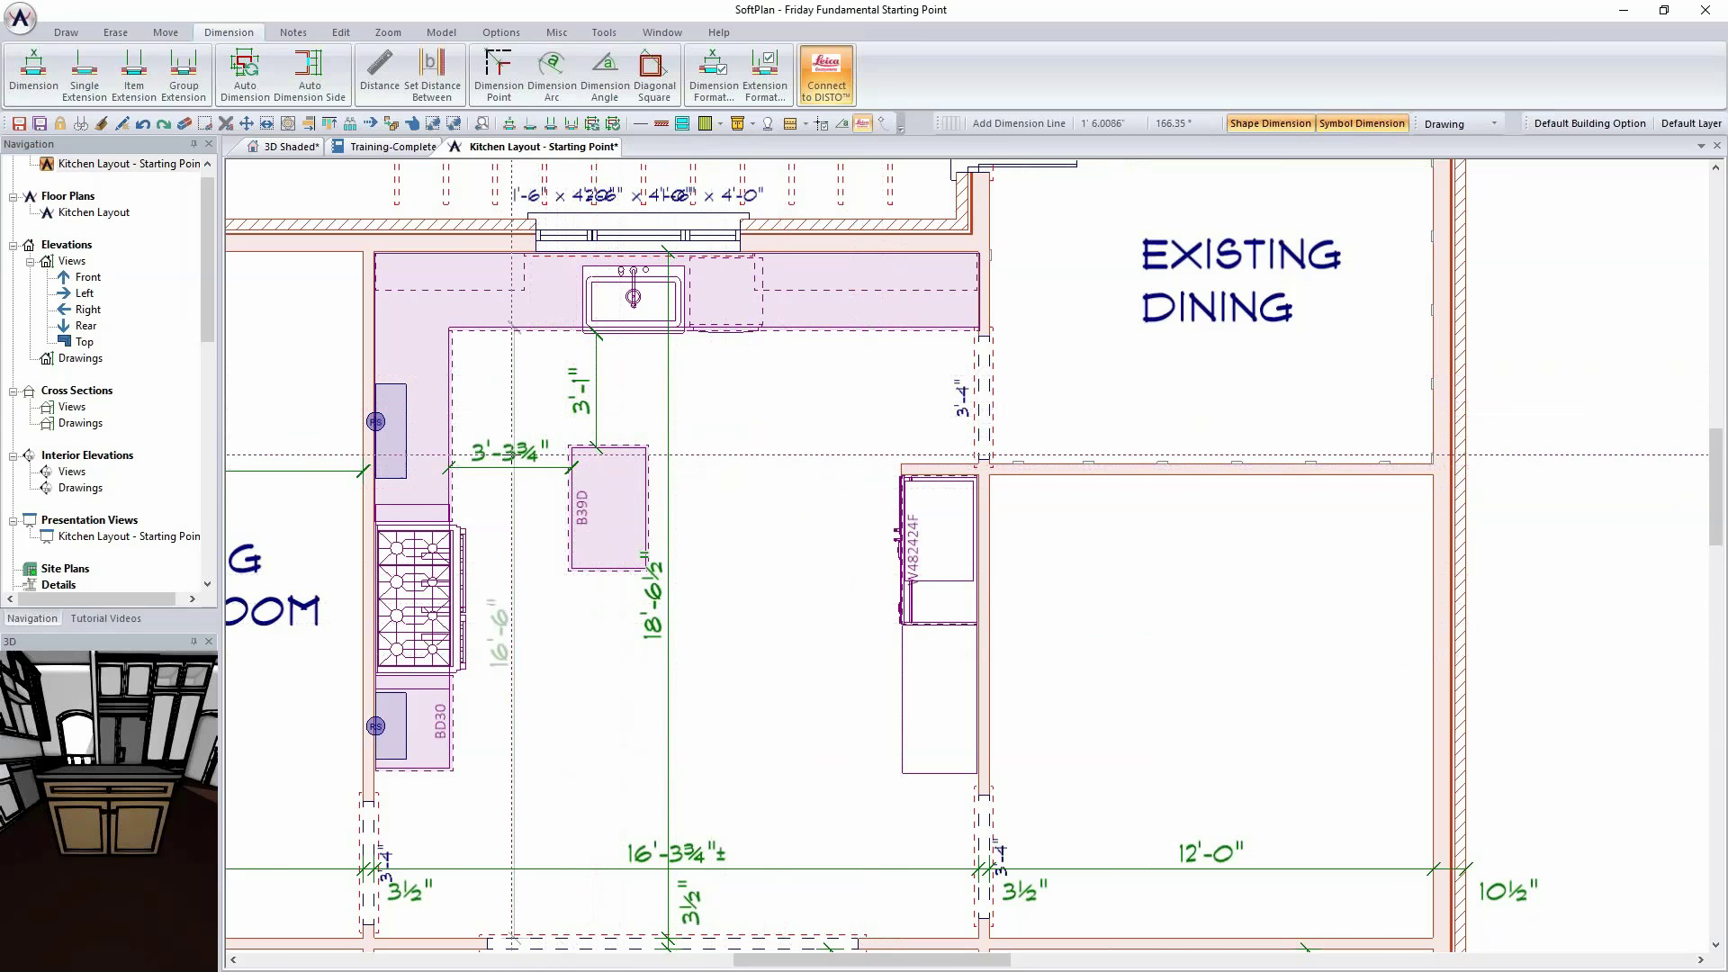
# Step: Set the gap between the range-side counter and the island cabinet to 48", moving the island cabinet
pyautogui.rightClick(504, 457)
pyautogui.click(549, 497)
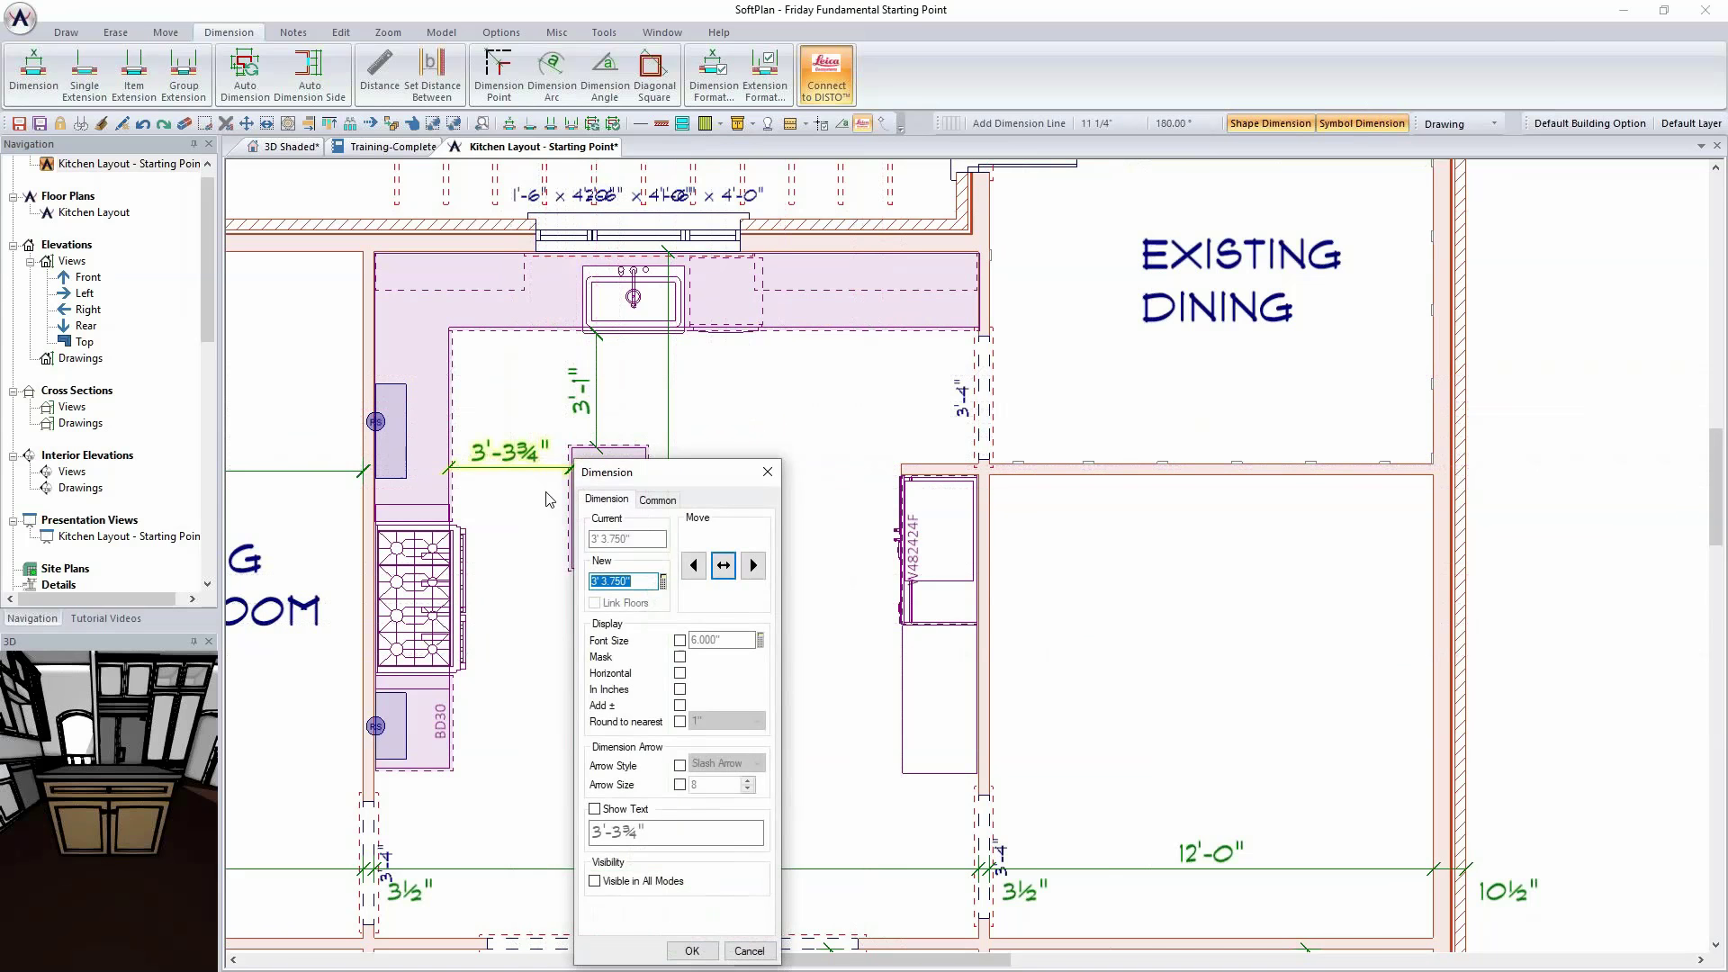
pyautogui.press('Tab')
pyautogui.click(755, 565)
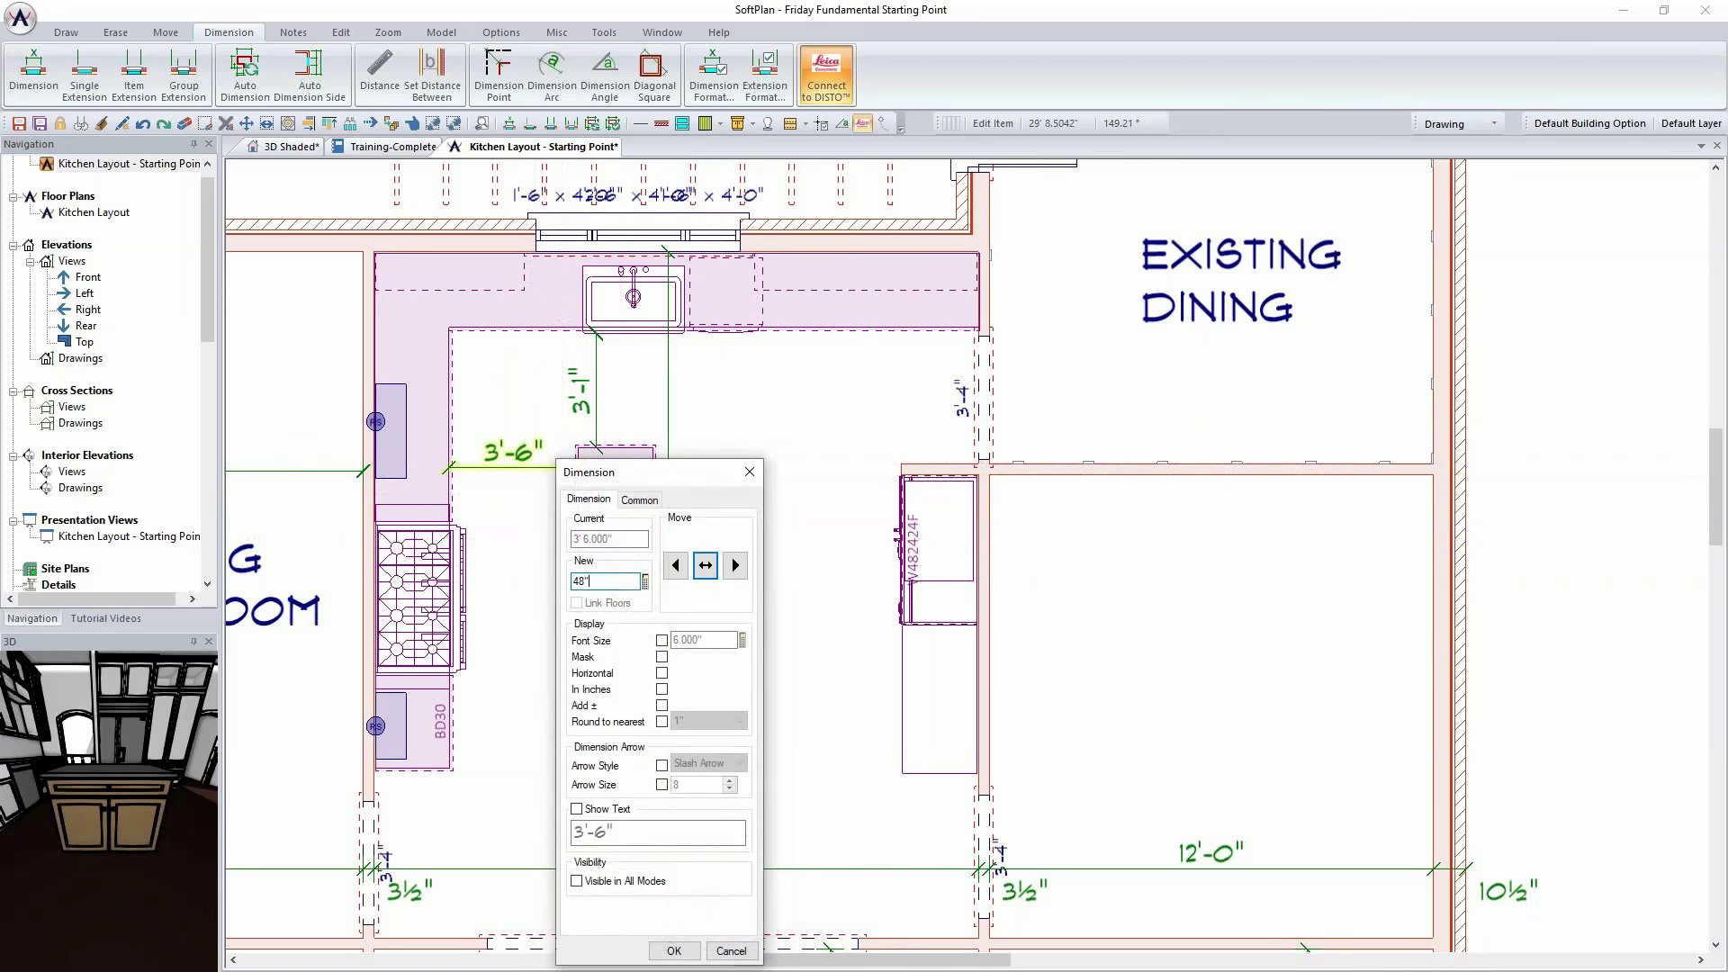
pyautogui.write('48"')
pyautogui.press('Return')
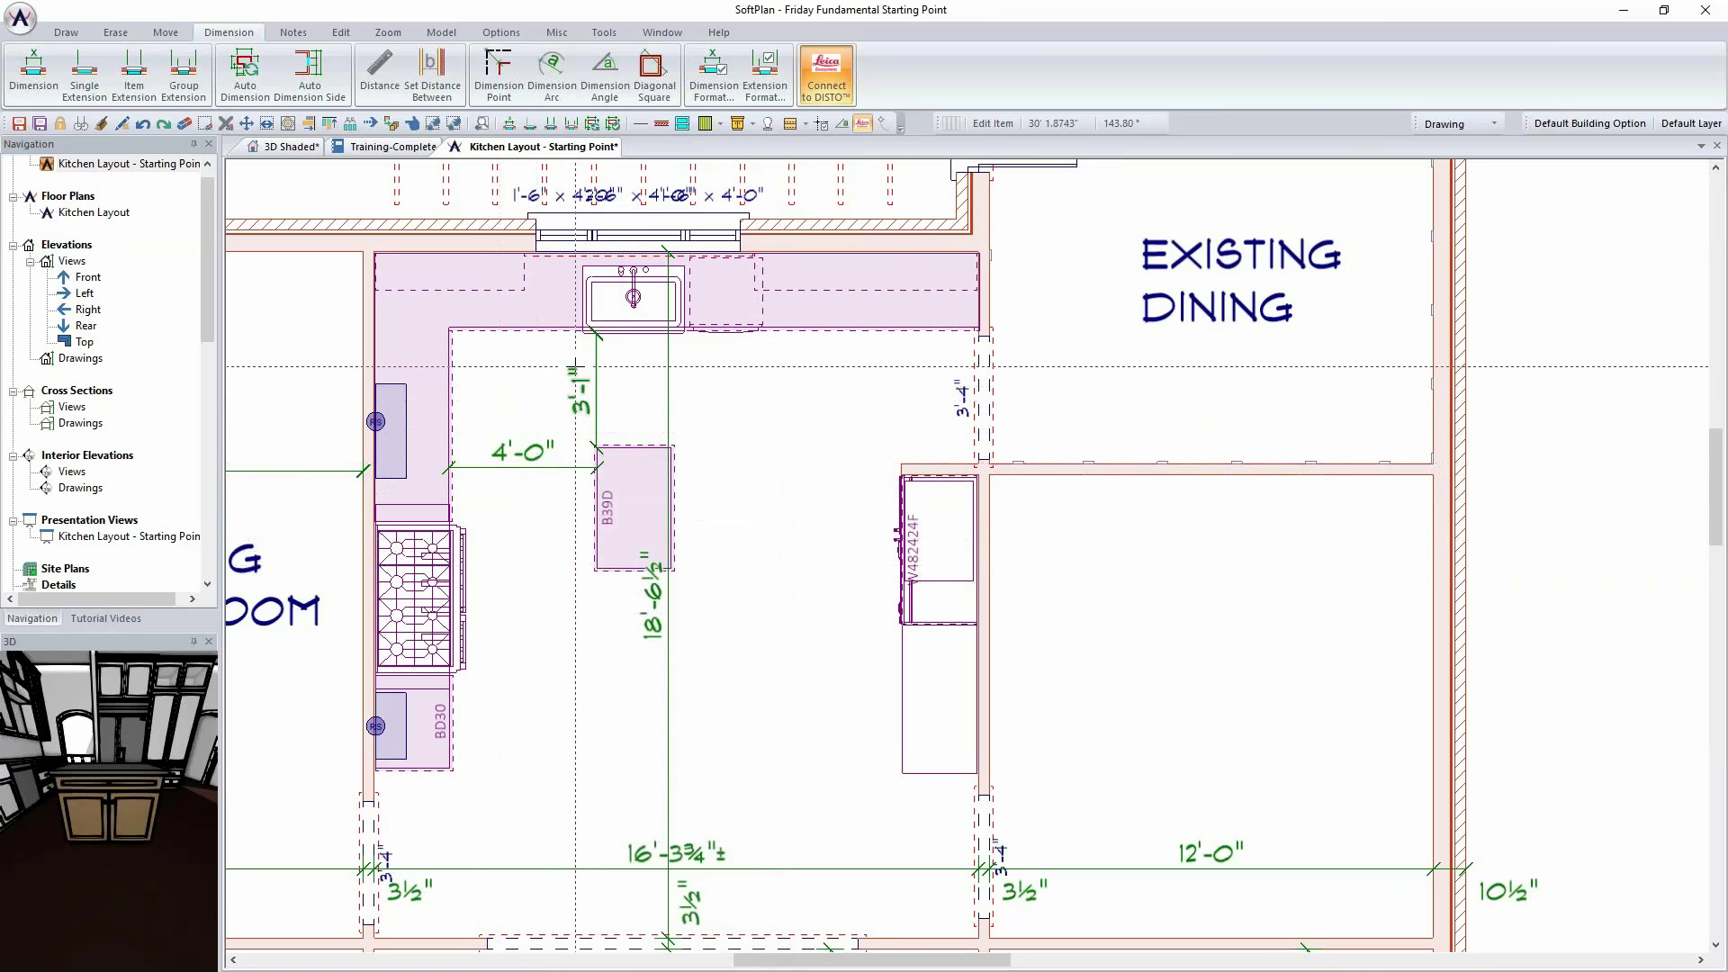
# Step: Set the gap between the sink-side counter and the island cabinet to 42"
pyautogui.click(596, 393)
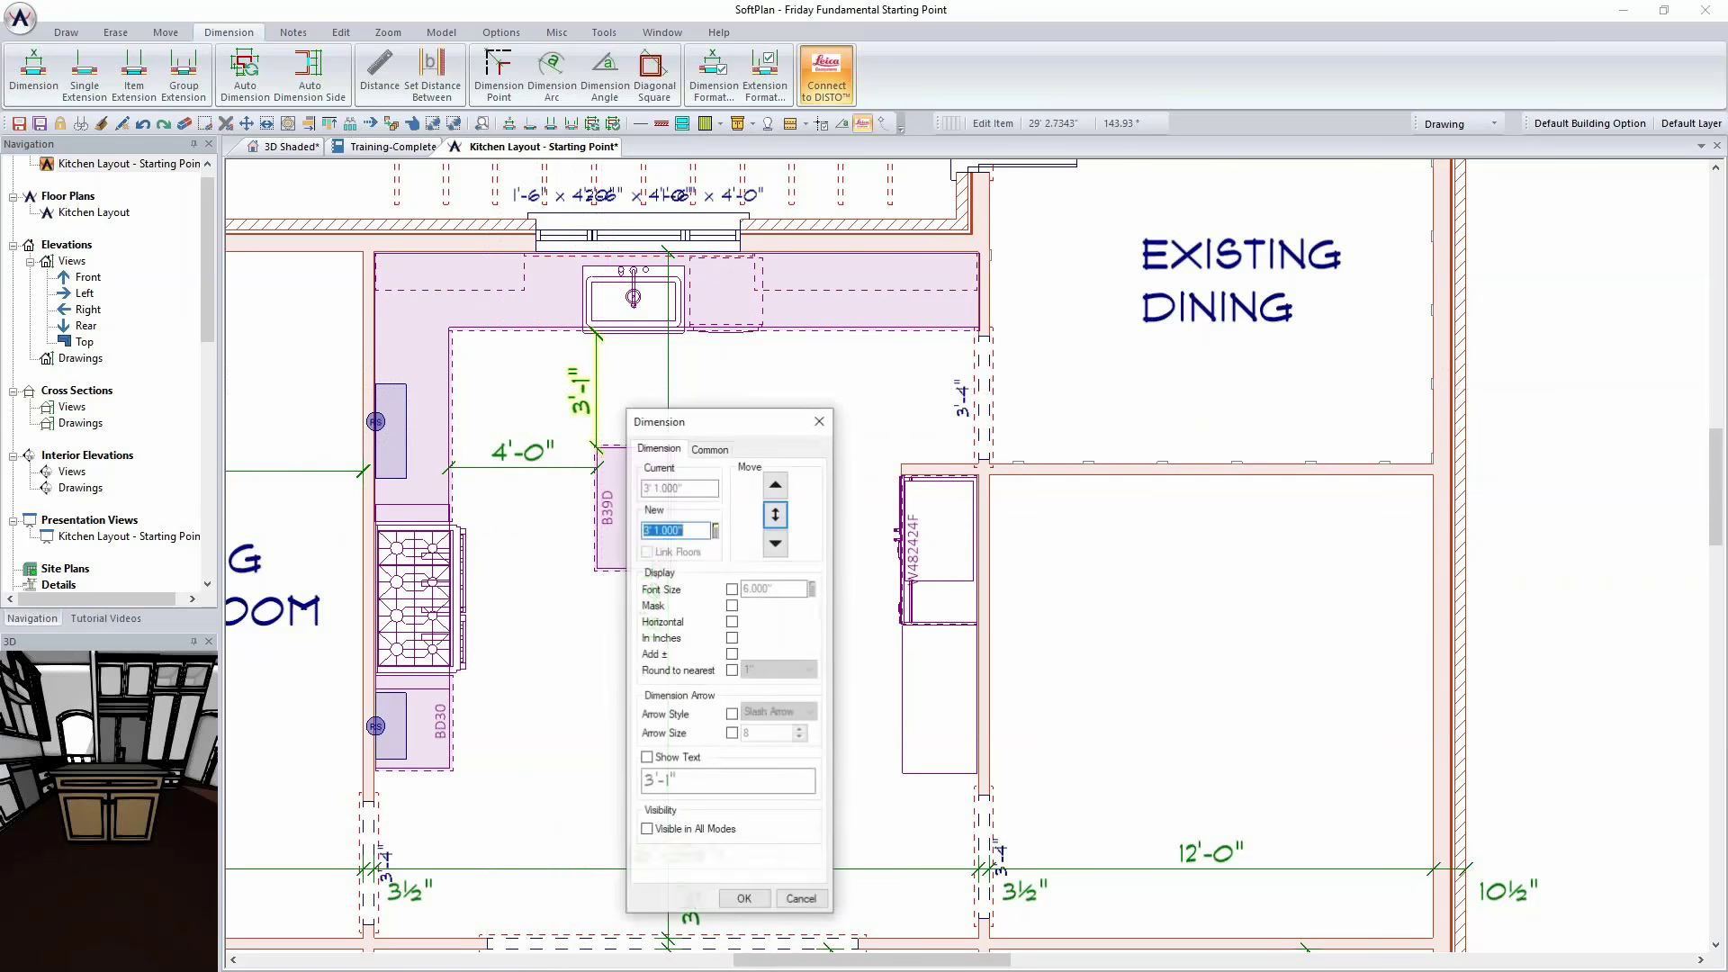
pyautogui.write('42"')
pyautogui.press('Tab')
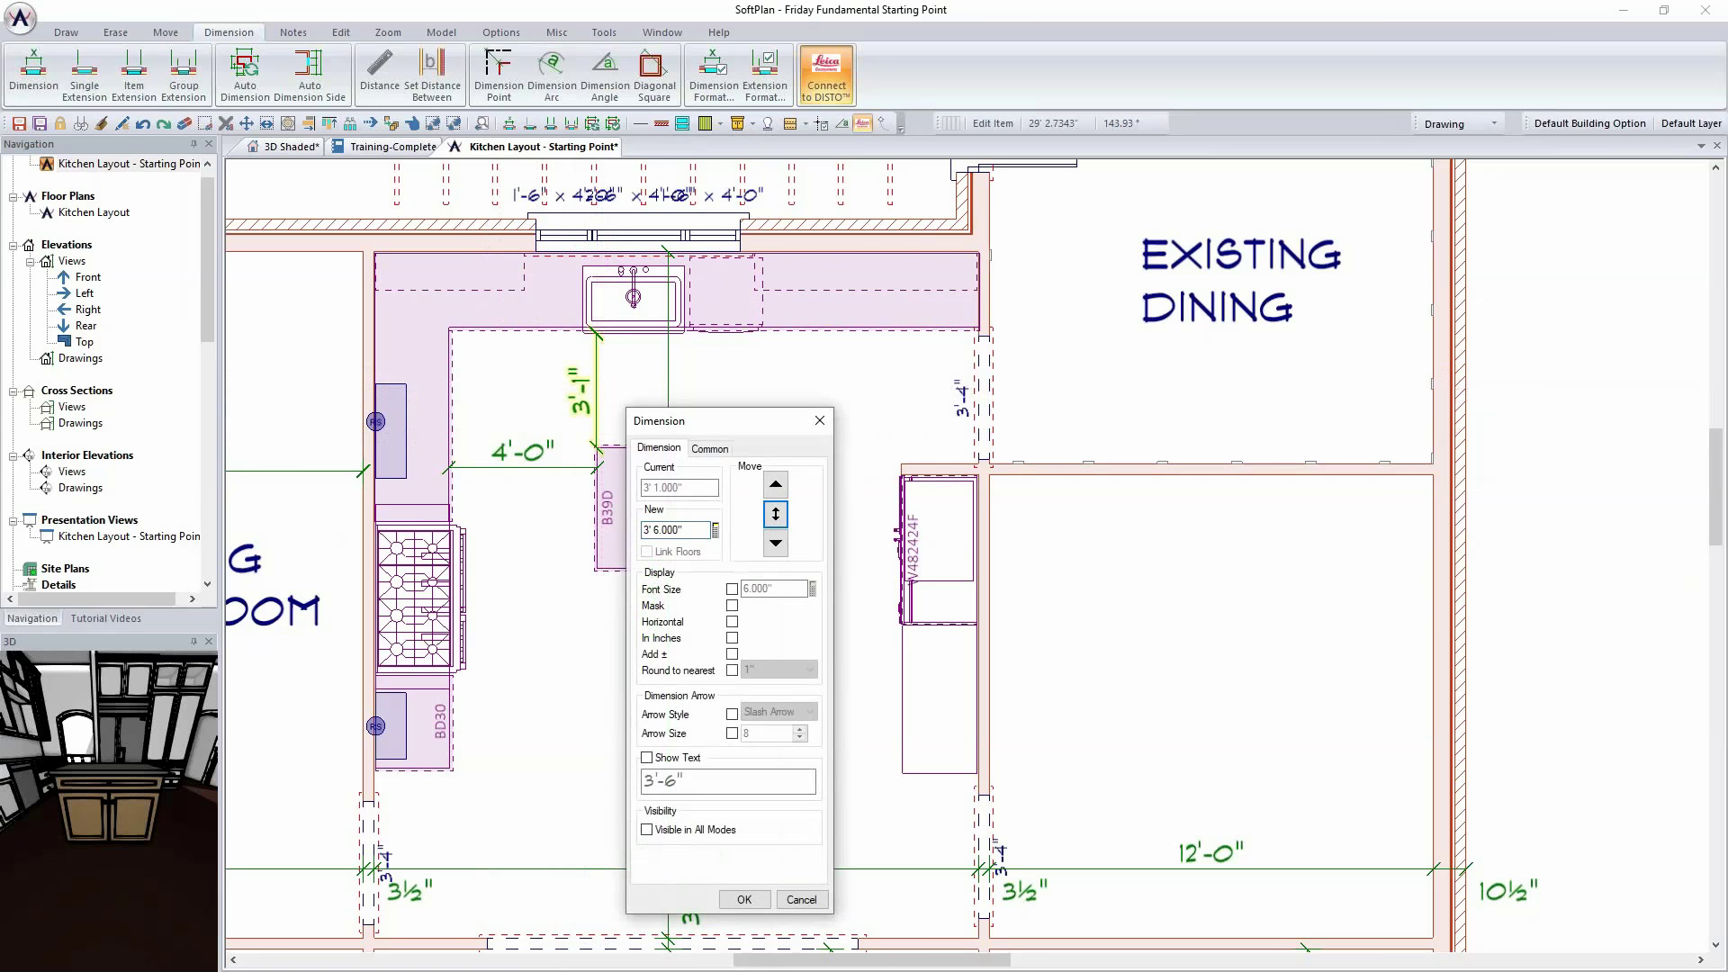
pyautogui.press('Return')
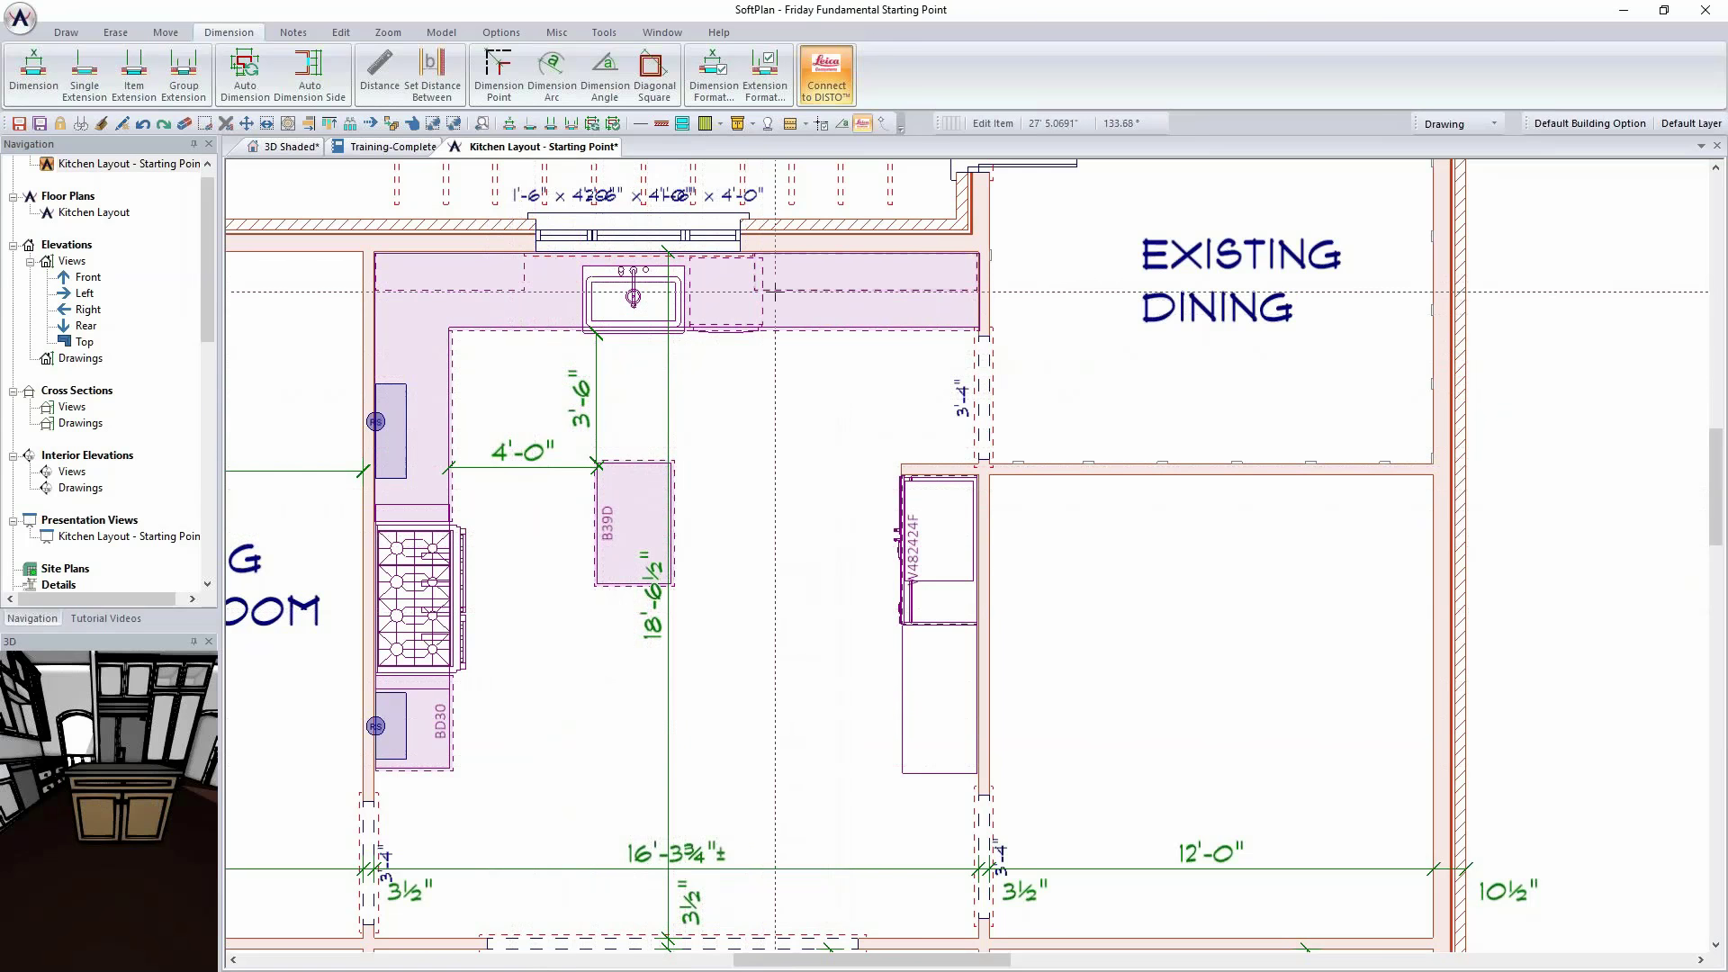
# Step: Place matching B39D base cabinets beside and behind the first to form a two-by-two back-to-back island, and inspect it in 3D
pyautogui.click(634, 522)
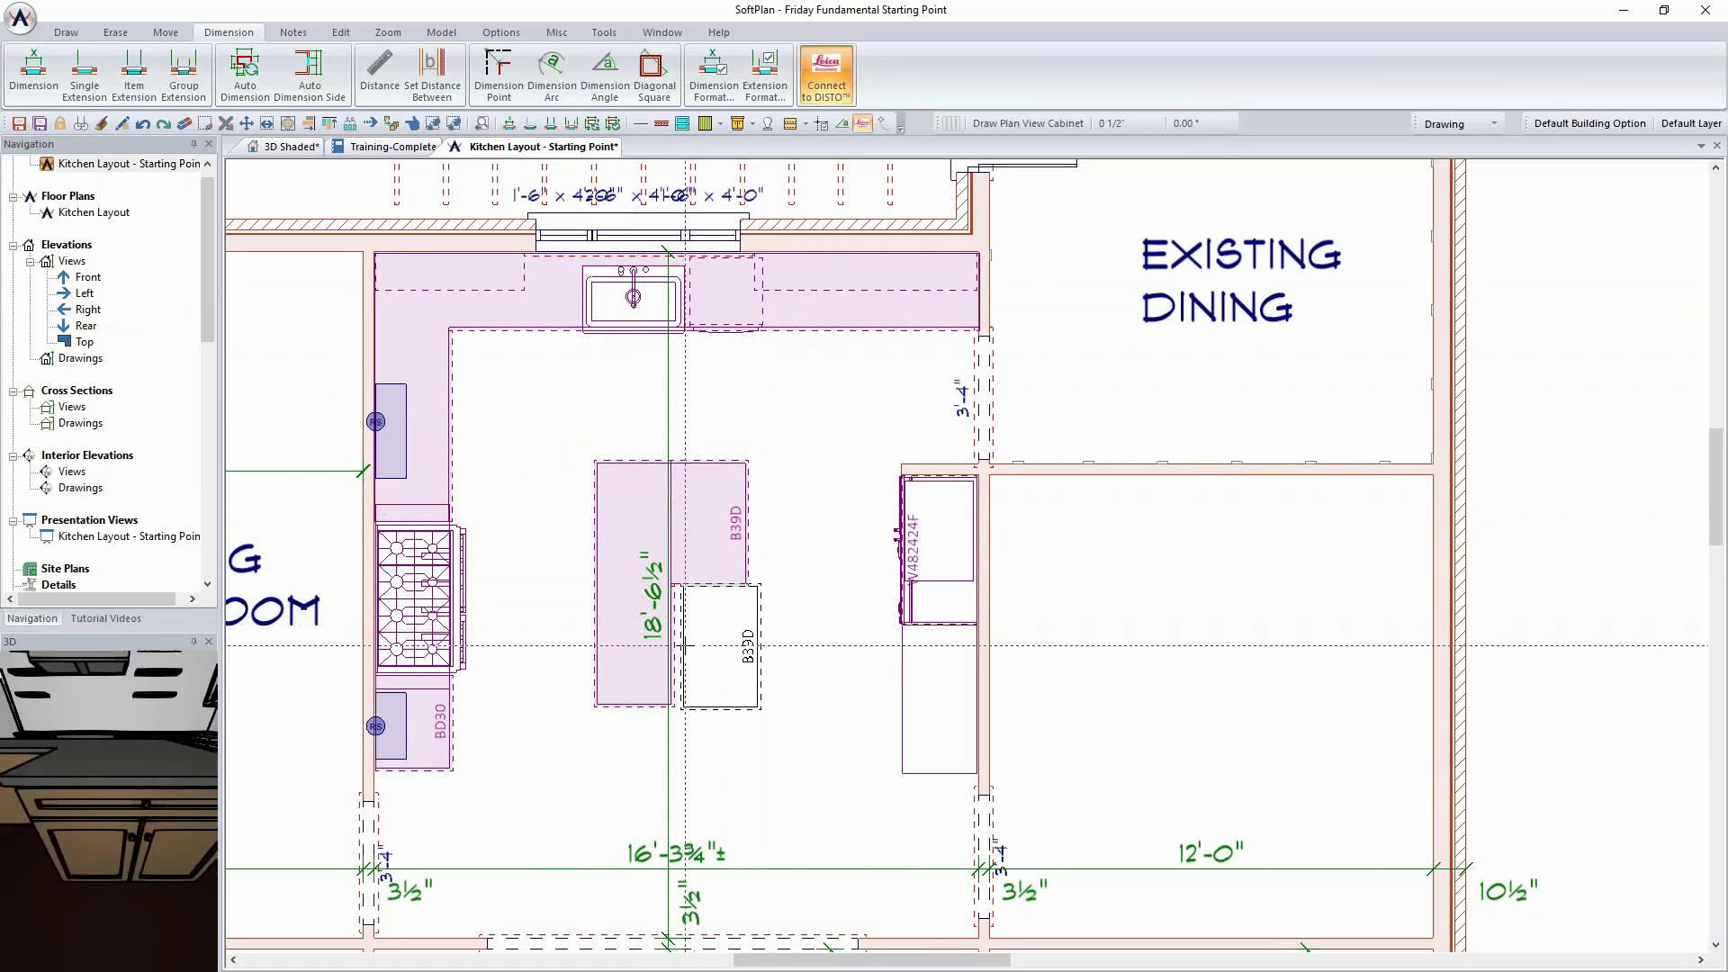
pyautogui.click(288, 146)
pyautogui.scroll(-3, 861, 652)
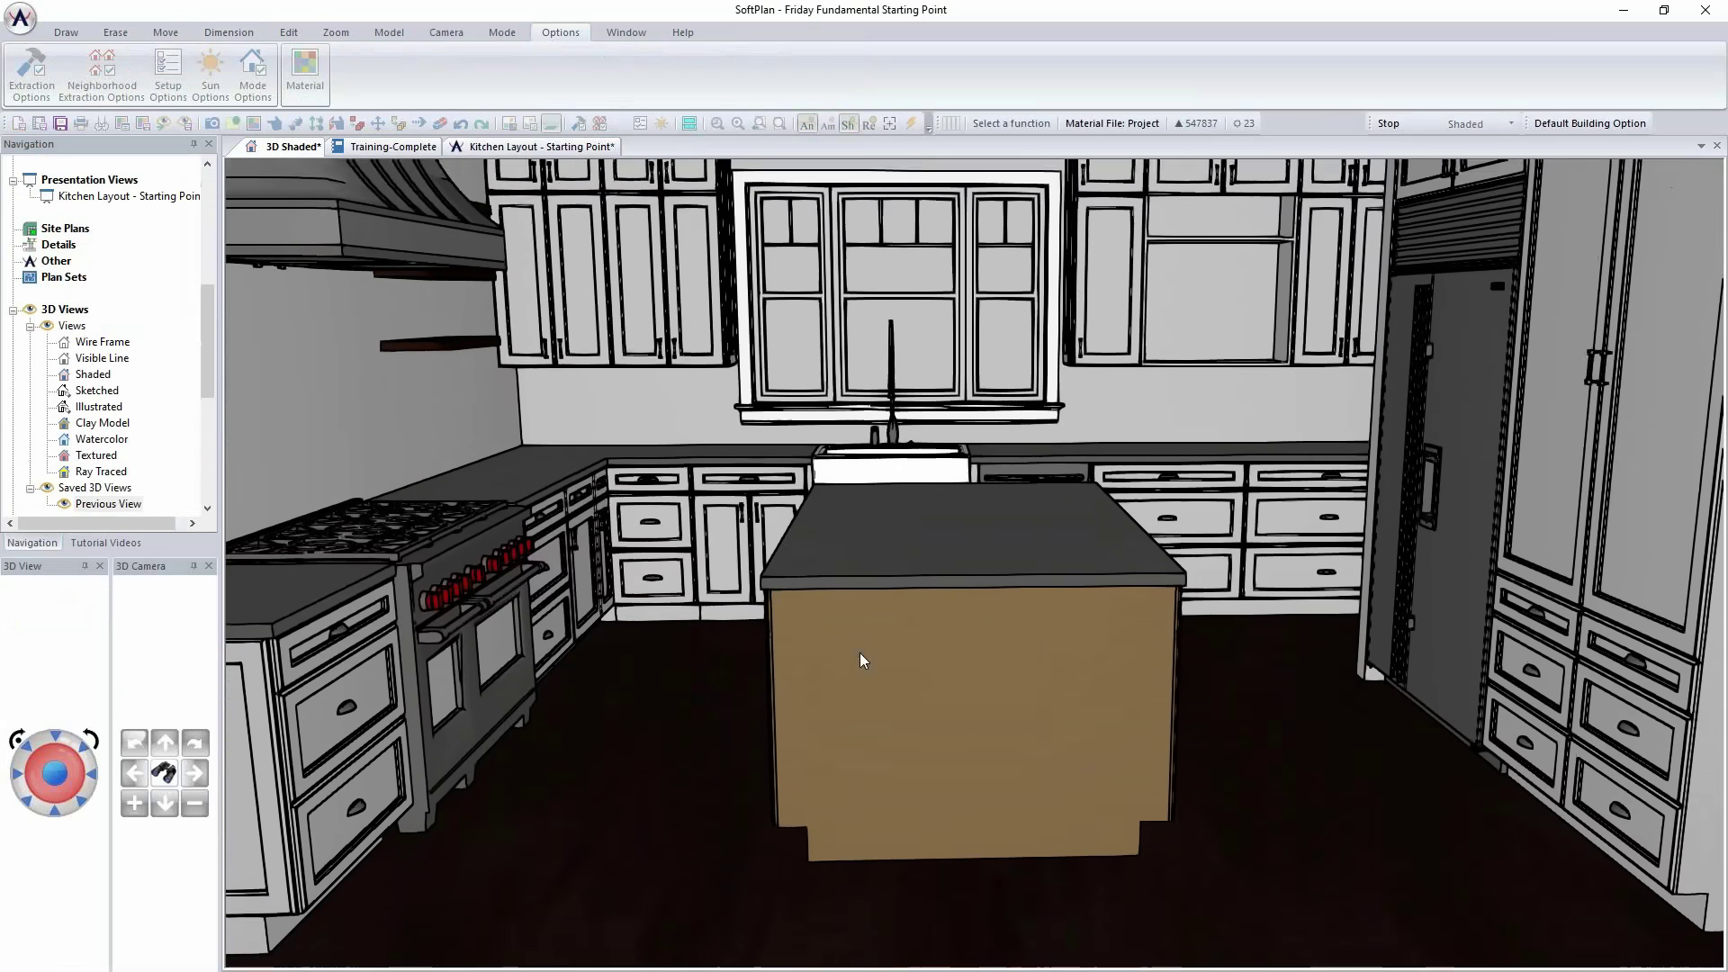
pyautogui.moveTo(873, 613); pyautogui.dragTo(870, 603)
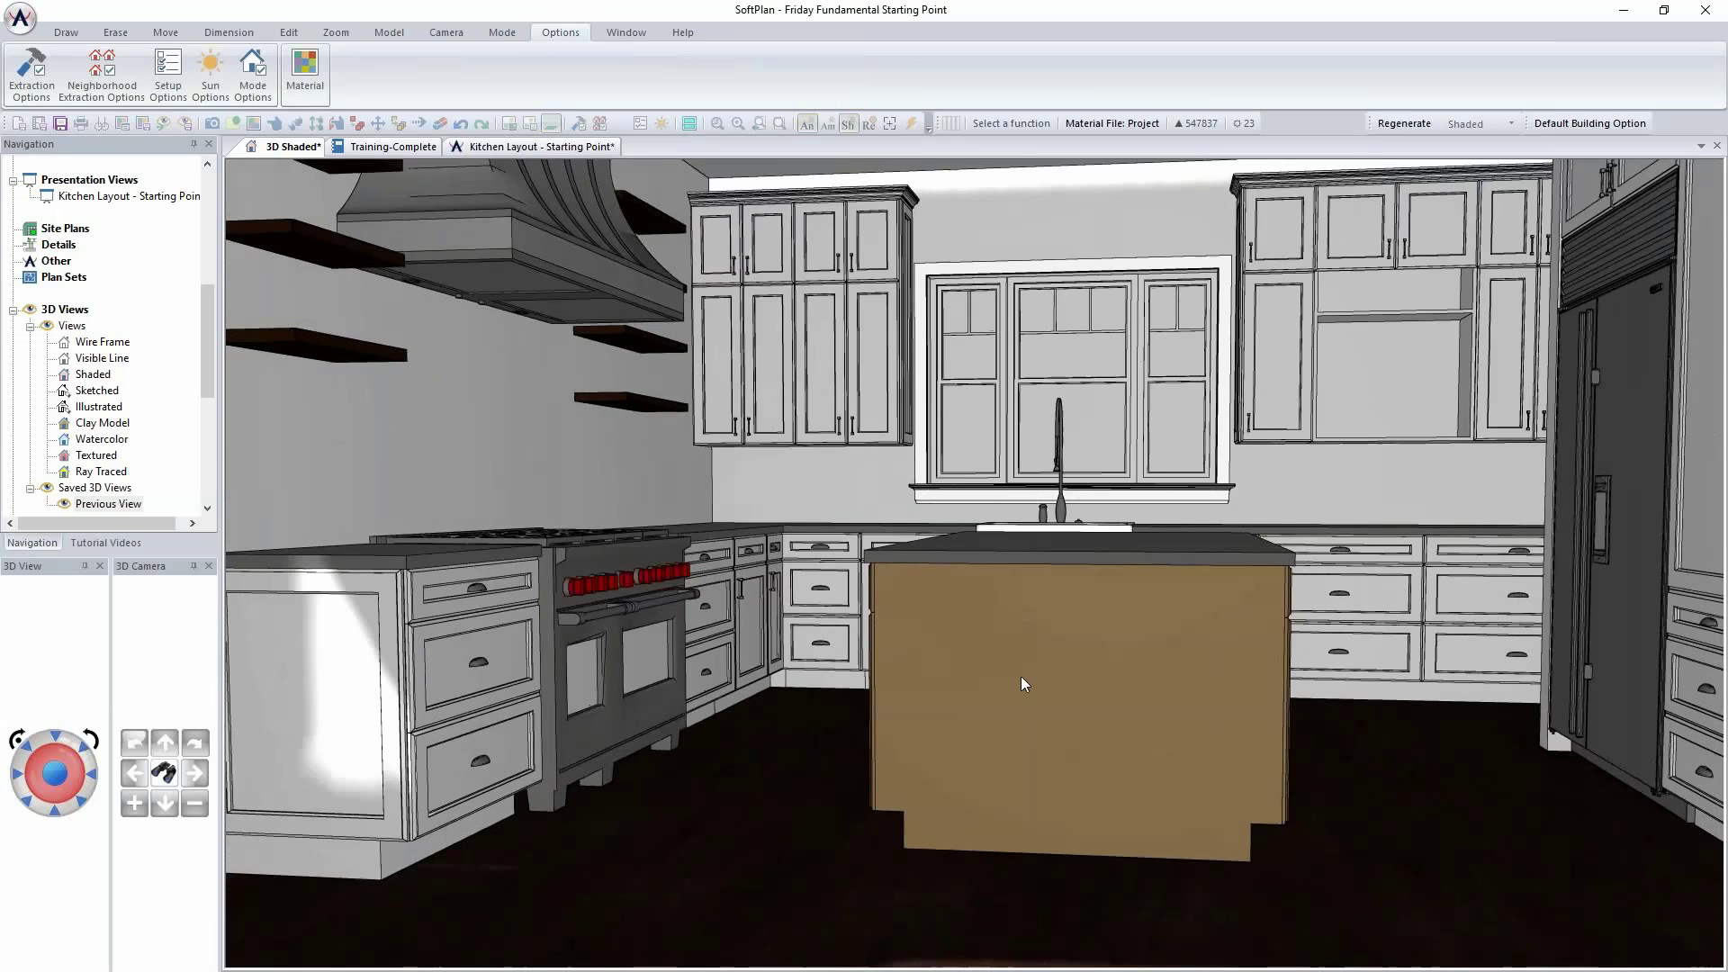
# Step: Try full-height Square Post legs in the Side position on the range-side island cabinet nearest the camera
pyautogui.rightClick(1029, 645)
pyautogui.click(1070, 685)
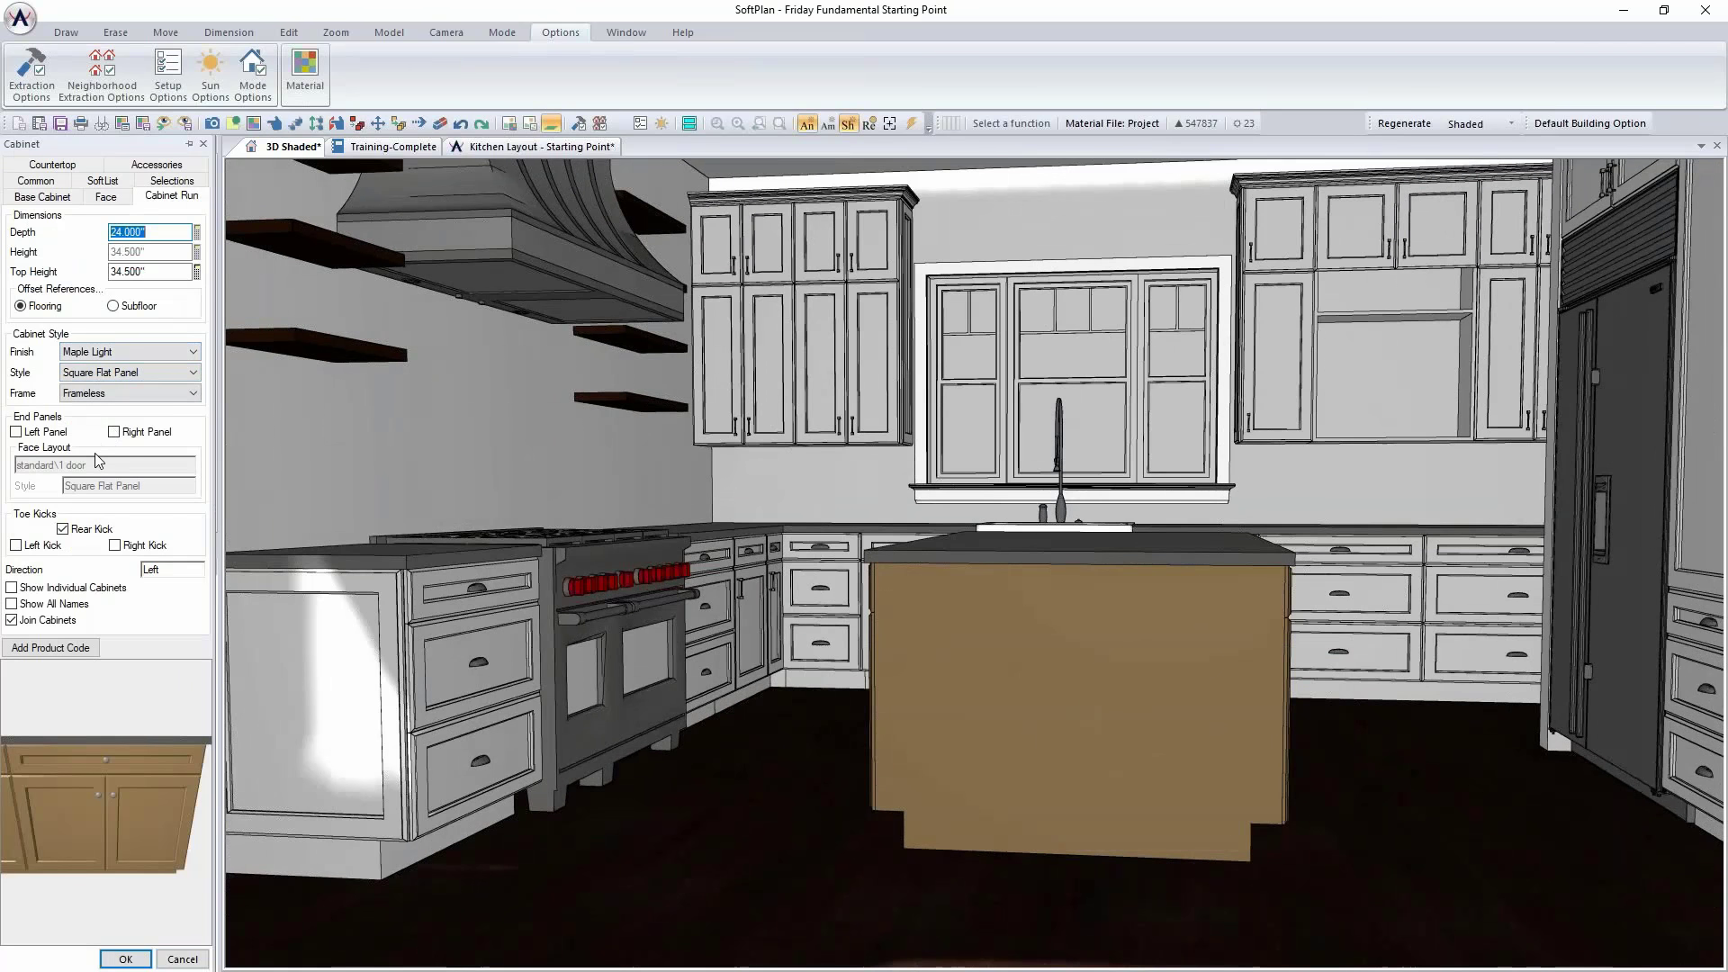
pyautogui.click(126, 165)
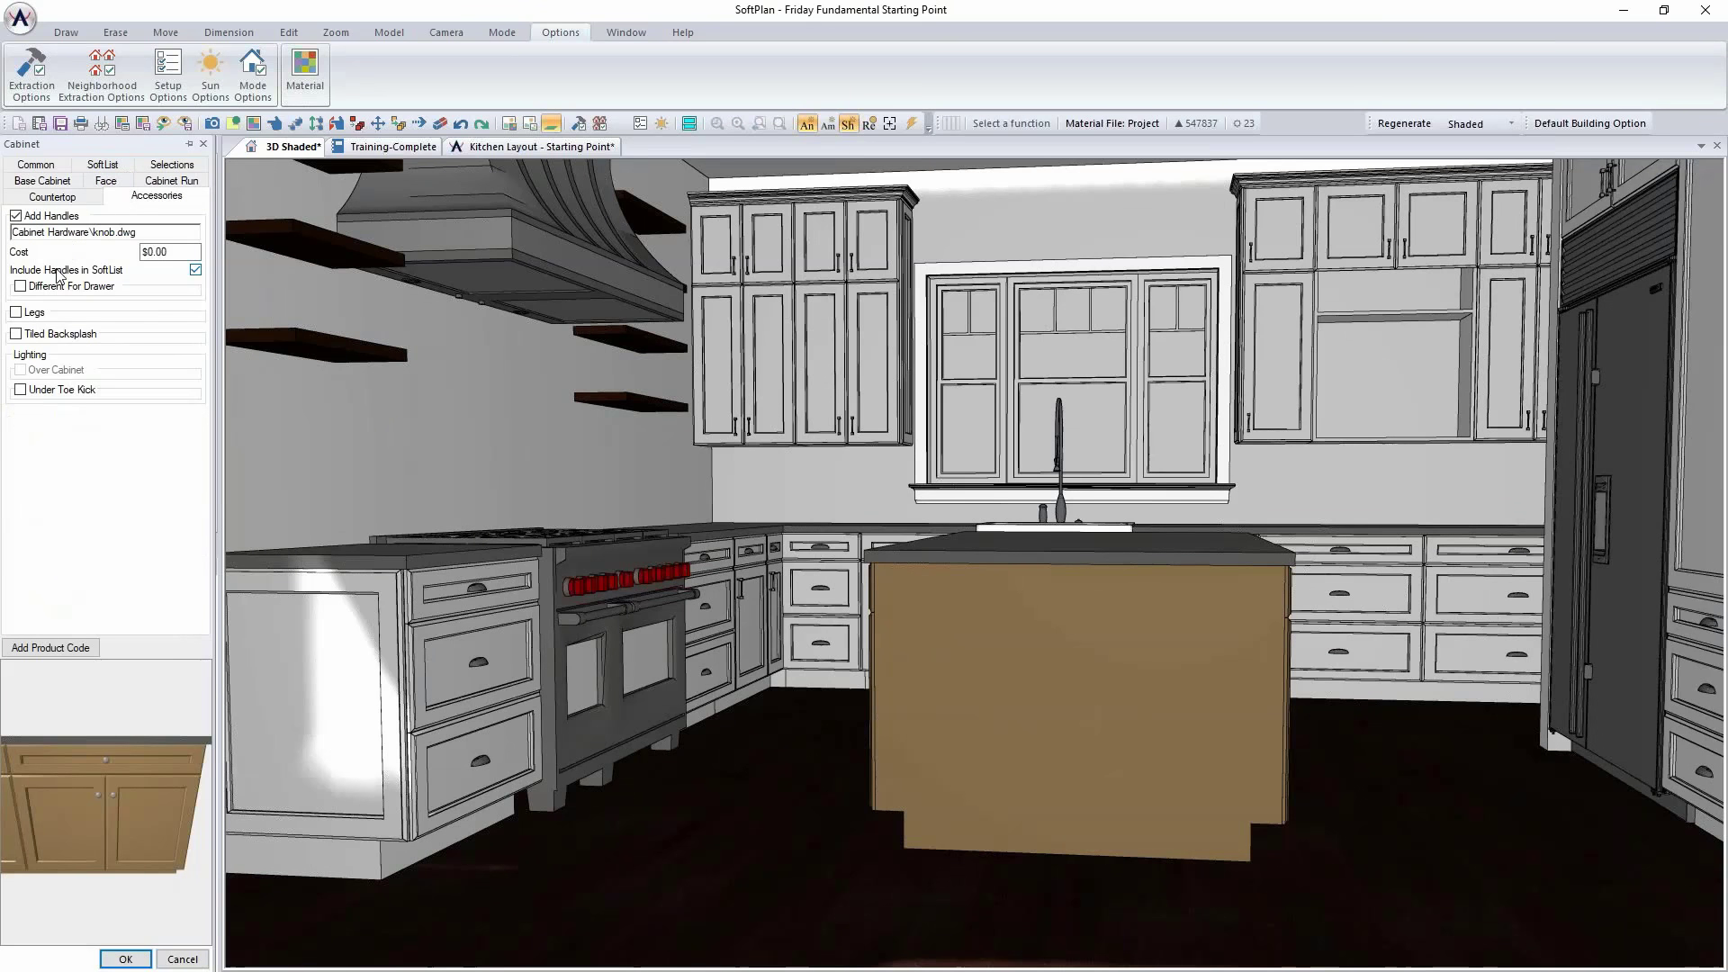
pyautogui.click(29, 315)
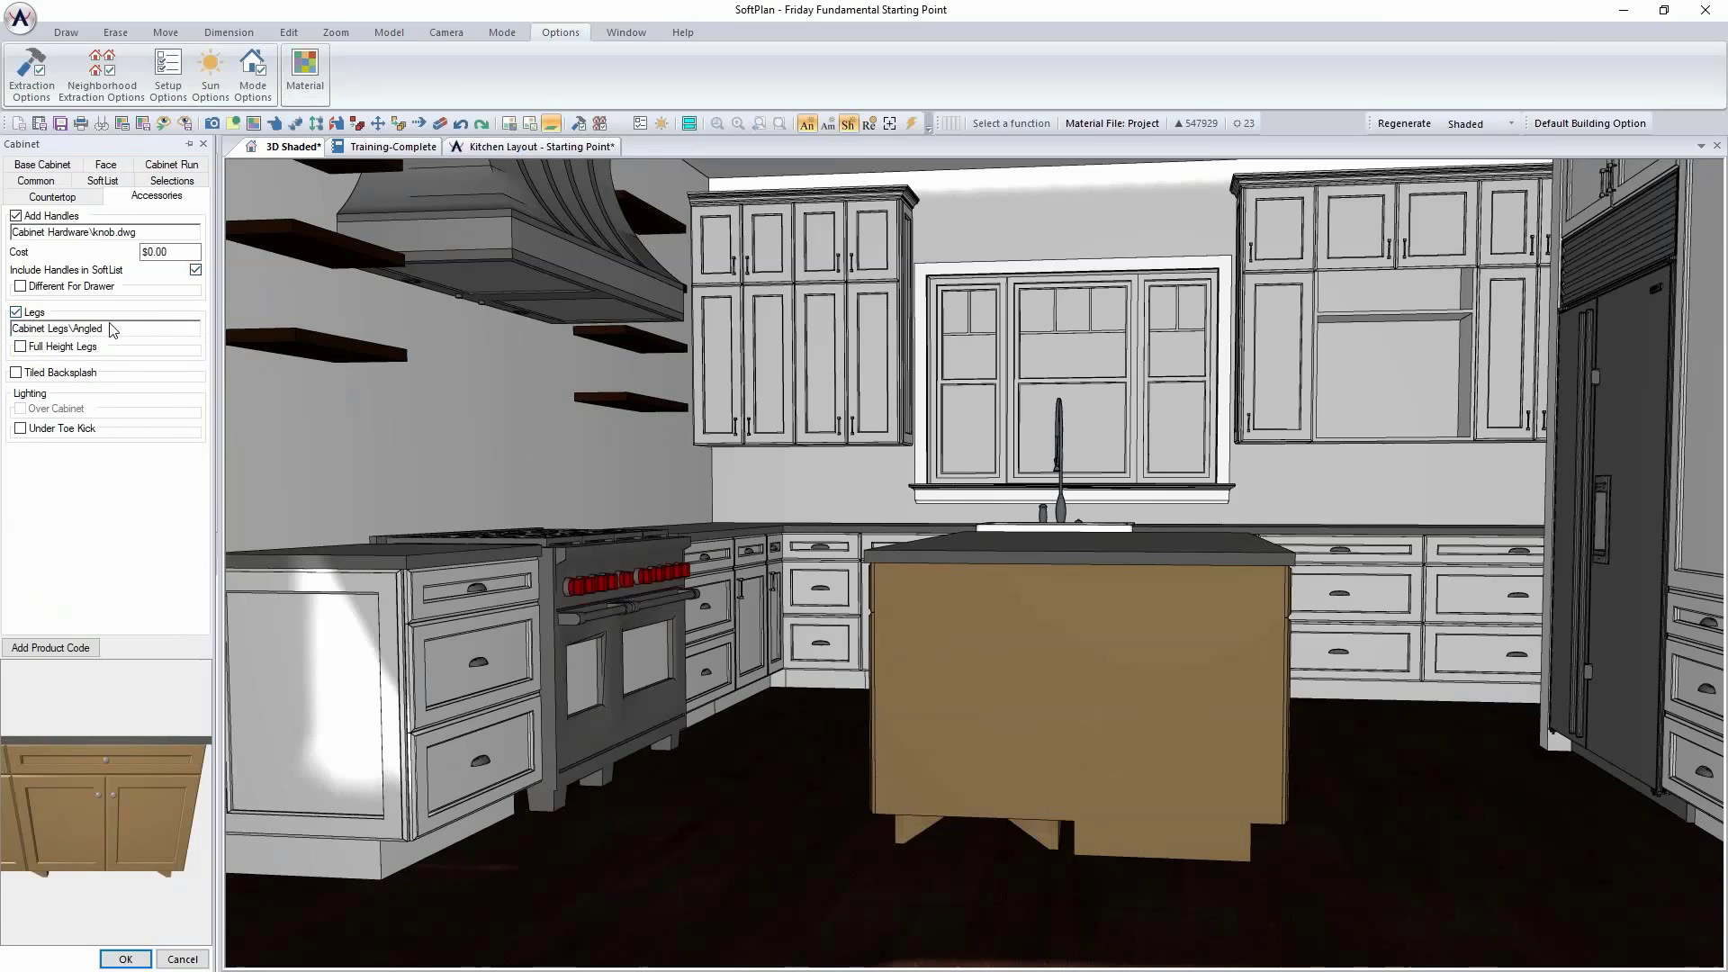
pyautogui.click(76, 349)
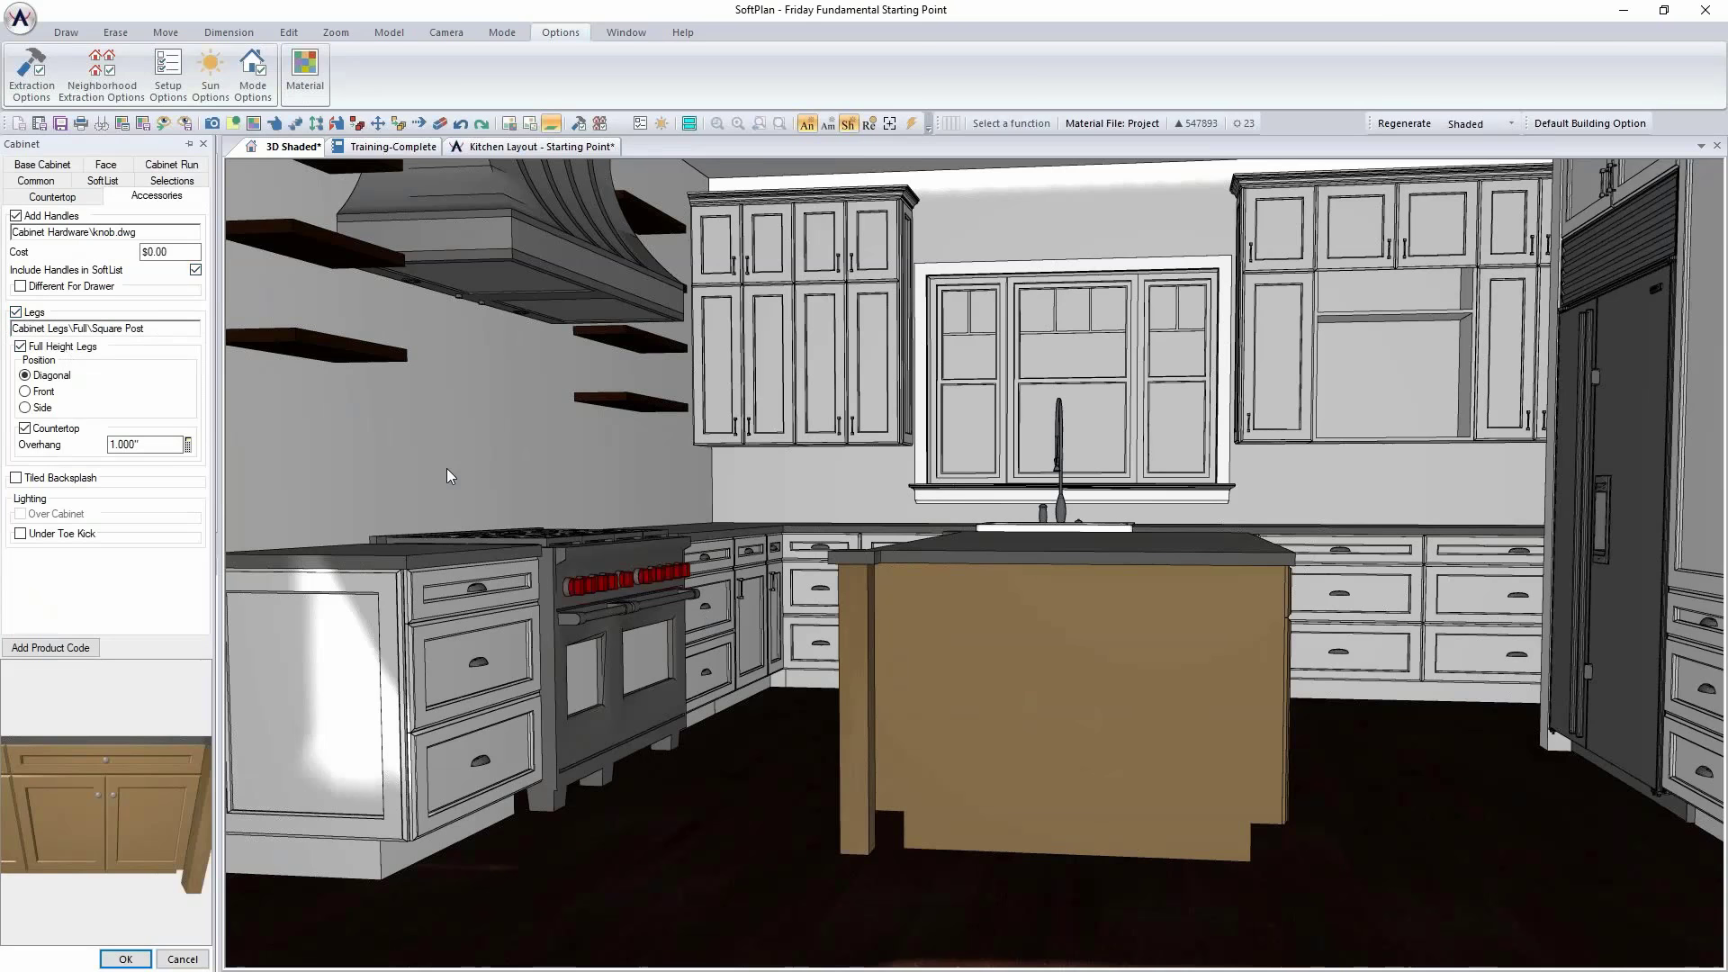
pyautogui.click(52, 393)
pyautogui.click(45, 408)
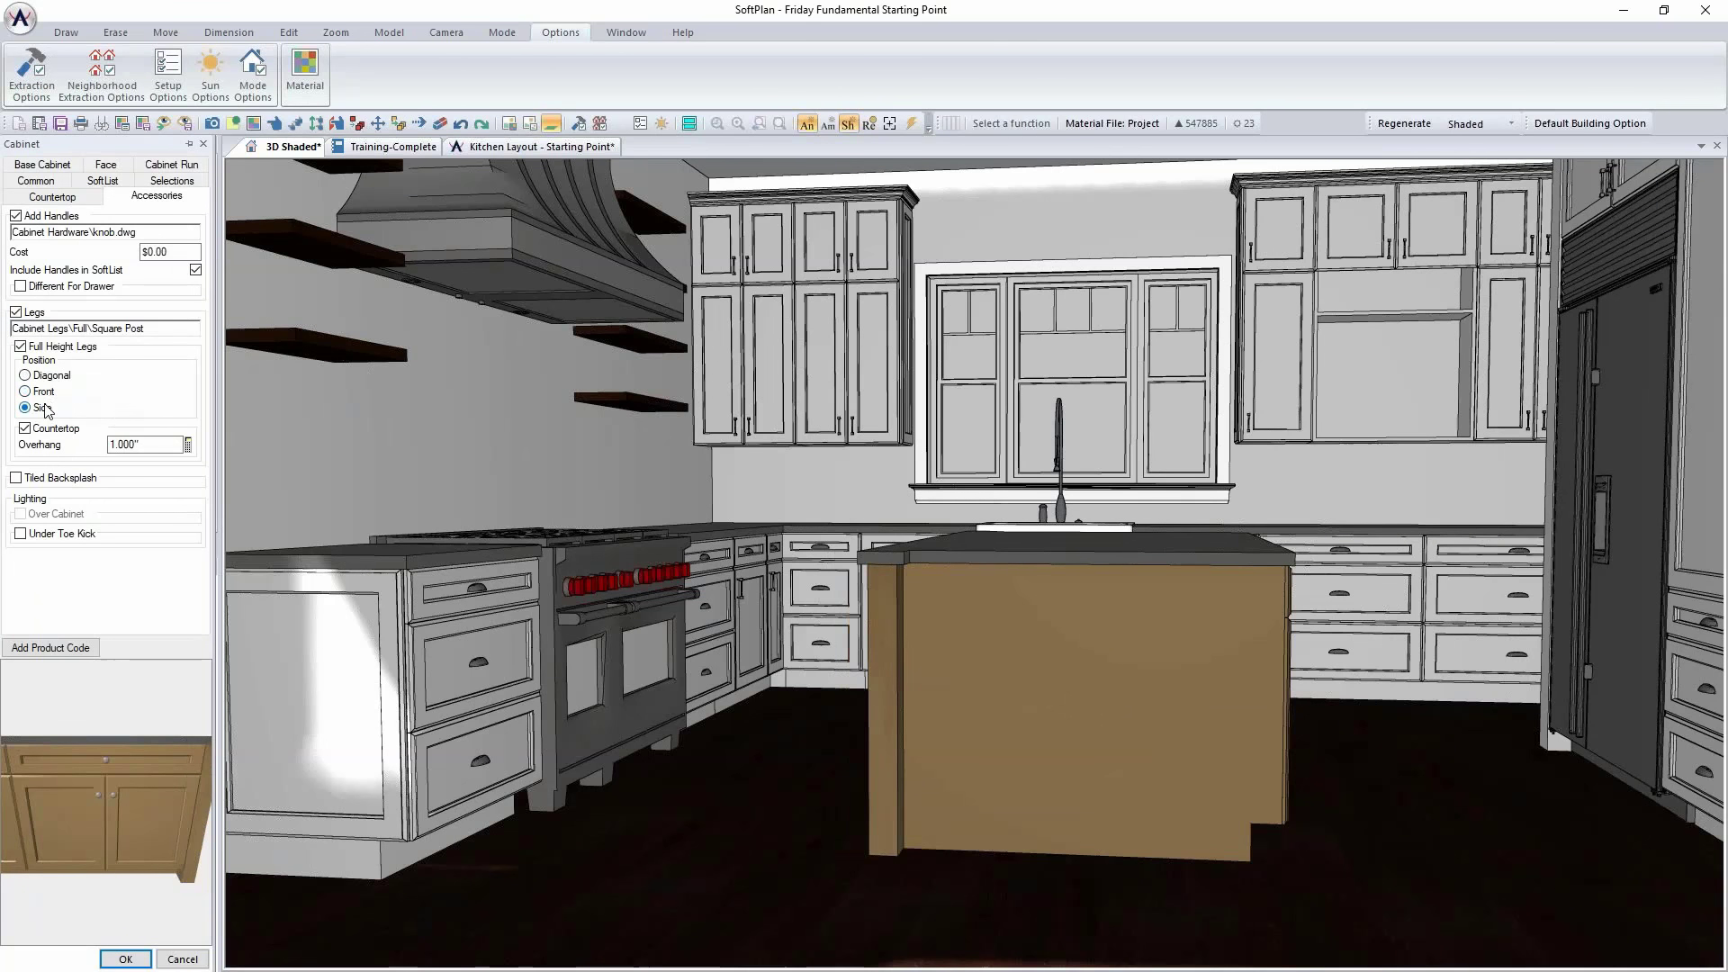
pyautogui.click(147, 959)
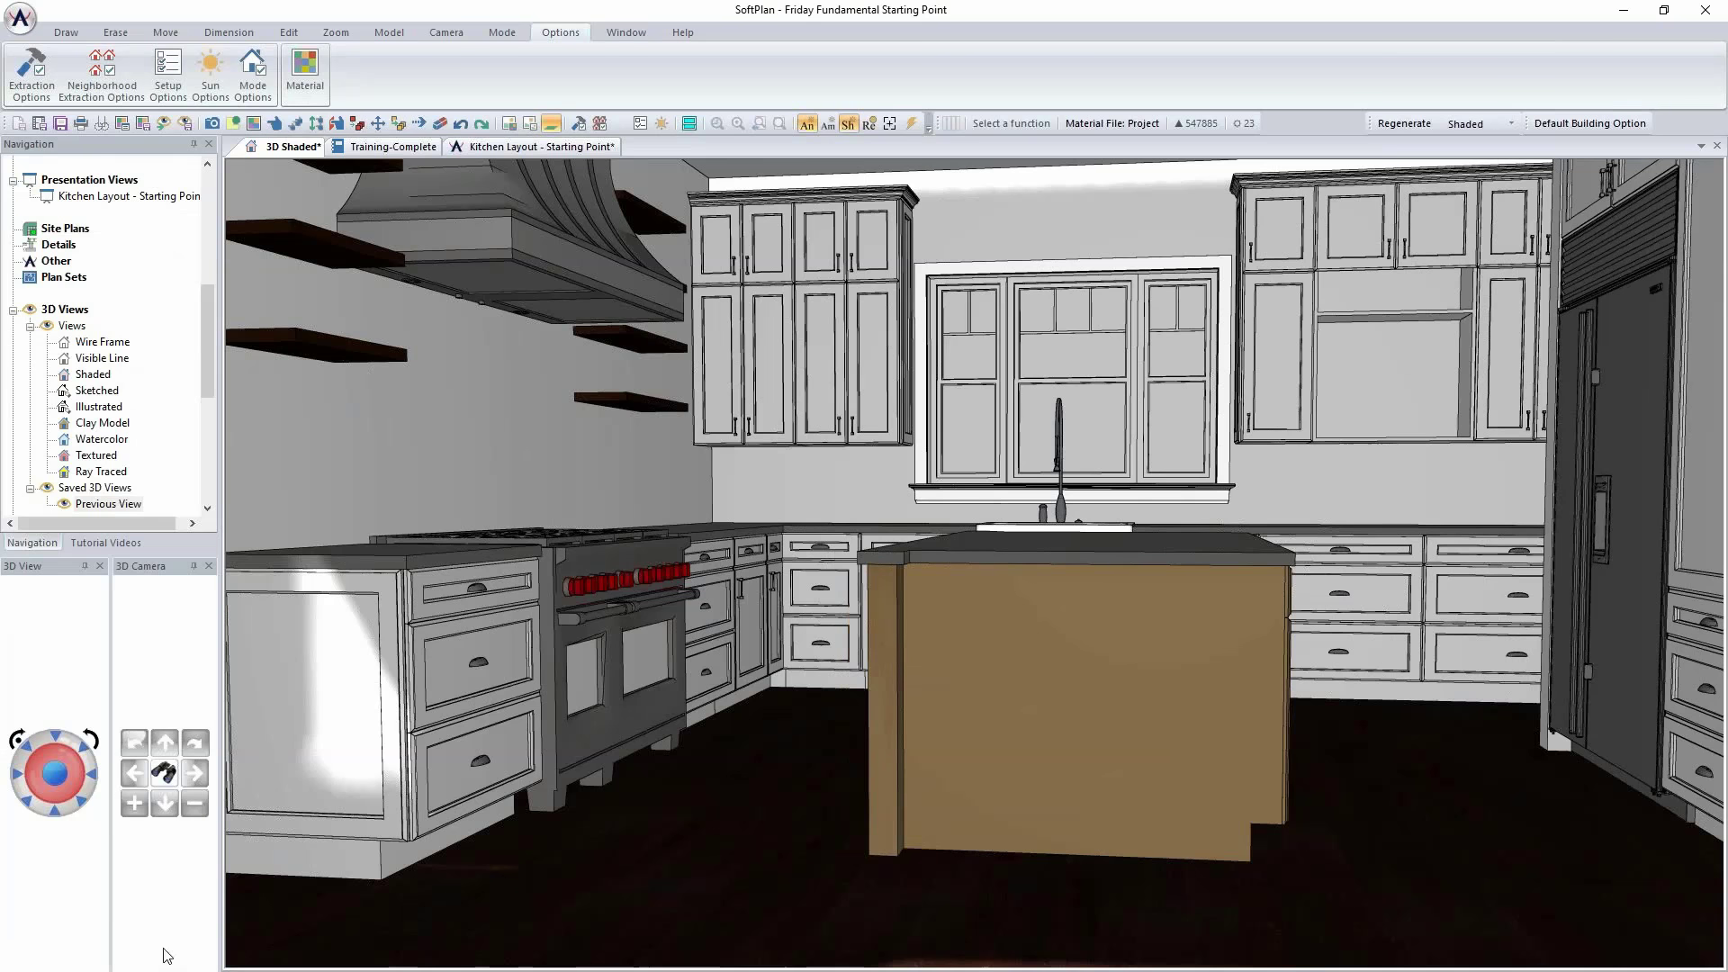
# Step: Repeat the legs edit on the adjacent refrigerator-side island cabinet and open its properties
pyautogui.scroll(3, 1132, 696)
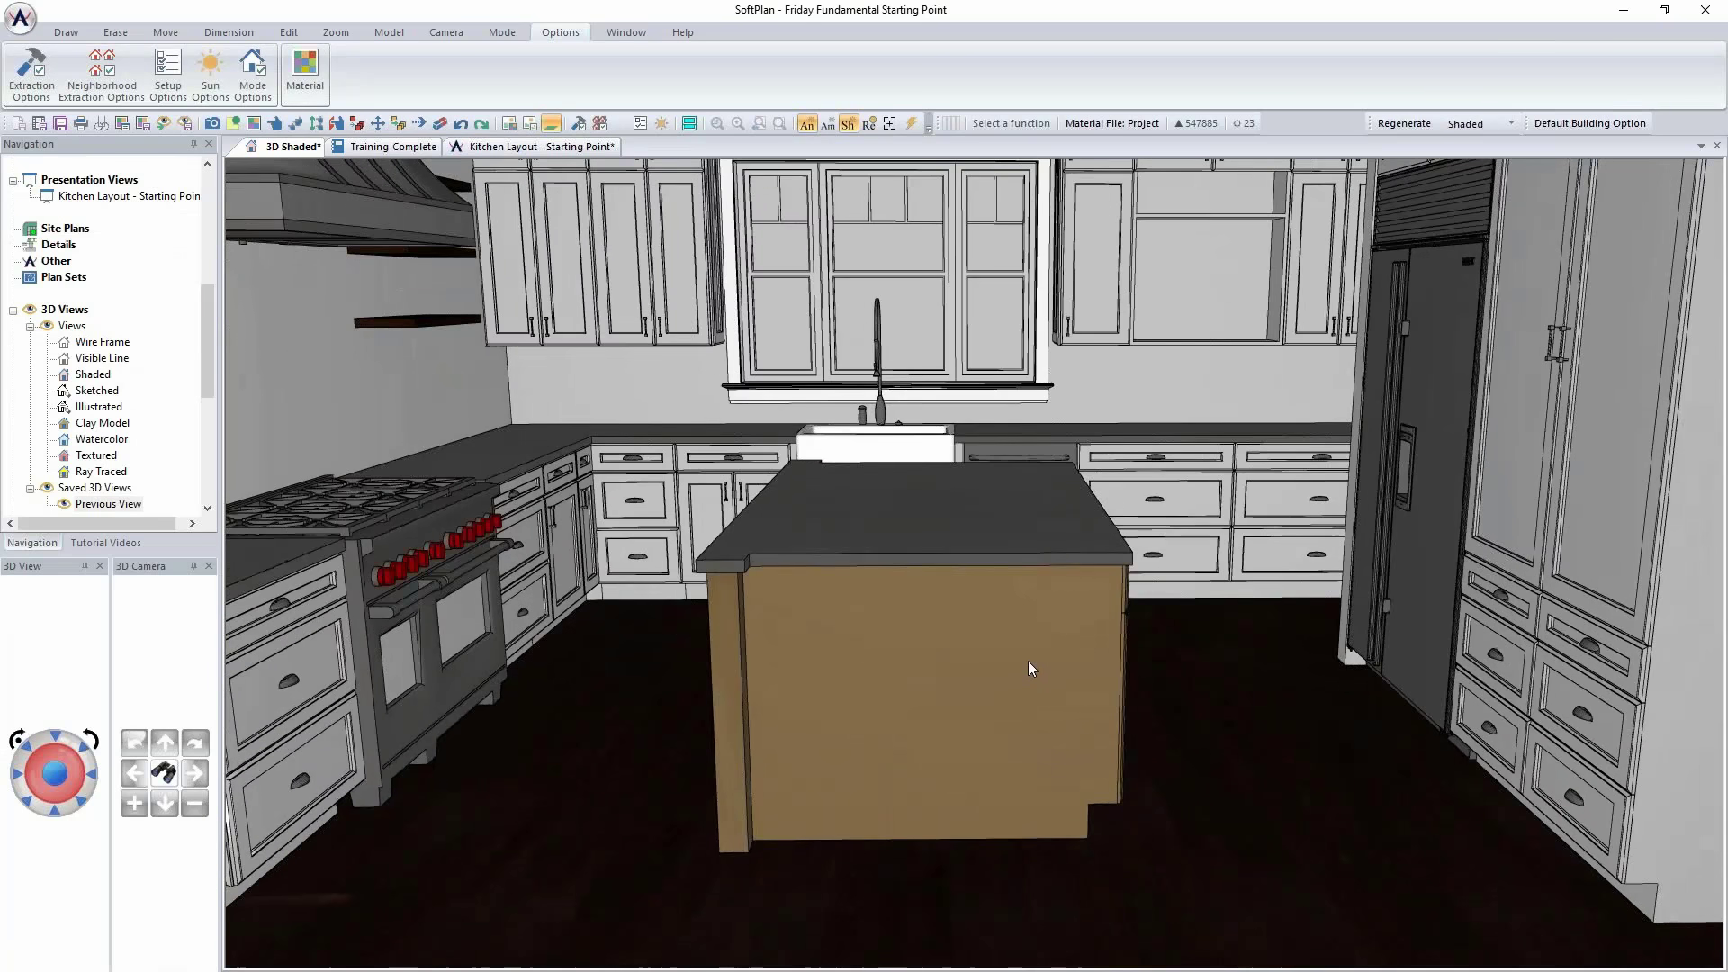
pyautogui.rightClick(1029, 662)
pyautogui.click(1139, 756)
pyautogui.rightClick(1059, 689)
pyautogui.click(1095, 725)
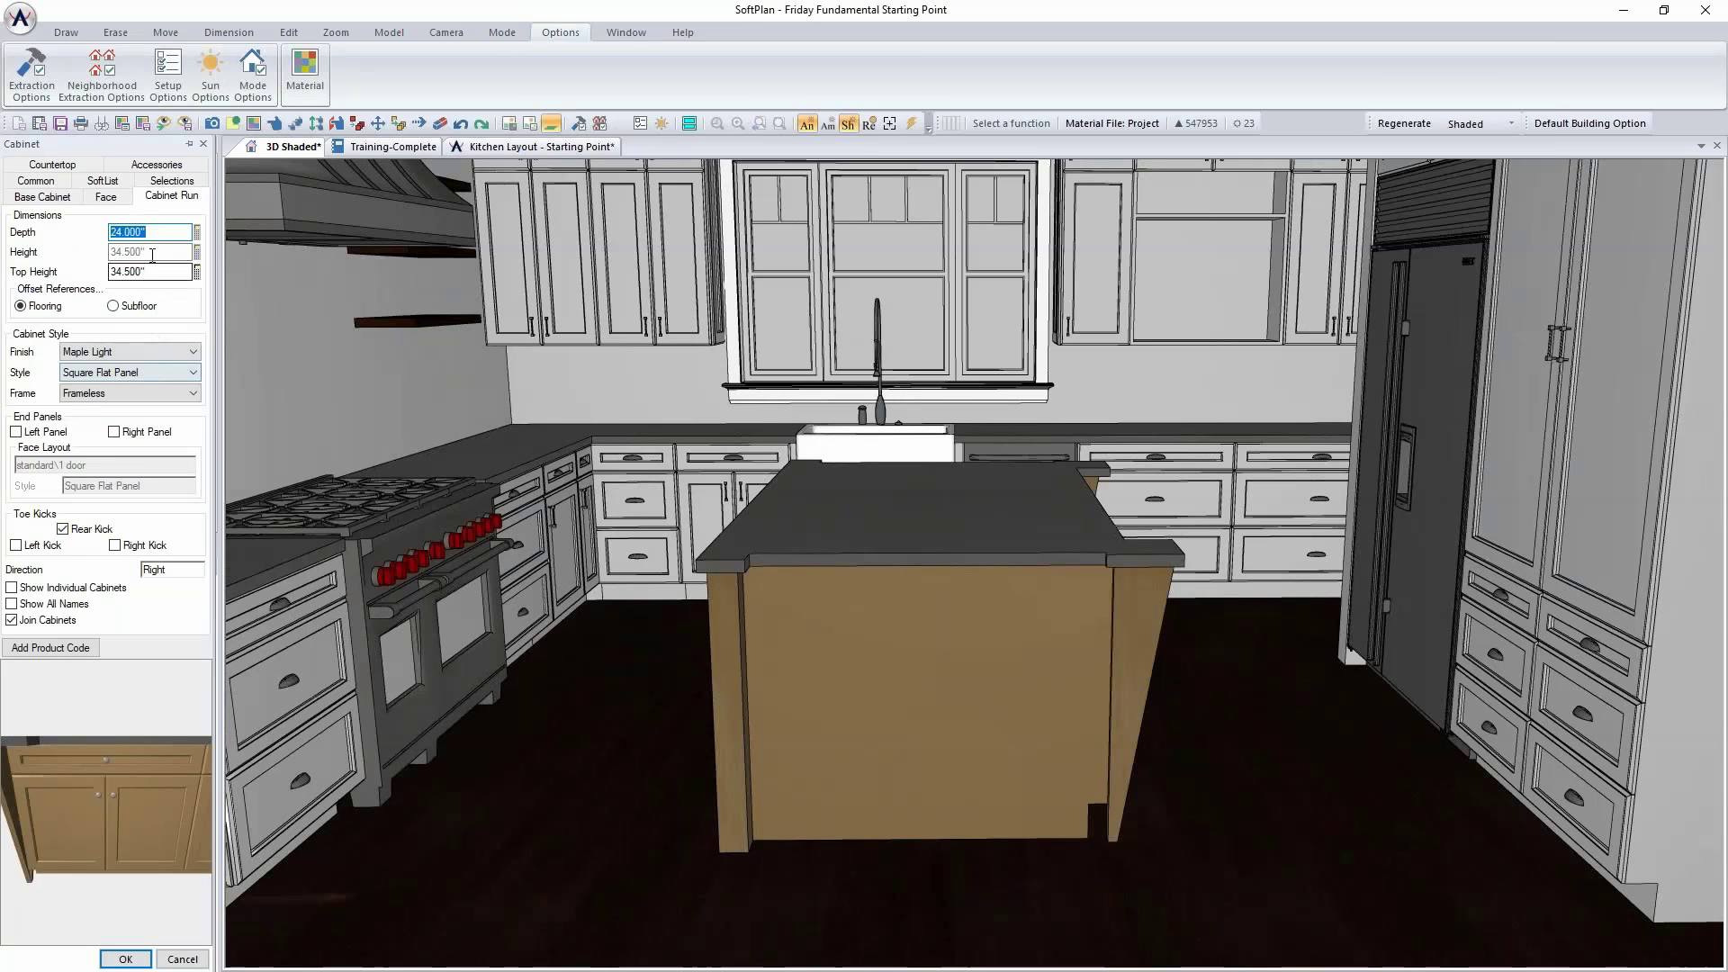
# Step: Try block legs in the Diagonal position on the refrigerator-side island cabinet
pyautogui.click(174, 179)
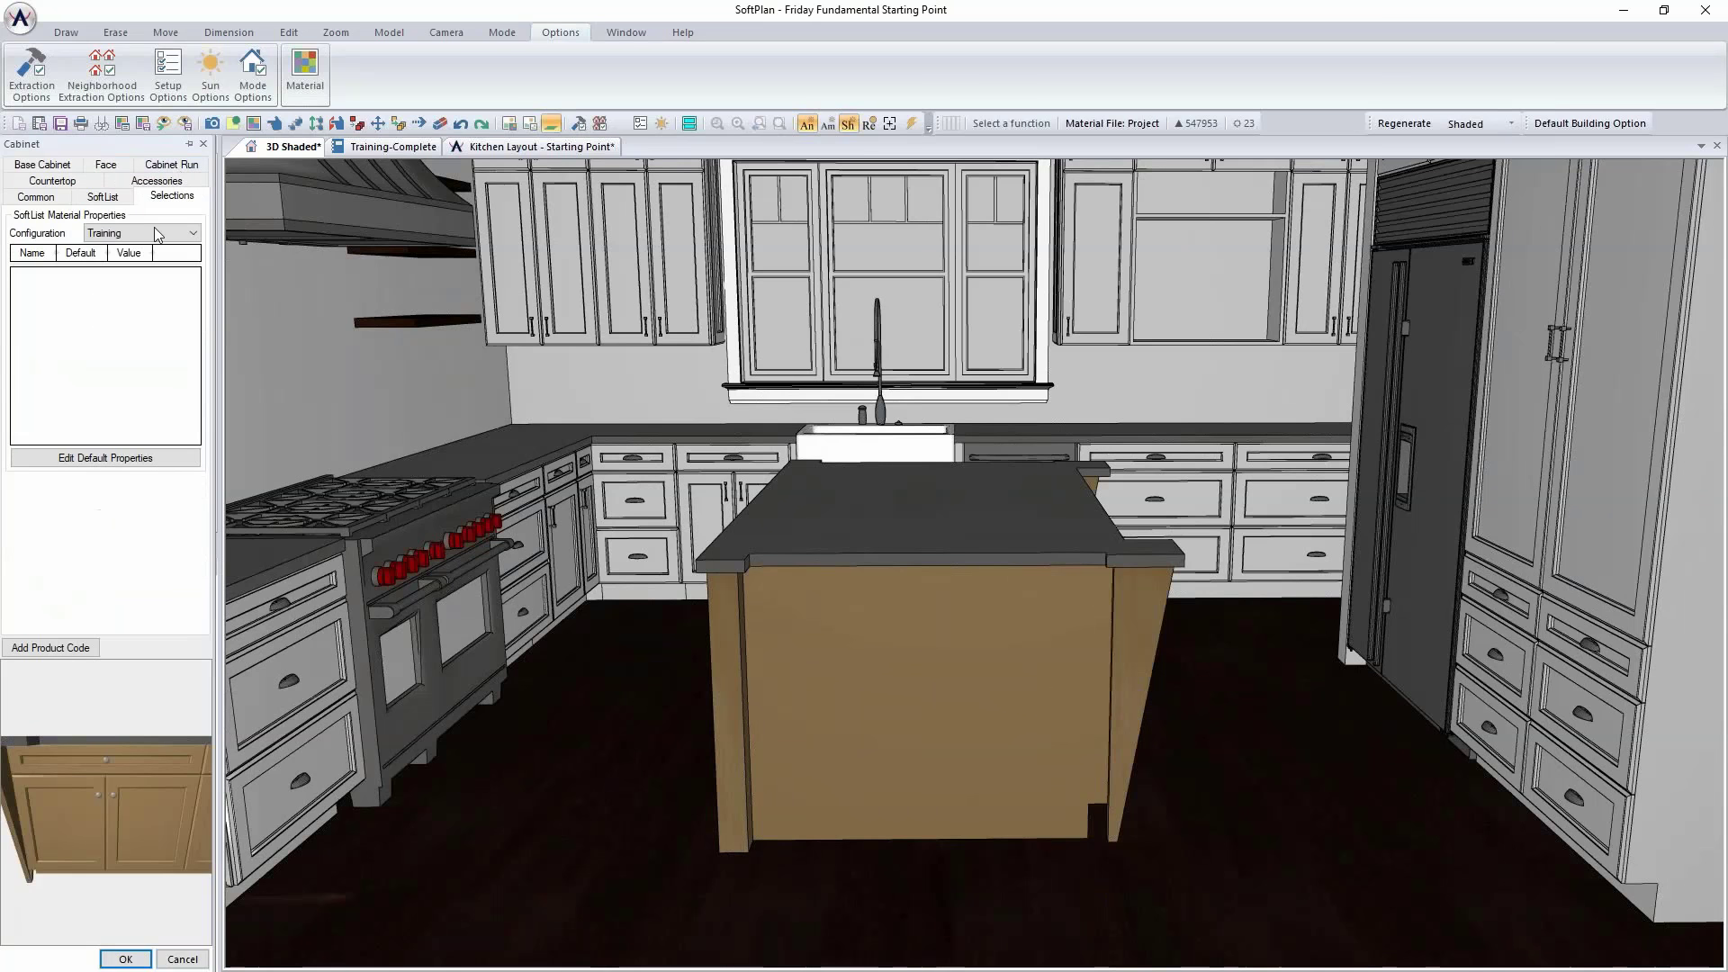
pyautogui.click(166, 181)
pyautogui.click(77, 337)
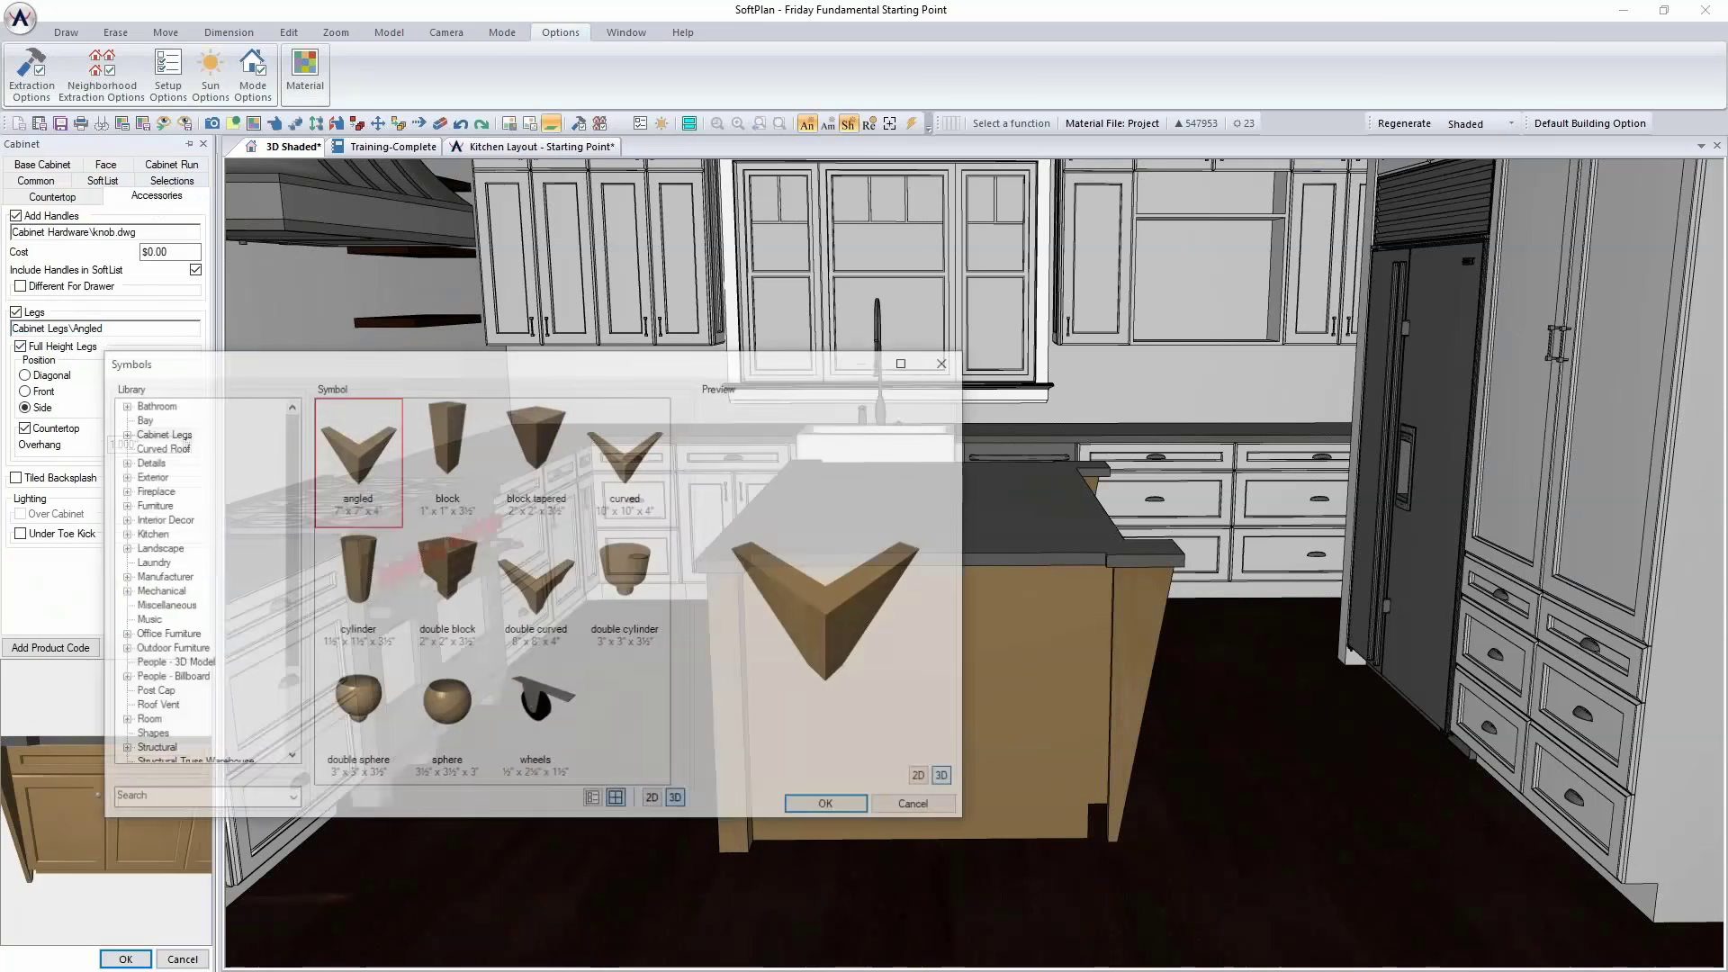
pyautogui.click(450, 446)
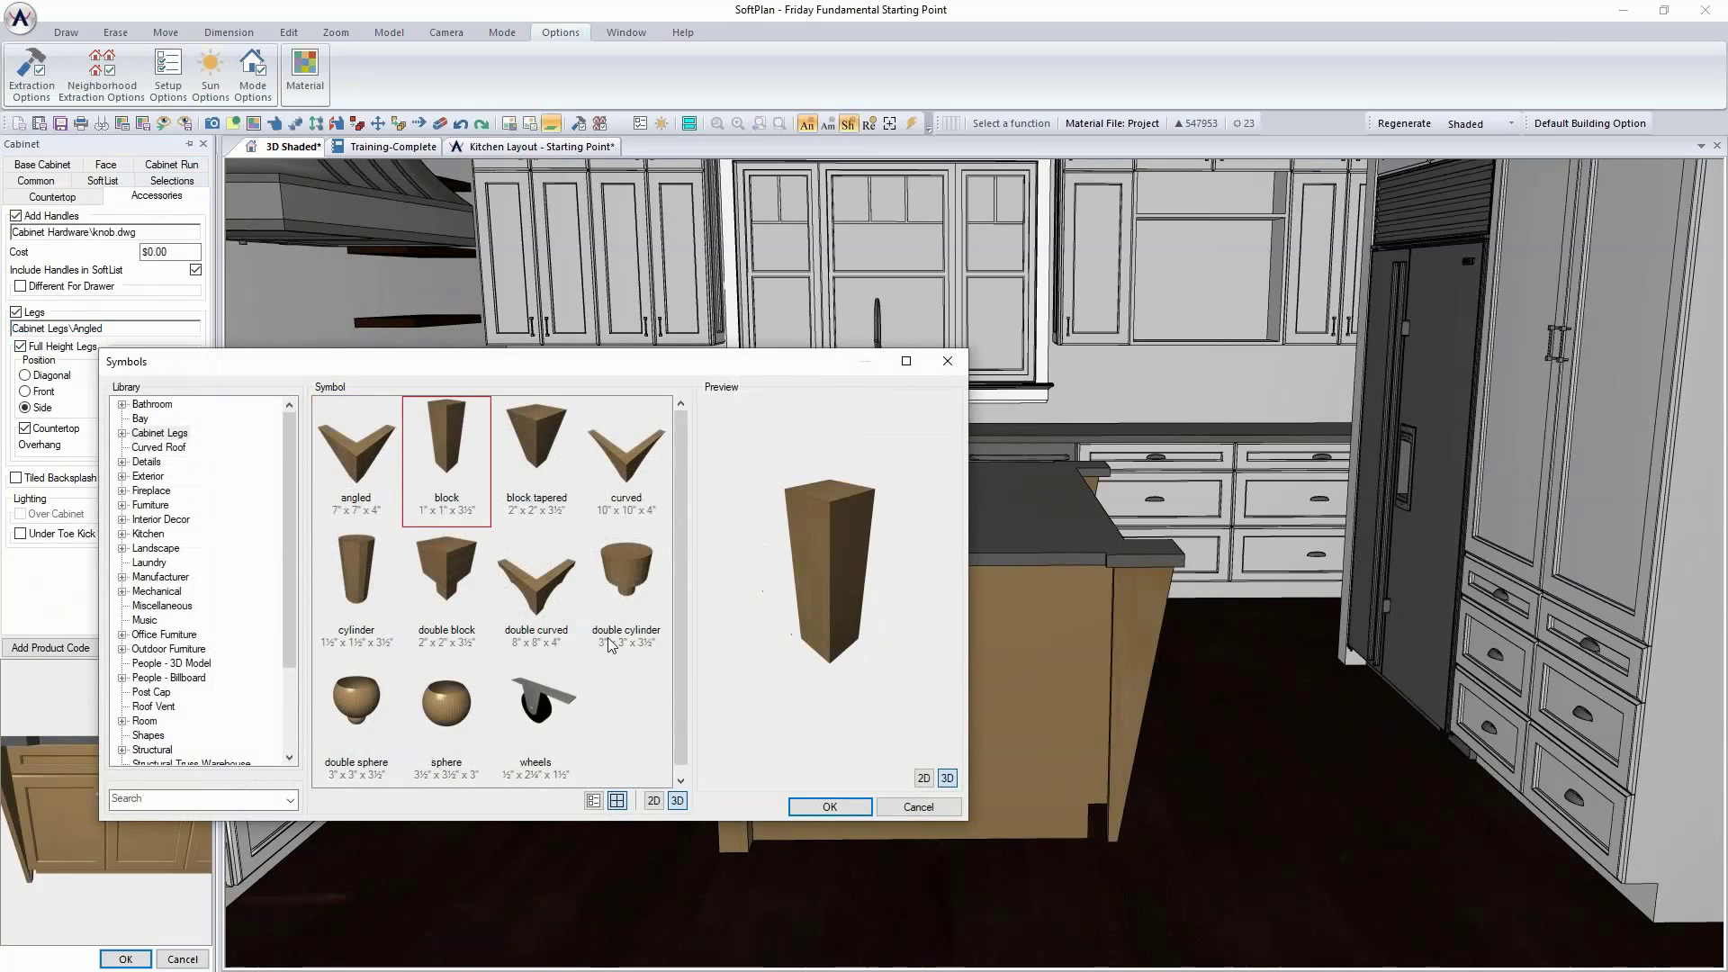
pyautogui.click(826, 805)
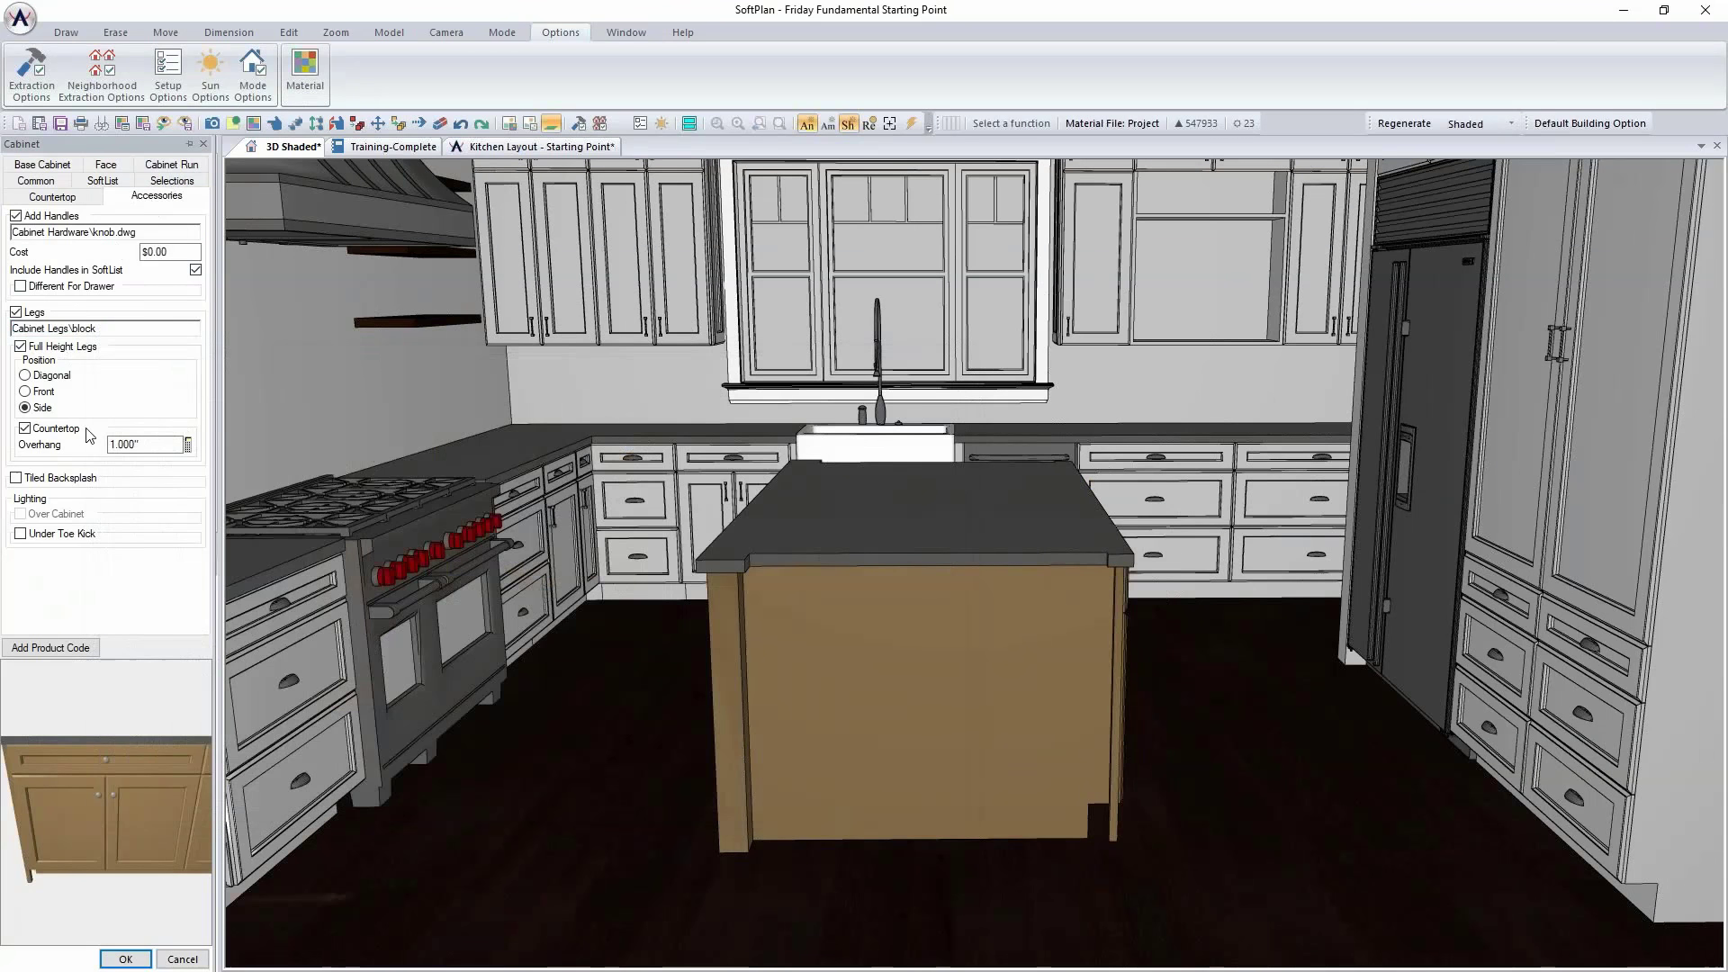
pyautogui.doubleClick(149, 442)
pyautogui.click(51, 392)
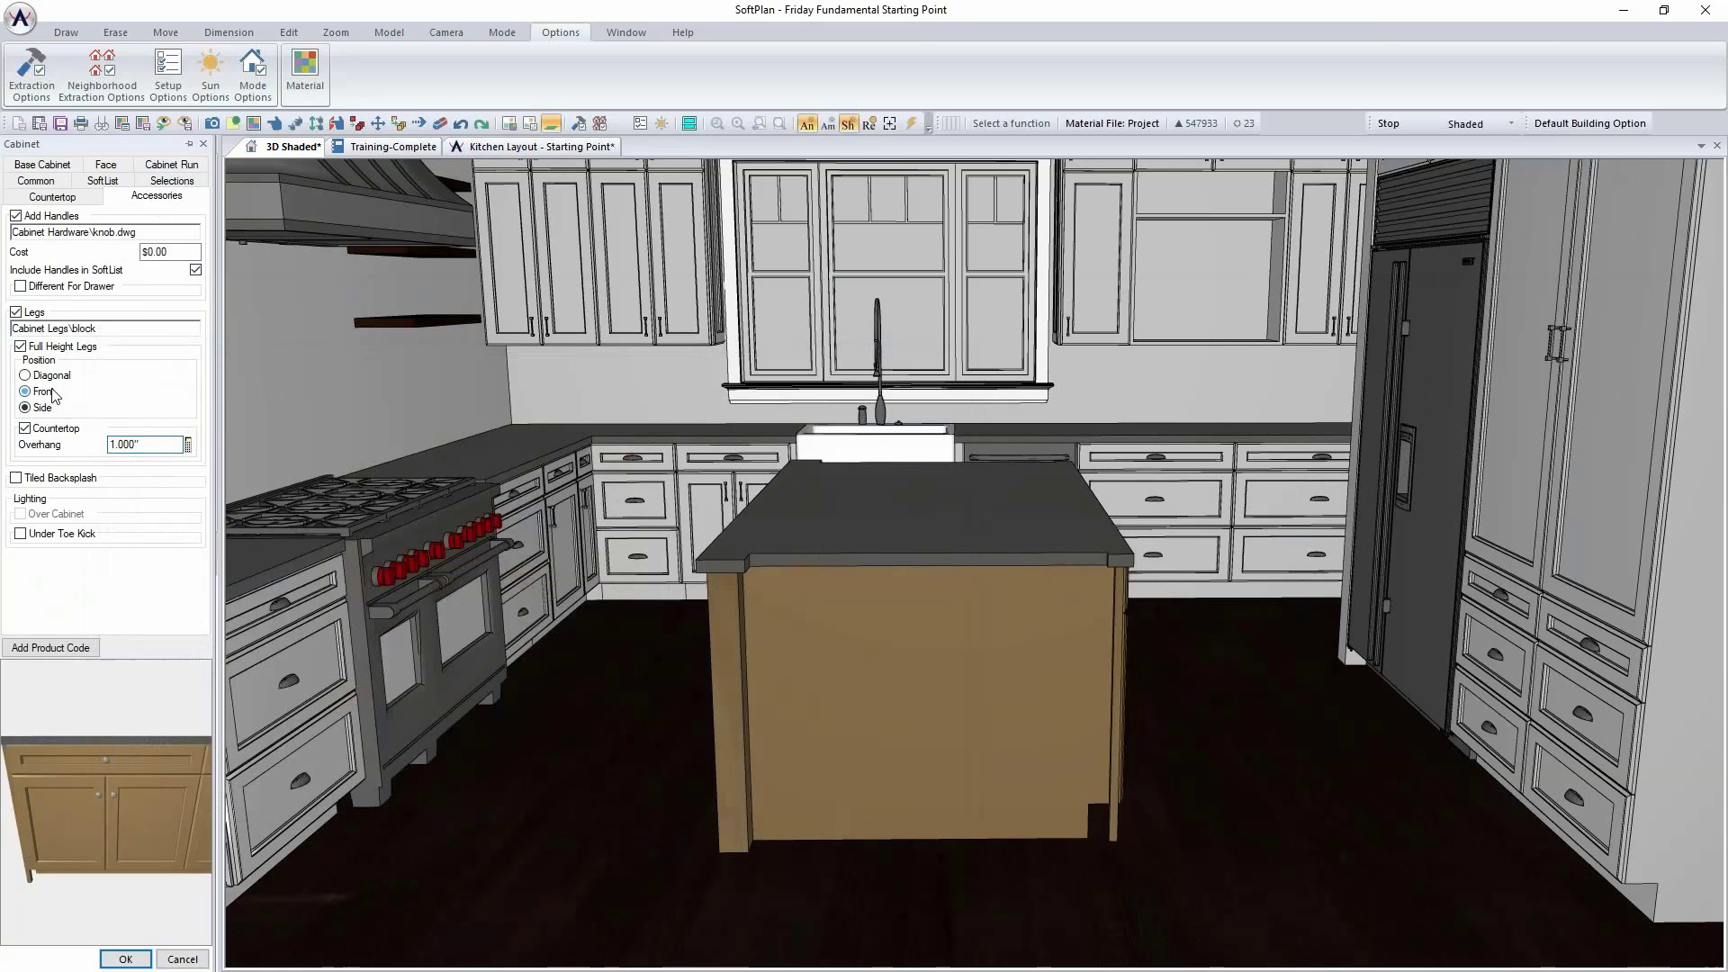
pyautogui.click(56, 377)
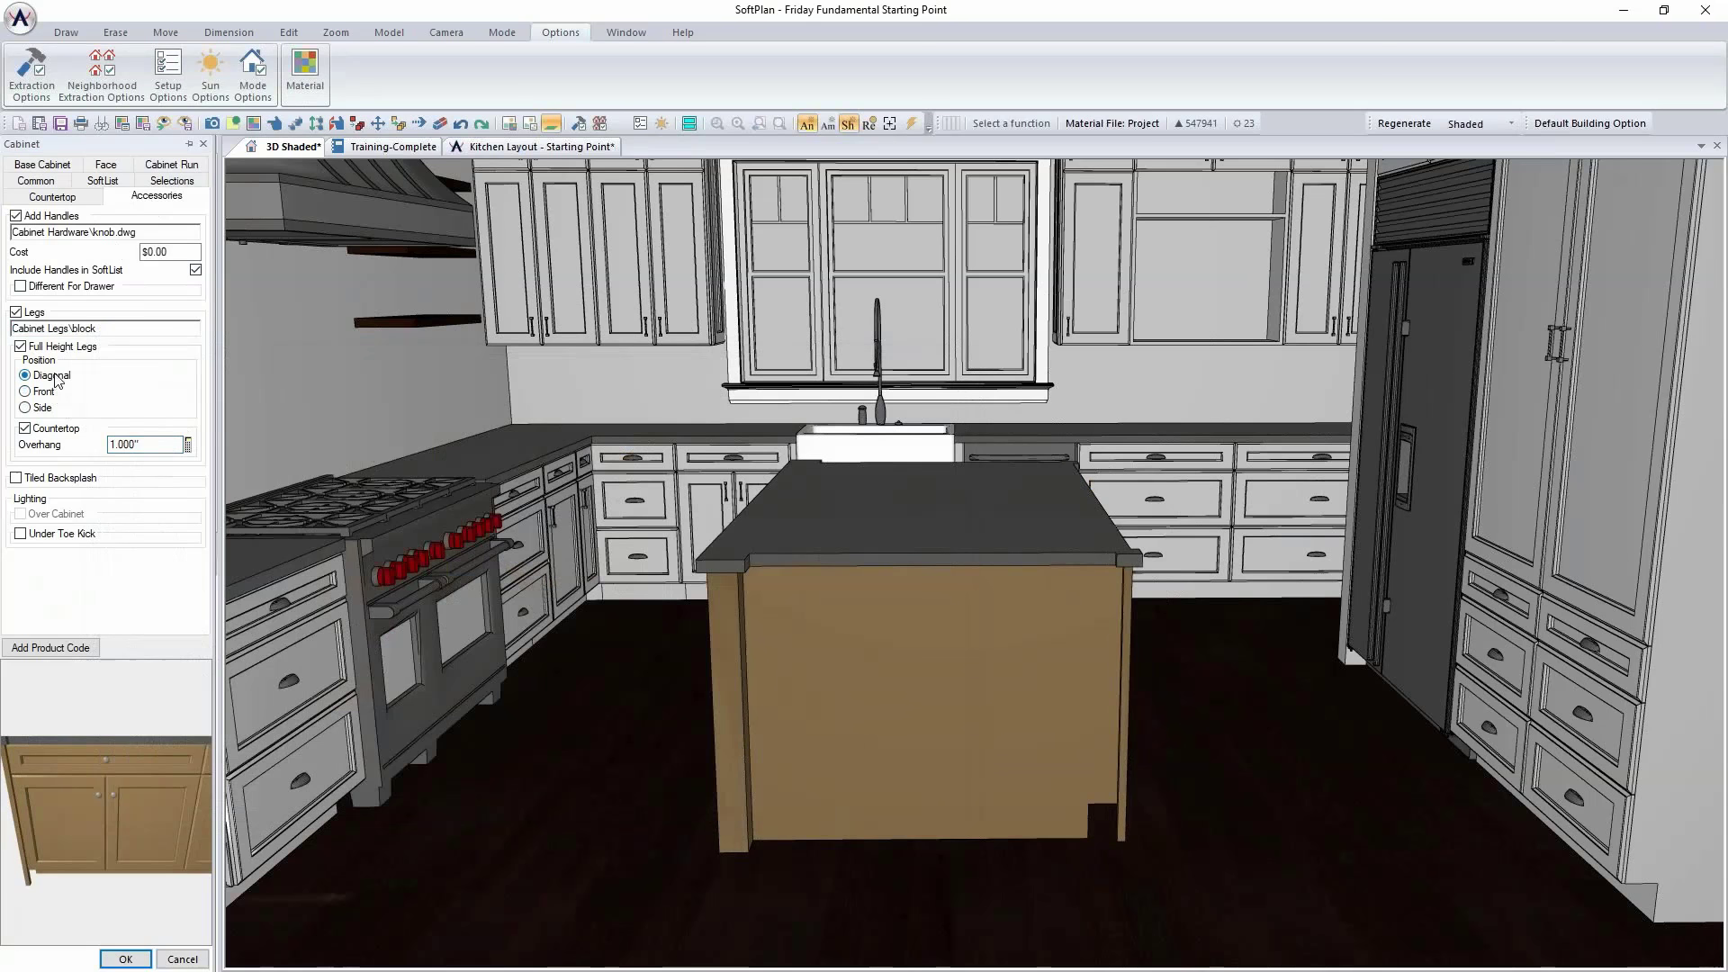
pyautogui.click(125, 330)
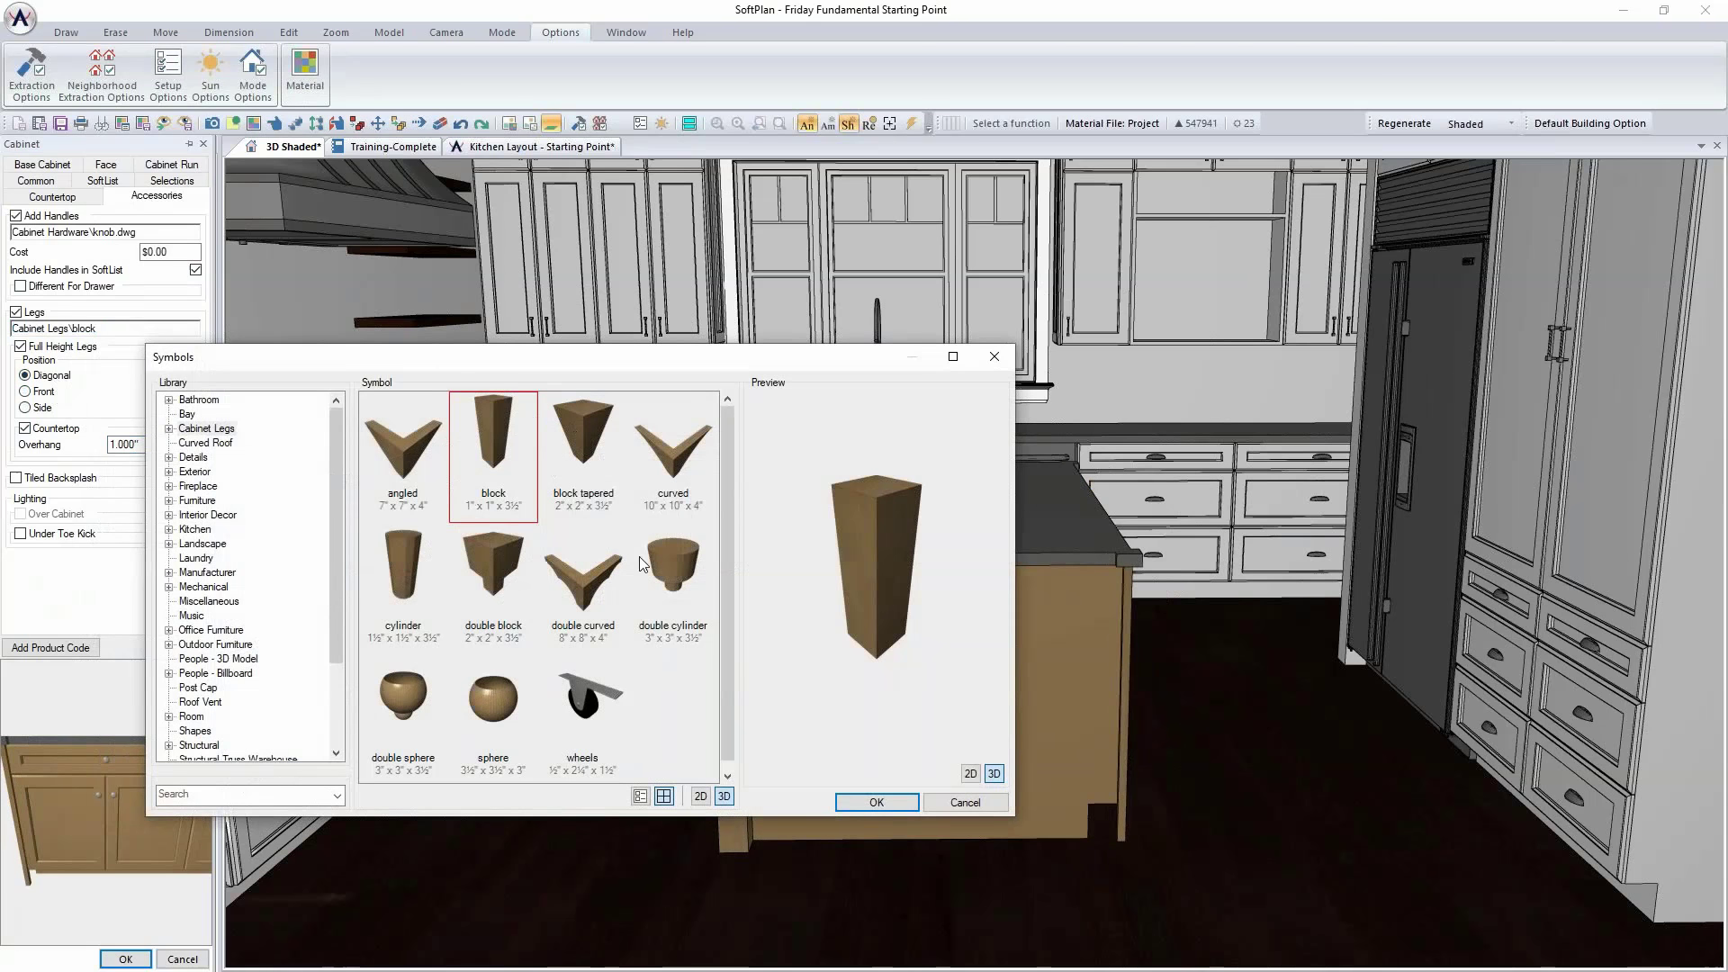
pyautogui.click(966, 802)
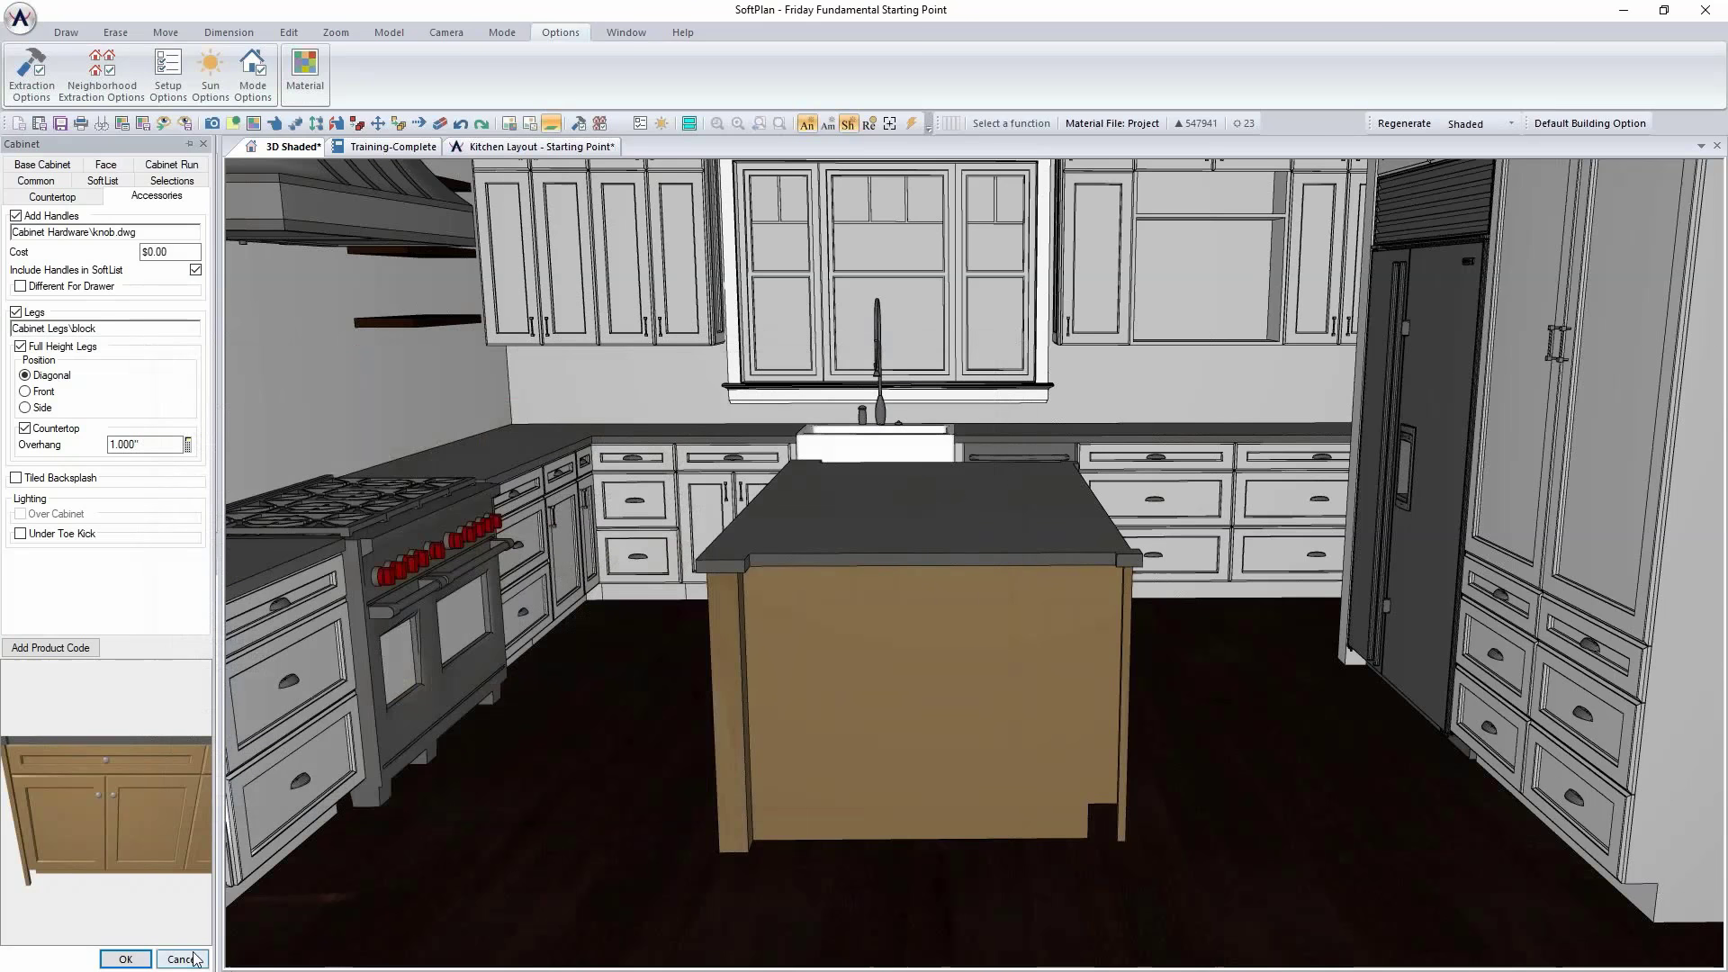
pyautogui.click(195, 959)
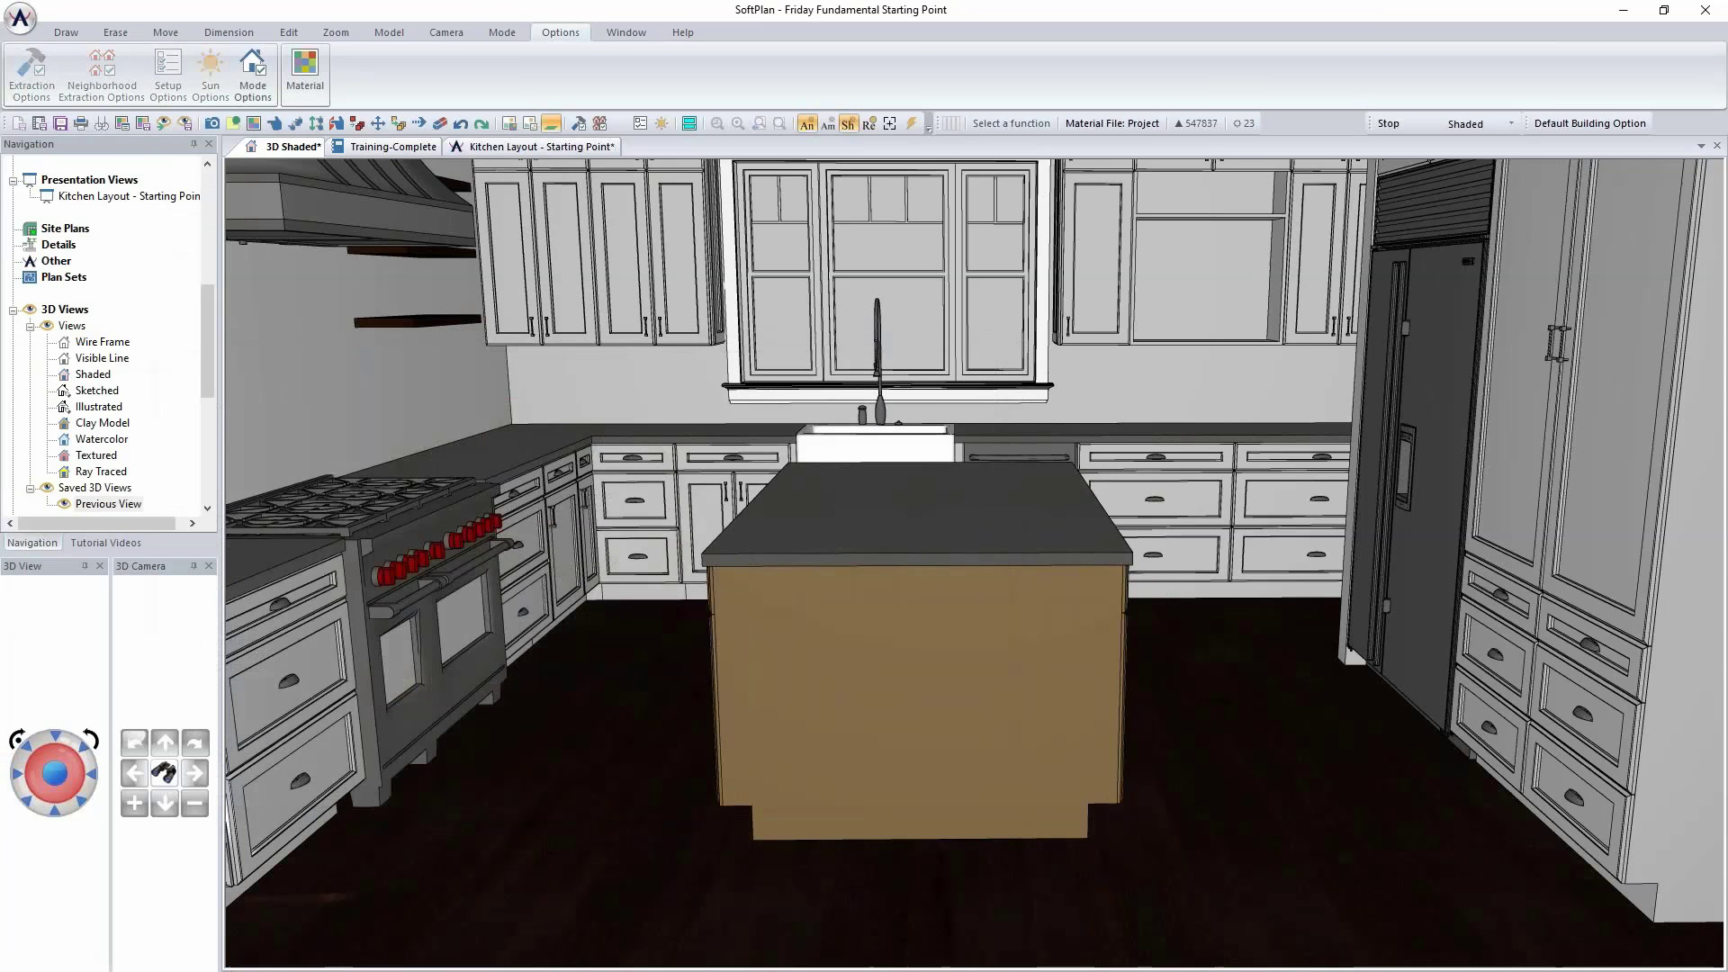
# Step: Remove the built-in countertops from all the island base cabinets
pyautogui.rightClick(921, 732)
pyautogui.click(996, 768)
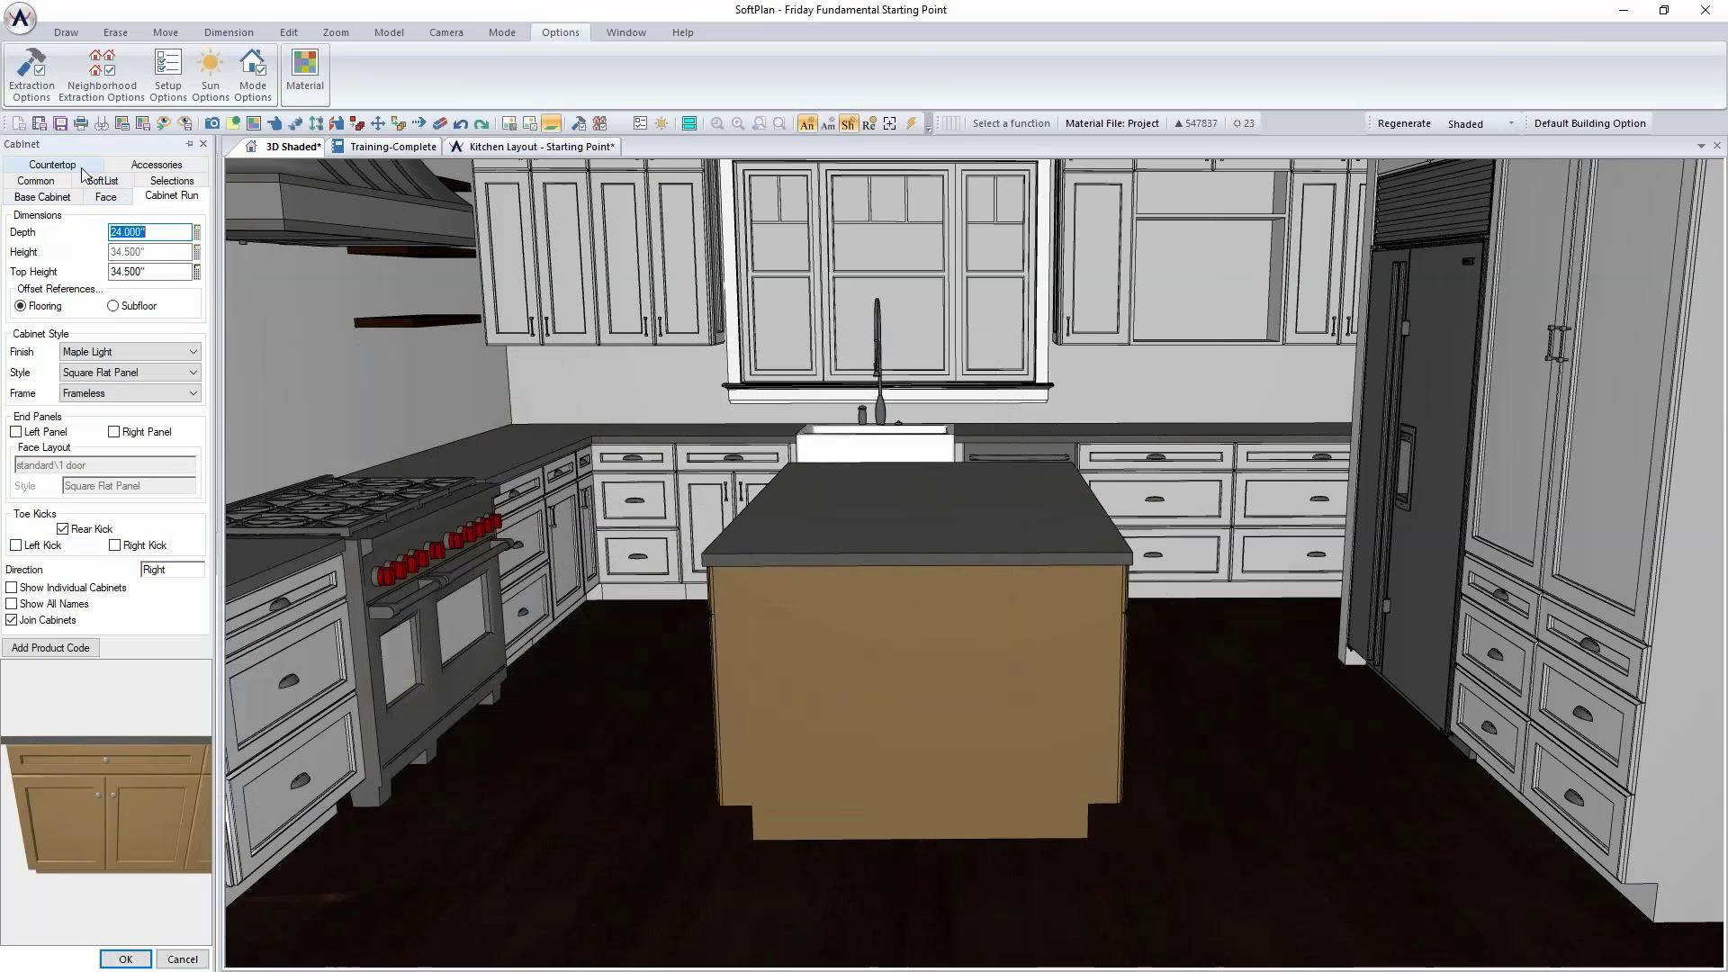
pyautogui.click(104, 196)
pyautogui.click(52, 165)
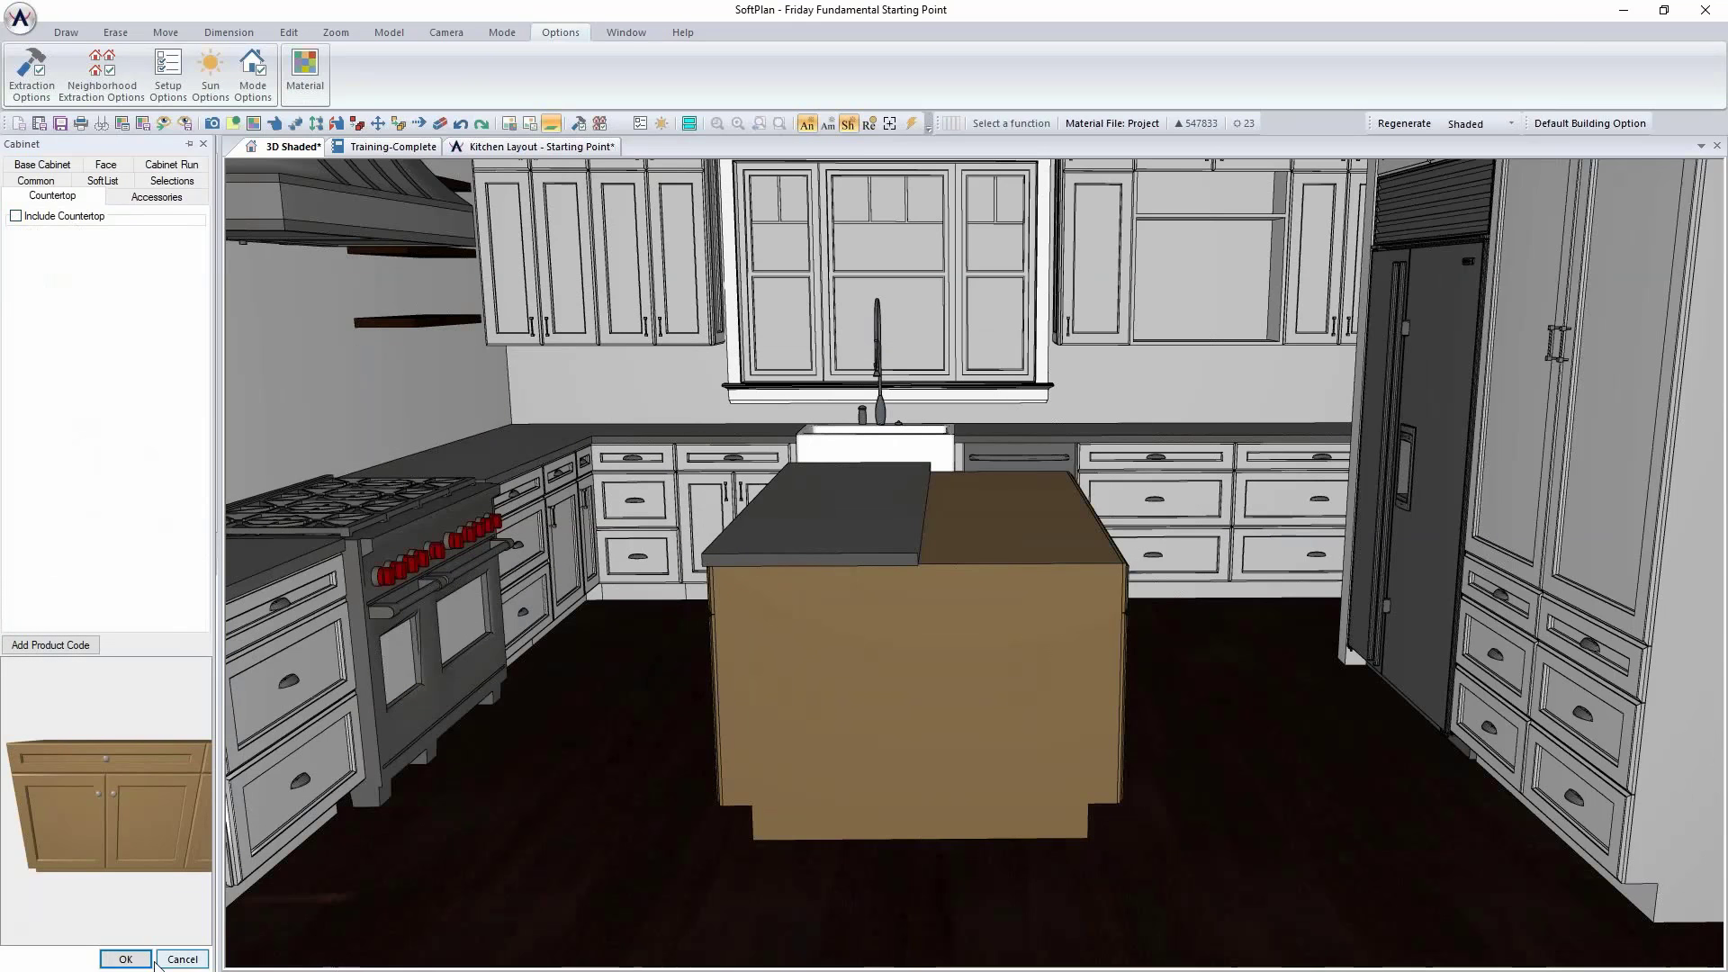
pyautogui.click(125, 958)
pyautogui.rightClick(841, 657)
pyautogui.click(911, 736)
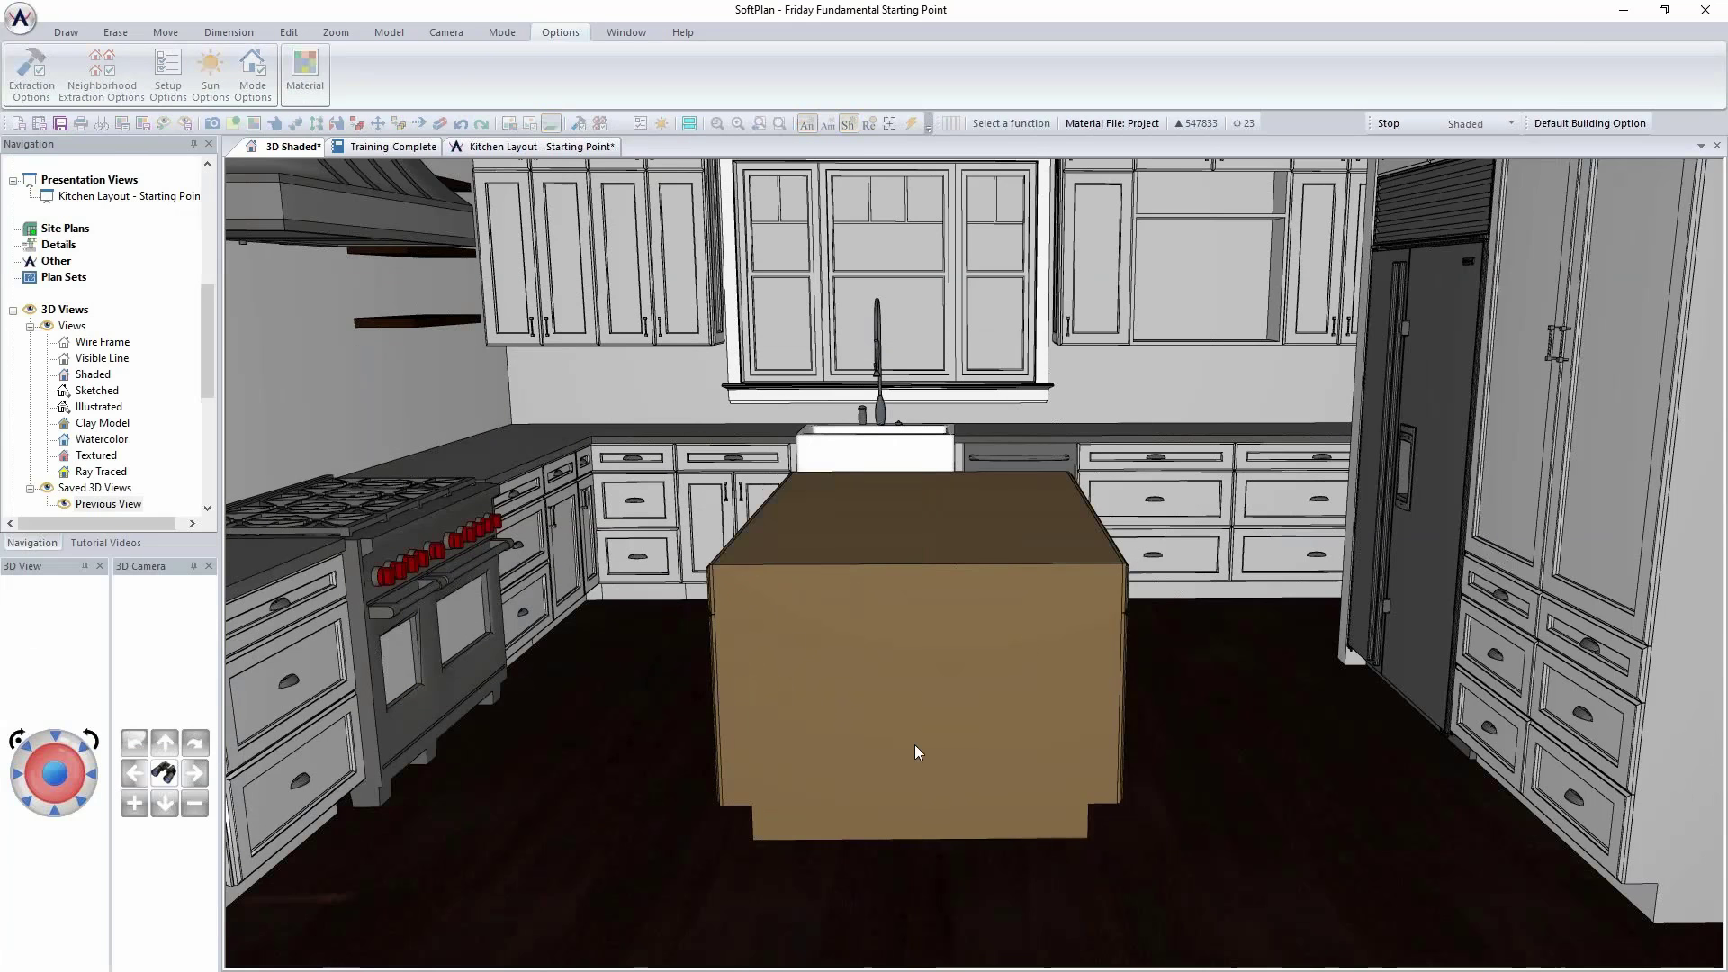
pyautogui.scroll(3, 959, 598)
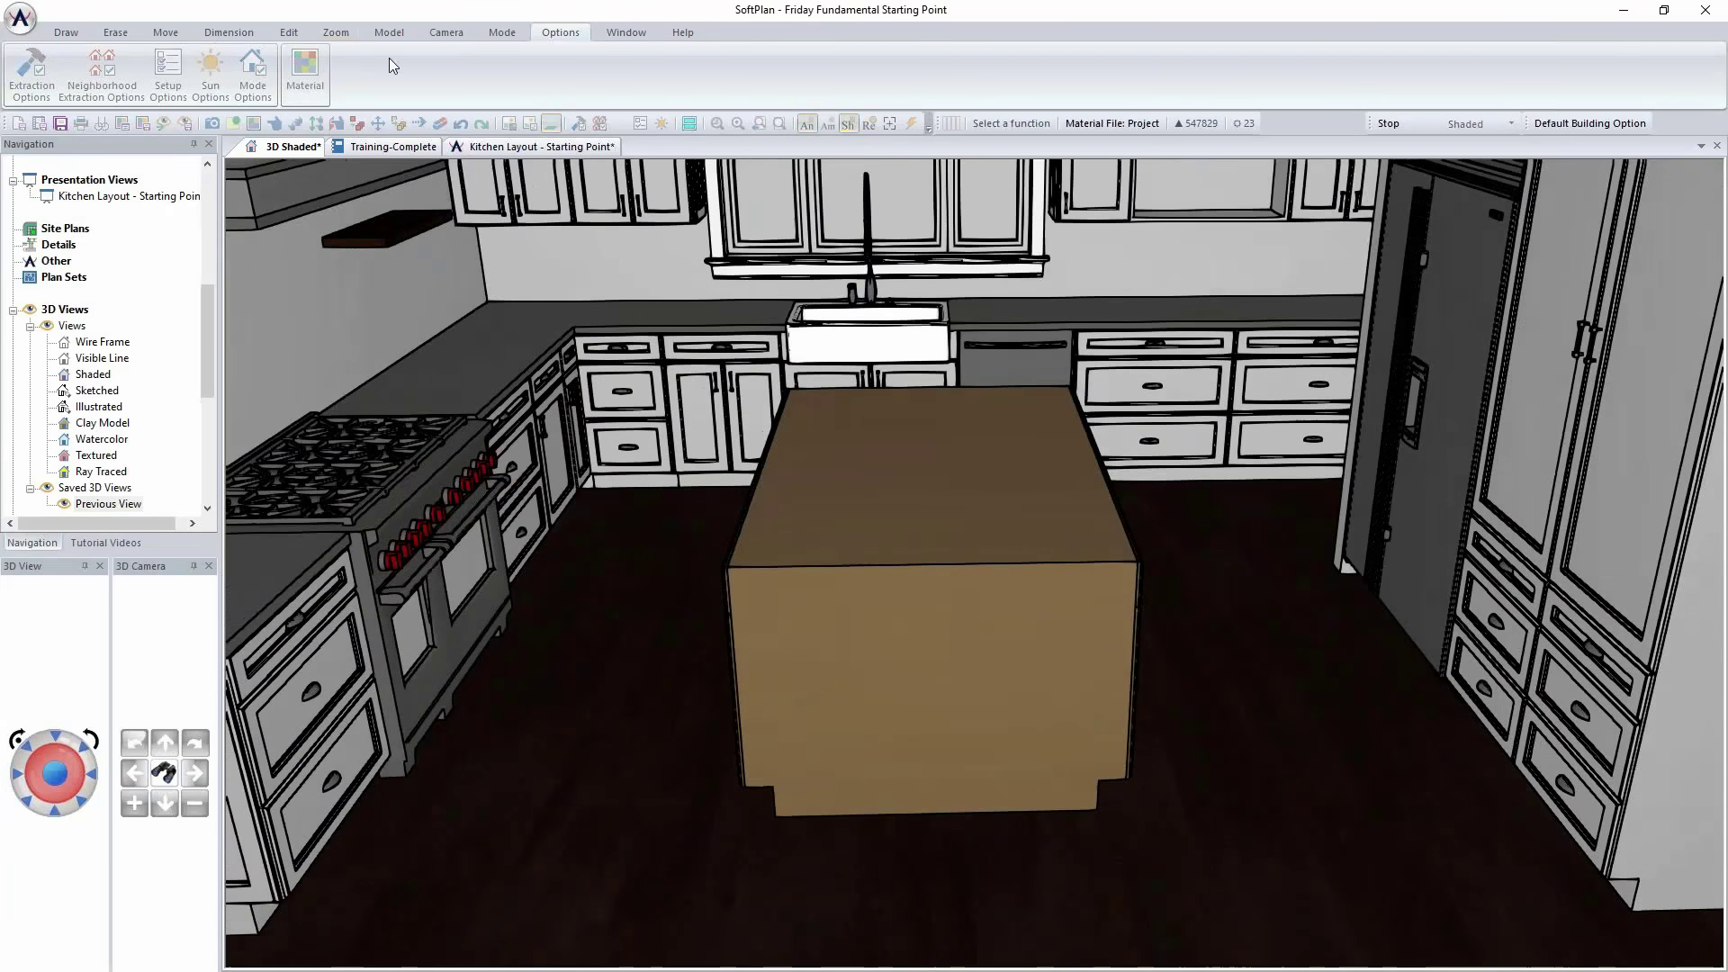
# Step: Draw one rectangular countertop over the whole island in the floor plan, with a small overhang on all four sides
pyautogui.click(538, 147)
pyautogui.scroll(2, 932, 508)
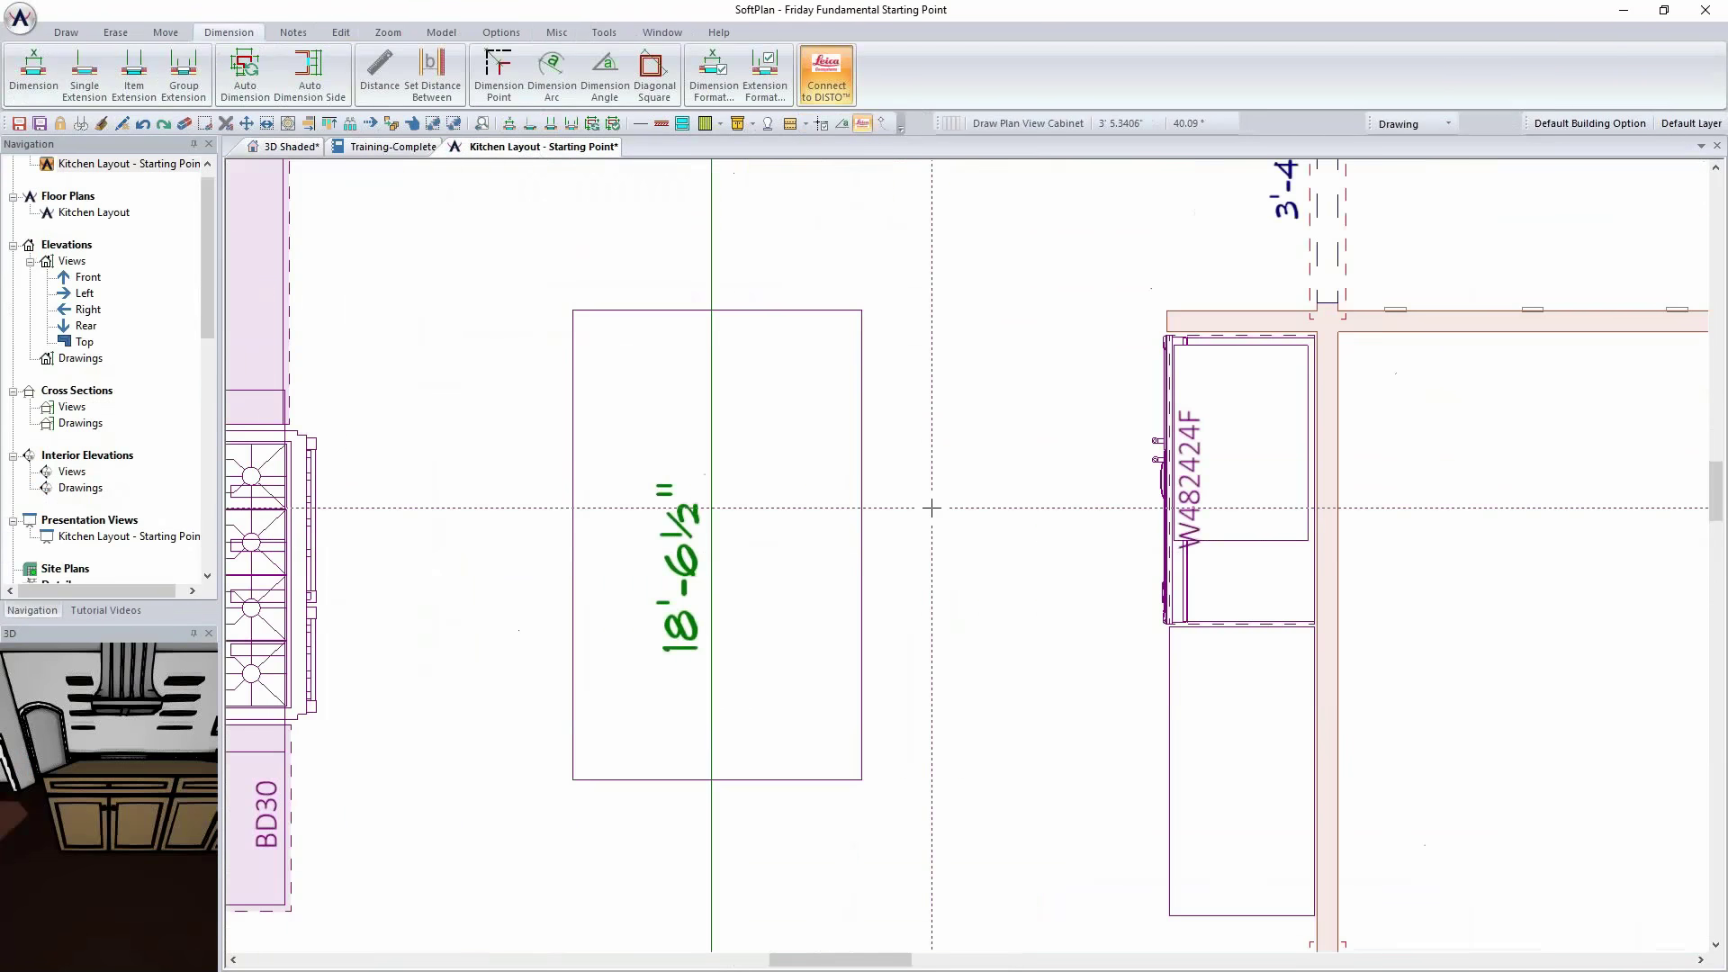
pyautogui.scroll(-1, 932, 508)
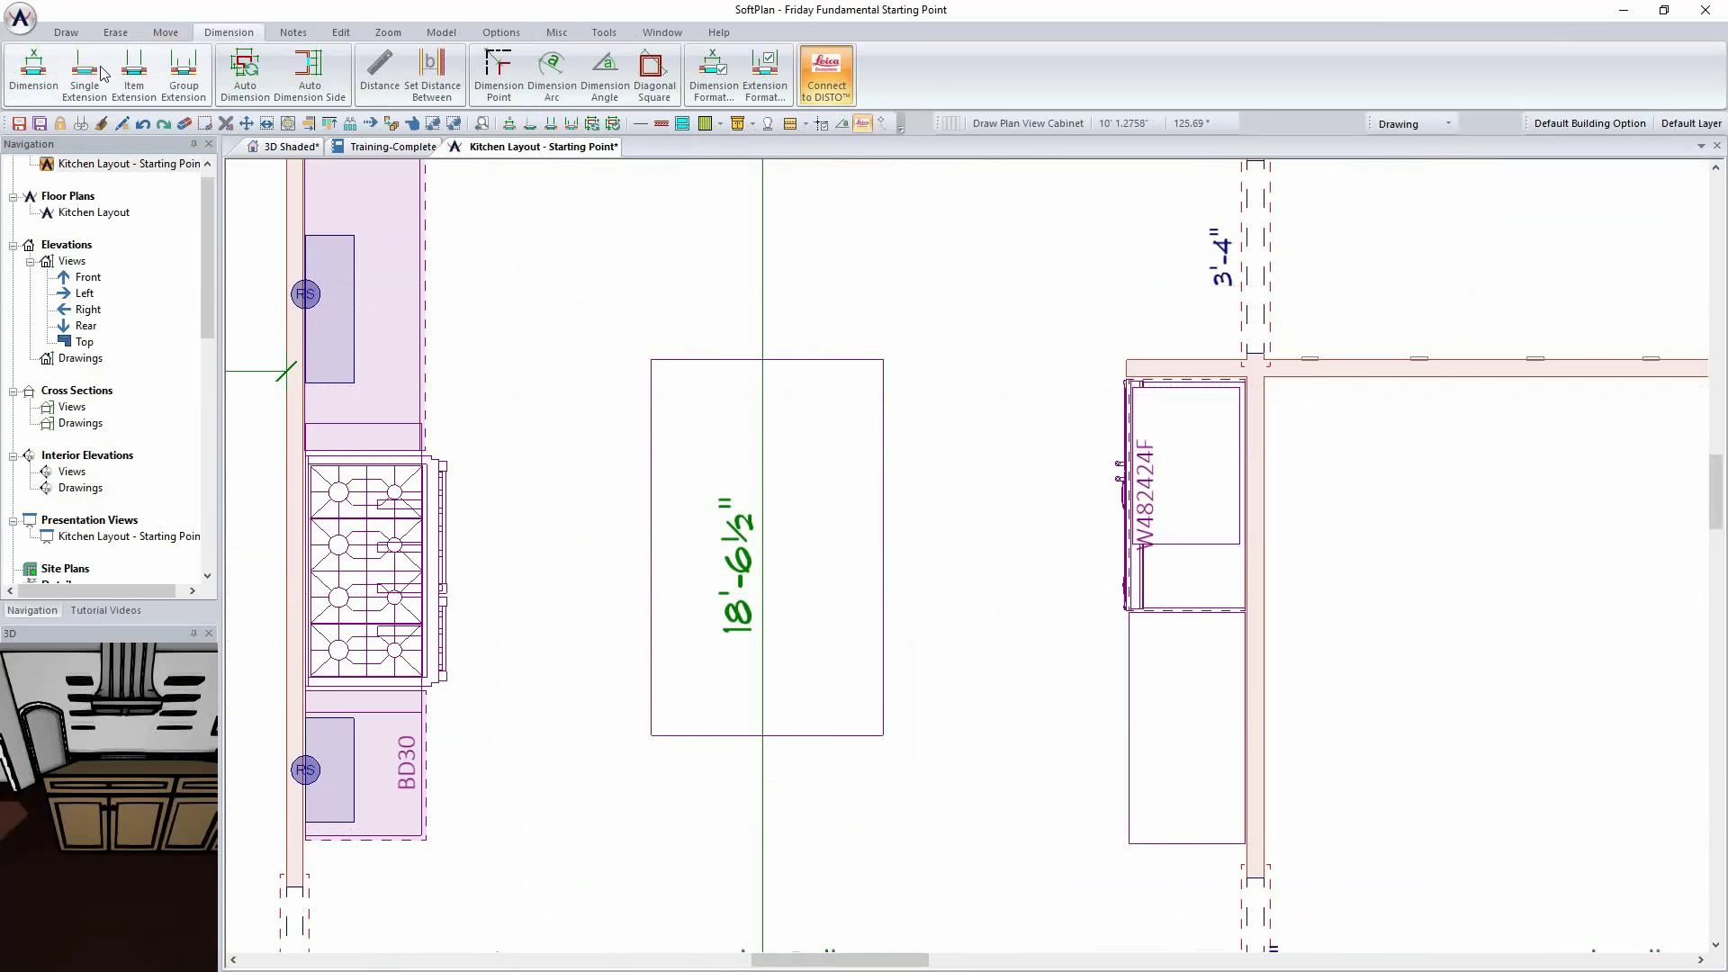
pyautogui.click(66, 32)
pyautogui.click(502, 70)
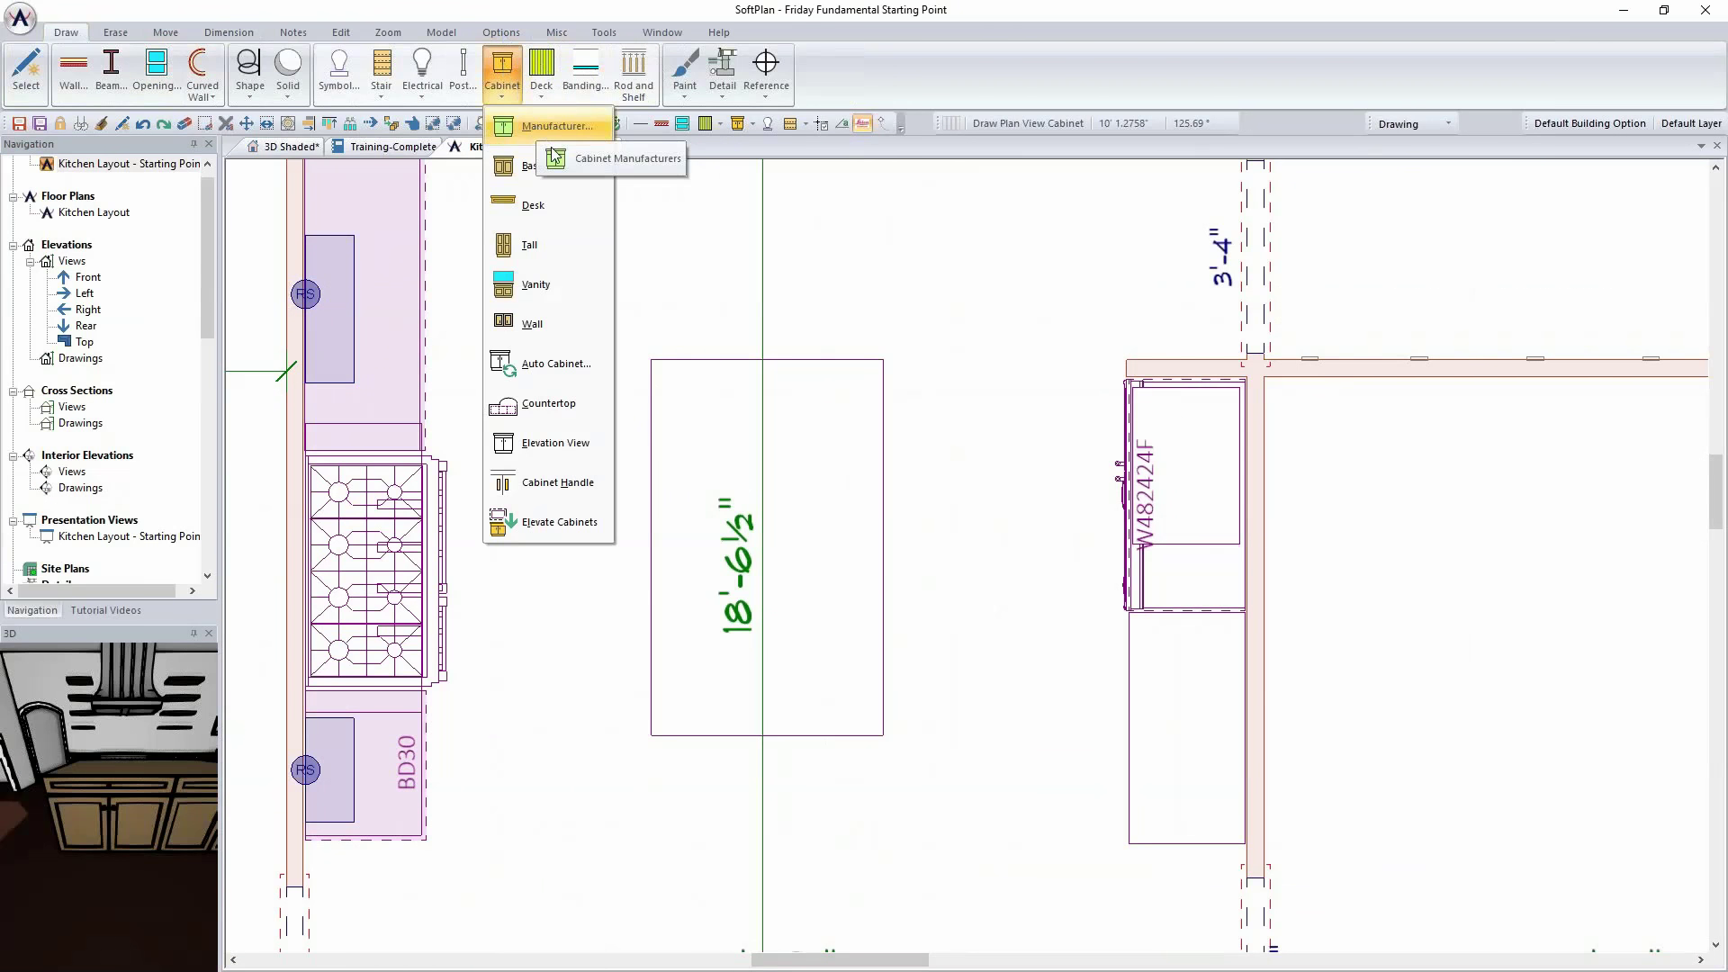
pyautogui.click(576, 402)
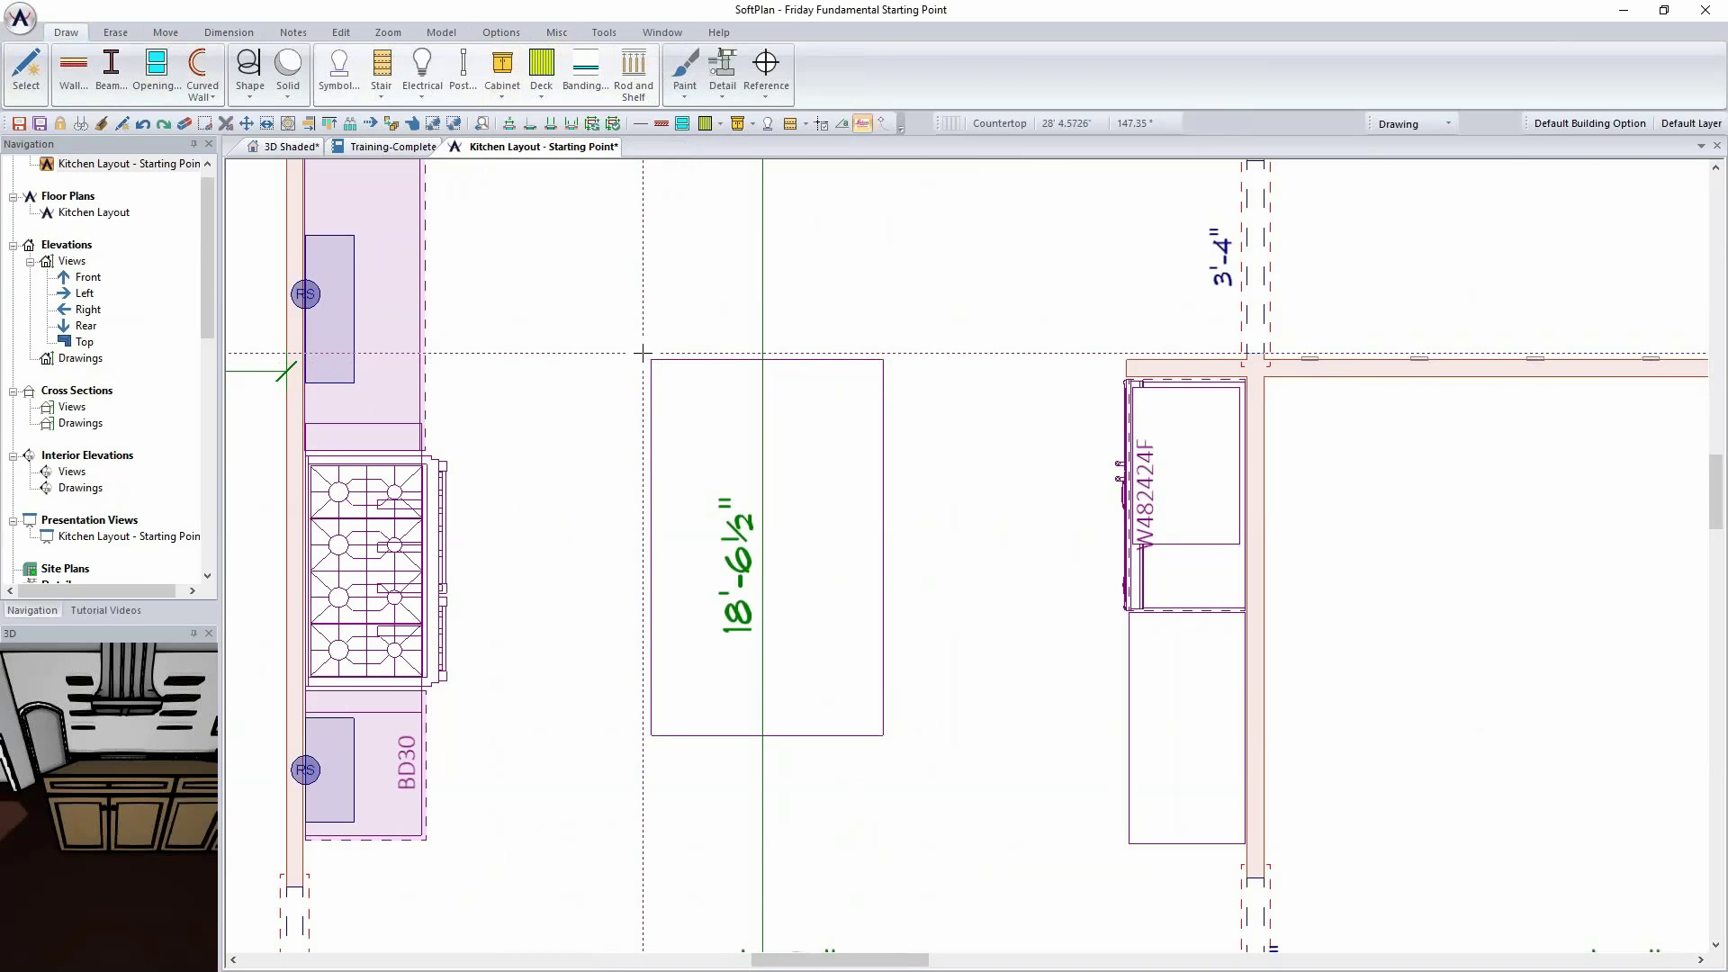
pyautogui.click(893, 353)
pyautogui.click(892, 746)
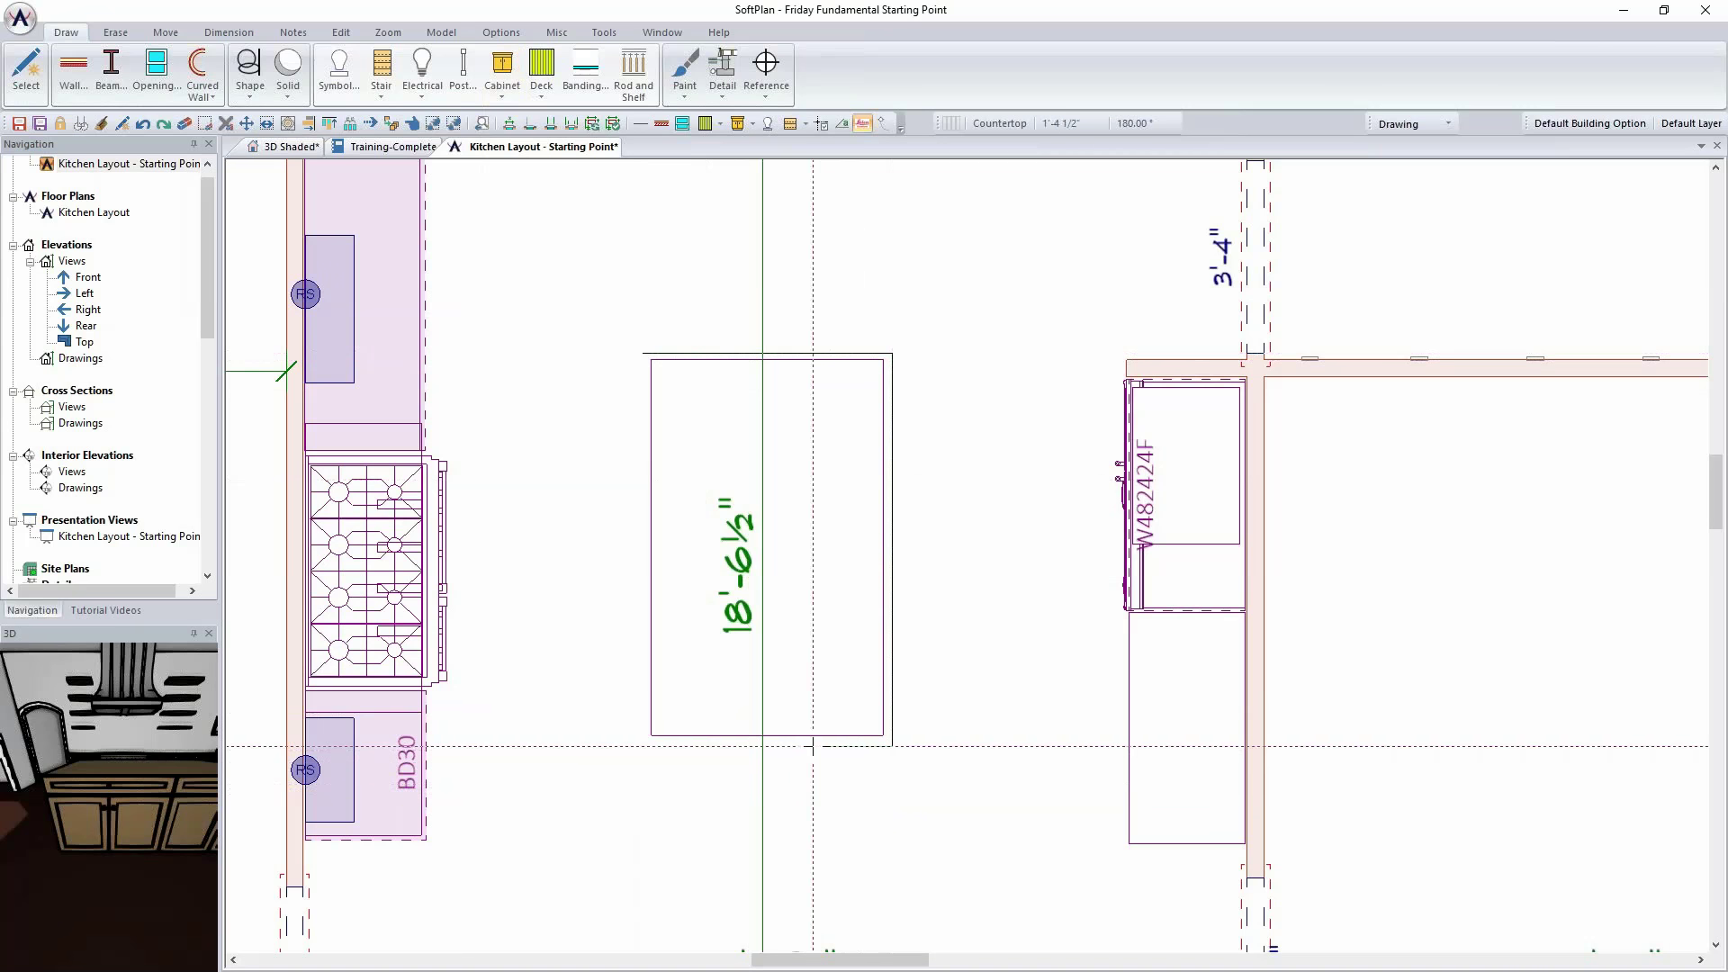
pyautogui.click(643, 746)
pyautogui.click(643, 353)
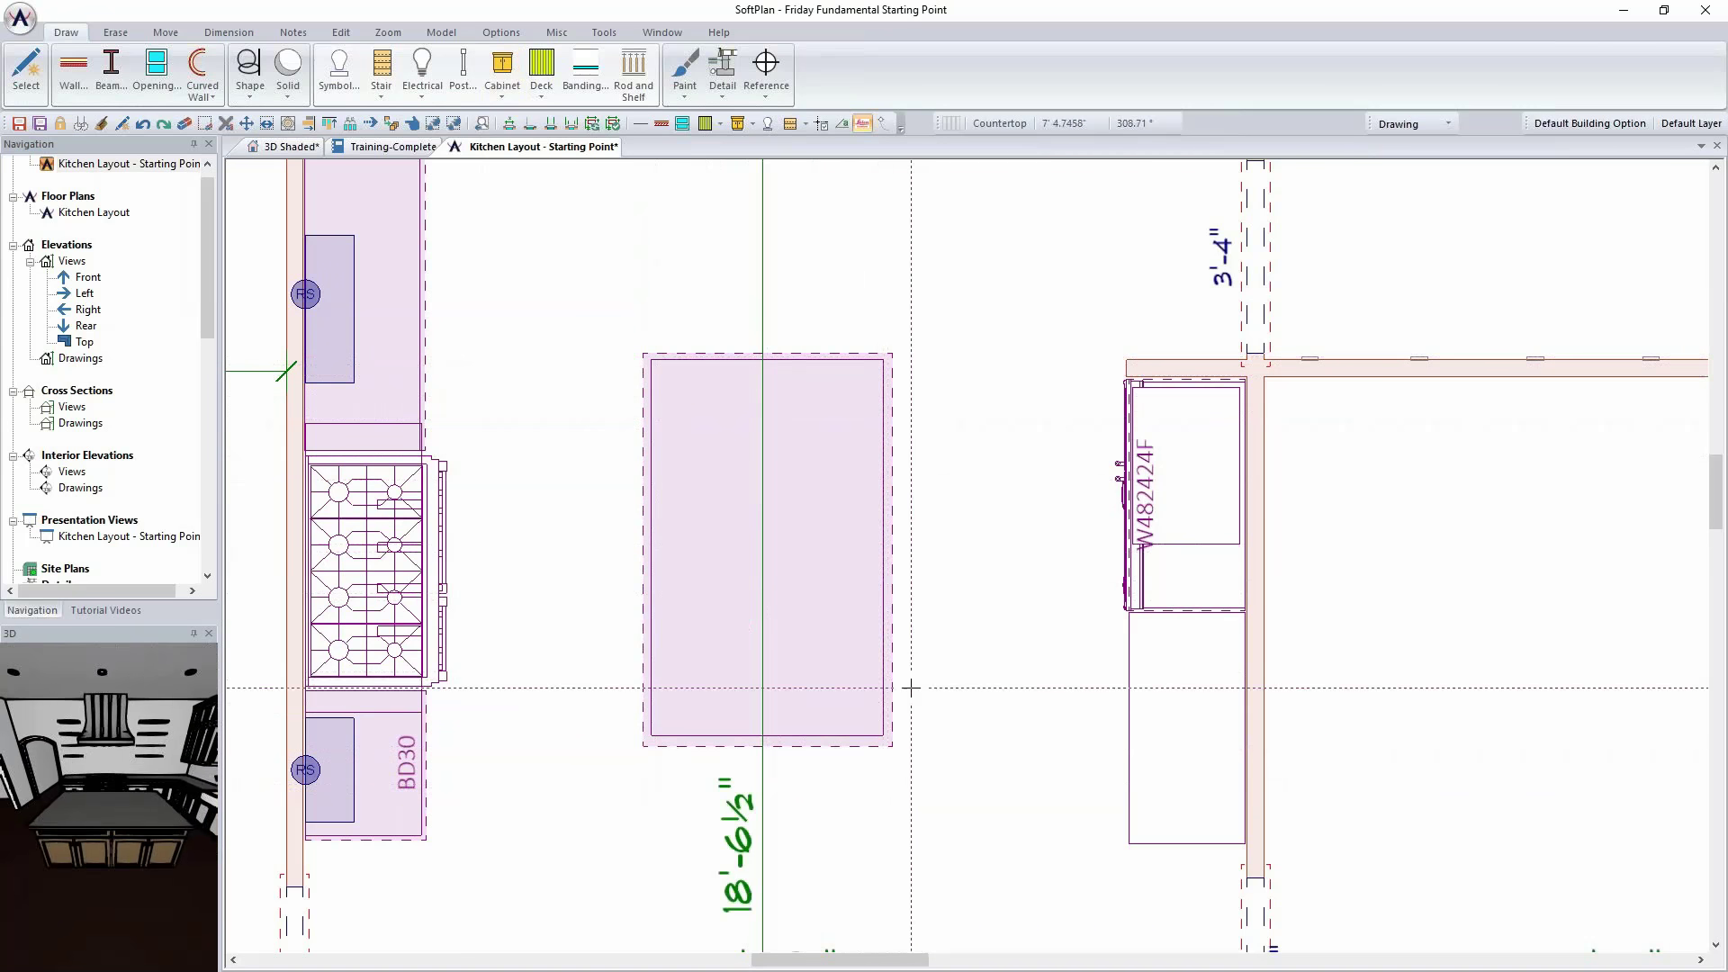
# Step: Extend the island countertop's overhang on the refrigerator side and the end opposite the sink, sizing it about 5'-1 1/4" by 7'-8"
pyautogui.click(847, 745)
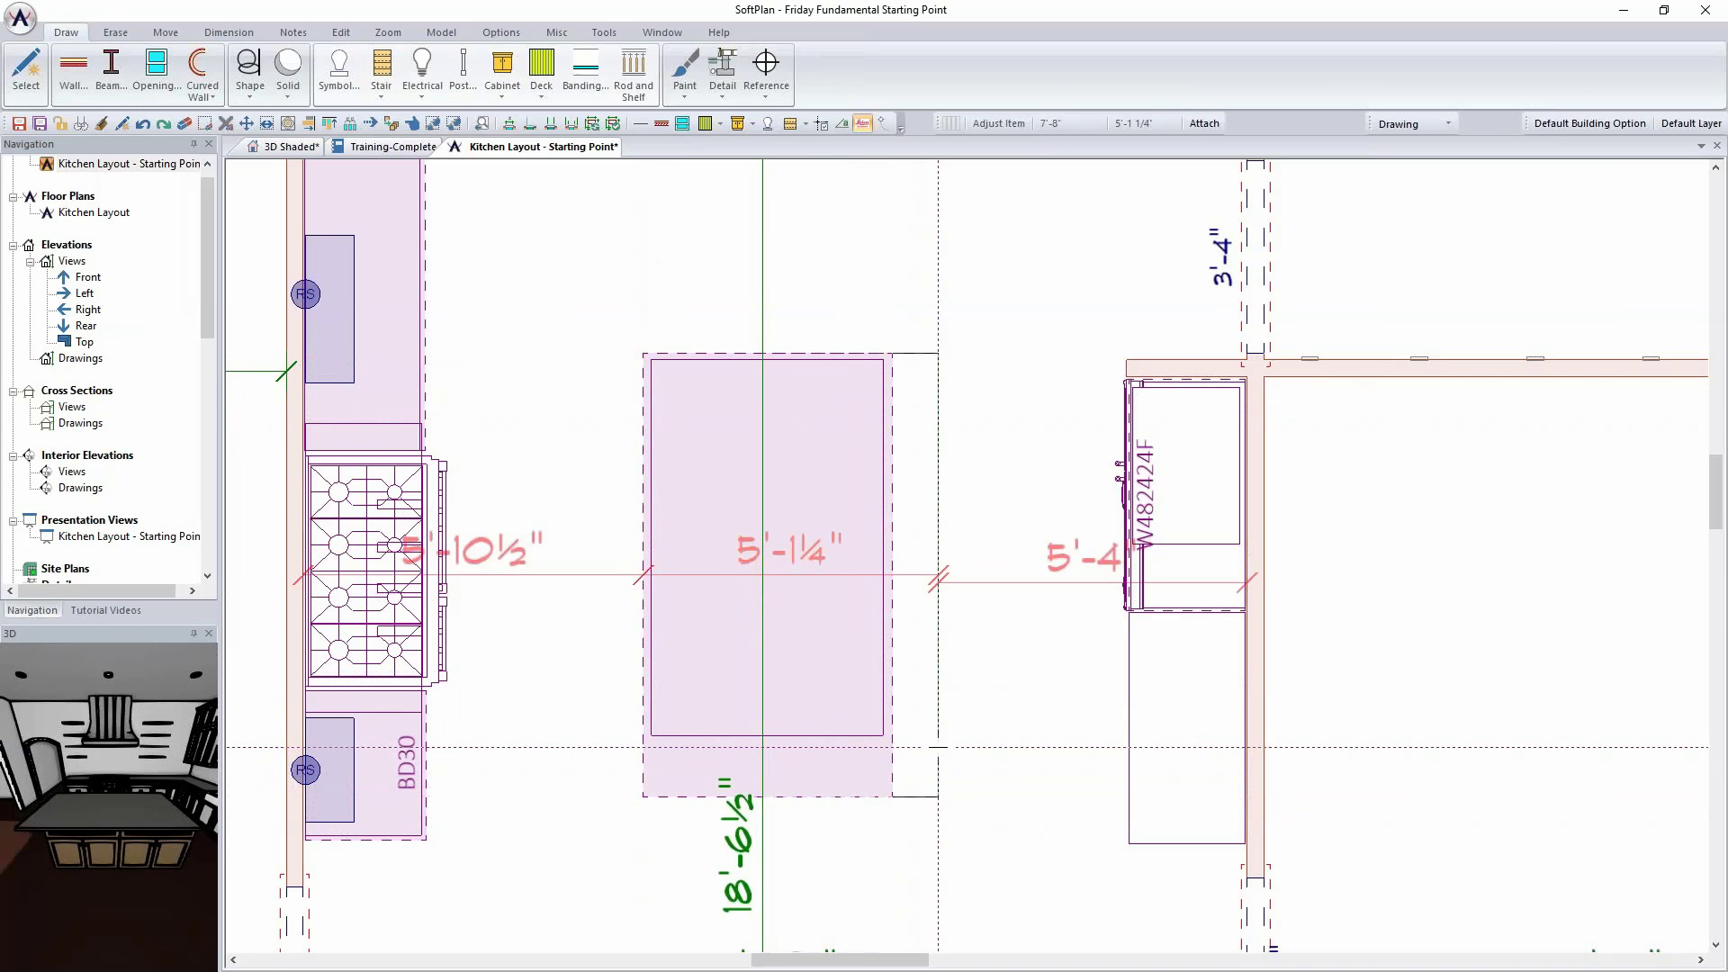
pyautogui.click(938, 747)
# Step: Curve the countertop edge at the end opposite the sink outward with a deflection of 1'-2"
pyautogui.rightClick(905, 420)
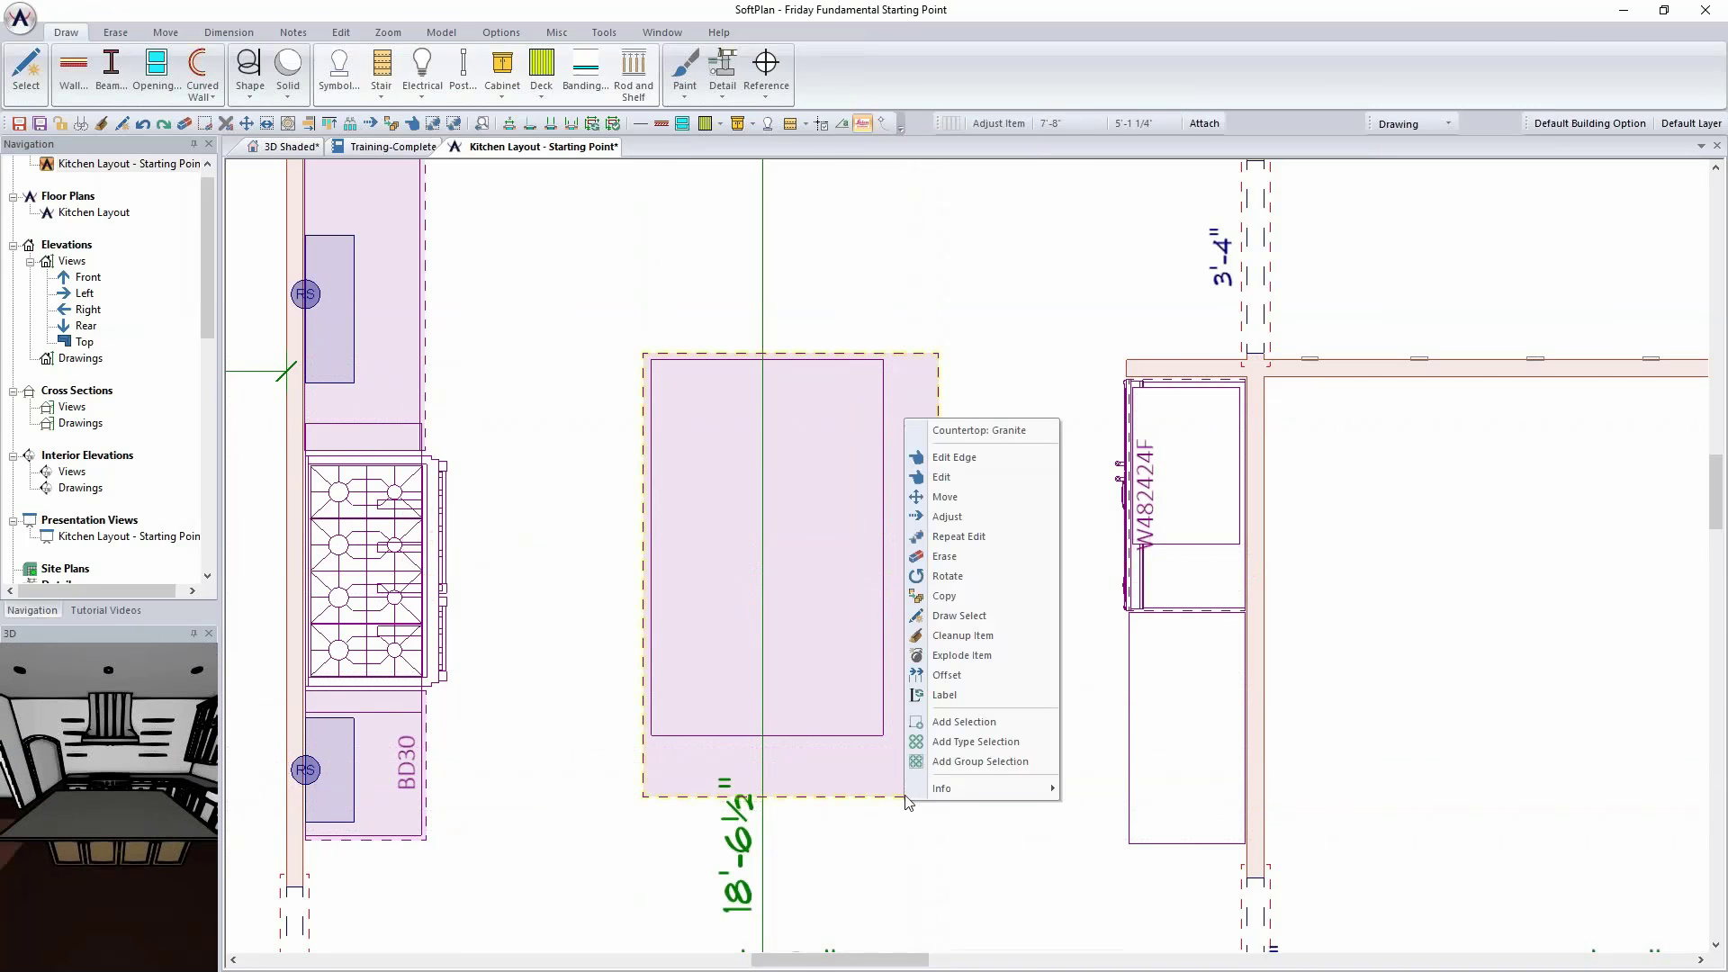
pyautogui.click(952, 459)
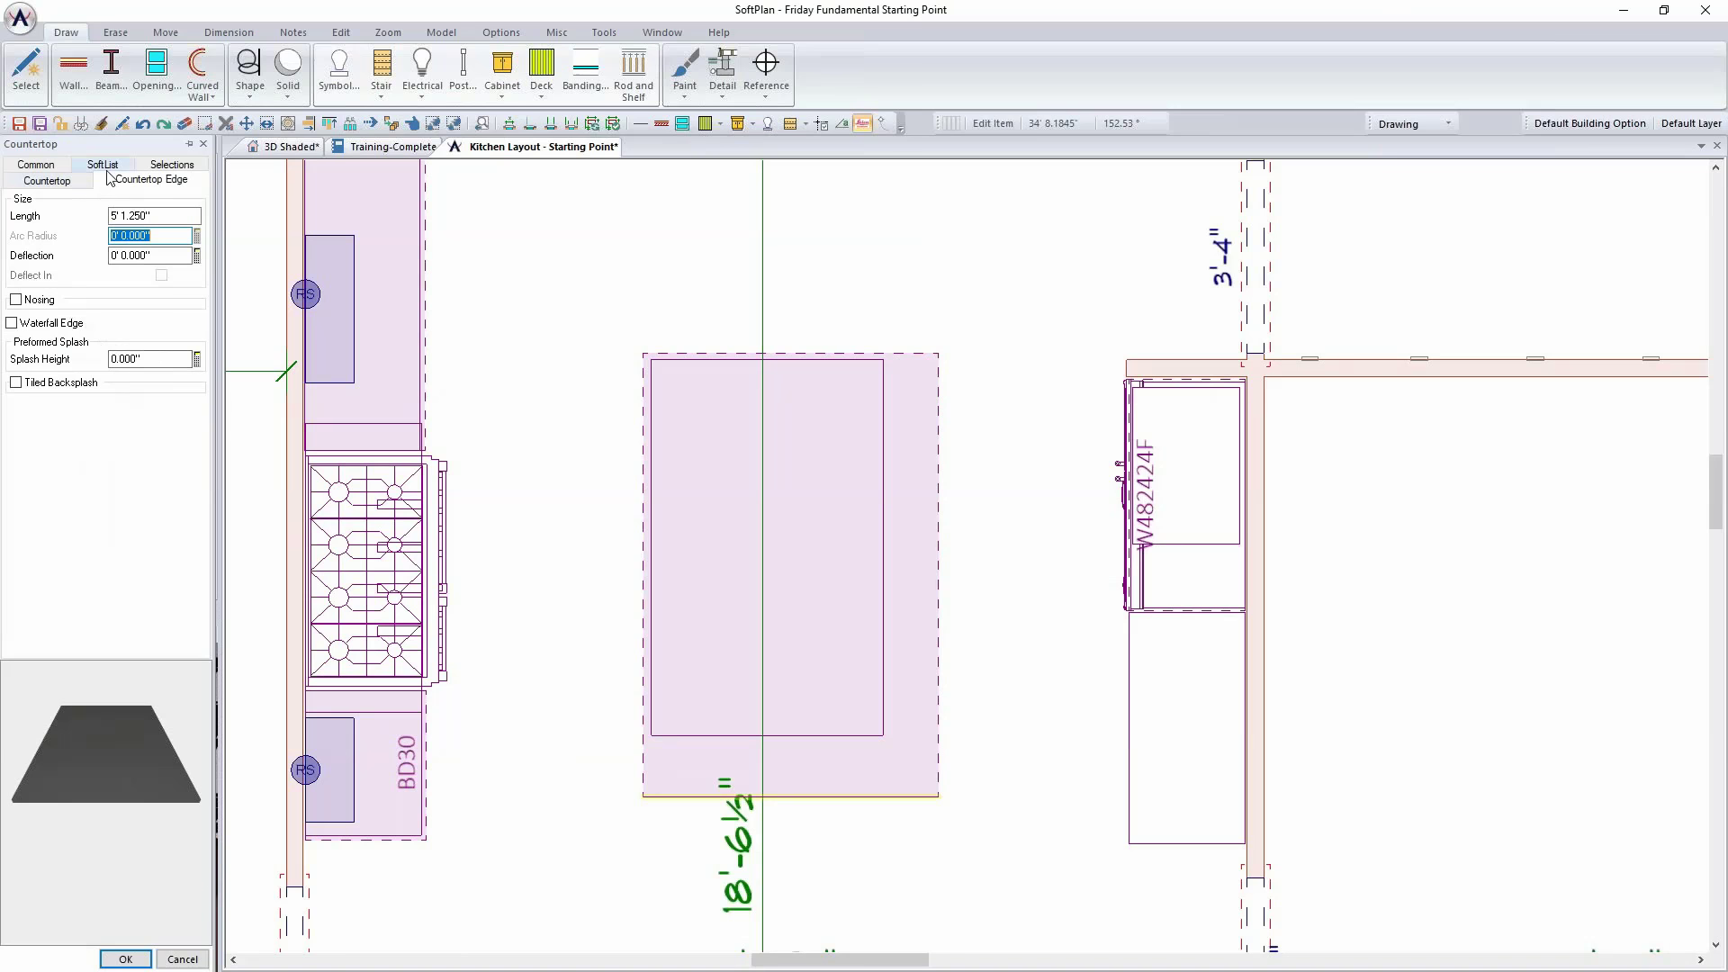
pyautogui.click(169, 256)
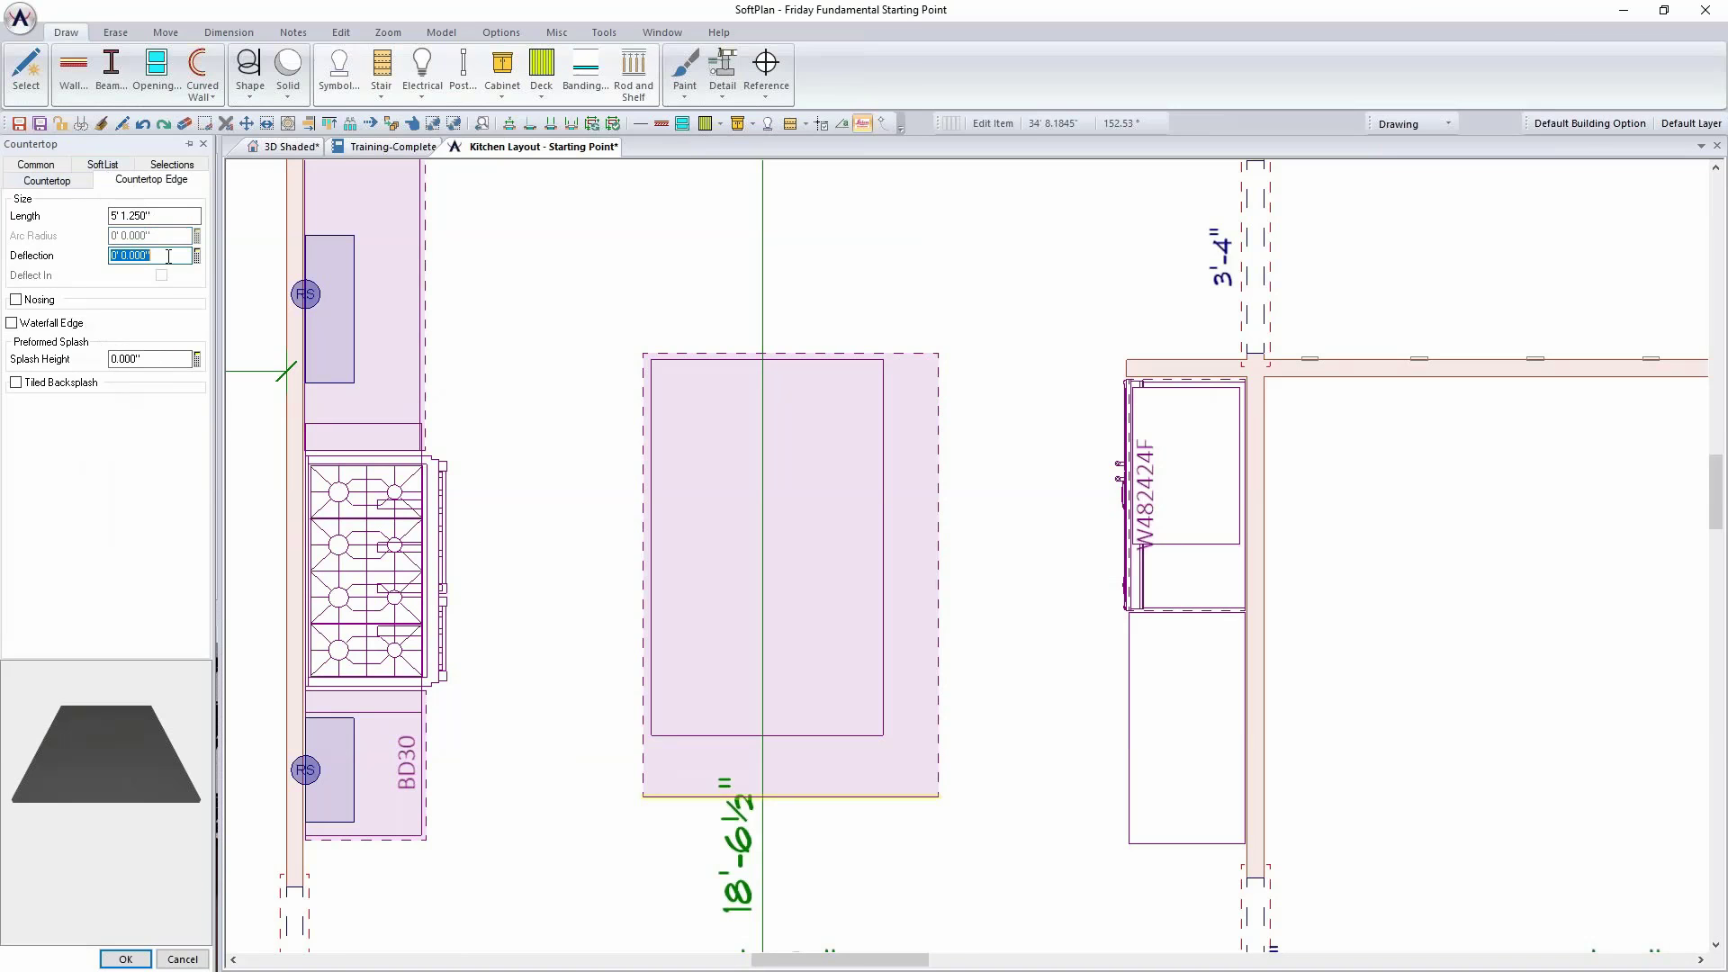
pyautogui.write('6')
pyautogui.press('Tab')
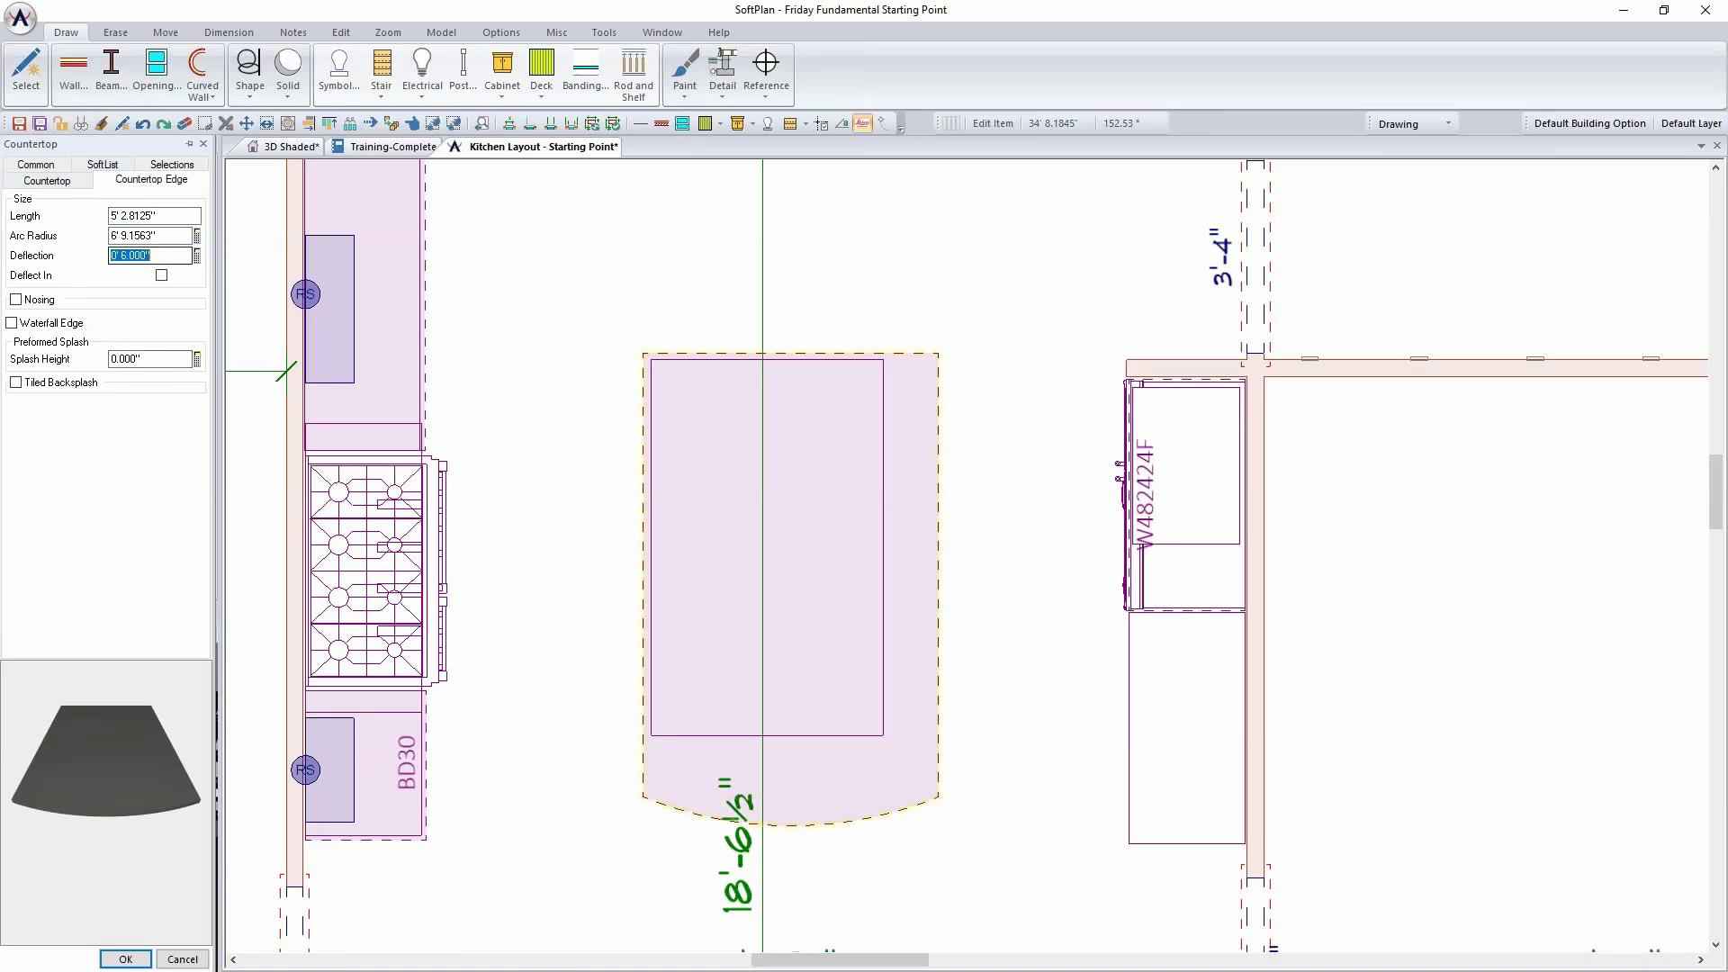
pyautogui.press('Tab')
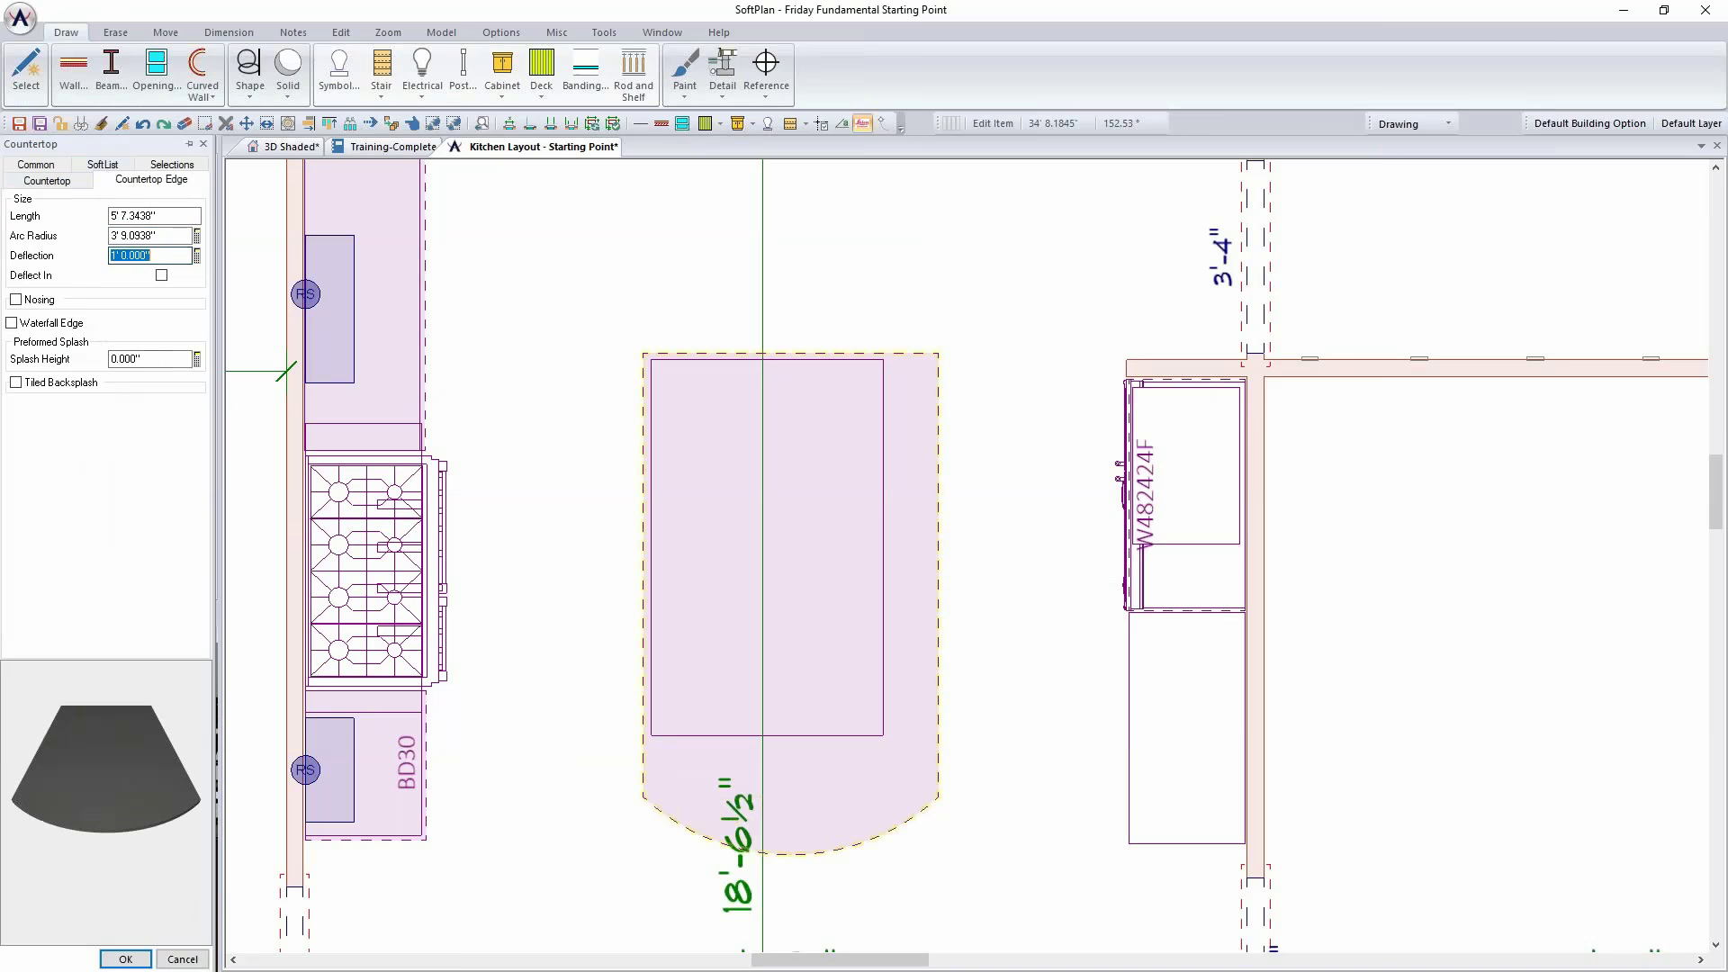
pyautogui.write('14')
pyautogui.press('Tab')
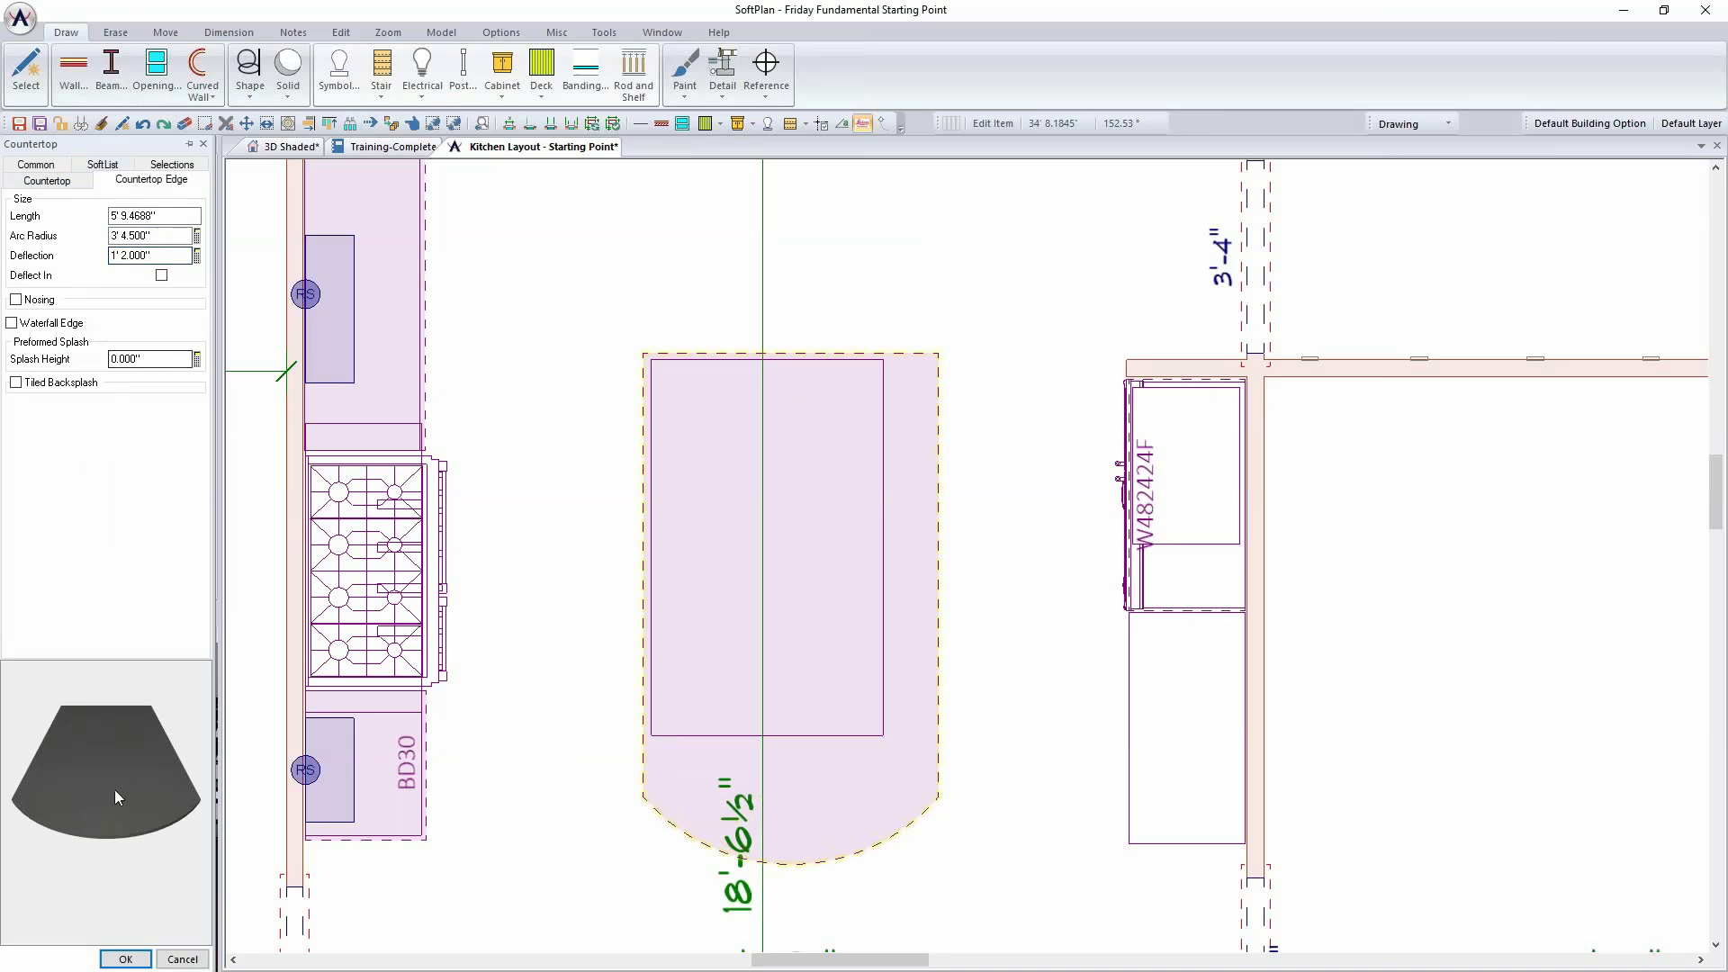
pyautogui.click(125, 959)
# Step: In the shaded 3D view, set the finish of the range-side island cabinet run to Painted
pyautogui.scroll(-2, 741, 594)
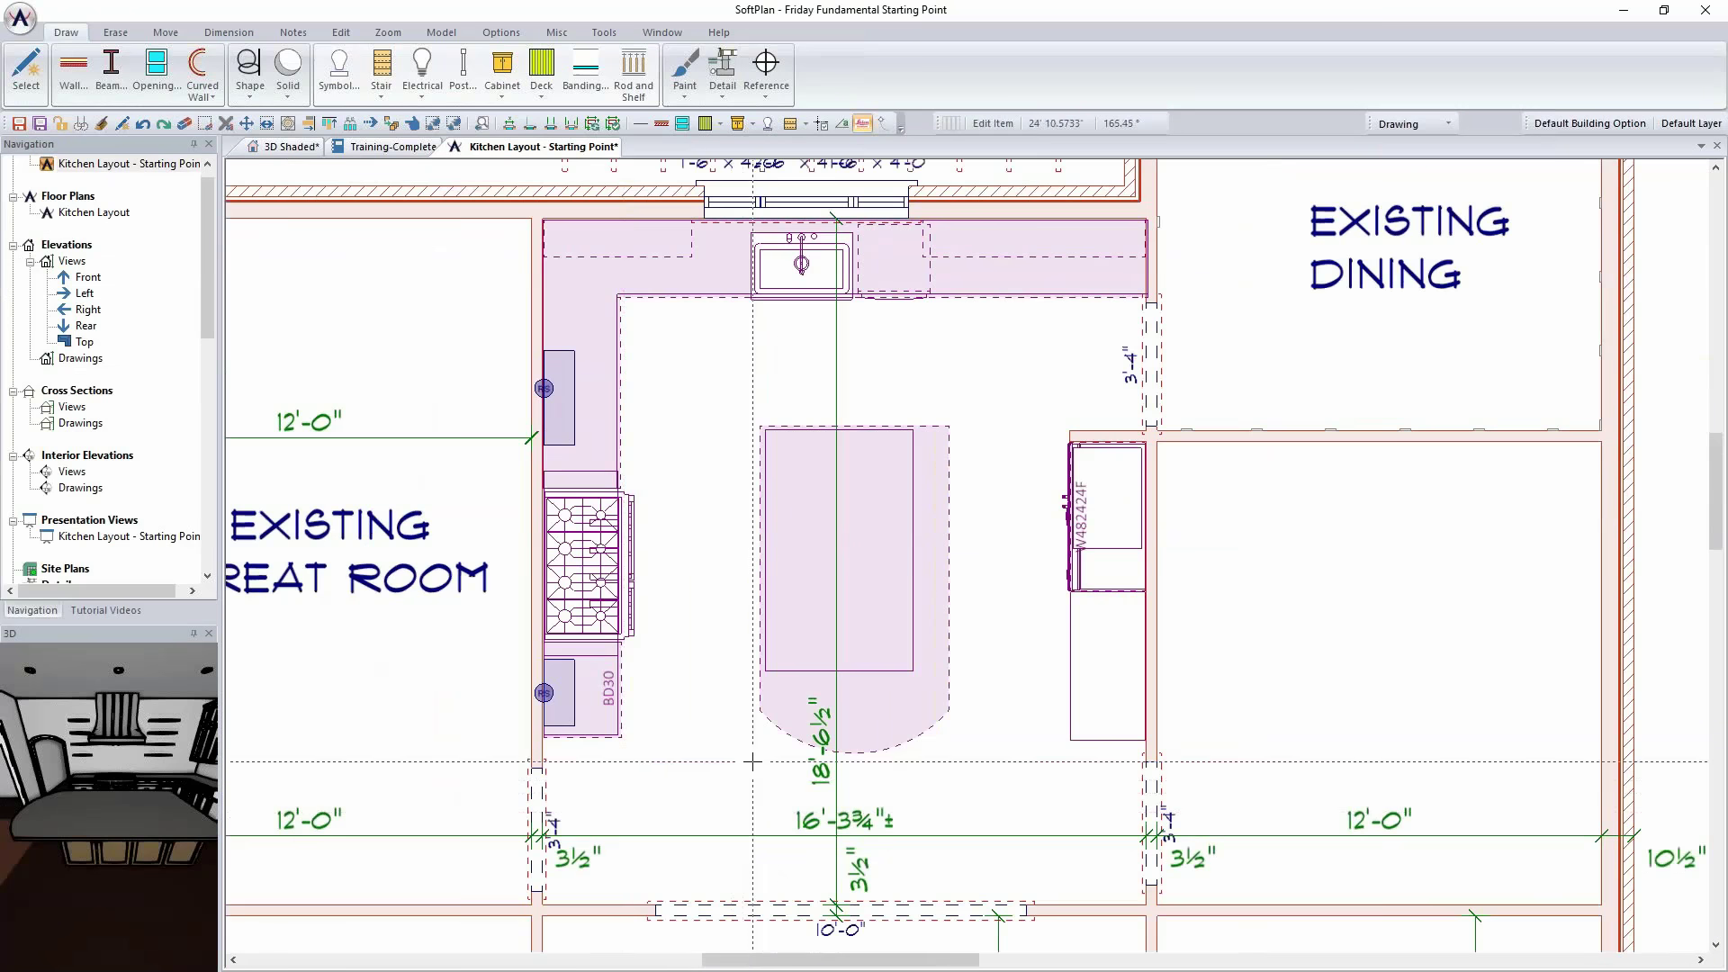
pyautogui.click(288, 146)
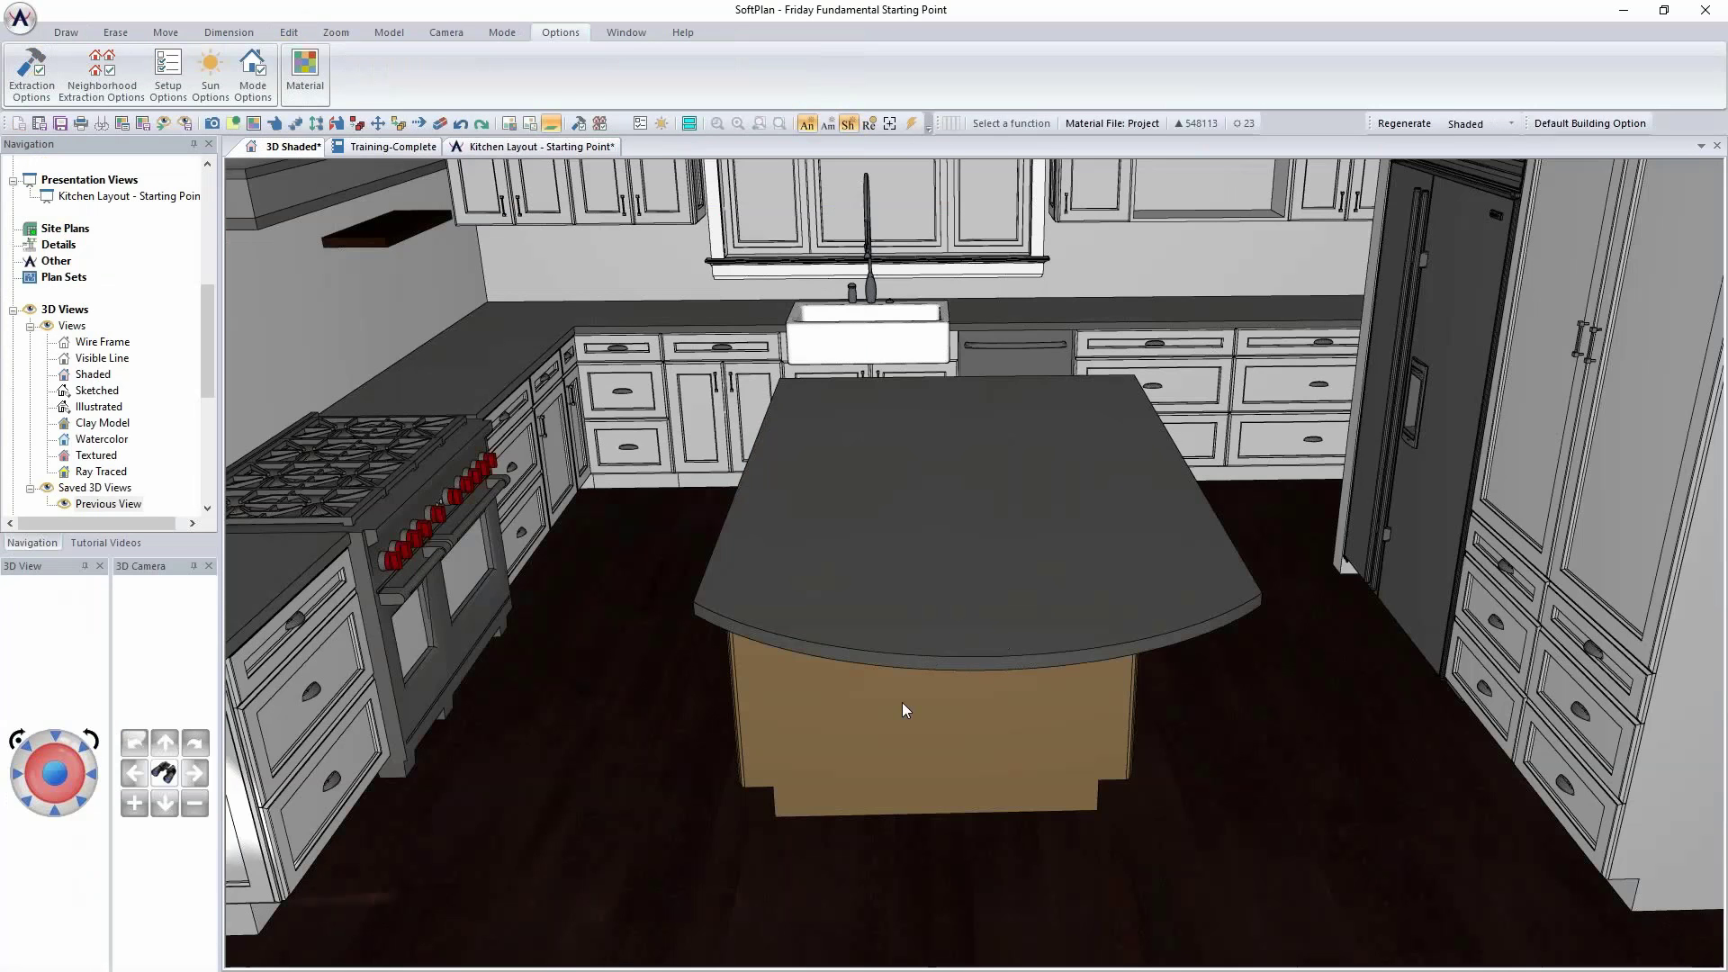
pyautogui.scroll(3, 902, 702)
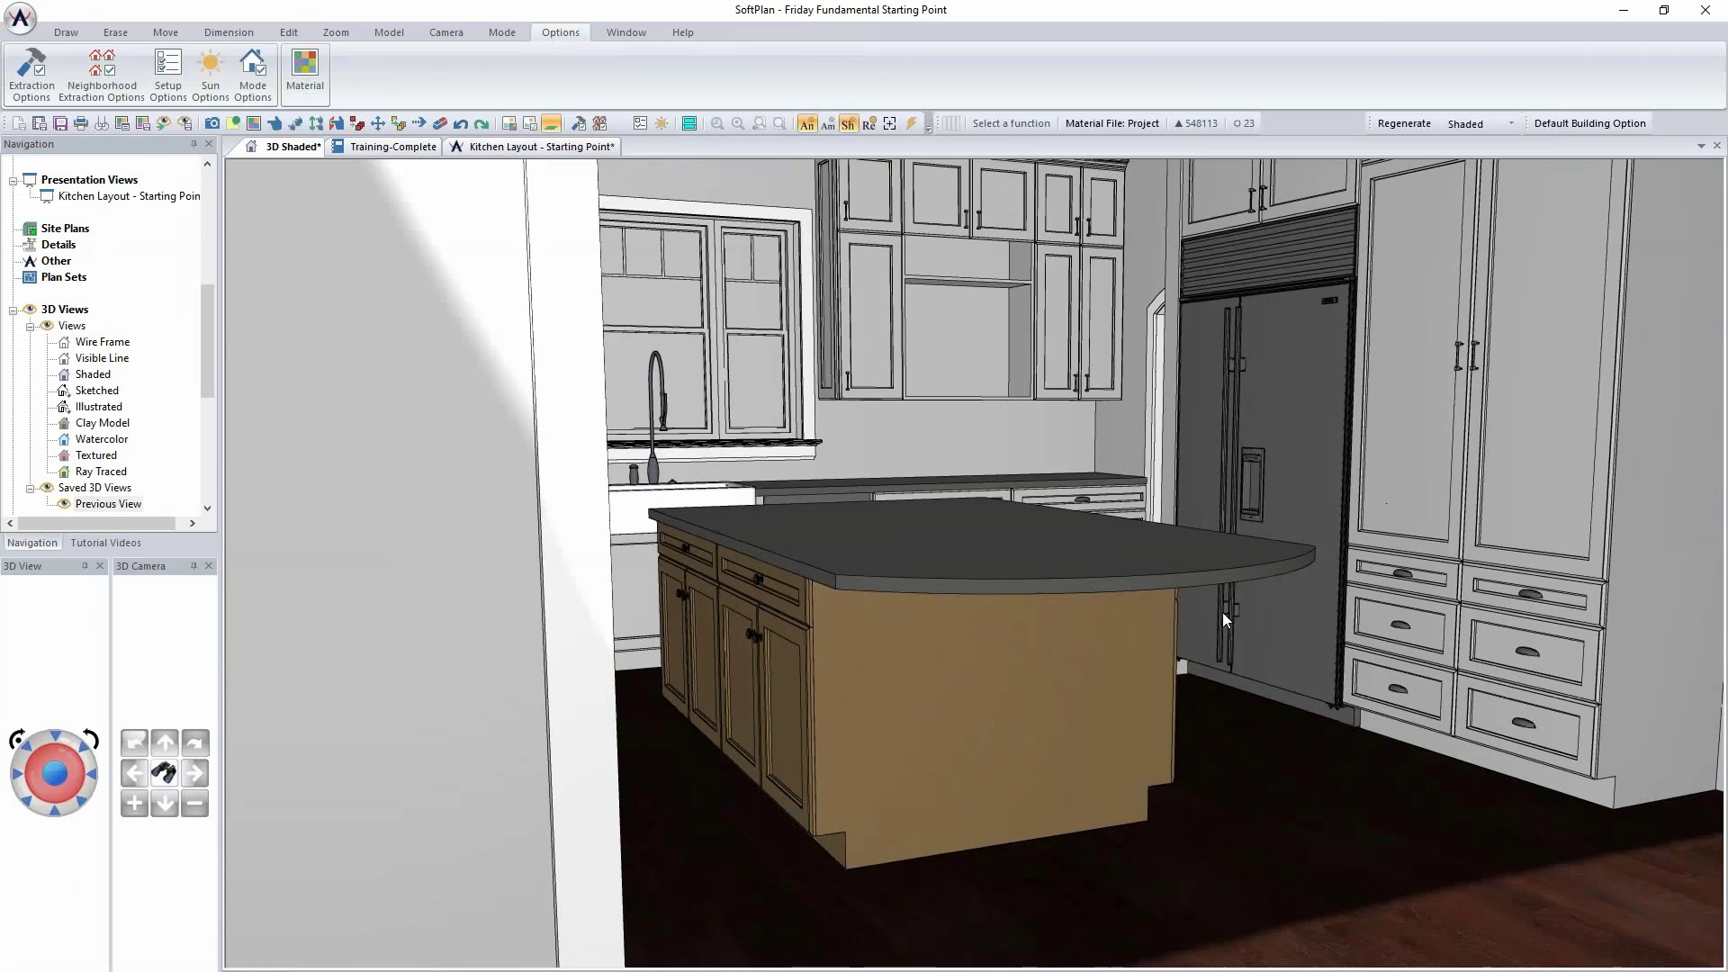
pyautogui.scroll(-5, 1083, 546)
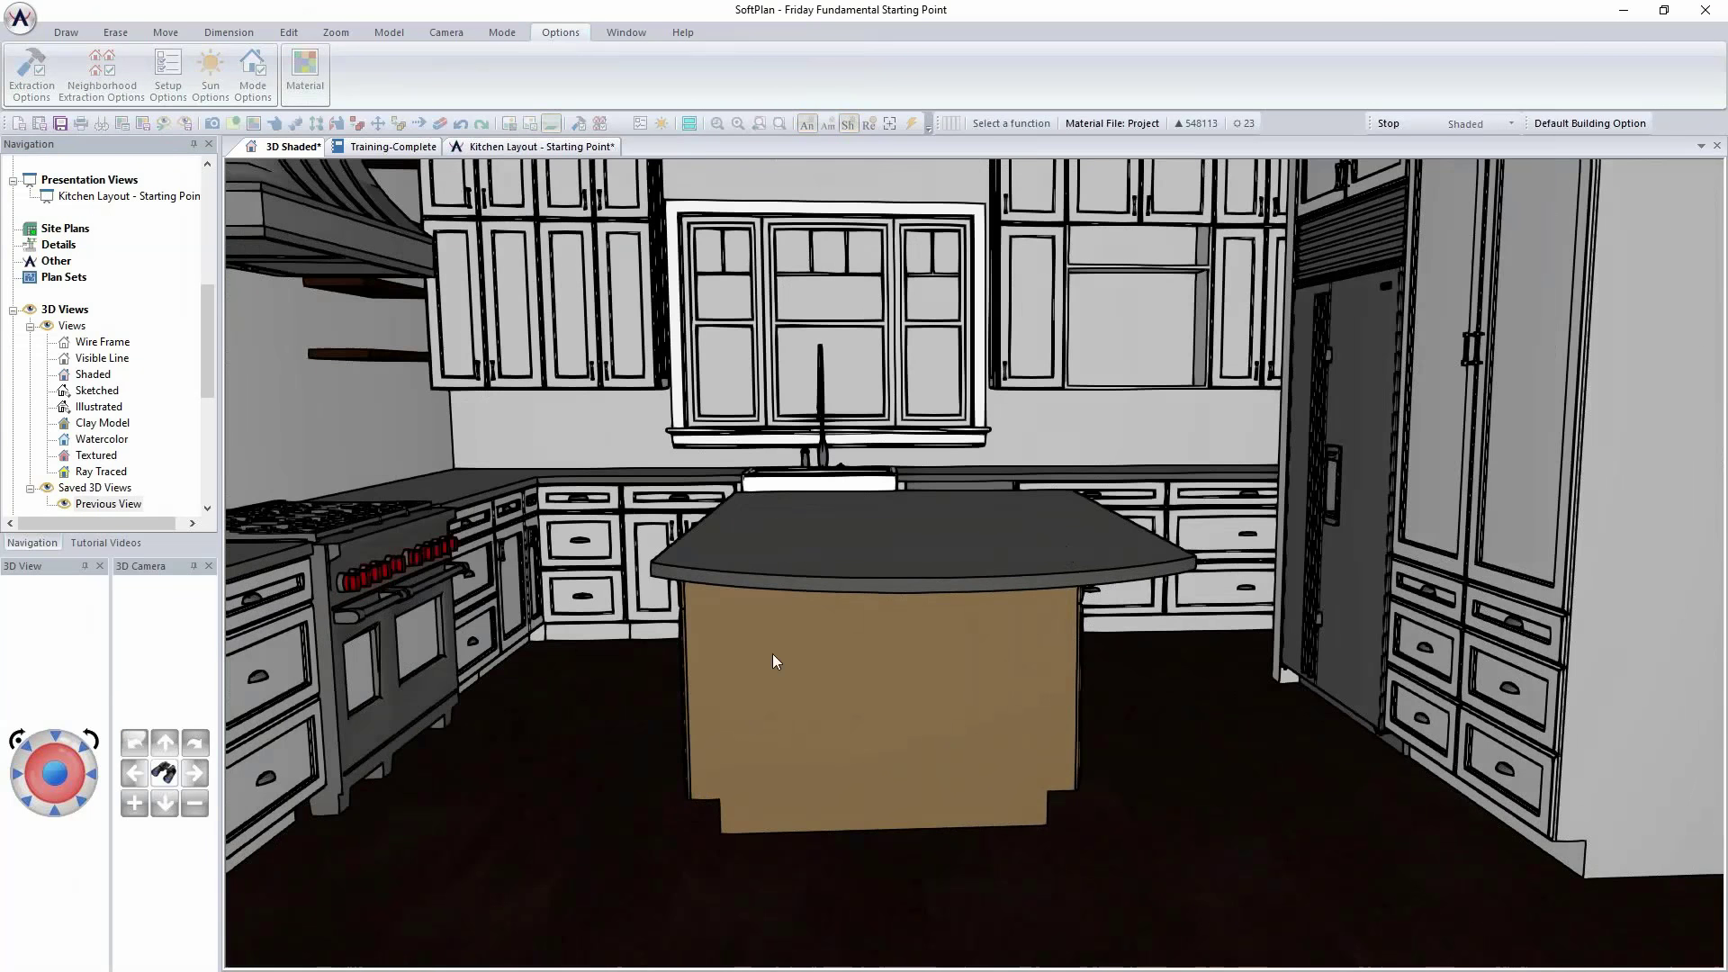
pyautogui.rightClick(812, 696)
pyautogui.click(879, 728)
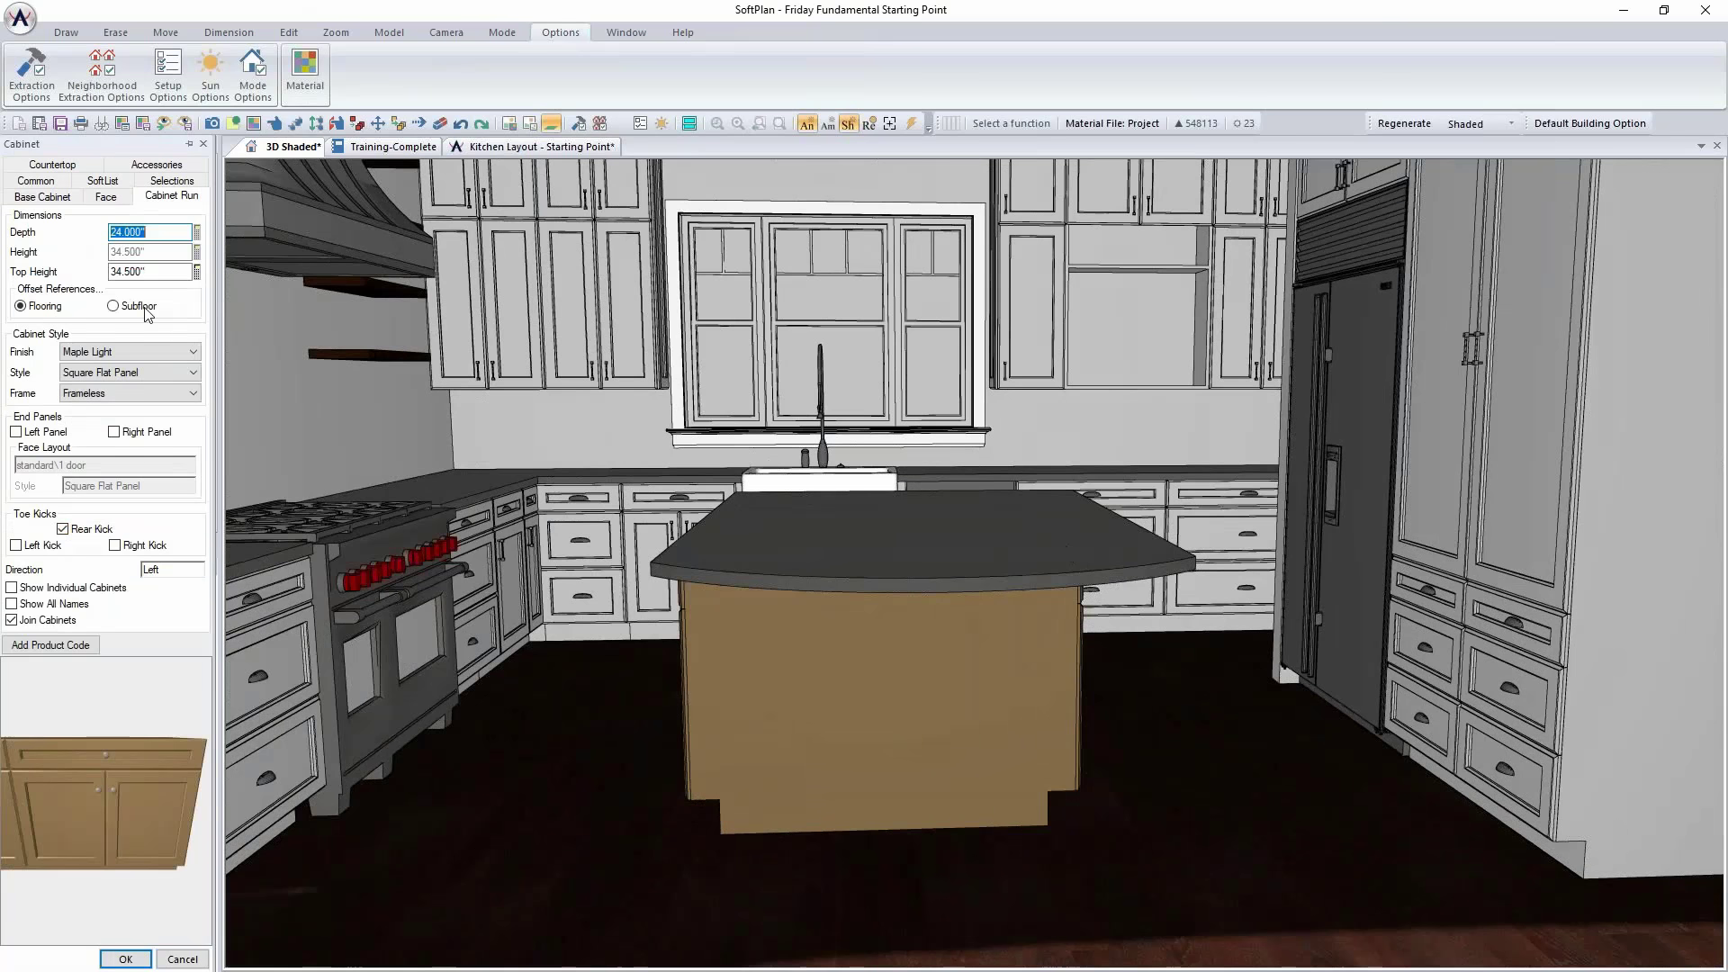
pyautogui.click(128, 352)
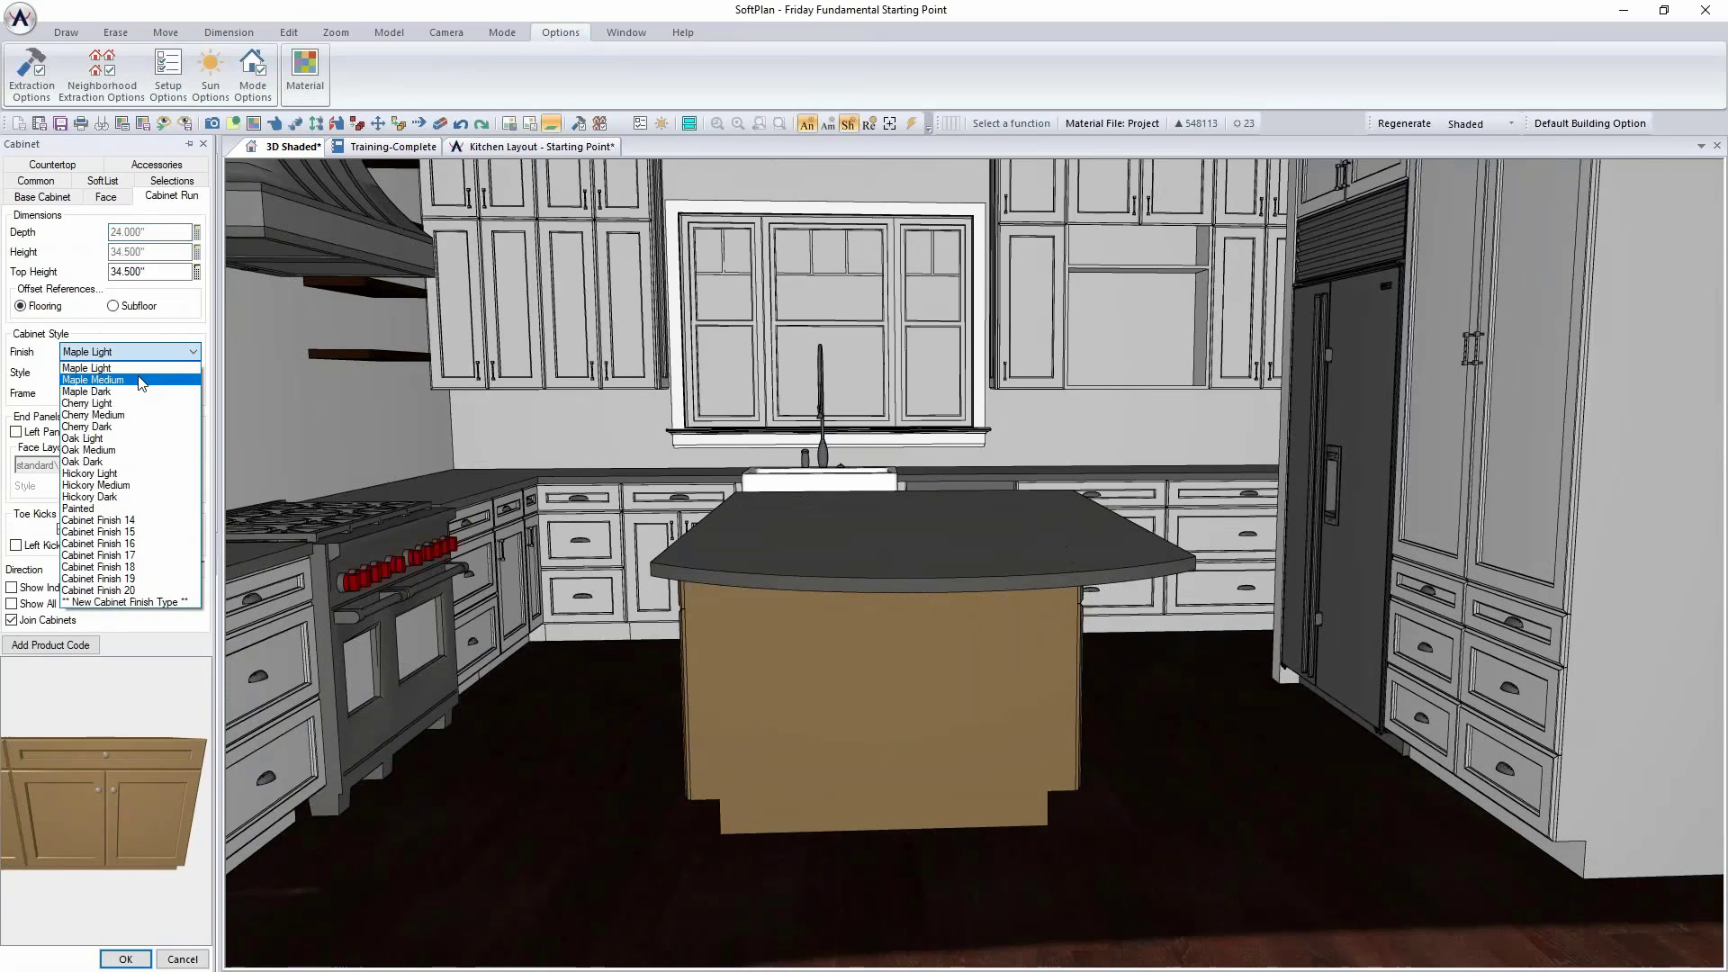
pyautogui.click(116, 510)
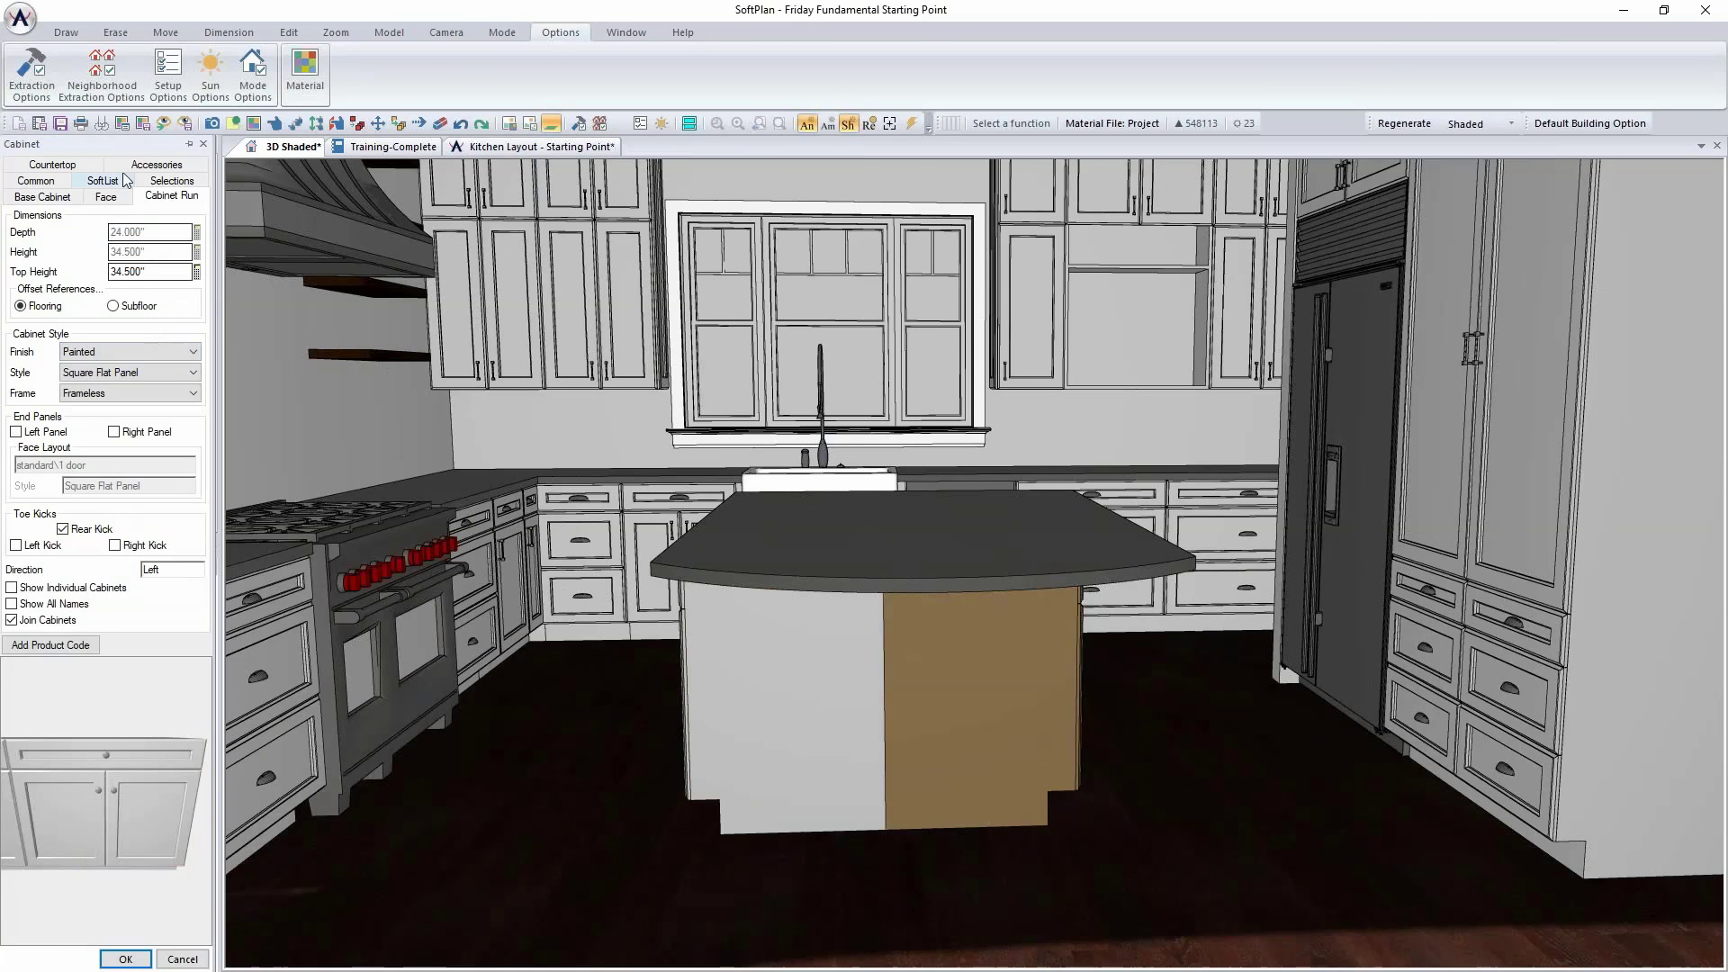
# Step: Change the range-side island cabinet's handles to the pull square symbol from Cabinet Hardware
pyautogui.click(157, 165)
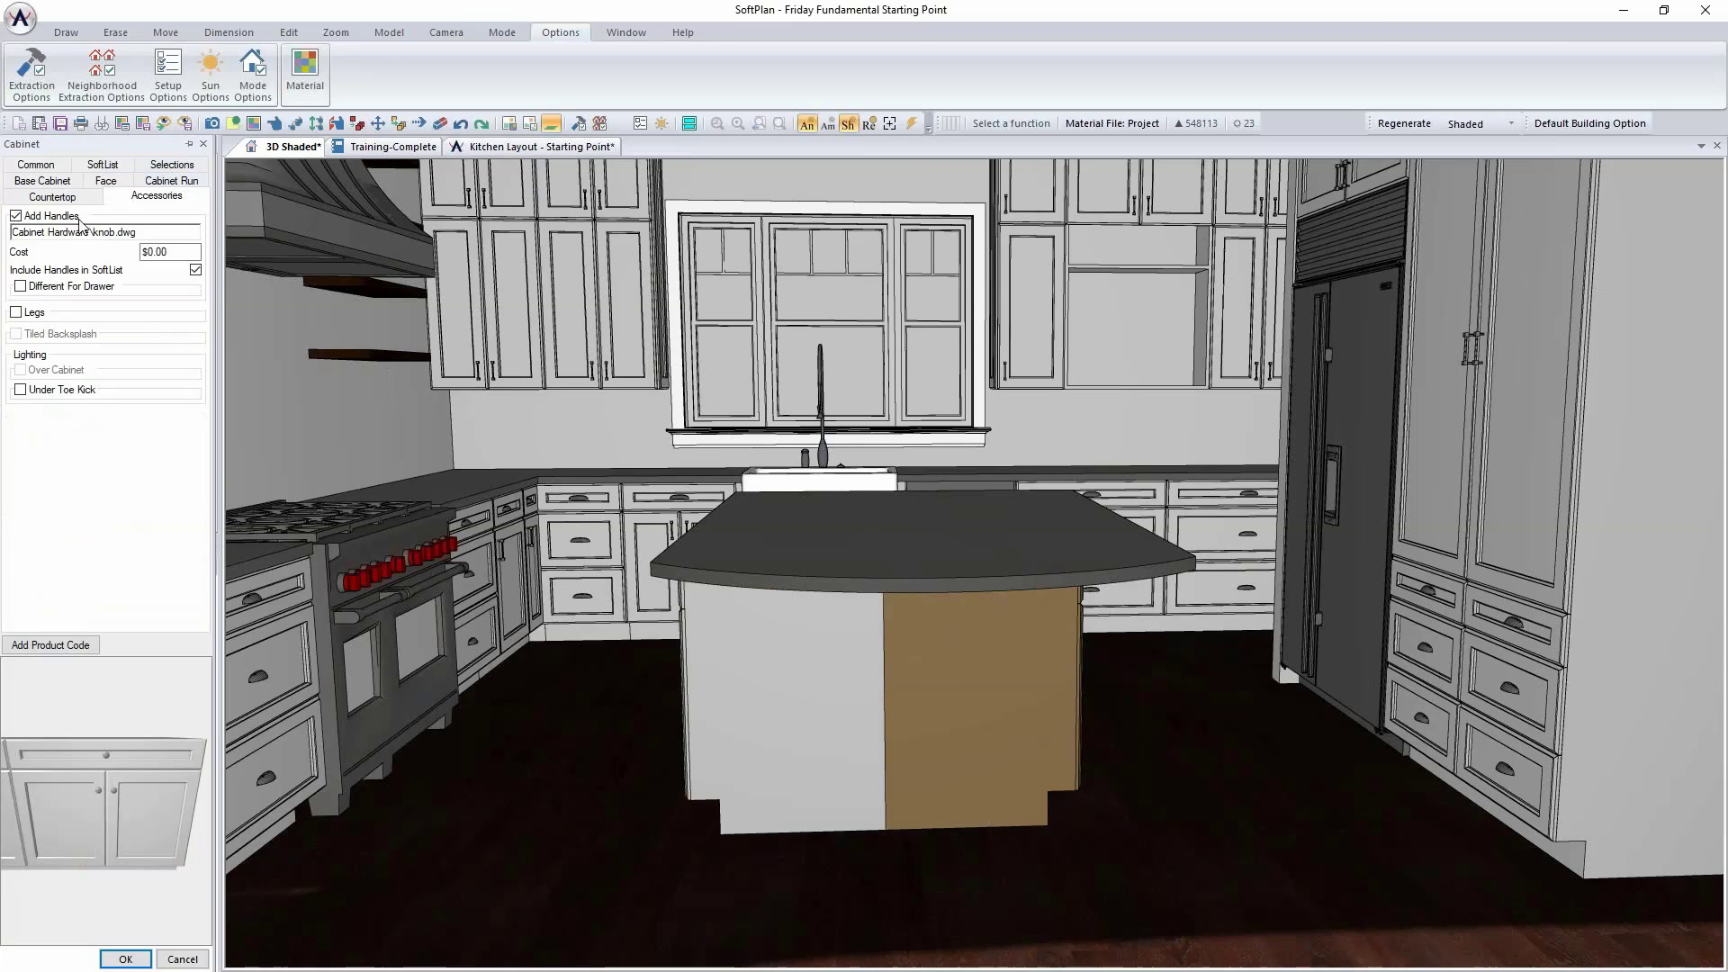
pyautogui.click(131, 234)
pyautogui.scroll(-1, 544, 590)
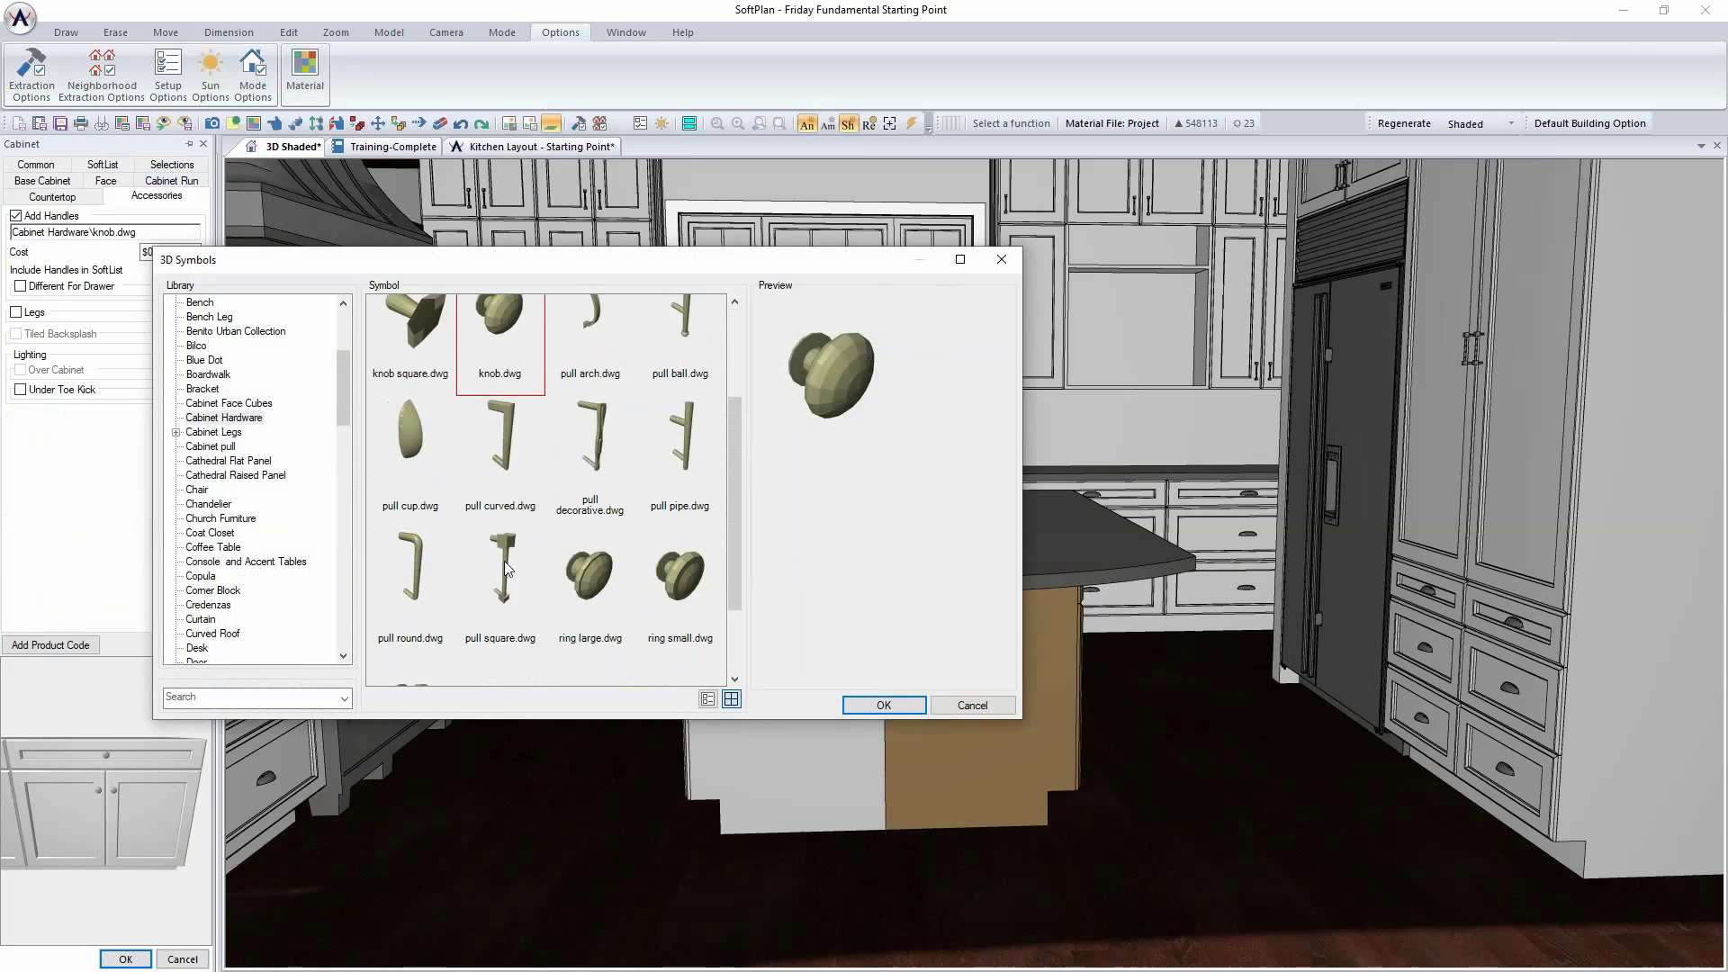
pyautogui.click(502, 567)
pyautogui.click(884, 705)
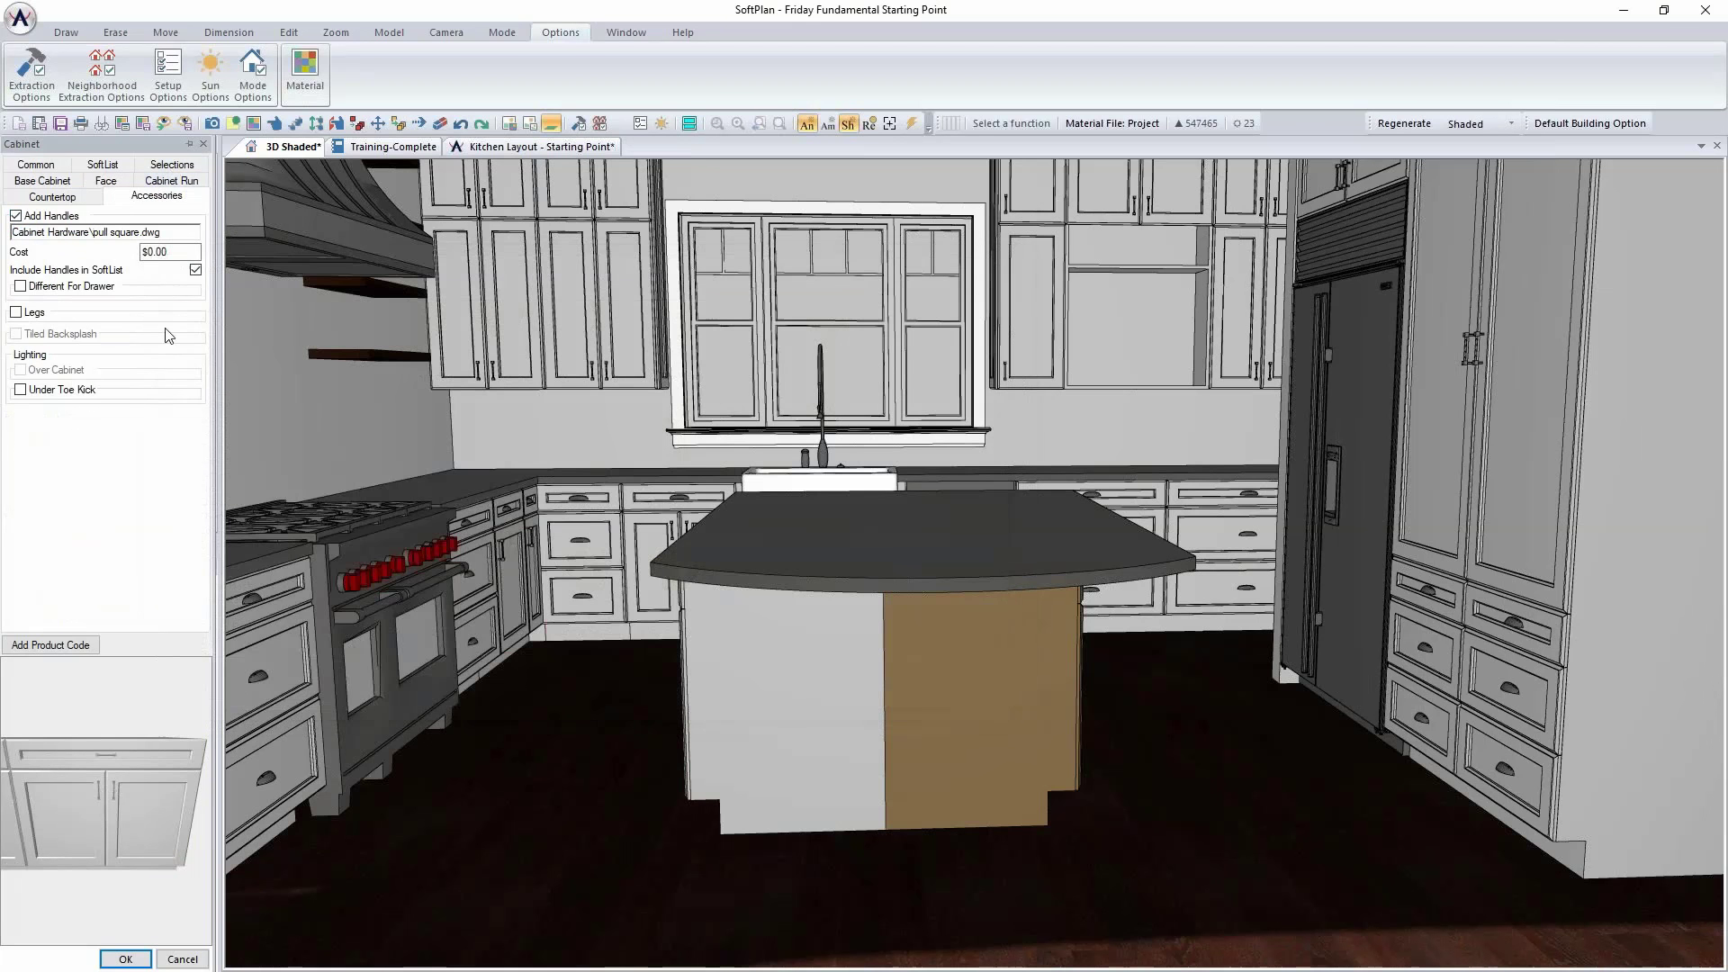
# Step: Give the drawers a different handle, pull cup, and repeat the edit on the refrigerator-side island cabinet run
pyautogui.click(50, 287)
pyautogui.click(77, 303)
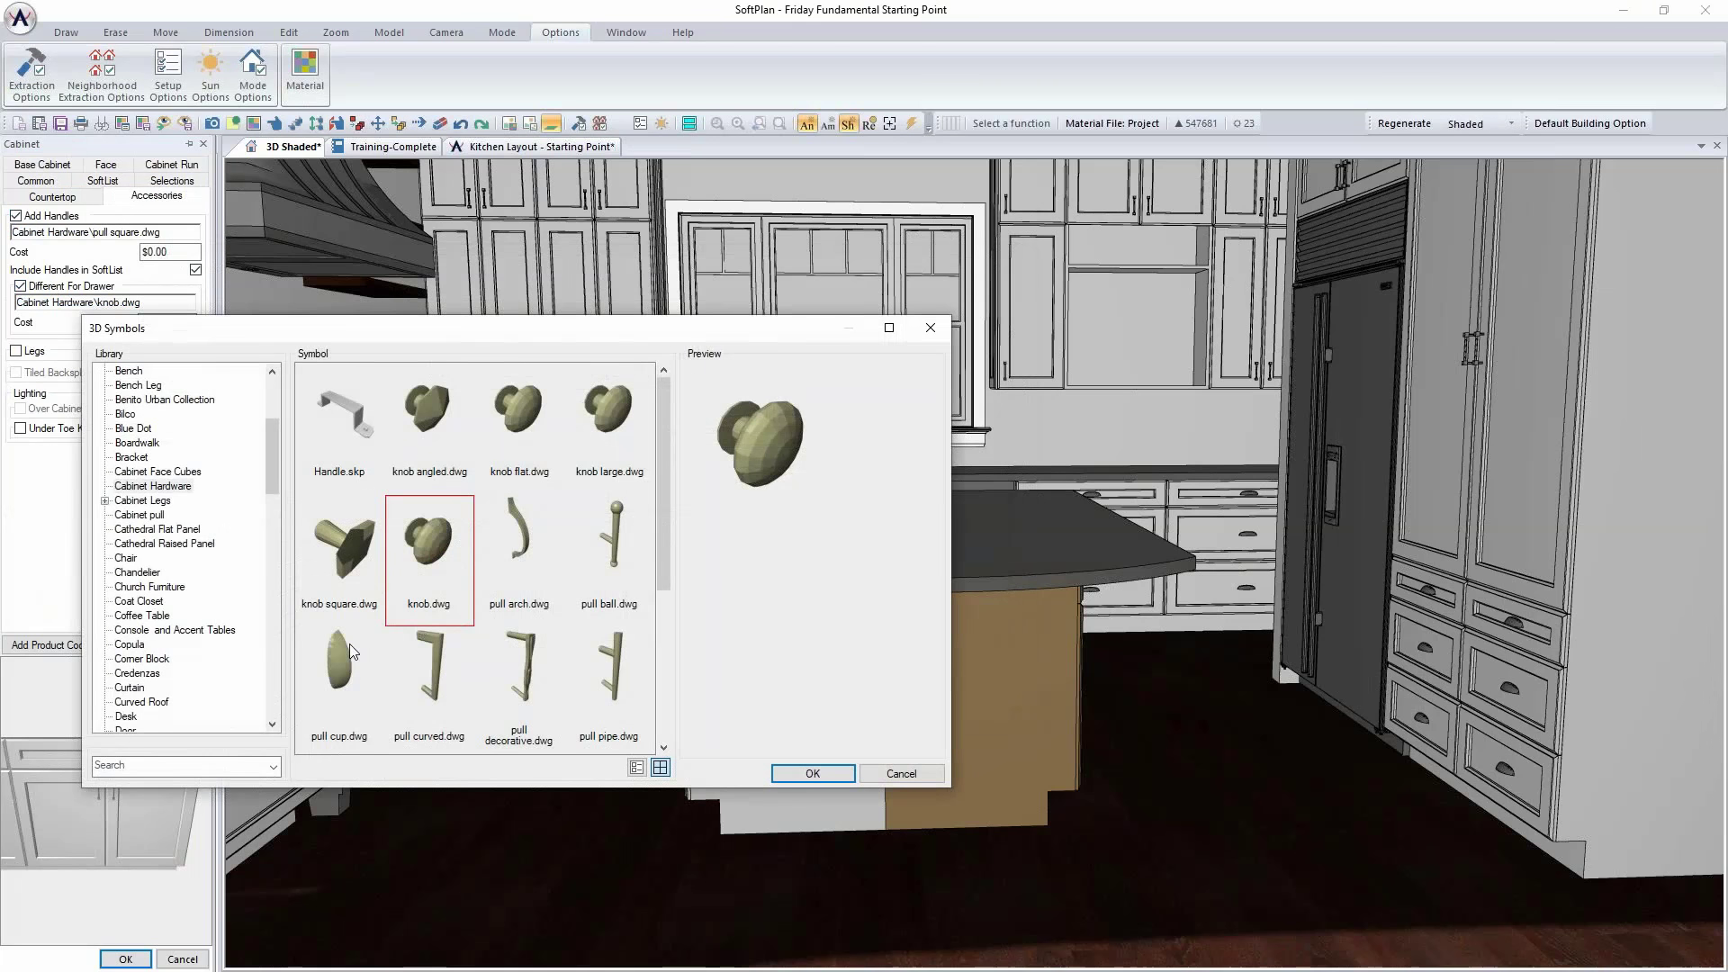
pyautogui.click(350, 646)
pyautogui.click(835, 776)
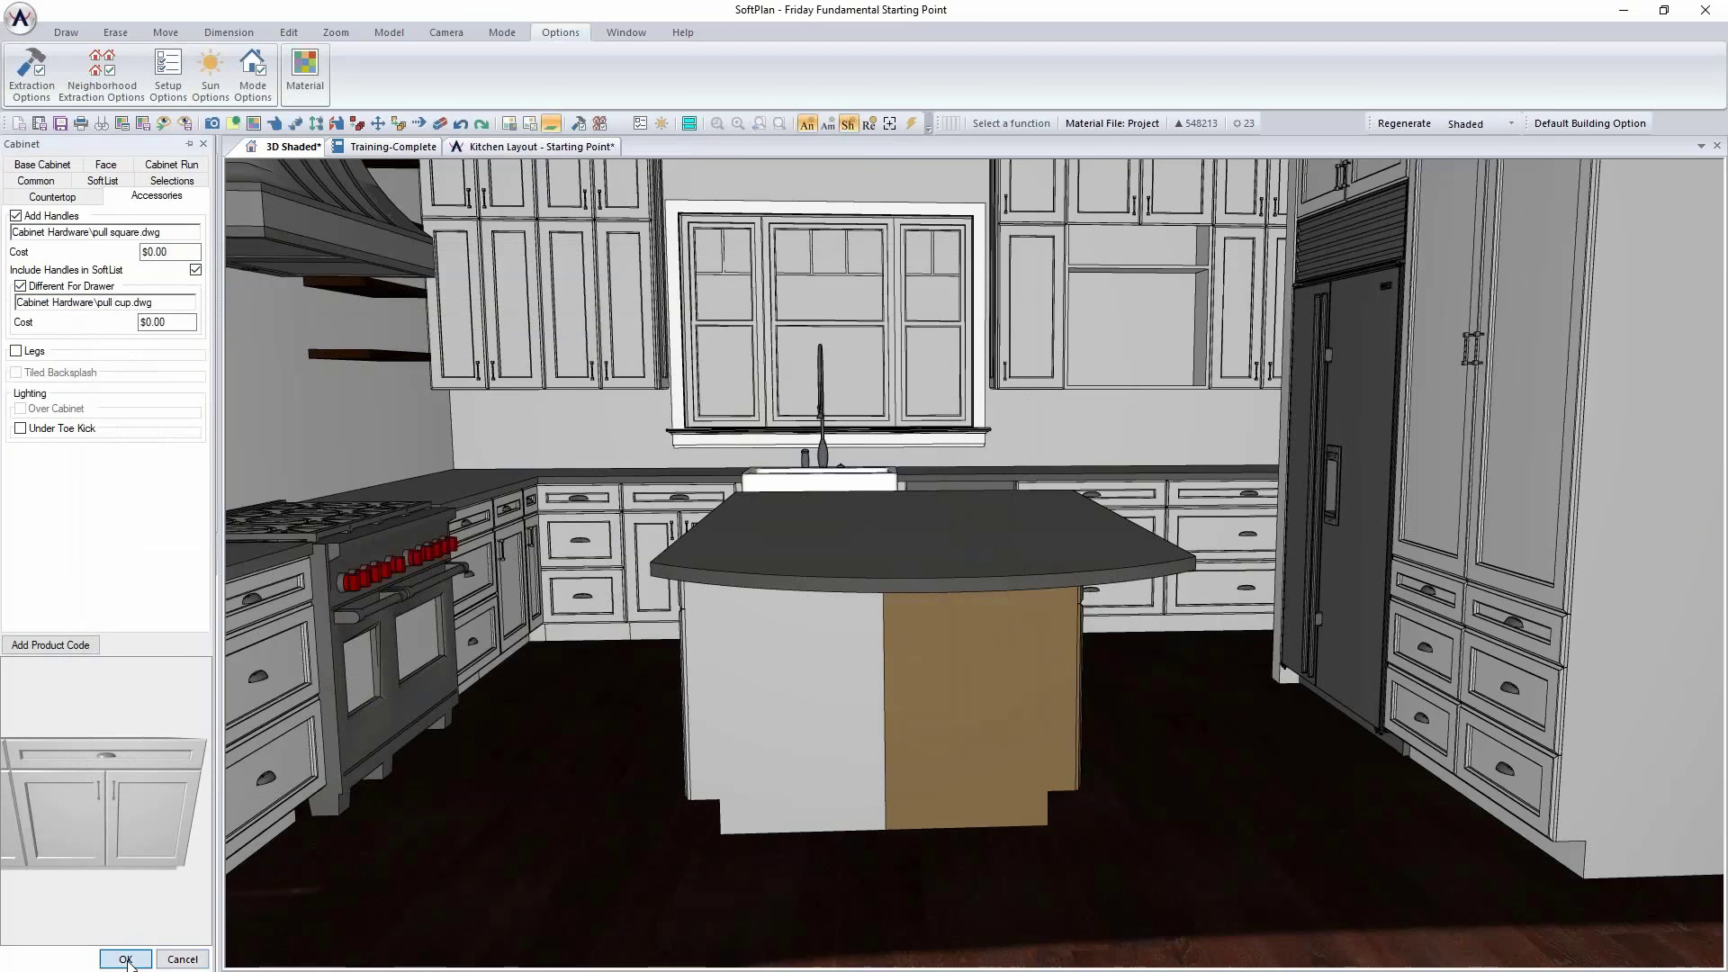
pyautogui.click(126, 959)
pyautogui.rightClick(1005, 704)
pyautogui.click(1076, 808)
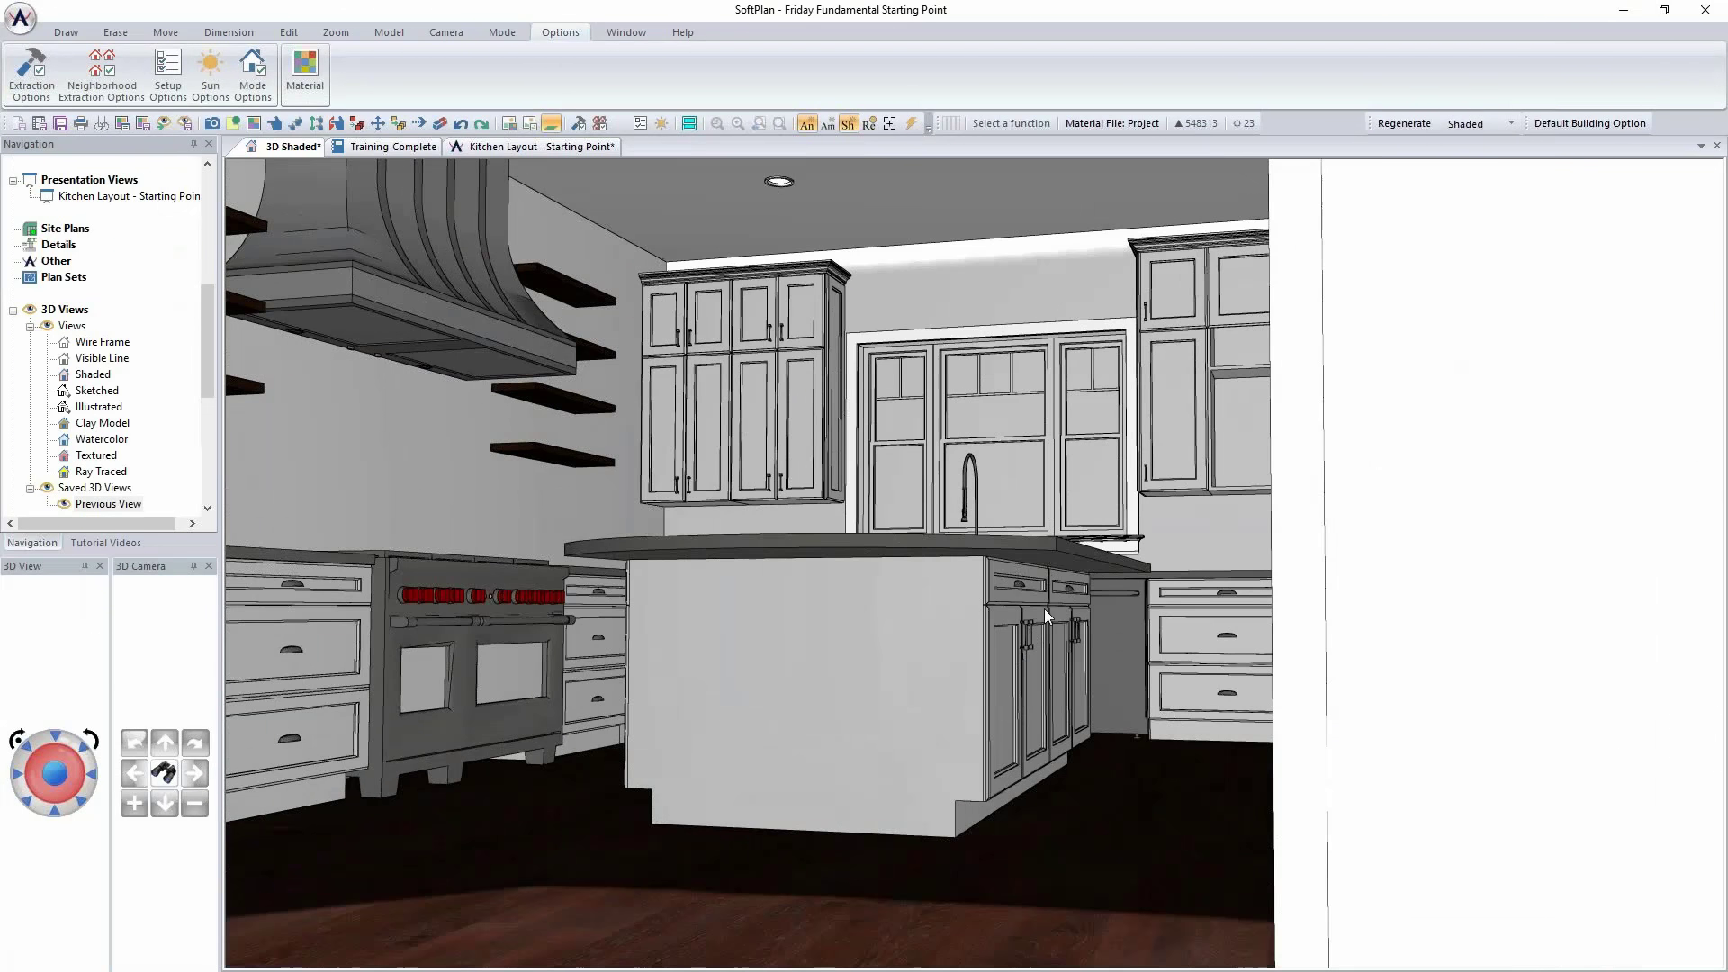
# Step: Set the face layout of the nearest refrigerator-side island cabinet to Standard 2 door and repeat the edit on the cabinet beside it
pyautogui.rightClick(1026, 657)
pyautogui.click(1054, 697)
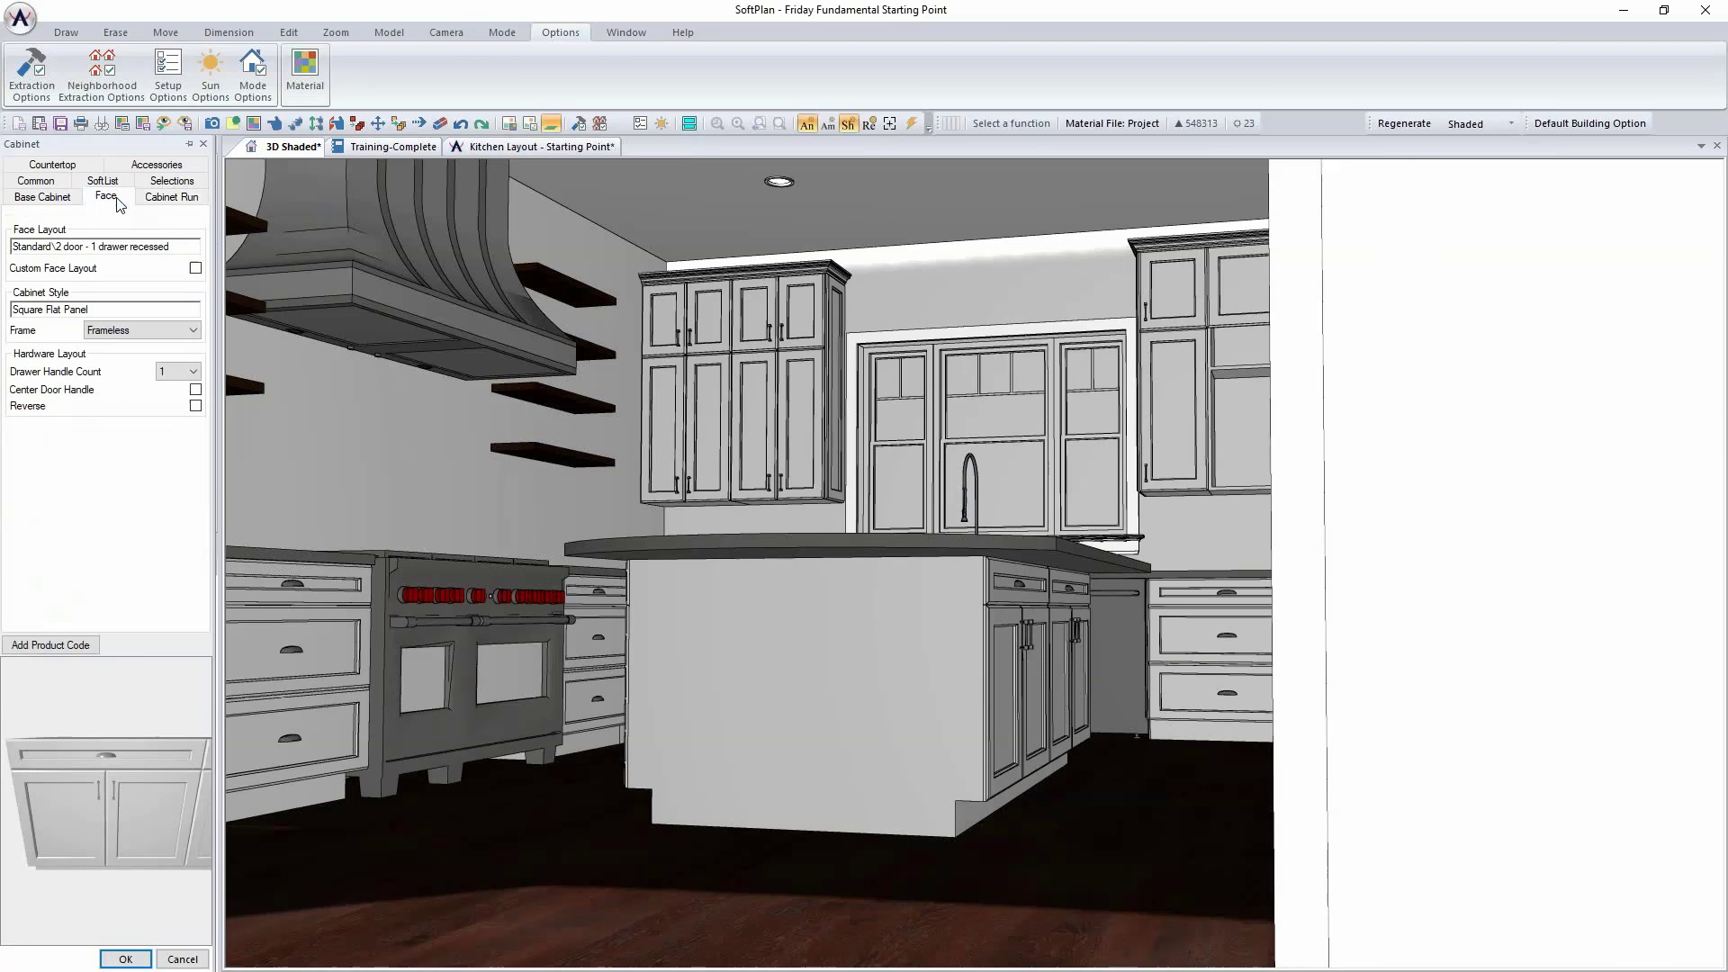
pyautogui.click(96, 248)
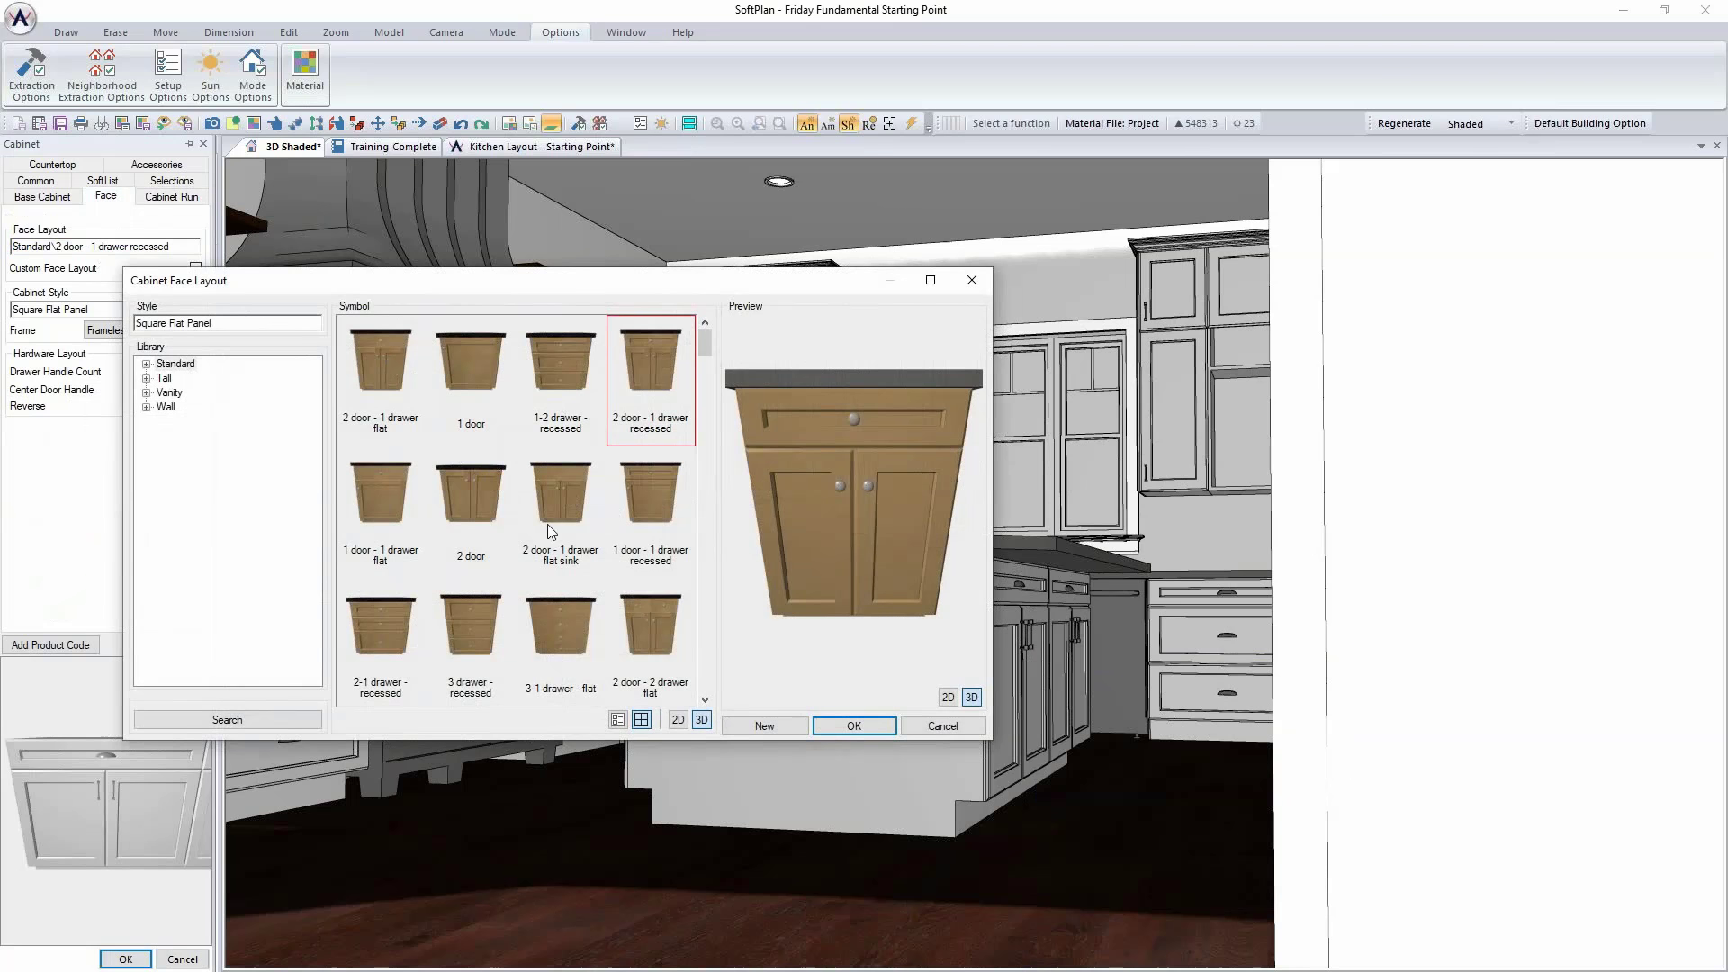
pyautogui.click(448, 494)
pyautogui.click(857, 733)
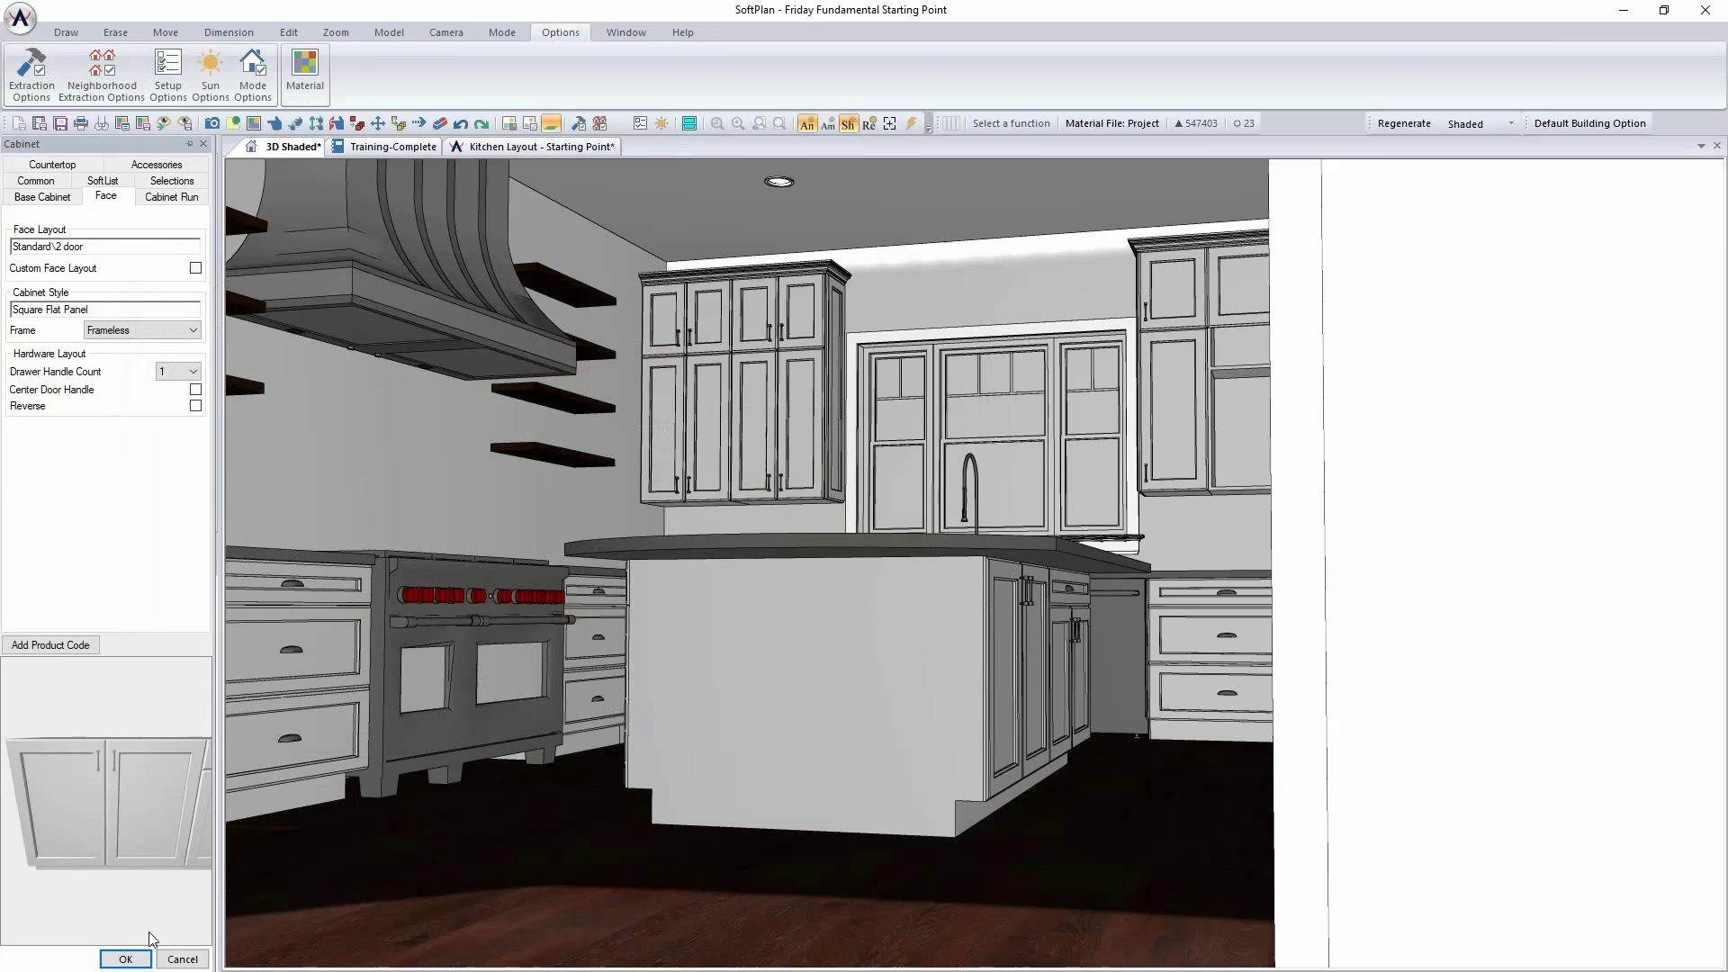
pyautogui.click(126, 959)
pyautogui.rightClick(1073, 666)
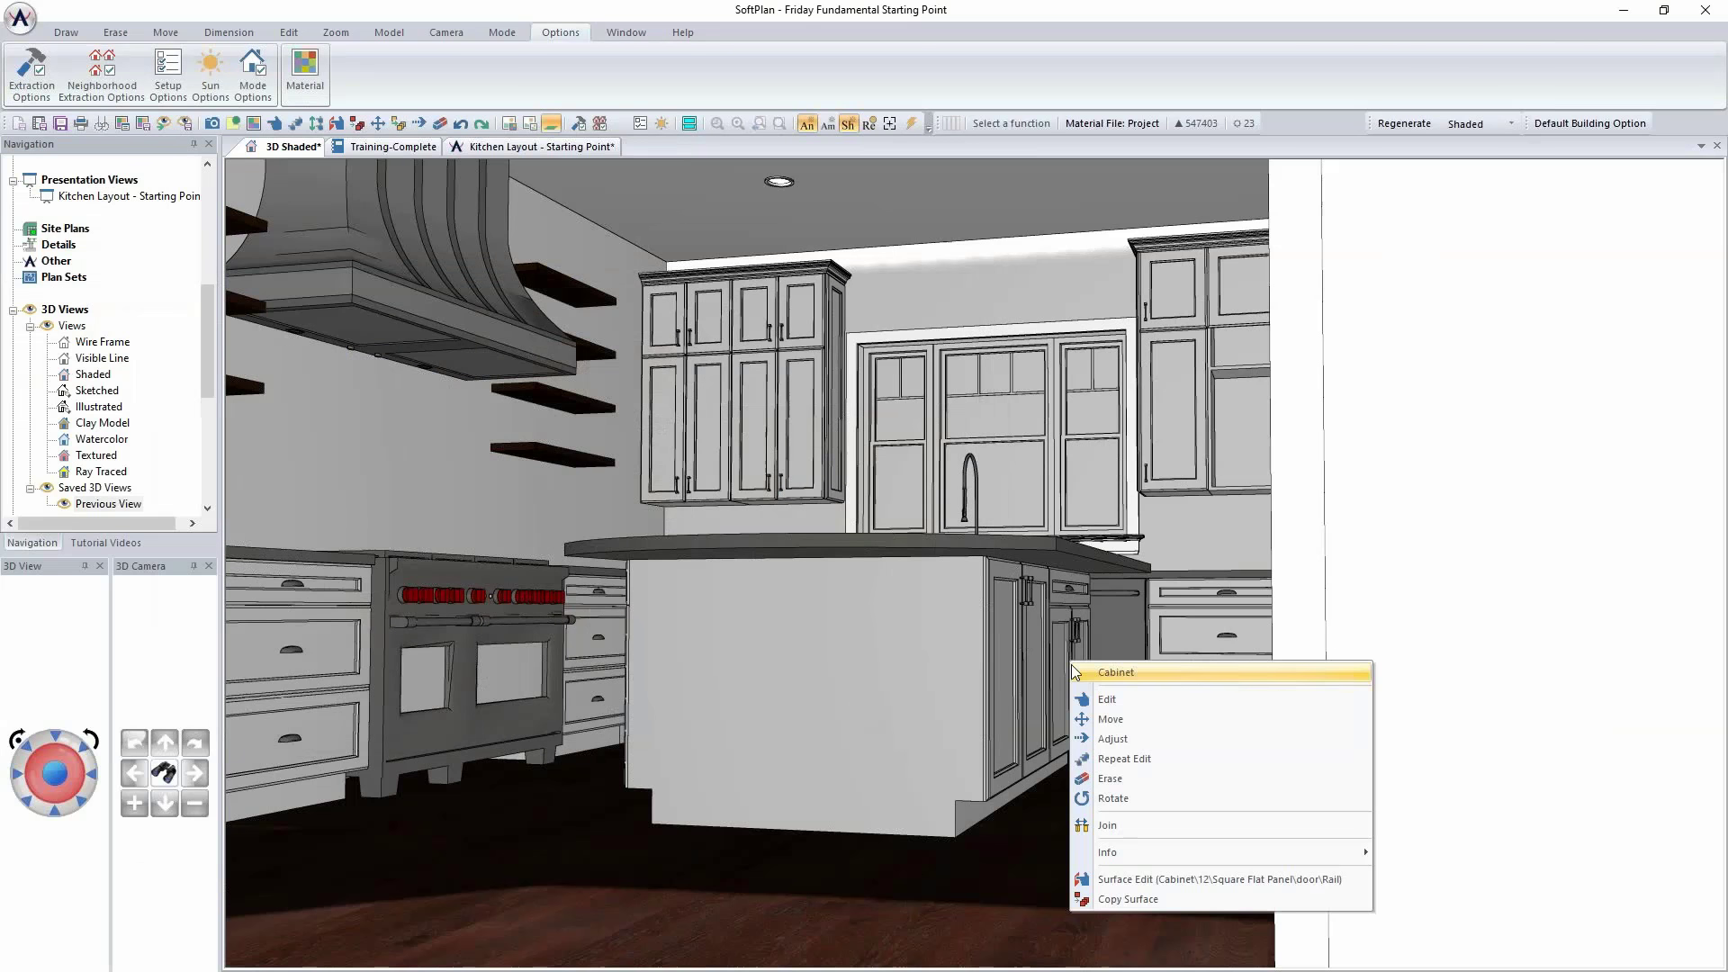
pyautogui.click(1150, 762)
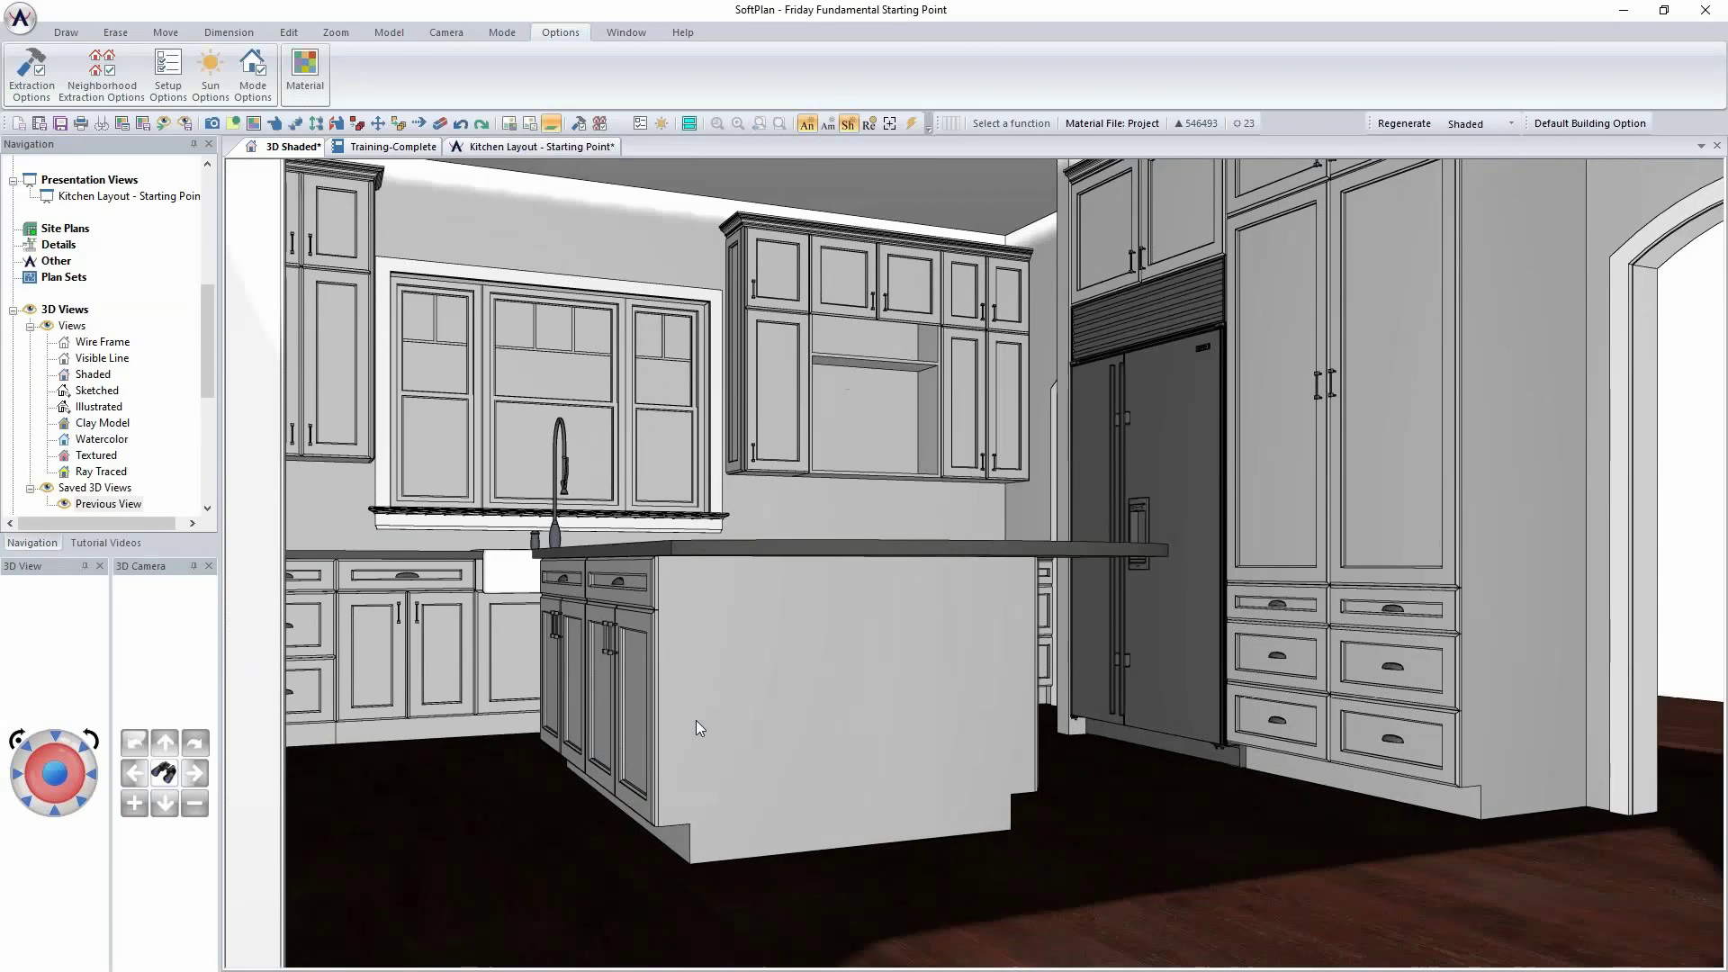
# Step: Enable the Right Panel end panel on the range-side island cabinet run and repeat the edit on the refrigerator-side run
pyautogui.rightClick(738, 684)
pyautogui.click(802, 728)
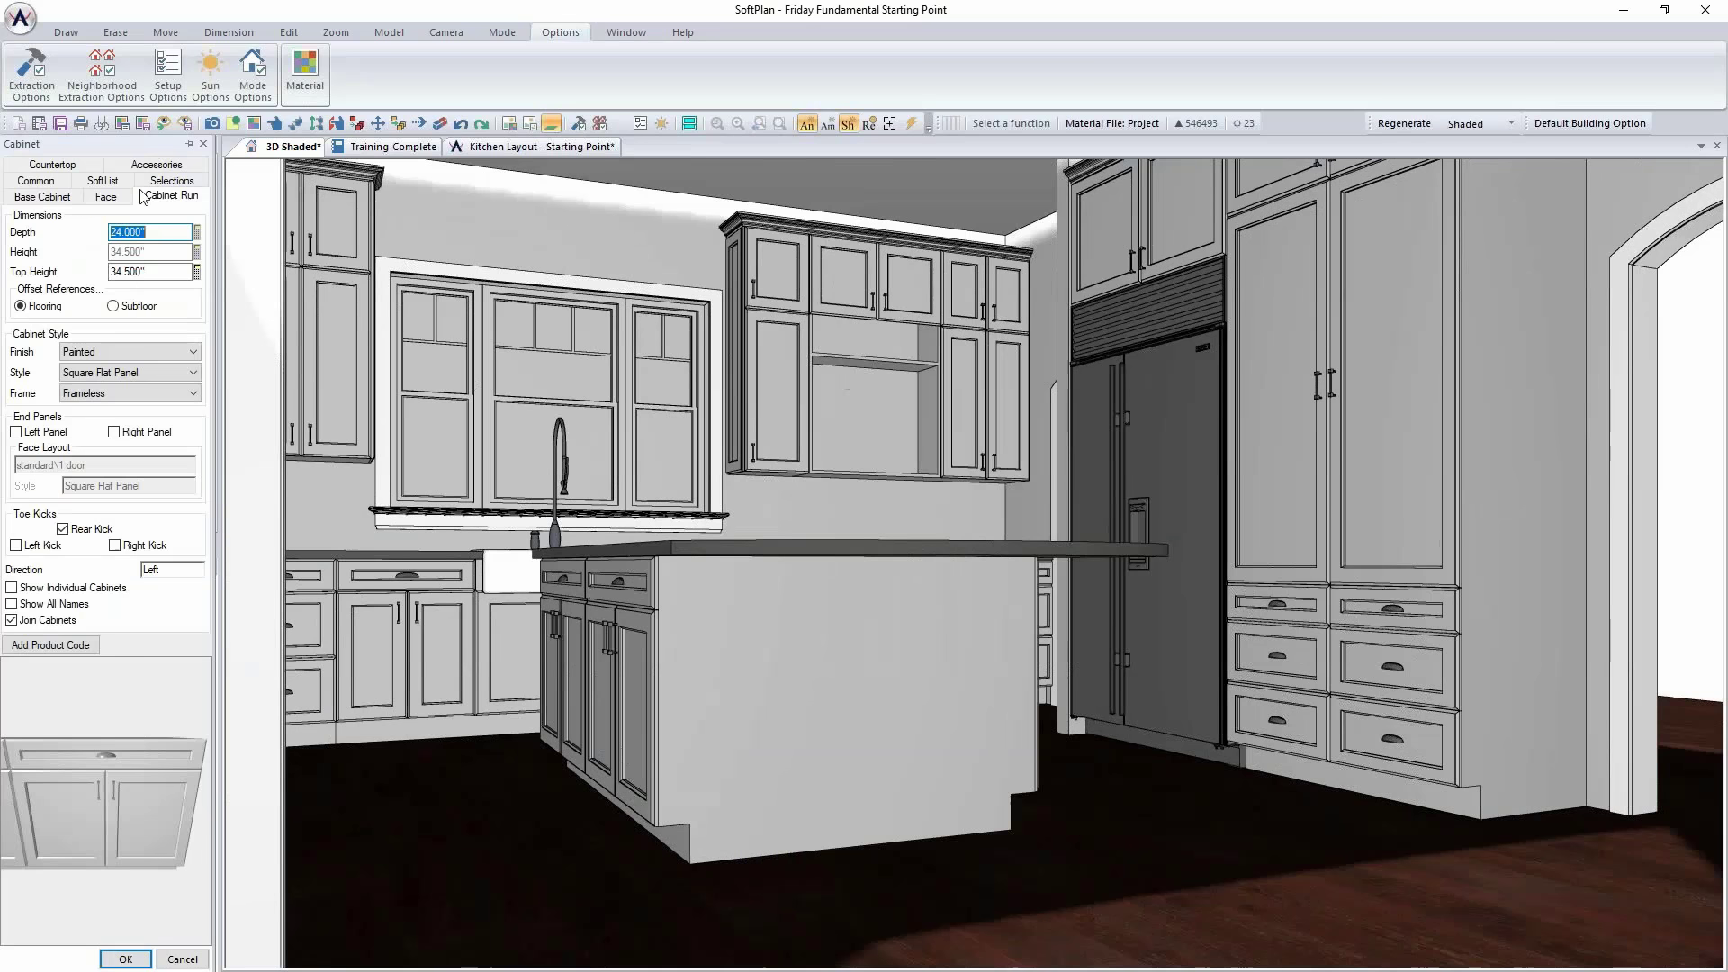
pyautogui.click(115, 432)
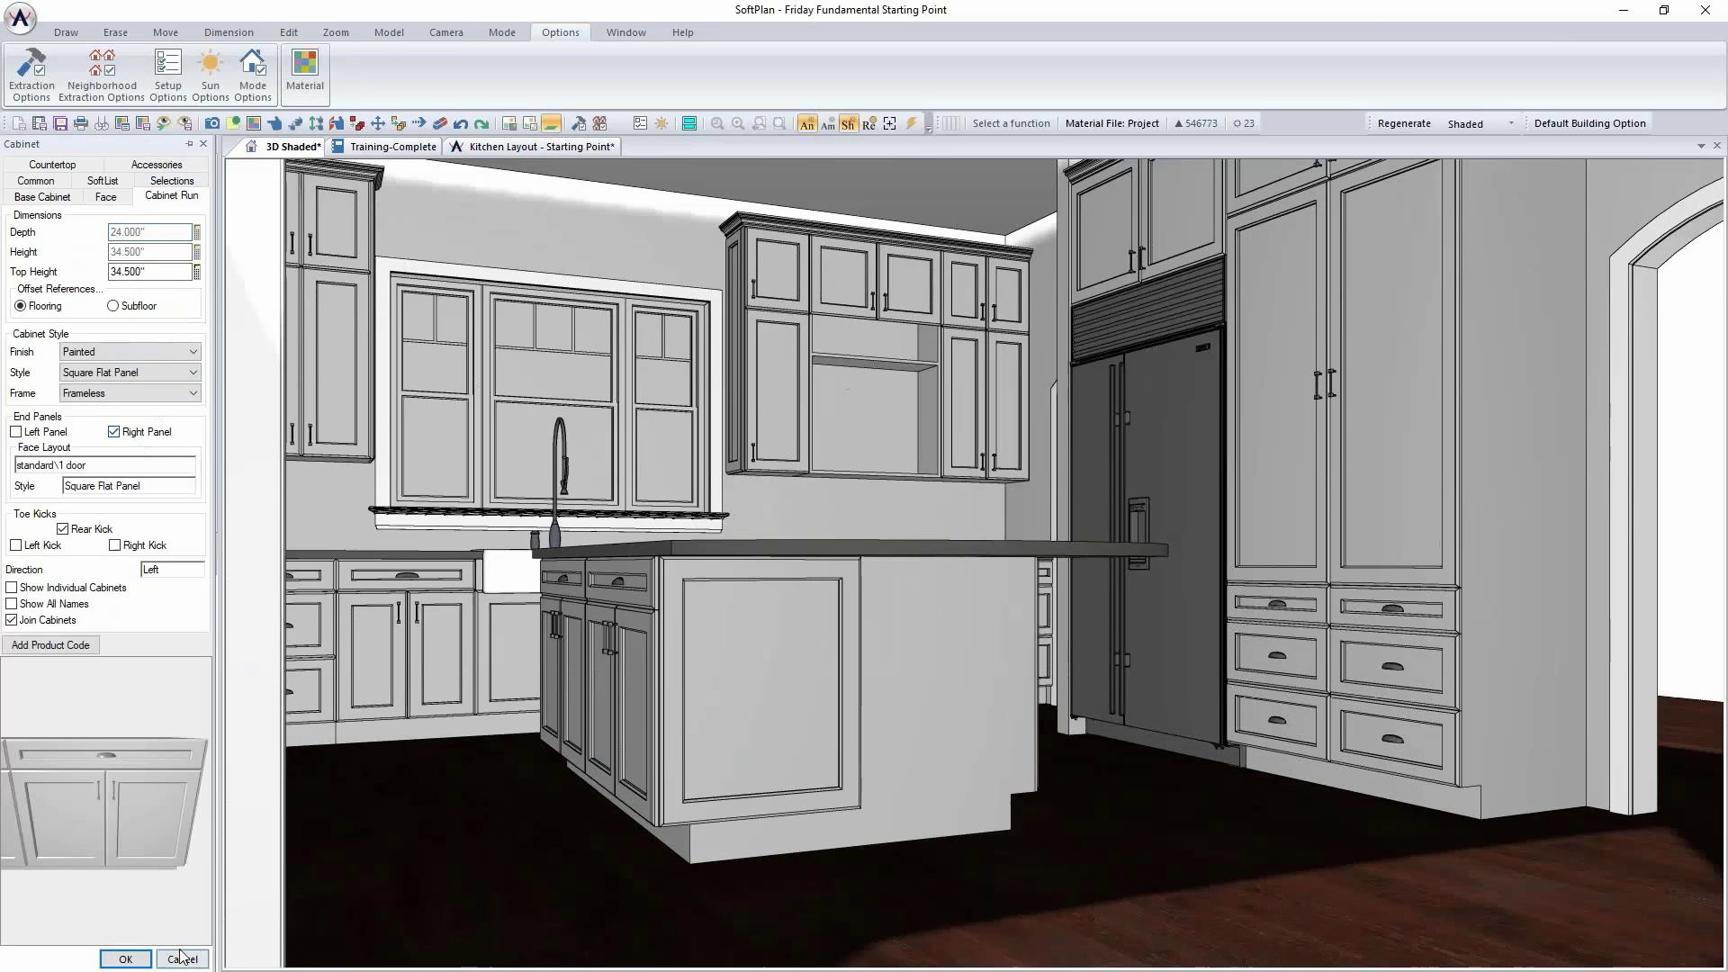
pyautogui.click(126, 958)
pyautogui.rightClick(906, 691)
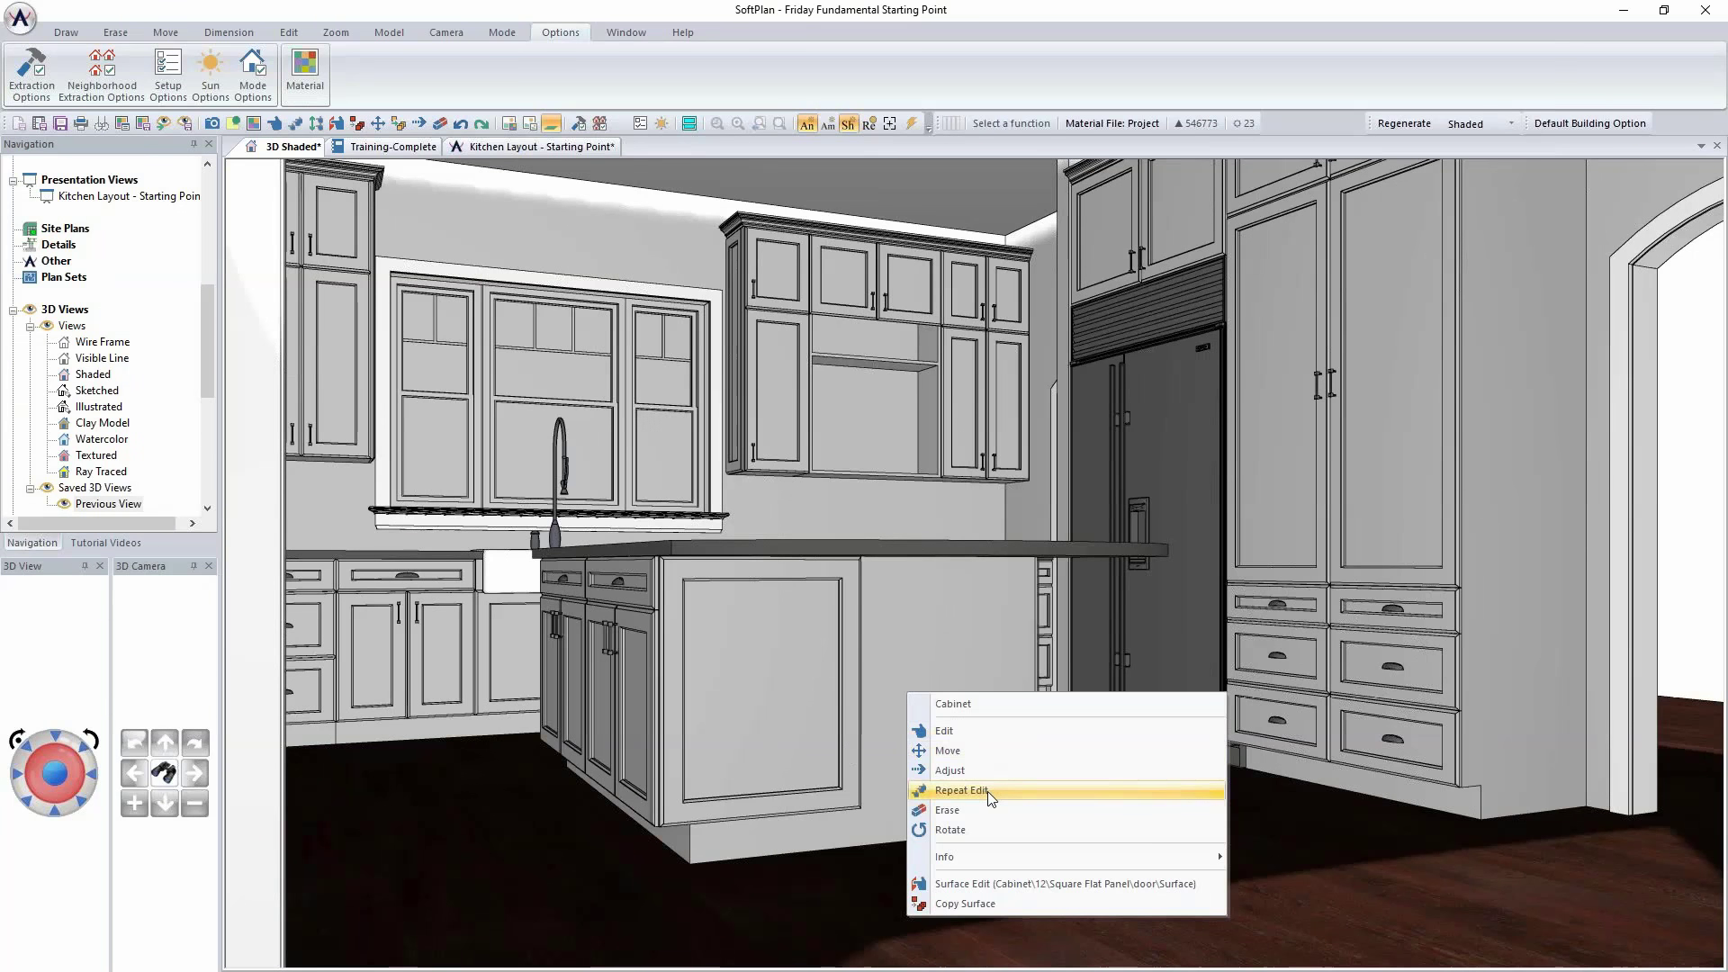
pyautogui.click(989, 793)
pyautogui.rightClick(983, 754)
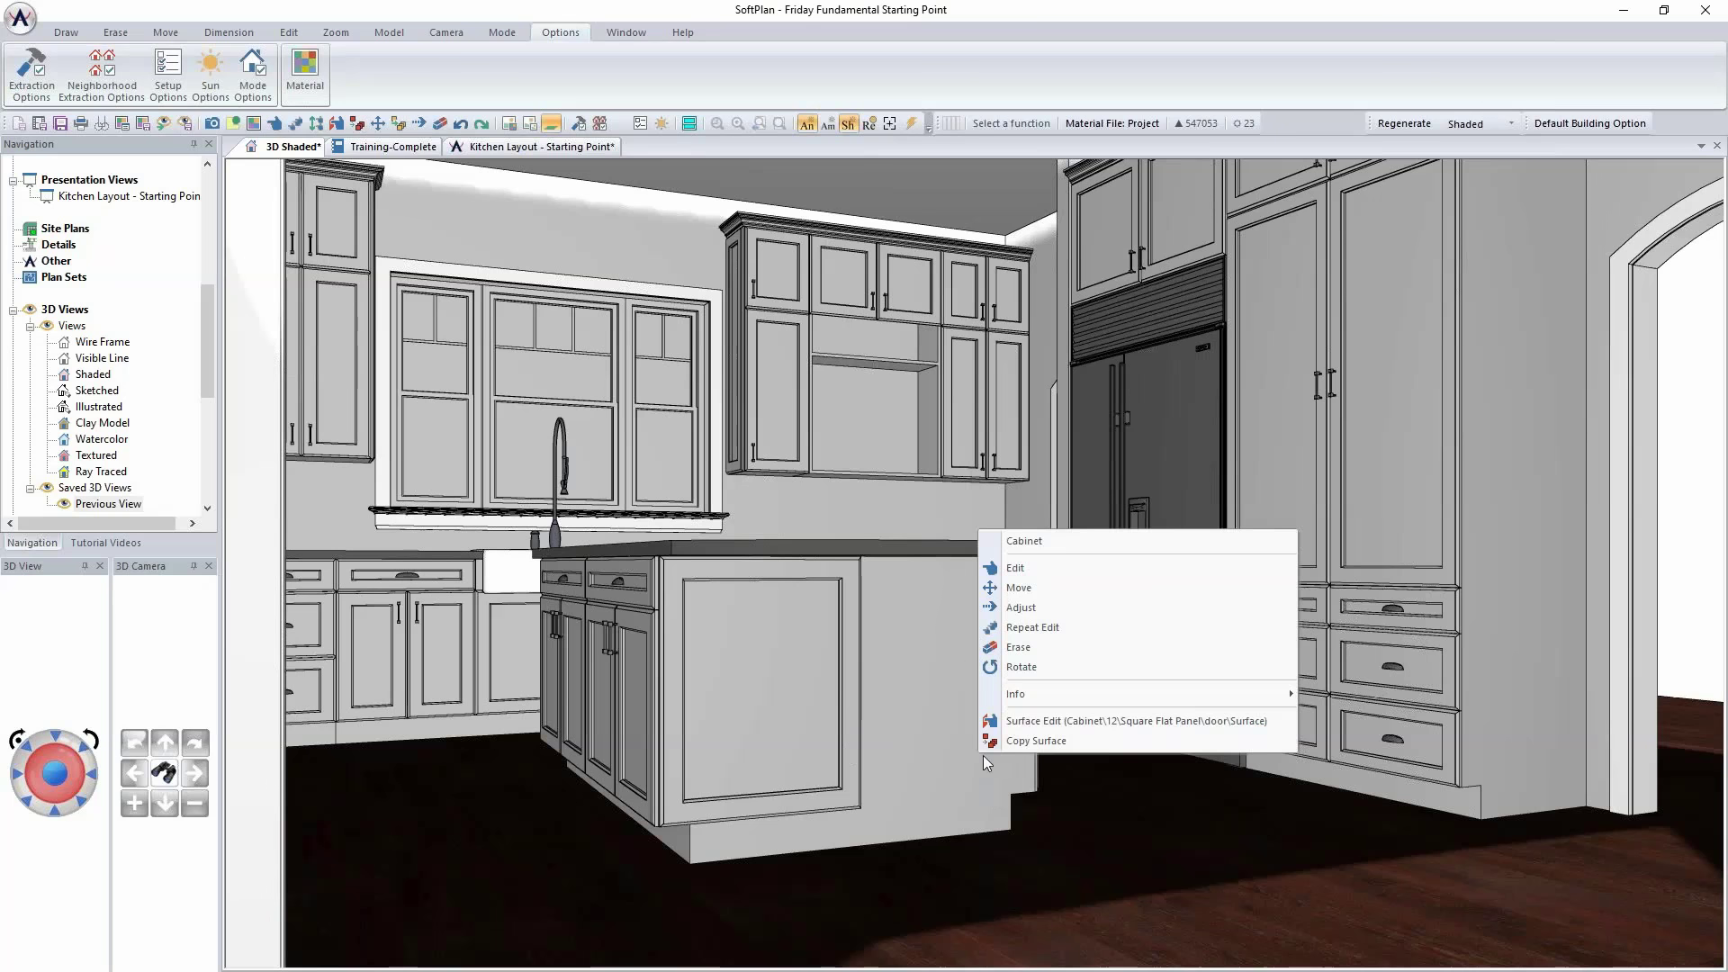
pyautogui.click(1039, 627)
# Step: Enable both the Left Panel and Right Panel on the refrigerator-side island cabinet run and repeat the edit on the range-side run
pyautogui.rightClick(983, 607)
pyautogui.click(1006, 651)
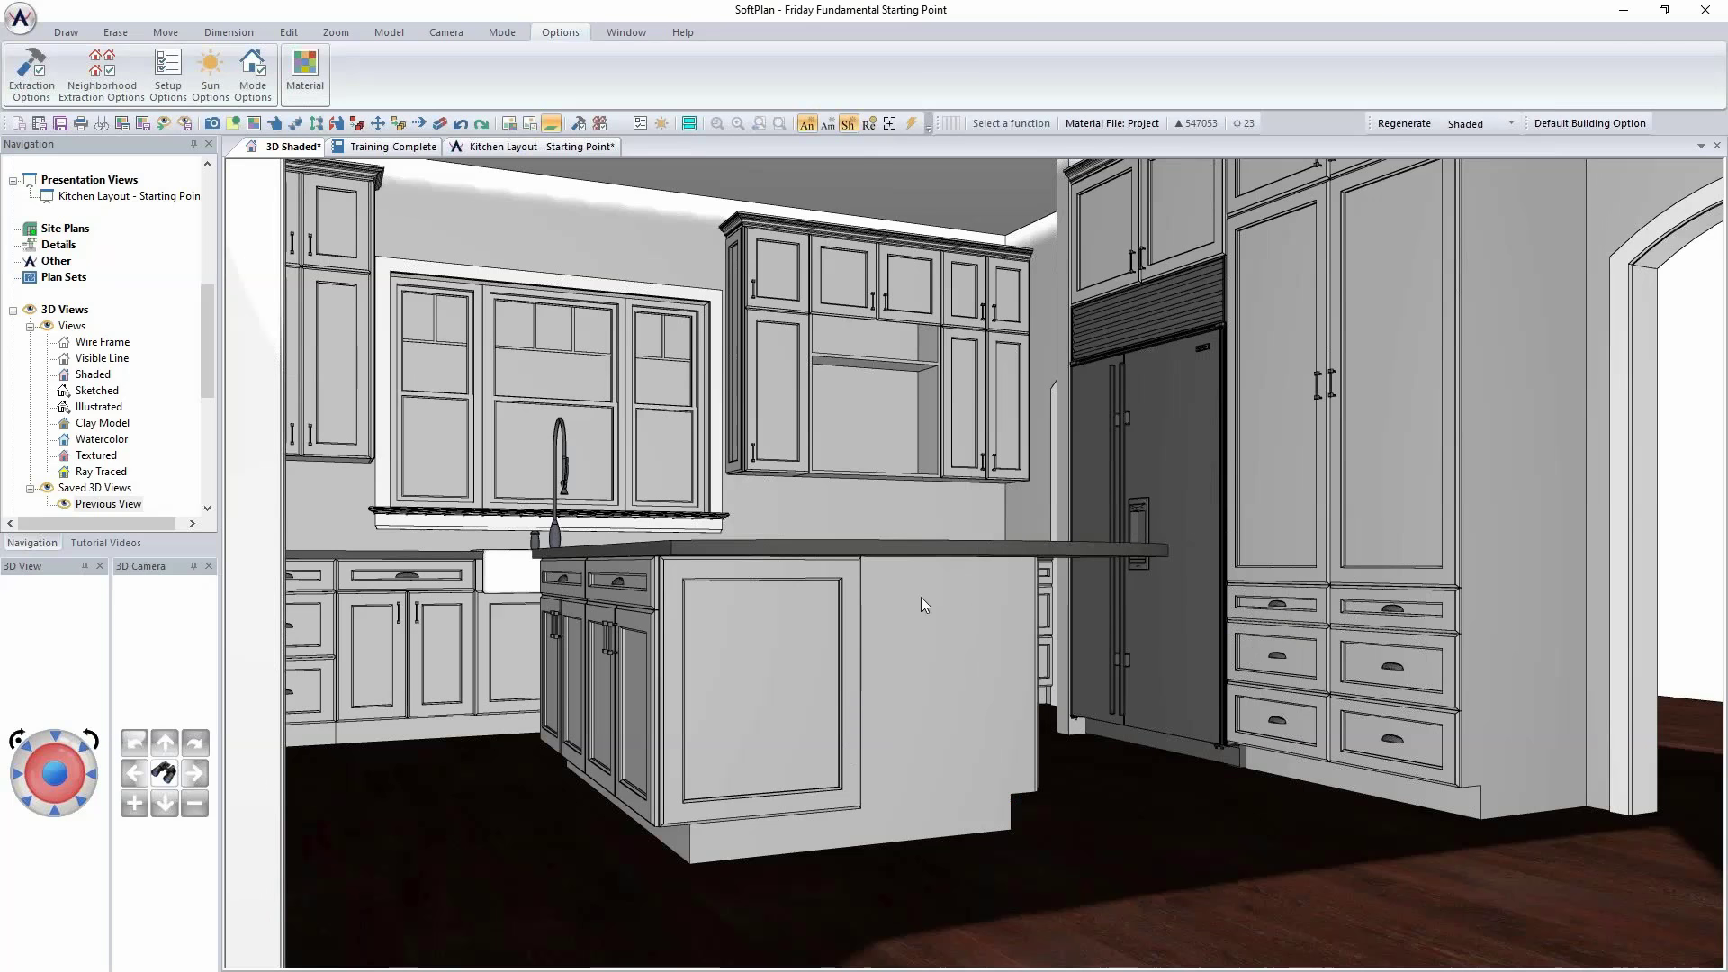
pyautogui.click(50, 432)
pyautogui.click(150, 434)
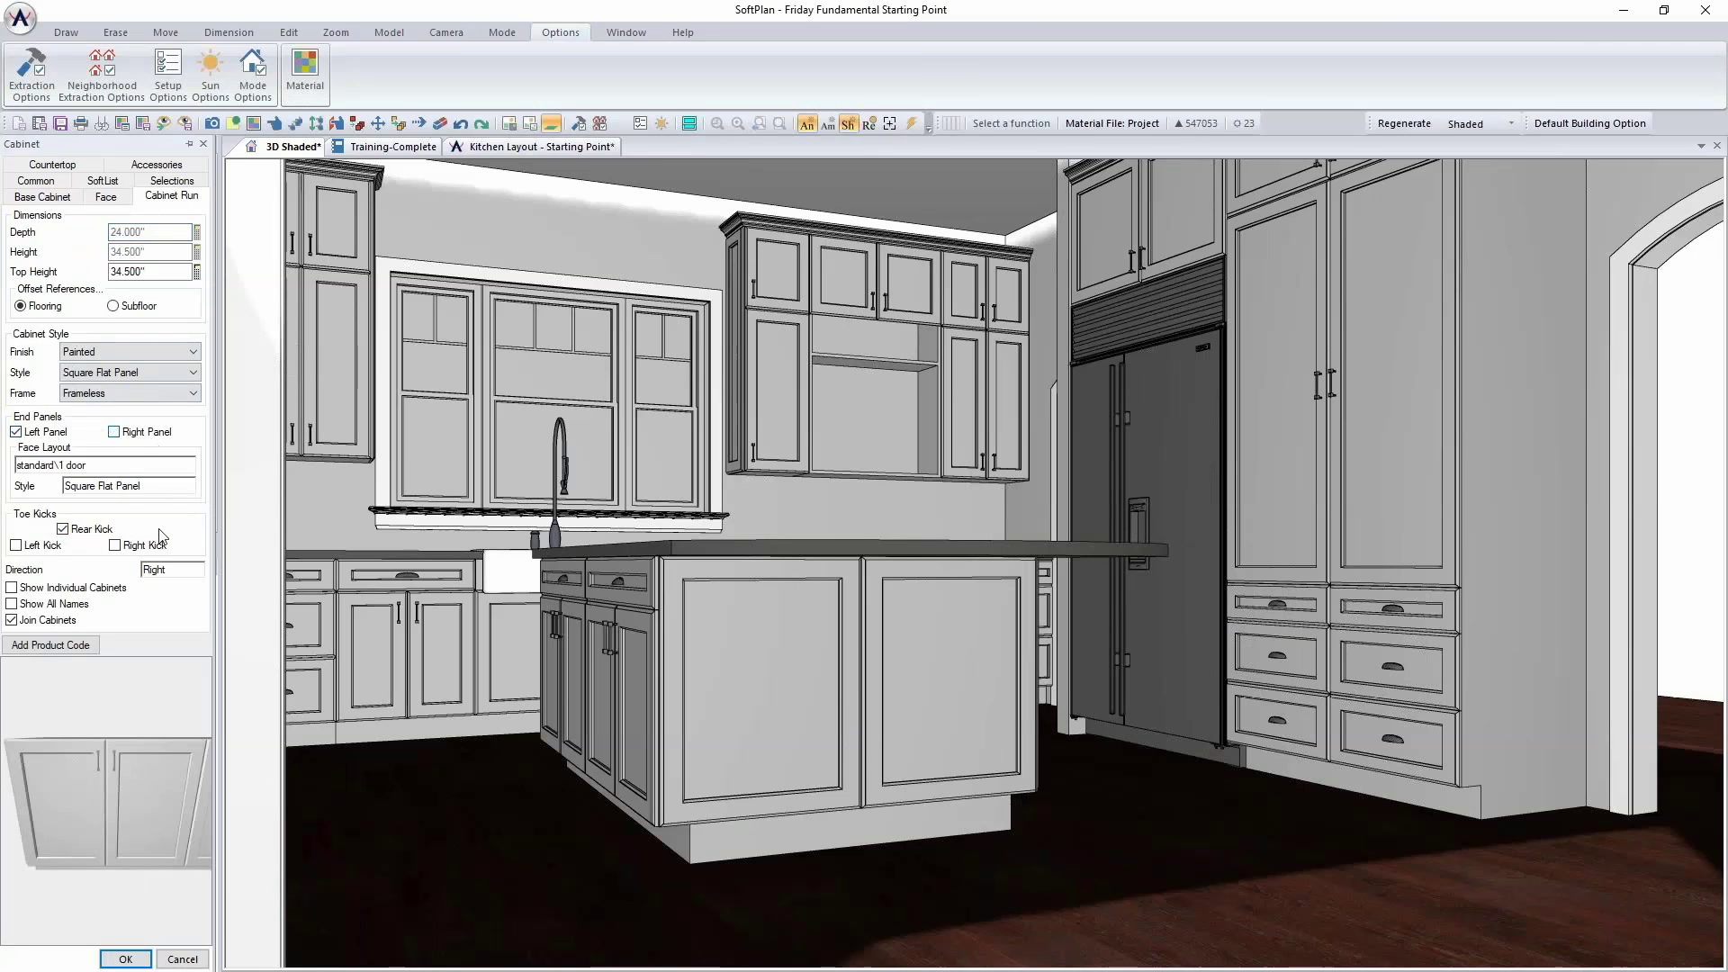
pyautogui.click(113, 432)
pyautogui.click(125, 957)
pyautogui.rightClick(721, 677)
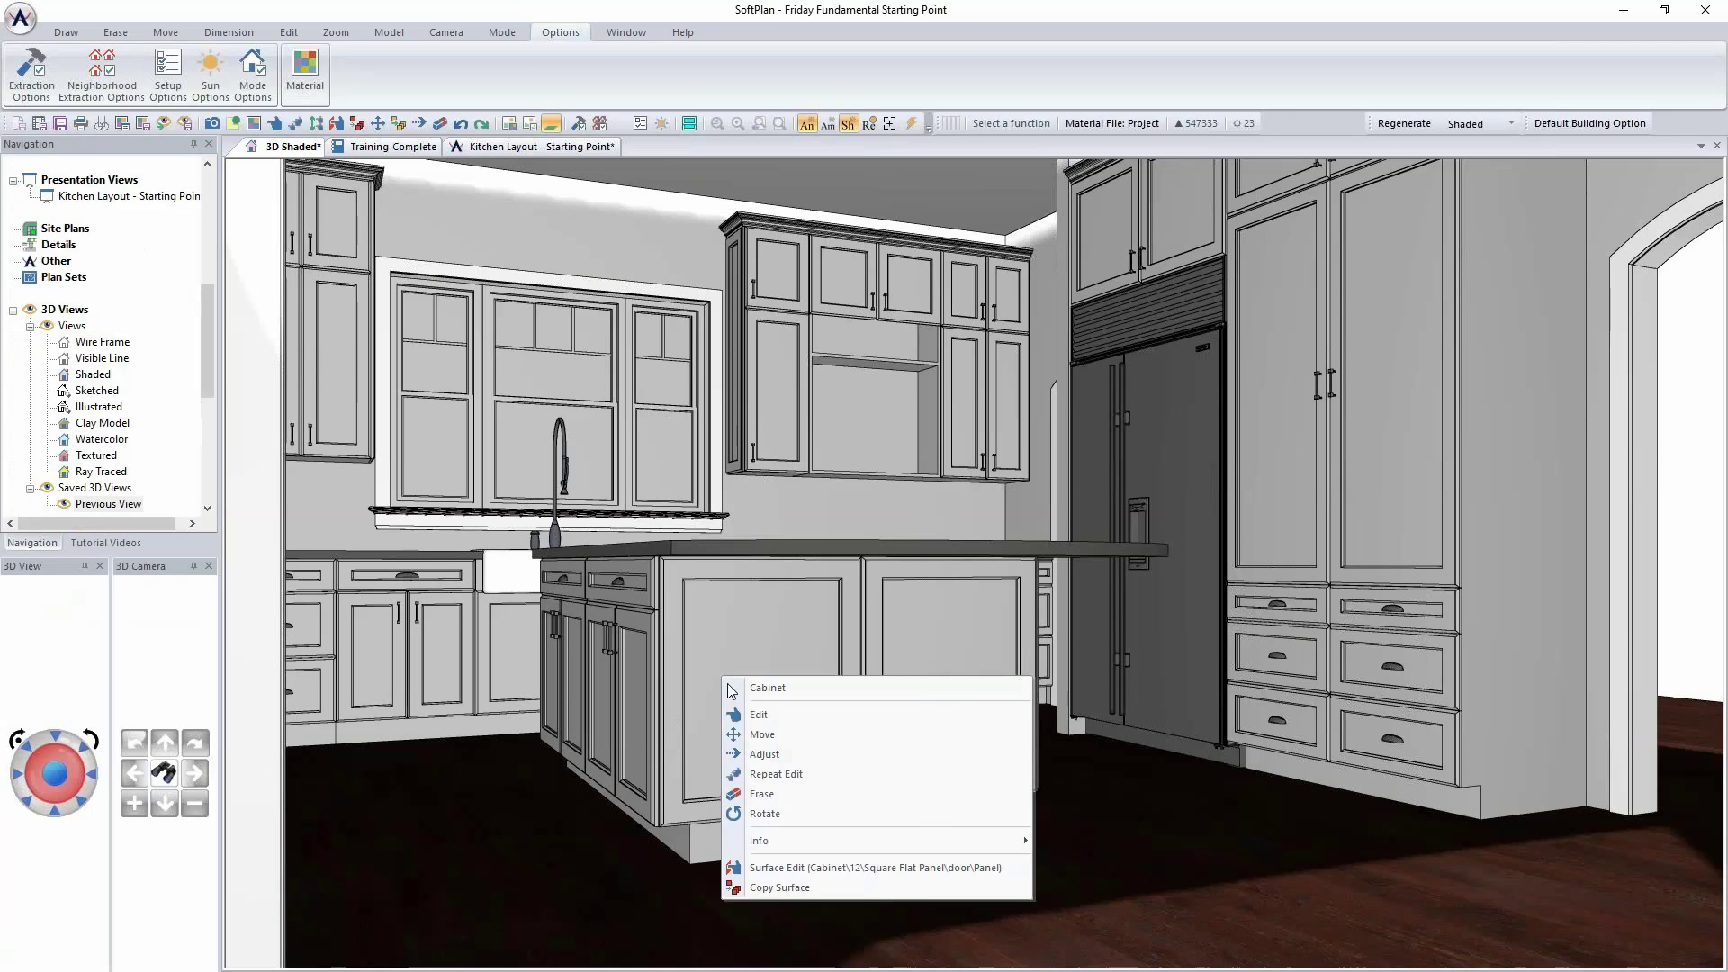
pyautogui.click(780, 768)
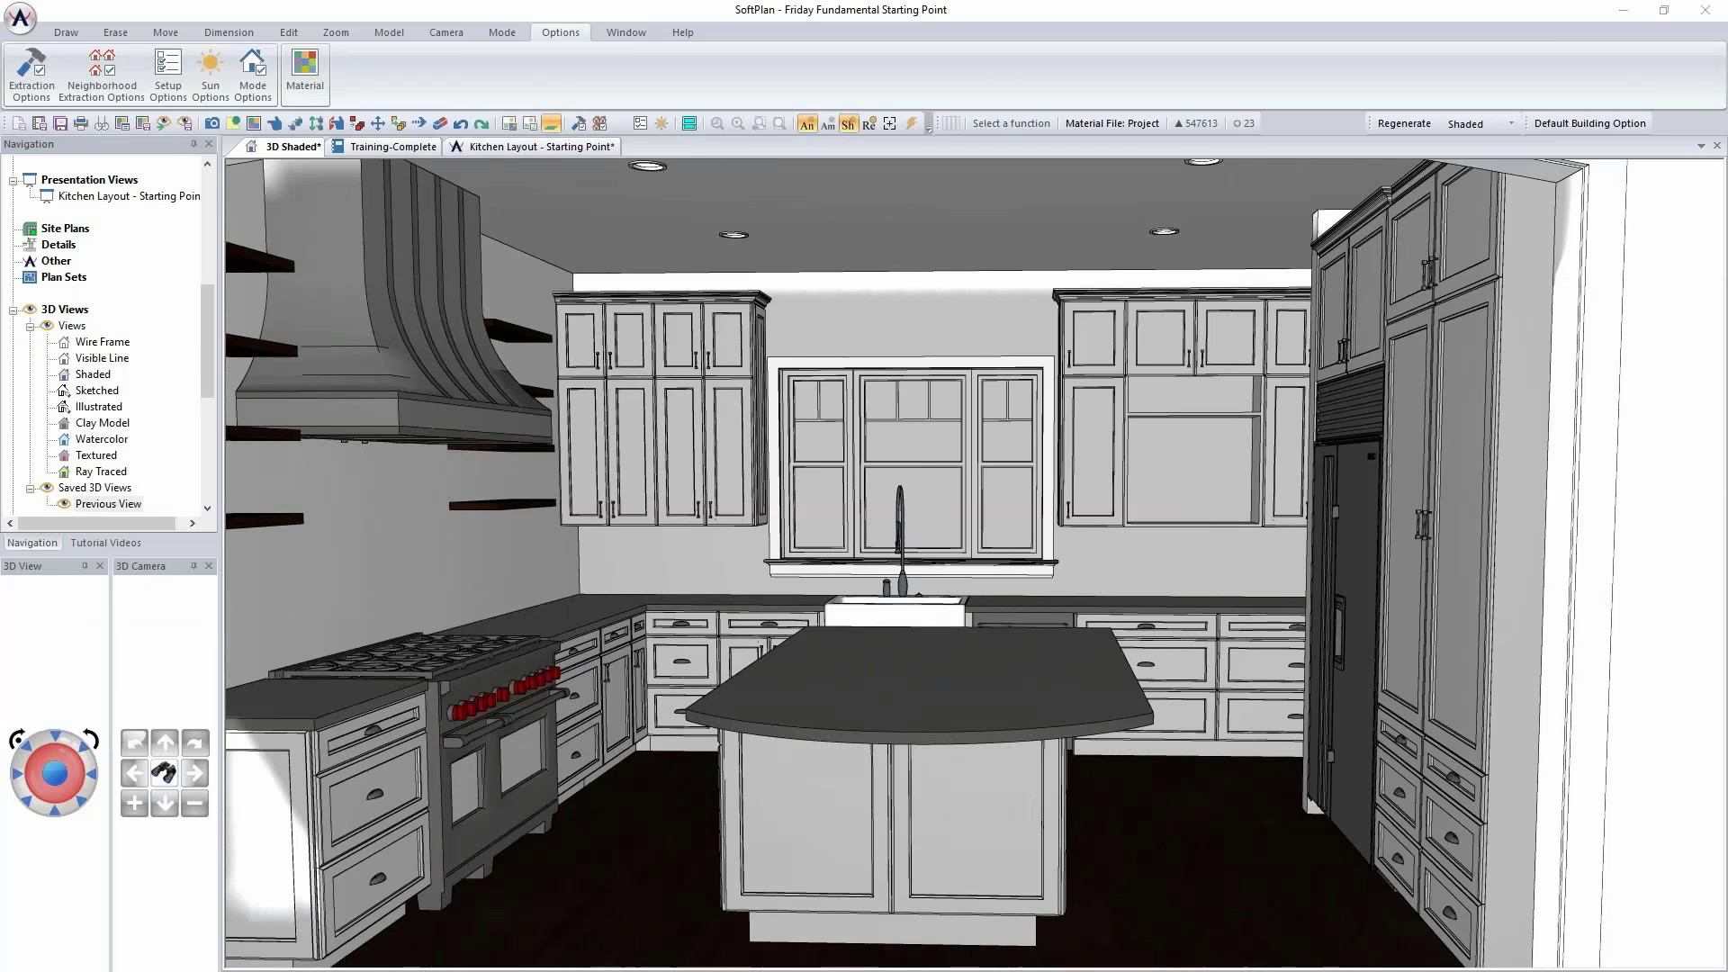
# Step: Switch to the browser's 3D Warehouse page, request the PopUp Outlet as a SketchUp 2019 model, and dismiss the download
pyautogui.hotkey('alt', 'Tab')
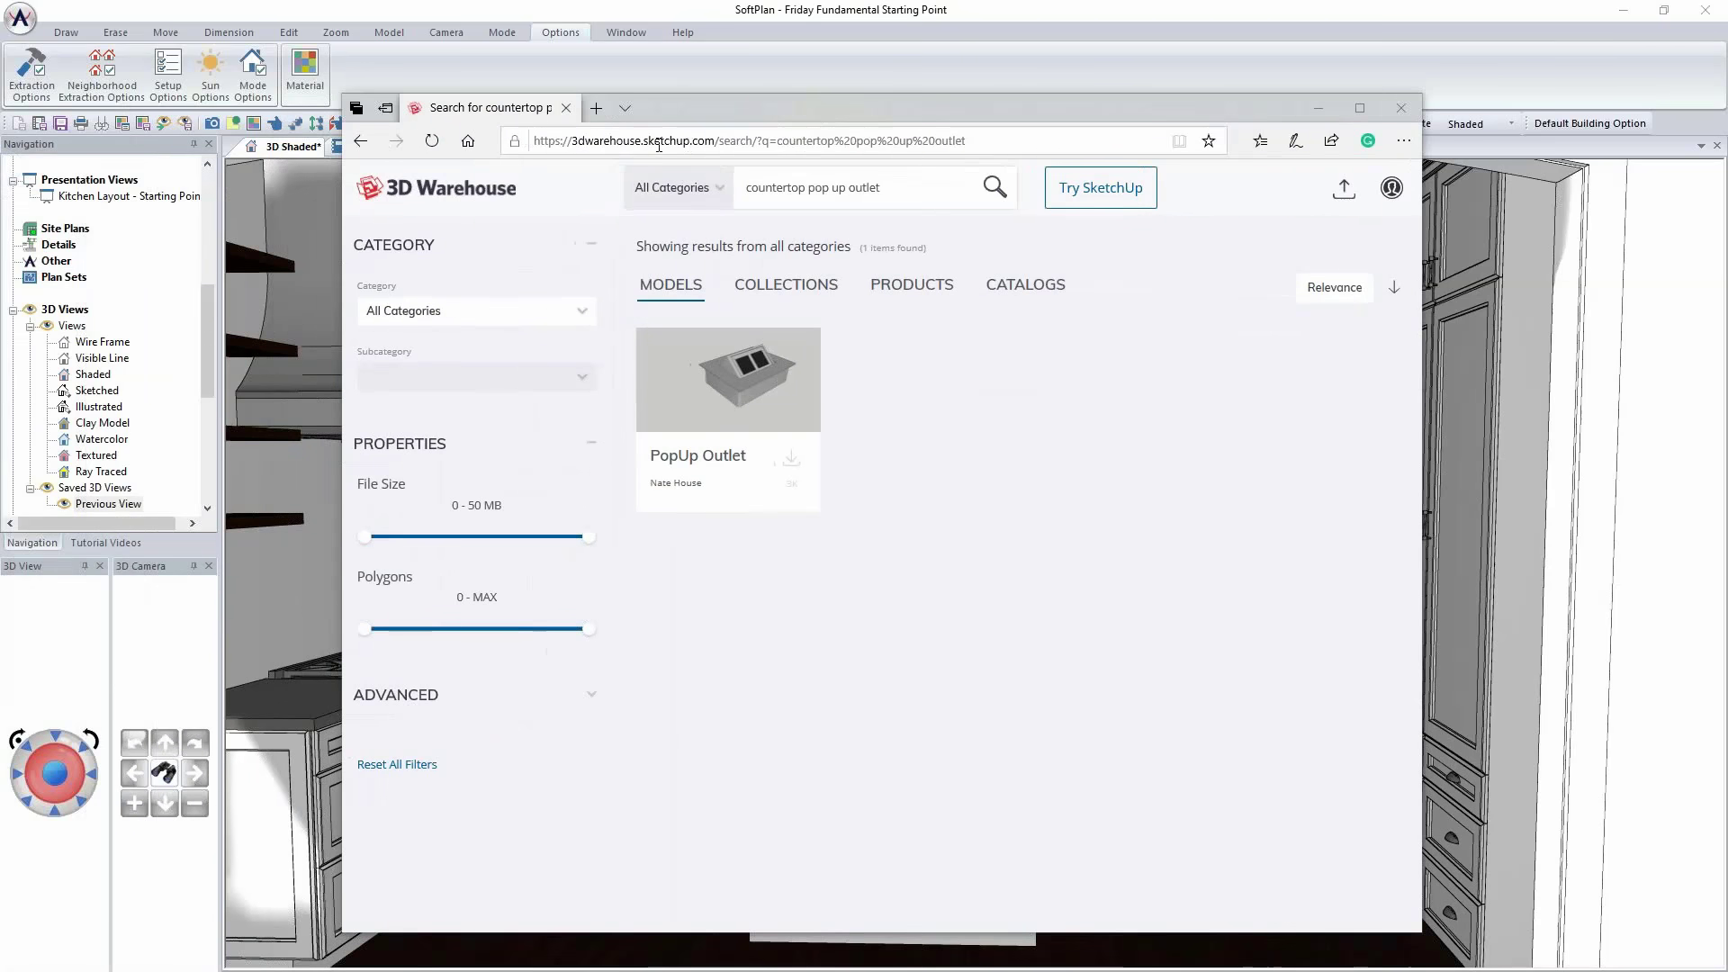
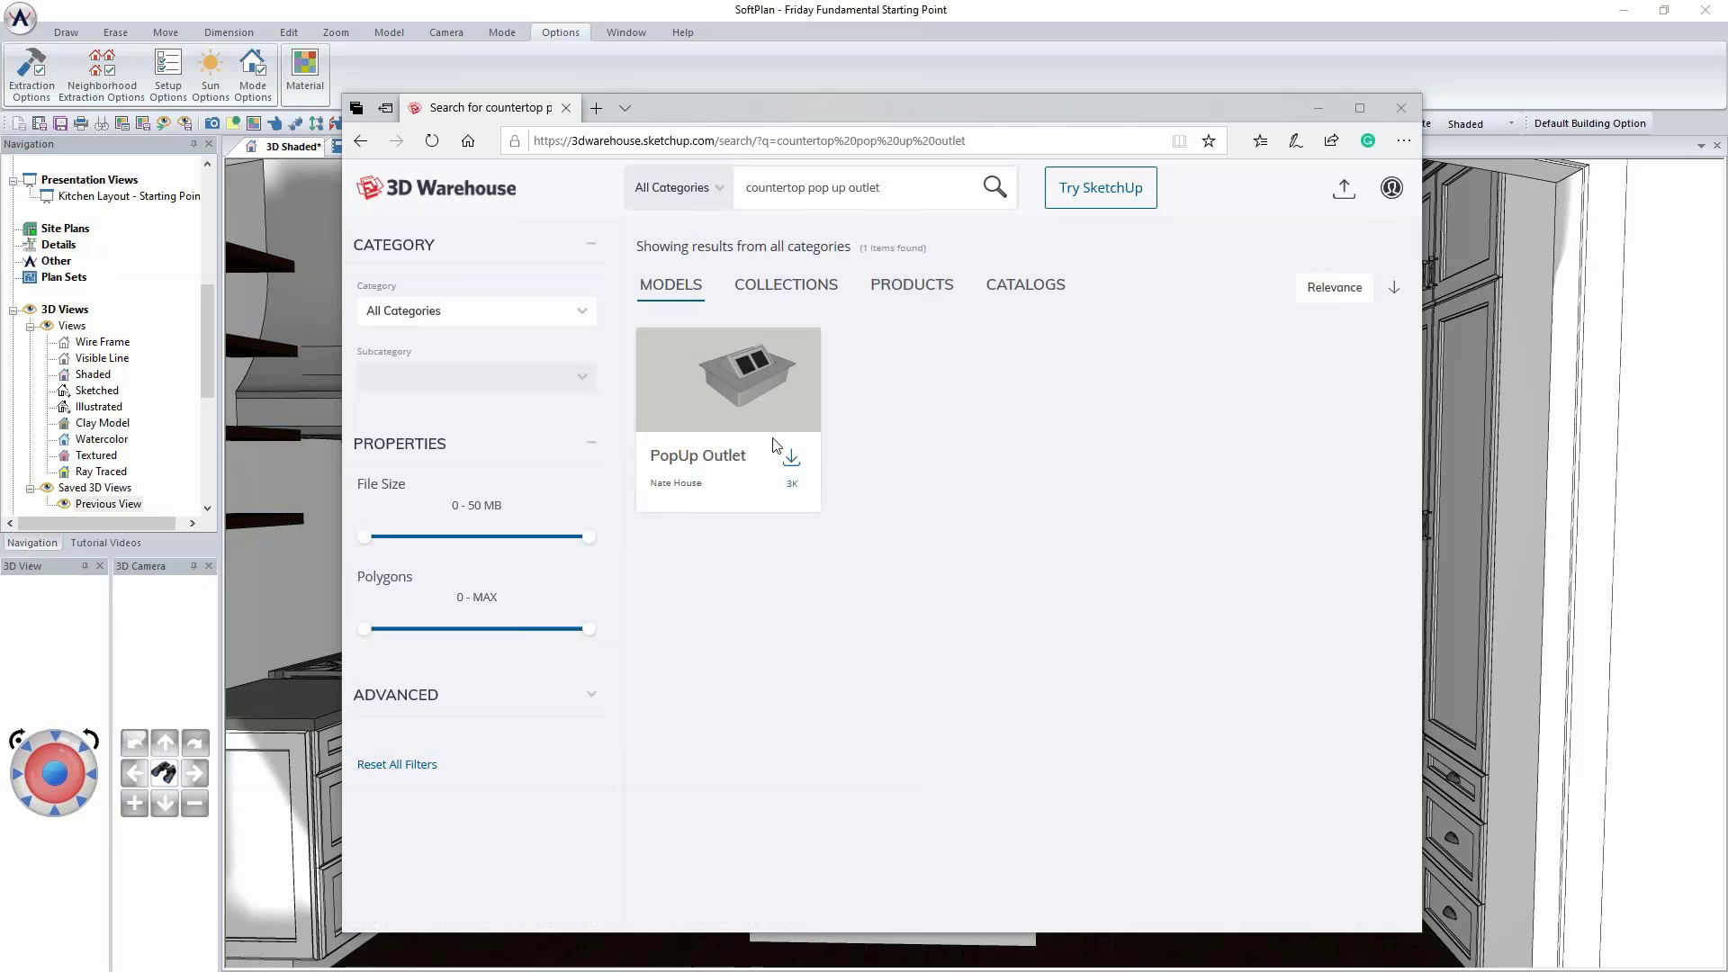
pyautogui.click(791, 464)
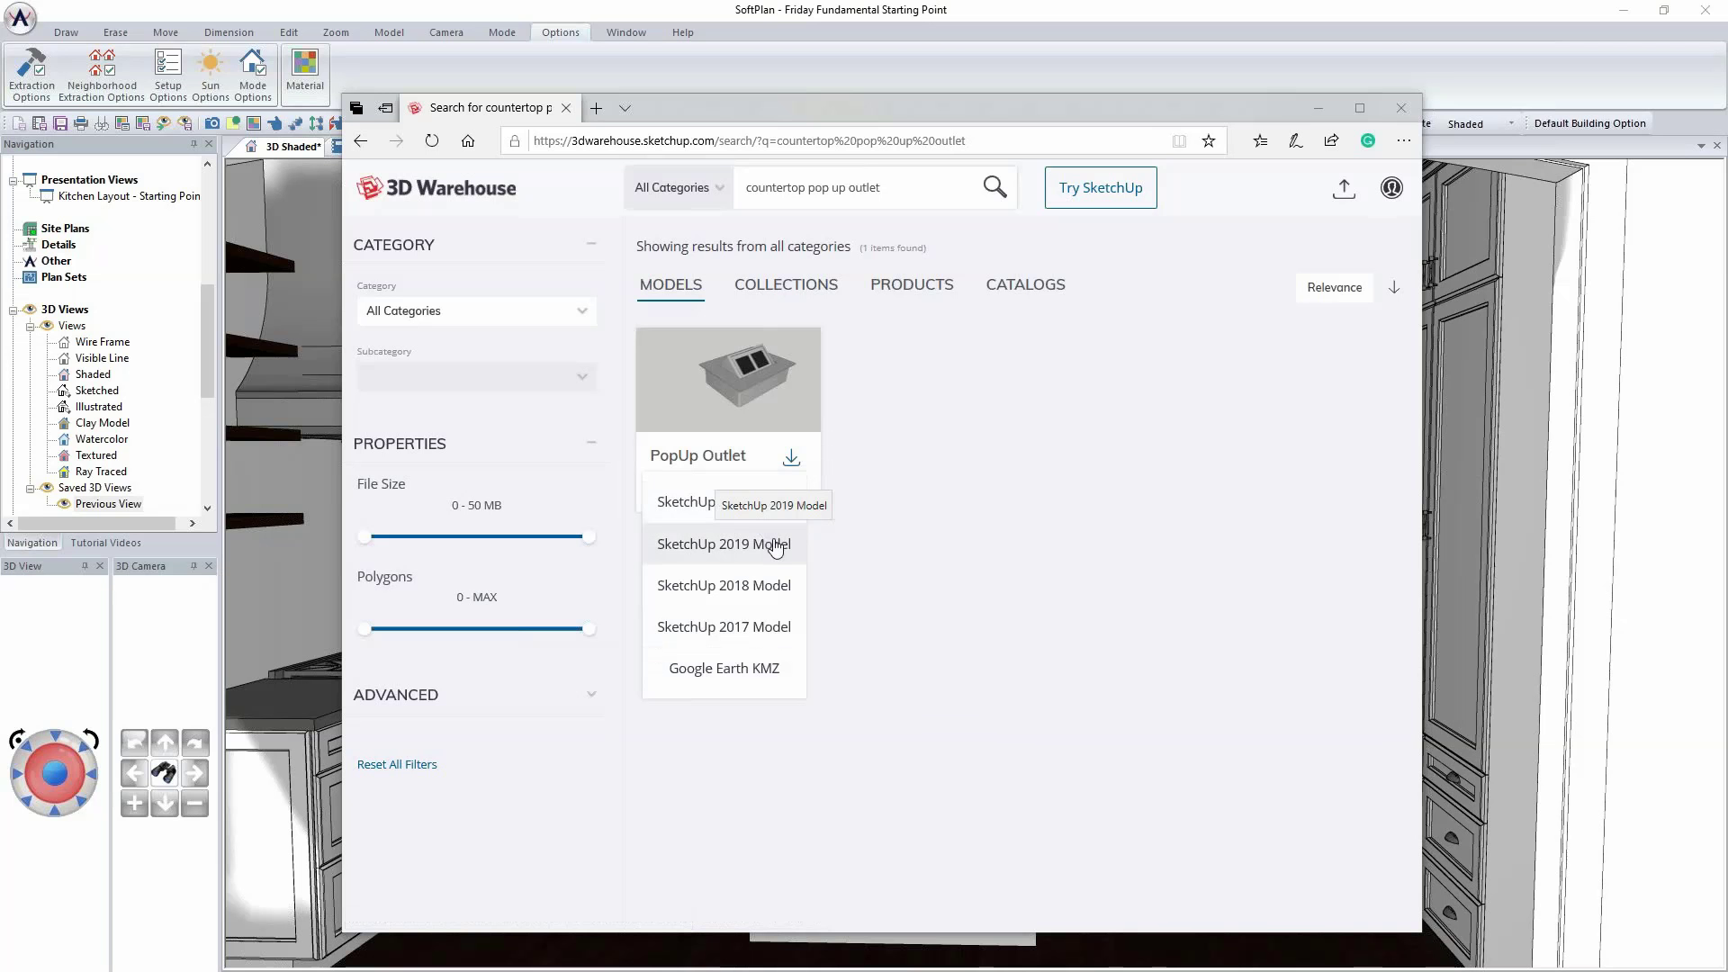
pyautogui.click(715, 545)
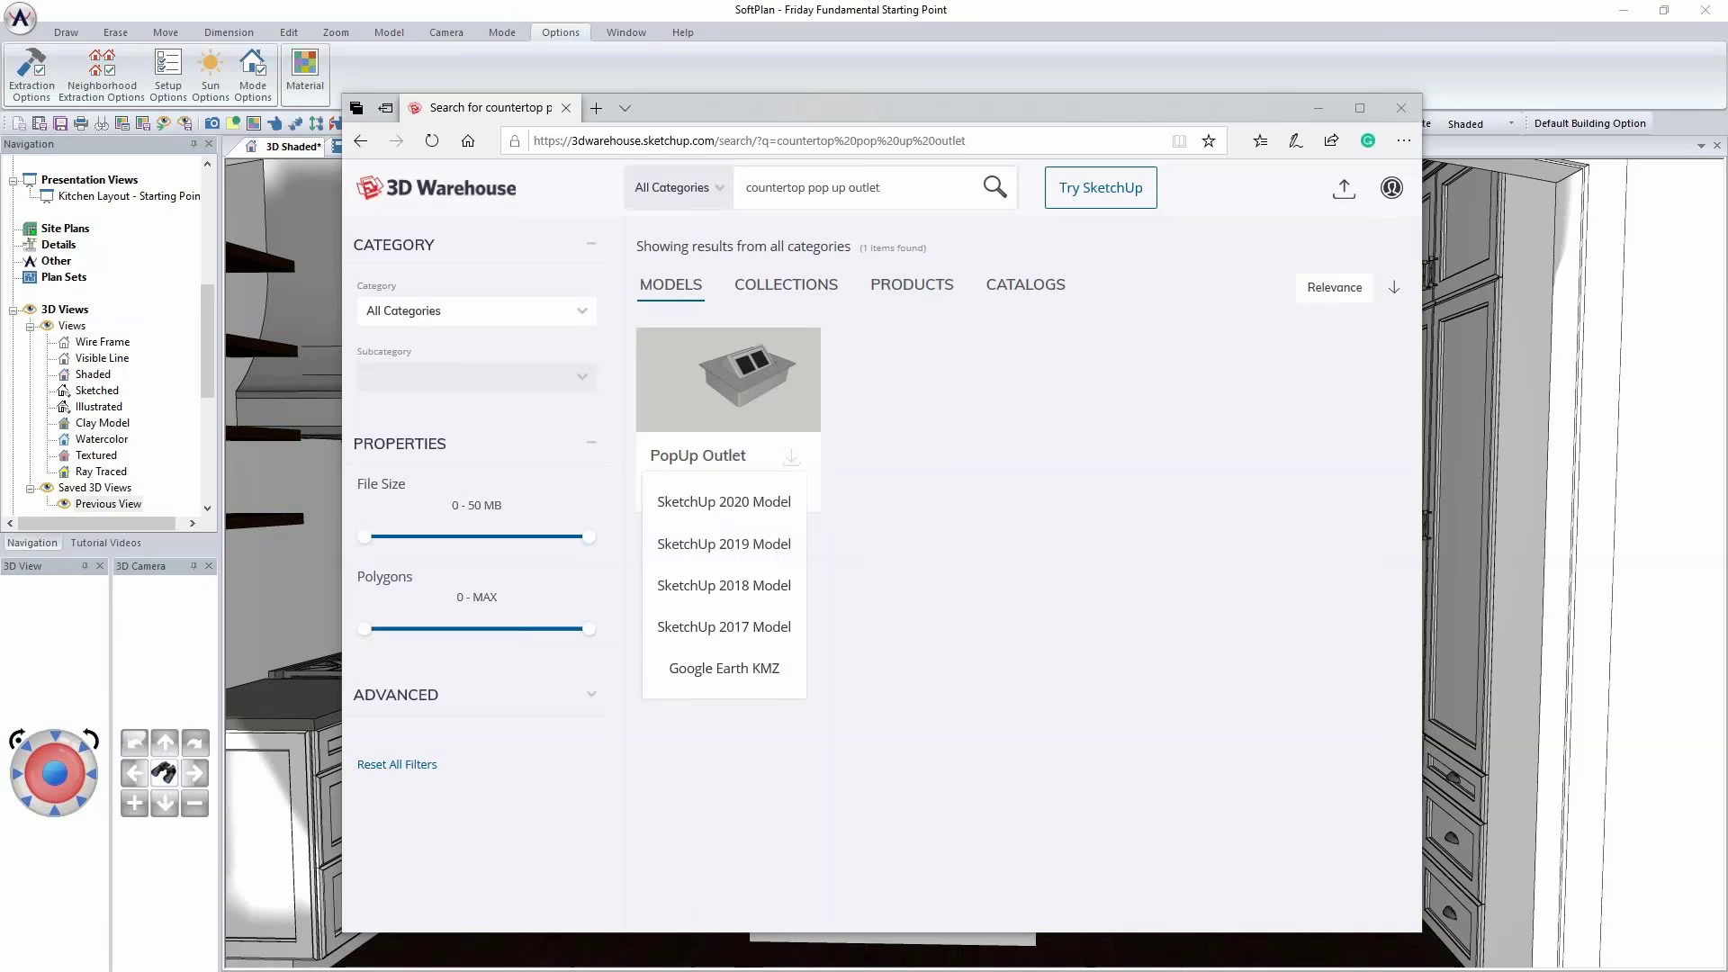
pyautogui.click(761, 551)
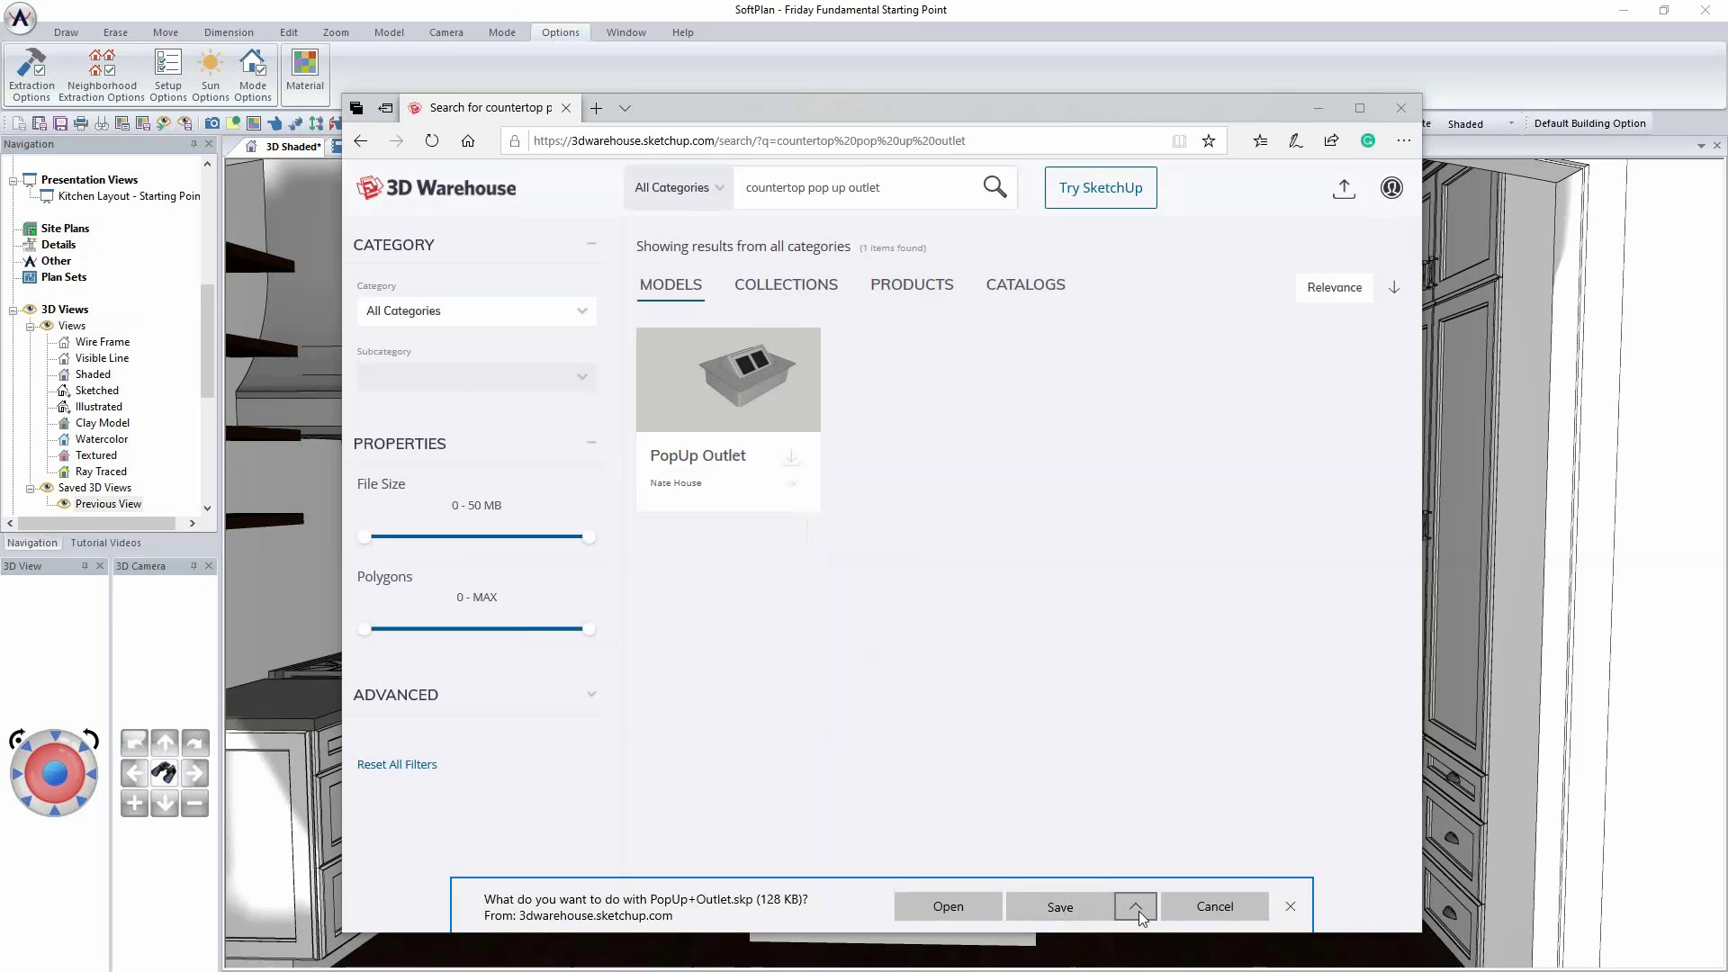
pyautogui.click(1290, 908)
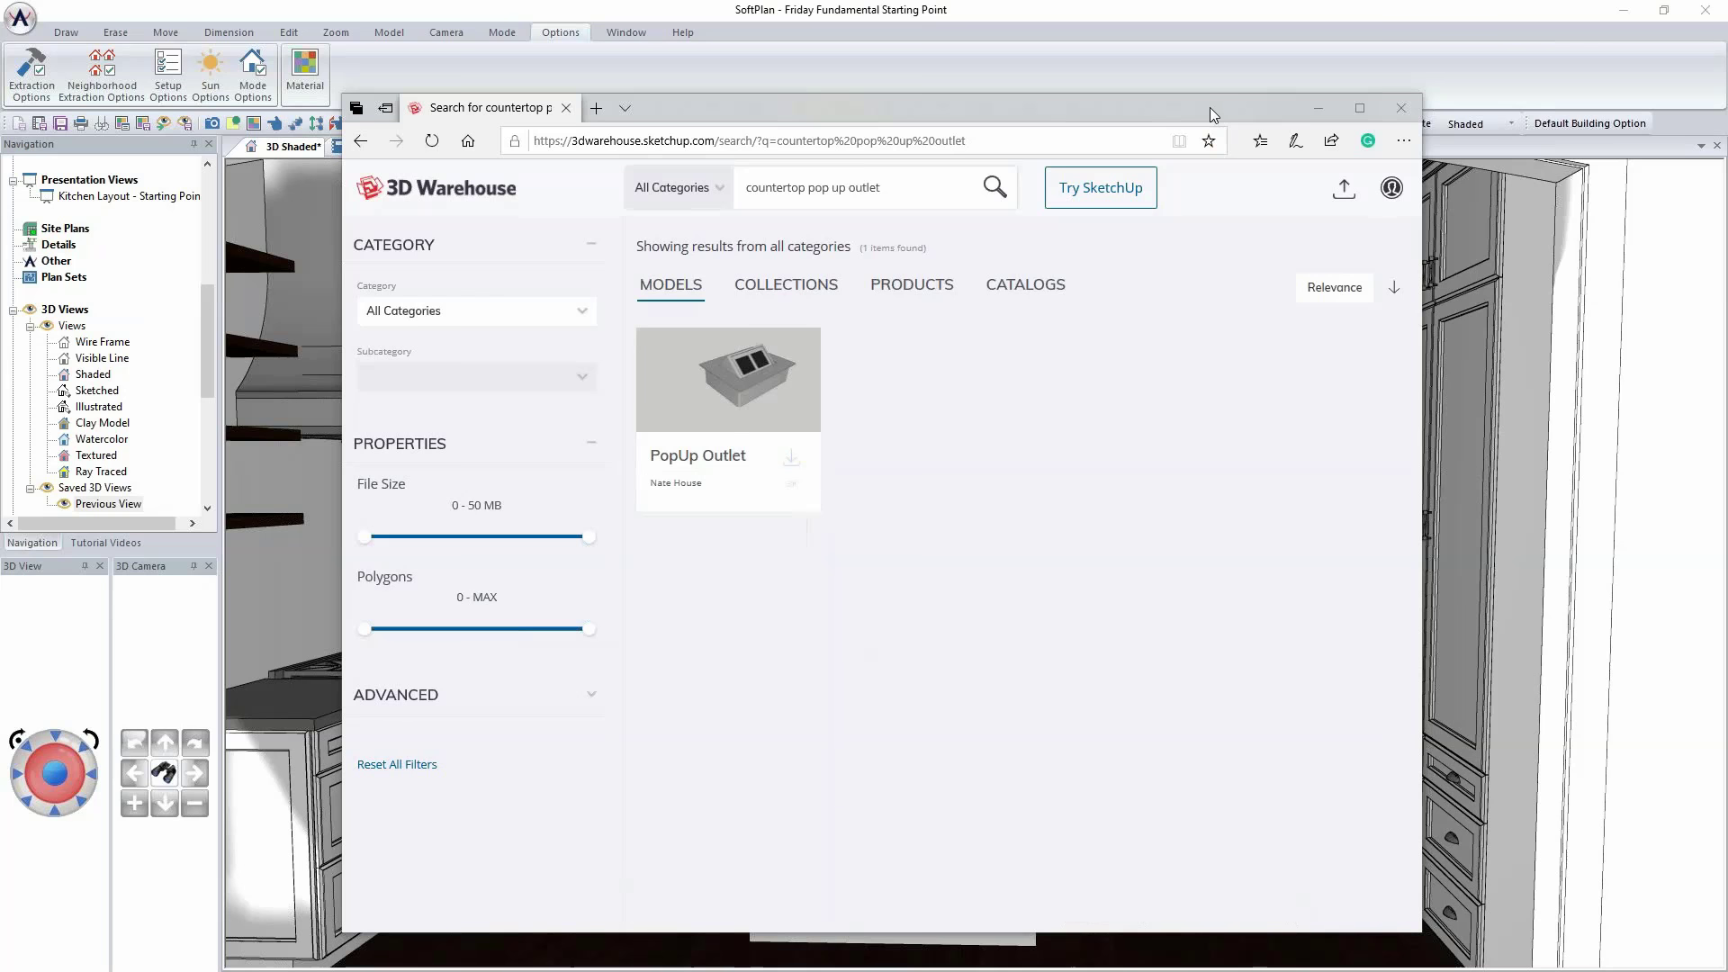
pyautogui.click(1318, 108)
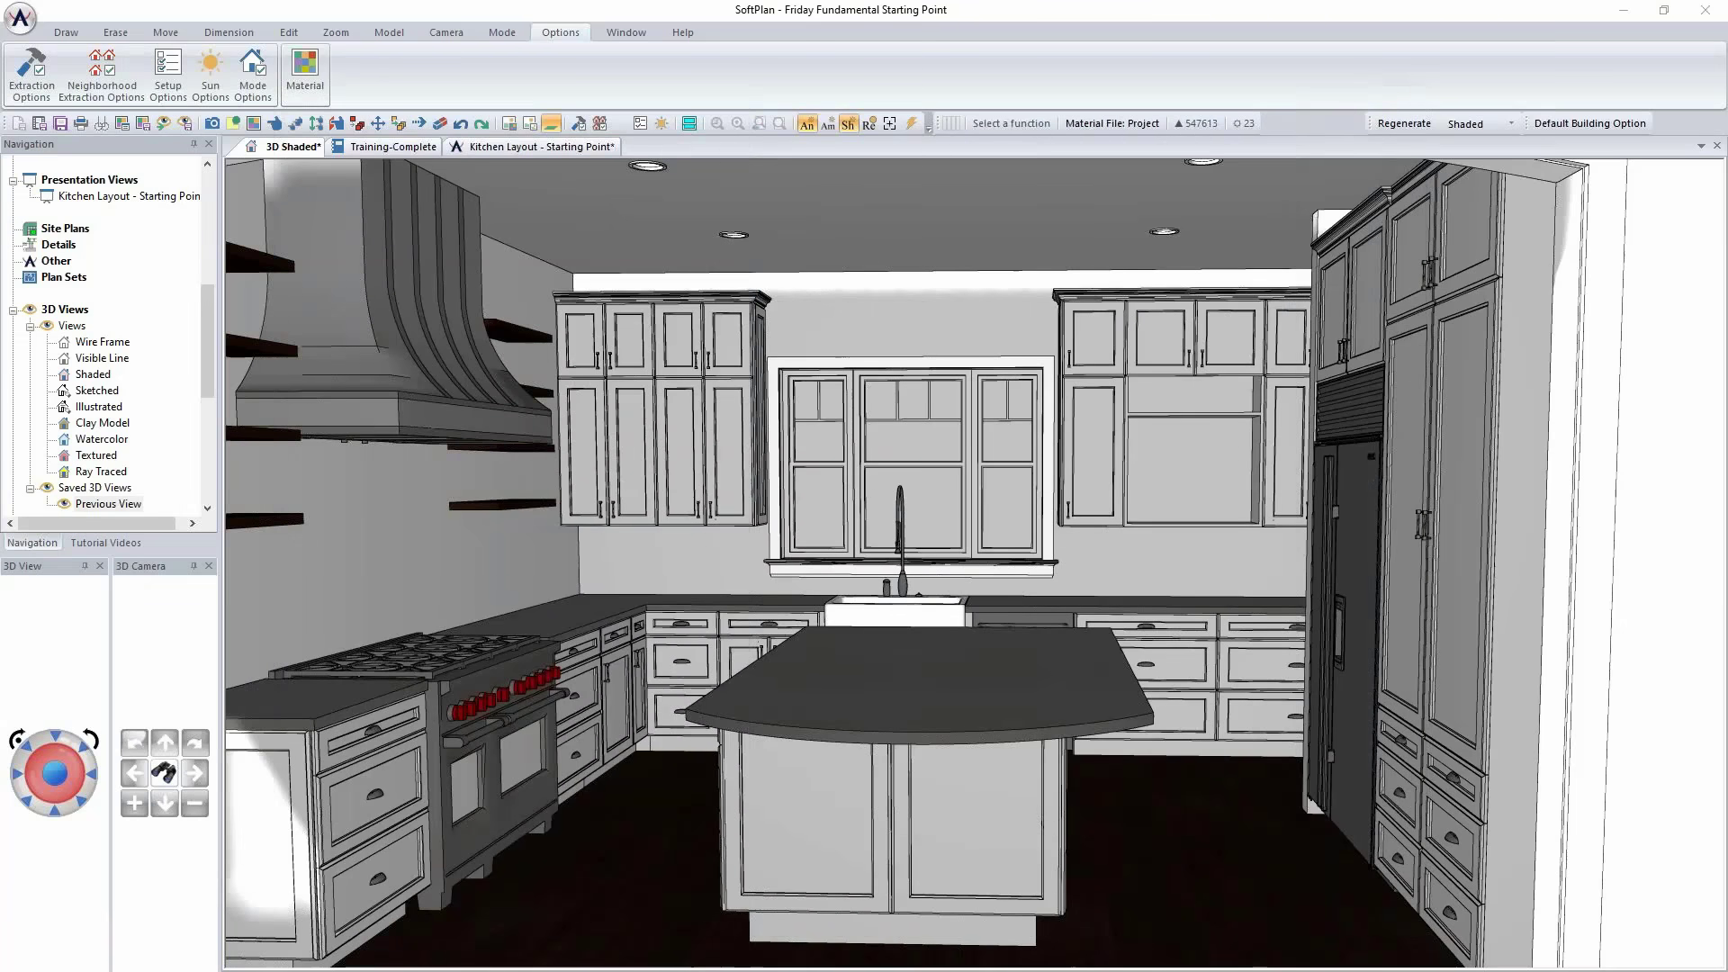
# Step: In SoftPlan's Kitchen Layout - Starting Point drawing, open the System Library and select the Kitchen symbol library
pyautogui.click(527, 149)
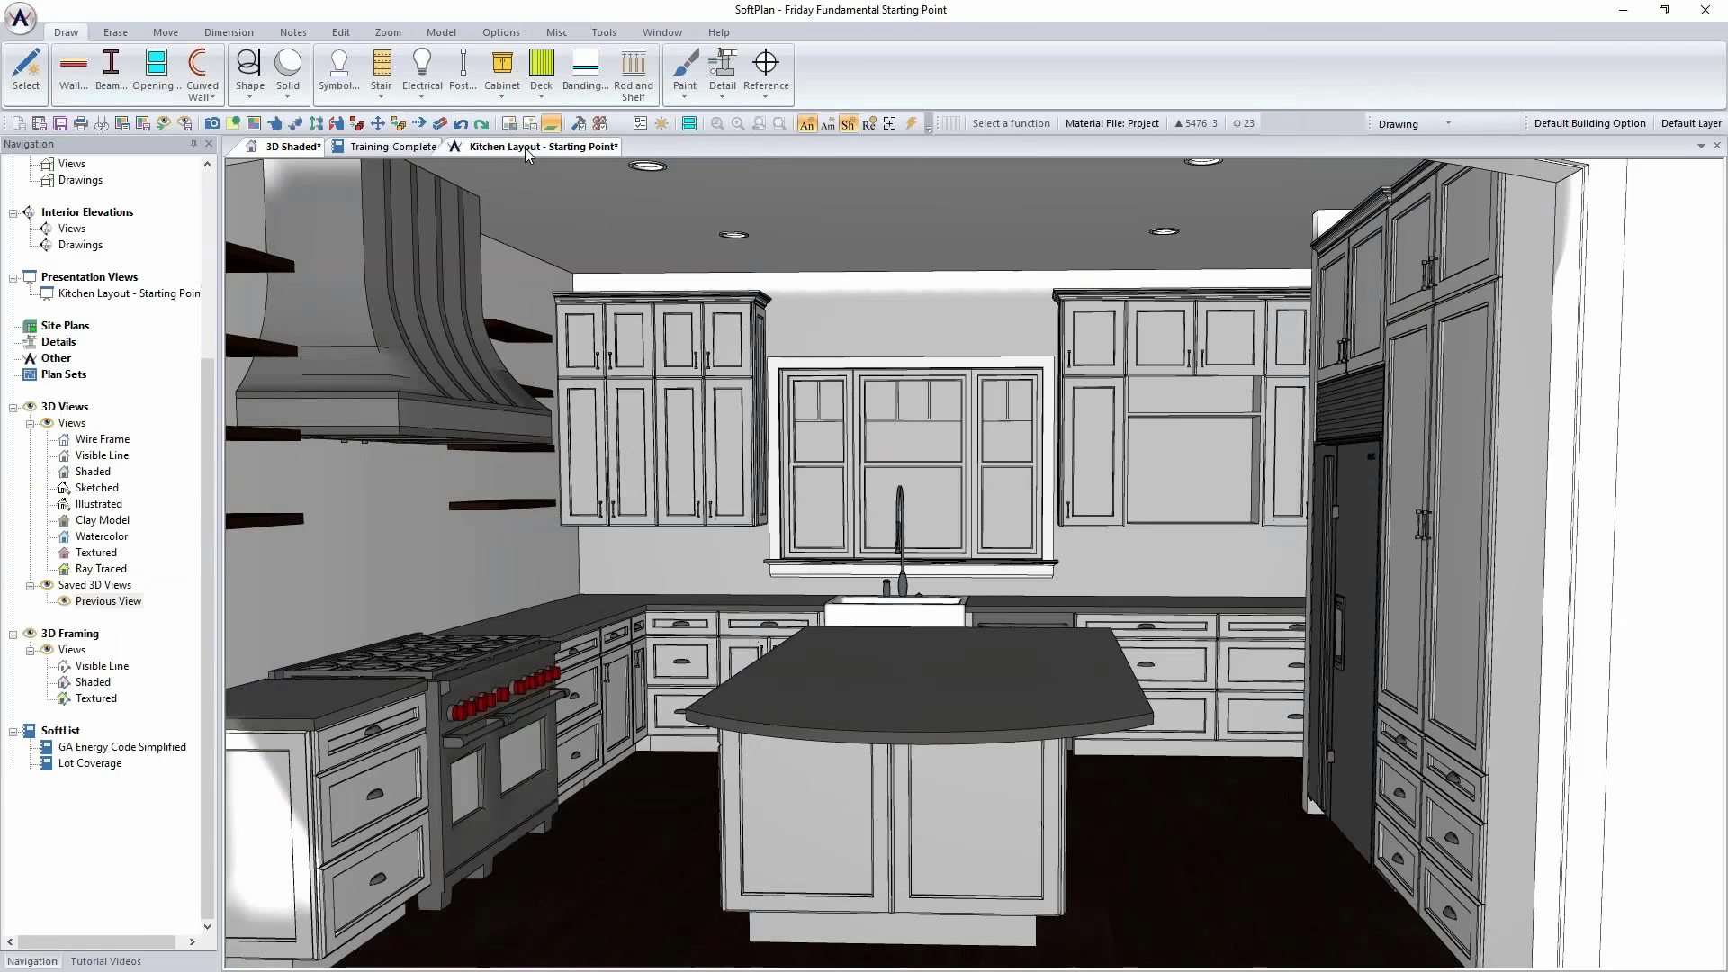
pyautogui.scroll(-1, 804, 548)
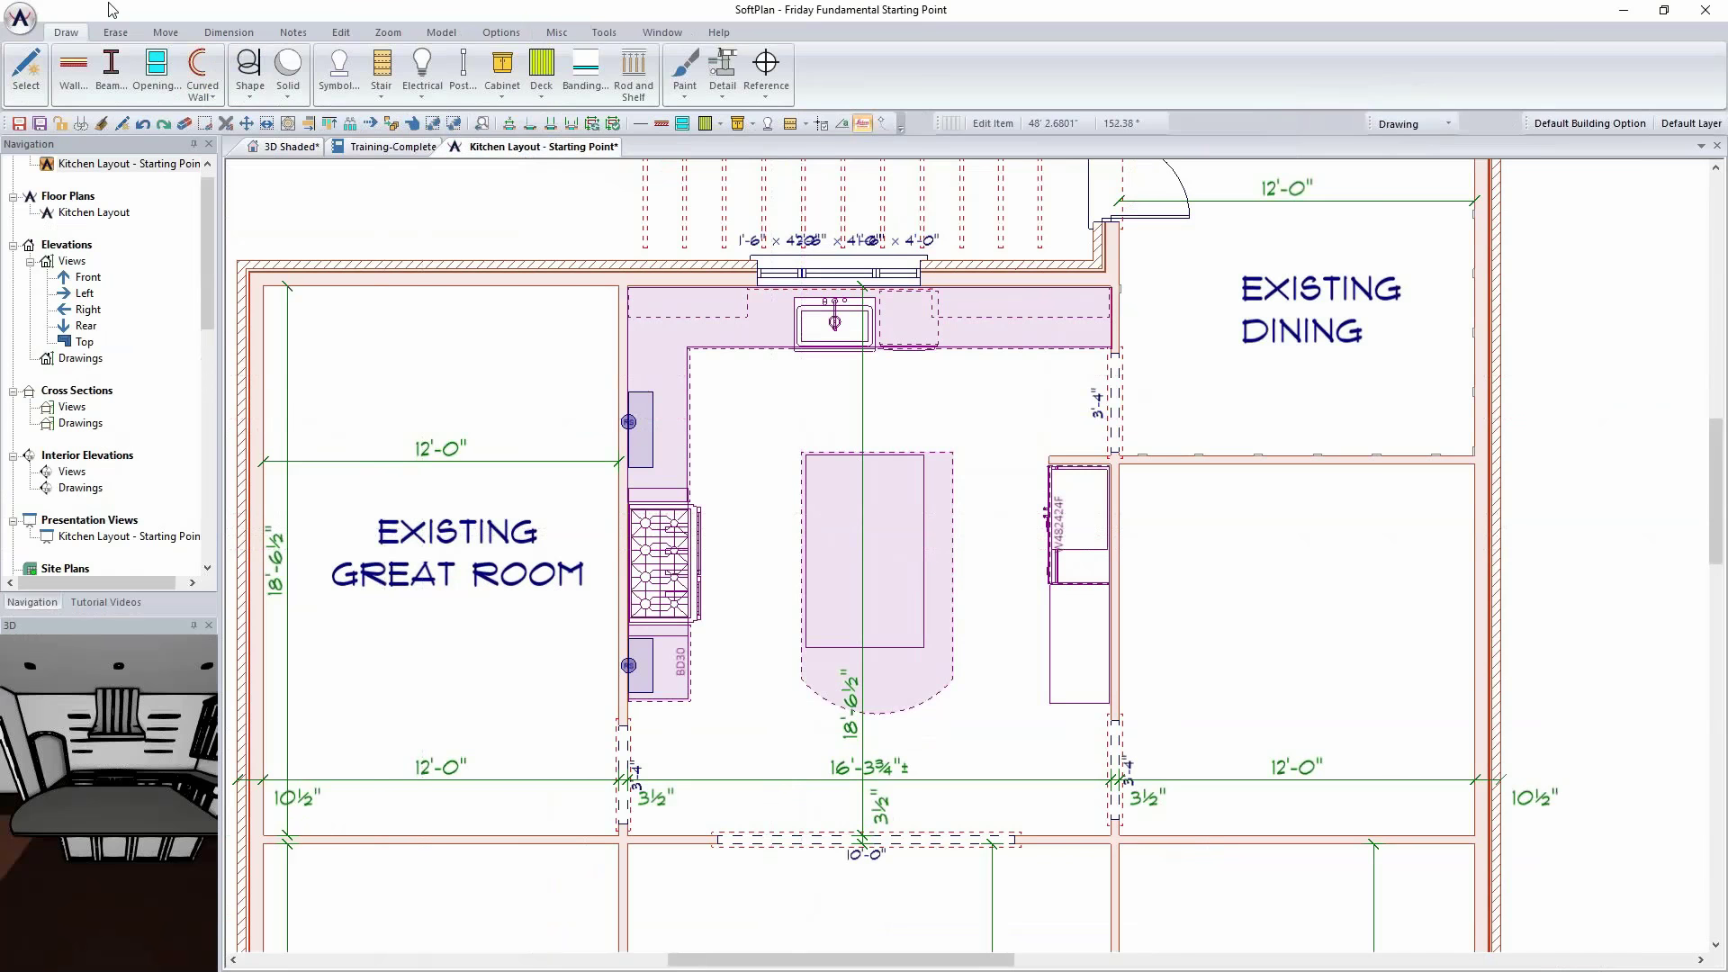
pyautogui.click(20, 18)
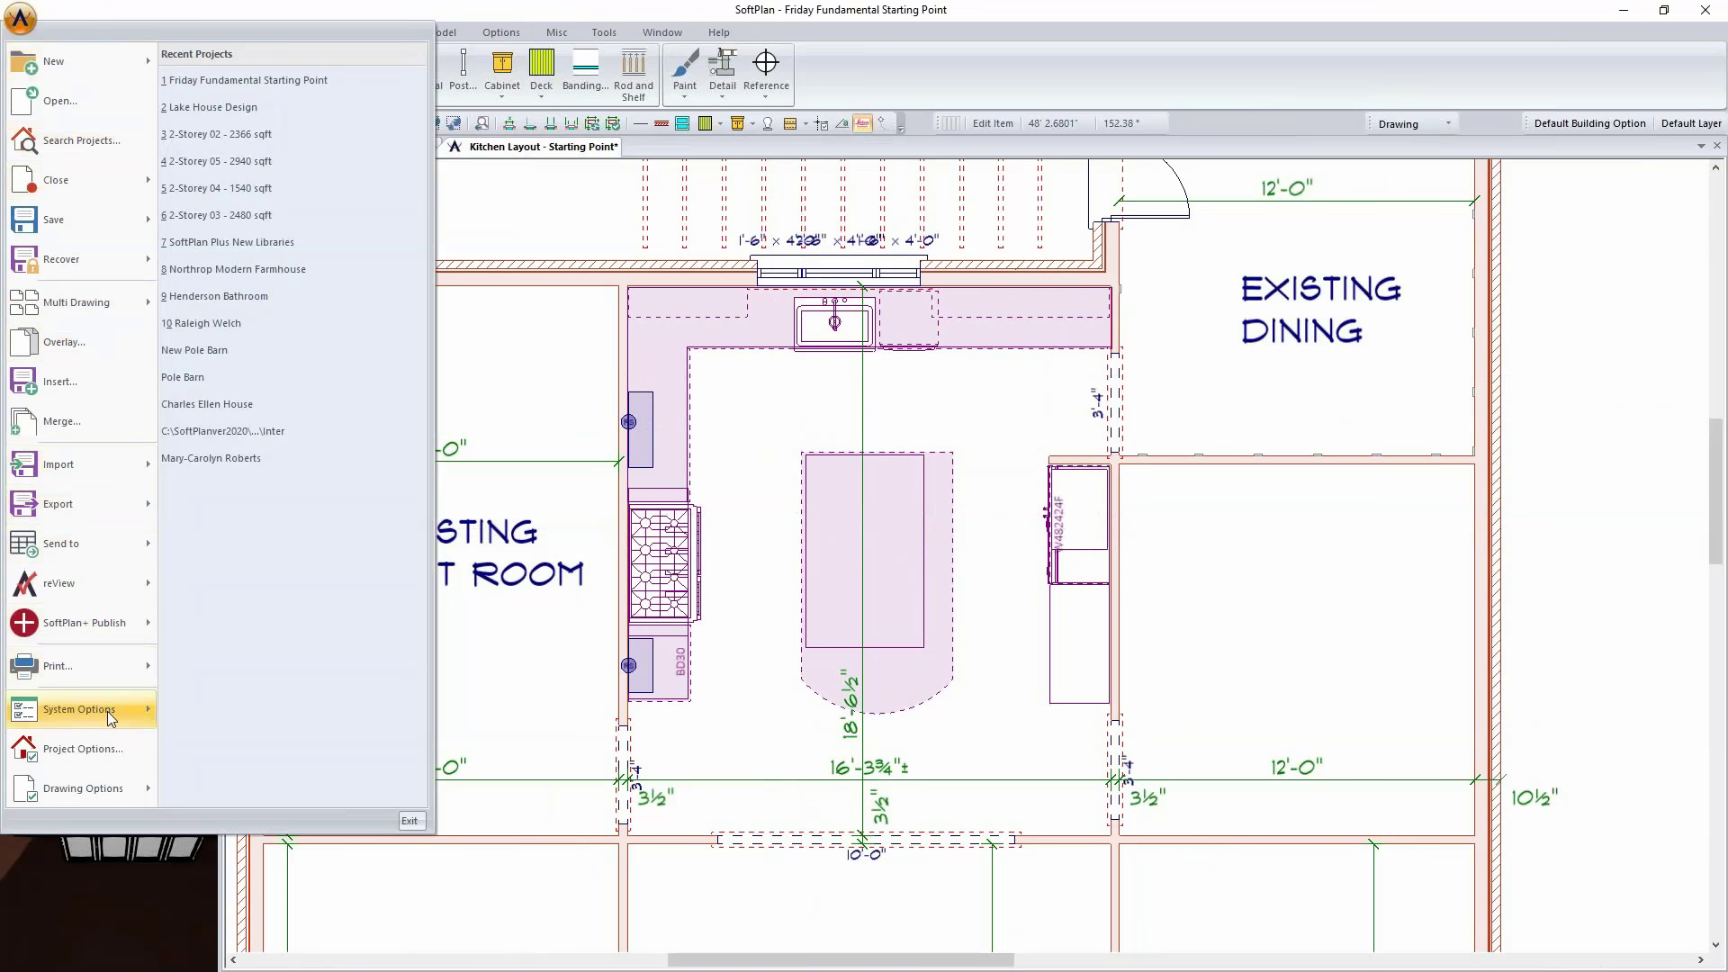
pyautogui.moveTo(106, 711)
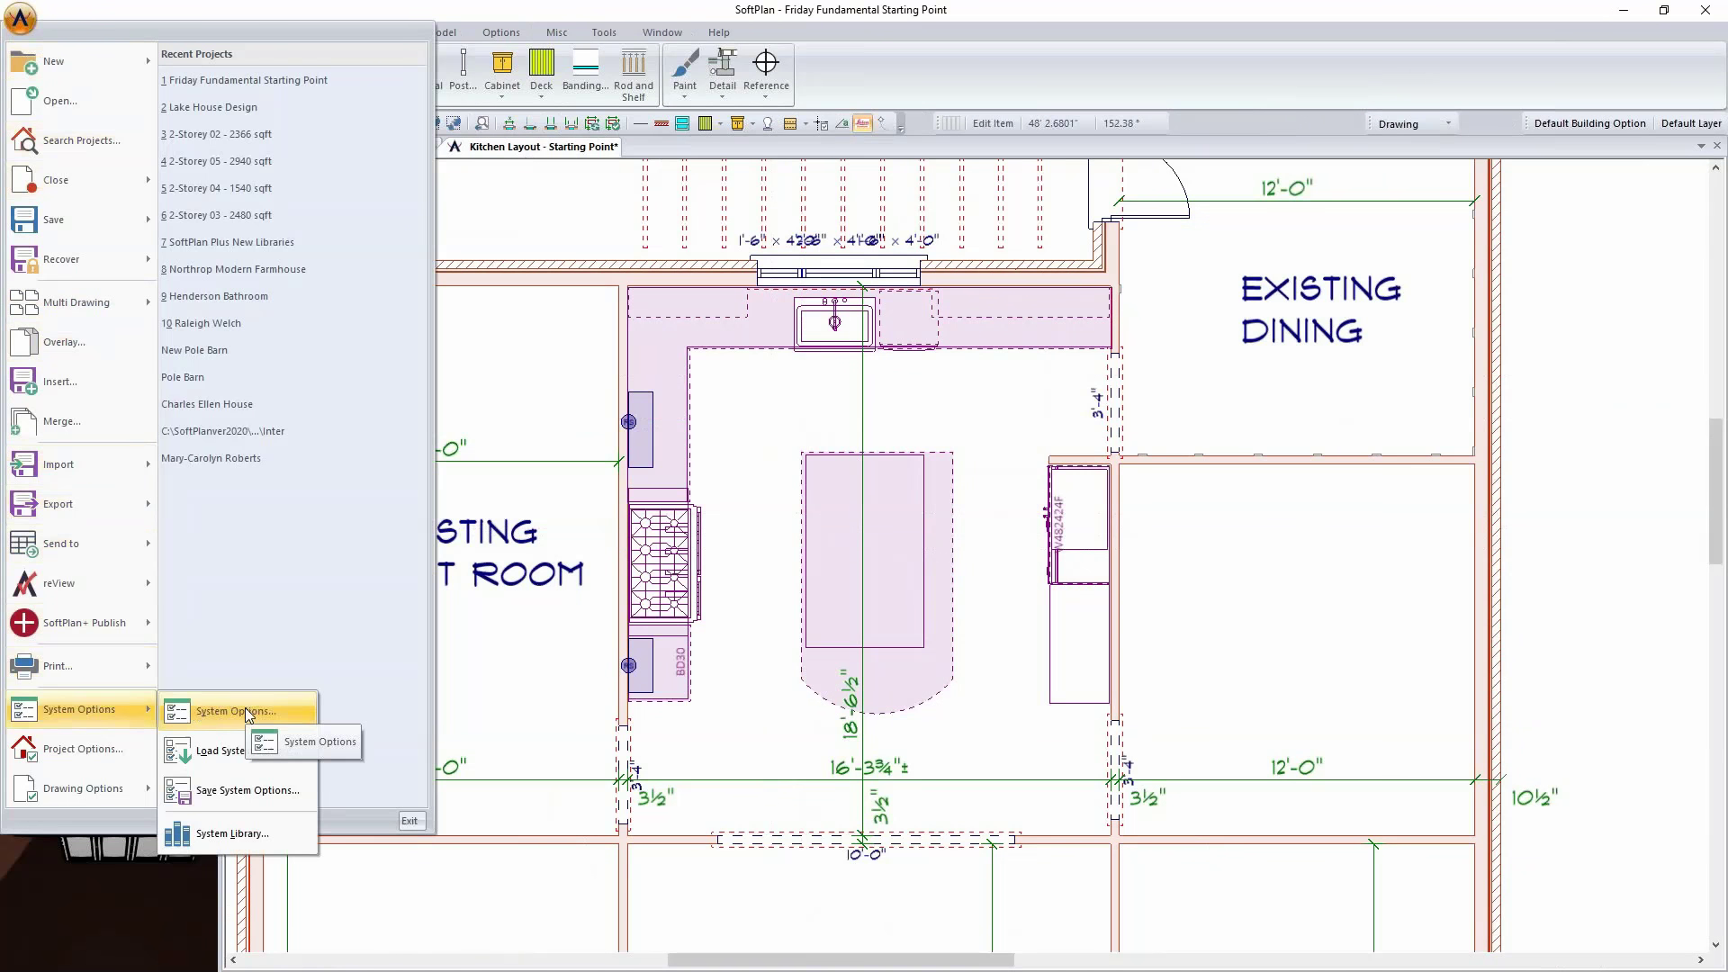
pyautogui.click(261, 828)
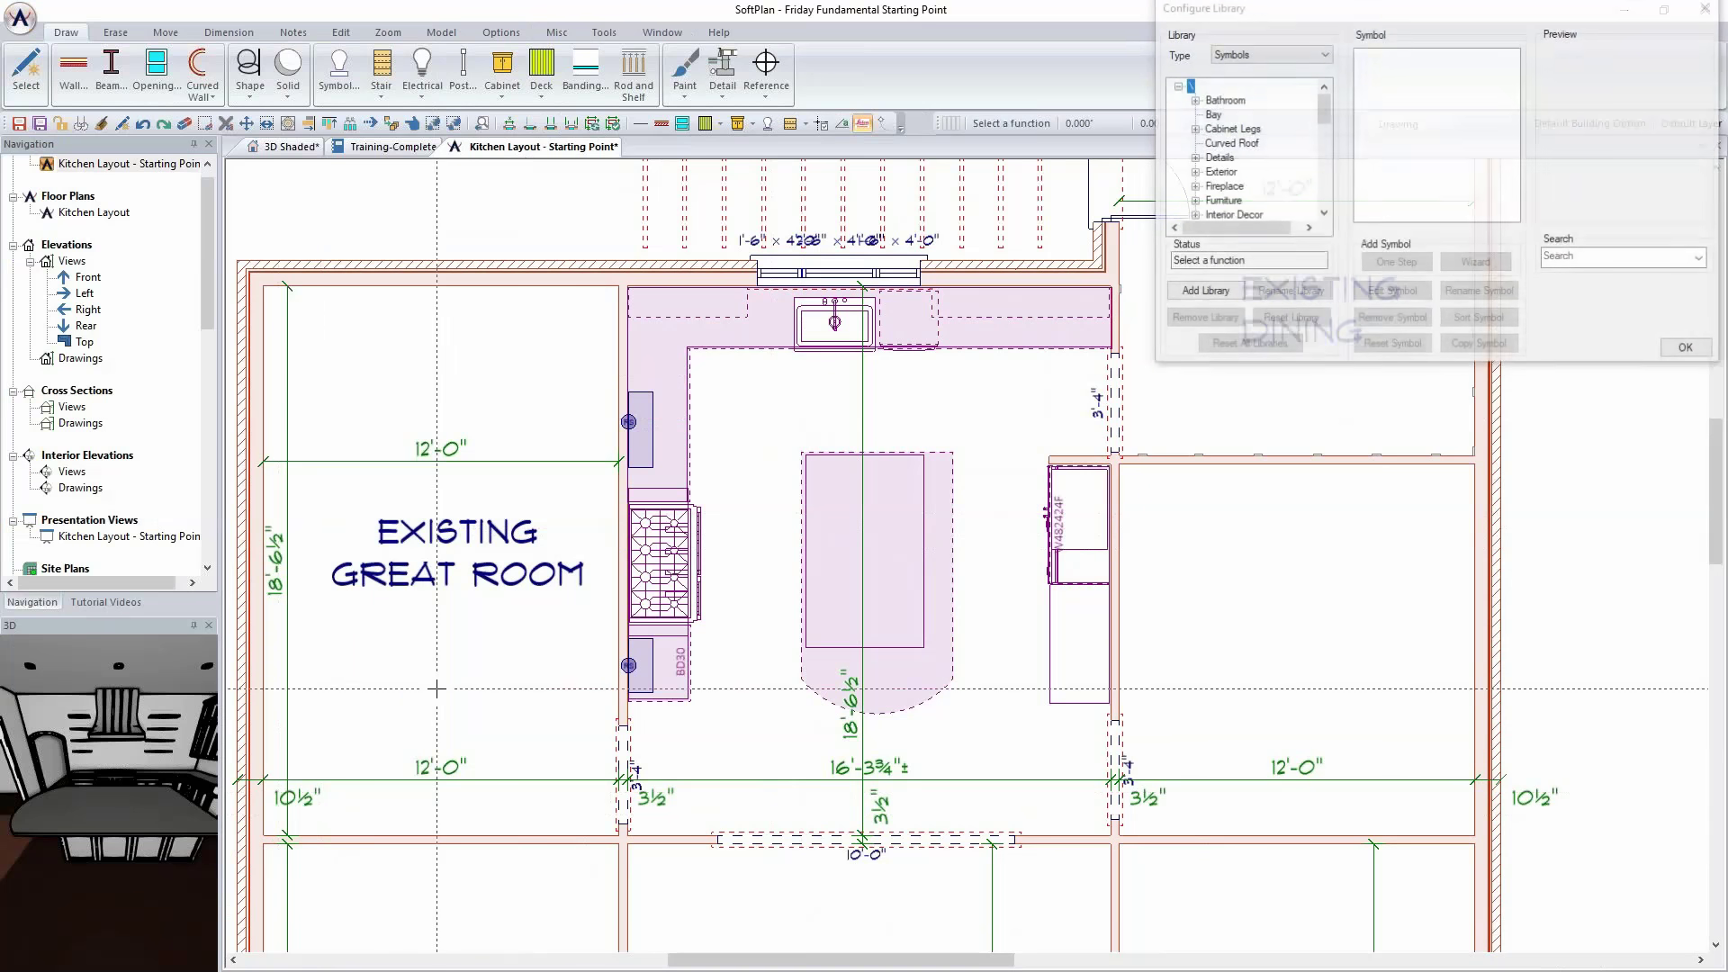
pyautogui.moveTo(1312, 14); pyautogui.dragTo(699, 332)
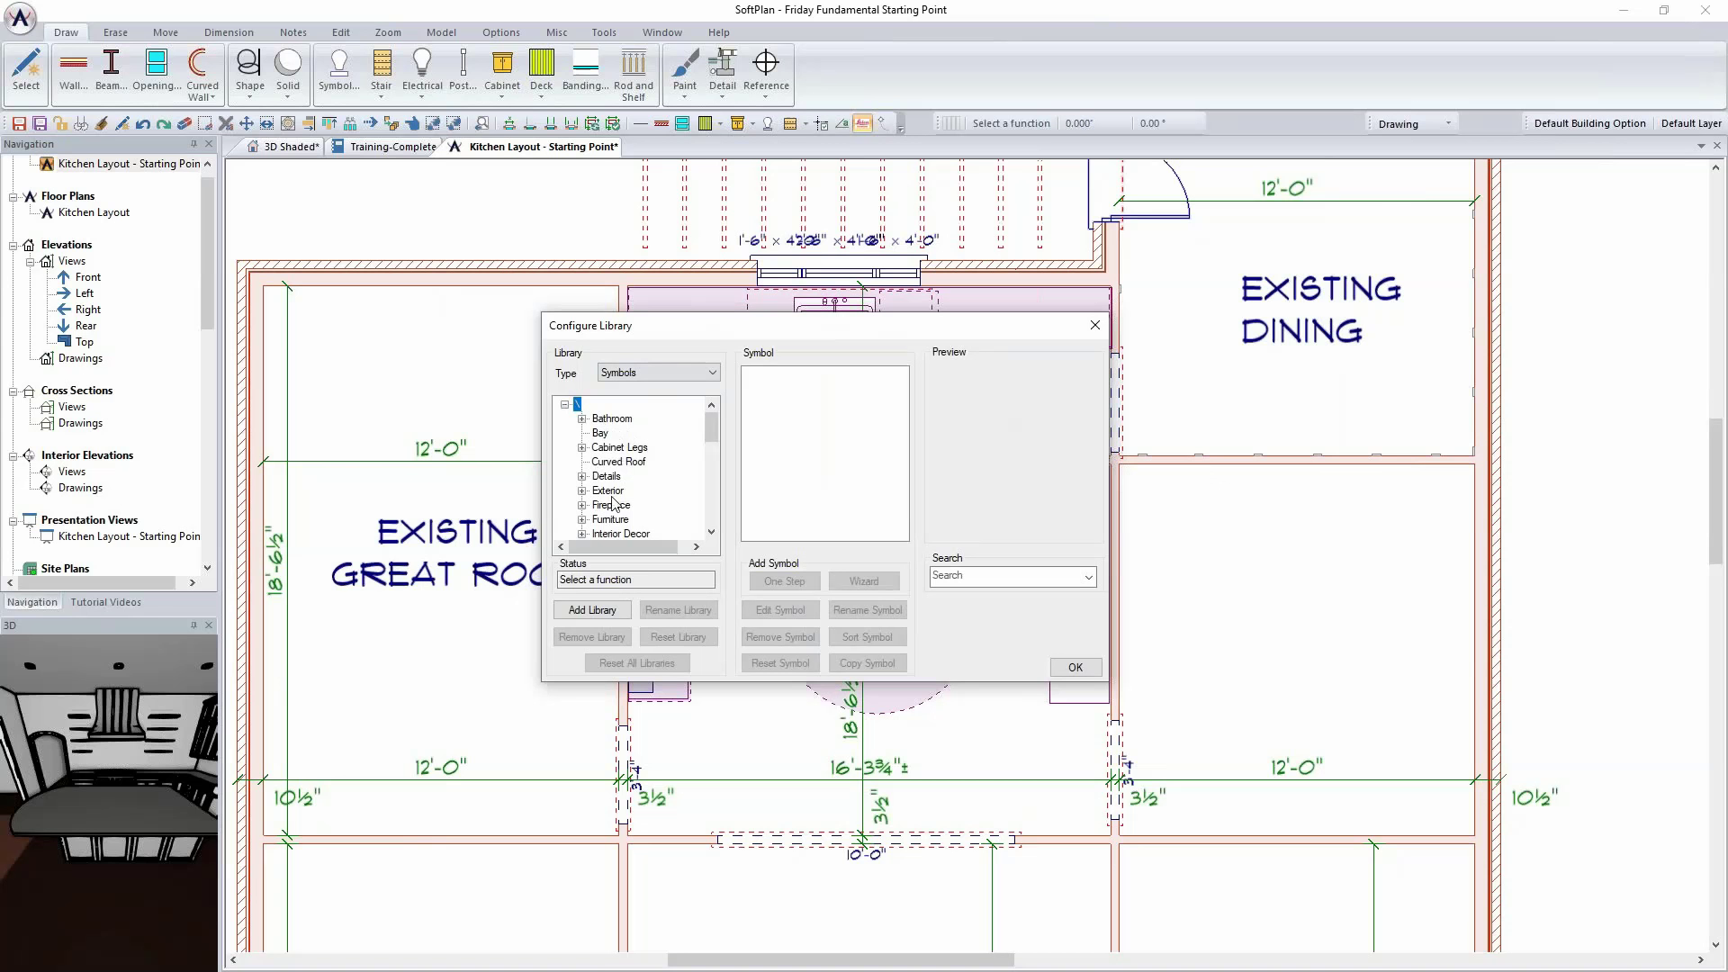
pyautogui.scroll(-1, 614, 508)
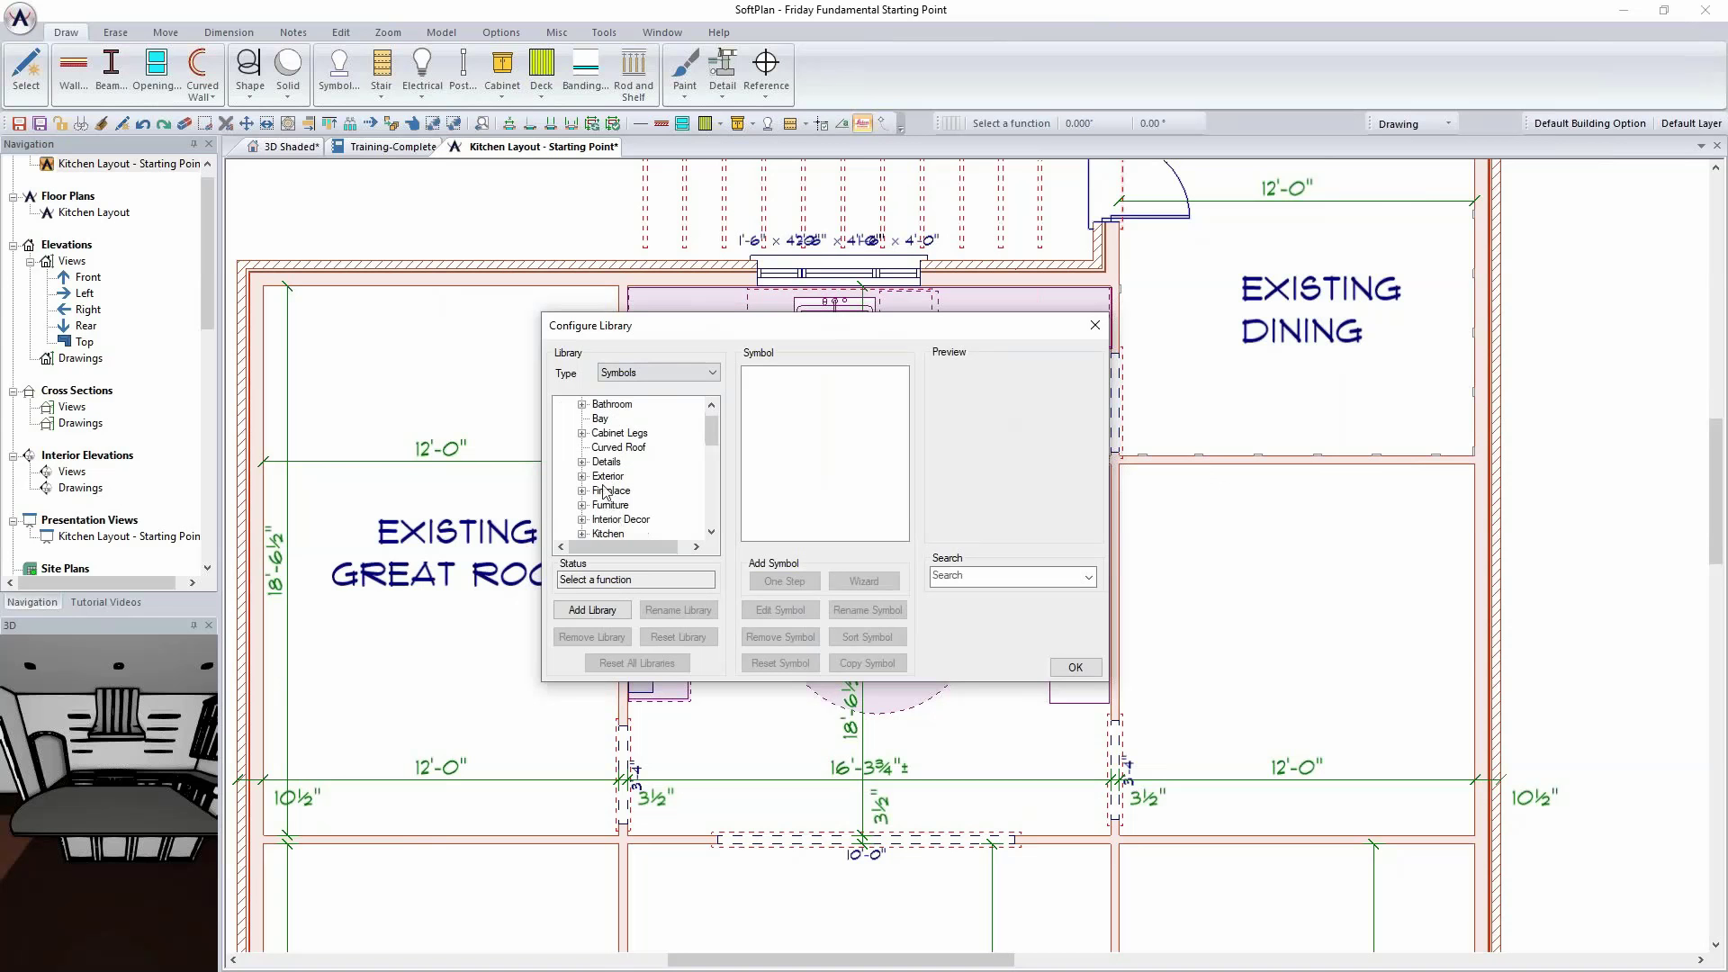
pyautogui.click(608, 533)
pyautogui.scroll(-1, 646, 515)
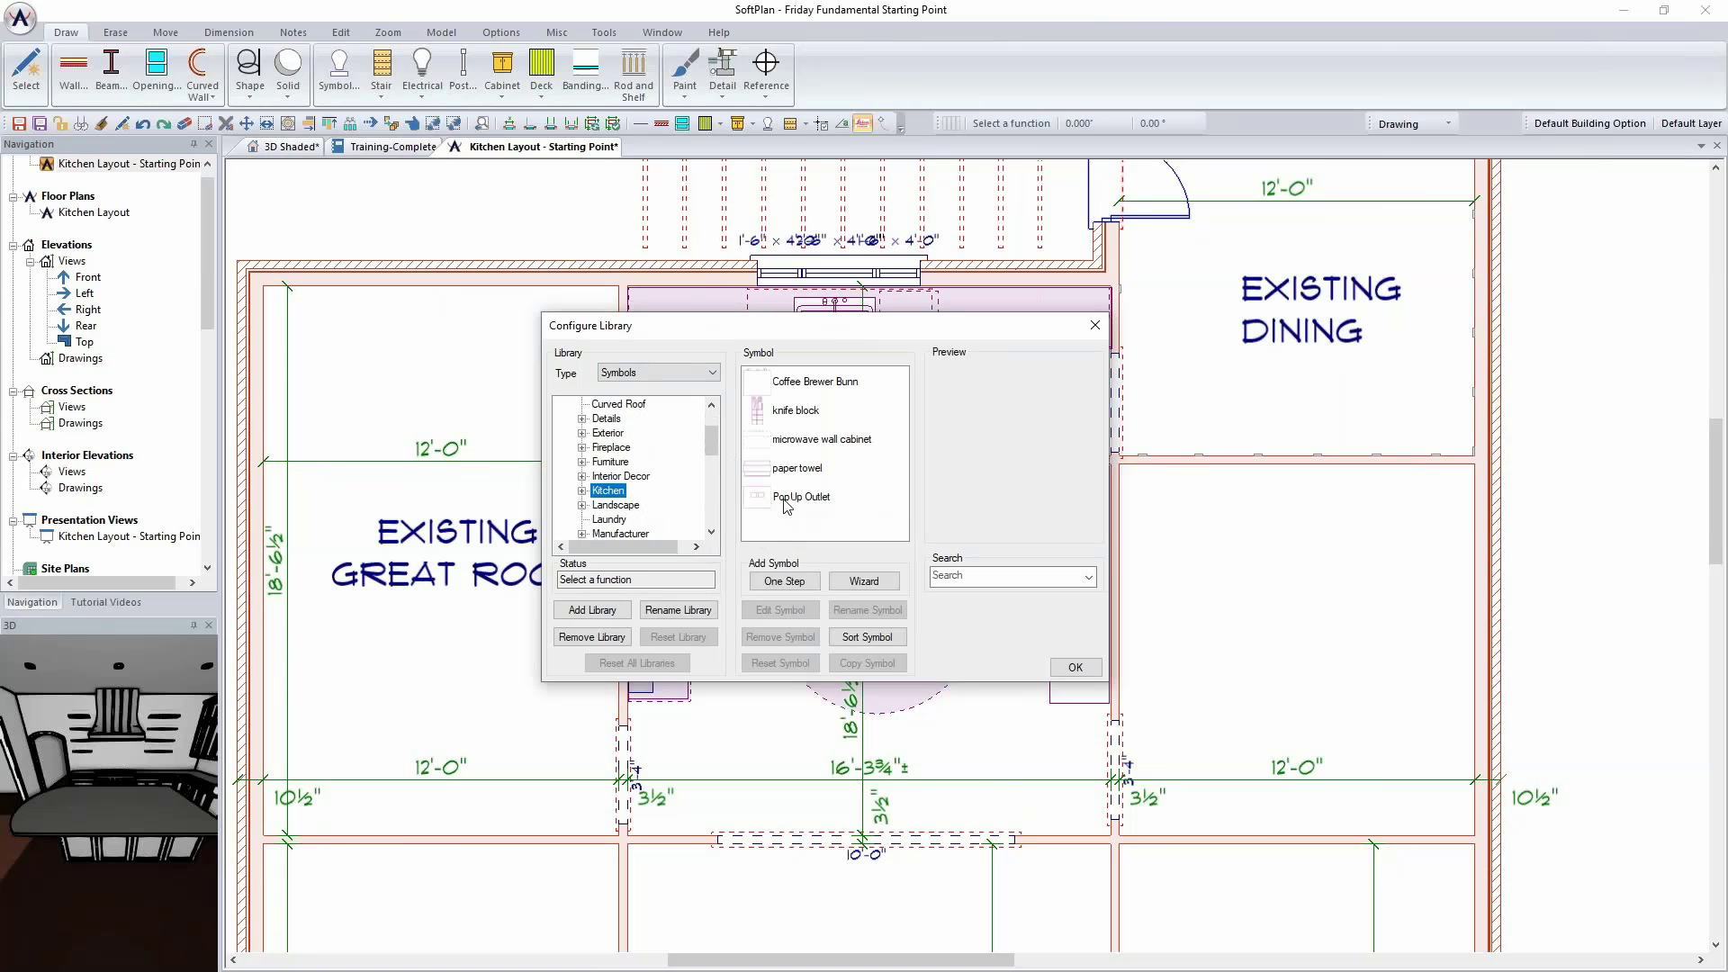
# Step: Start a new Kitchen library symbol with the wizard, name it Pop Up OUtlet 2, and specify that its plan view is not on screen
pyautogui.click(878, 583)
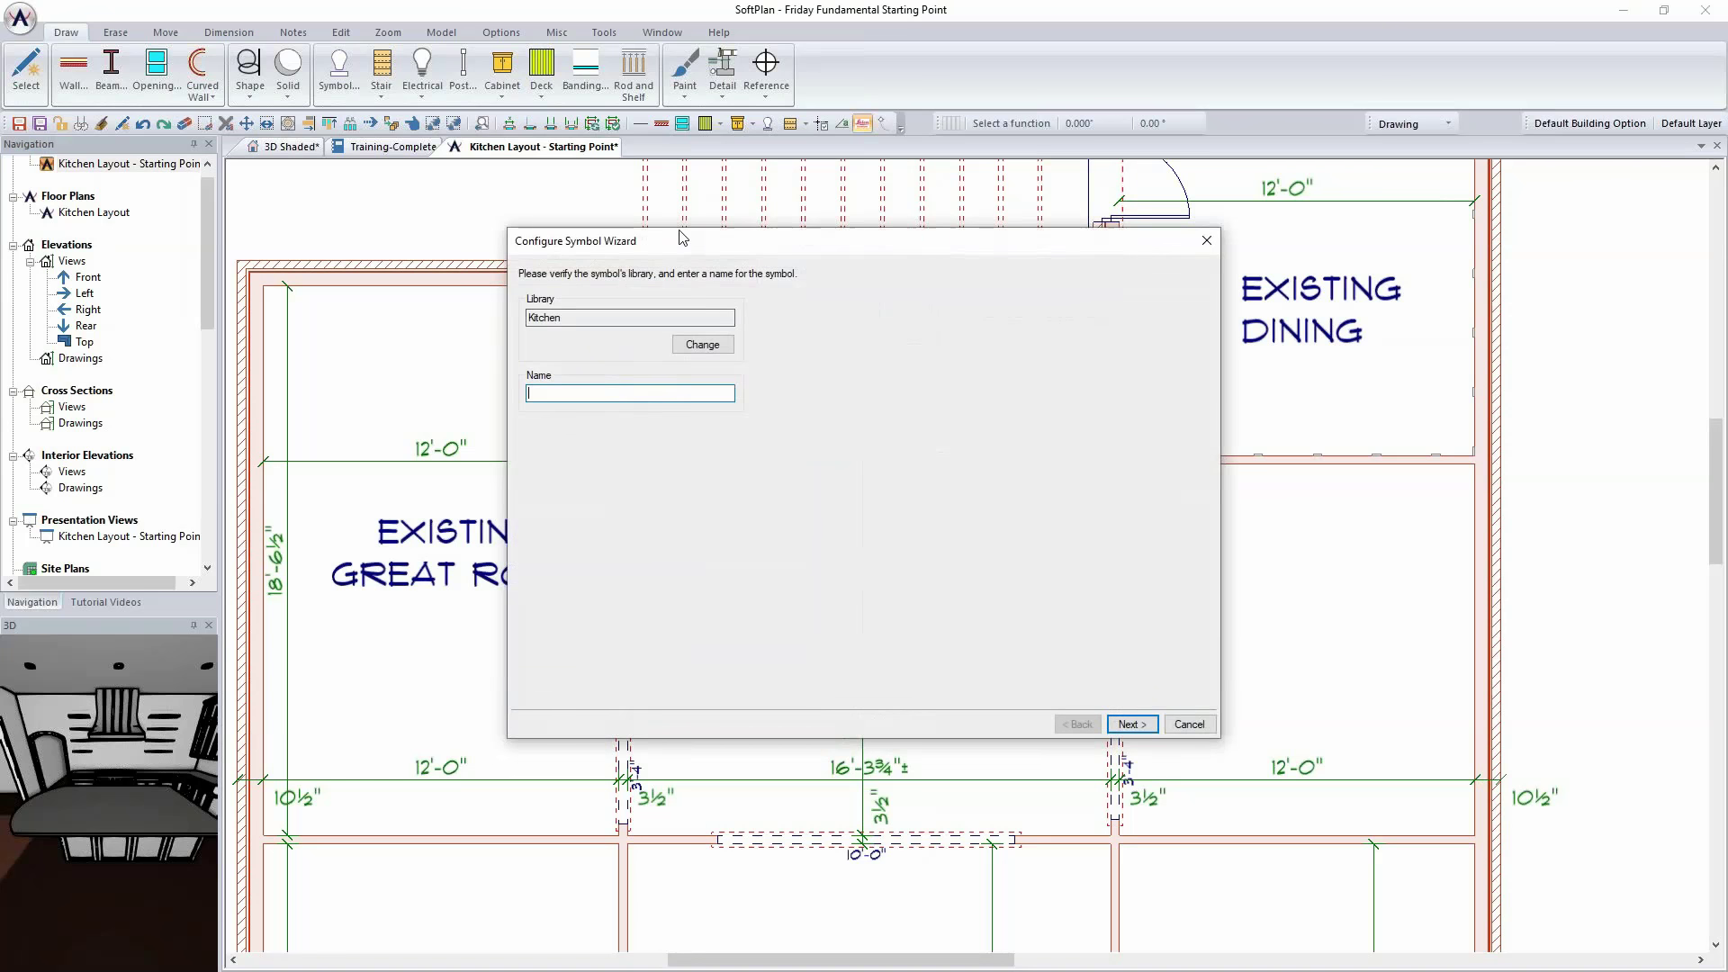
pyautogui.moveTo(682, 237); pyautogui.dragTo(600, 247)
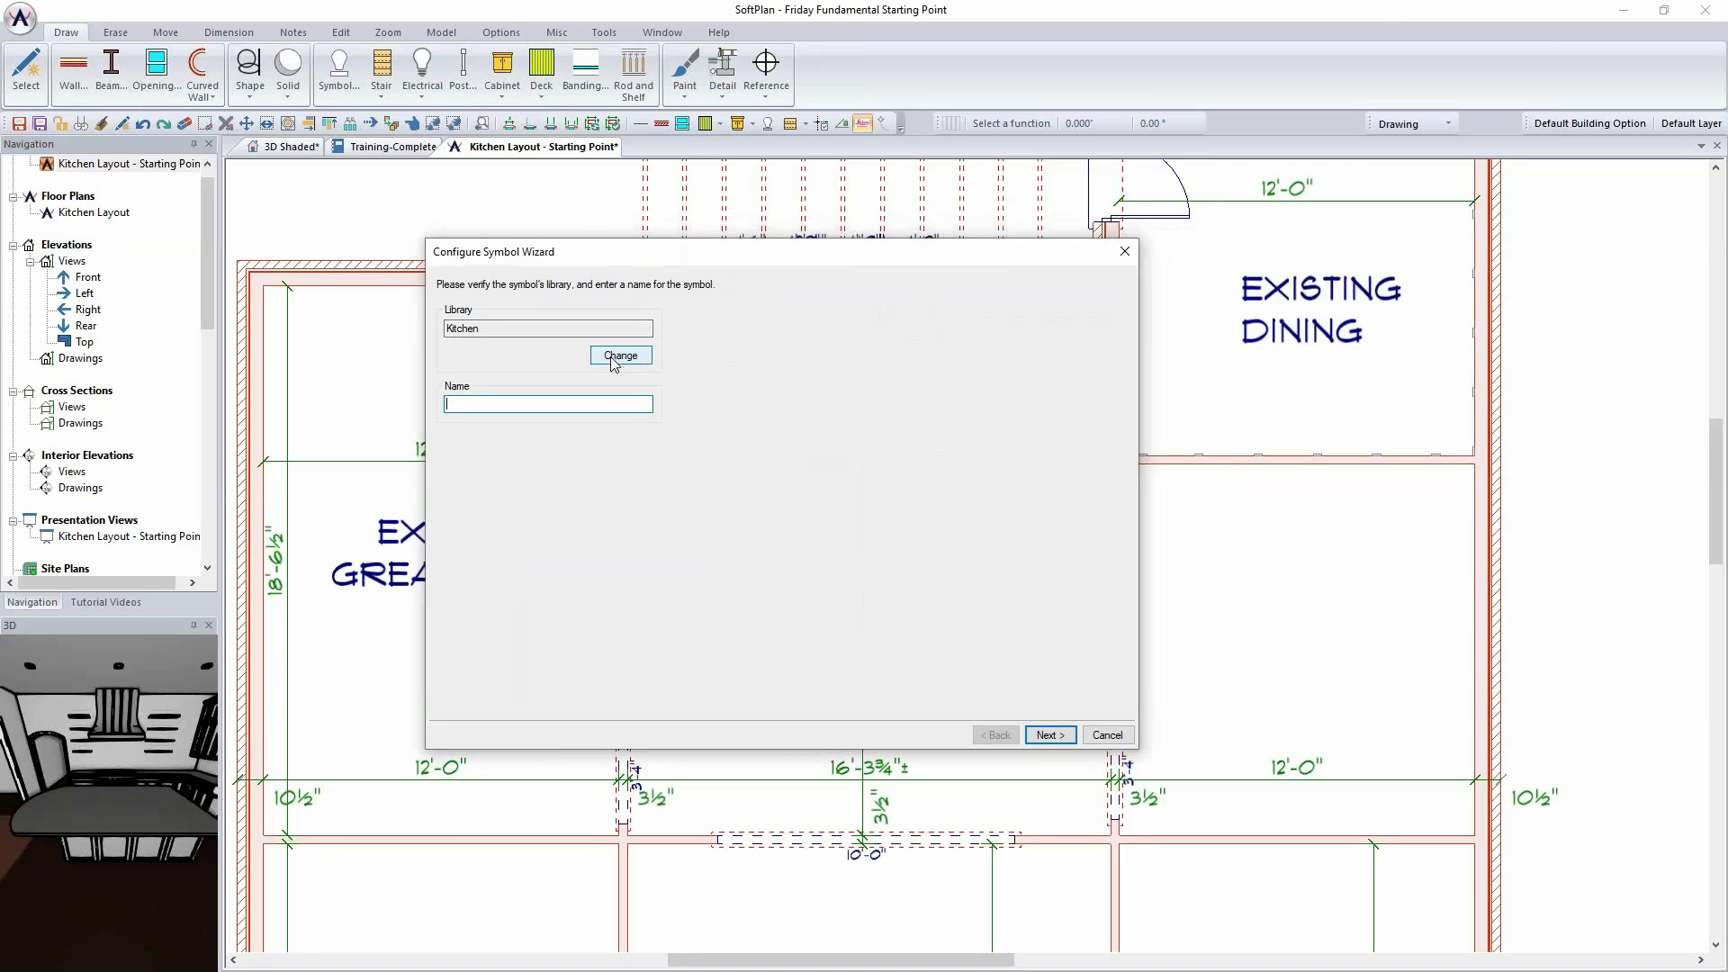
pyautogui.write('Pop Up OUtlet 2')
pyautogui.click(1050, 735)
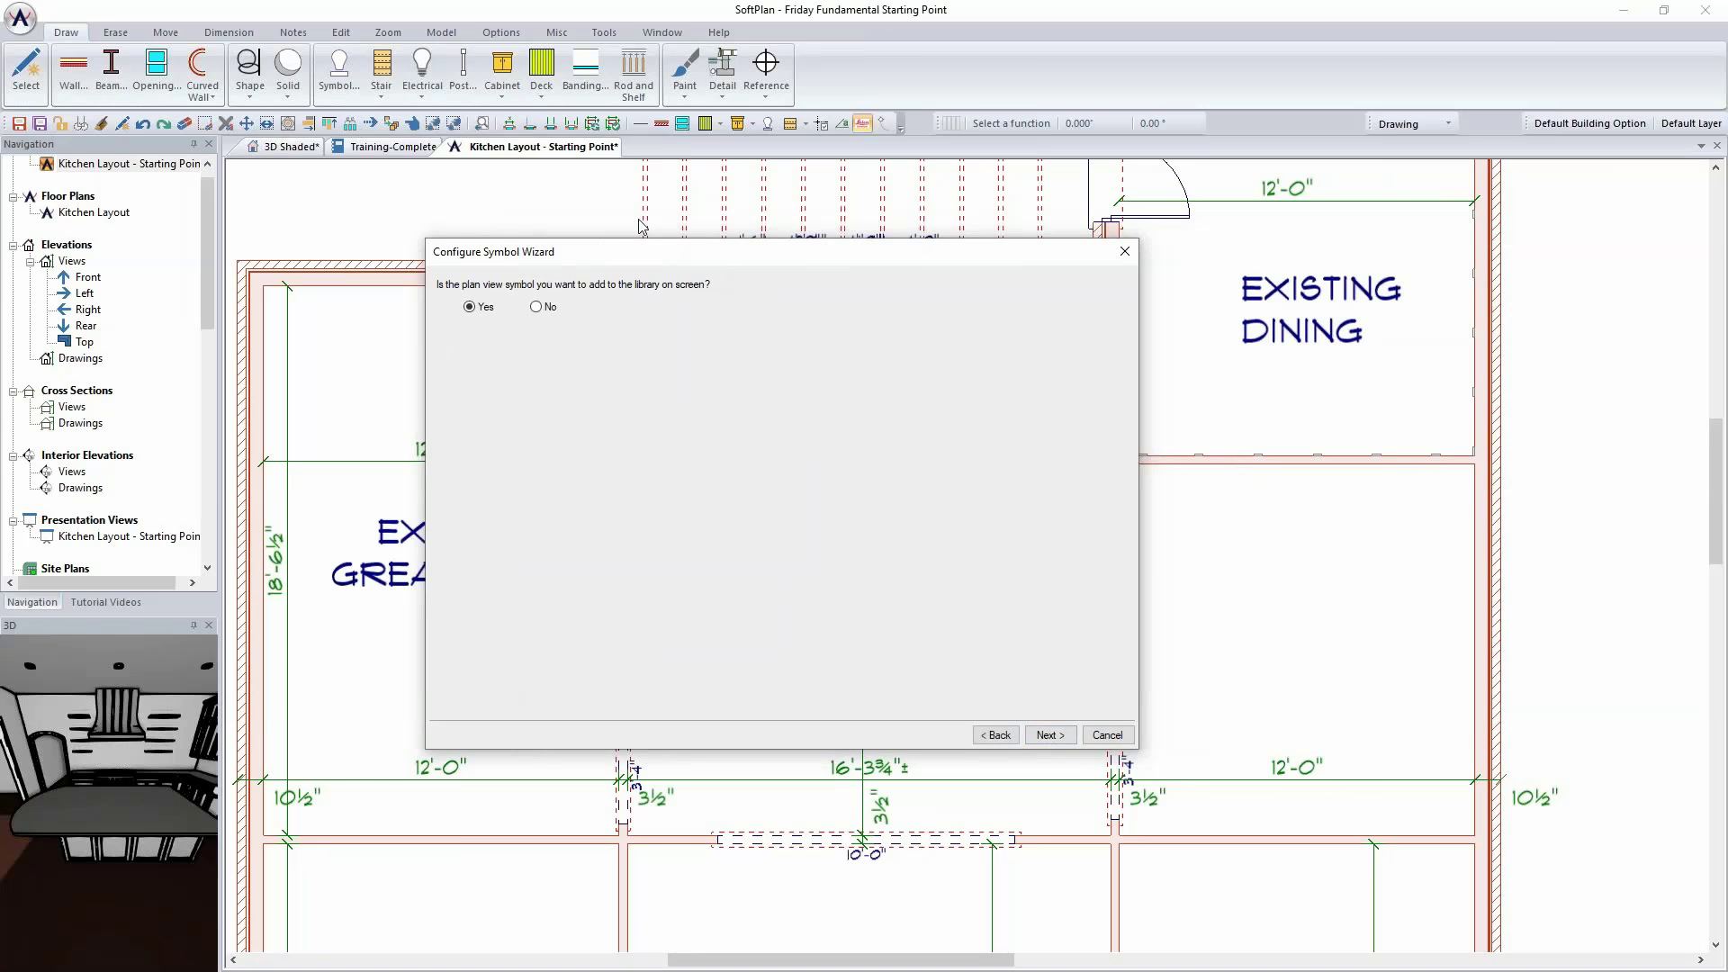
pyautogui.click(538, 307)
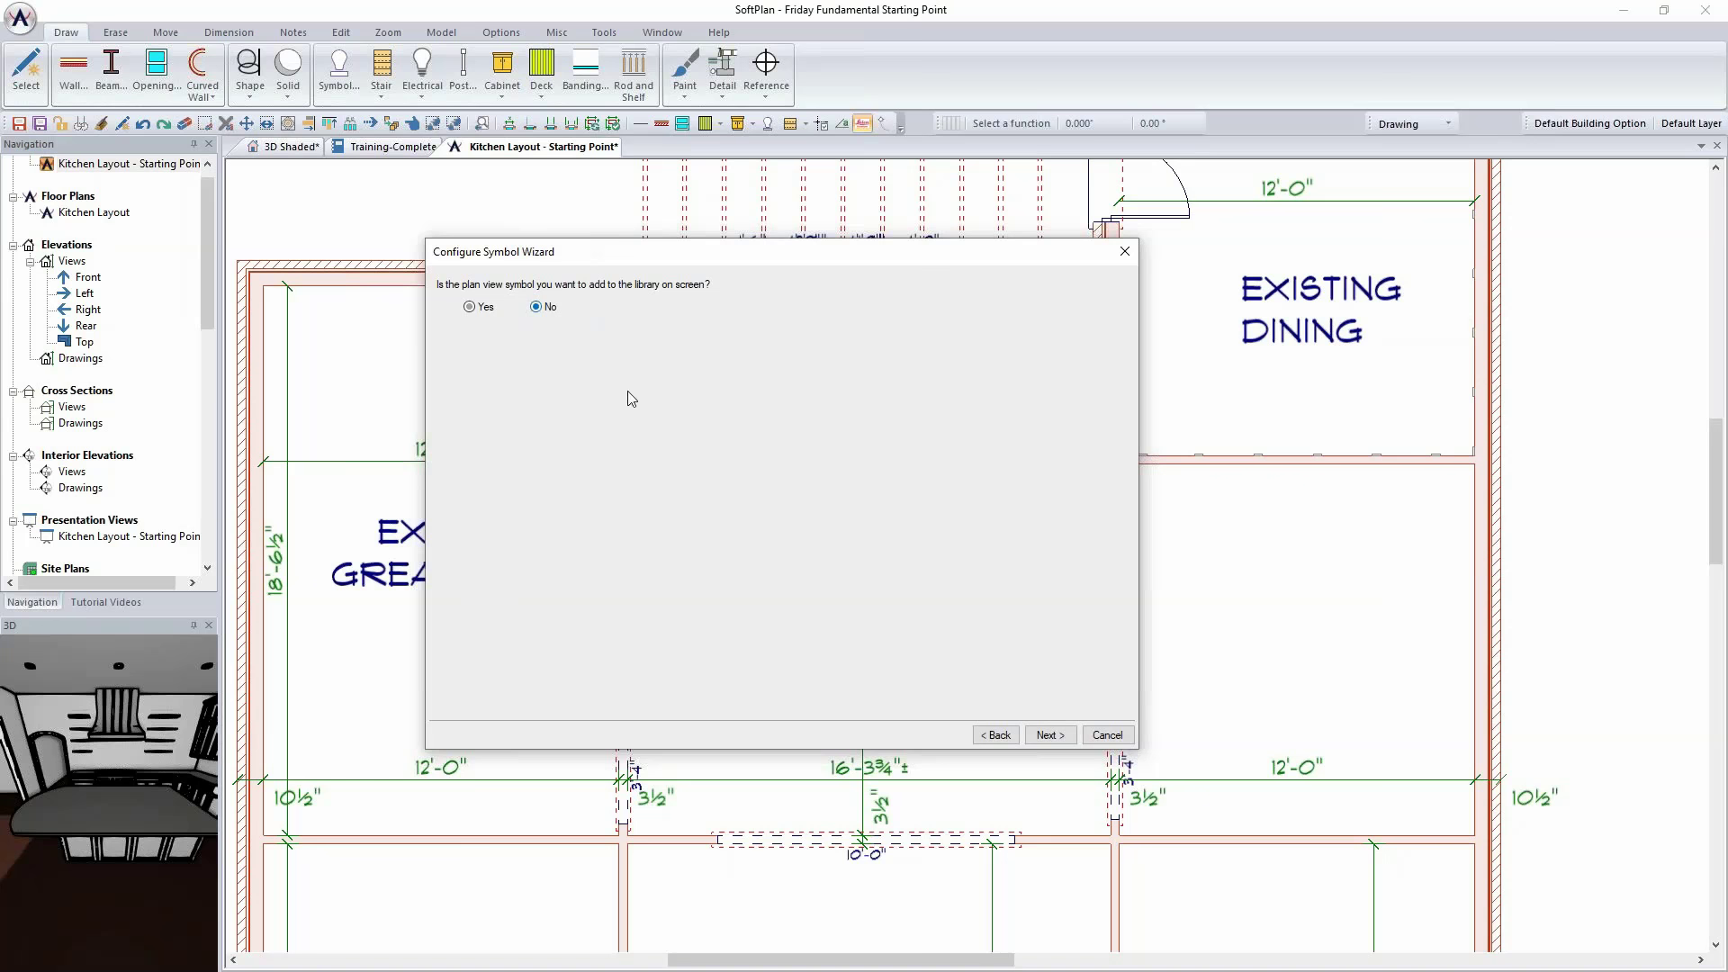
pyautogui.click(1050, 734)
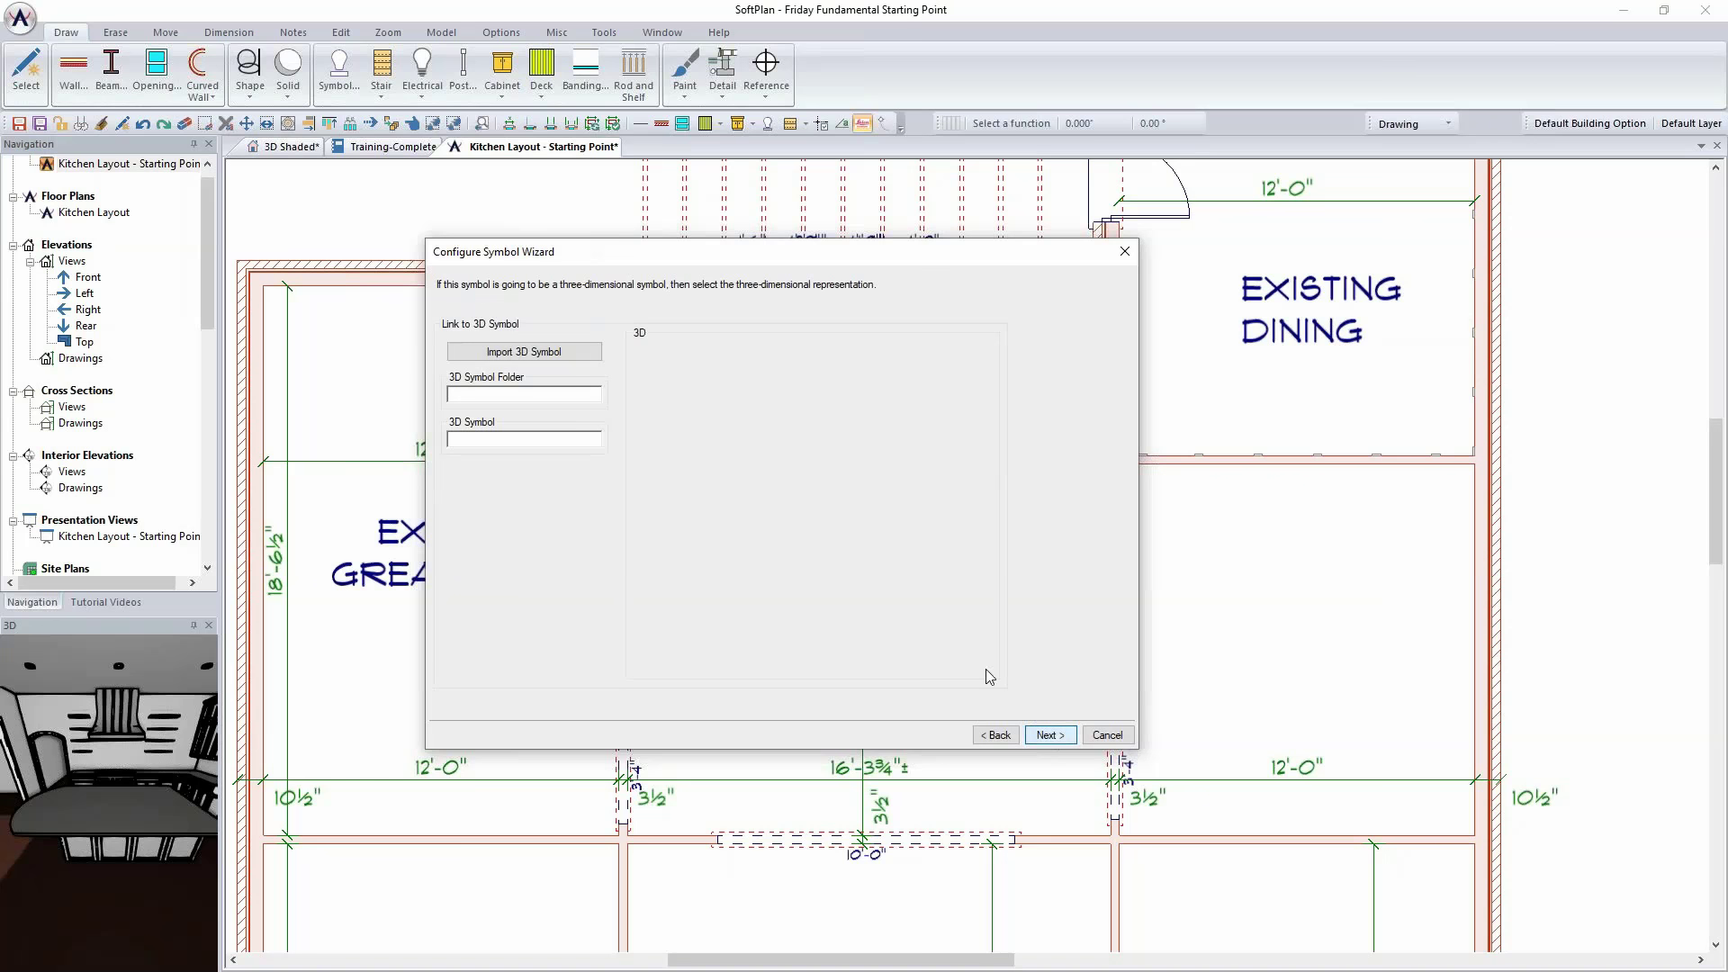
# Step: Choose PopUp+Outlet.skp from the Desktop as the 3D symbol to import
pyautogui.click(520, 353)
pyautogui.click(715, 453)
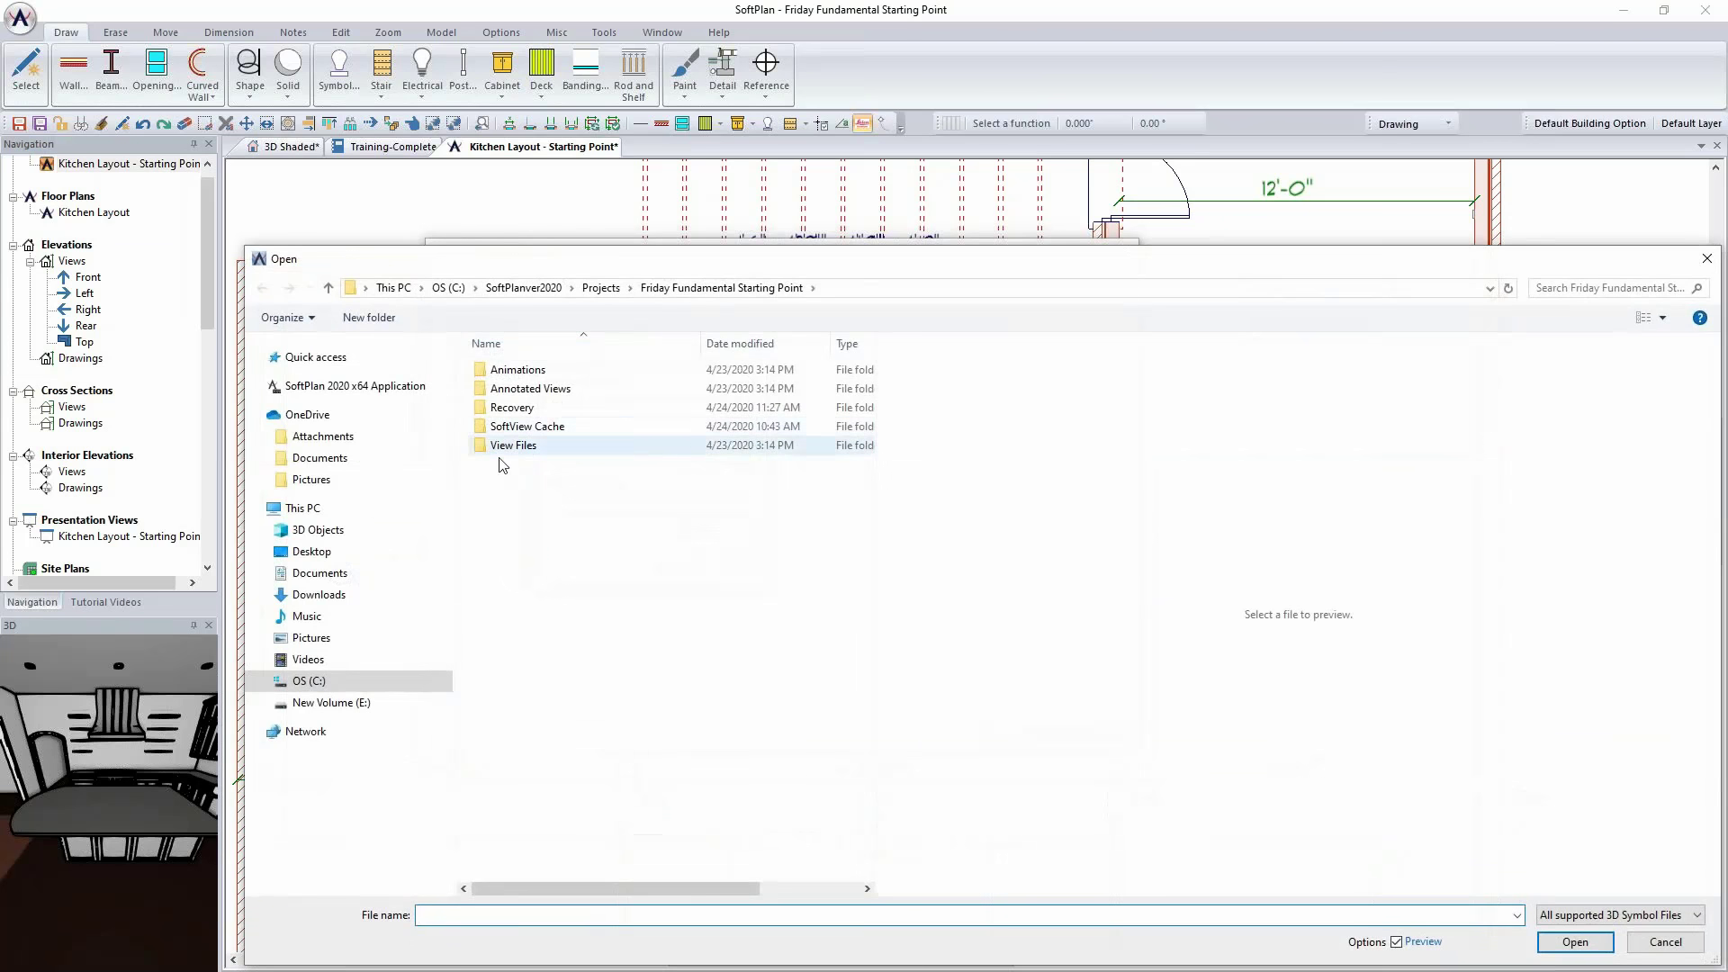
pyautogui.click(337, 556)
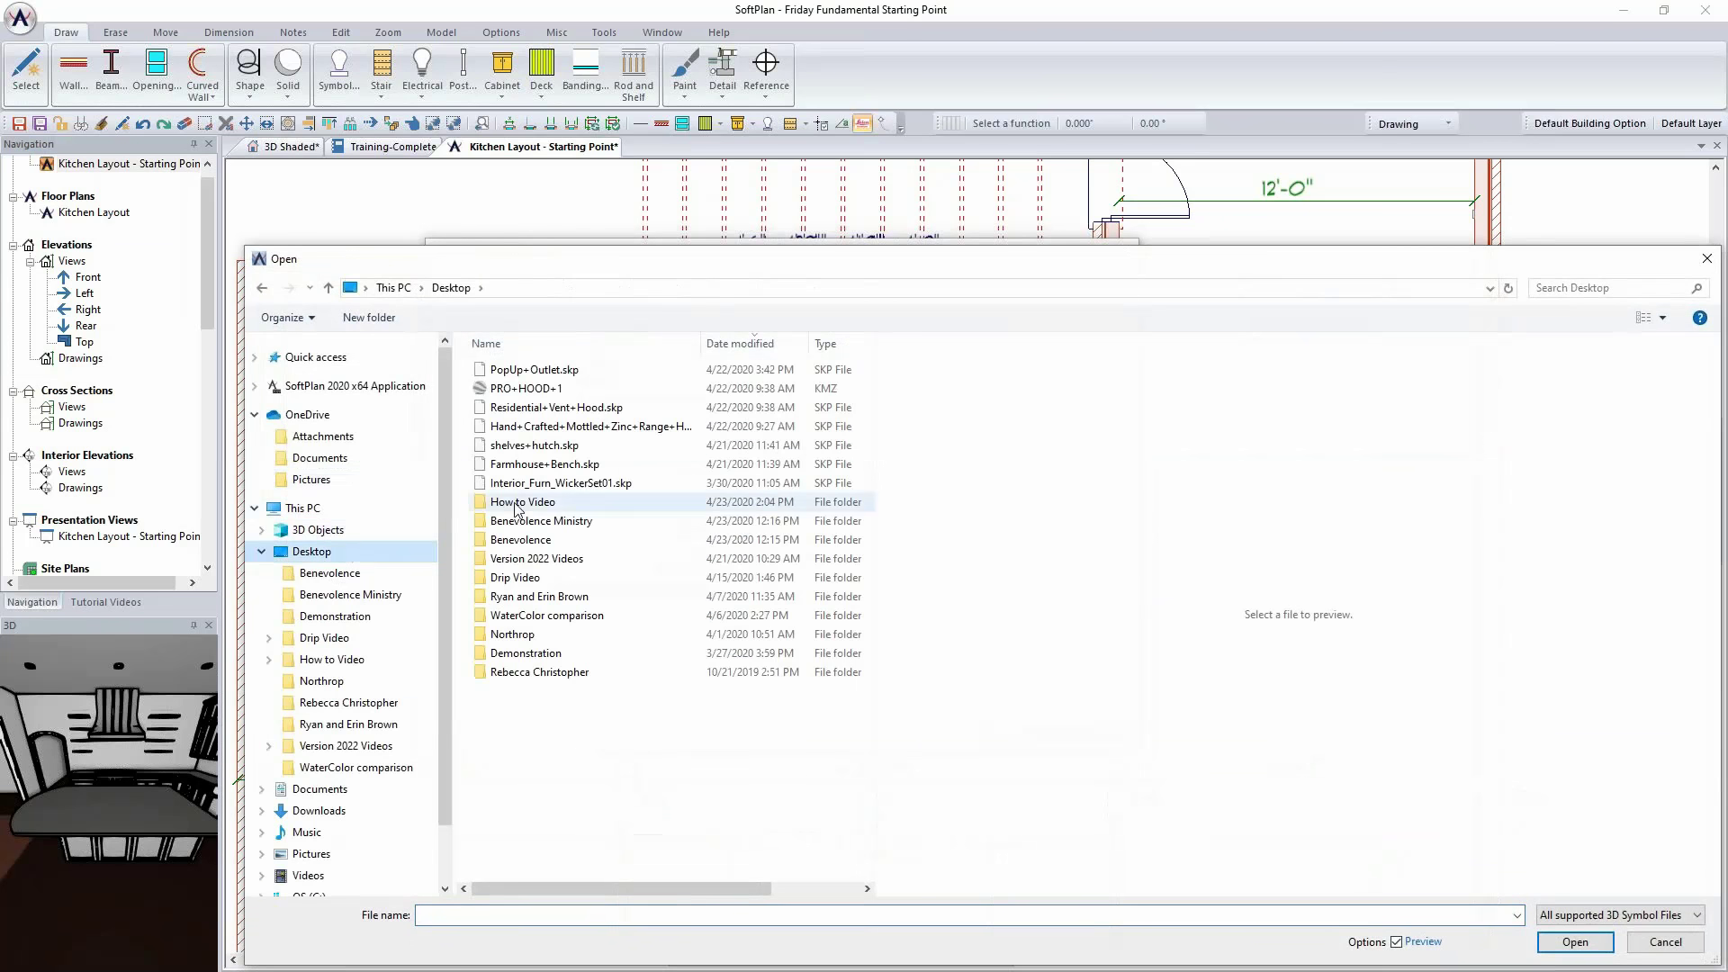
pyautogui.click(534, 370)
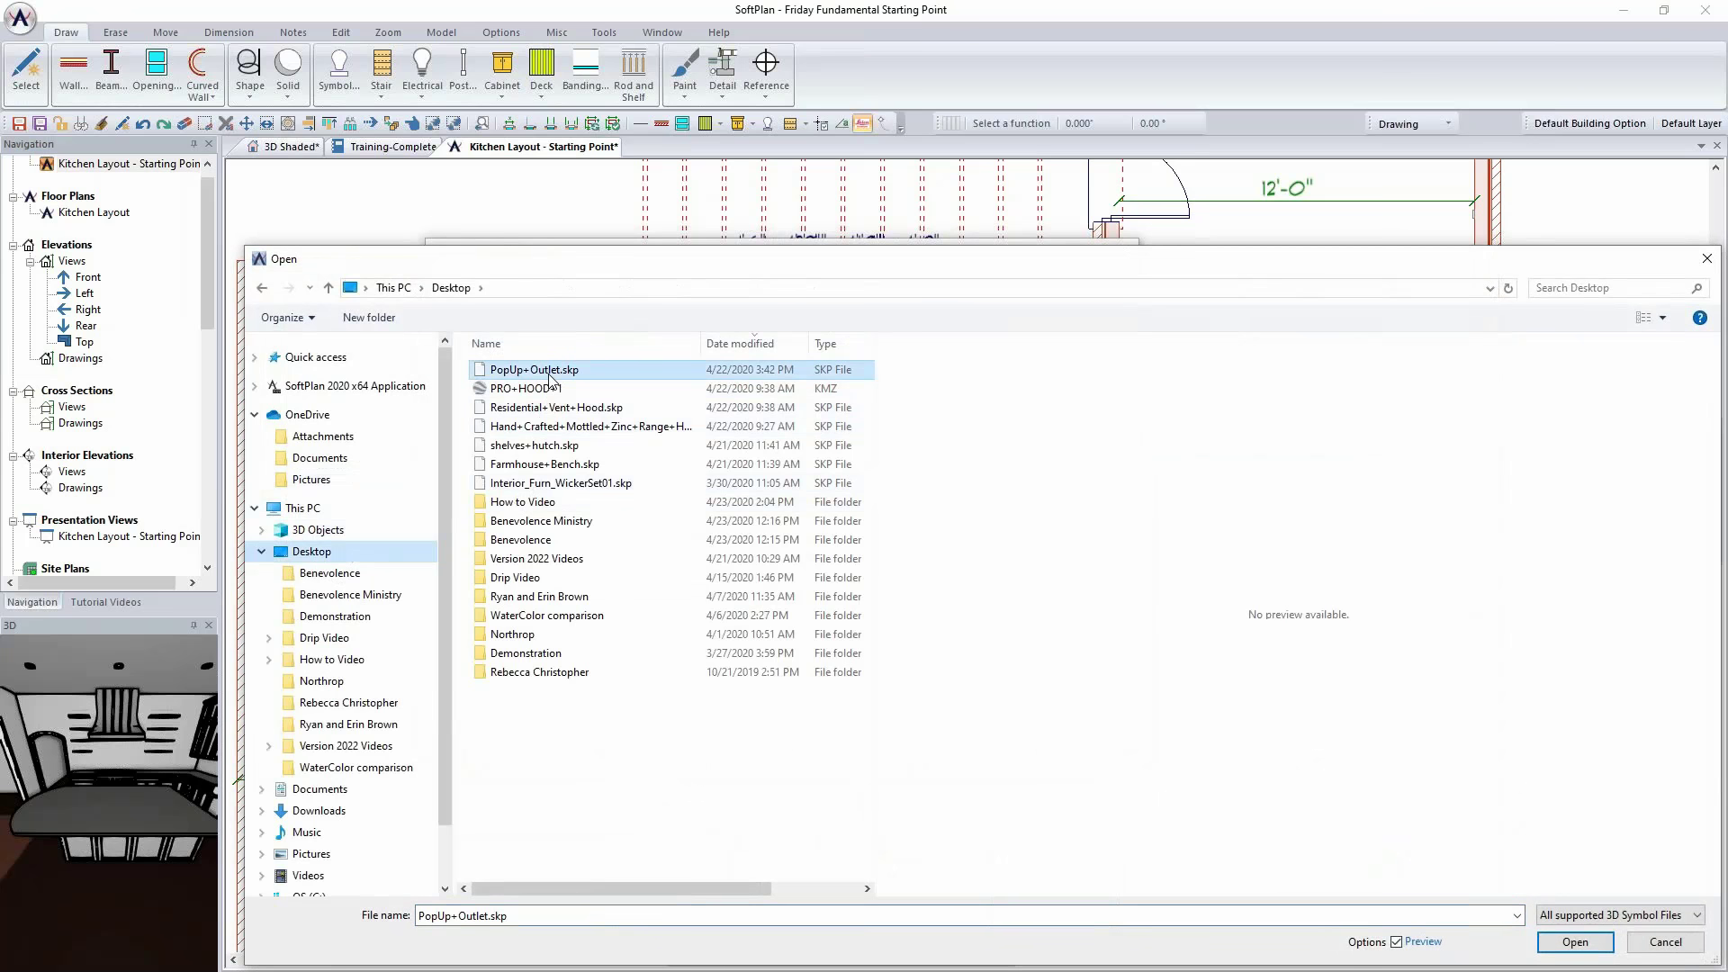
pyautogui.click(1556, 938)
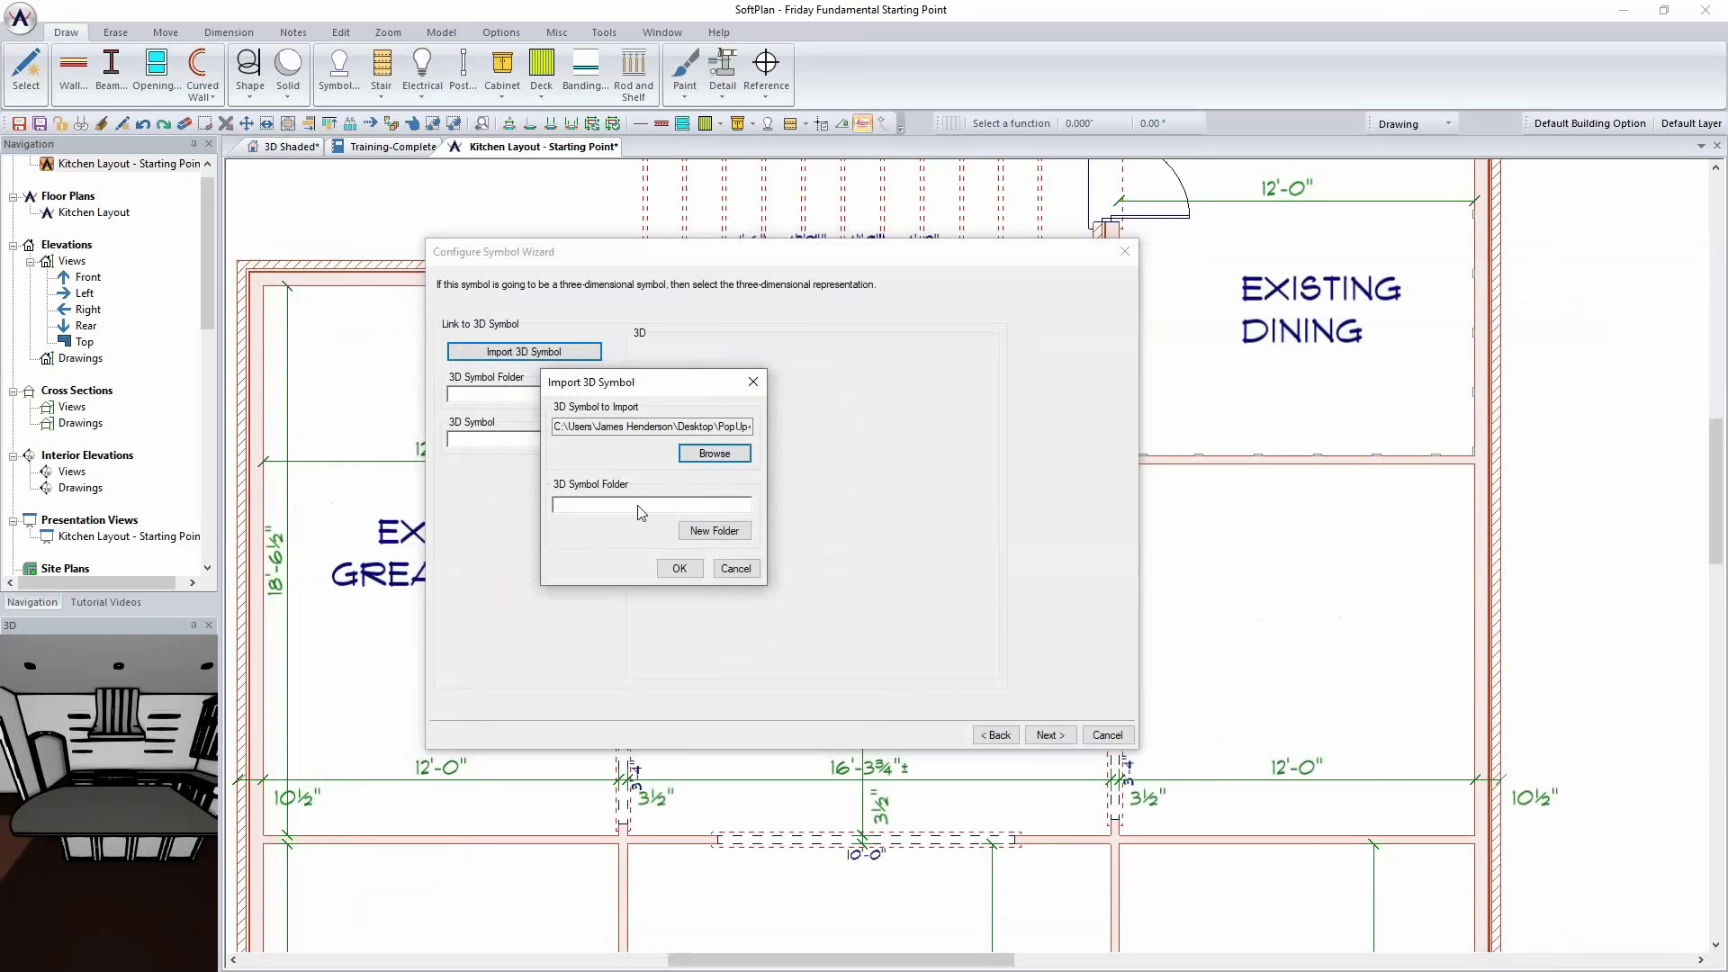
# Step: Create a 3D symbol folder named FF, import the outlet model into it, and rotate its preview
pyautogui.click(711, 530)
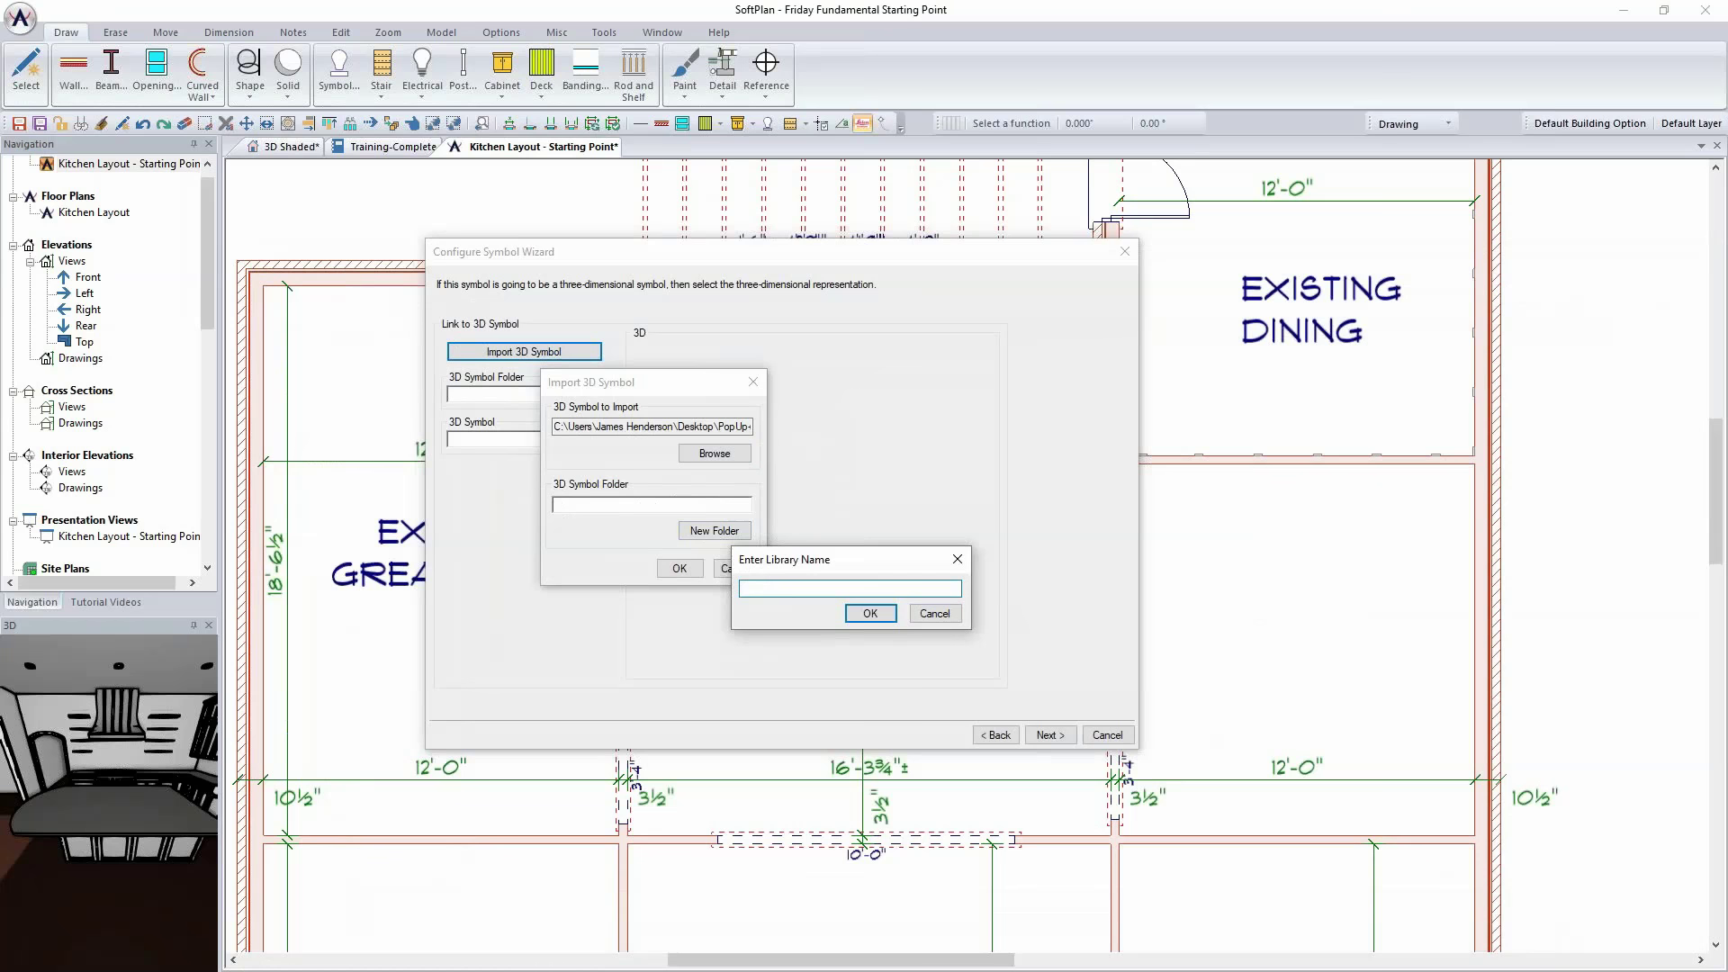
pyautogui.write('FF')
pyautogui.click(872, 613)
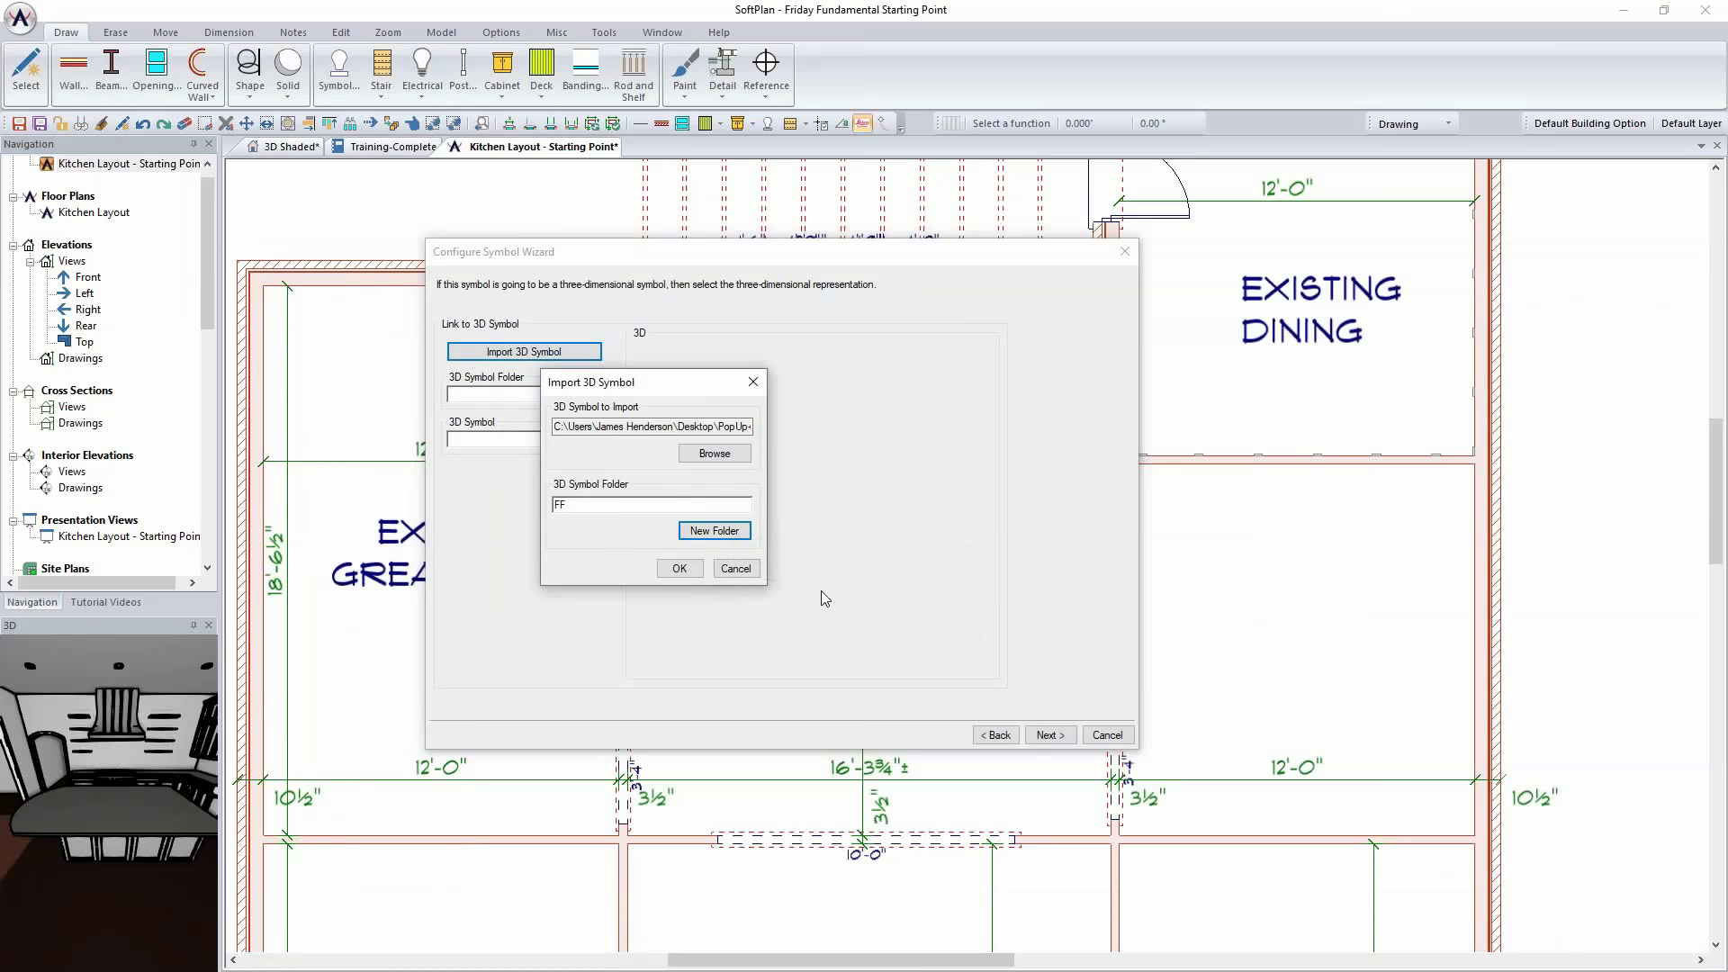
pyautogui.click(680, 569)
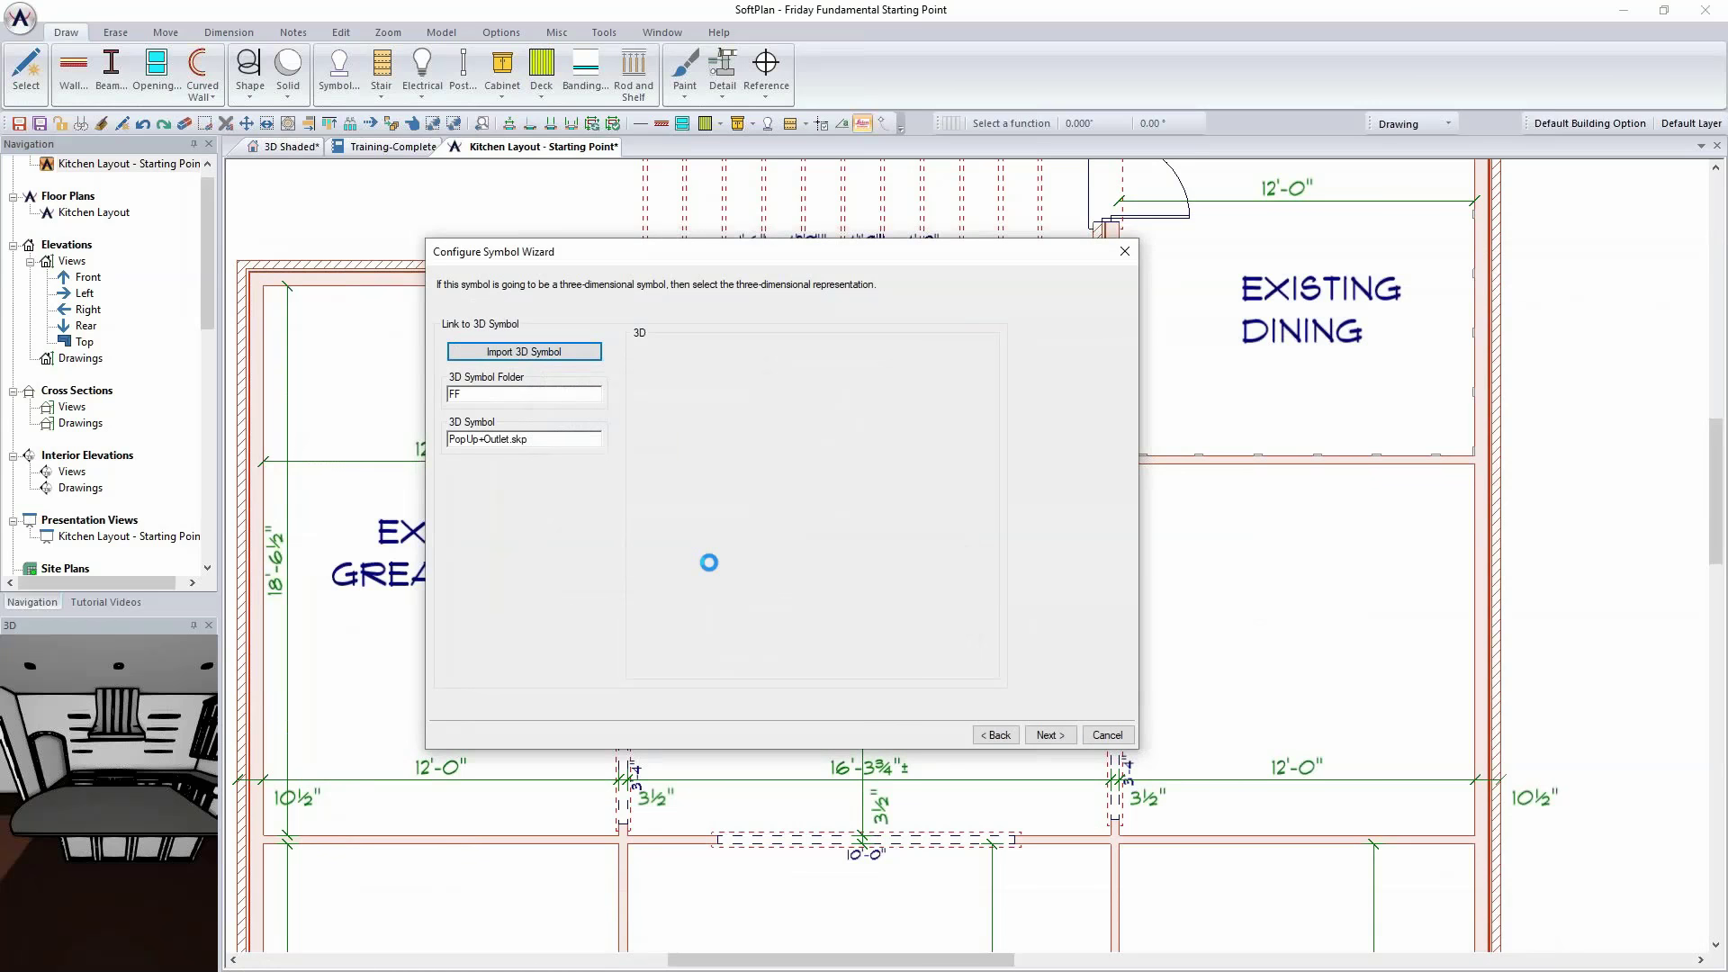
pyautogui.moveTo(756, 558); pyautogui.dragTo(792, 522)
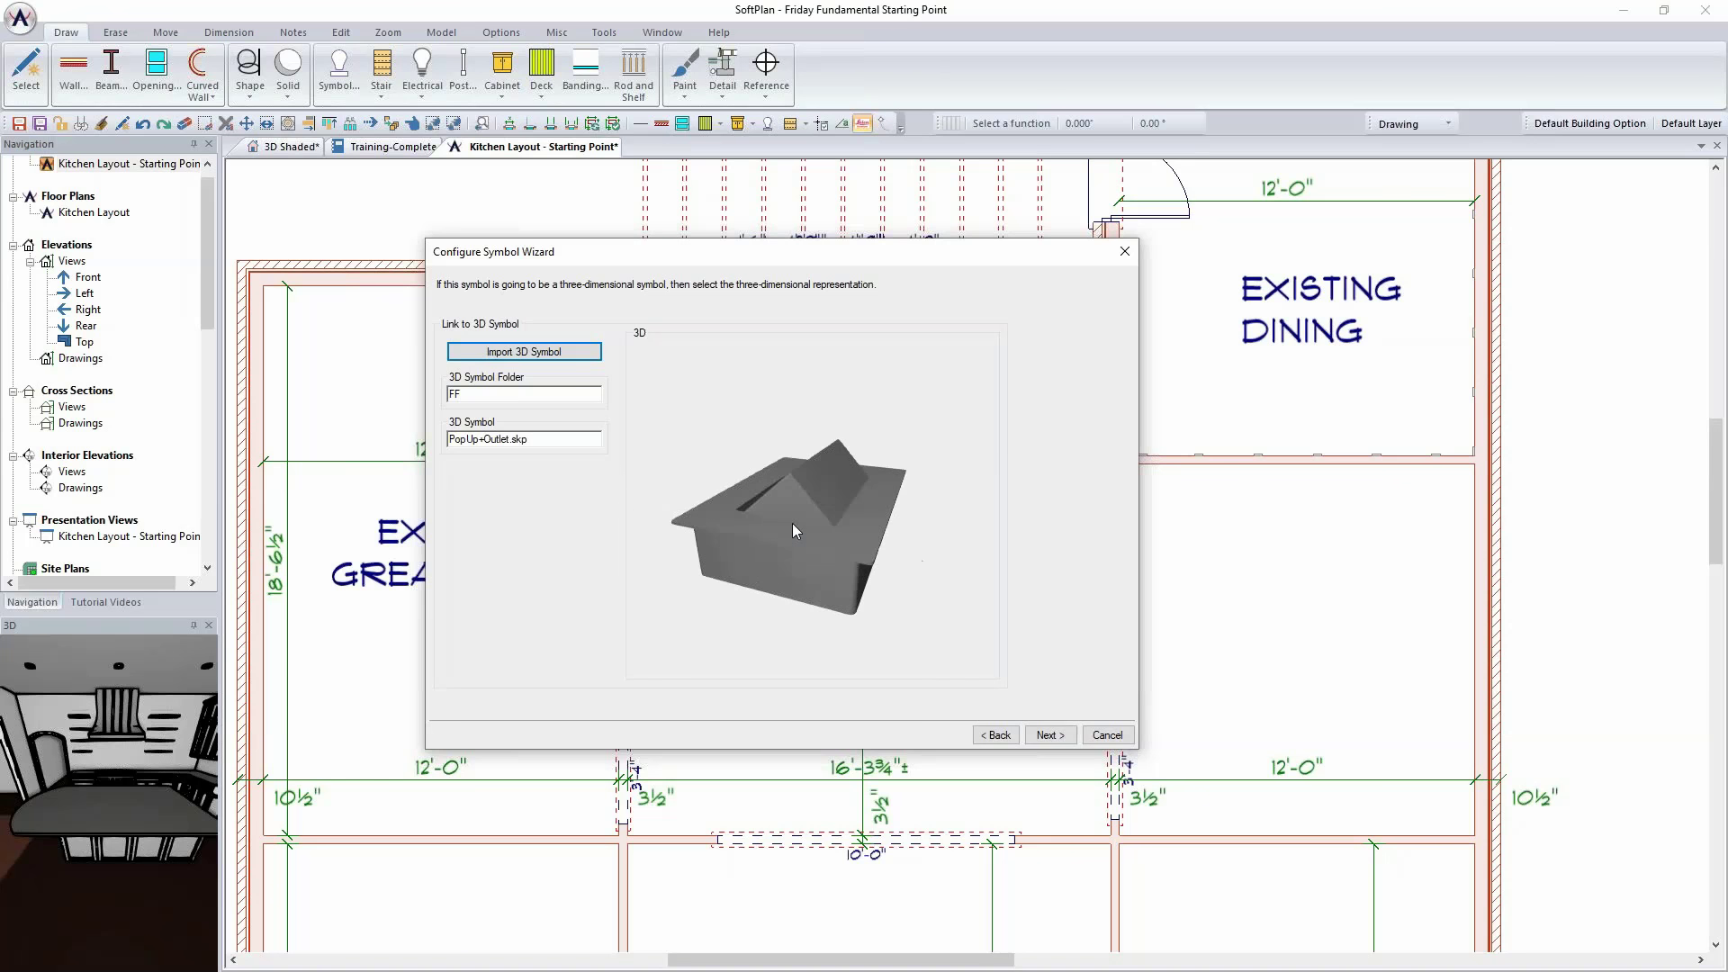
# Step: Reorient the symbol so the view showing the two outlets is its front, keeping the proposed top and left views
pyautogui.click(1049, 736)
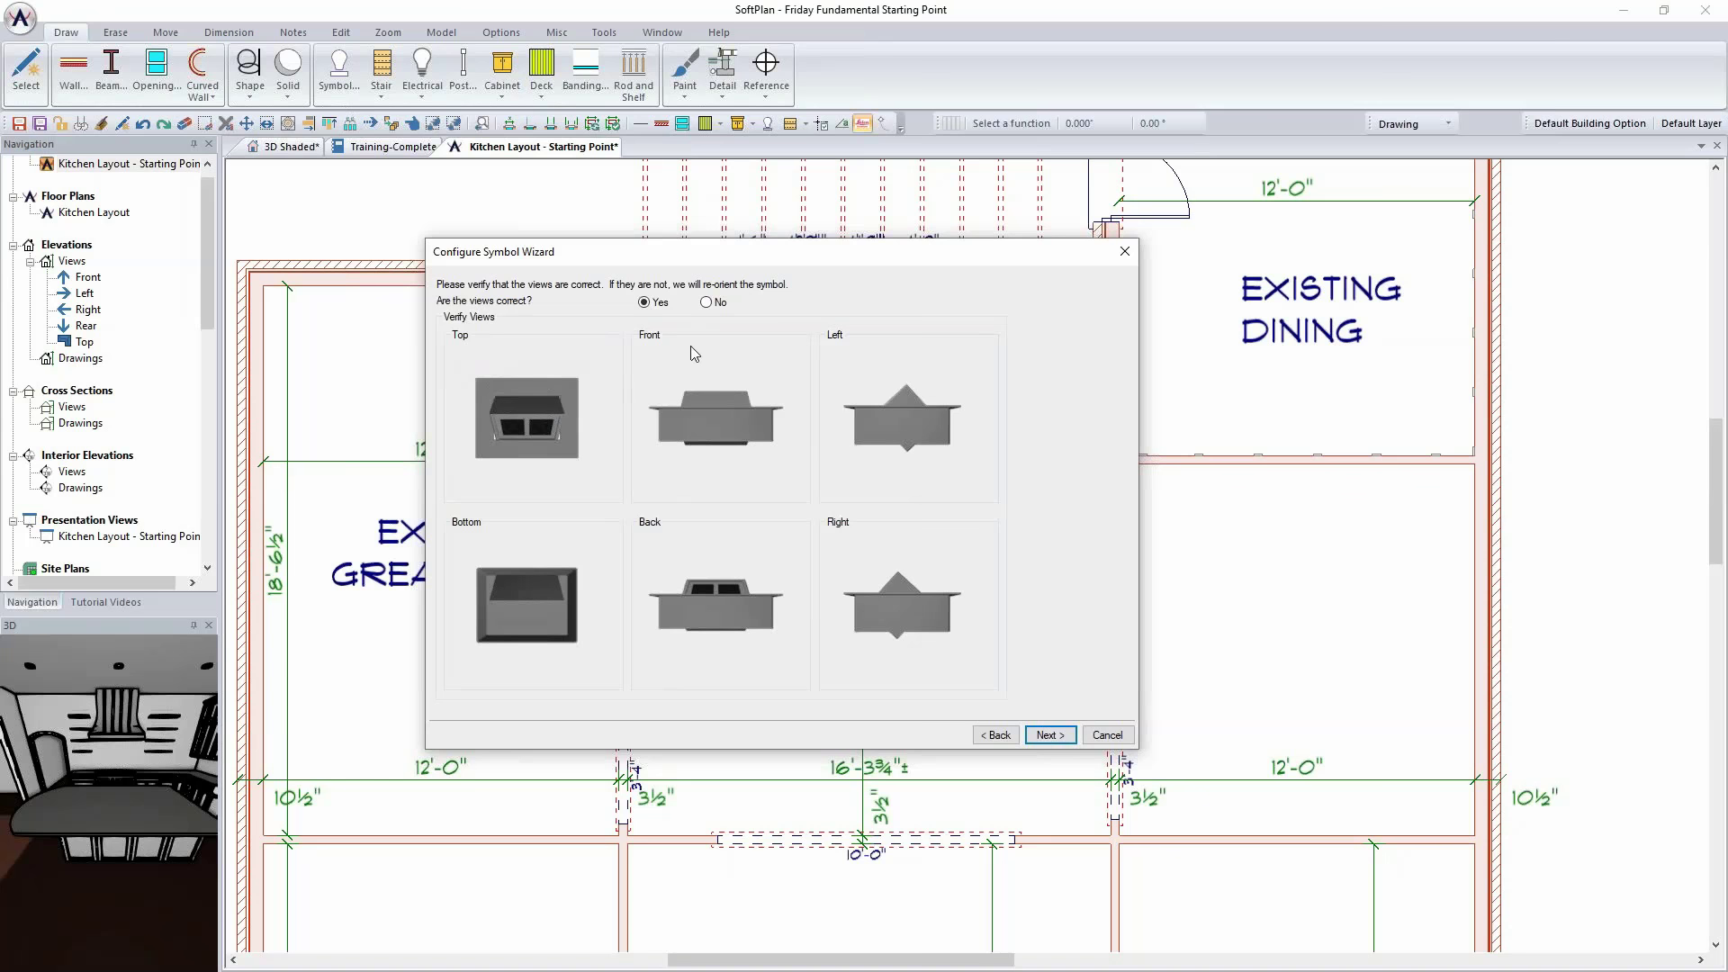
pyautogui.click(719, 302)
pyautogui.click(1047, 735)
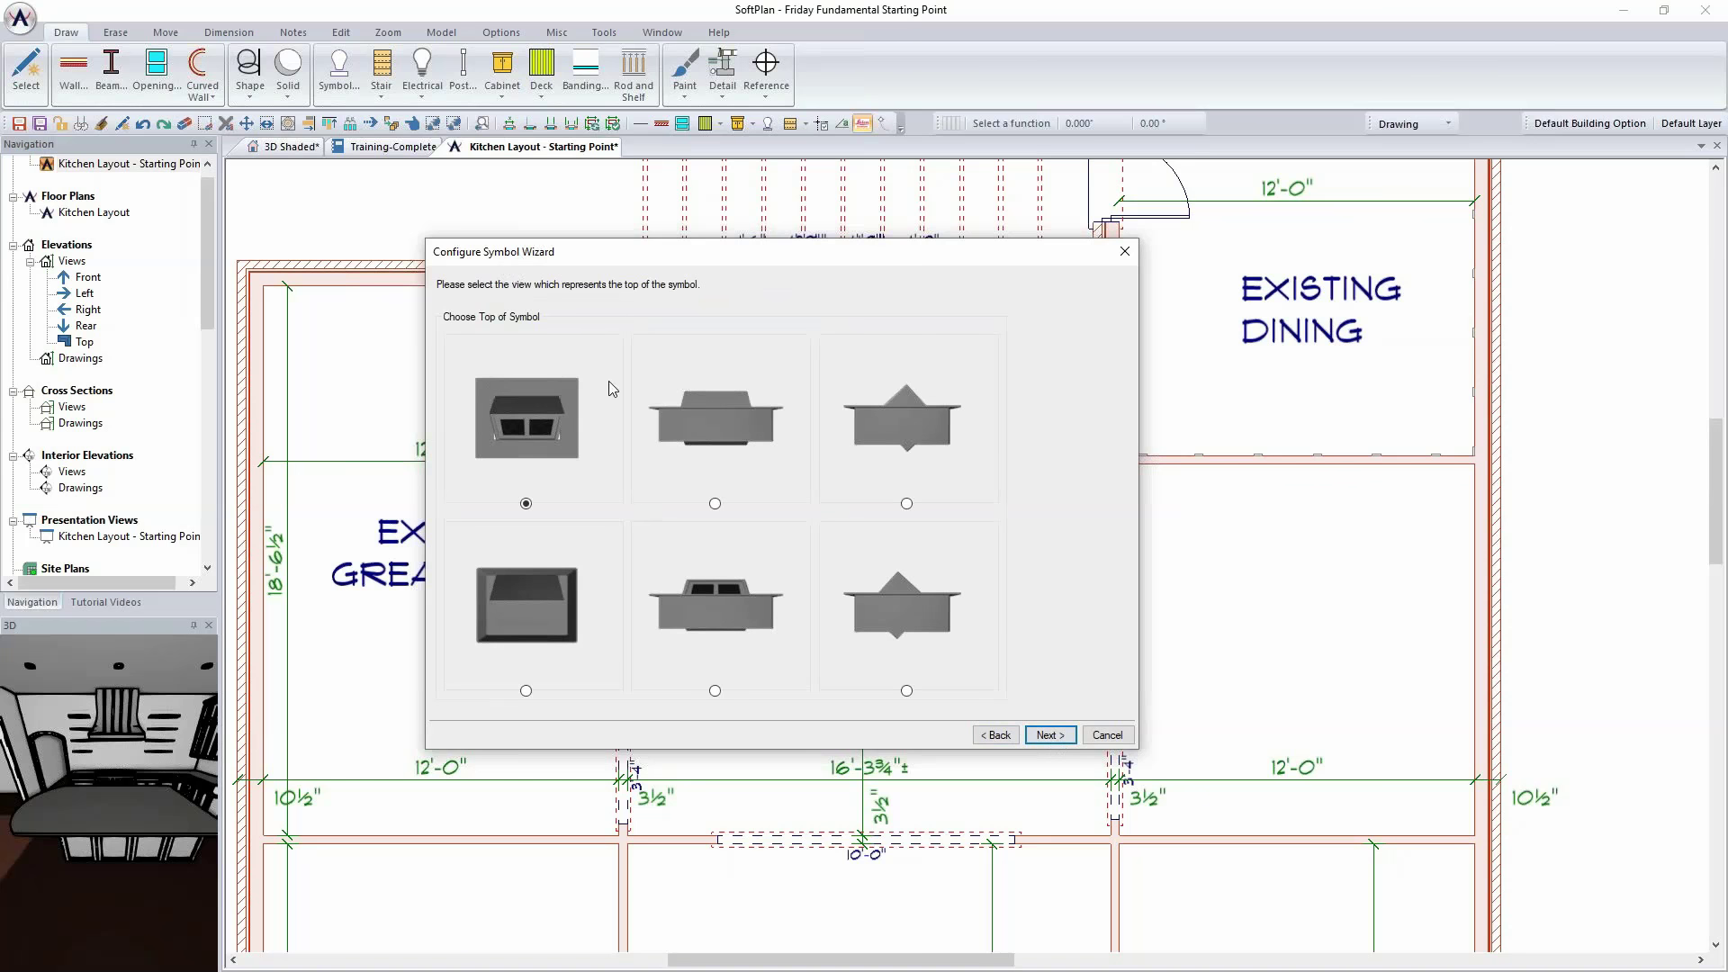
pyautogui.click(1055, 736)
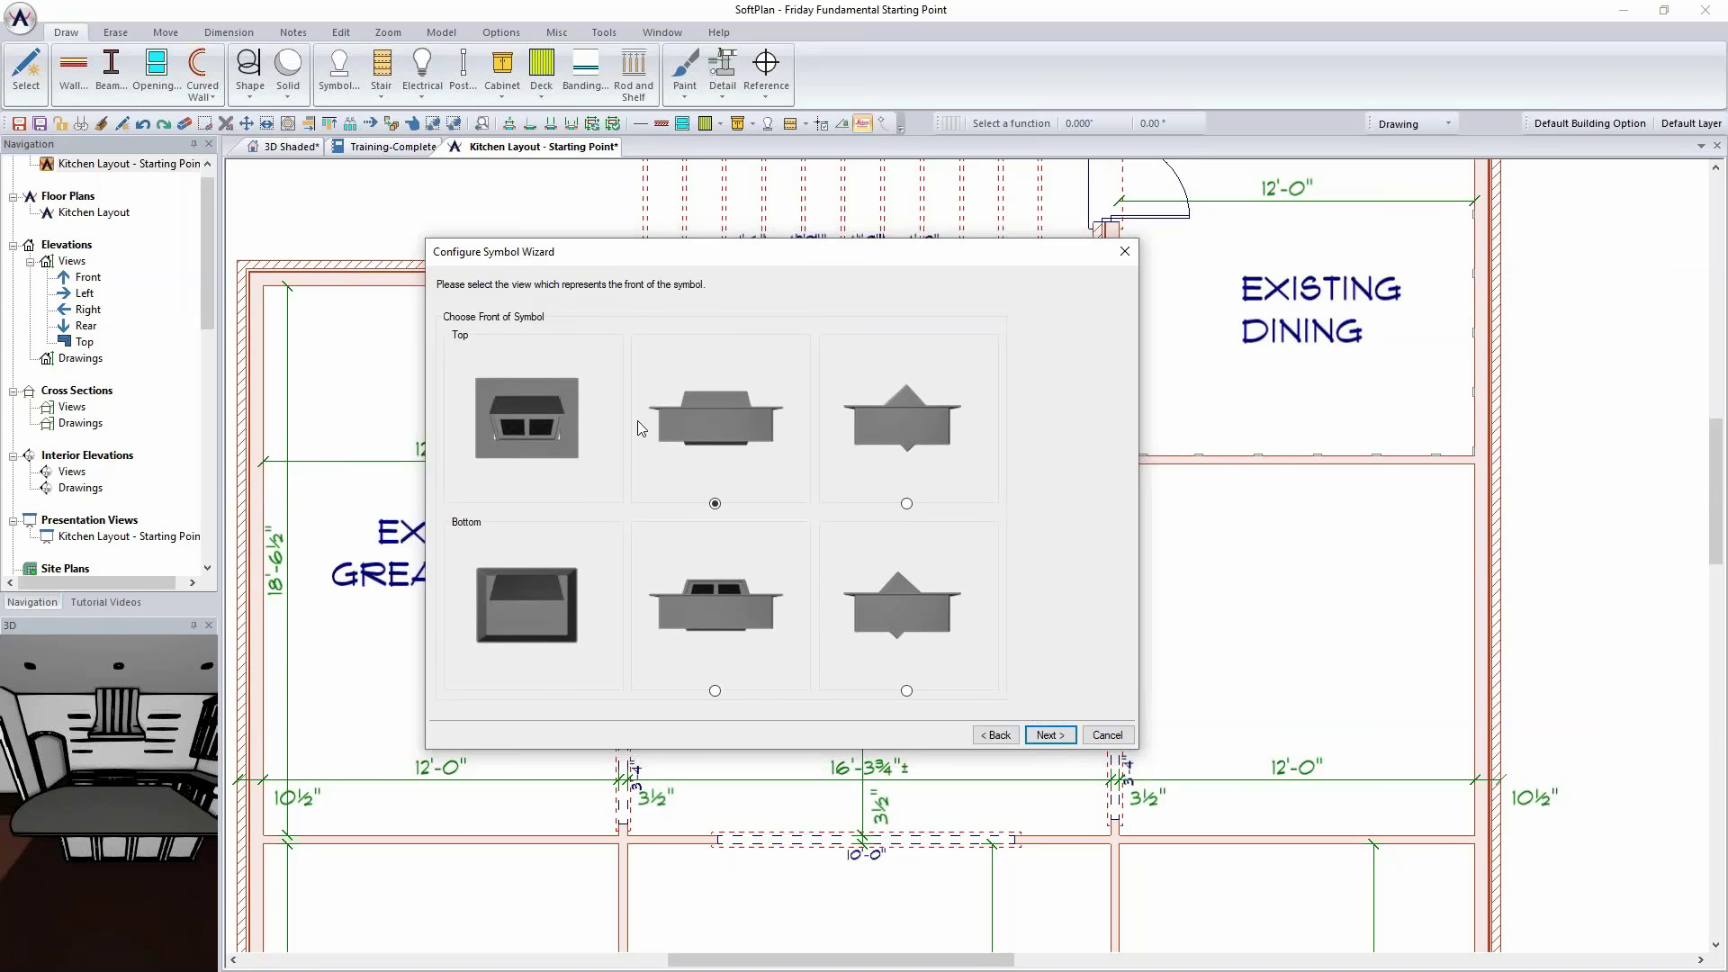
pyautogui.click(716, 691)
pyautogui.click(1050, 735)
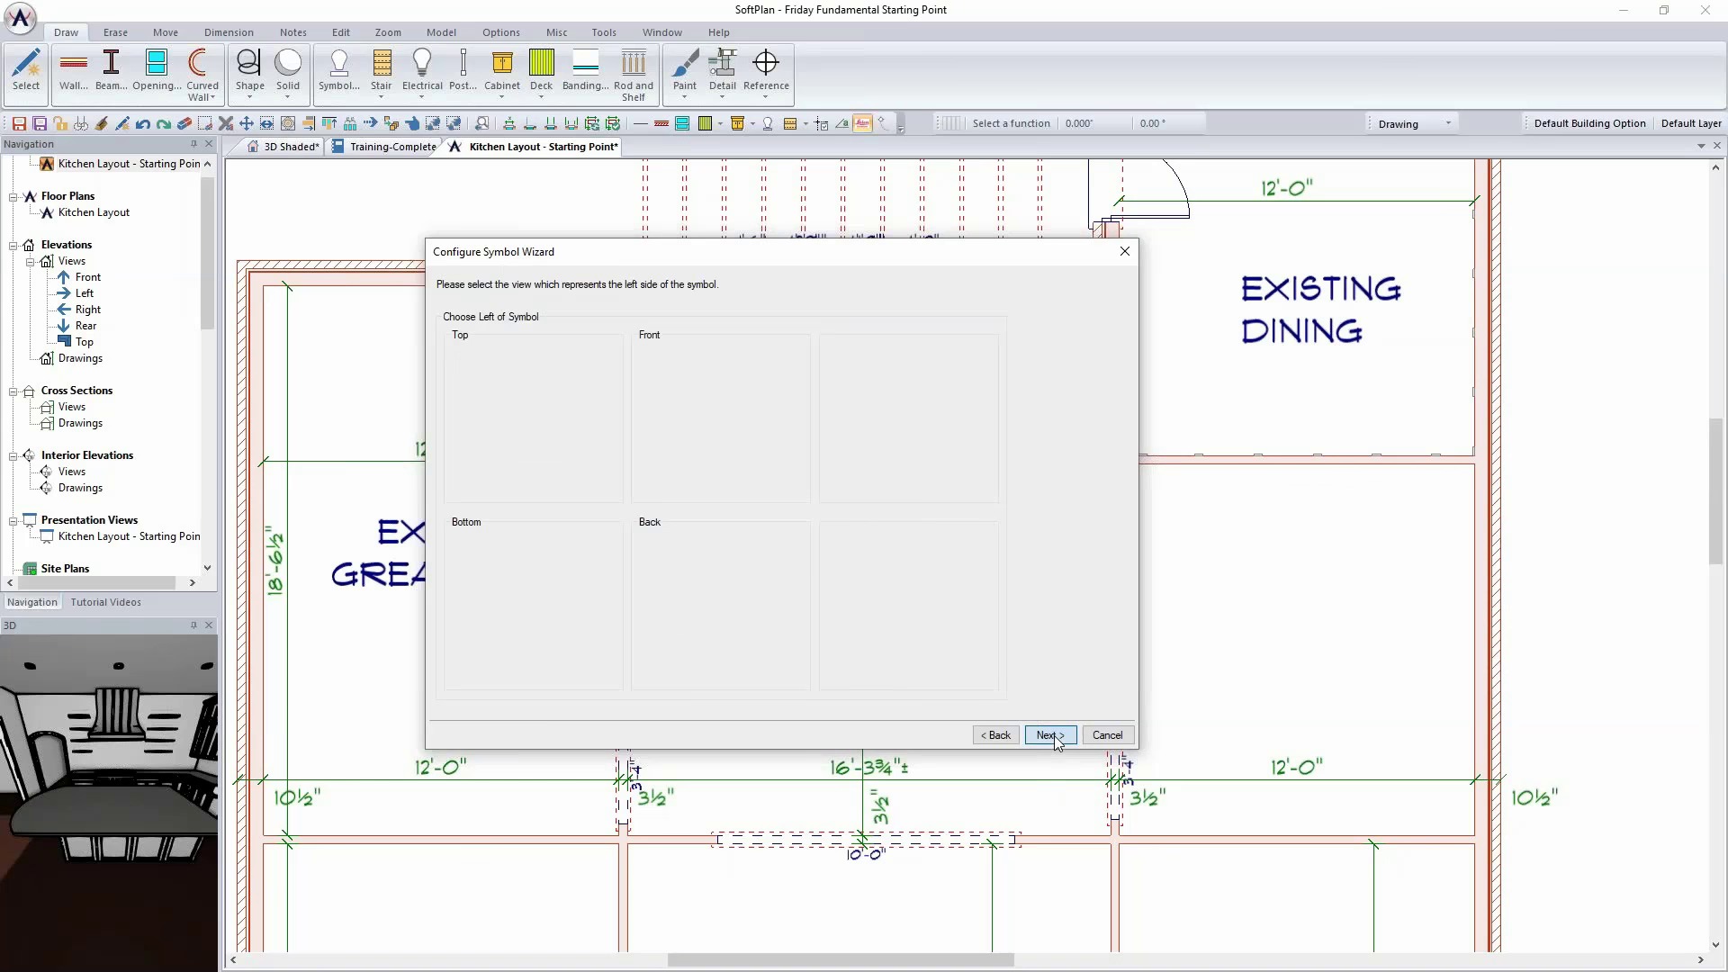
pyautogui.click(1053, 734)
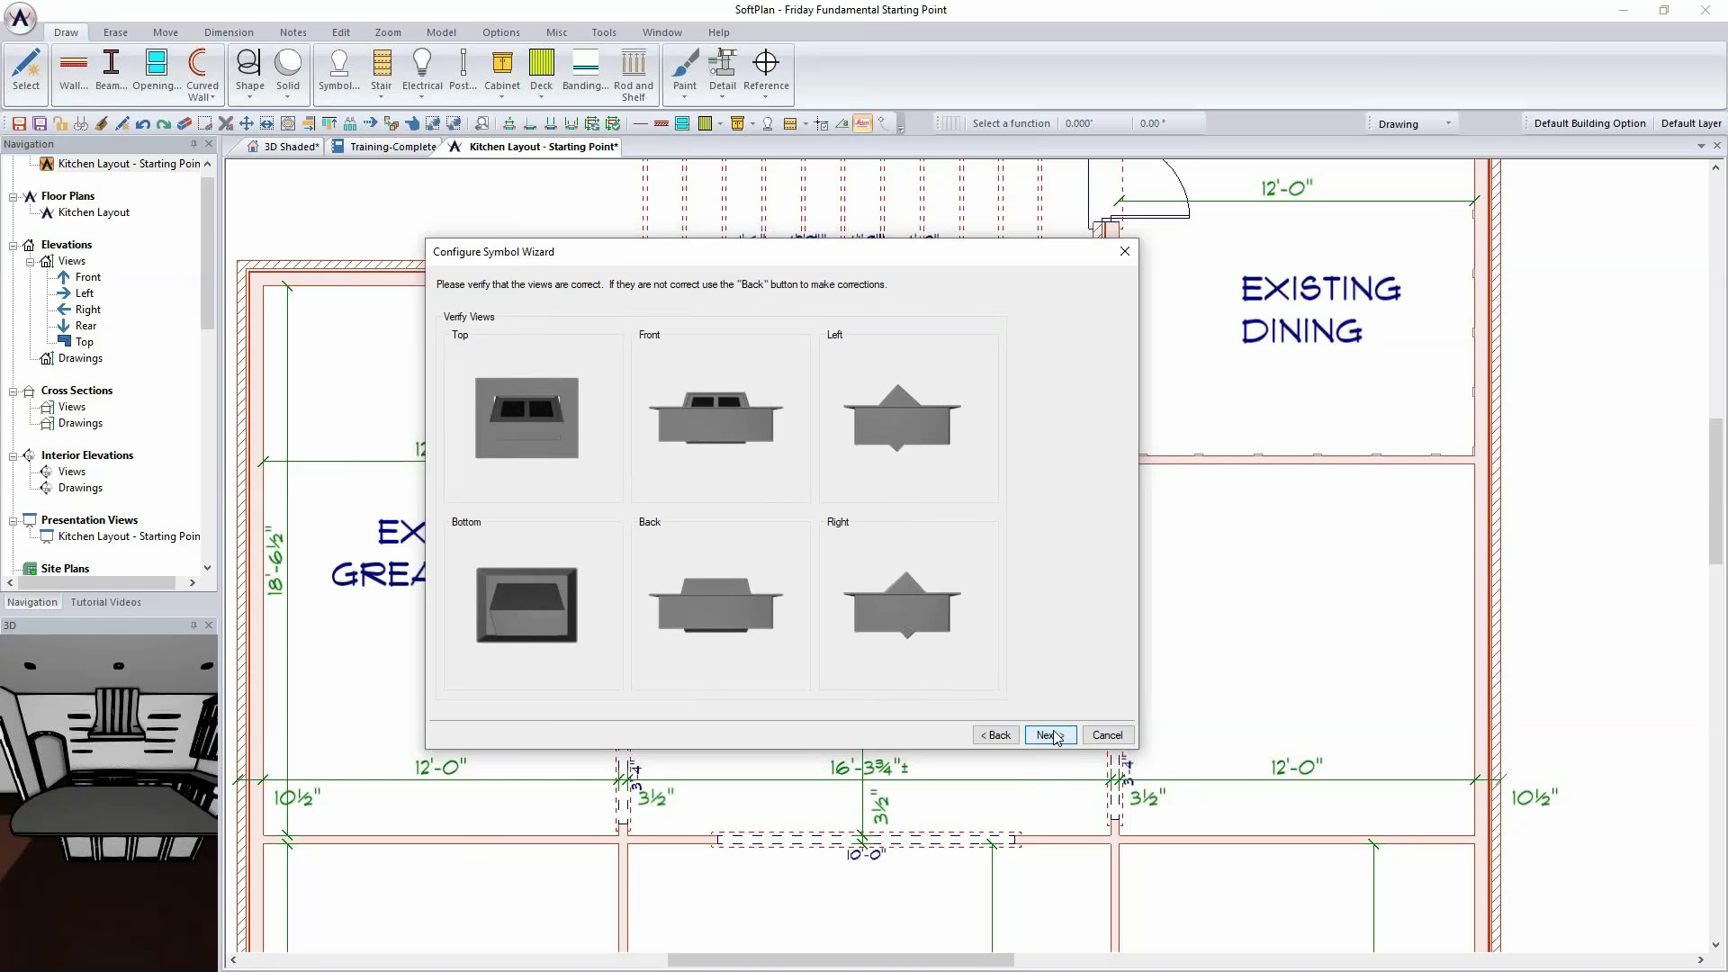
pyautogui.click(1052, 735)
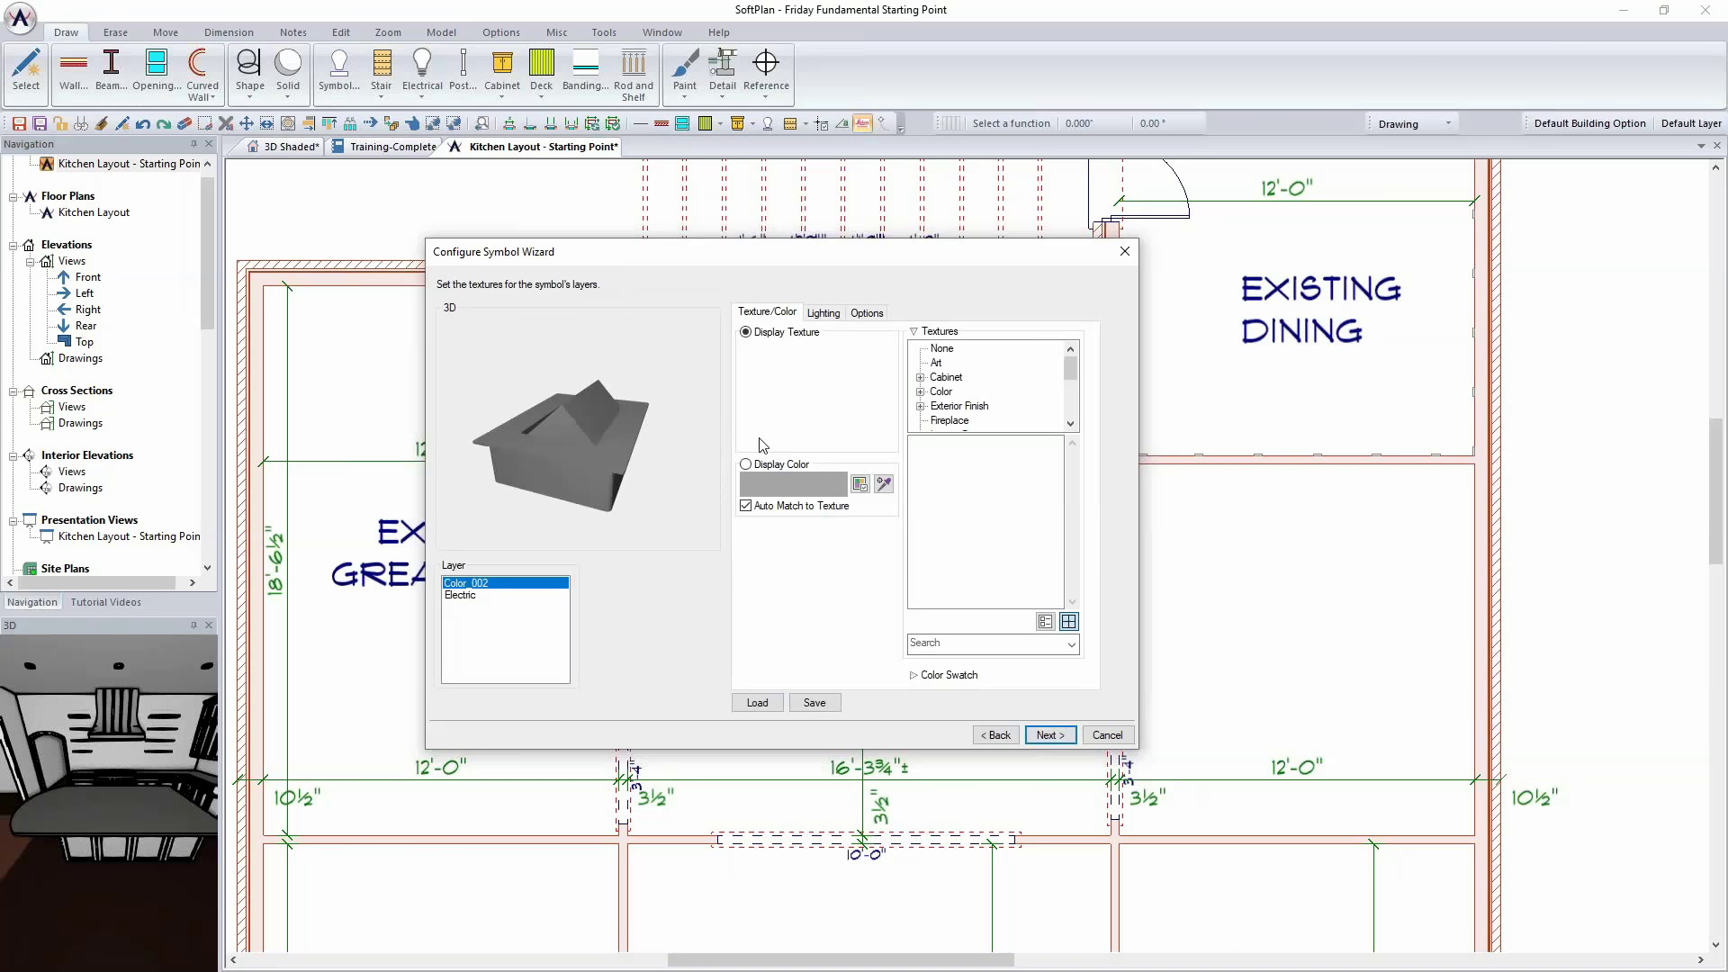
# Step: Accept the outlet symbol's existing layer textures and its depth, width and height
pyautogui.click(1047, 736)
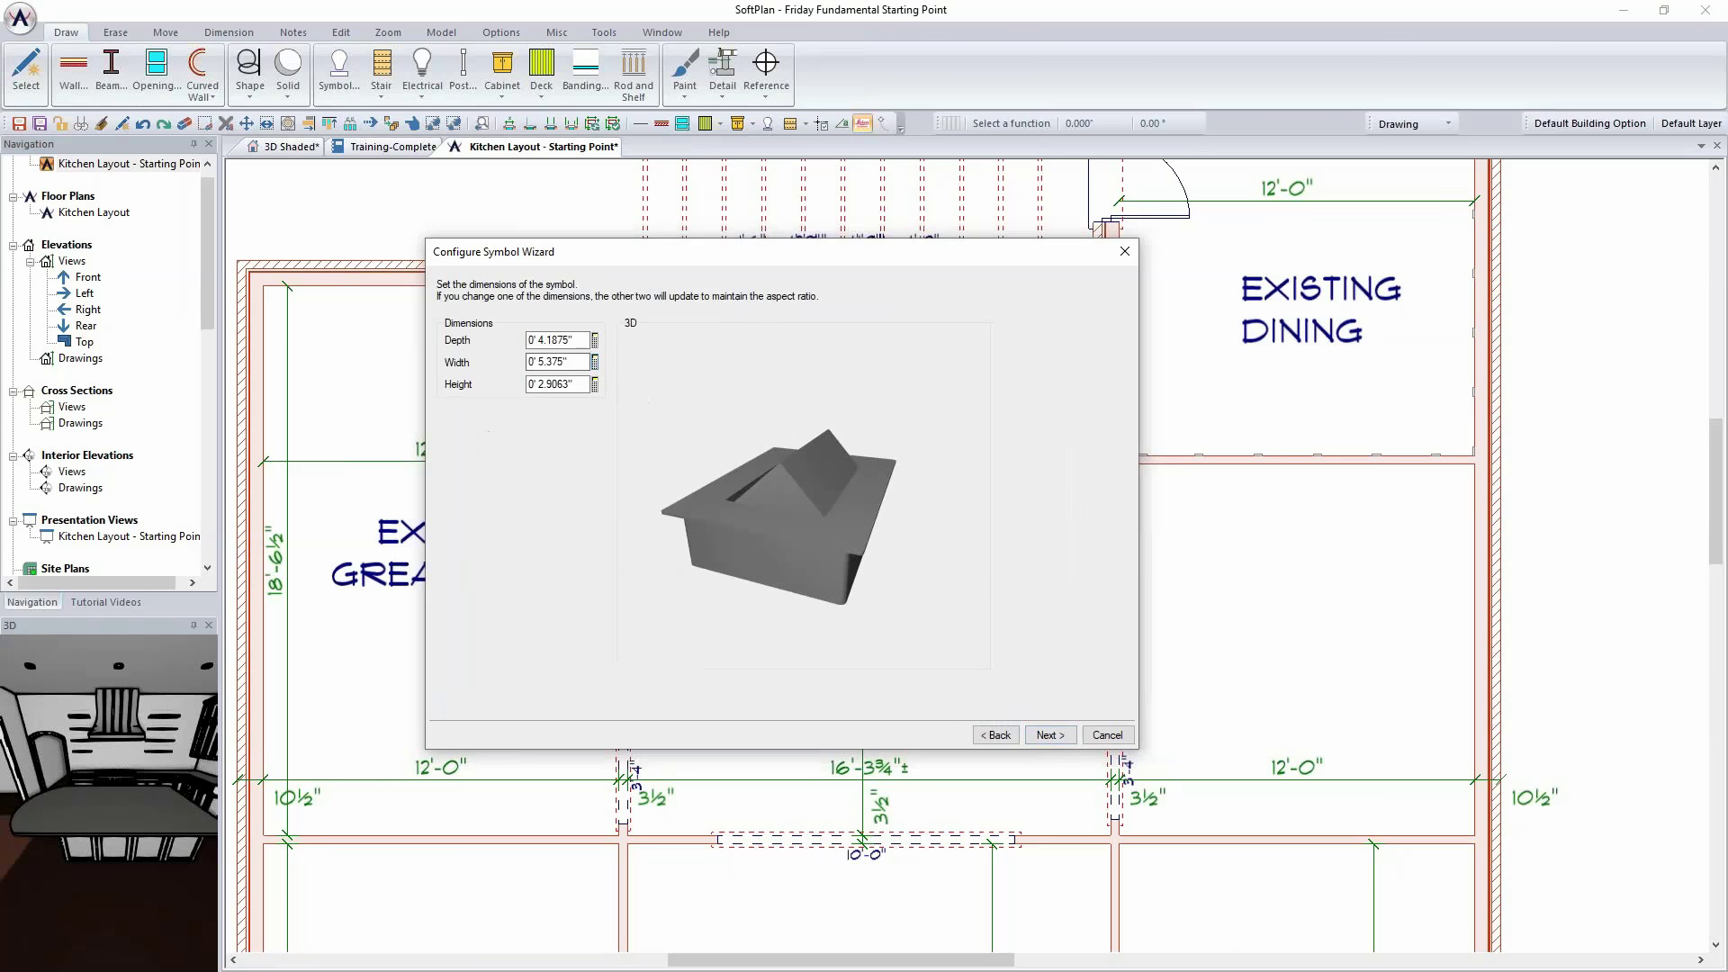
pyautogui.press('Tab')
pyautogui.click(1049, 736)
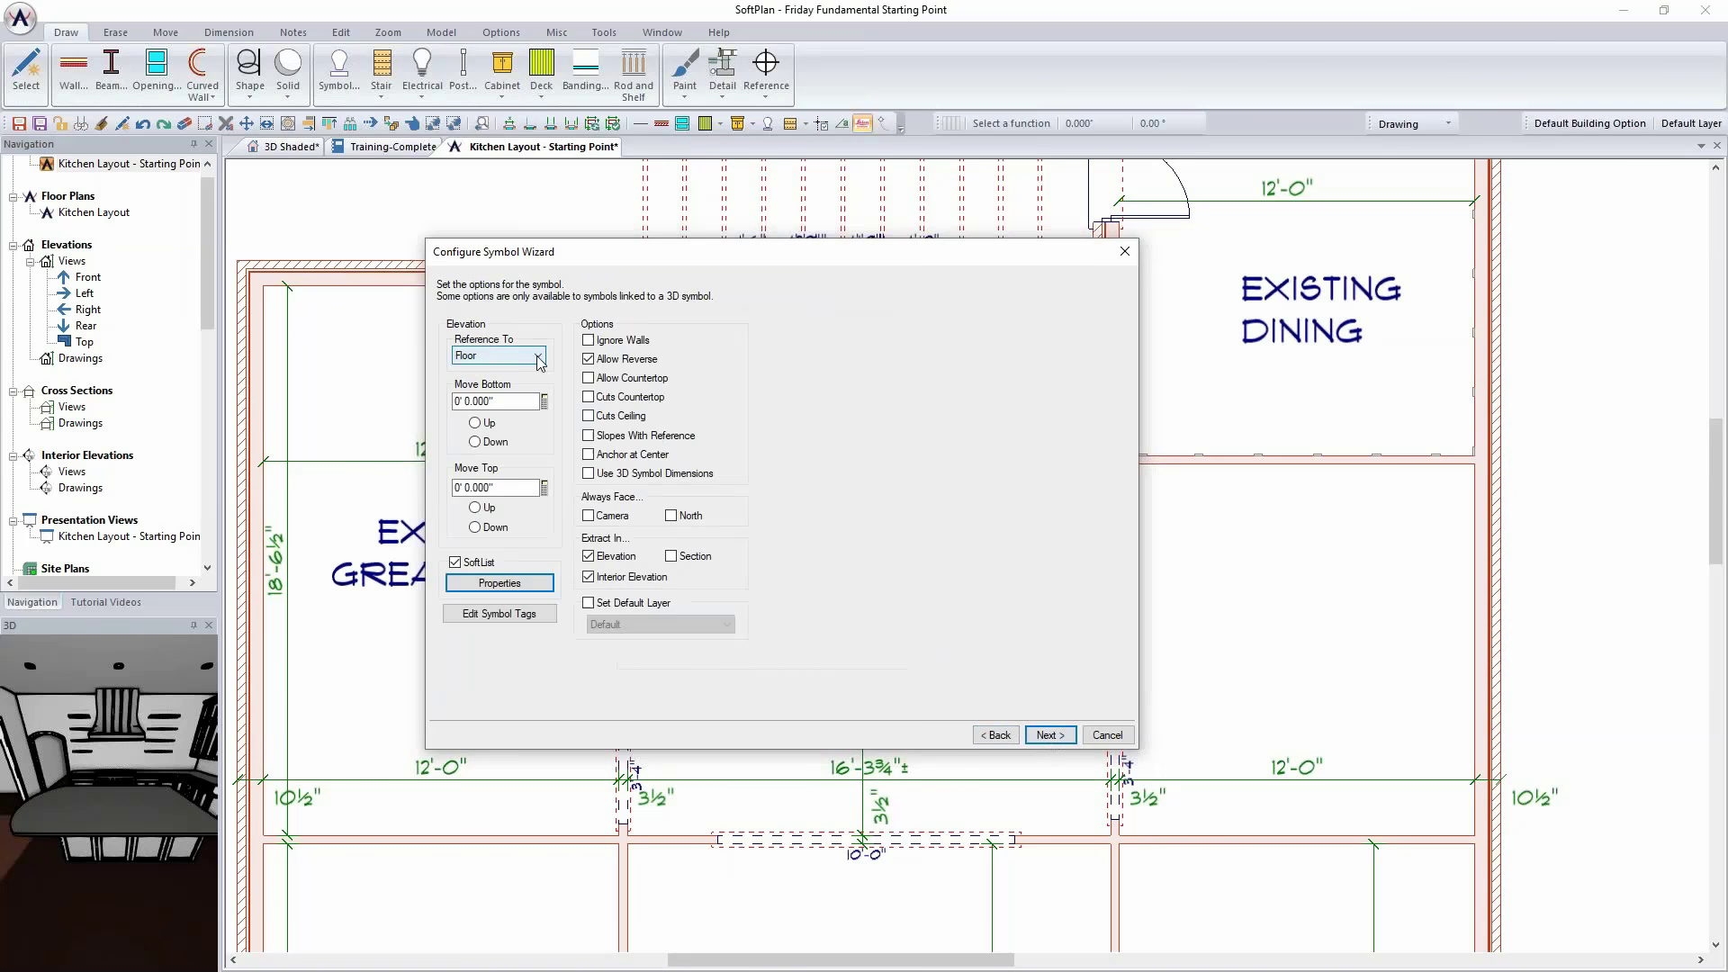
# Step: Reference the outlet symbol's elevation to Floor and open its Move Bottom offset for editing
pyautogui.click(538, 360)
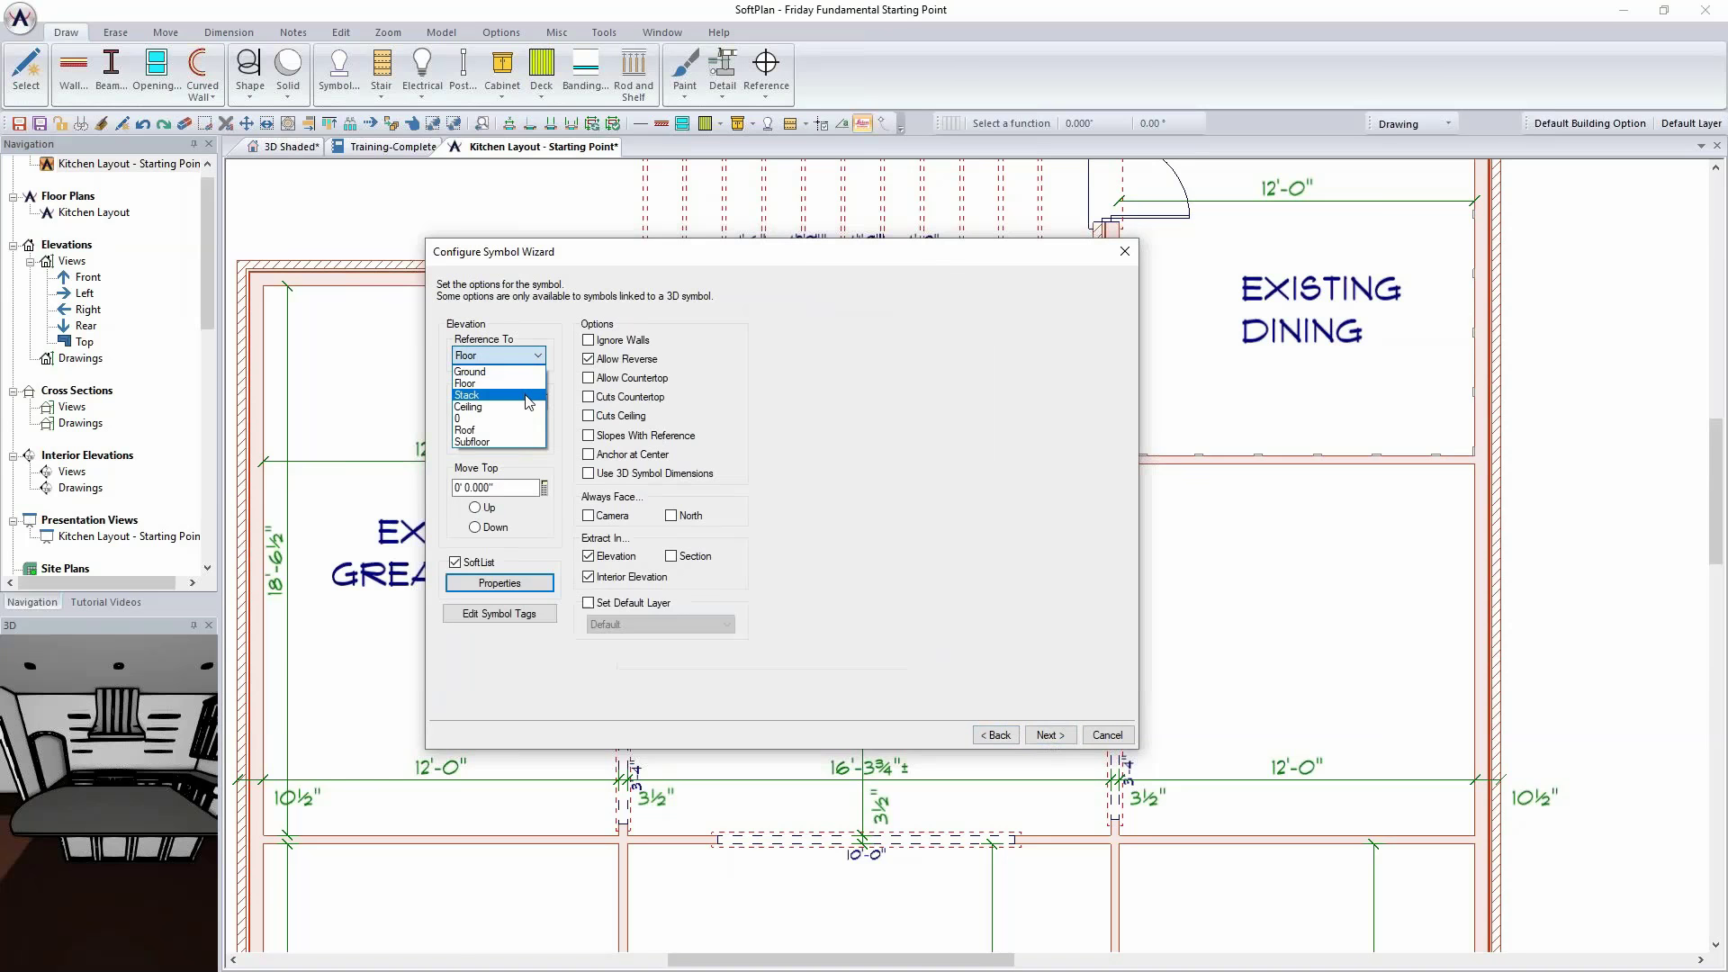
pyautogui.click(504, 383)
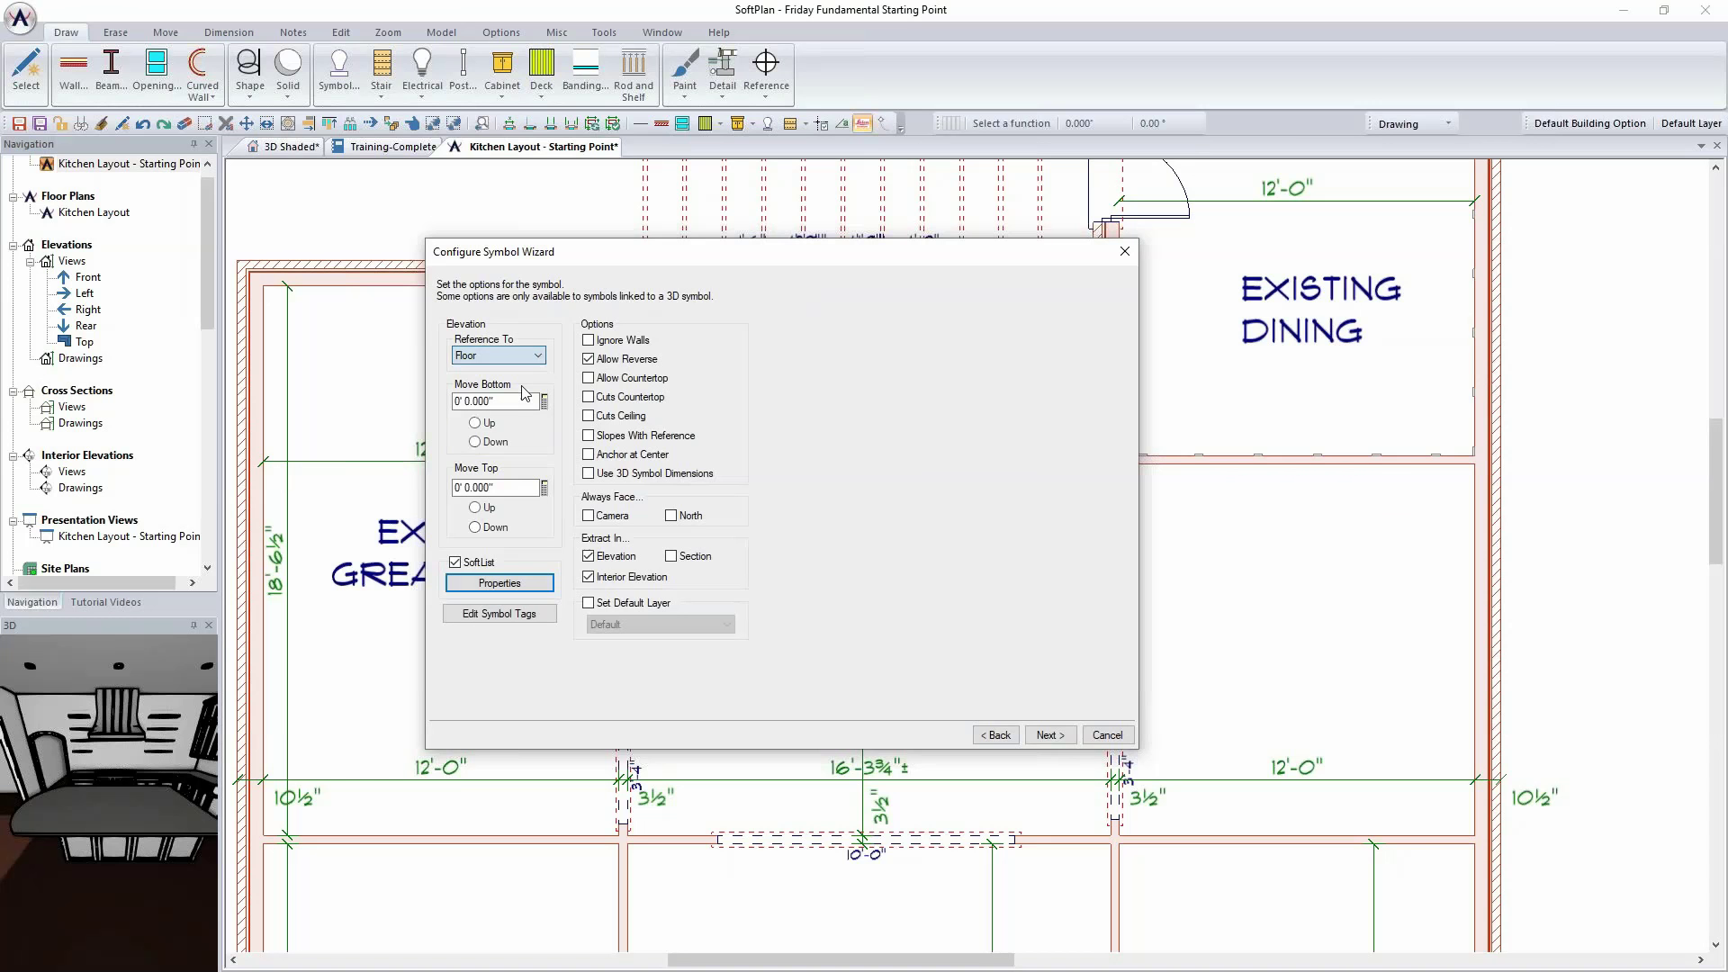
pyautogui.doubleClick(505, 399)
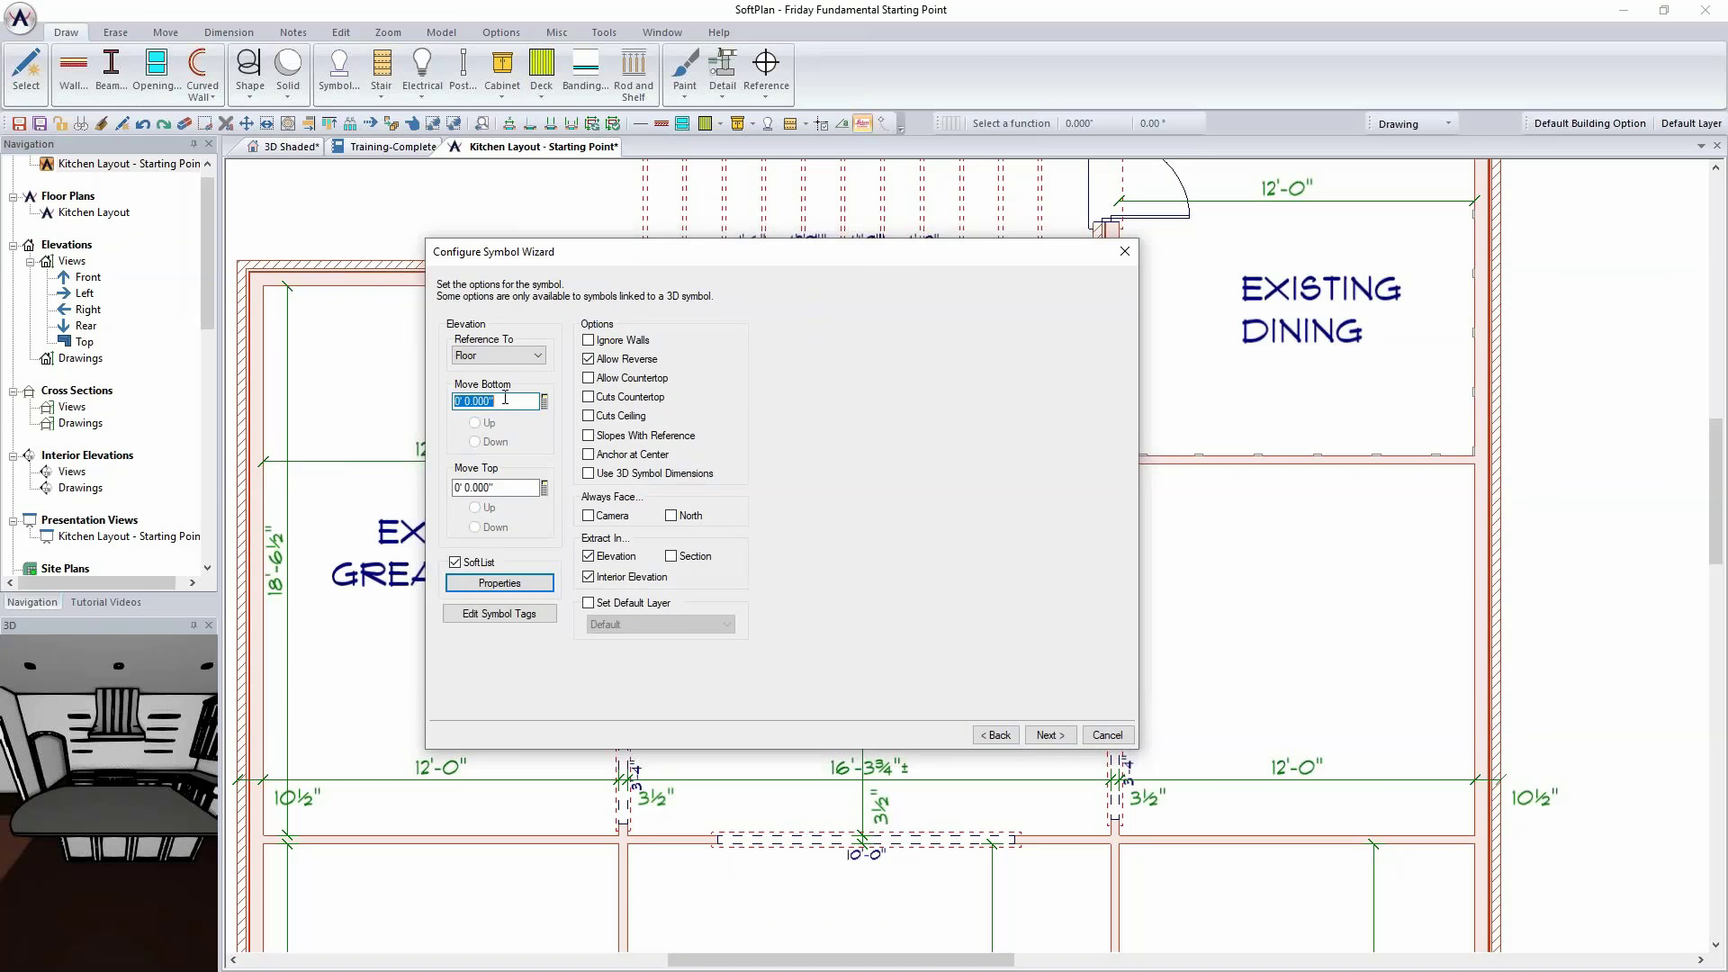
# Step: Raise the pop-up outlet symbol's bottom 2' 9.000" from the floor and finish creating the symbol
pyautogui.click(995, 736)
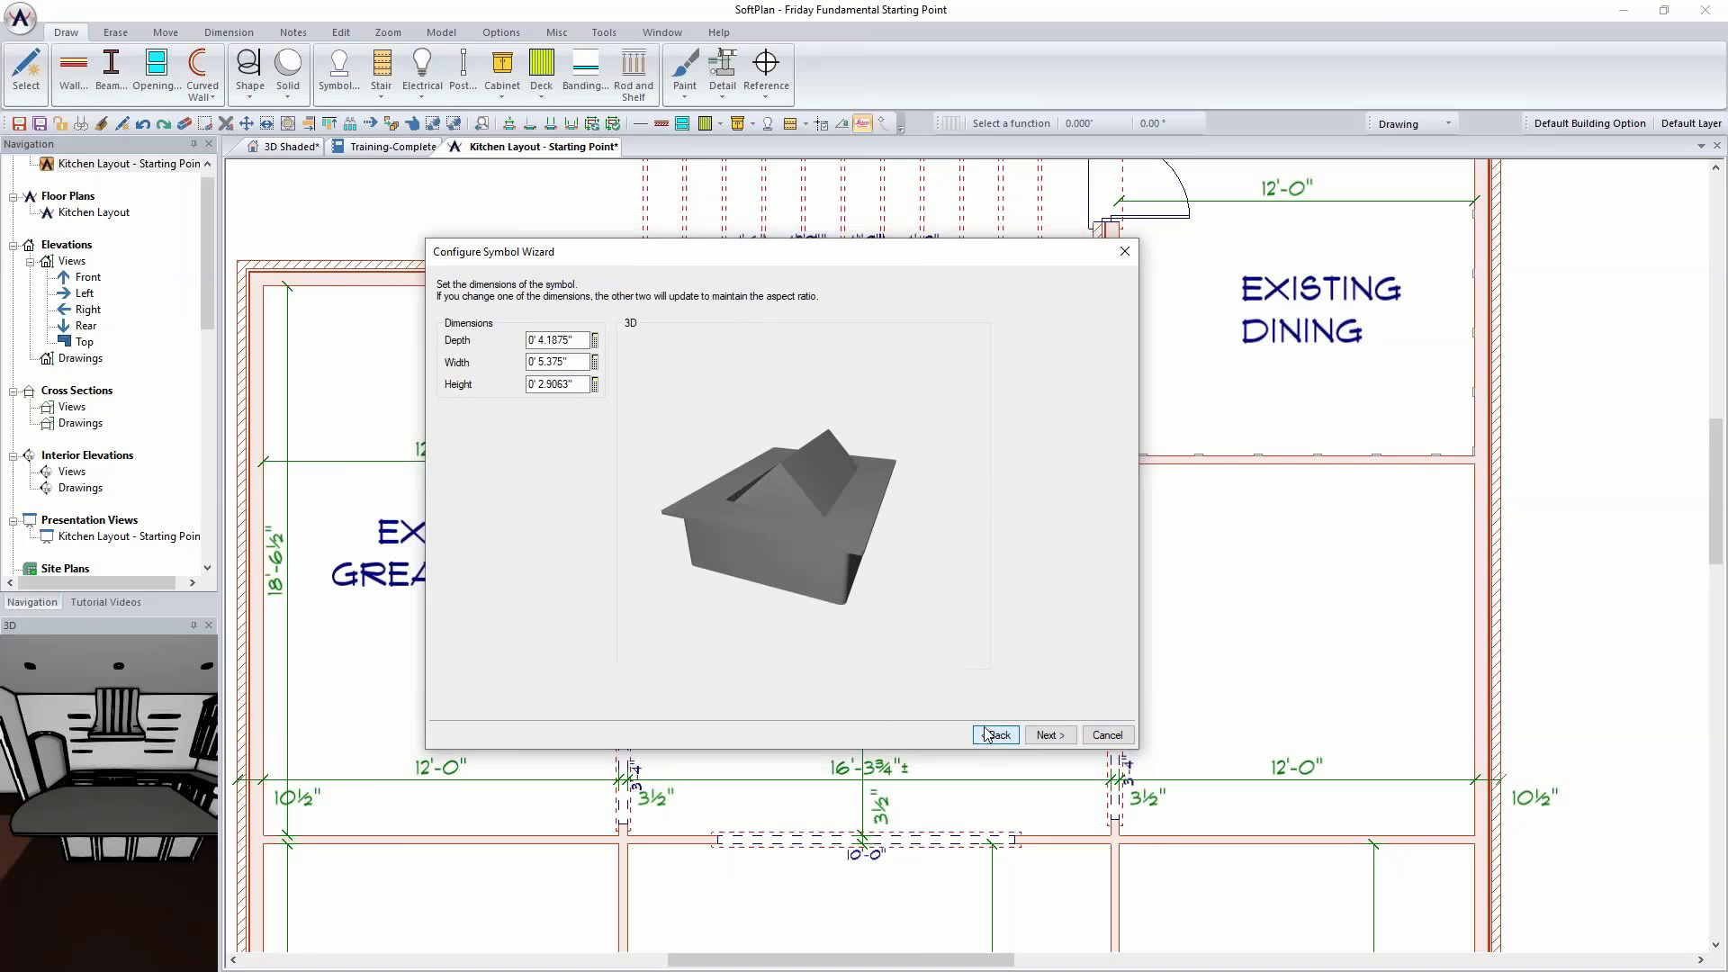
pyautogui.click(585, 384)
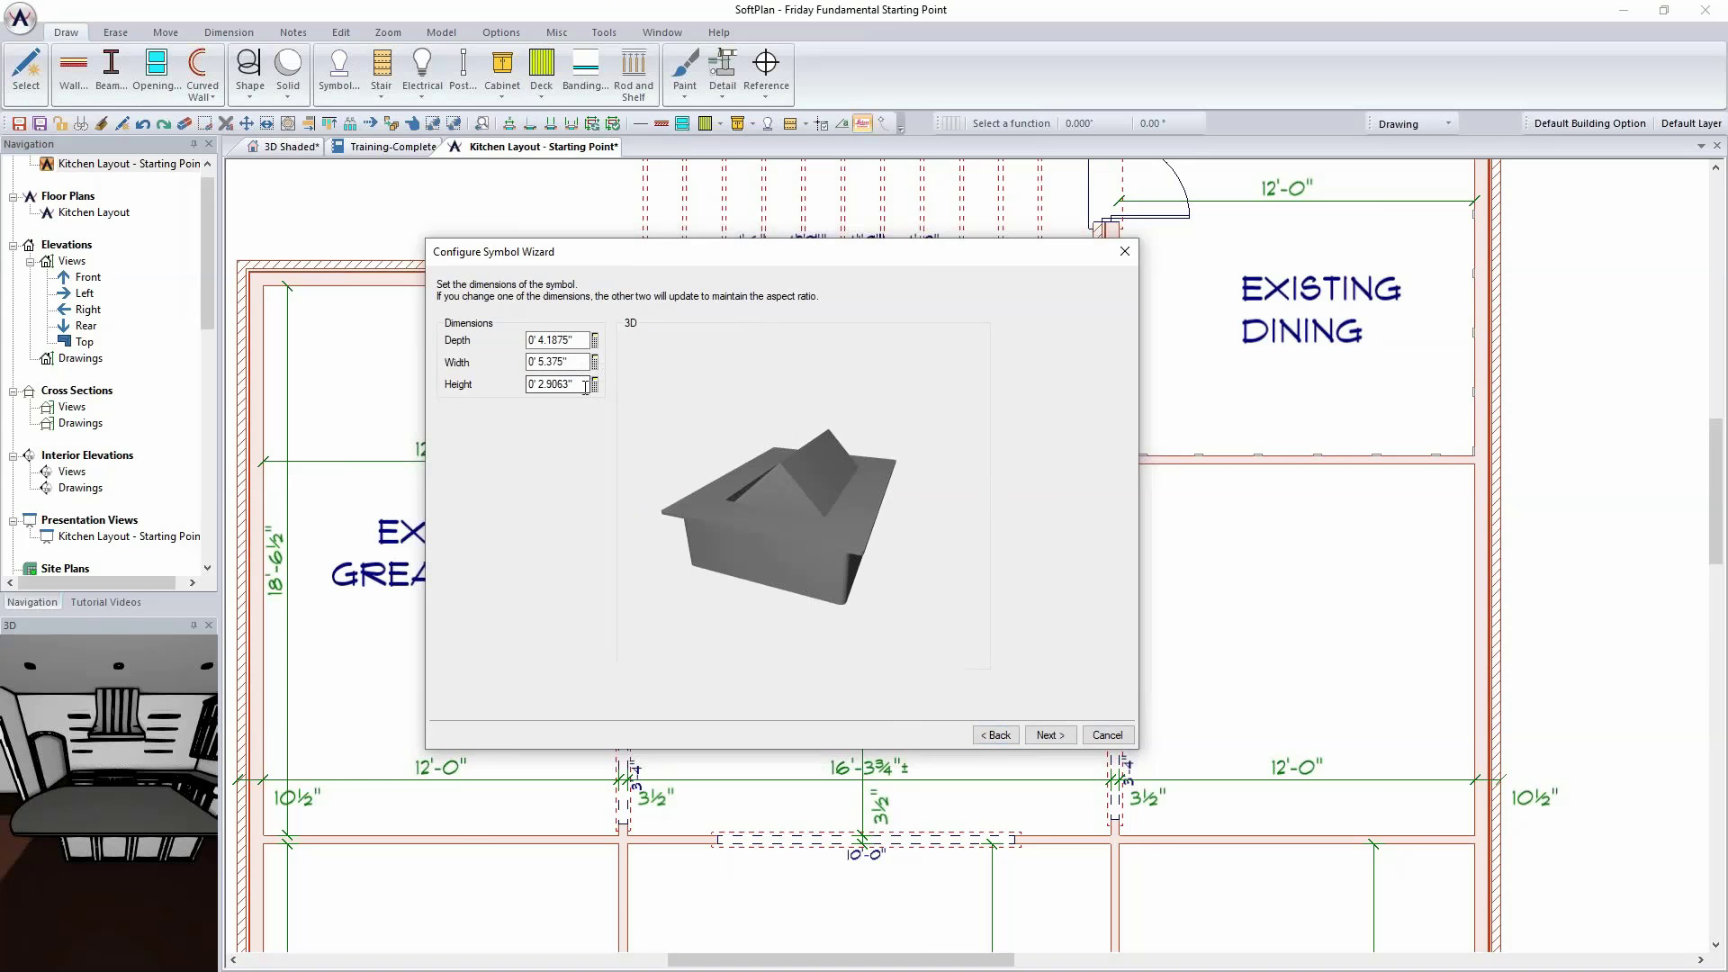
pyautogui.click(1047, 735)
pyautogui.click(512, 400)
pyautogui.write('33')
pyautogui.press('Tab')
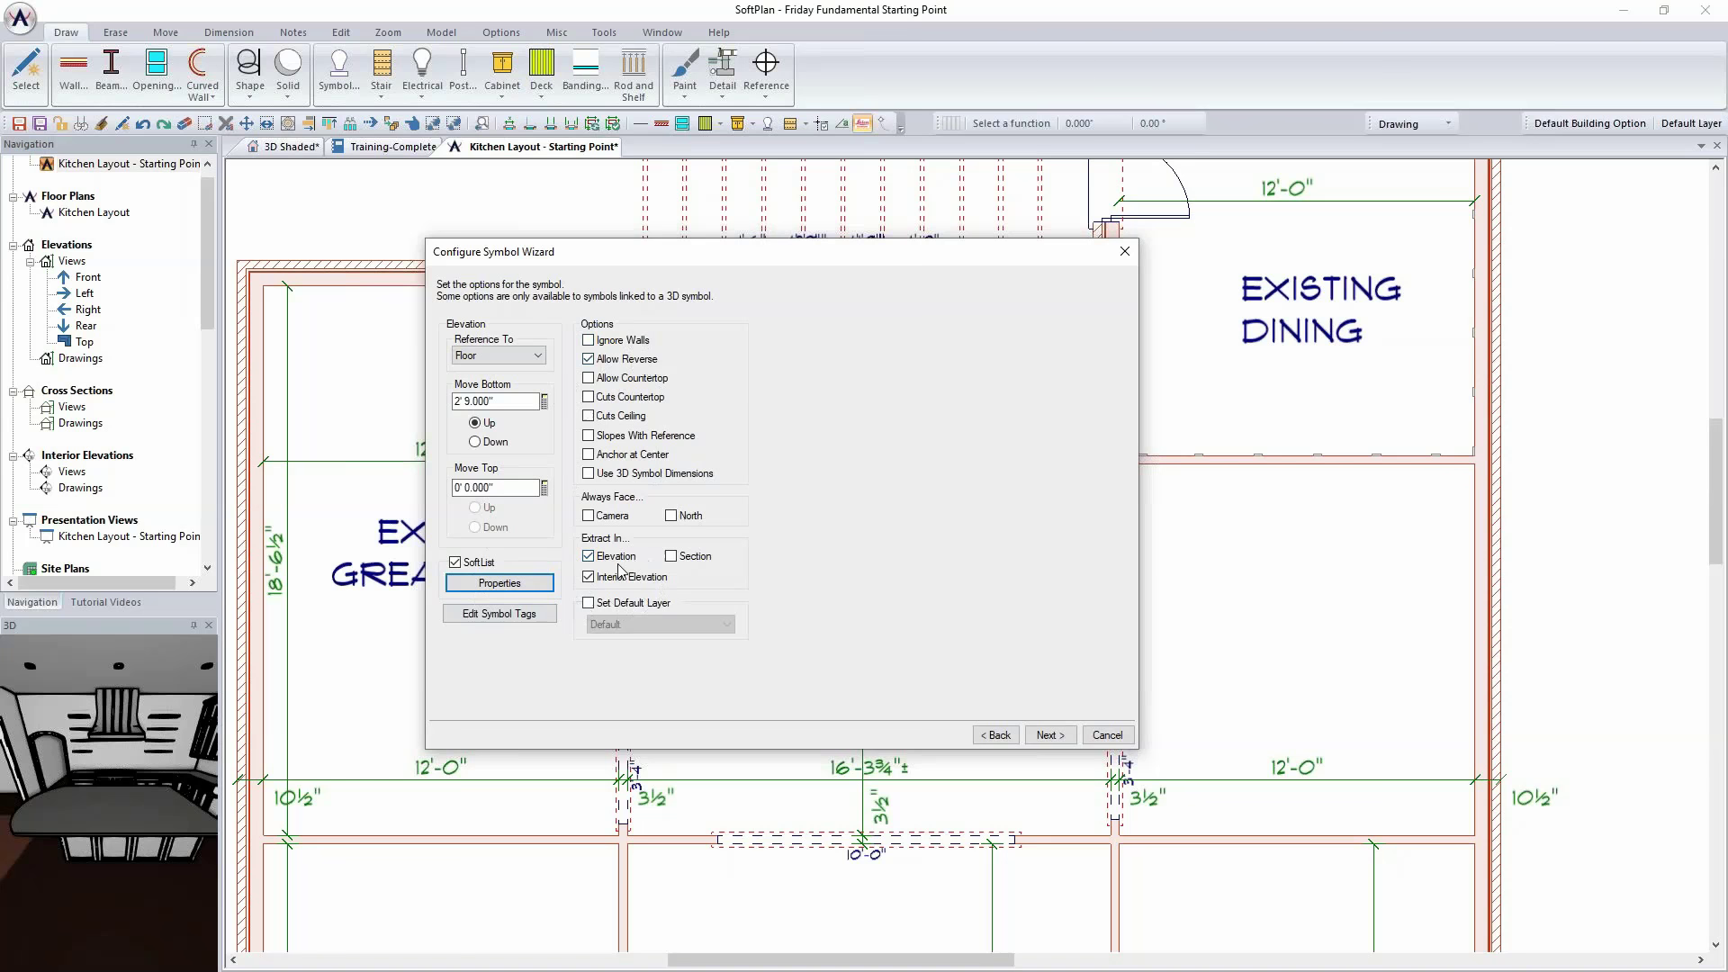
pyautogui.click(1050, 735)
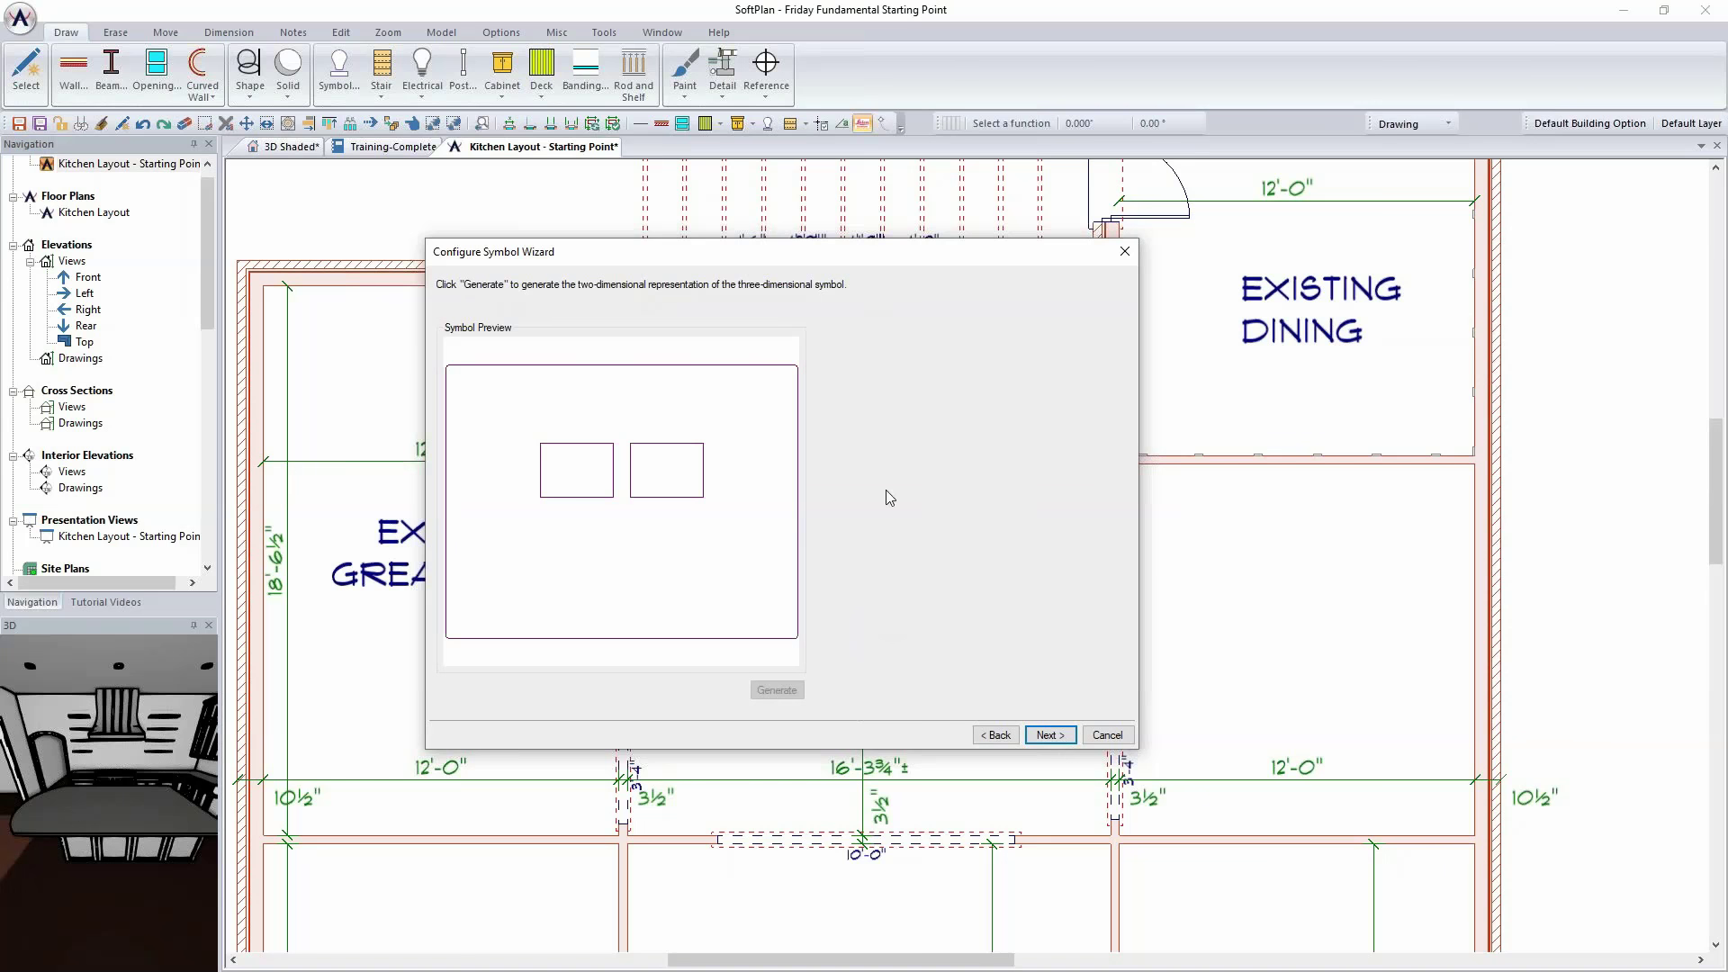
pyautogui.click(1054, 735)
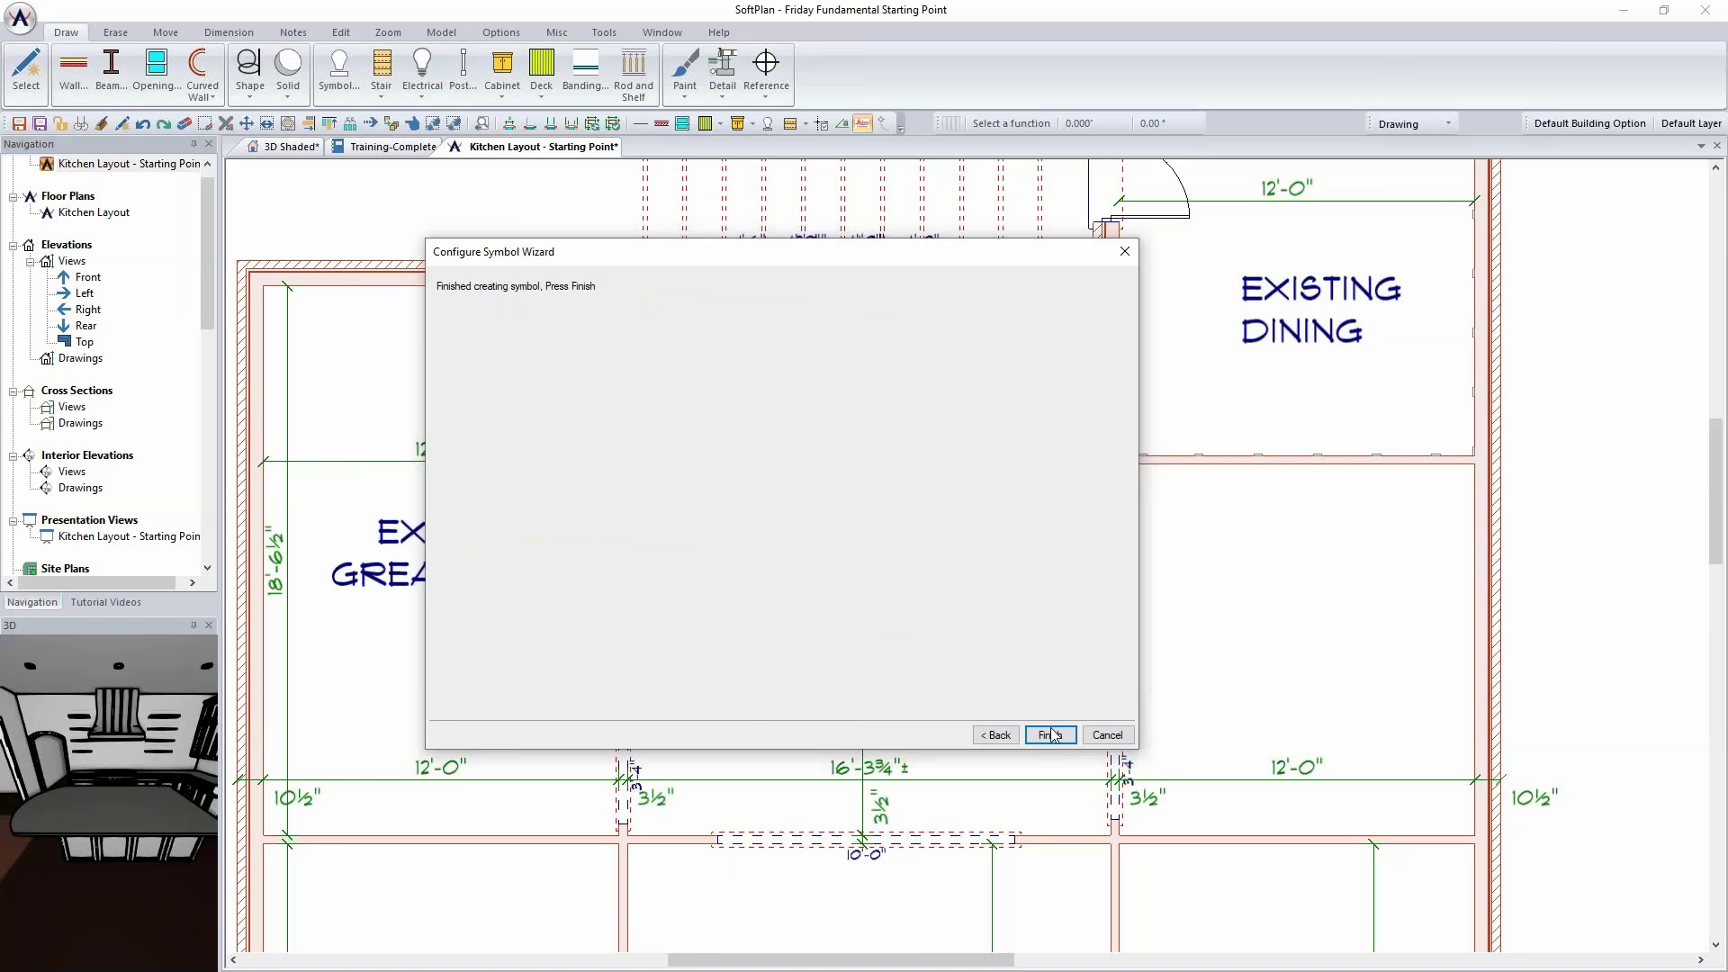
pyautogui.click(1051, 736)
# Step: Search the symbol library for "pop u" and place the Pop Up Outlet 2 symbol in the lower half of the kitchen island
pyautogui.click(338, 70)
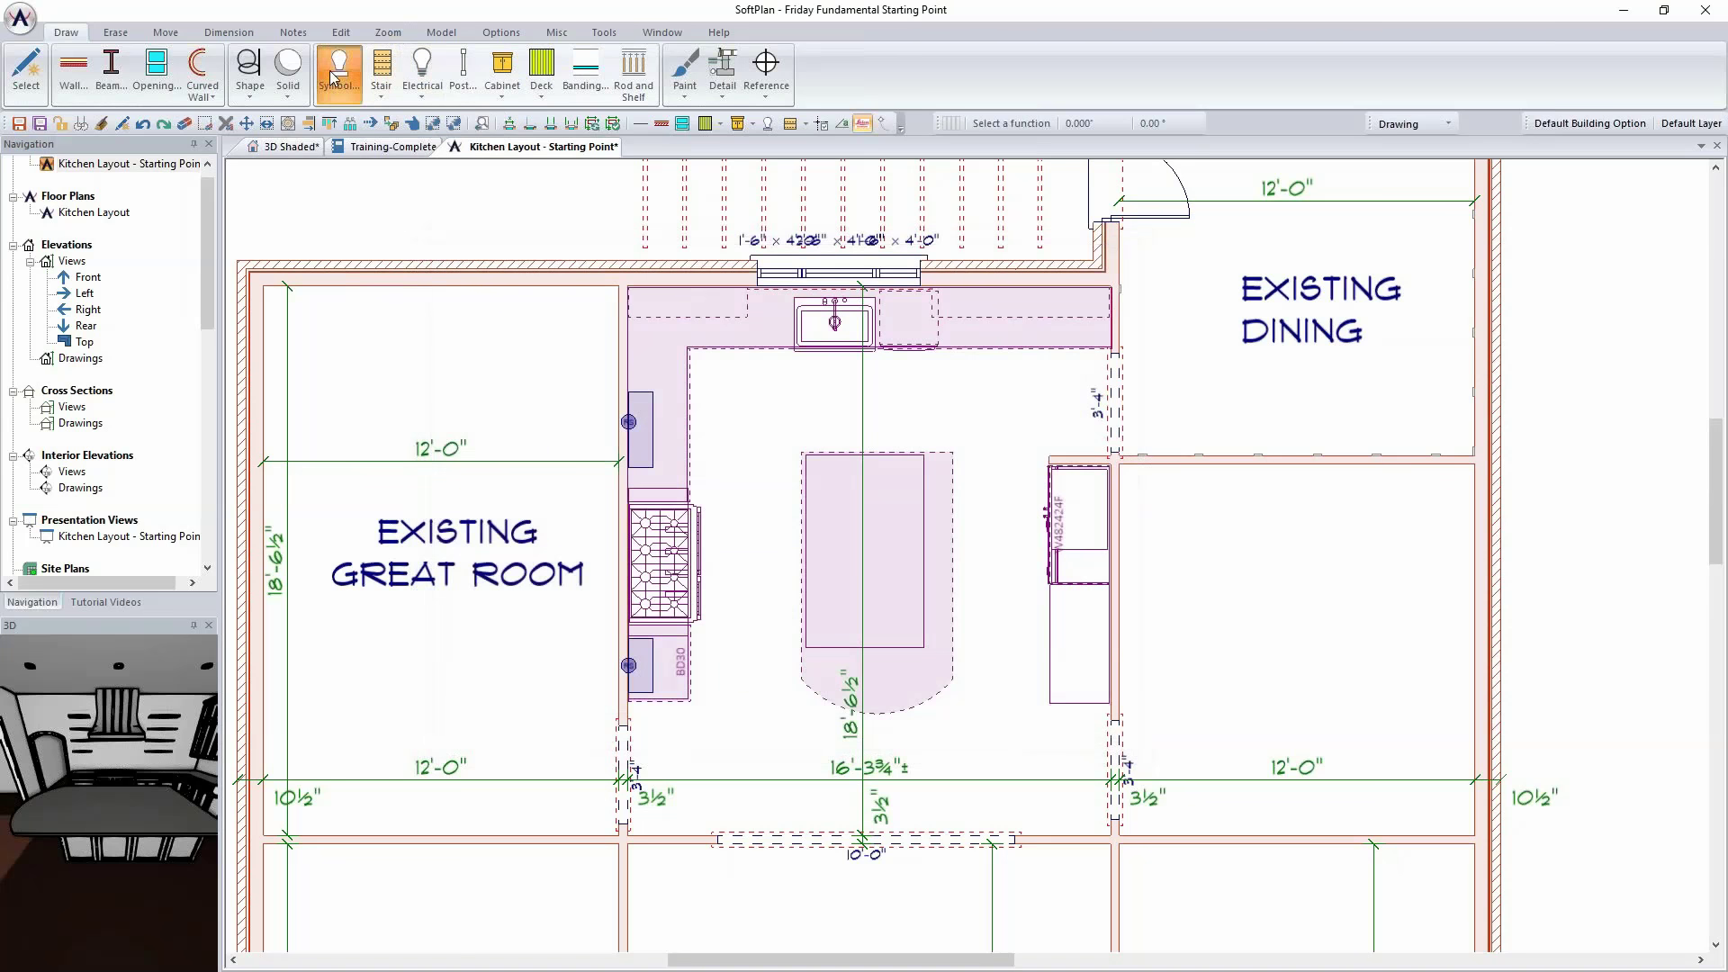
pyautogui.click(419, 540)
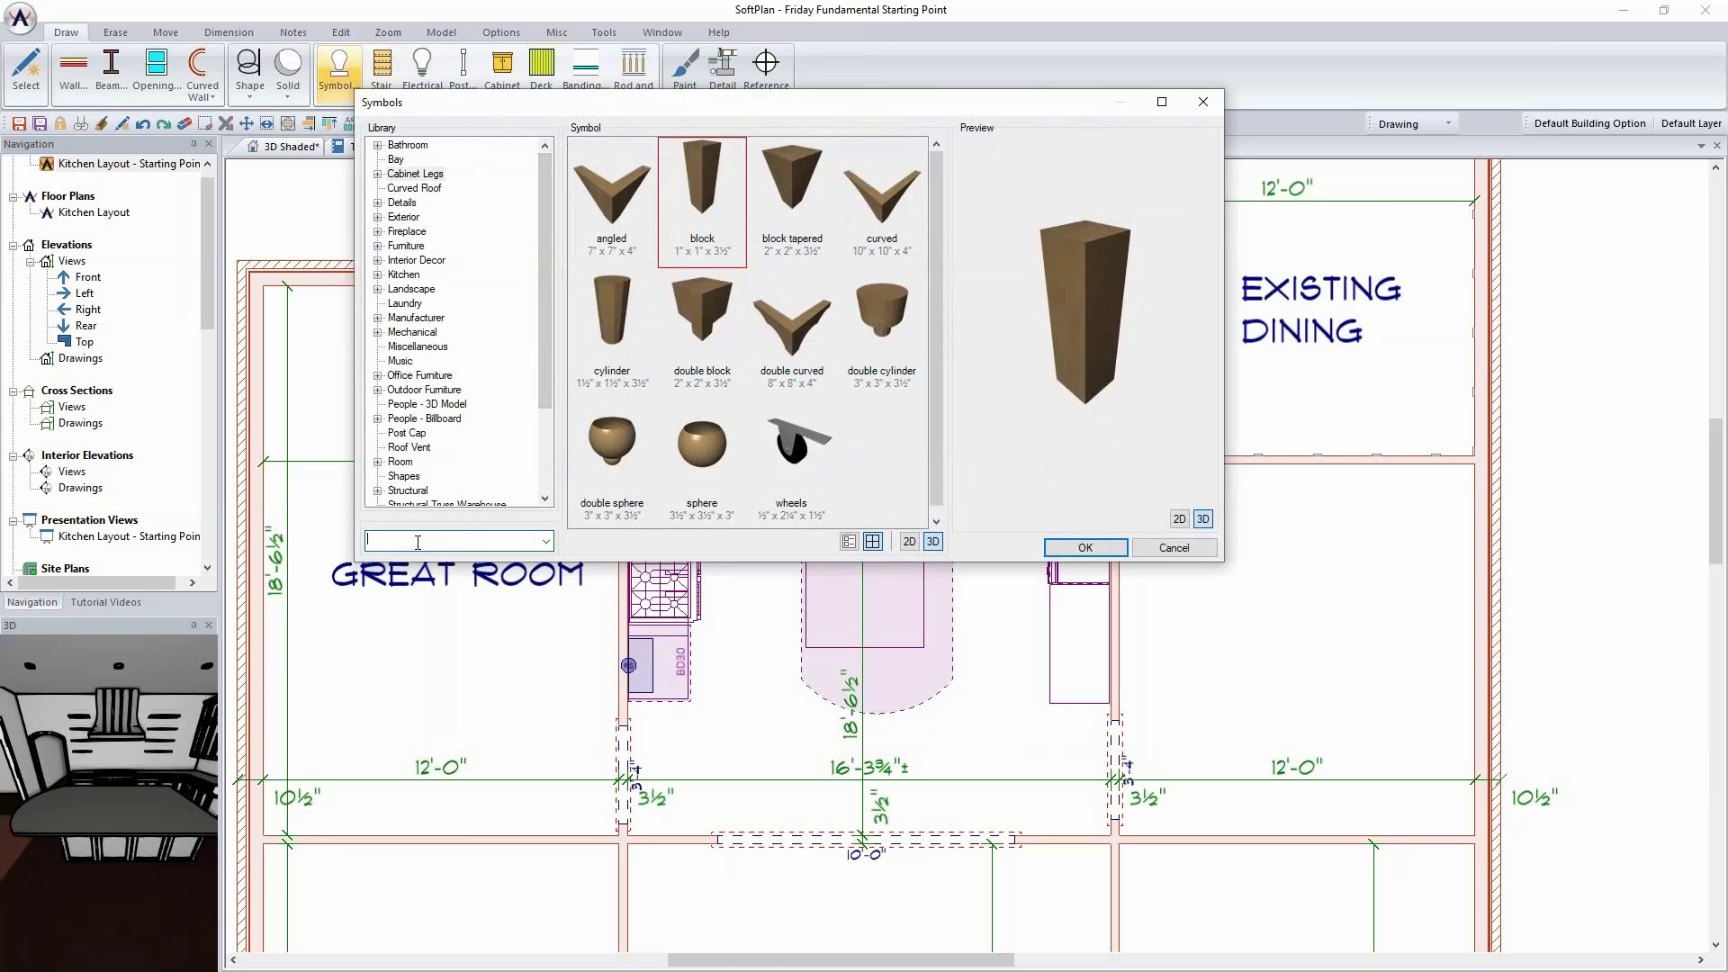
pyautogui.write('pop u')
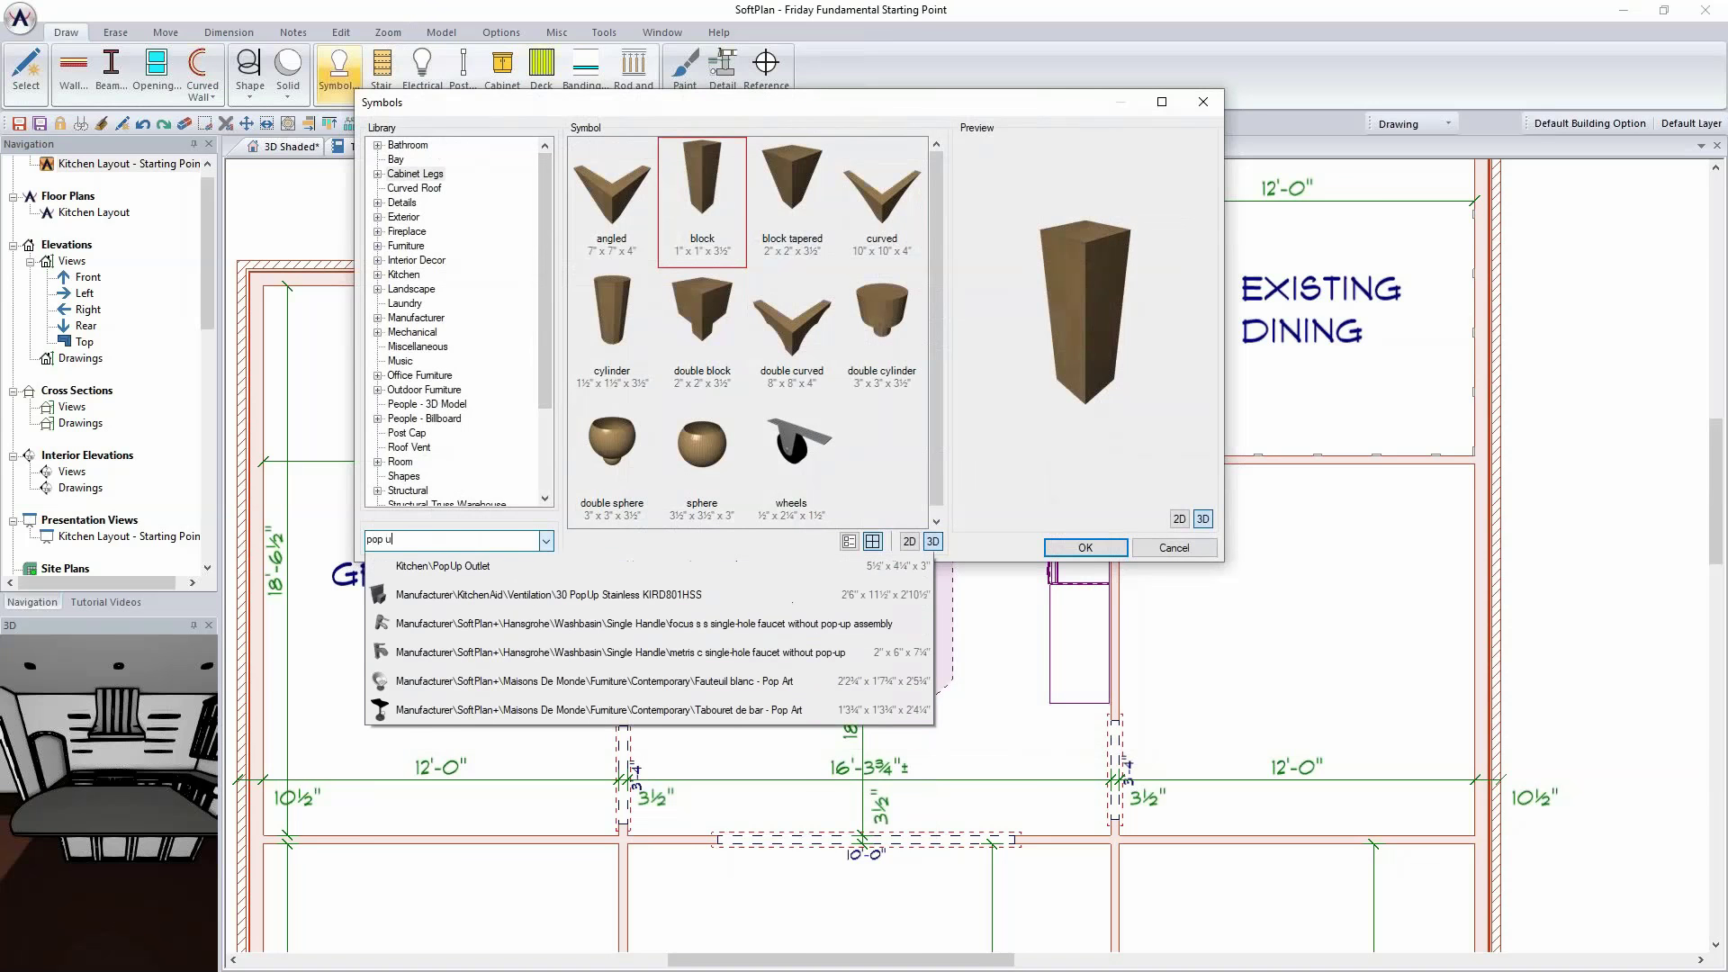
pyautogui.press('Down')
pyautogui.press('Return')
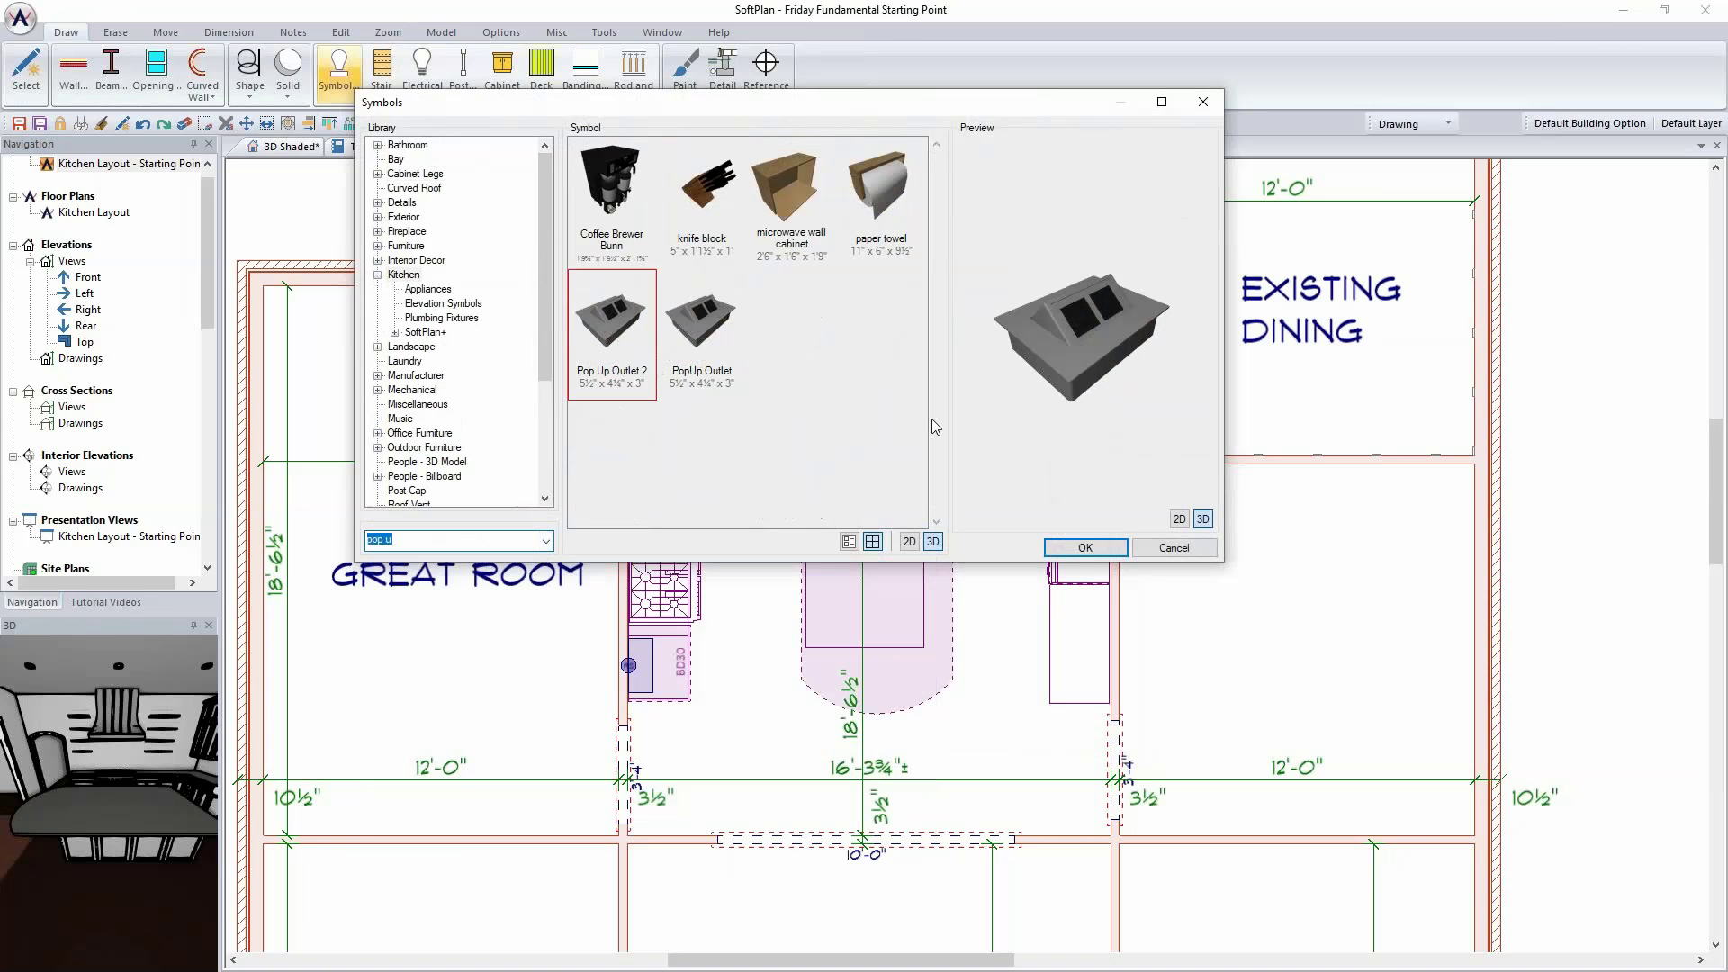
pyautogui.click(1086, 547)
pyautogui.scroll(5, 818, 551)
pyautogui.click(815, 548)
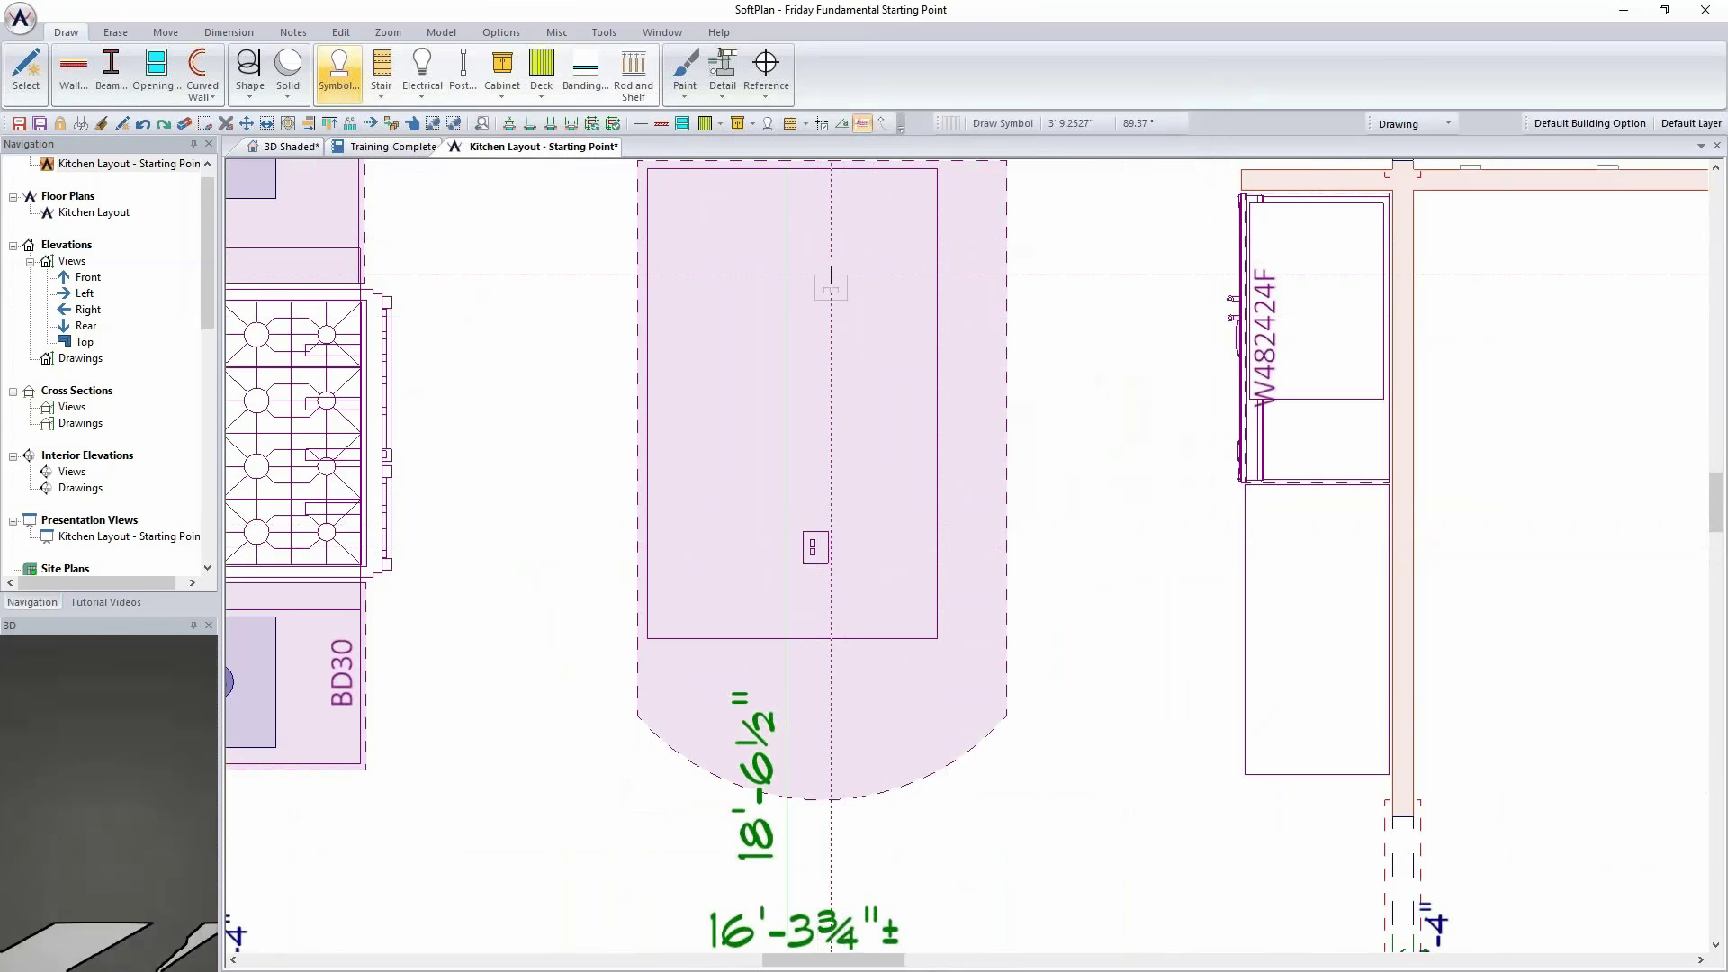
pyautogui.press('Escape')
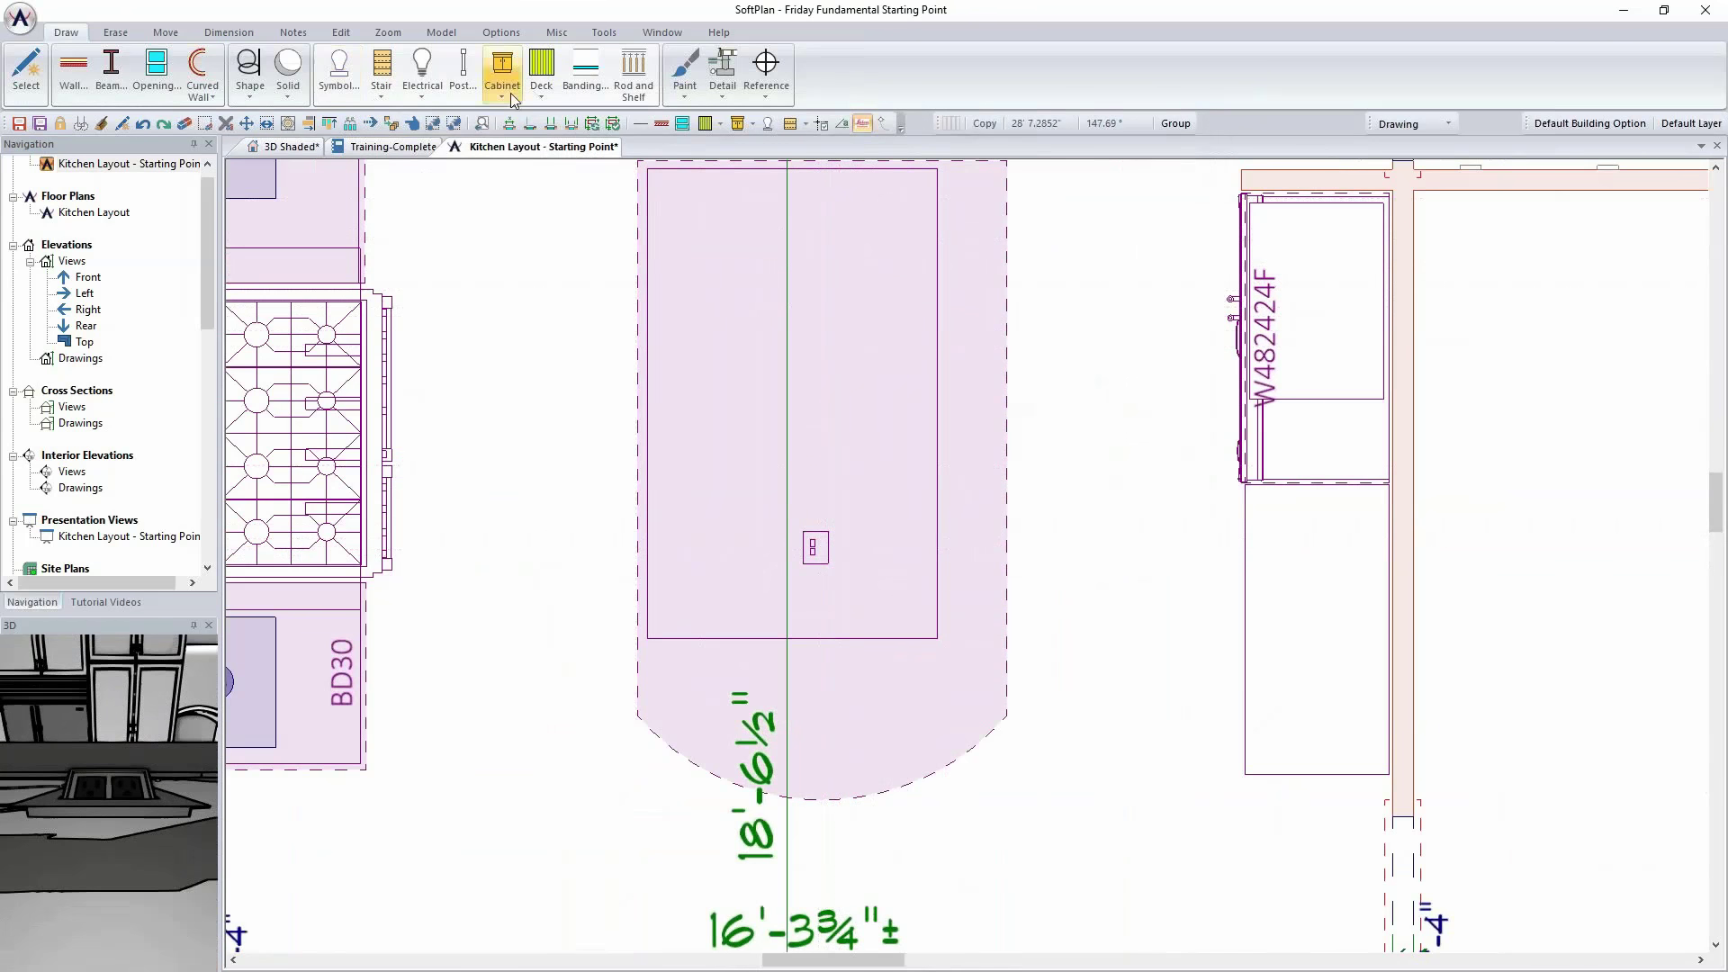
# Step: Set the island pop-up outlet's elevation offset to 3' 0.000" from the floor
pyautogui.click(313, 150)
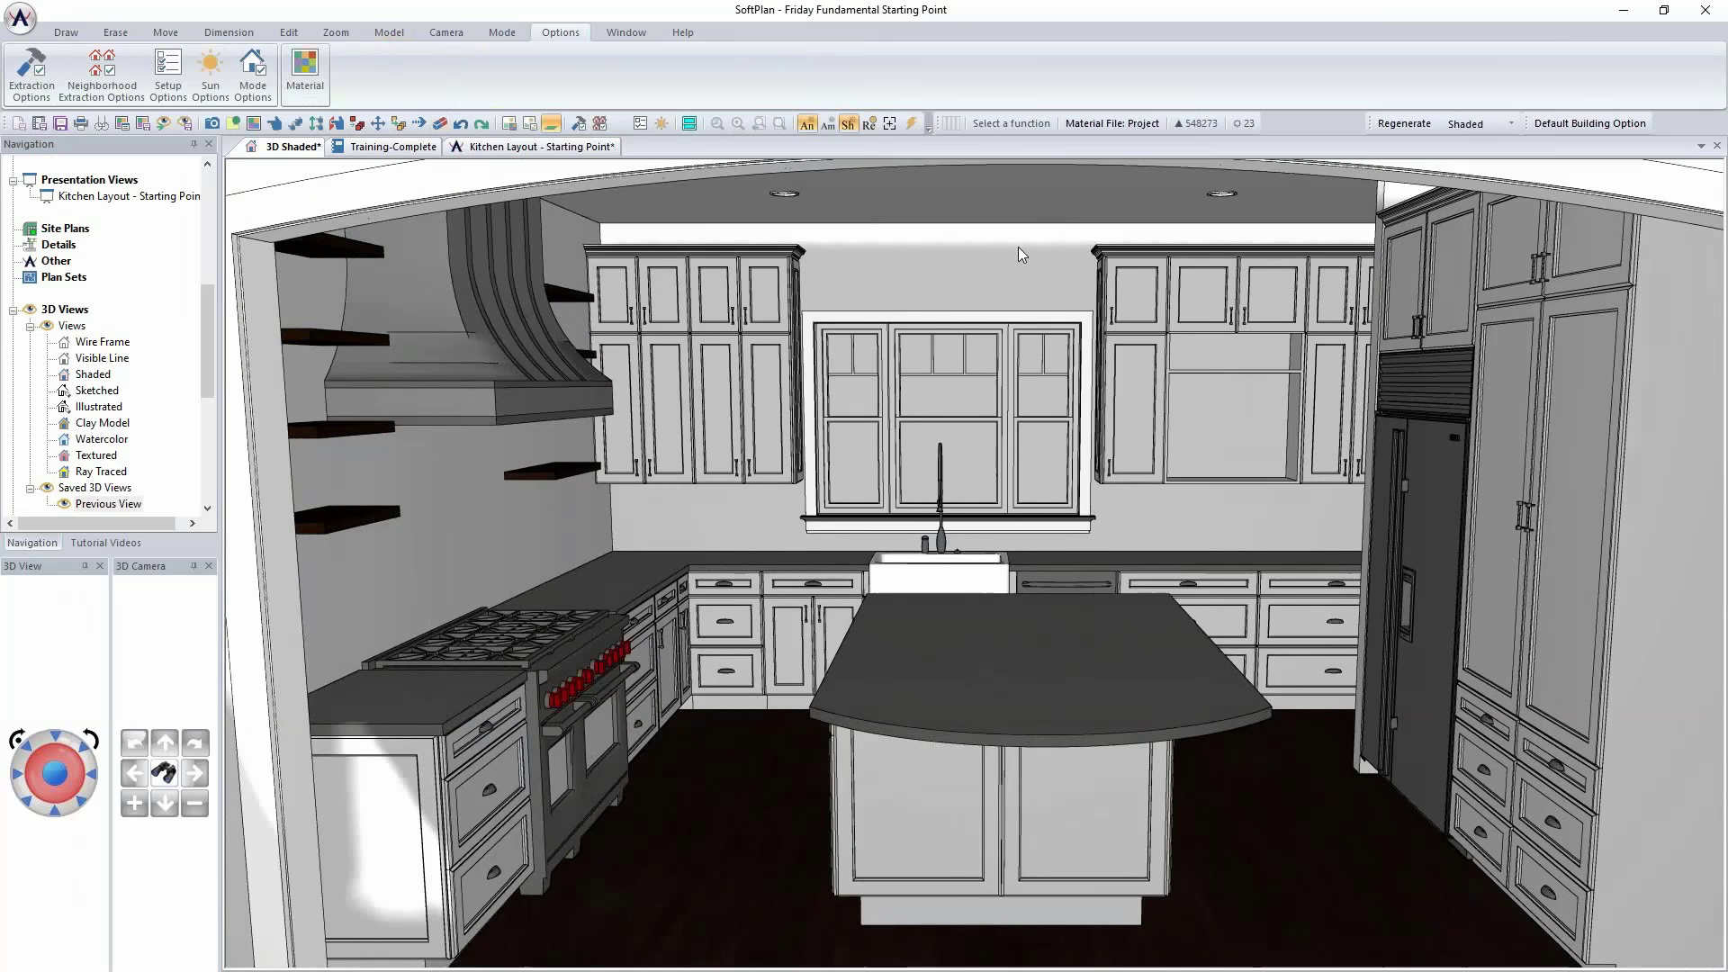
pyautogui.hotkey('ctrl', 'Tab')
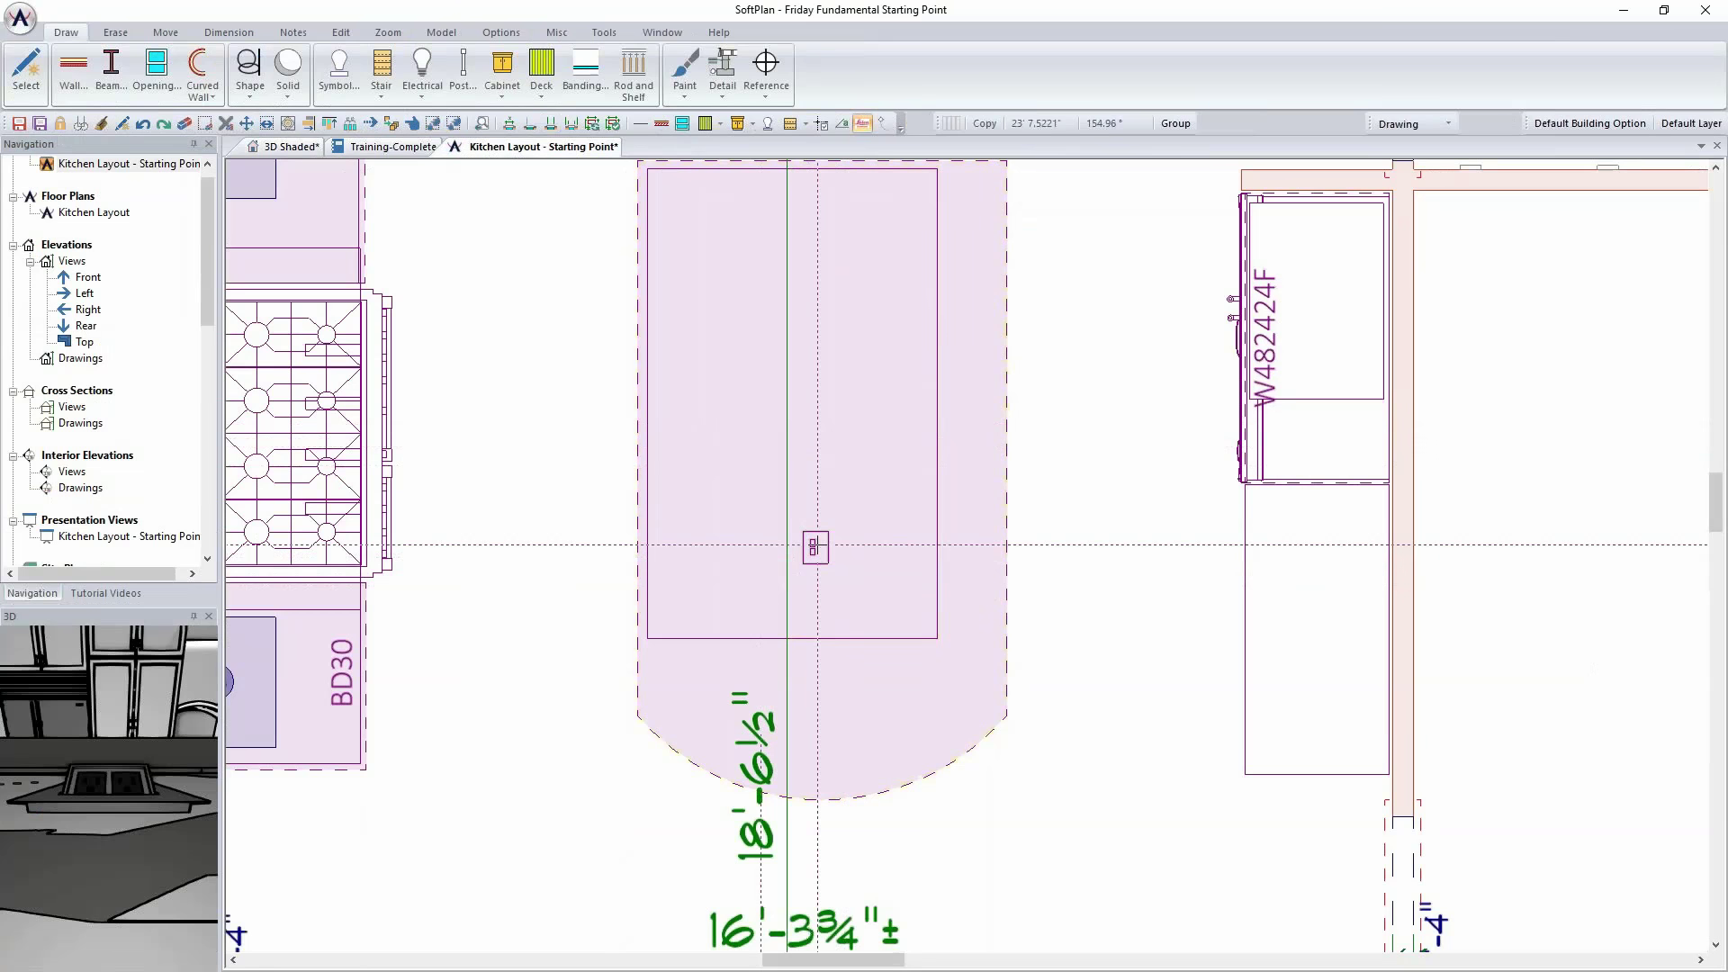
pyautogui.click(815, 547)
pyautogui.rightClick(985, 556)
pyautogui.click(1008, 560)
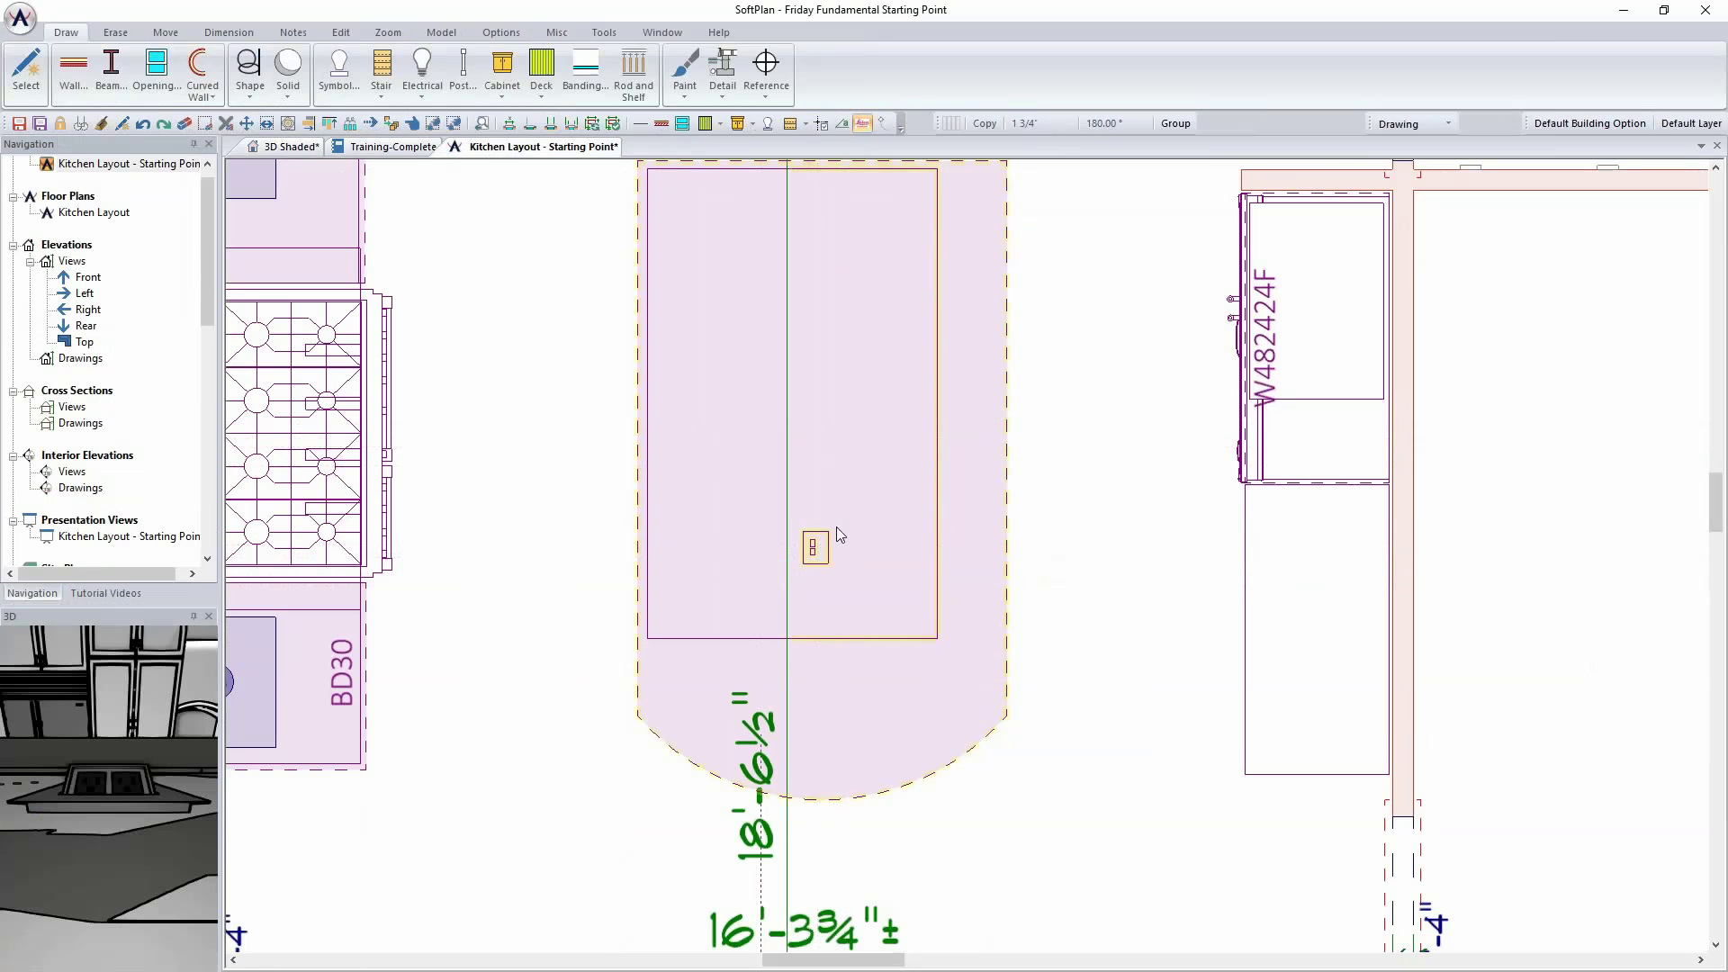
pyautogui.click(144, 577)
pyautogui.click(144, 559)
pyautogui.write('3\' 0.000"')
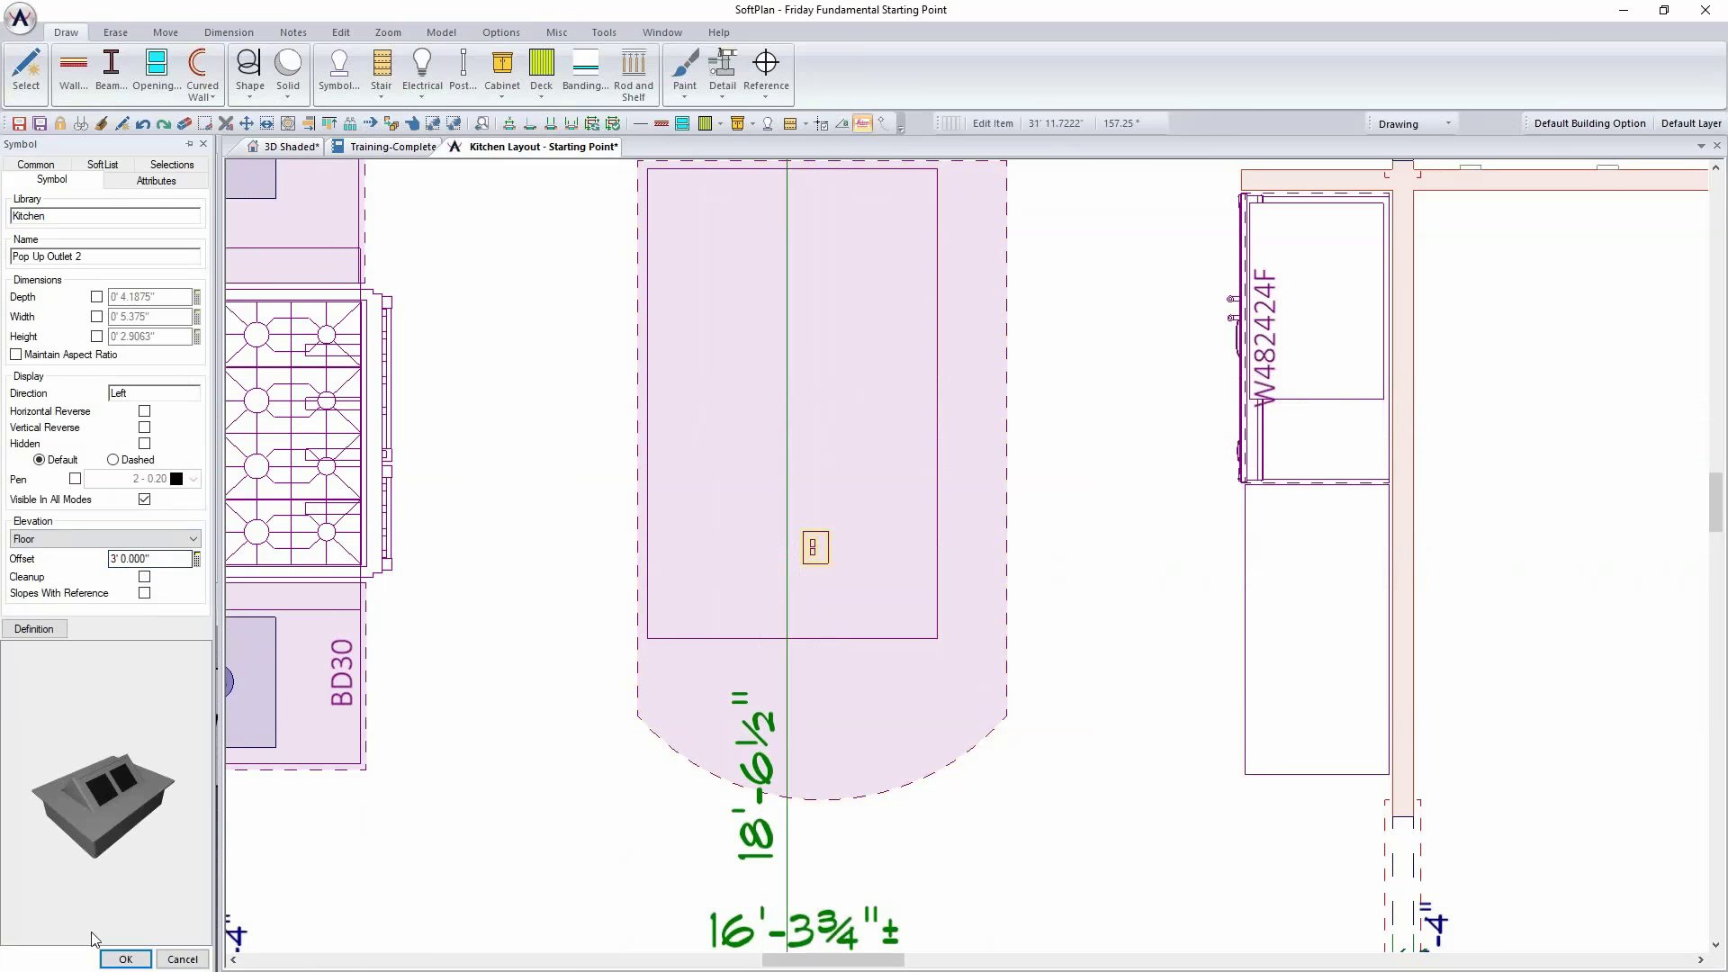
pyautogui.click(125, 958)
# Step: Lower the pop-up outlet in the 3D view so that its flange sits on the island countertop
pyautogui.click(292, 147)
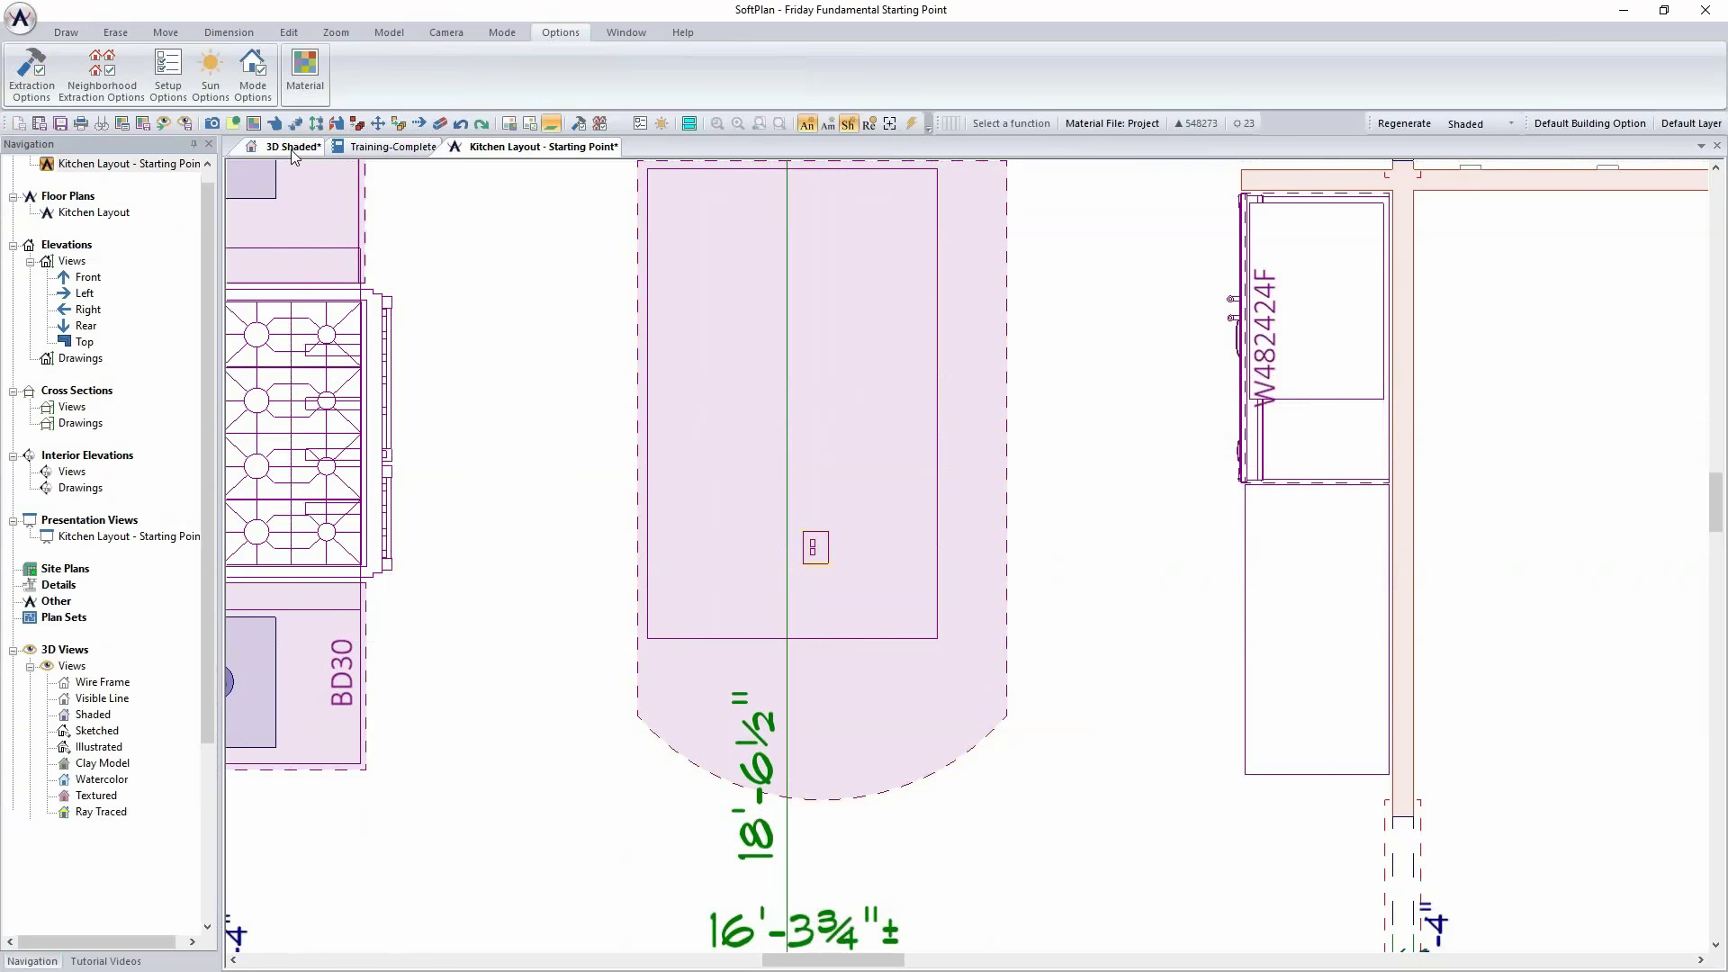
pyautogui.click(169, 776)
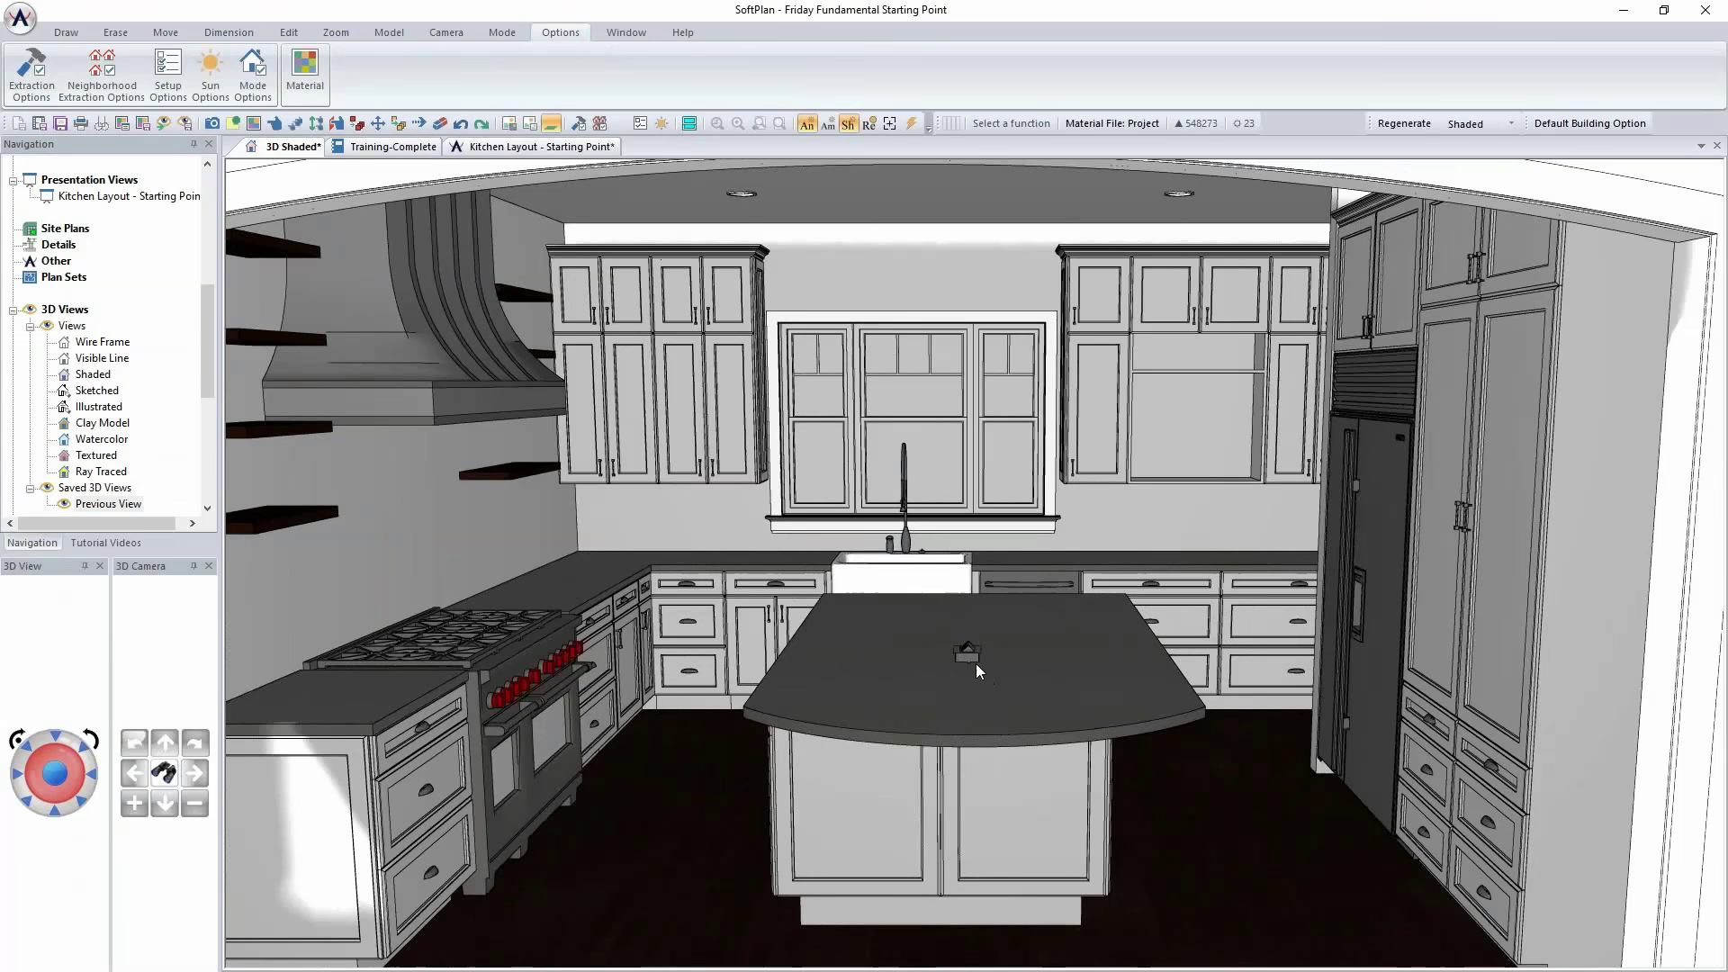
pyautogui.click(165, 774)
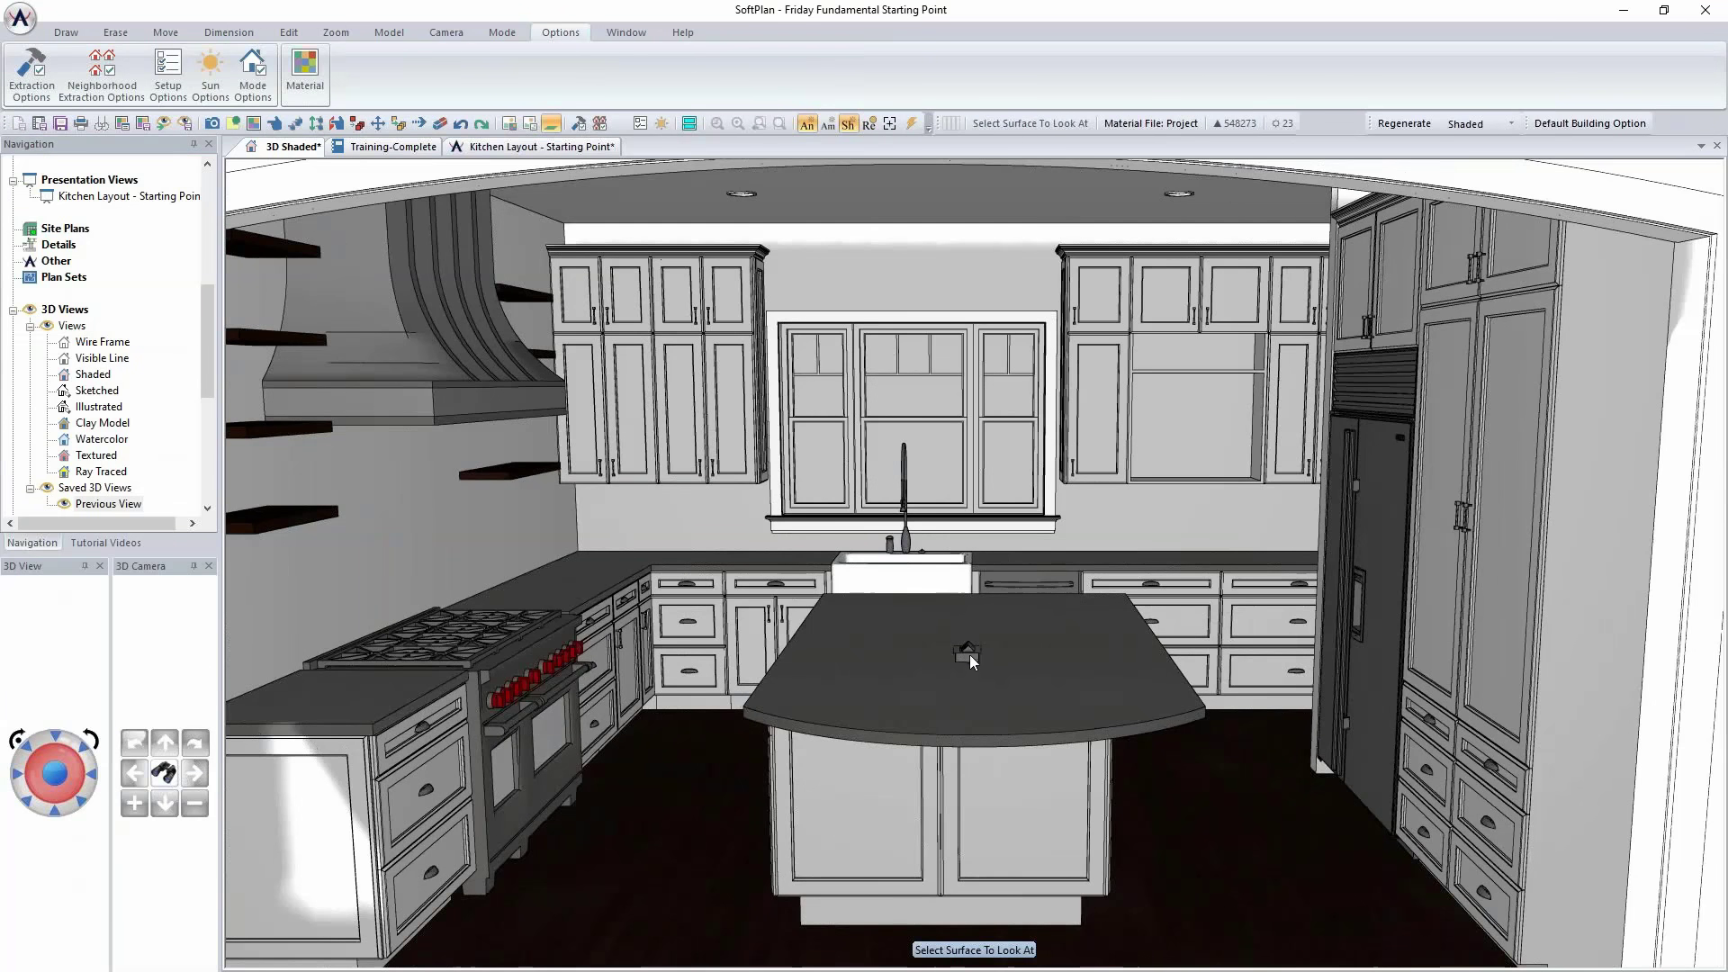
pyautogui.click(970, 655)
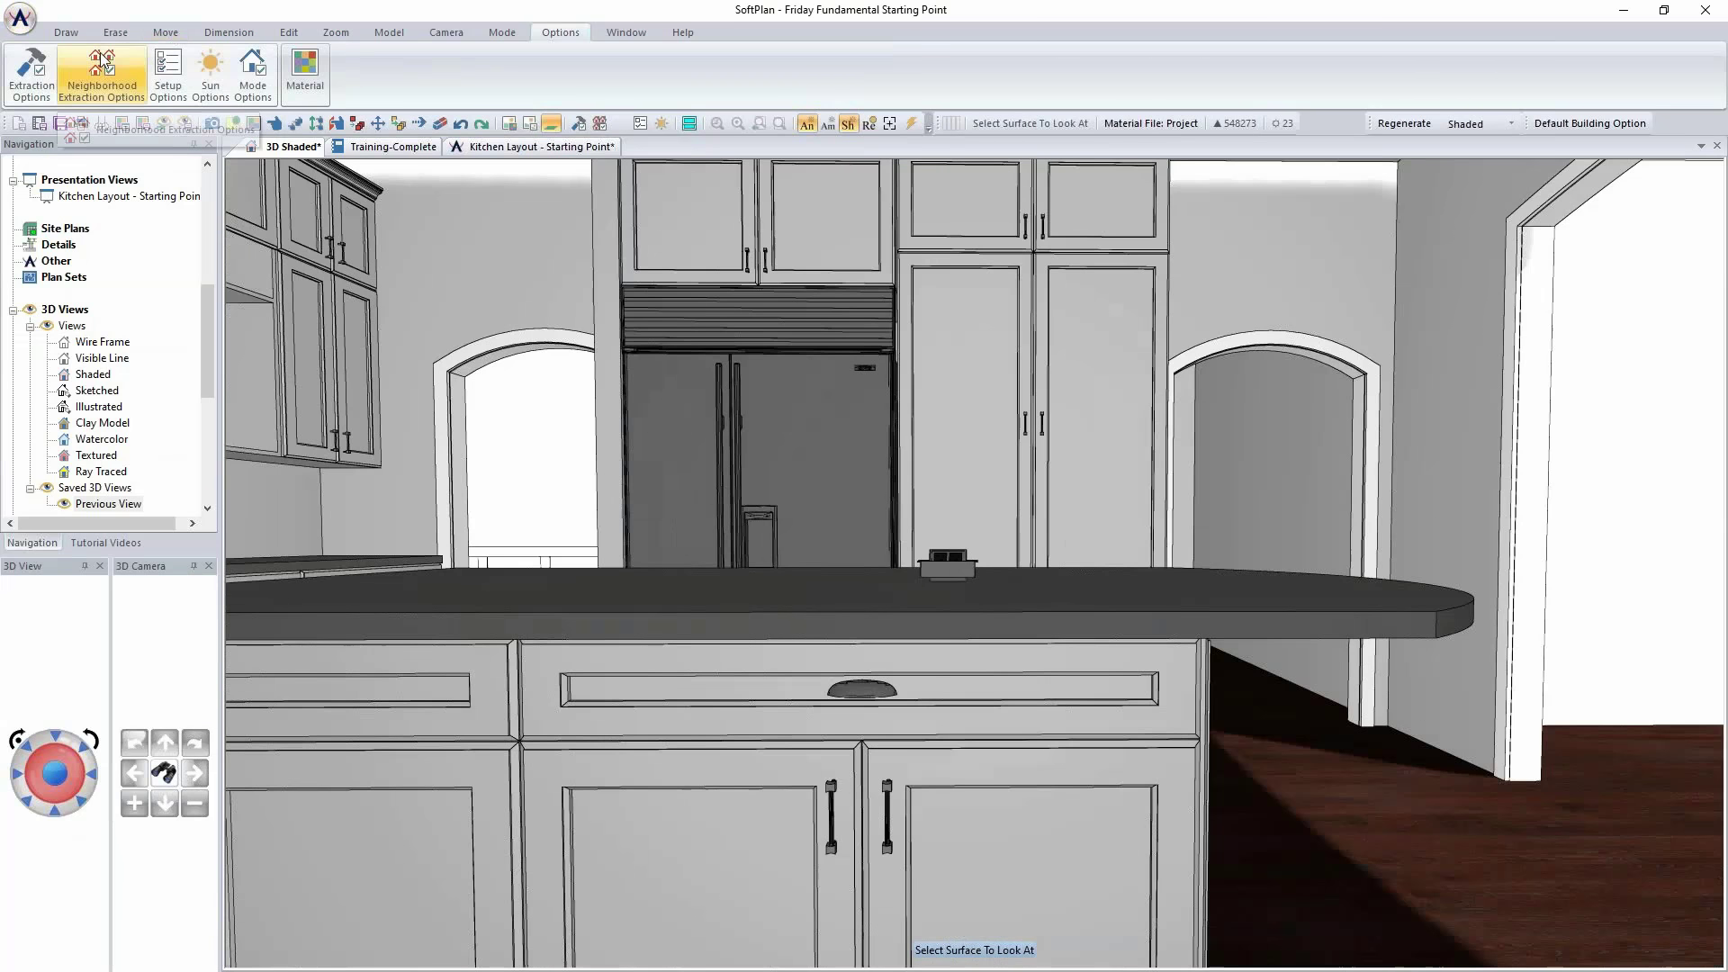
pyautogui.click(166, 32)
pyautogui.click(26, 65)
pyautogui.click(966, 567)
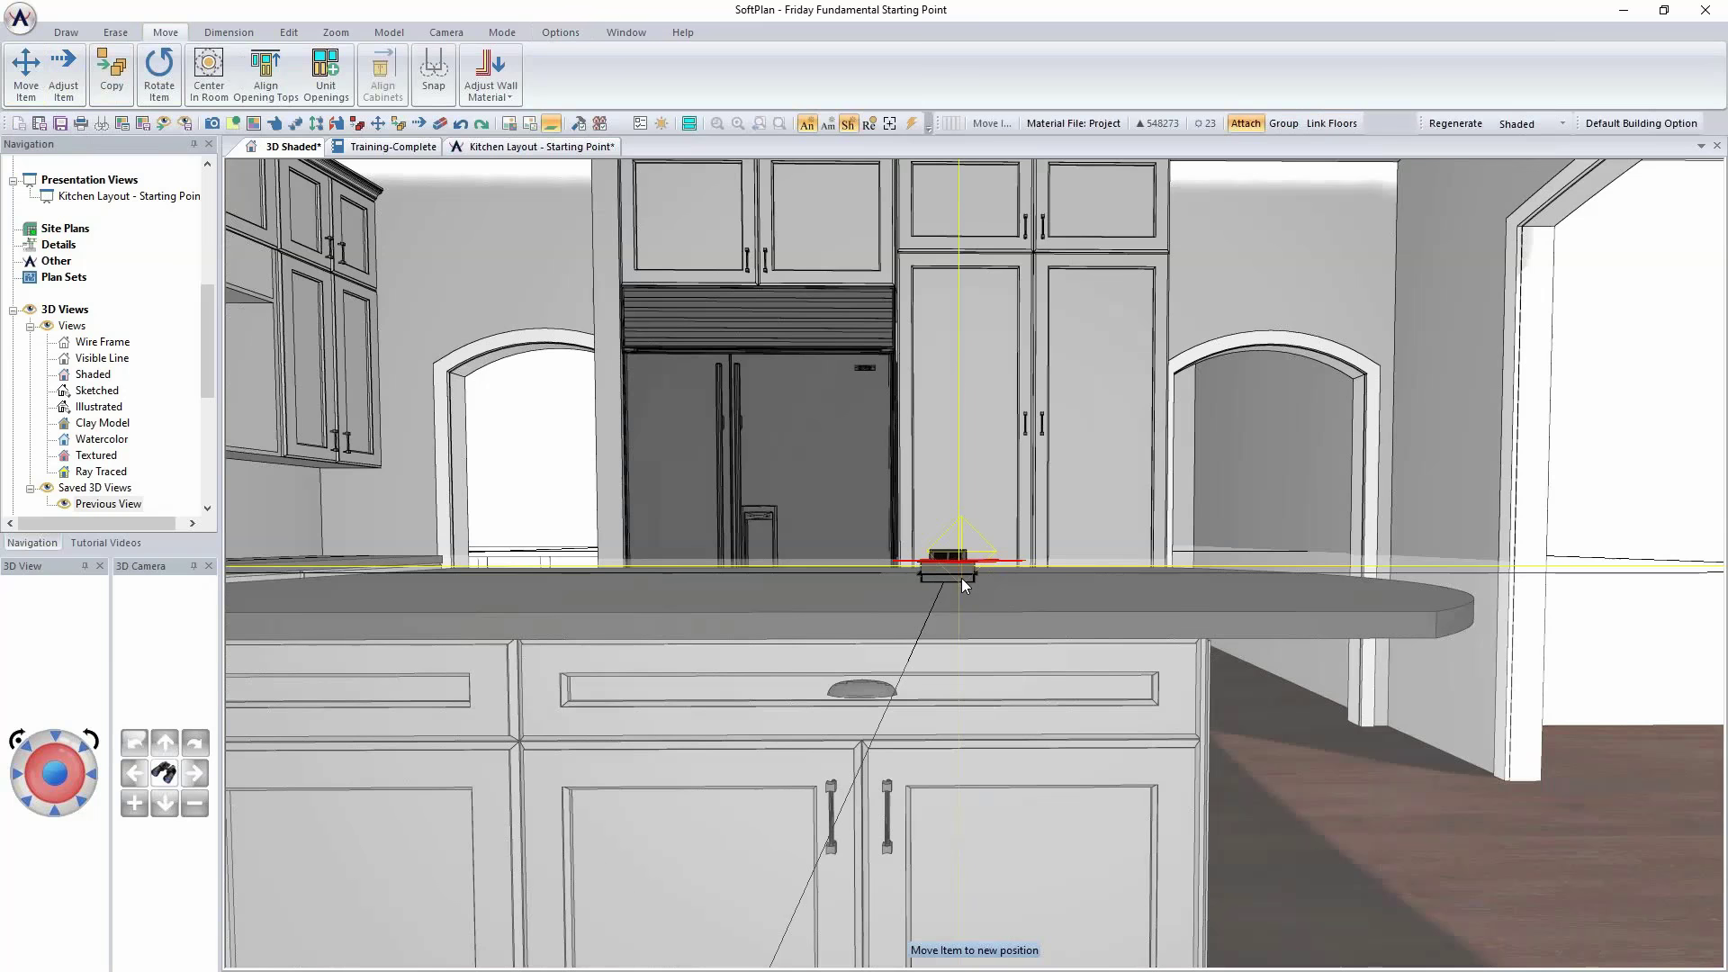
pyautogui.click(964, 585)
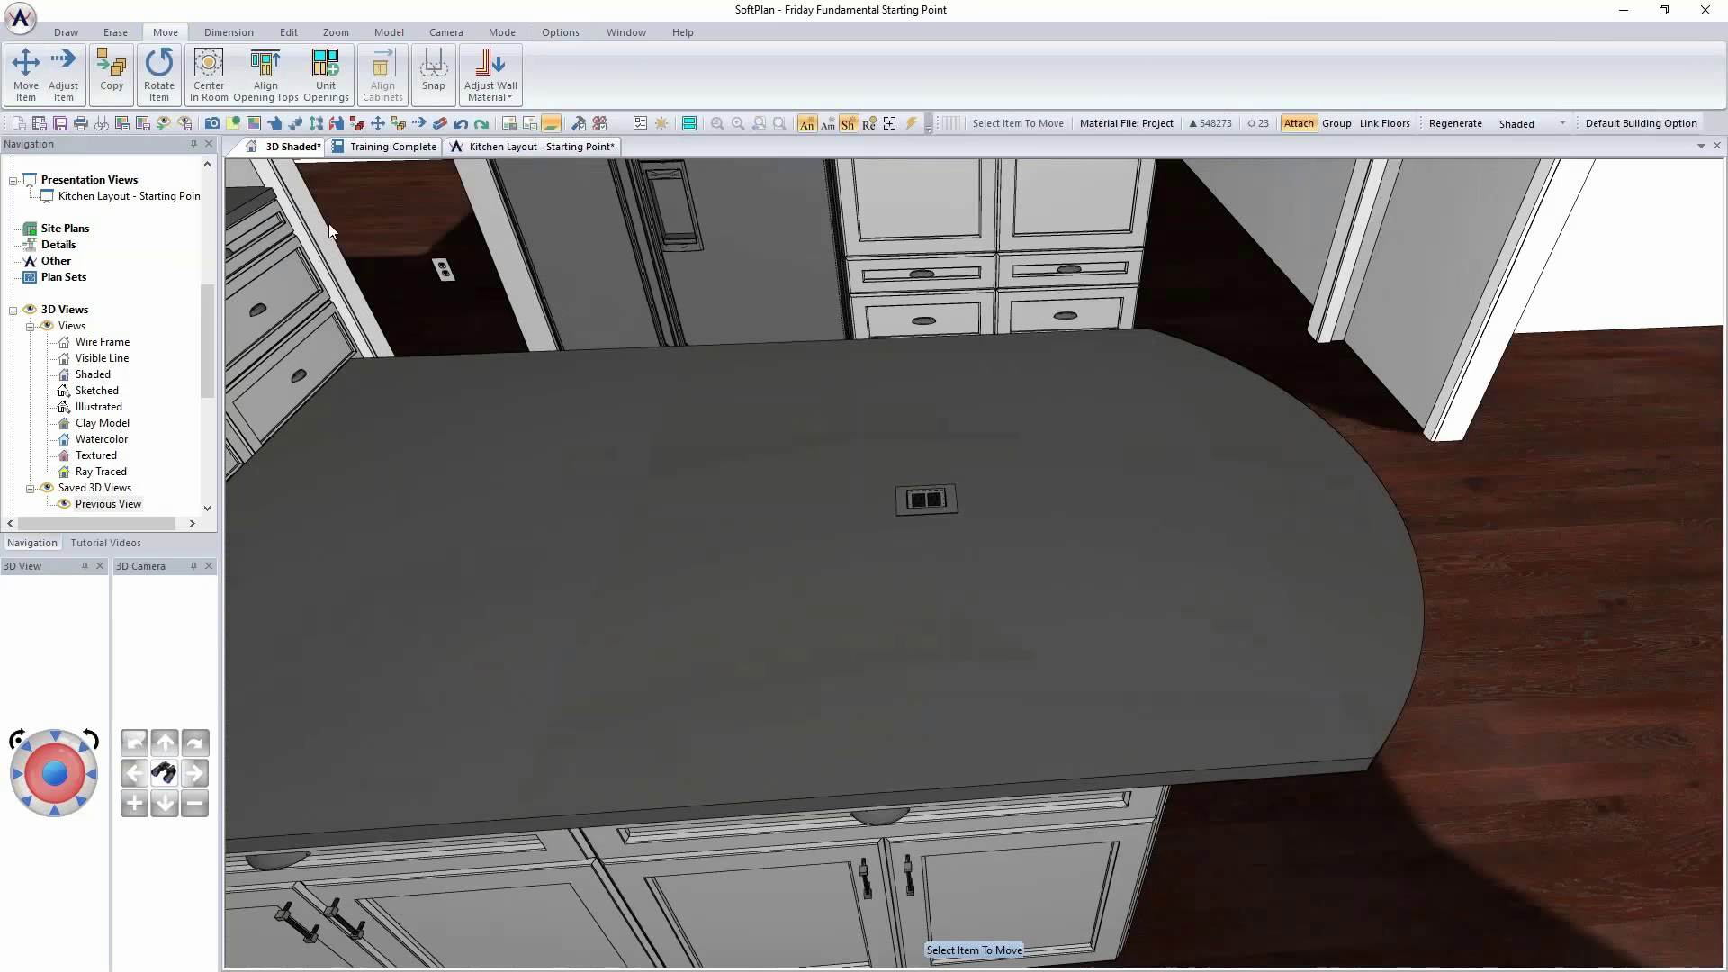
# Step: Copy the pop-up outlet about 3'-11" straight up the island in the floor plan
pyautogui.click(572, 147)
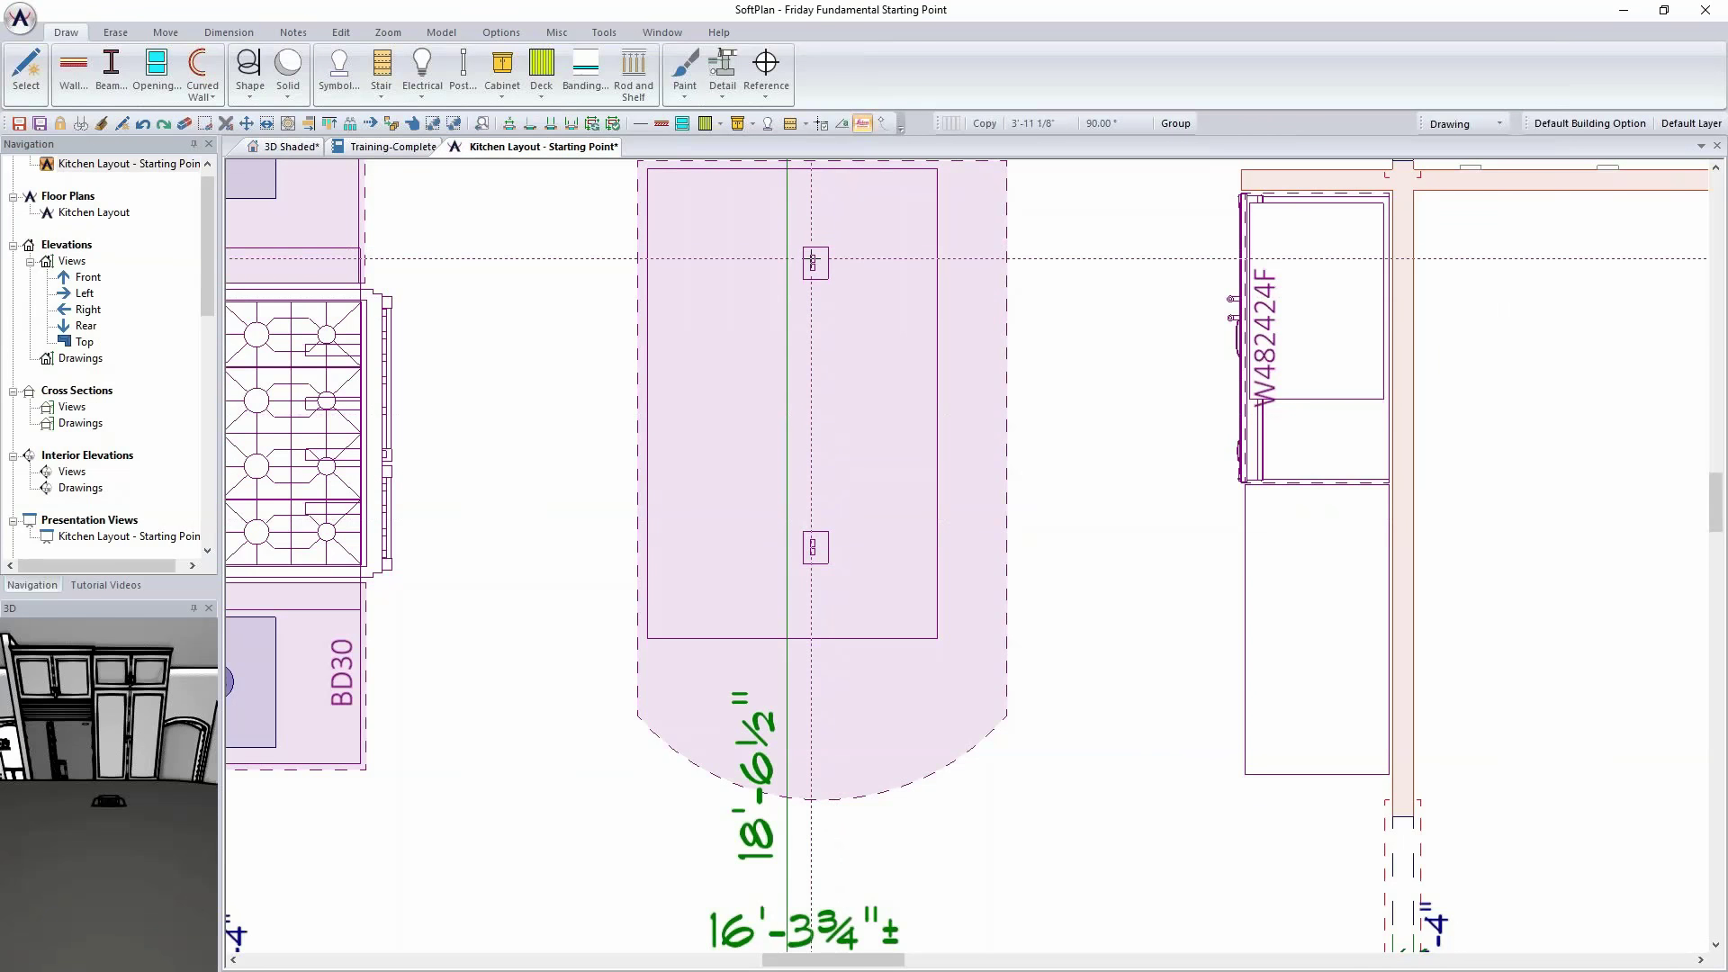
pyautogui.click(813, 263)
pyautogui.click(901, 431)
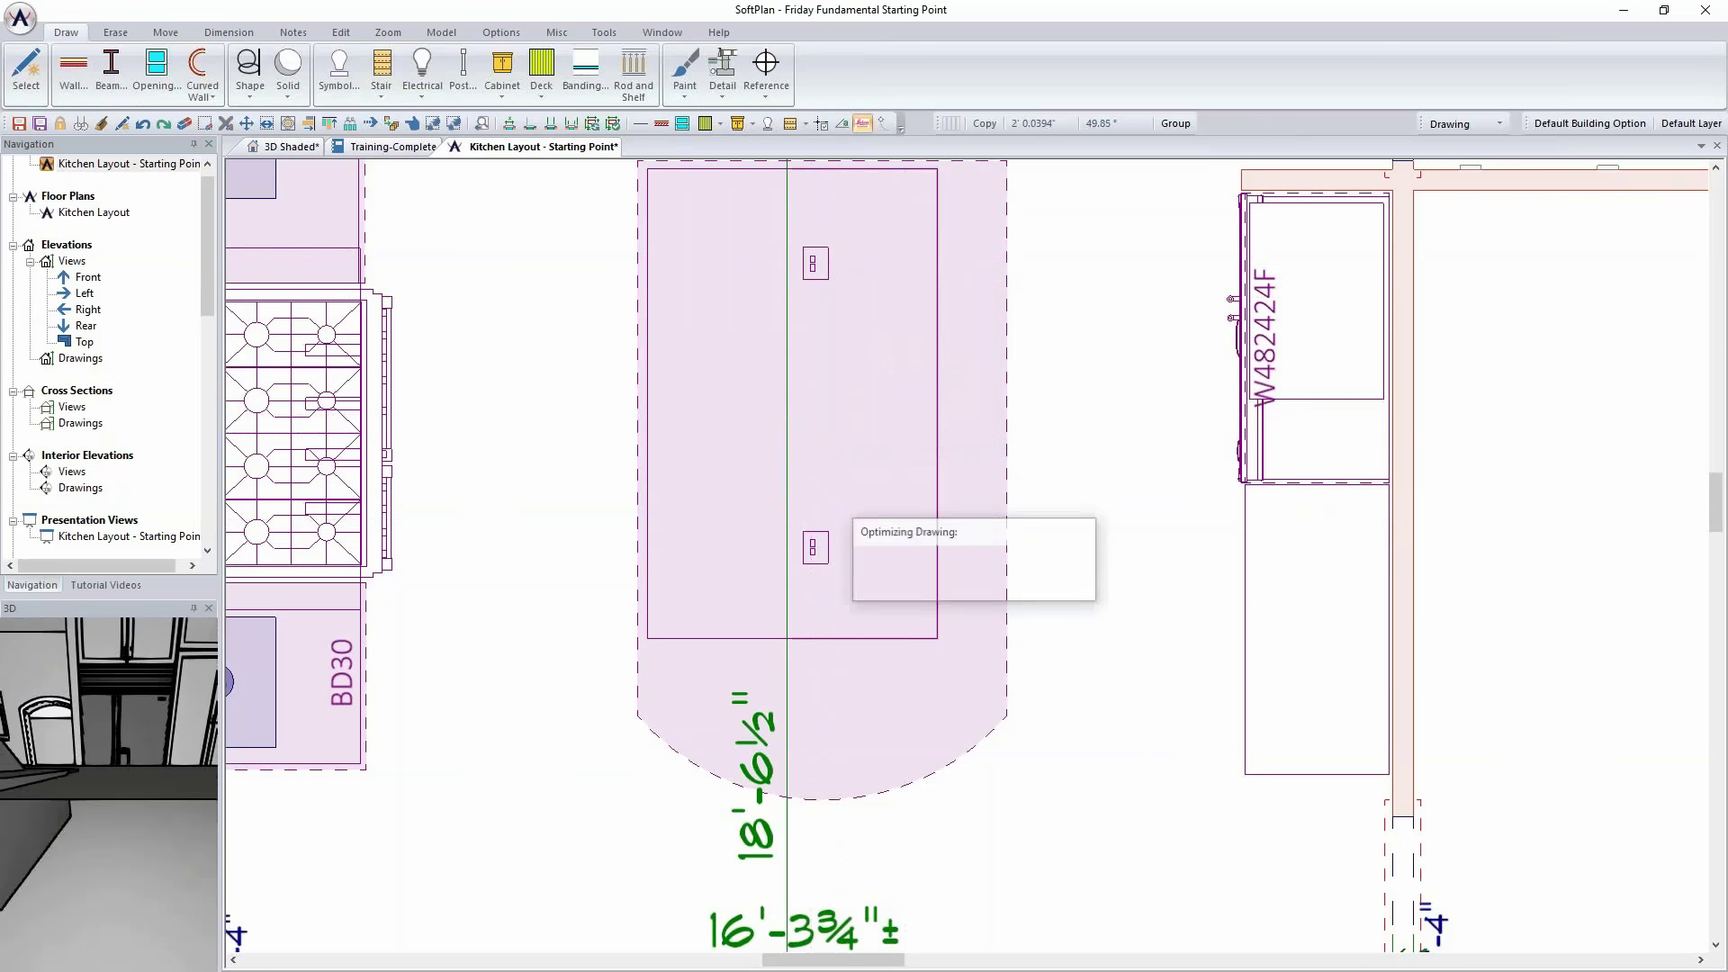
# Step: Place the sink small 02 symbol from the Kitchen Plumbing Fixtures library on the island's range side, beside the upper outlet
pyautogui.click(338, 70)
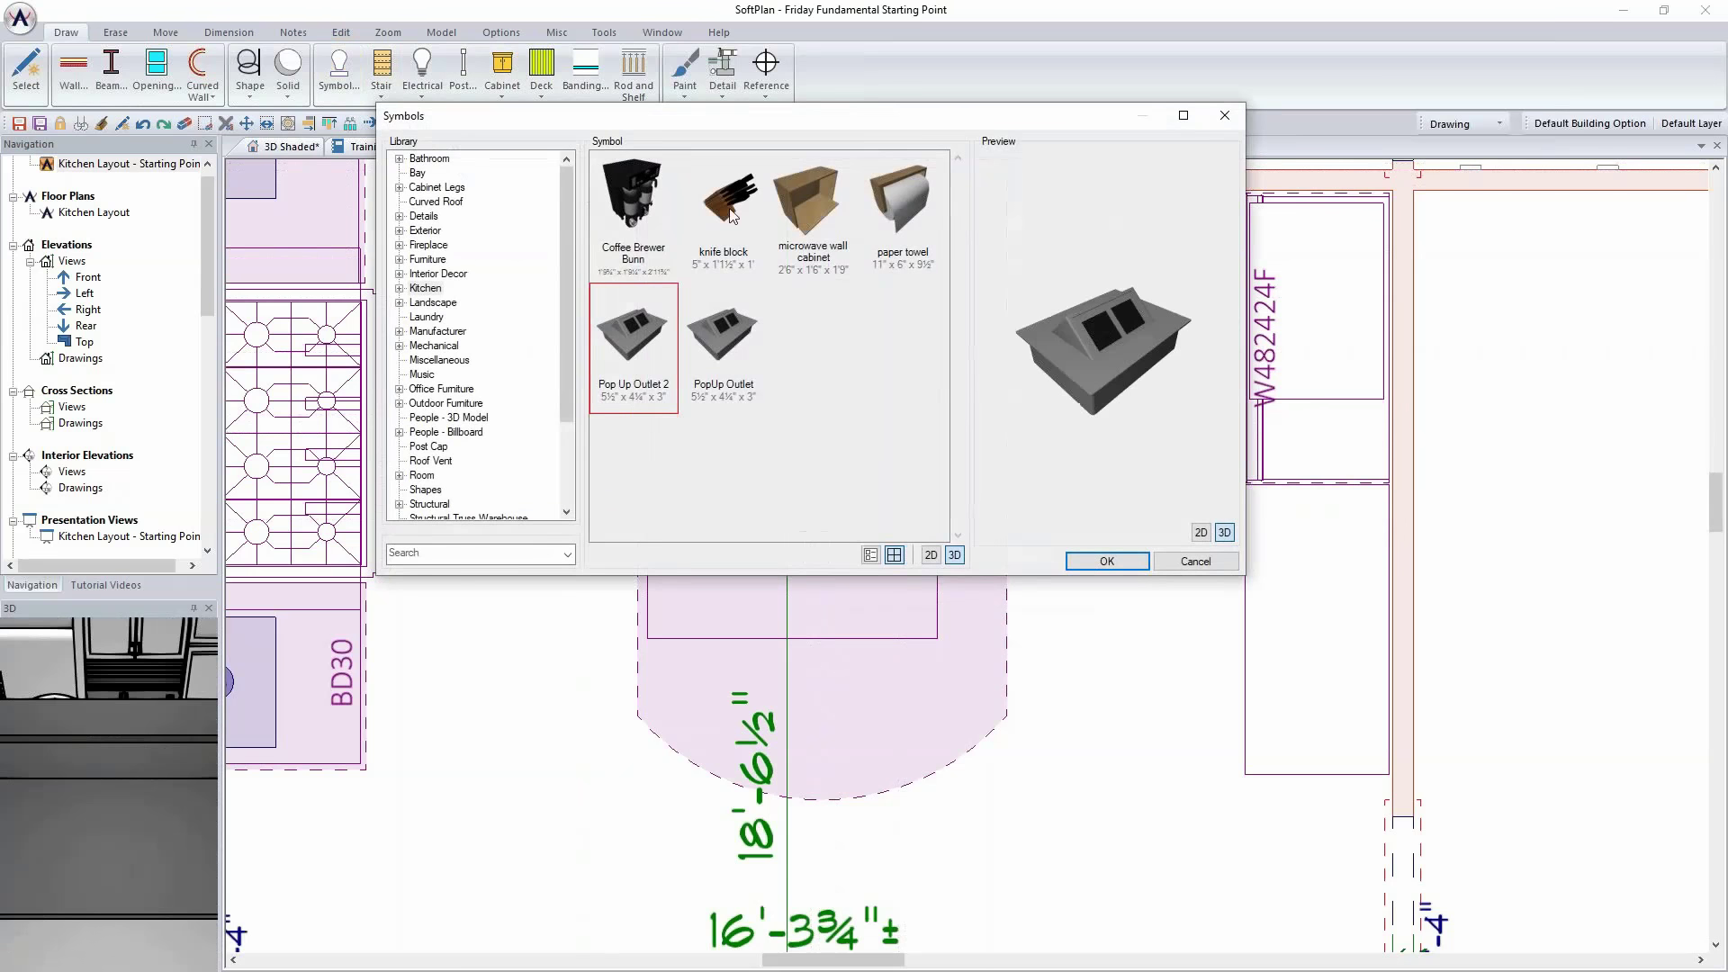
pyautogui.doubleClick(427, 289)
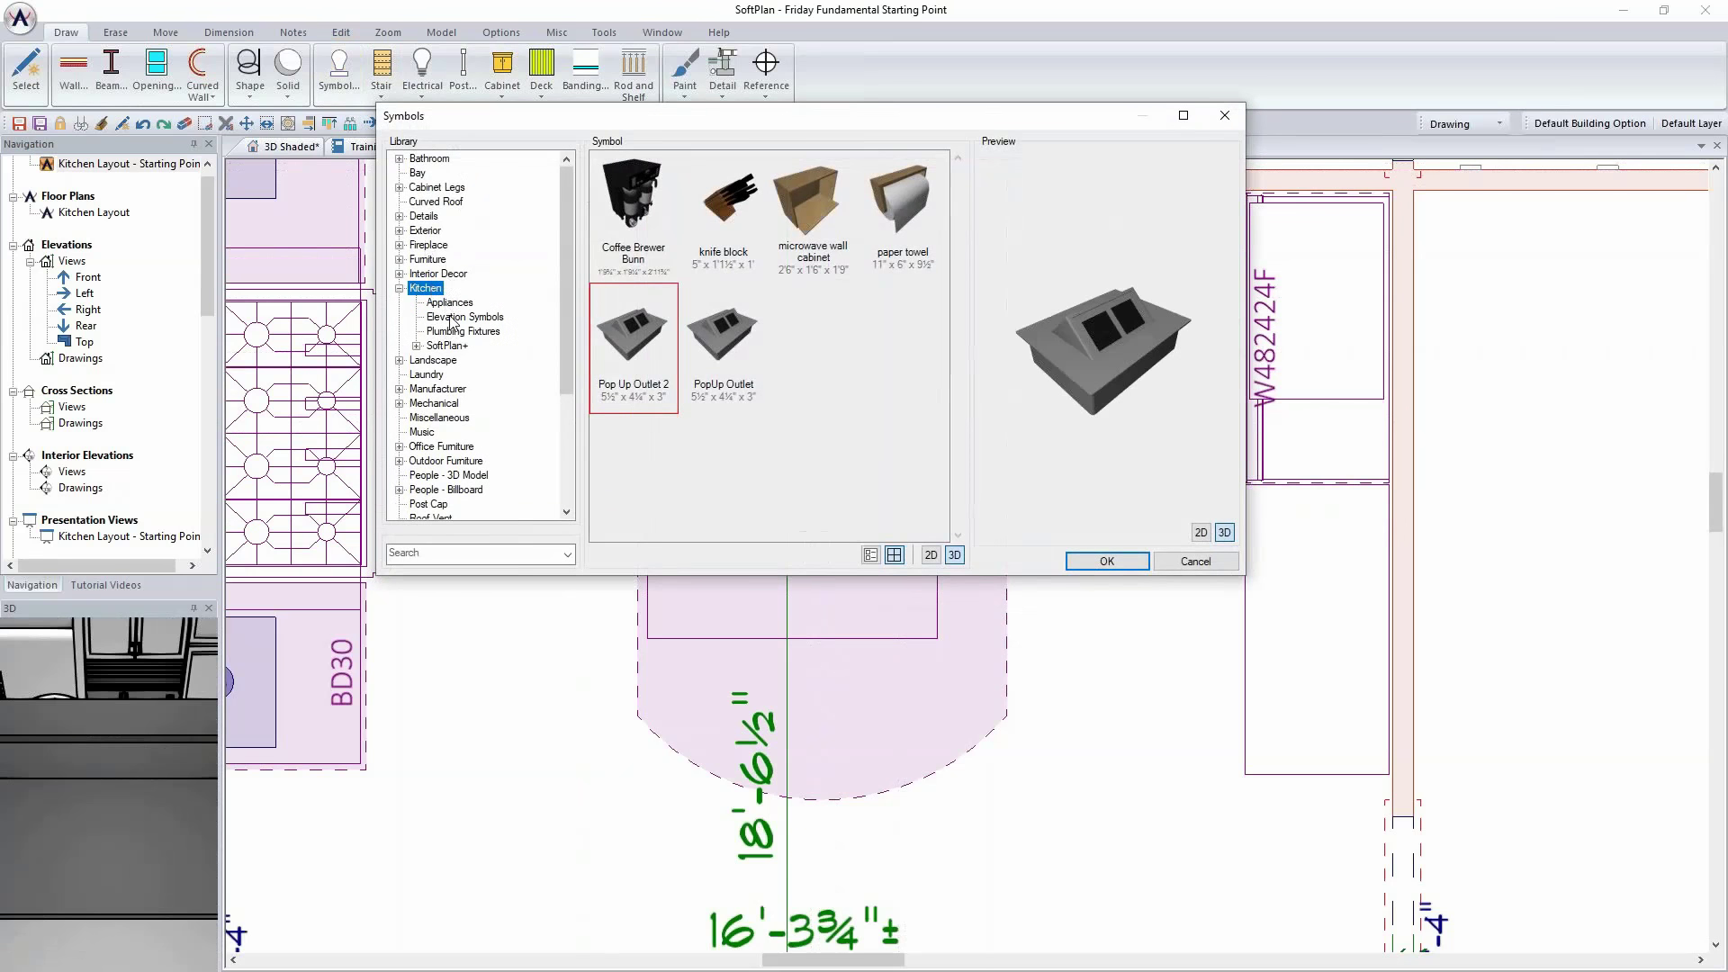
pyautogui.click(451, 332)
pyautogui.scroll(-6, 774, 328)
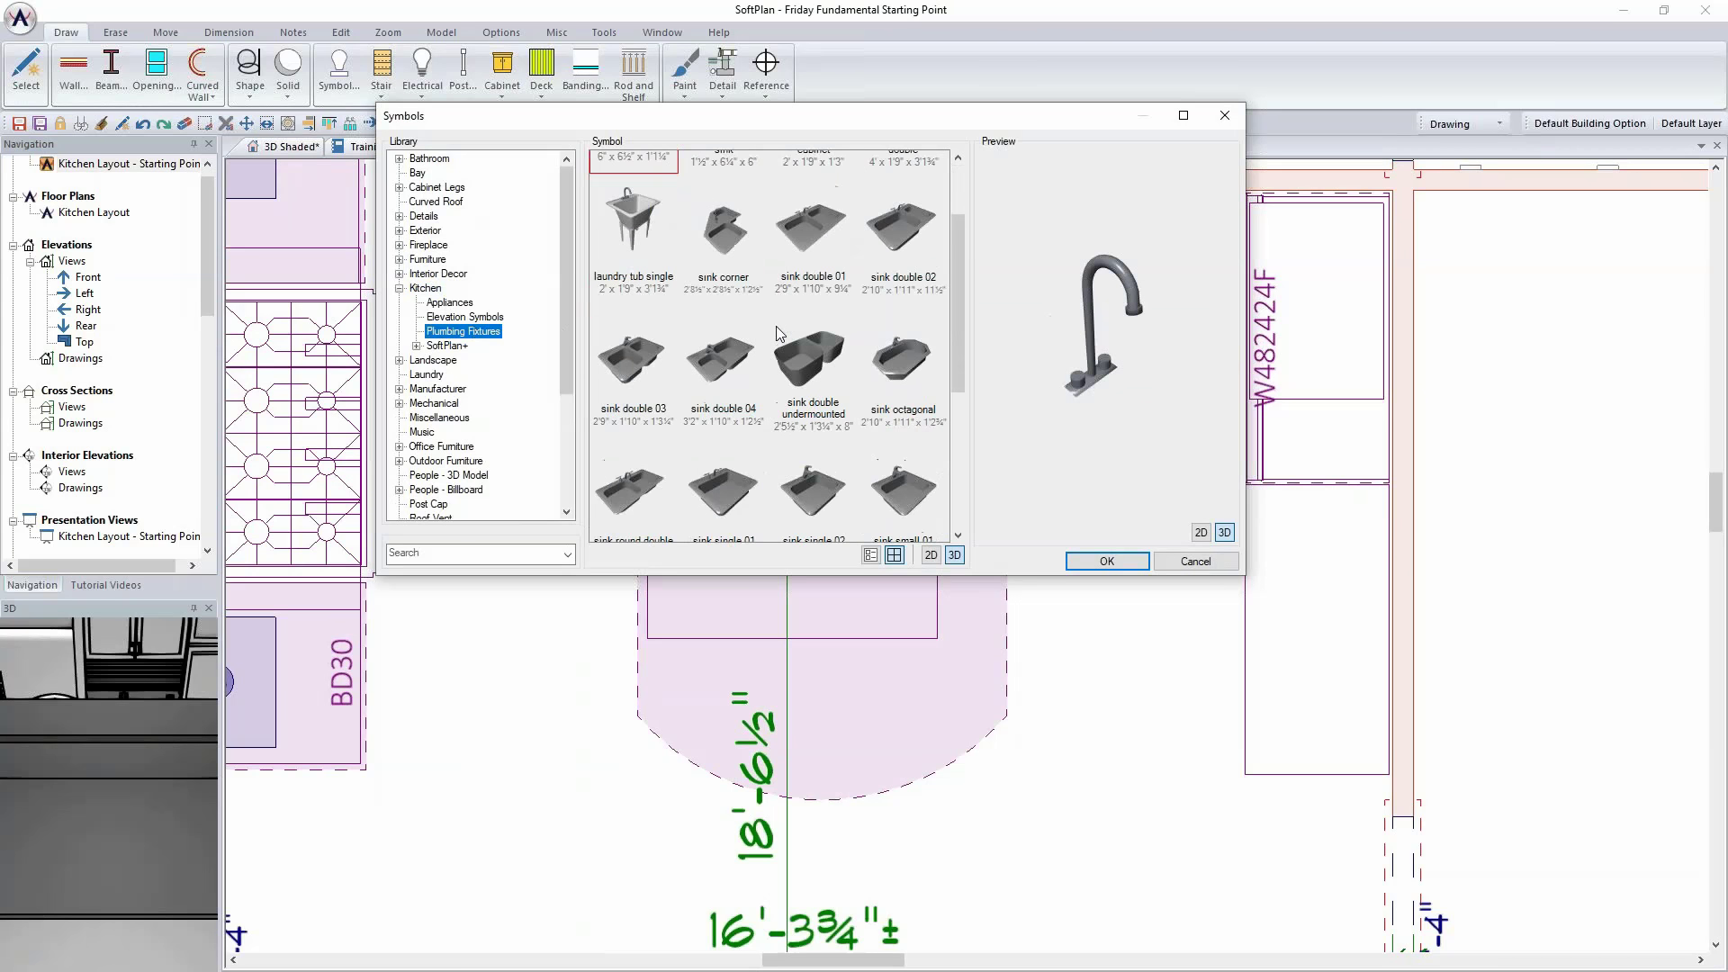
pyautogui.click(648, 407)
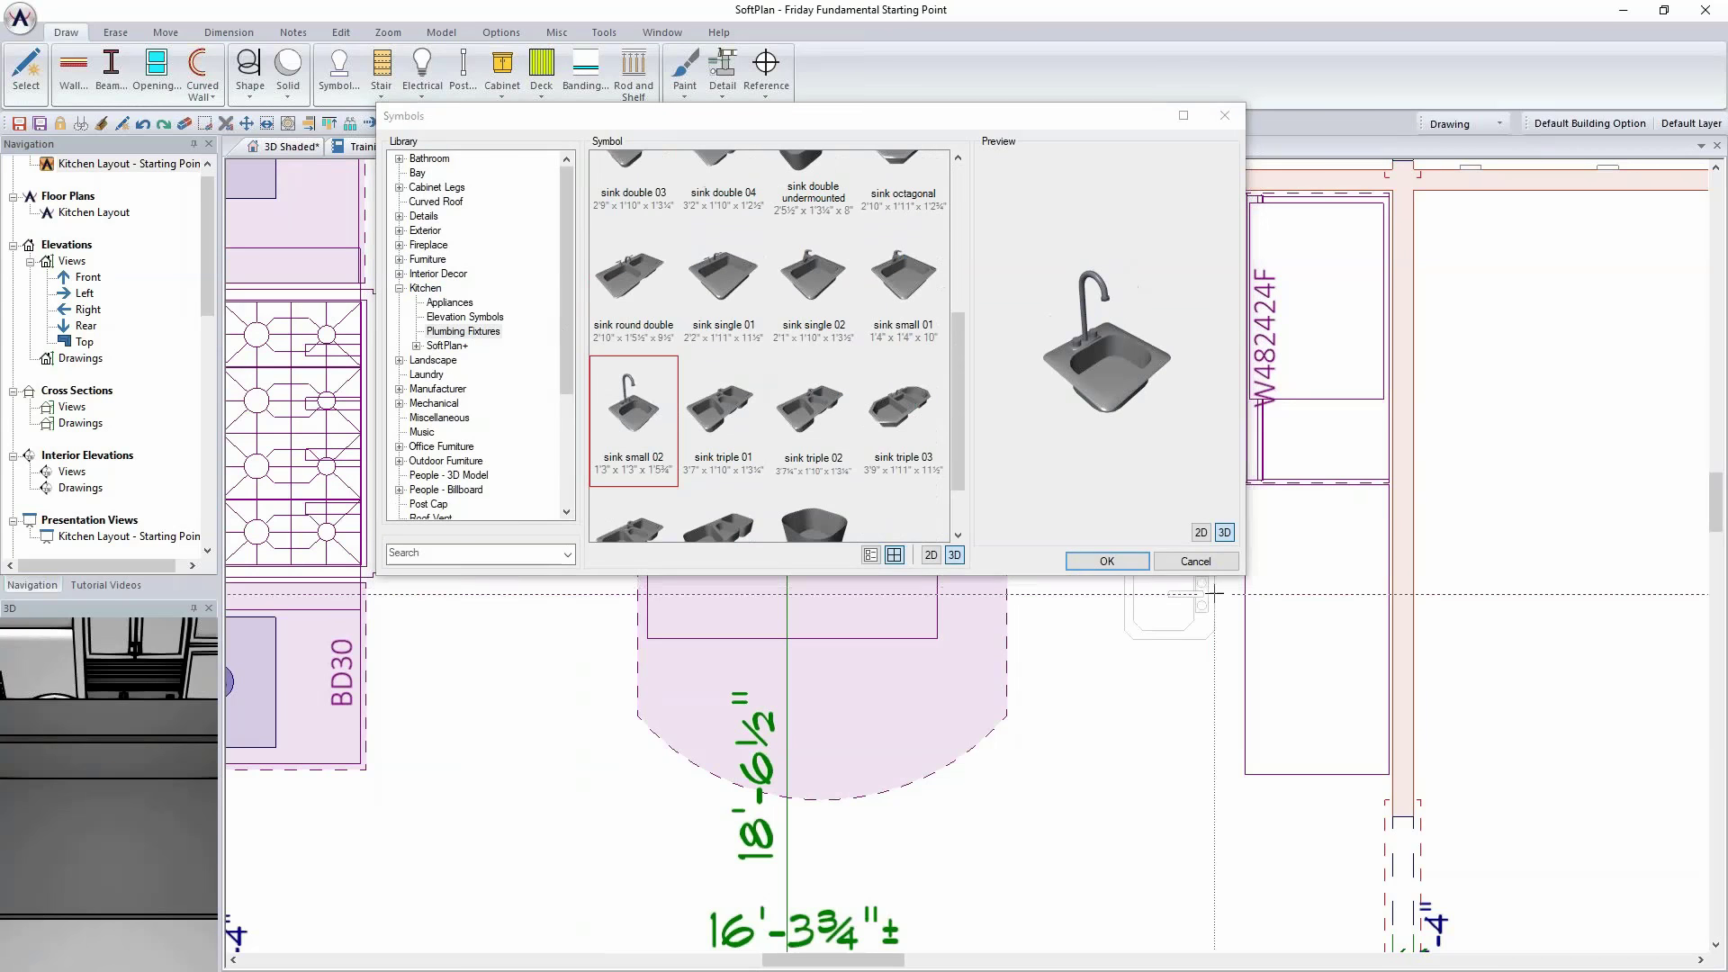
pyautogui.click(1107, 561)
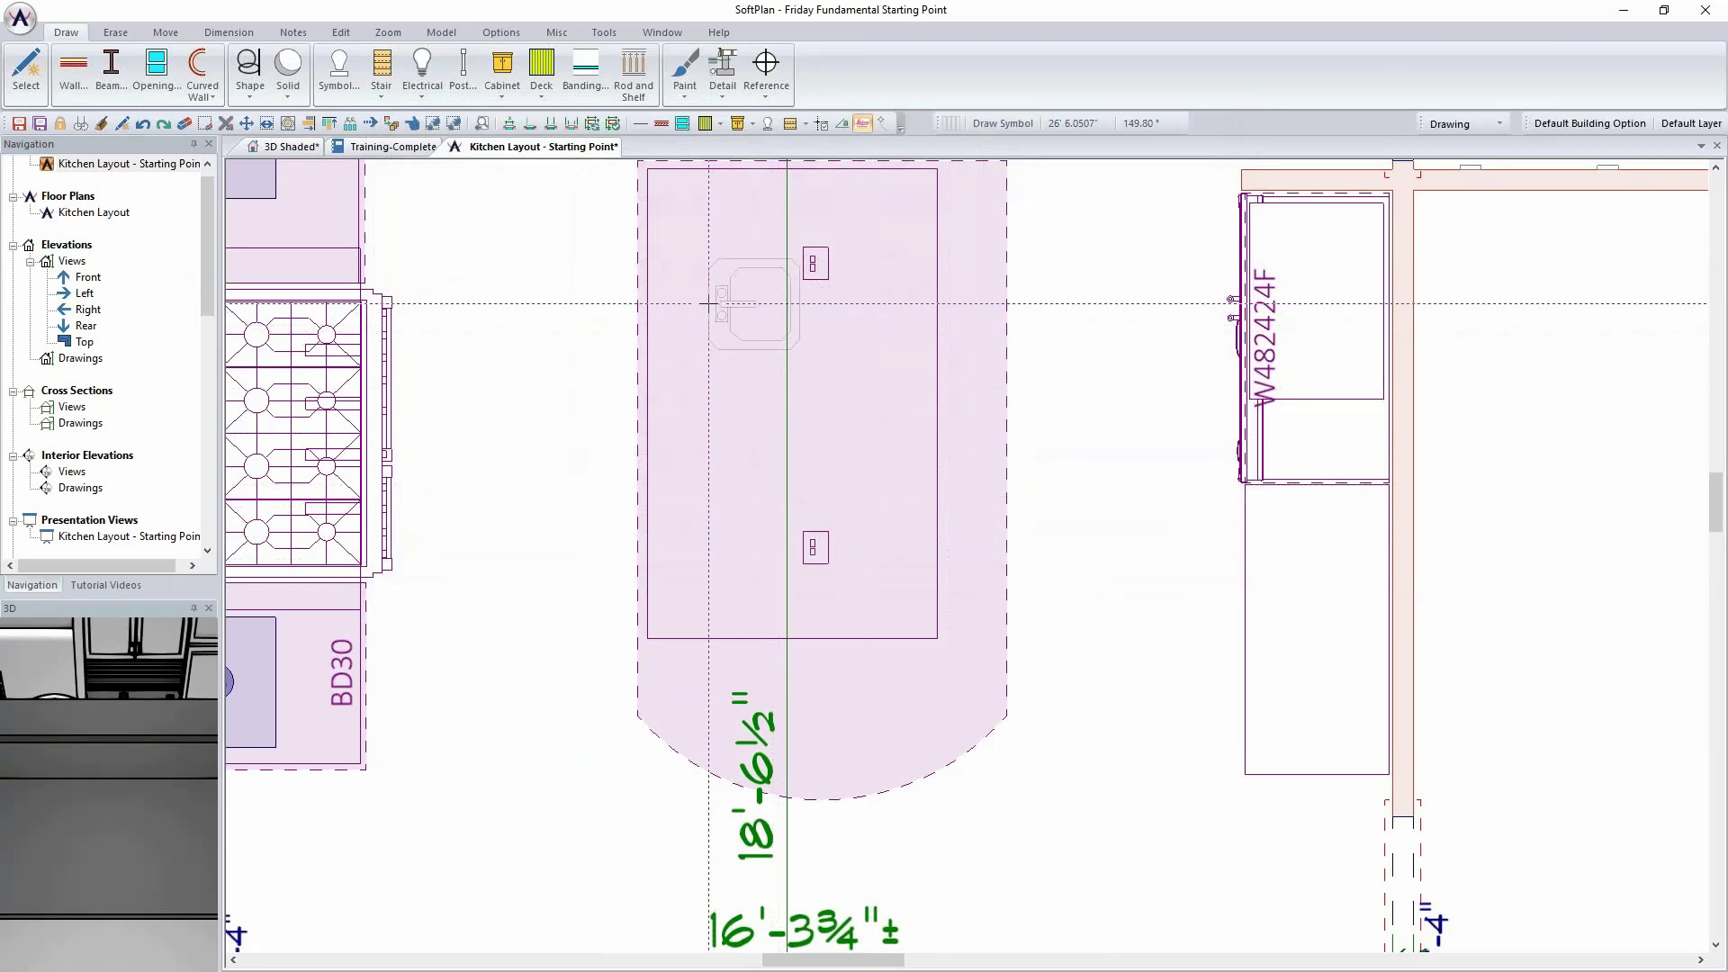
pyautogui.click(747, 271)
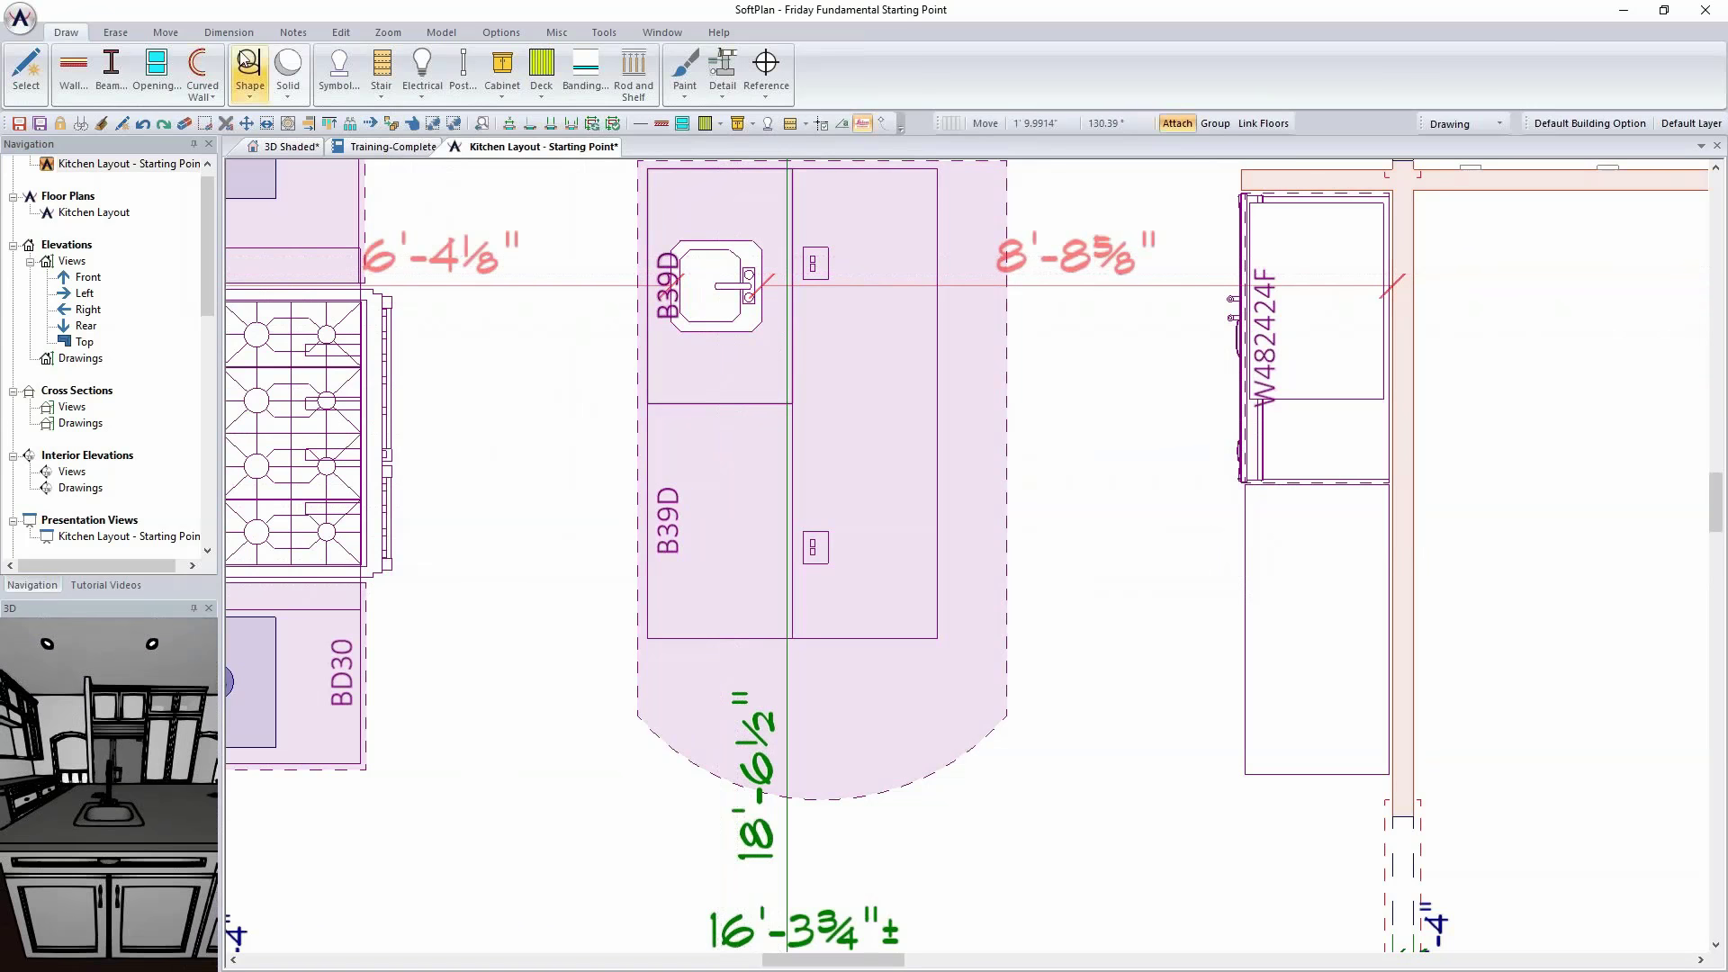
# Step: Move both pop-up outlets together slightly toward the refrigerator side, save the drawing and check the island in 3D
pyautogui.click(165, 33)
pyautogui.click(63, 72)
pyautogui.moveTo(792, 214); pyautogui.dragTo(859, 478)
pyautogui.click(883, 602)
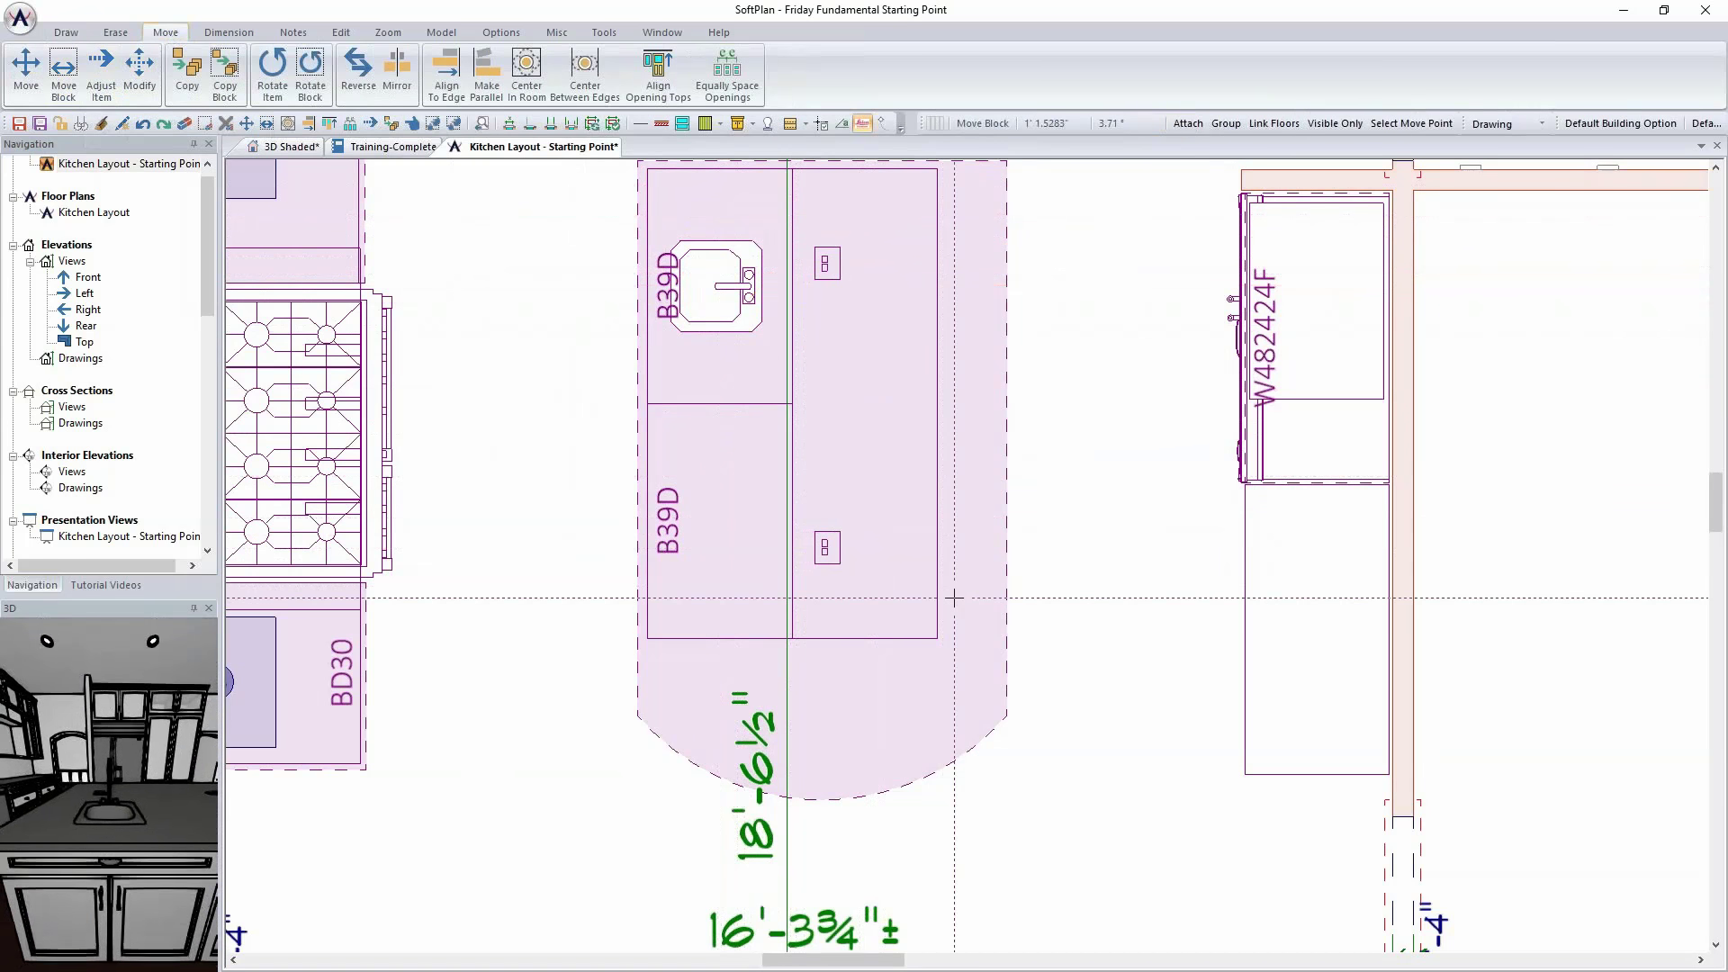
pyautogui.hotkey('ctrl', 's')
pyautogui.click(288, 147)
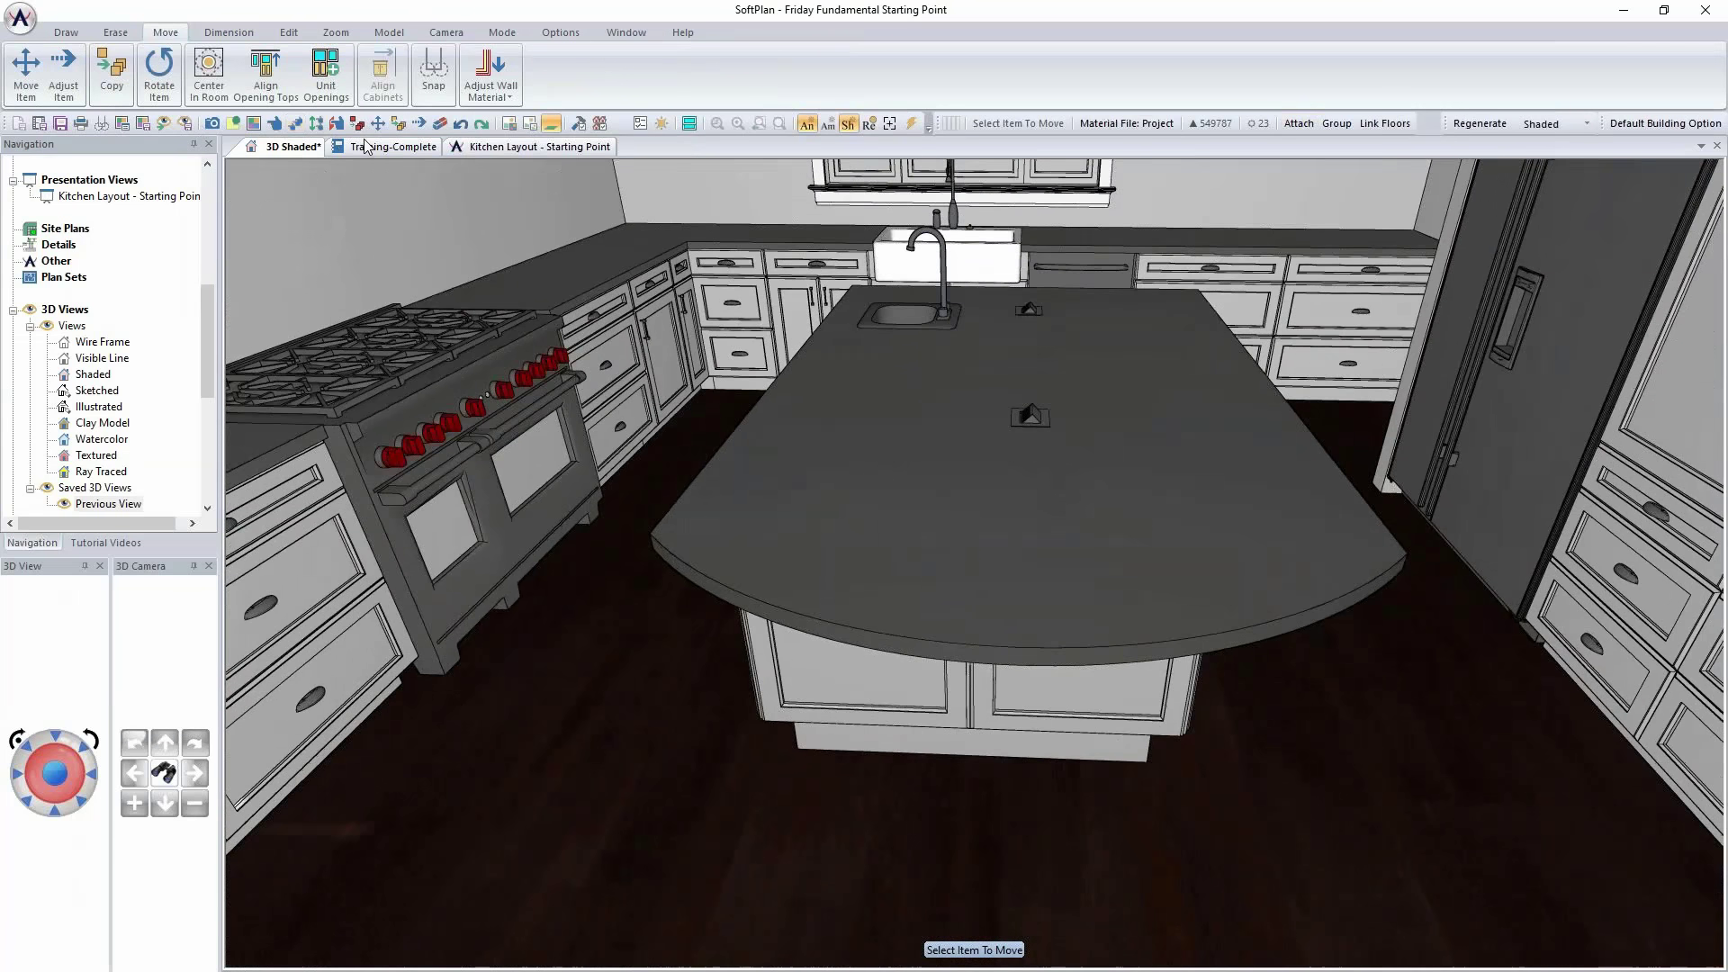
# Step: Place a column-panels post from the Decorative library in the floor plan, under the island countertop overhang at the range-side corner
pyautogui.click(495, 148)
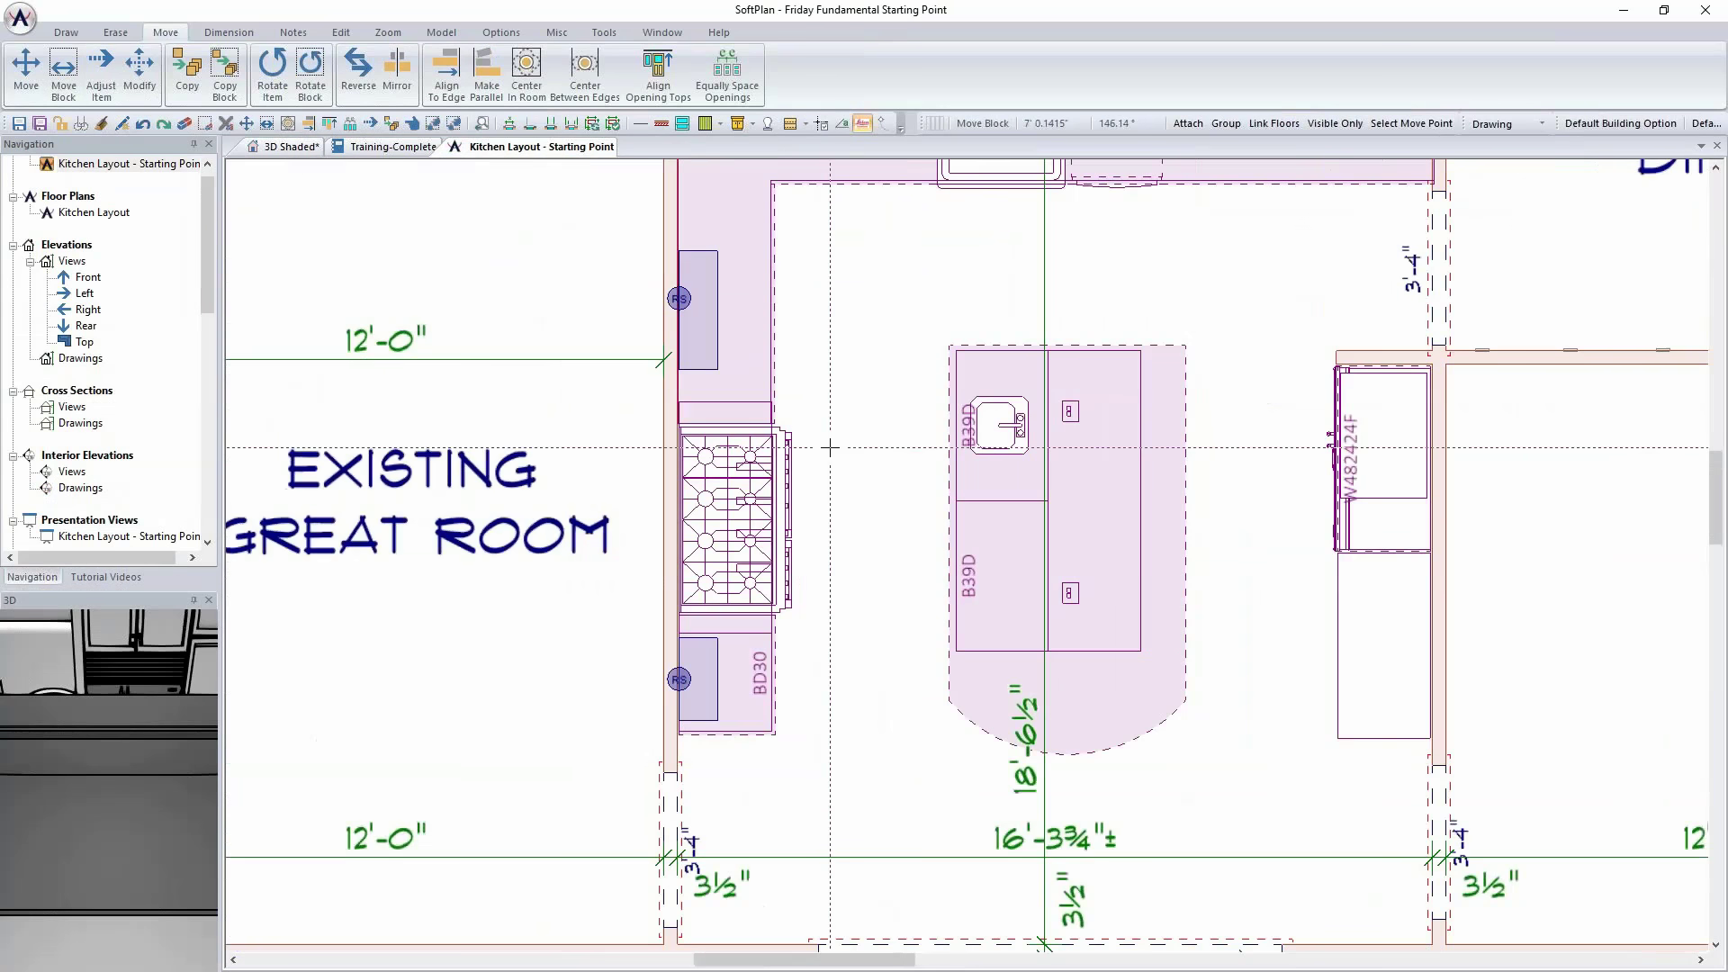
pyautogui.click(71, 34)
pyautogui.click(463, 70)
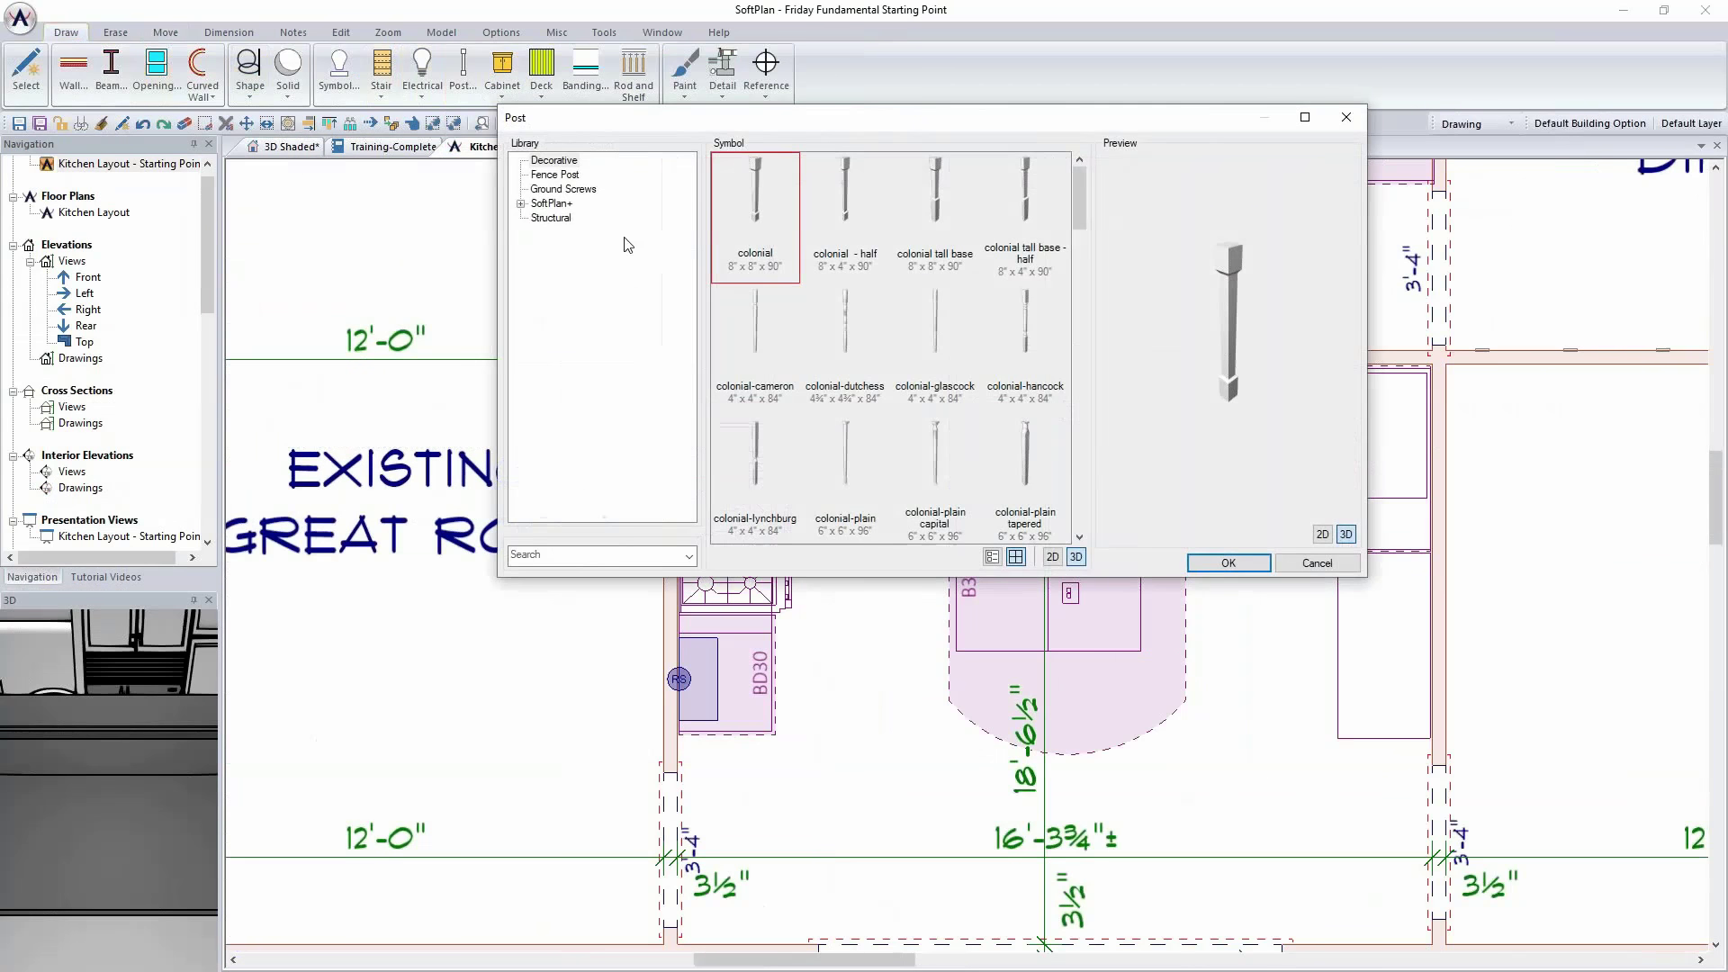
pyautogui.scroll(-2, 867, 286)
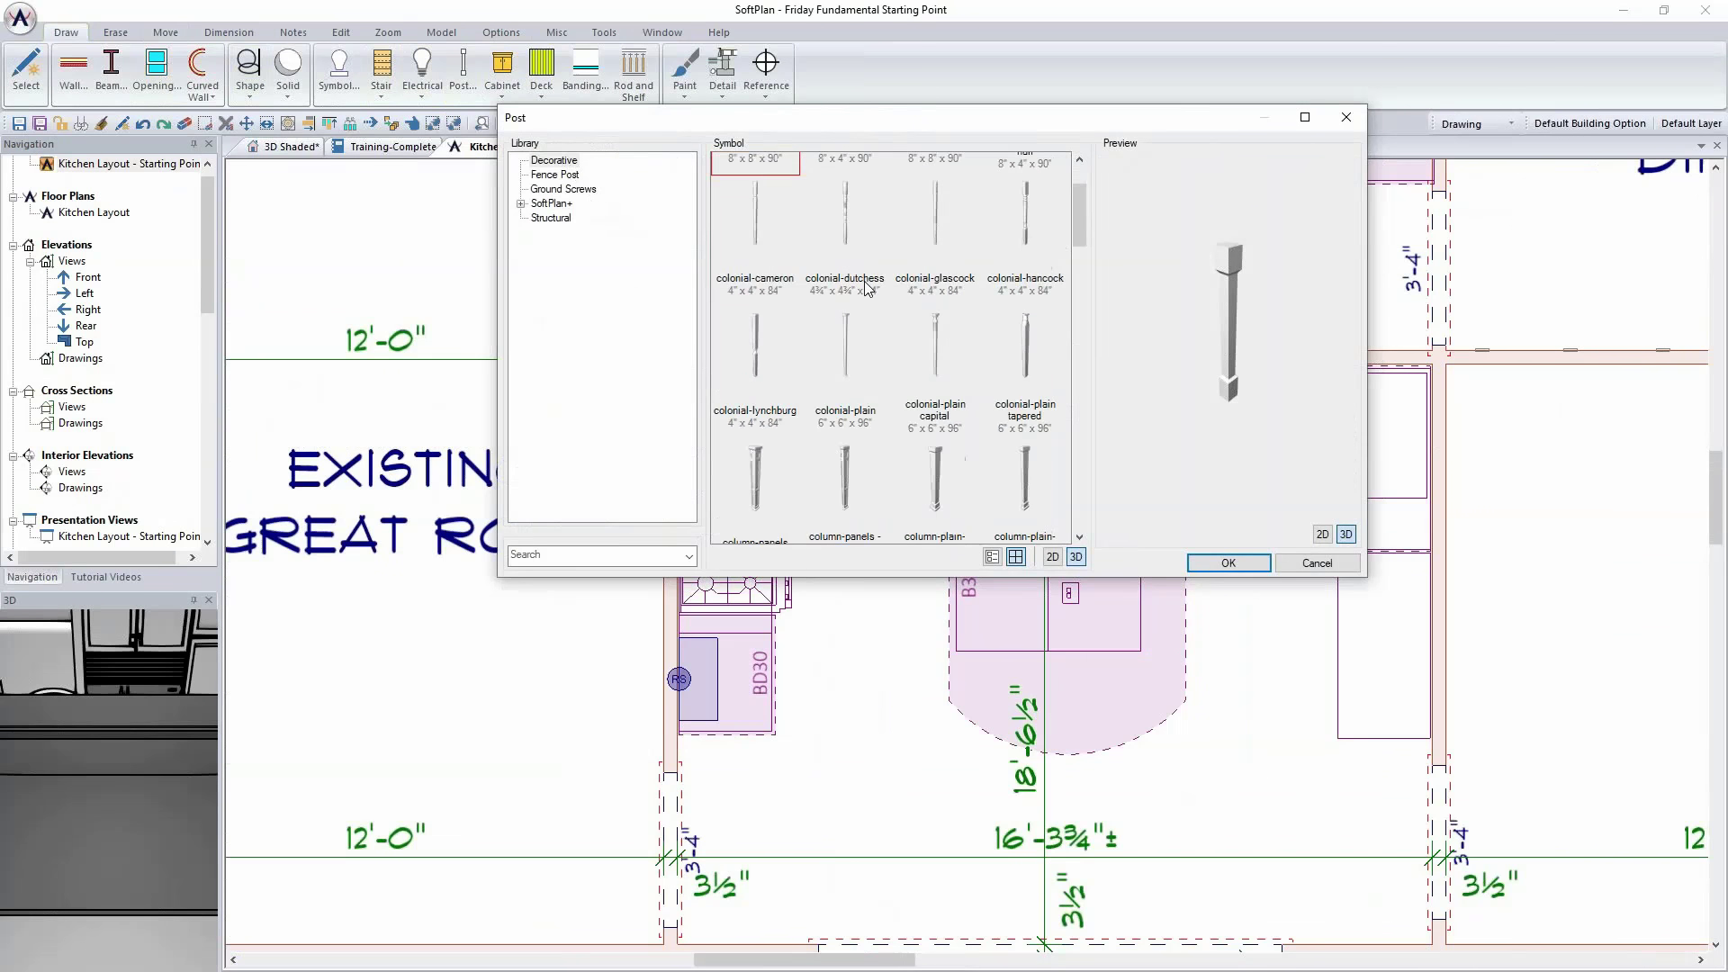
pyautogui.scroll(-1, 866, 286)
pyautogui.click(770, 420)
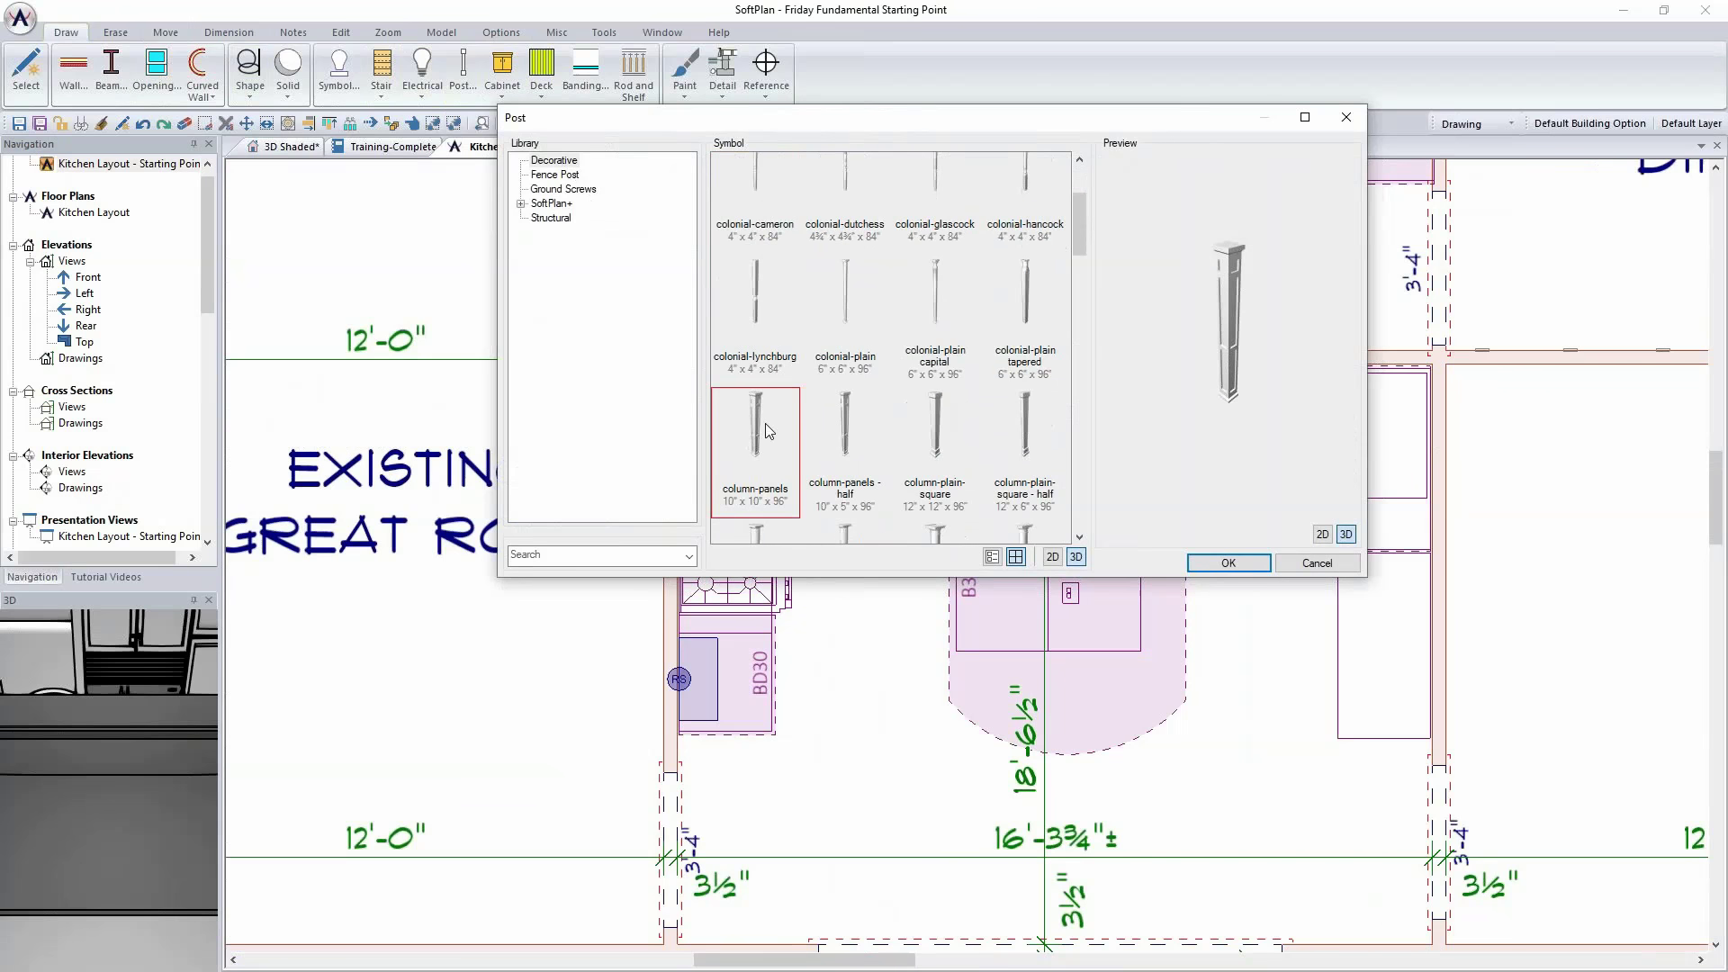
pyautogui.click(1229, 563)
pyautogui.scroll(4, 930, 513)
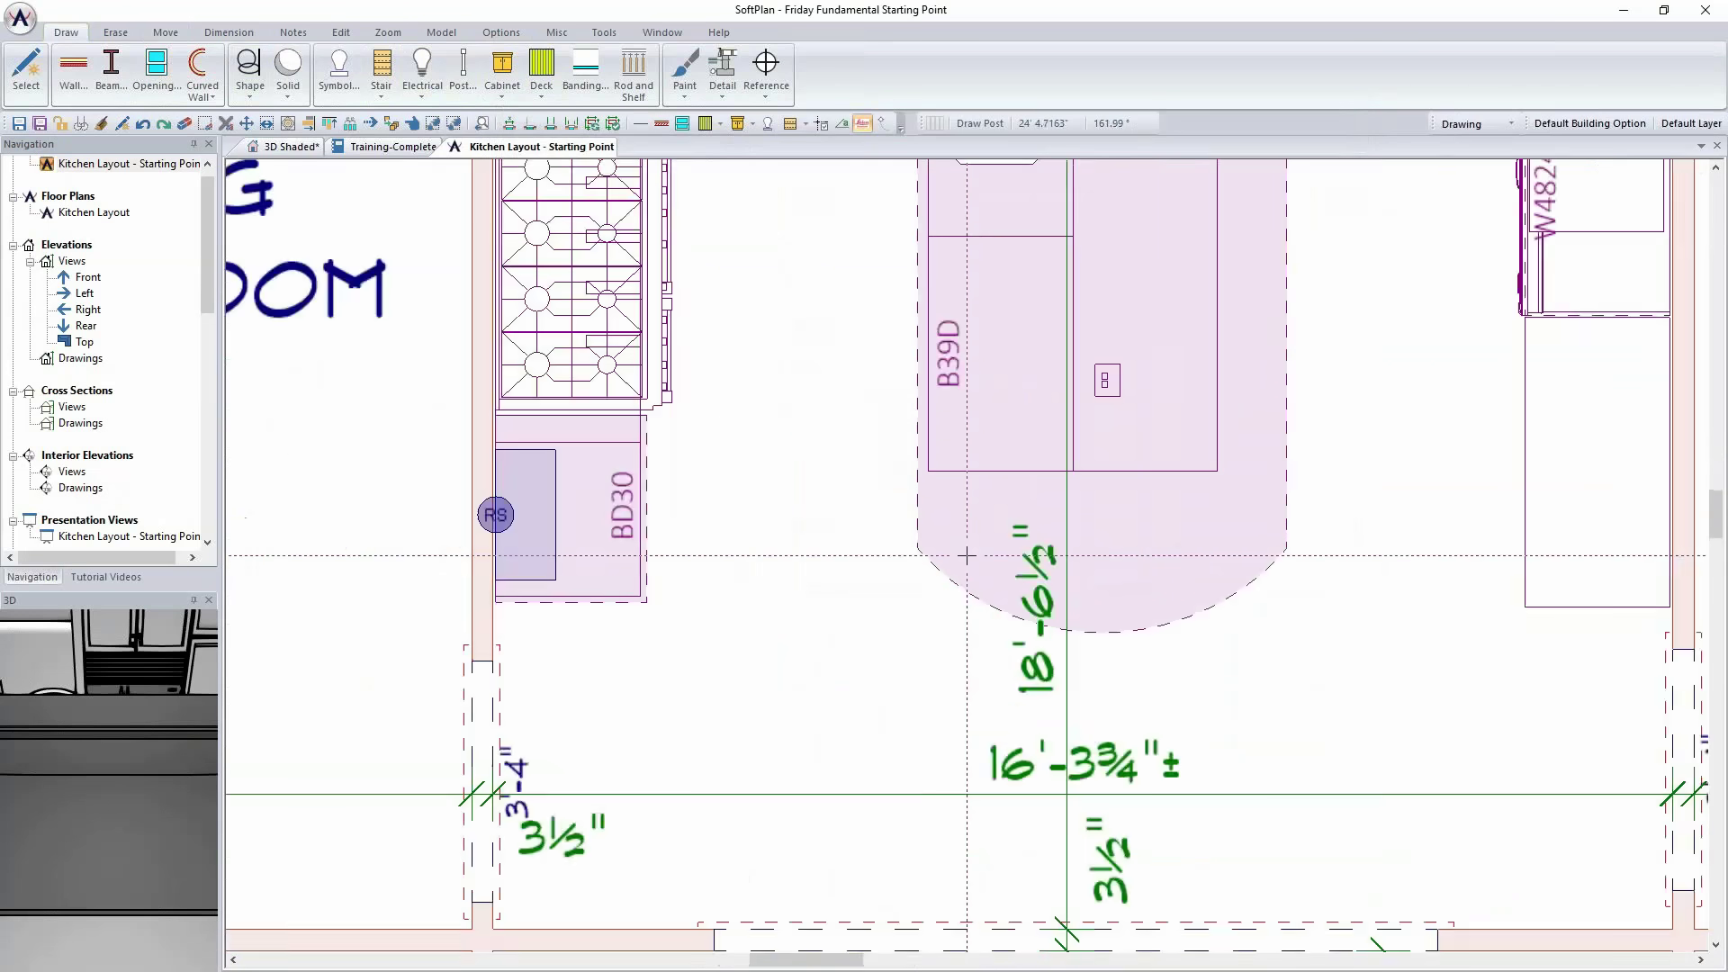
pyautogui.click(930, 513)
# Step: Resize the island post to 3.5" wide and deep, keeping its aspect ratio, with a height of 34.5"
pyautogui.rightClick(933, 515)
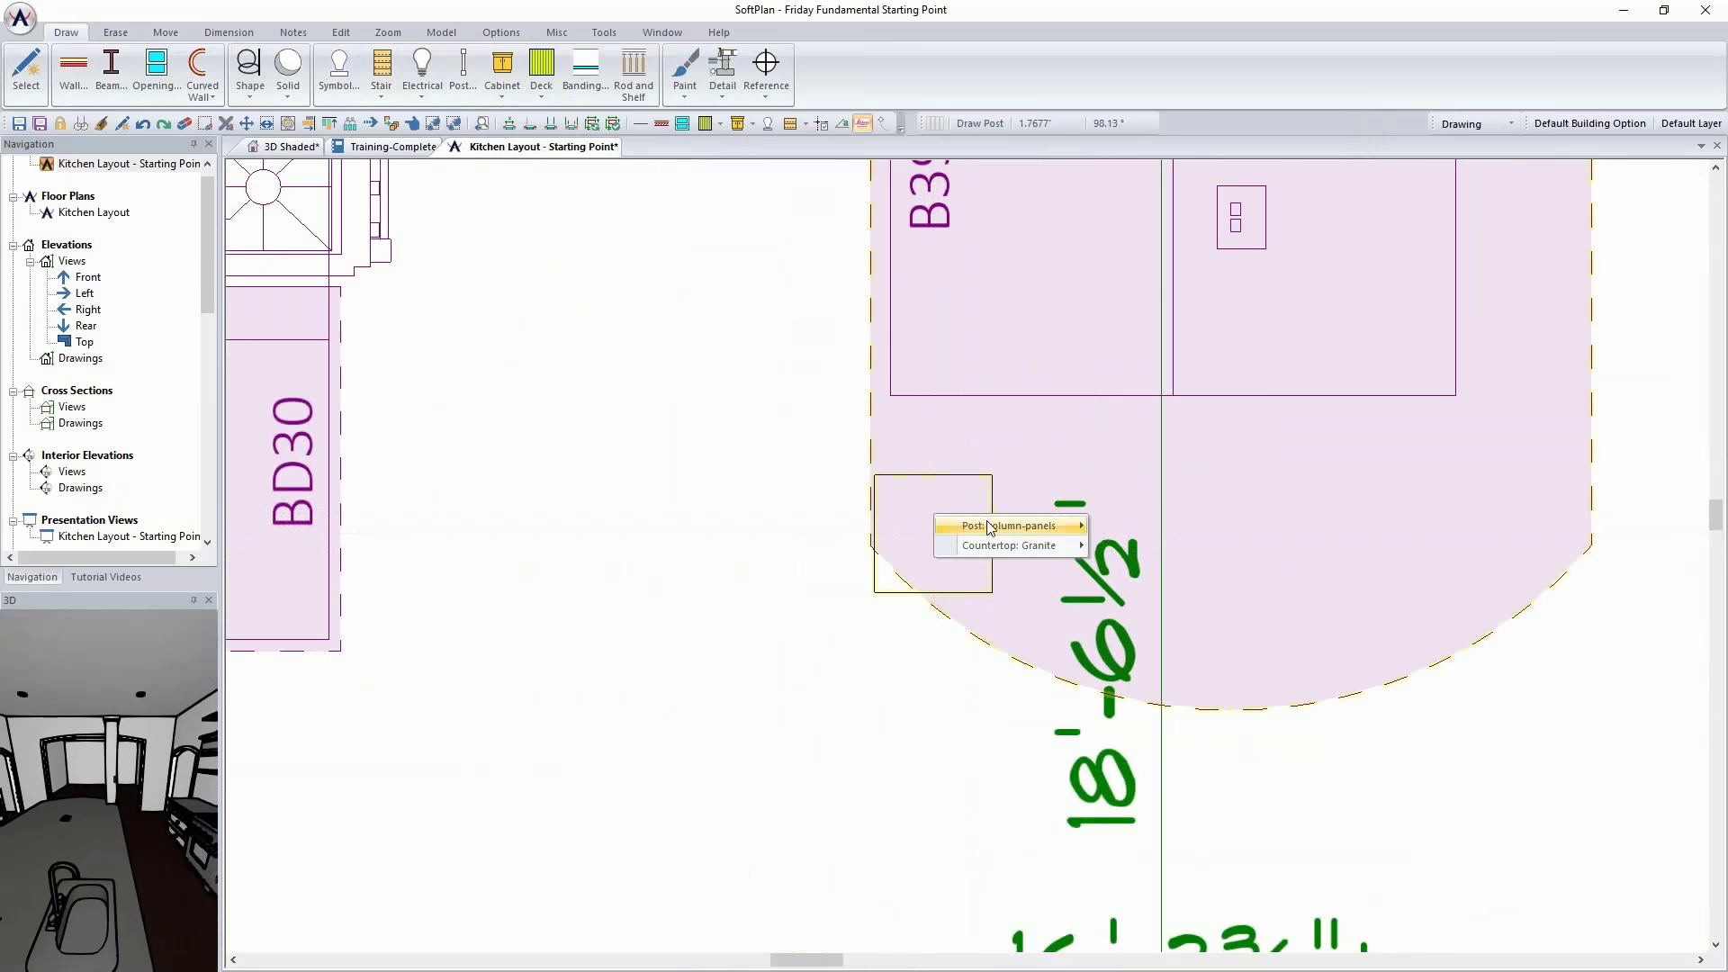
pyautogui.moveTo(1009, 526)
pyautogui.click(1130, 528)
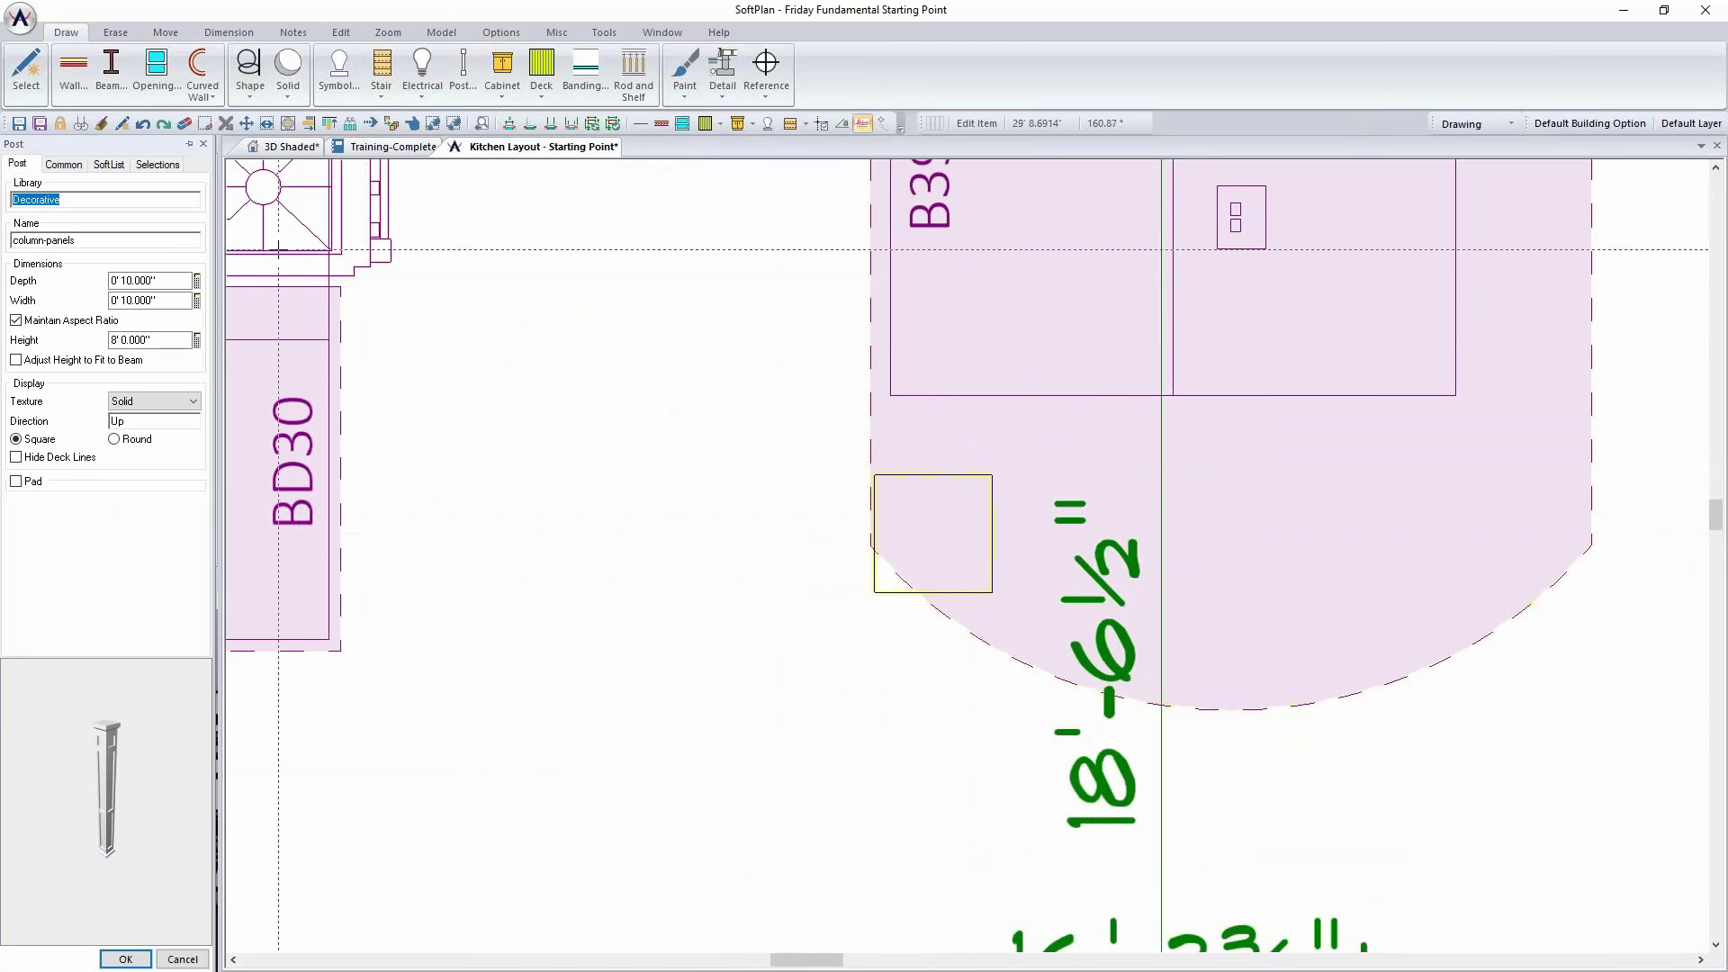
pyautogui.tripleClick(168, 301)
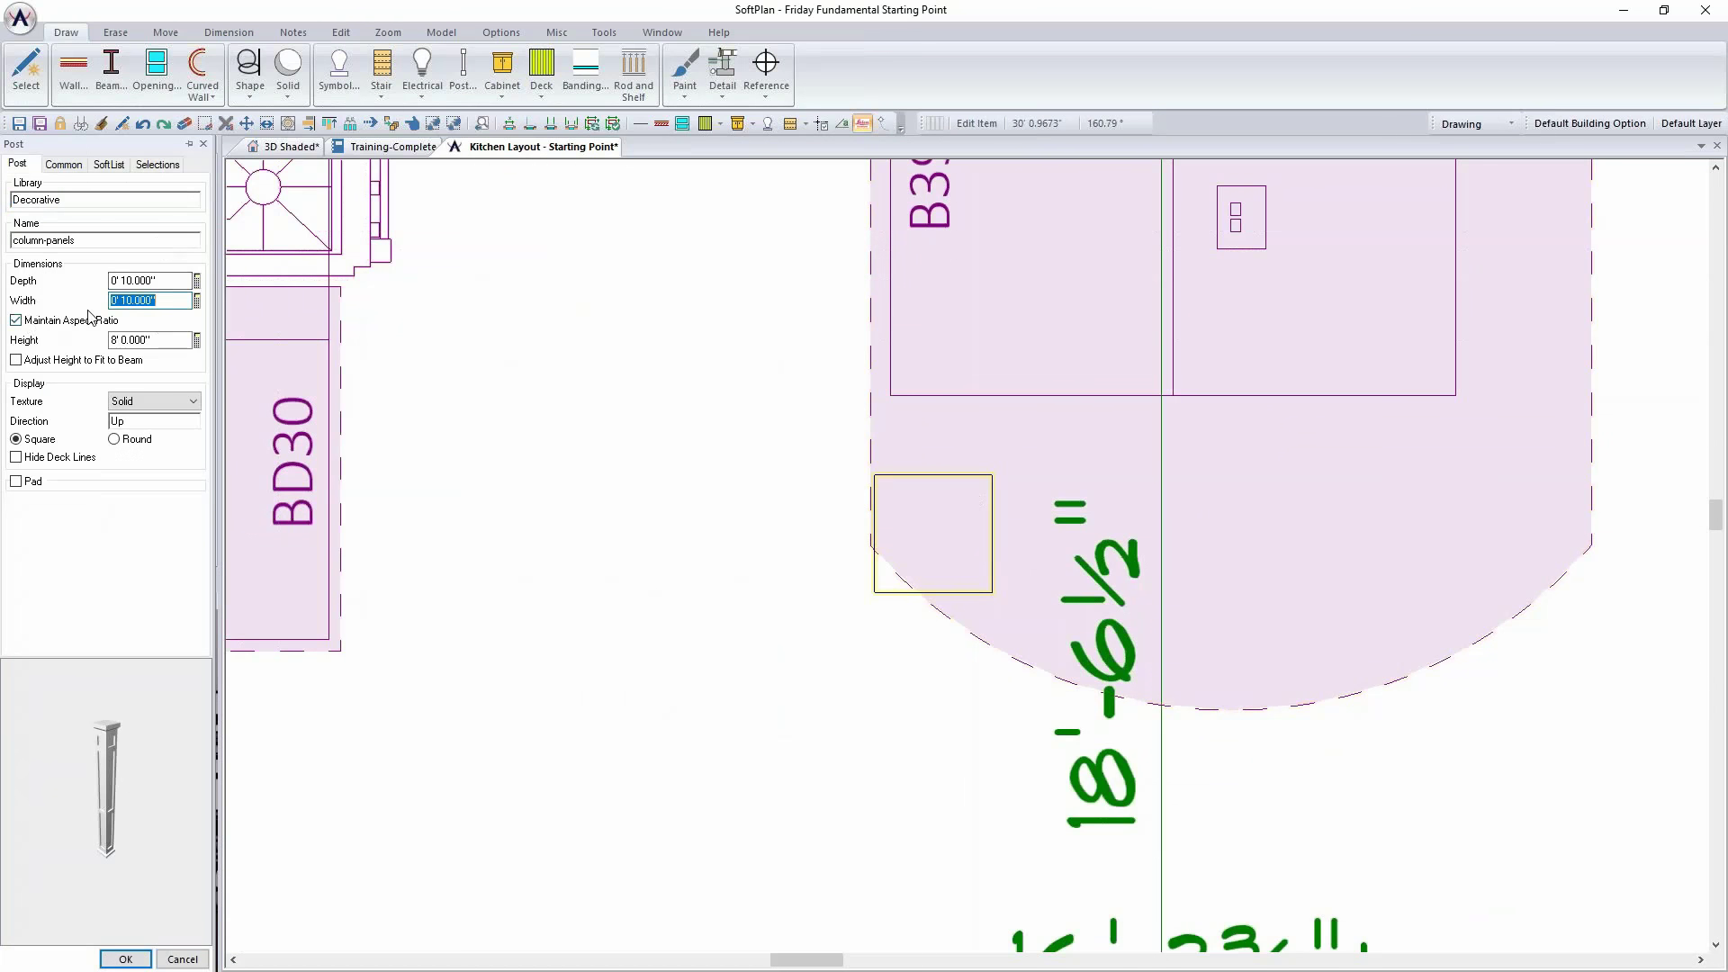
pyautogui.write('3.5')
pyautogui.tripleClick(162, 339)
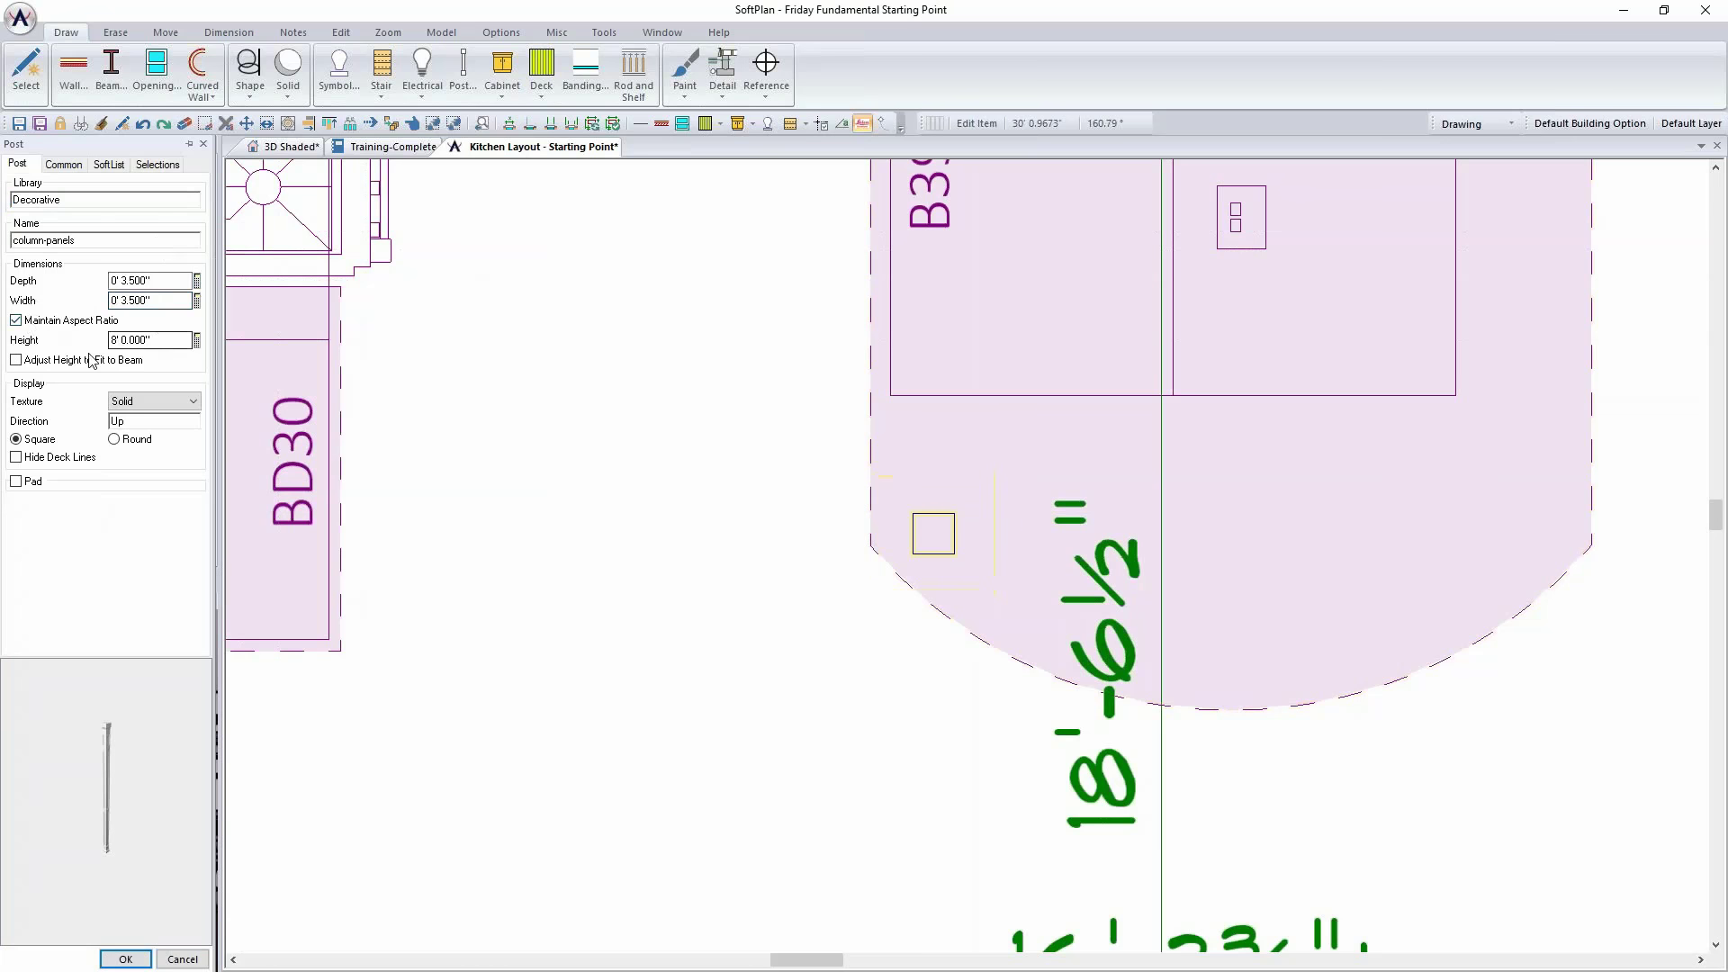
pyautogui.write('34.5')
pyautogui.press('Return')
pyautogui.click(63, 164)
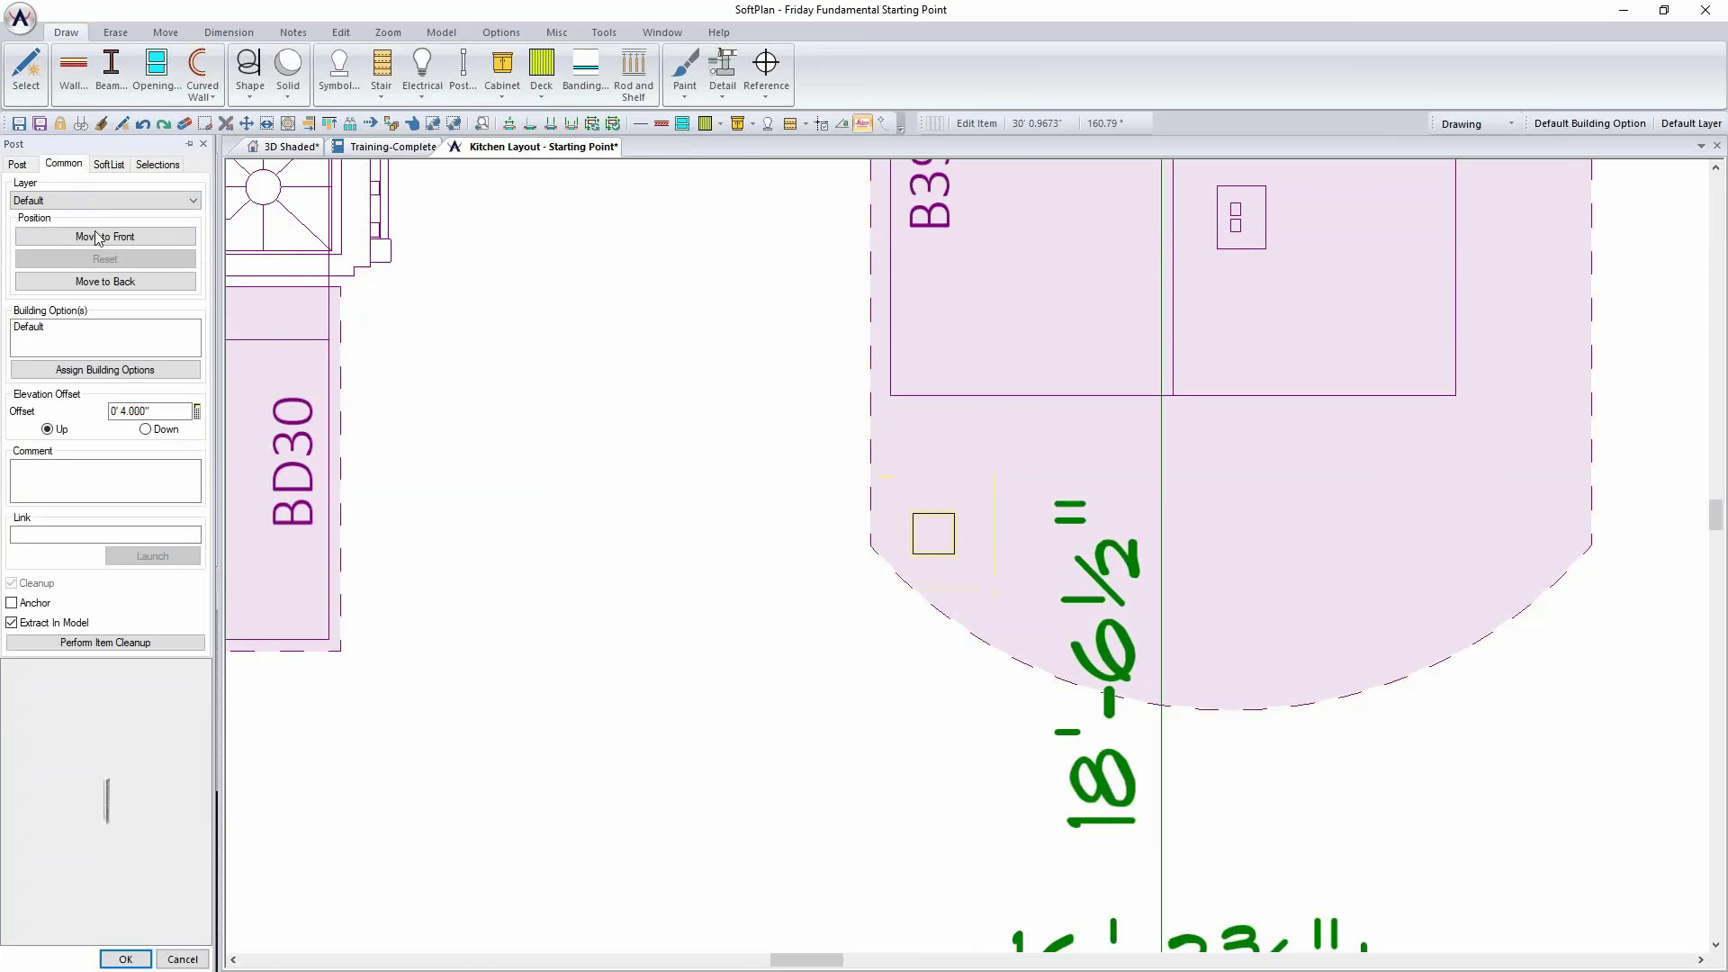
pyautogui.click(125, 959)
# Step: Adjust the top of the post in the 3D view so that it meets the underside of the island countertop
pyautogui.click(290, 147)
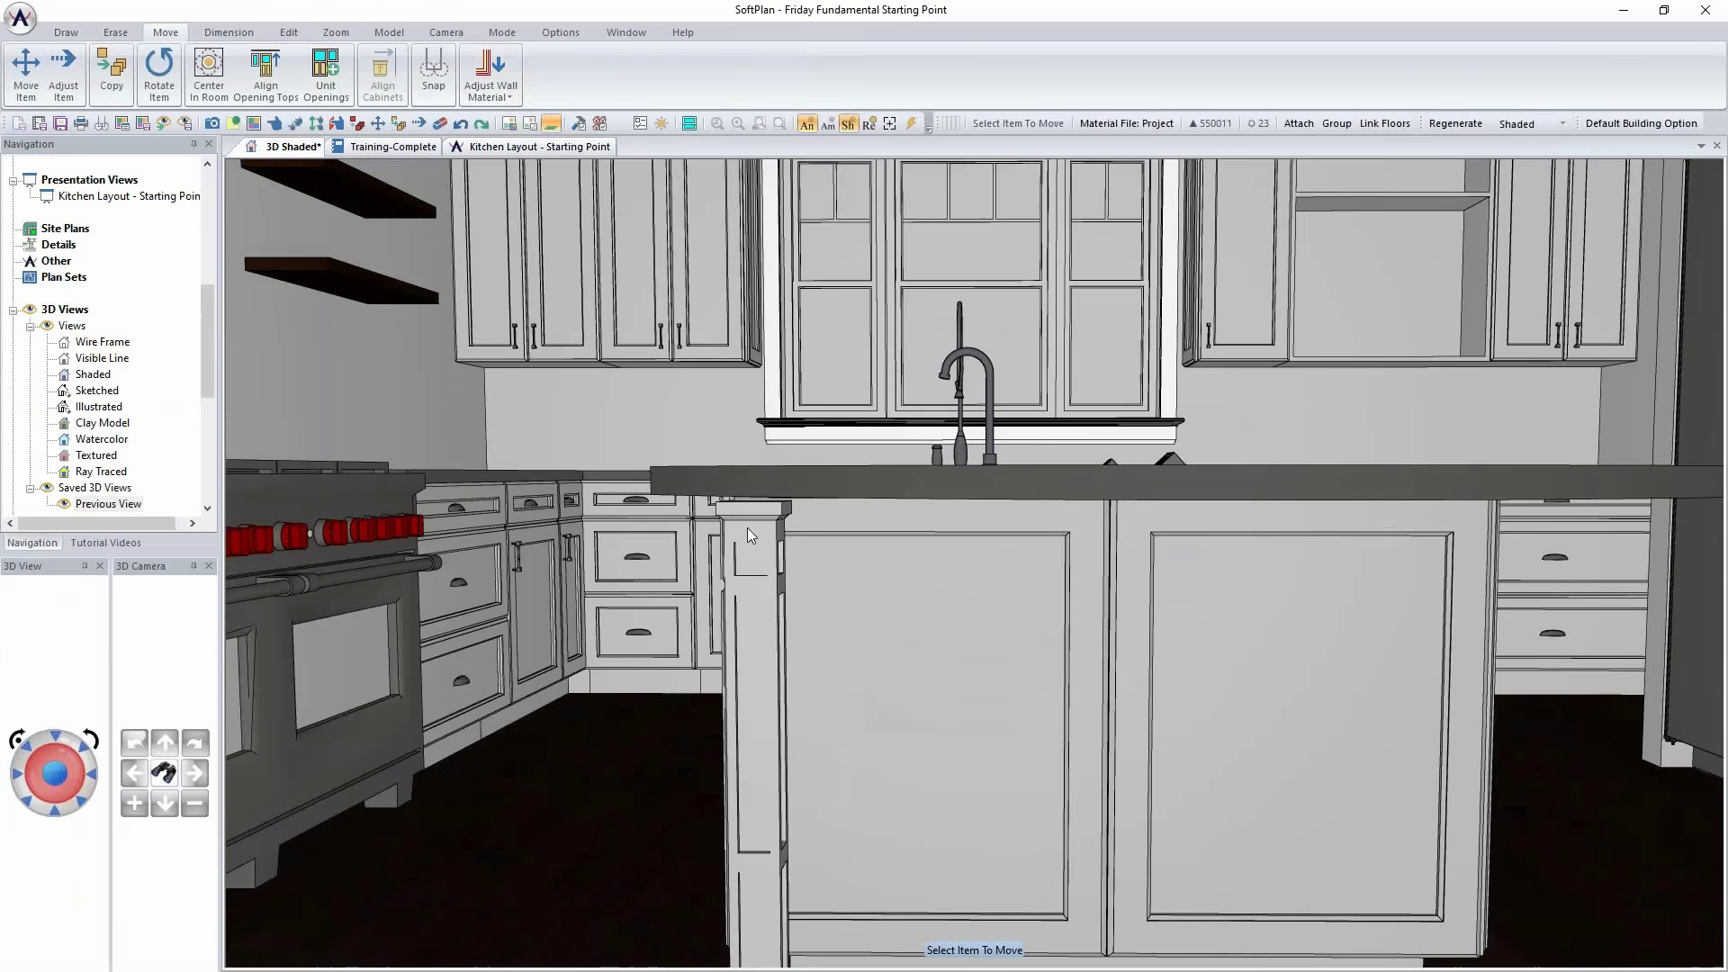
pyautogui.click(758, 539)
pyautogui.click(753, 521)
pyautogui.click(754, 502)
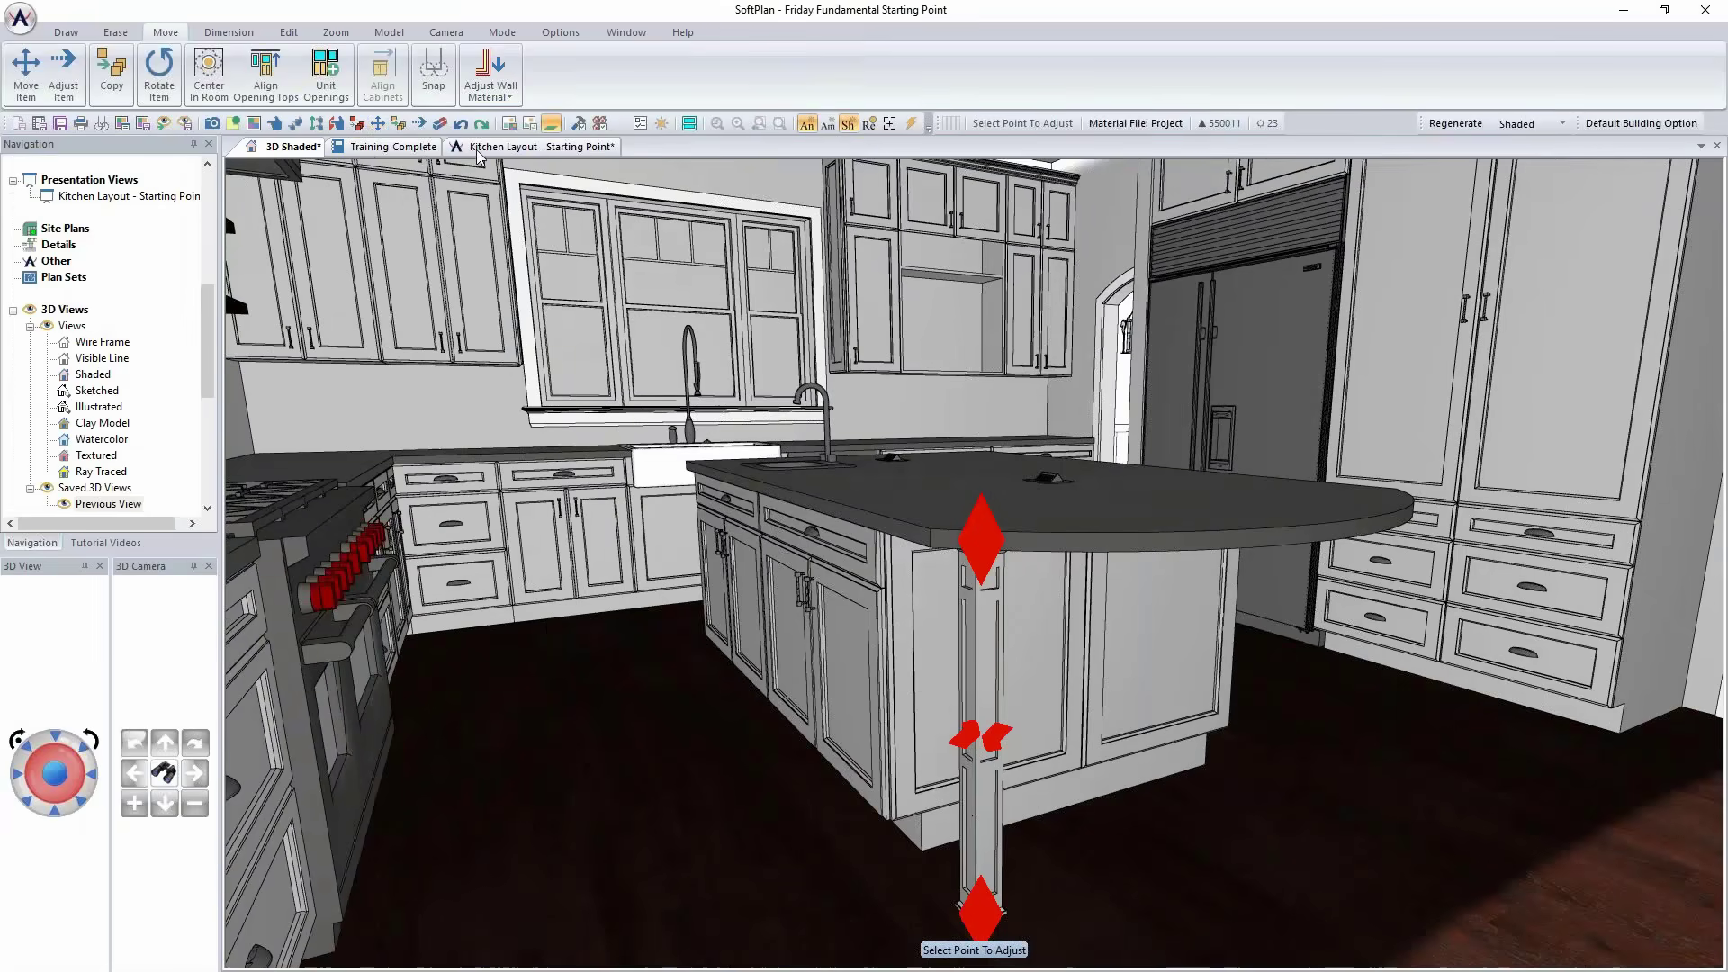
# Step: Copy the post once in the floor plan, about 4'-2 7/8" straight across to the refrigerator side of the island overhang
pyautogui.click(539, 147)
pyautogui.hotkey('ctrl', 'c')
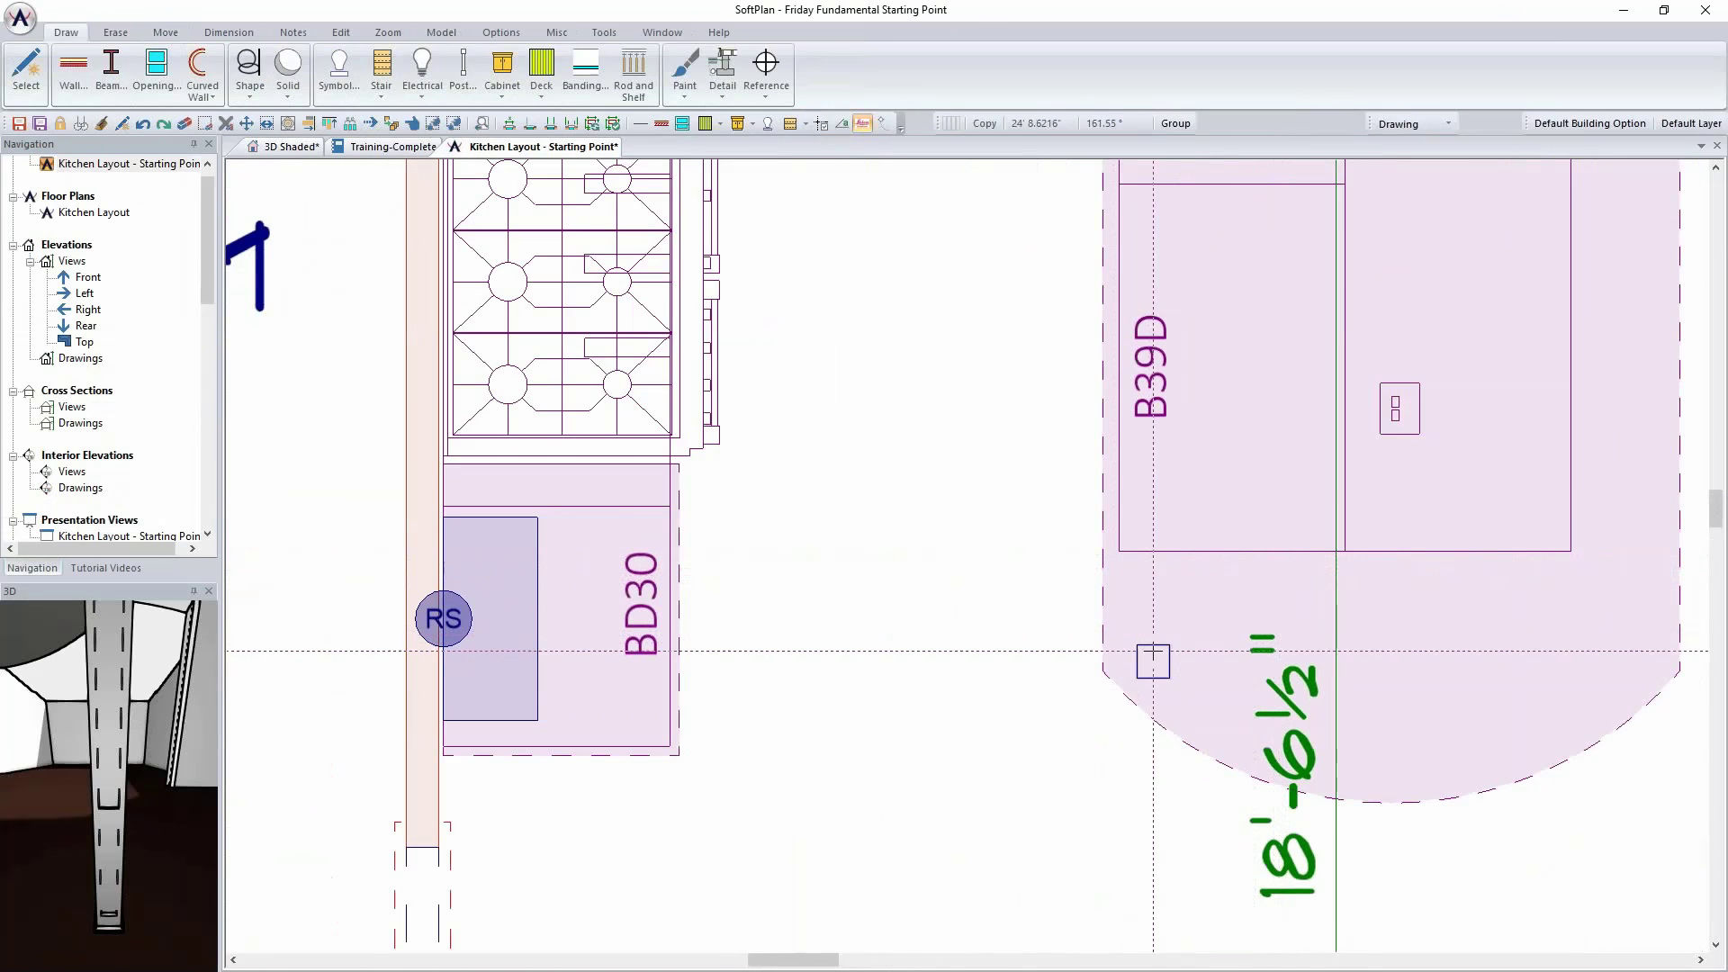
pyautogui.click(1632, 651)
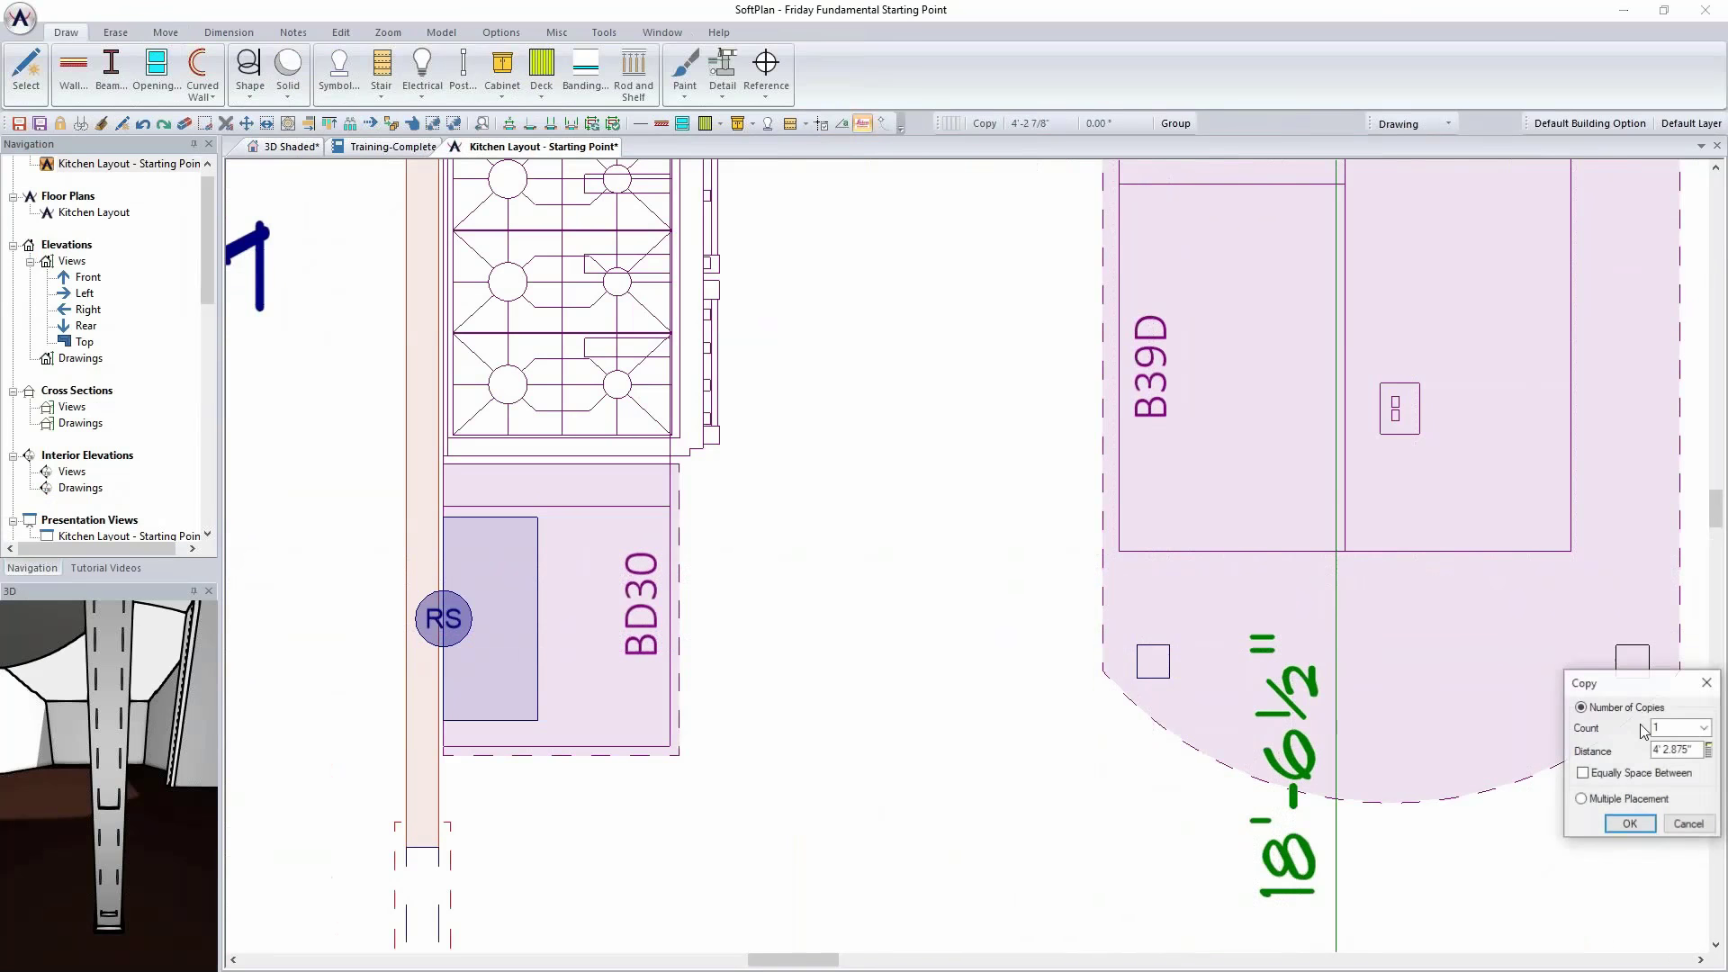
pyautogui.click(1629, 824)
pyautogui.scroll(-3, 1235, 700)
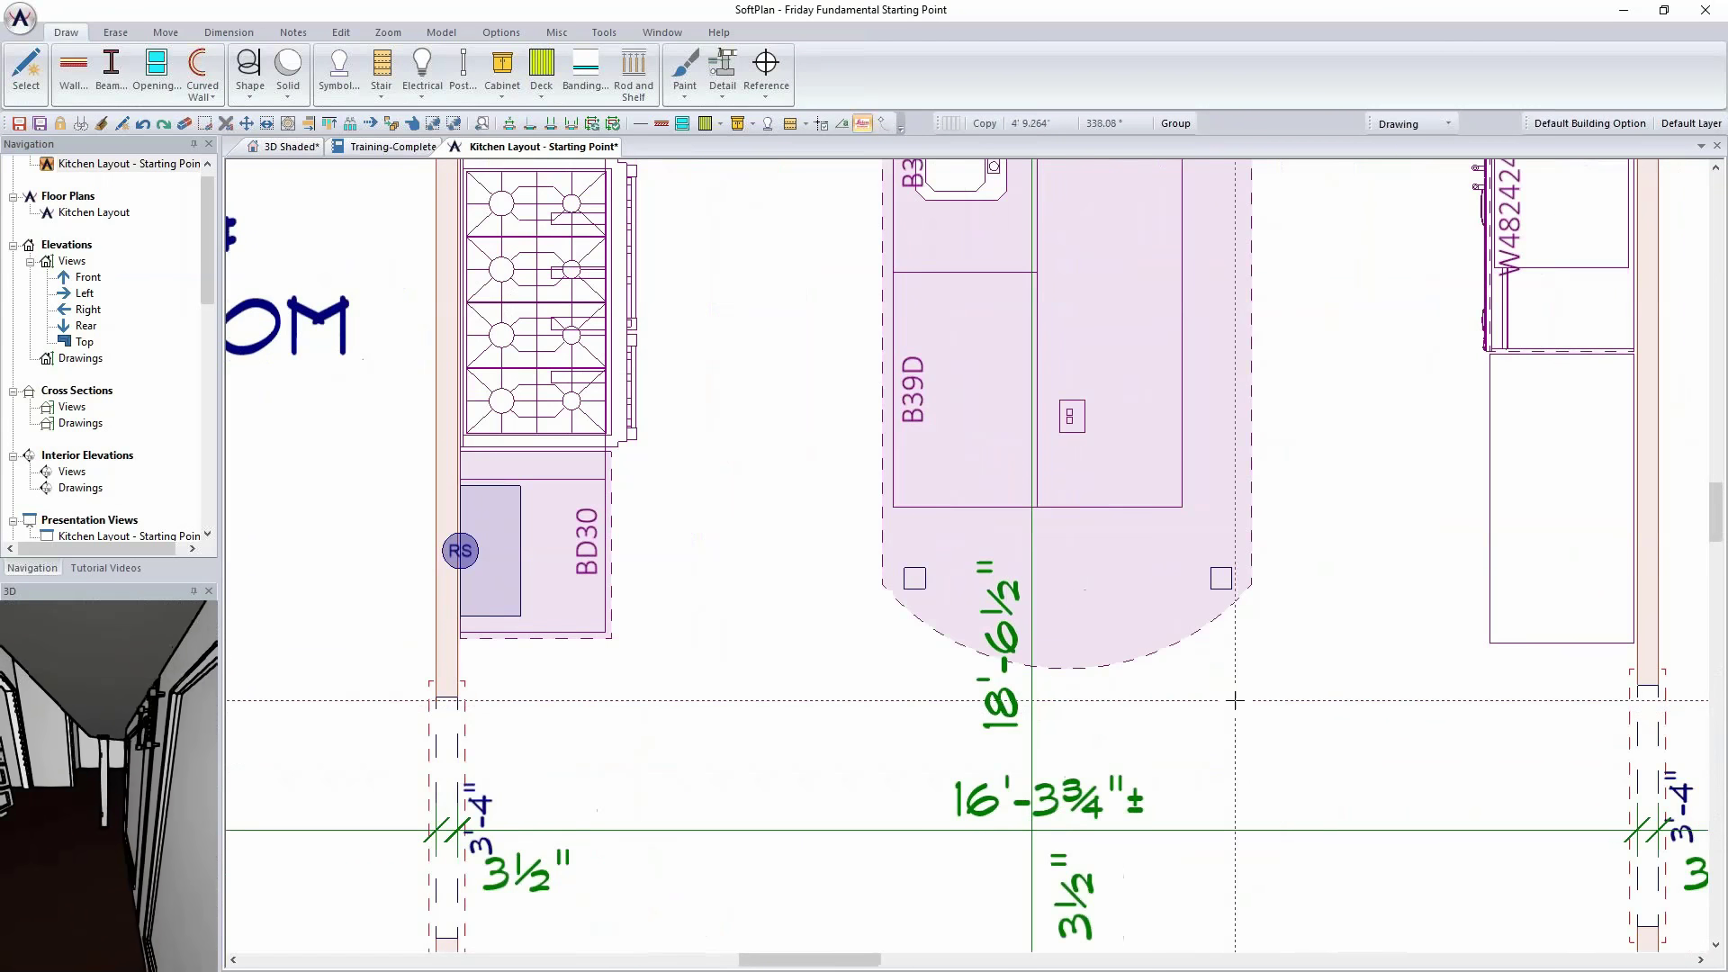
# Step: Examine both island posts and the surrounding kitchen in the shaded 3D view
pyautogui.click(288, 123)
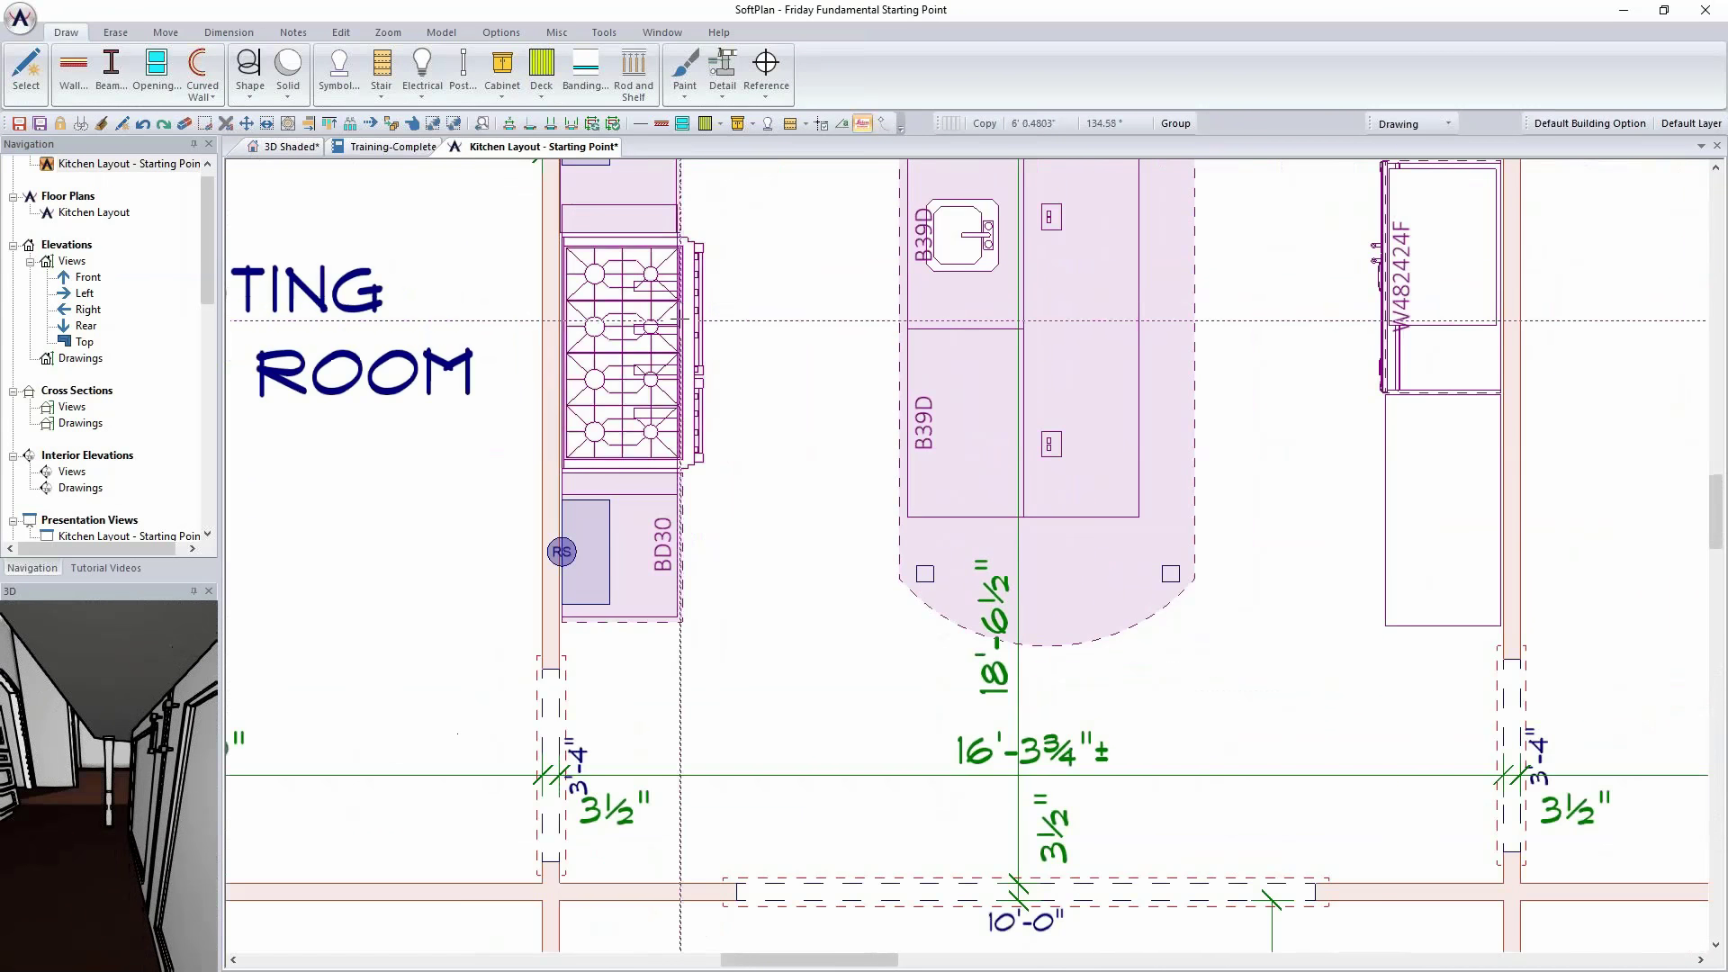
pyautogui.click(288, 147)
pyautogui.scroll(5, 903, 436)
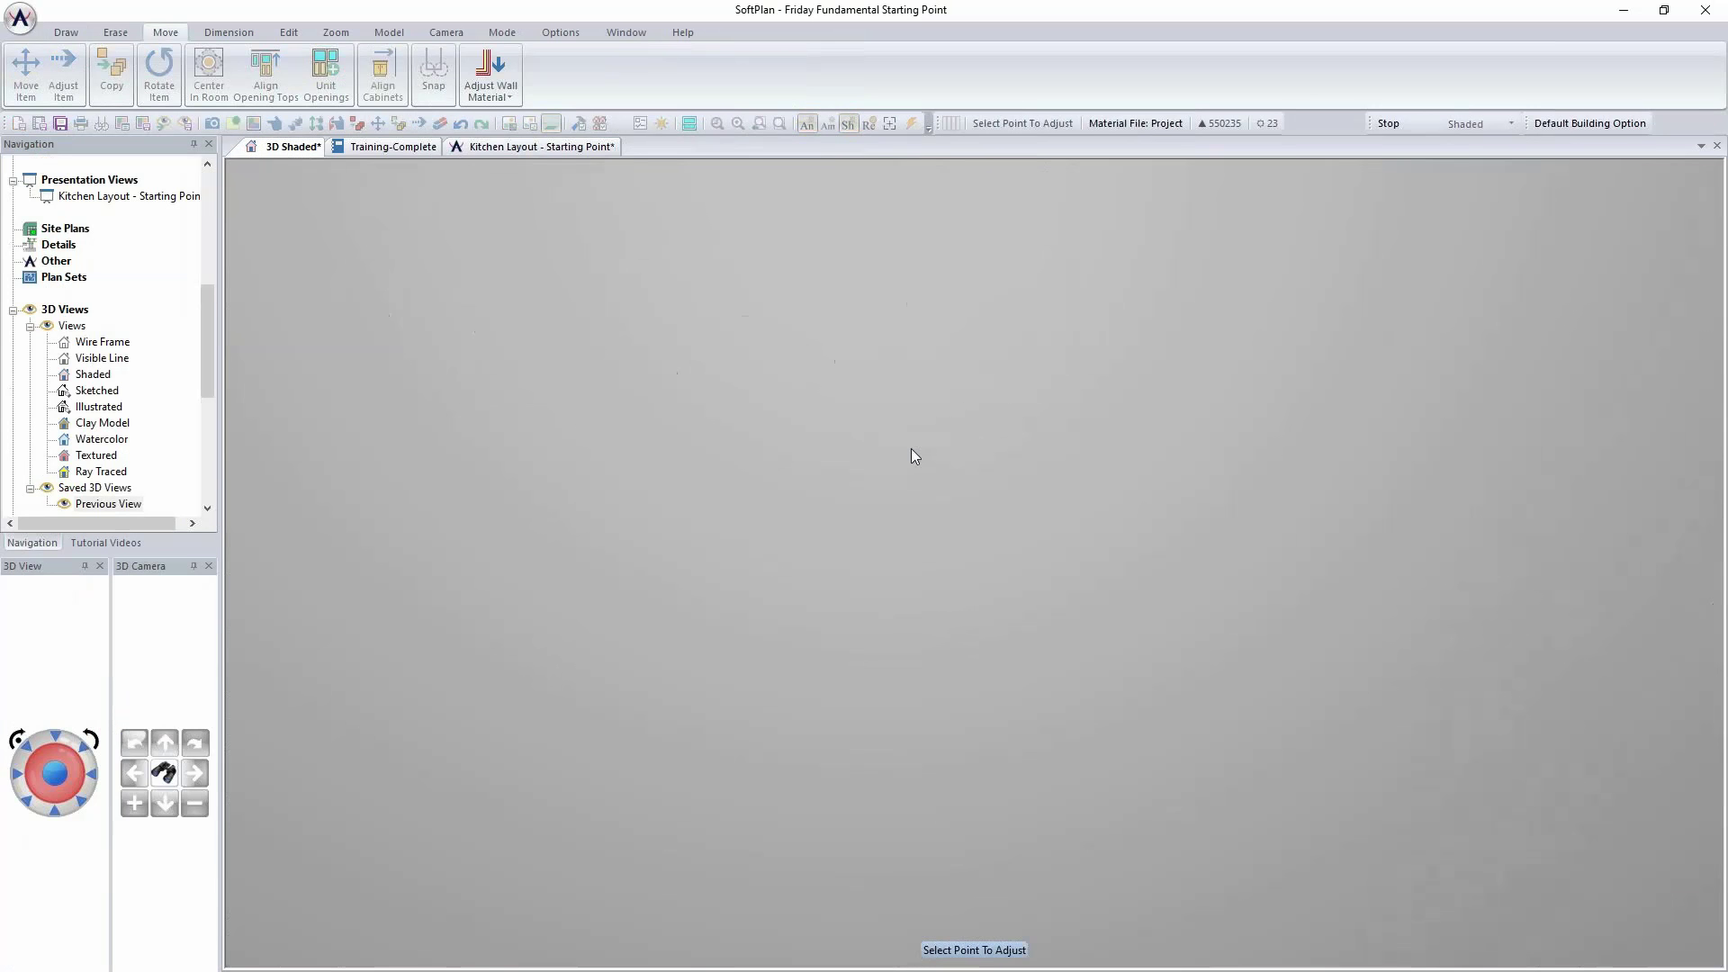
pyautogui.scroll(-4, 911, 448)
pyautogui.scroll(2, 900, 439)
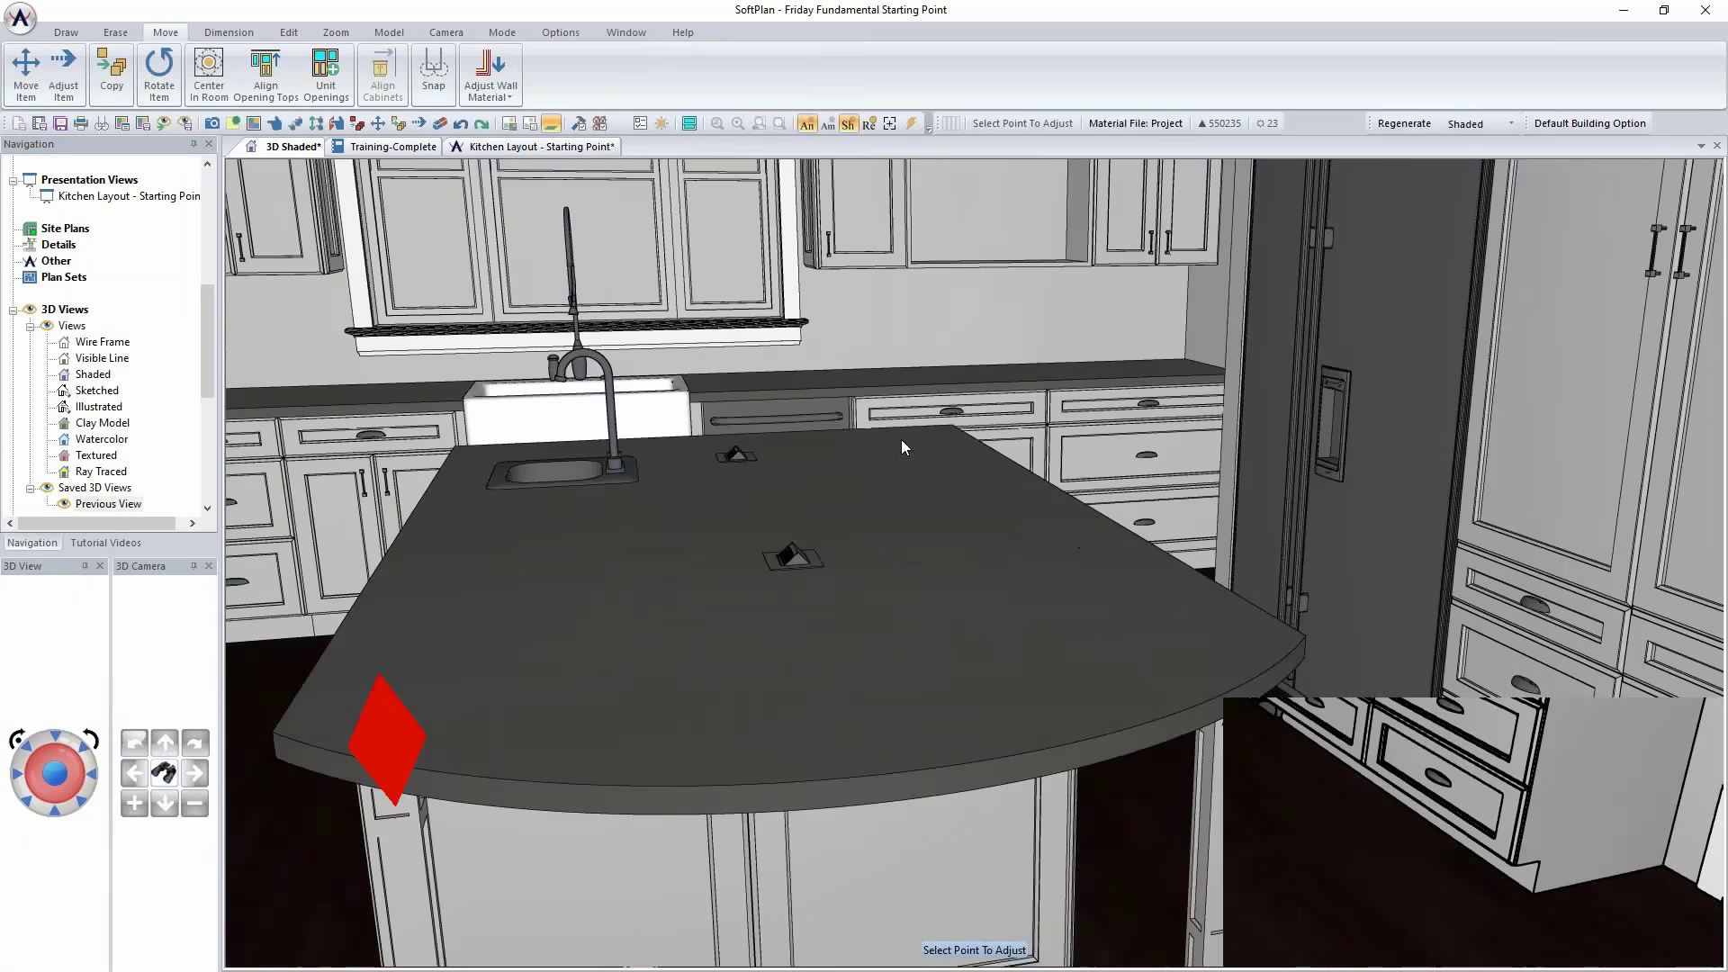
pyautogui.scroll(-6, 904, 446)
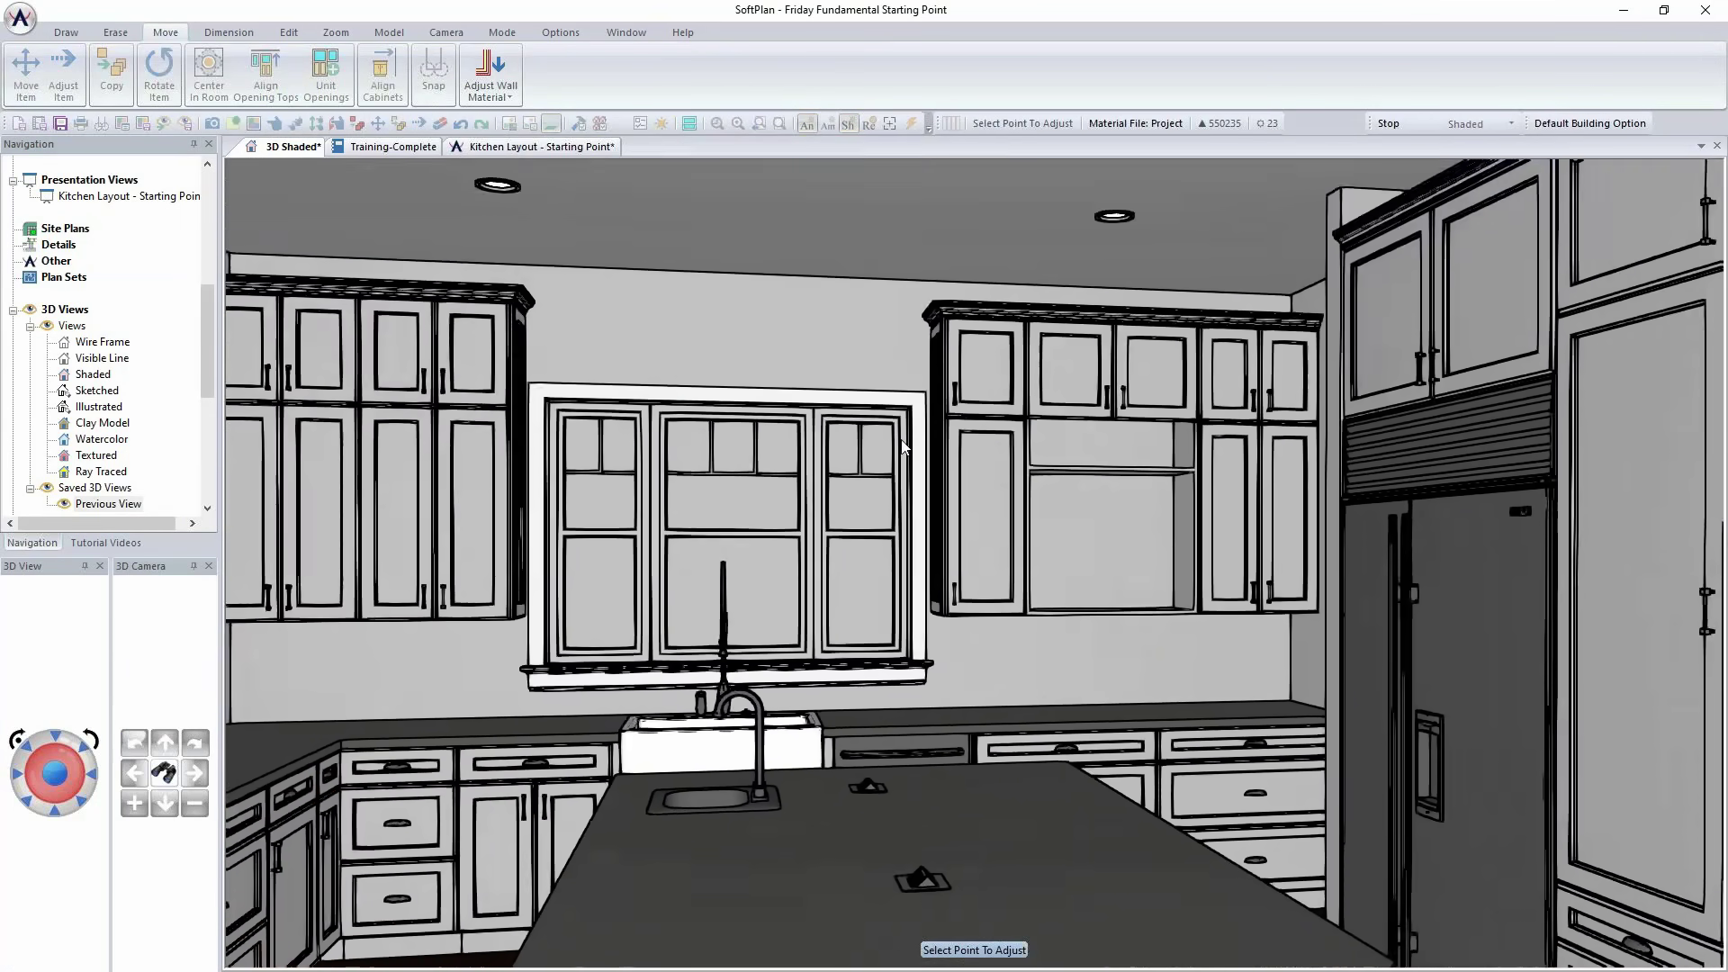
pyautogui.scroll(-6, 903, 446)
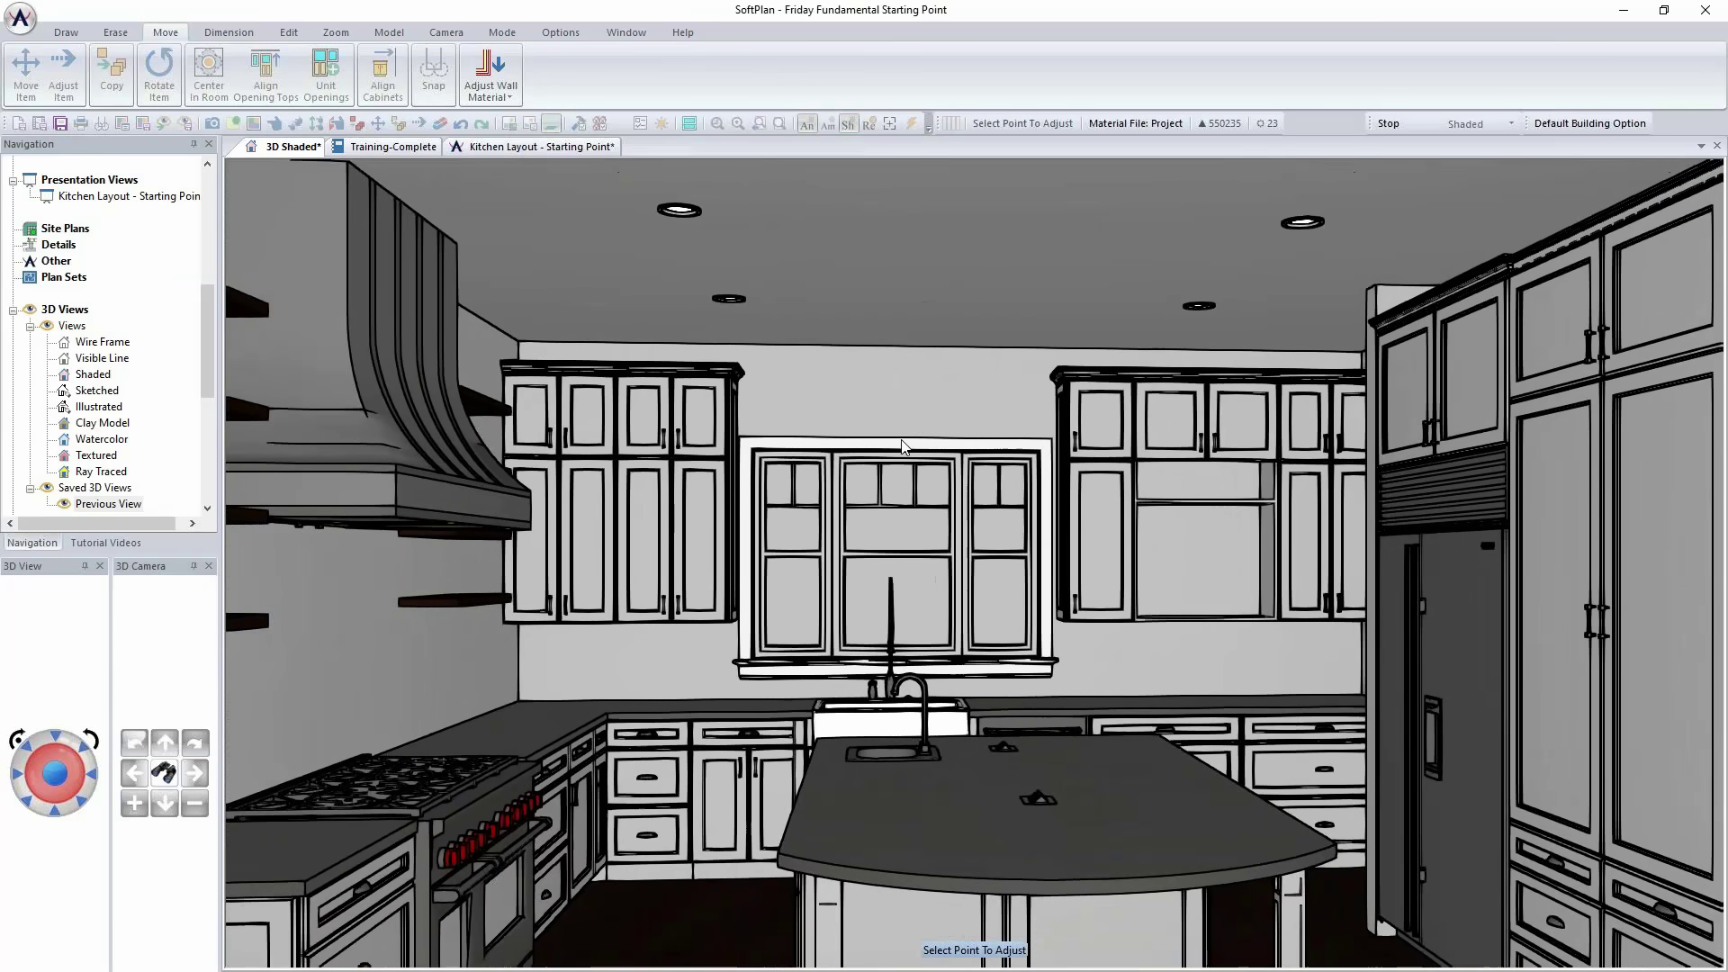
pyautogui.scroll(4, 903, 446)
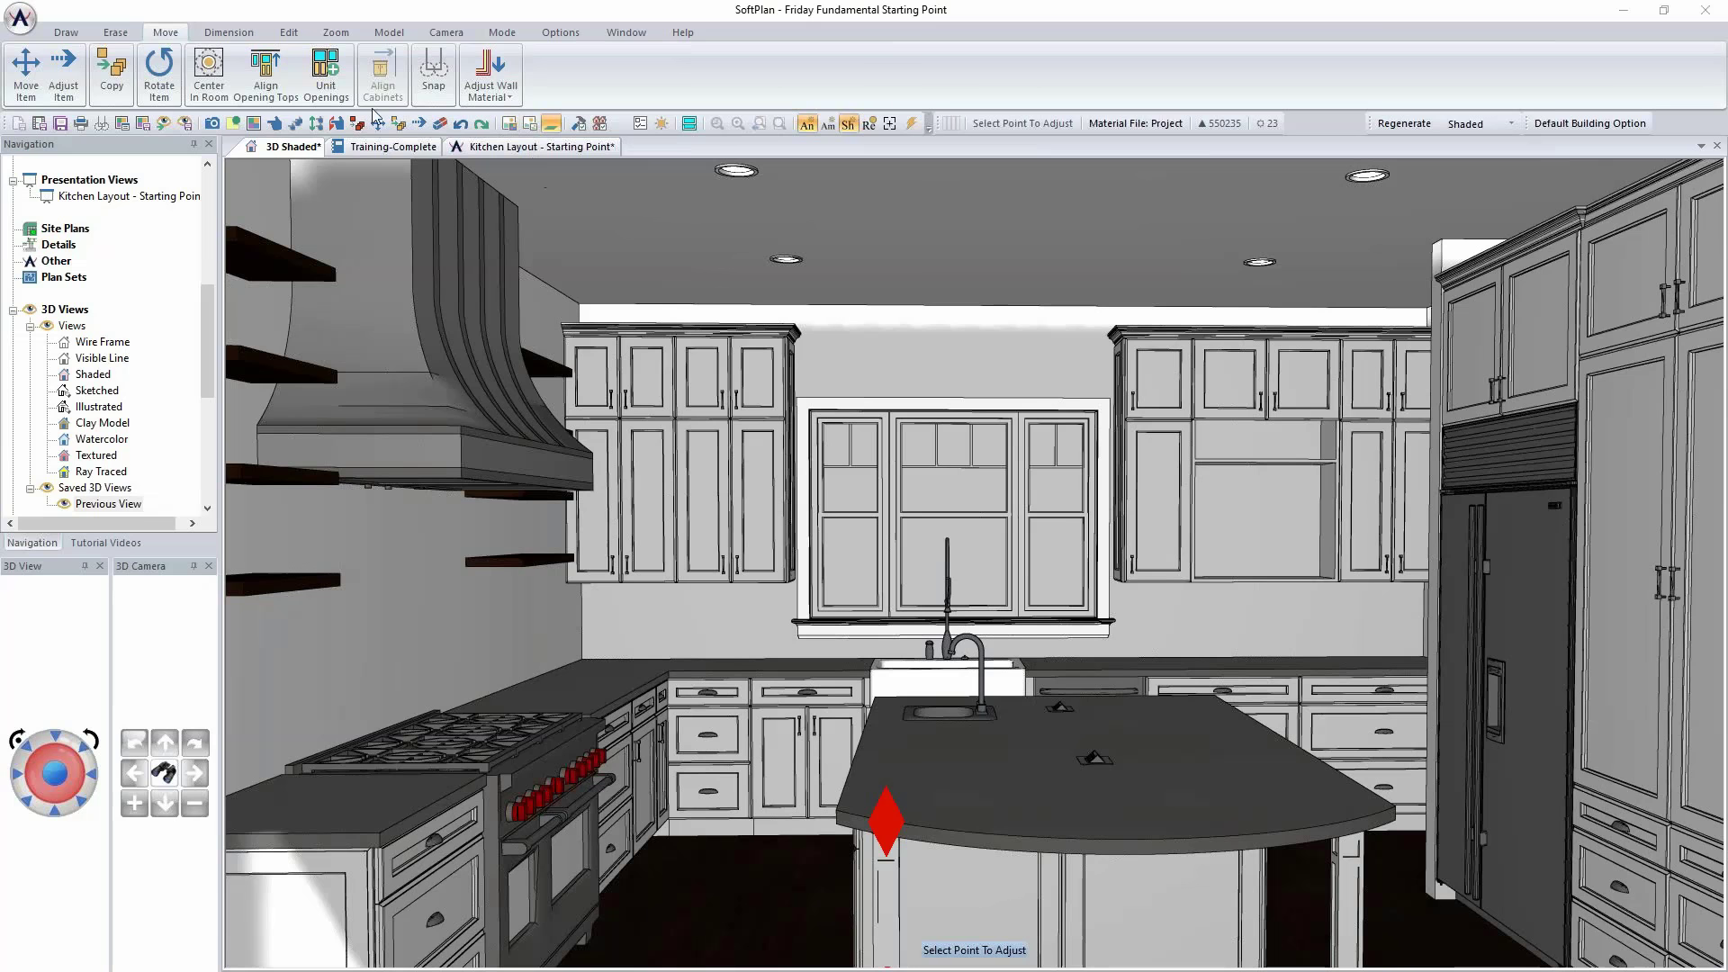
# Step: Switch the kitchen floor plan to Electrical mode and bring the whole island into view
pyautogui.click(522, 146)
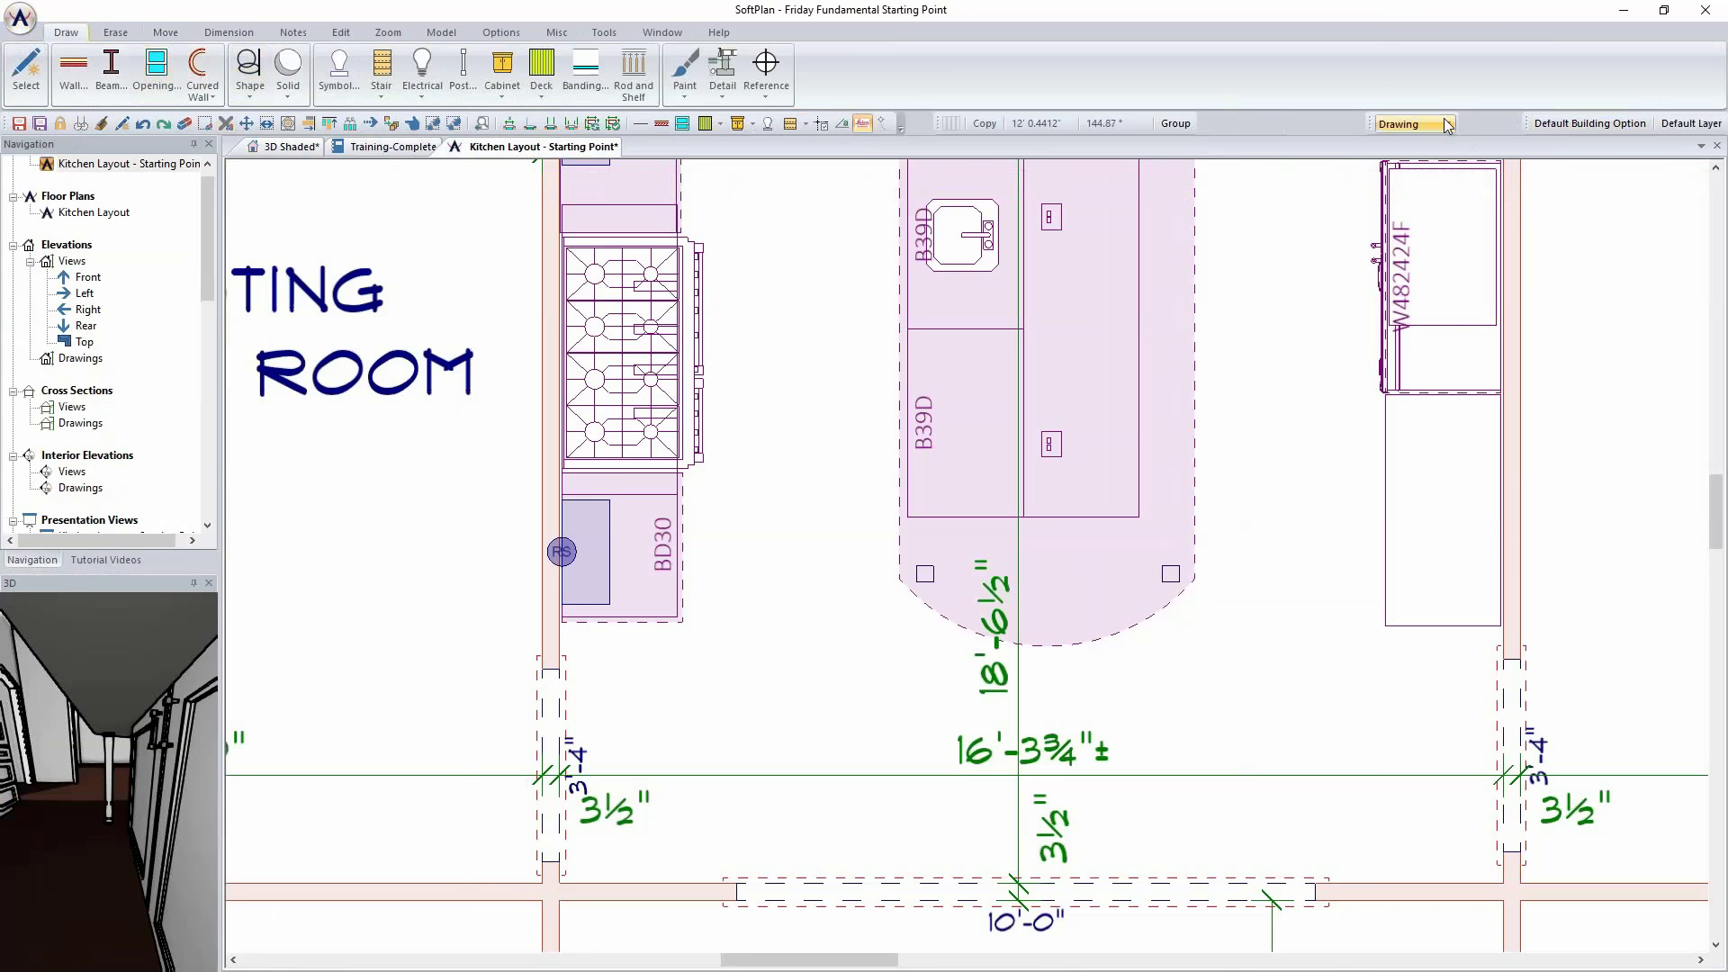
pyautogui.click(1447, 125)
pyautogui.click(1404, 175)
pyautogui.moveTo(1174, 375); pyautogui.dragTo(992, 530, button='middle')
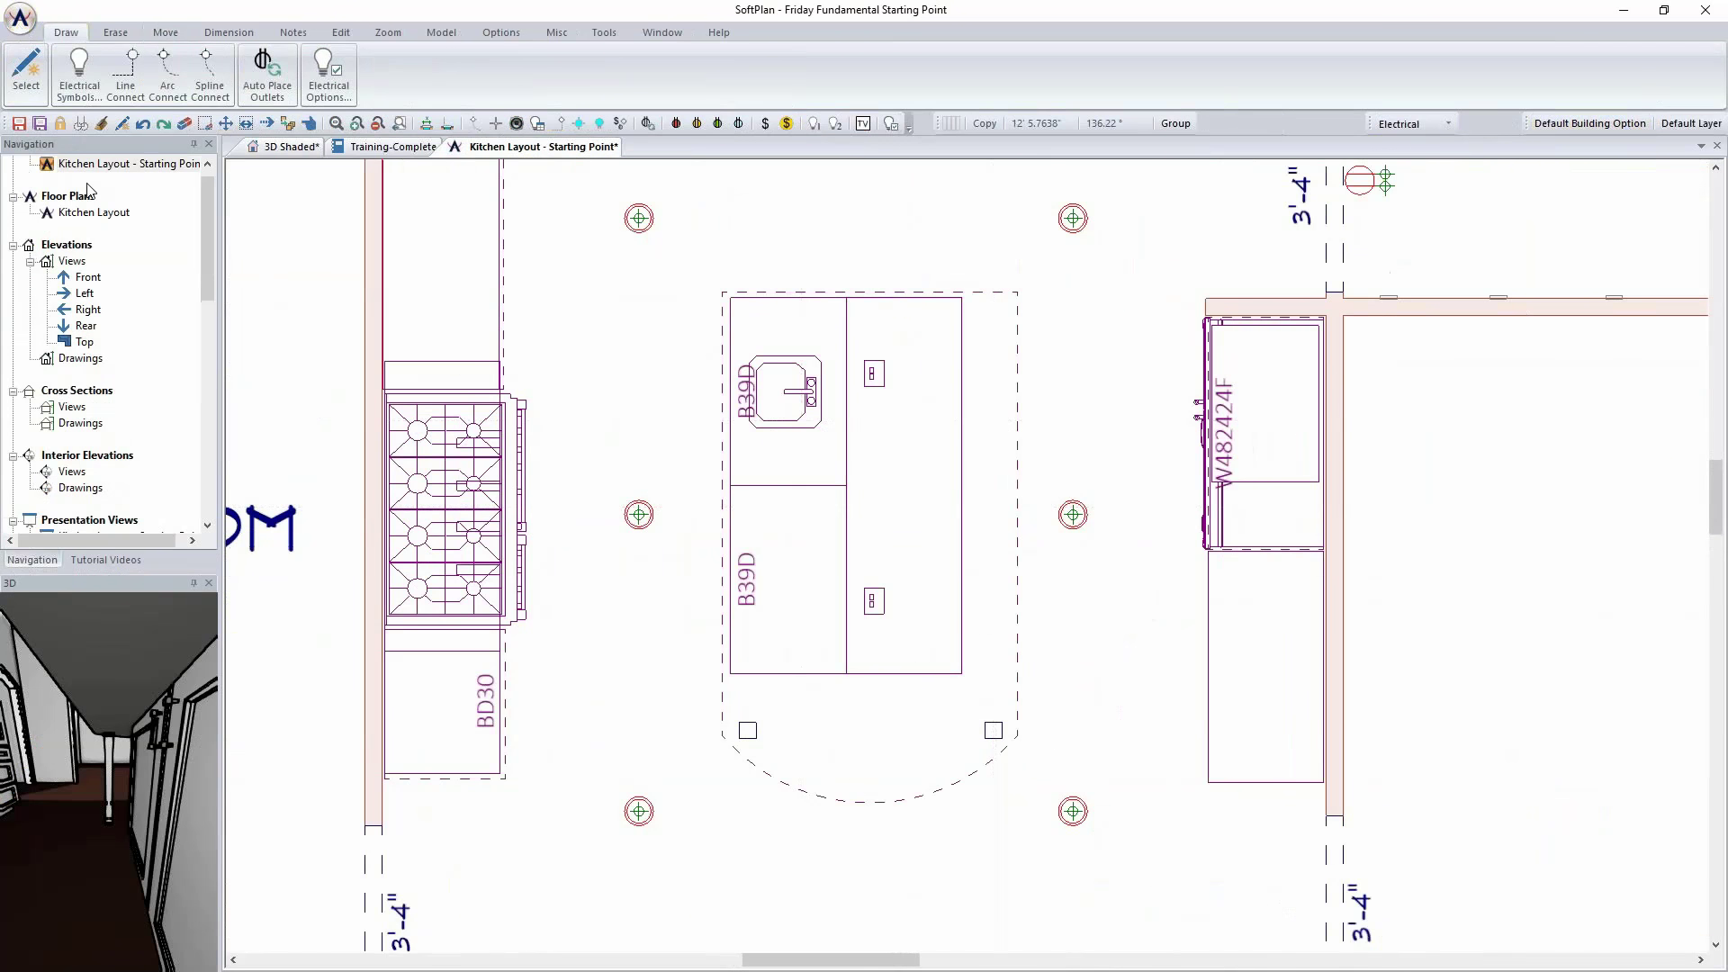
# Step: Open the SoftPlan+ Eglo Lighting Chandeliers library for a new electrical symbol and show its symbols in 3D
pyautogui.click(79, 72)
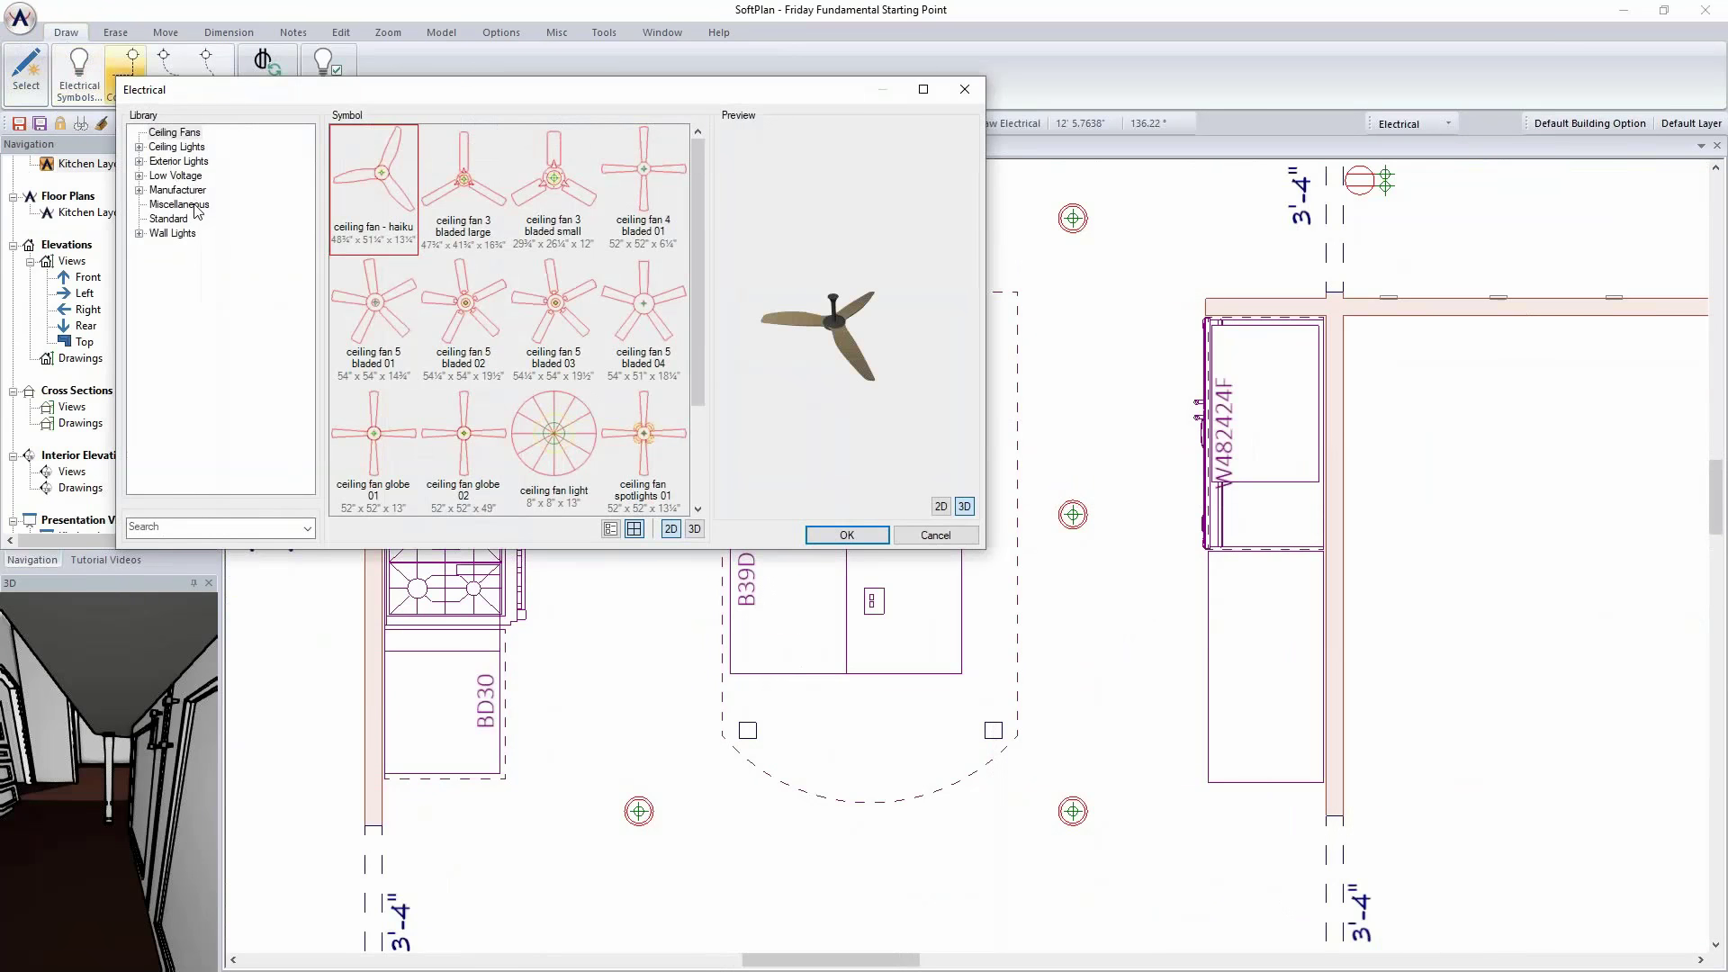
pyautogui.click(139, 191)
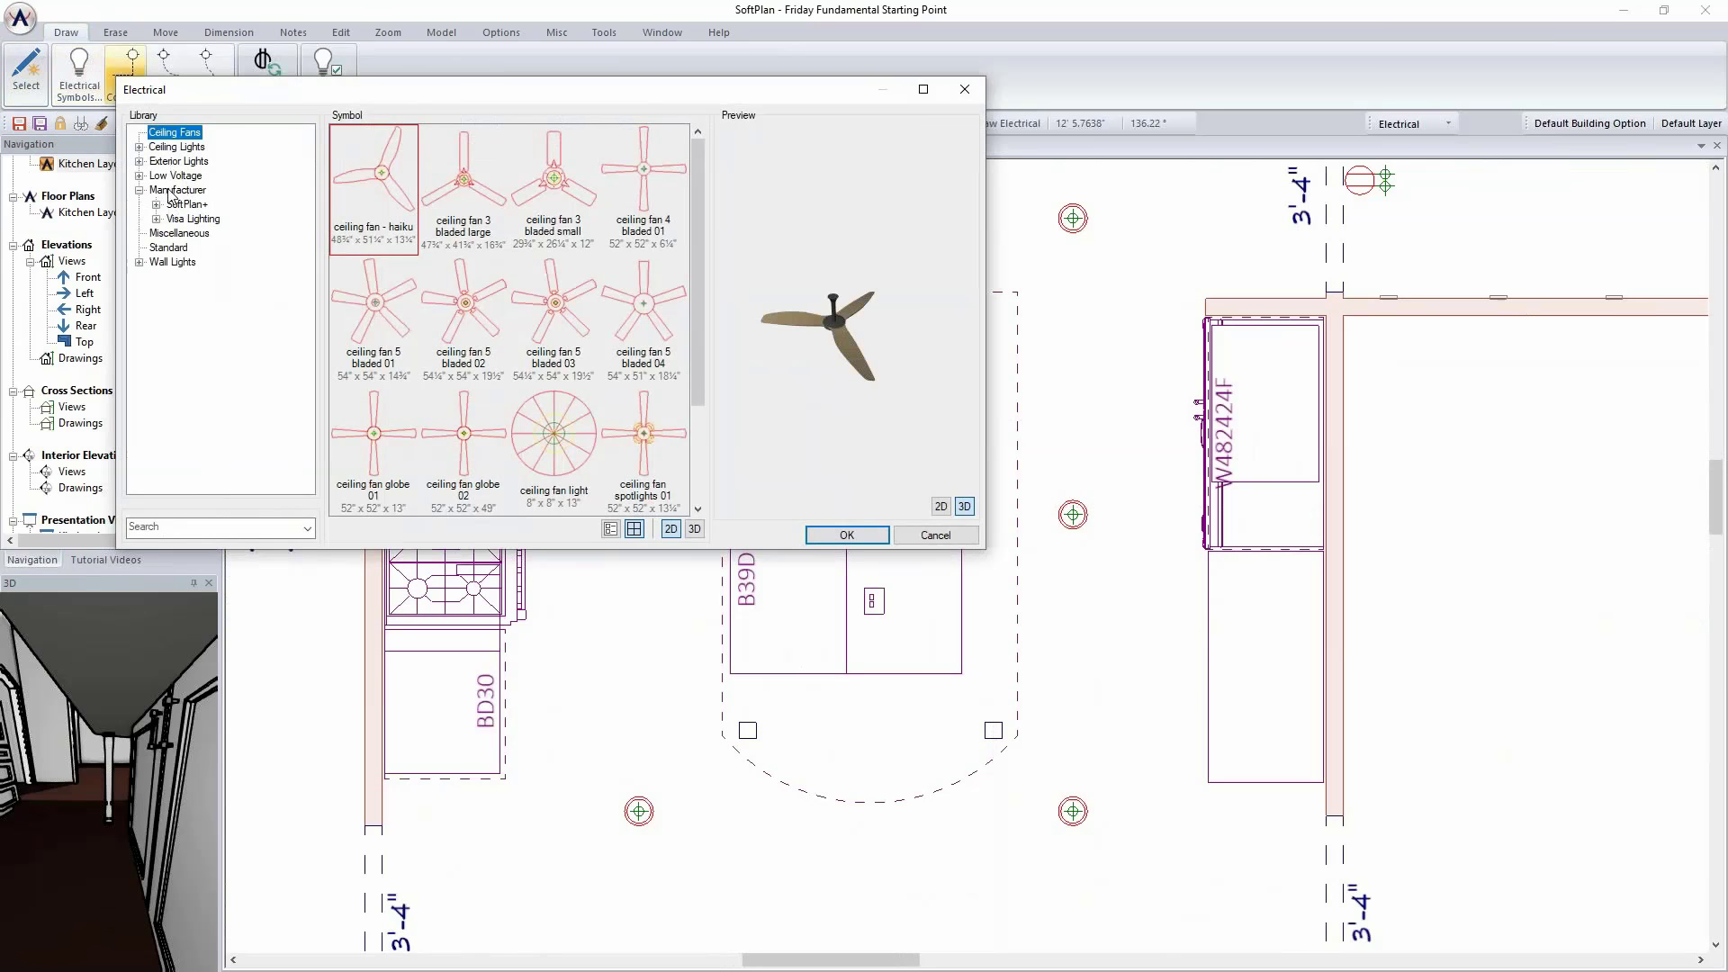
pyautogui.click(157, 206)
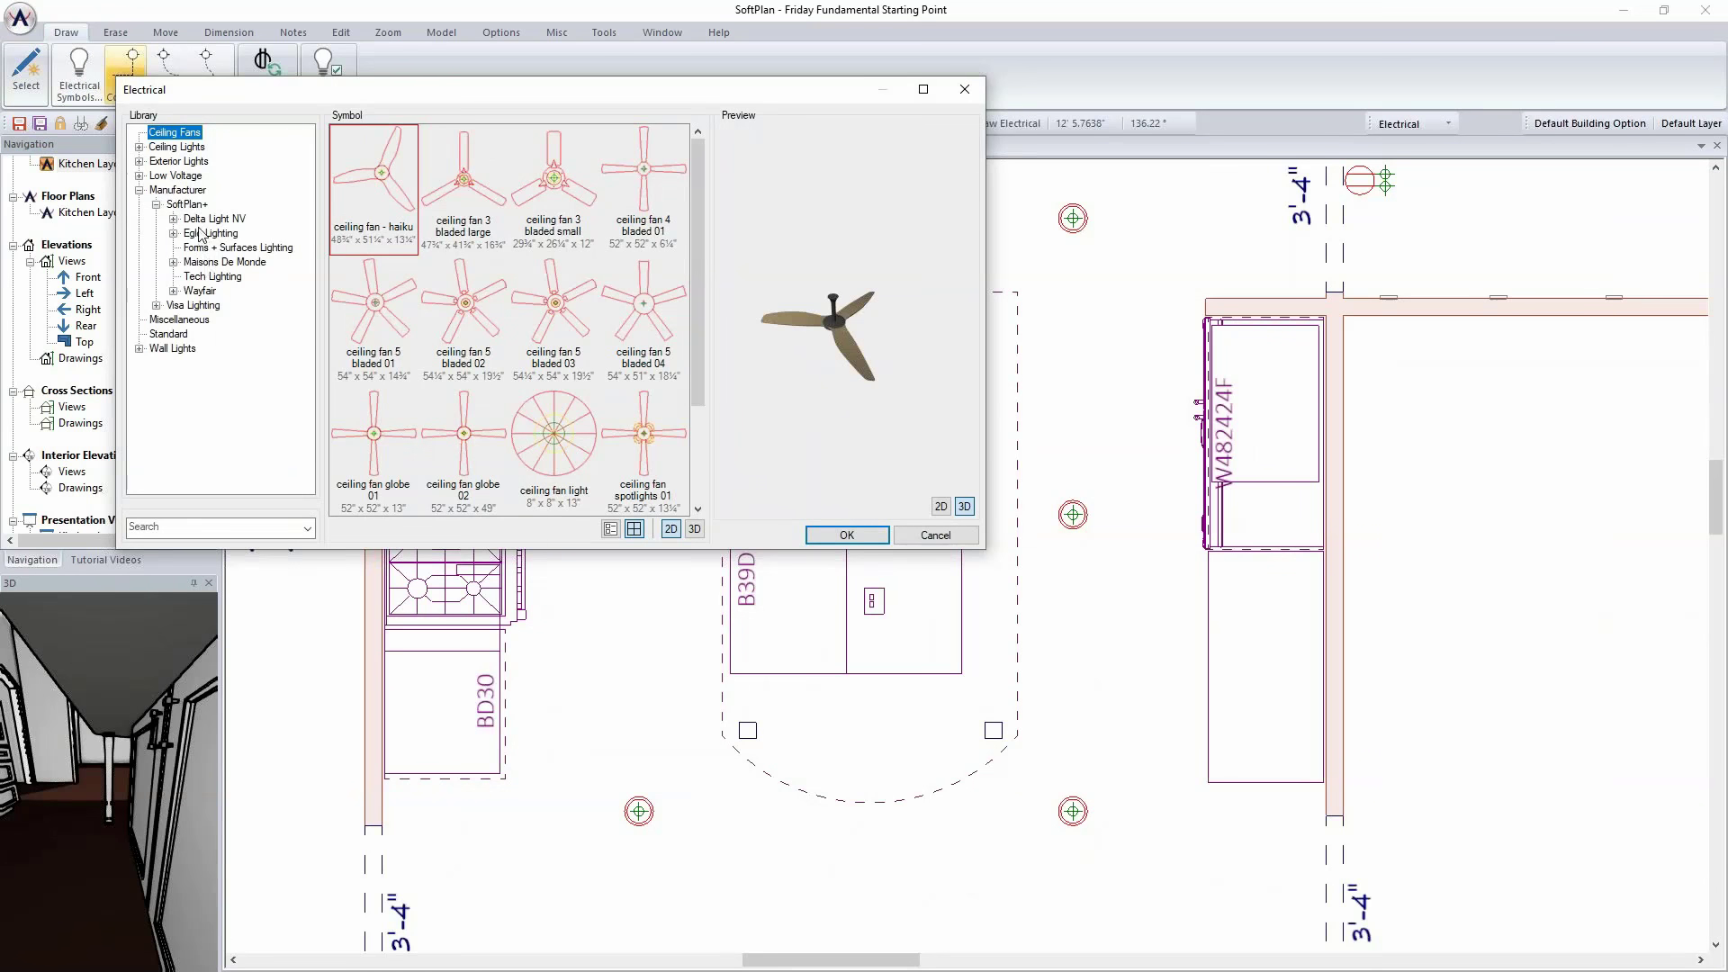
pyautogui.click(174, 234)
pyautogui.click(201, 234)
pyautogui.click(221, 262)
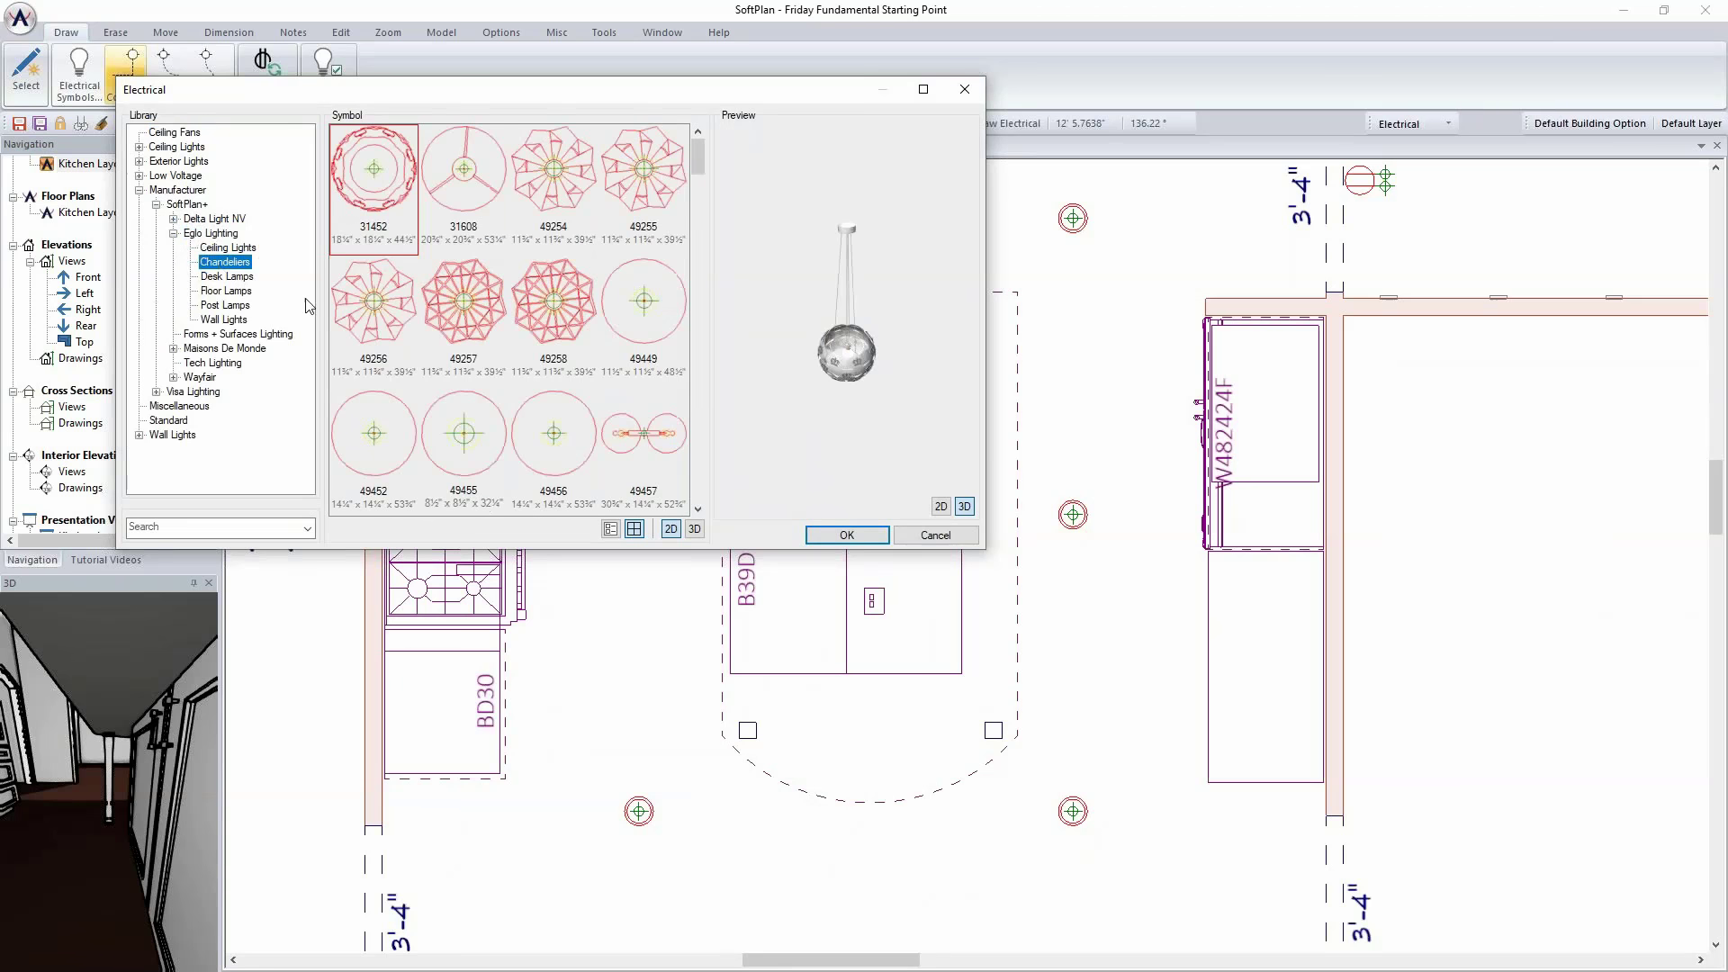
pyautogui.scroll(-2, 492, 334)
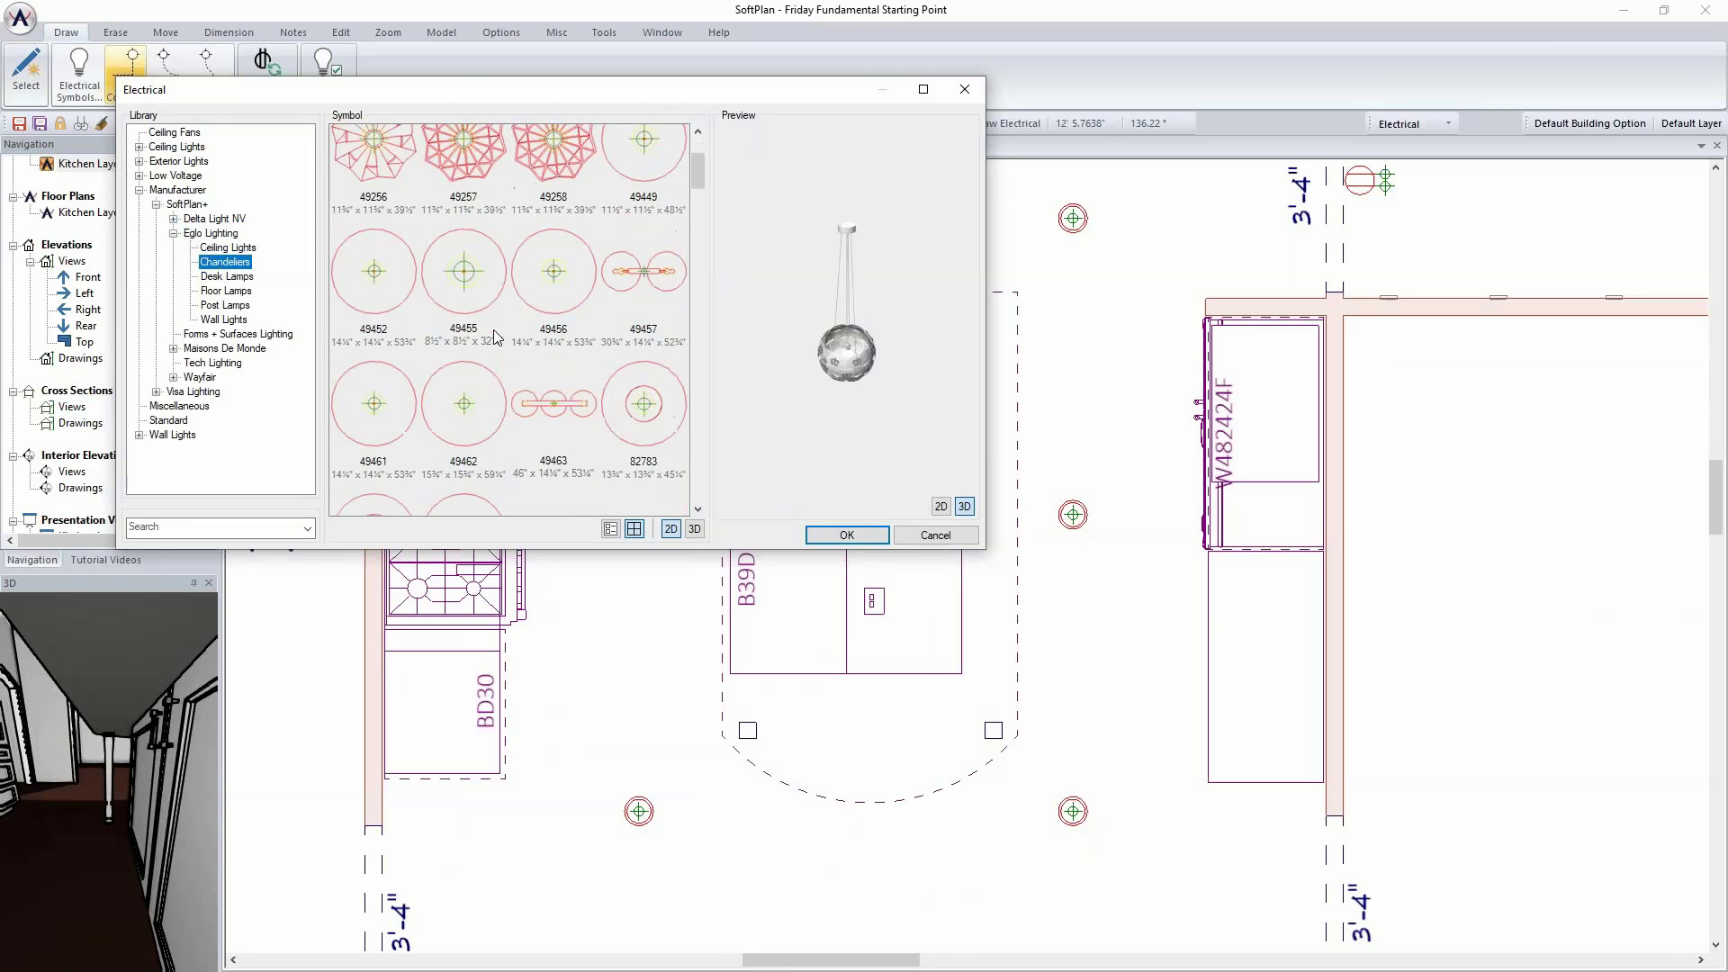
pyautogui.click(694, 529)
# Step: Place chandelier 93001 over the island where its base cabinets meet, and check it in the 3D view
pyautogui.scroll(-5, 650, 398)
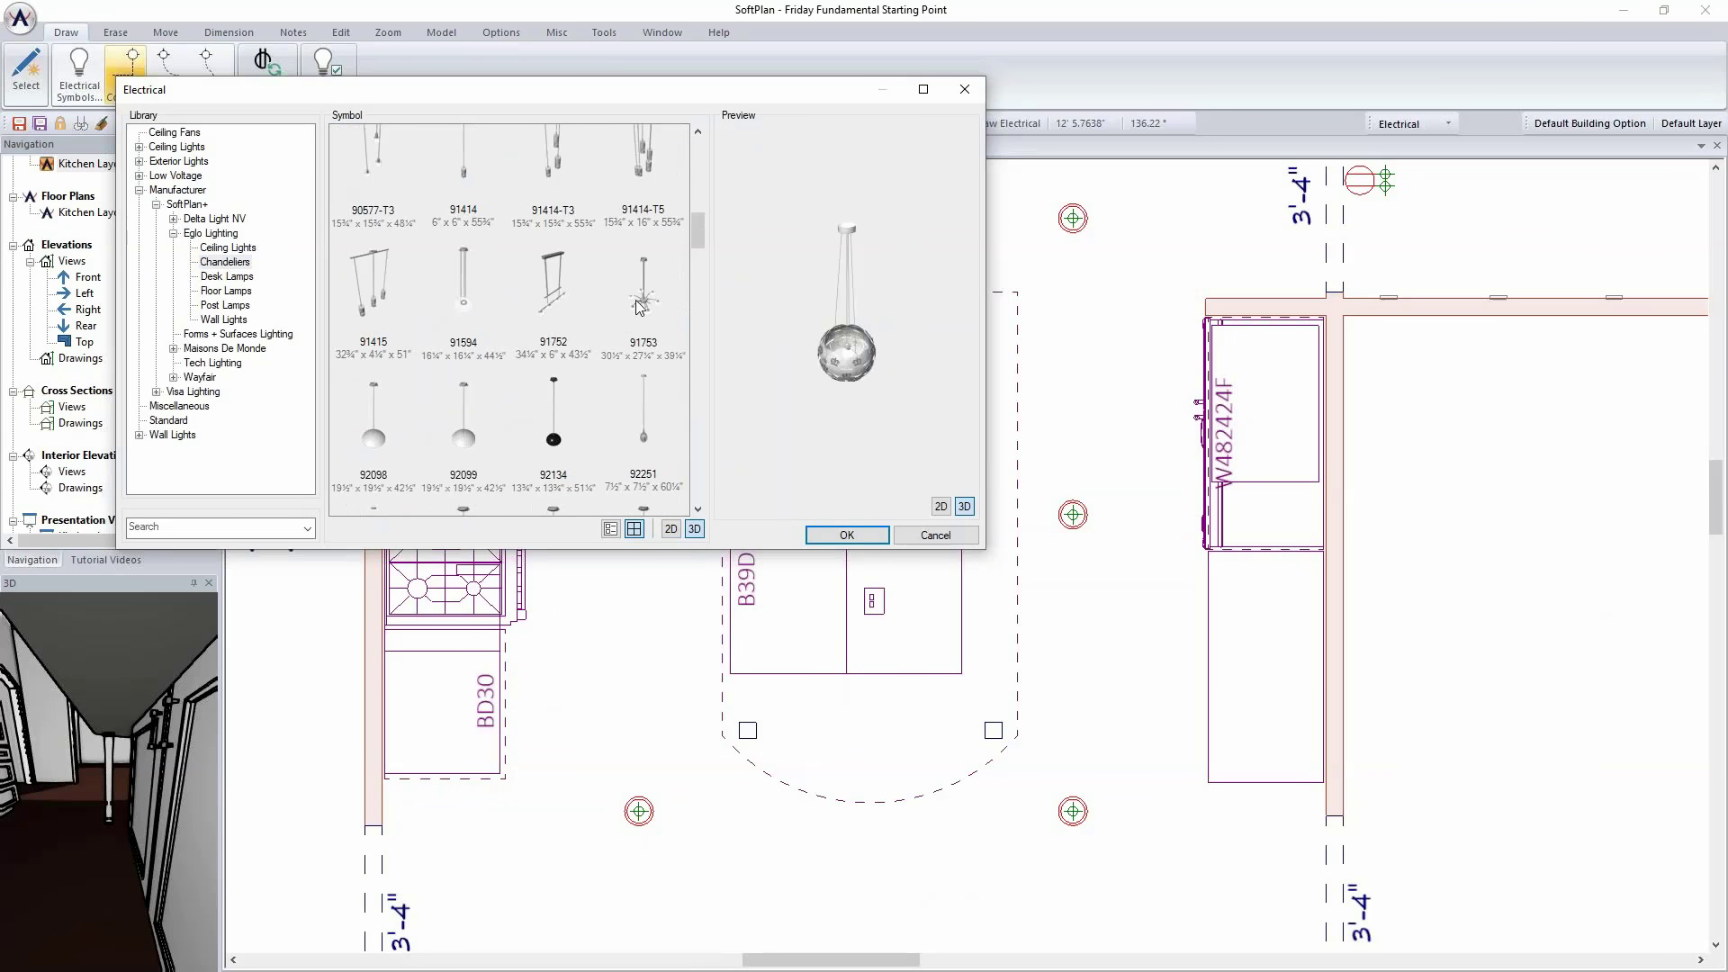
pyautogui.scroll(-6, 641, 304)
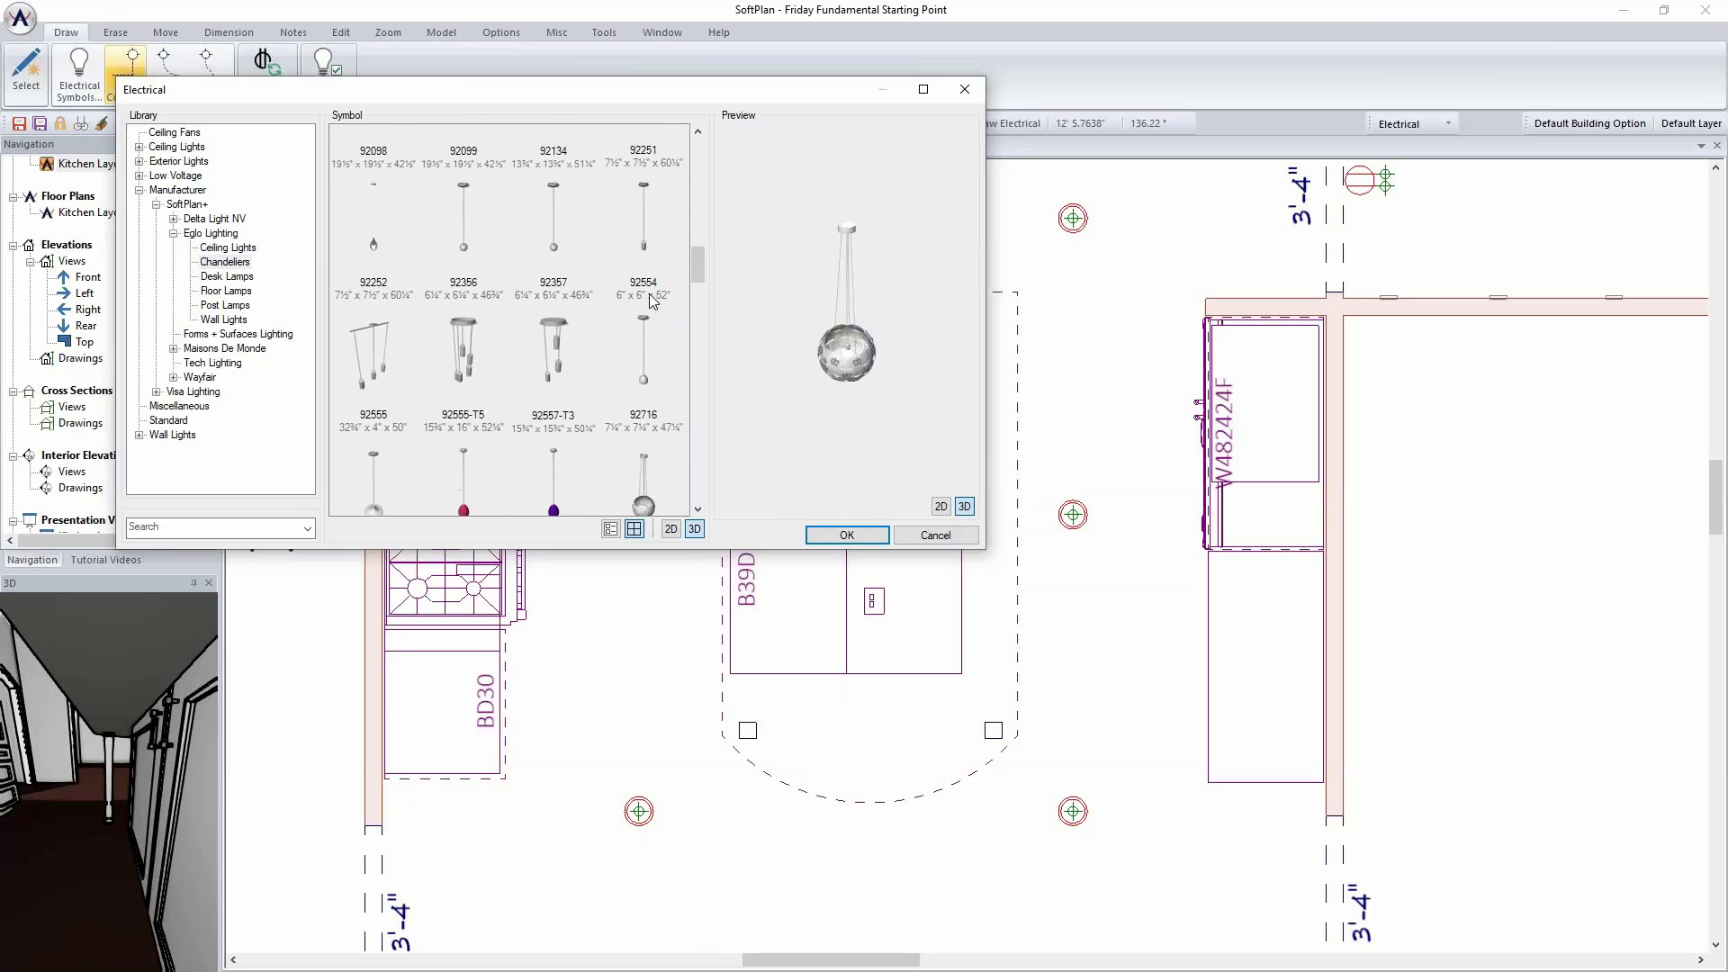
pyautogui.scroll(-8, 650, 294)
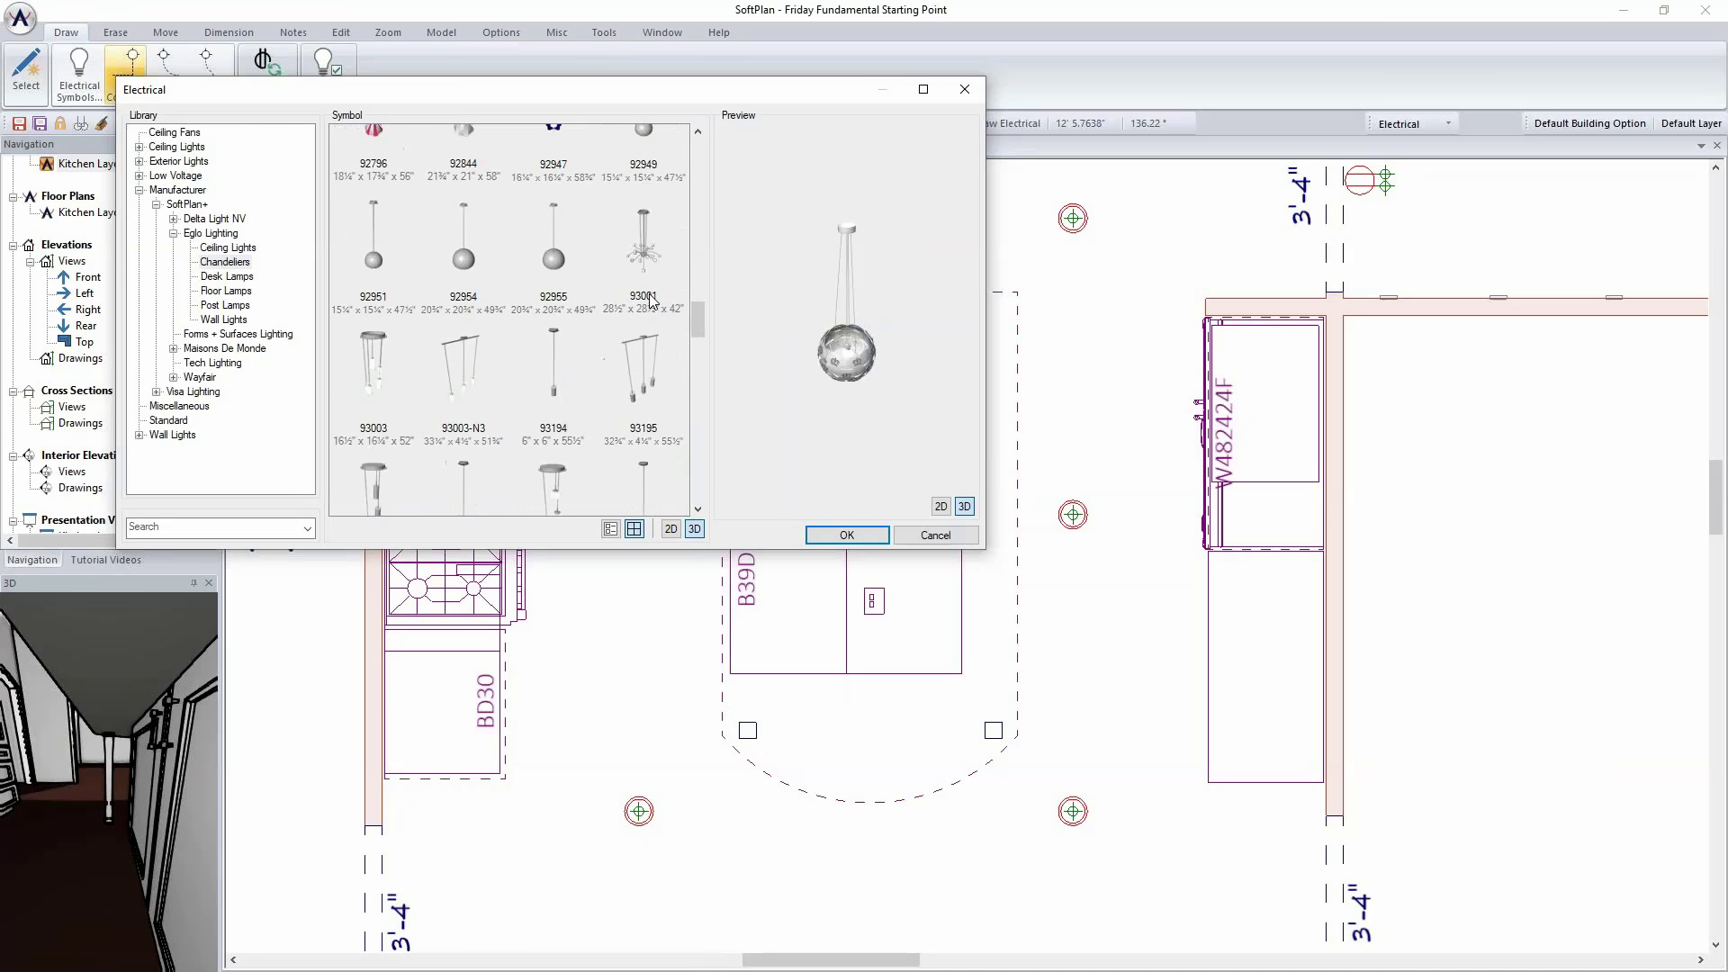
pyautogui.click(650, 272)
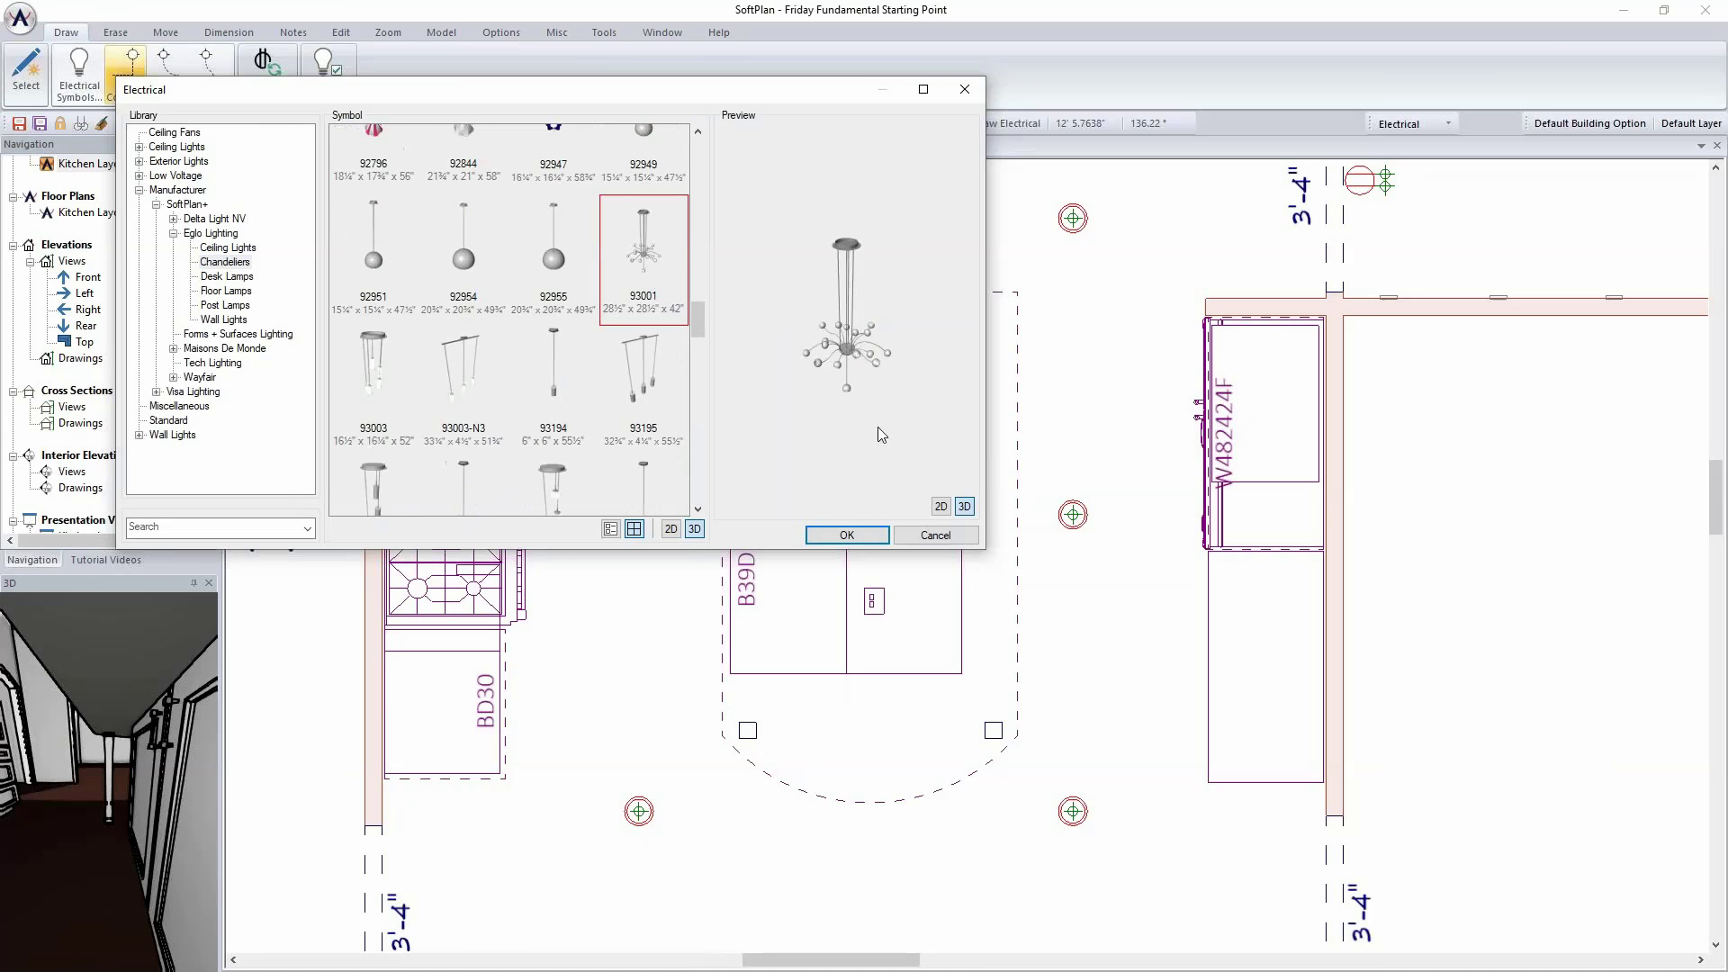
pyautogui.click(847, 535)
pyautogui.click(847, 486)
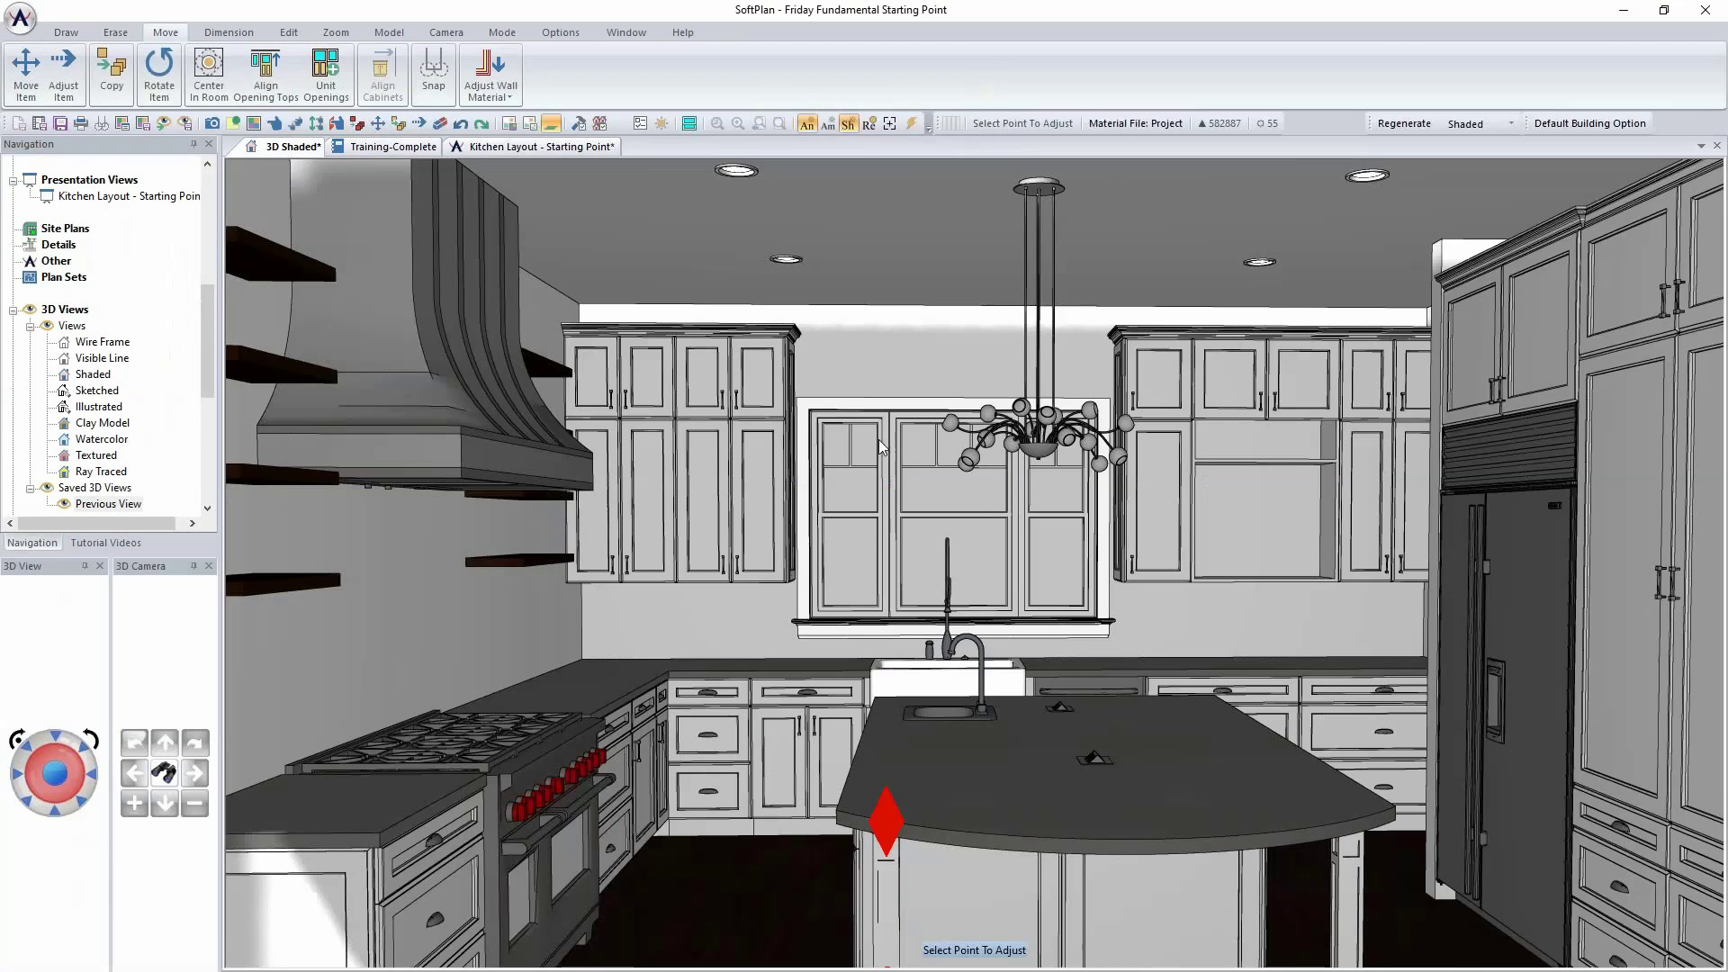
pyautogui.scroll(-5, 956, 546)
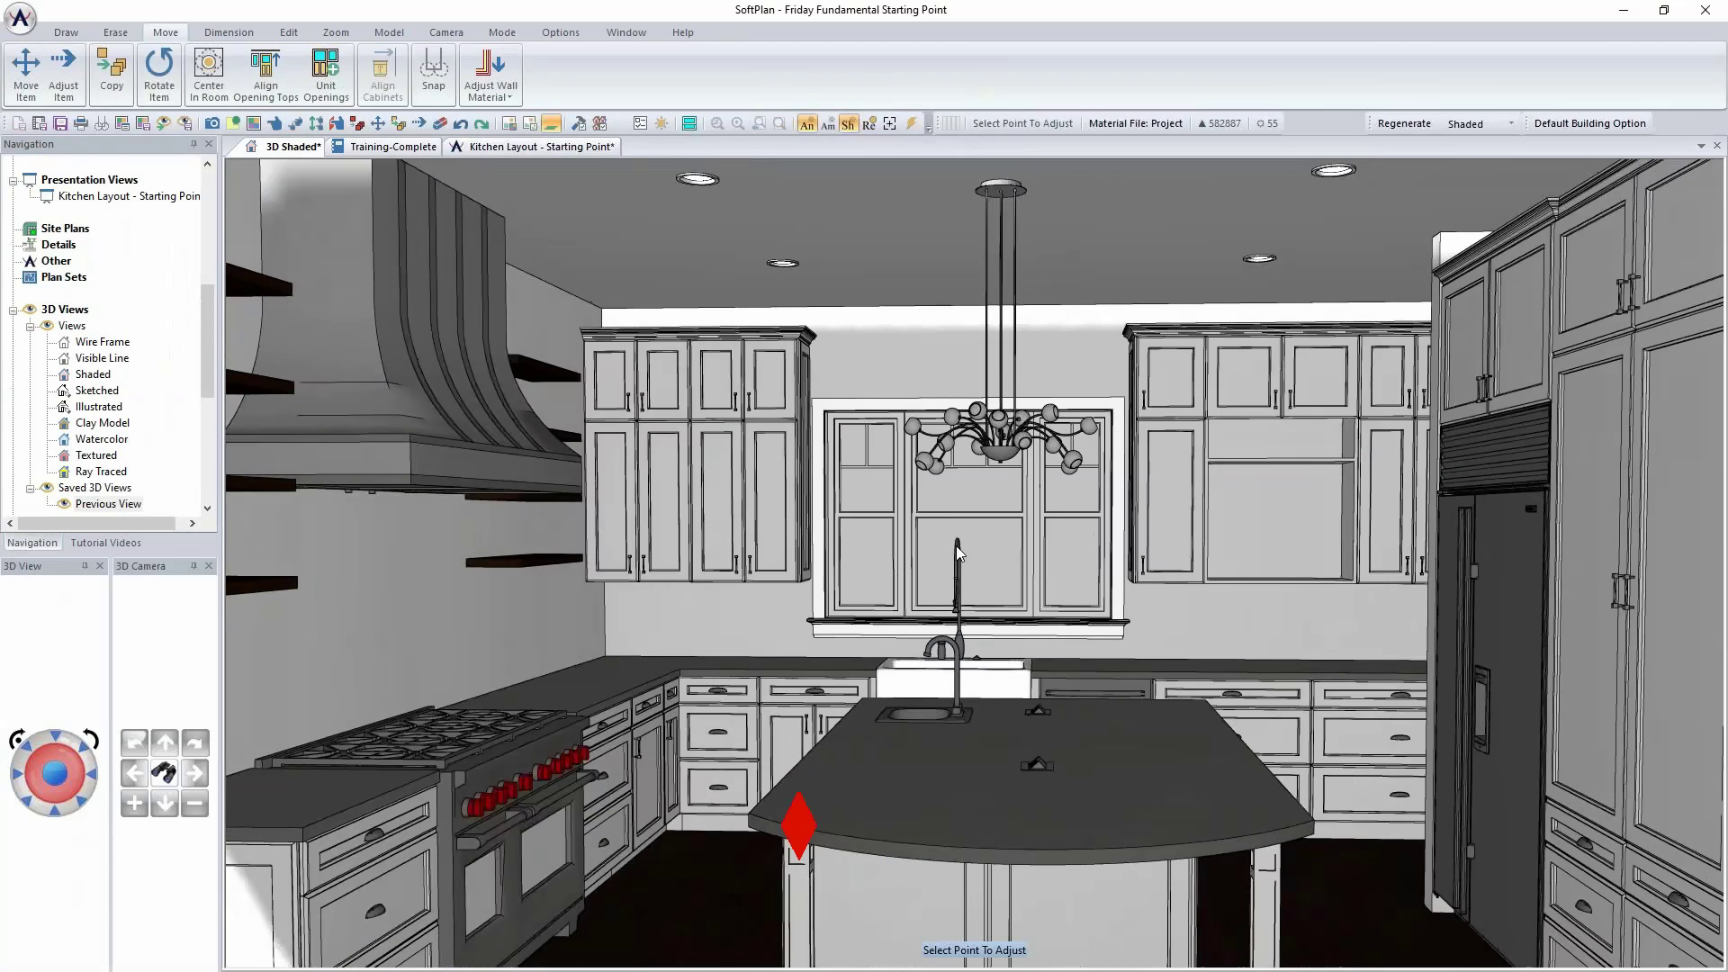
pyautogui.scroll(2, 958, 552)
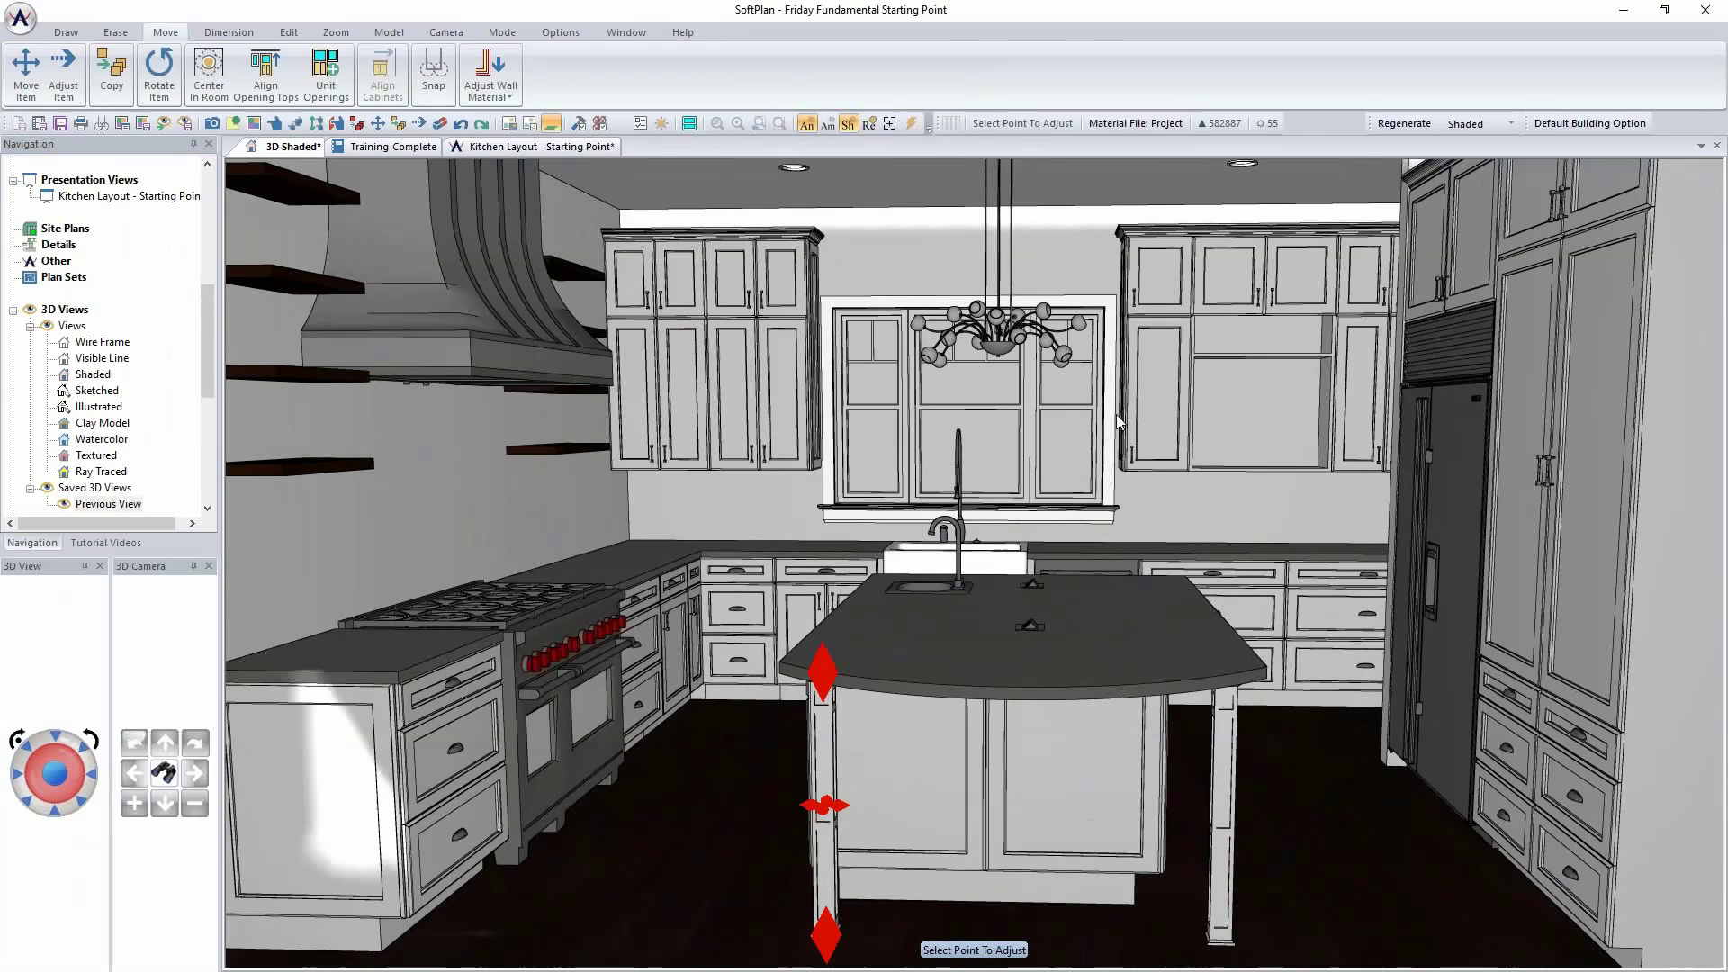
# Step: Switch the kitchen 3D view to Textured mode and set its renderer's anti-alias level to 2
pyautogui.click(1476, 123)
pyautogui.click(1467, 221)
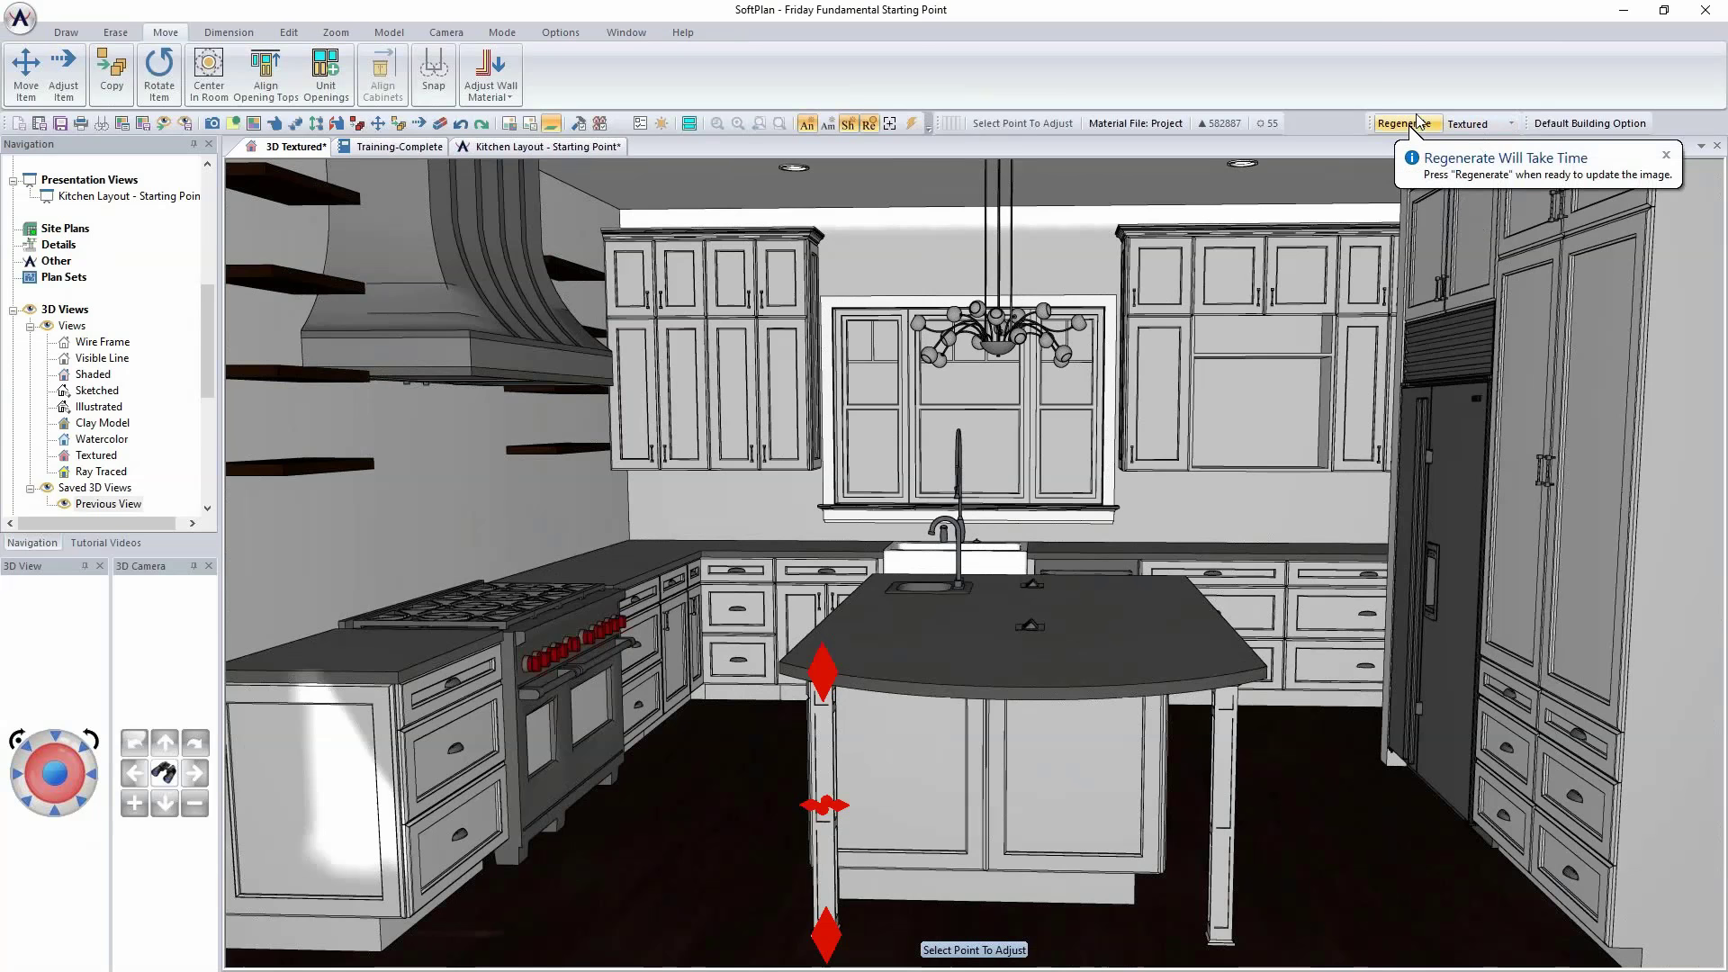
pyautogui.click(561, 32)
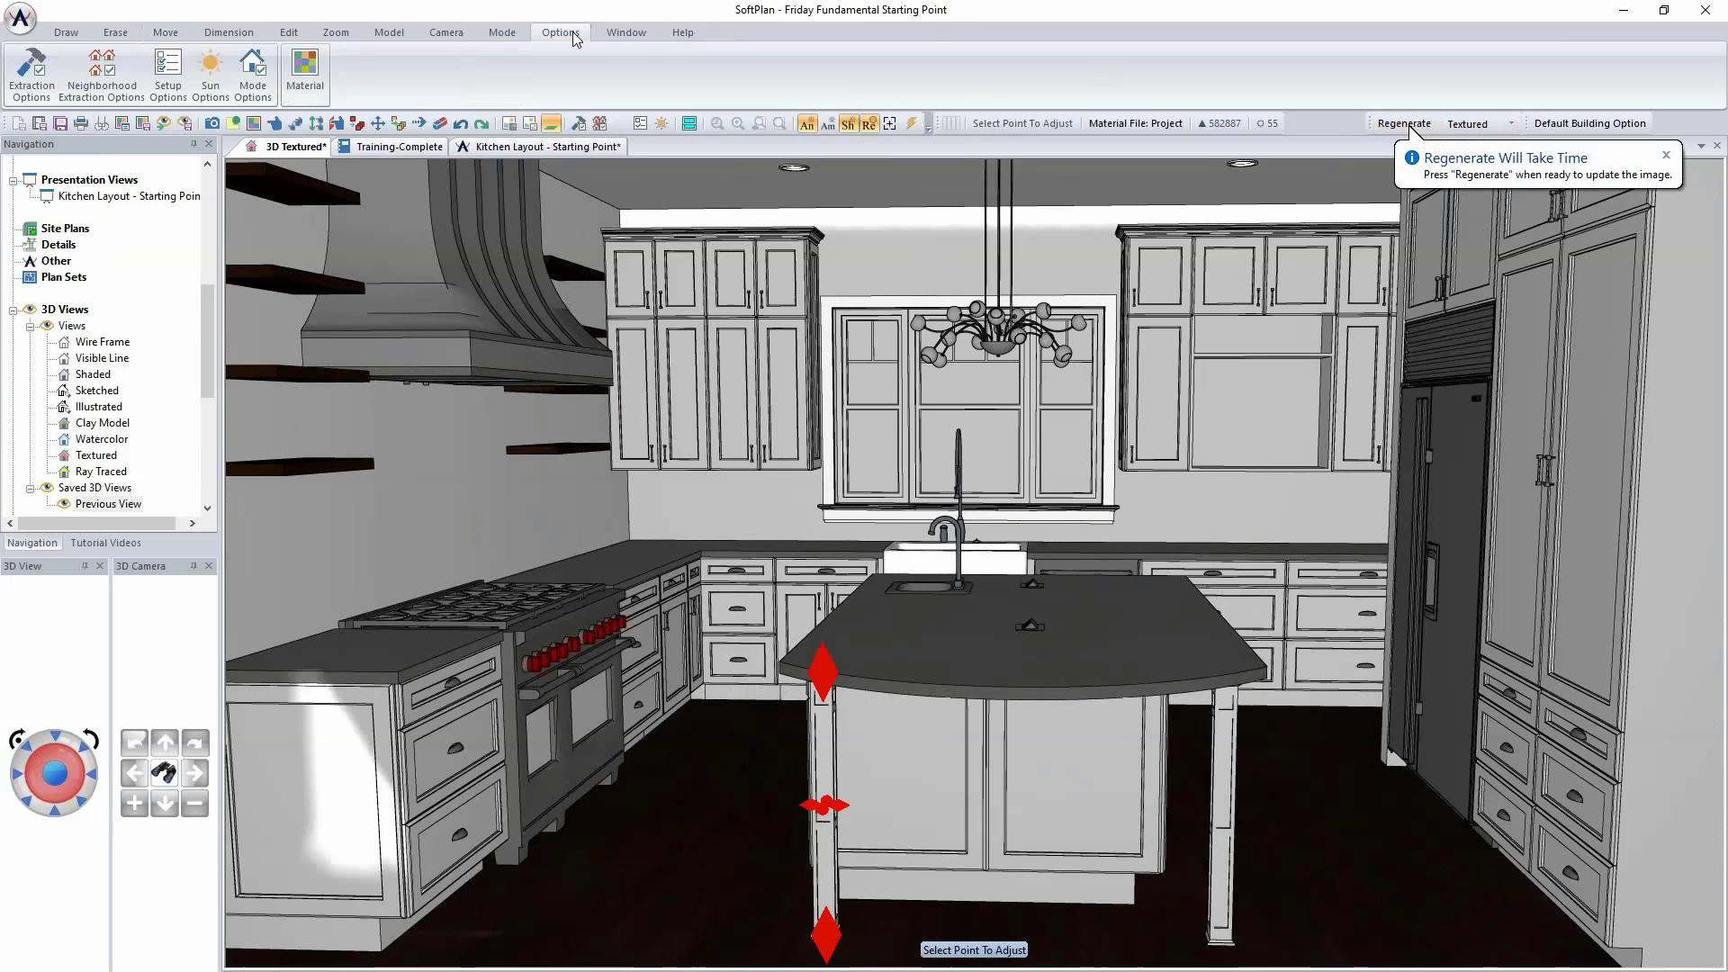
pyautogui.click(253, 70)
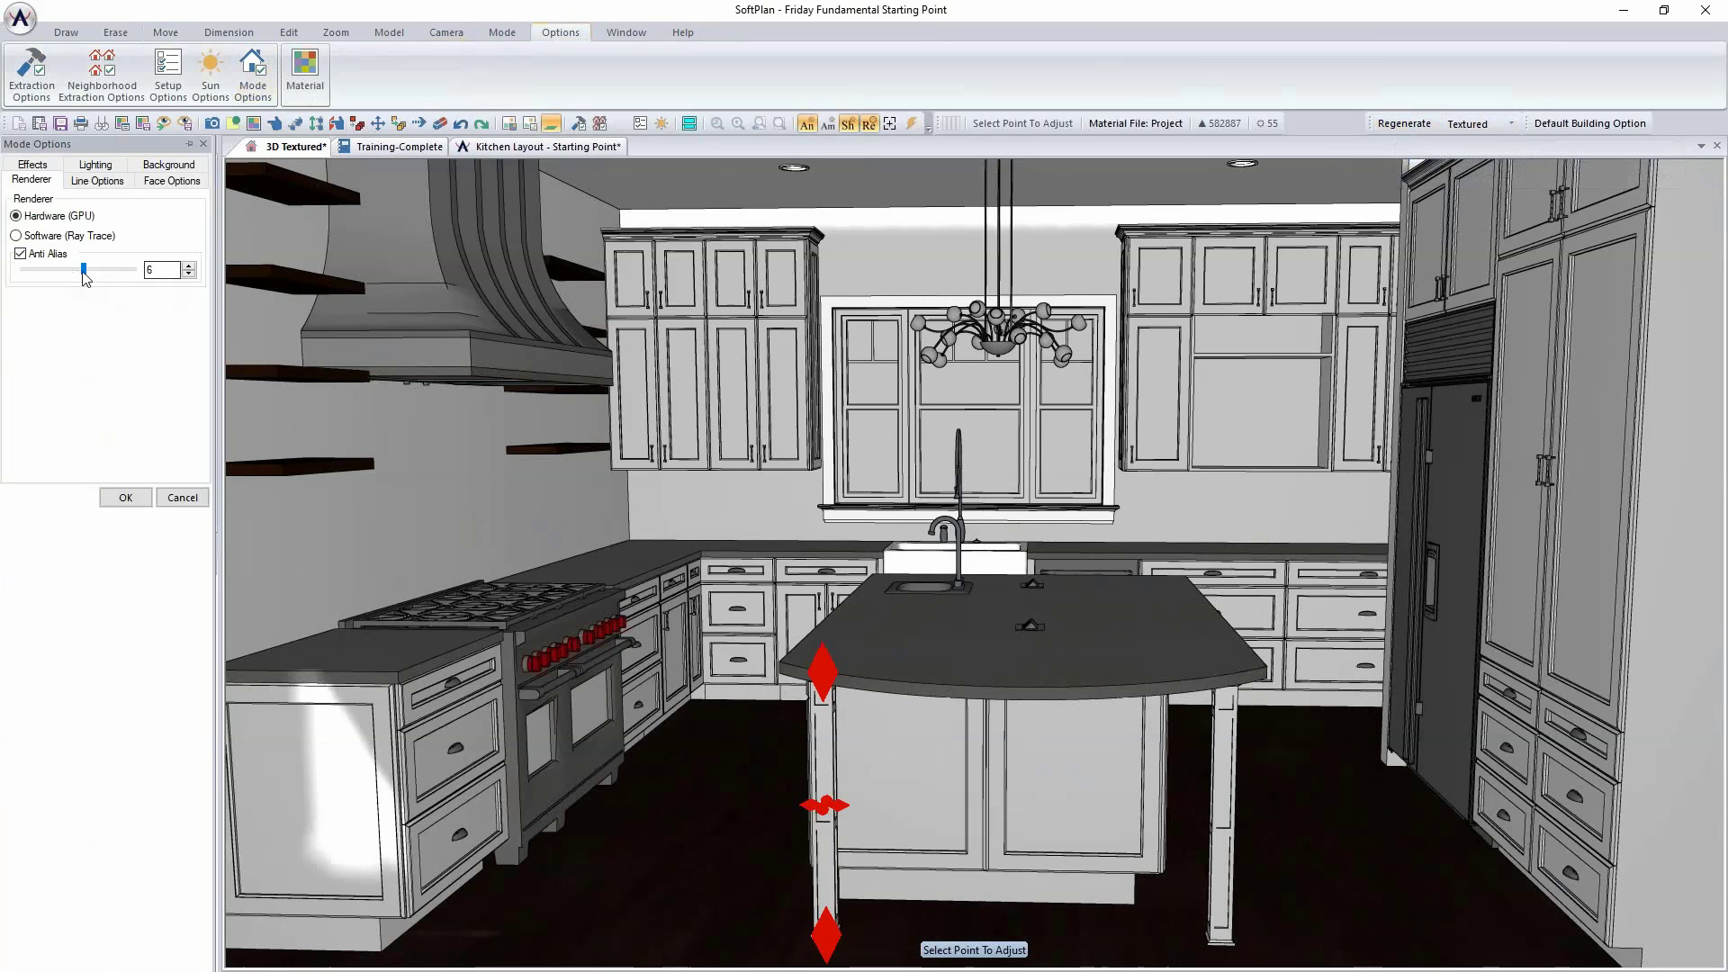
pyautogui.moveTo(83, 272); pyautogui.dragTo(36, 272)
# Step: Review the Textured mode's lighting options, keeping Lighting and Custom enabled, and regenerate the 3D image
pyautogui.click(95, 164)
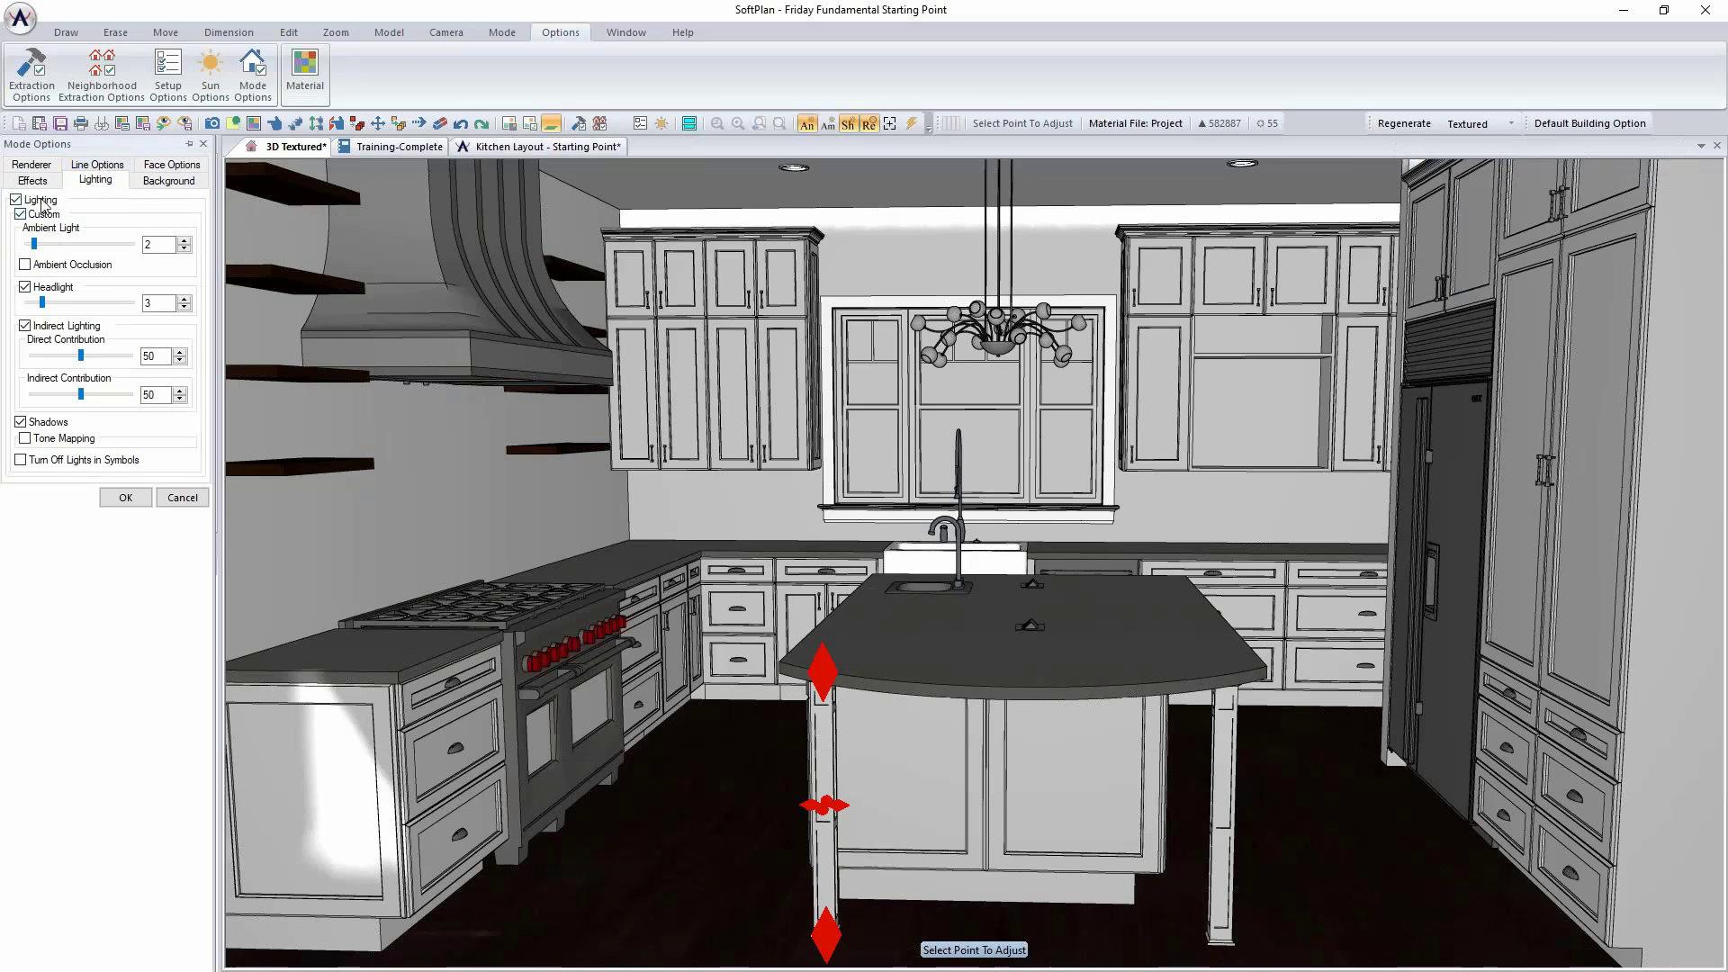
pyautogui.click(41, 202)
pyautogui.click(41, 202)
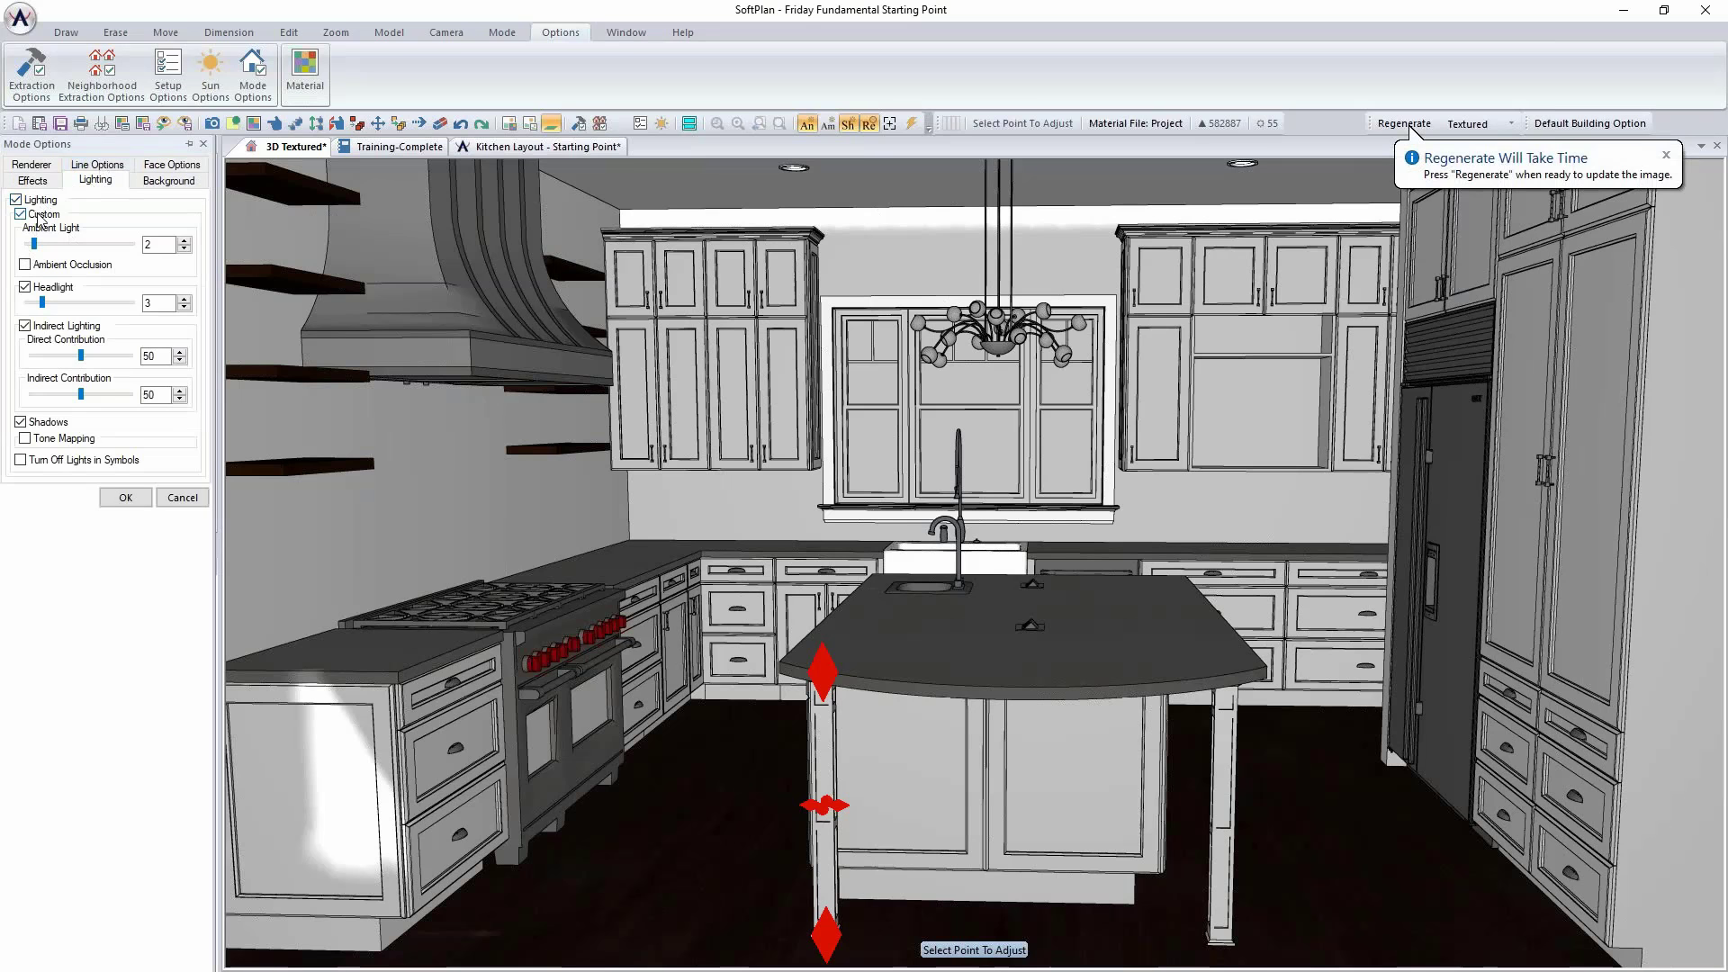
pyautogui.click(40, 216)
pyautogui.click(41, 216)
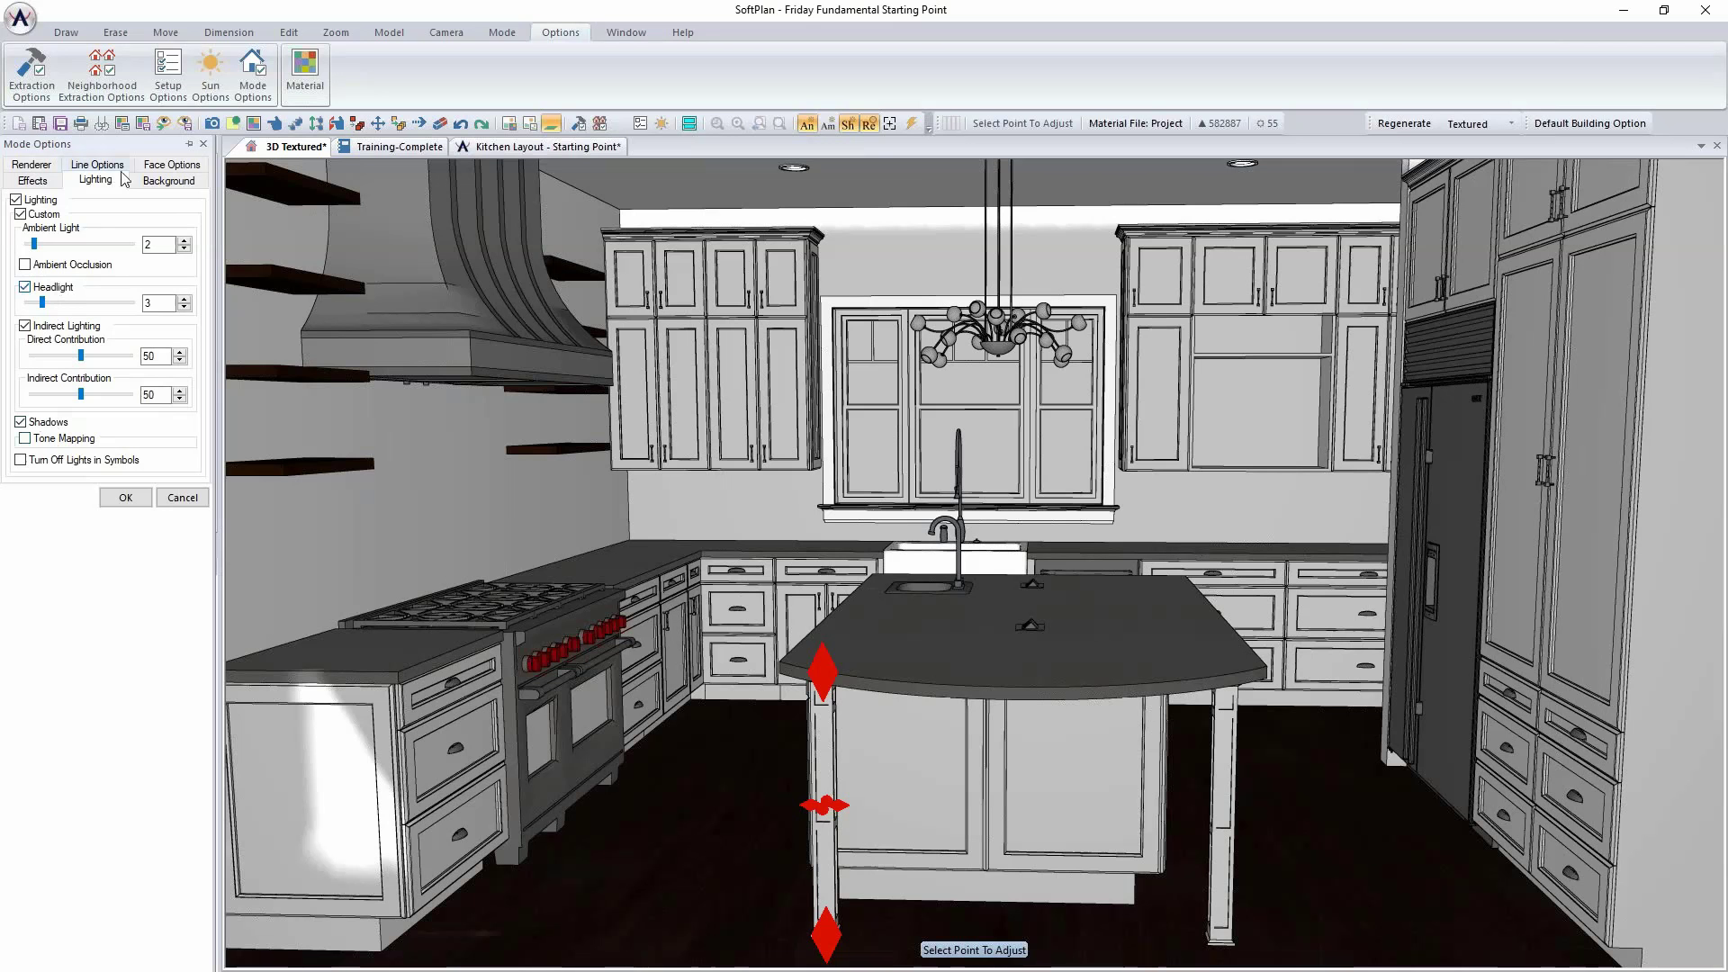
pyautogui.click(137, 497)
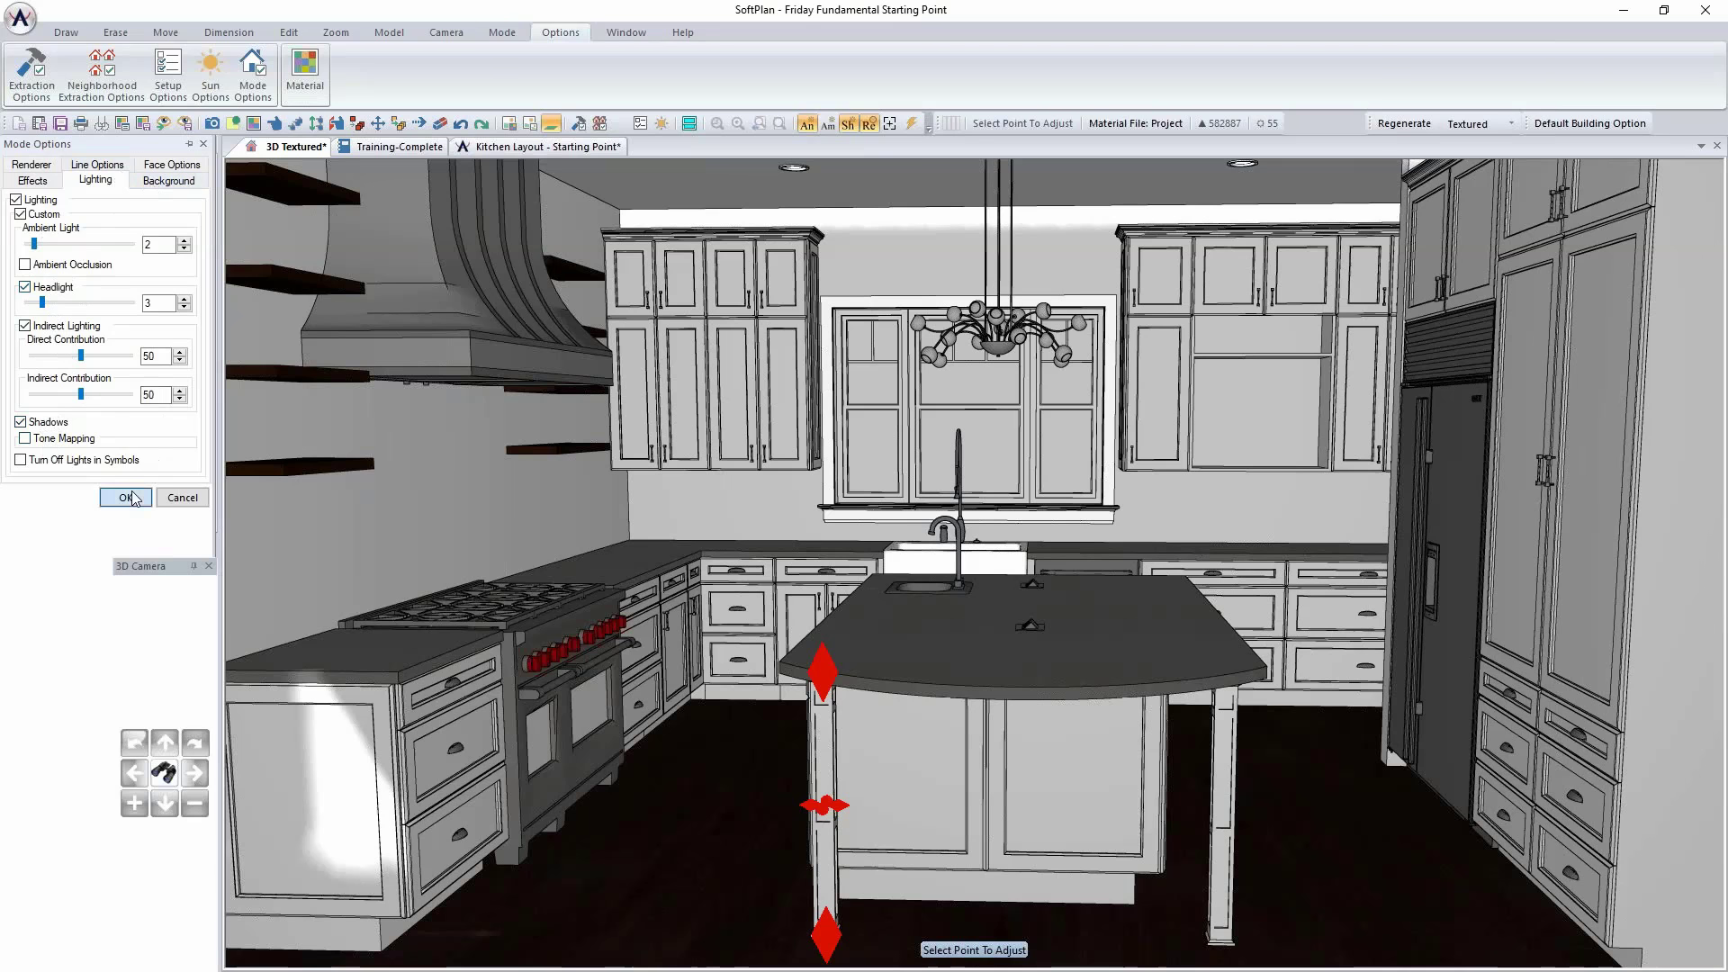
pyautogui.click(1427, 128)
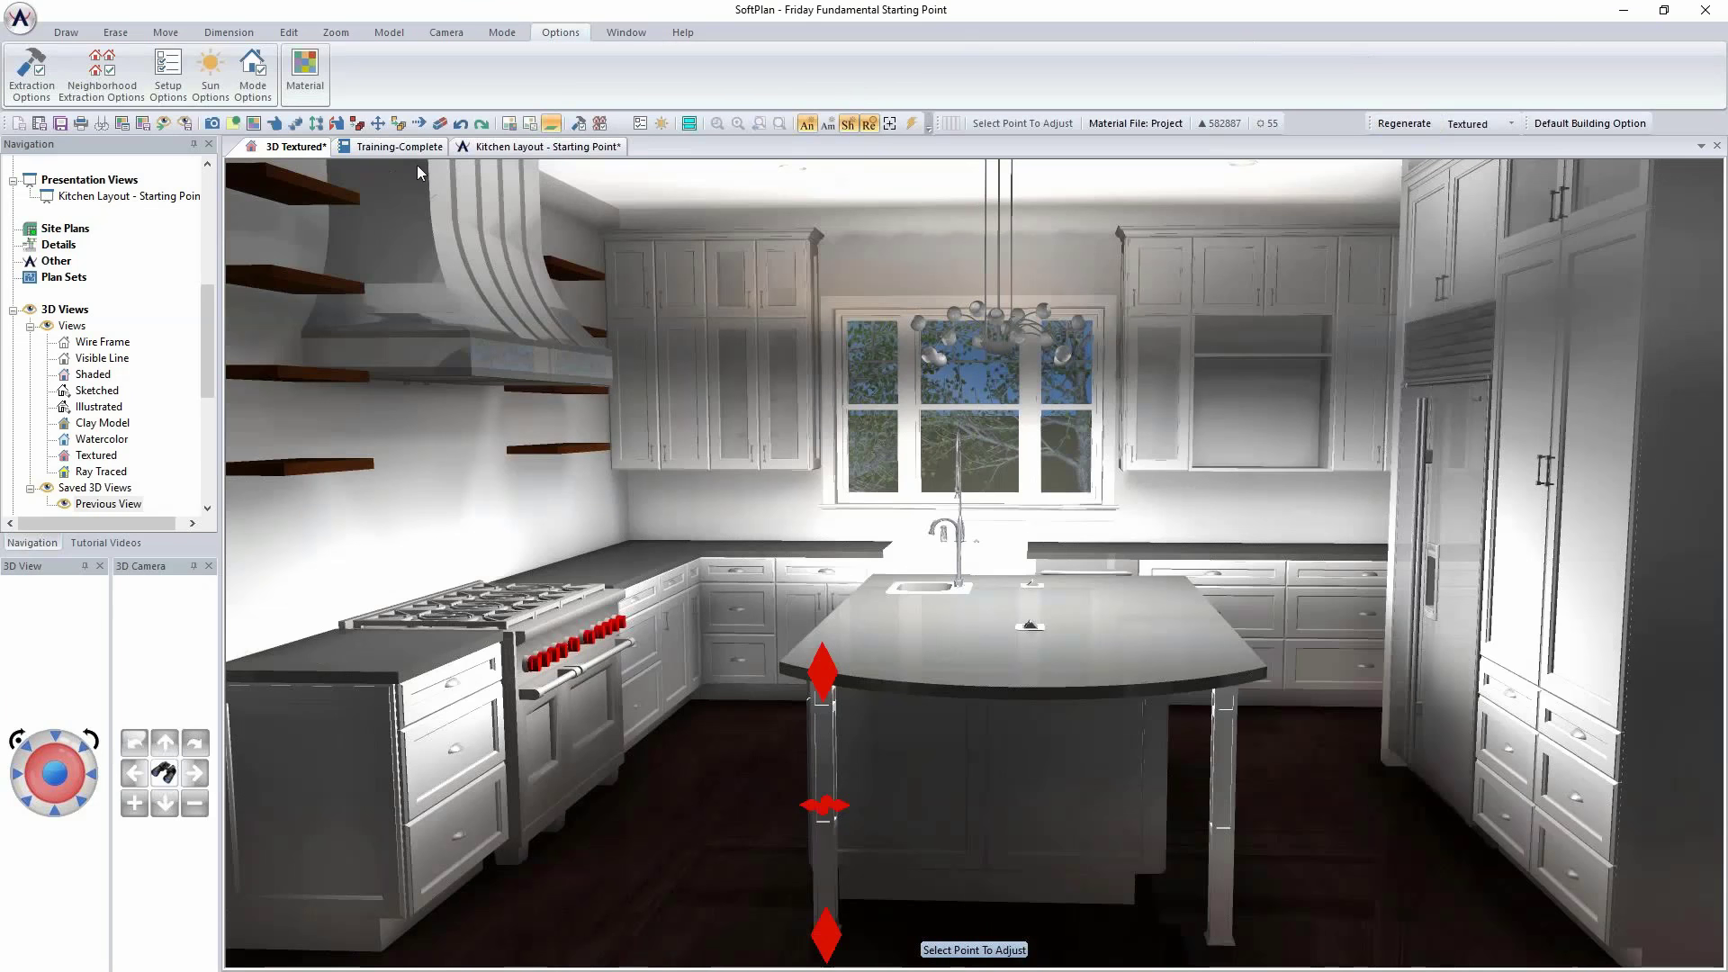
# Step: In the kitchen floor plan, set the light brightness of the 6-inch can light beyond the island's upper-left corner to 2
pyautogui.click(551, 147)
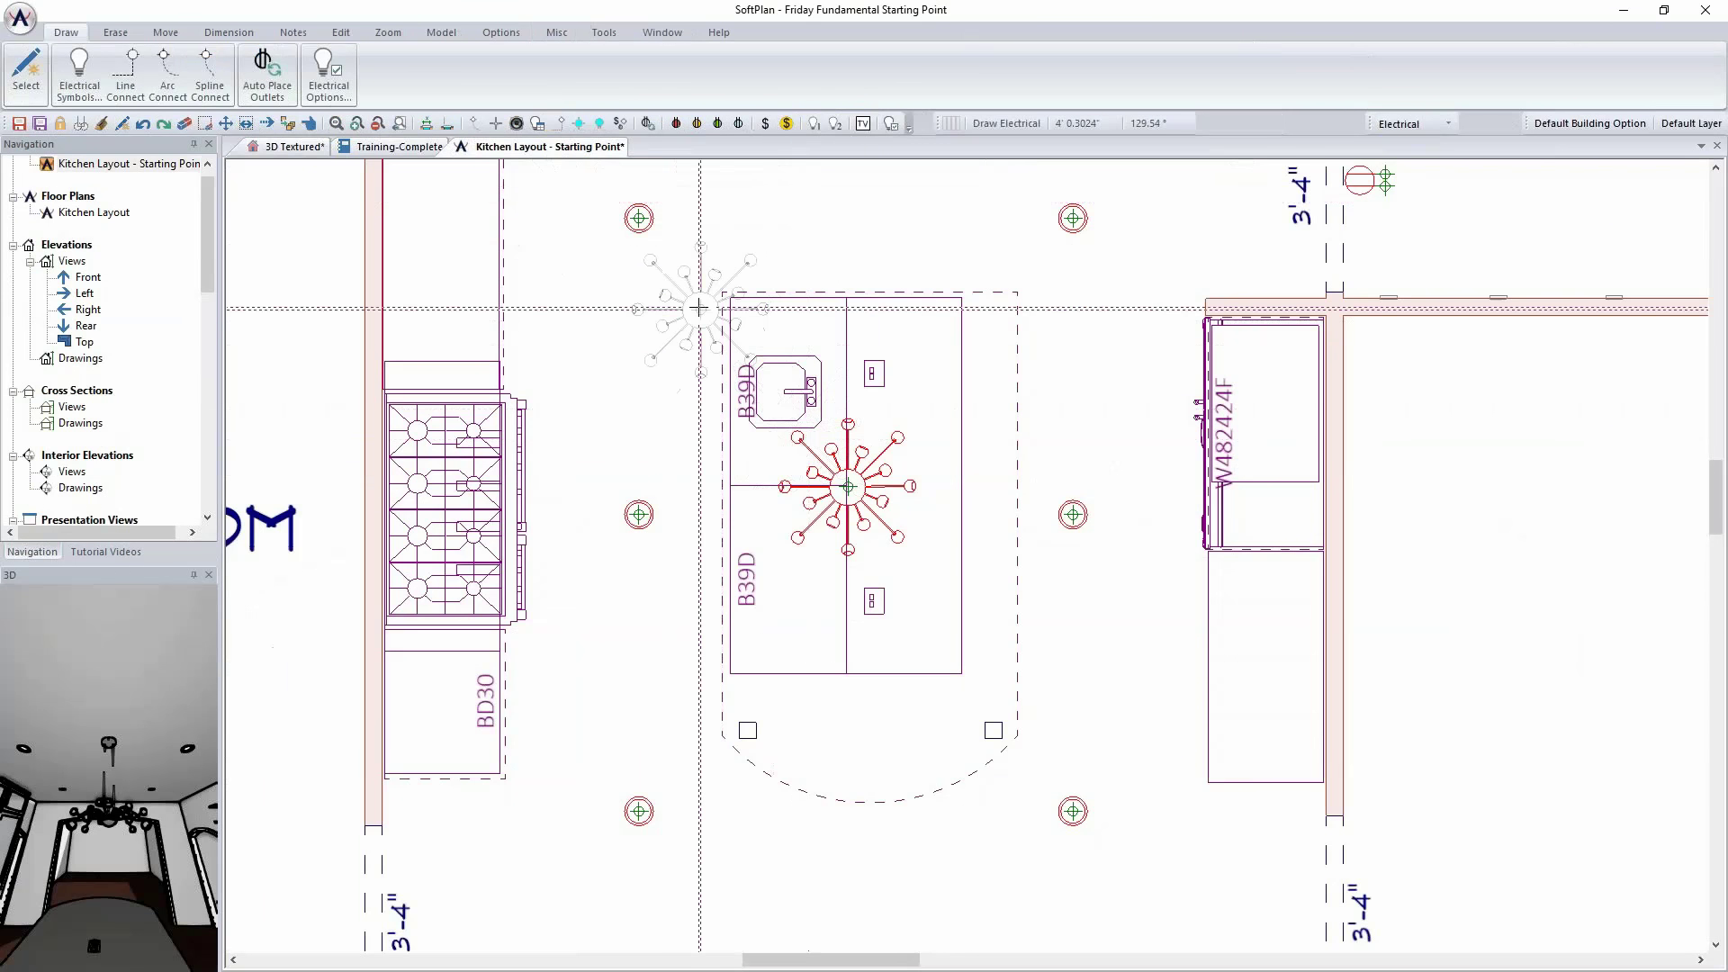
pyautogui.click(341, 32)
pyautogui.click(26, 72)
pyautogui.click(639, 218)
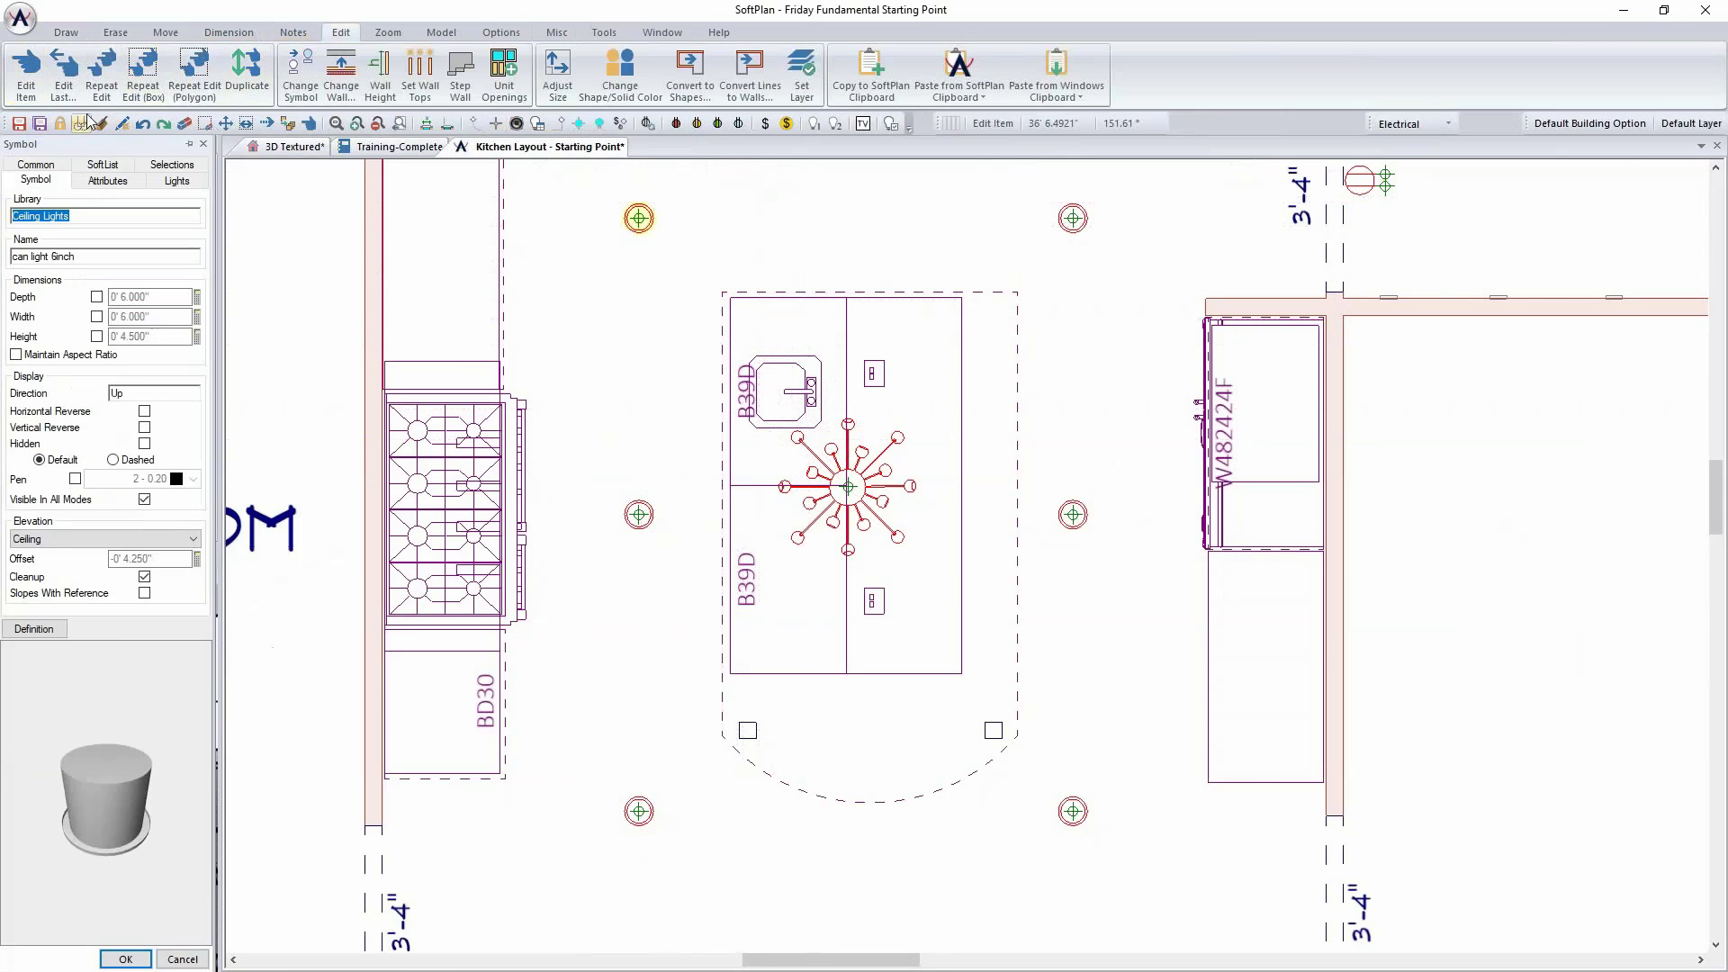
pyautogui.click(177, 180)
pyautogui.click(185, 246)
pyautogui.click(185, 252)
pyautogui.click(186, 248)
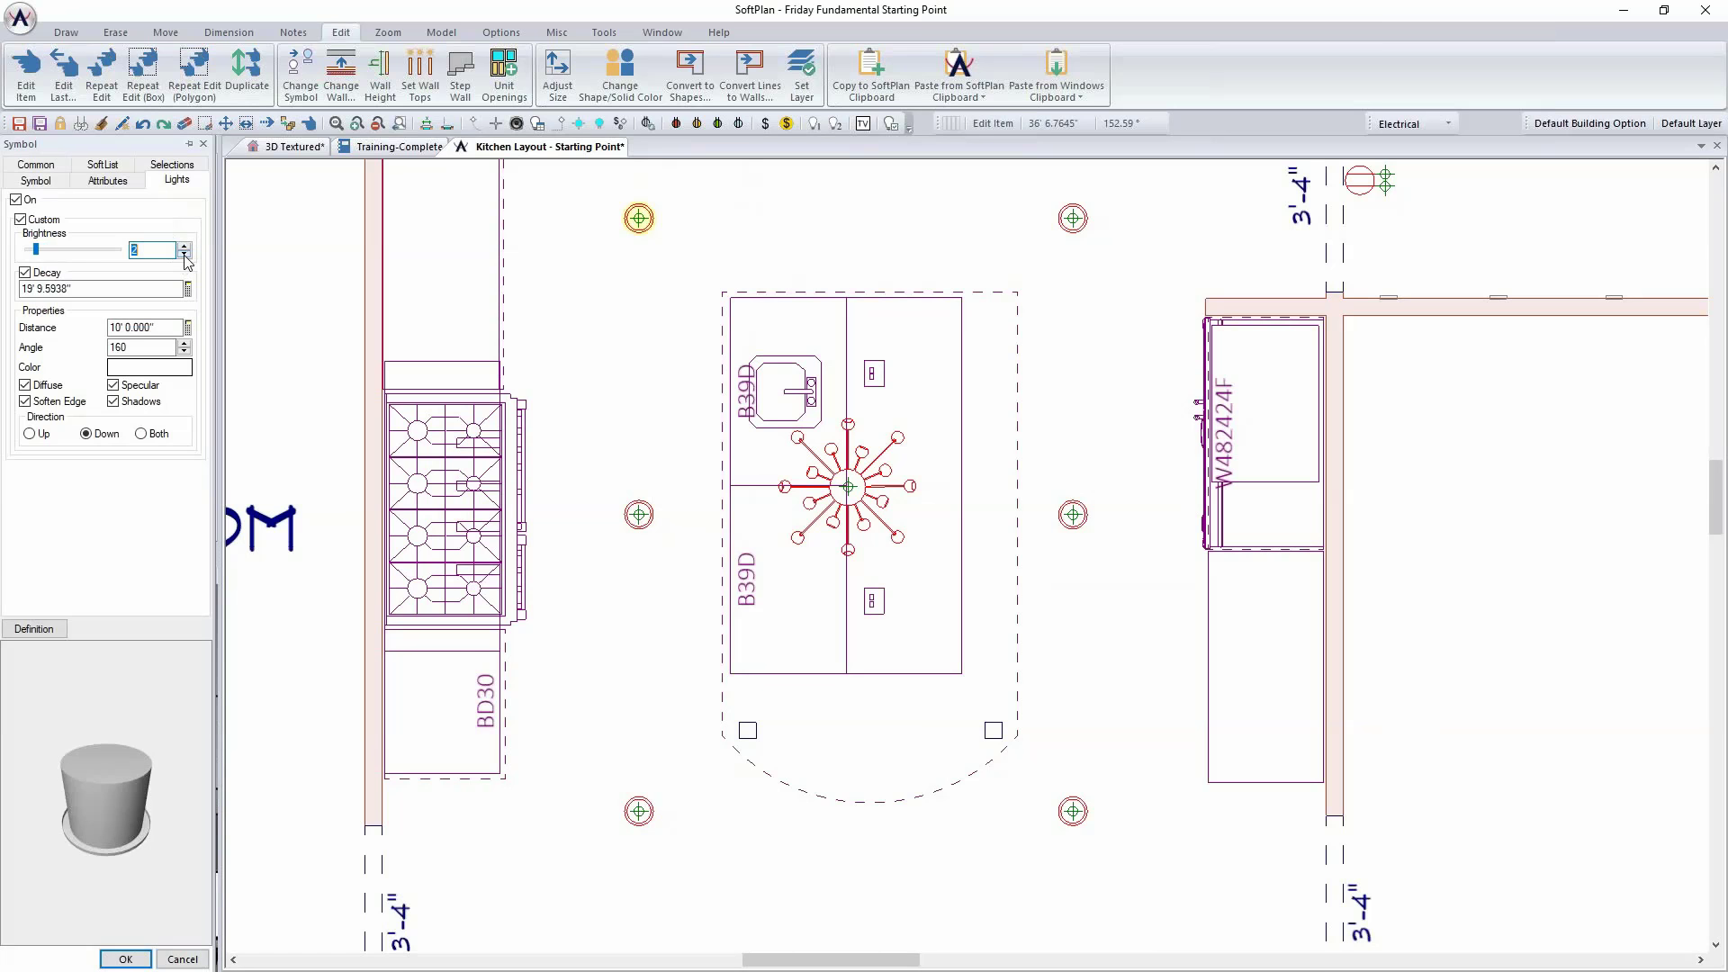
pyautogui.click(126, 959)
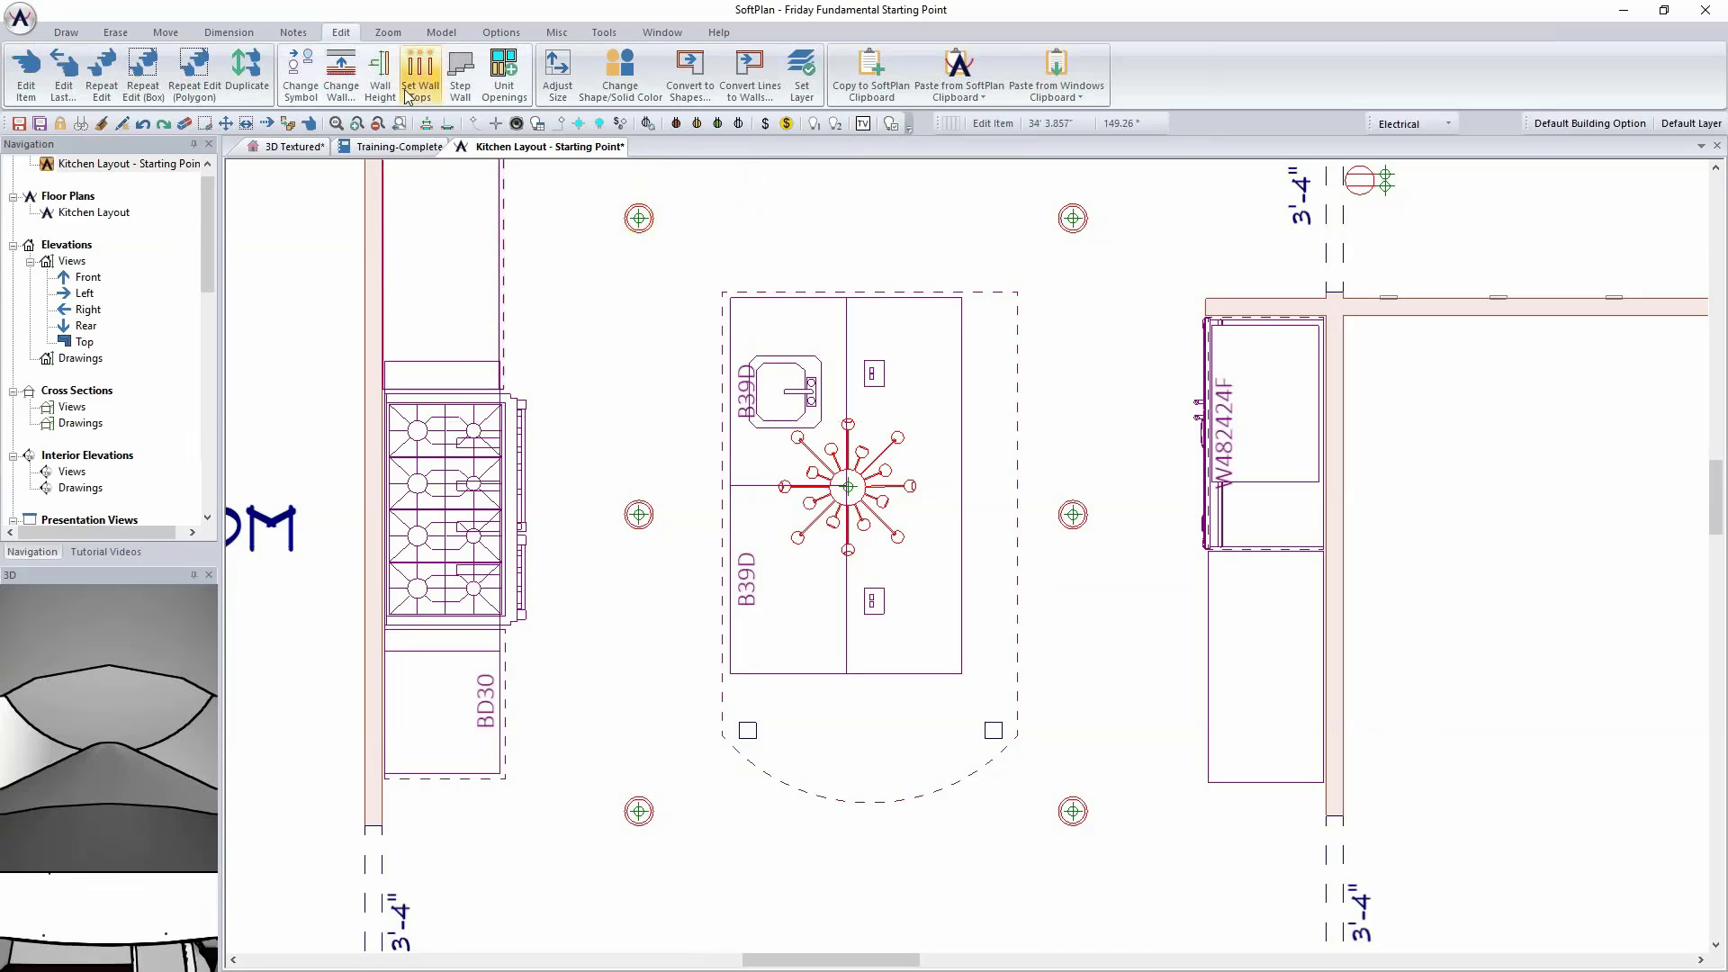
# Step: Repeat the can light edit on the other five ceiling can lights around the island using box selections
pyautogui.click(143, 76)
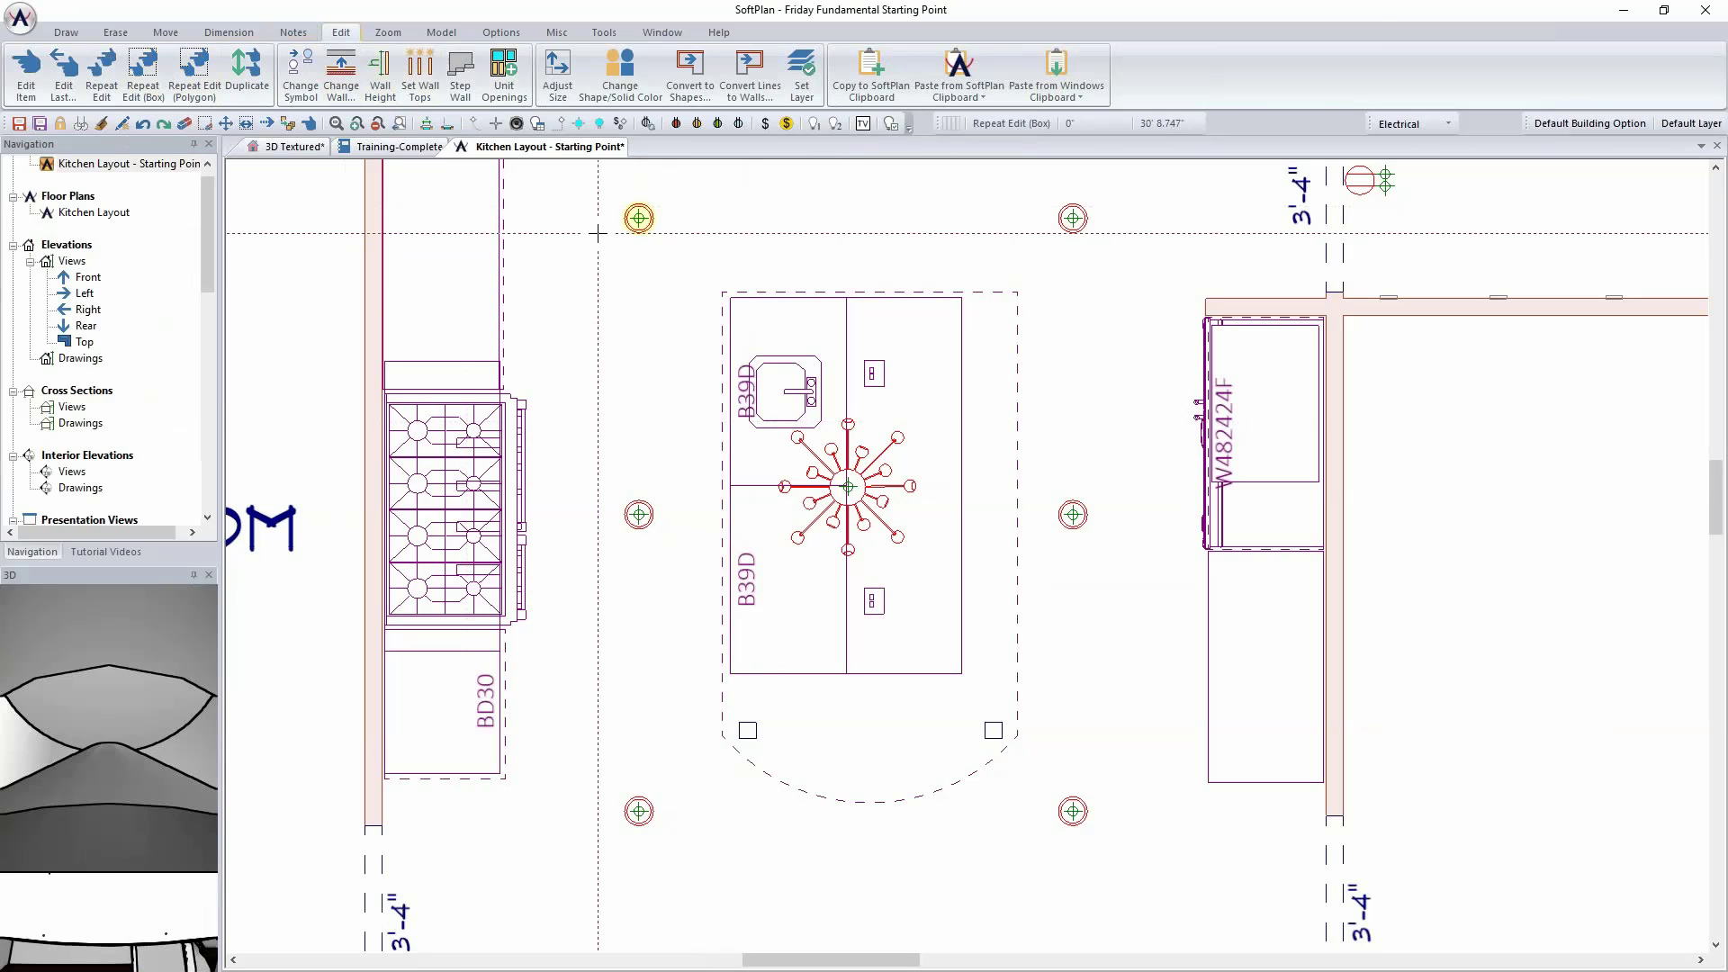
pyautogui.click(1006, 339)
pyautogui.click(1166, 920)
pyautogui.click(736, 941)
pyautogui.click(569, 432)
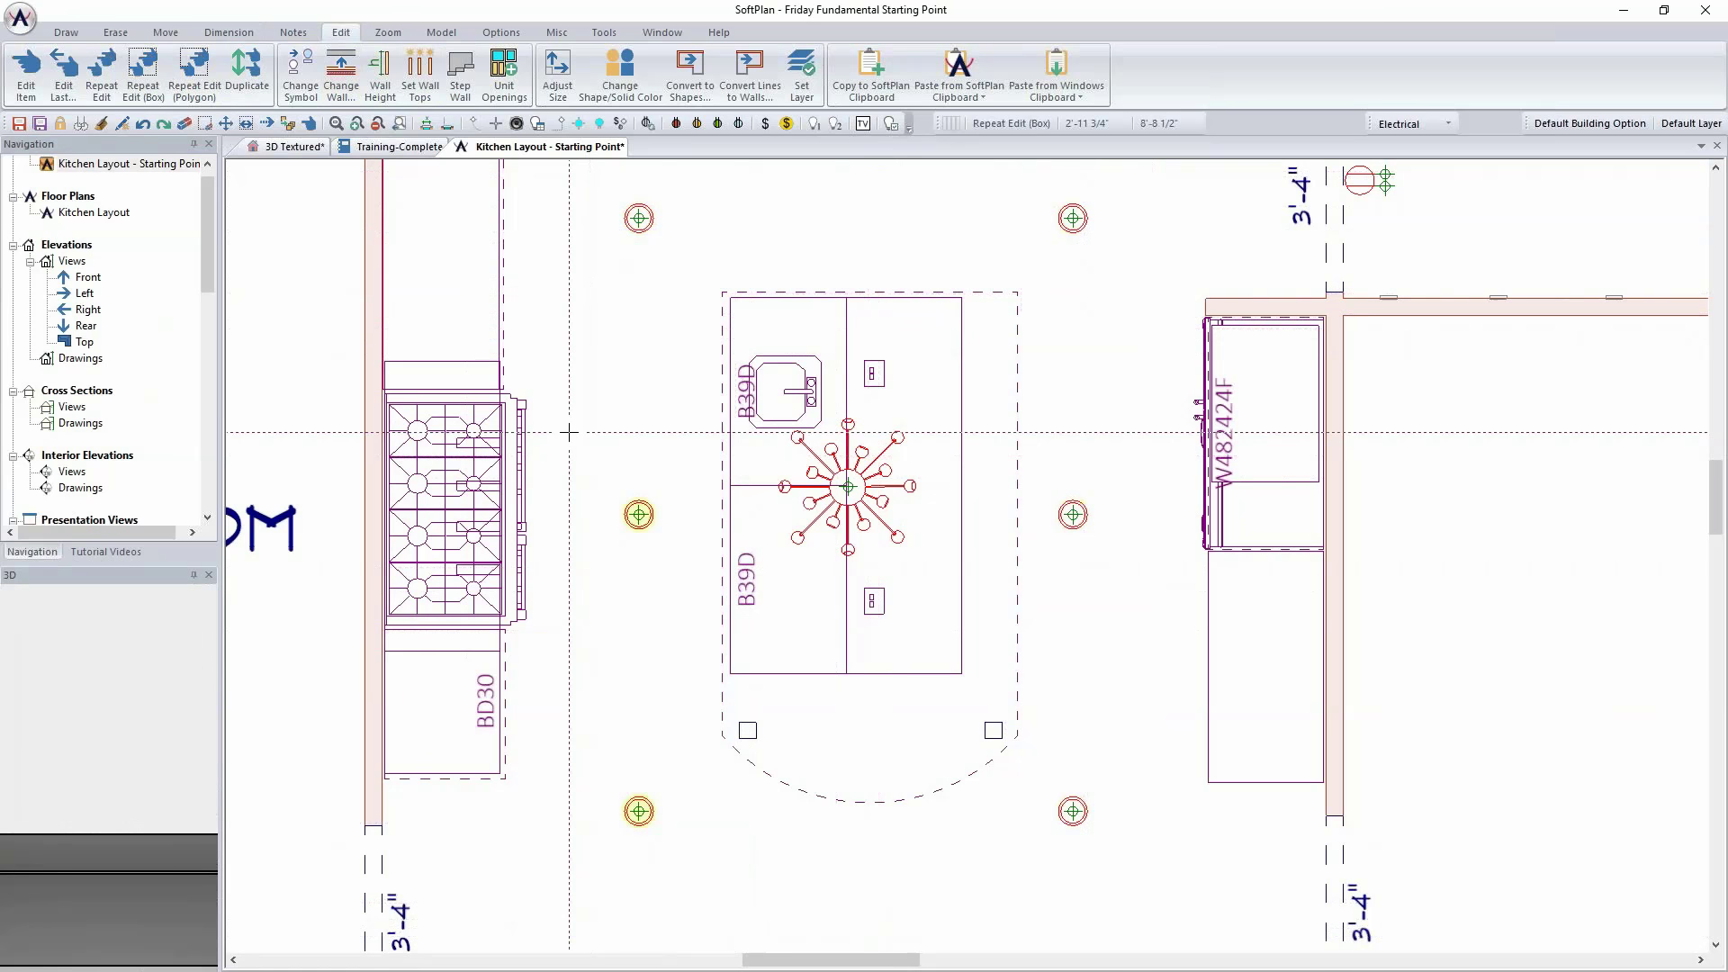
pyautogui.click(879, 487)
pyautogui.moveTo(901, 486)
pyautogui.click(1093, 477)
pyautogui.click(859, 495)
pyautogui.press('Escape')
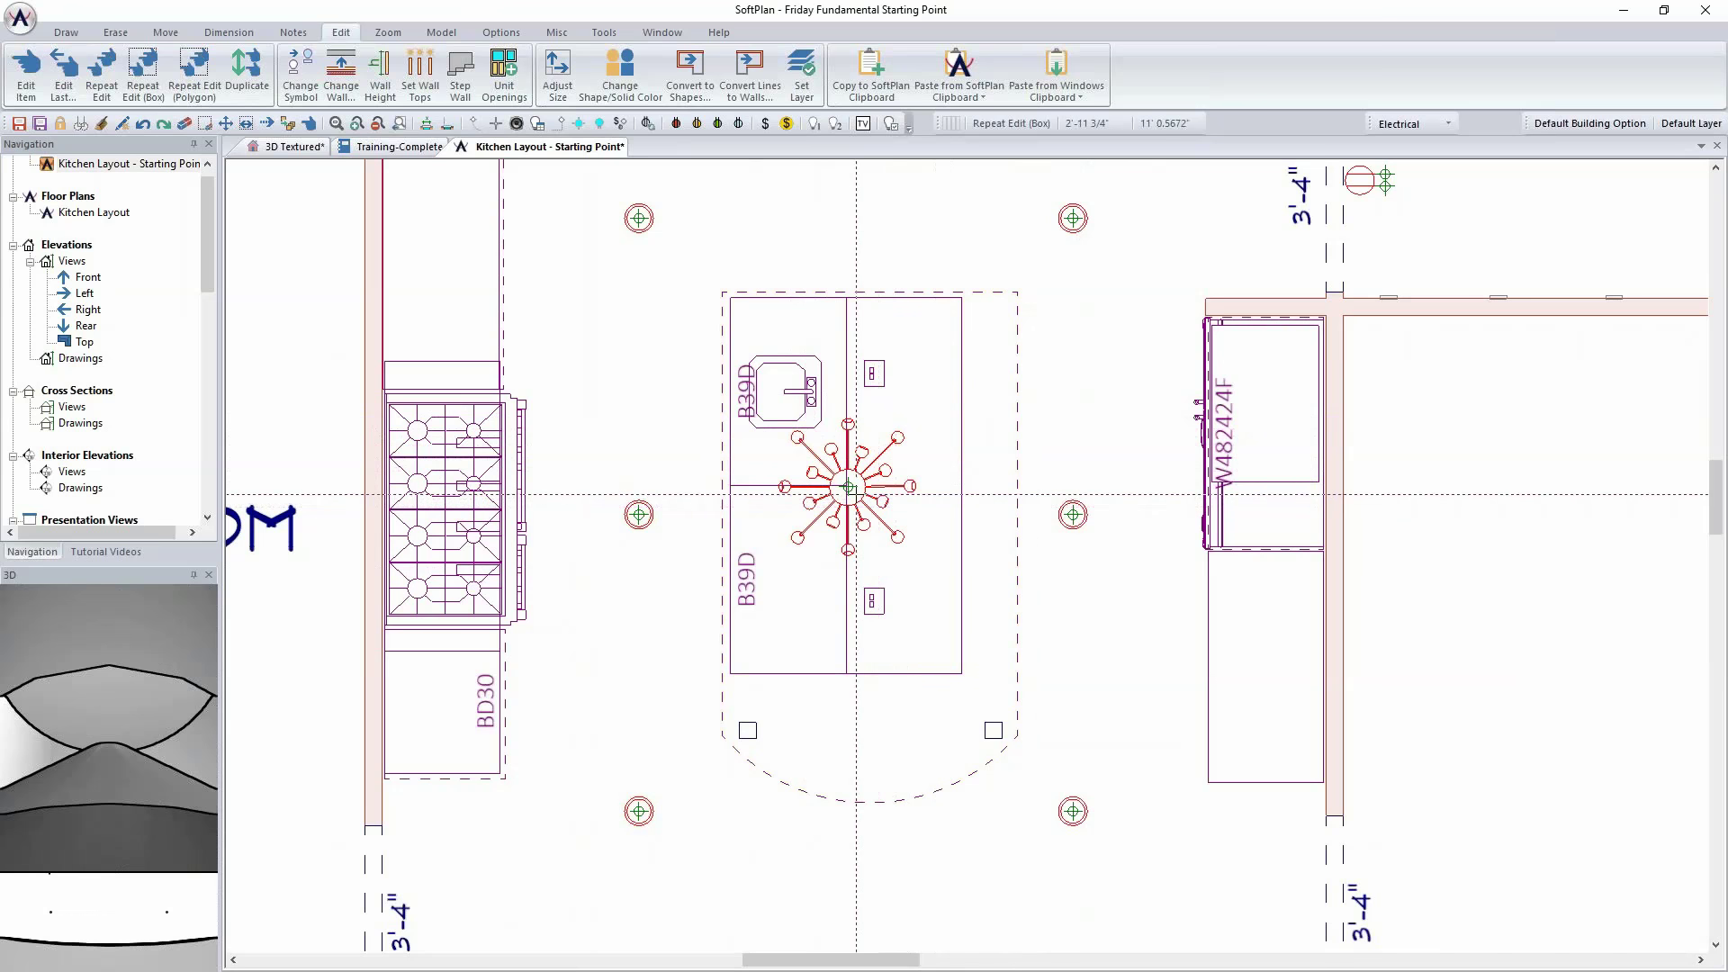
# Step: Give chandelier 93001 custom light settings with a brightness of 3, keeping the light colour white
pyautogui.click(858, 494)
pyautogui.moveTo(936, 504)
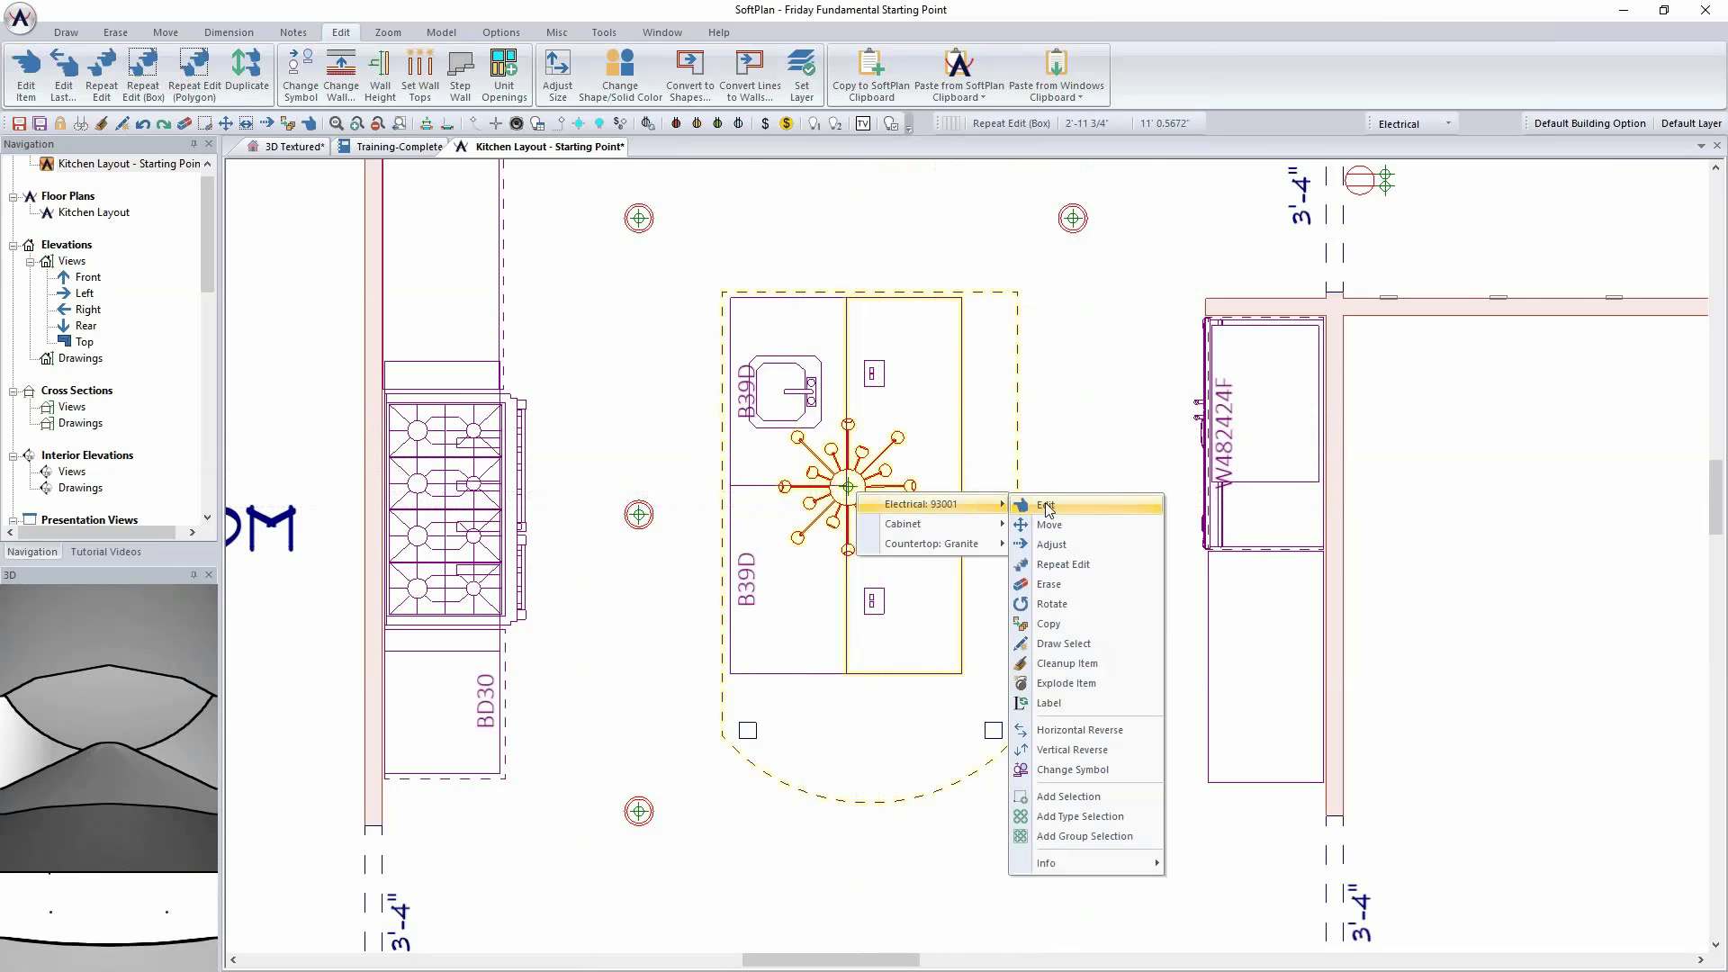
pyautogui.click(1046, 506)
pyautogui.click(177, 180)
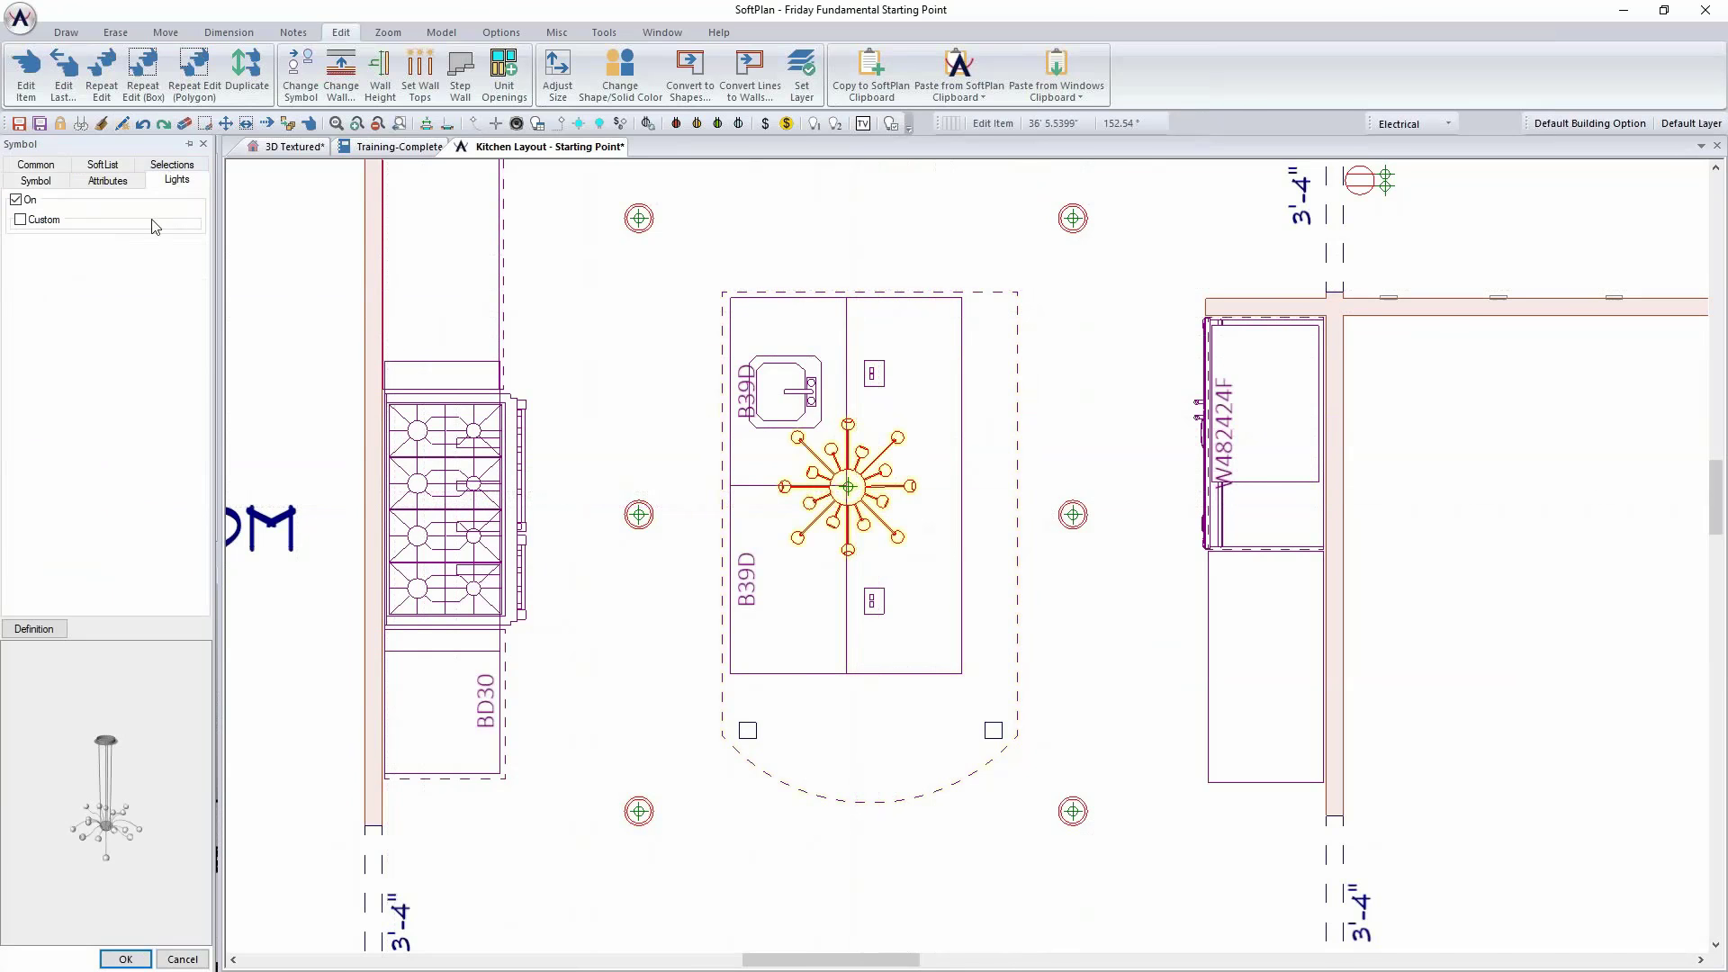
pyautogui.click(43, 221)
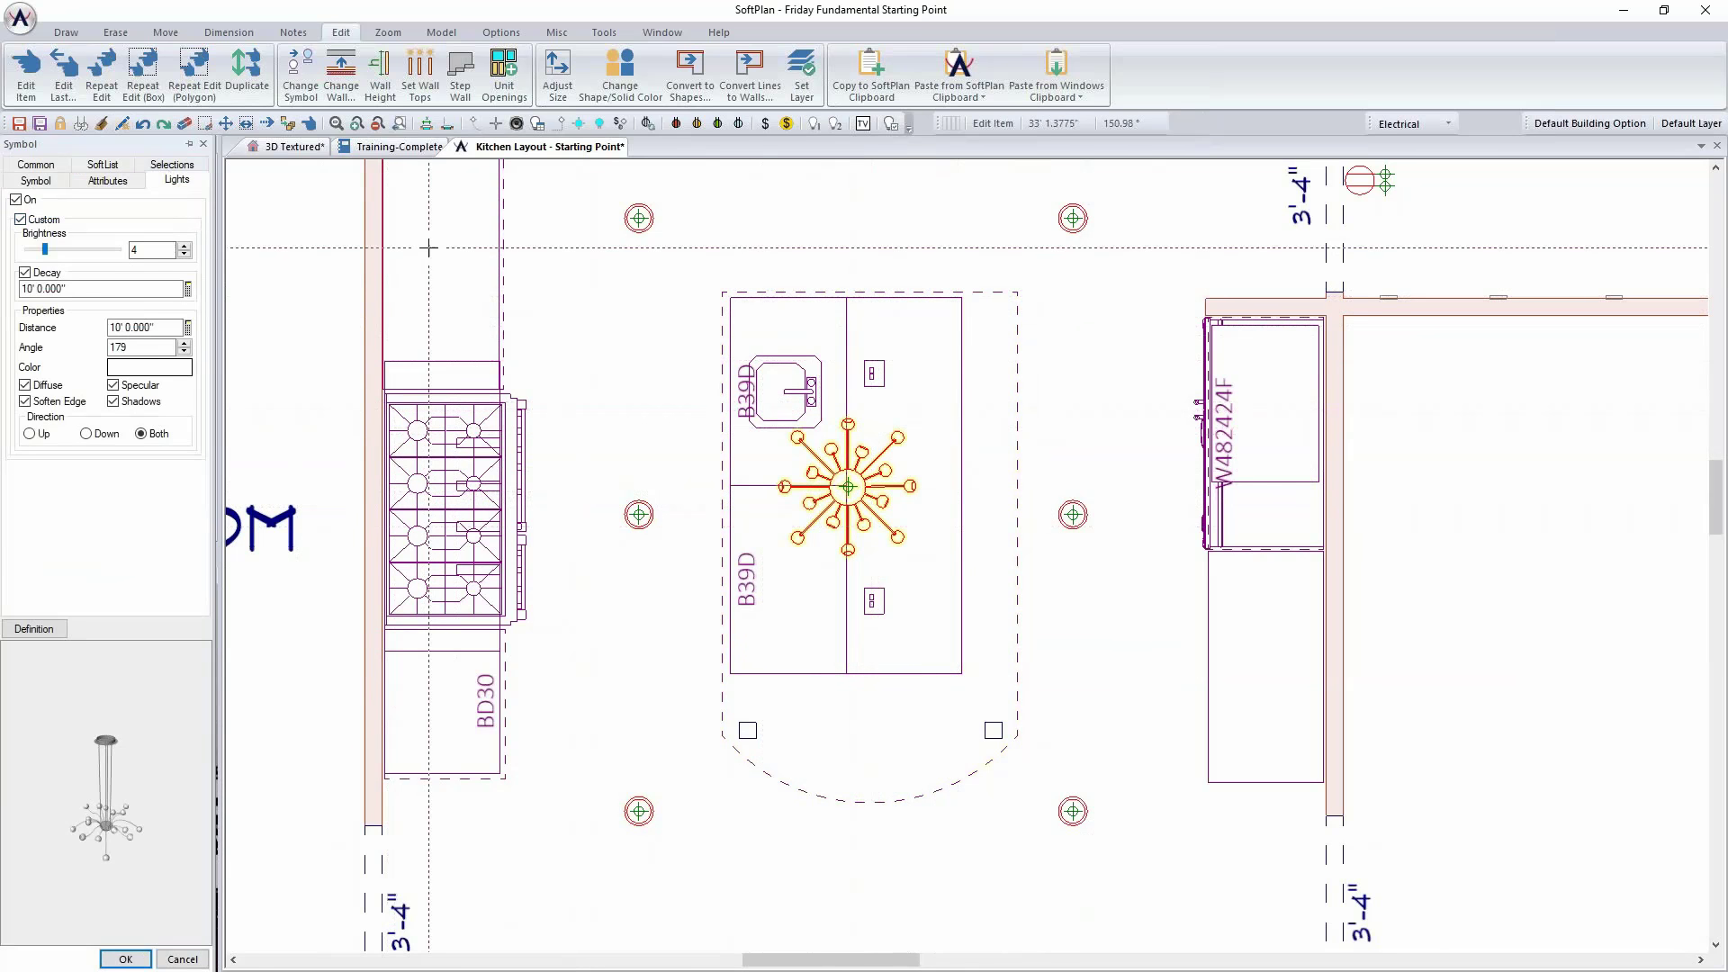
pyautogui.click(184, 246)
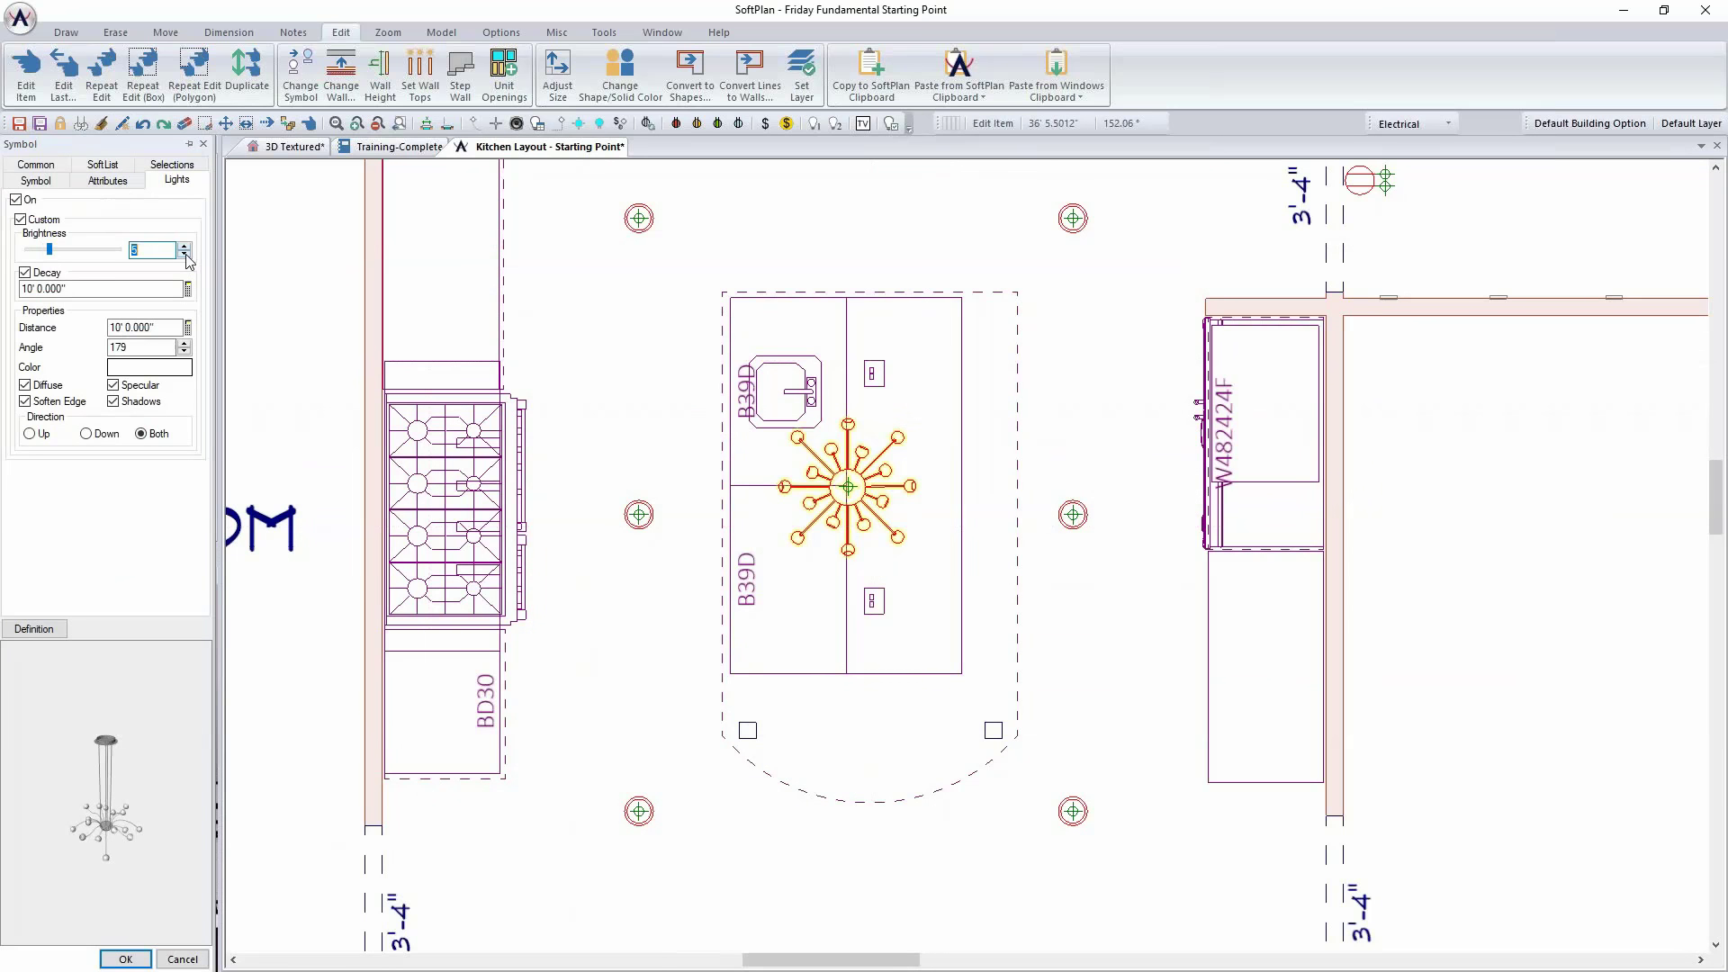
pyautogui.click(184, 255)
pyautogui.click(150, 368)
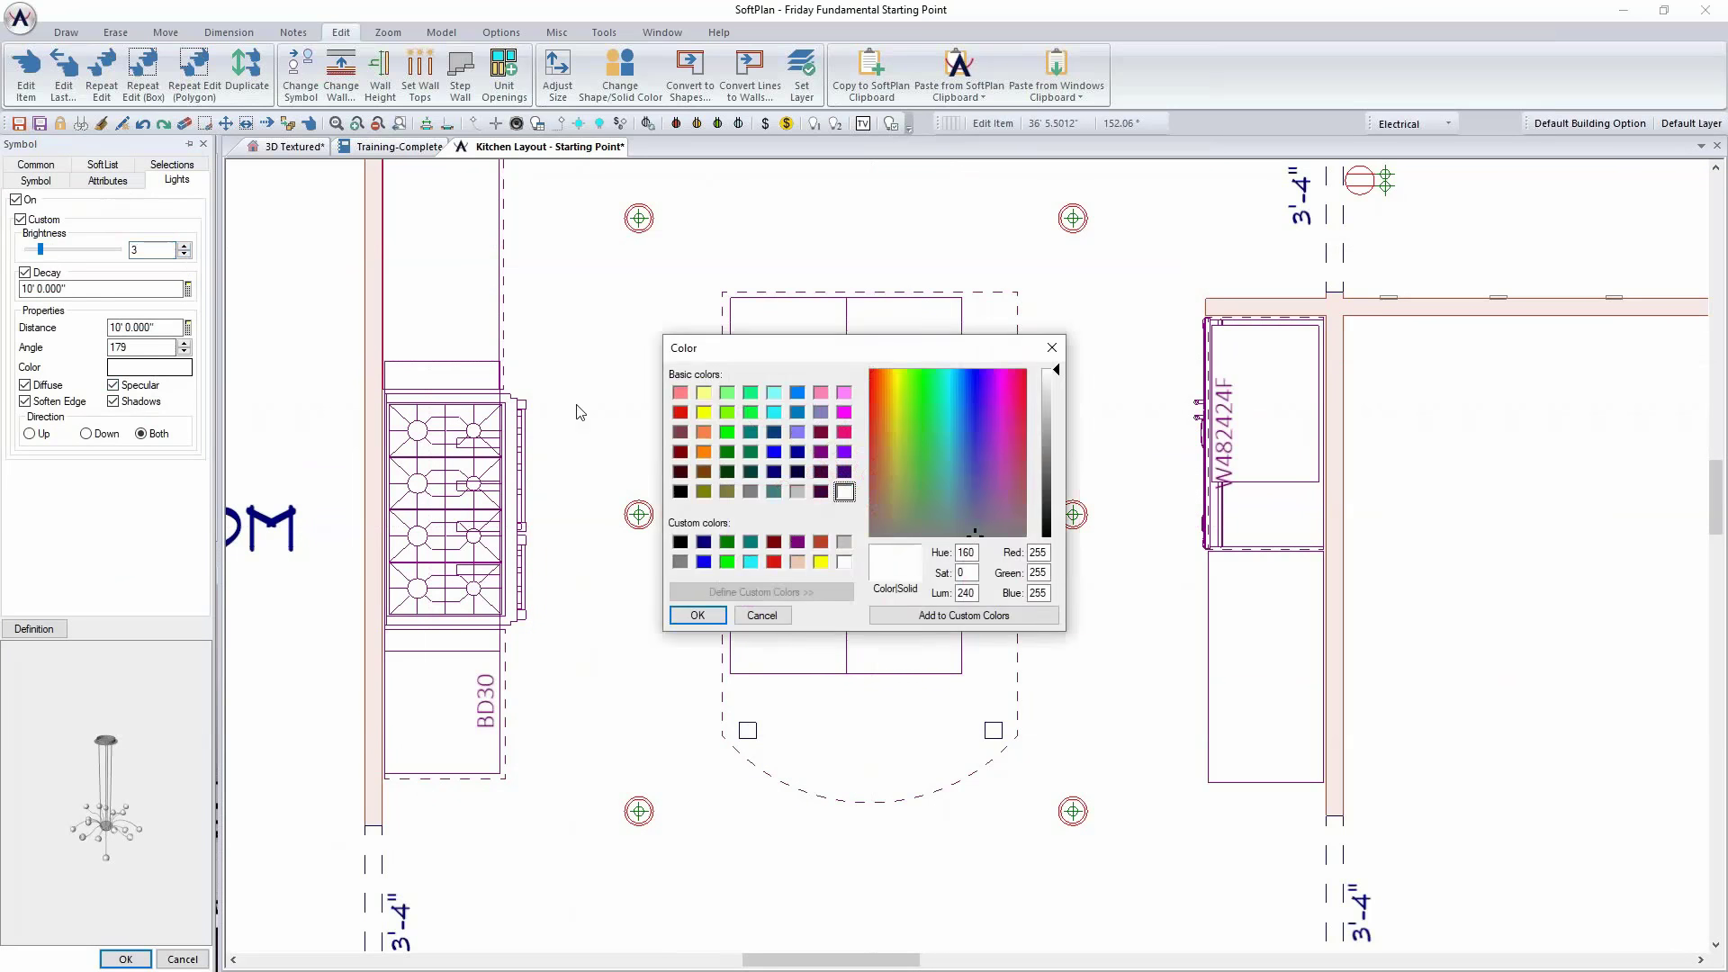
pyautogui.click(698, 615)
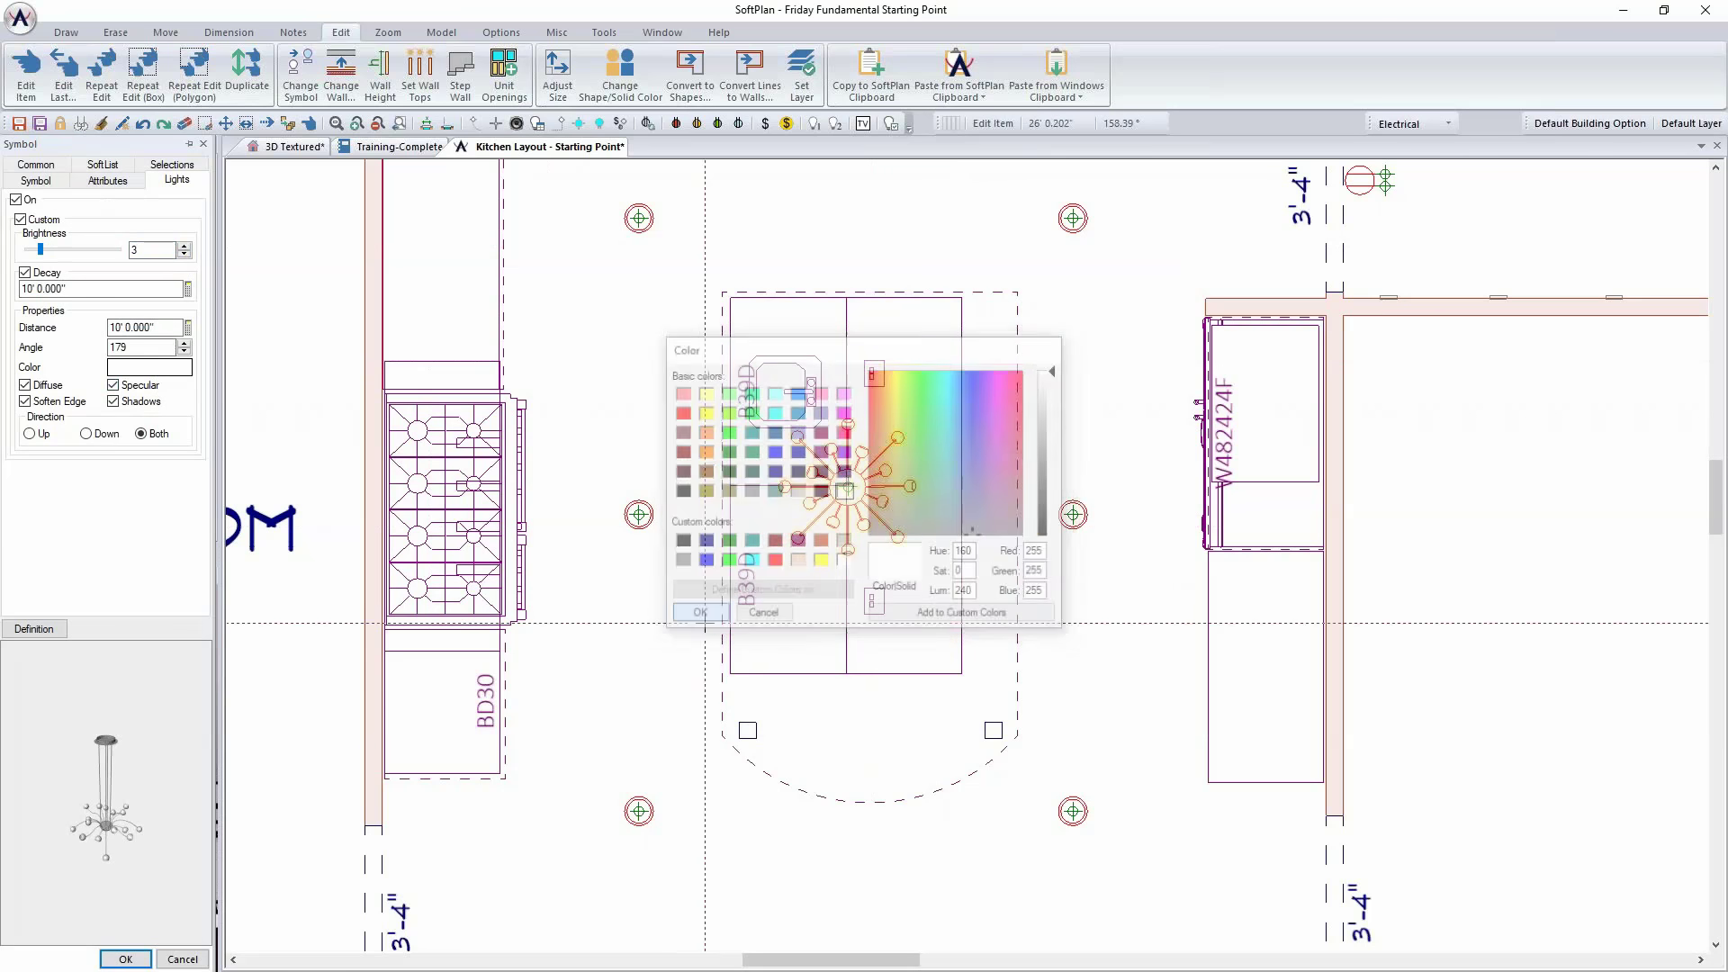
pyautogui.click(126, 959)
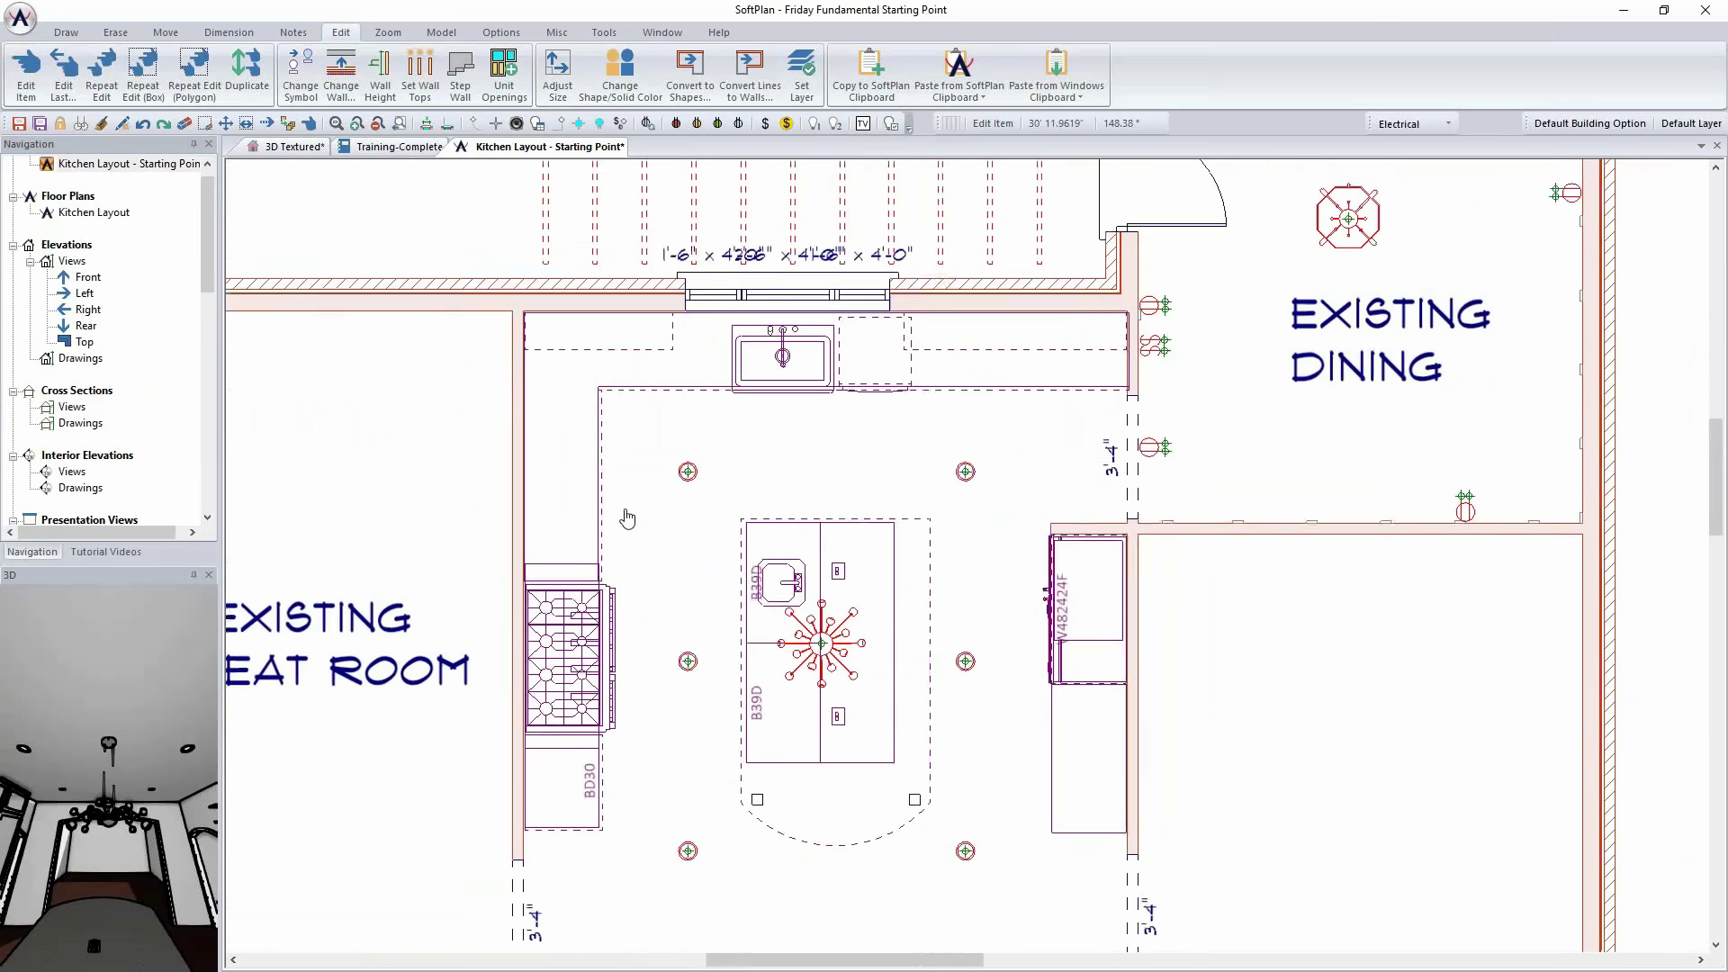
# Step: Open the Wayfair Pendant library for a new electrical symbol and preview the Dorota 3 Light Globe and Darrington 1 Light Bowl pendants
pyautogui.click(70, 33)
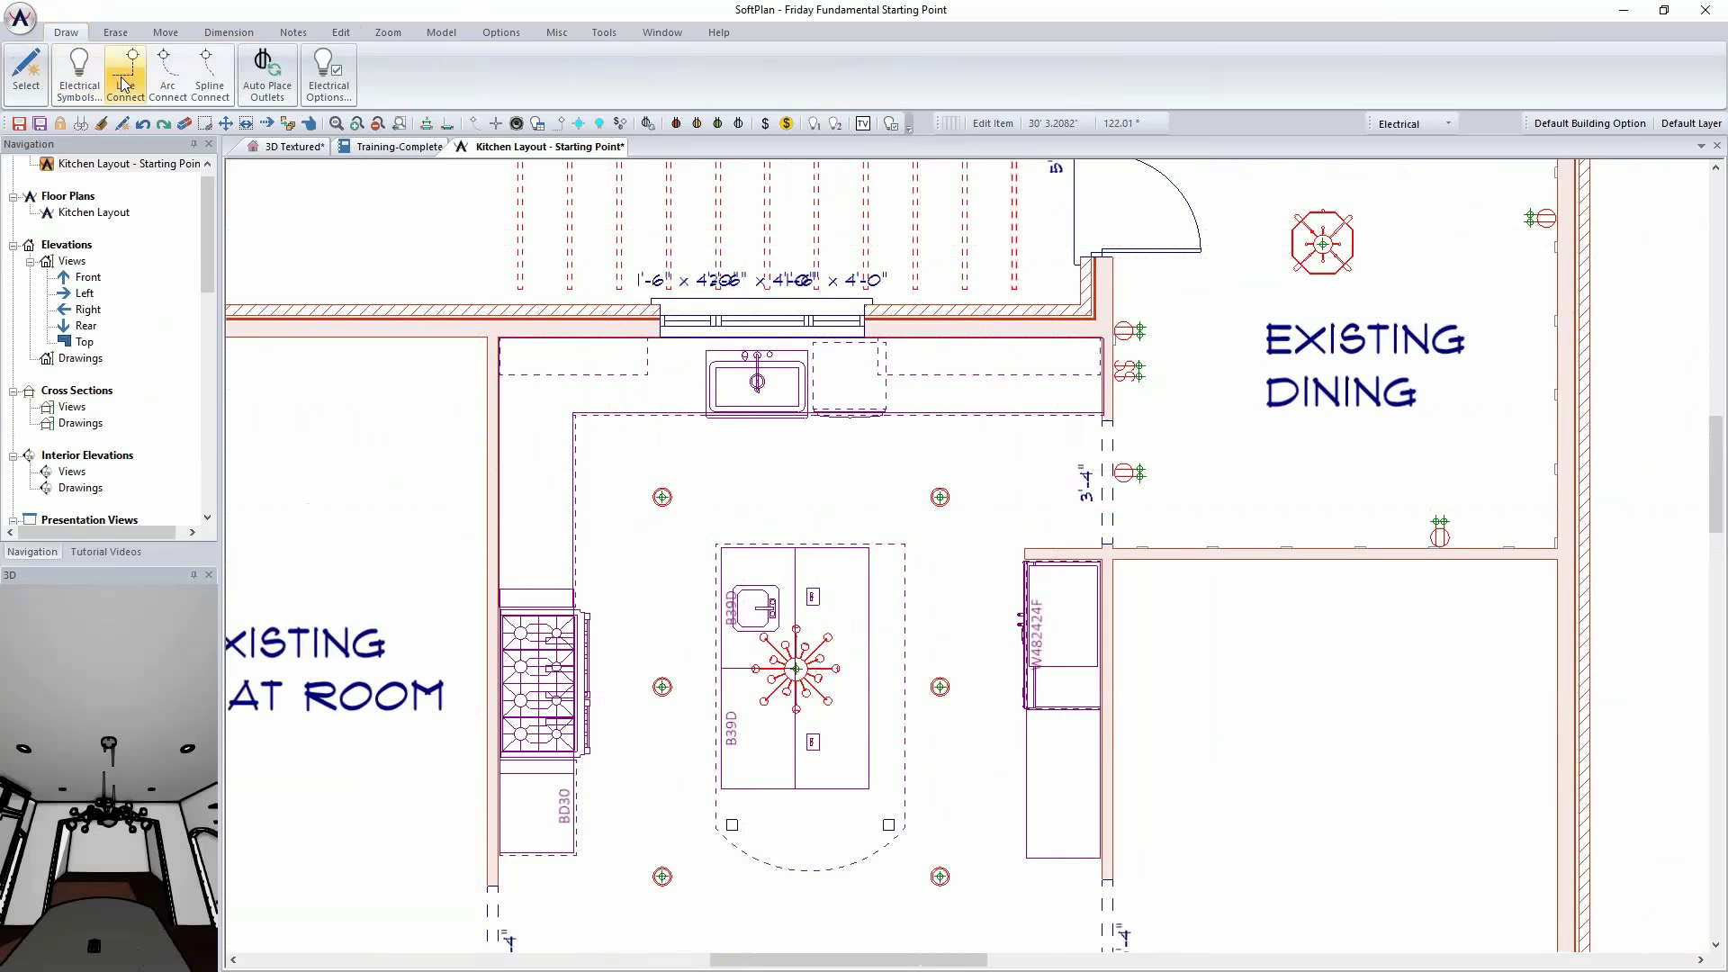
pyautogui.click(80, 72)
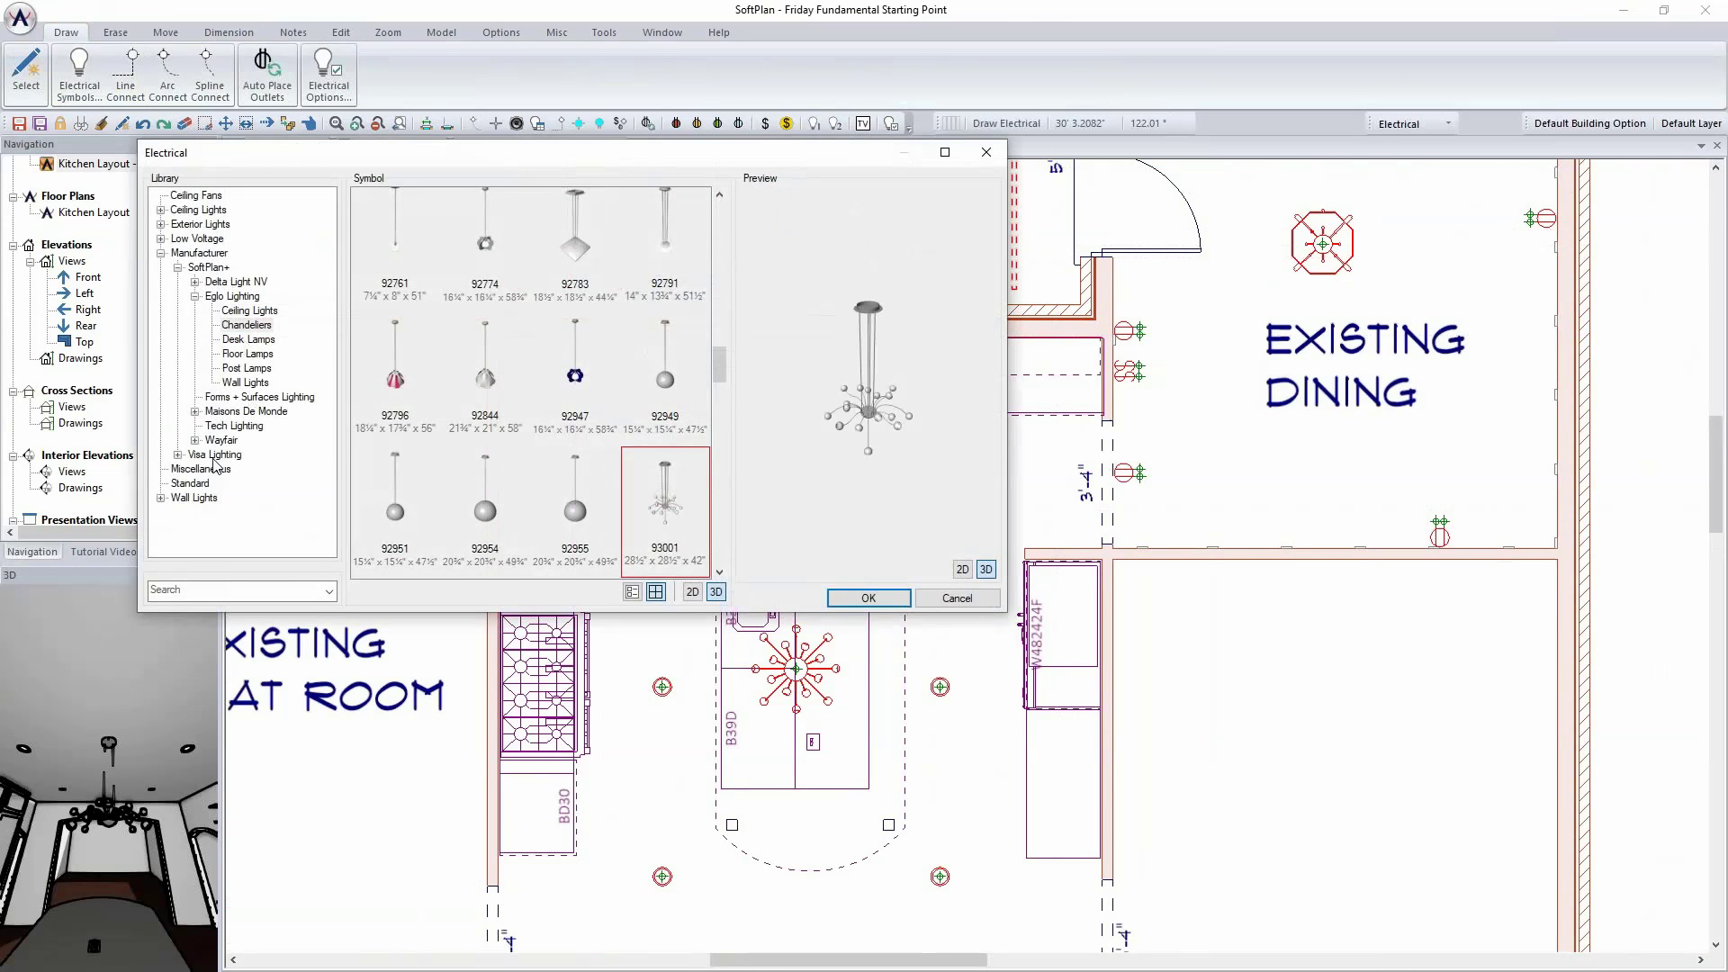
pyautogui.click(195, 440)
pyautogui.click(241, 455)
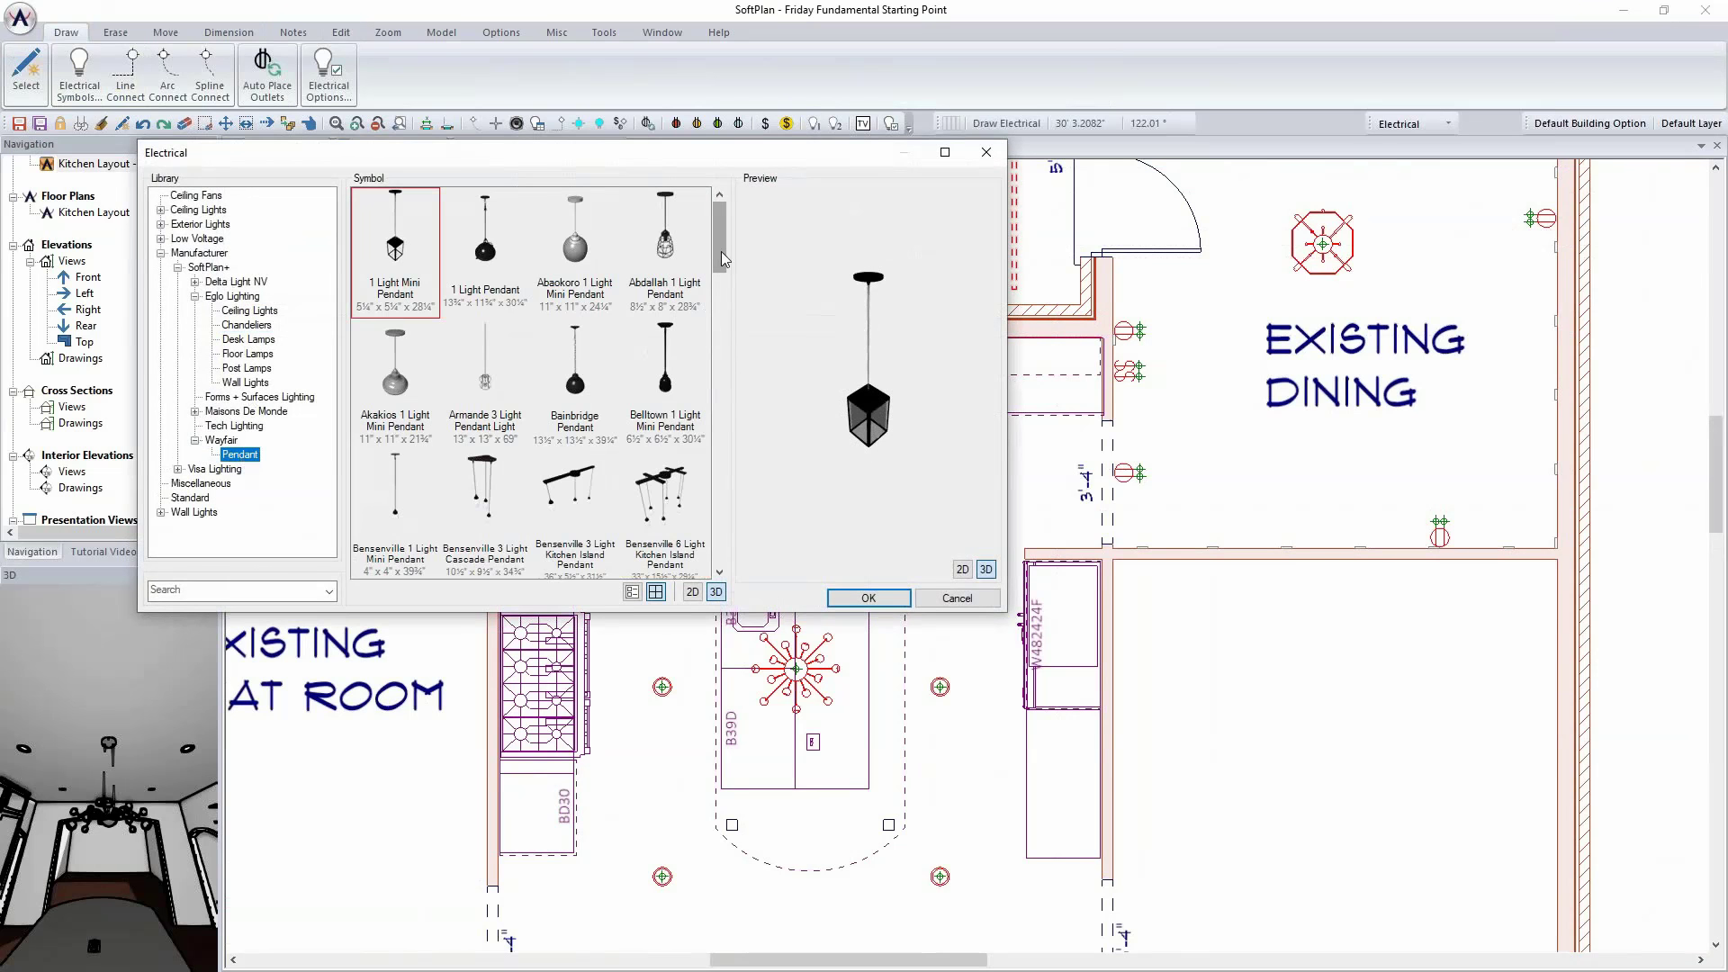
pyautogui.moveTo(725, 259); pyautogui.dragTo(727, 358)
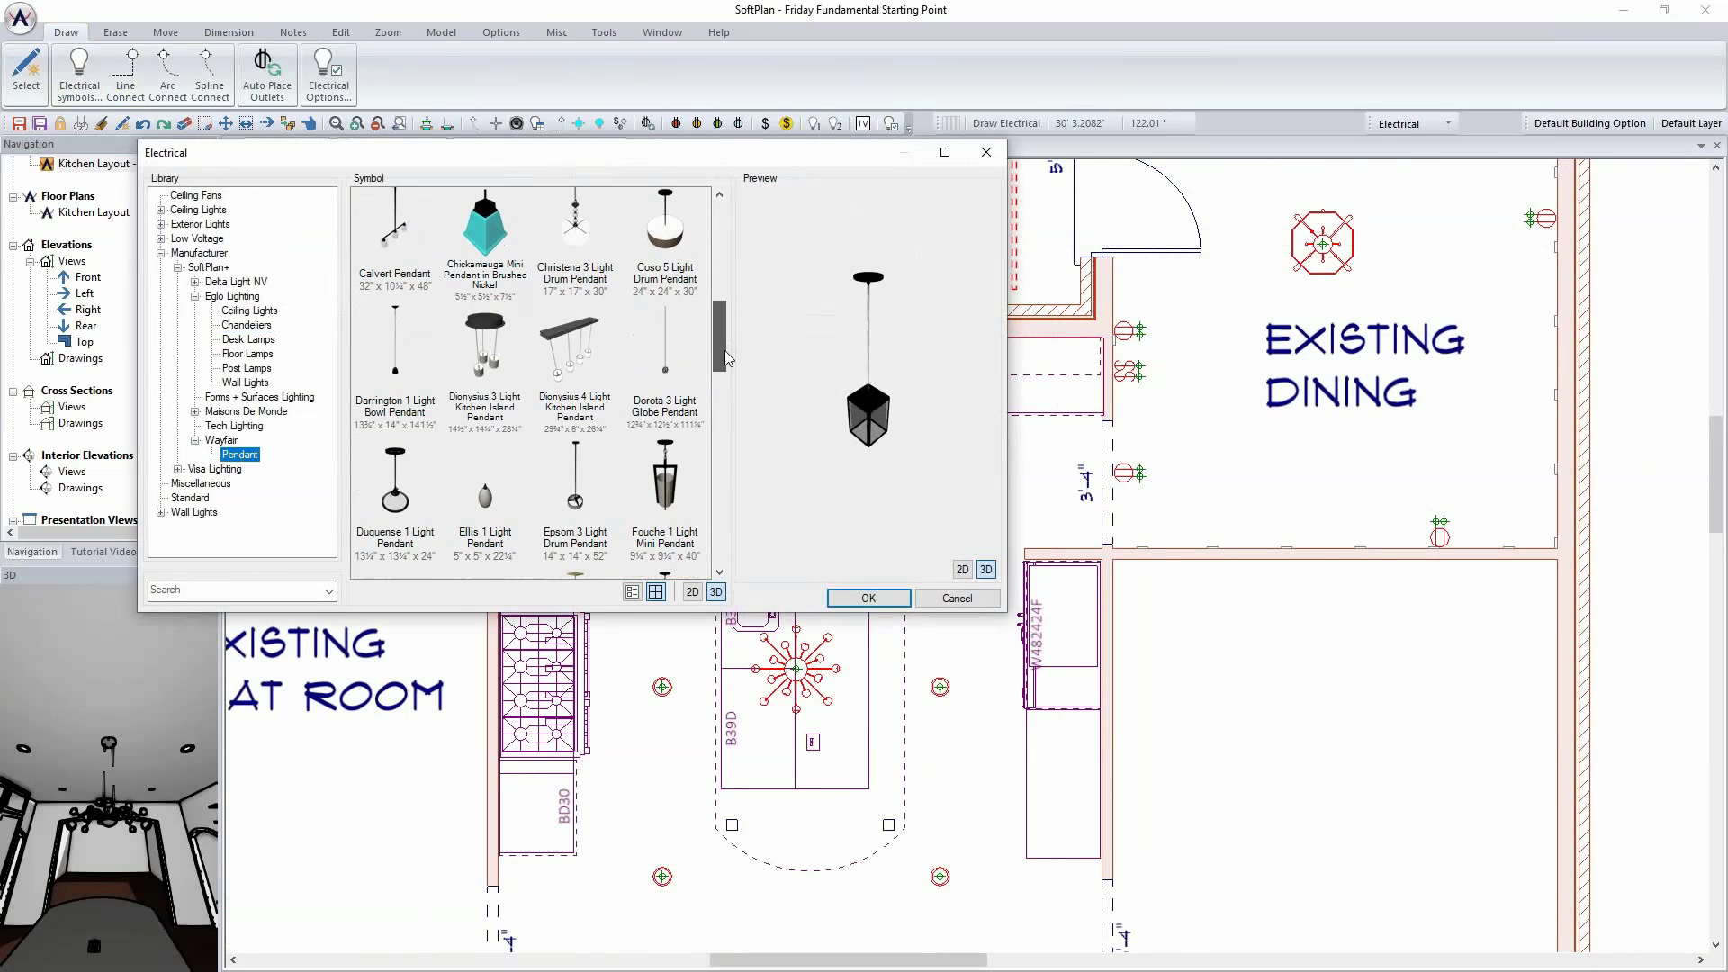
pyautogui.click(673, 356)
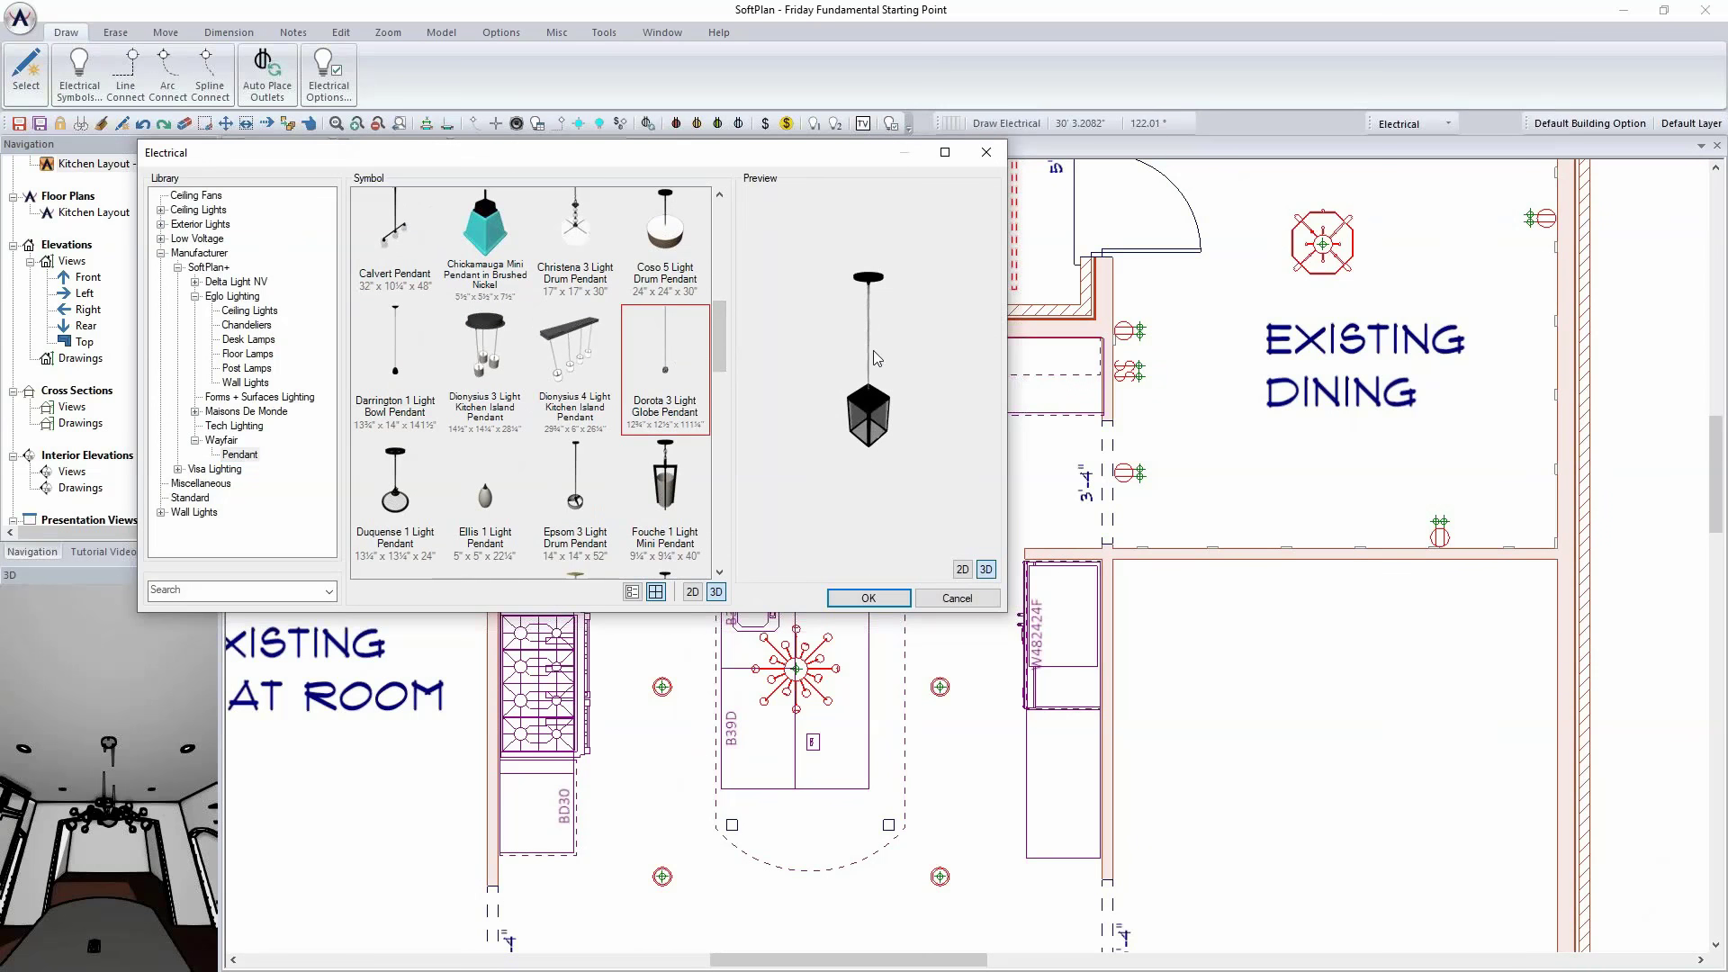
pyautogui.click(402, 367)
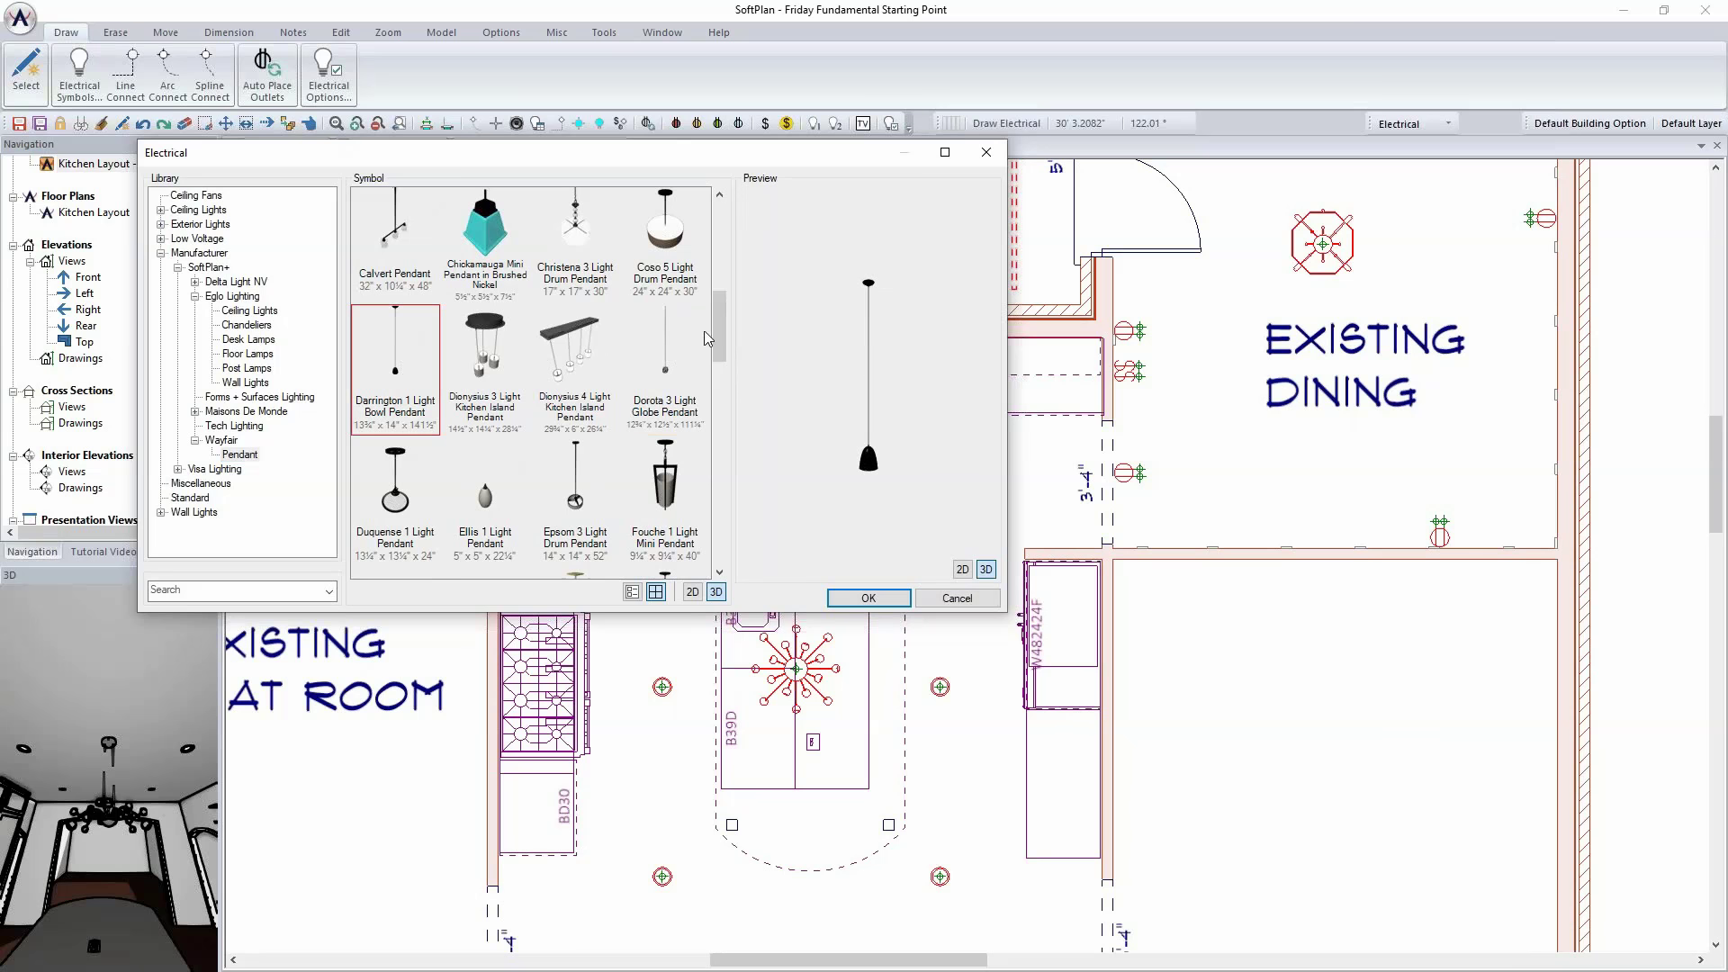
# Step: Place two matching chain-hung pendants over the ends of the sink below the window and regenerate the textured view
pyautogui.scroll(3, 703, 318)
pyautogui.scroll(-1, 580, 364)
pyautogui.click(486, 472)
pyautogui.click(868, 599)
pyautogui.scroll(3, 880, 608)
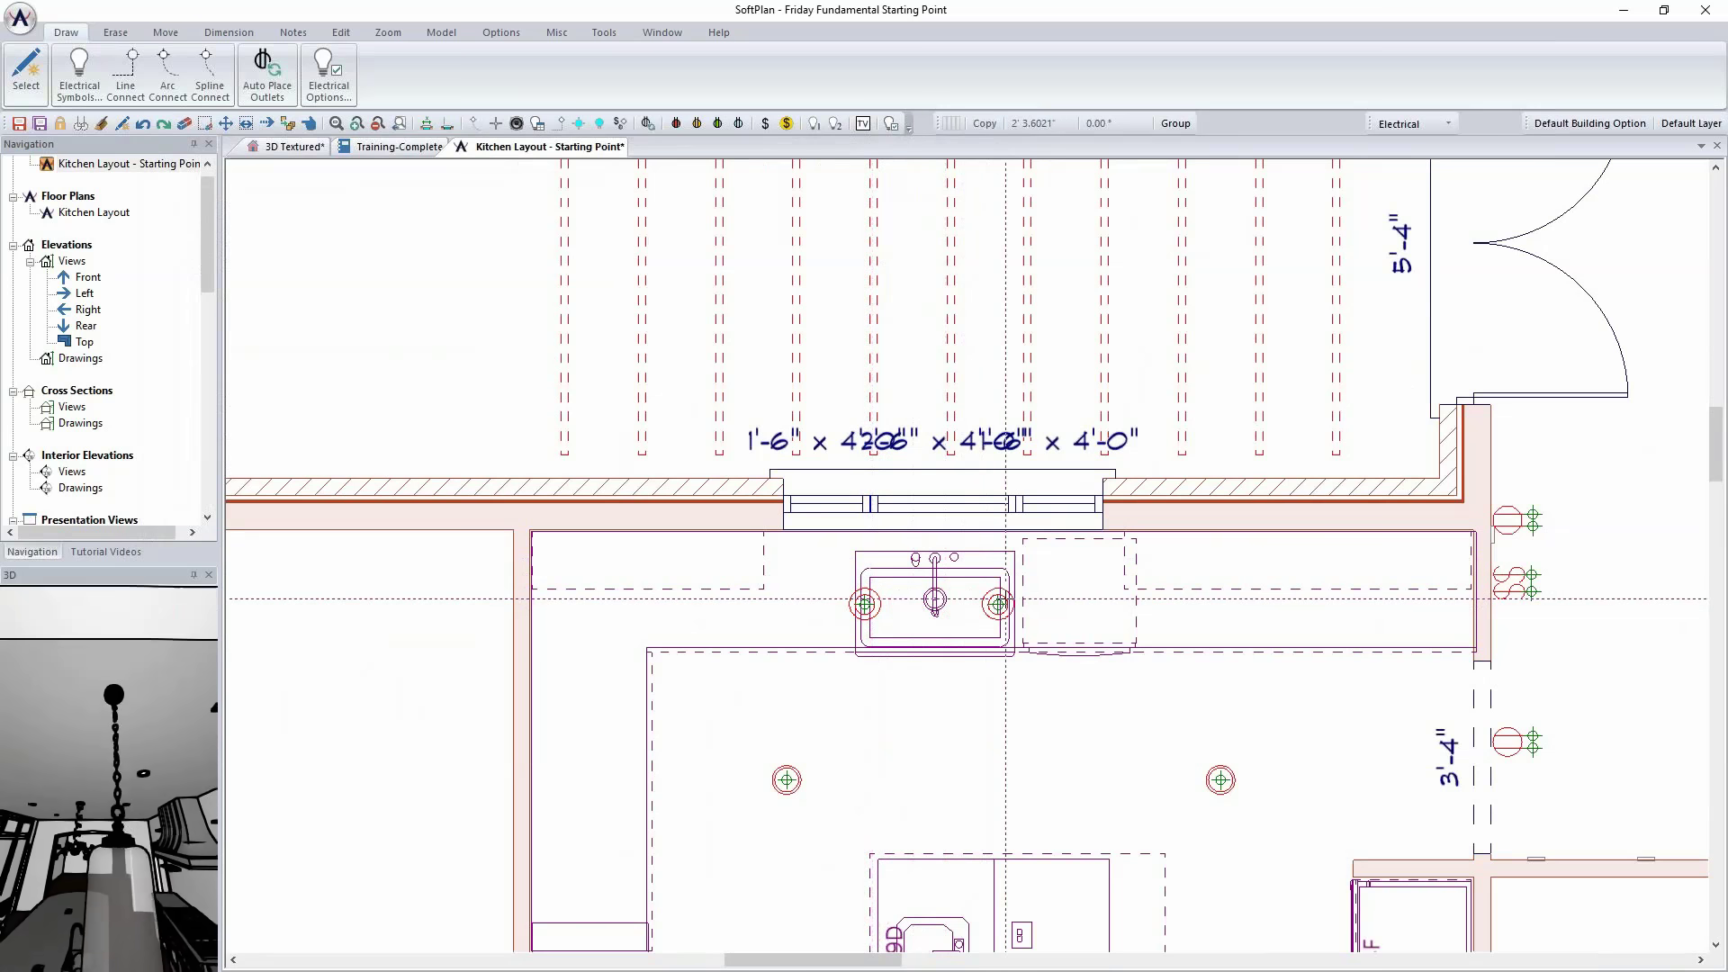
pyautogui.click(995, 603)
pyautogui.click(1096, 771)
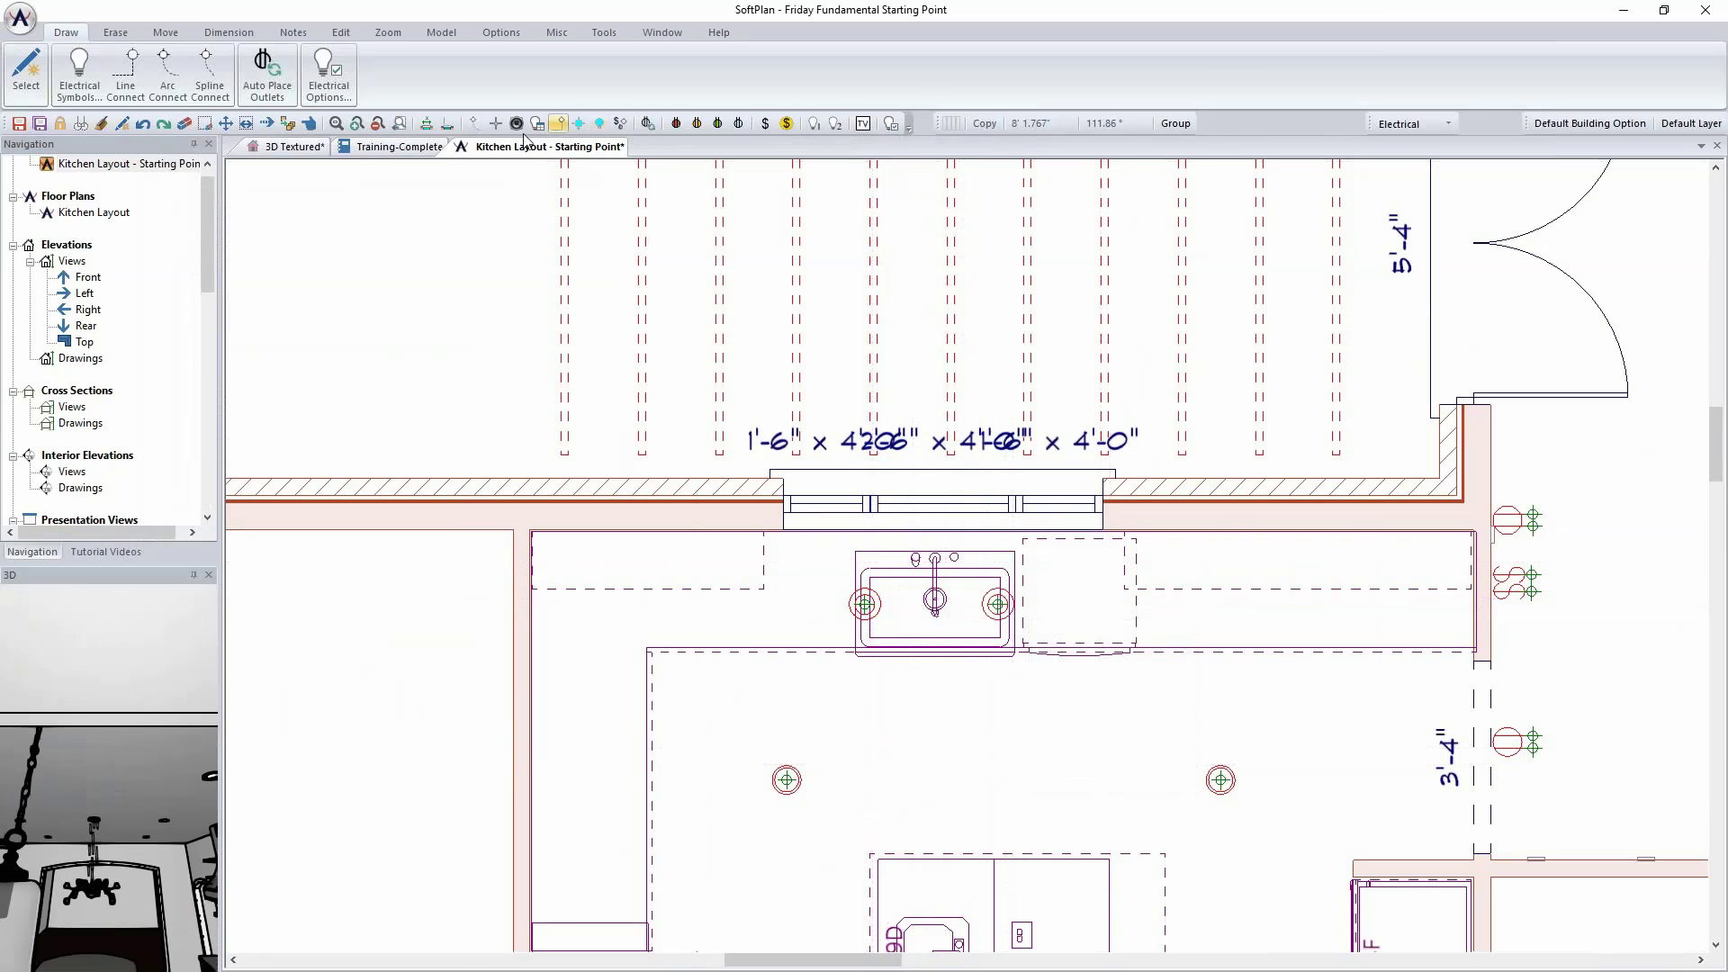
pyautogui.click(295, 145)
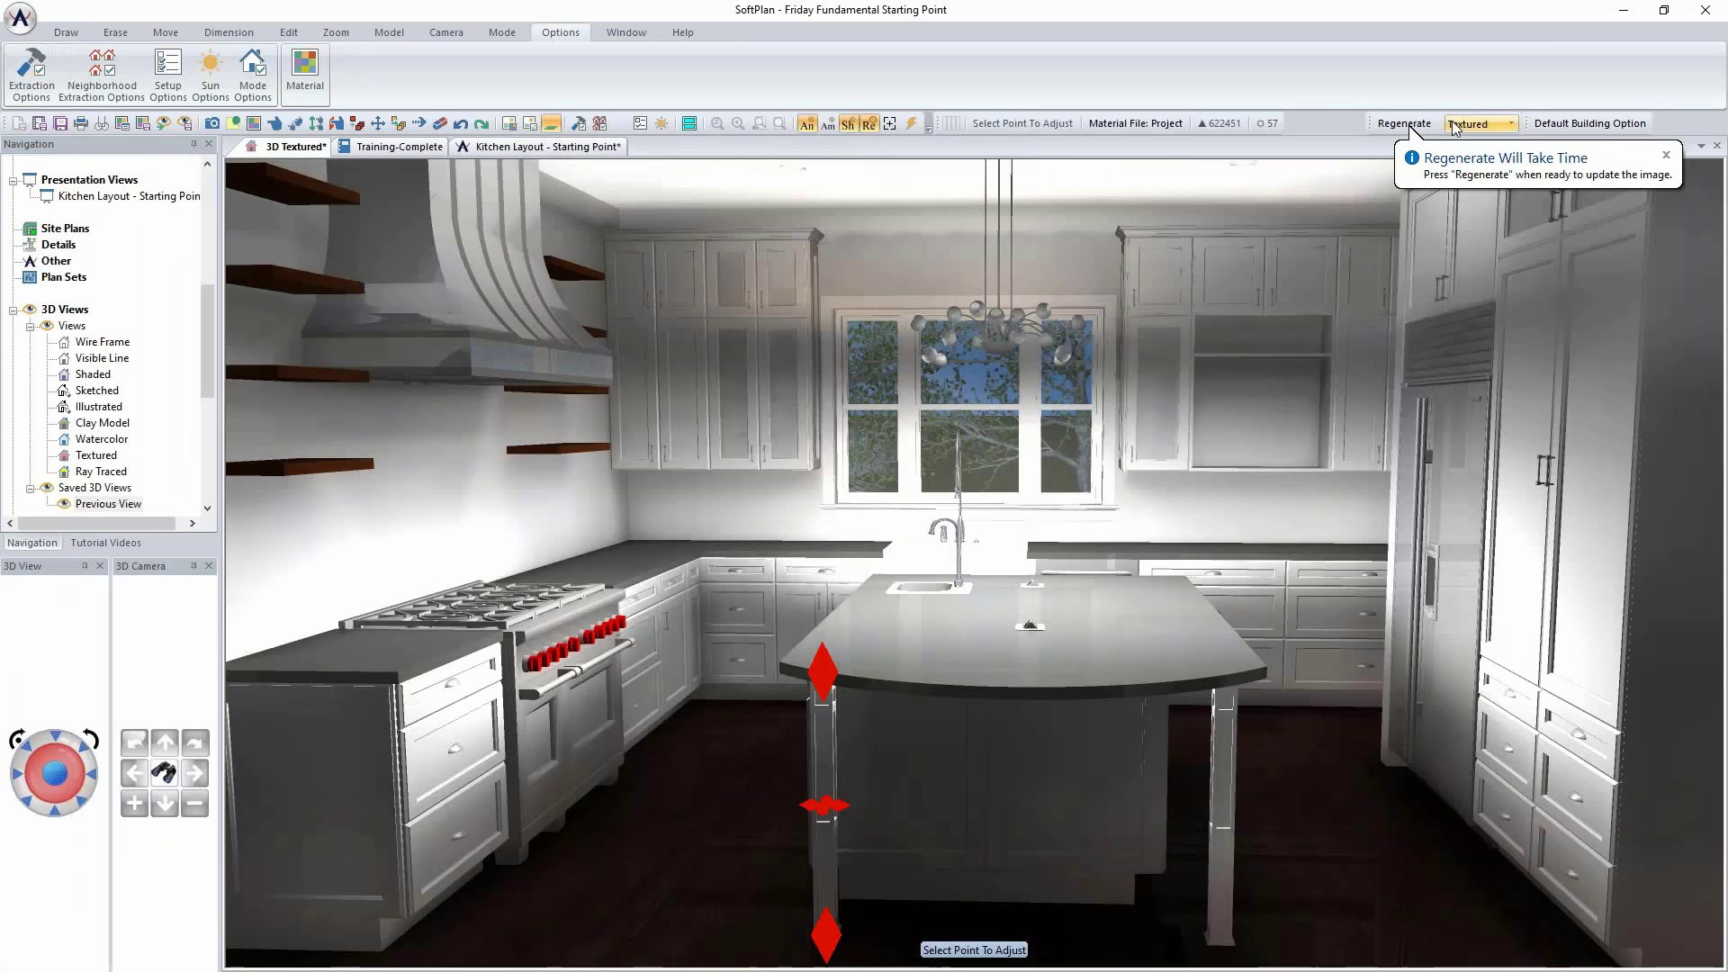
pyautogui.click(1407, 123)
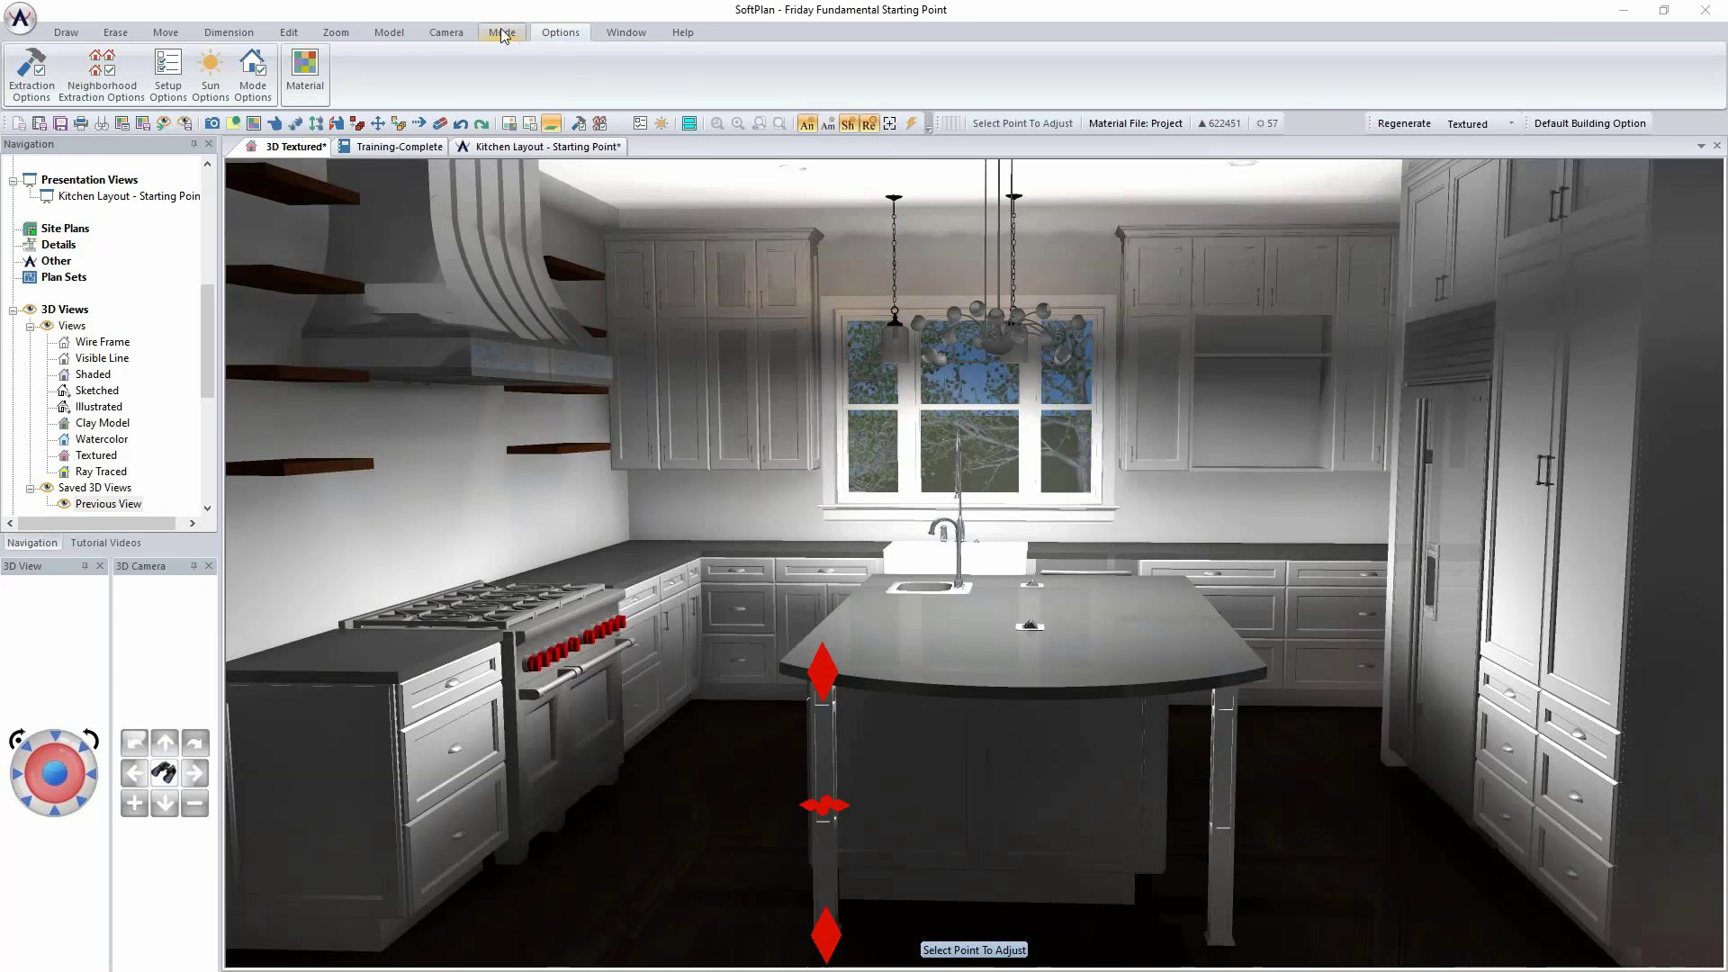
# Step: Increase the ambient light in the Textured mode's custom lighting options and regenerate the kitchen image
pyautogui.click(253, 74)
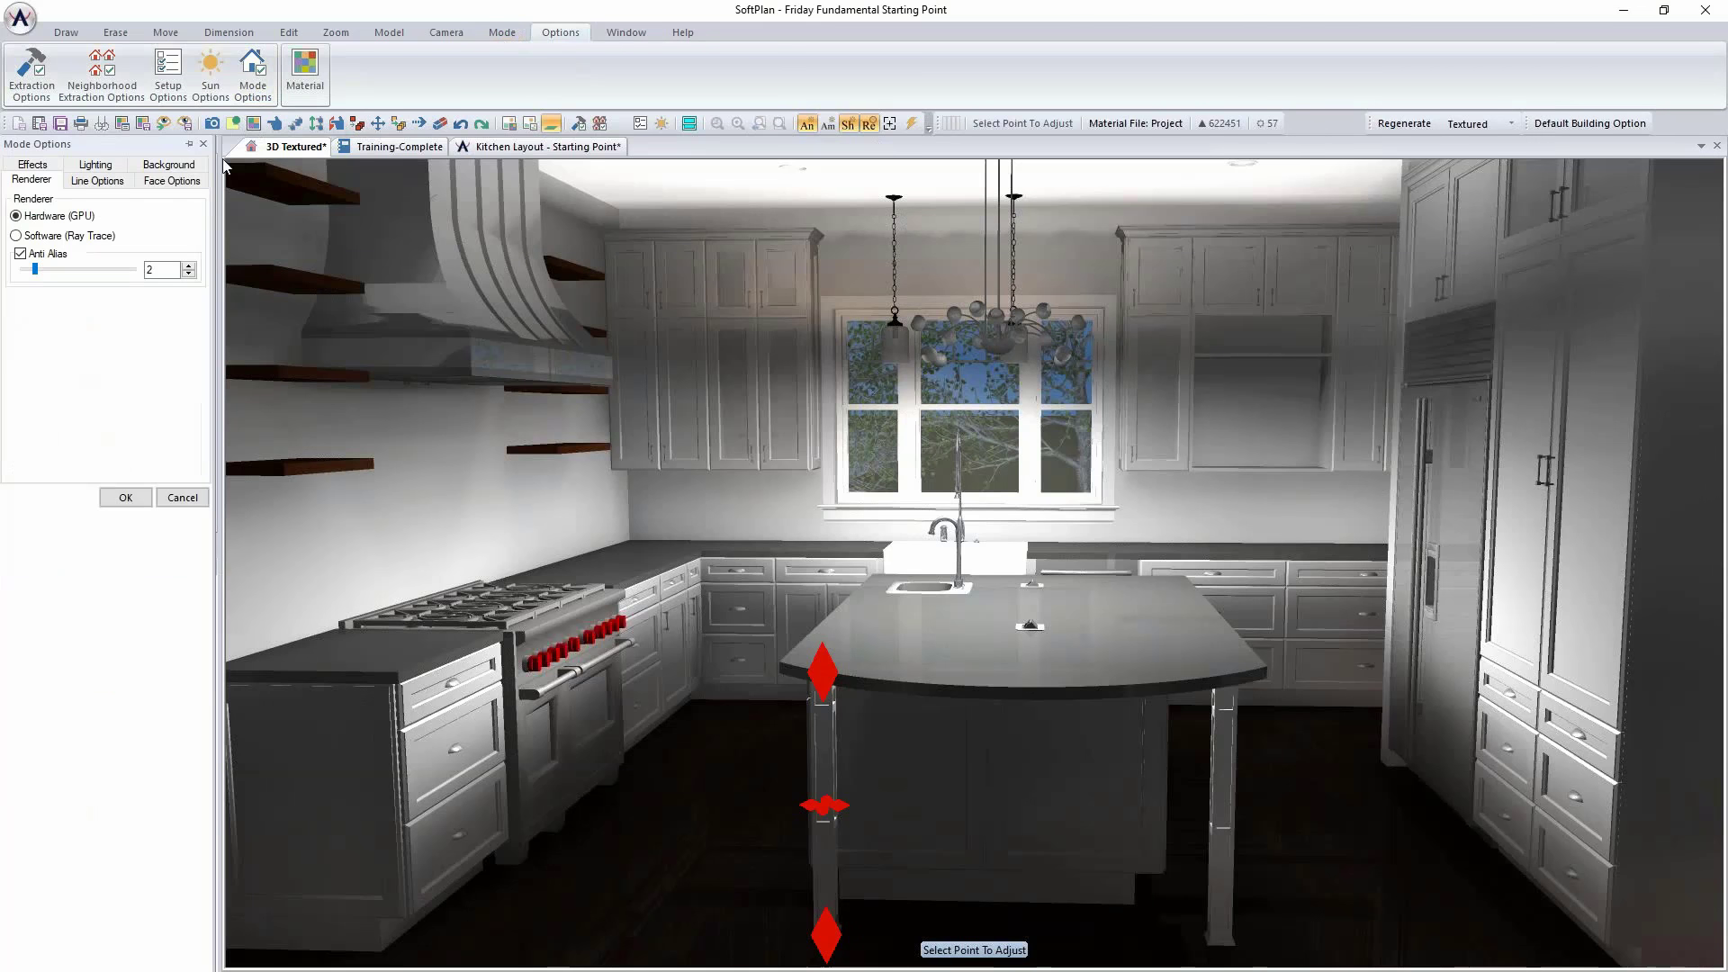
pyautogui.click(105, 172)
pyautogui.click(184, 241)
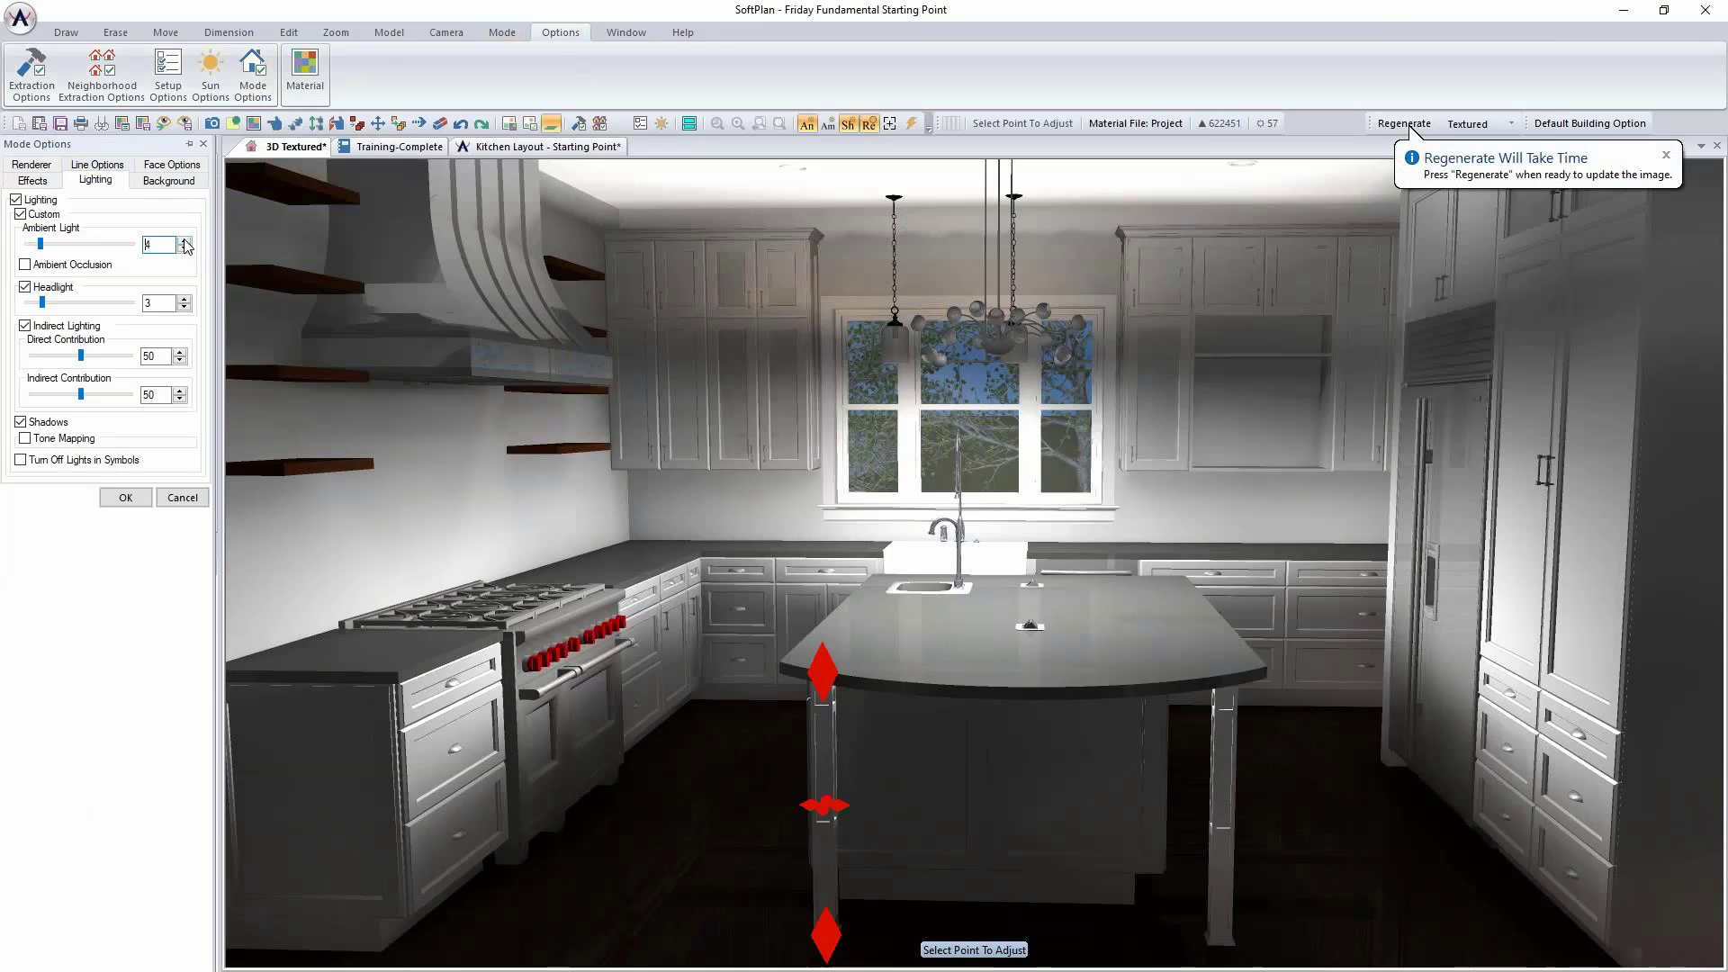
pyautogui.click(126, 497)
pyautogui.click(1393, 123)
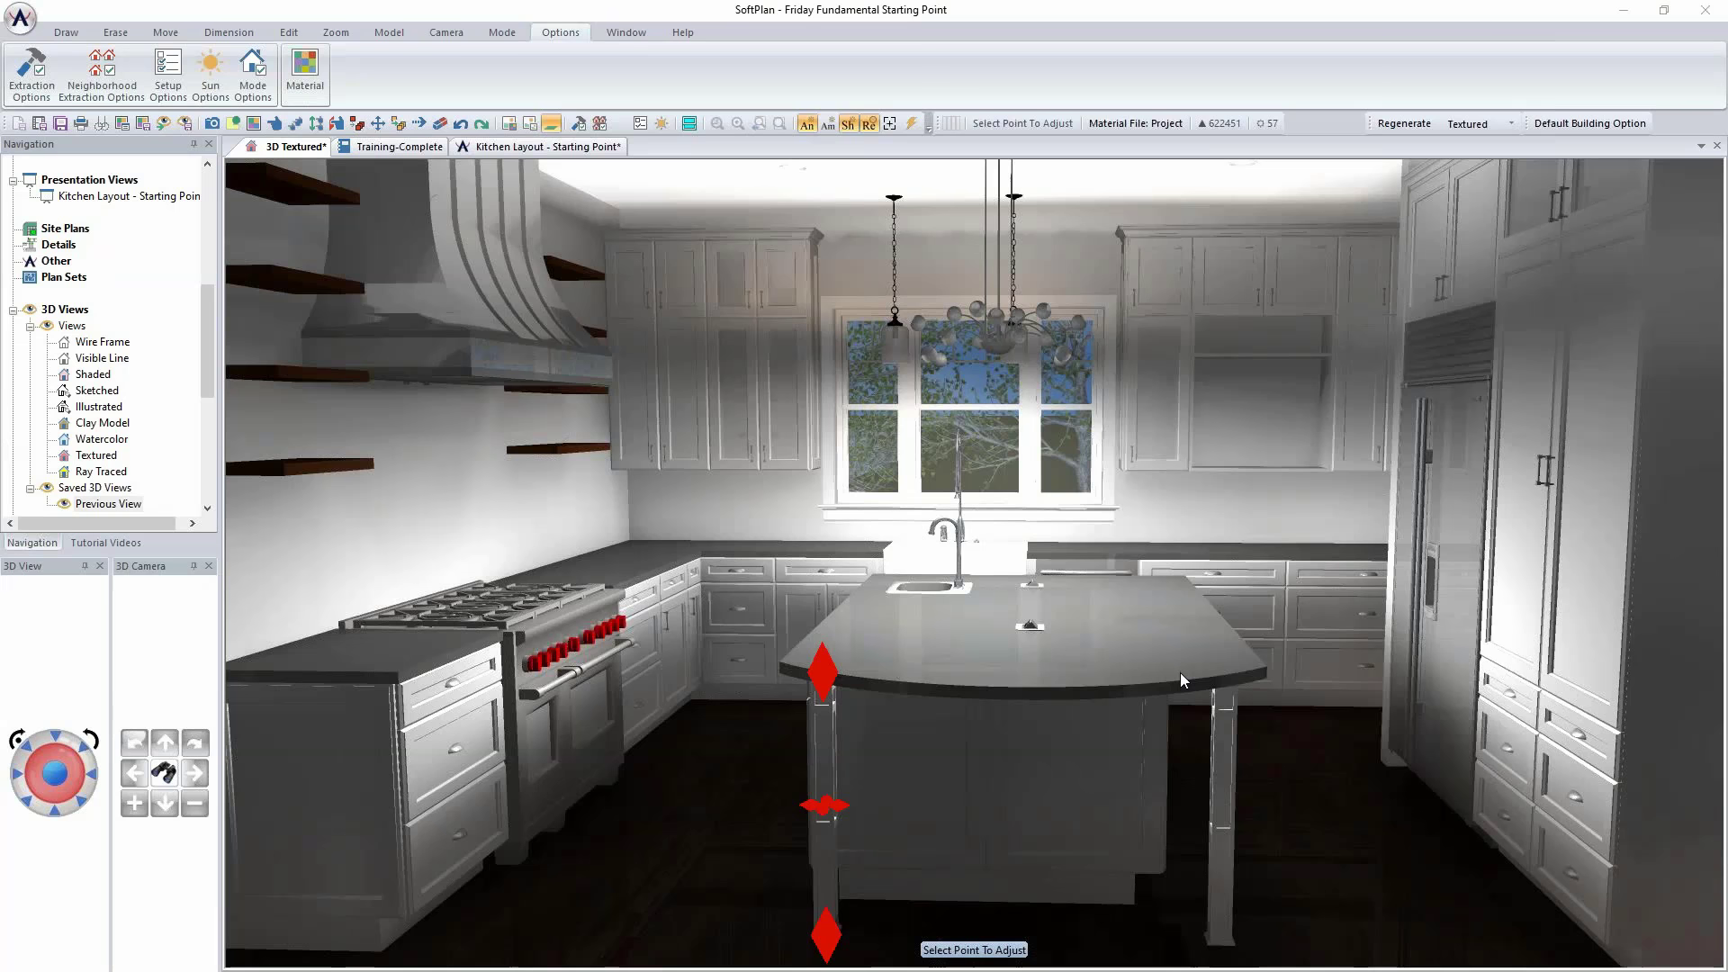
# Step: In the floor plan's Room mode, place an auto-traced Living room over the existing great room, erasing and replacing its existing flooring
pyautogui.click(580, 147)
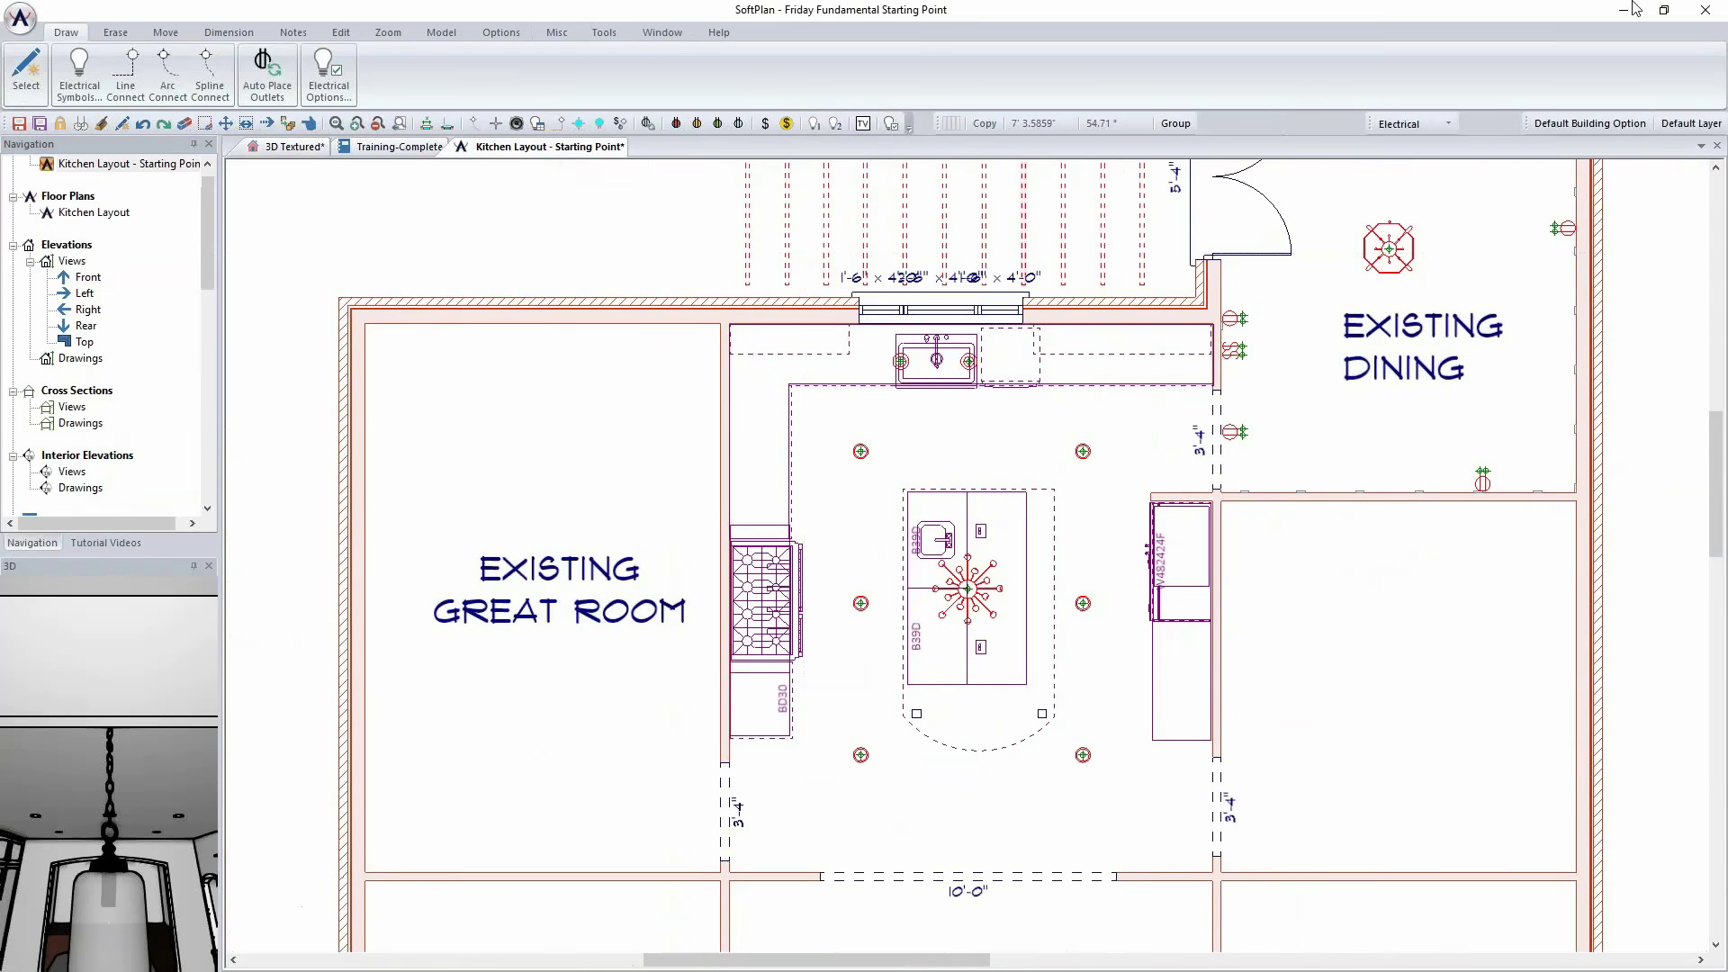
pyautogui.click(1447, 124)
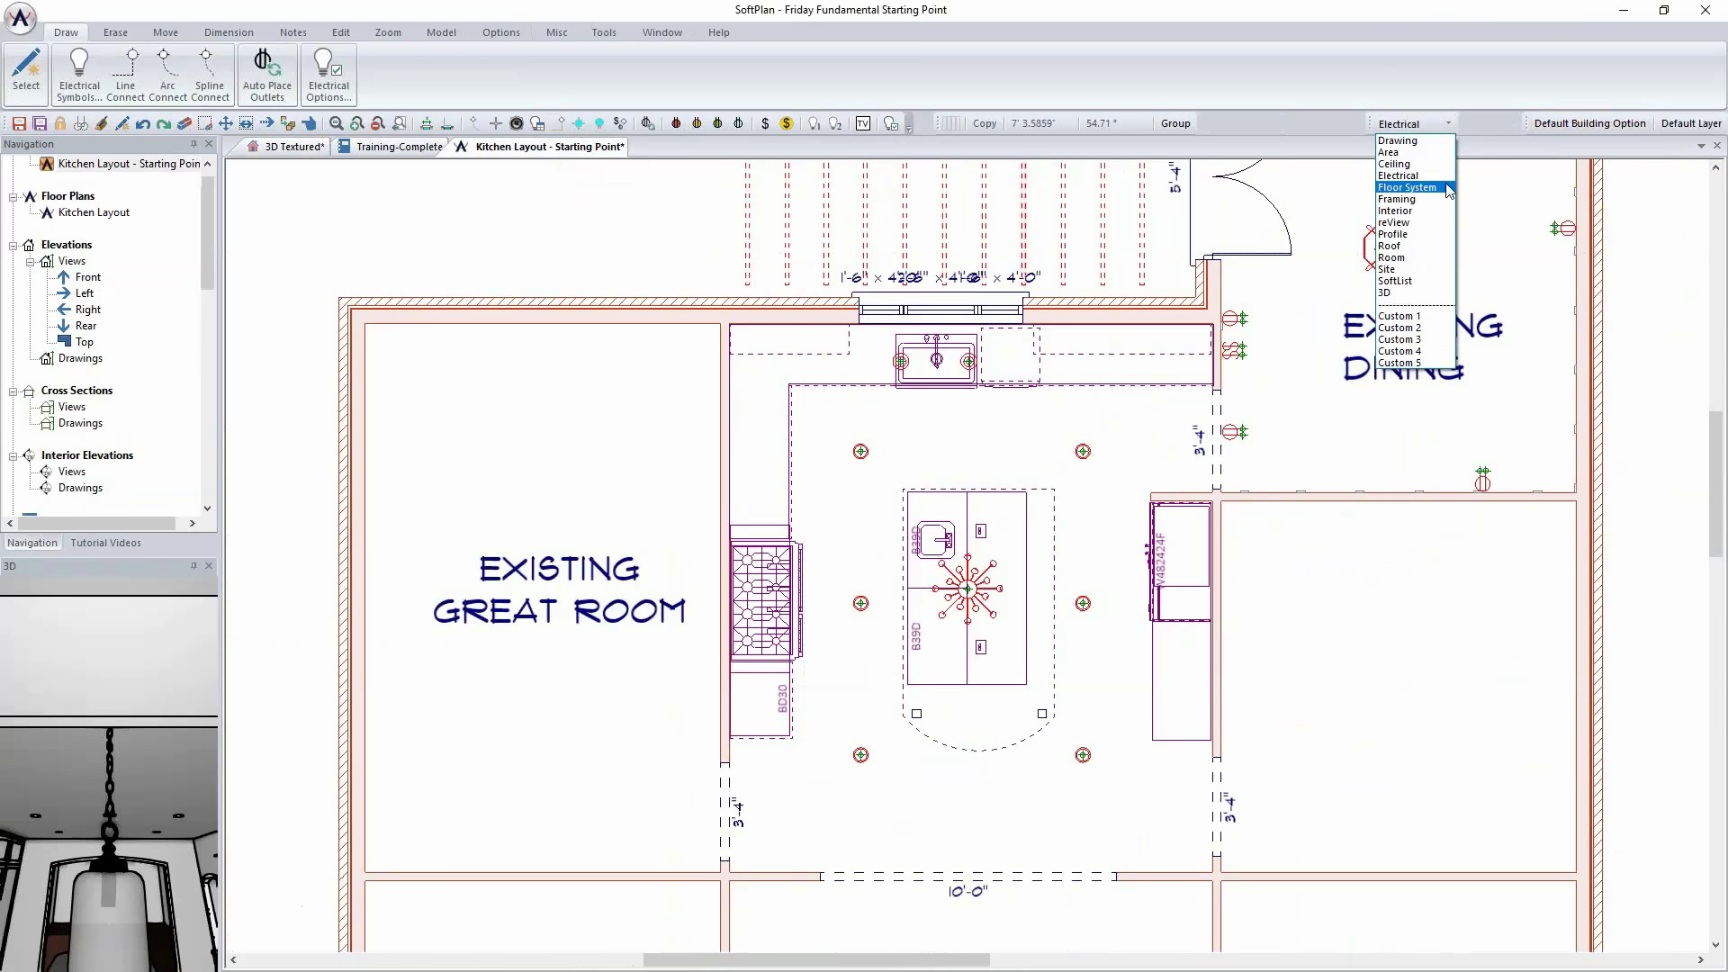
pyautogui.click(1408, 257)
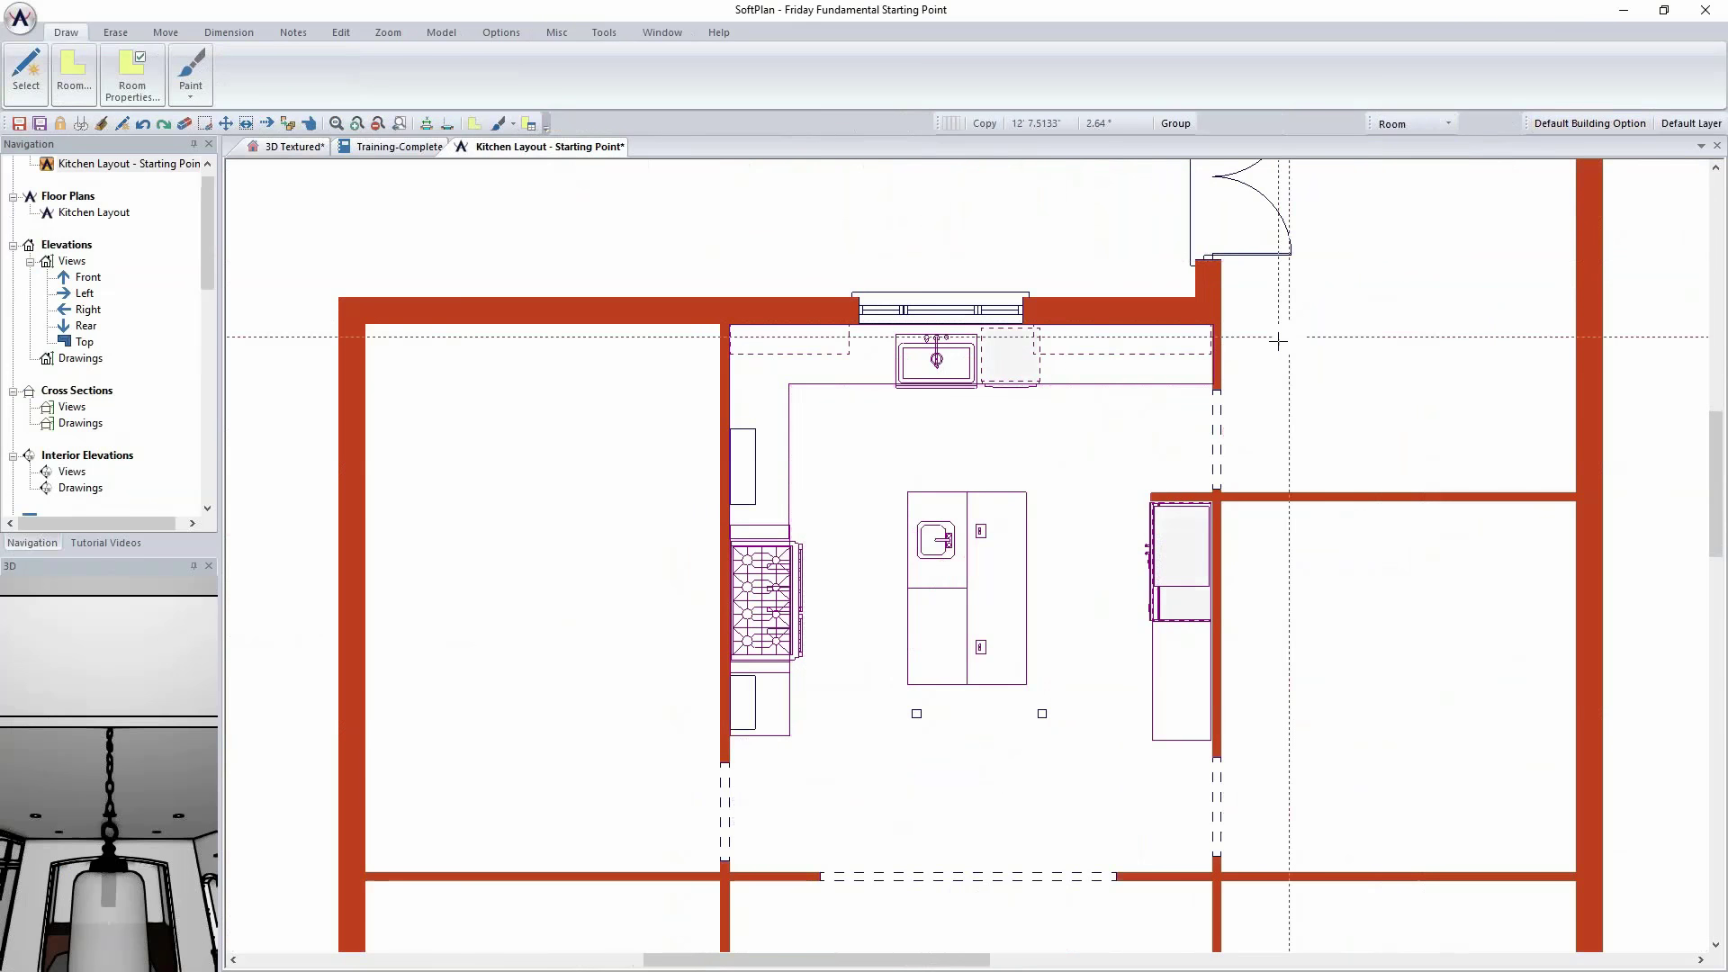
pyautogui.click(79, 84)
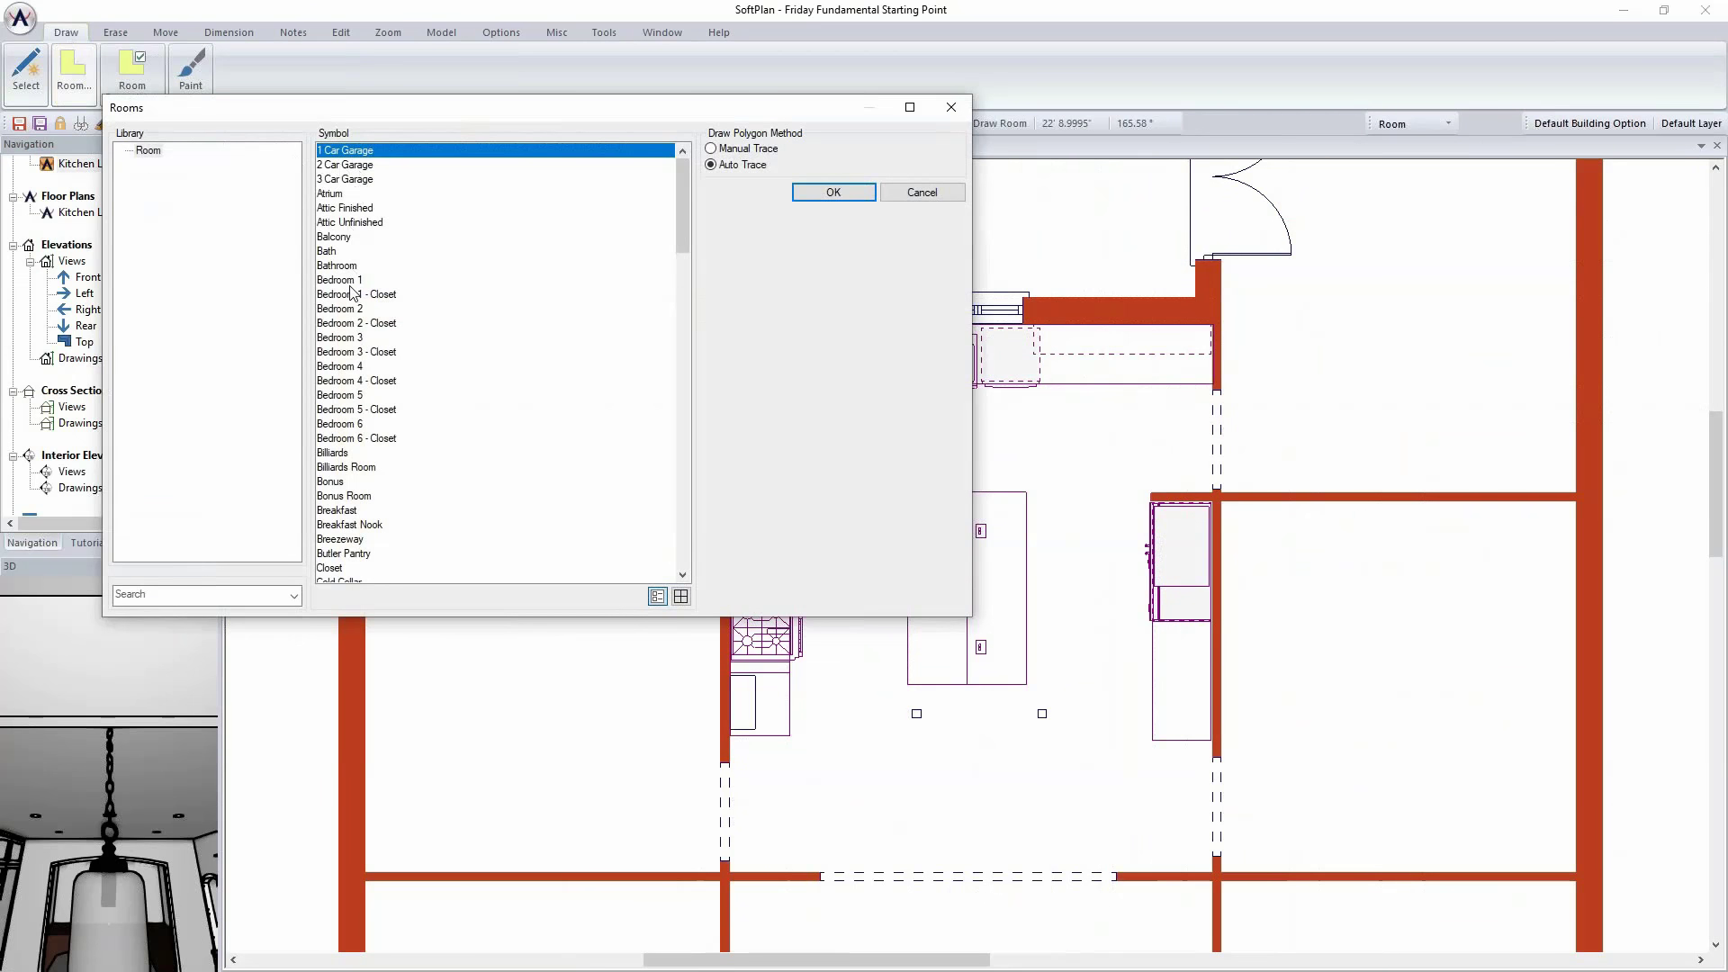
pyautogui.scroll(-4, 361, 387)
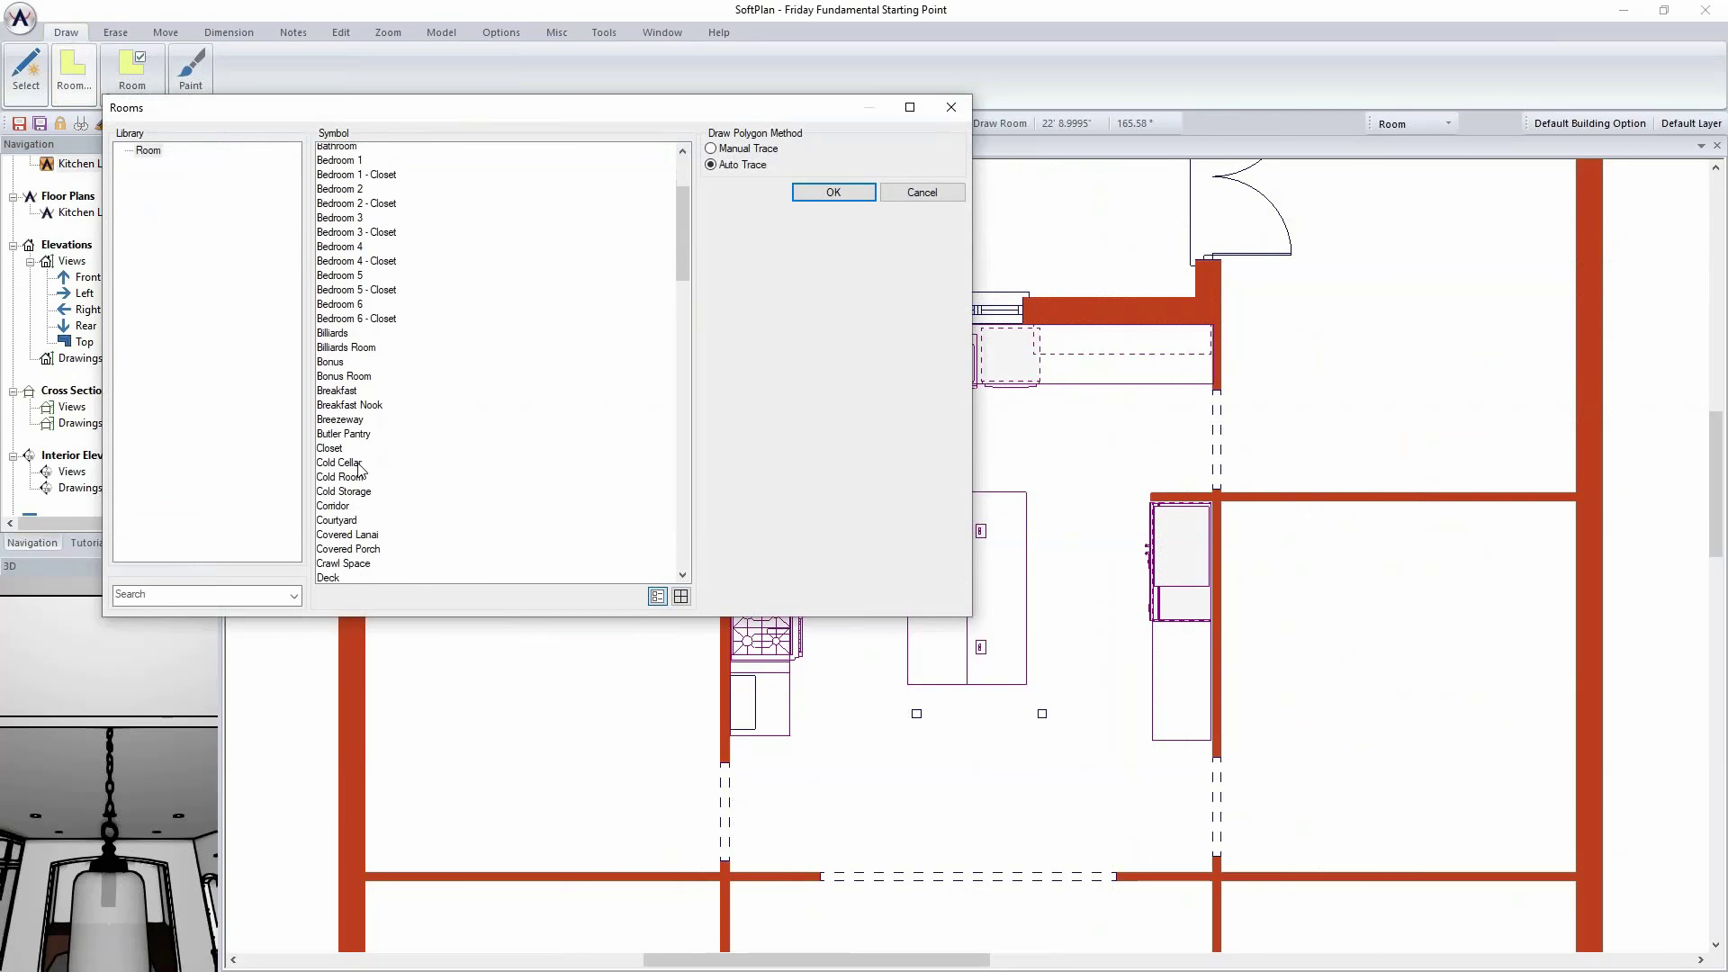
pyautogui.scroll(-2, 360, 470)
pyautogui.click(360, 468)
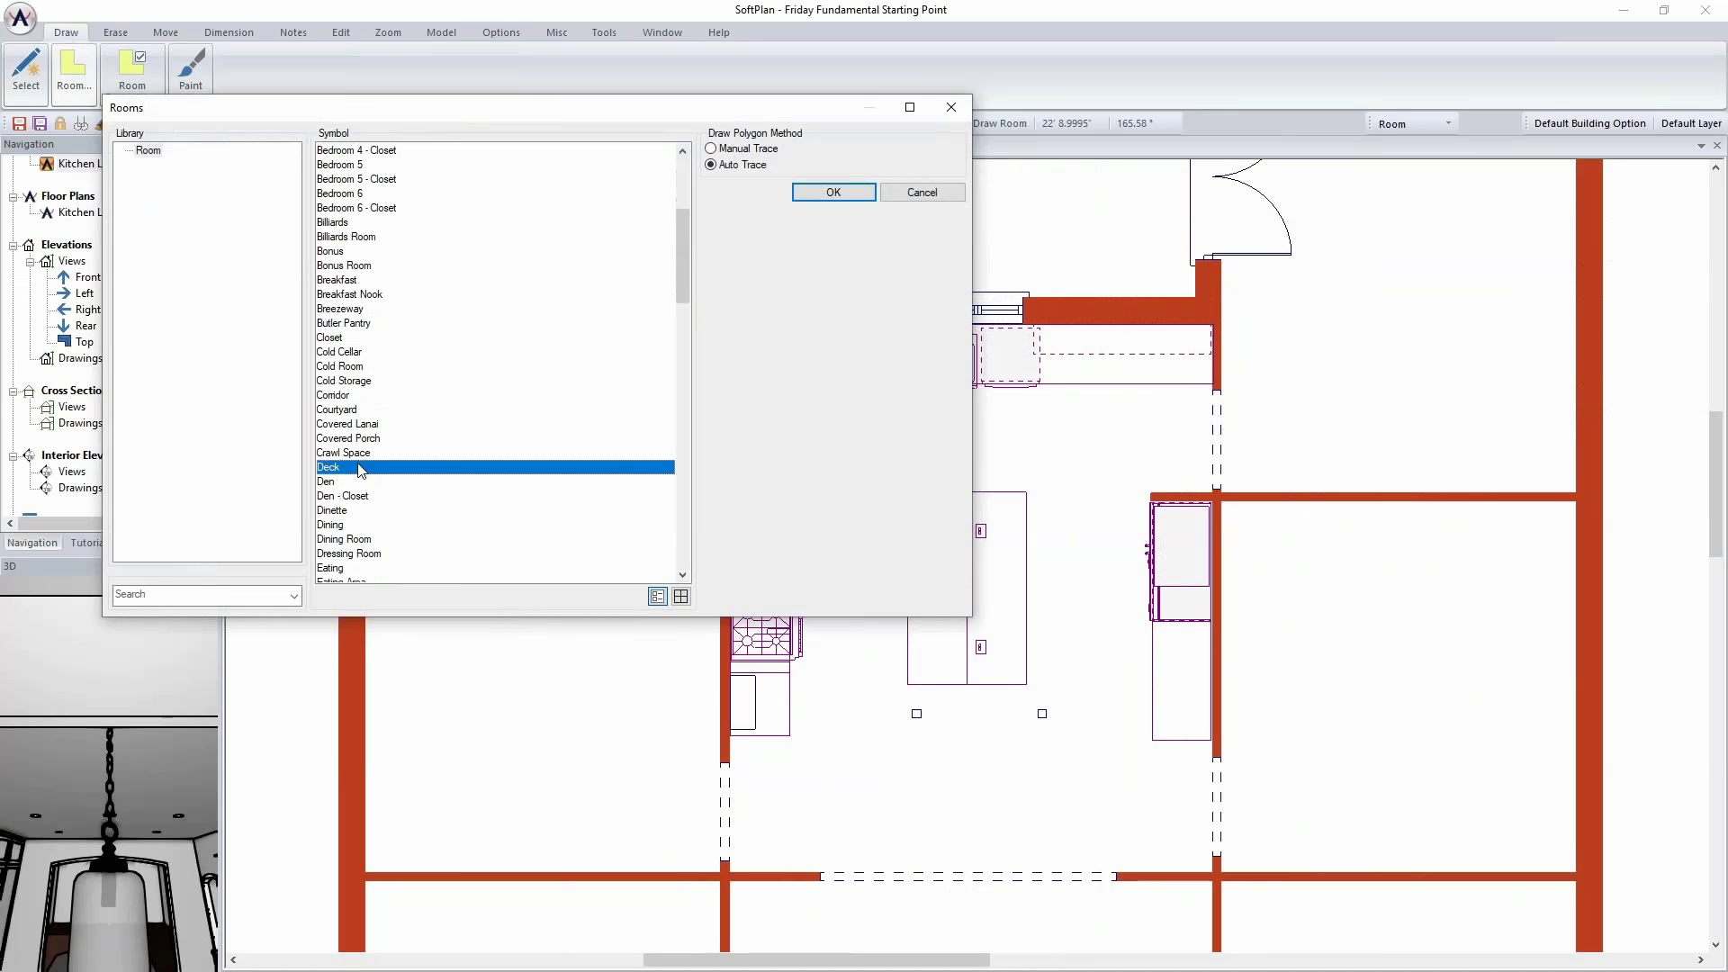
pyautogui.press('pagedown')
pyautogui.press('pagedown')
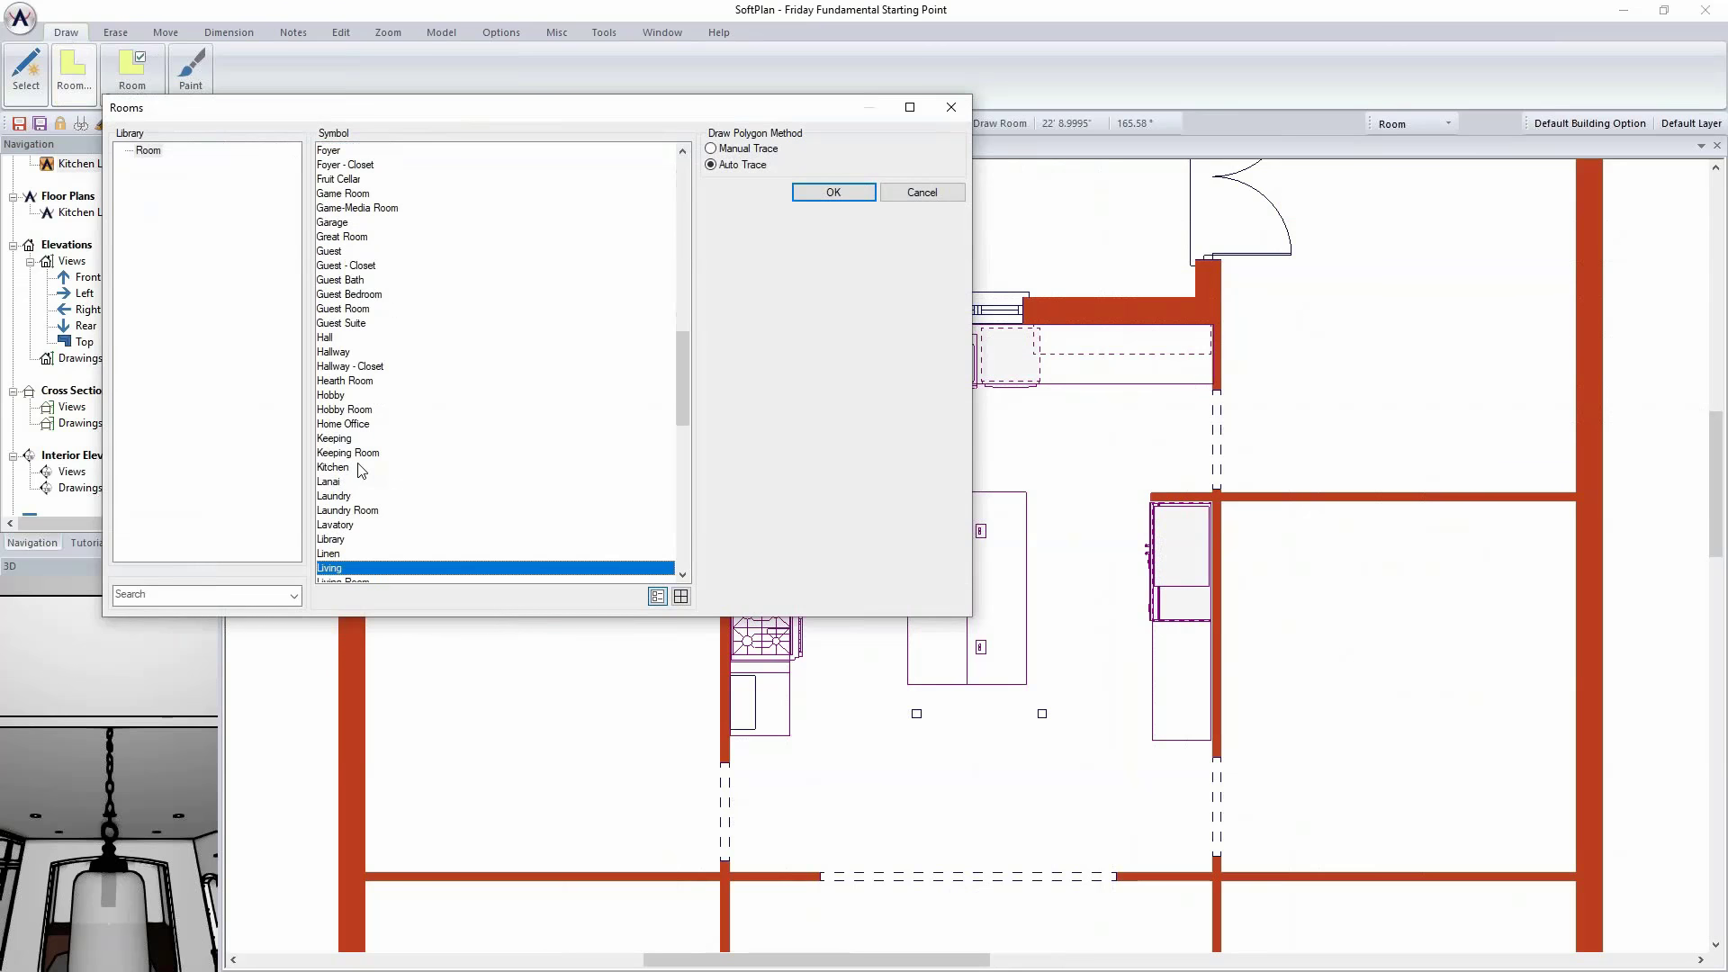
pyautogui.click(828, 192)
pyautogui.click(635, 567)
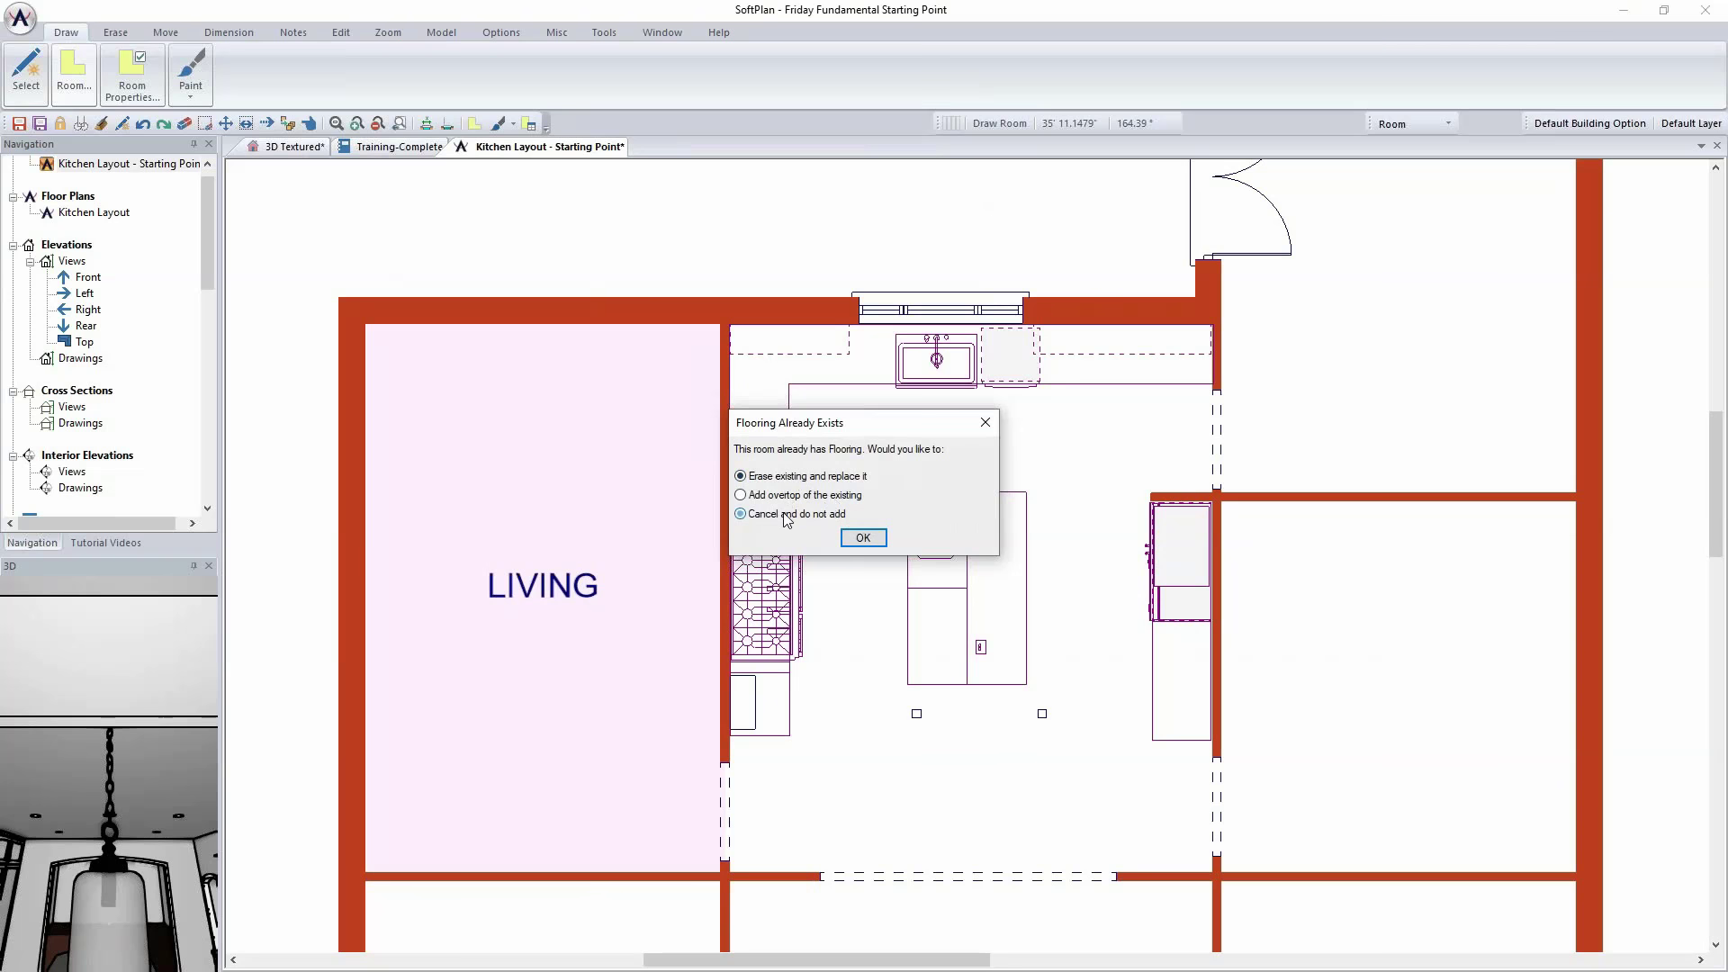
pyautogui.click(862, 538)
# Step: Review the Living room's wallcovering, baseboard, chair rail and ceiling settings, and inspect the room in the textured 3D view
pyautogui.rightClick(559, 515)
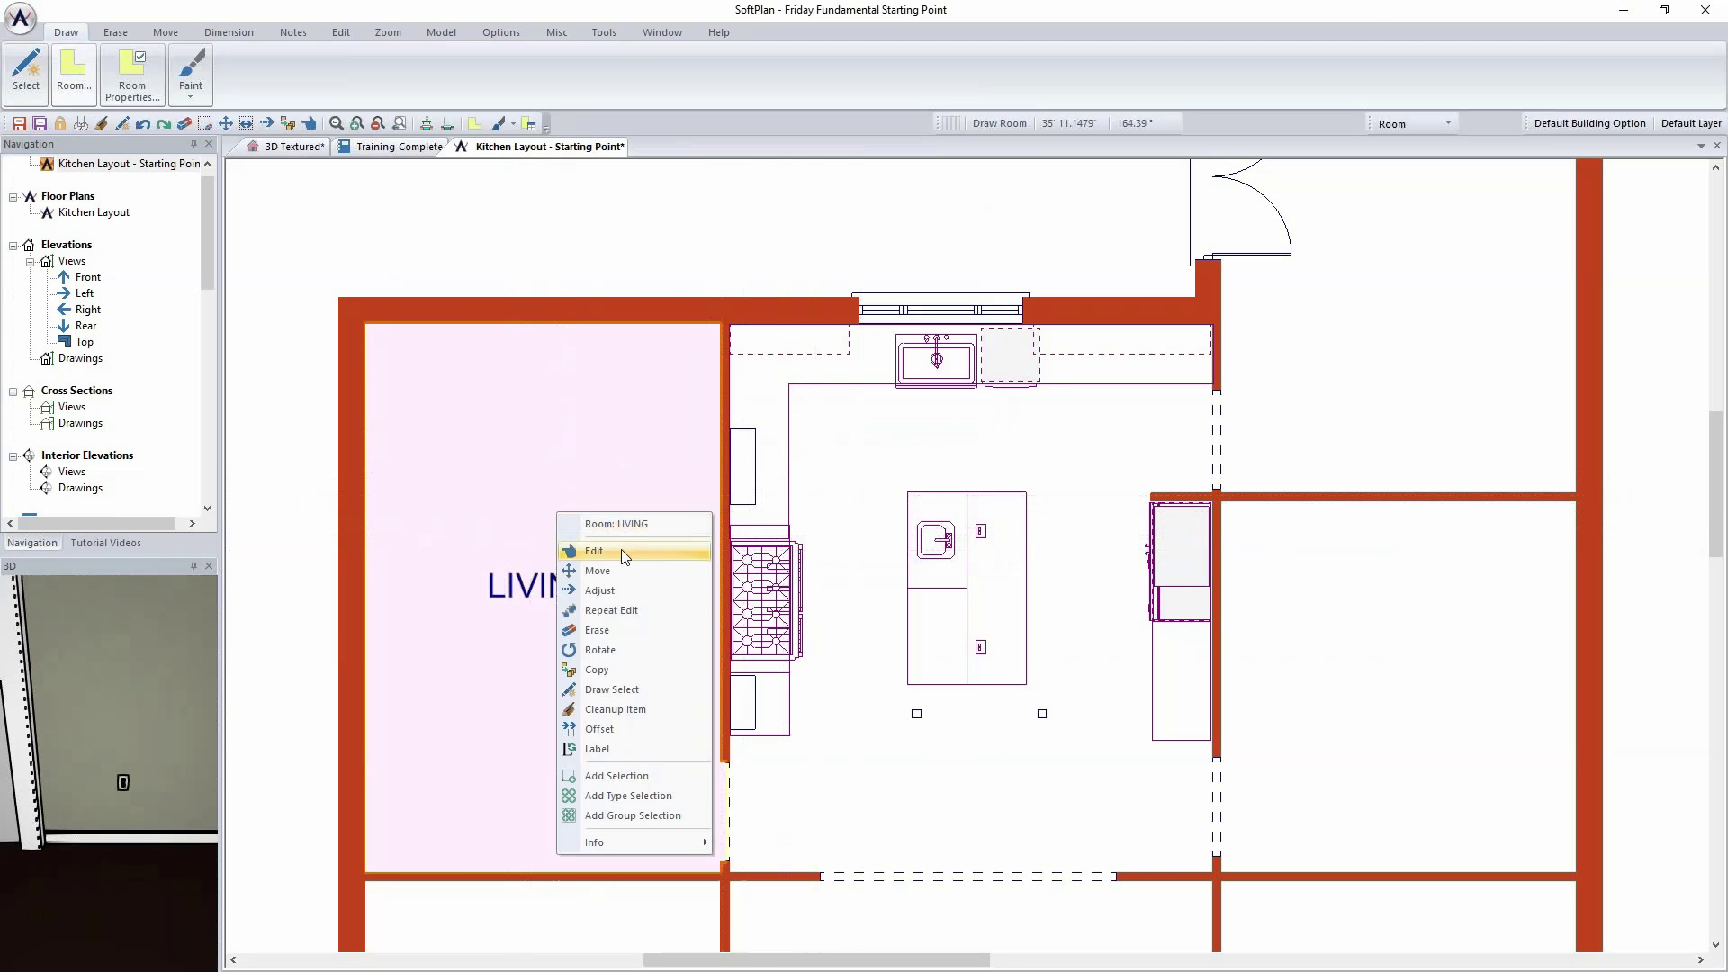
pyautogui.click(621, 551)
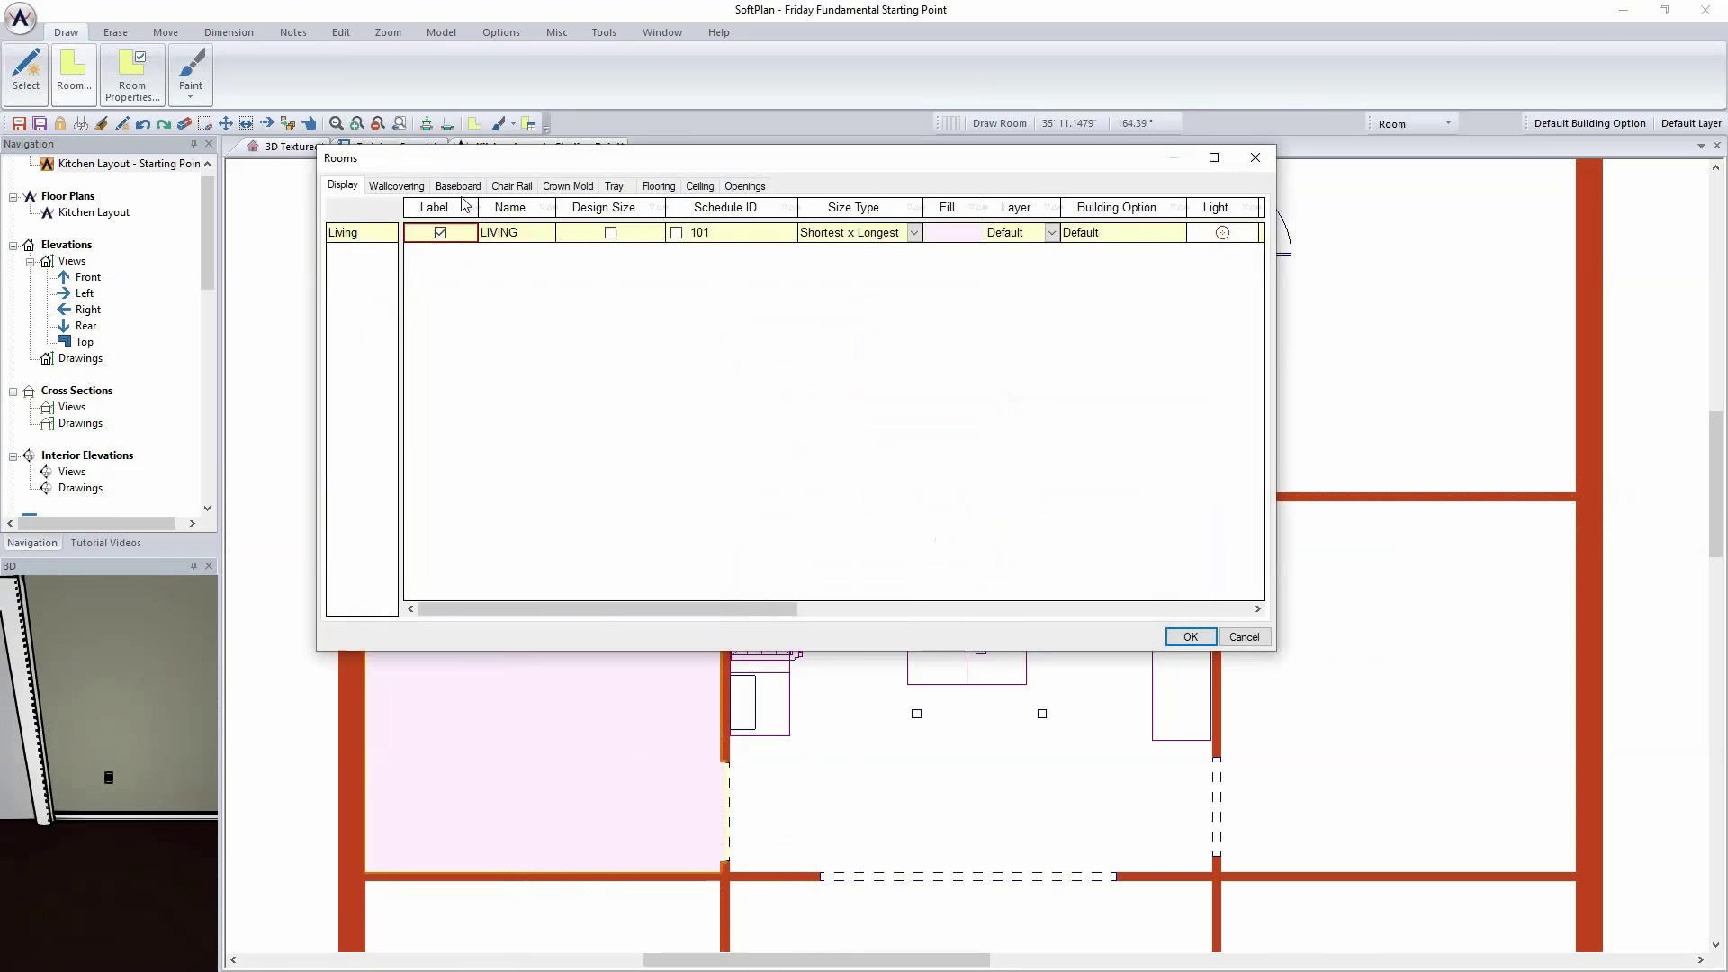
pyautogui.click(397, 186)
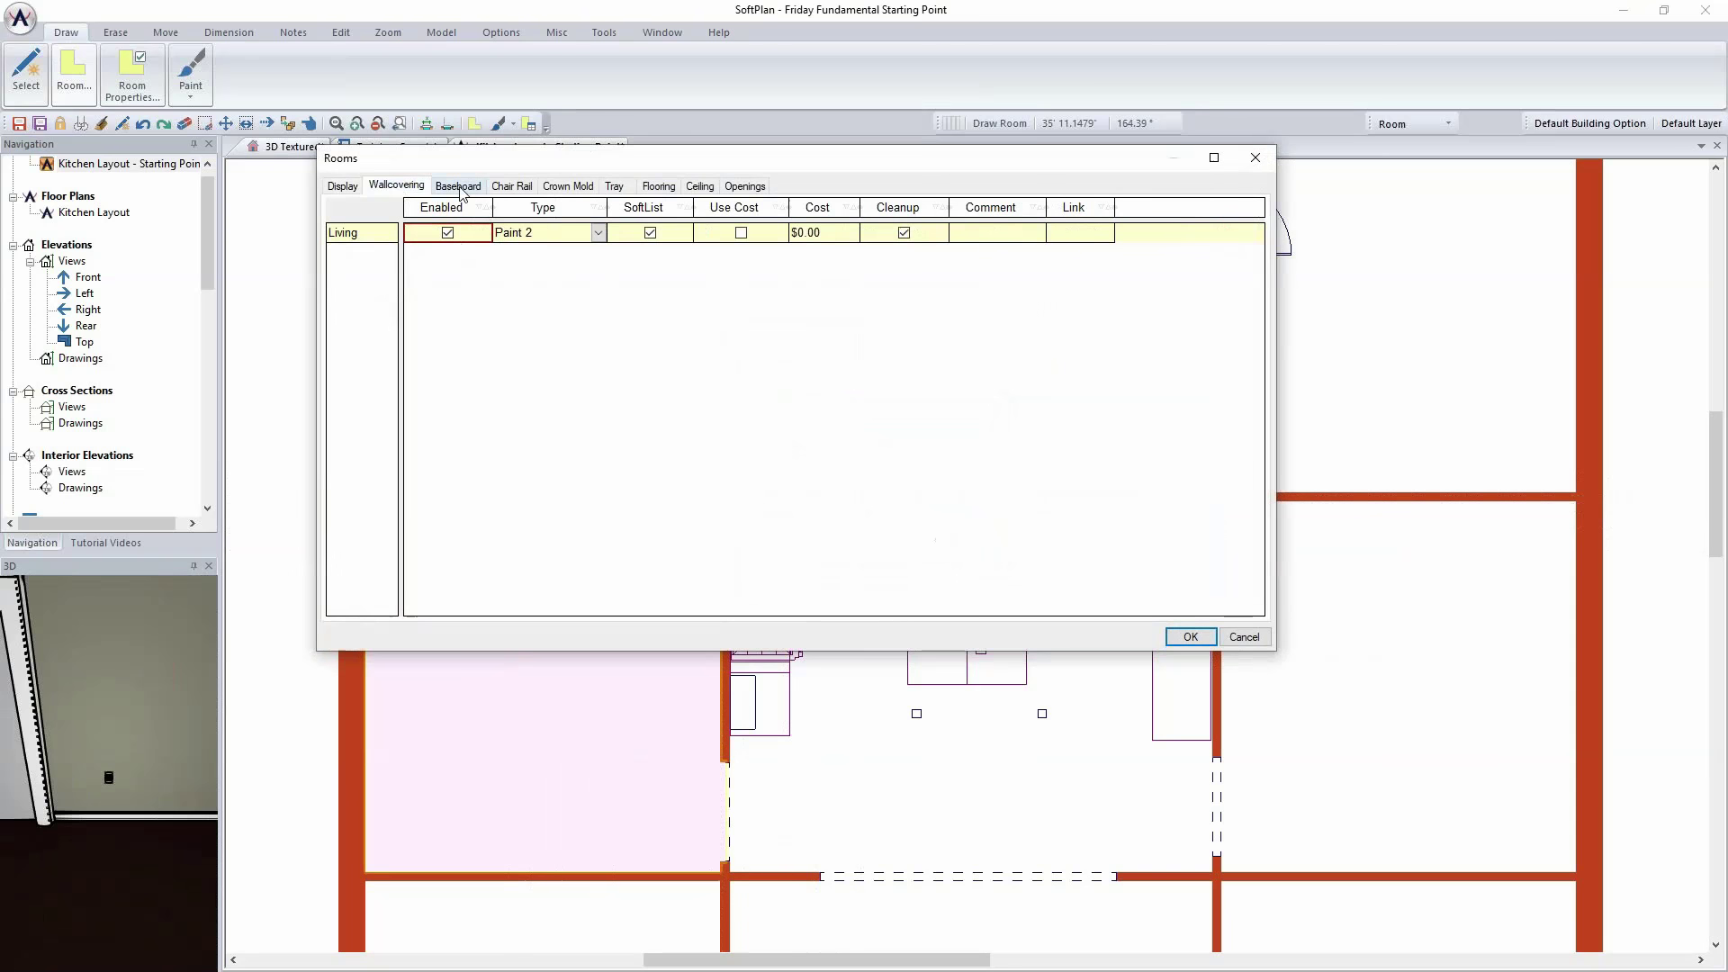
pyautogui.click(459, 187)
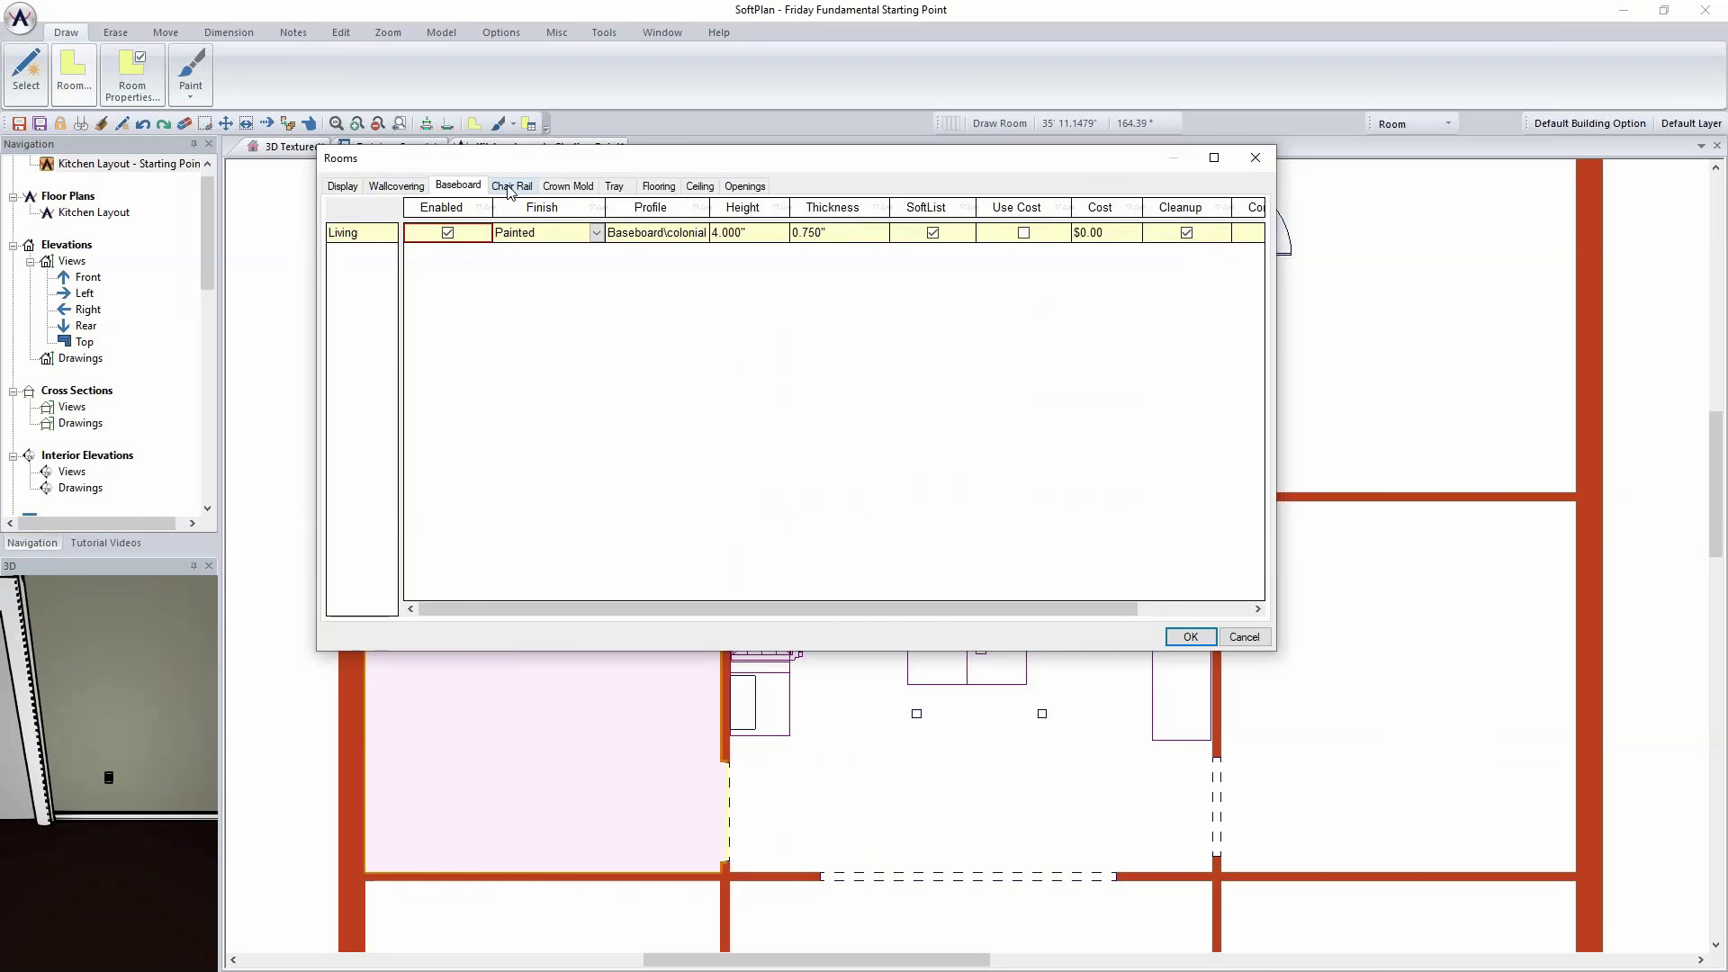
pyautogui.click(510, 189)
pyautogui.click(700, 186)
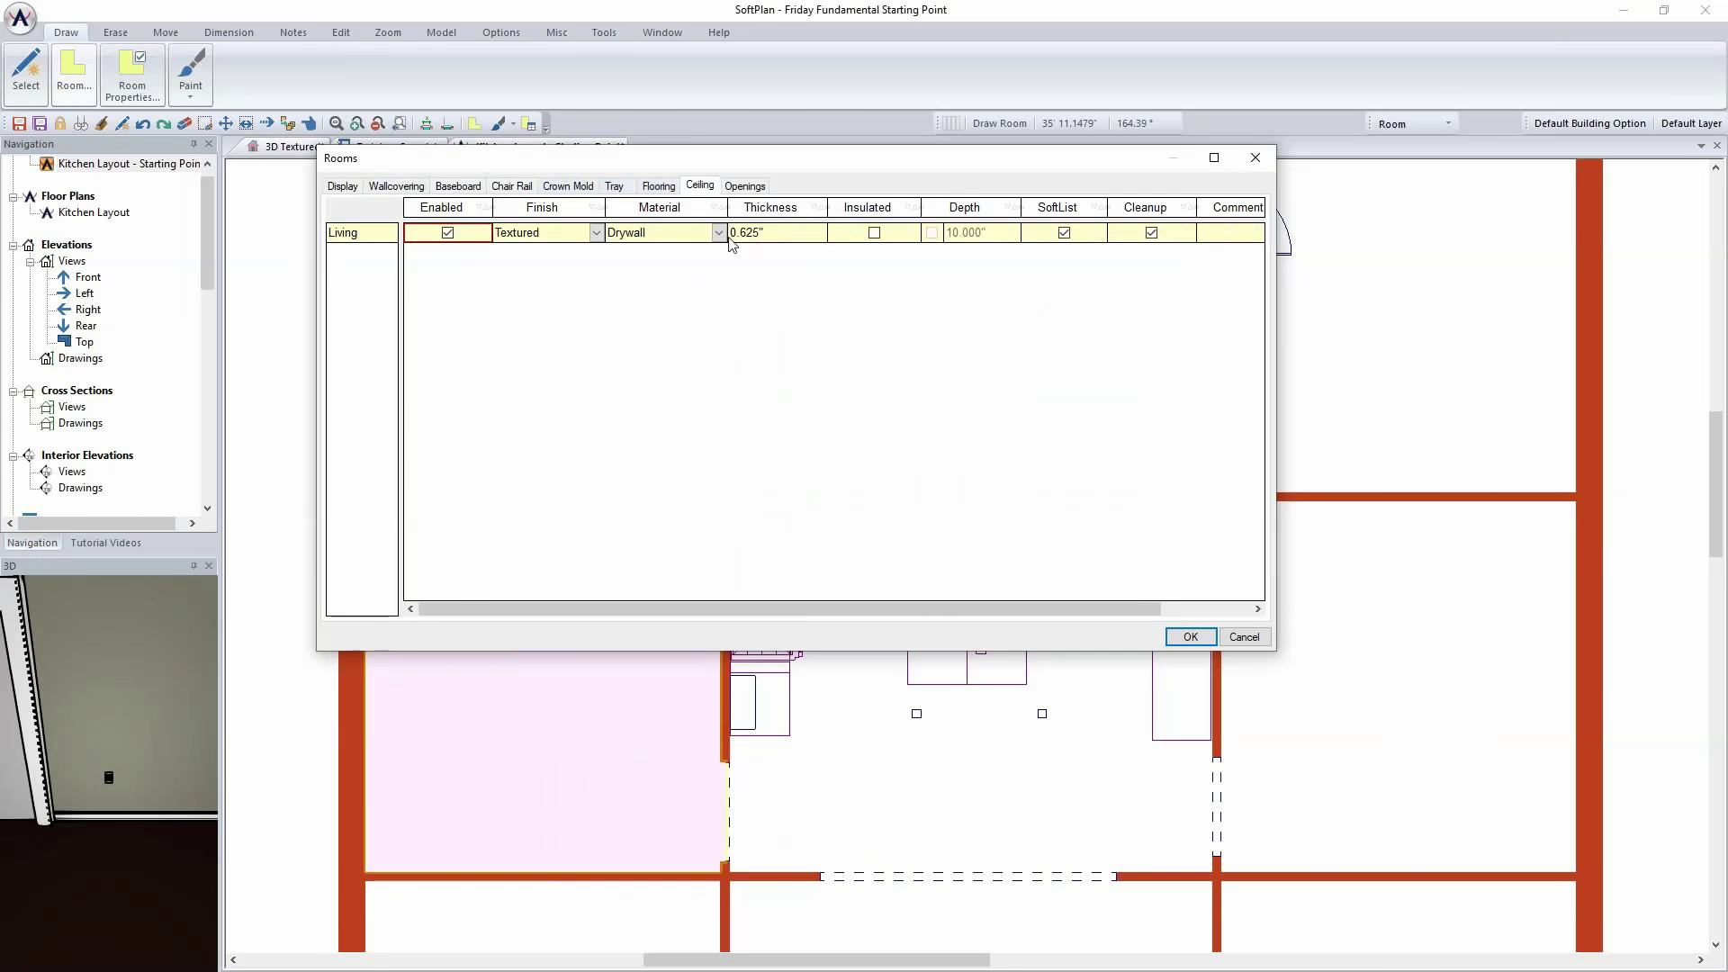
pyautogui.click(1191, 637)
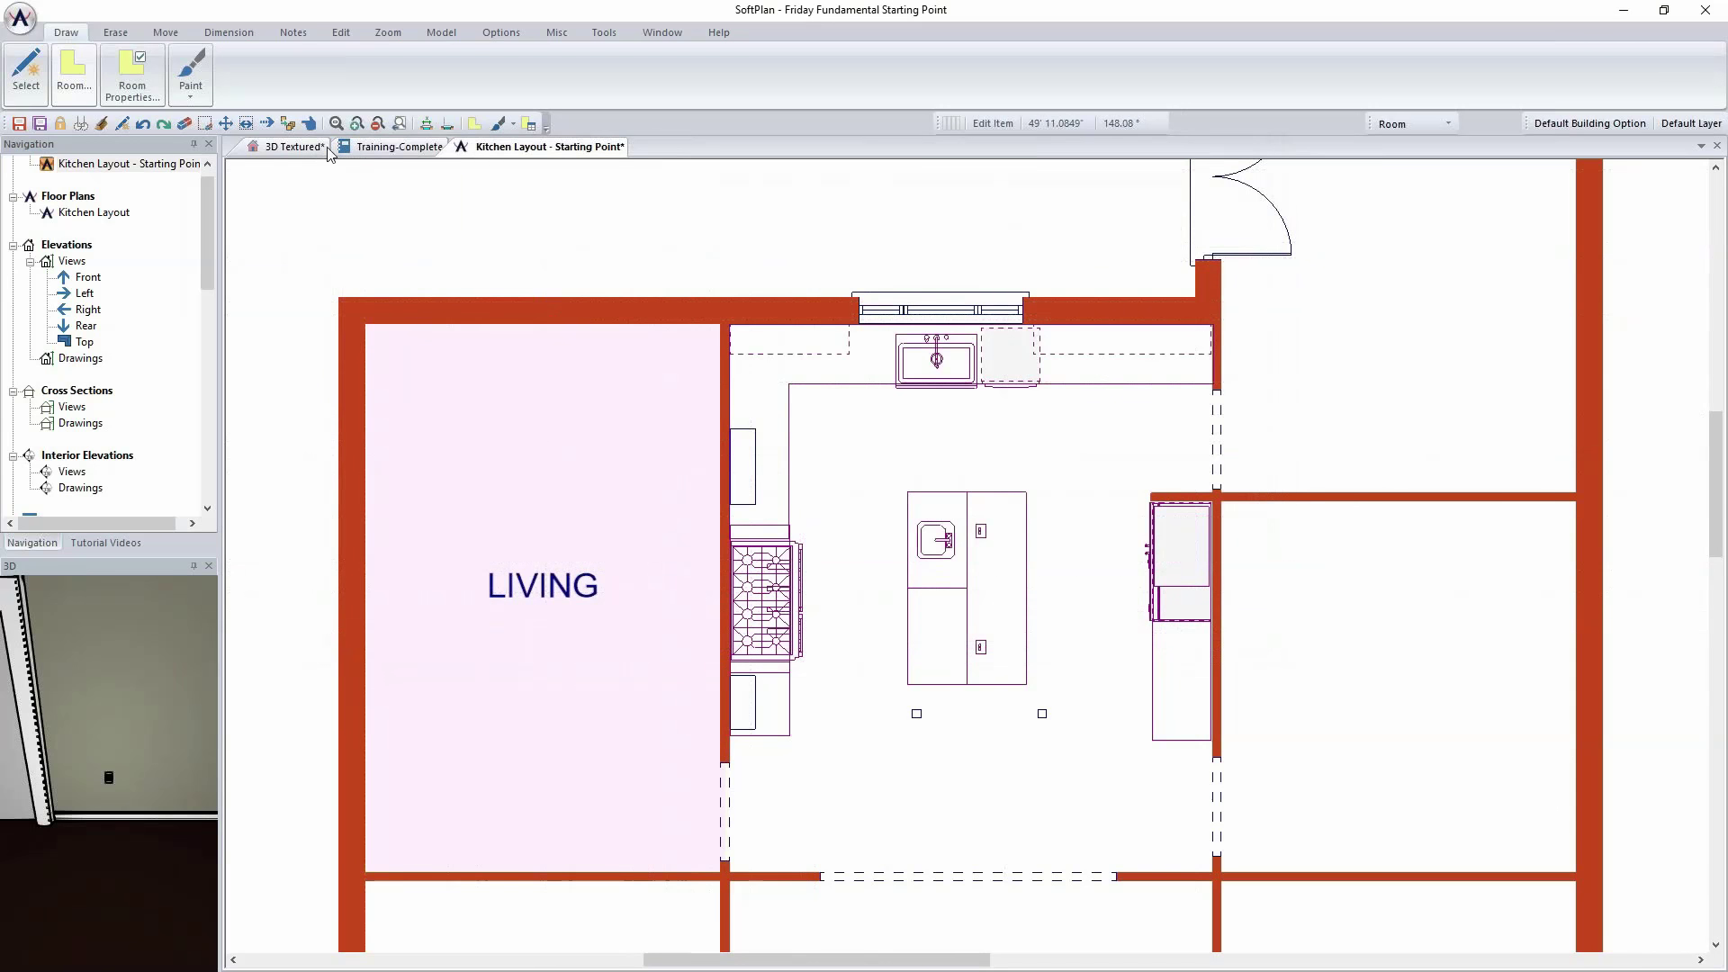
pyautogui.click(297, 147)
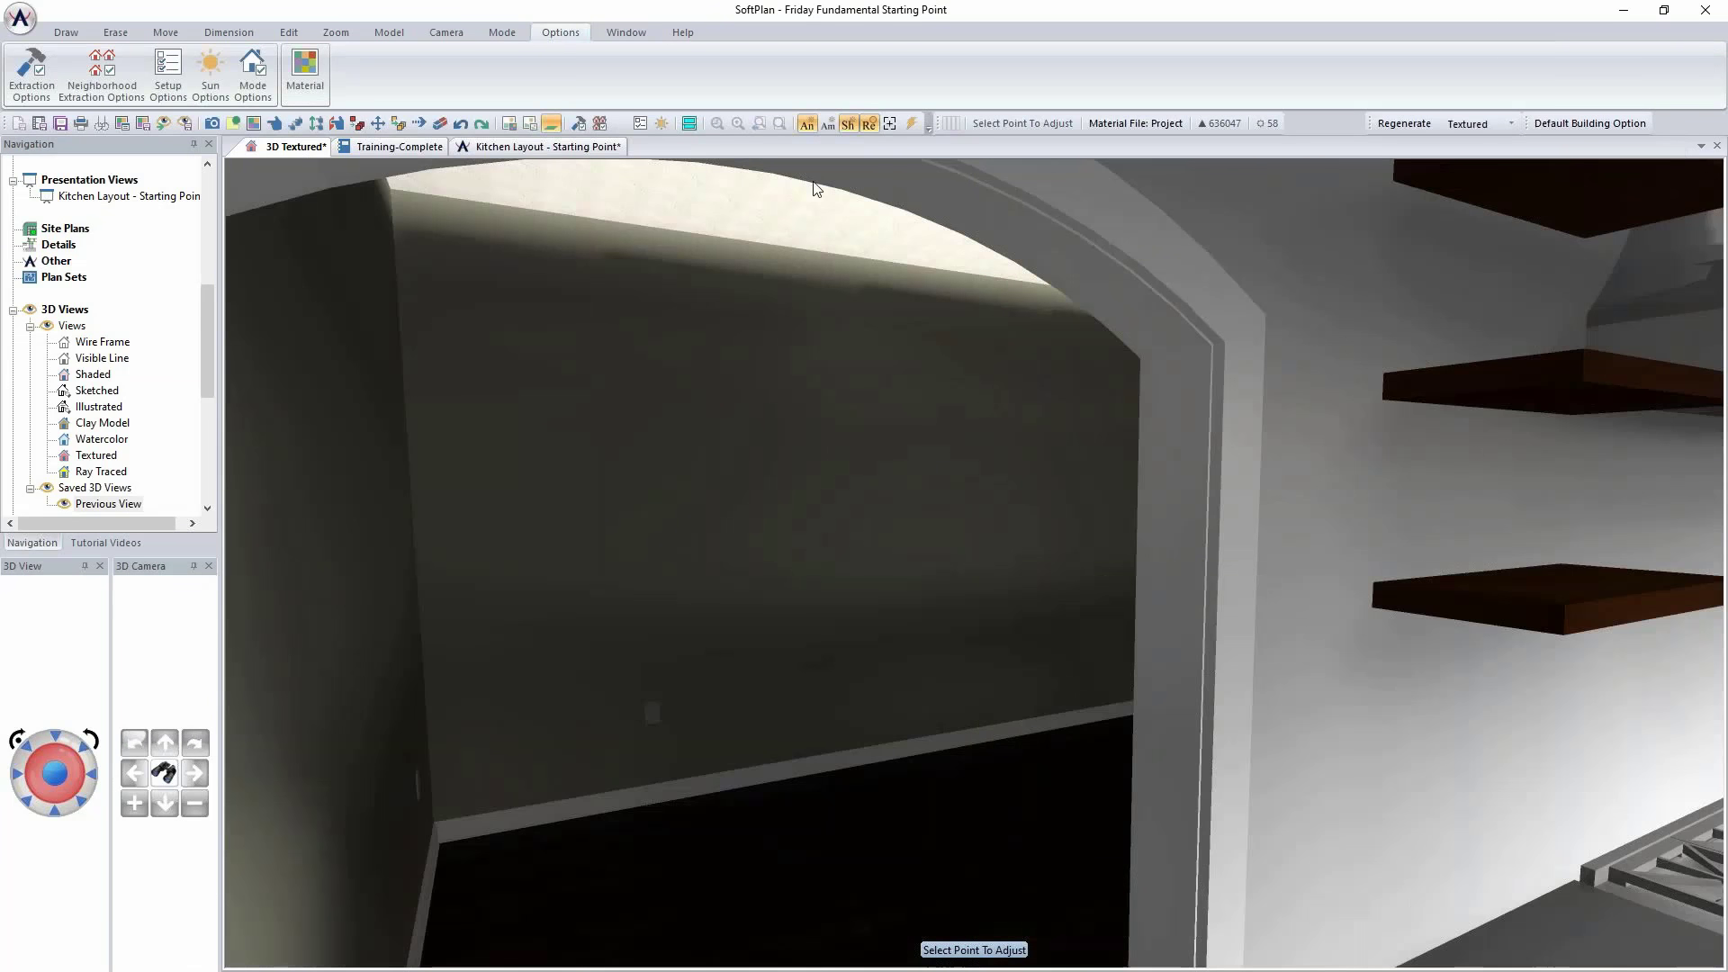
pyautogui.scroll(-5, 889, 337)
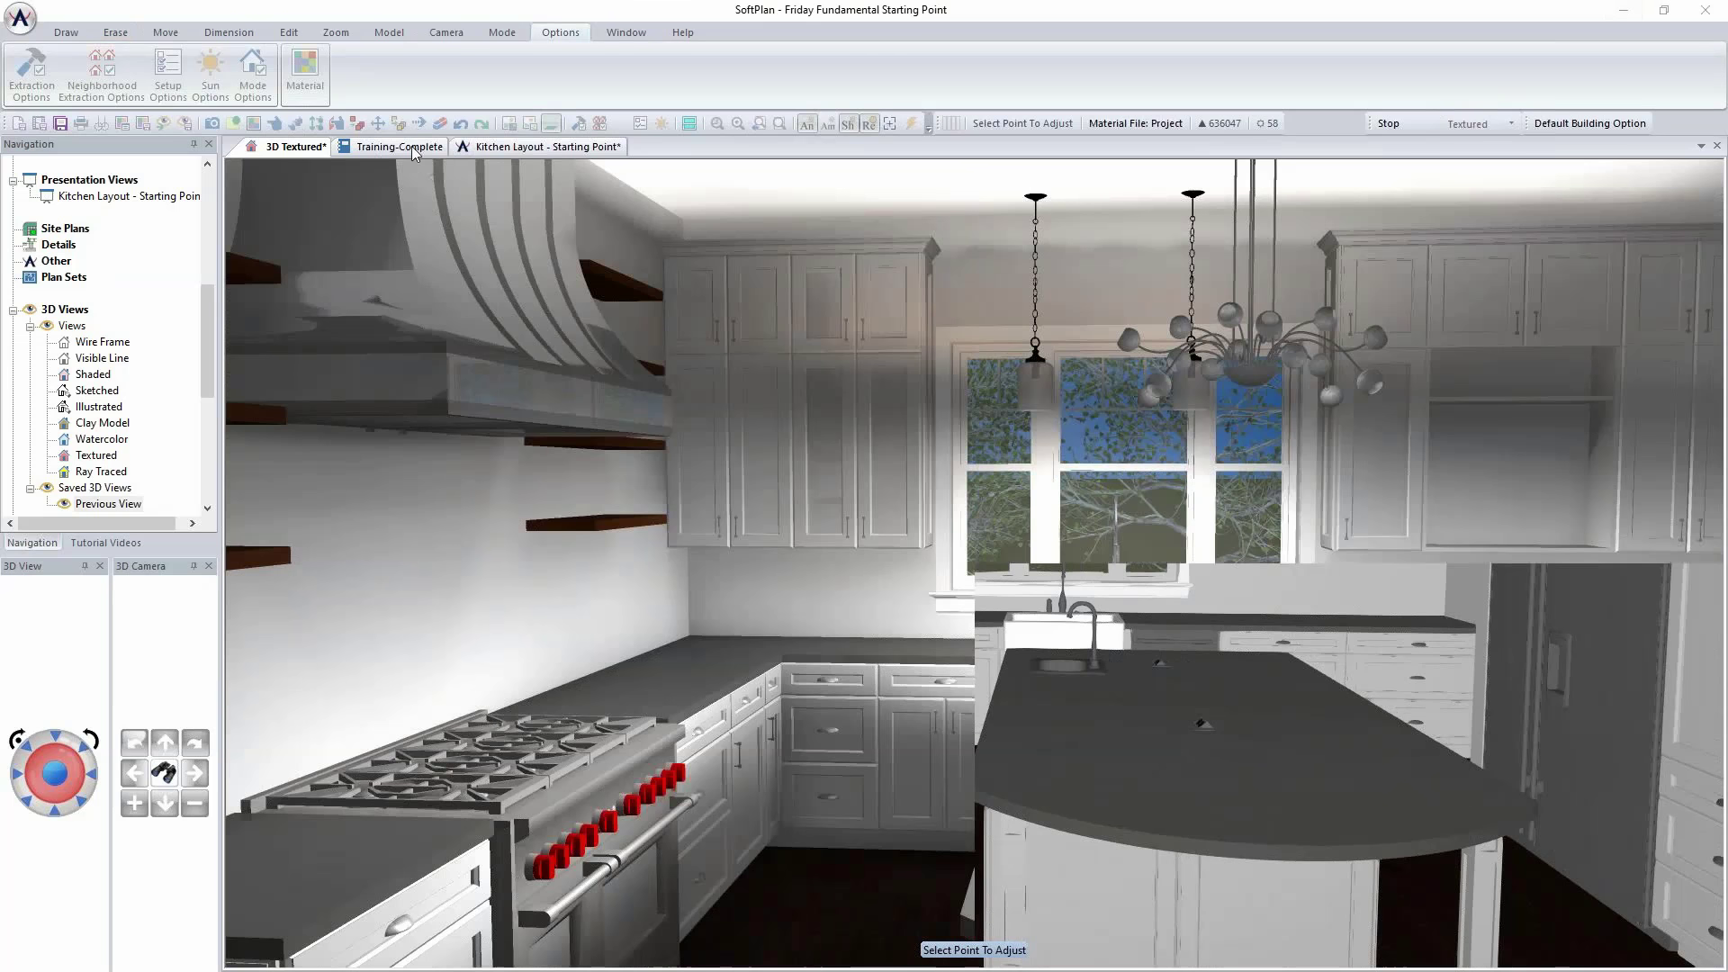
# Step: In the floor plan's Interior mode, add Ceramic Tile 2 wallcovering by manual trace along the kitchen's range wall and sink wall
pyautogui.click(546, 146)
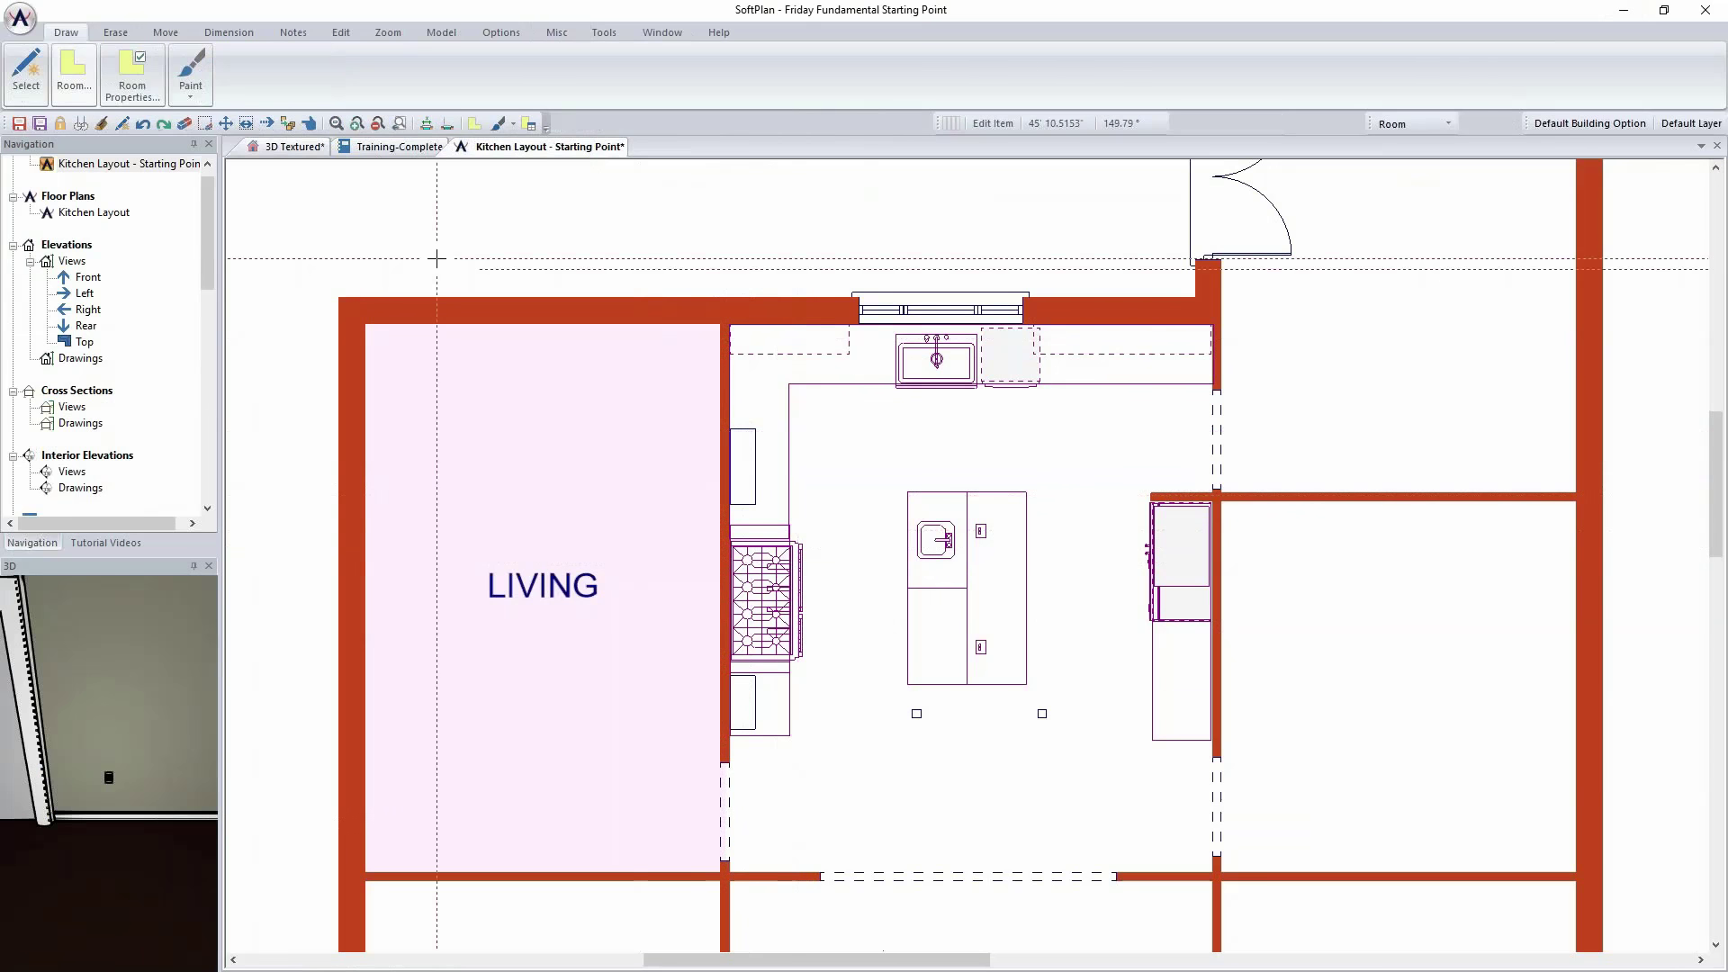
pyautogui.click(1449, 123)
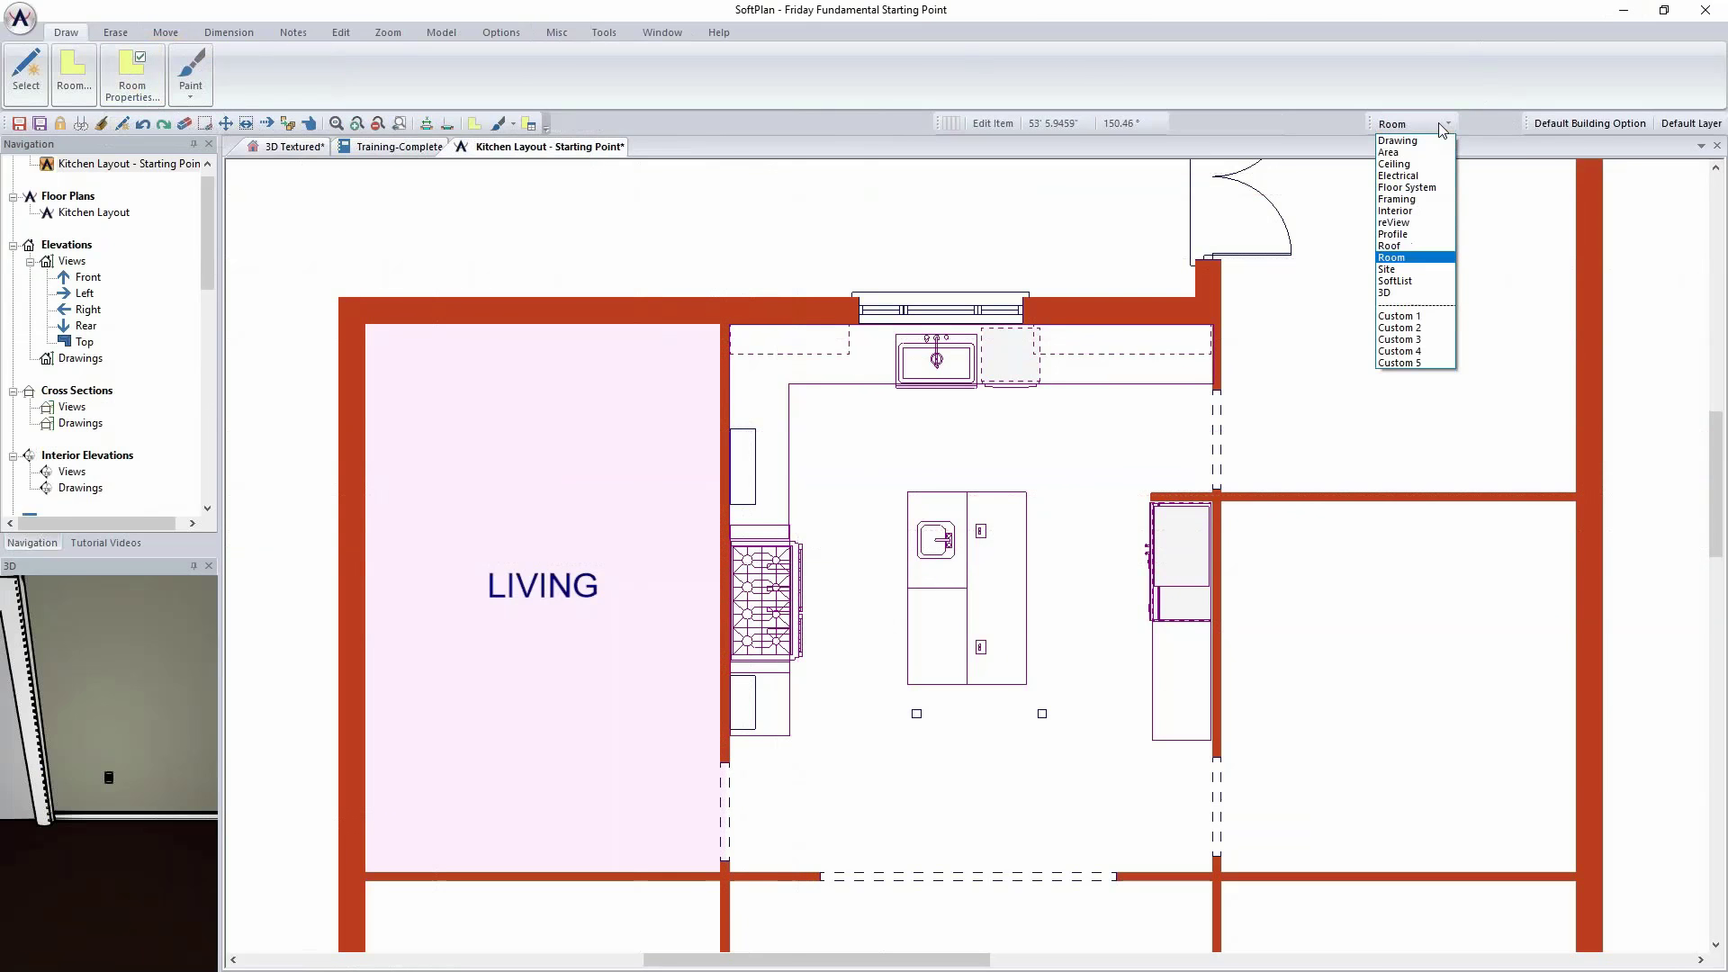
pyautogui.click(1436, 207)
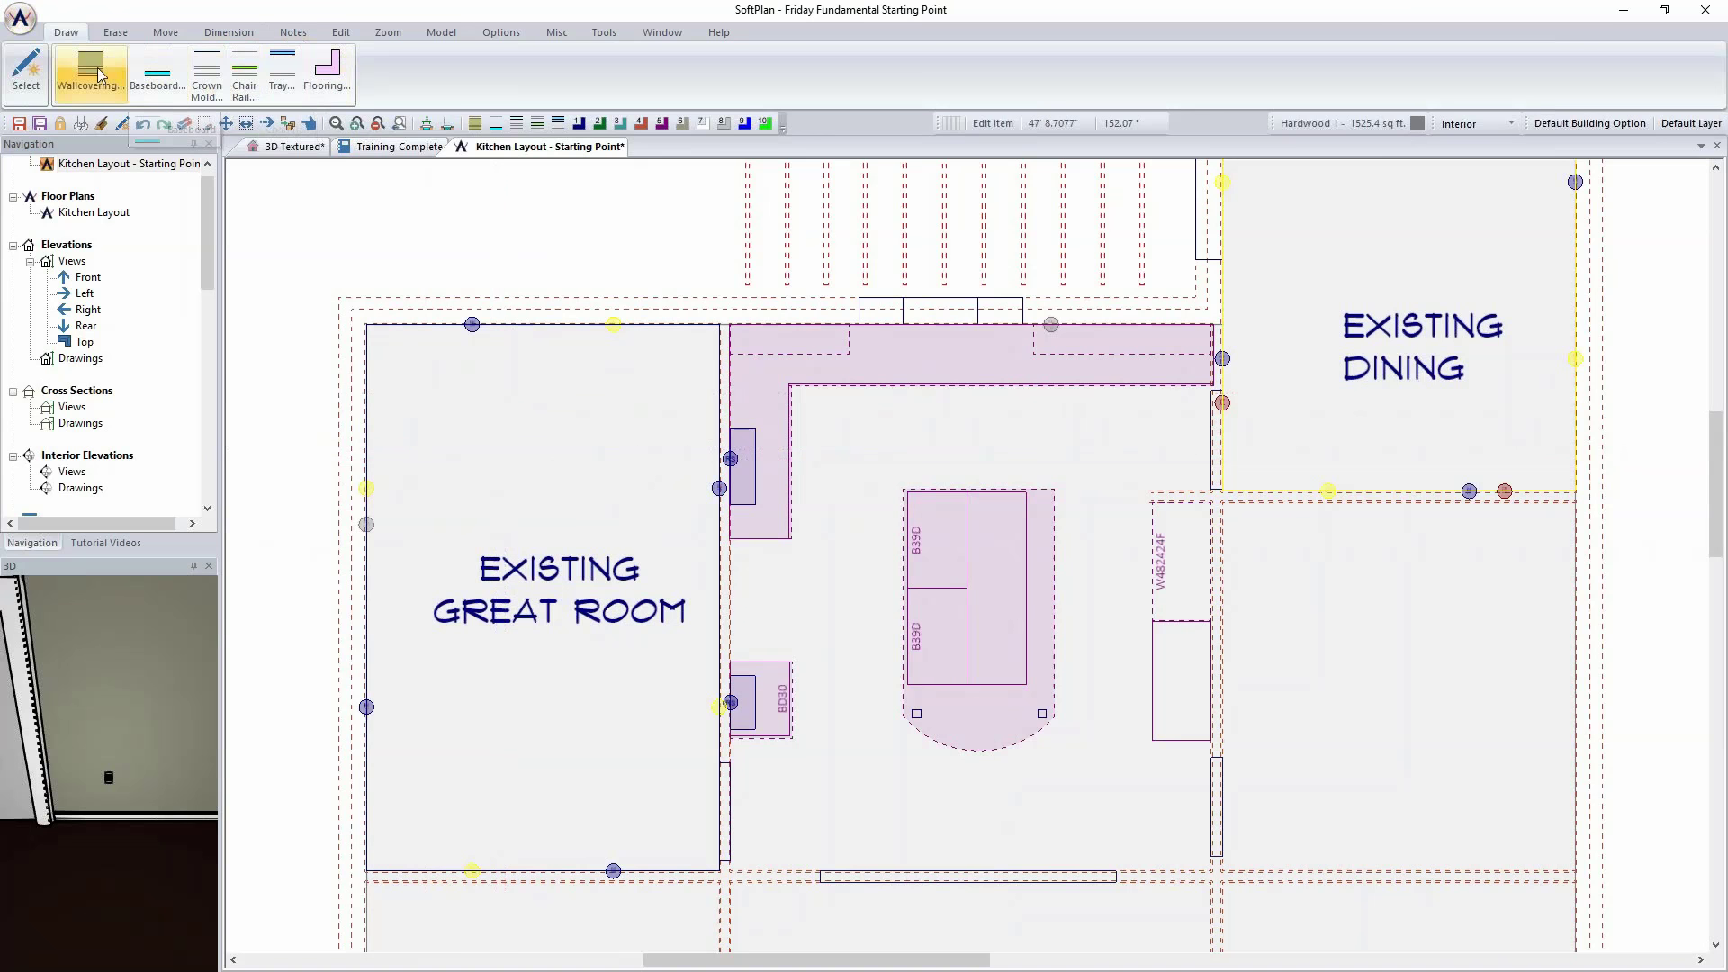
pyautogui.click(117, 94)
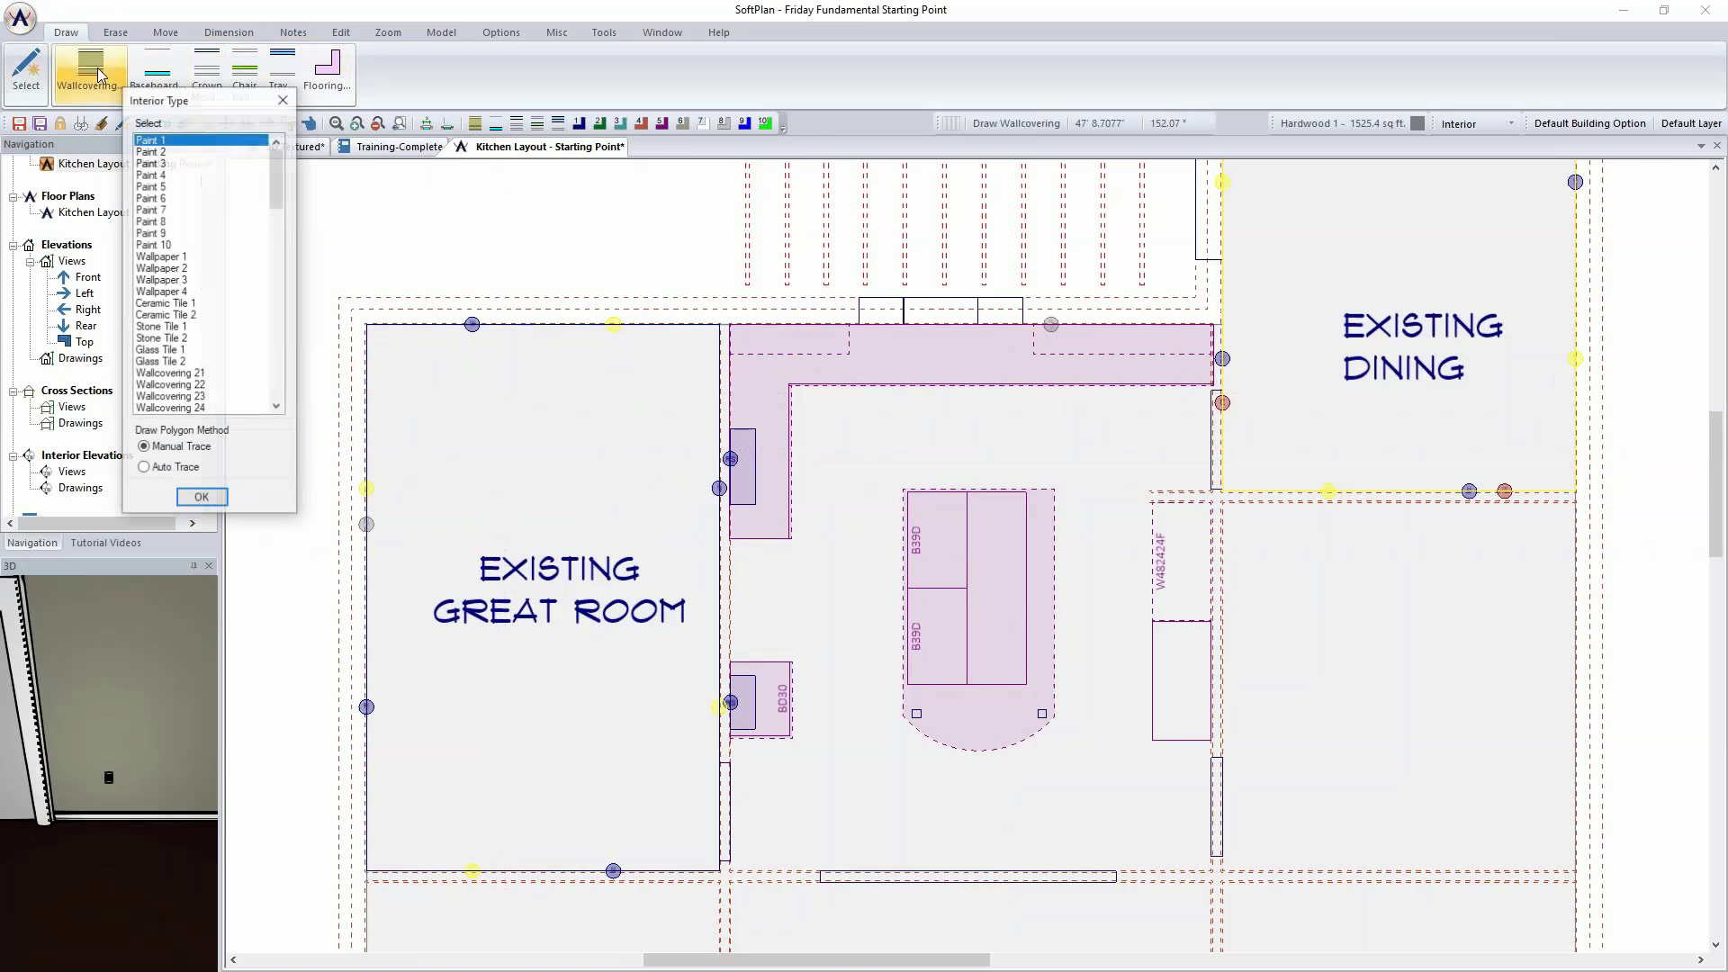
pyautogui.click(177, 327)
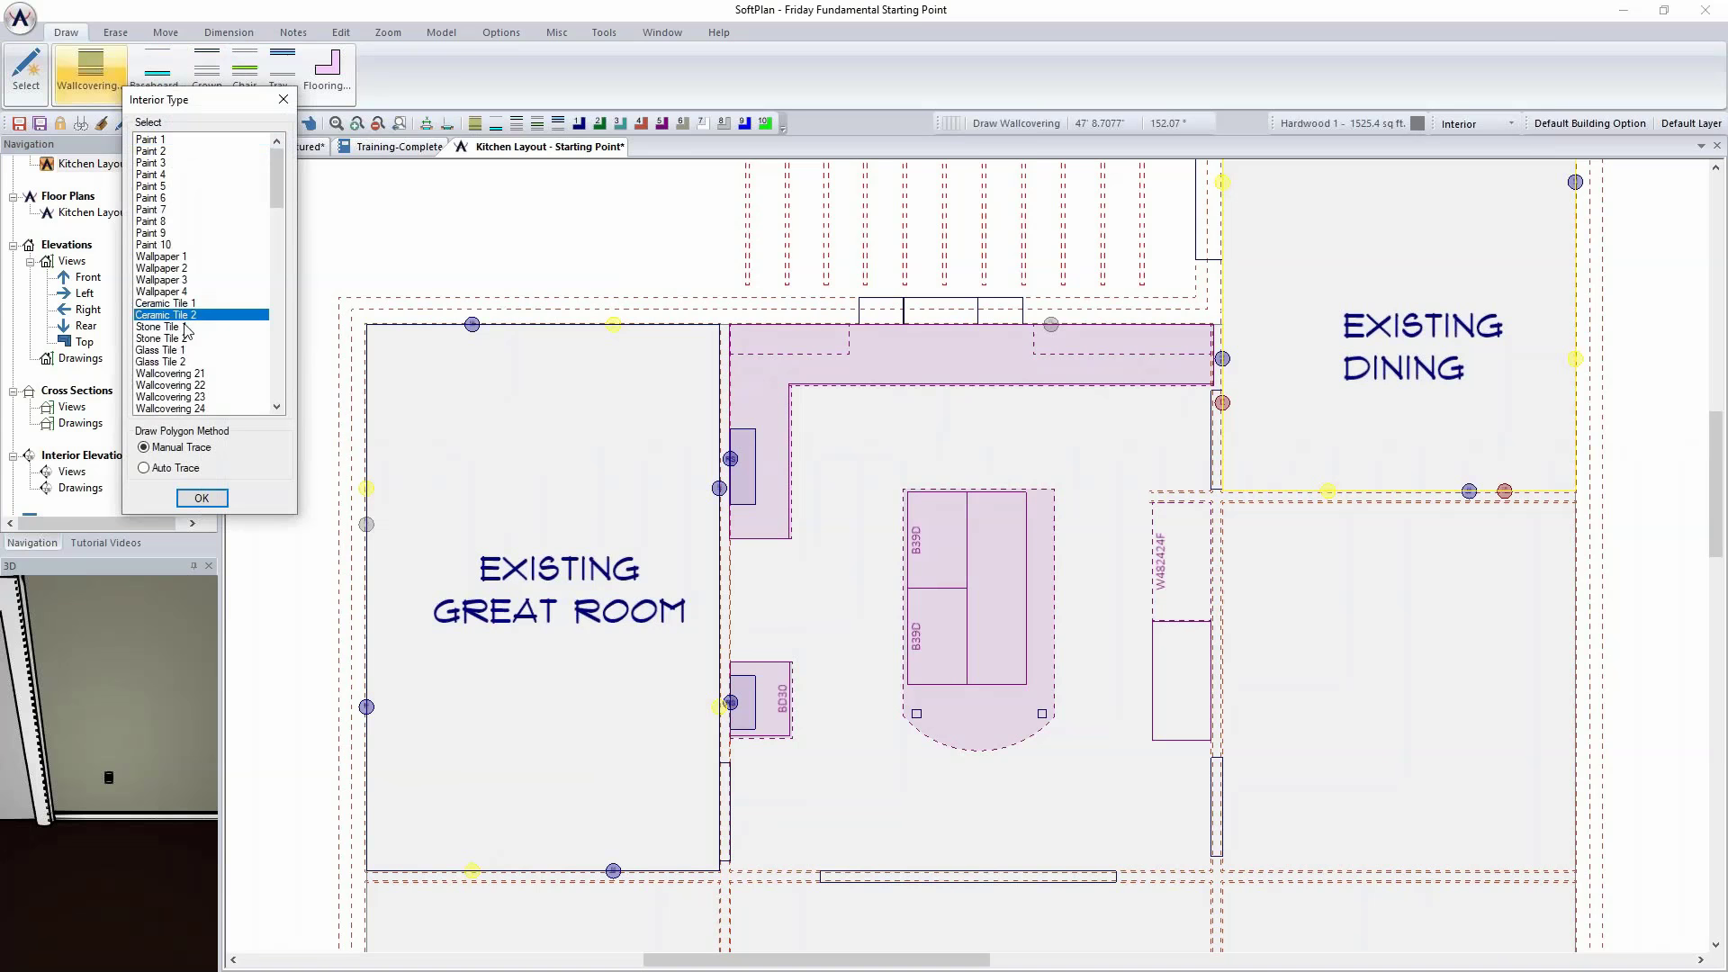
pyautogui.click(201, 498)
pyautogui.click(728, 707)
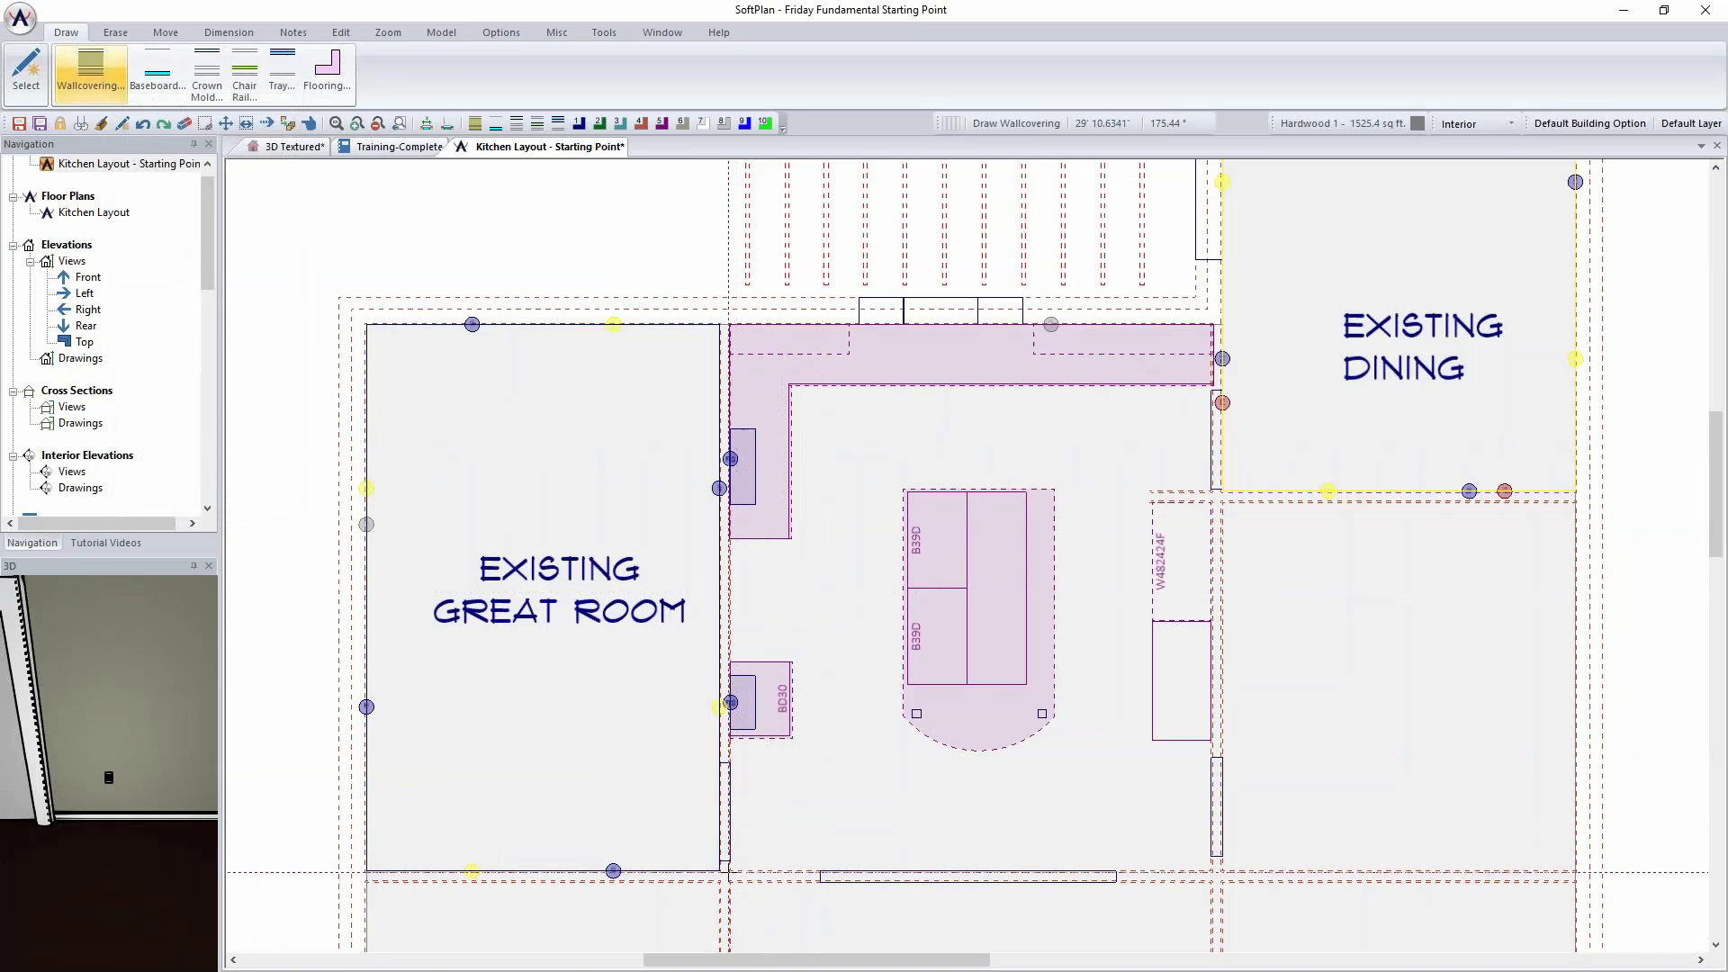
pyautogui.click(727, 326)
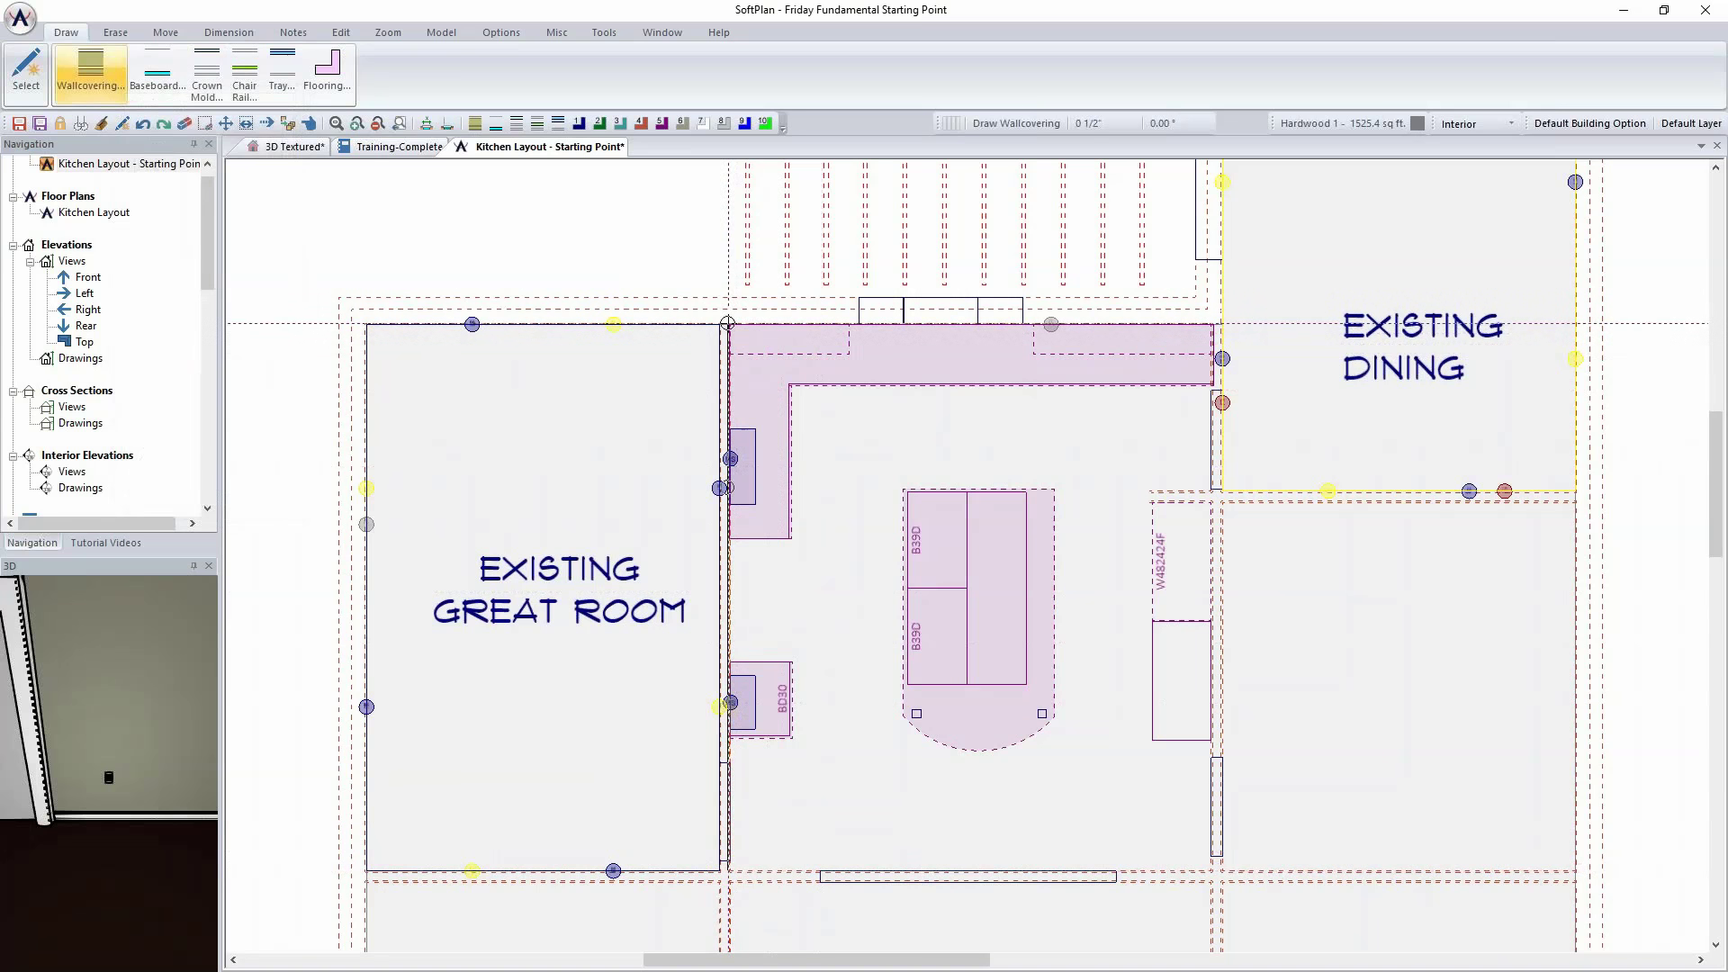
pyautogui.click(1067, 323)
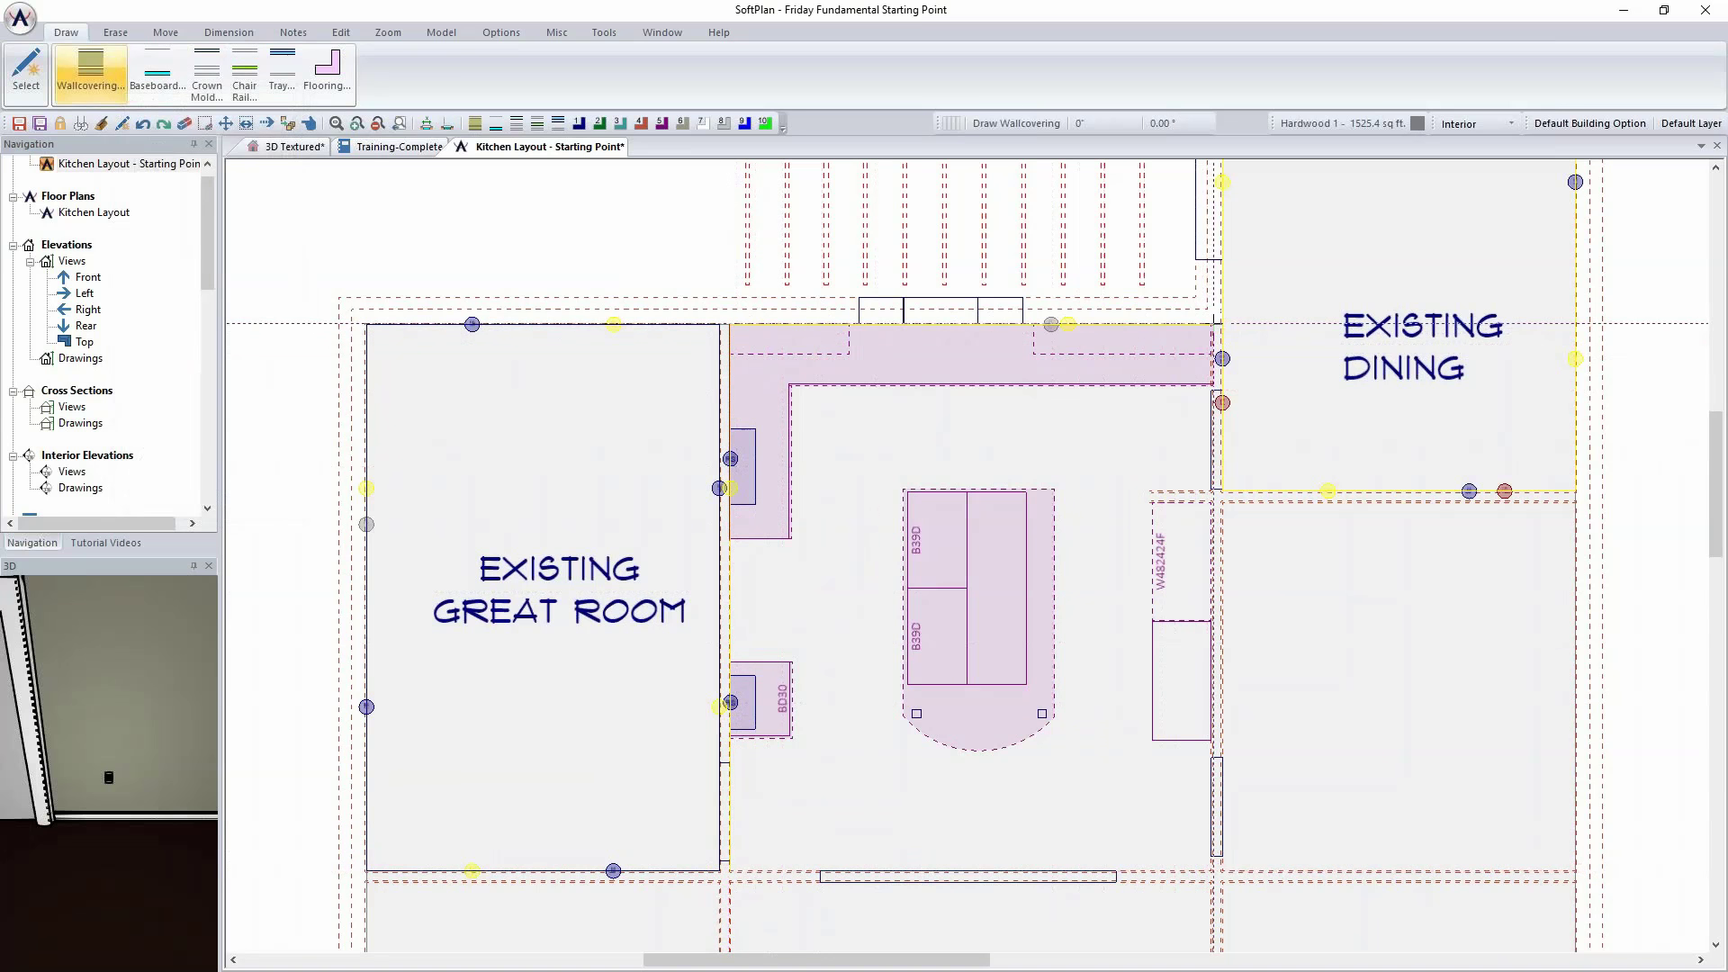
# Step: Display the 3D kitchen view in Shaded mode
pyautogui.click(294, 146)
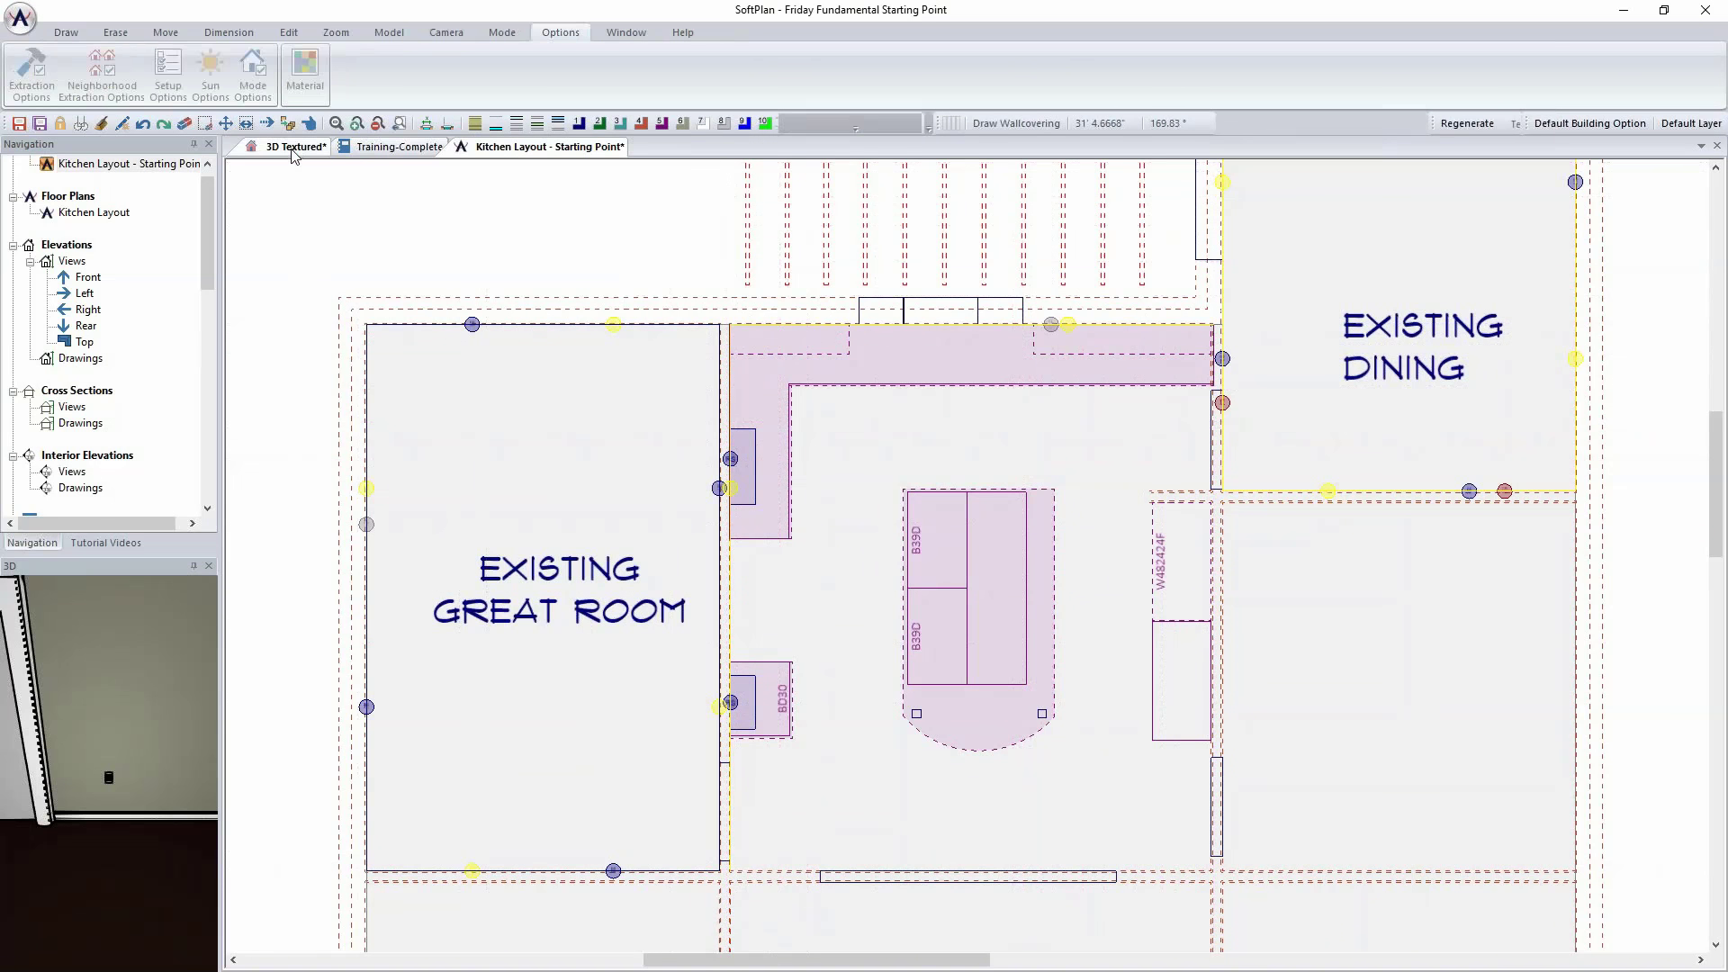
pyautogui.click(1483, 124)
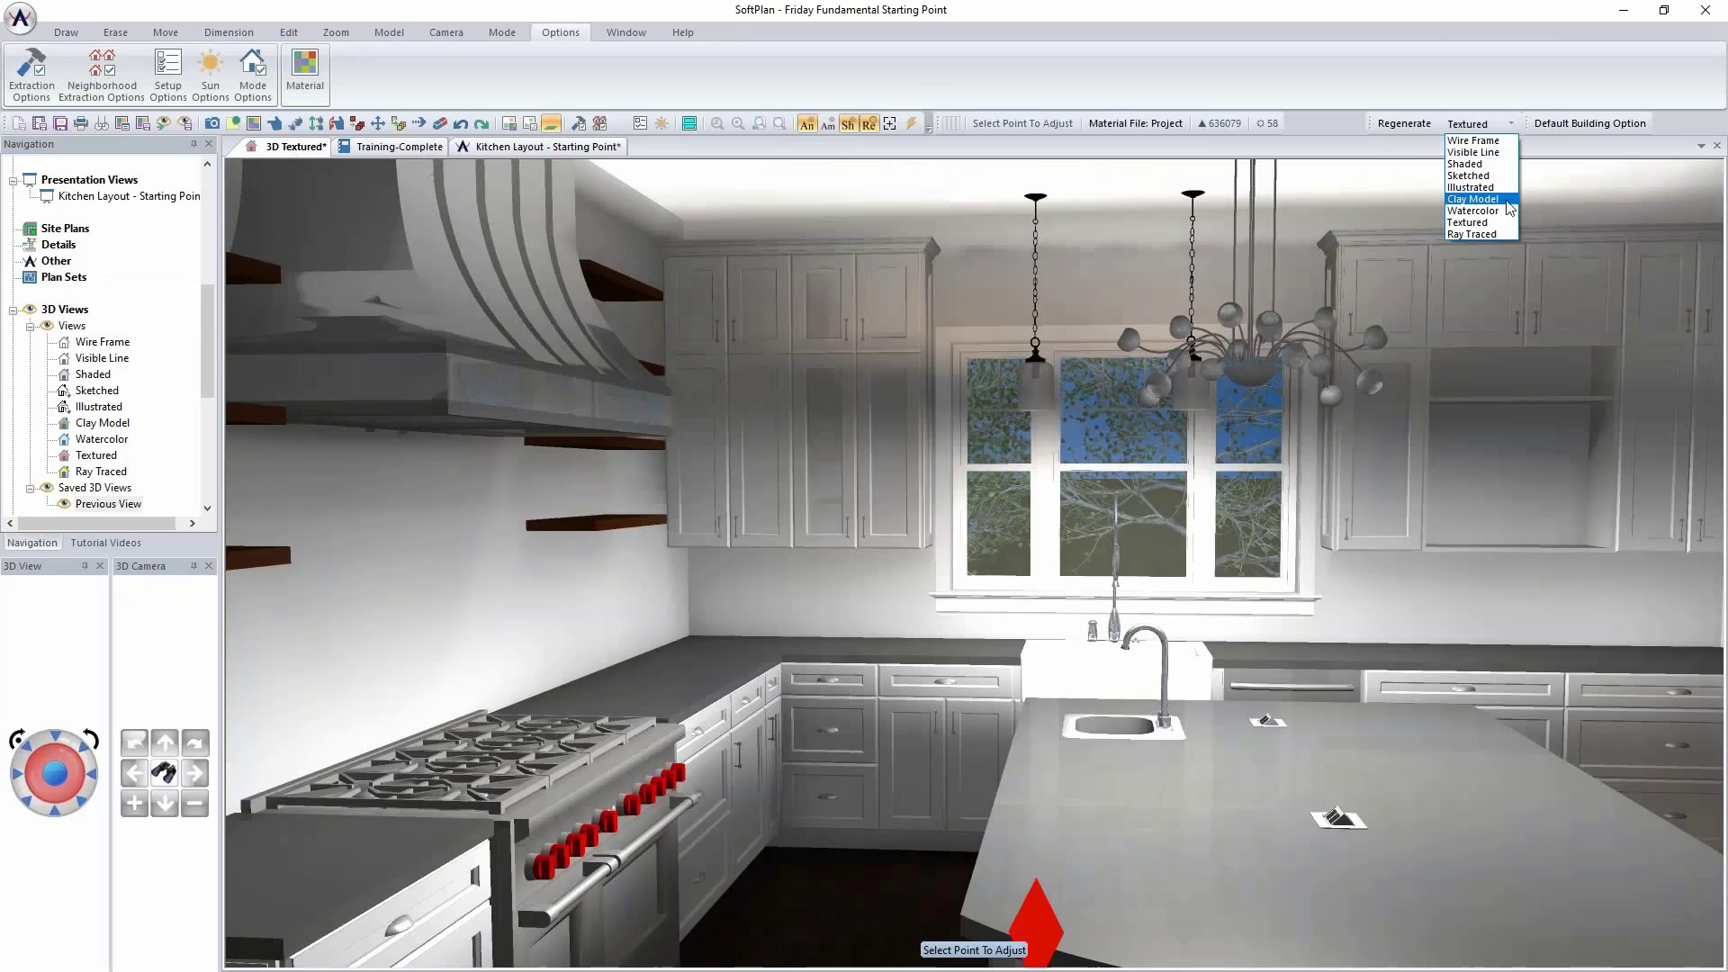
pyautogui.click(1476, 175)
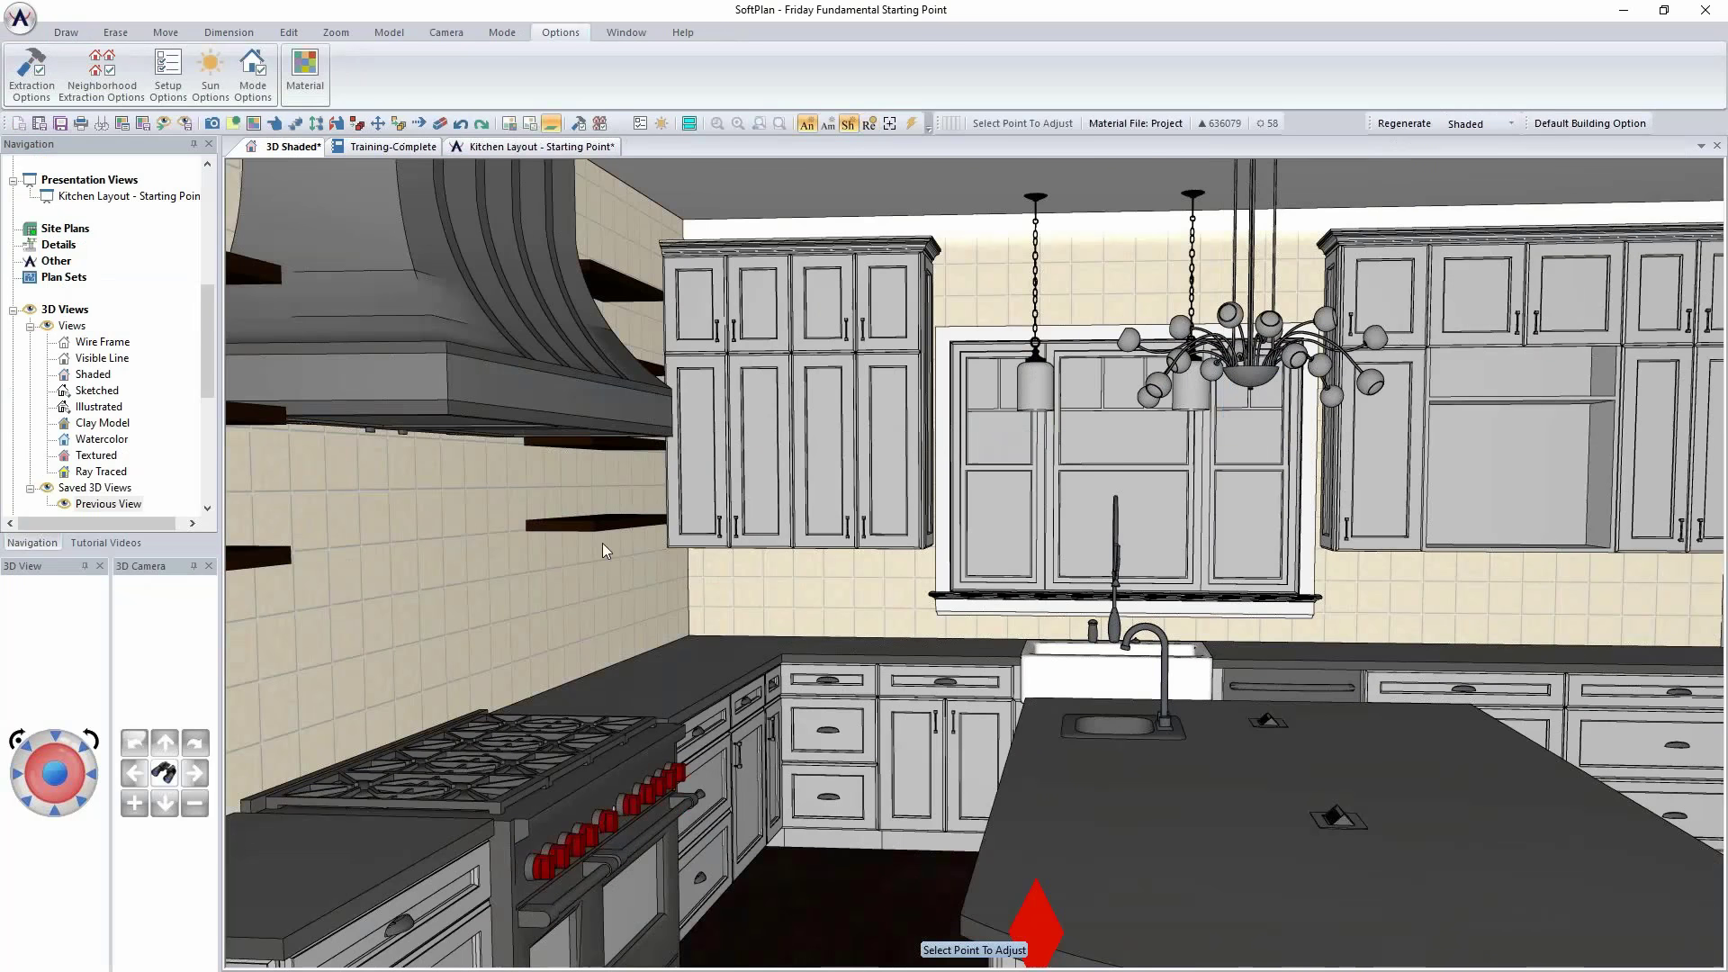
# Step: Change the Ceramic Tile 2 wall surface to the white brick-pattern Mosa Tile texture from the SoftPlan+ manufacturer textures, and return to the floor plan
pyautogui.press('Escape')
pyautogui.rightClick(445, 632)
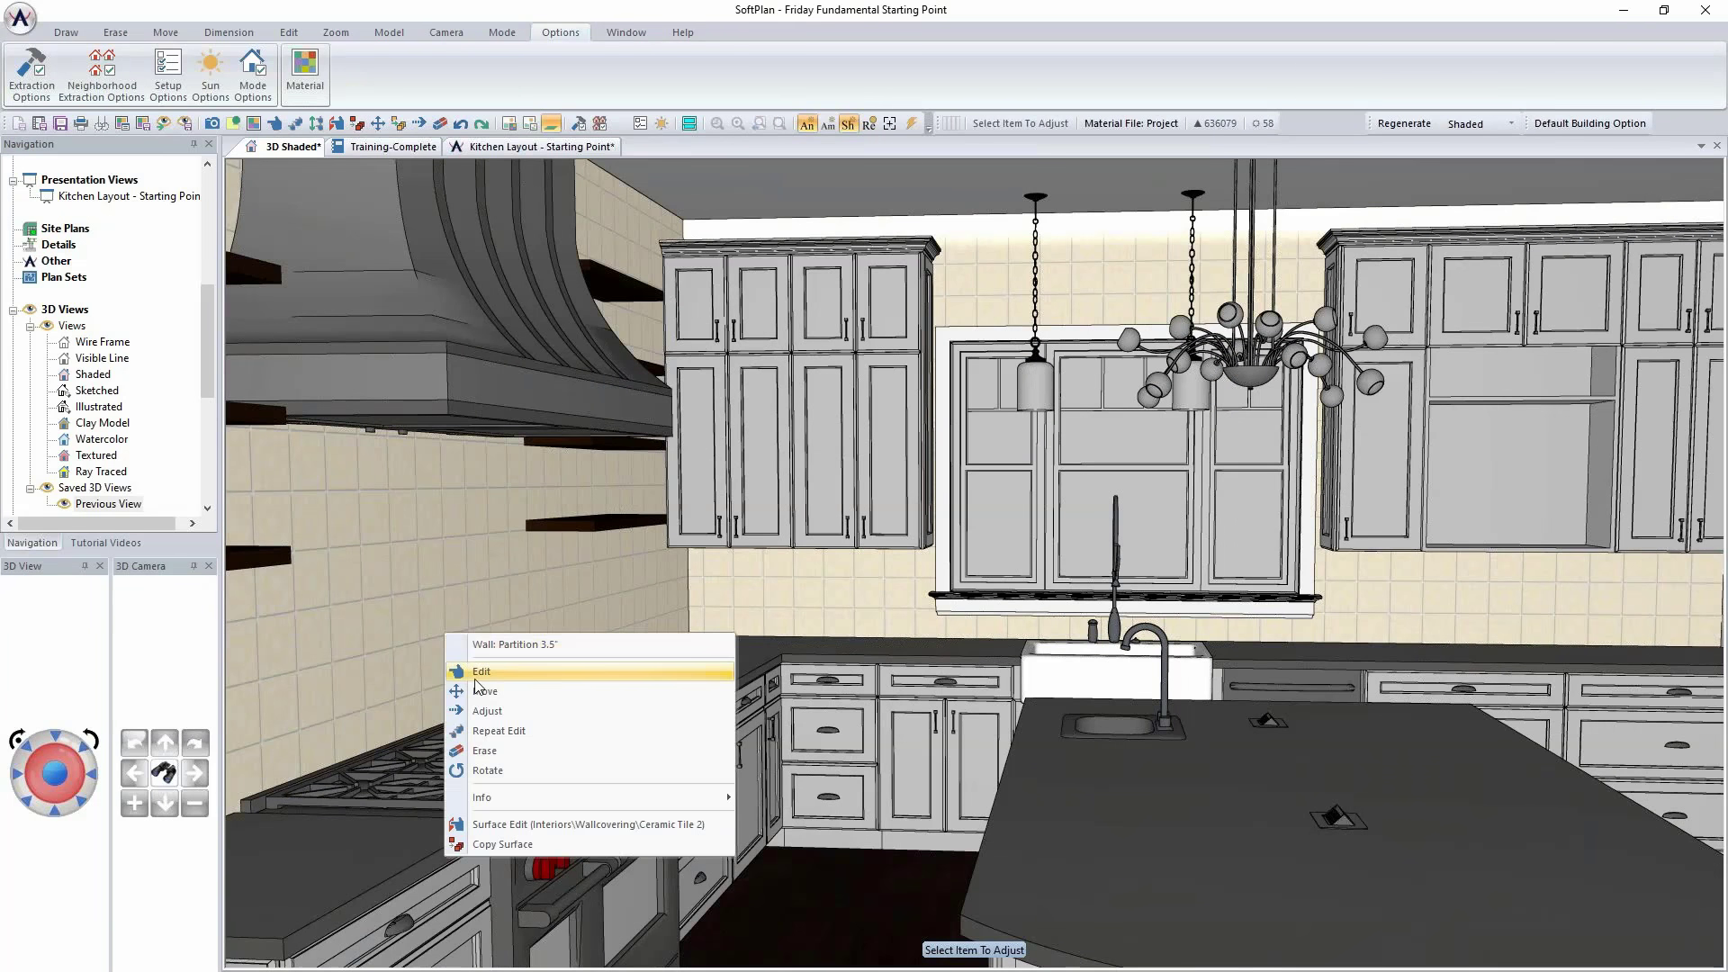
pyautogui.click(527, 826)
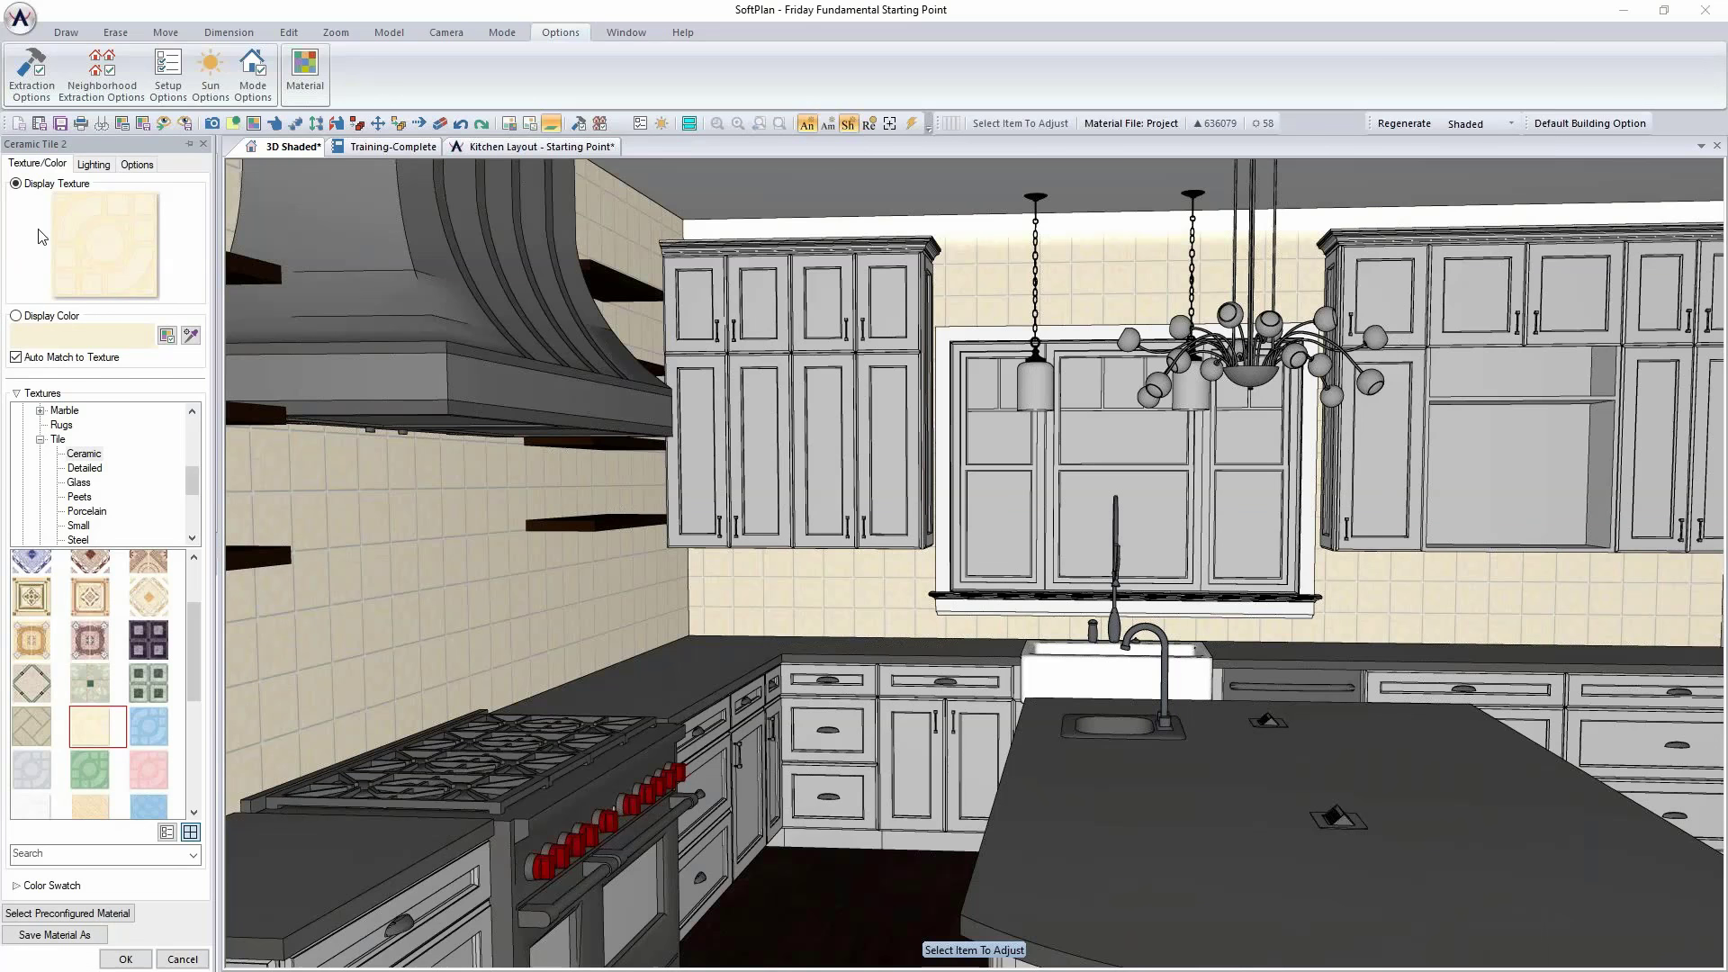
pyautogui.scroll(-3, 184, 496)
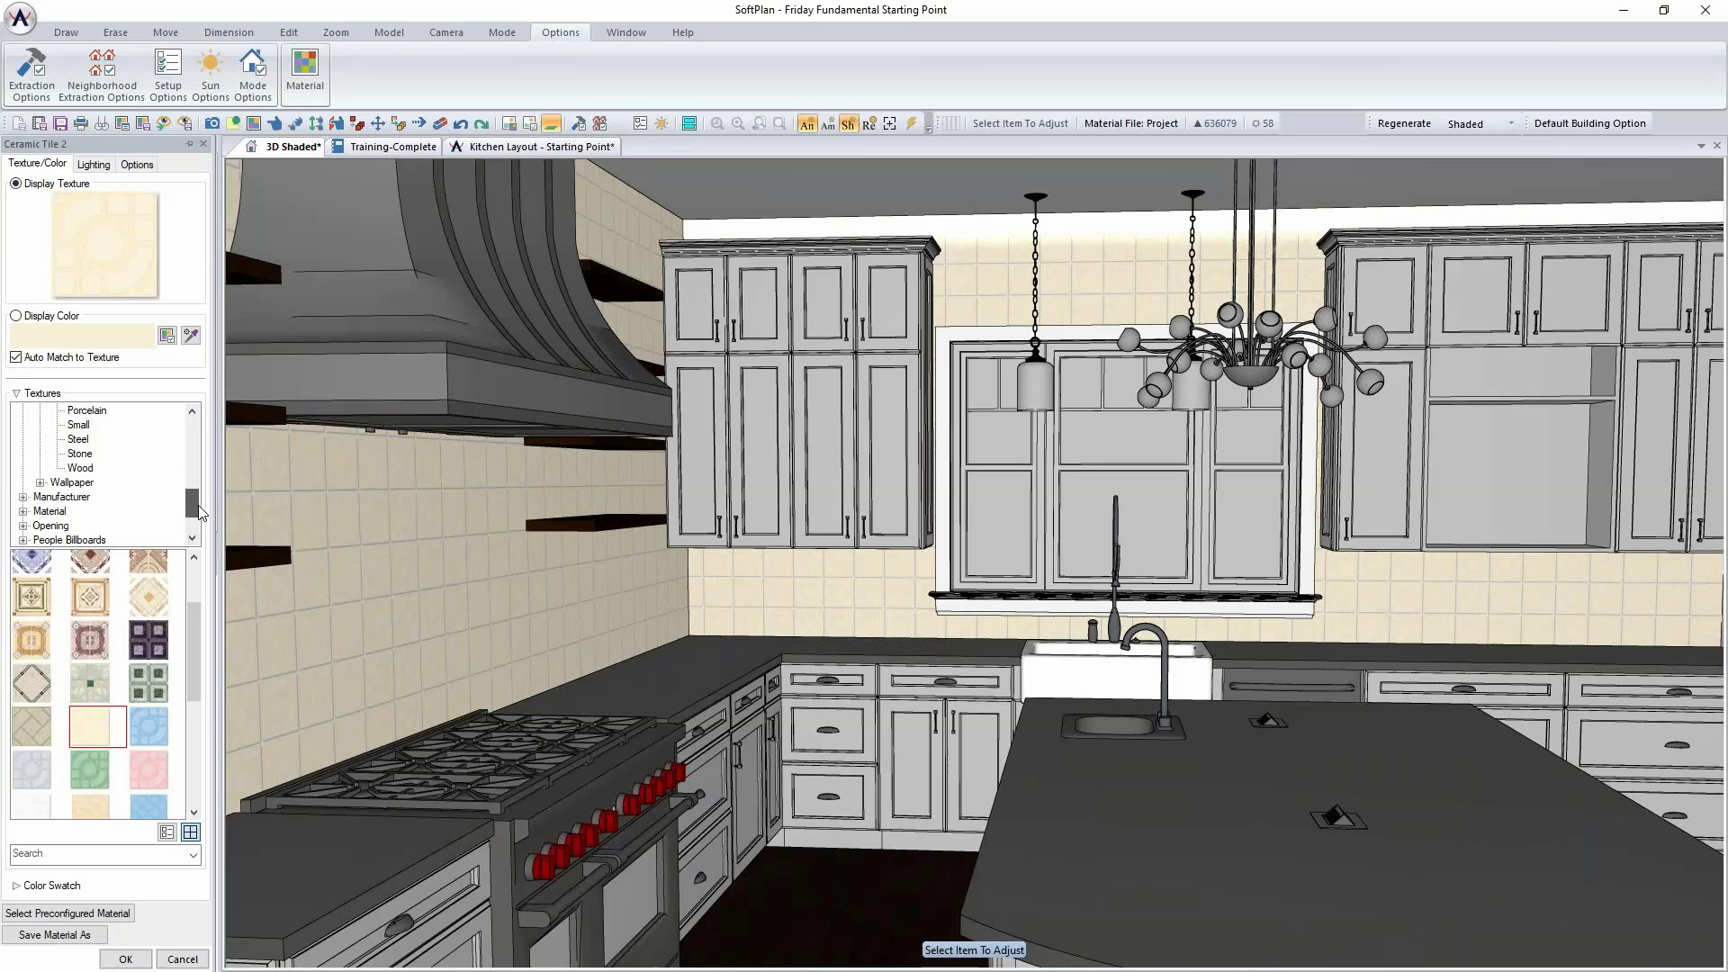
pyautogui.doubleClick(77, 496)
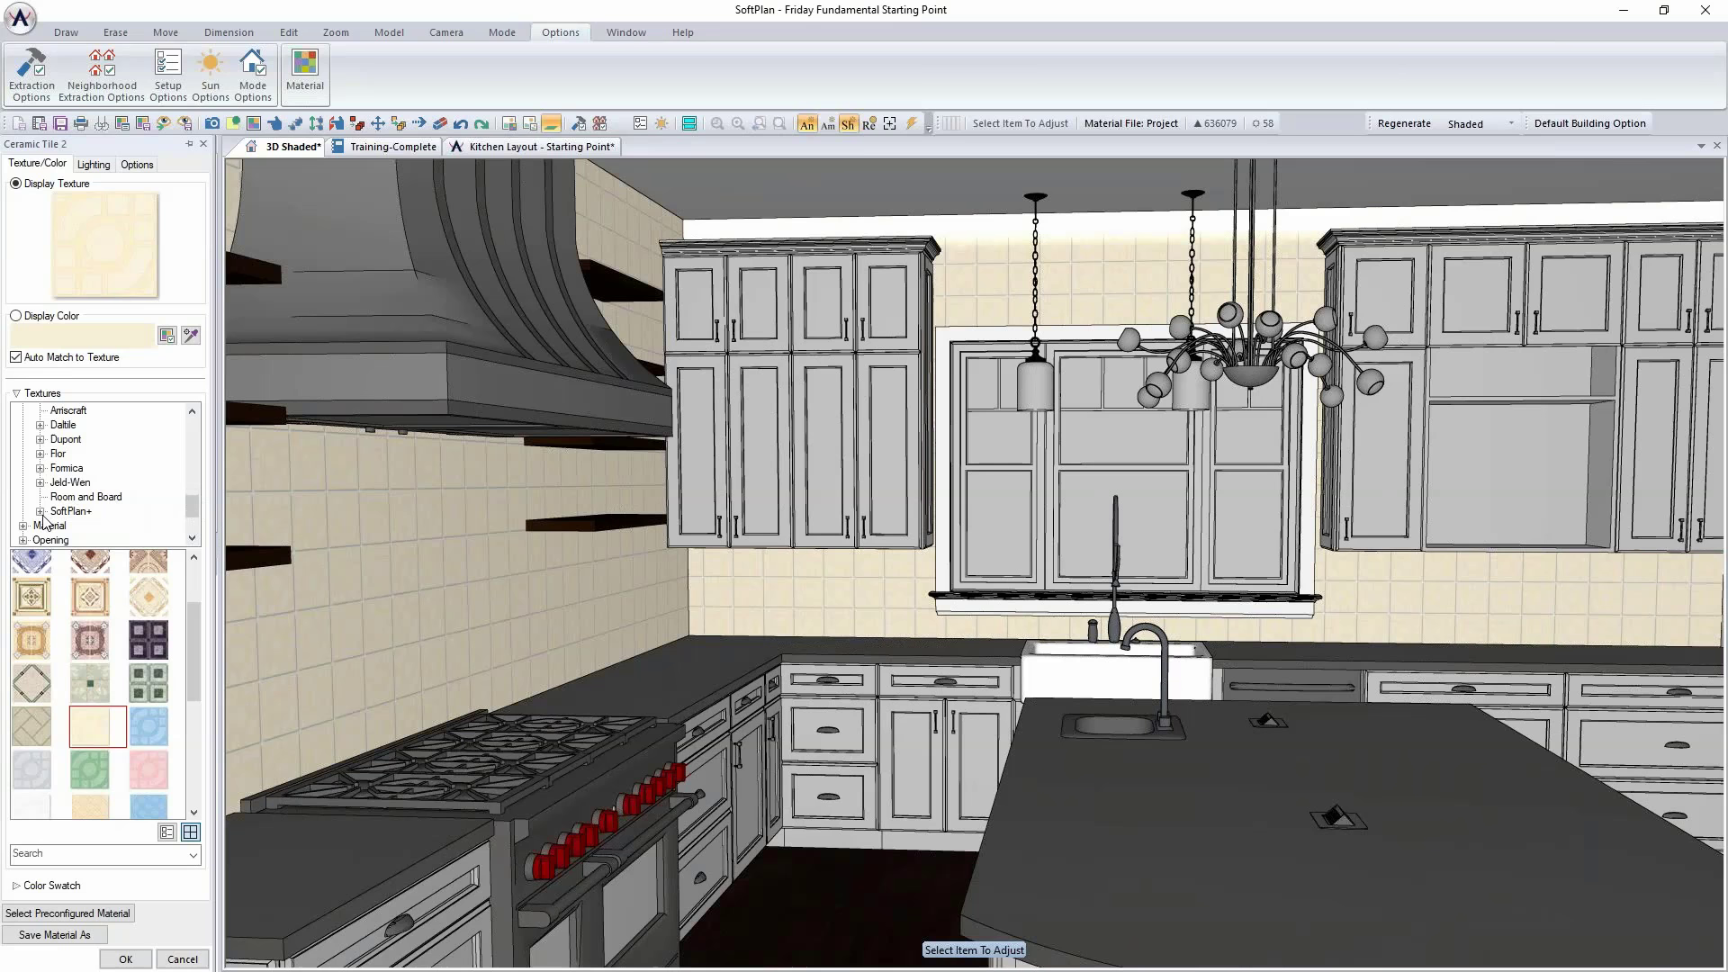
pyautogui.click(41, 512)
pyautogui.scroll(-3, 125, 488)
pyautogui.scroll(-1, 125, 488)
pyautogui.click(88, 511)
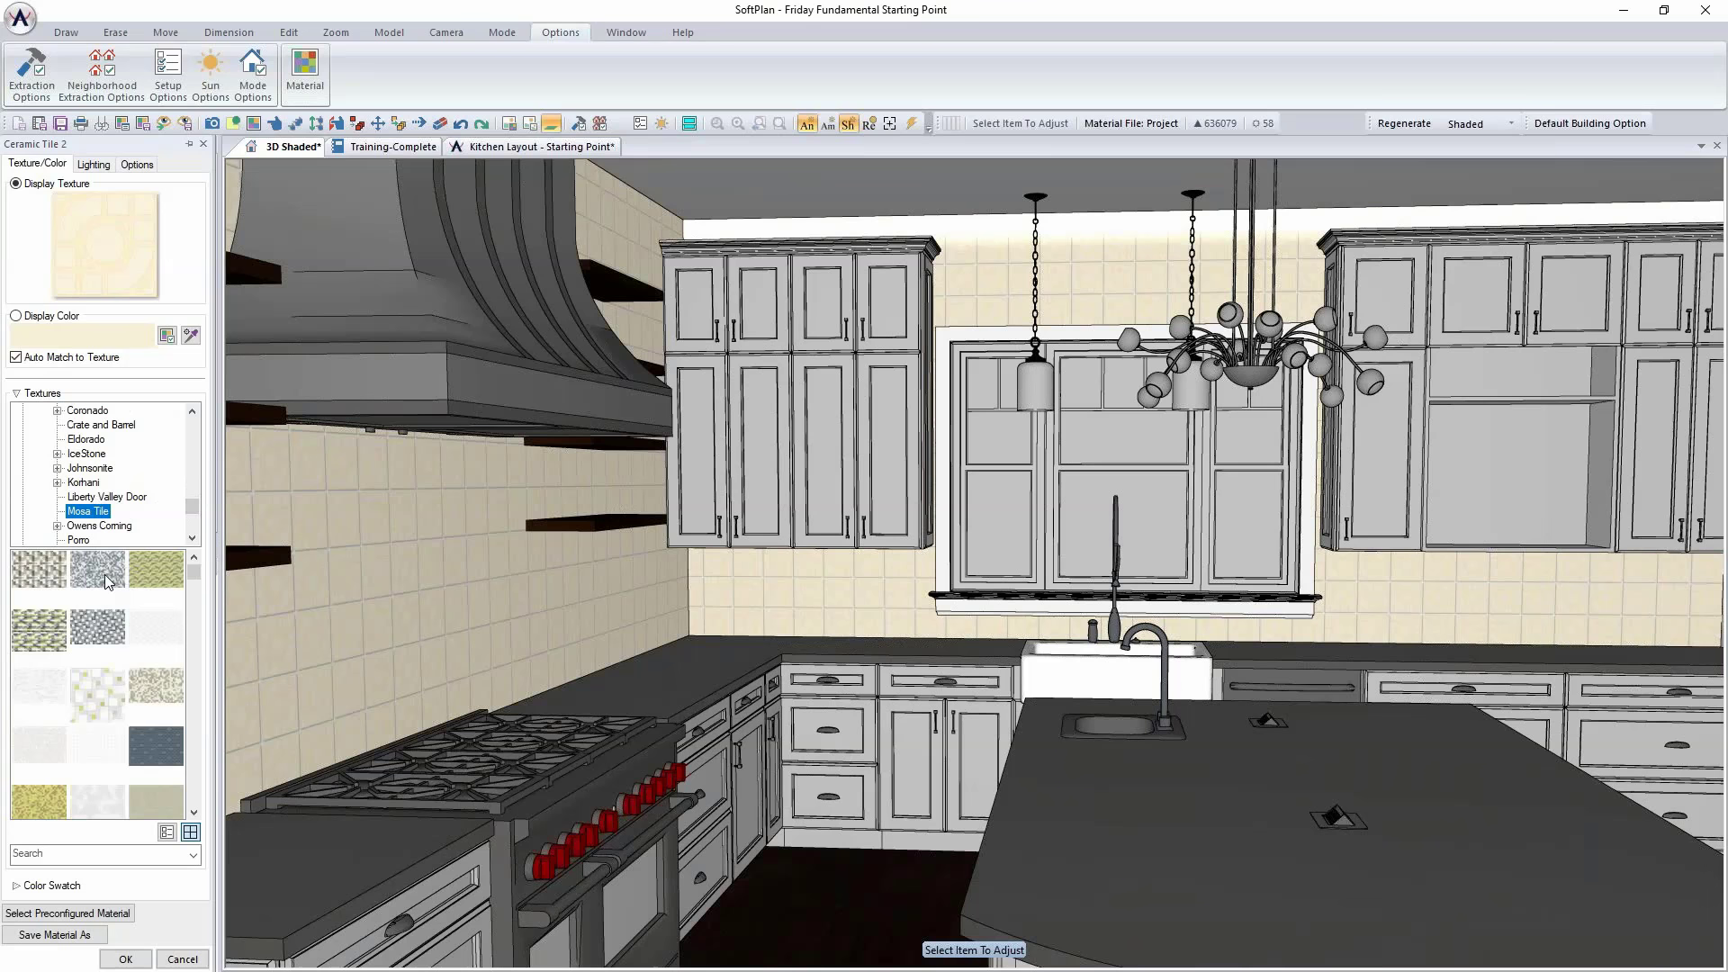
pyautogui.click(49, 693)
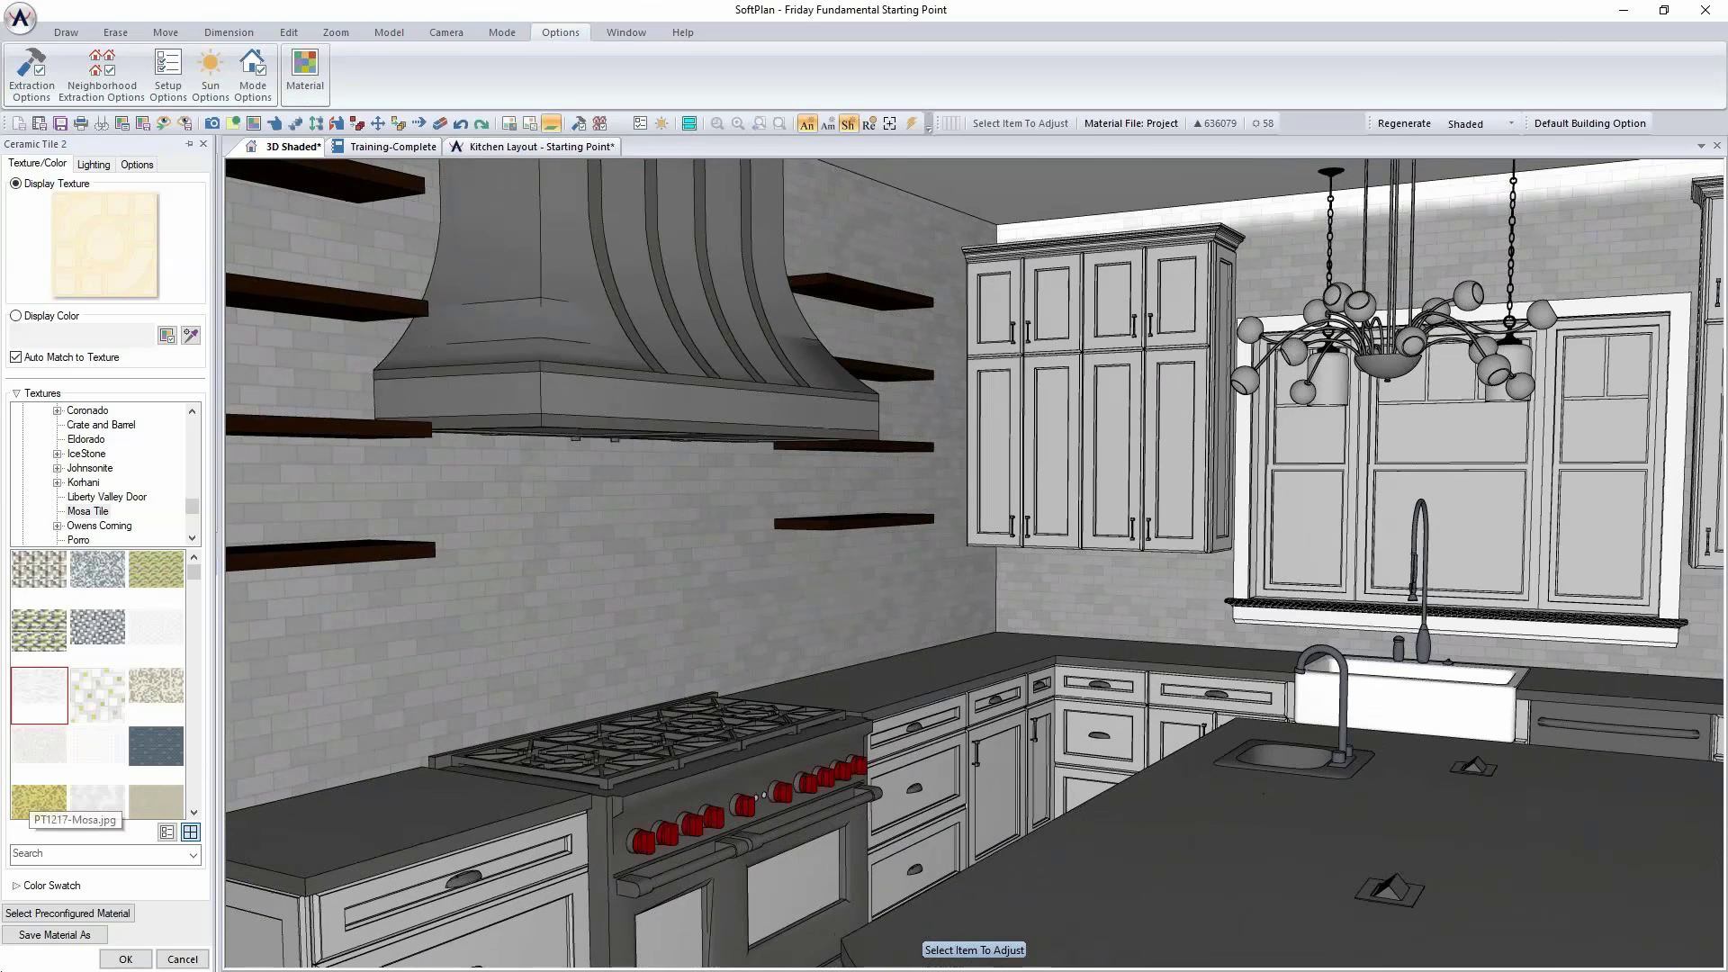
pyautogui.click(142, 961)
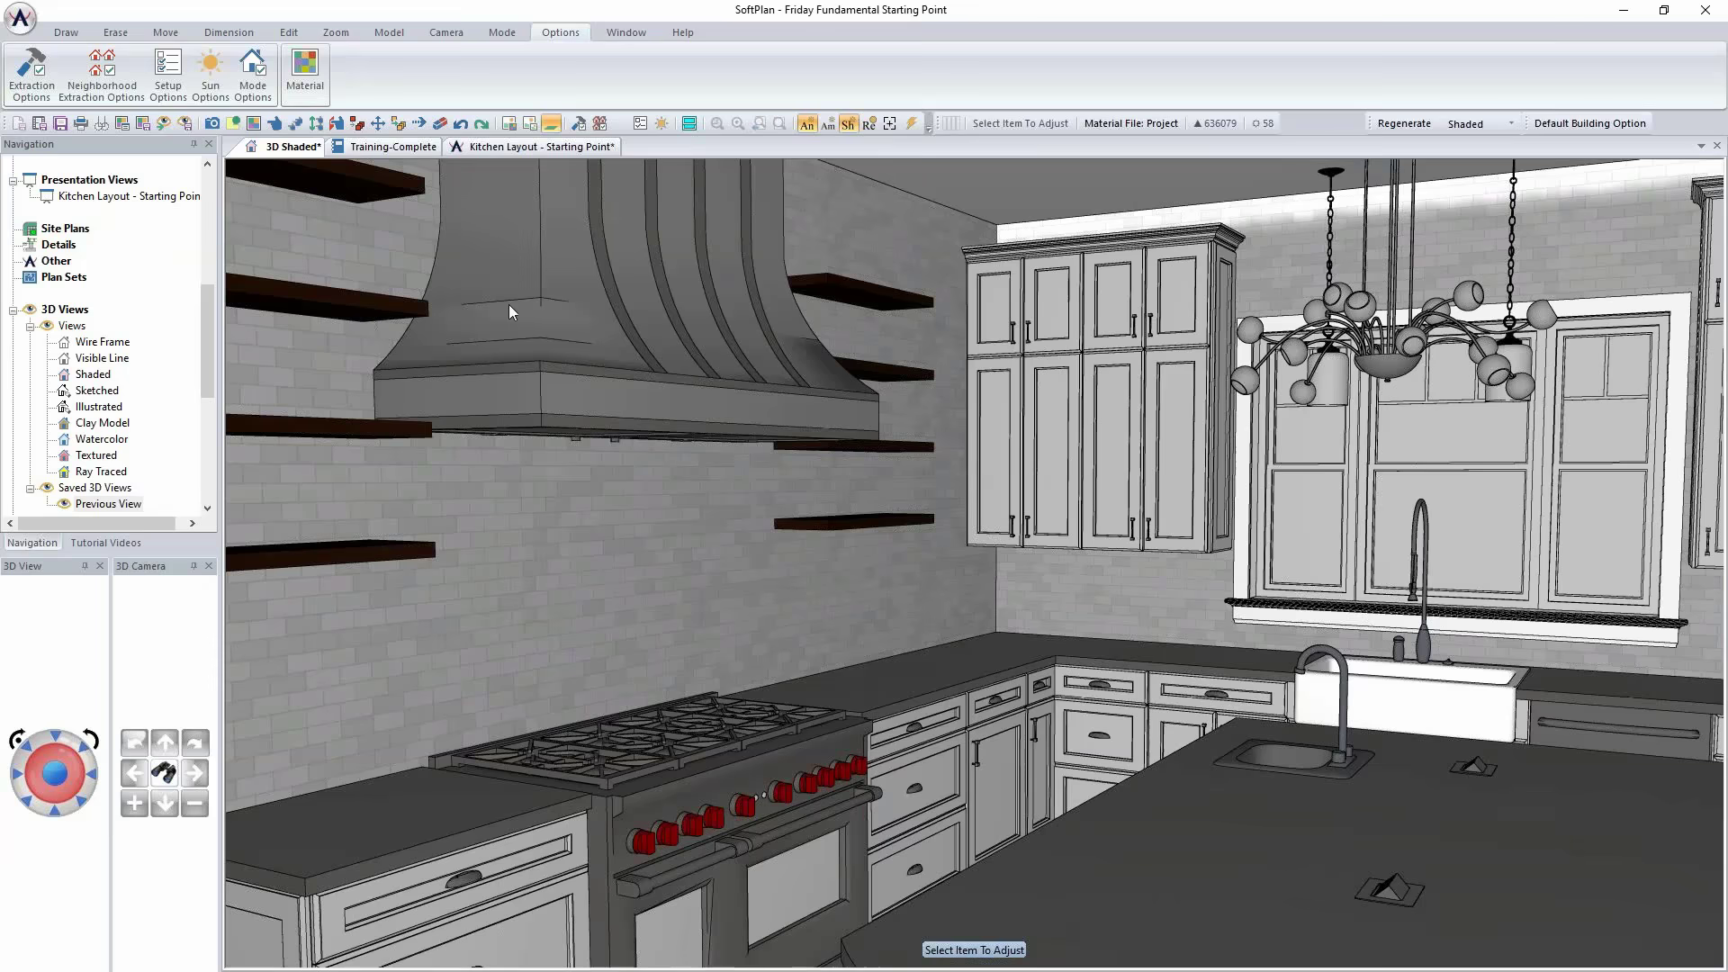
pyautogui.click(562, 148)
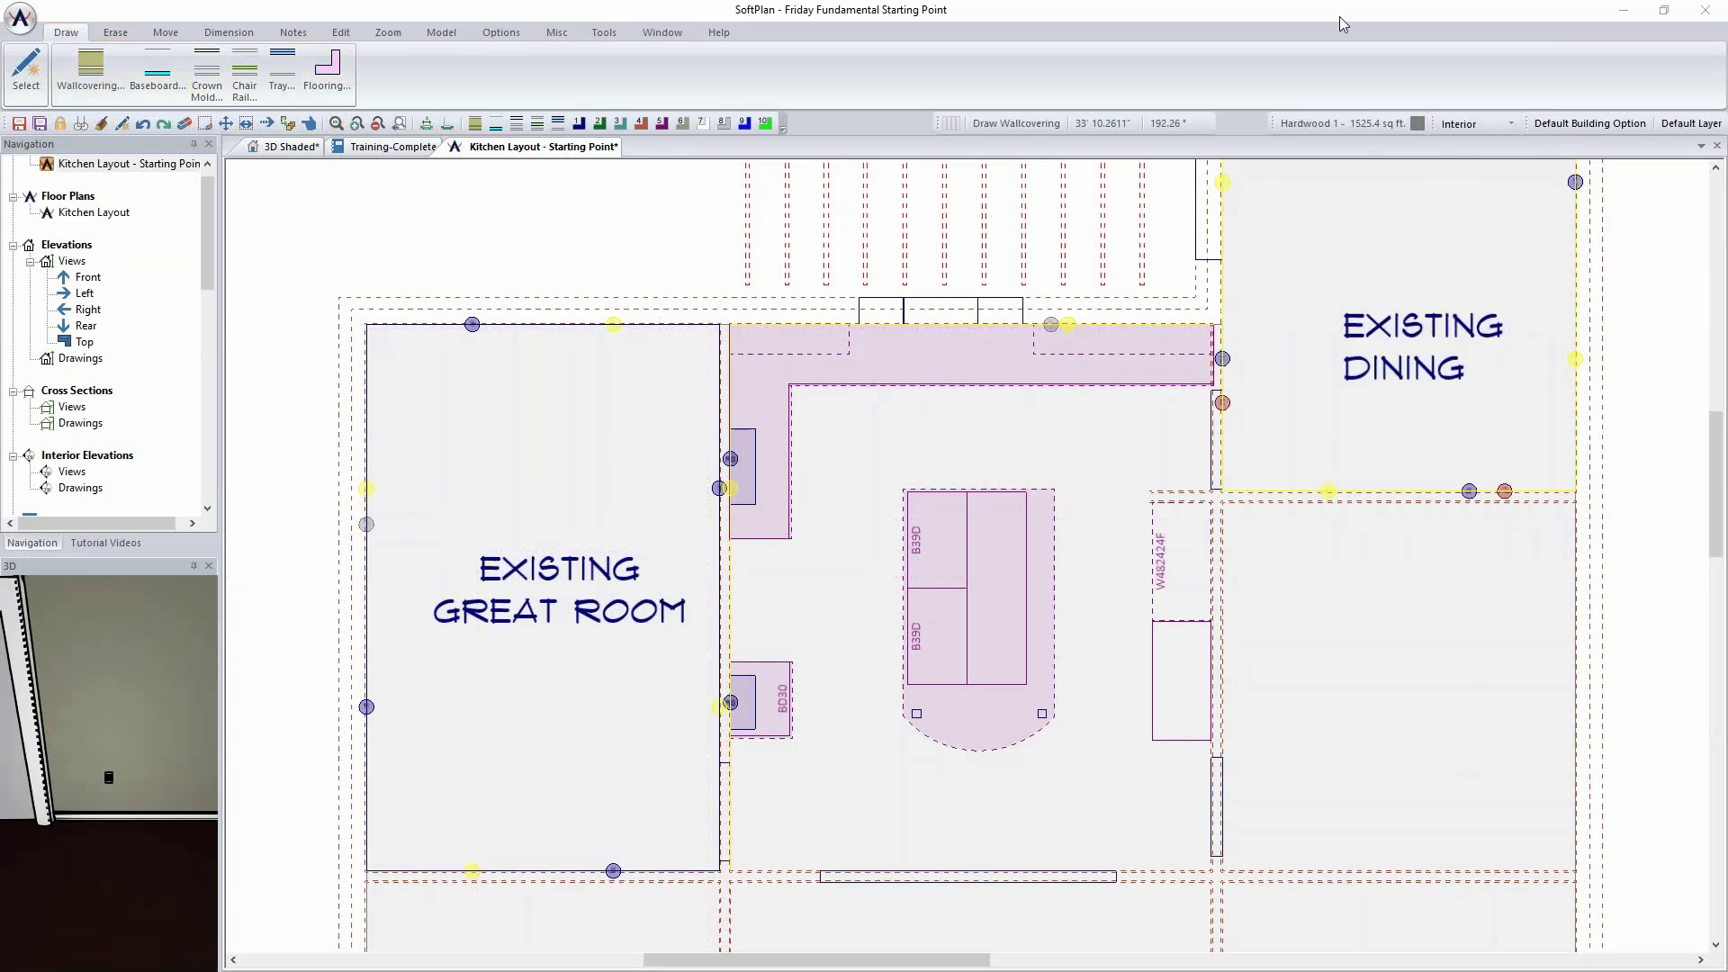
# Step: Put the floor plan in Drawing mode and place a SQUARE NICHE 24x30 opening in the wall behind the range
pyautogui.click(1476, 124)
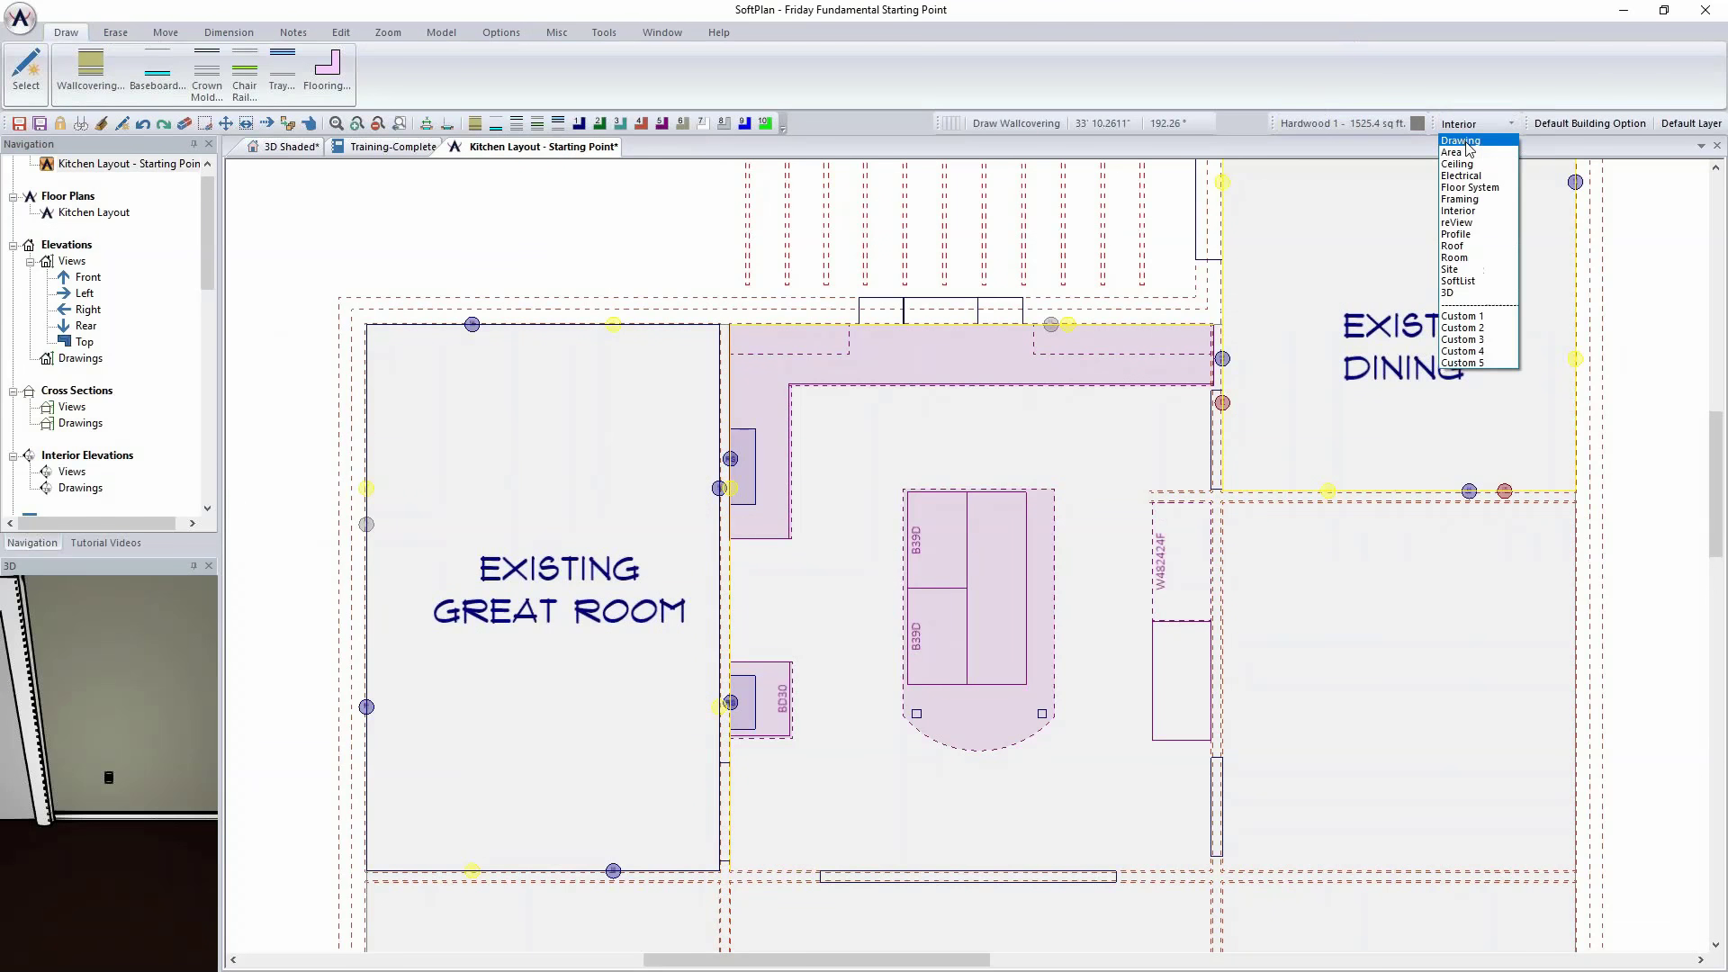
pyautogui.click(1462, 180)
pyautogui.click(157, 70)
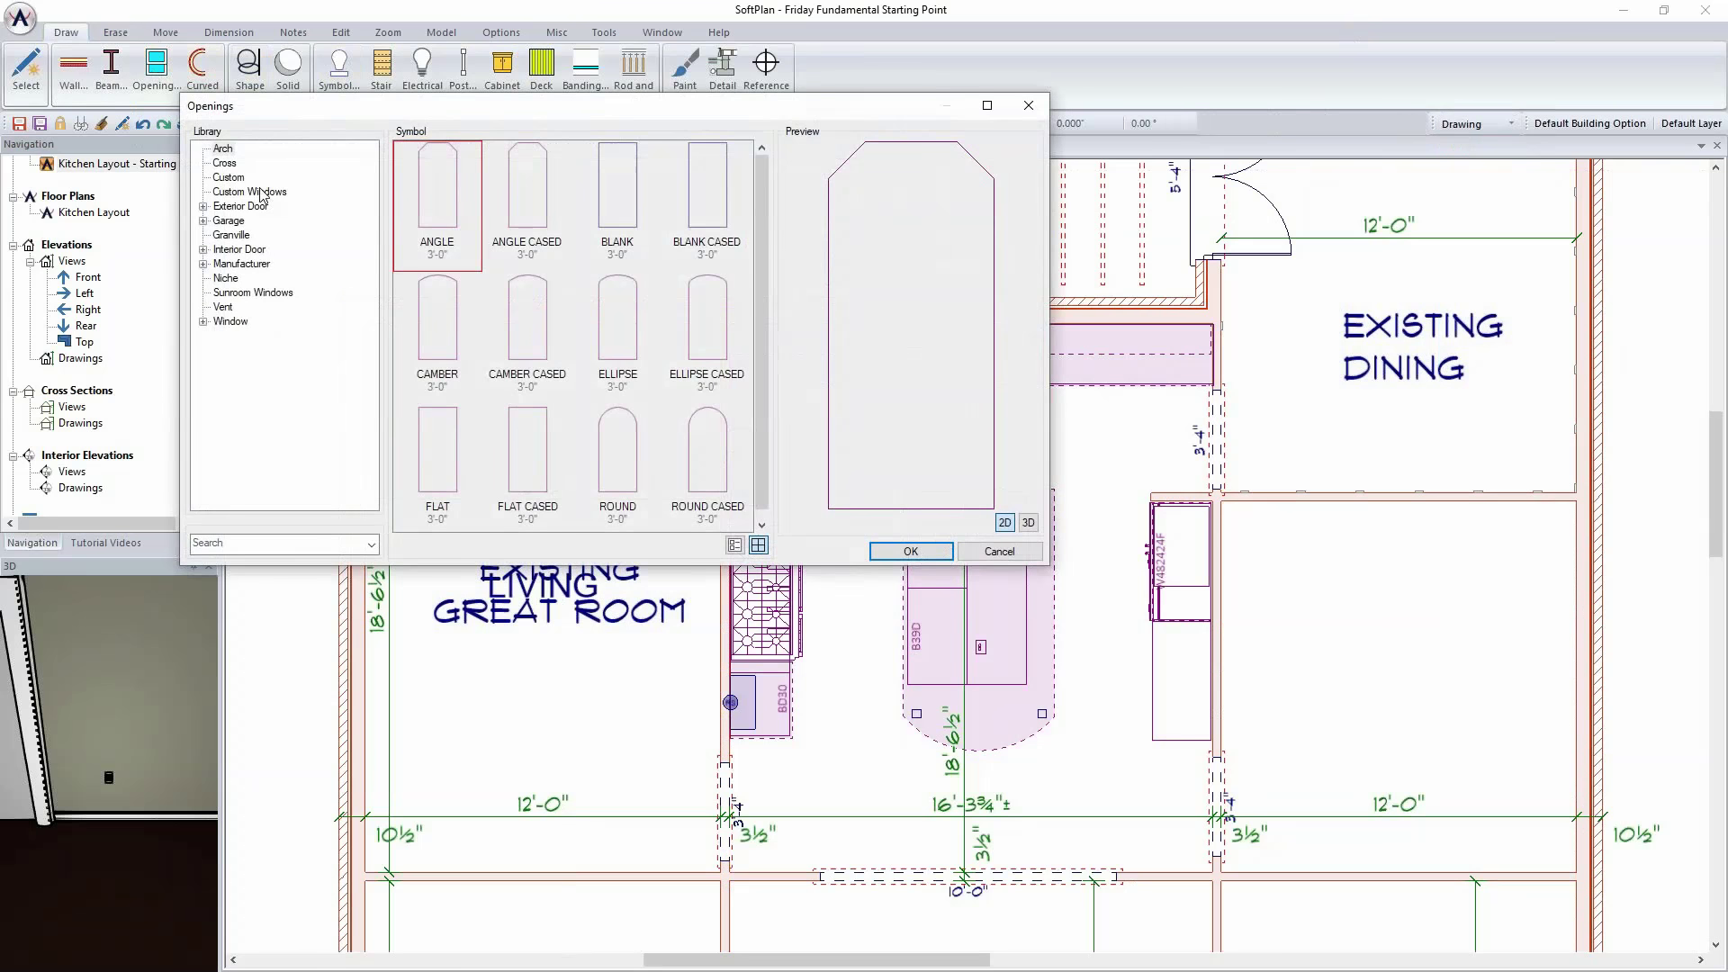
pyautogui.click(226, 278)
pyautogui.scroll(-3, 687, 343)
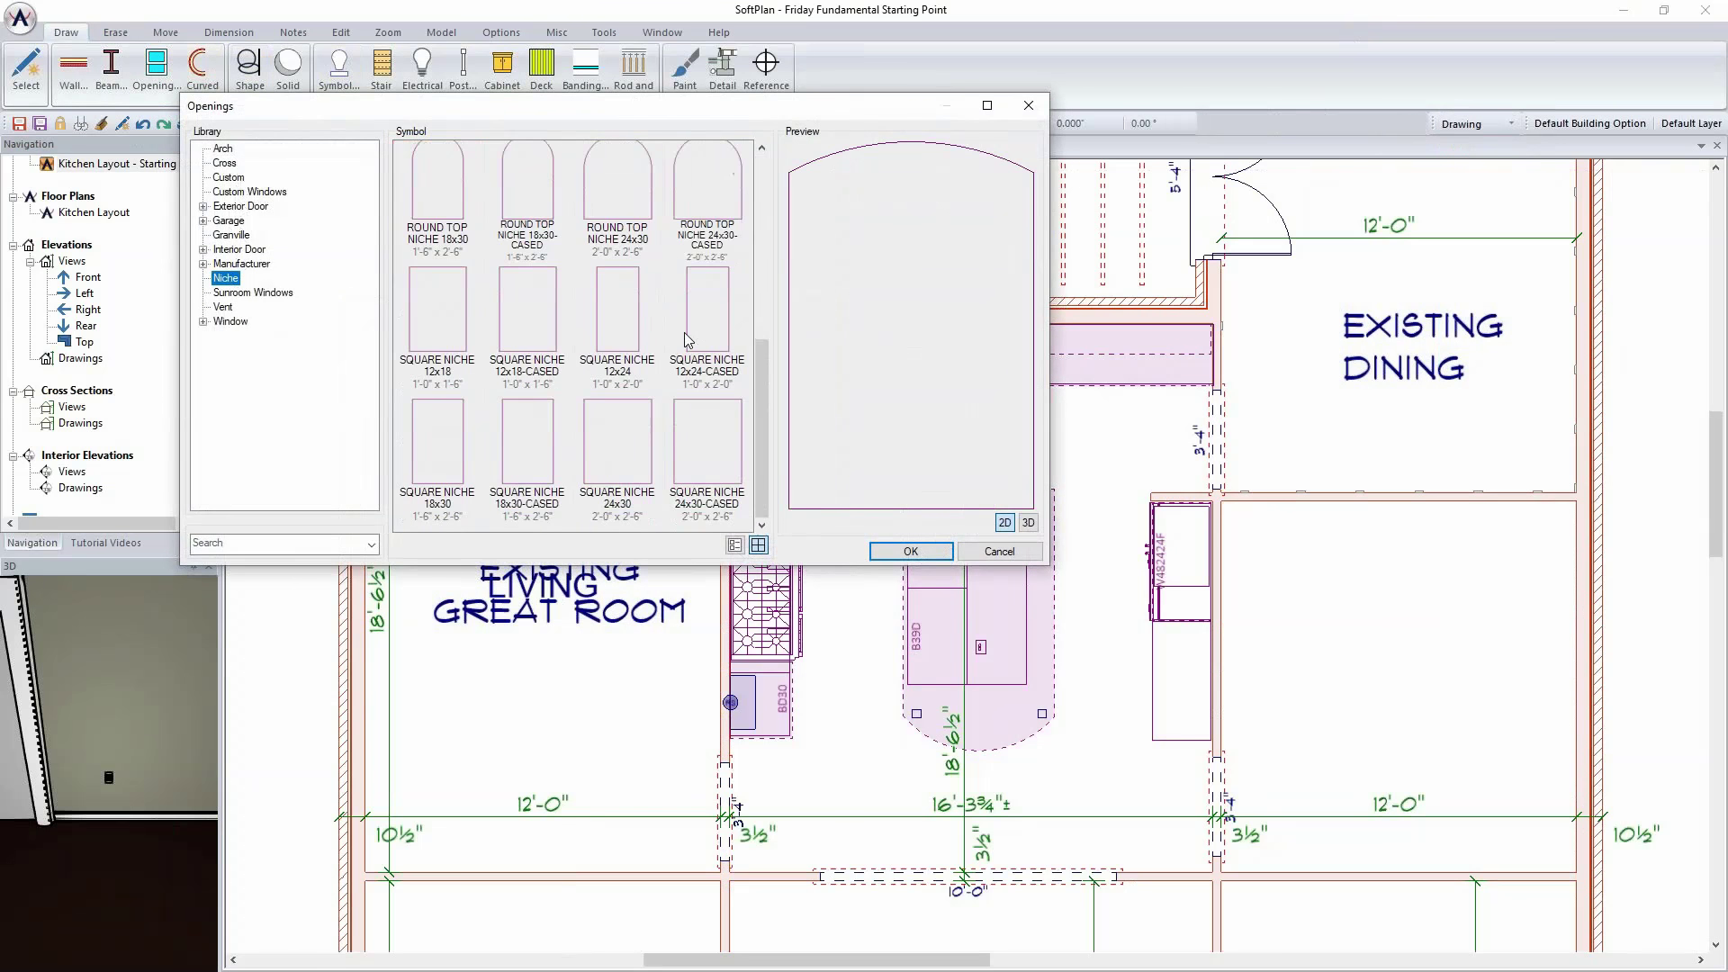
pyautogui.click(629, 428)
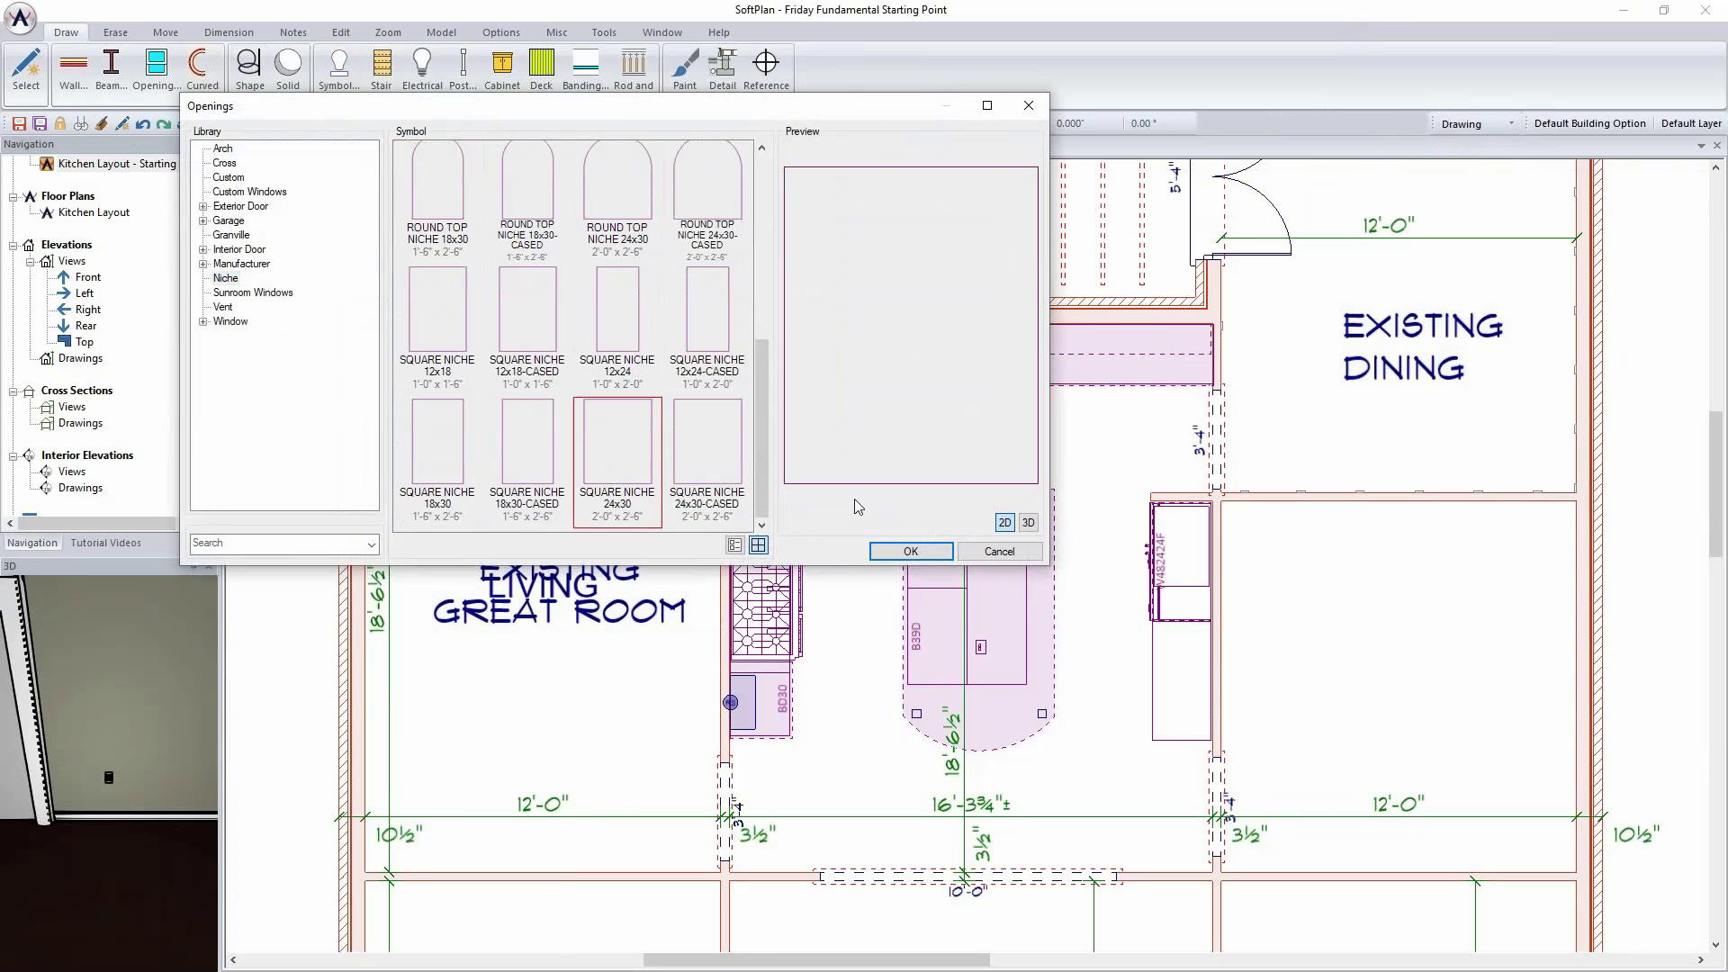
pyautogui.click(907, 551)
pyautogui.scroll(3, 720, 612)
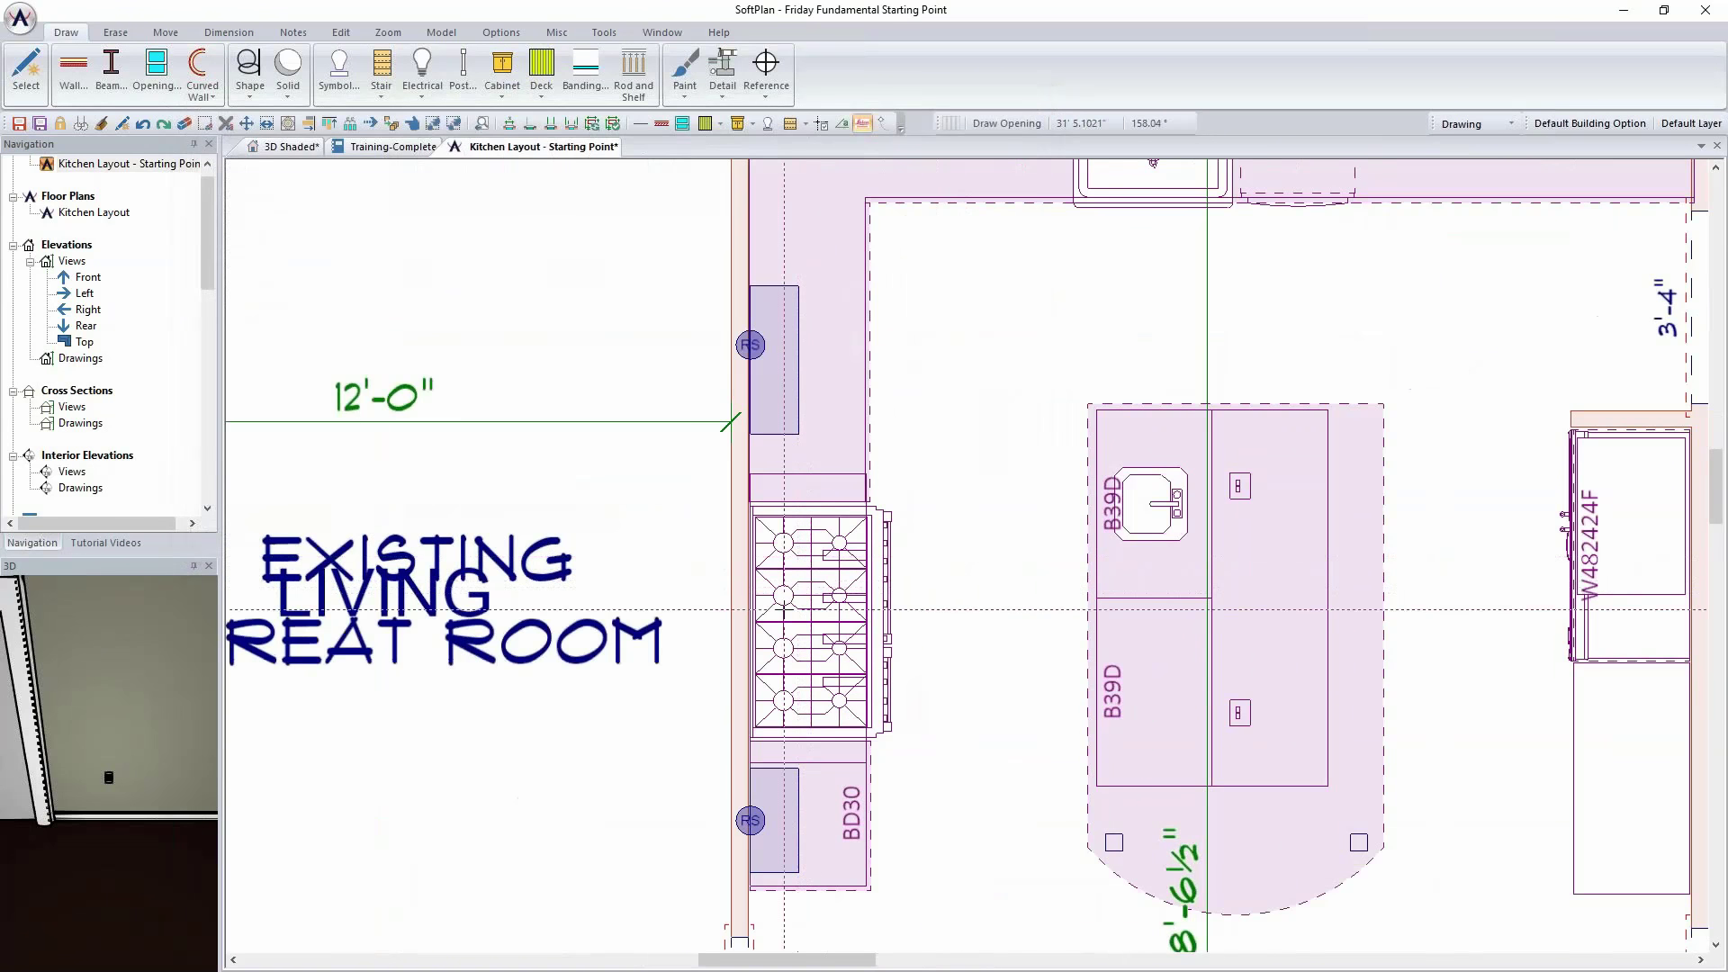
pyautogui.scroll(3, 976, 558)
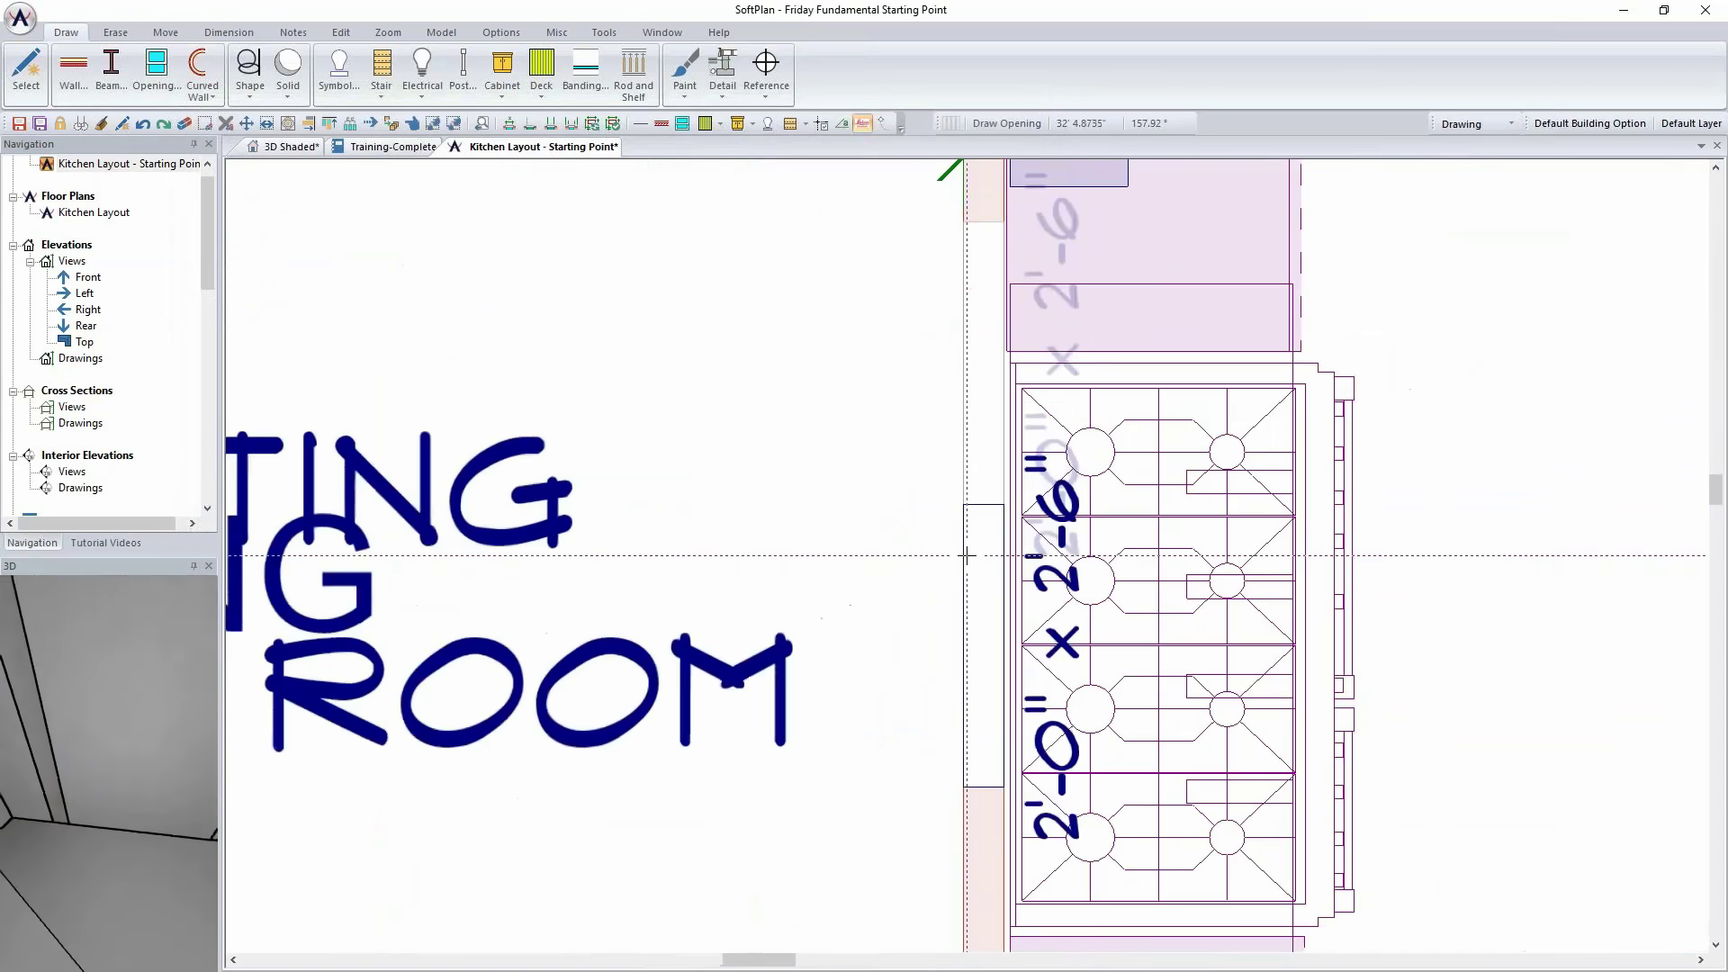
# Step: Edit the niche opening behind the range, turning off its product code and setting the width to 3' 6"
pyautogui.rightClick(976, 558)
pyautogui.click(1030, 596)
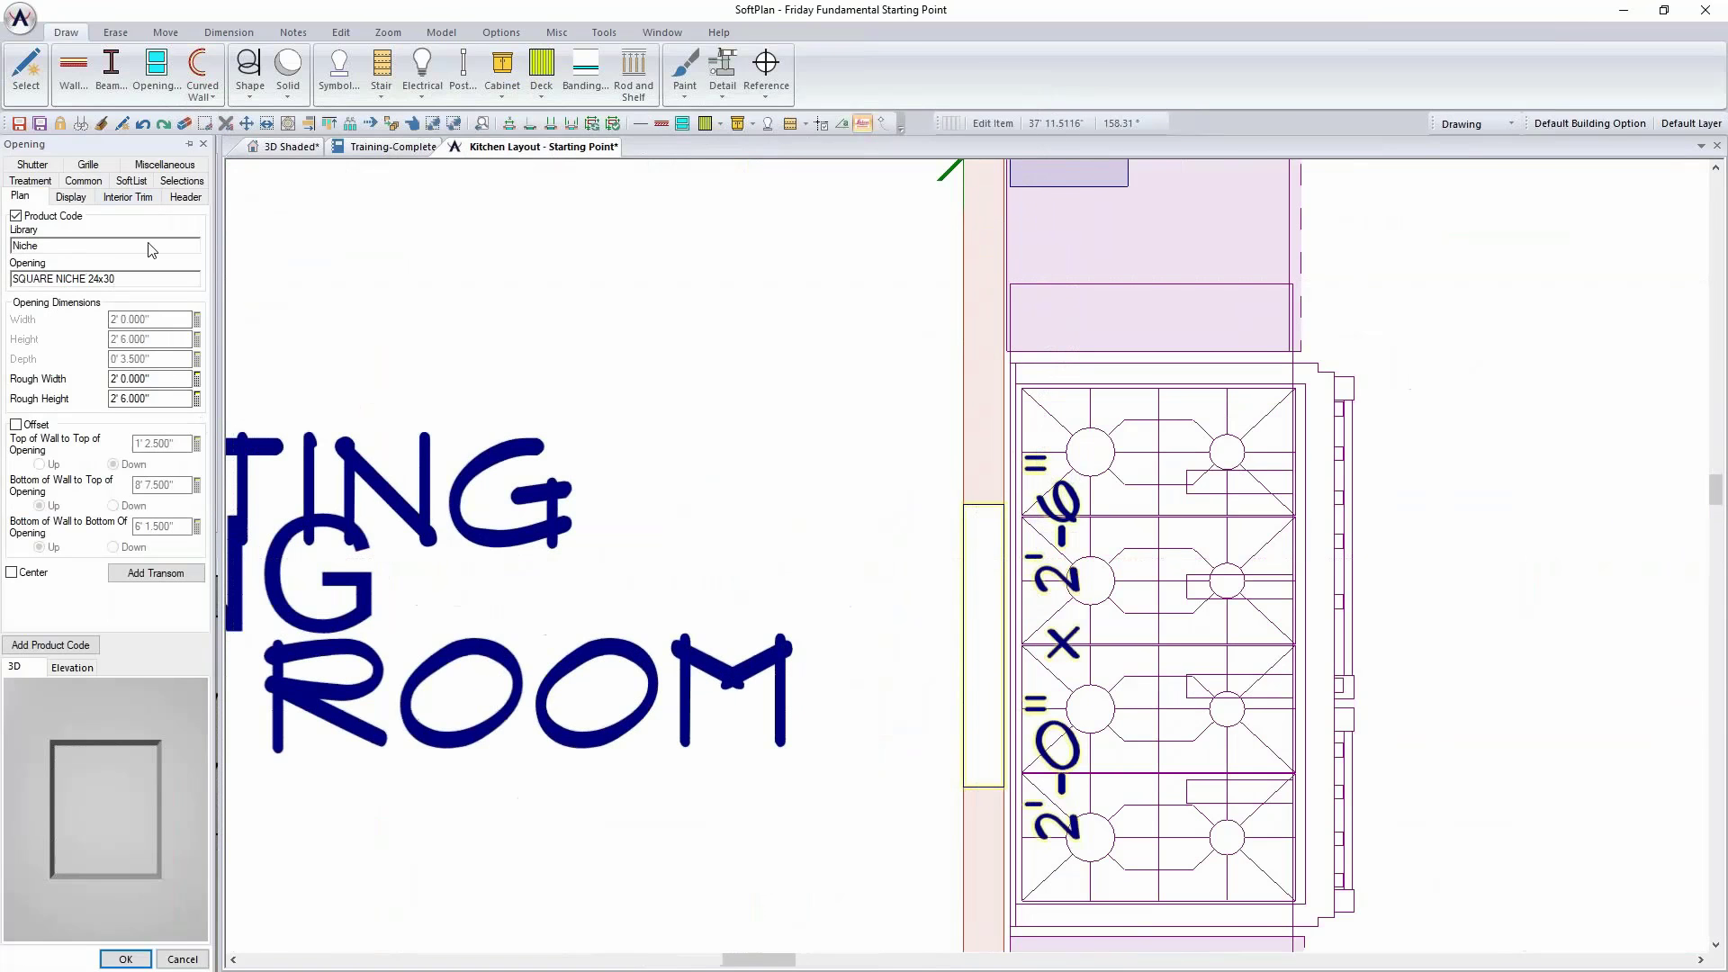
pyautogui.click(47, 216)
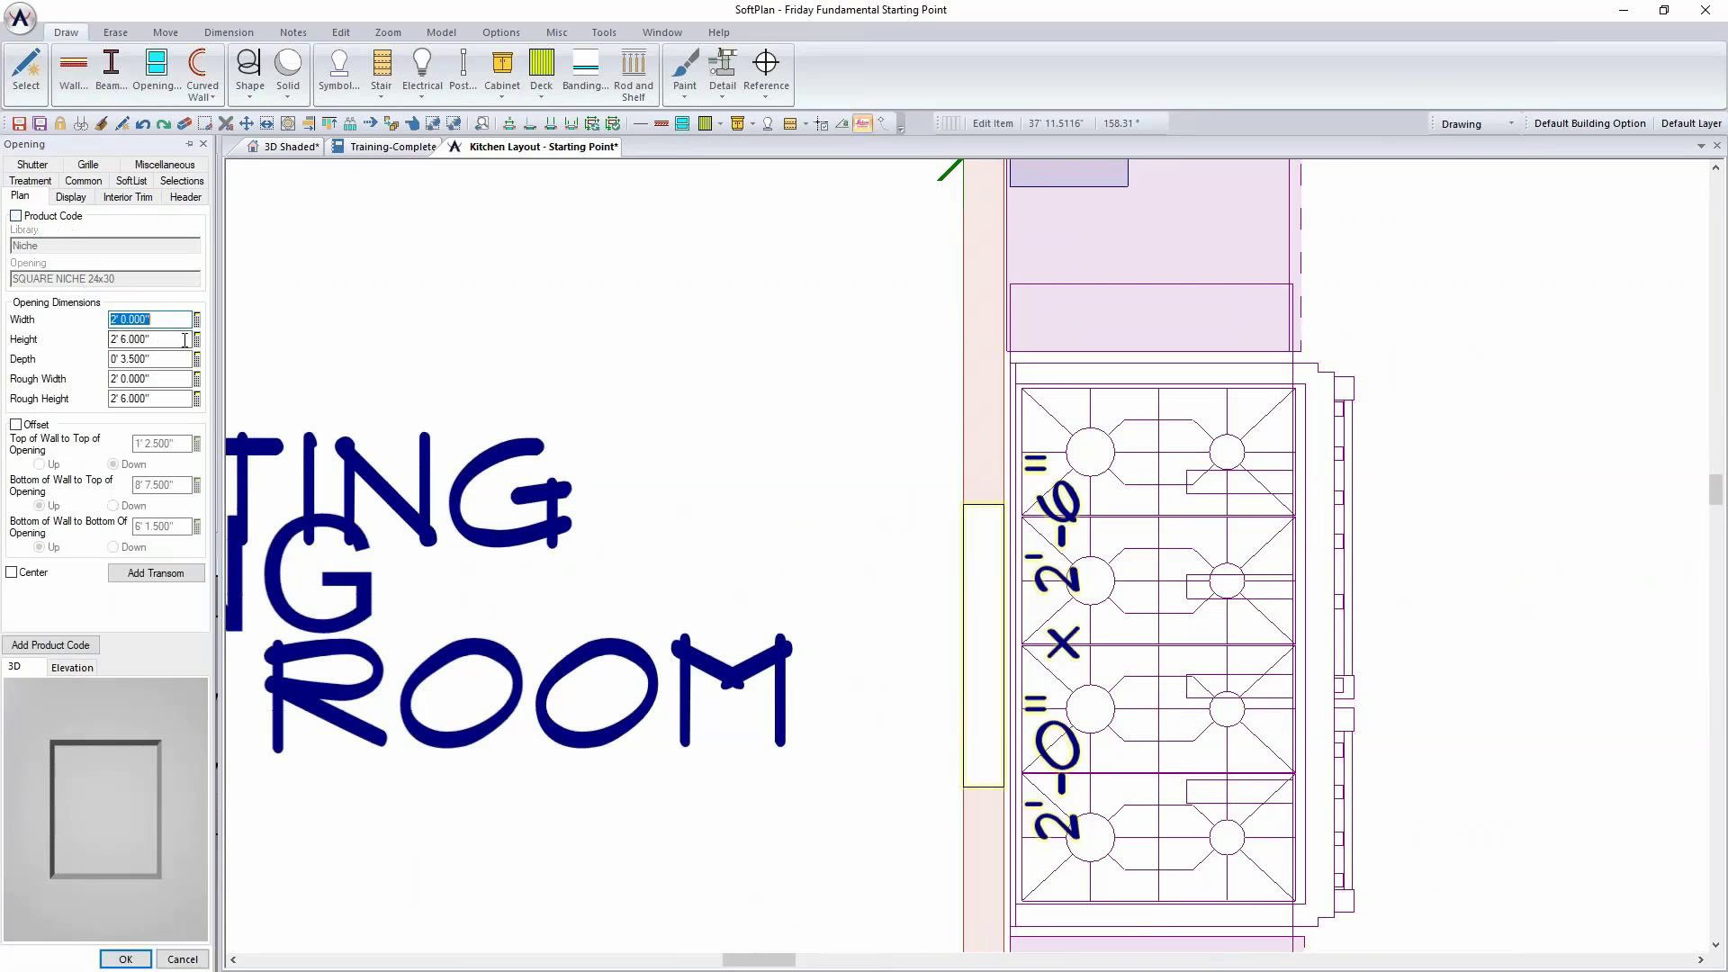
pyautogui.write('4')
pyautogui.press('Return')
pyautogui.click(169, 315)
pyautogui.write('3\'6"+')
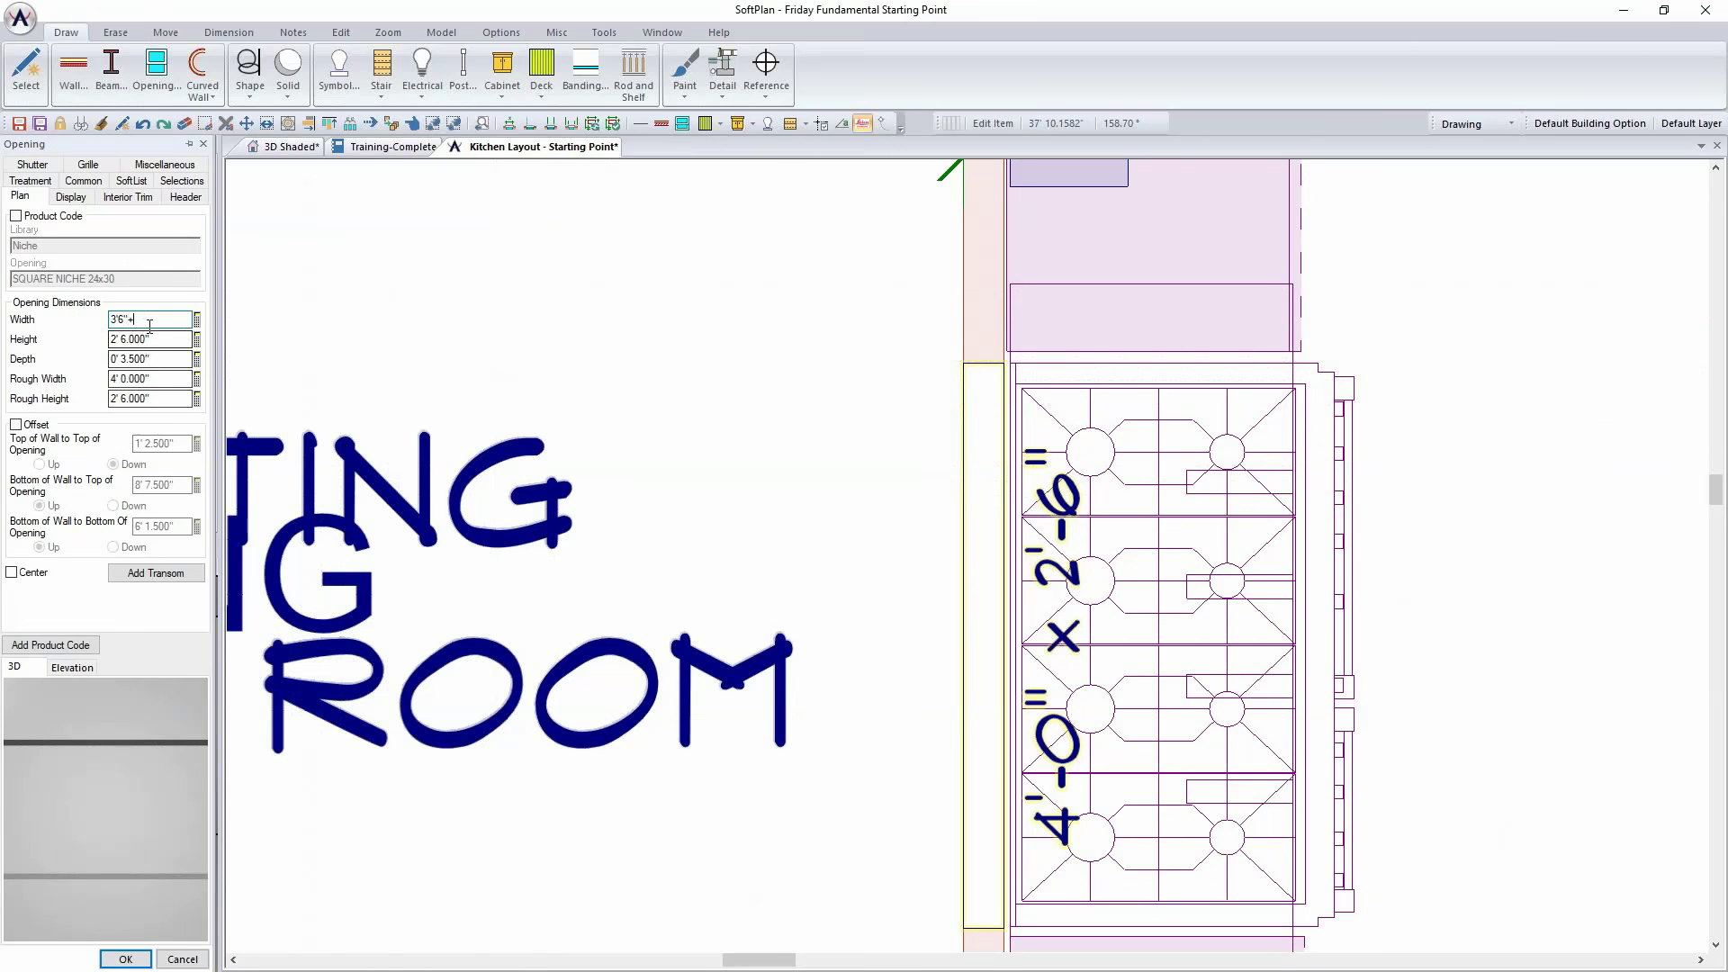
pyautogui.press('Tab')
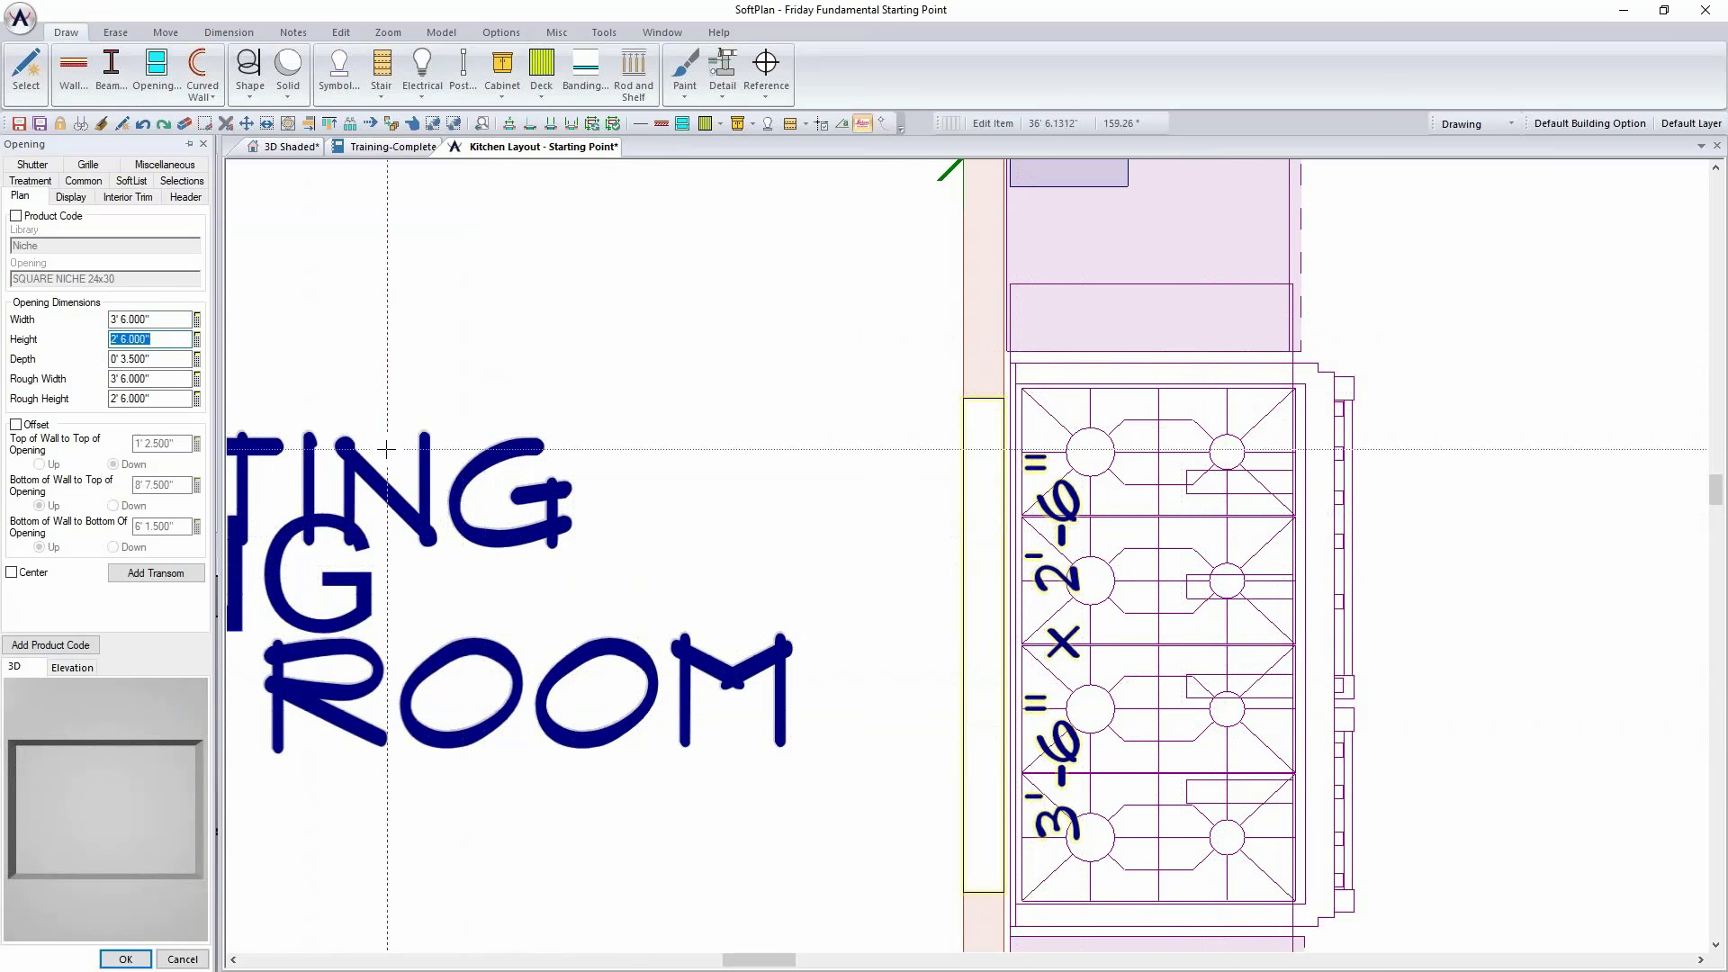
# Step: Enable the niche's offset and set the bottom of wall to bottom of opening distance to 5' up
pyautogui.click(34, 427)
pyautogui.press('Tab')
pyautogui.press('Tab')
pyautogui.press('Tab')
pyautogui.press('Tab')
pyautogui.press('Tab')
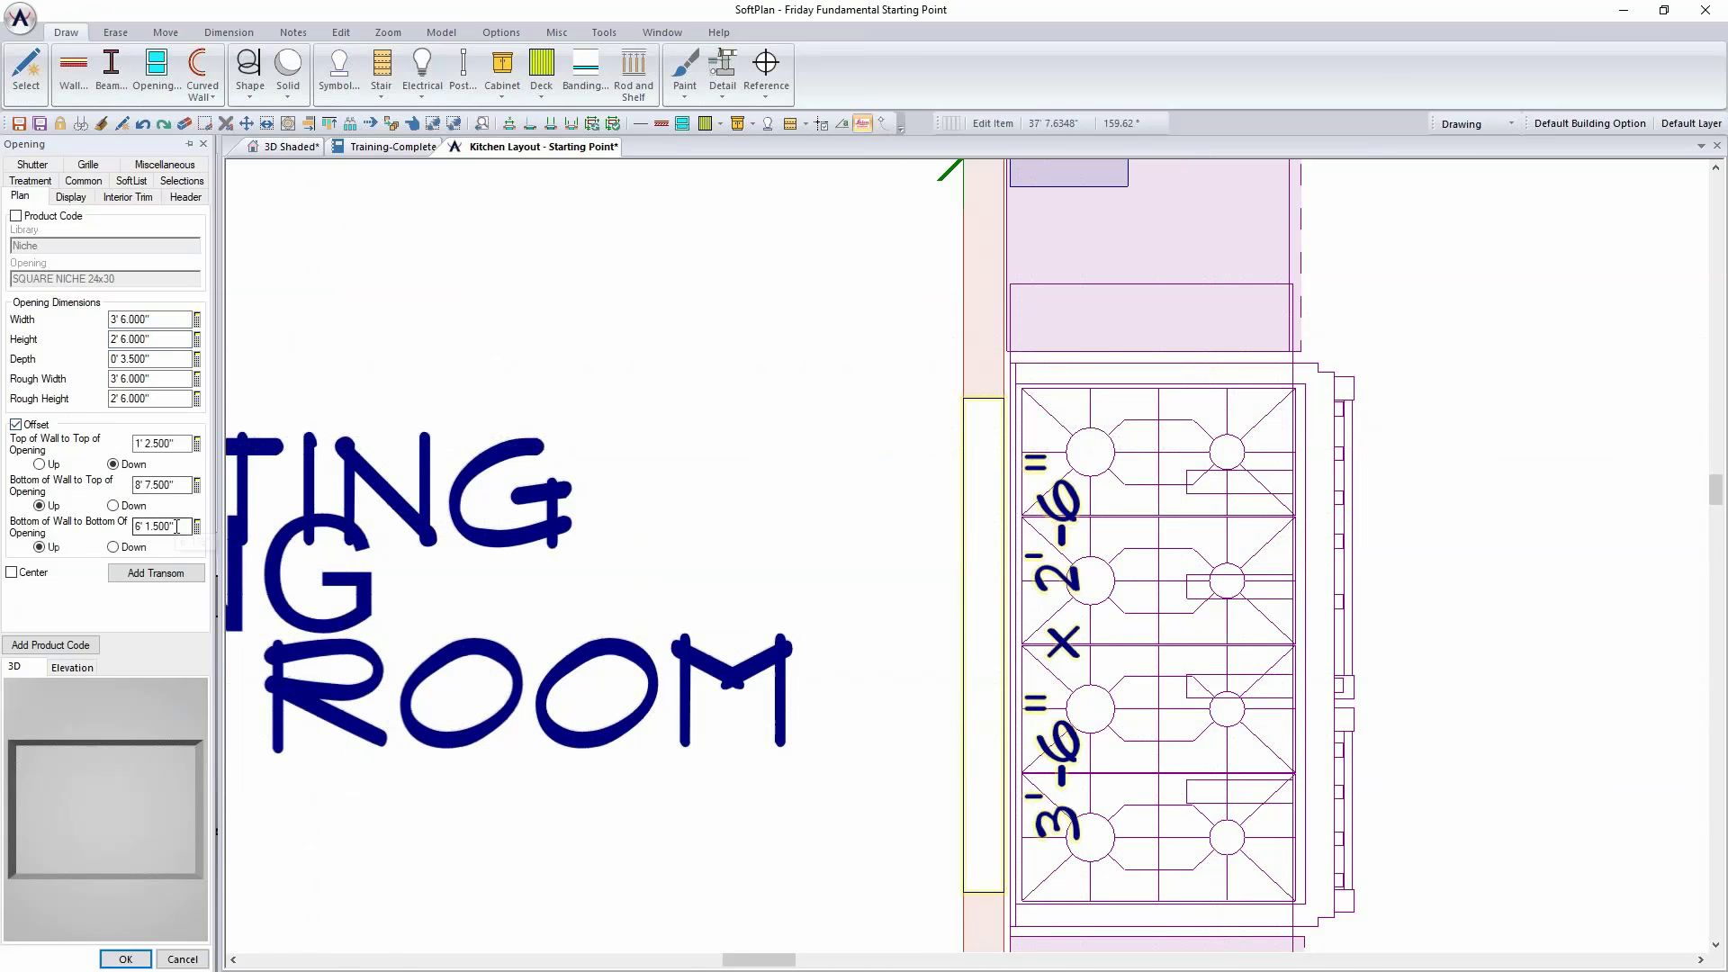
pyautogui.write('5')
pyautogui.press('Tab')
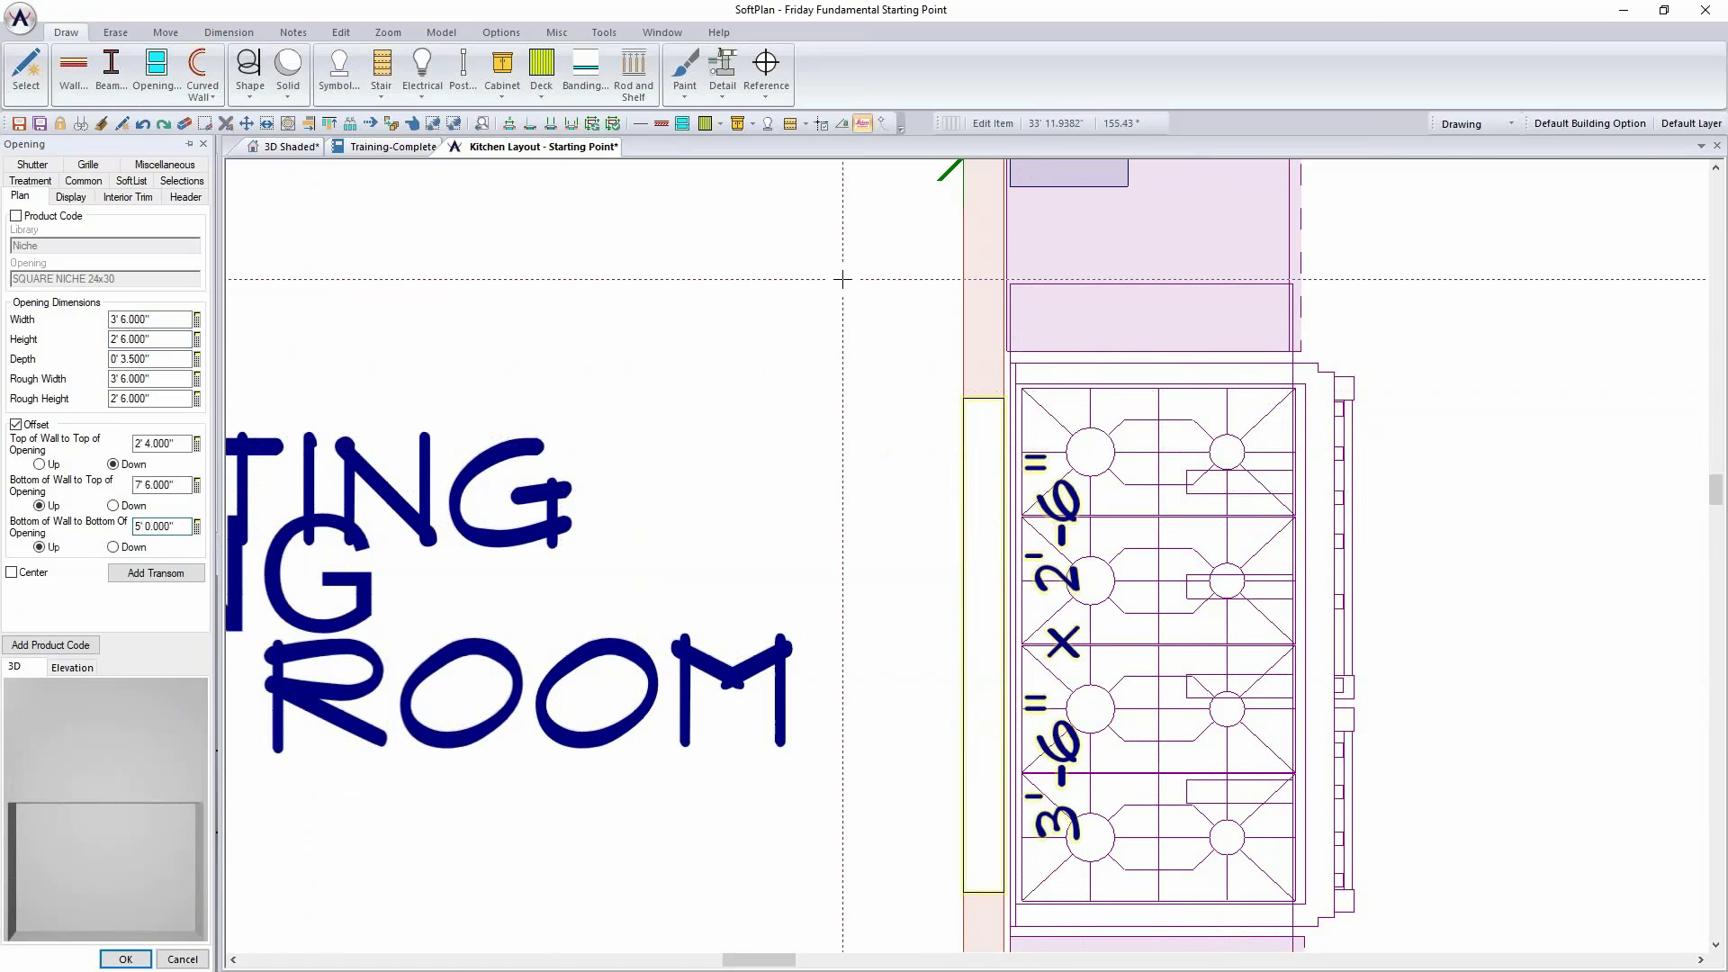
pyautogui.click(125, 958)
# Step: In the 3D Shaded view, edit the niche and lower its bottom of wall to bottom of opening offset to 3' 6"
pyautogui.click(286, 147)
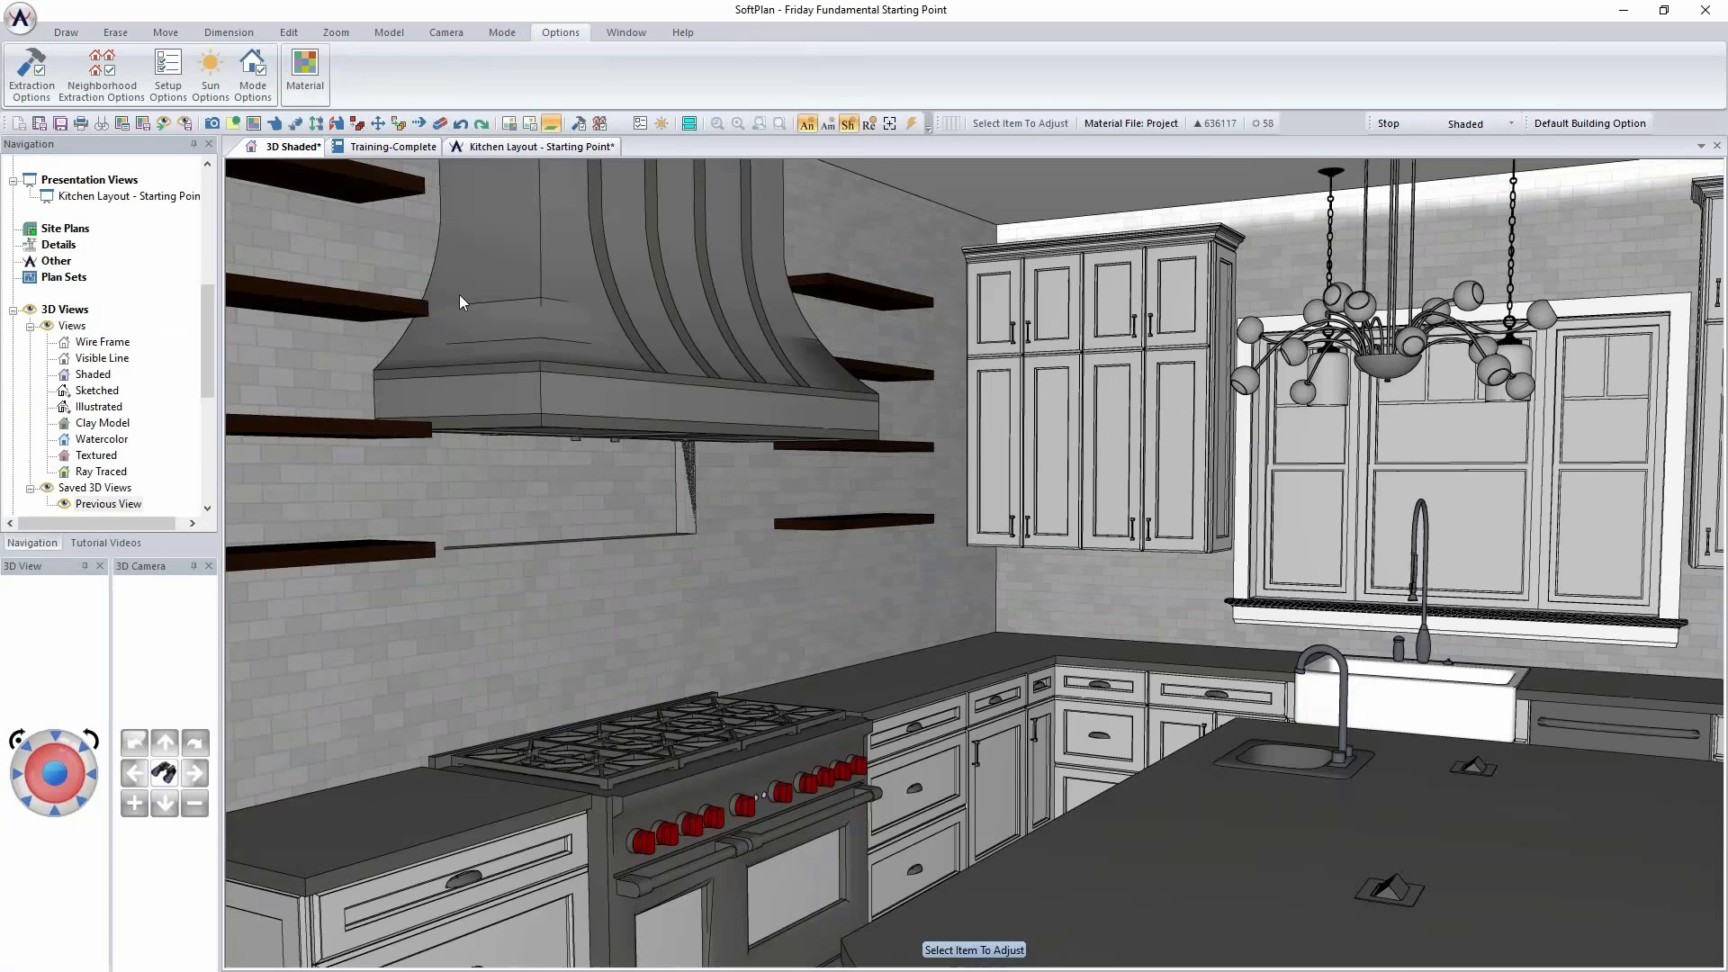
pyautogui.rightClick(689, 496)
pyautogui.click(725, 530)
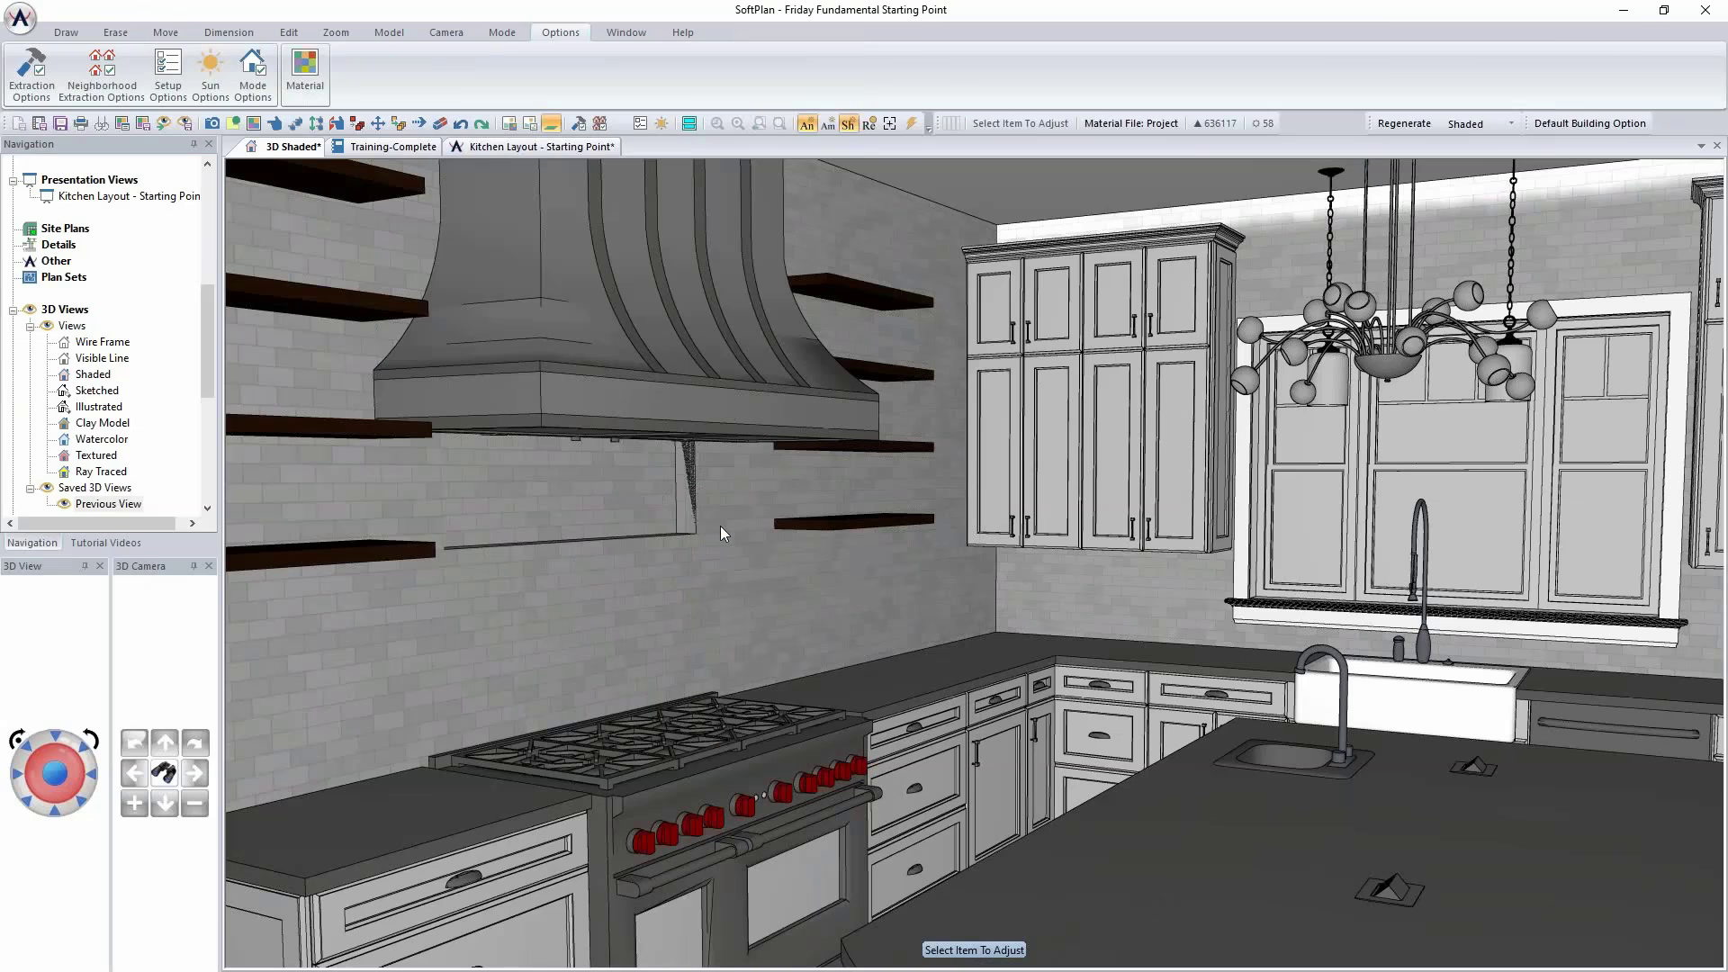
pyautogui.press('Tab')
pyautogui.press('Tab')
pyautogui.press('Tab')
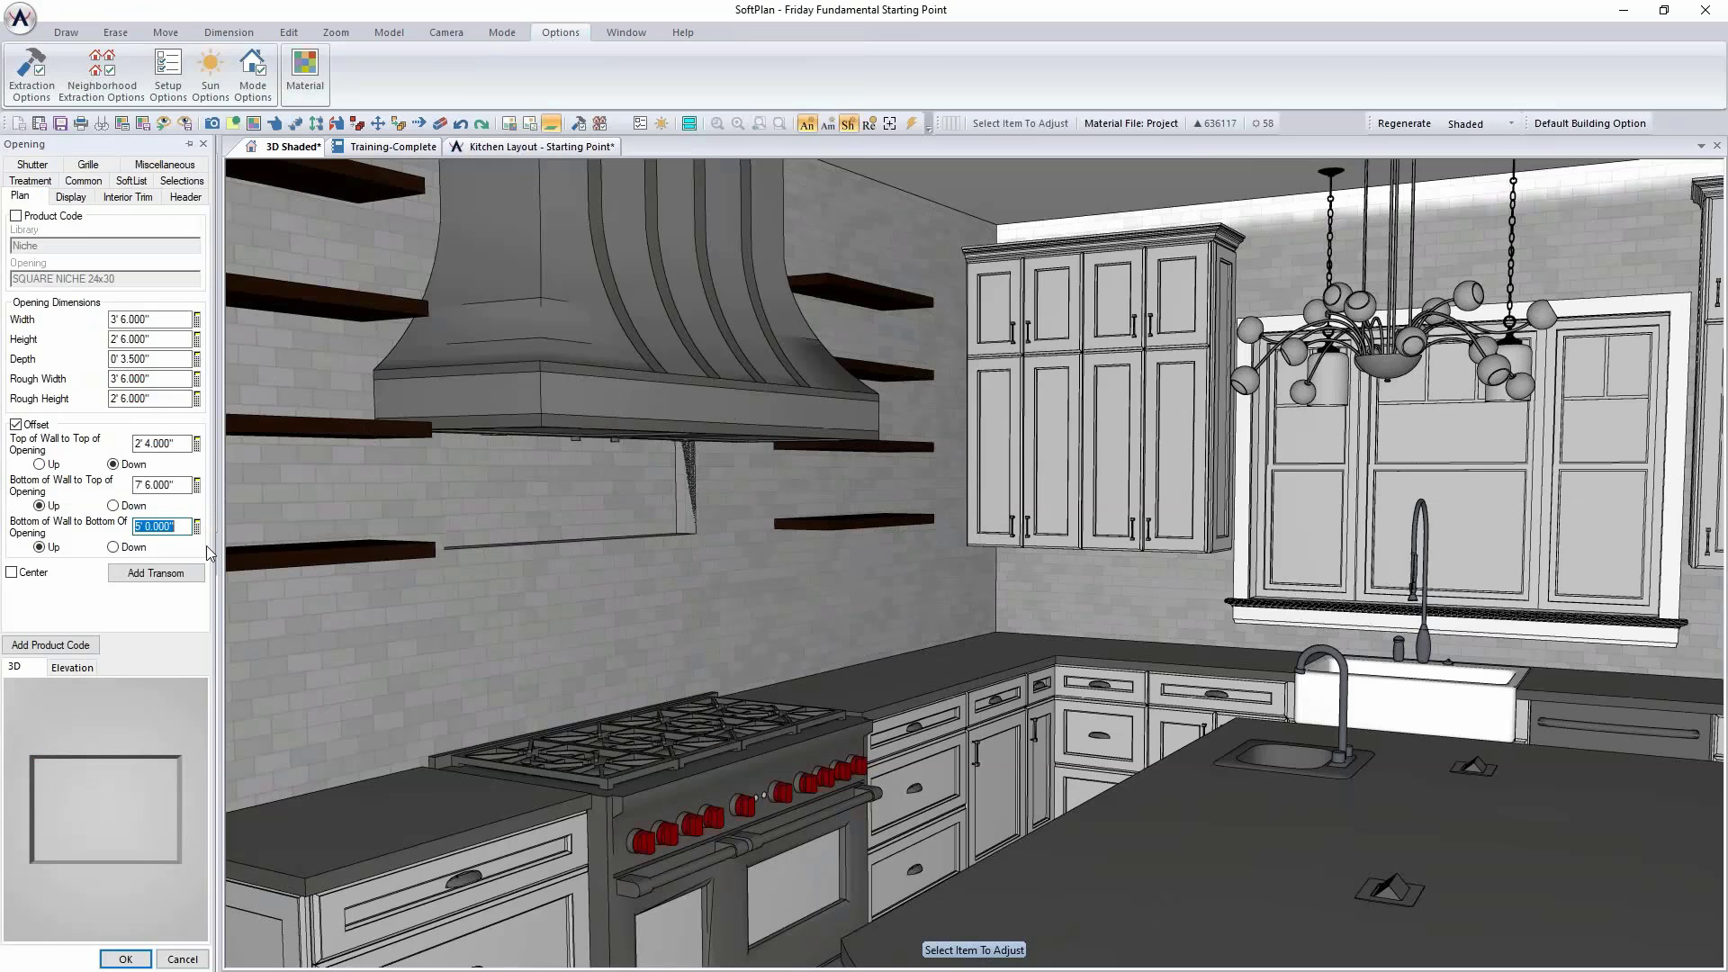
pyautogui.write("4'")
pyautogui.press('Tab')
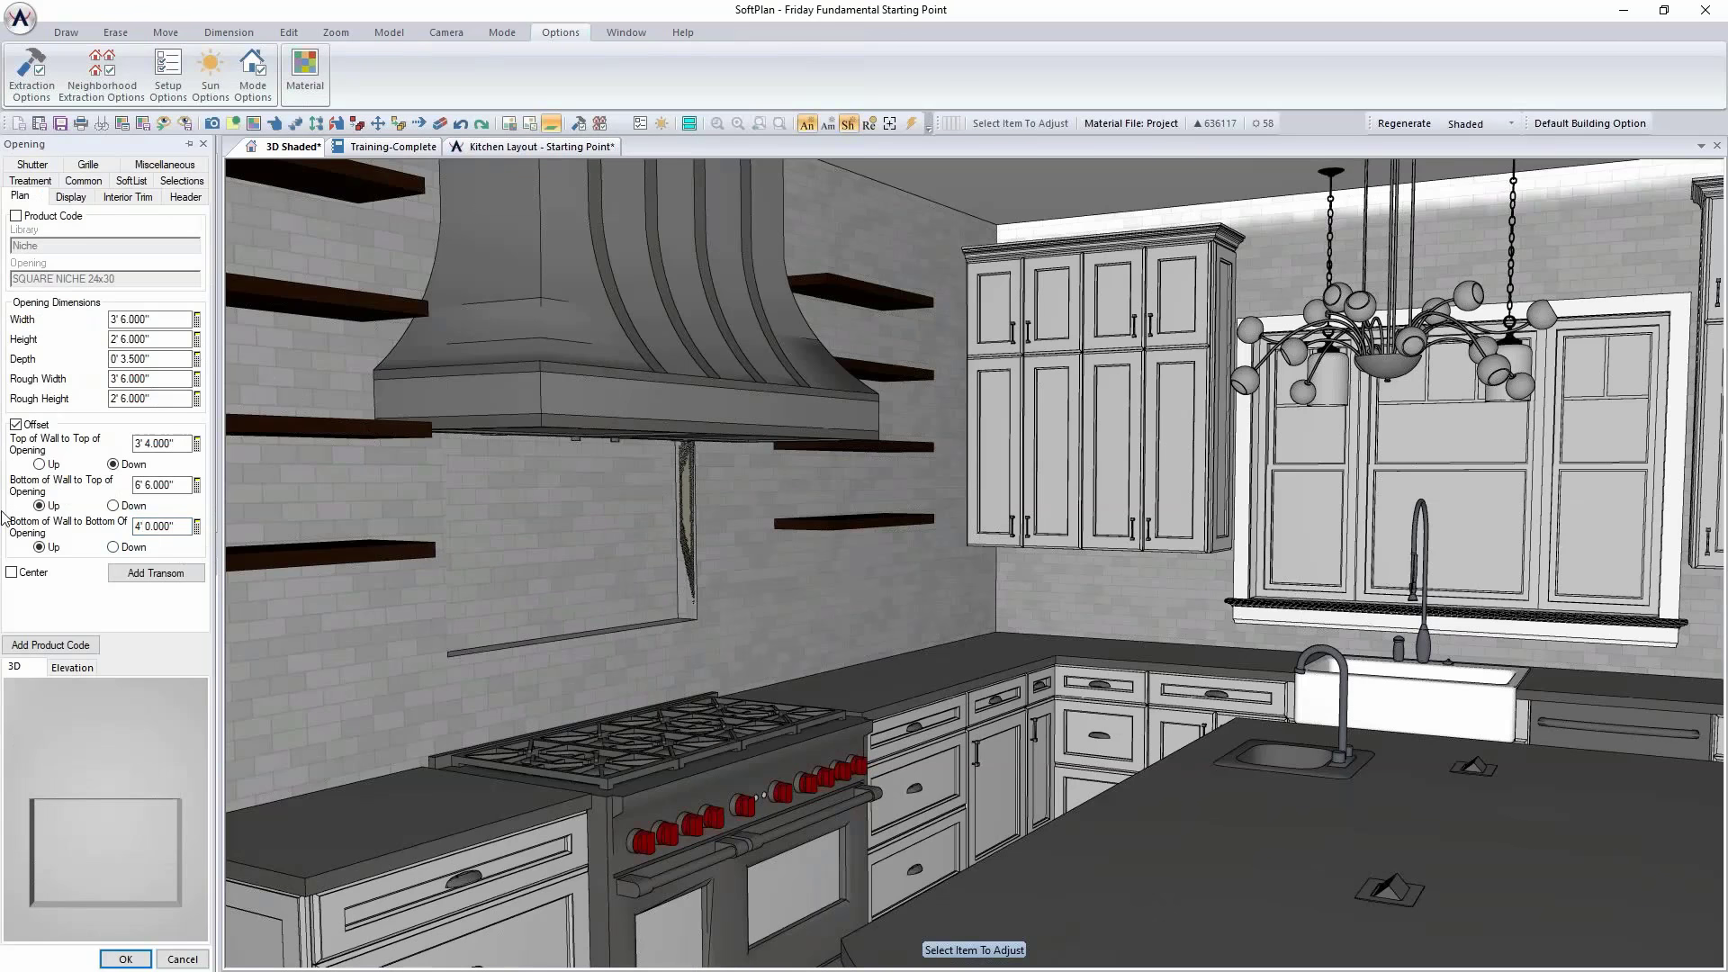
pyautogui.click(189, 527)
pyautogui.write("3'6")
pyautogui.press('Tab')
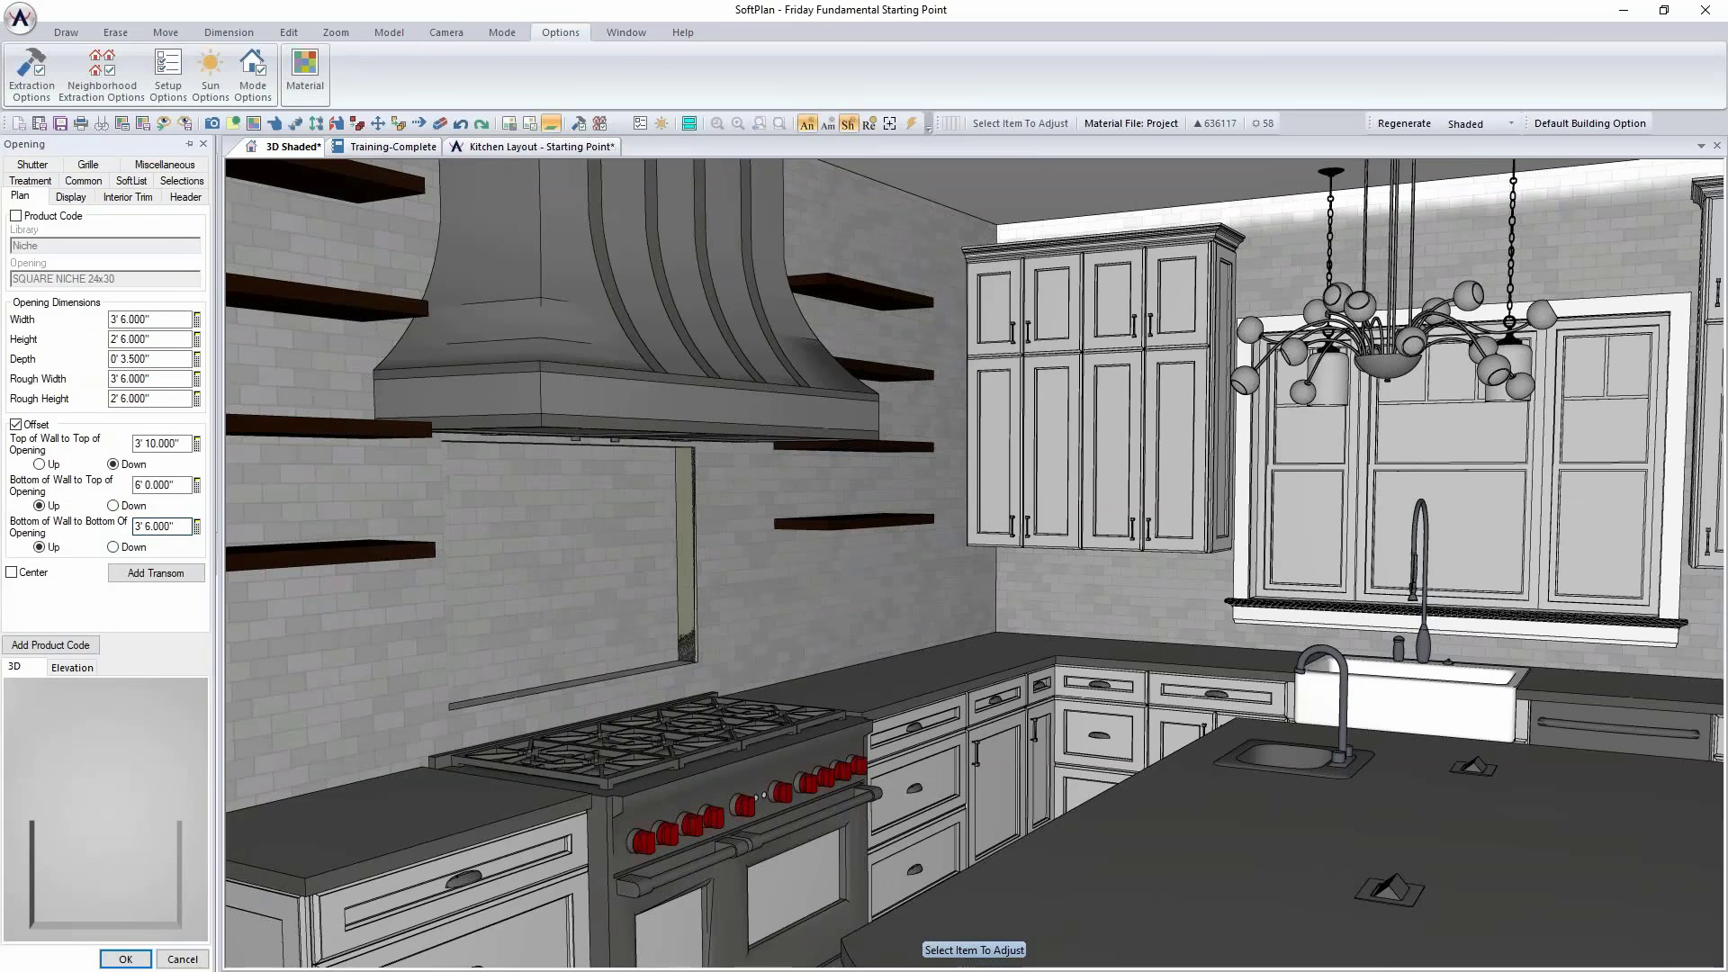
# Step: Set the niche's height to 2' and its bottom of wall to bottom of opening offset to 3' 6"
pyautogui.click(149, 340)
pyautogui.write('2')
pyautogui.press('Tab')
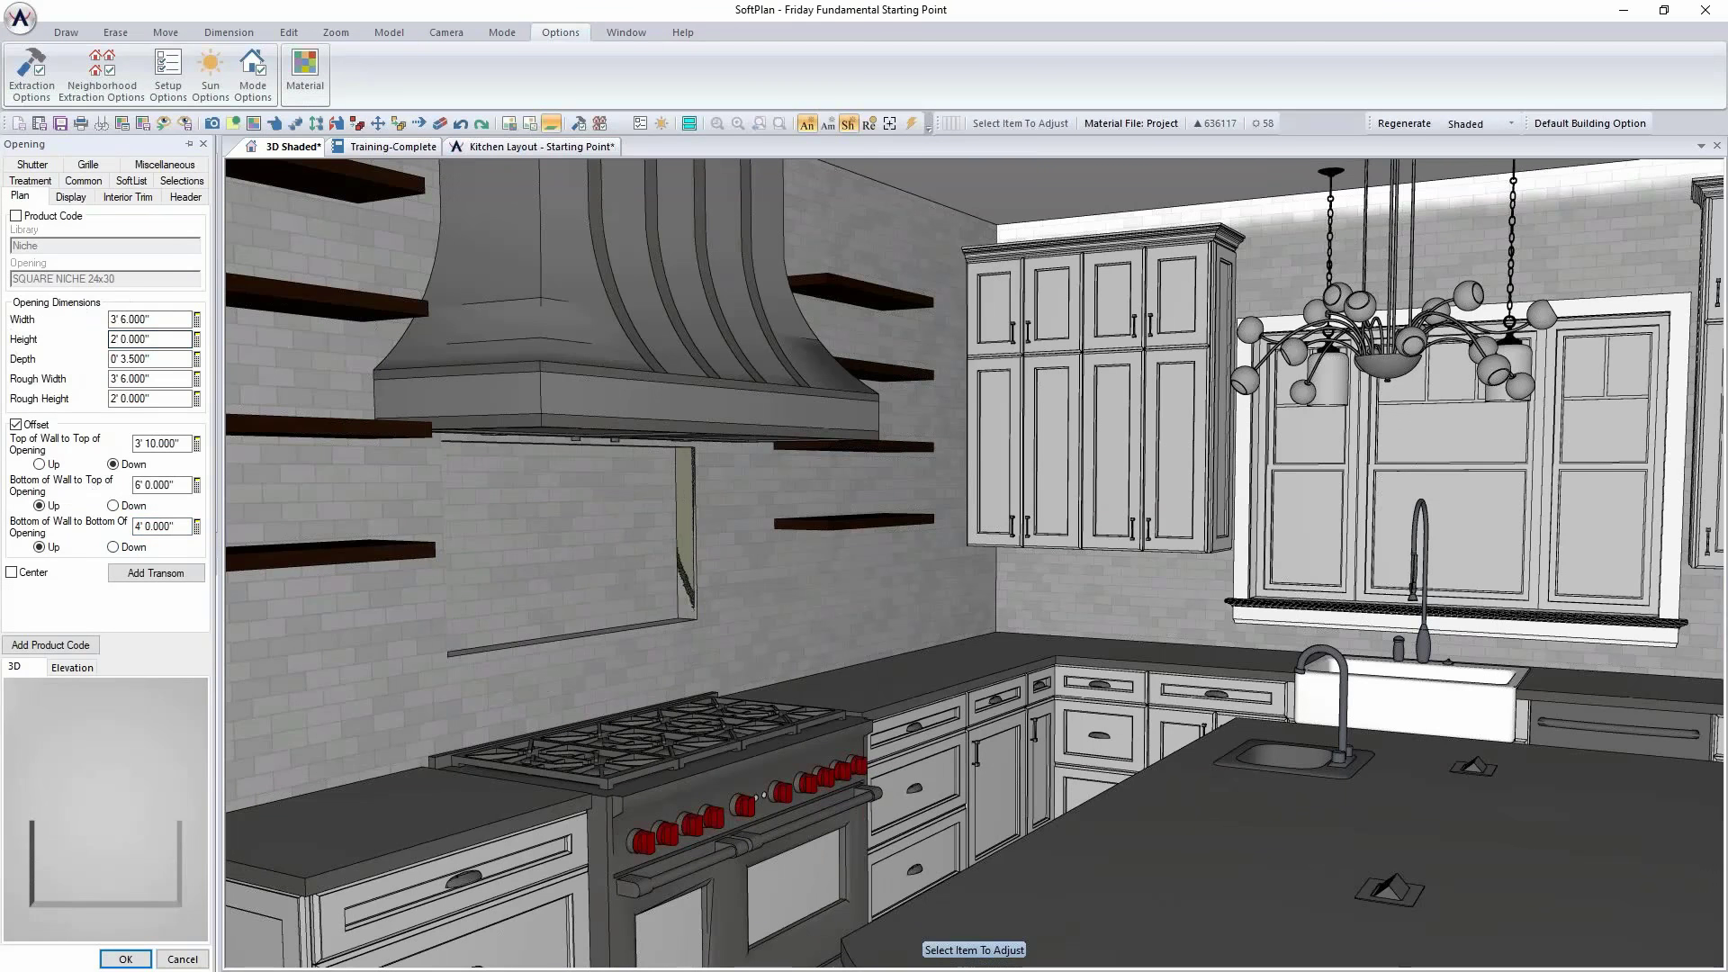
pyautogui.click(186, 527)
pyautogui.write("3'6")
pyautogui.press('Tab')
pyautogui.click(126, 959)
# Step: Examine the niche's position between the range and the hood from several angles in the 3D view
pyautogui.press('Left')
pyautogui.press('Left')
pyautogui.press('Left')
pyautogui.press('Left')
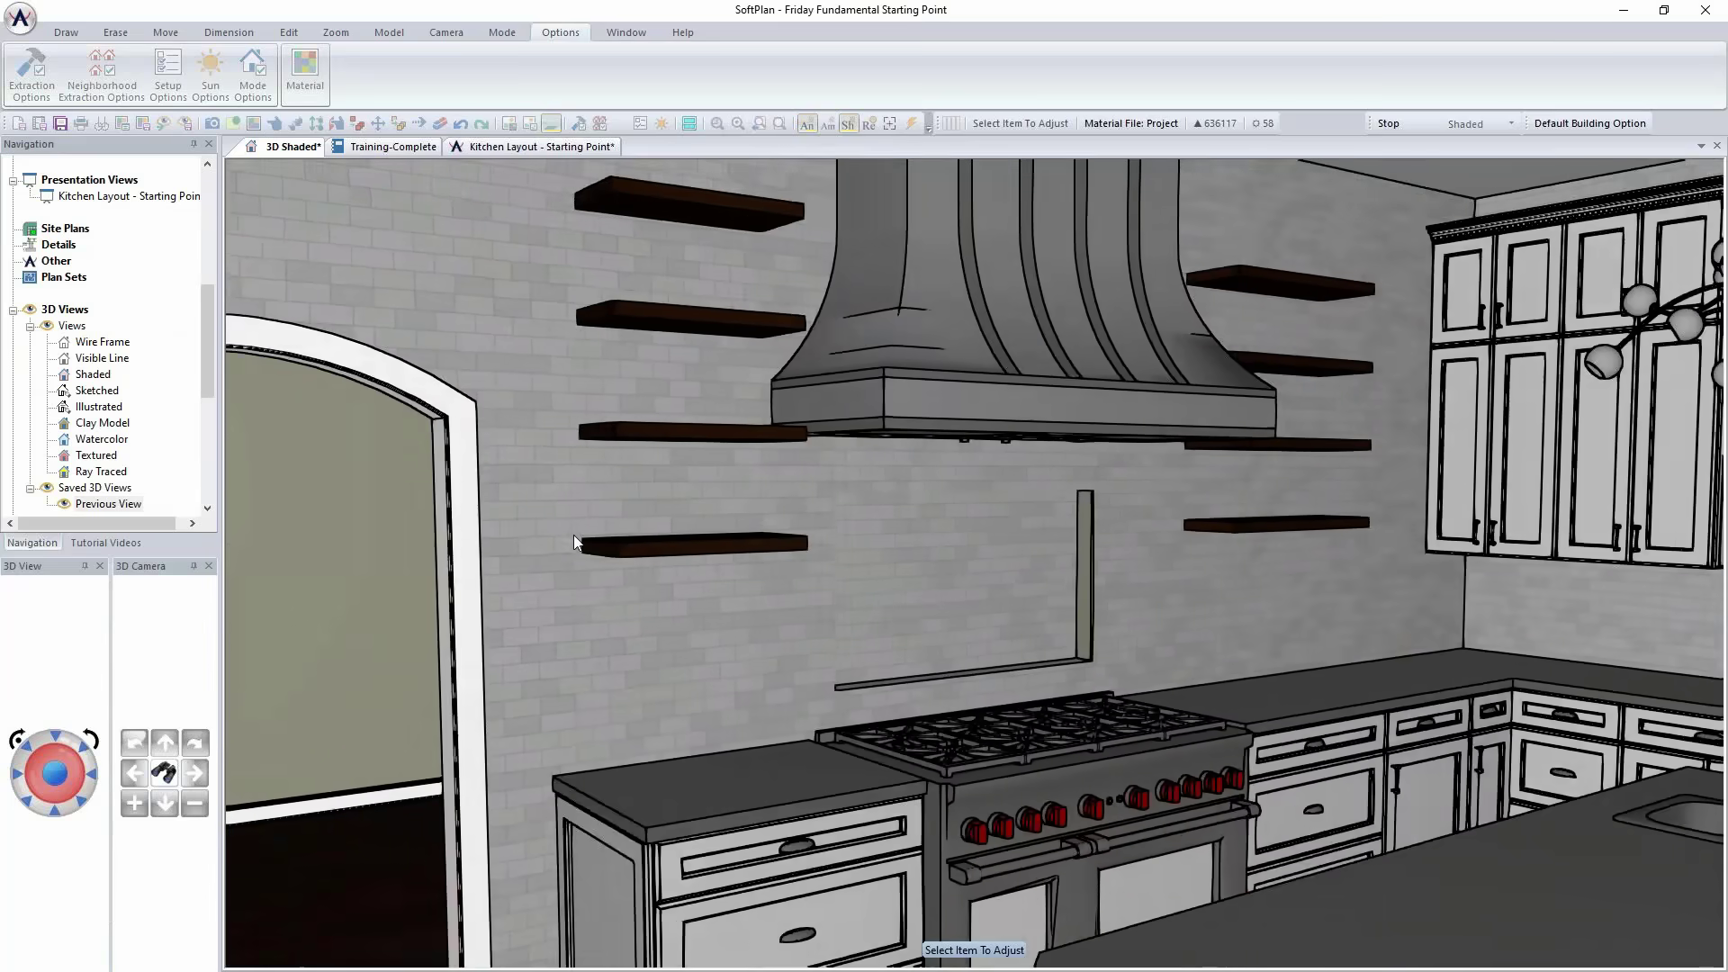
pyautogui.press('Right')
pyautogui.press('Up')
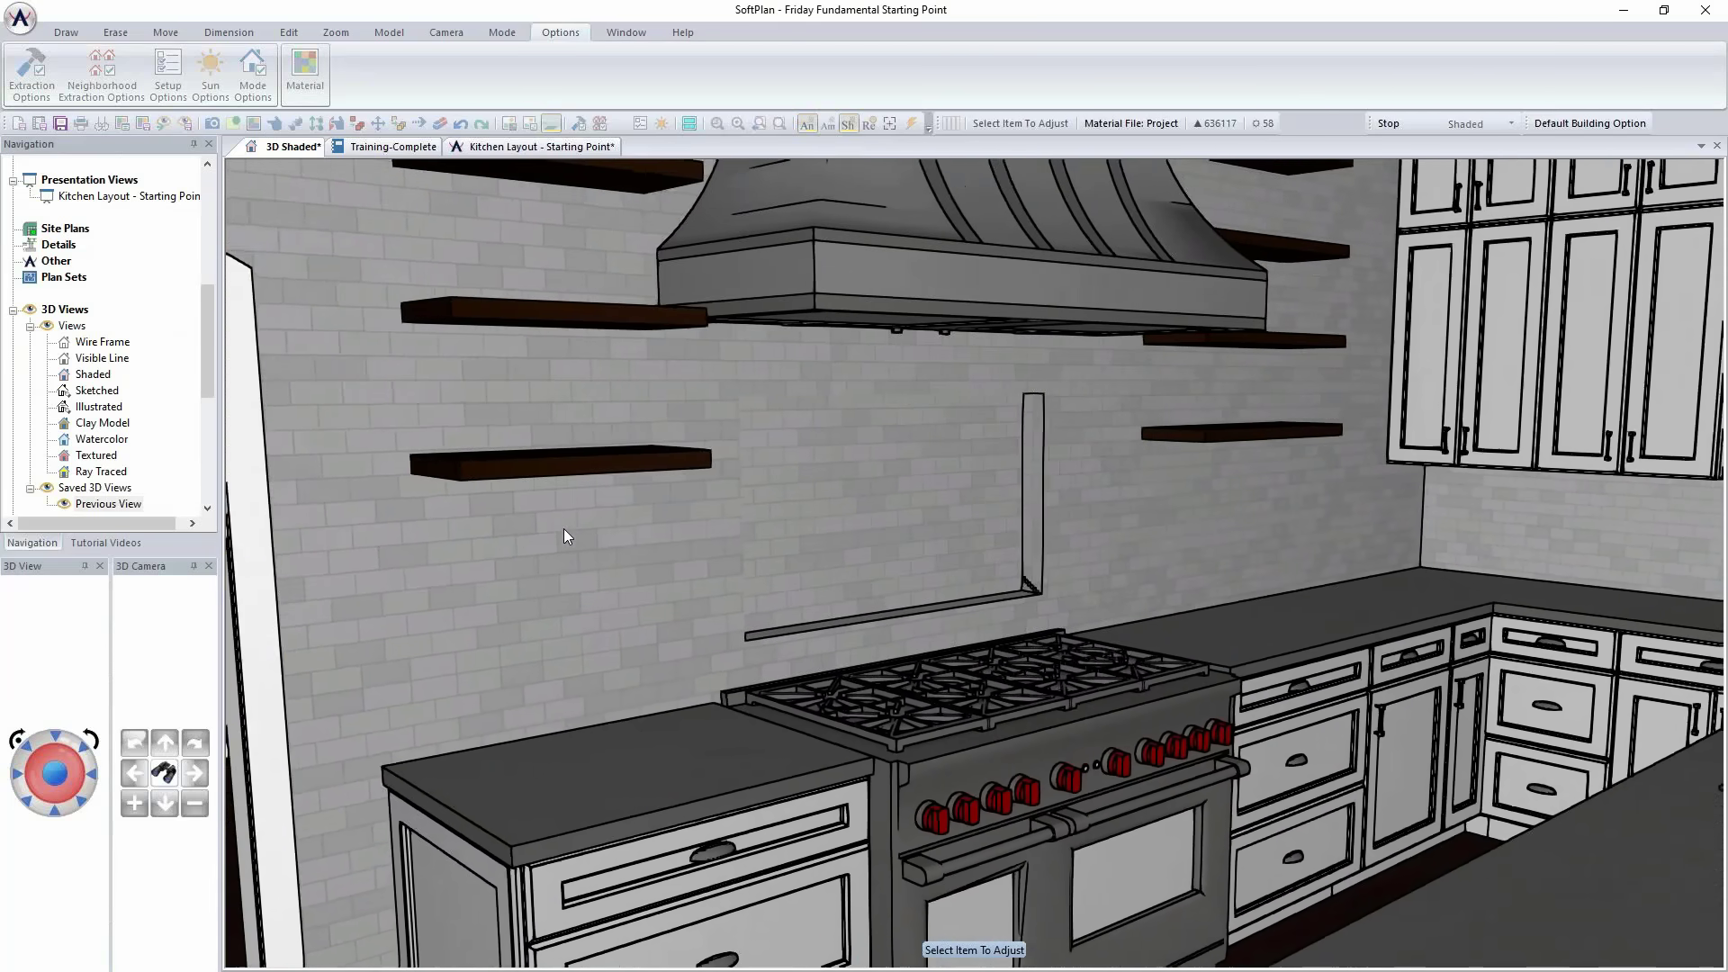
pyautogui.press('Down')
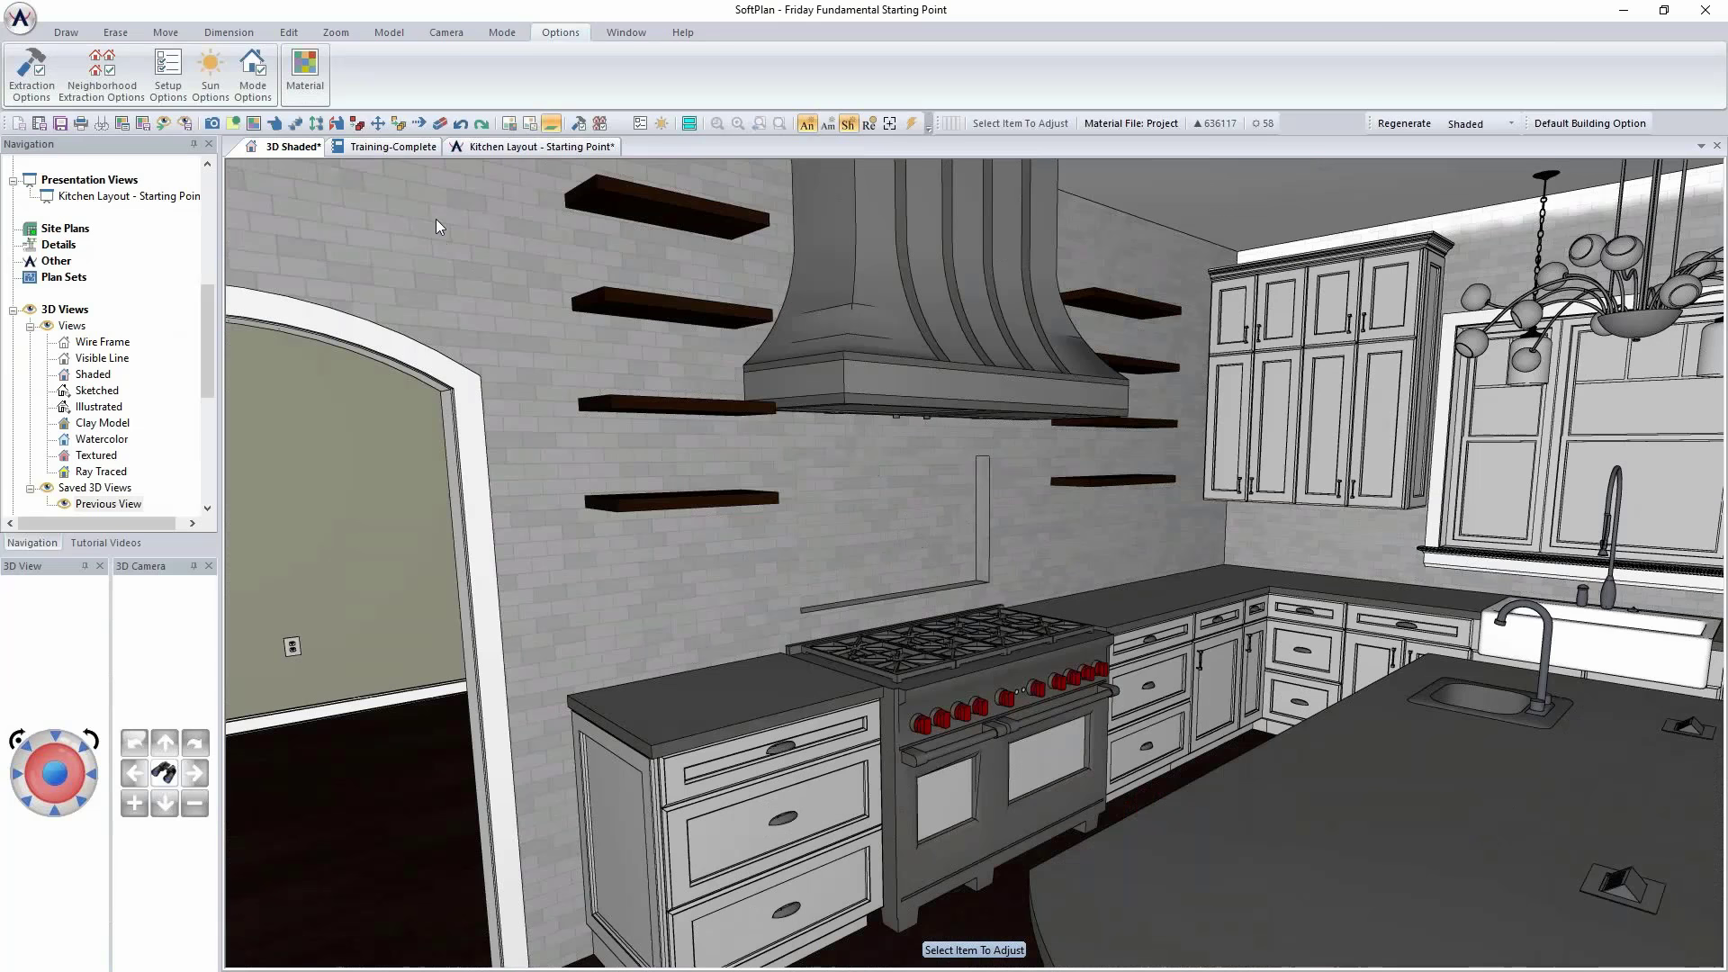
# Step: Return to the range area of the Kitchen Layout floor plan and save the drawing
pyautogui.click(556, 148)
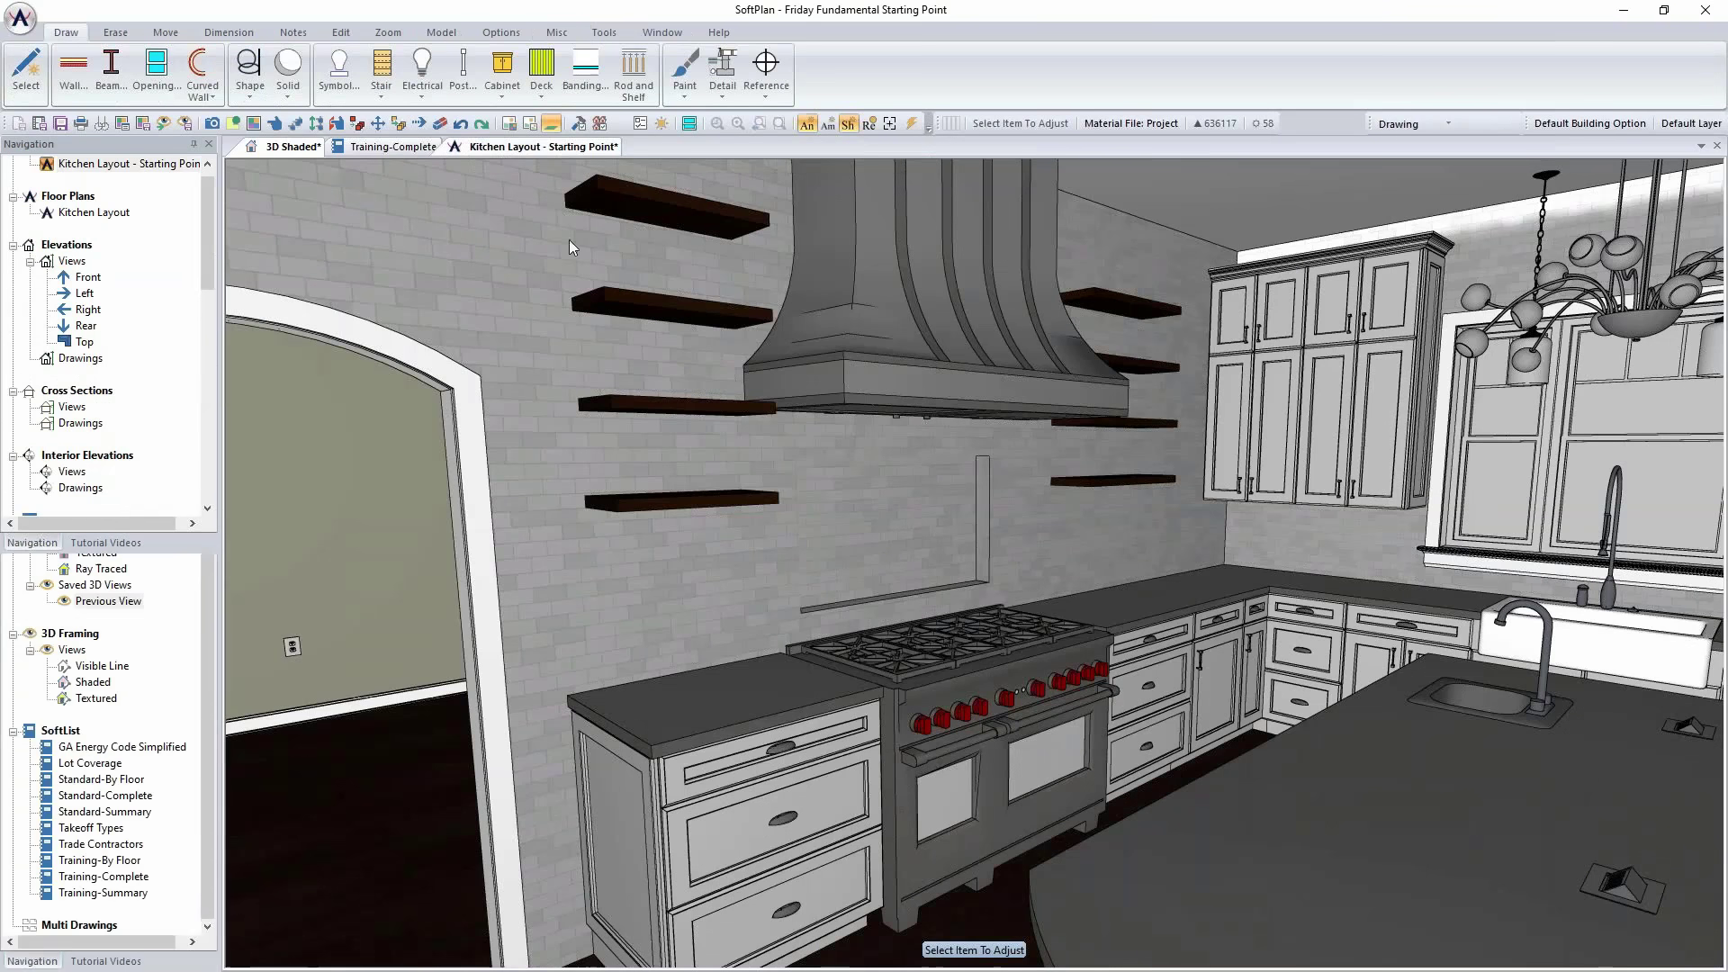
pyautogui.scroll(1, 965, 560)
pyautogui.moveTo(1143, 591); pyautogui.dragTo(817, 445, button='middle')
pyautogui.hotkey('ctrl', 's')
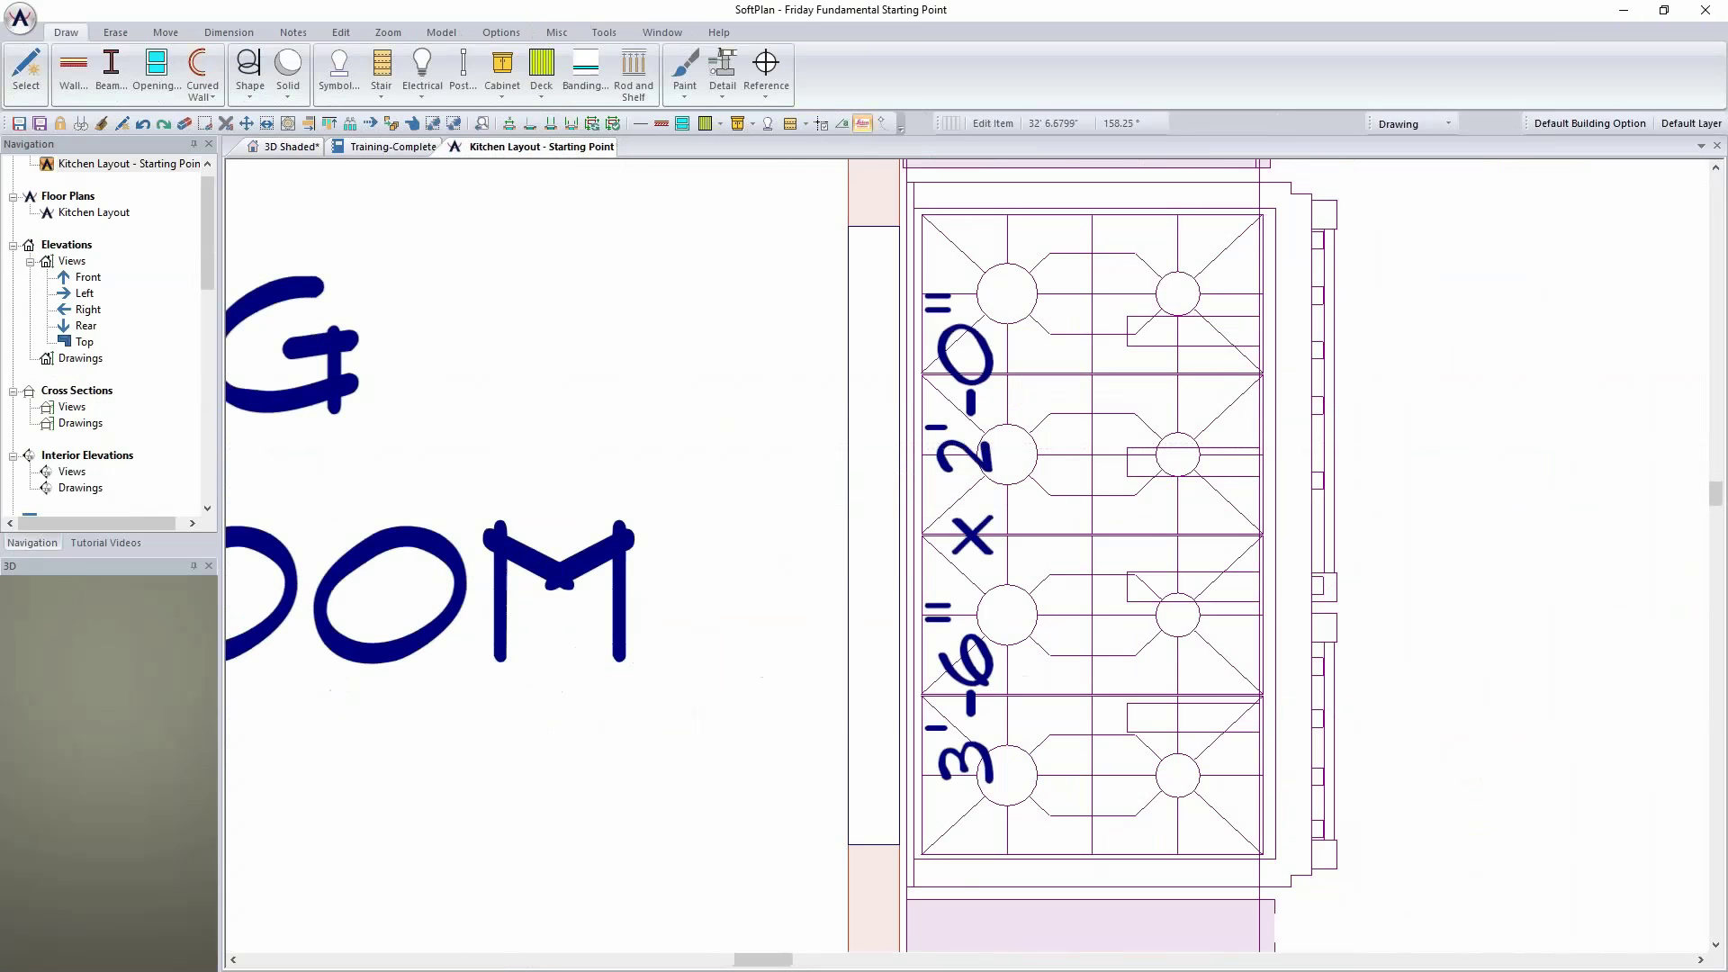
# Step: Draw a 3' 6" long solid plane across the back of the range, parallel to the wall and aligned with the niche's ends
pyautogui.click(289, 72)
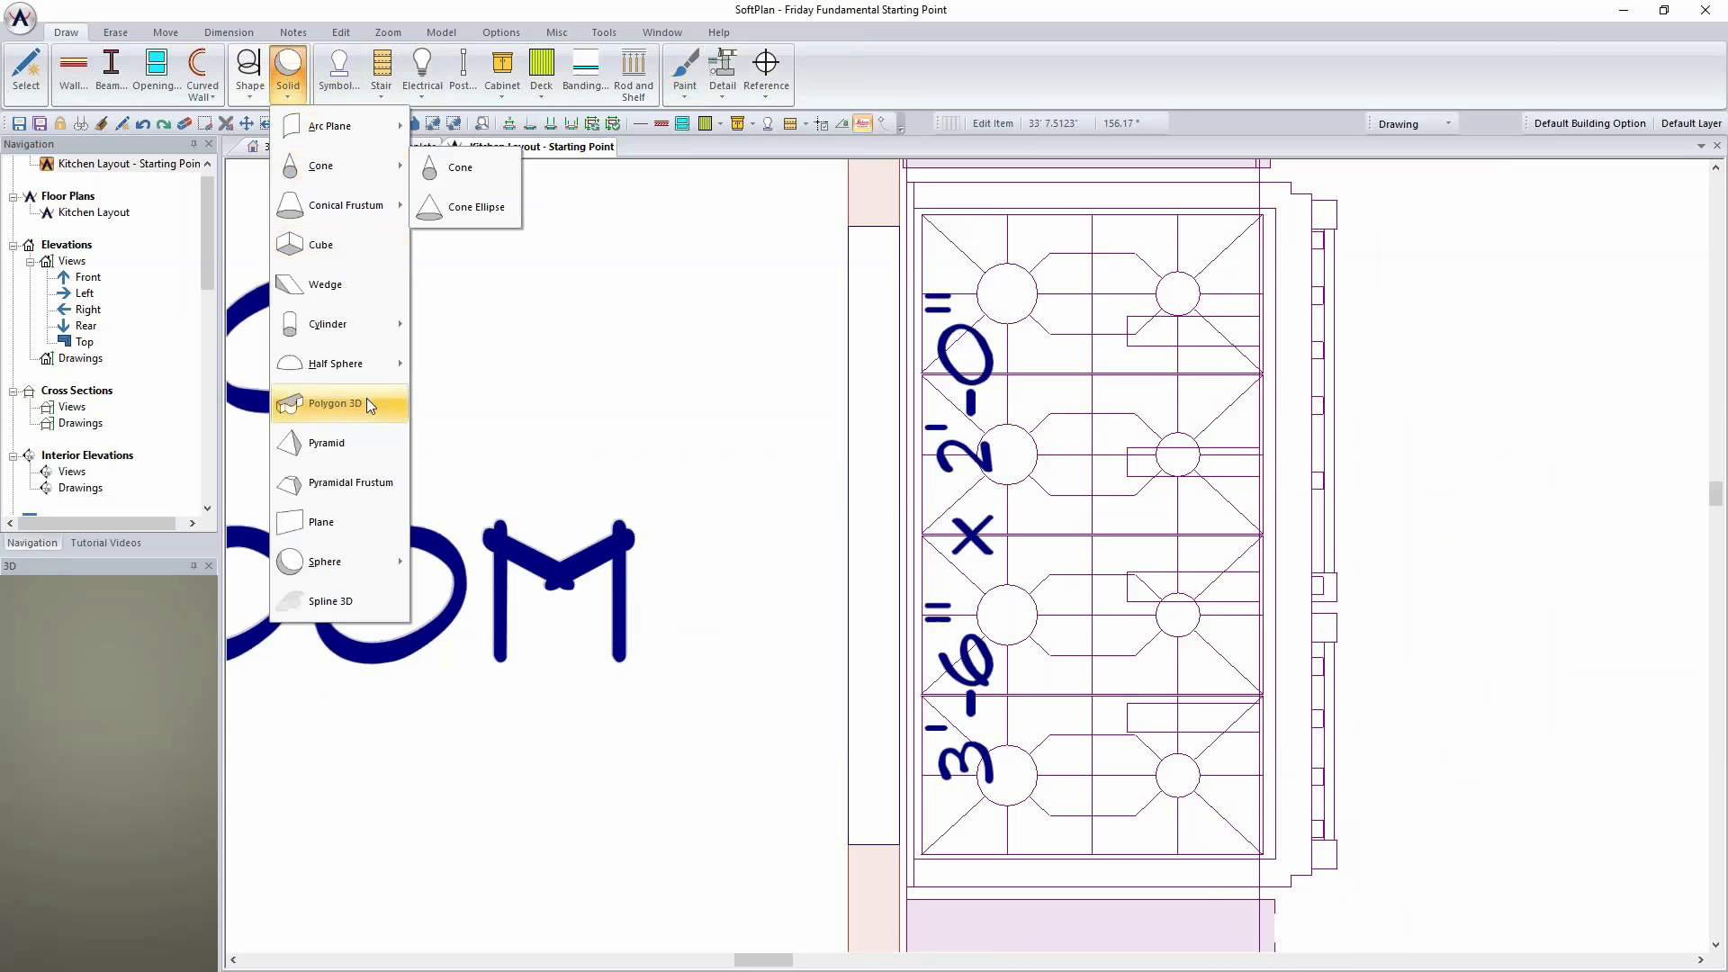
pyautogui.click(359, 520)
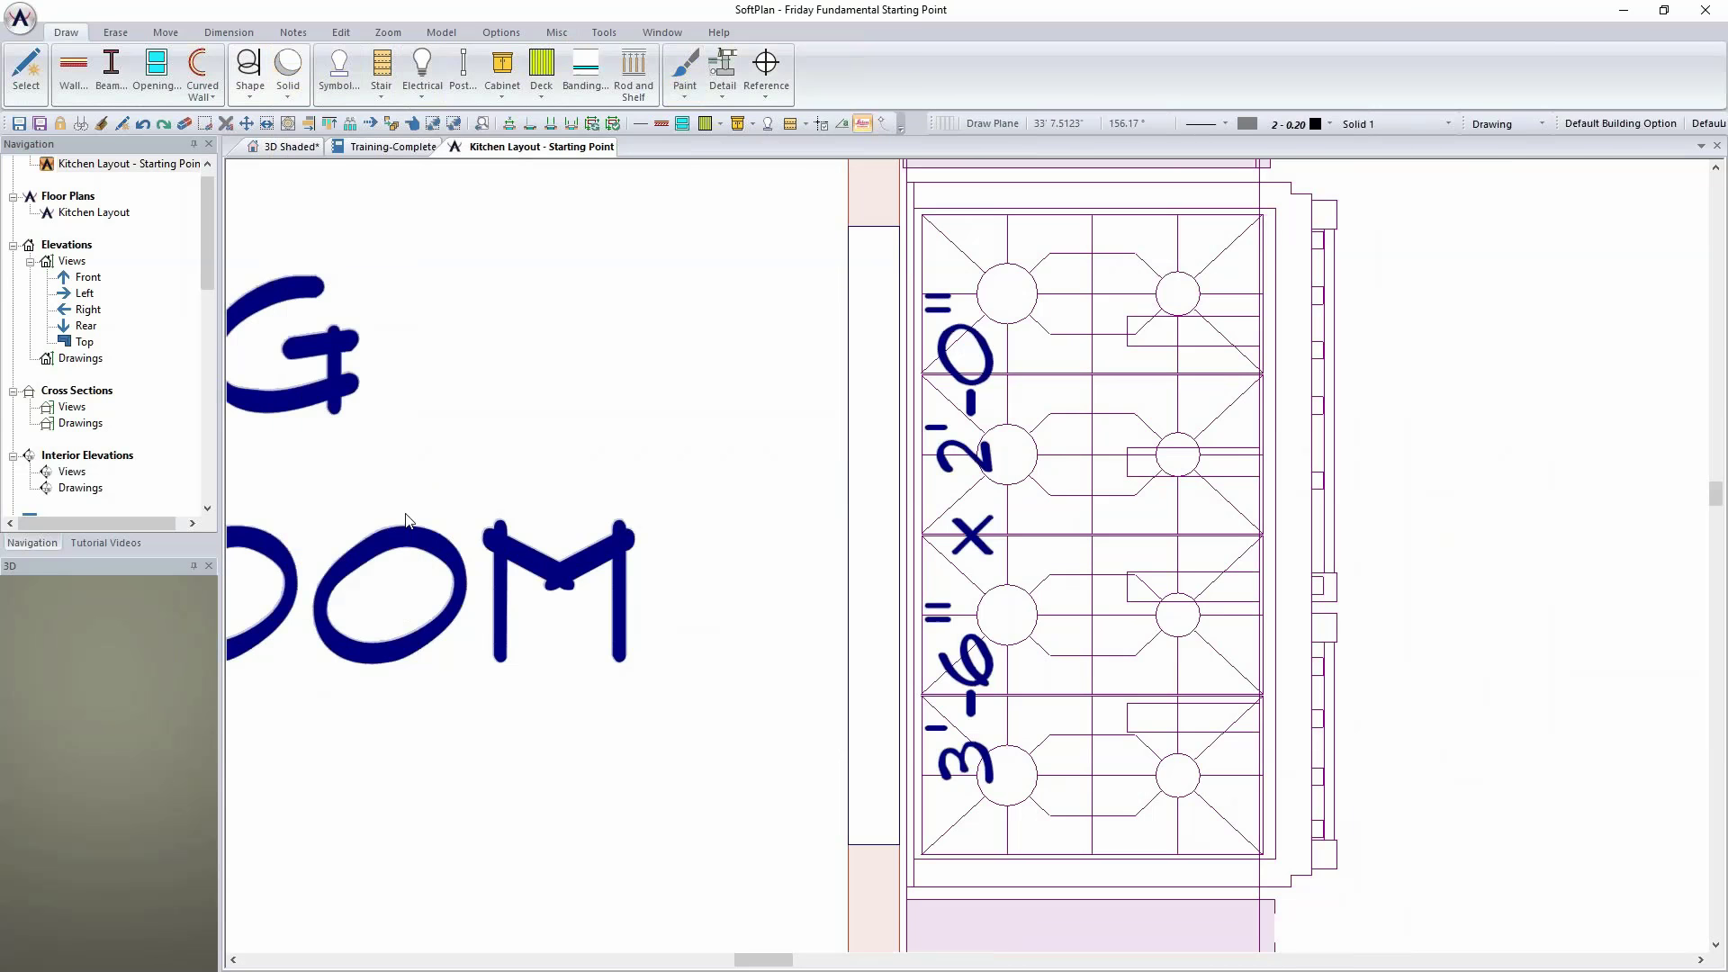
pyautogui.click(947, 227)
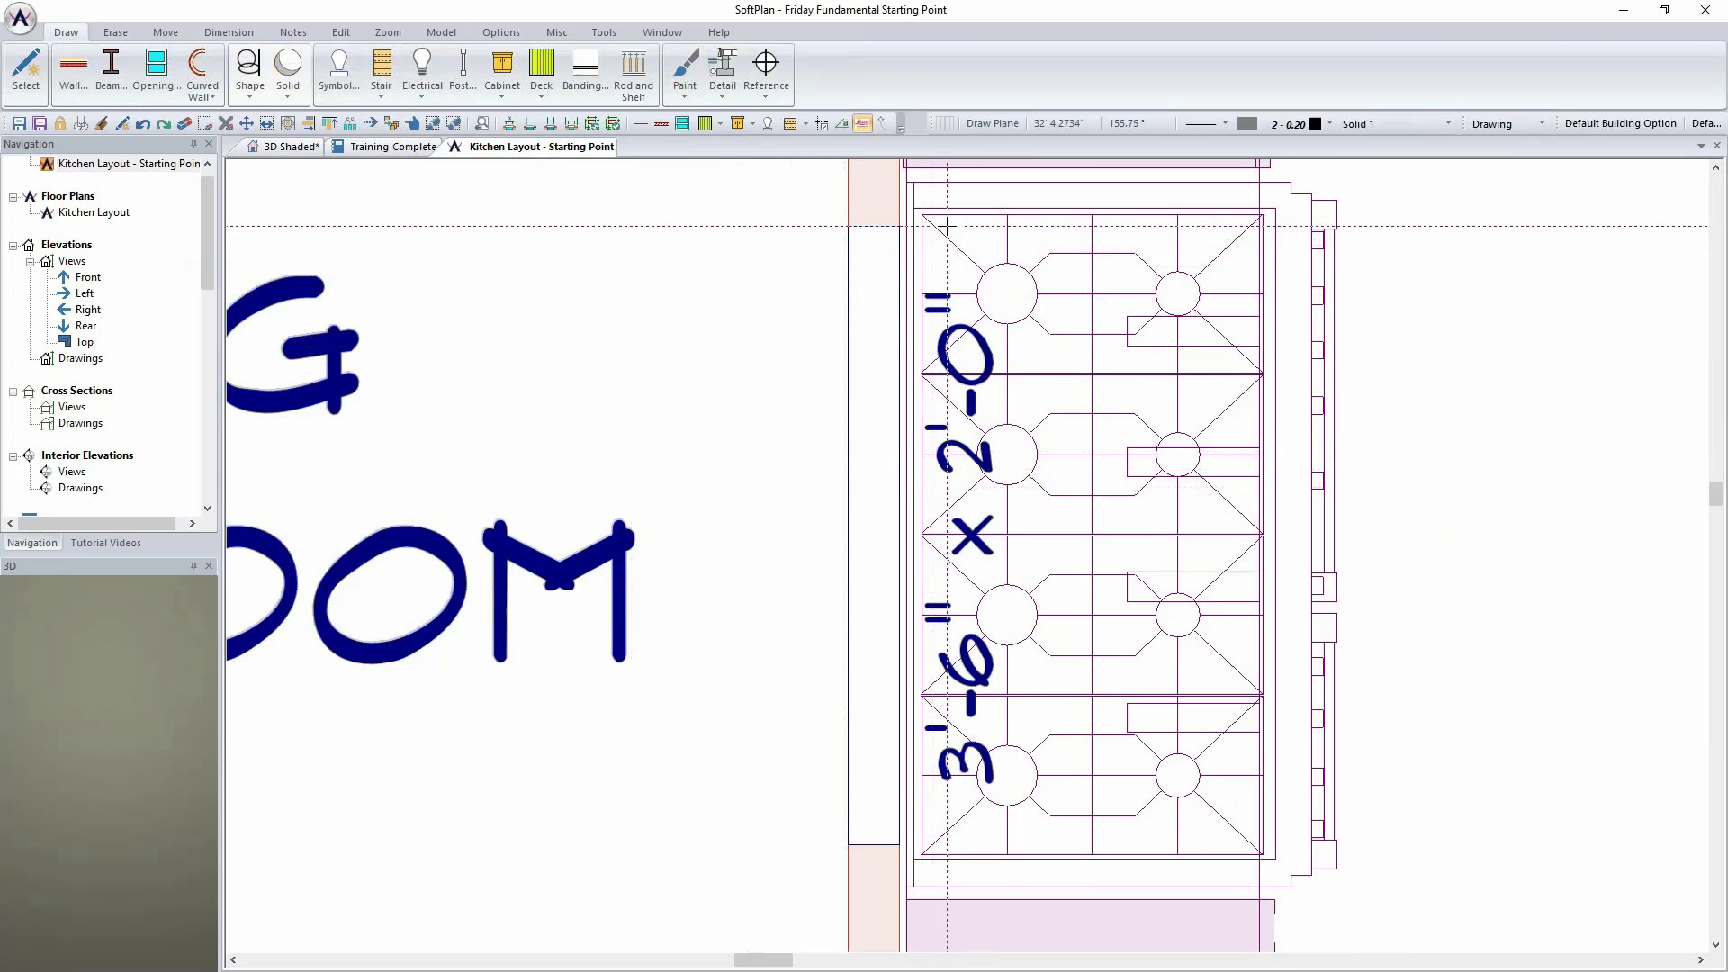
pyautogui.click(947, 846)
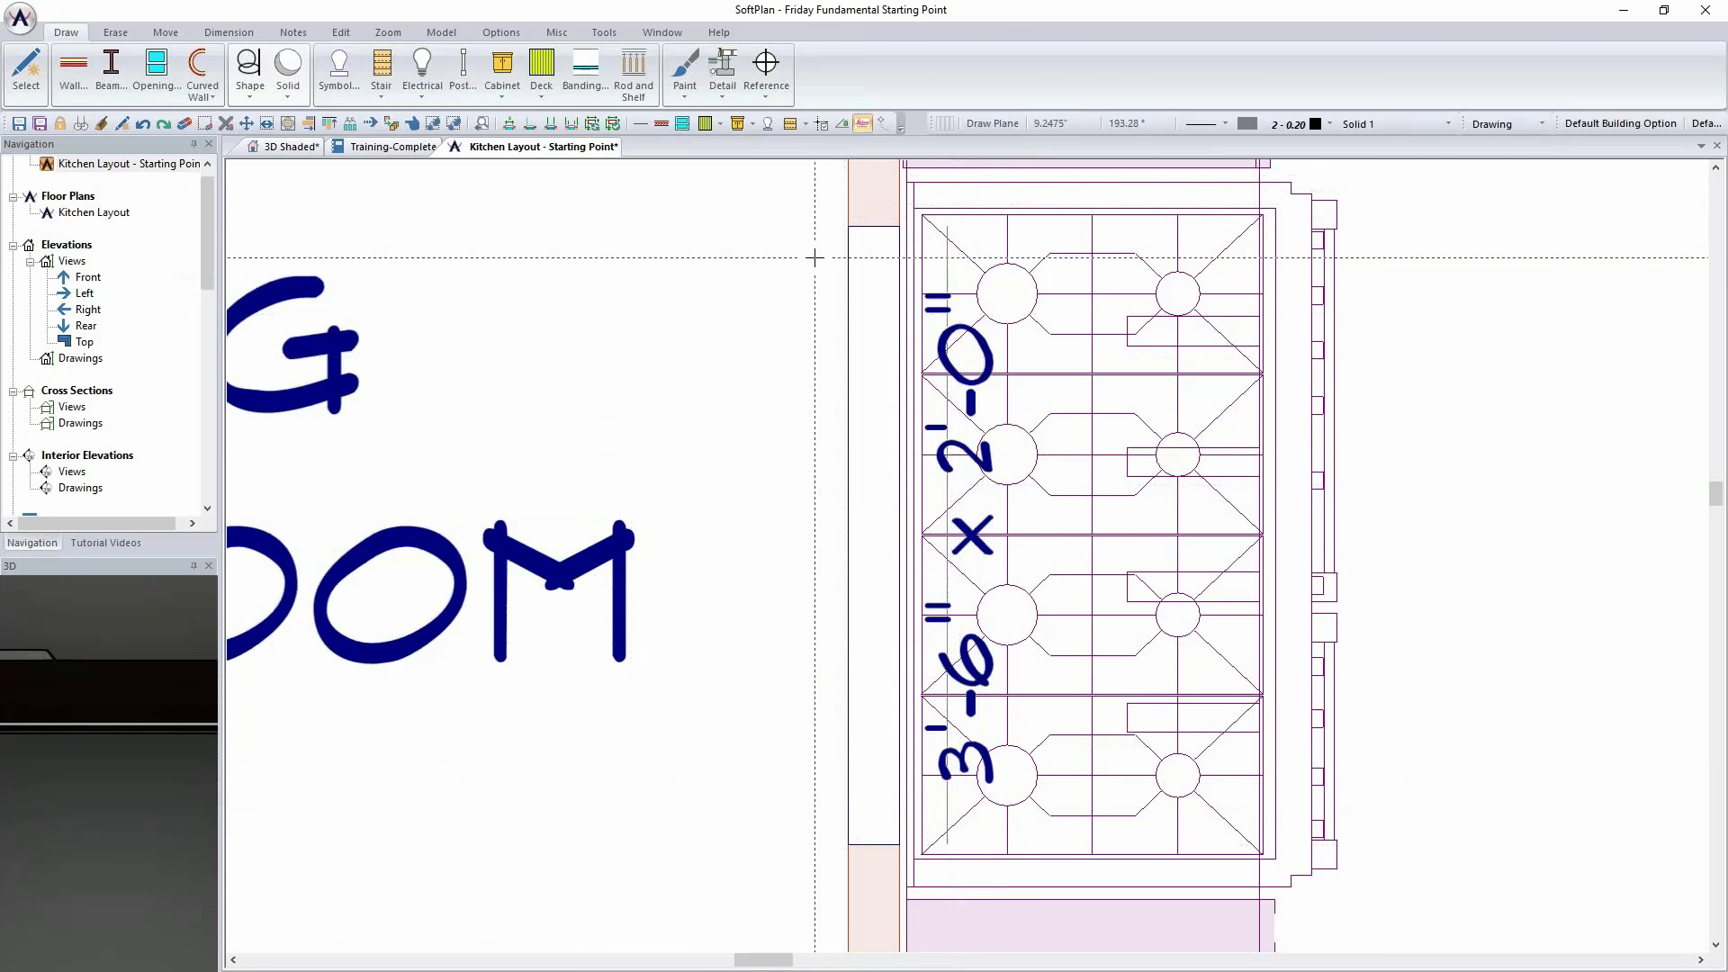
# Step: Edit the solid plane behind the range and set its elevation offset to 4' up
pyautogui.rightClick(950, 263)
pyautogui.moveTo(1020, 270)
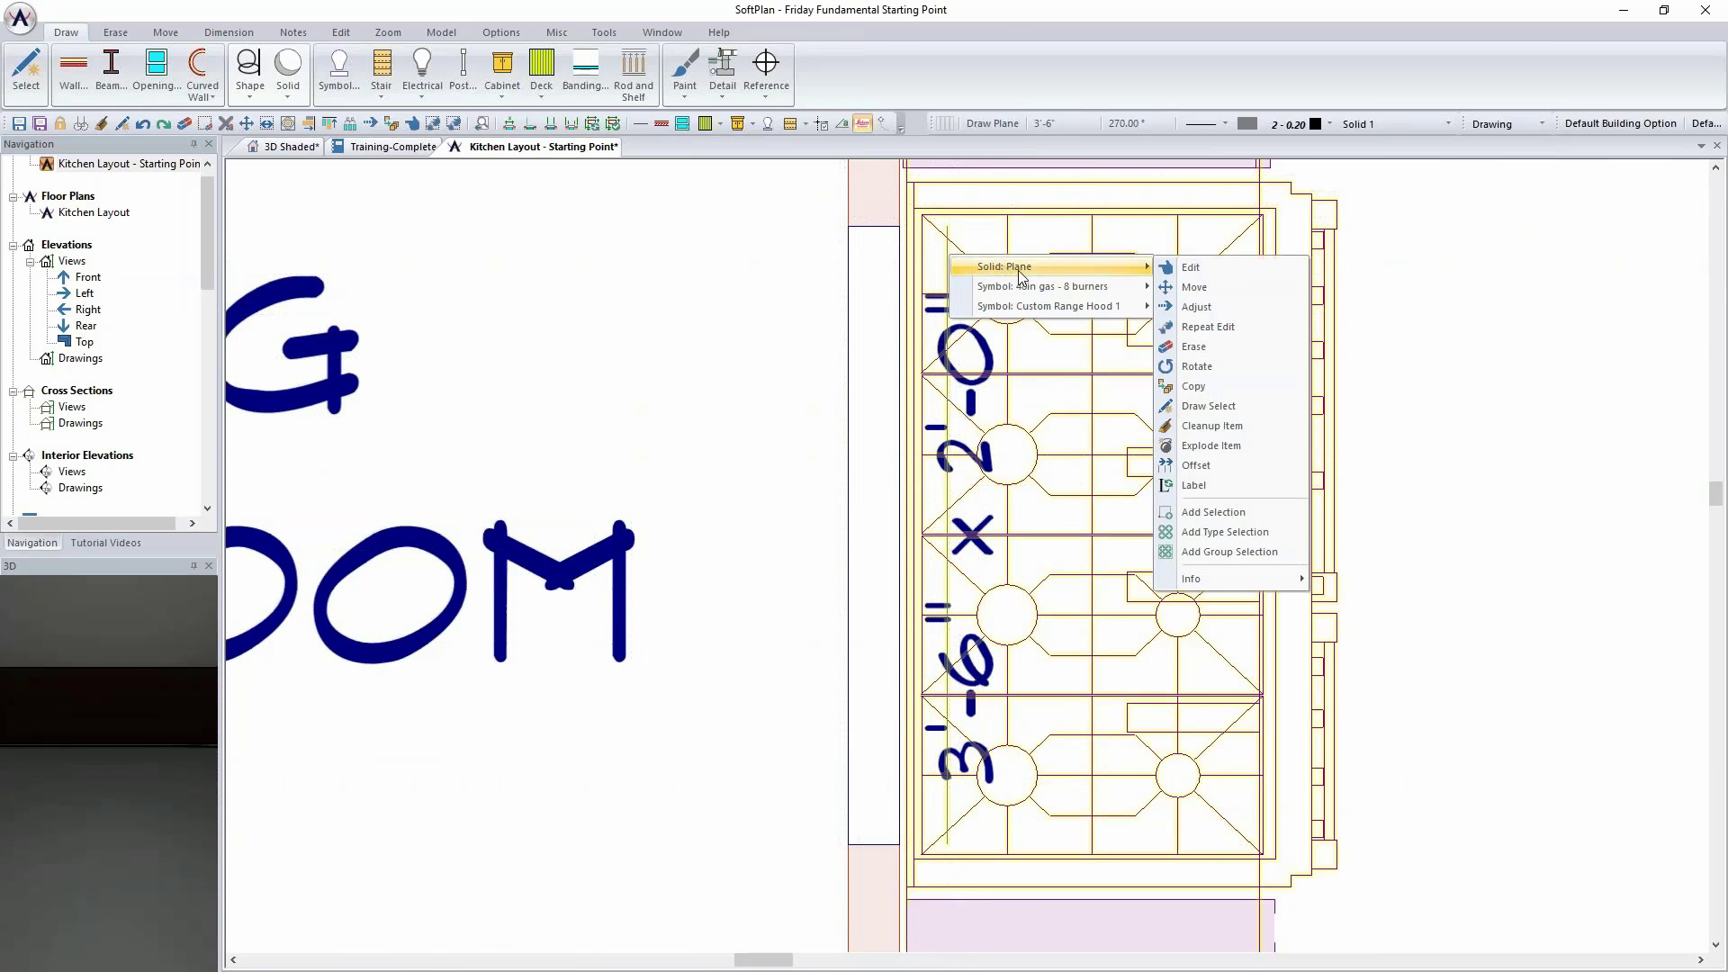
pyautogui.click(1211, 268)
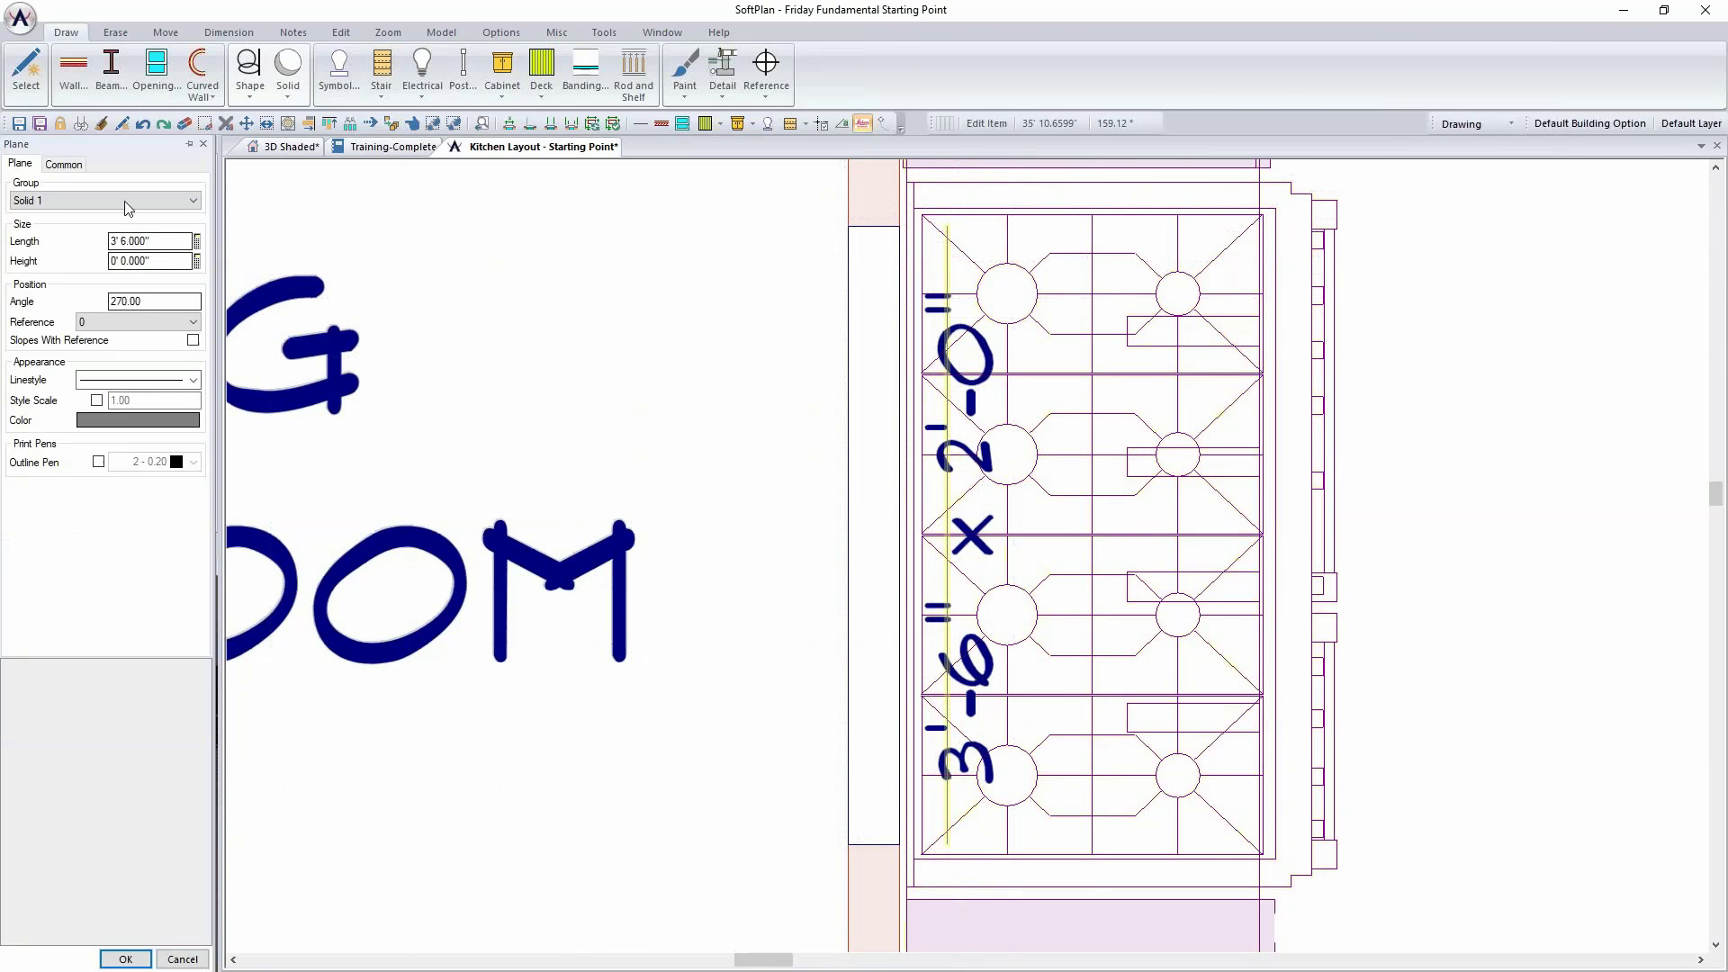
pyautogui.click(64, 163)
pyautogui.doubleClick(163, 410)
pyautogui.write('4')
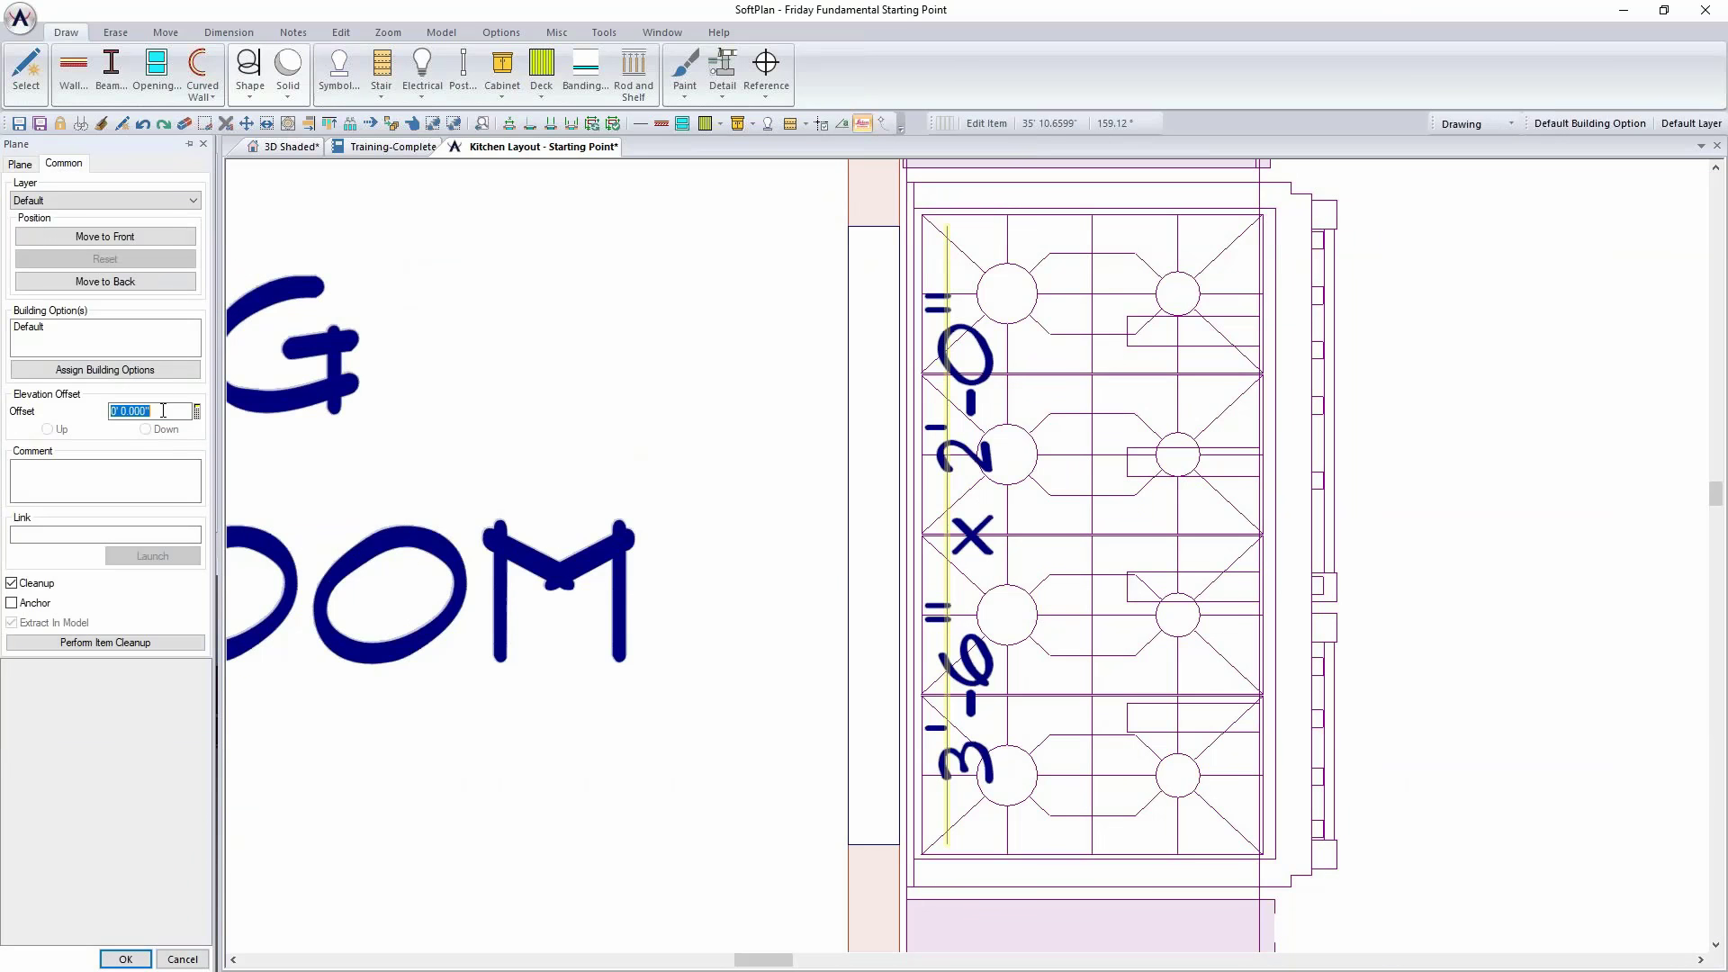
pyautogui.press('Tab')
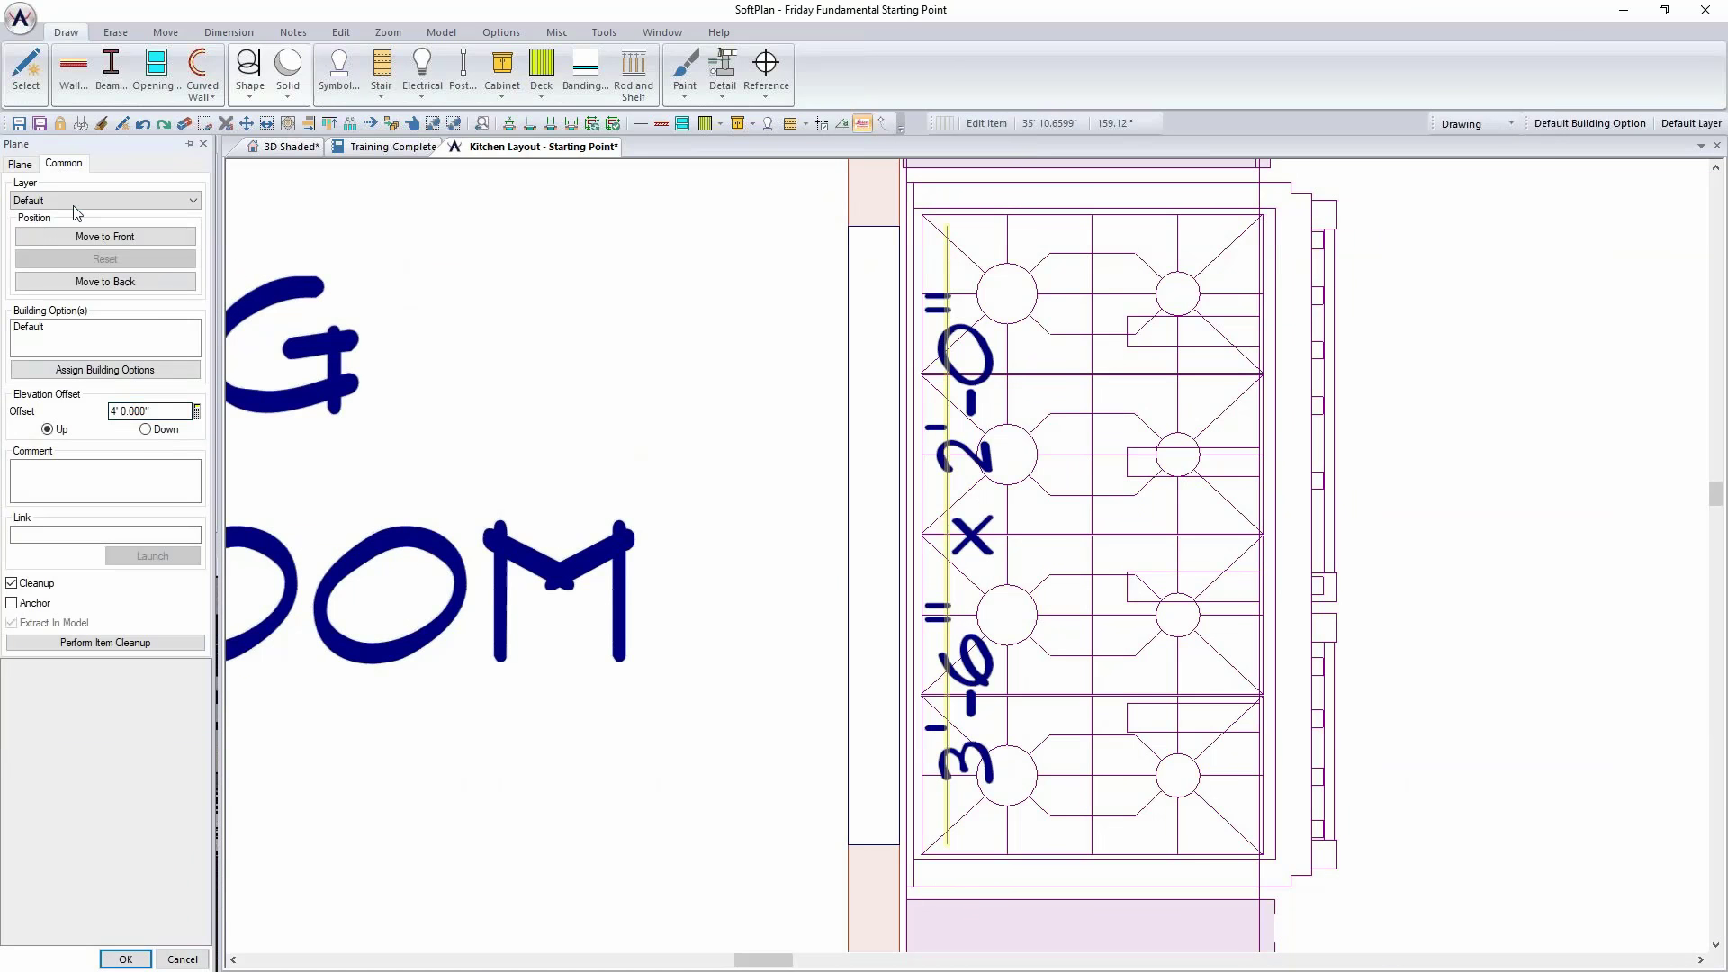
# Step: Set the plane's height to 2' 6", keep it in the Solid 1 group, and apply the changes
pyautogui.click(20, 164)
pyautogui.doubleClick(162, 261)
pyautogui.write('2')
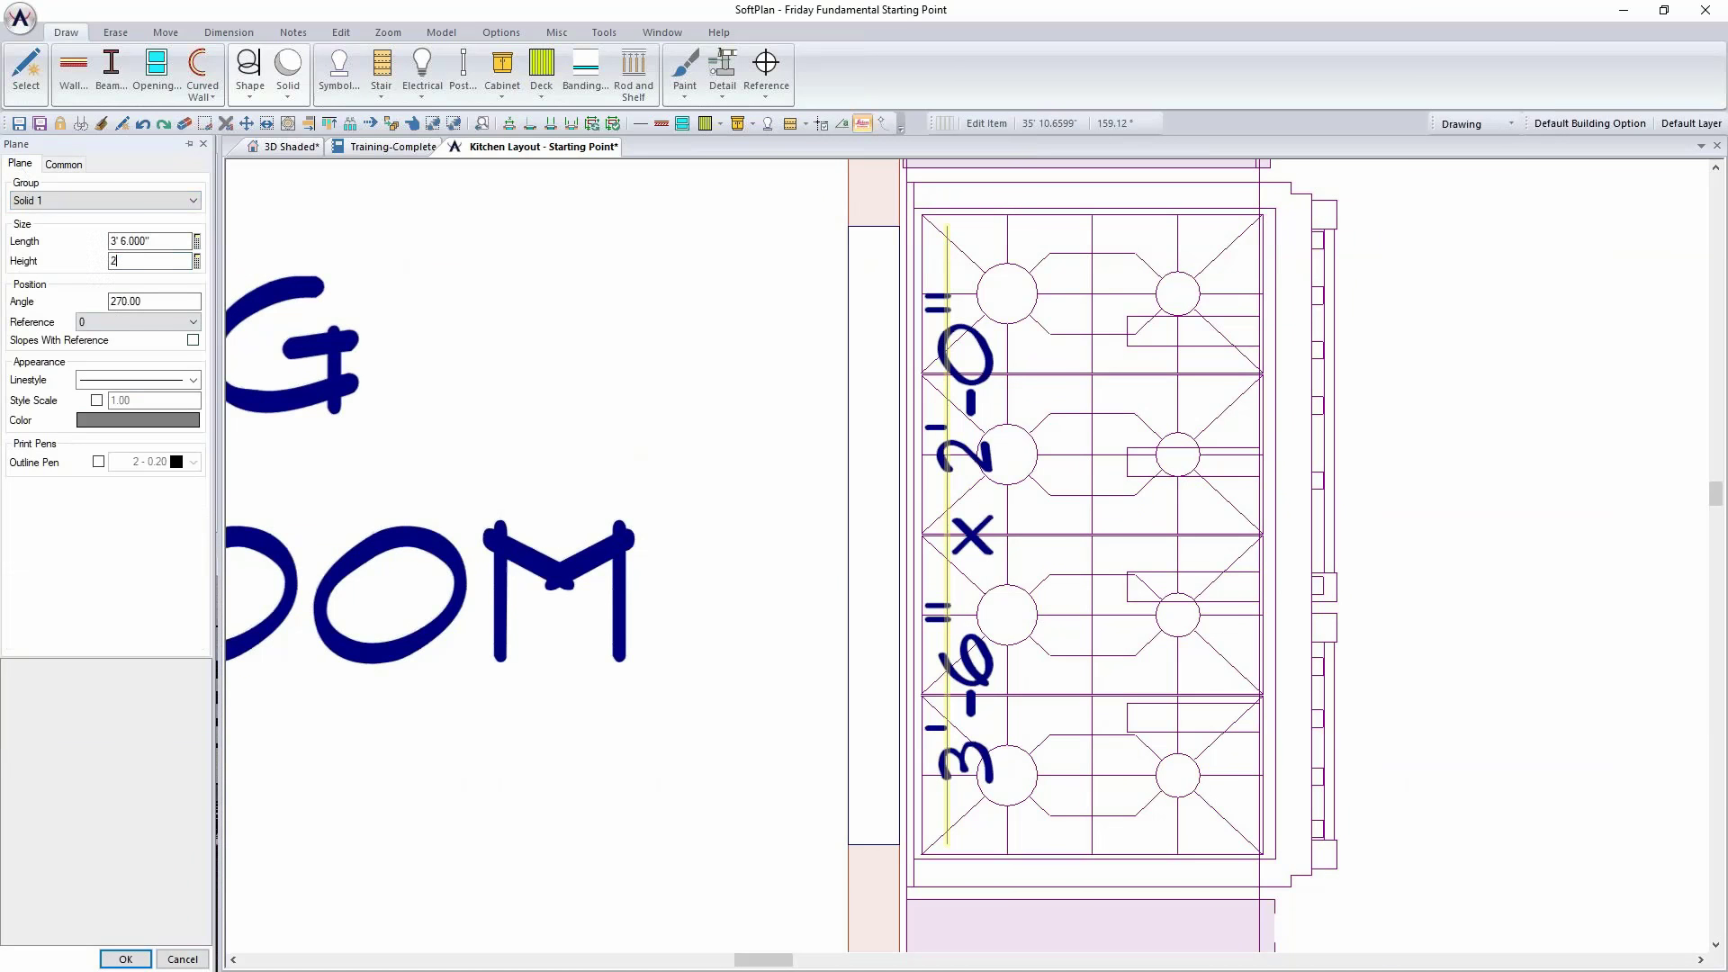
pyautogui.write('\'6"')
pyautogui.press('Tab')
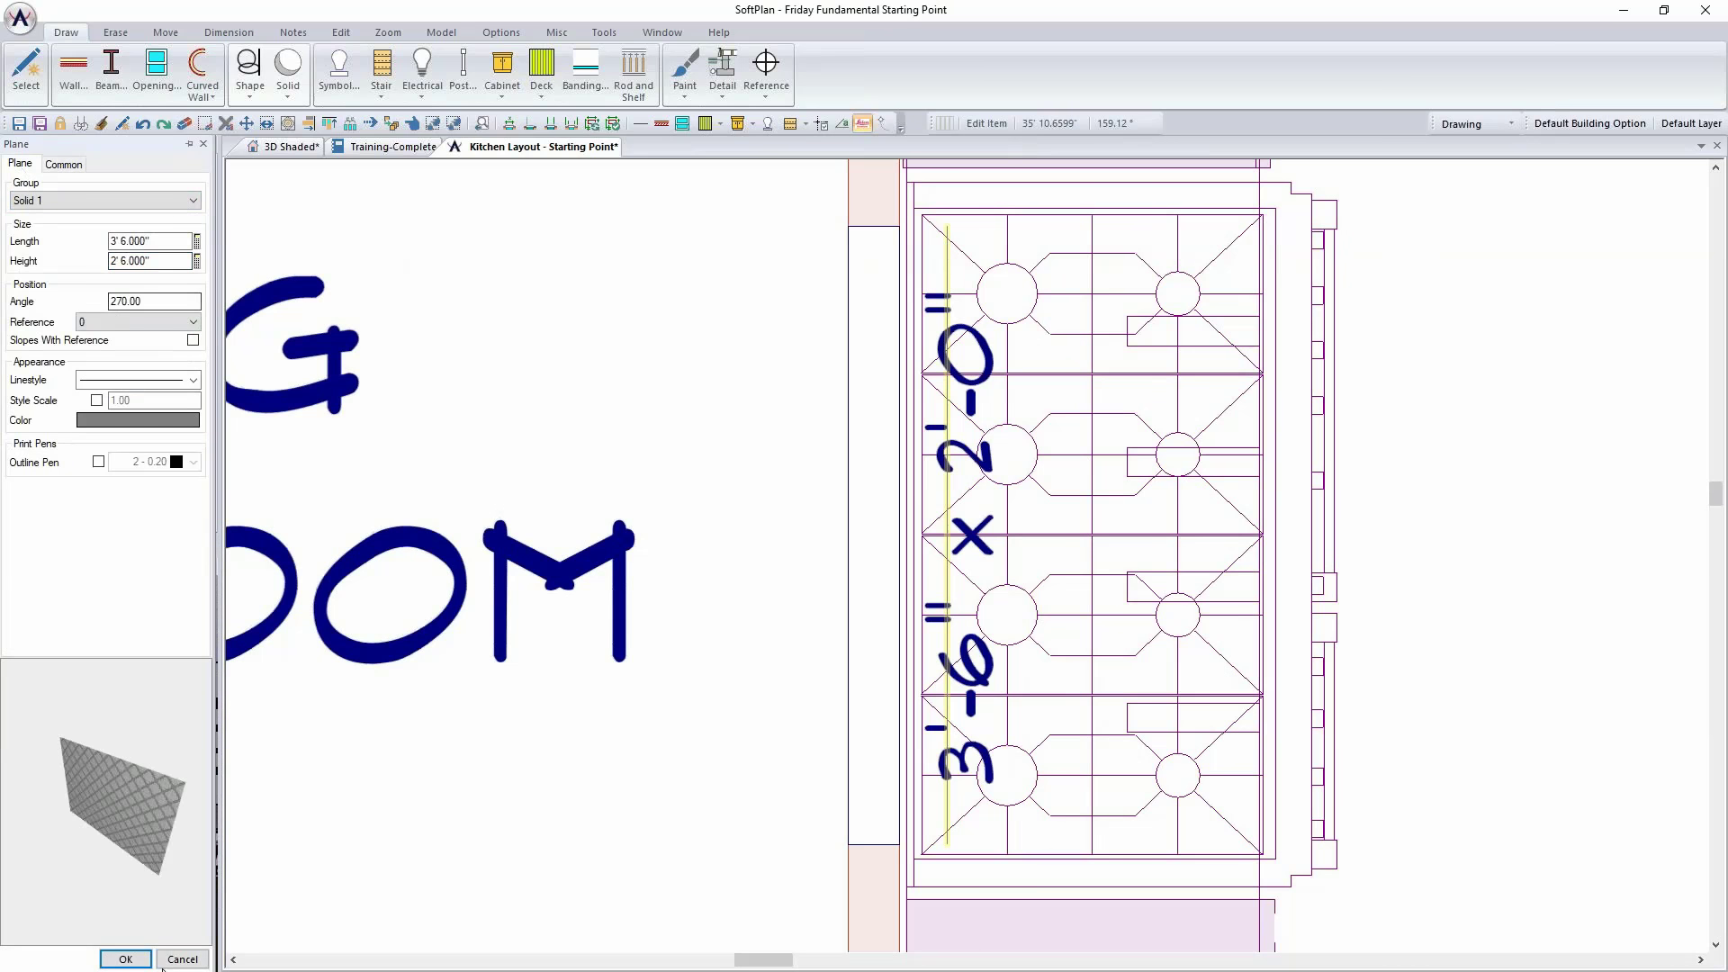
pyautogui.click(131, 201)
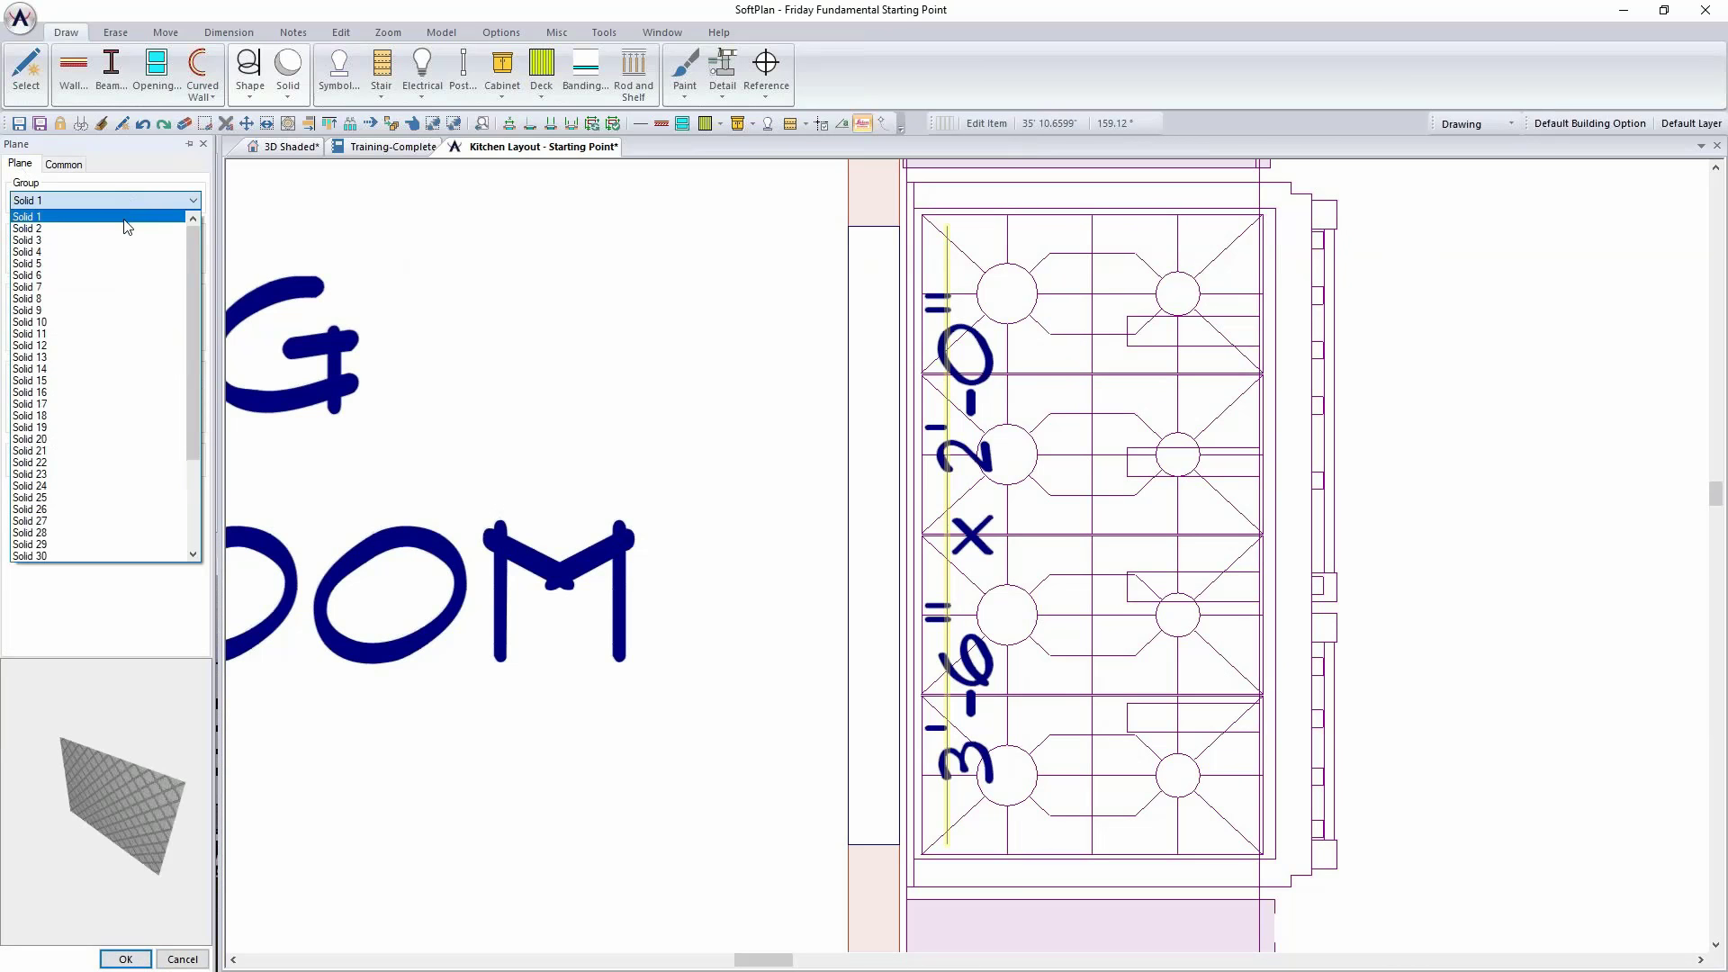
pyautogui.click(127, 225)
pyautogui.click(126, 960)
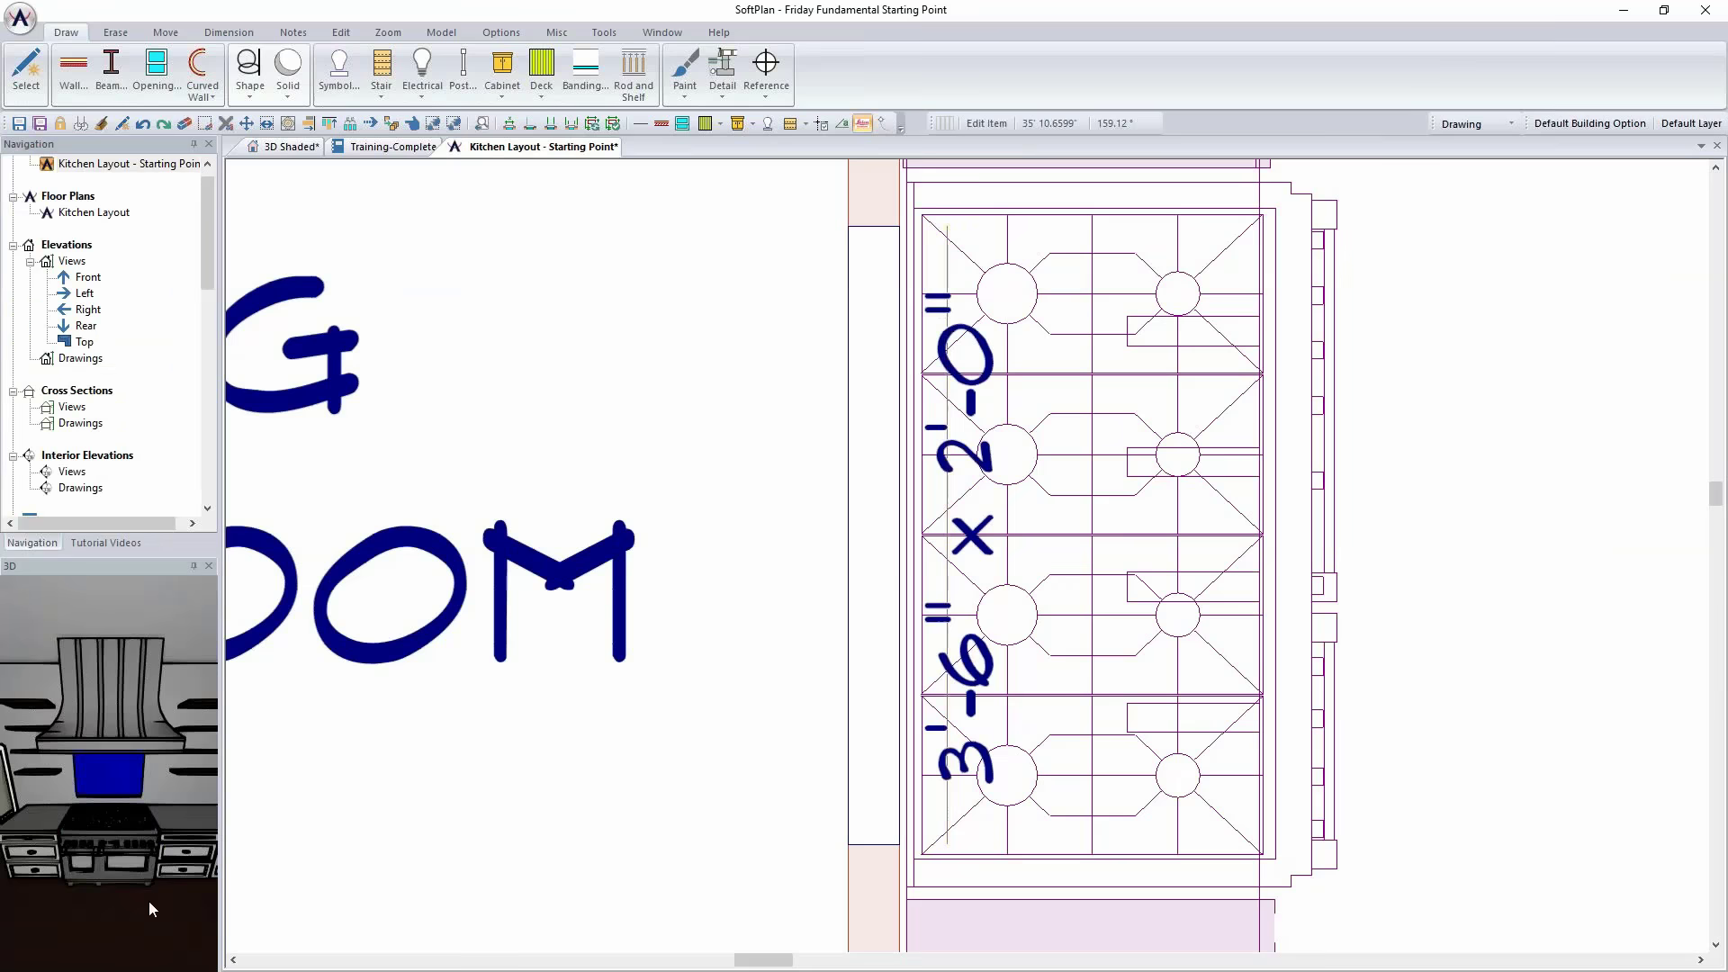
# Step: Return to the shaded 3D view and set the height of the solid plane behind the range to 2'
pyautogui.click(306, 147)
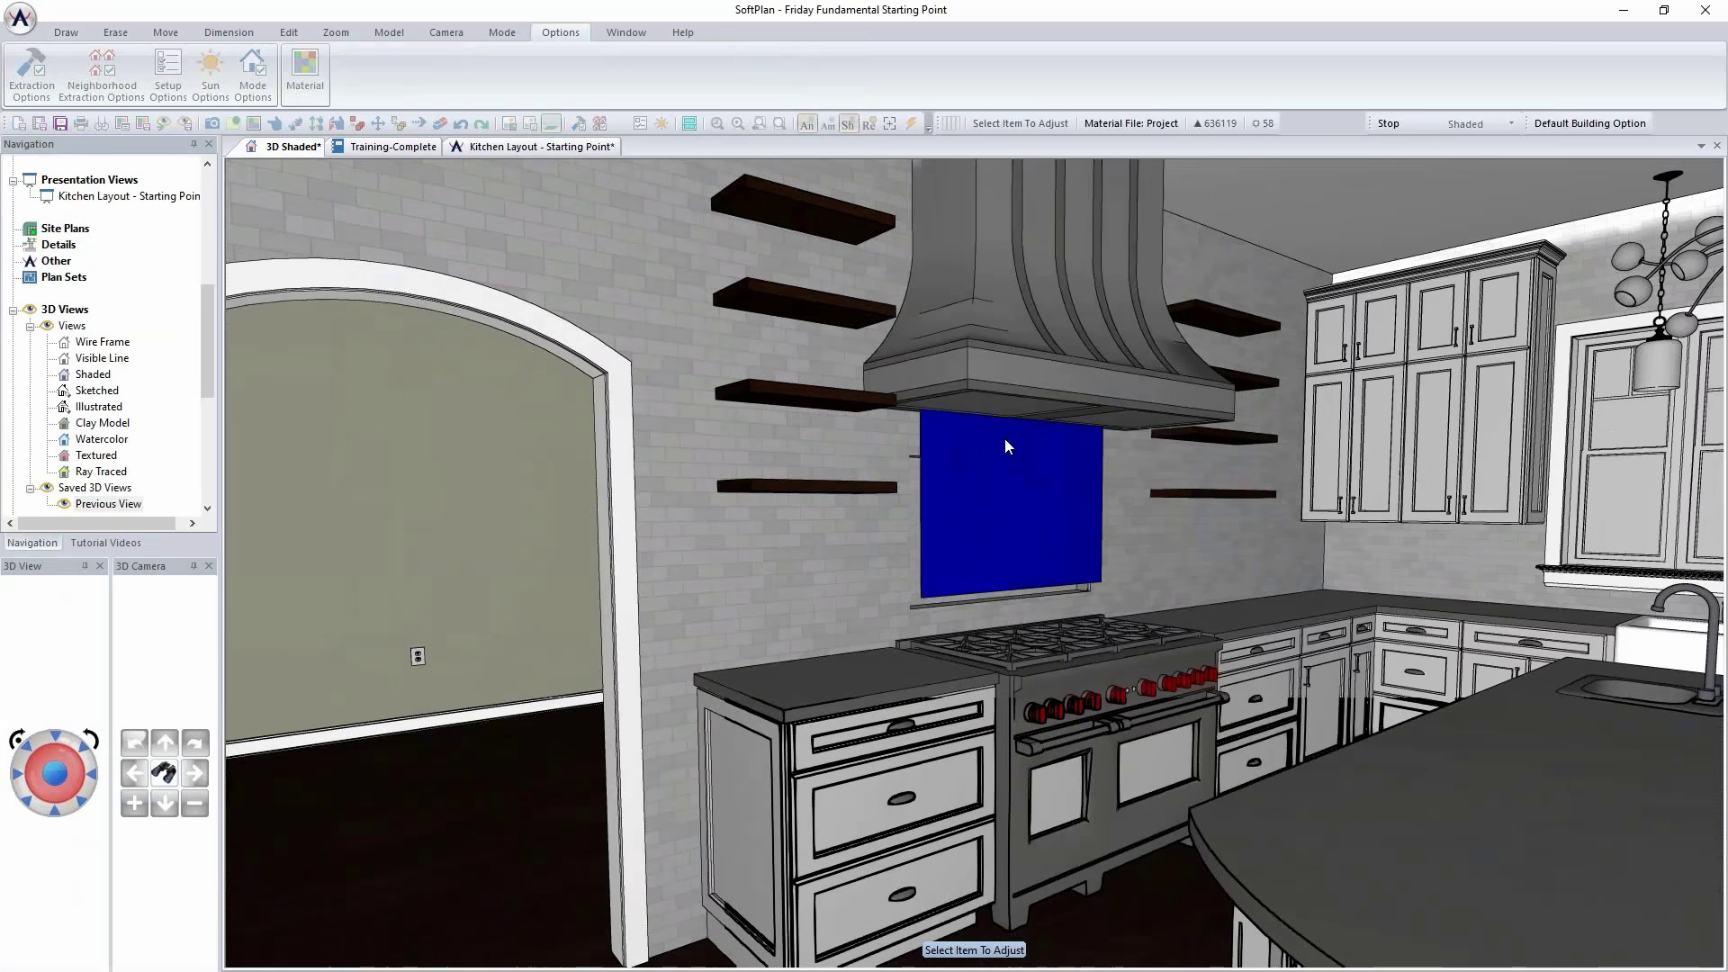
pyautogui.rightClick(911, 451)
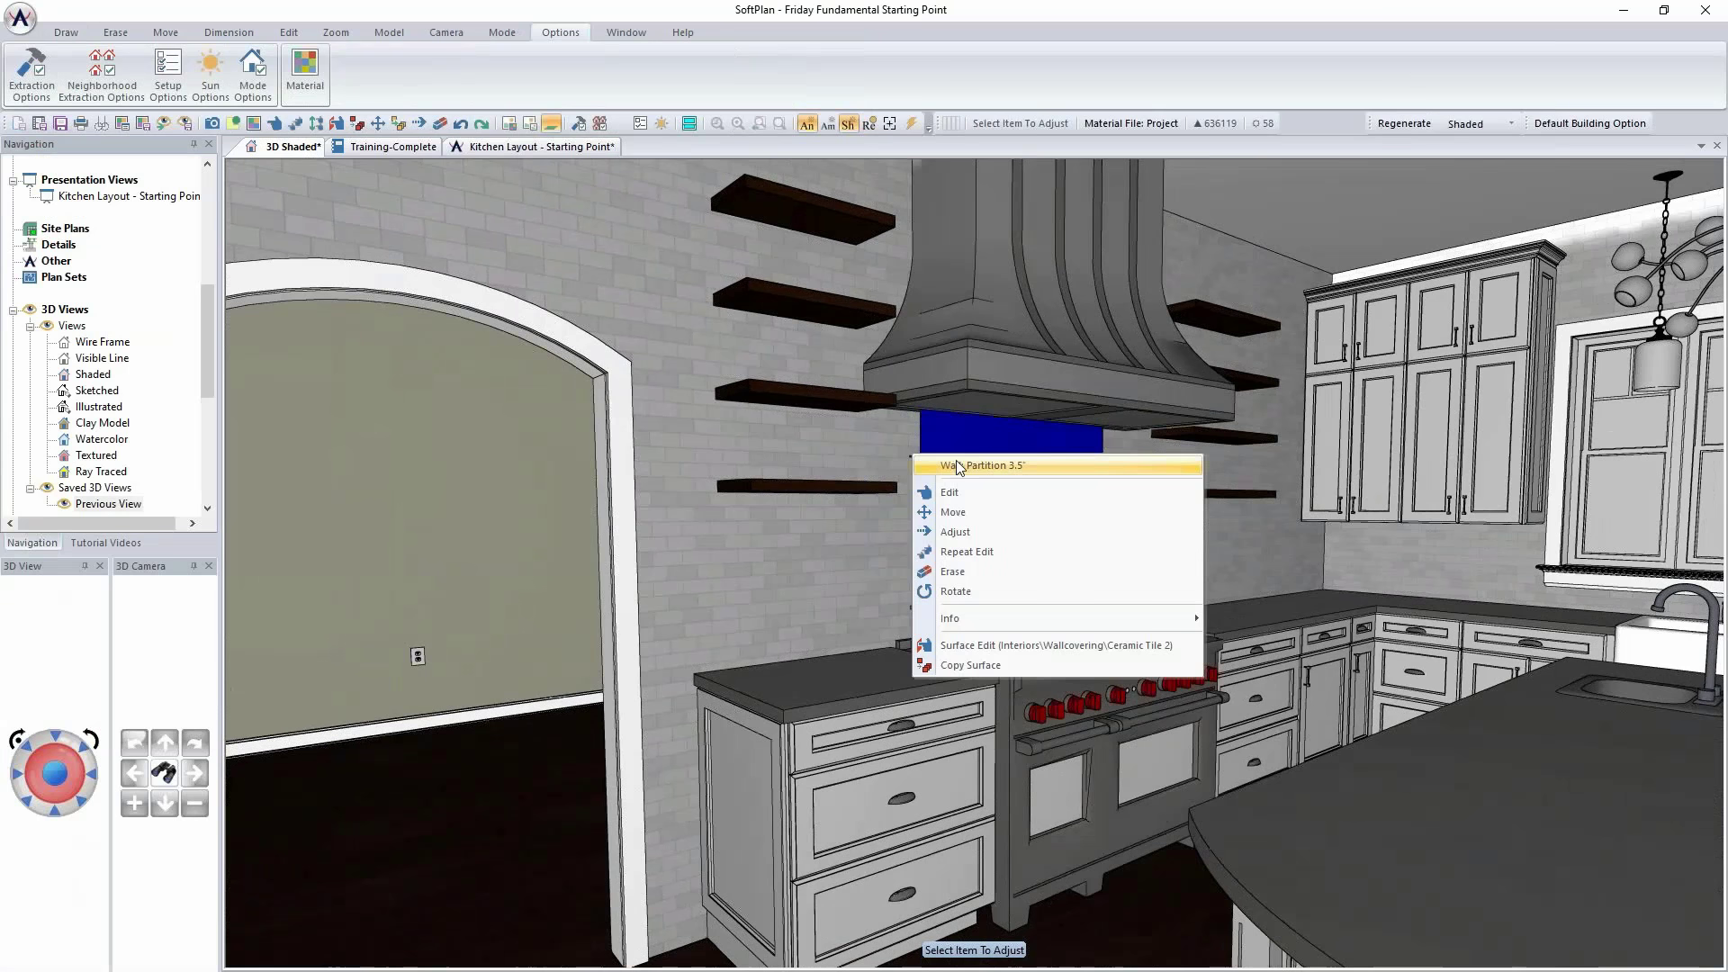
pyautogui.rightClick(976, 441)
pyautogui.click(1014, 478)
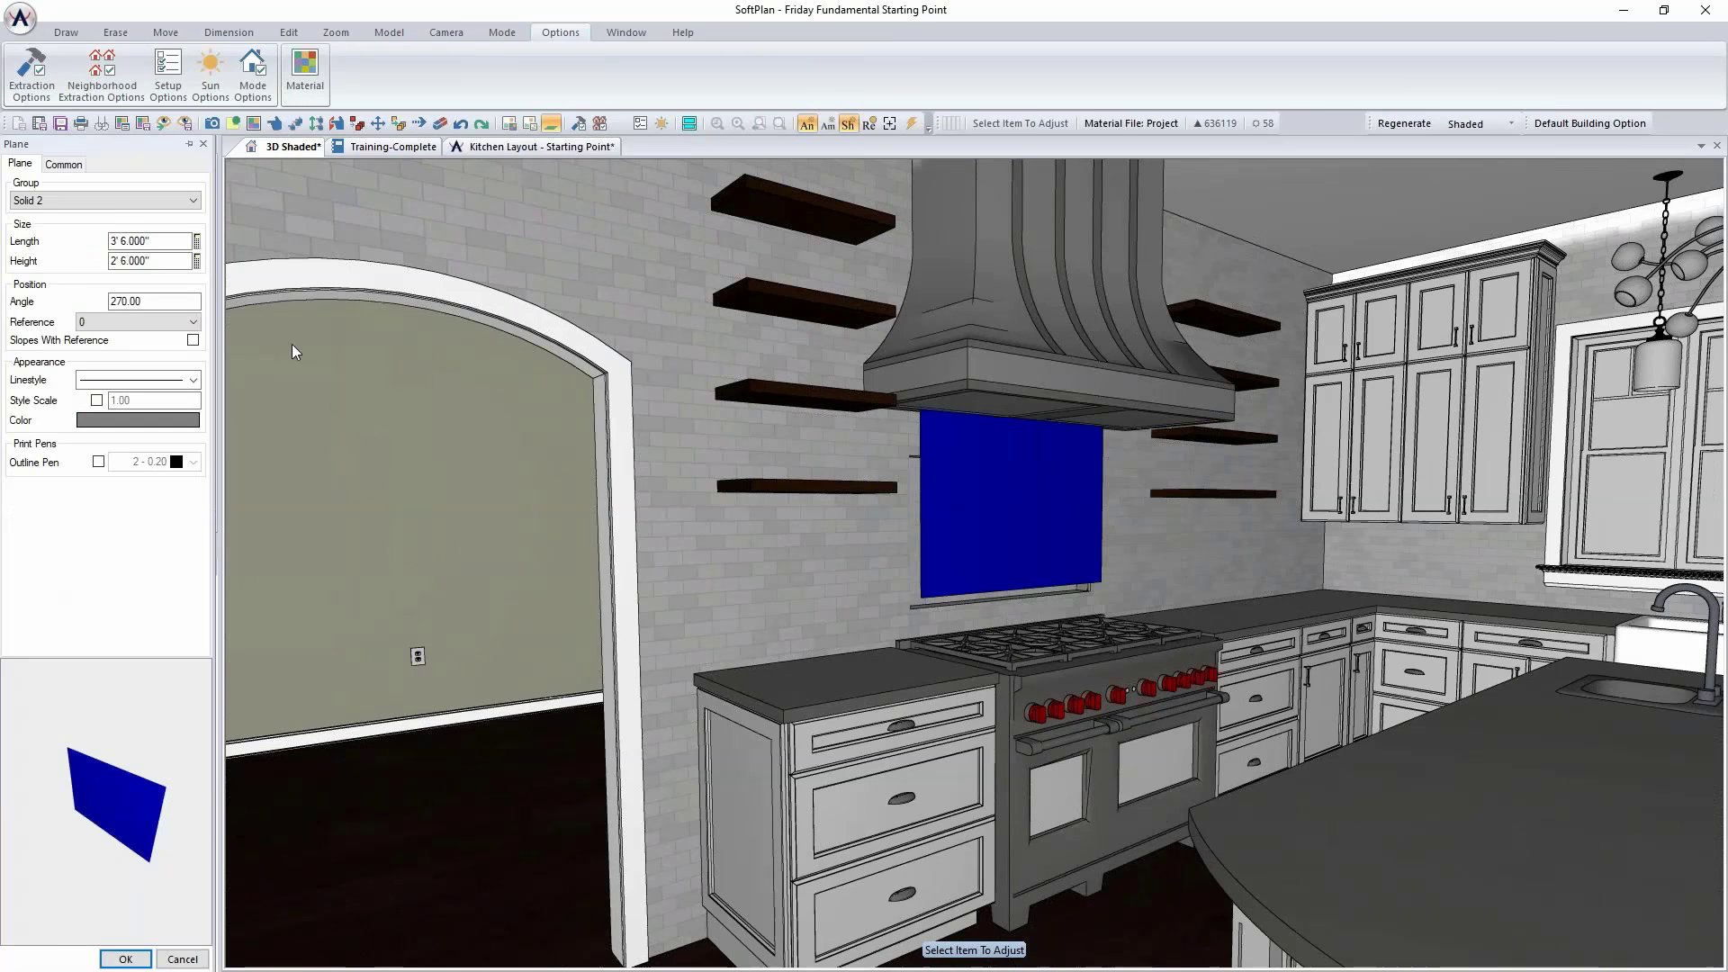
pyautogui.press('Tab')
pyautogui.write('2')
pyautogui.press('Tab')
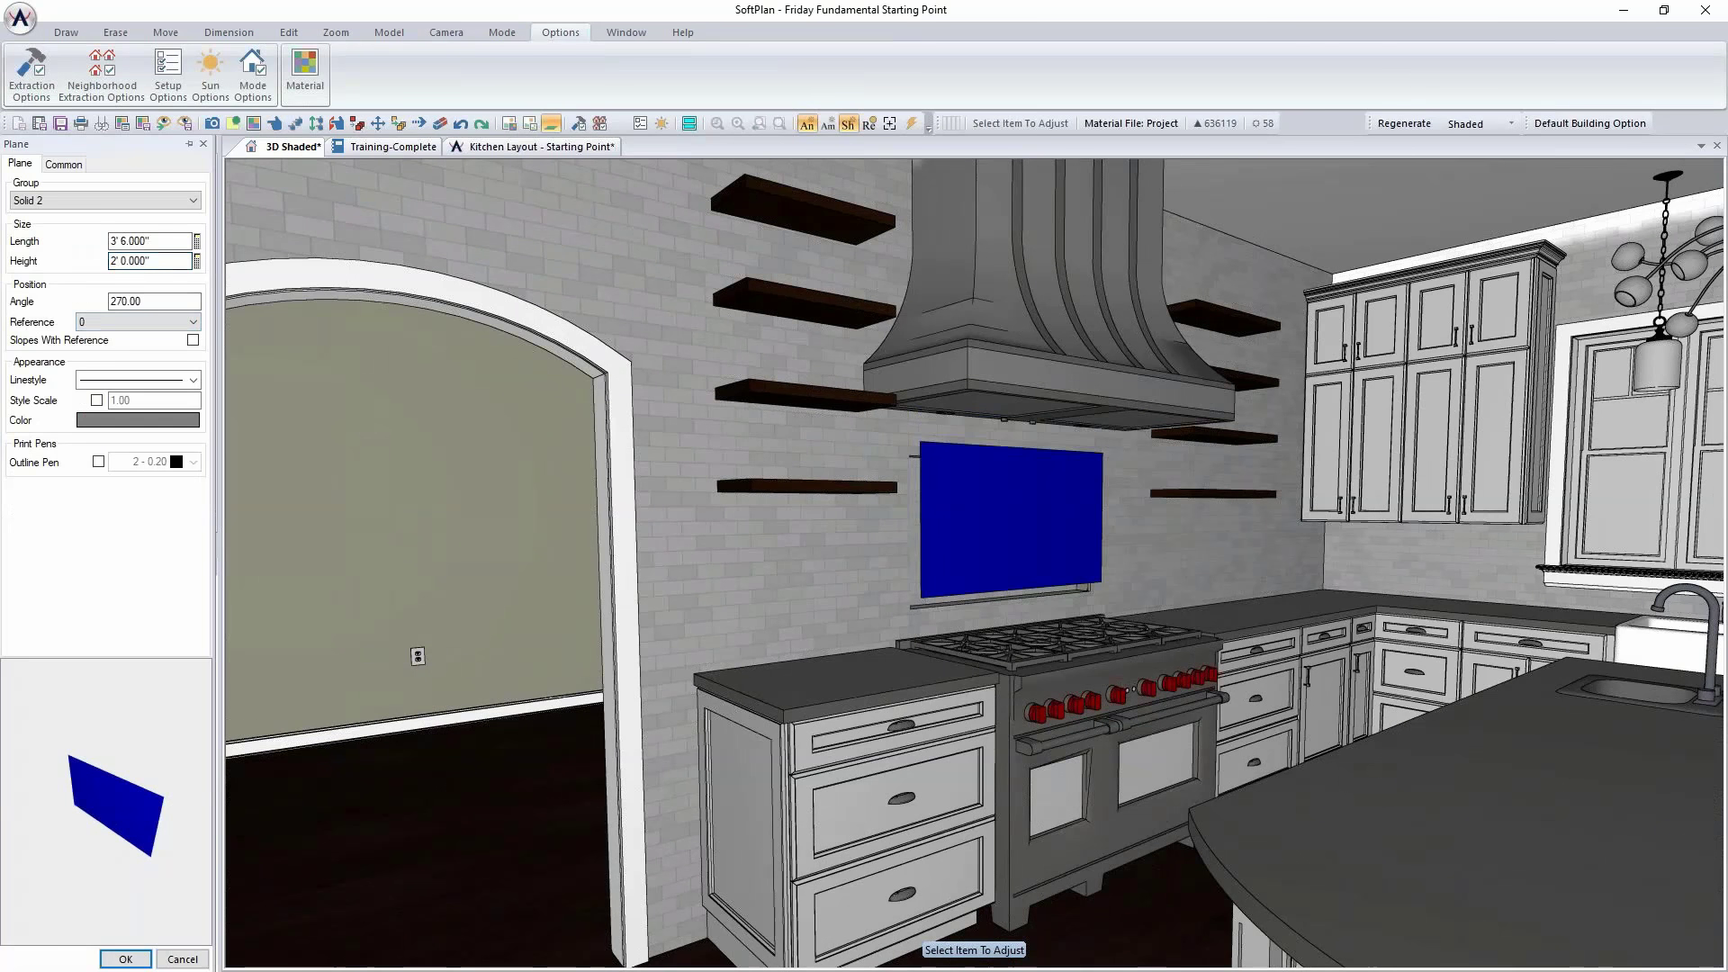
pyautogui.press('Return')
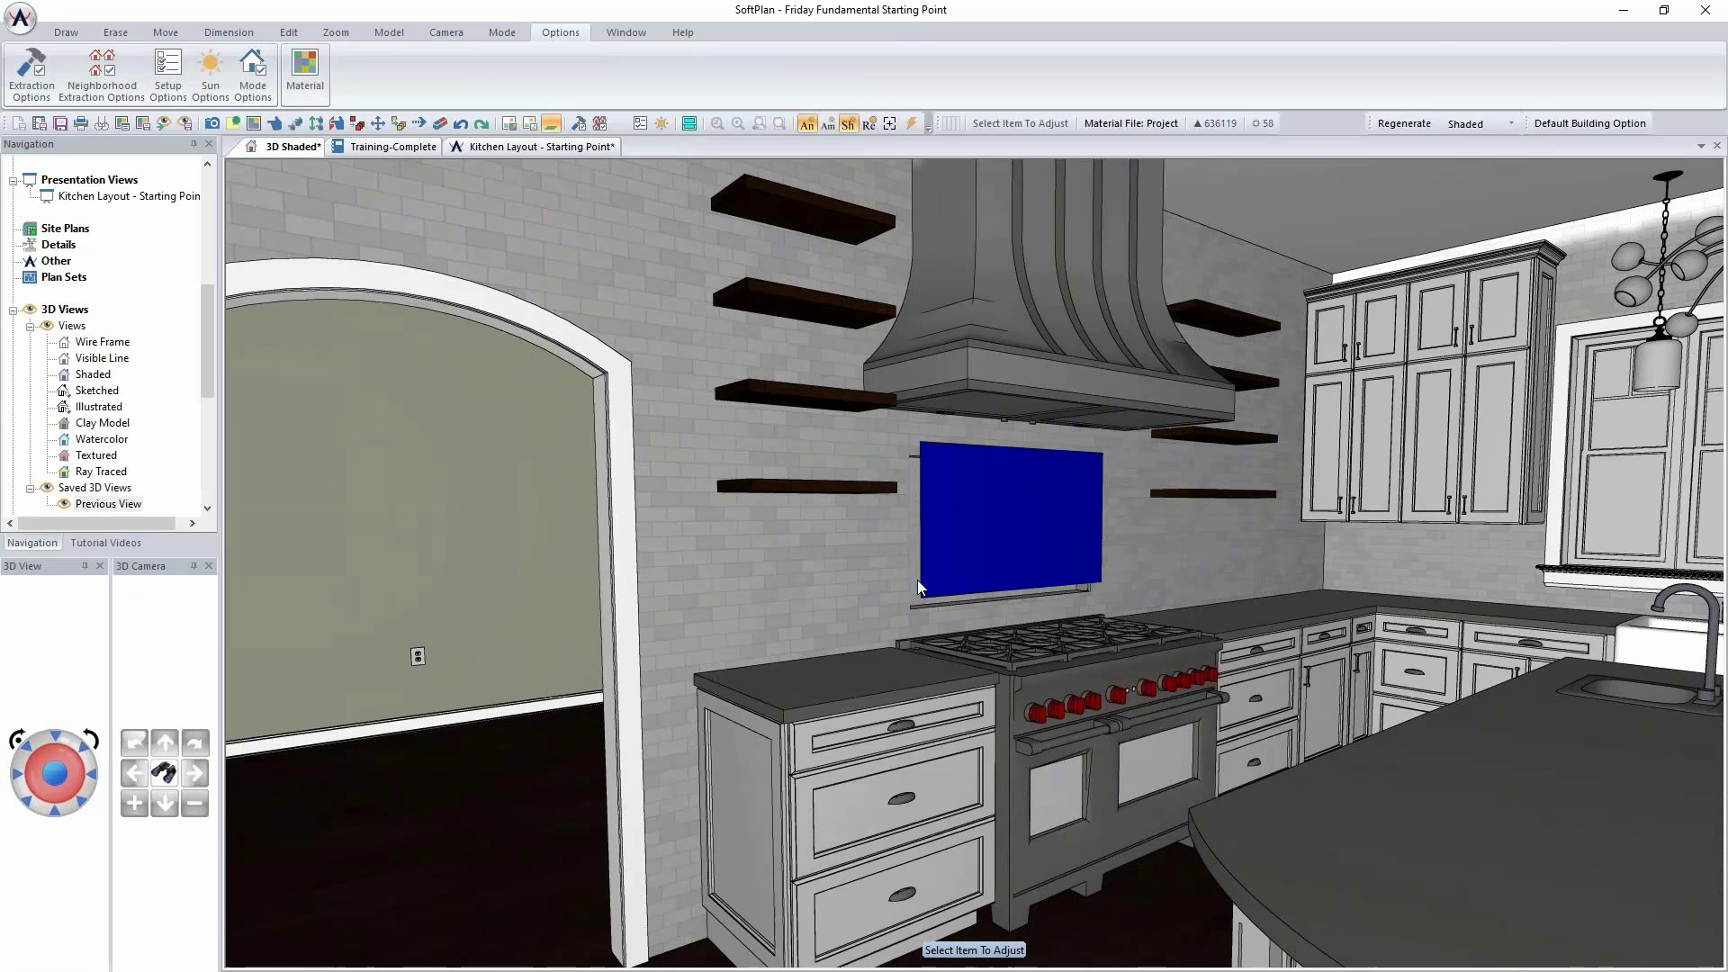
# Step: Edit the plane's surface and assign the gray-and-white quatrefoil texture from the Peets tile textures under Interior Finish
pyautogui.rightClick(971, 495)
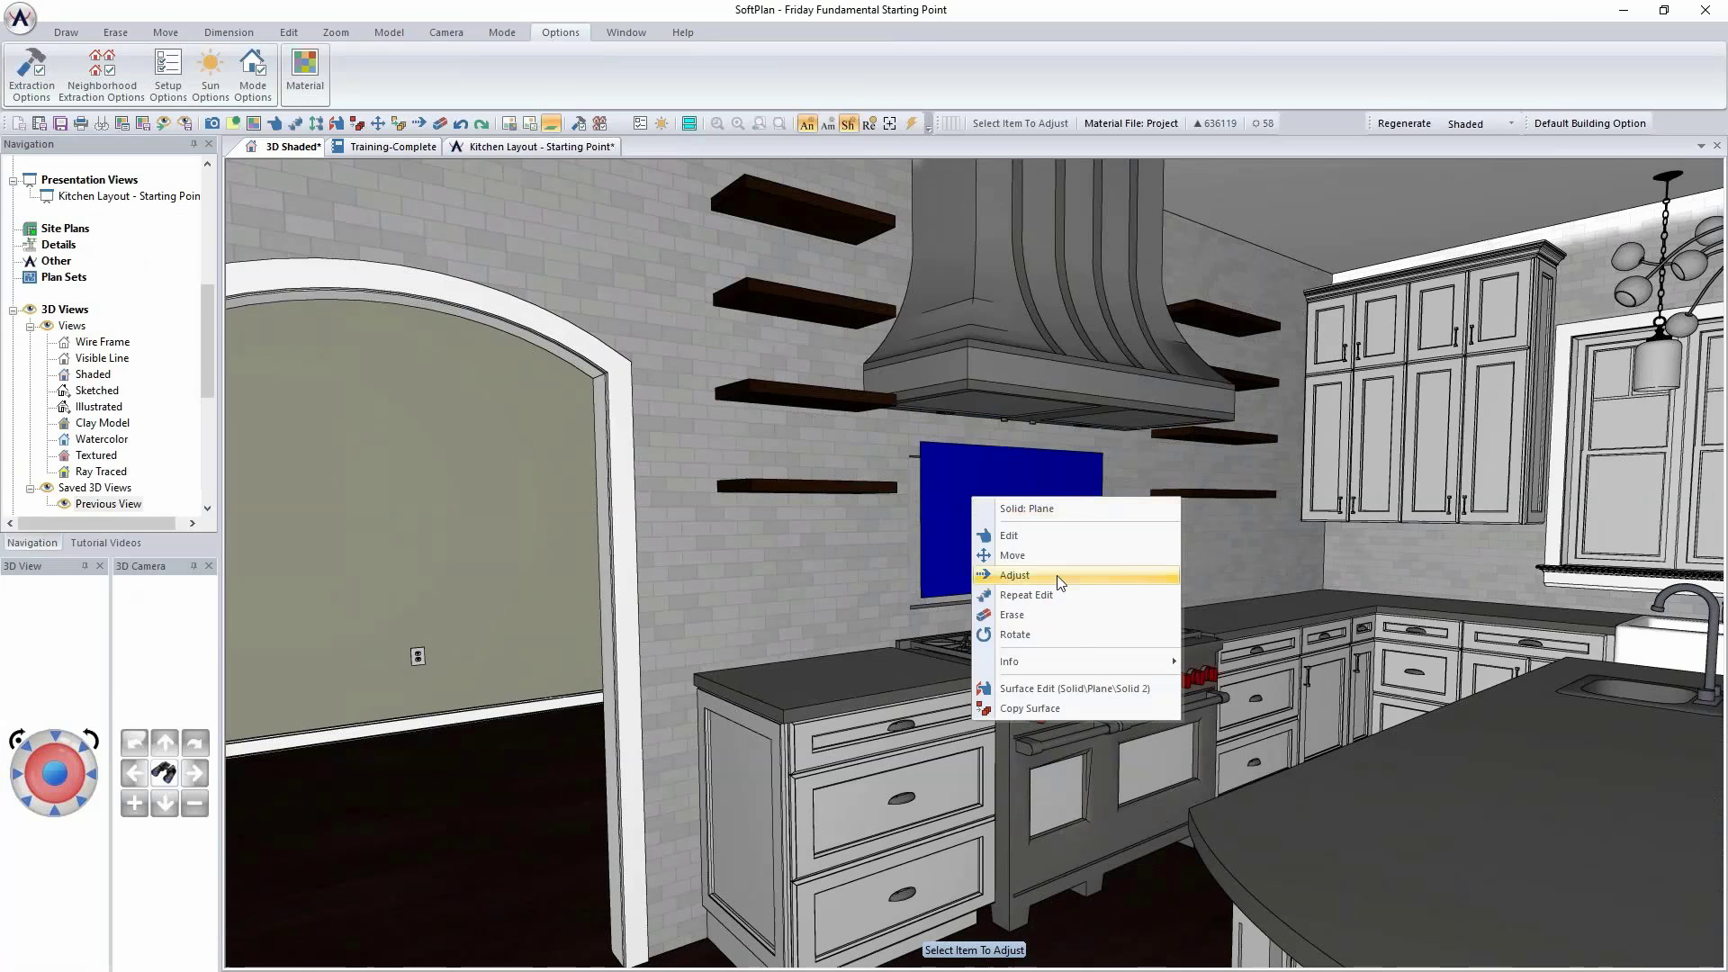
pyautogui.click(1055, 688)
pyautogui.click(72, 188)
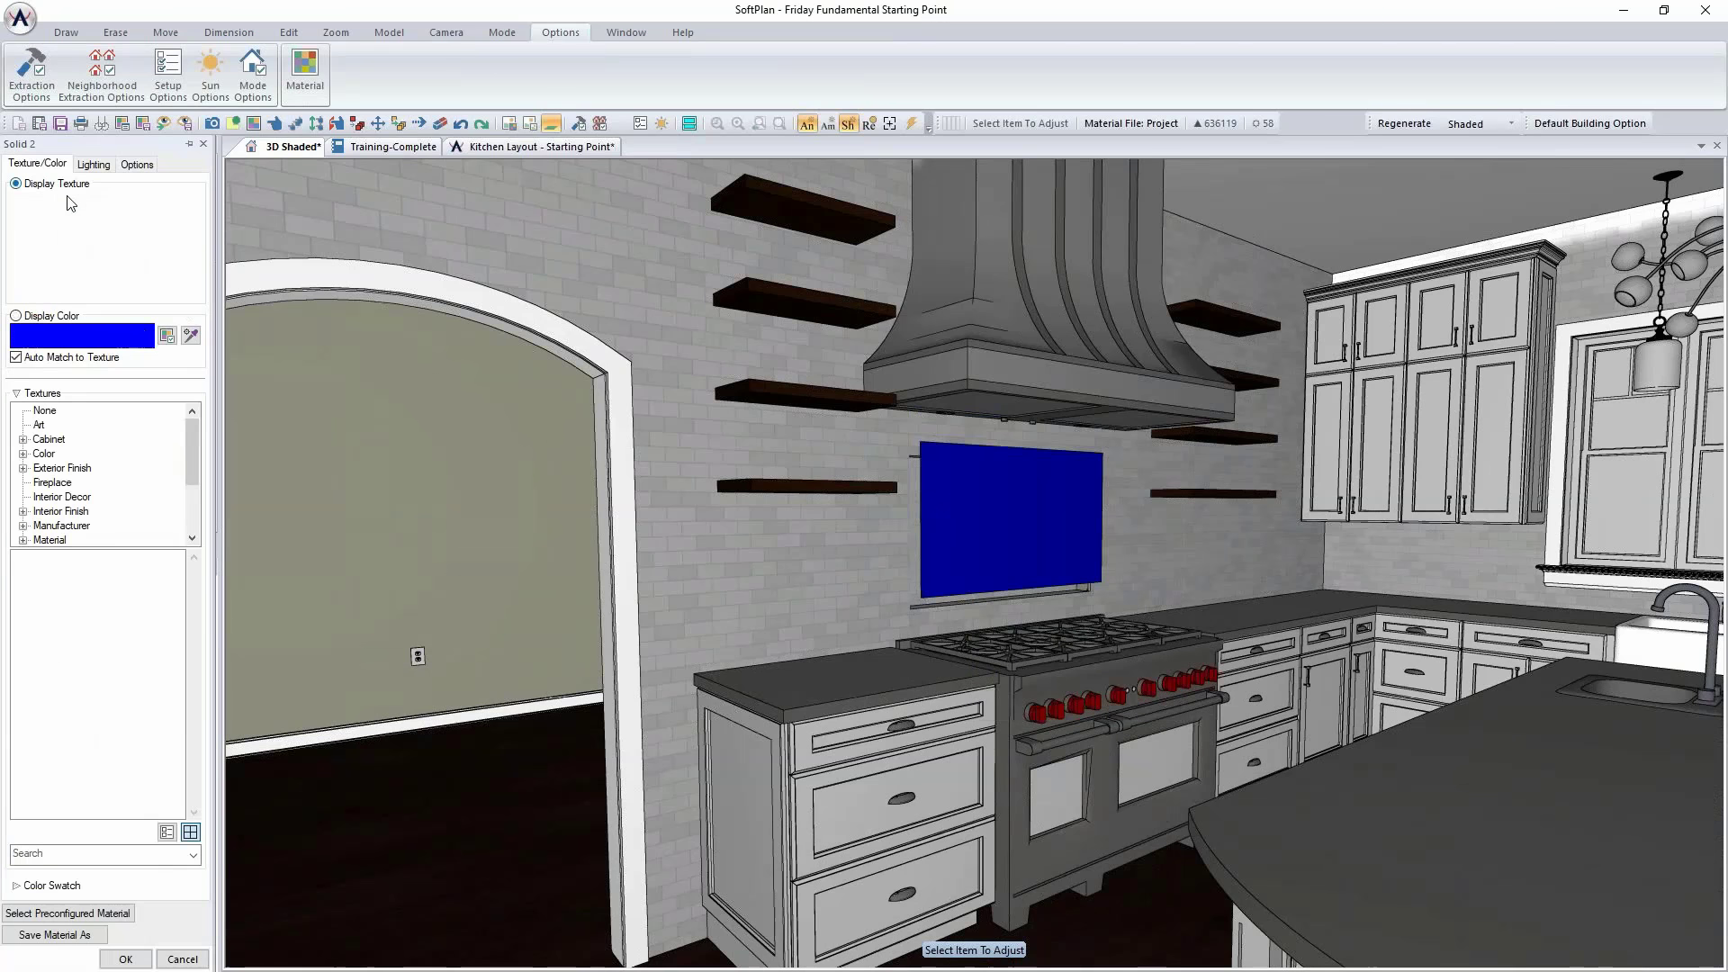
pyautogui.scroll(-2, 198, 457)
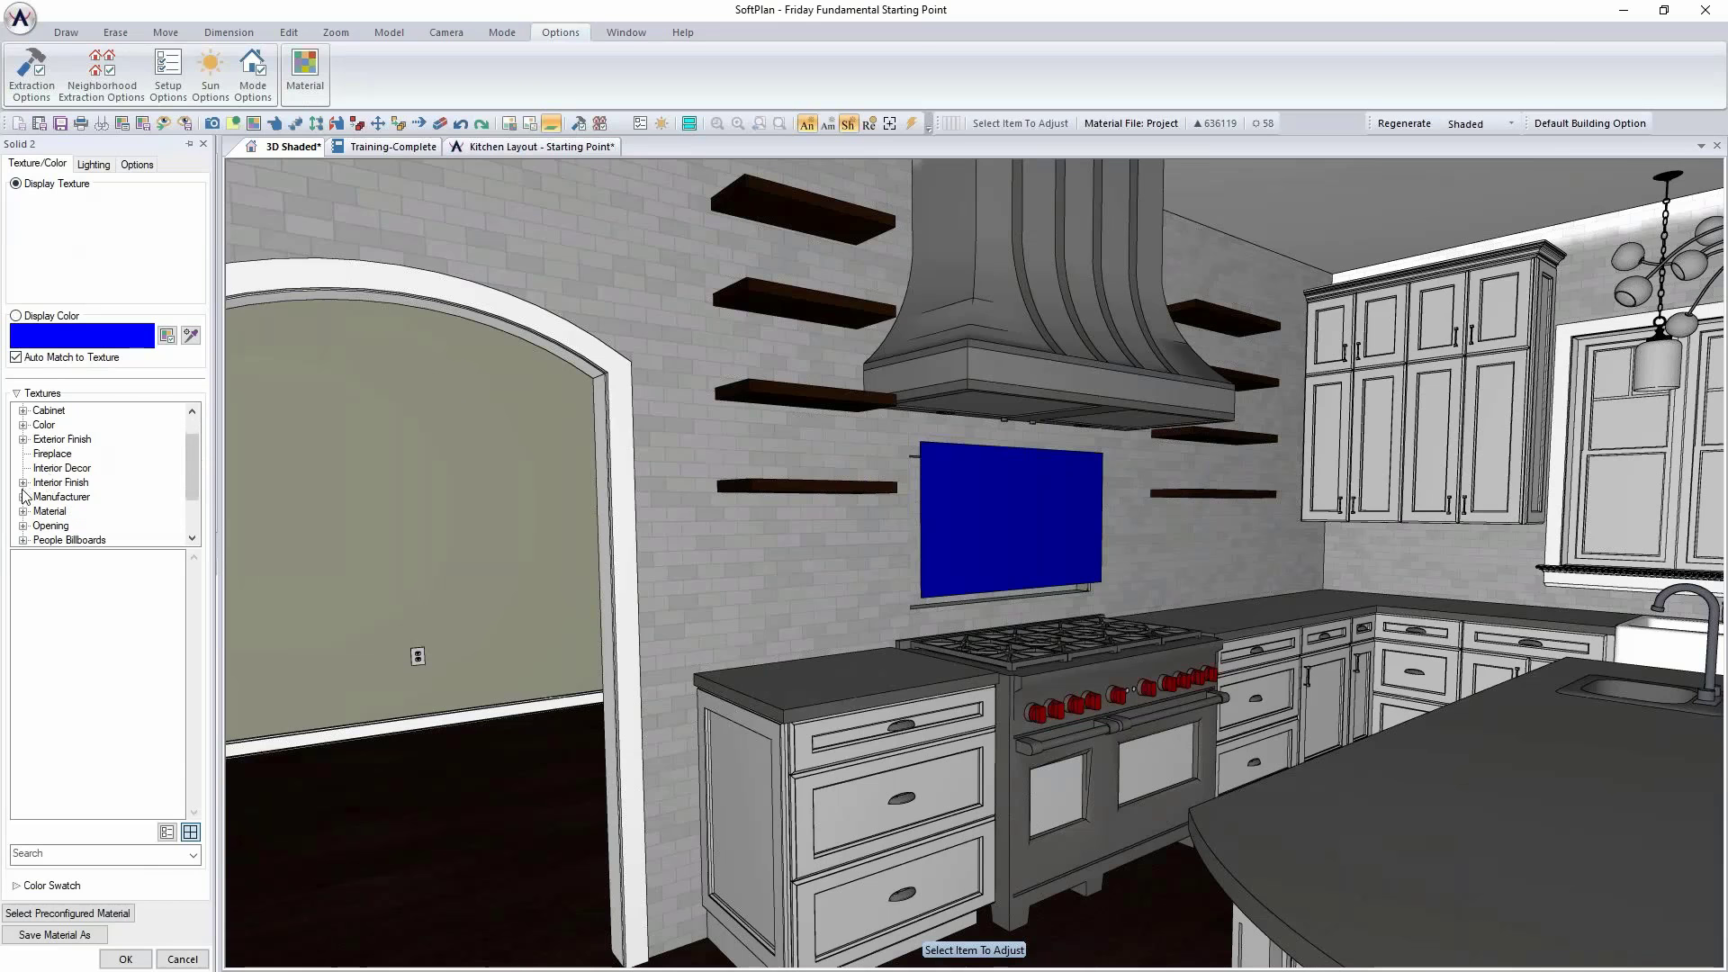
pyautogui.click(23, 497)
pyautogui.scroll(-2, 27, 430)
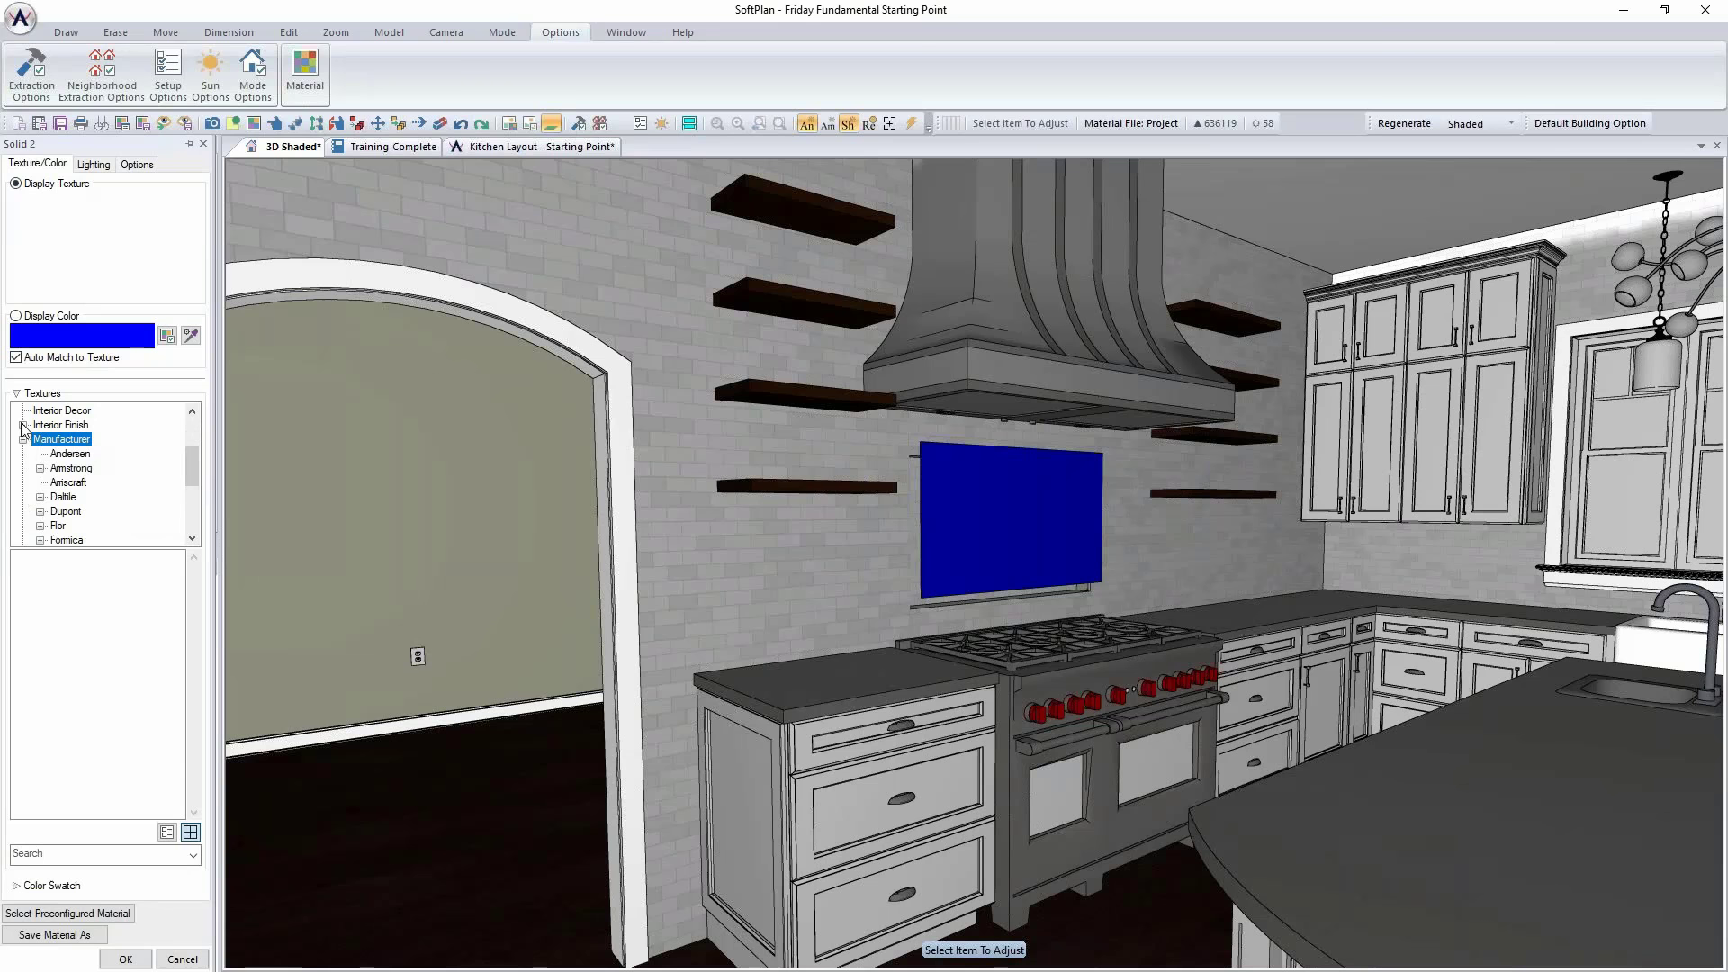
pyautogui.scroll(-2, 72, 468)
pyautogui.scroll(-2, 76, 471)
pyautogui.scroll(3, 76, 469)
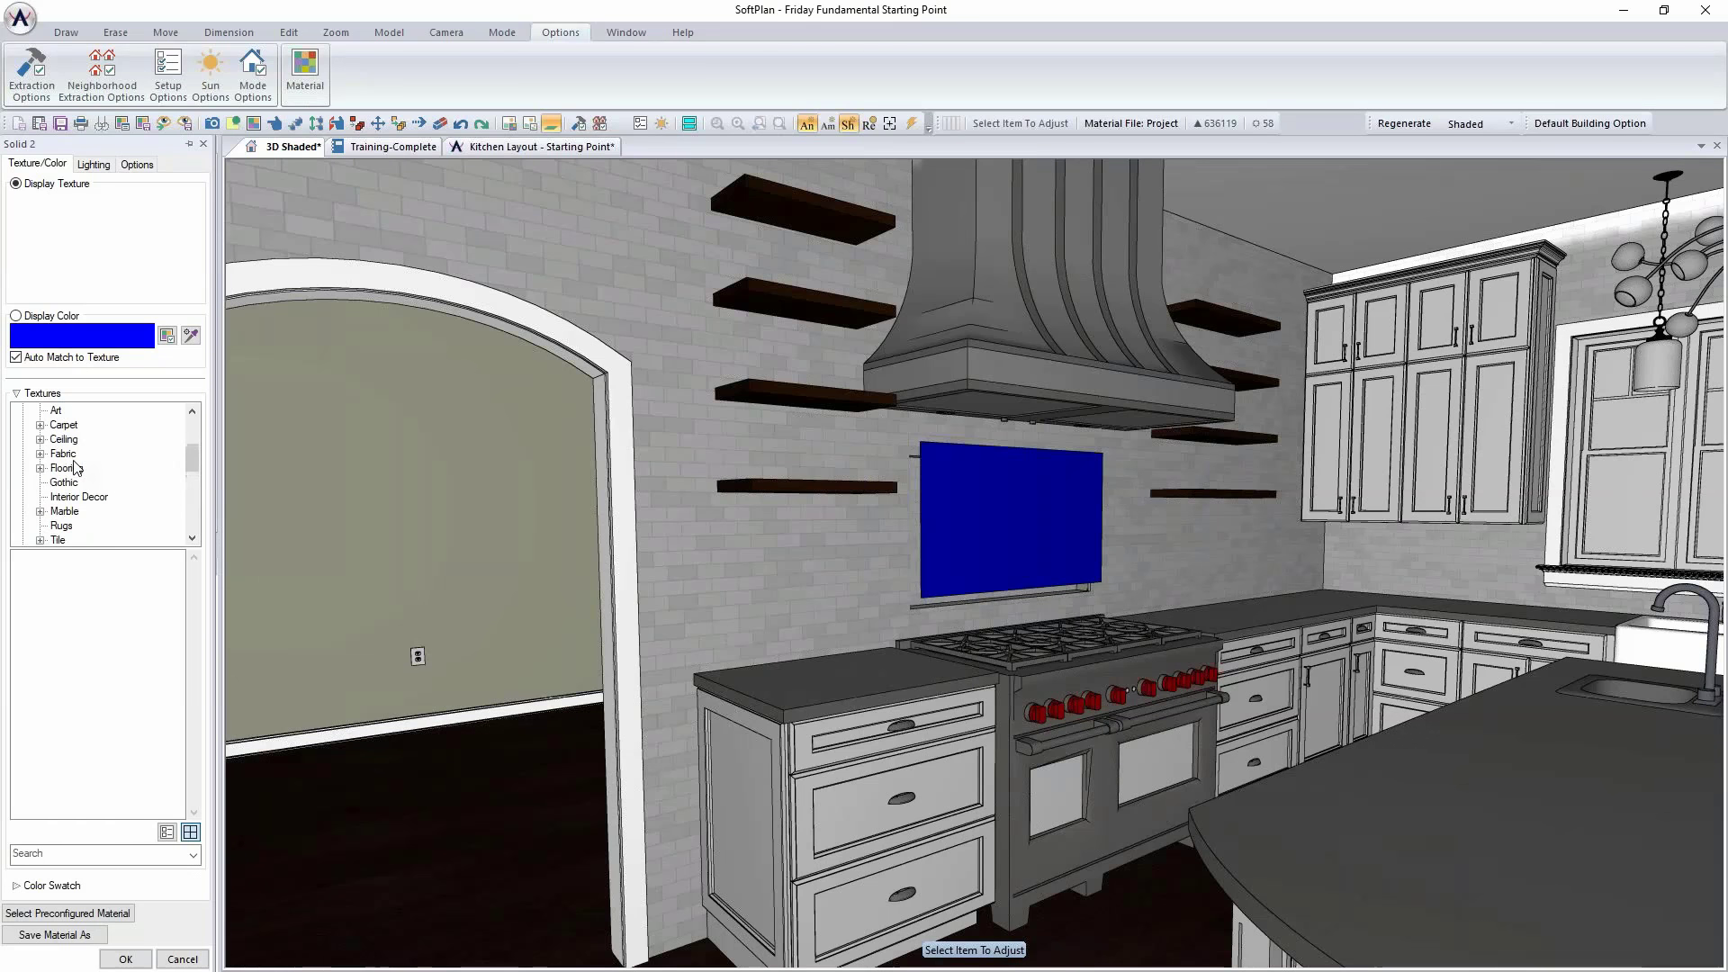
pyautogui.click(40, 541)
pyautogui.scroll(-1, 78, 500)
pyautogui.click(79, 455)
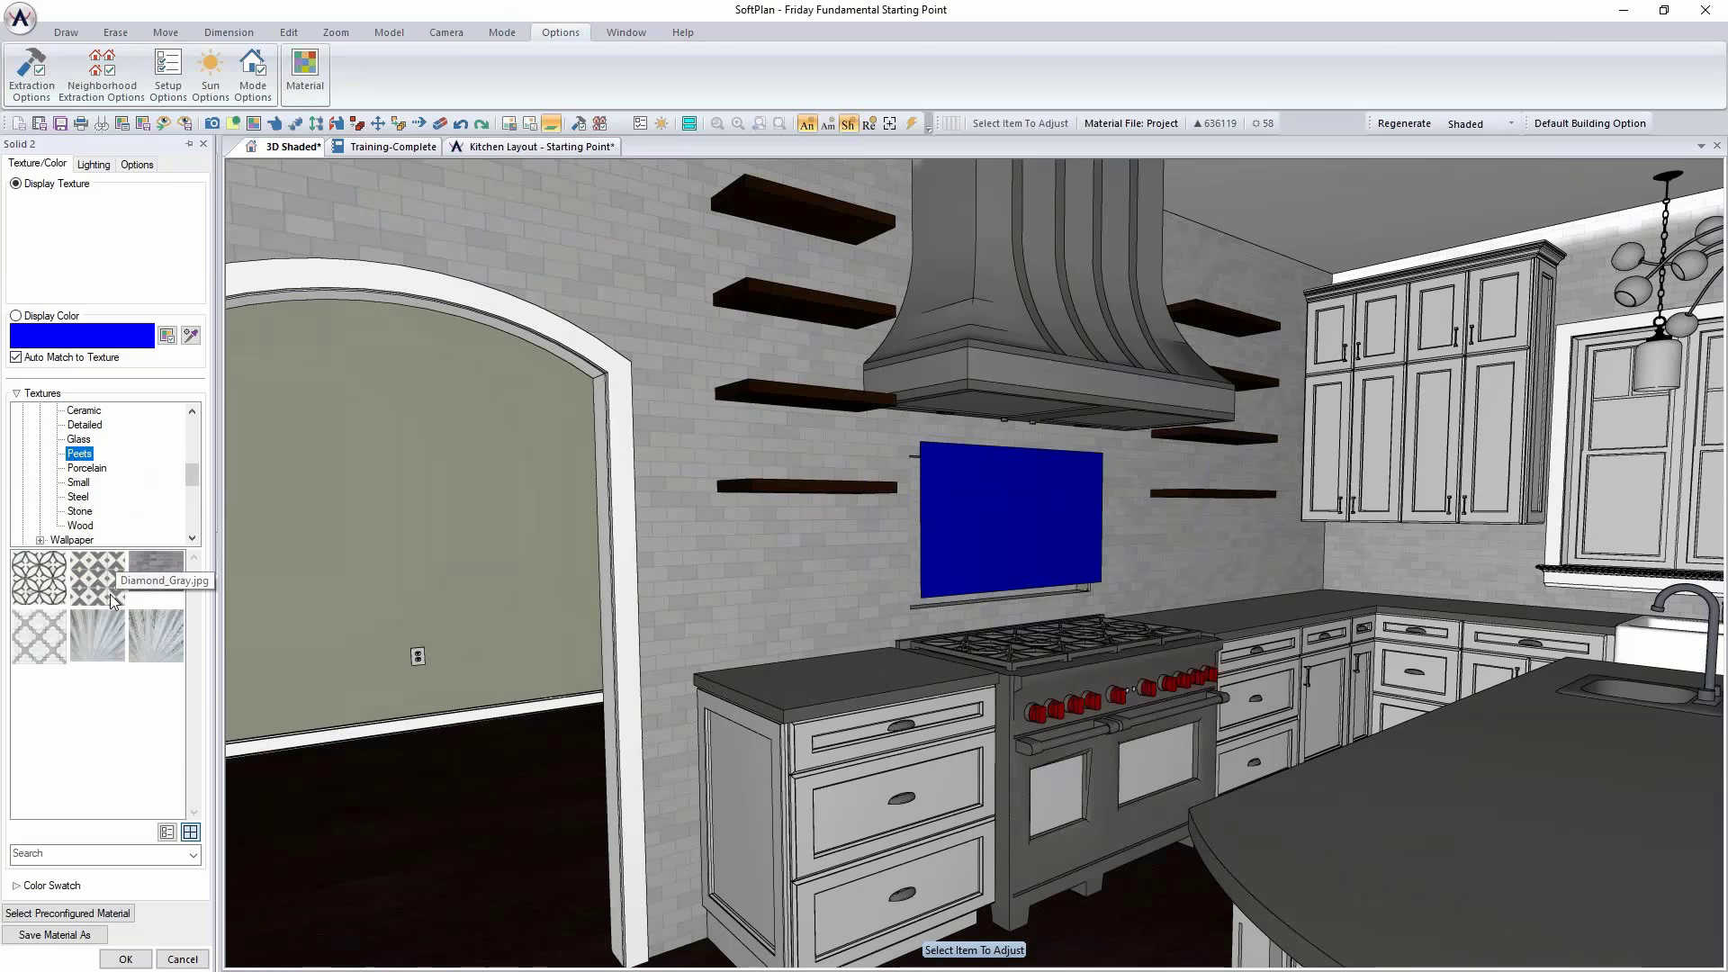
pyautogui.click(38, 637)
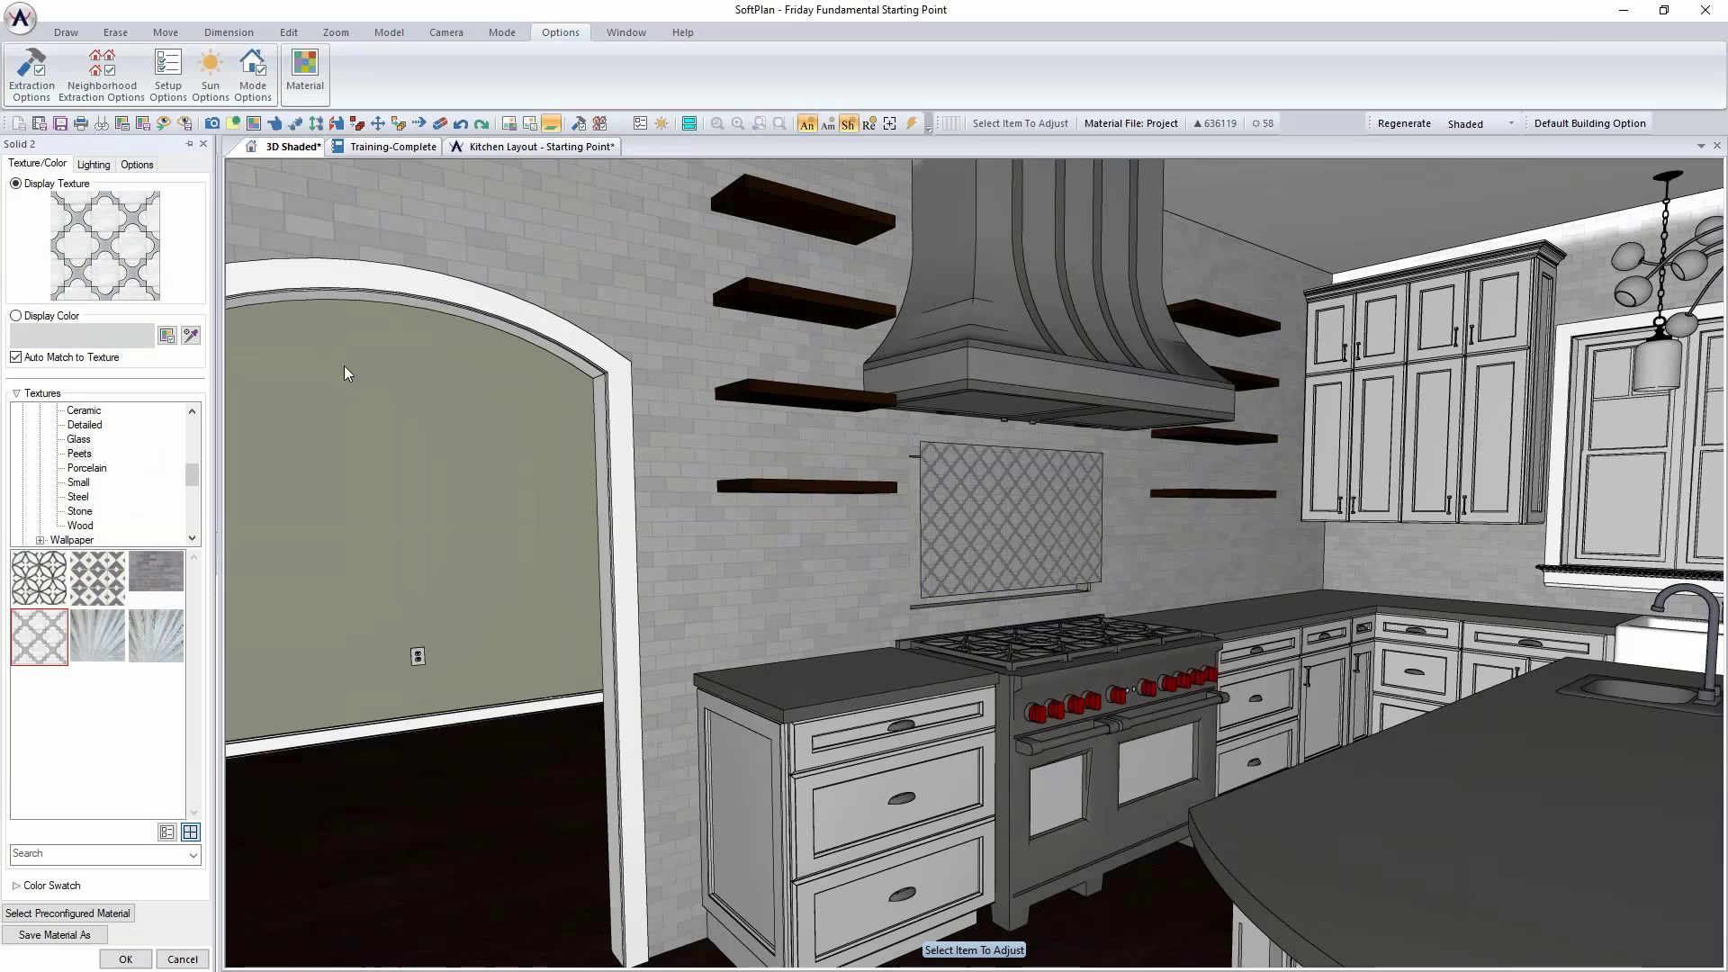
# Step: Keep the tile texture's horizontal and vertical distances at 8" and apply the material to the plane
pyautogui.click(137, 165)
pyautogui.click(153, 298)
pyautogui.press('Tab')
pyautogui.click(161, 298)
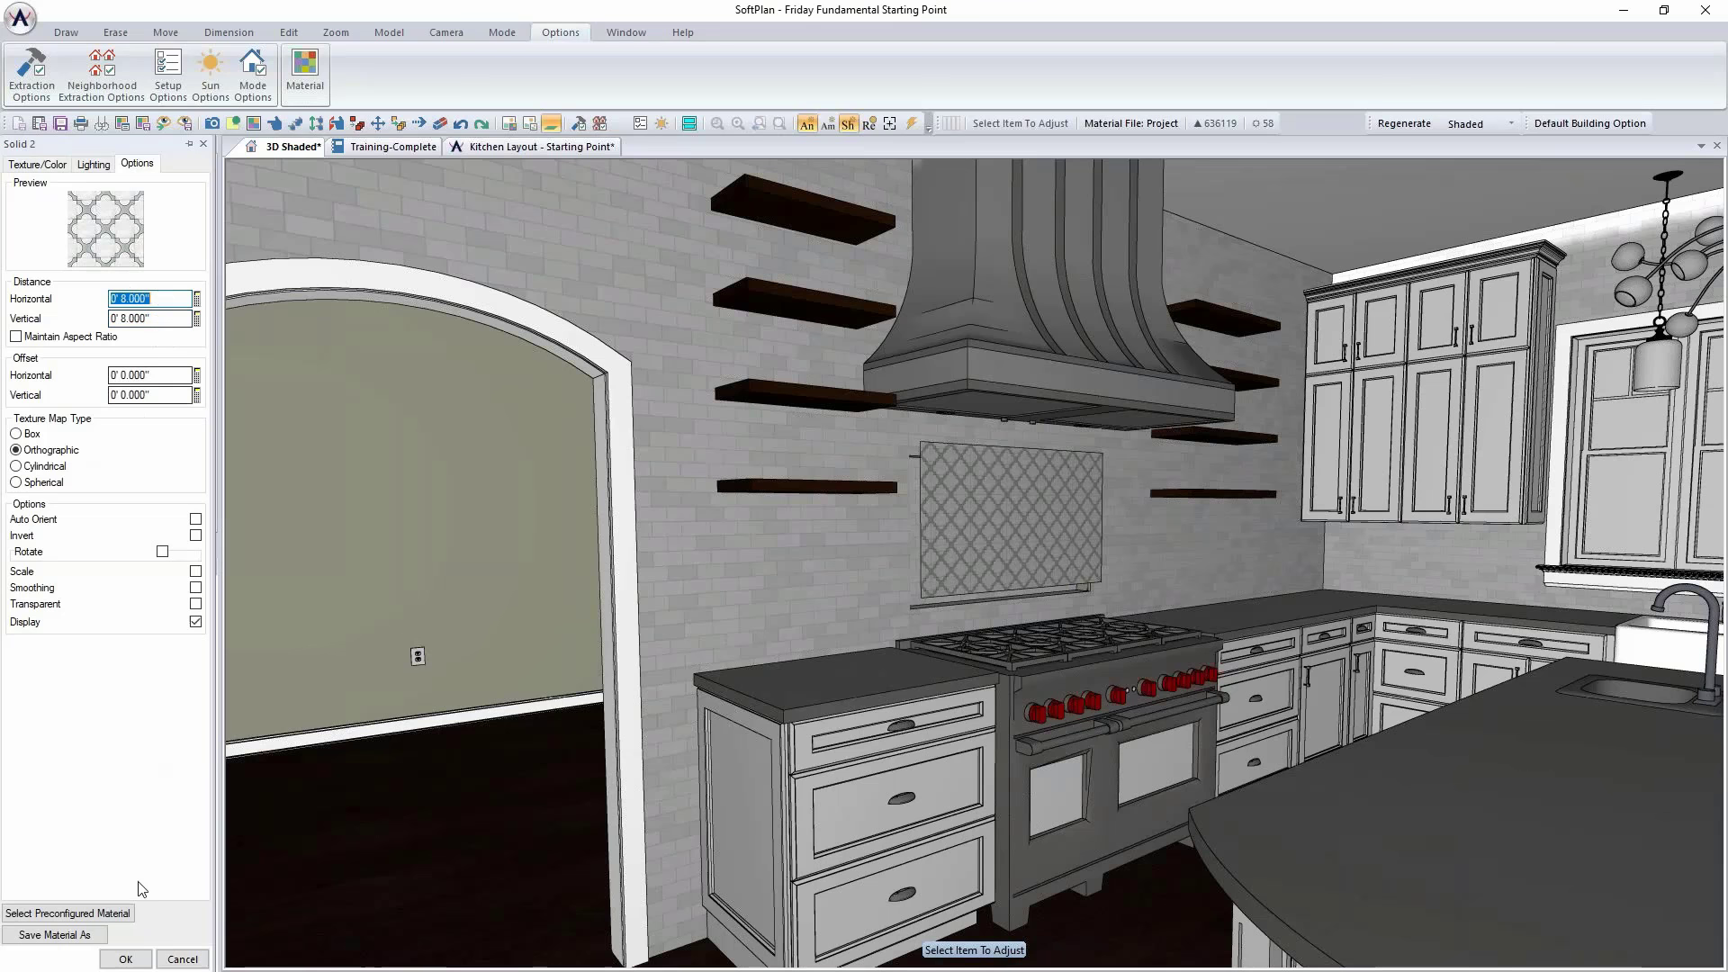
pyautogui.click(126, 960)
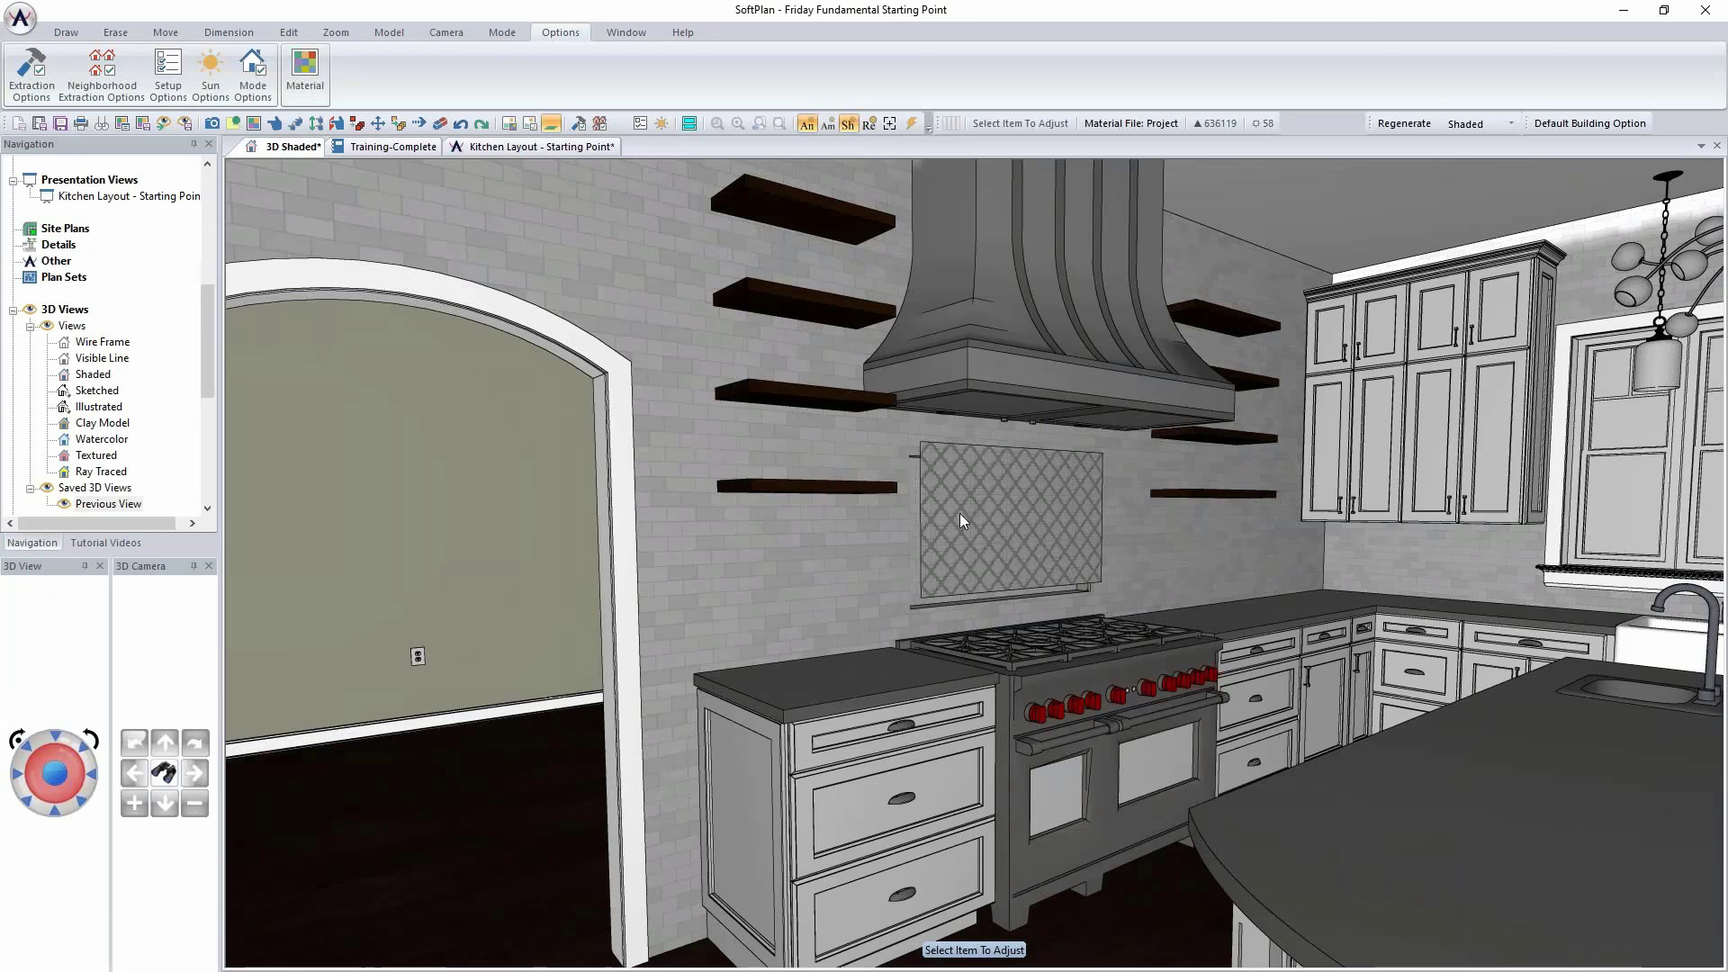
# Step: Move the tiled plane 2 3/4" back into the wall niche on the floor plan and check its recess in 3D
pyautogui.click(486, 147)
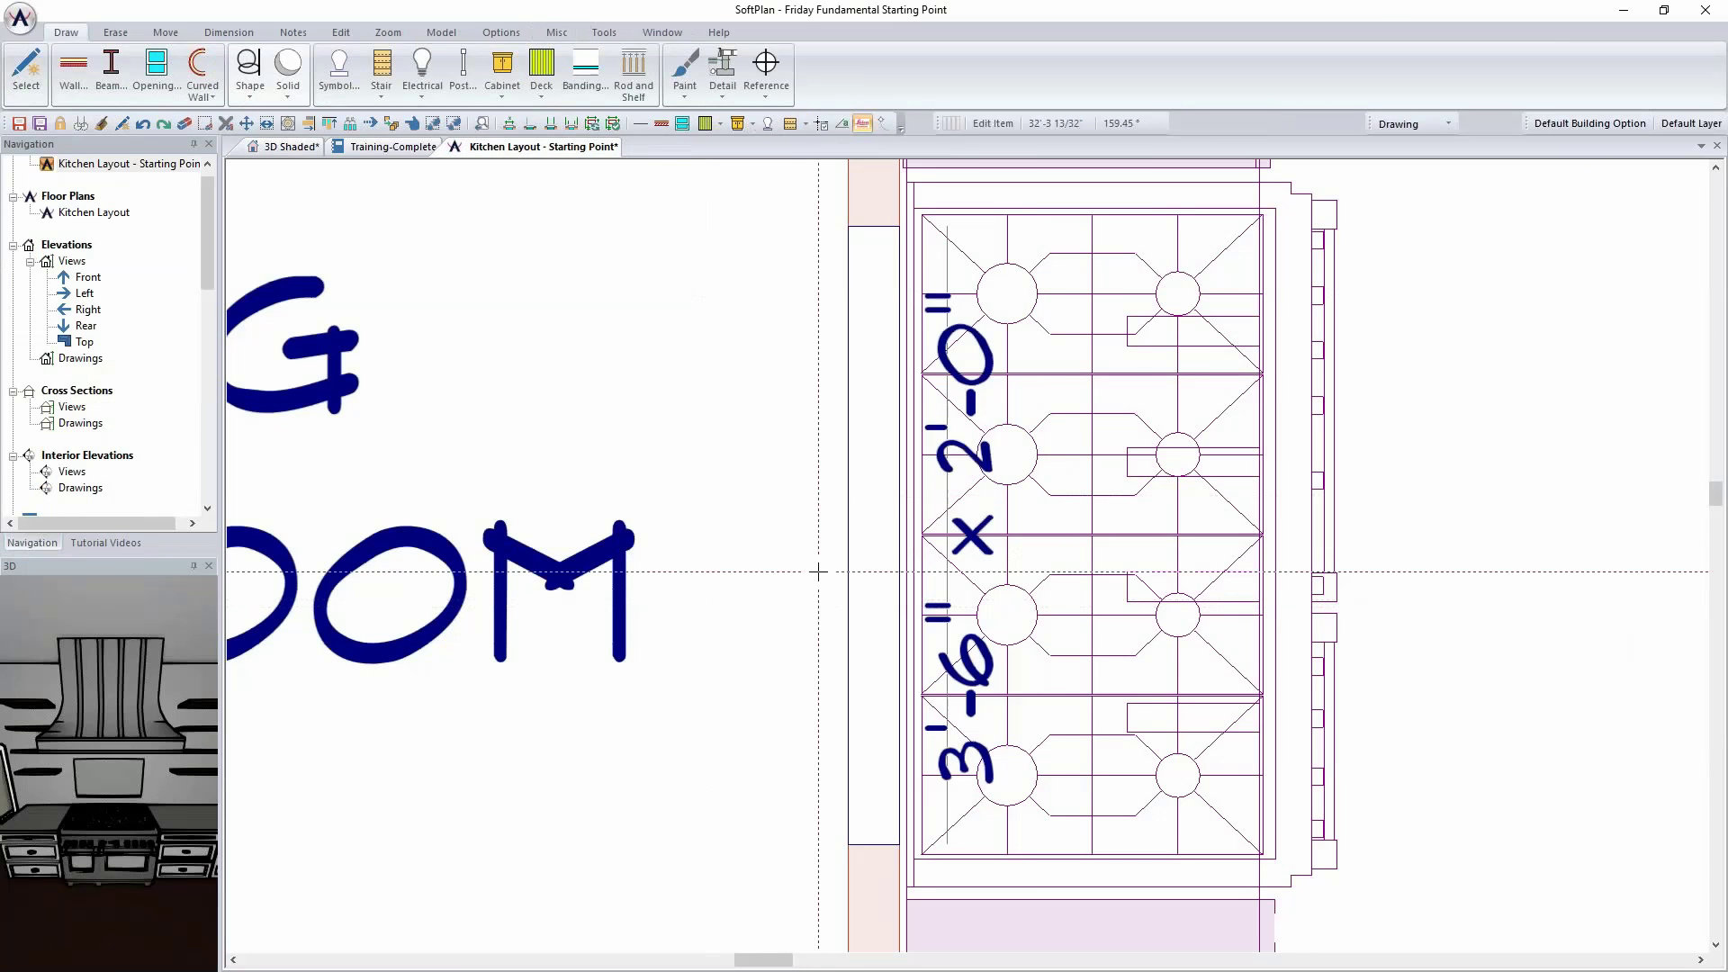
pyautogui.click(949, 254)
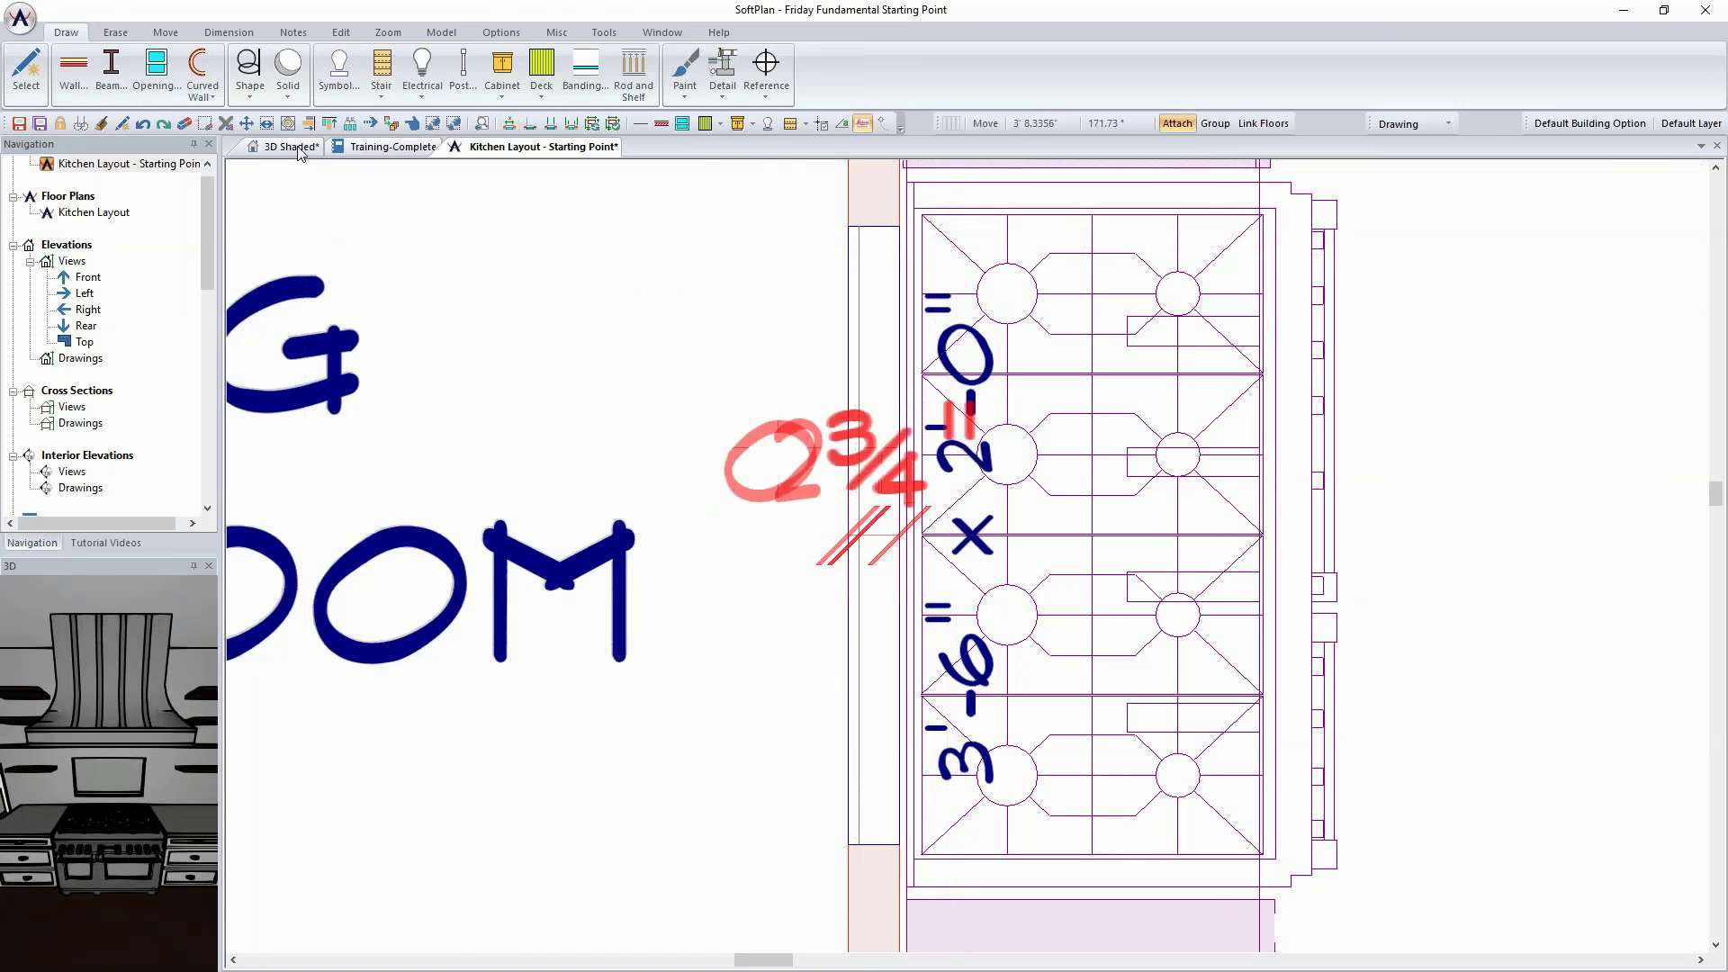
pyautogui.click(461, 131)
pyautogui.moveTo(781, 429); pyautogui.dragTo(1035, 529)
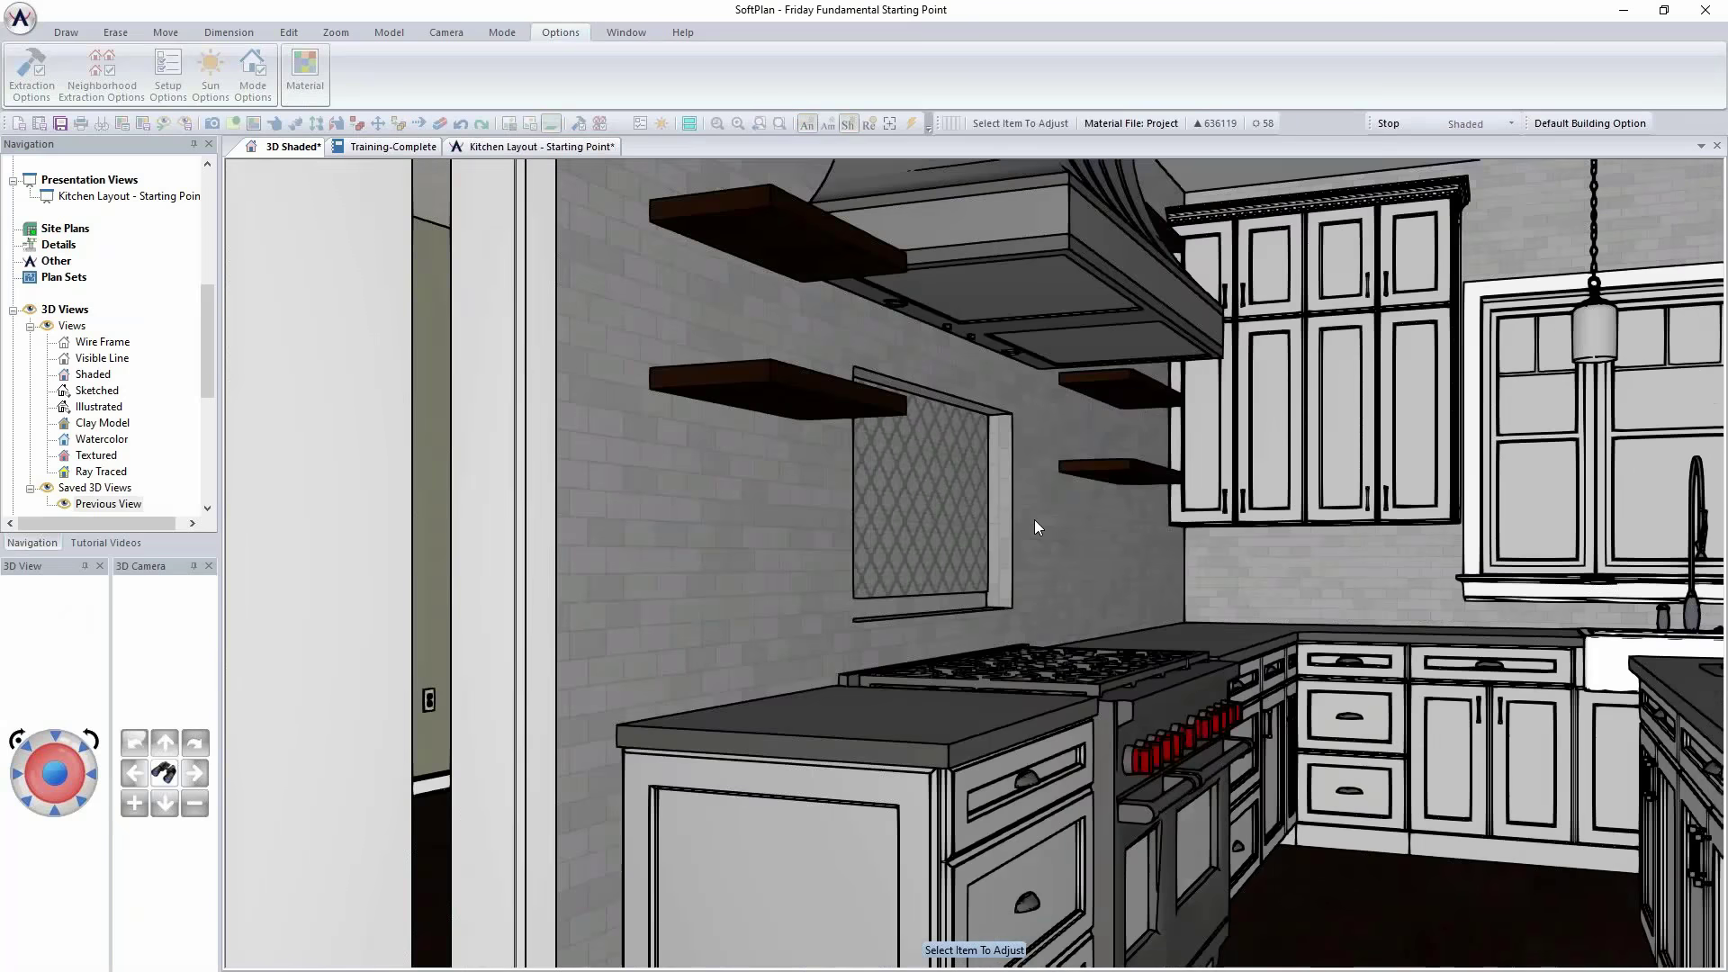
pyautogui.click(931, 473)
pyautogui.moveTo(916, 592); pyautogui.dragTo(920, 616)
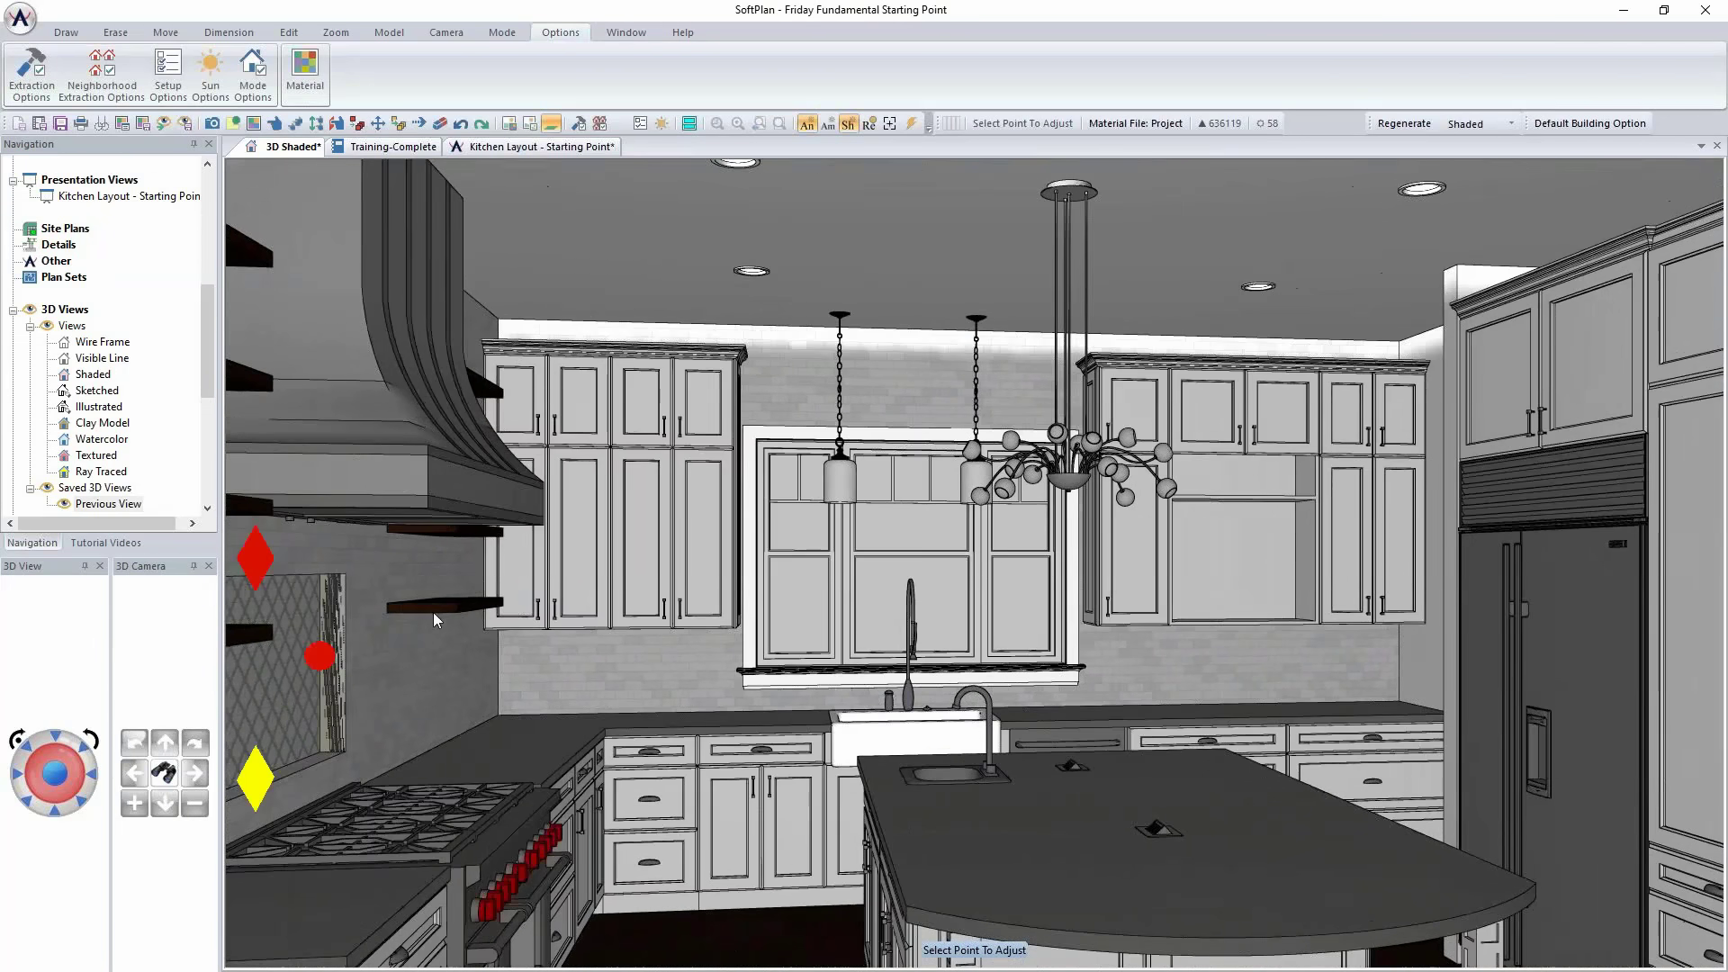
pyautogui.click(755, 753)
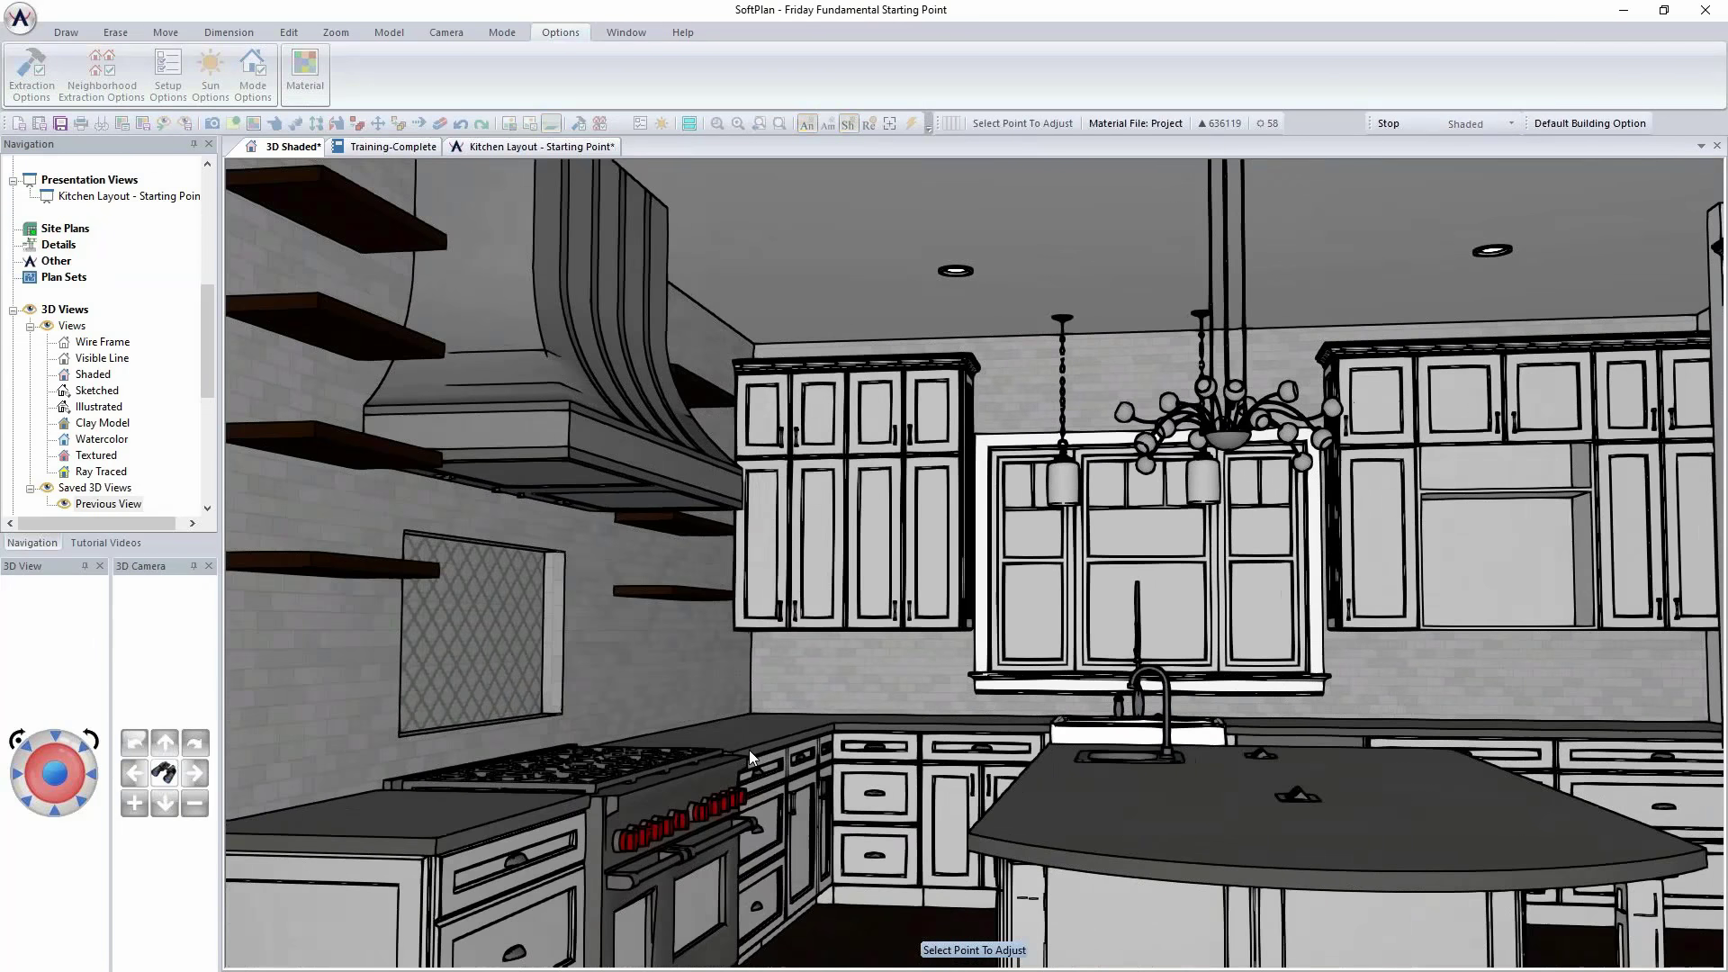
pyautogui.click(801, 737)
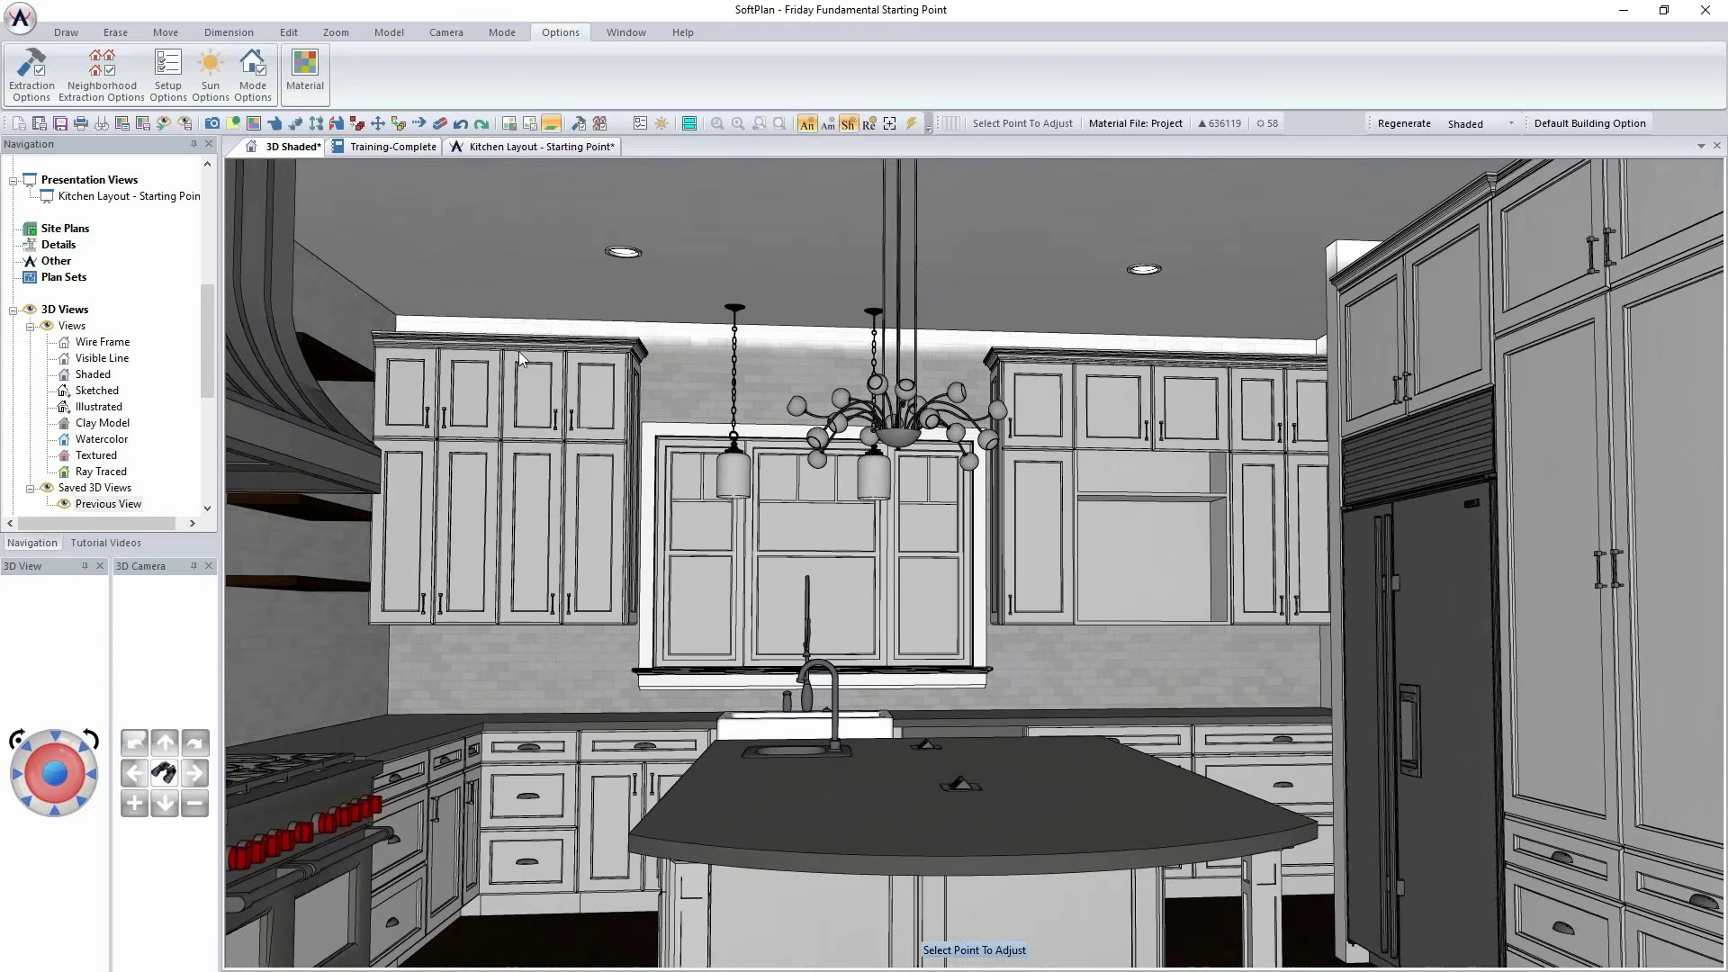
# Step: Return to the Kitchen Layout floor plan and switch it from Drawing to Interior mode
pyautogui.click(500, 150)
pyautogui.click(387, 150)
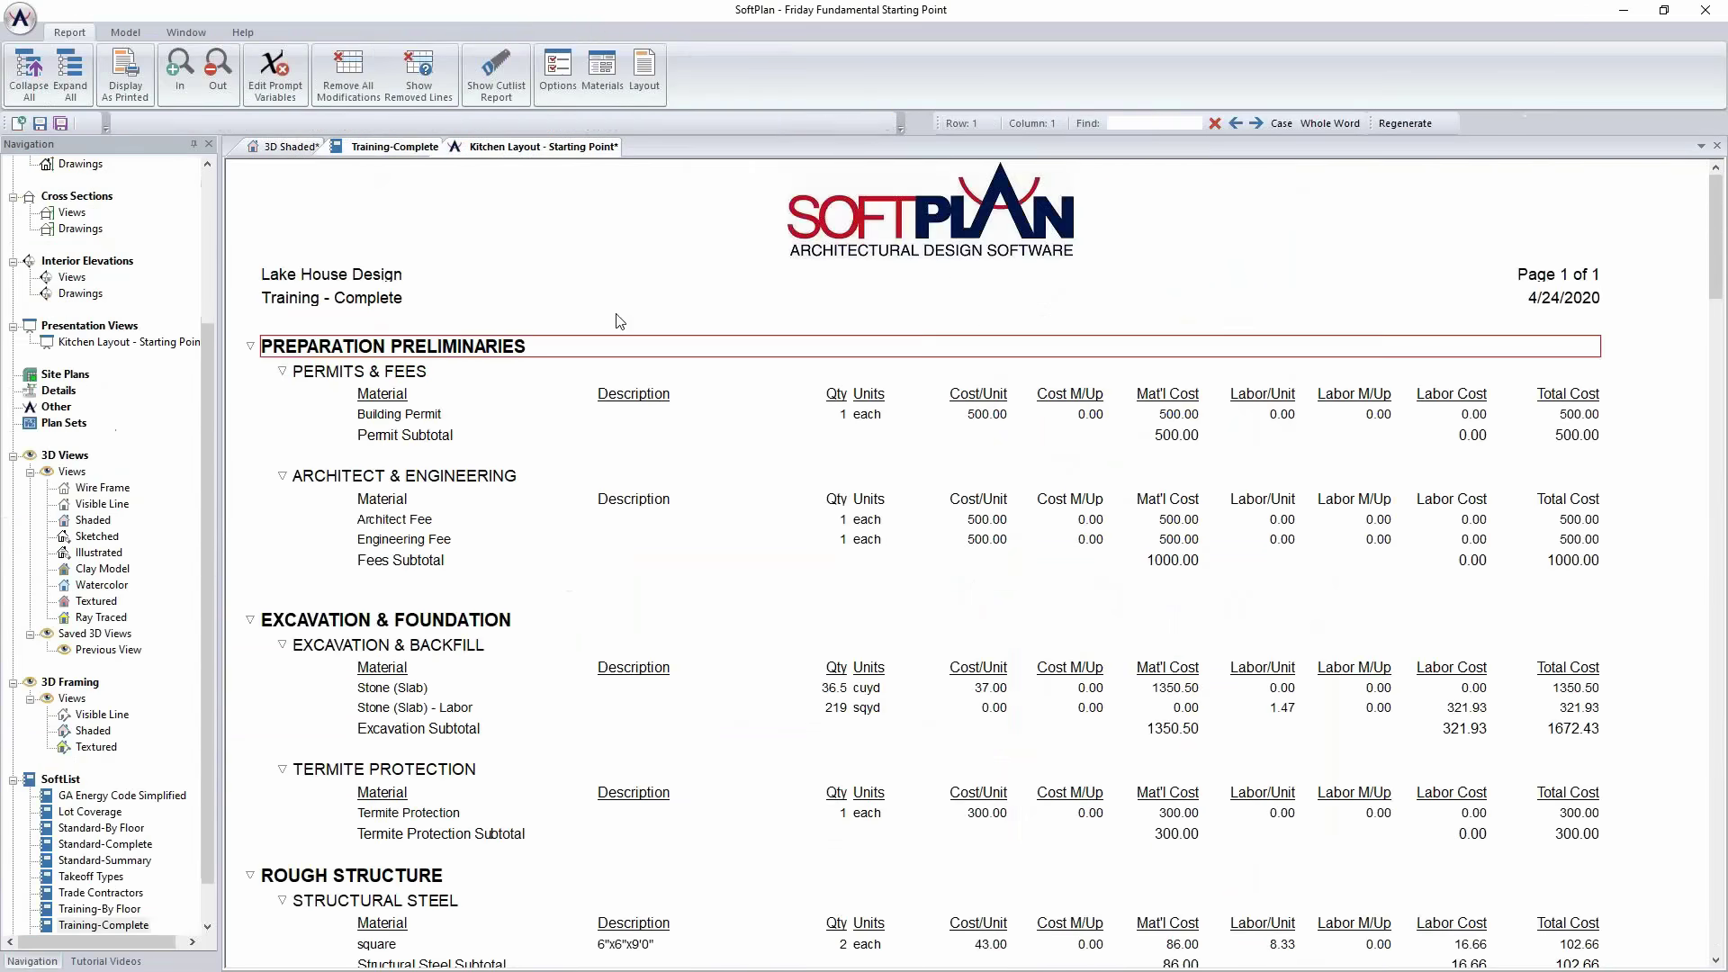
pyautogui.scroll(-5, 619, 322)
pyautogui.click(484, 146)
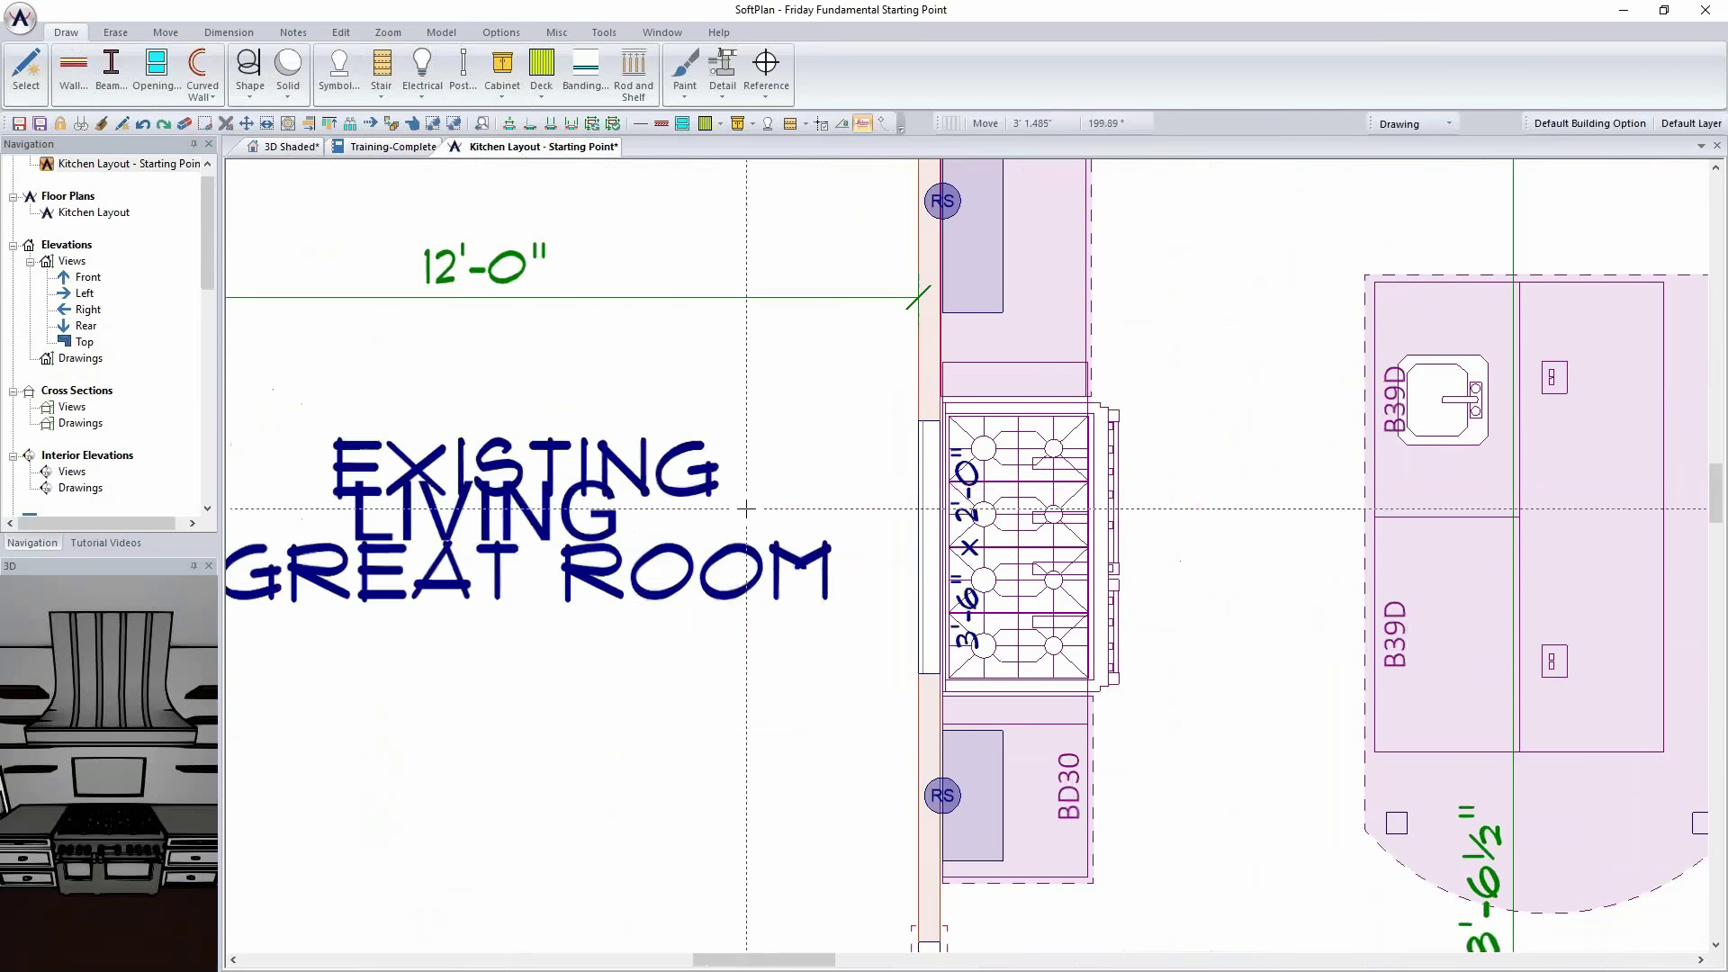
pyautogui.click(1445, 124)
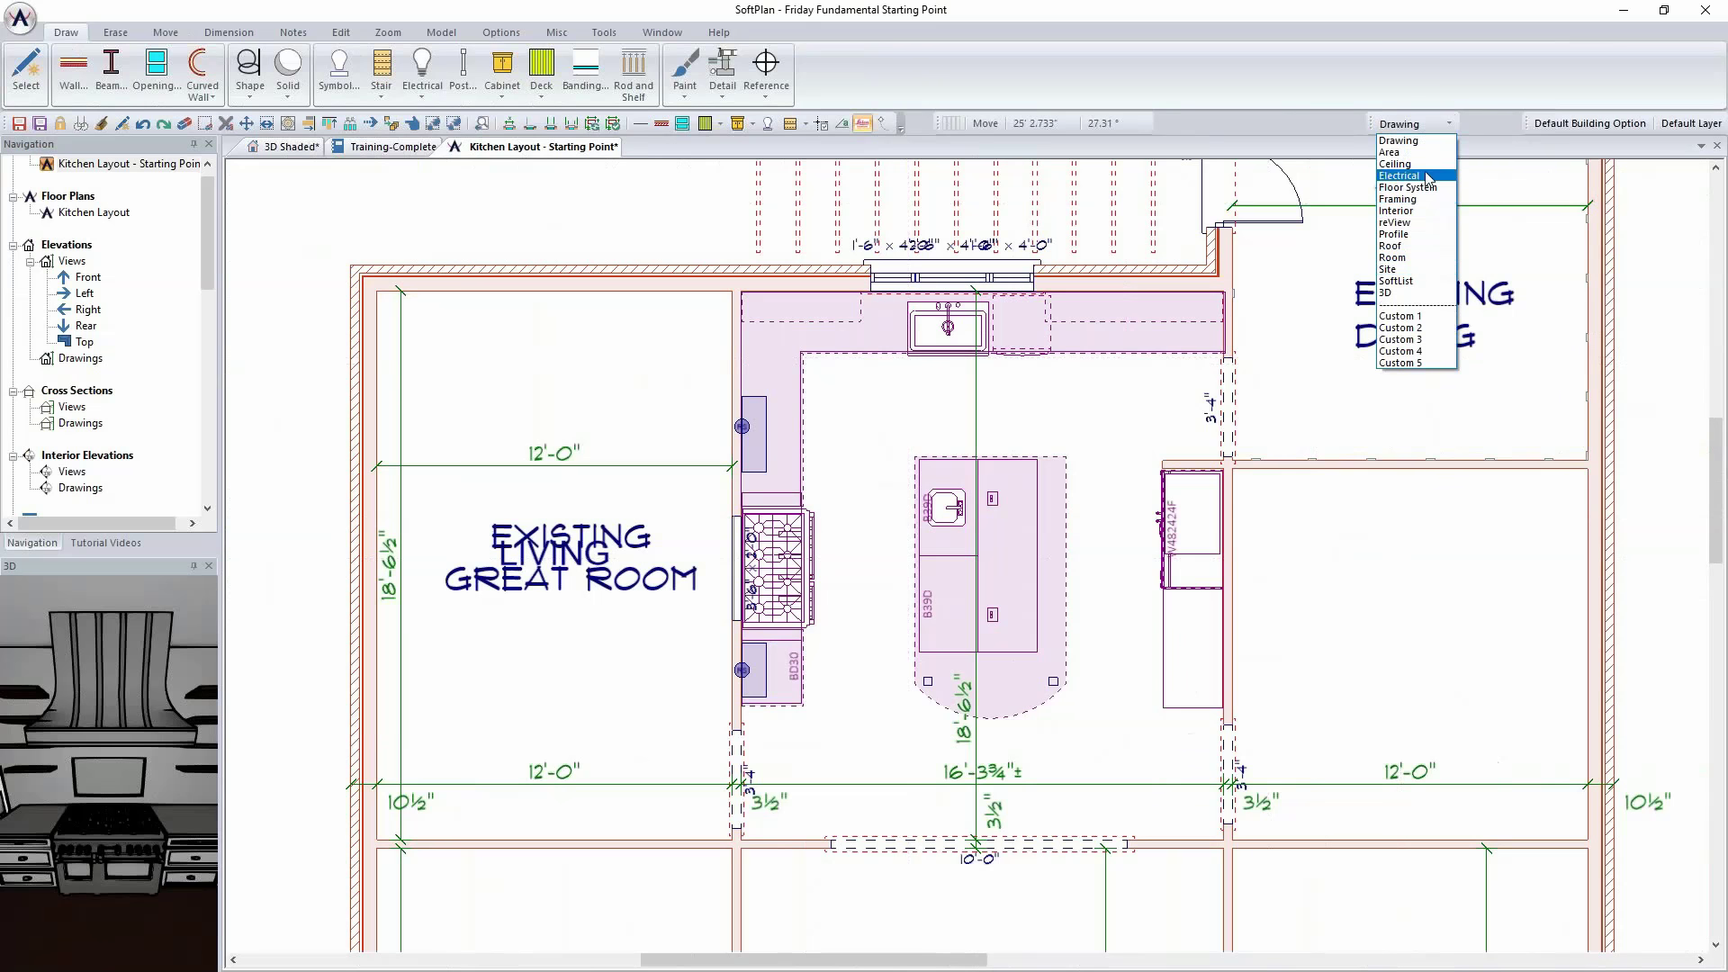
pyautogui.click(1427, 223)
pyautogui.click(1445, 124)
pyautogui.click(1425, 210)
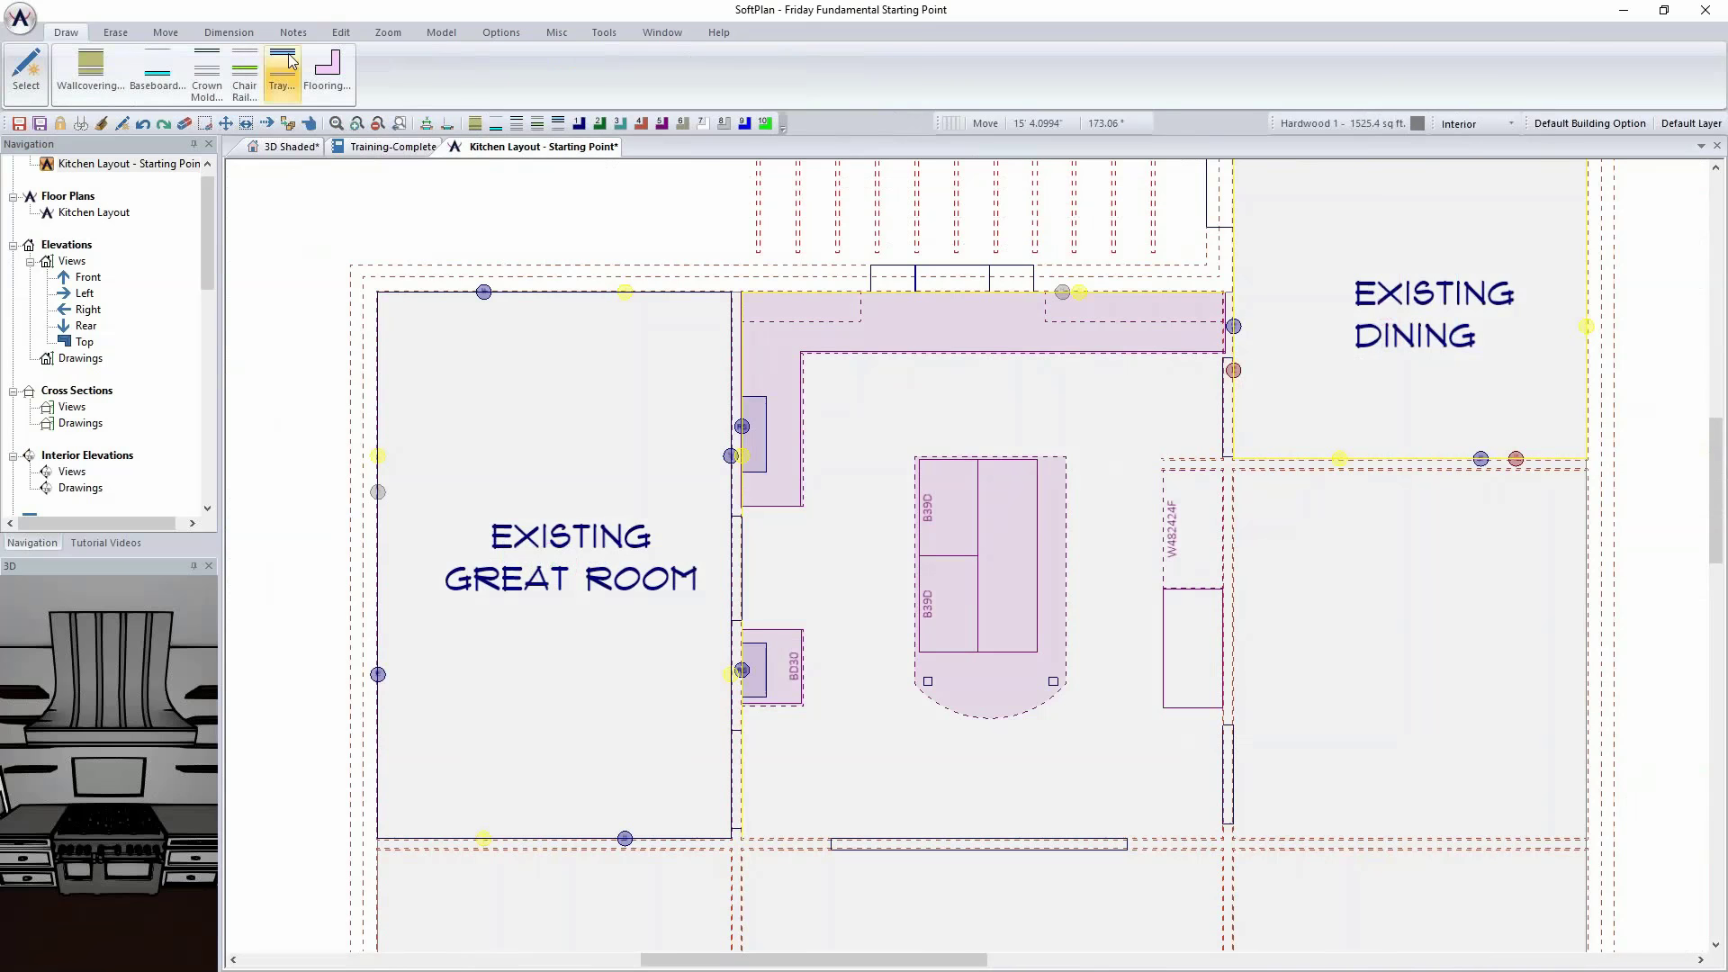
# Step: Auto trace painted crown mold with the american profile around the kitchen and review its profile dimensions
pyautogui.click(206, 72)
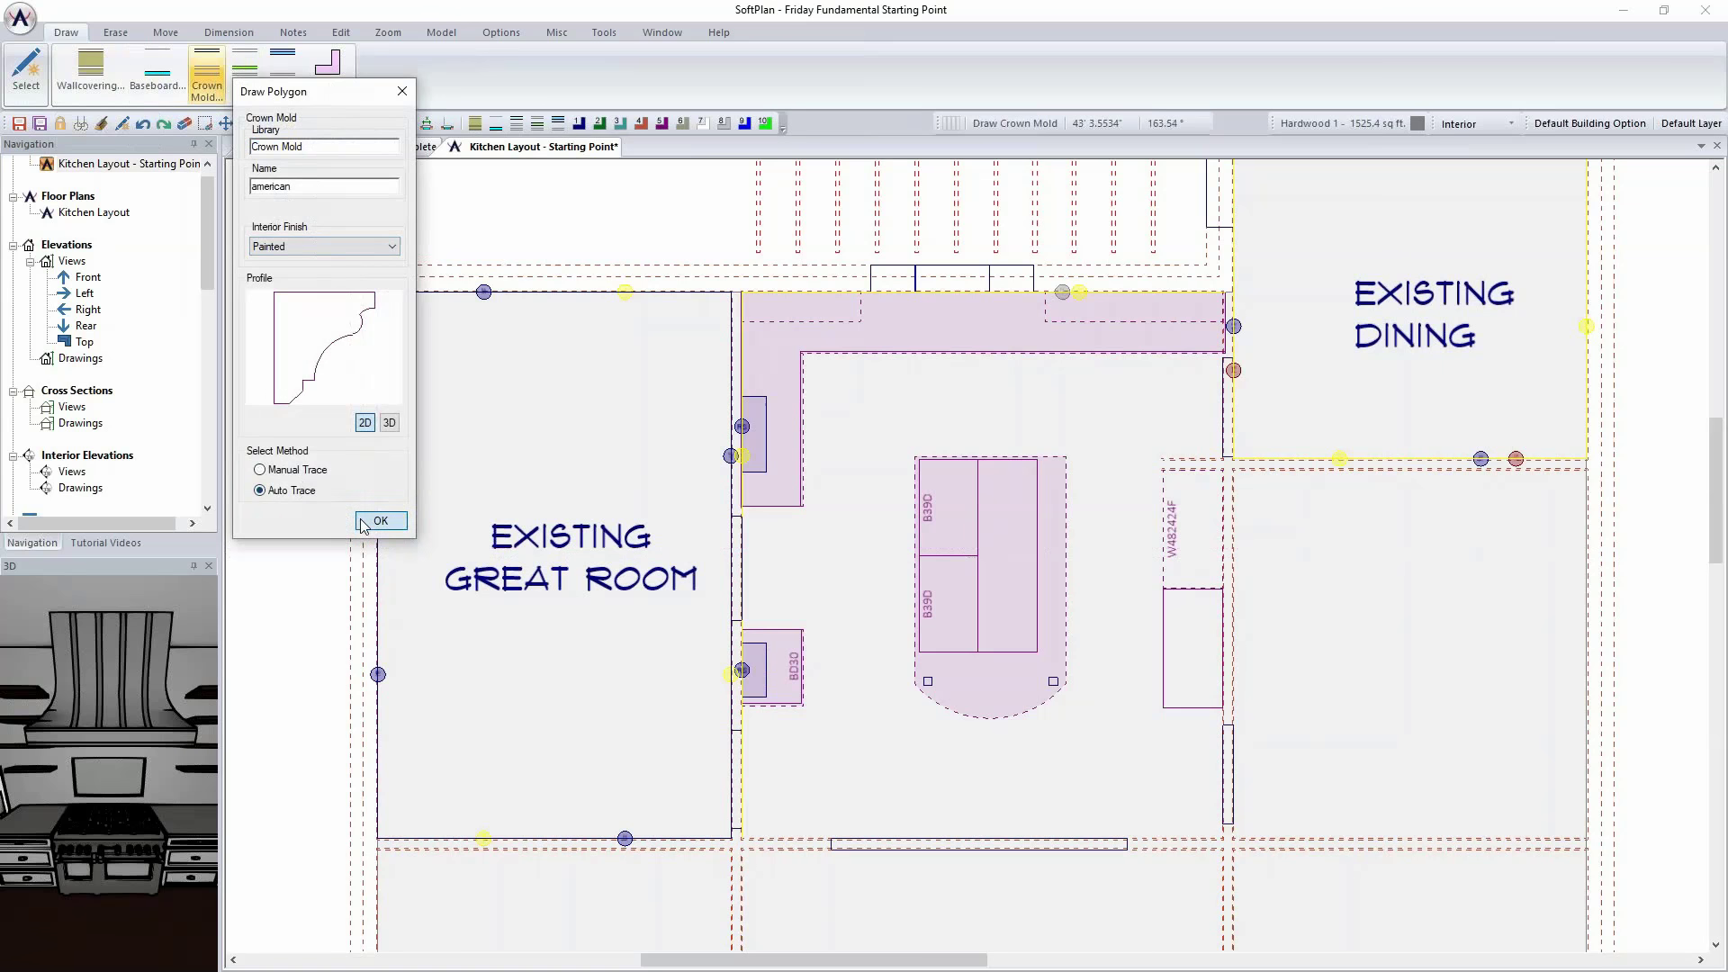
pyautogui.click(380, 521)
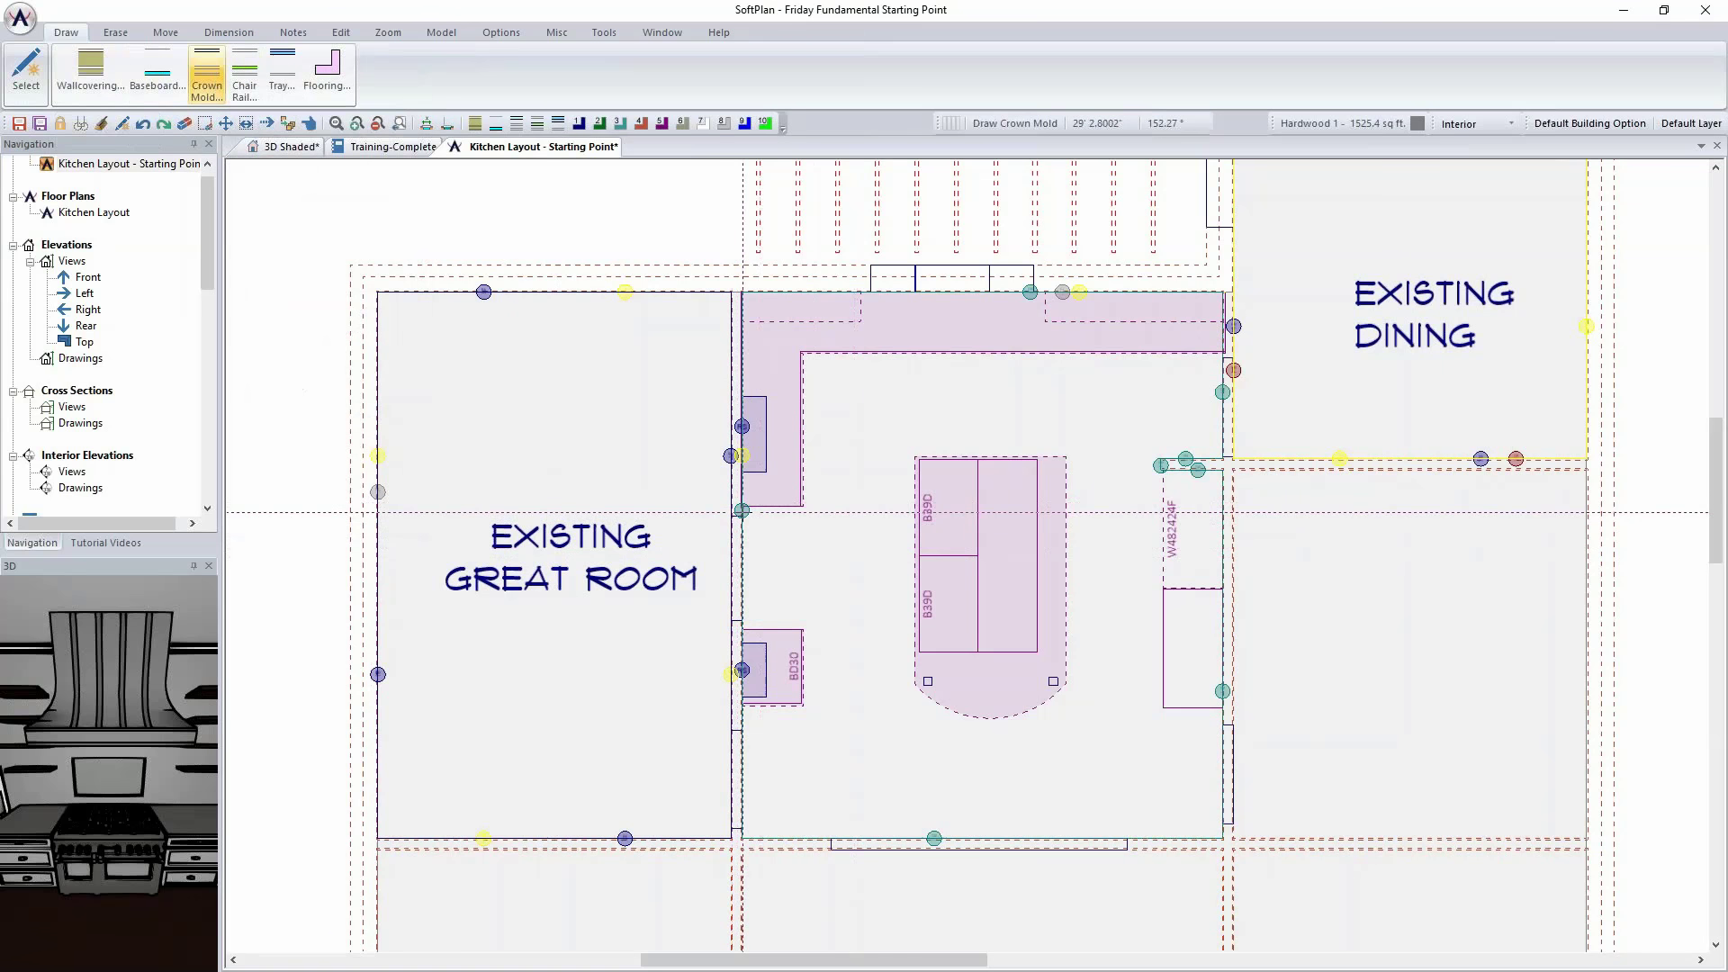
pyautogui.rightClick(741, 512)
pyautogui.moveTo(810, 518)
pyautogui.click(999, 527)
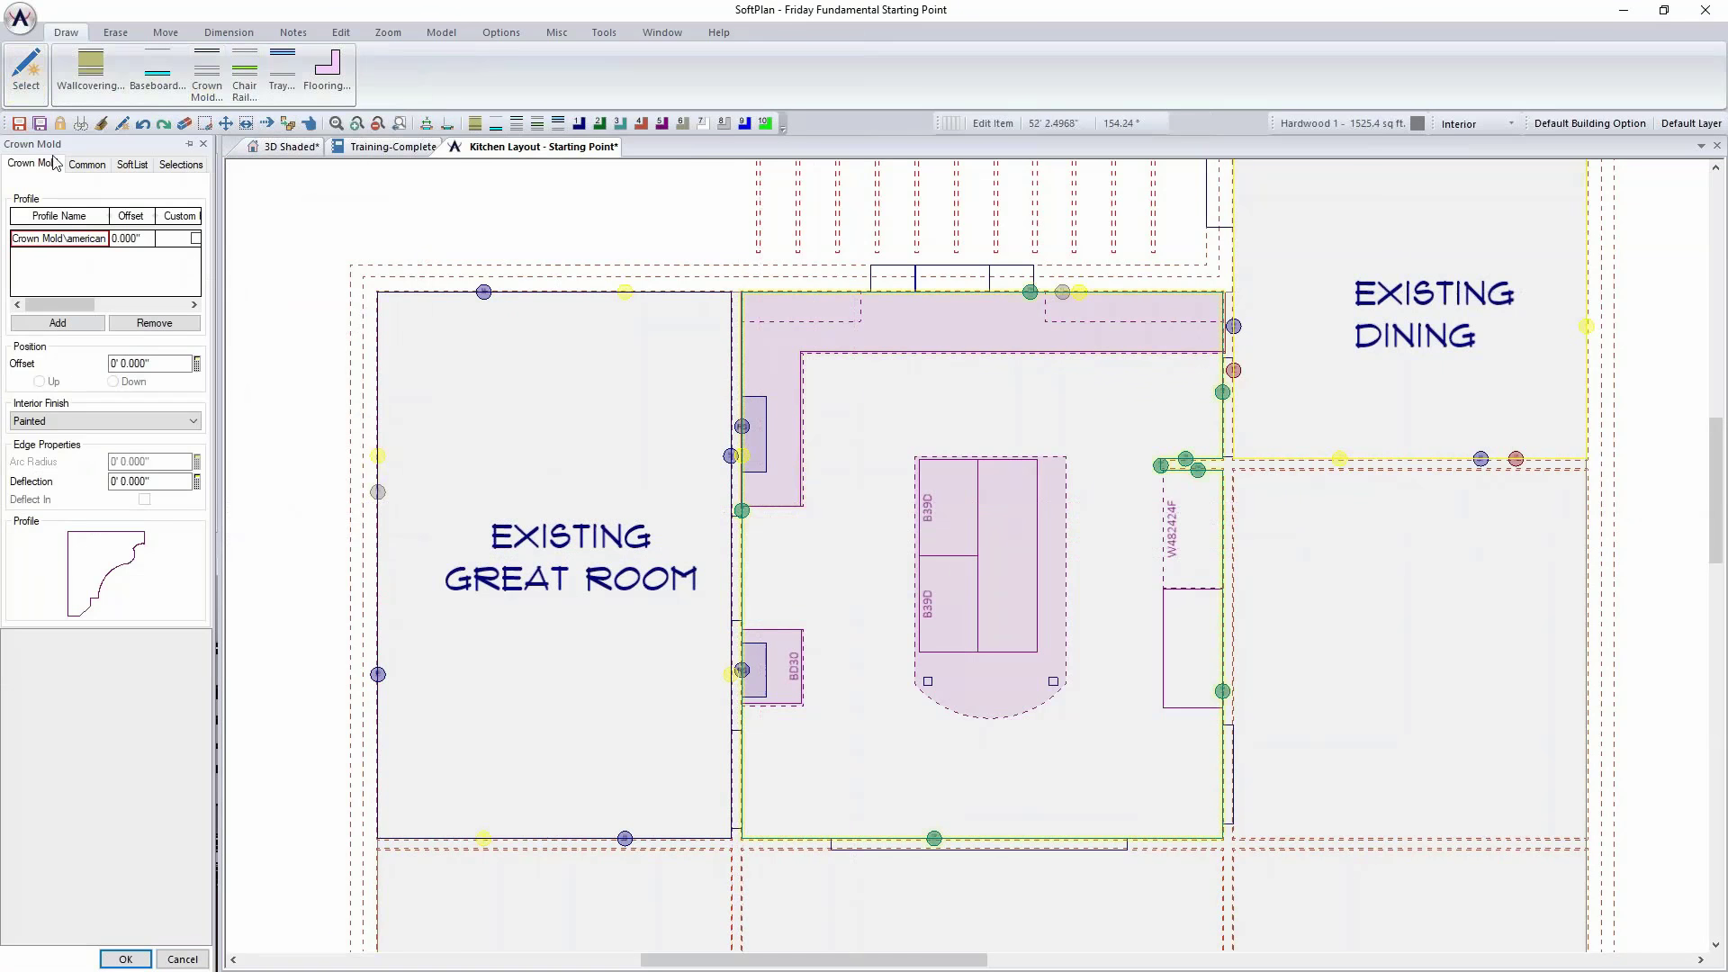
pyautogui.moveTo(87, 309); pyautogui.dragTo(190, 313)
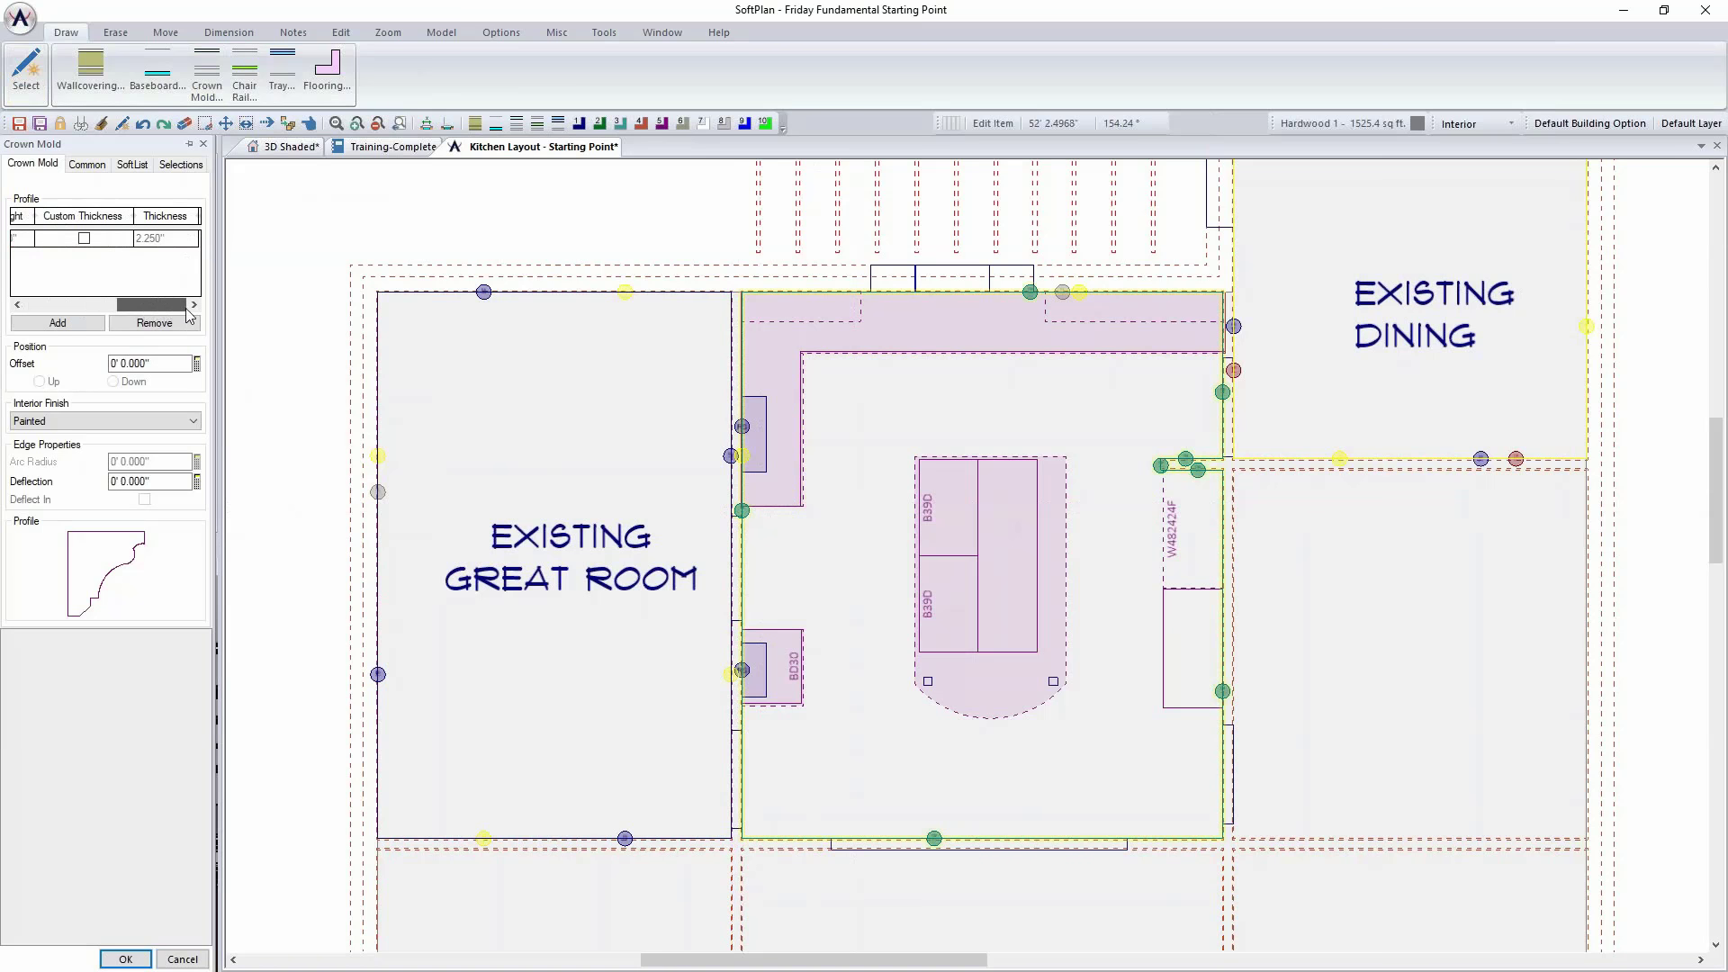
pyautogui.click(125, 958)
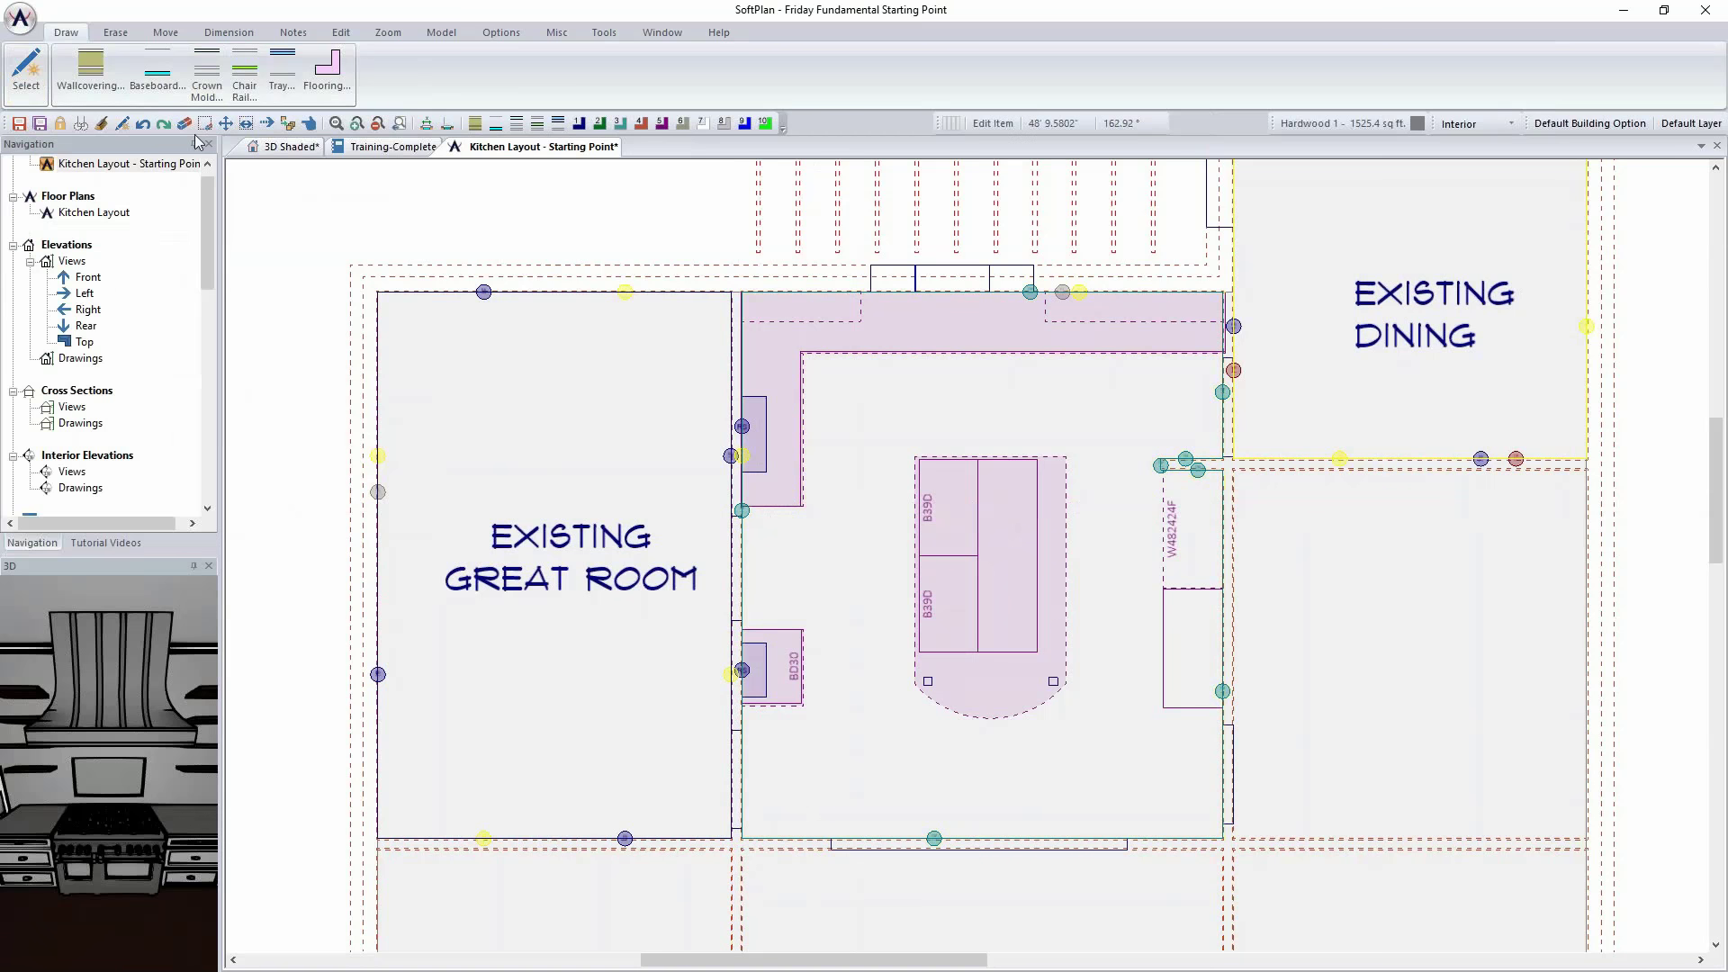
# Step: Edit the kitchen crown mold in the shaded 3D view and give its profile a custom height of 4.5"
pyautogui.click(290, 147)
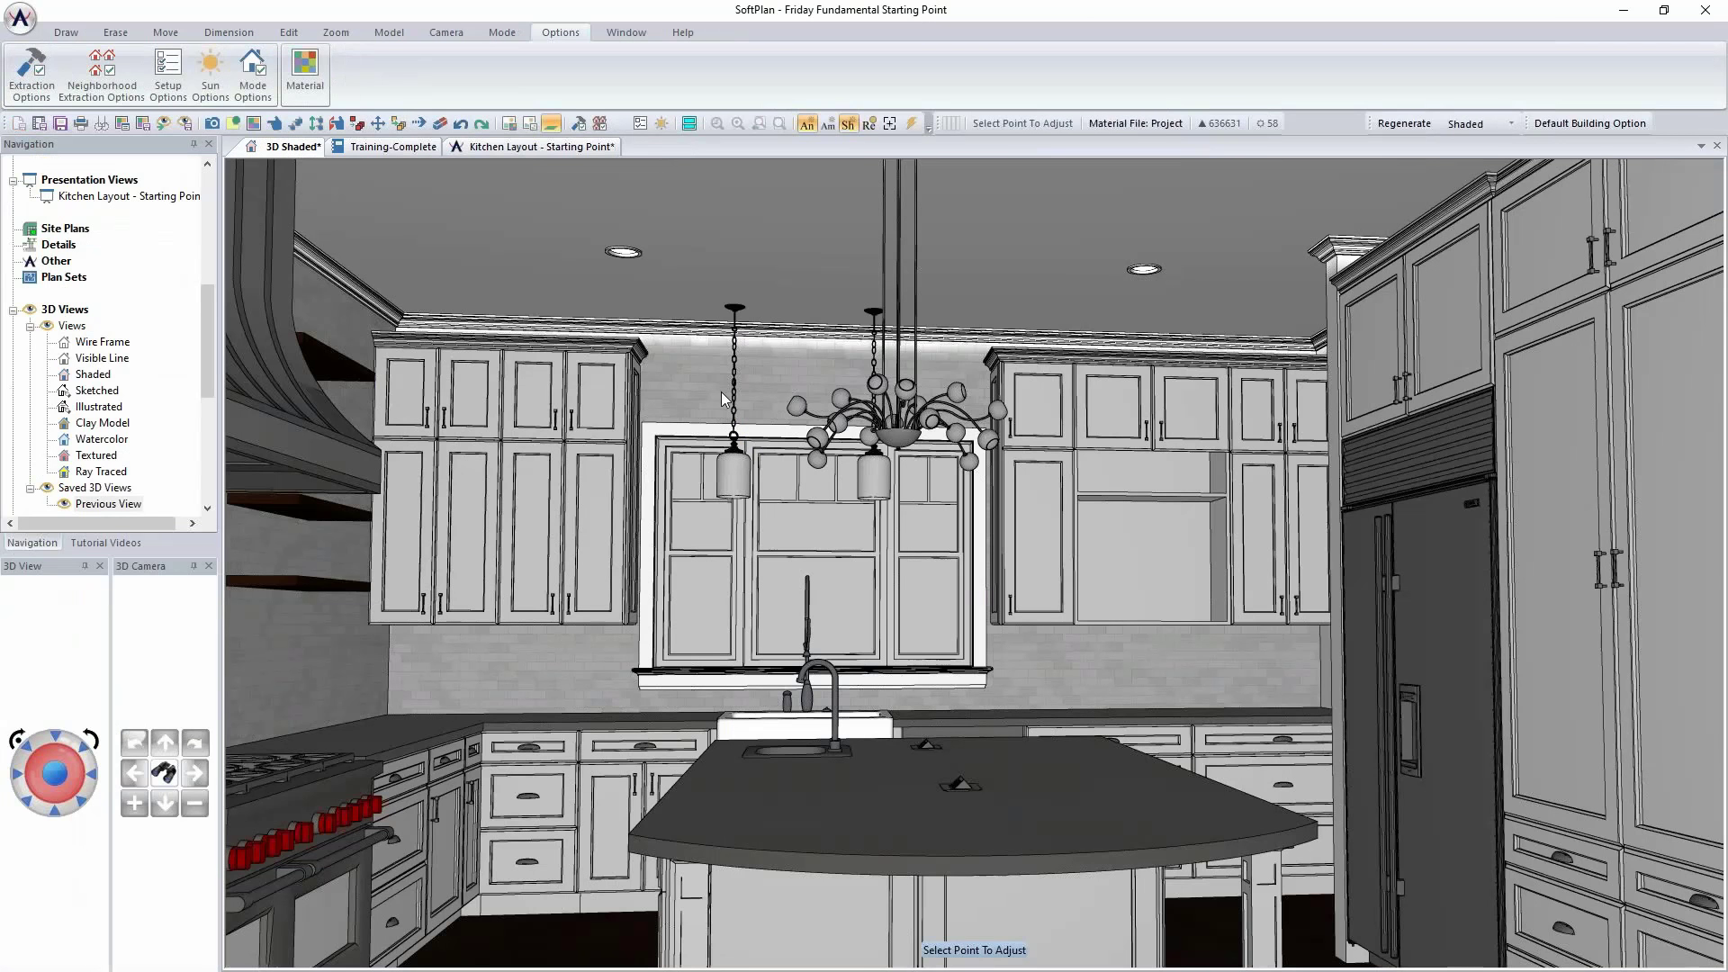
pyautogui.click(705, 328)
pyautogui.click(756, 378)
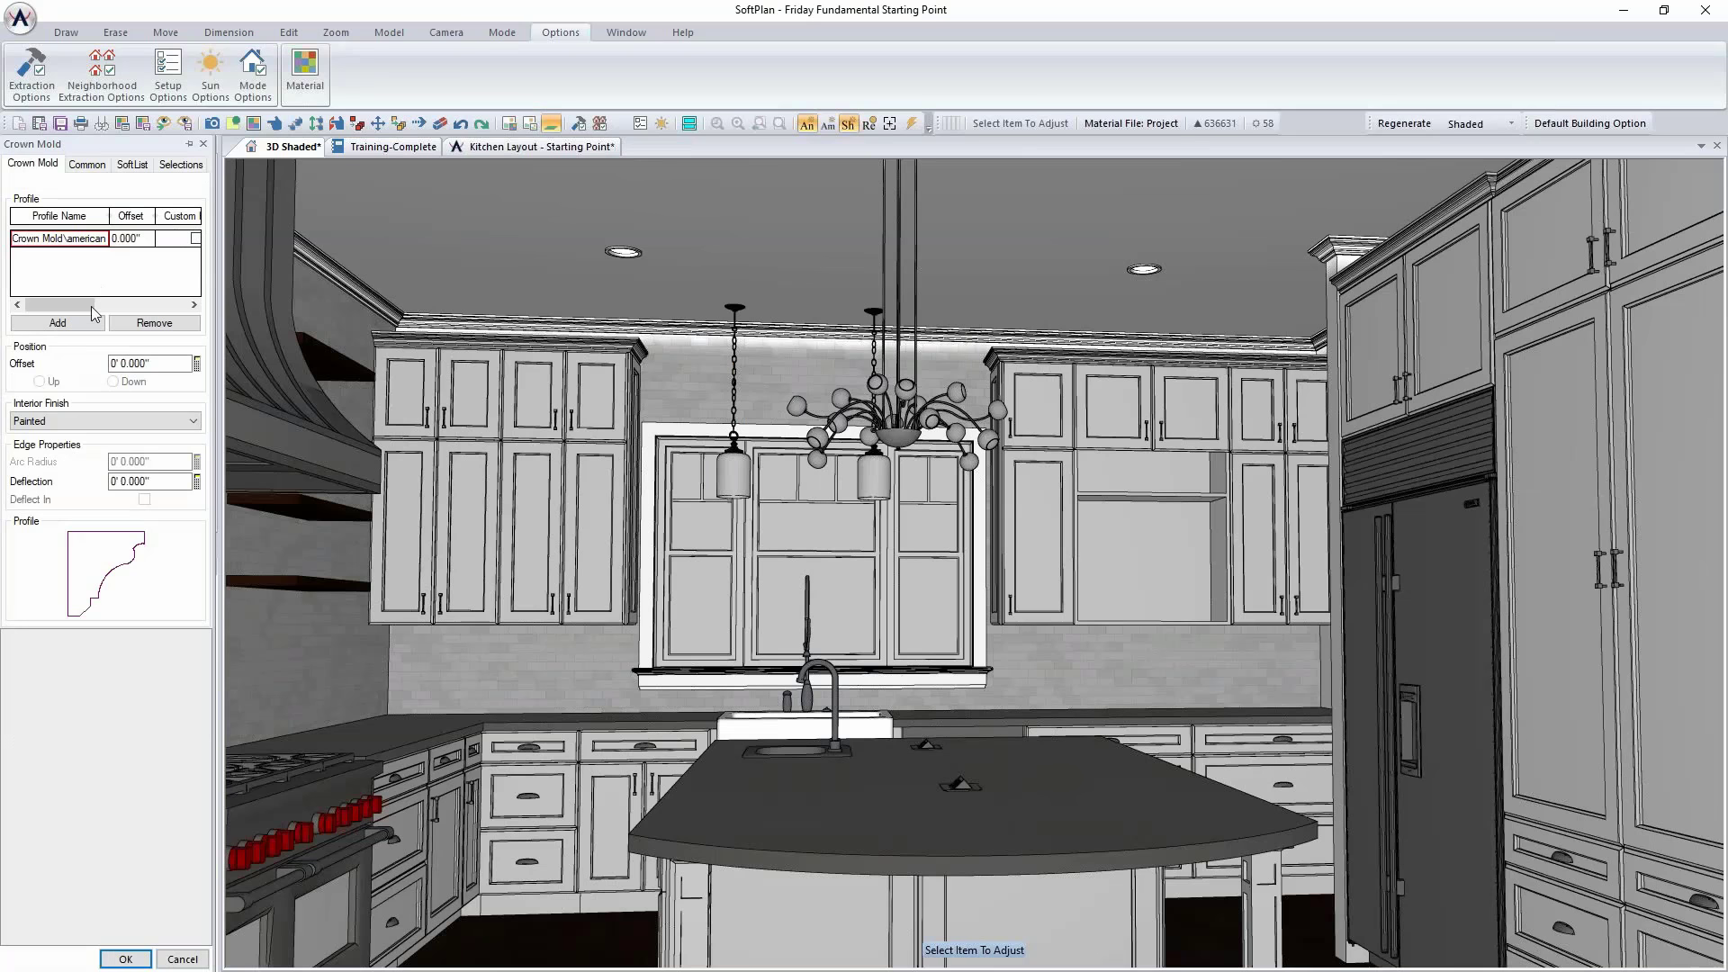
pyautogui.moveTo(87, 306); pyautogui.dragTo(136, 306)
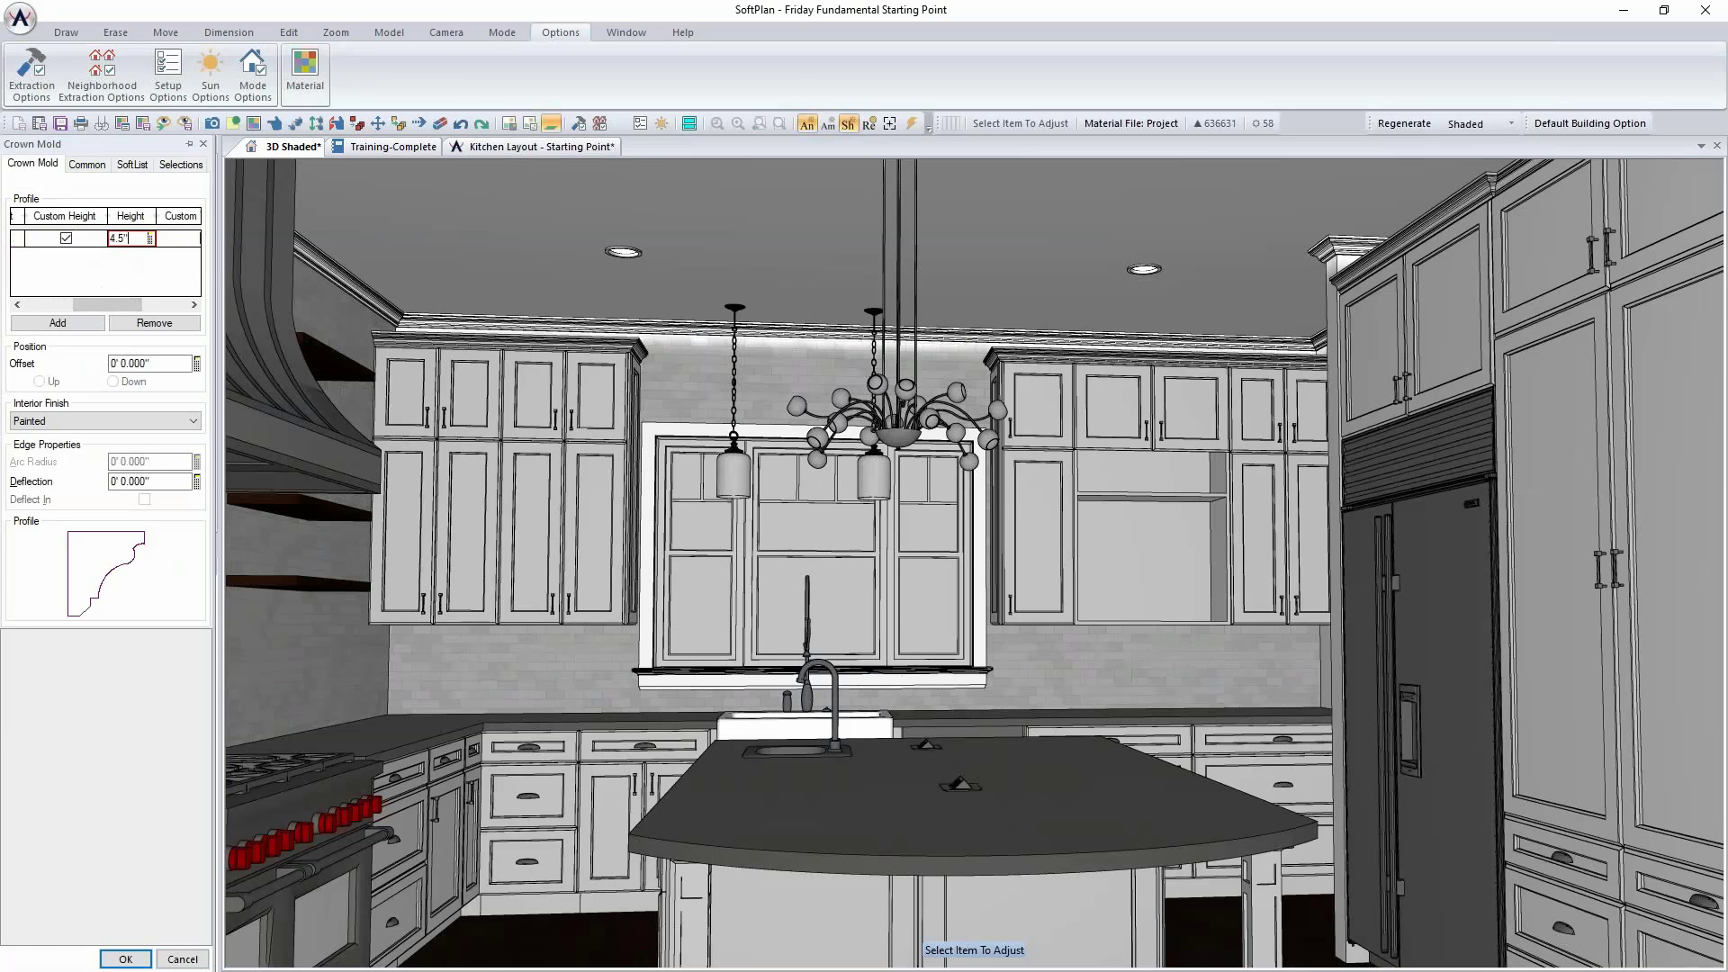
pyautogui.press('Return')
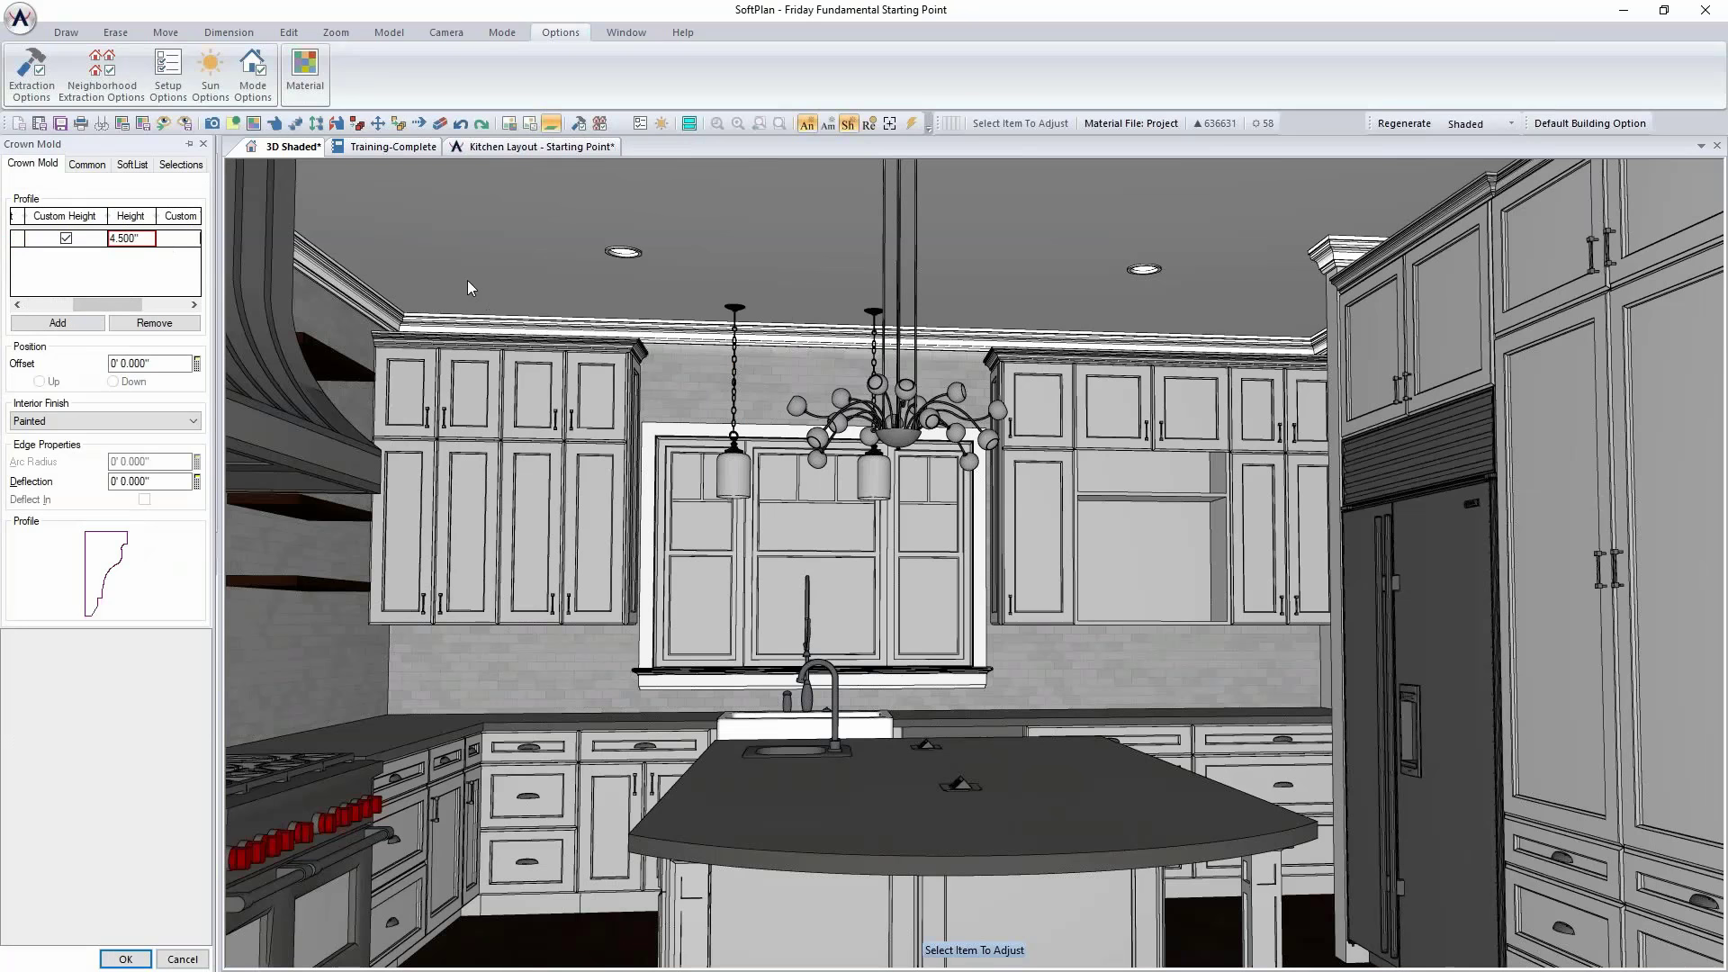
# Step: Enable a custom thickness for the crown mold profile and set it to 4"
pyautogui.moveTo(126, 306); pyautogui.dragTo(171, 306)
pyautogui.click(191, 241)
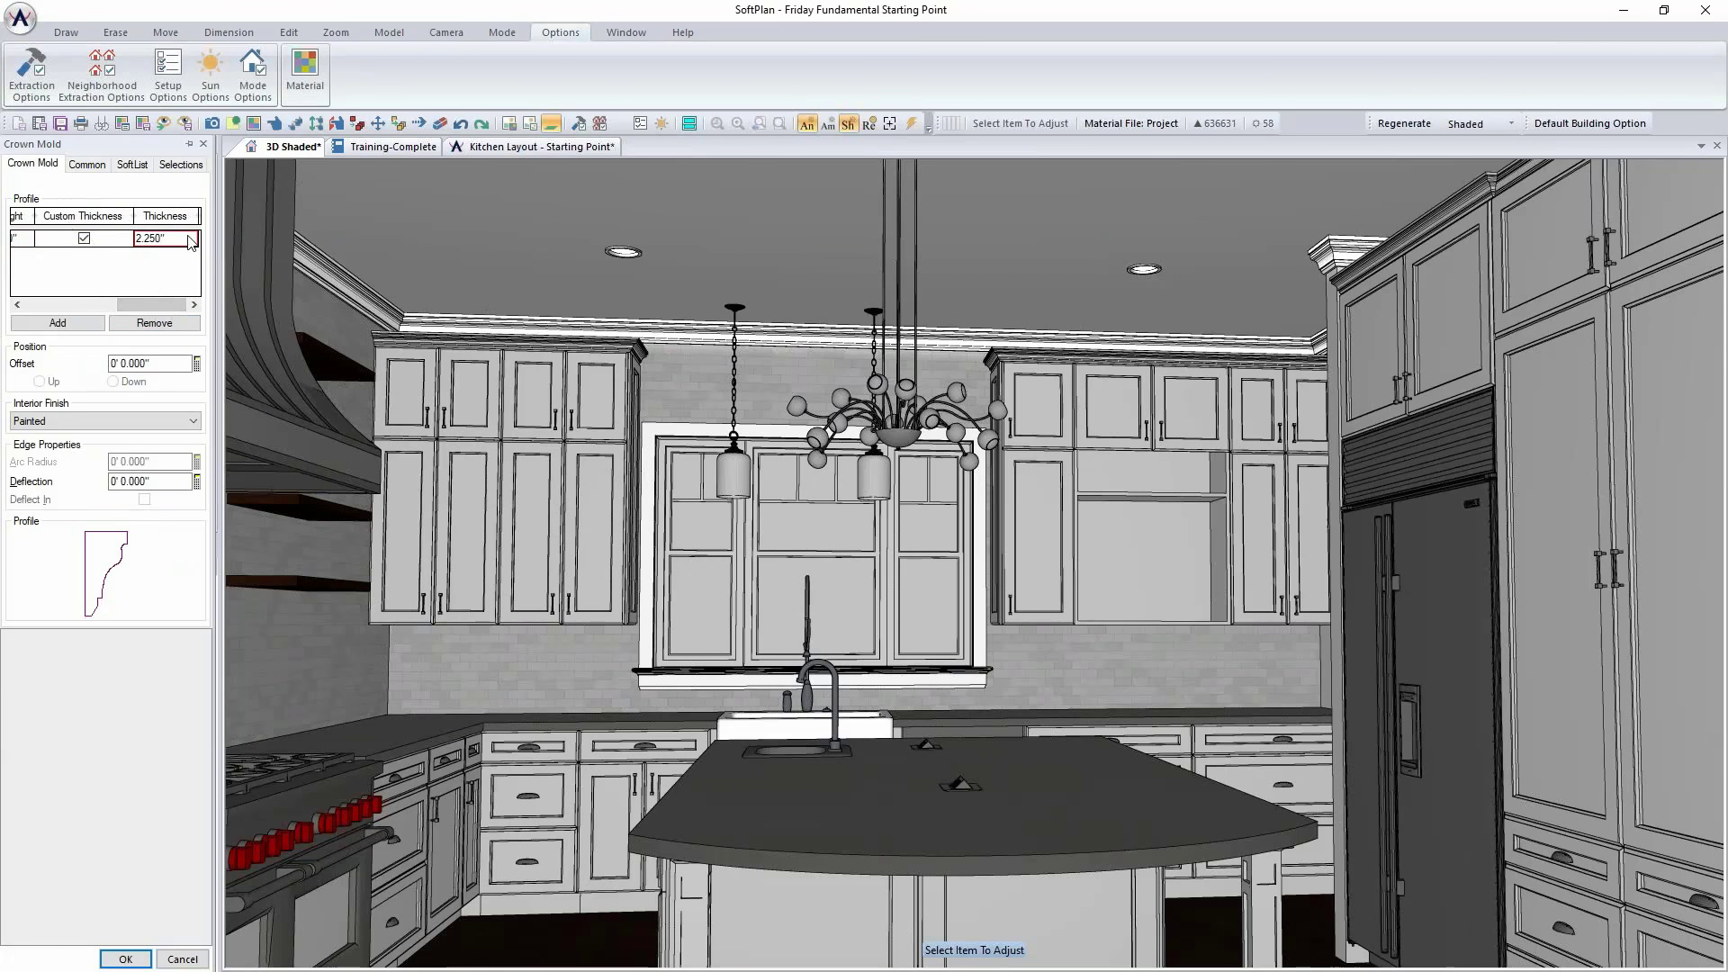
pyautogui.press('Return')
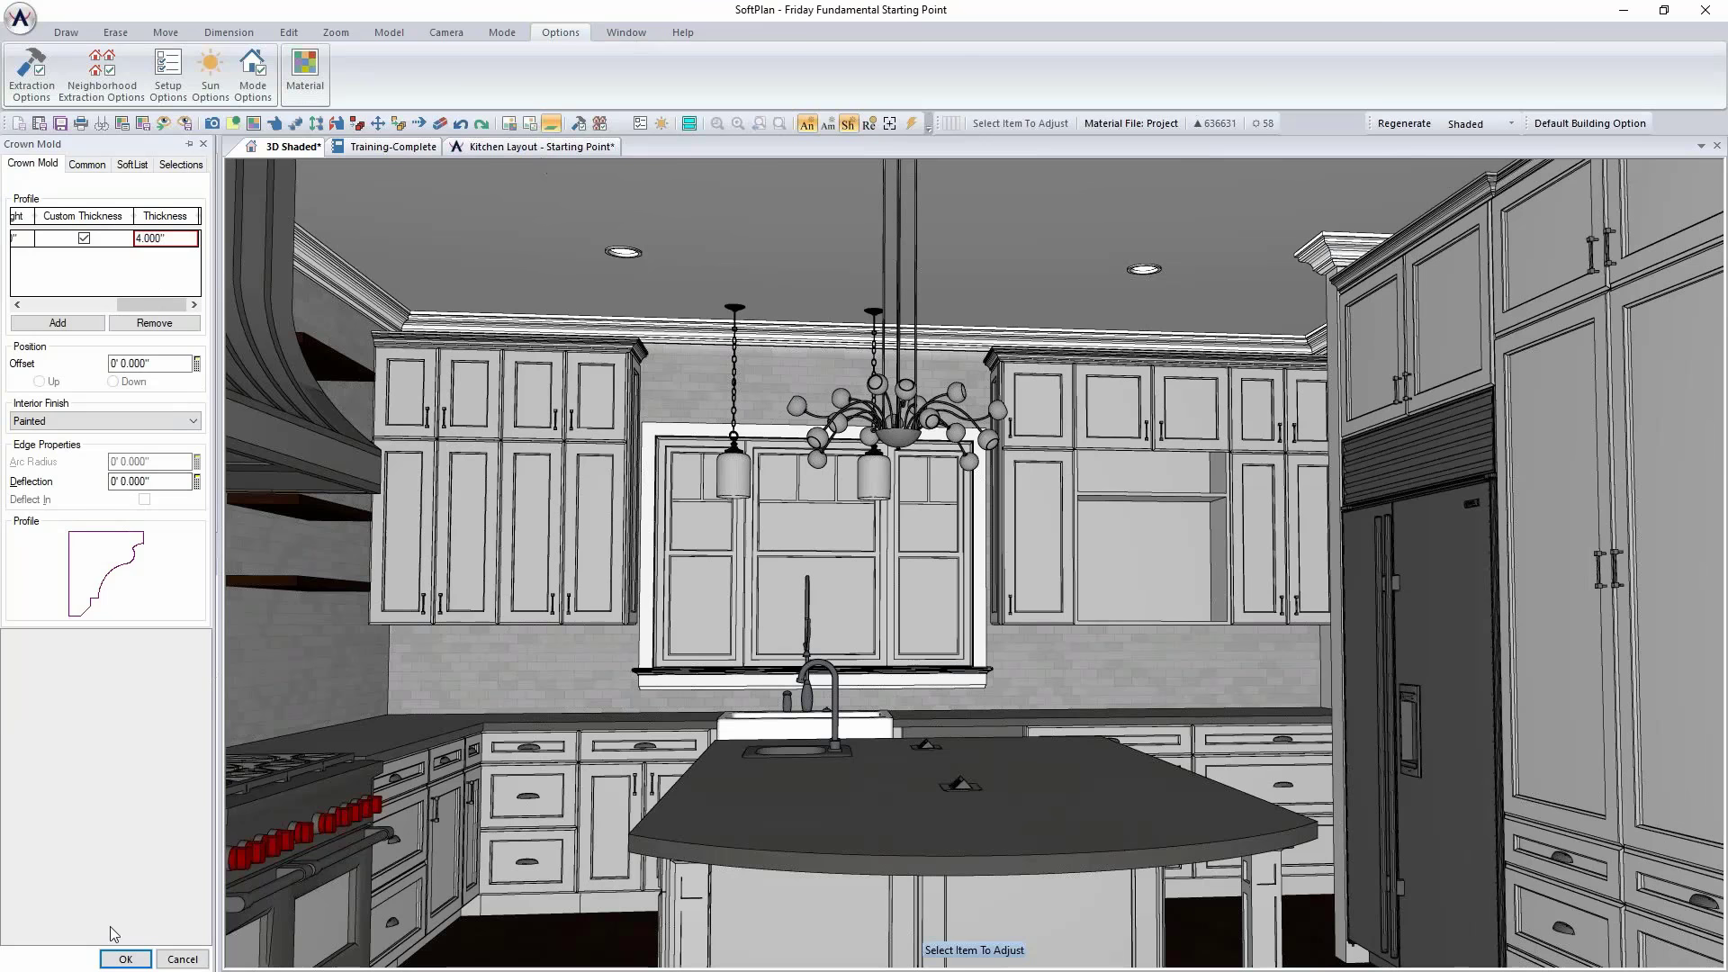
# Step: Apply the crown mold profile changes and switch the Kitchen Layout floor plan from Interior to Drawing mode
pyautogui.click(124, 960)
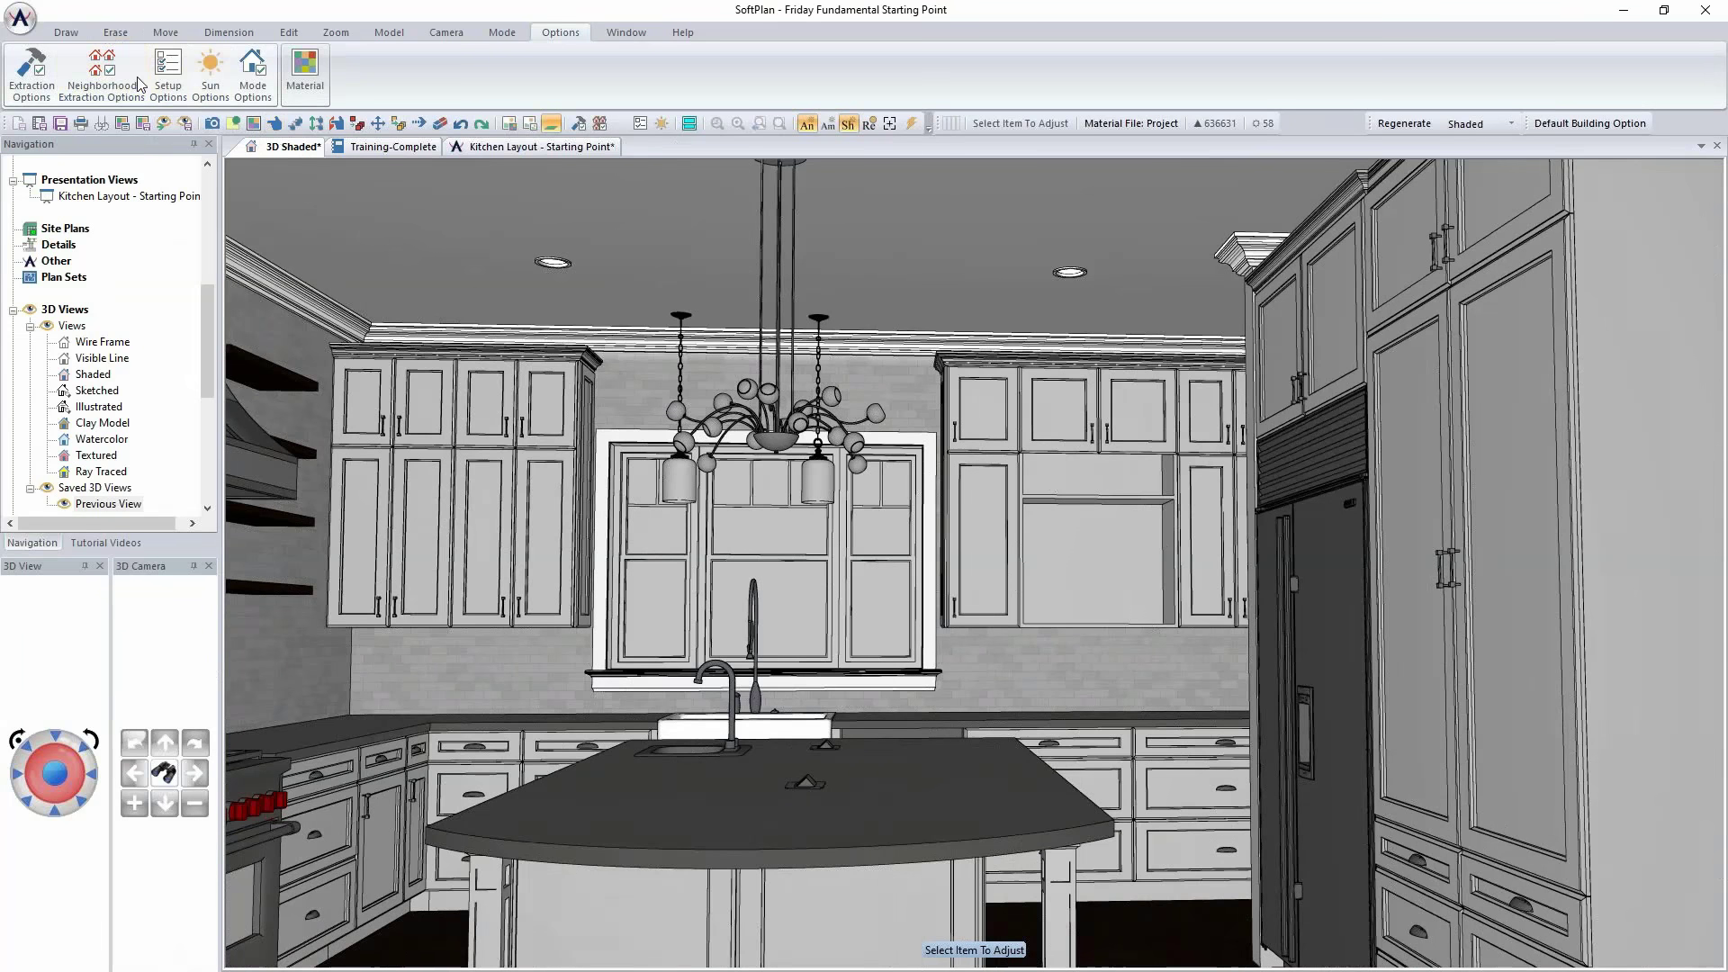
pyautogui.click(481, 147)
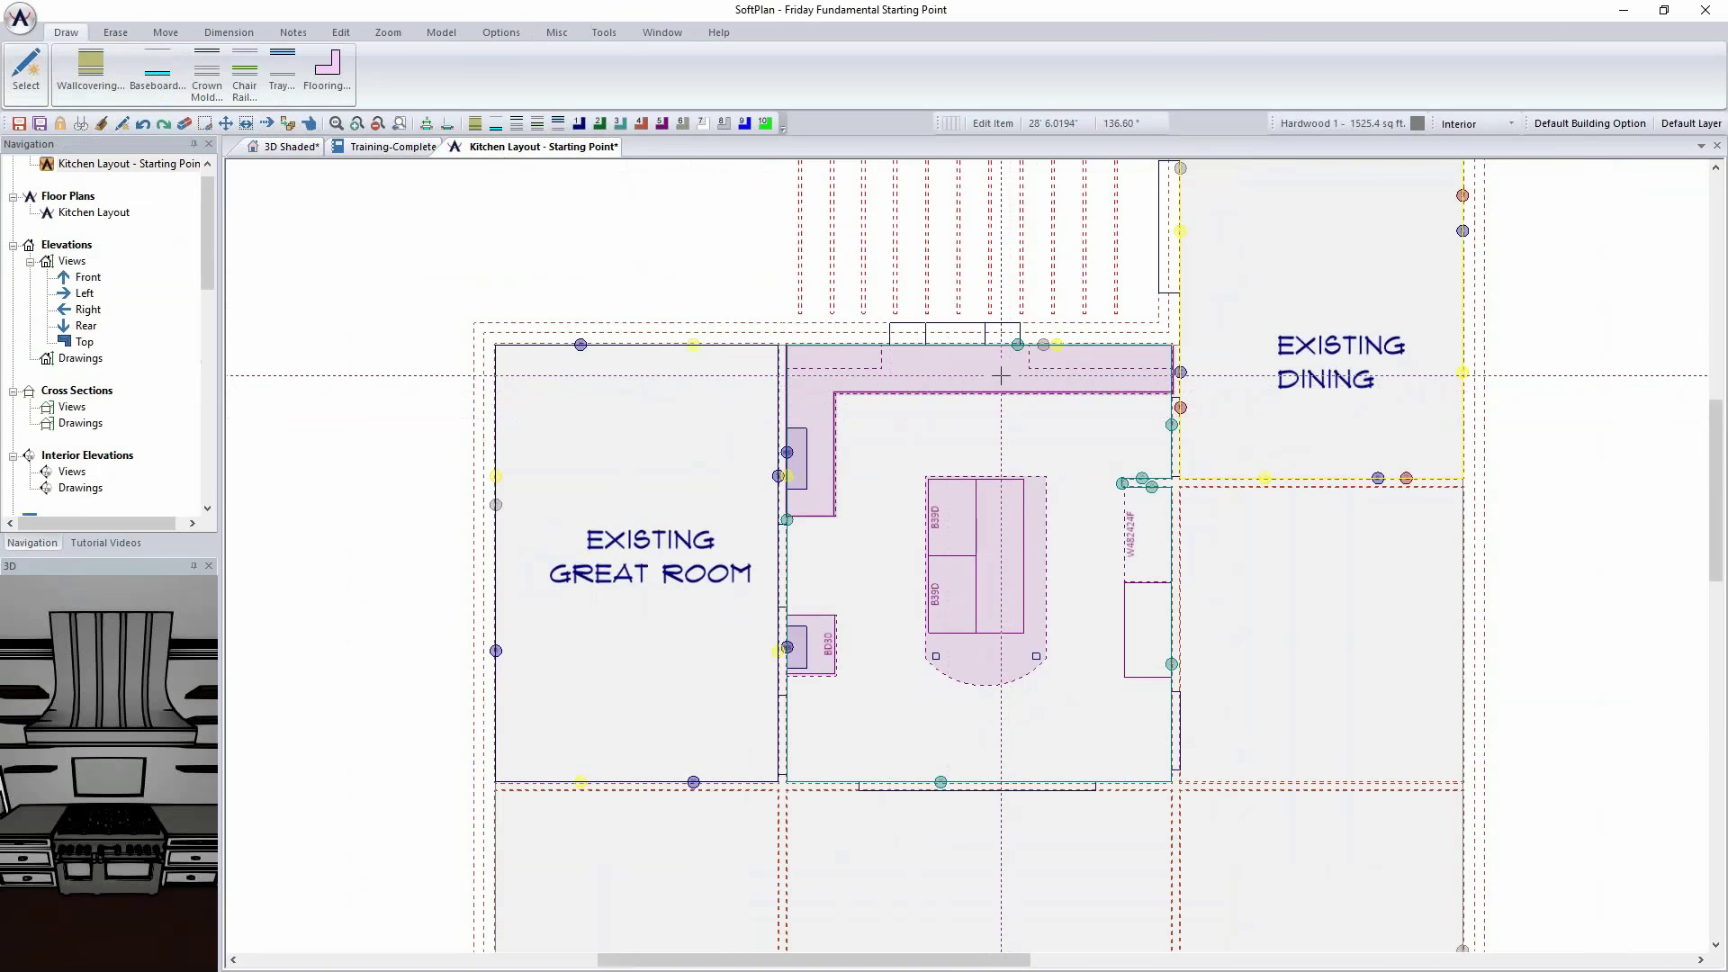
pyautogui.click(1510, 123)
pyautogui.click(1463, 137)
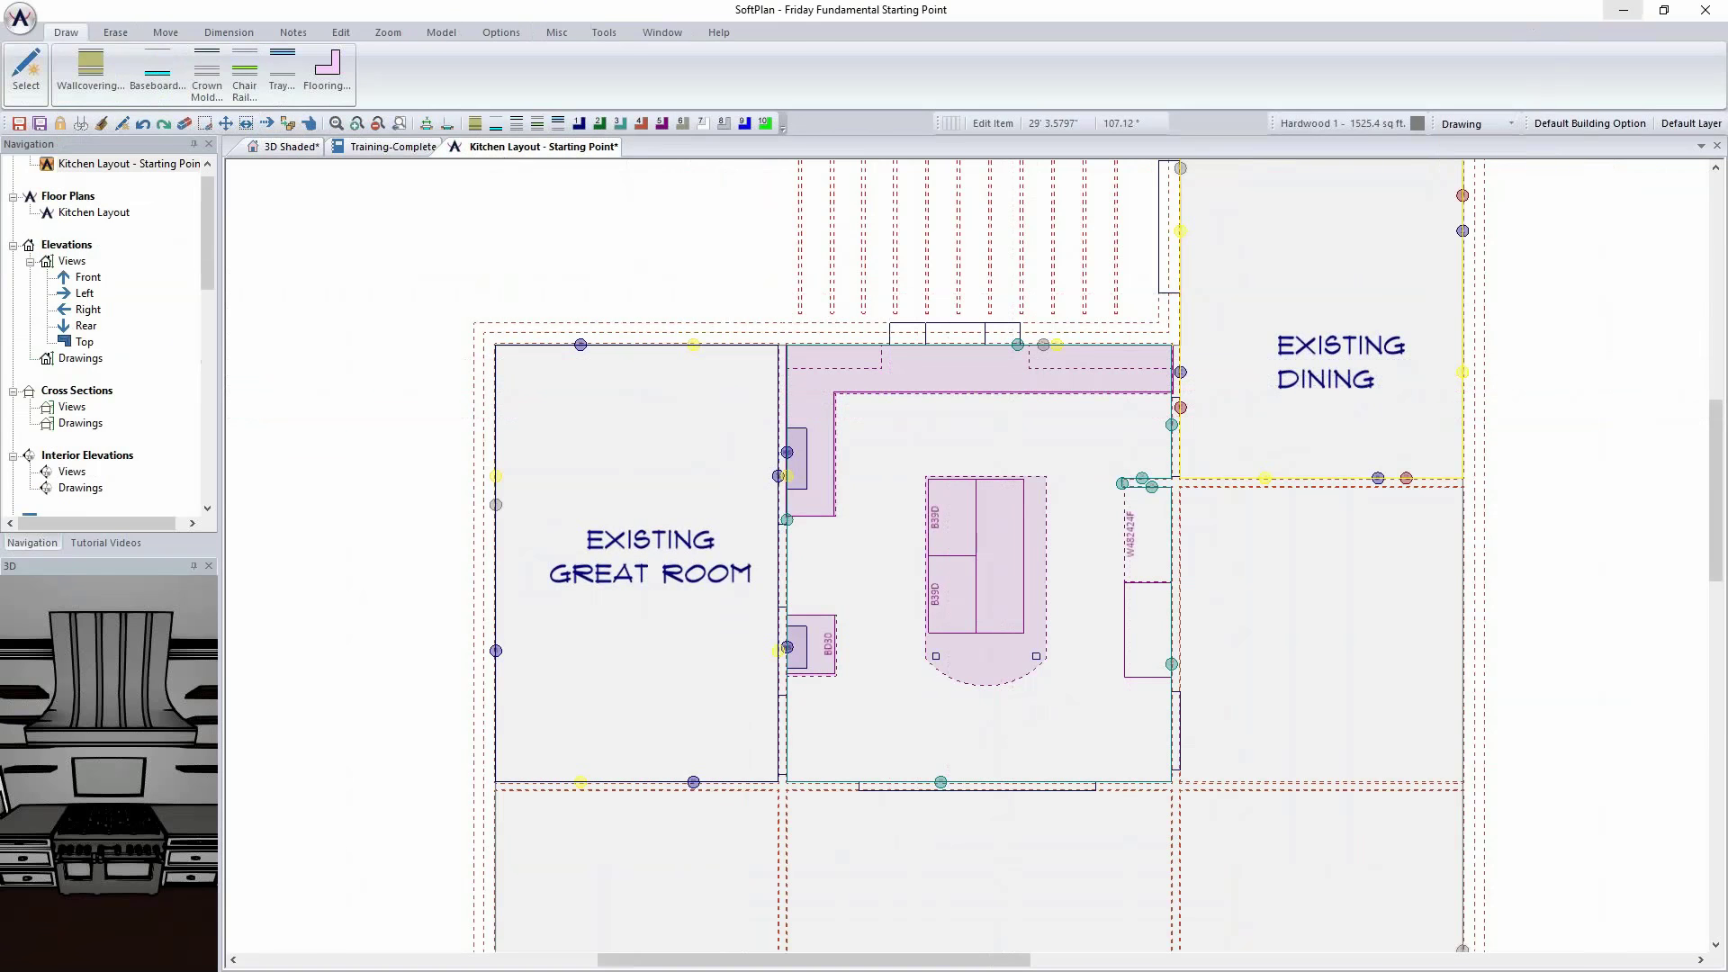
pyautogui.scroll(5, 1157, 416)
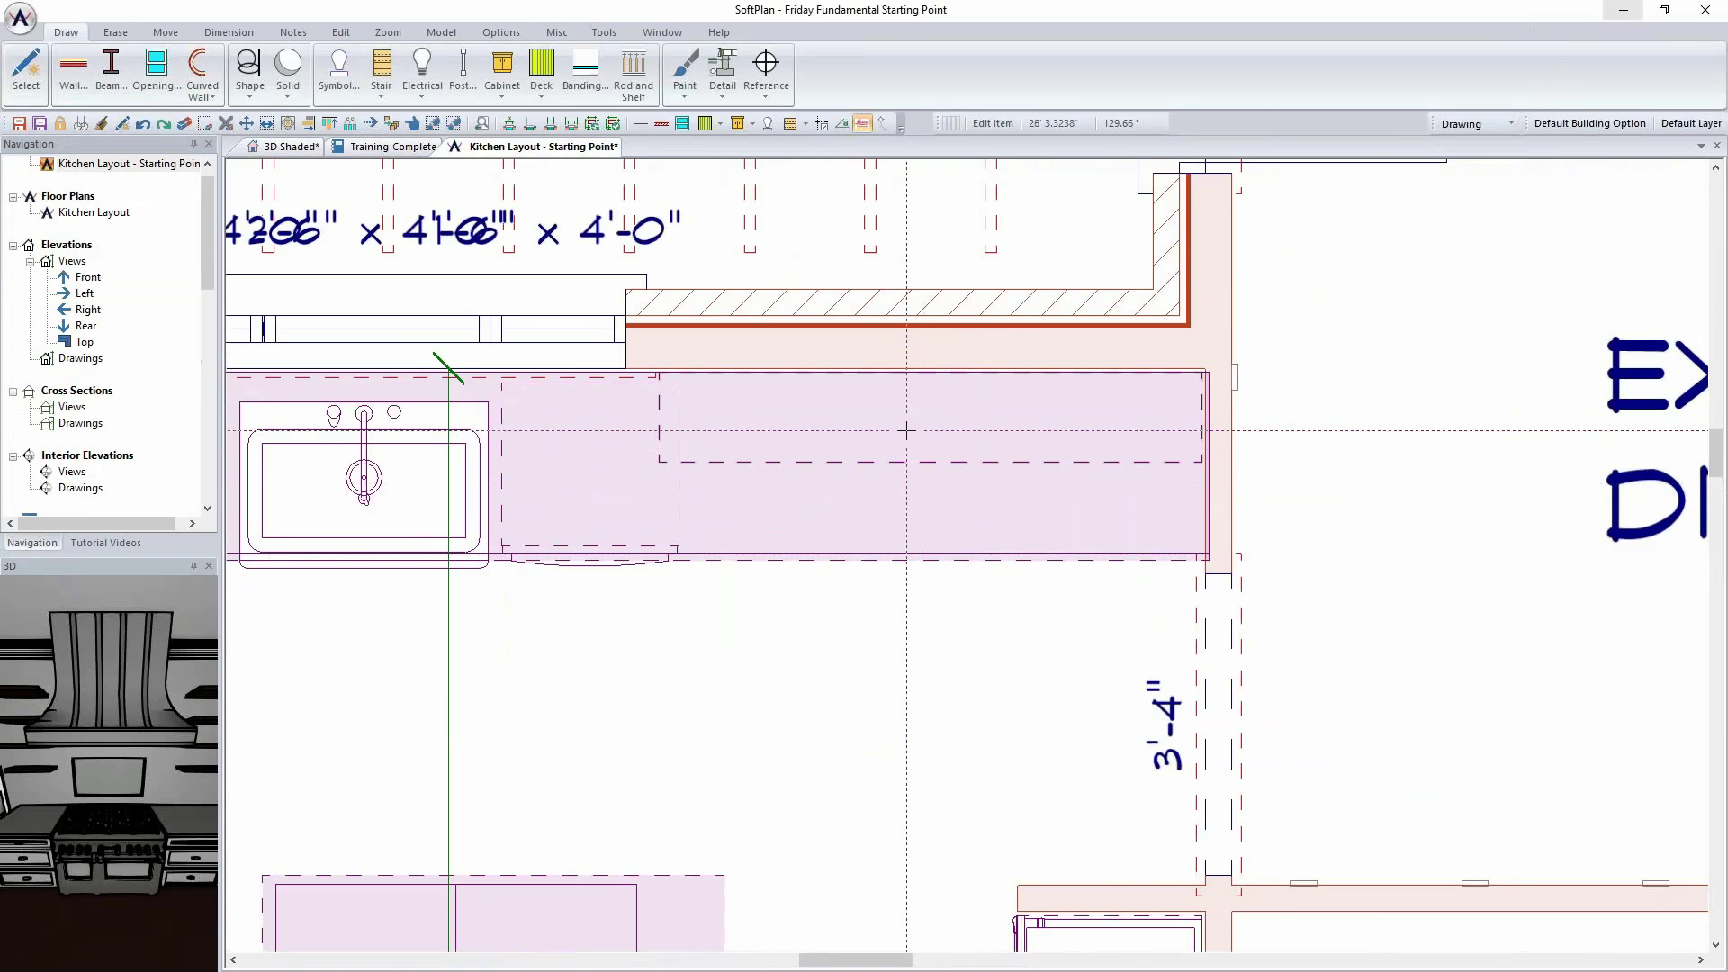
# Step: Open the symbol library at the manufacturer General Electric's Appliances and preview over-the-range microwave oven 03
pyautogui.click(338, 72)
pyautogui.click(445, 555)
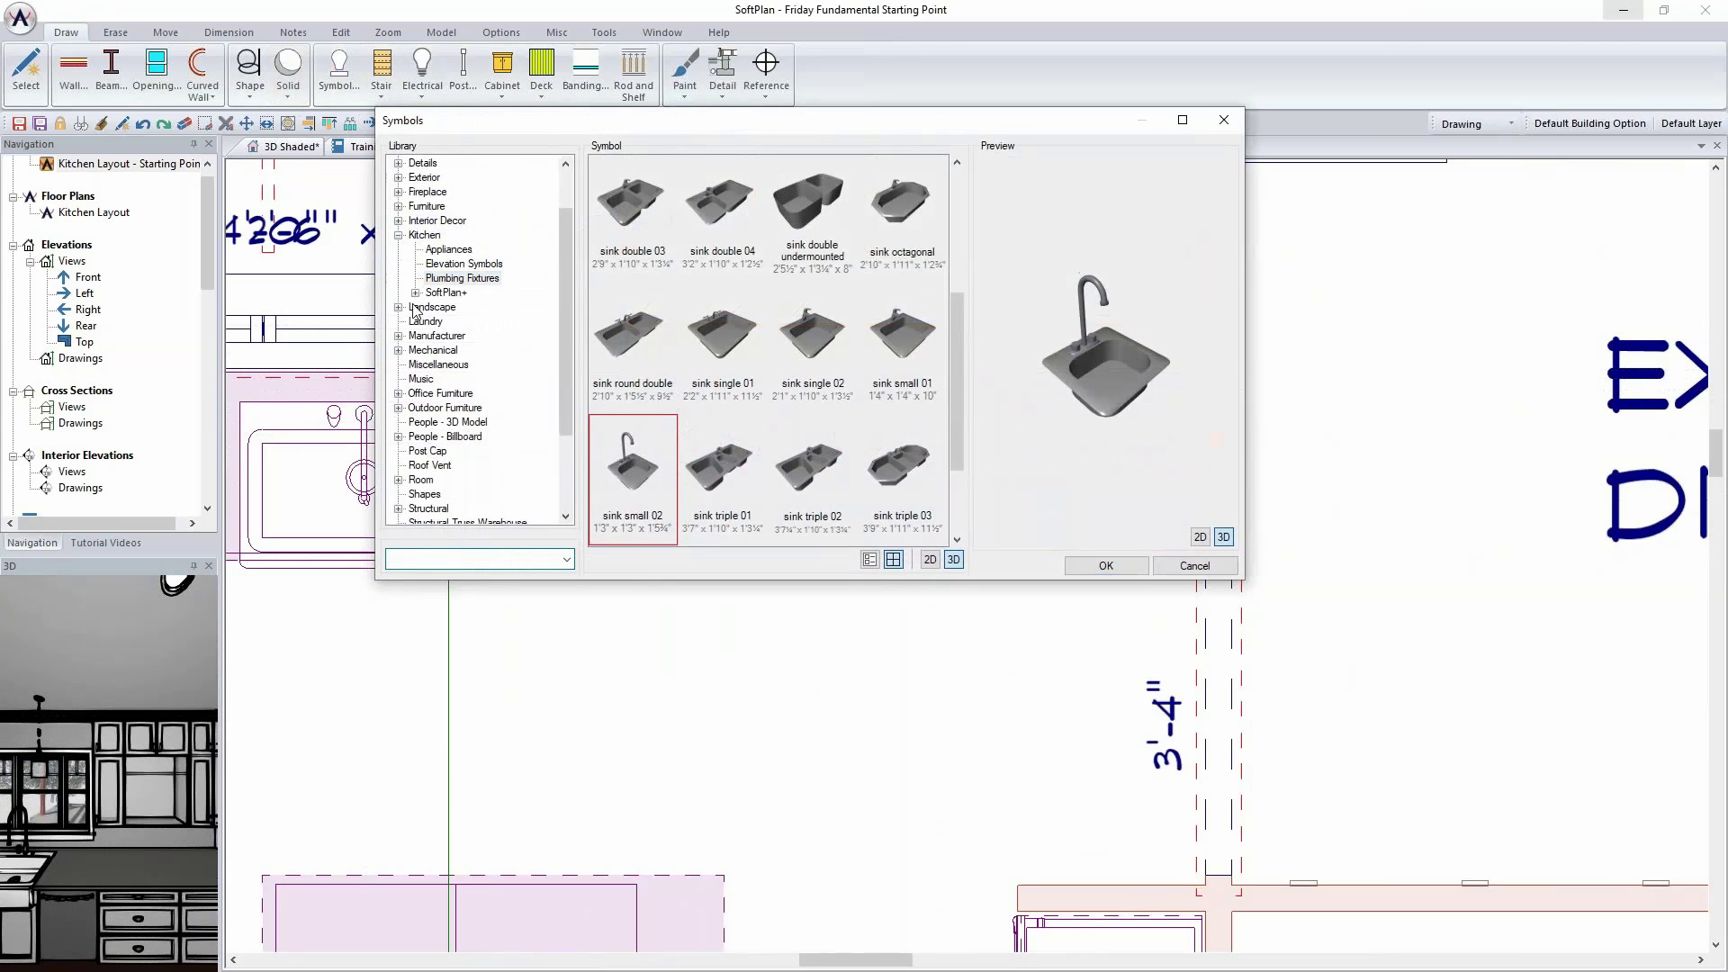
pyautogui.click(399, 336)
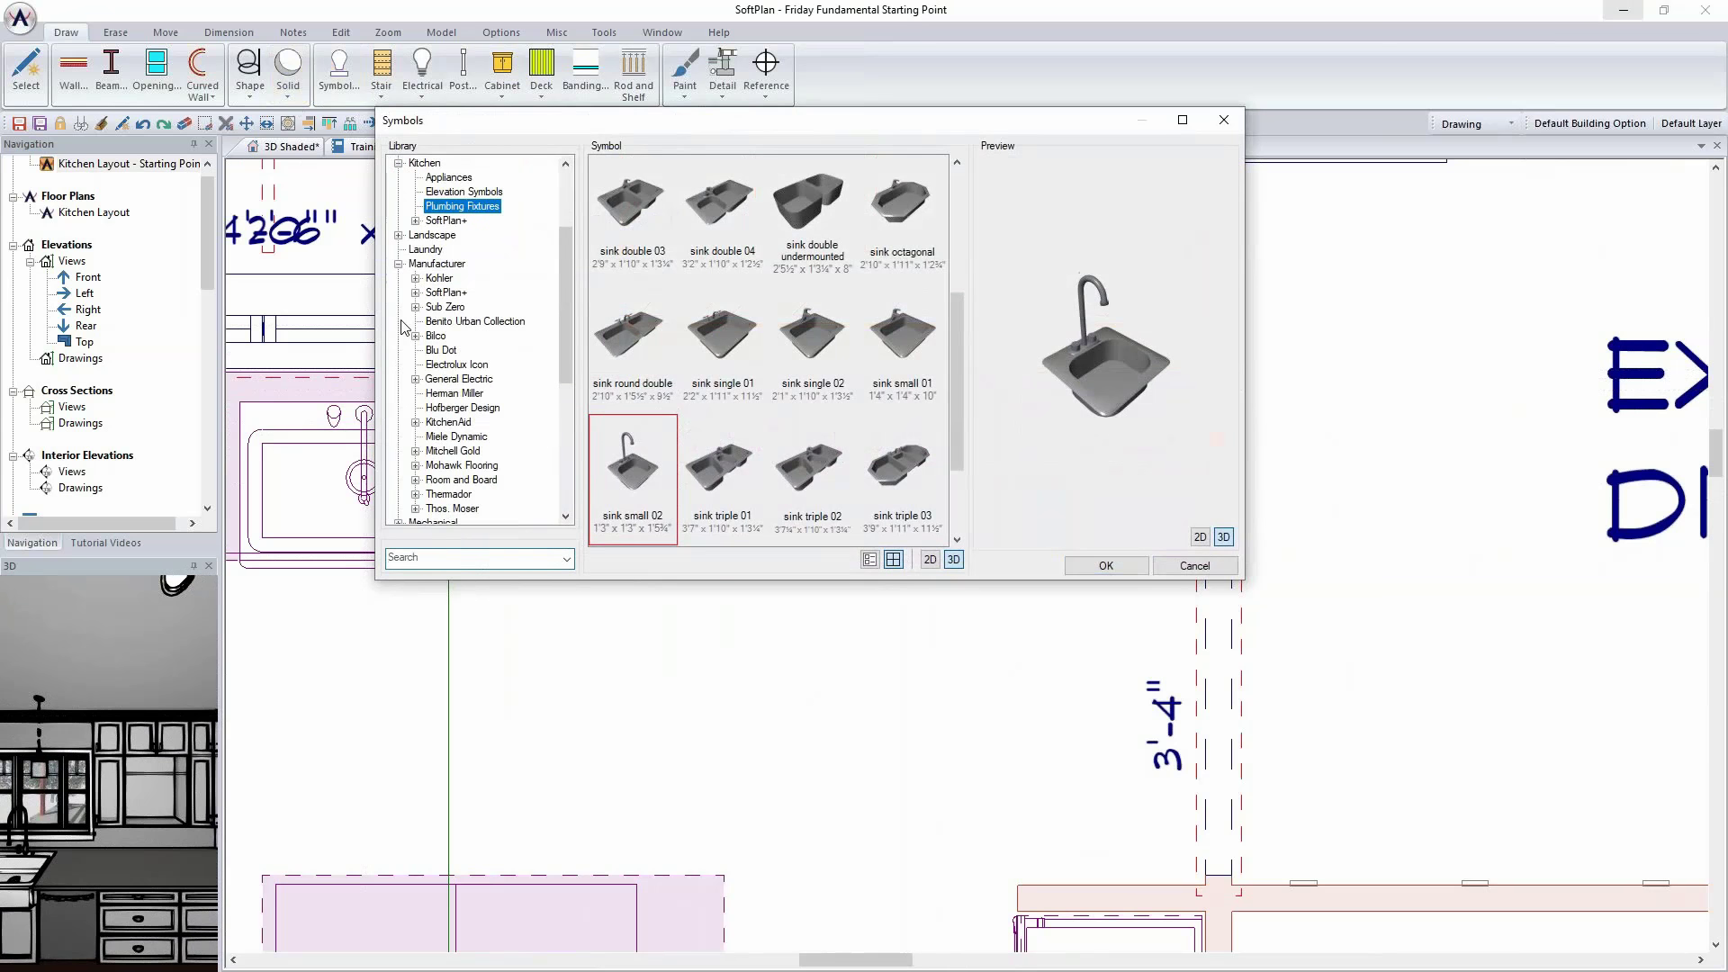
pyautogui.doubleClick(441, 382)
pyautogui.click(450, 394)
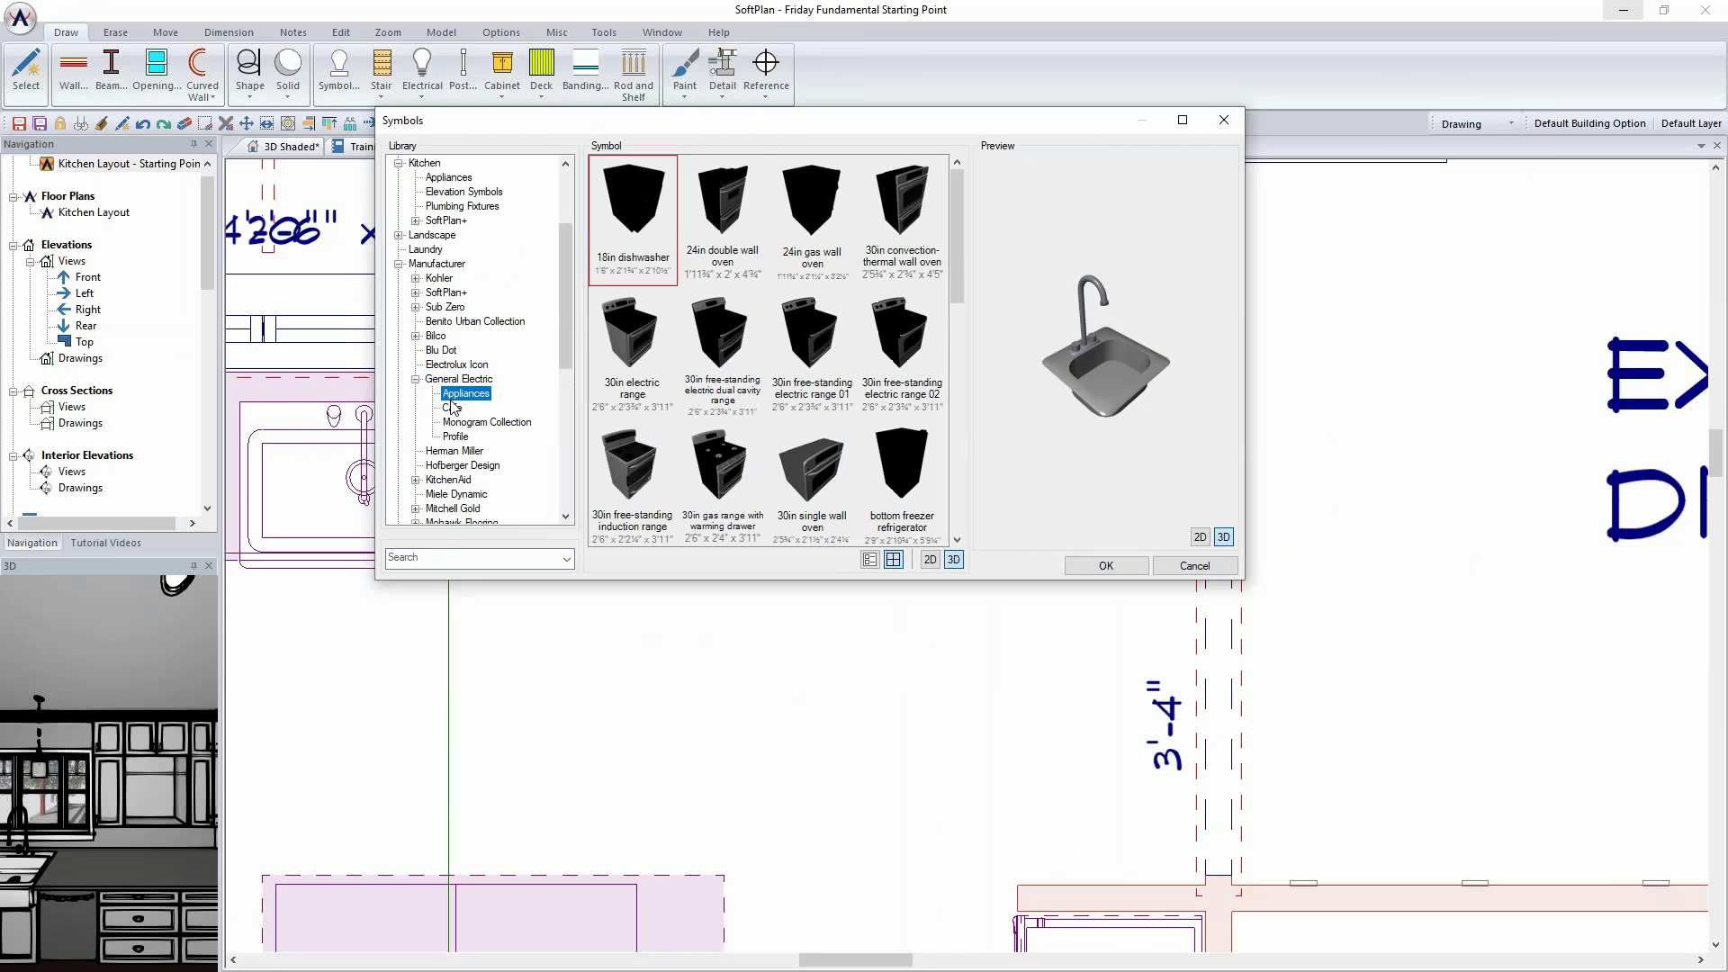
pyautogui.scroll(-5, 820, 409)
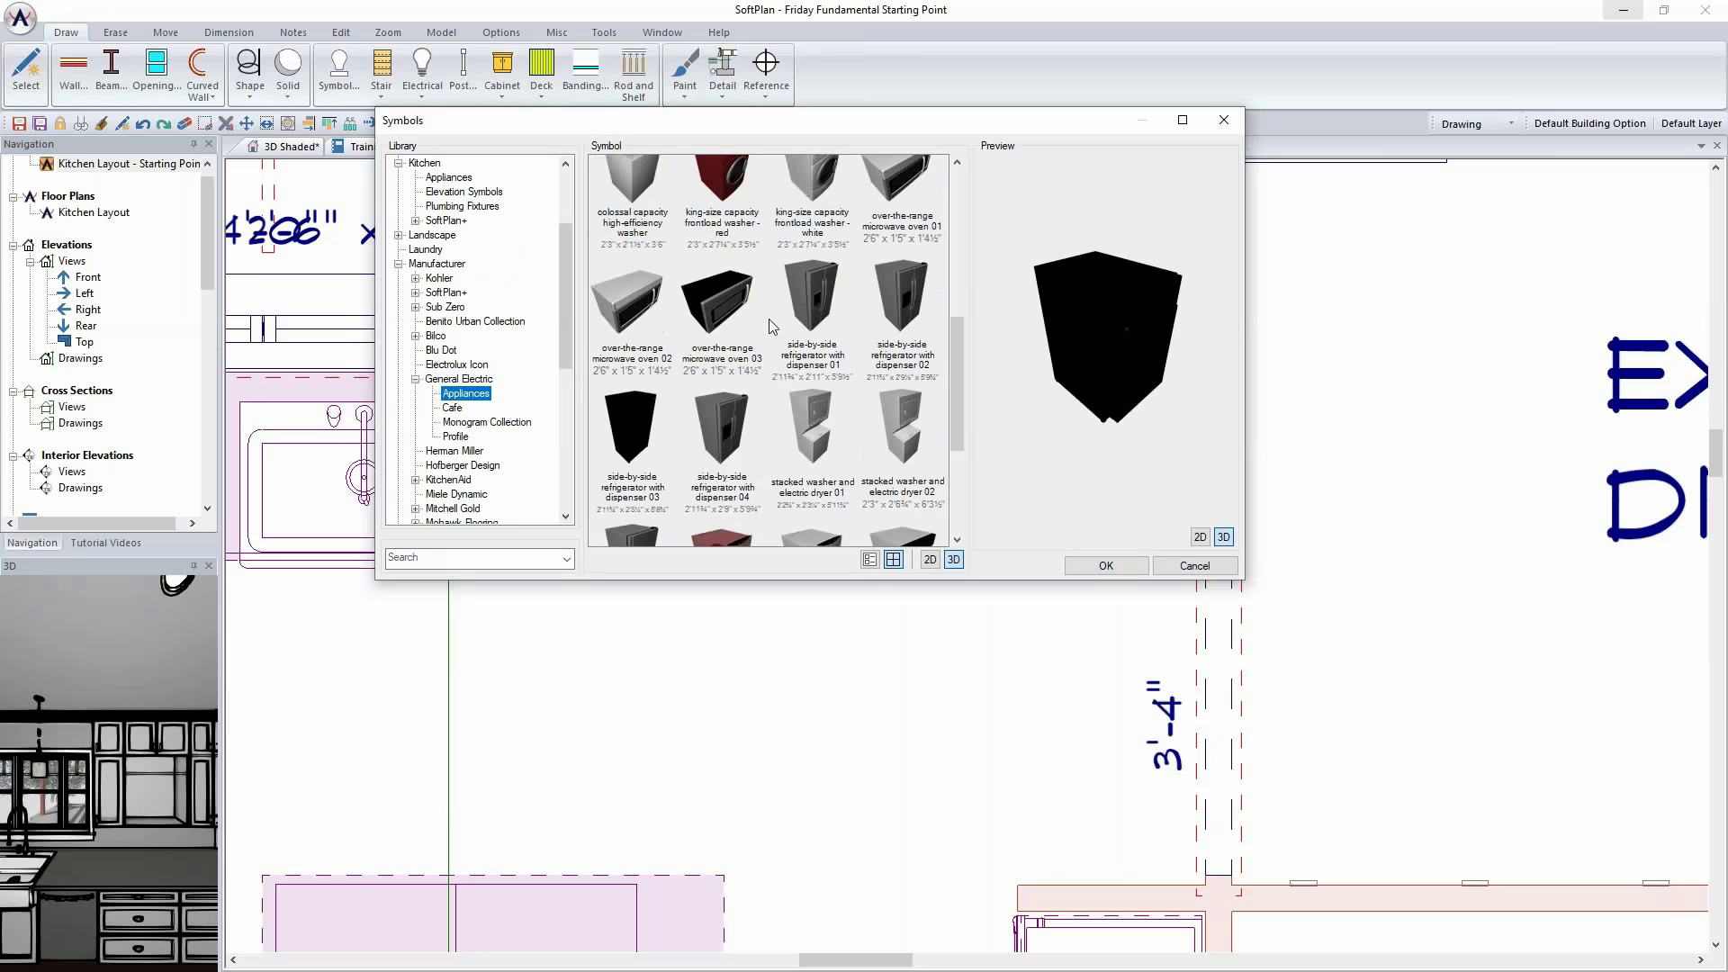
pyautogui.click(747, 310)
pyautogui.scroll(-3, 800, 377)
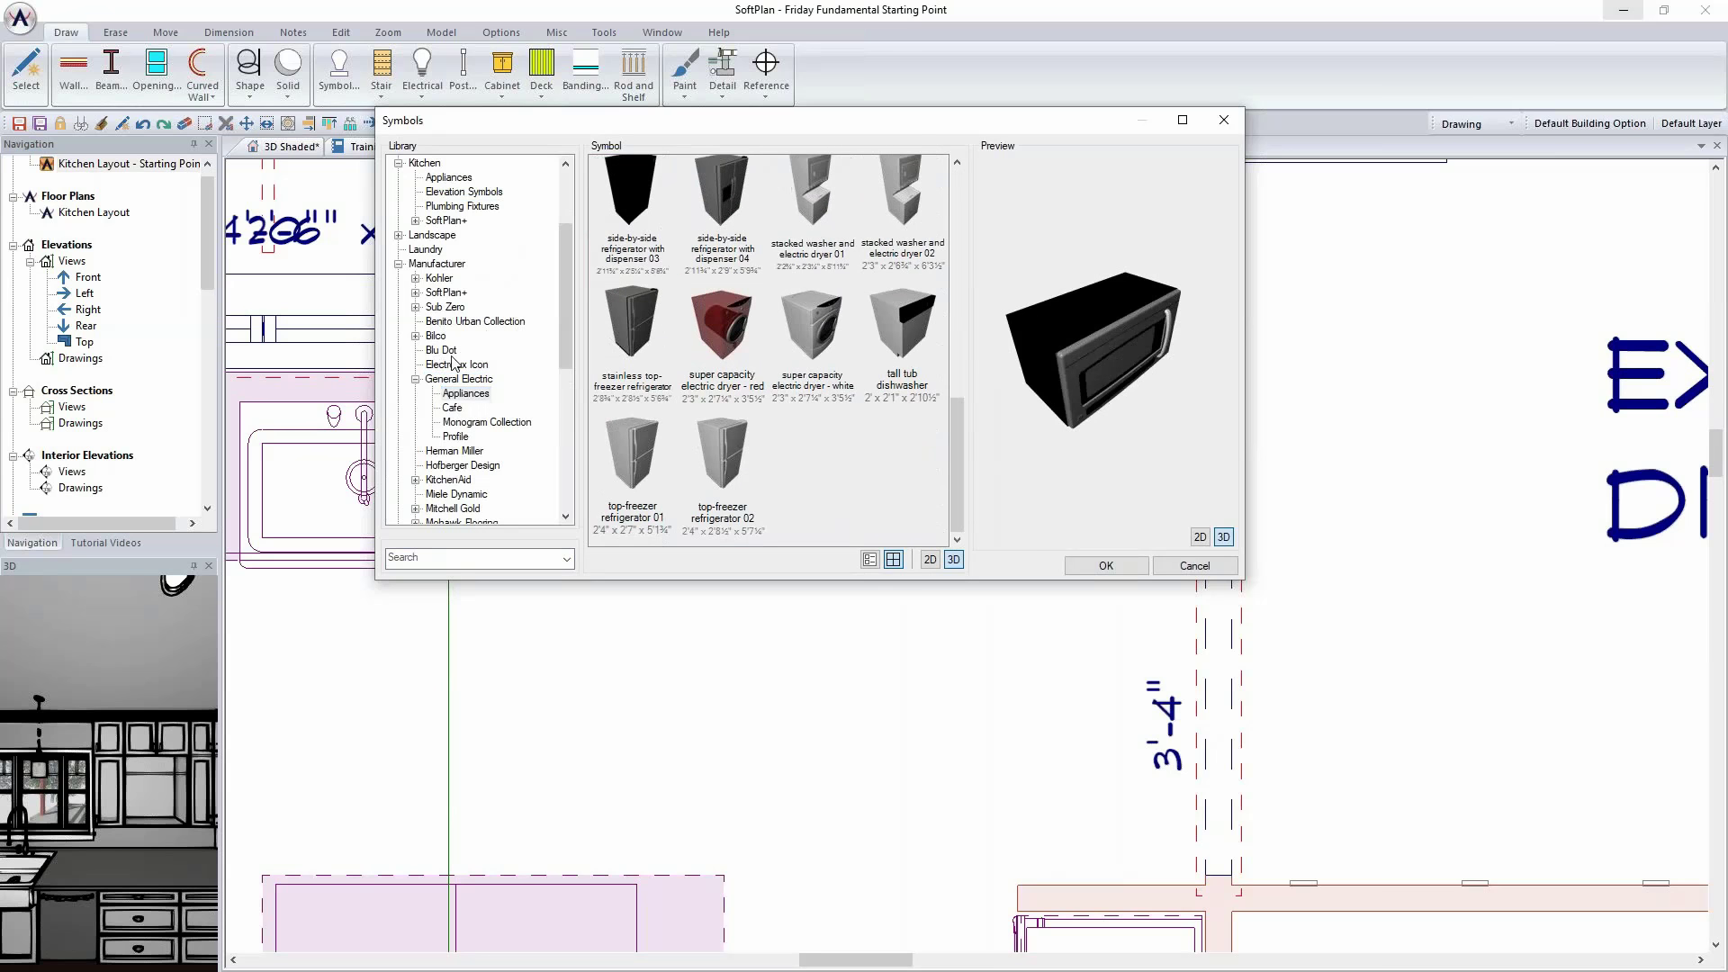
# Step: Browse the General Electric Cafe, Monogram Collection and Profile symbols for alternative microwaves
pyautogui.click(452, 407)
pyautogui.click(468, 436)
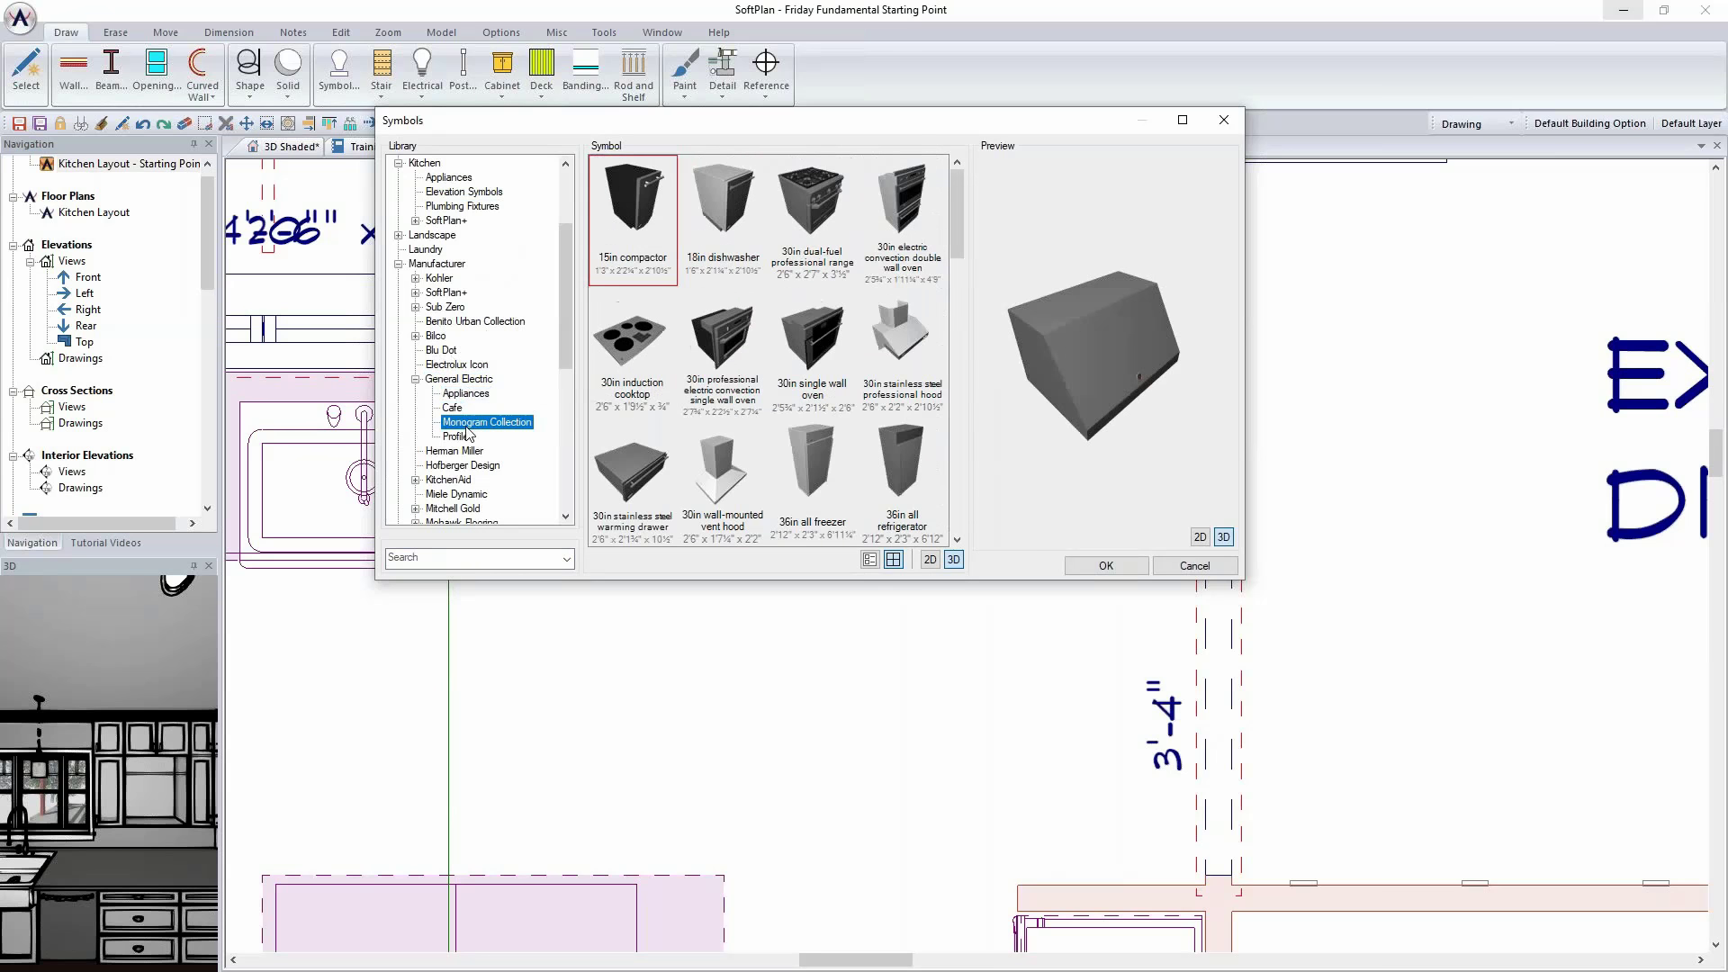
pyautogui.click(453, 409)
pyautogui.click(464, 422)
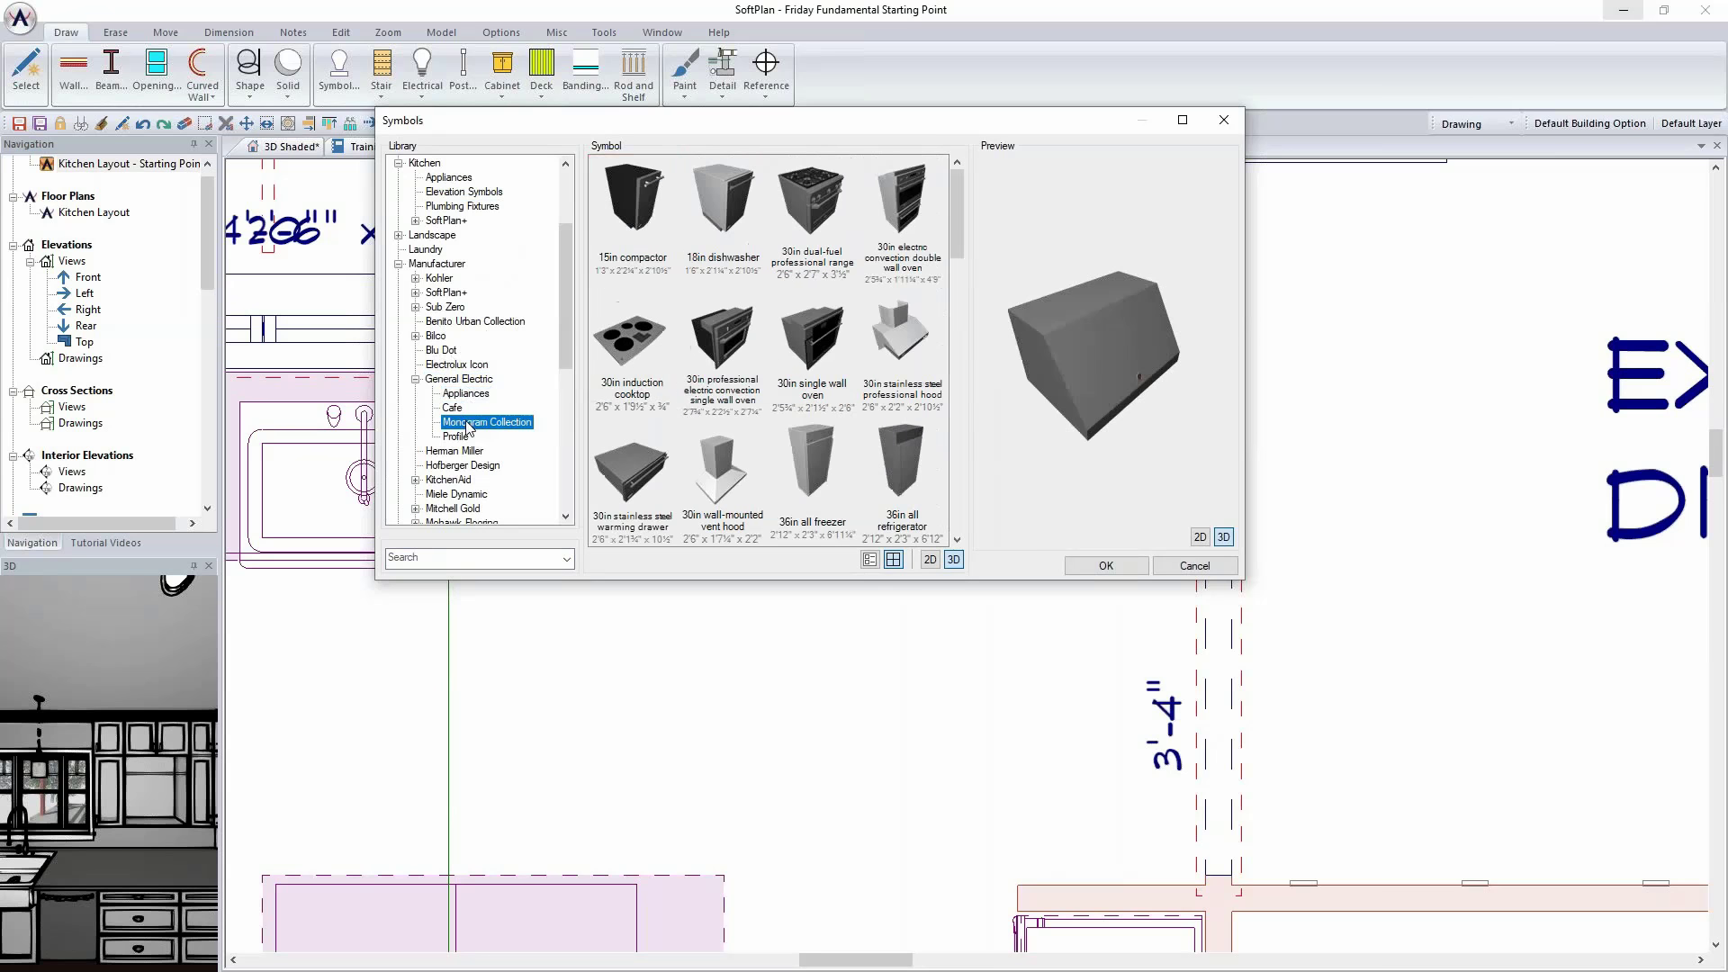
pyautogui.scroll(-10, 720, 364)
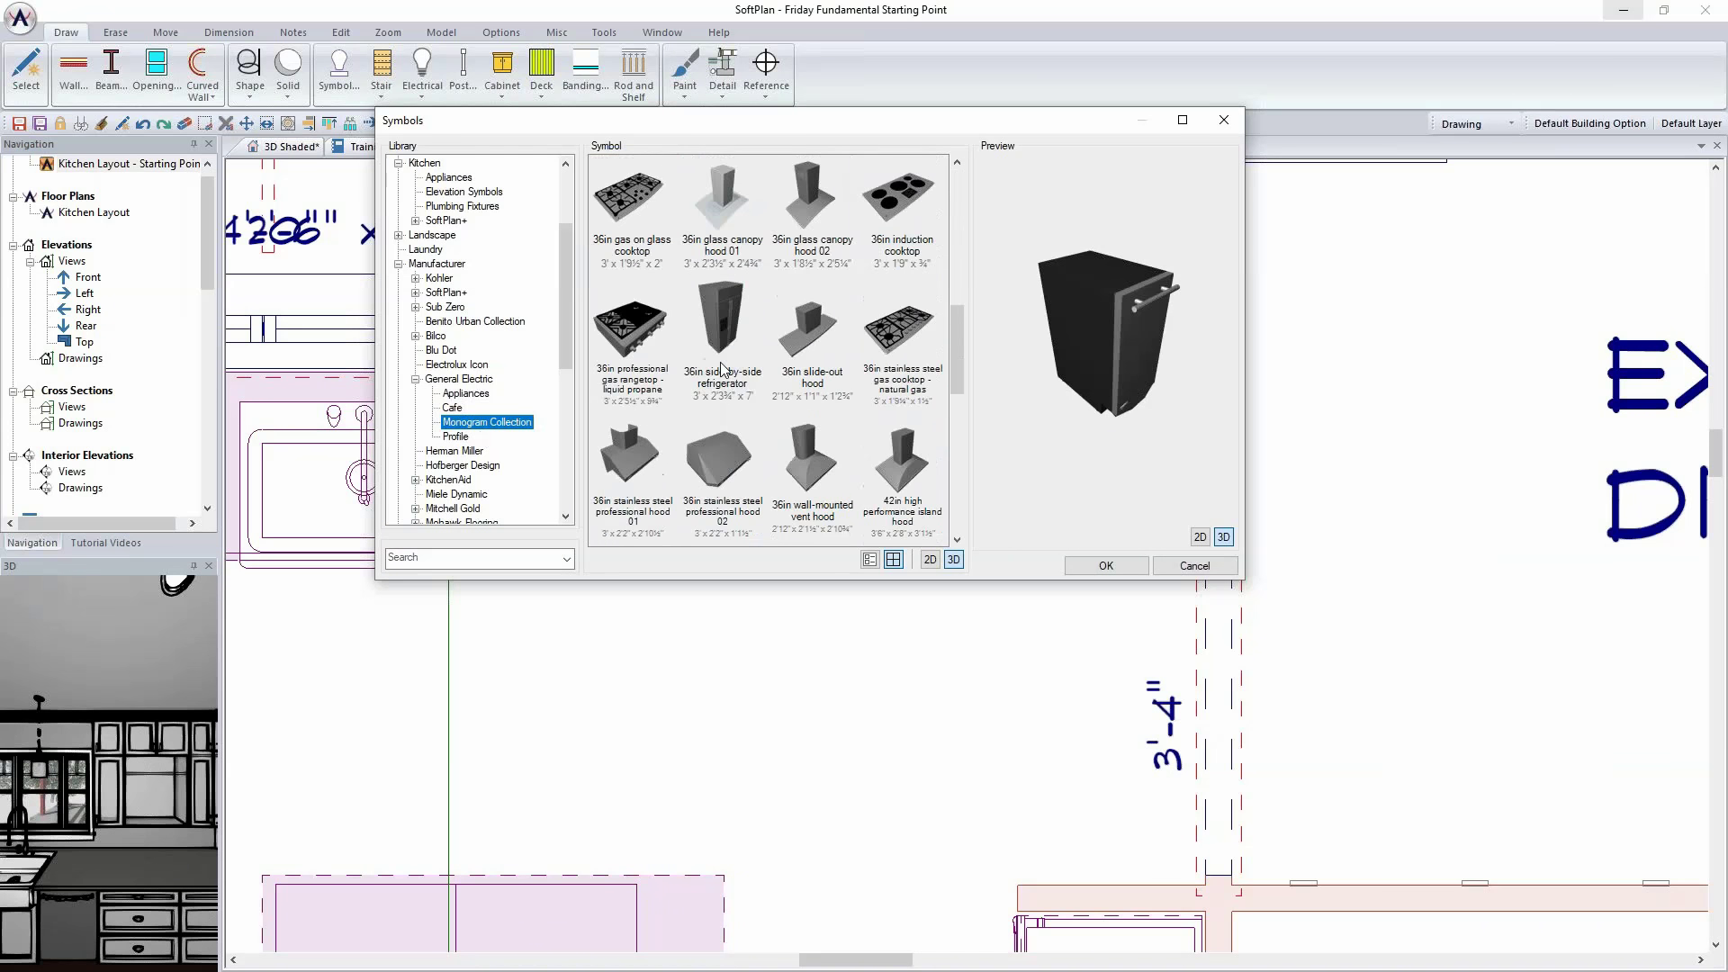
pyautogui.scroll(-3, 720, 361)
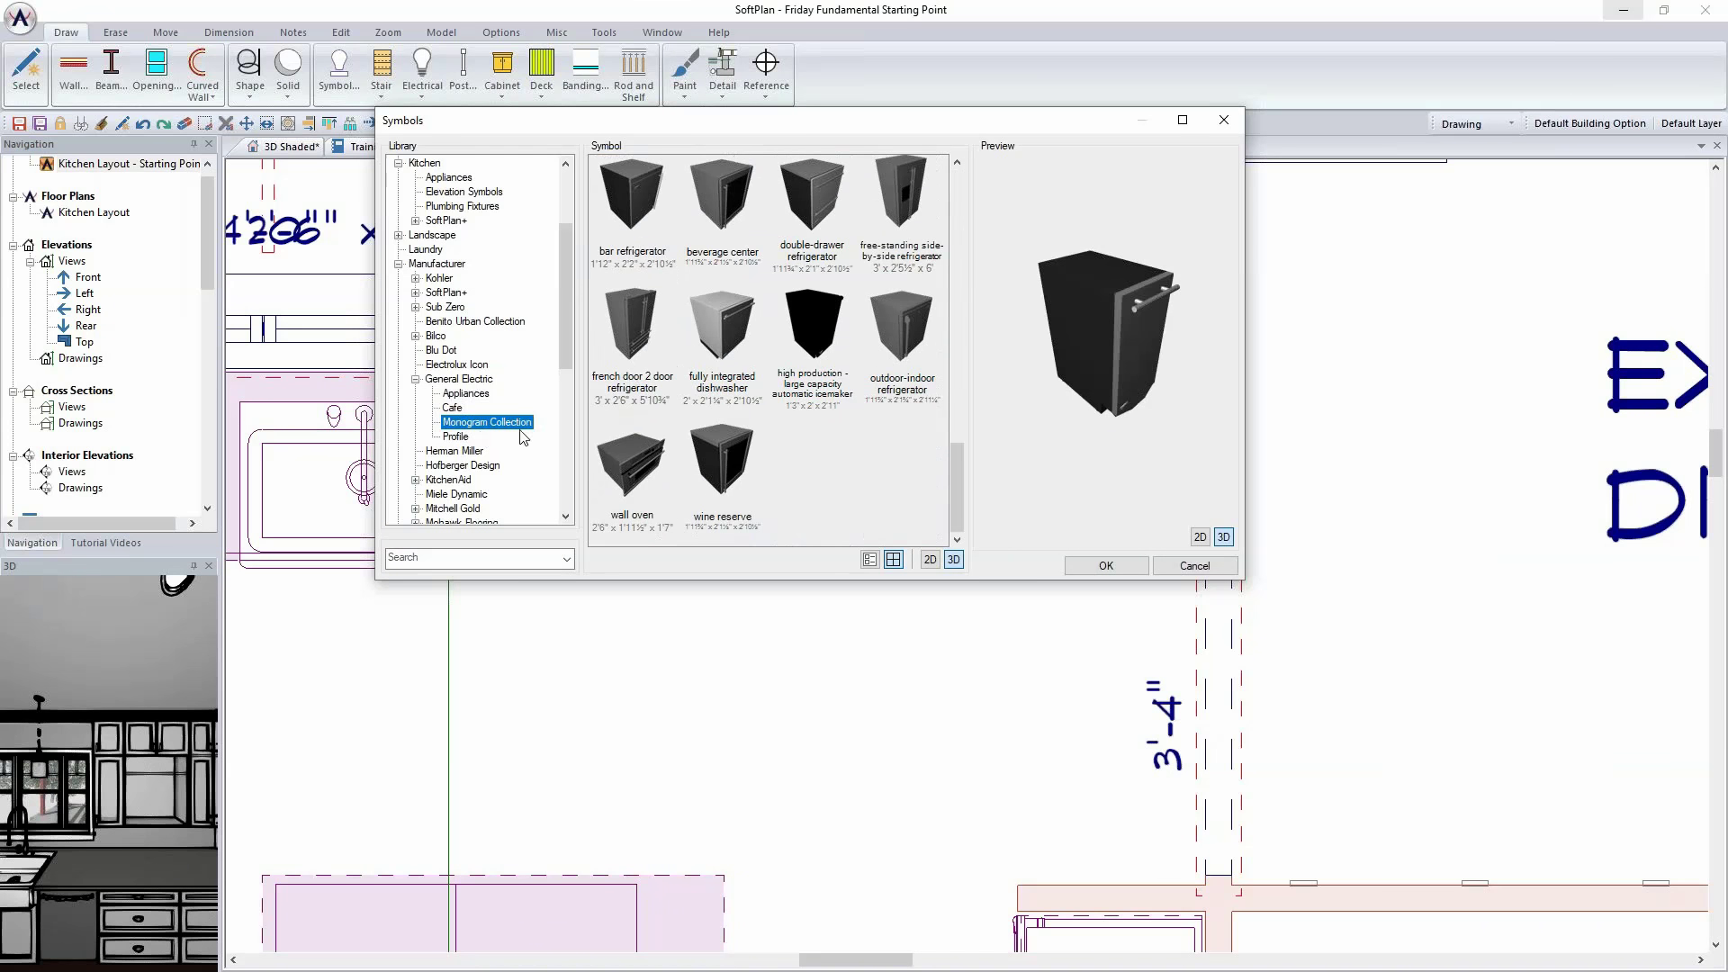
pyautogui.click(456, 436)
pyautogui.scroll(-5, 714, 382)
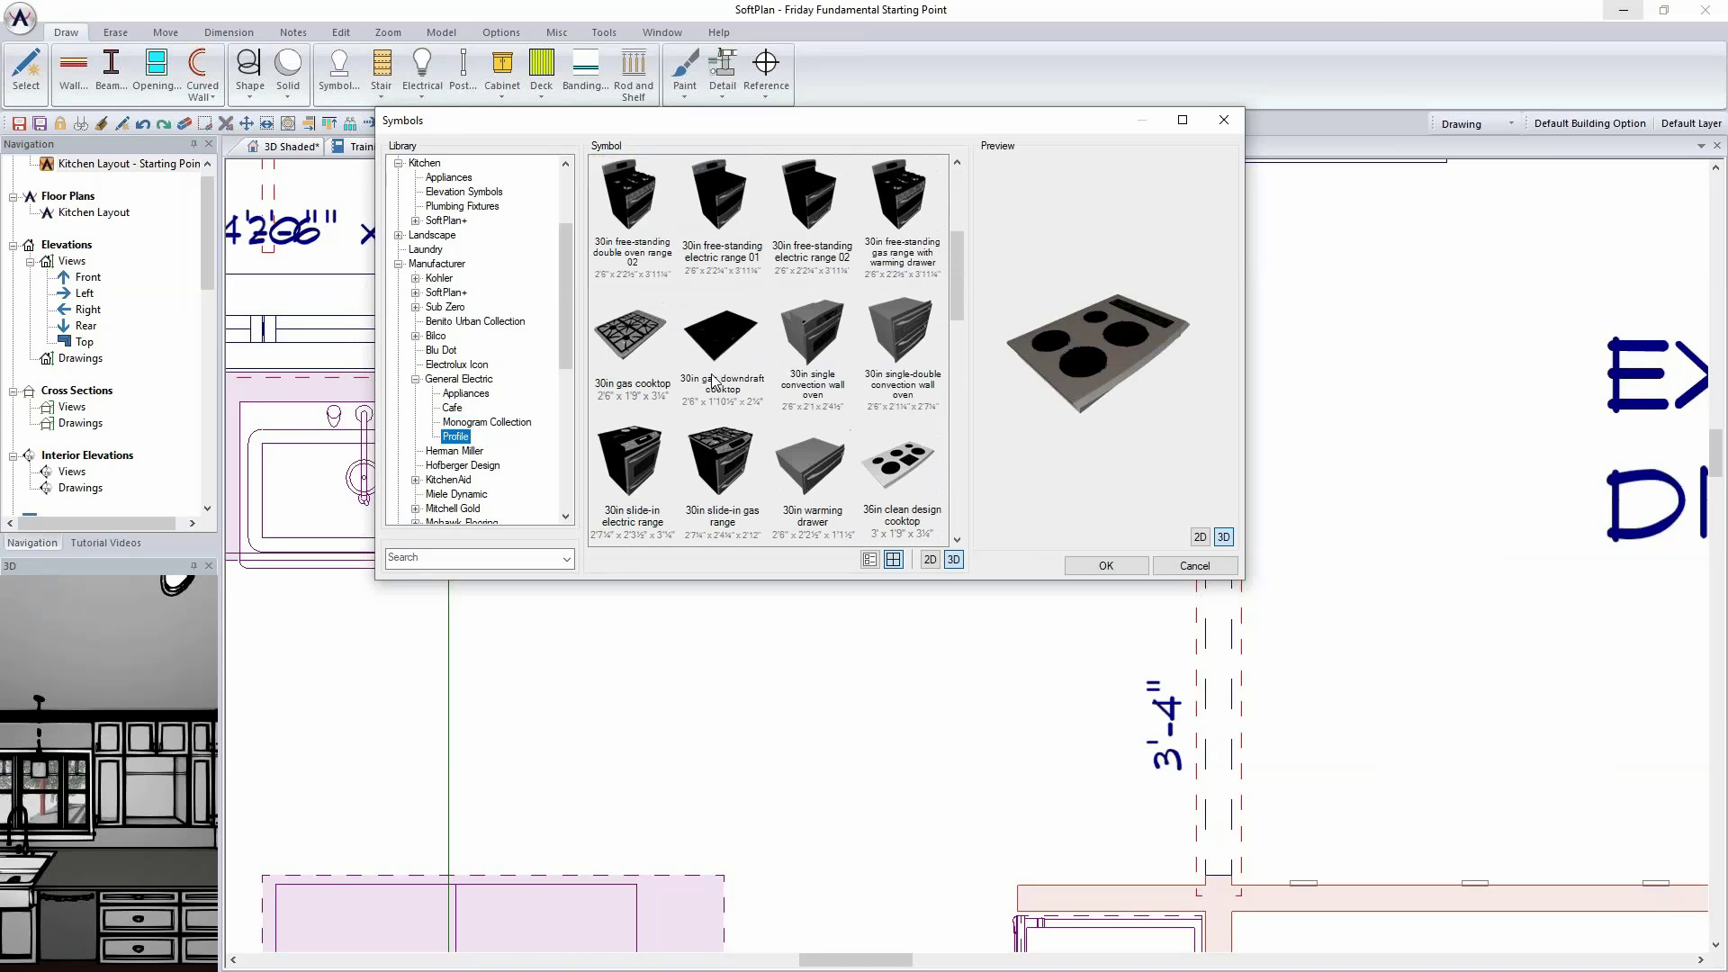
pyautogui.scroll(-6, 714, 381)
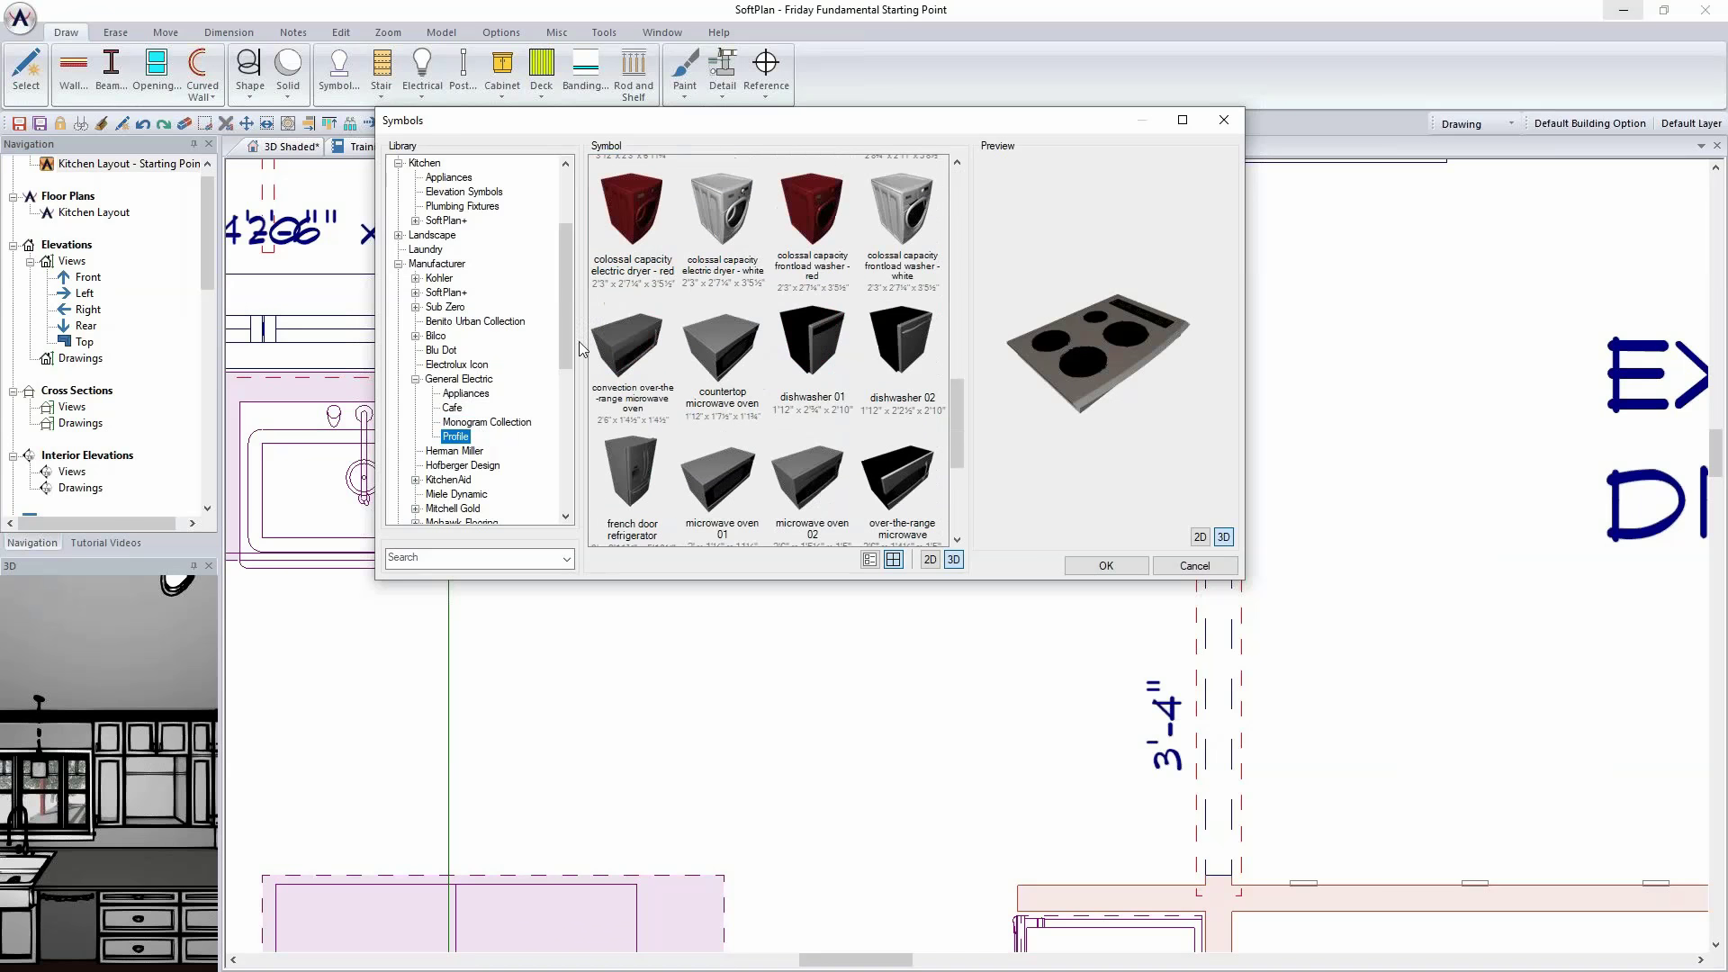
# Step: Insert General Electric's over-the-range microwave oven 03 in plan, centred within the W3354F wall cabinet
pyautogui.click(464, 394)
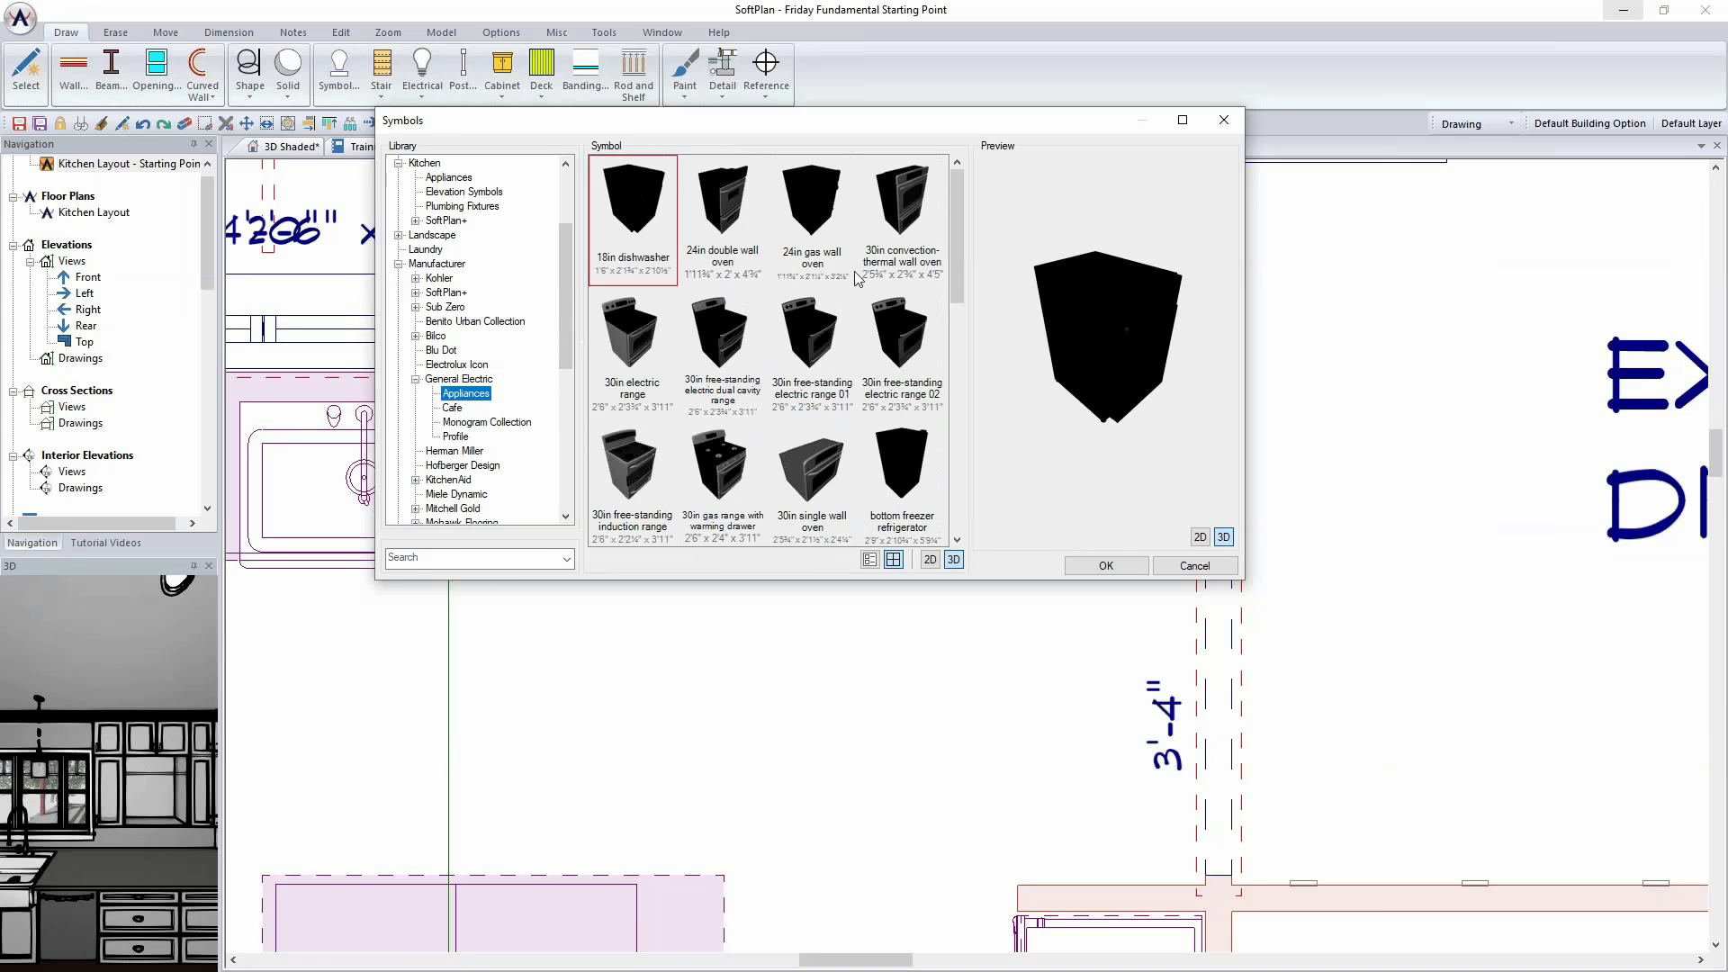
pyautogui.scroll(-3, 841, 270)
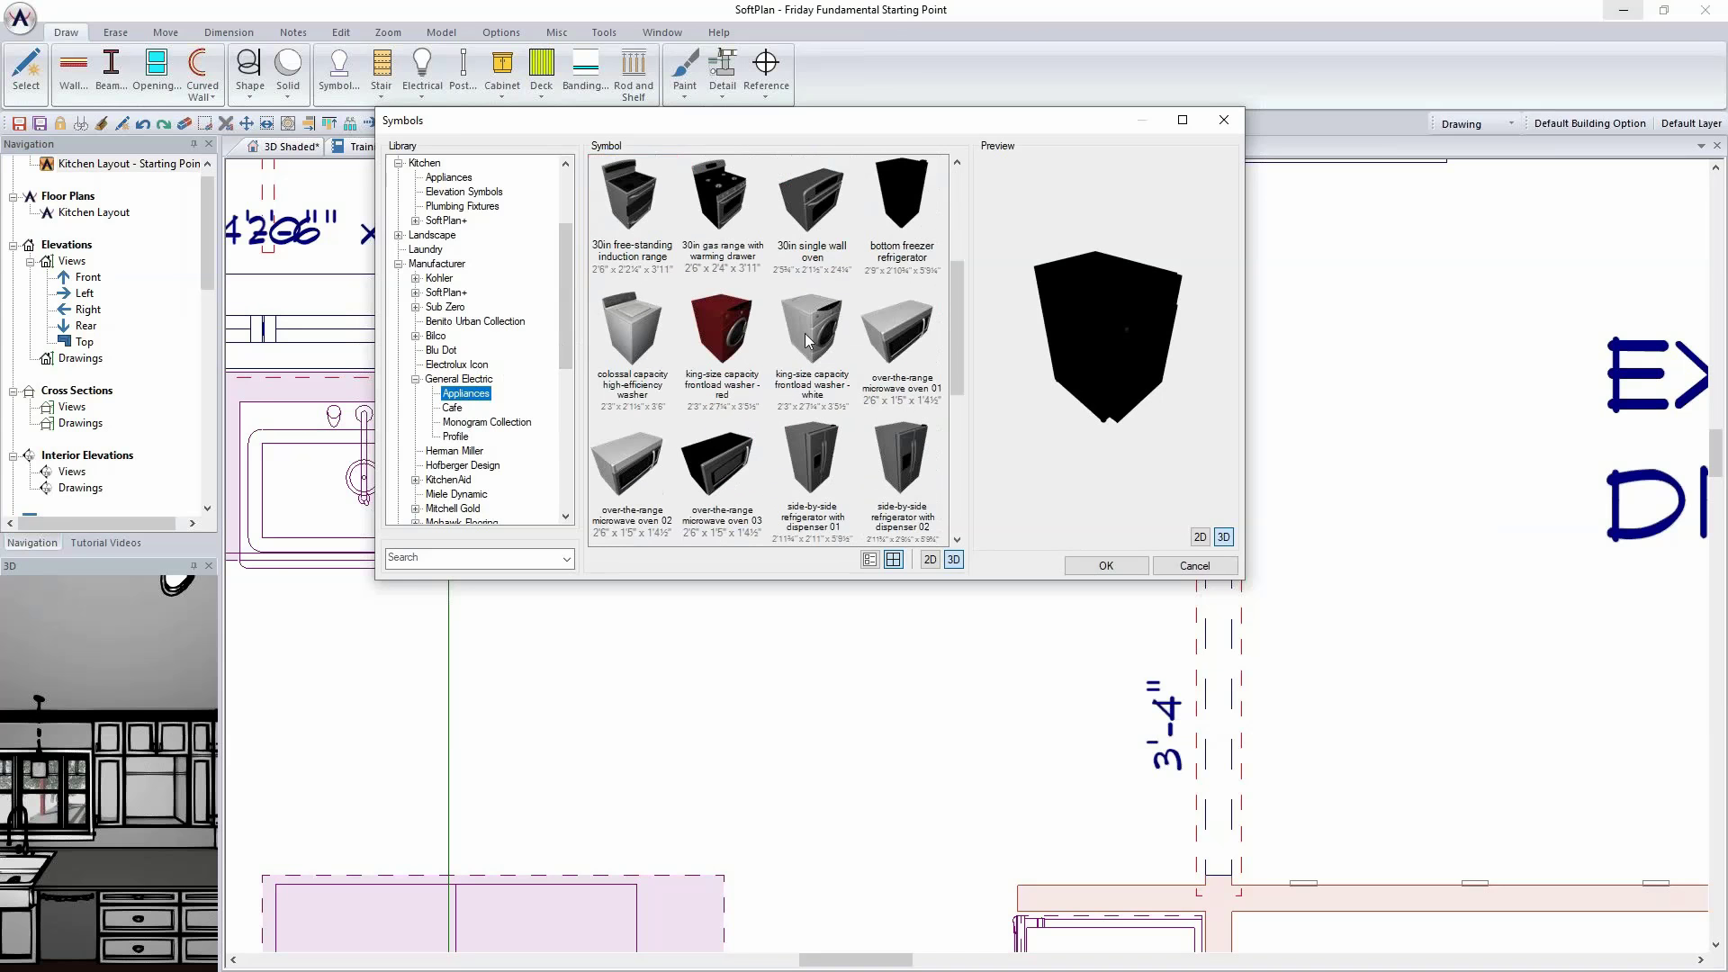
pyautogui.click(721, 473)
pyautogui.click(1130, 571)
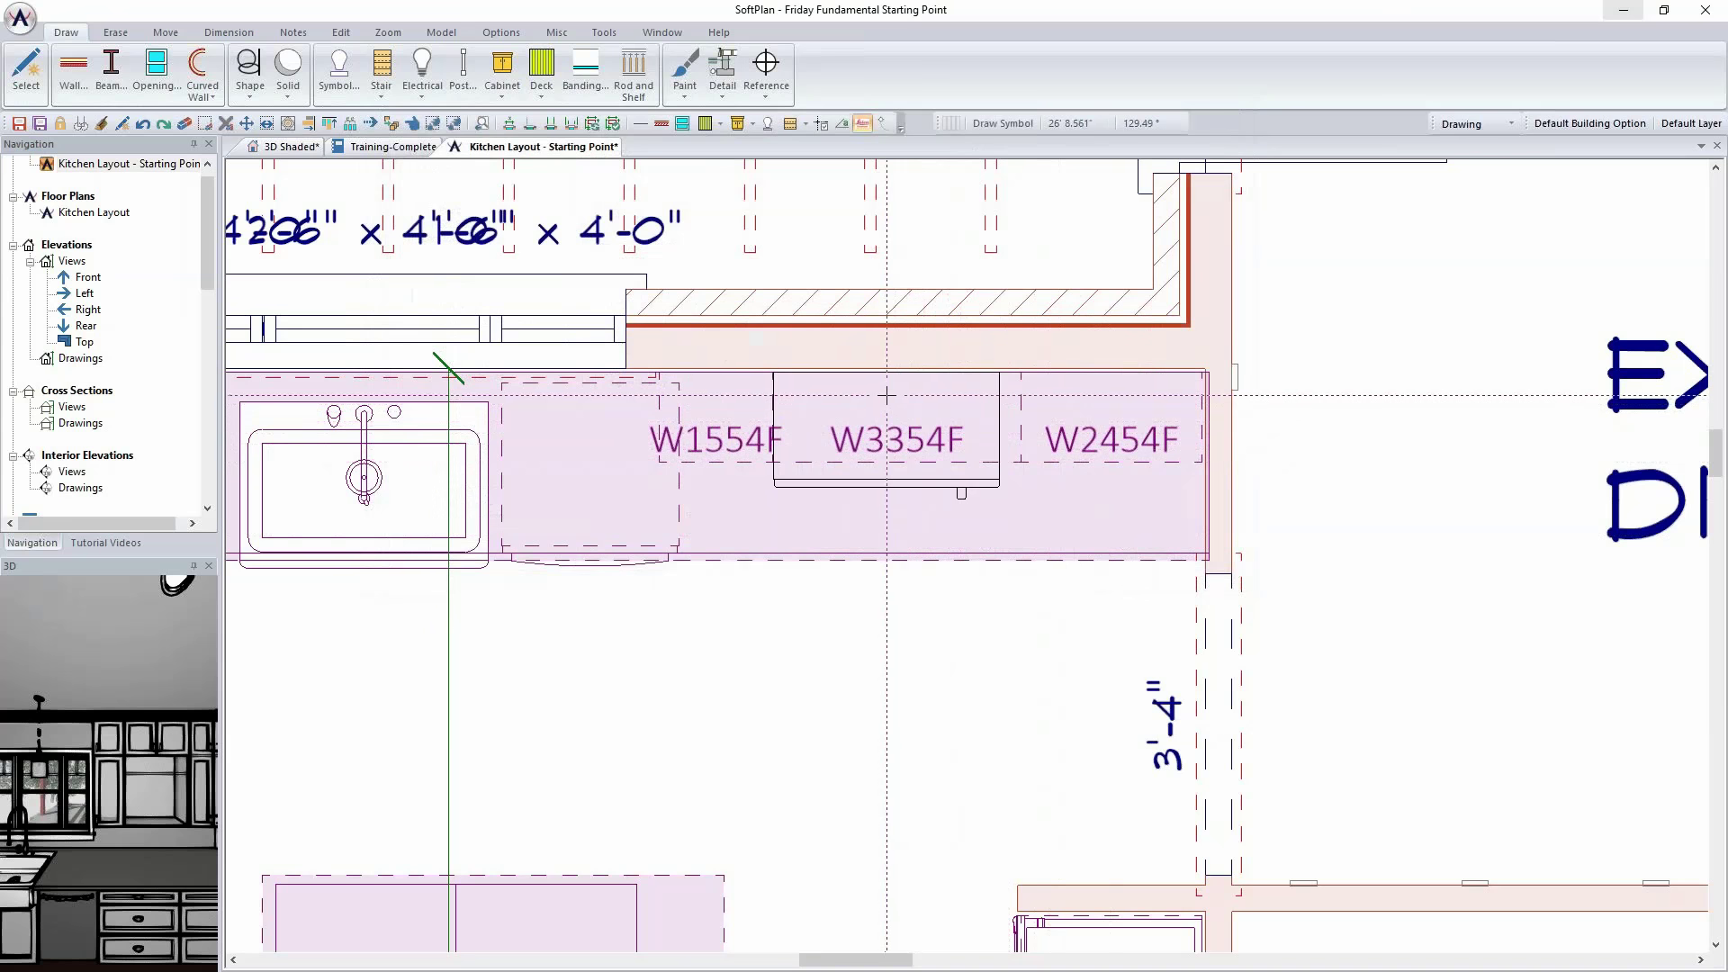
pyautogui.click(903, 392)
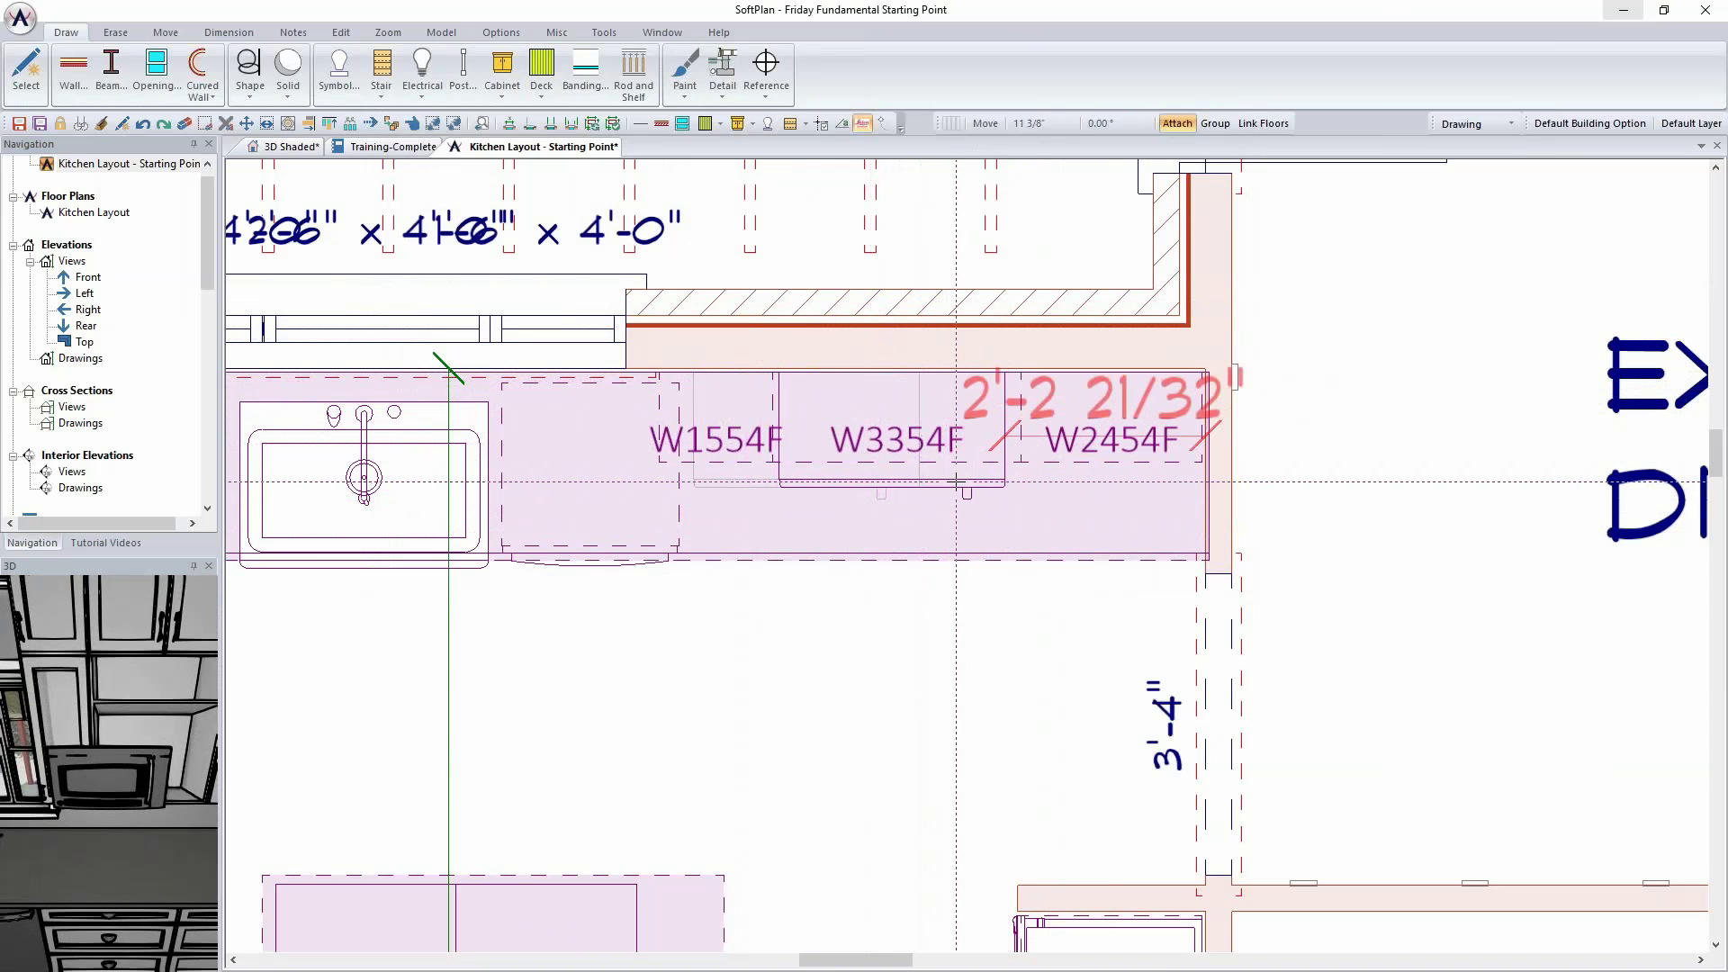
# Step: Raise the microwave slightly in the shaded 3D view so it sits inside the wall cabinet's open lower compartment
pyautogui.click(286, 146)
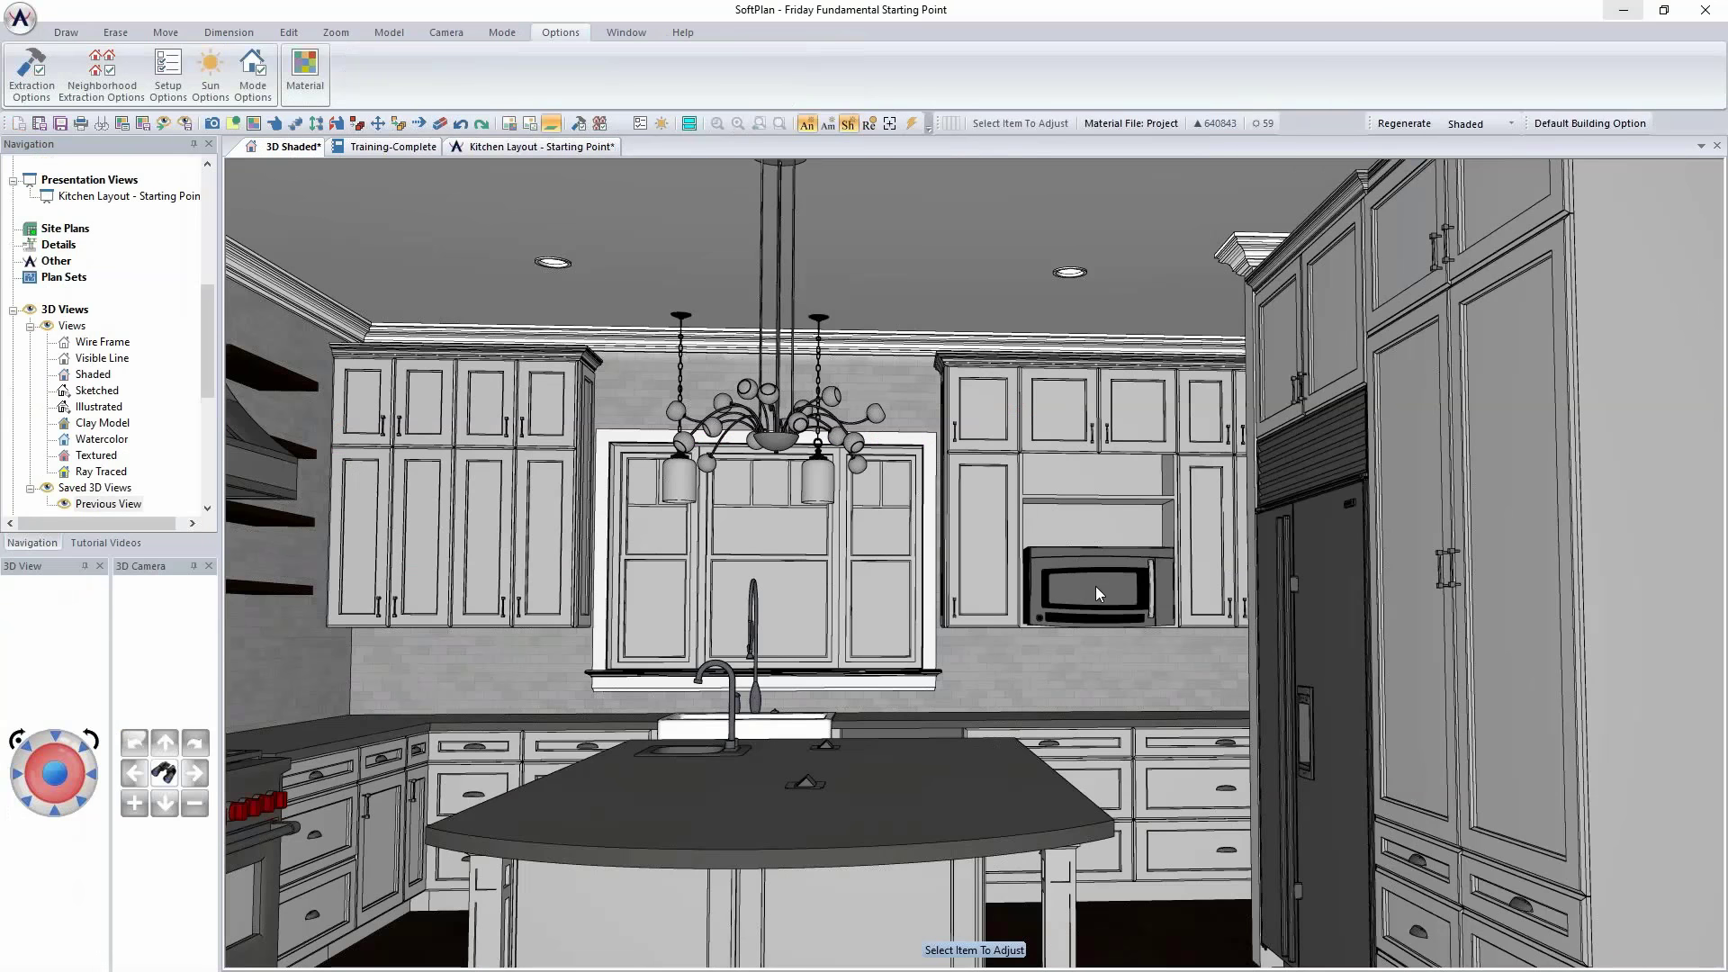
pyautogui.click(1097, 589)
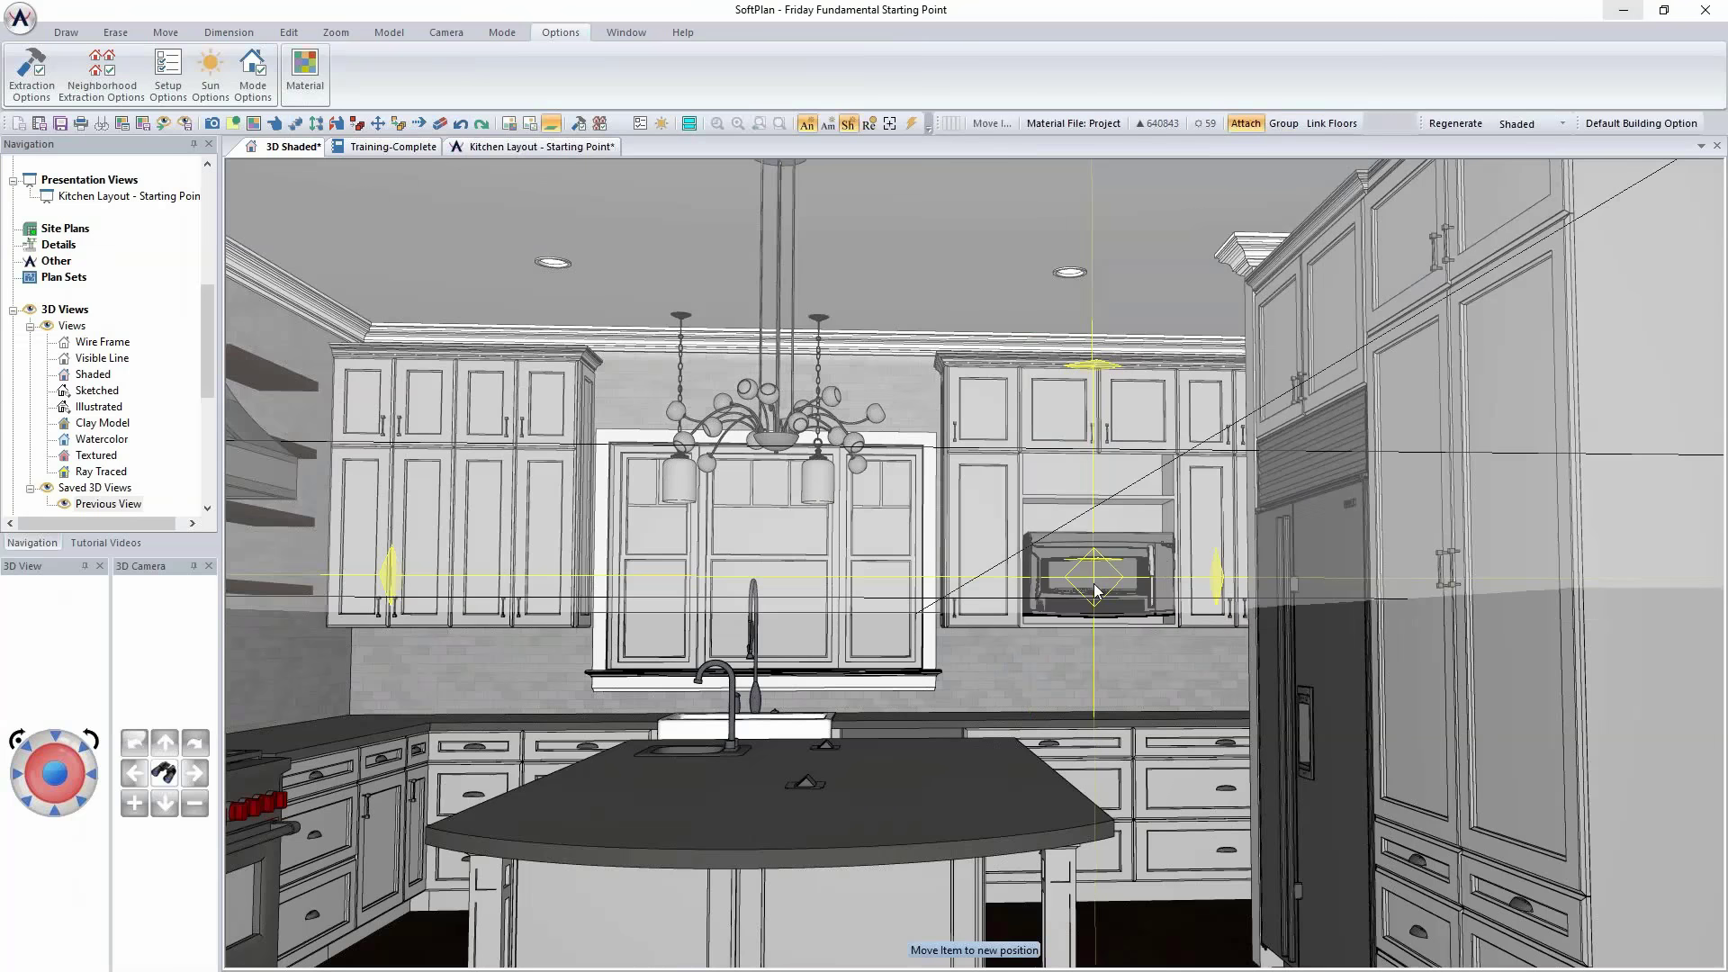
pyautogui.click(1095, 587)
pyautogui.rightClick(1078, 505)
pyautogui.click(1084, 537)
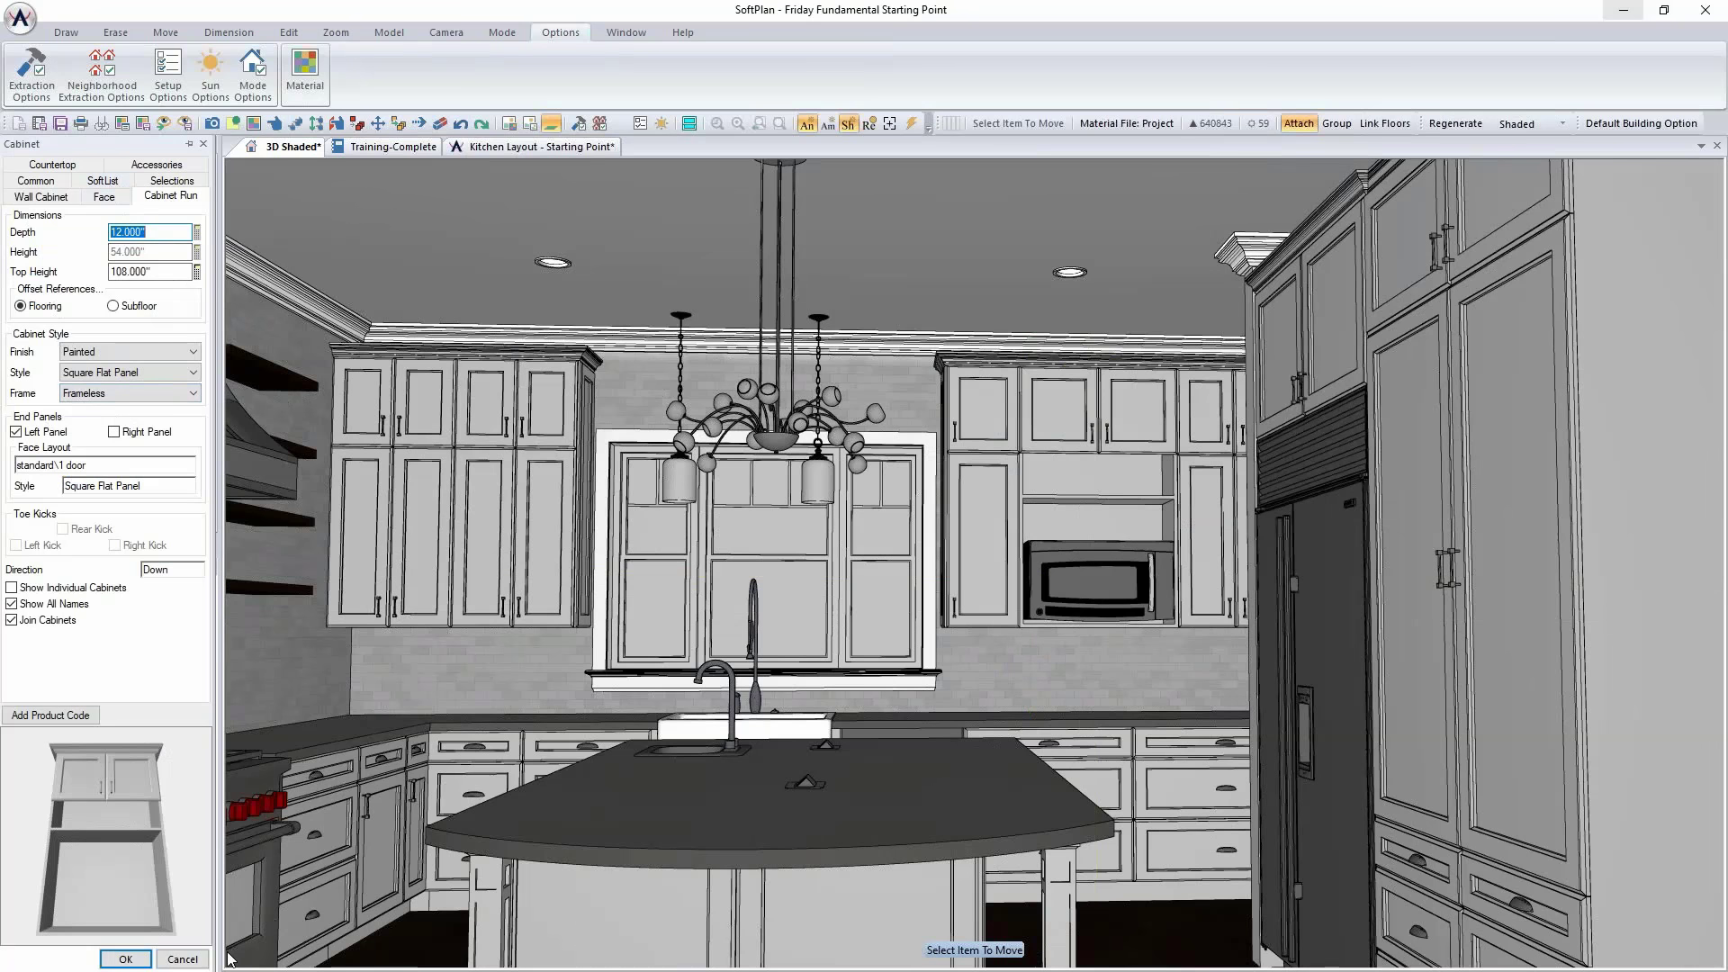
pyautogui.click(182, 958)
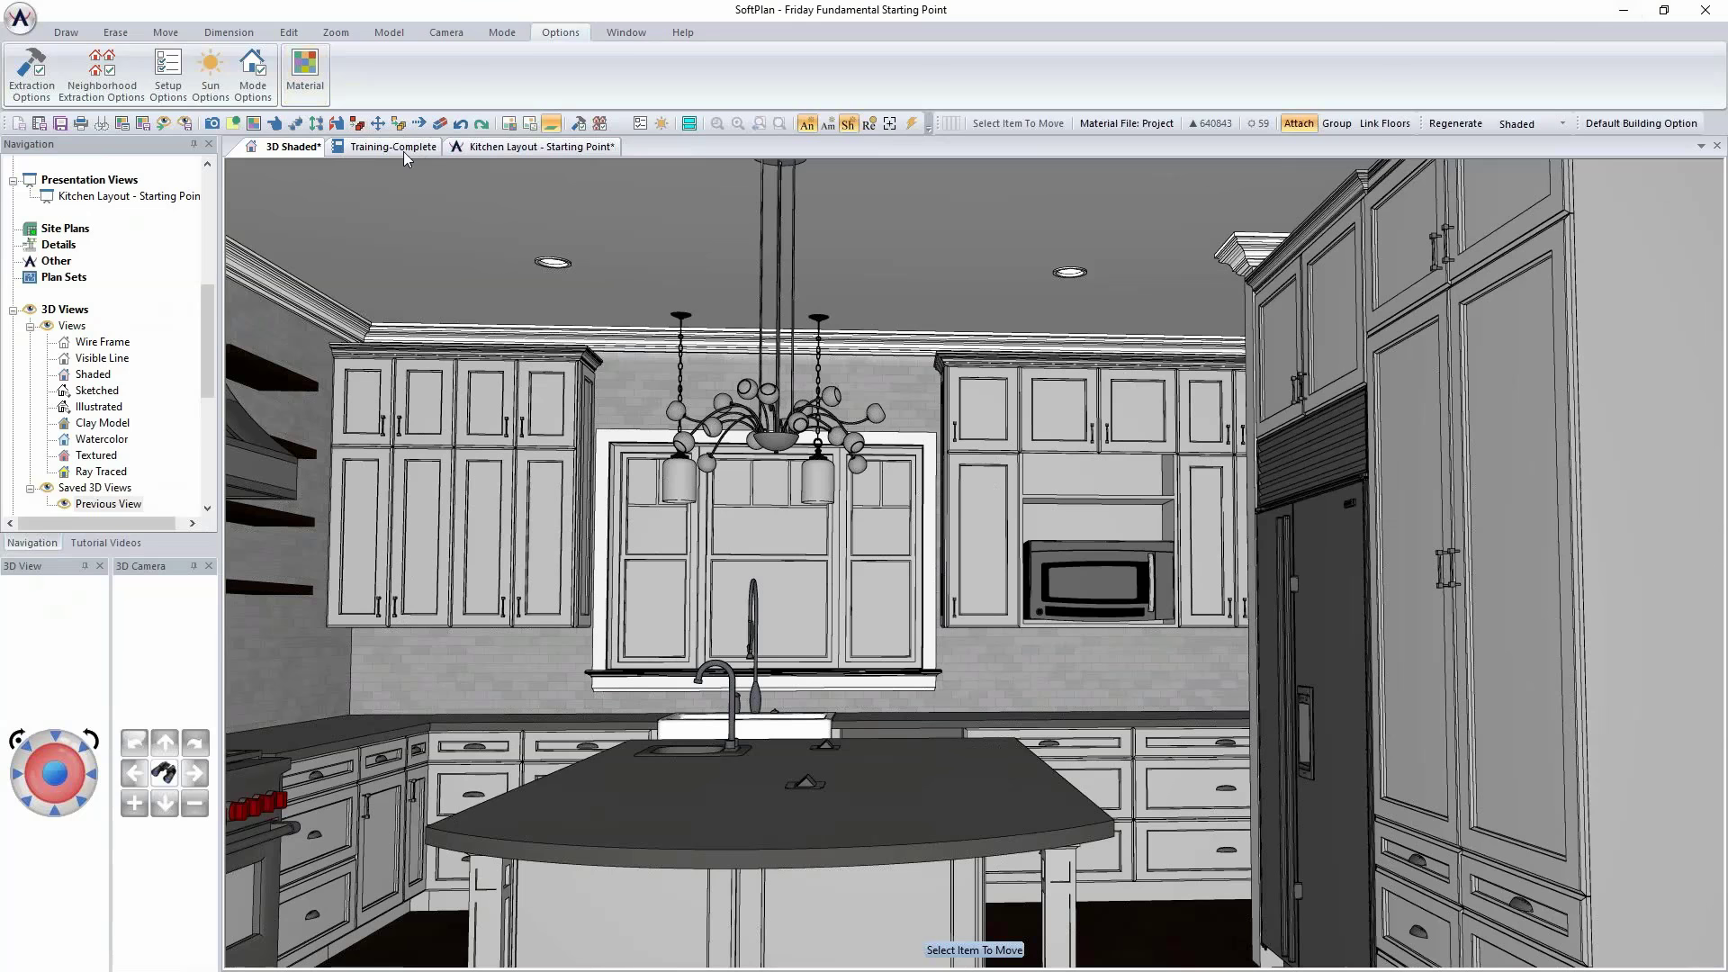
# Step: Search the symbol library for "book" and place Book Collection 1 in plan at the front of the W3354F wall cabinet
pyautogui.click(531, 147)
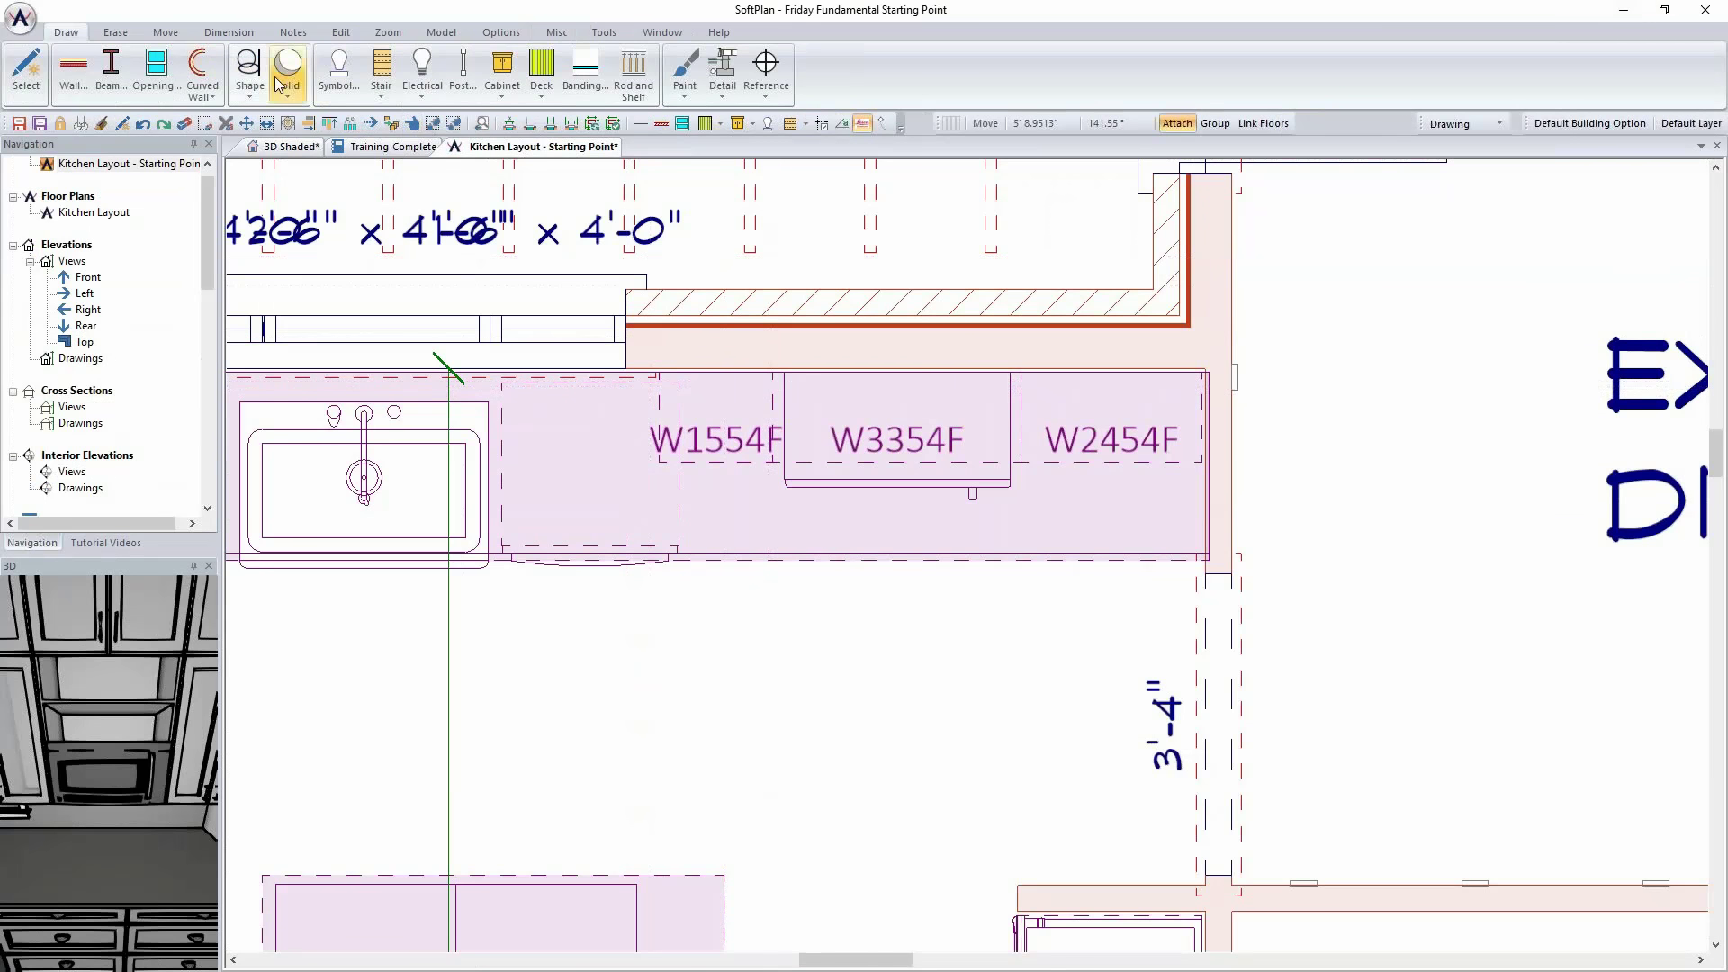
pyautogui.click(338, 72)
pyautogui.click(432, 585)
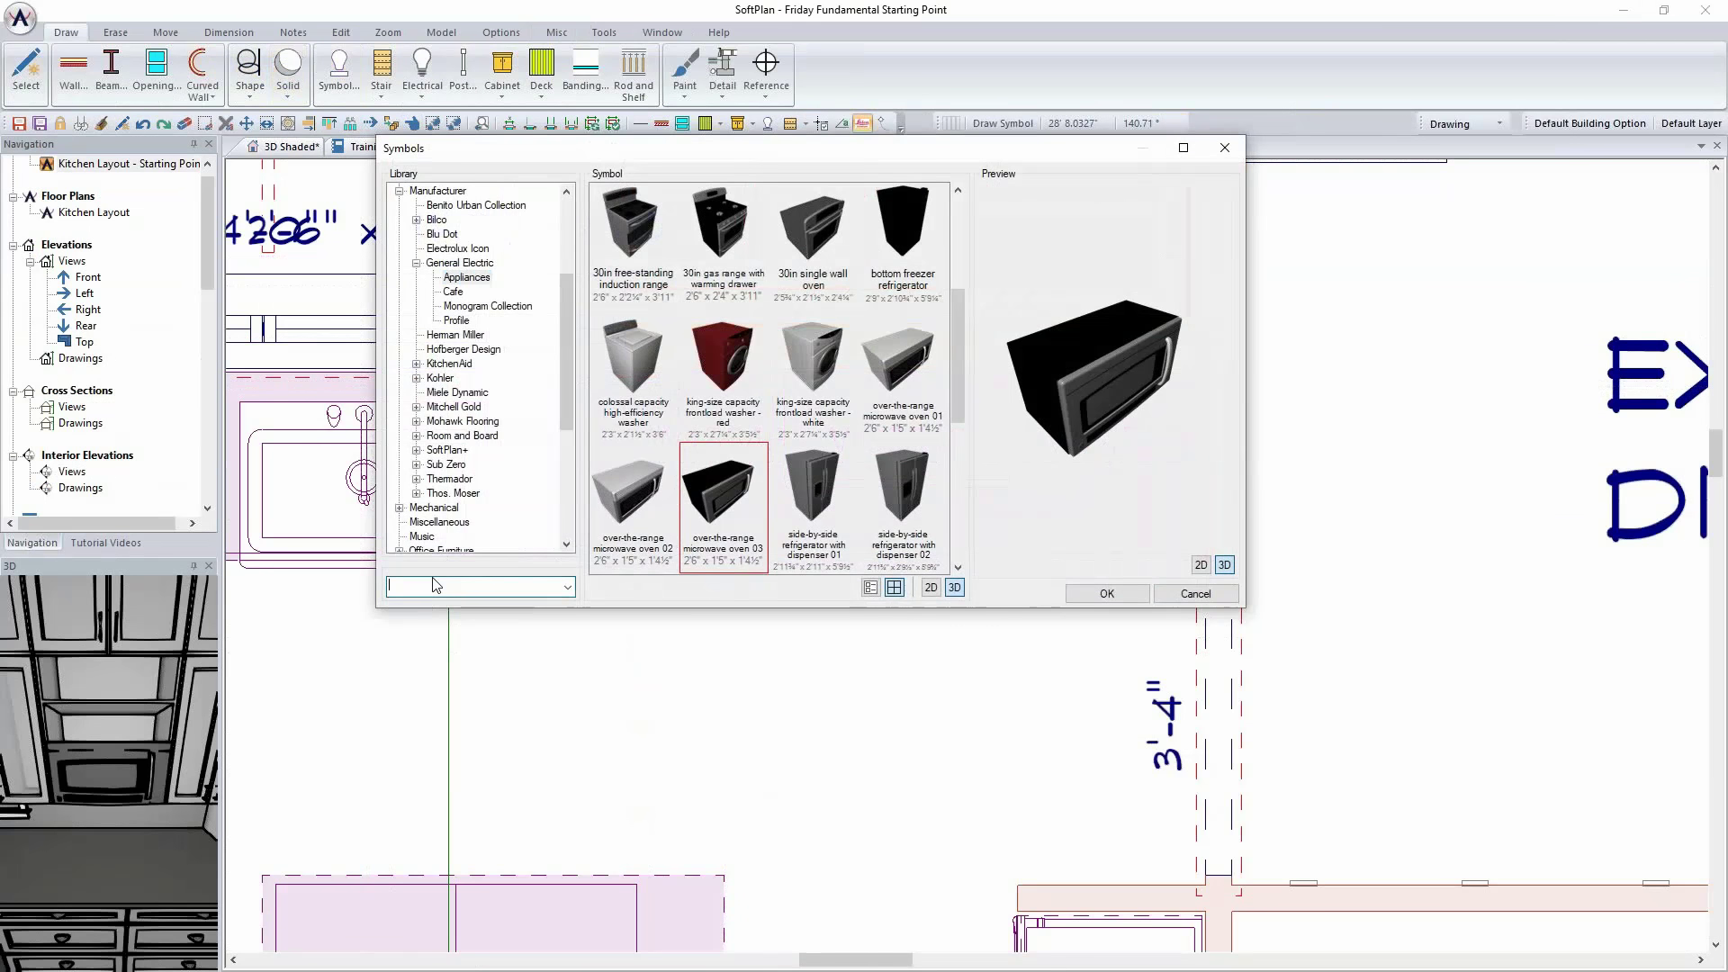
pyautogui.write('book')
pyautogui.scroll(-2, 556, 774)
pyautogui.scroll(-5, 556, 774)
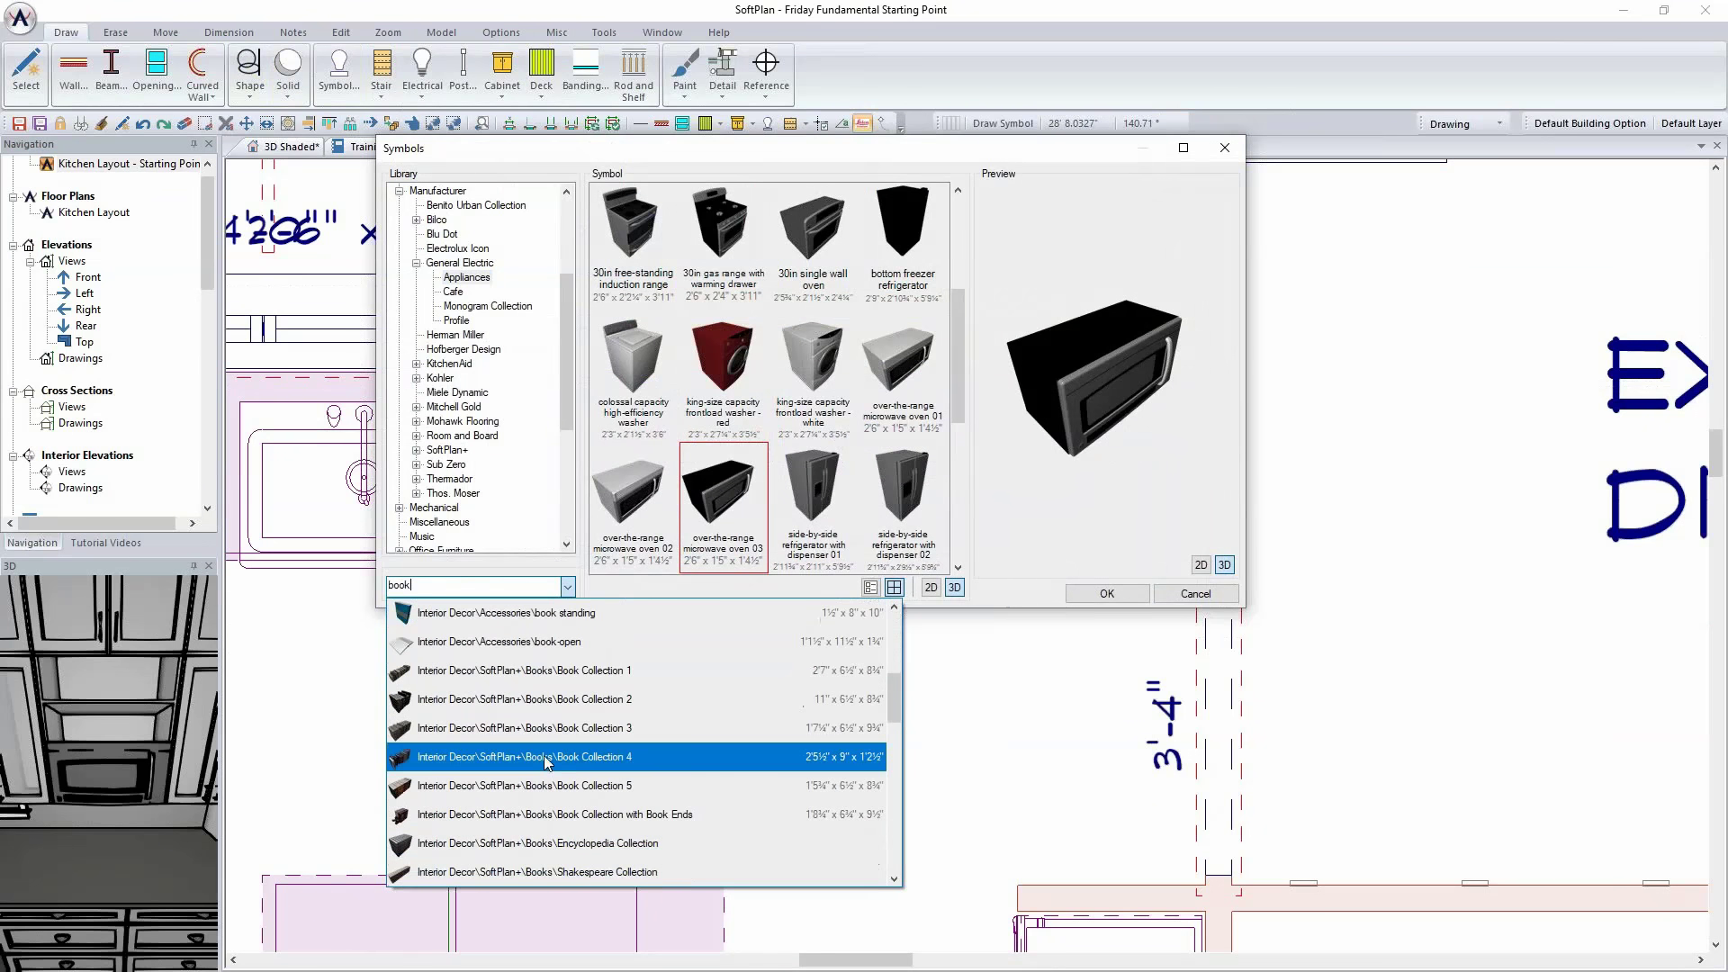
pyautogui.click(555, 672)
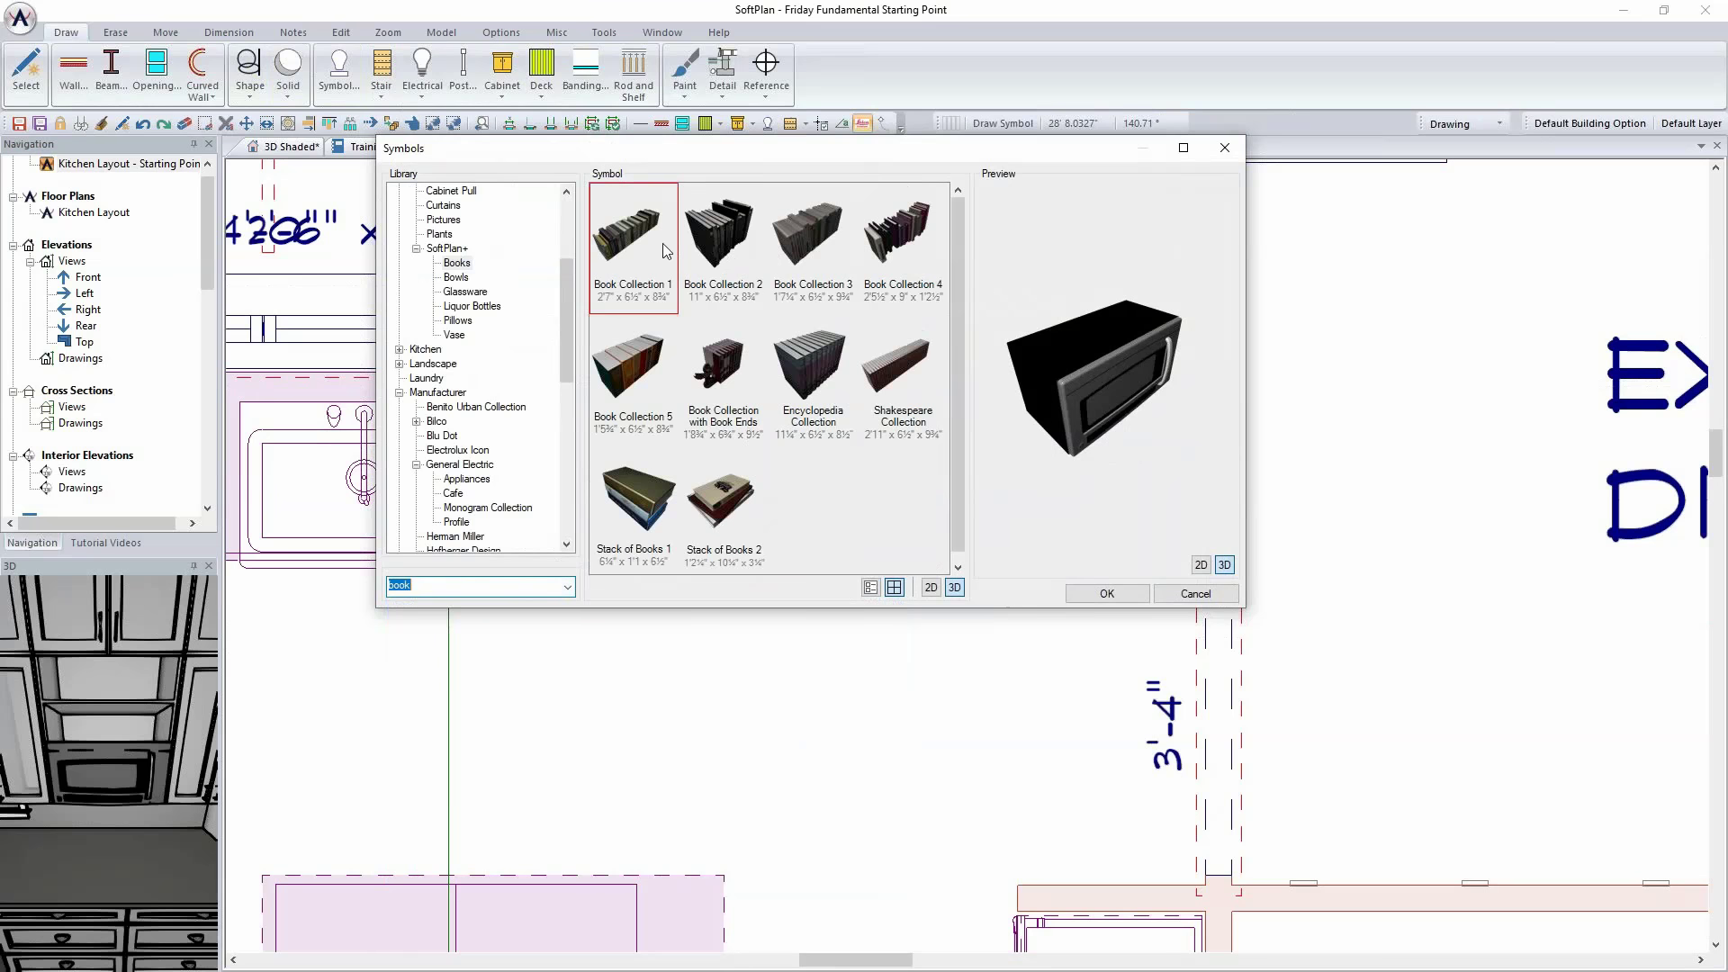
pyautogui.click(1107, 594)
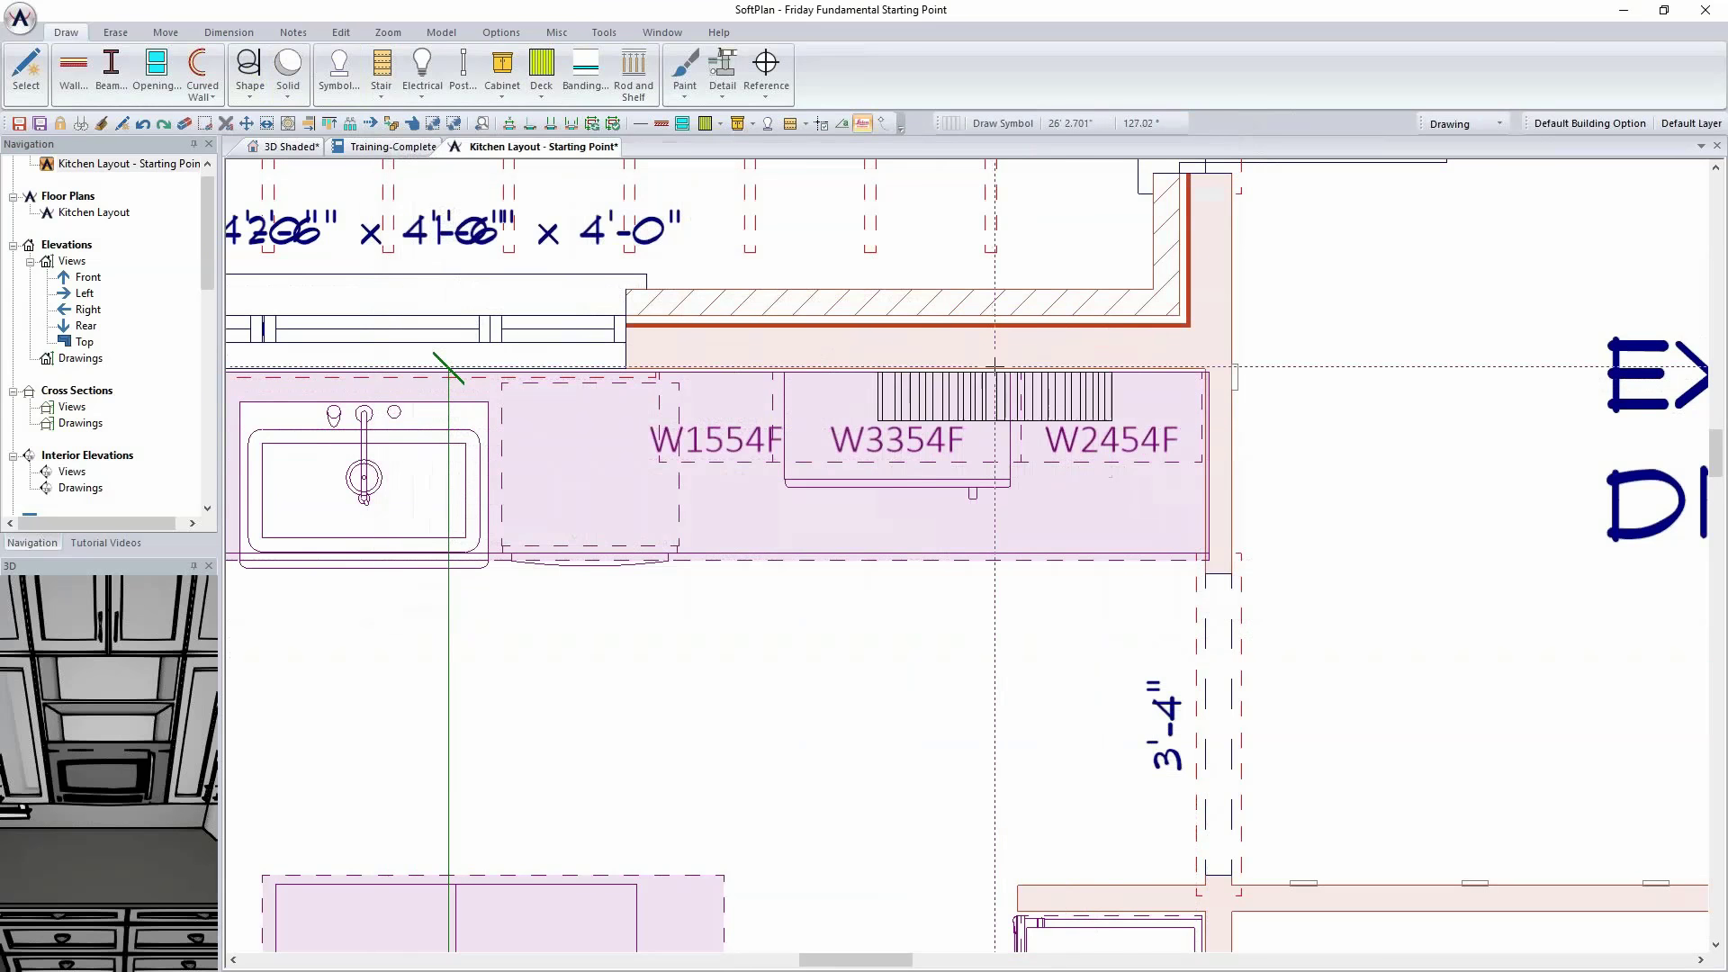
pyautogui.click(906, 475)
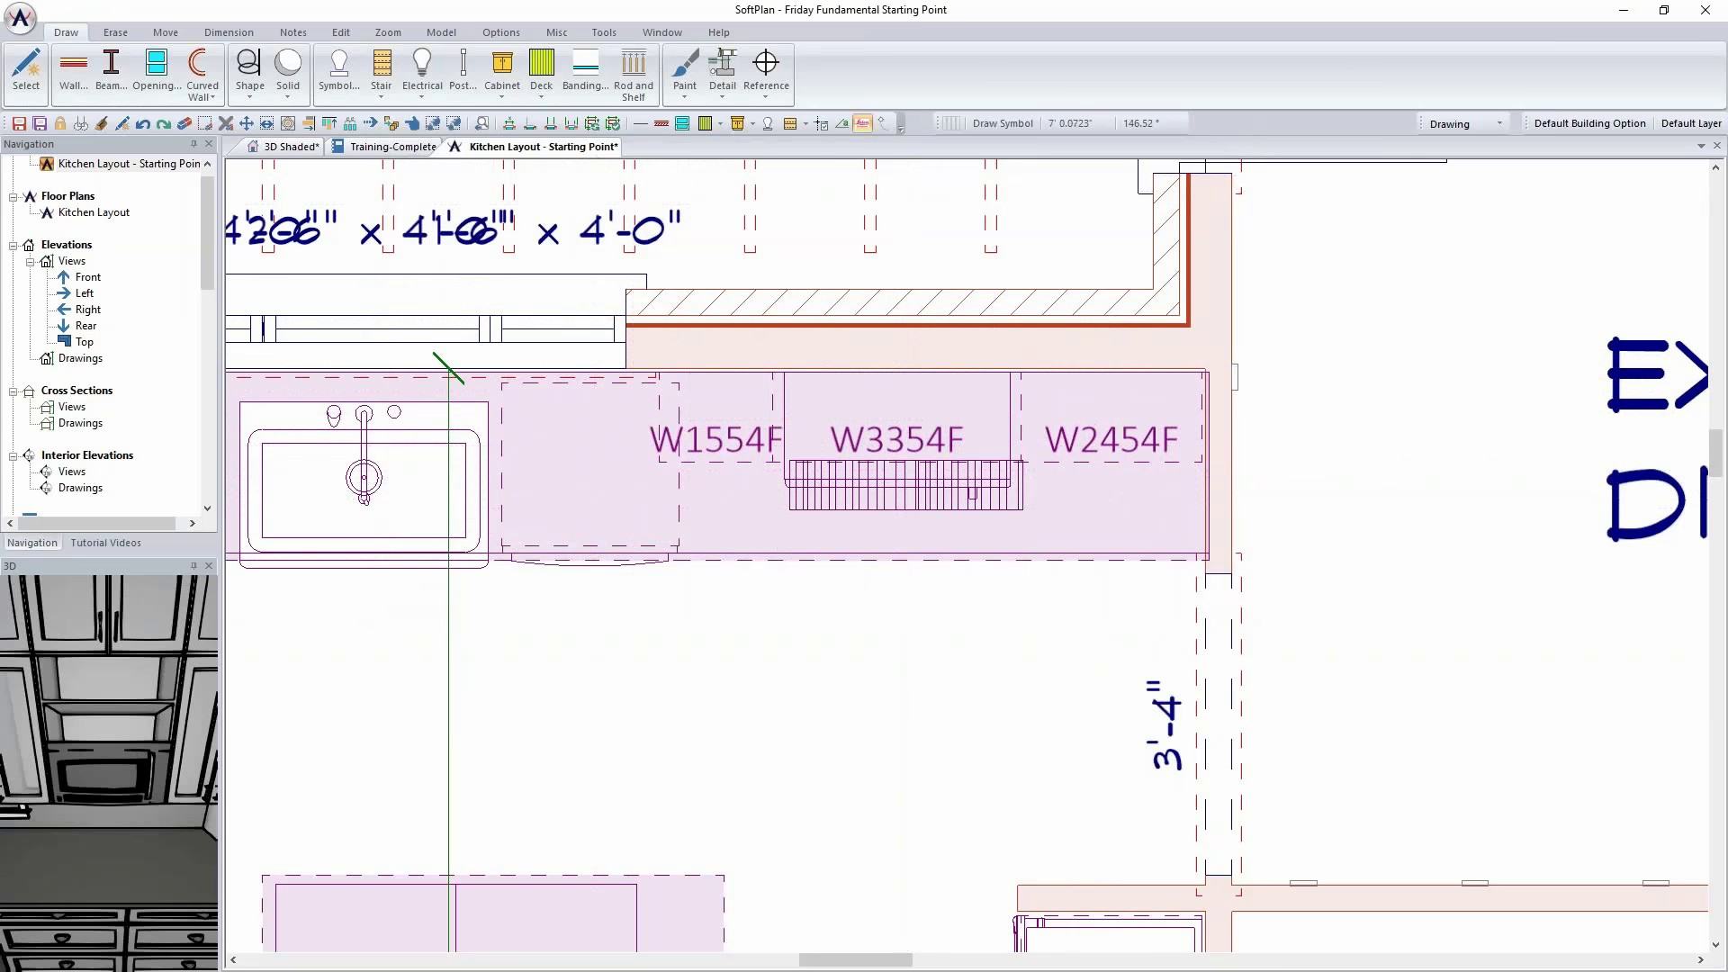
# Step: Raise the book collection in the shaded 3D view onto the cabinet's open shelf above the microwave
pyautogui.hotkey('ctrl', 'Tab')
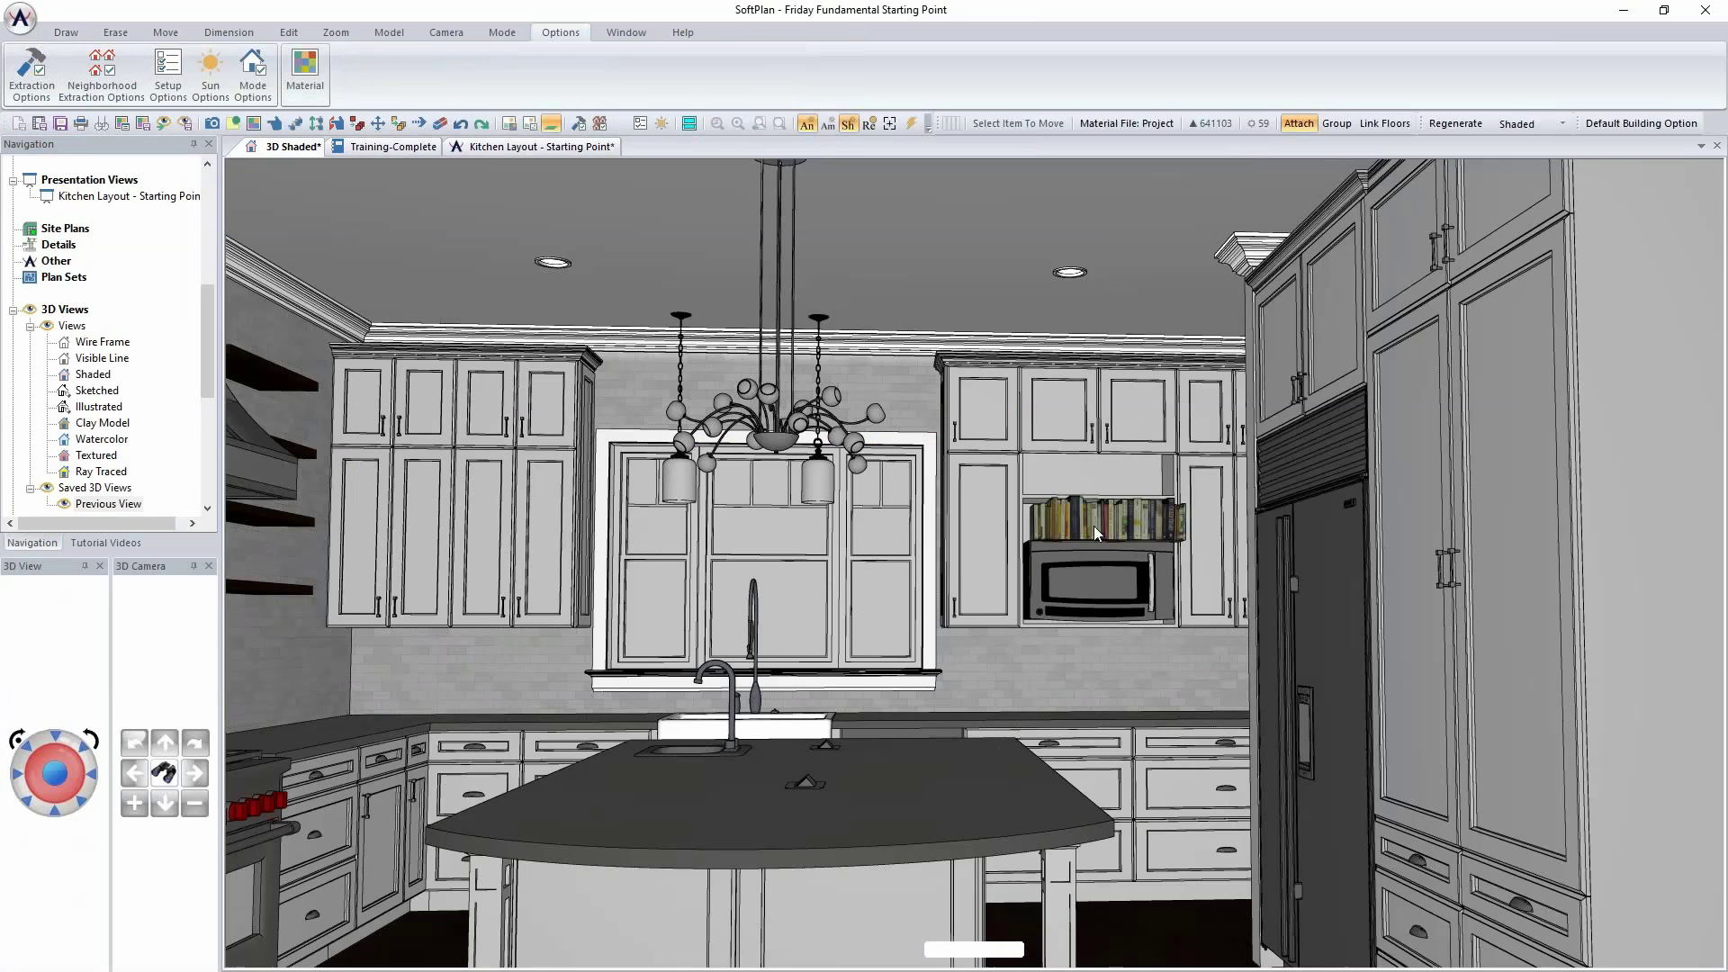
pyautogui.click(1094, 526)
pyautogui.click(1082, 479)
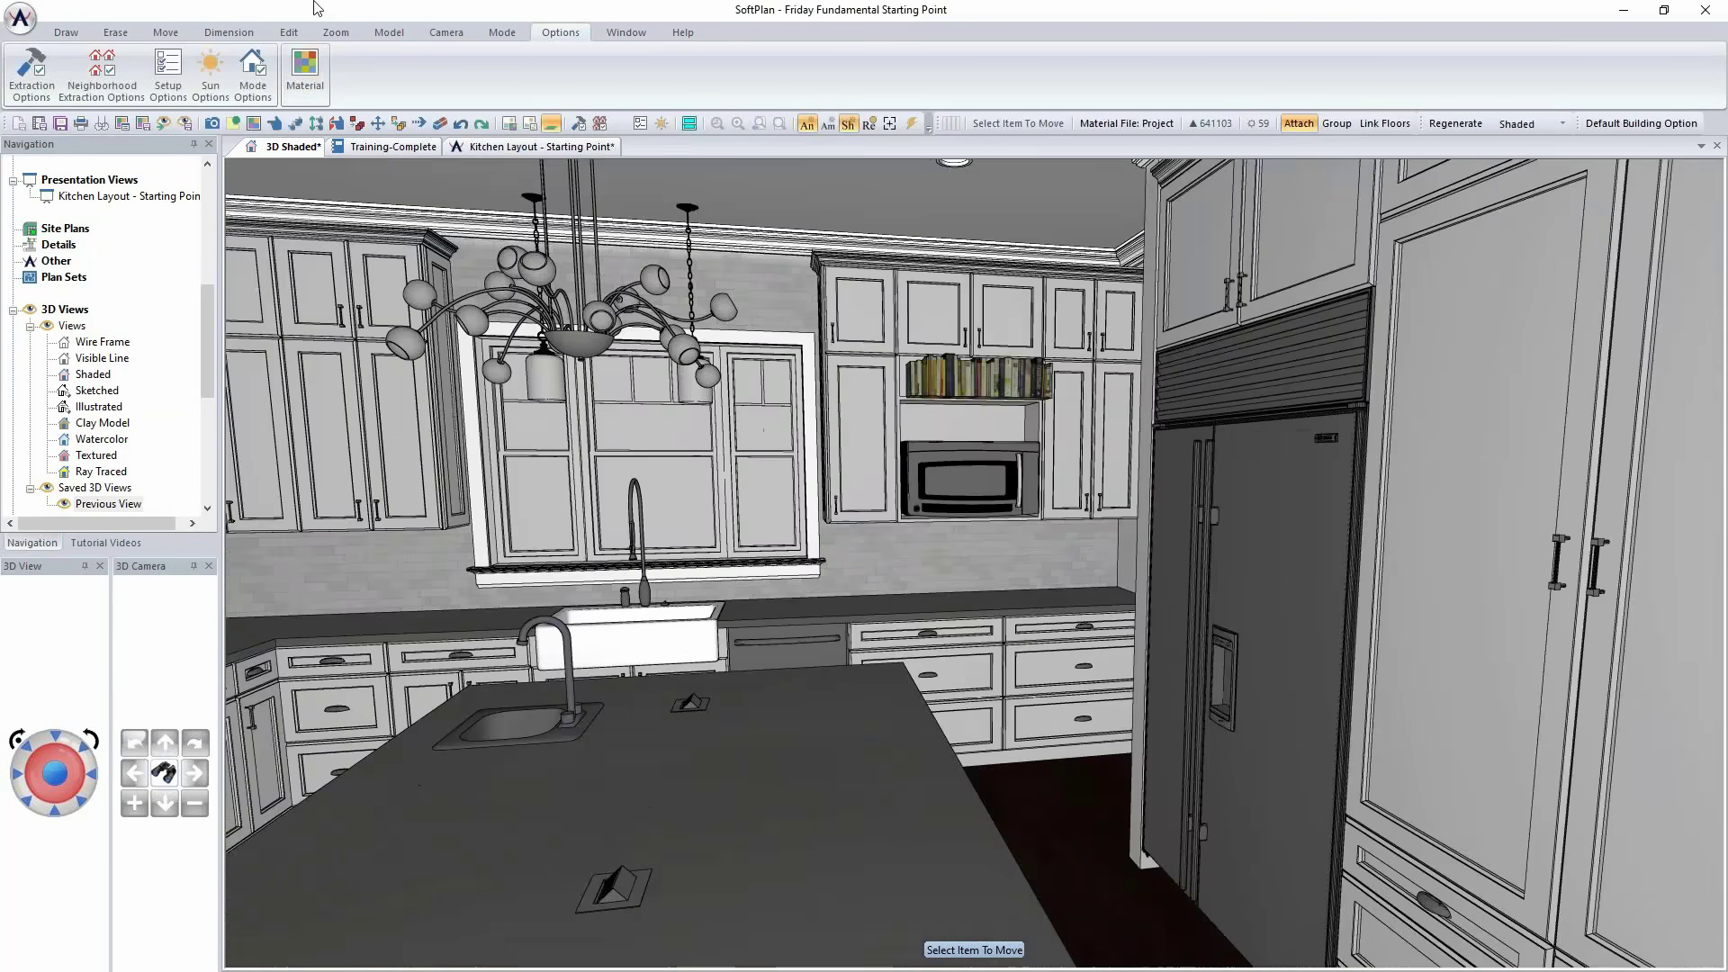
# Step: Move the book collection in plan back inside the W3354F wall cabinet and check it in the shaded 3D view
pyautogui.click(476, 153)
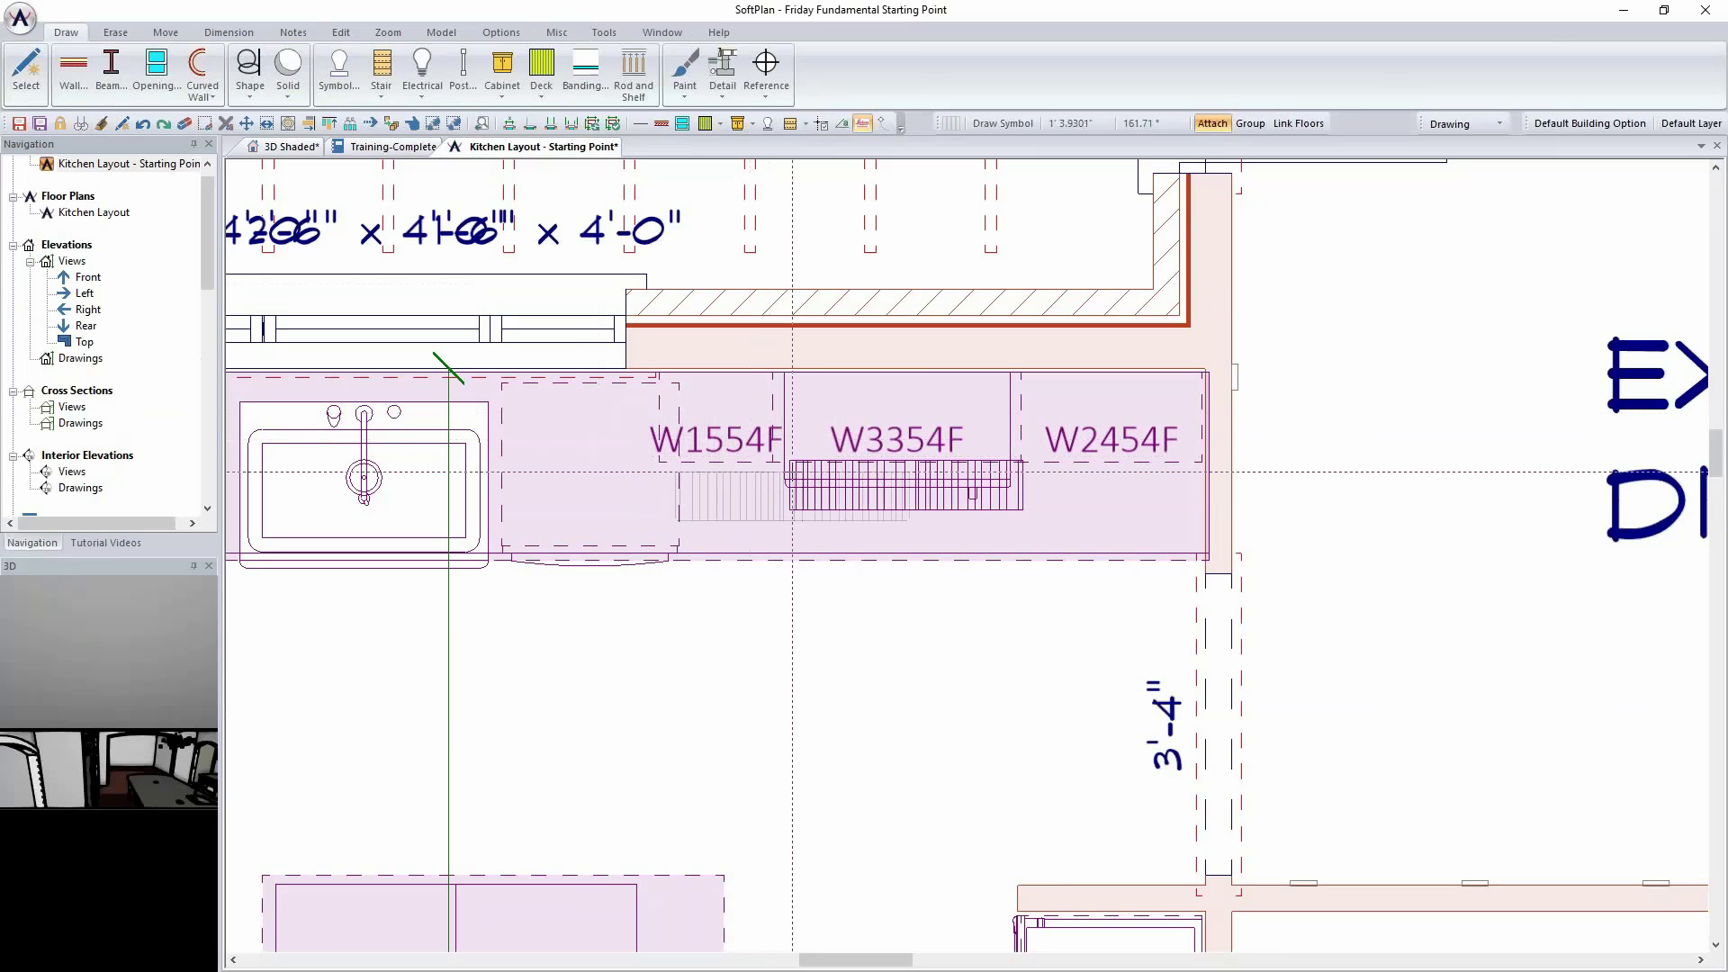
pyautogui.moveTo(874, 478)
pyautogui.mouseDown()
pyautogui.moveTo(869, 464)
pyautogui.moveTo(969, 418)
pyautogui.mouseUp()
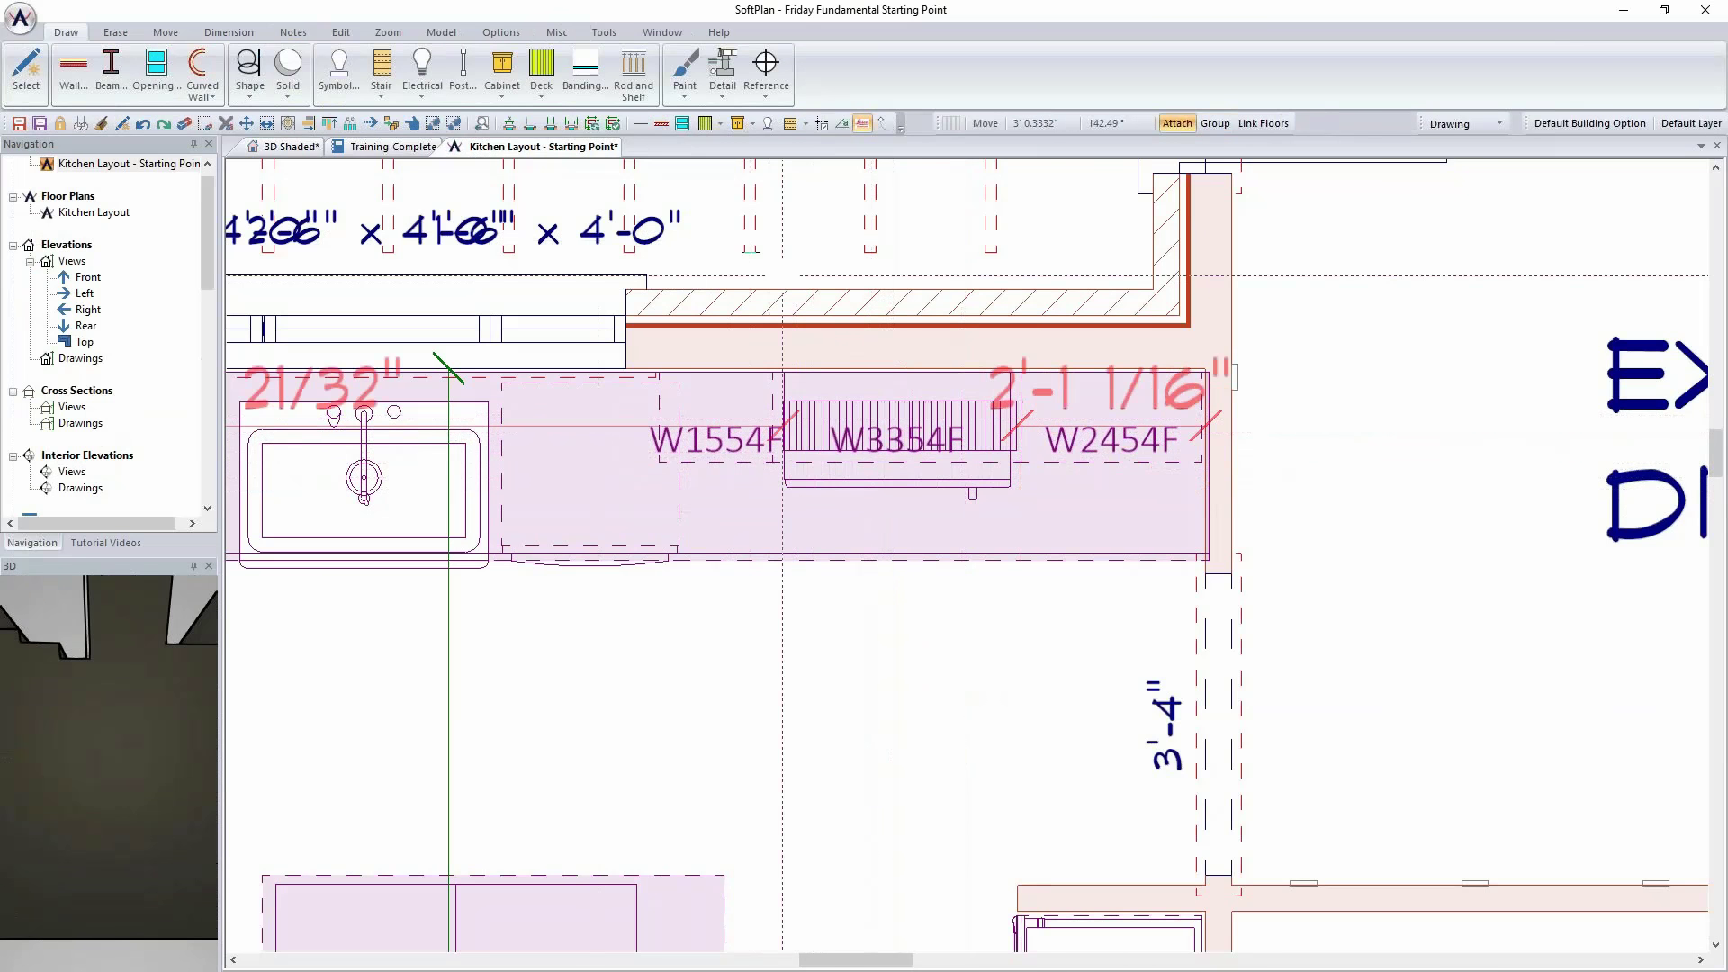
pyautogui.click(303, 151)
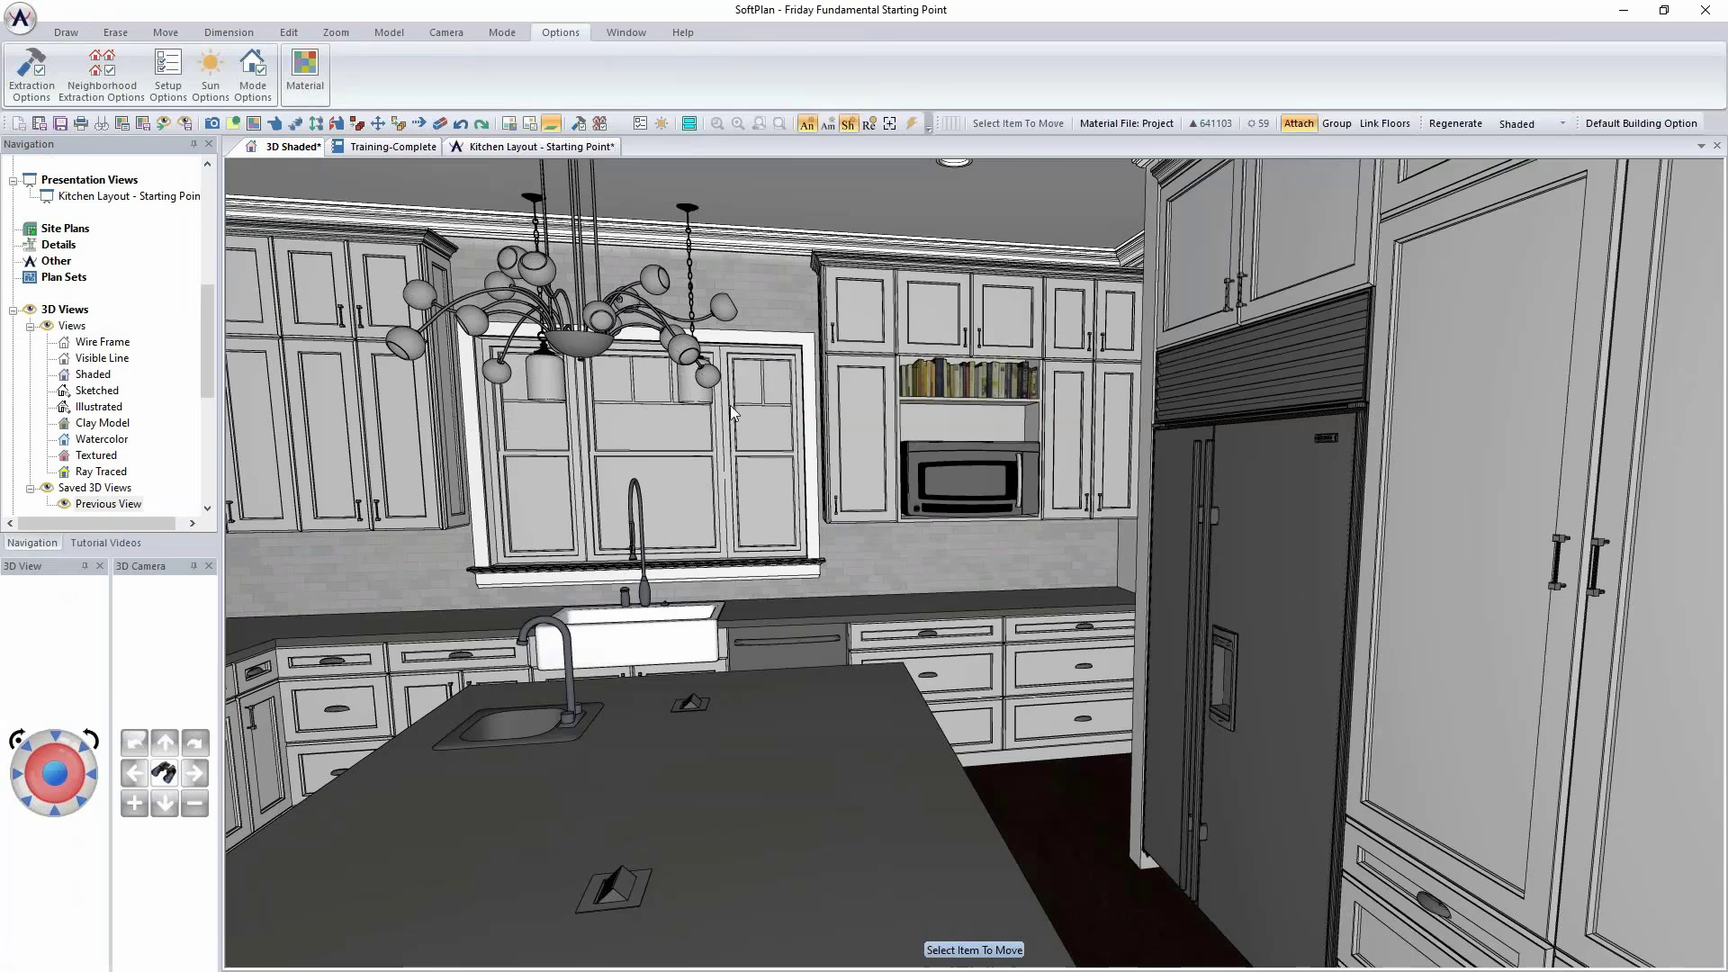
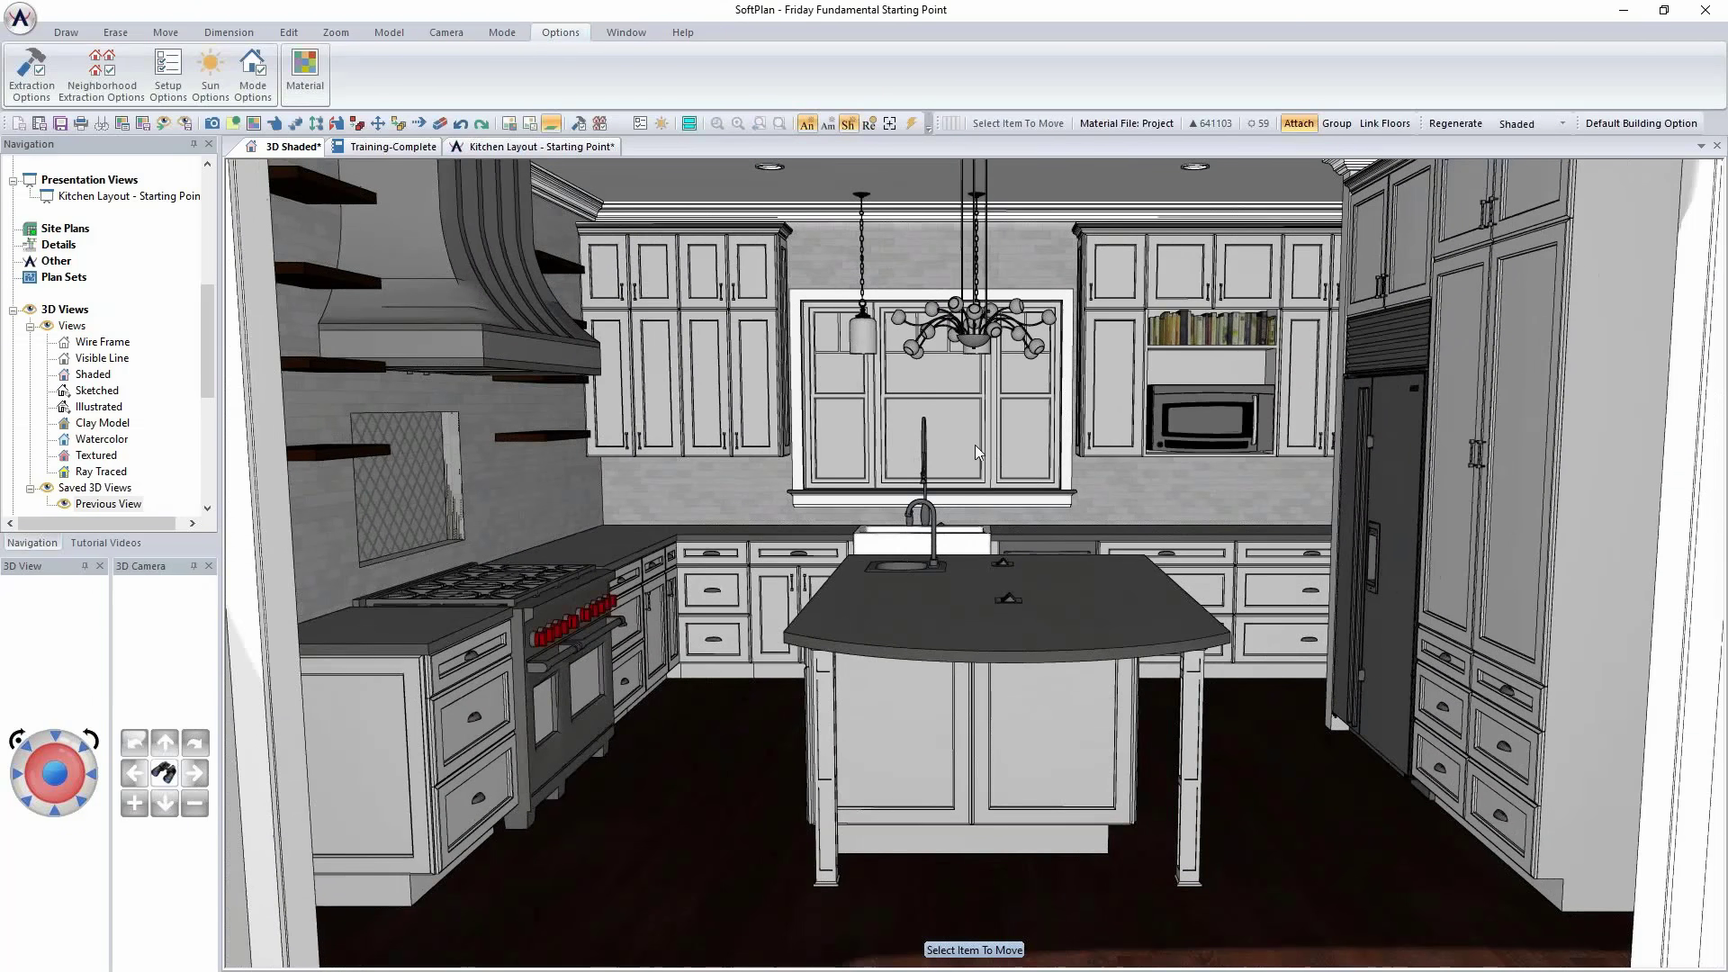
# Step: Add a Closed Horizontal Blind - Short covering to the window above the sink, fitted to the rough opening
pyautogui.rightClick(1001, 426)
pyautogui.click(1049, 458)
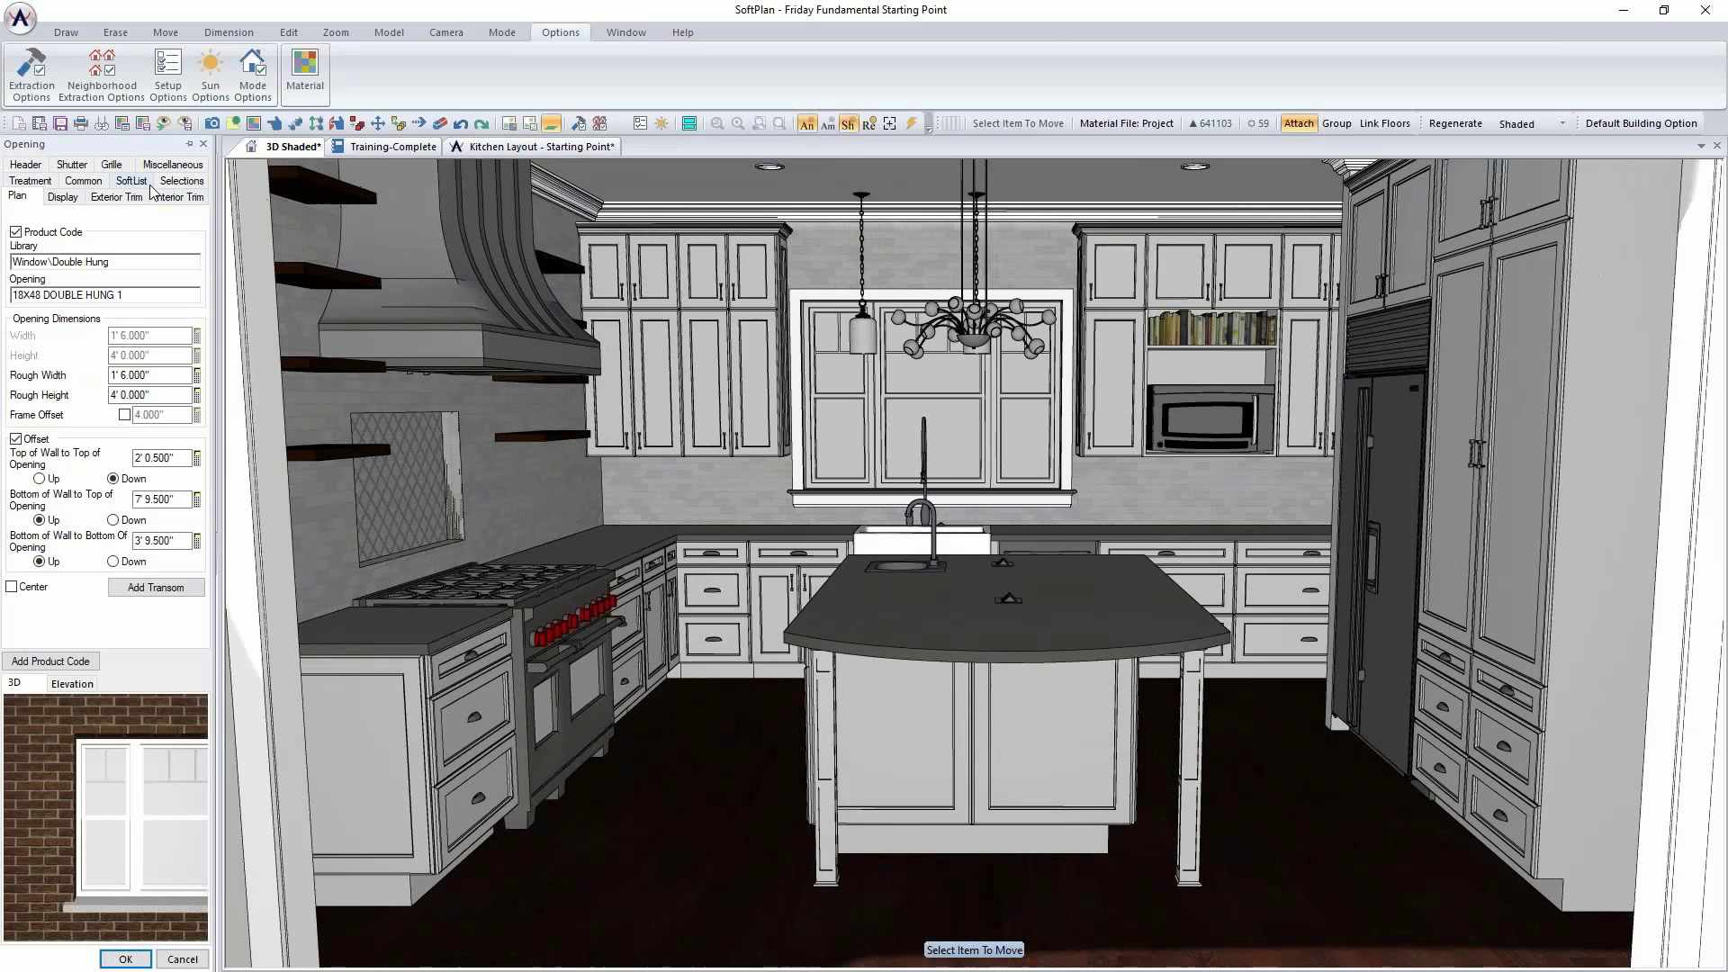
pyautogui.click(47, 182)
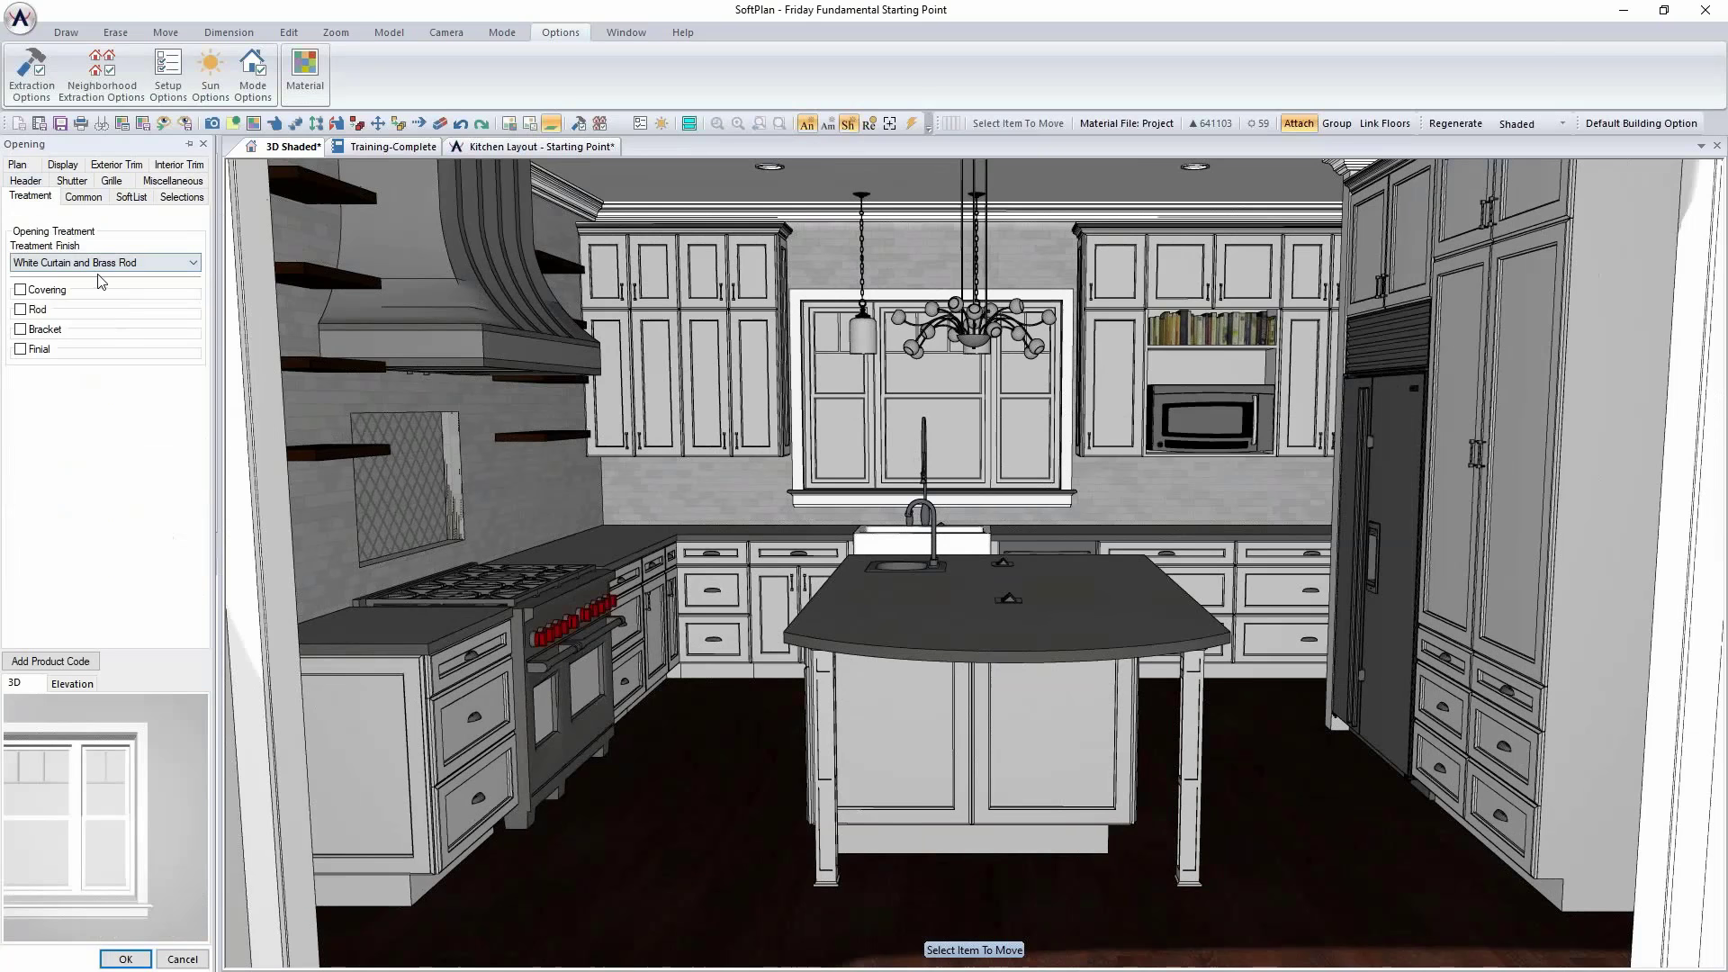
pyautogui.click(50, 289)
pyautogui.click(94, 319)
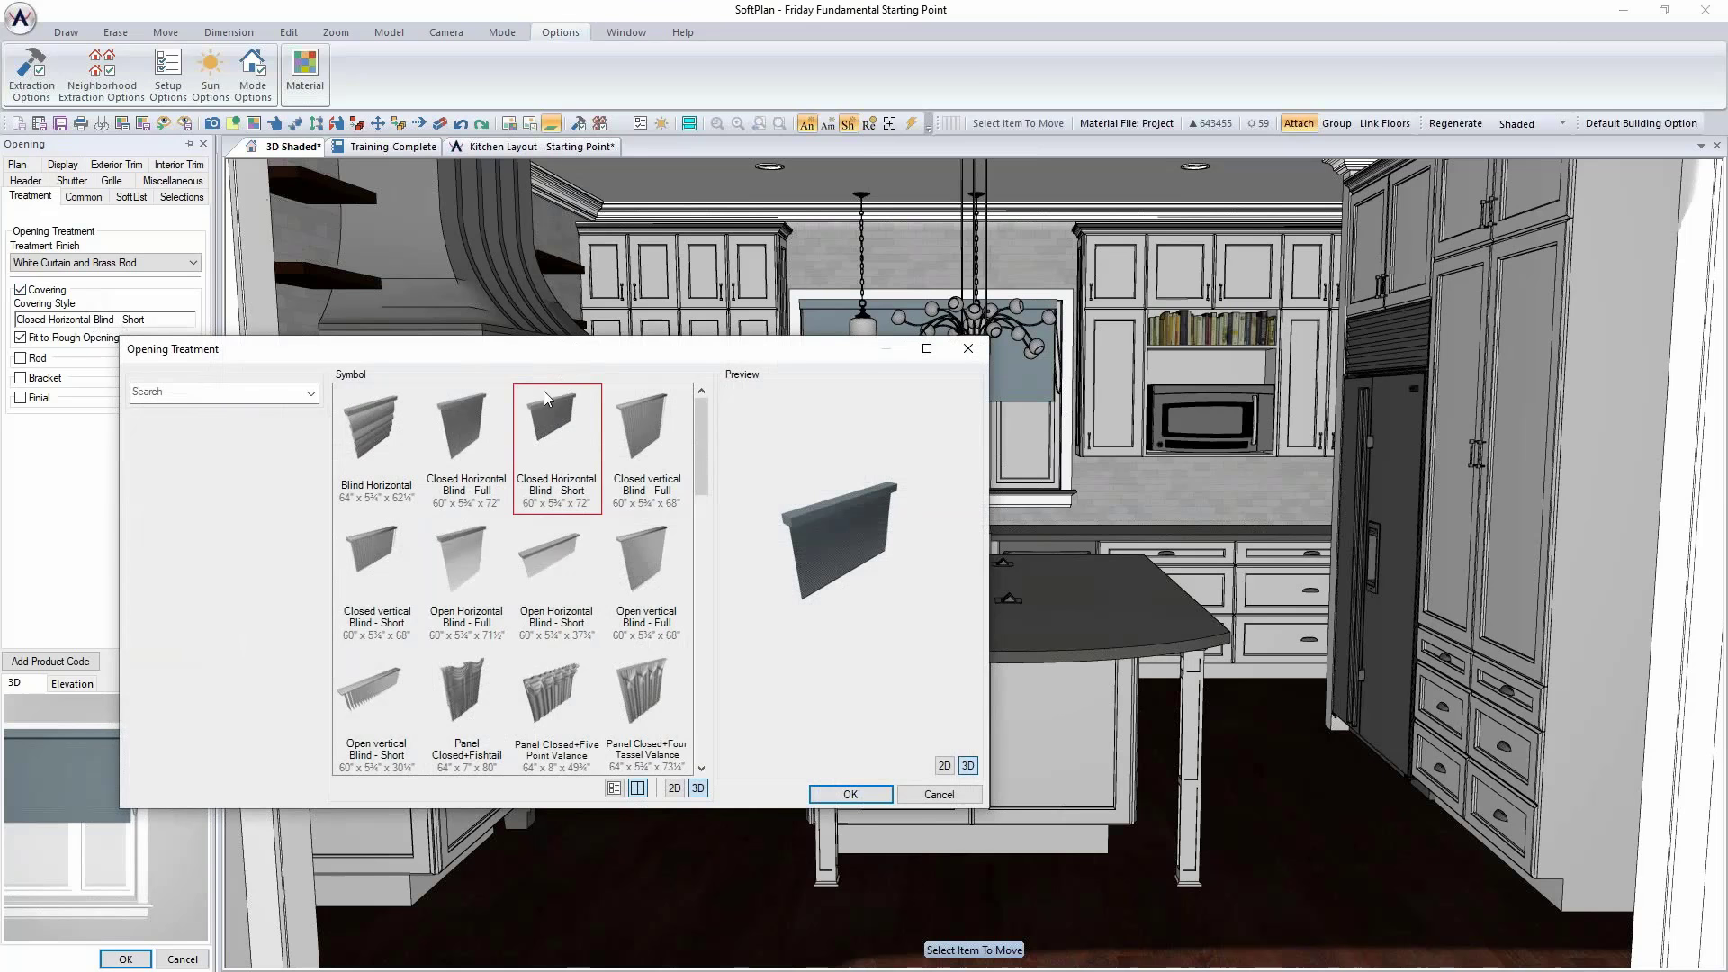
pyautogui.click(860, 794)
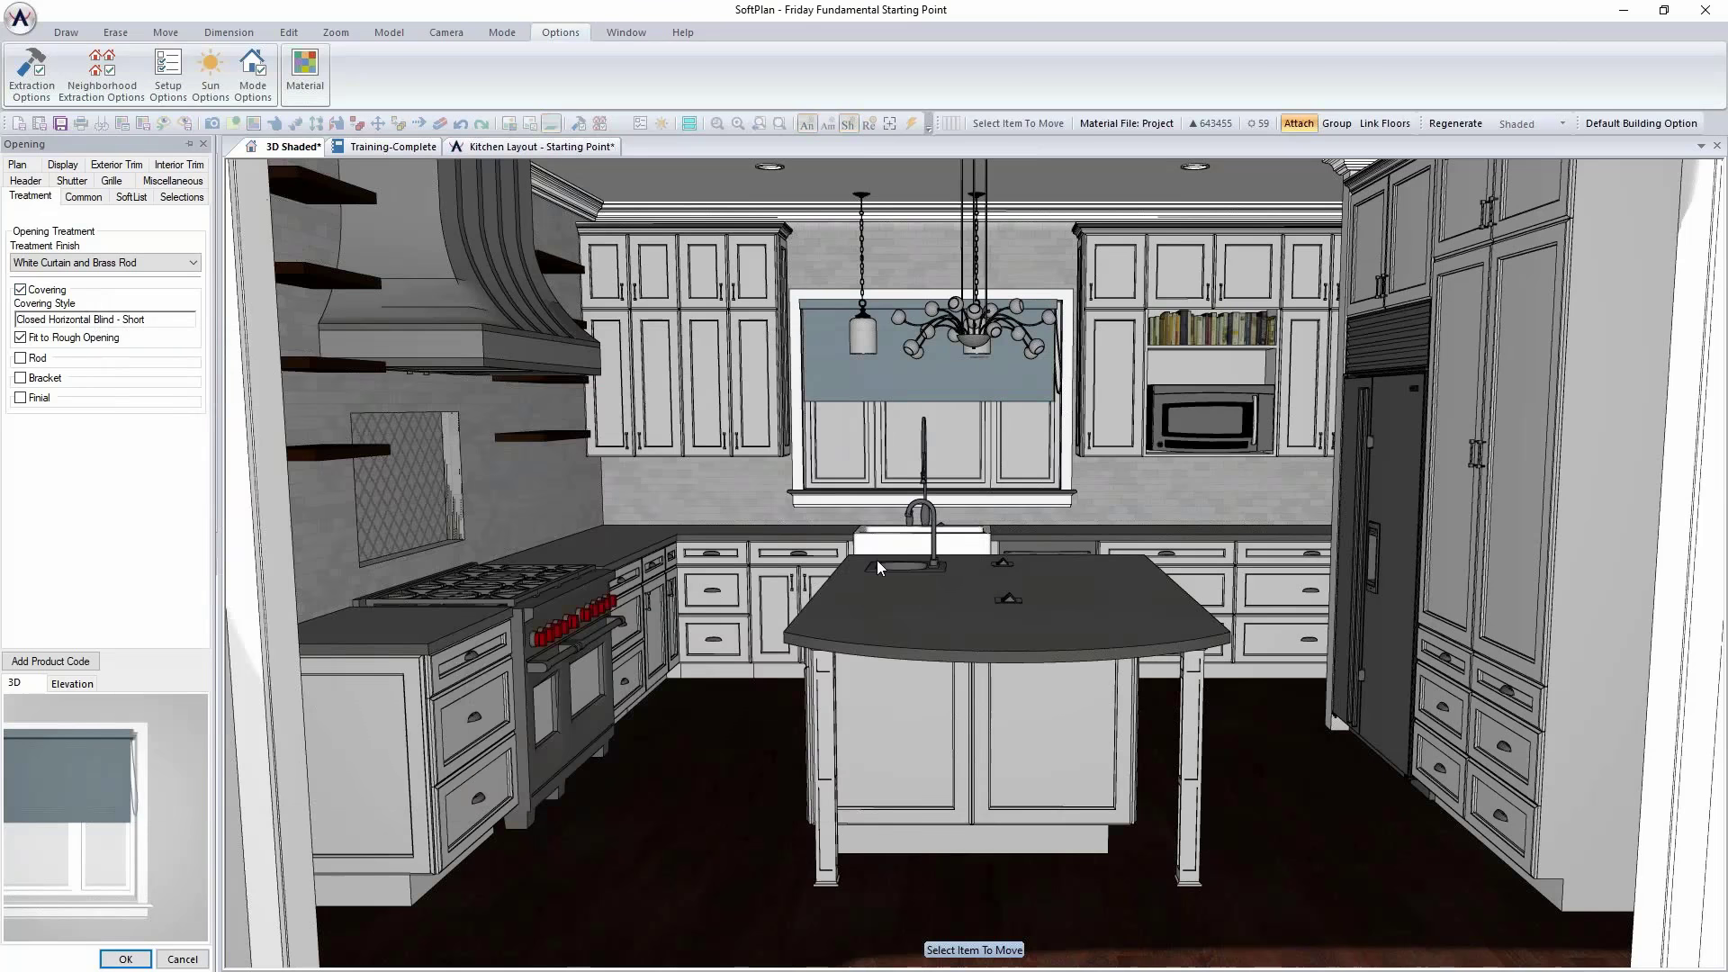
pyautogui.click(49, 340)
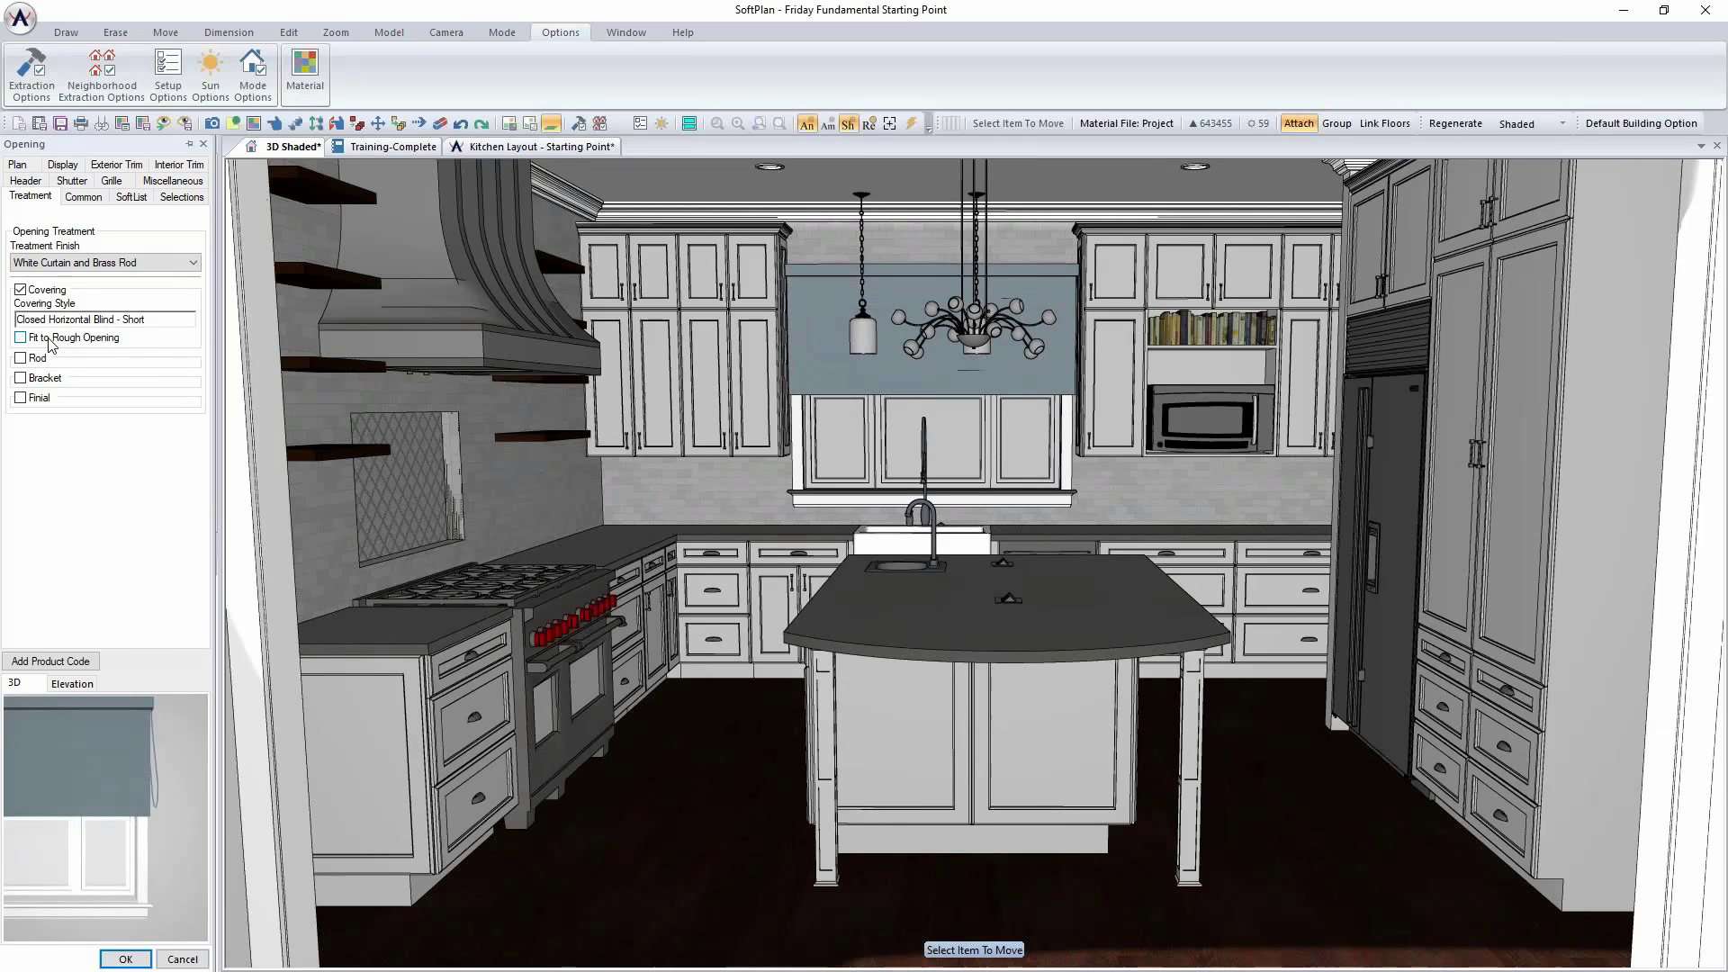
pyautogui.click(49, 340)
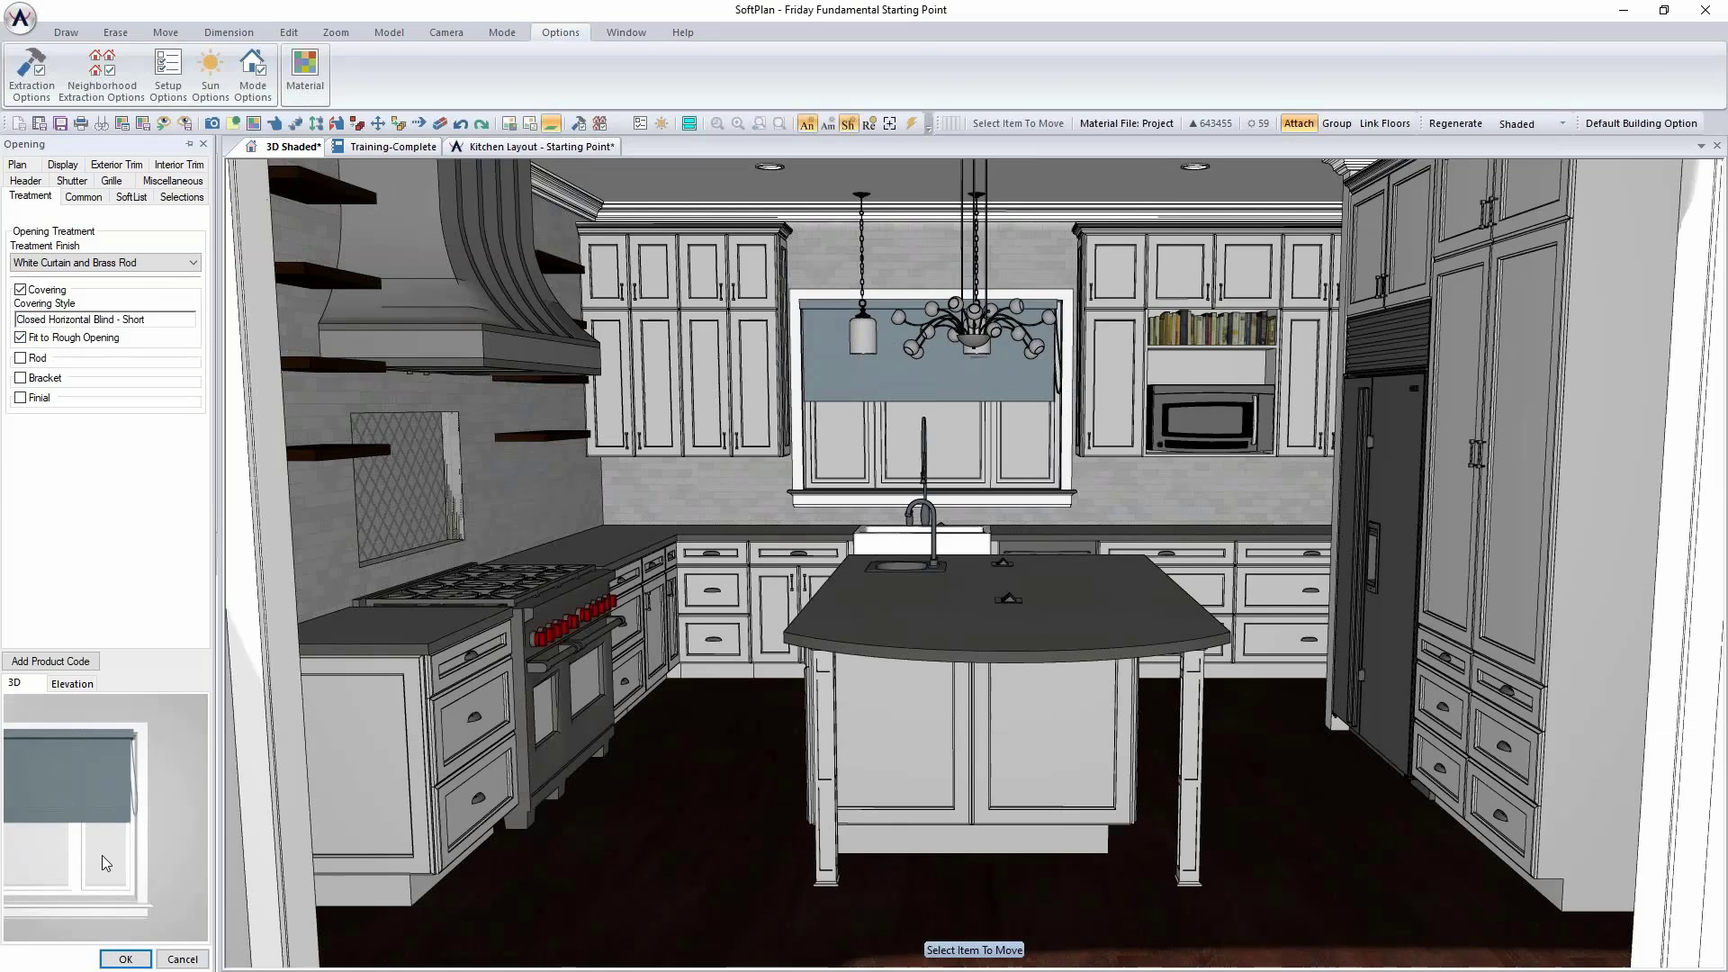
# Step: Enable custom interior trim for the sink window and set its above trim profile to colonial from the Interior Casing library
pyautogui.click(173, 165)
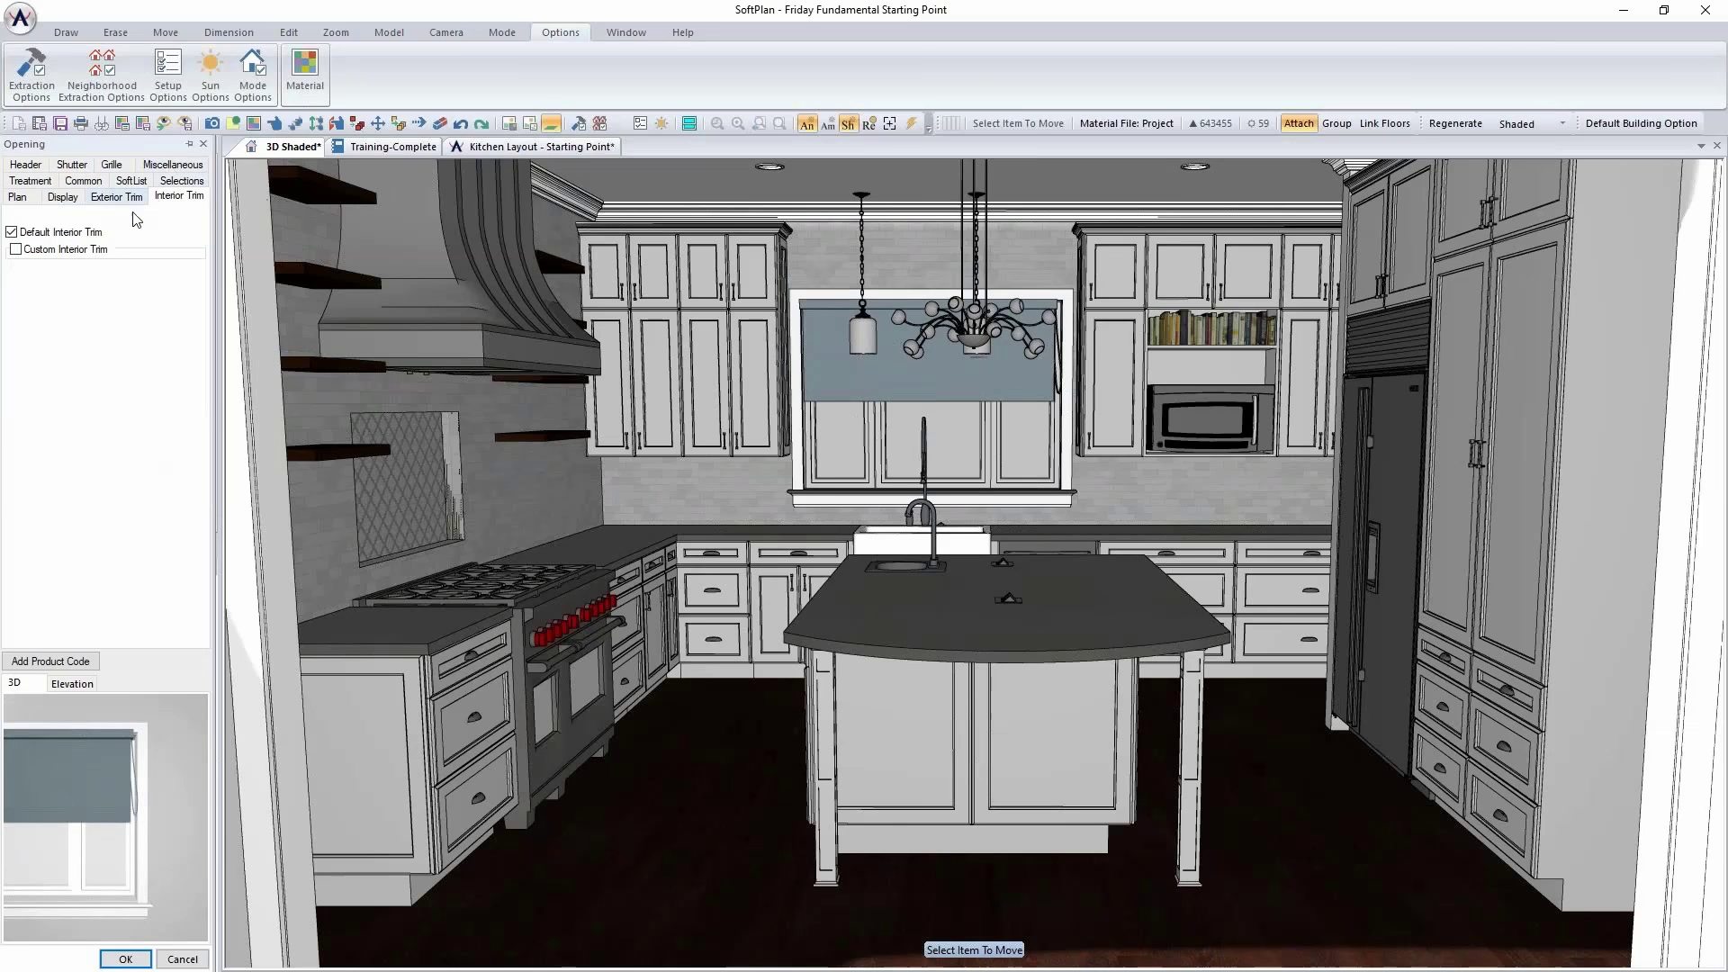
pyautogui.click(61, 248)
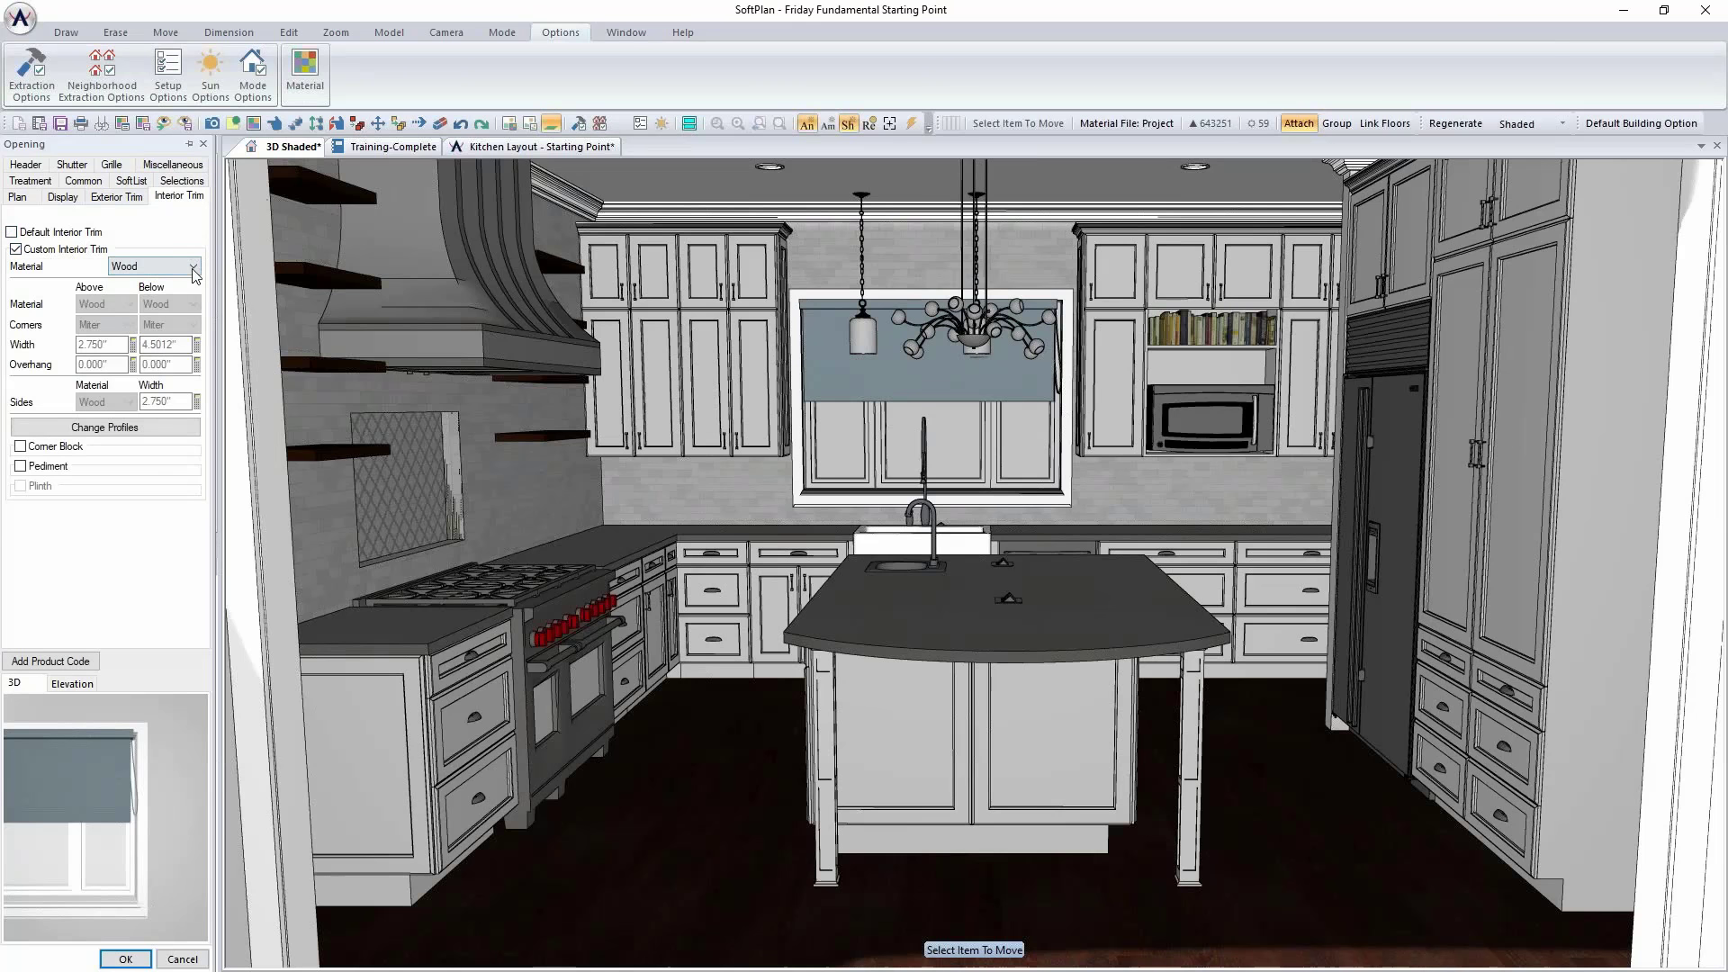
pyautogui.click(104, 427)
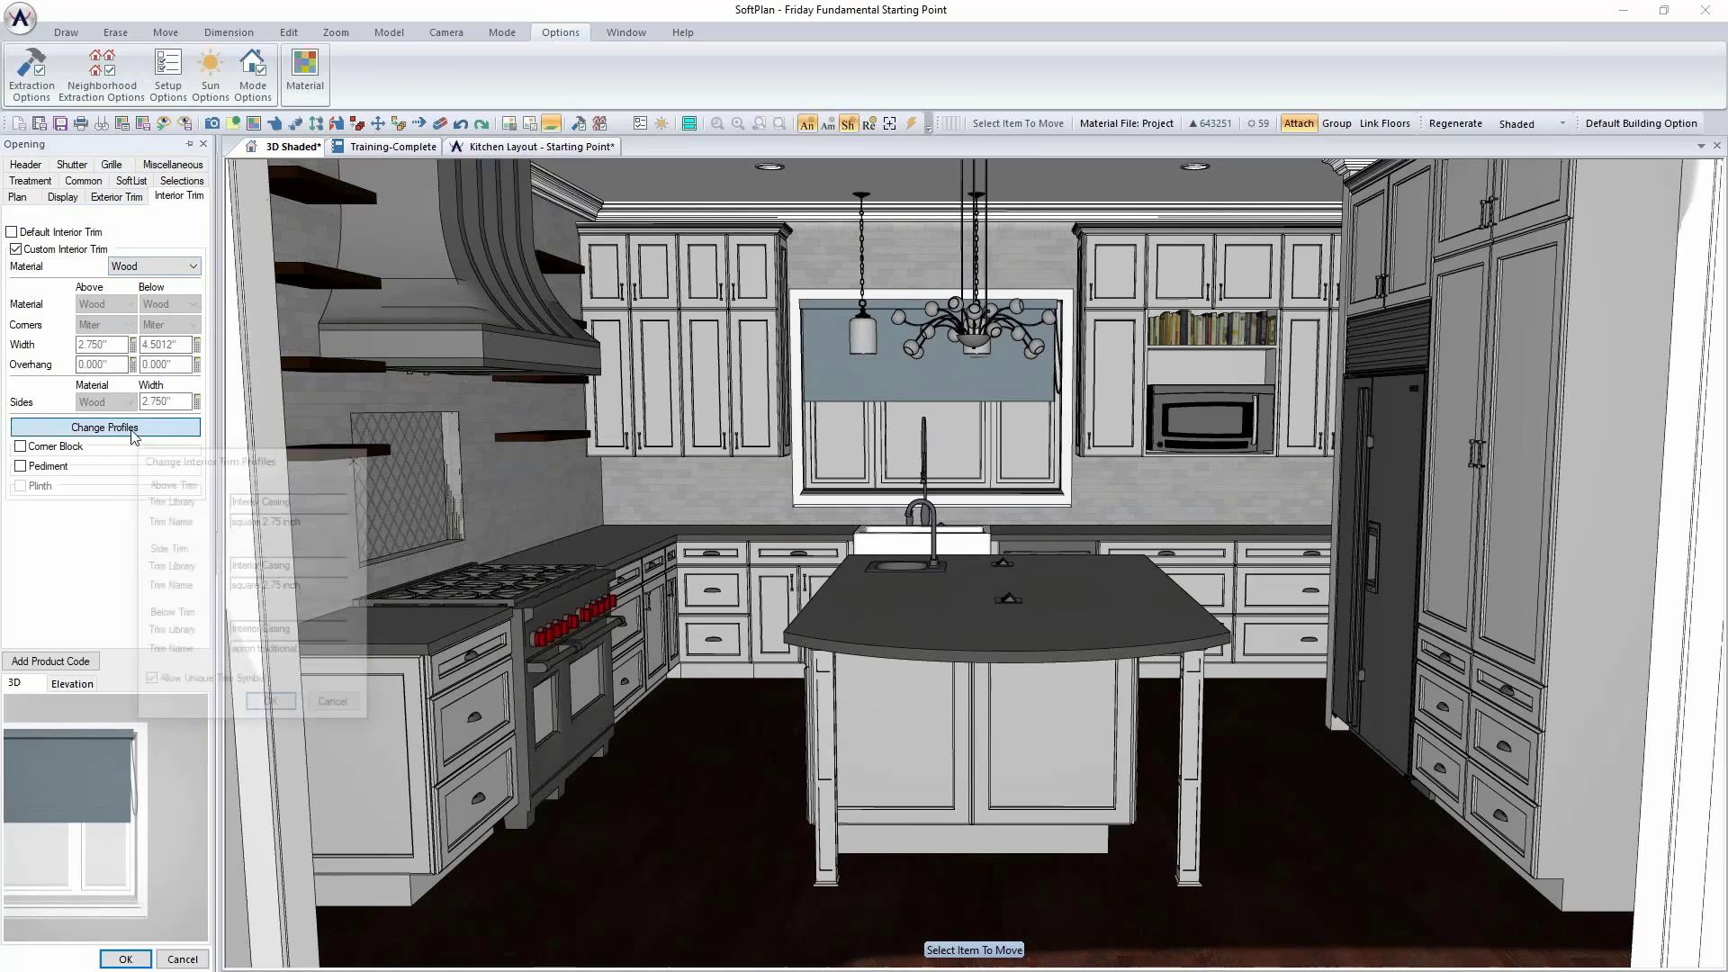
pyautogui.click(357, 517)
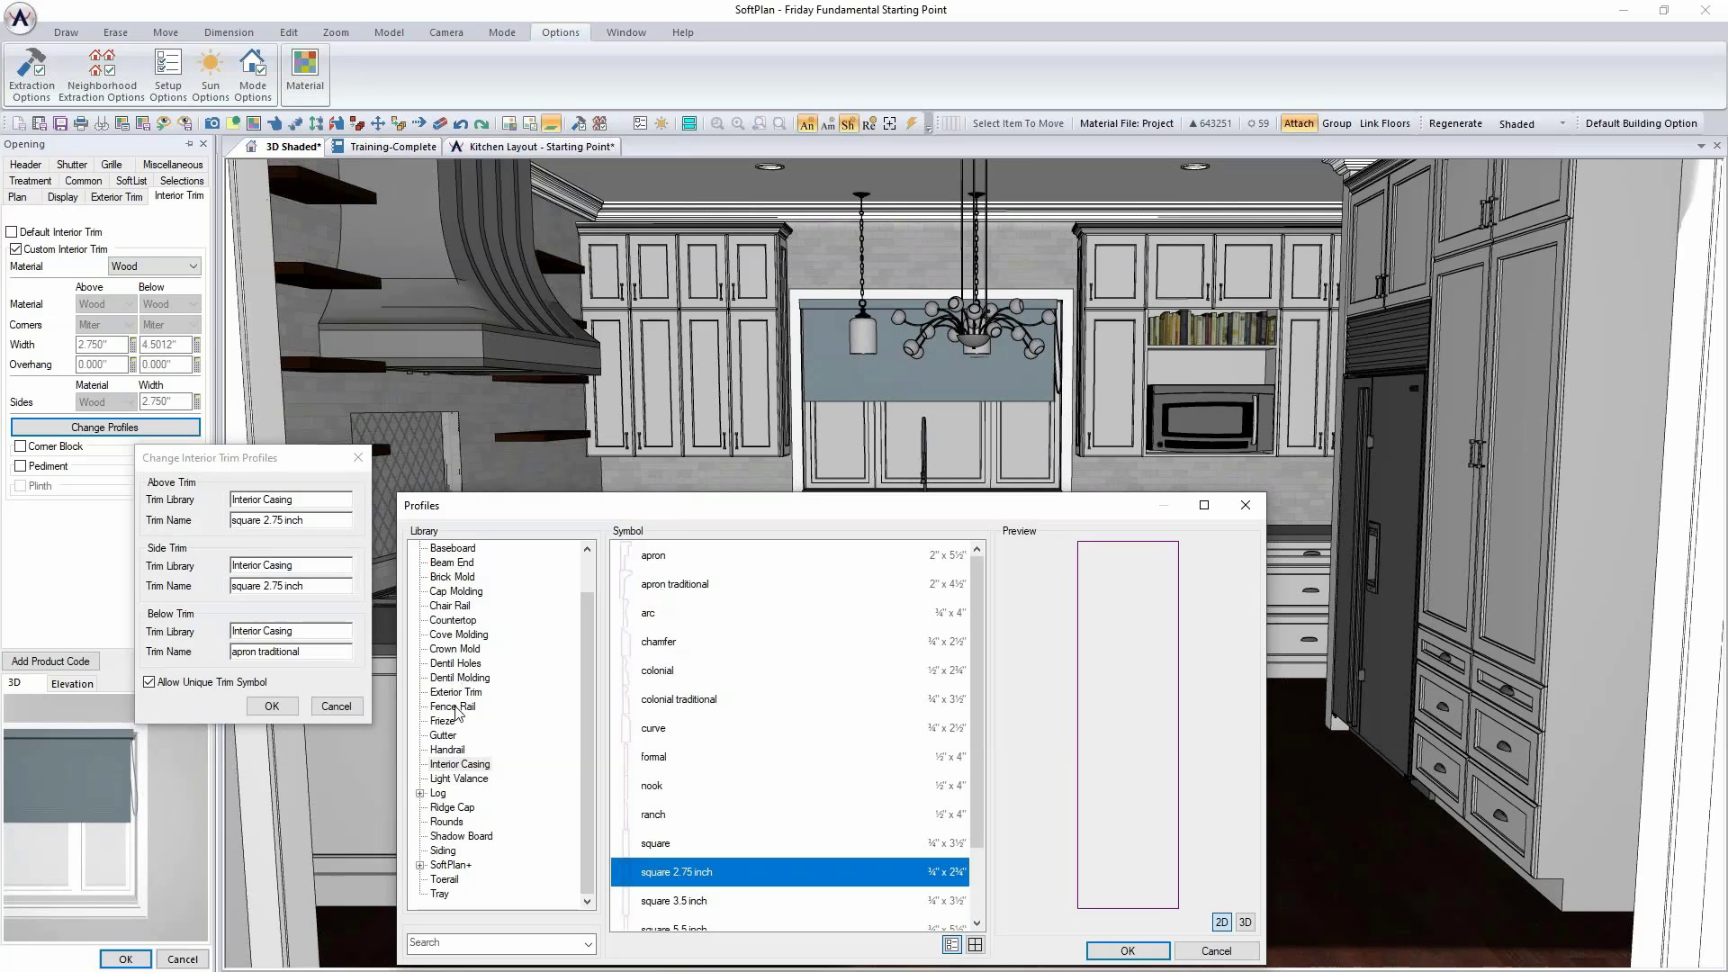
pyautogui.click(461, 765)
pyautogui.click(666, 674)
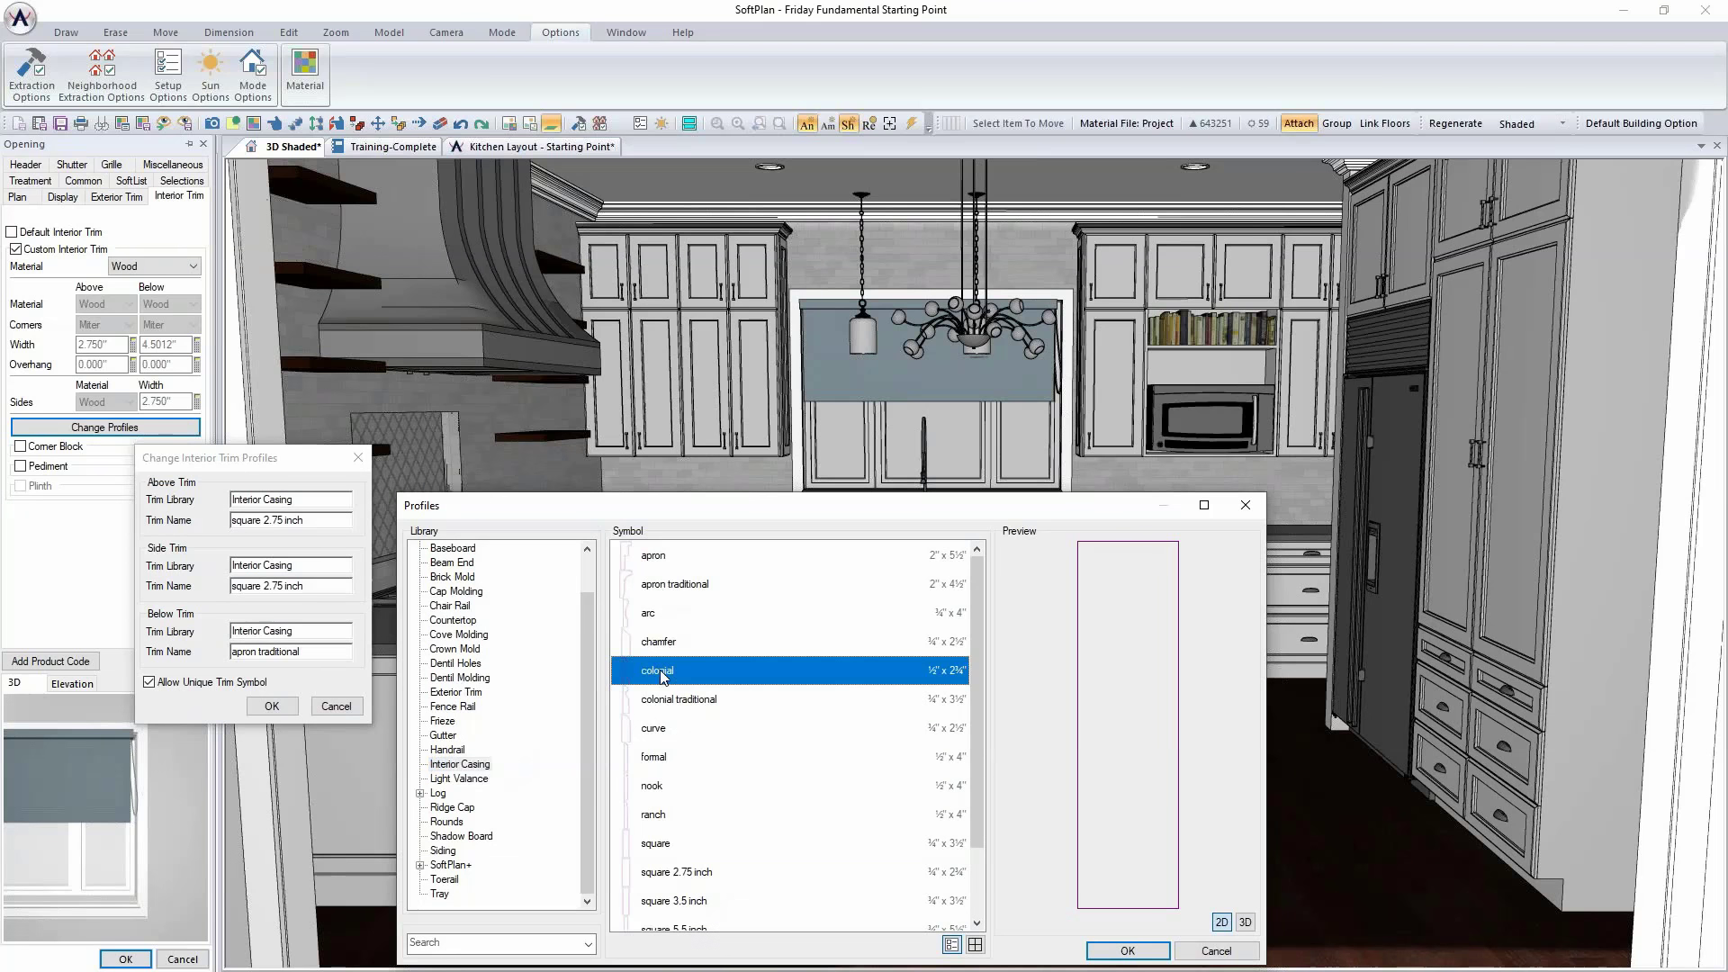
pyautogui.click(1127, 950)
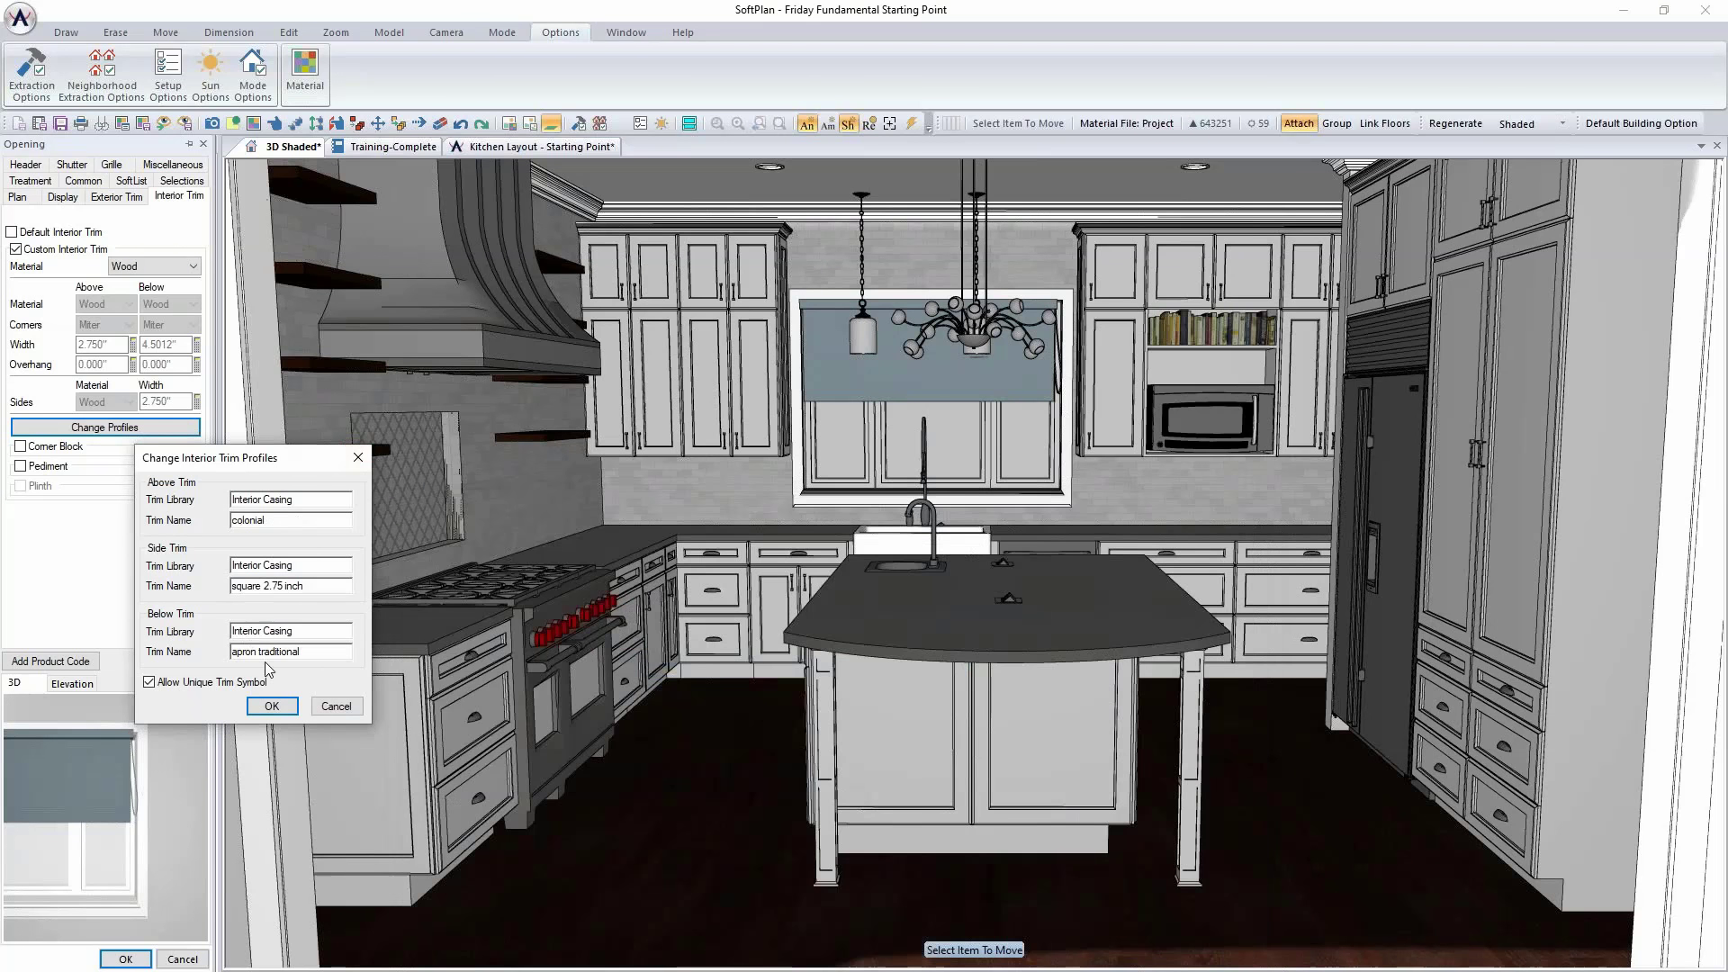
# Step: Set the sink window's side trim profile to colonial from the Interior Casing library and apply the profile changes
pyautogui.click(262, 589)
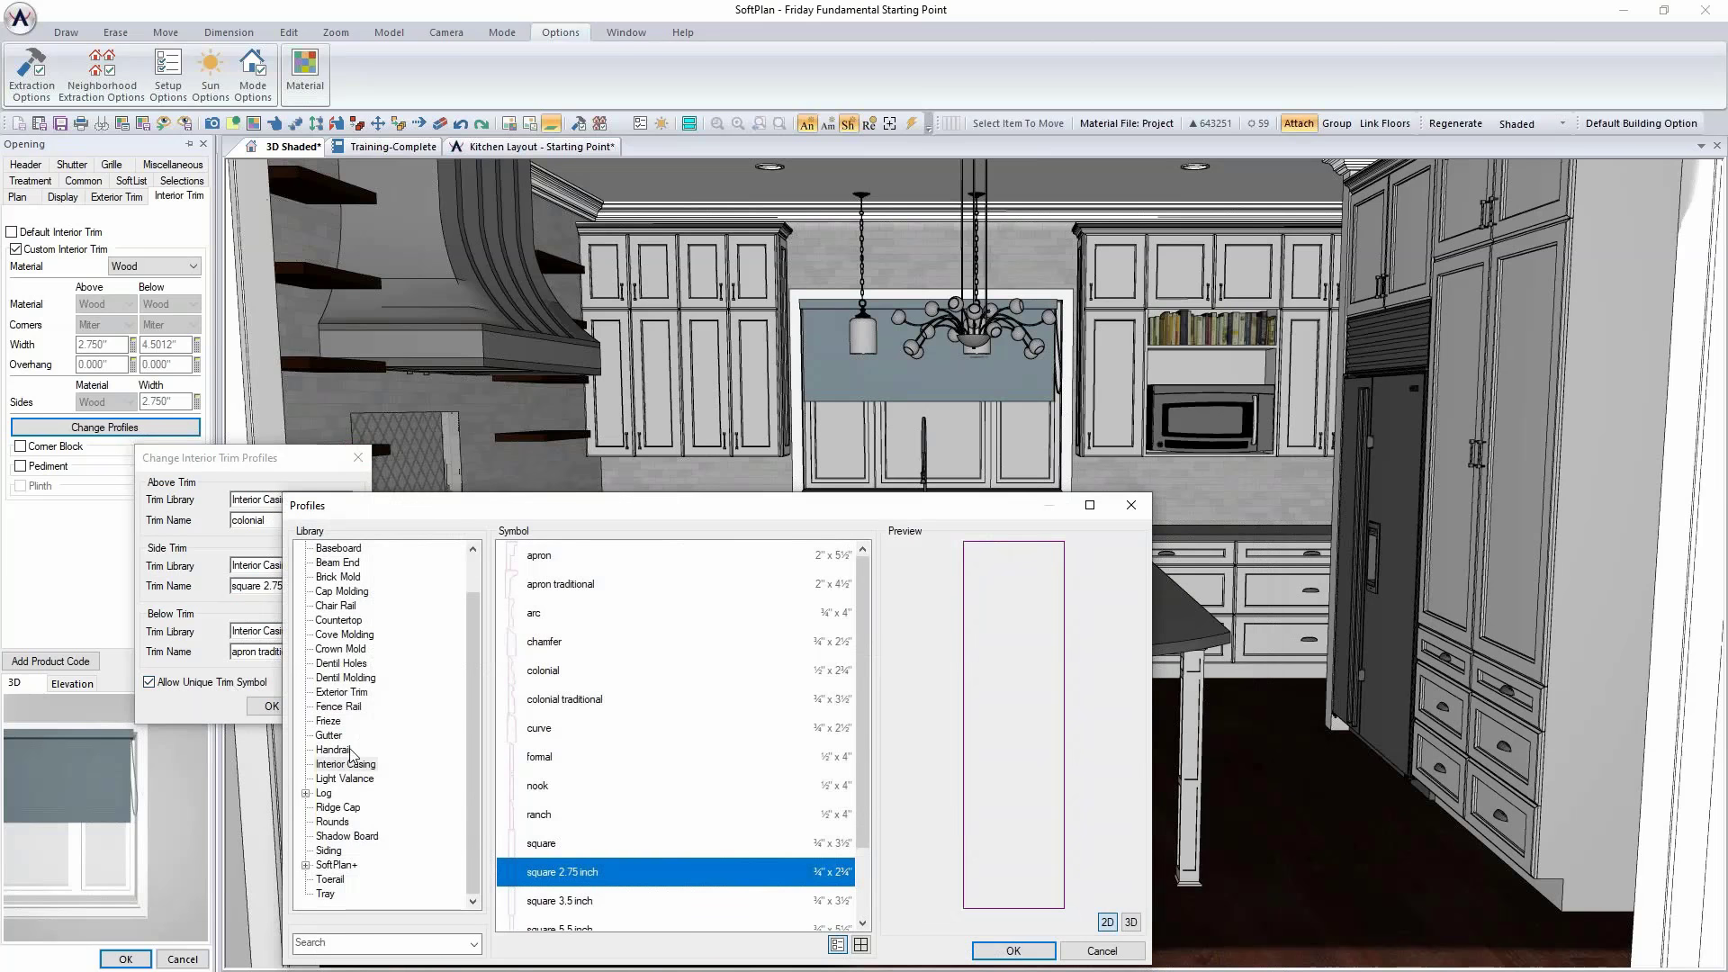
pyautogui.click(352, 765)
pyautogui.doubleClick(576, 671)
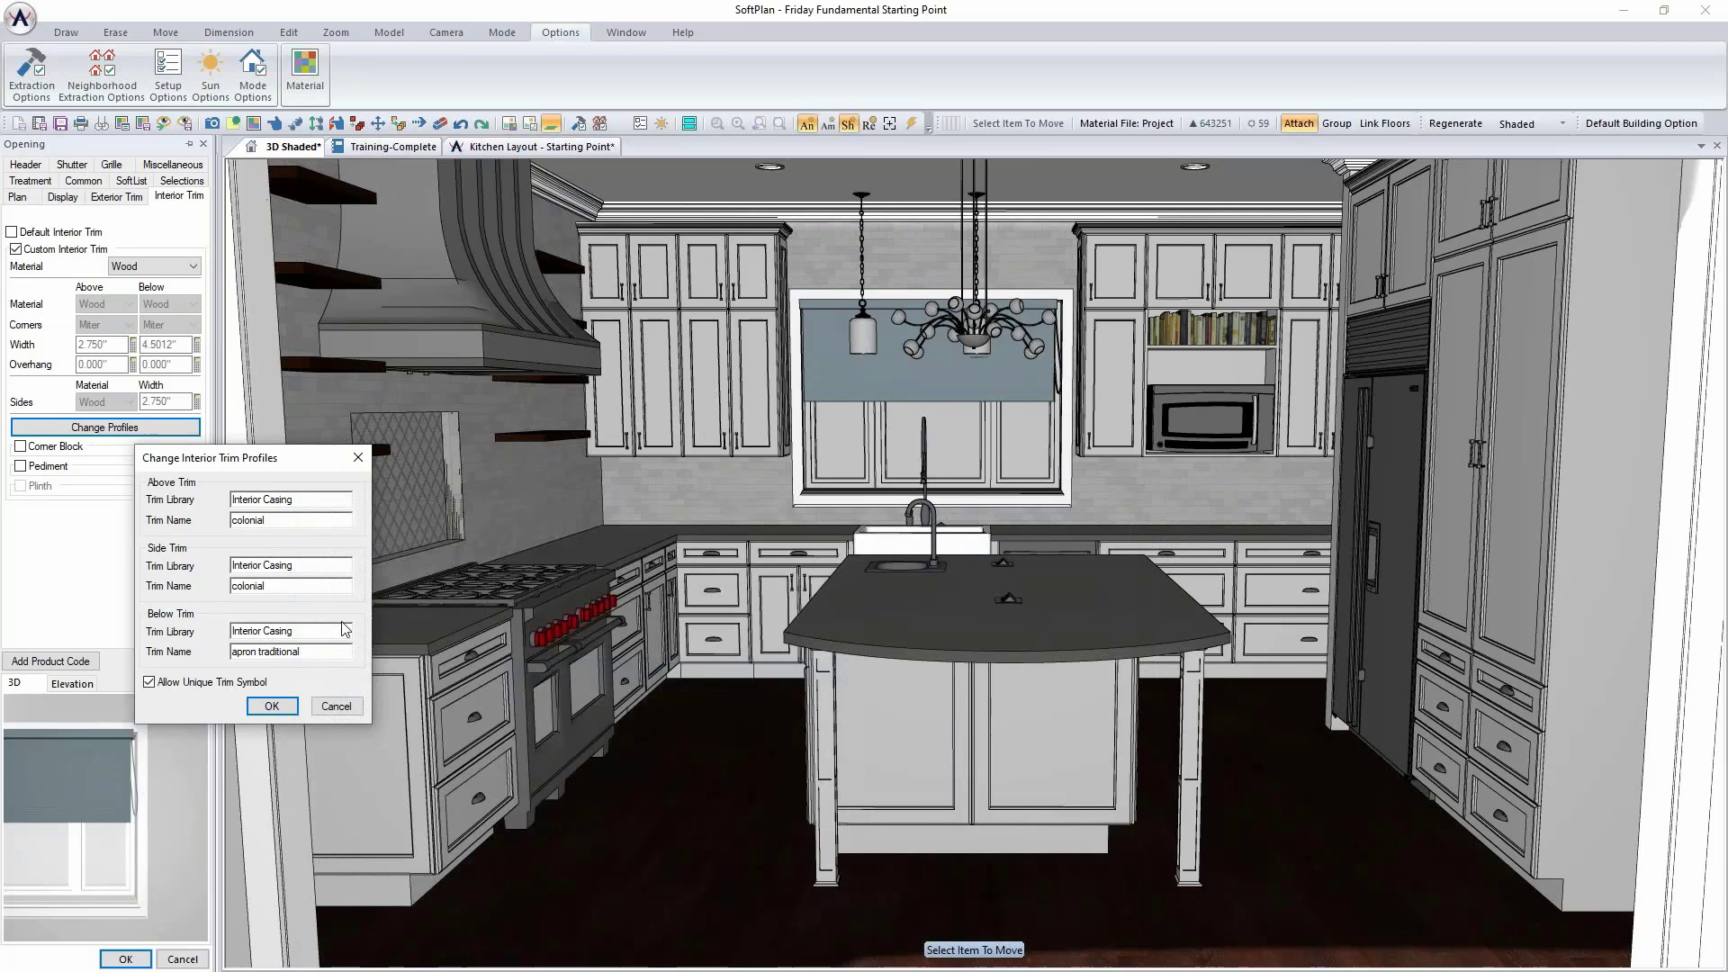
pyautogui.click(272, 706)
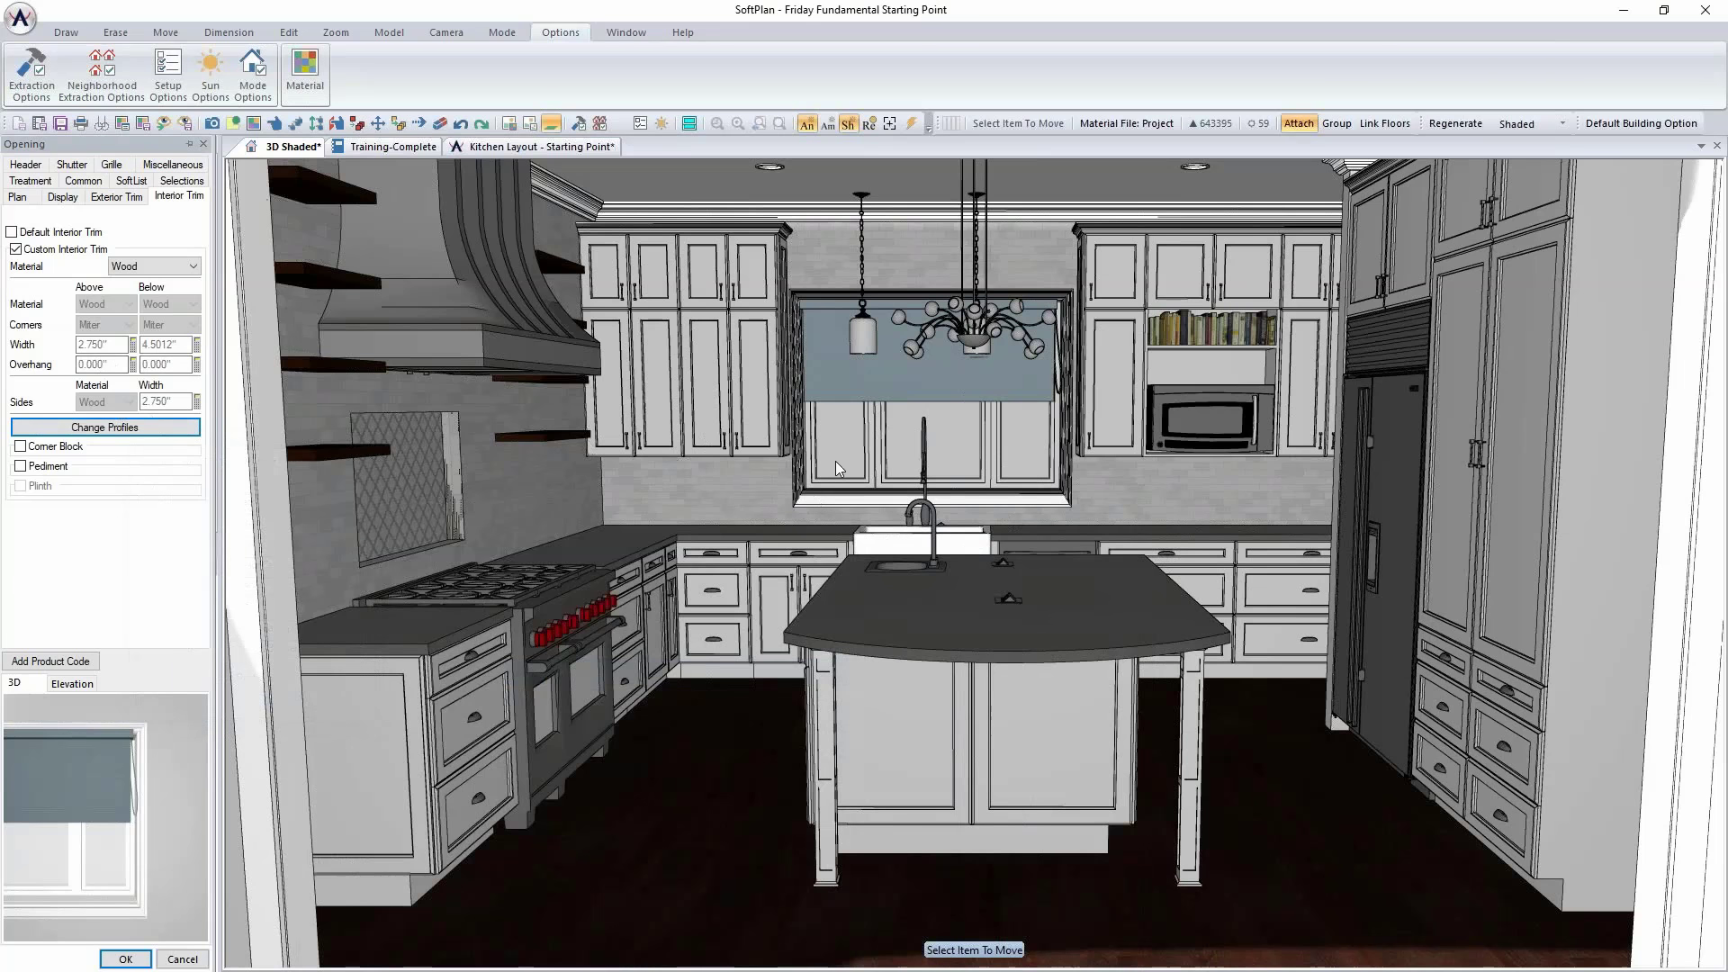
# Step: Set the window's interior trim material to Custom with Through corners below, and apply the opening changes
pyautogui.click(153, 267)
pyautogui.click(135, 286)
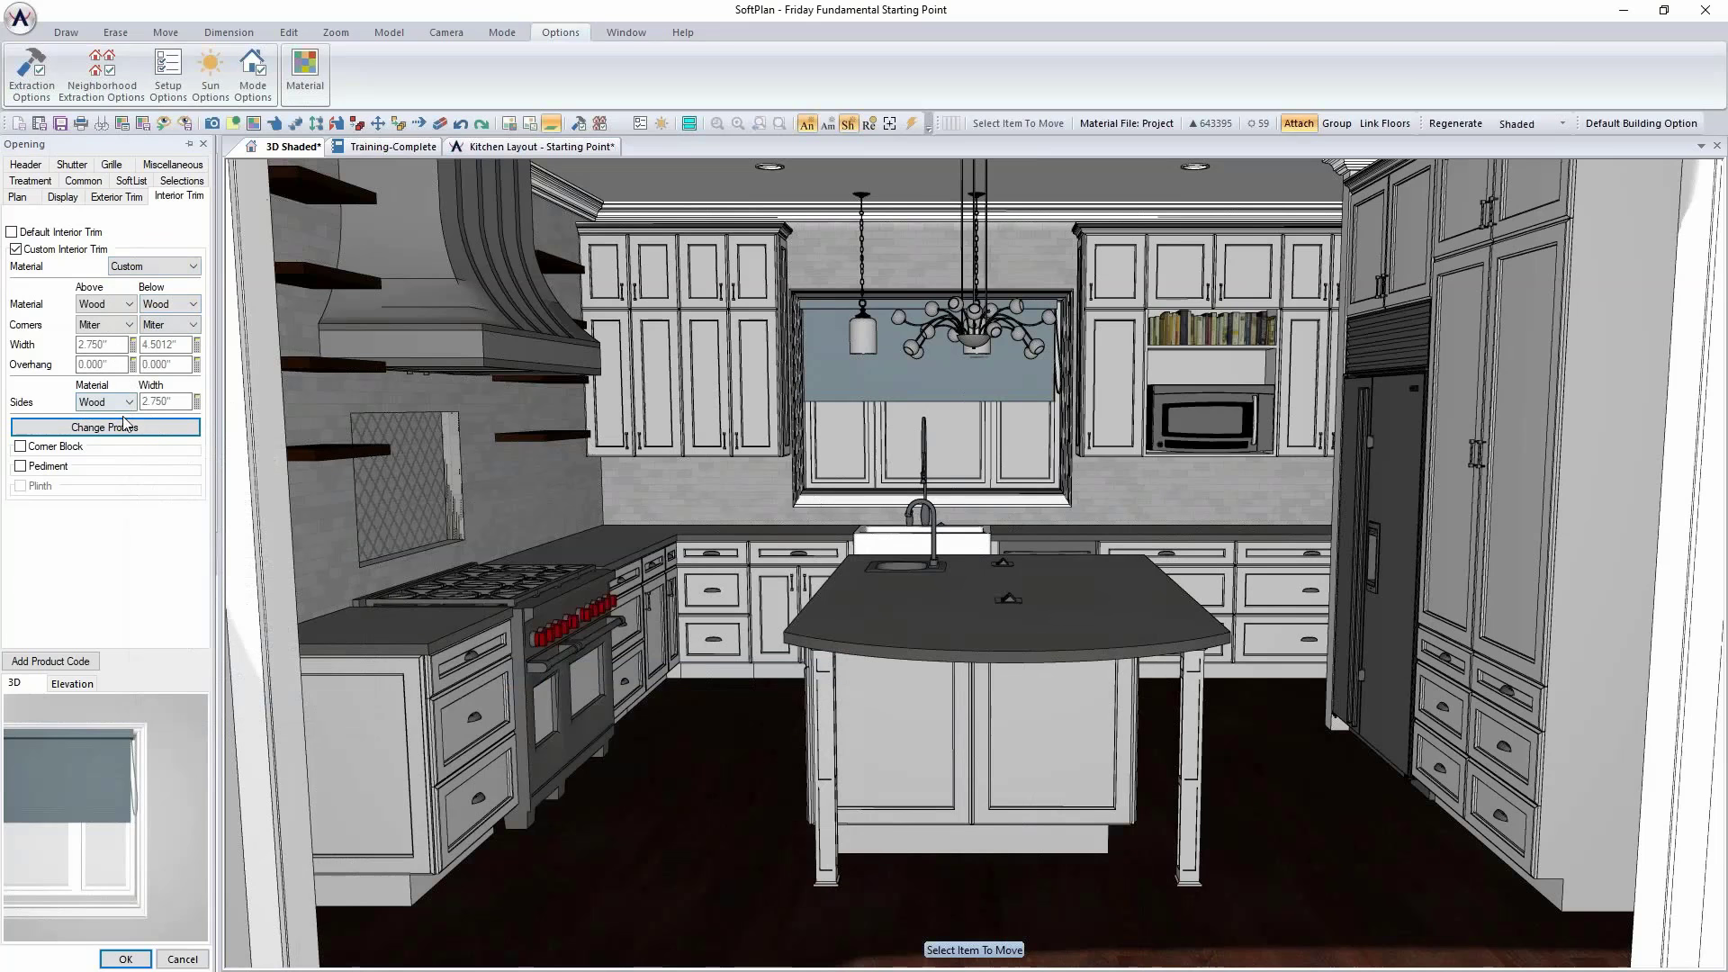
pyautogui.click(173, 326)
pyautogui.click(162, 351)
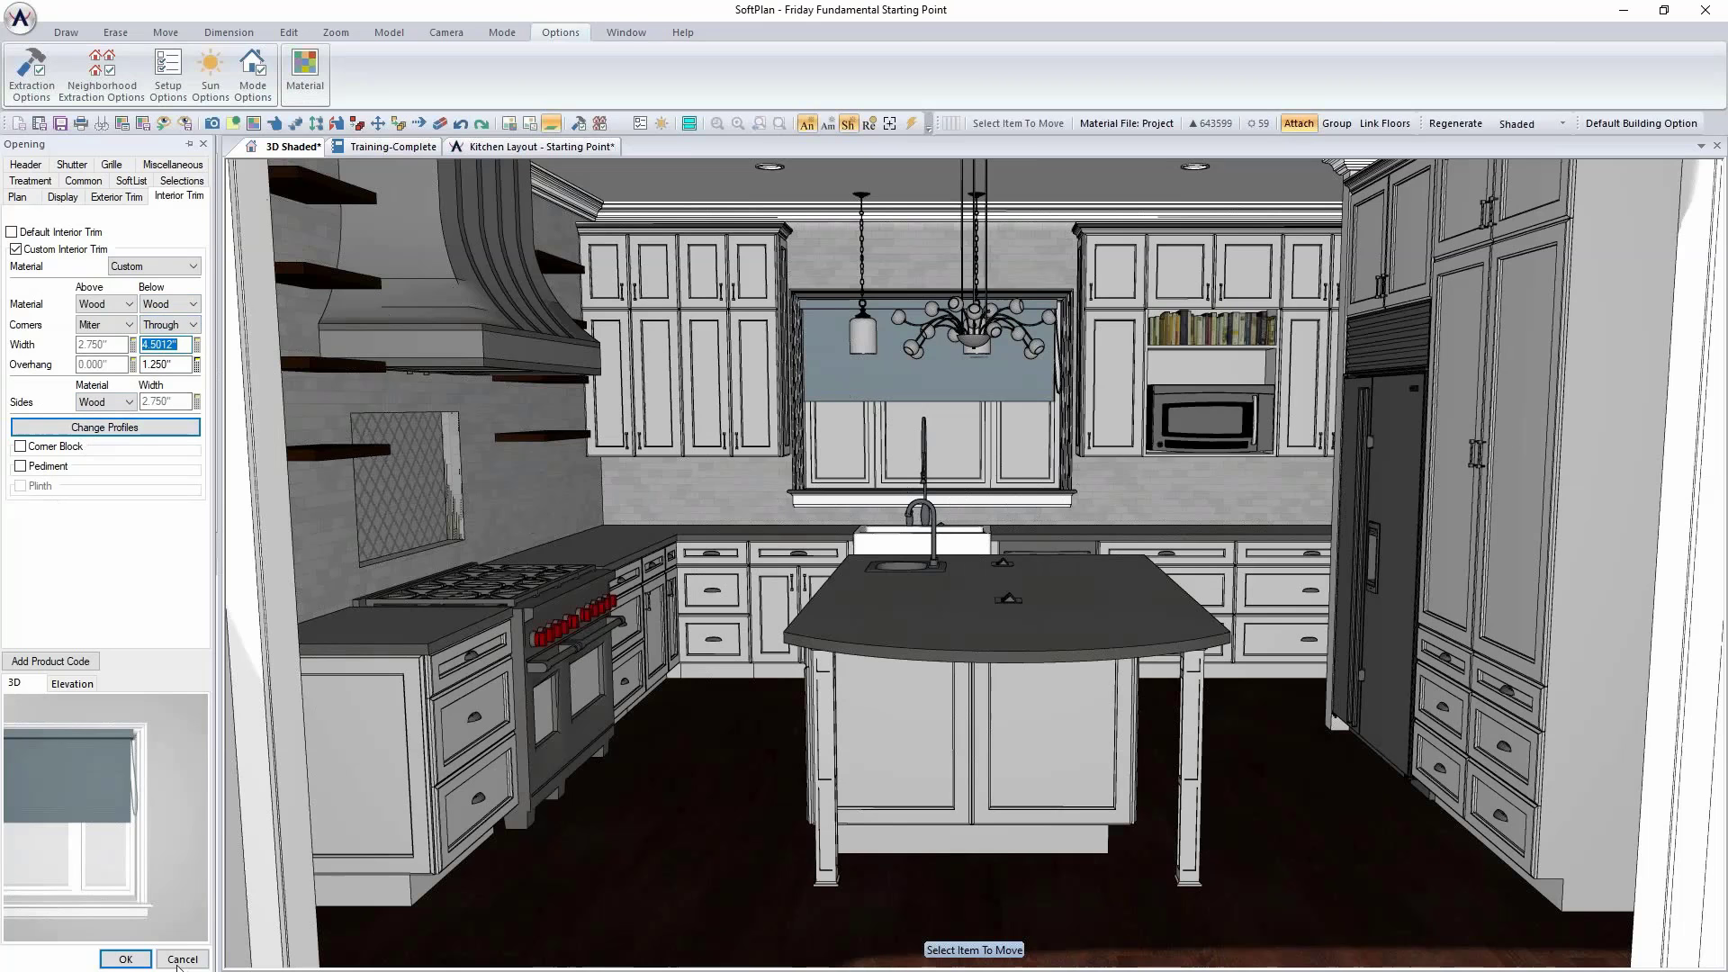
pyautogui.click(144, 958)
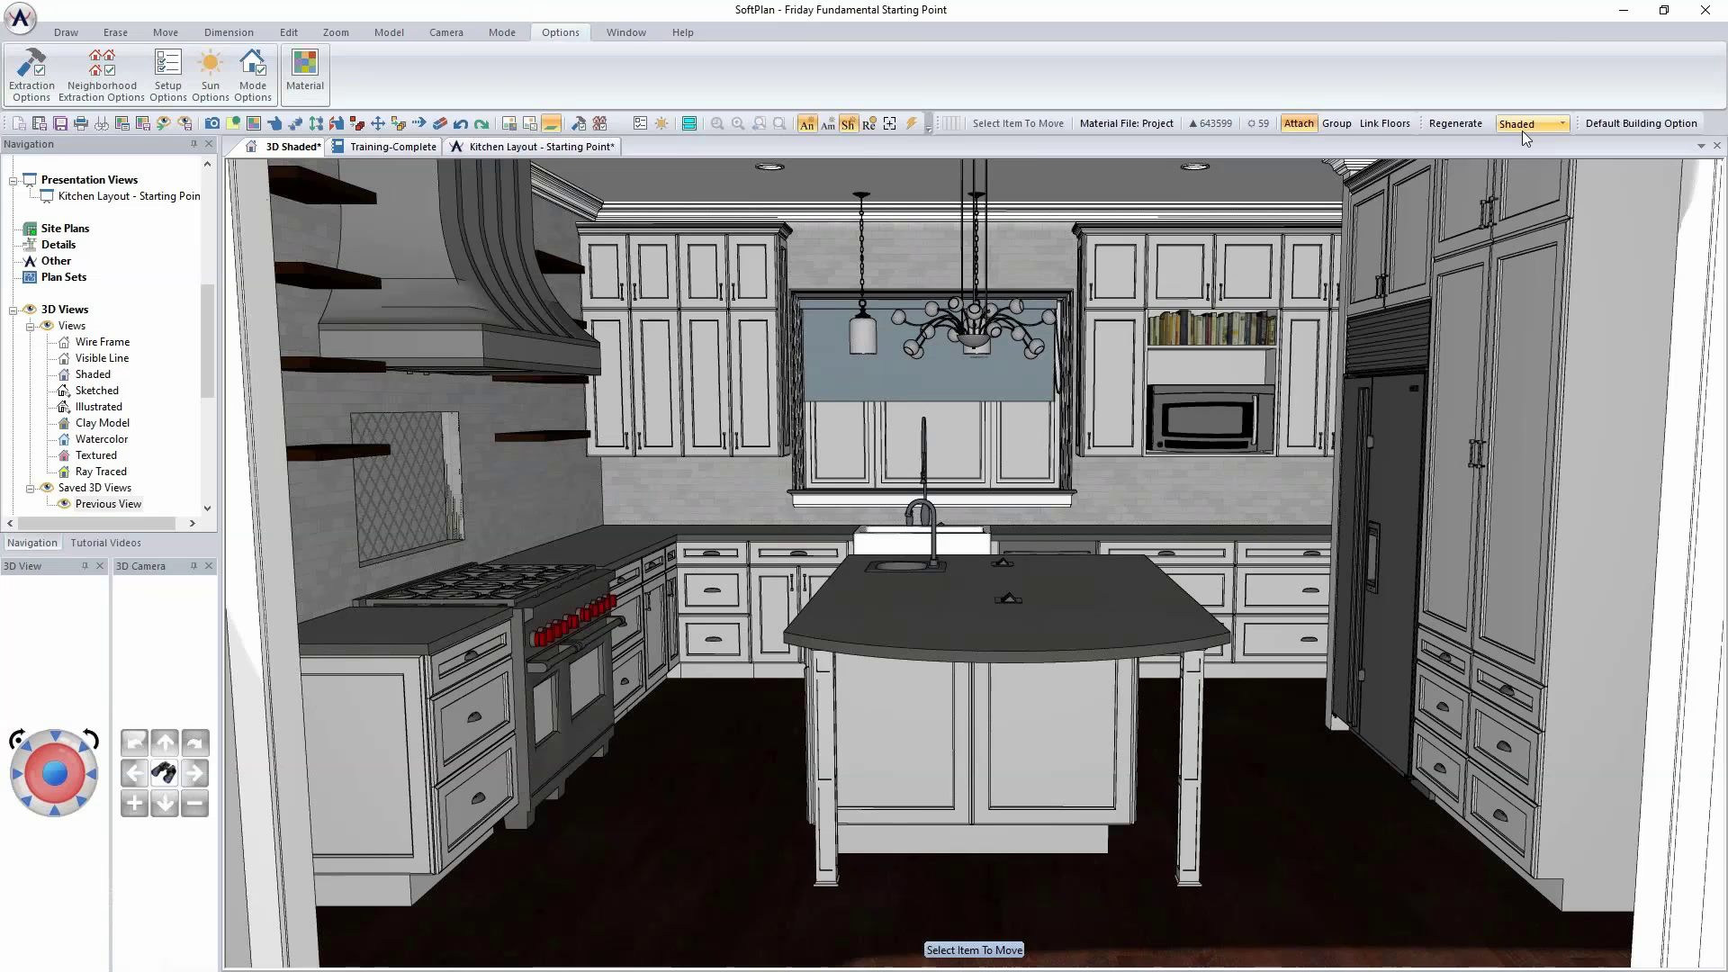
# Step: Switch the 3D view to Textured mode and review its face and lighting options
pyautogui.click(1562, 124)
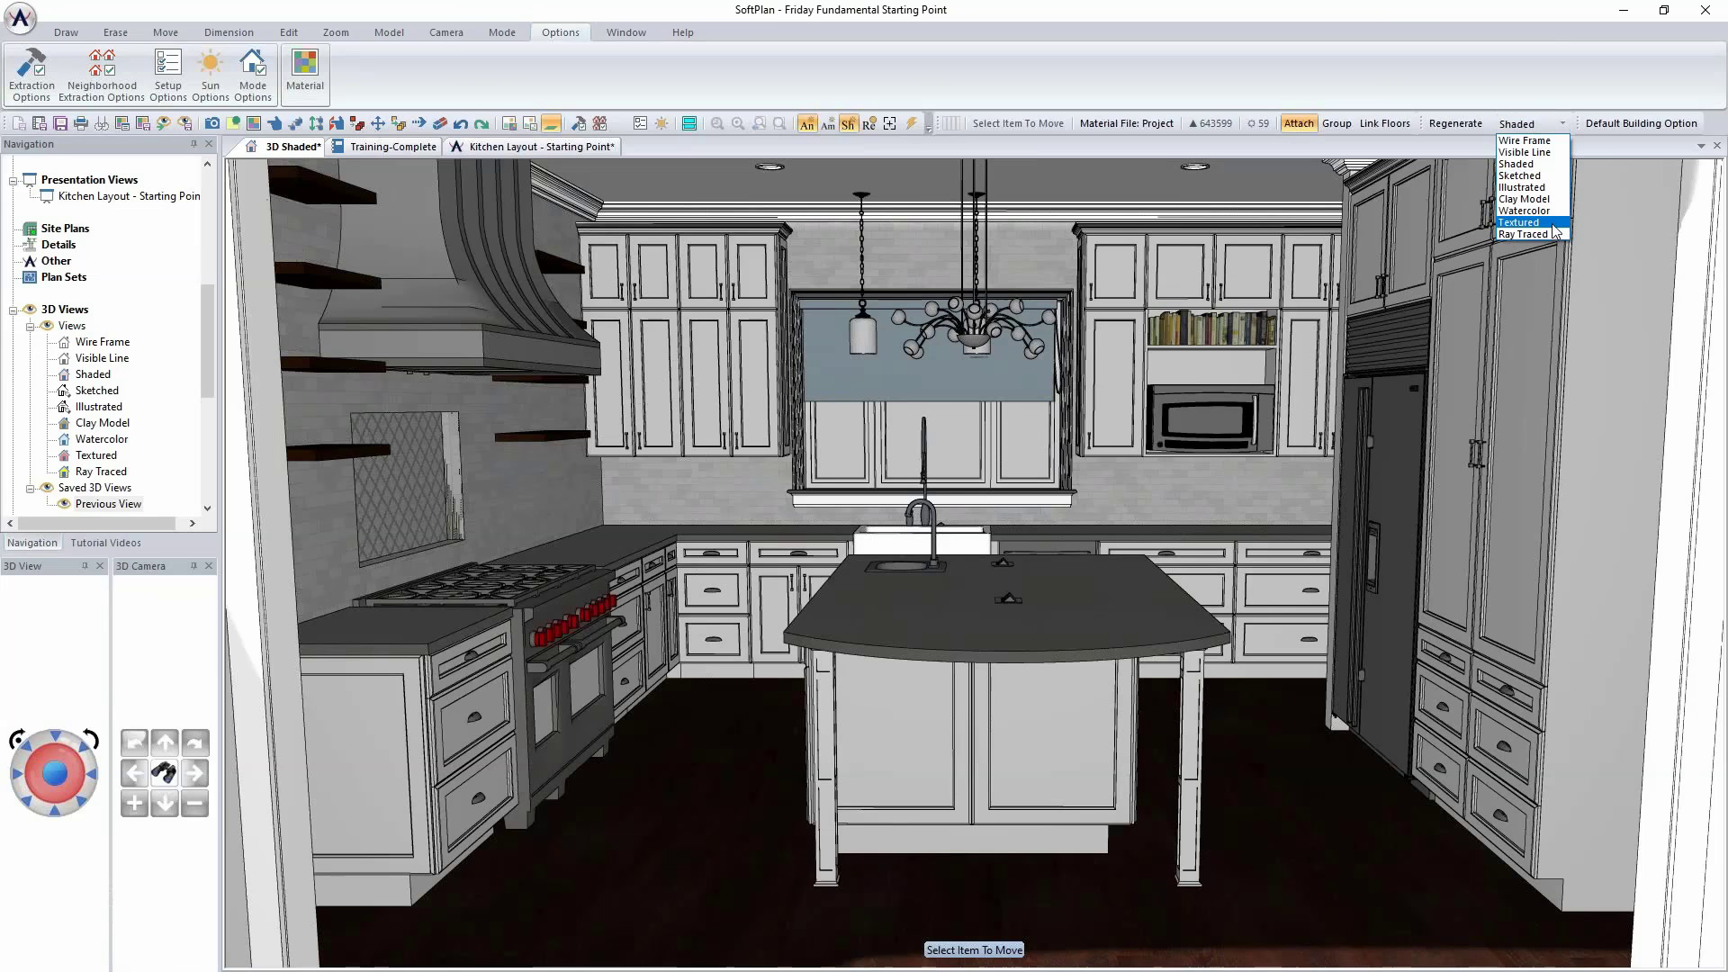
pyautogui.click(1562, 223)
pyautogui.click(253, 72)
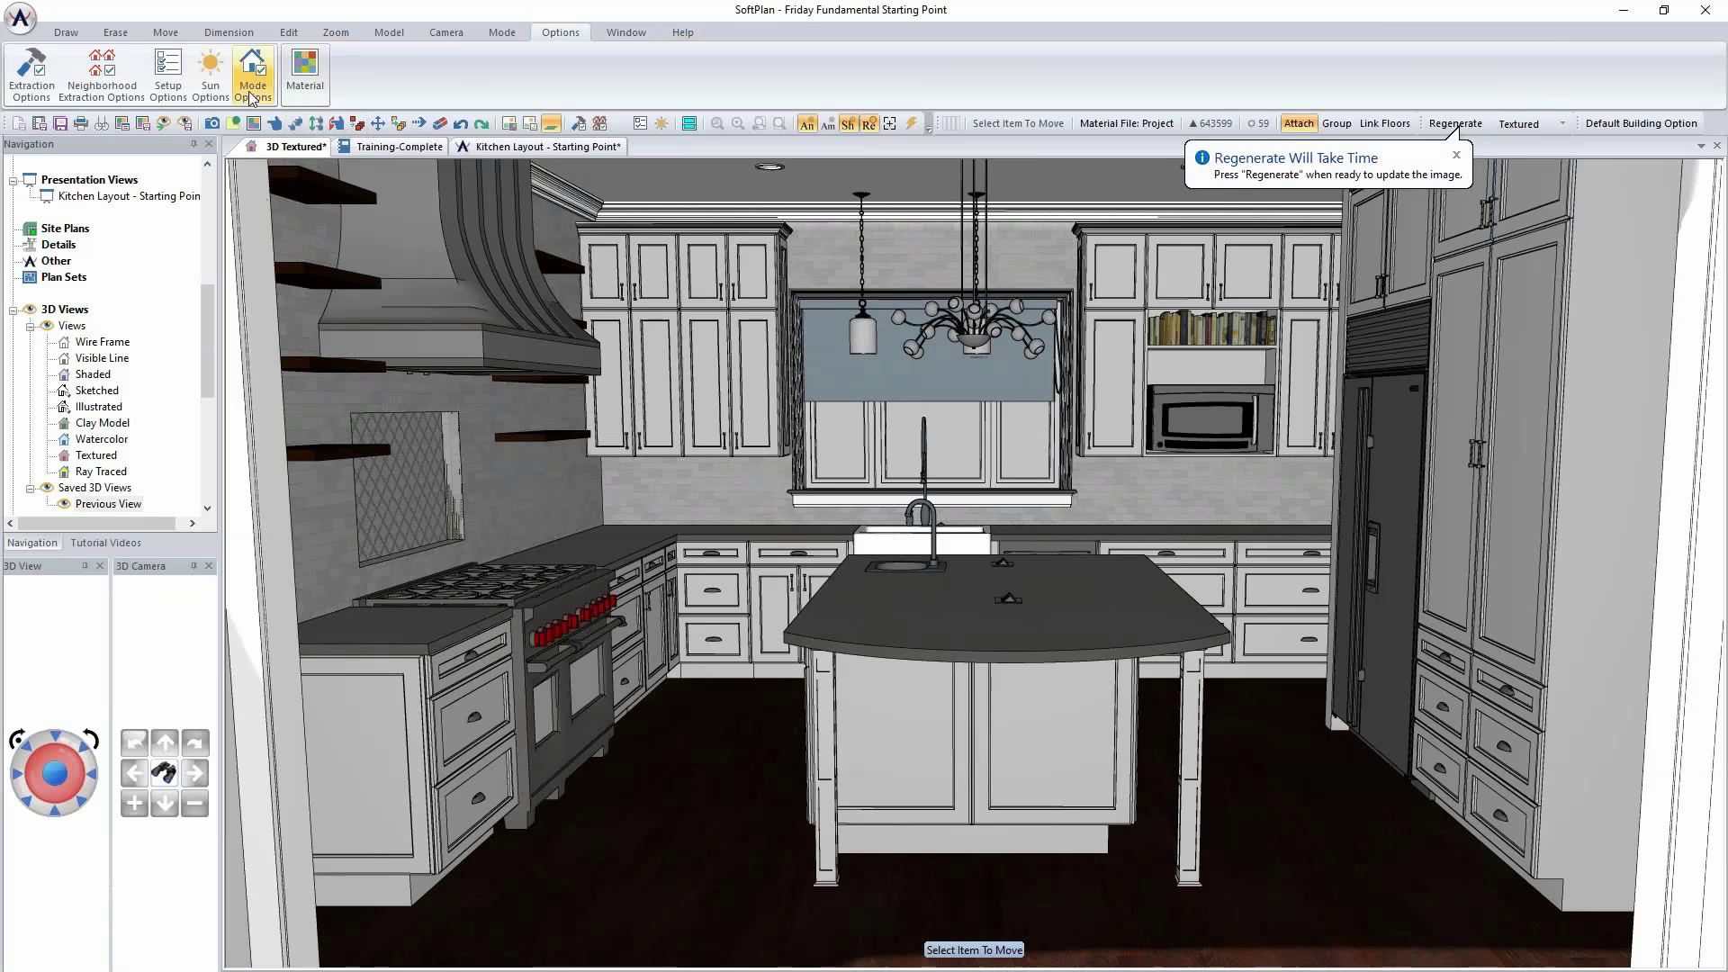
pyautogui.click(152, 180)
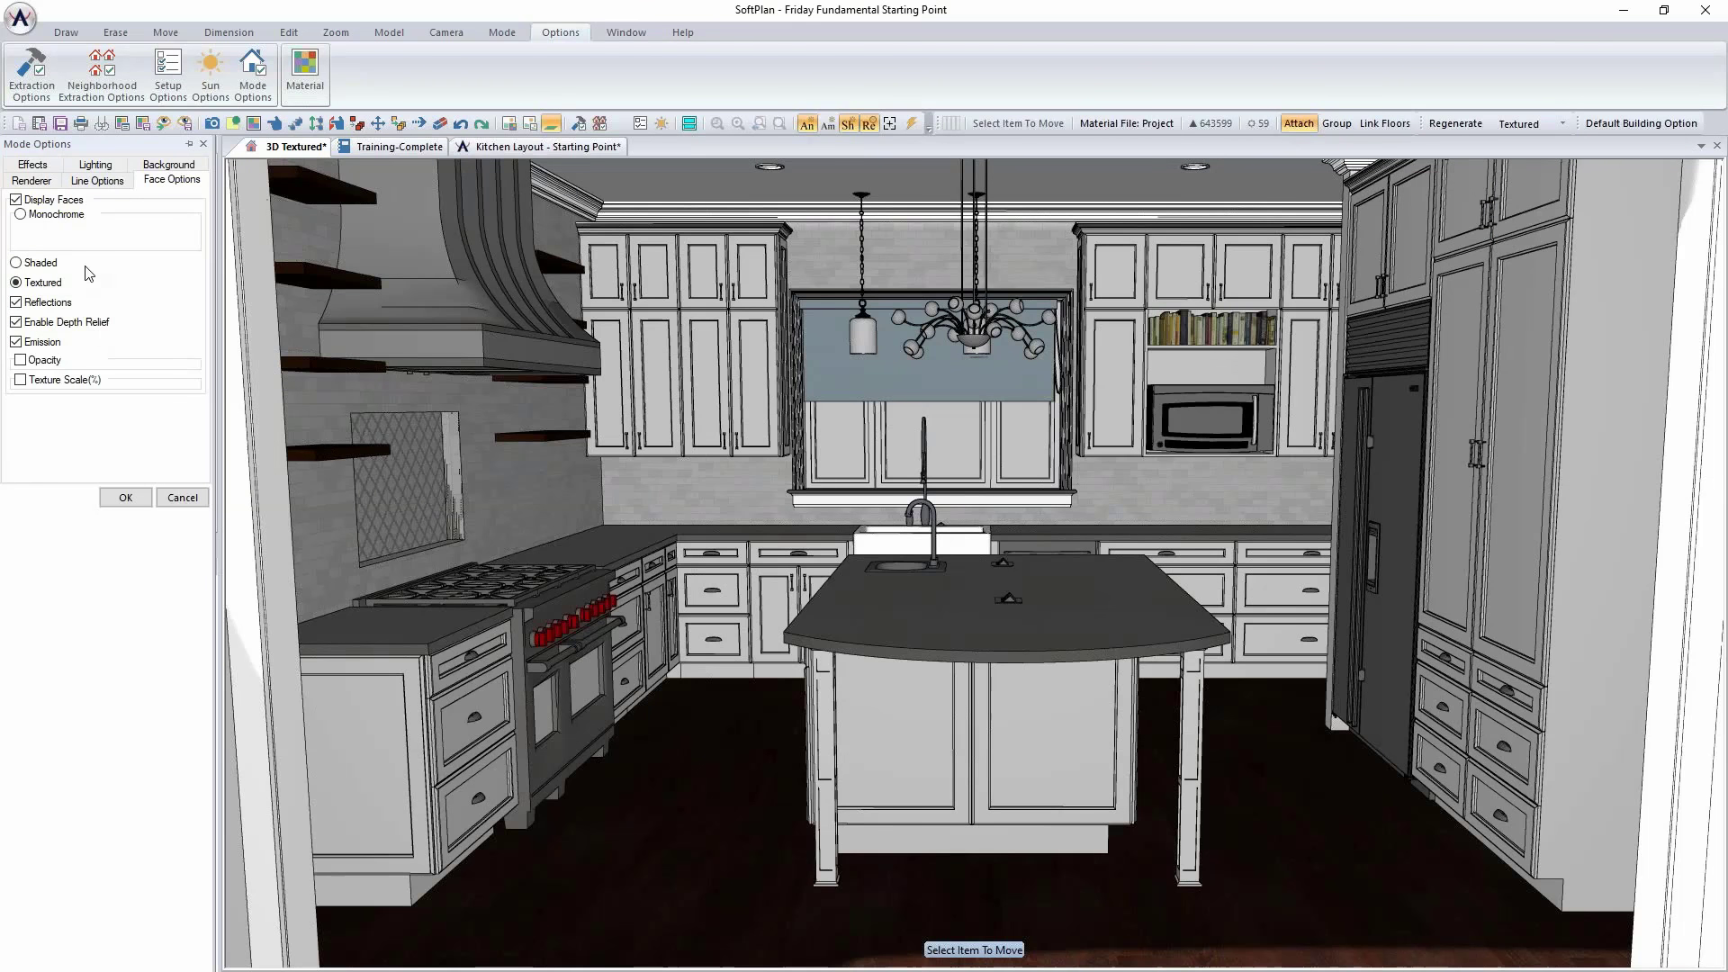
pyautogui.click(95, 166)
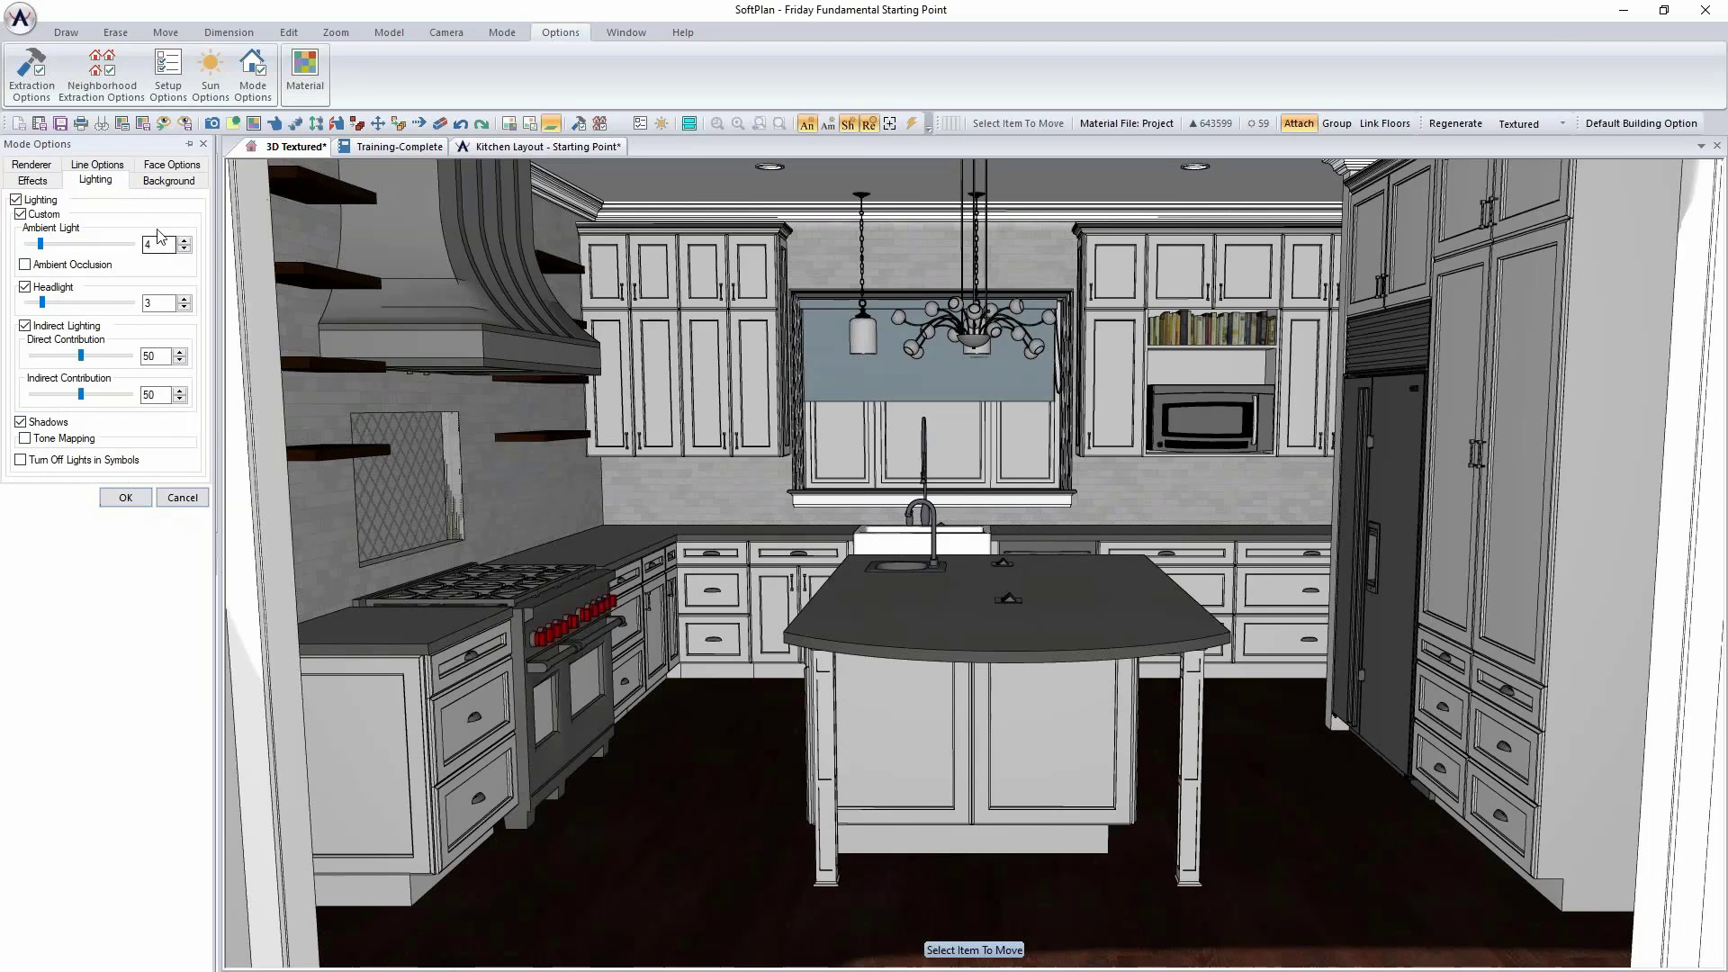
pyautogui.click(172, 165)
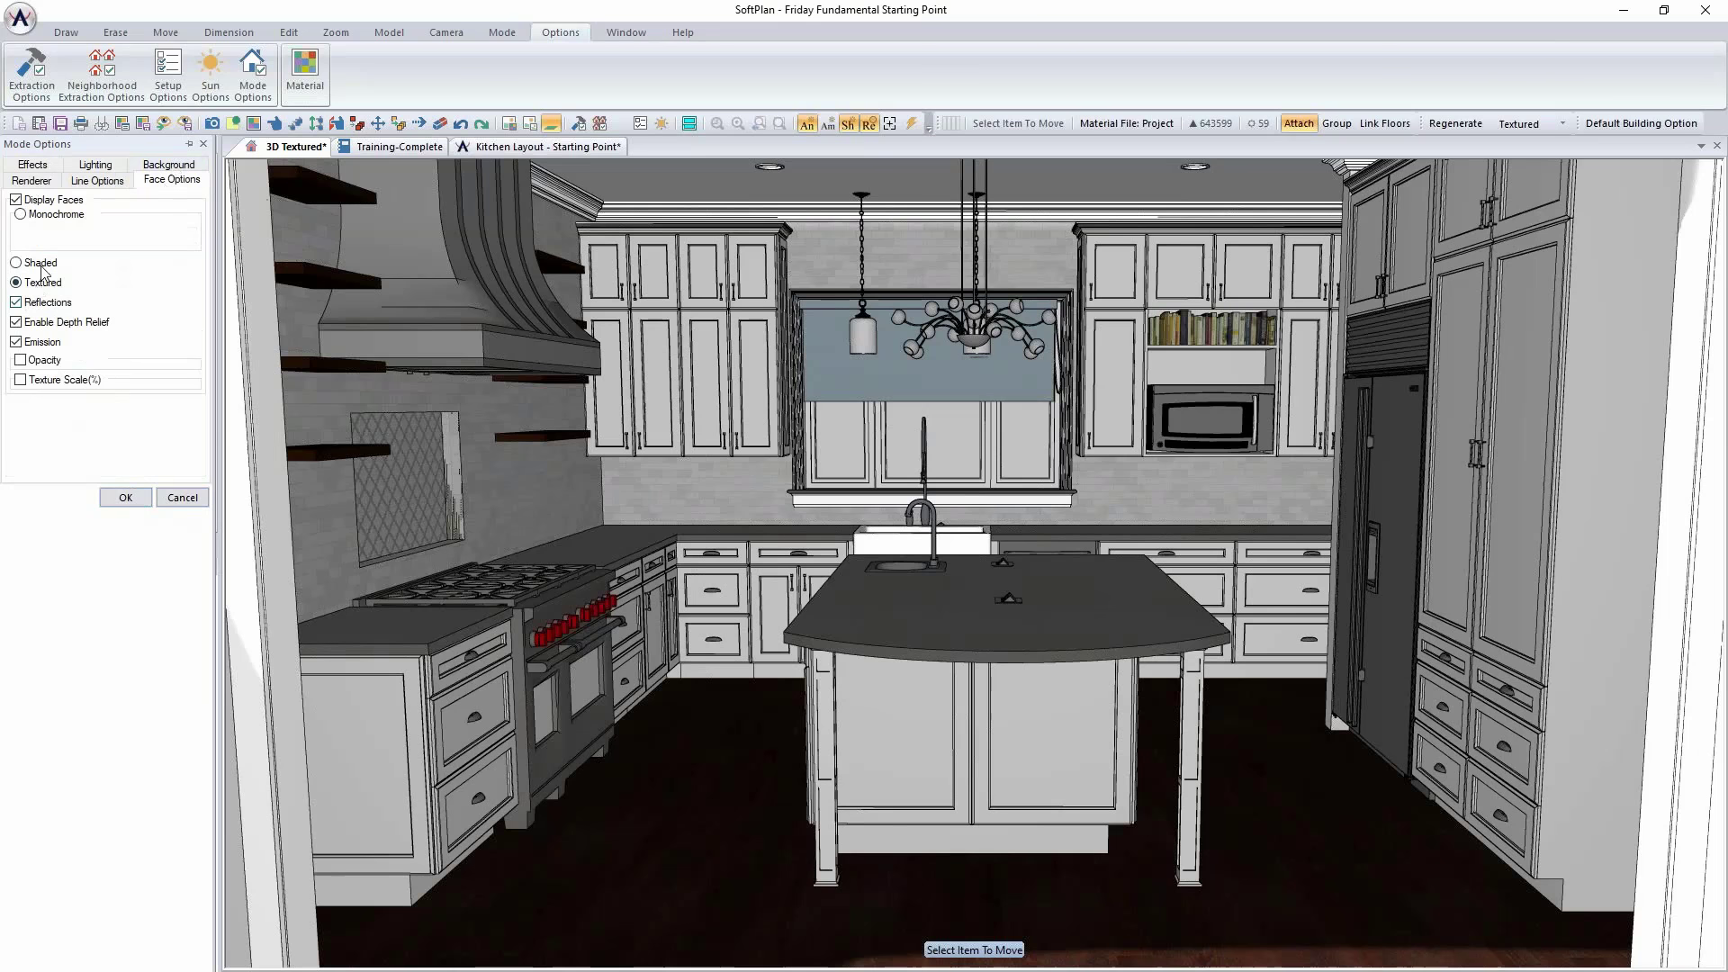
# Step: Raise the Hardware (GPU) renderer's anti-alias level for the textured mode and regenerate the kitchen view
pyautogui.click(43, 177)
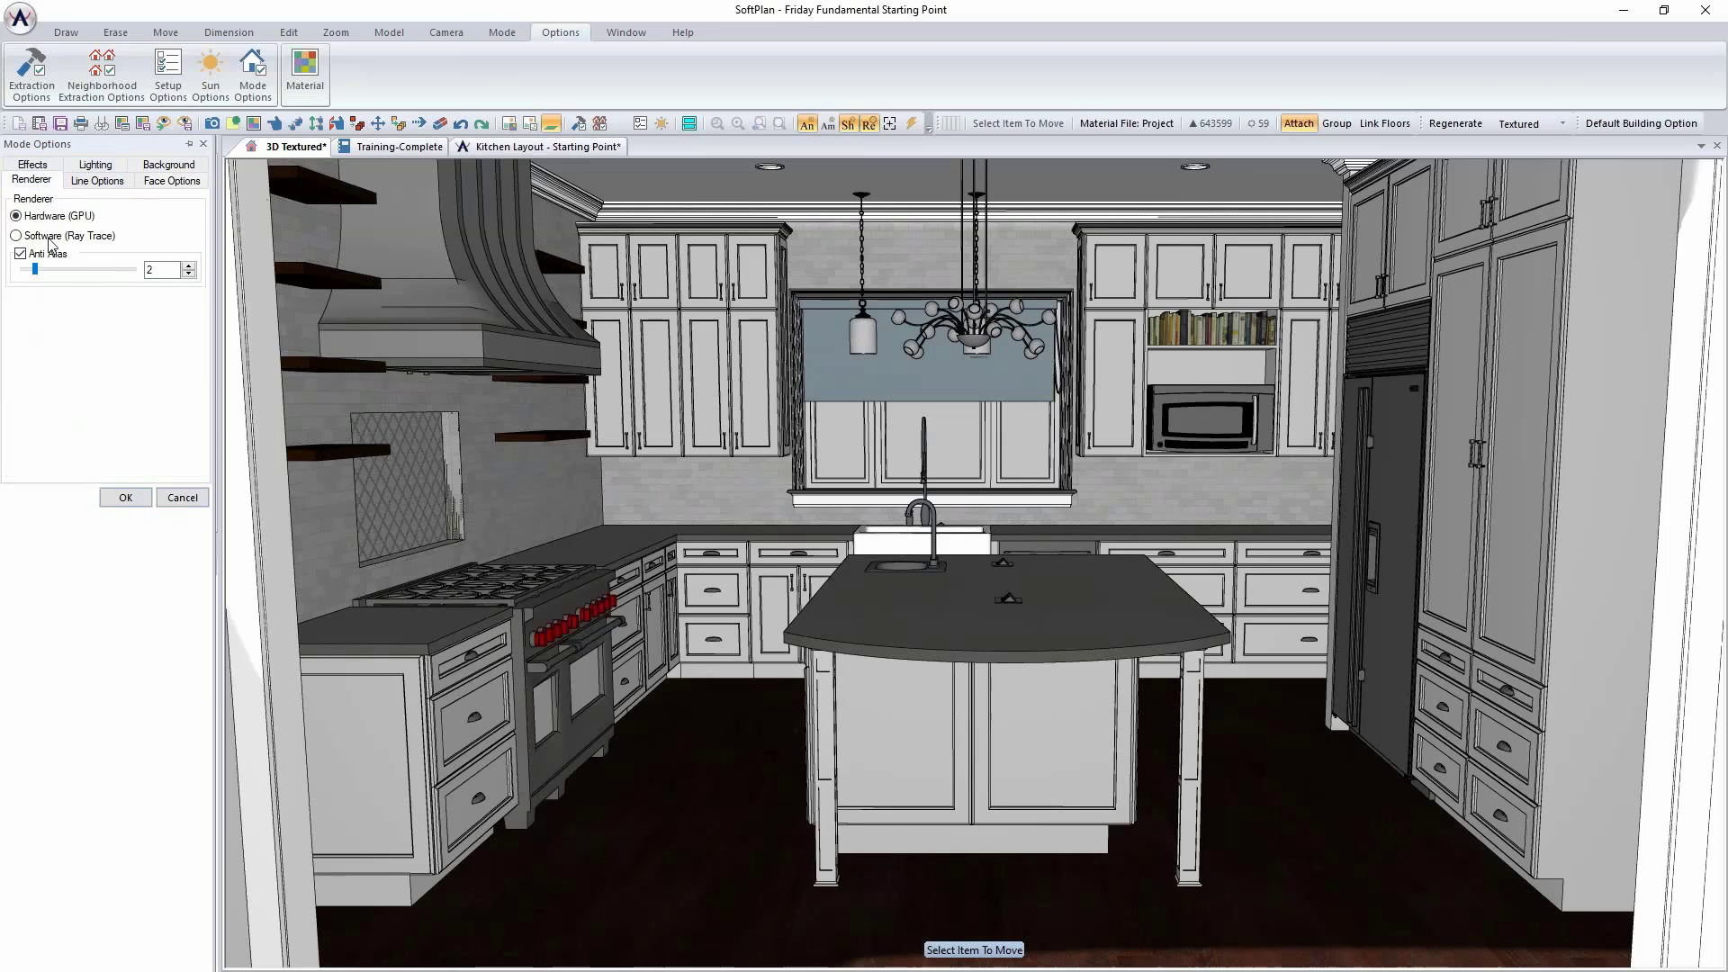
pyautogui.click(122, 269)
pyautogui.click(125, 269)
pyautogui.click(126, 269)
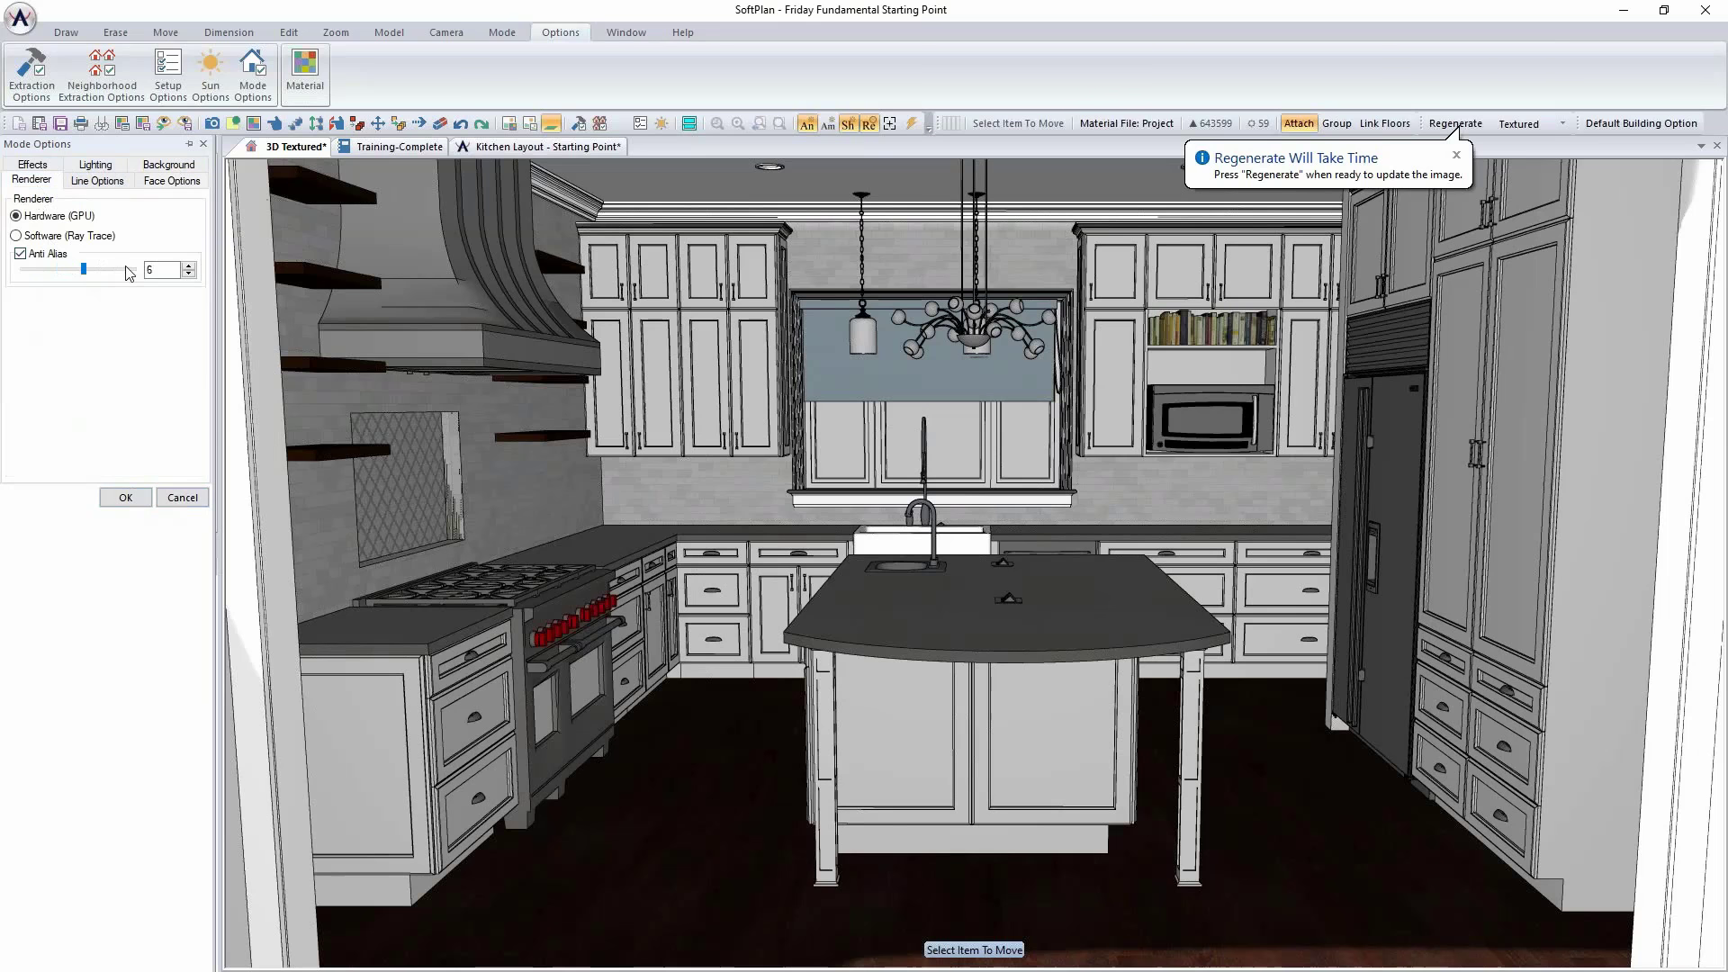
pyautogui.click(189, 274)
pyautogui.click(125, 497)
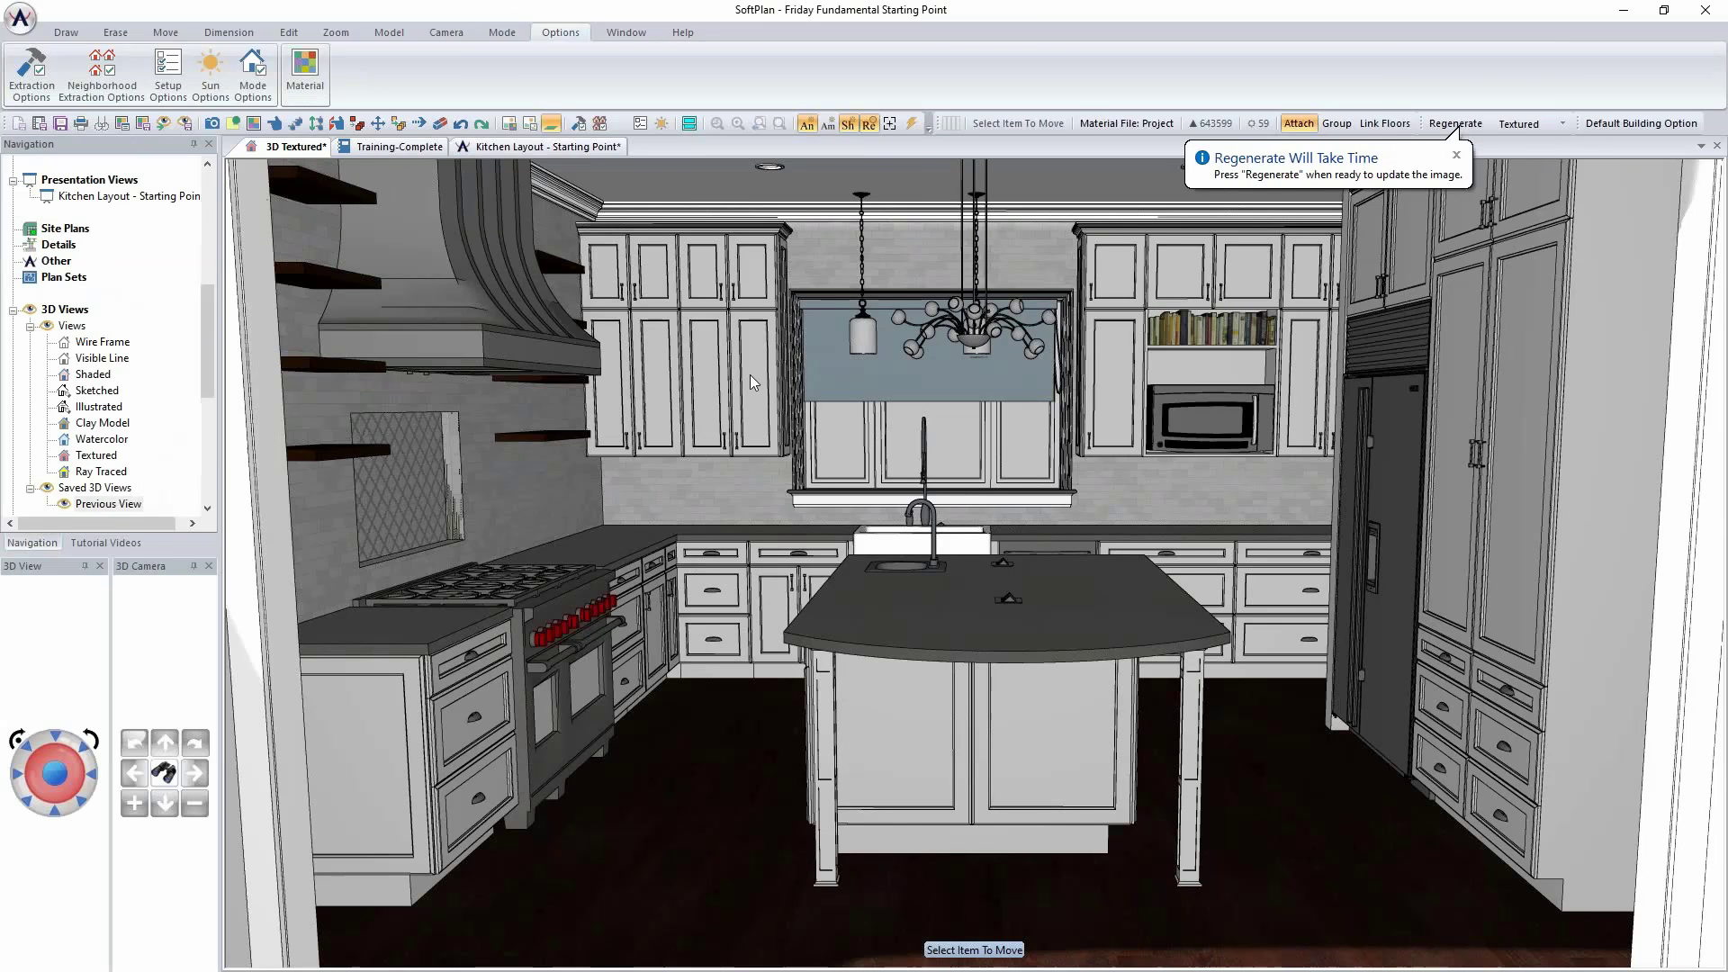
pyautogui.click(1455, 123)
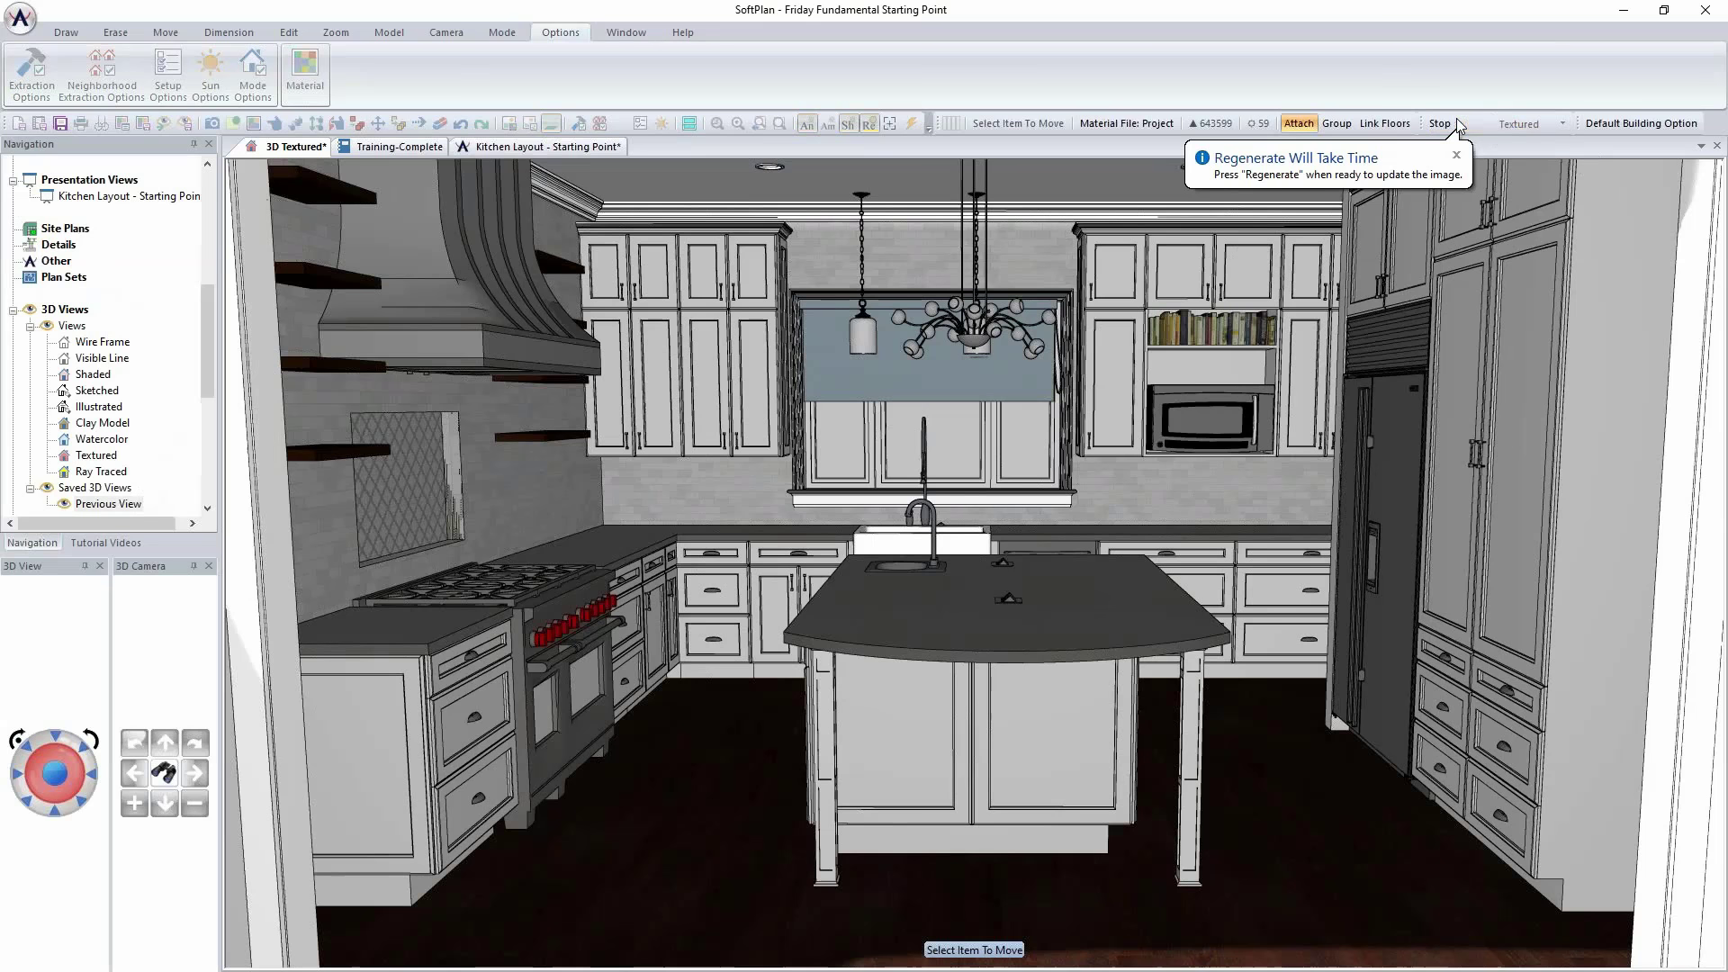